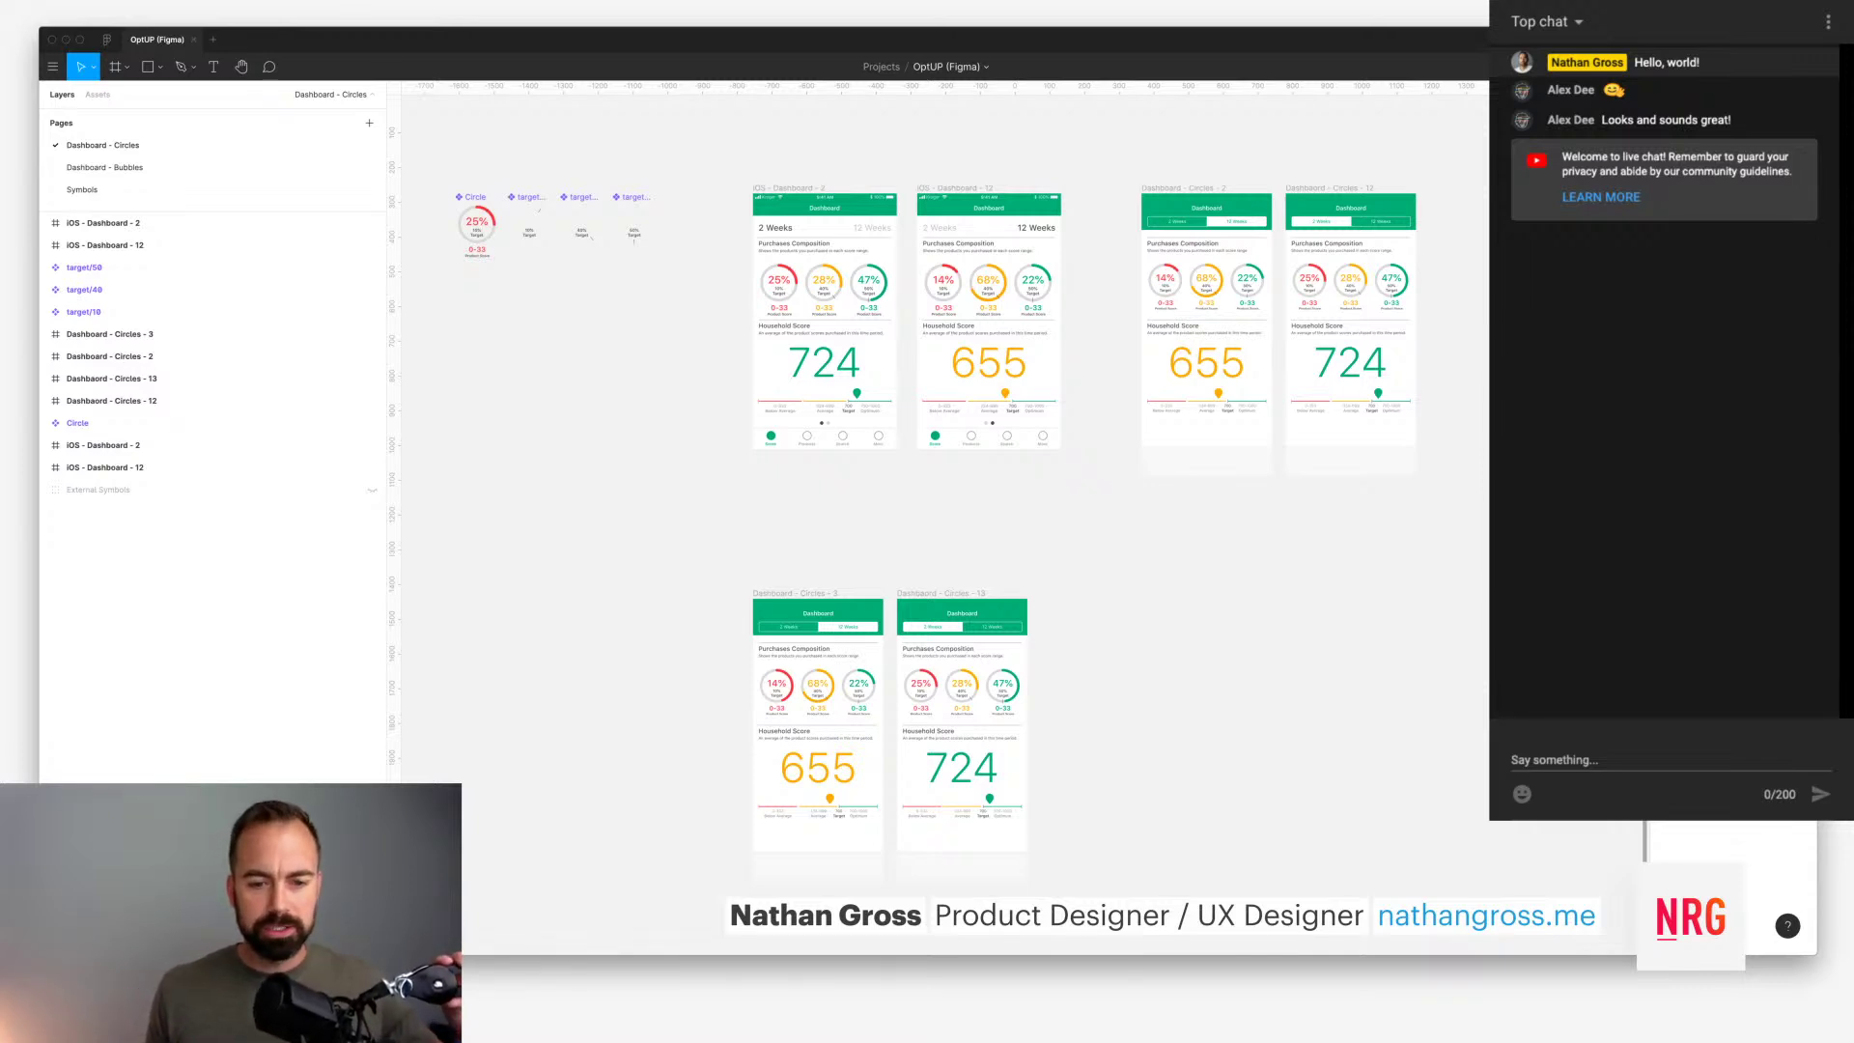
Step: Examine the existing dashboard frames and the circle and target components on the Dashboard - Circles page
scroll(946, 482, "down", 1)
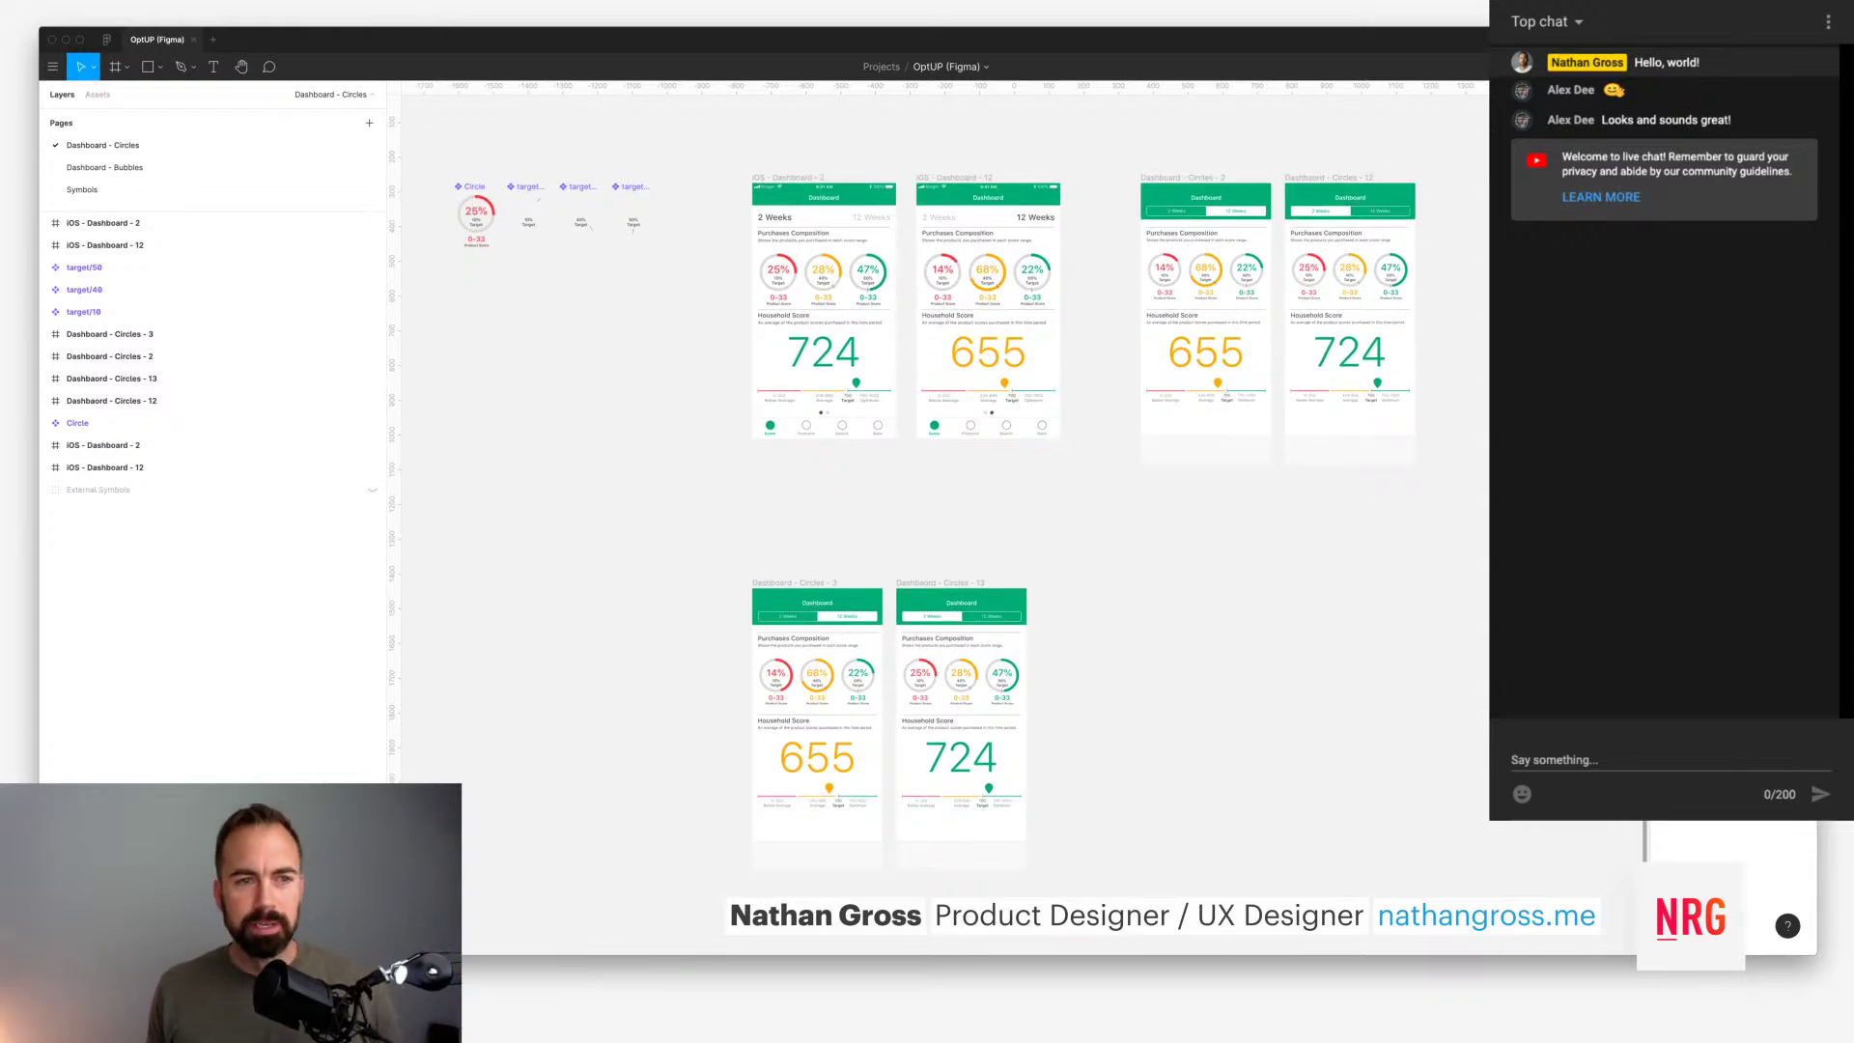
scroll(936, 458, "right", 1)
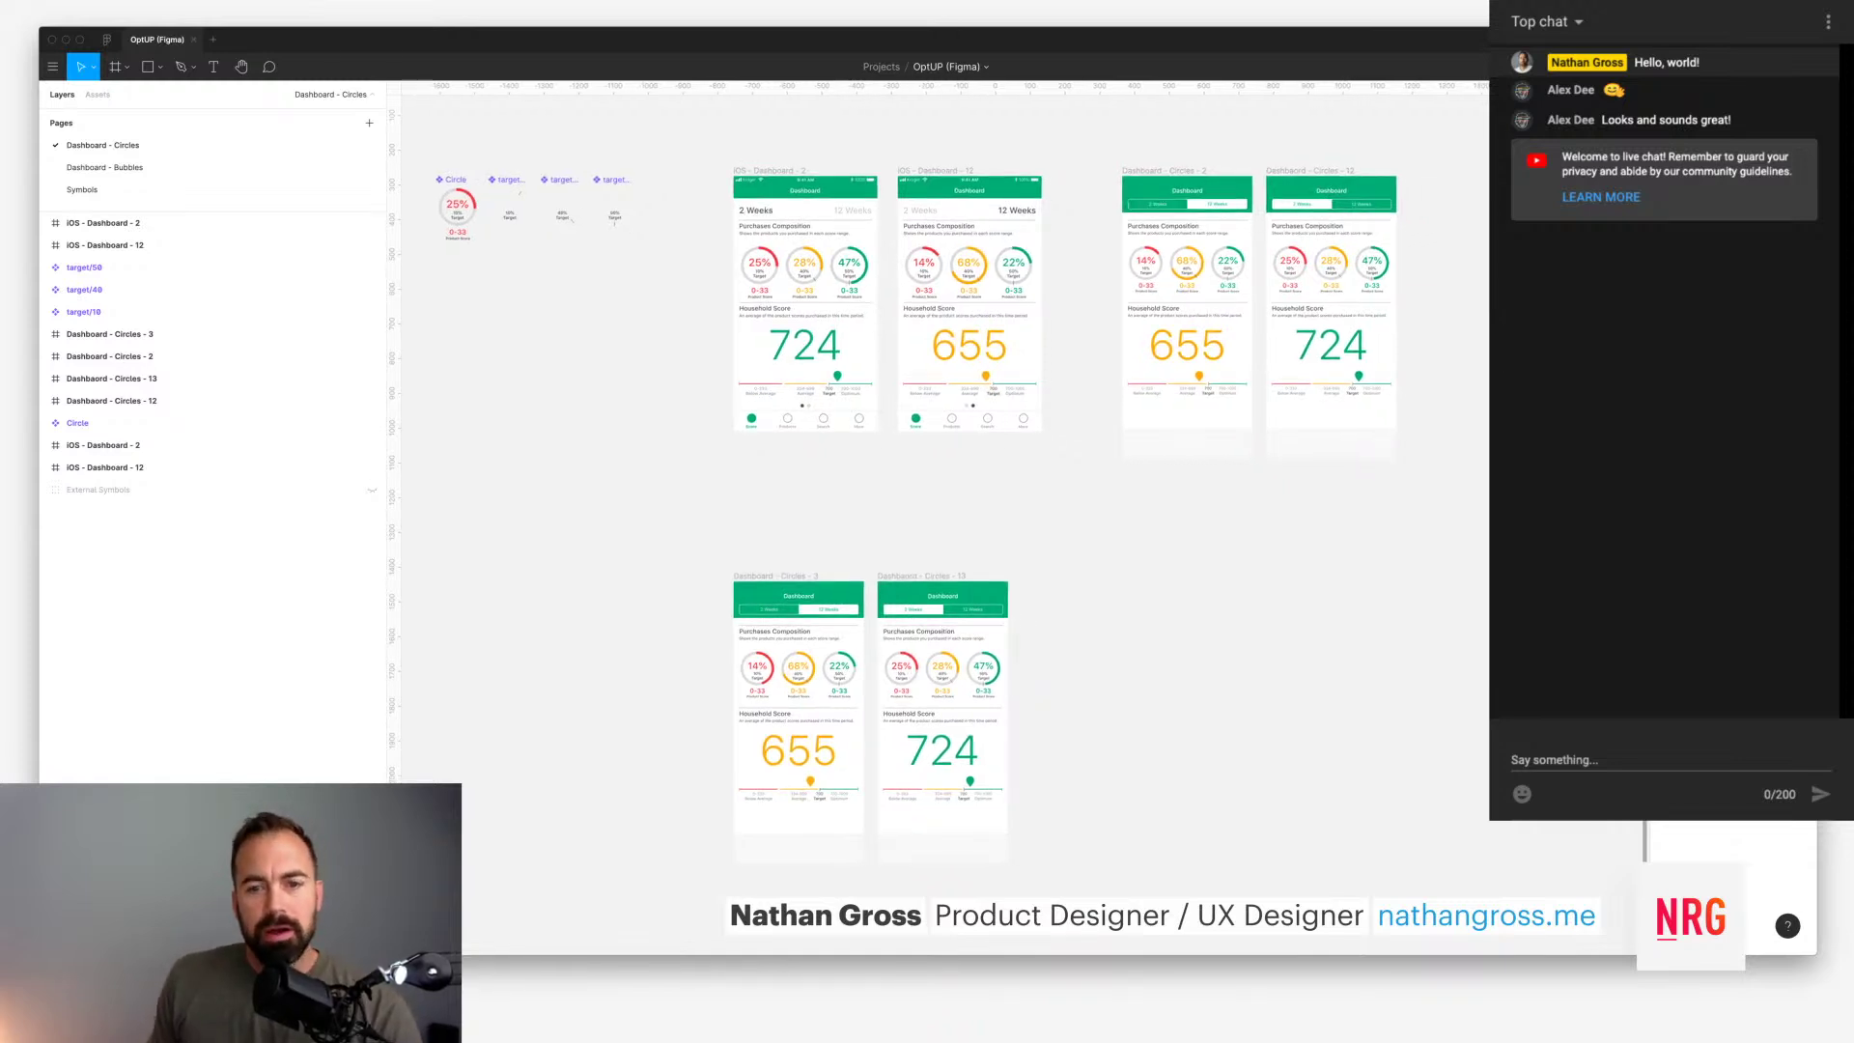
scroll(937, 458, "left", 2)
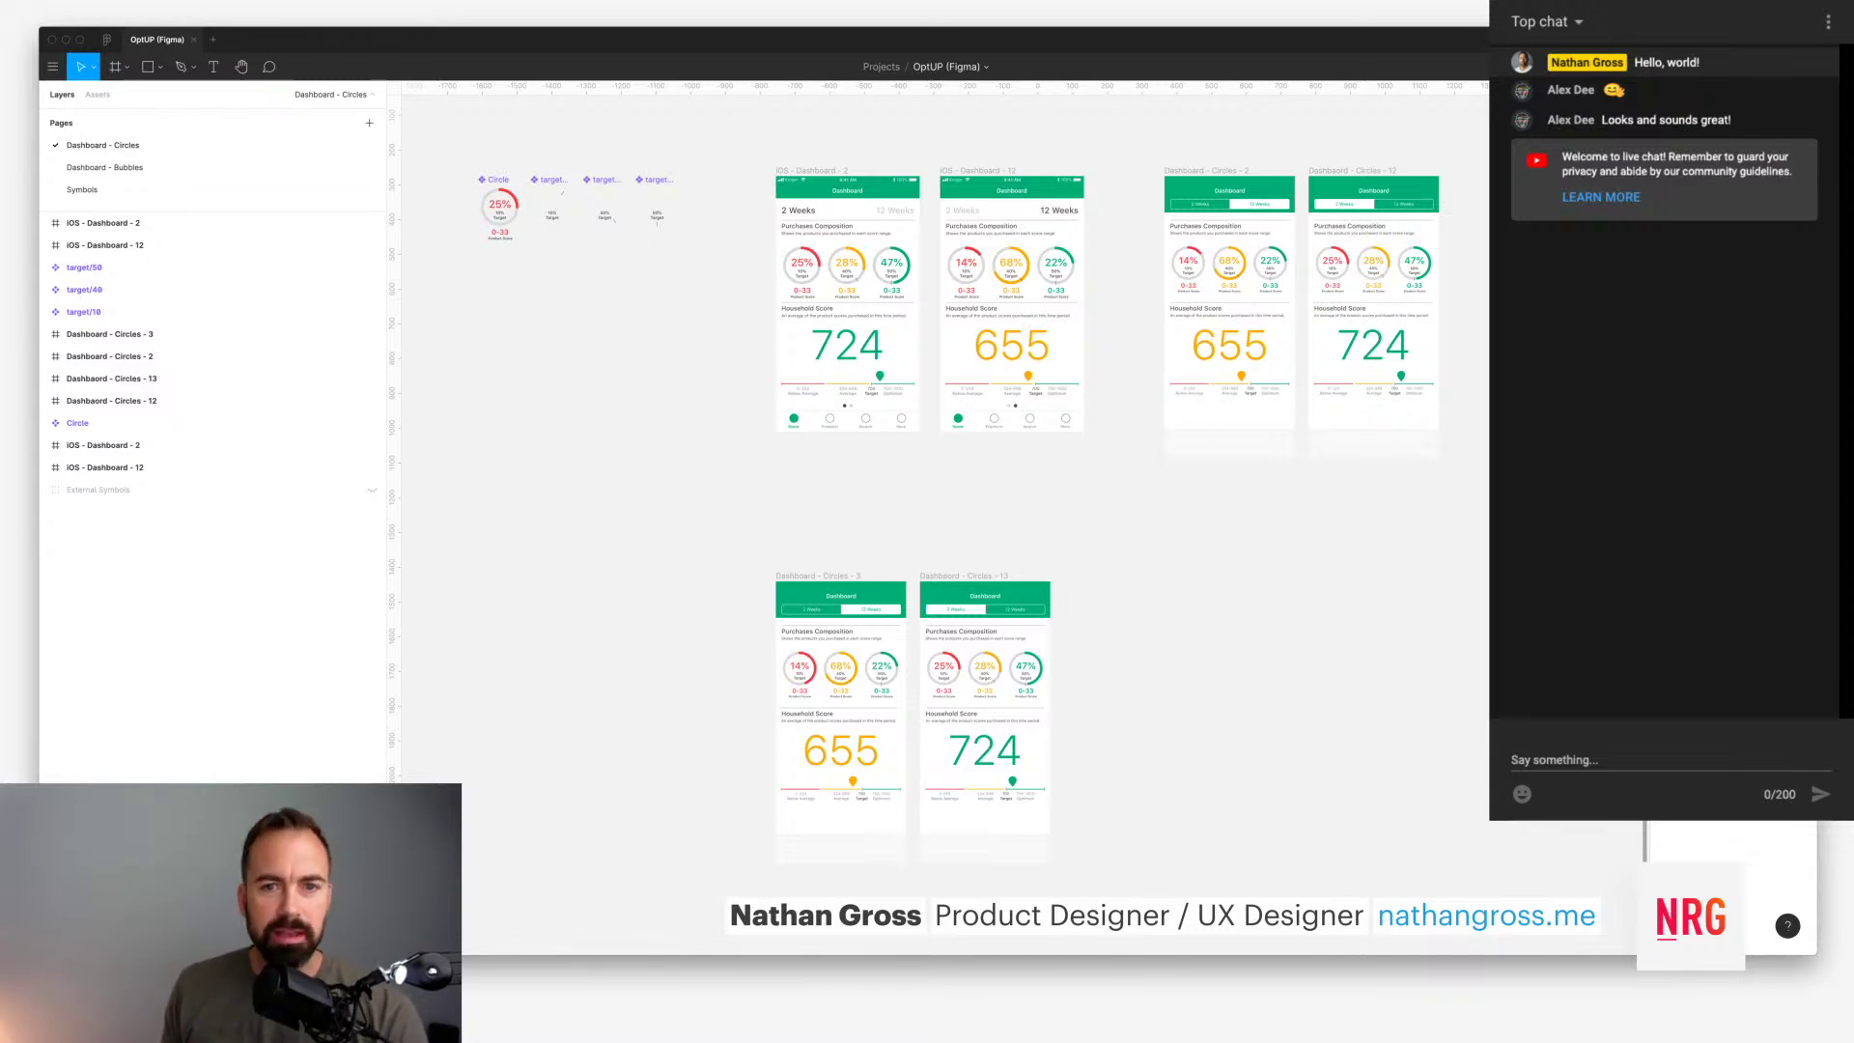
scroll(946, 453, "right", 2)
scroll(936, 502, "left", 1)
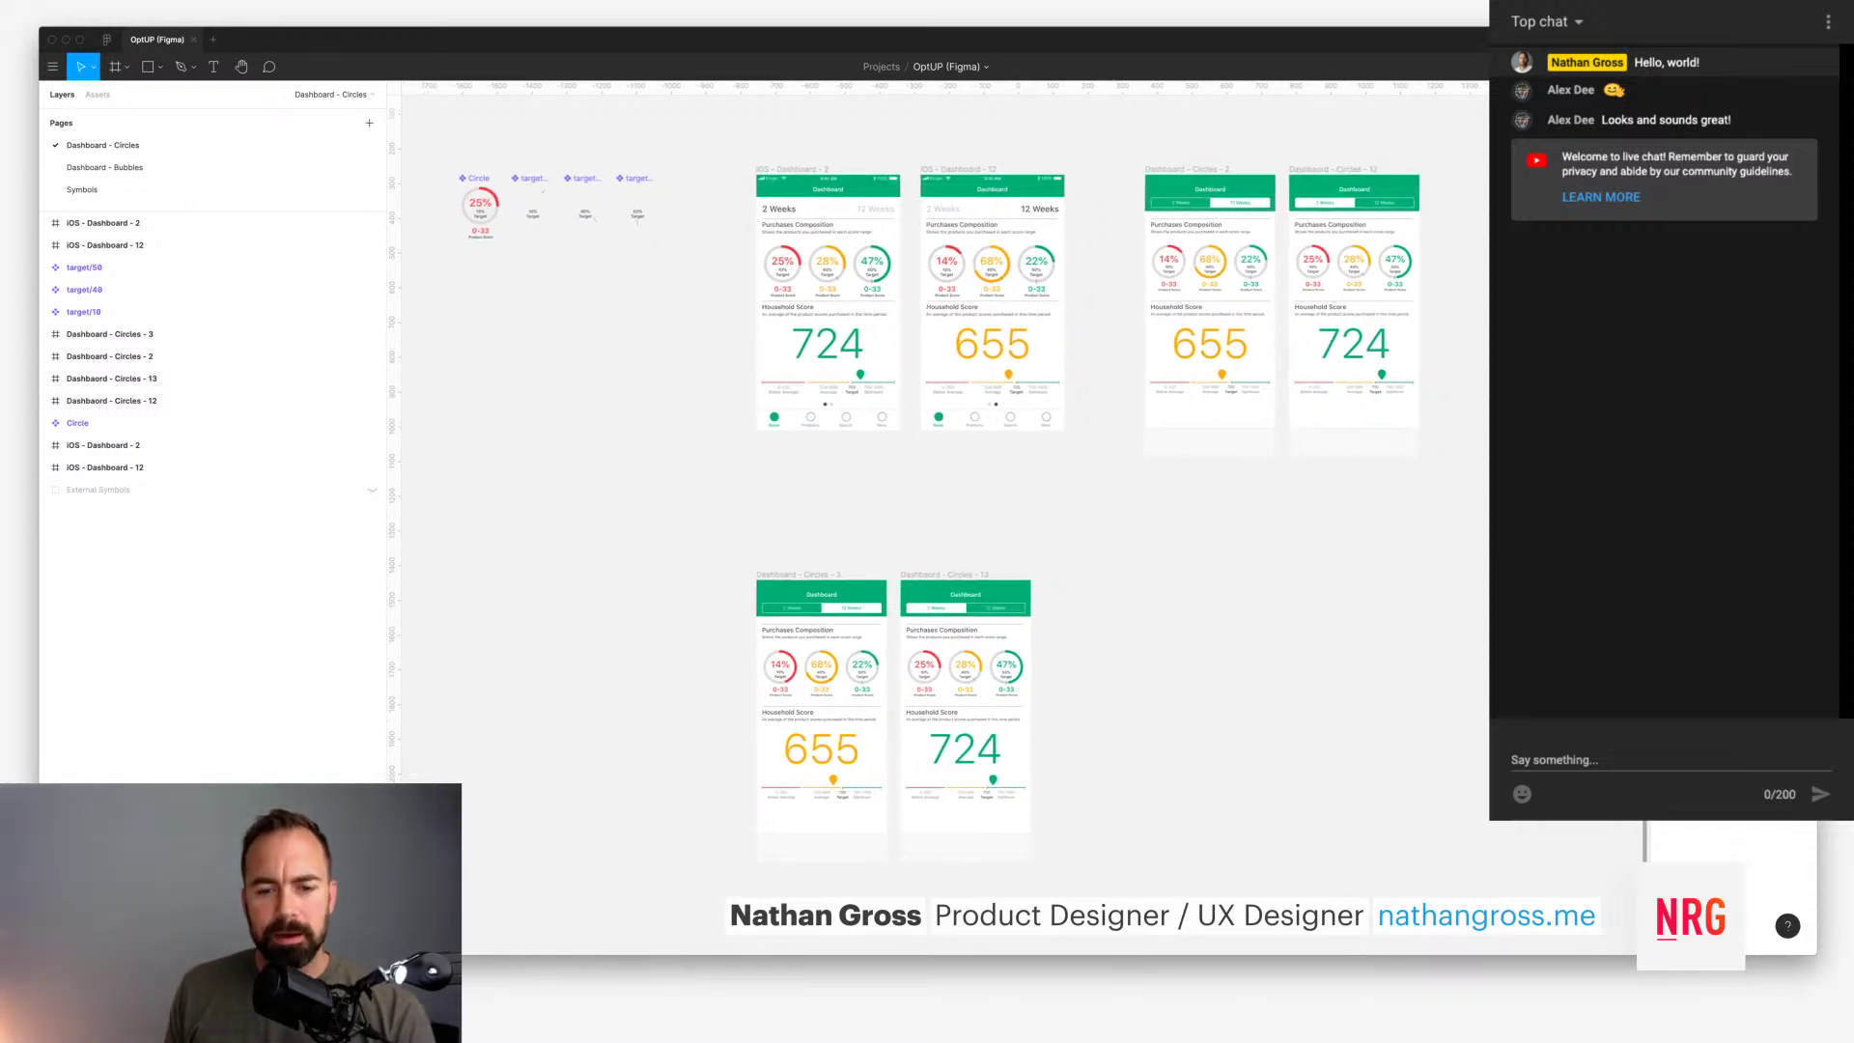
scroll(937, 502, "left", 1)
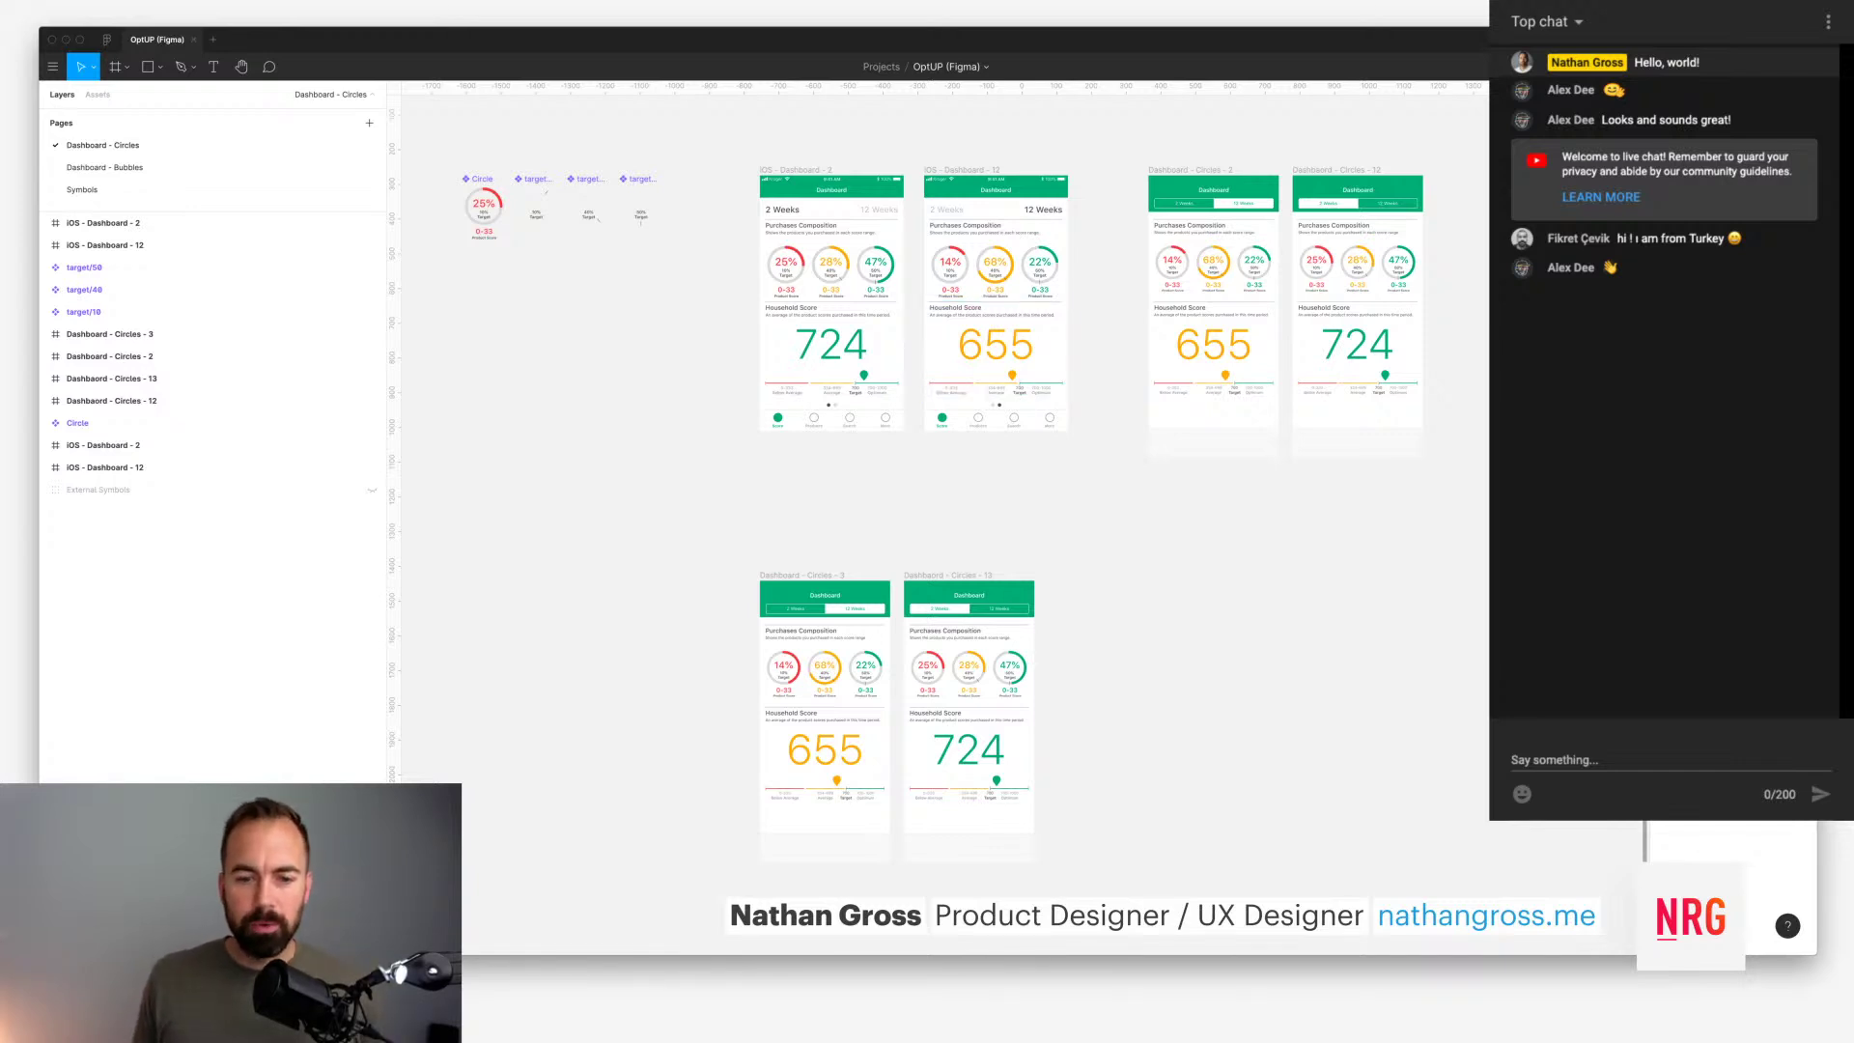
scroll(783, 263, "right", 3)
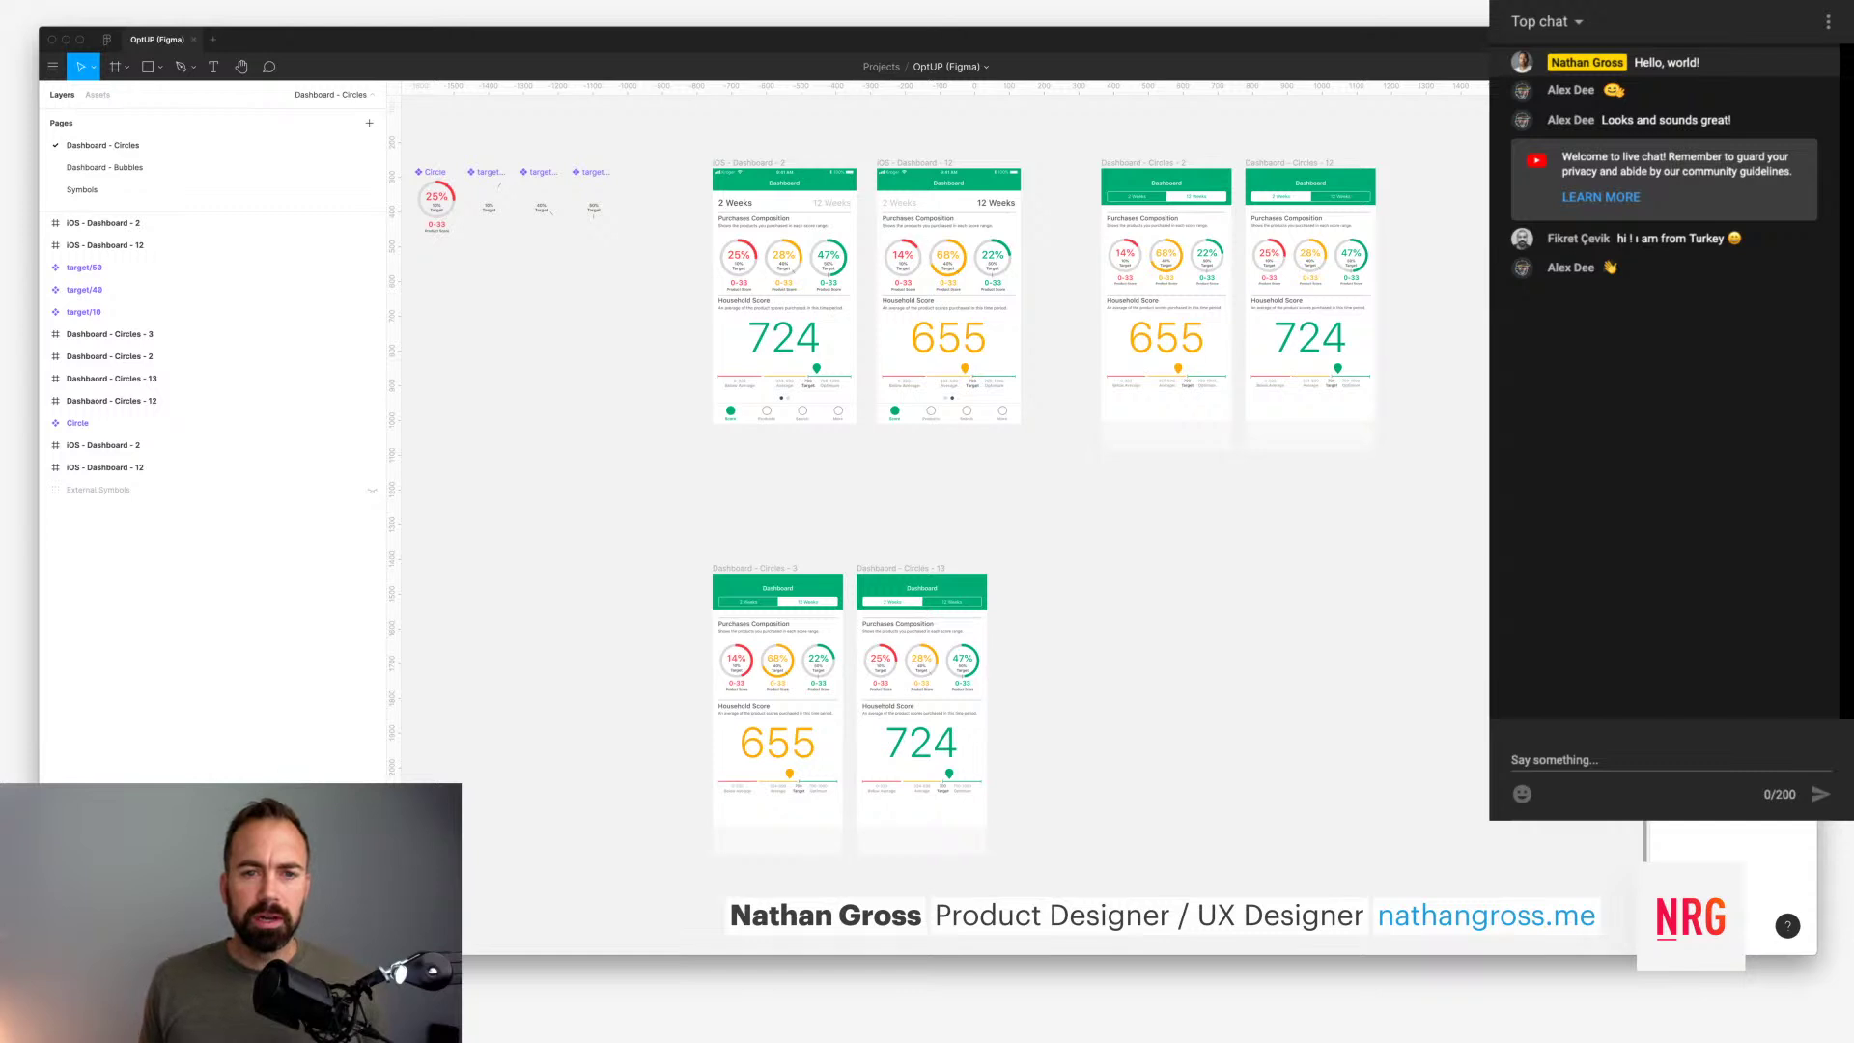
left_click_drag(695, 144, 1064, 473)
key("Escape")
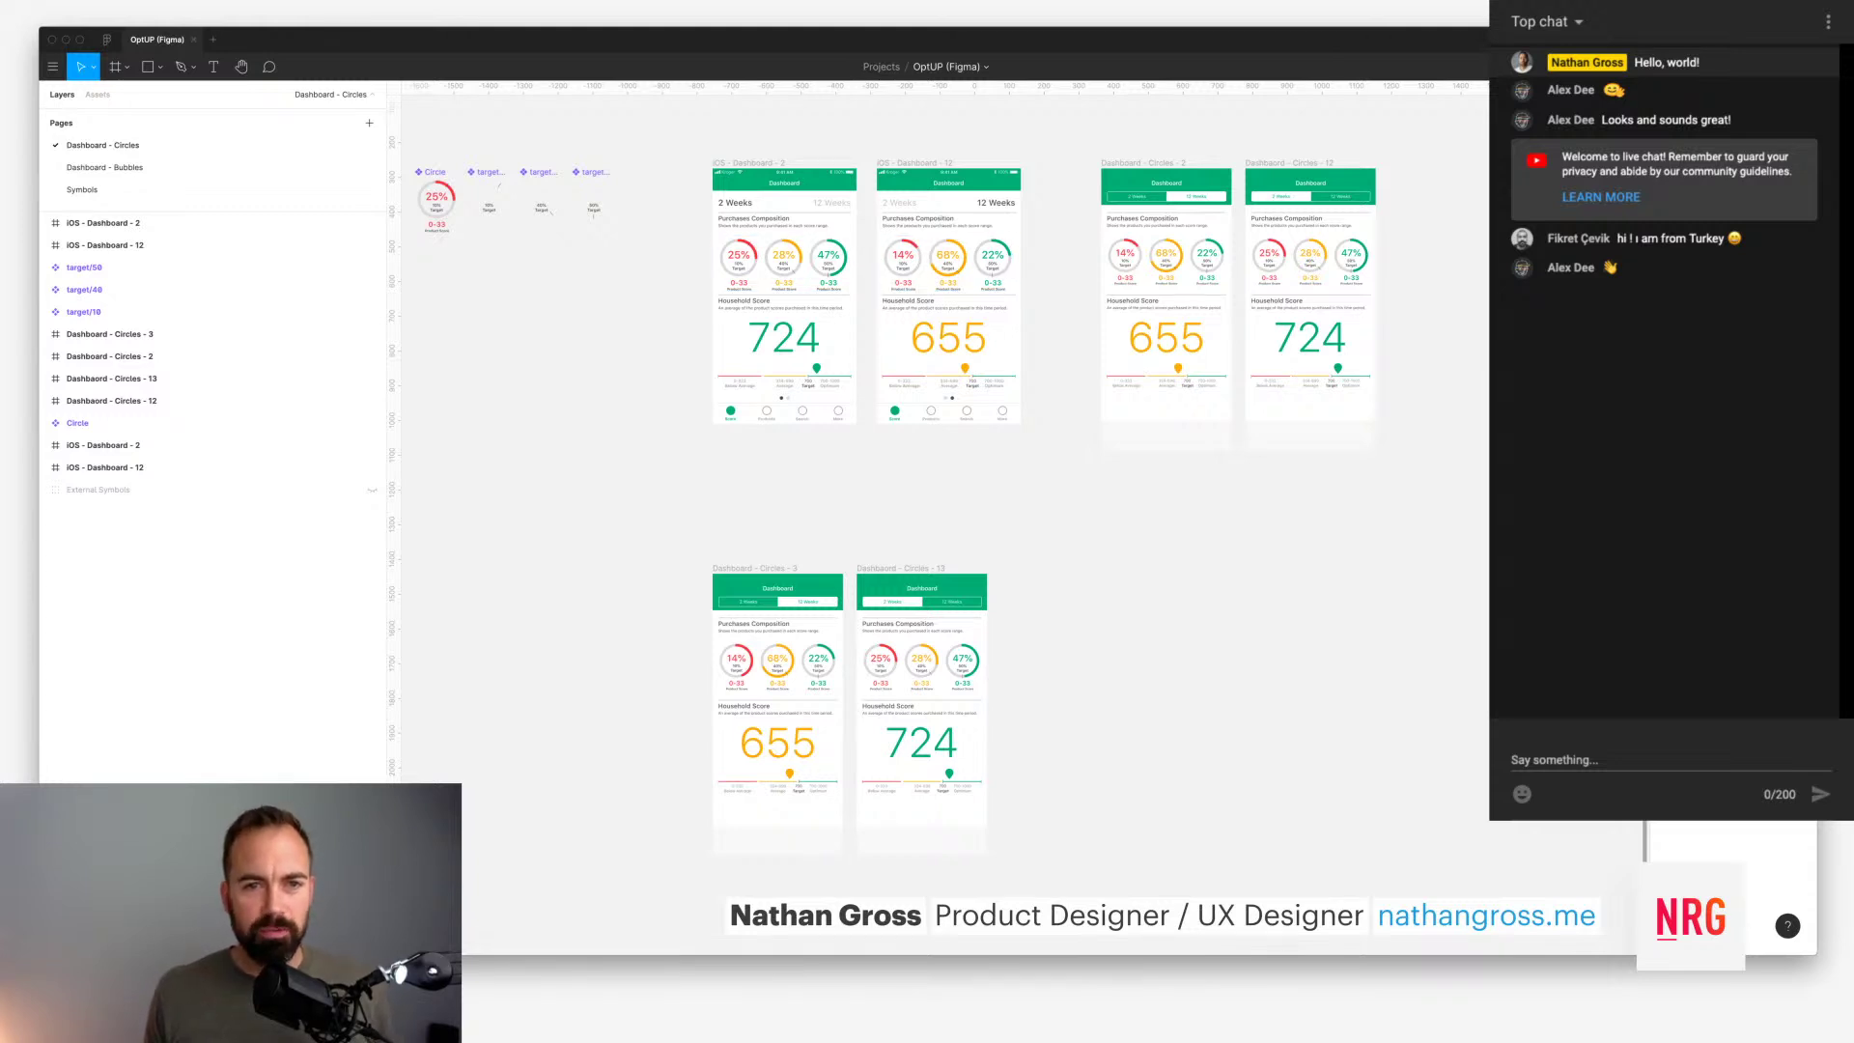
left_click_drag(691, 138, 1037, 452)
key("Escape")
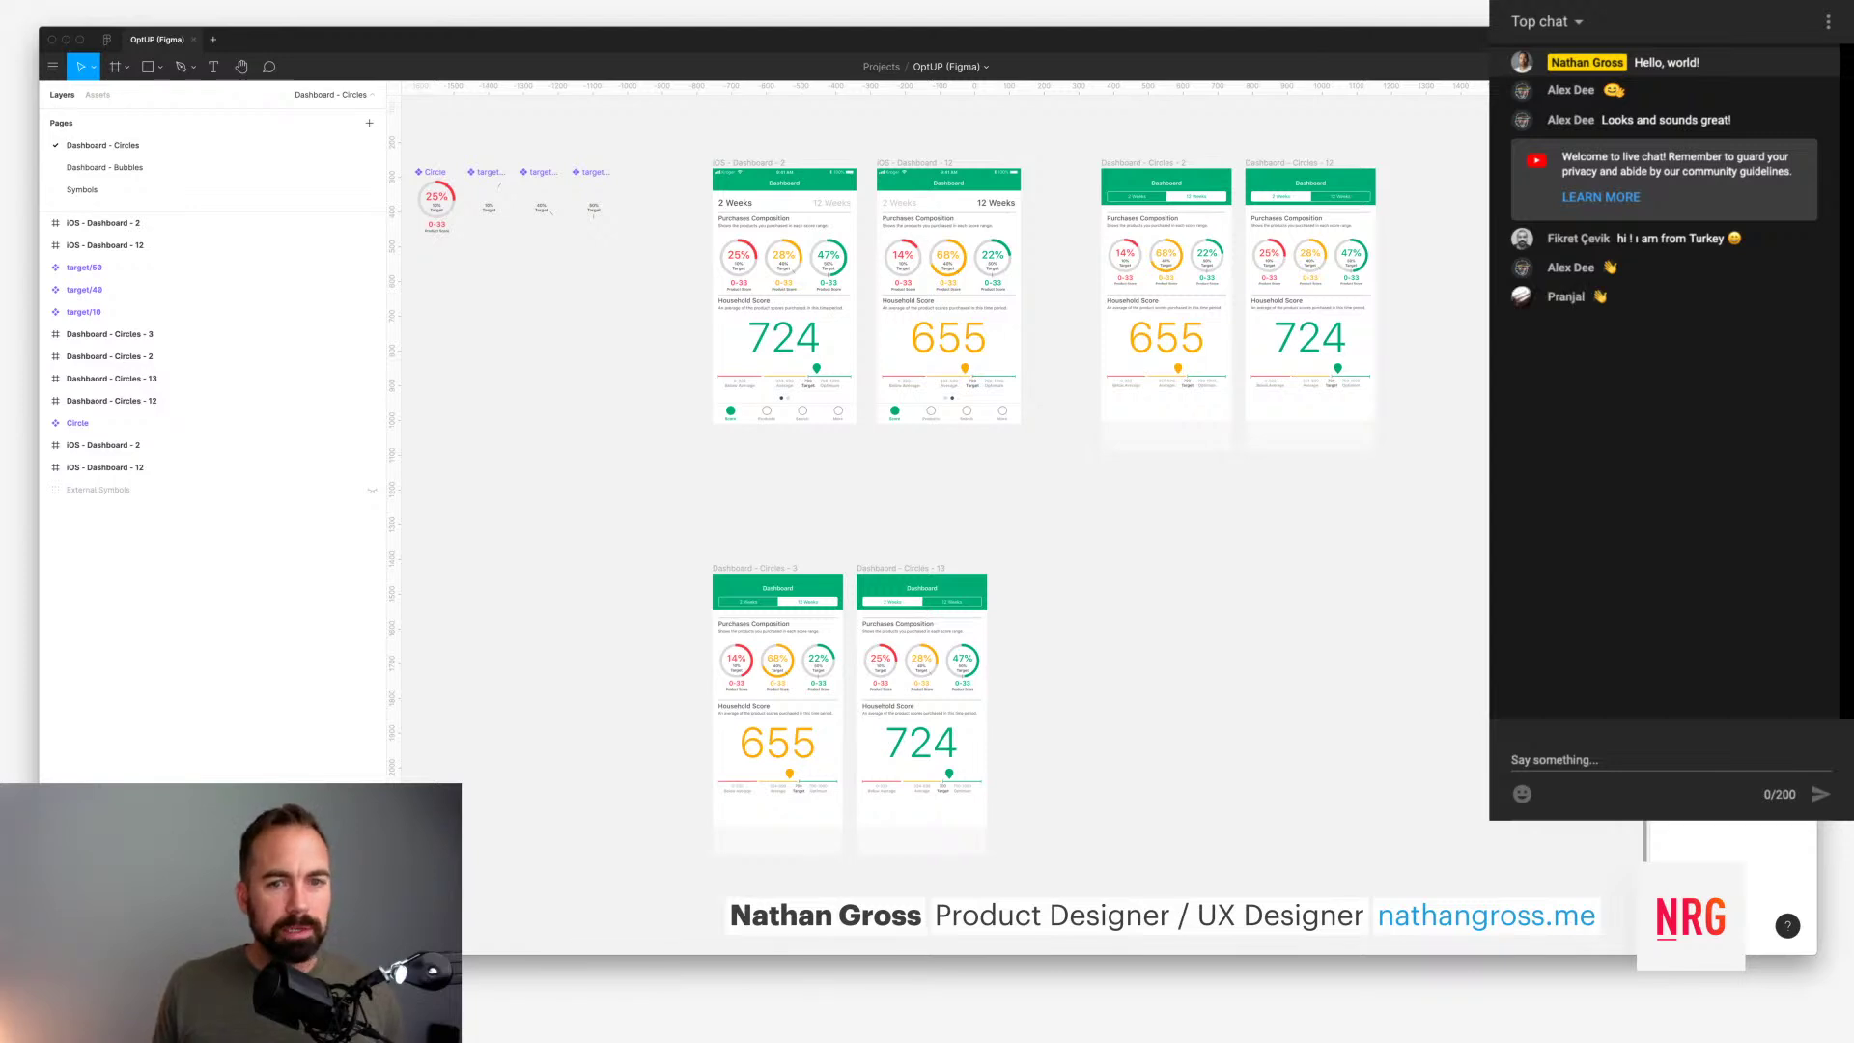
Step: Create a new design file and add an iPhone 11 Pro / X frame
key("super+n")
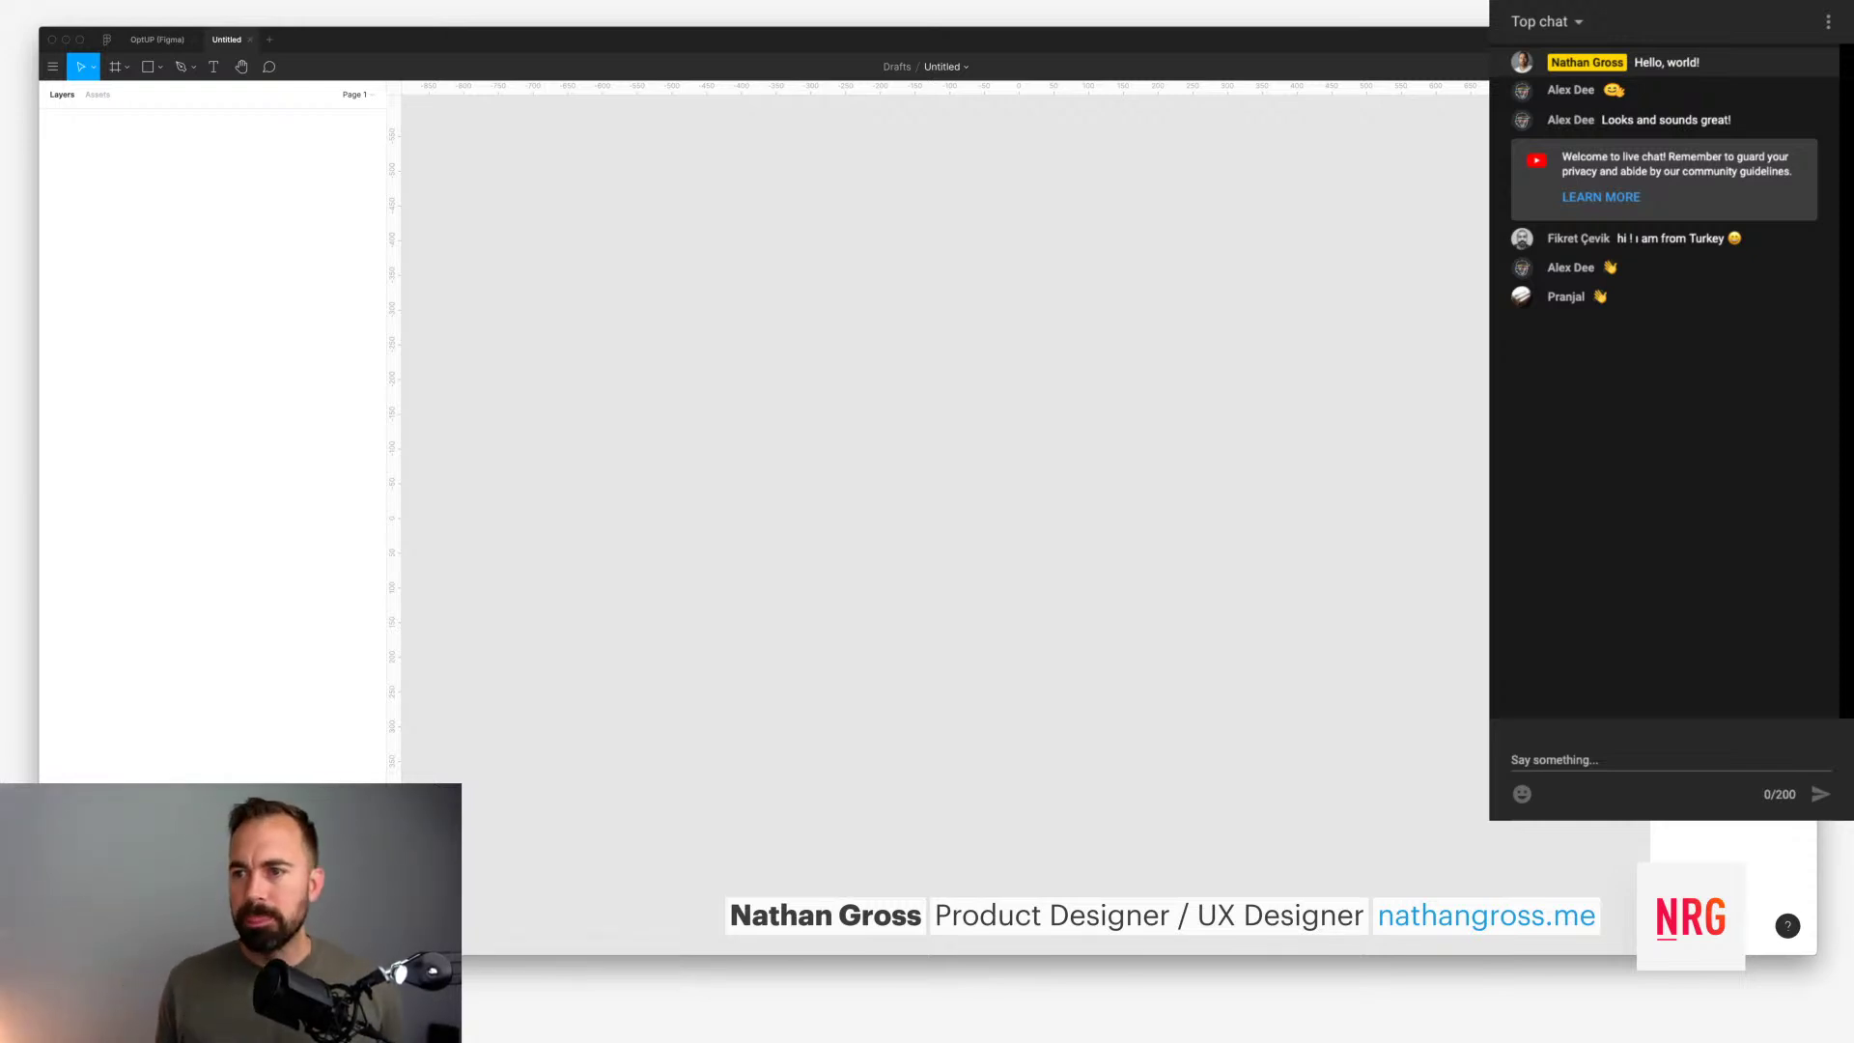
key("f")
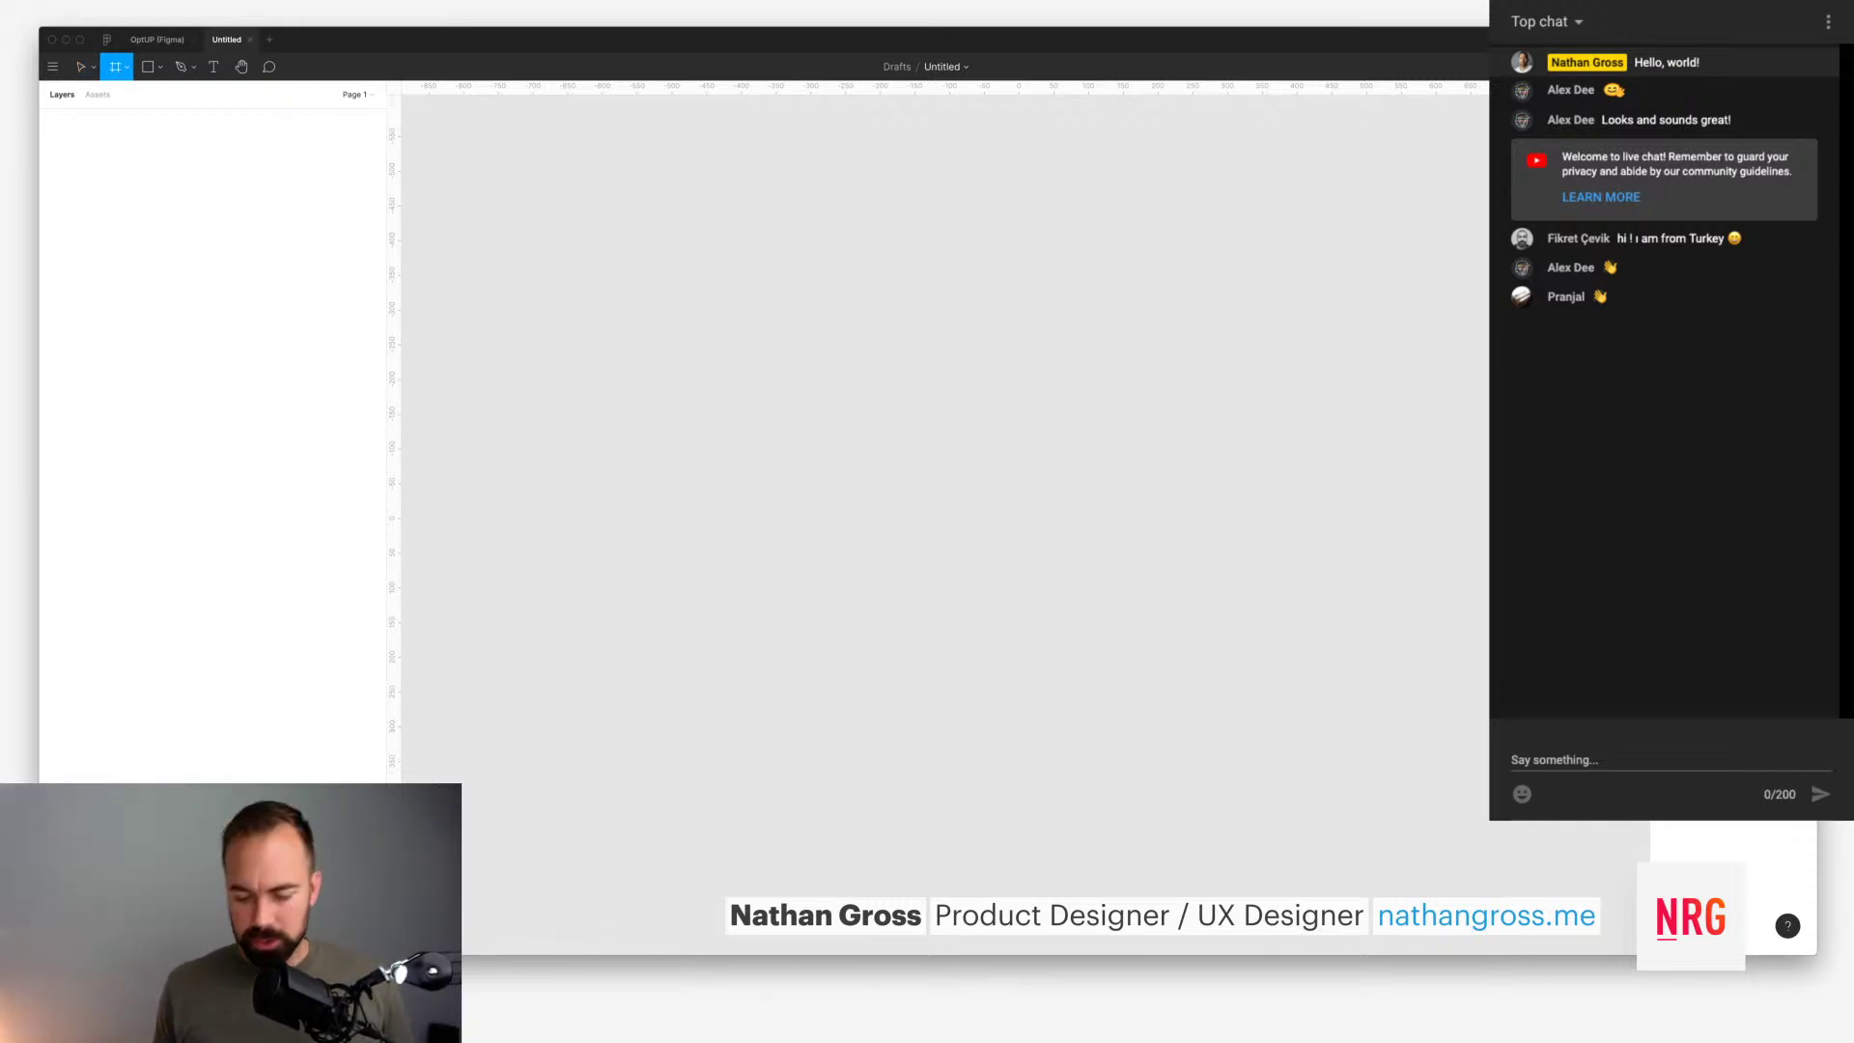
left_click(1545, 138)
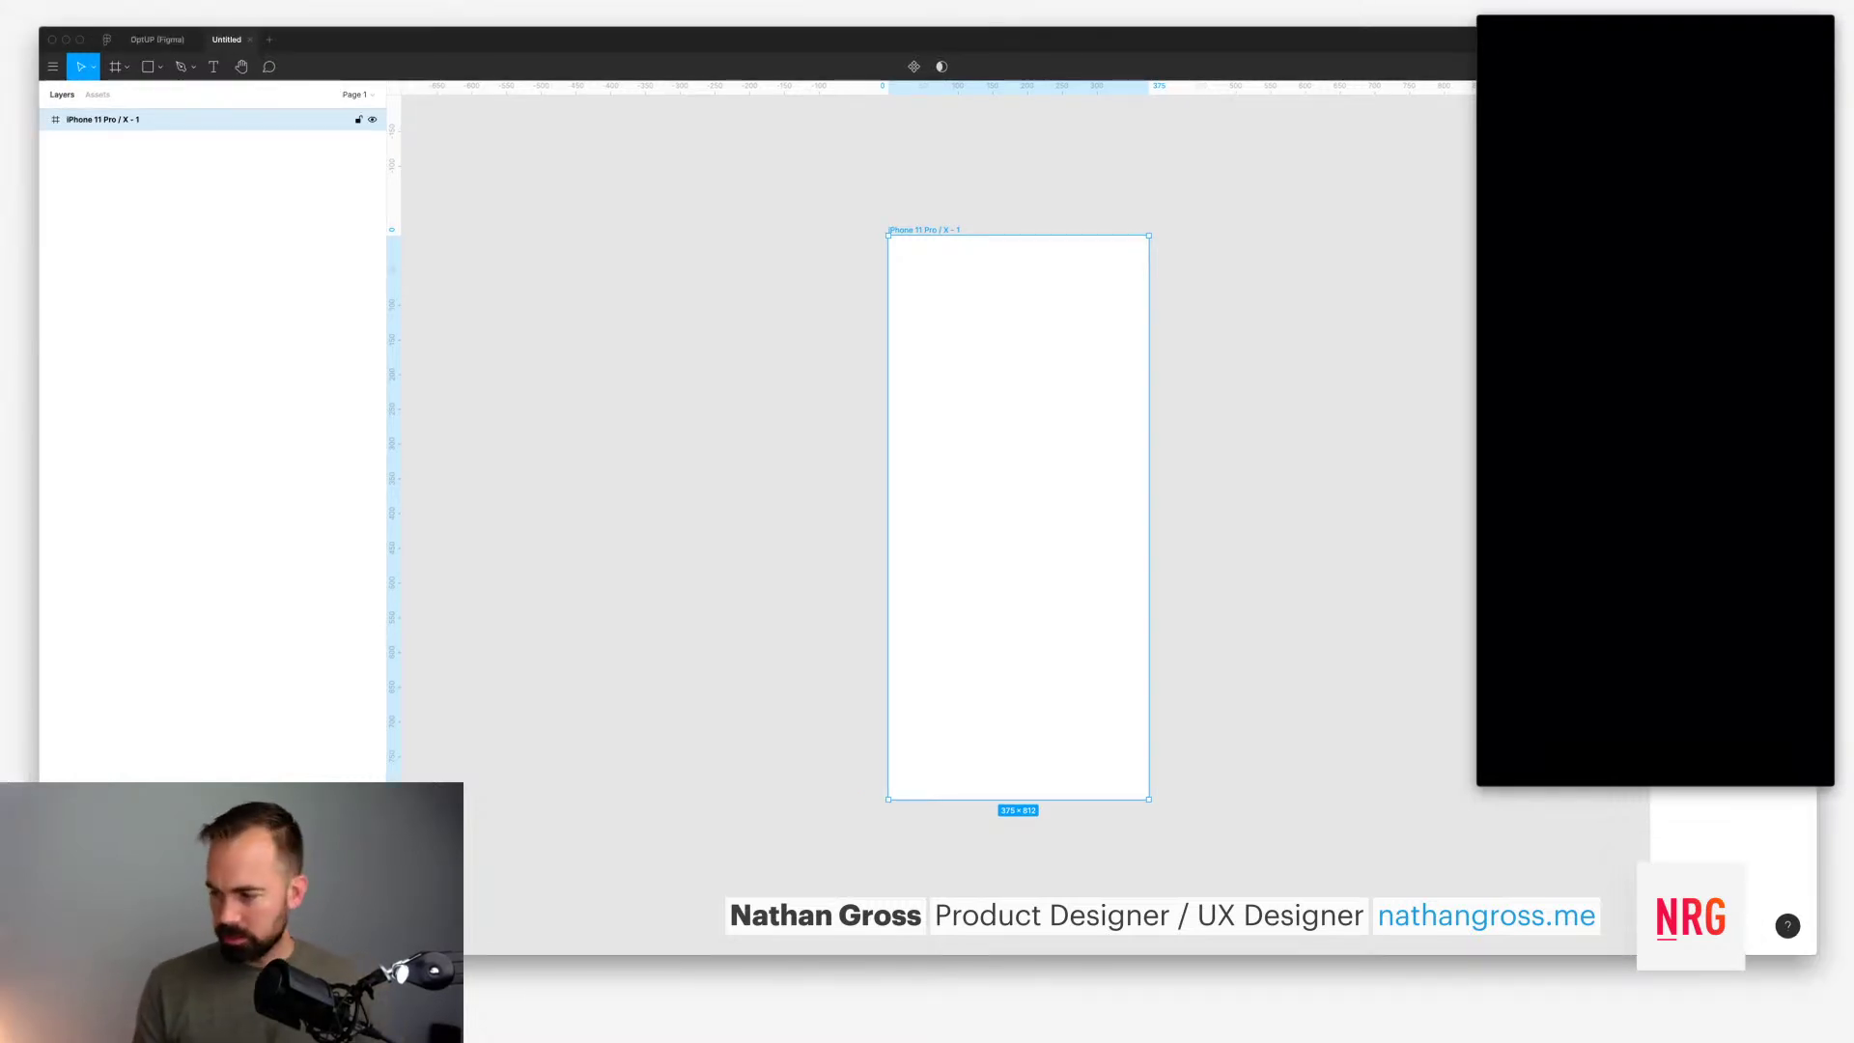
Step: Sketch a test rectangle about 189 by 173 px inside the phone frame, and delete it
key("r")
left_click_drag(957, 397, 1088, 517)
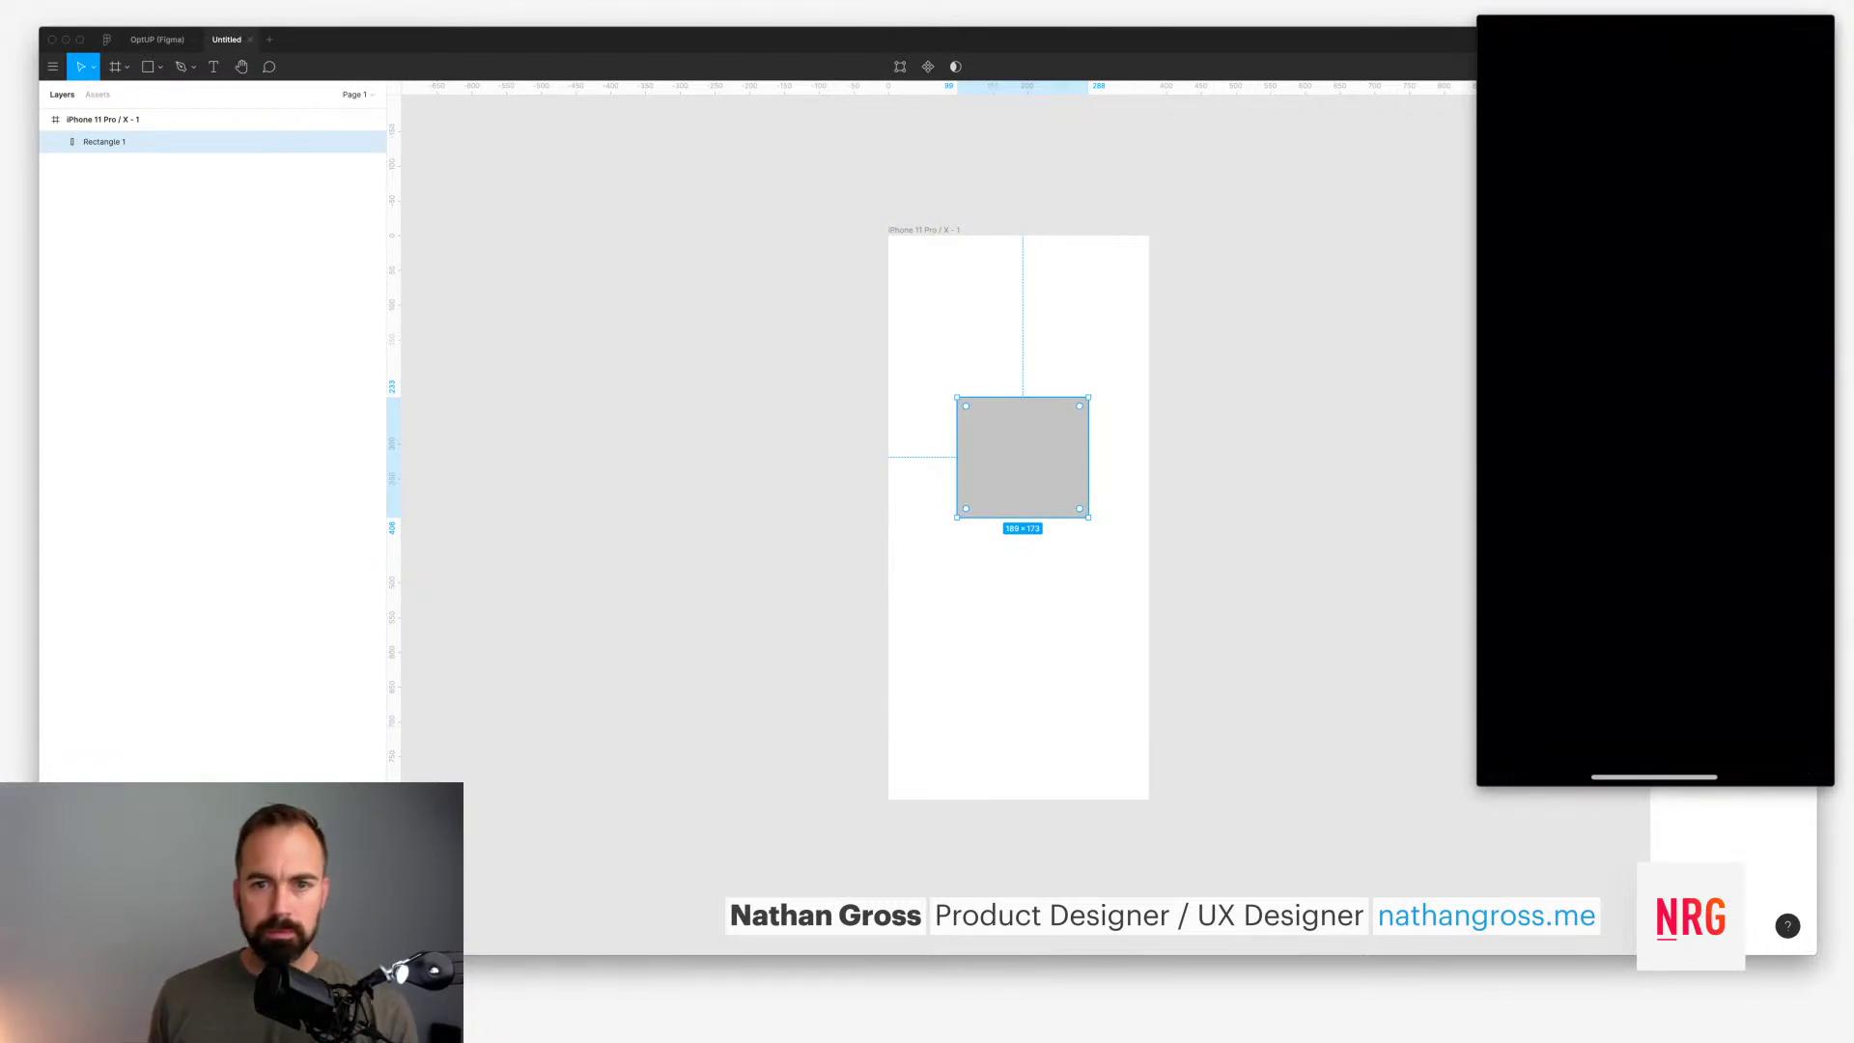
scroll(1018, 516, "down", 1)
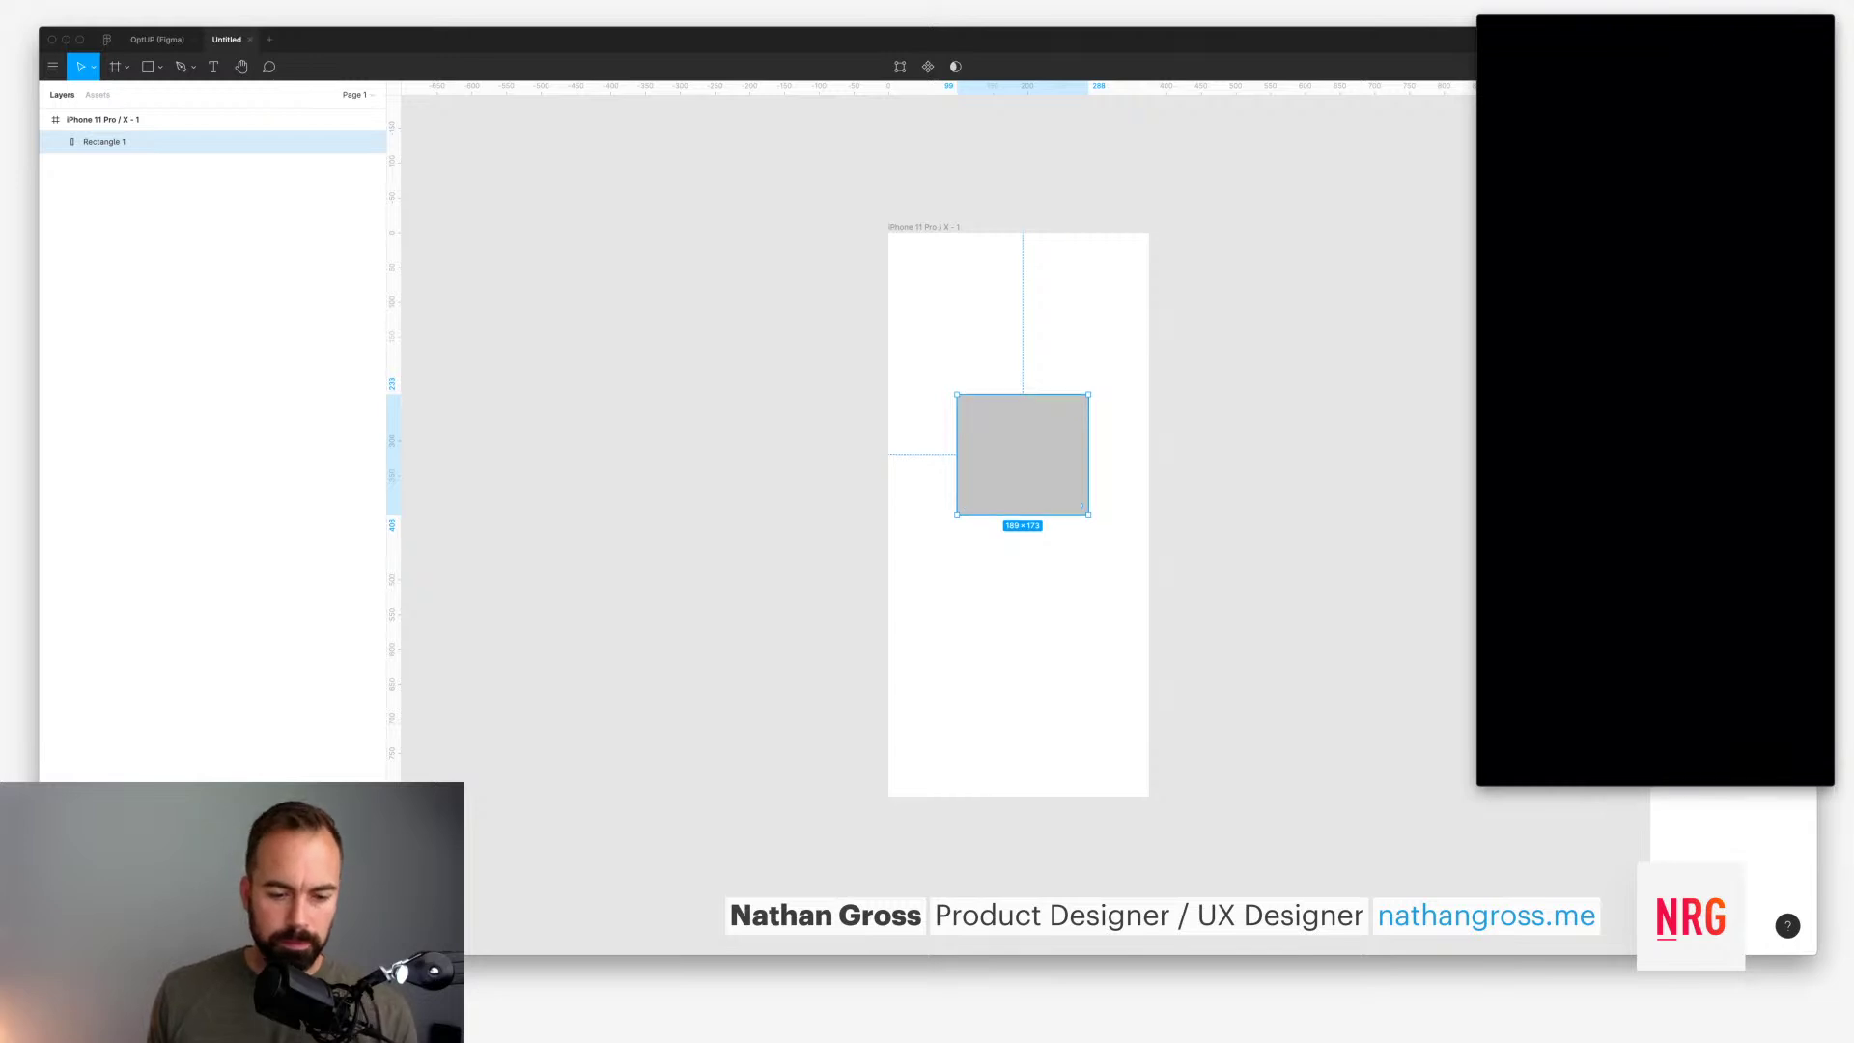
key("Escape")
left_click(103, 119)
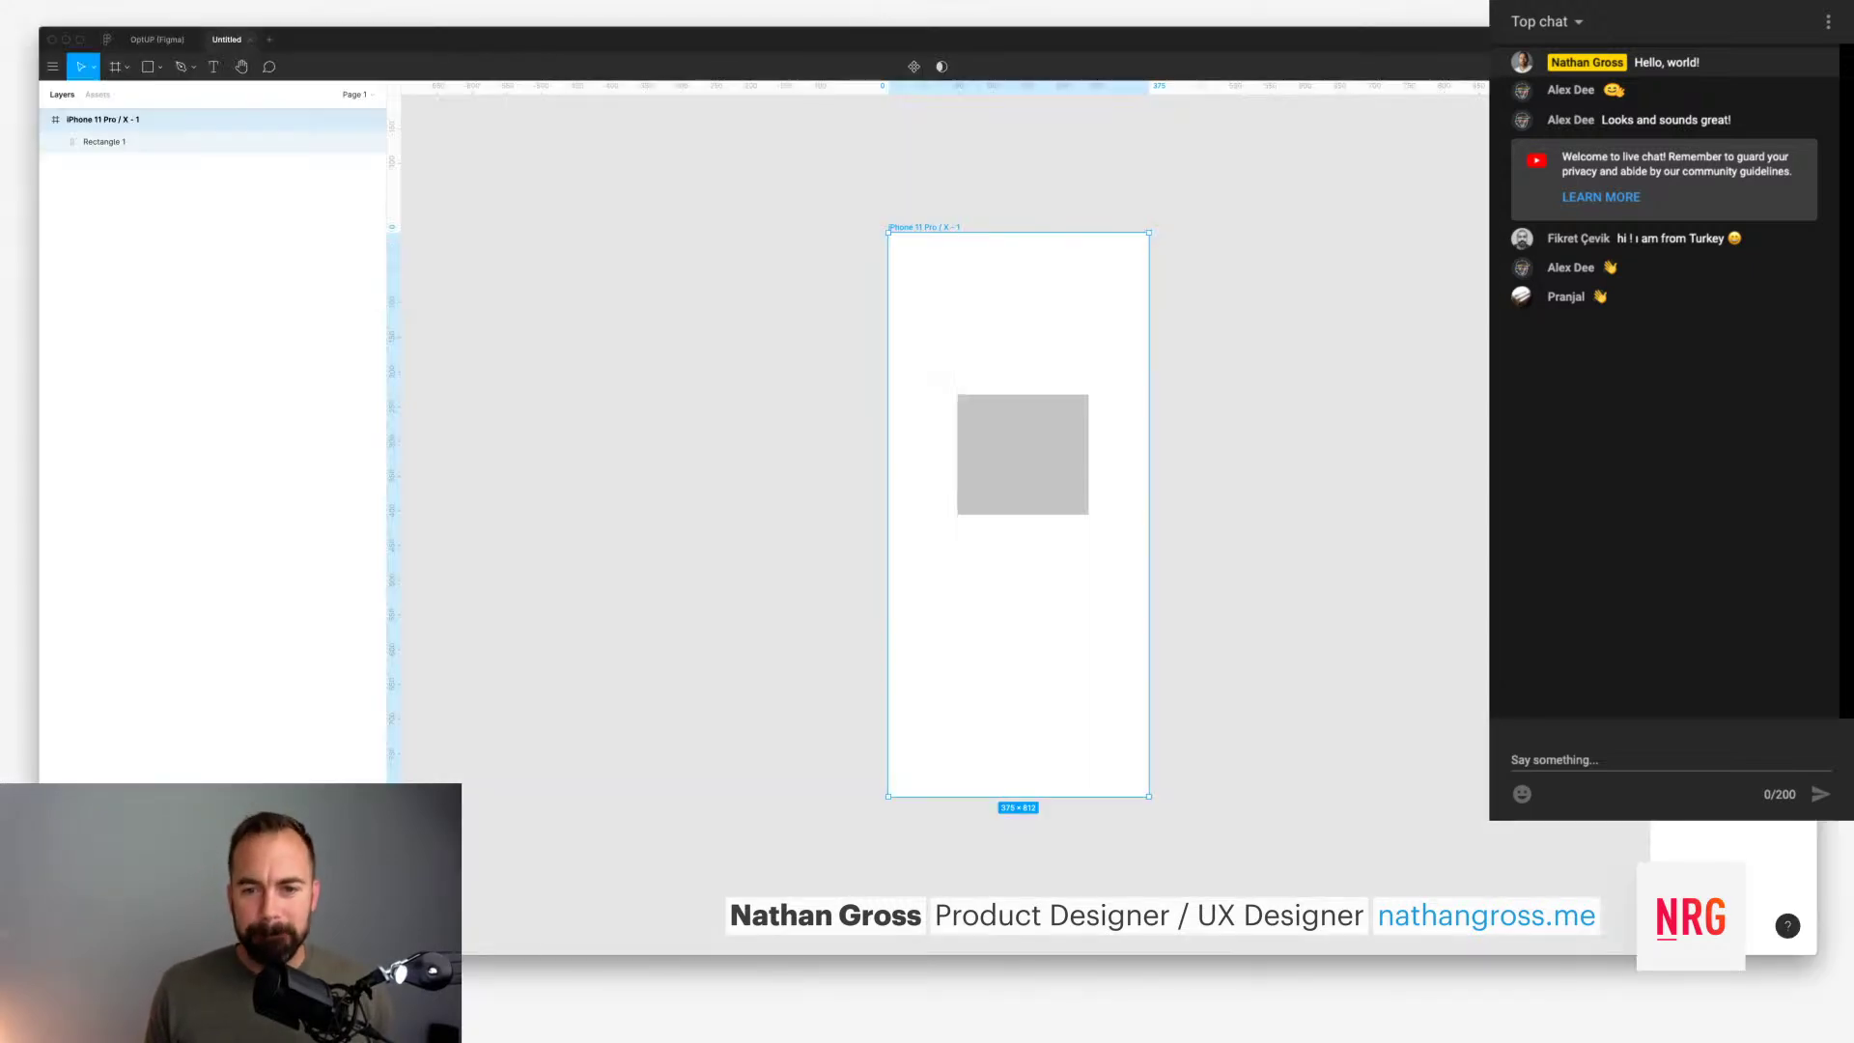
left_click(104, 141)
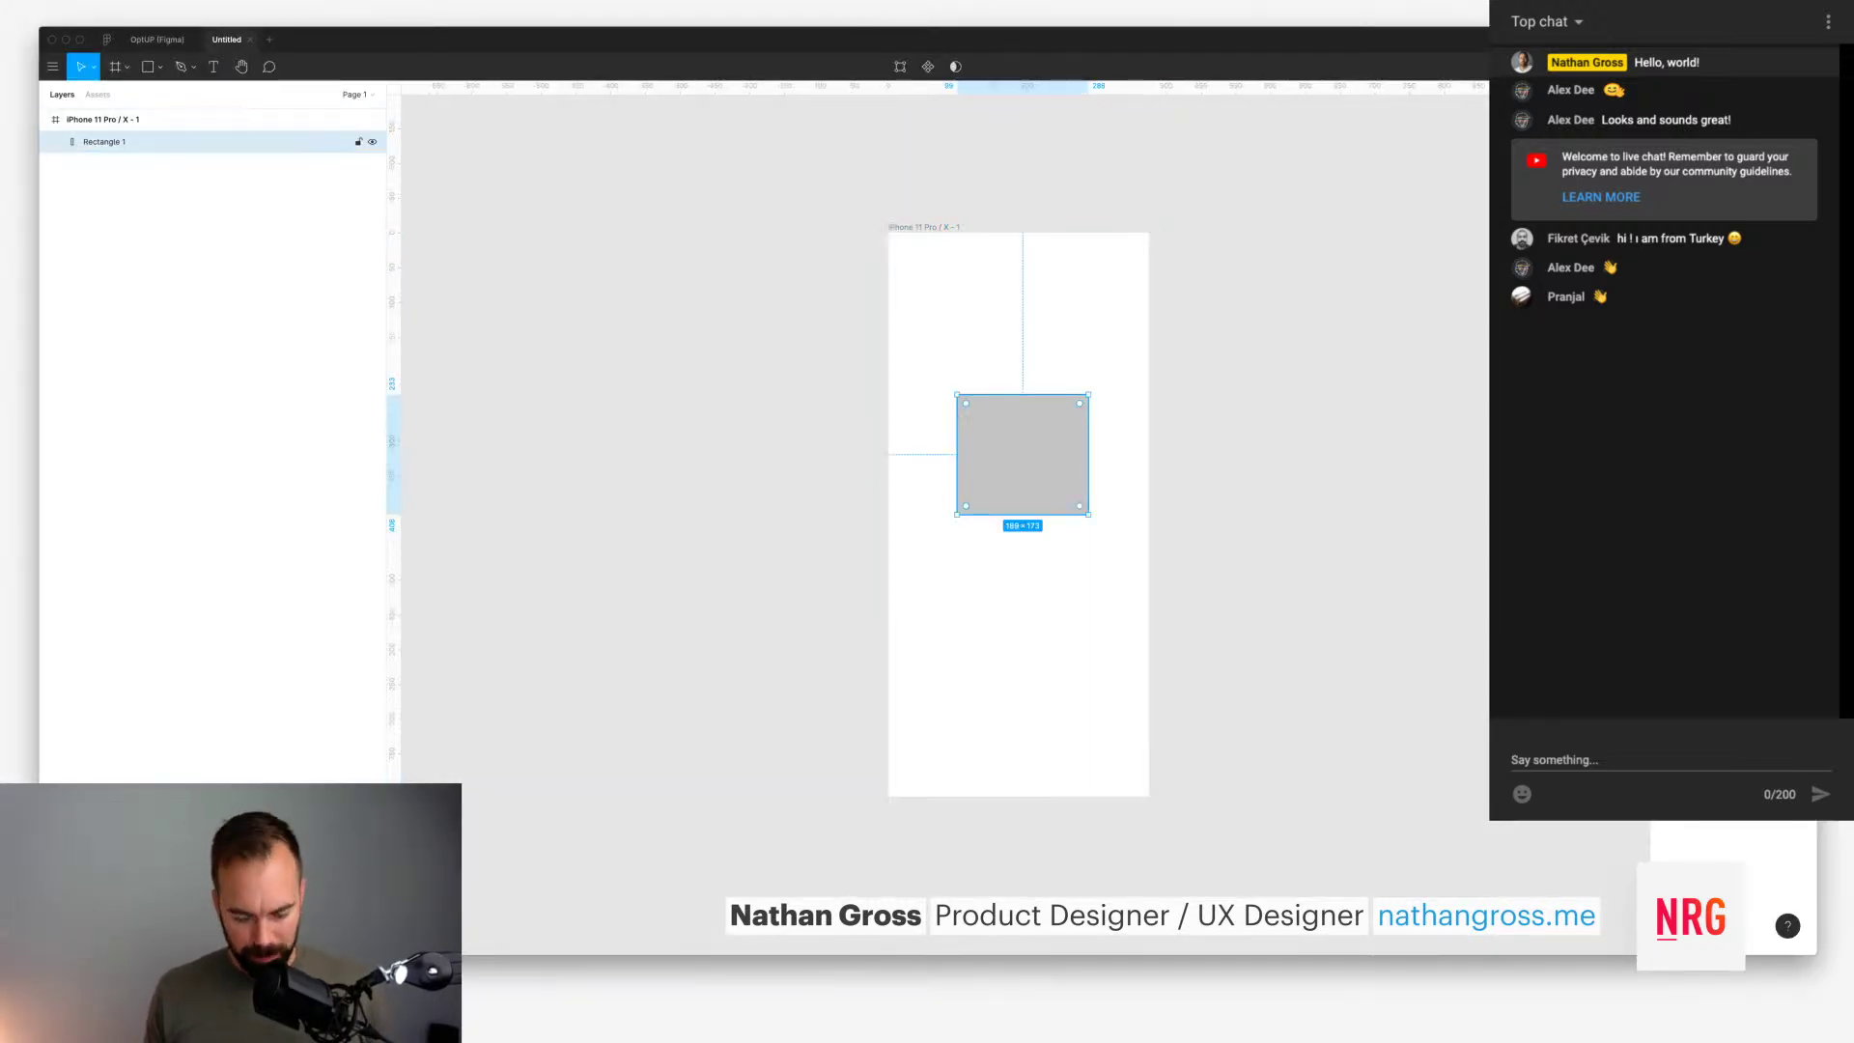
key("Delete")
key("Escape")
Step: Draw a 100 by 100 px circle on the empty canvas beside the phone frame
scroll(1106, 511, "left", 3)
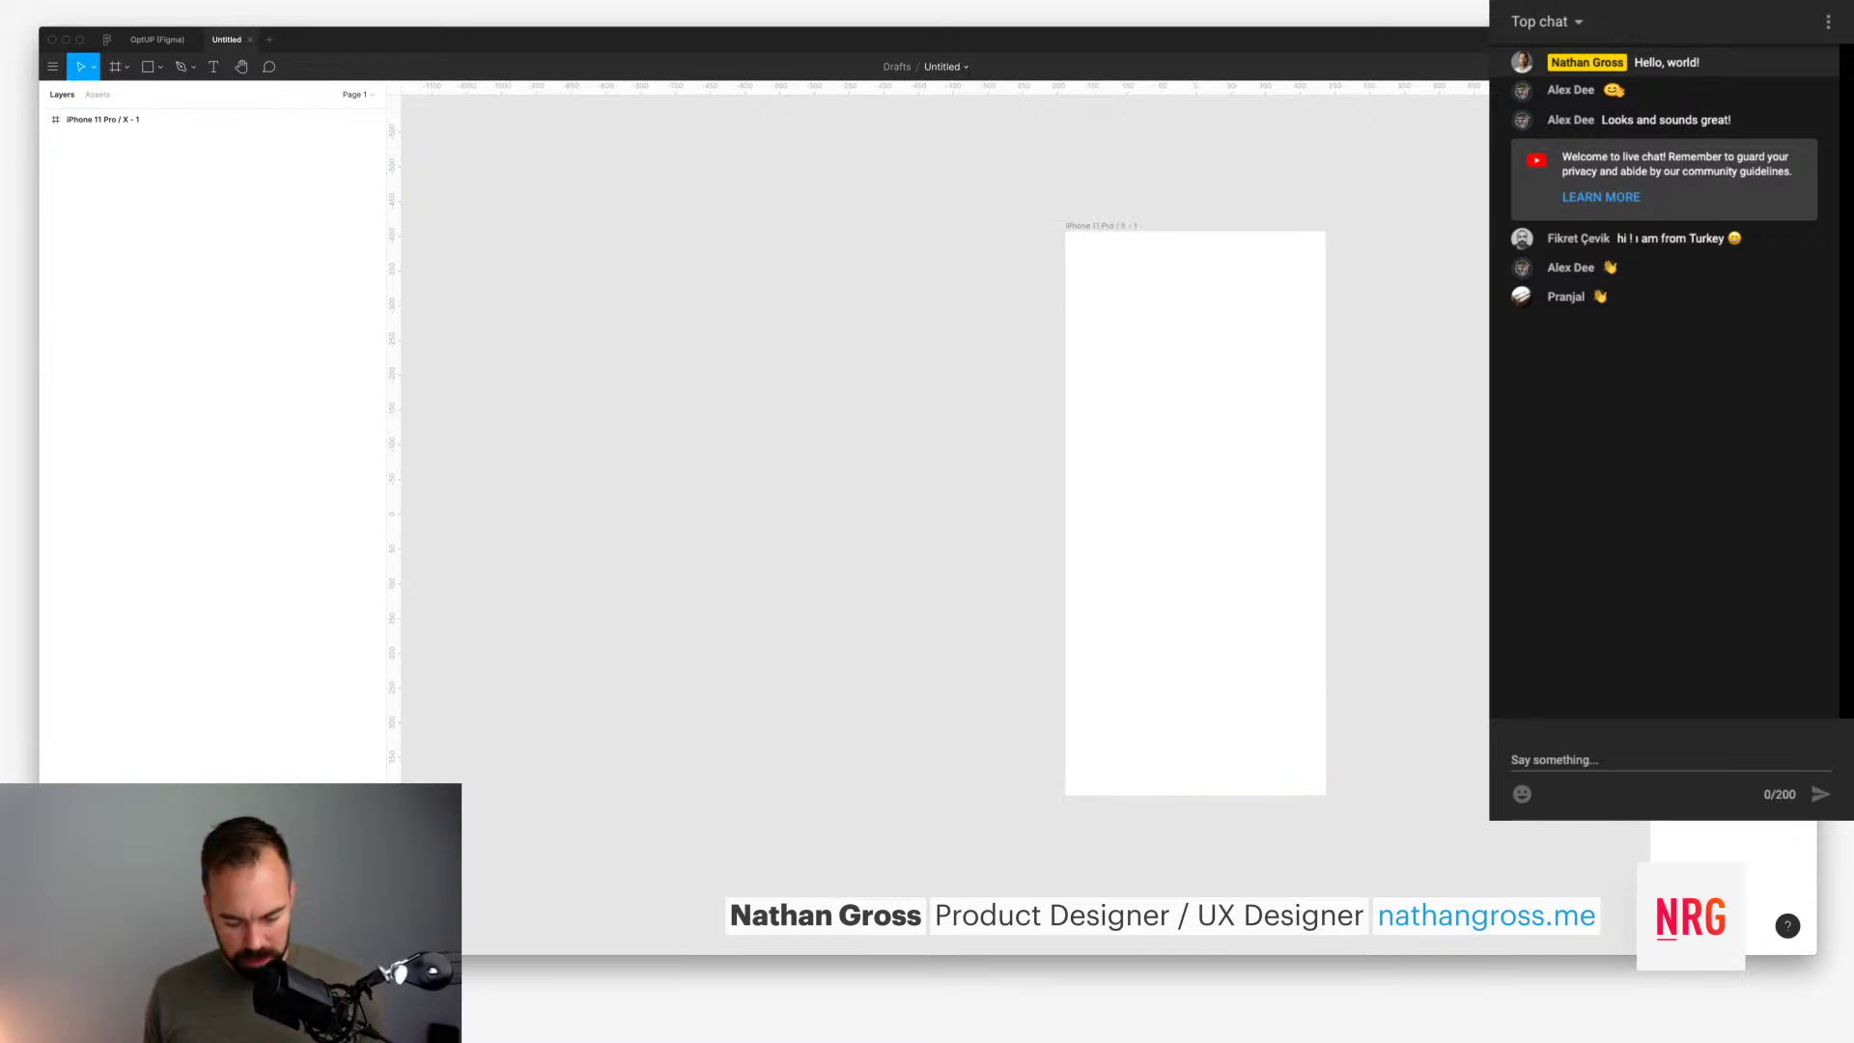
key("r")
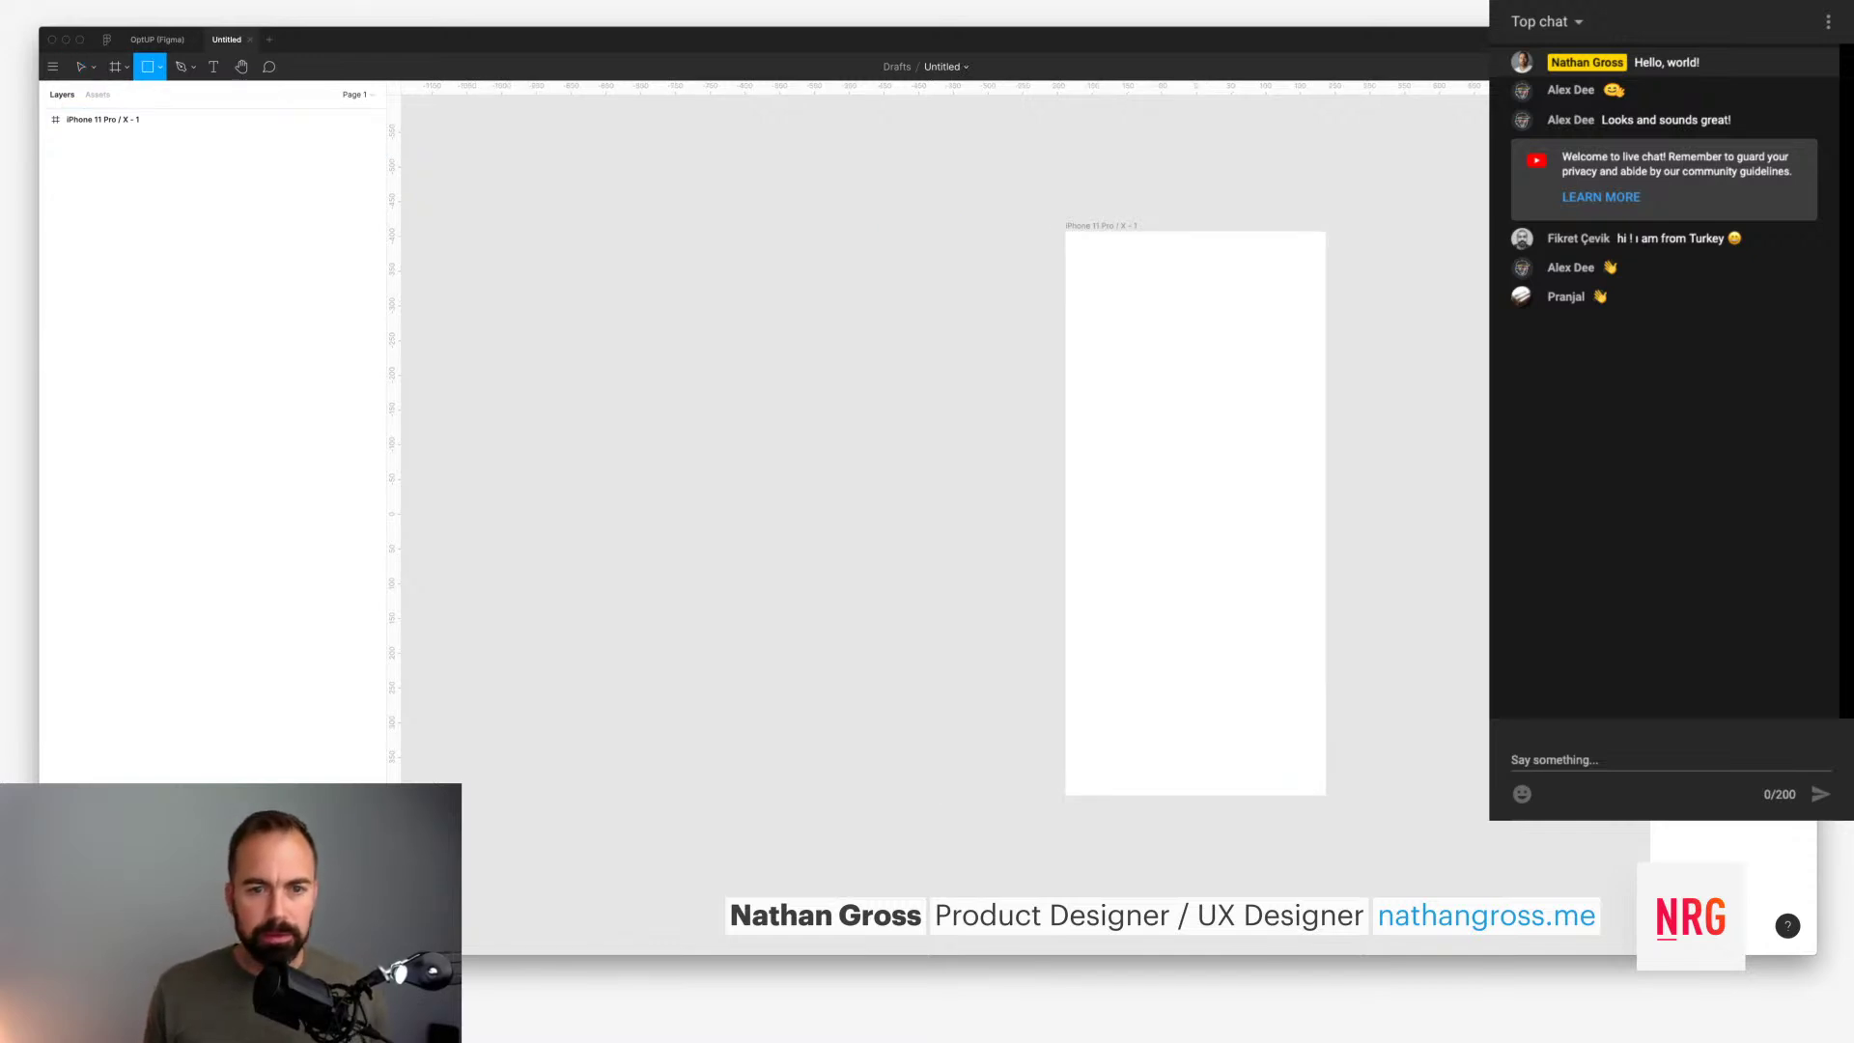
left_click_drag(796, 318, 867, 388)
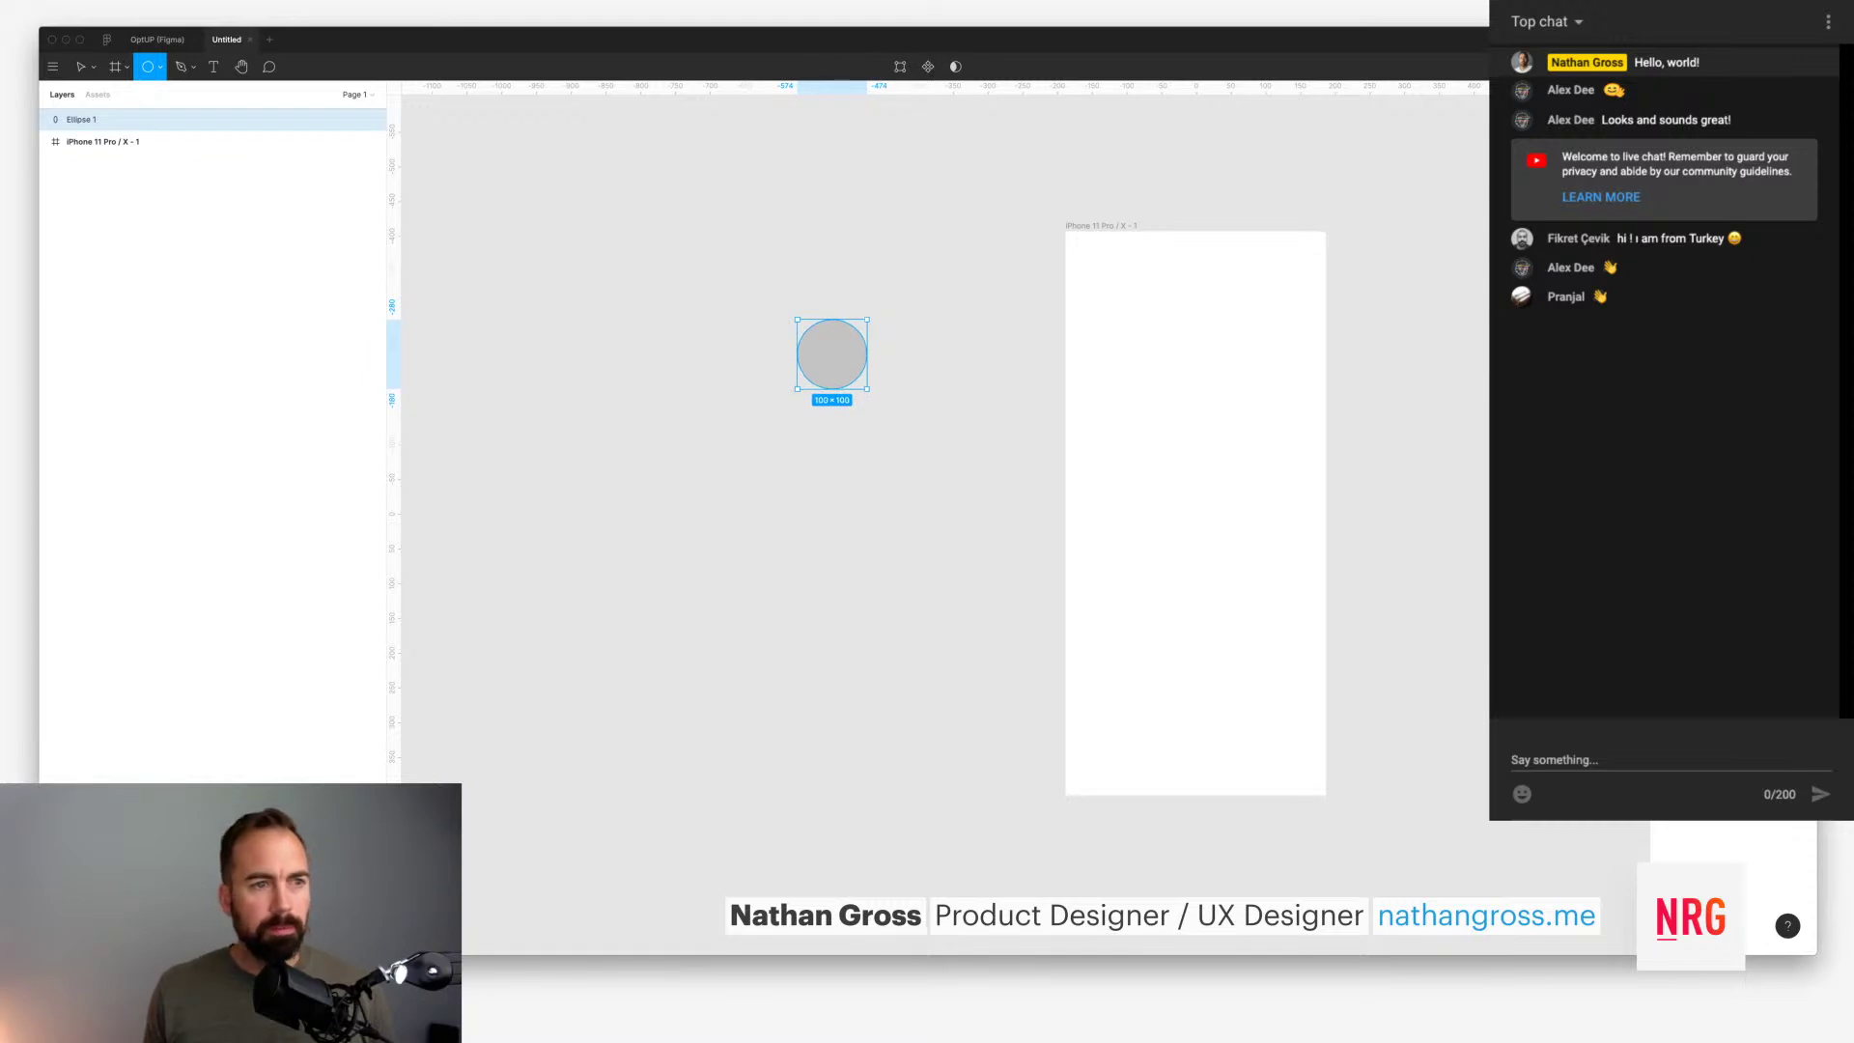
key("v")
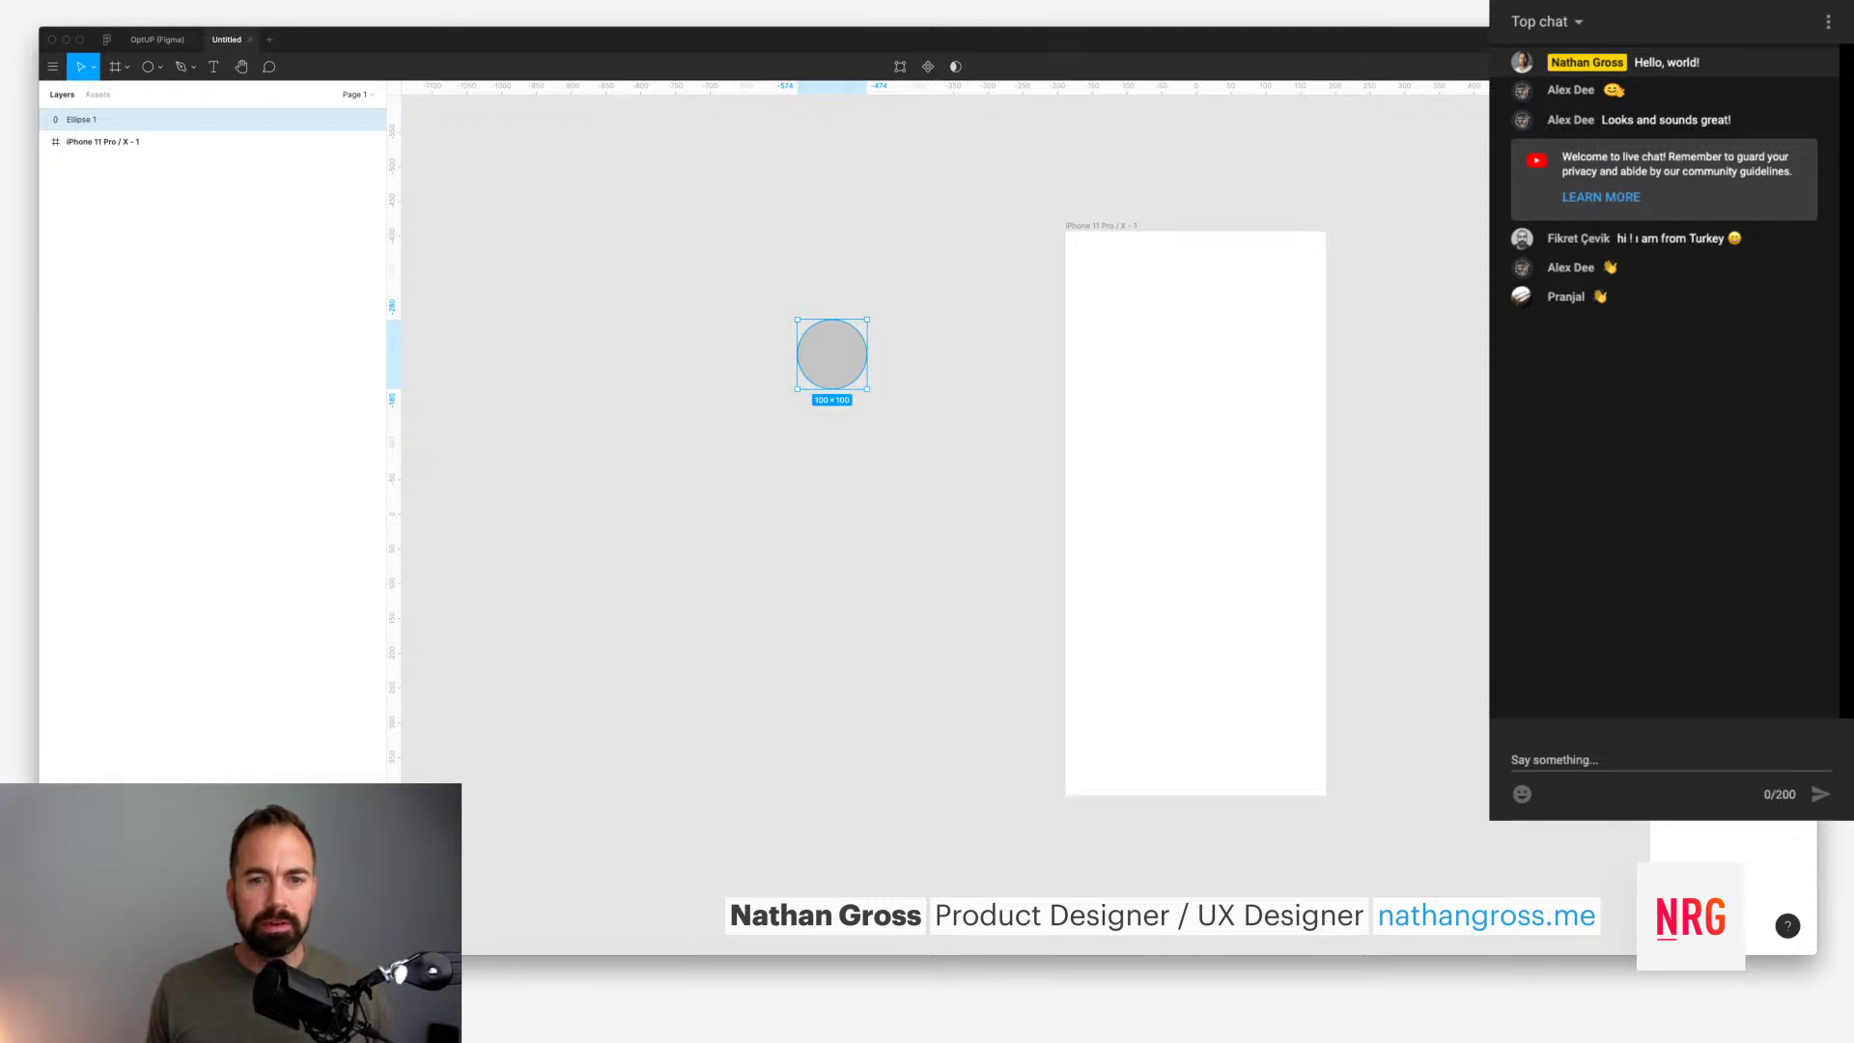
key("Escape")
left_click(193, 119)
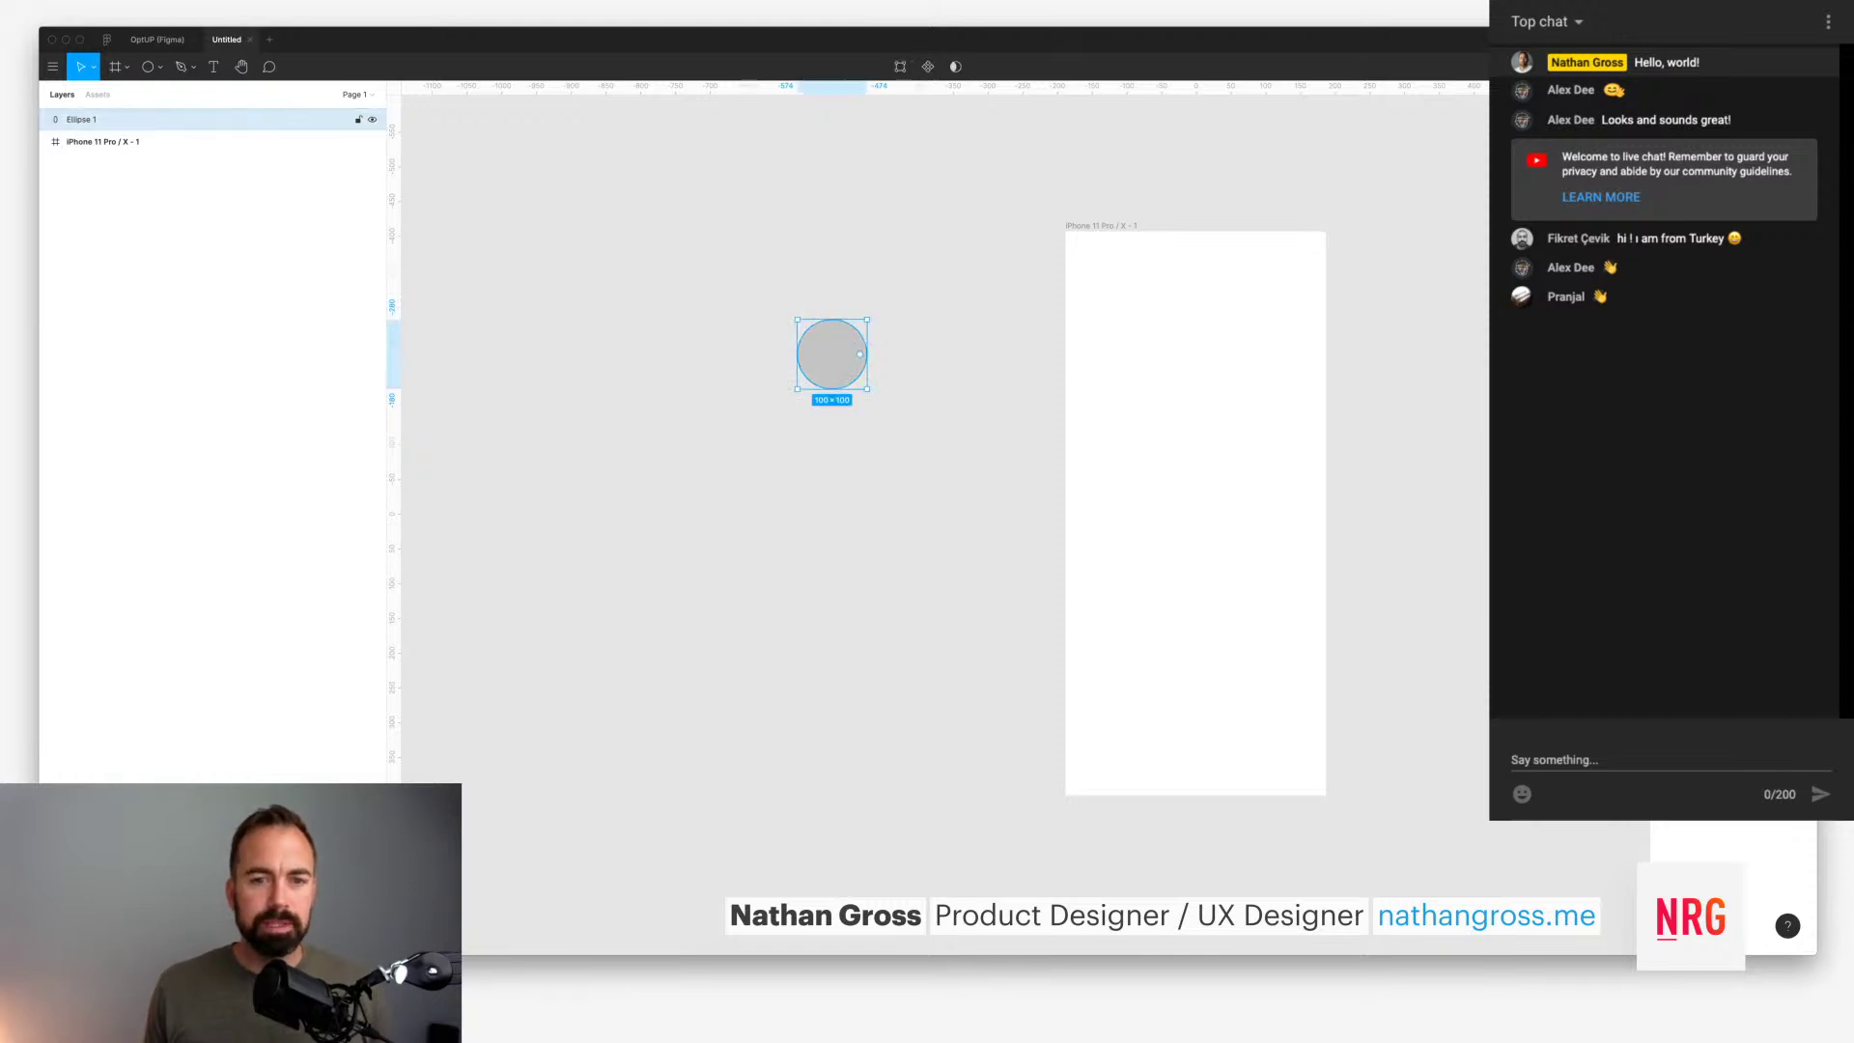
Step: Try cutting a wedge out of the circle with its arc handle and hollowing out its centre
mouse_move(859, 354)
left_mouse_down()
mouse_move(864, 329)
mouse_move(832, 320)
mouse_move(798, 359)
mouse_move(820, 386)
mouse_move(801, 372)
mouse_move(797, 347)
mouse_move(830, 320)
mouse_move(864, 328)
mouse_move(809, 332)
mouse_move(797, 353)
mouse_move(851, 333)
left_mouse_up()
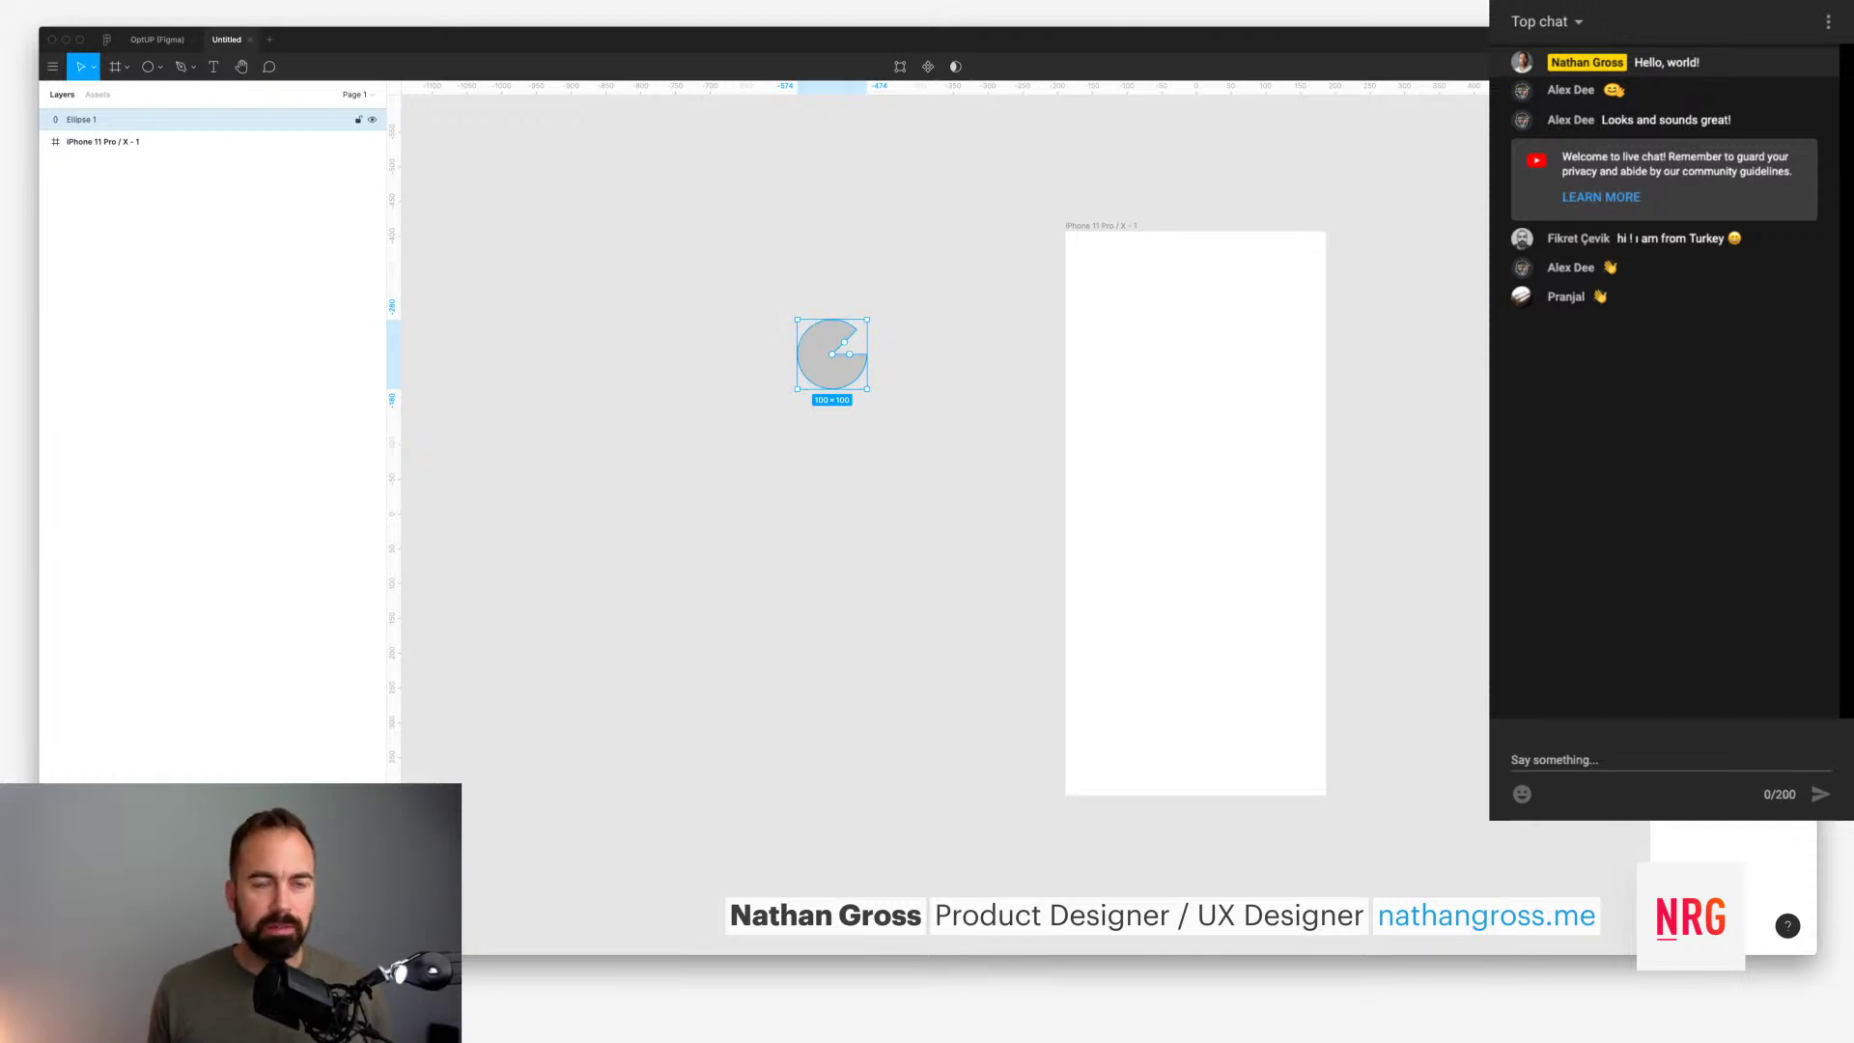
mouse_move(845, 342)
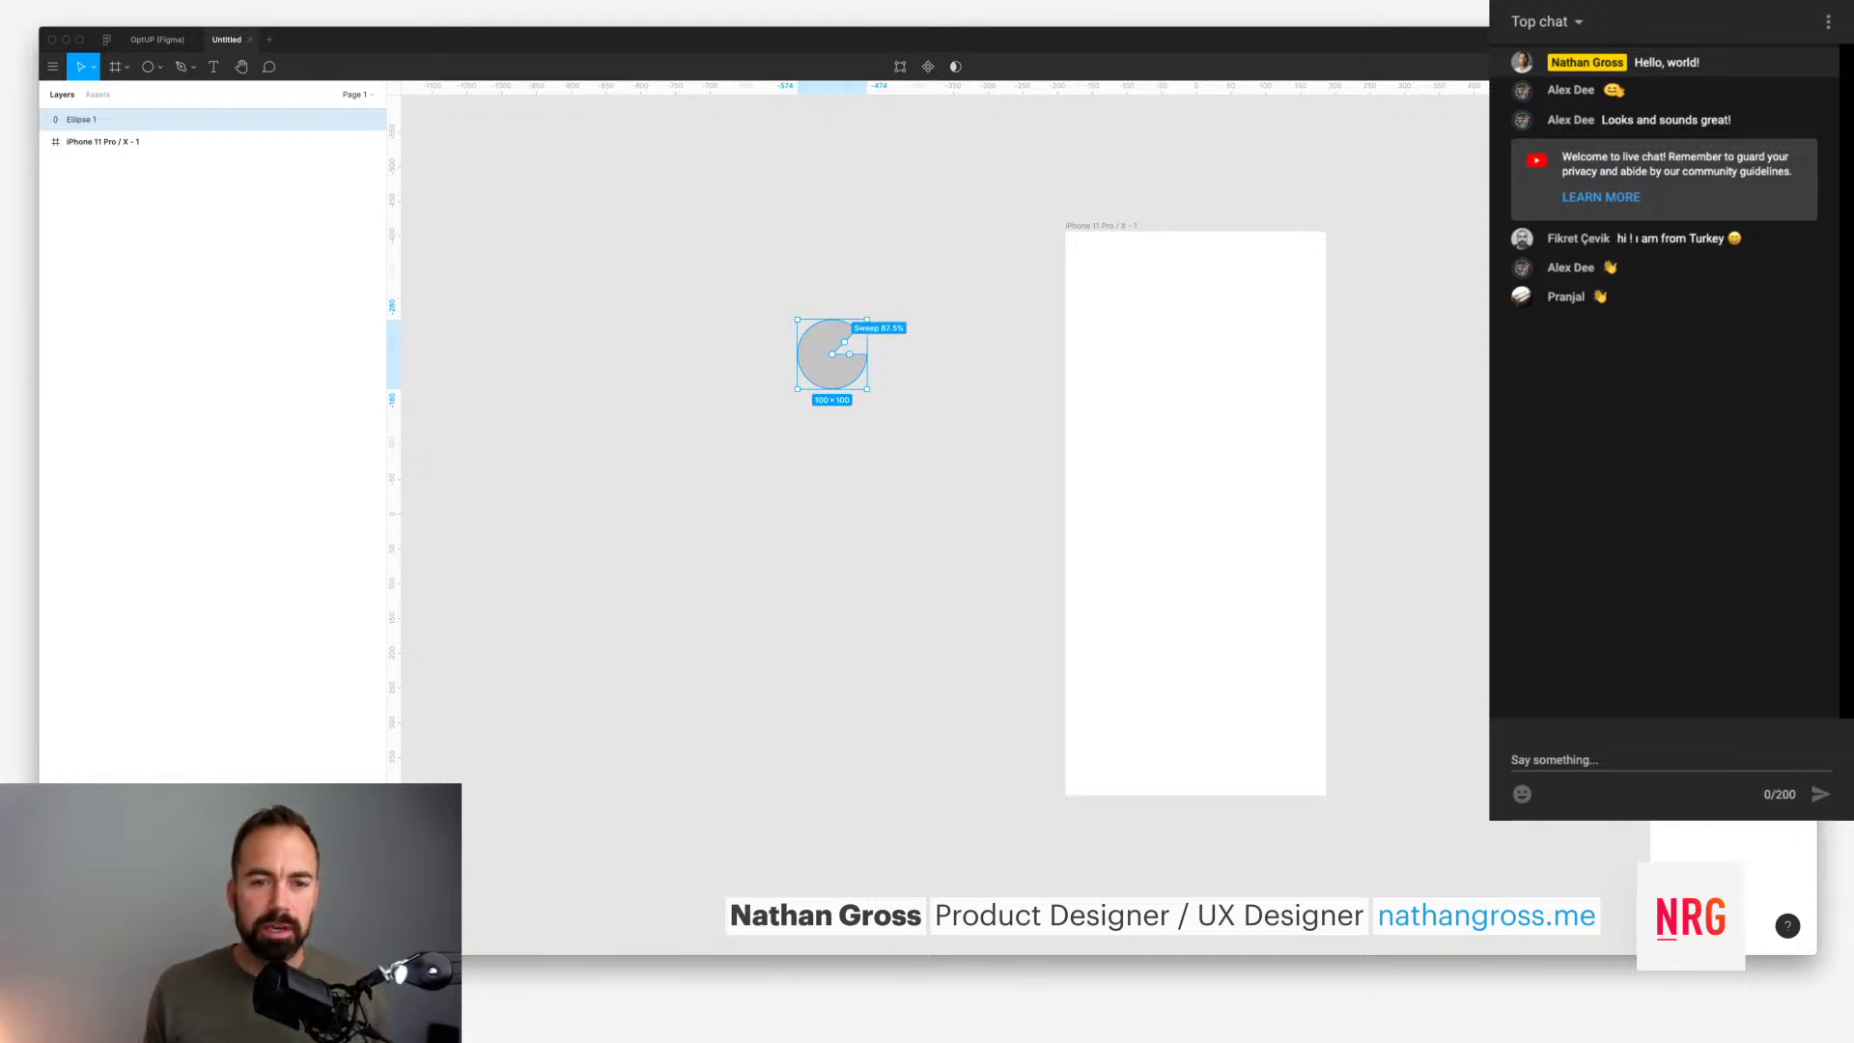
left_click_drag(832, 353, 809, 367)
Step: Undo the arc changes made to the circle
key("super+z")
key("super+z")
key("super+z")
key("super+z")
key("super+z")
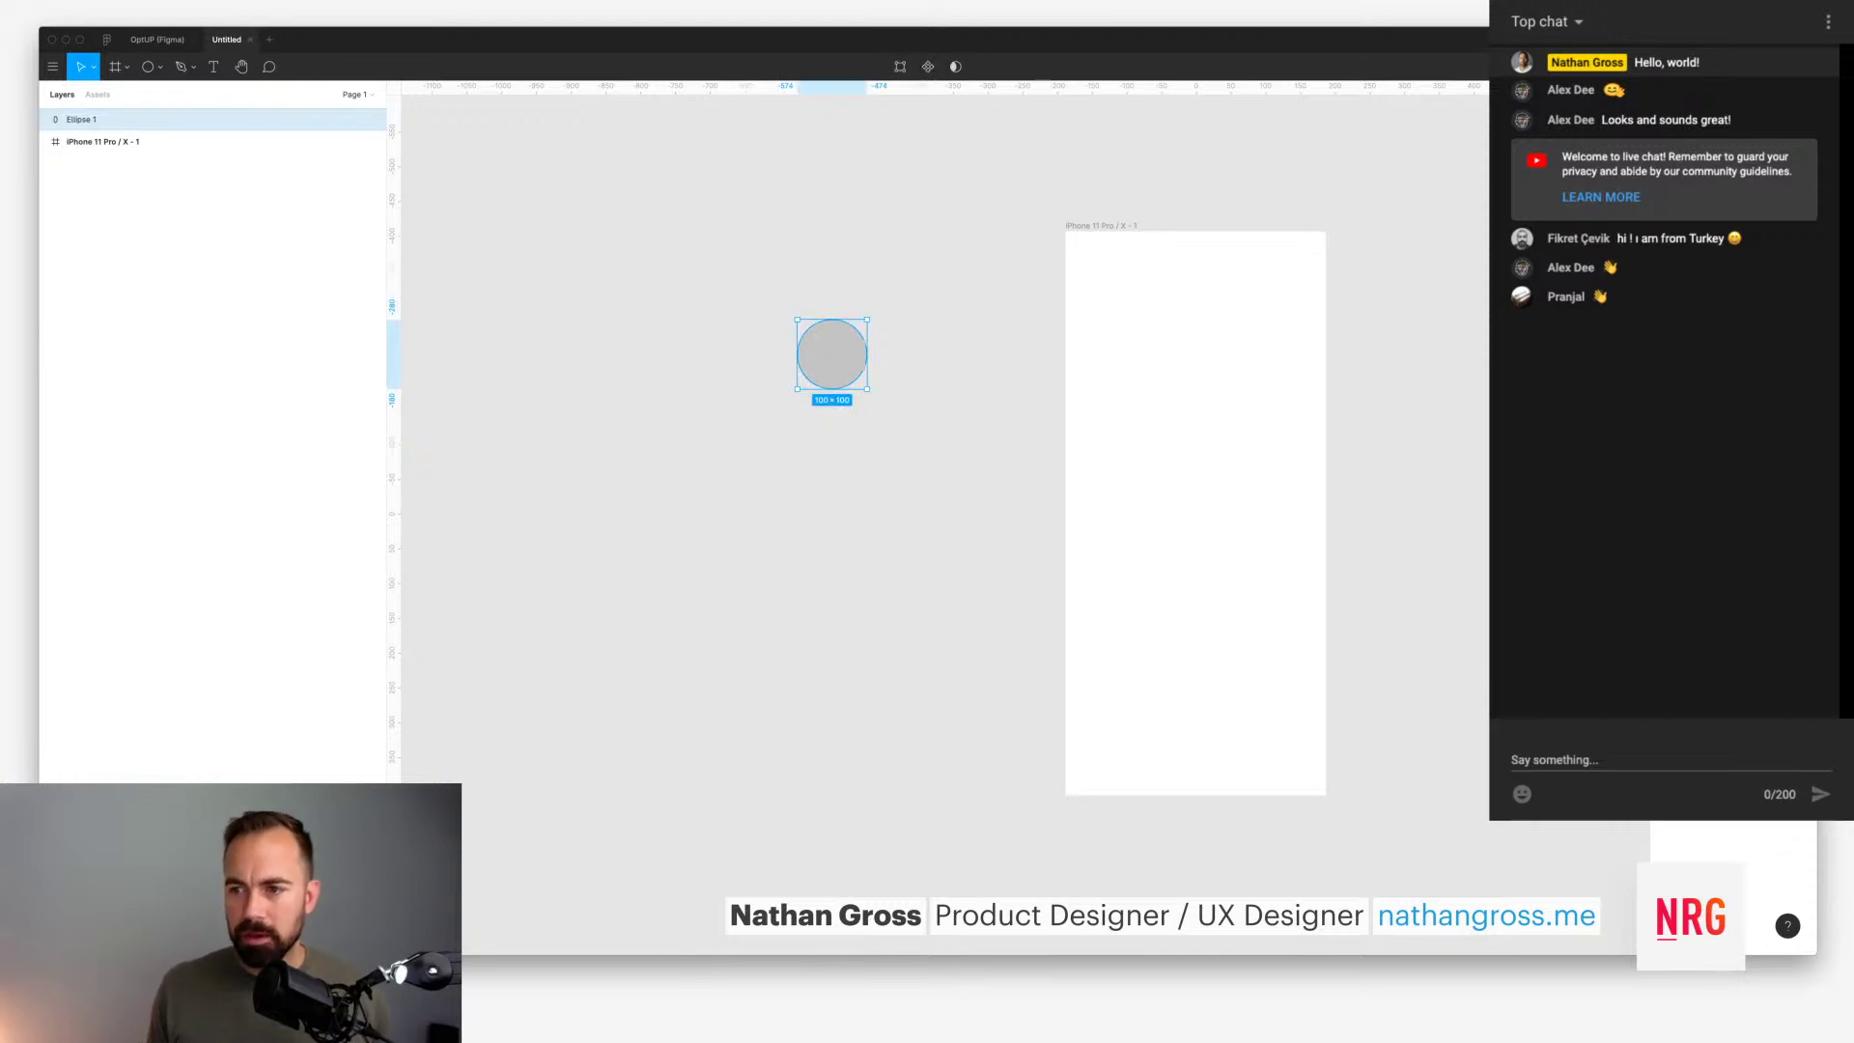
Step: Turn the circle into a ring by replacing its fill with a thick black stroke
key("super+z")
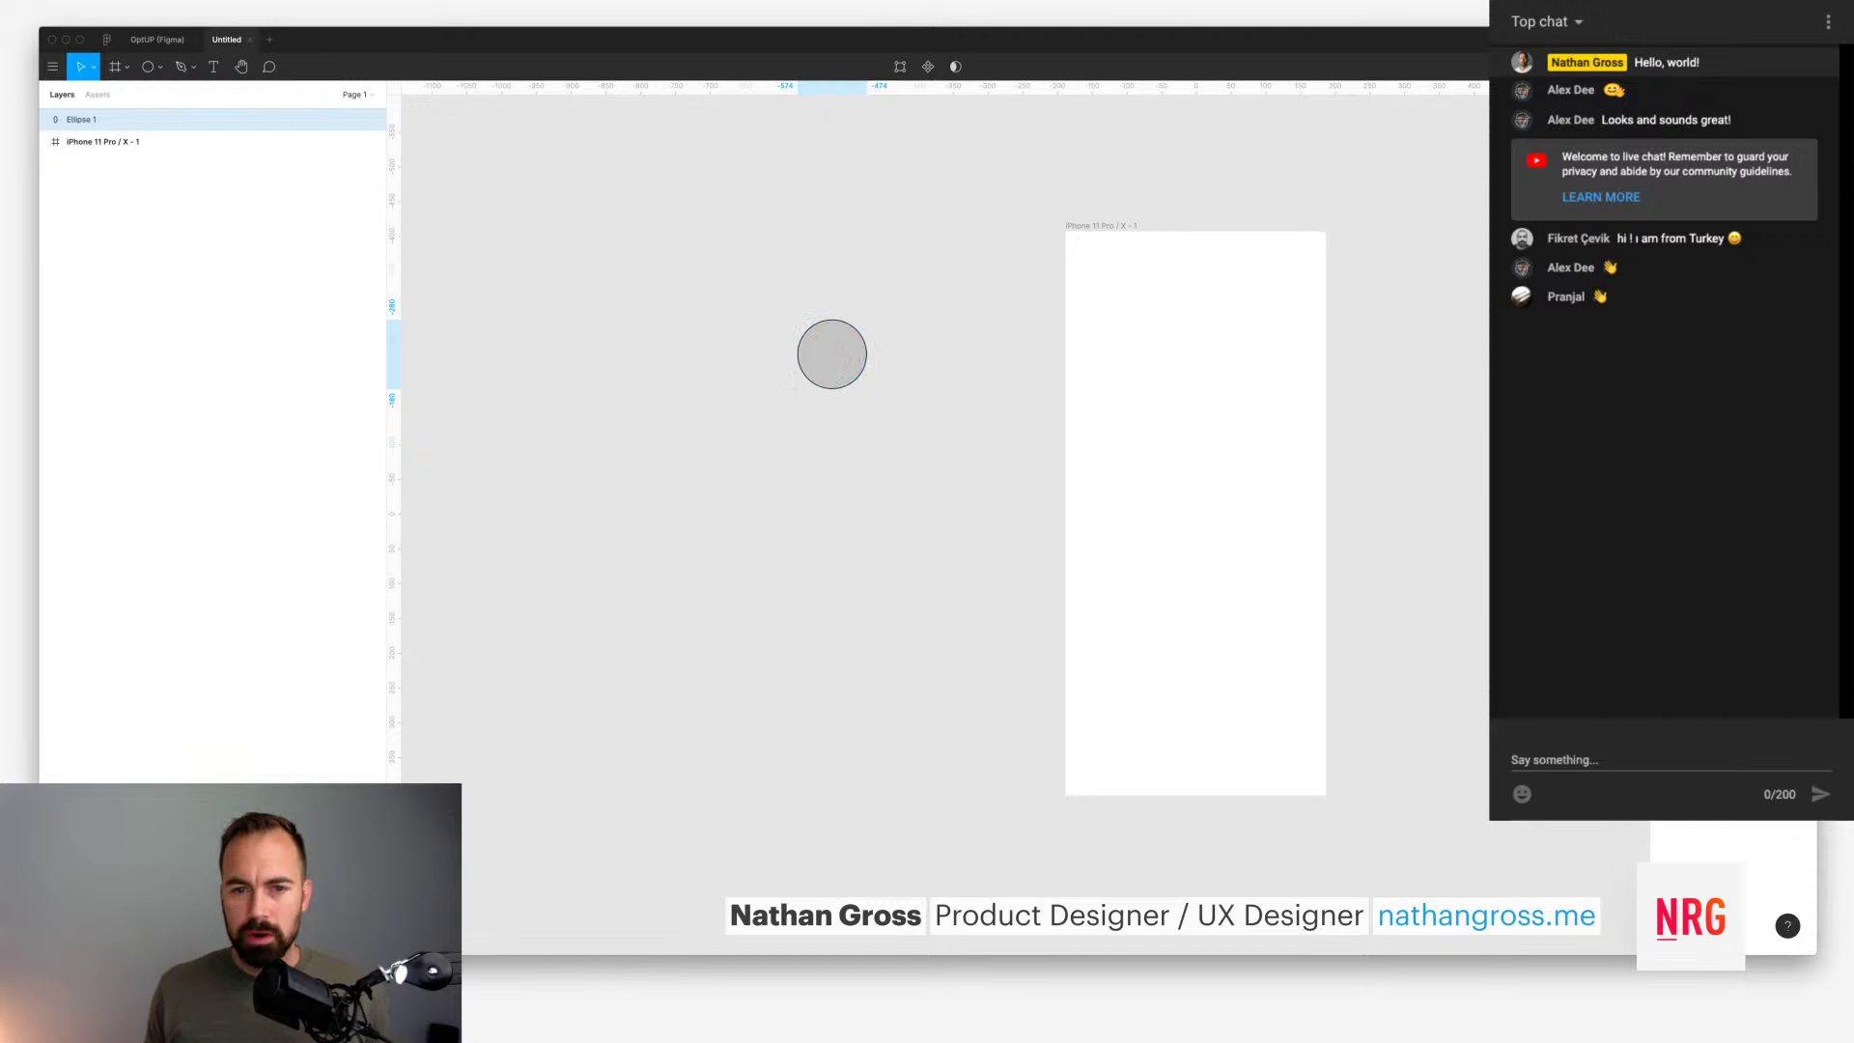
key("alt+slash")
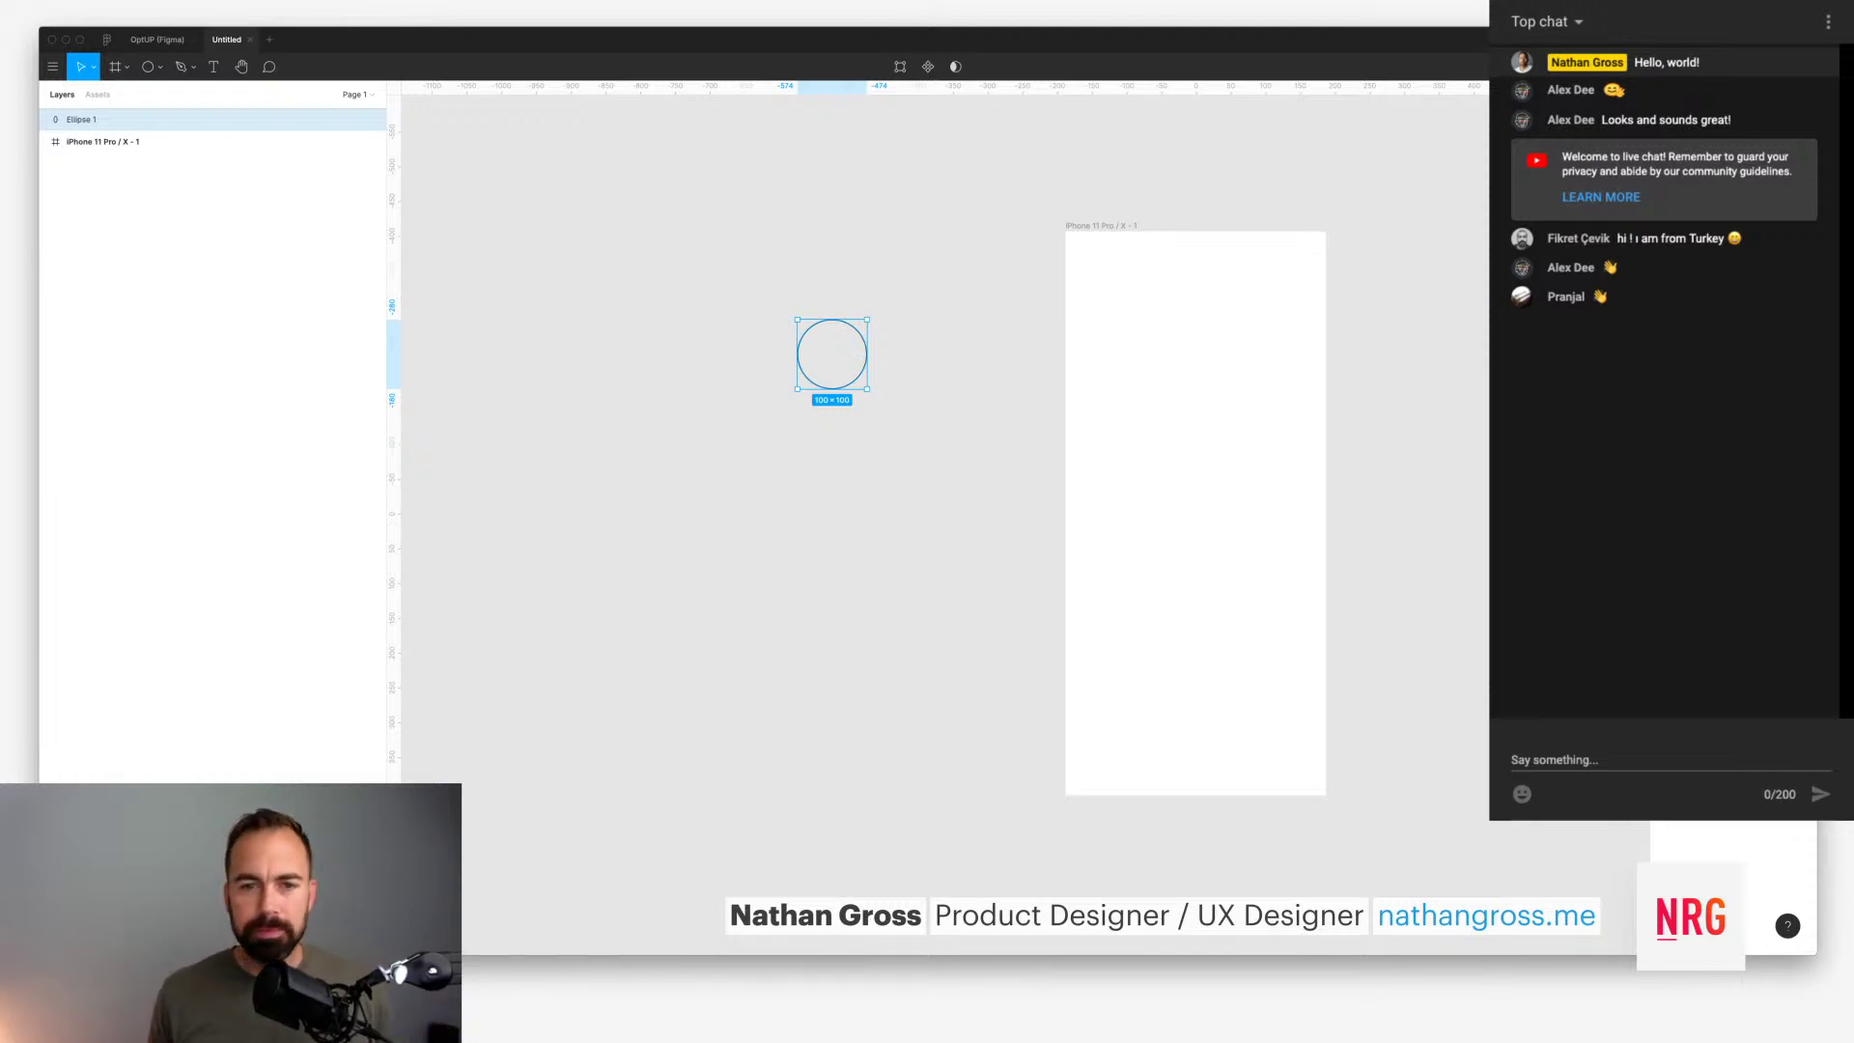
key("Return")
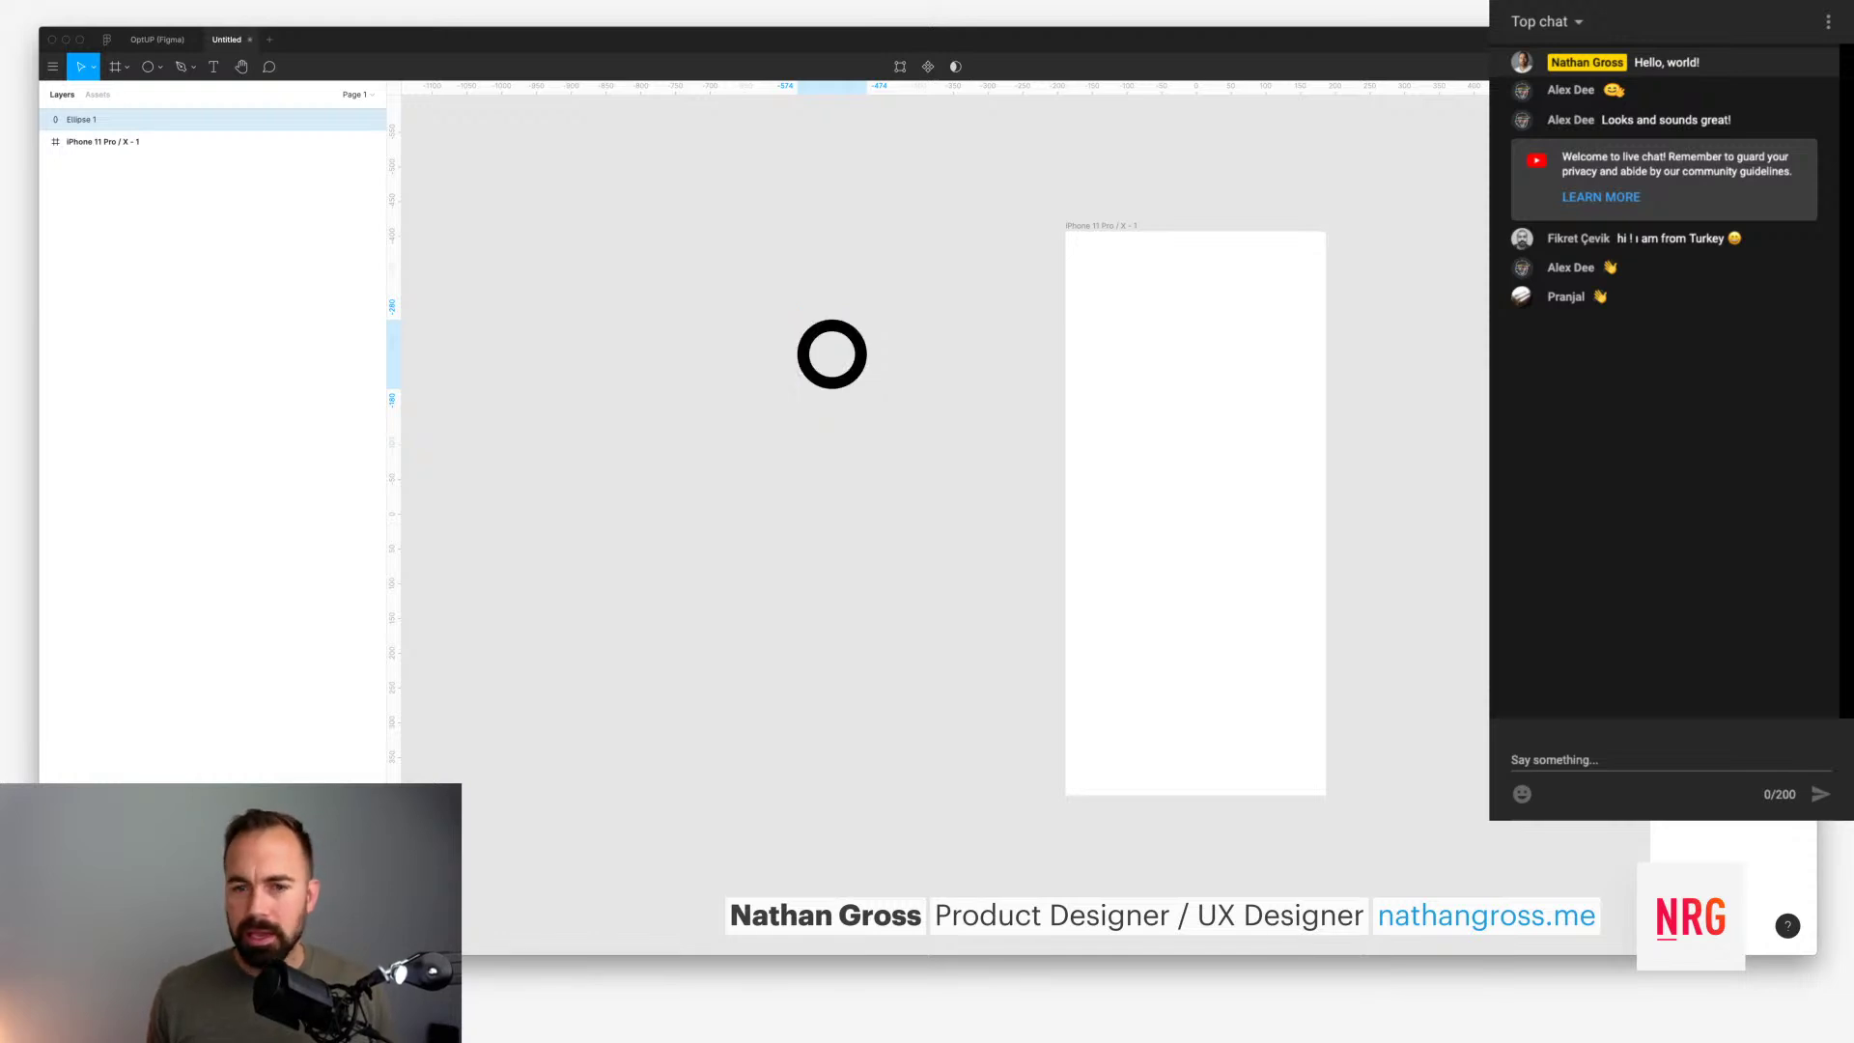
key("Escape")
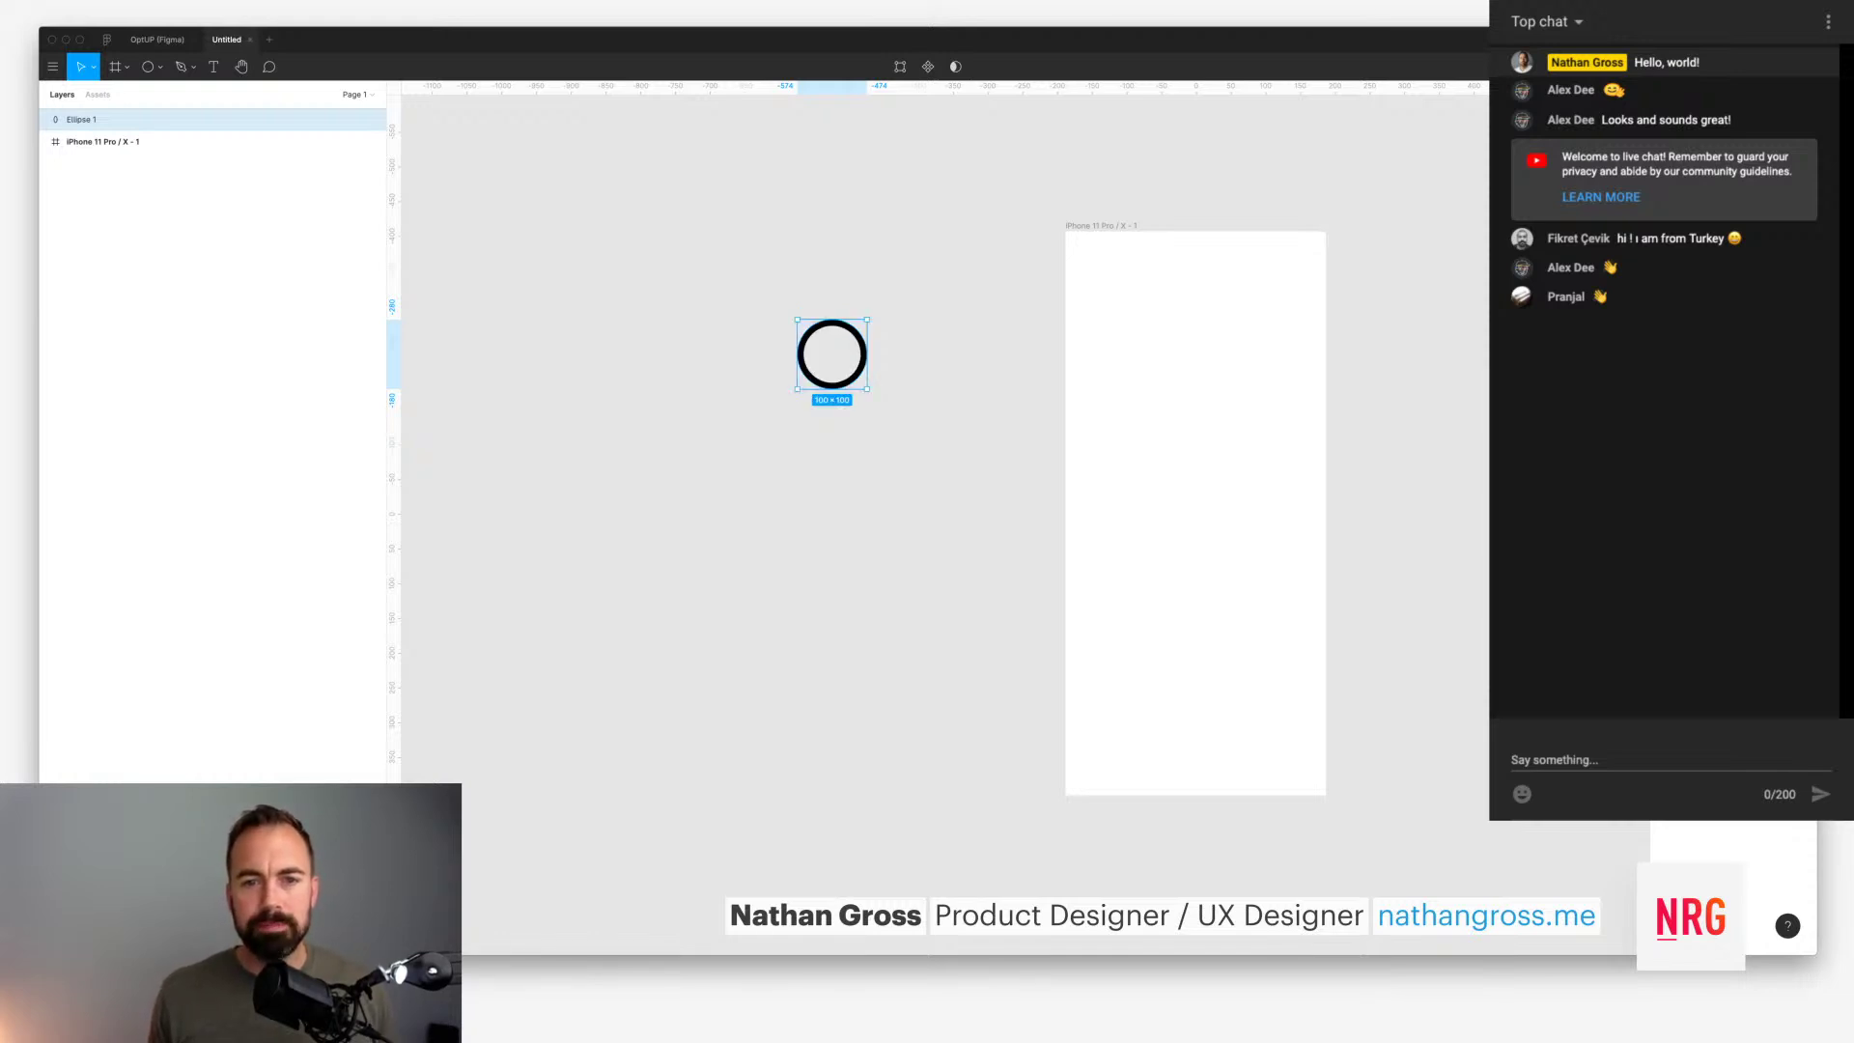
key("Escape")
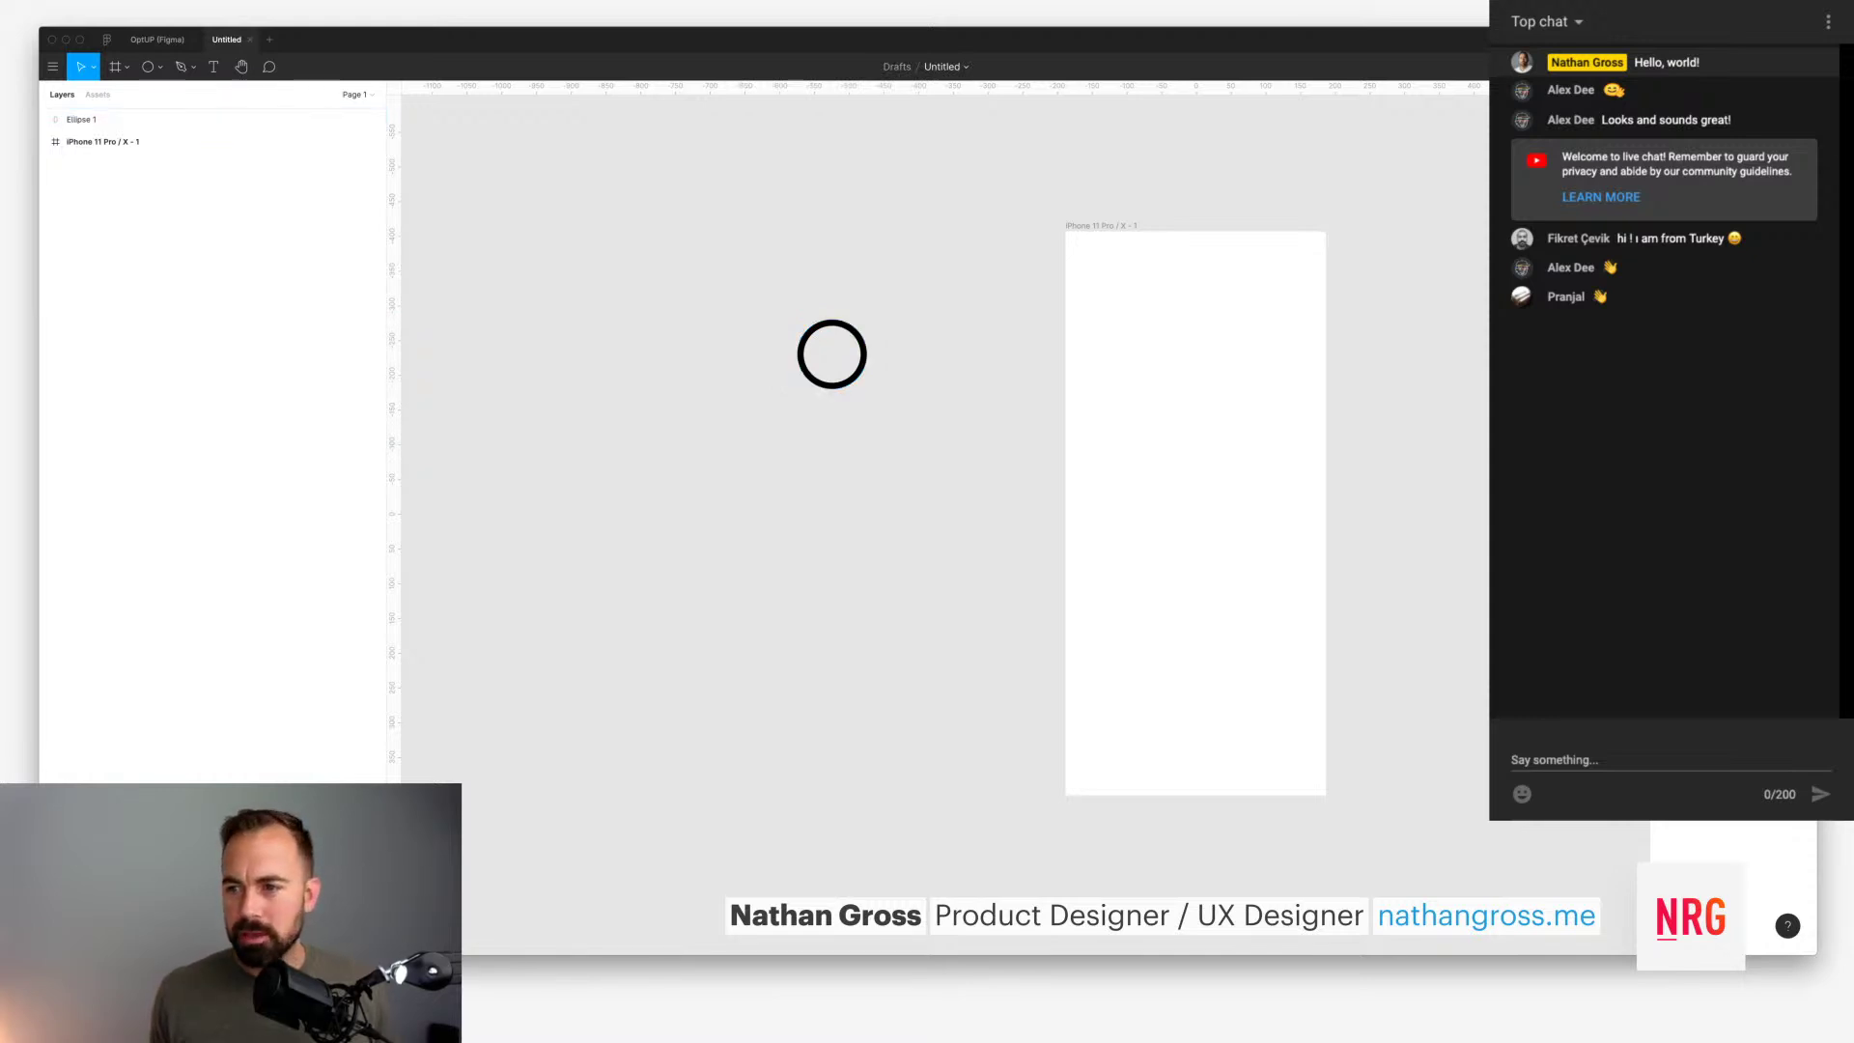
Step: Revert the black ring to the plain grey-filled circle
left_click(81, 119)
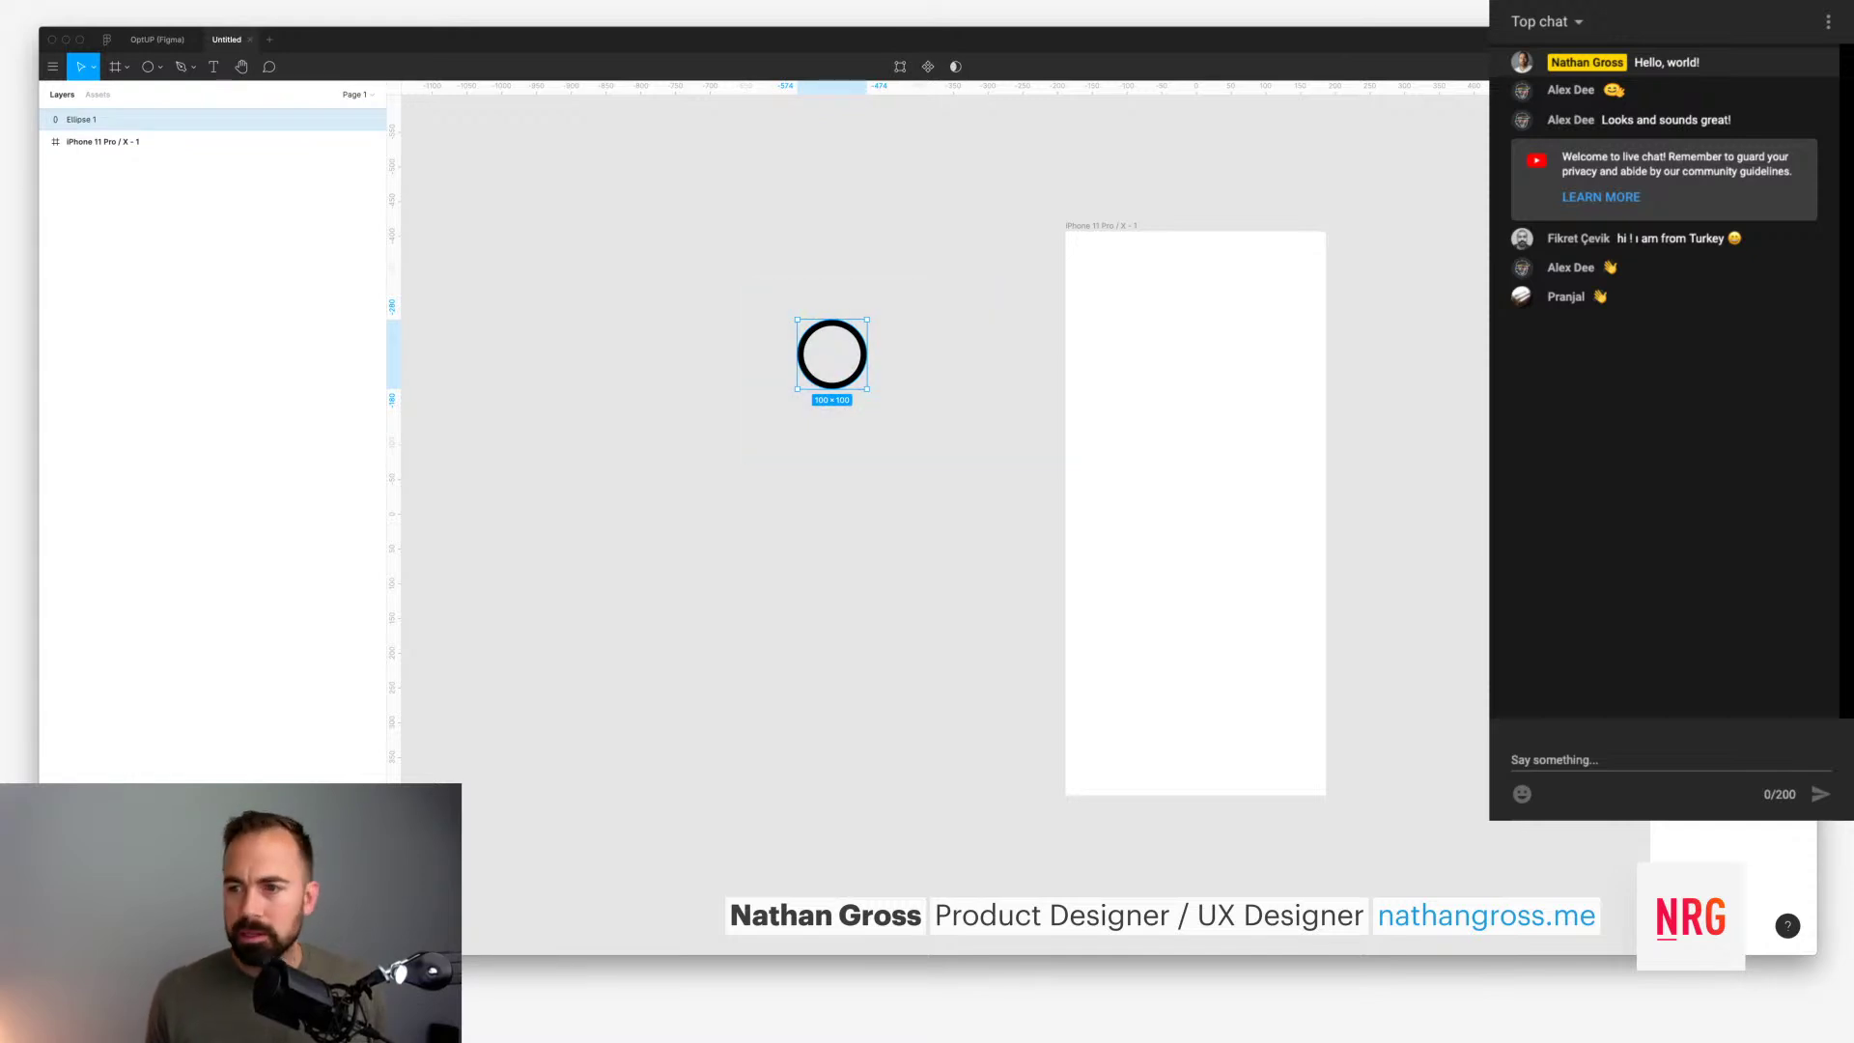
key("Escape")
left_click(81, 119)
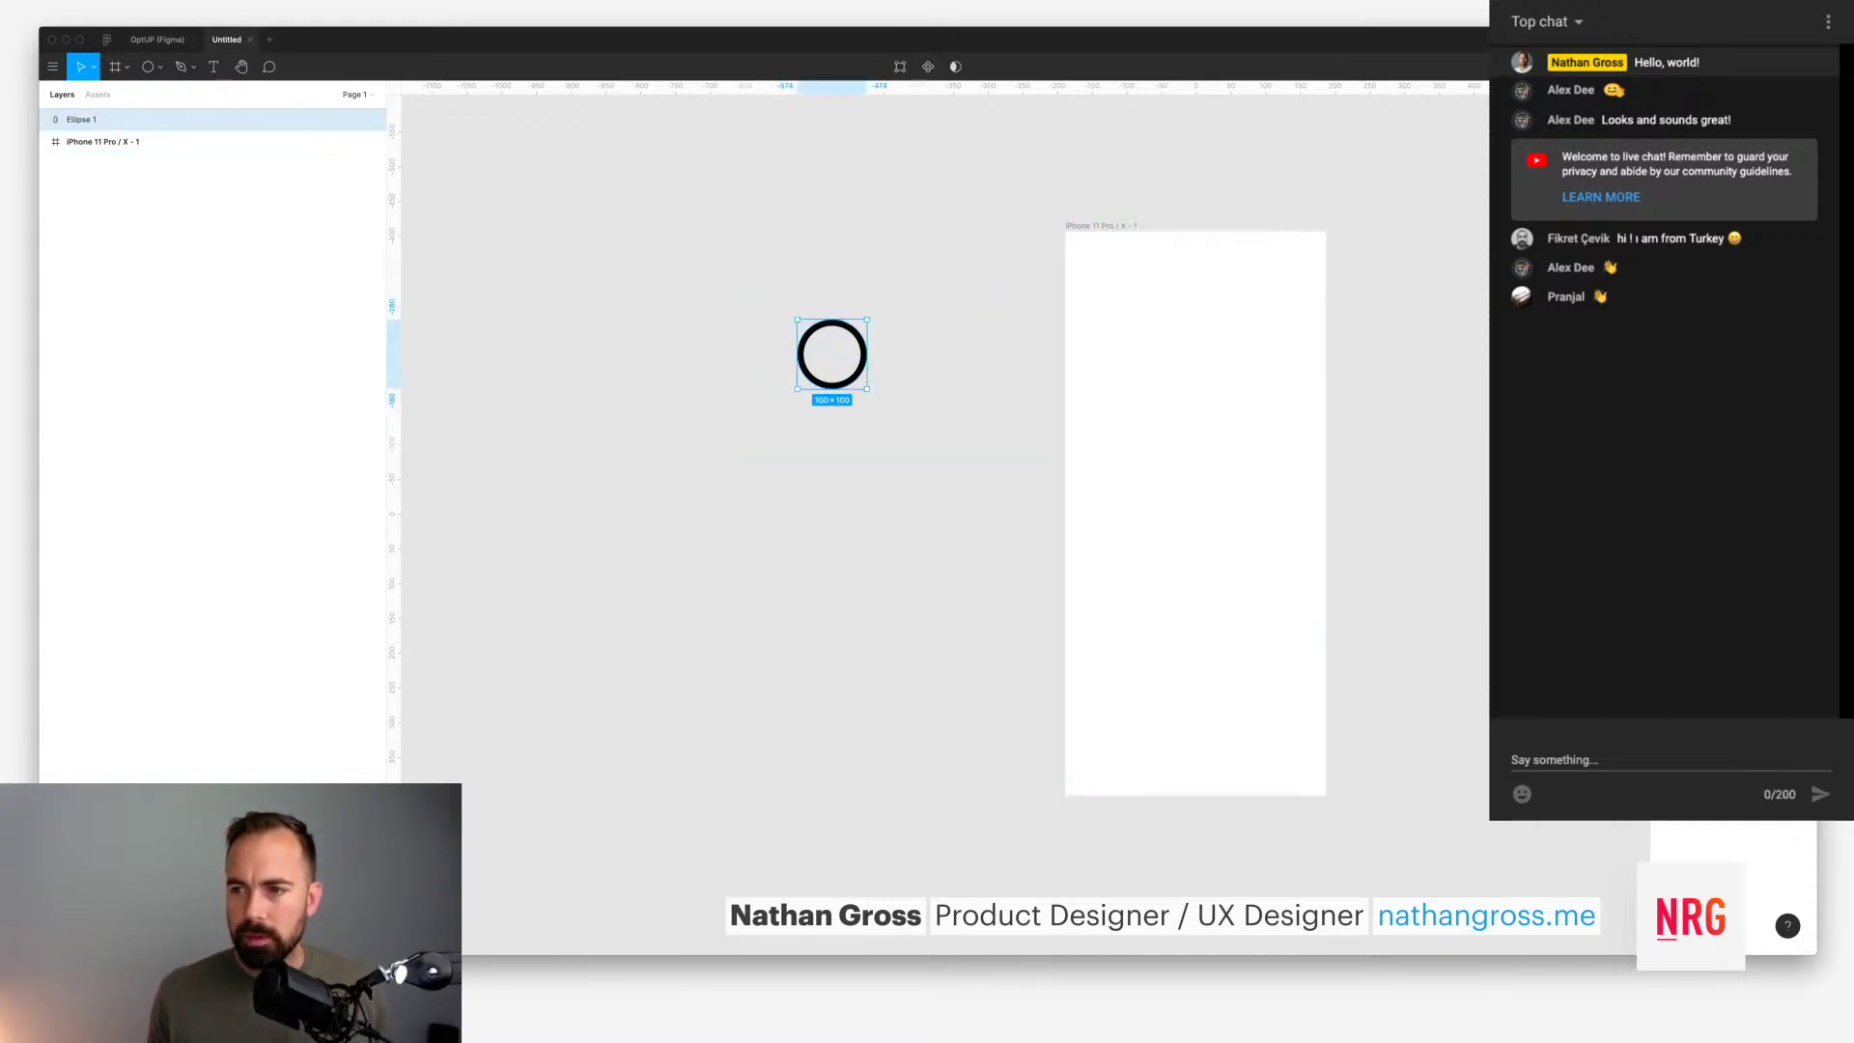
key("Delete")
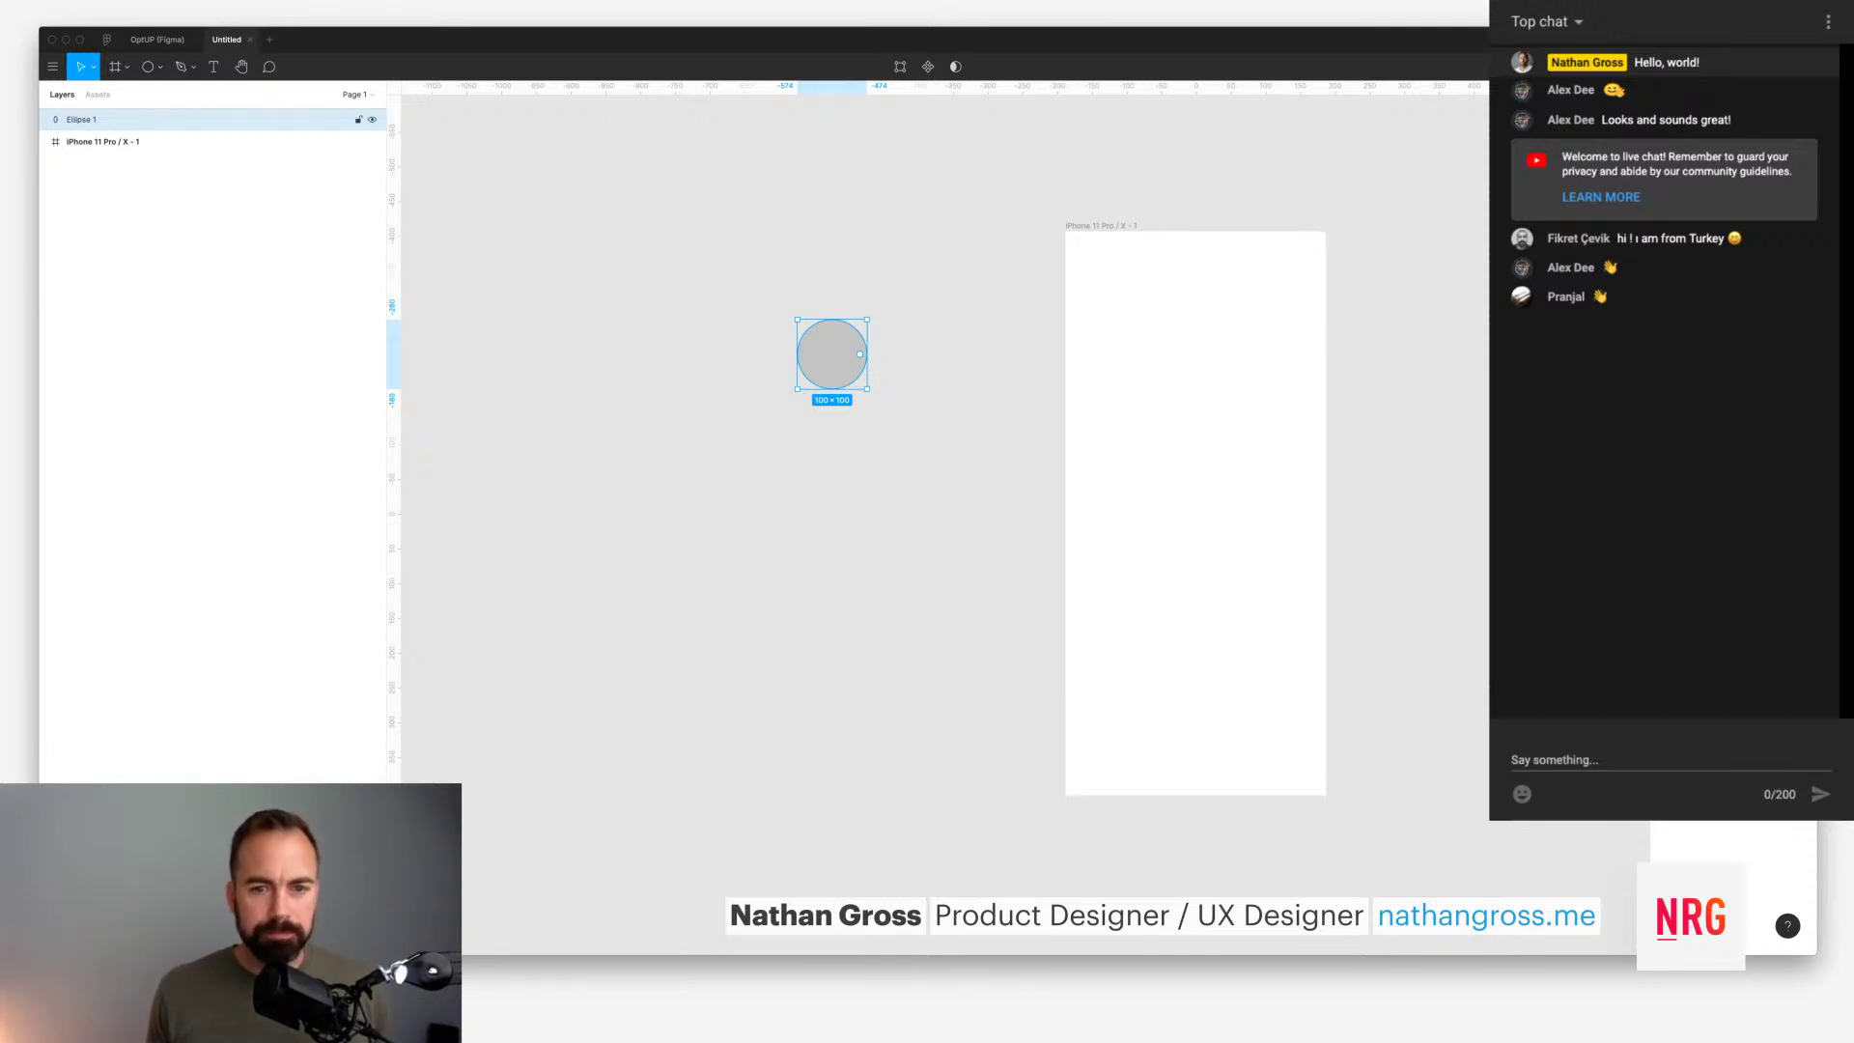
key("Escape")
Step: Reduce the circle to its lower half with the arc handle, and undo the change
left_click(831, 353)
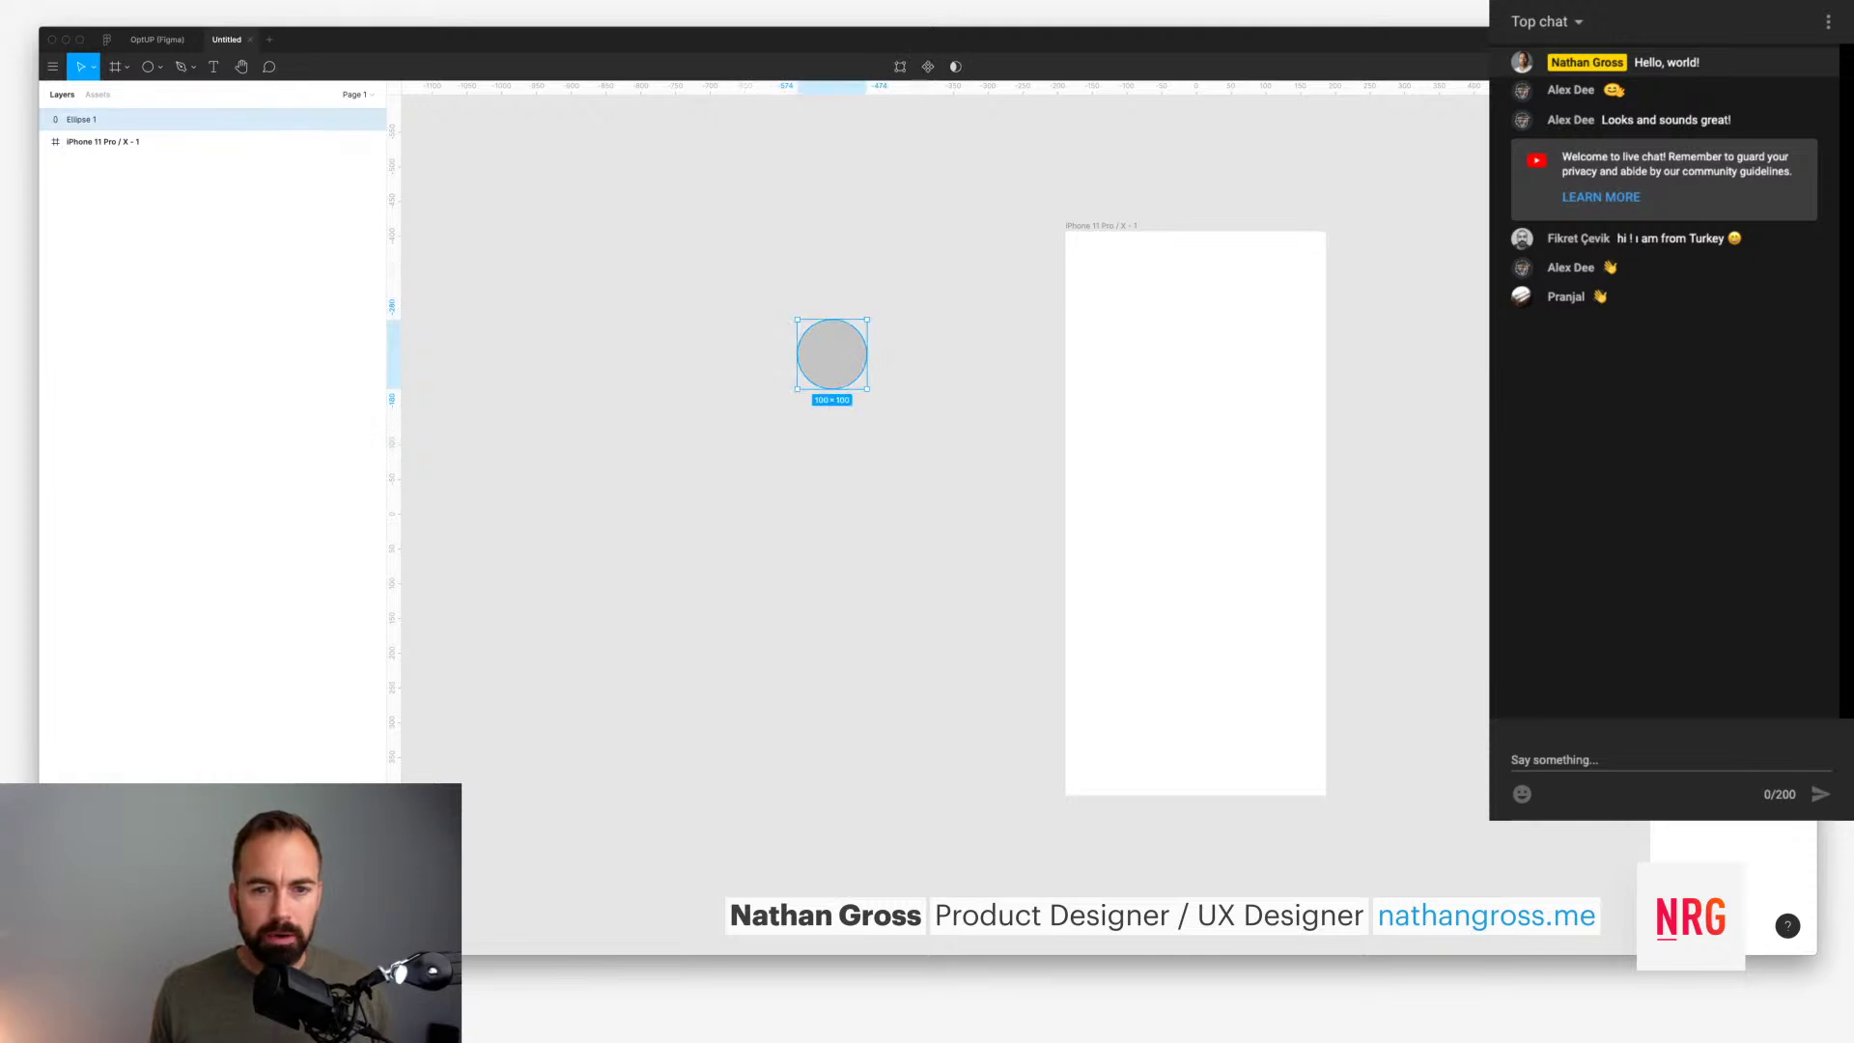
key("Return")
key("Escape")
left_click_drag(833, 354, 822, 353)
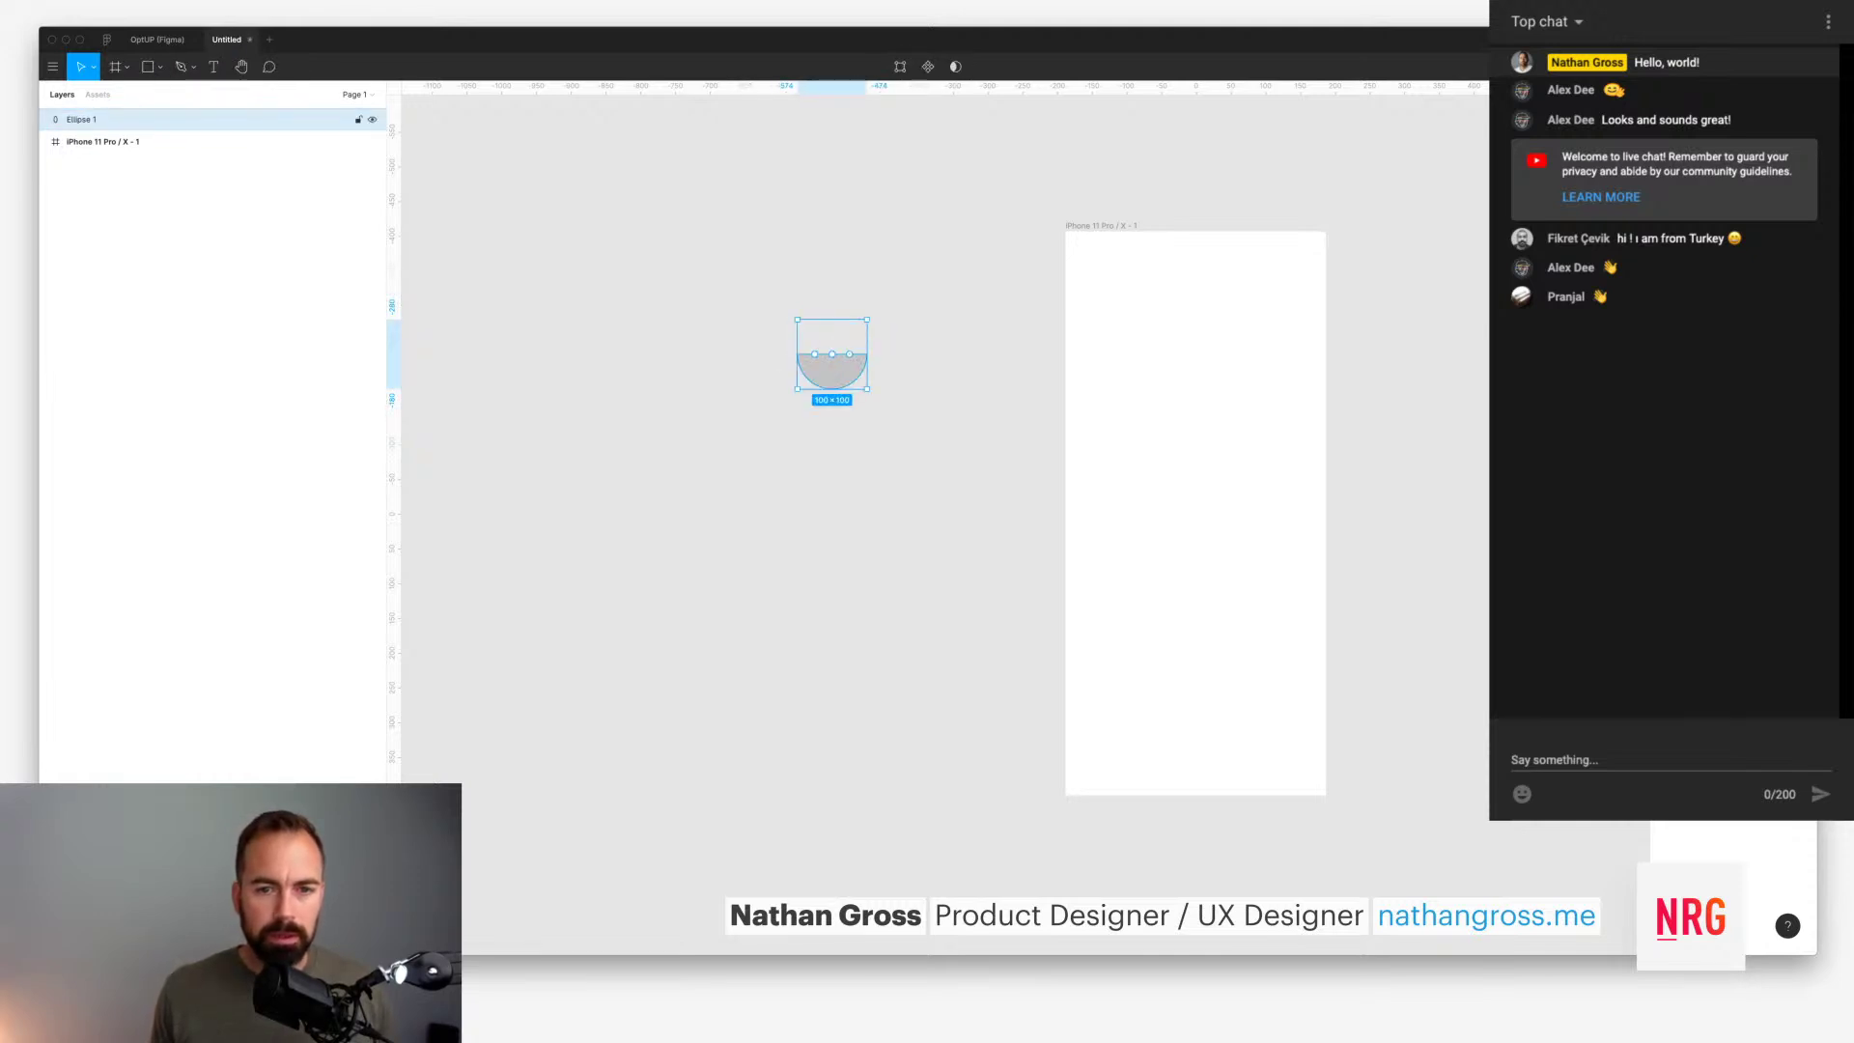
key("super+z")
Step: Delete the circle from the canvas beside the phone frame
left_click(893, 340)
left_click(845, 353)
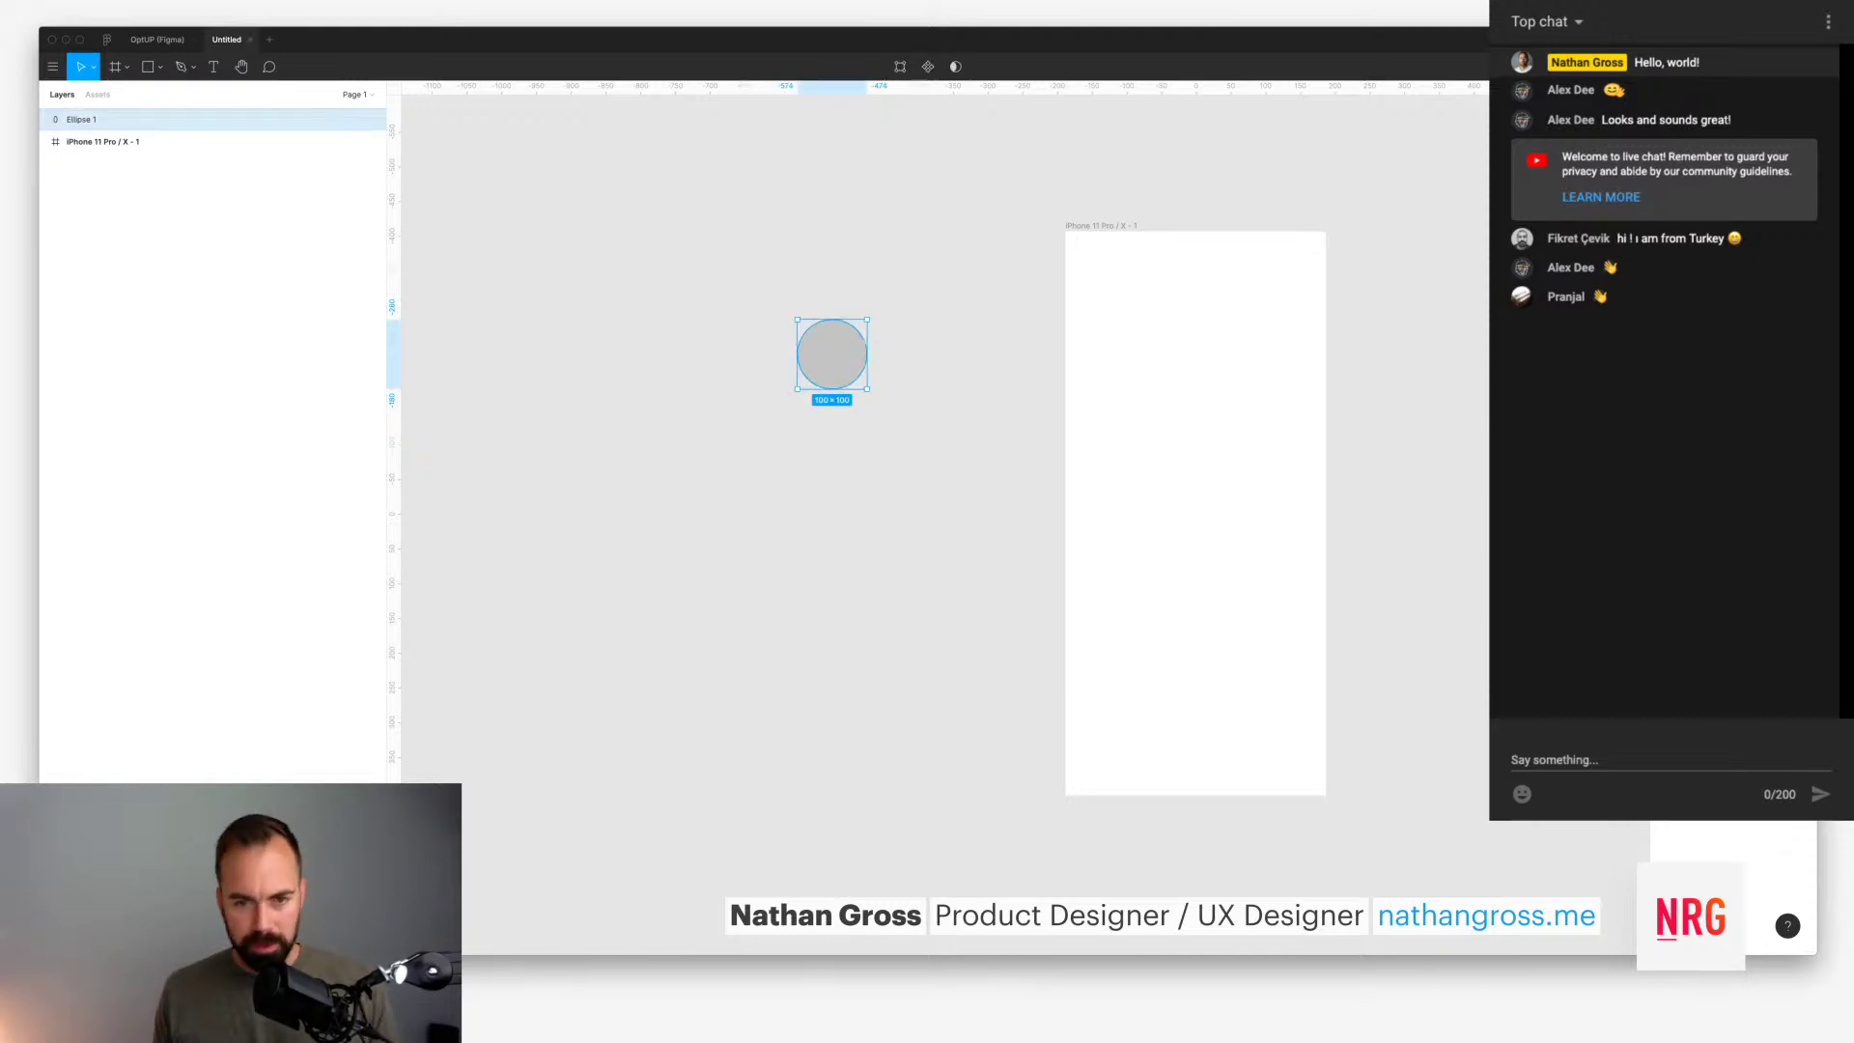
key("Escape")
left_click(831, 353)
key("Delete")
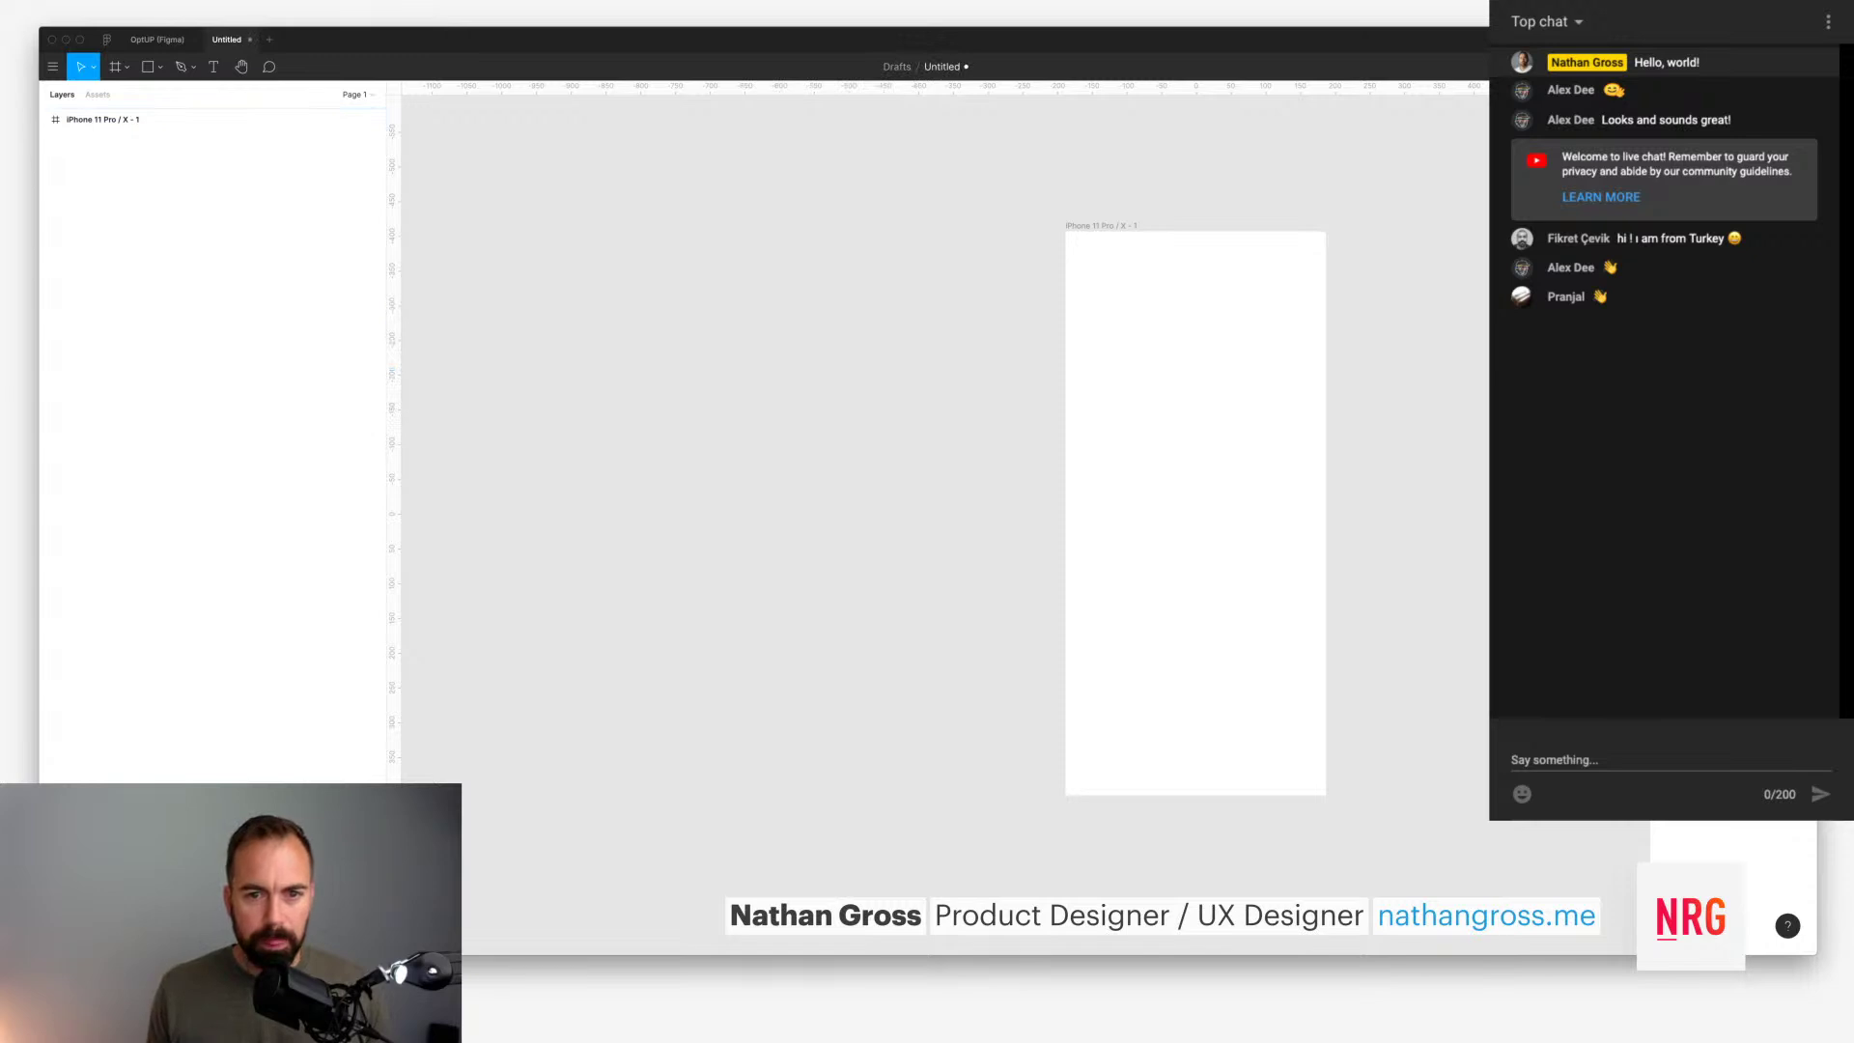
Step: Draw a 100 × 100 circle beside the phone frame and hollow it out into a grey ring
key("o")
left_click_drag(818, 322, 884, 354)
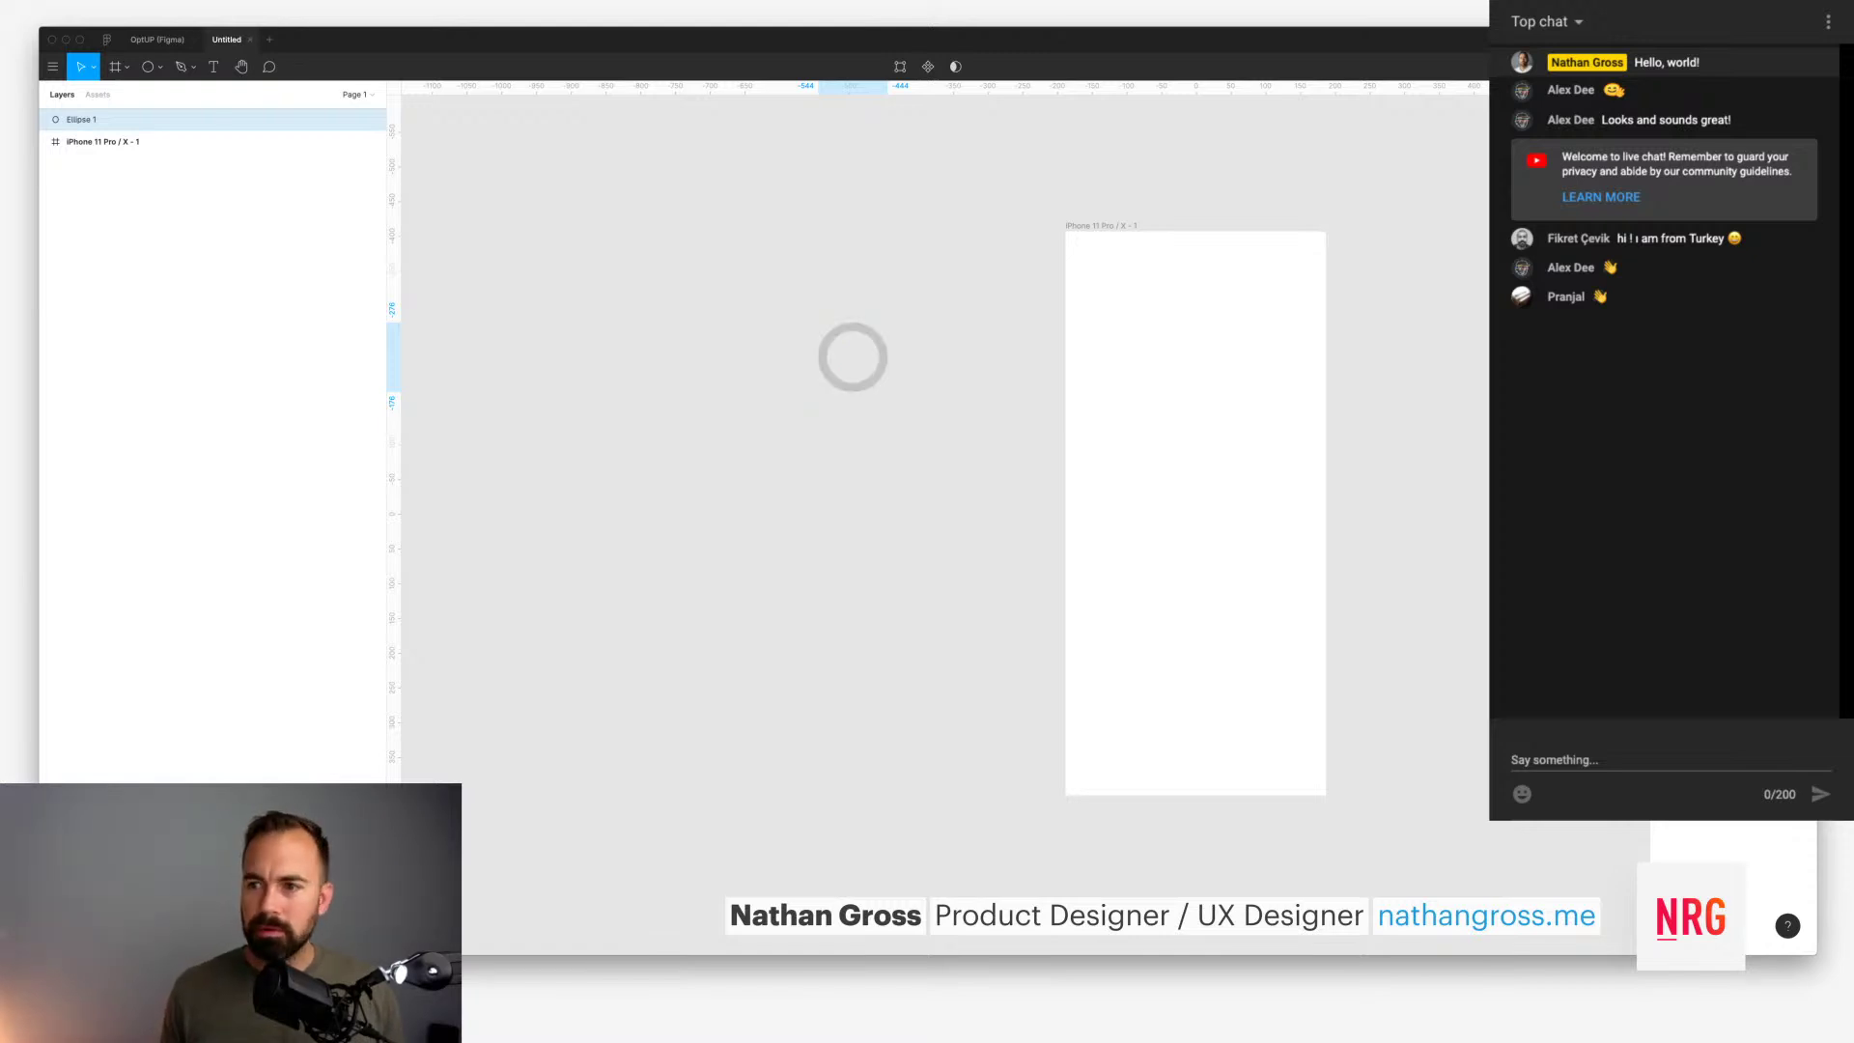
key("Return")
key("Return")
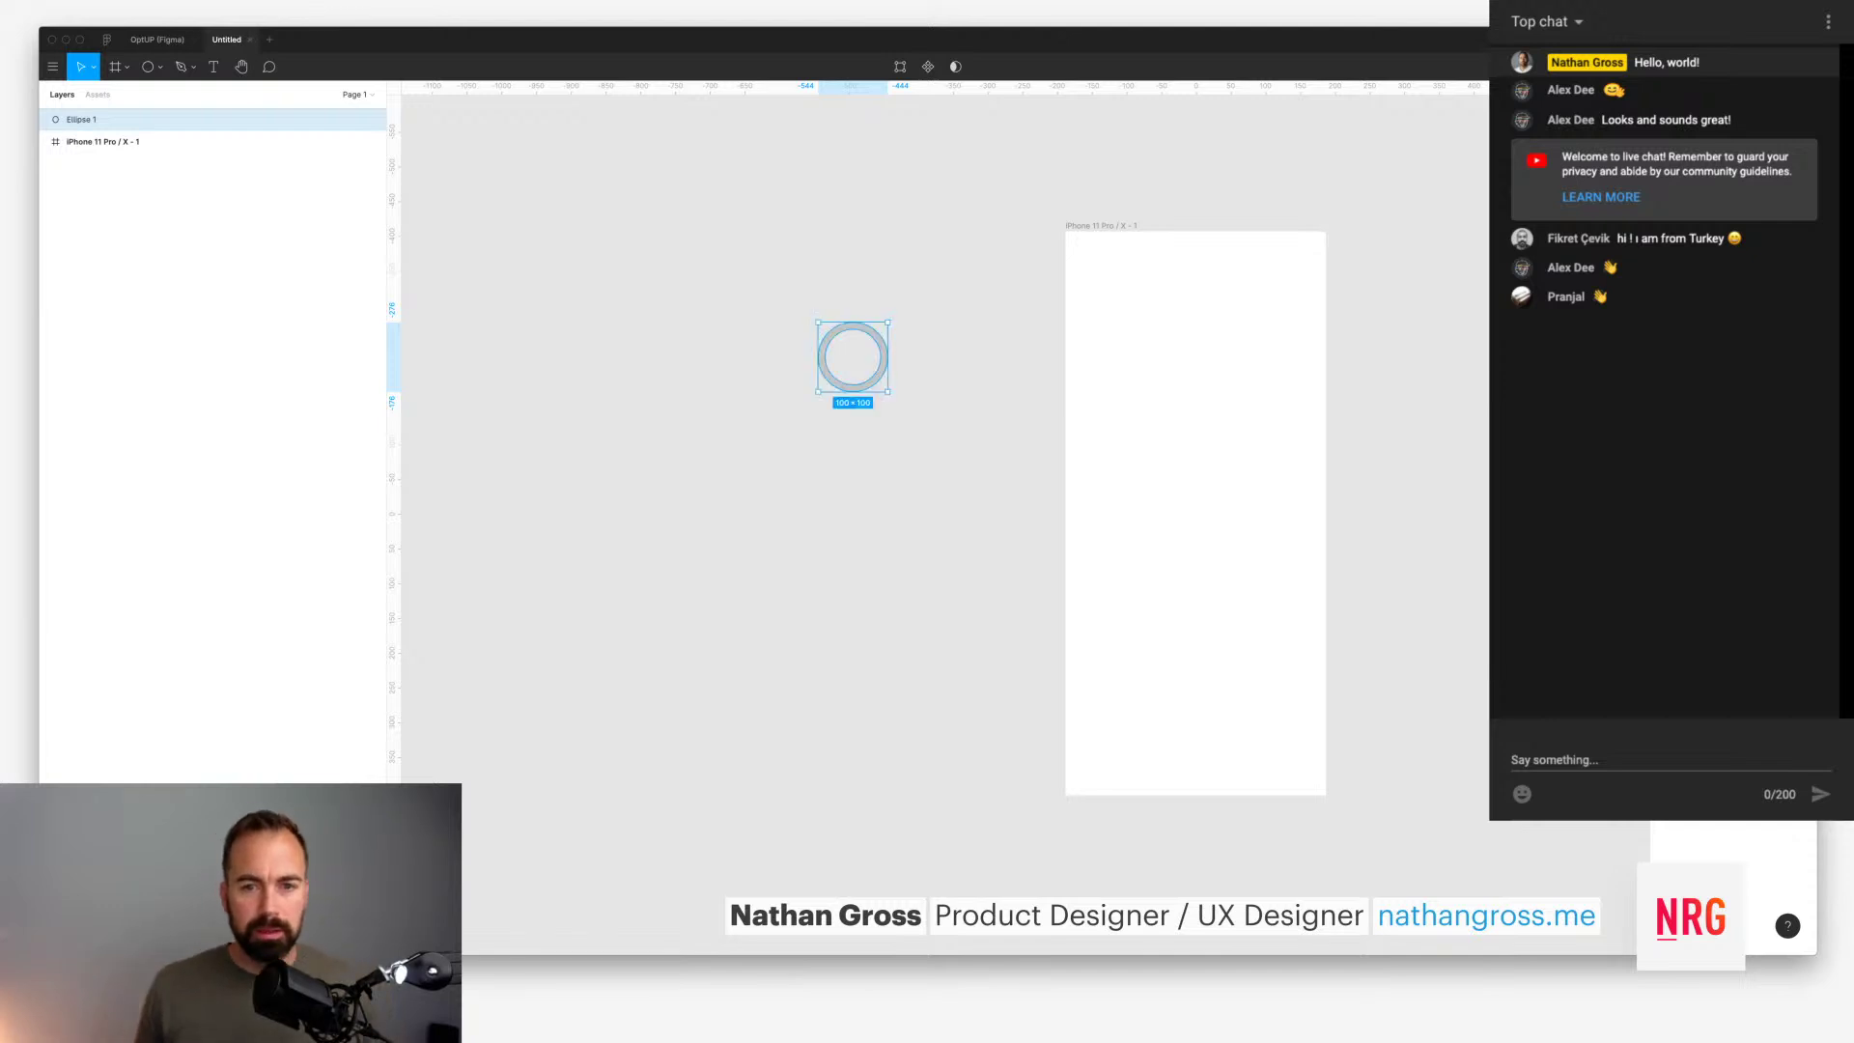
key("Escape")
left_click(852, 388)
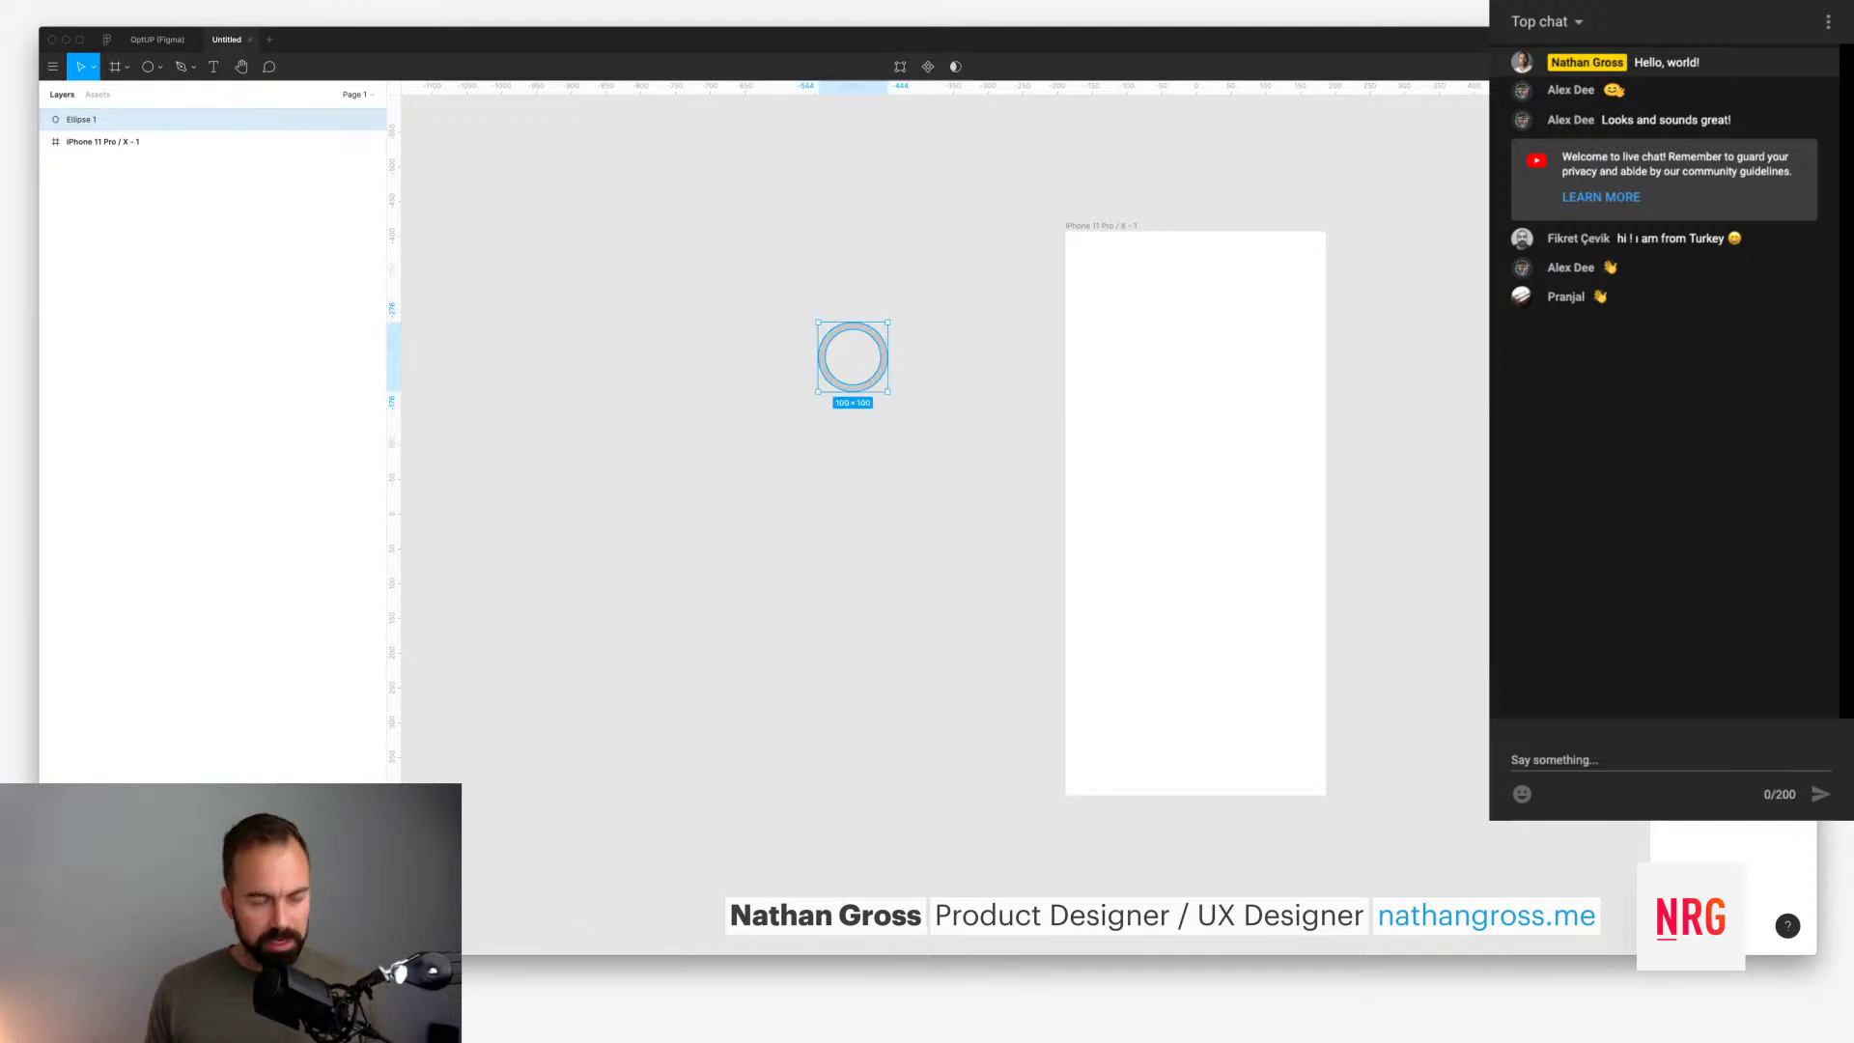
Step: Rename the grey ring's layer as Base
key("super+r")
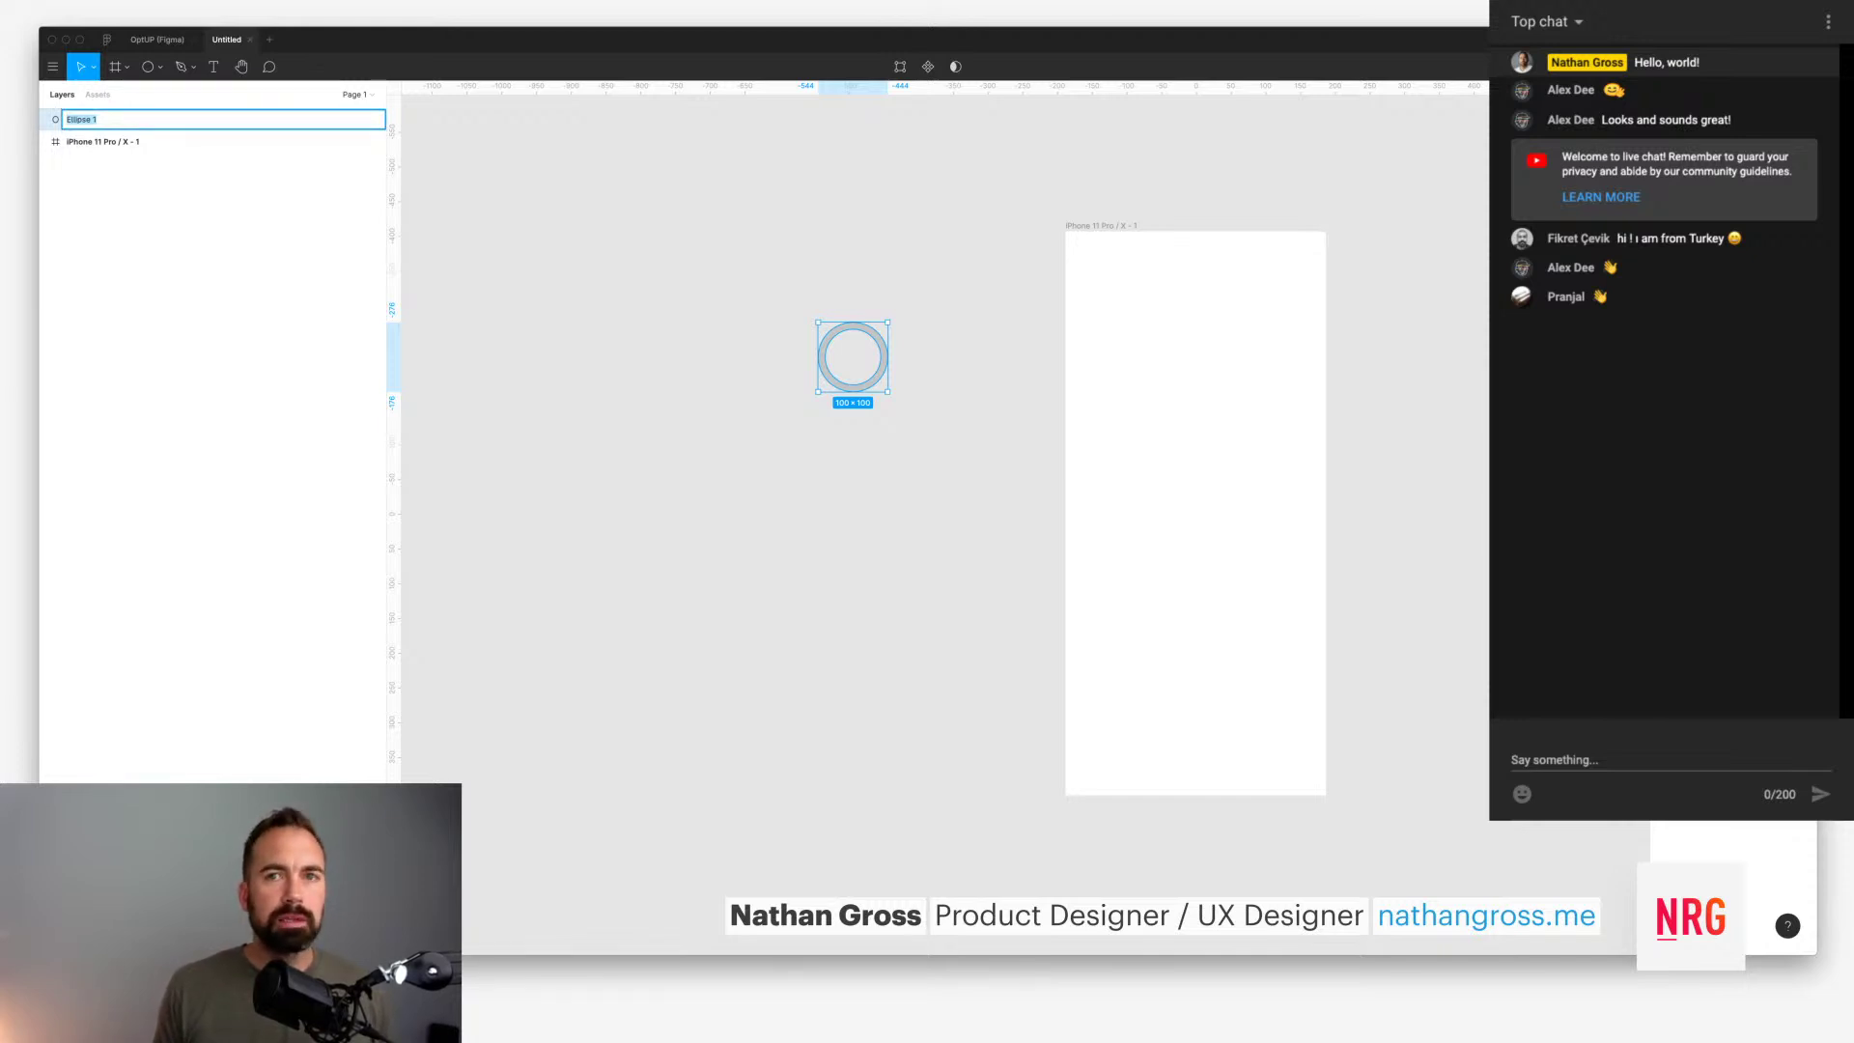
type("Base")
key("BackSpace")
key("BackSpace")
key("BackSpace")
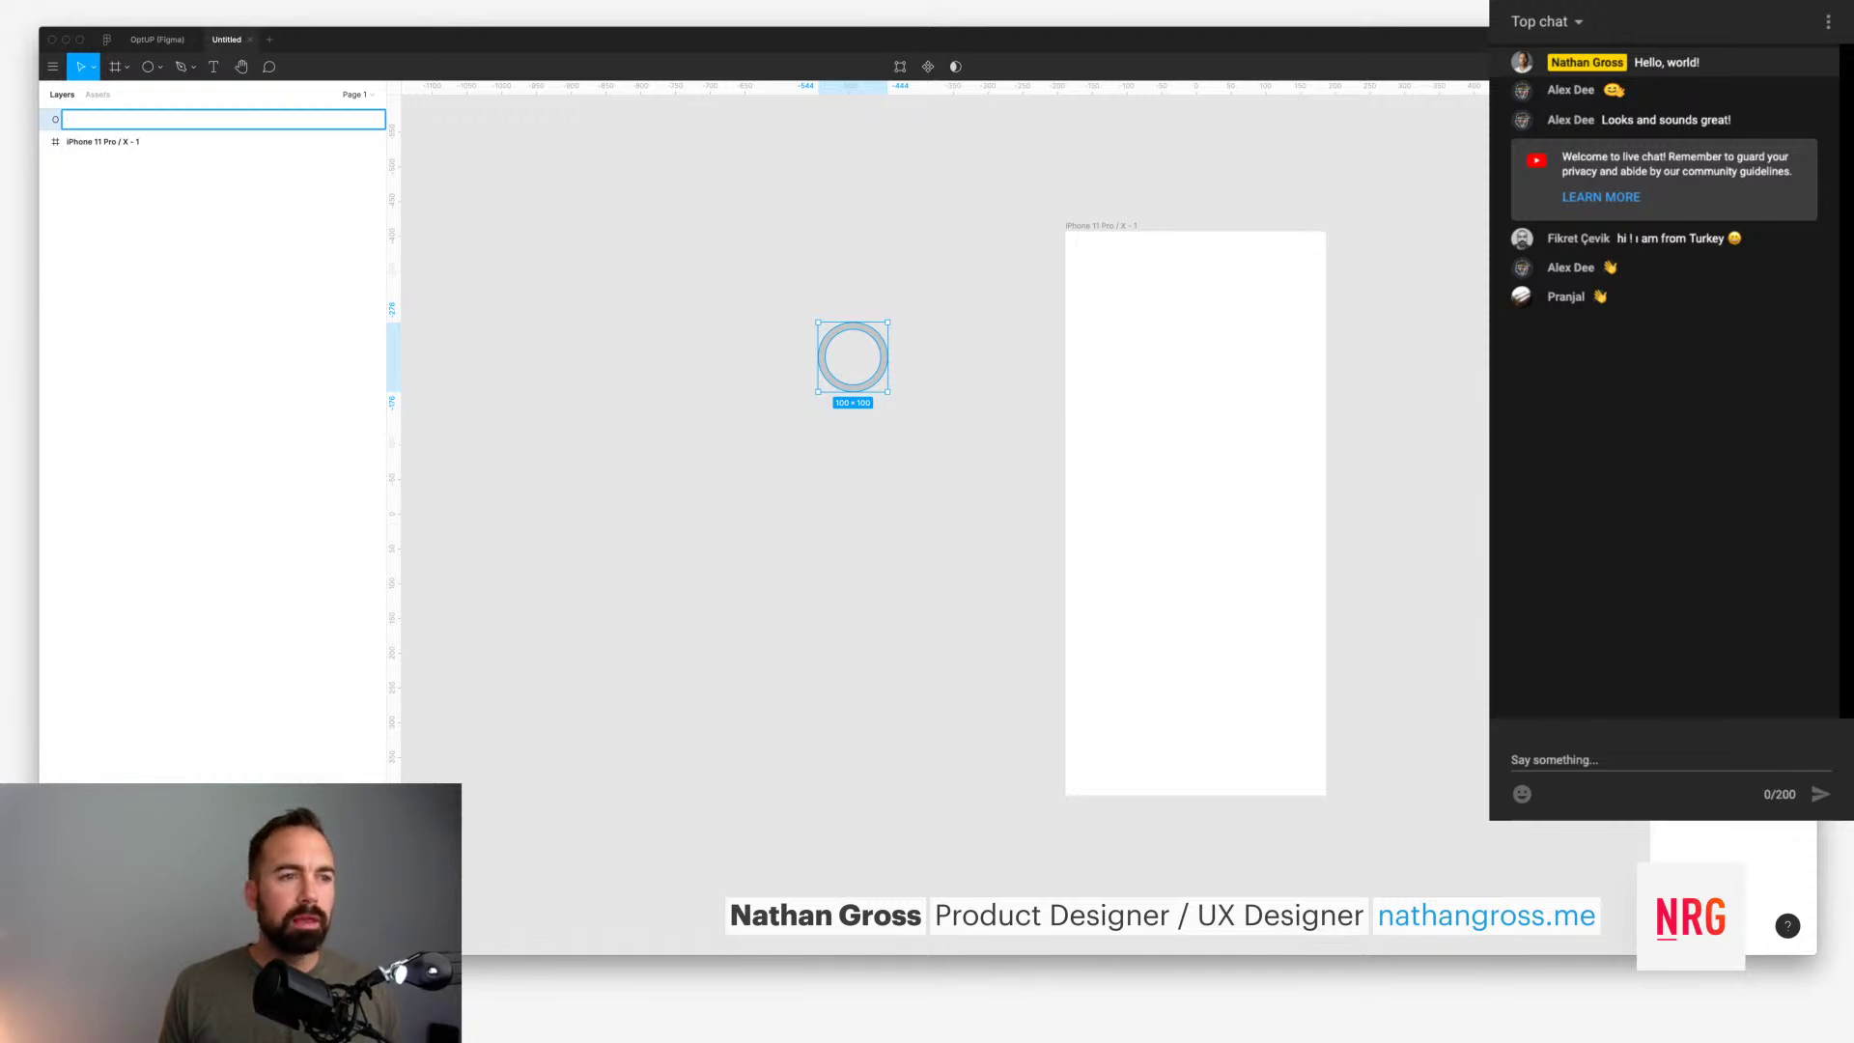
type("Base")
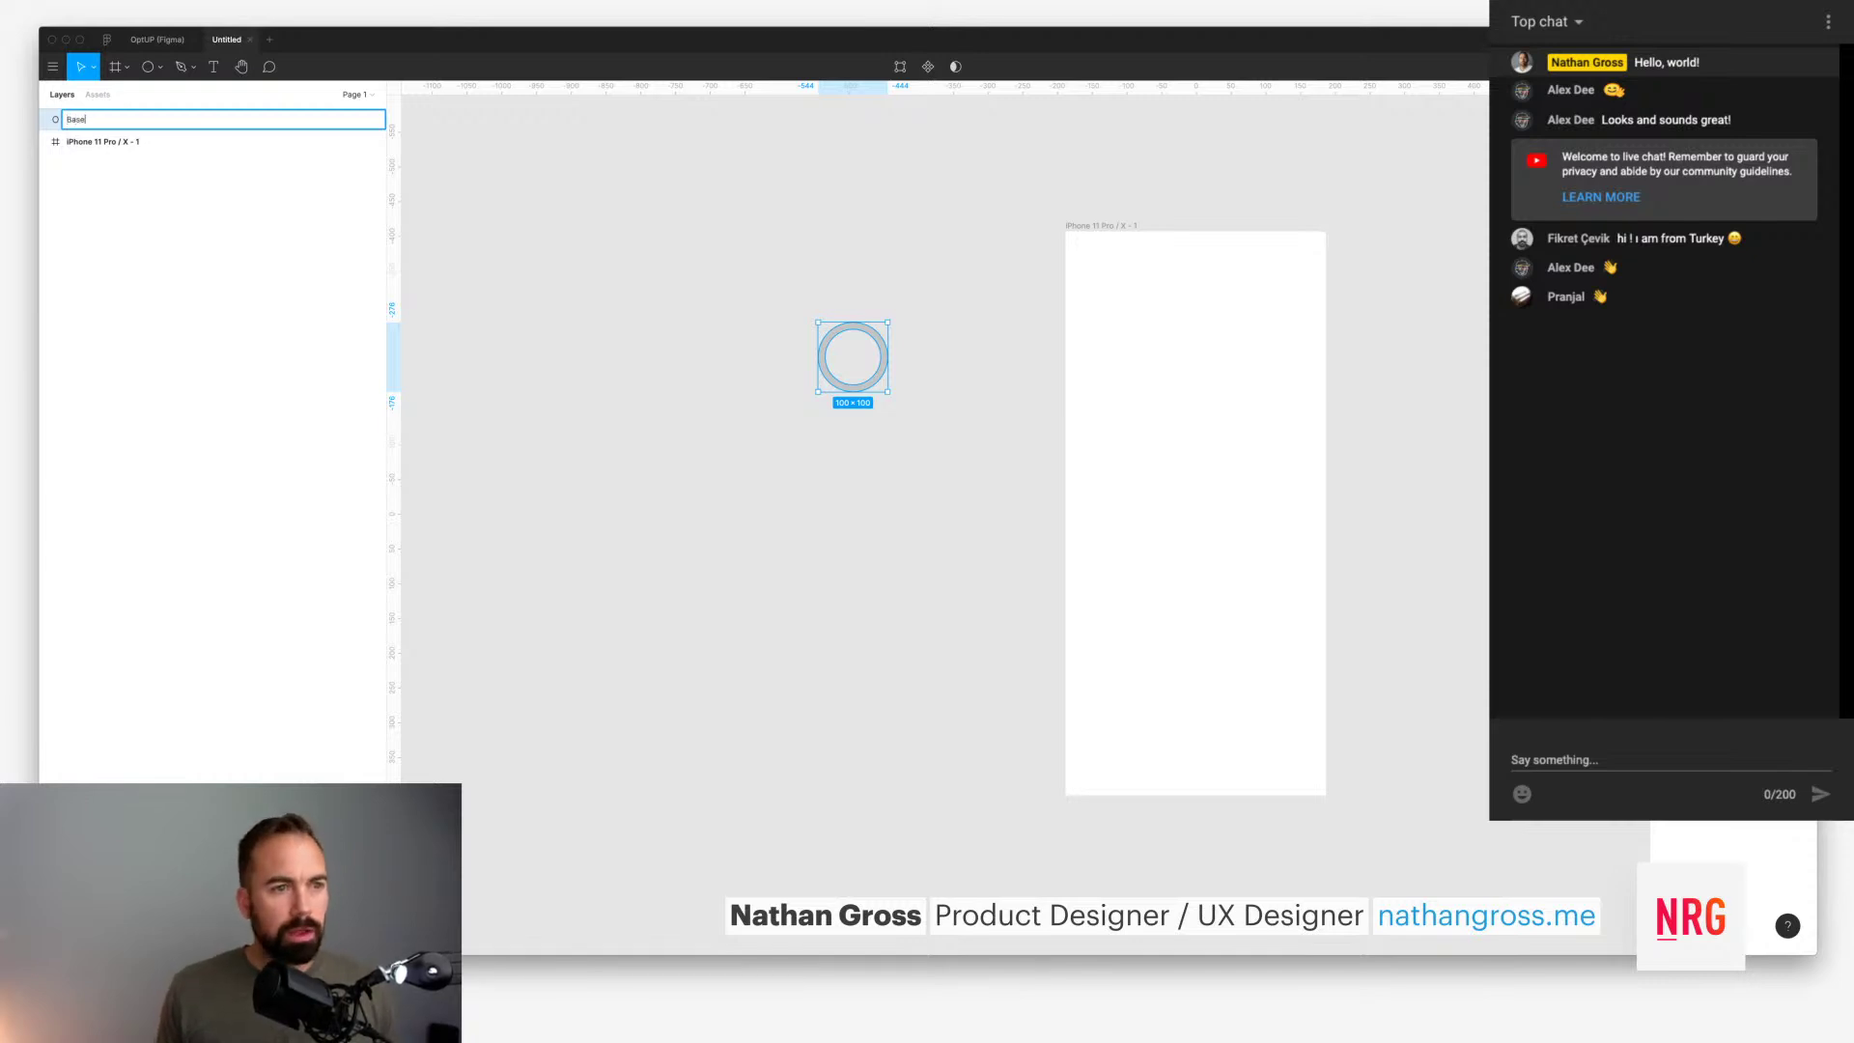
key("Return")
Step: Duplicate the Base ring in place as a red ring named Fill
key("super+d")
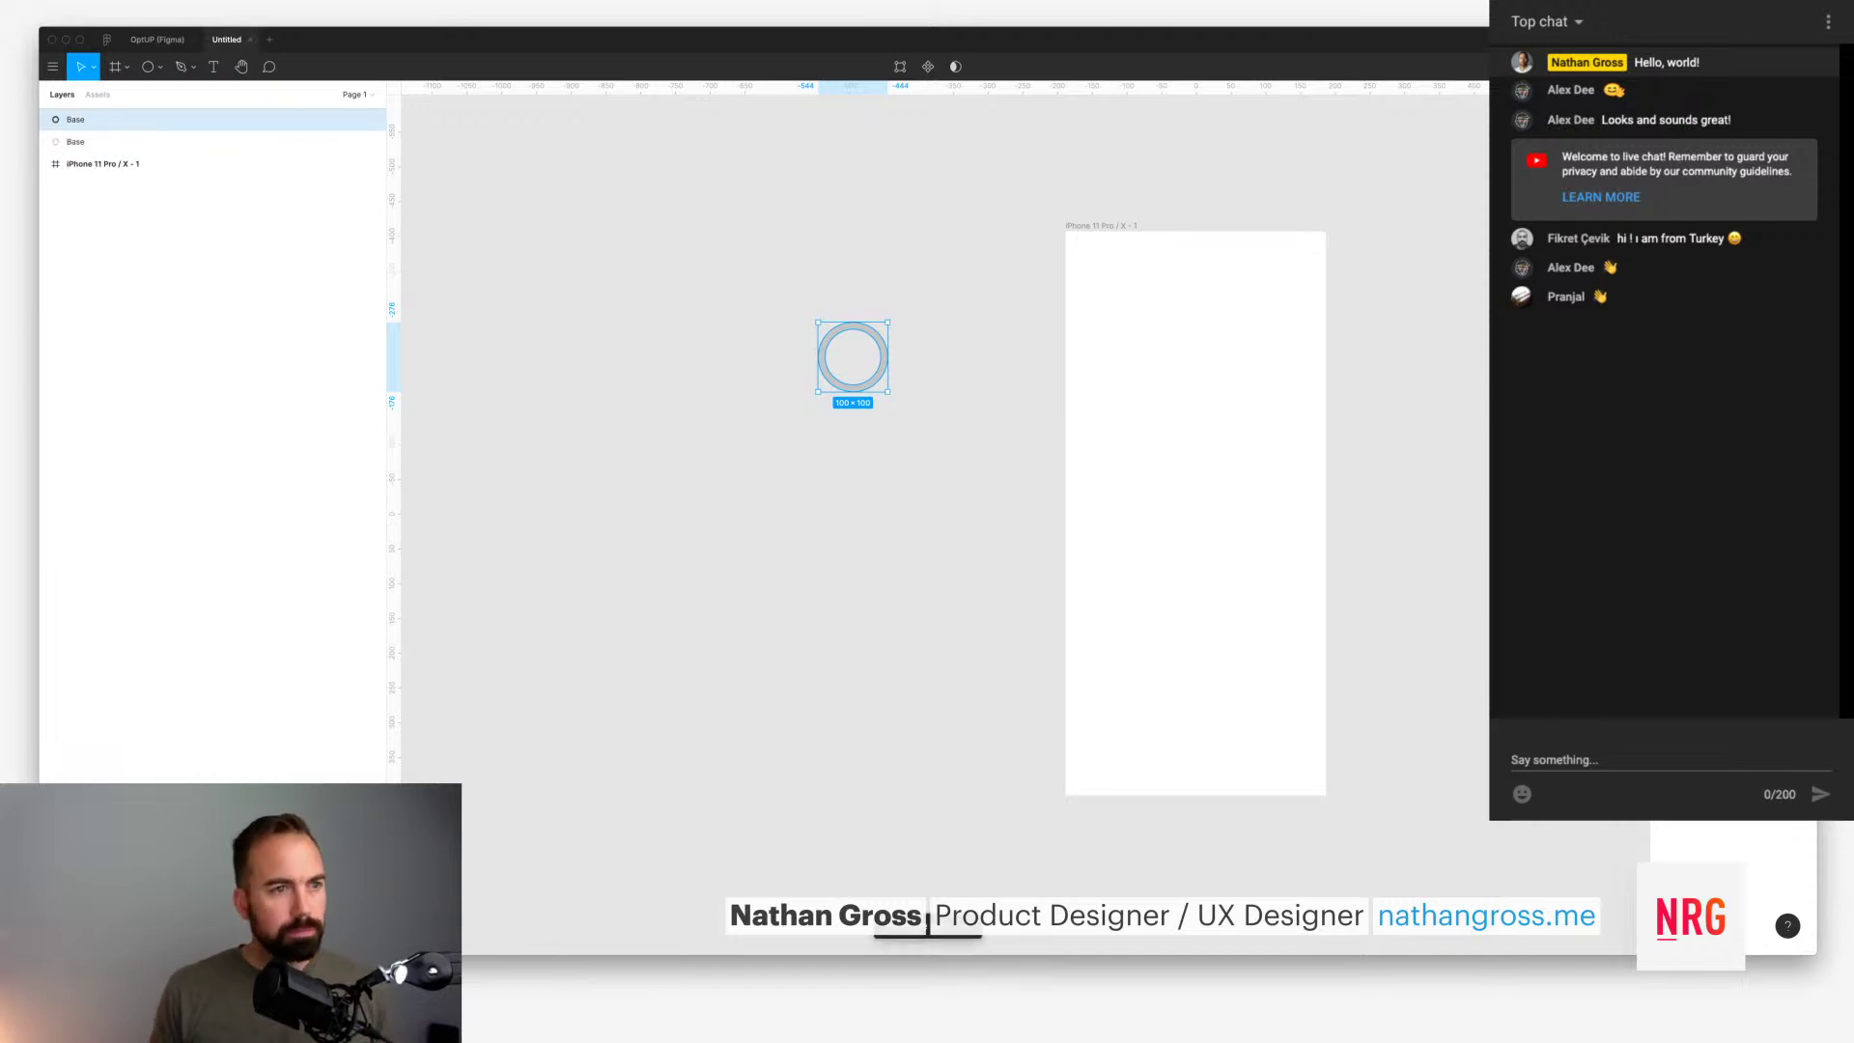
key("super+r")
type("Fill")
key("Return")
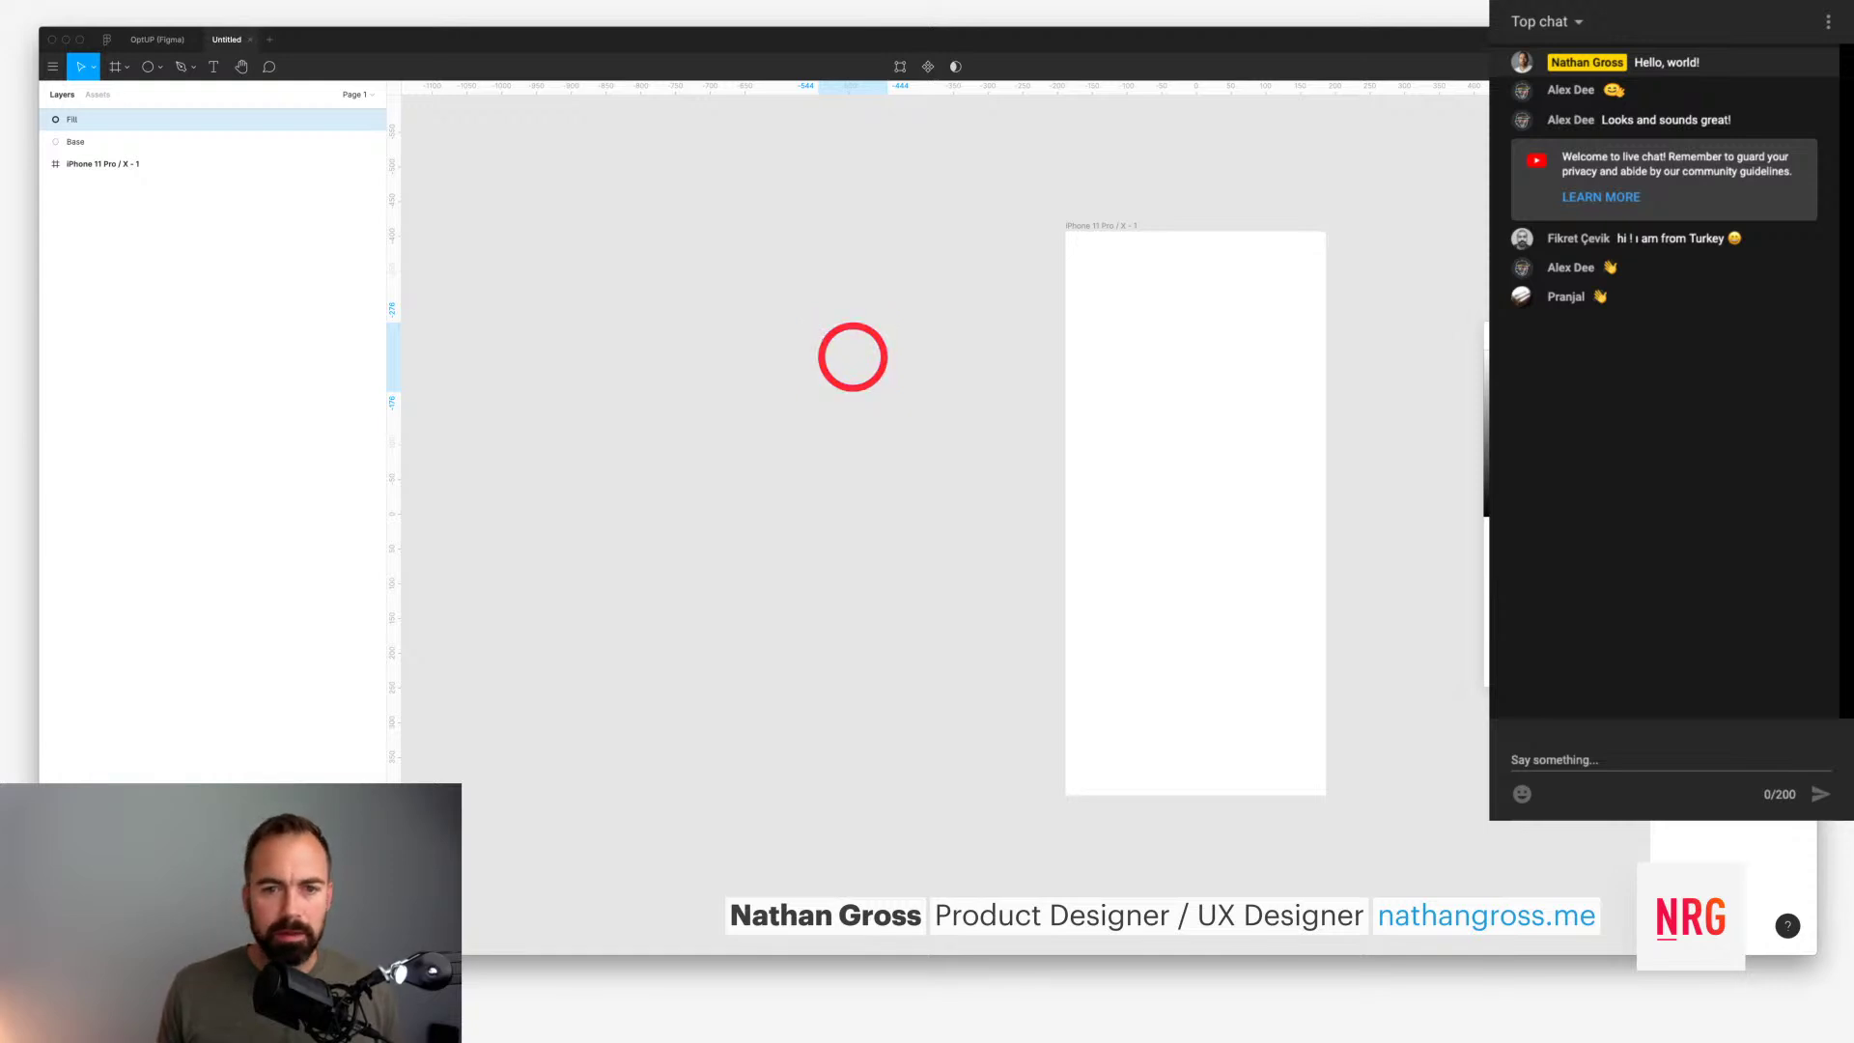
key("Escape")
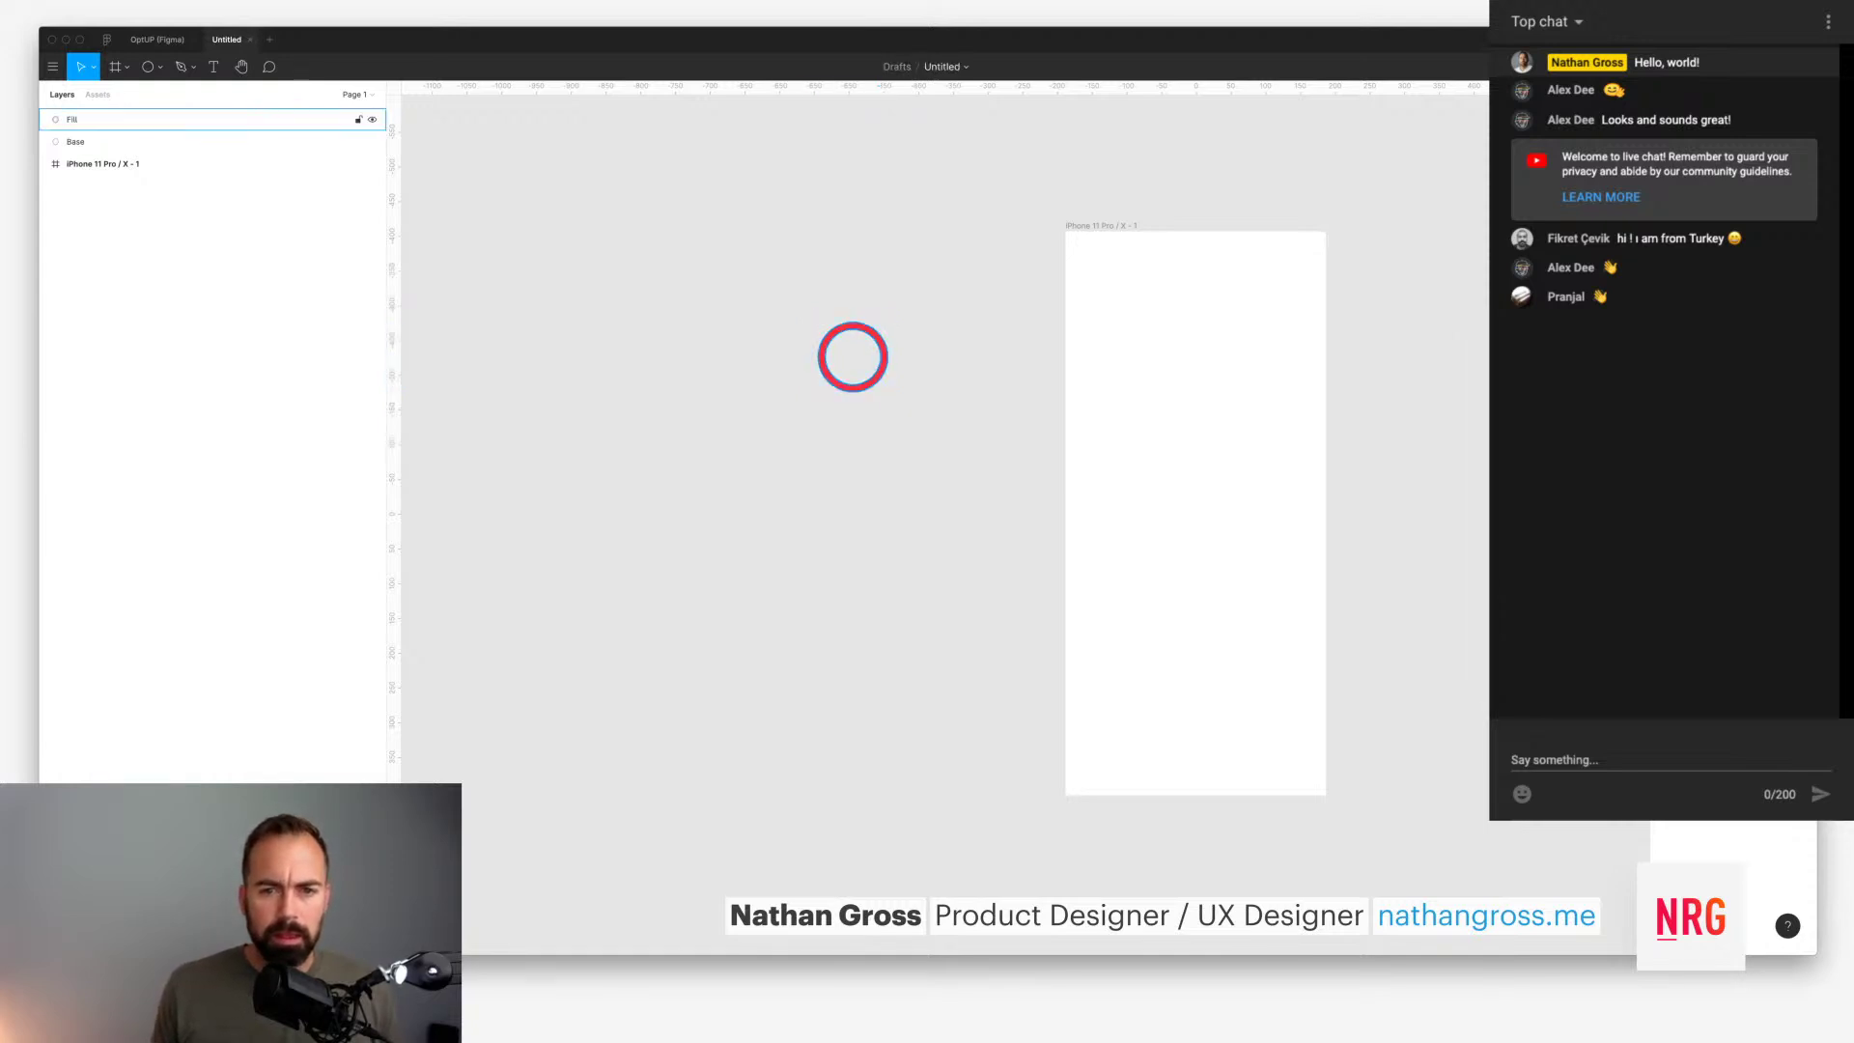
Step: Cut the red Fill ring open into an arc with a 75% sweep
left_click(881, 357)
left_click_drag(885, 357, 853, 328)
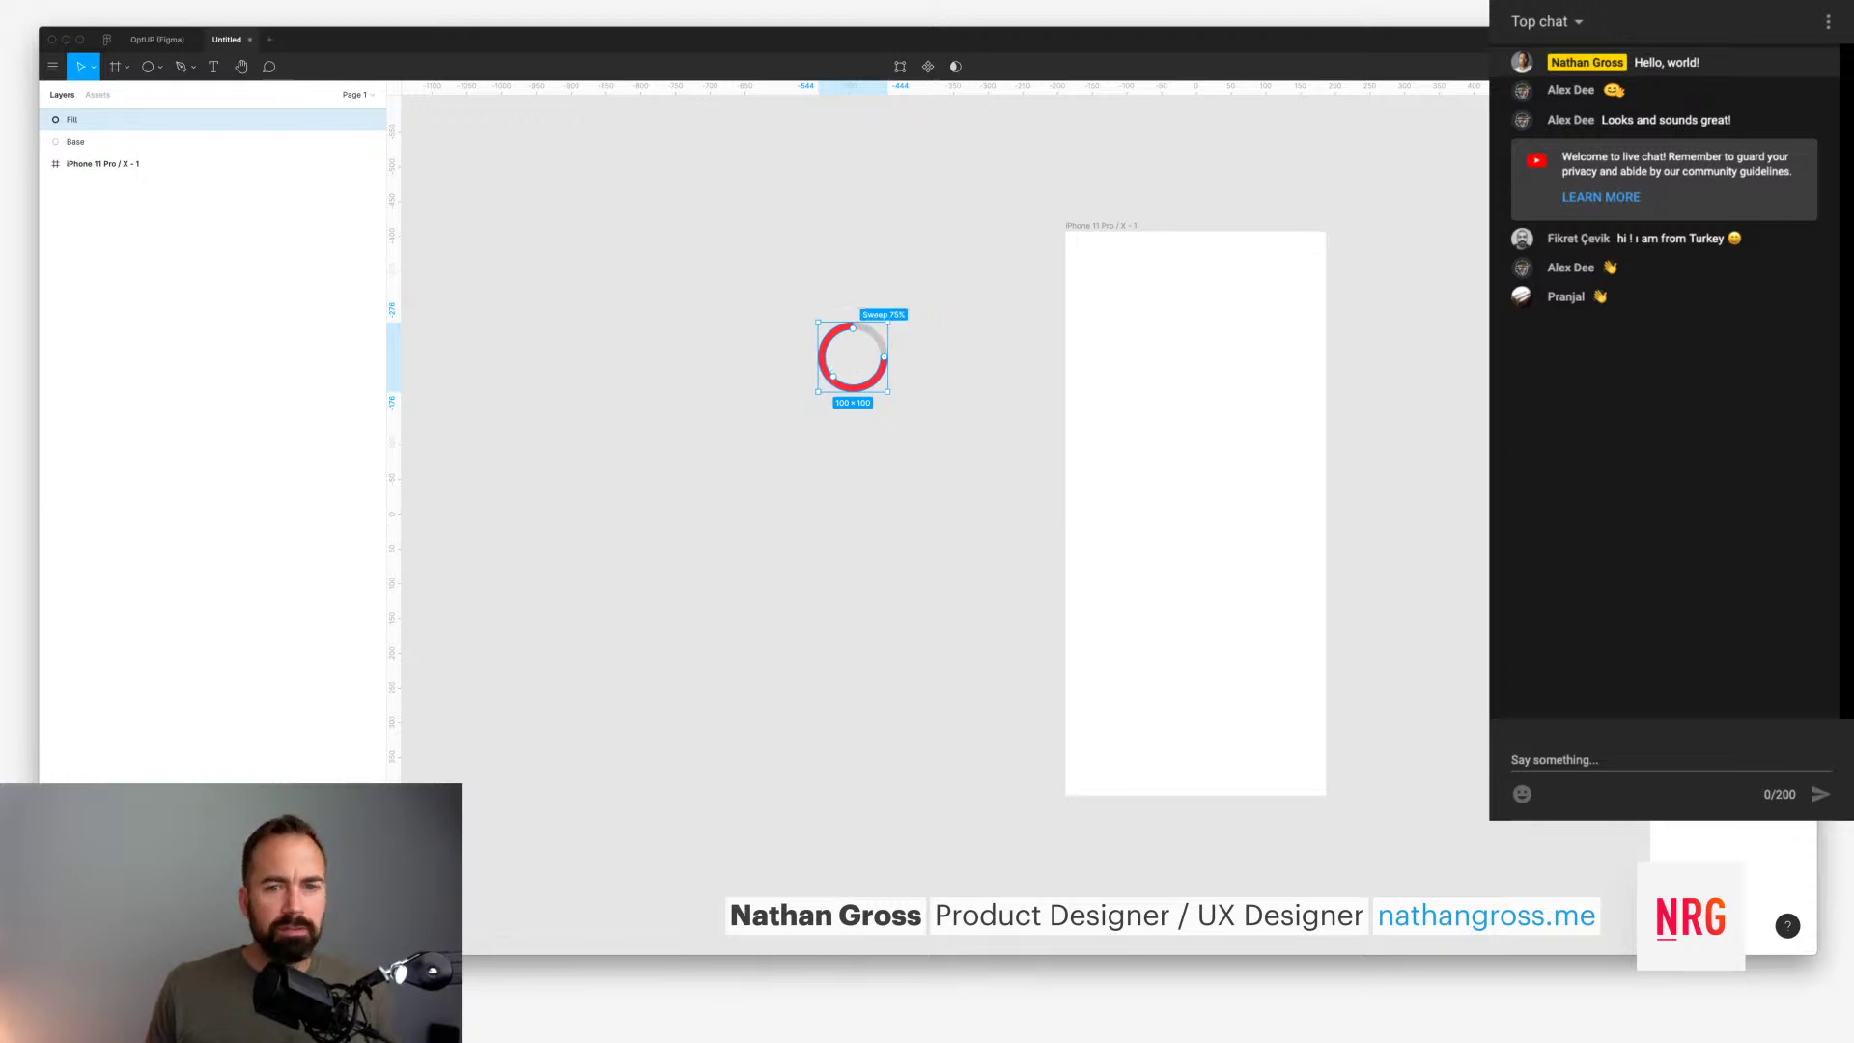
key("Escape")
Step: Switch to the OptUP (Figma) file and inspect the Fill layer inside the Circle component
left_click(157, 40)
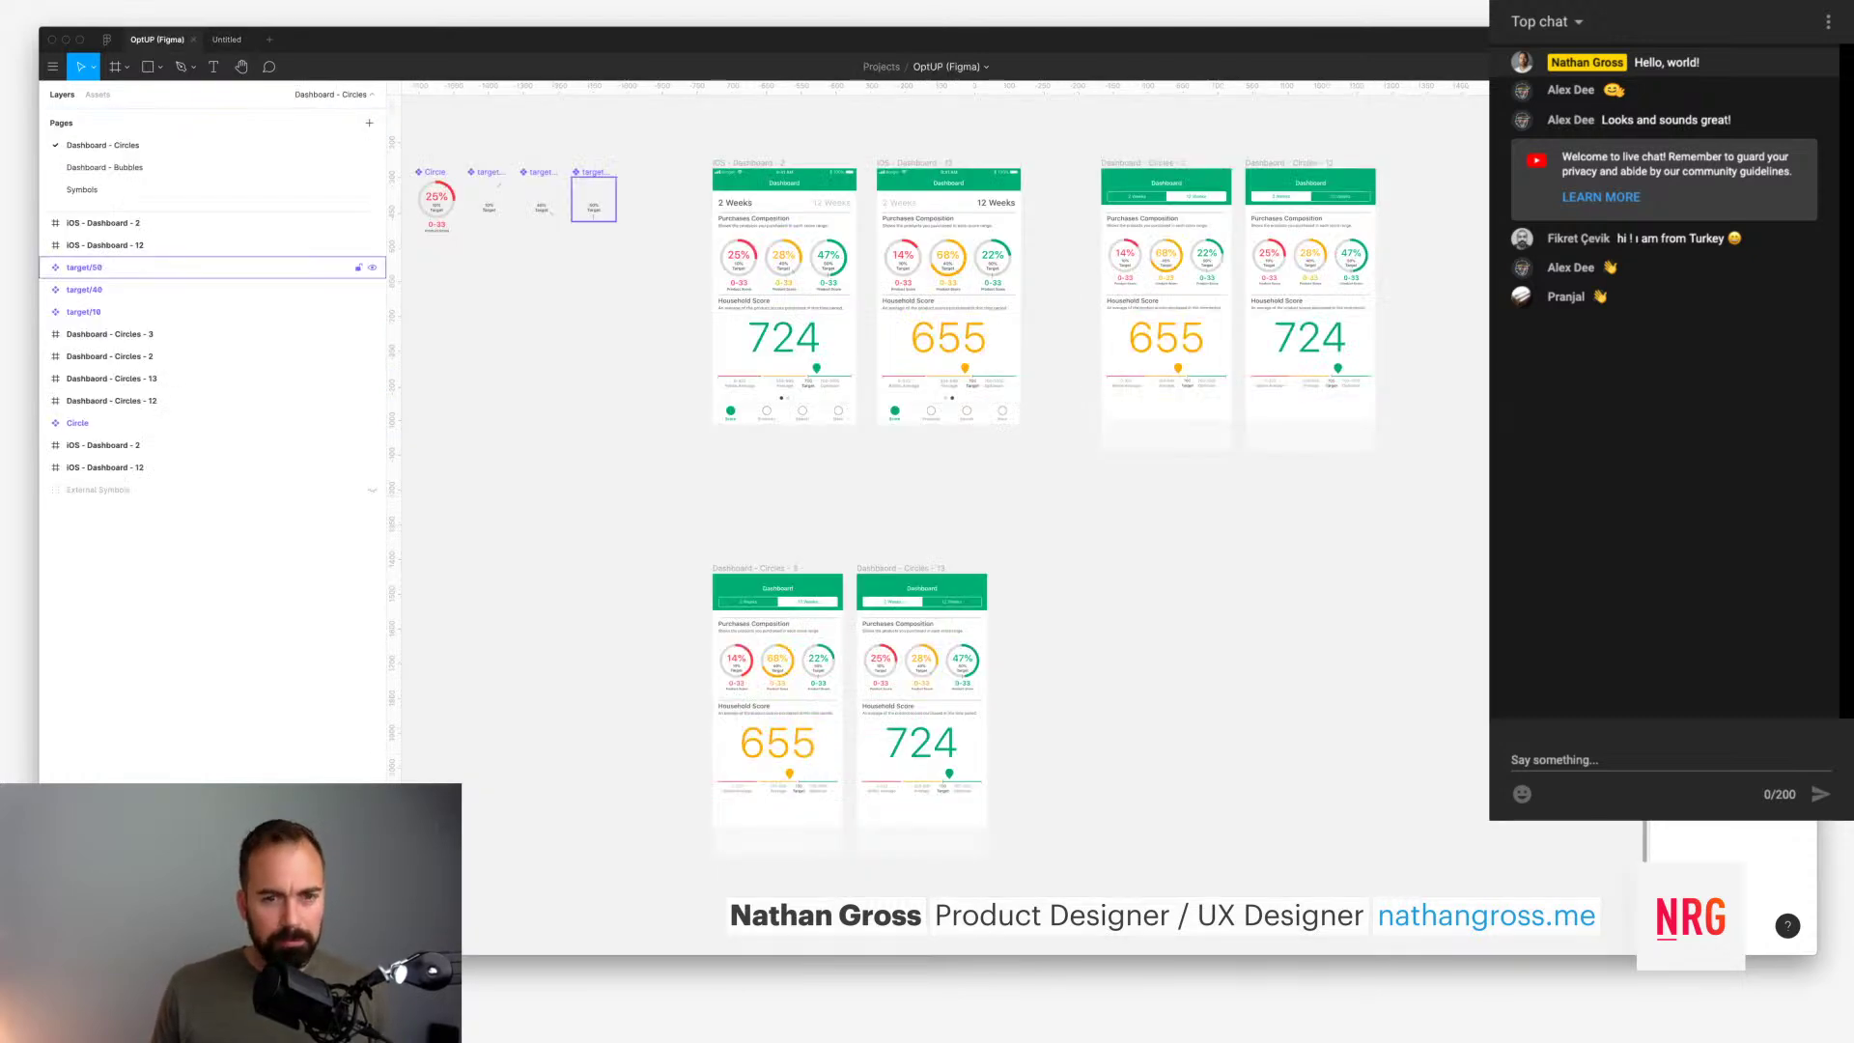
left_click(436, 200)
key("shift+2")
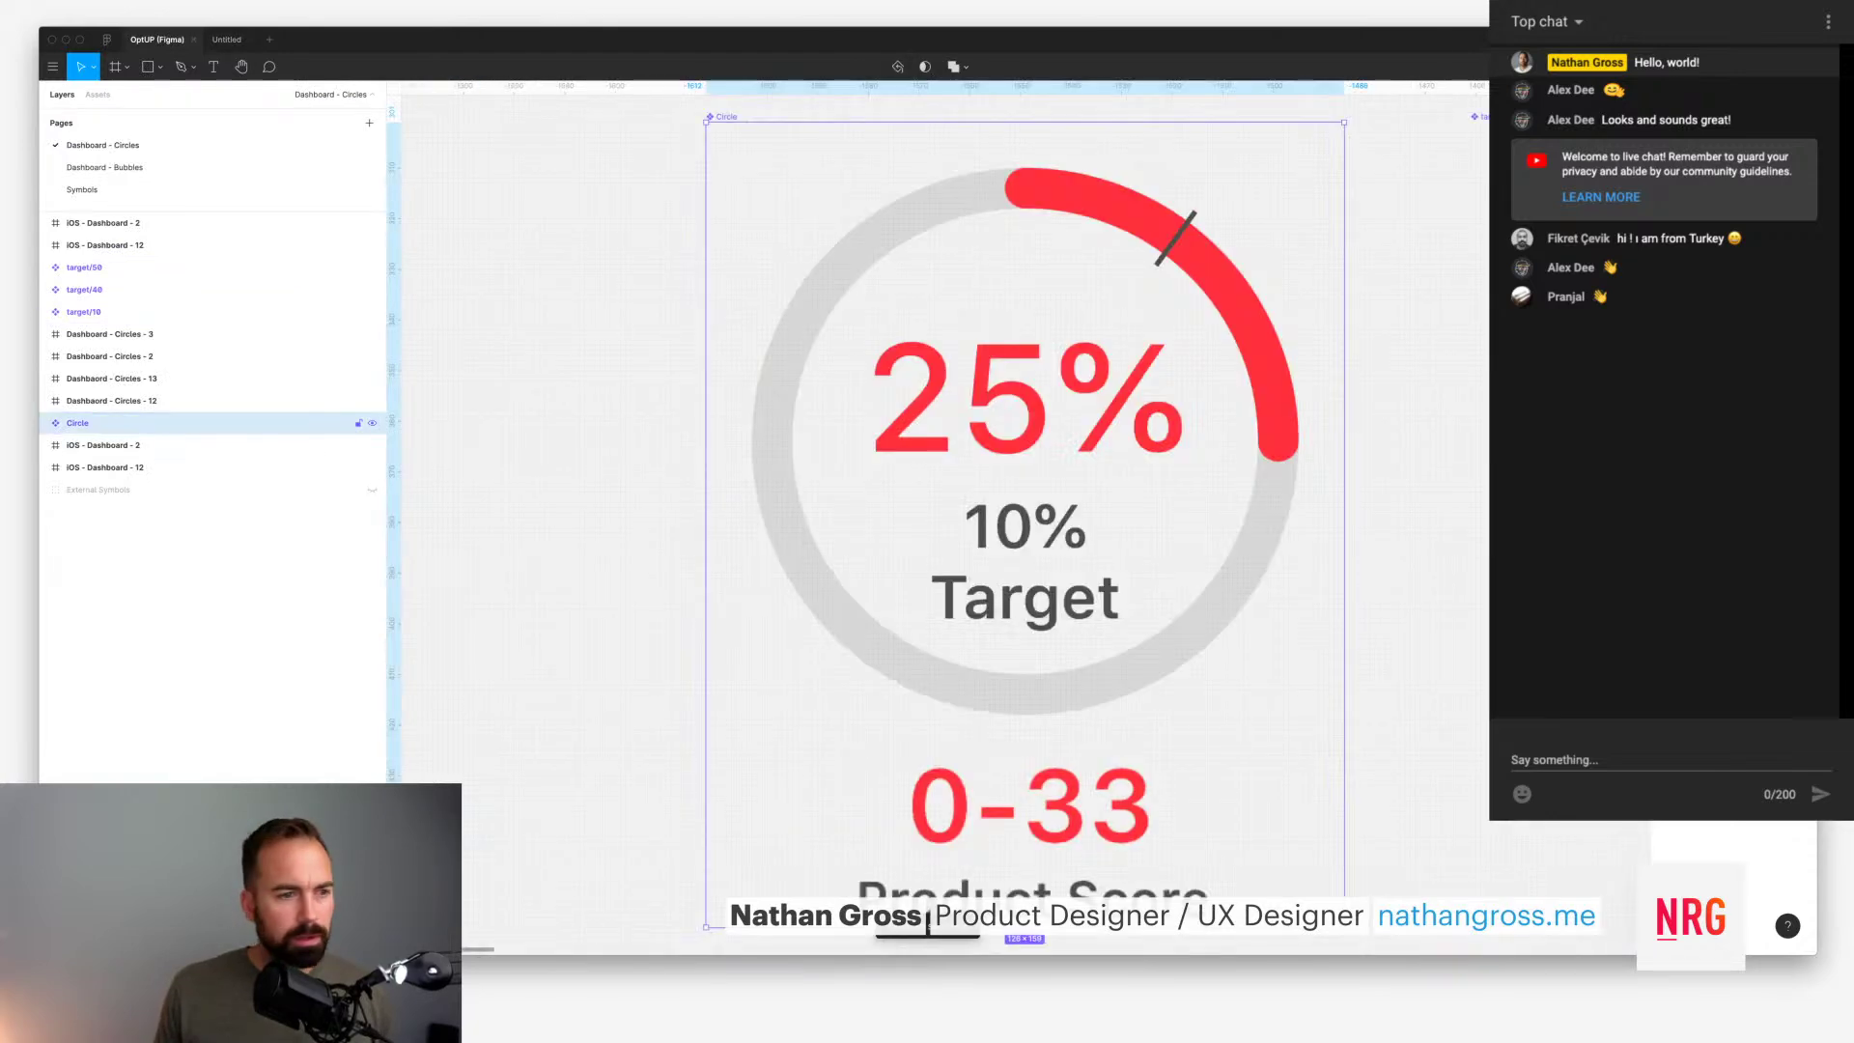
double_click(893, 680)
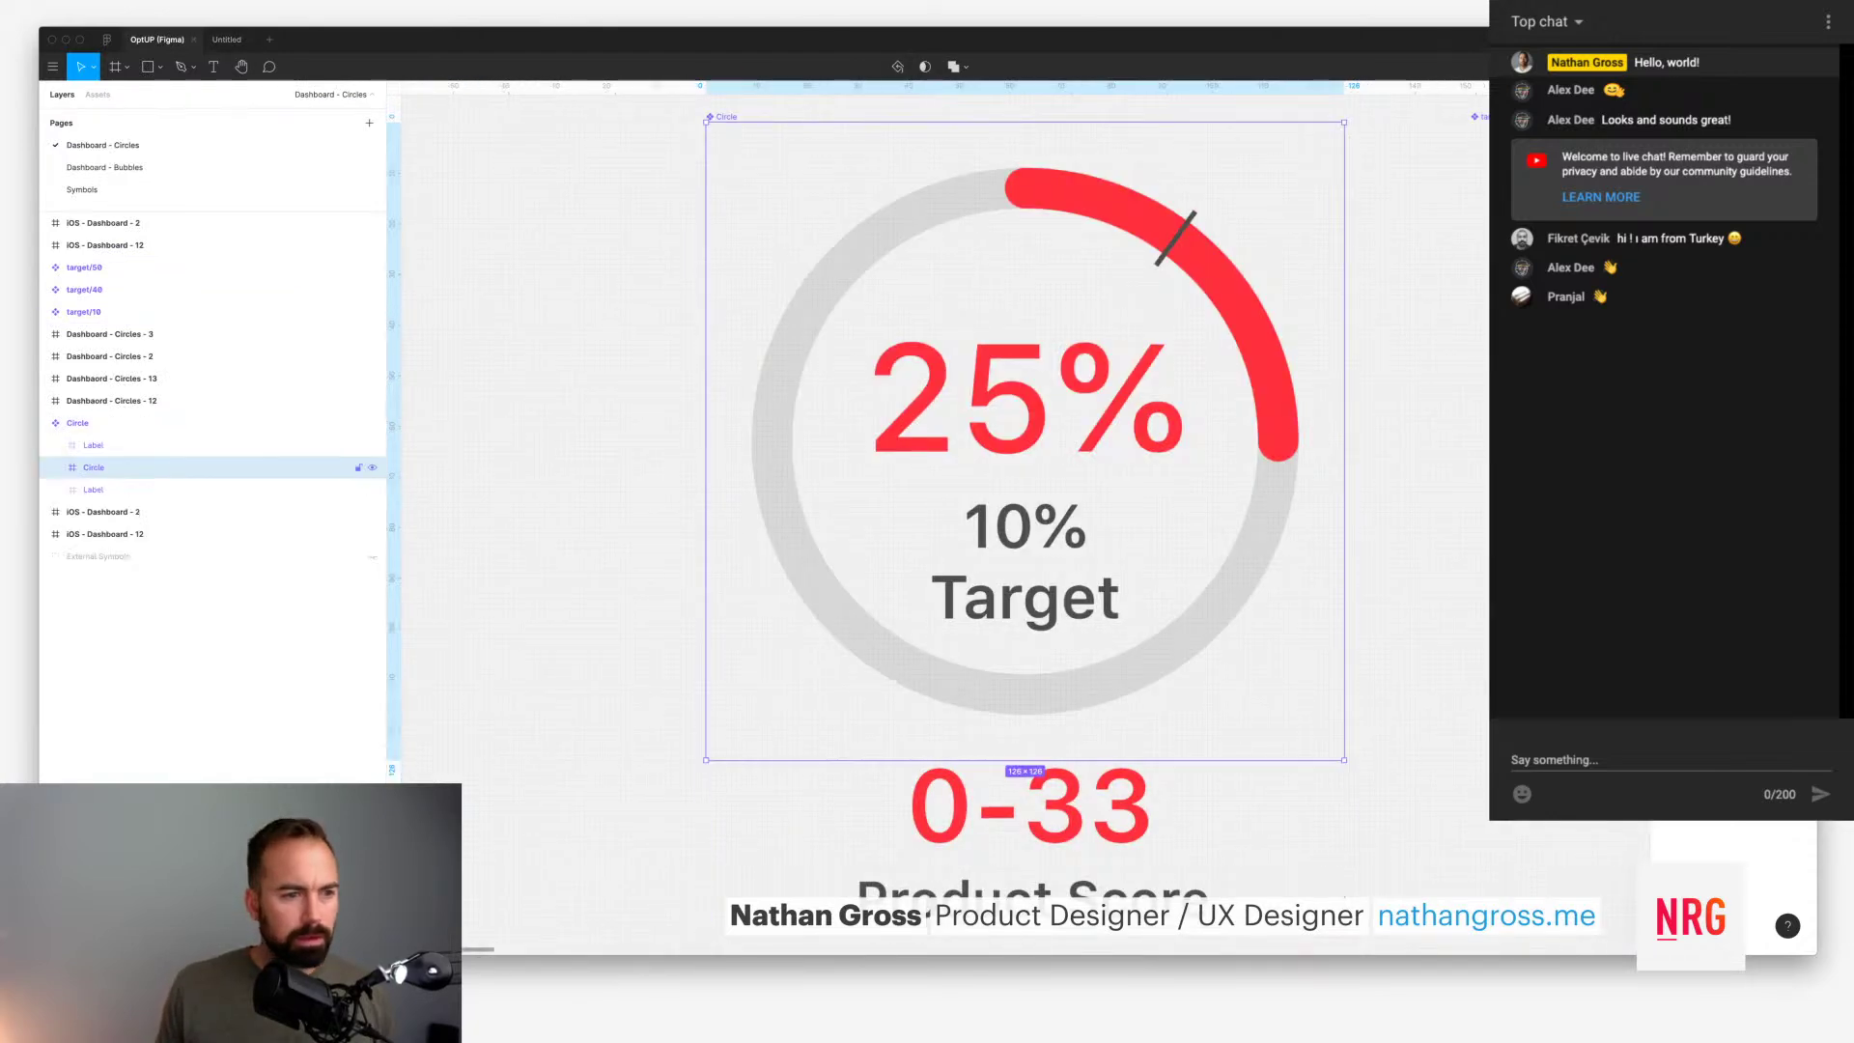
key("Return")
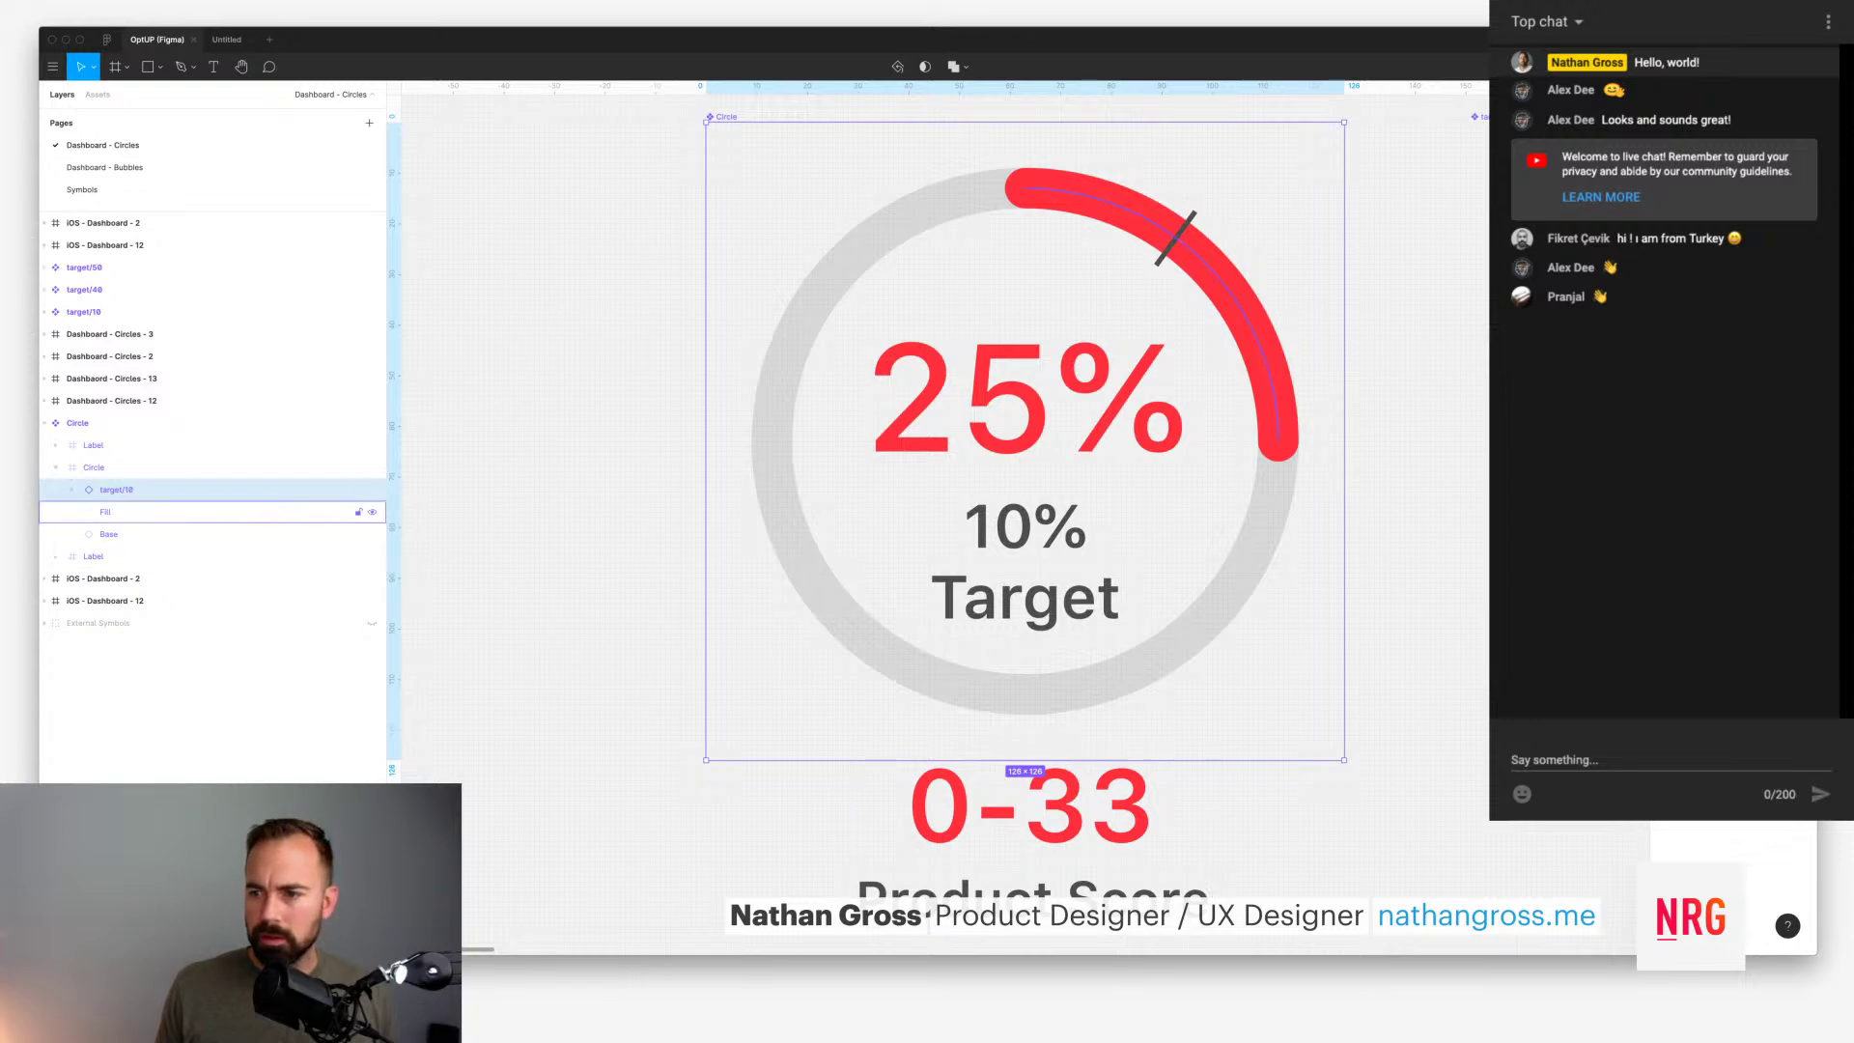
left_click(105, 512)
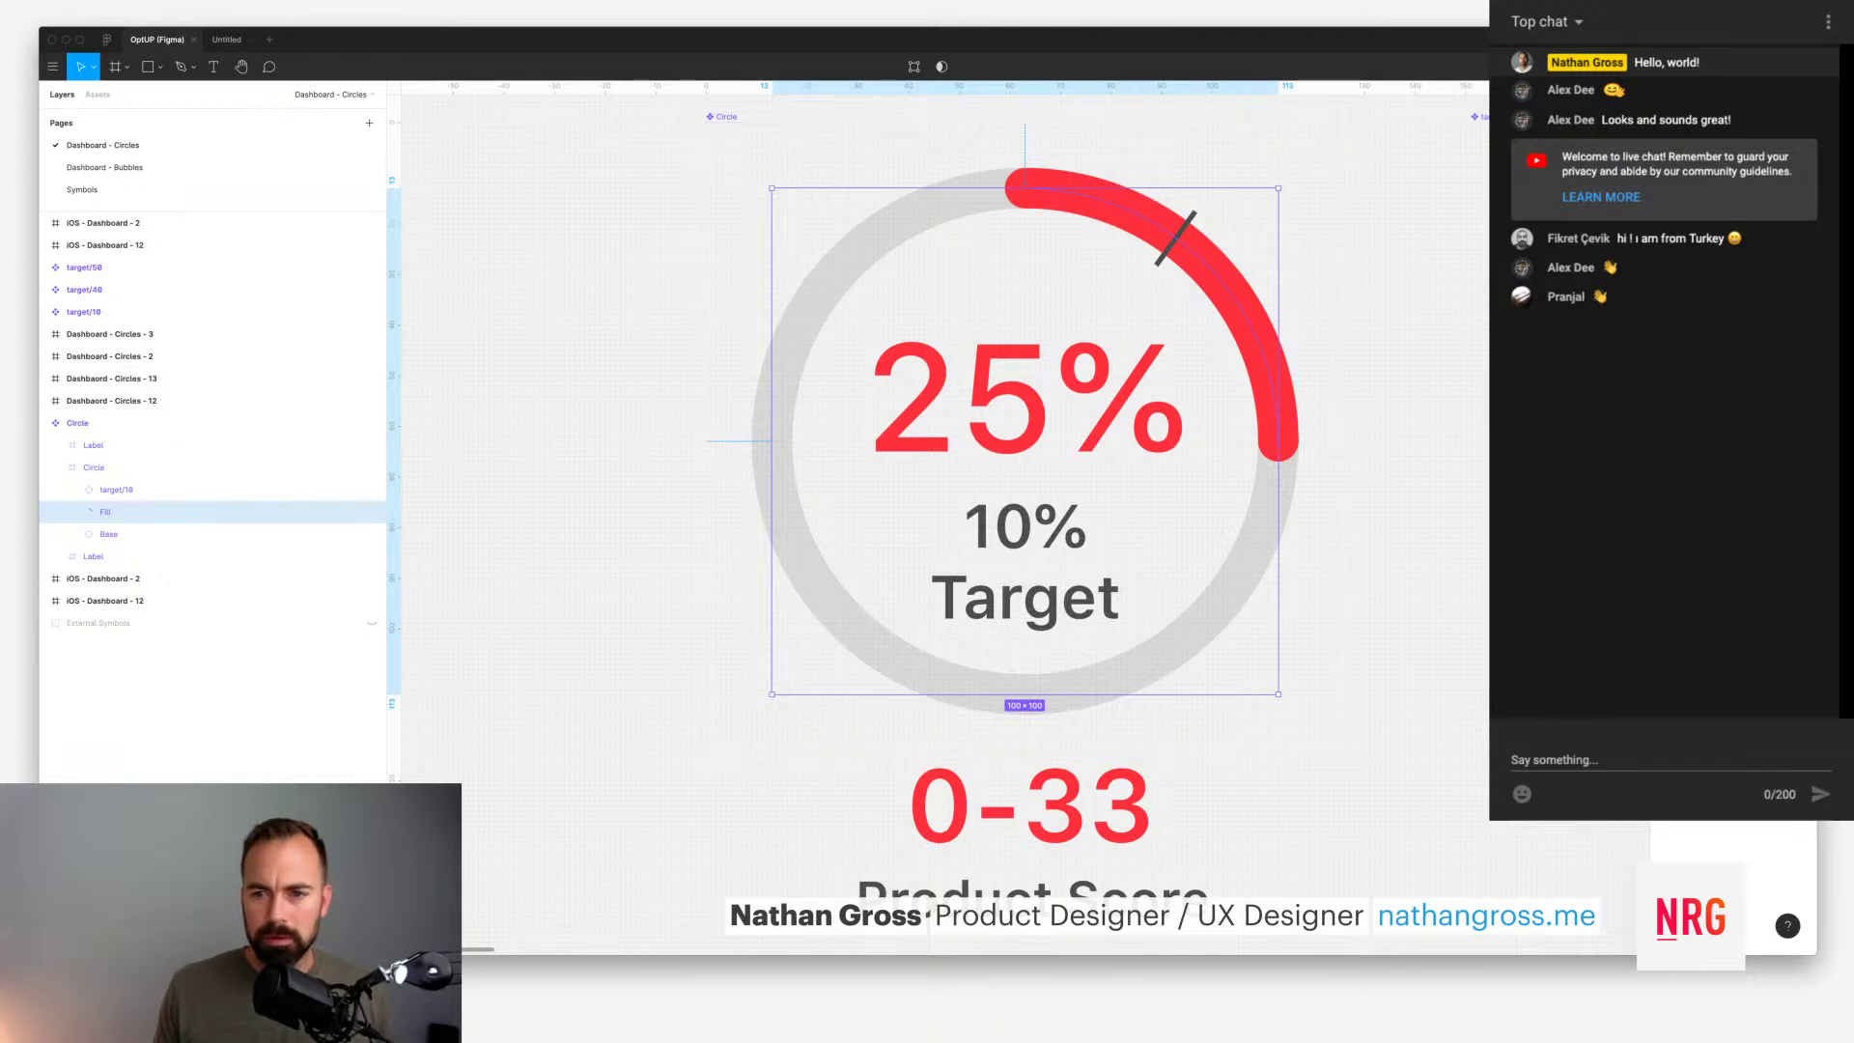
Step: Extend the lower end of the component's red arc slightly, and undo the change
mouse_move(1280, 441)
left_click_drag(1280, 440, 1274, 478)
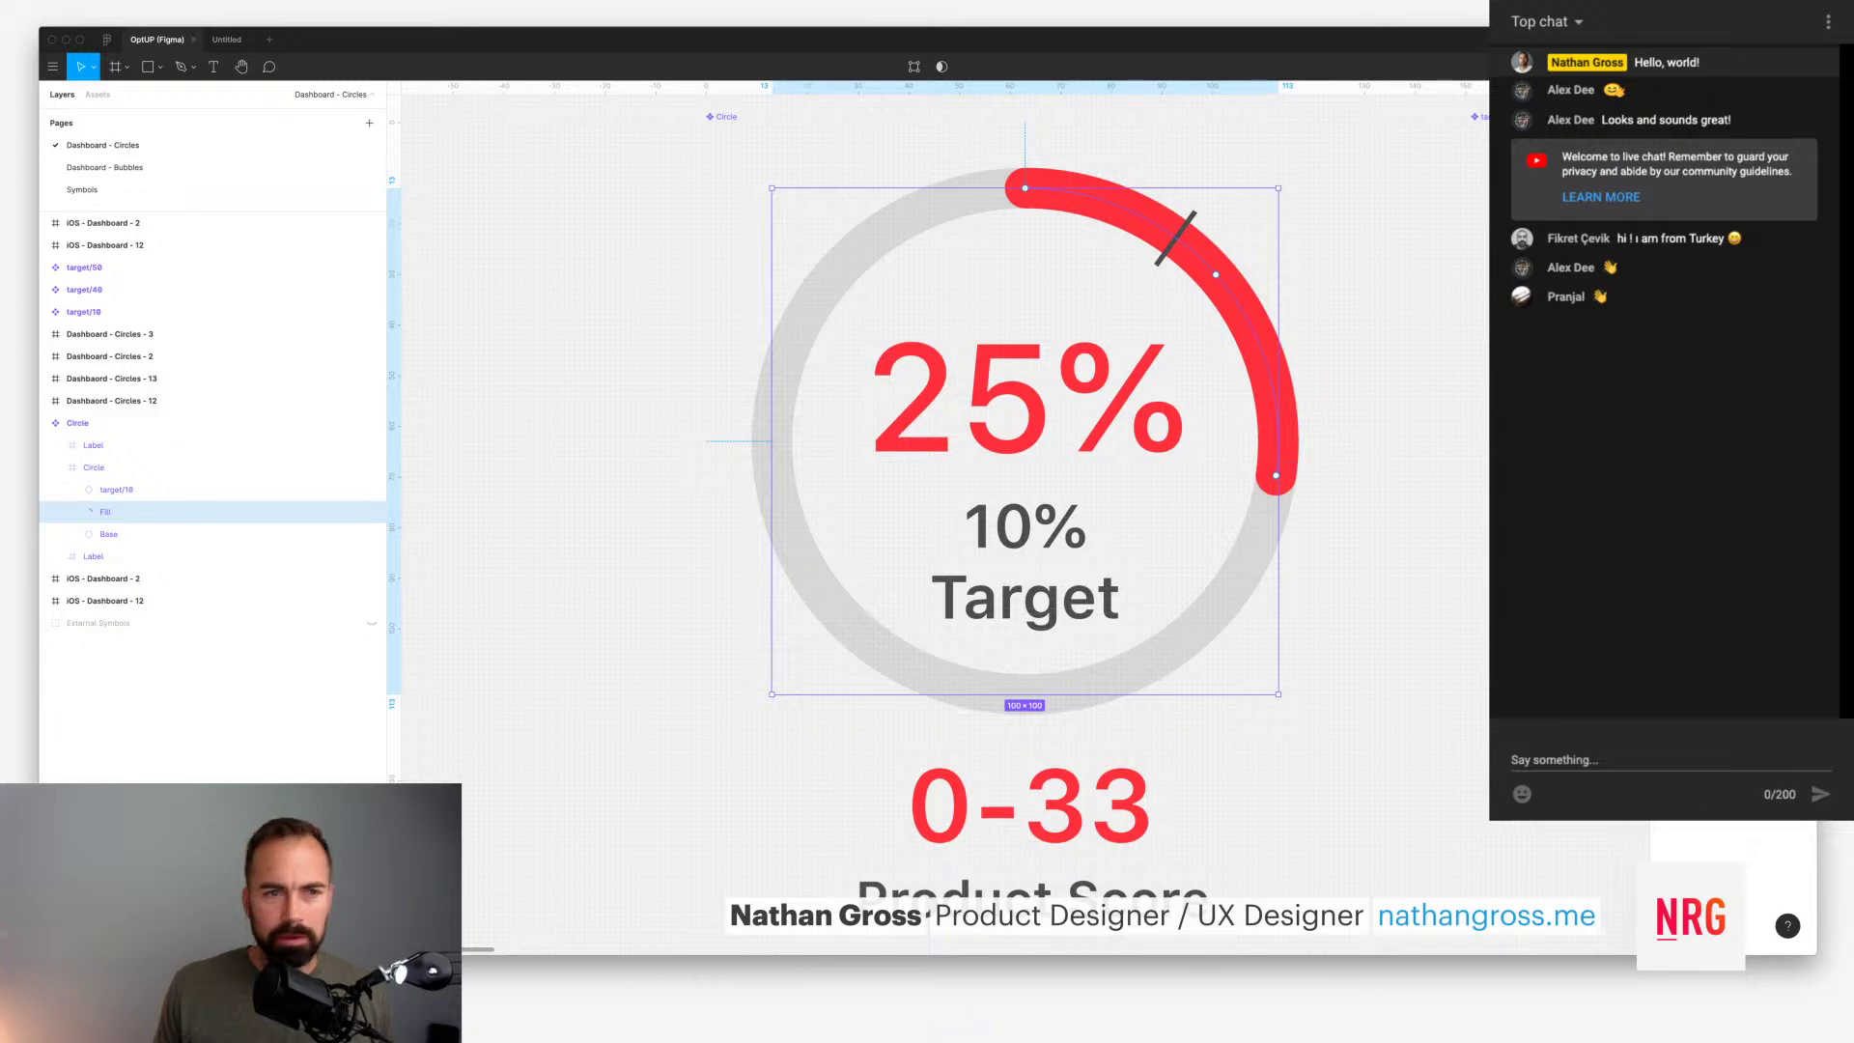
key("super+z")
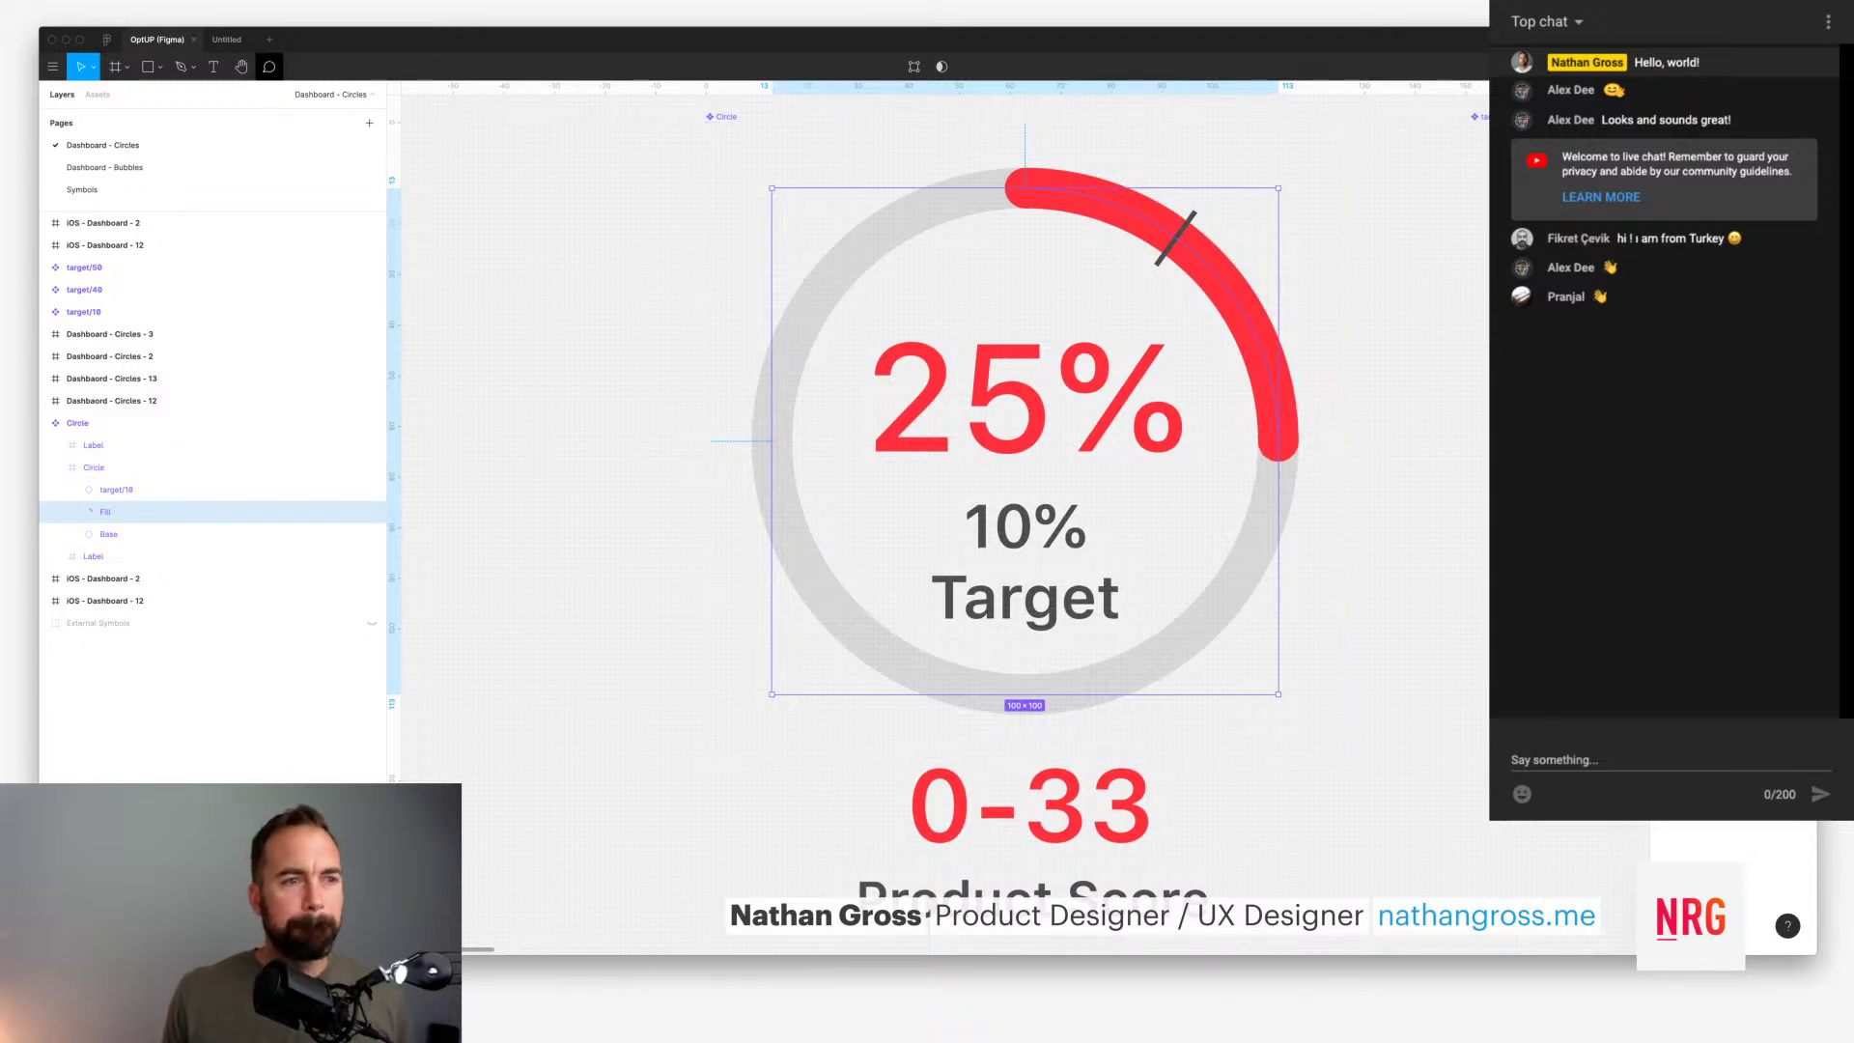
Step: In the Untitled file, reshape the red Fill arc to start at the ring's top and cover only its upper-right quarter
left_click(226, 39)
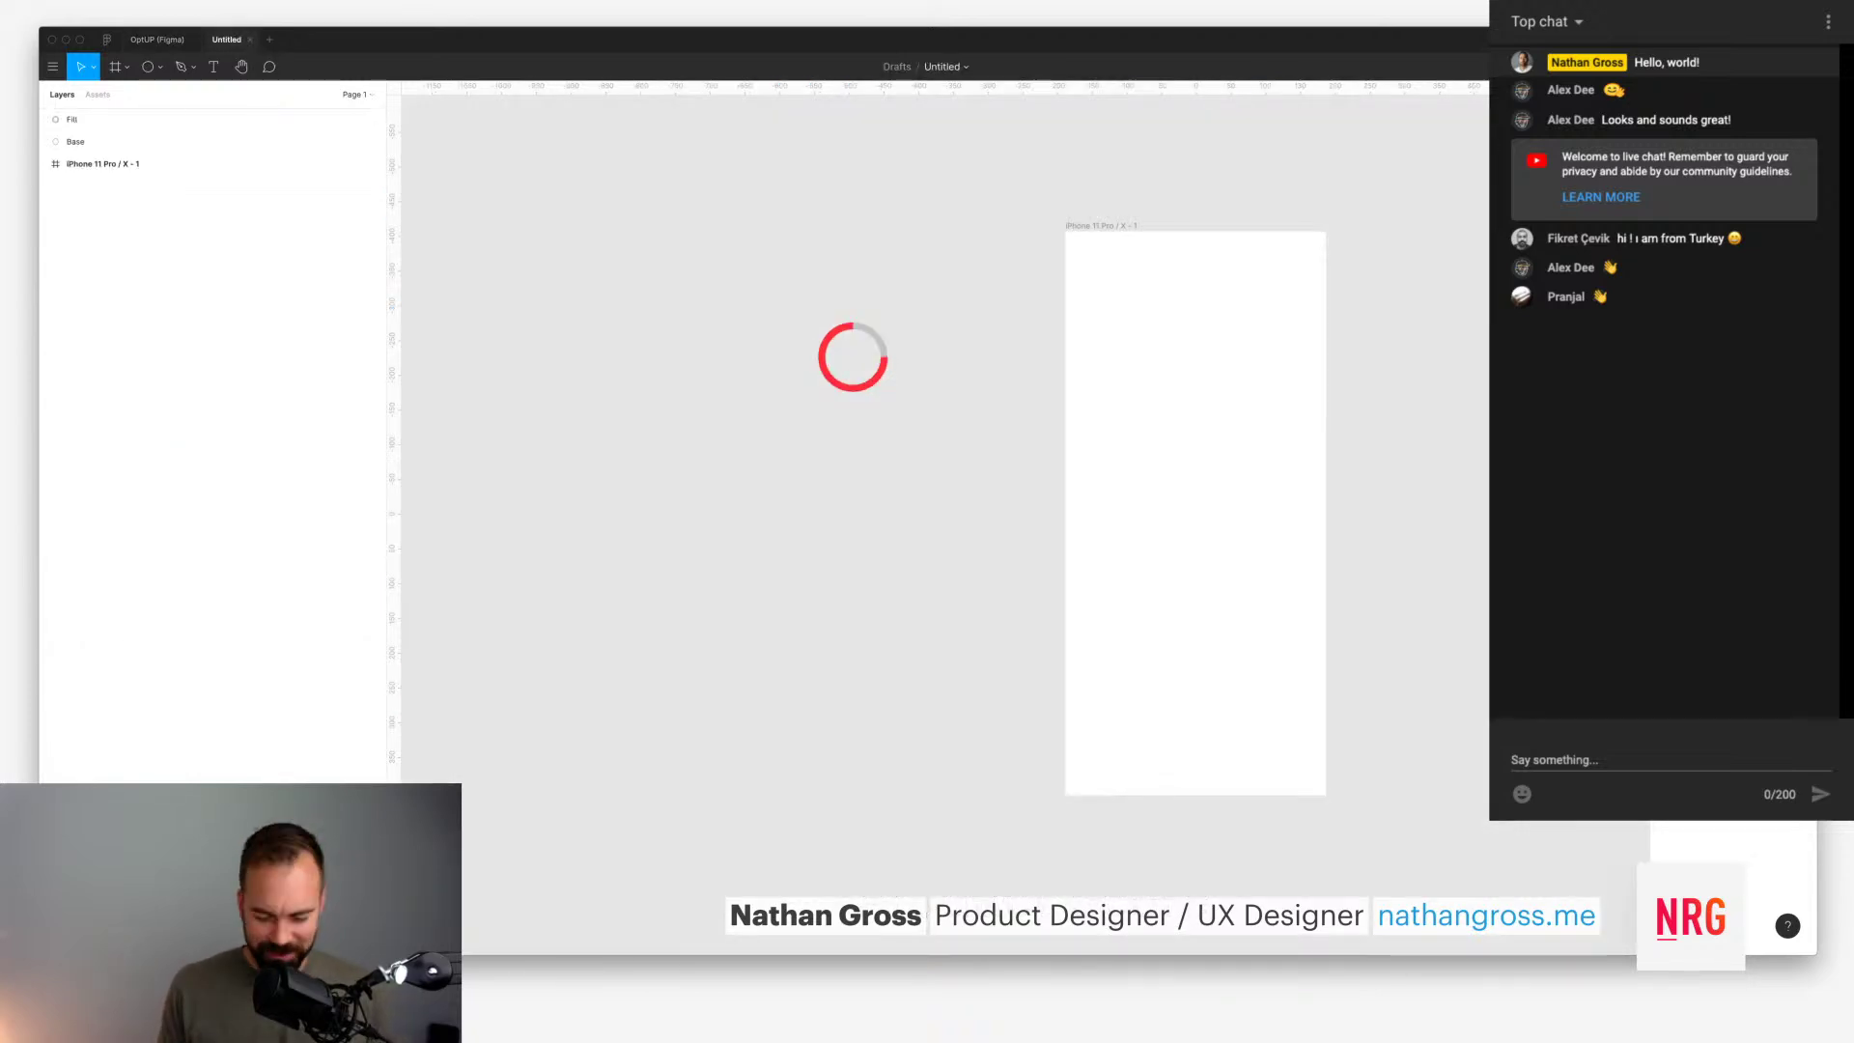
left_click(852, 387)
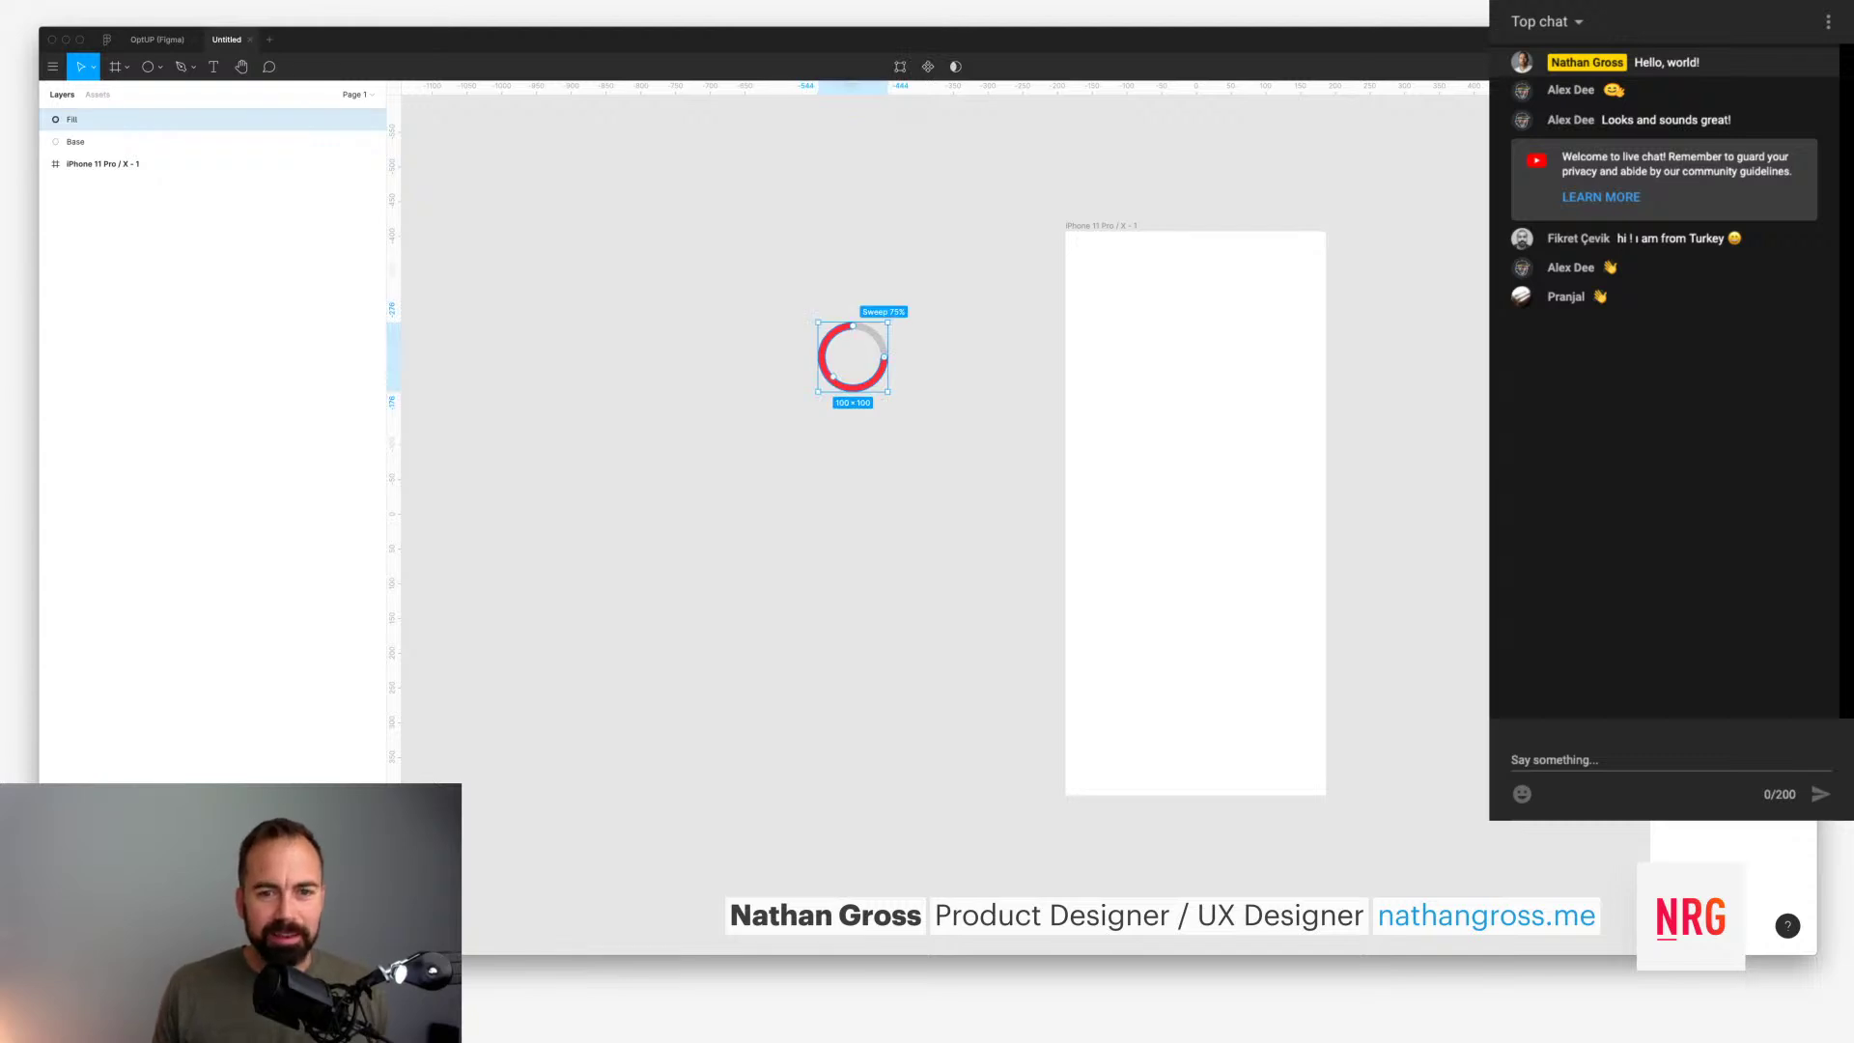
key("plus")
scroll(869, 483, "up", 6)
scroll(869, 482, "left", 2)
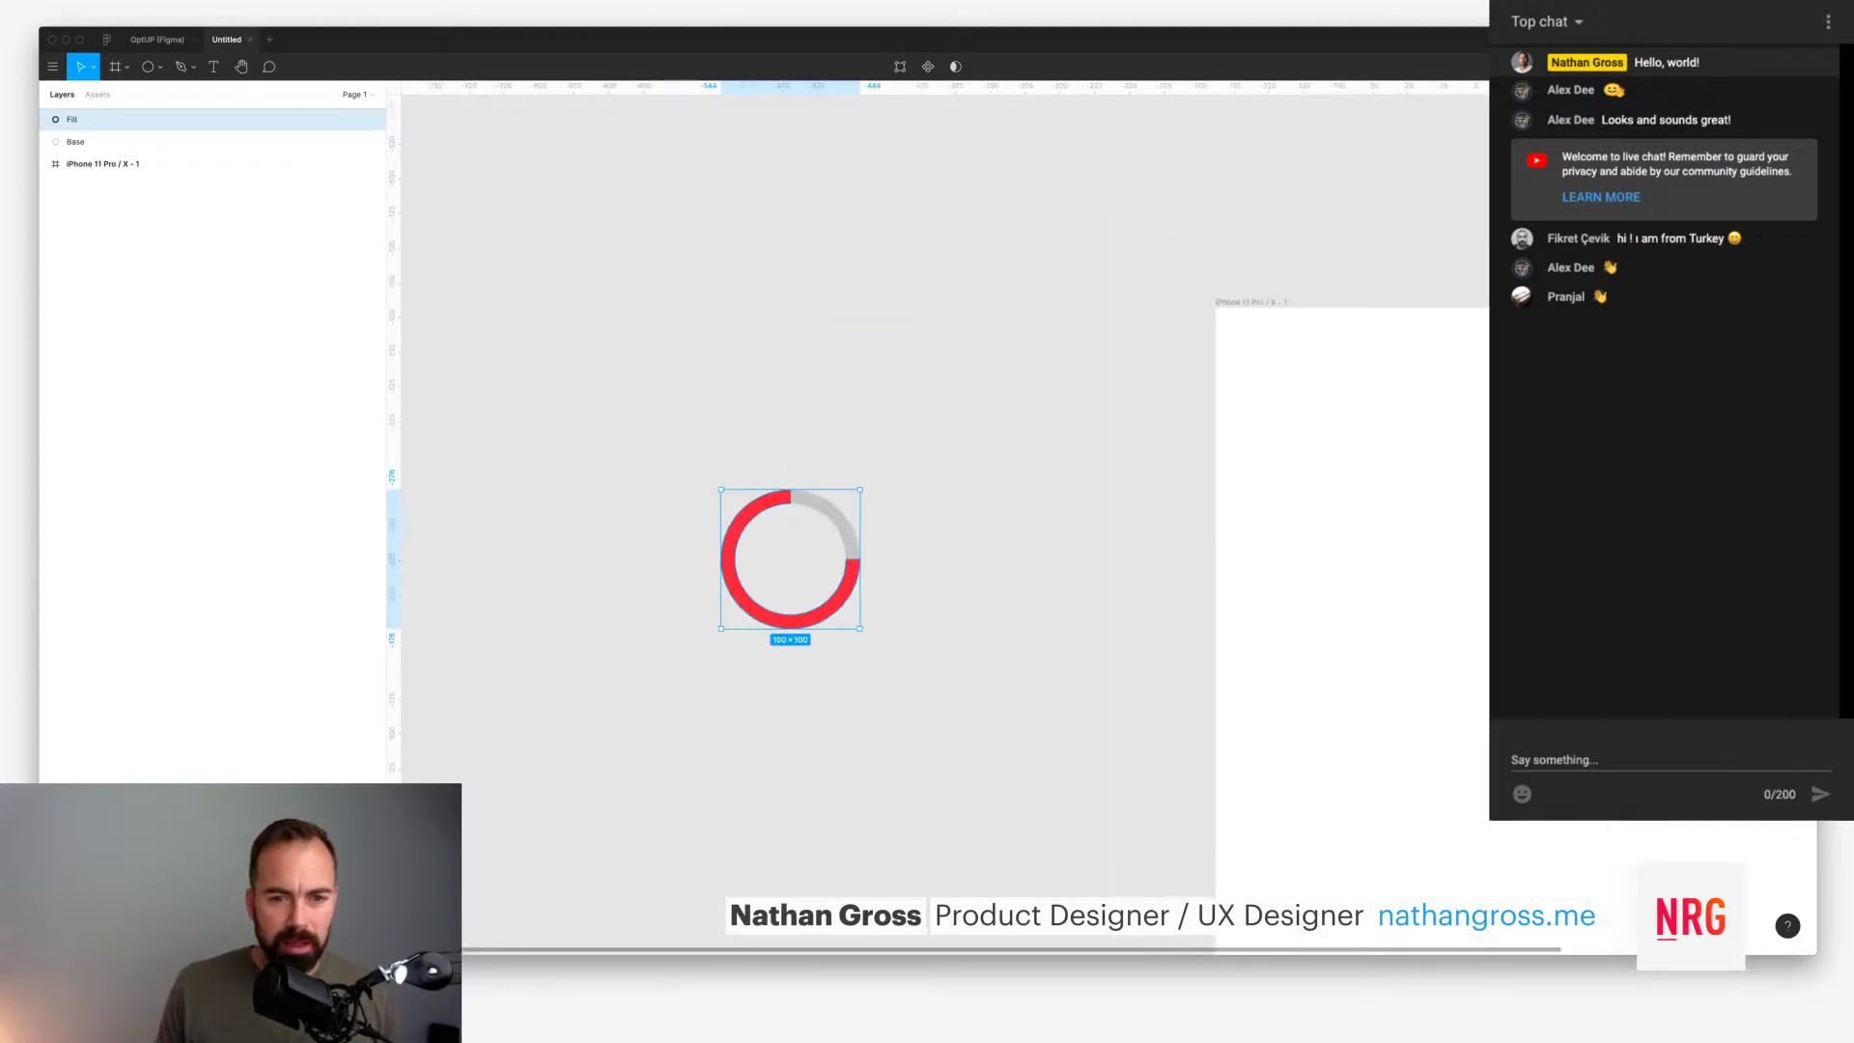
key("Escape")
left_click(790, 496)
mouse_move(790, 496)
left_mouse_down()
mouse_move(738, 521)
mouse_move(852, 528)
mouse_move(789, 495)
left_mouse_up()
left_click_drag(853, 558, 790, 500)
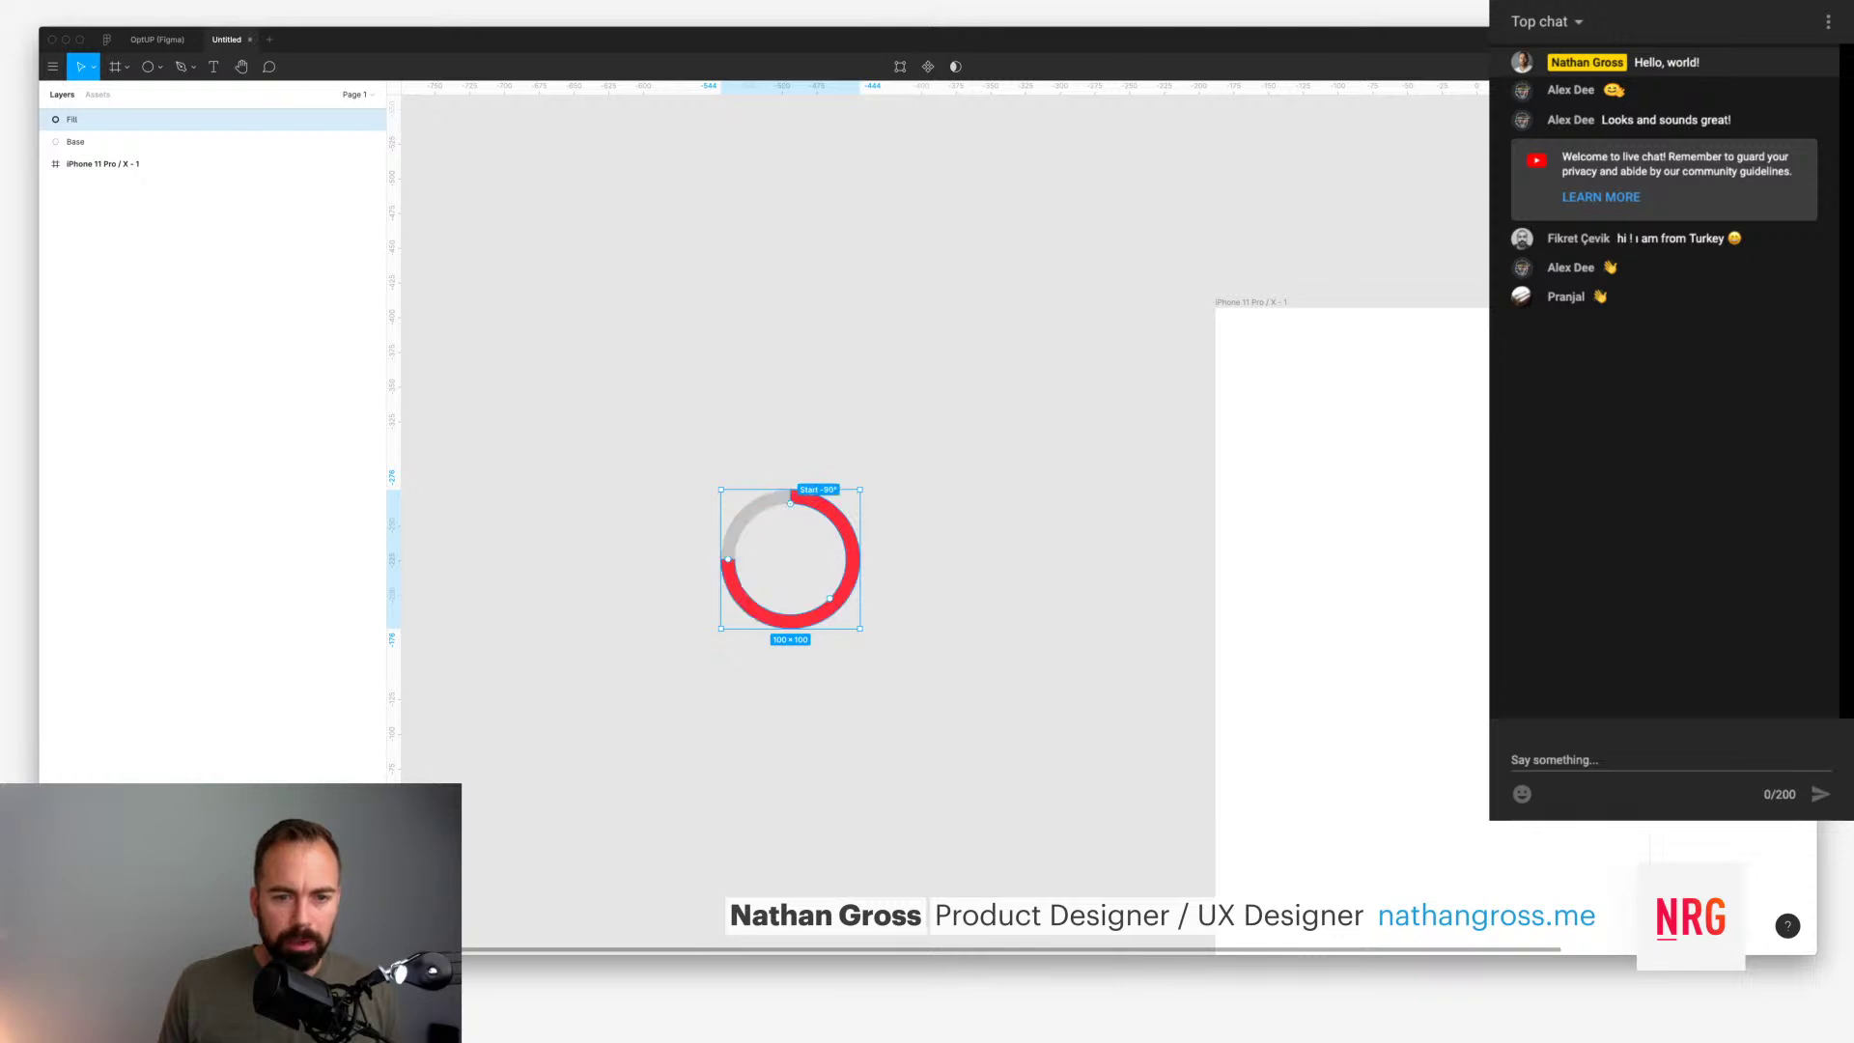
left_click_drag(728, 558, 858, 558)
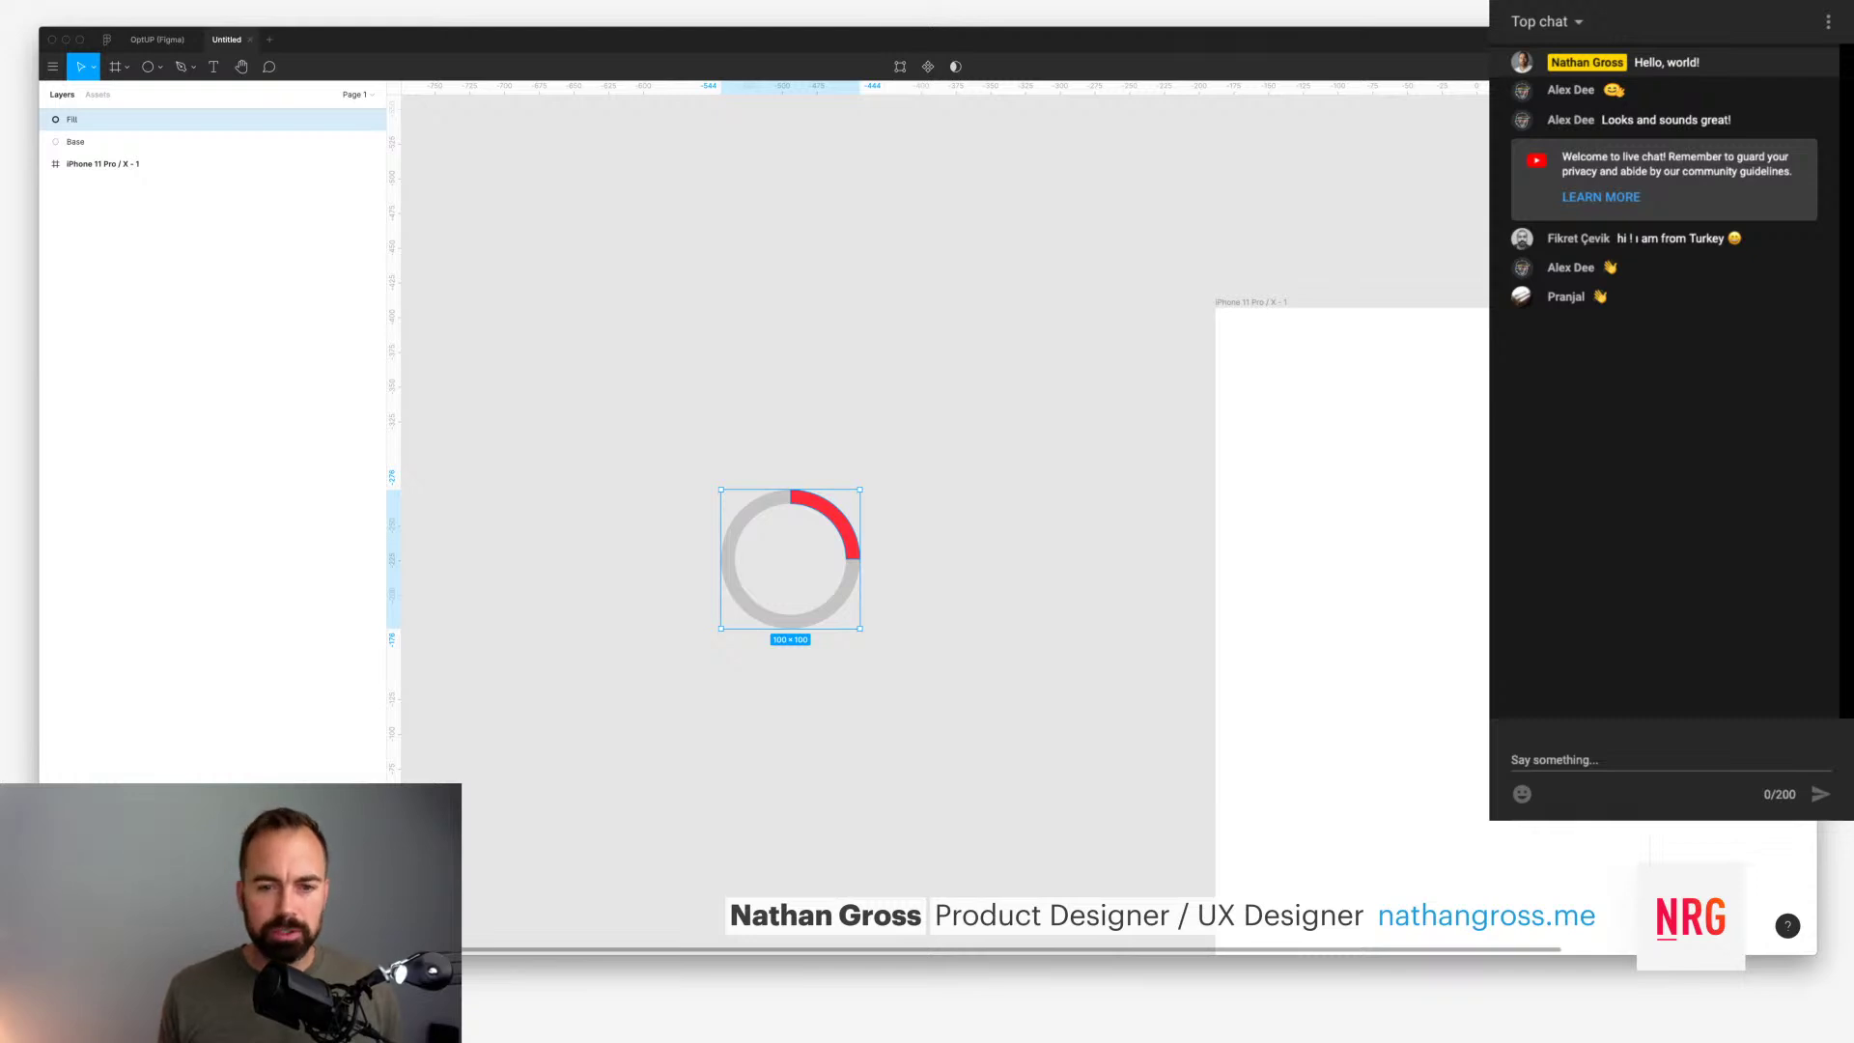
key("Escape")
Step: Round both ends of the red Fill arc
scroll(790, 558, "down", 2)
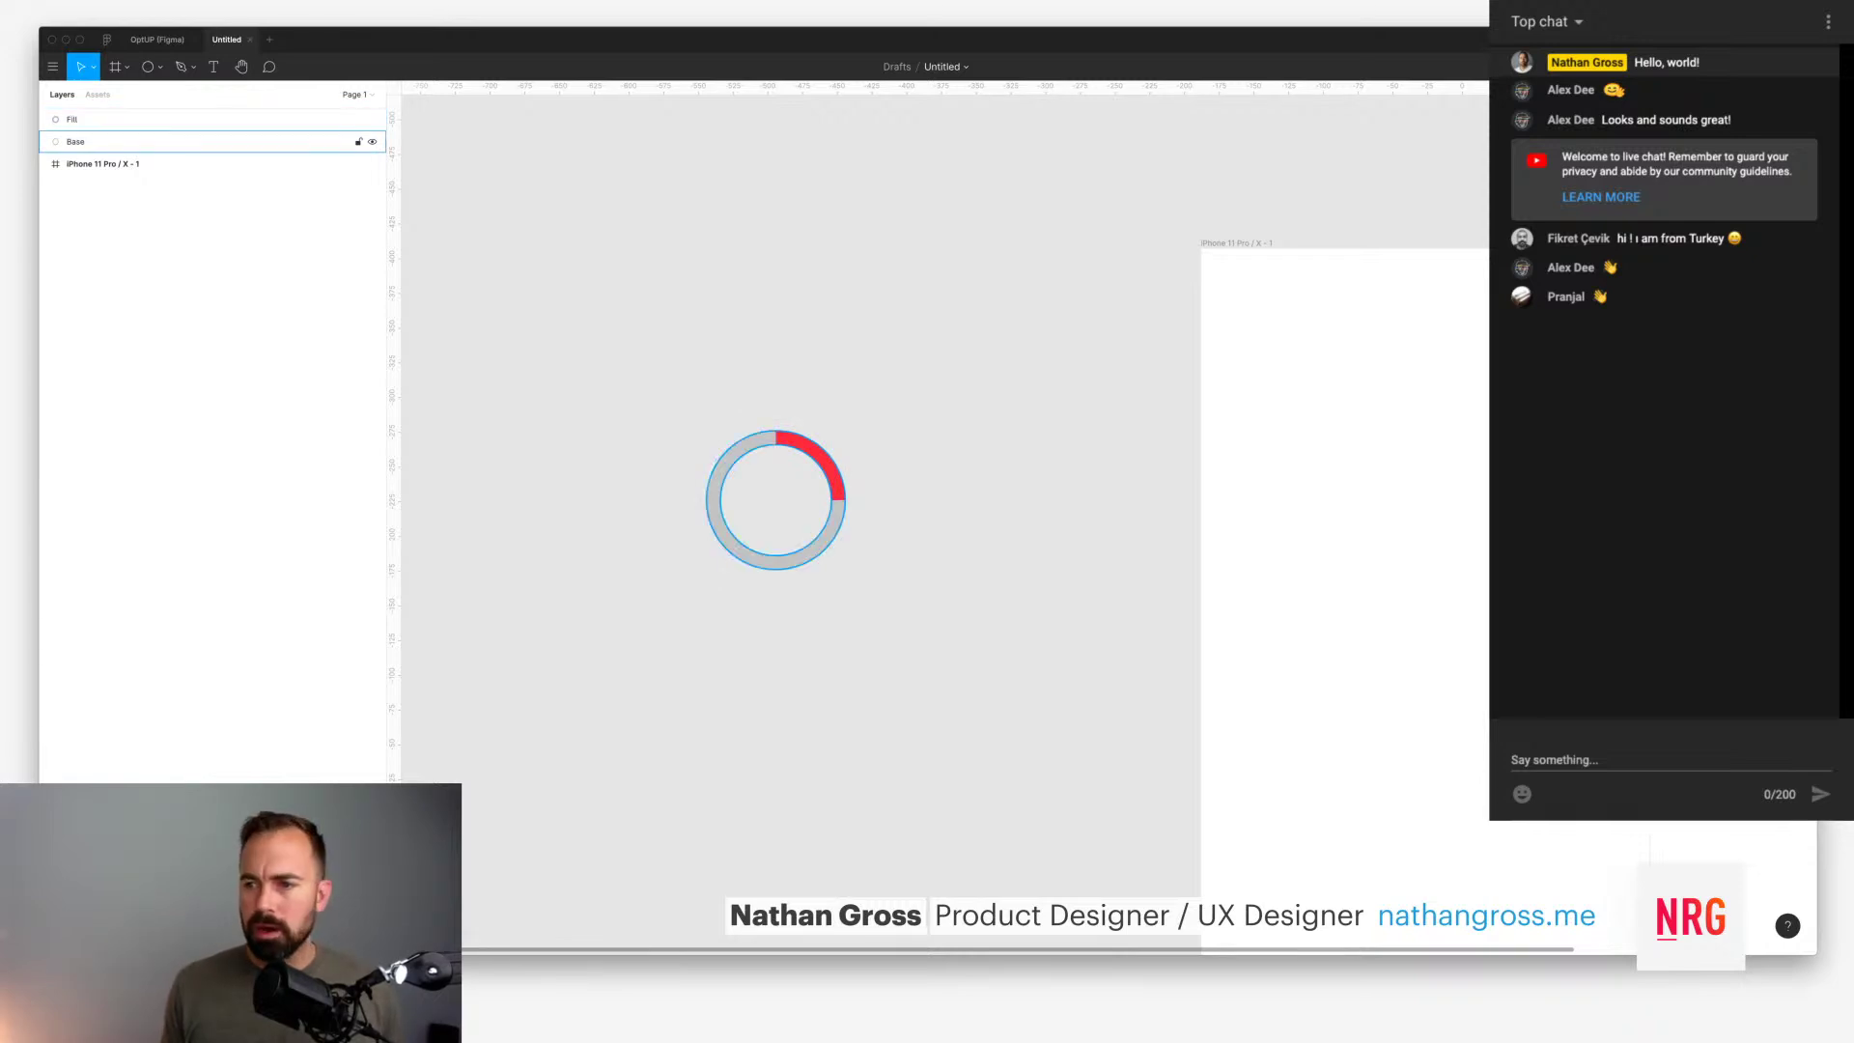
left_click(822, 455)
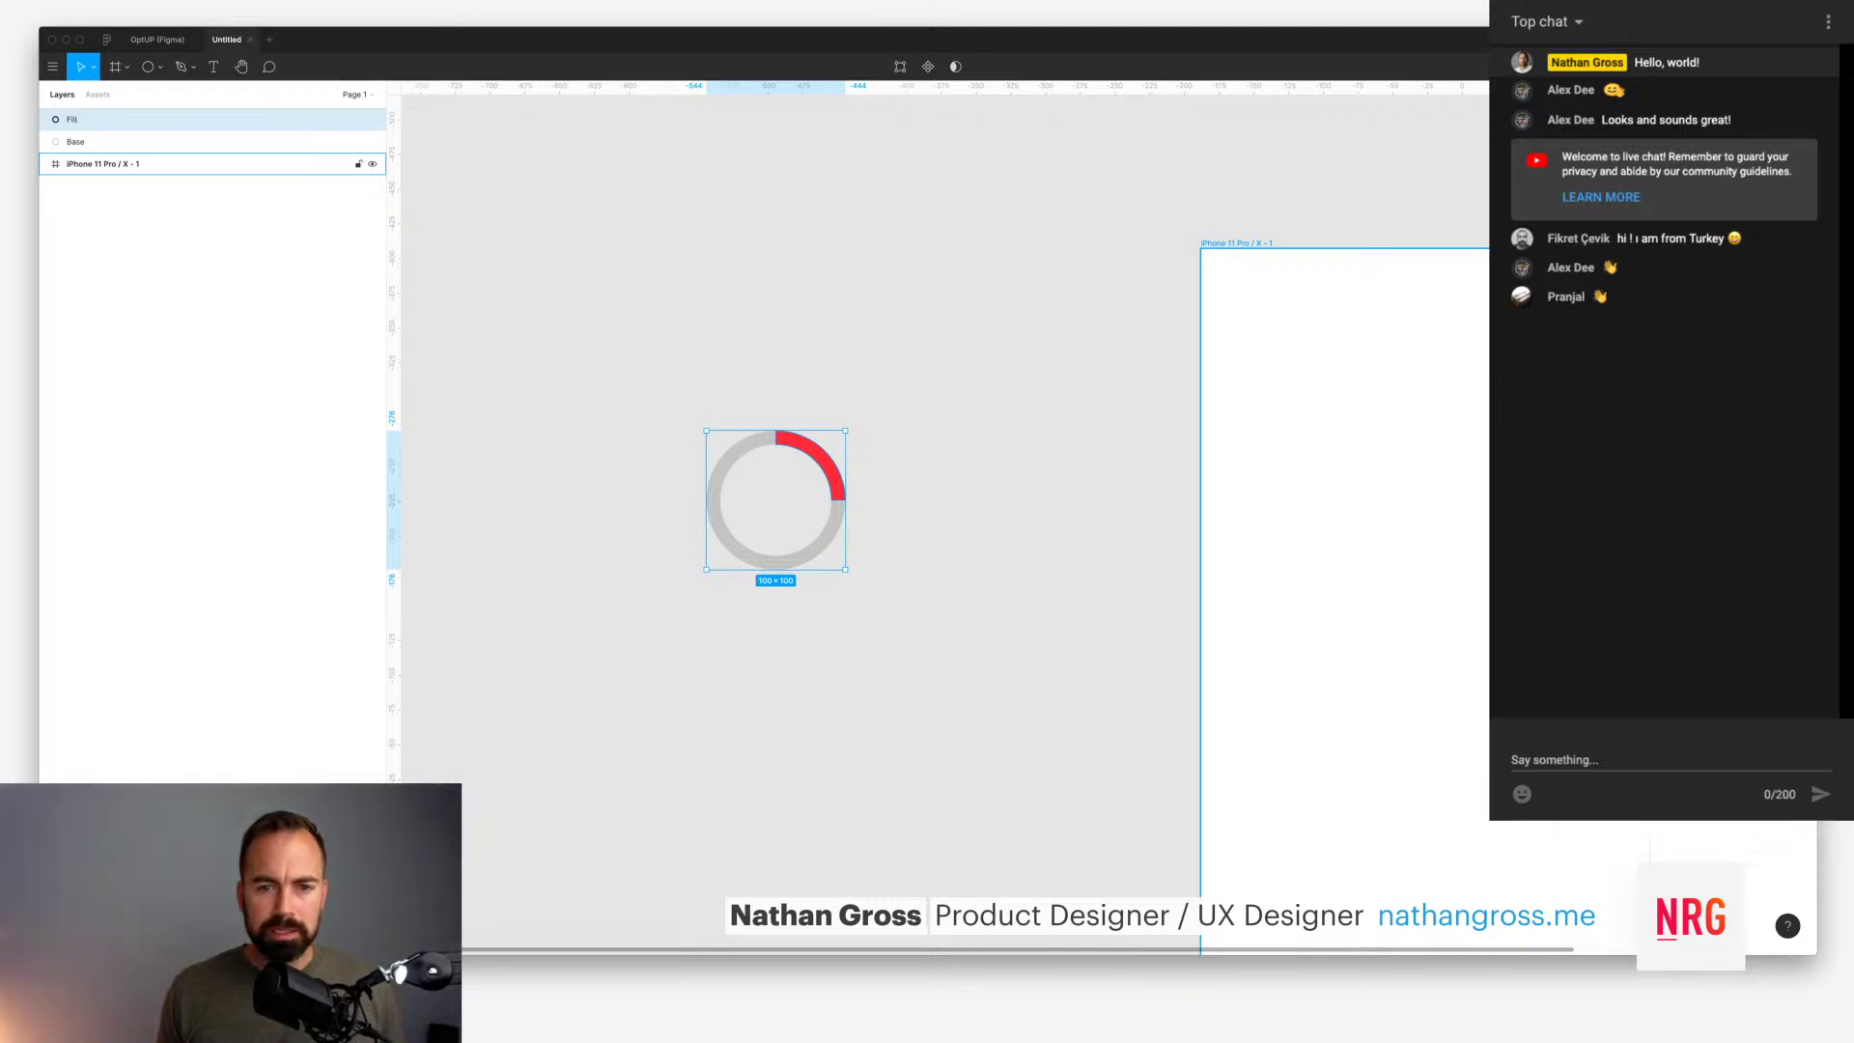
key("Return")
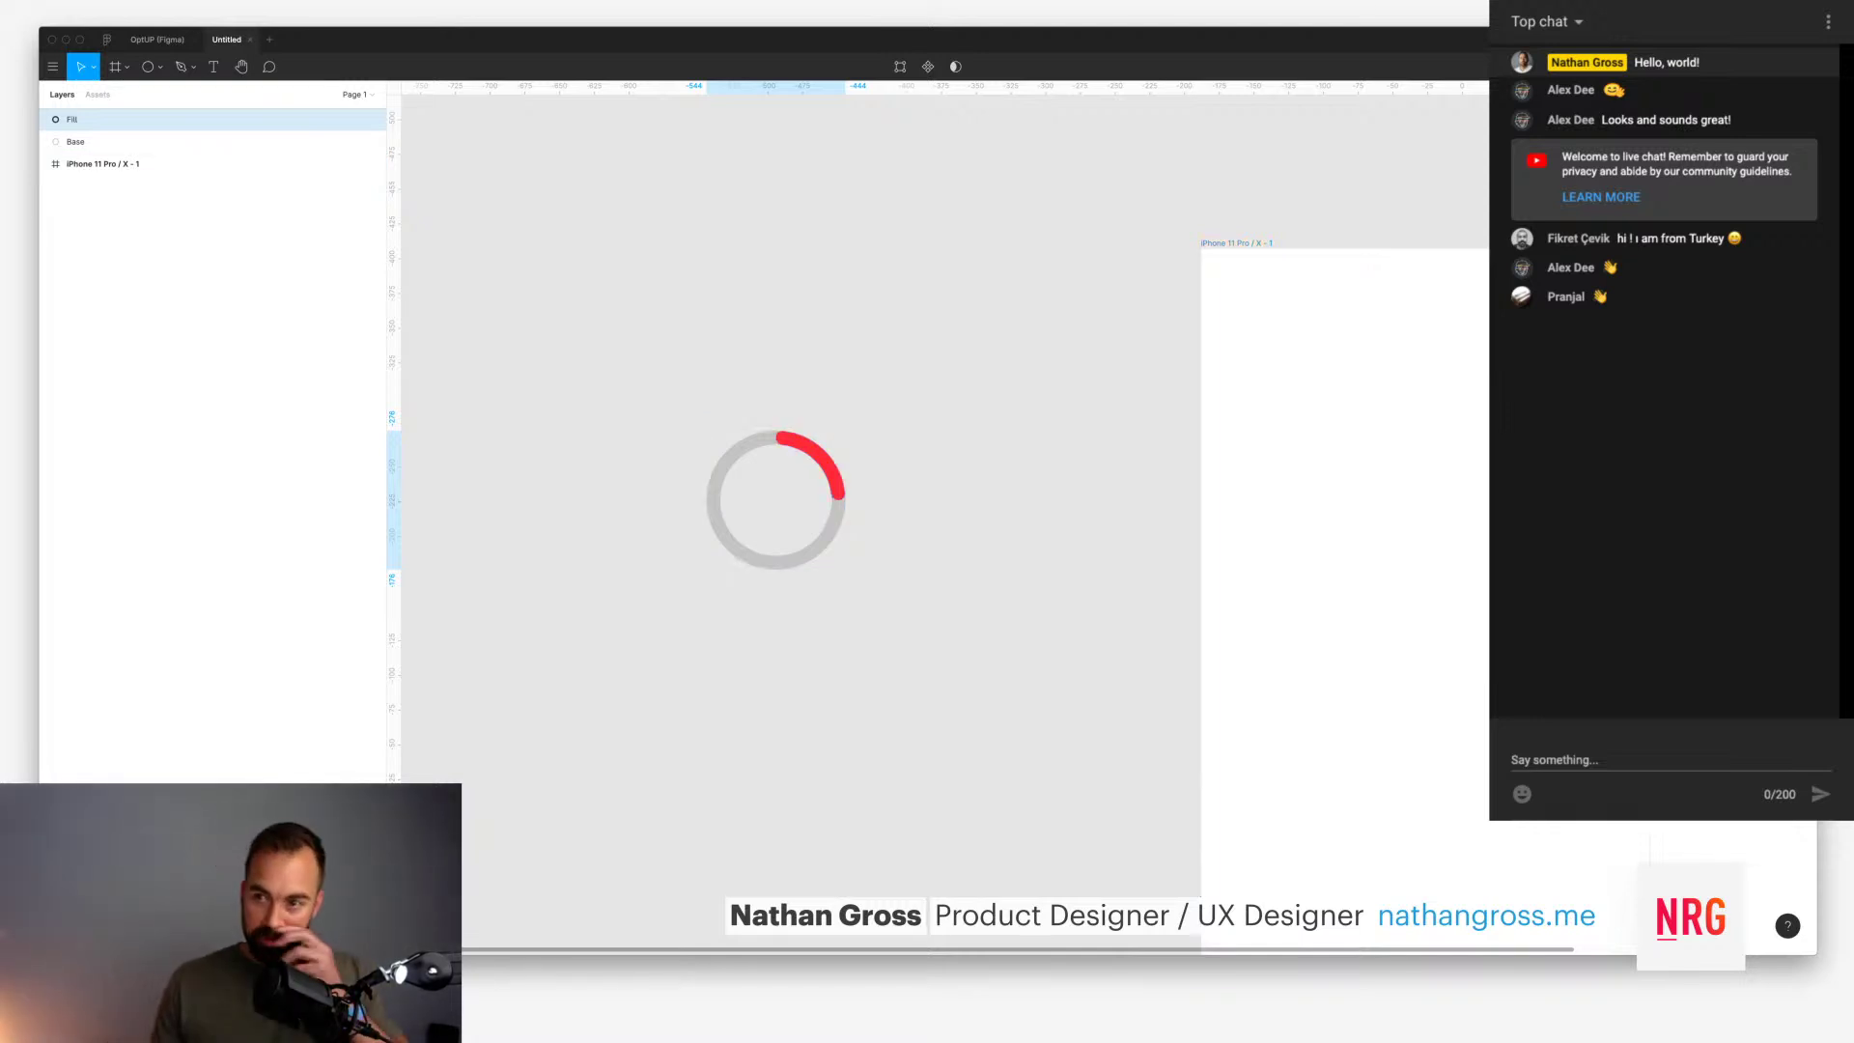
Step: Try larger and smaller rounding values on the ends of the red Fill arc
scroll(801, 502, "left", 1)
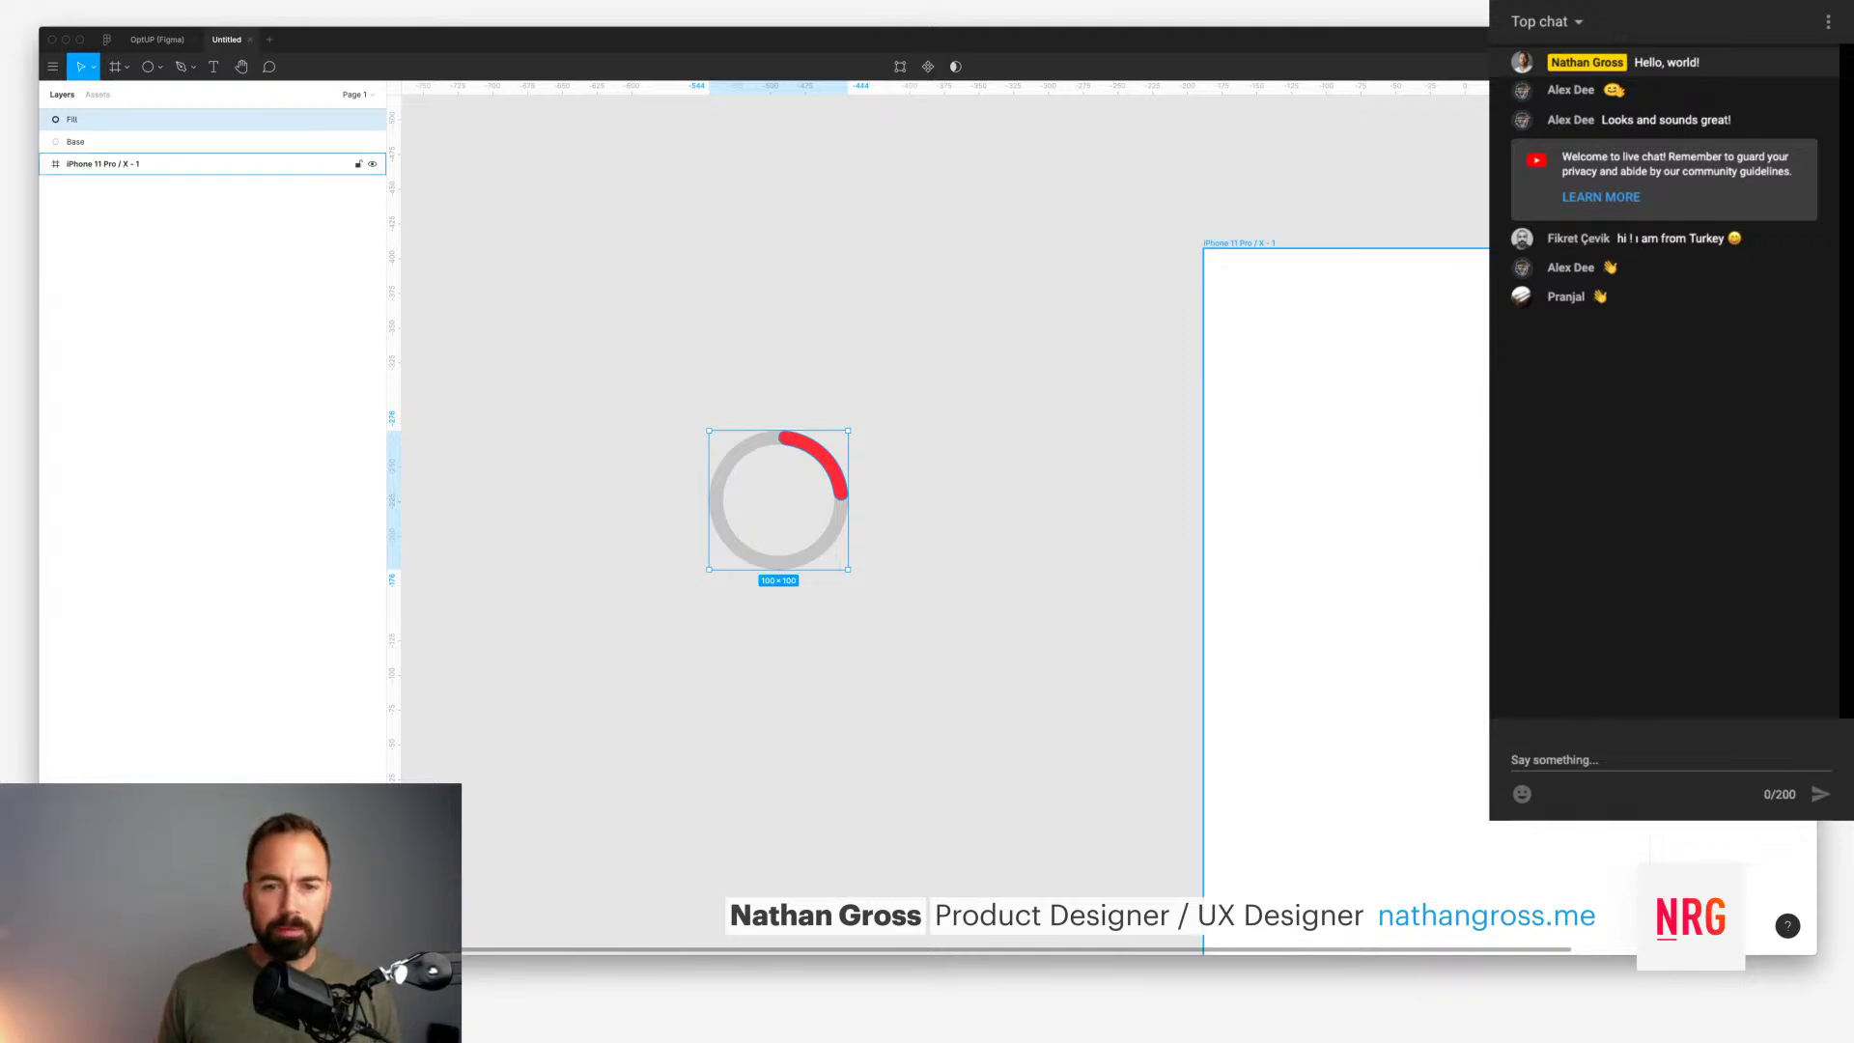
key("shift+Up")
key("shift+Up")
key("shift+Up")
key("shift+Down")
key("shift+Down")
key("shift+Down")
key("shift+Up")
key("shift+Down")
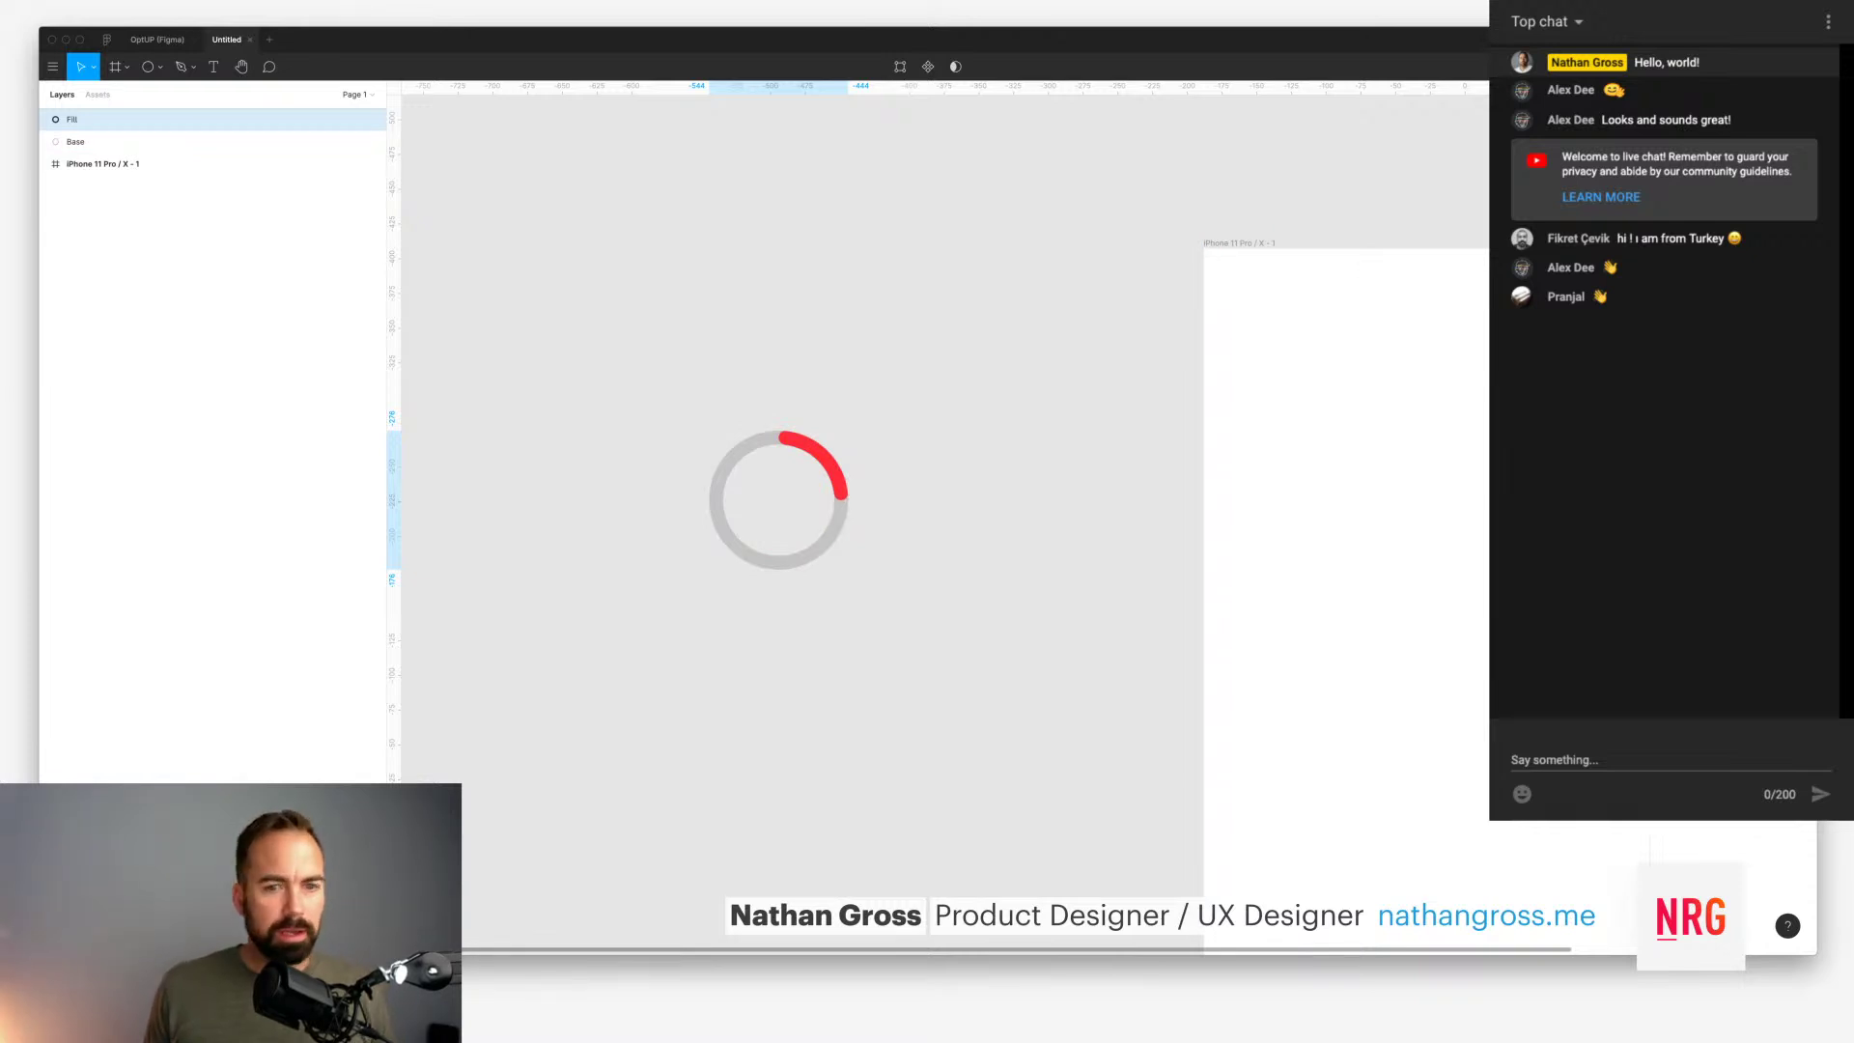
key("Escape")
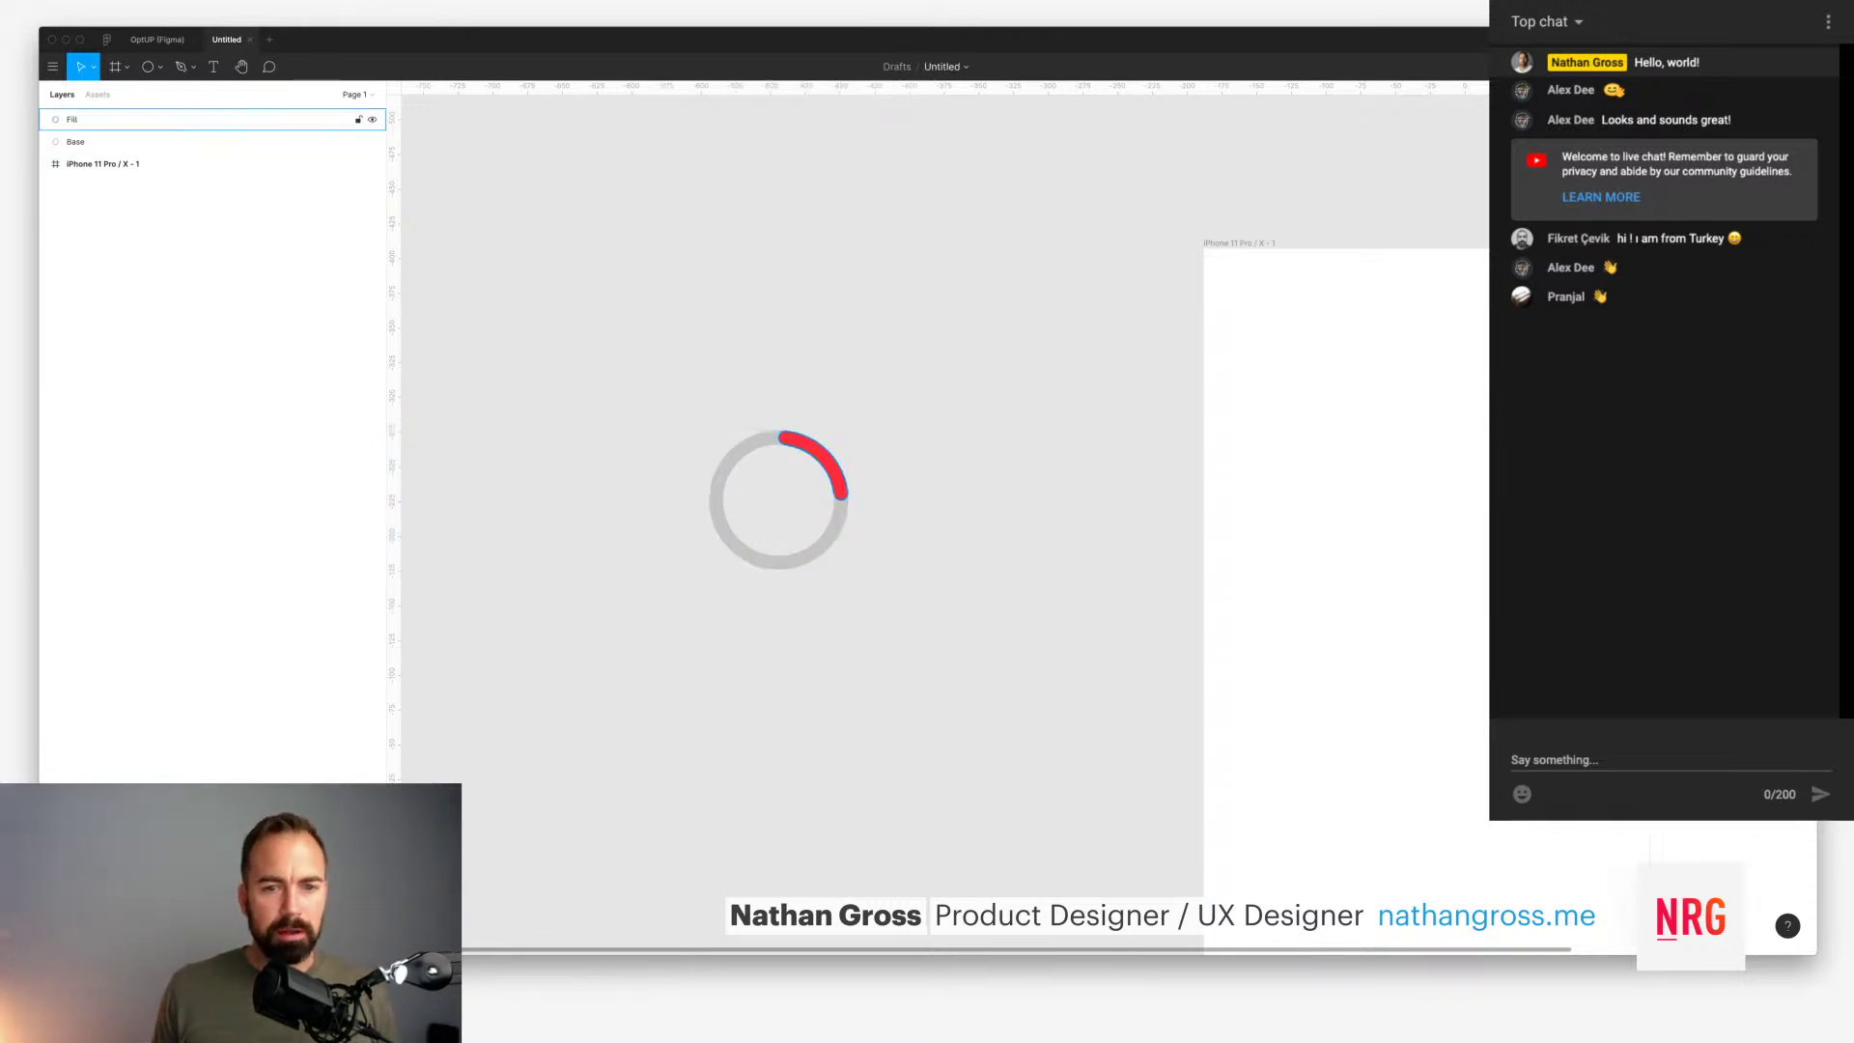
left_click(821, 456)
left_click_drag(645, 368, 1000, 595)
key("Escape")
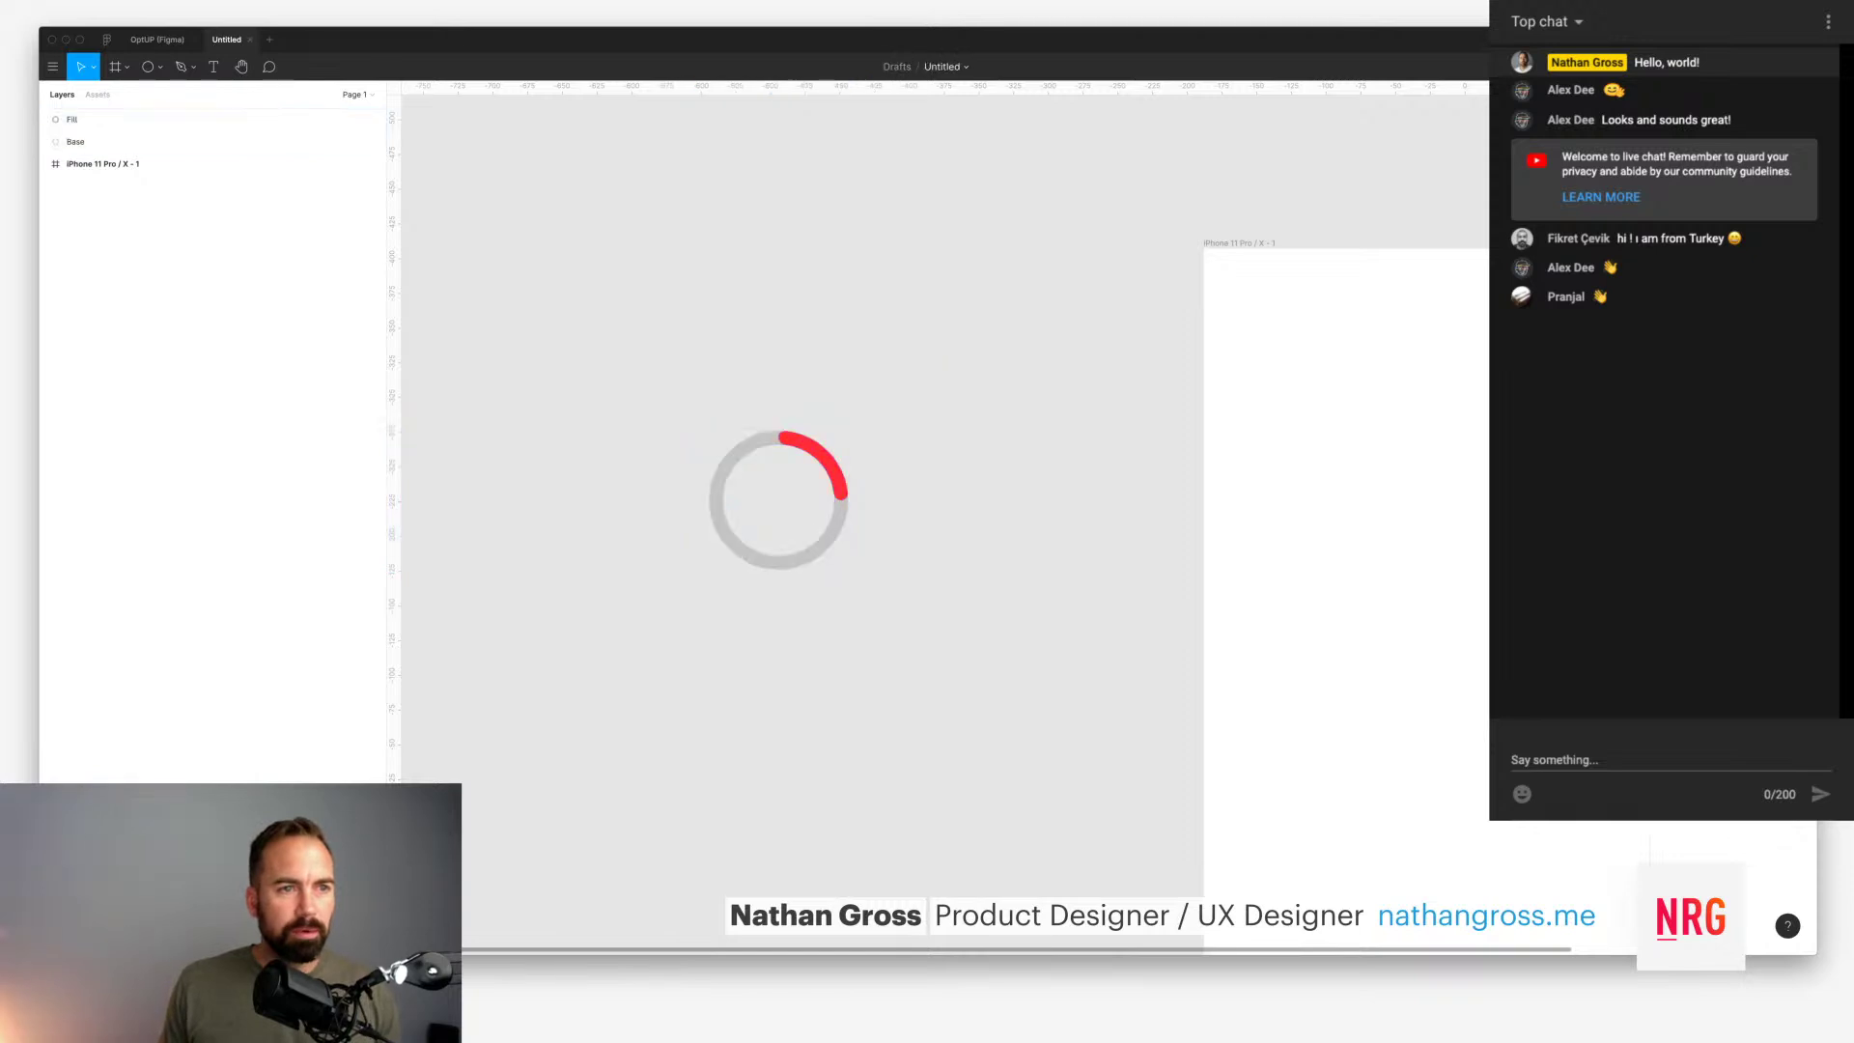
Step: Switch to the OptUP (Figma) file and examine the target marker components and how the dashboard screens use them
left_click(156, 40)
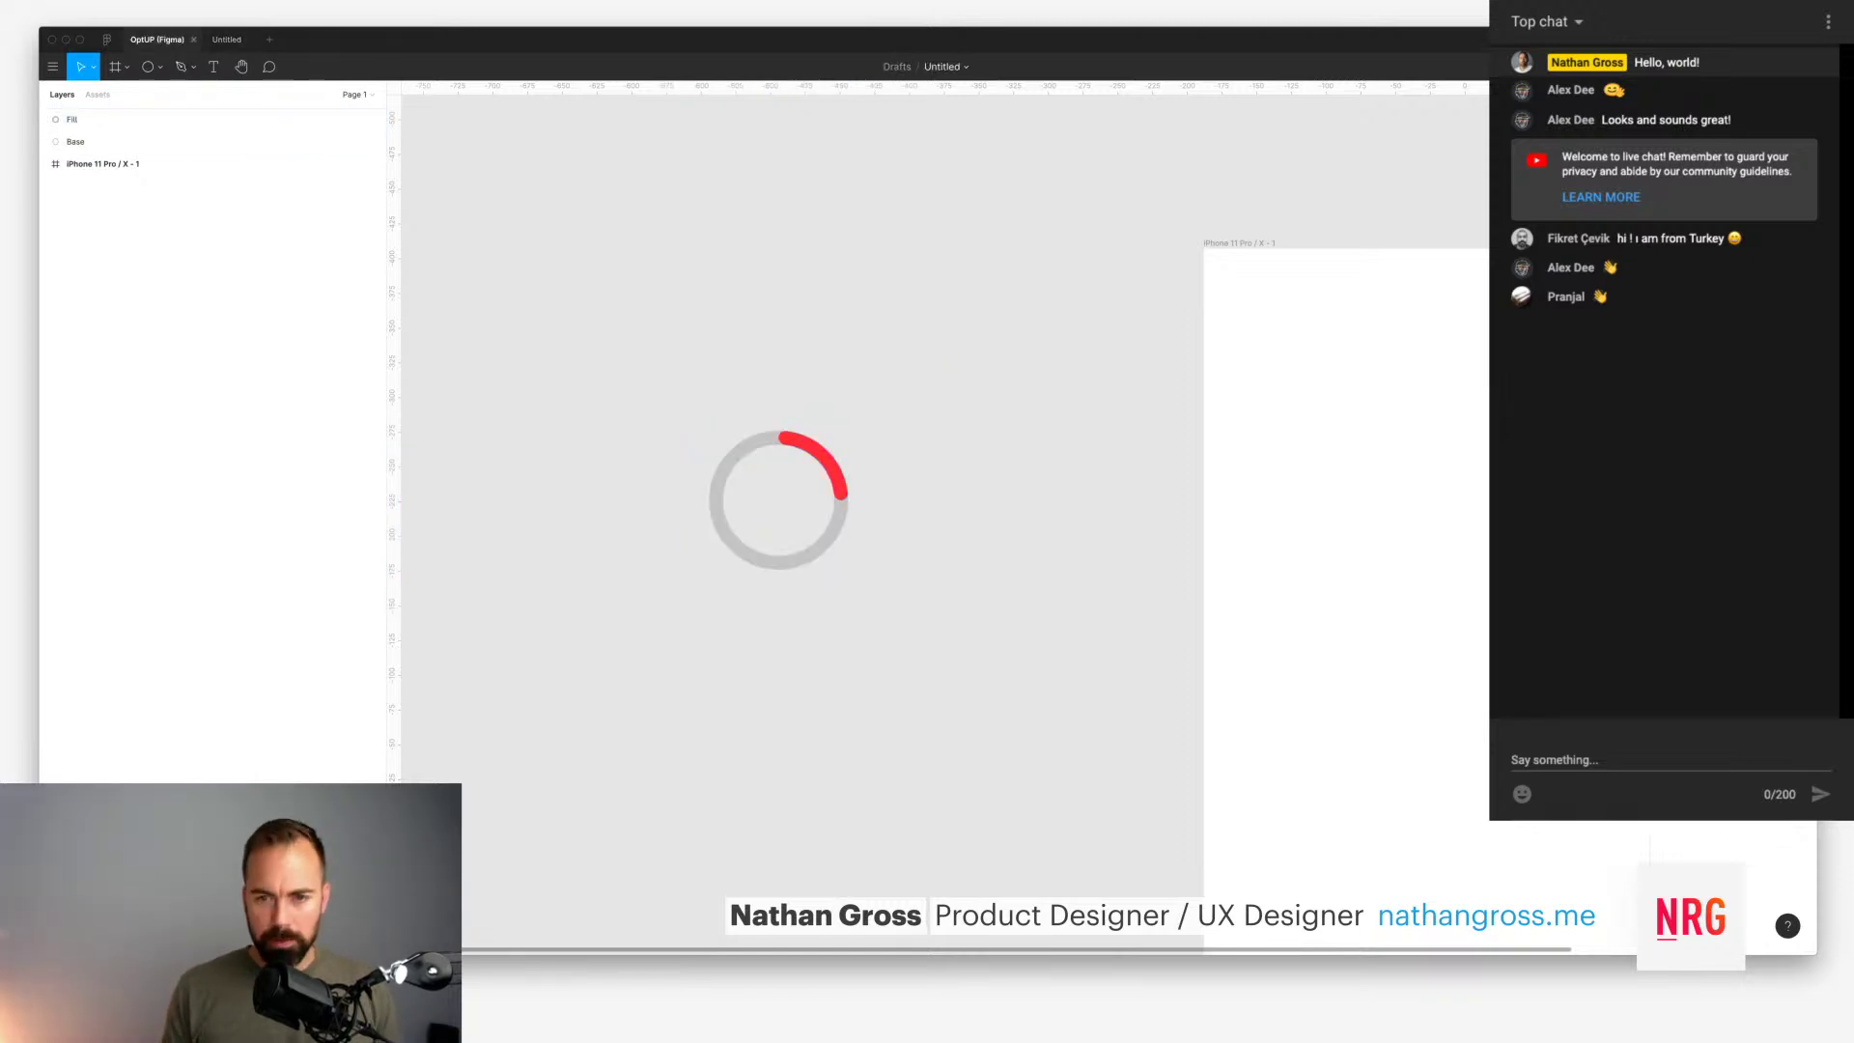
key("Escape")
key("minus")
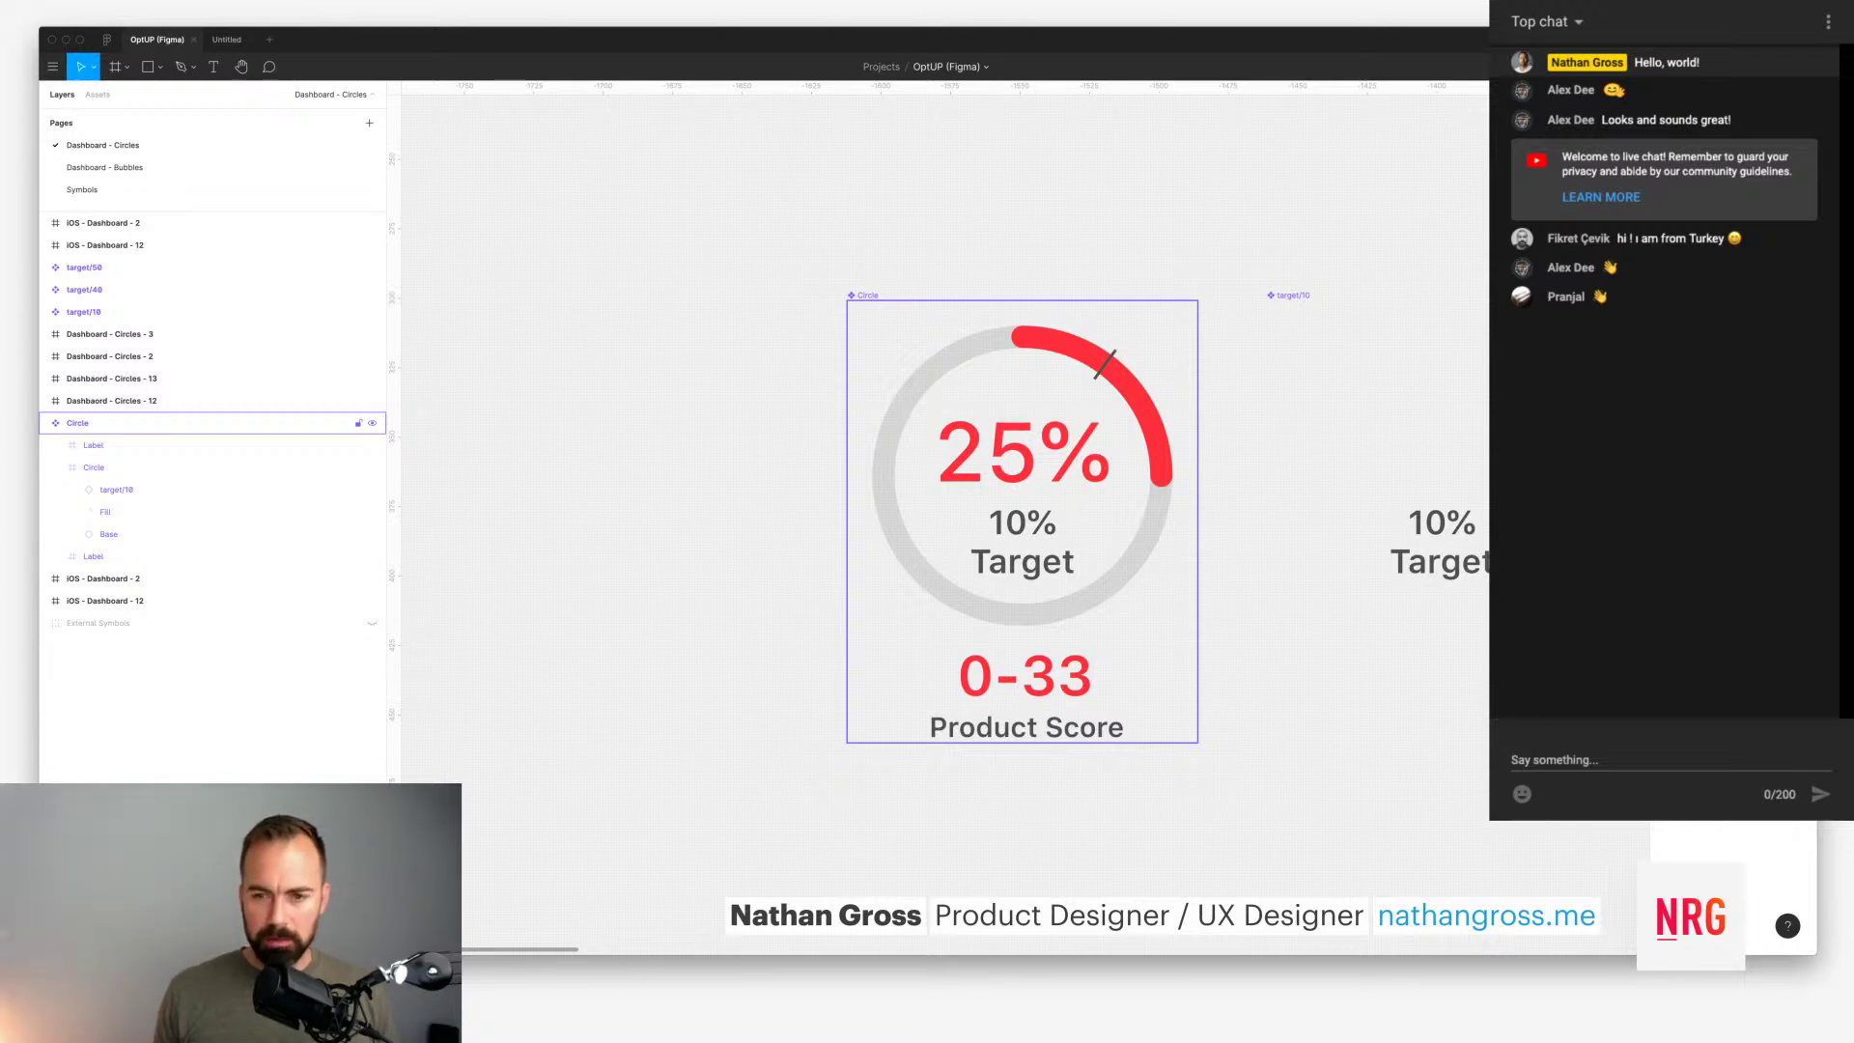
scroll(1022, 511, "down", 3)
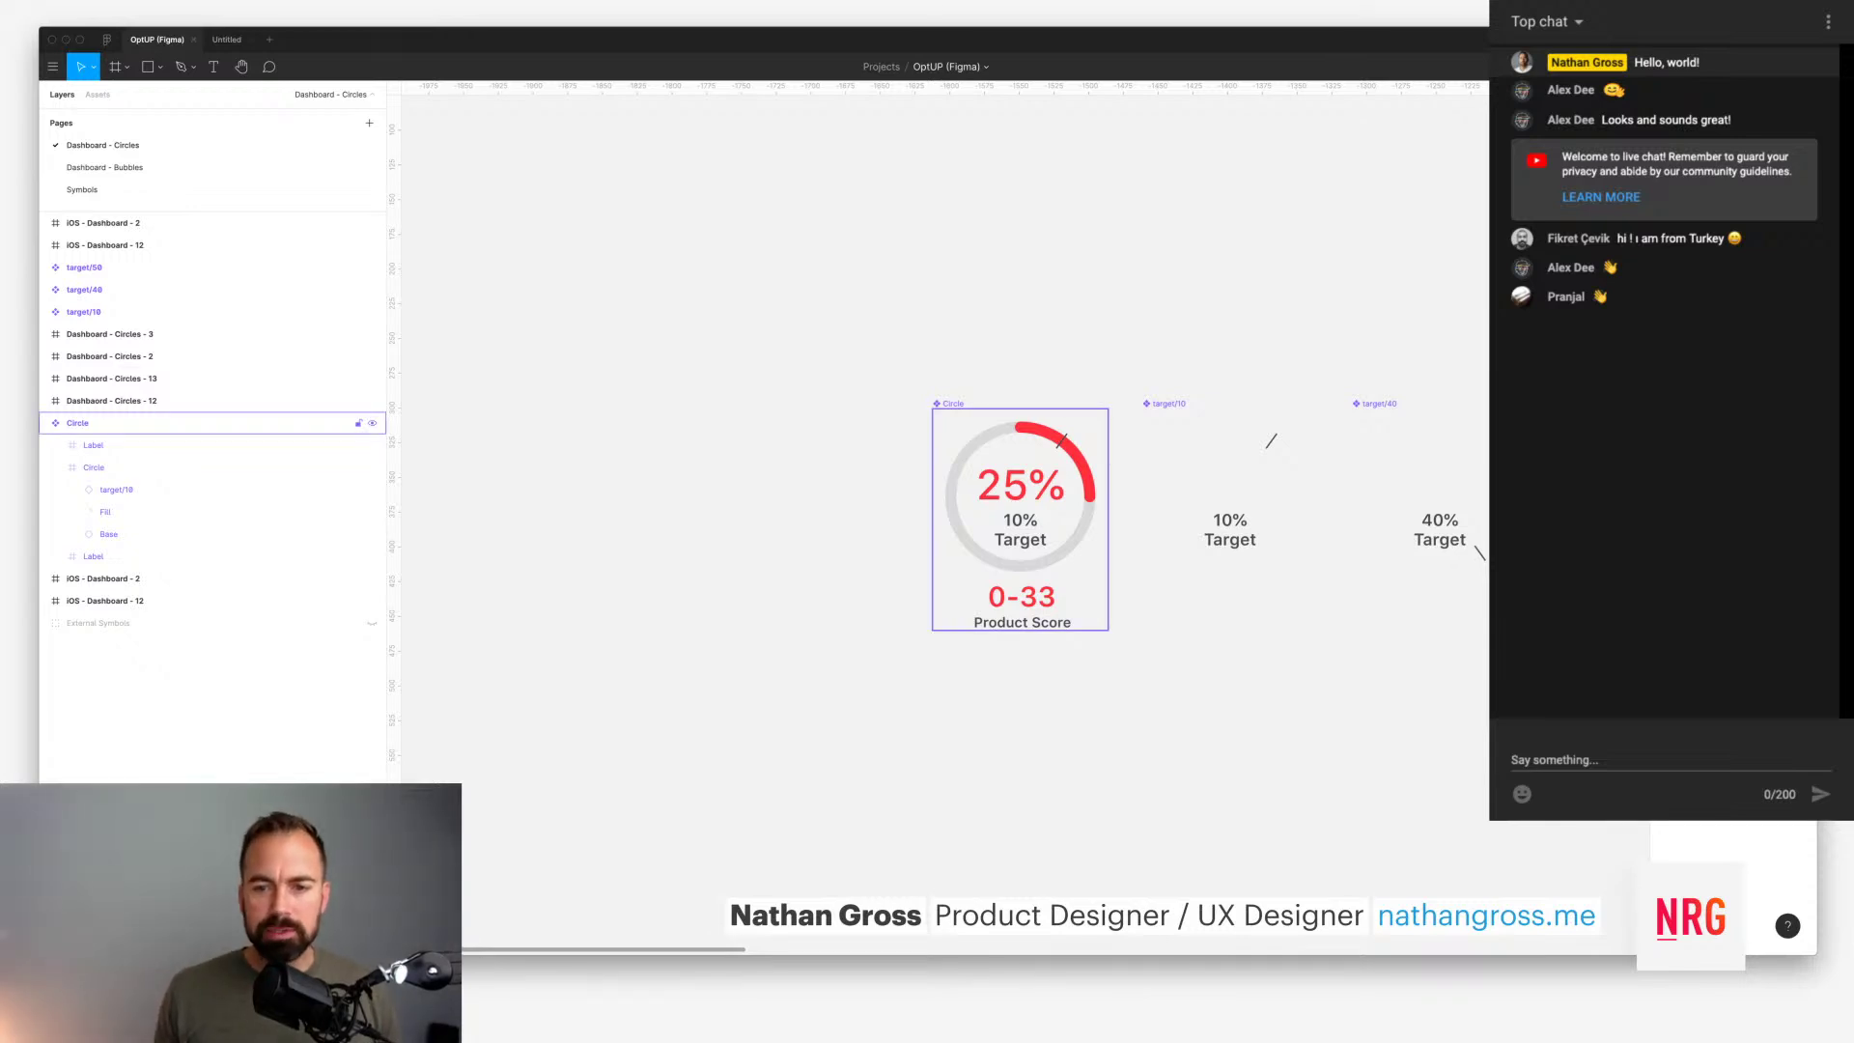
scroll(1021, 519, "down", 1)
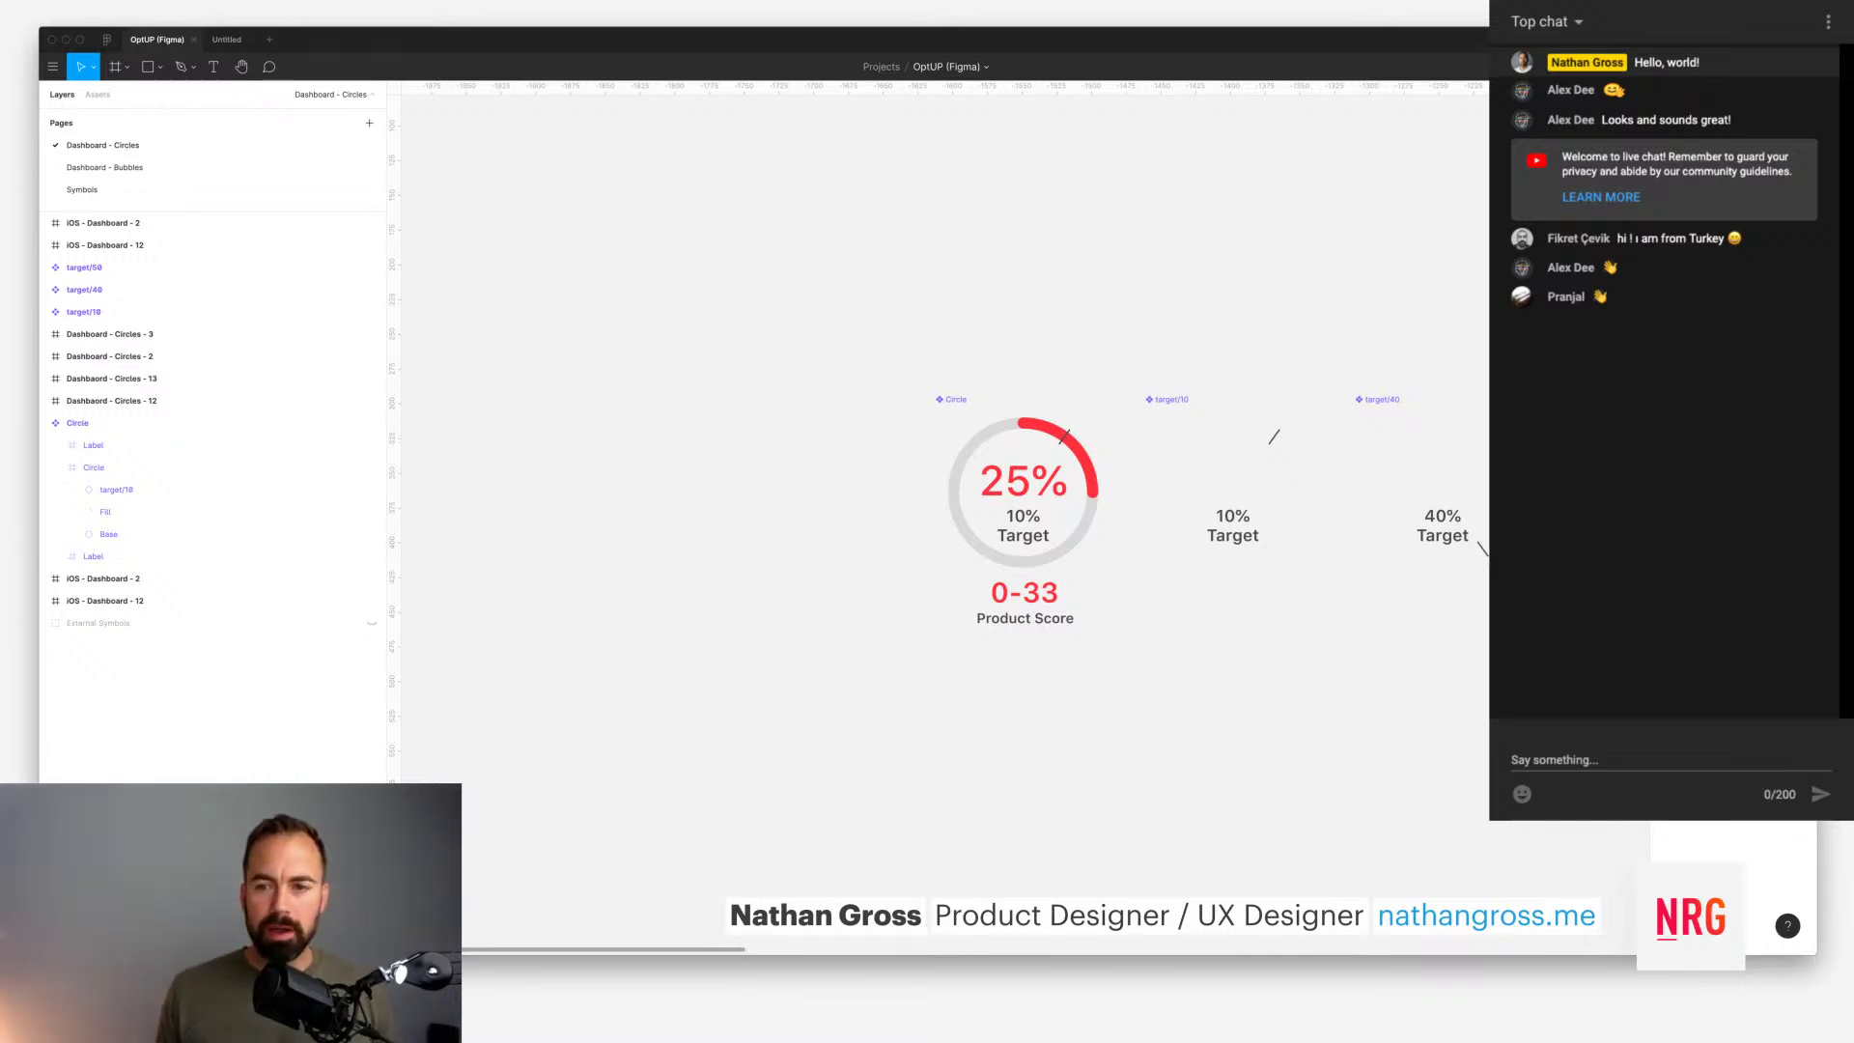
scroll(1018, 518, "right", 4)
scroll(1018, 518, "up", 3)
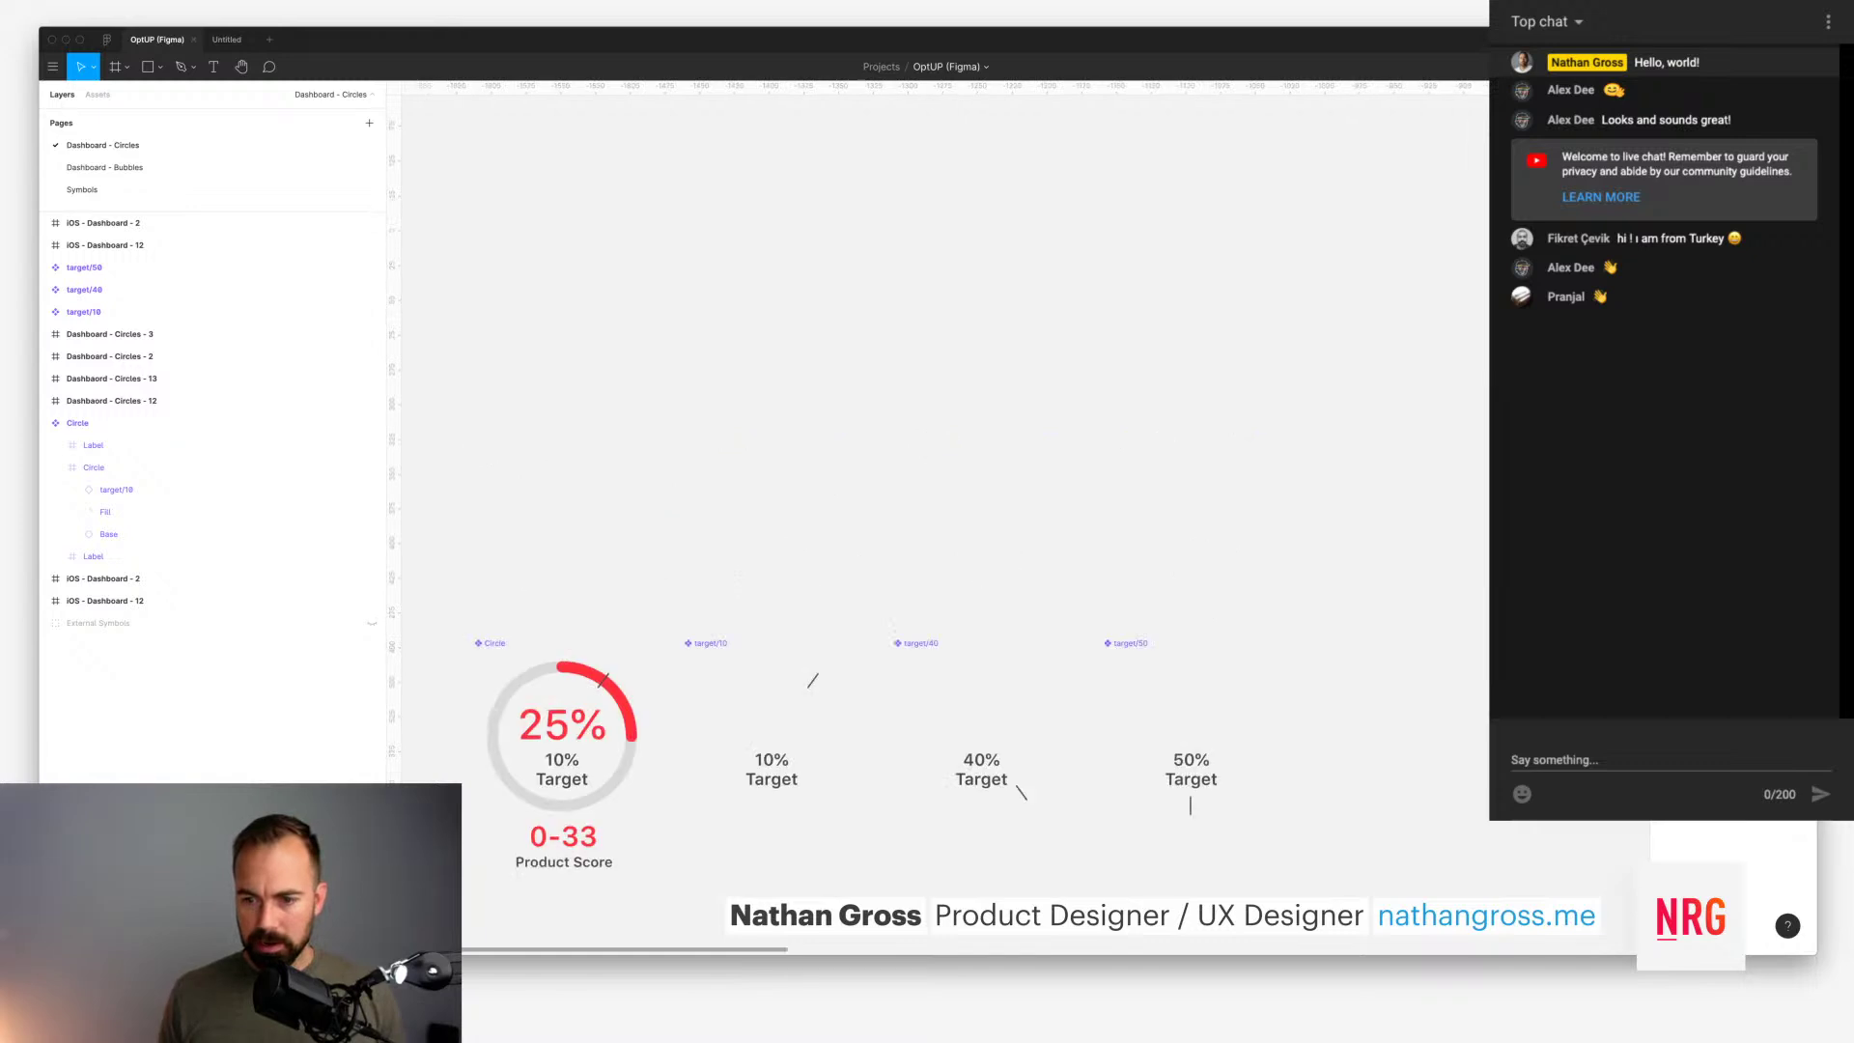
key("minus")
scroll(946, 434, "right", 4)
scroll(947, 435, "down", 2)
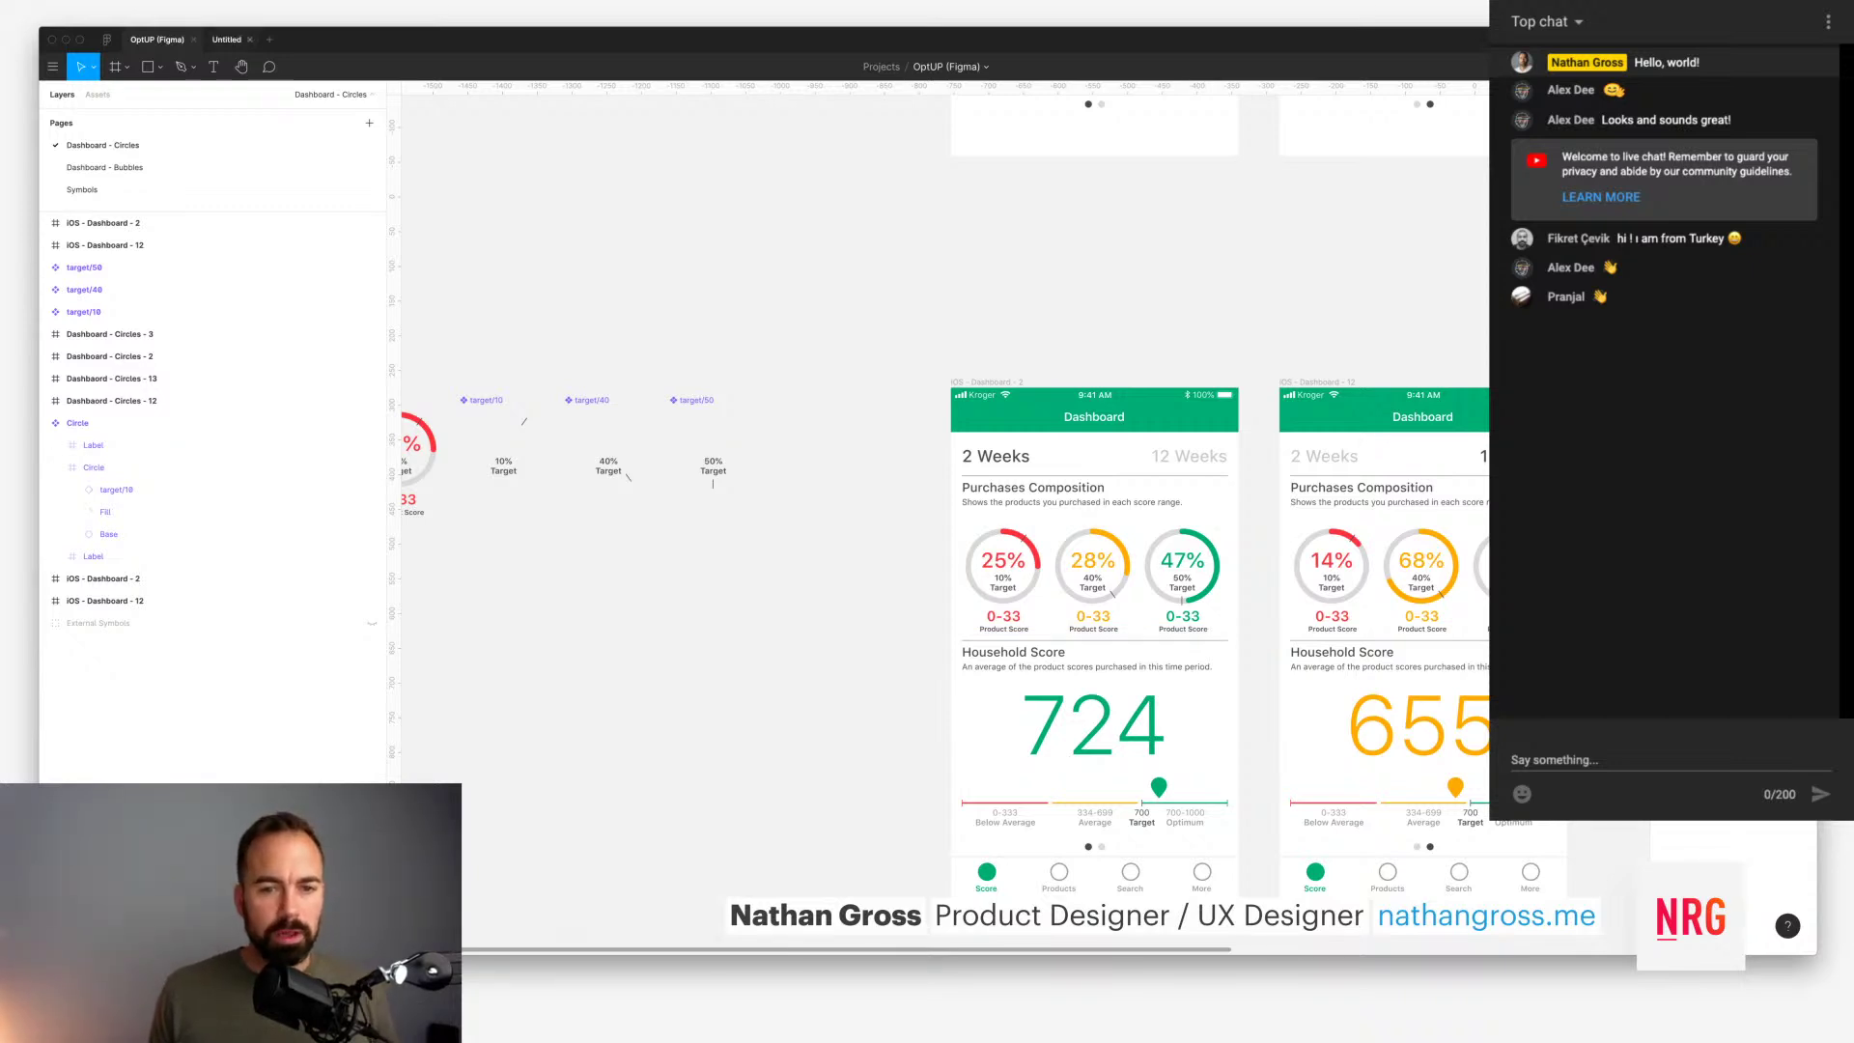
Step: In the Untitled file, draw a narrow dark grey rectangle about 3 × 25 px across the ring's top, at its centre line
left_click(227, 40)
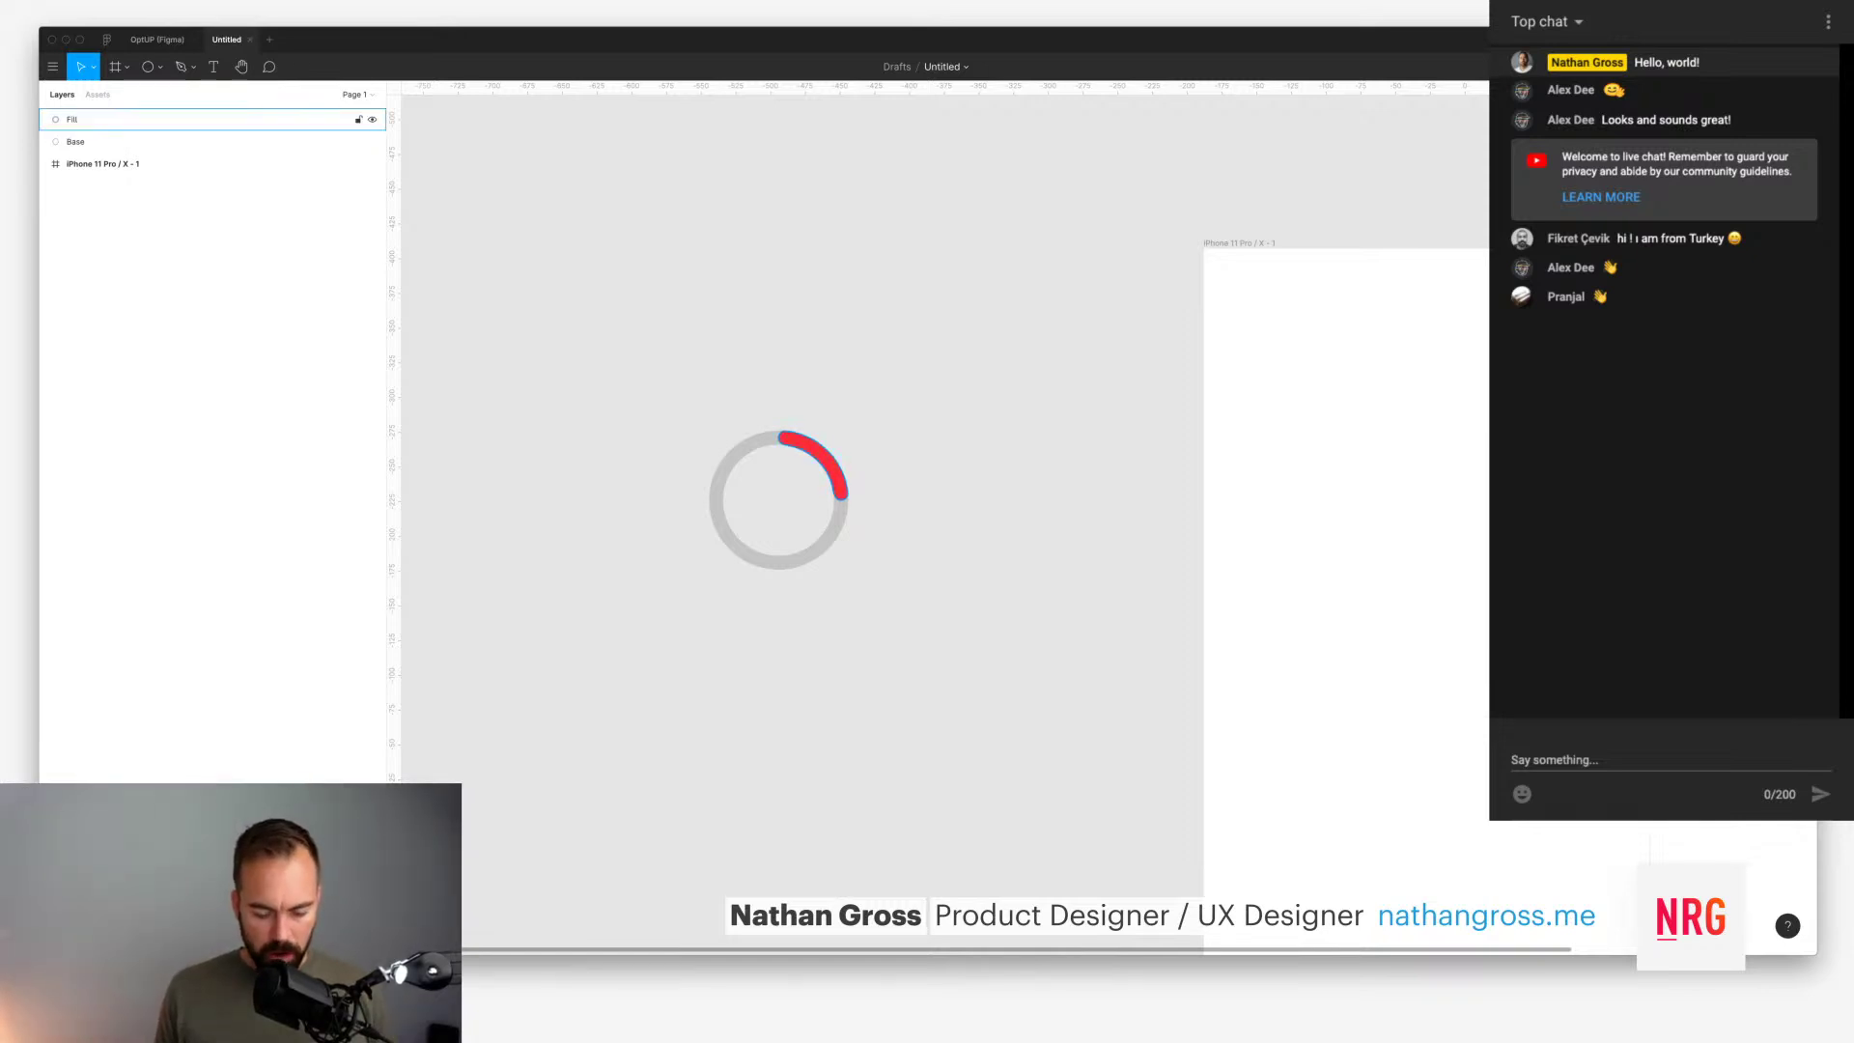
key("r")
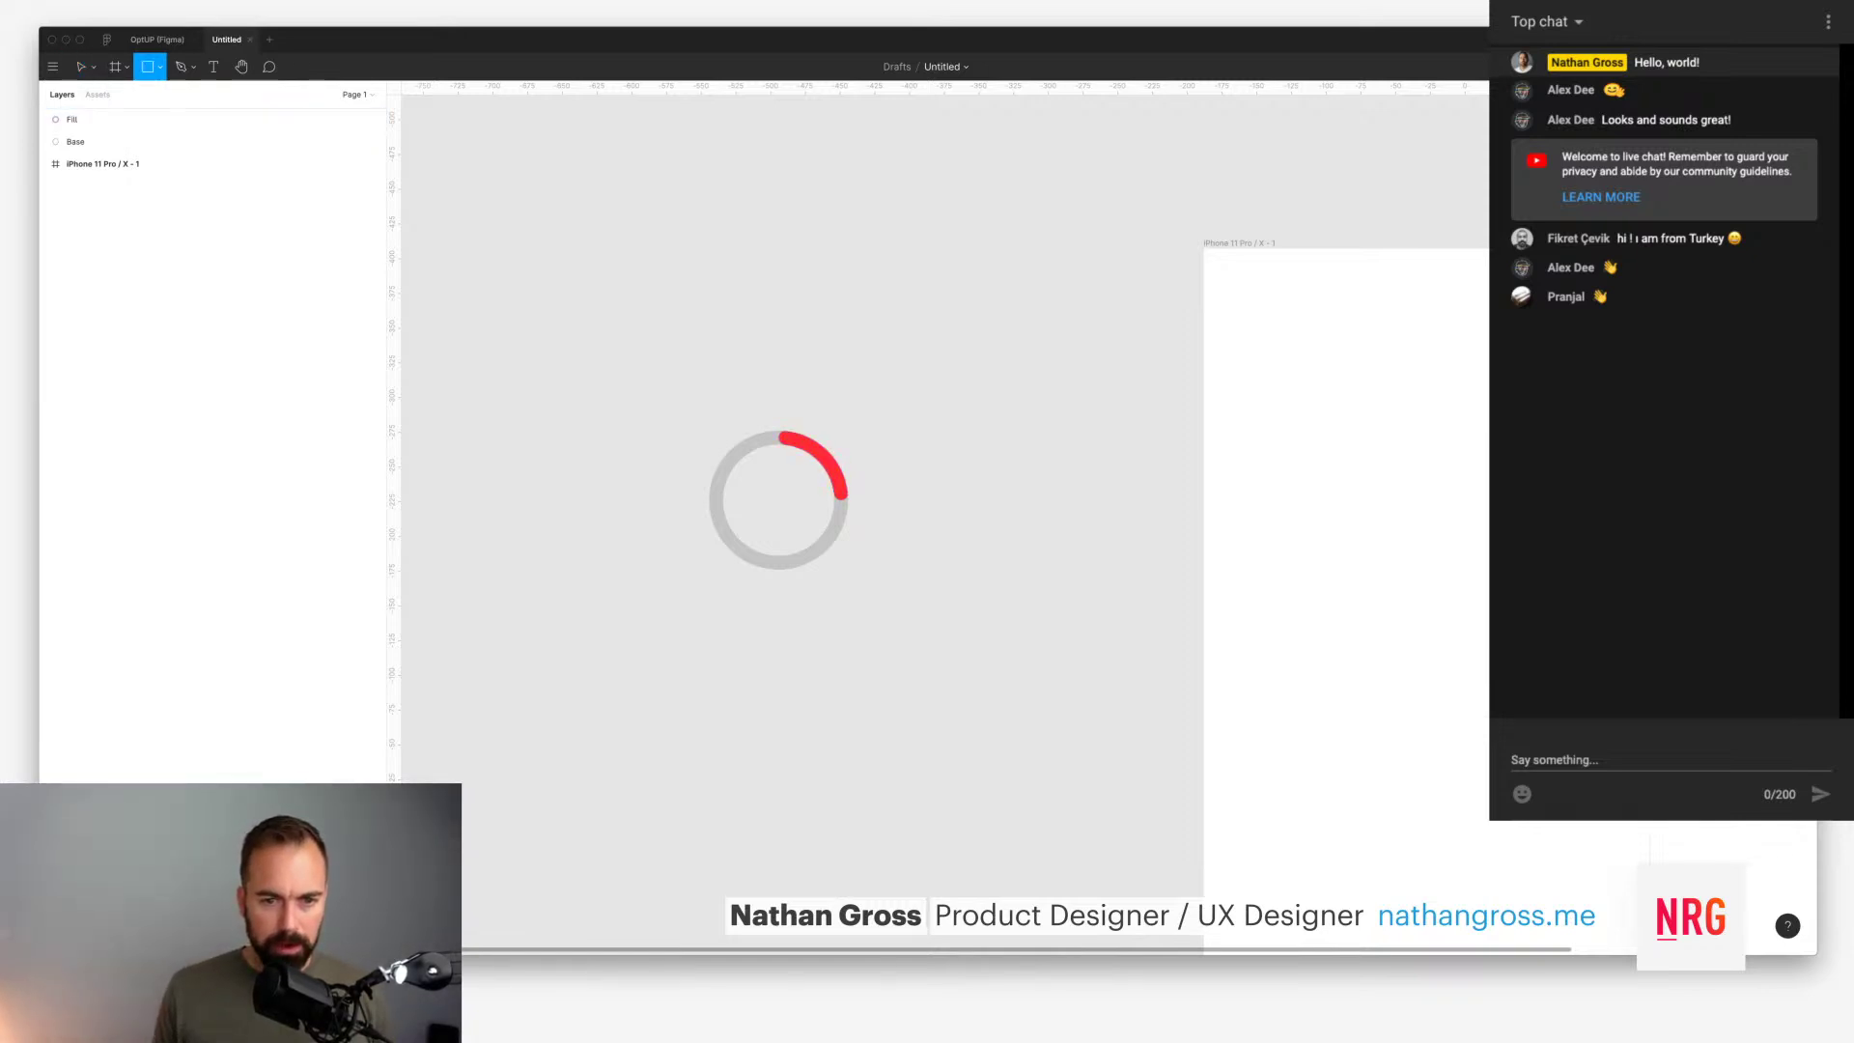
left_click_drag(763, 417, 772, 452)
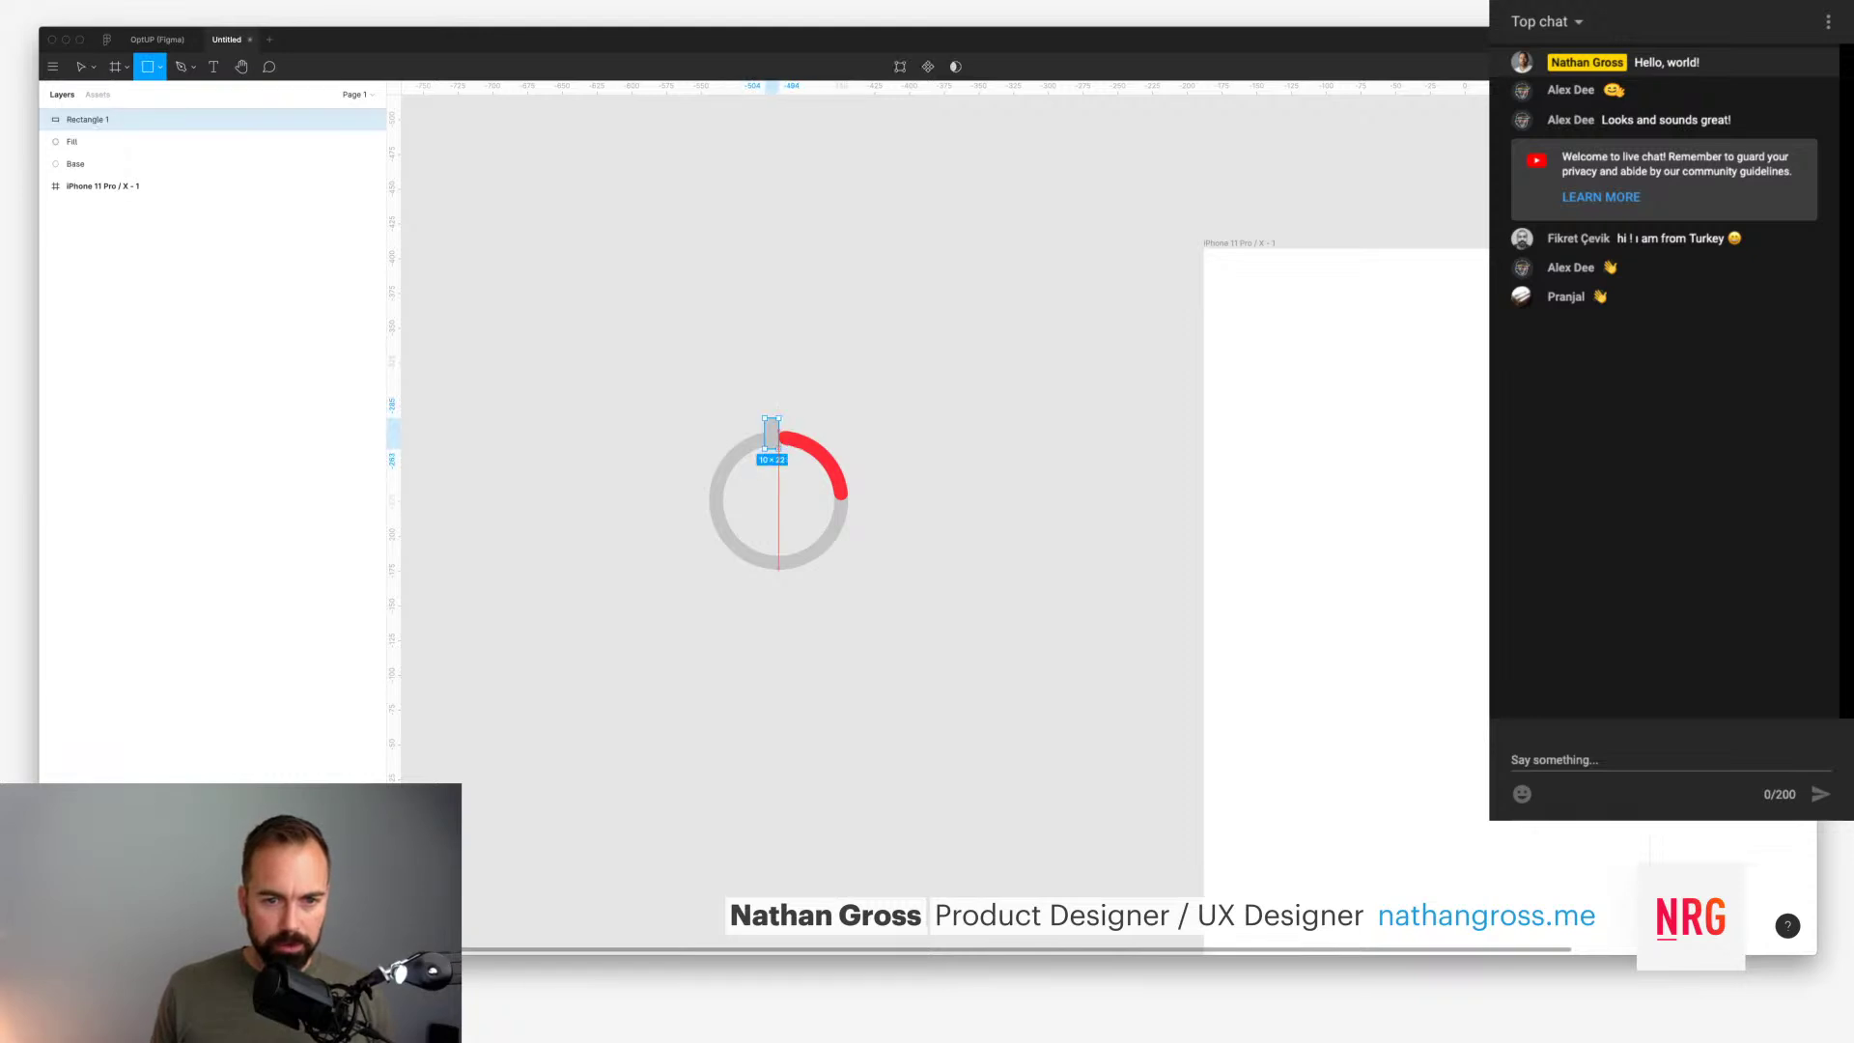
key("v")
left_click_drag(767, 434, 779, 435)
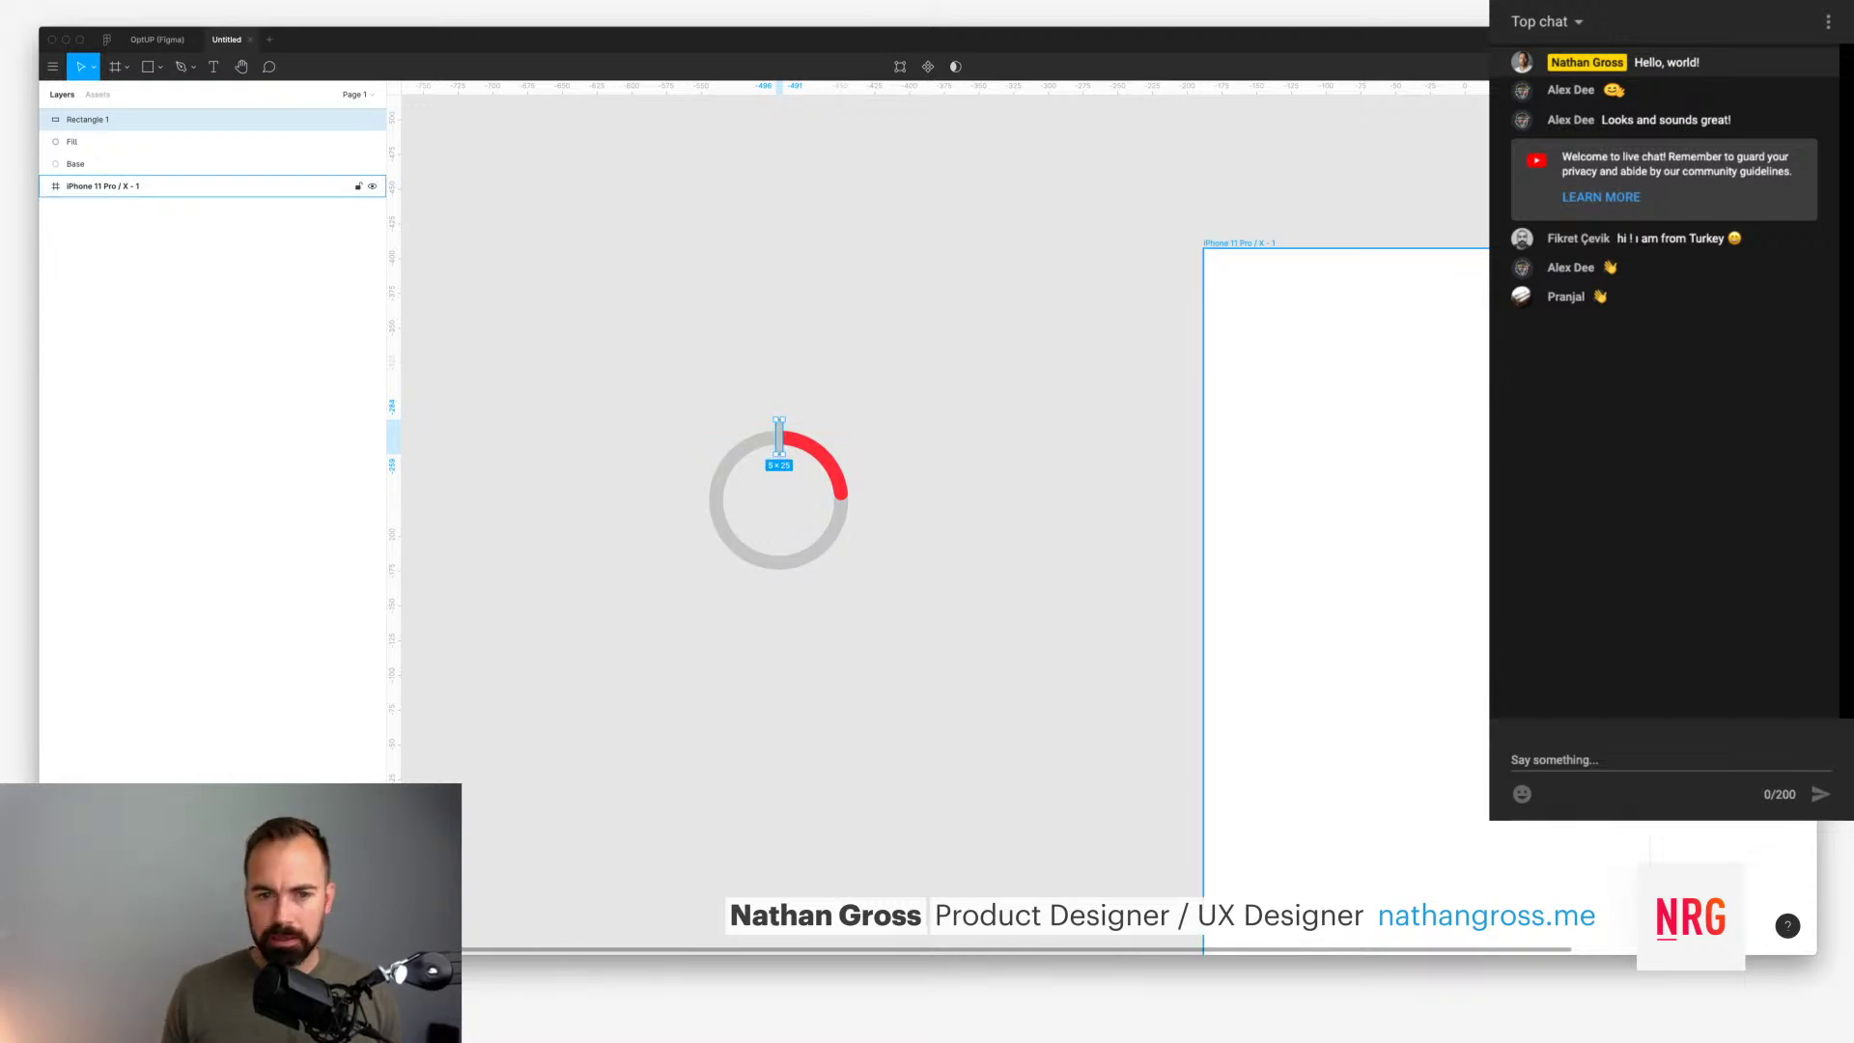
key("Escape")
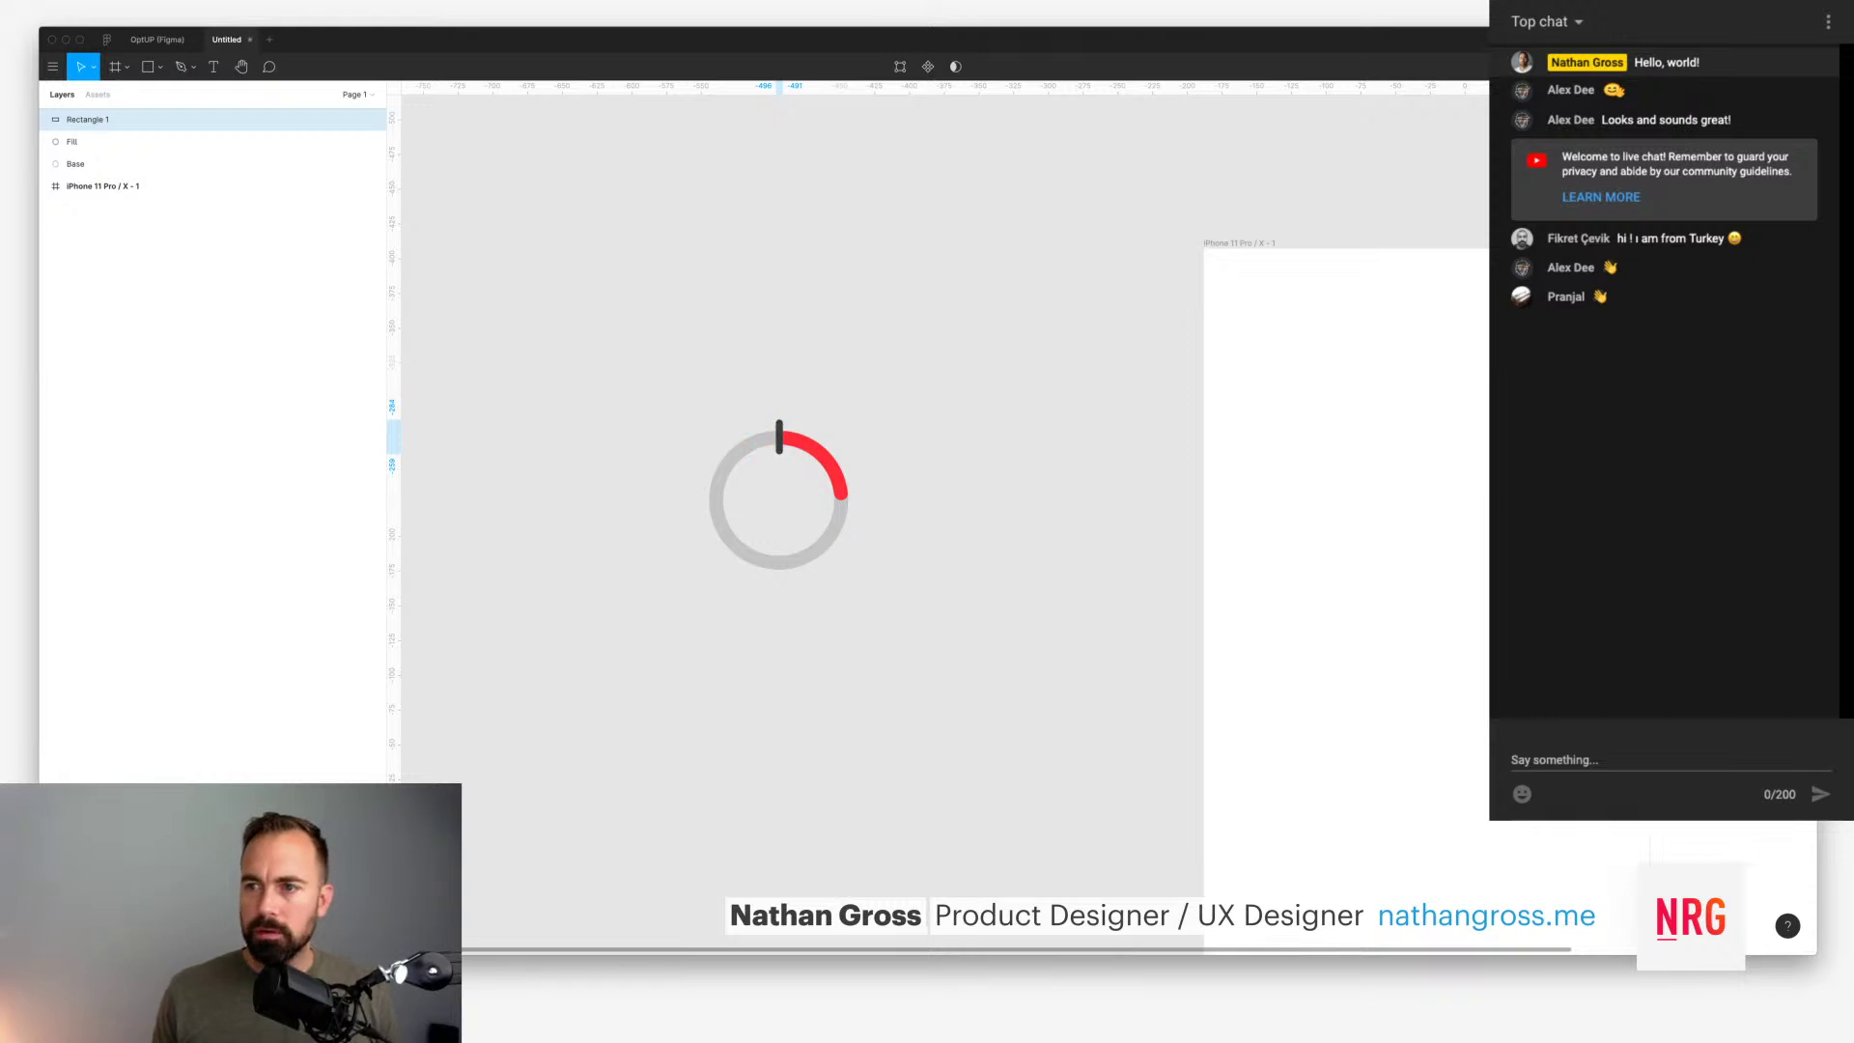
Step: Shorten the dark rectangle to about 16 px and position it across the ring band where the red arc starts
key("super+Left")
key("super+Left")
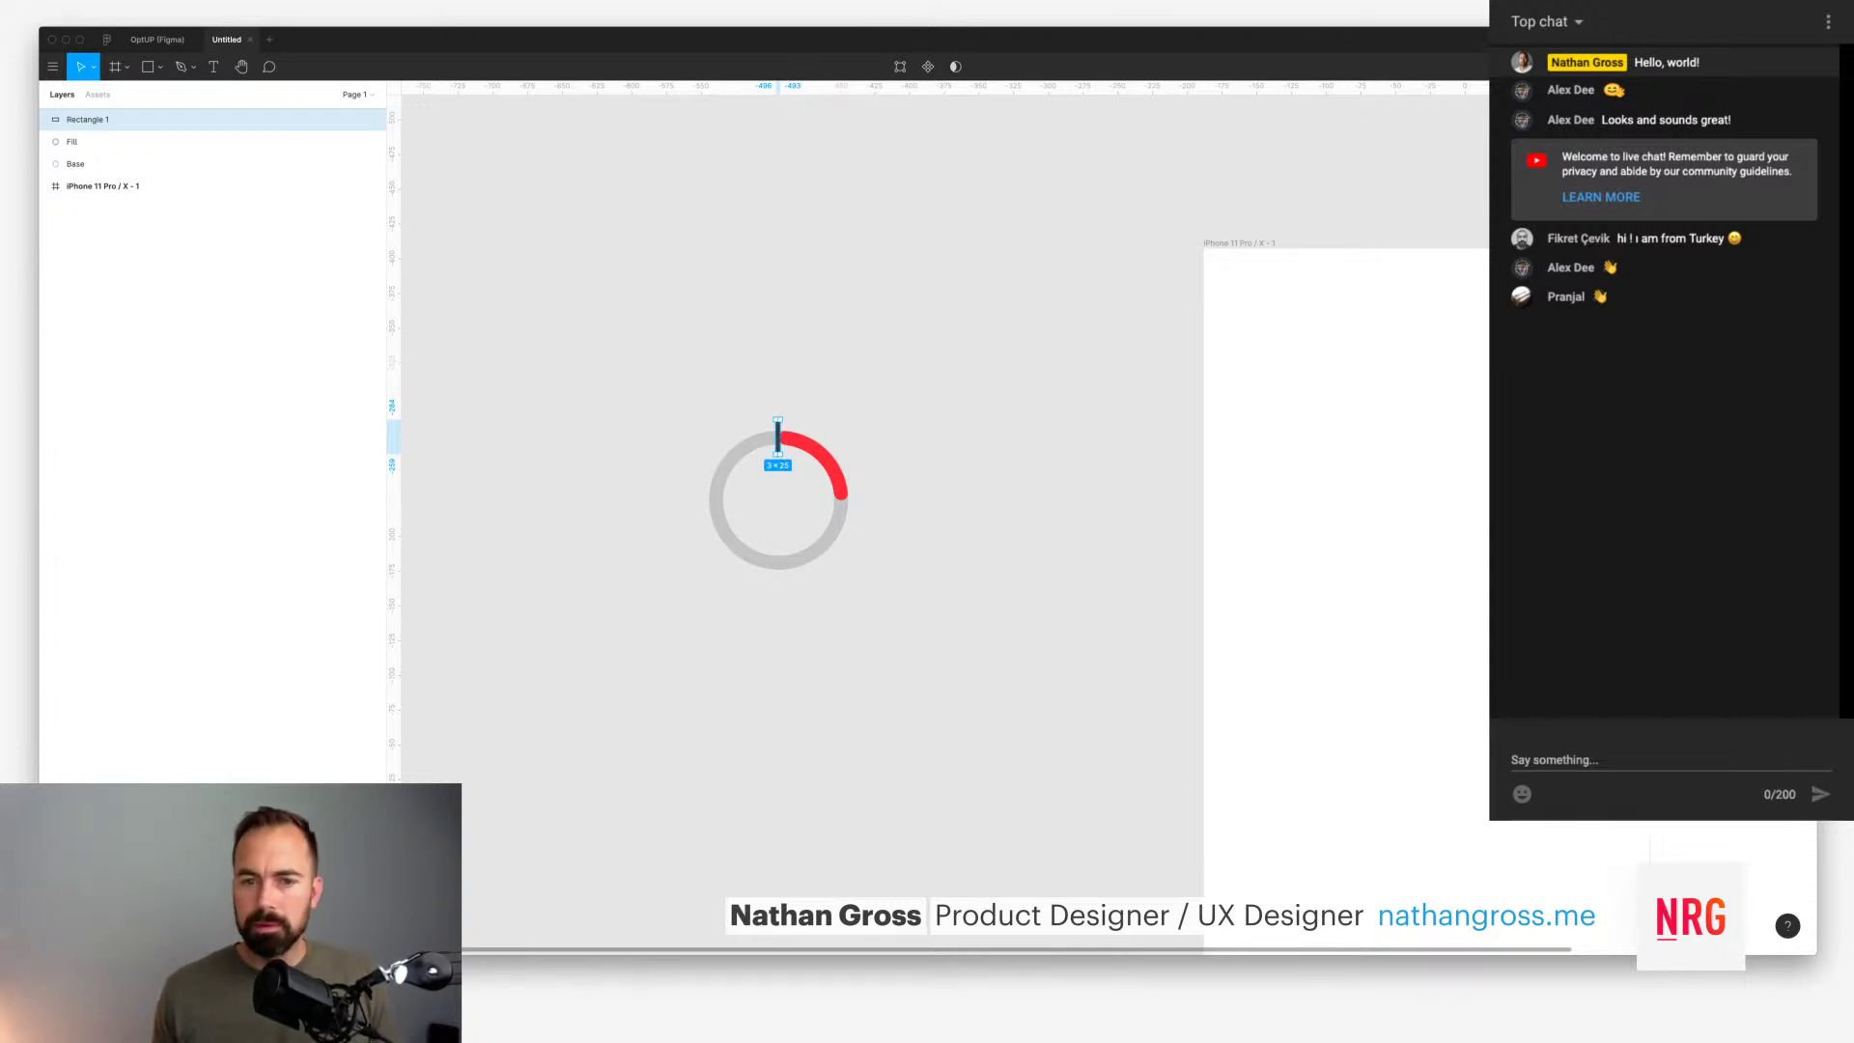
key("super+shift+Up")
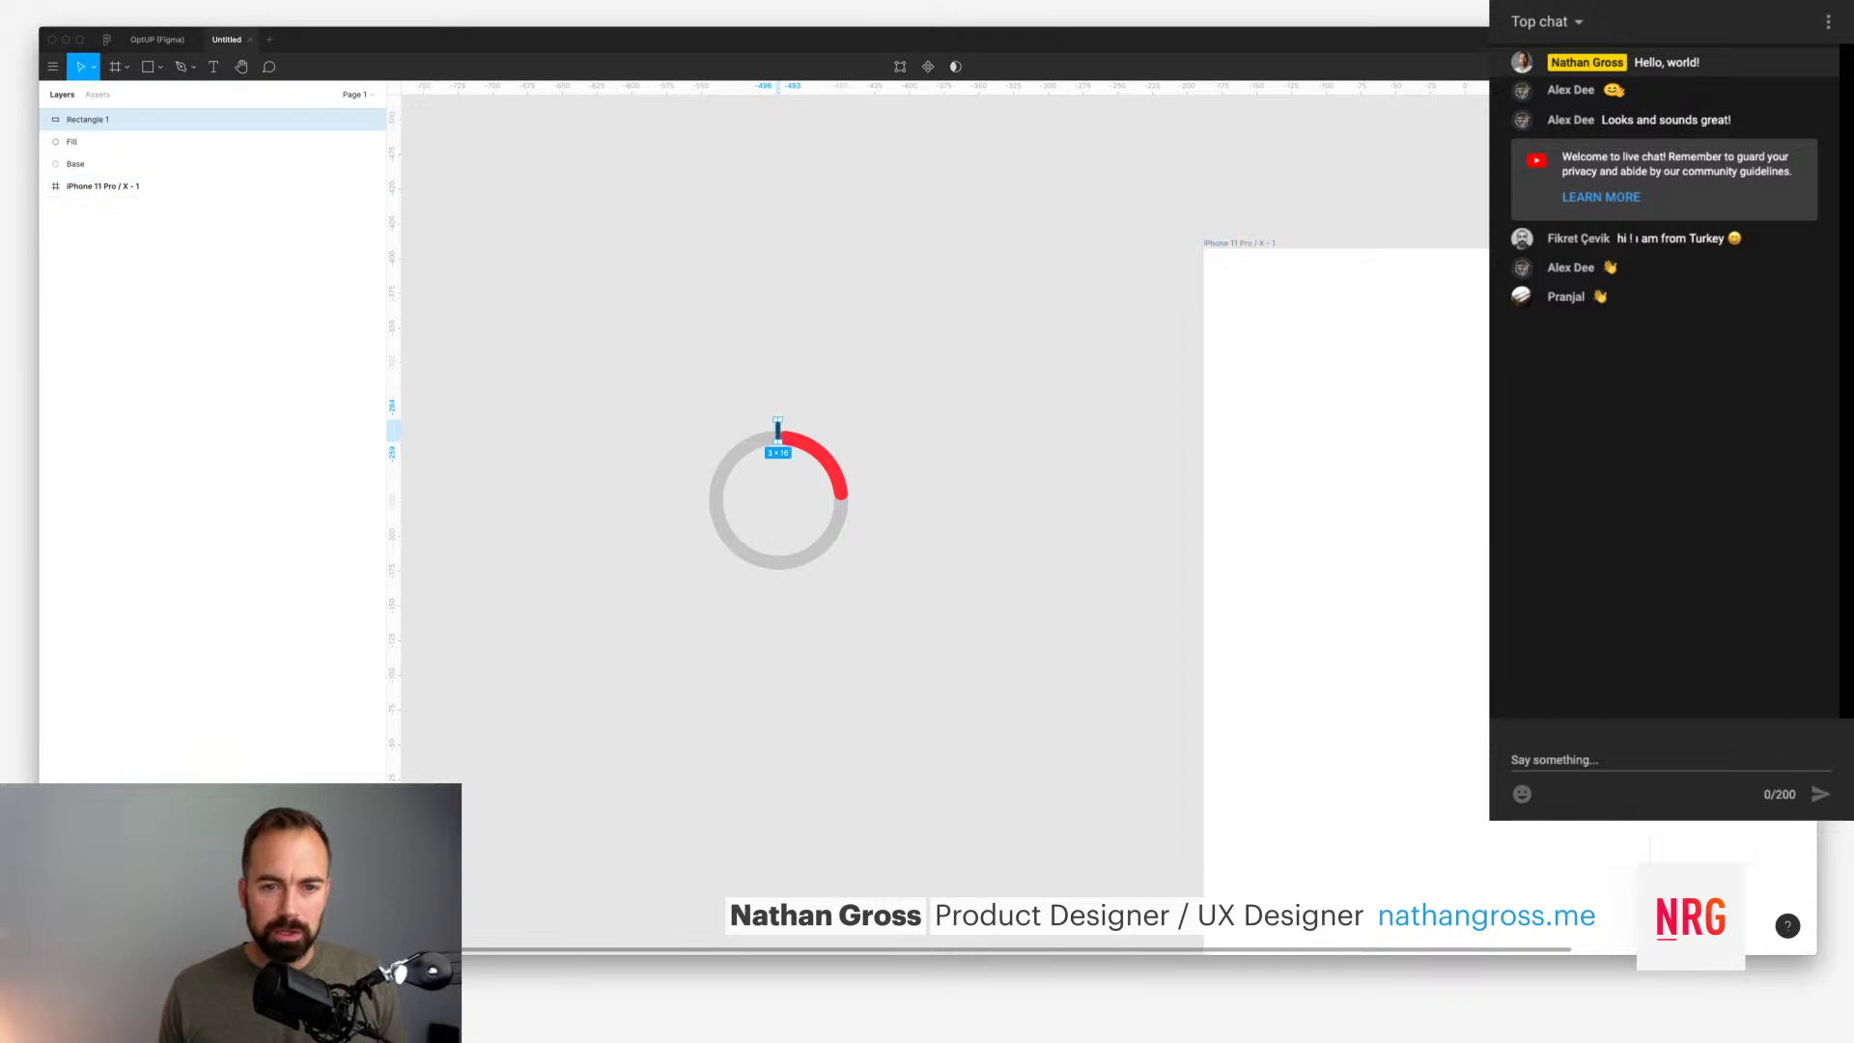
key("Escape")
left_click_drag(778, 432, 780, 438)
key("Escape")
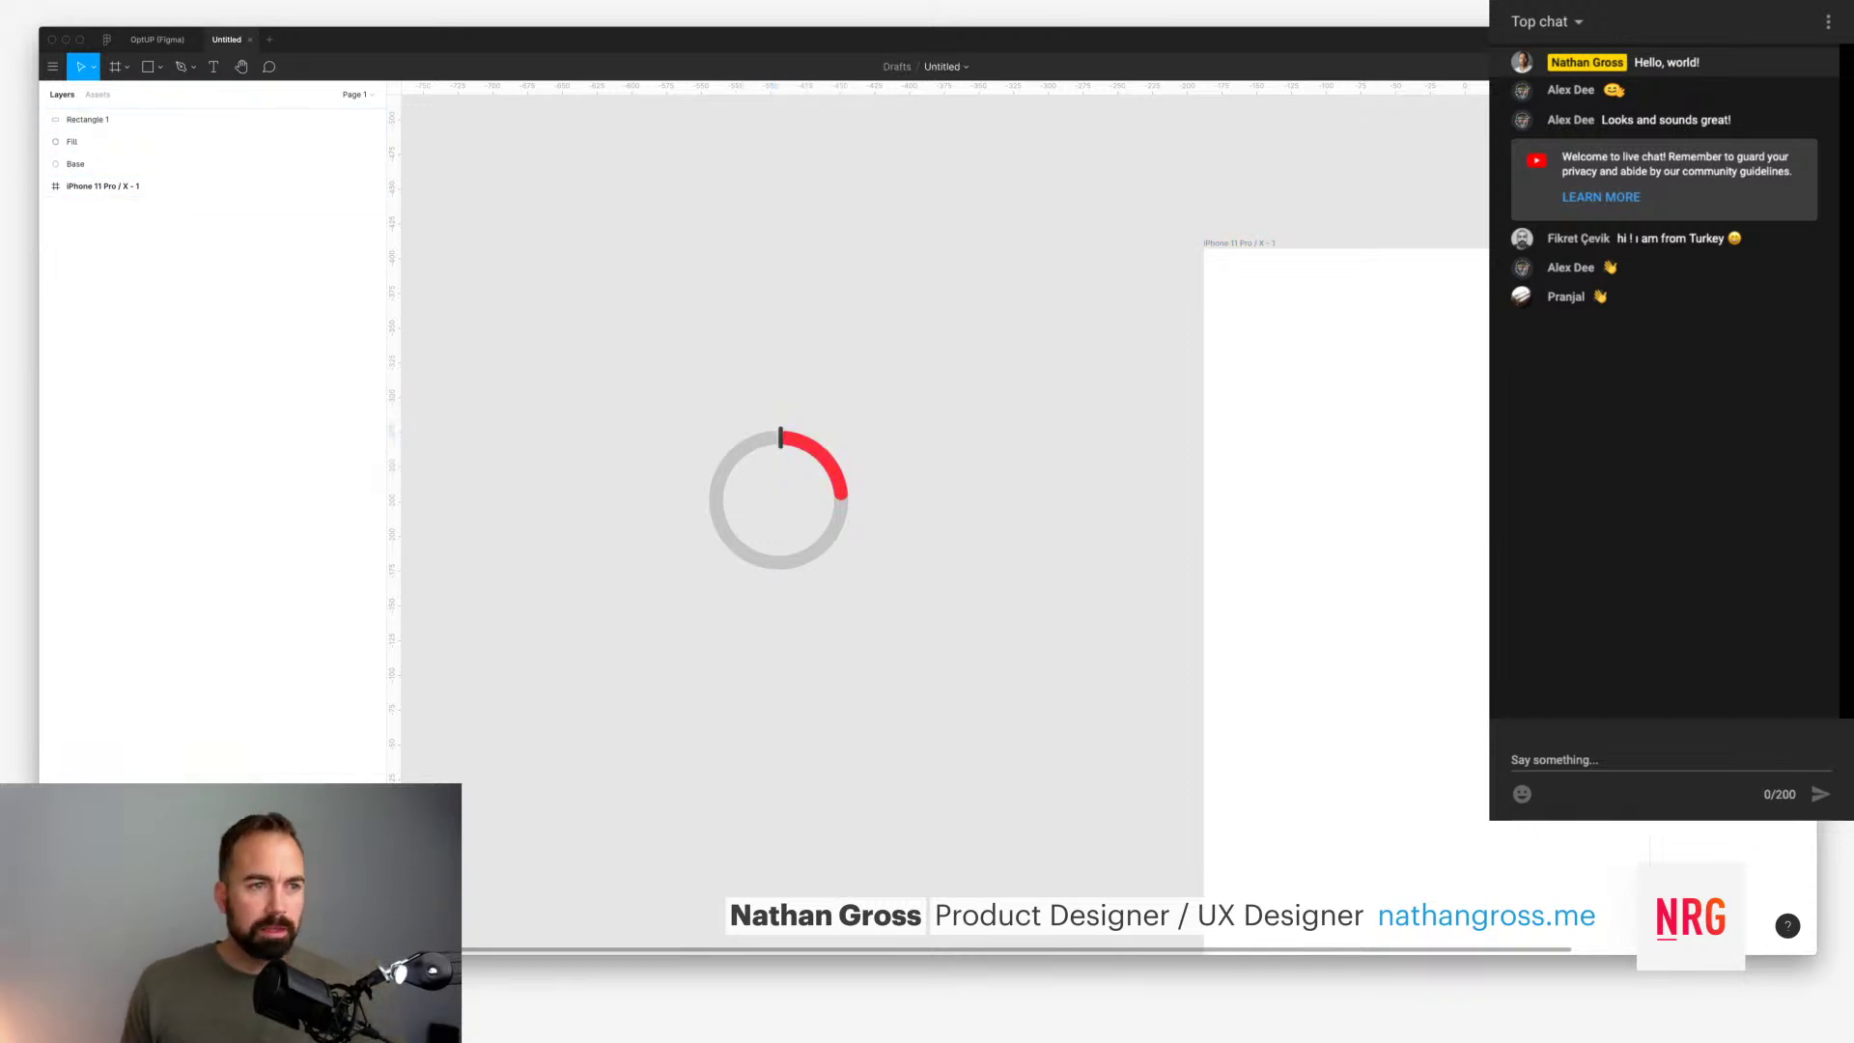
Step: Rename the dark rectangle's layer as Target
left_click(780, 438)
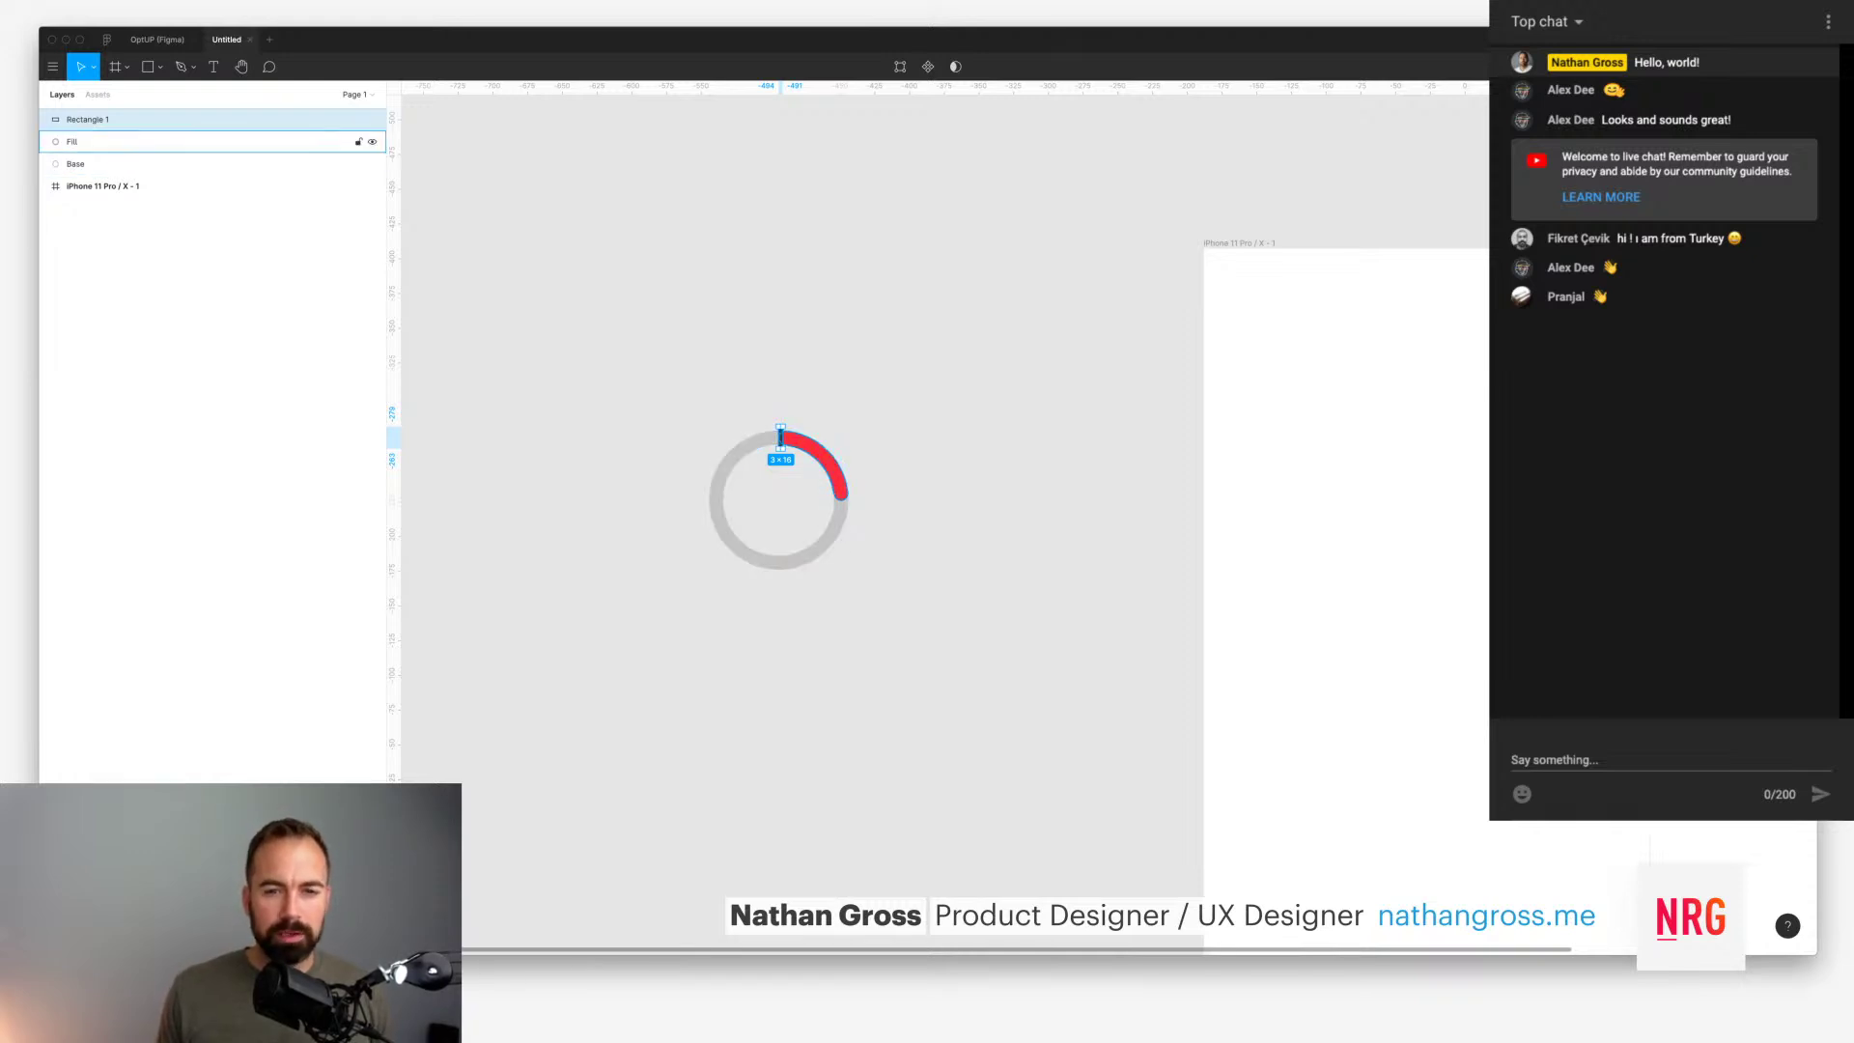
left_click(213, 141)
key("Escape")
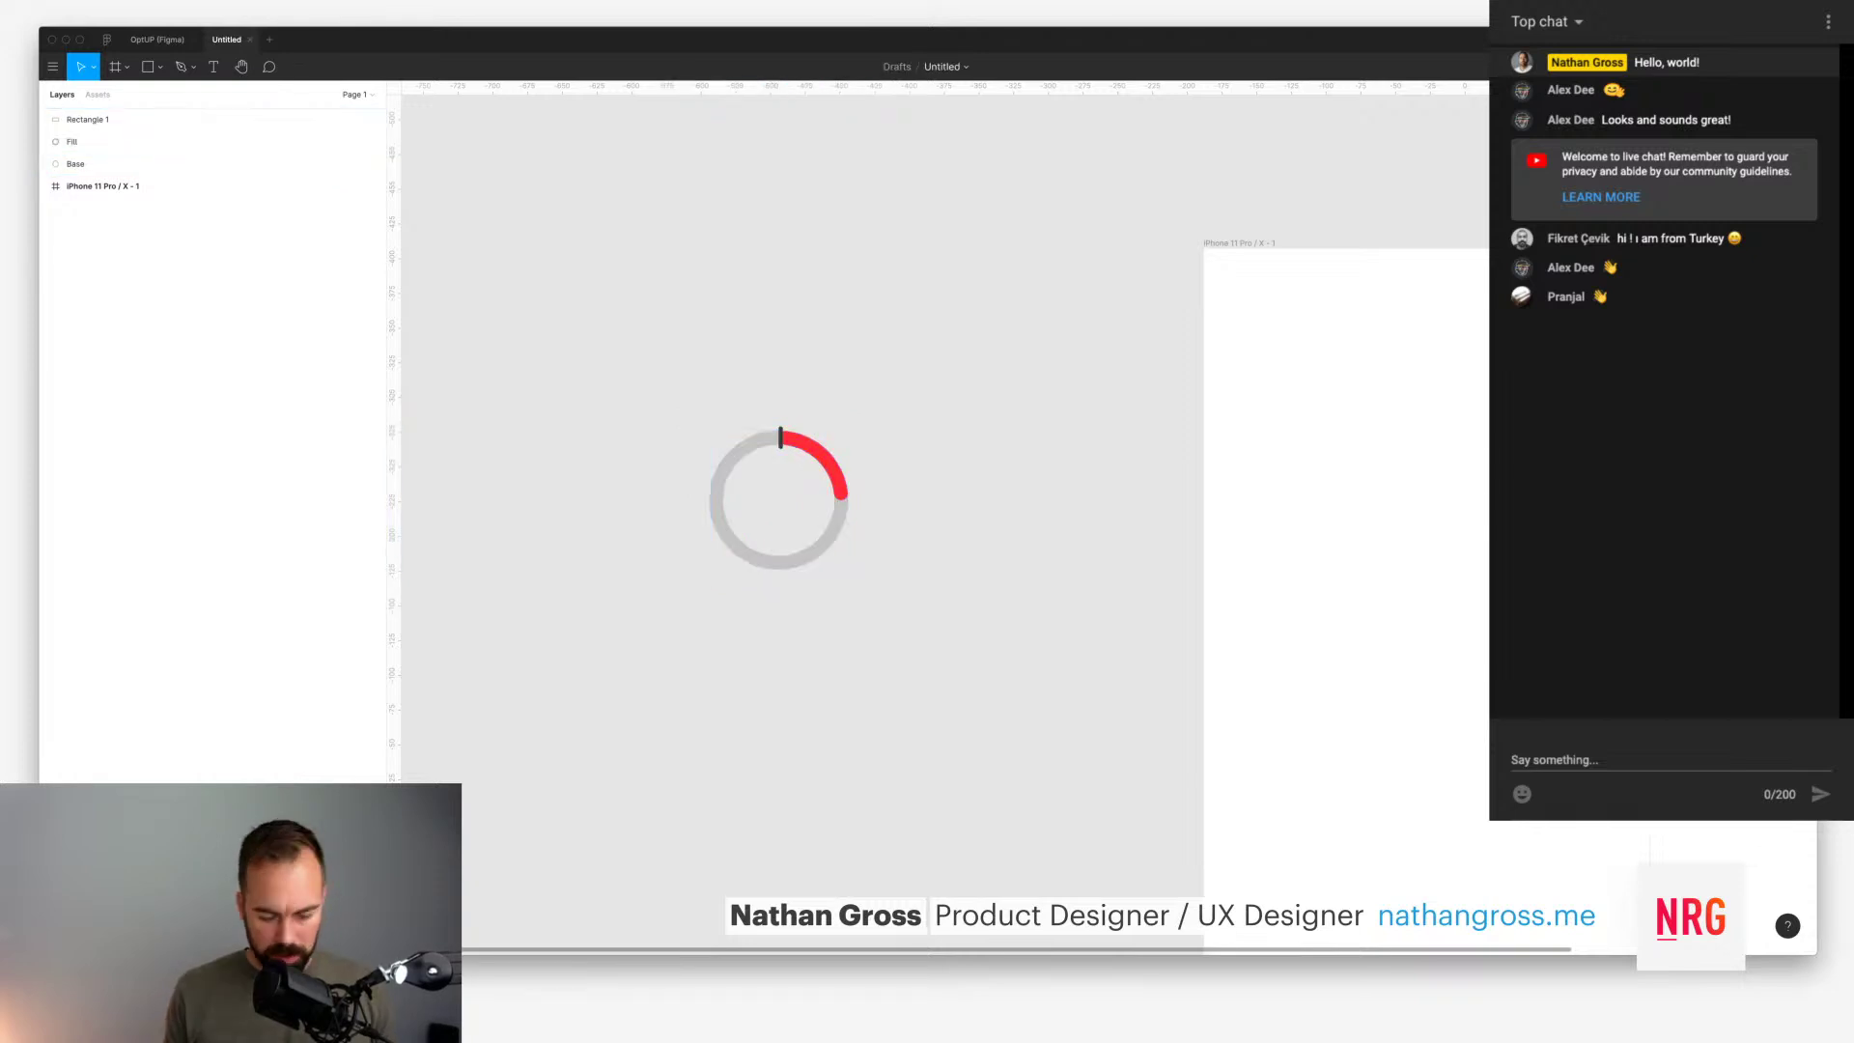
left_click(212, 119)
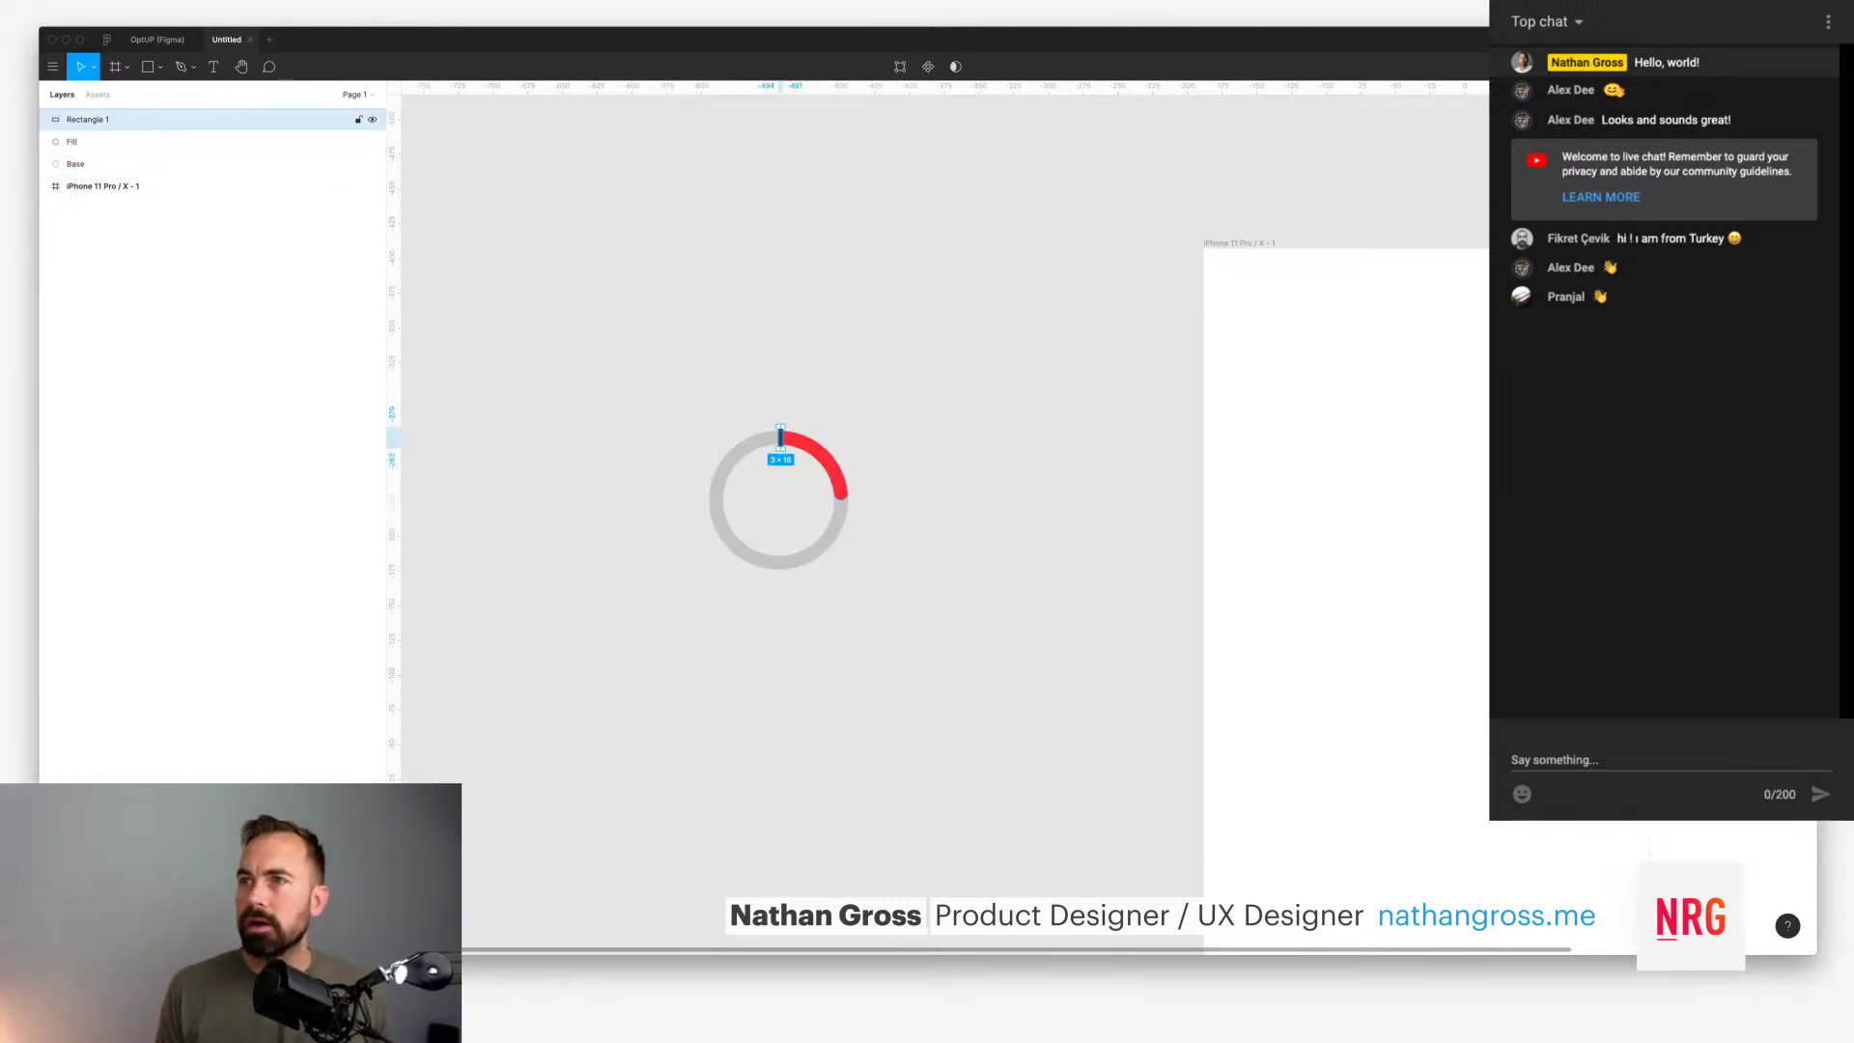
double_click(213, 119)
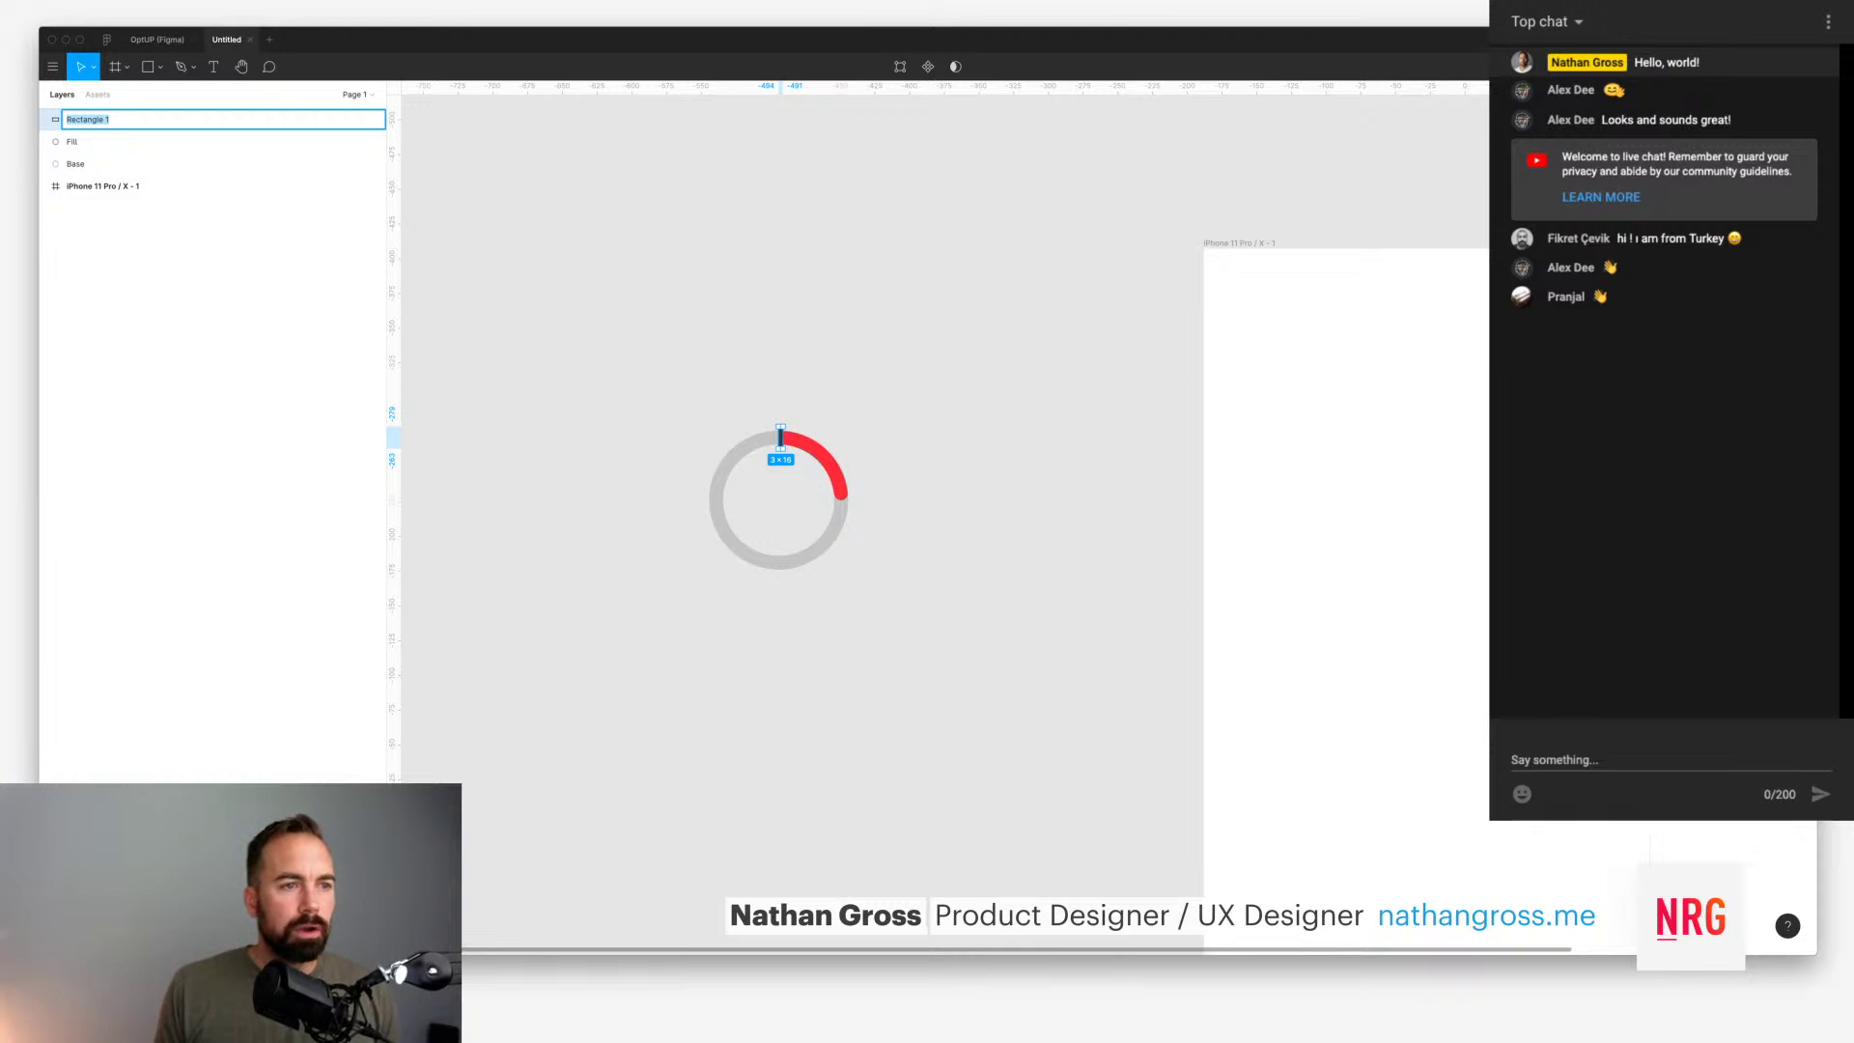
type("Target In")
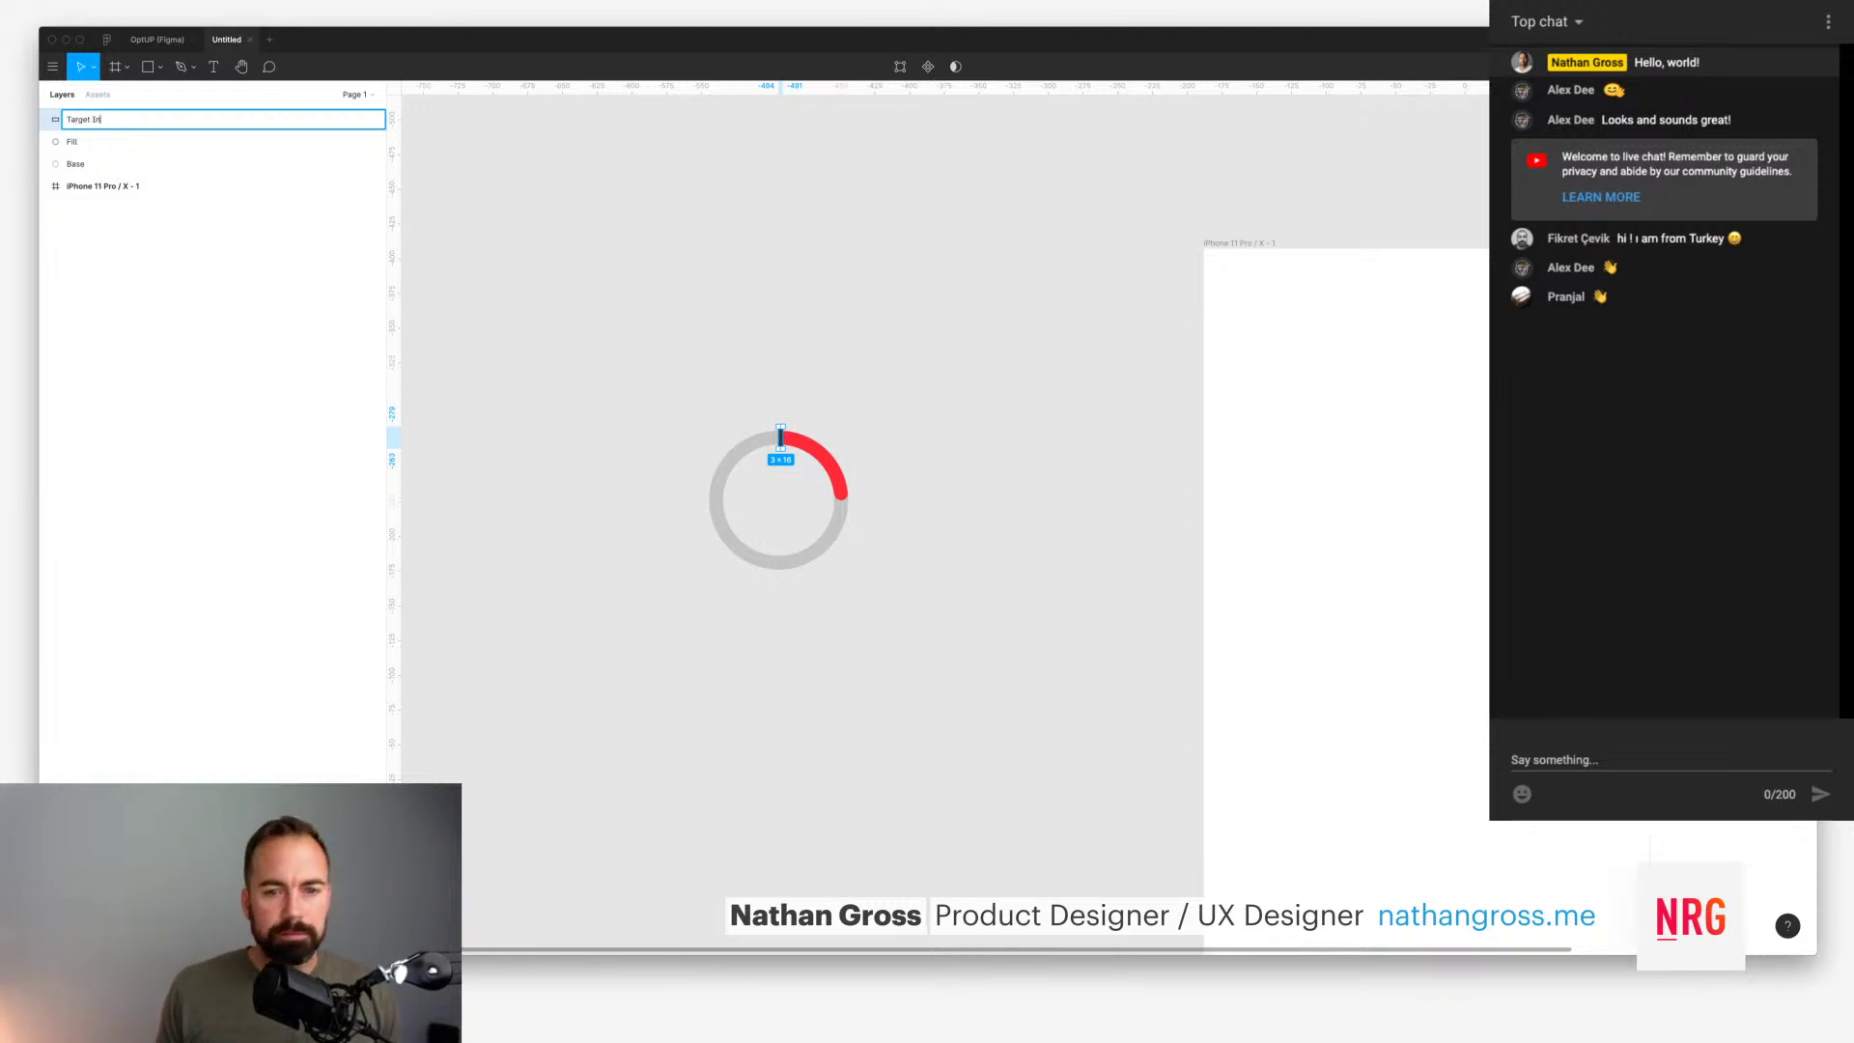
key("BackSpace")
key("BackSpace")
key("Return")
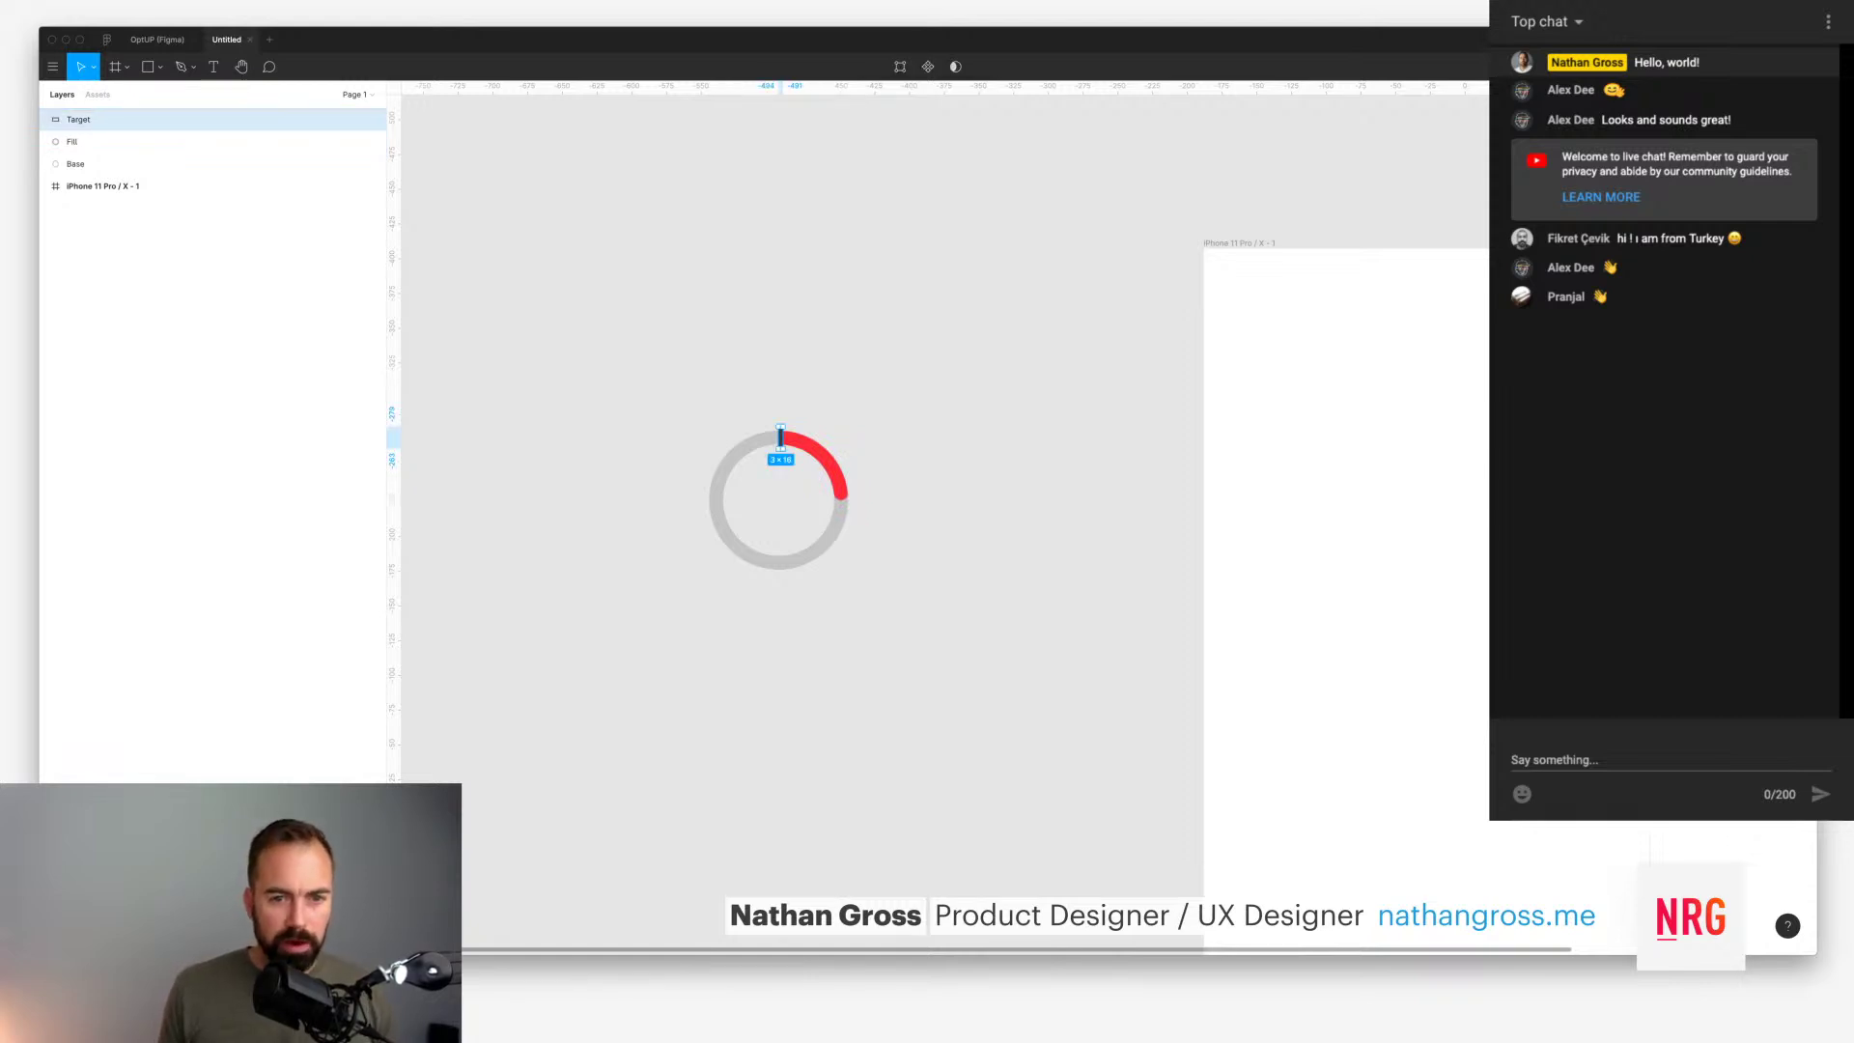
Step: Add a 100 × 100 frame placed exactly over the ring
key("f")
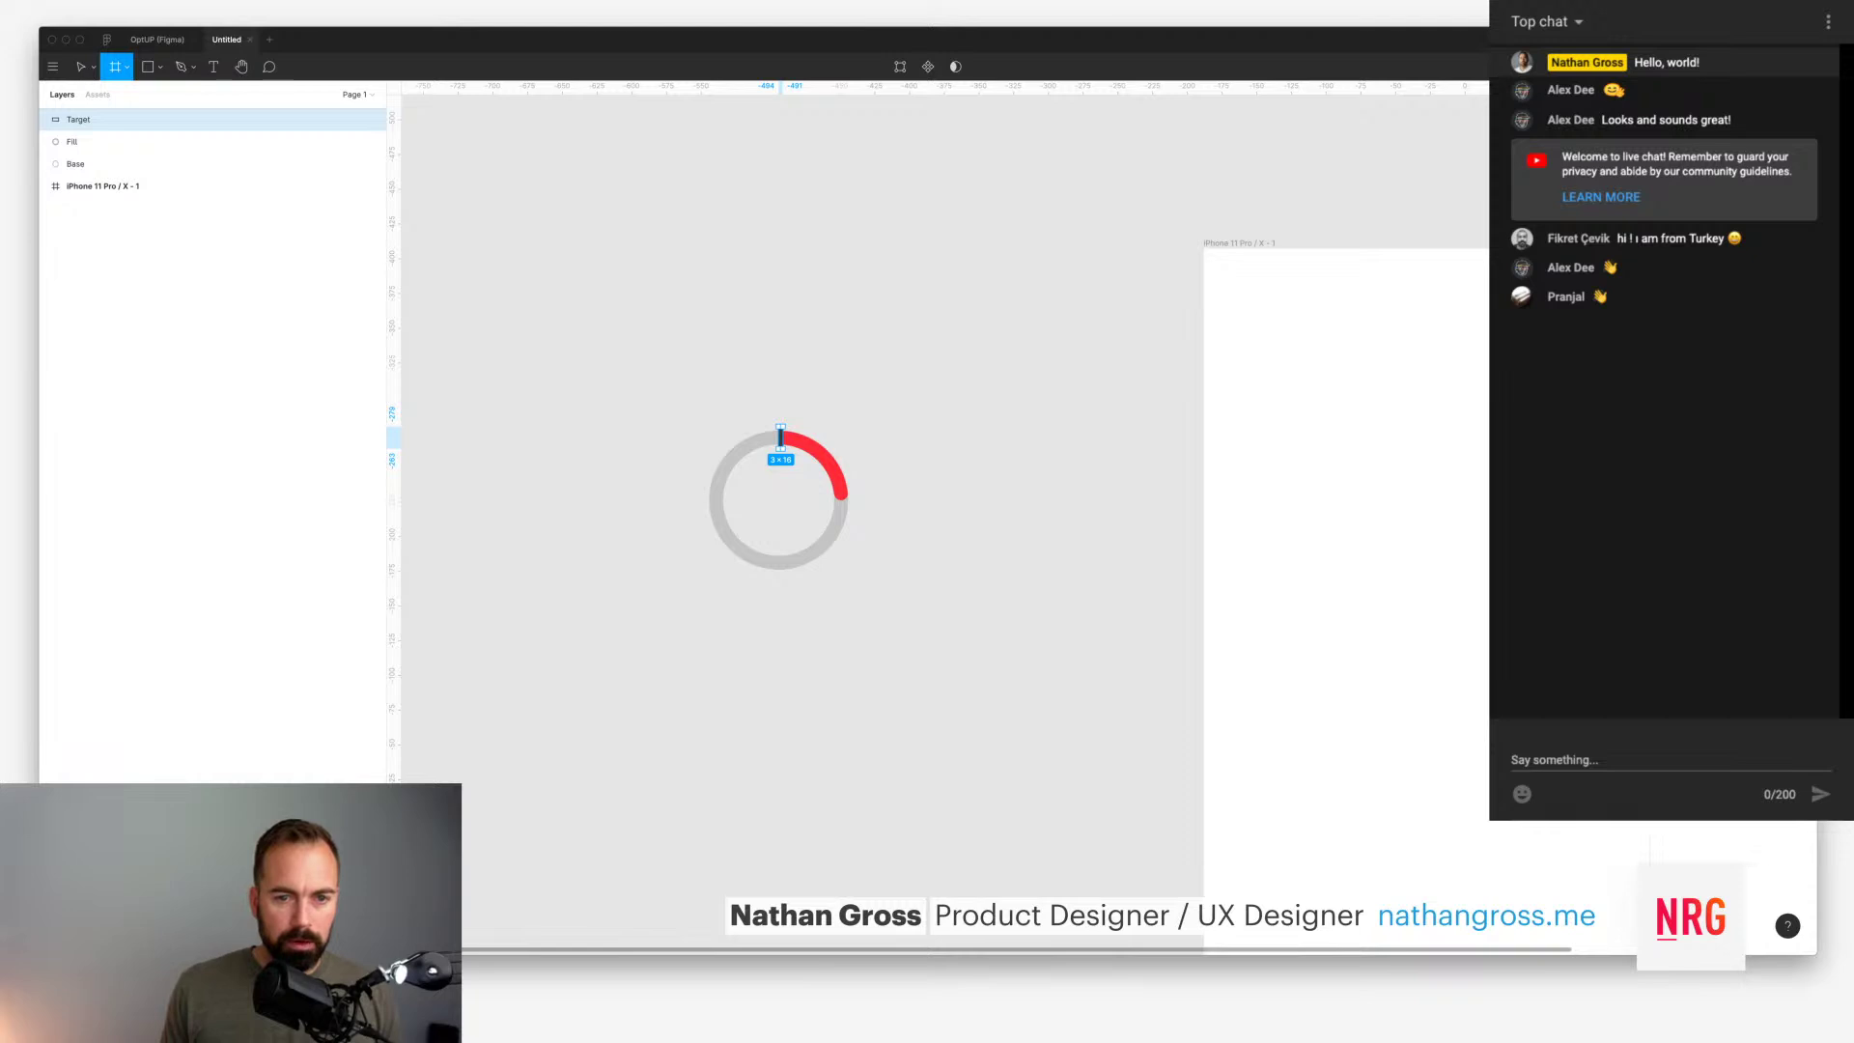
left_click(632, 348)
left_click_drag(701, 417, 778, 499)
left_click(78, 142)
left_click(81, 119)
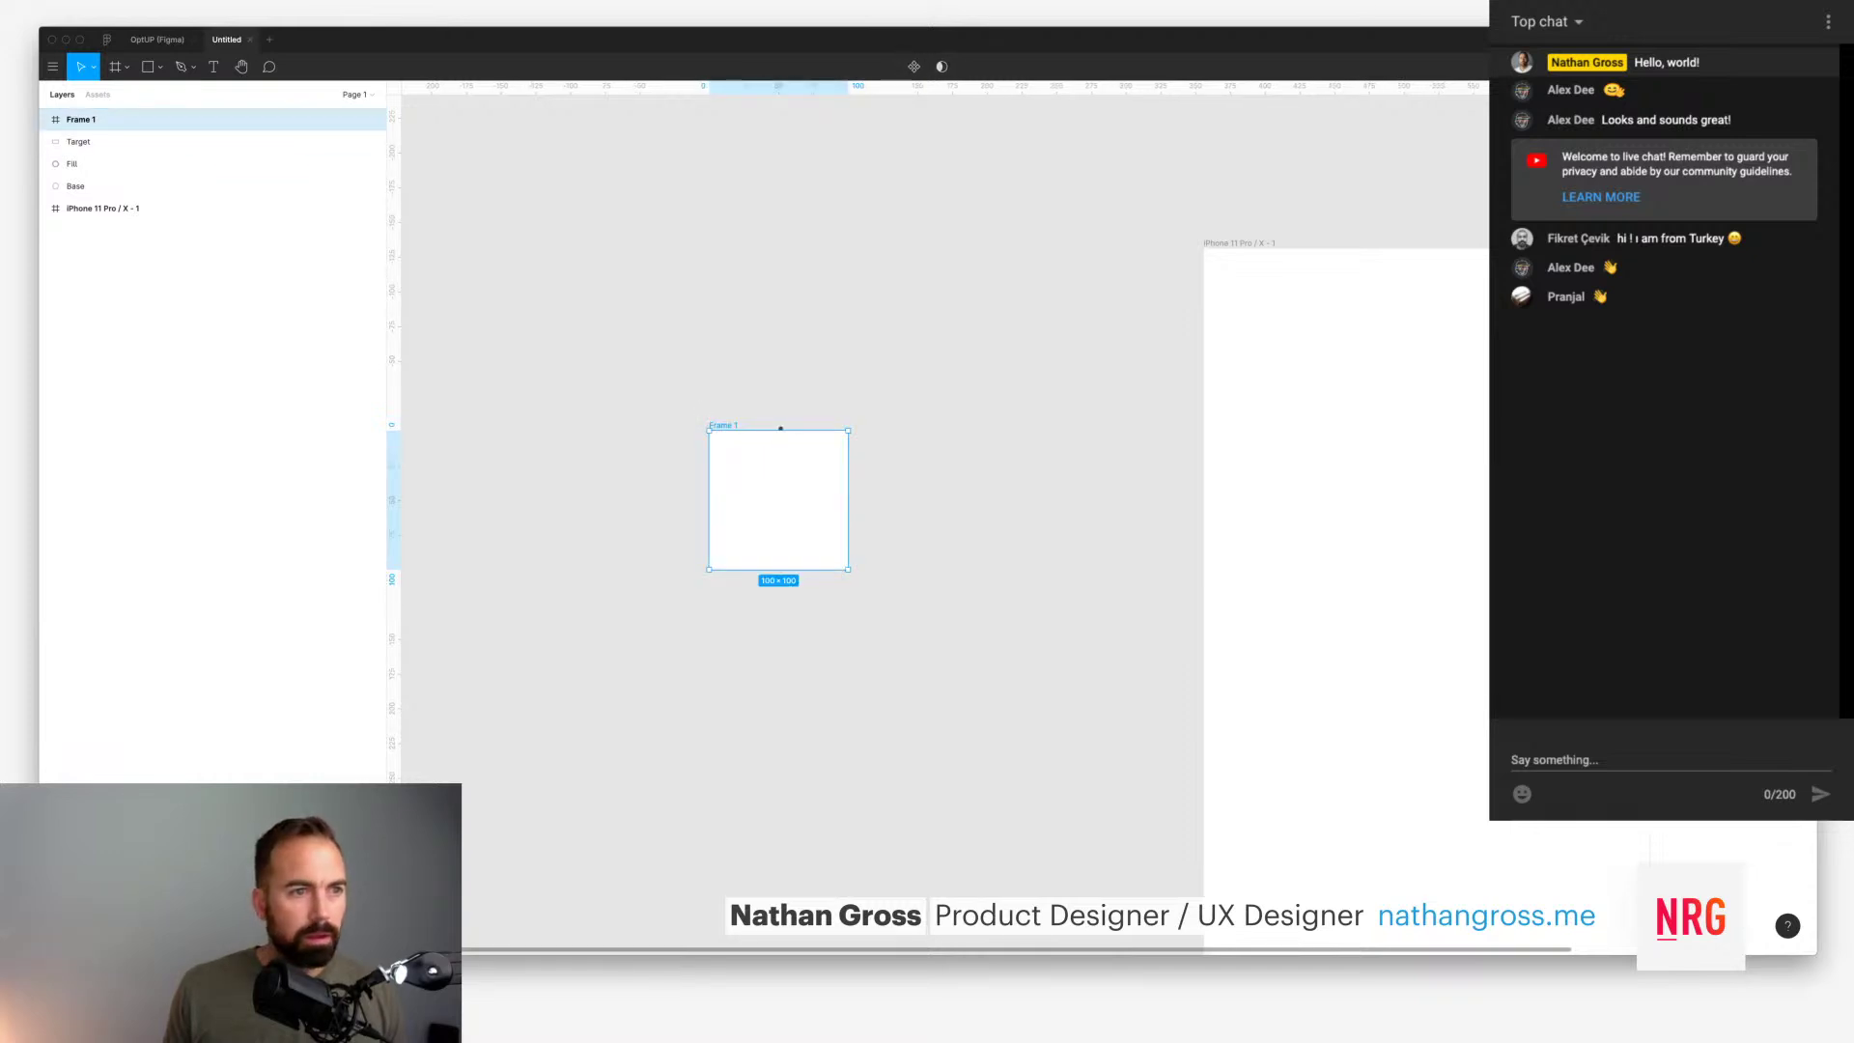
Step: Remove the new frame's fill and nest the Target rectangle inside it
key("alt+/")
left_click_drag(78, 142, 81, 119)
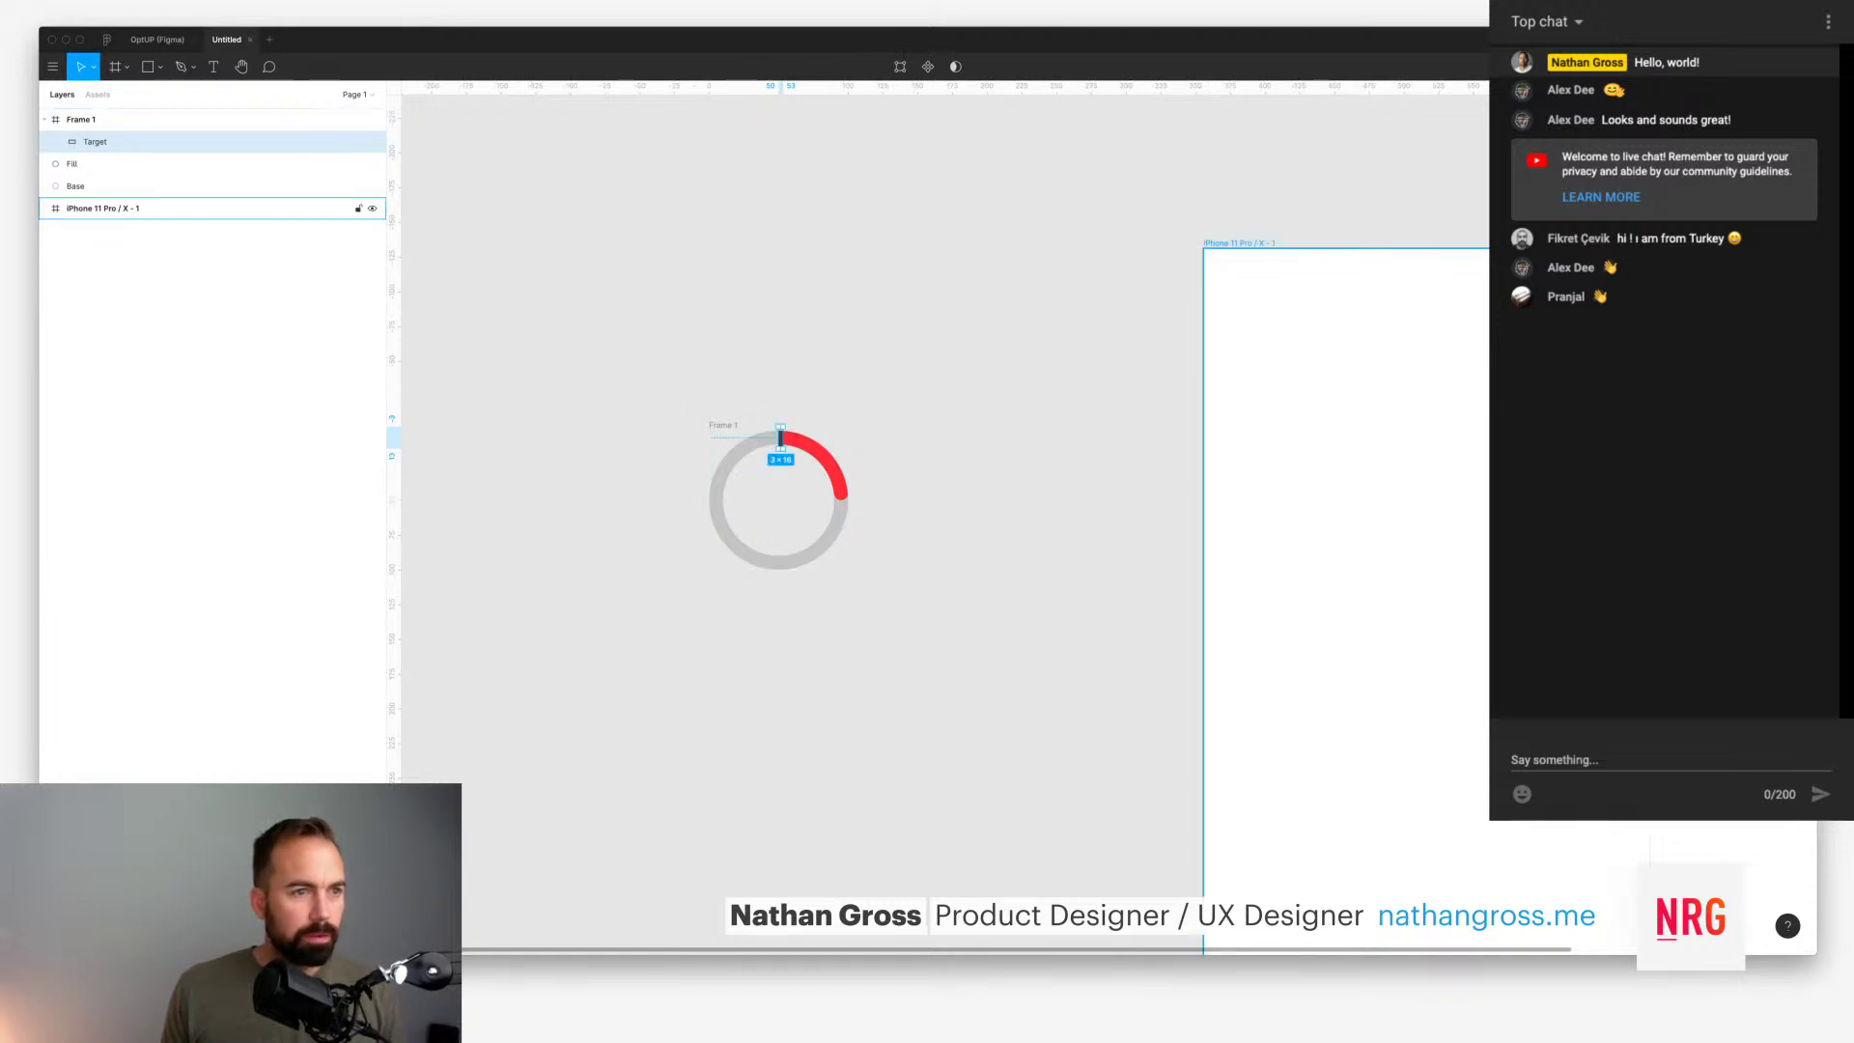
key("Escape")
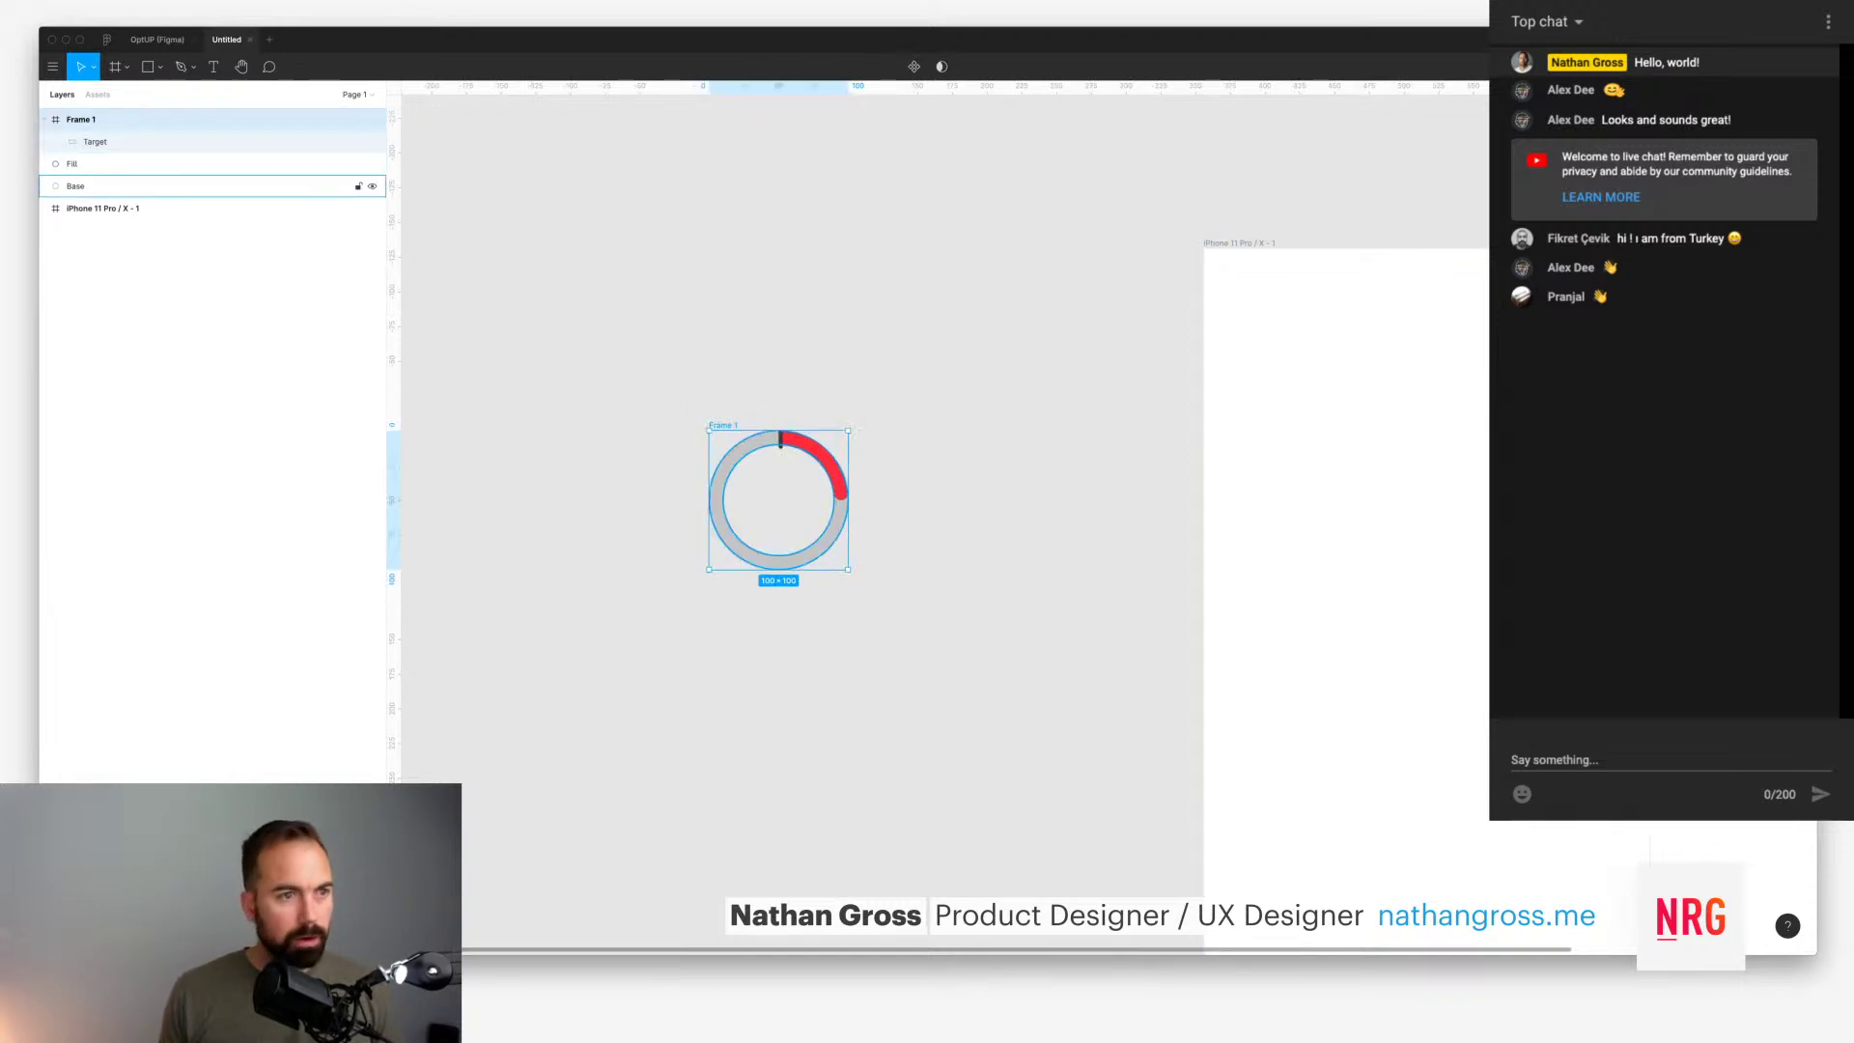
Step: Wrap the target frame, Fill arc and Base ring in one new frame and name it Ring
left_click(73, 164)
left_click(75, 187, "shift")
key("super+alt+g")
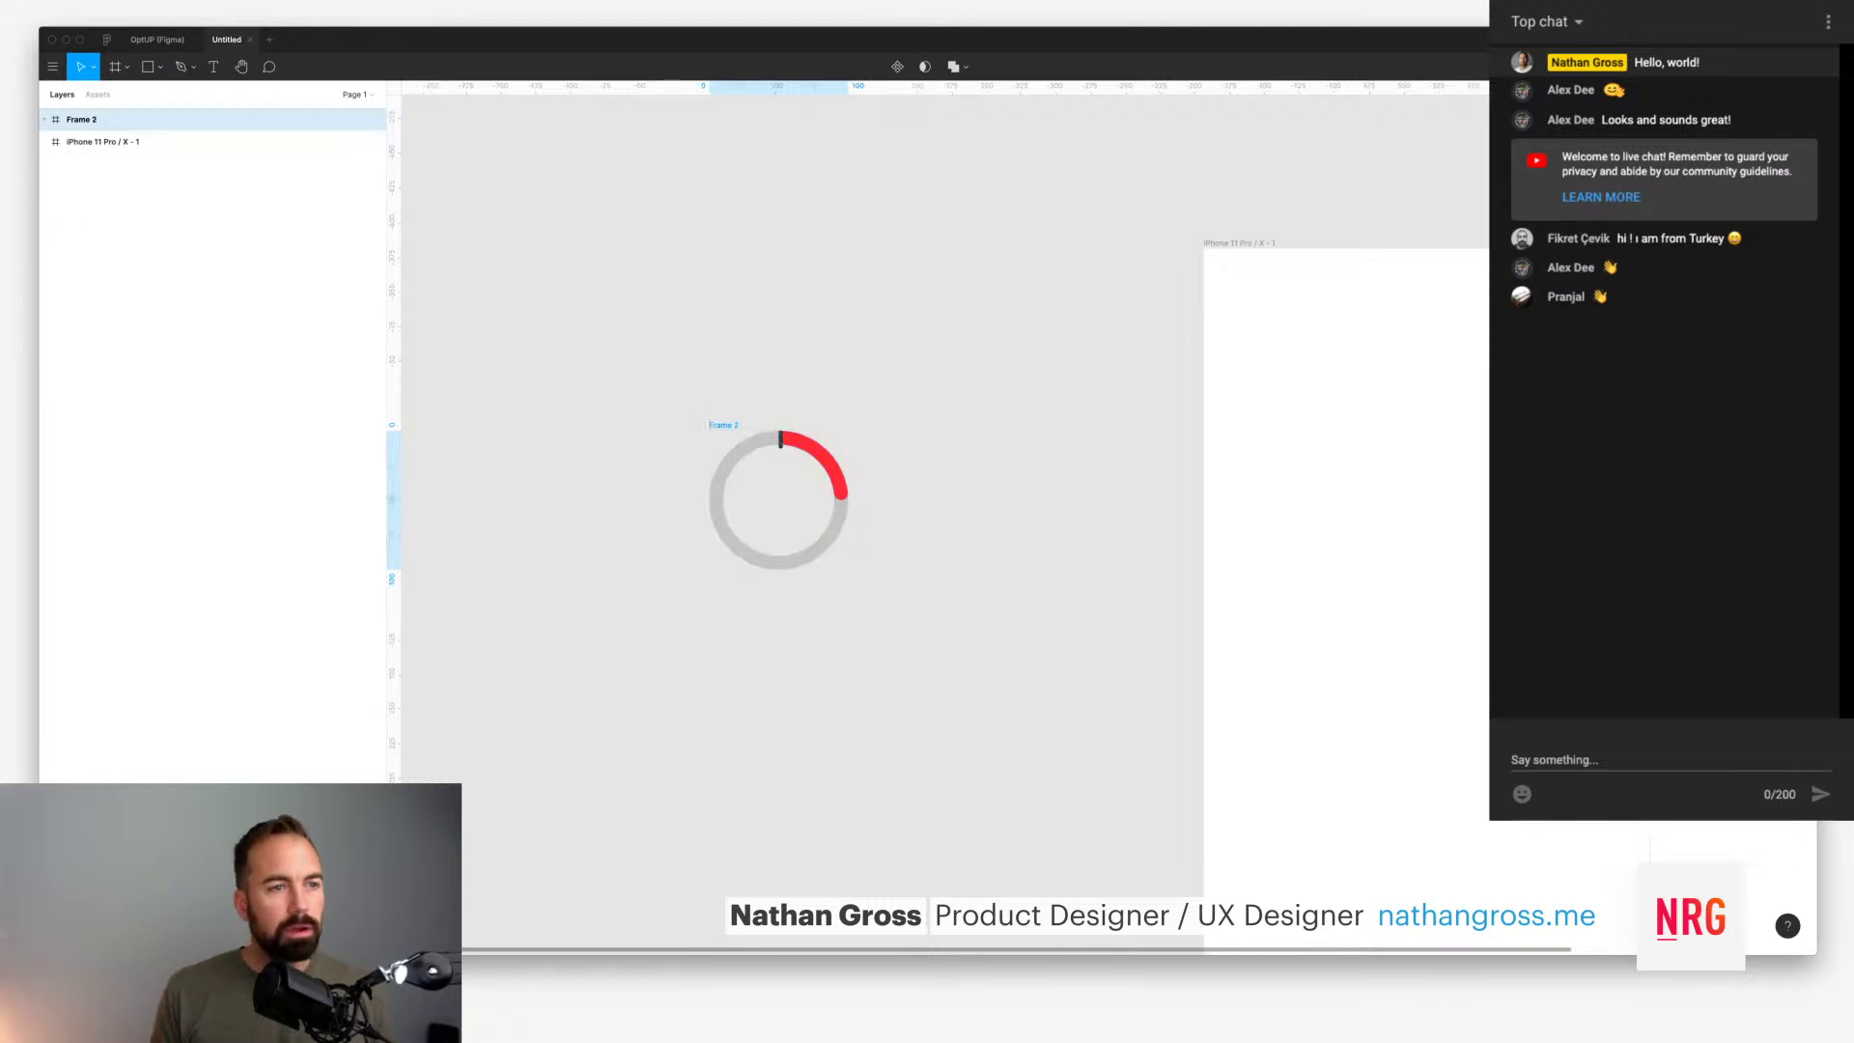
key("super+r")
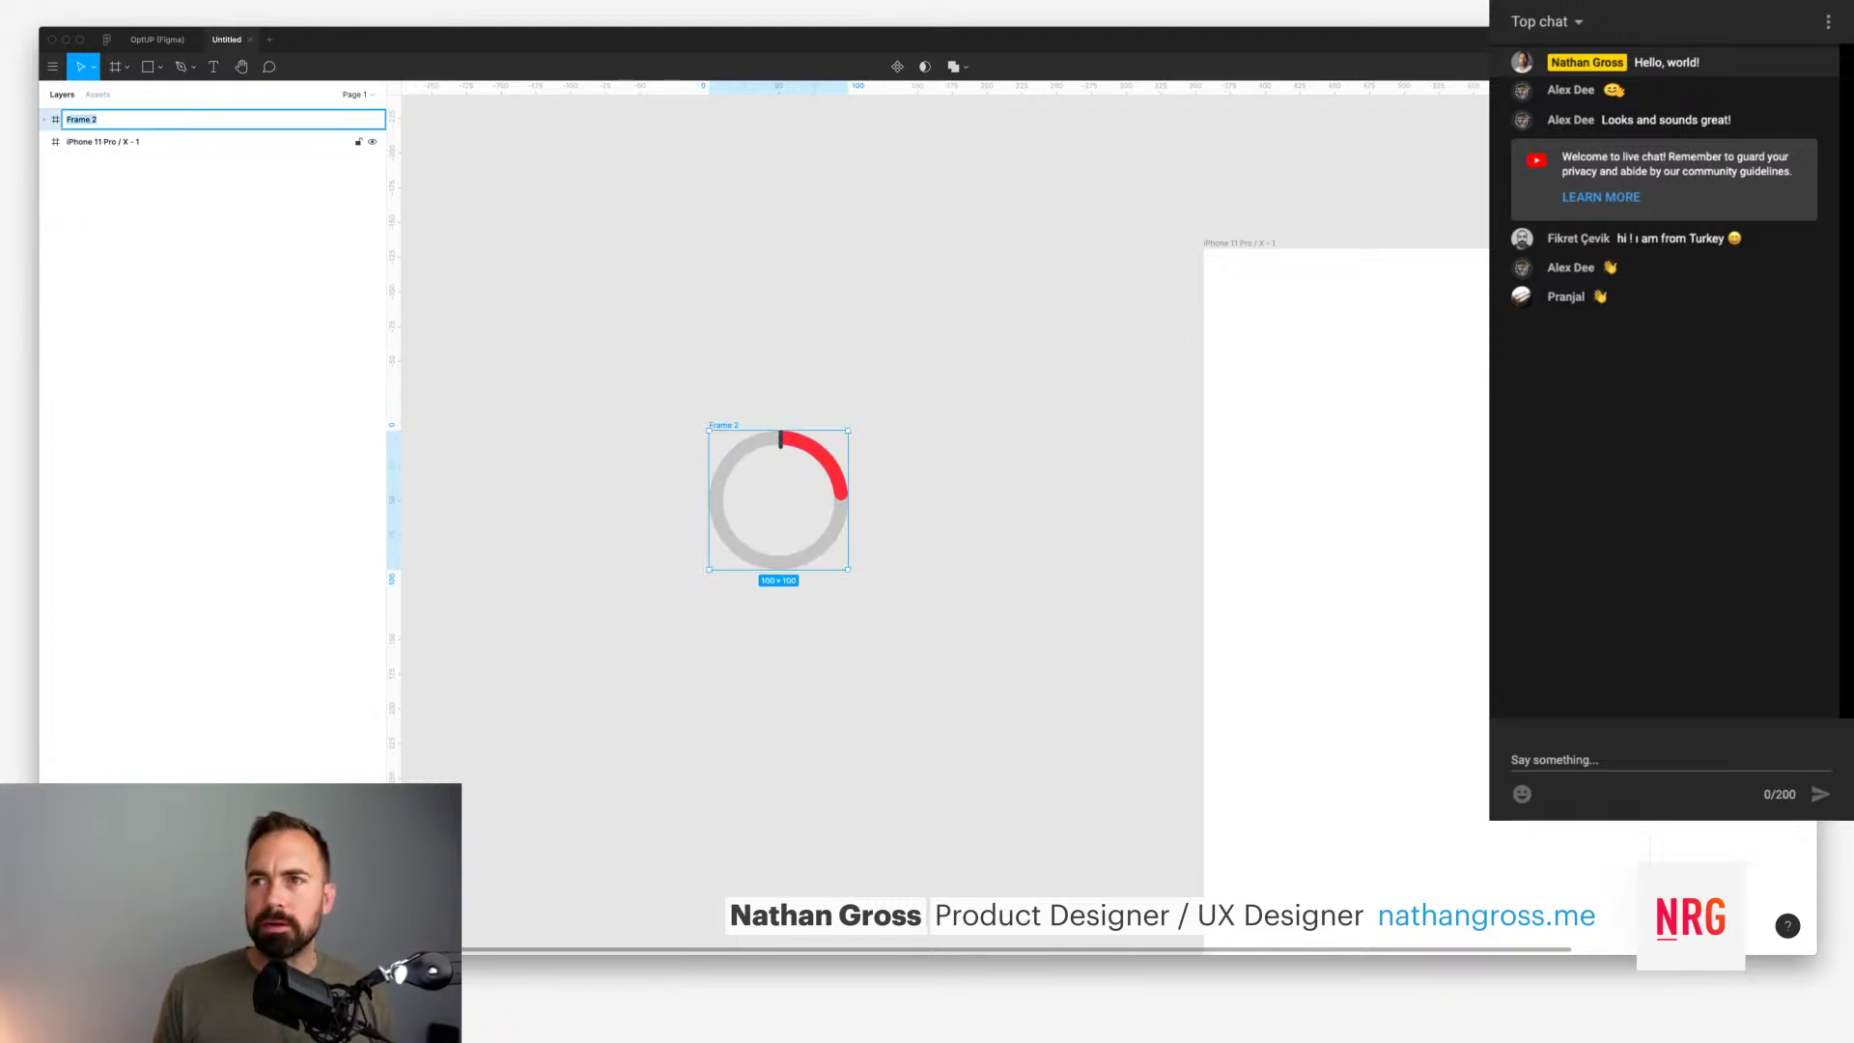
type("Ring")
key("Return")
Step: Expand the Ring frame's layers and rename the nested Frame 1 as Target
left_click(44, 119)
left_click(55, 141)
left_click_drag(94, 142, 95, 111)
double_click(97, 142)
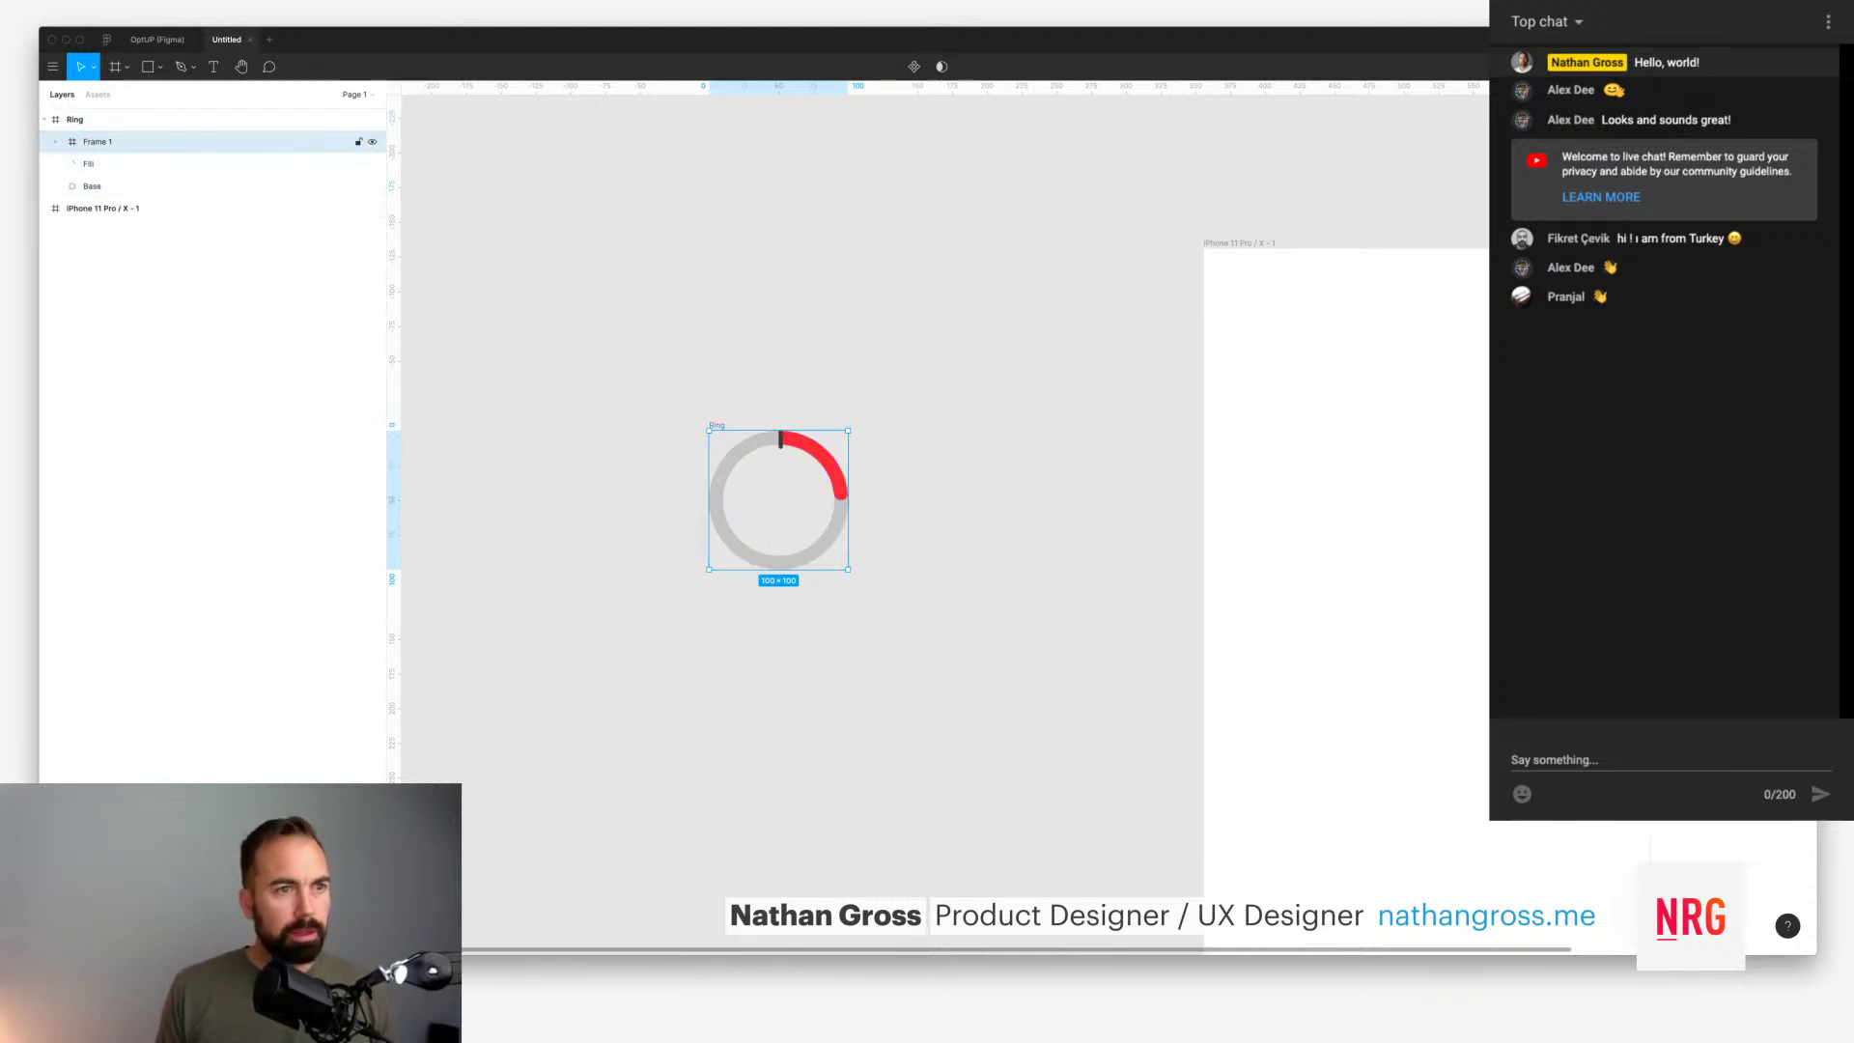
type("Ta")
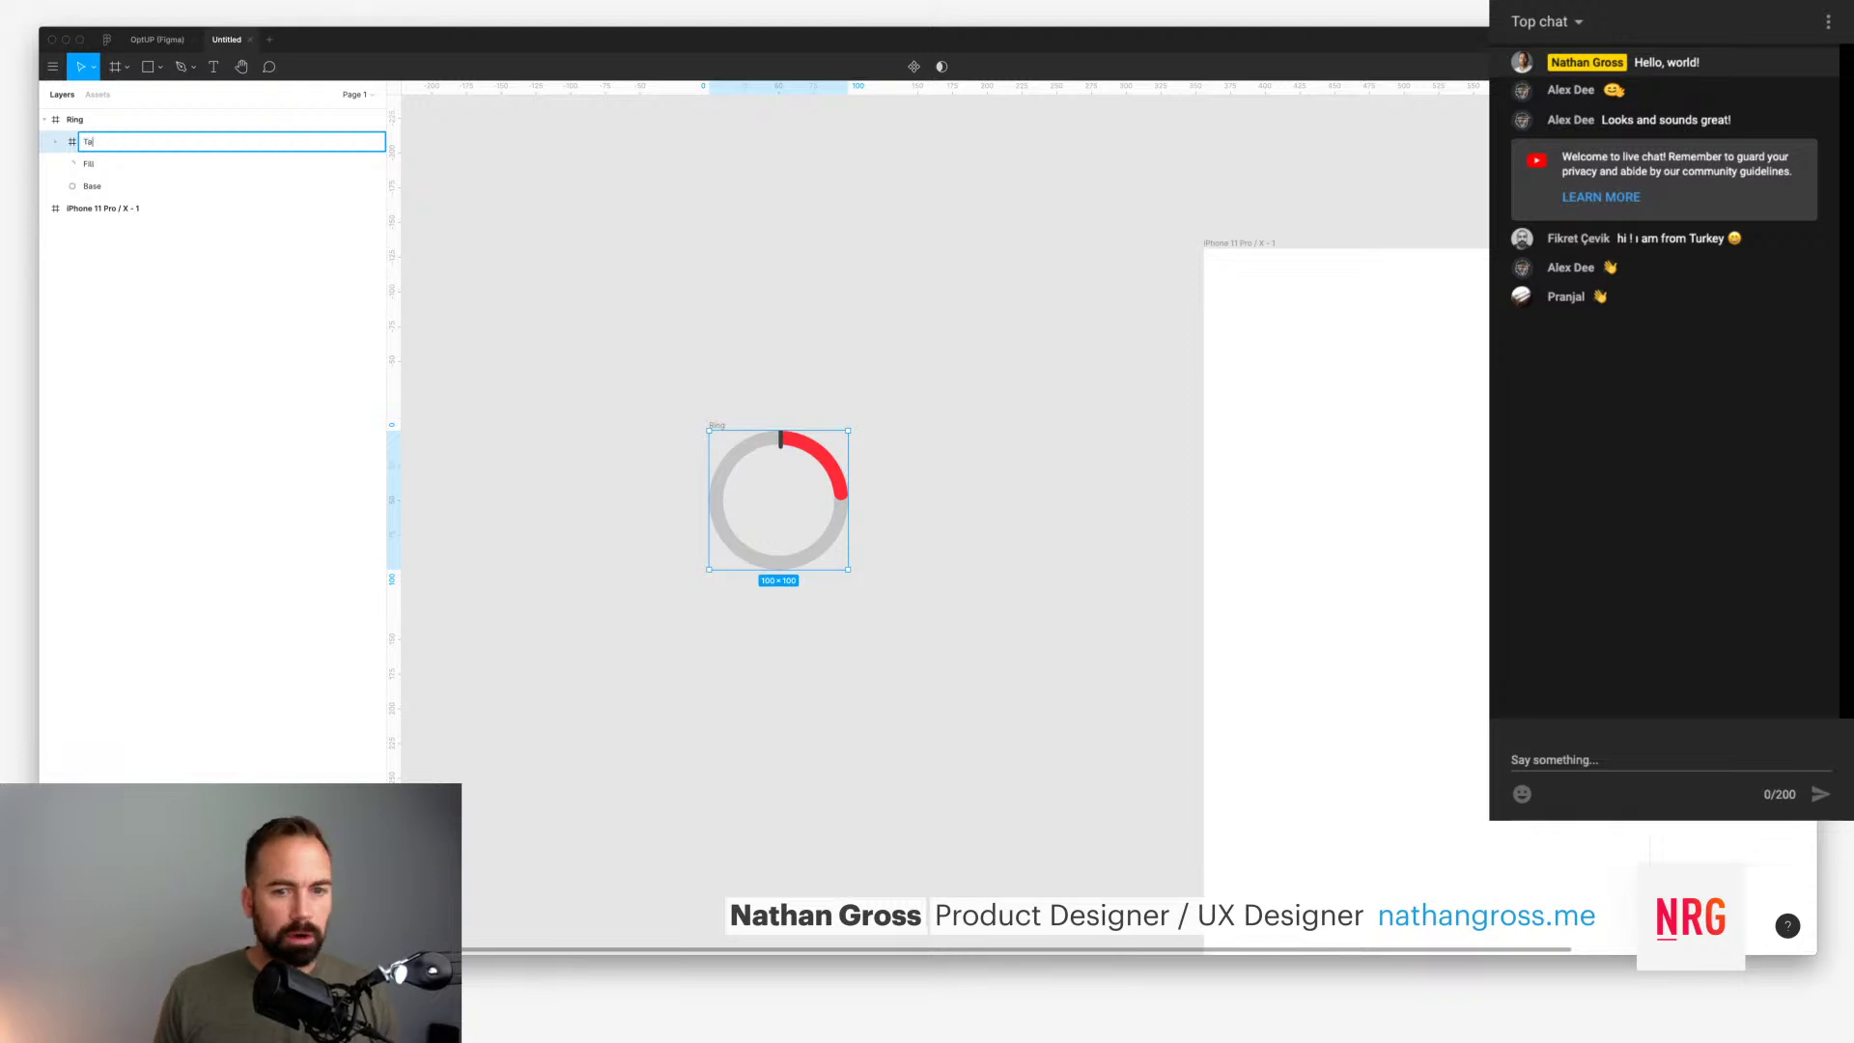
type("rget")
key("Return")
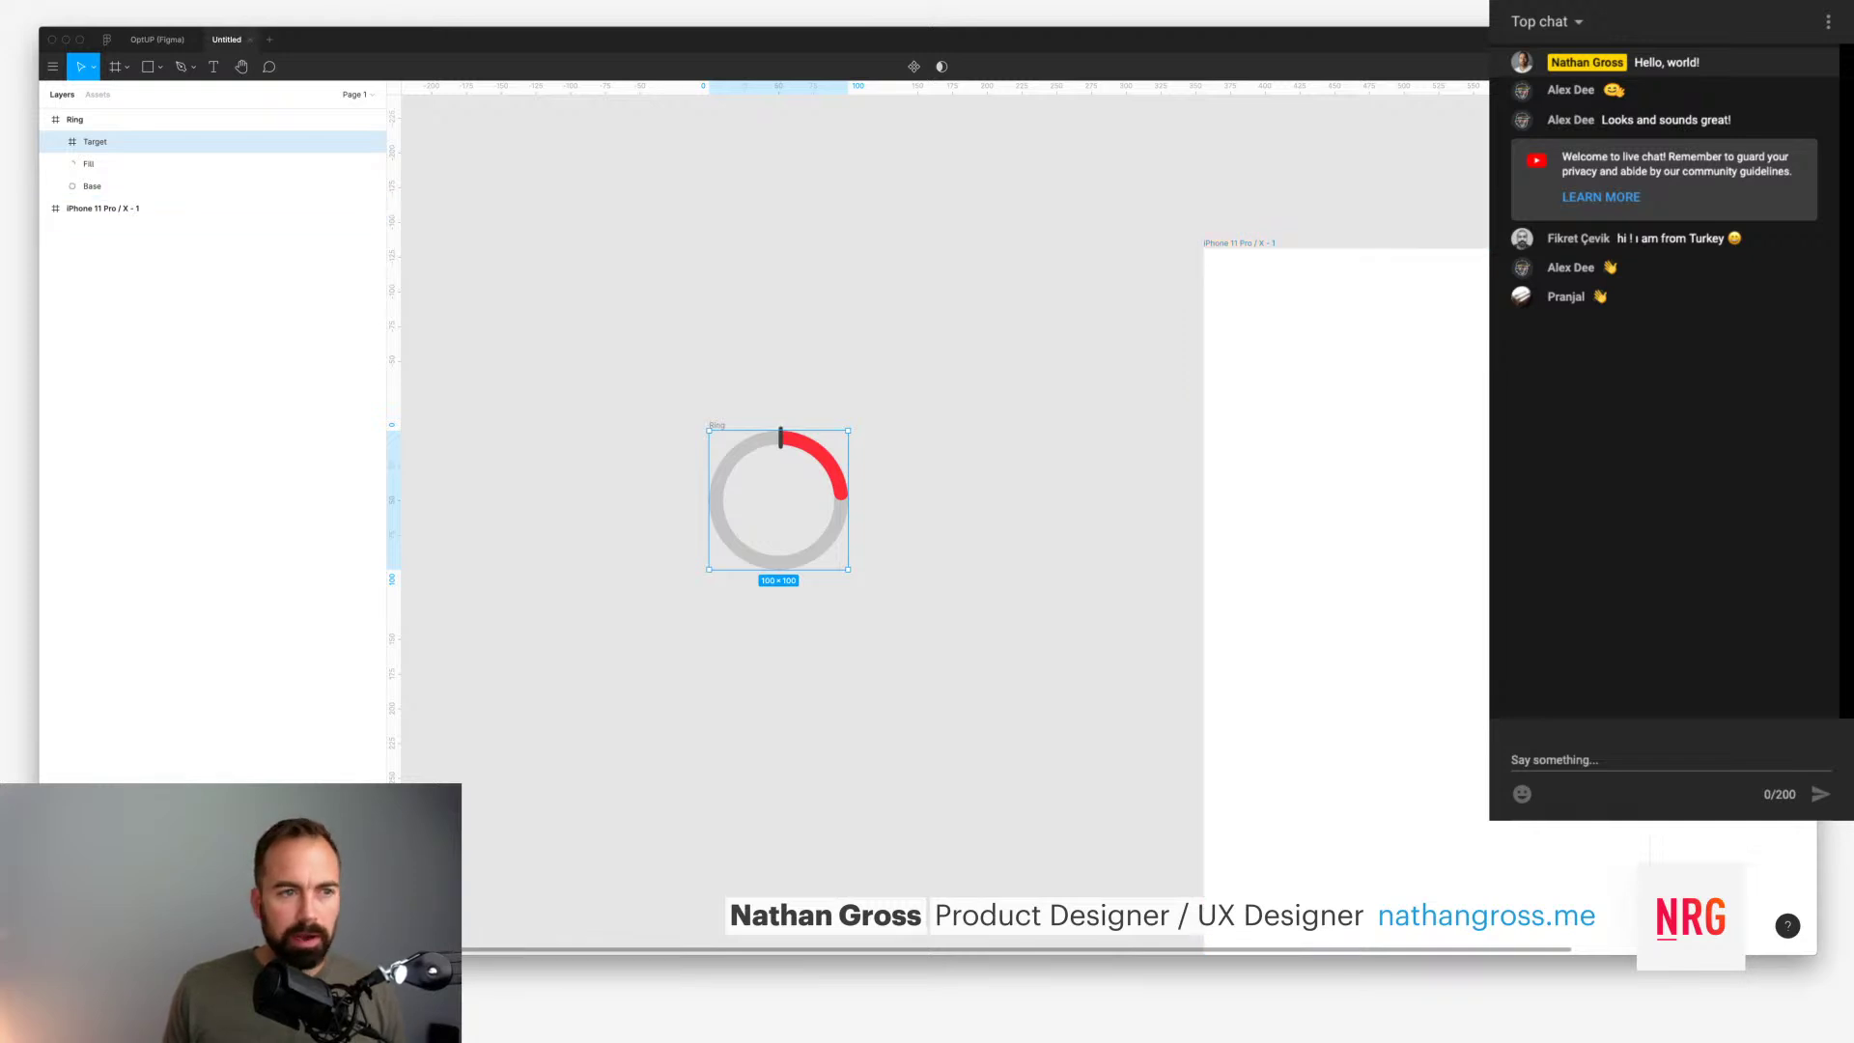
Step: Move the dark Target bar straight up, out of the ring band, to just above the ring's top
key("Escape")
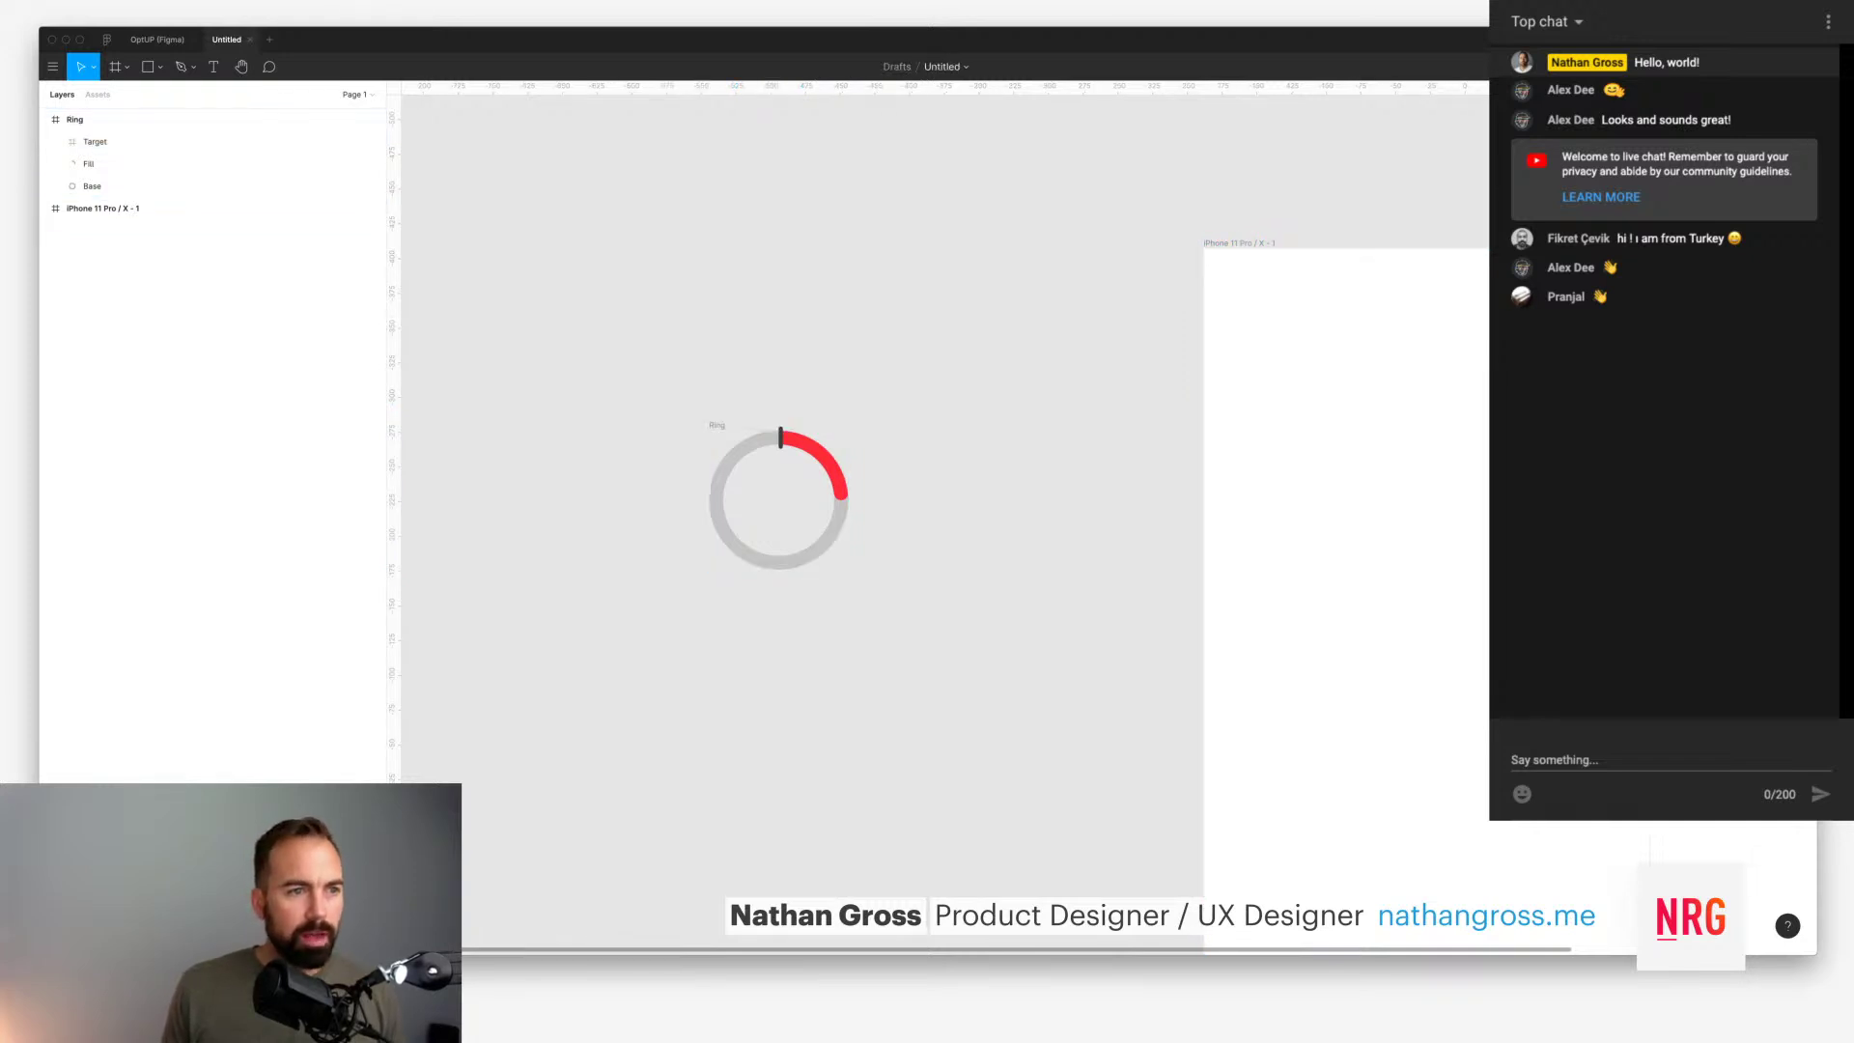
left_click(94, 141)
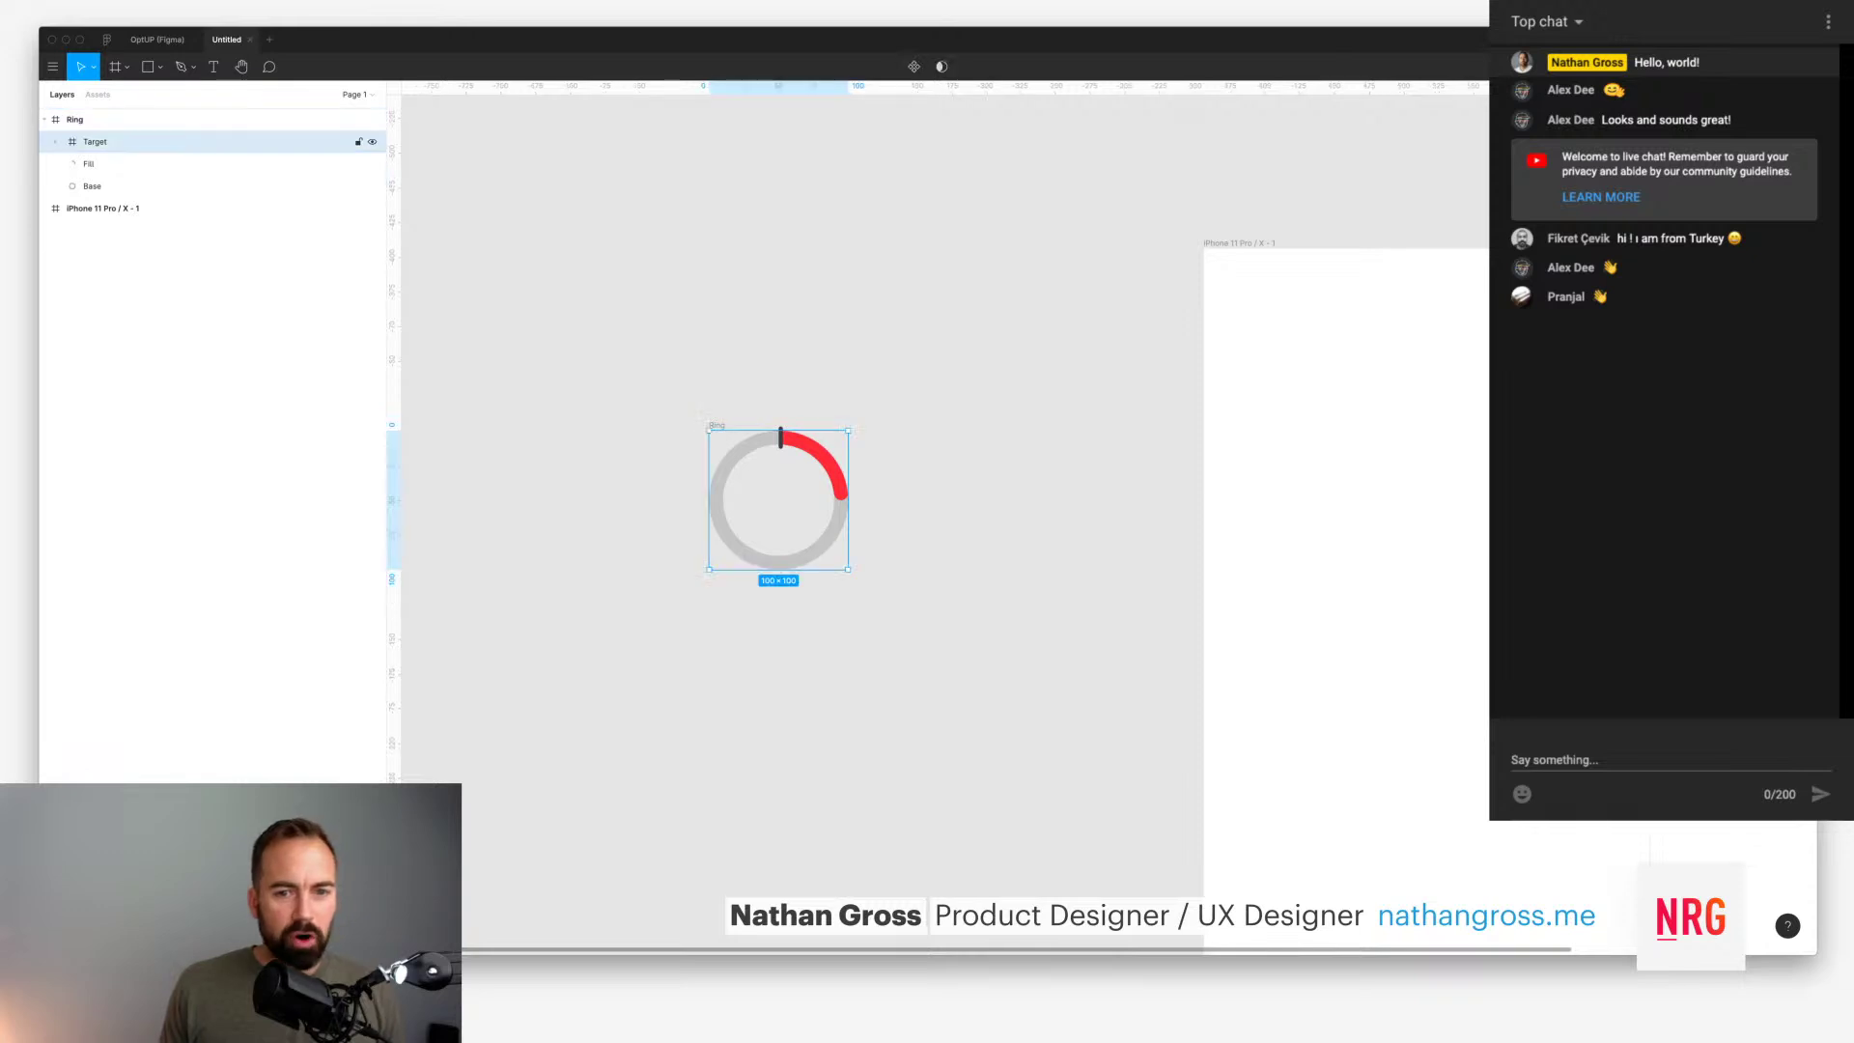
left_click(88, 164)
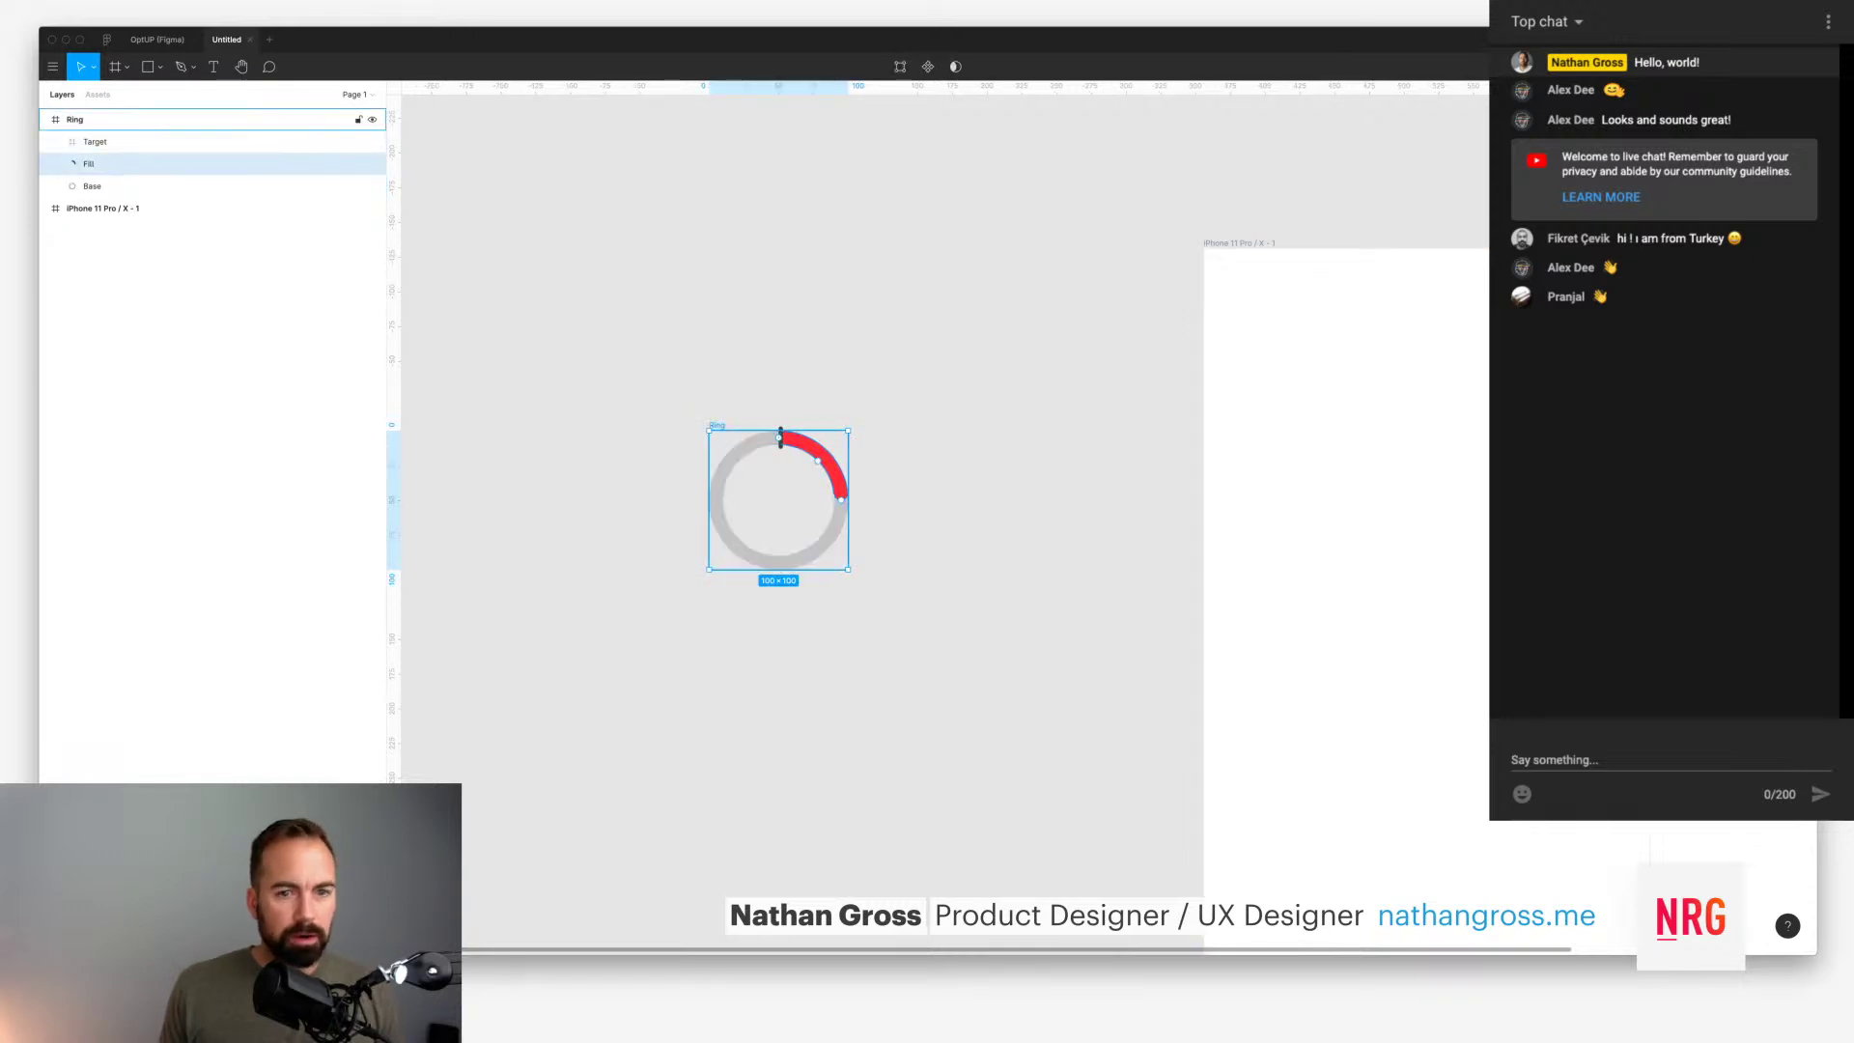
key("Escape")
double_click(781, 437)
left_click_drag(780, 437, 780, 392)
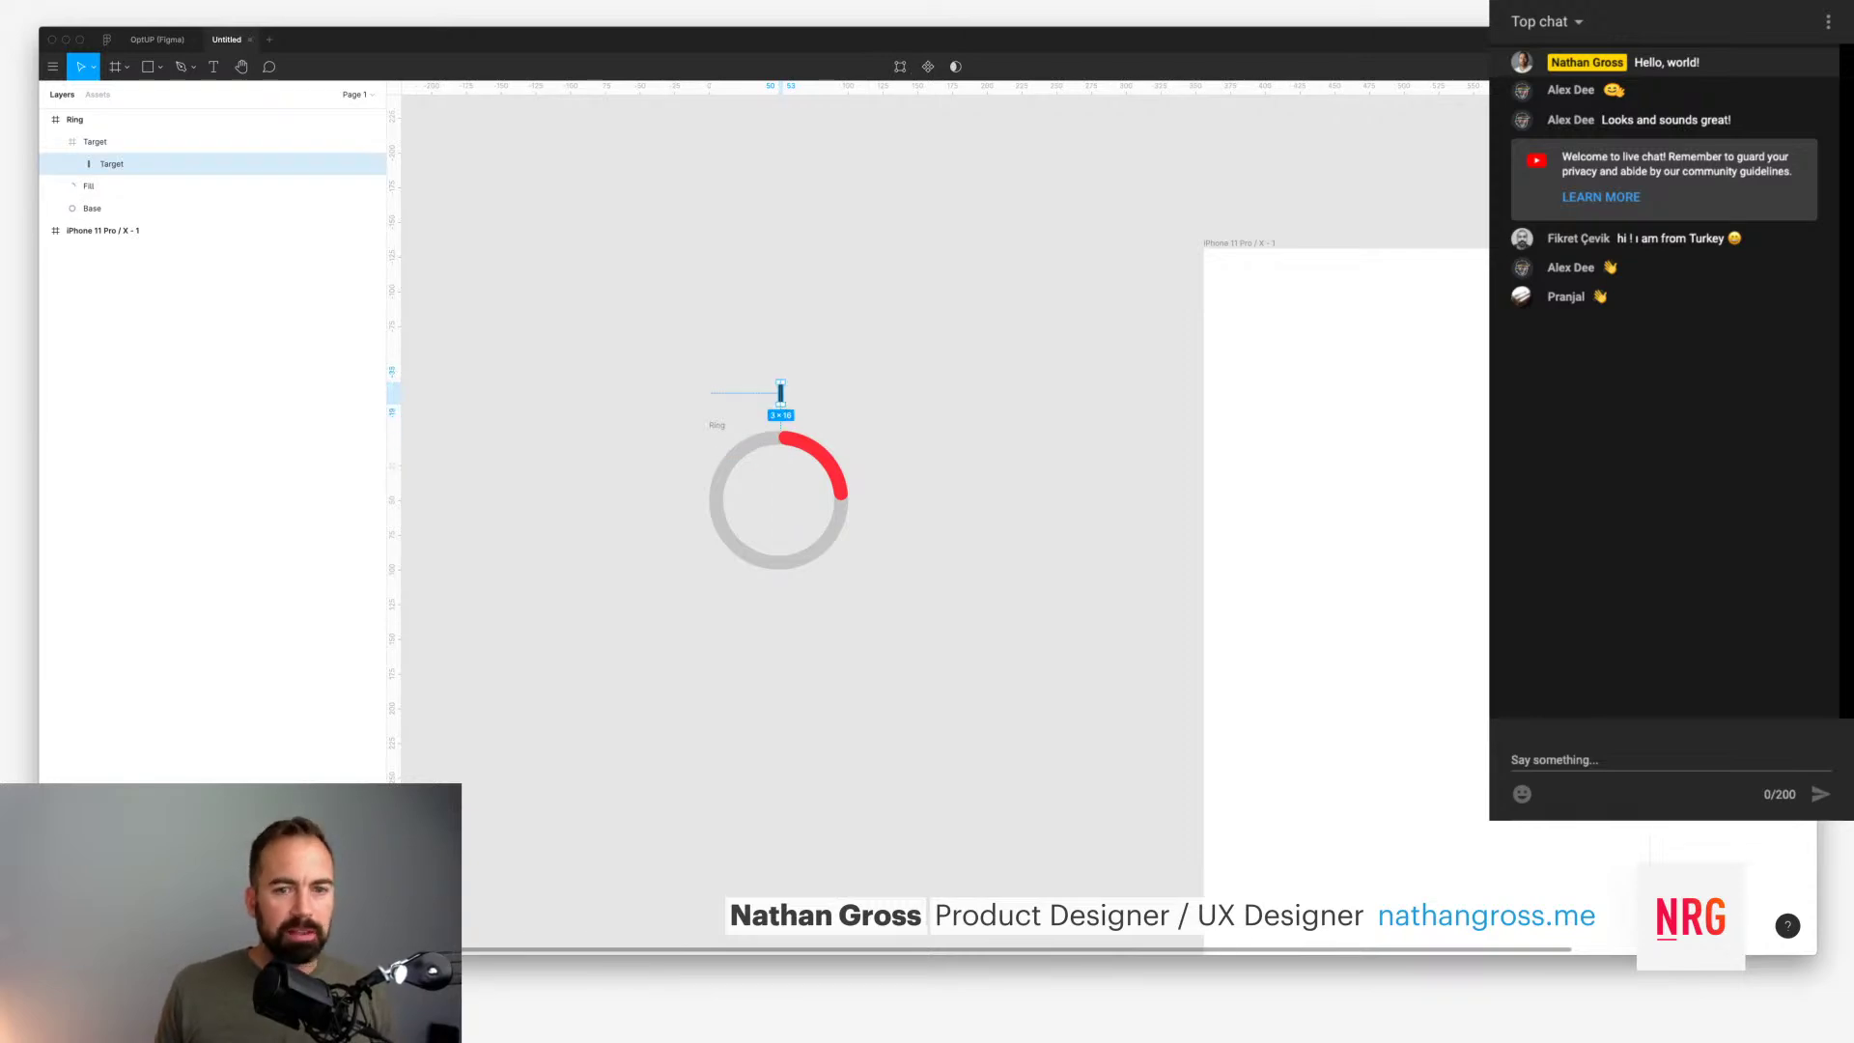
Step: Extend the Ring frame upward so that it encloses the Target bar above the ring
left_click(94, 141)
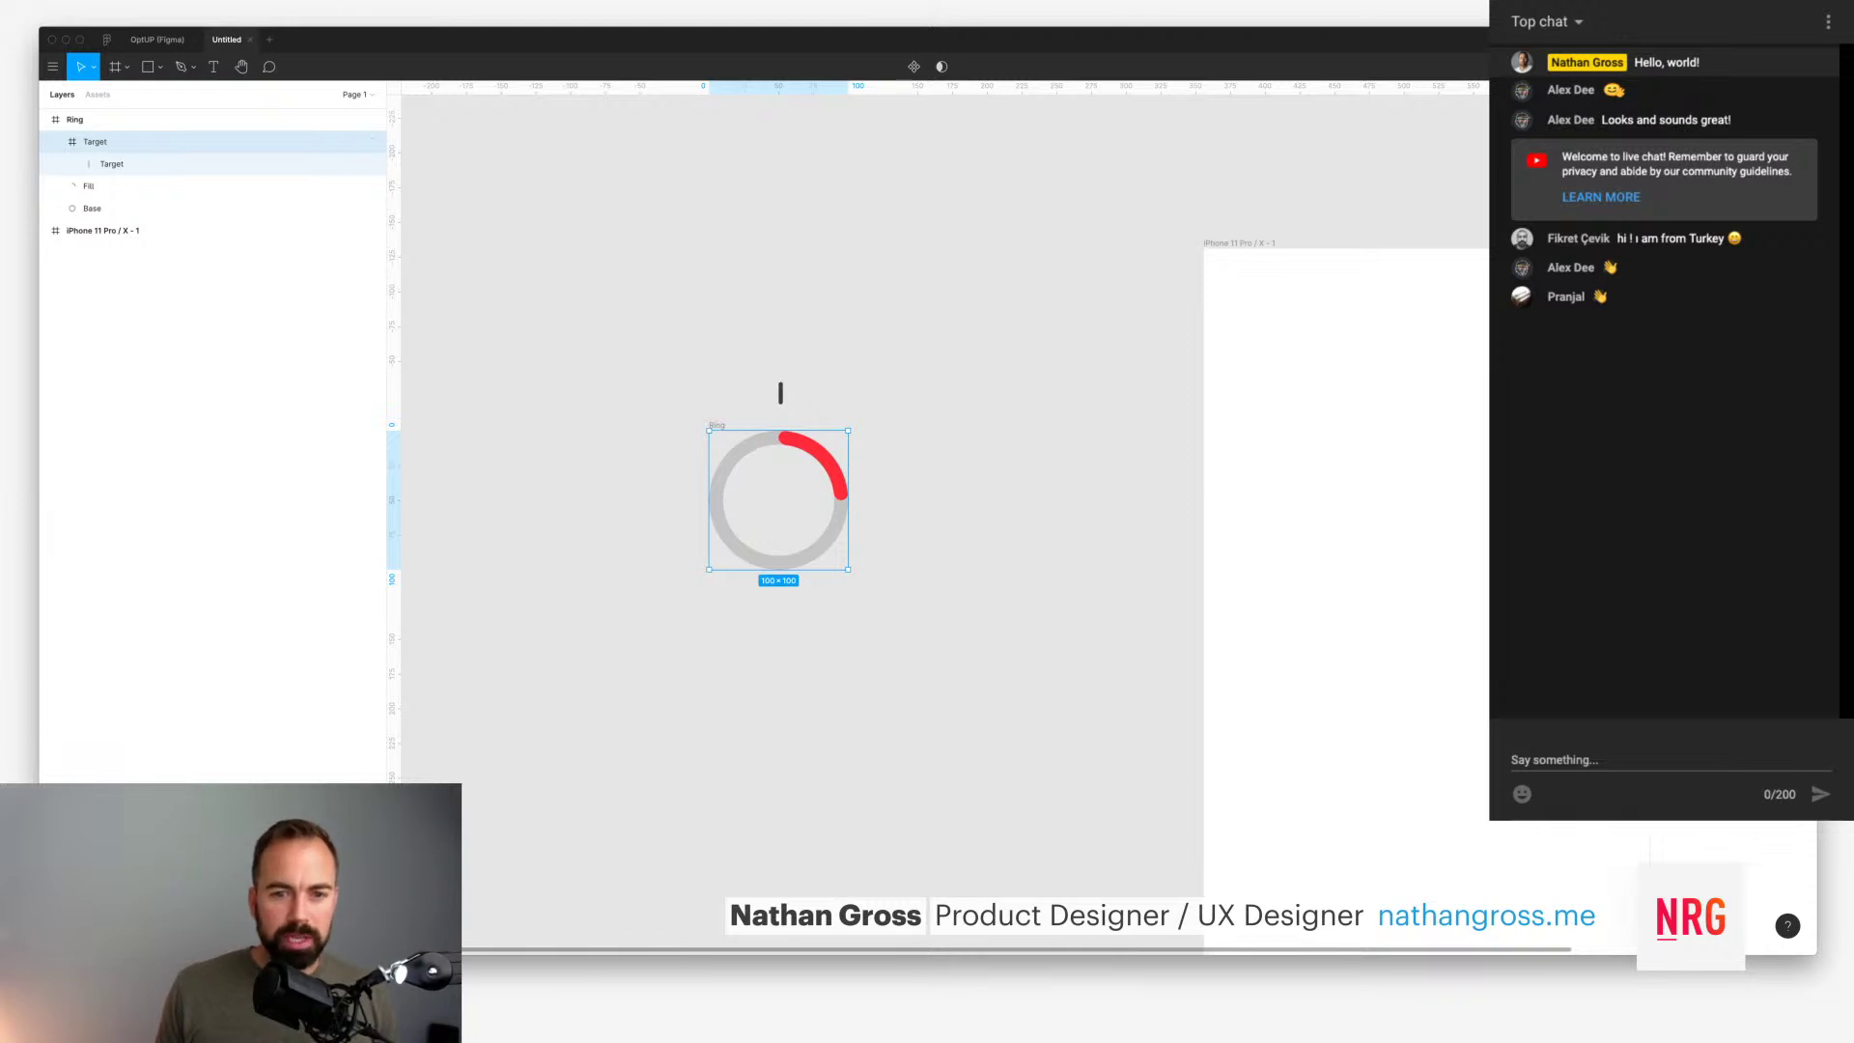
left_click_drag(854, 425, 780, 392)
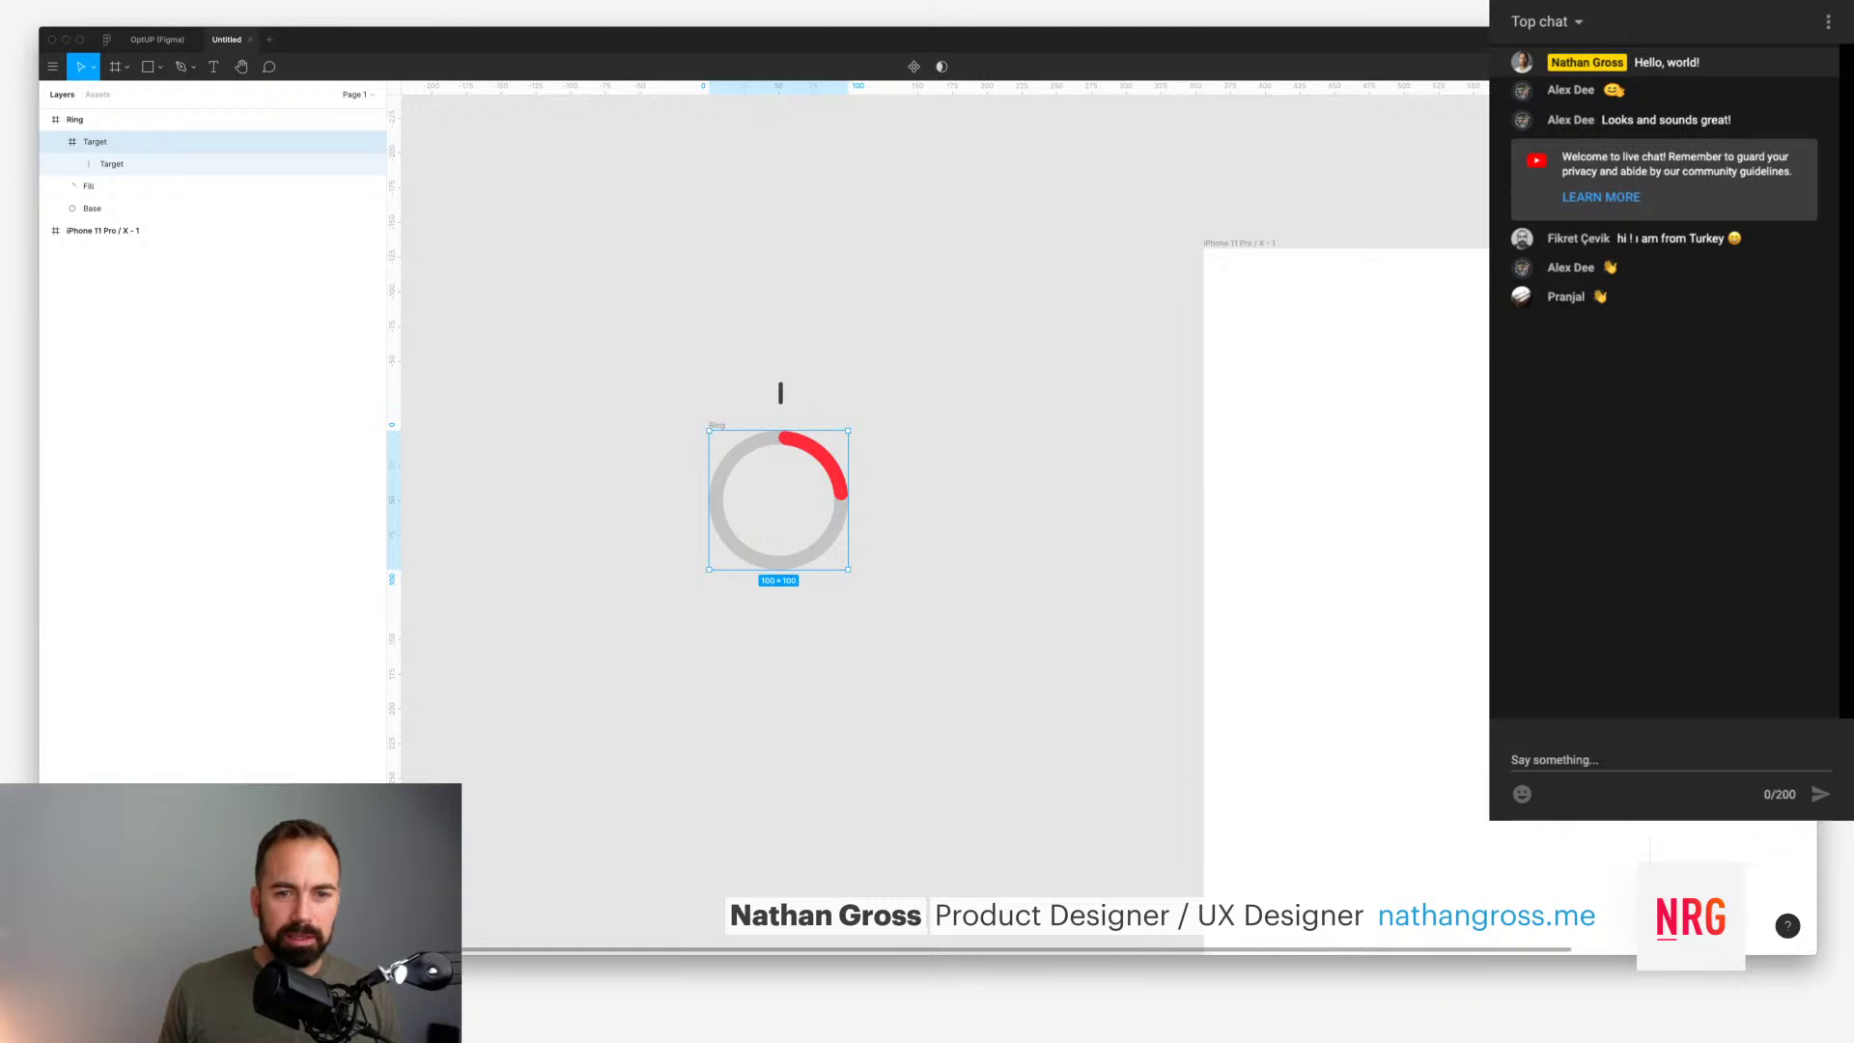
key("Escape")
left_click(74, 119)
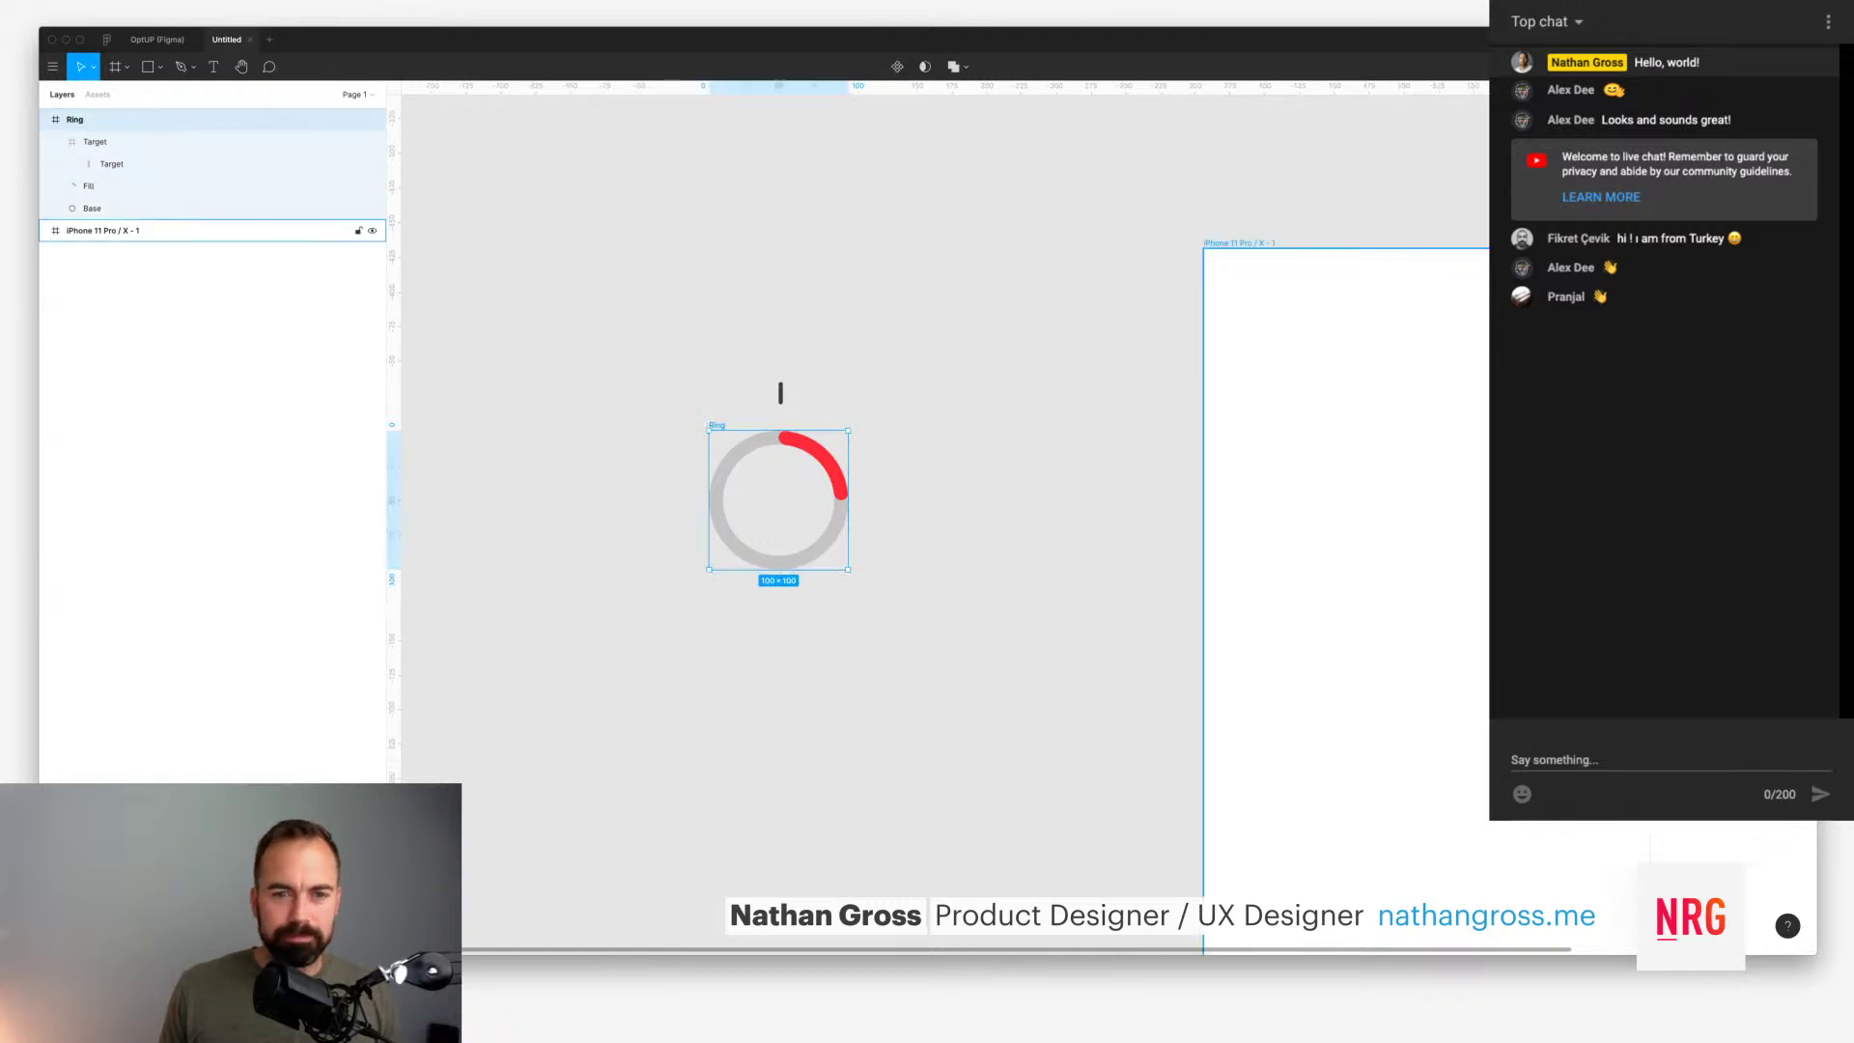
key("Escape")
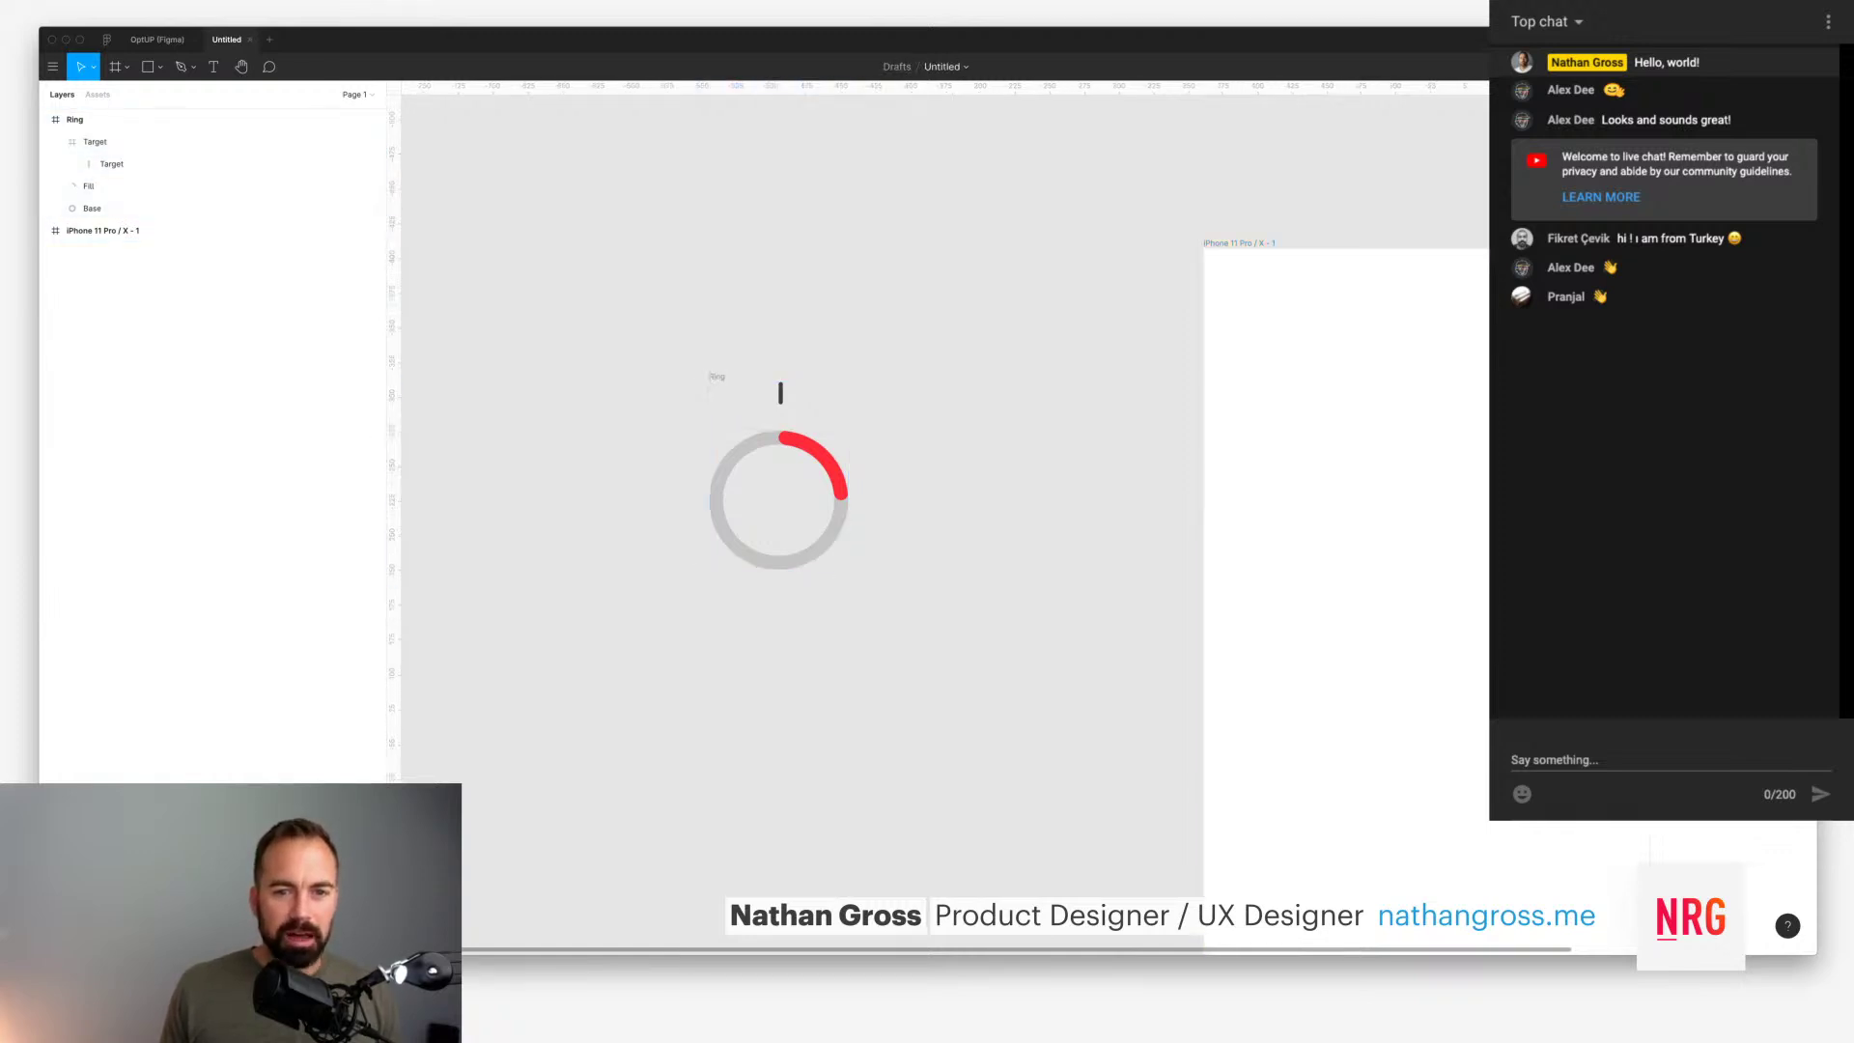
Step: Compare the bounds of the Ring frame, the nested Target frame and the Target bar
left_click(112, 163)
key("Escape")
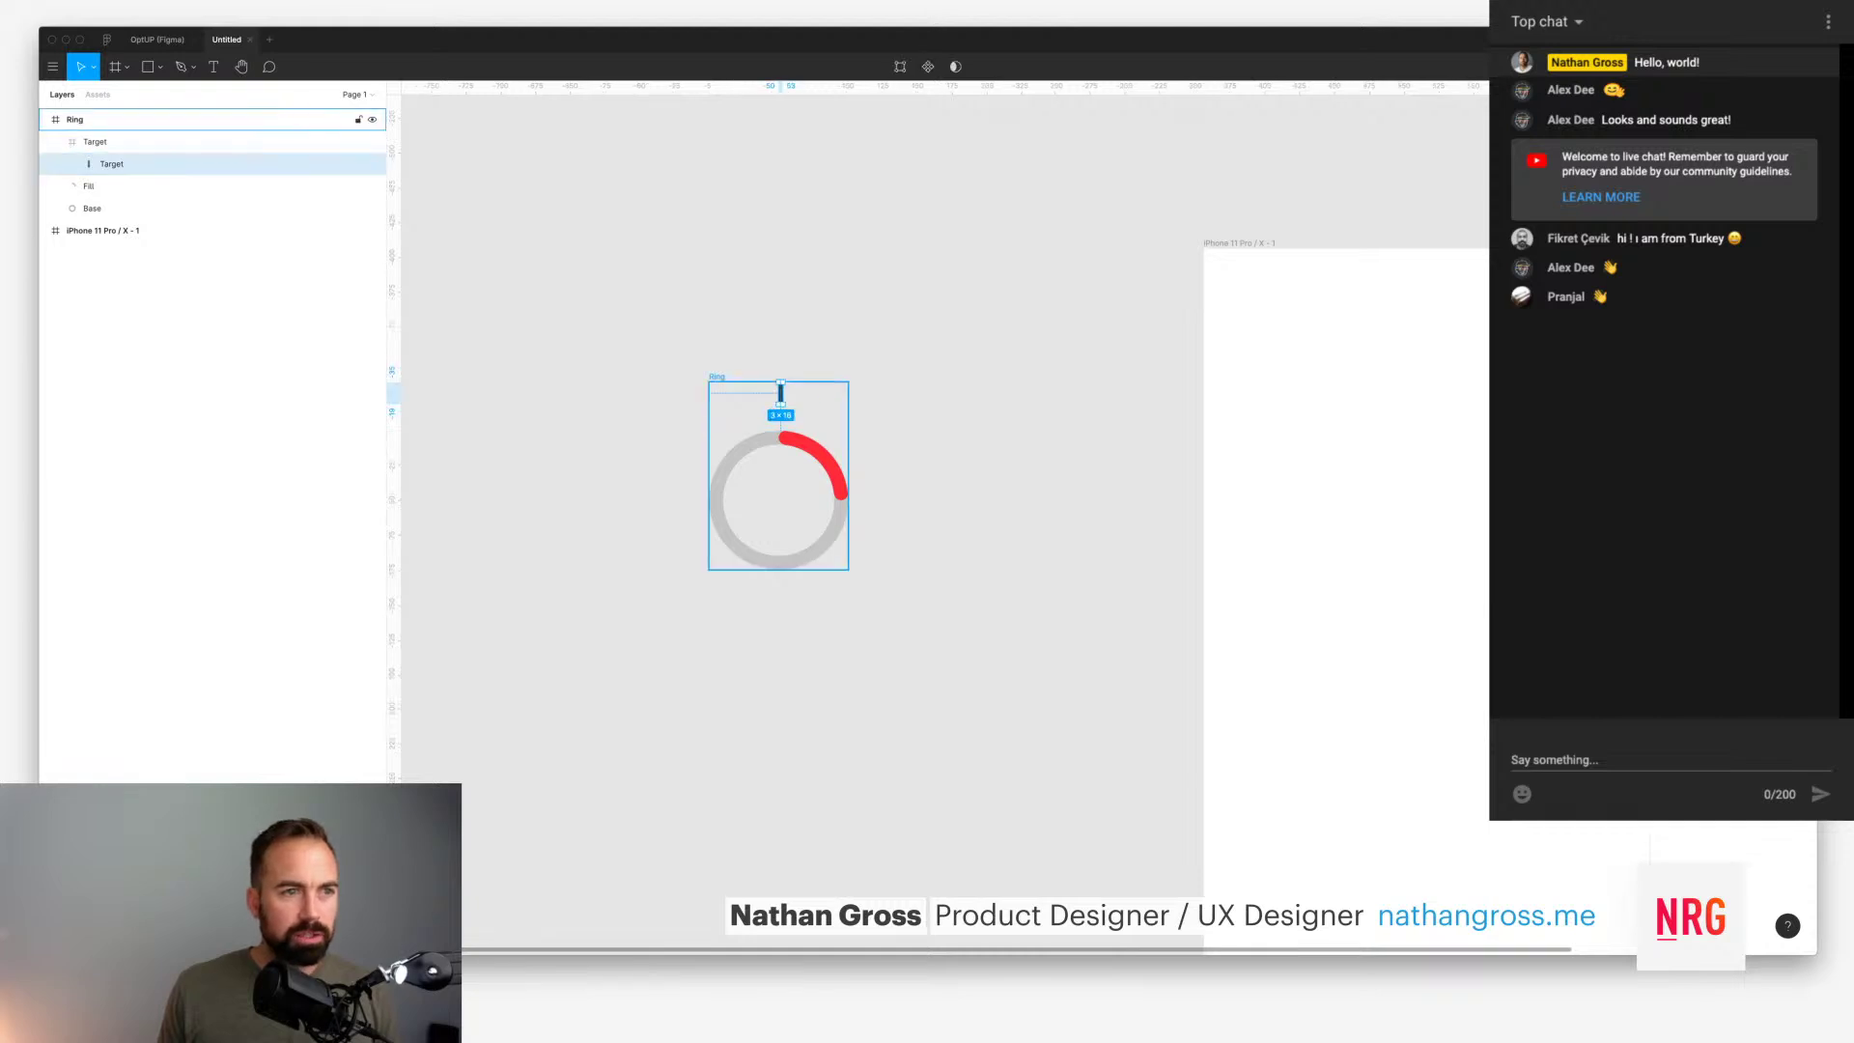
key("Escape")
left_click(74, 119)
left_click(95, 141)
left_click(74, 118)
left_click(112, 163)
left_click(94, 141)
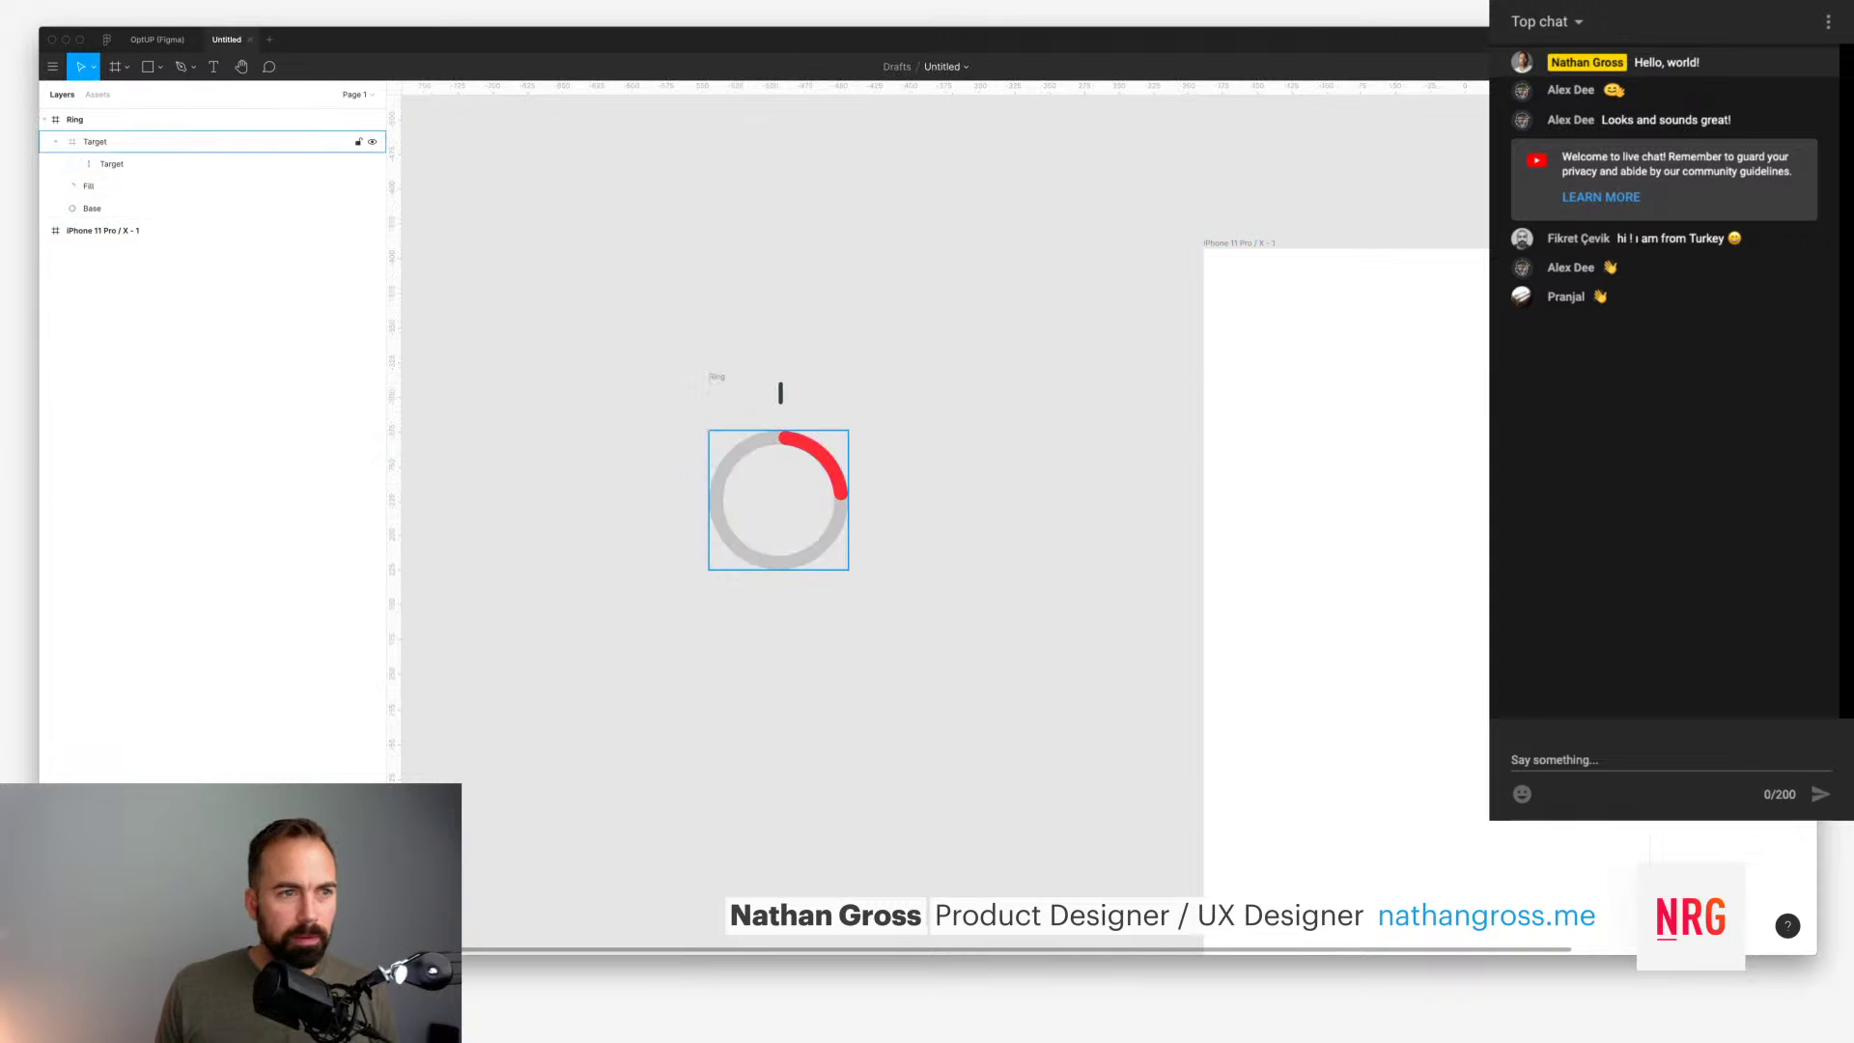
key("Escape")
left_click(95, 141)
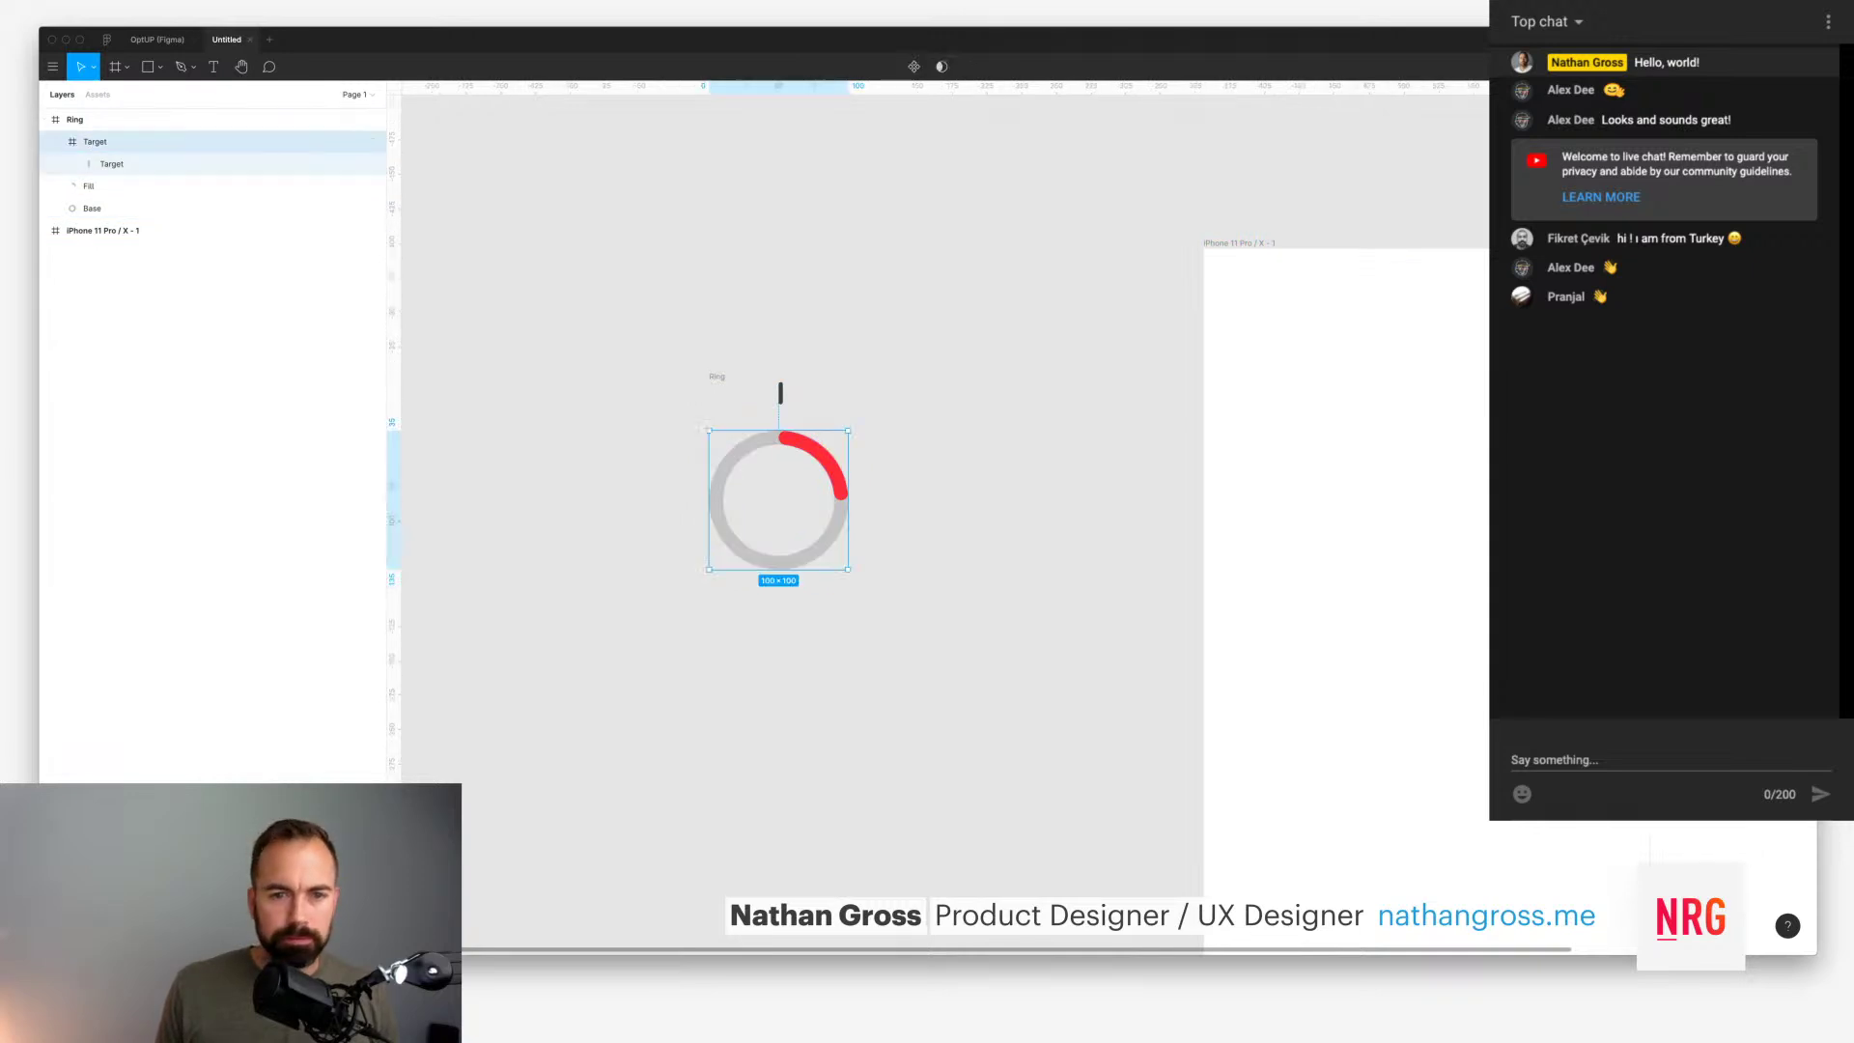
Step: Fit the nested Target frame tightly around the dark bar above the ring
key("super+z")
key("super+z")
left_click(95, 141)
mouse_move(783, 380)
left_mouse_down()
mouse_move(793, 394)
mouse_move(780, 381)
left_mouse_up()
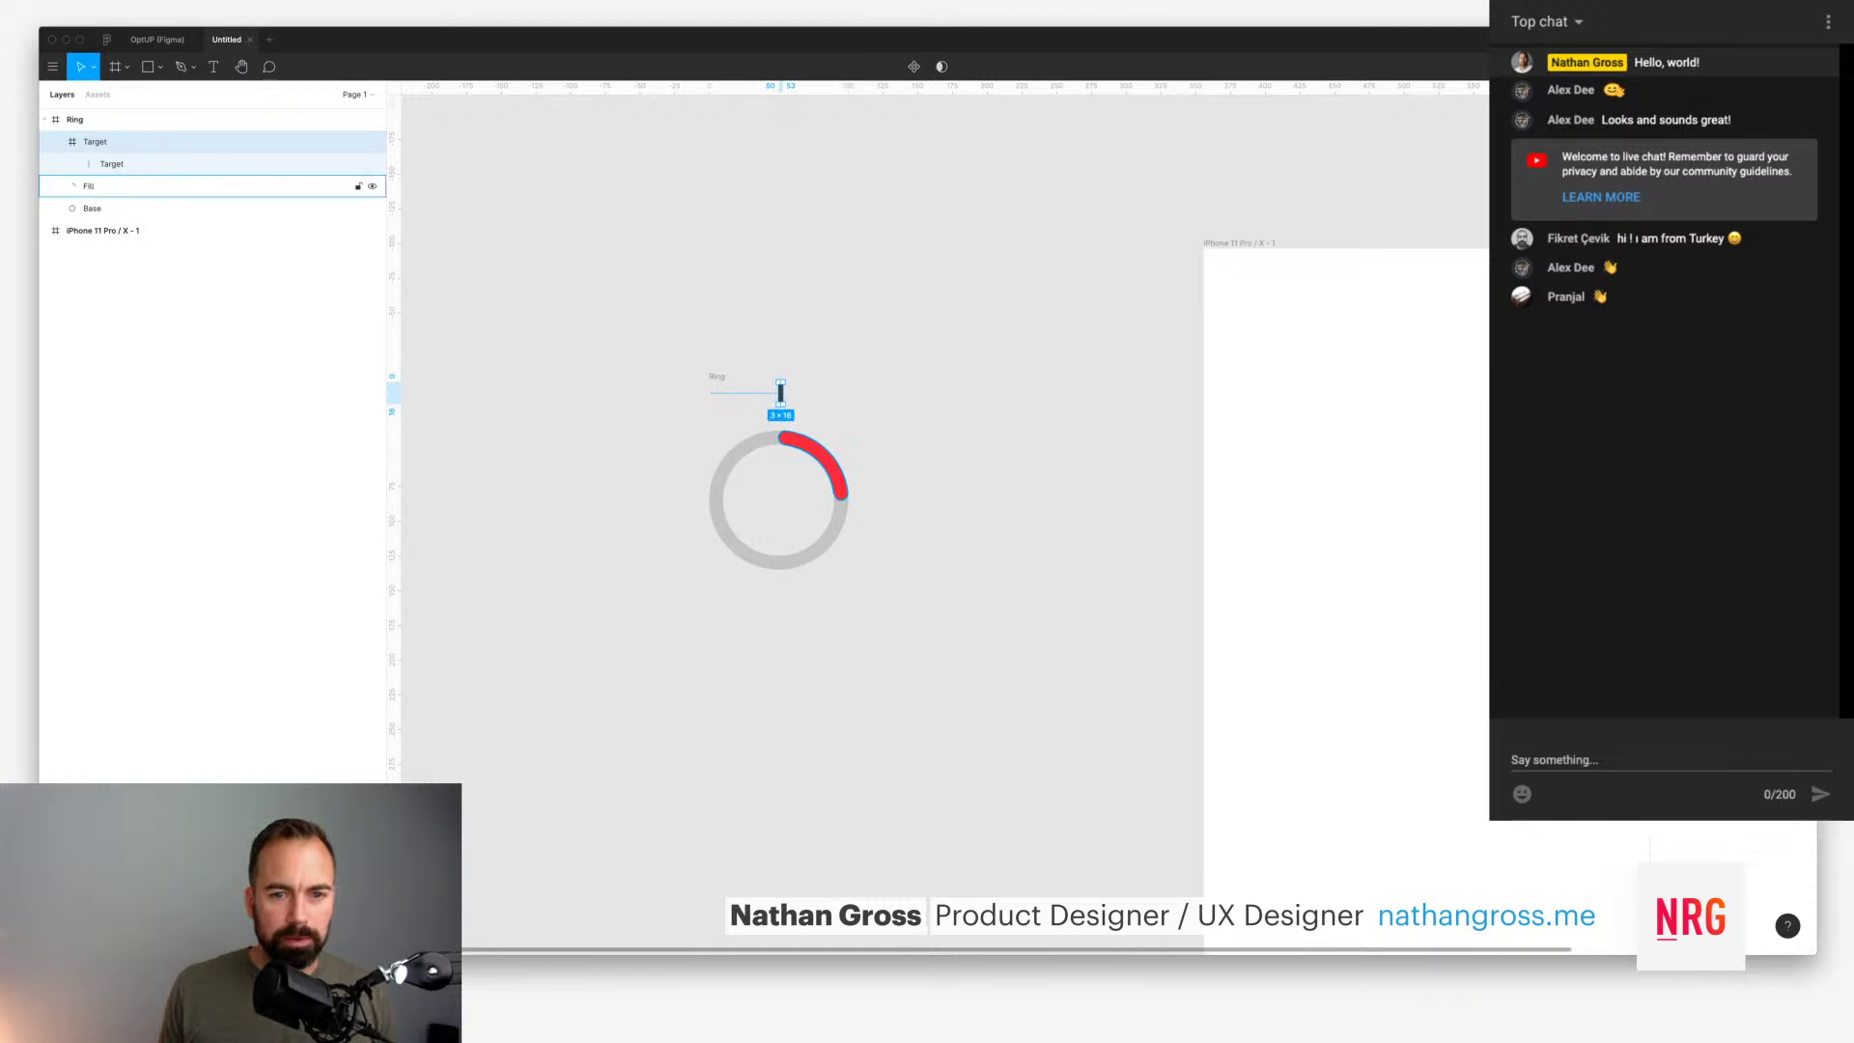
Step: Undo the last resizing of the nested Target frame so that it surrounds the whole ring
key("super+z")
key("super+z")
key("super+z")
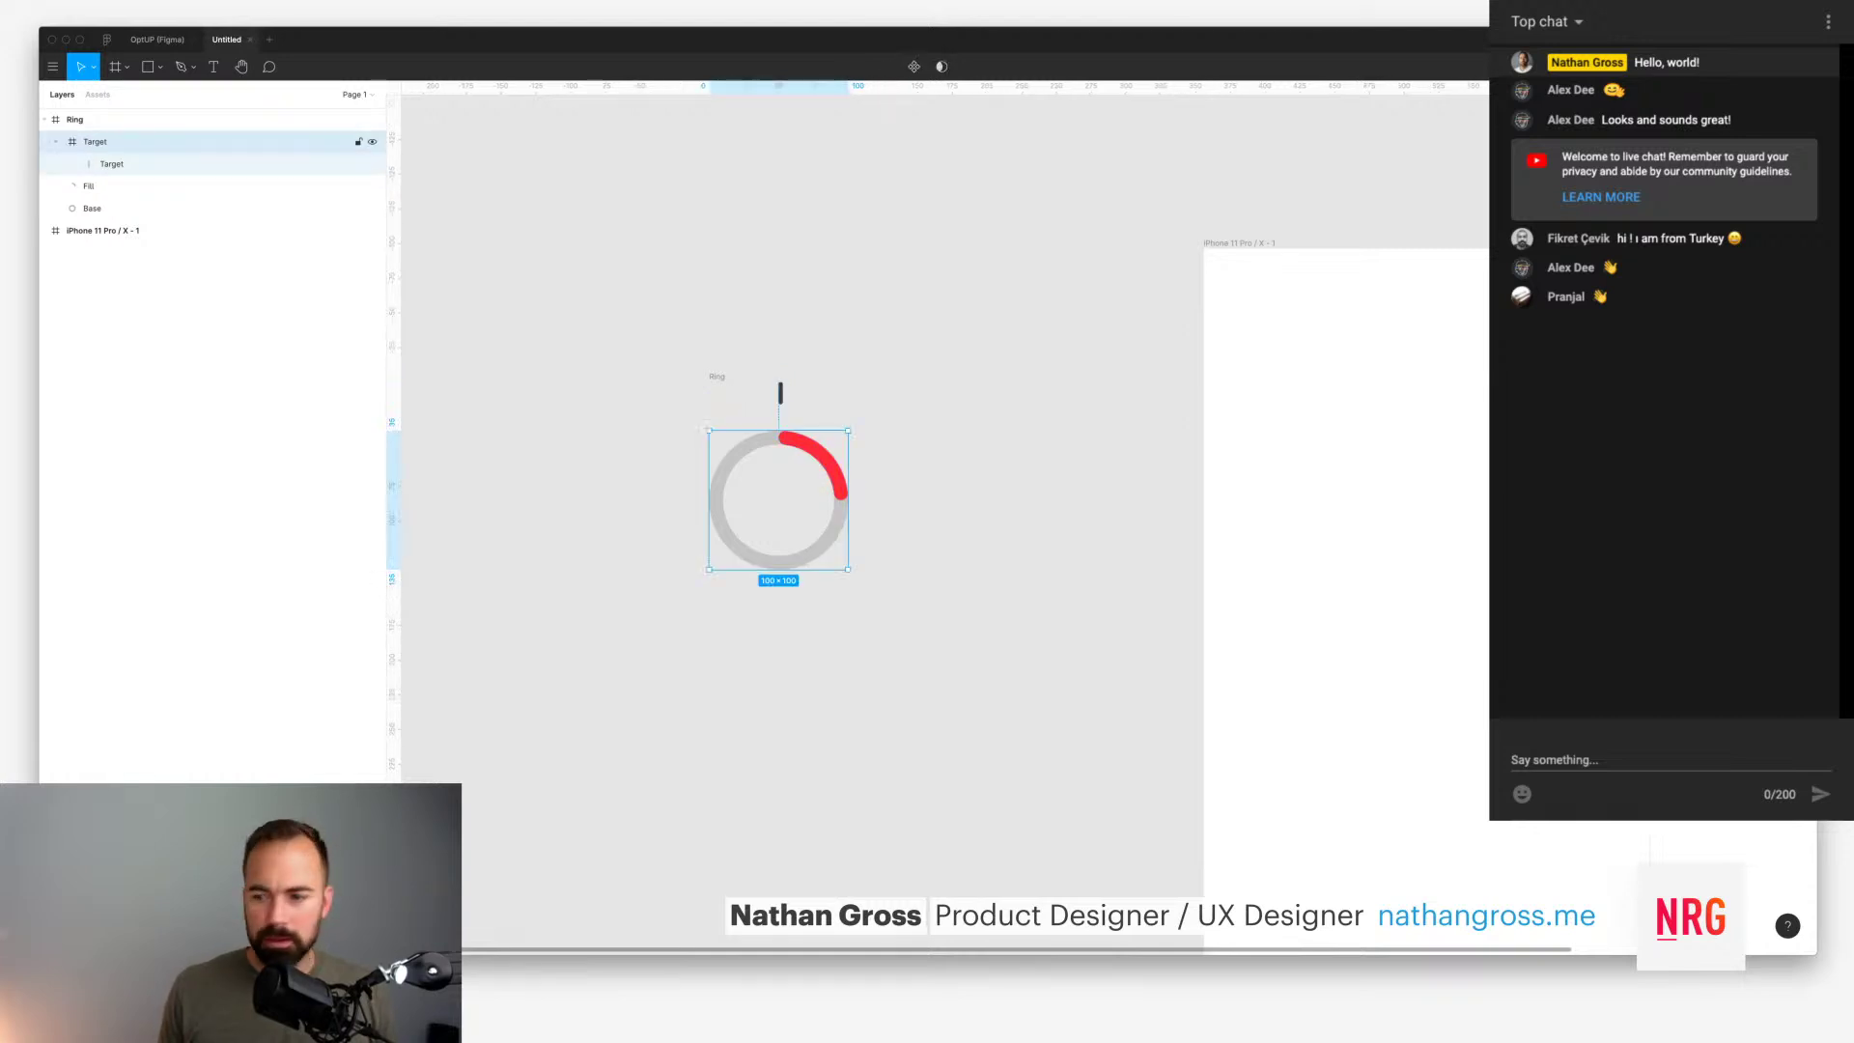
Step: Move the dark Target bar straight down 40 px onto the top of the ring band and clear the selection
left_click(111, 163)
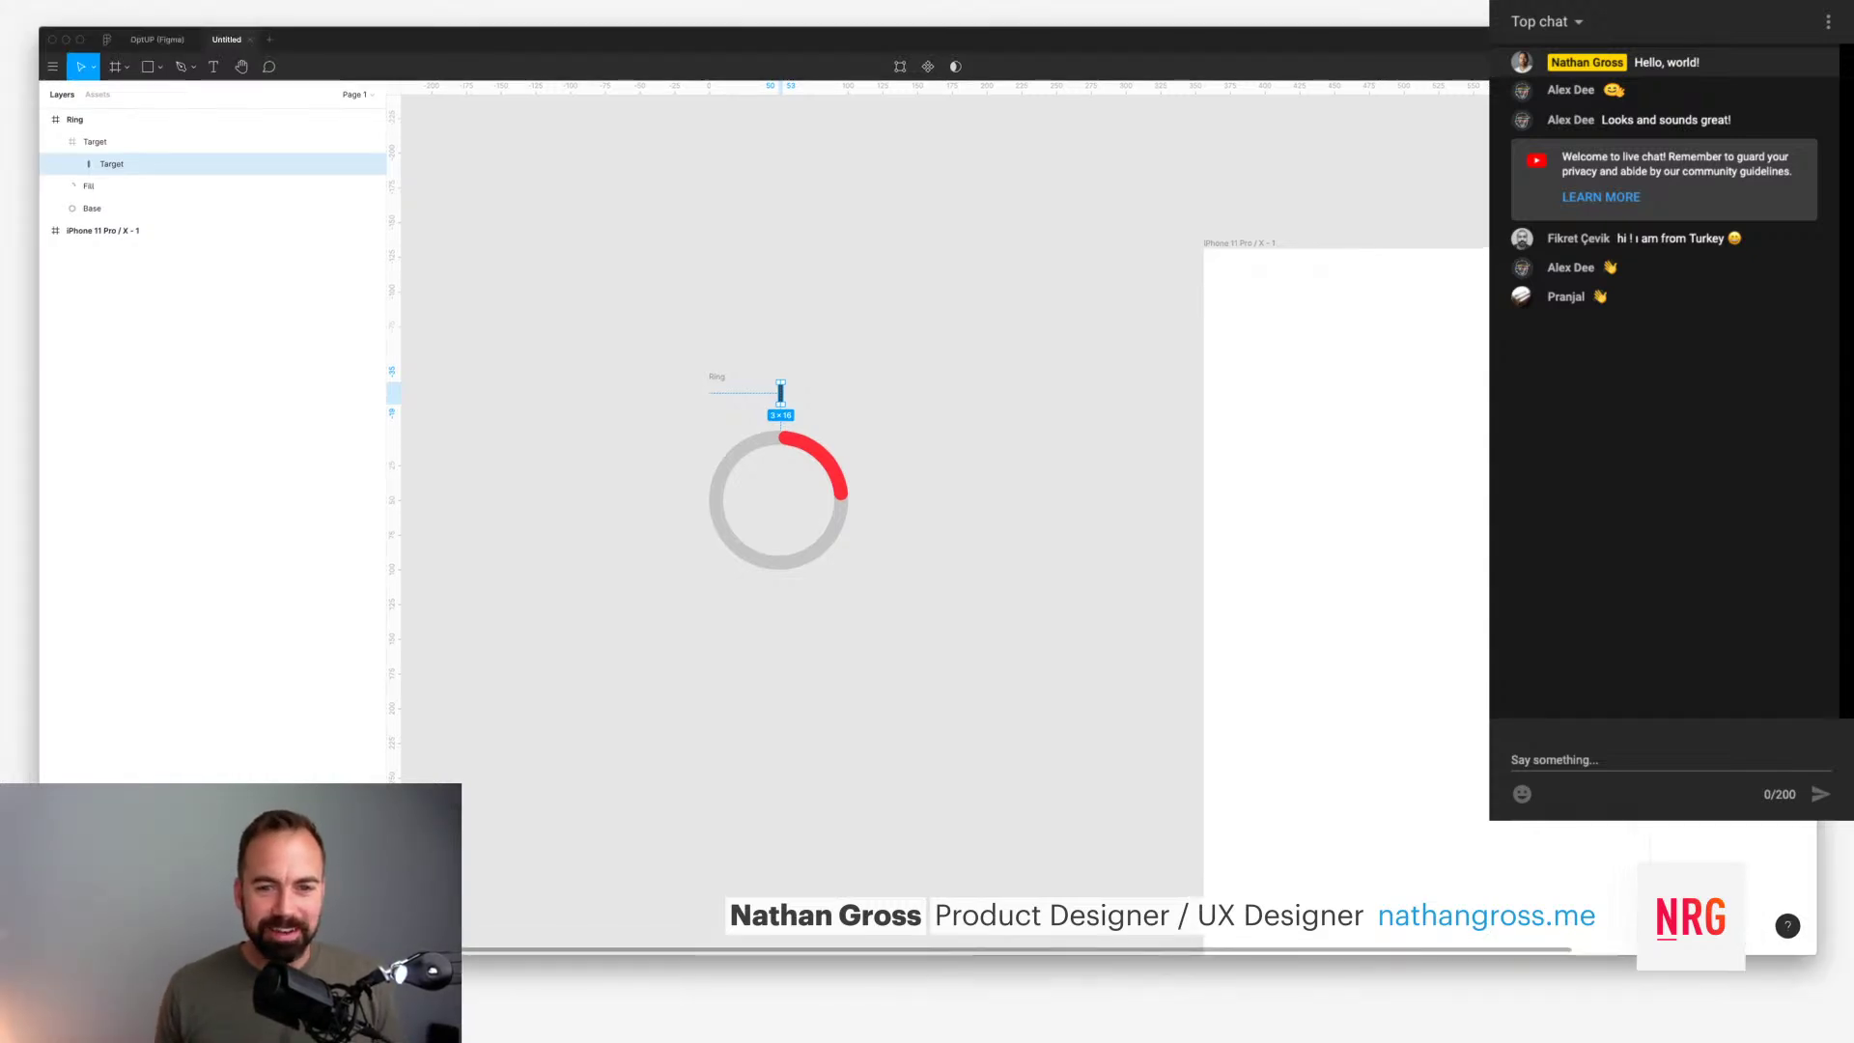
key("shift+Down")
key("shift+Down")
key("shift+Down")
key("shift+Down")
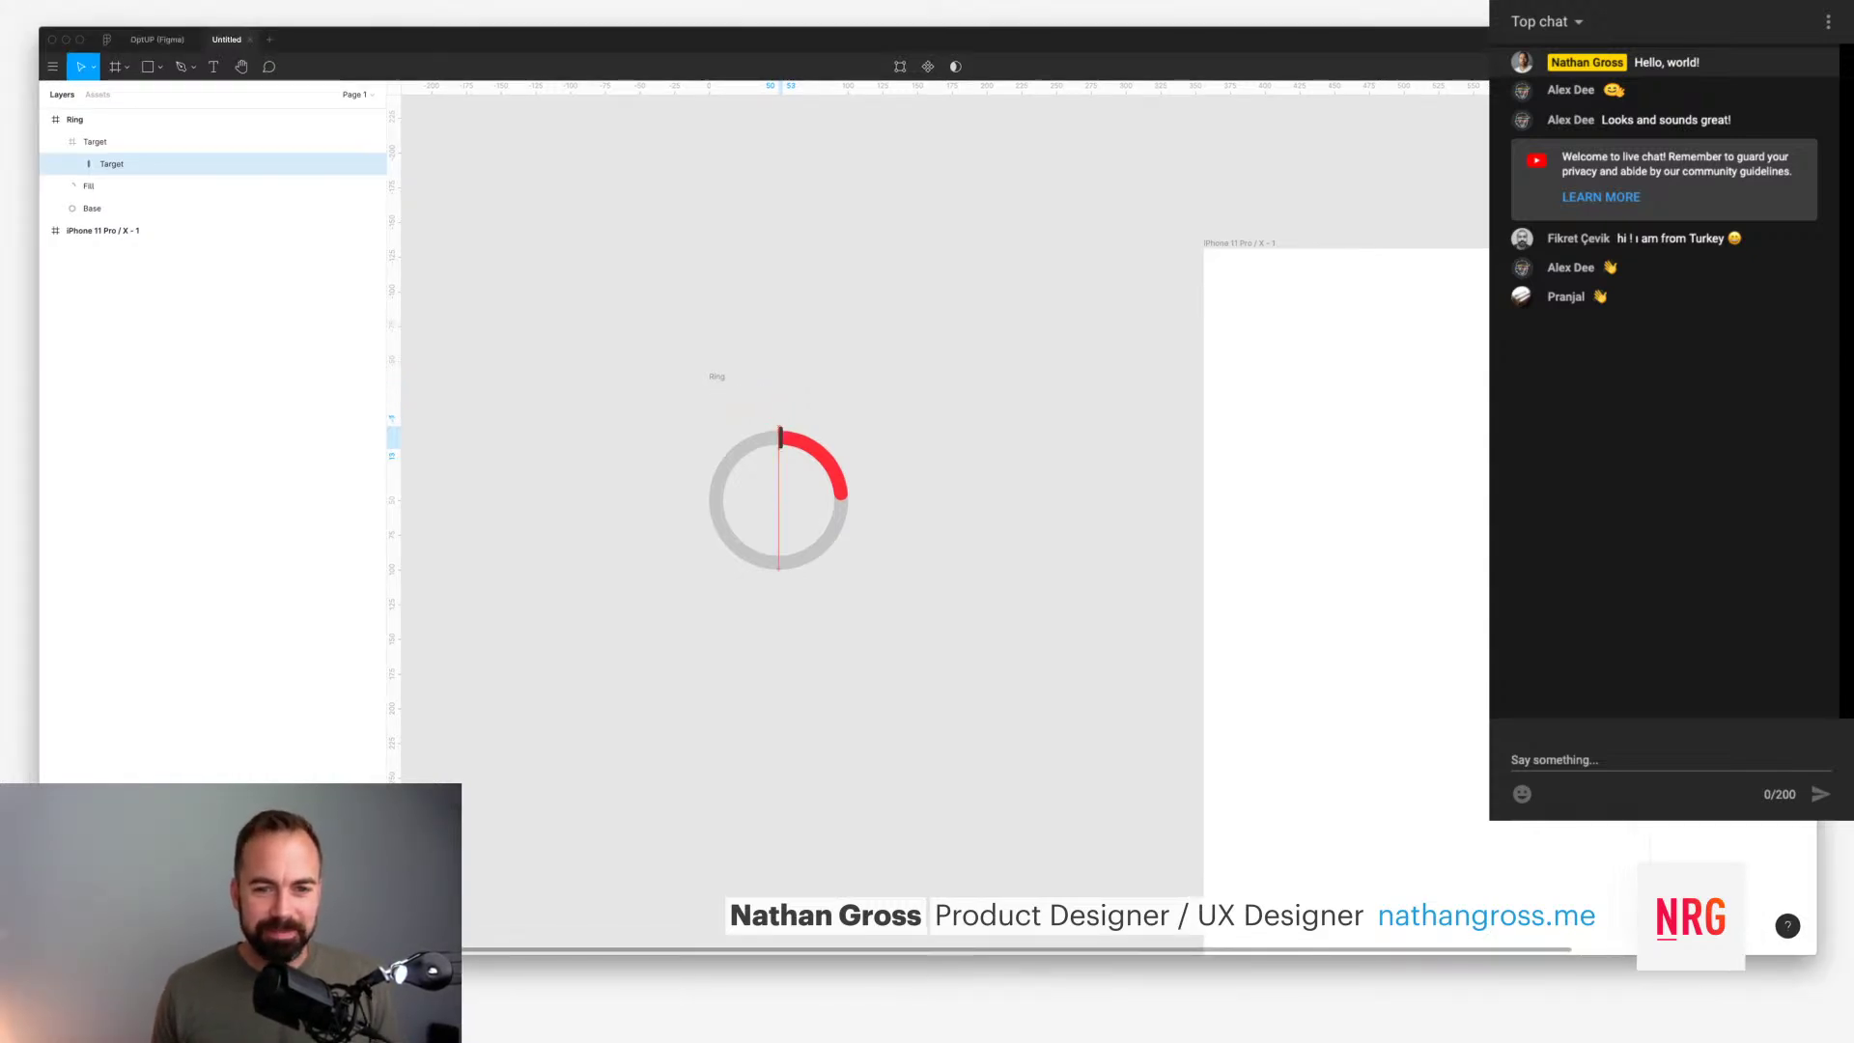
key("Escape")
key("Escape")
key("Escape")
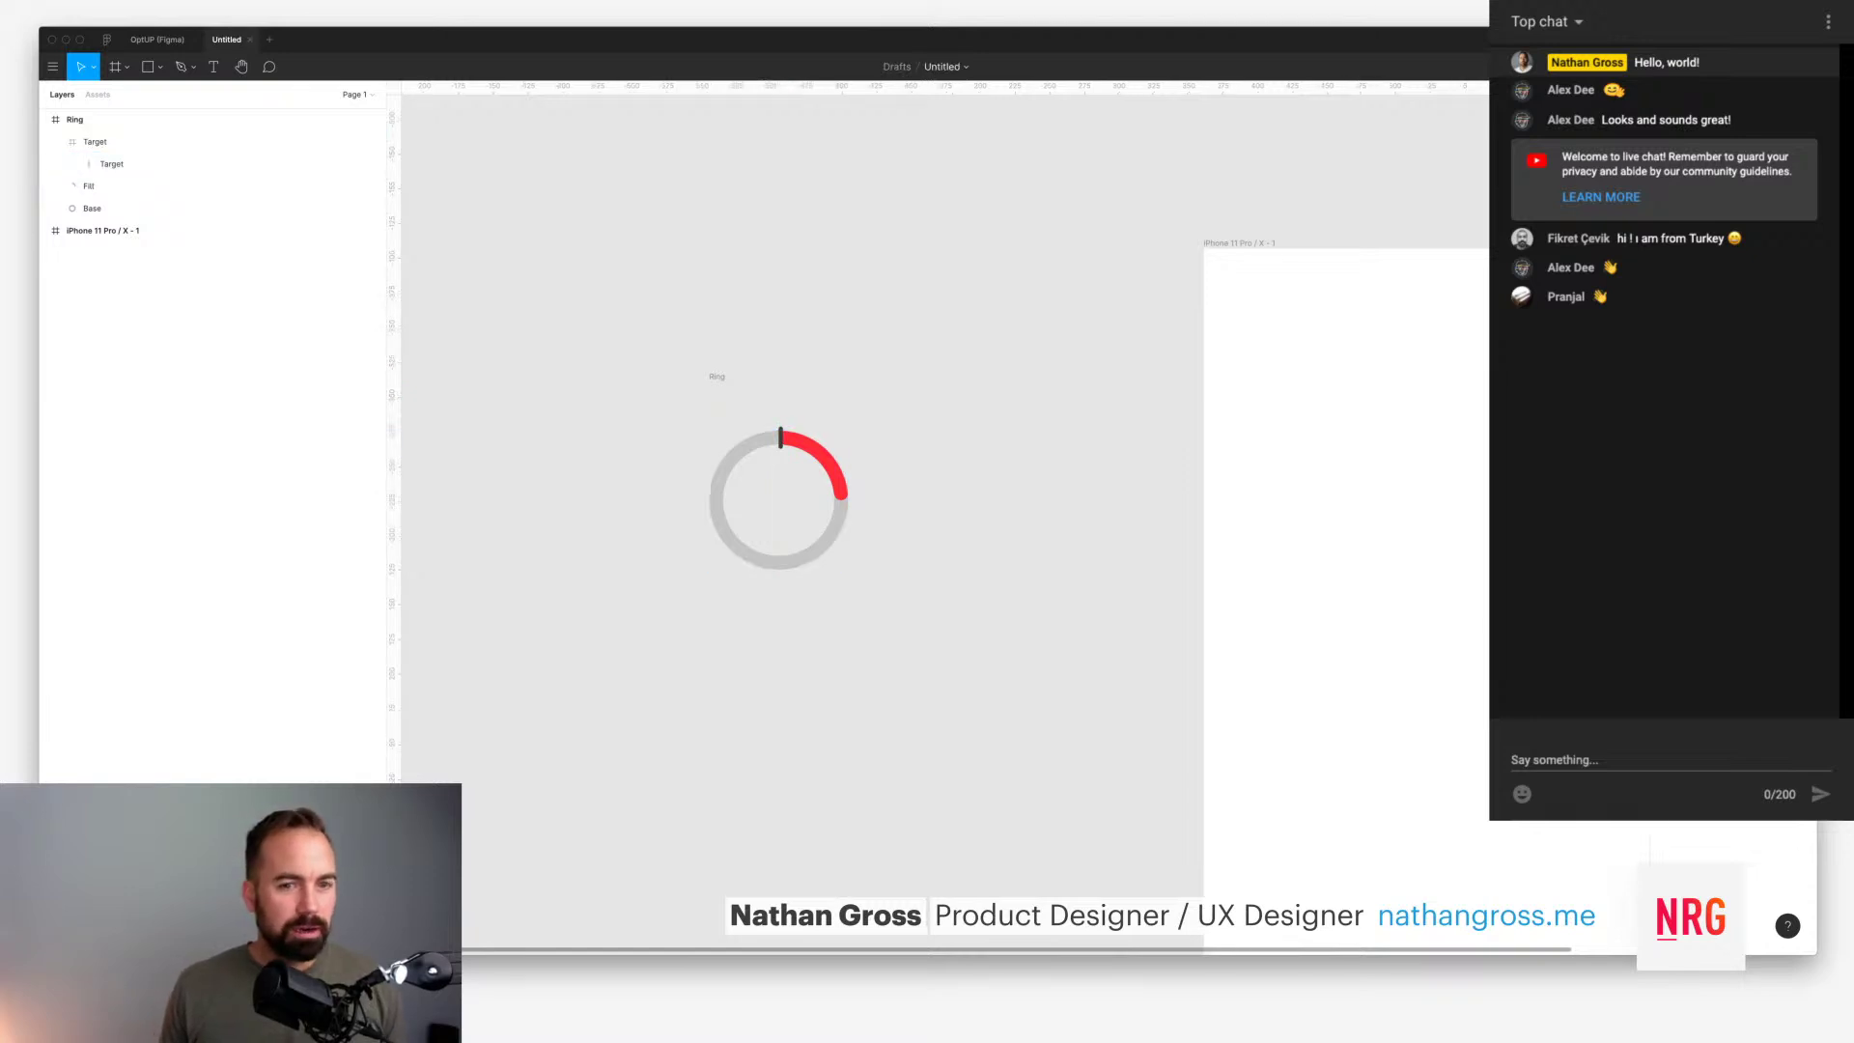
Step: Collapse the nested Target frame and try rotating it clockwise so its bar travels along the ring
left_click(55, 142)
left_click(94, 142)
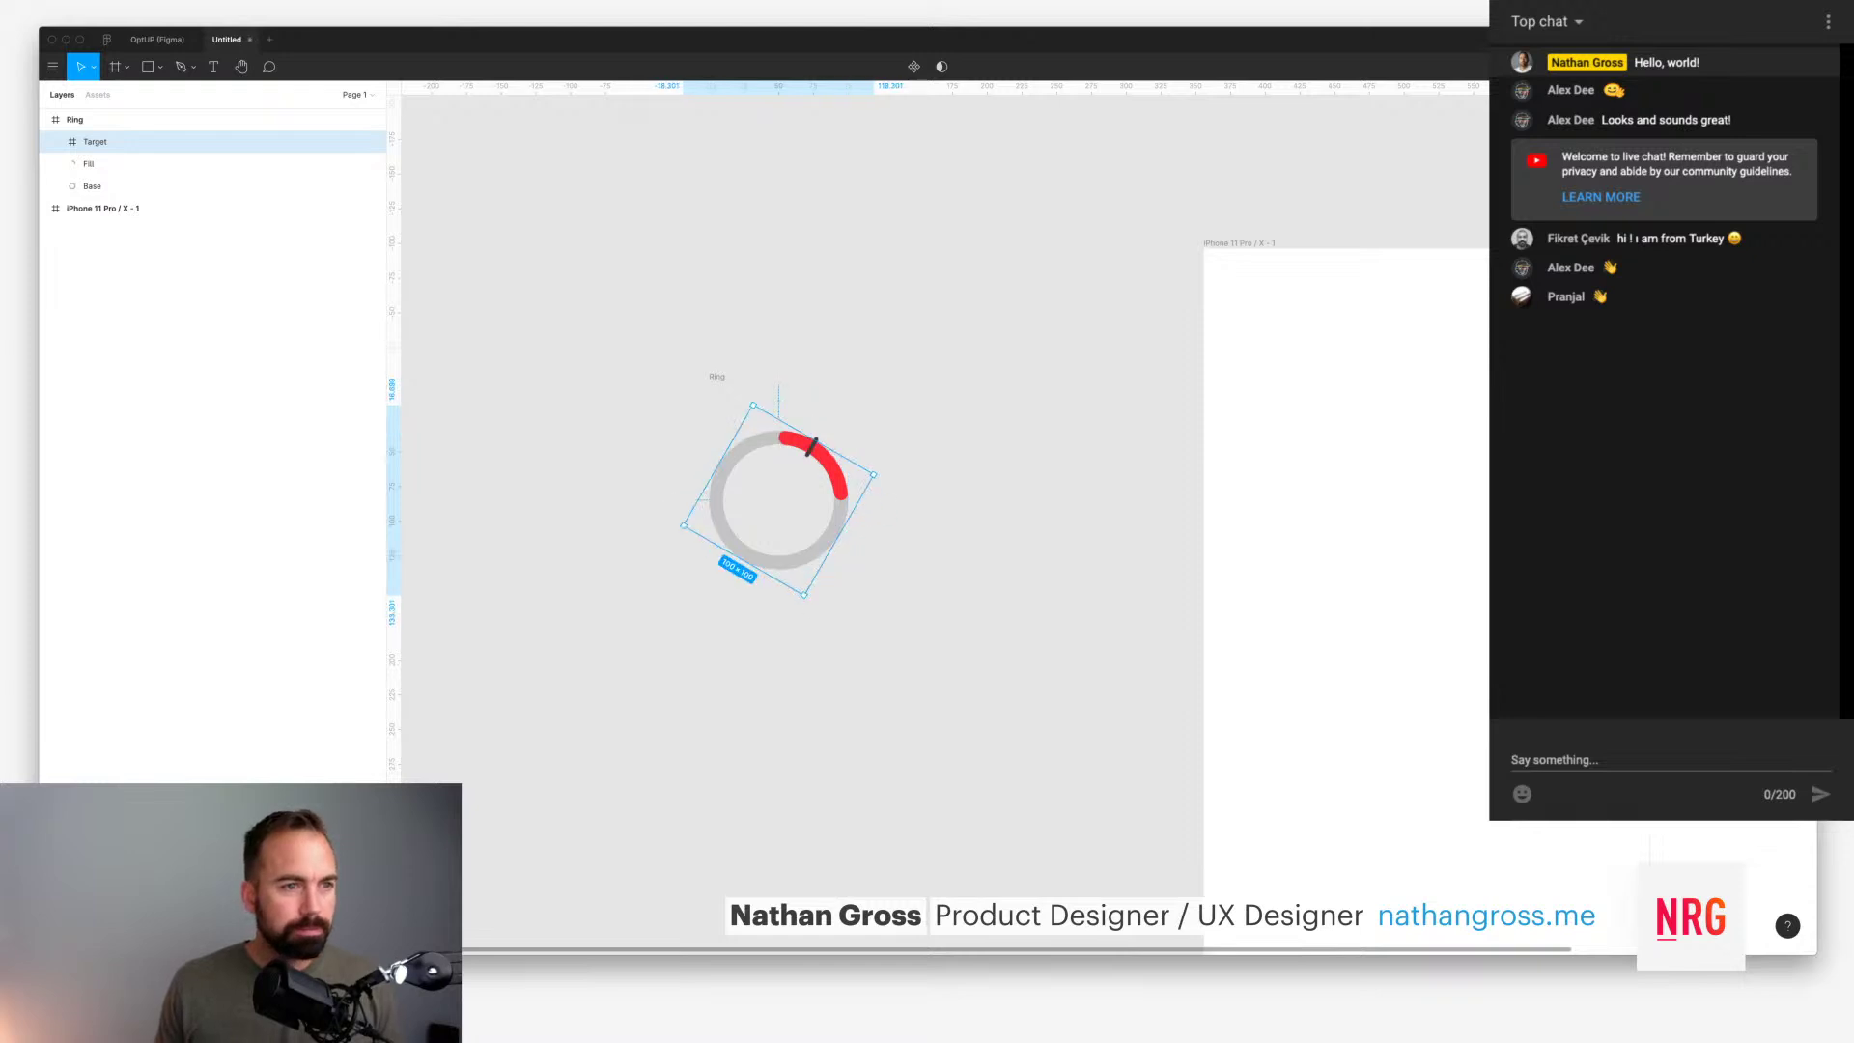
key("Escape")
key("Escape")
left_click(95, 141)
key("Escape")
key("Escape")
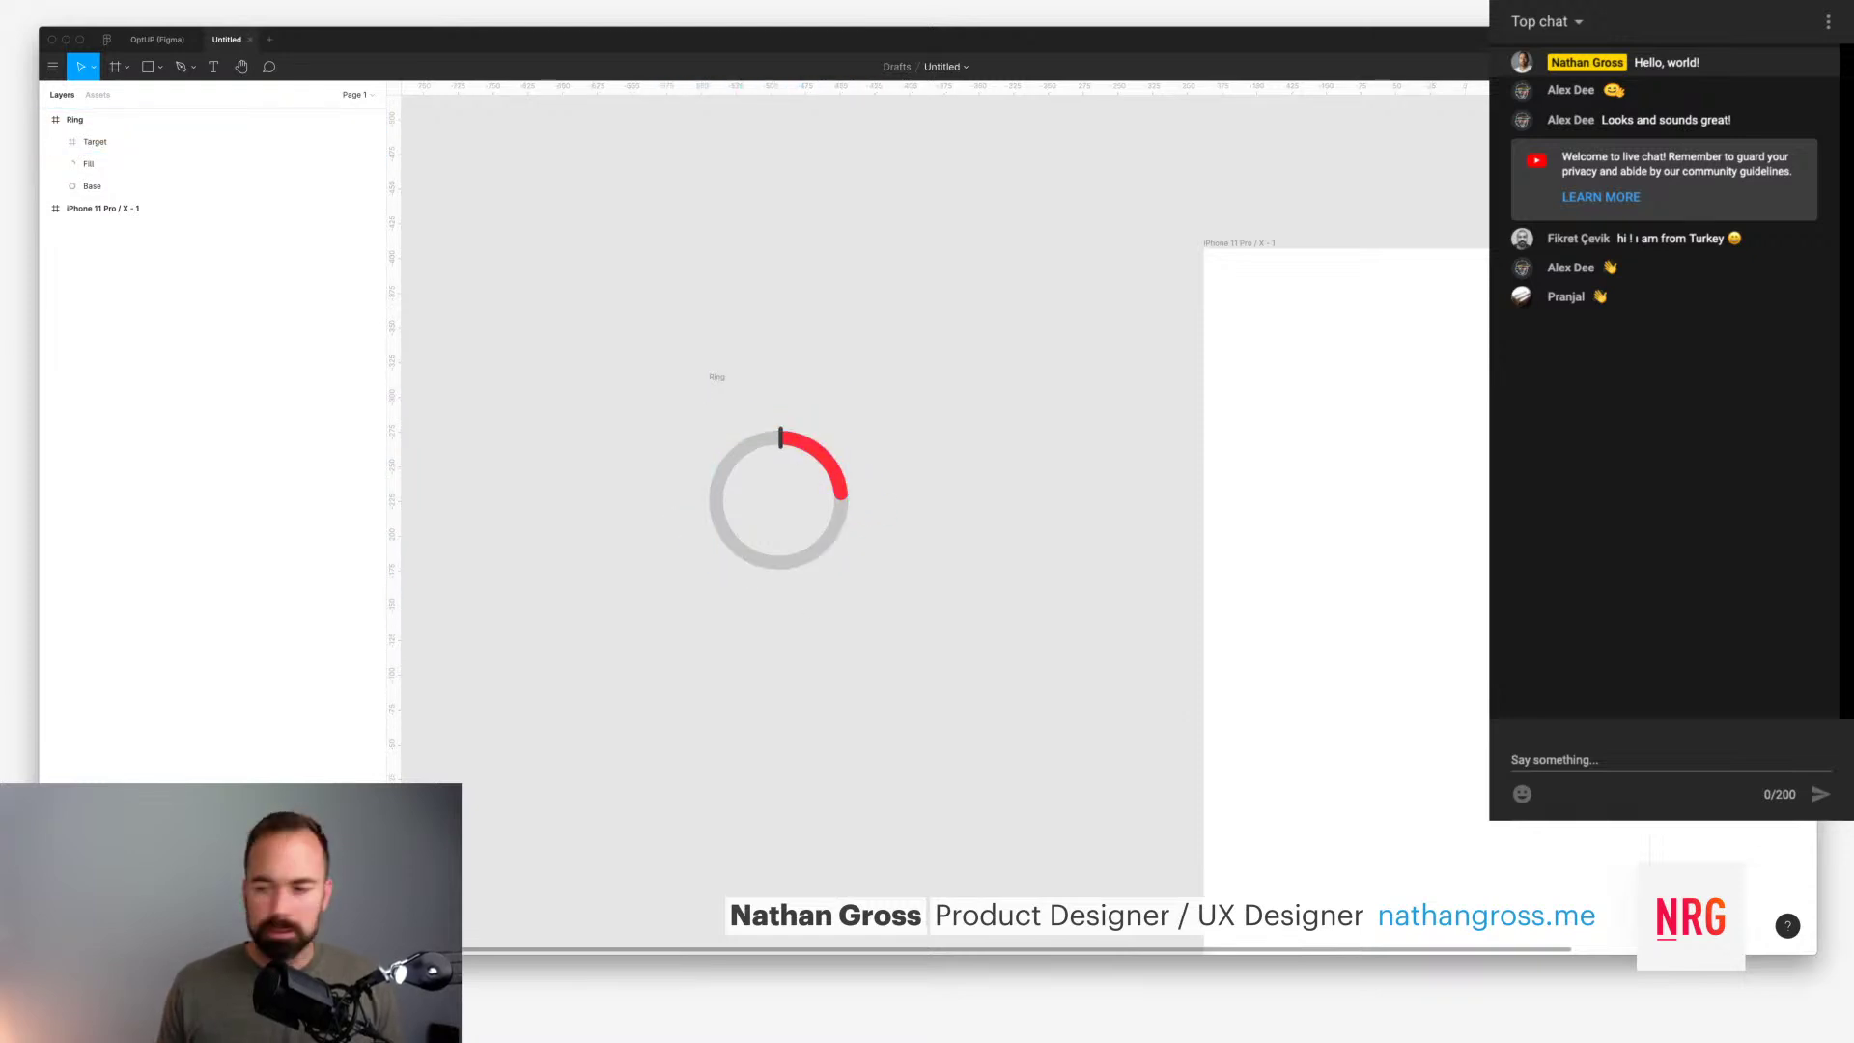
Step: Check the original circle's labels in the OptUP (Figma) file and return to the Untitled file
left_click(157, 39)
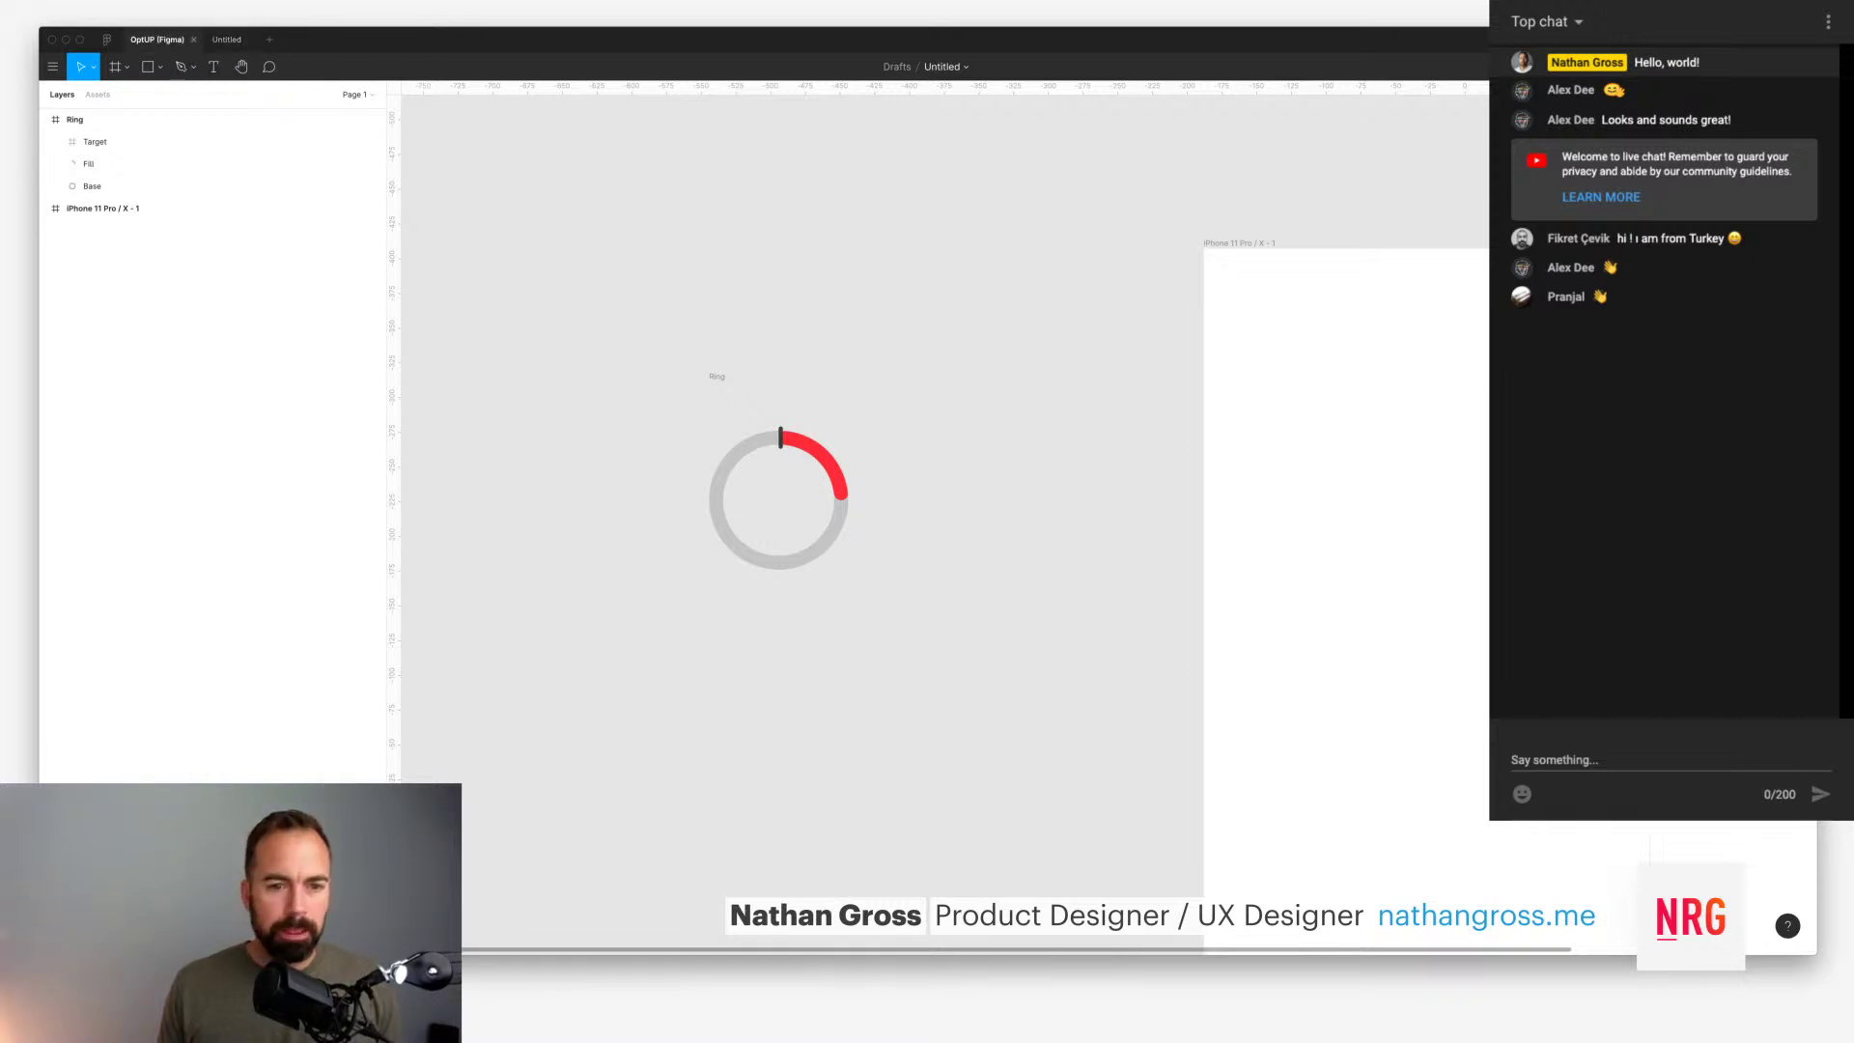
scroll(1163, 570, "left", 3)
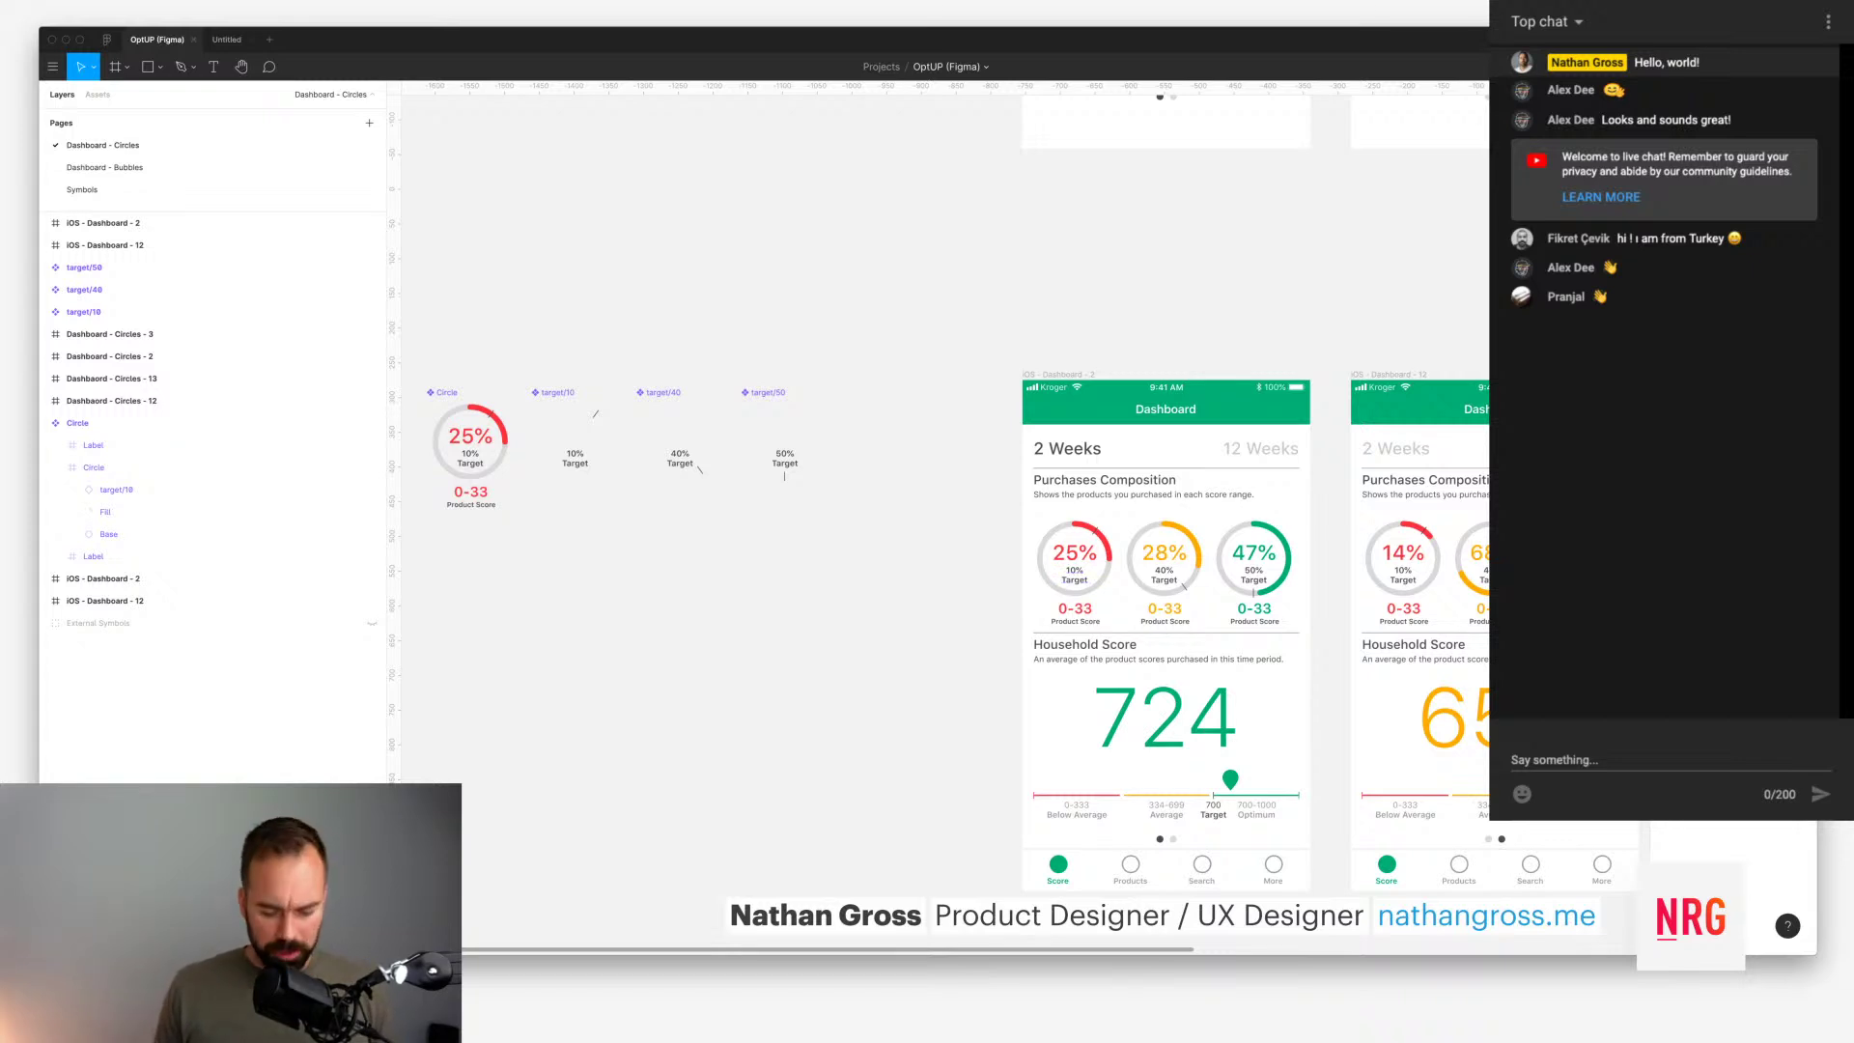
left_click(226, 39)
Step: Add a text layer reading "25" near the centre of the ring
key("t")
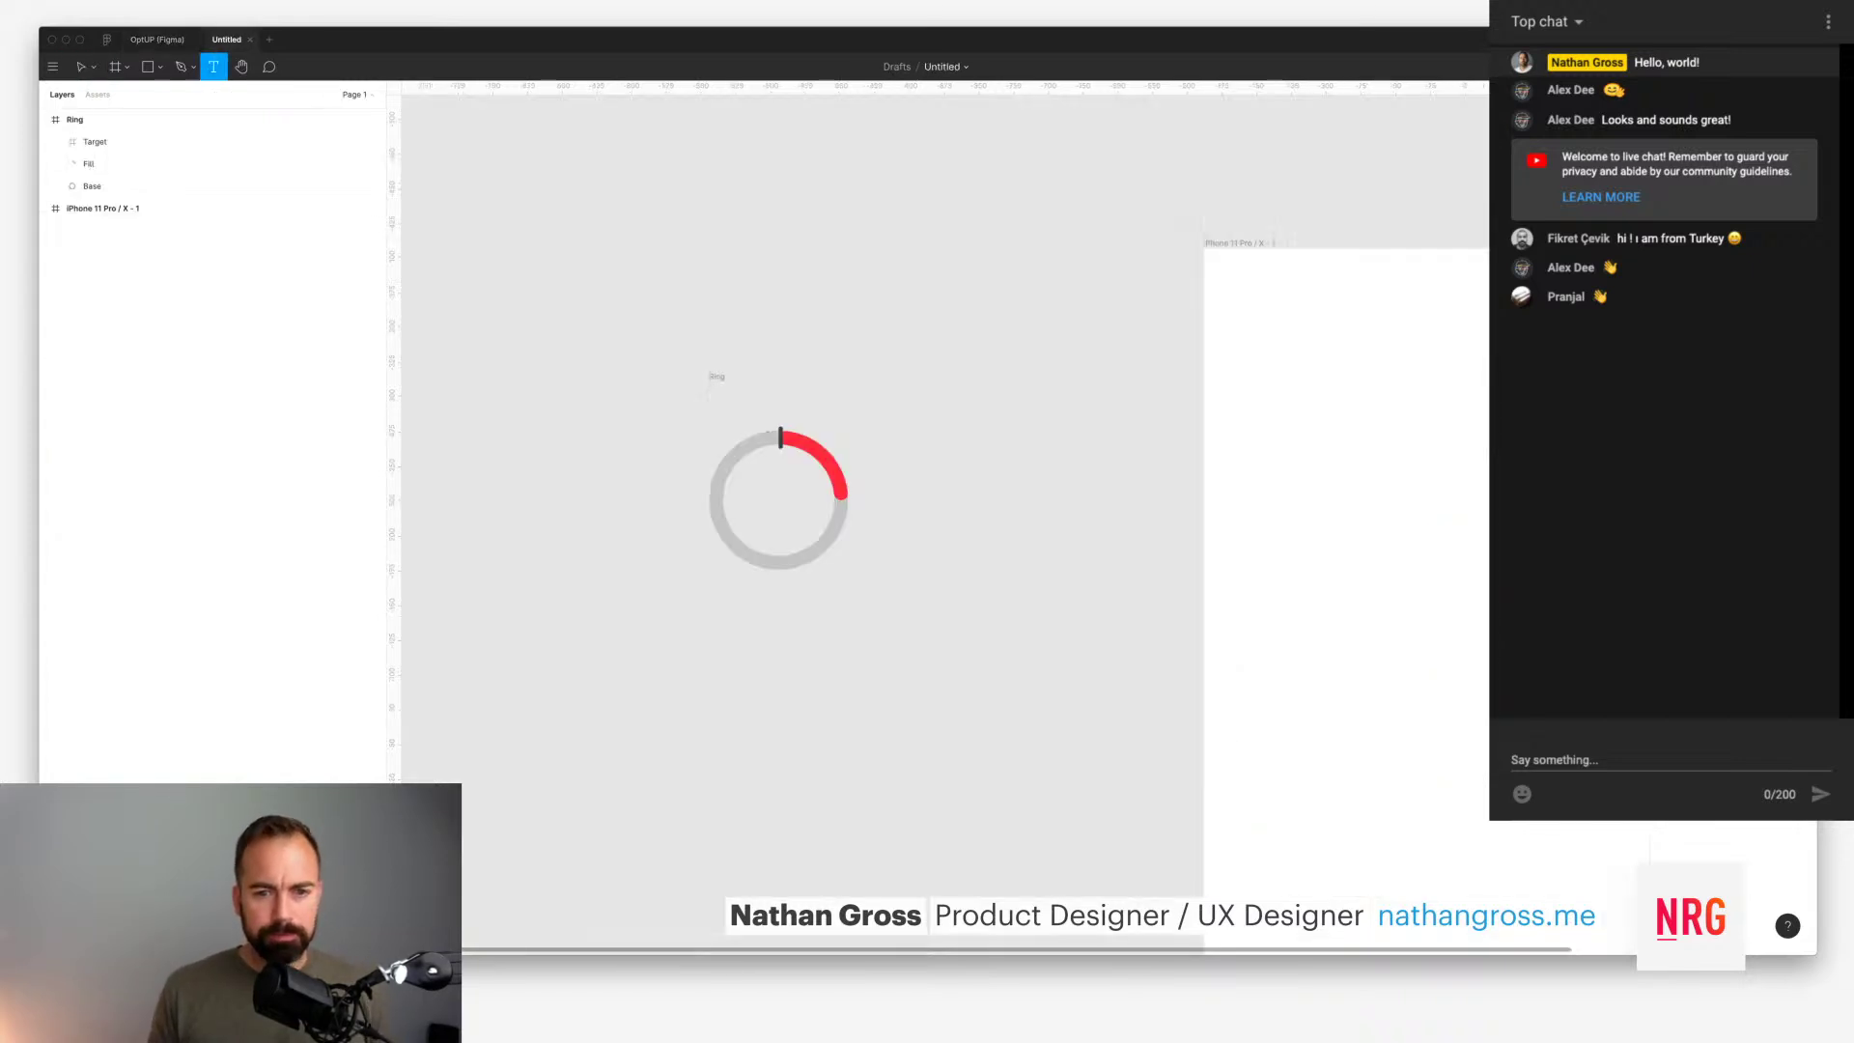
left_click(759, 493)
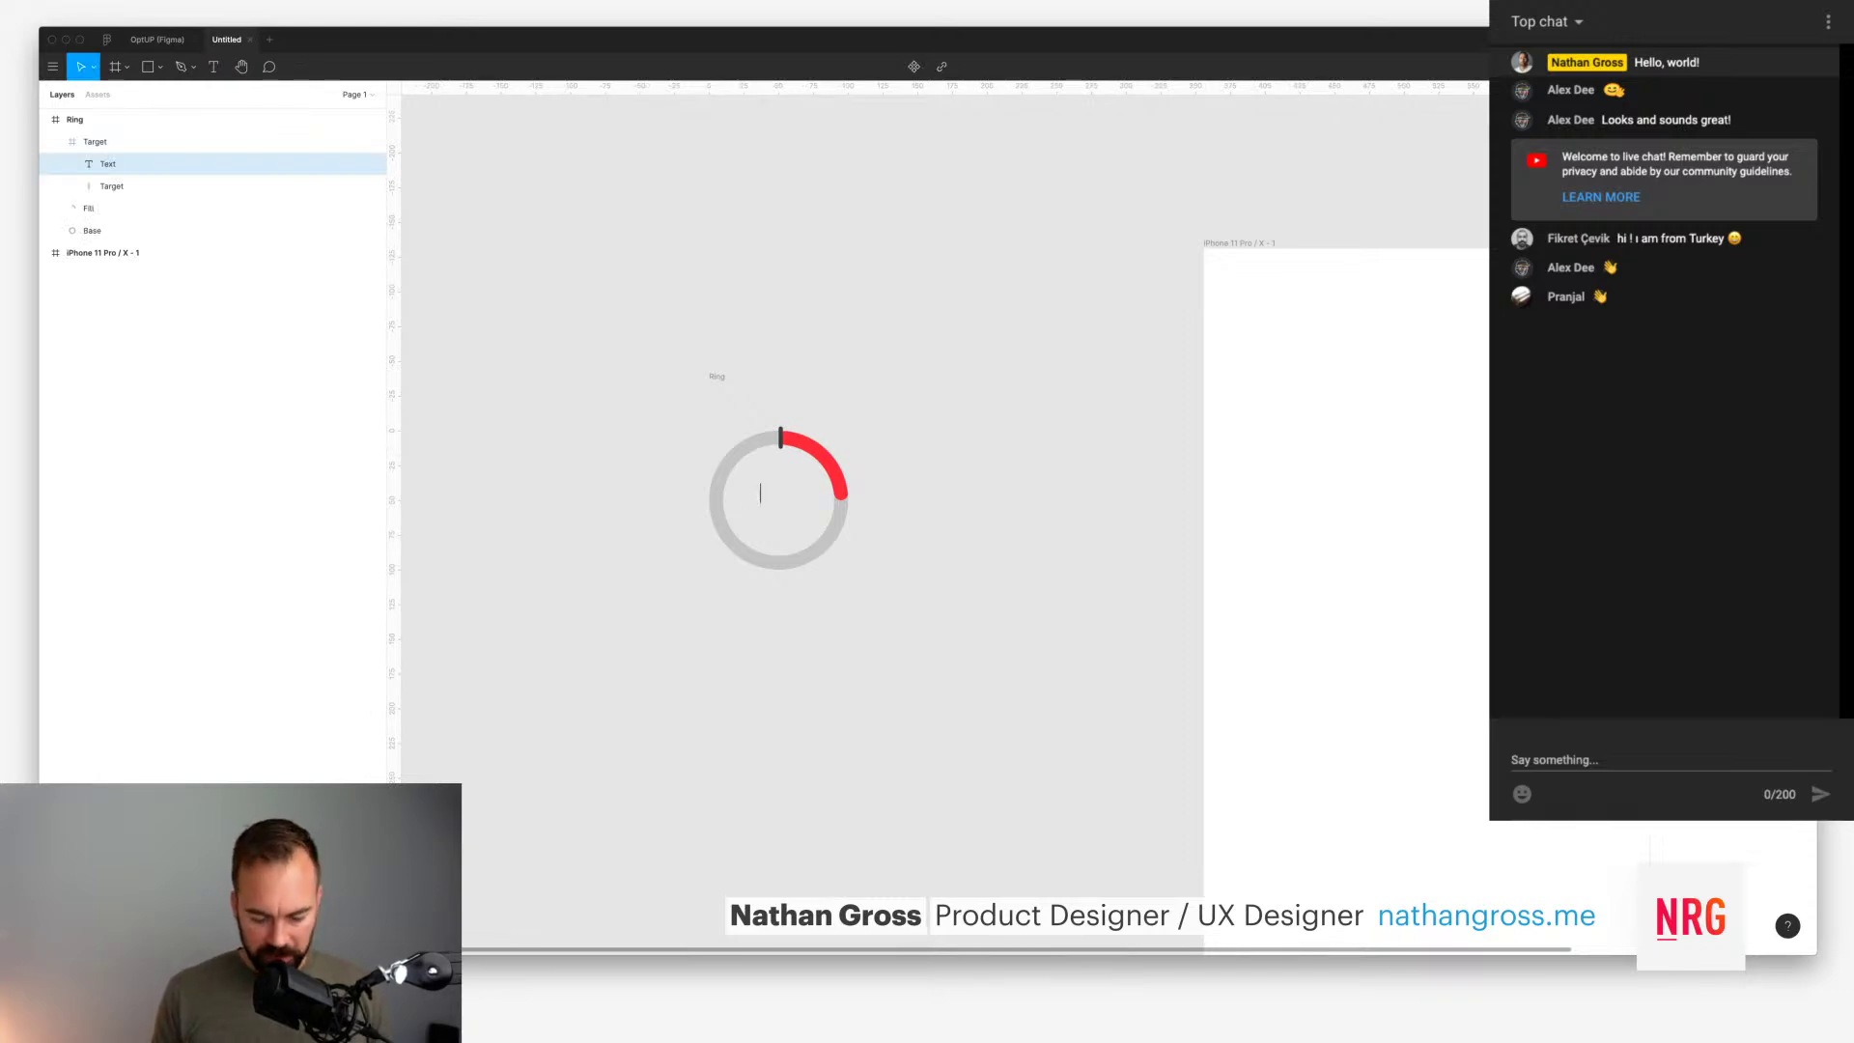
type("25")
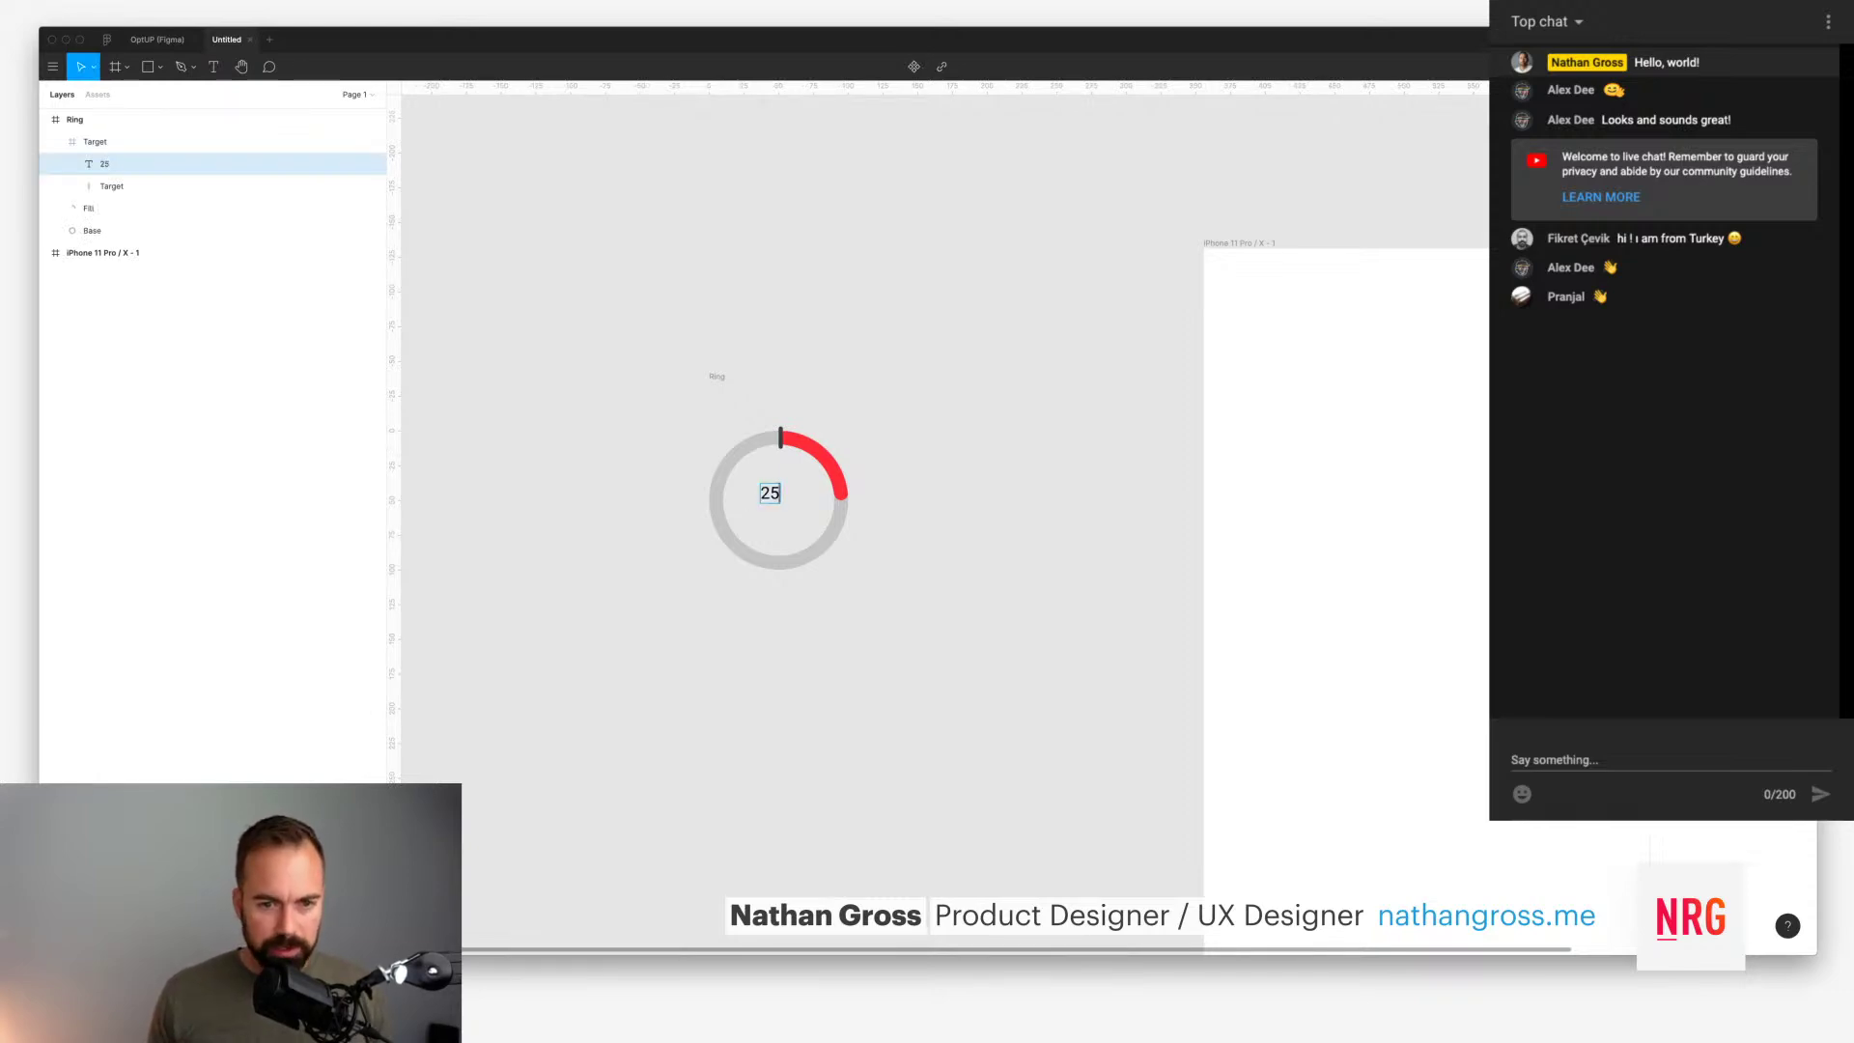
scroll(778, 497, "right", 1)
key("Escape")
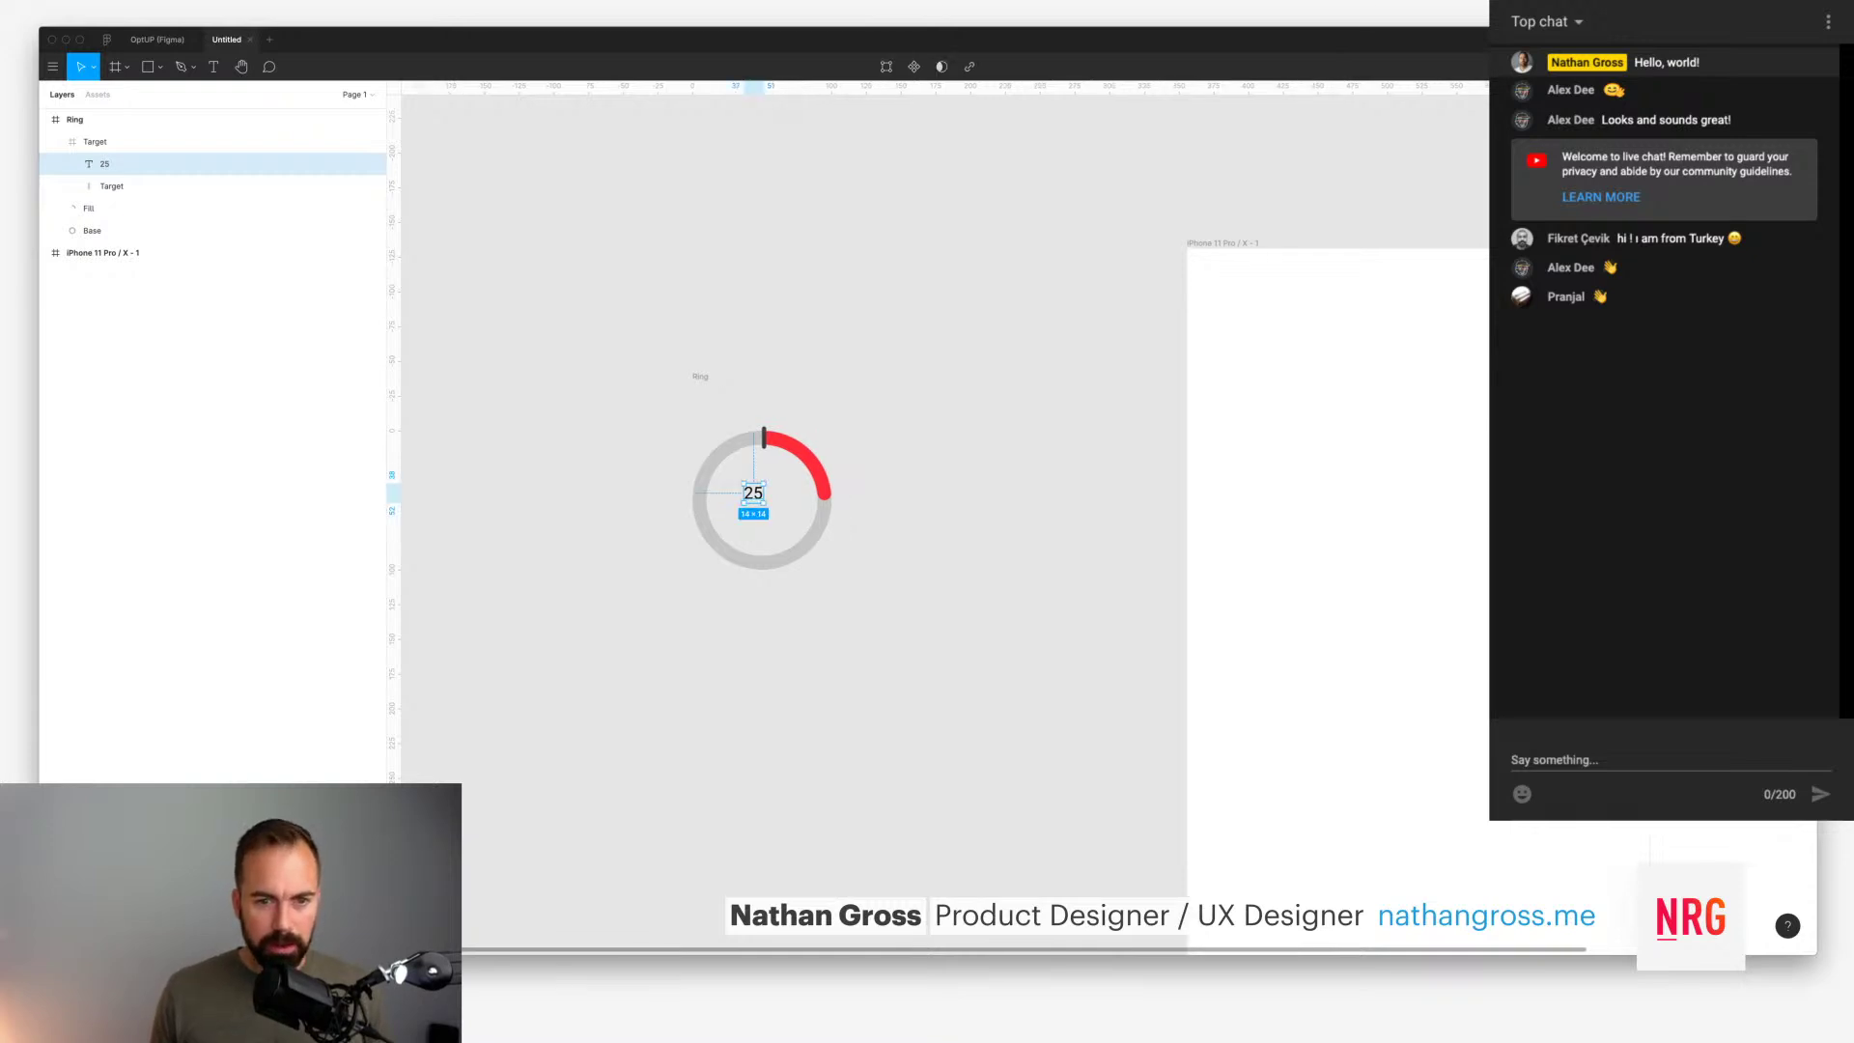
Step: Try wrapping the "25" text in an auto layout frame and undo the wrapping
key("shift+a")
key("Escape")
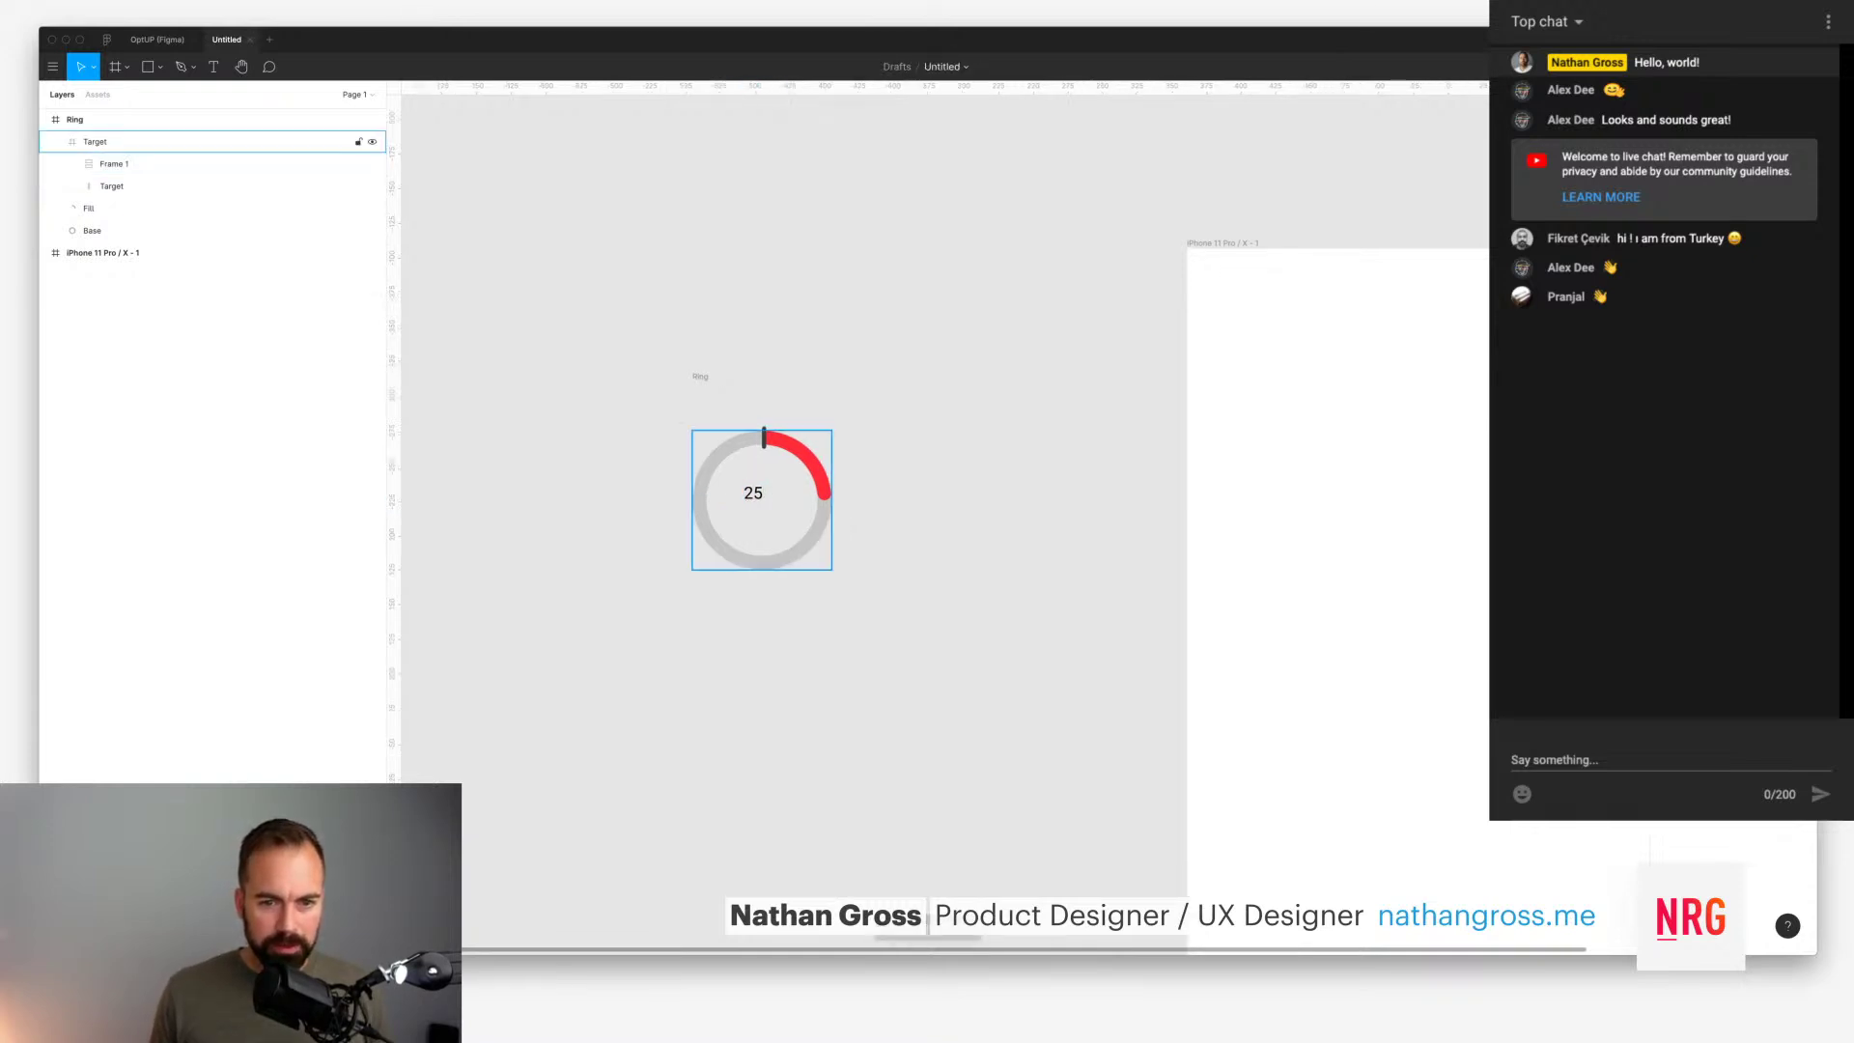
key("ctrl+z")
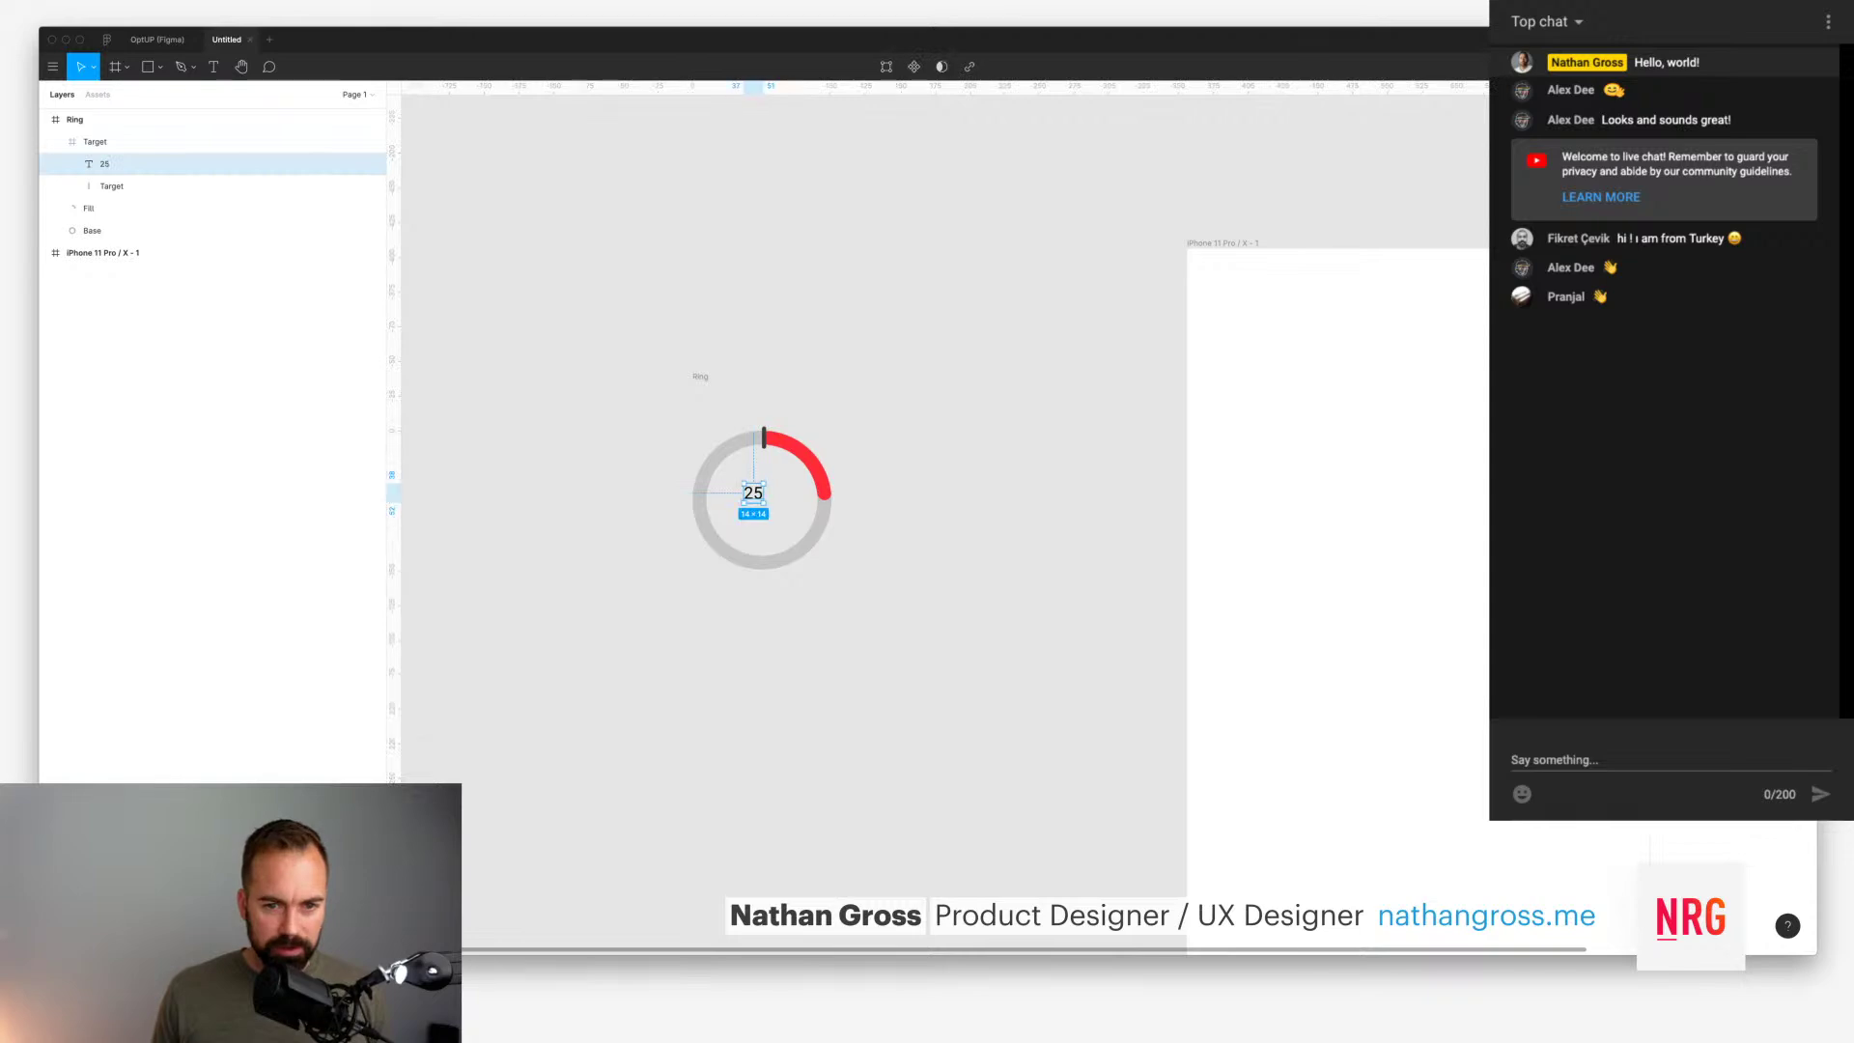
key("Escape")
Step: Move the "25" text out of the nested Target frame to the page's top level and place it above the ring
left_click(95, 141)
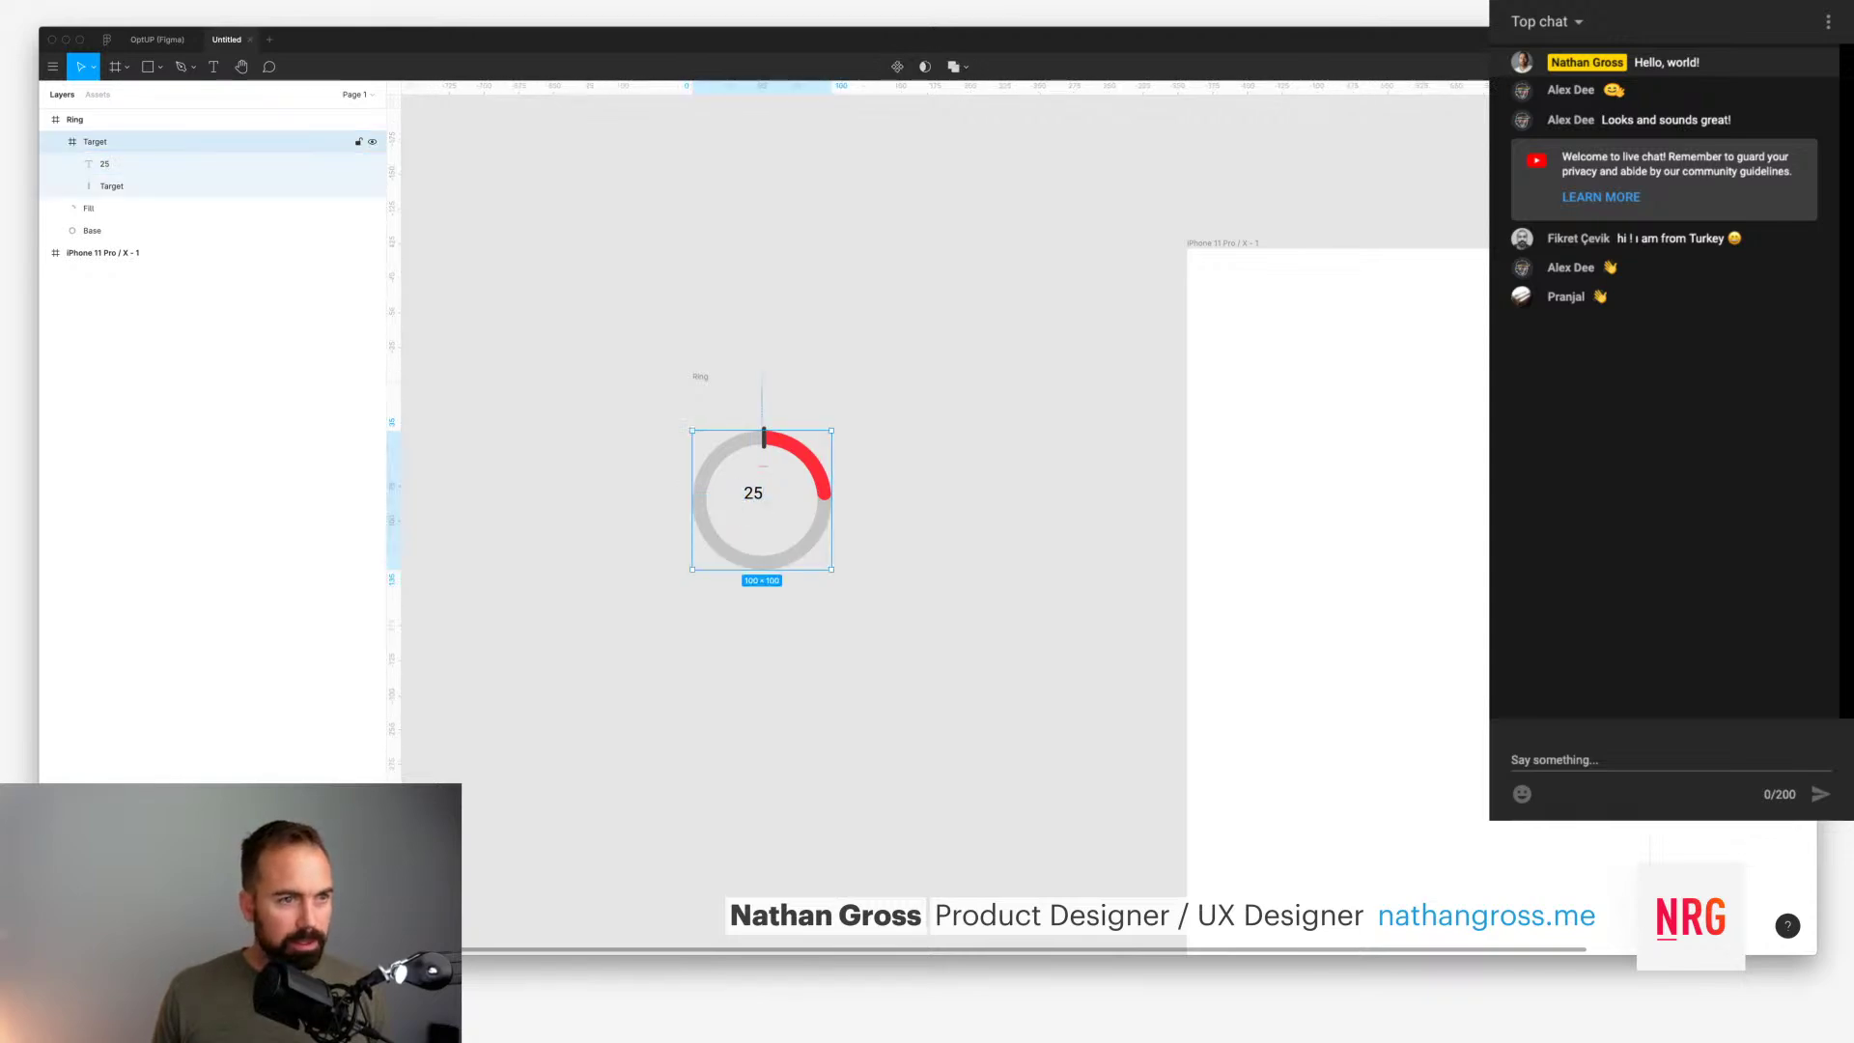
left_click(104, 163)
left_click_drag(104, 163, 105, 132)
left_click_drag(753, 493, 811, 283)
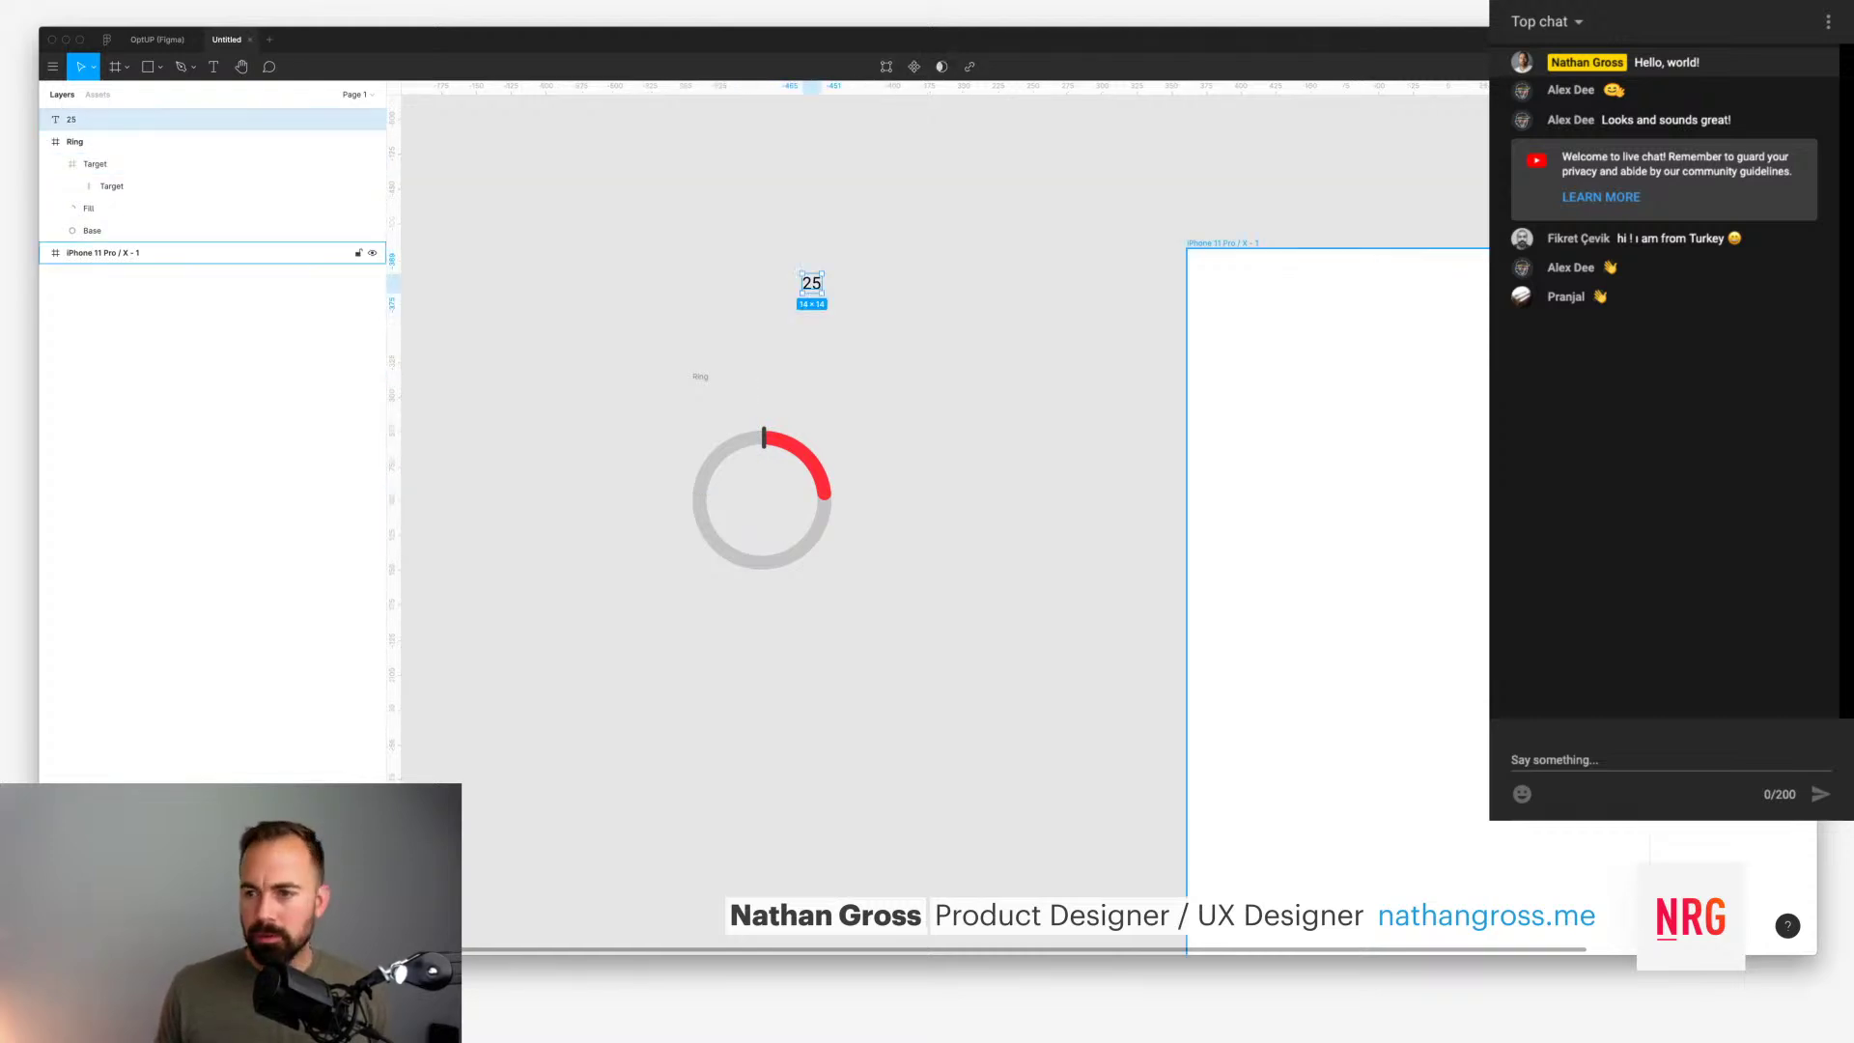
left_click(800, 452)
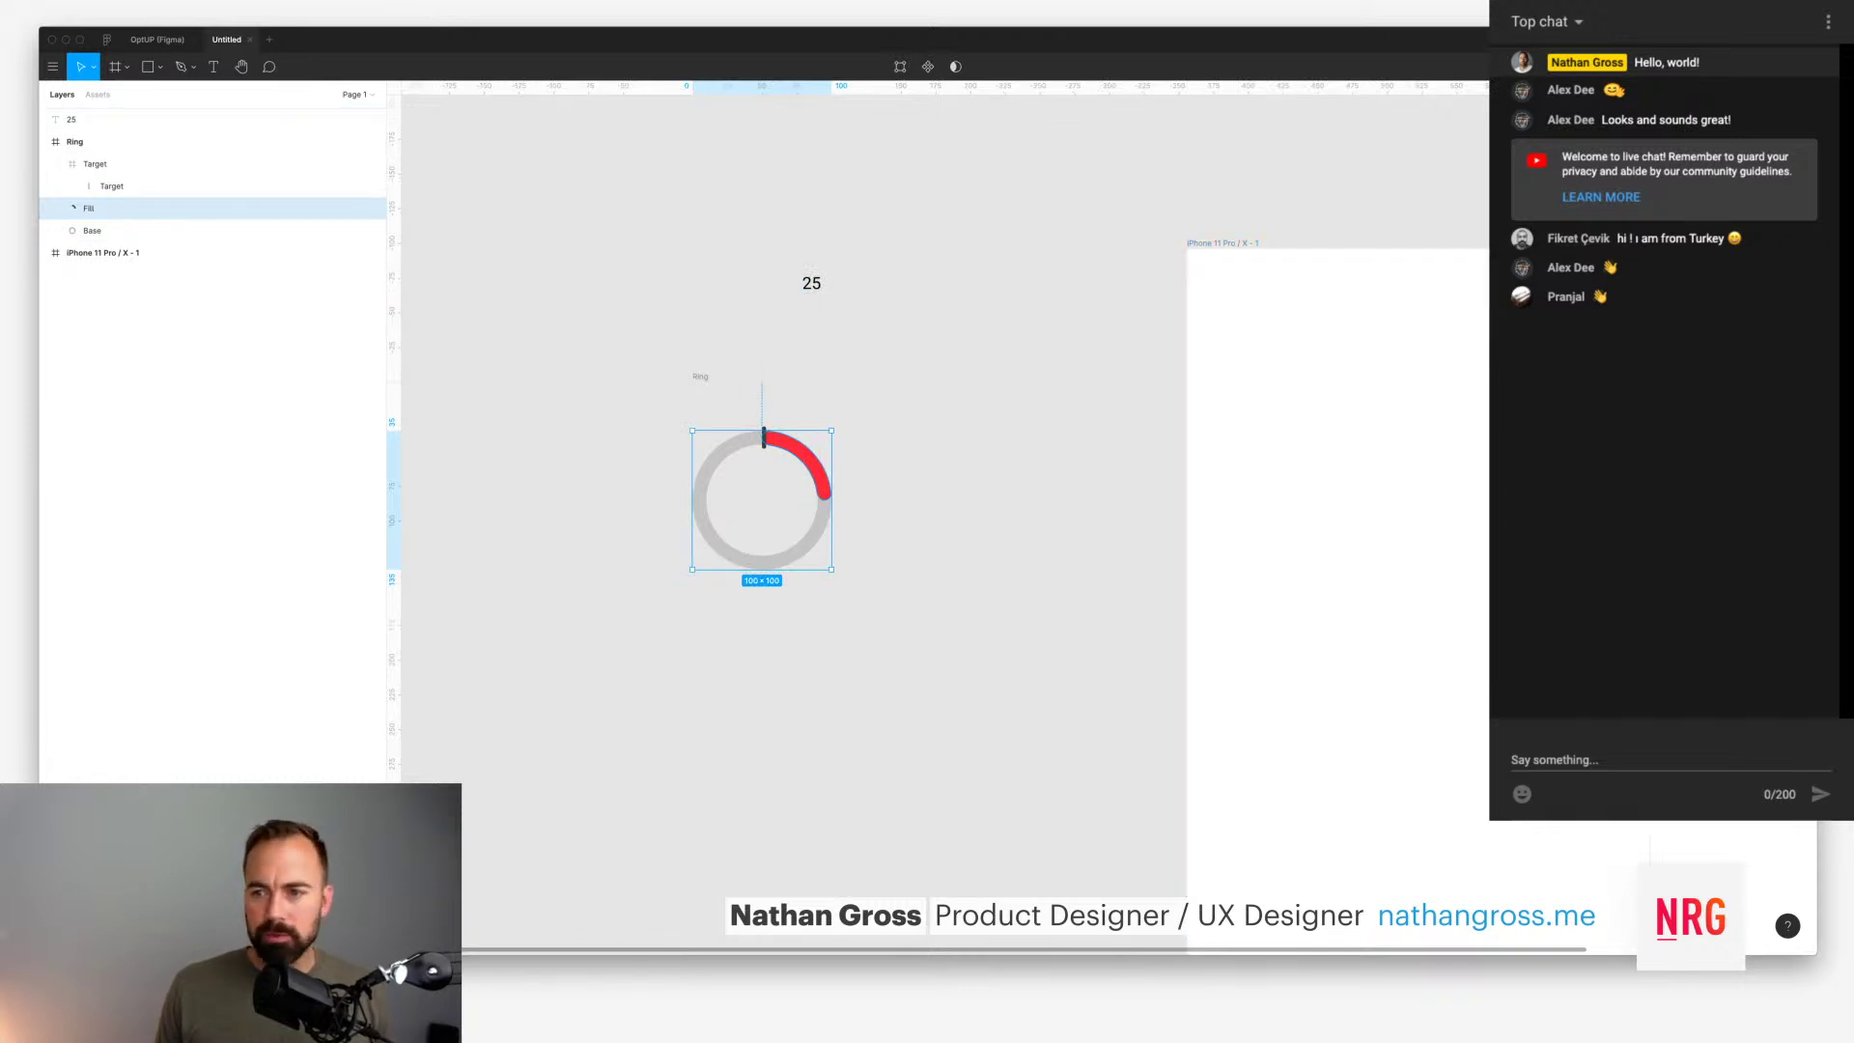
left_click_drag(811, 283, 811, 310)
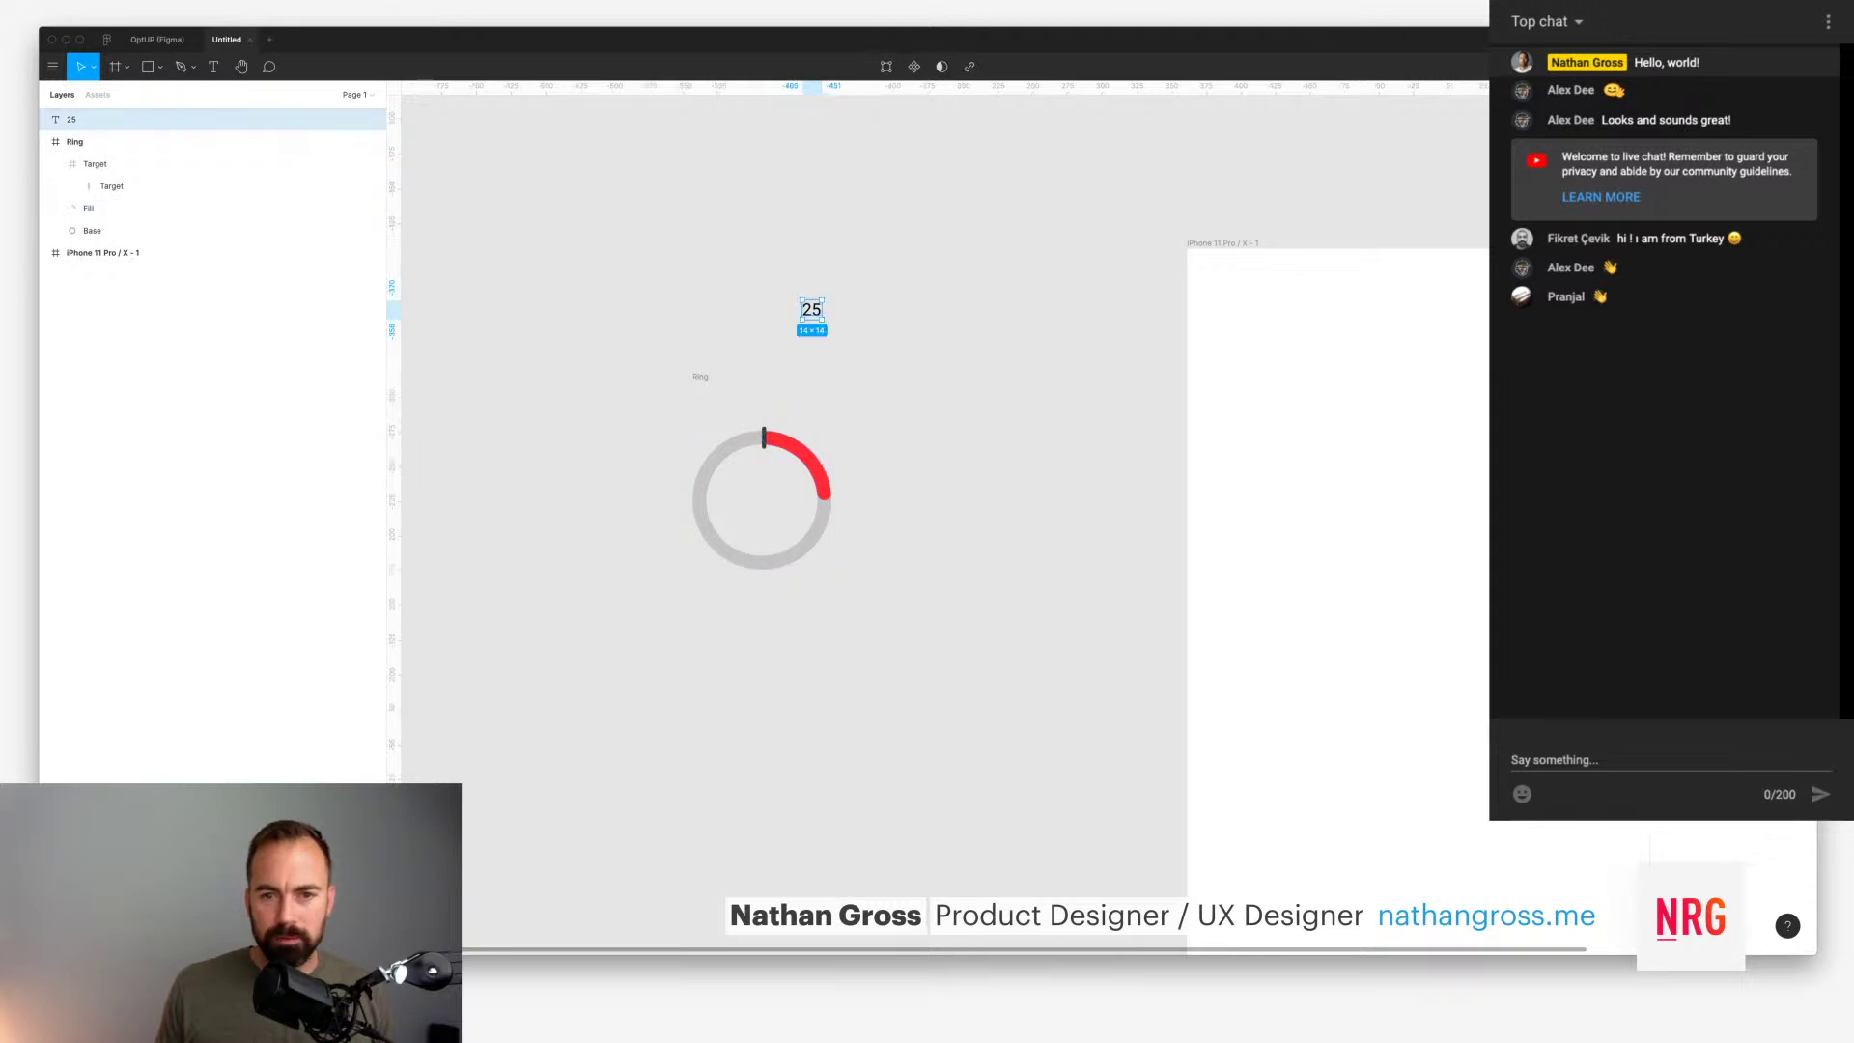
left_click(89, 207)
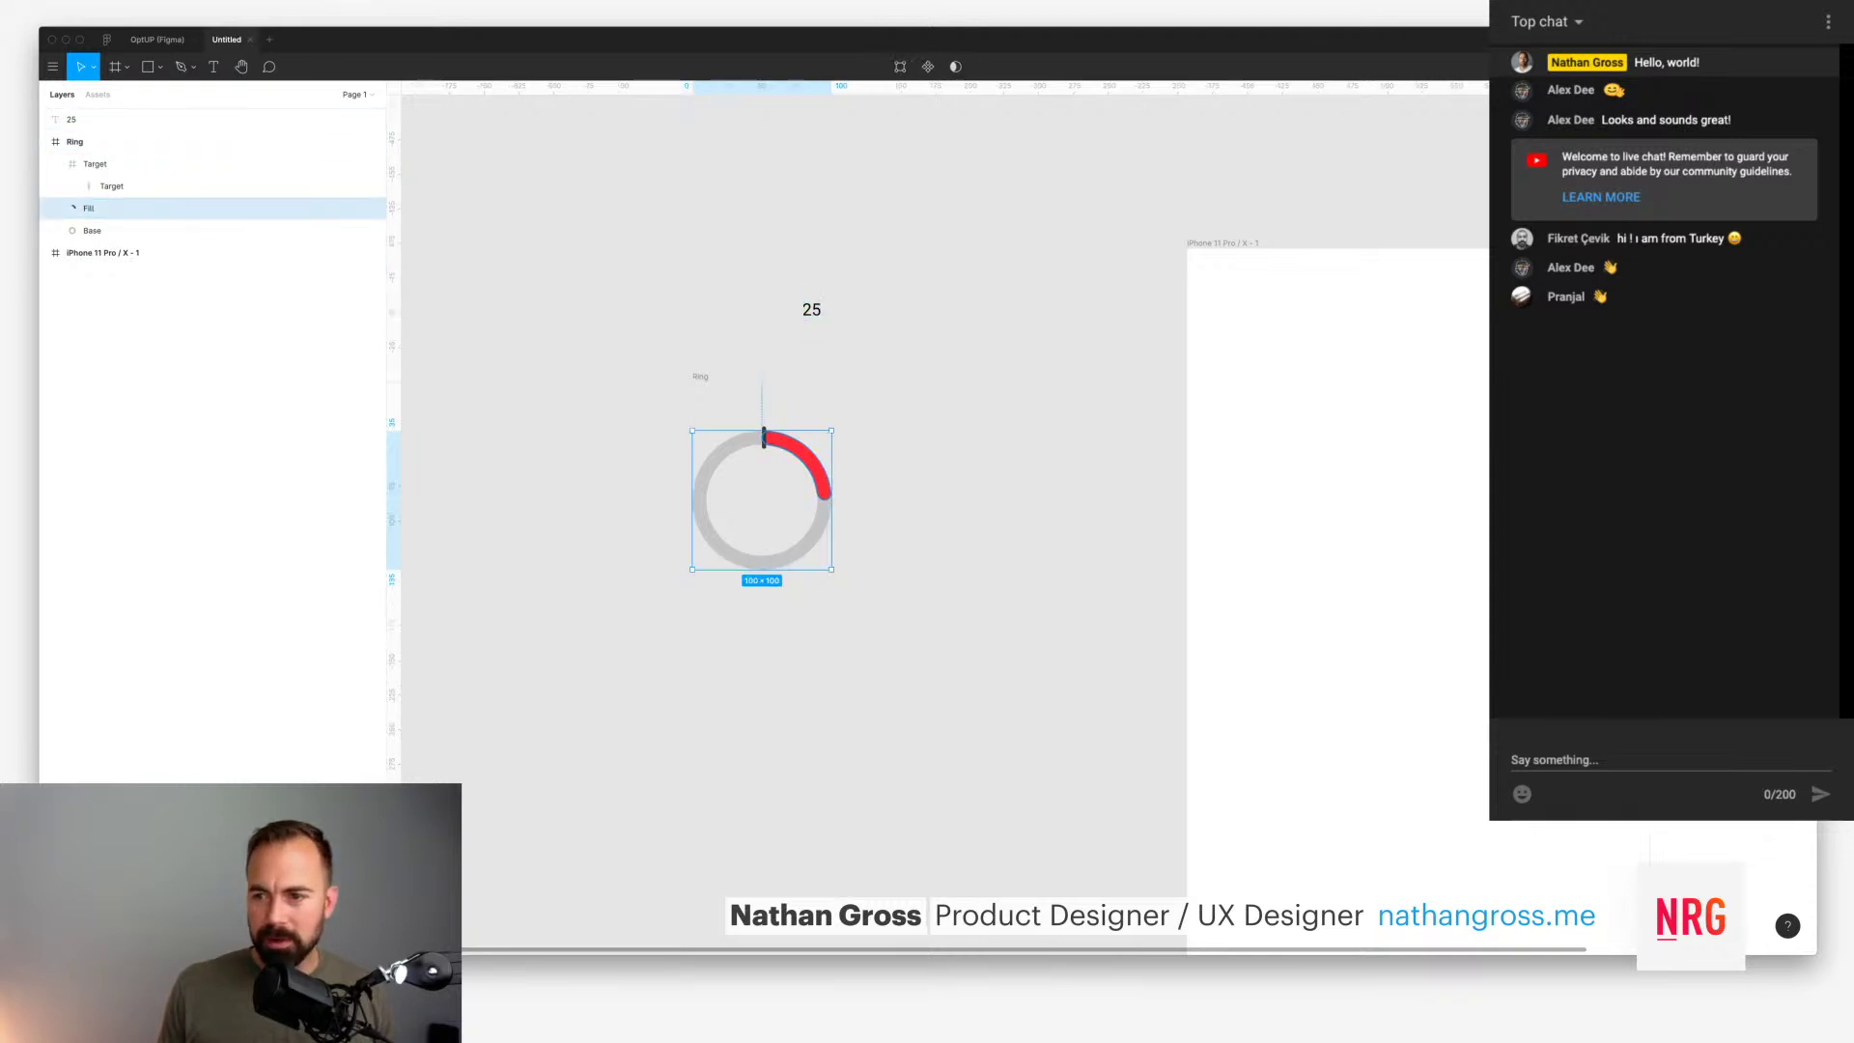
left_click(72, 119)
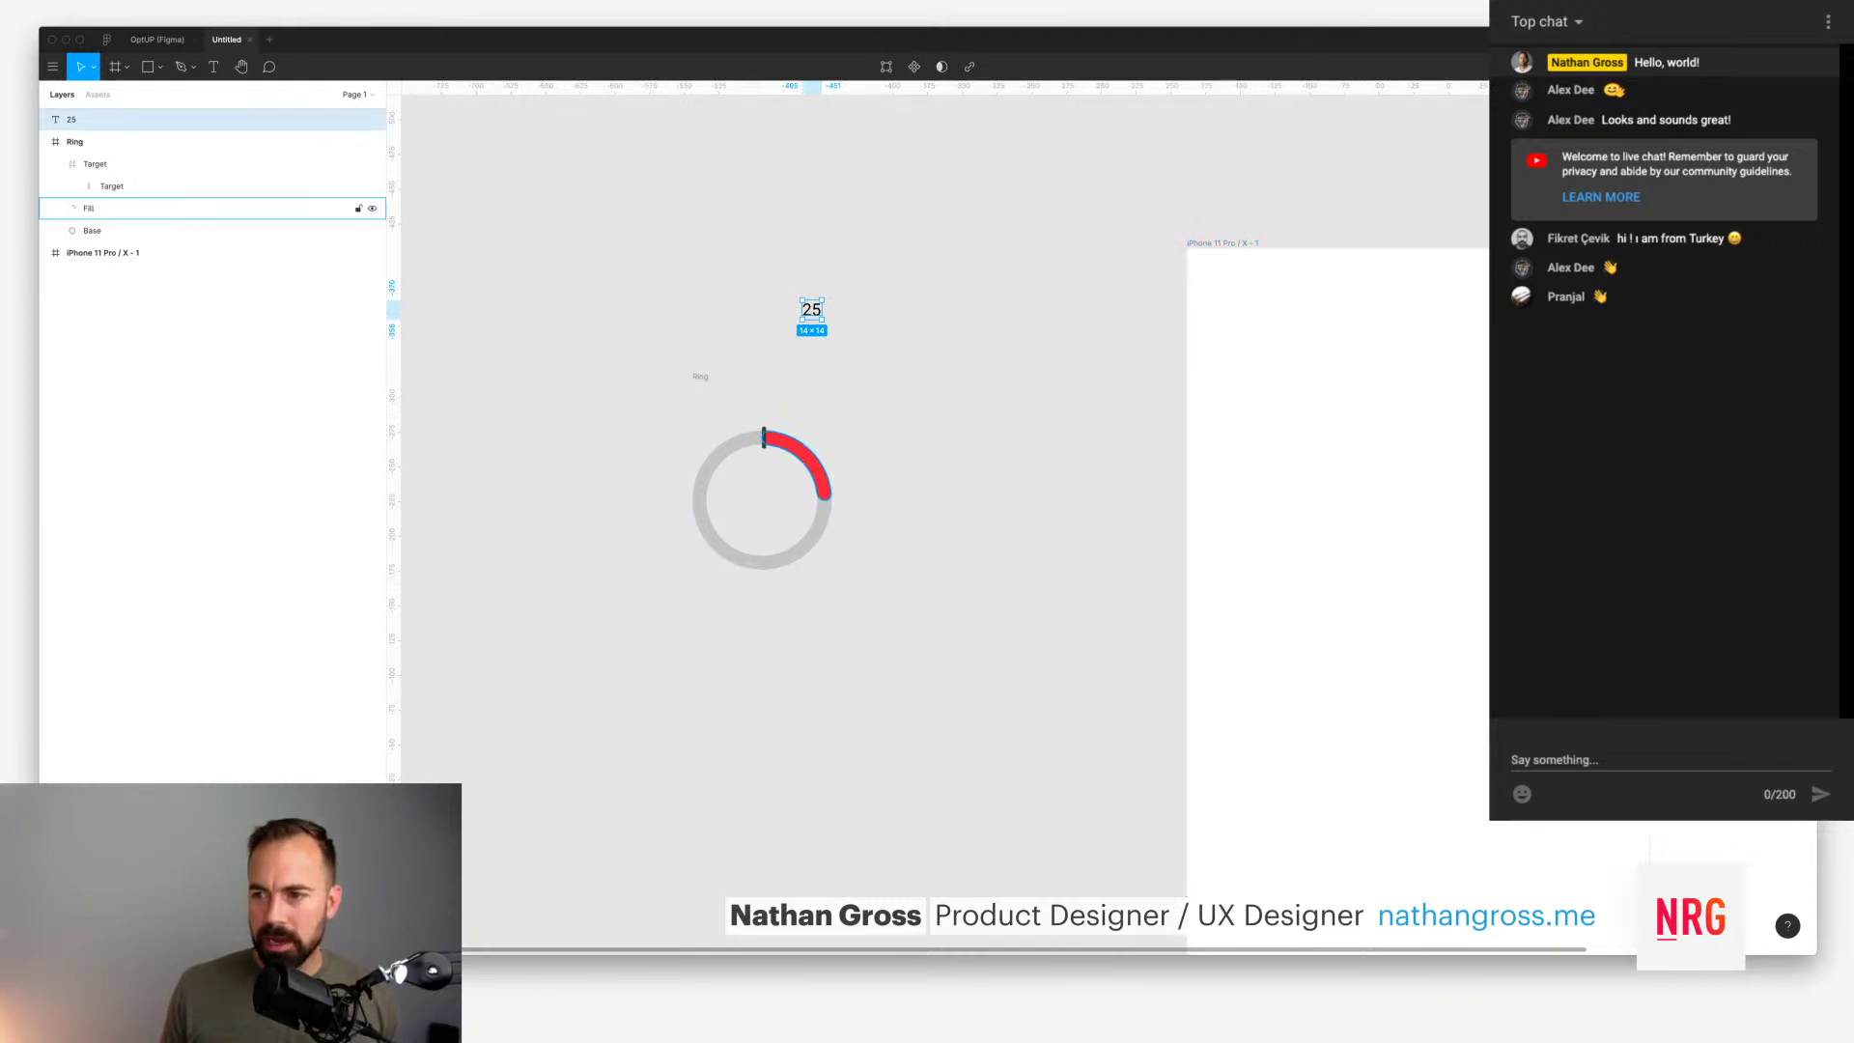
left_click(811, 460)
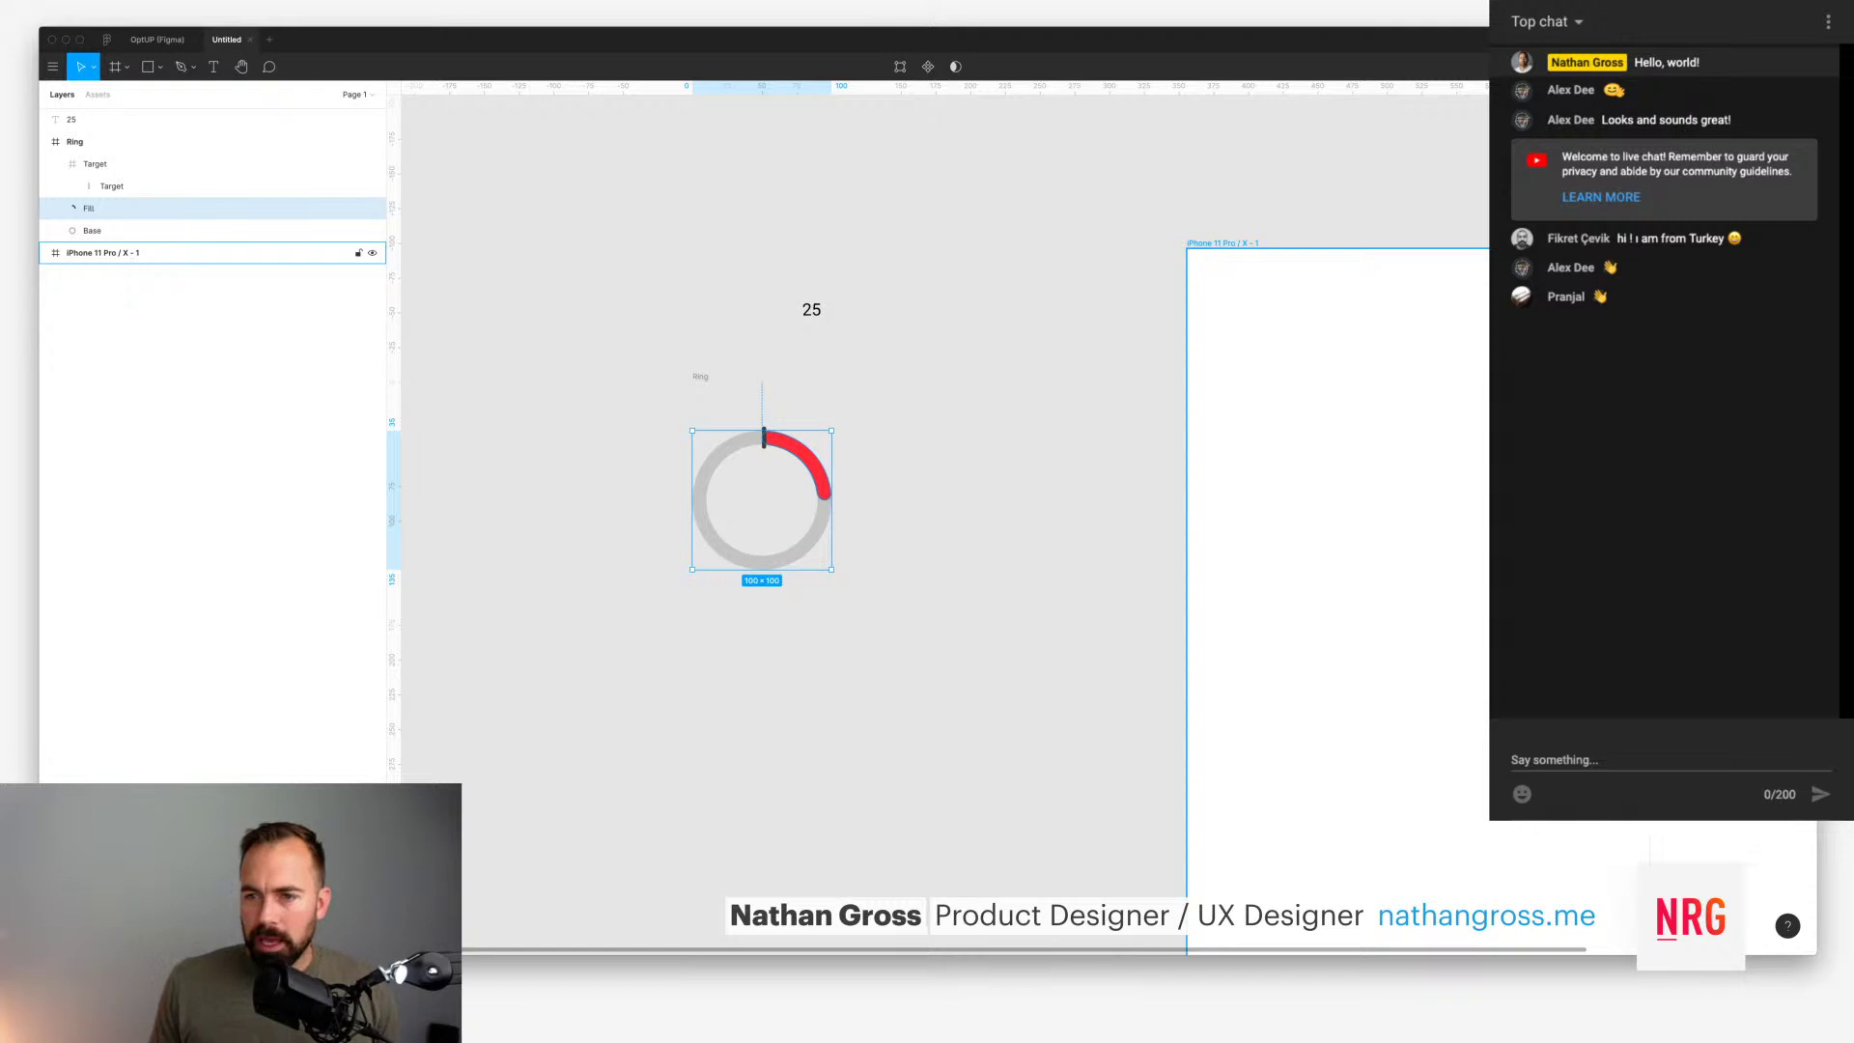
key("Escape")
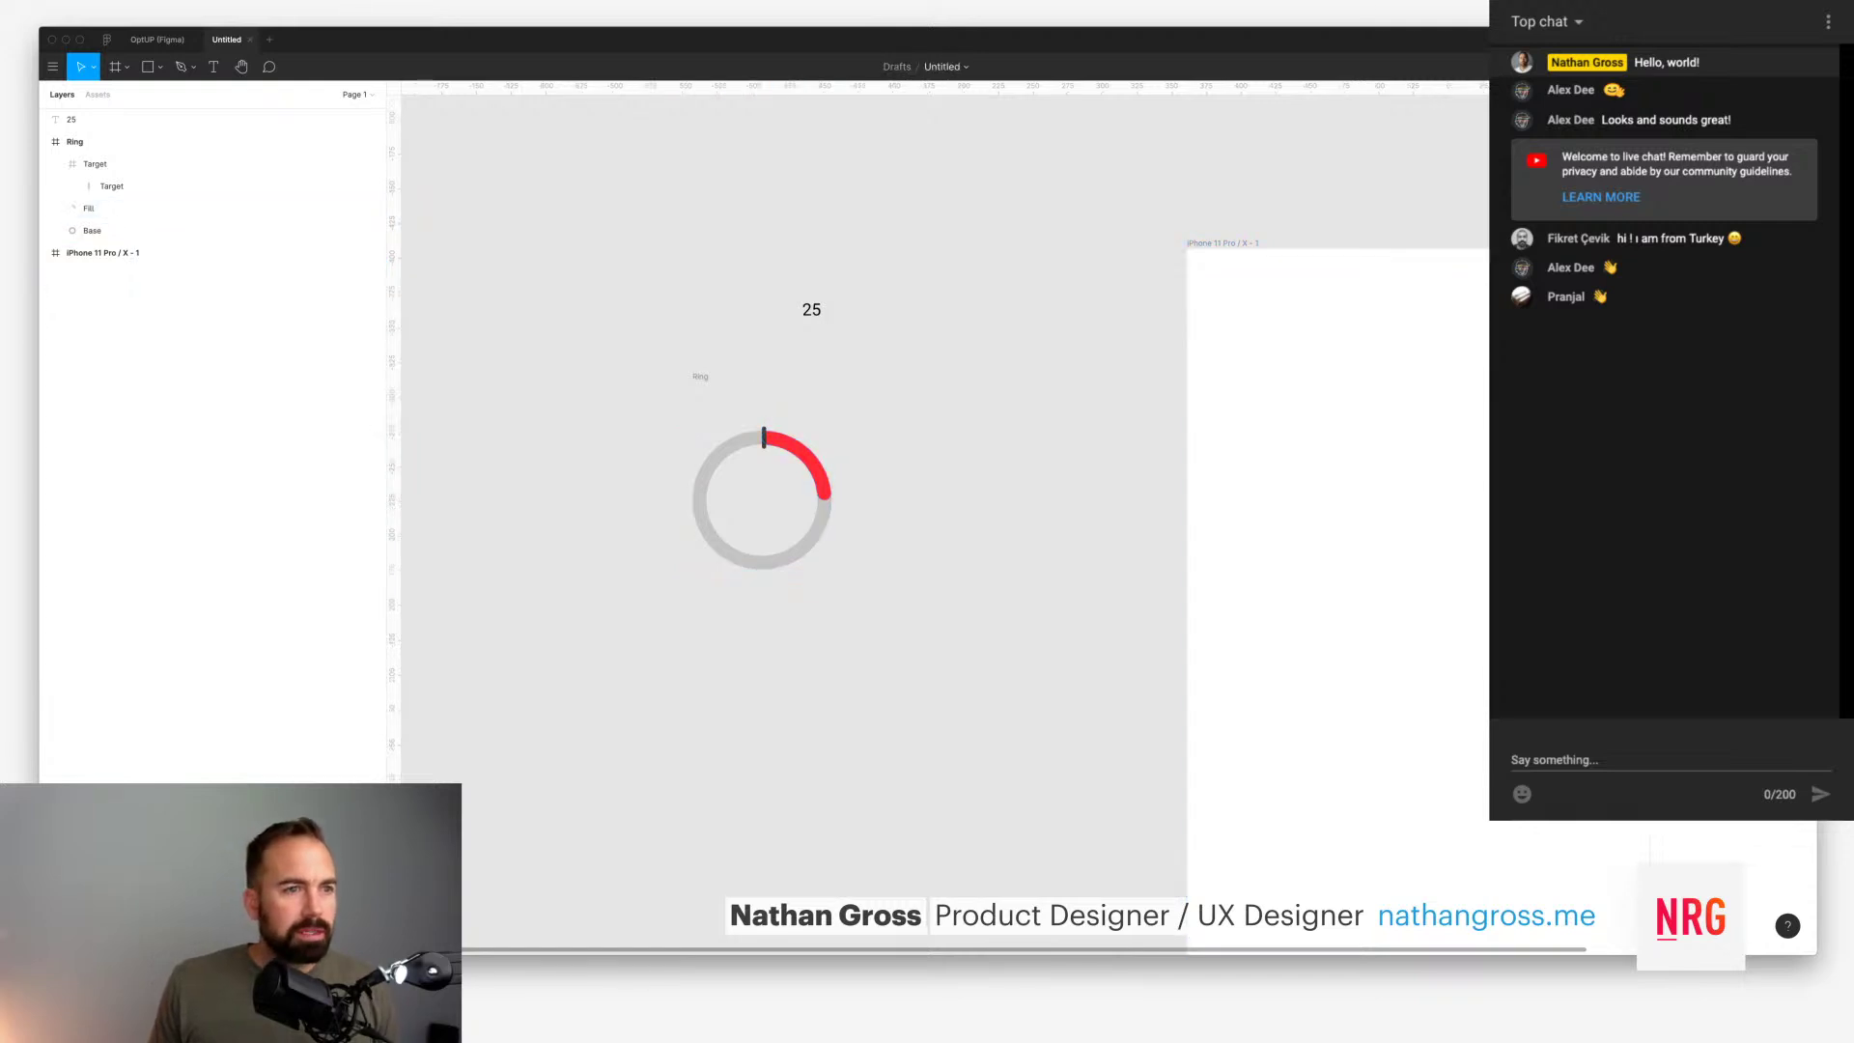
Step: Disable the Atomic Robot Colors, Bldg13 Colors and MatchUp Colors libraries for this file
key("alt+2")
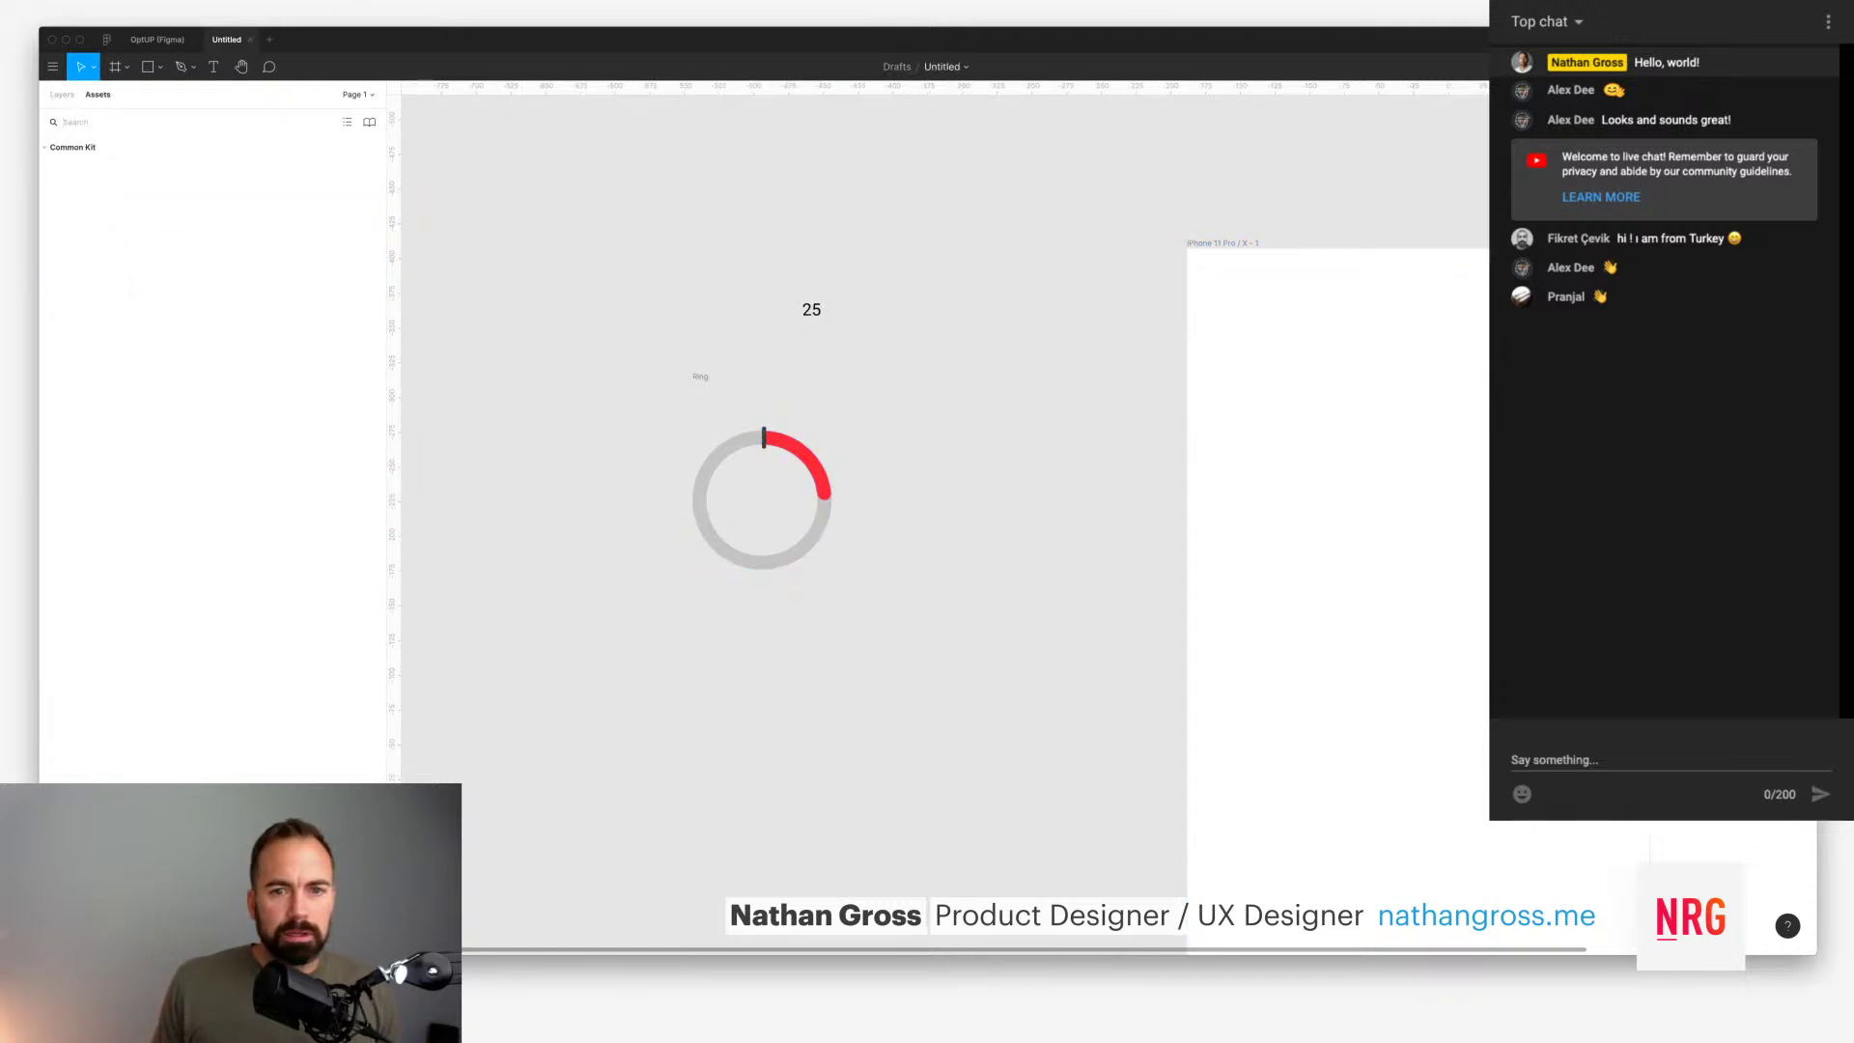
key("alt+3")
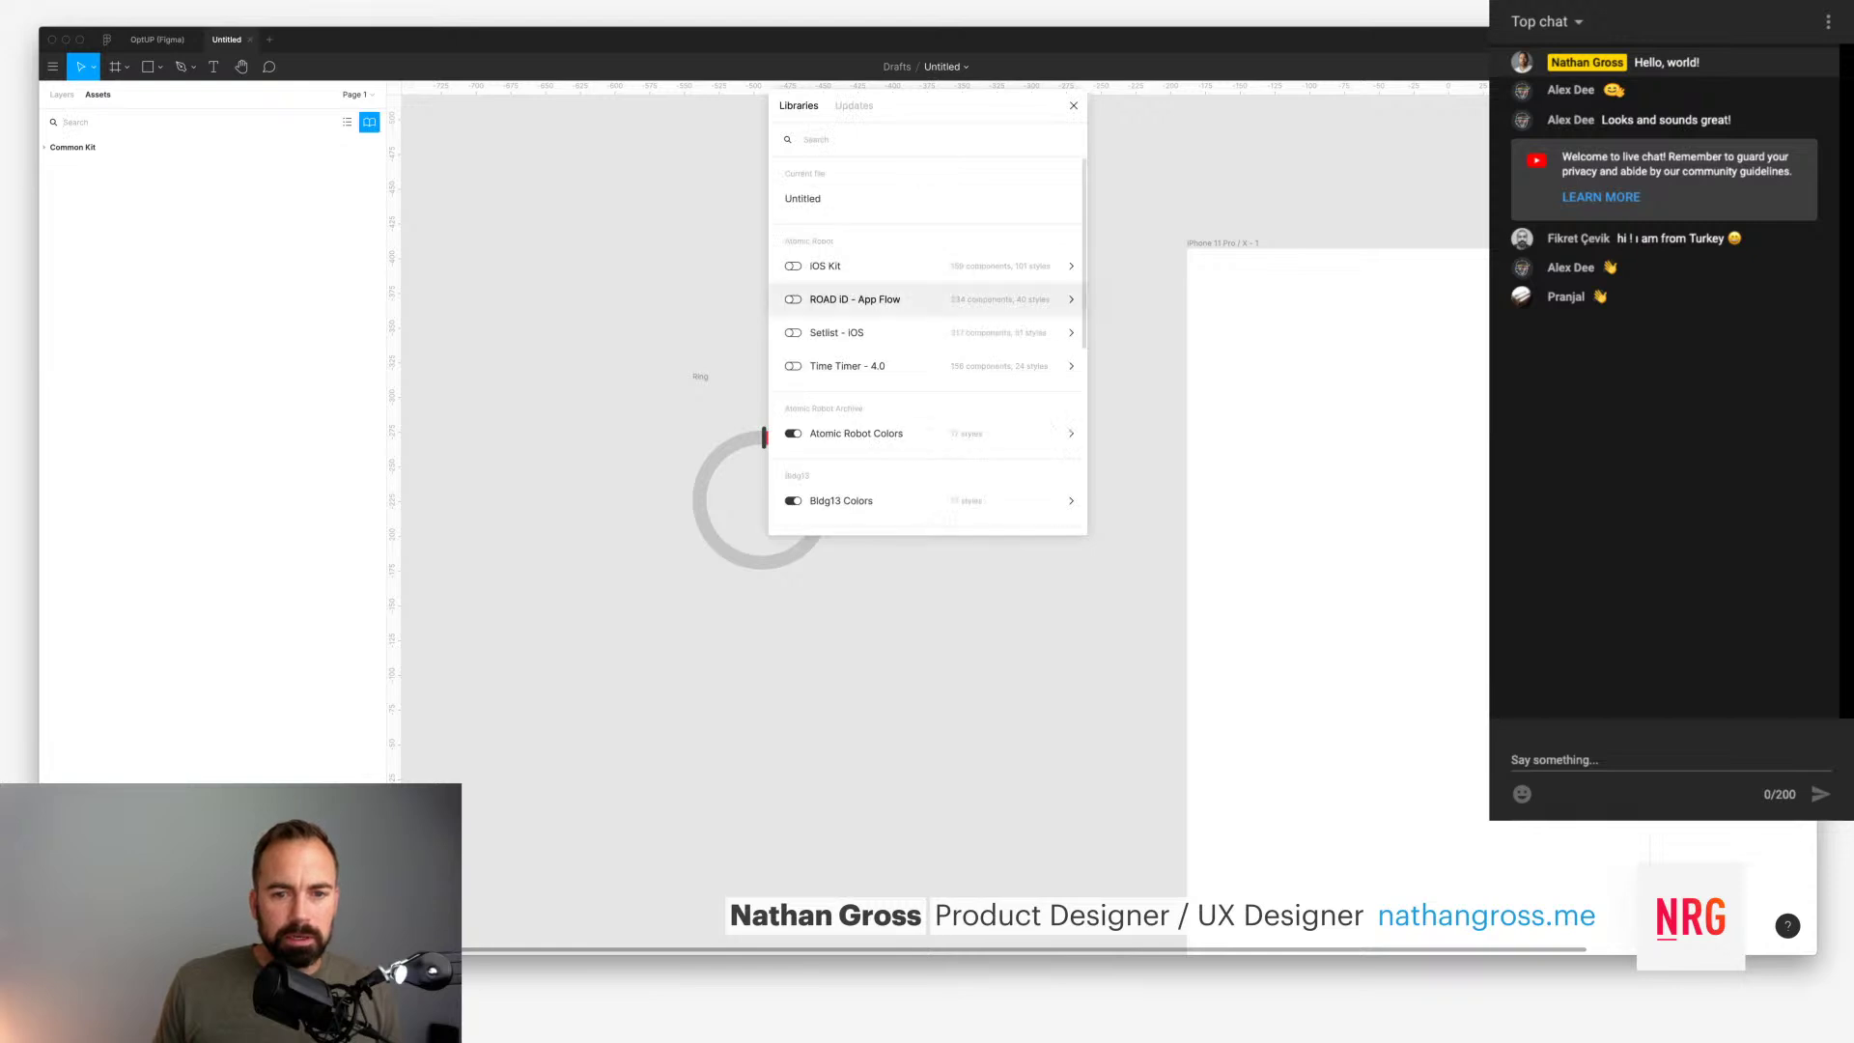
scroll(927, 298, "down", 1)
left_click(793, 390)
left_click(792, 458)
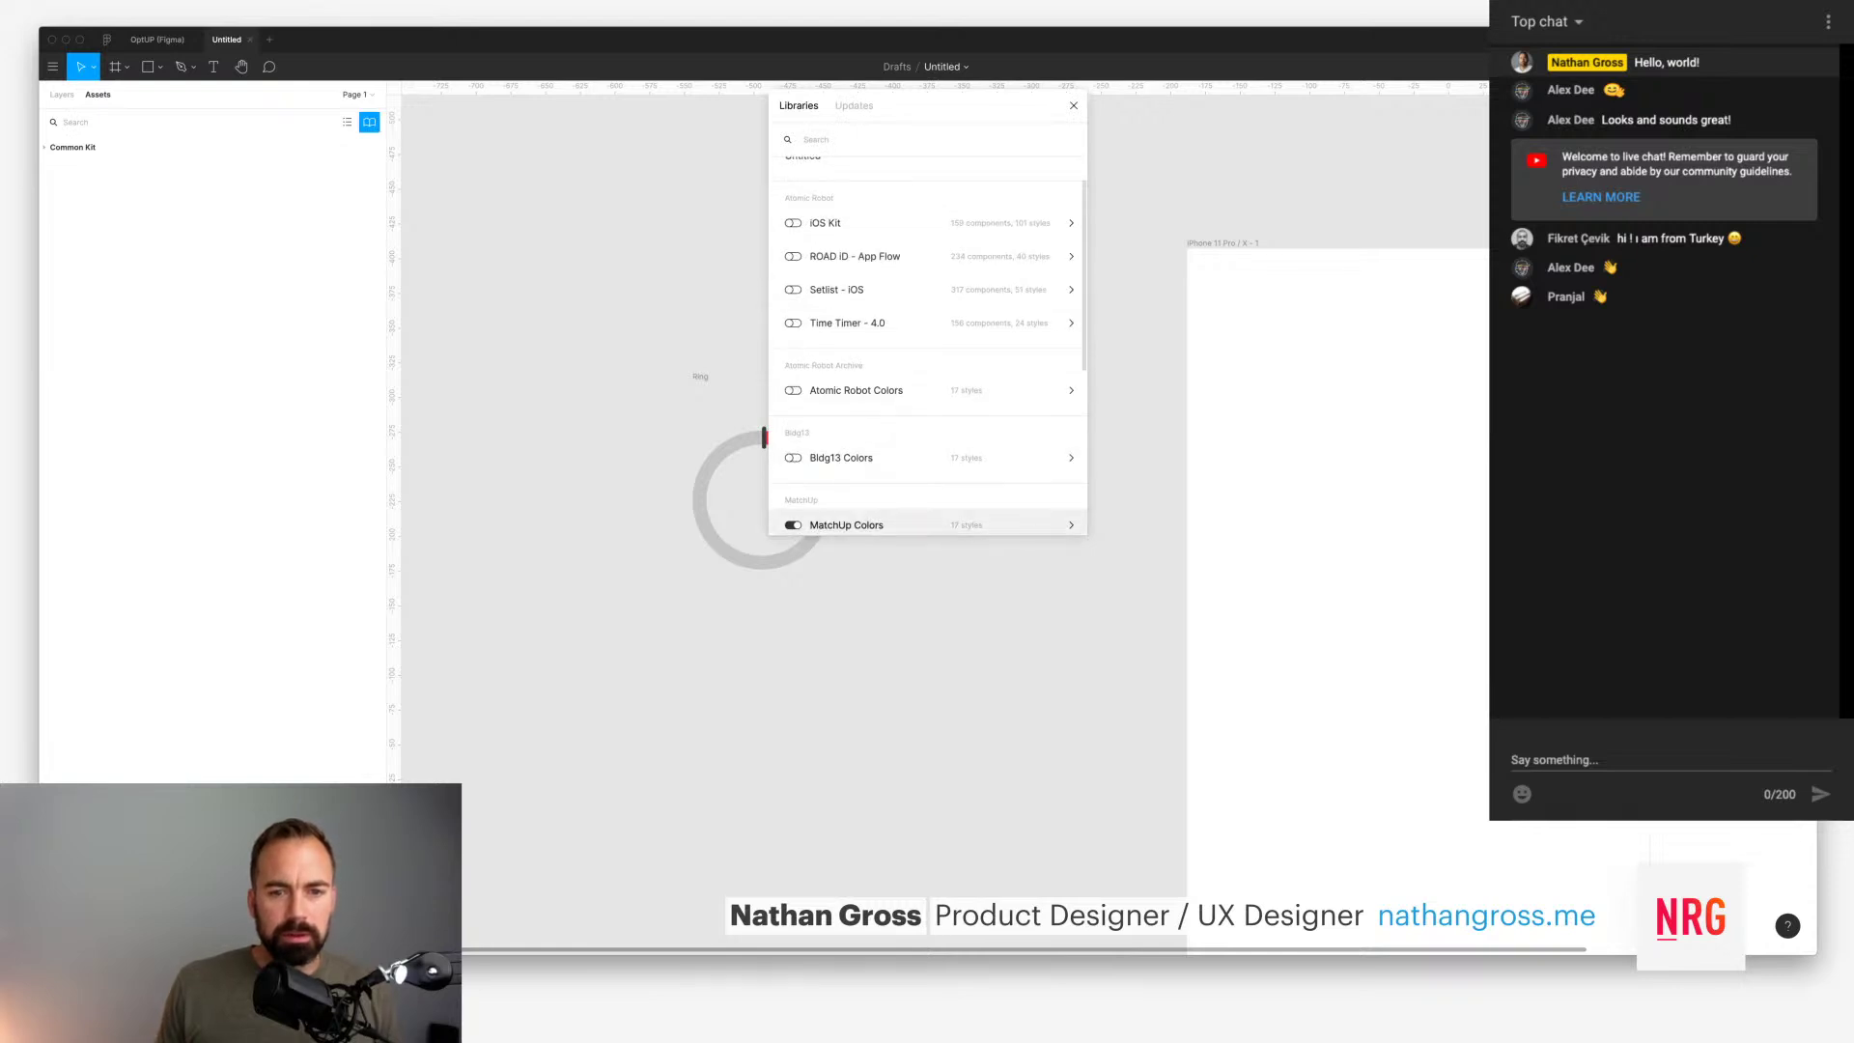
scroll(926, 444, "down", 3)
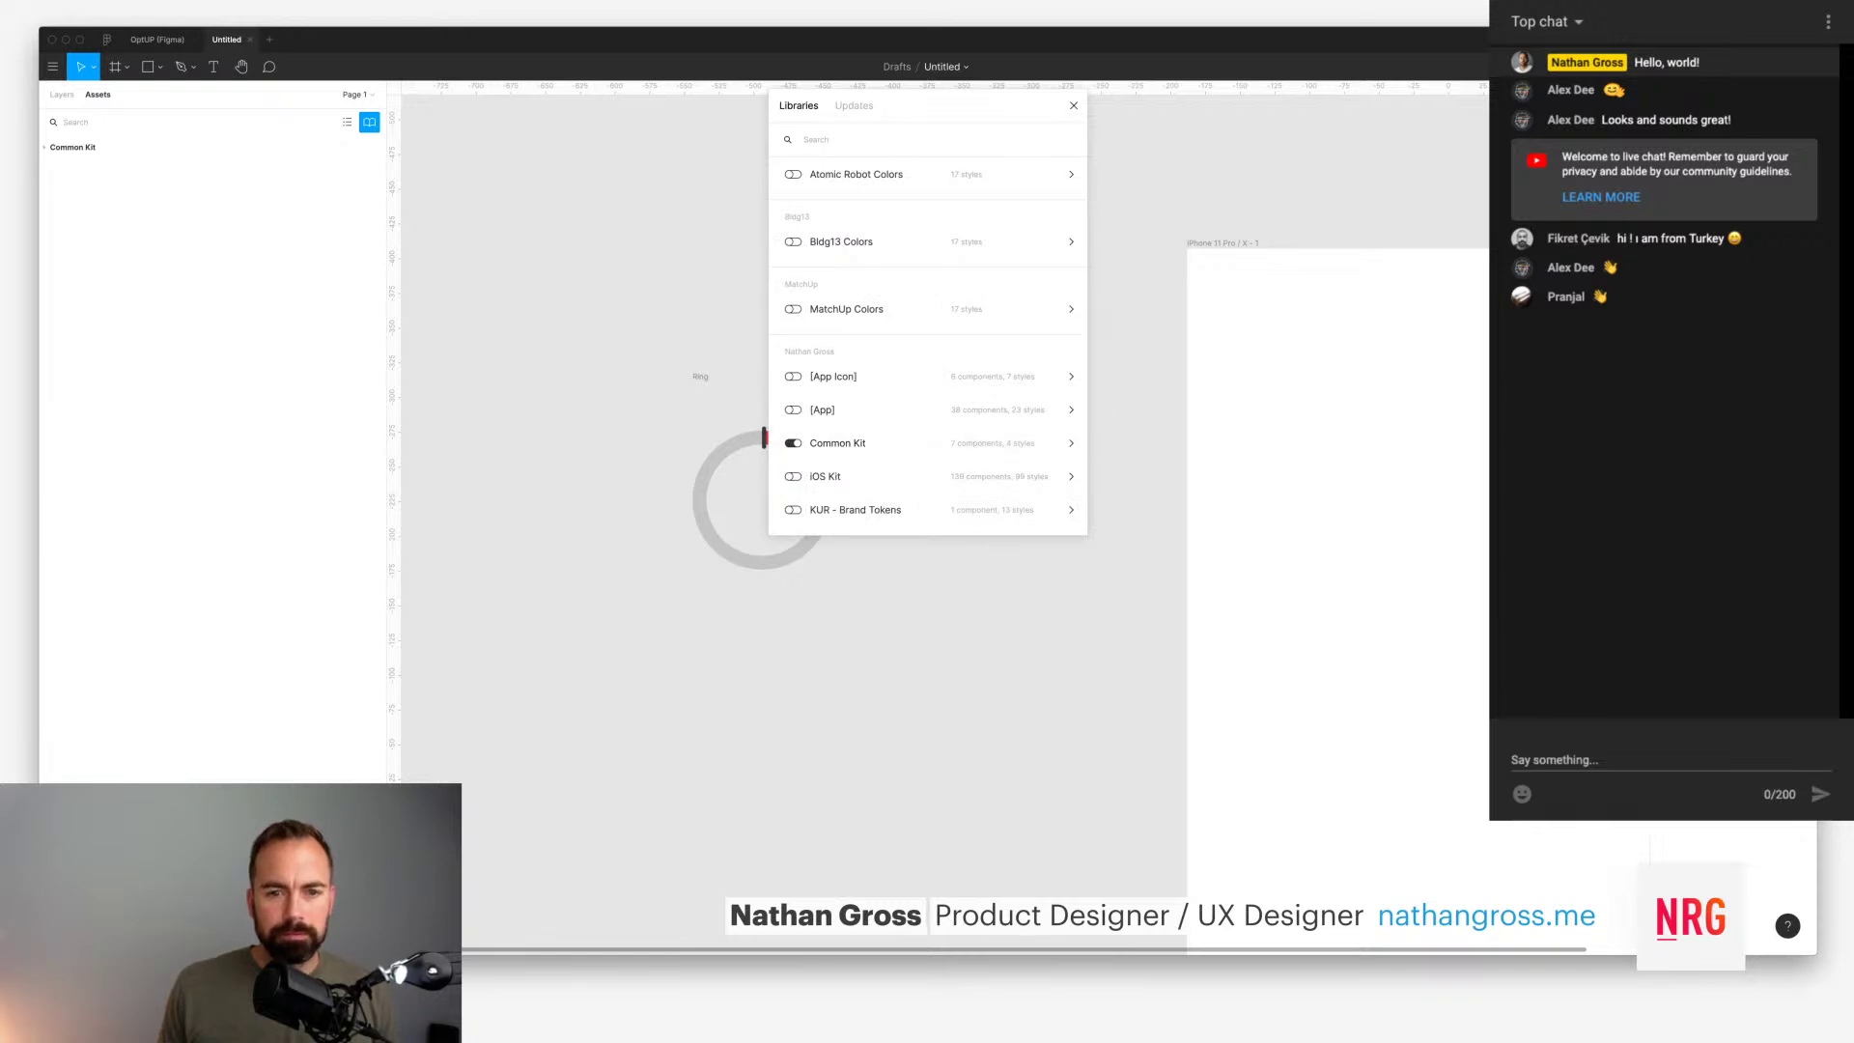
key("Escape")
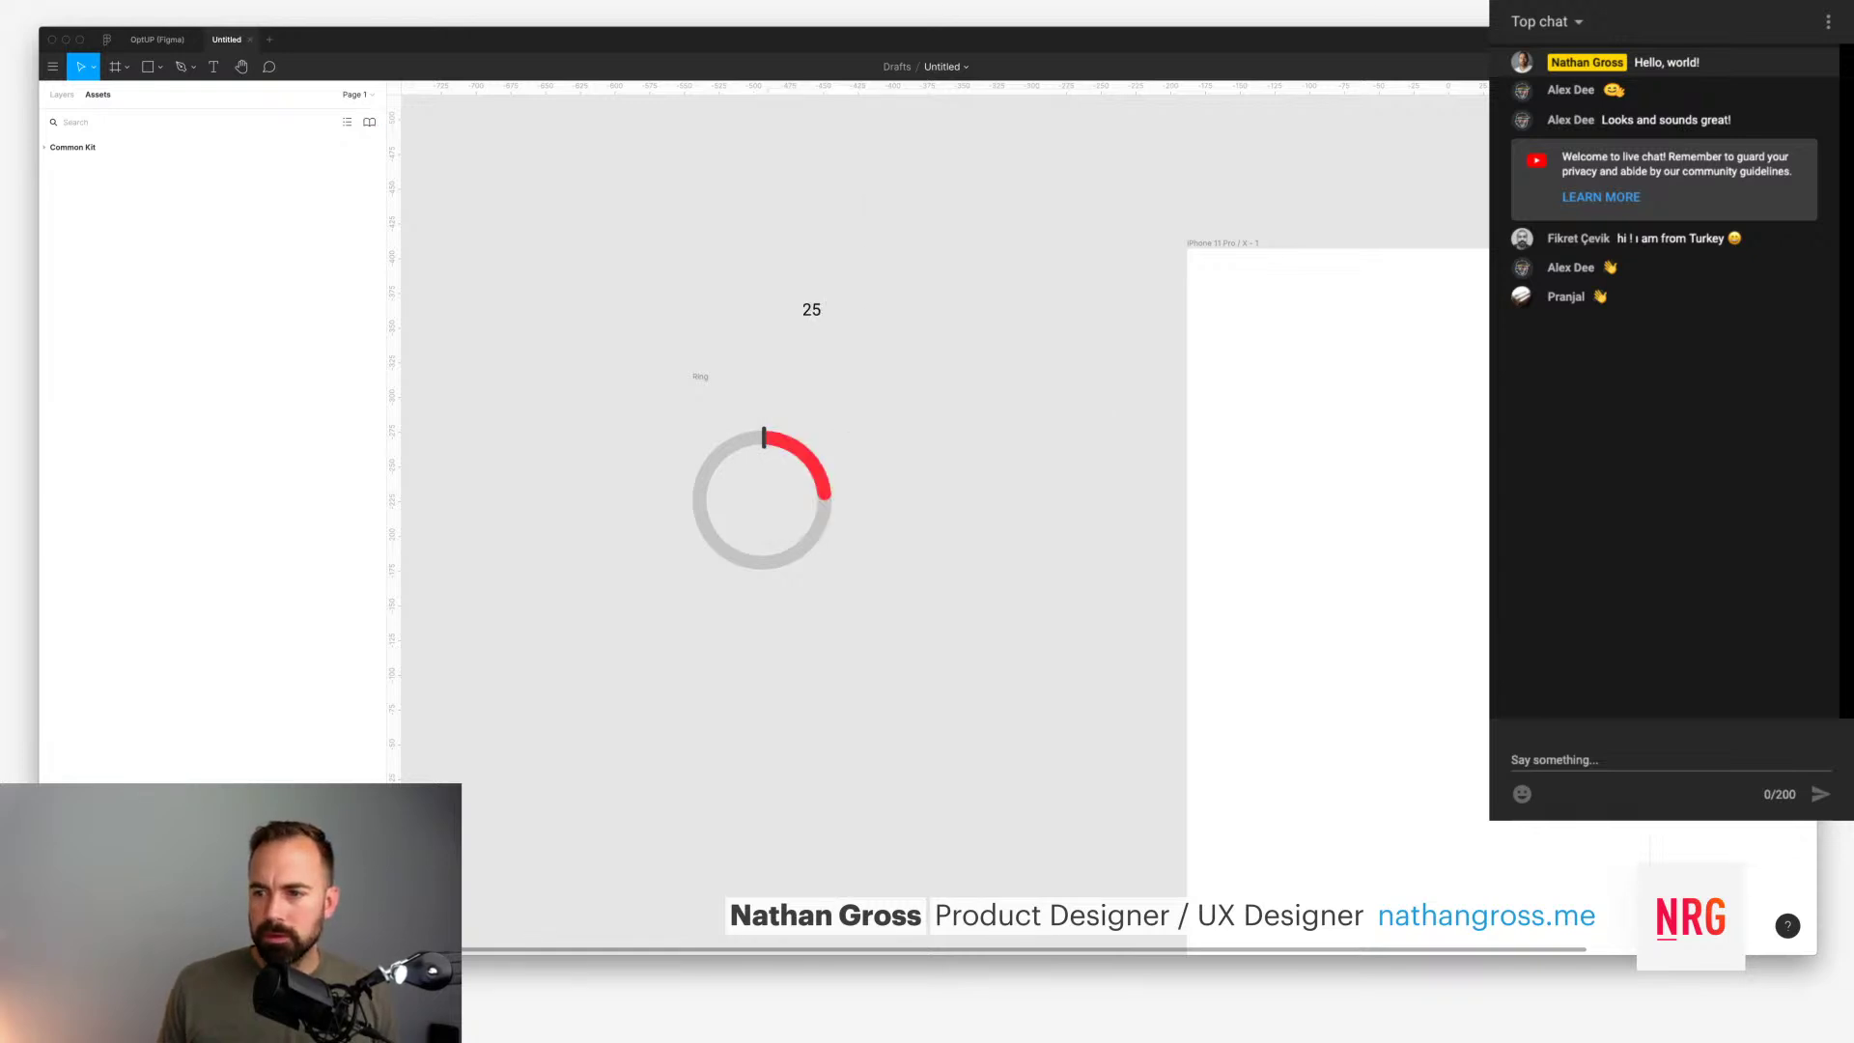
Step: Create a colour style named "Red" from the Fill arc and apply it to the "25" text
left_click(806, 456)
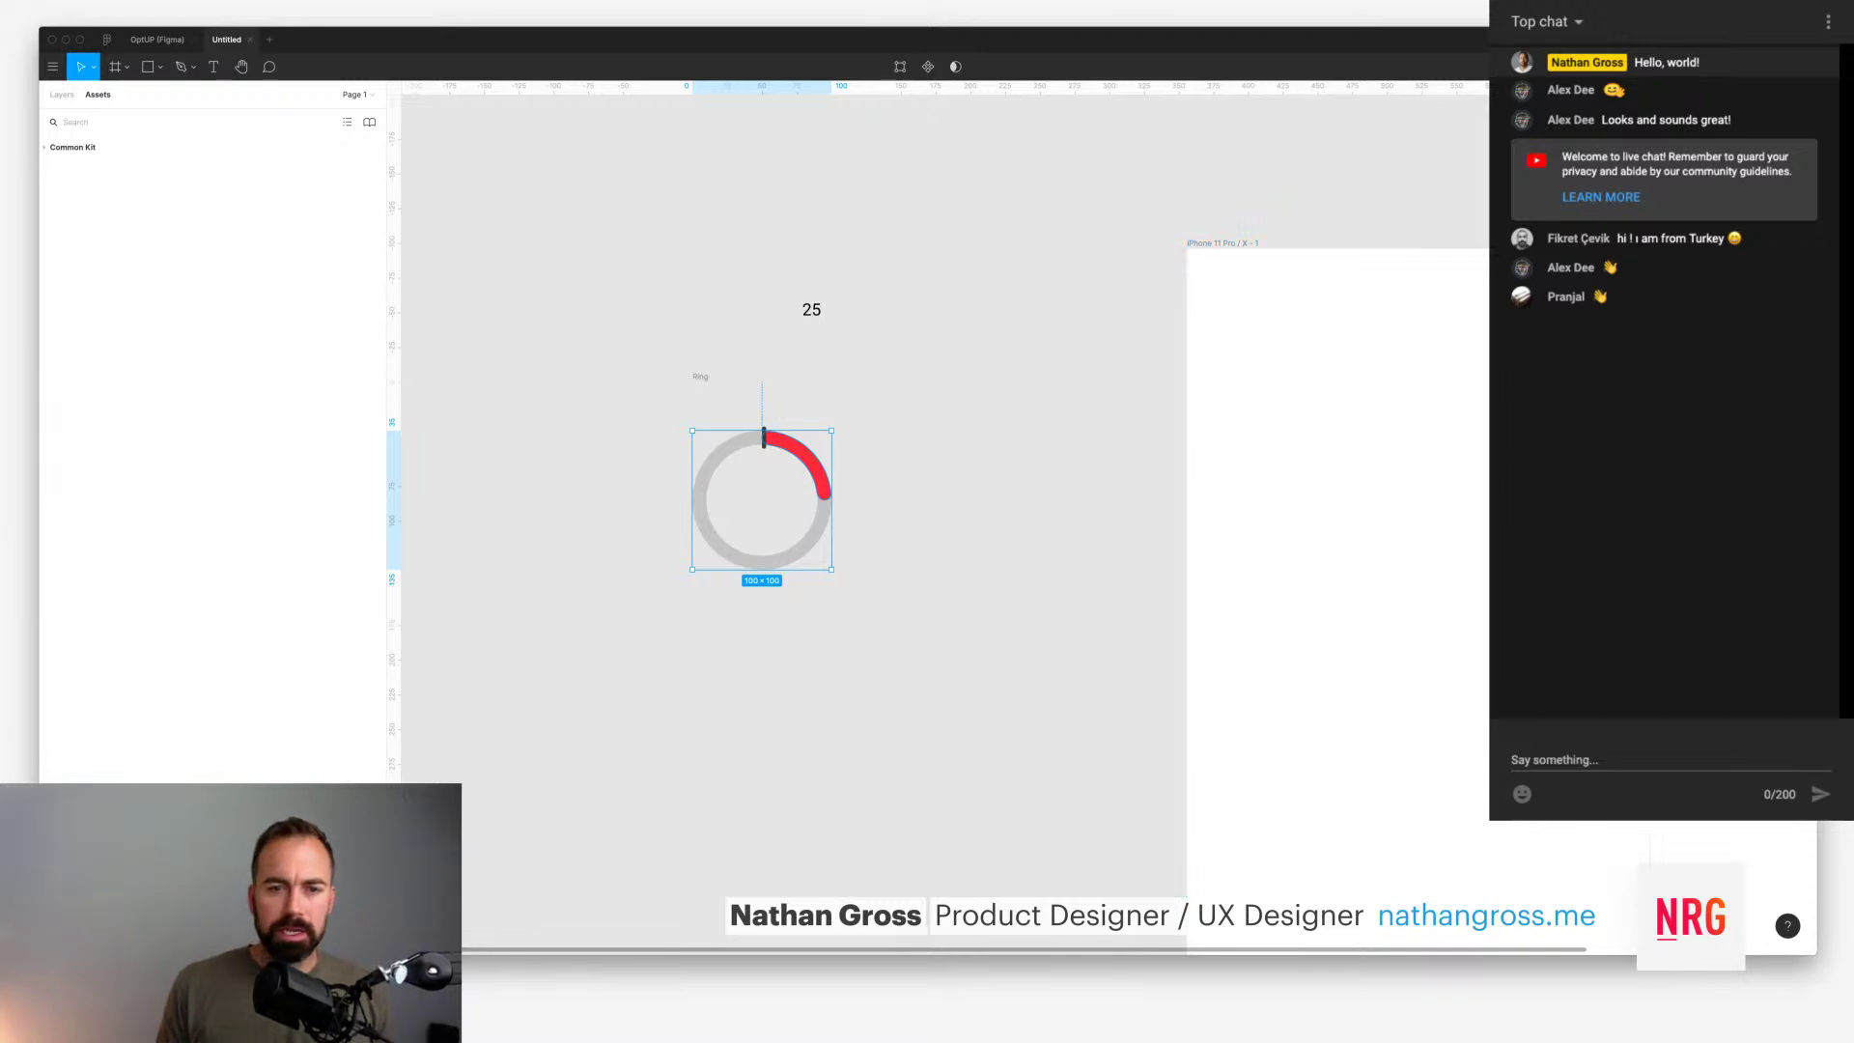
type("Red")
key("Return")
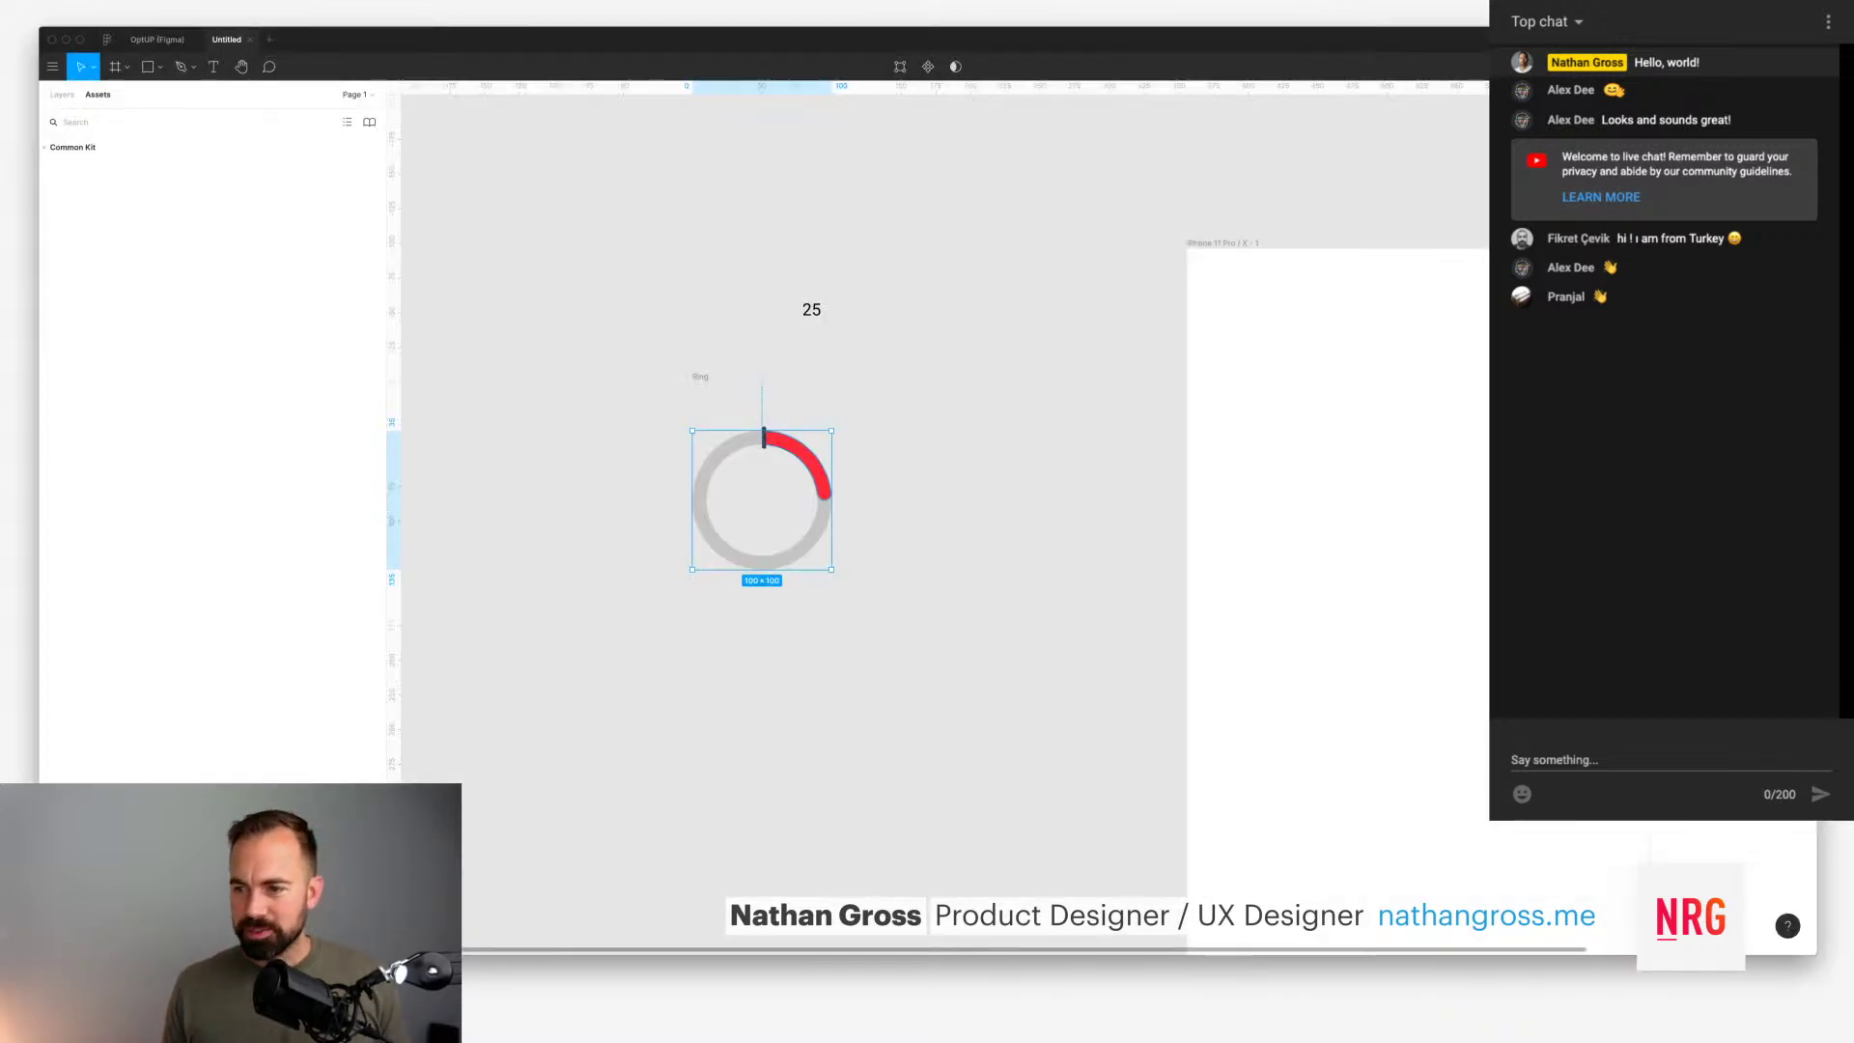
left_click(811, 309)
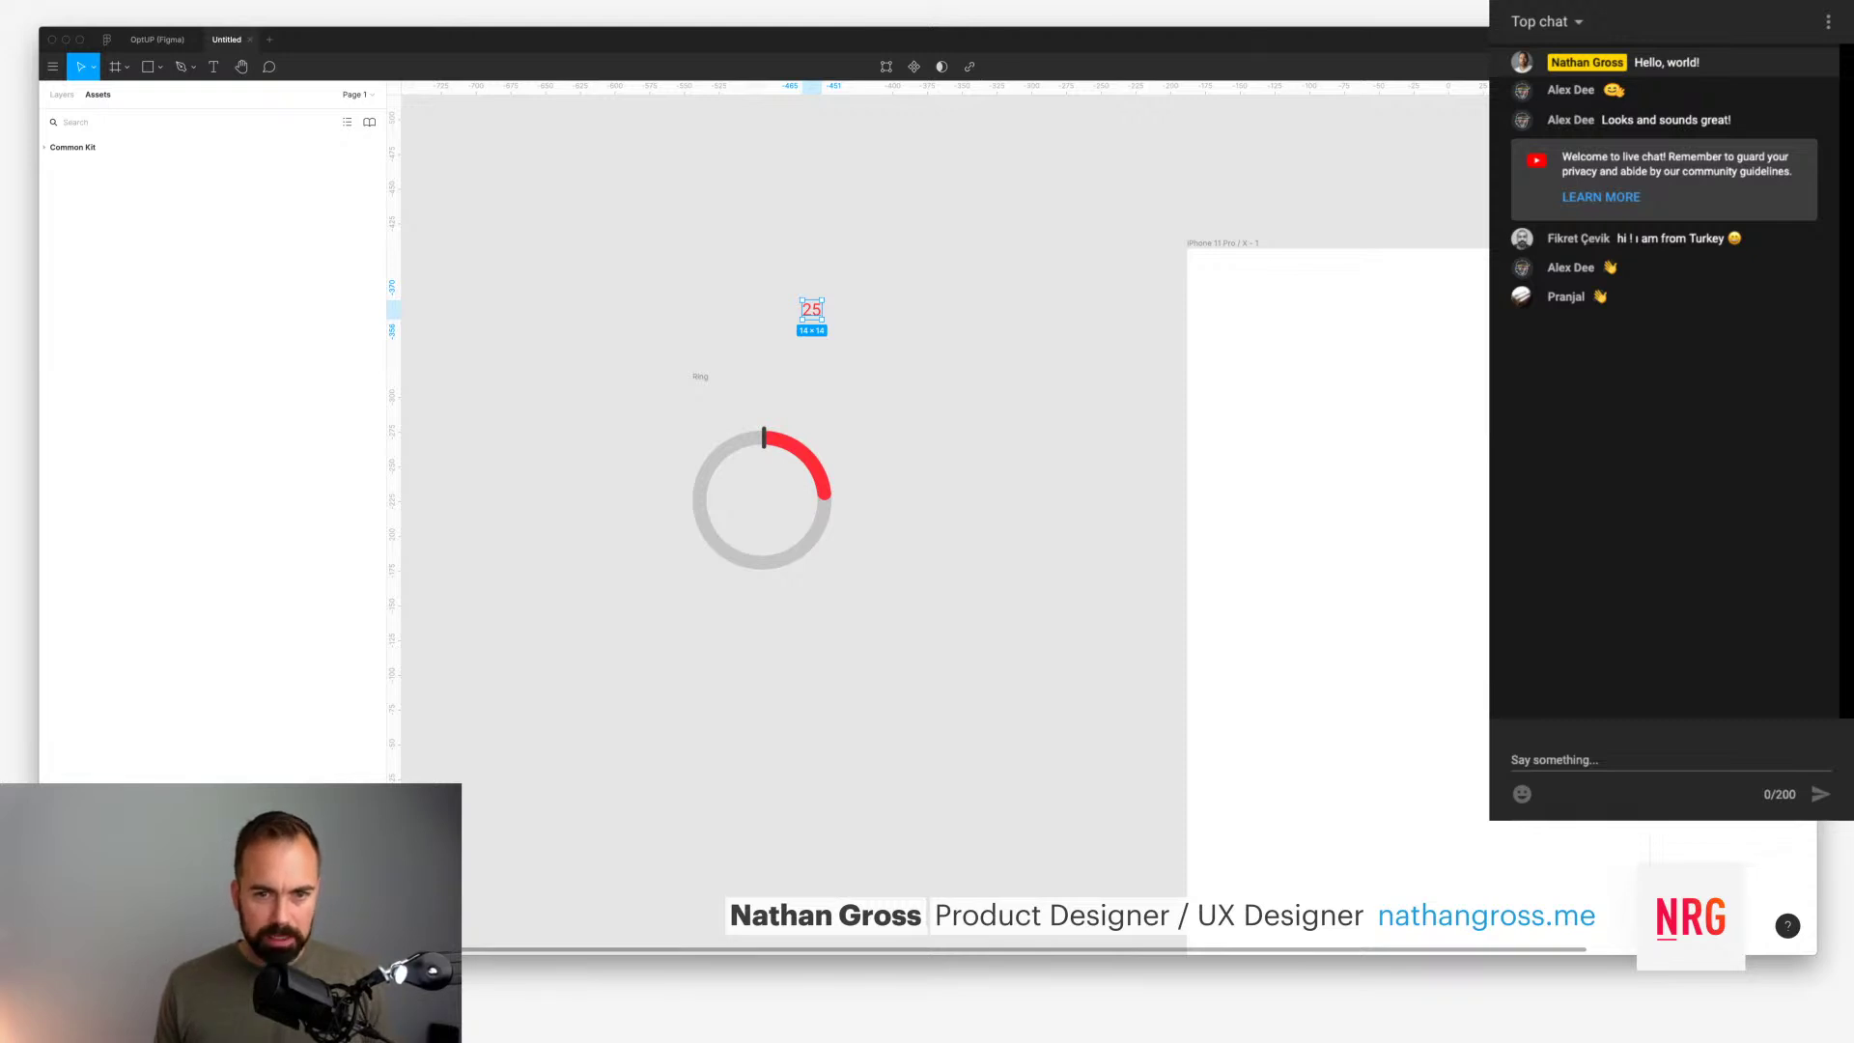
Step: Duplicate the "25" text directly to its right and change the copy's content to "%"
left_click_drag(811, 309, 823, 314)
key("Return")
type("%")
key("Escape")
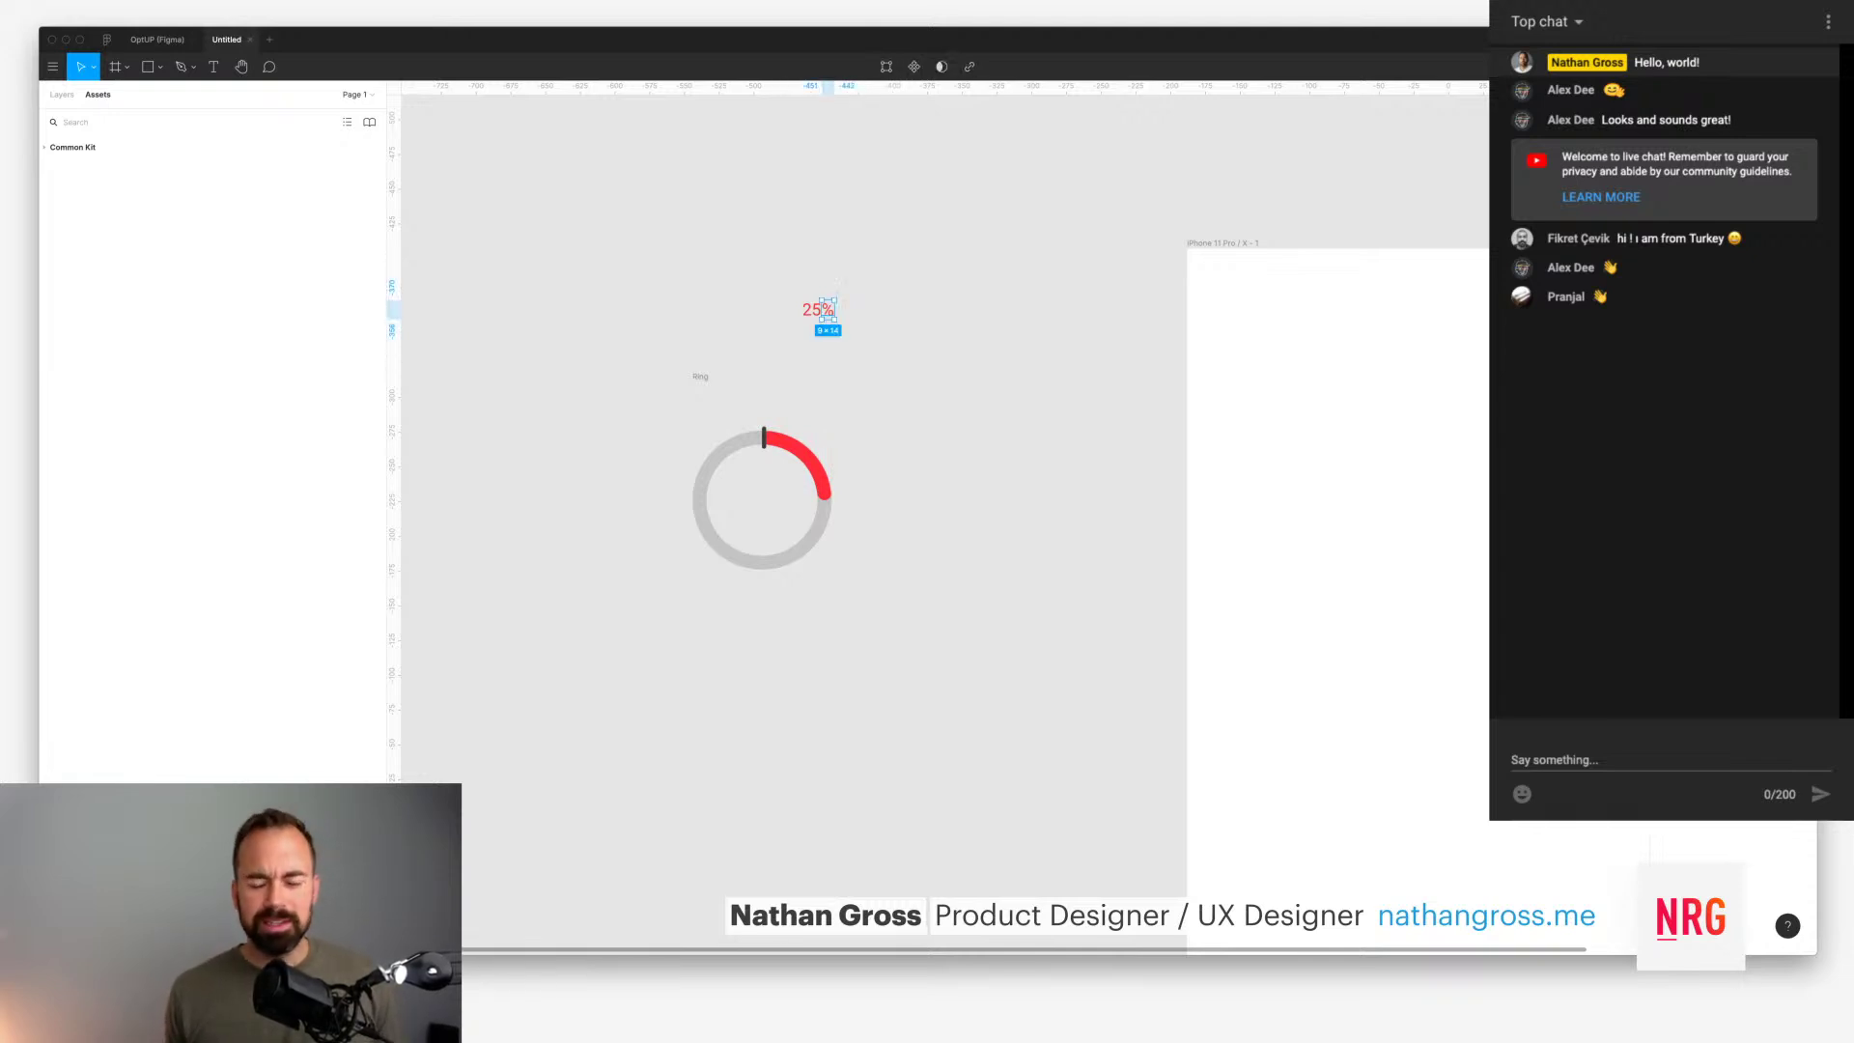
Step: Check the "25" and "%" texts as a pair and as separately editable text layers
left_click_drag(870, 343, 790, 296)
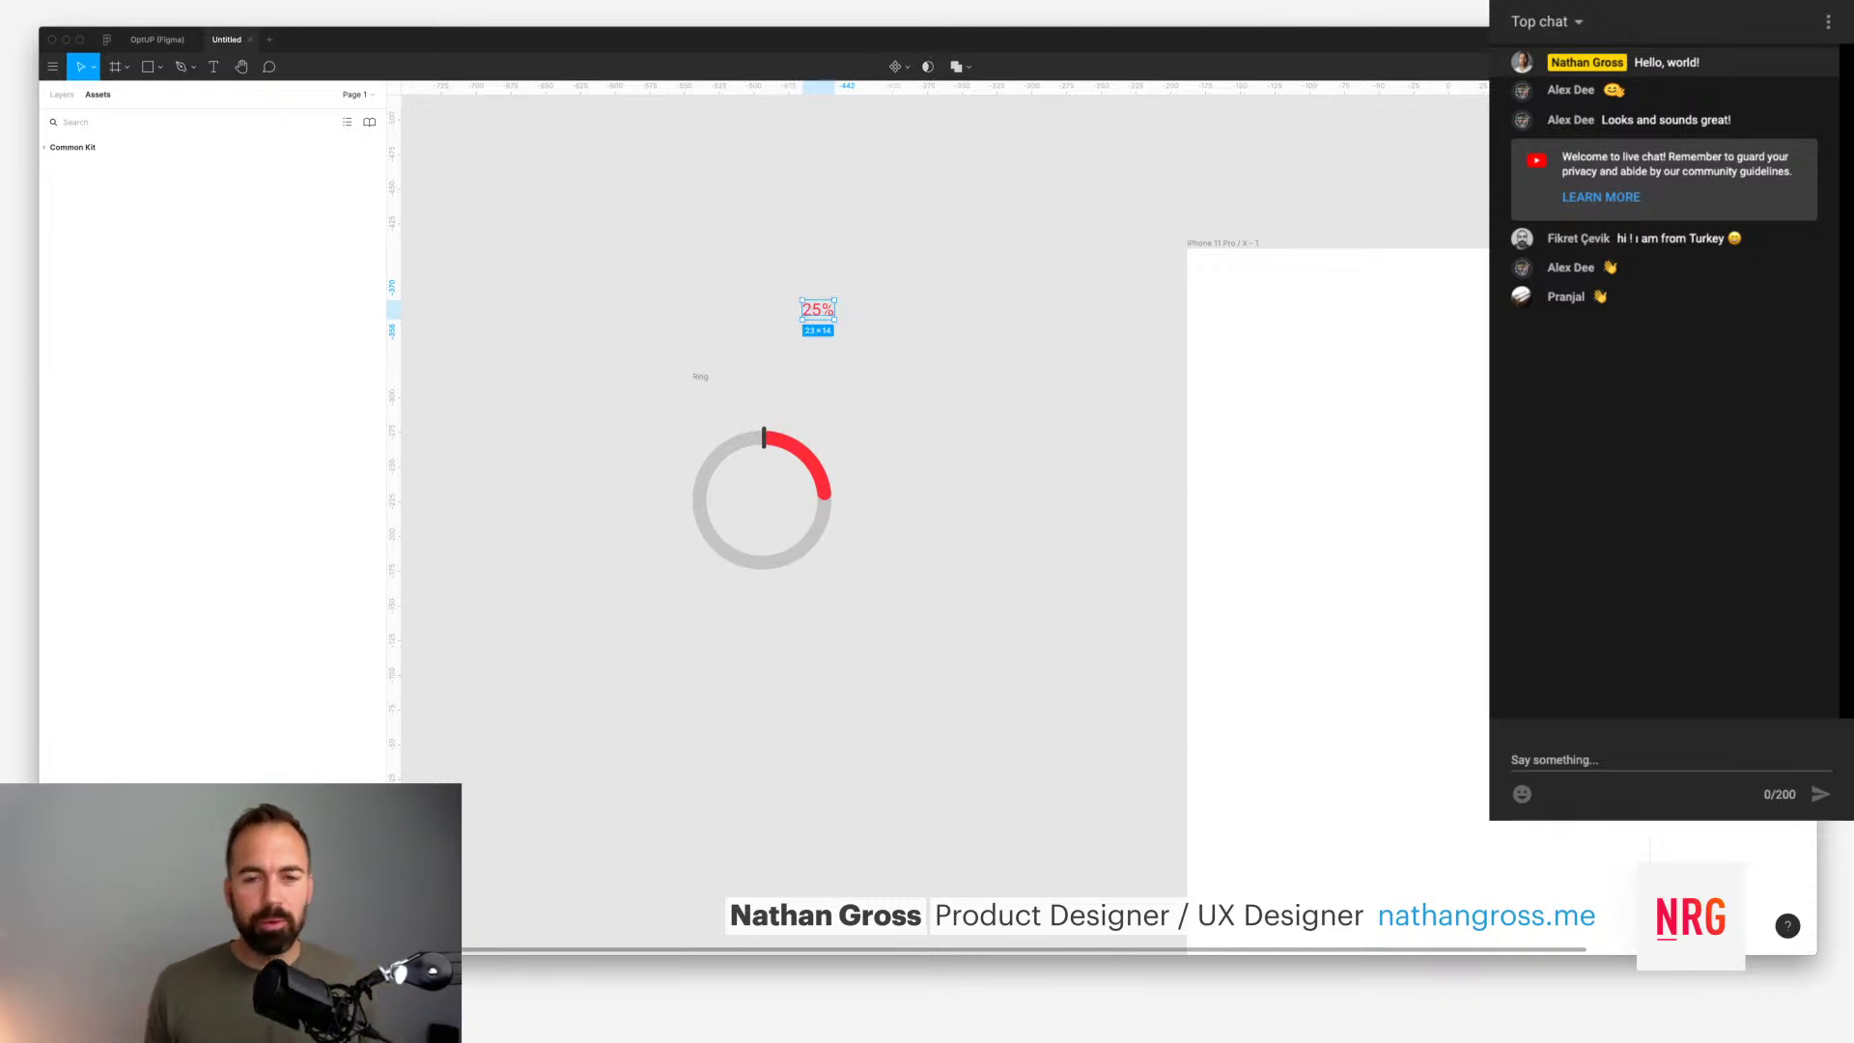
key("Escape")
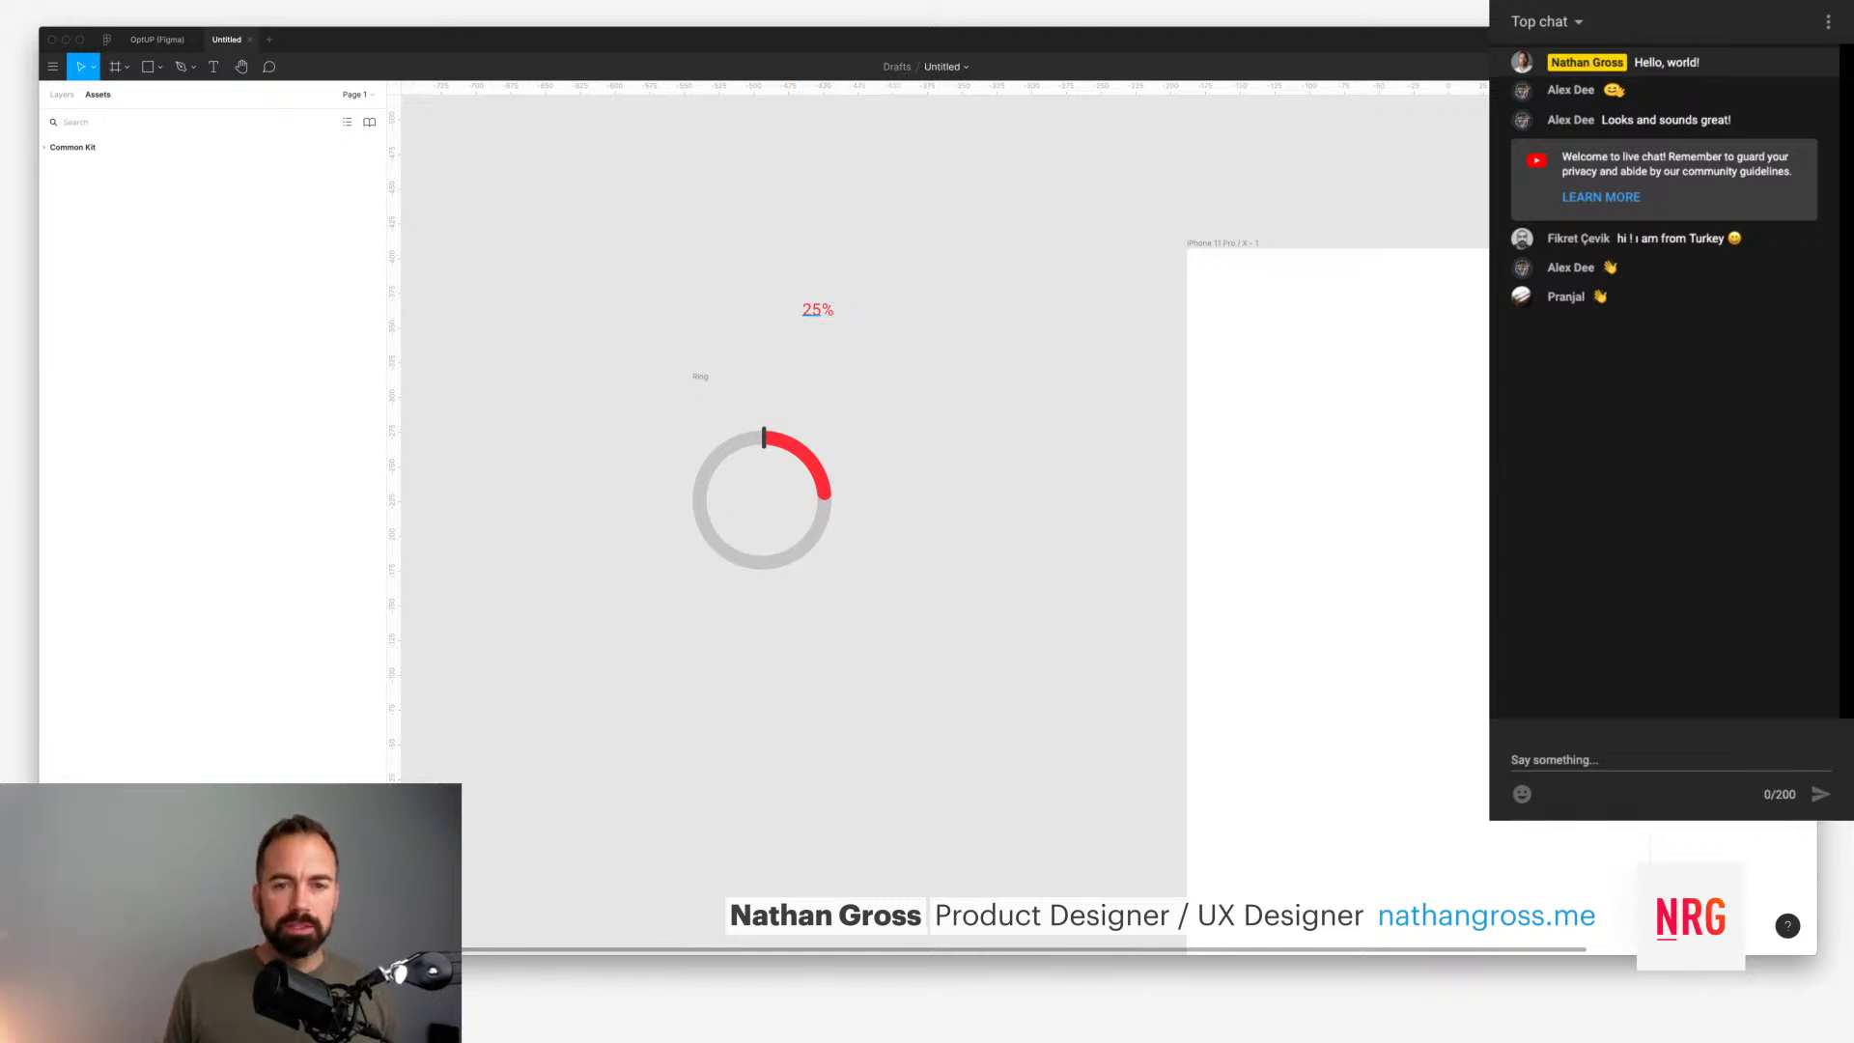
left_click(811, 309)
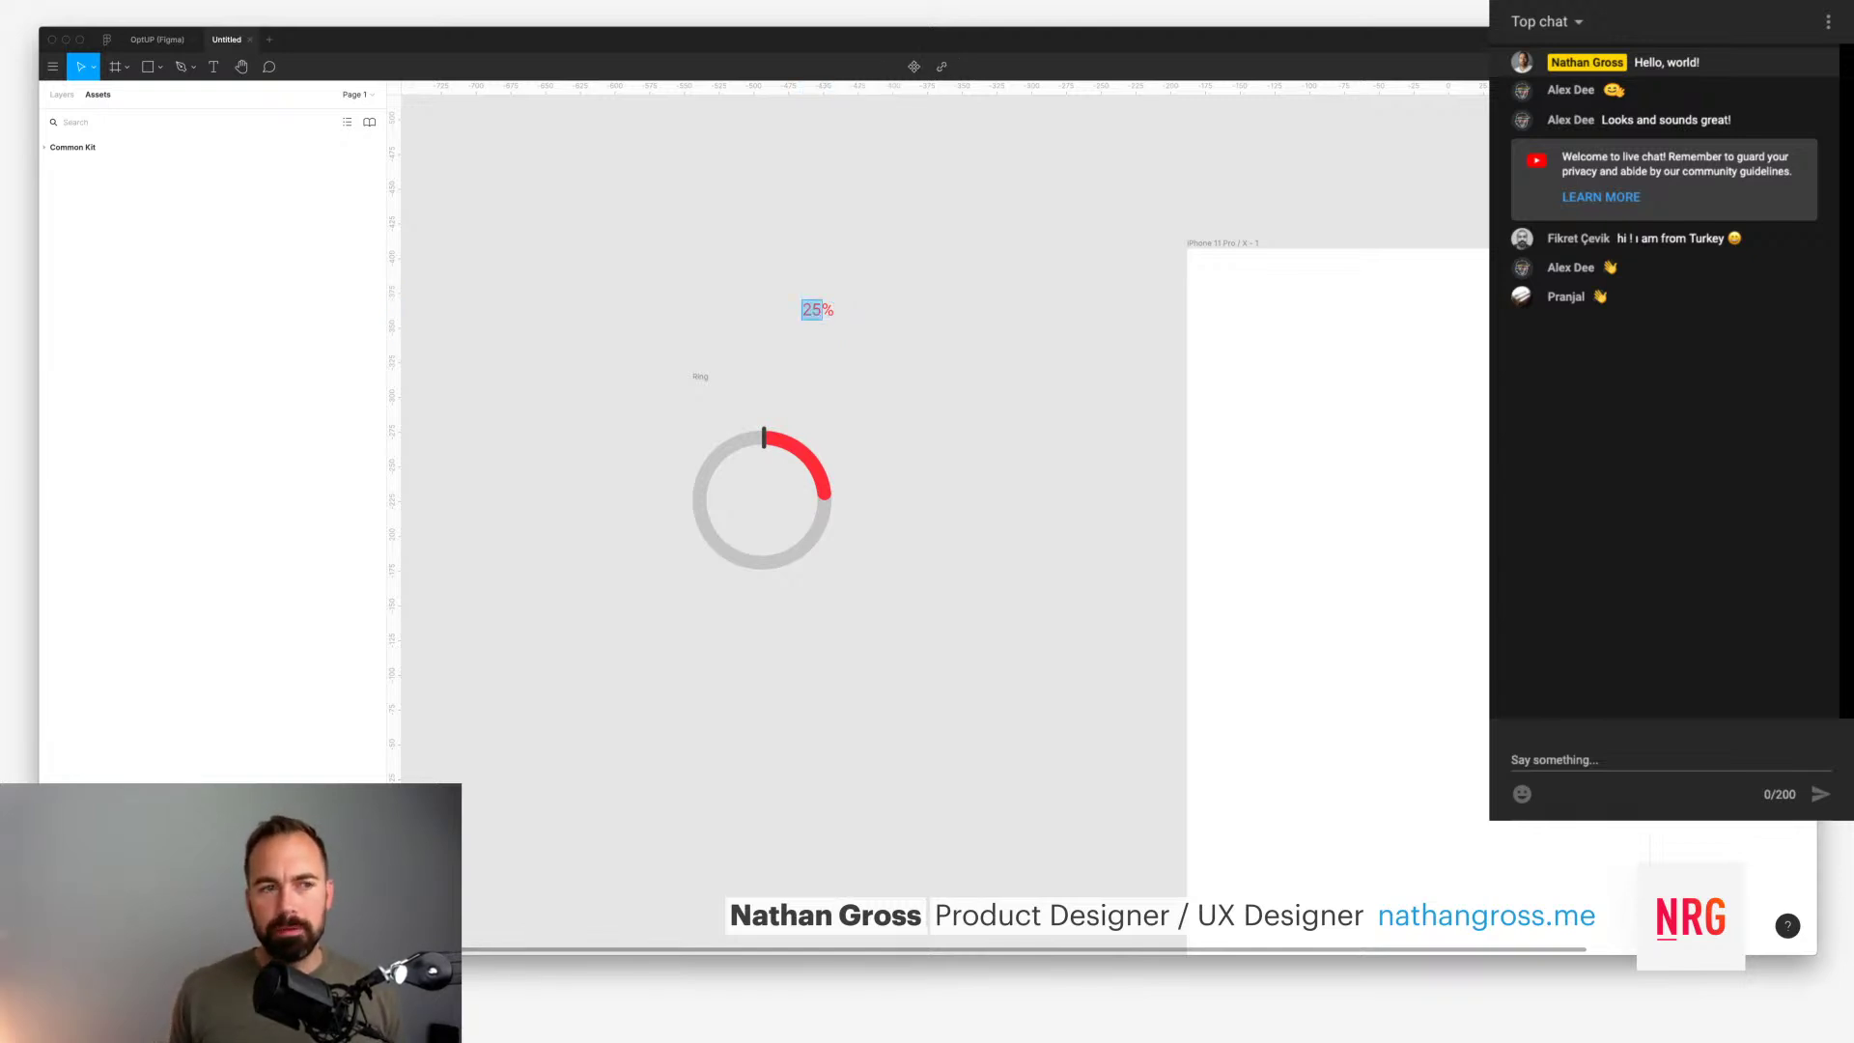
left_click(827, 309)
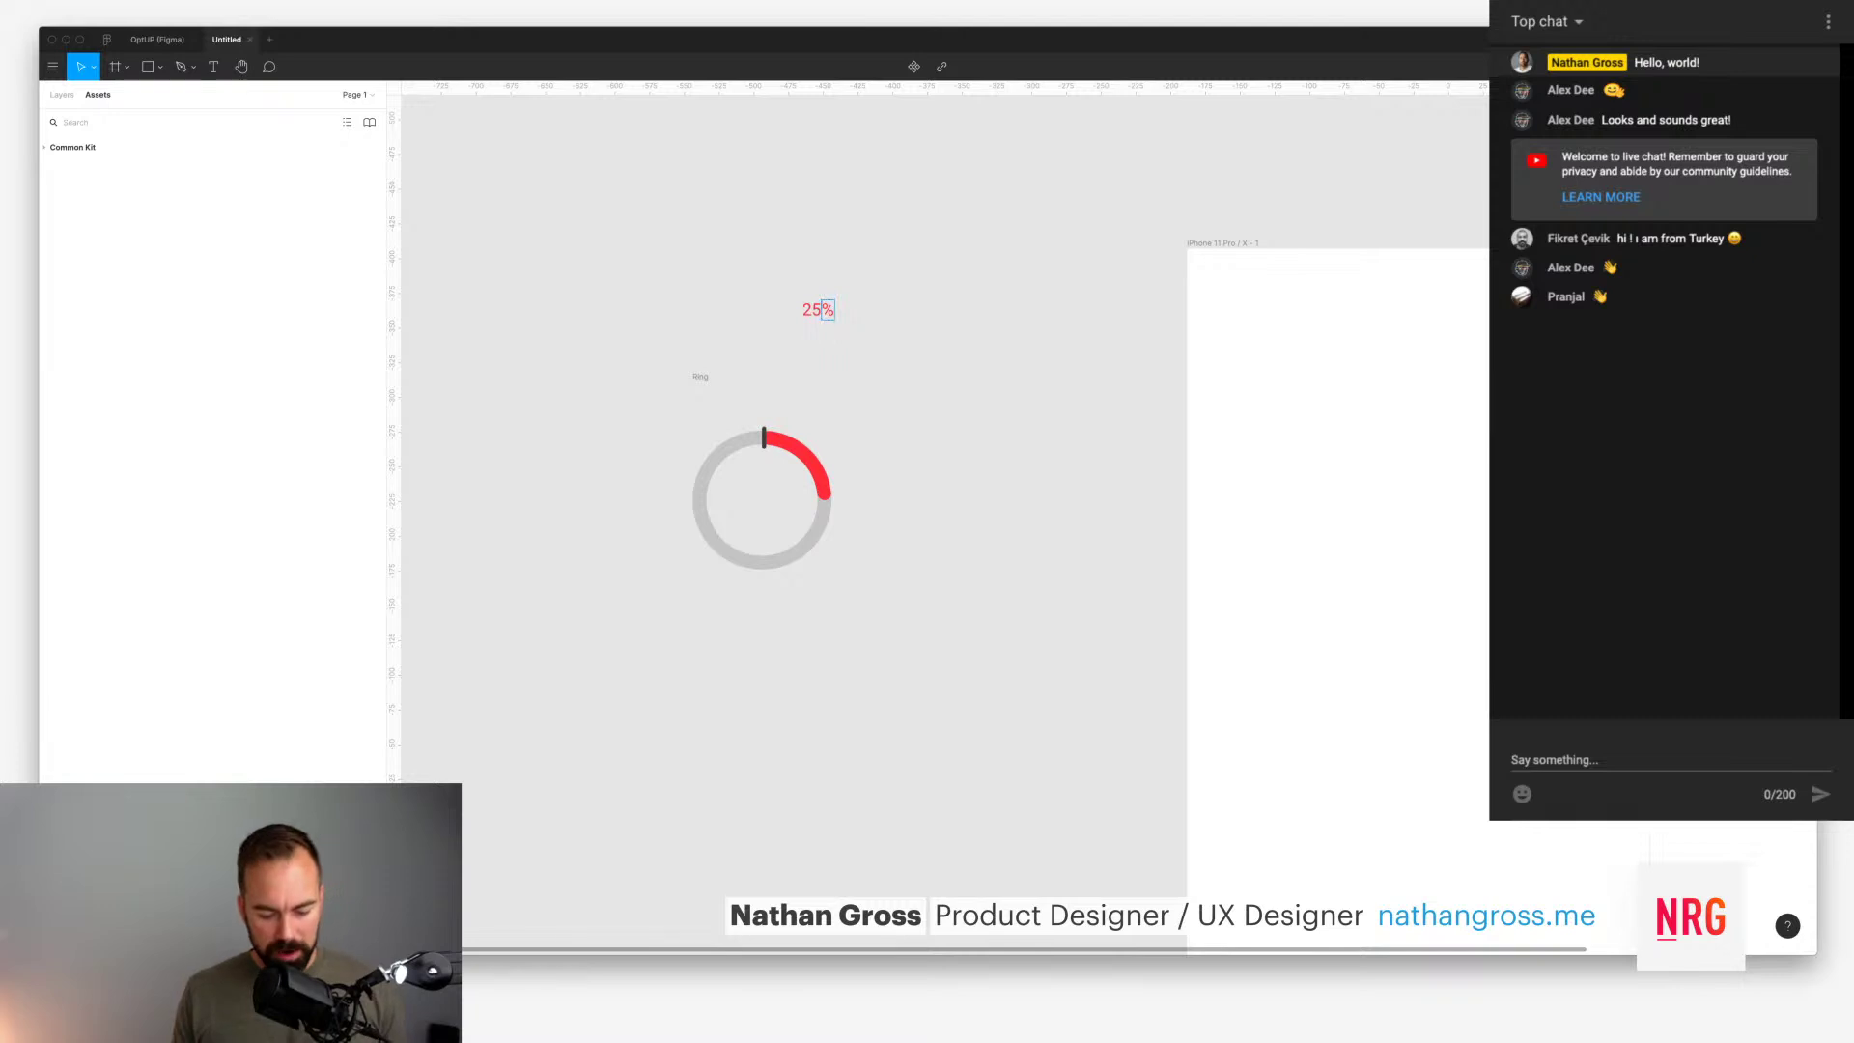
Step: Frame the "25" and "%" texts together and place the frame in the middle of the ring
left_click_drag(776, 278, 818, 307)
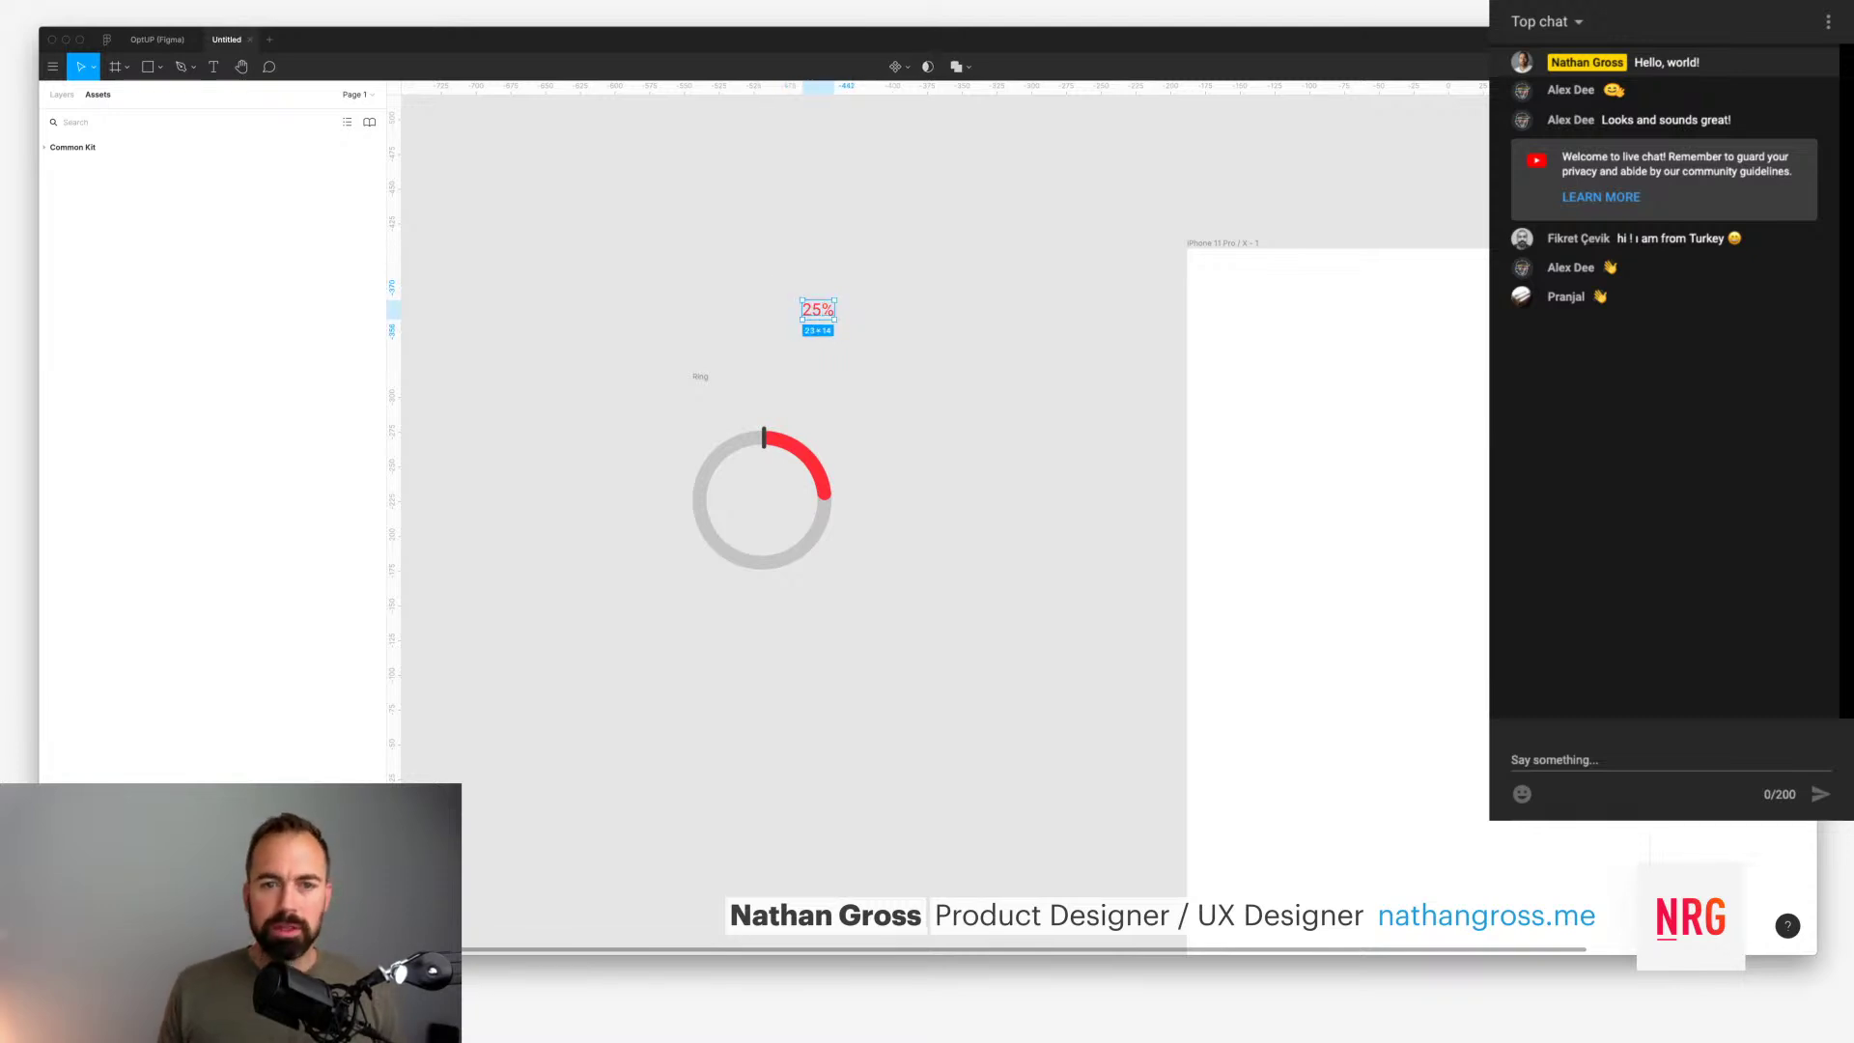
key("super+alt+g")
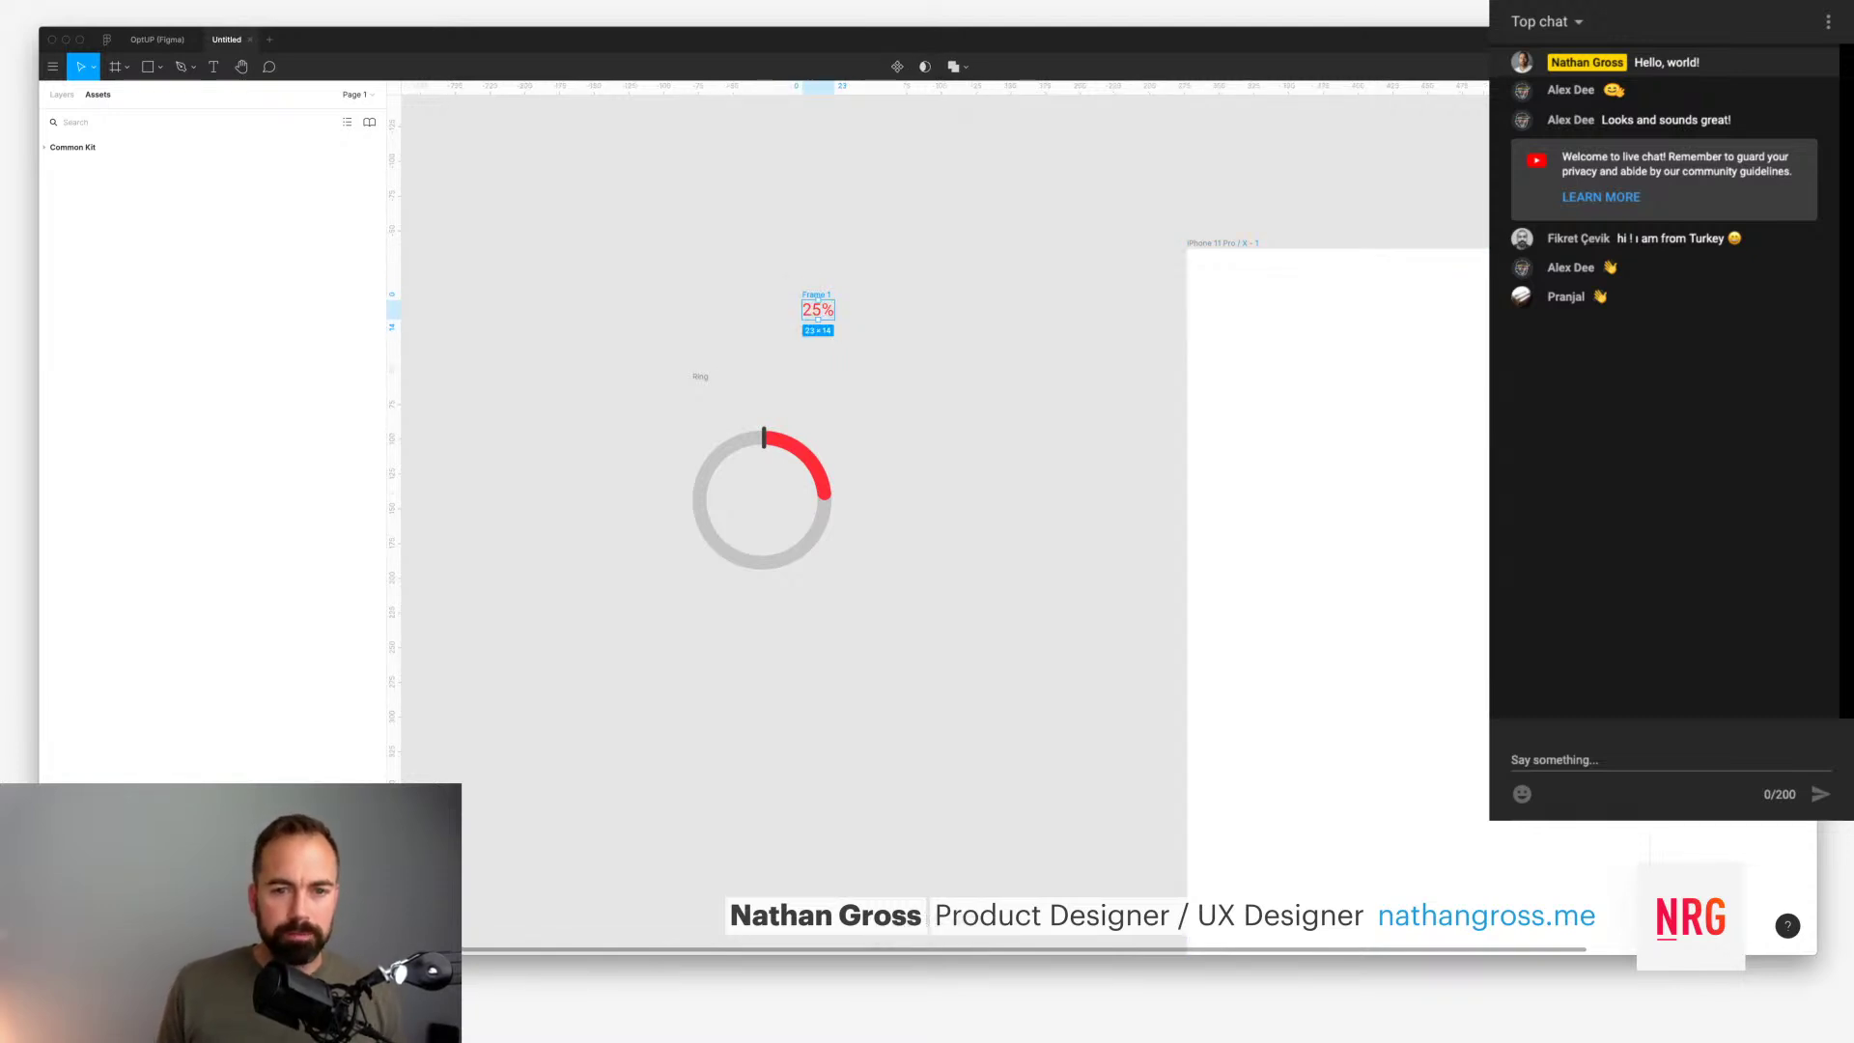
left_click_drag(817, 309, 769, 498)
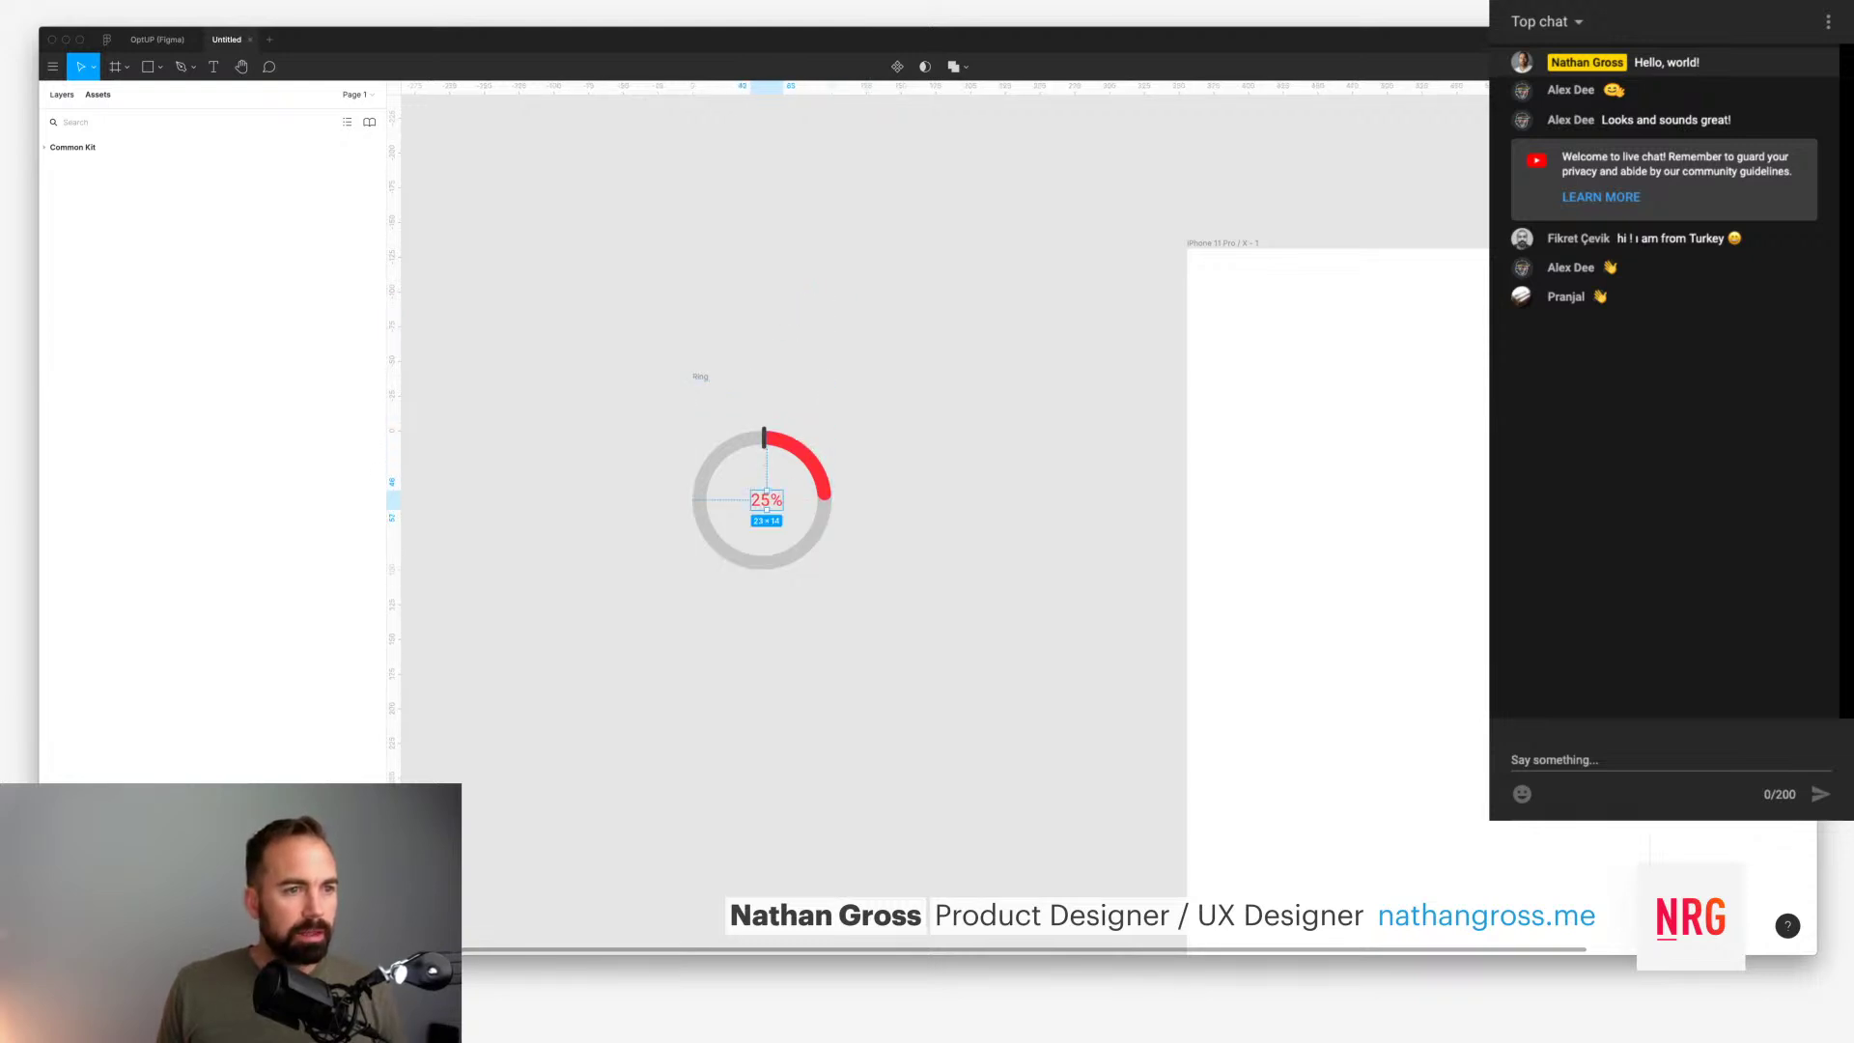
Step: Move the percentage text frame out of Target to the top level of the Ring frame and rename it "Label"
key("alt+1")
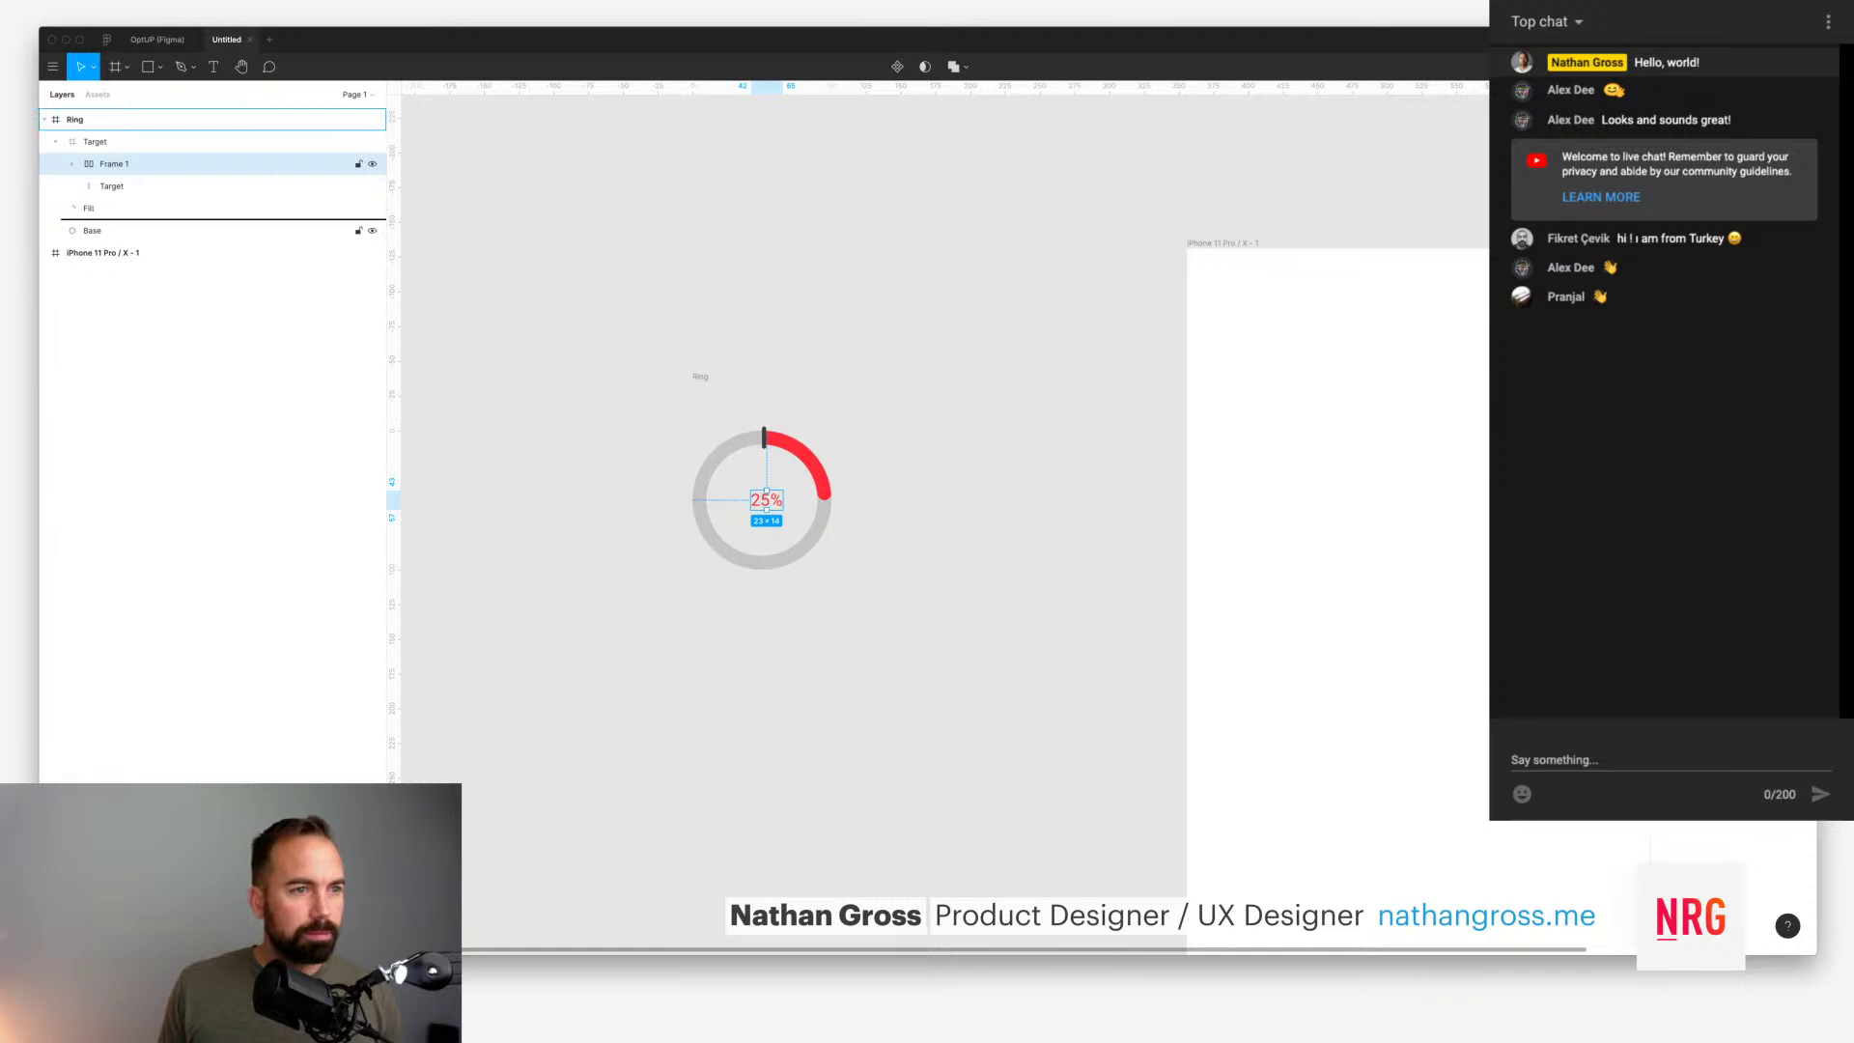
left_click_drag(114, 163, 114, 130)
left_click(55, 163)
double_click(96, 141)
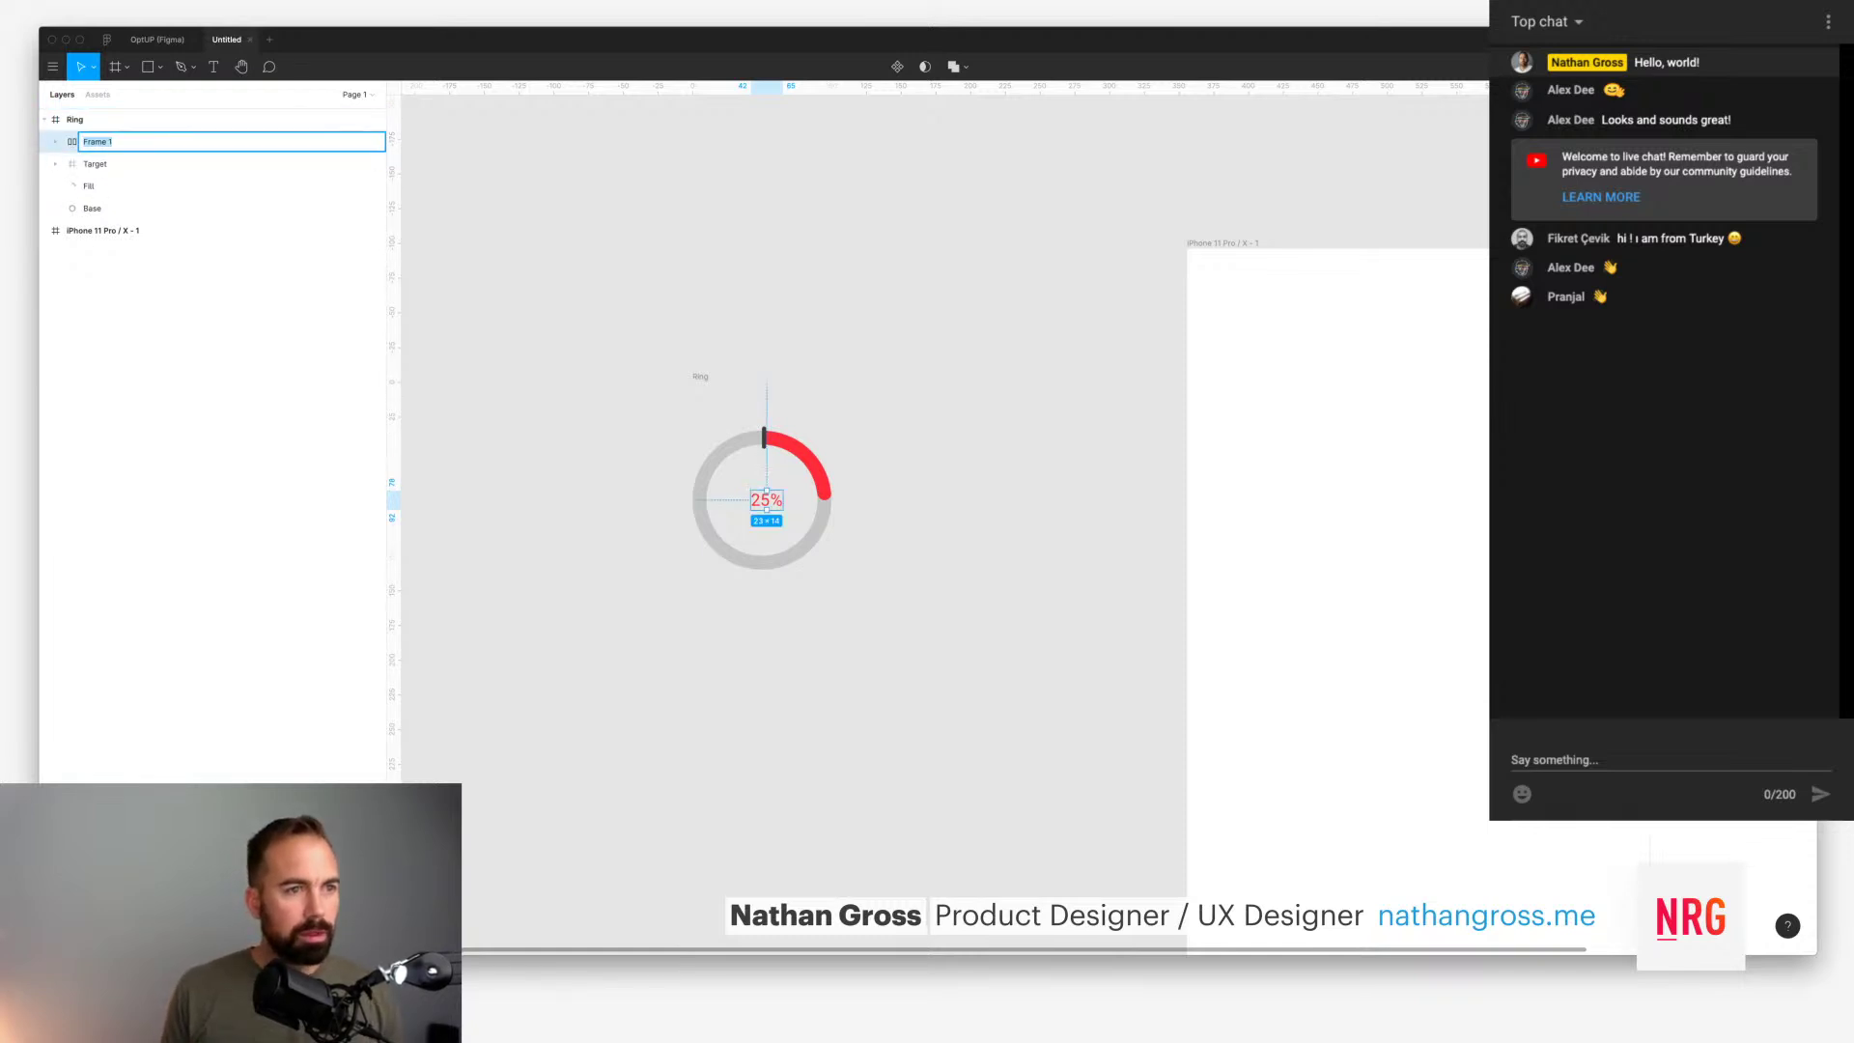
type("Label")
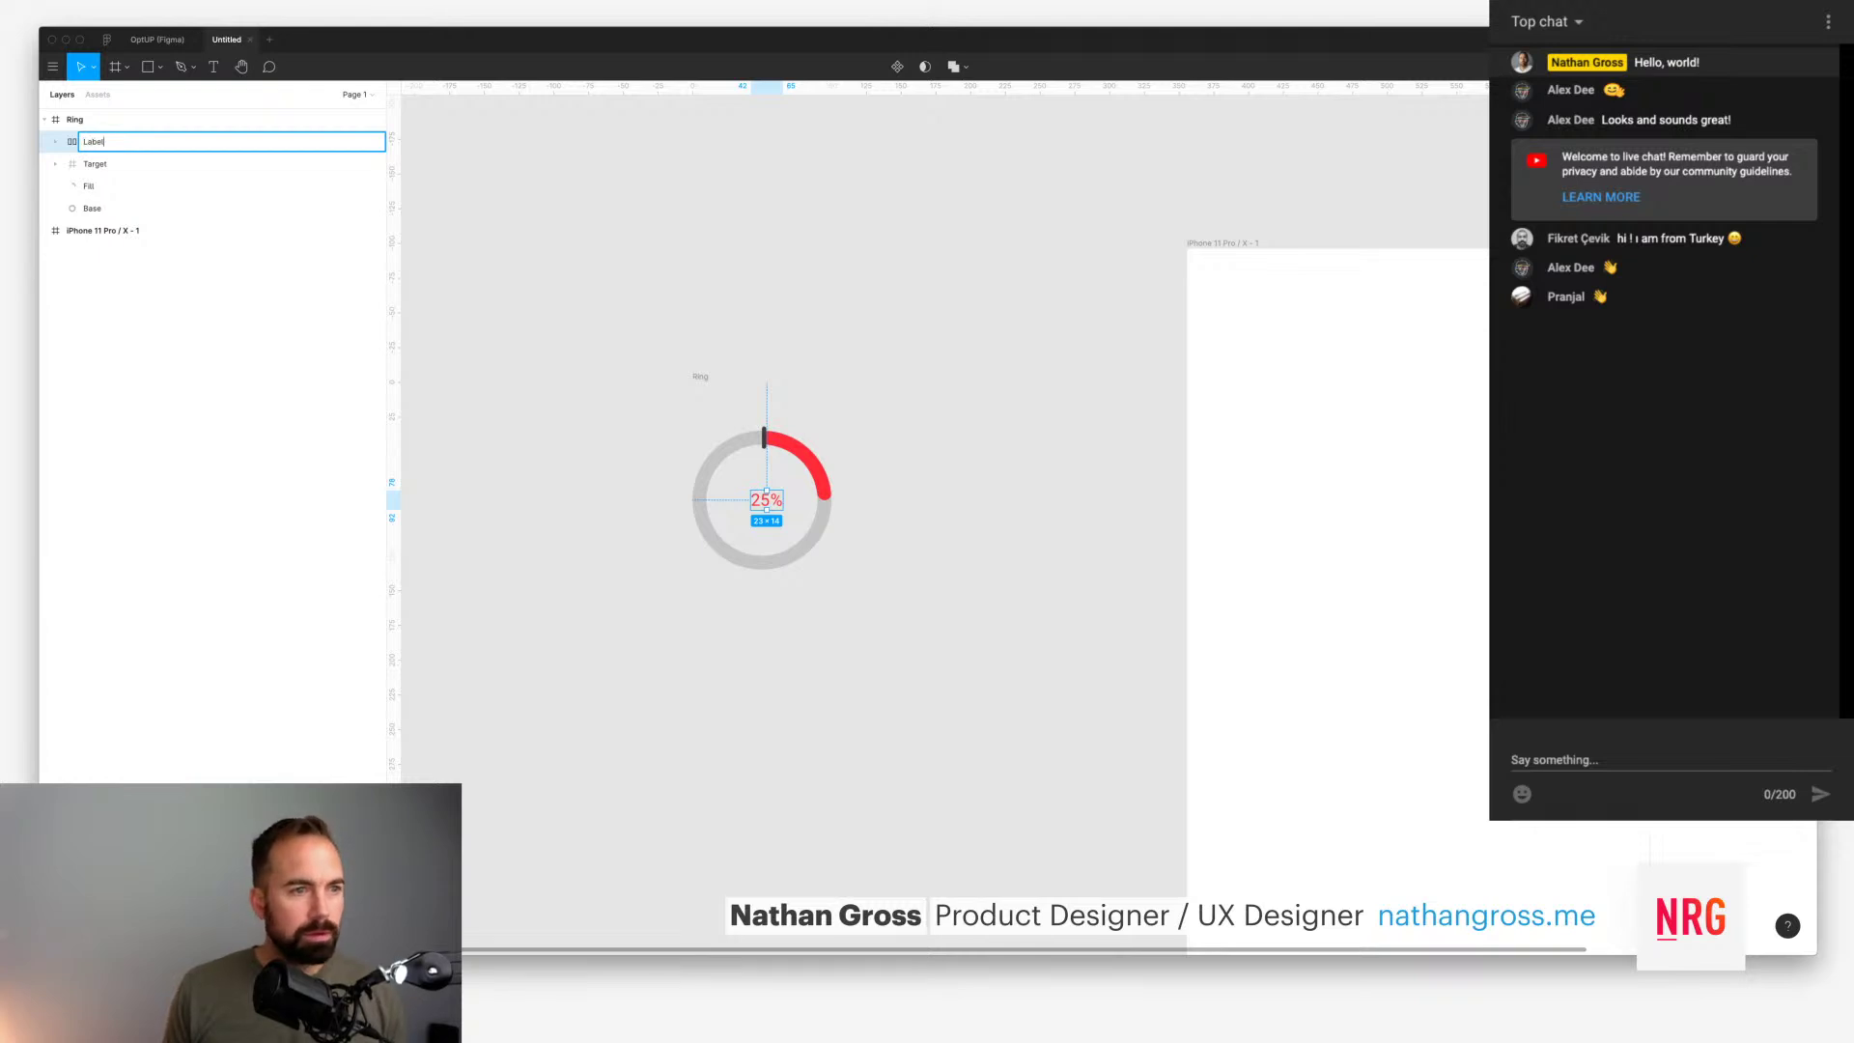
key("Return")
Step: Rename the "25" text layer inside Label as "Value"
key("Return")
left_click(103, 163)
left_click(104, 186)
double_click(105, 185)
type("Value")
key("Return")
key("Escape")
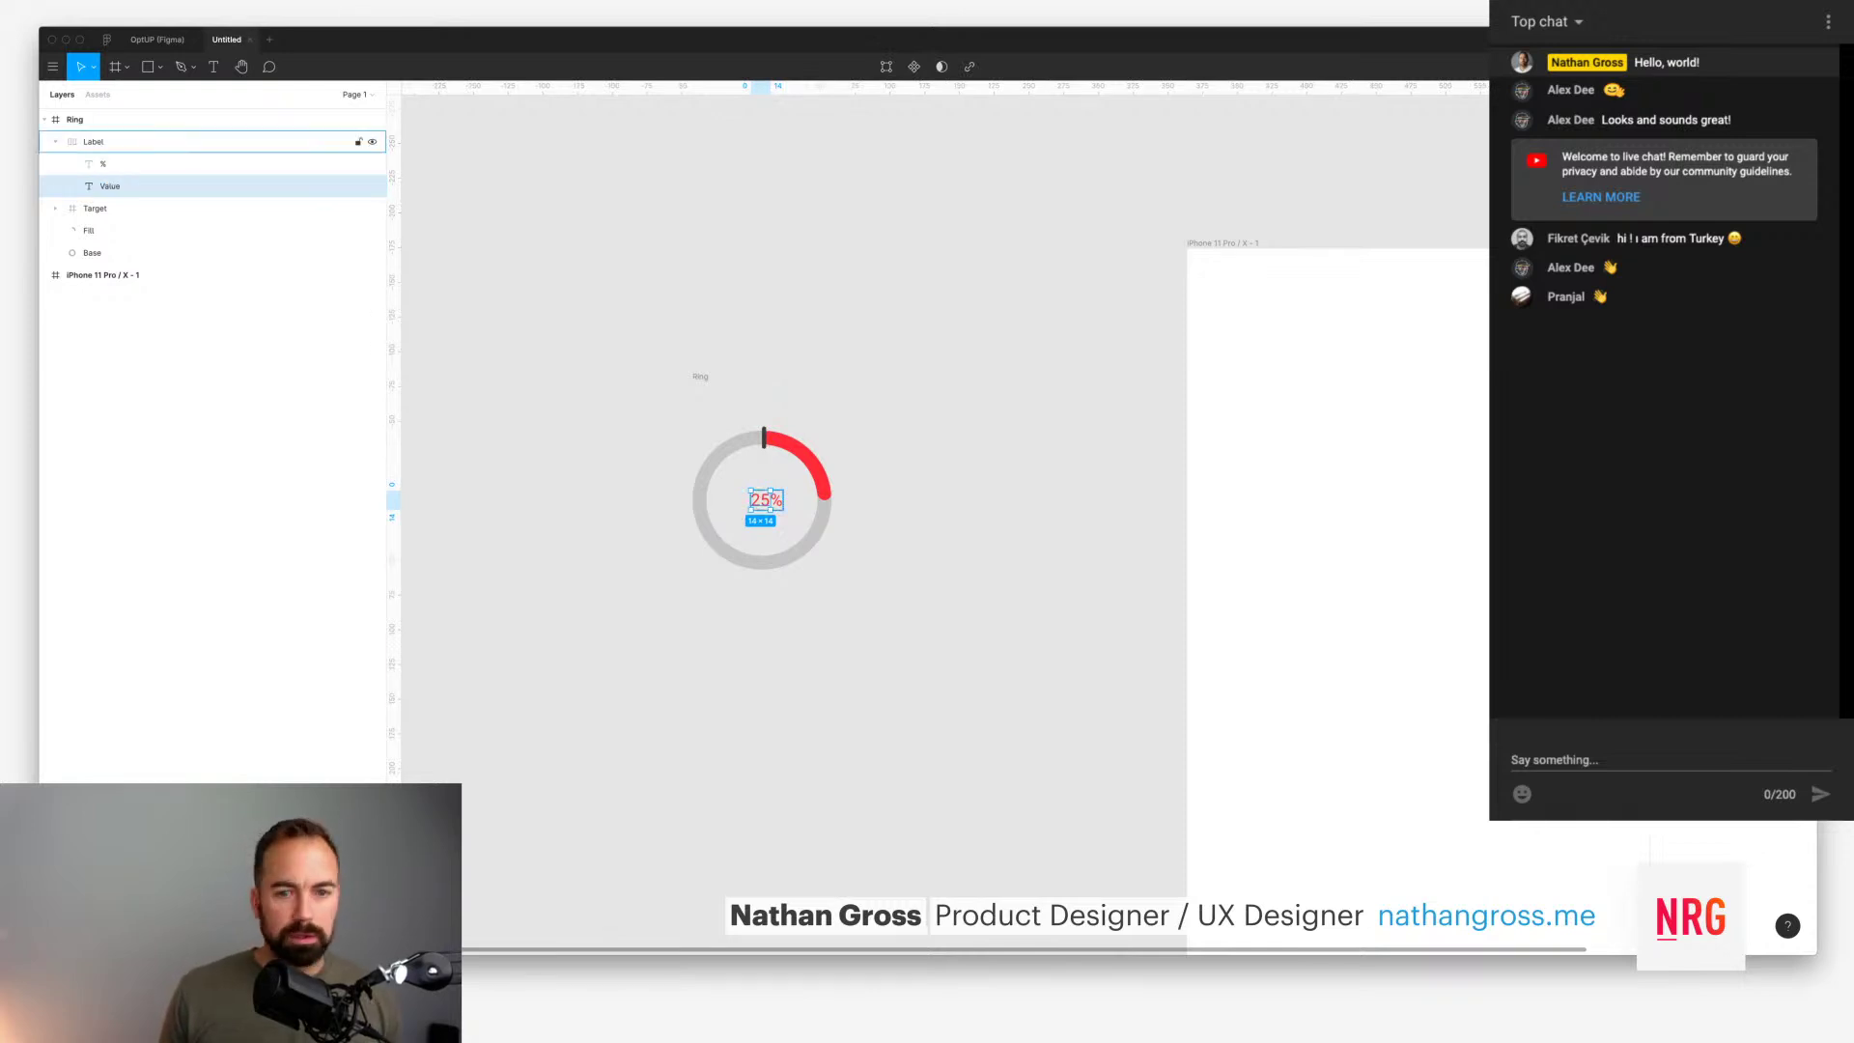
left_click(56, 141)
key("Escape")
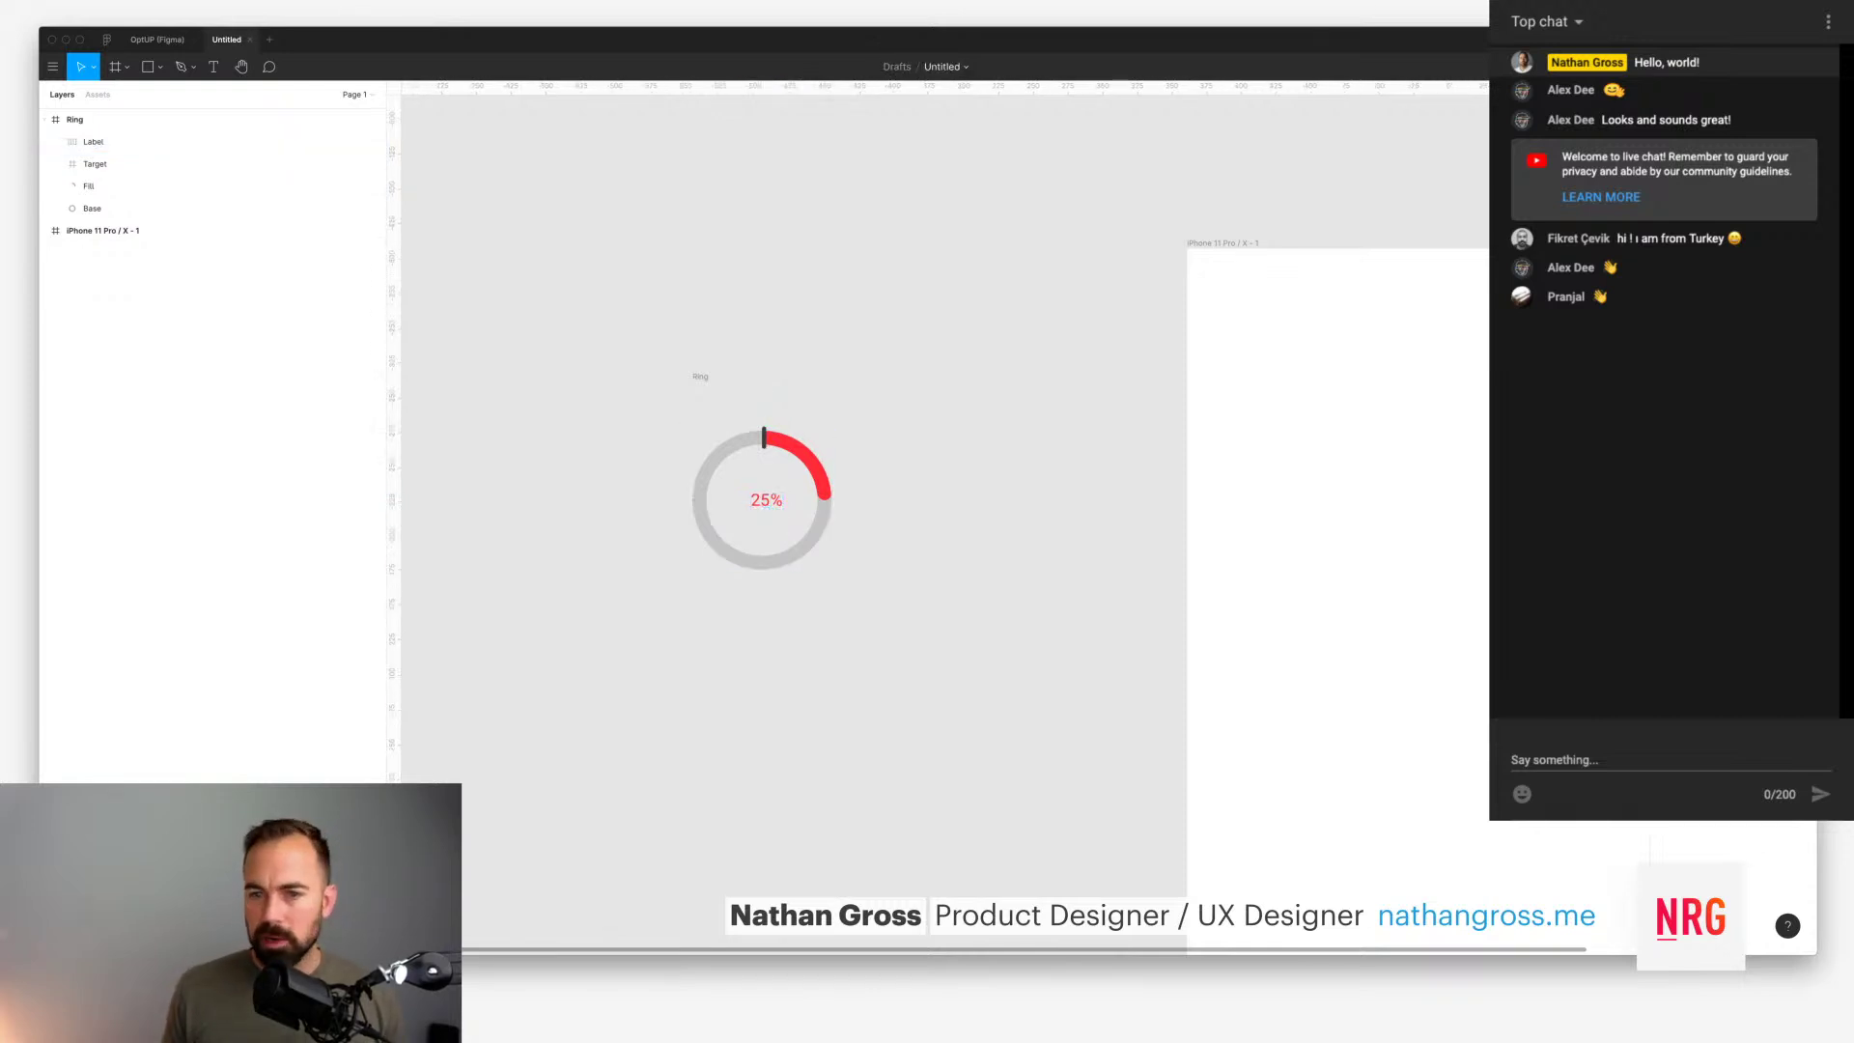
Step: Increase the font size of the Value and "%" texts together until the Label is about 53 × 33
left_click(759, 500, "super")
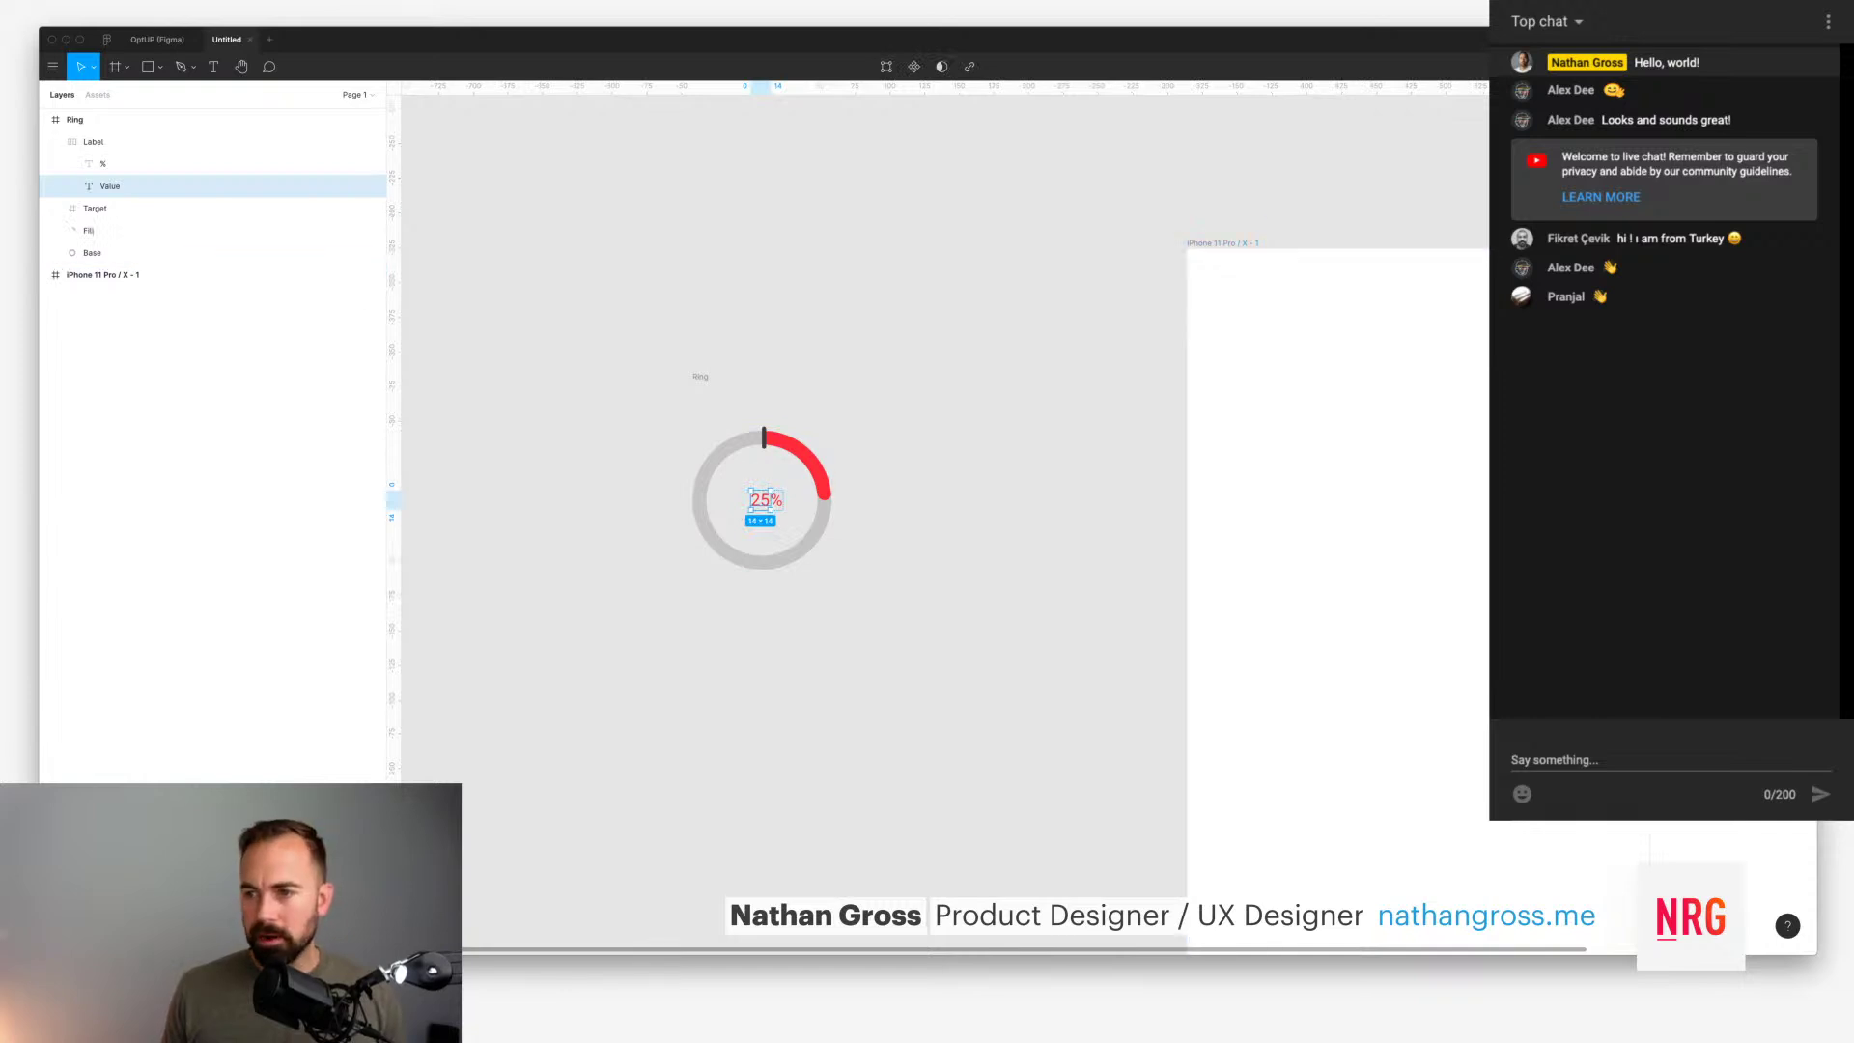
left_click(212, 163, "shift")
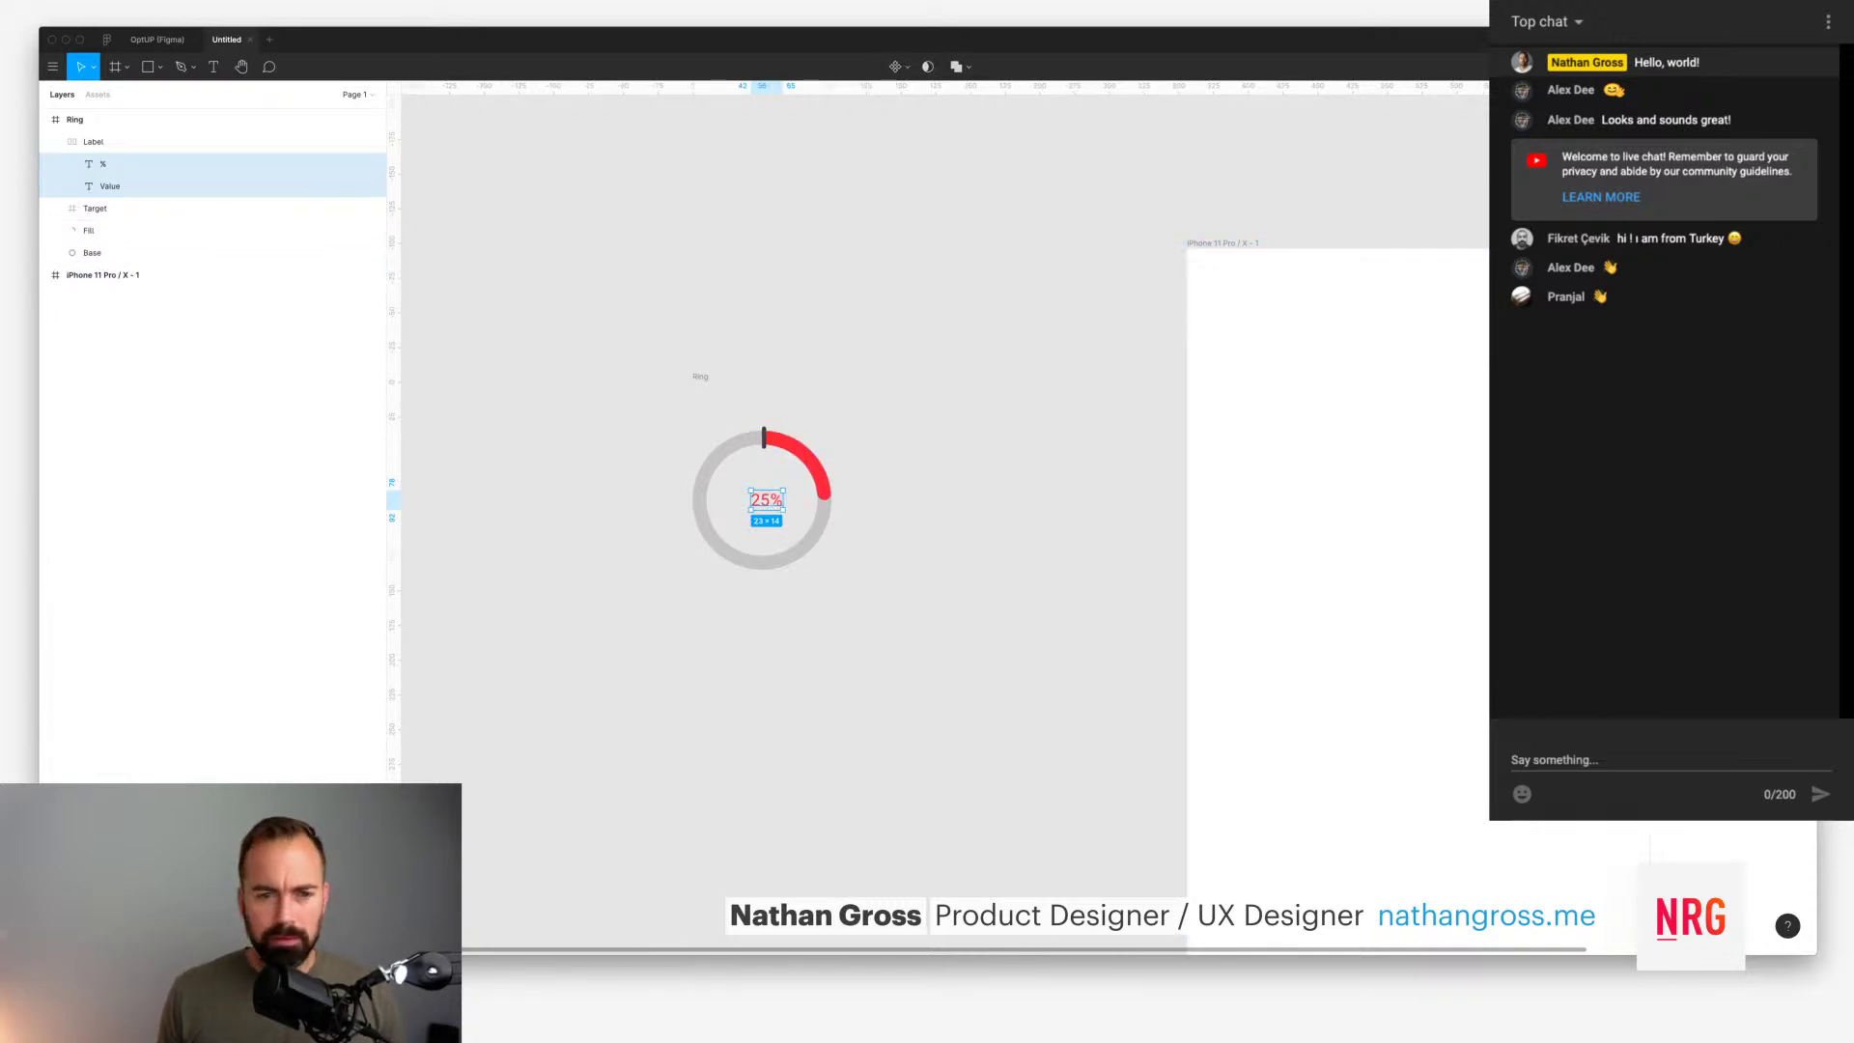
key("shift+Up")
key("shift+Up")
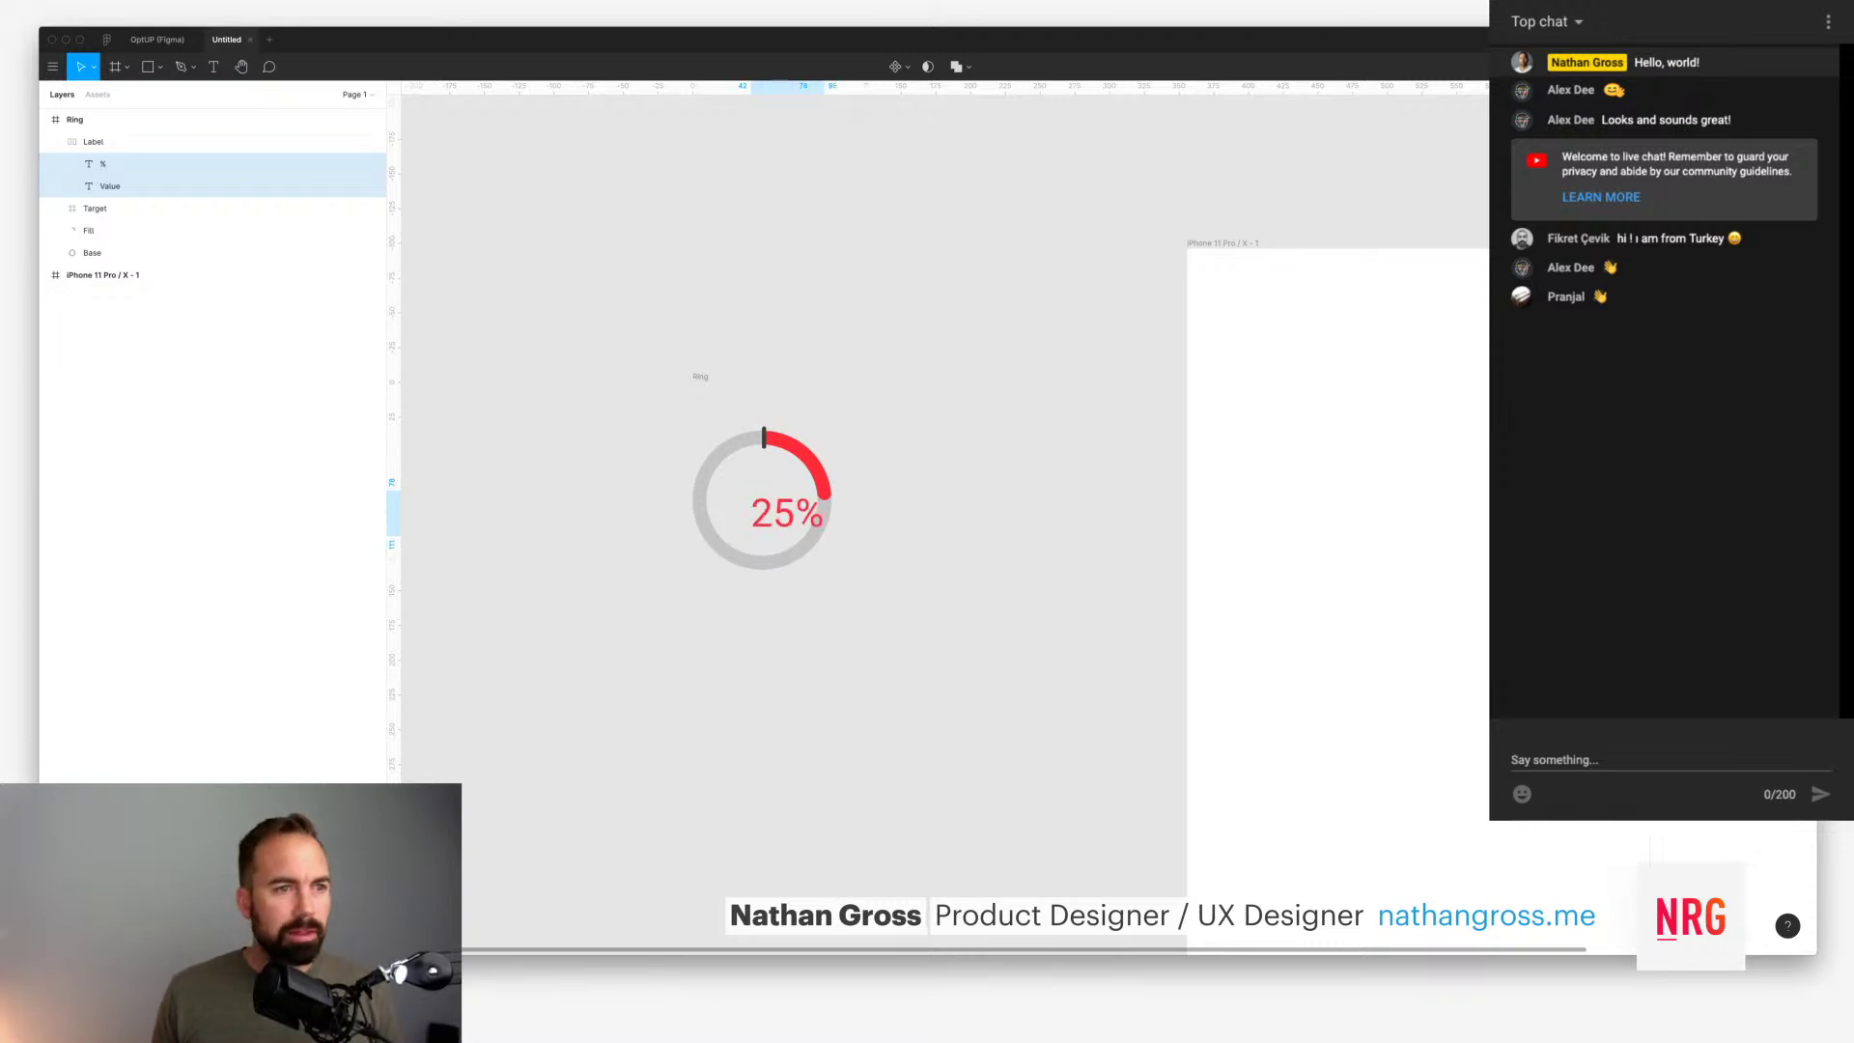
key("shift+Return")
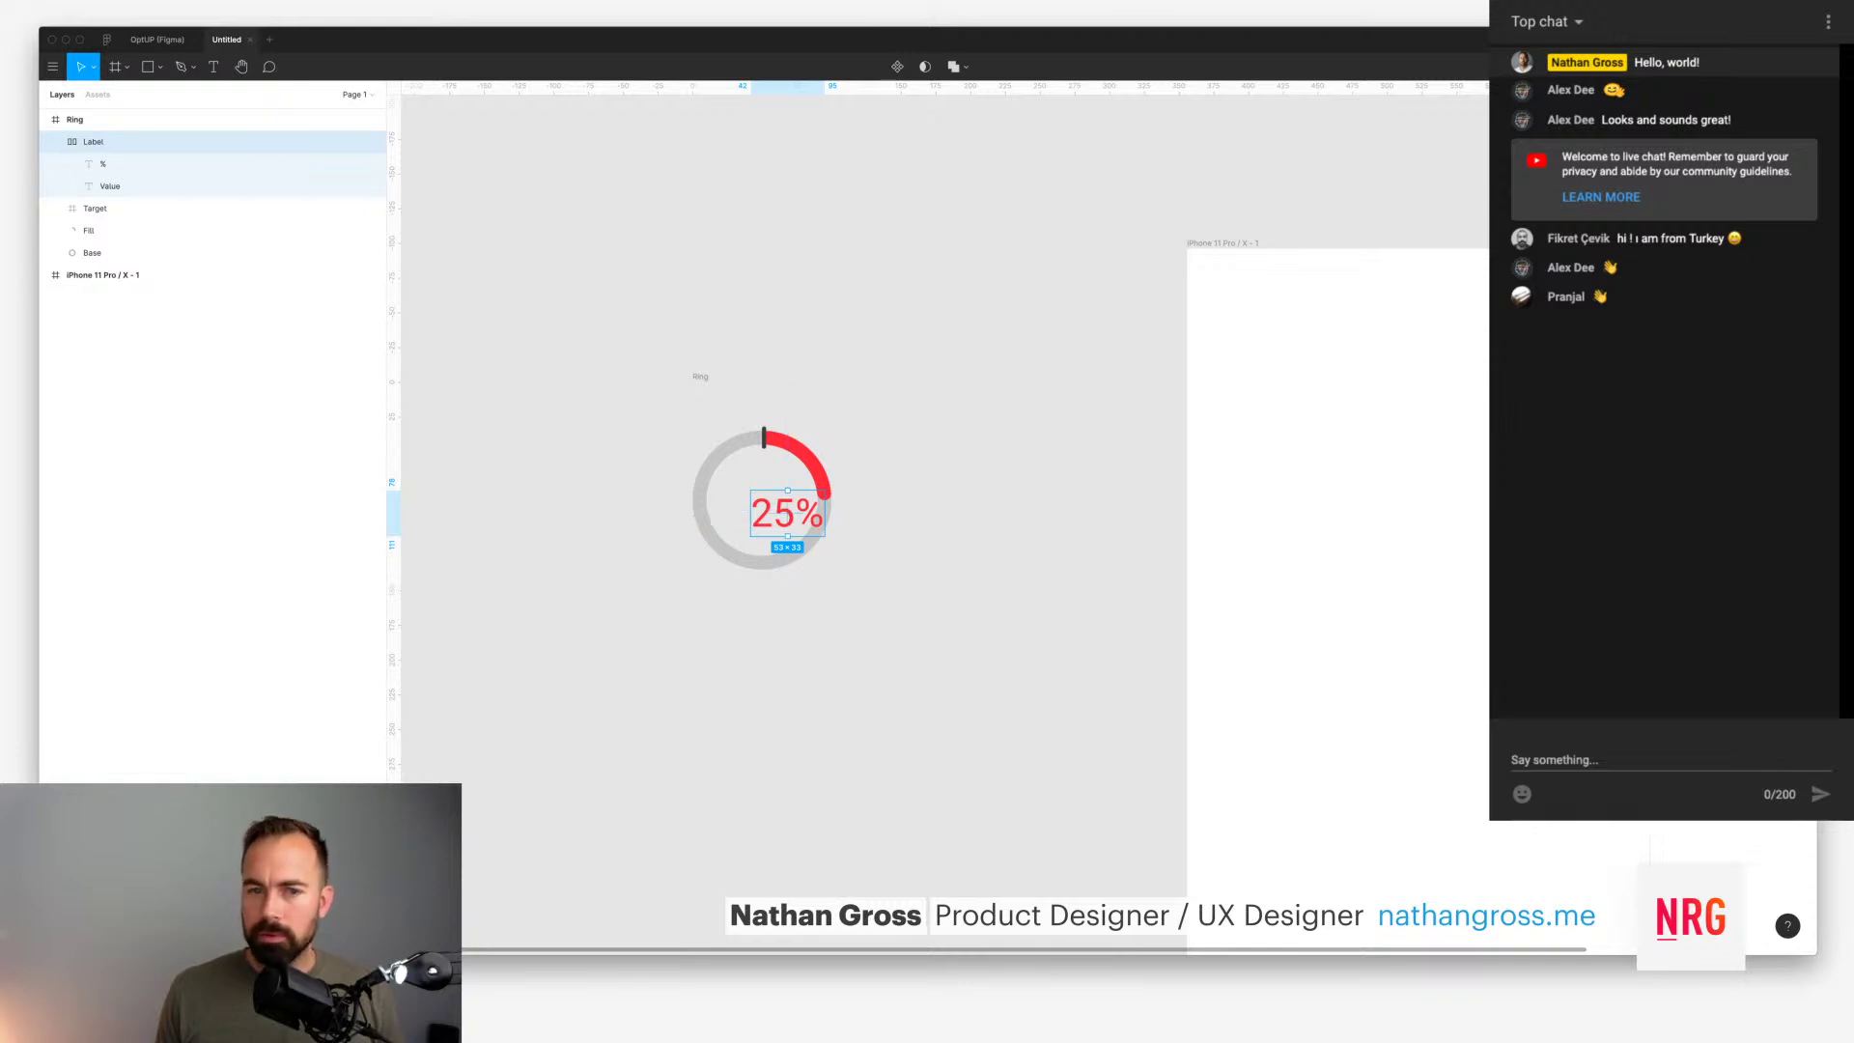
Step: Centre the Label horizontally and vertically within the Ring frame
key("alt+h")
key("alt+w")
key("alt+v")
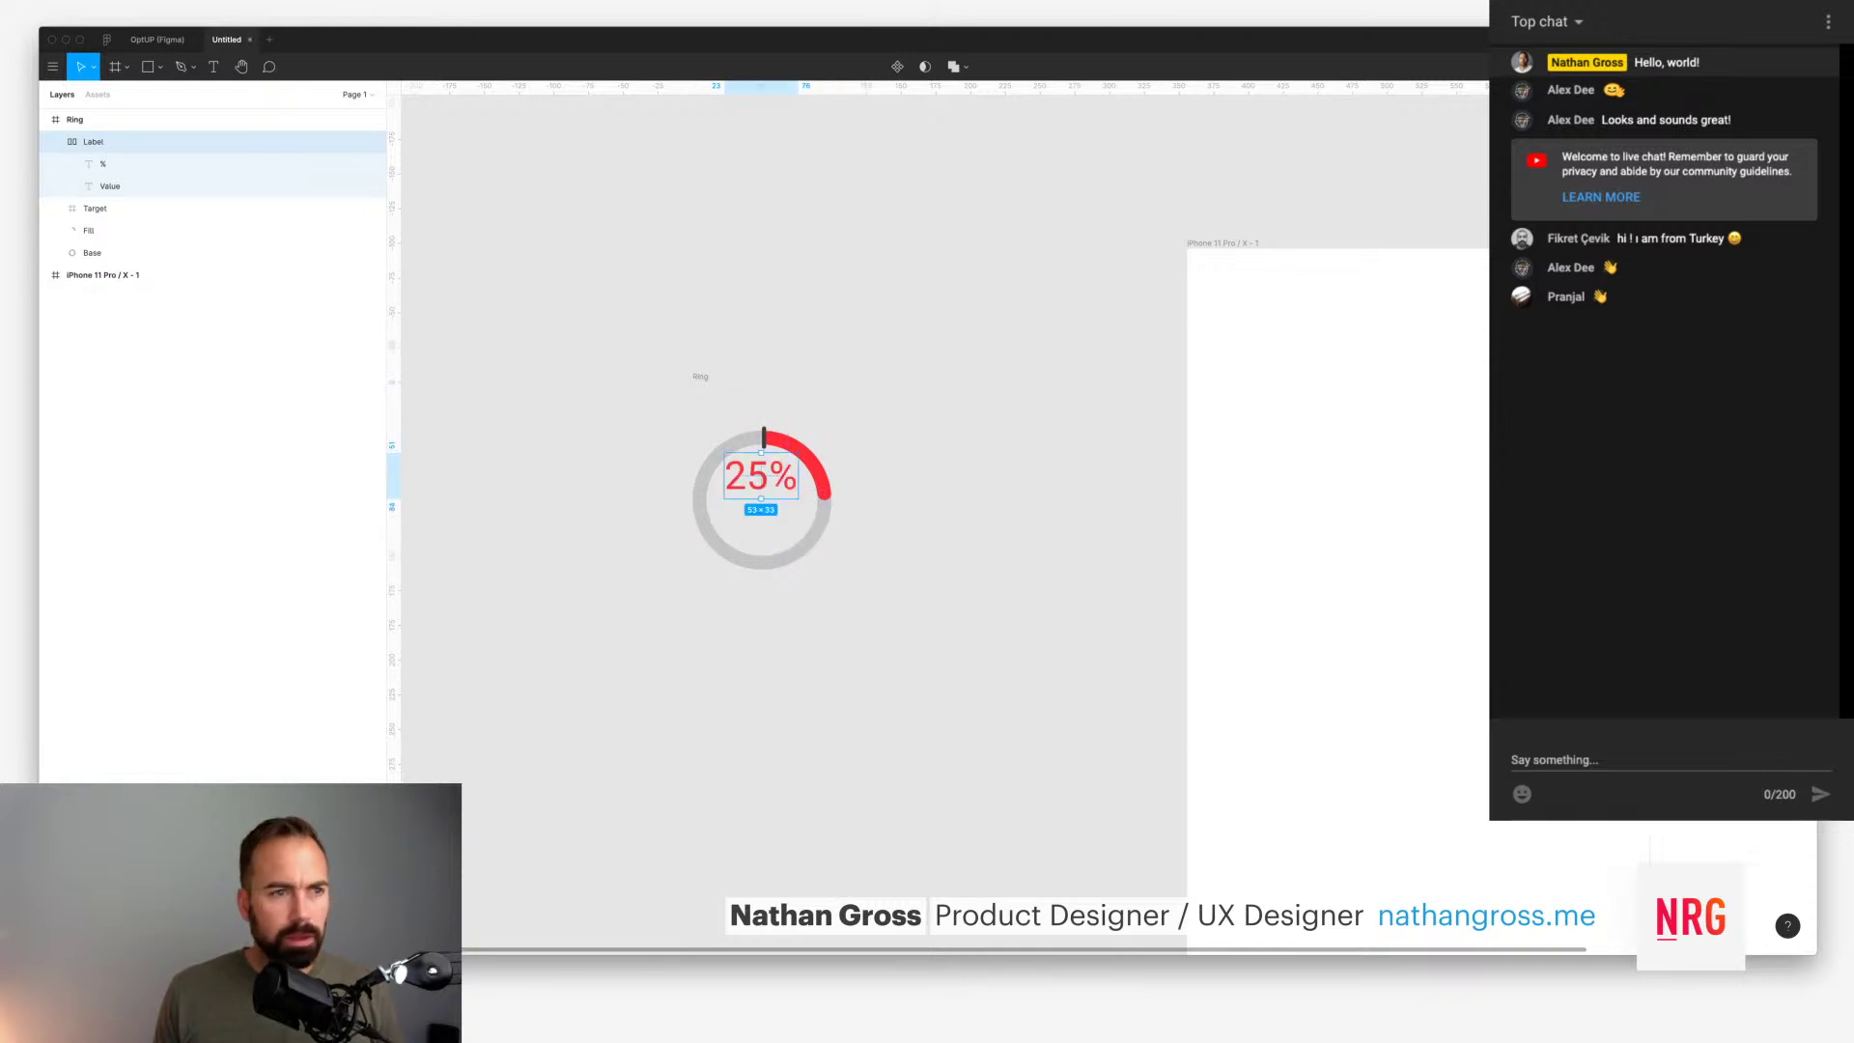
key("Escape")
left_click(93, 141)
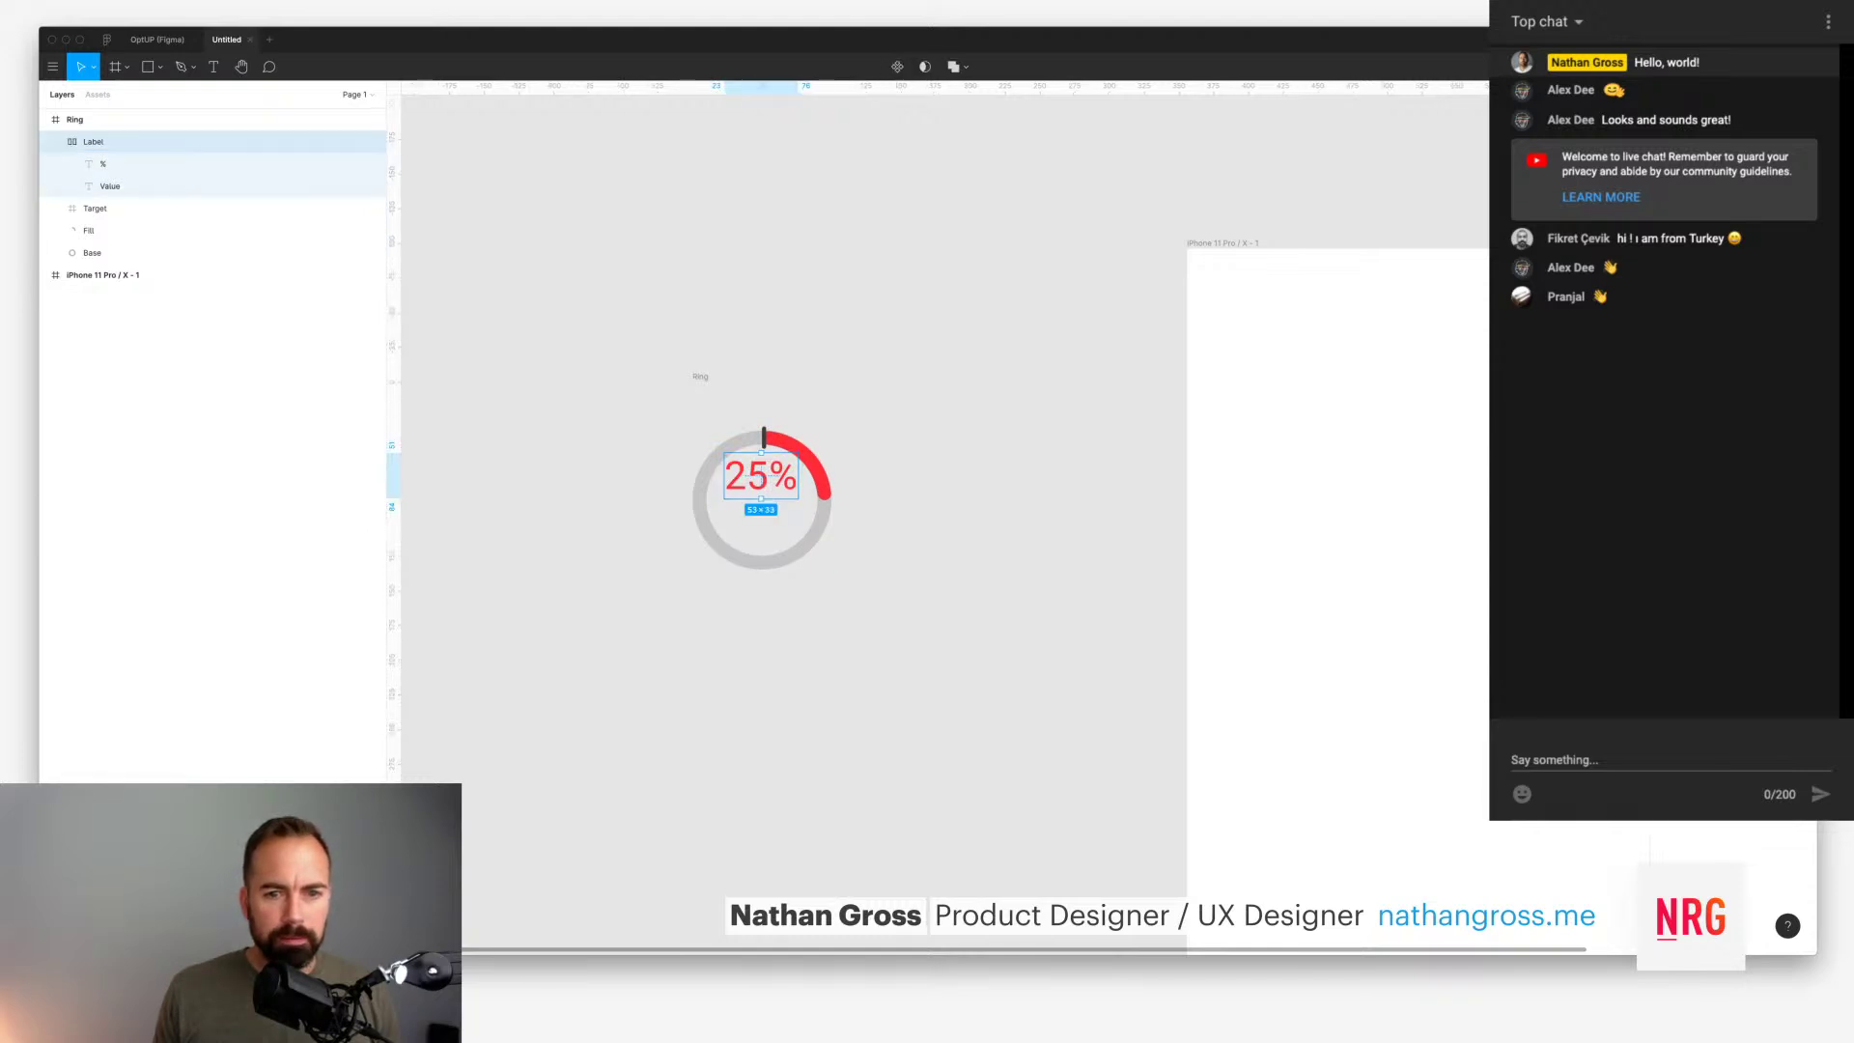
Step: Try to shorten the Ring frame from its upper edge
left_click(74, 119)
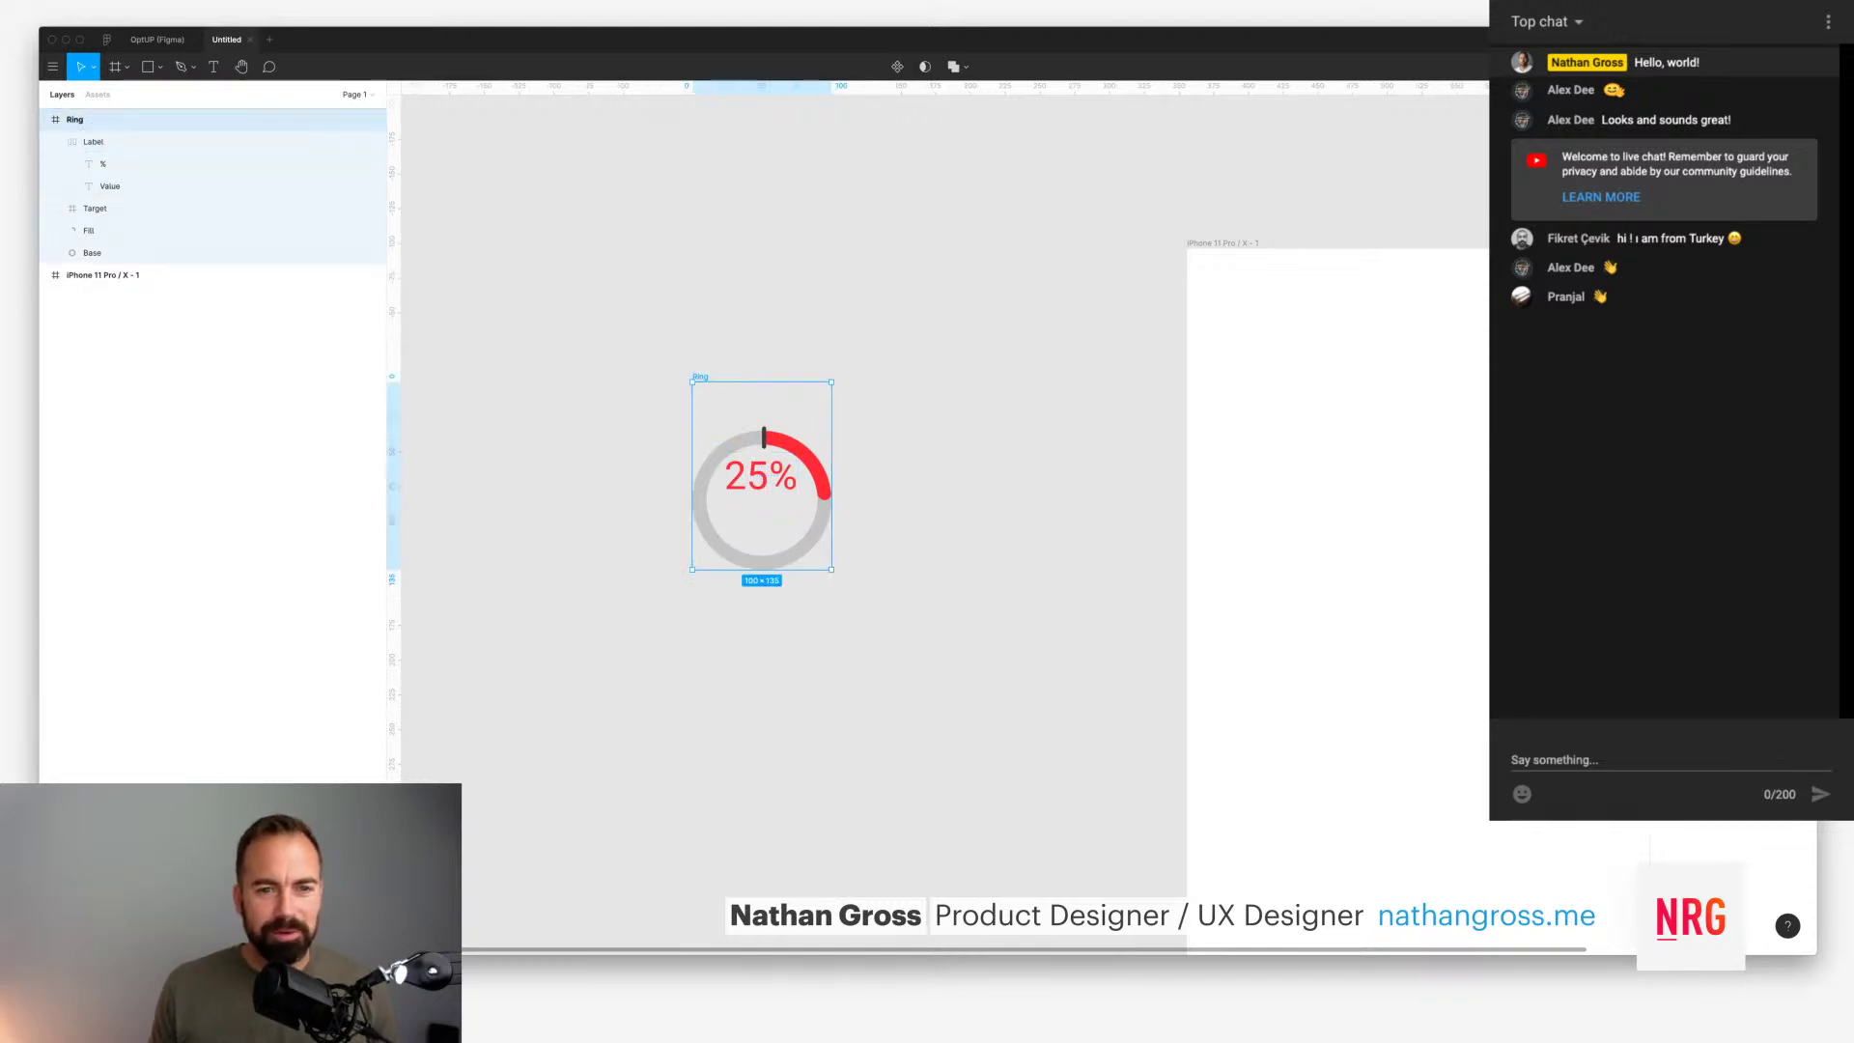
left_click_drag(761, 381, 761, 399)
key("super+z")
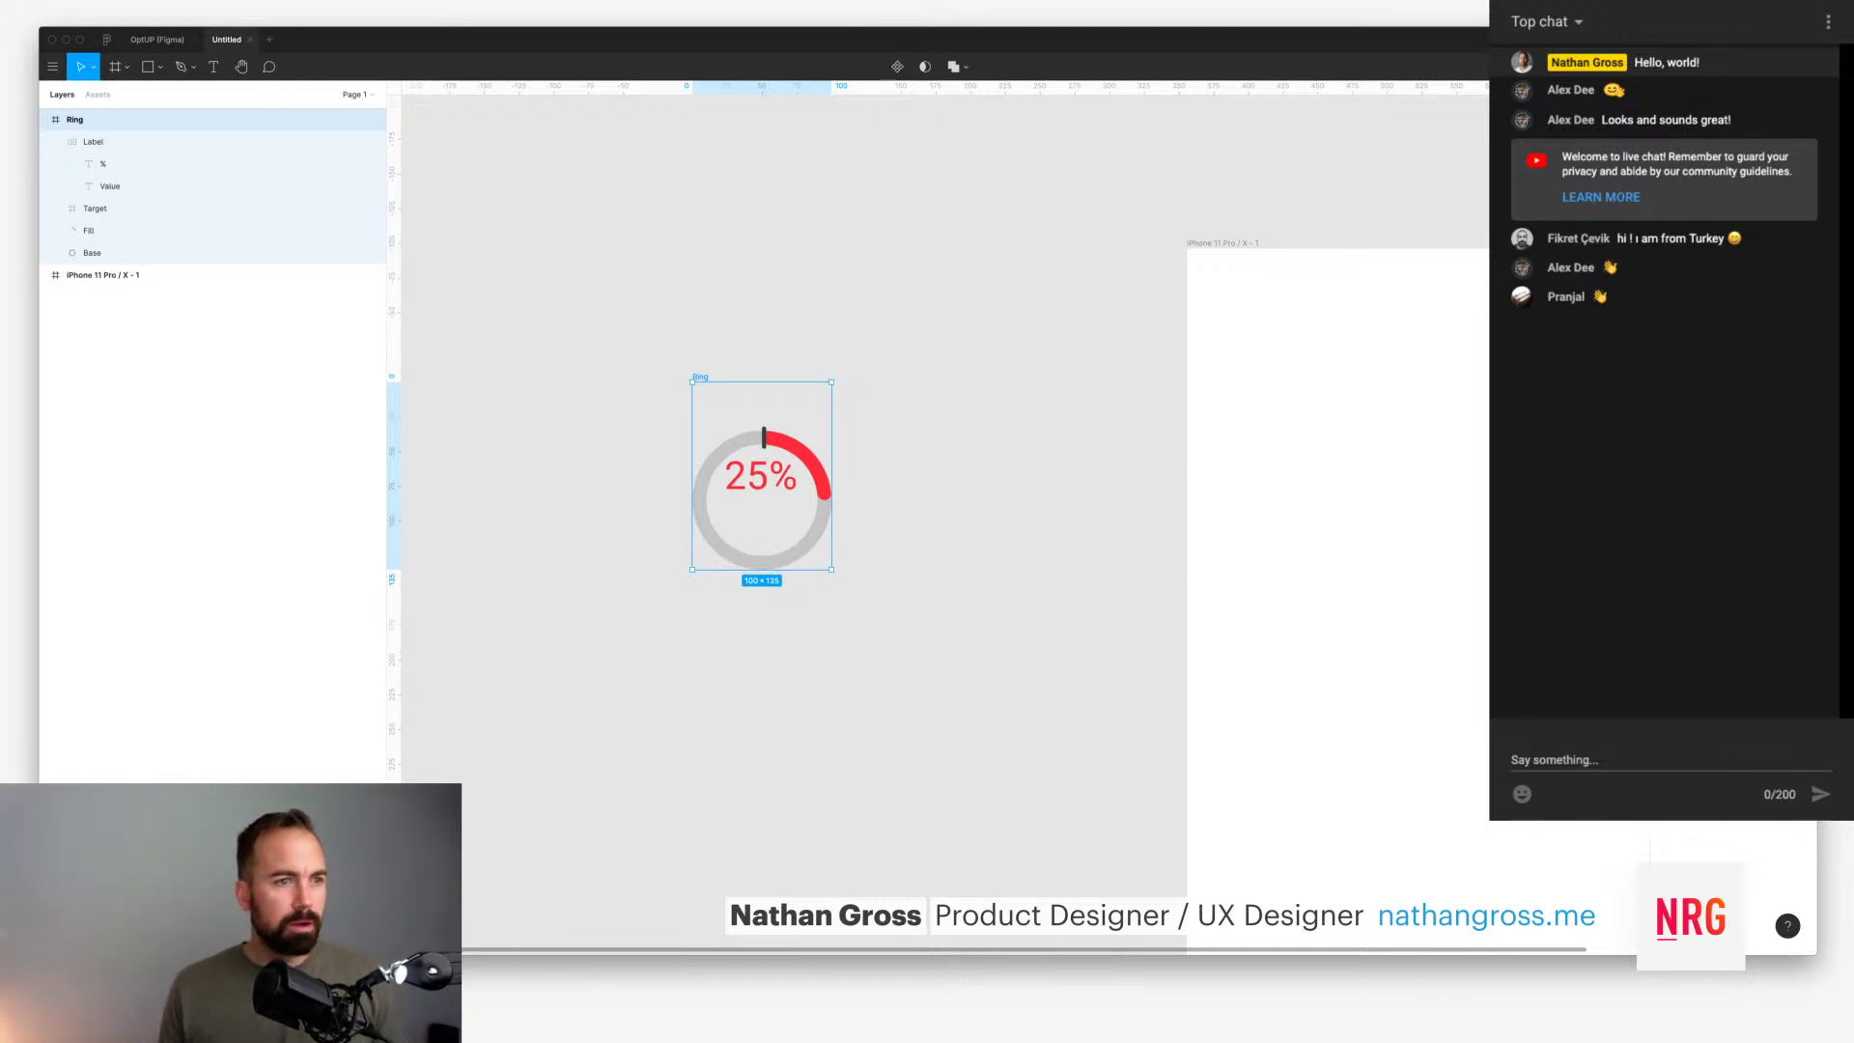
Step: Move all contents out of the Ring frame into the space on its left and shorten the empty frame to 100 × 100
left_click(55, 141)
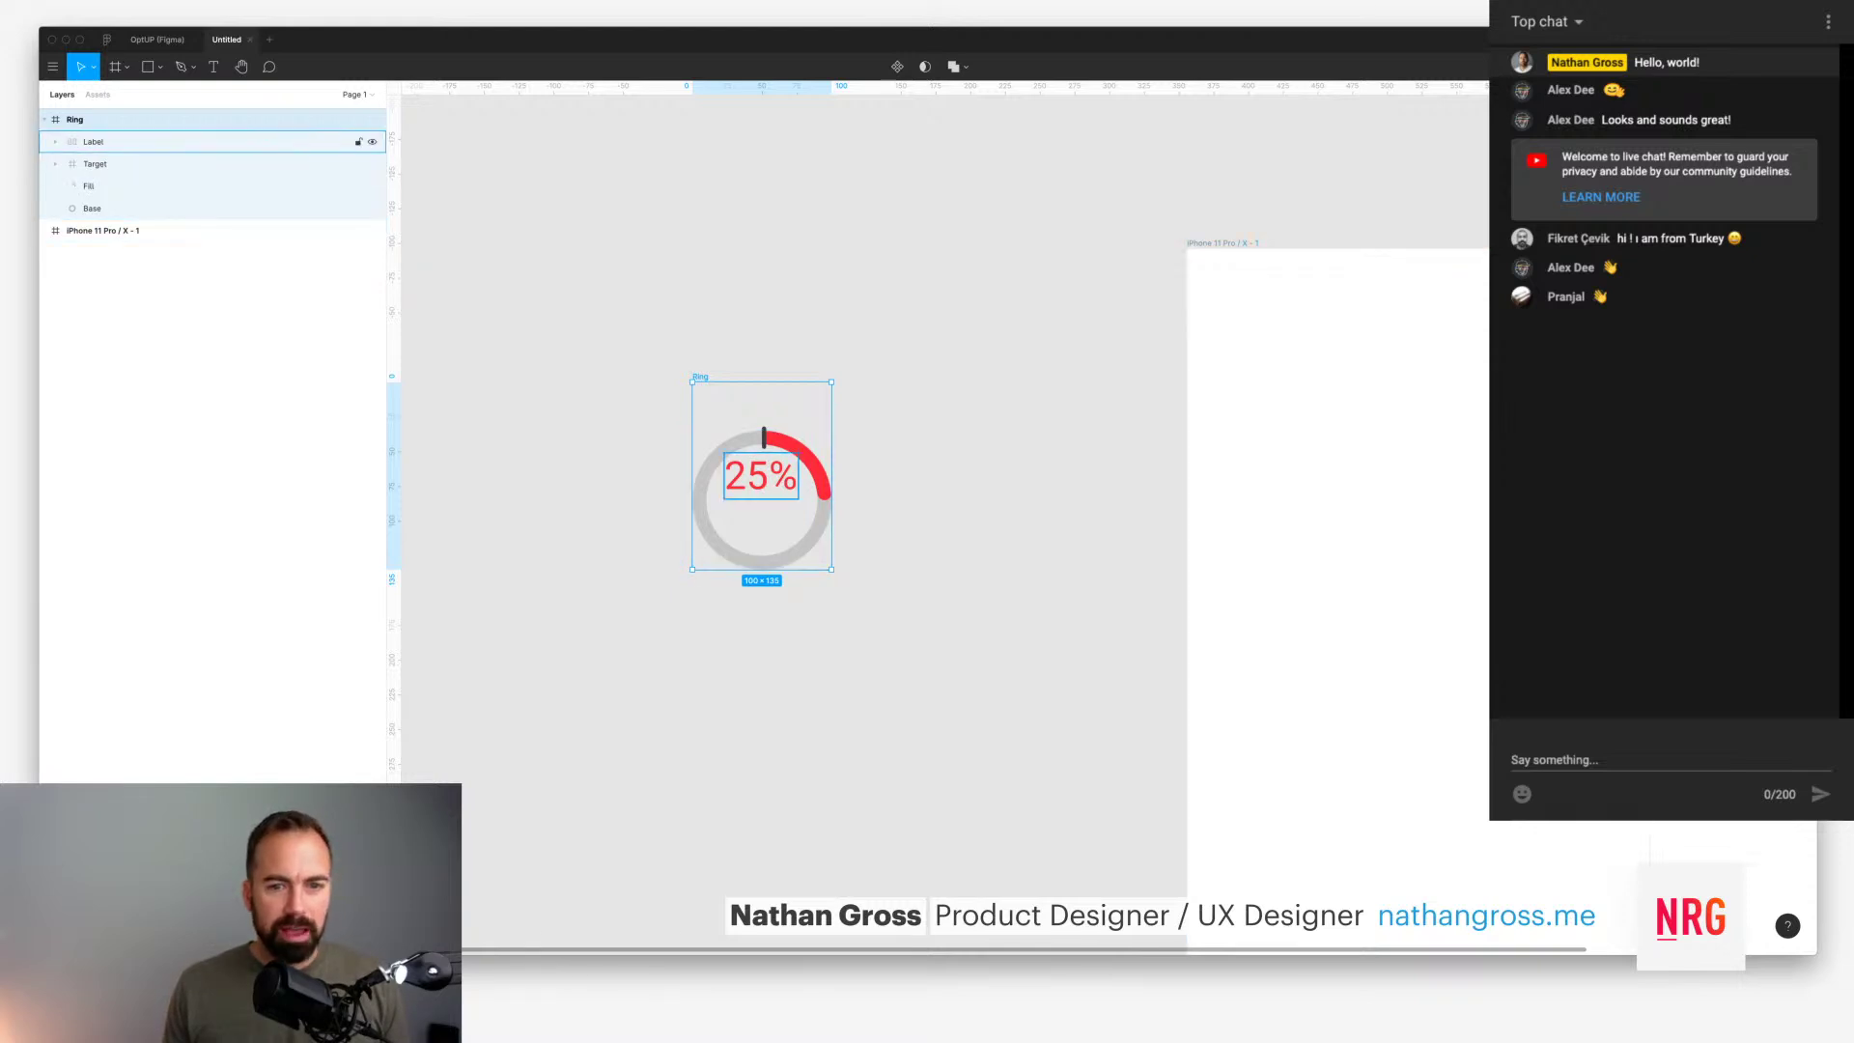
key("Return")
left_click_drag(761, 499, 485, 499)
key("Escape")
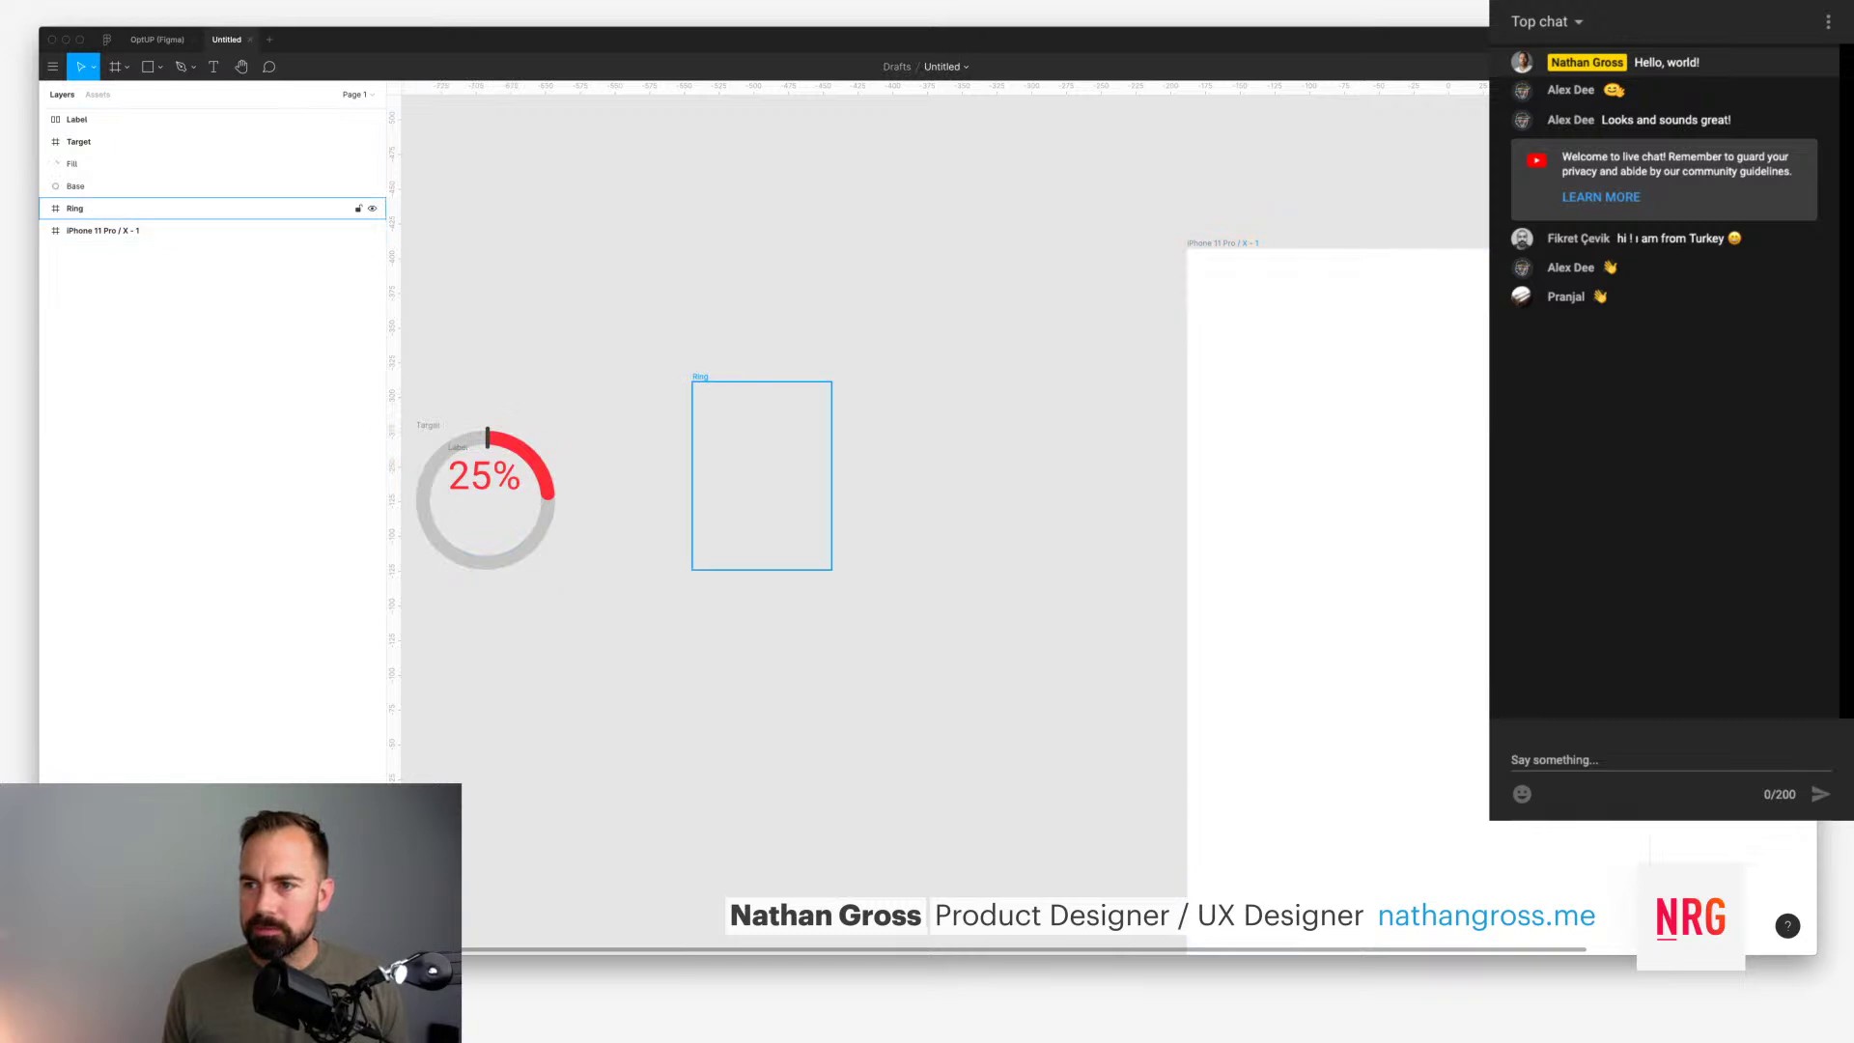
left_click(74, 207)
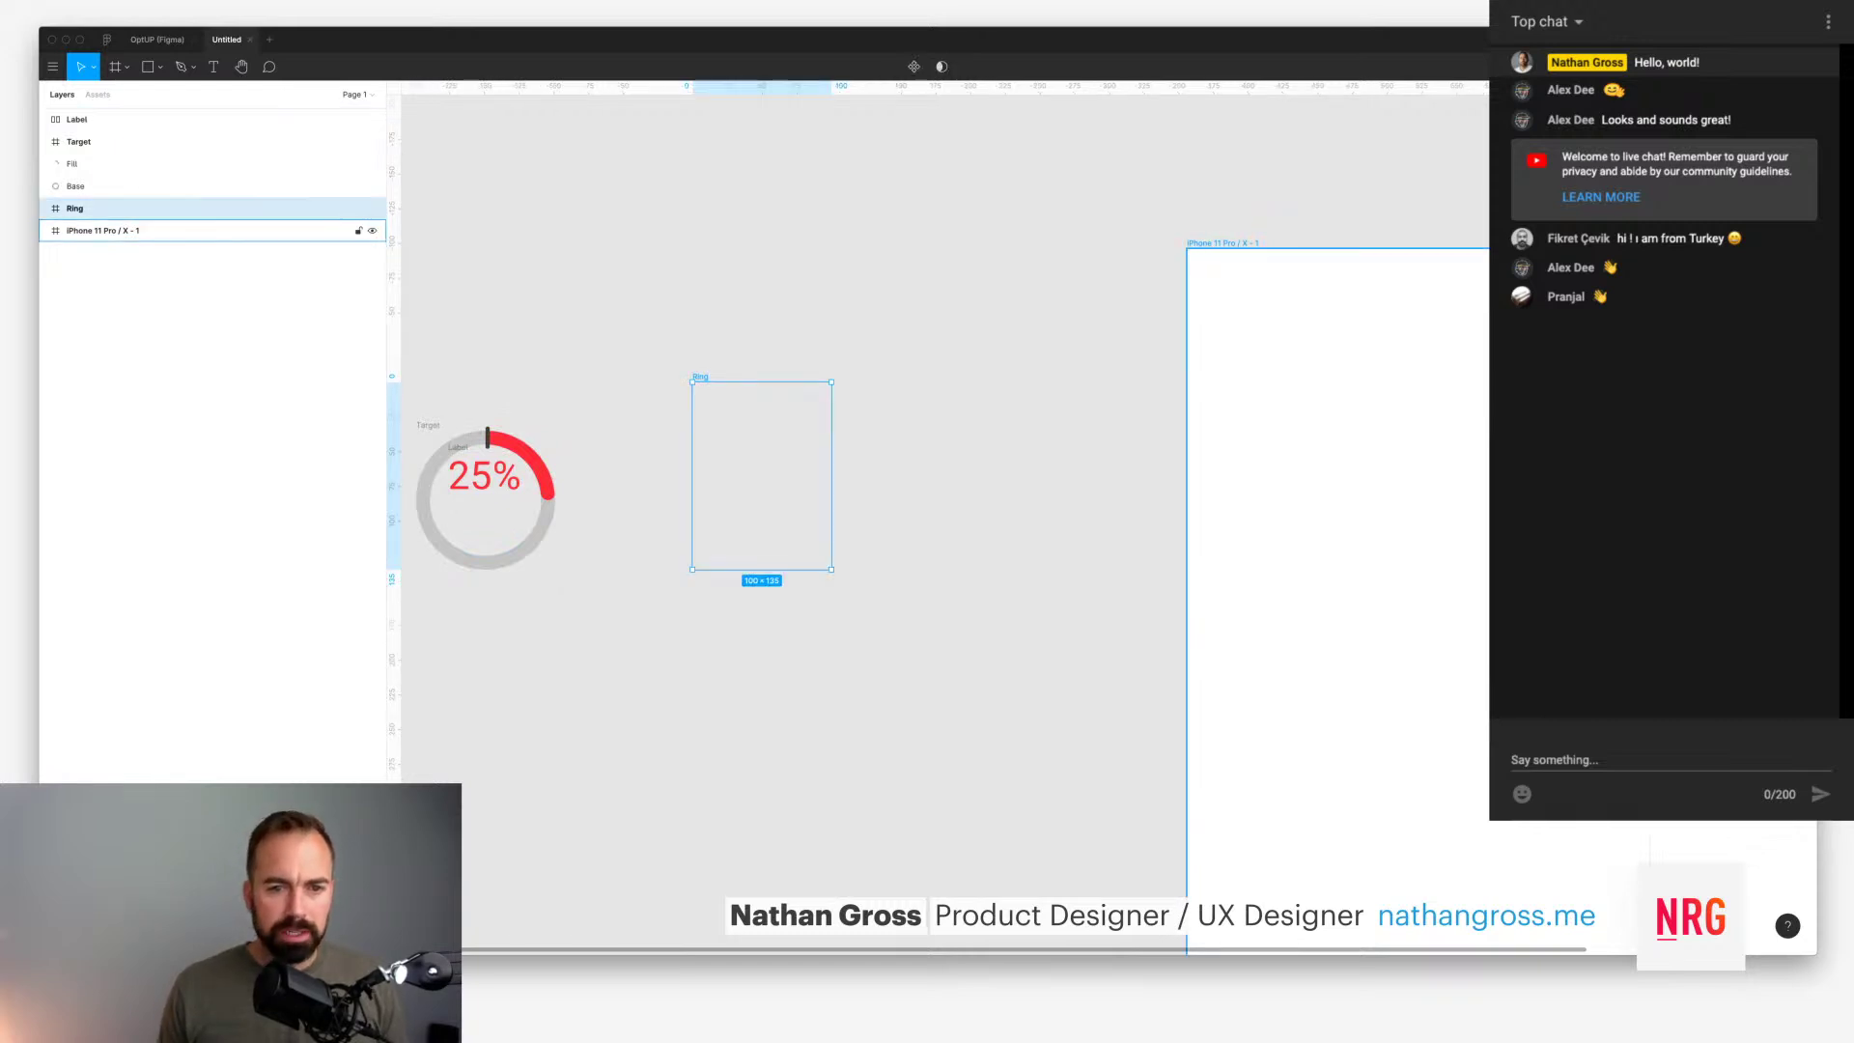
left_click_drag(761, 569, 761, 521)
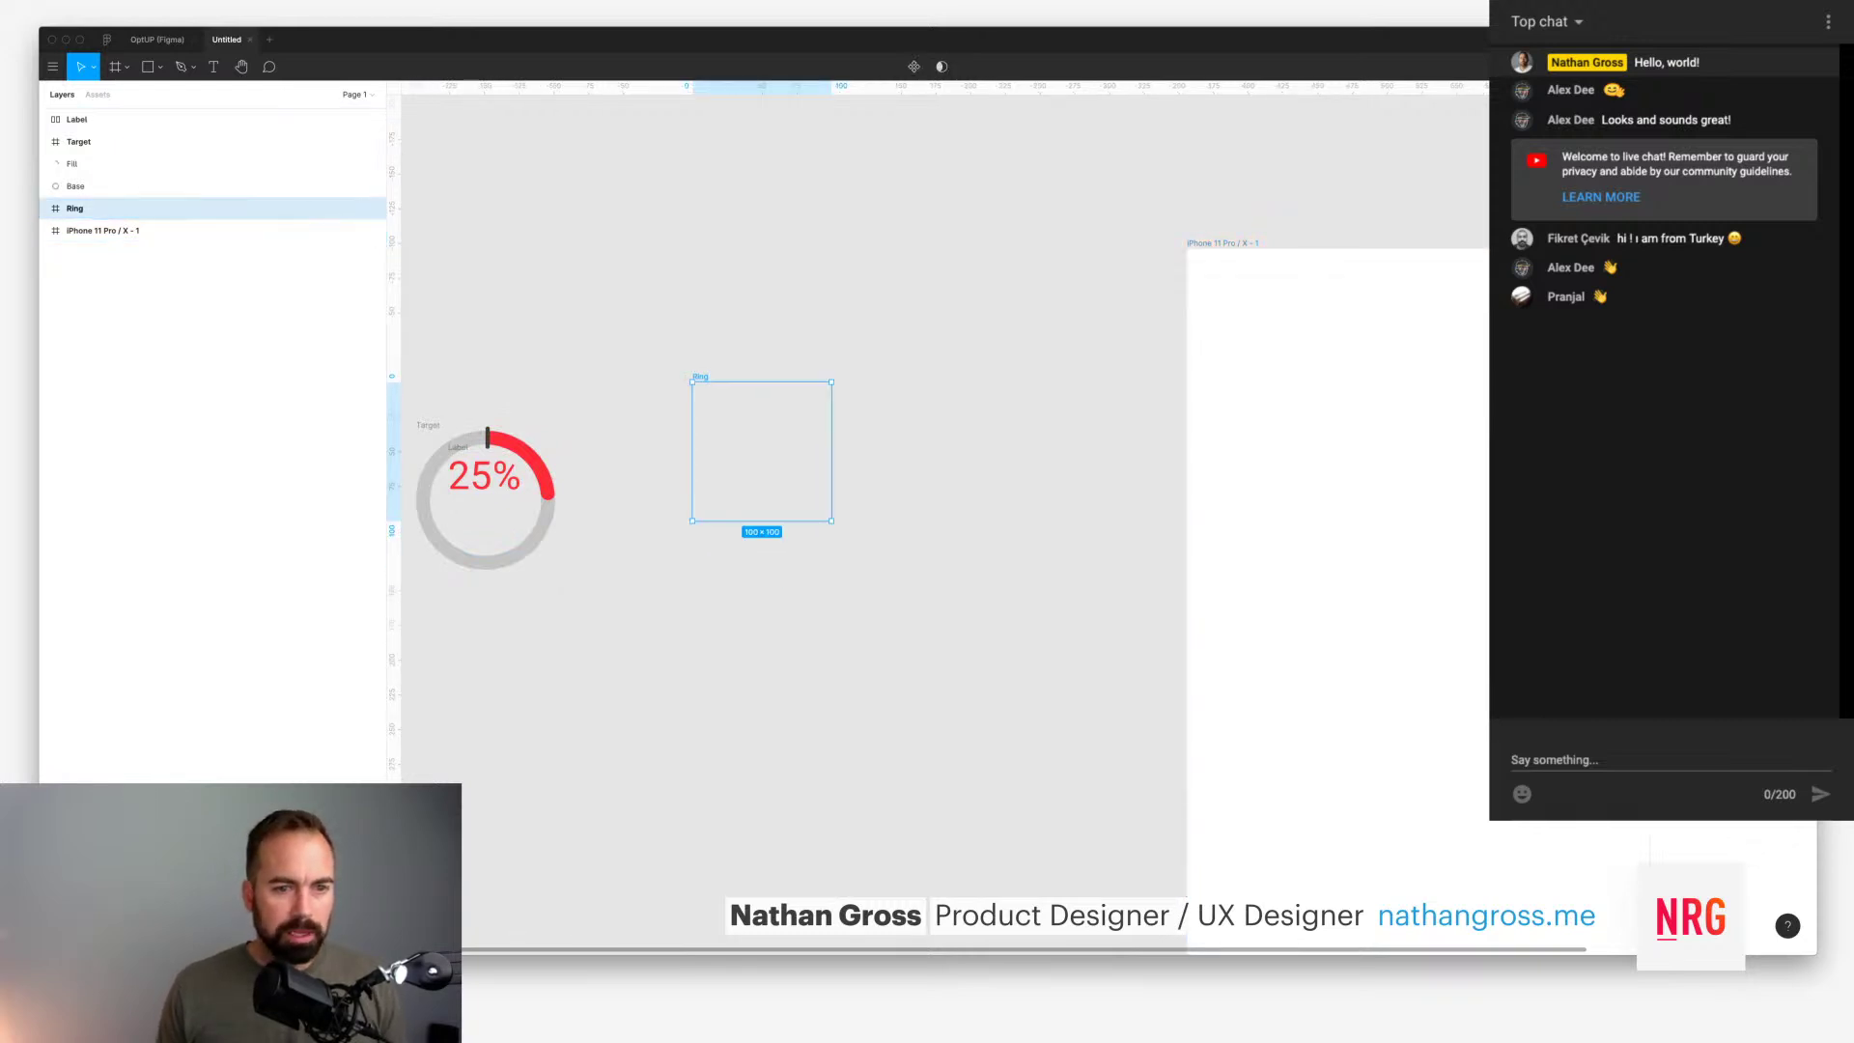
Step: Move the Label, Target, Fill and Base layers back into the Ring frame so the ring fits its edges
left_click_drag(412, 392, 588, 631)
left_click_drag(483, 522, 759, 473)
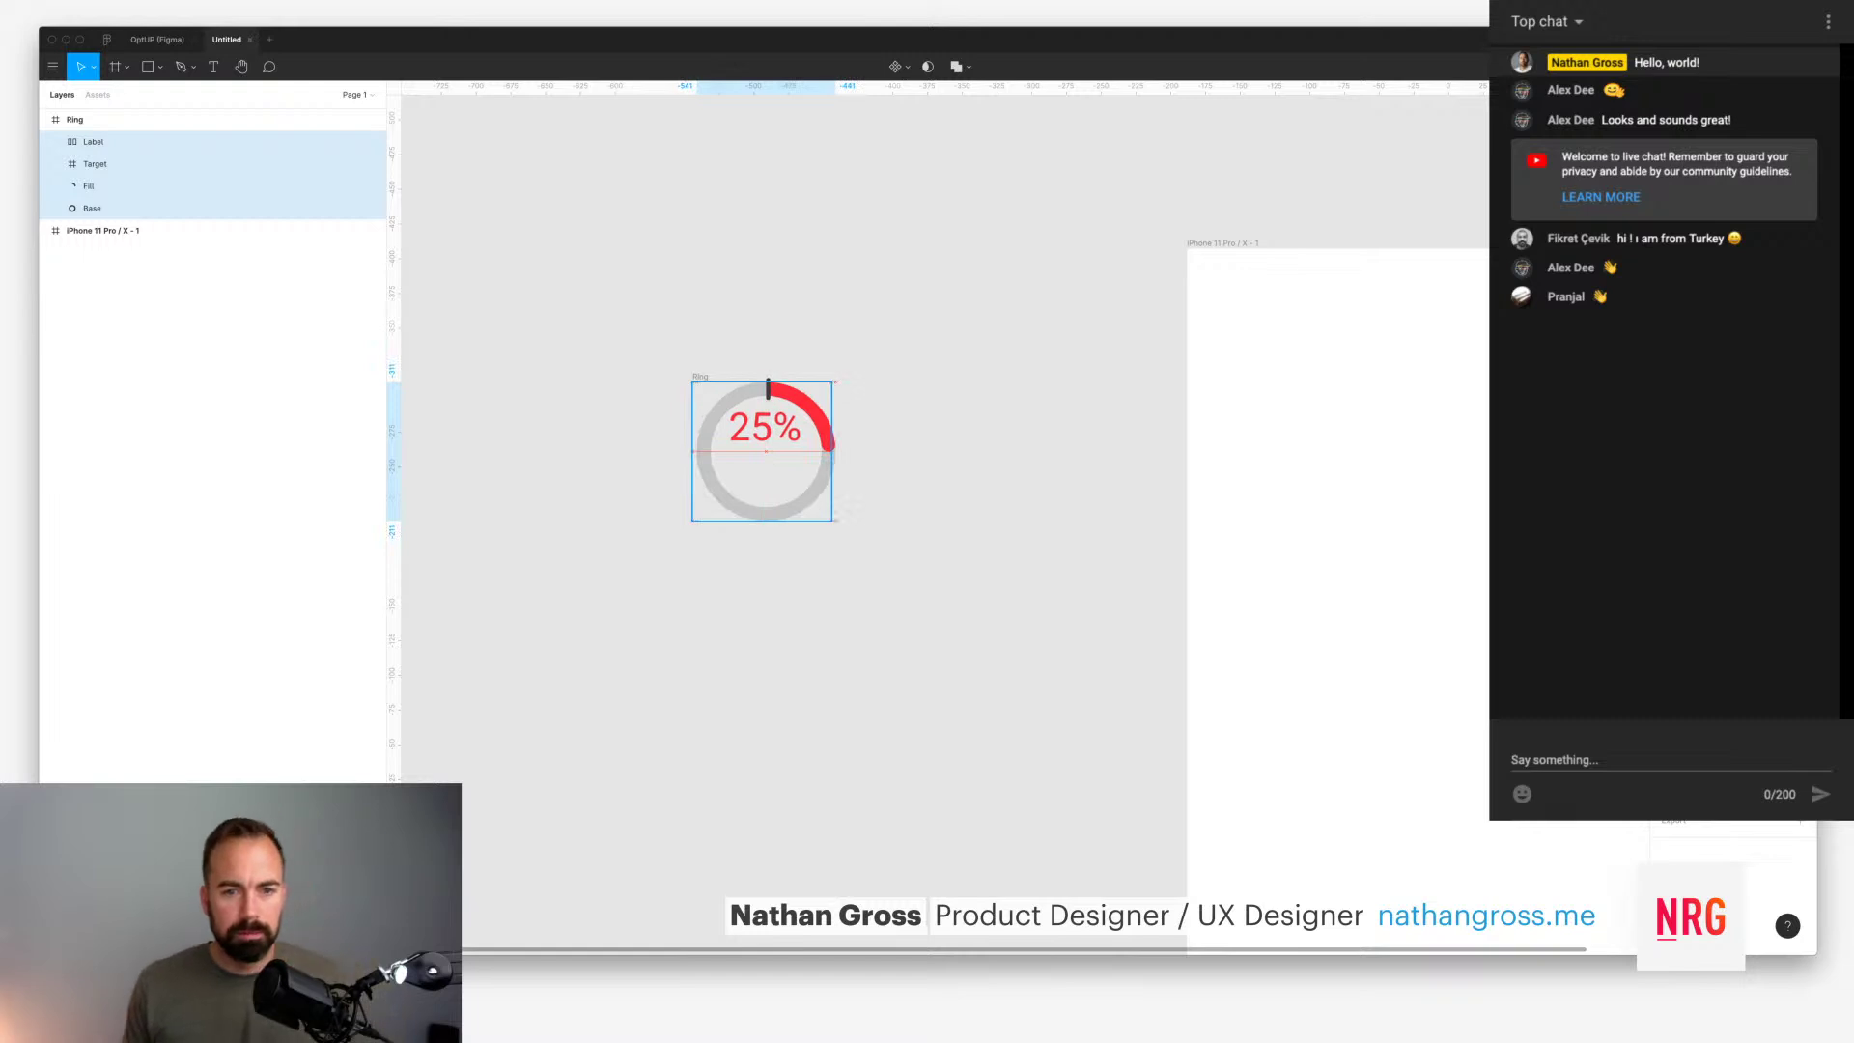
key("Escape")
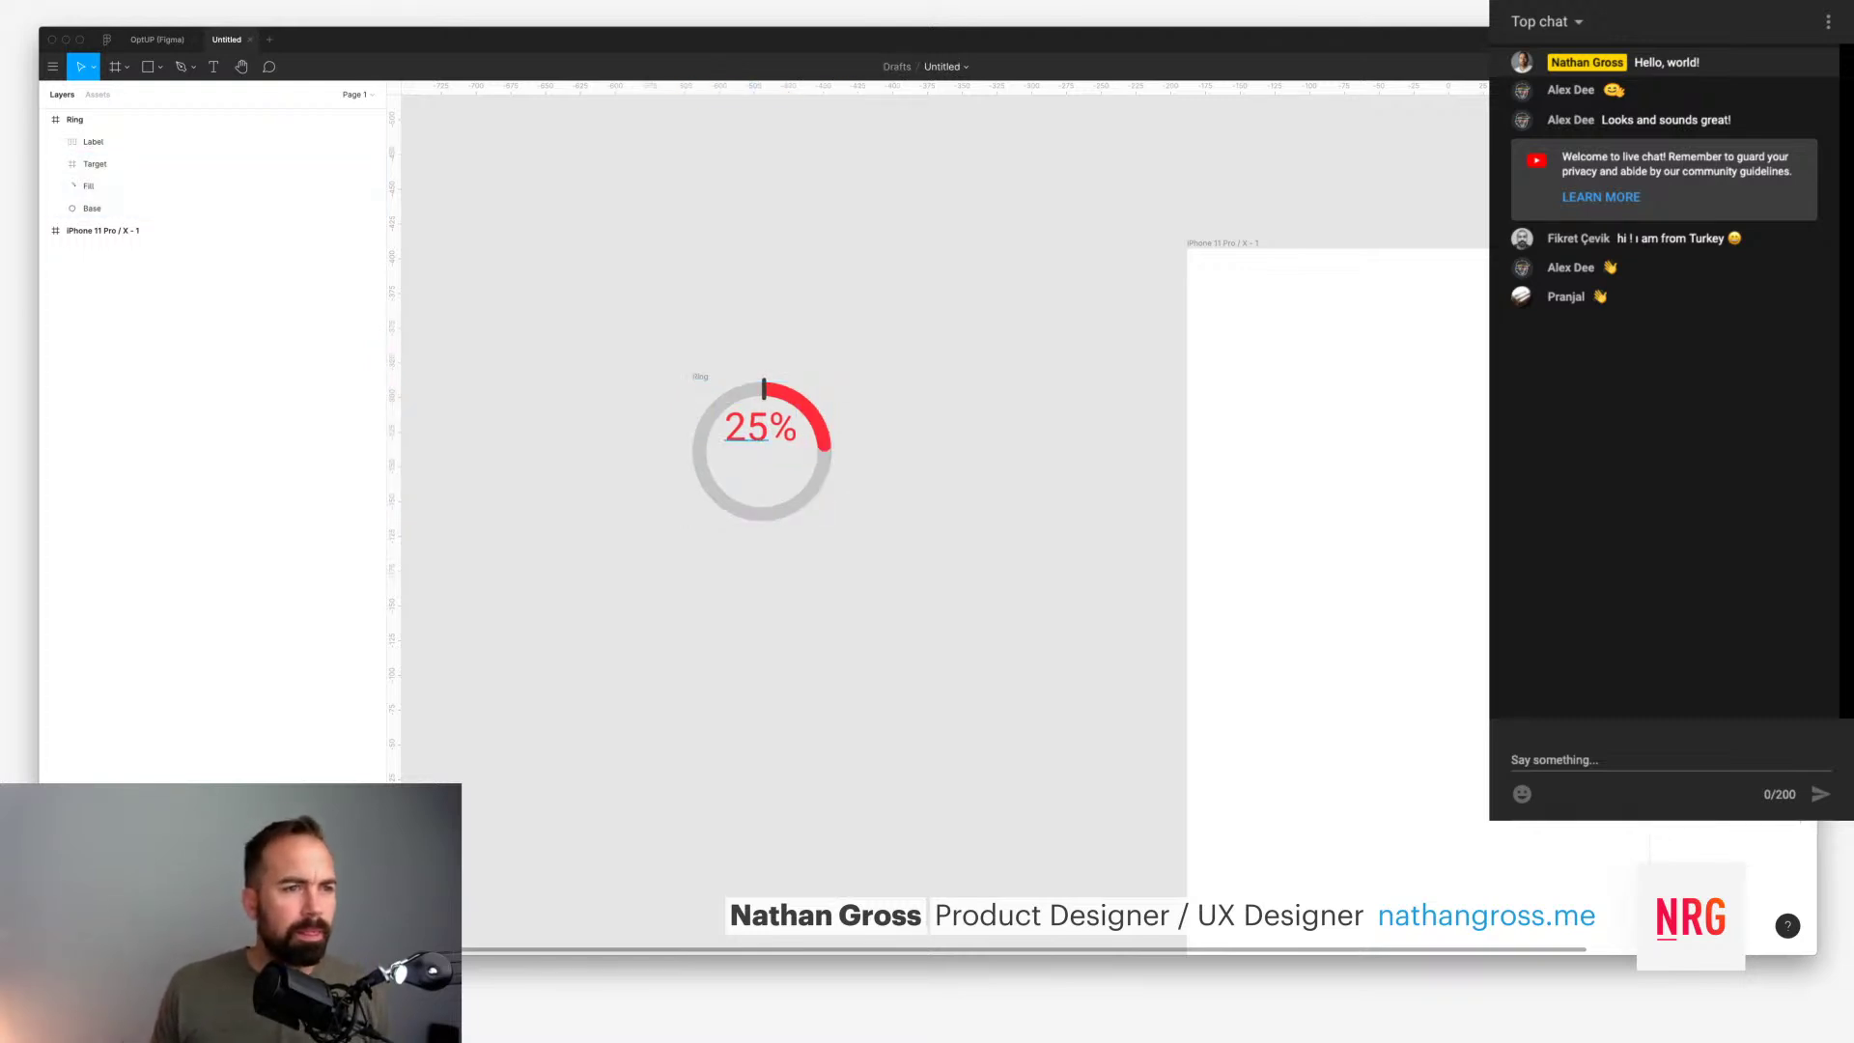
Step: Centre the Label vertically within the resized Ring frame
double_click(745, 426)
left_click(55, 141)
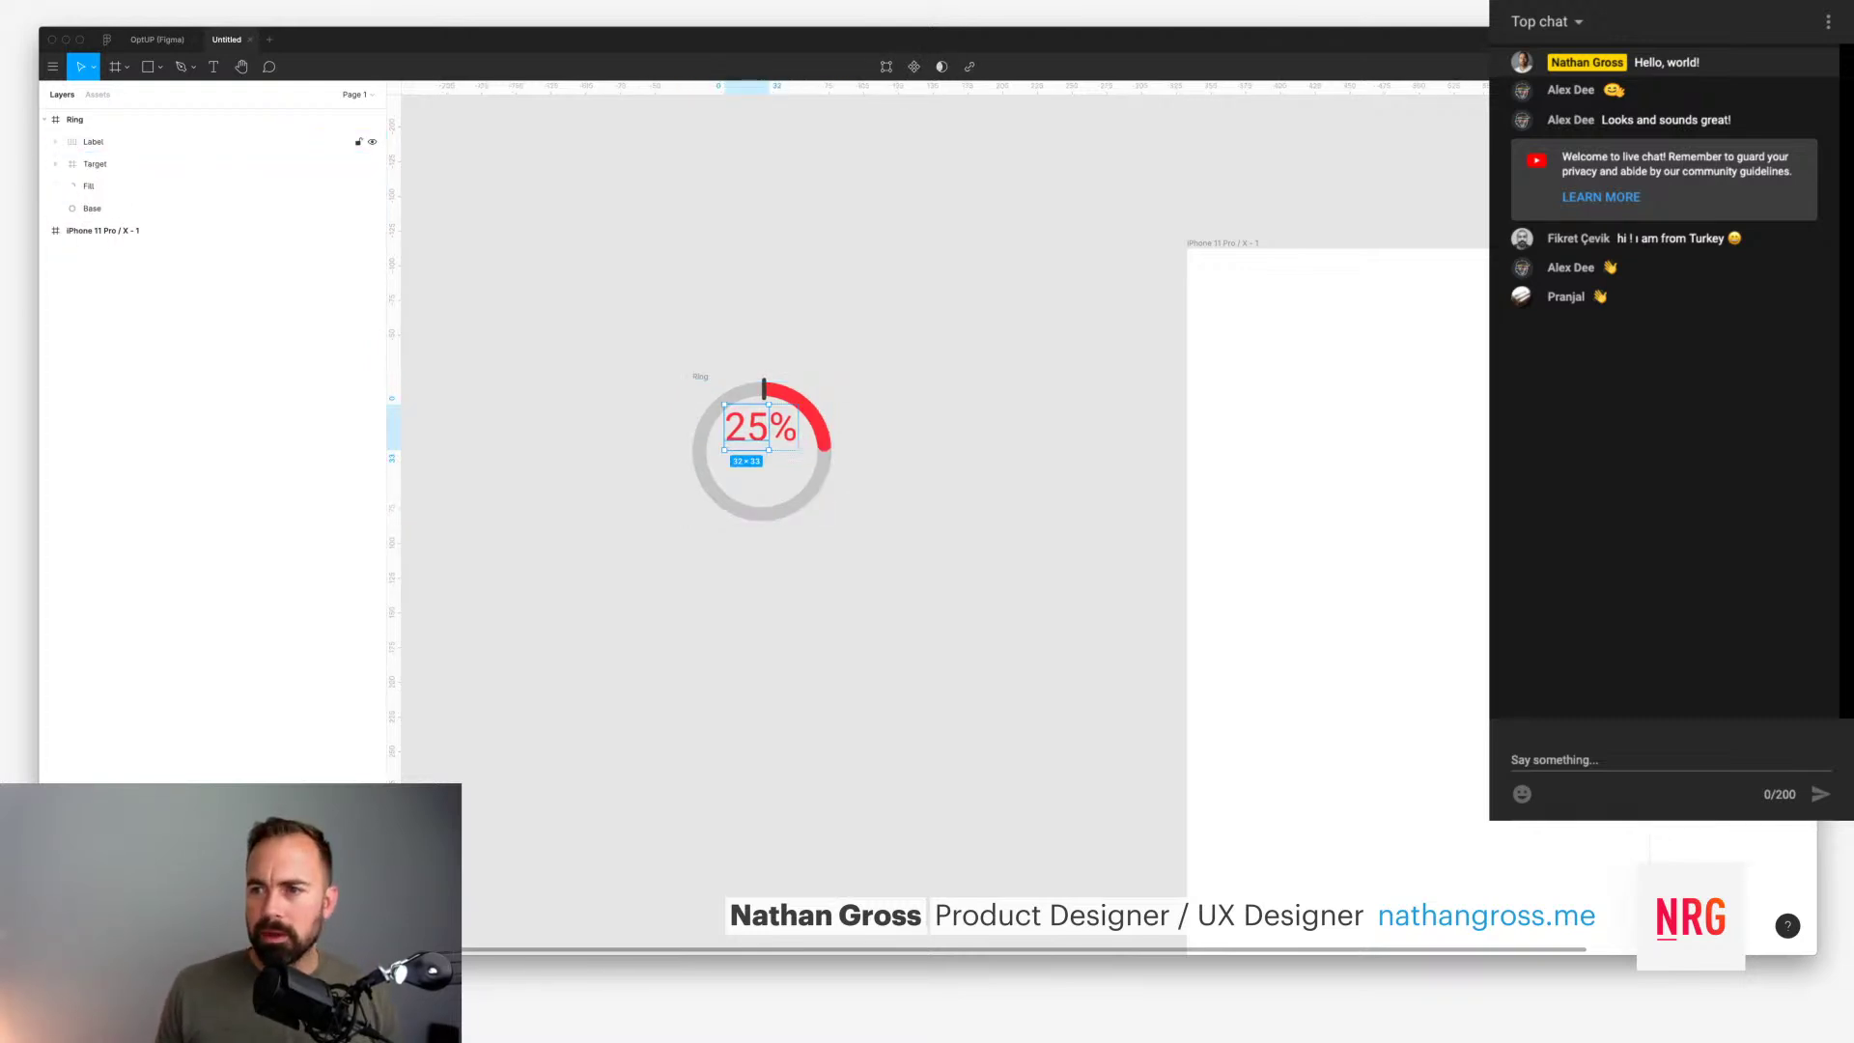
key("shift+a")
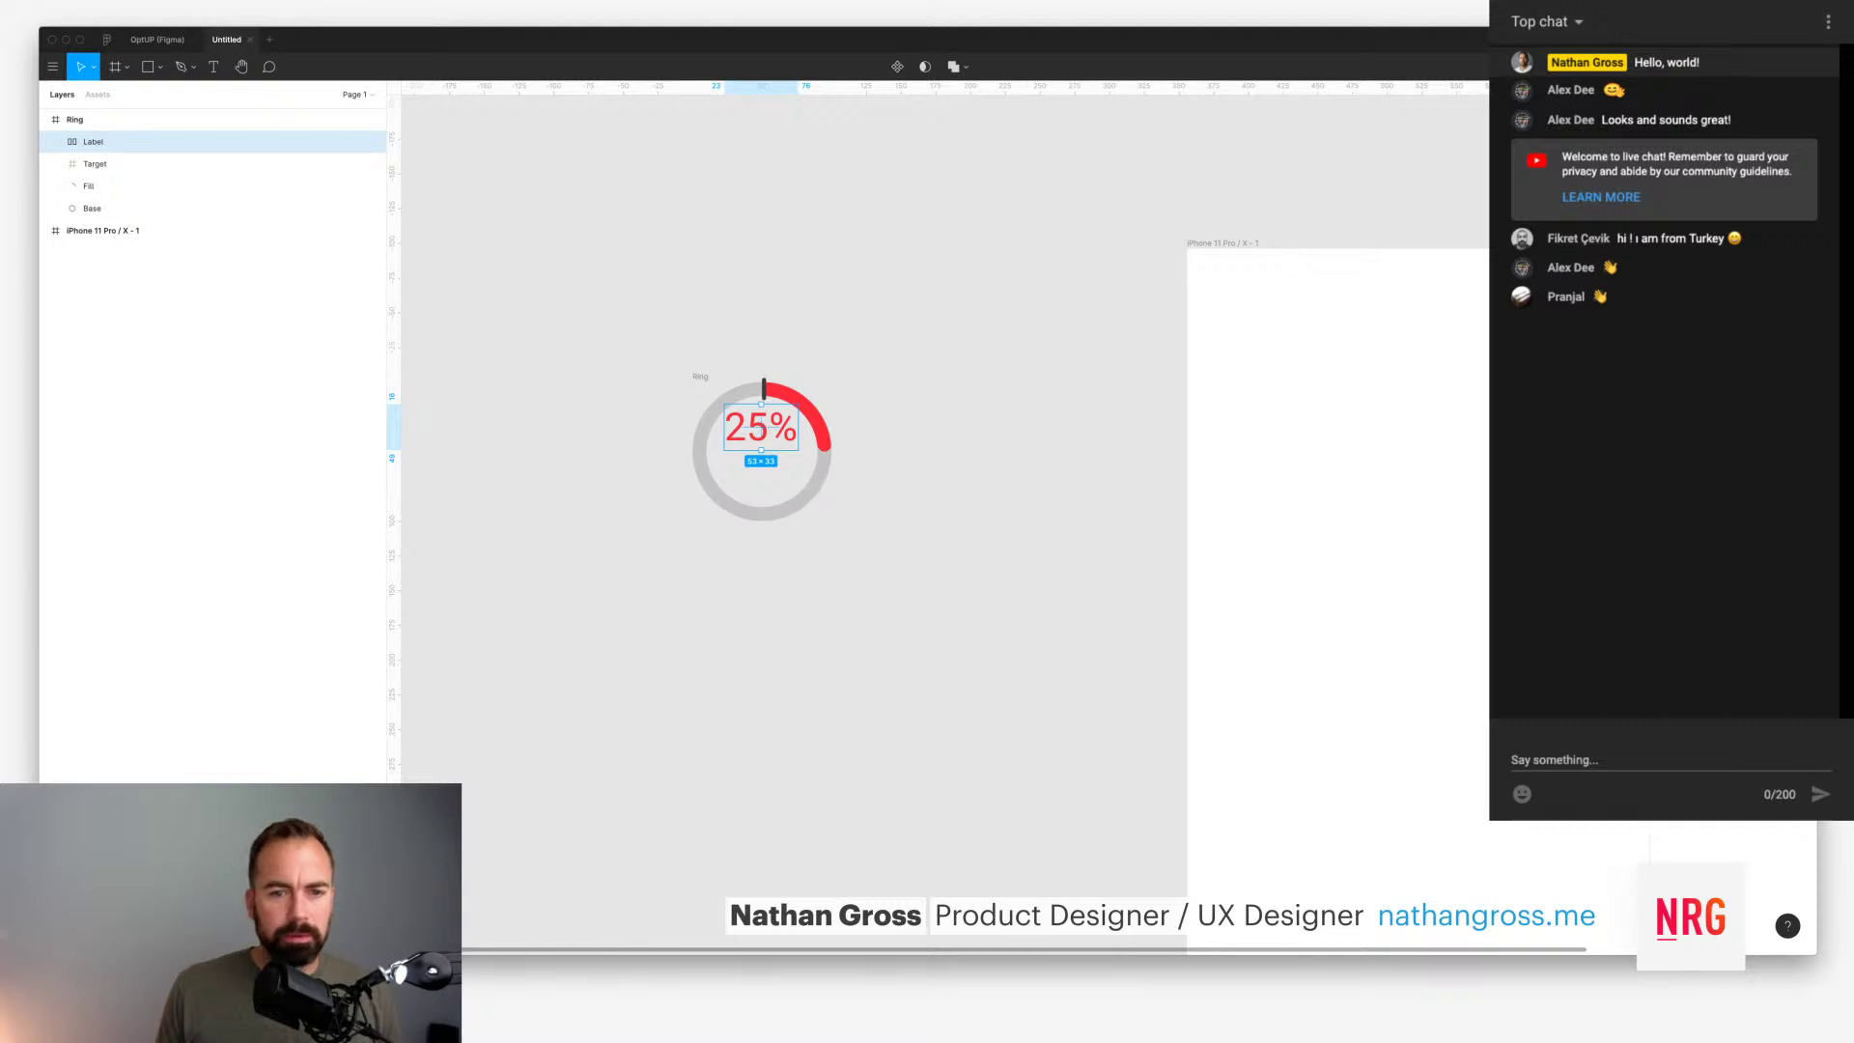
key("alt+v")
key("Escape")
left_click(93, 141)
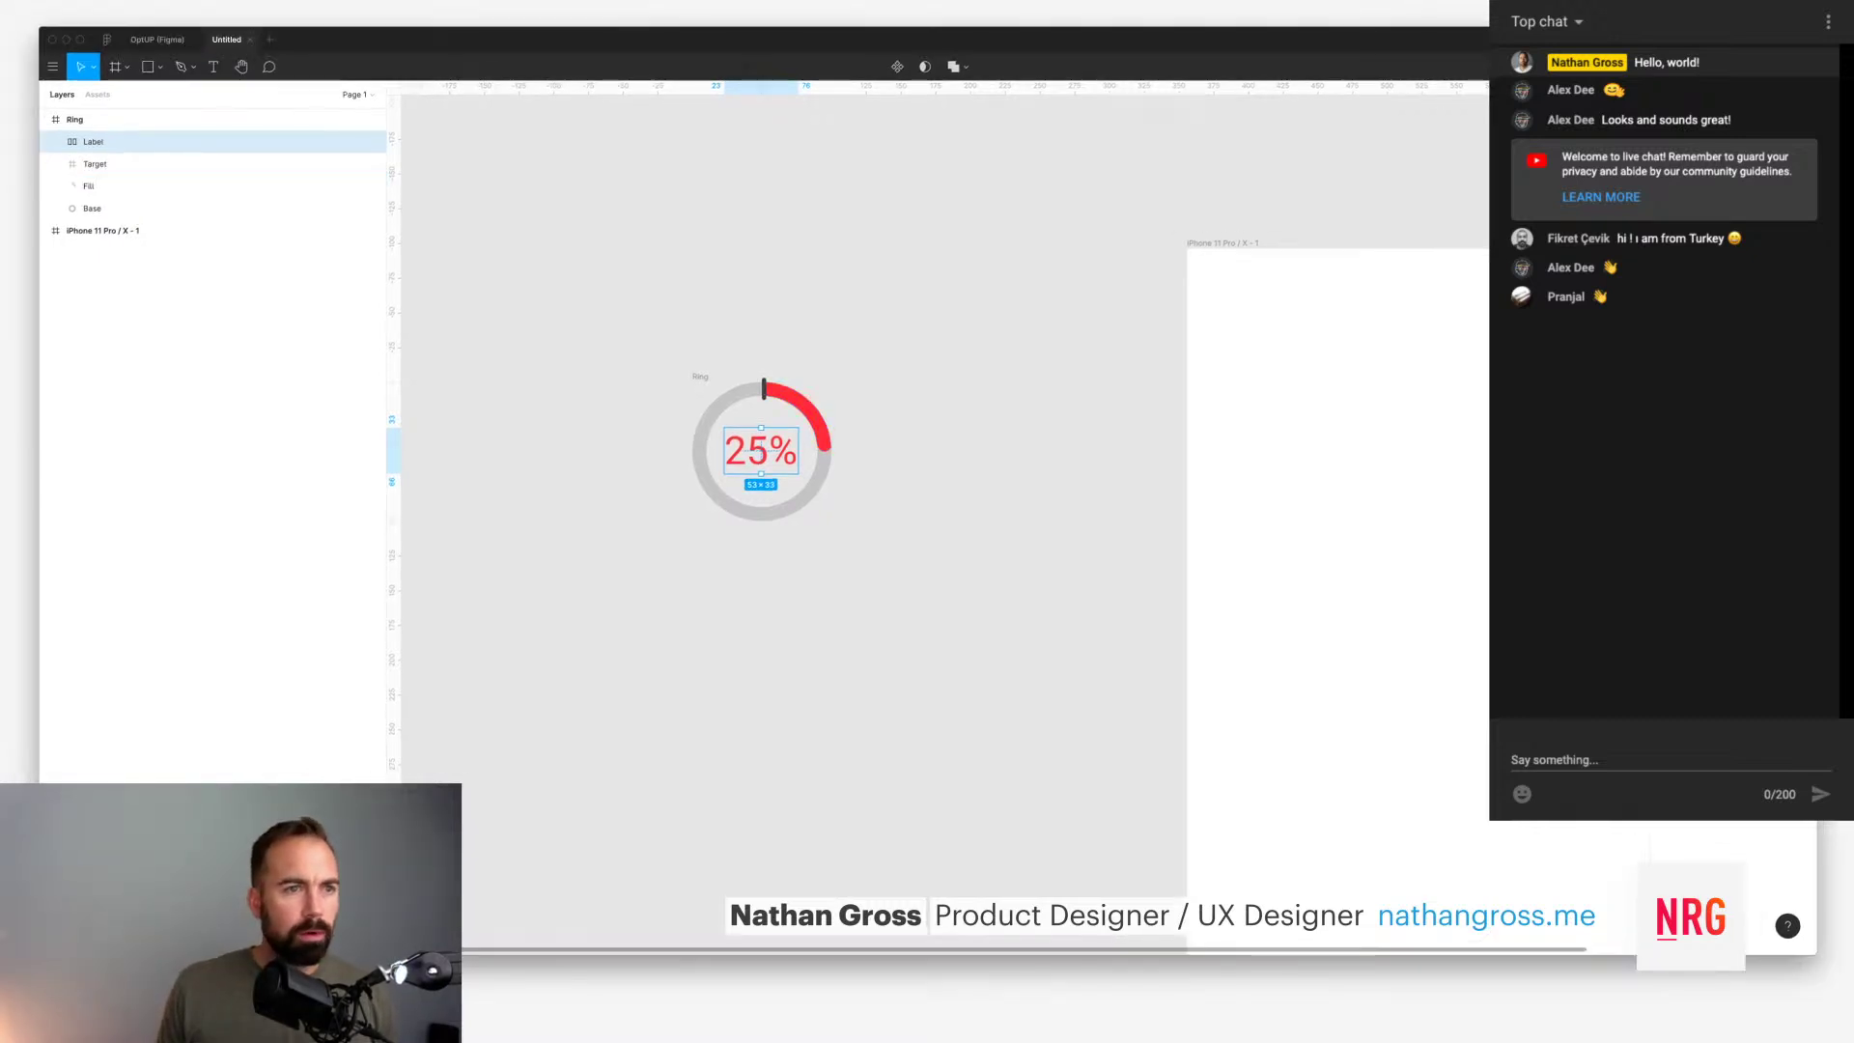
Step: Check the circle's target caption in the OptUP file, then add a "10" text in the new file and place it below the ring
left_click(157, 40)
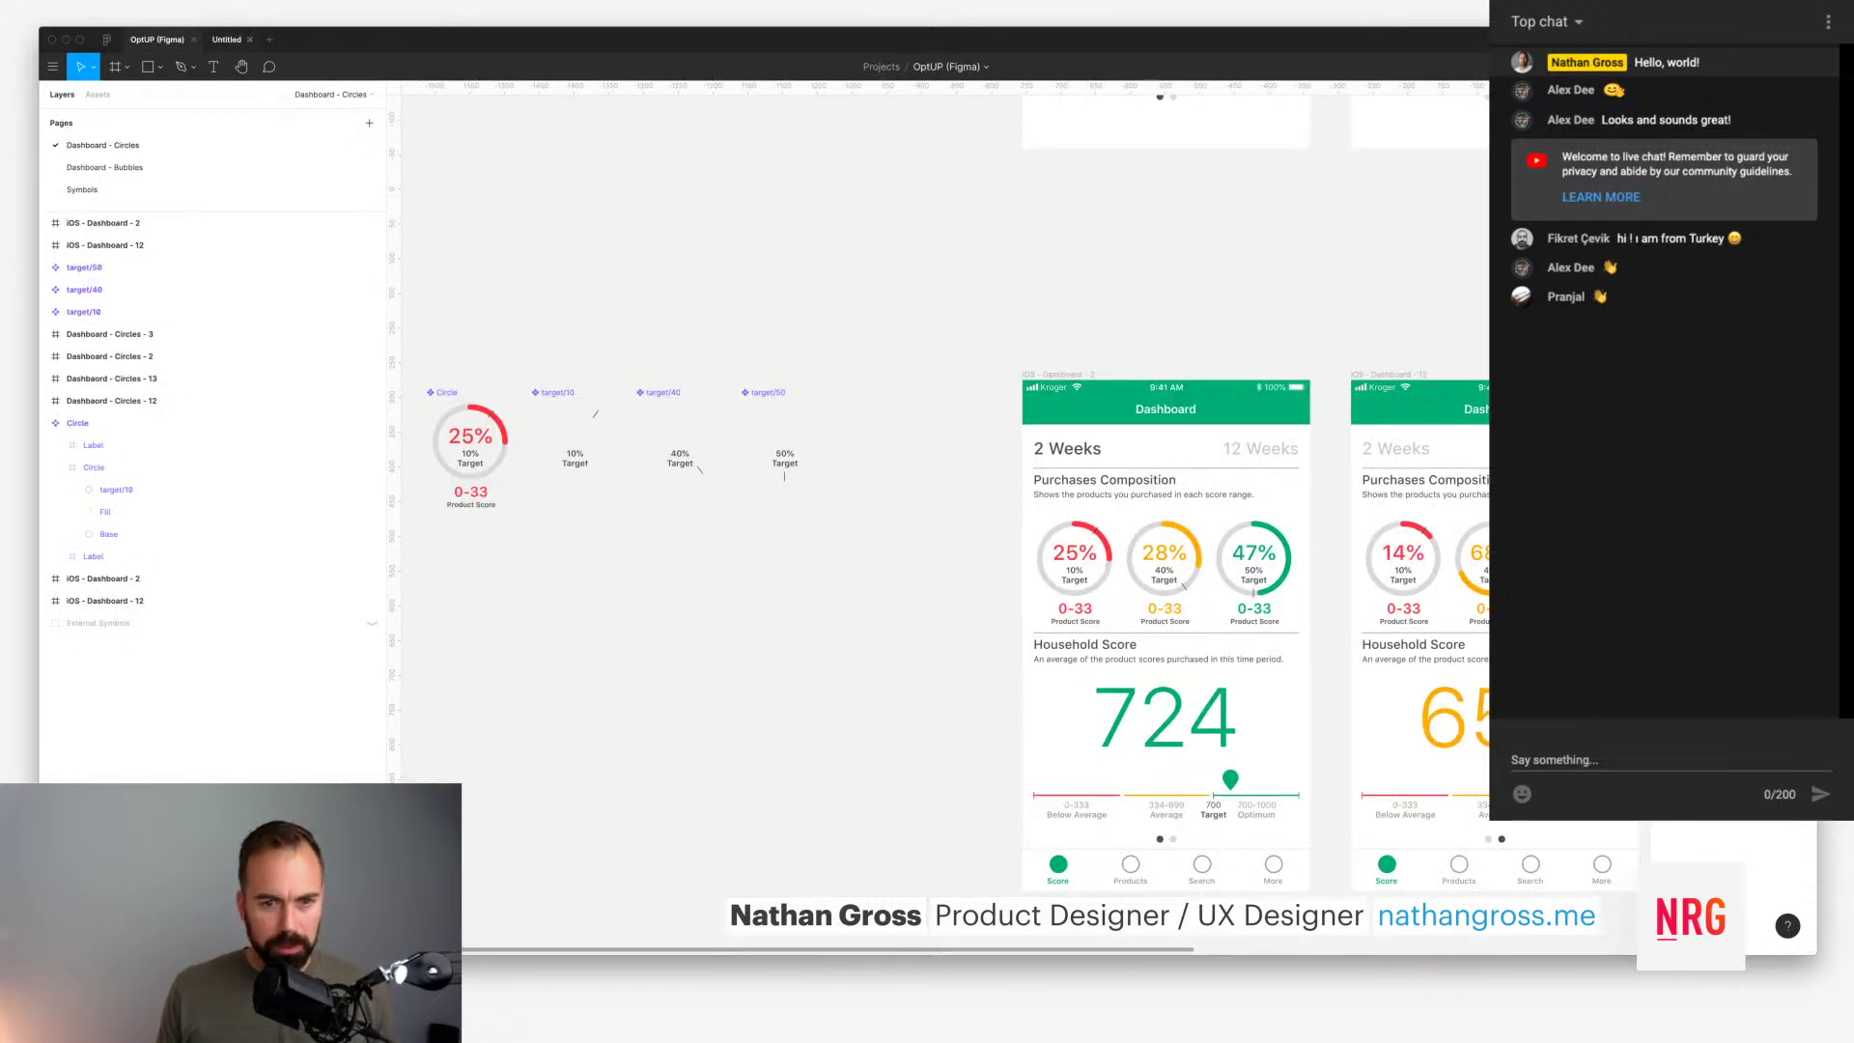
left_click(226, 39)
key("t")
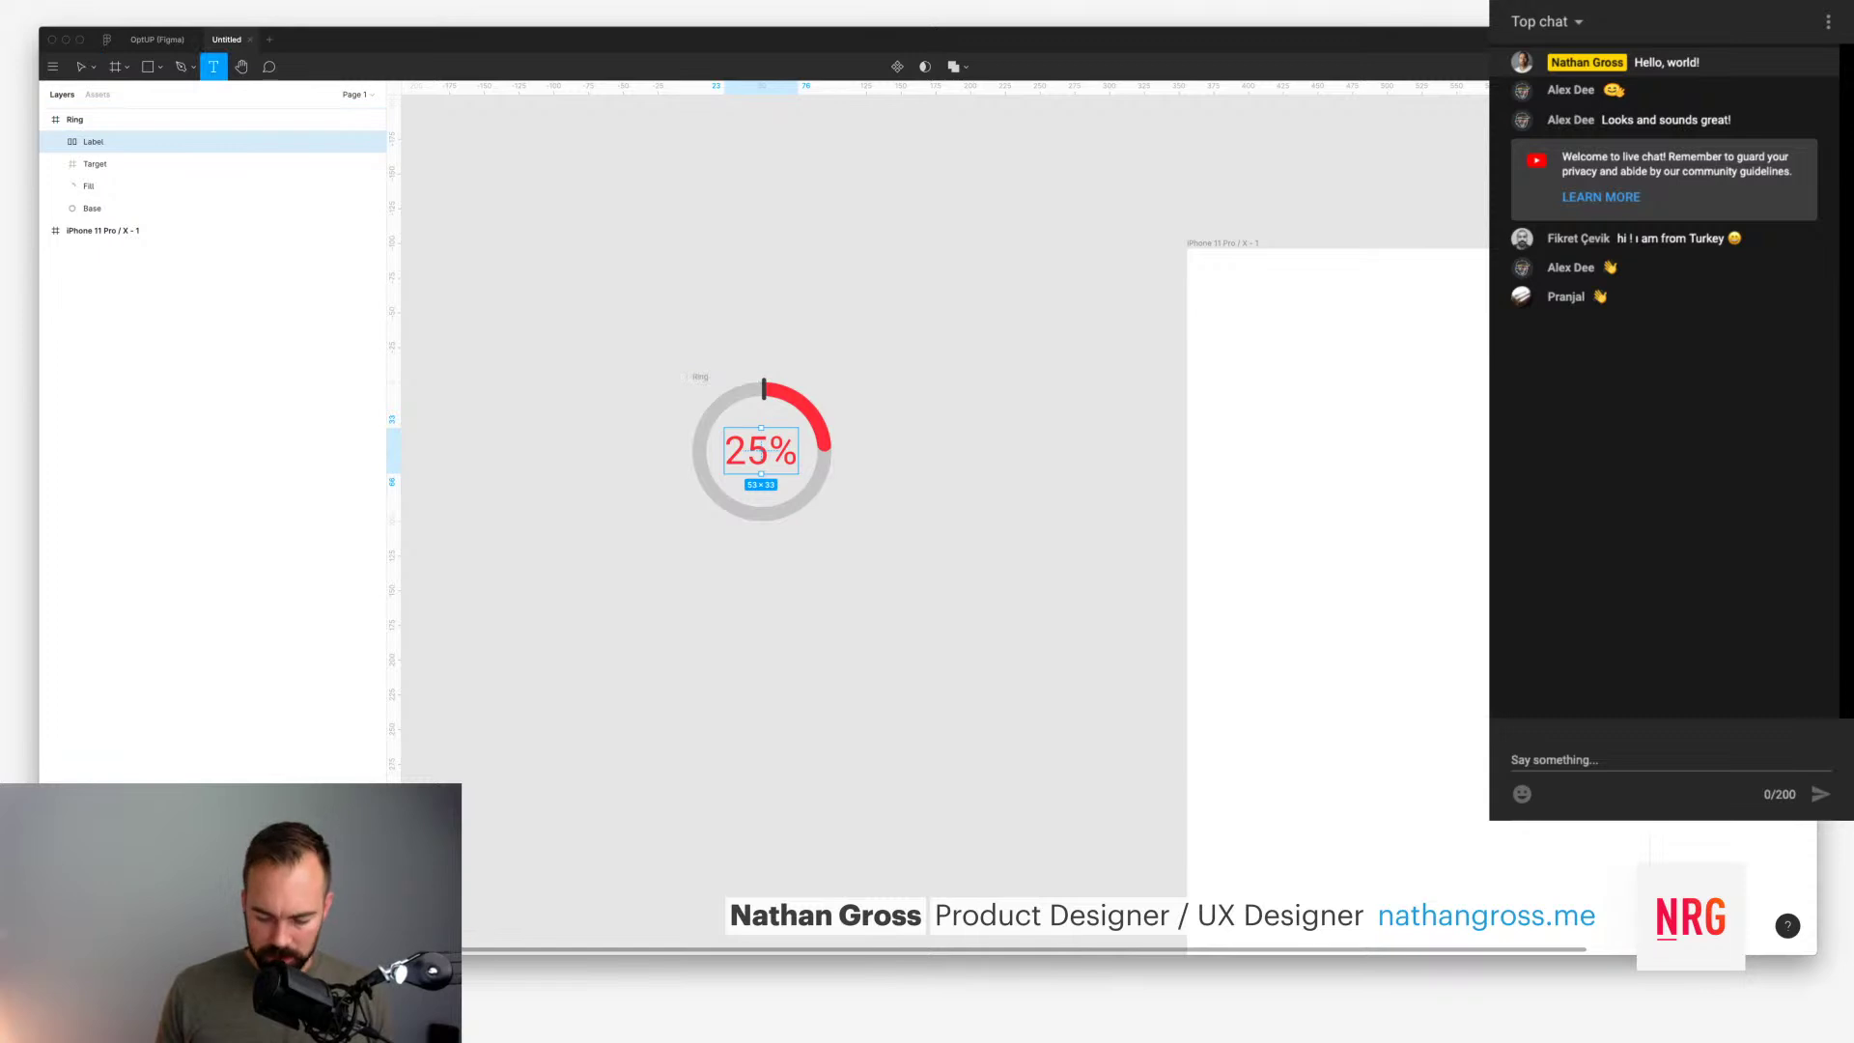
left_click(758, 497)
type("10")
key("Escape")
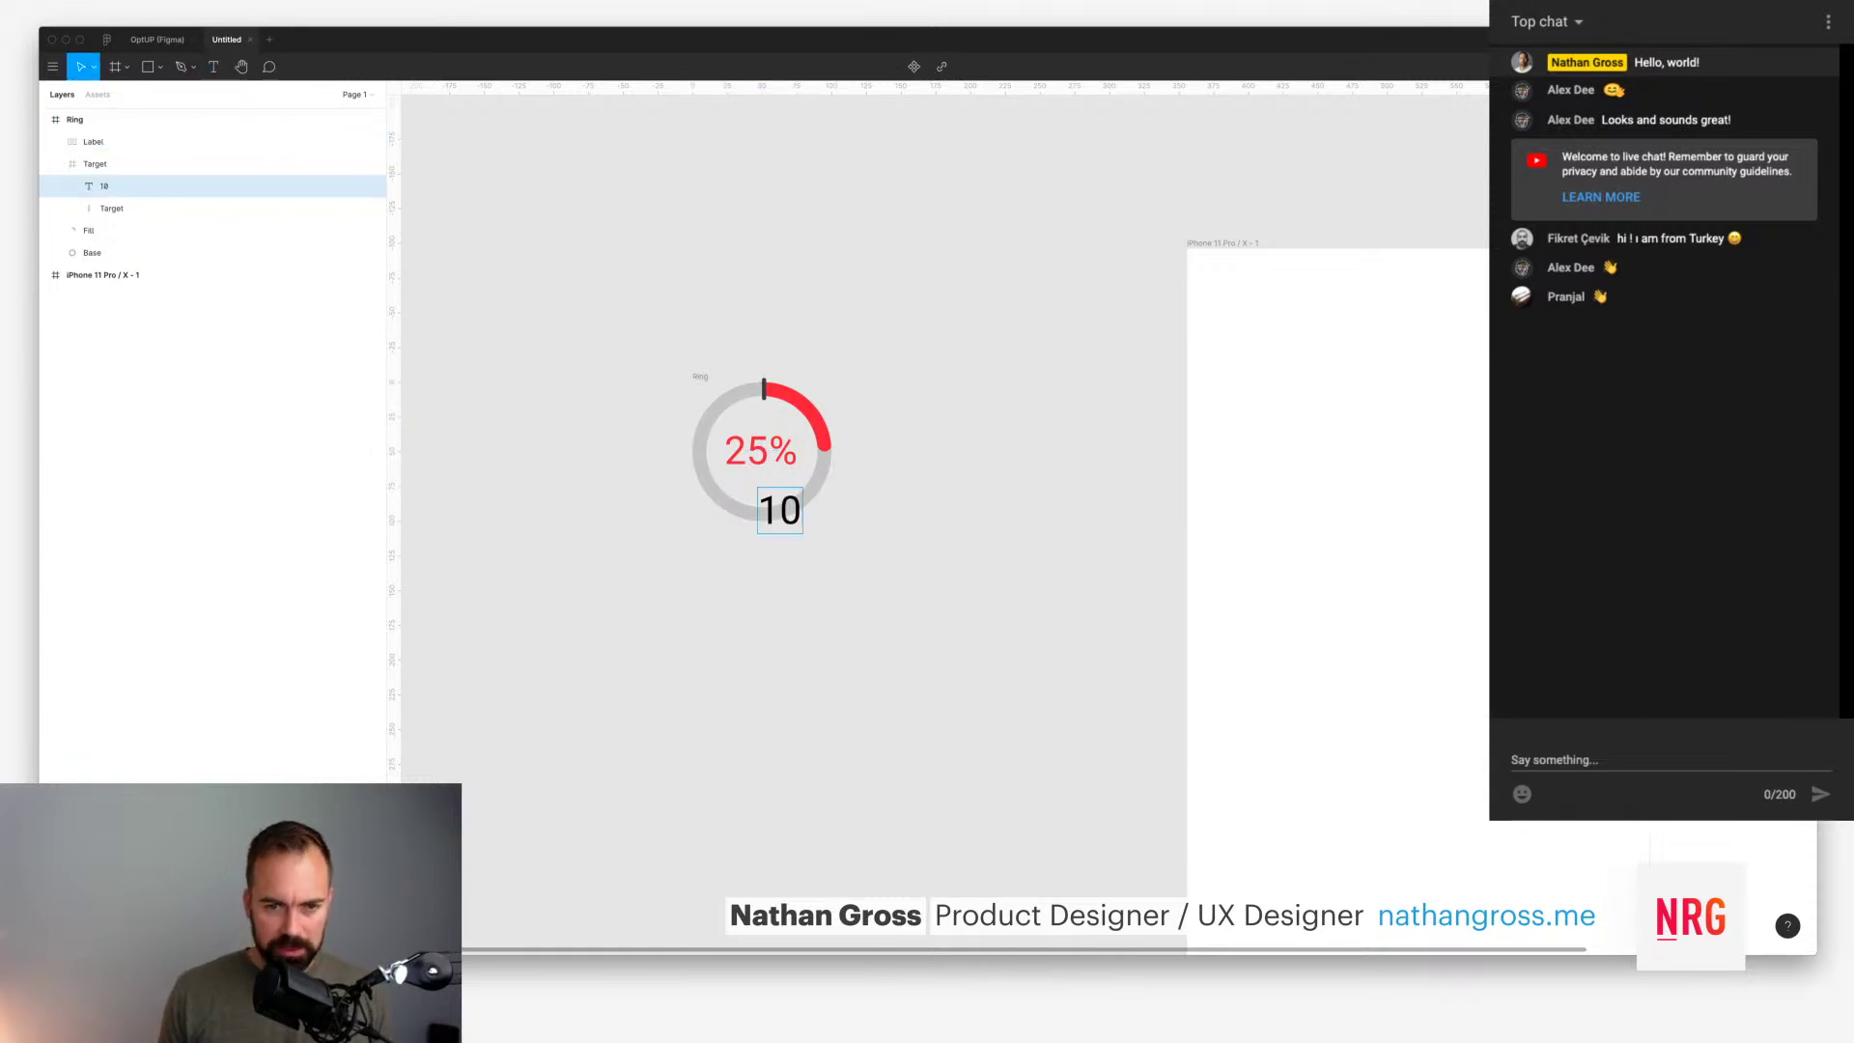
type("%")
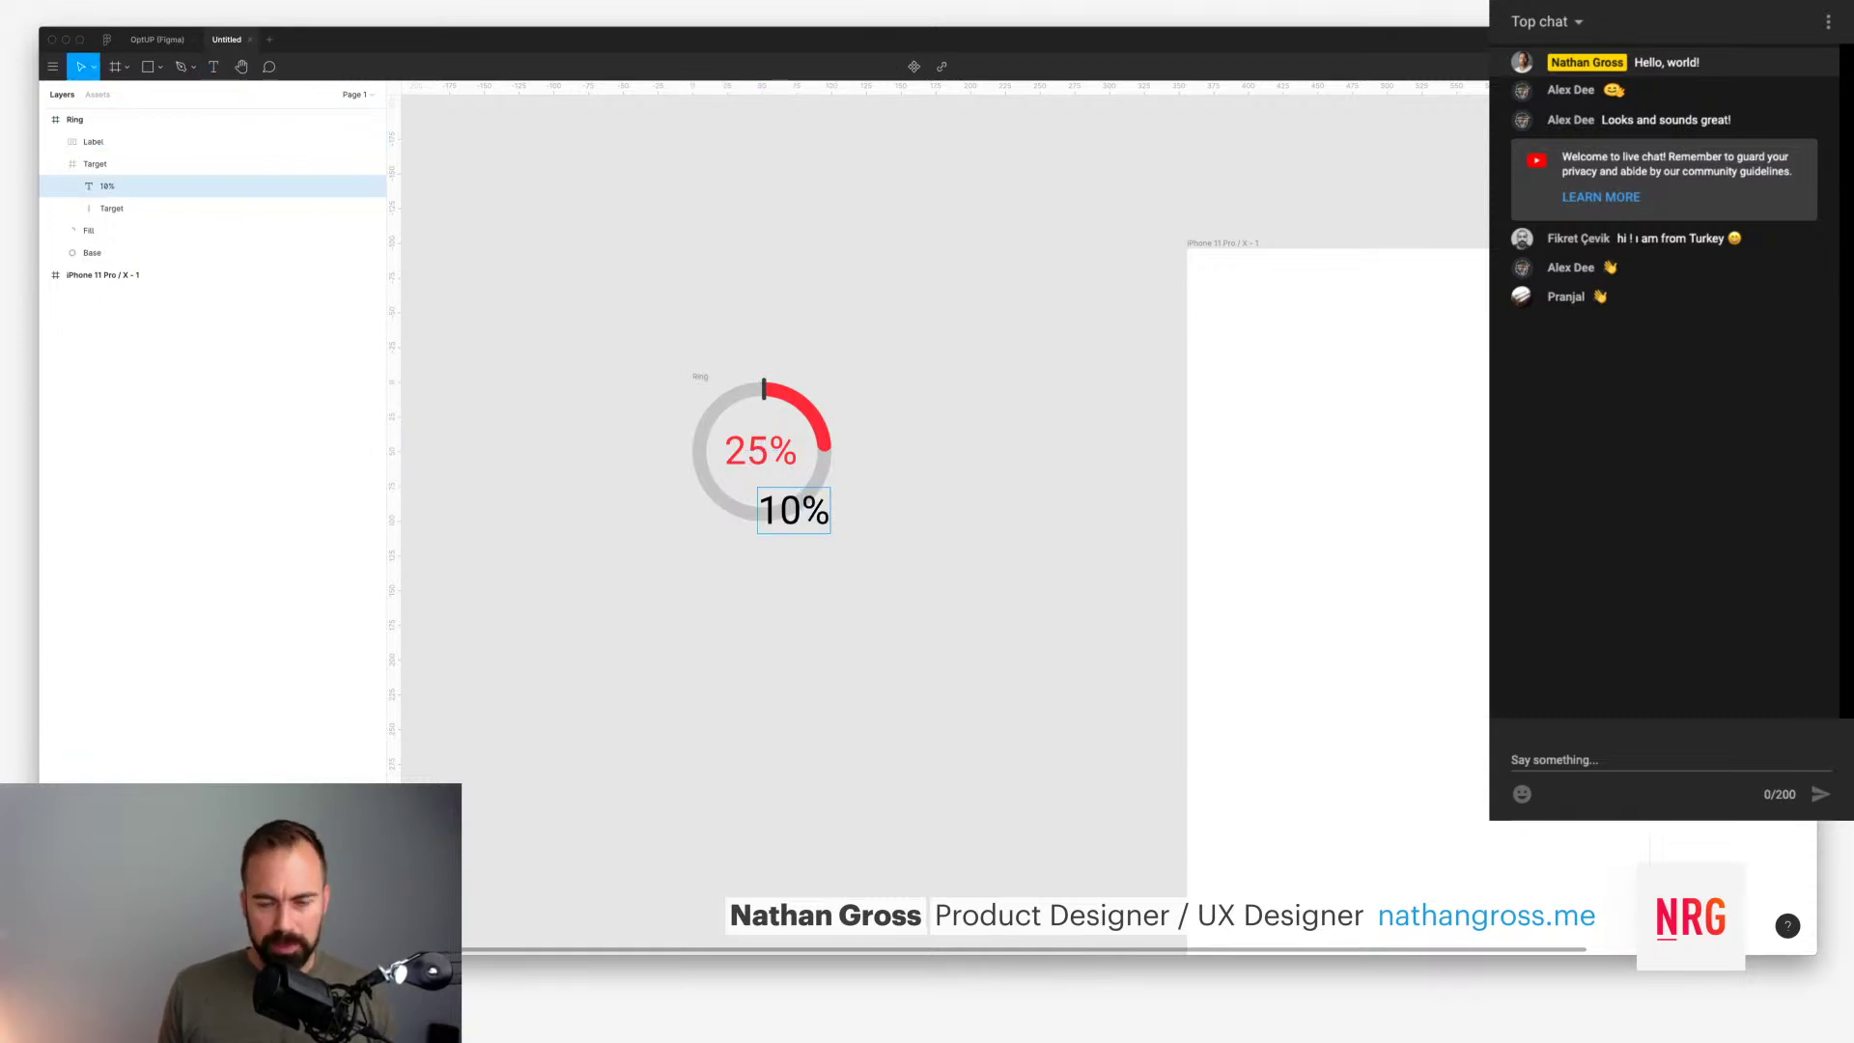
key("BackSpace")
key("Escape")
left_click_drag(779, 510, 778, 590)
Step: Duplicate the "10" text directly to its right and change the copy's content to "%"
key("Return")
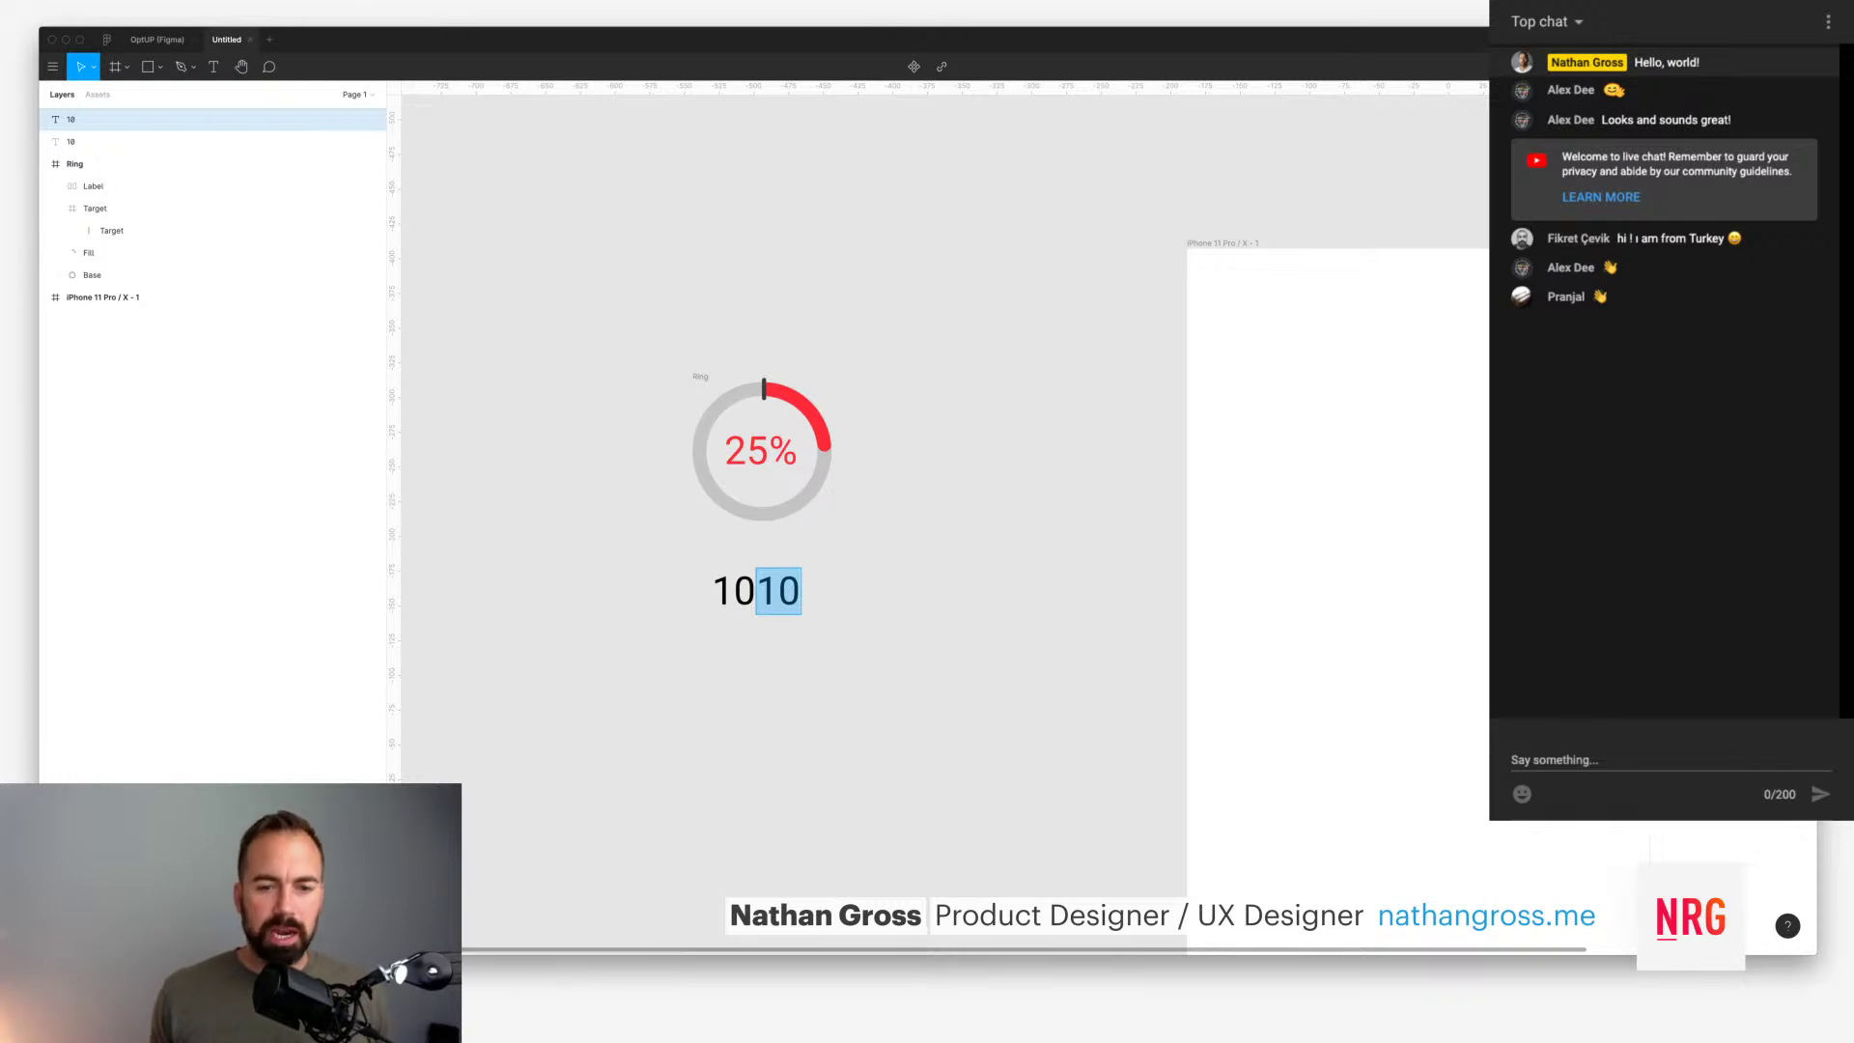
key("Escape")
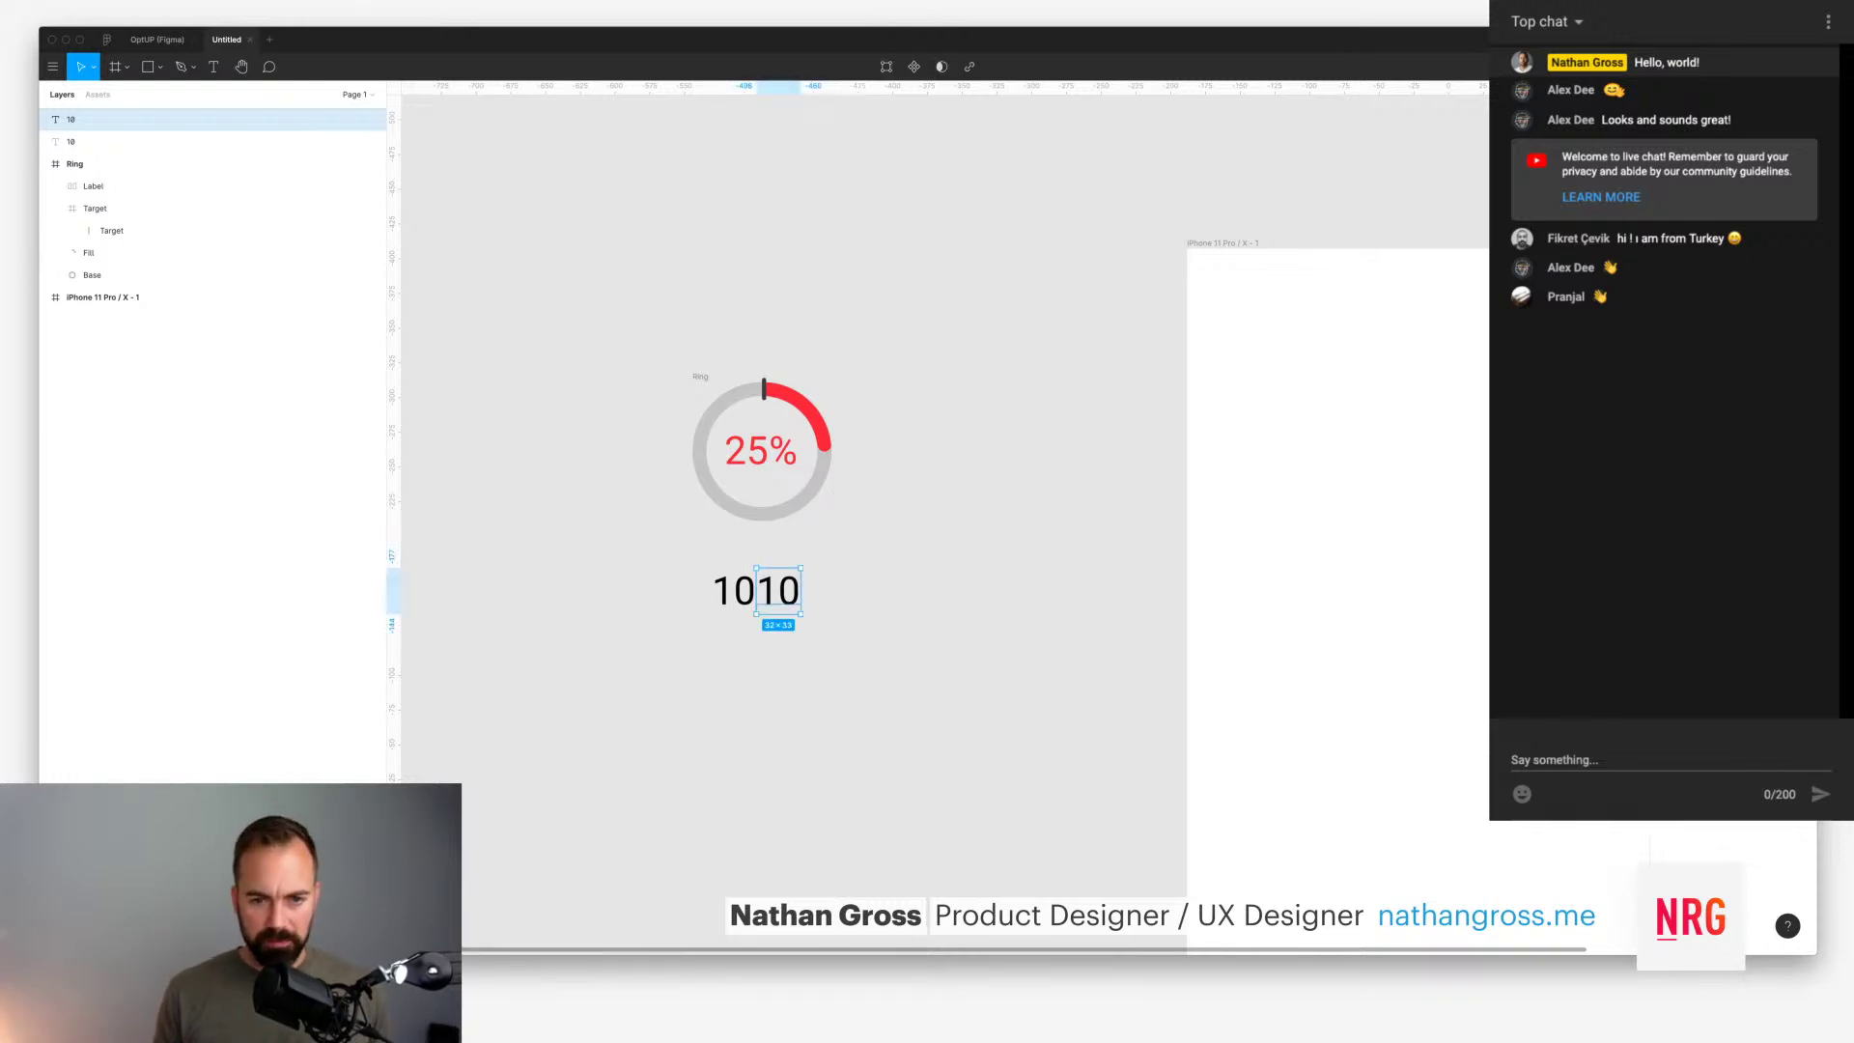
key("Return")
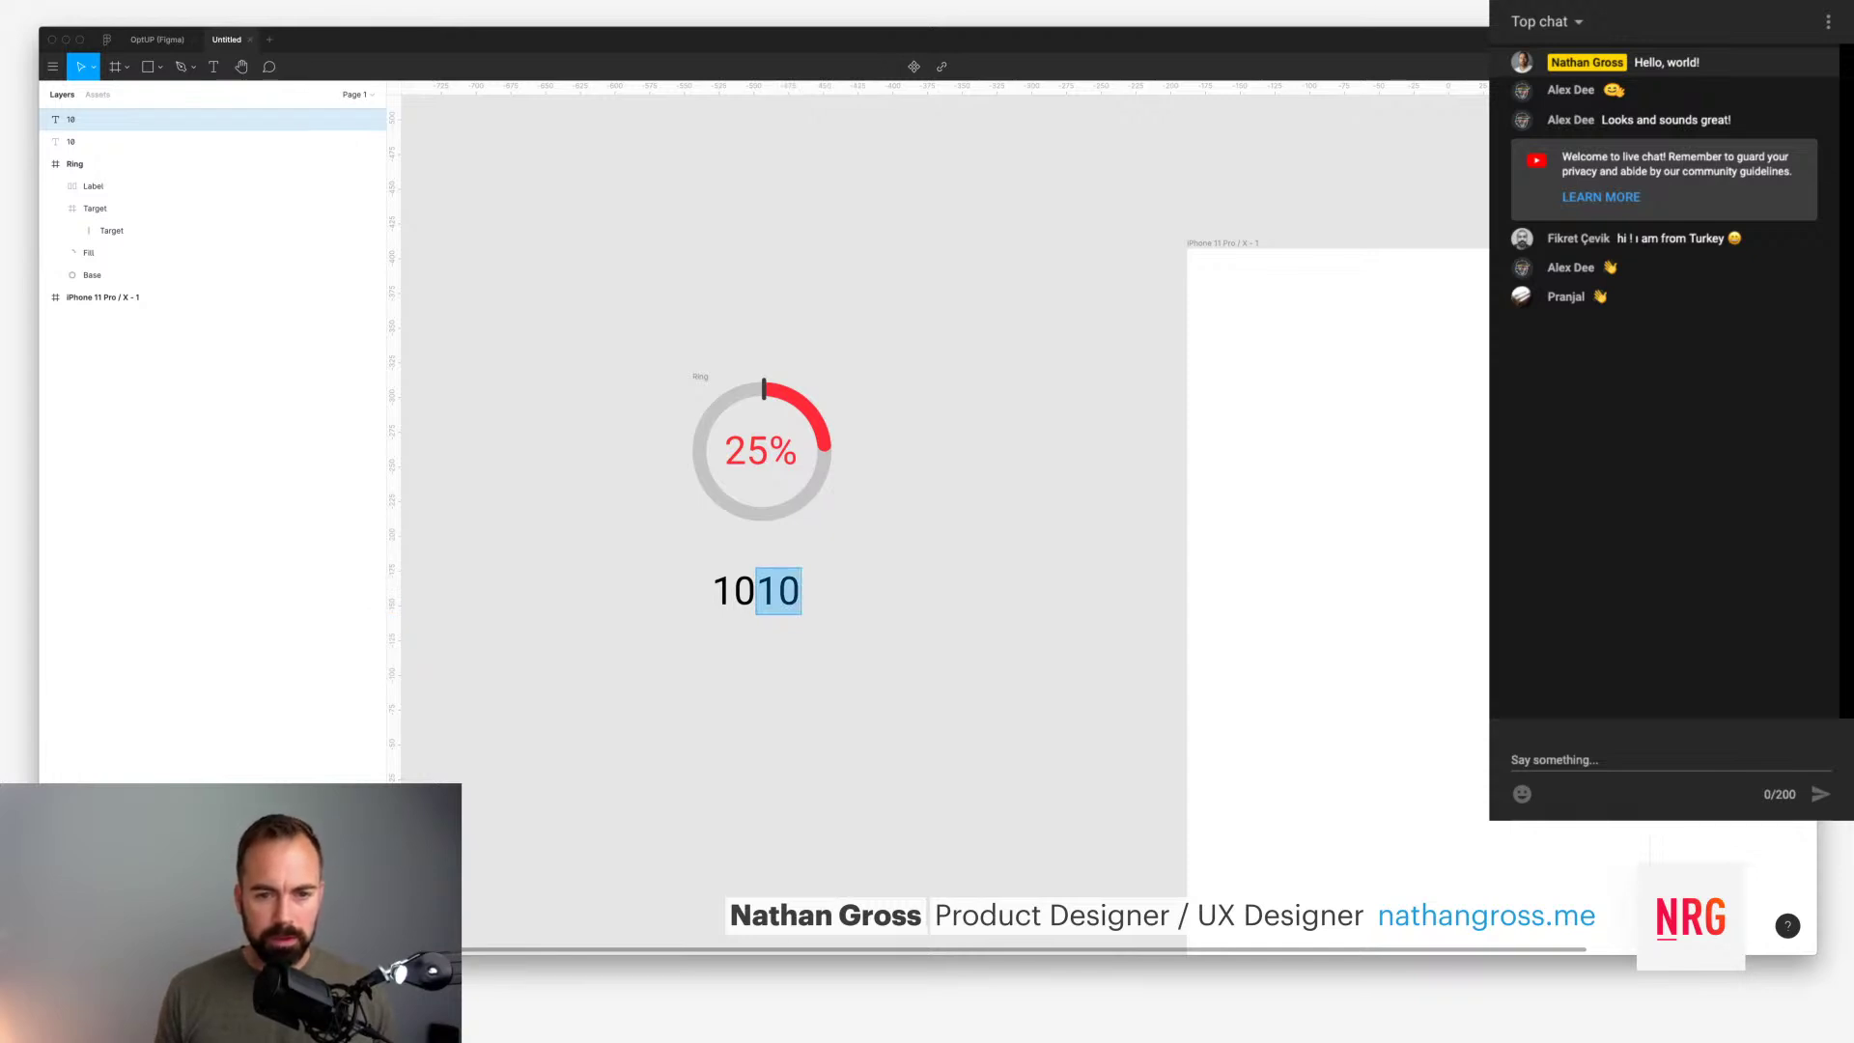
type("Tar")
key("BackSpace")
key("BackSpace")
key("BackSpace")
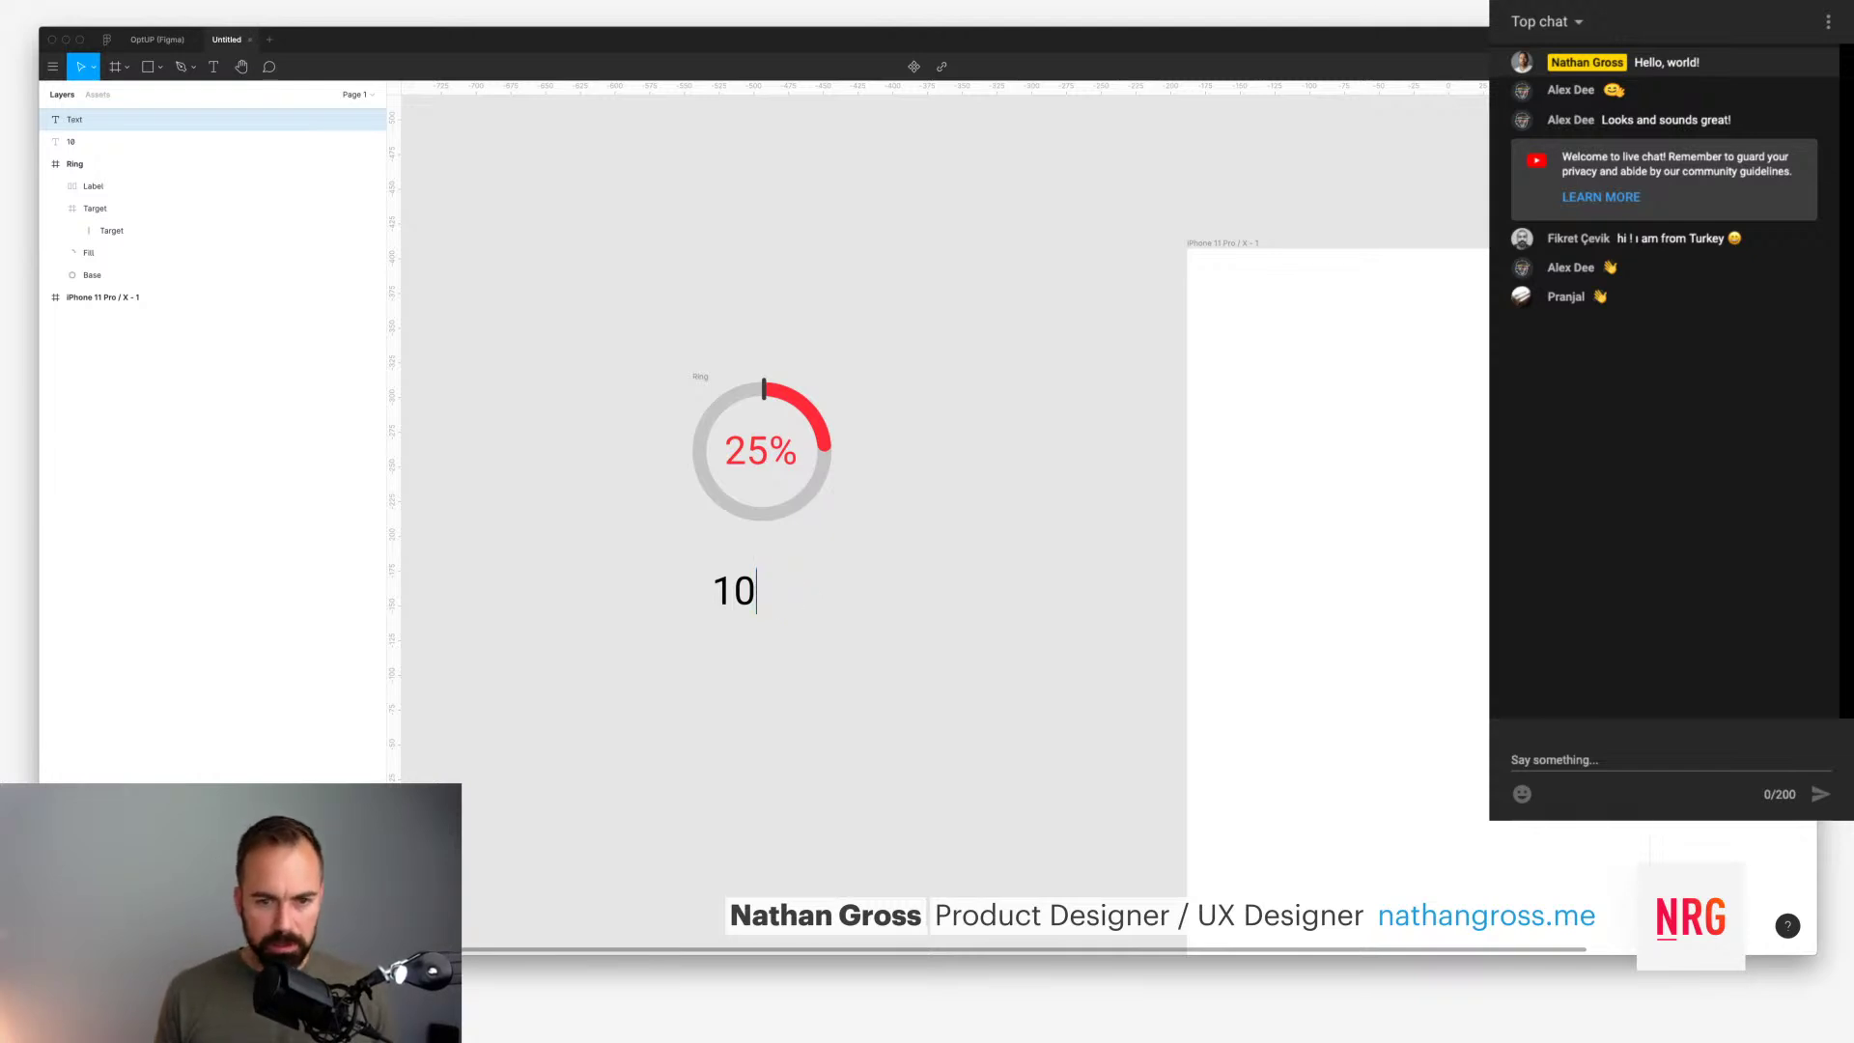
type("% Tar")
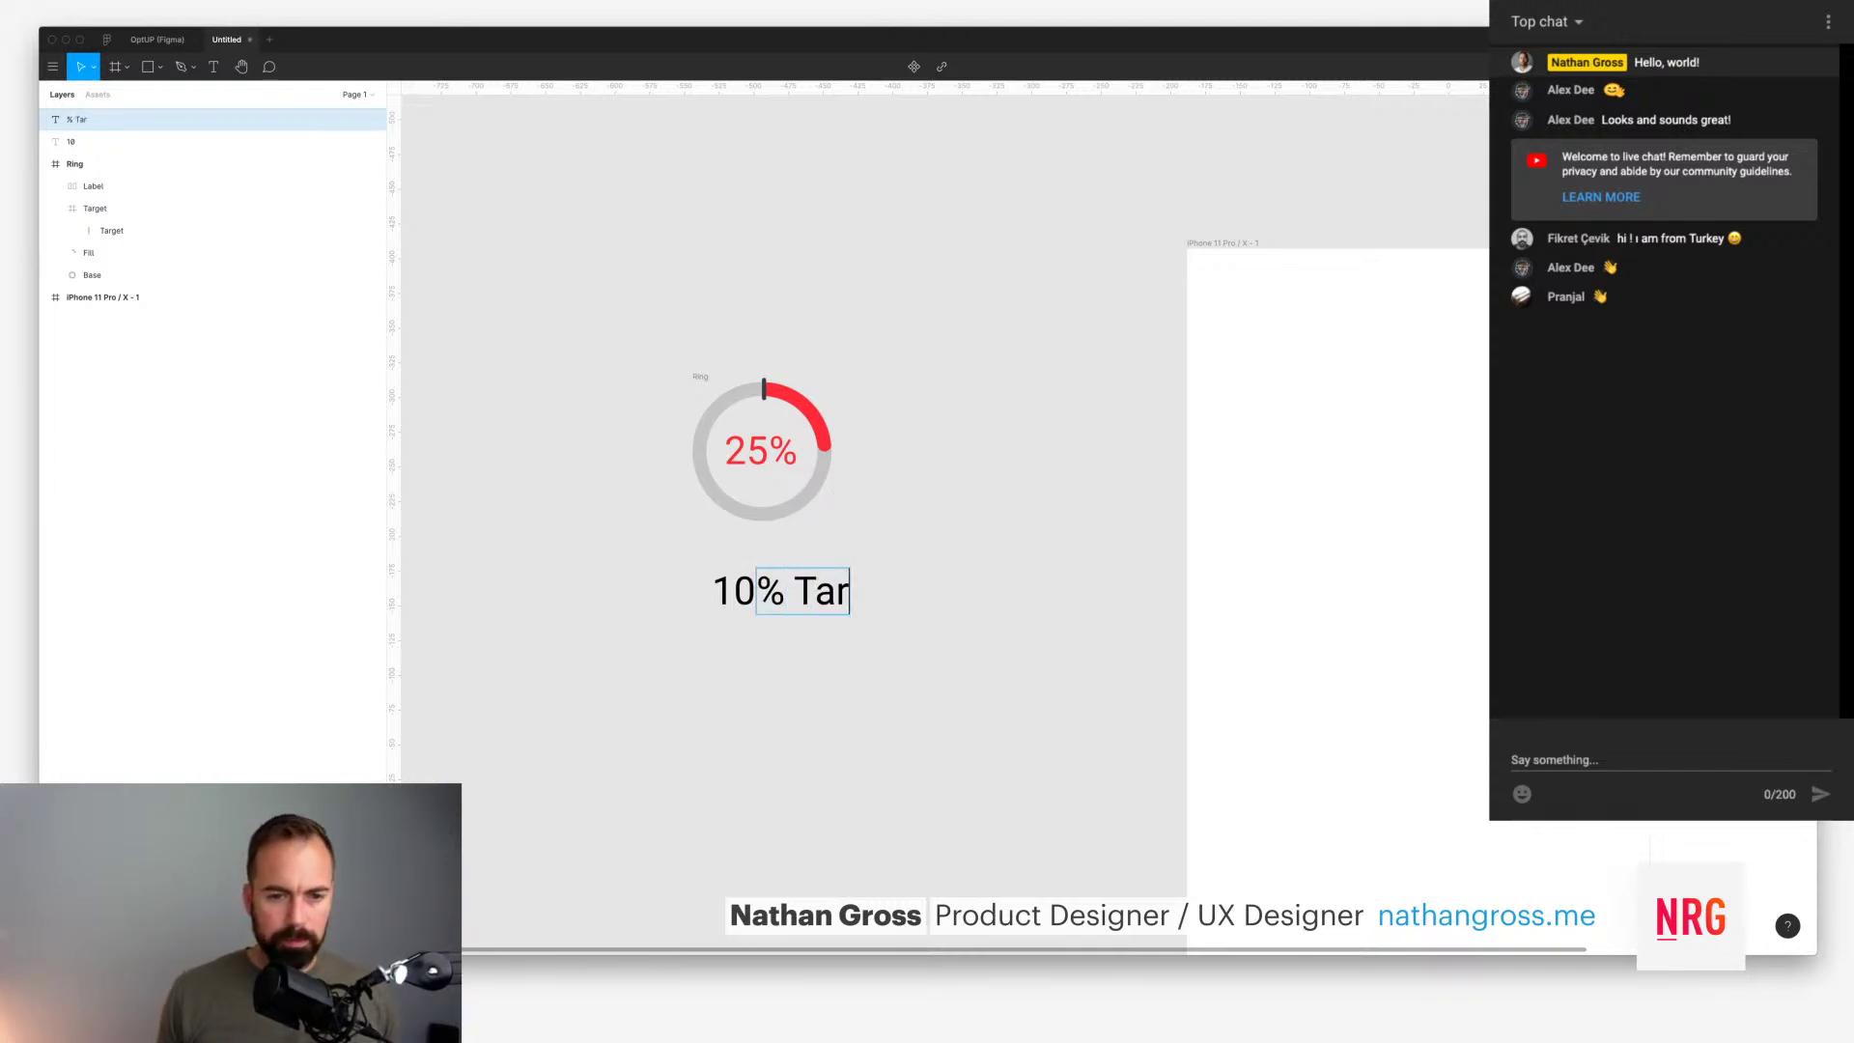
key("BackSpace")
key("BackSpace")
key("BackSpace")
key("BackSpace")
key("Escape")
Step: Duplicate the "10" text directly below itself and change the copy's content to "Target"
left_click_drag(734, 591, 734, 637)
key("Return")
type("Target")
key("Escape")
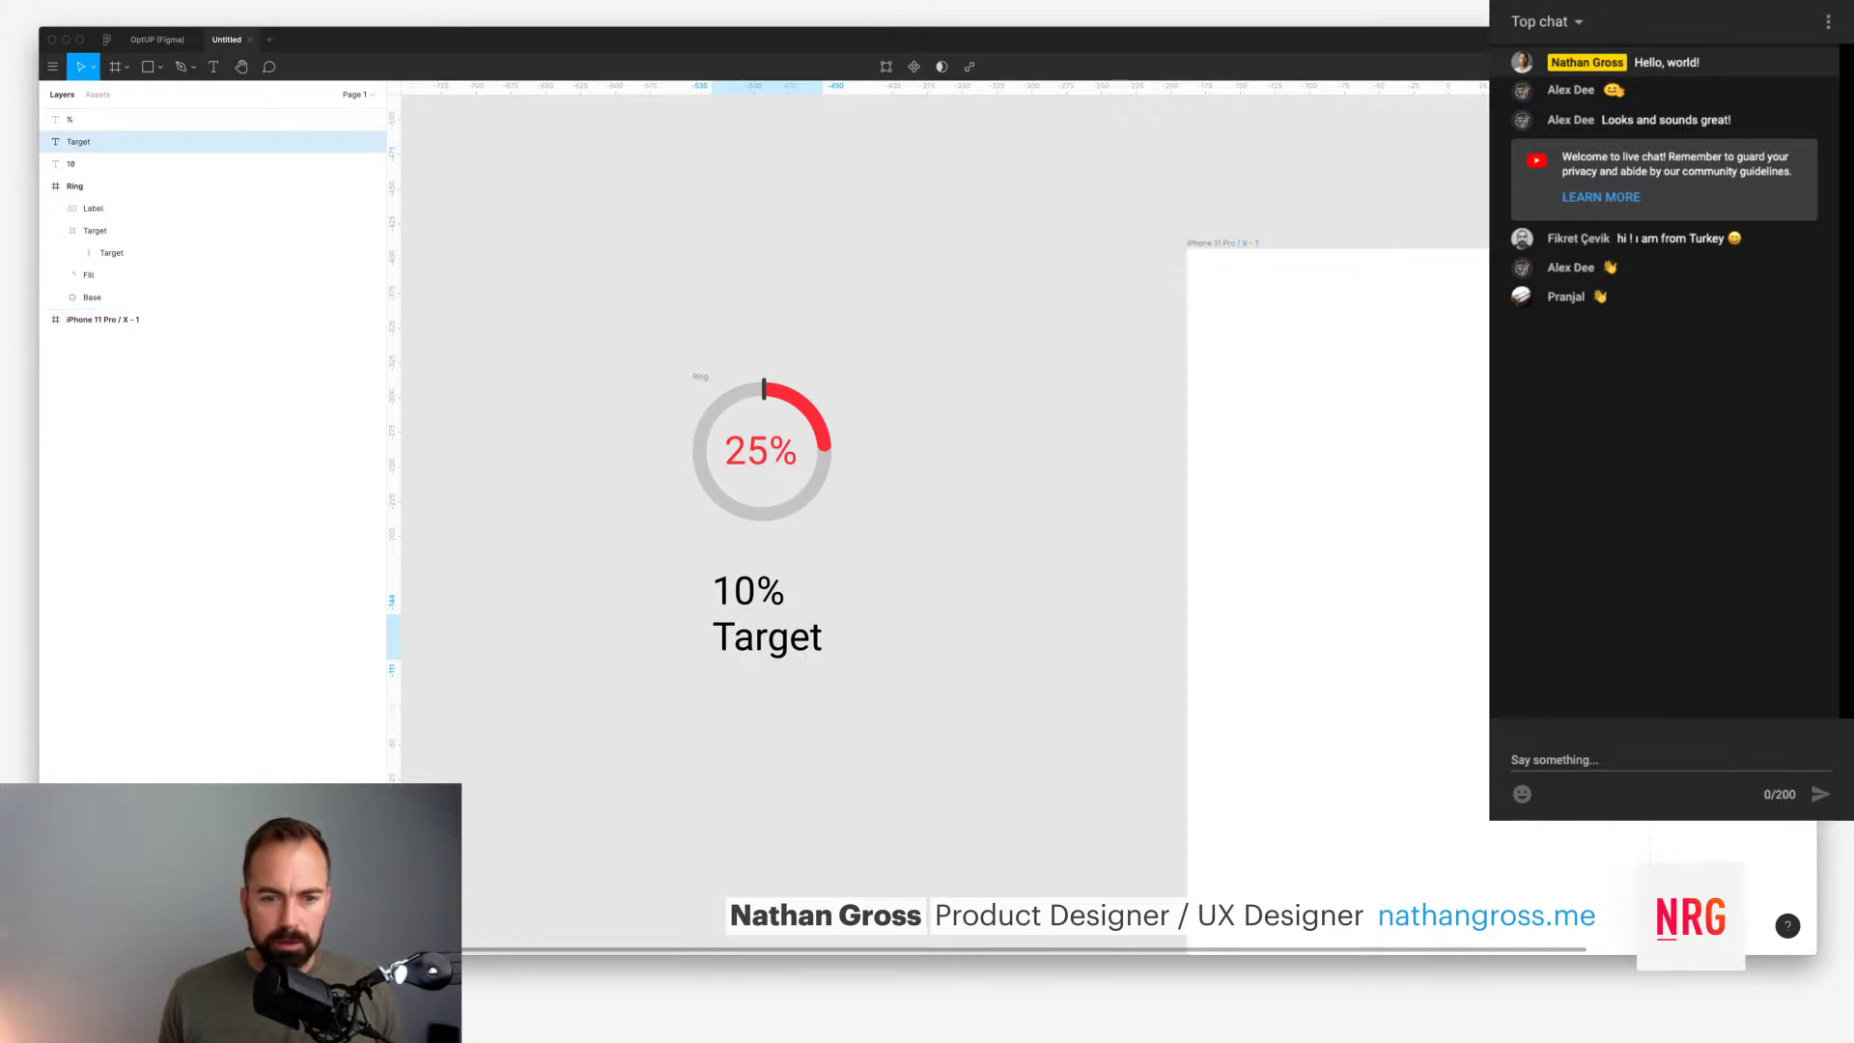
Step: Select the "10" and "%" texts below the ring and wrap them together in an auto layout frame
left_click(733, 591)
left_click(770, 590, "shift")
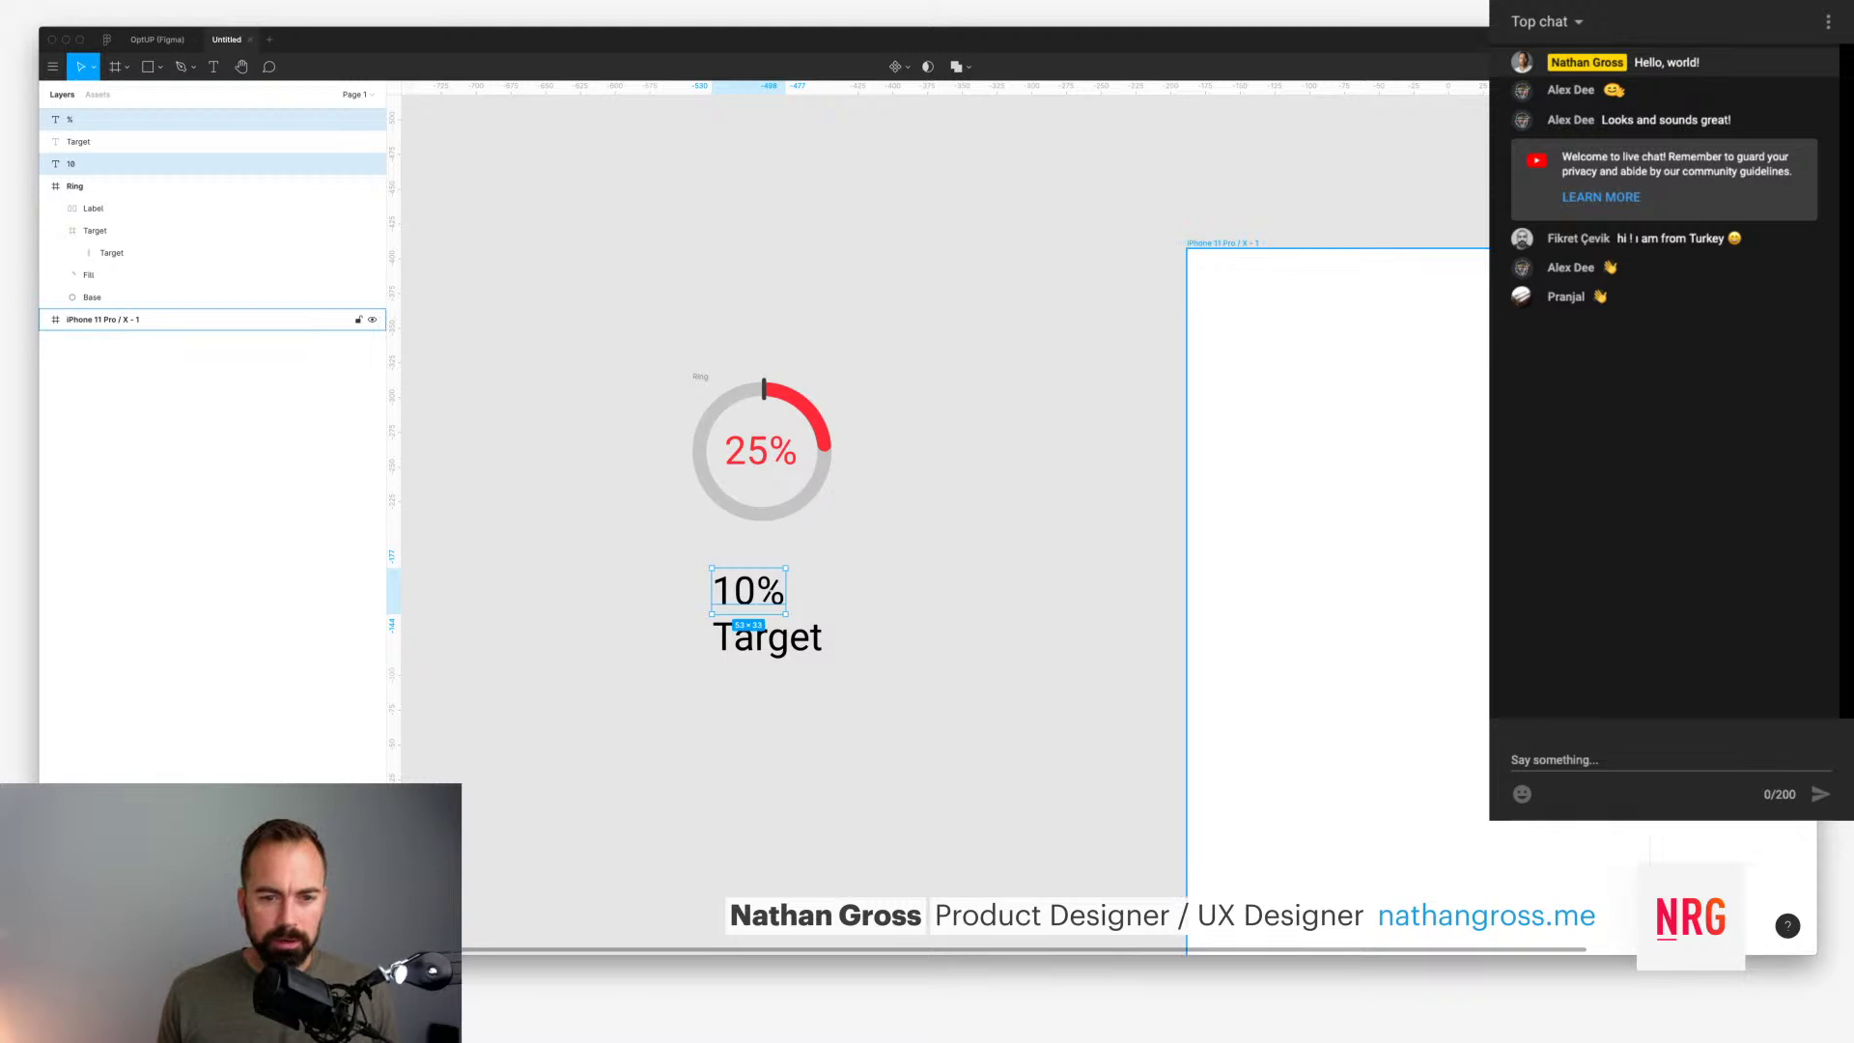
left_click(704, 571)
left_click_drag(704, 572, 853, 616)
key("Escape")
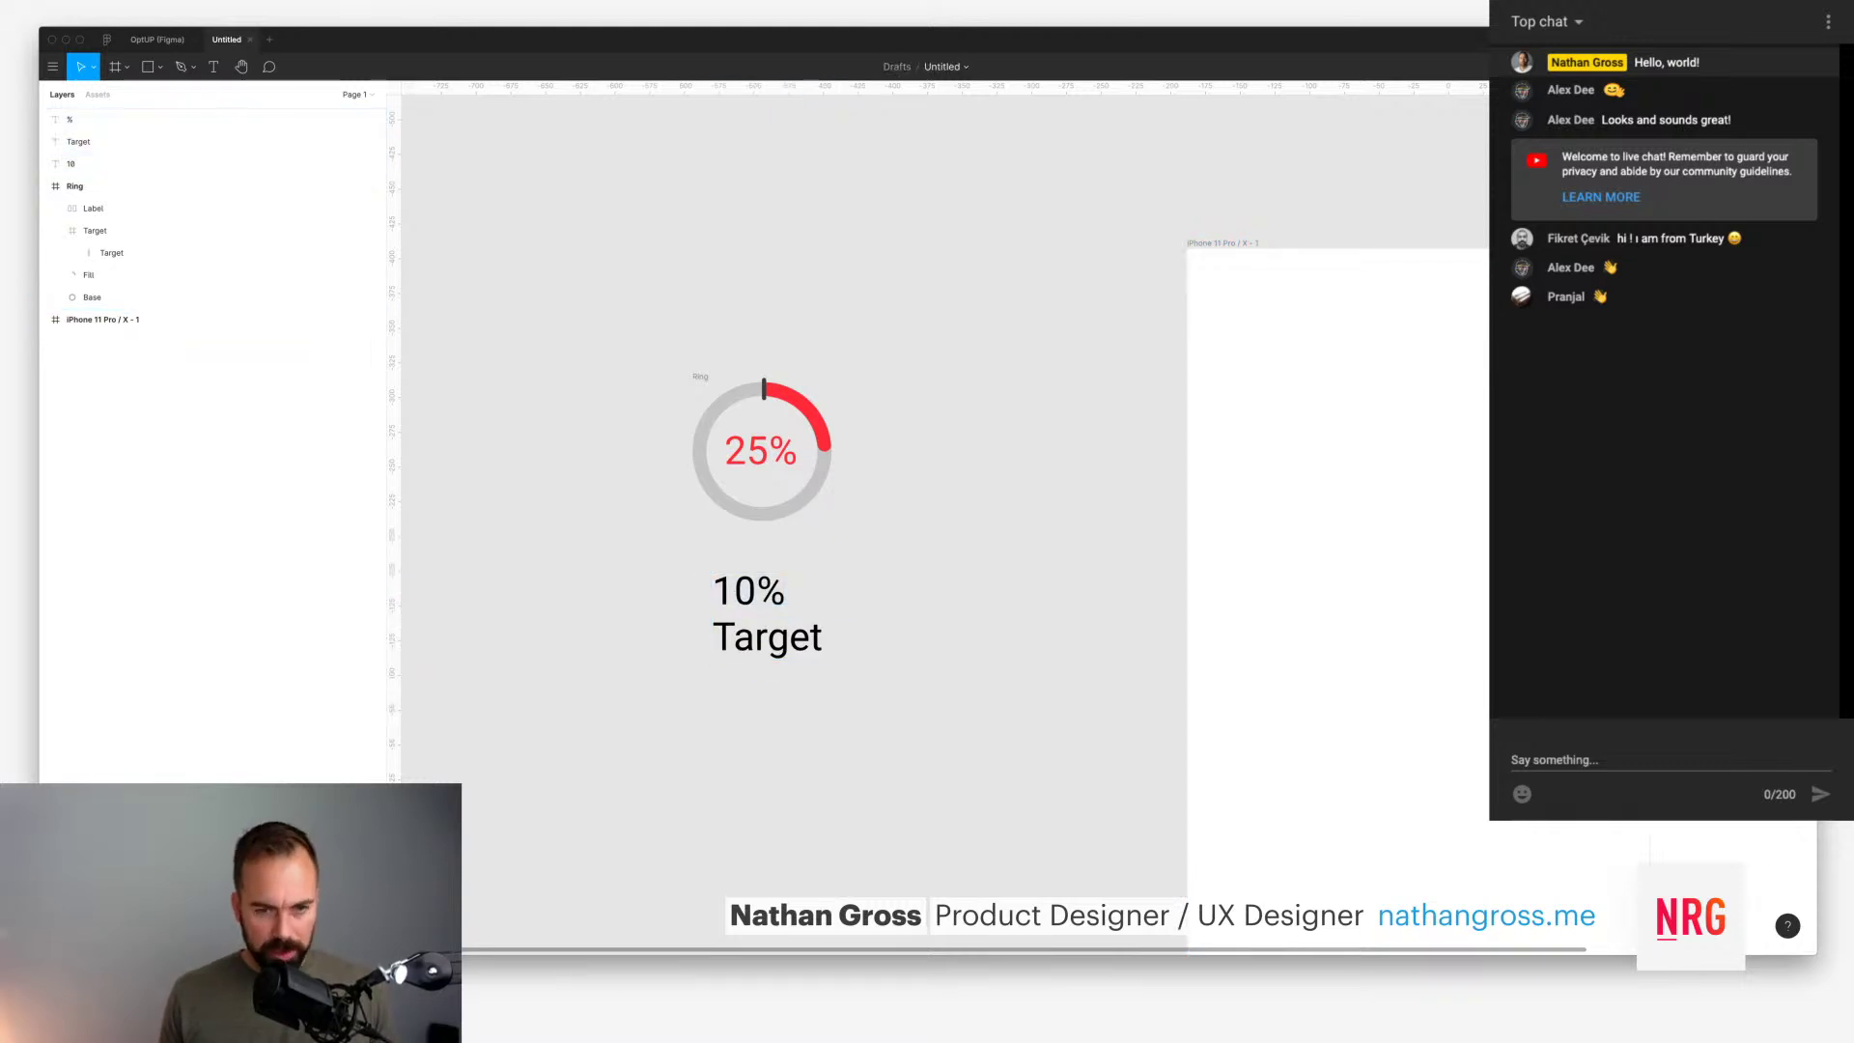
left_click(731, 589)
left_click(770, 590, "shift")
key("shift+a")
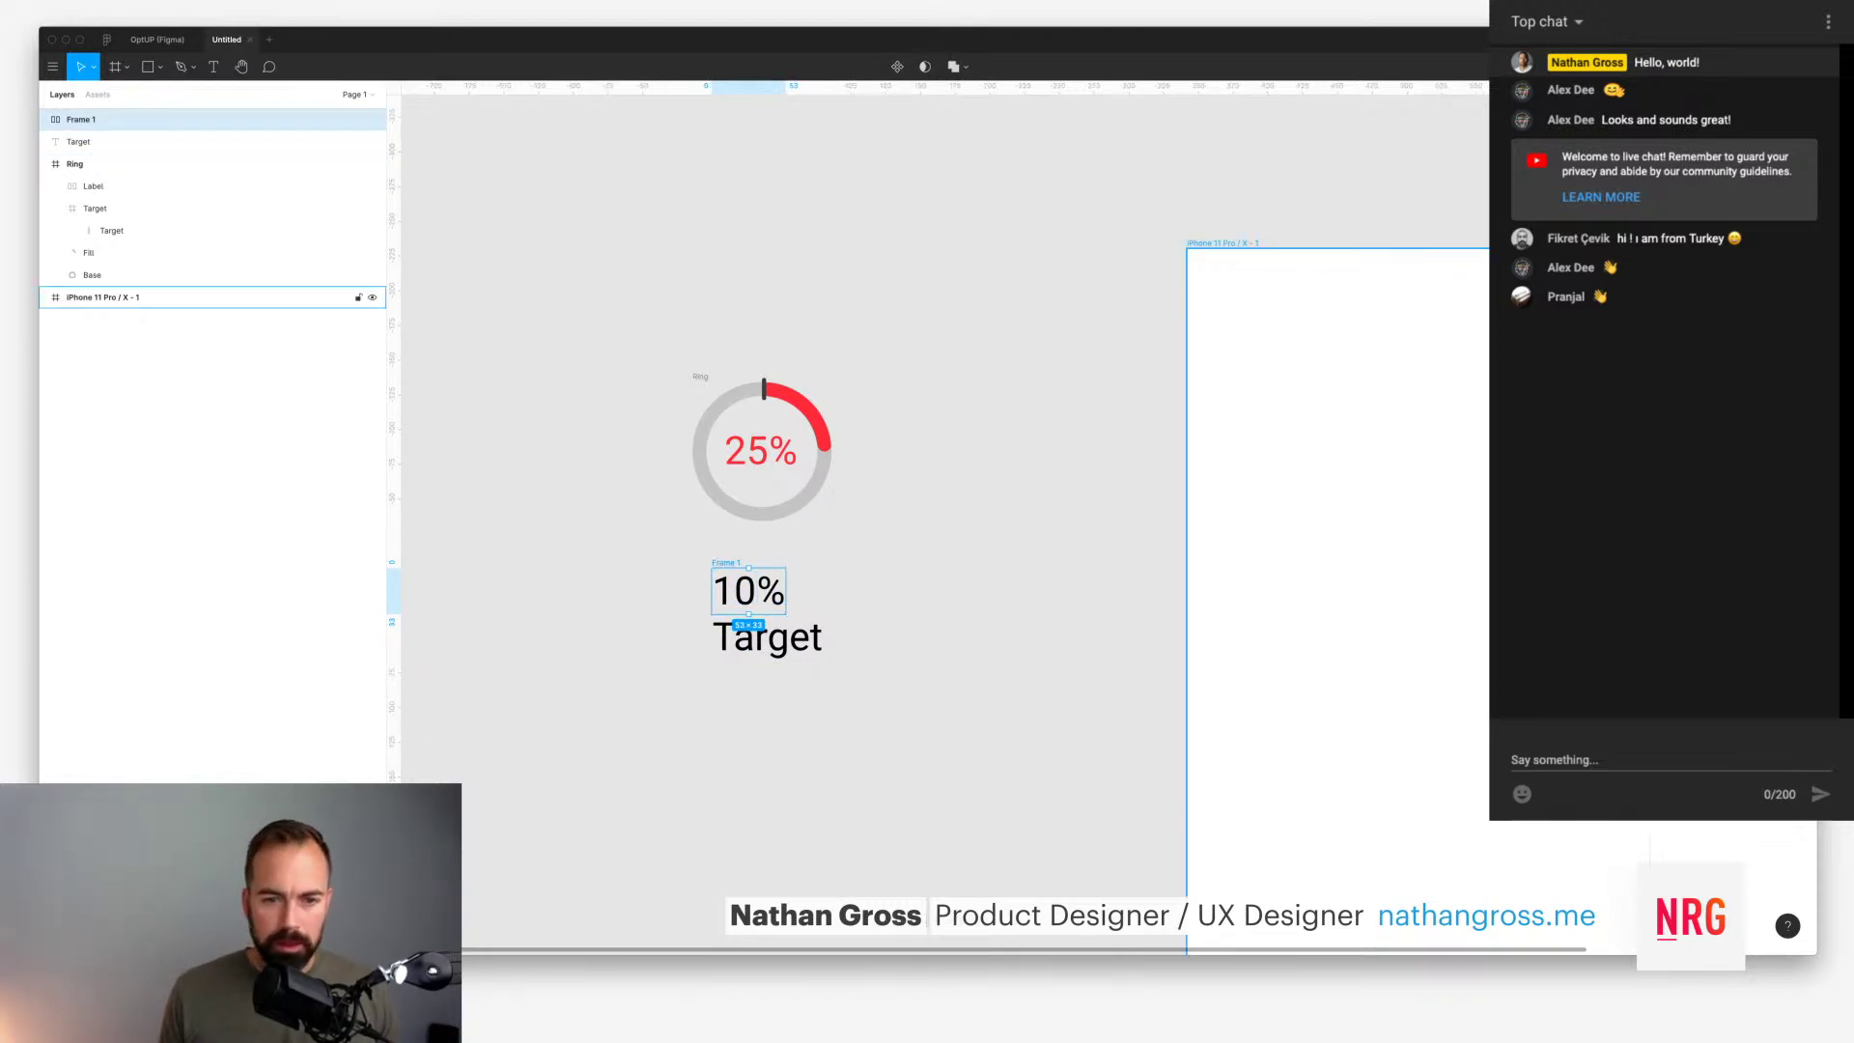
Step: Centre the "Target" text under the "10%" frame and wrap both in a vertical auto layout frame
left_click_drag(767, 639, 747, 639)
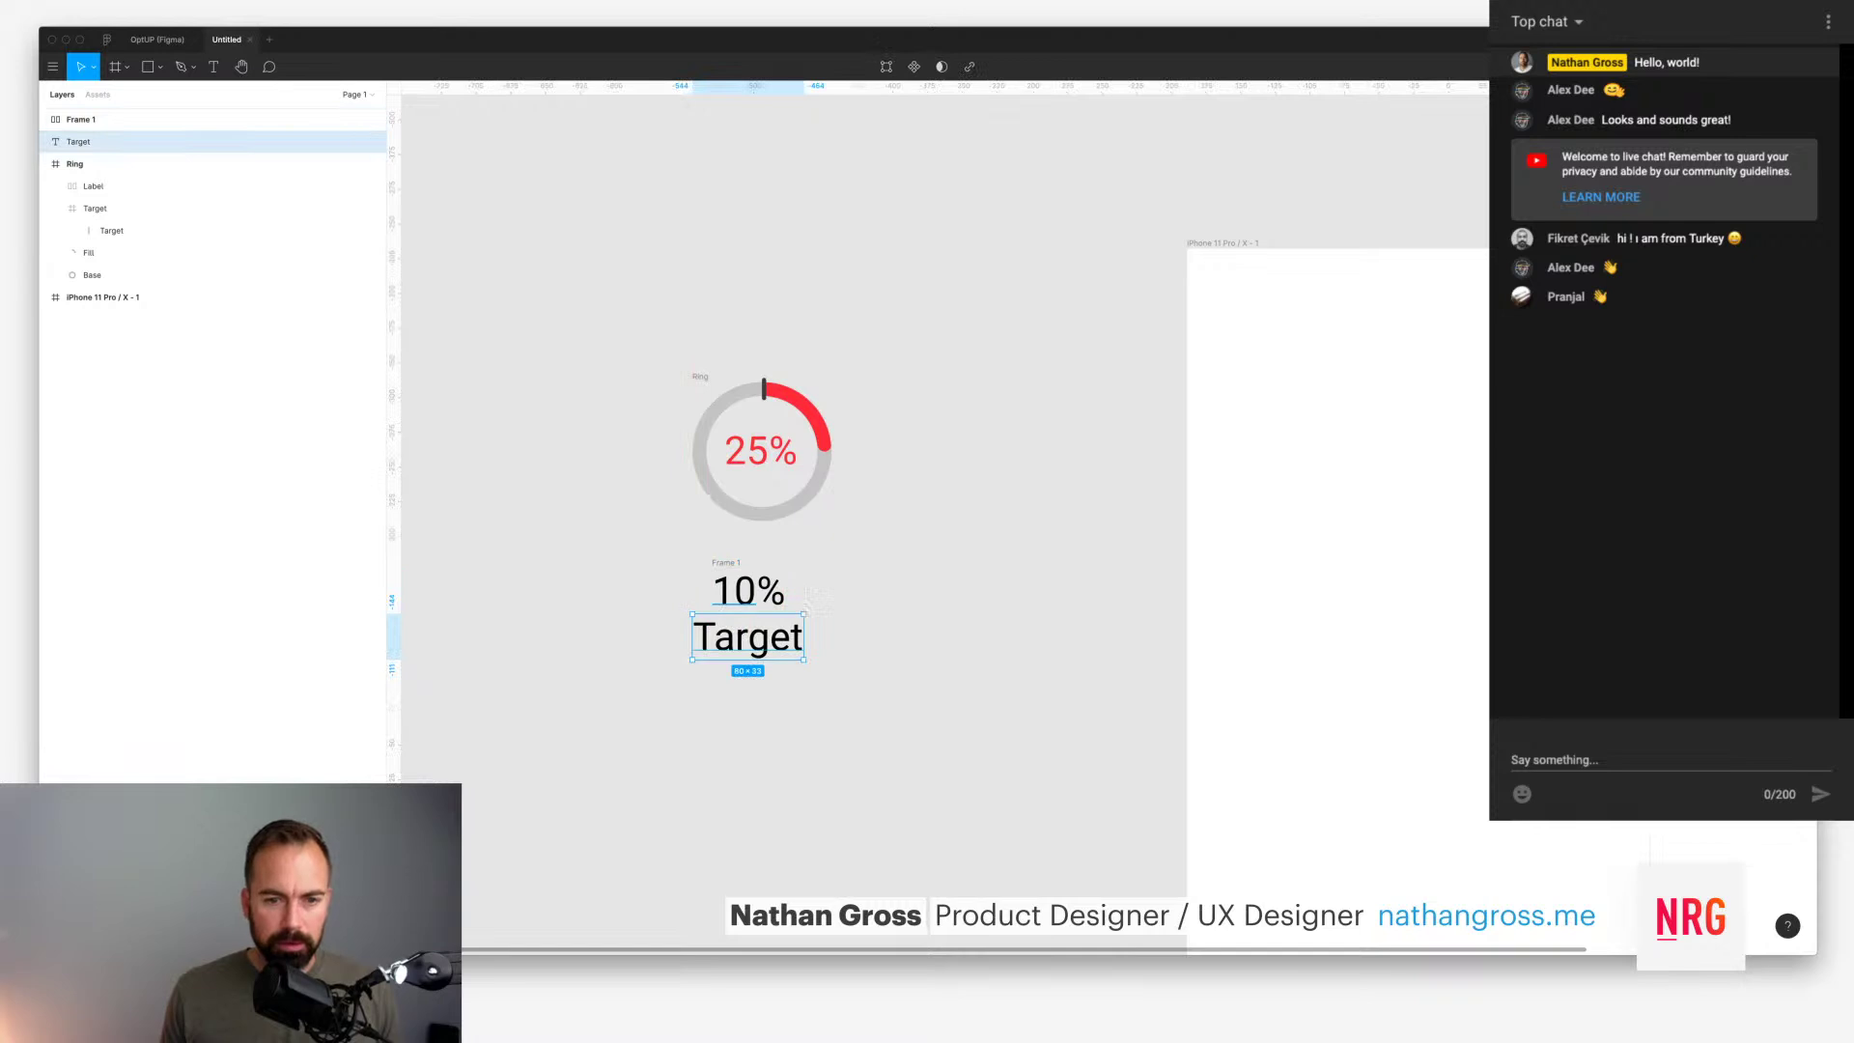
left_click_drag(870, 541, 665, 687)
left_click(666, 684)
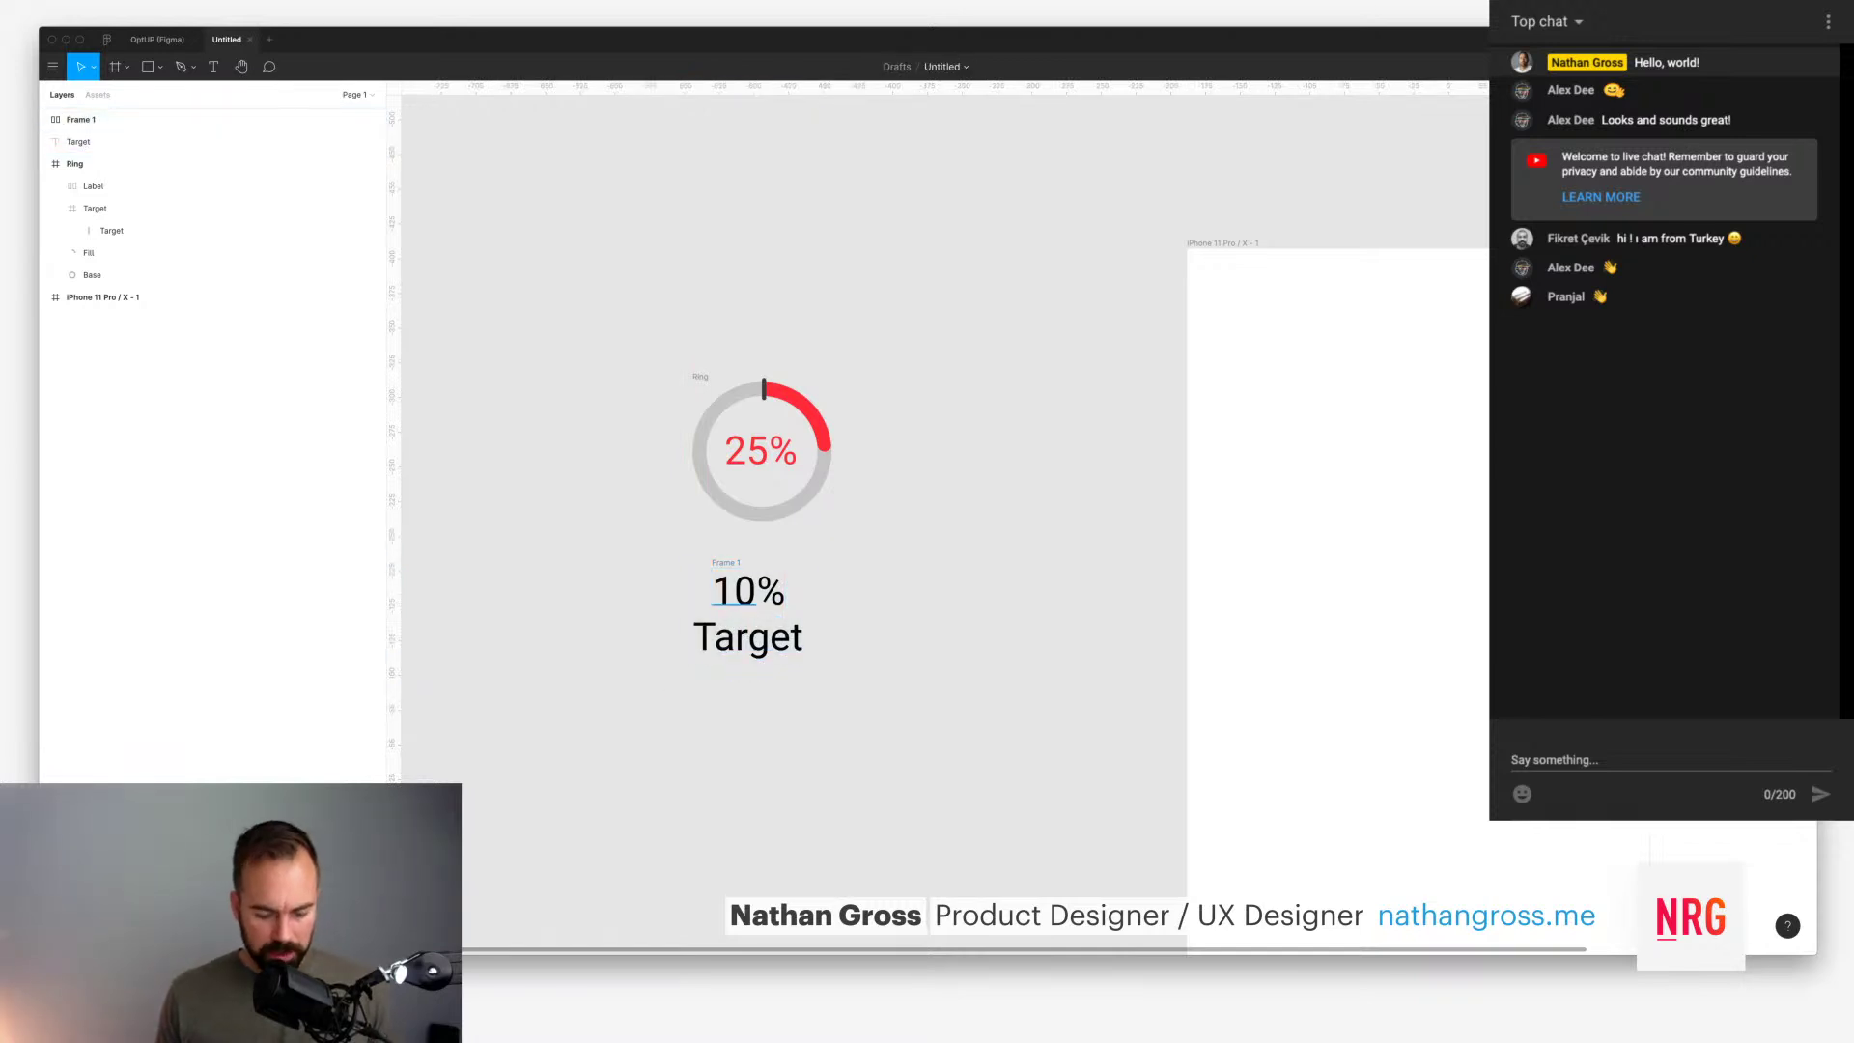
left_click(726, 562)
left_click(747, 638, "shift")
key("shift+a")
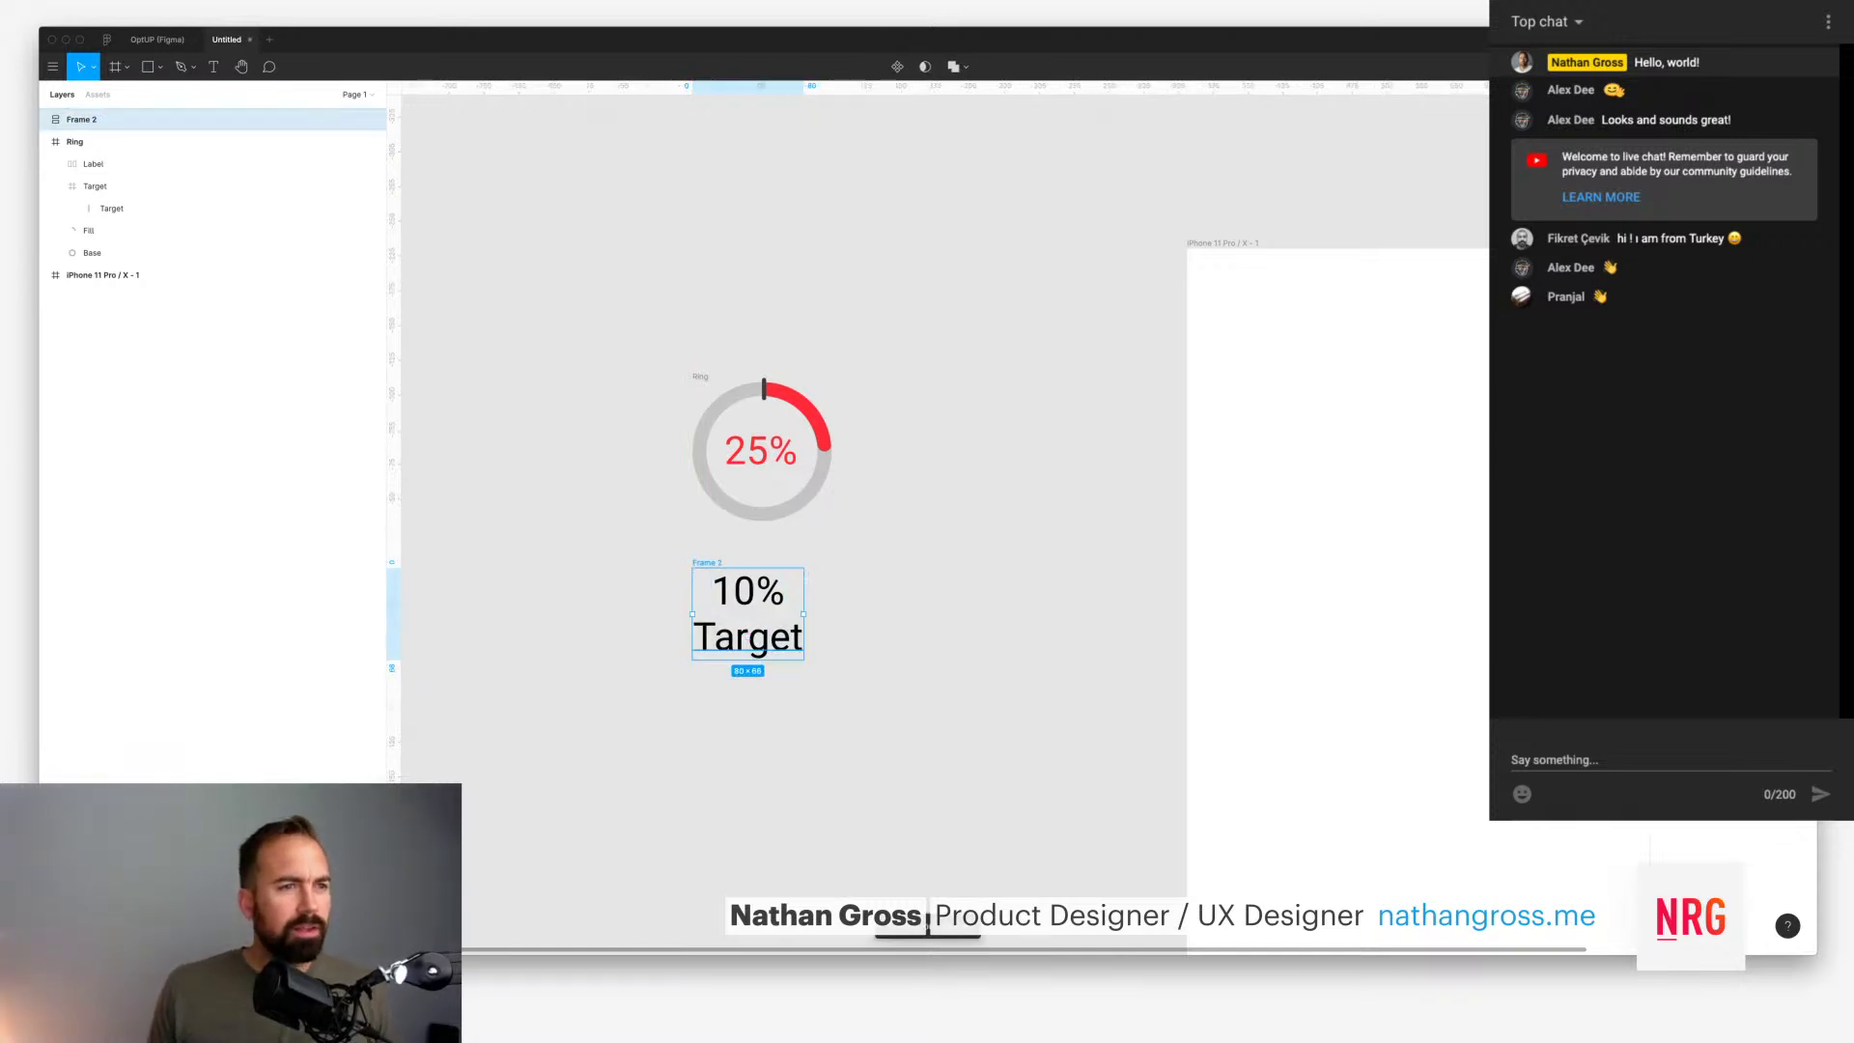
Step: Rename the inner auto layout frame holding "10%" to "Value"
key("Escape")
left_click(81, 119)
key("Escape")
left_click(96, 163)
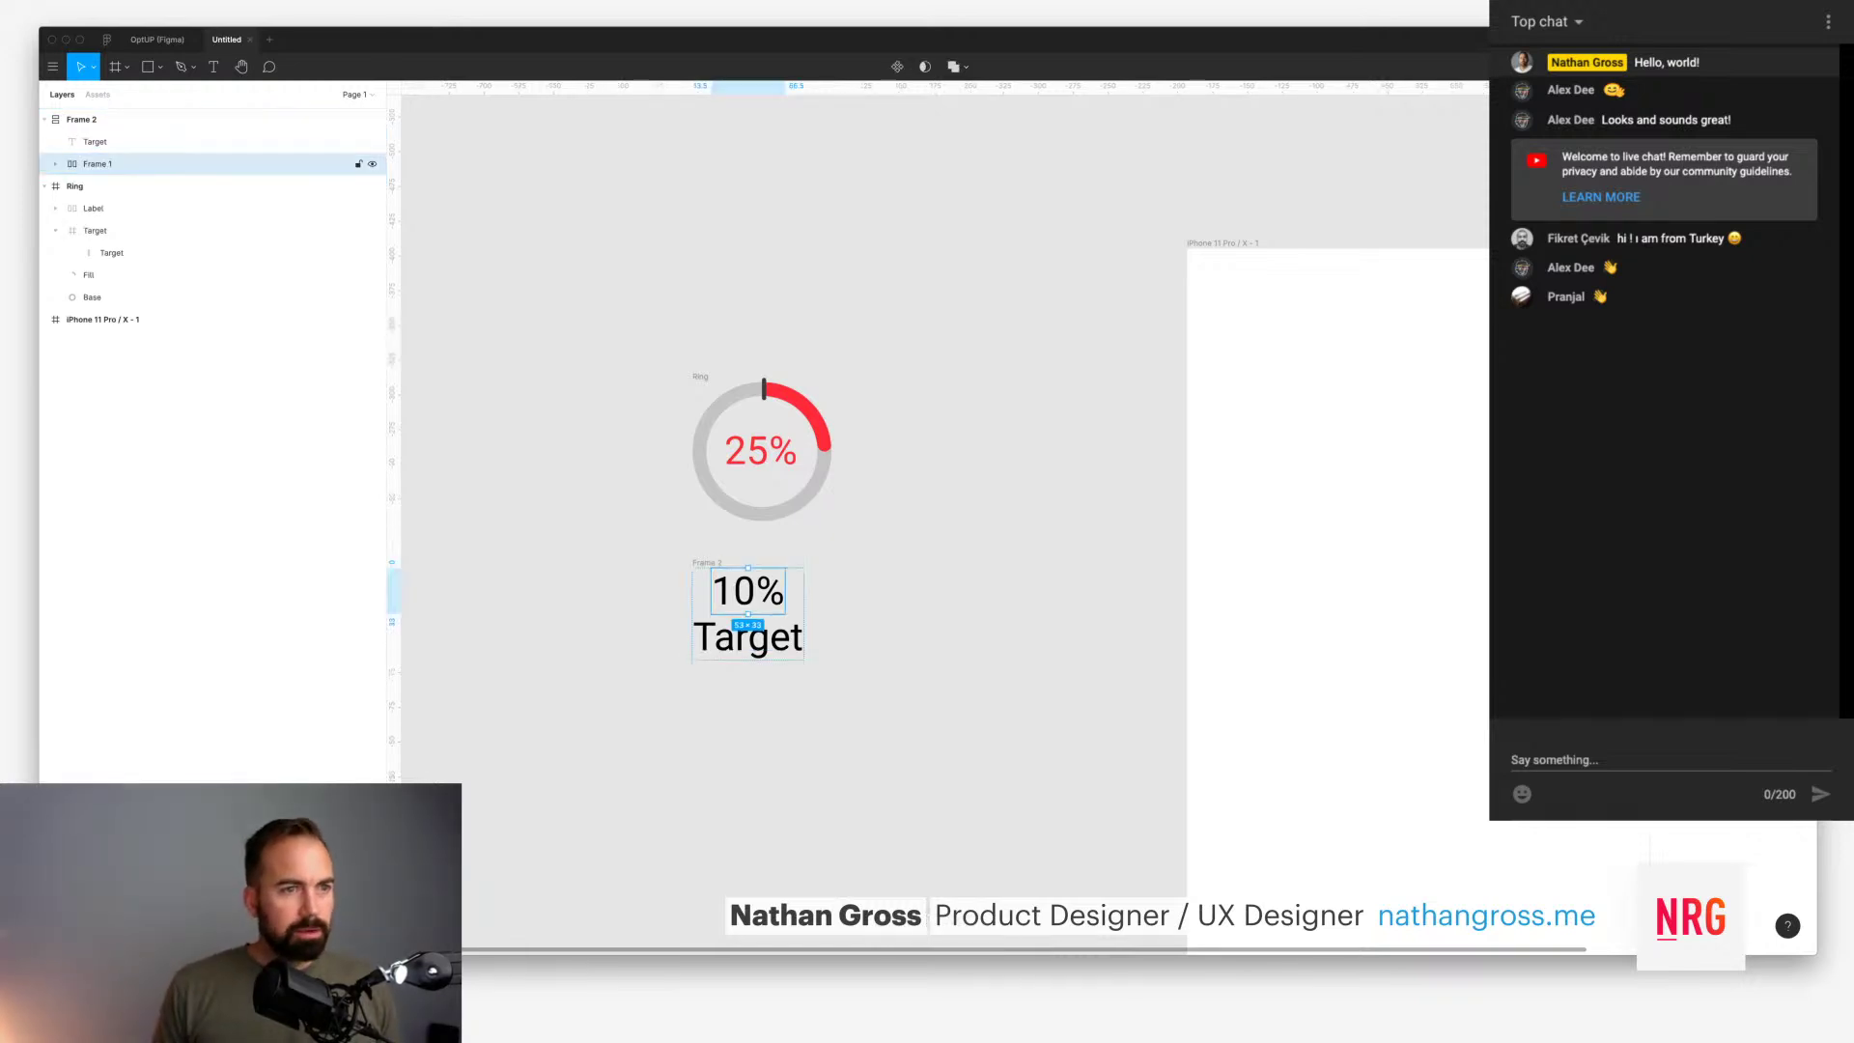
double_click(96, 163)
type("Val")
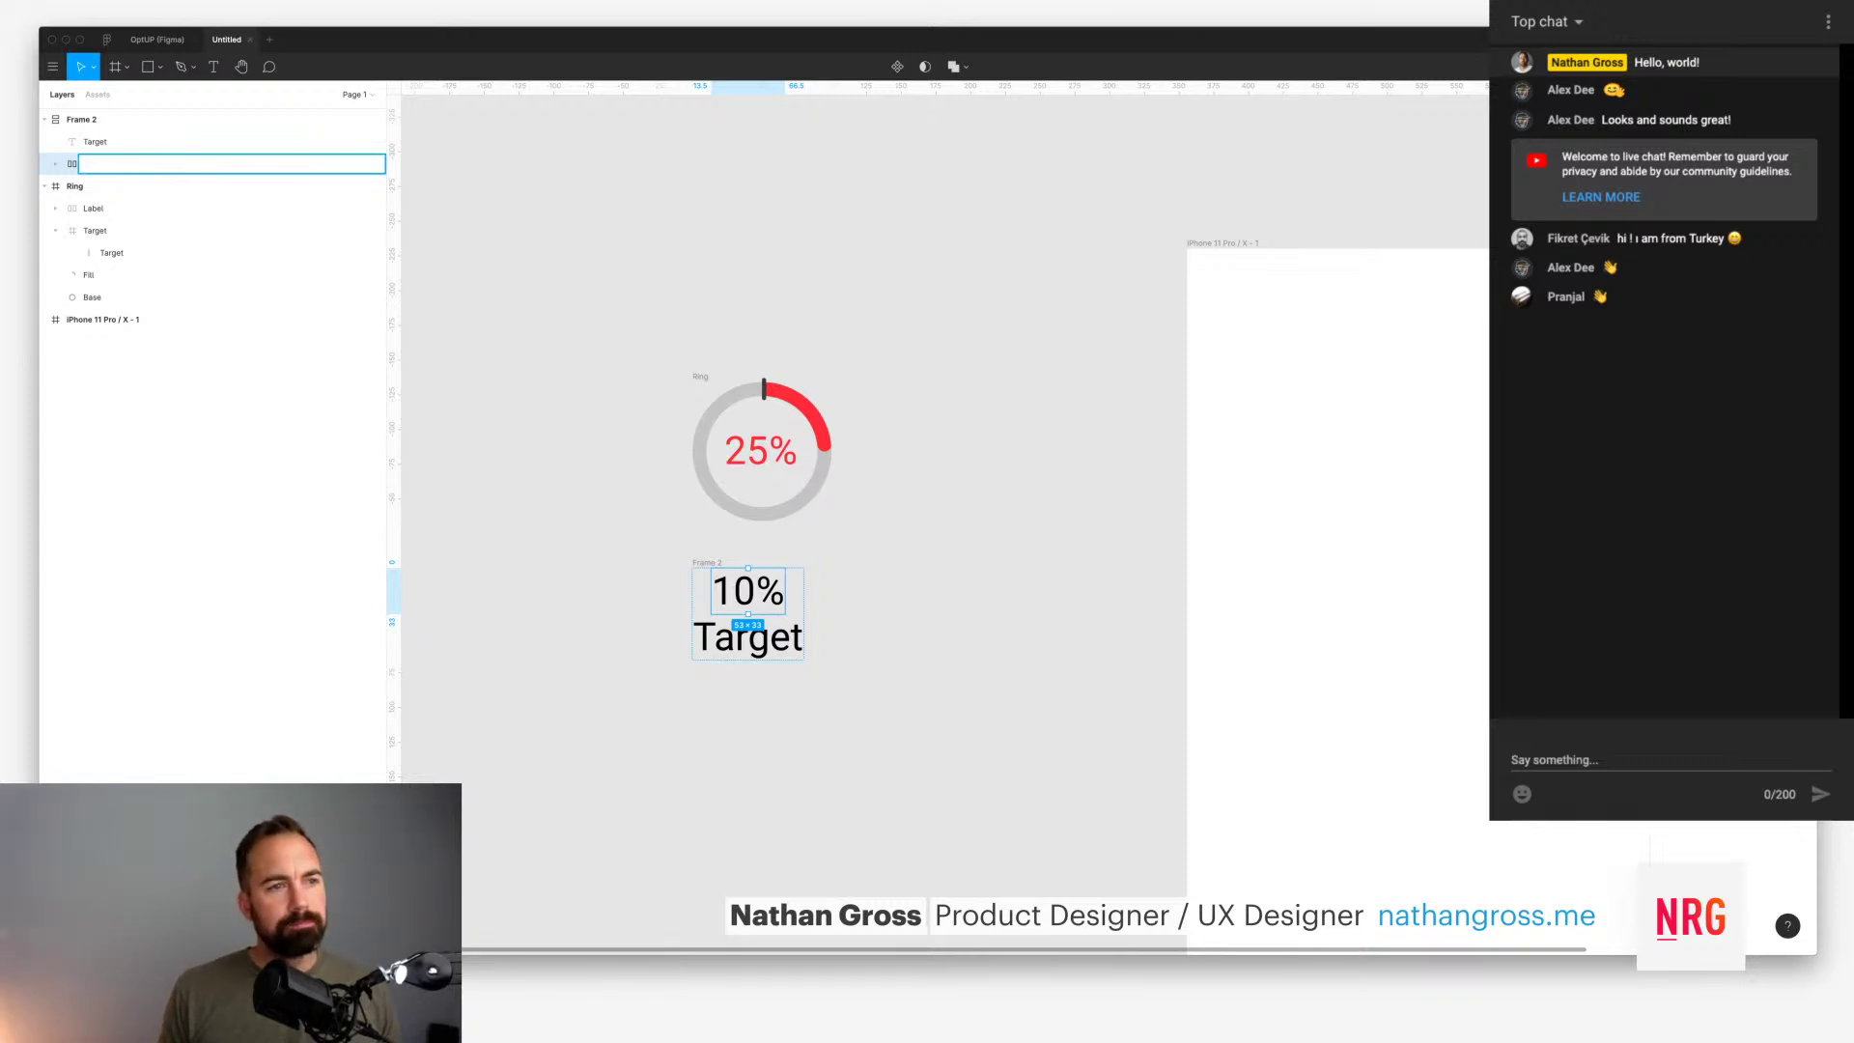
type("ue")
key("Return")
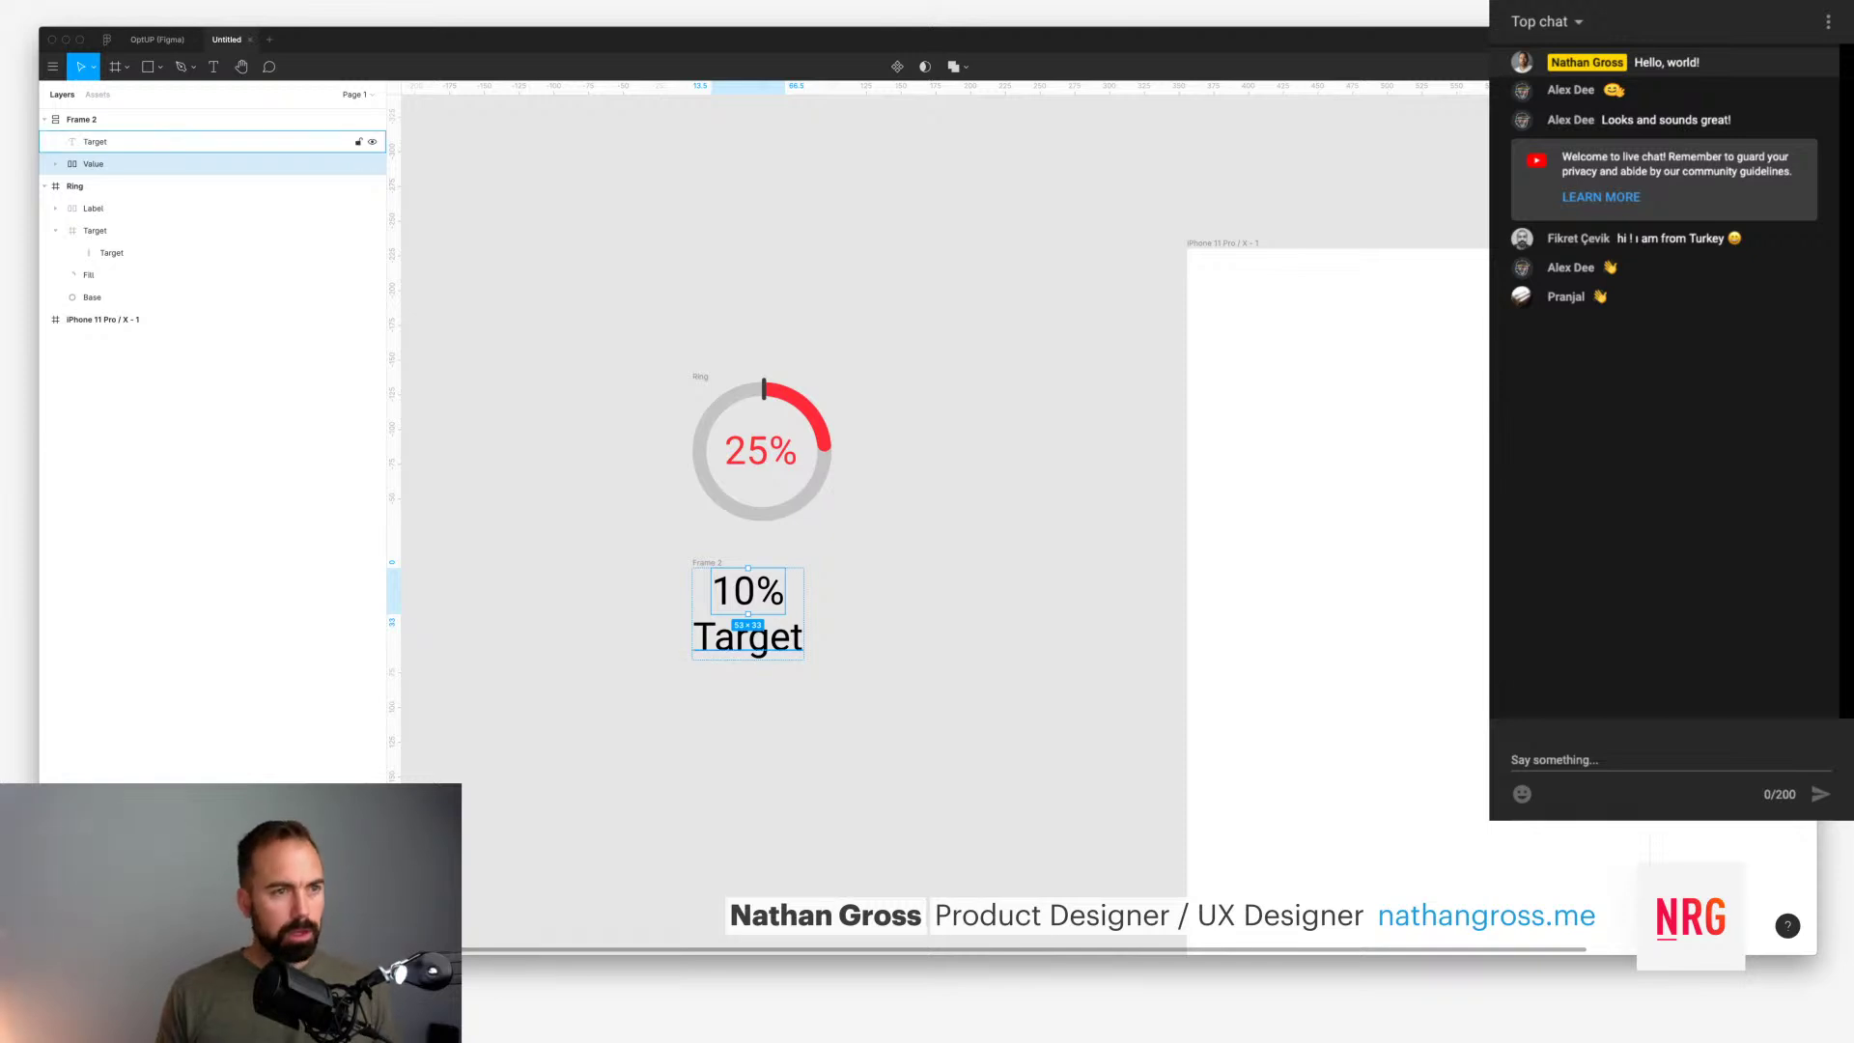
Step: Rename the caption's "Target" text layer to "Label" and its "10" text layer to "Value"
left_click(94, 141)
key("super+r")
type("Label")
key("Return")
left_click(55, 163)
left_click(104, 207)
key("super+r")
type("Value")
key("Return")
left_click(104, 185)
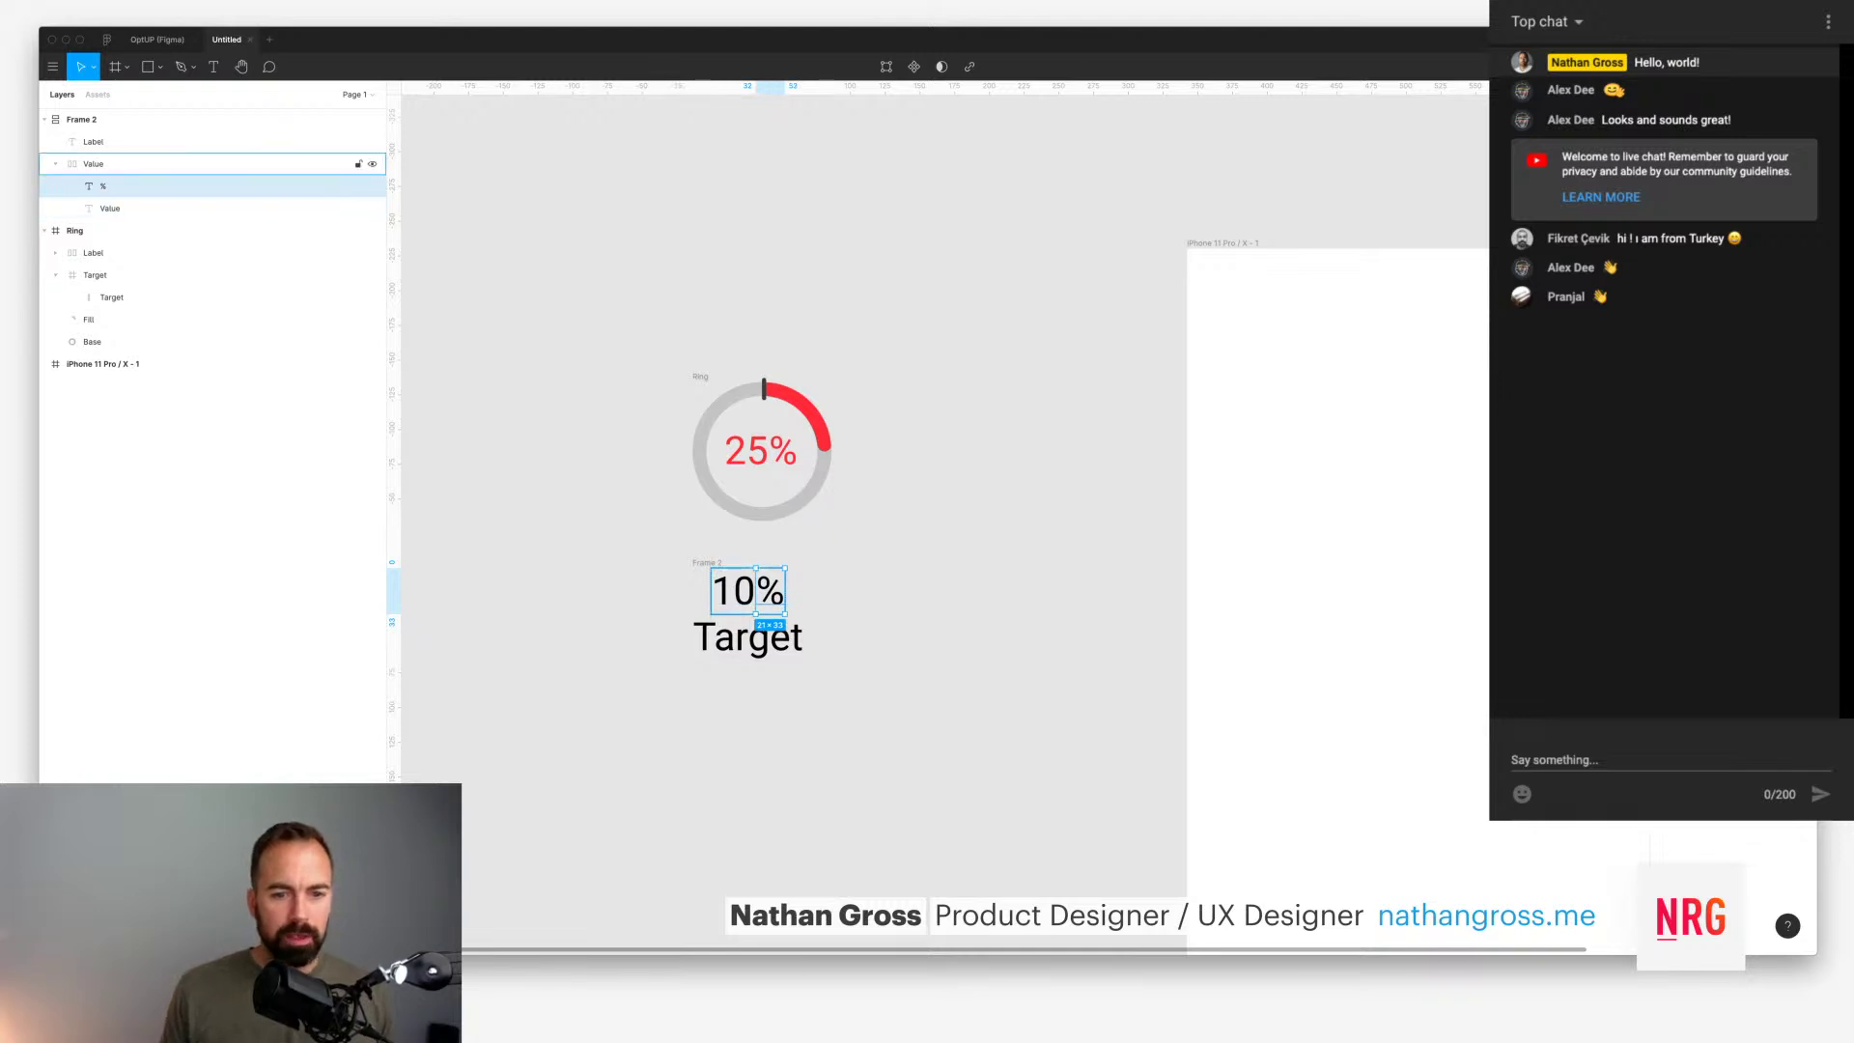
left_click(55, 163)
key("Escape")
left_click(707, 562)
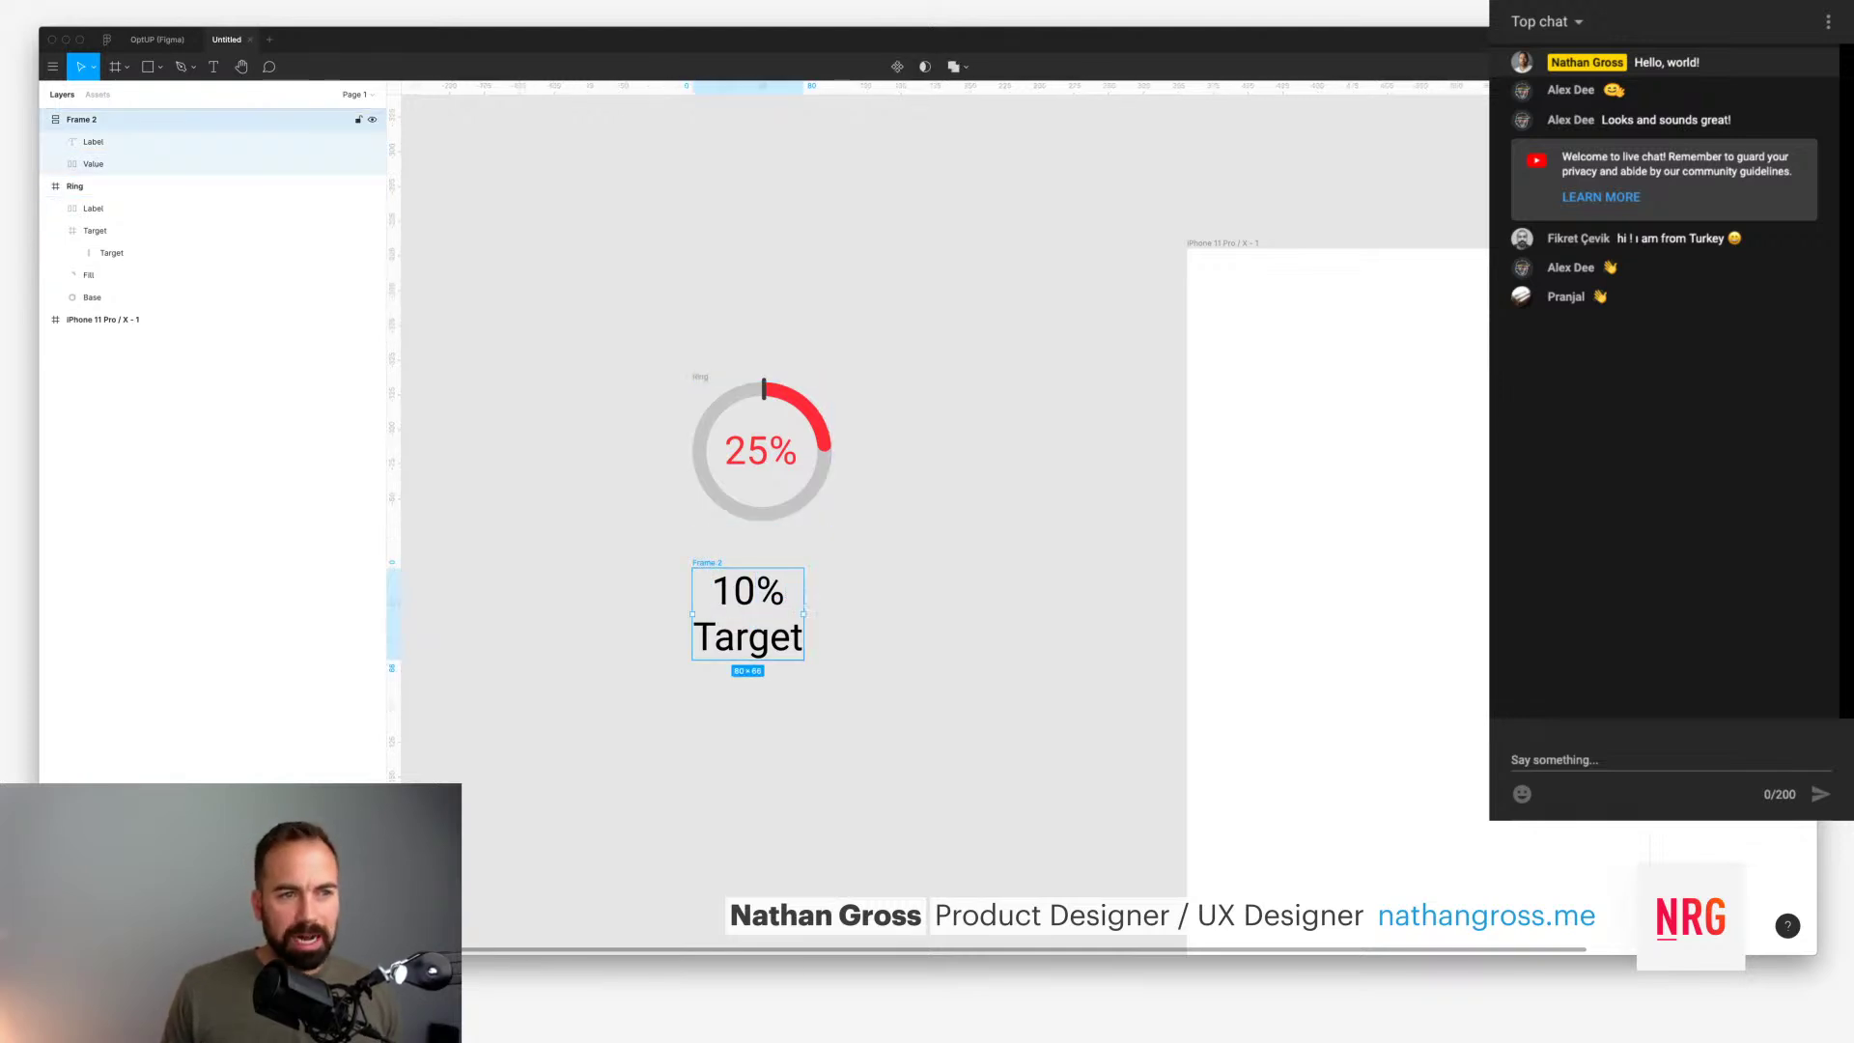
left_click(55, 163)
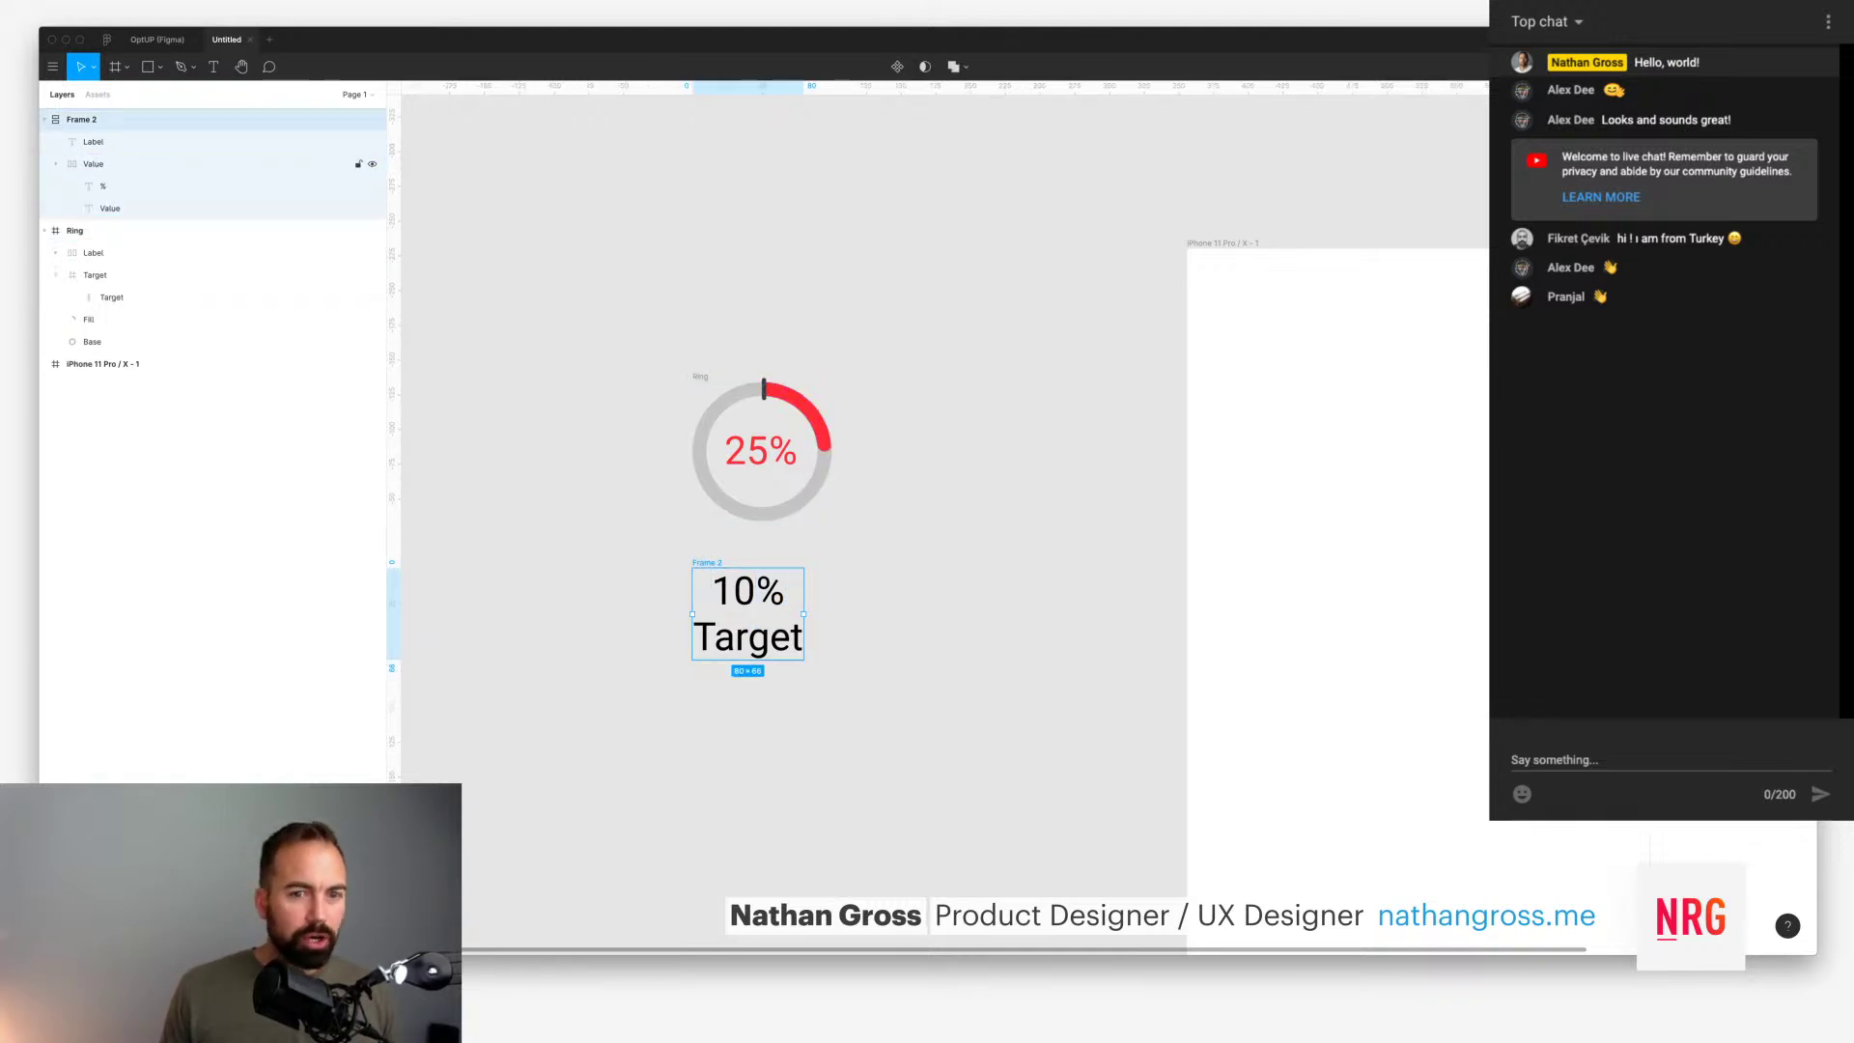
left_click(110, 208)
left_click(104, 186, "super")
left_click(95, 142, "super")
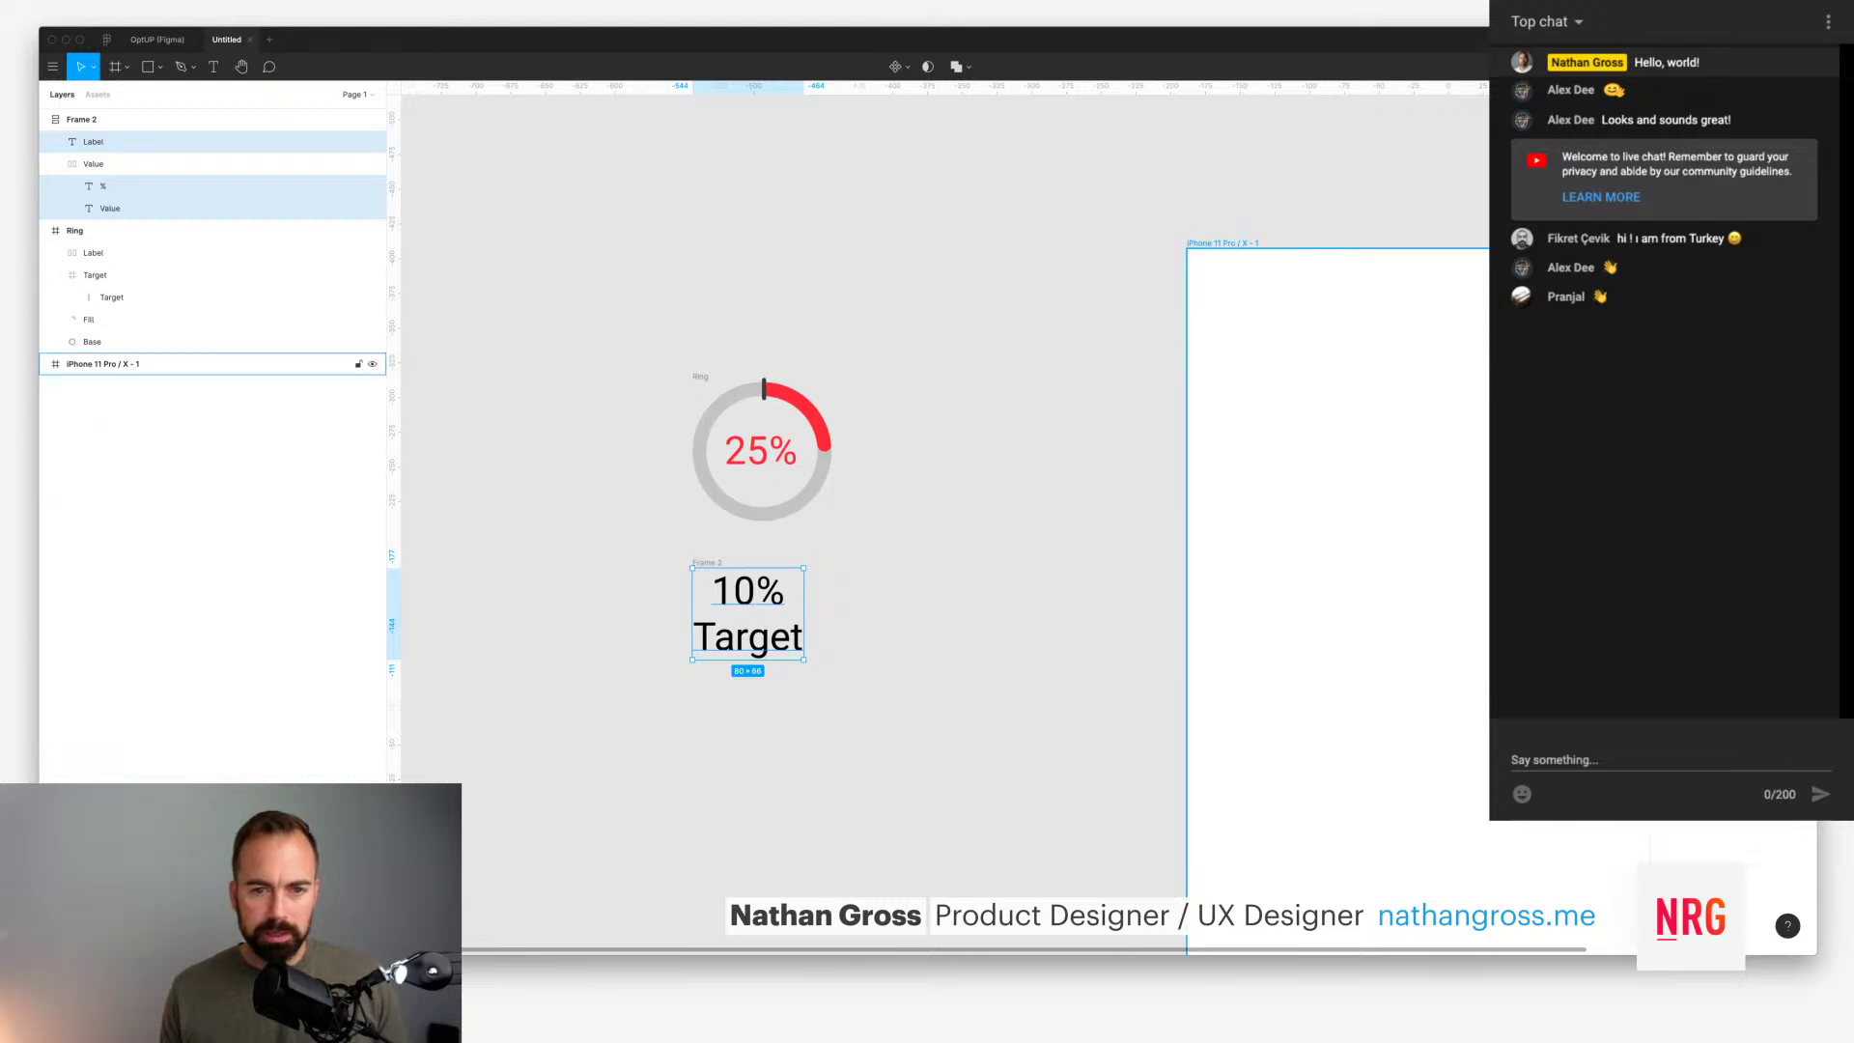
Step: Create a color style named "Label/Primary" from the dark colour of the ring's Target marker
left_click(111, 296)
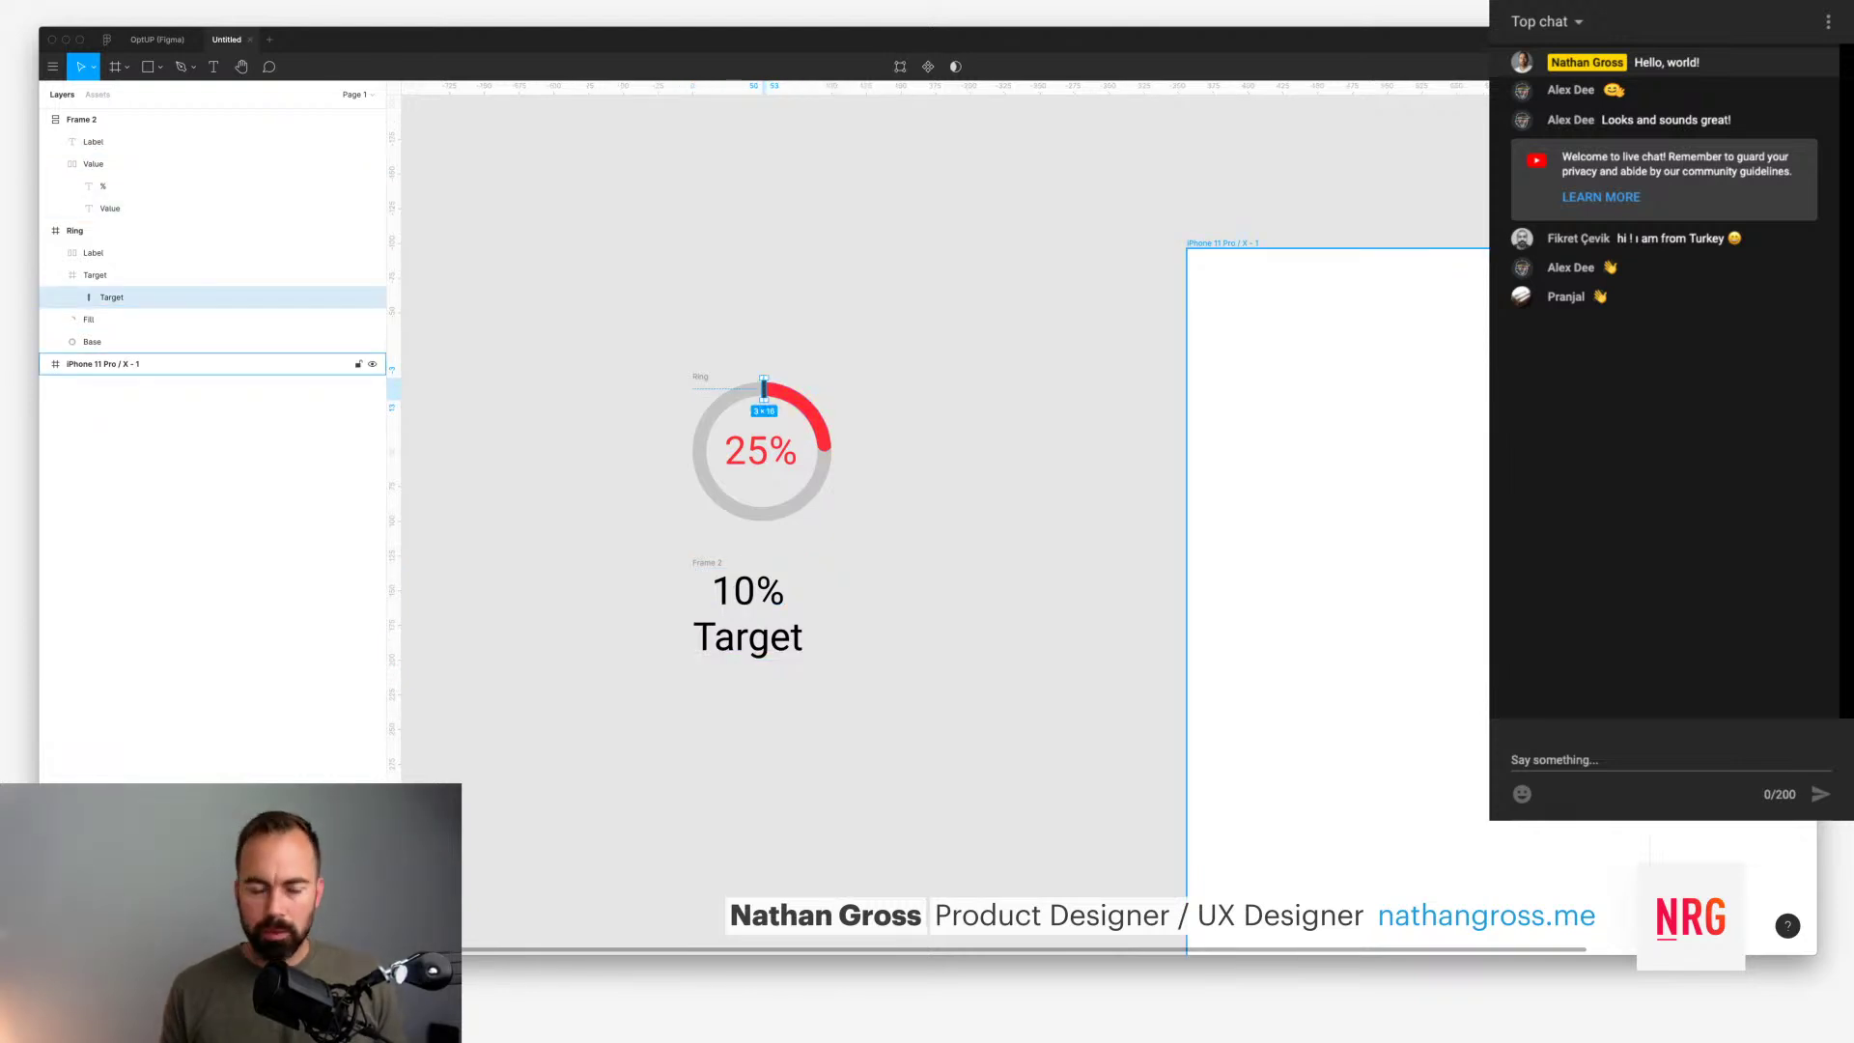
type("t")
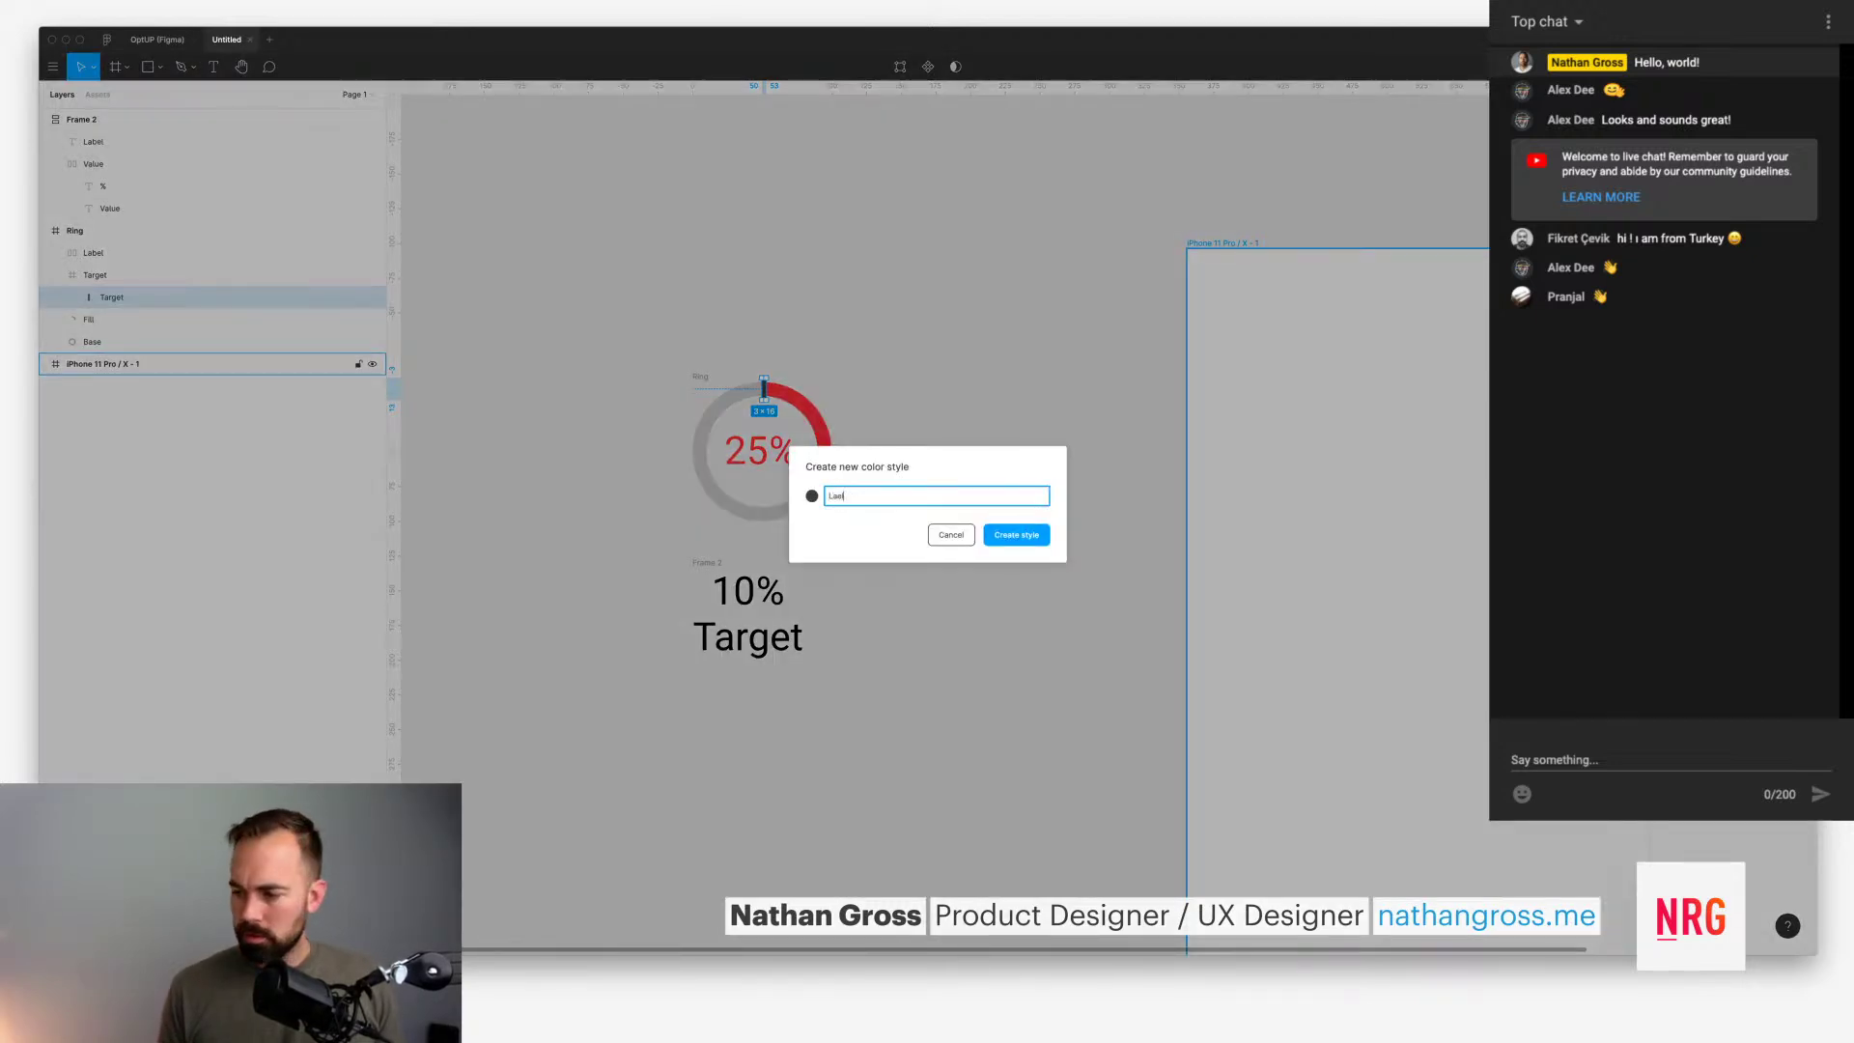
type("abel")
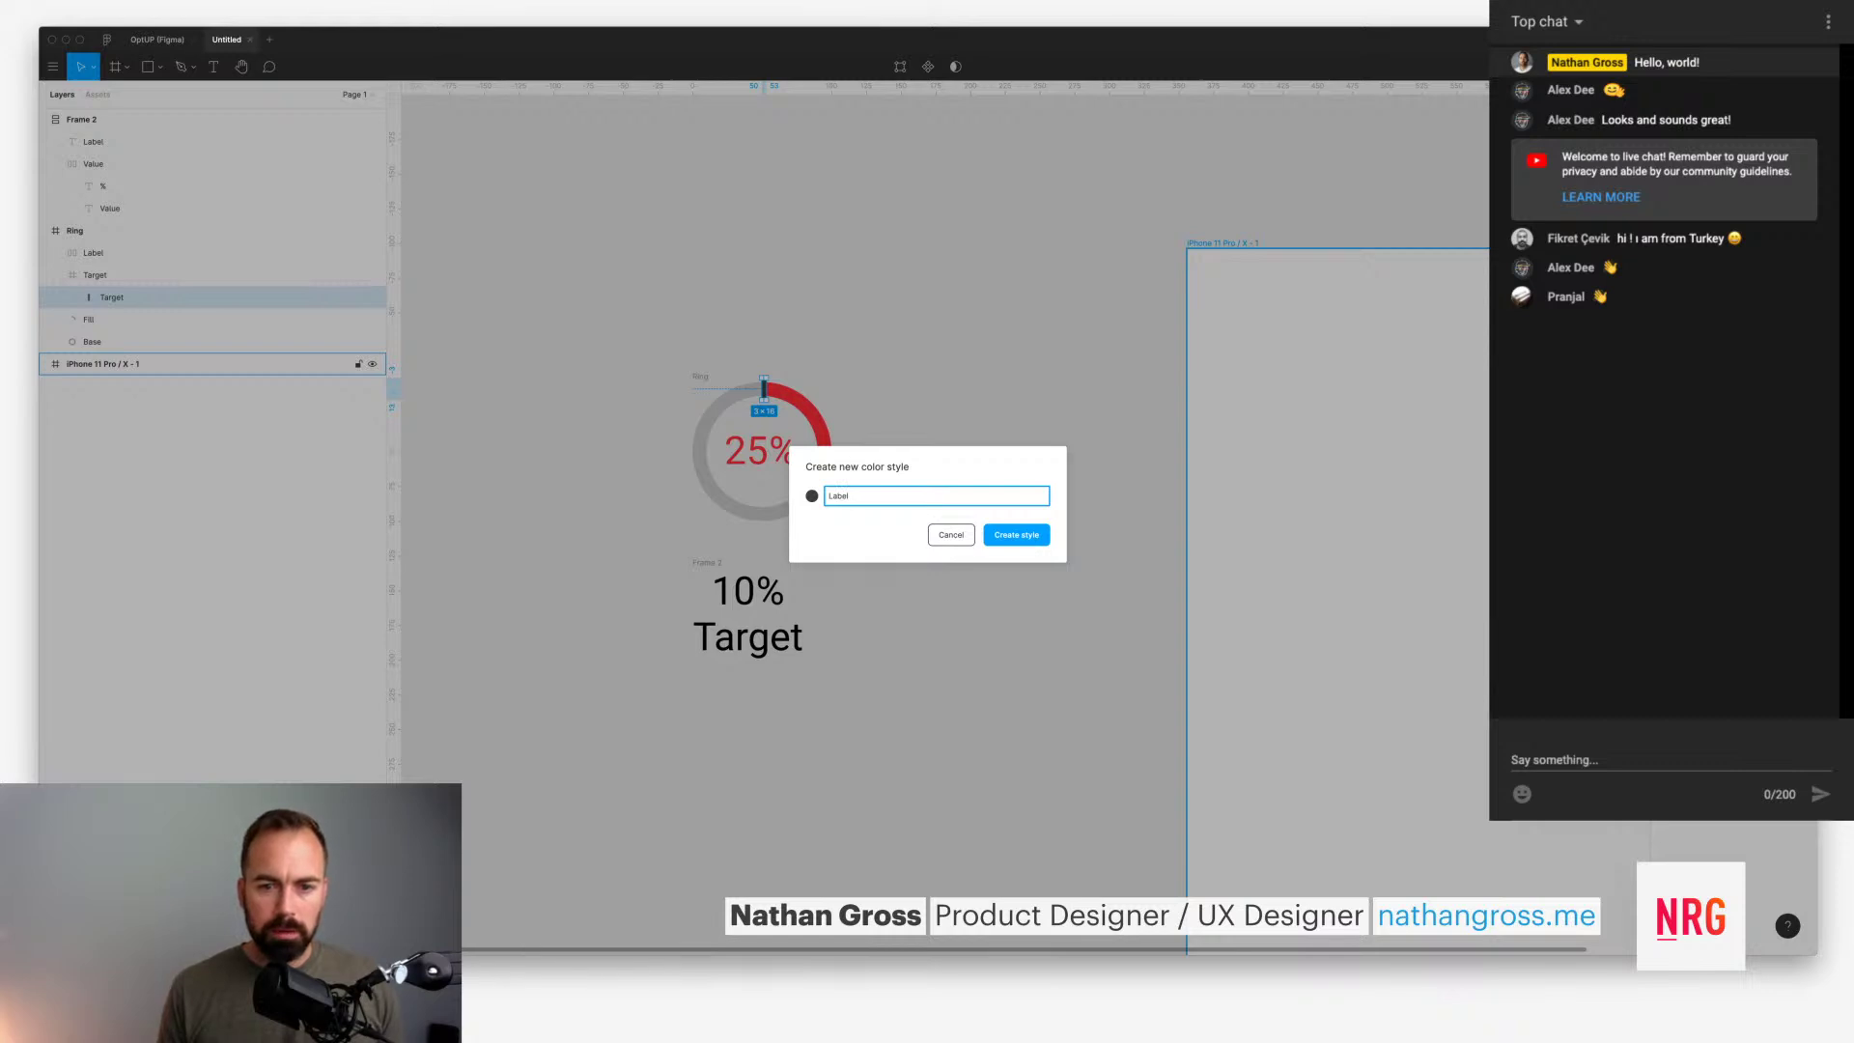
type("/Prma")
type("ma")
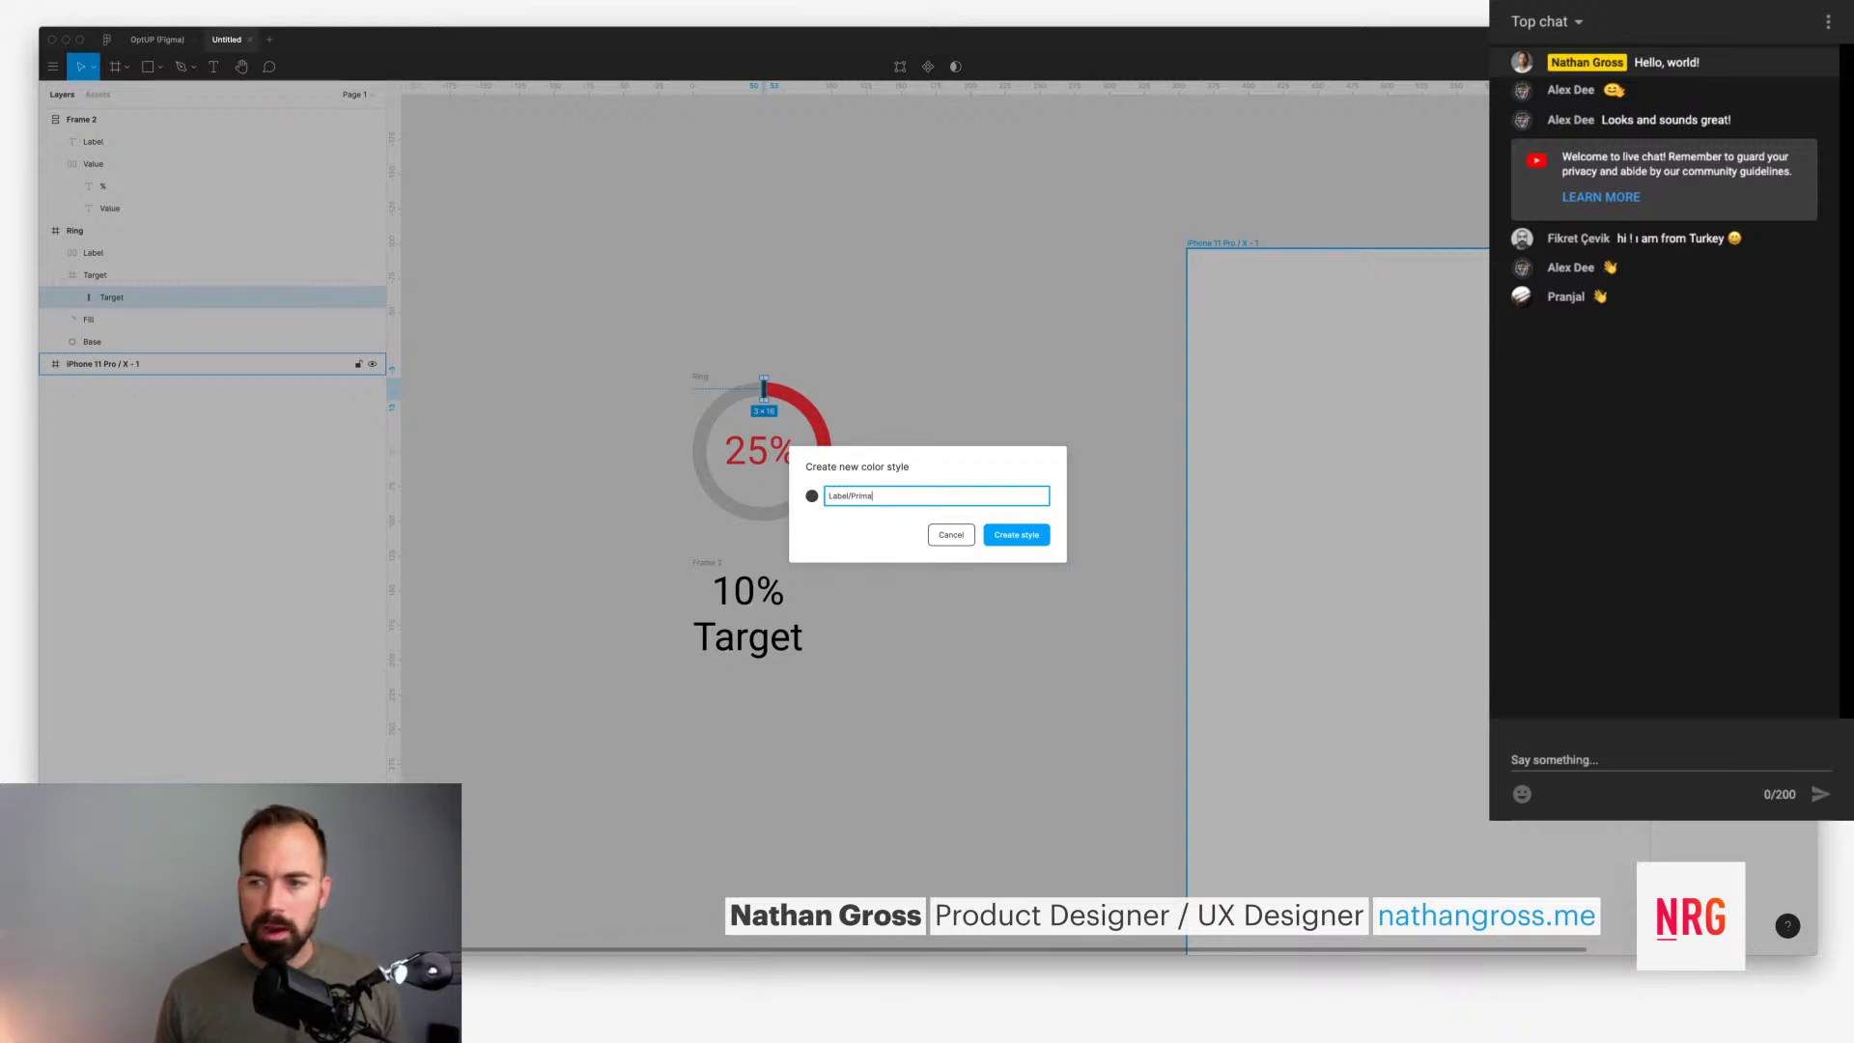
type("ry")
key("Return")
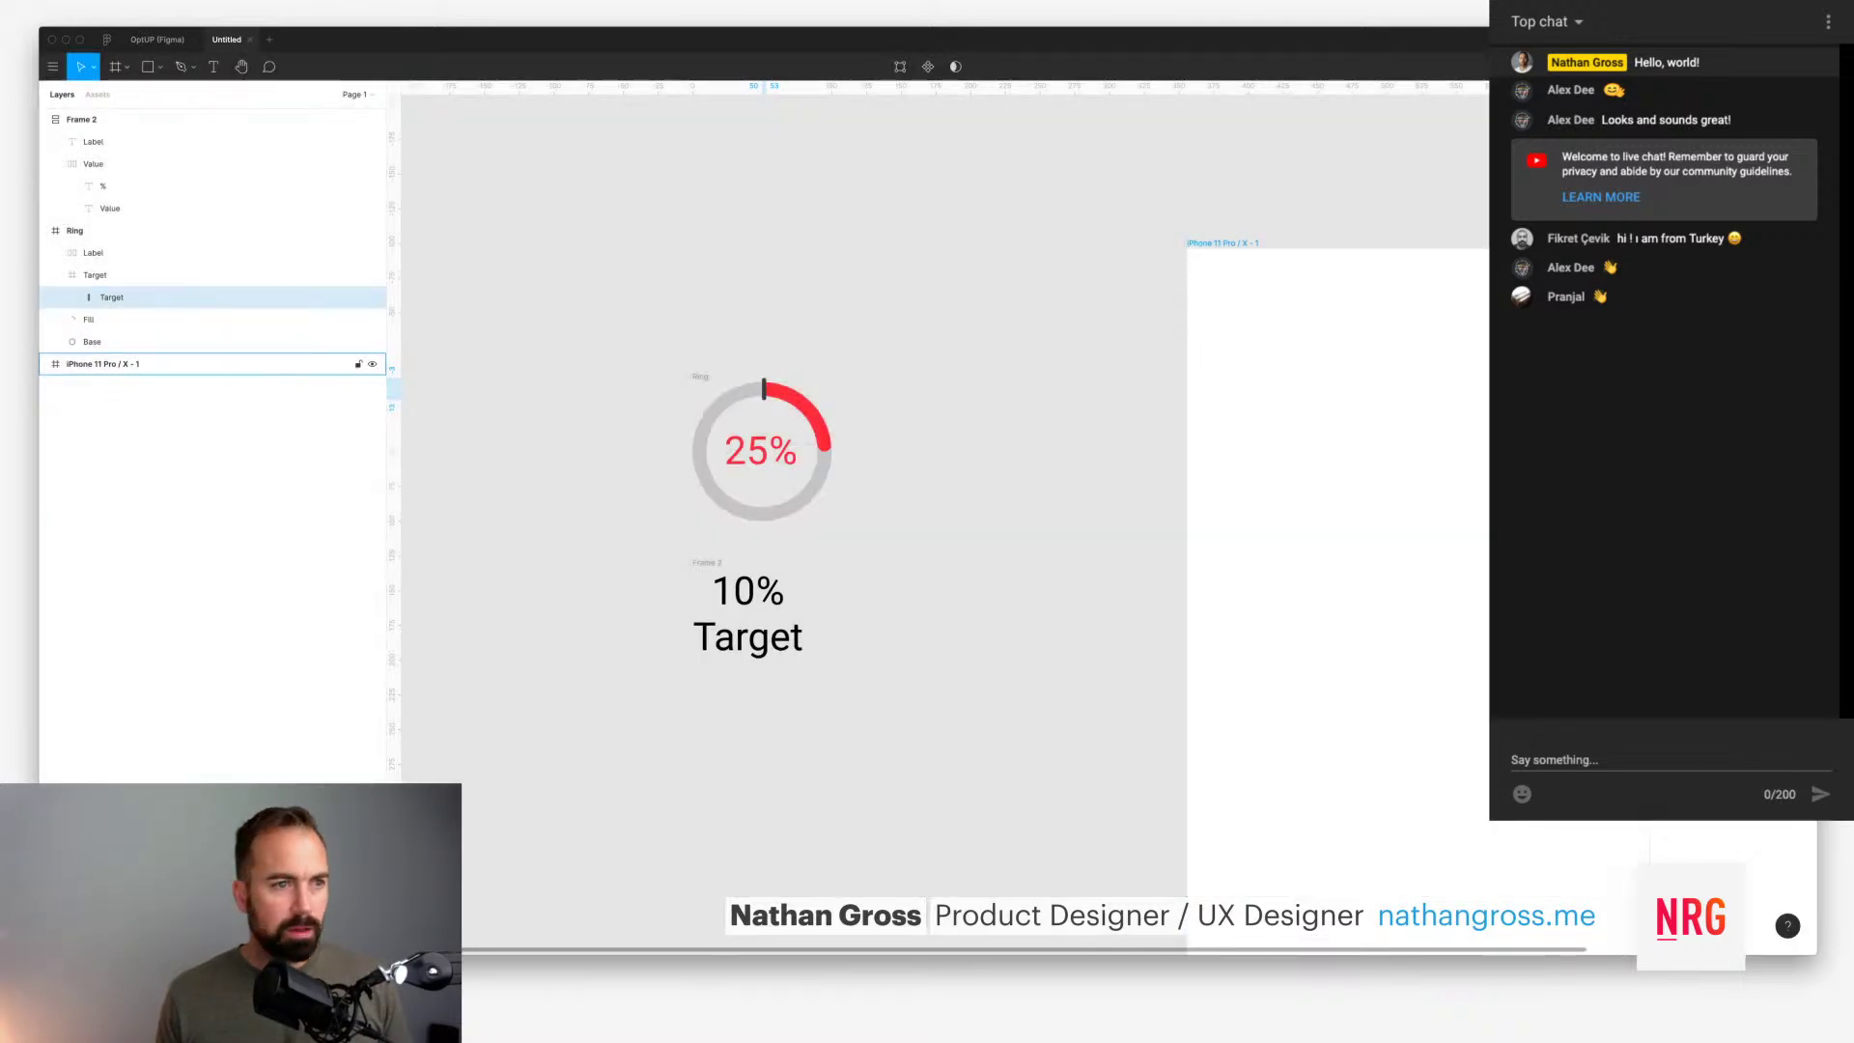
Step: Recolour the caption's Label, % and Value texts in the Target marker's dark grey
left_click(193, 164)
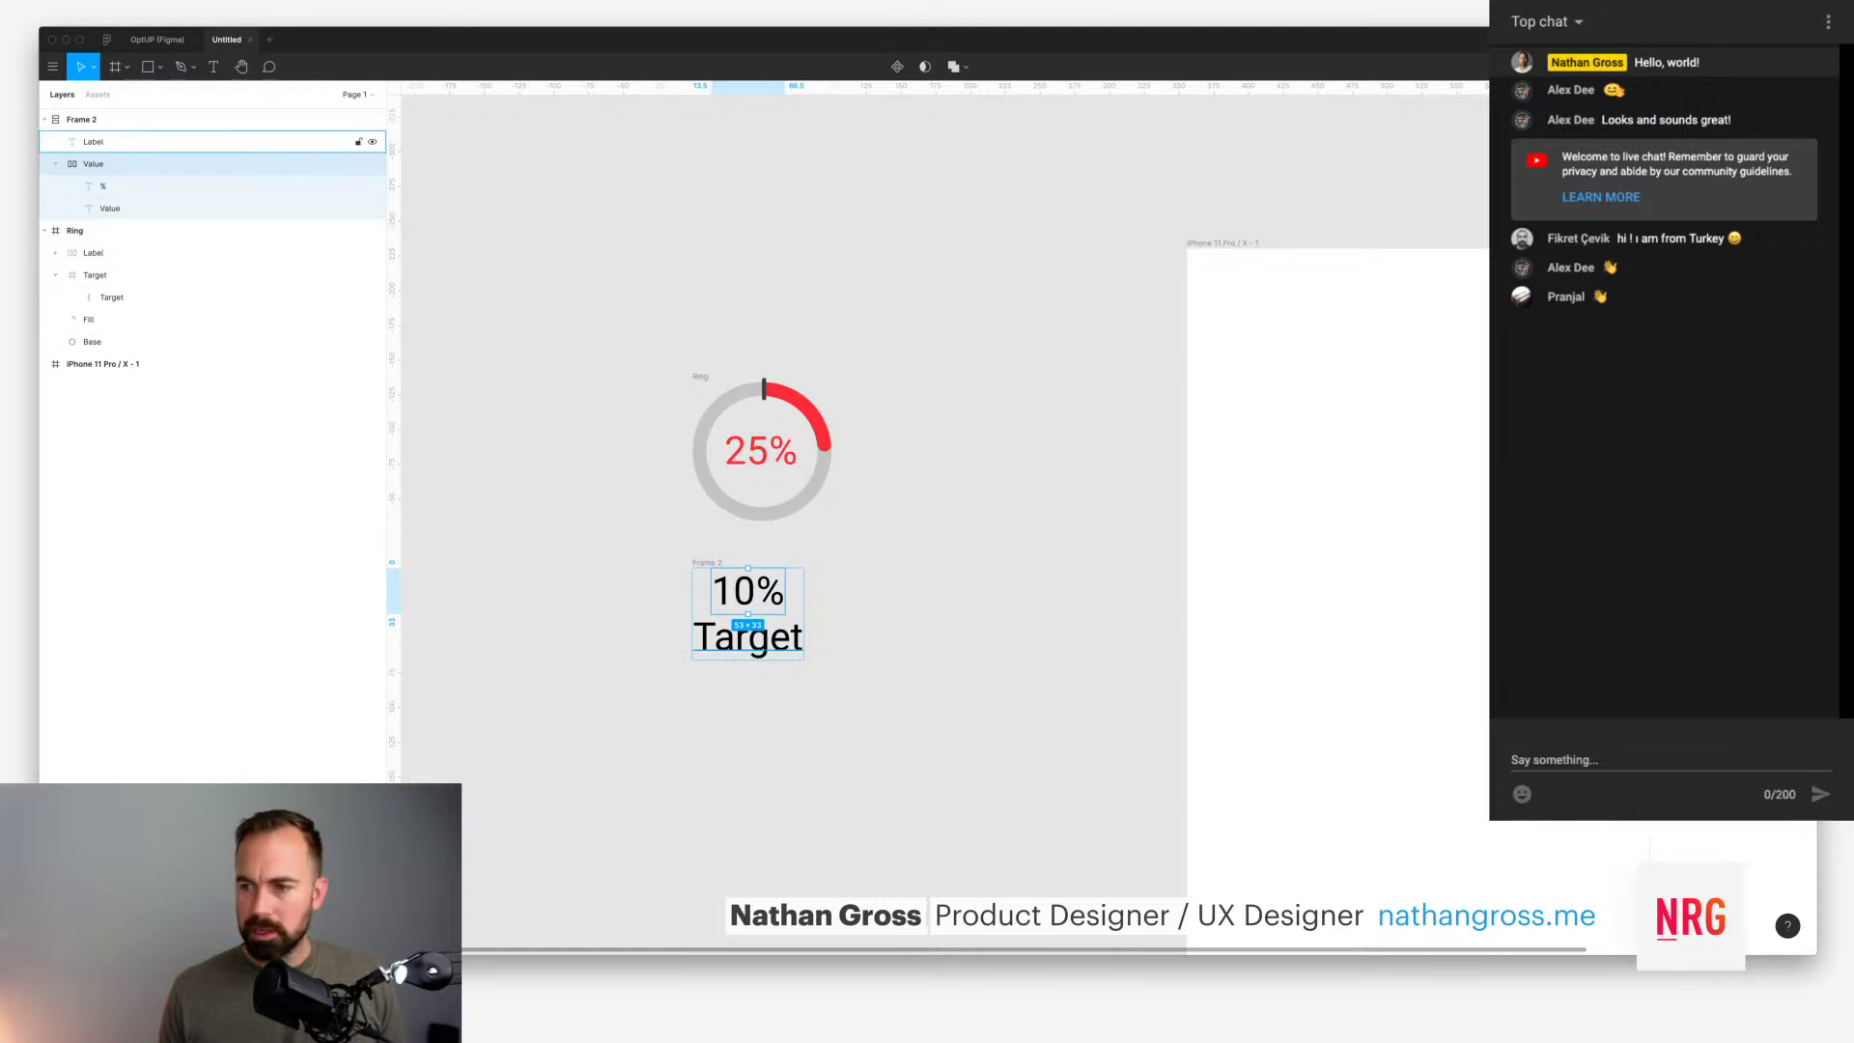
left_click(193, 142)
left_click(193, 187, "super")
left_click(193, 209, "super")
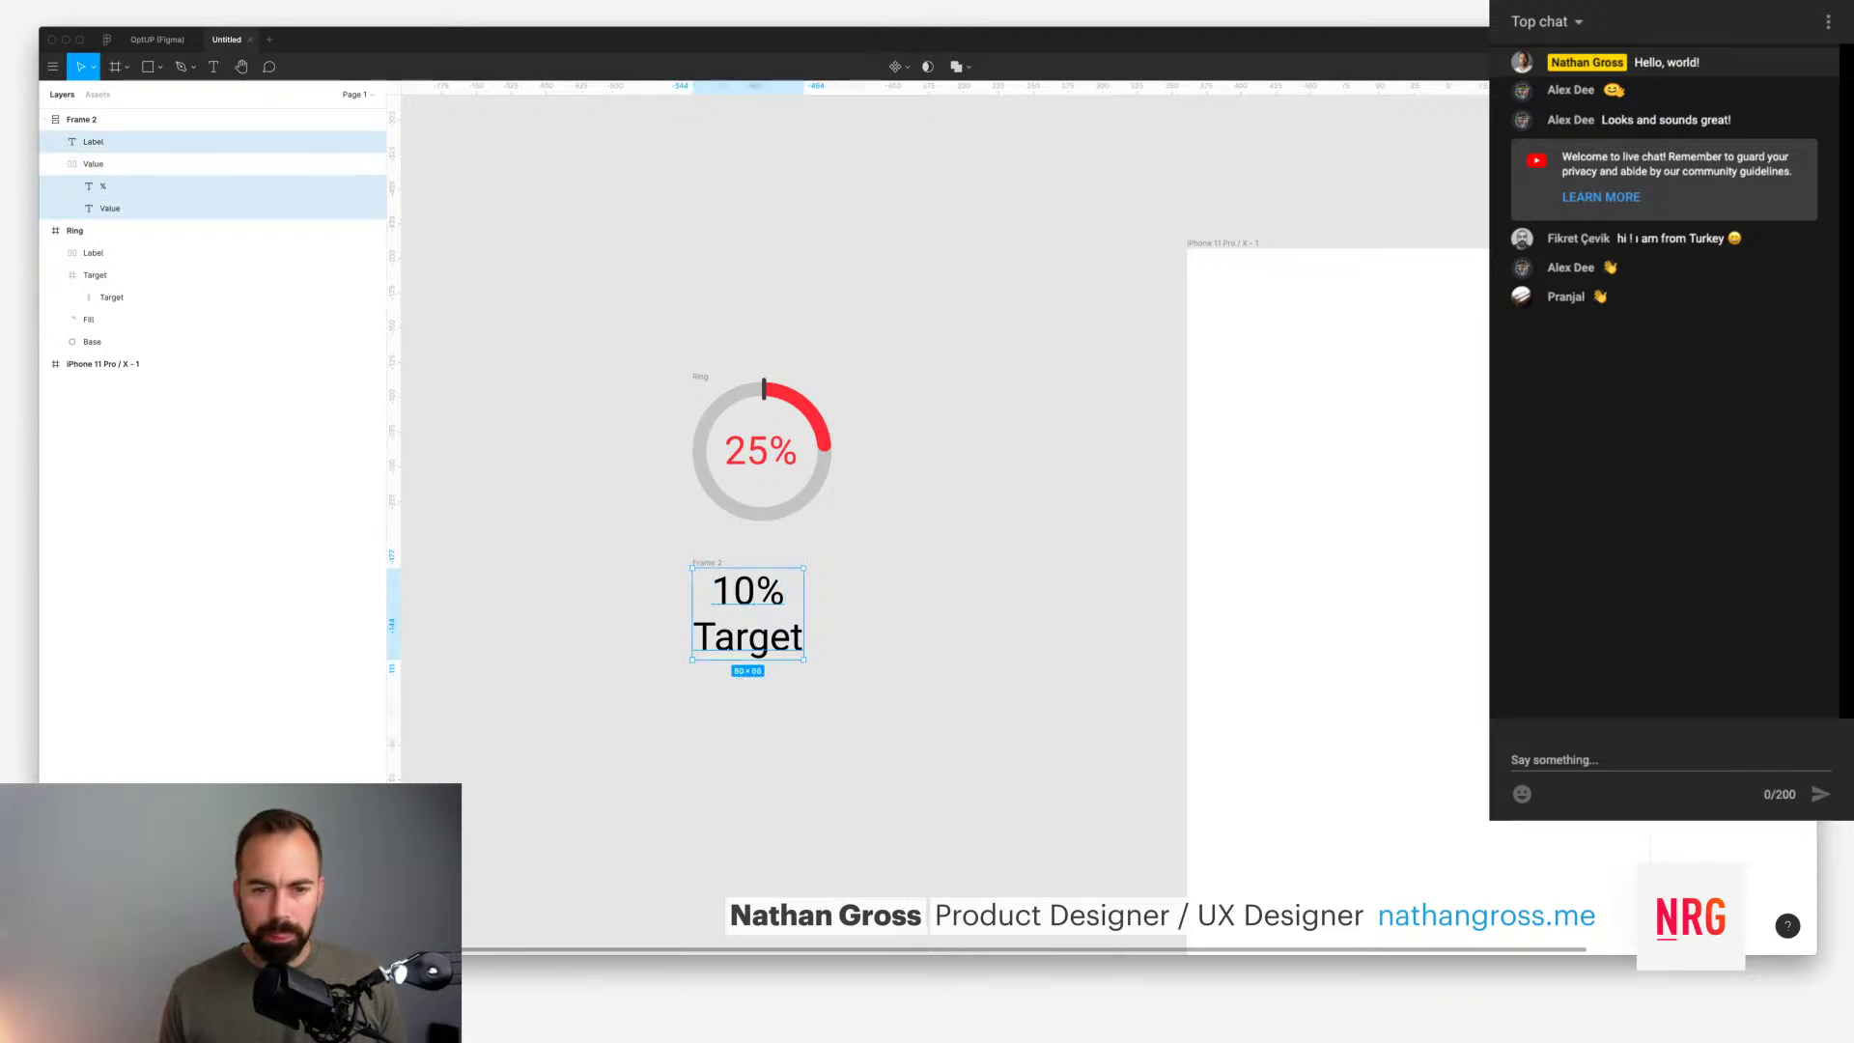
type("333")
key("Return")
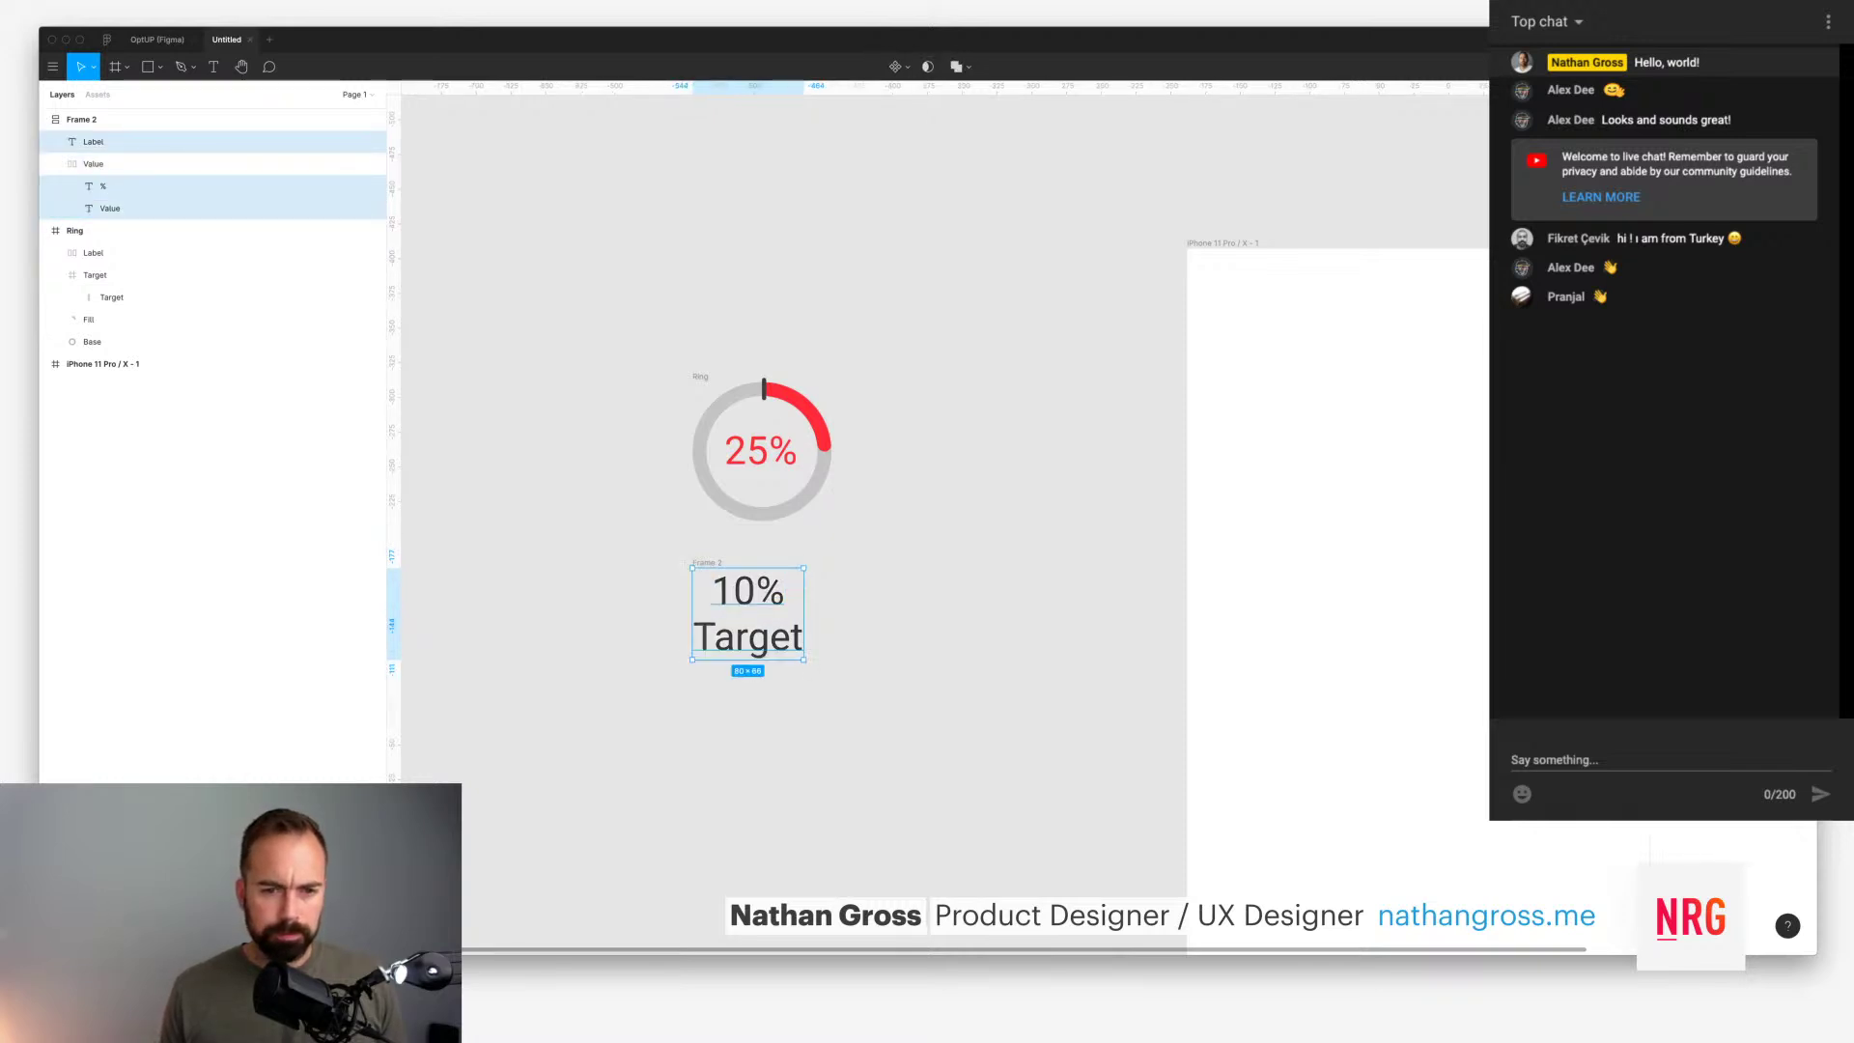
Step: Set the font size of the caption's Value, % and Label texts to 12
key("Escape")
left_click(707, 562)
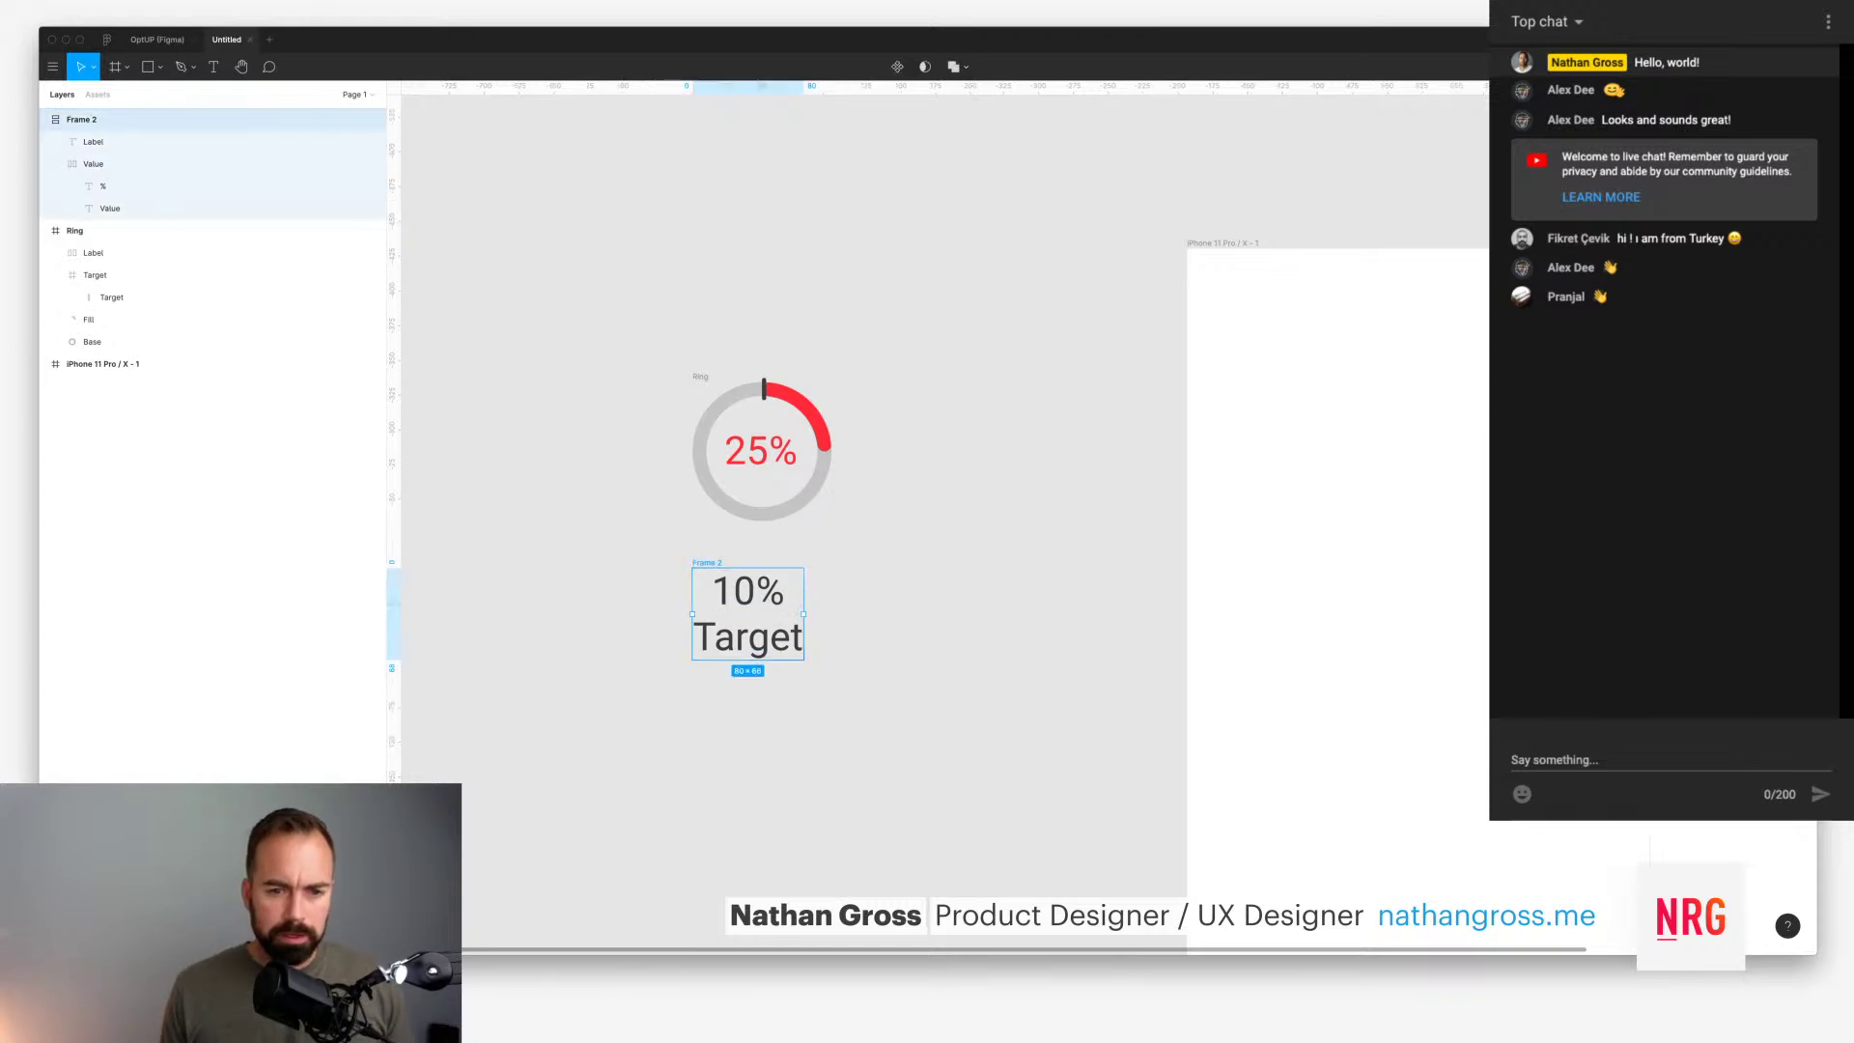
left_click(110, 209)
left_click(103, 186, "super")
left_click(94, 142, "super")
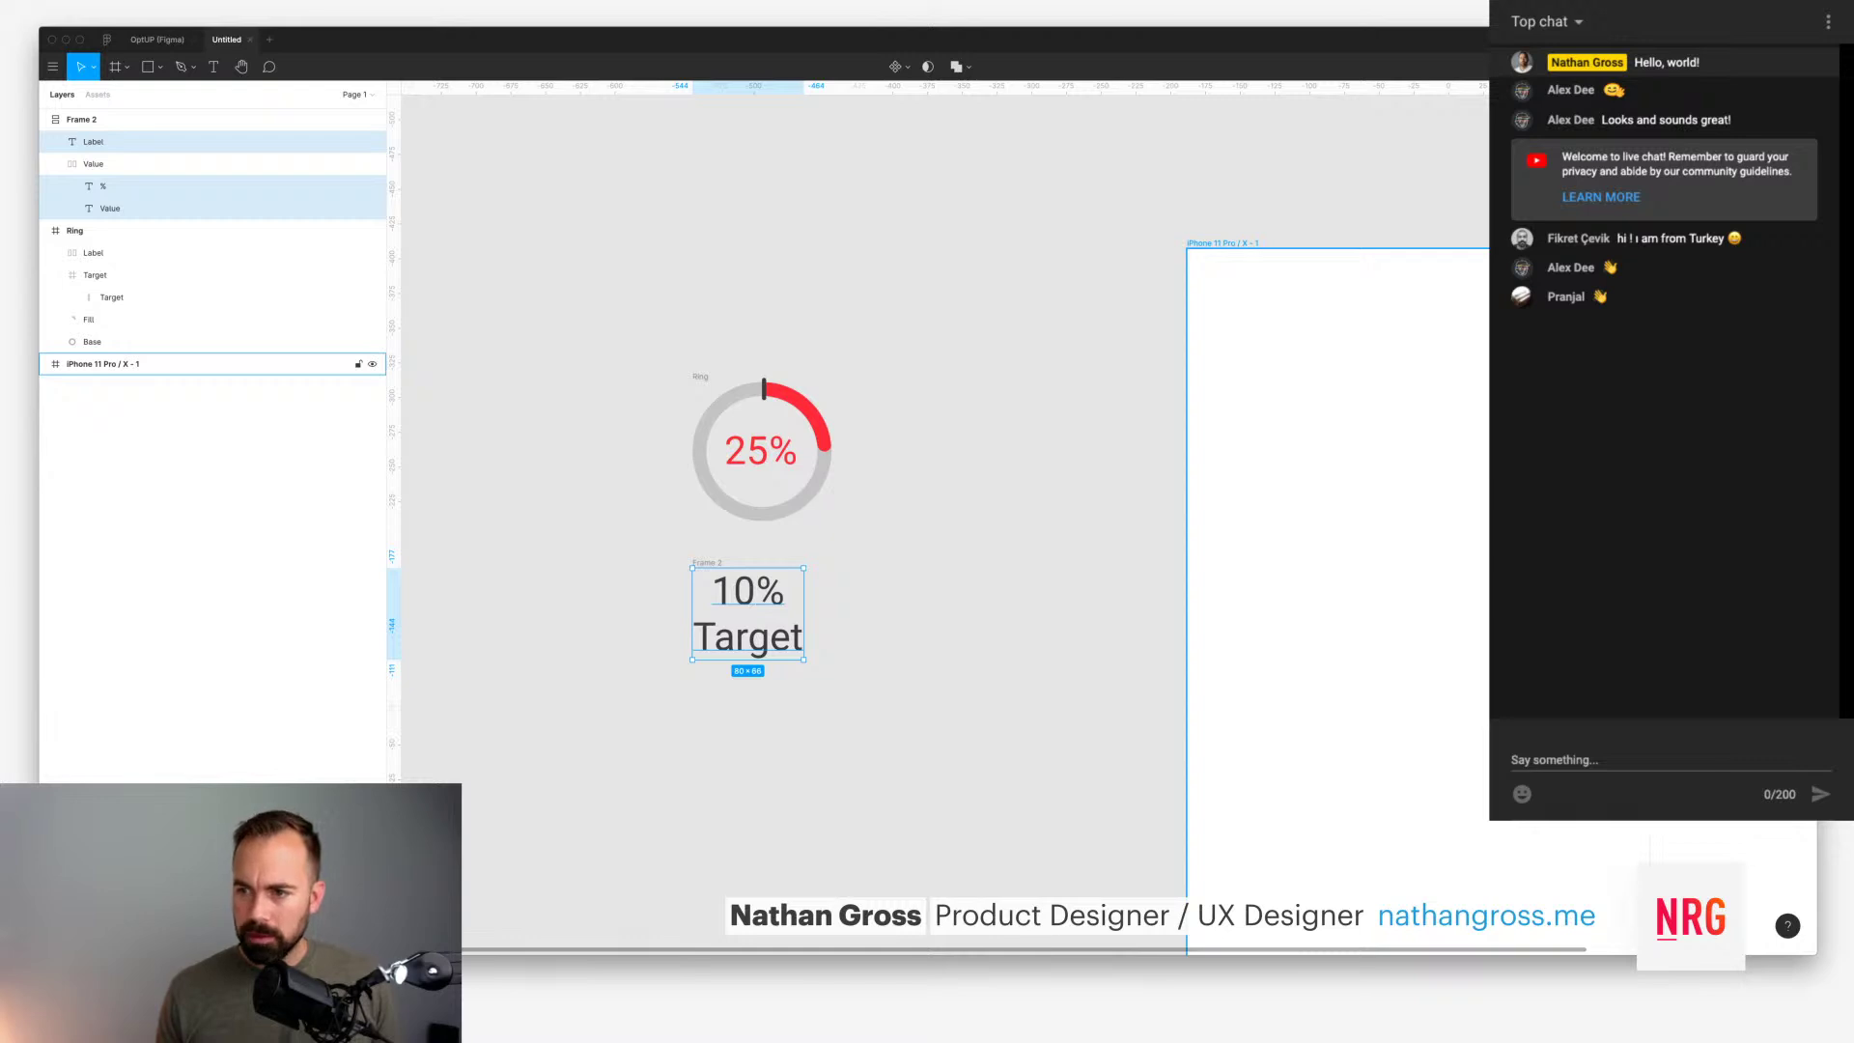
key("Return")
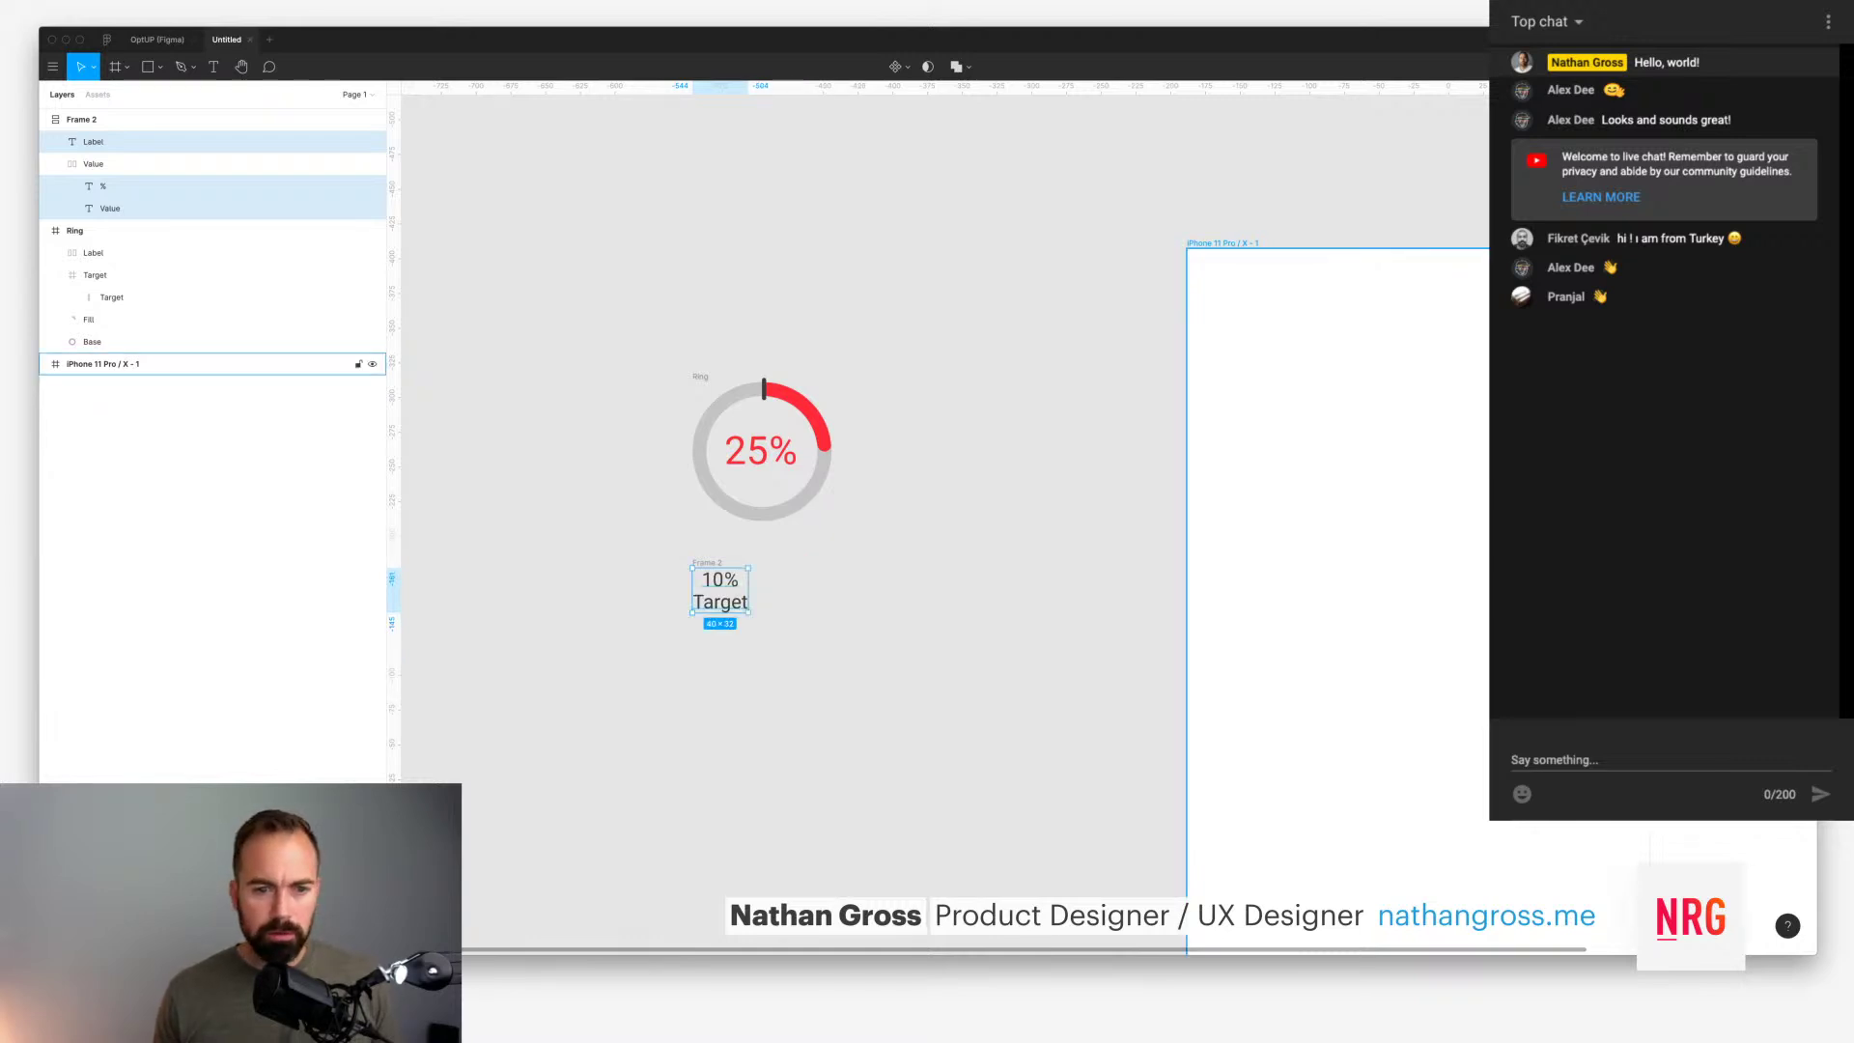
type("12")
key("Return")
left_click(893, 492)
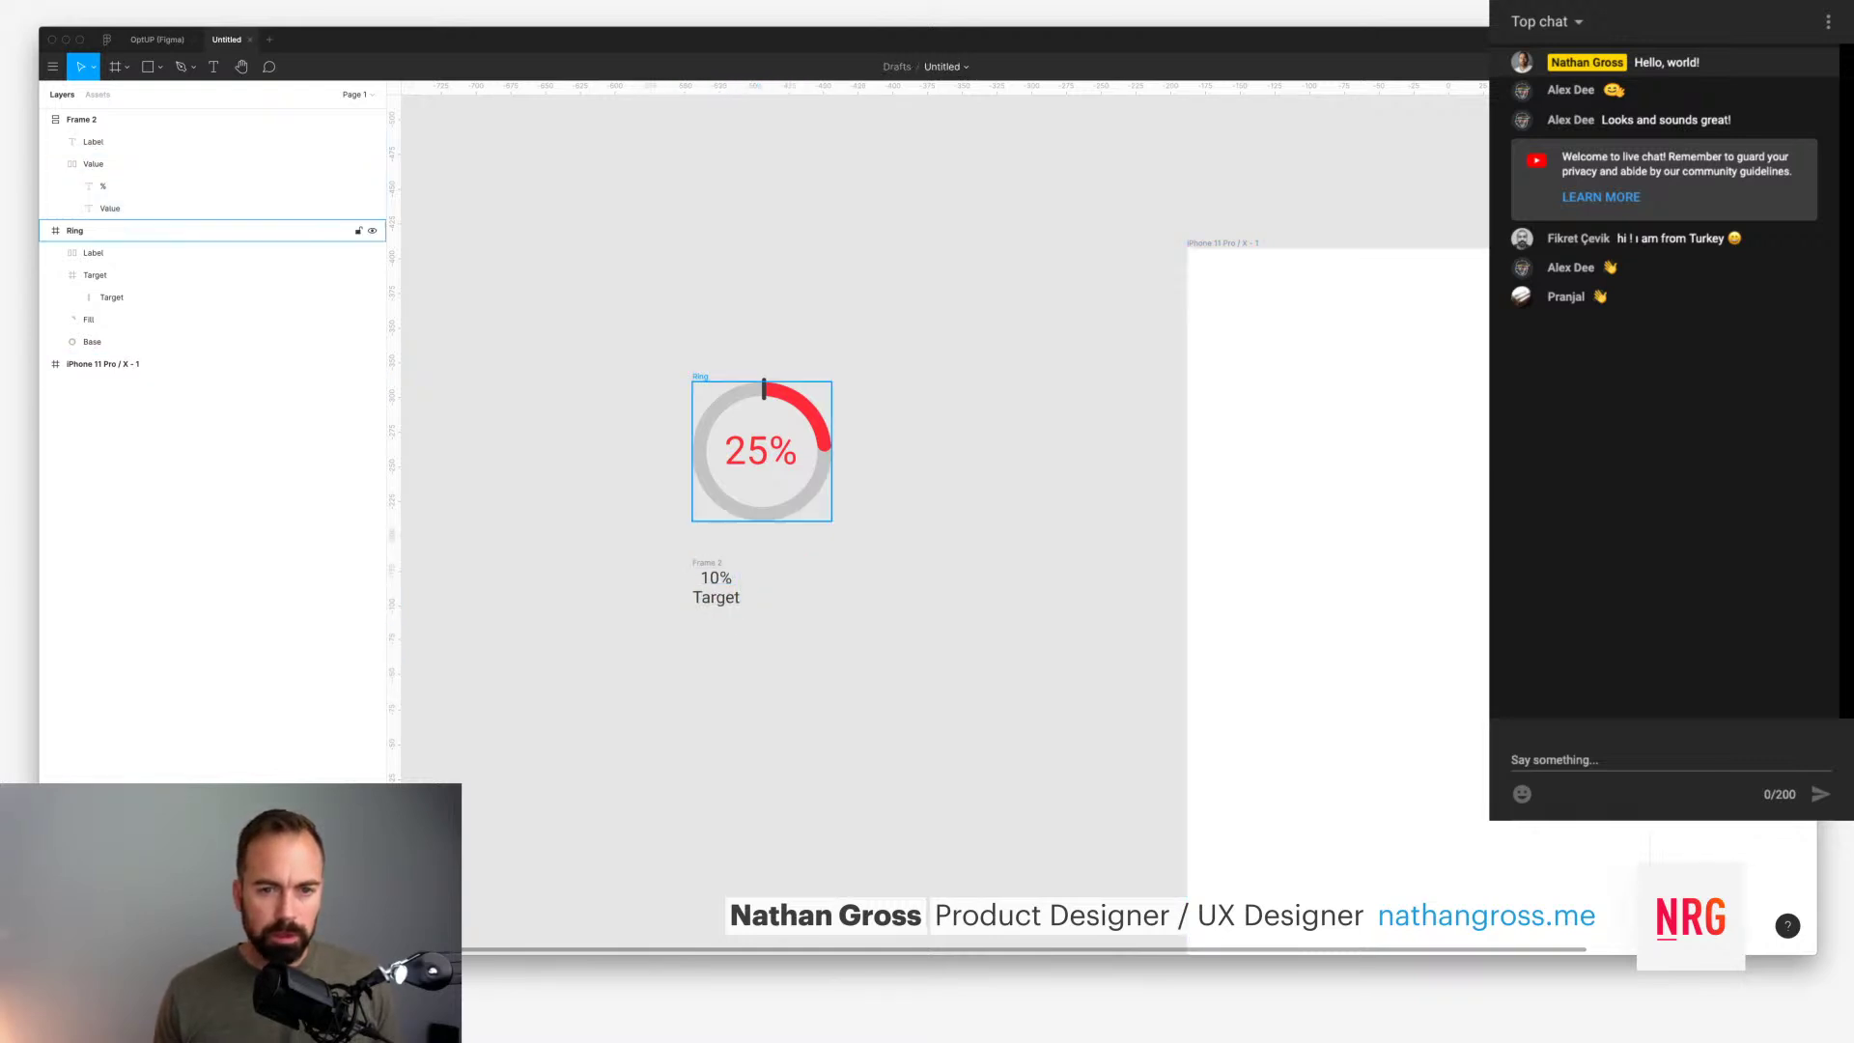
Step: Nest the target caption frame directly inside the Ring frame, above its Label layer and outside the Target marker frame
left_click_drag(707, 562, 764, 499)
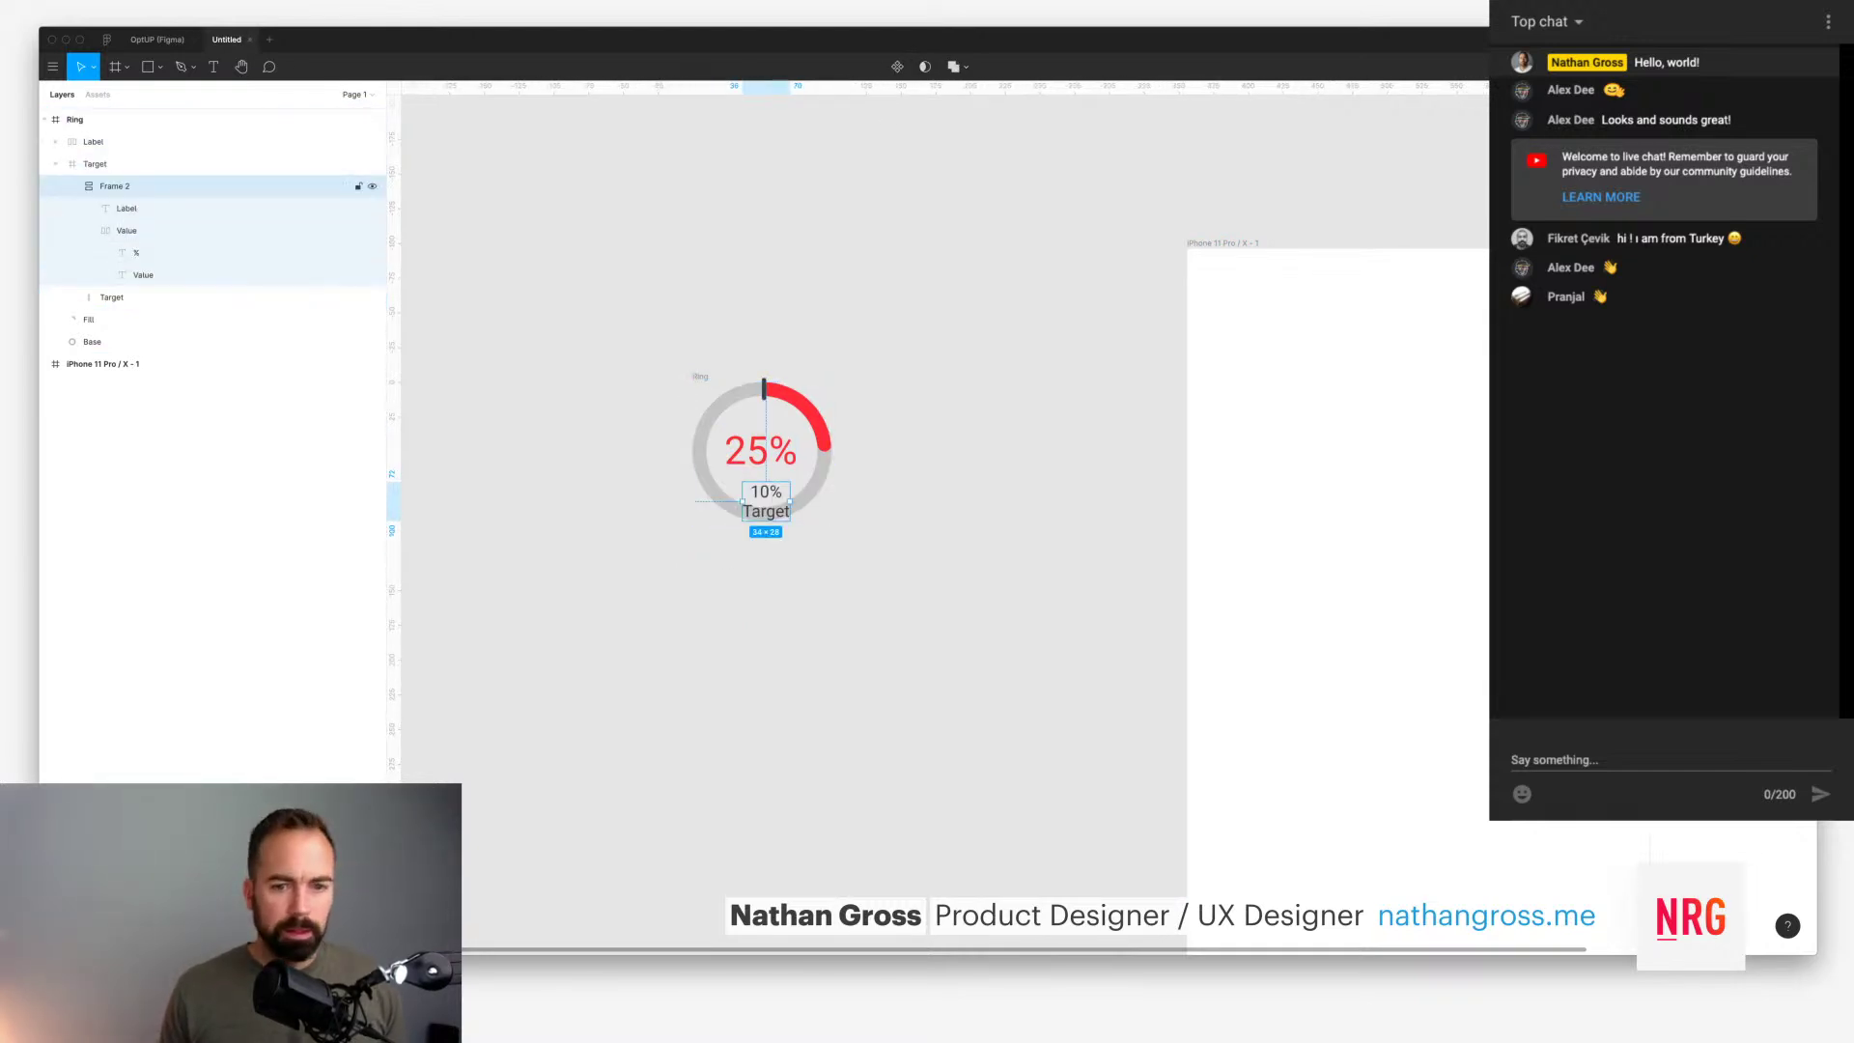
key("super+z")
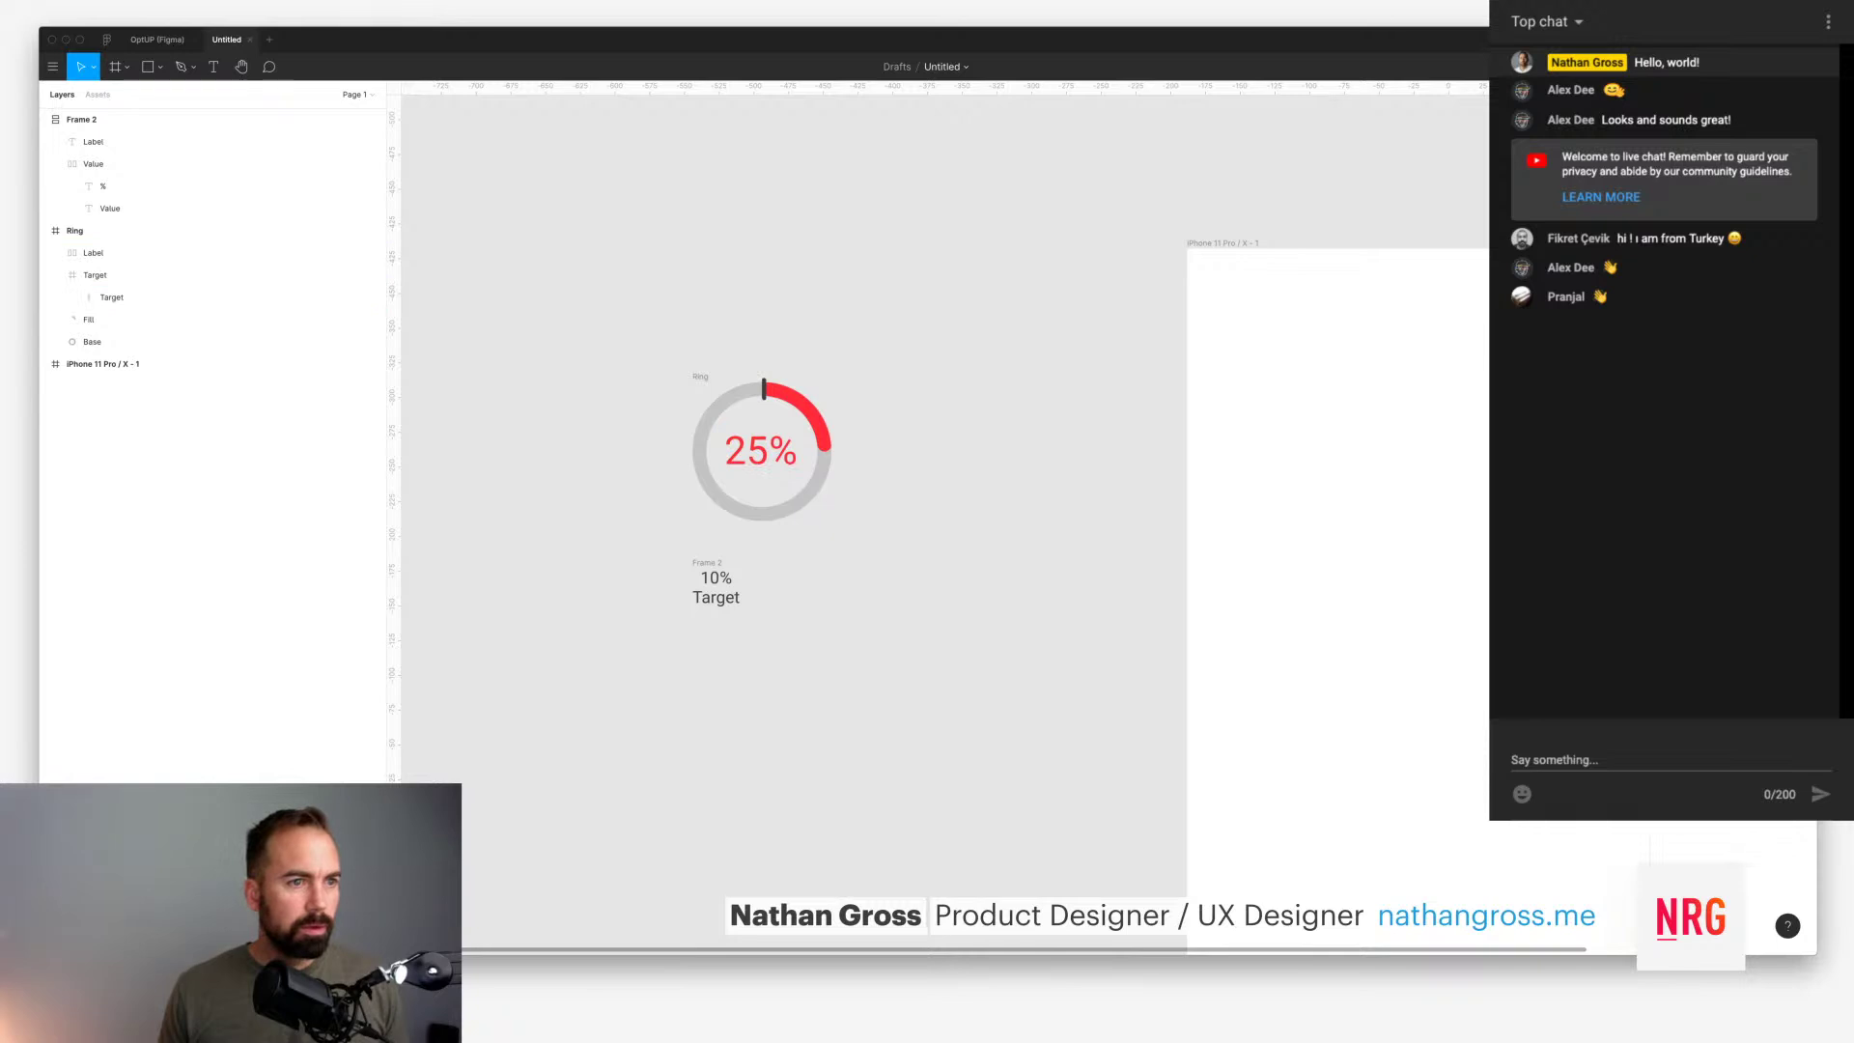
left_click(81, 118)
left_click(44, 119)
left_click_drag(81, 119, 81, 155)
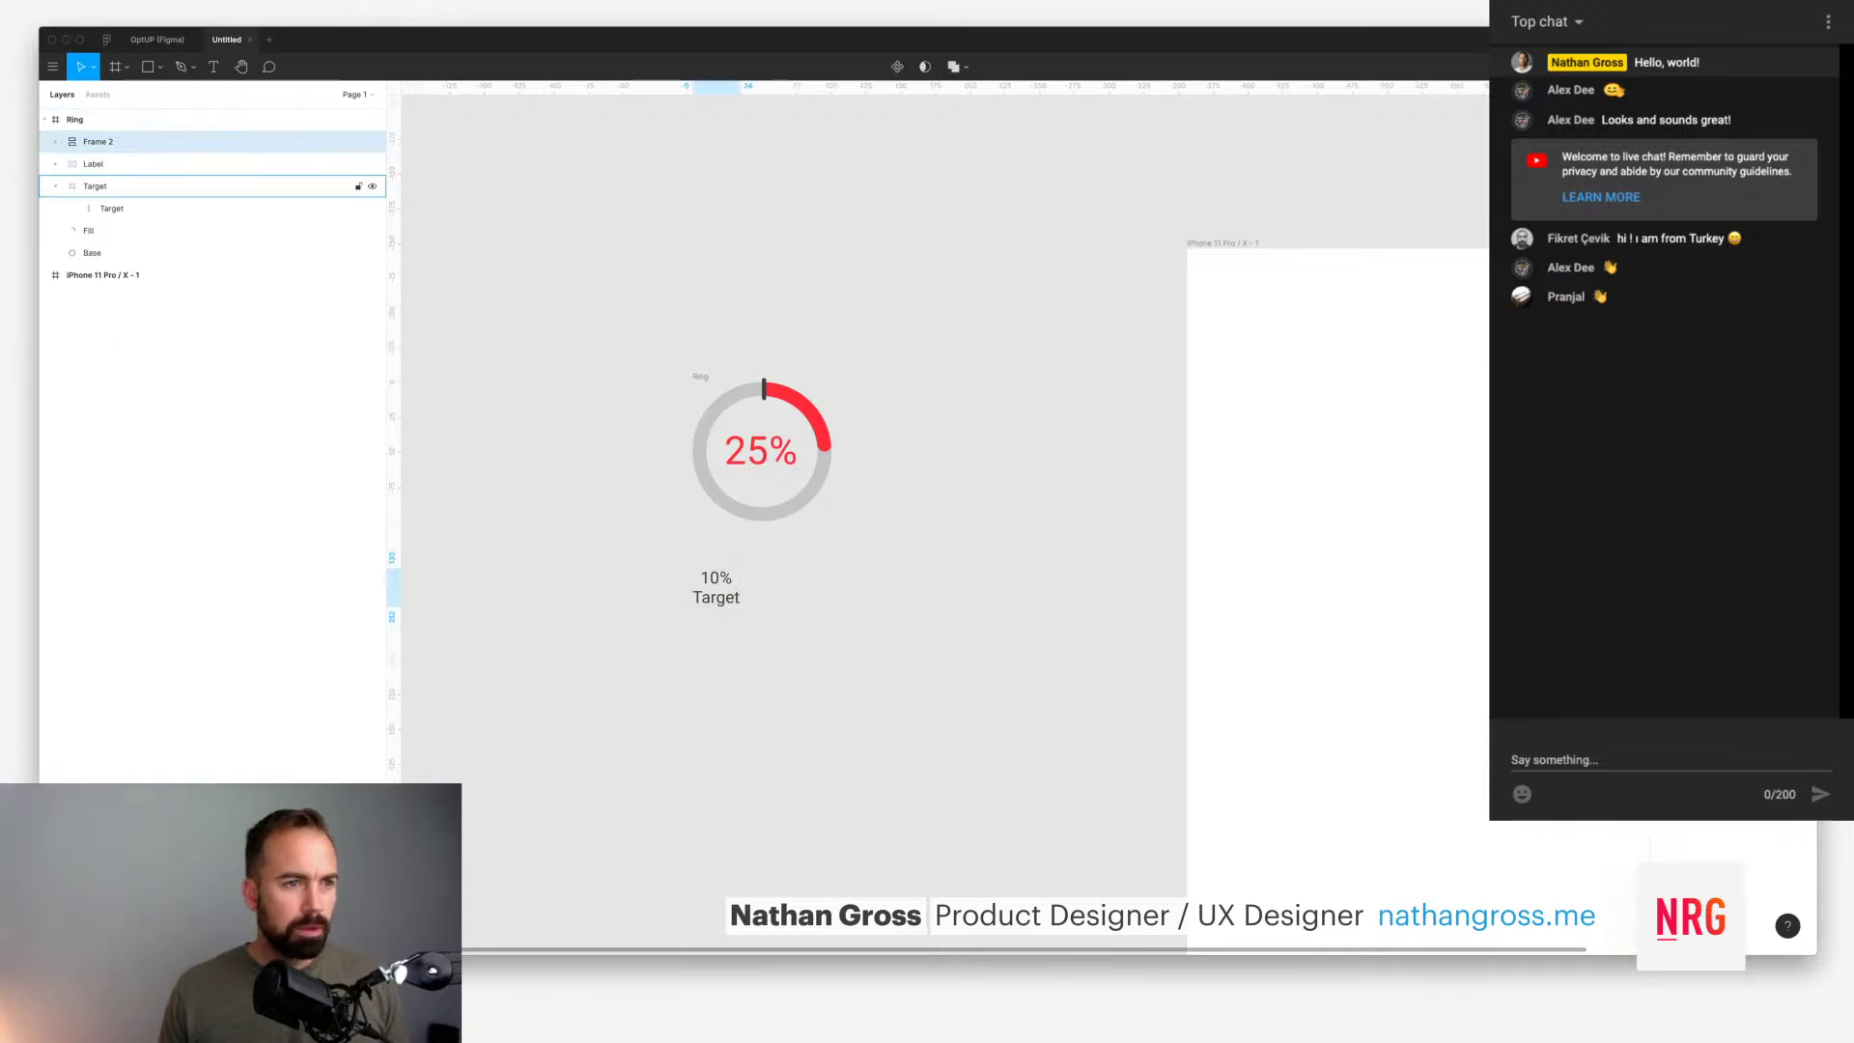
Step: Rename the ring's percentage layer to "Main Label" and the target caption frame to "Target Label"
left_click(93, 163)
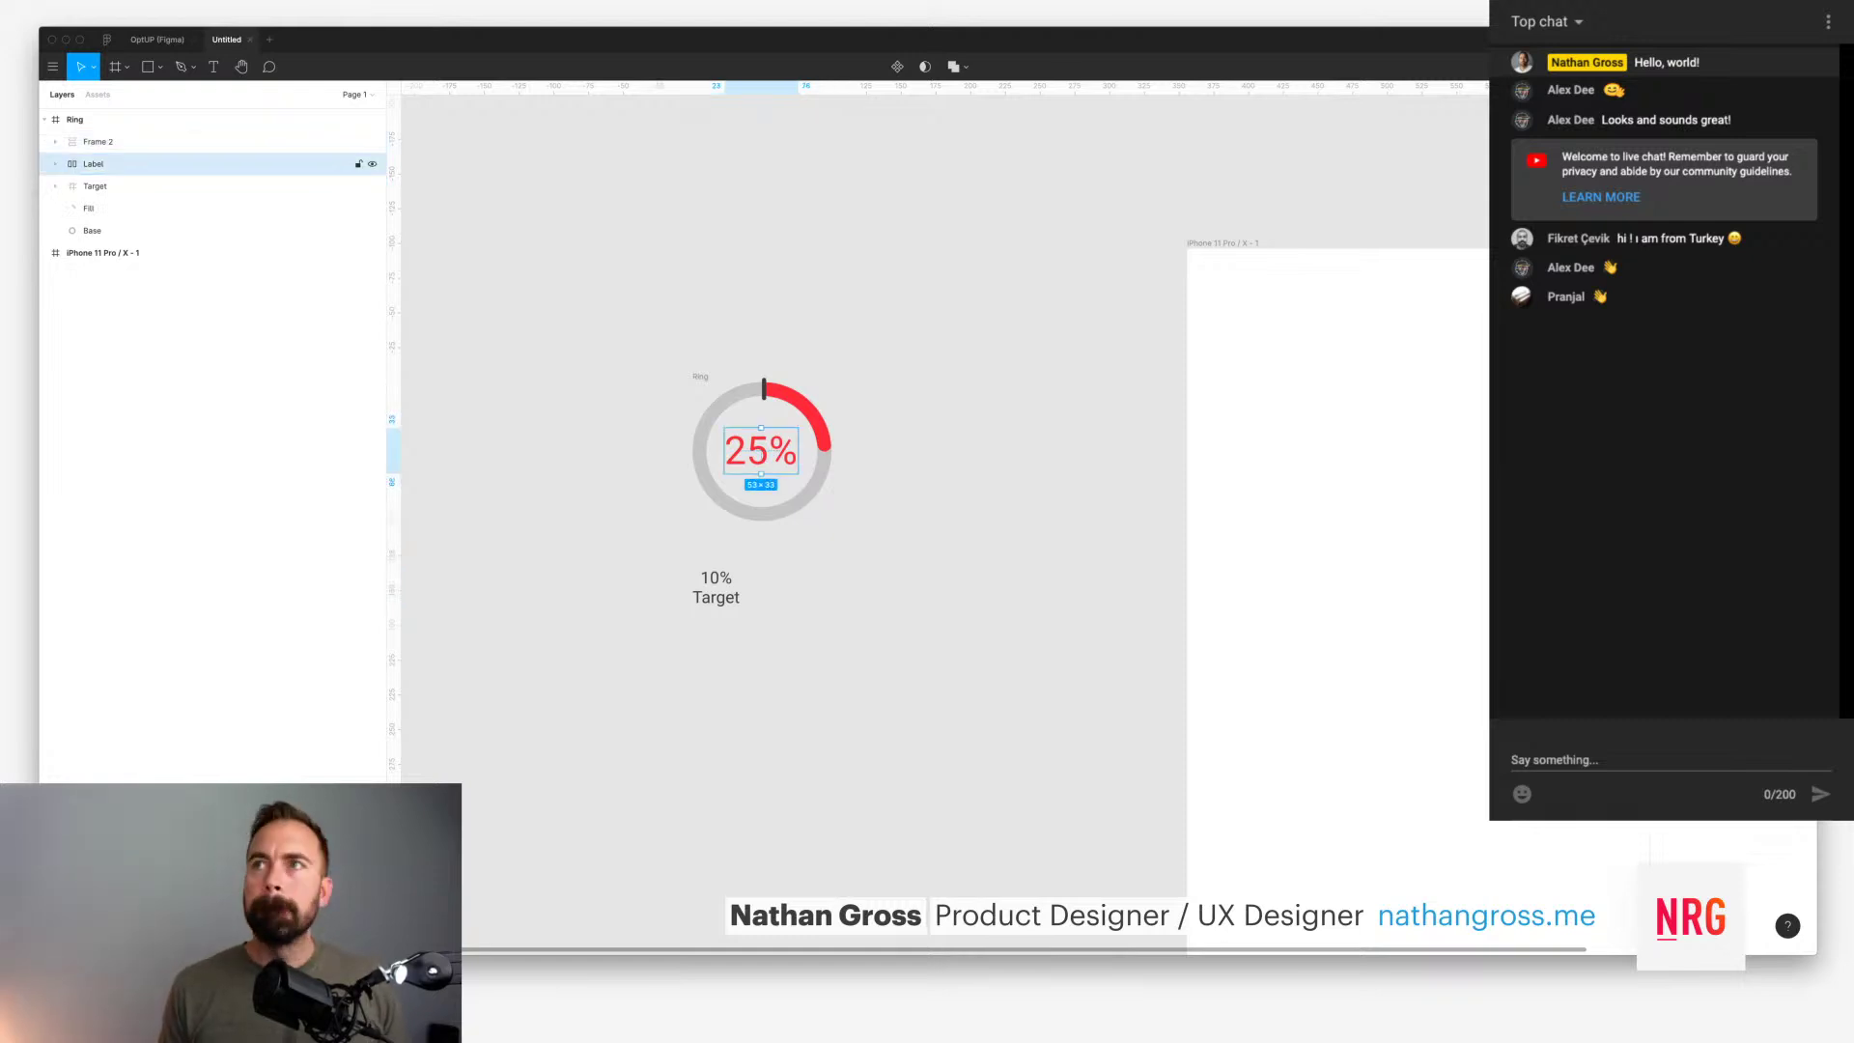
double_click(92, 163)
type("Mia")
type("n ")
type("Label")
key("Return")
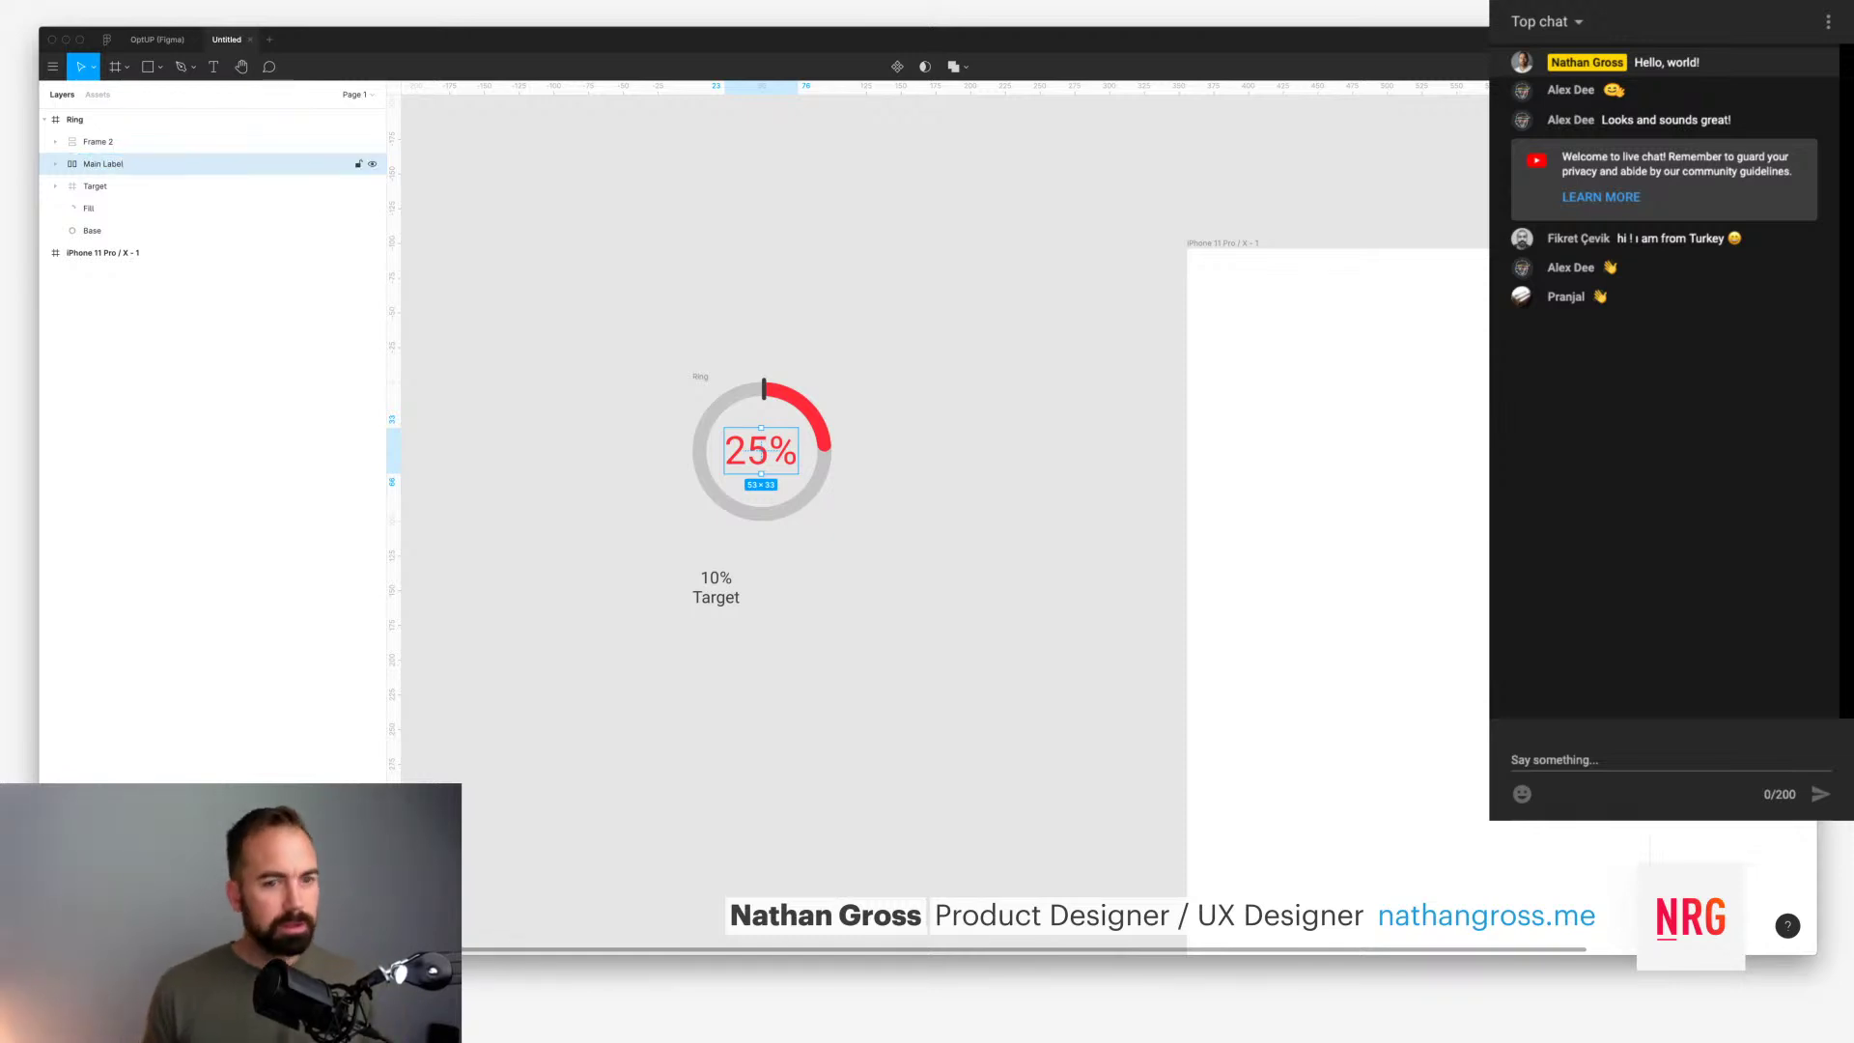
double_click(98, 141)
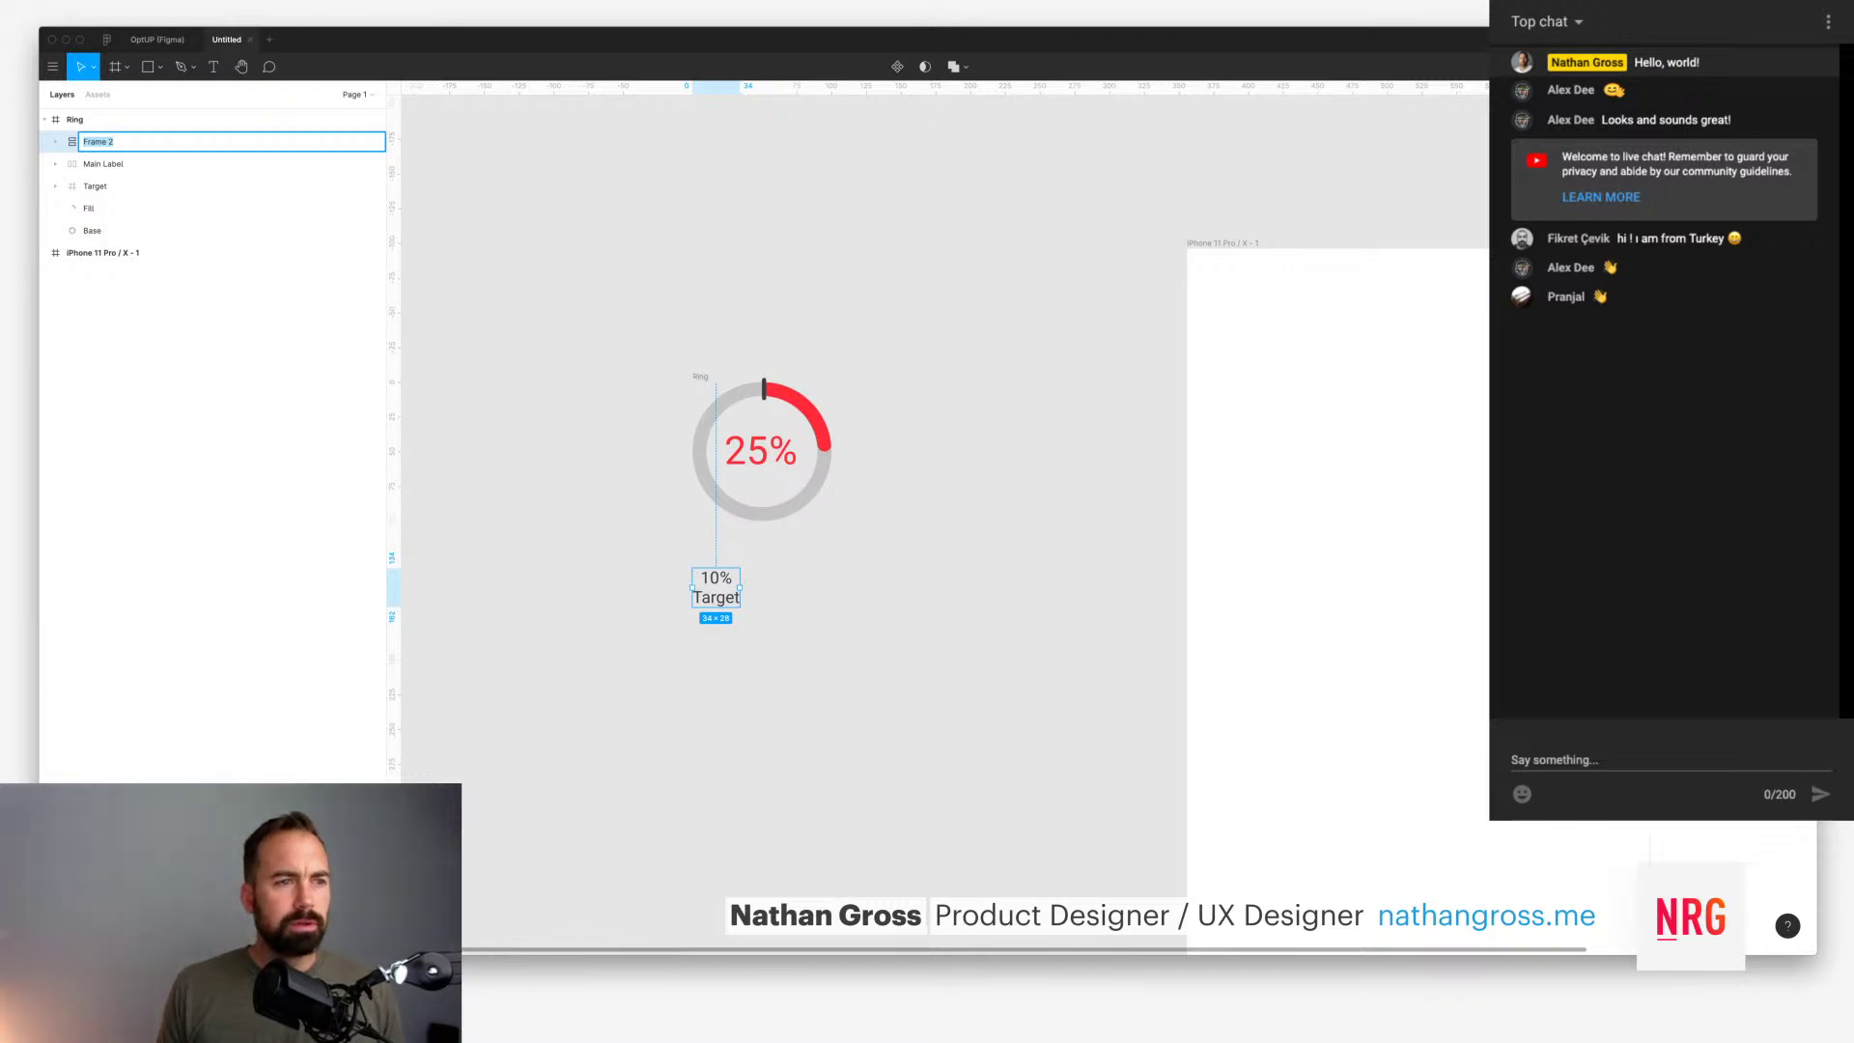
type("Target Label")
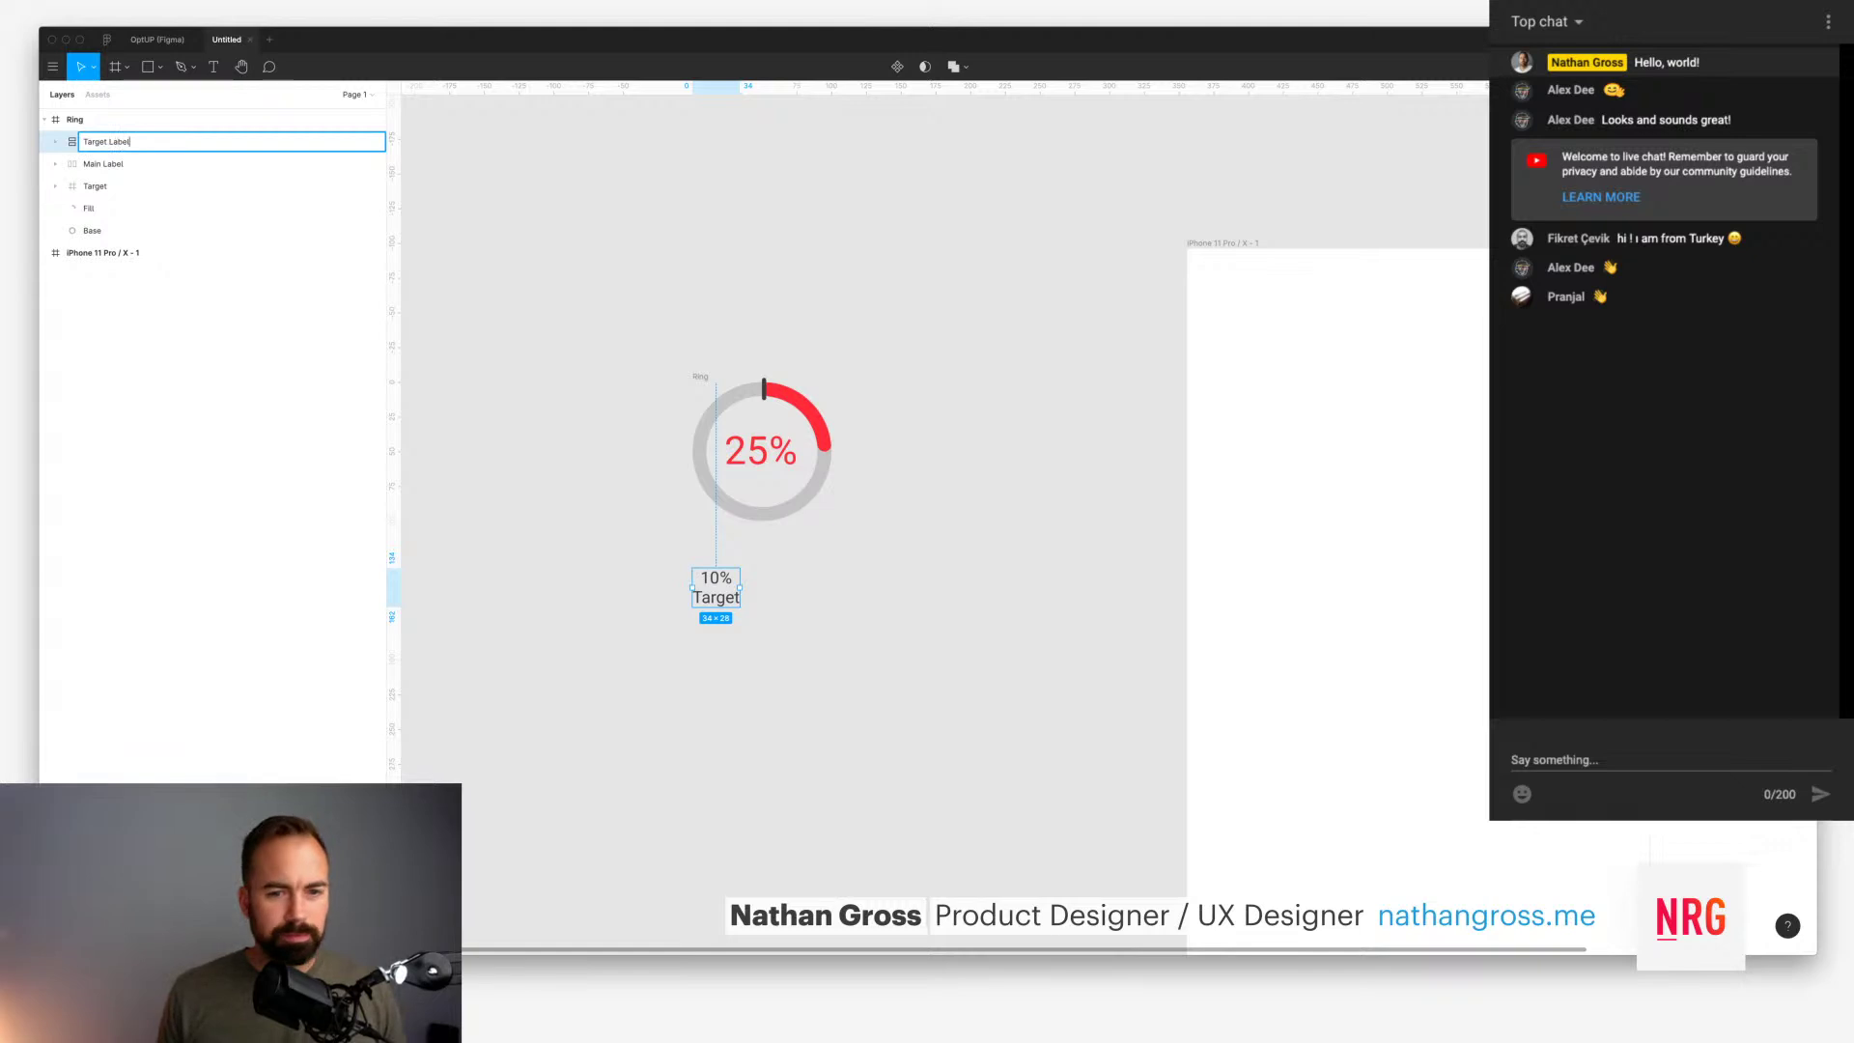
key("Return")
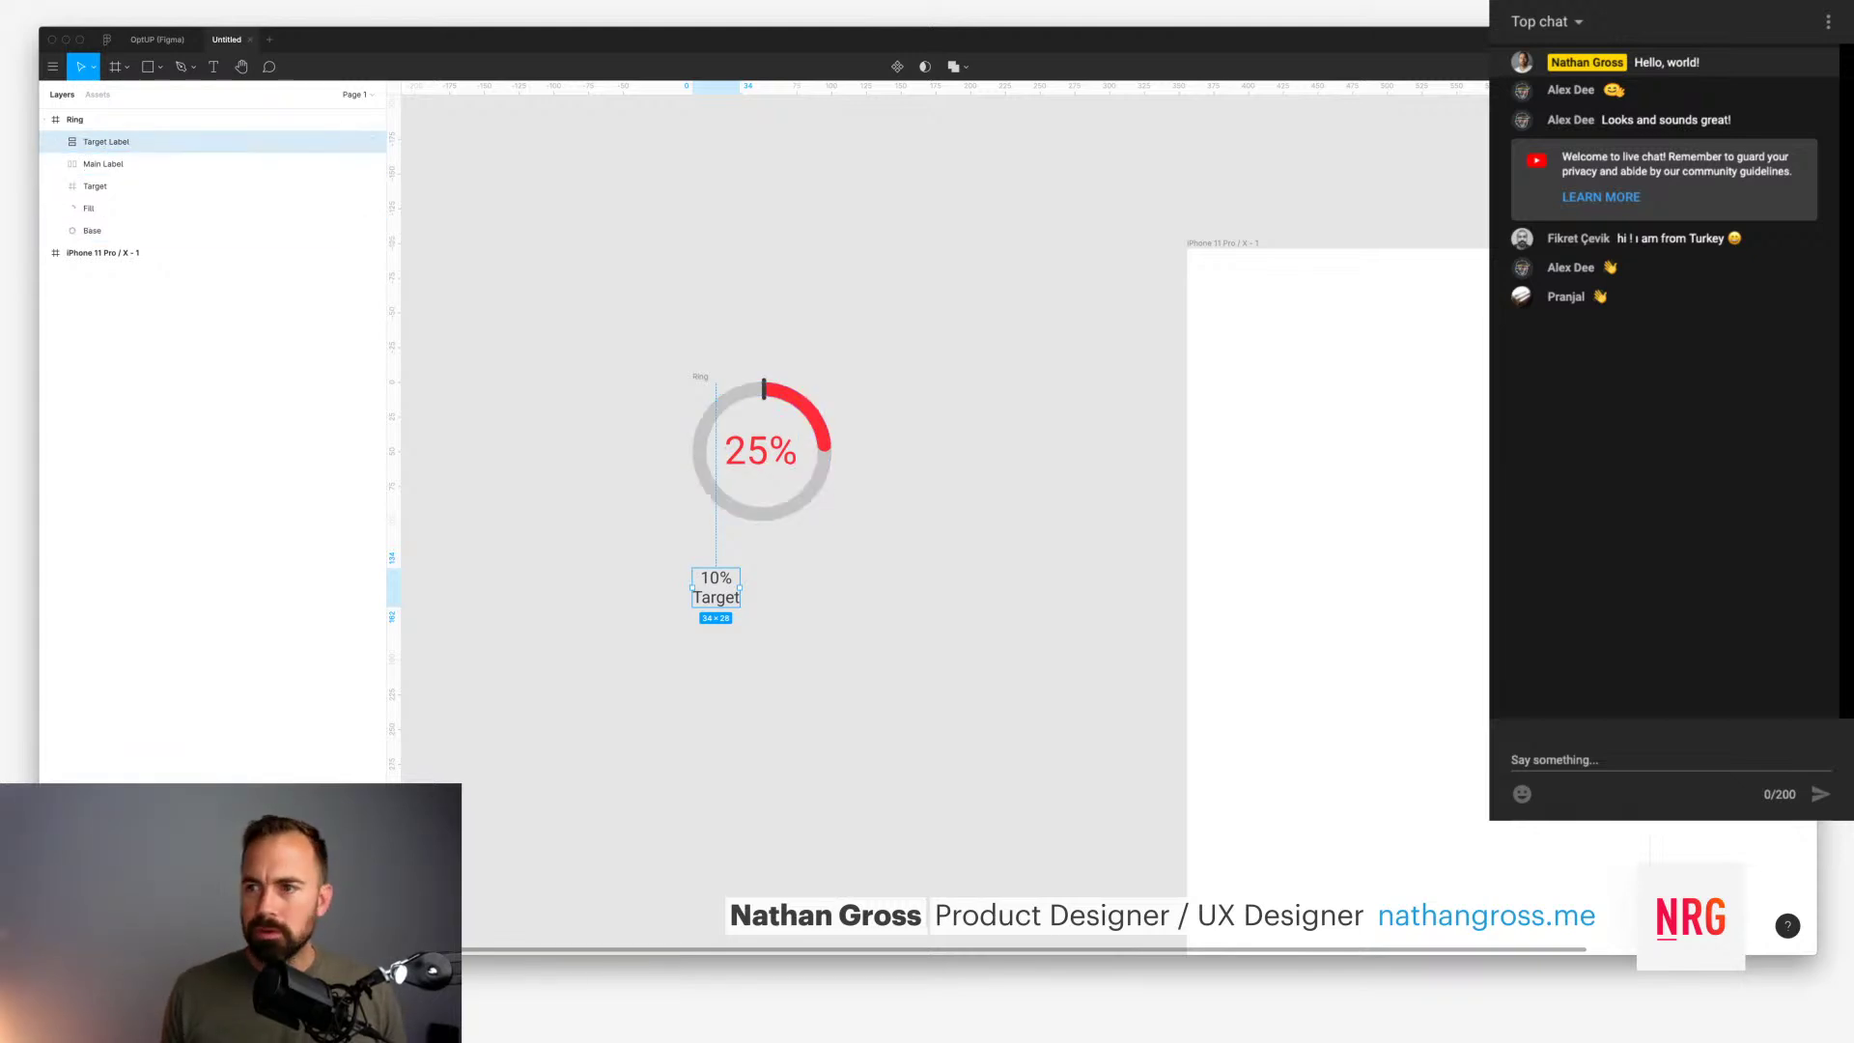
Step: Centre Target Label horizontally inside the ring just below the percentage, and shift Main Label slightly upward to make room
key("alt+h")
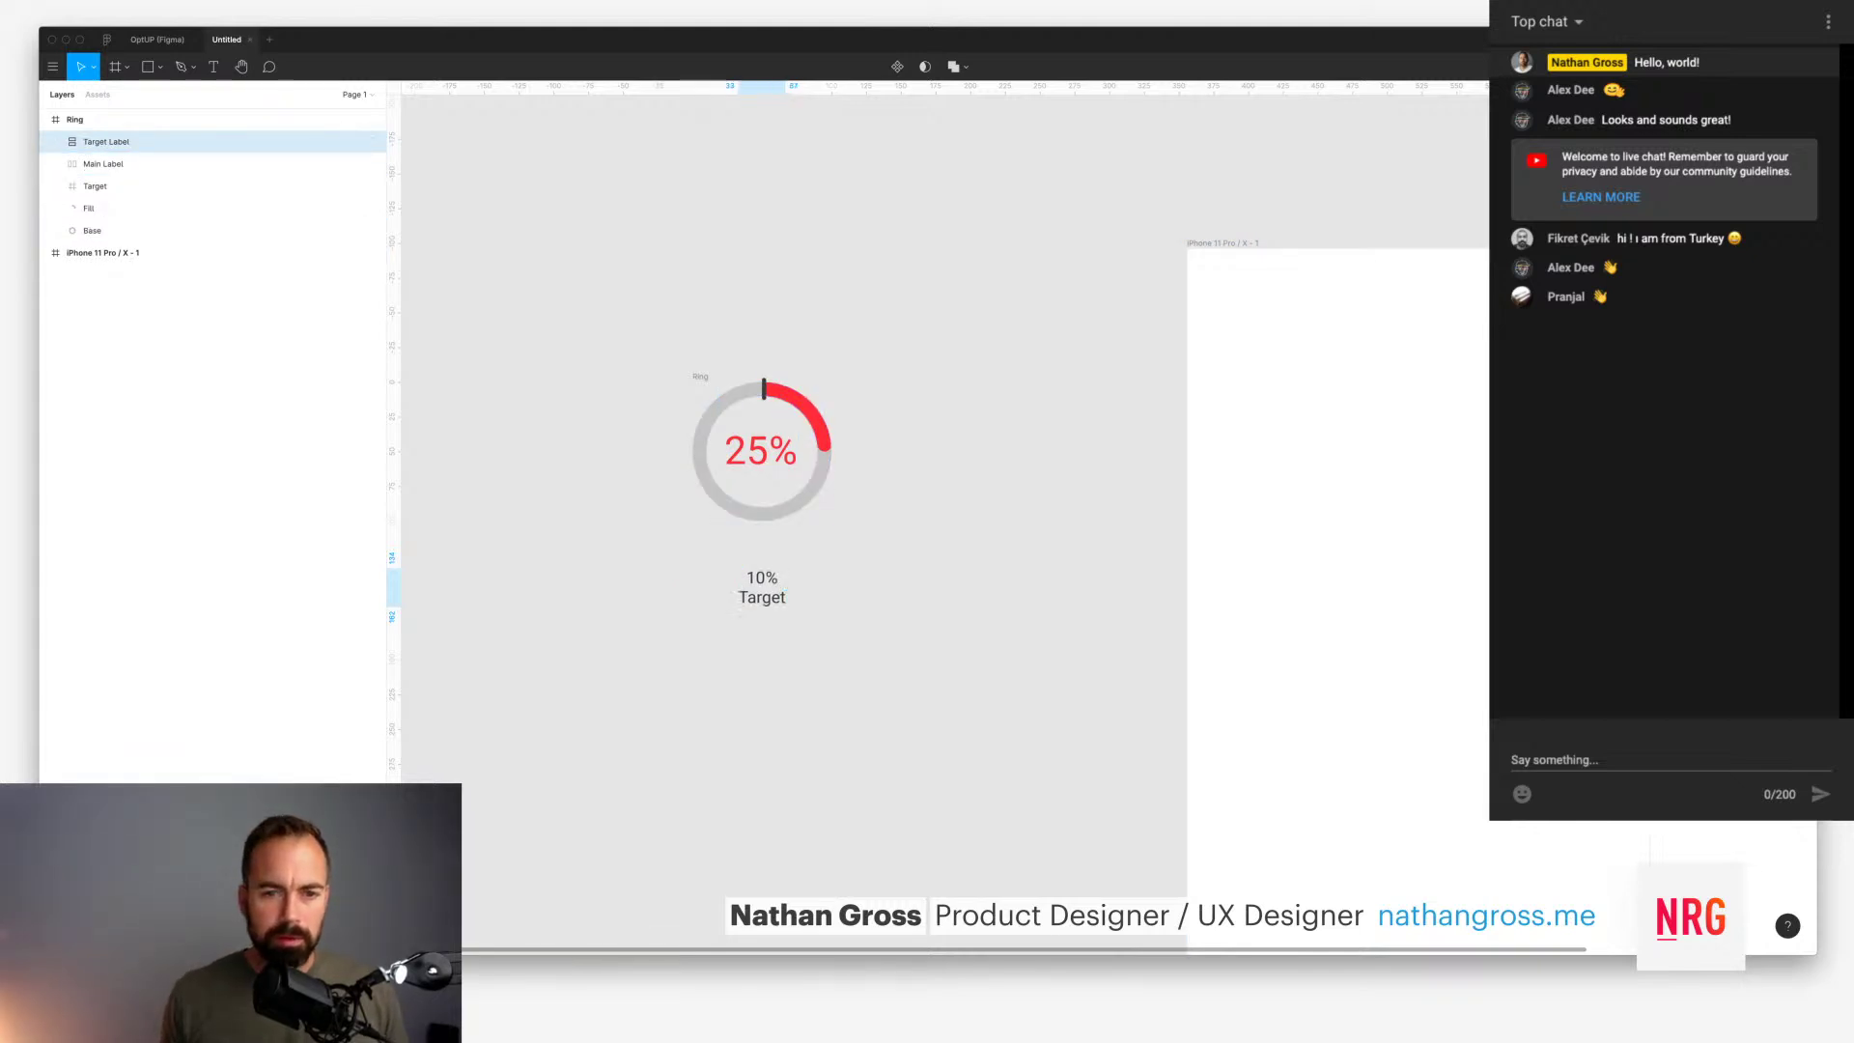
key("alt+v")
key("shift+Down")
left_click(103, 163)
key("shift+Up")
left_click(106, 141)
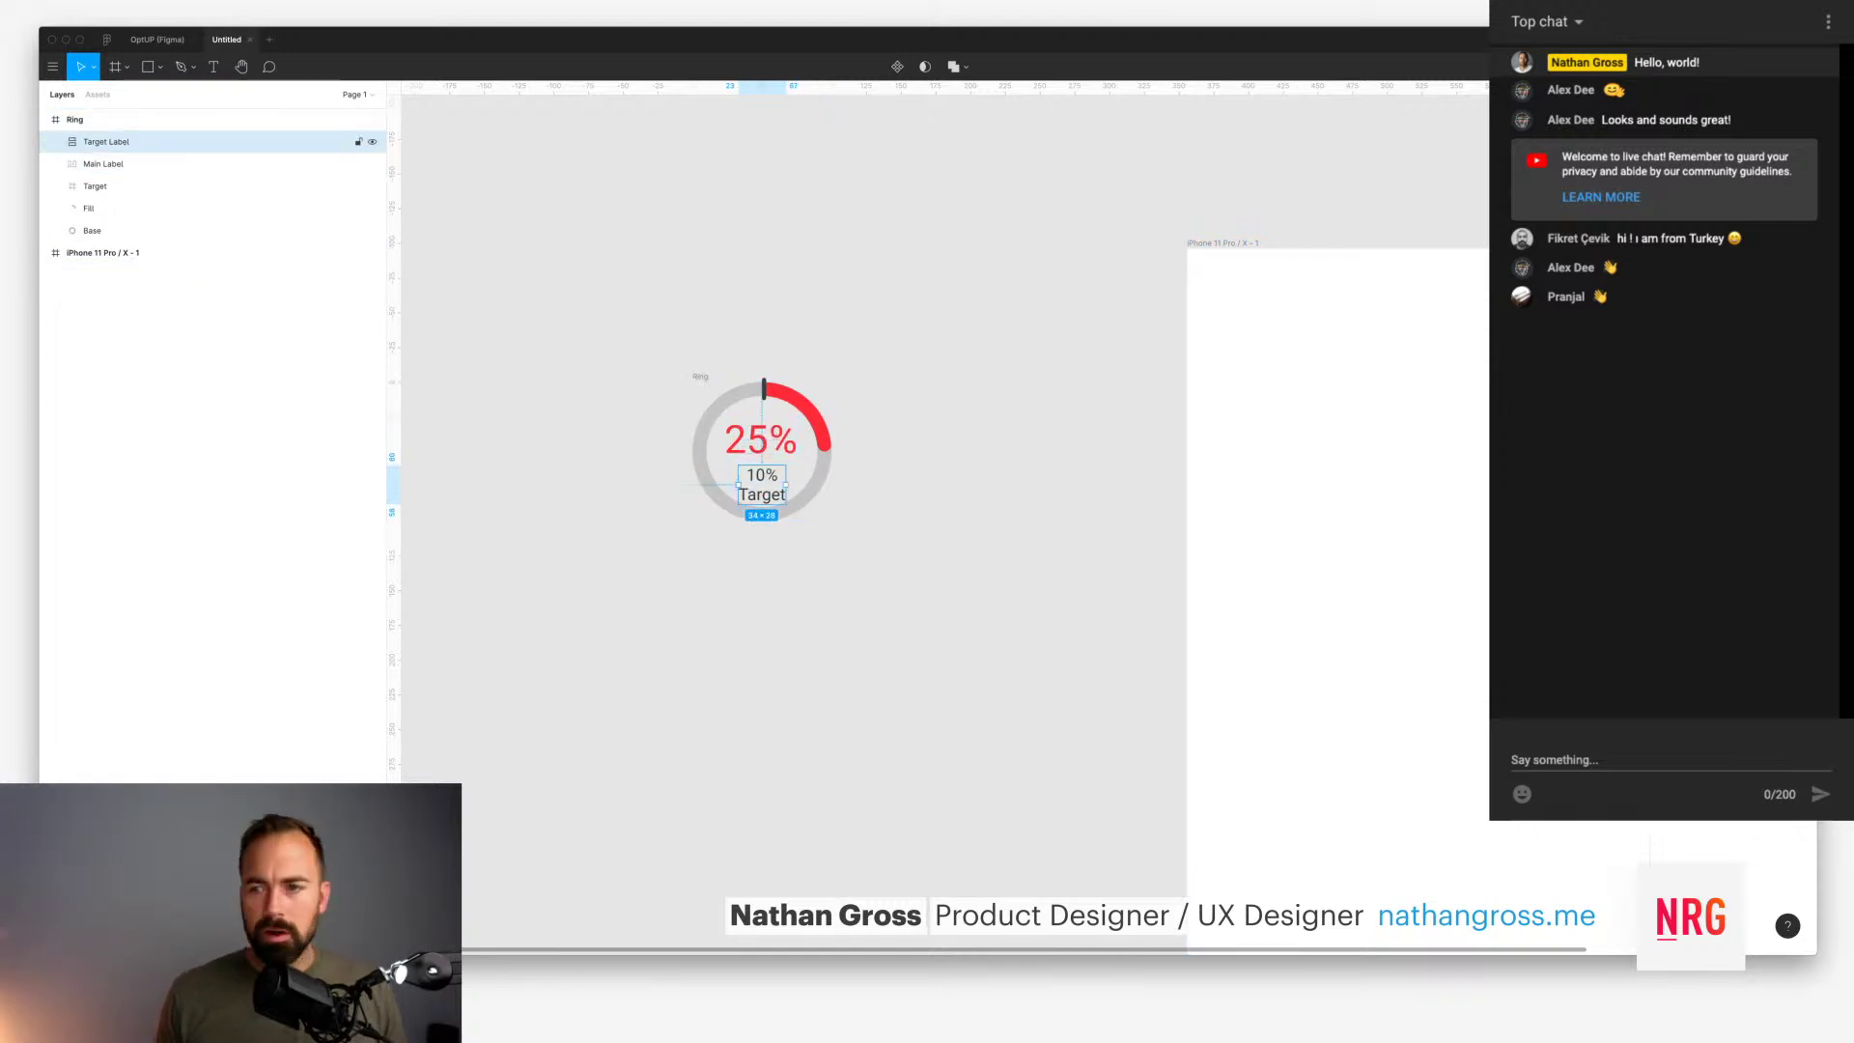
Step: Nudge Target Label up closer to the percentage inside the ring, and expand the Target Label and Main Label layers
key("Up")
key("Up")
key("Up")
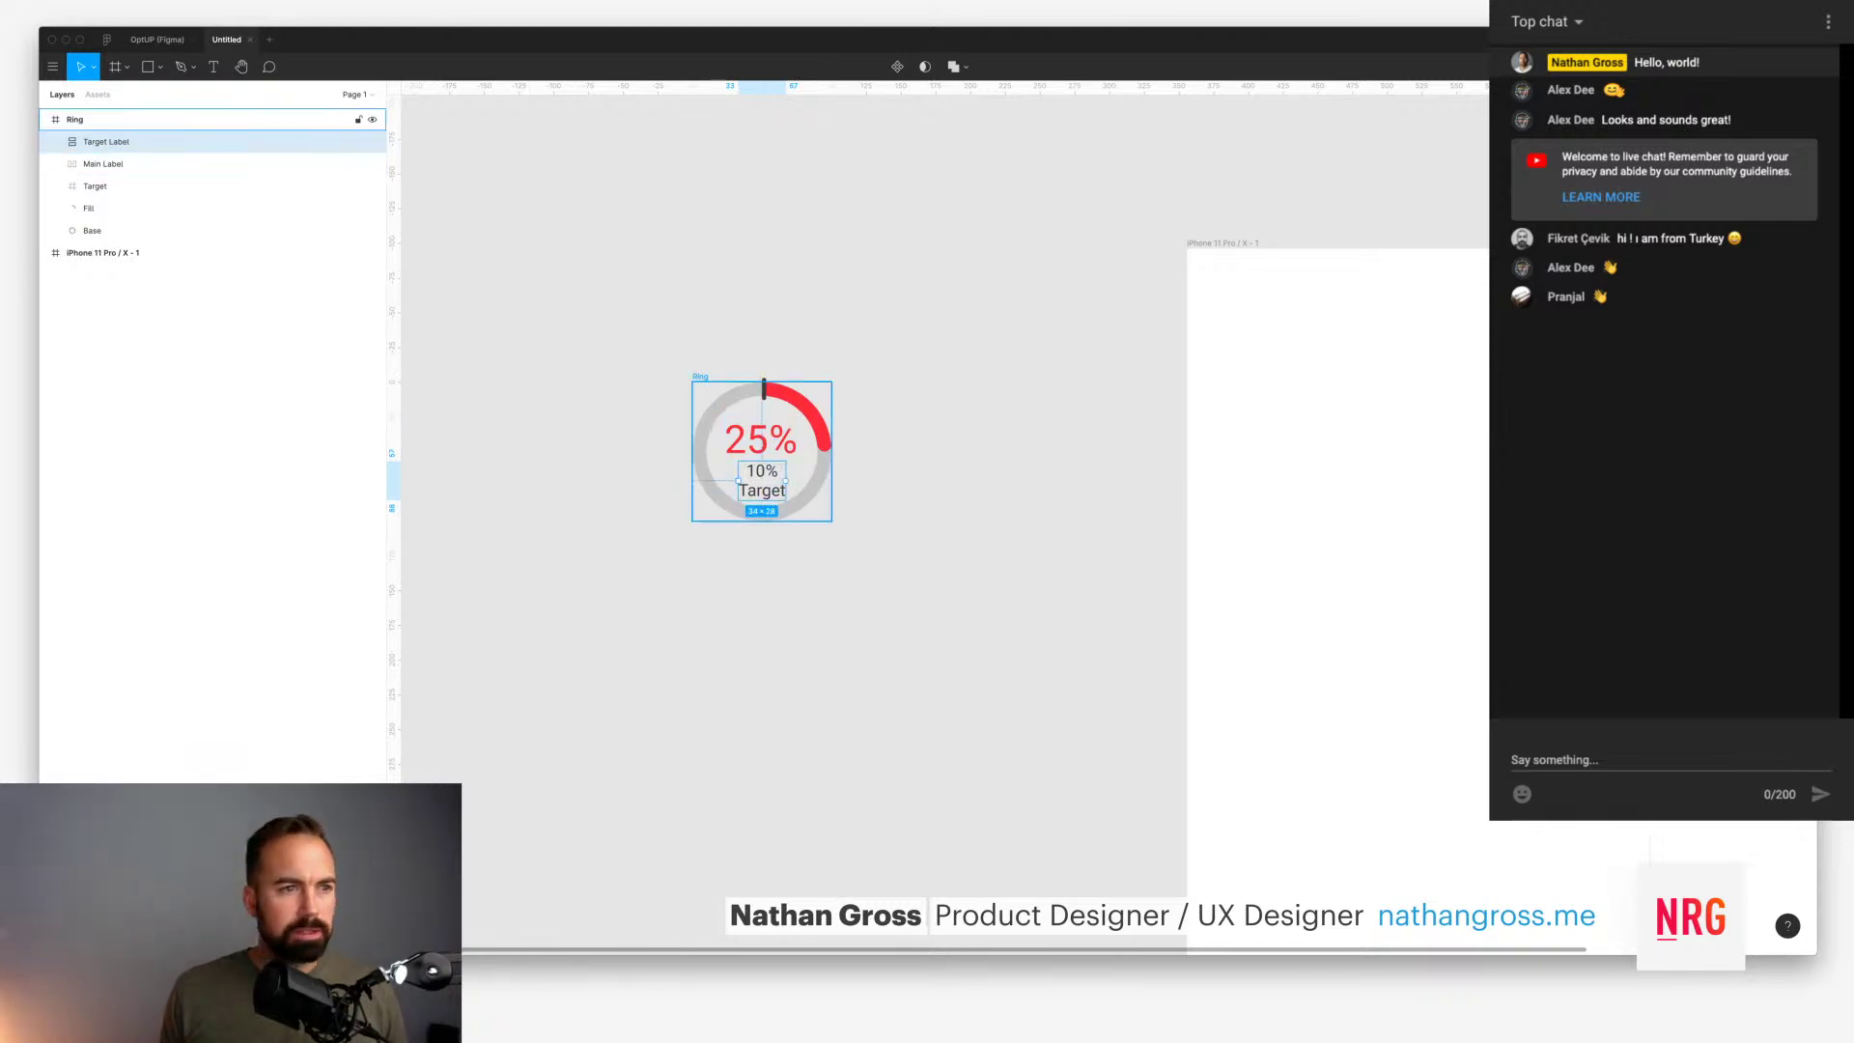
left_click(102, 163)
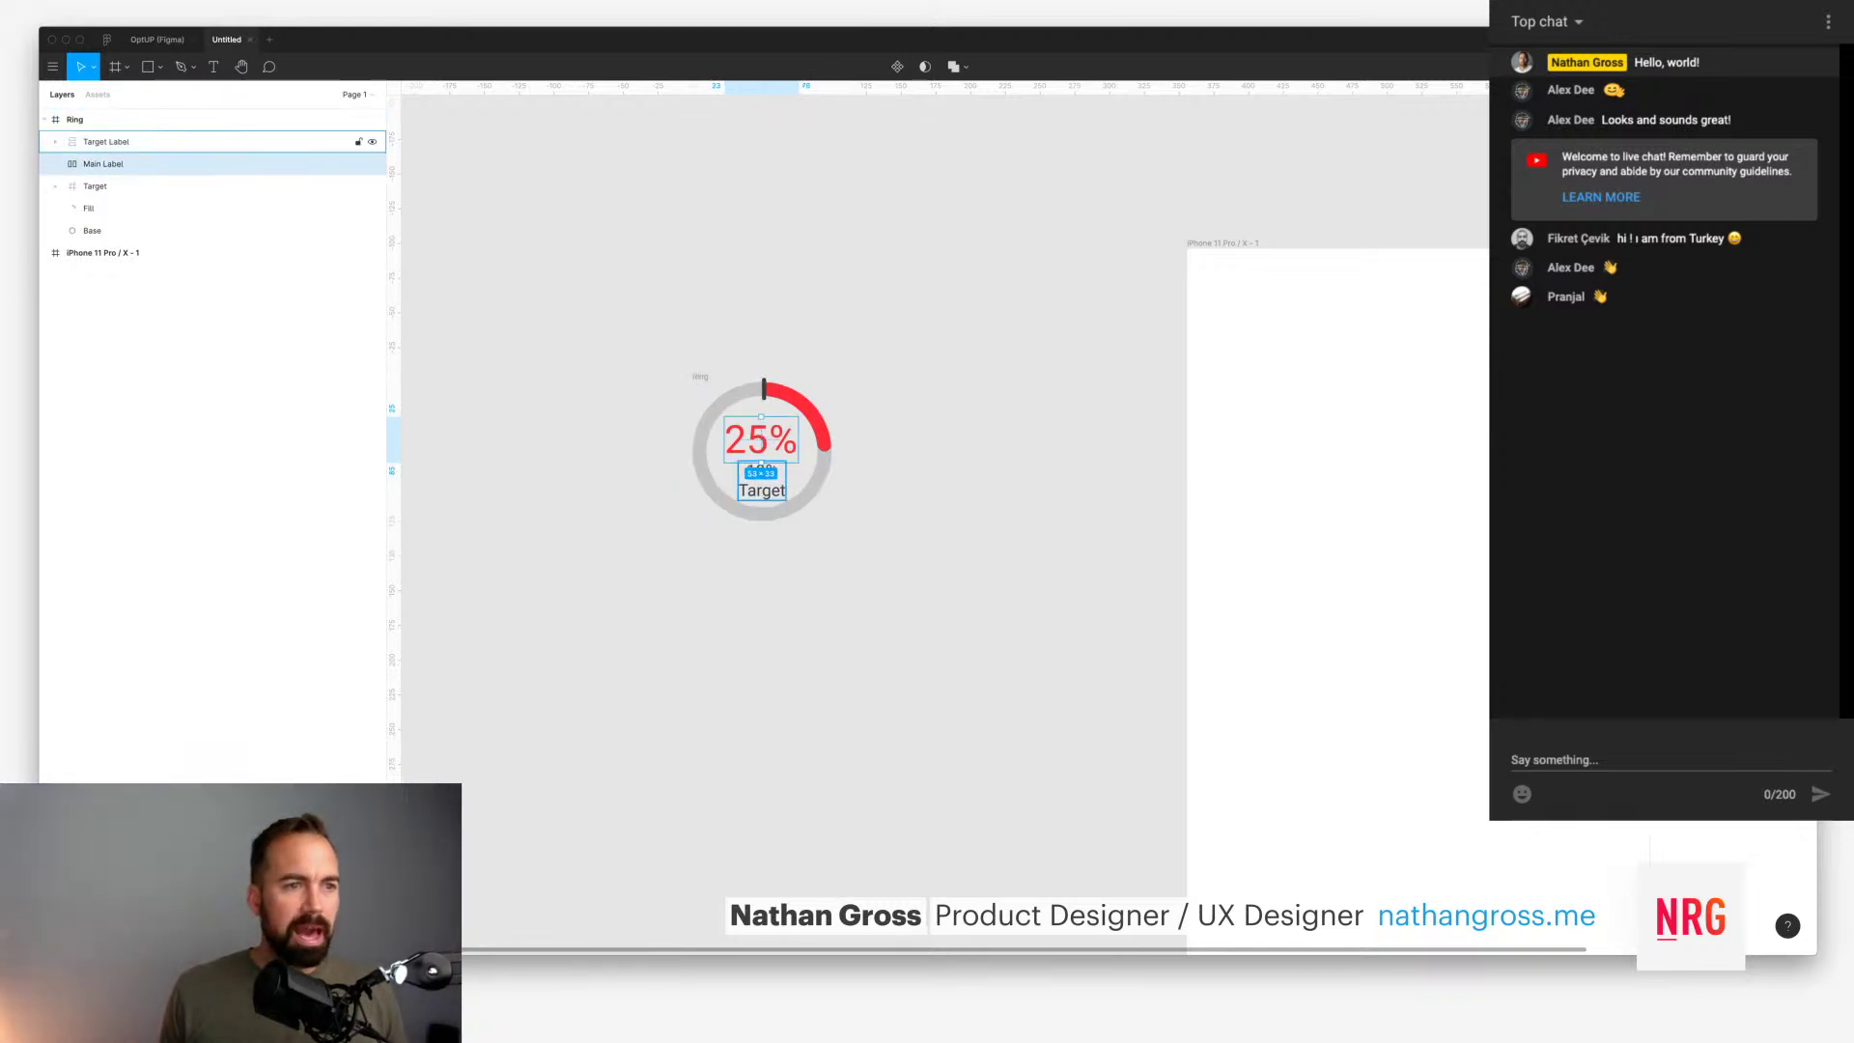
left_click(55, 163)
left_click(55, 141)
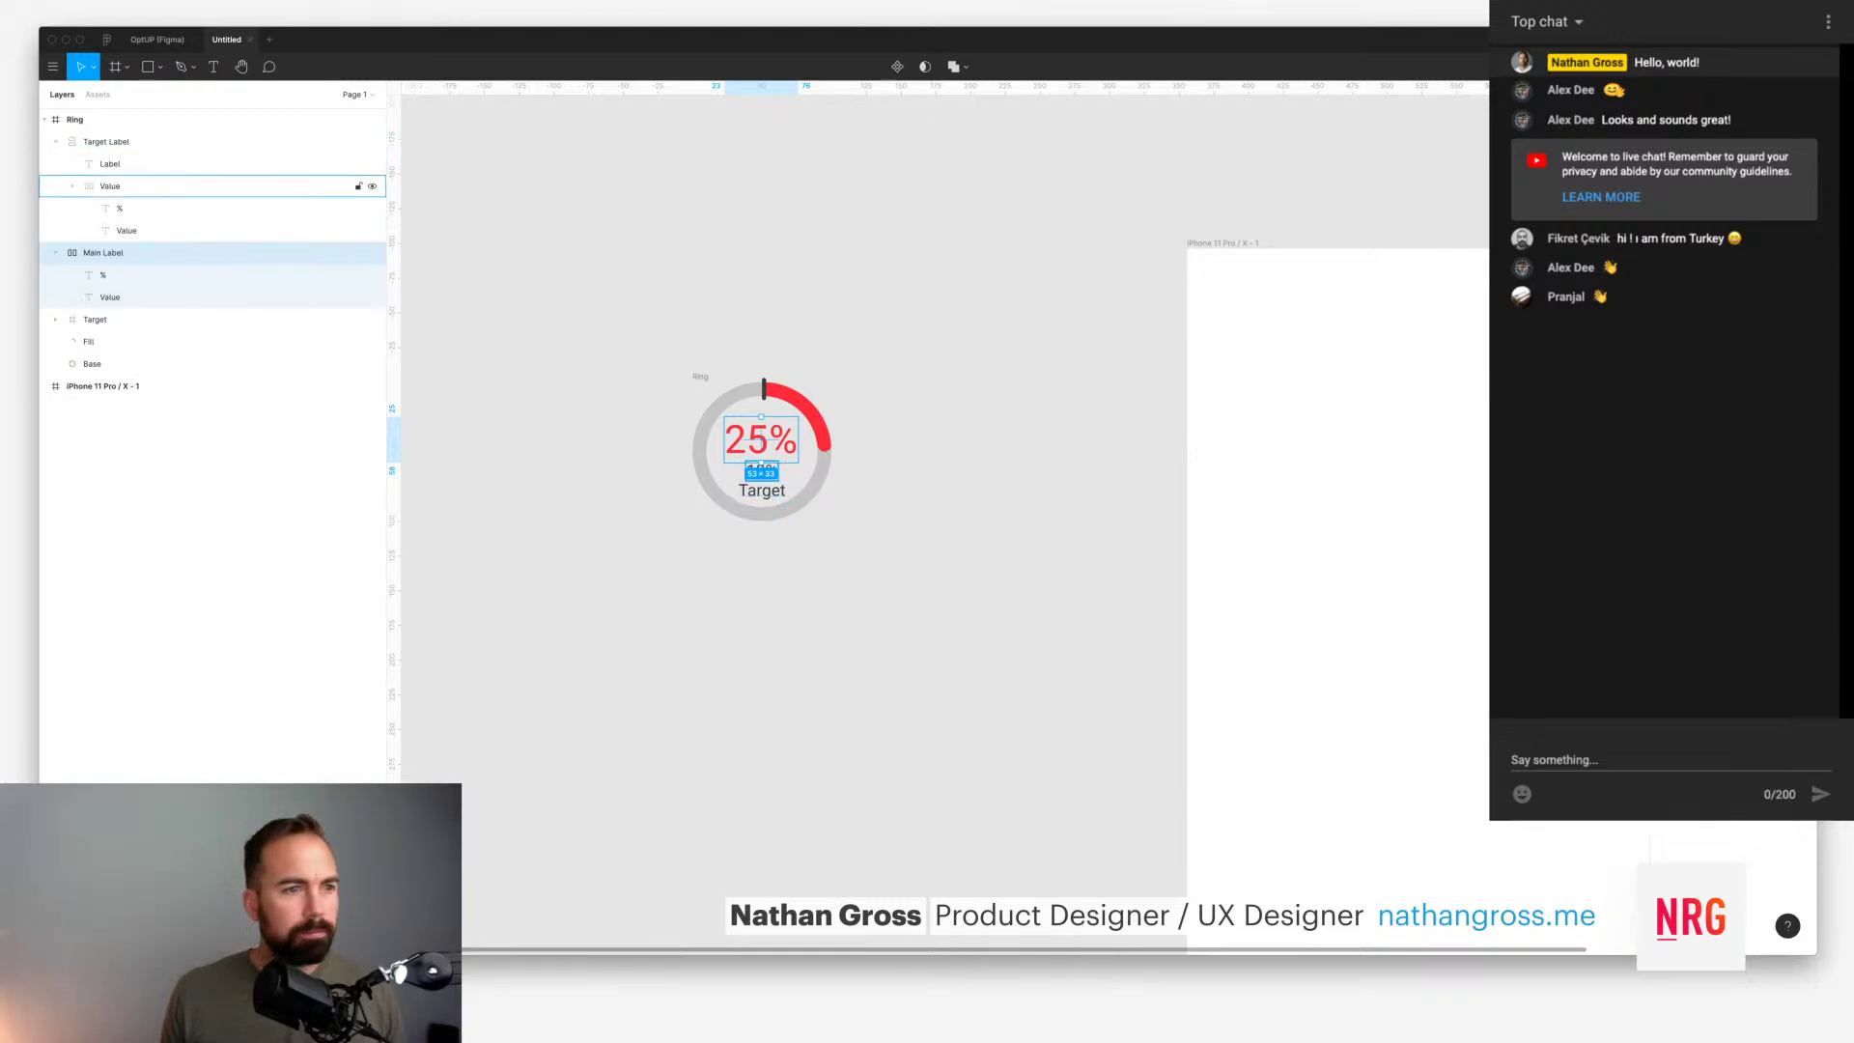
left_click(110, 186)
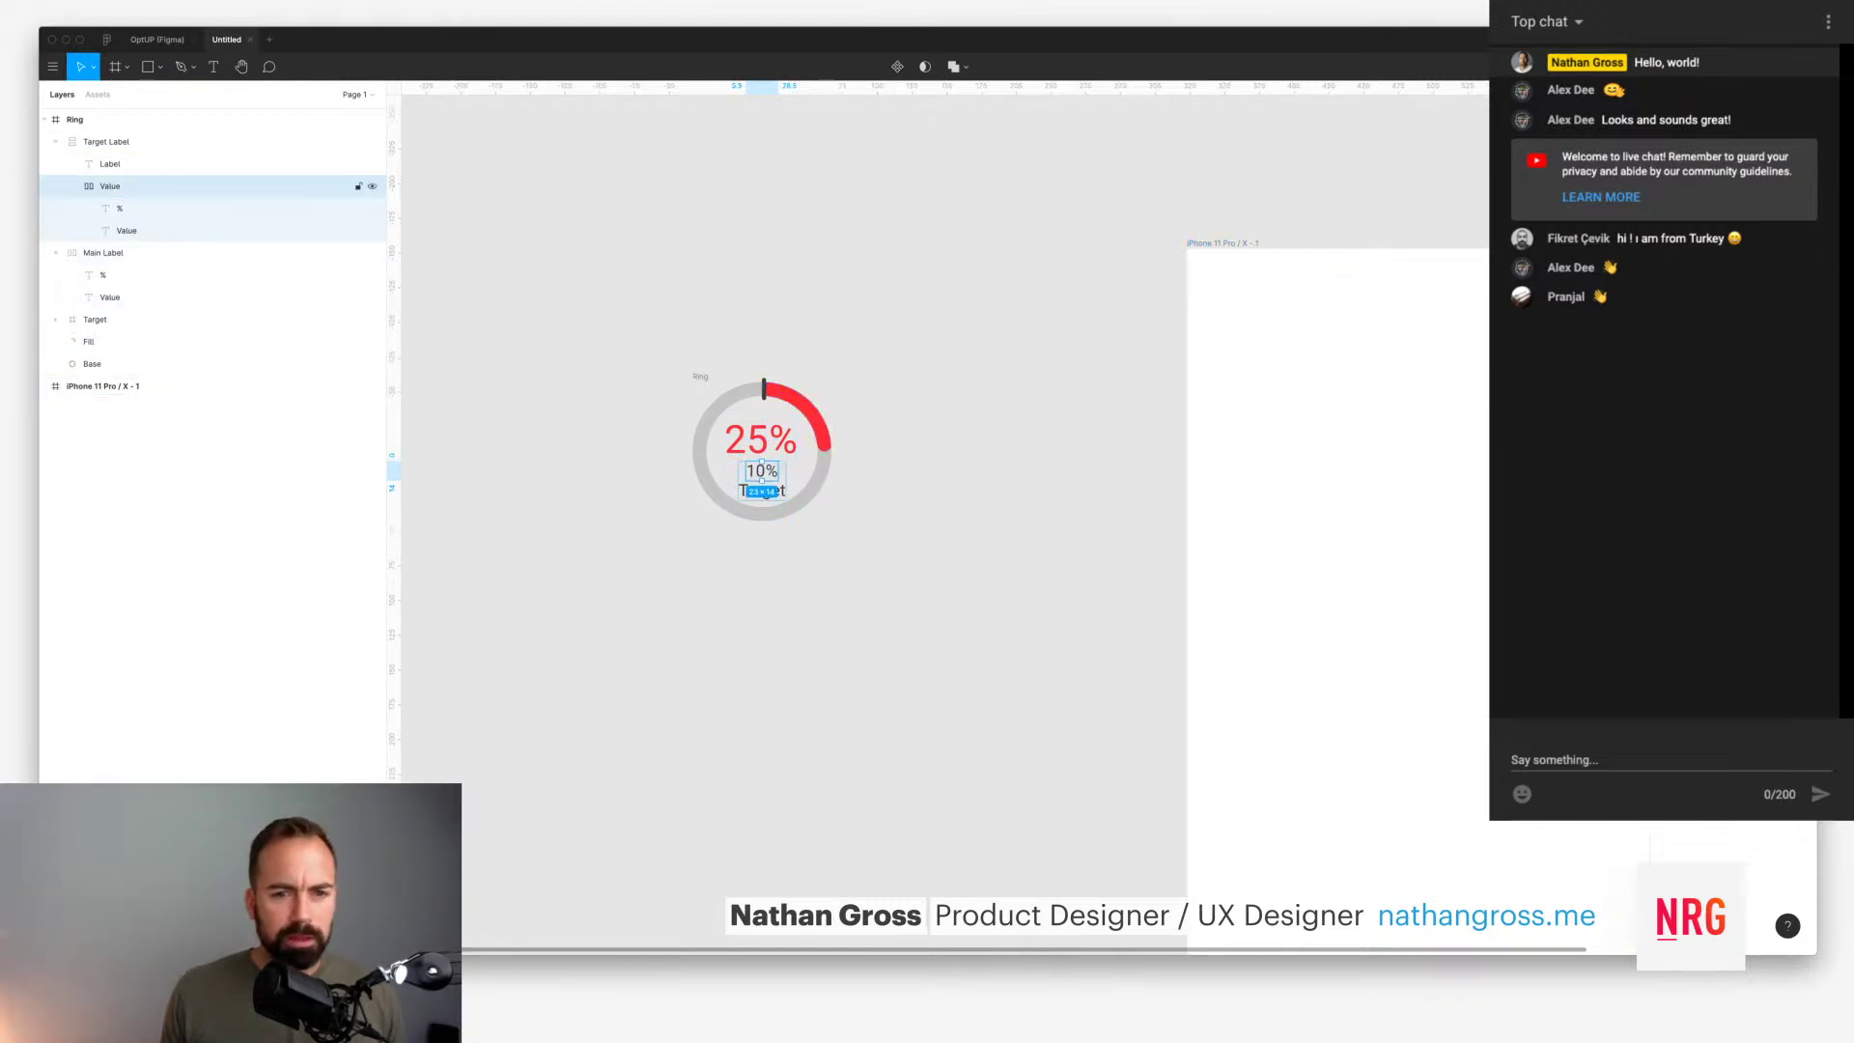
left_click(760, 440)
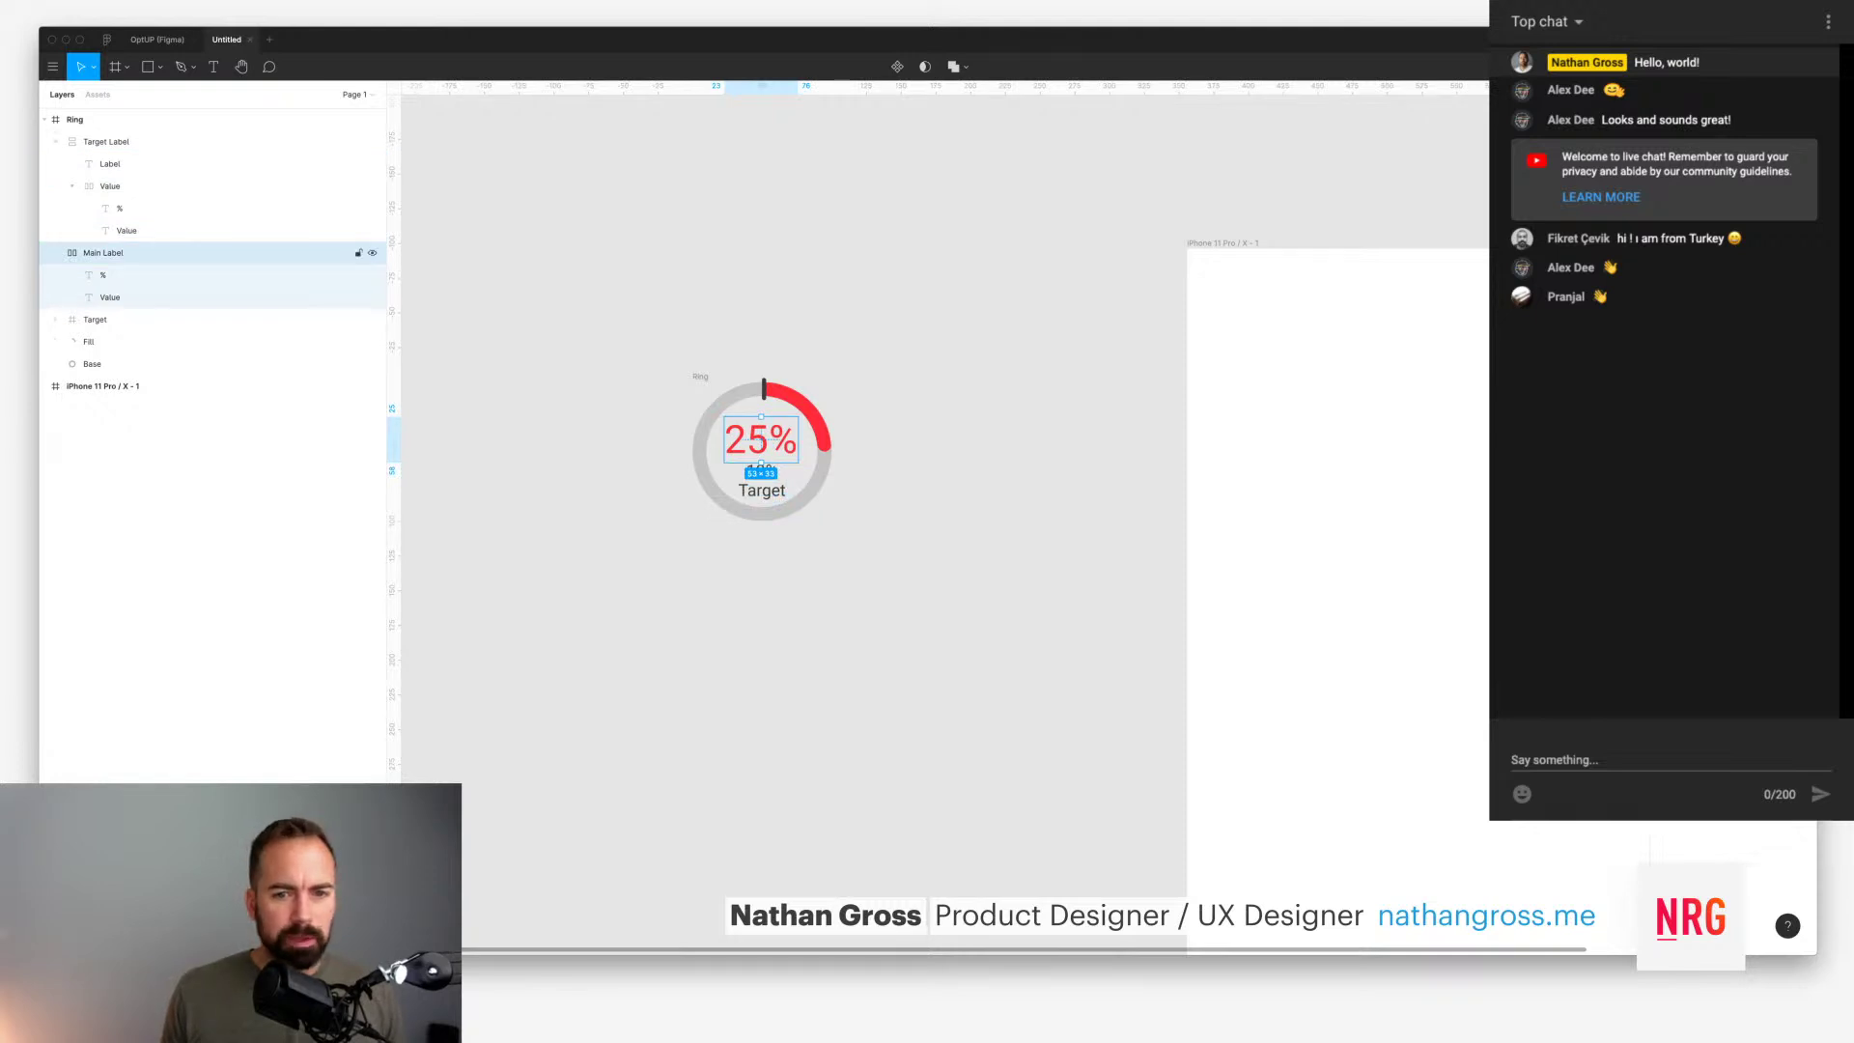
left_click(111, 296)
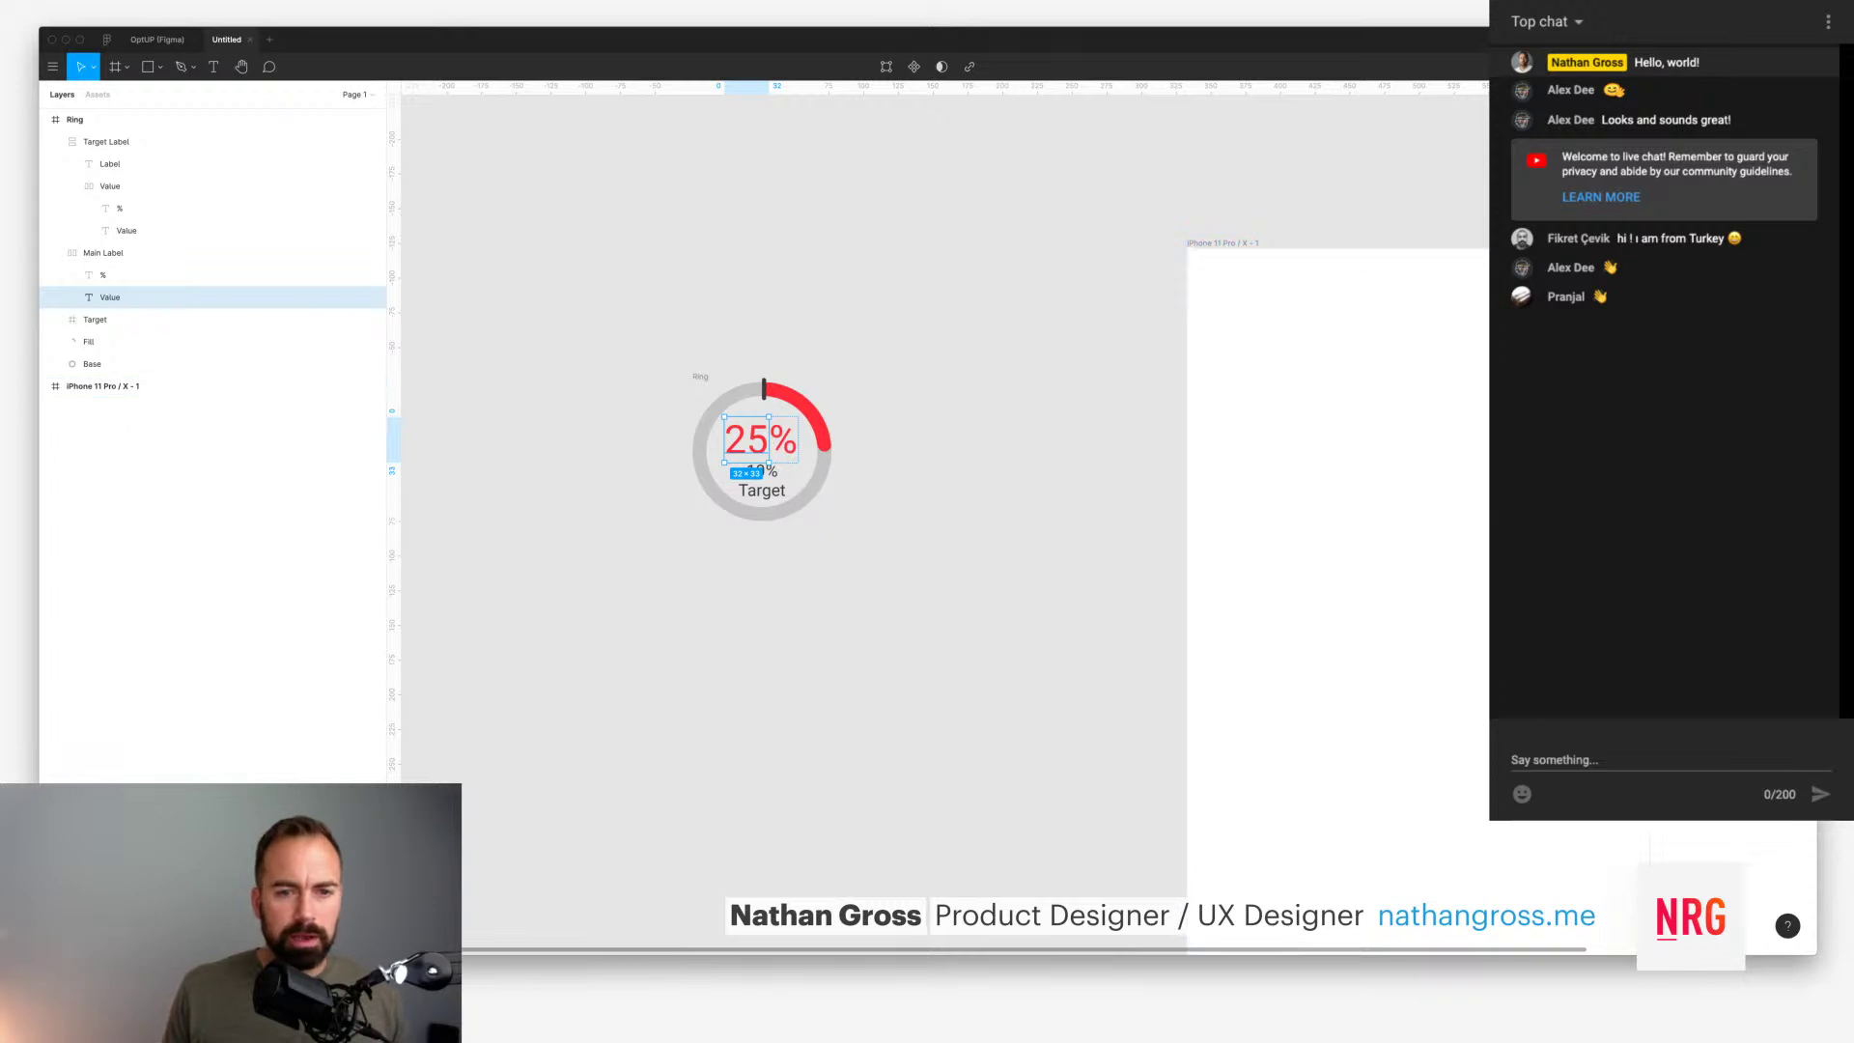
key("Escape")
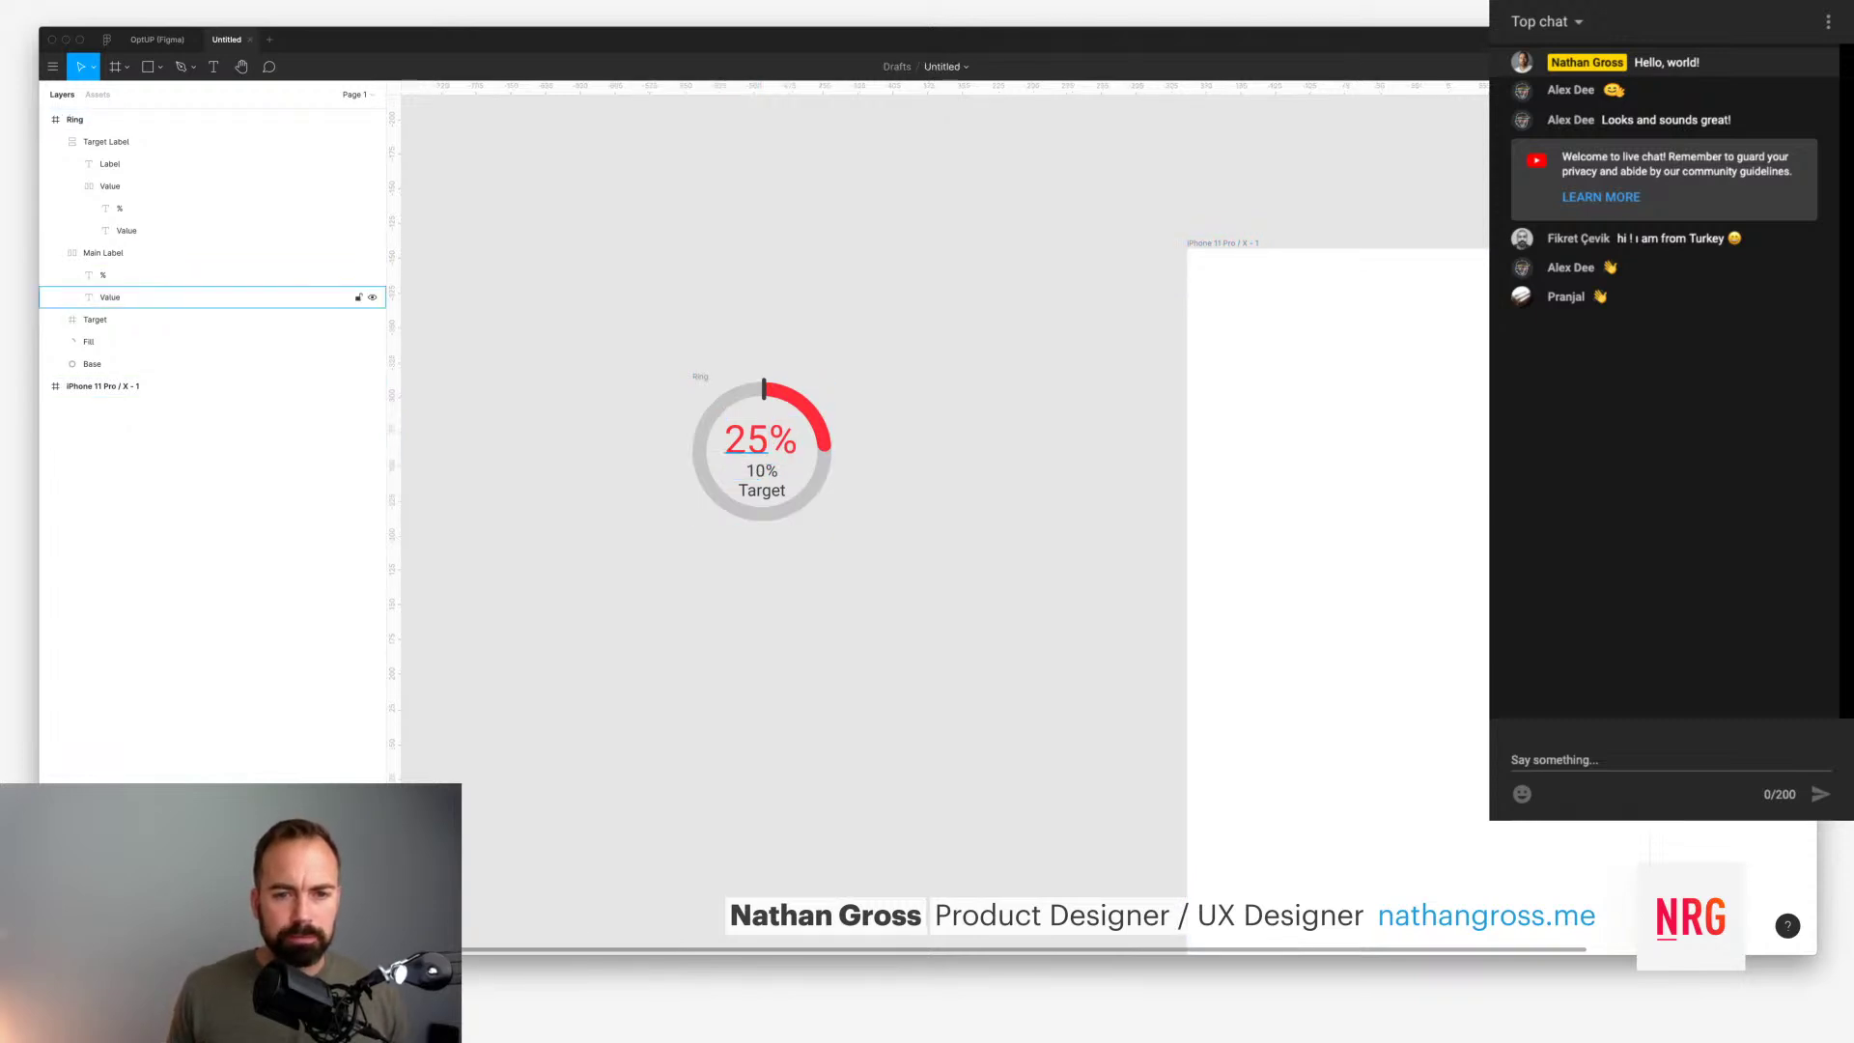
left_click(106, 142)
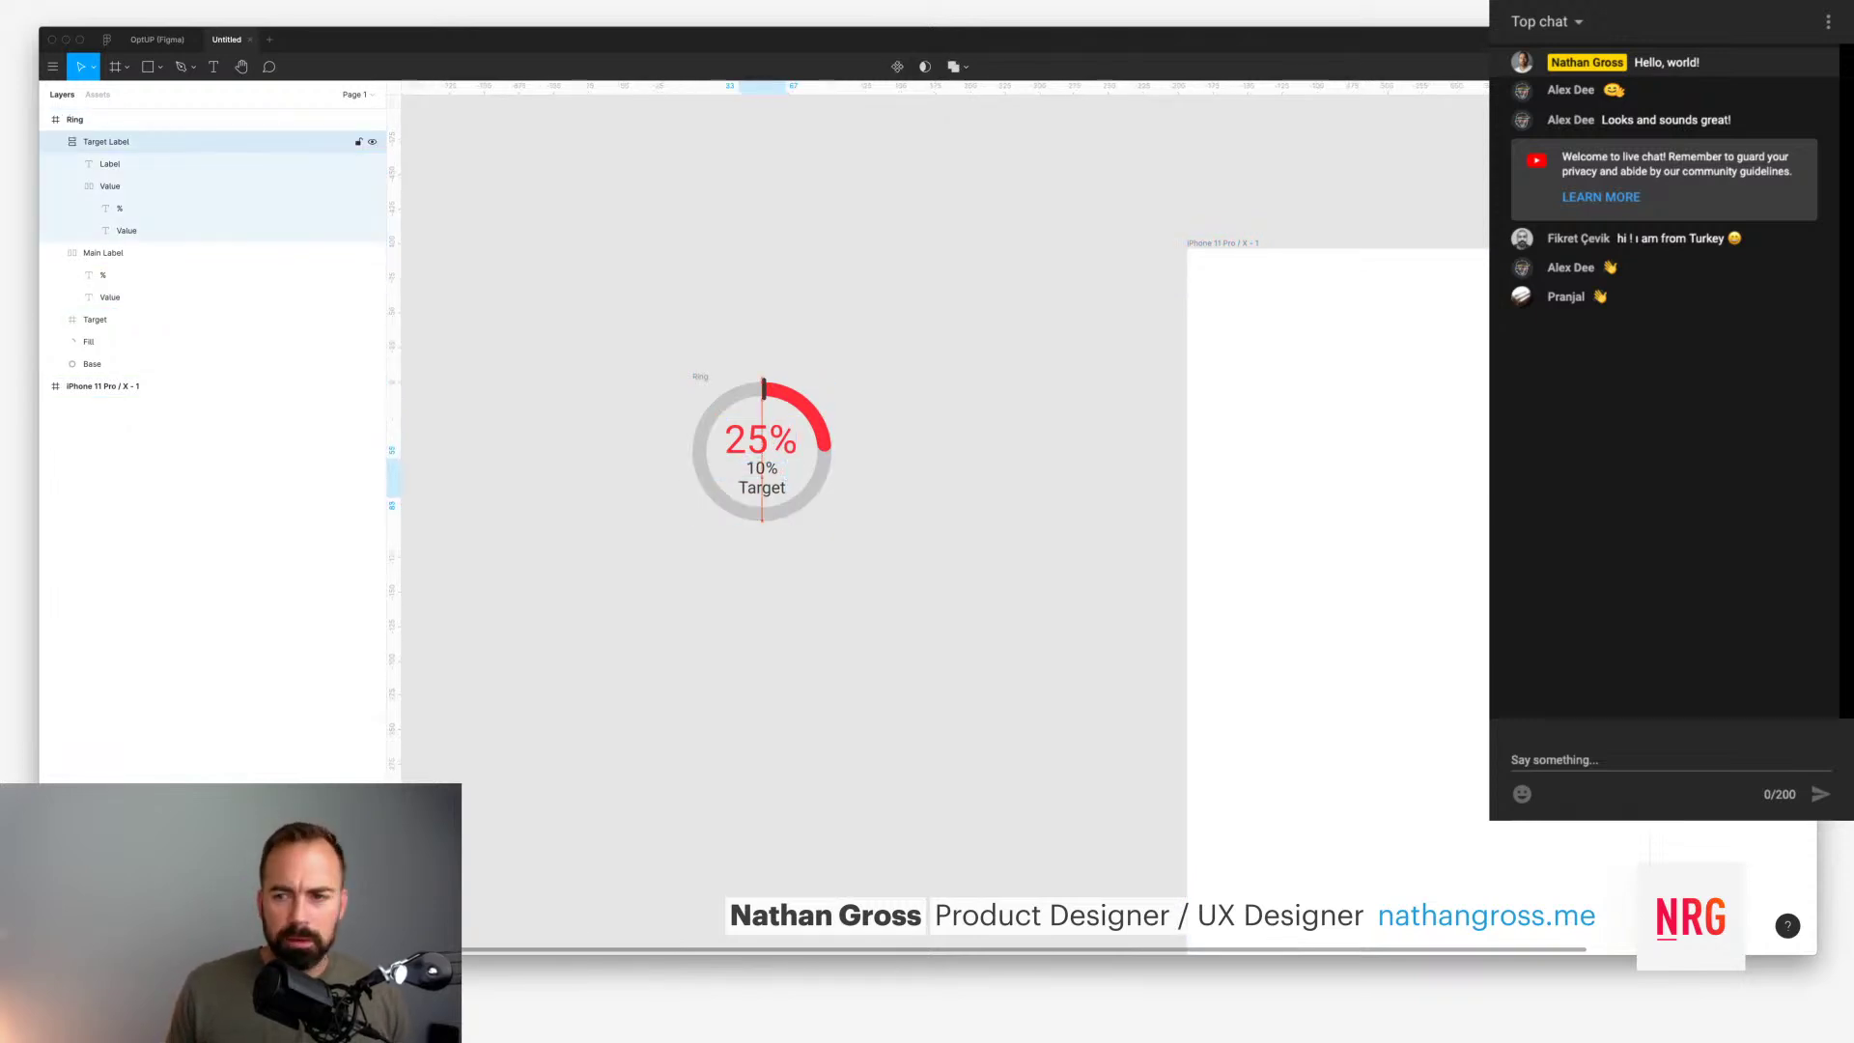
Step: Give Main Label's Value and % texts a slightly heavier font weight
left_click(110, 297)
left_click(103, 275, "shift")
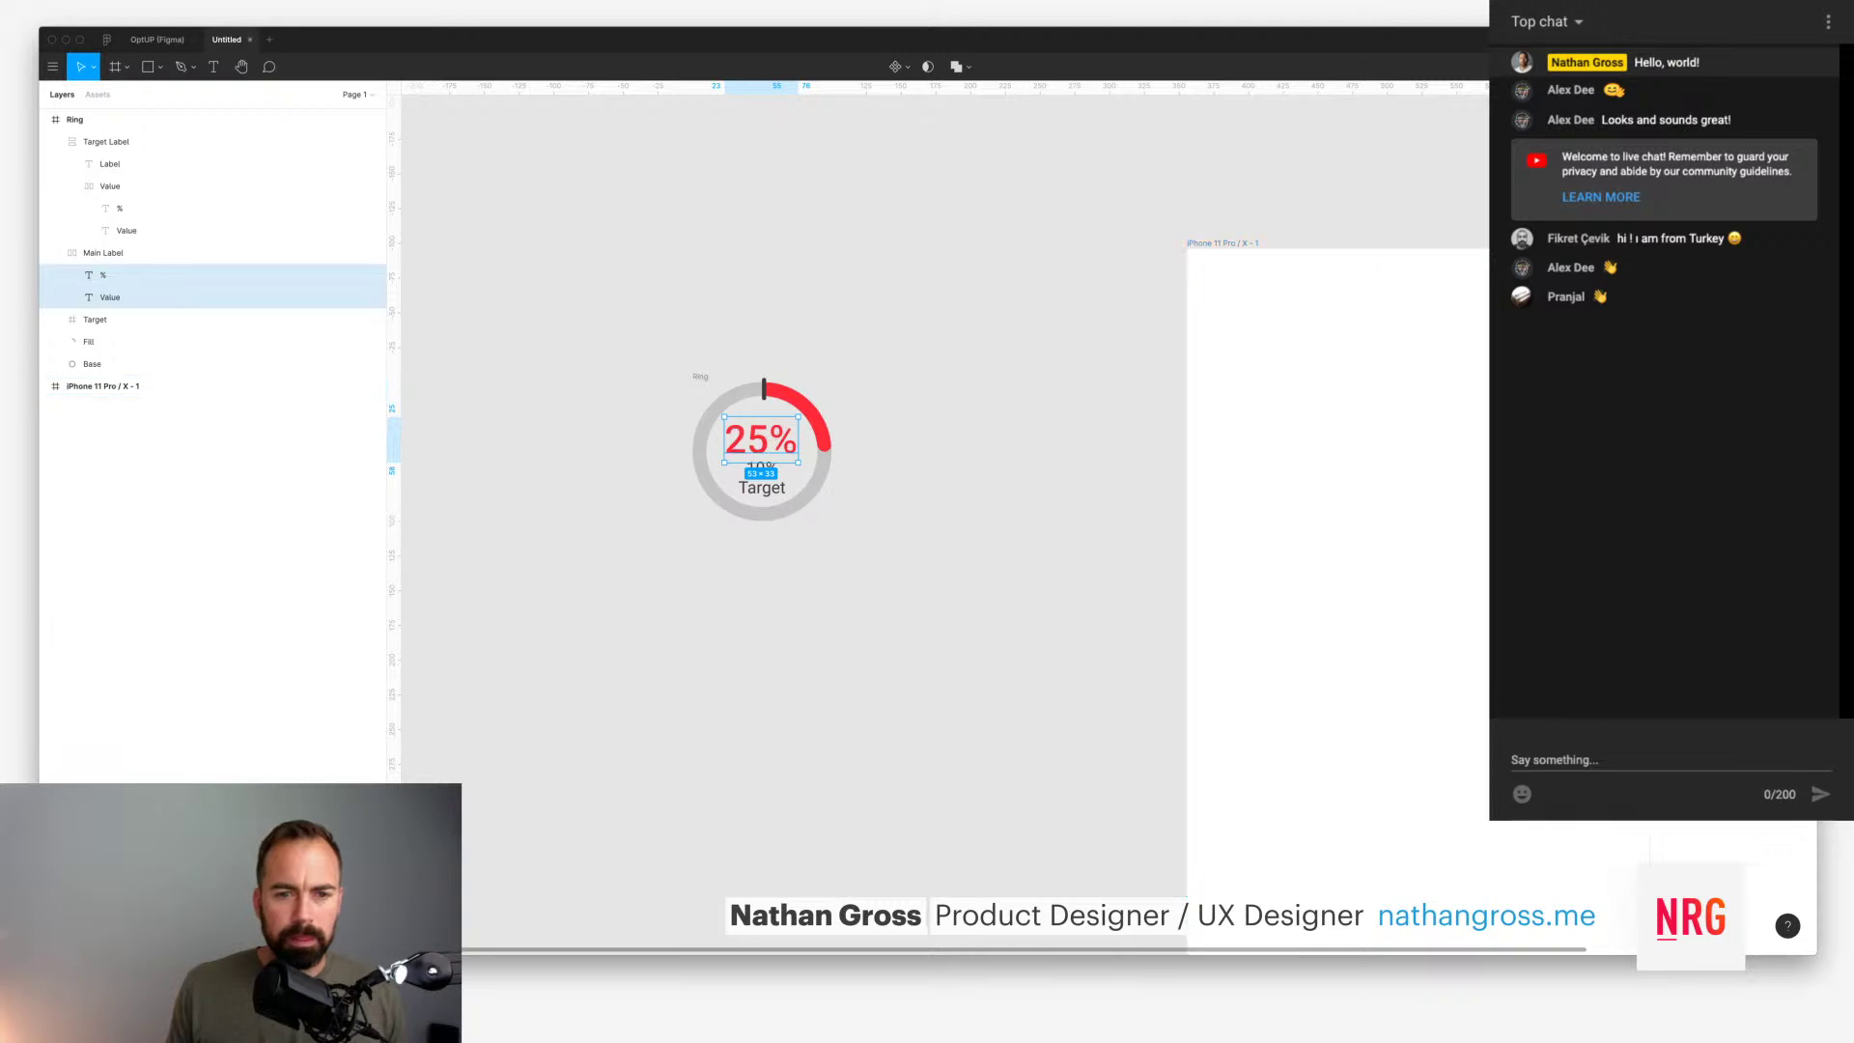
key("Escape")
Step: Reduce the font size of Target Label's Value, % and Label texts by one step
left_click(755, 468, "super")
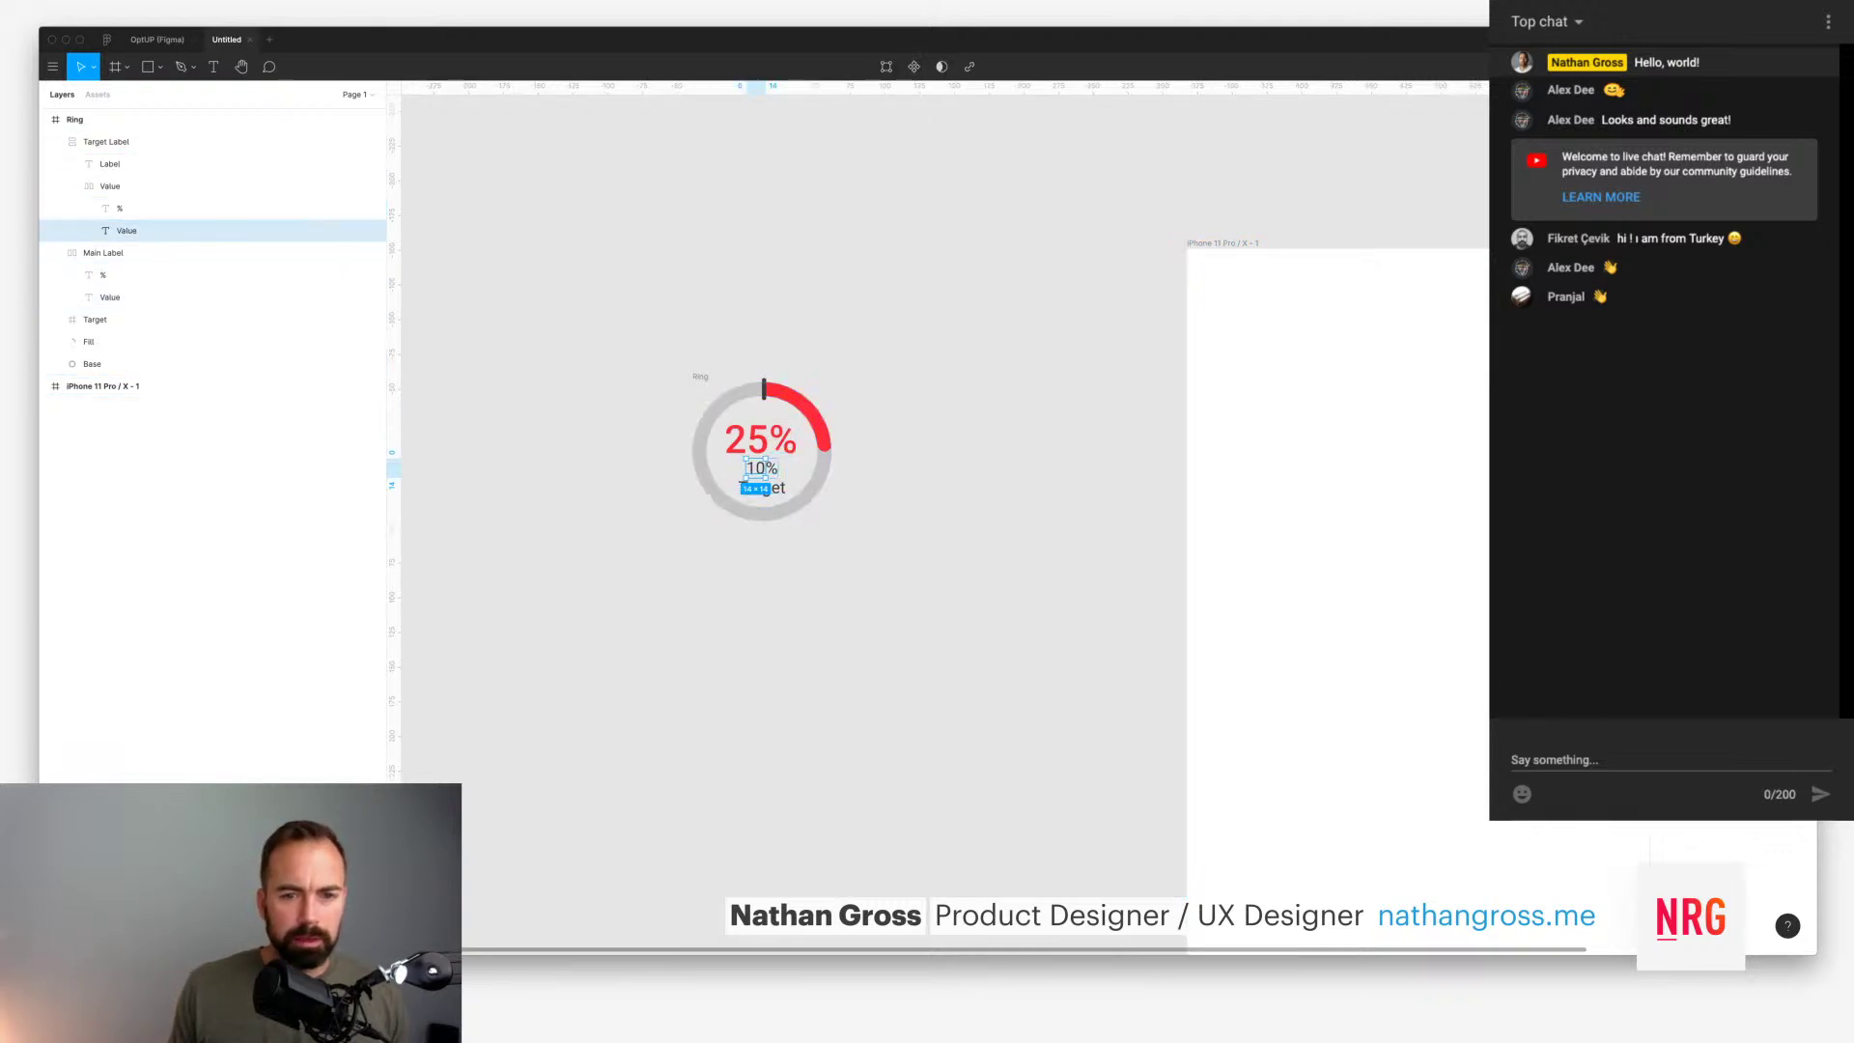
left_click(110, 164, "super")
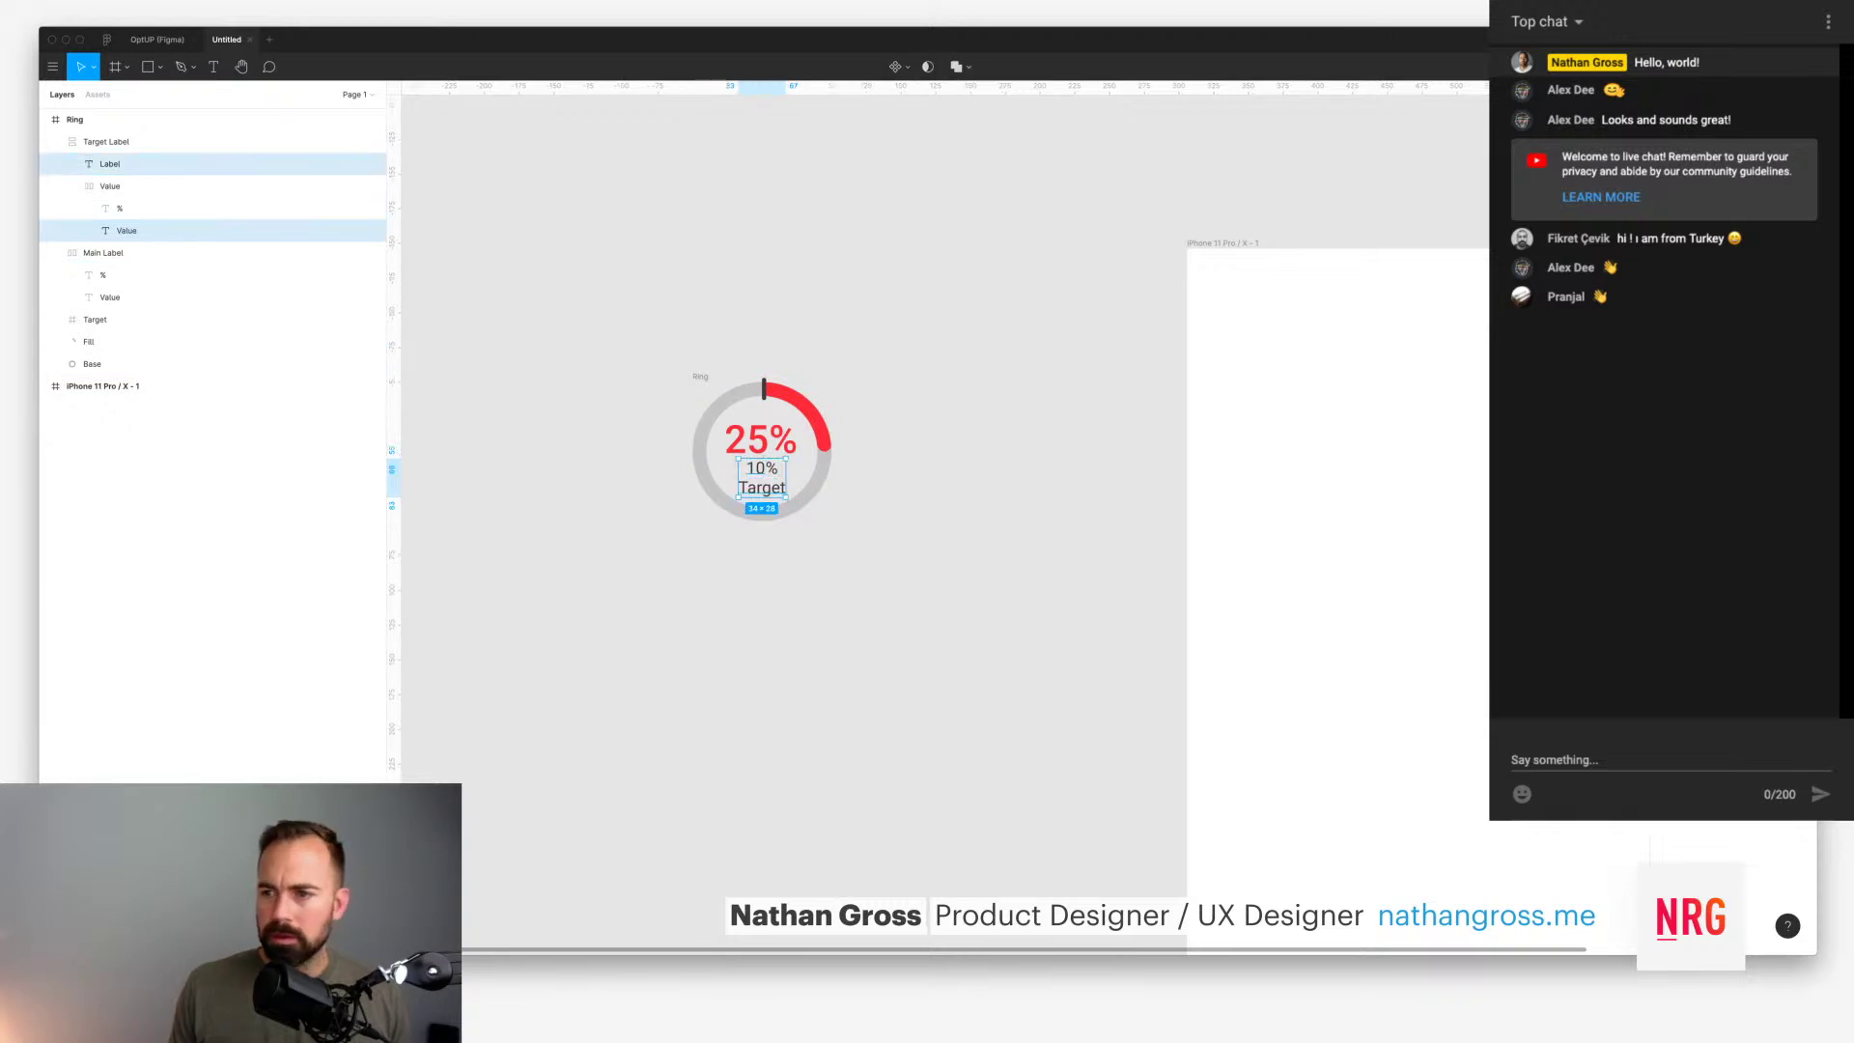
left_click(120, 209, "super")
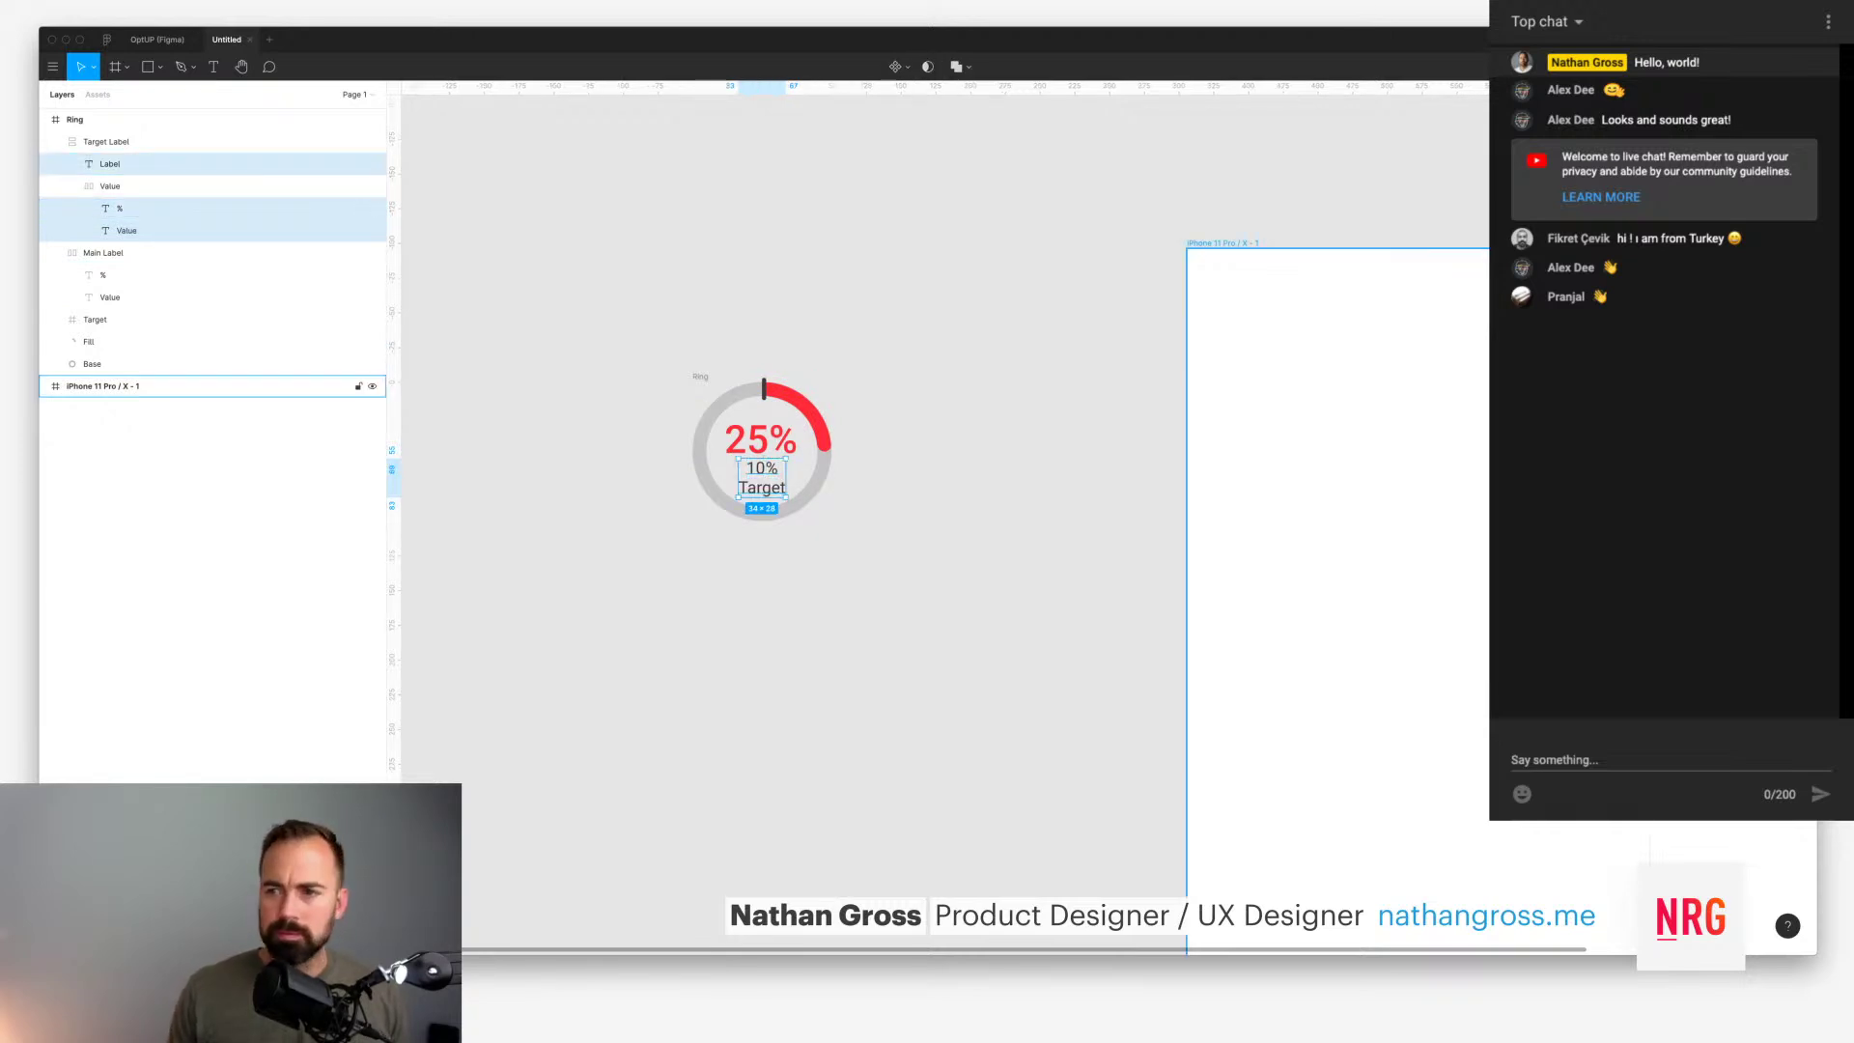
key("super+shift+comma")
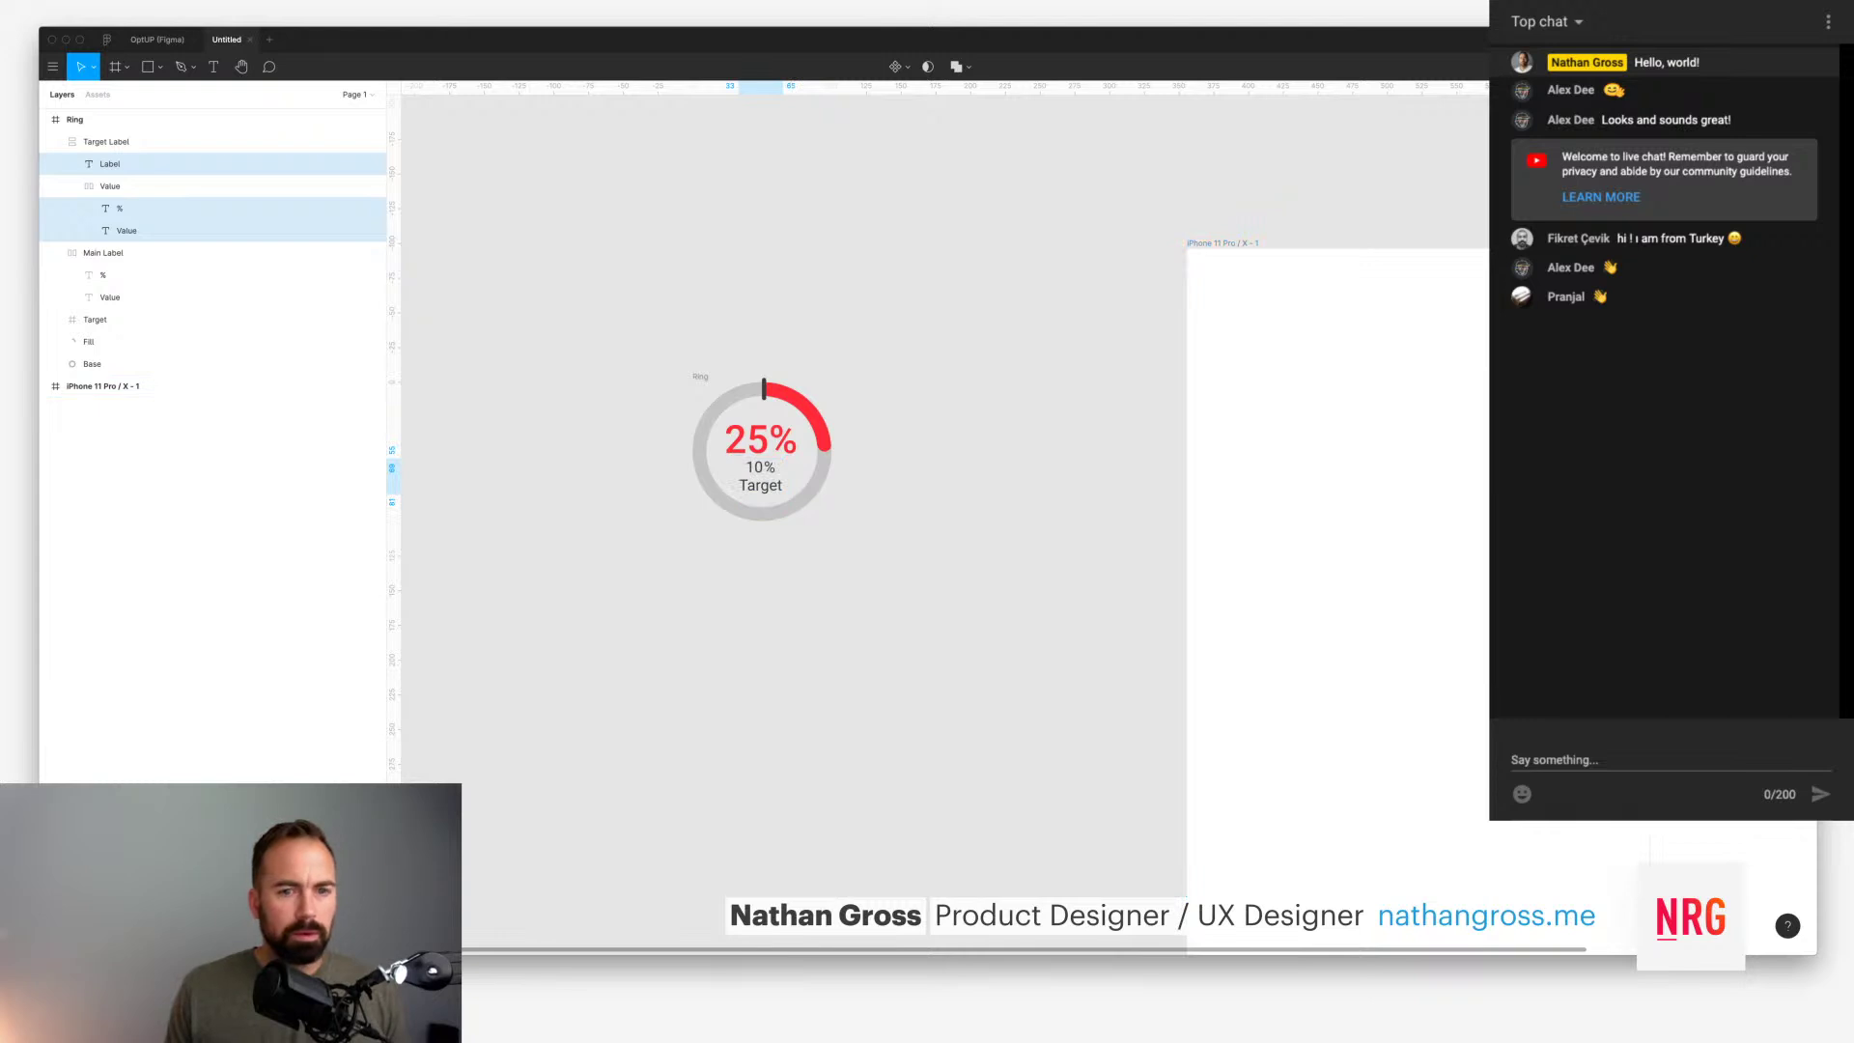
key("Escape")
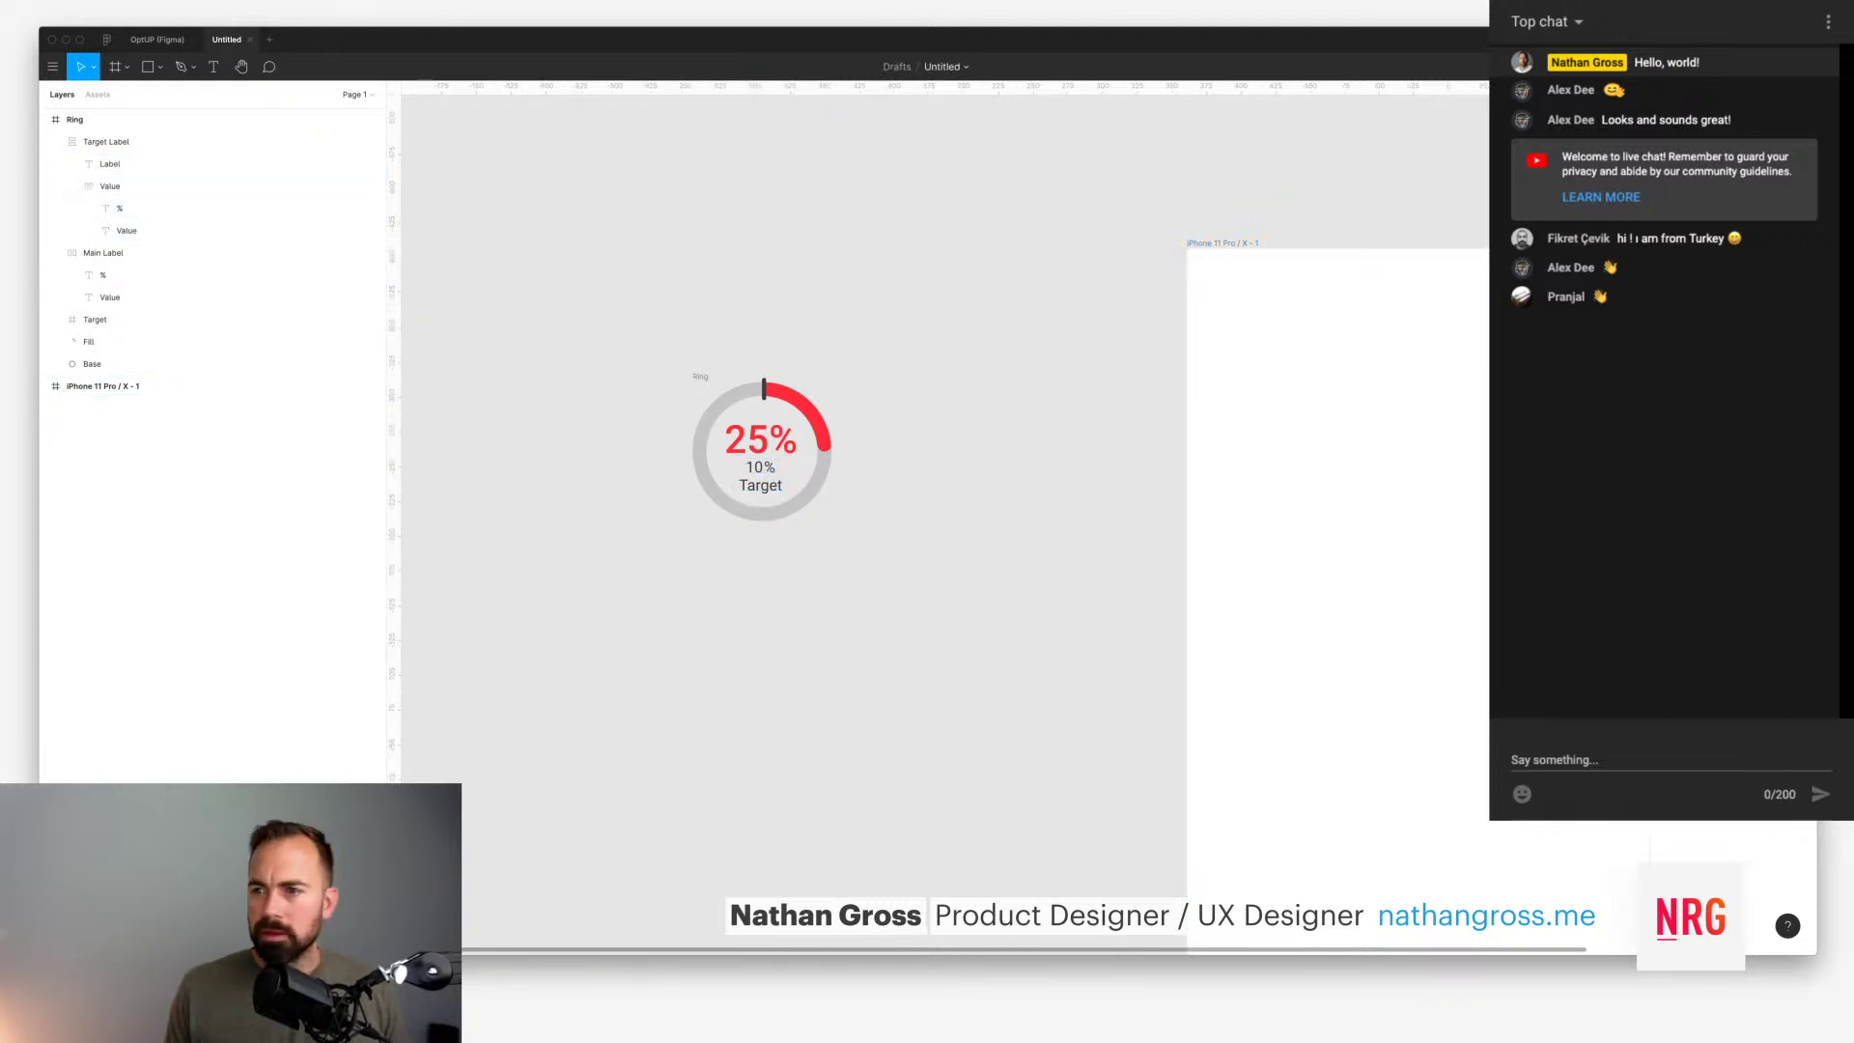
Step: Collapse the Value, Target Label and Main Label layers inside the Ring frame
left_click(110, 186)
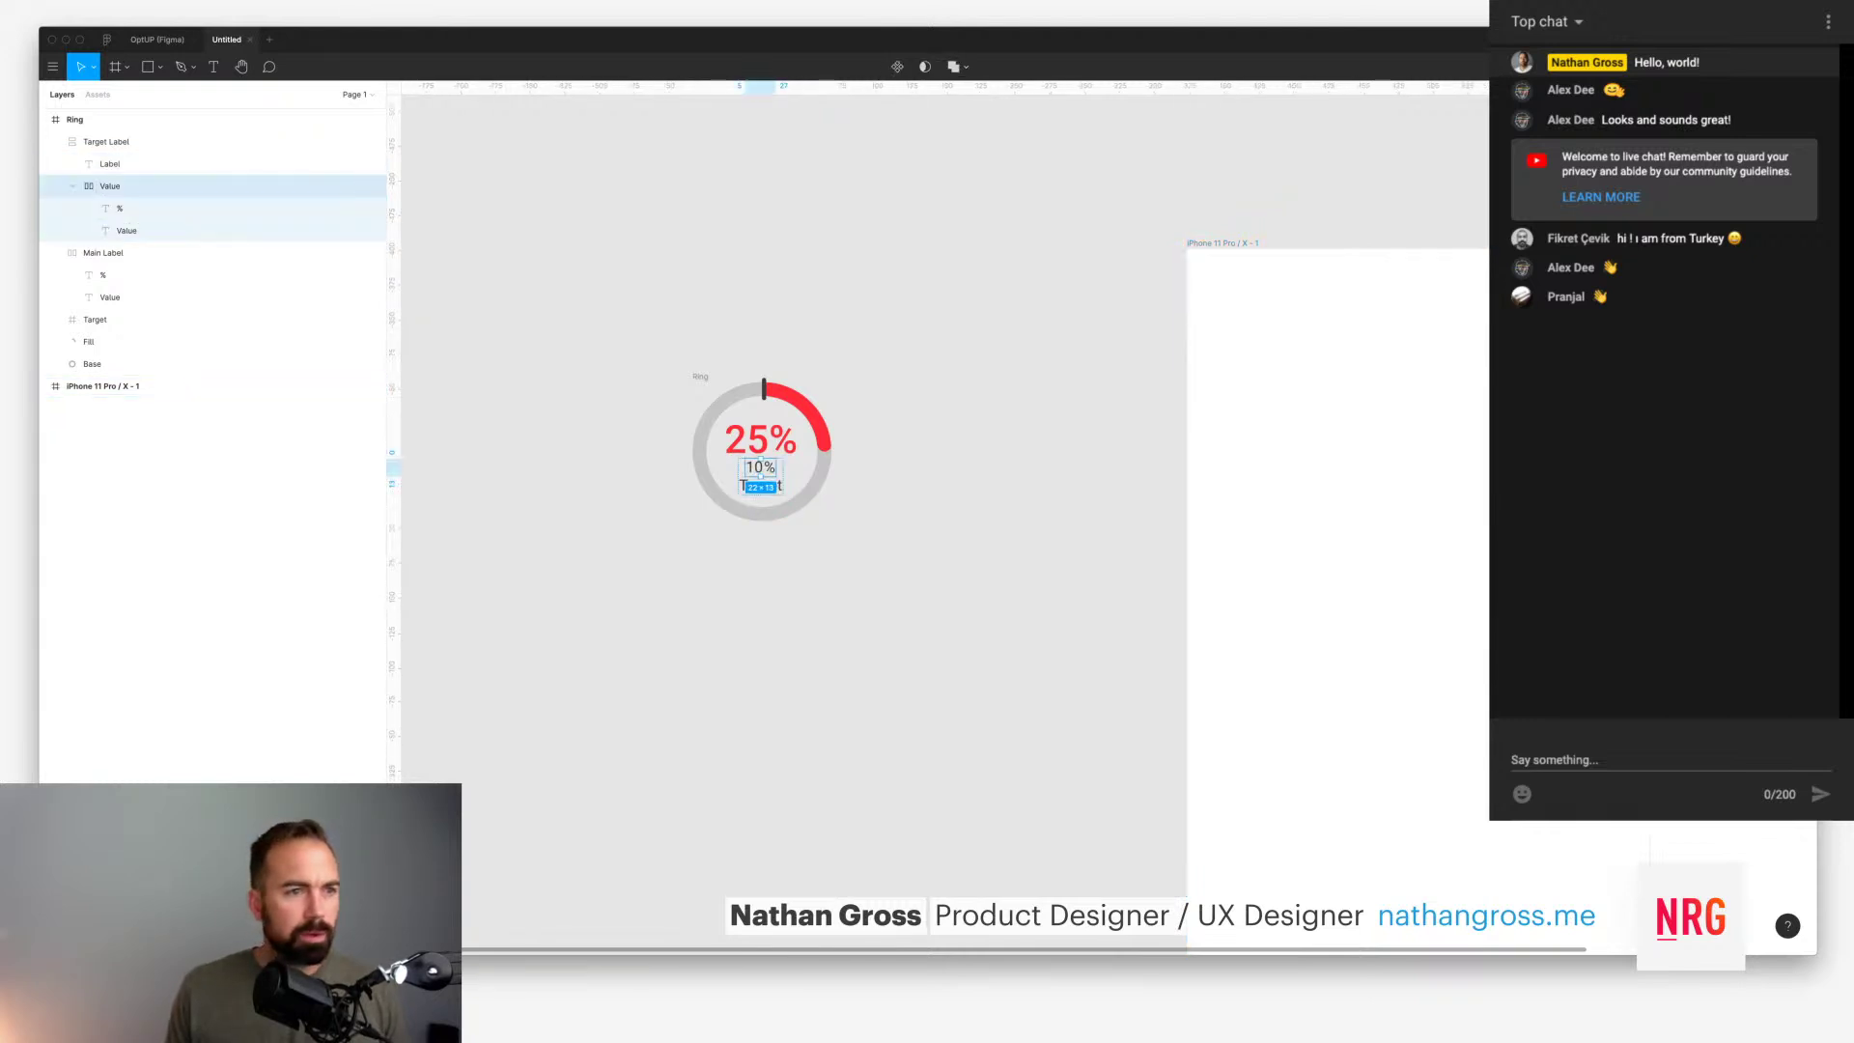
left_click(73, 185)
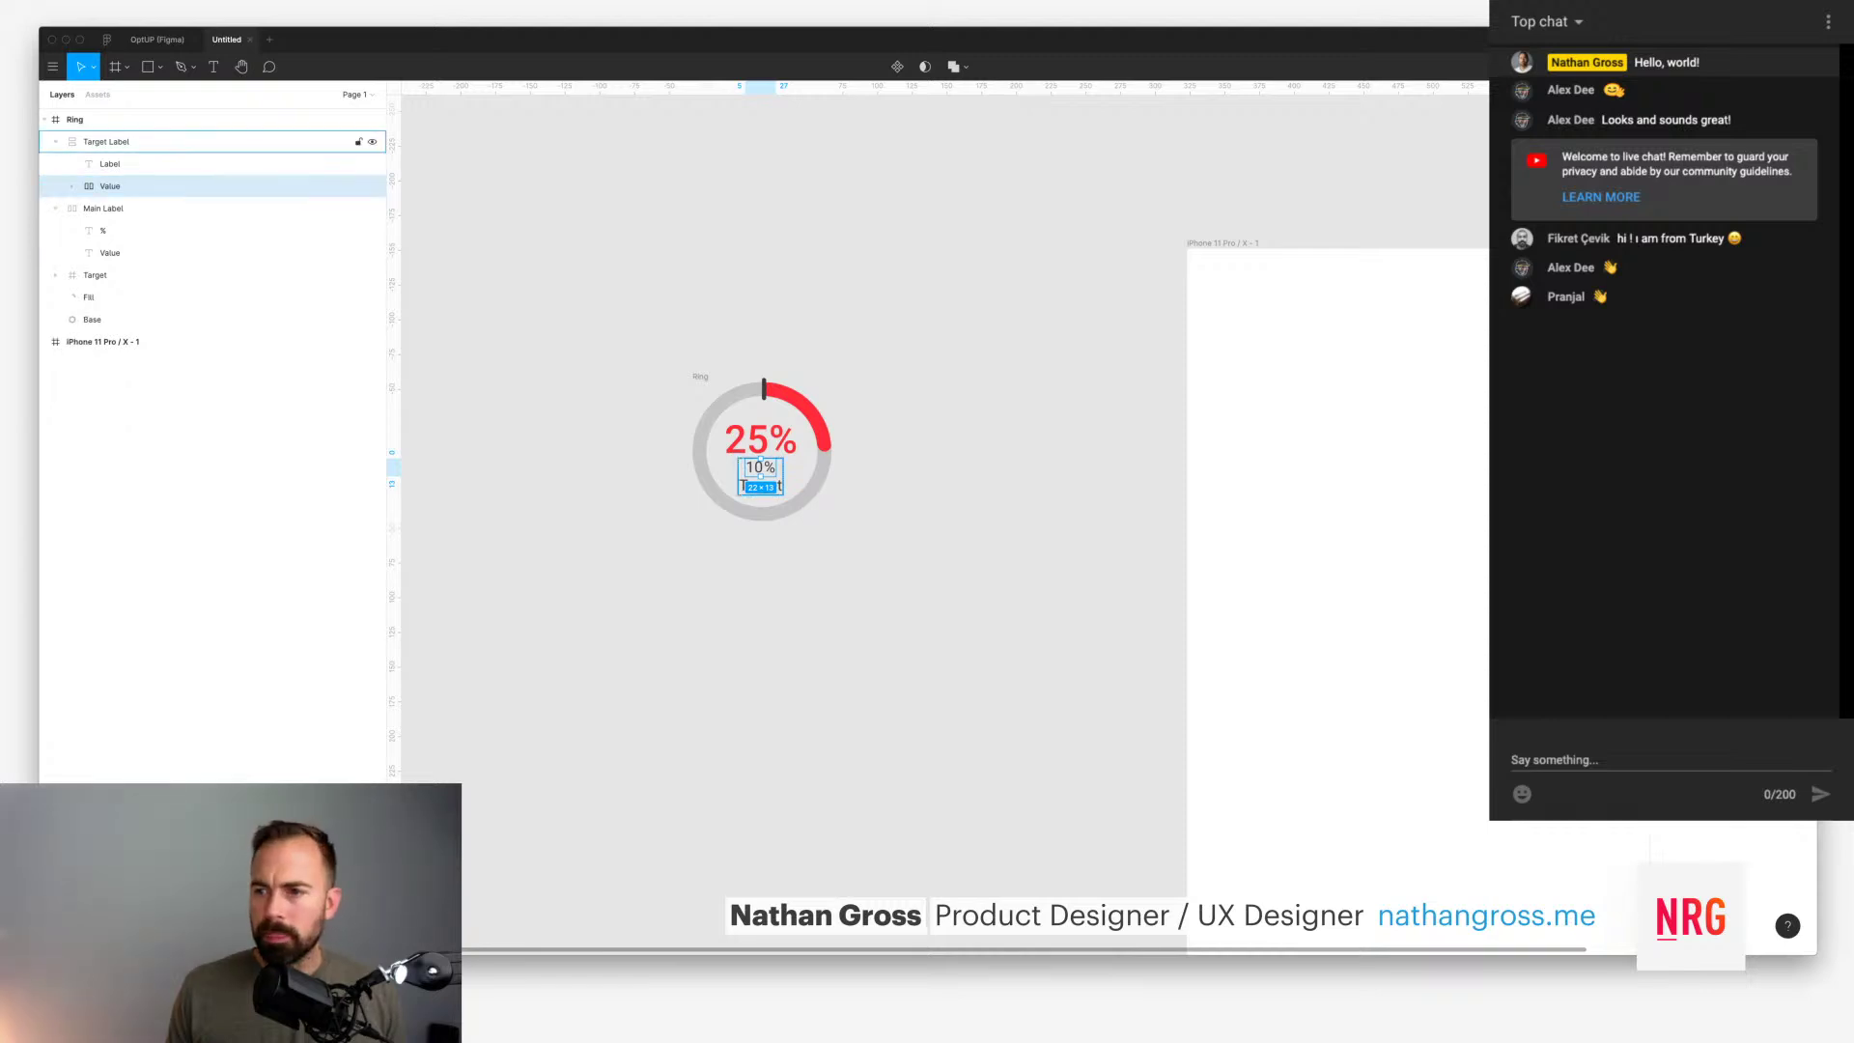
left_click(55, 142)
left_click(106, 141)
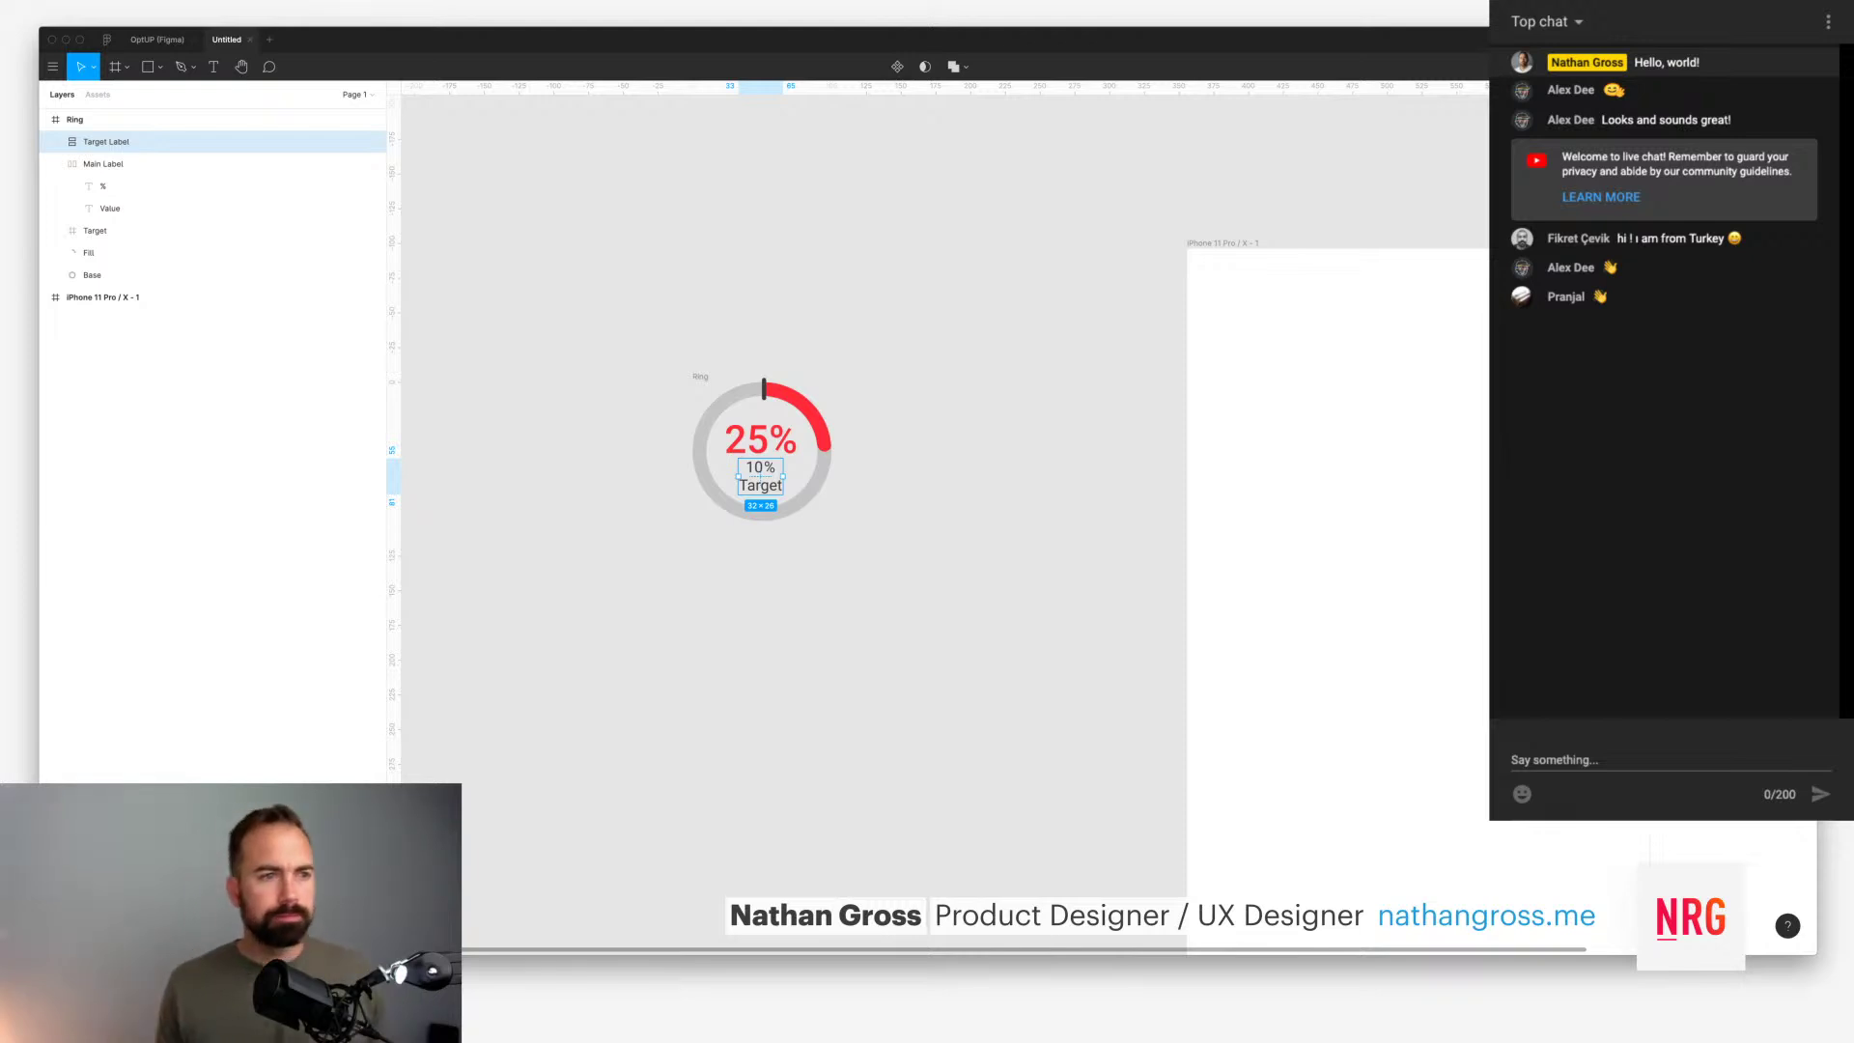
key("Escape")
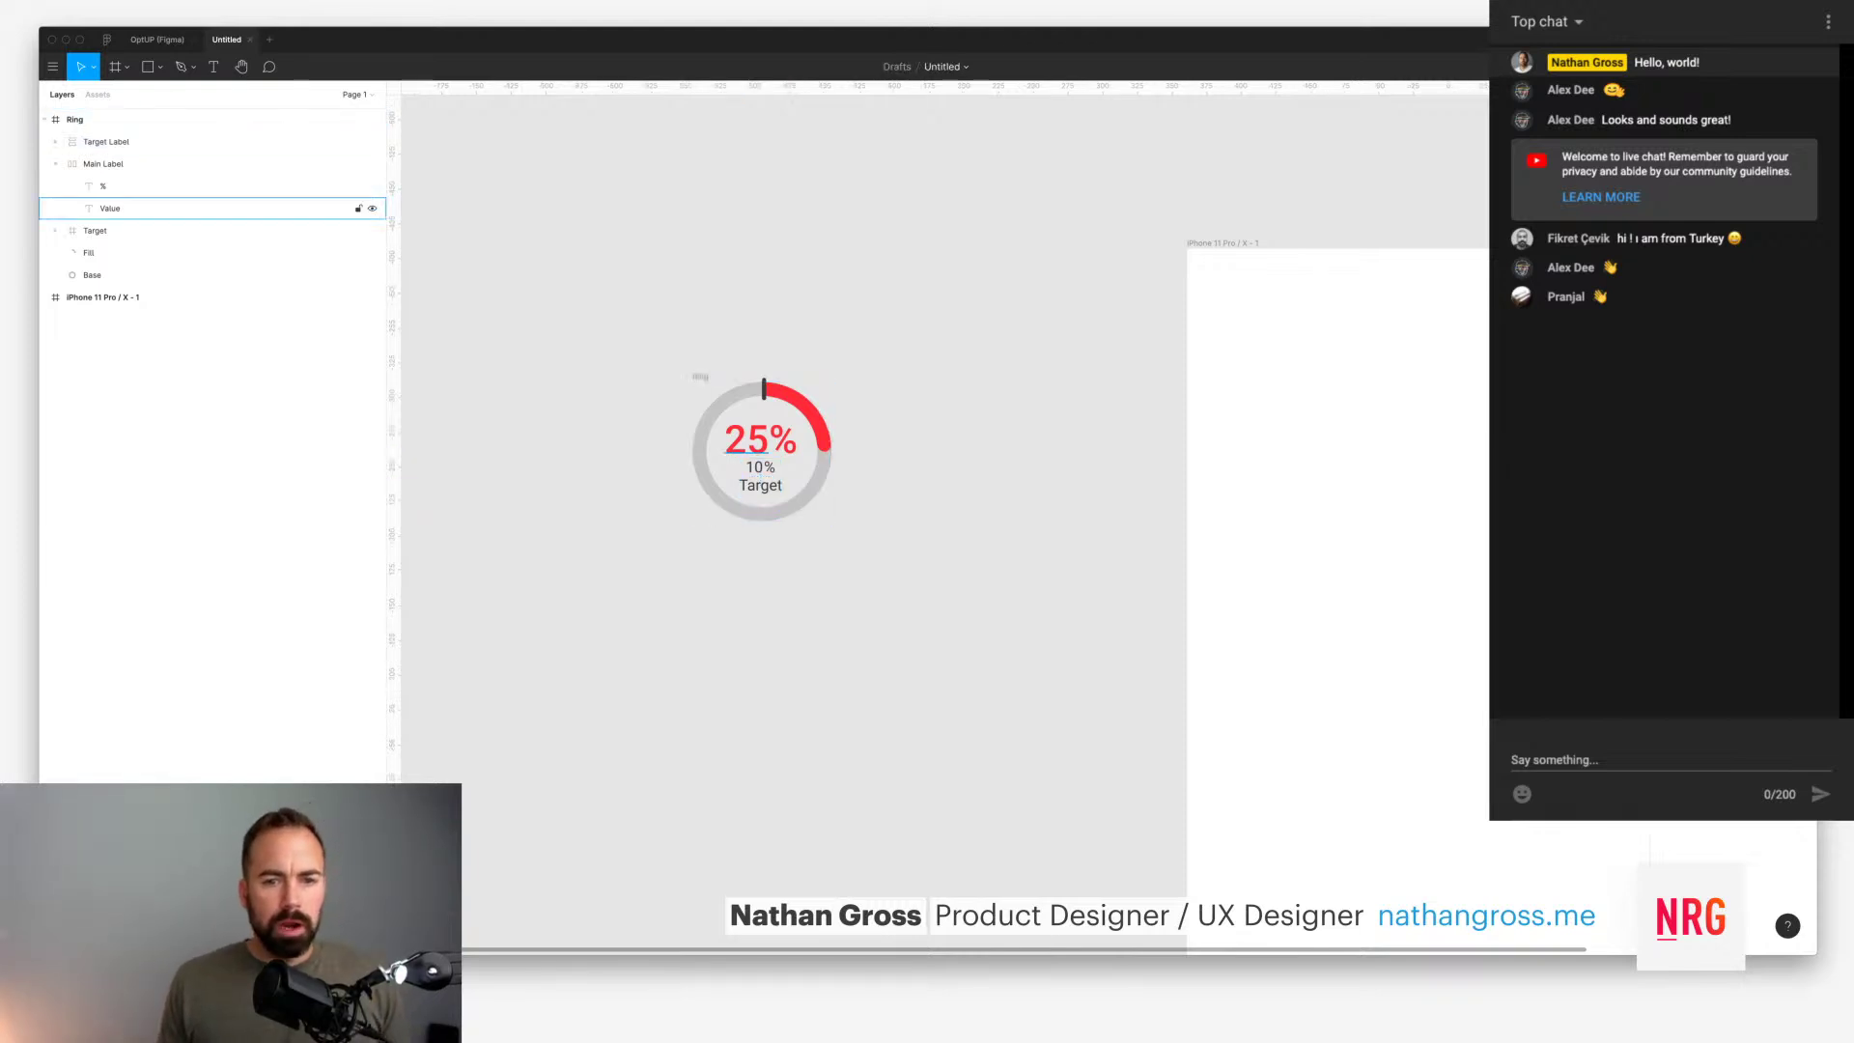
left_click(61, 163)
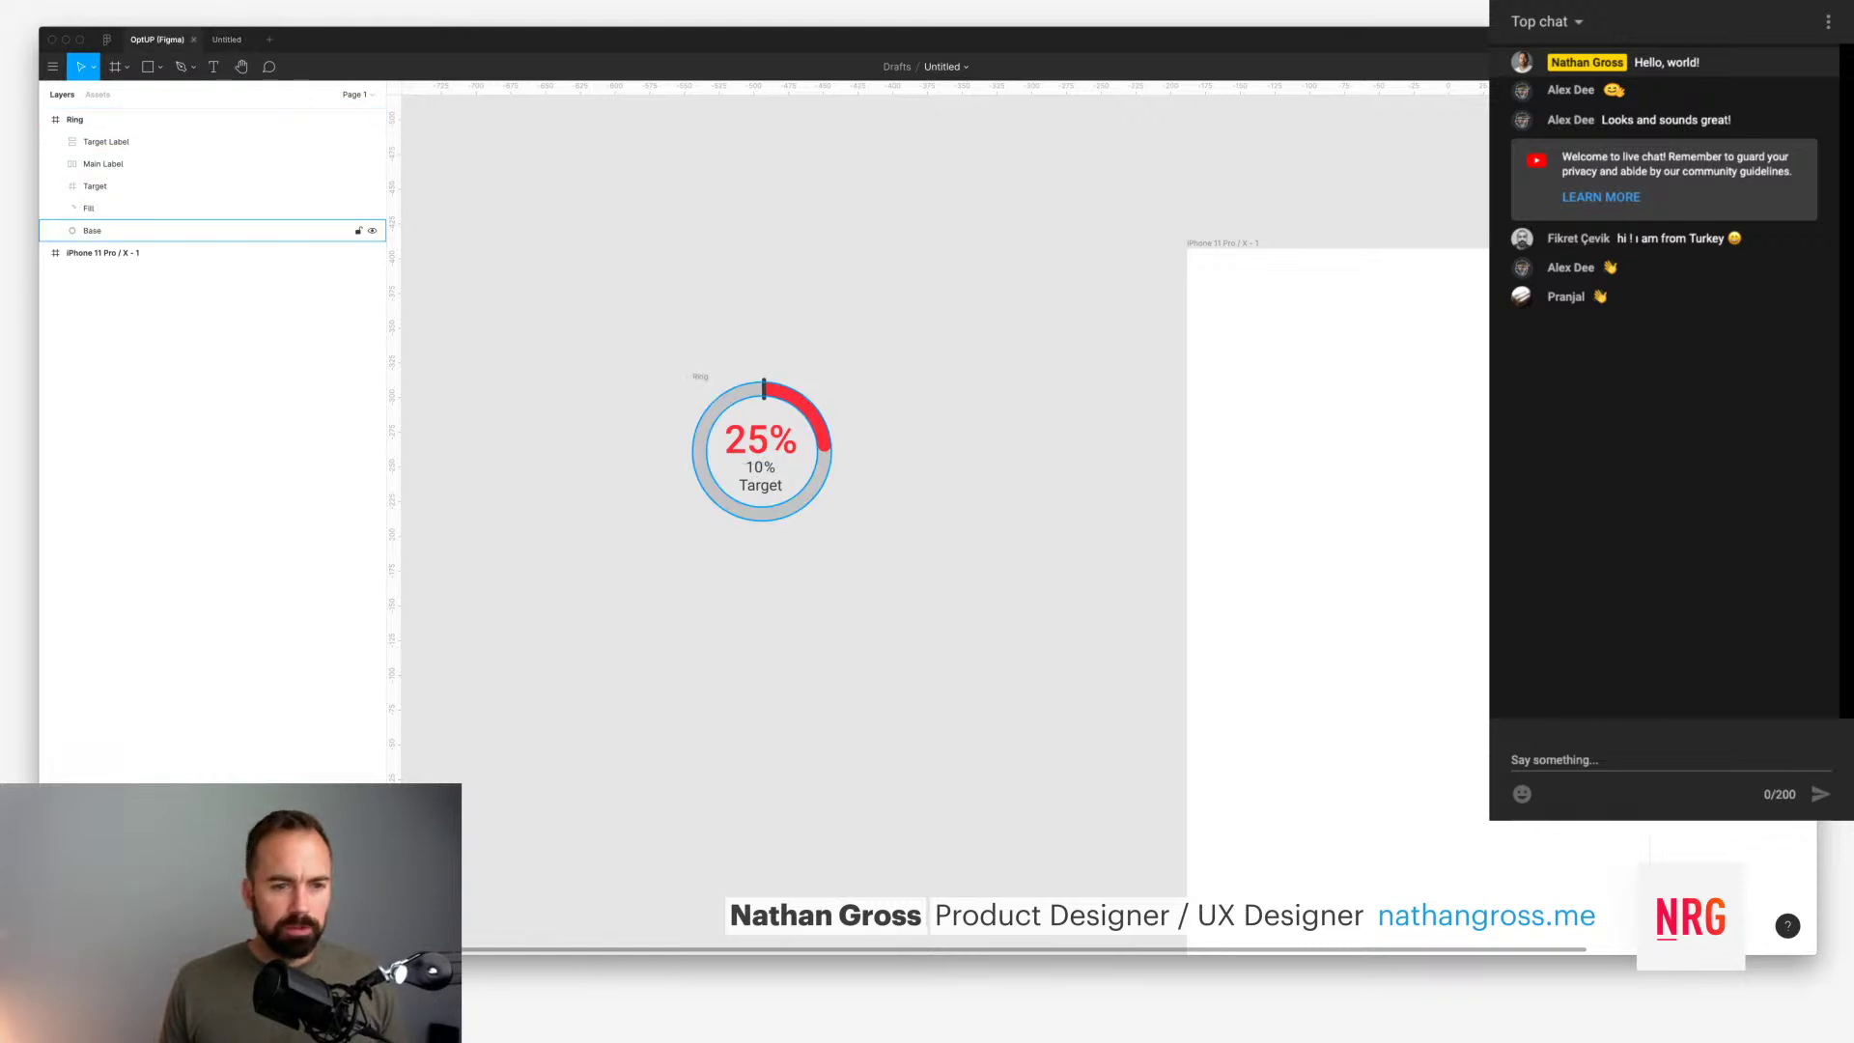
Step: Check the Circle component in the OptUP (Figma) file and place a copy of Main Label just below the ring in the Untitled file
left_click(156, 40)
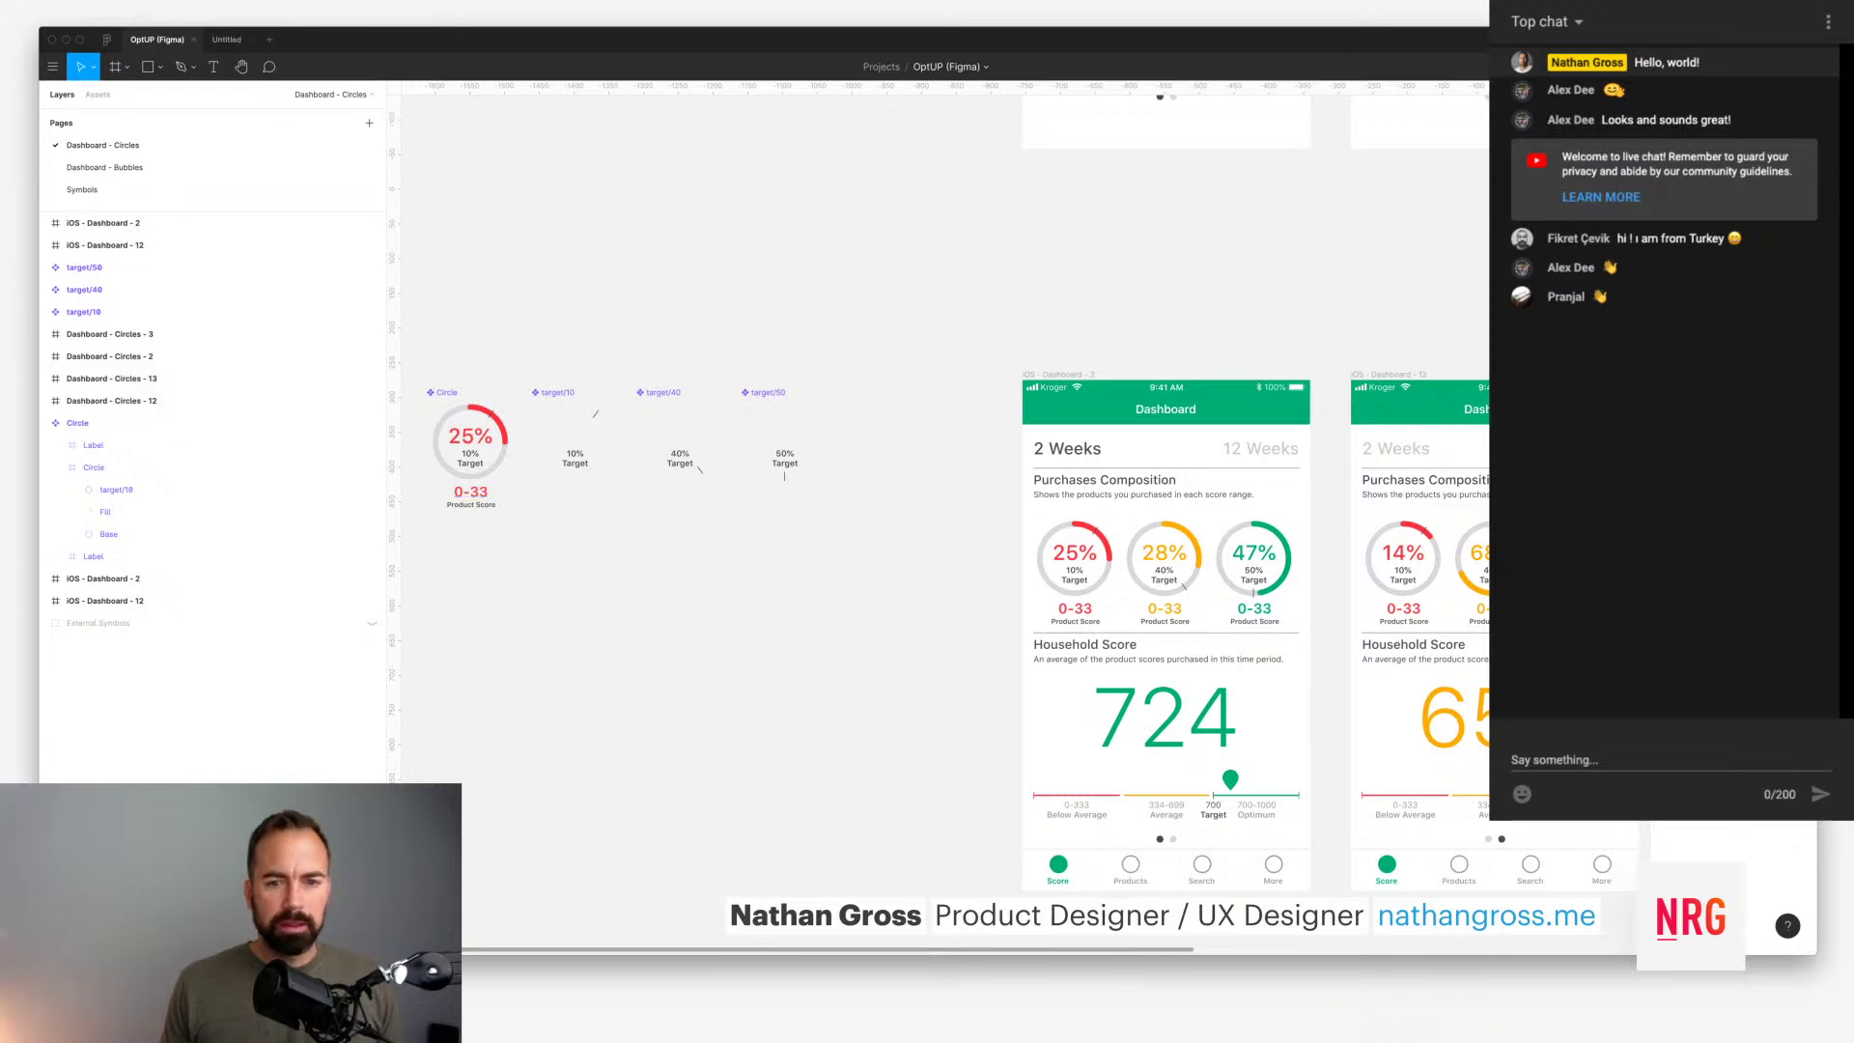
left_click(226, 40)
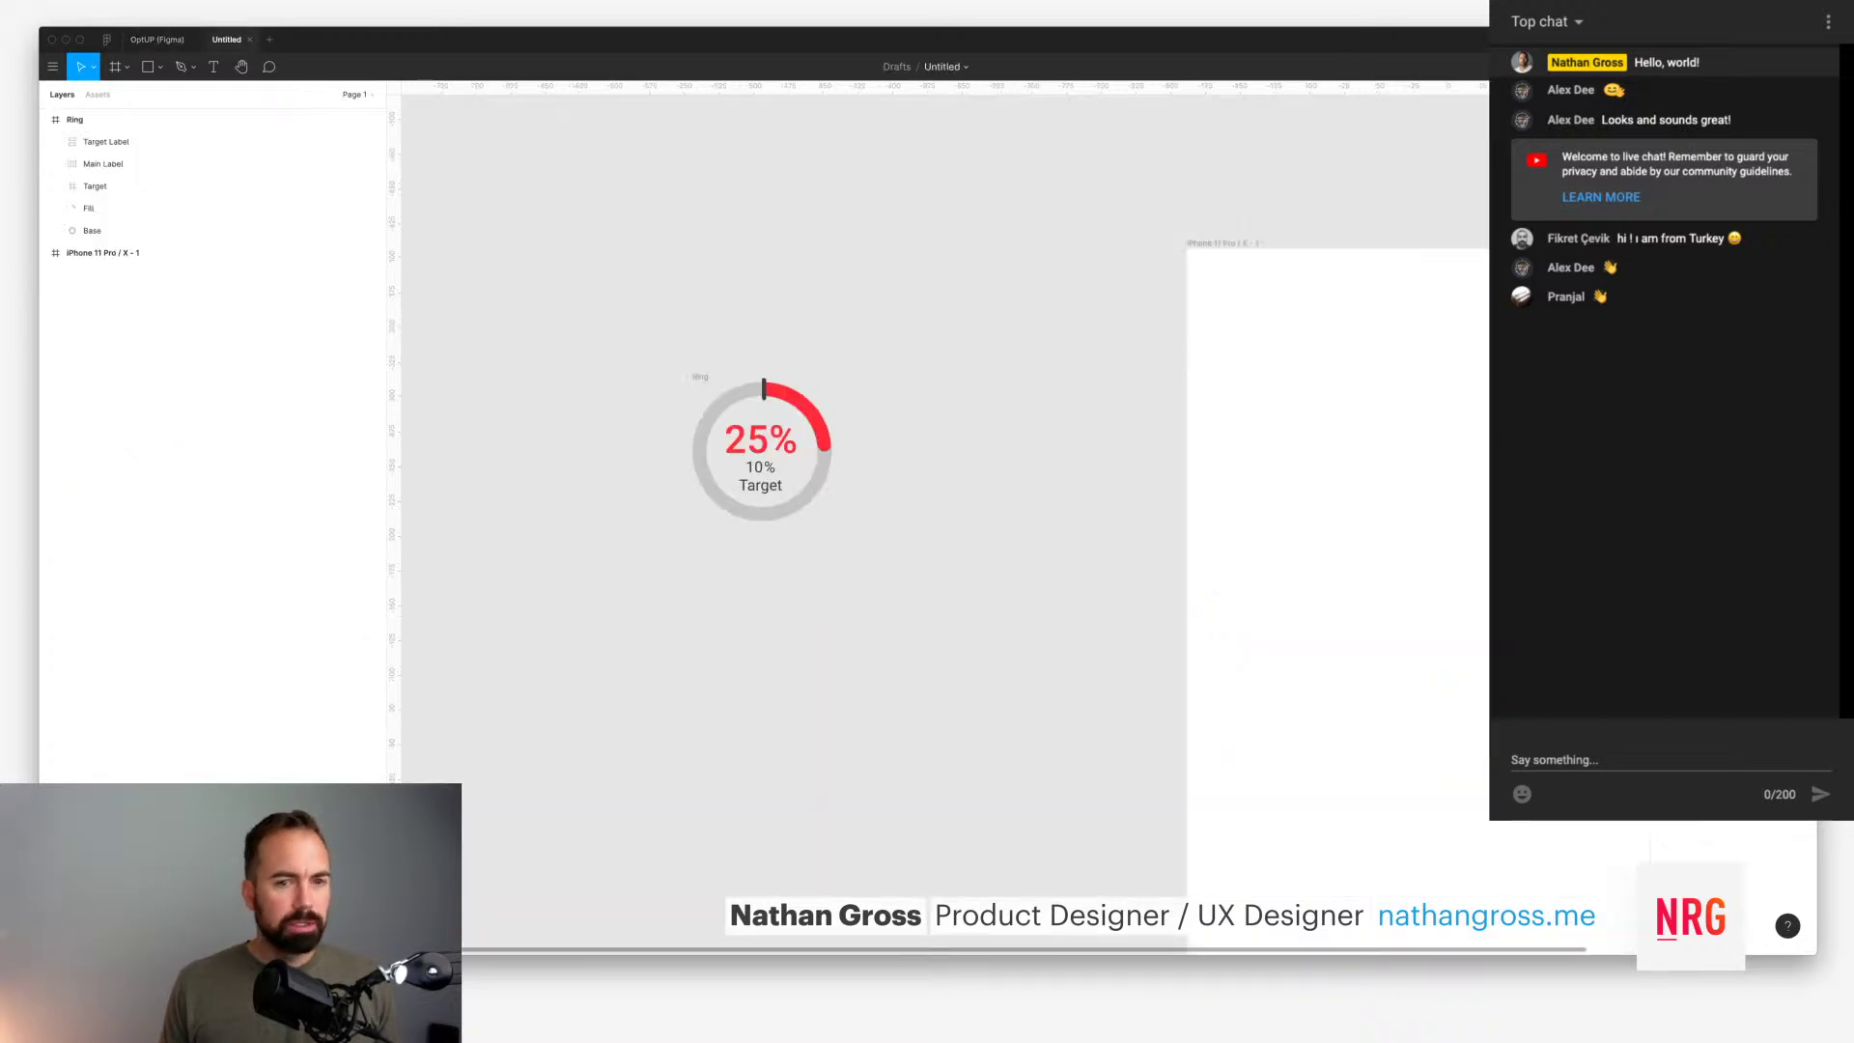
left_click_drag(761, 444, 749, 577)
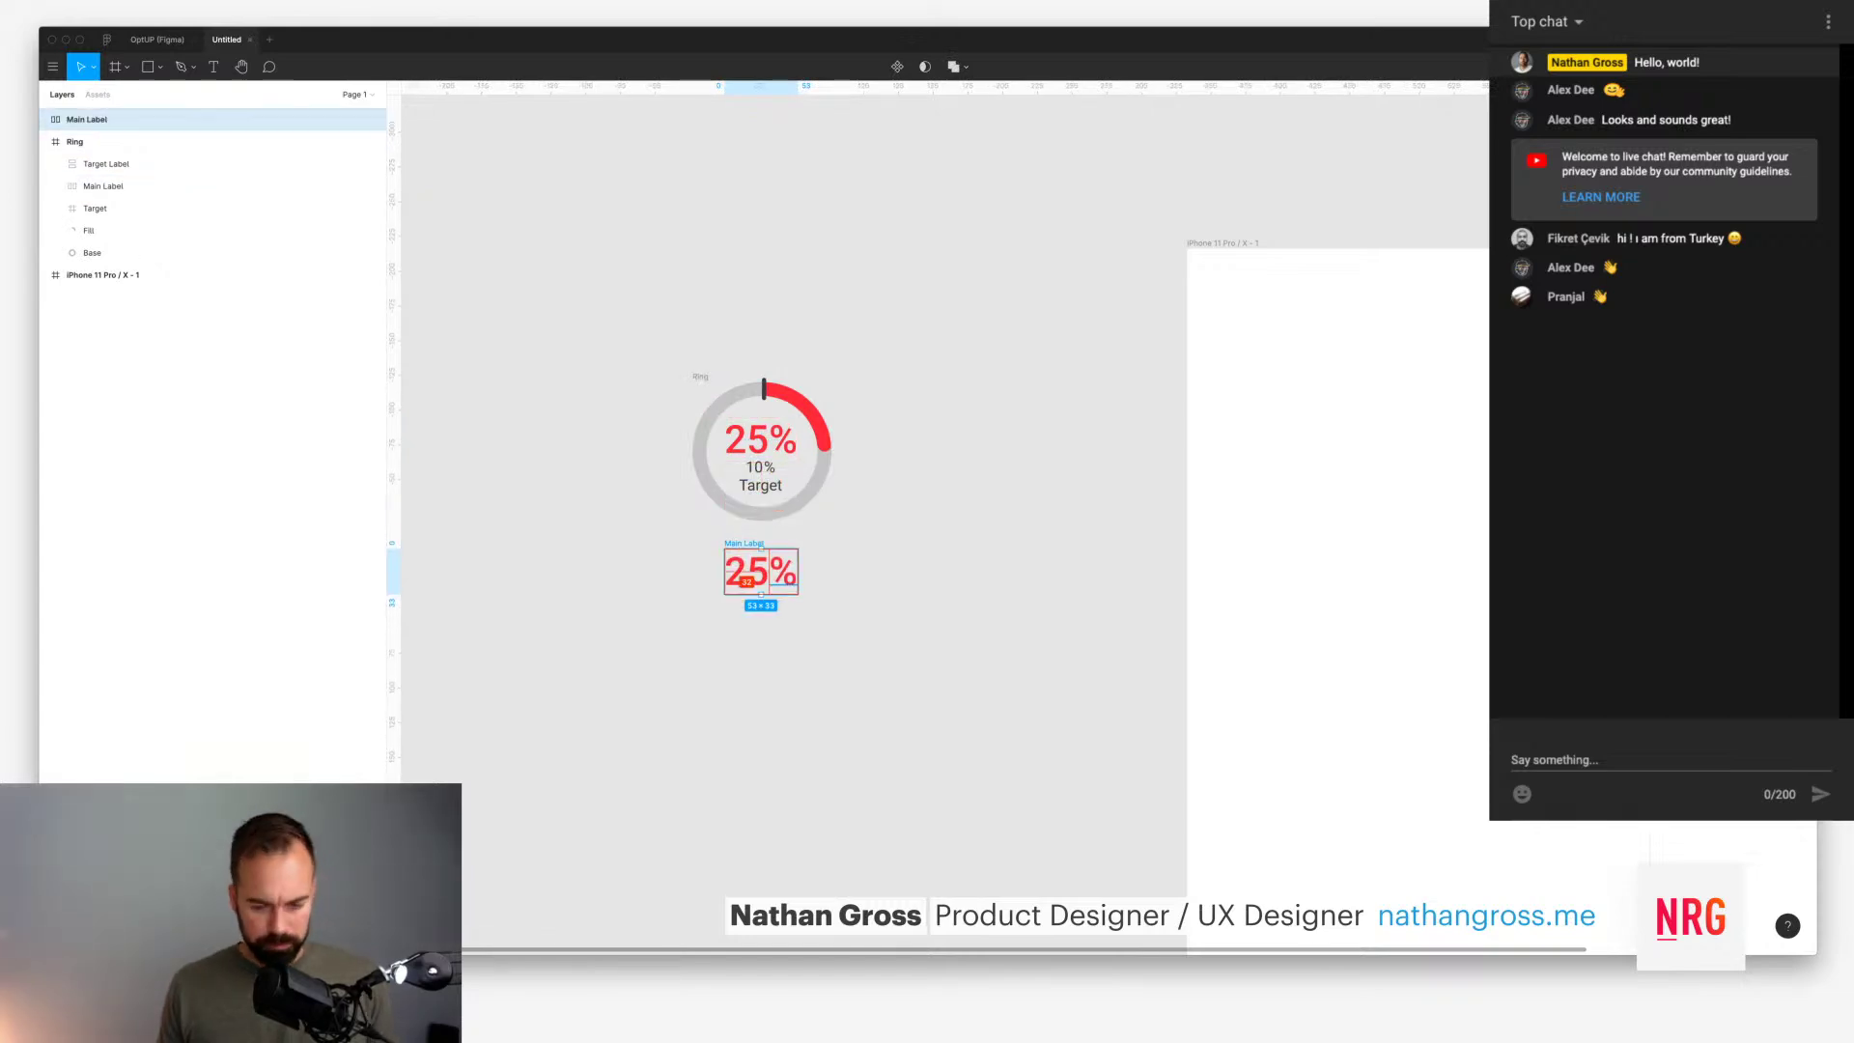
Step: Change the Value text of the copied label below the ring to "1–33", using an en dash
double_click(746, 572)
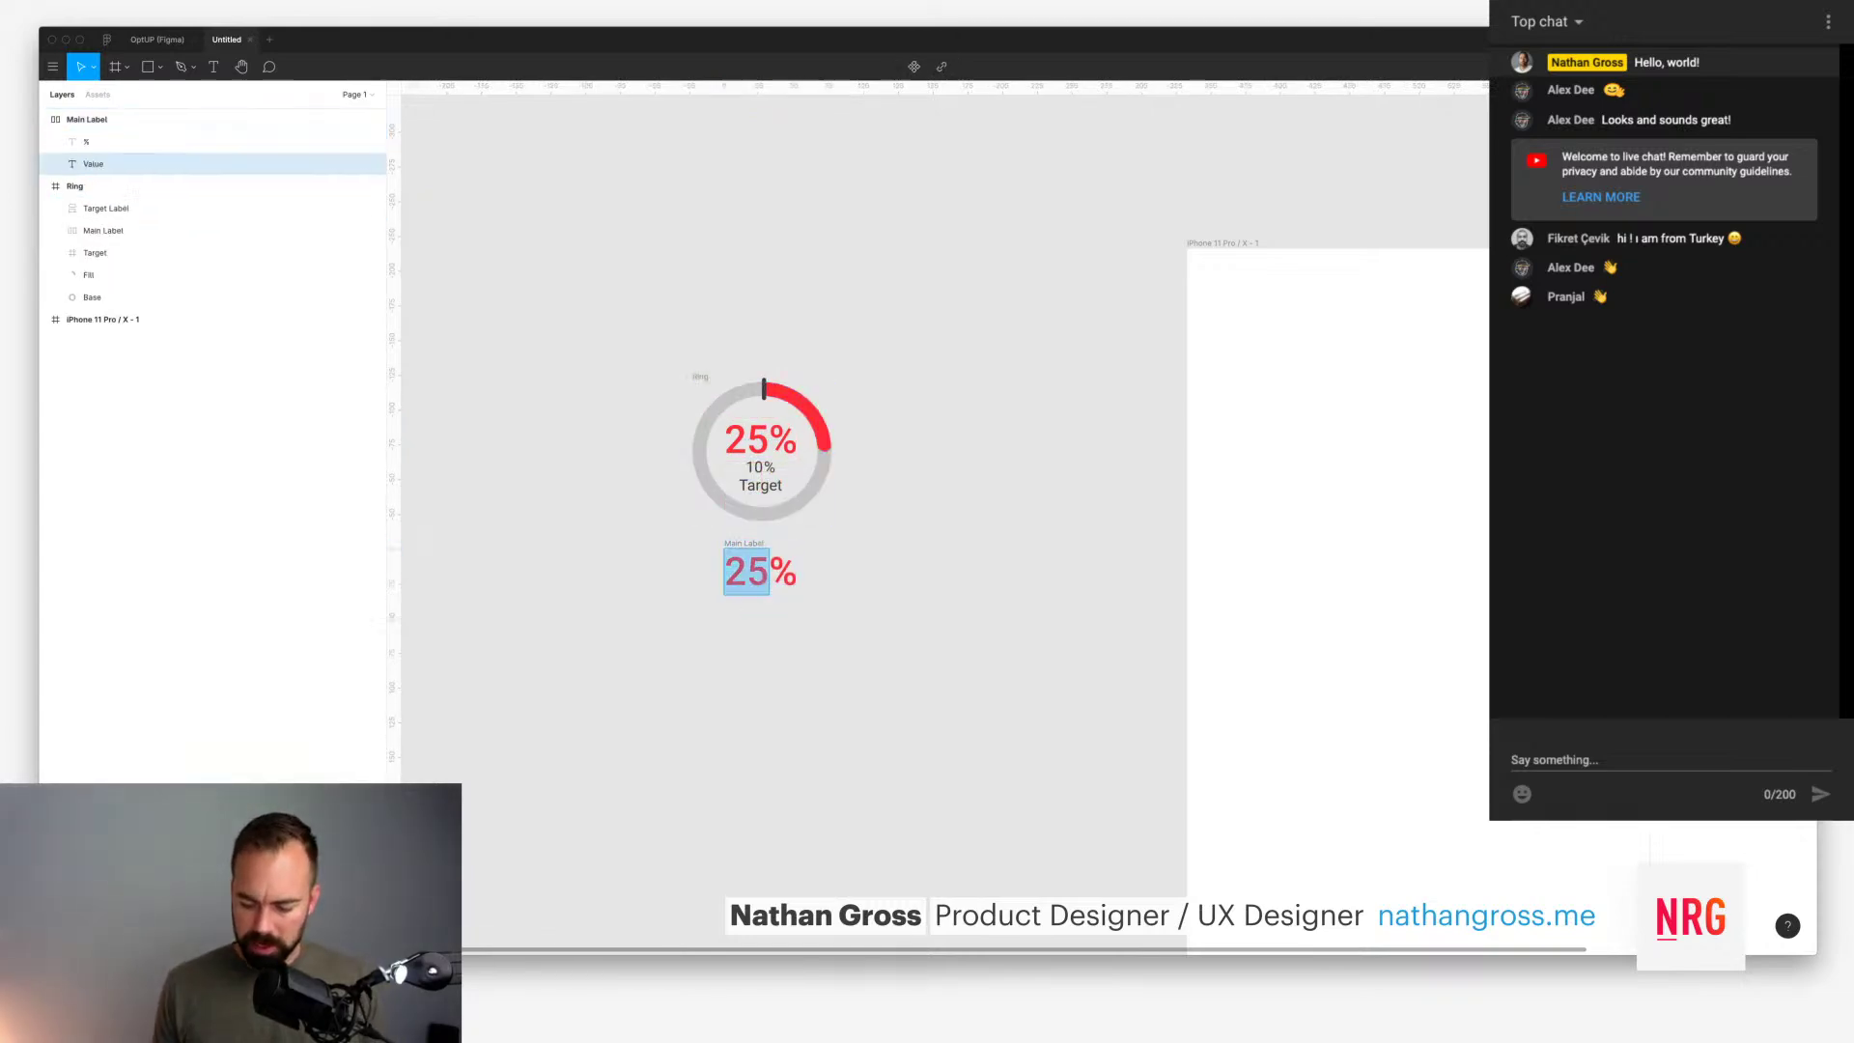
type("1-")
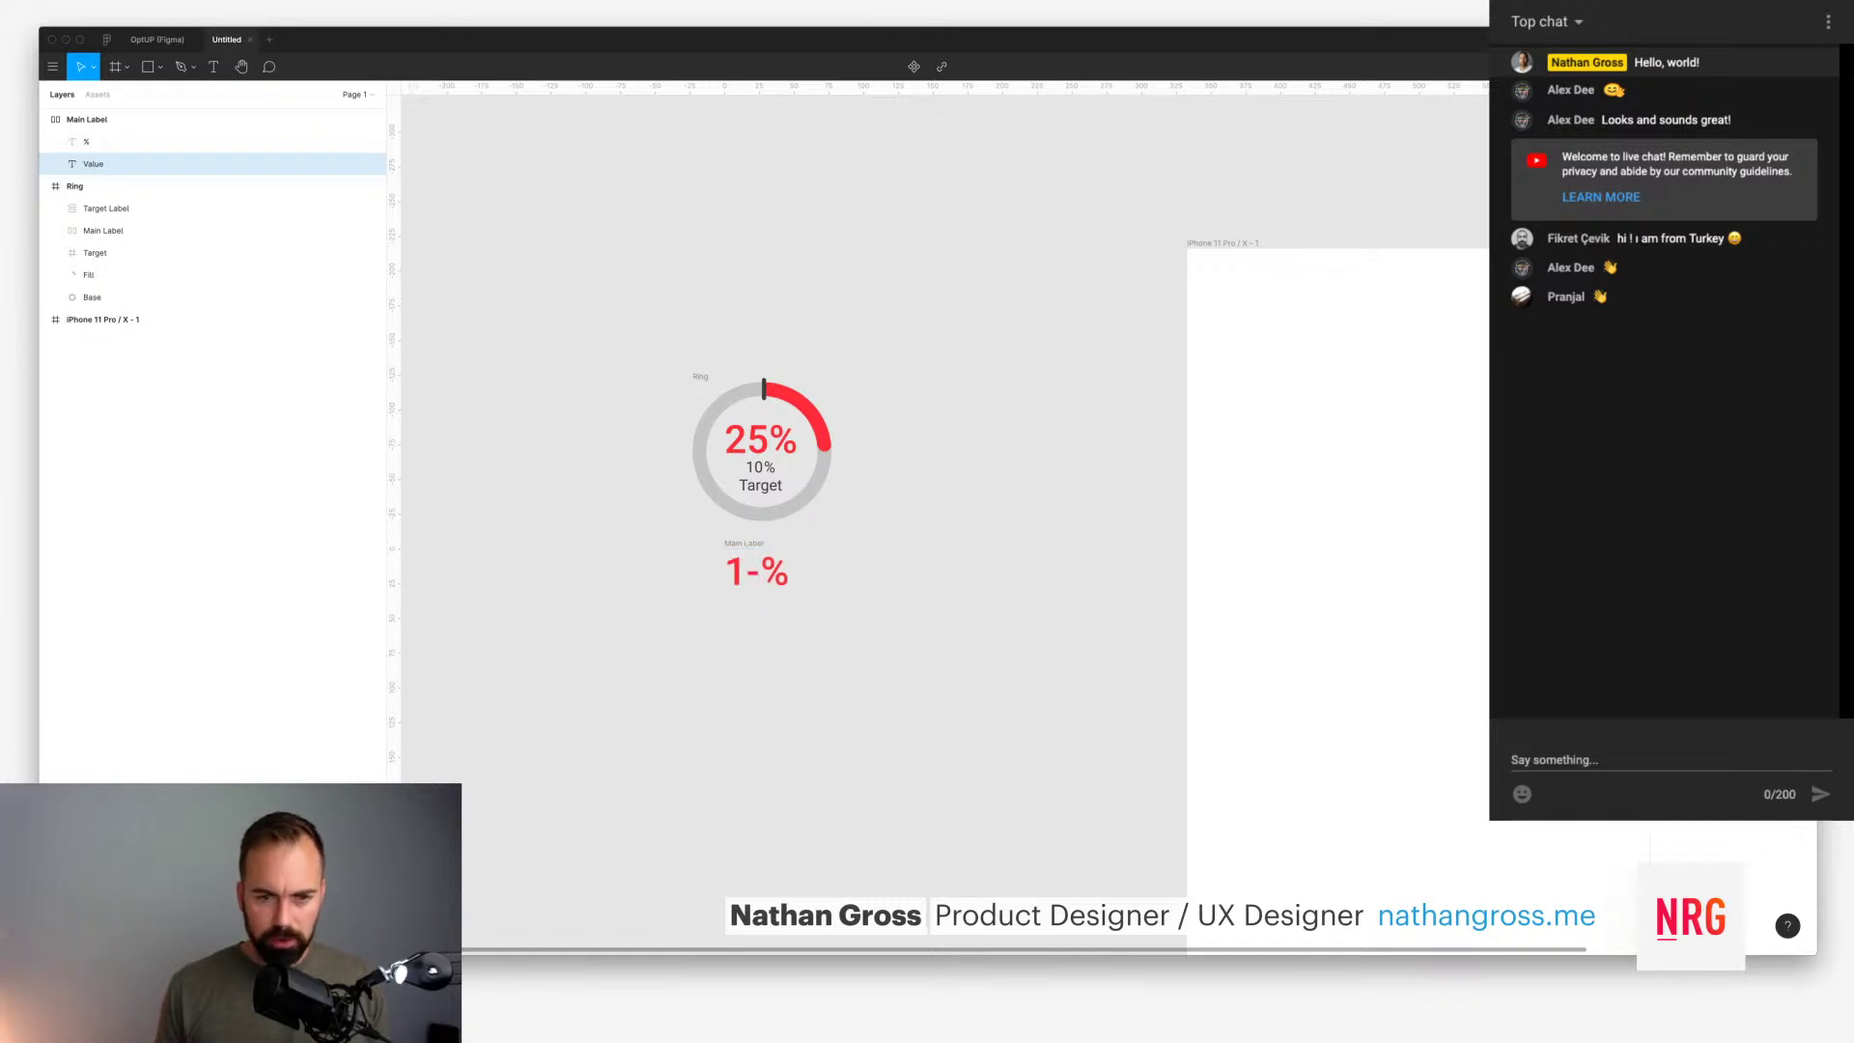
key("BackSpace")
type("-")
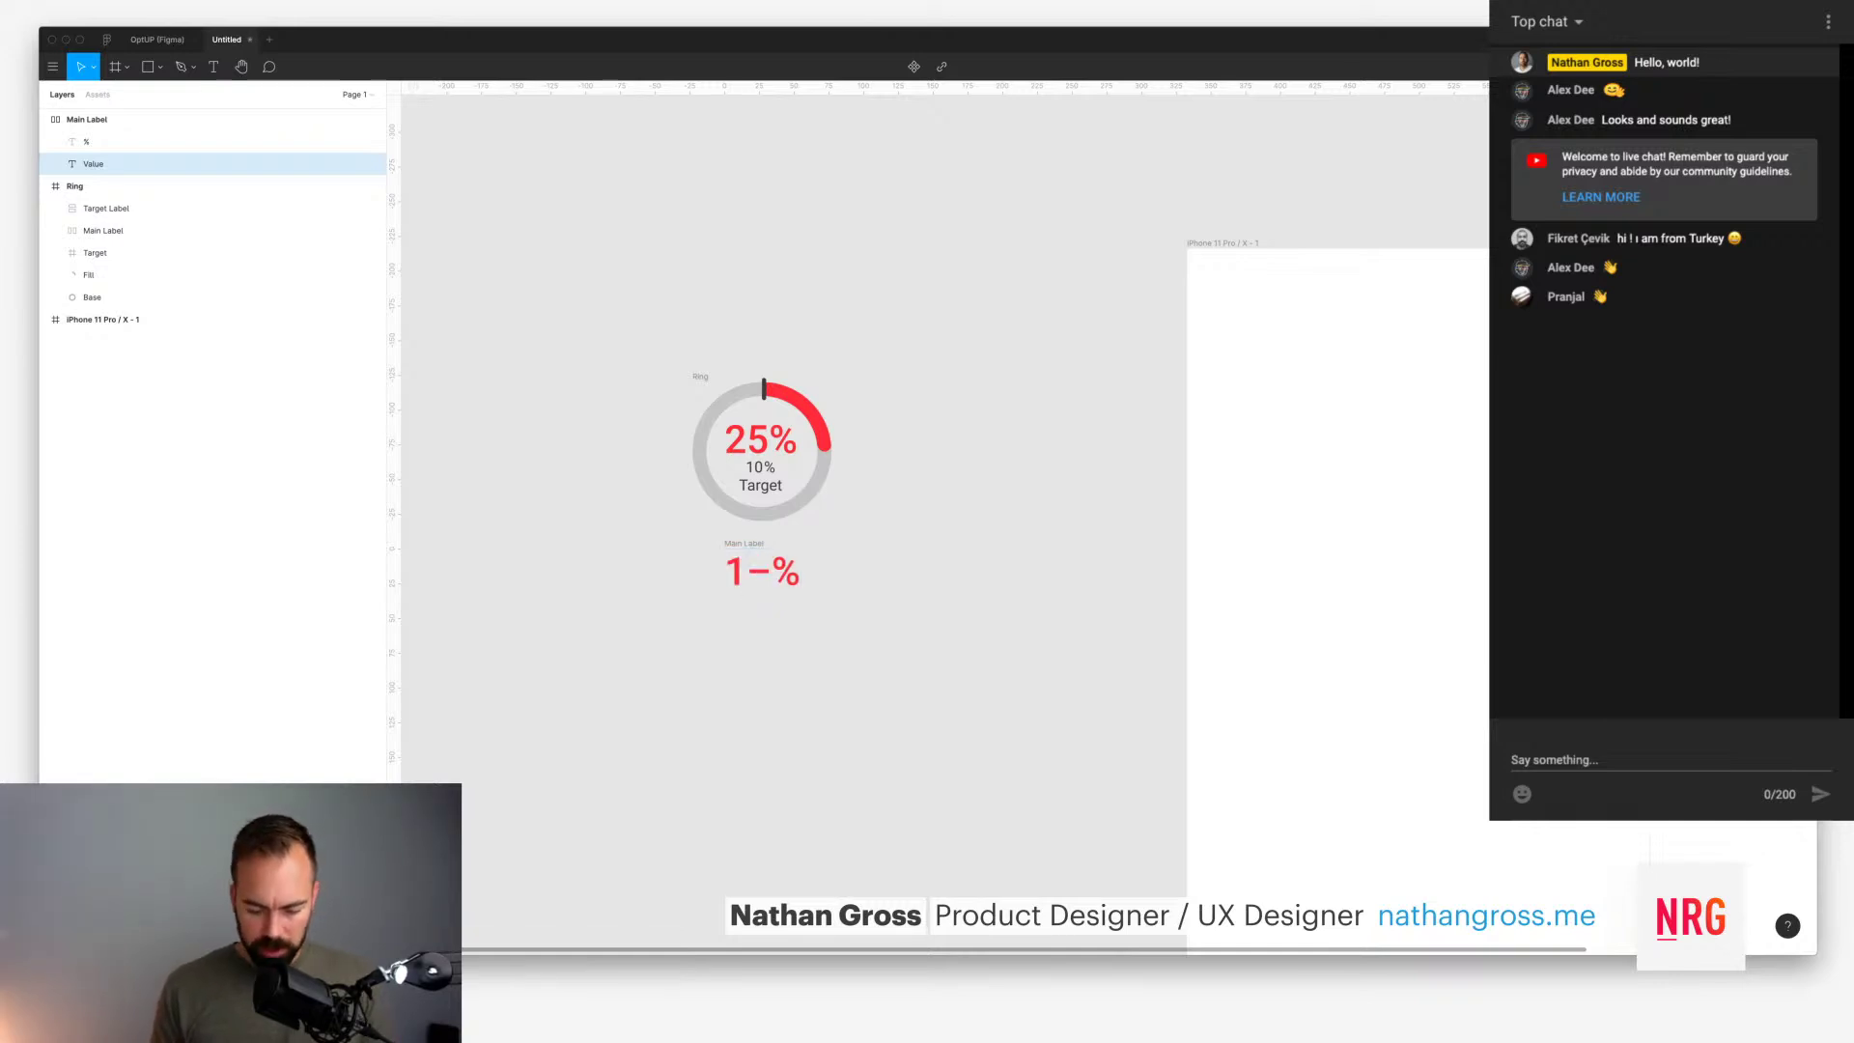
key("Escape")
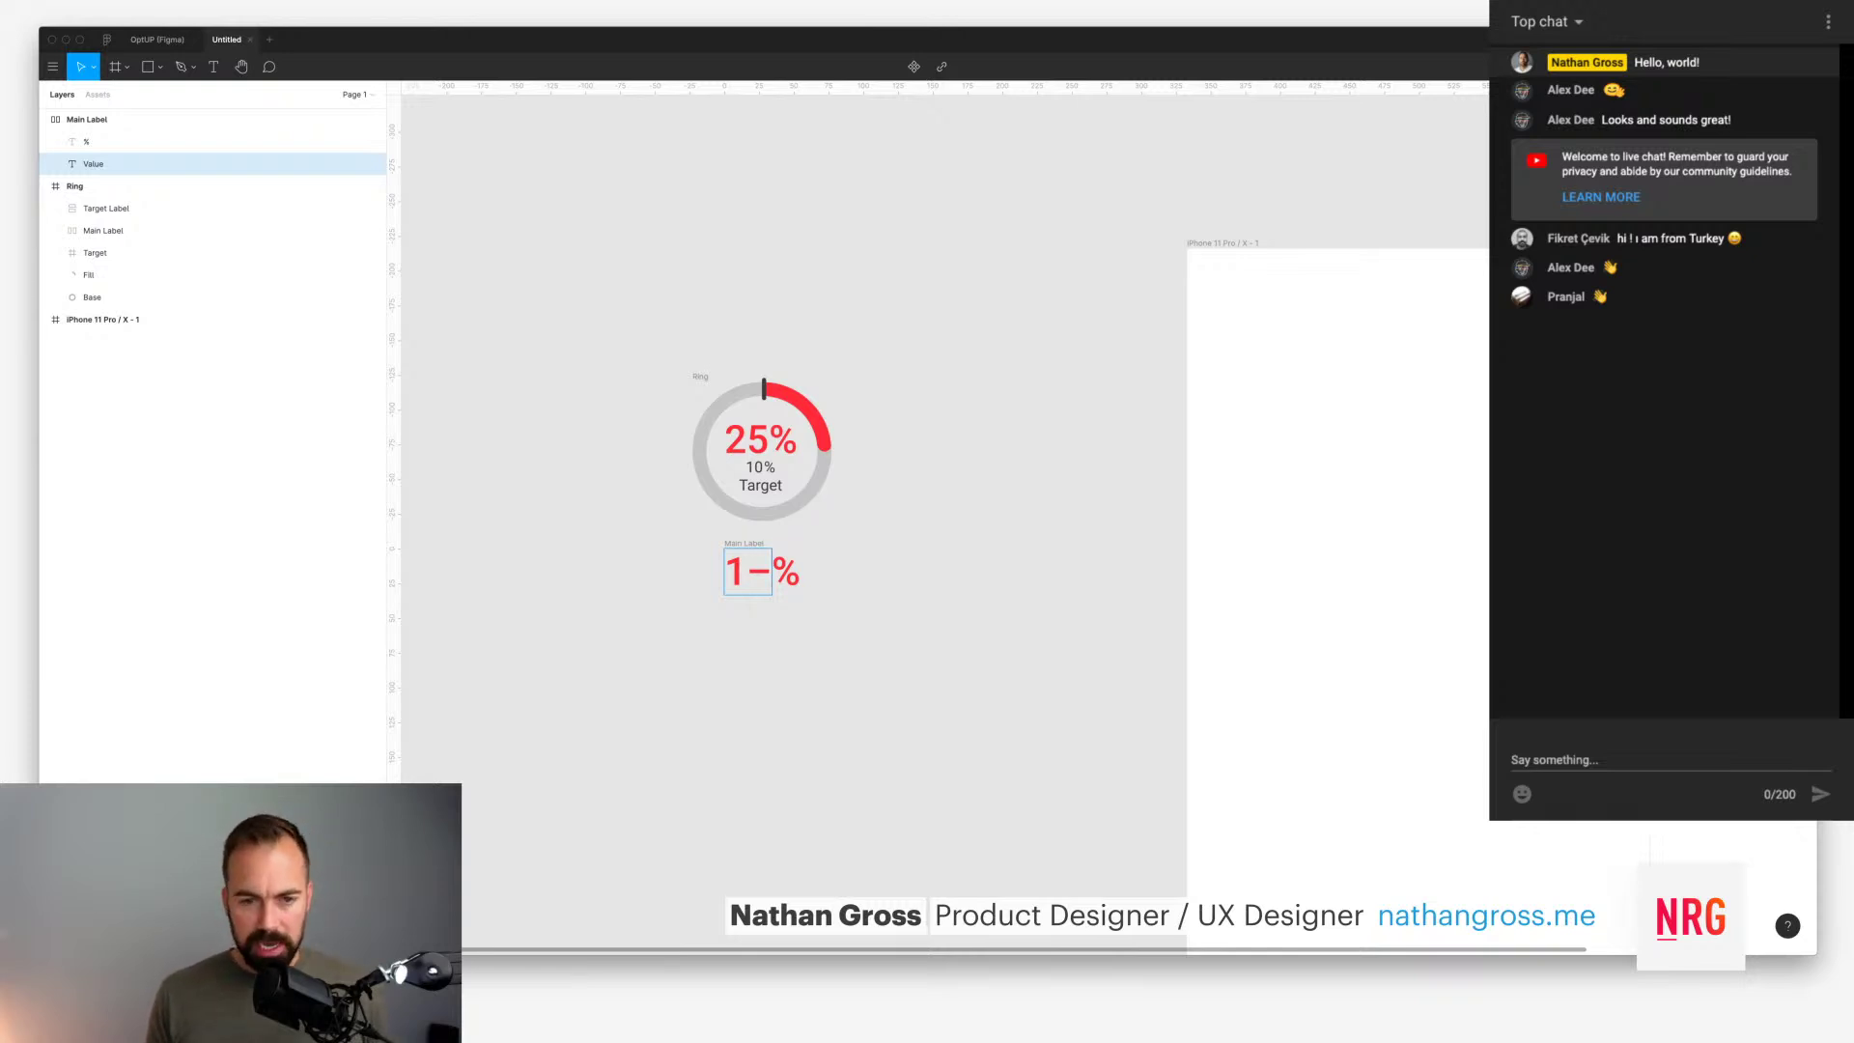
key("BackSpace")
key("Escape")
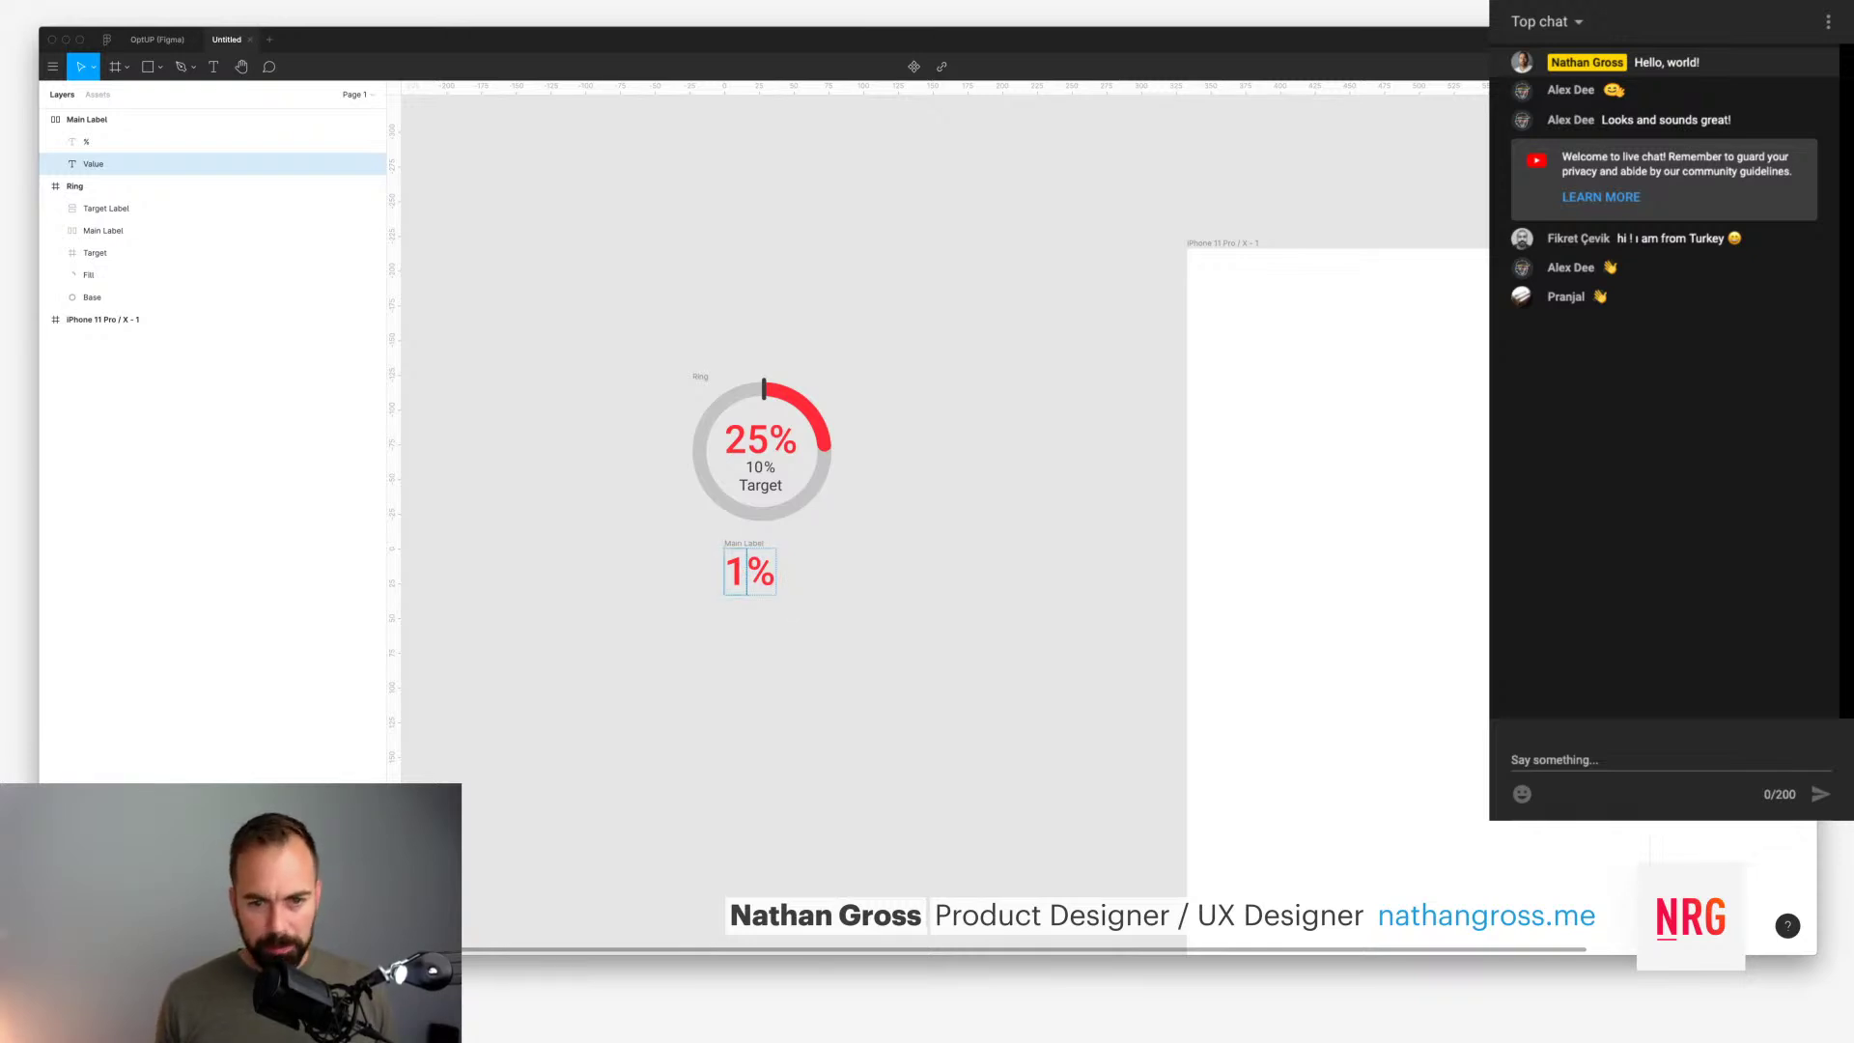
key("ctrl+z")
key("ctrl+shift+z")
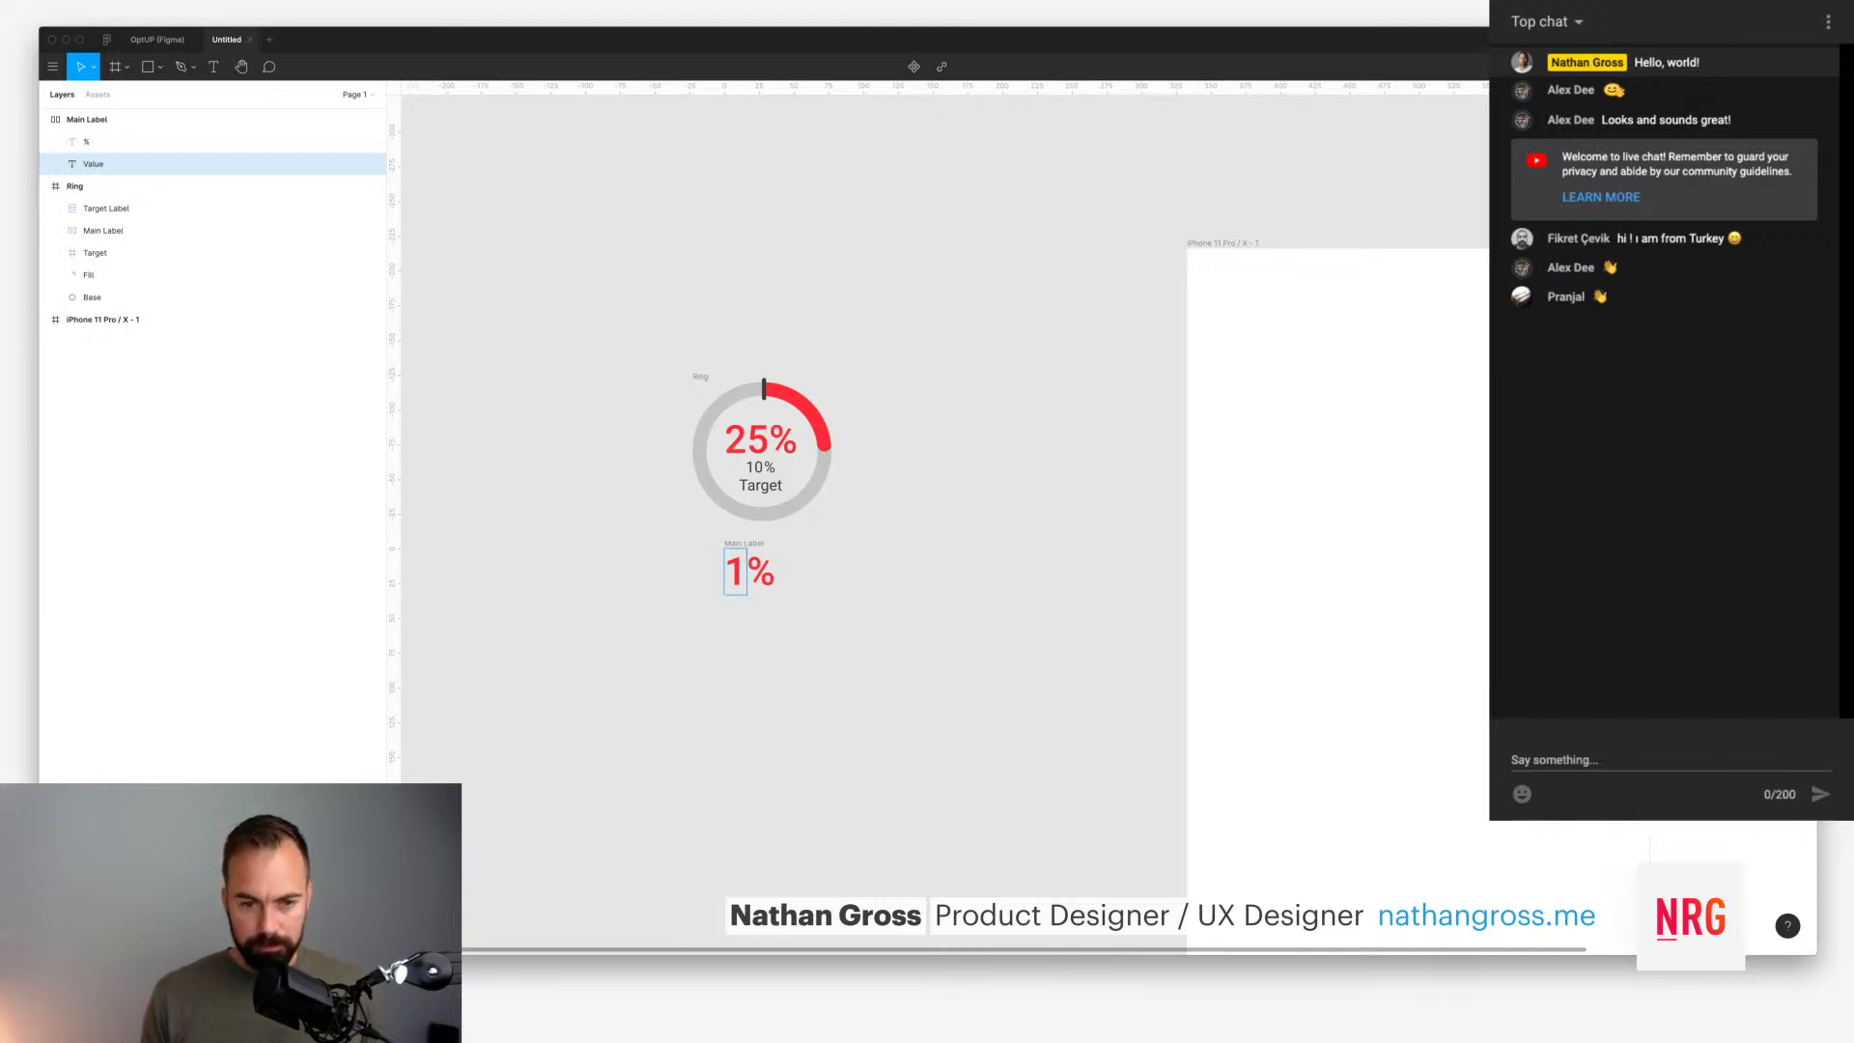
key("ctrl+z")
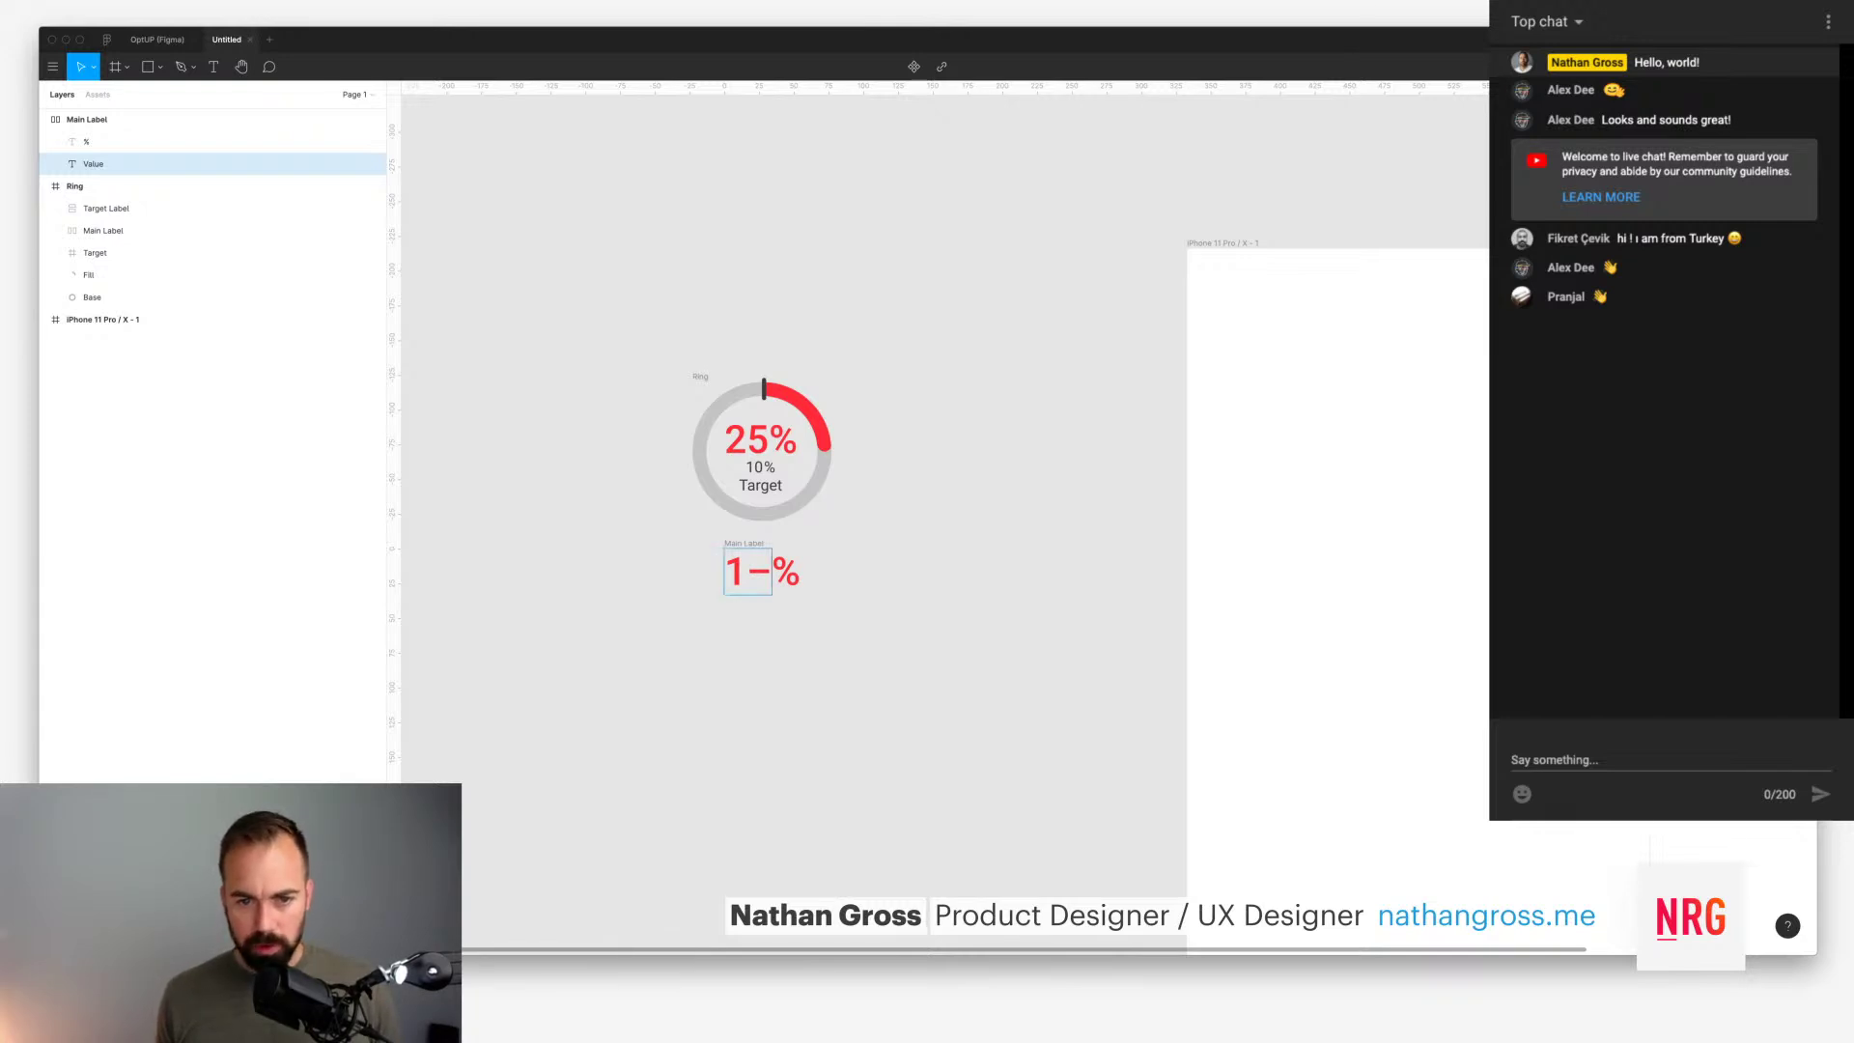
type("33")
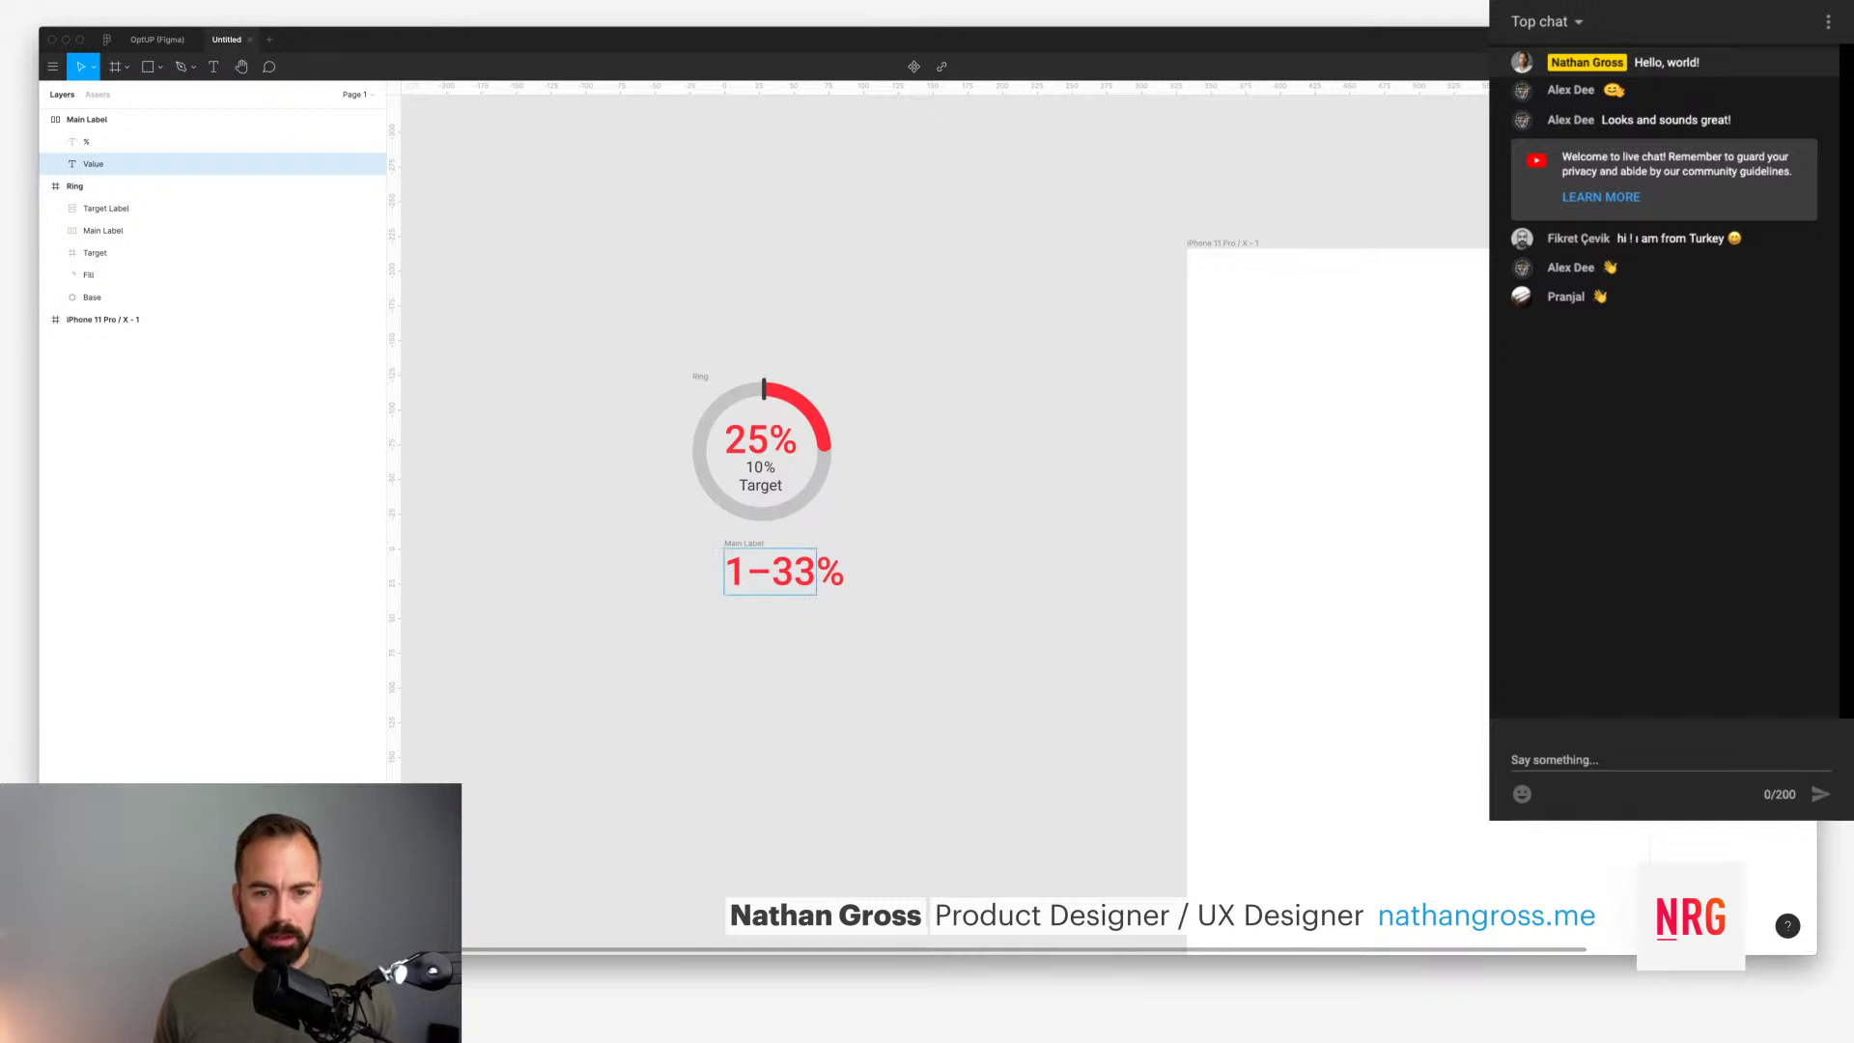
Step: Delete the % text from the copied label below the ring
left_click(829, 570)
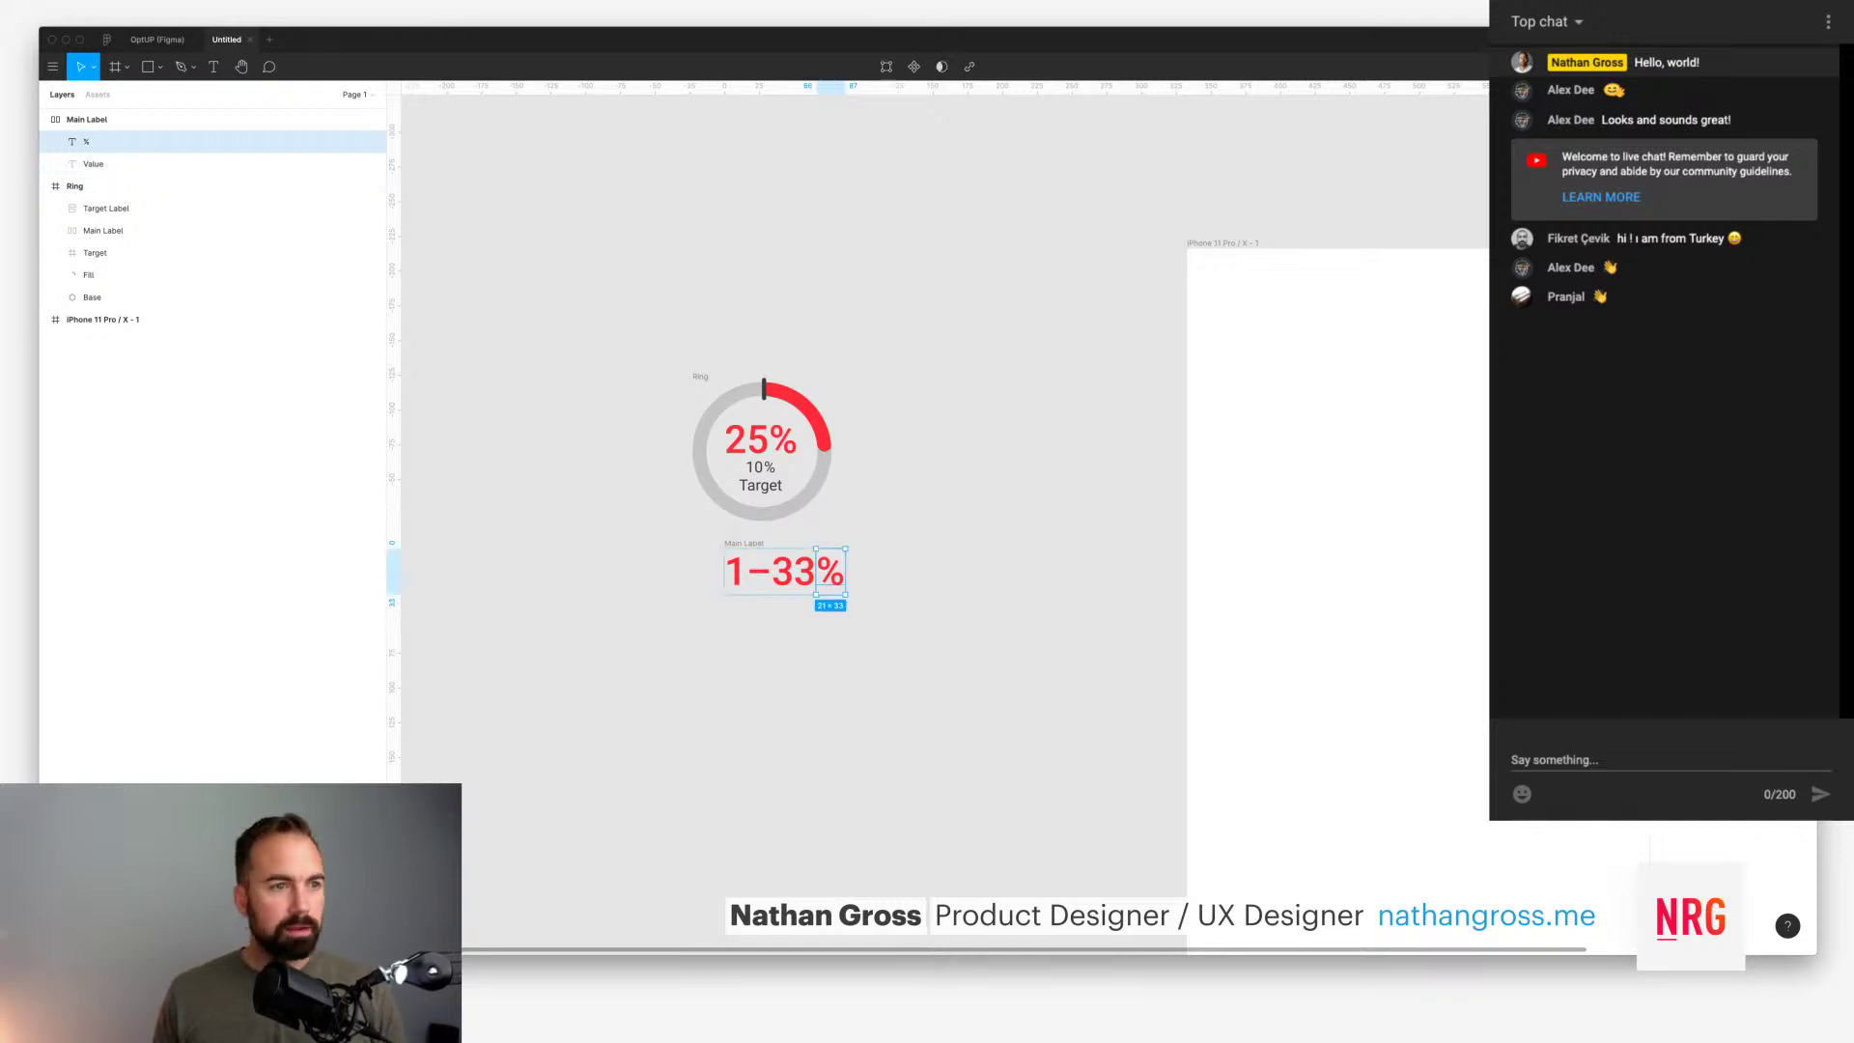
key("Delete")
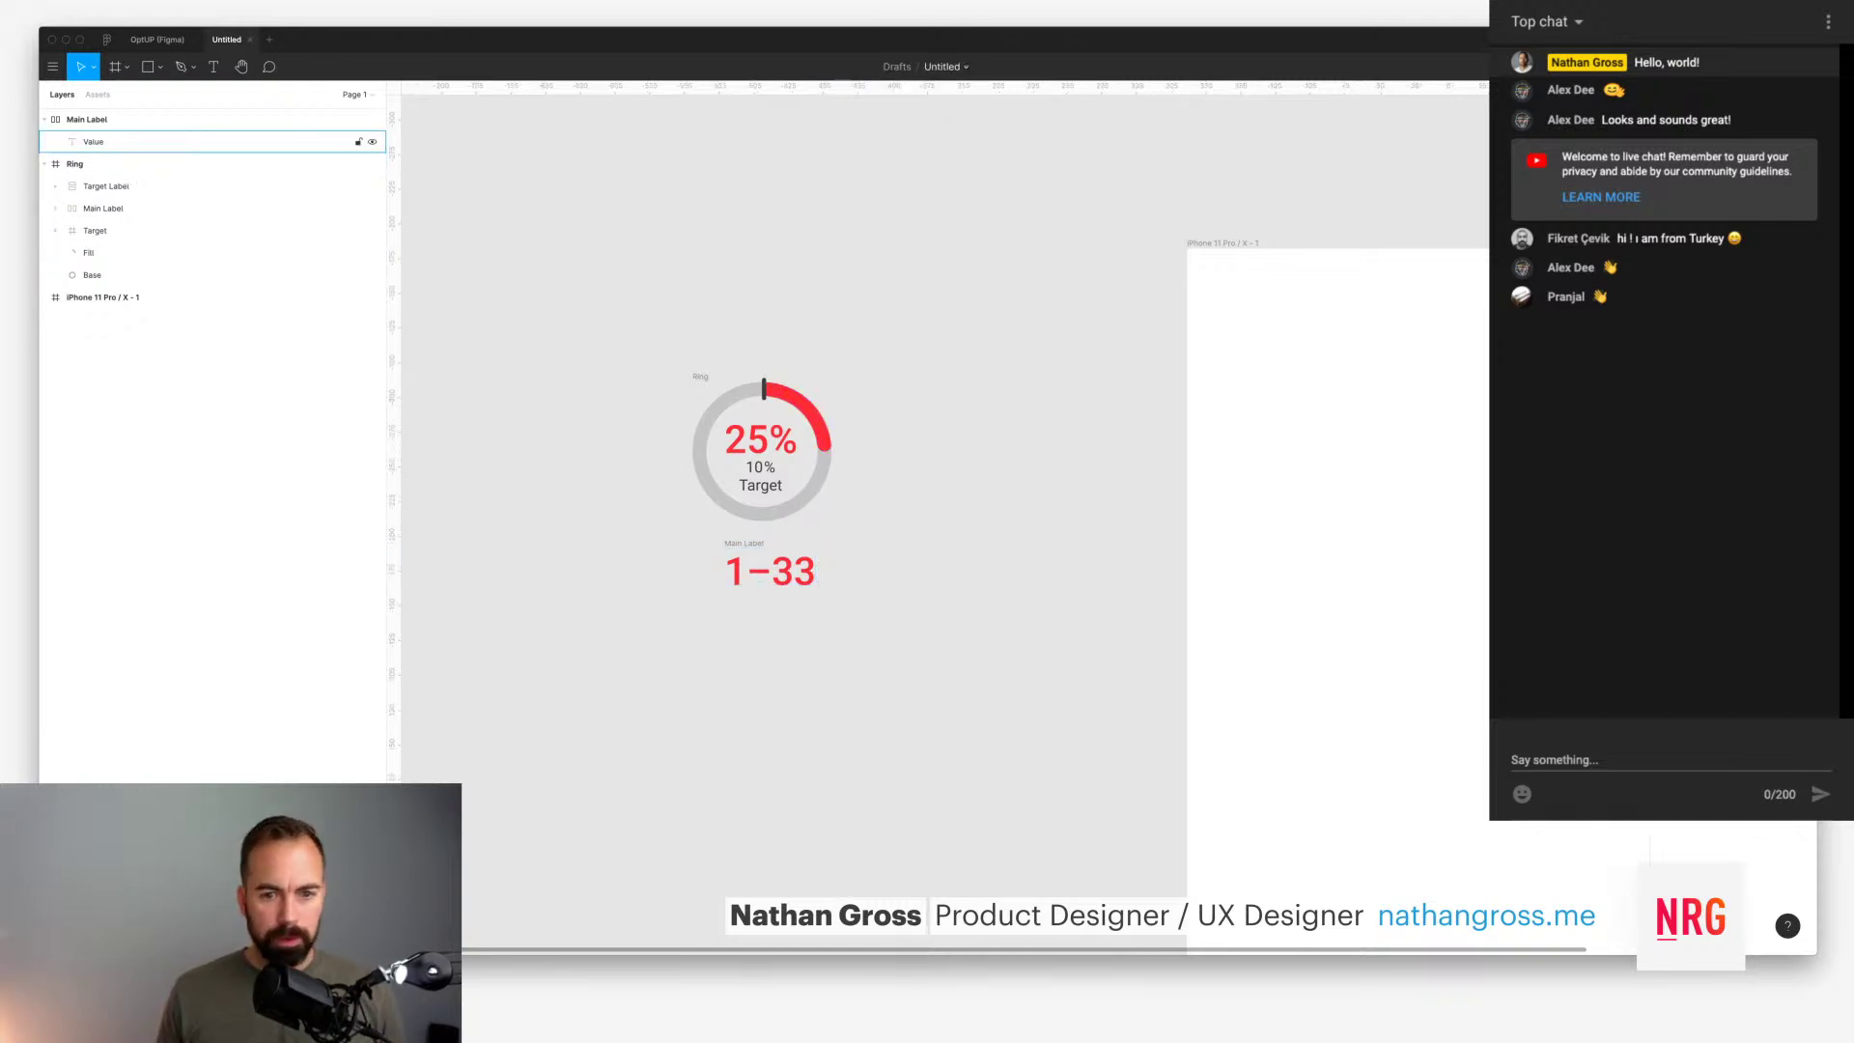
left_click(87, 118)
key("Escape")
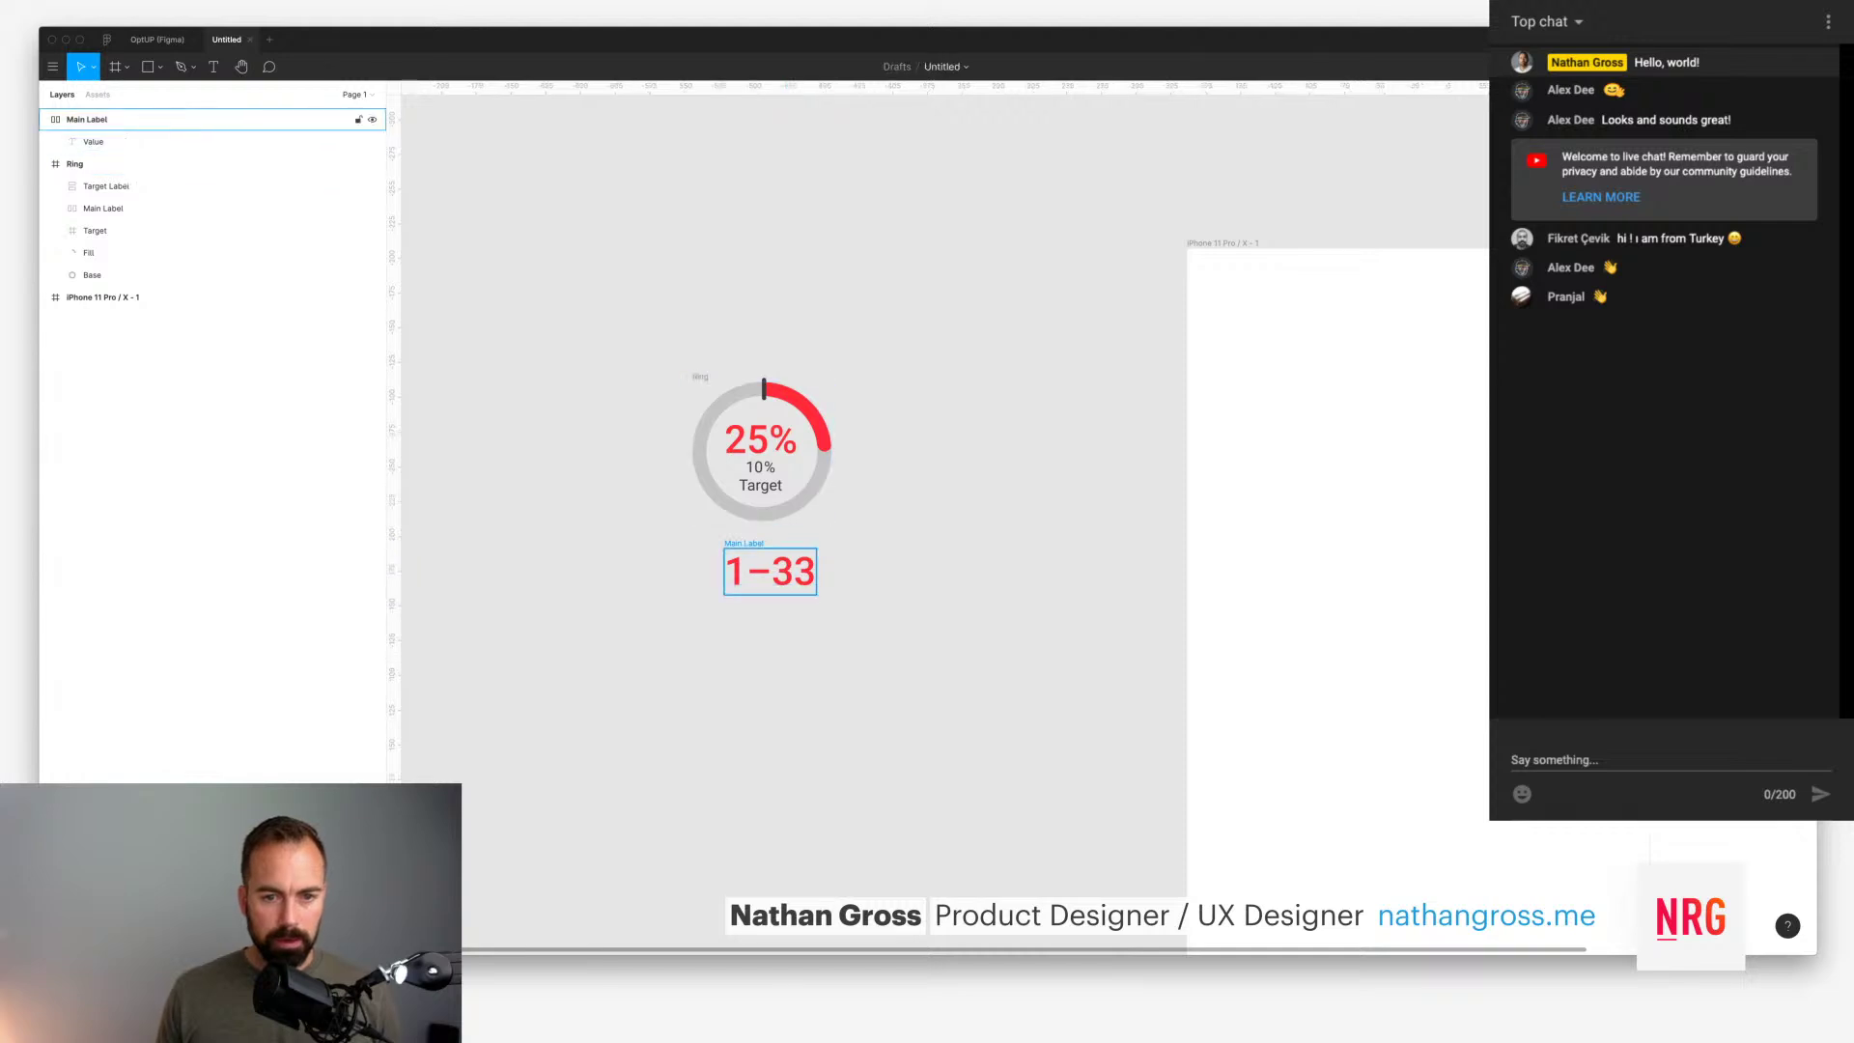
Step: Duplicate the 1–33 label directly below itself and change the copy's text to "Product Score"
left_click_drag(770, 571, 769, 617)
key("Return")
key("Return")
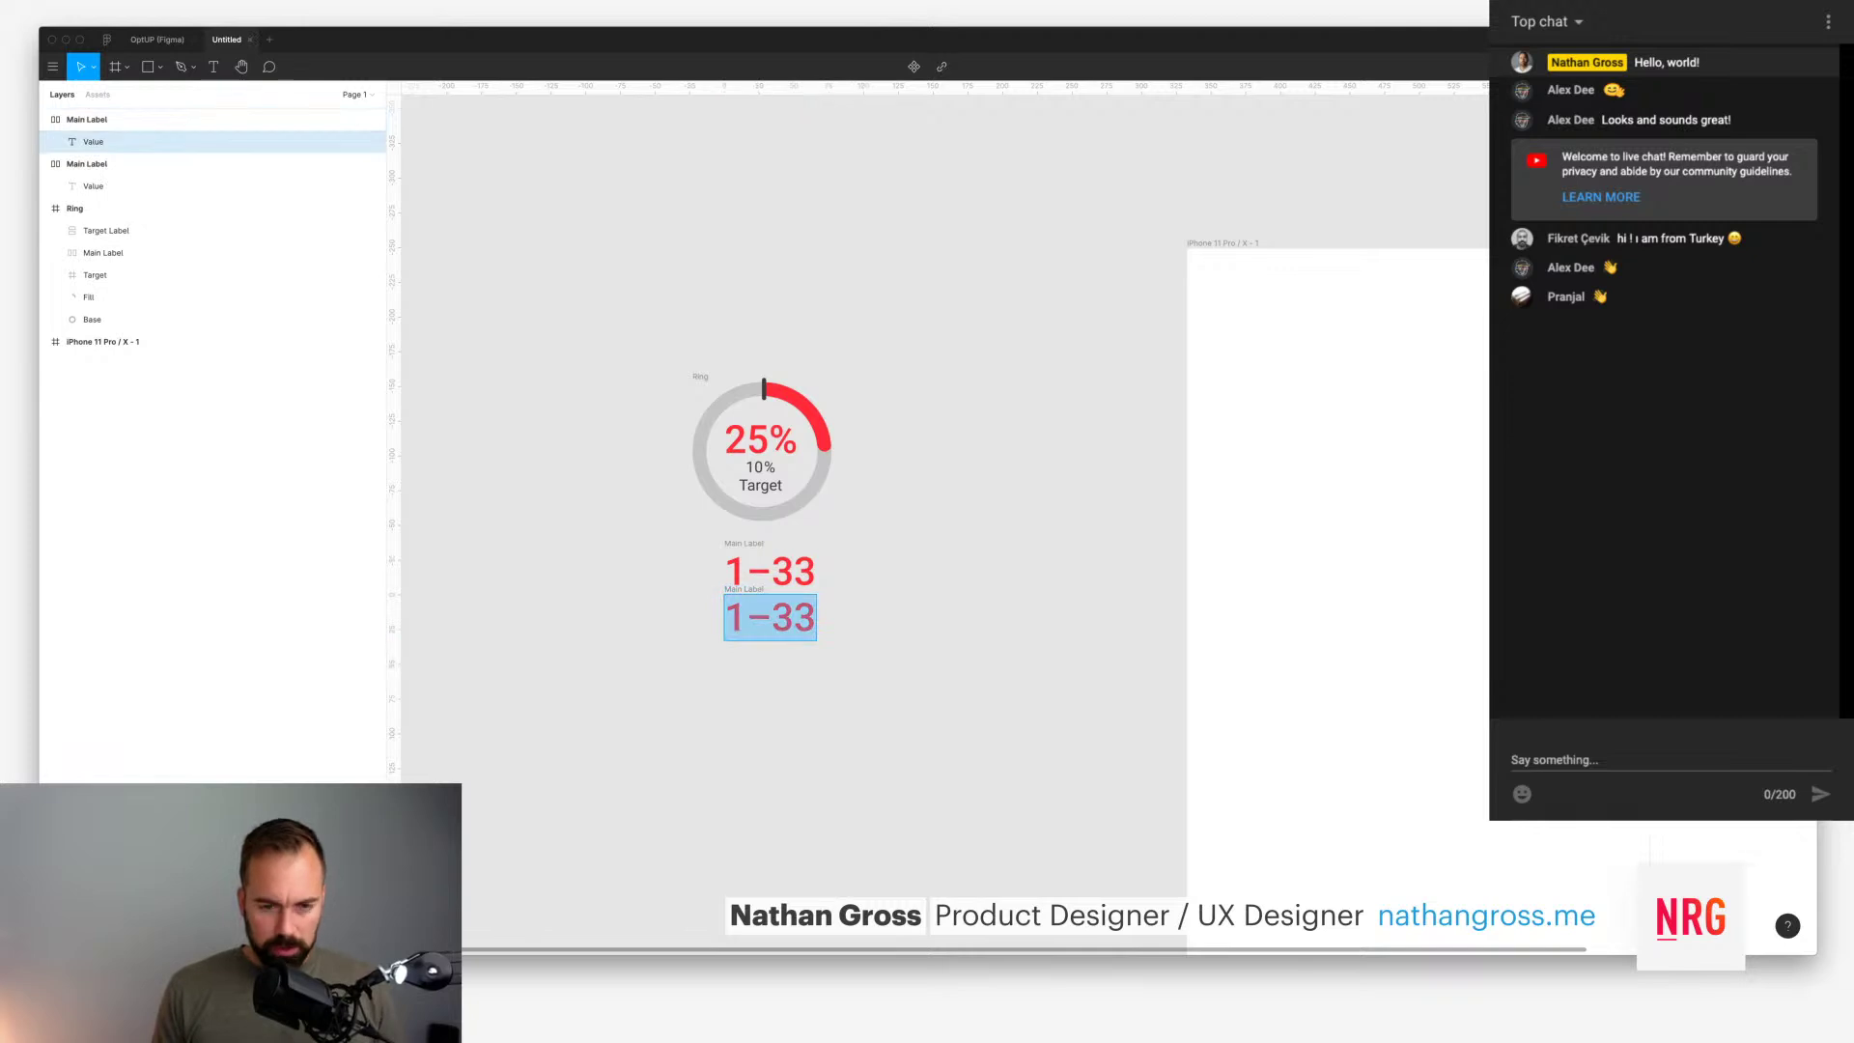
type("Pro")
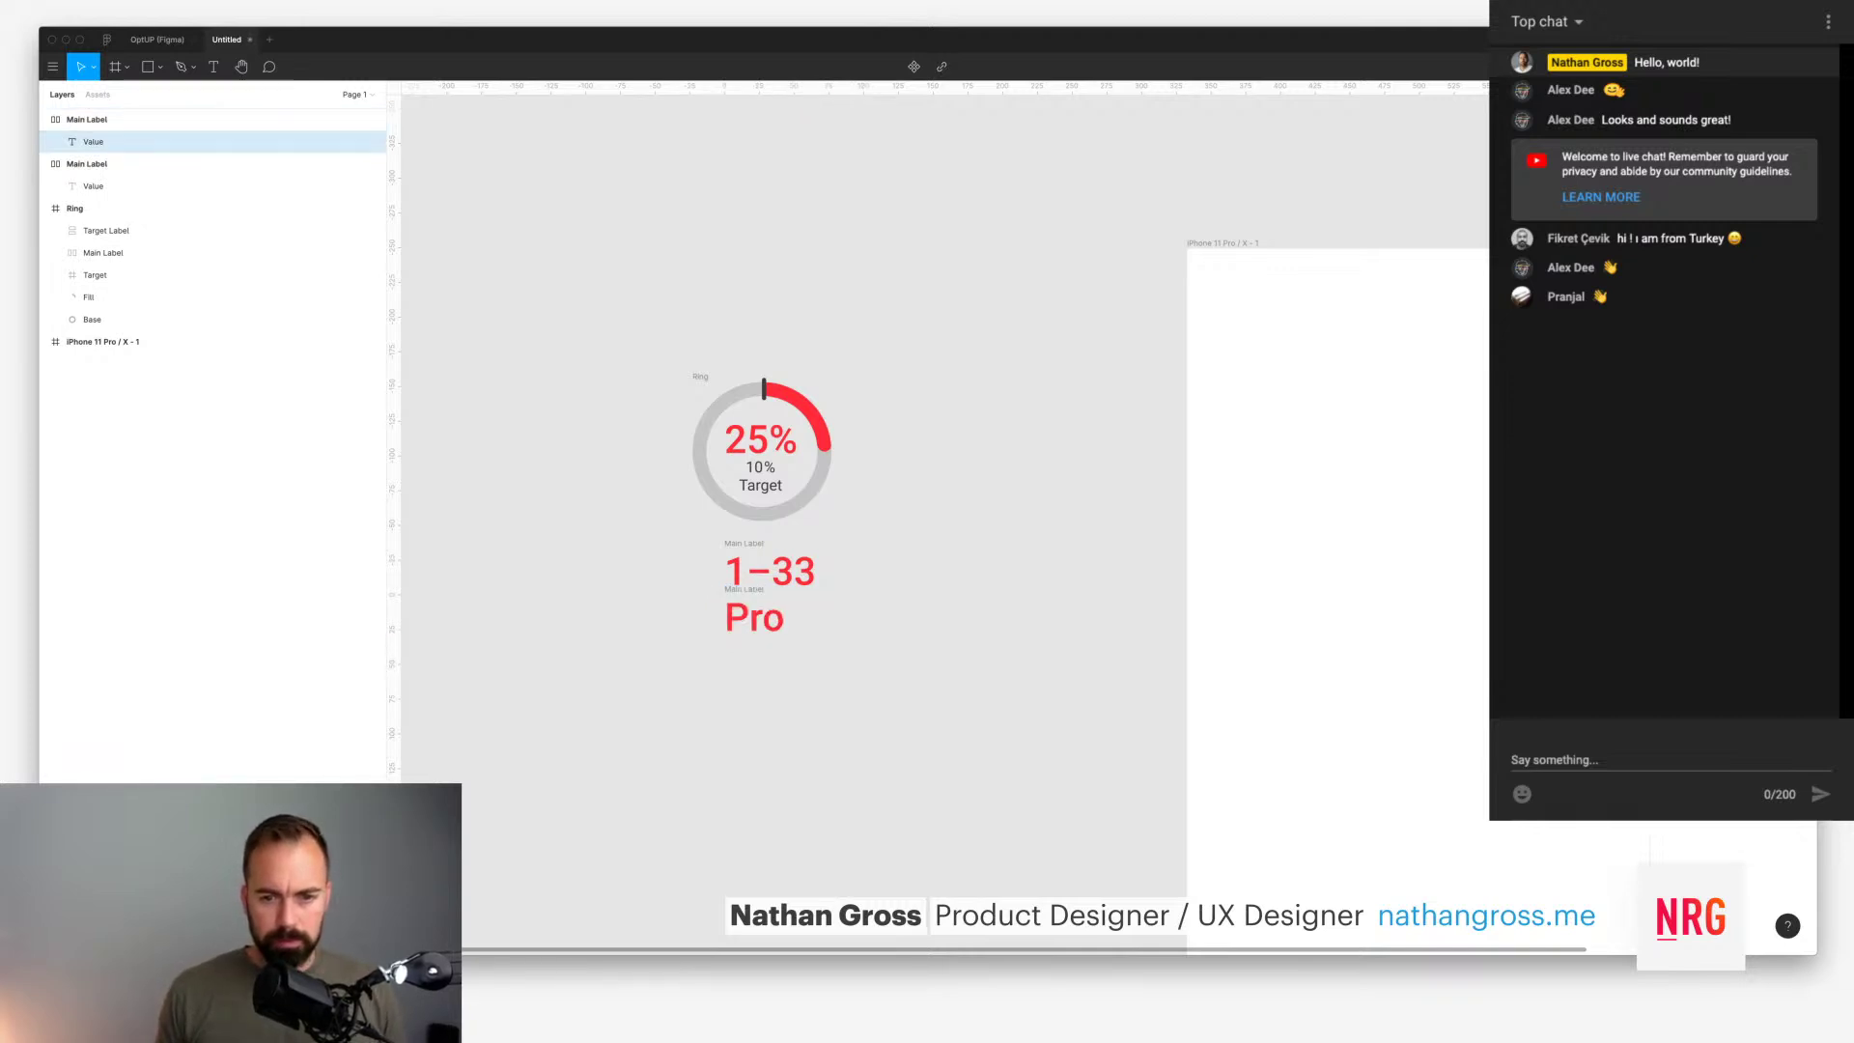
type("duct SCore")
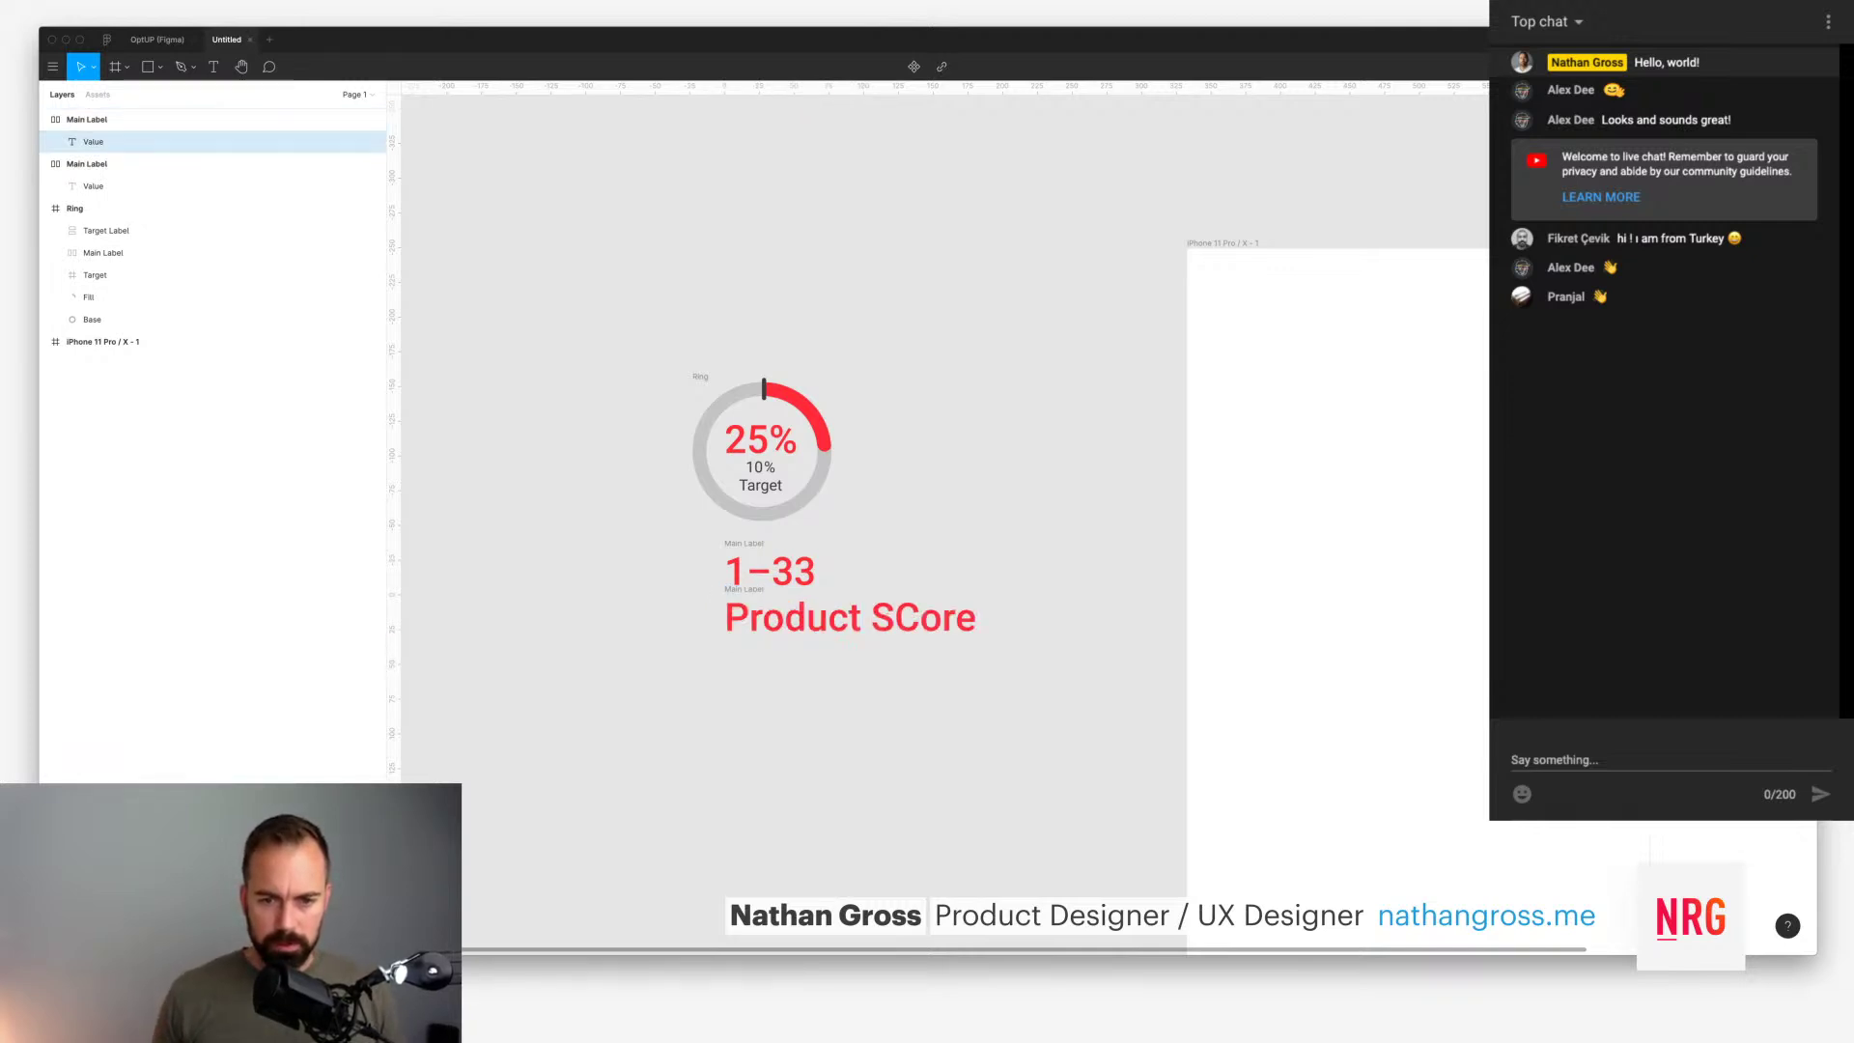
key("Left")
key("Left")
key("Left")
key("BackSpace")
type("c")
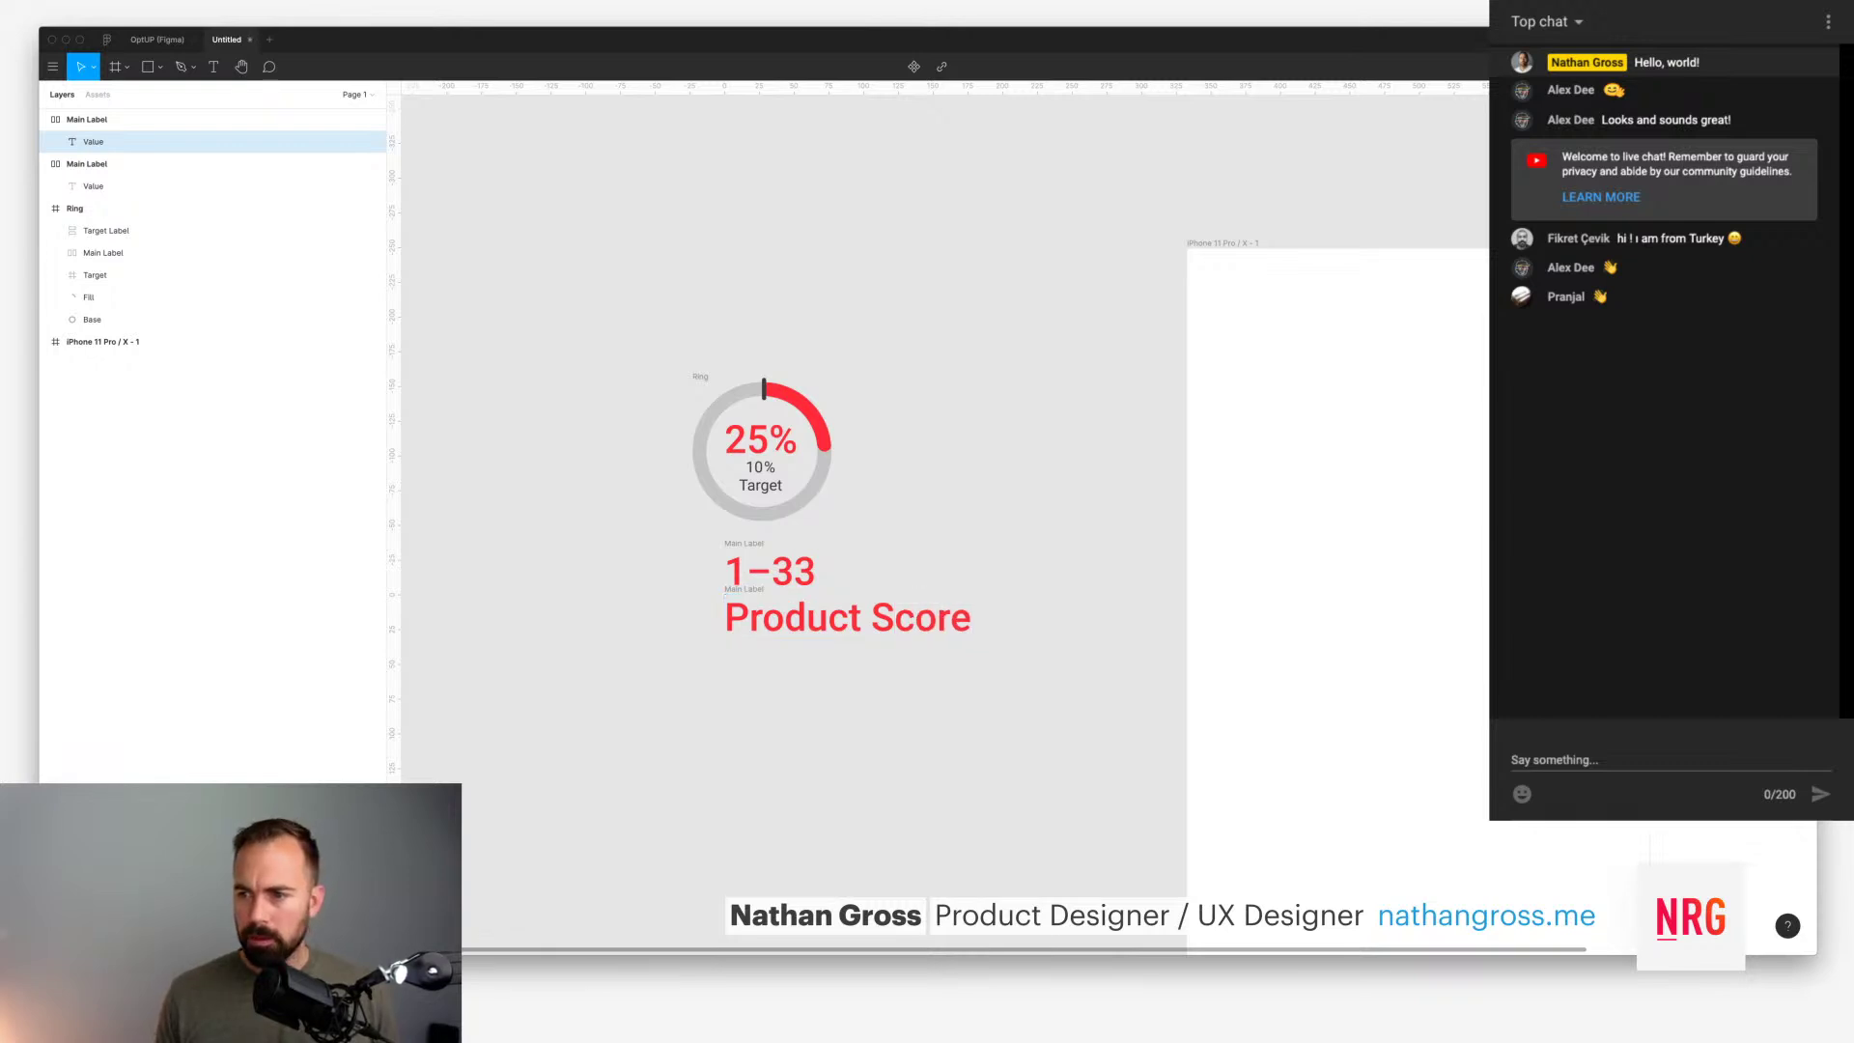
key("Escape")
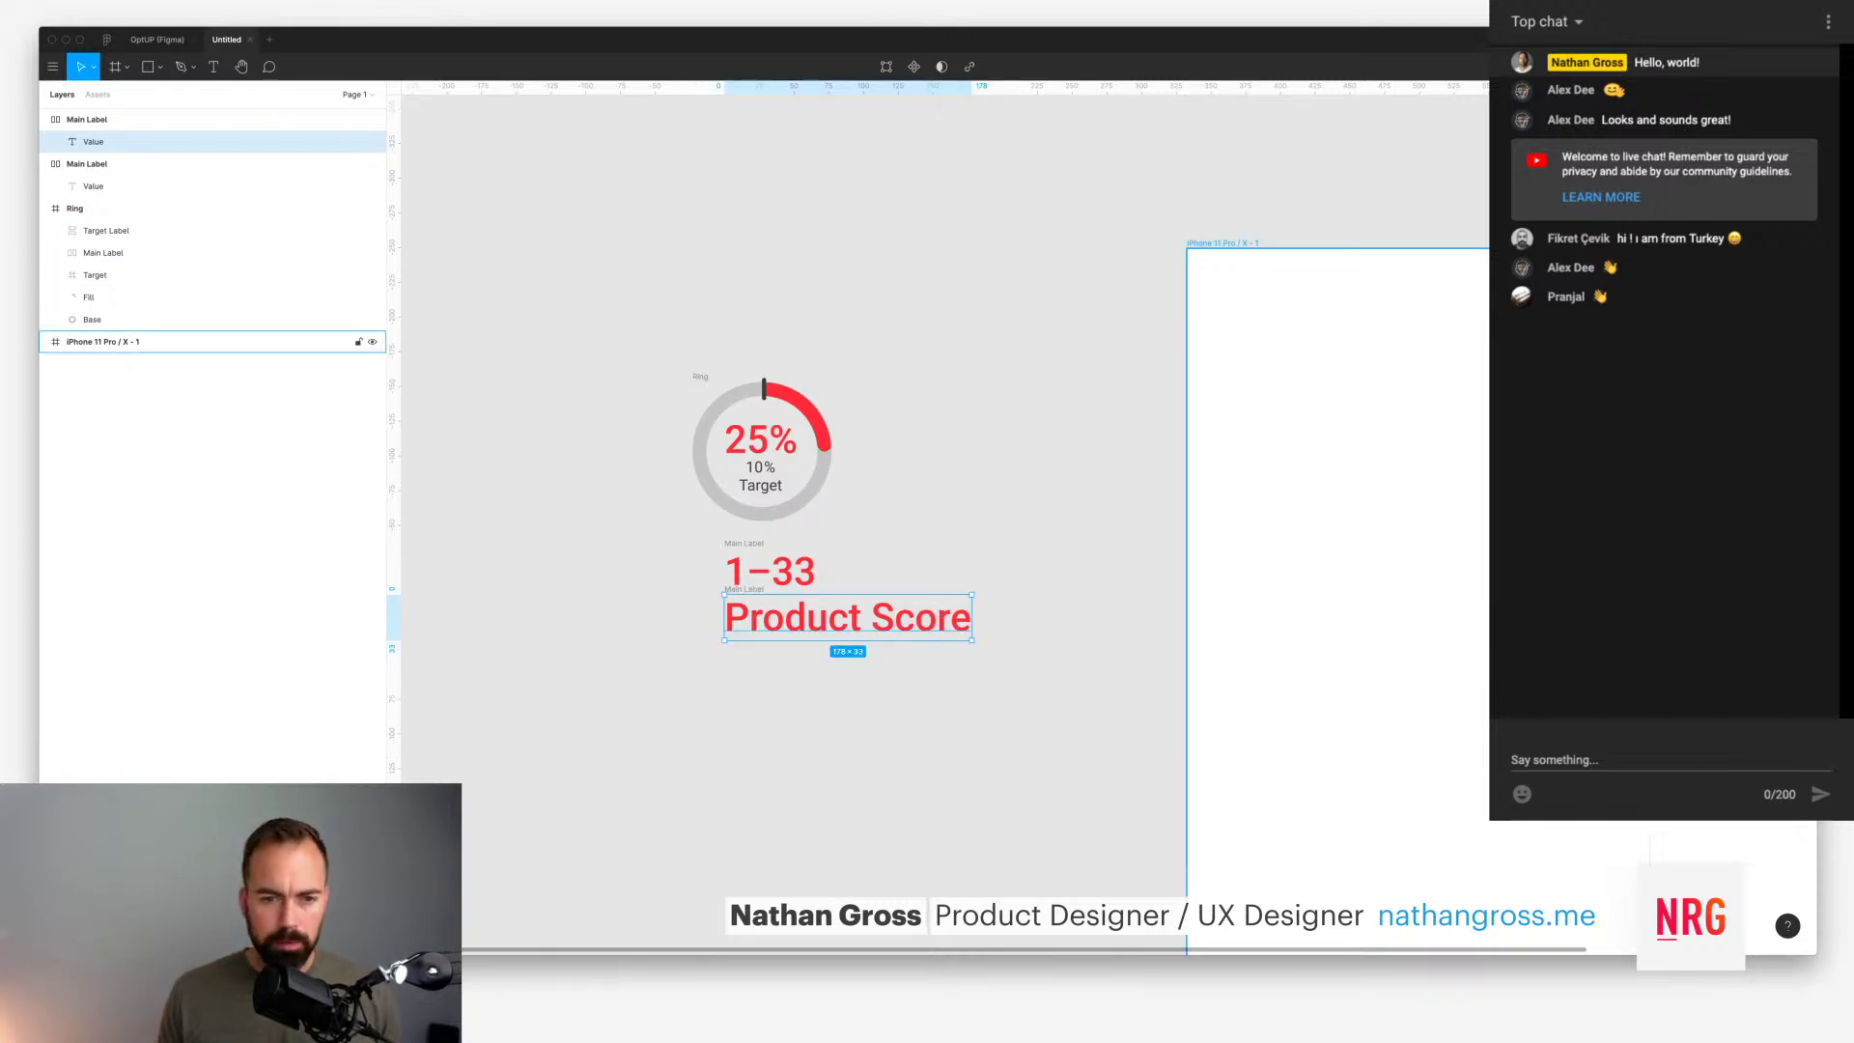
Step: Recolour the Product Score text dark grey and select its Main Label frame
left_click(1564, 434)
key("Escape")
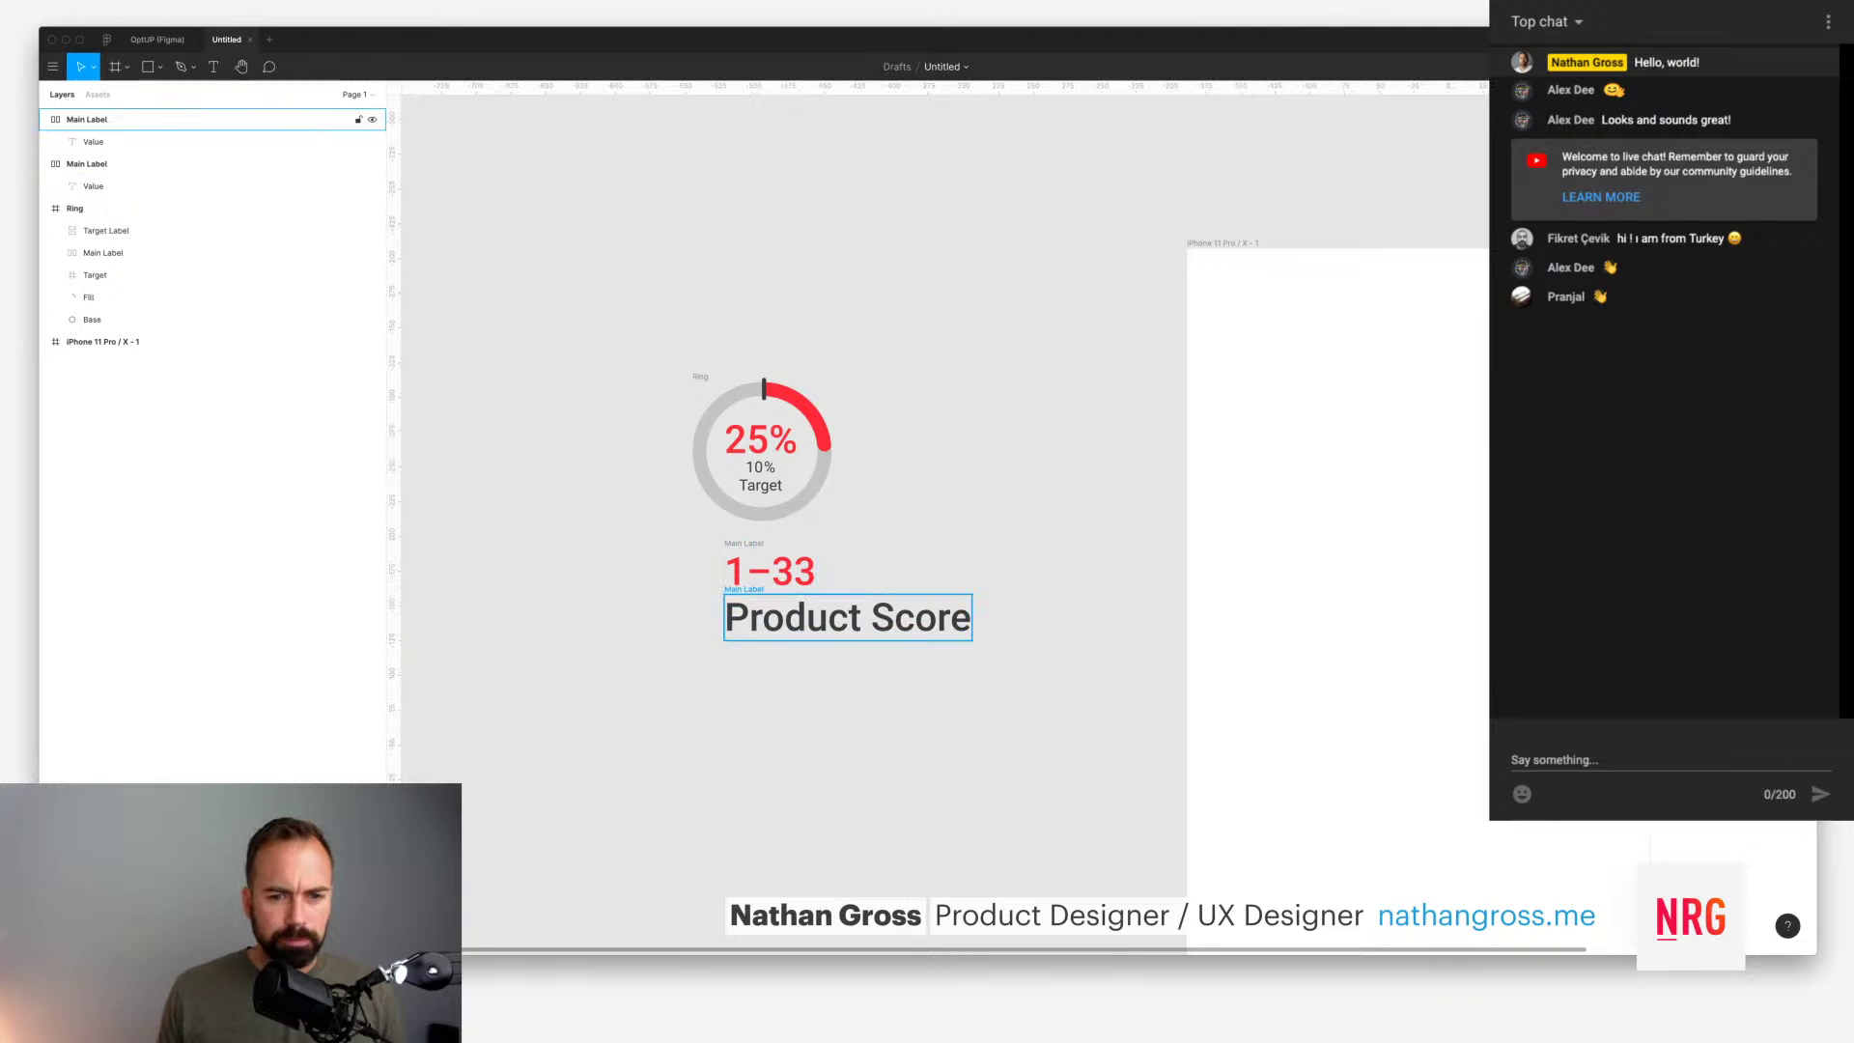
left_click(193, 119)
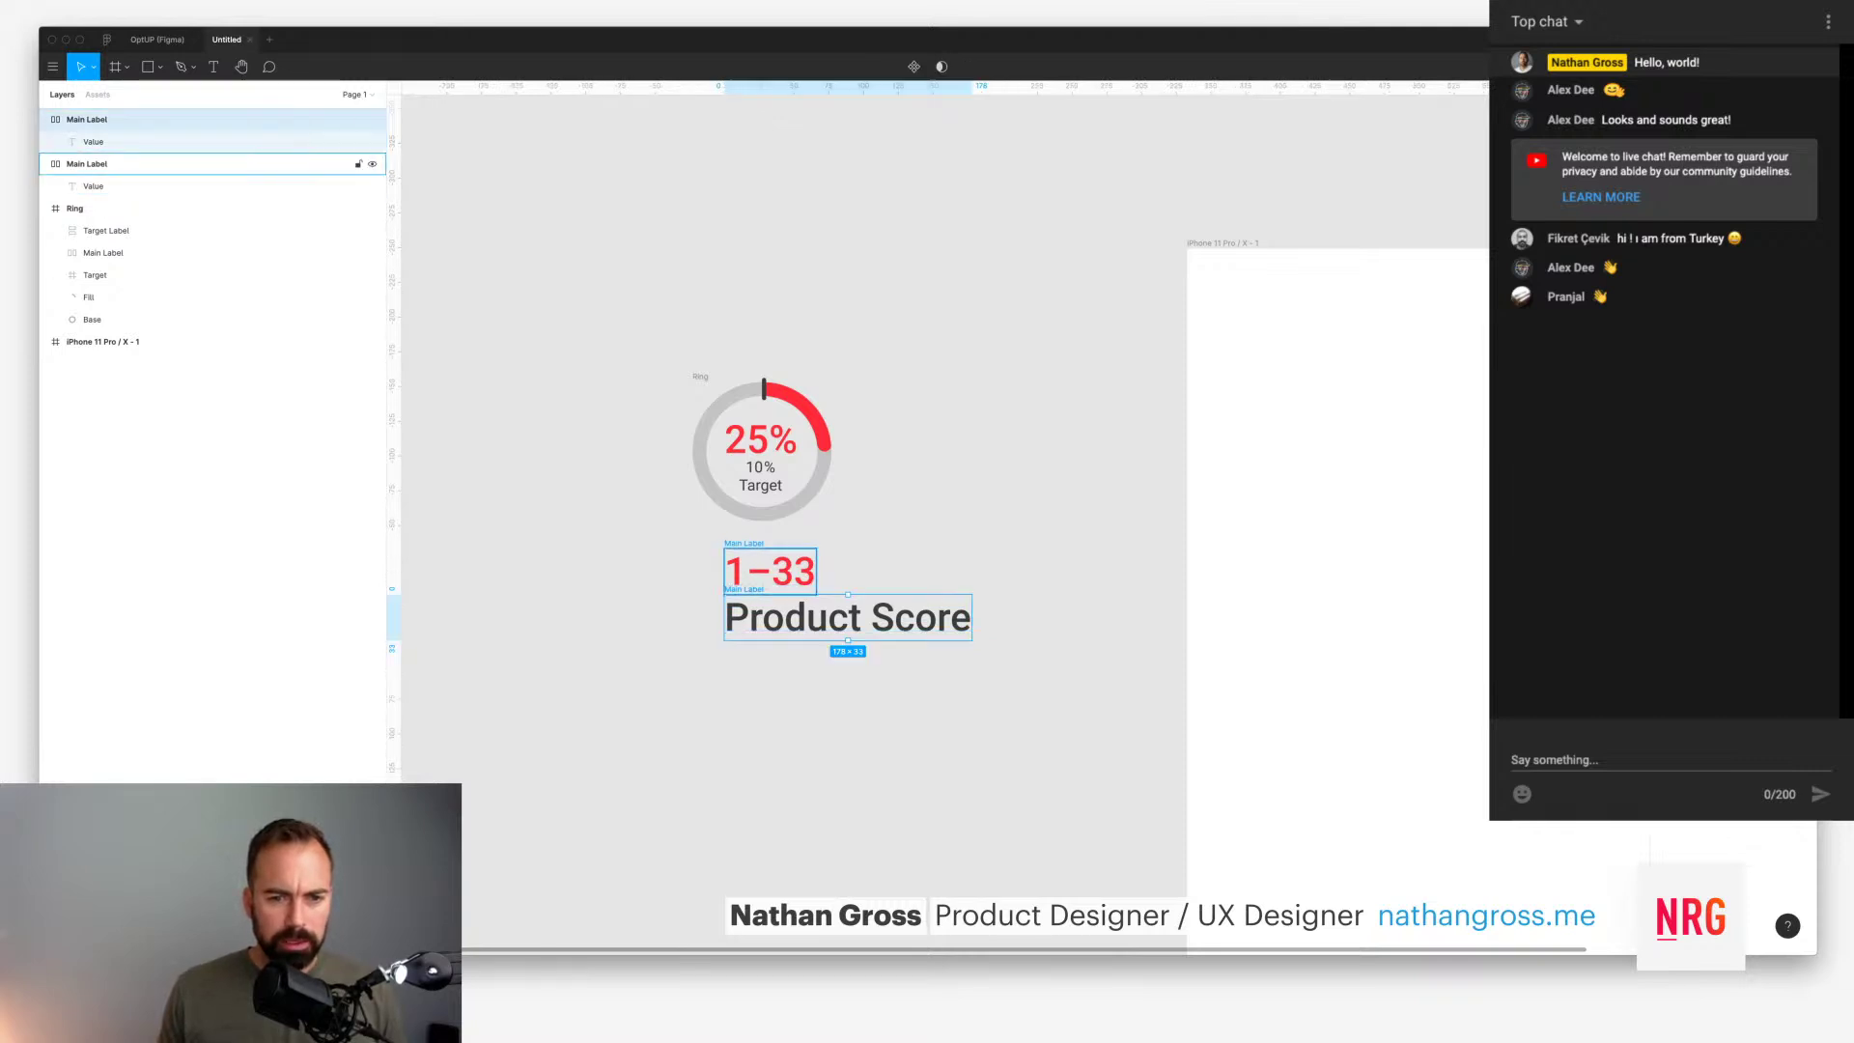
Step: Collapse the Ring and both Main Label layers and select all three
left_click_drag(681, 533, 967, 671)
left_click(44, 207)
left_click(75, 207)
left_click(44, 163)
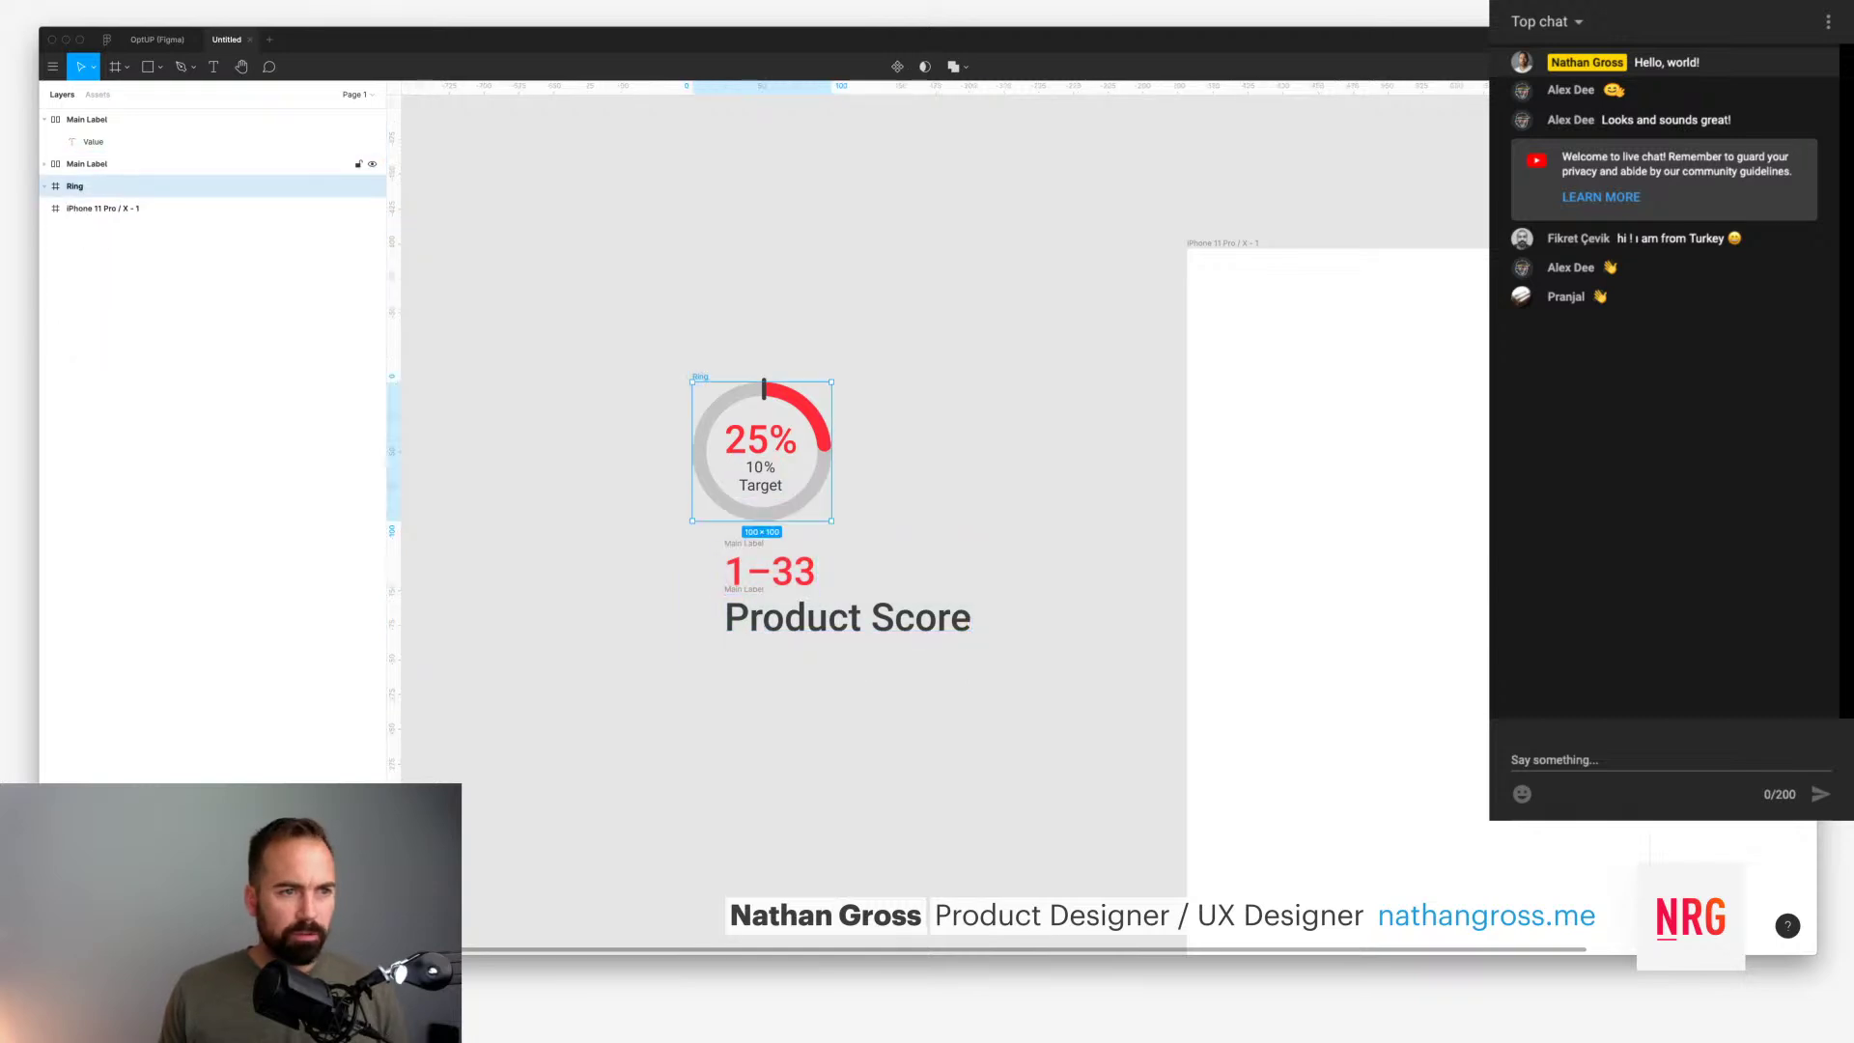
left_click(44, 119)
left_click(87, 119)
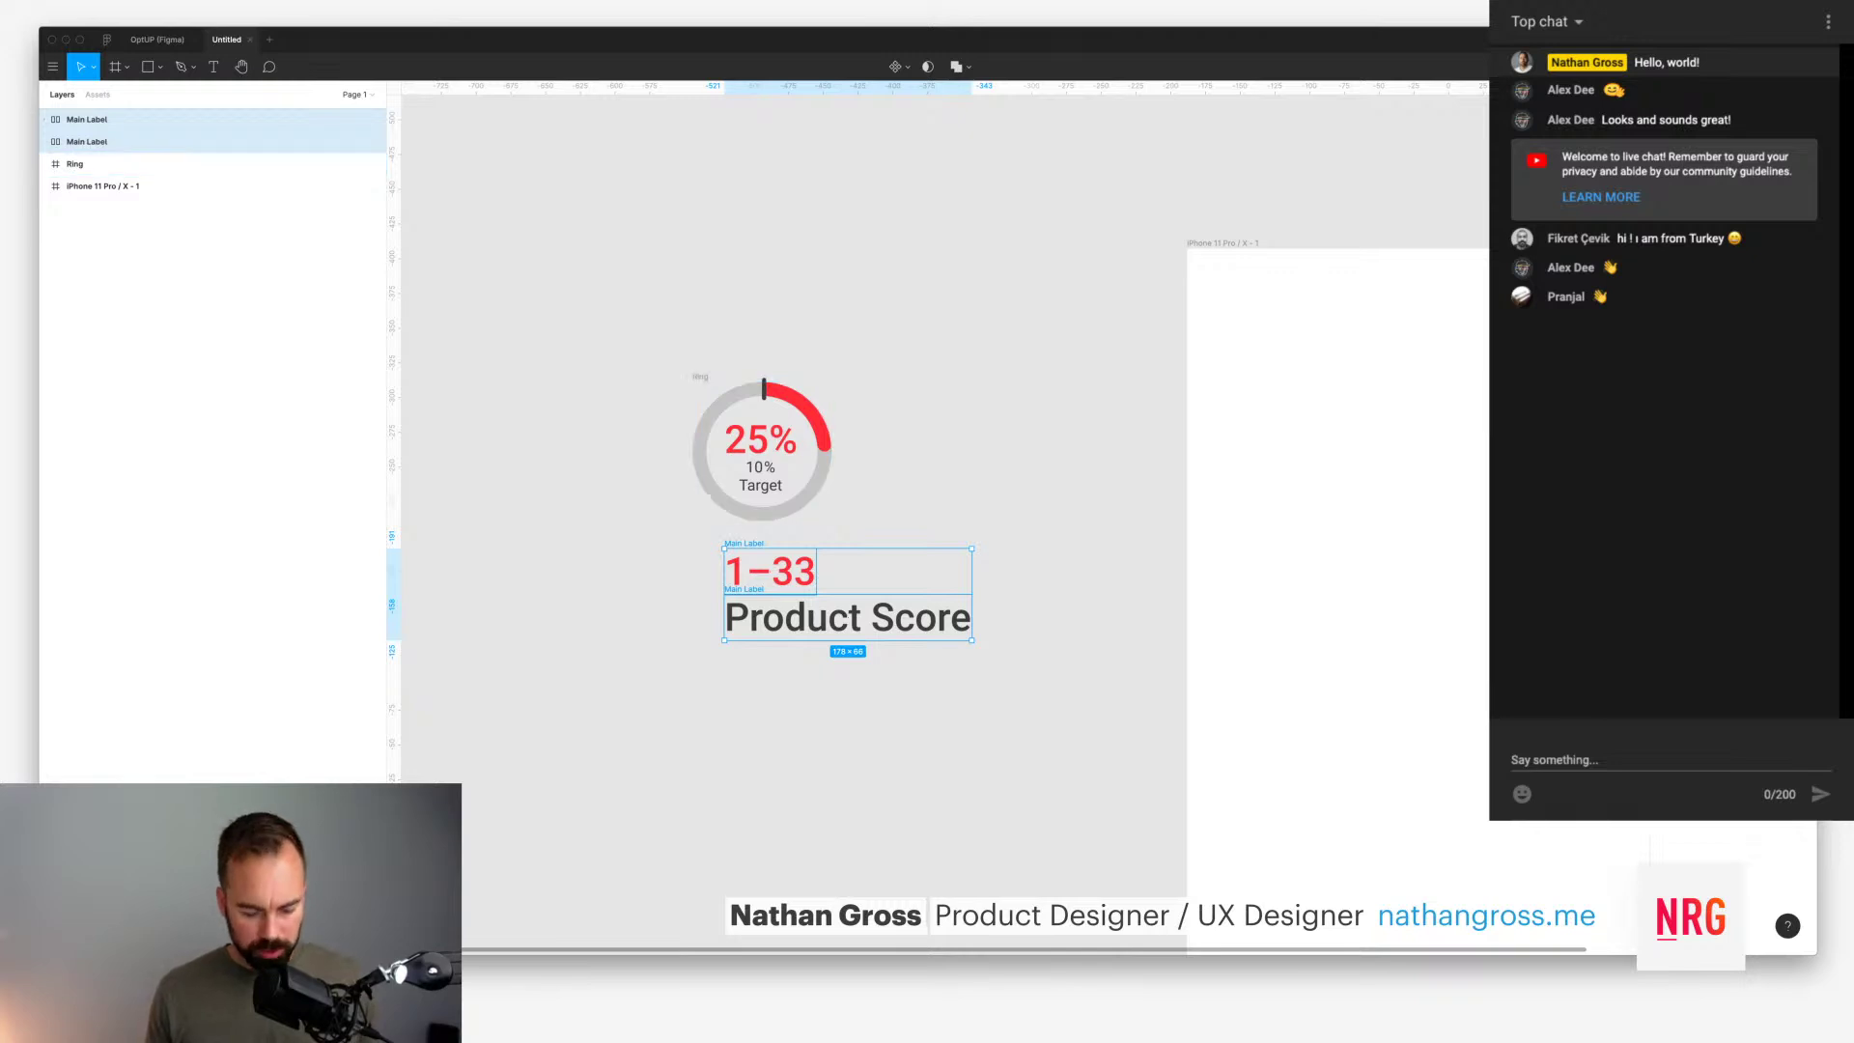
left_click_drag(640, 273, 1016, 741)
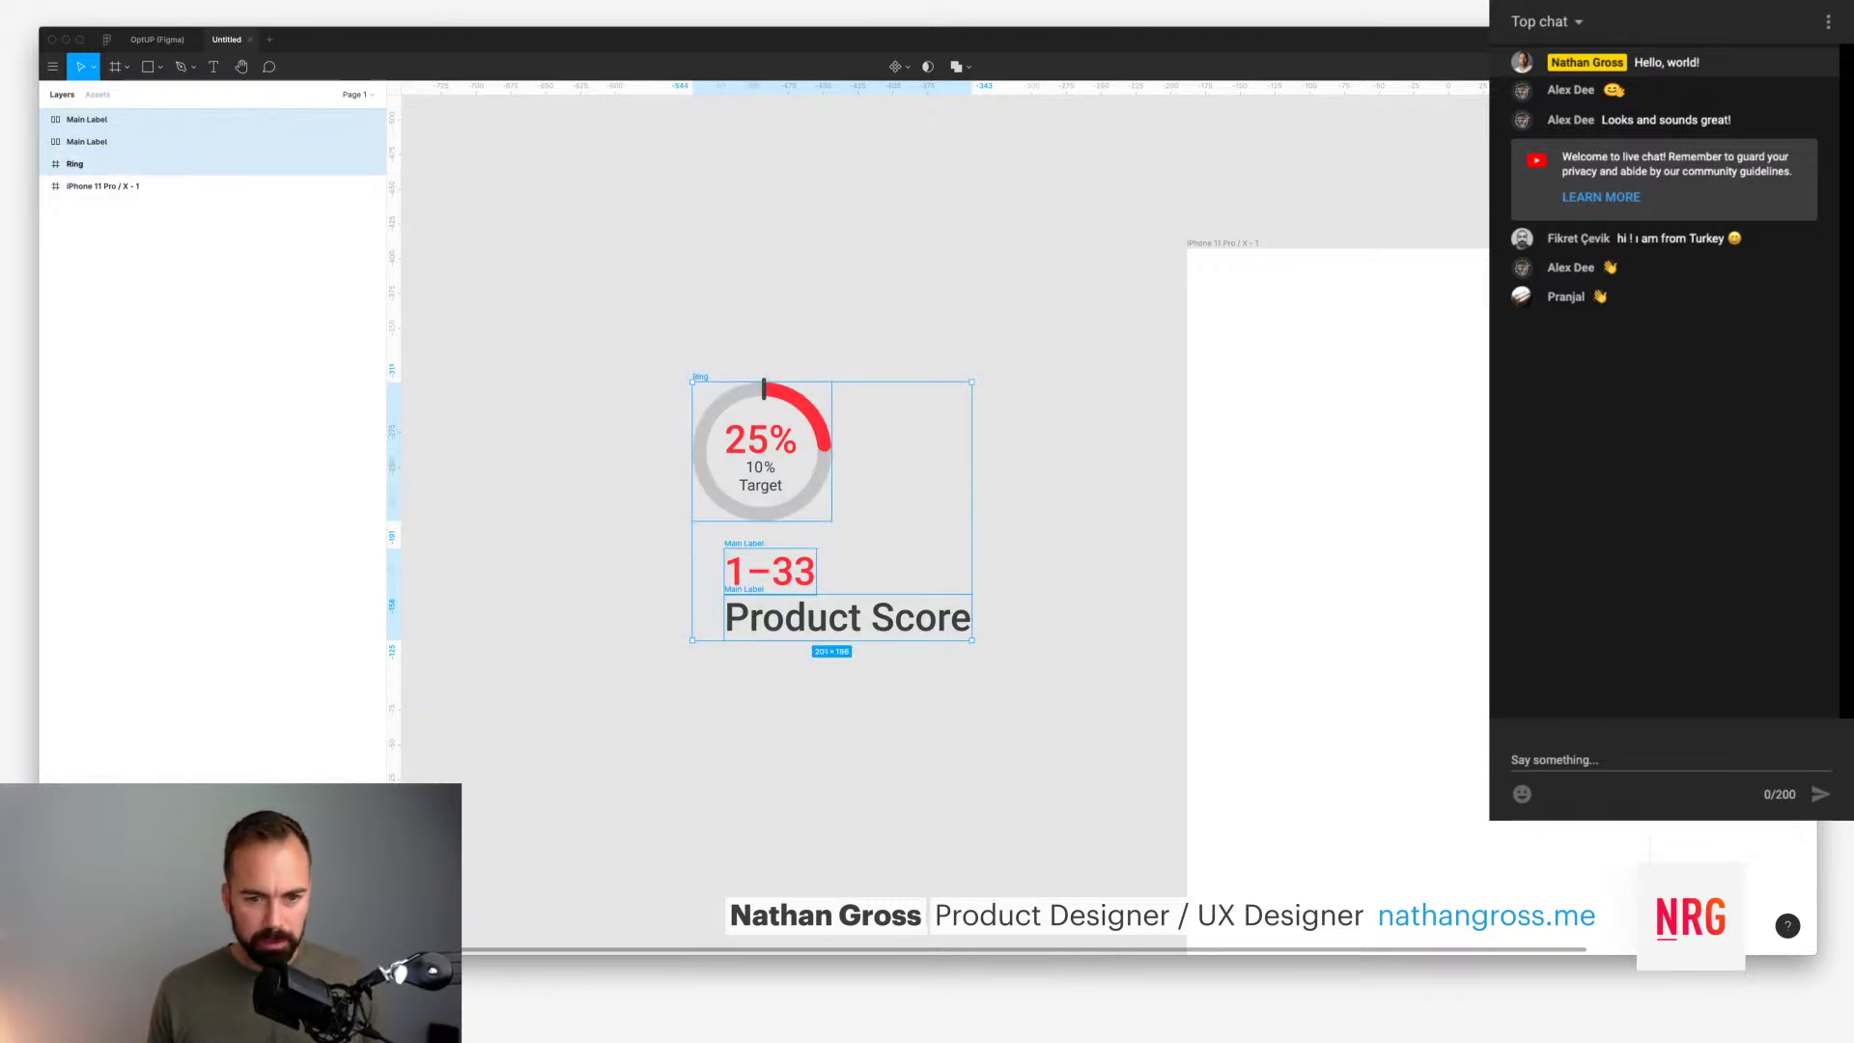
Step: Shrink the Product Score text to a small caption about 70 px wide
left_click(898, 550)
left_click(770, 572)
left_click(898, 559)
left_click(847, 618)
key("Return")
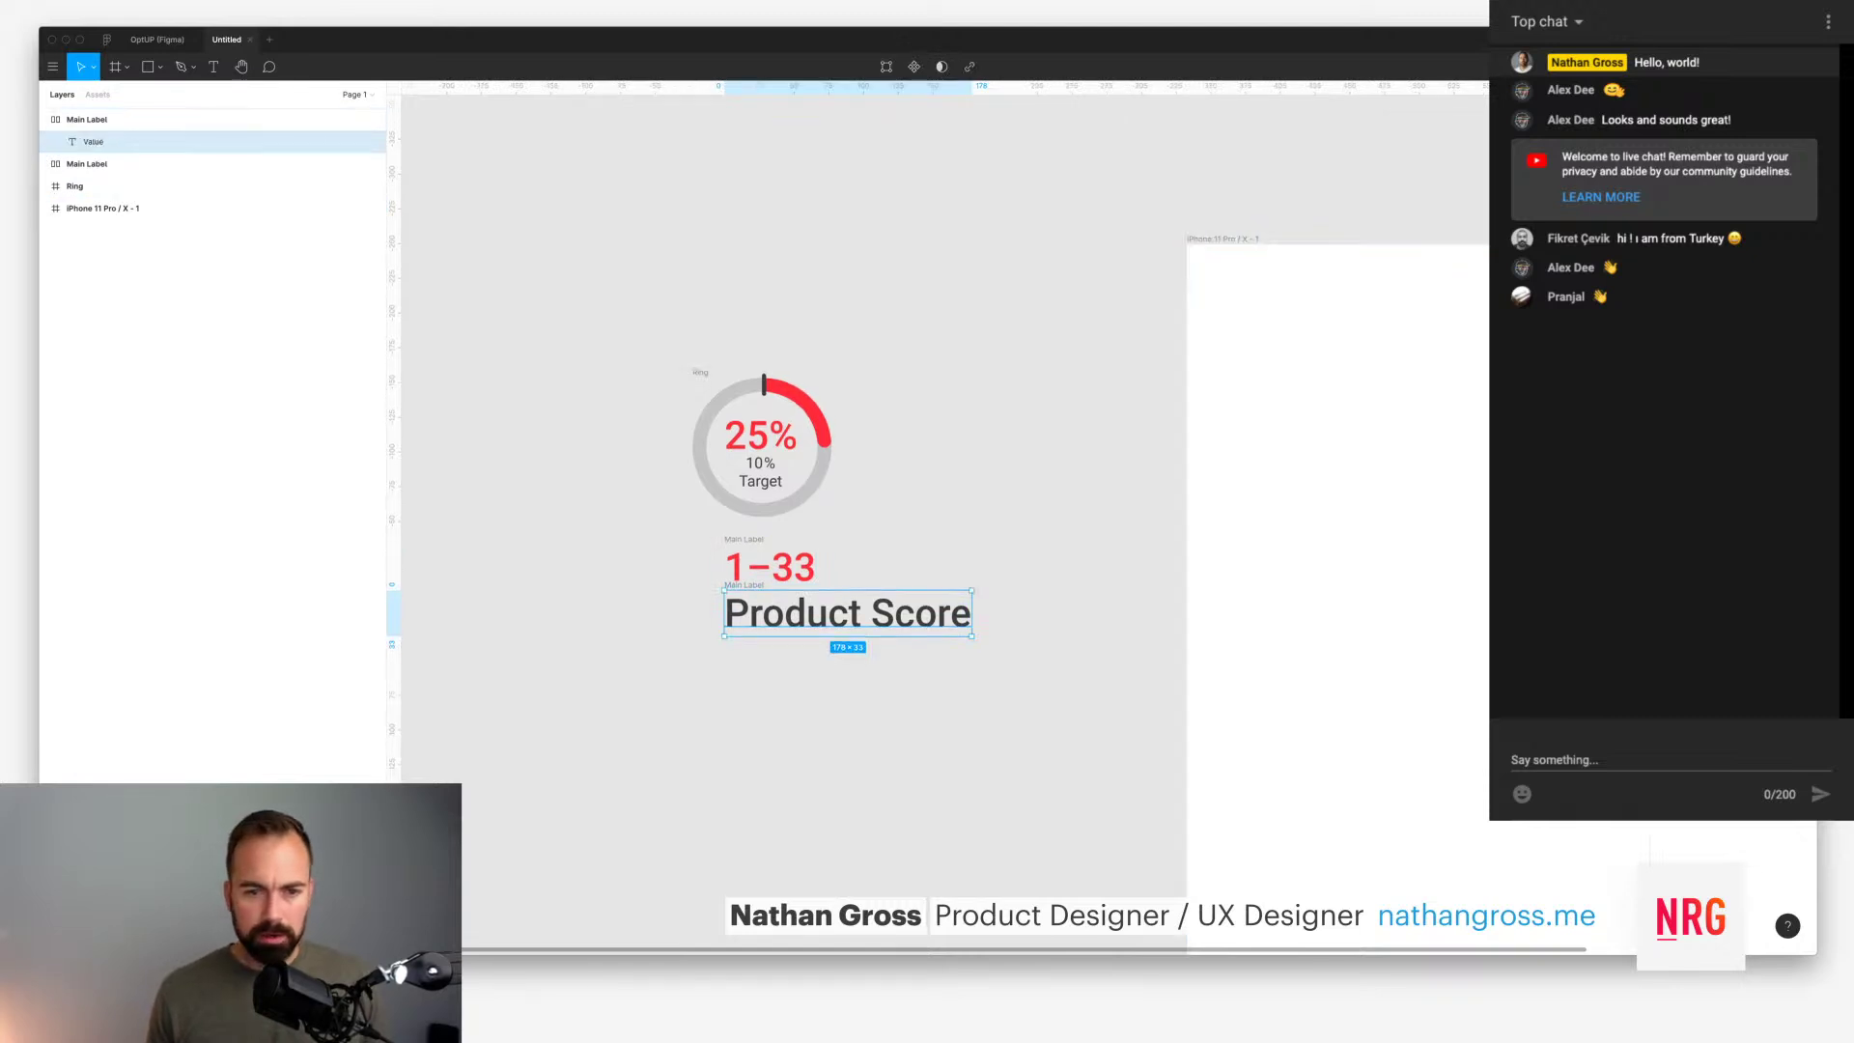
key("Return")
key("ctrl+z")
key("ctrl+z")
key("ctrl+z")
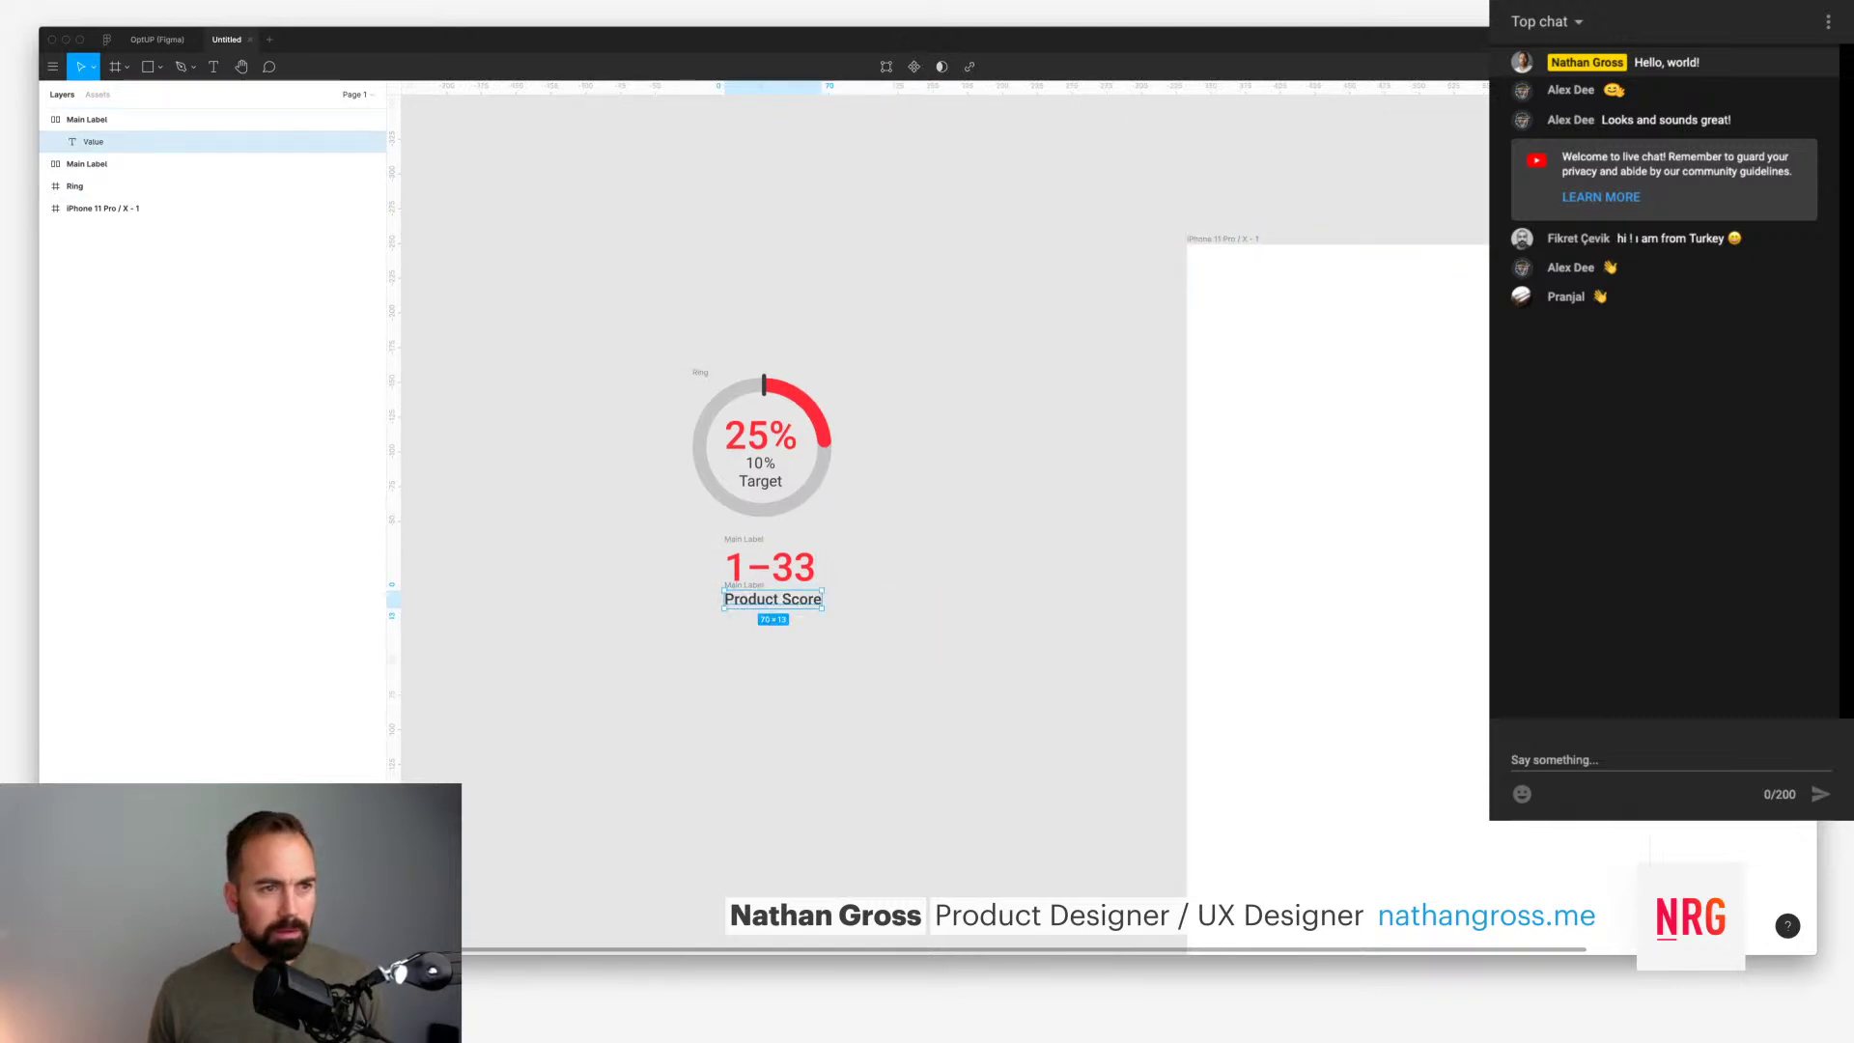
Step: Centre the 1–33 and Product Score labels on each other and move both closer under the ring's centre
key("Return")
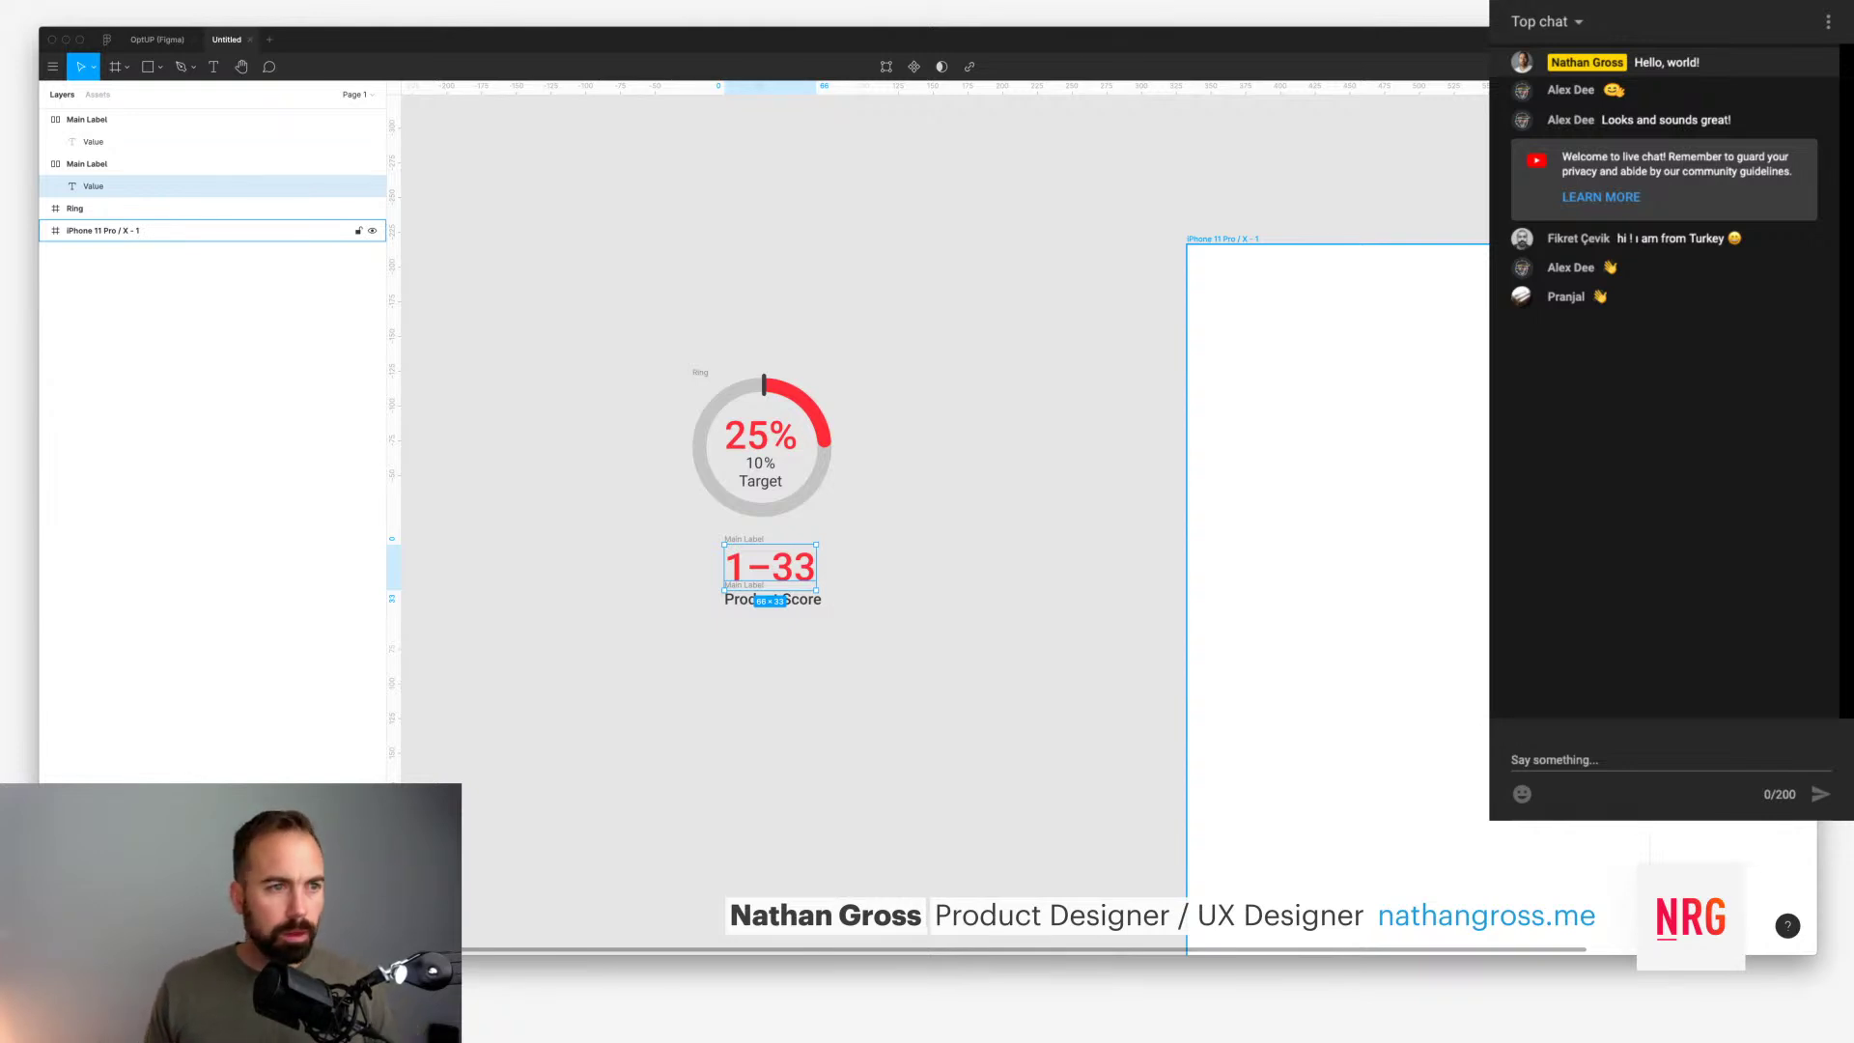
key("Escape")
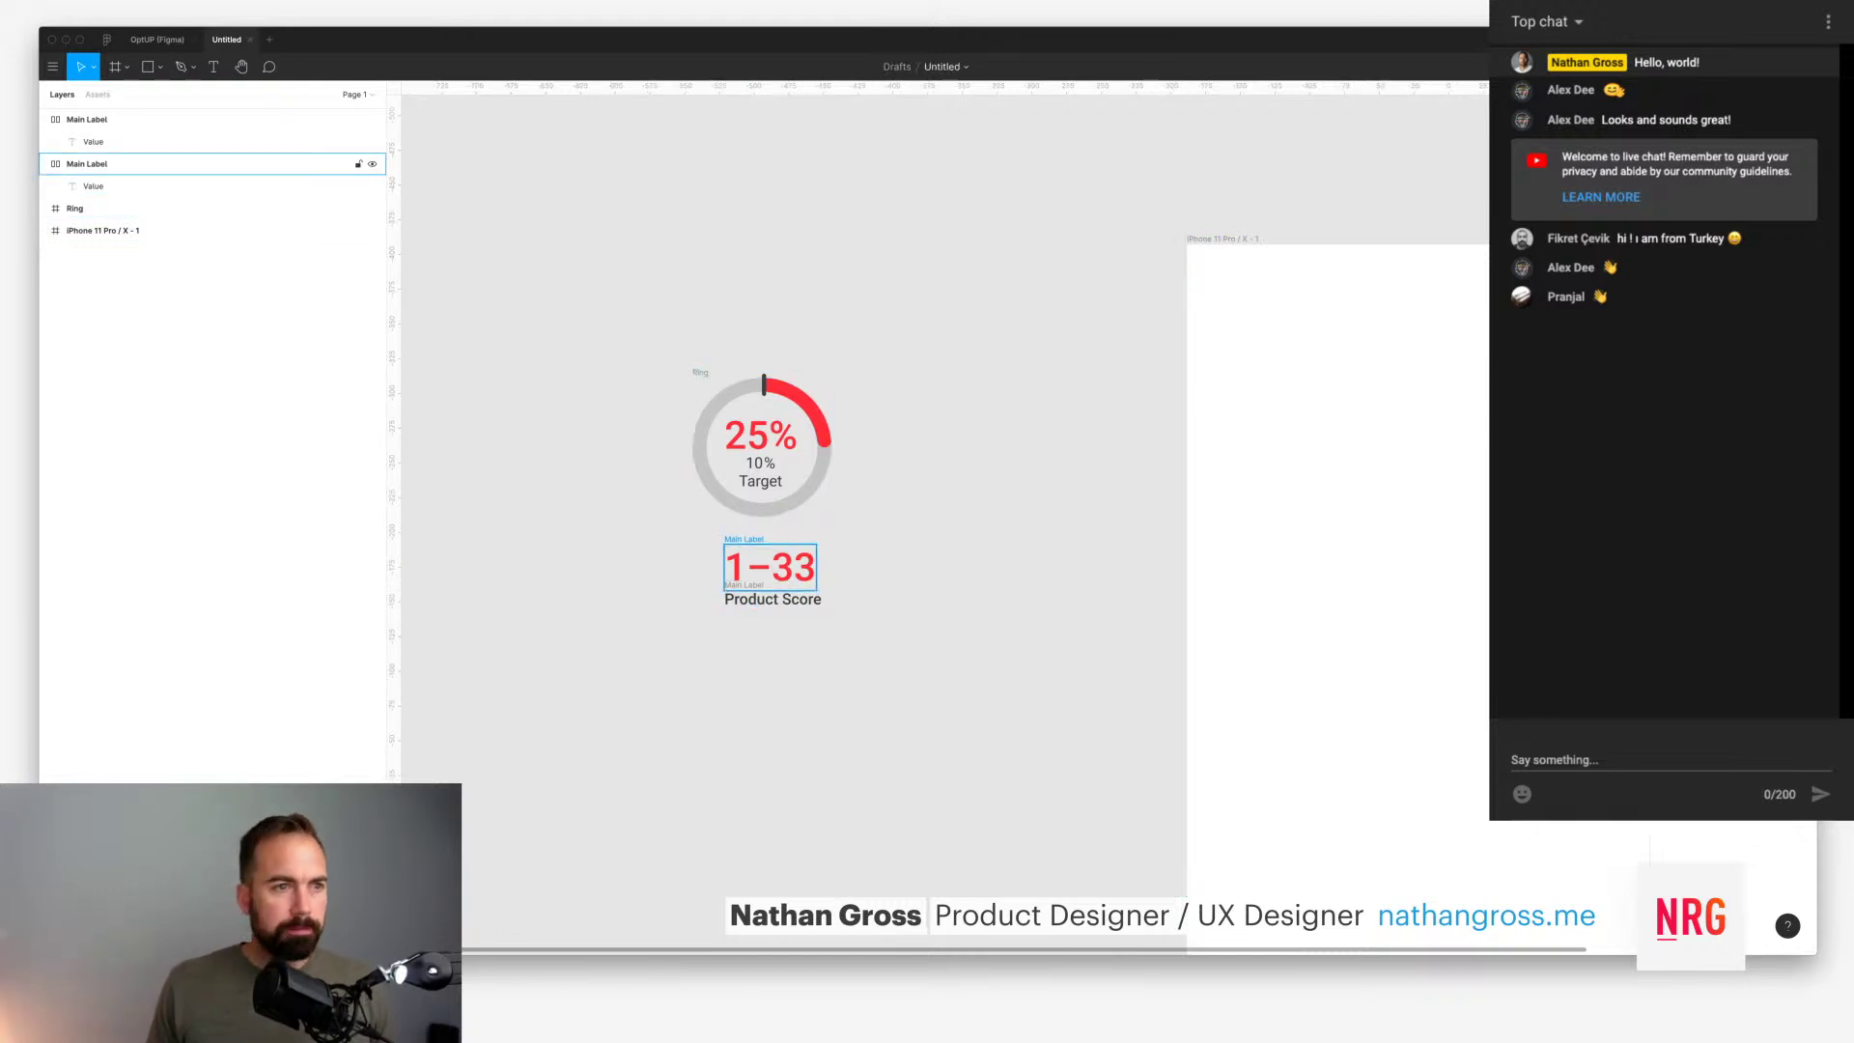
left_click(770, 567)
left_click(45, 163)
left_click(45, 119)
left_click(87, 119, "shift")
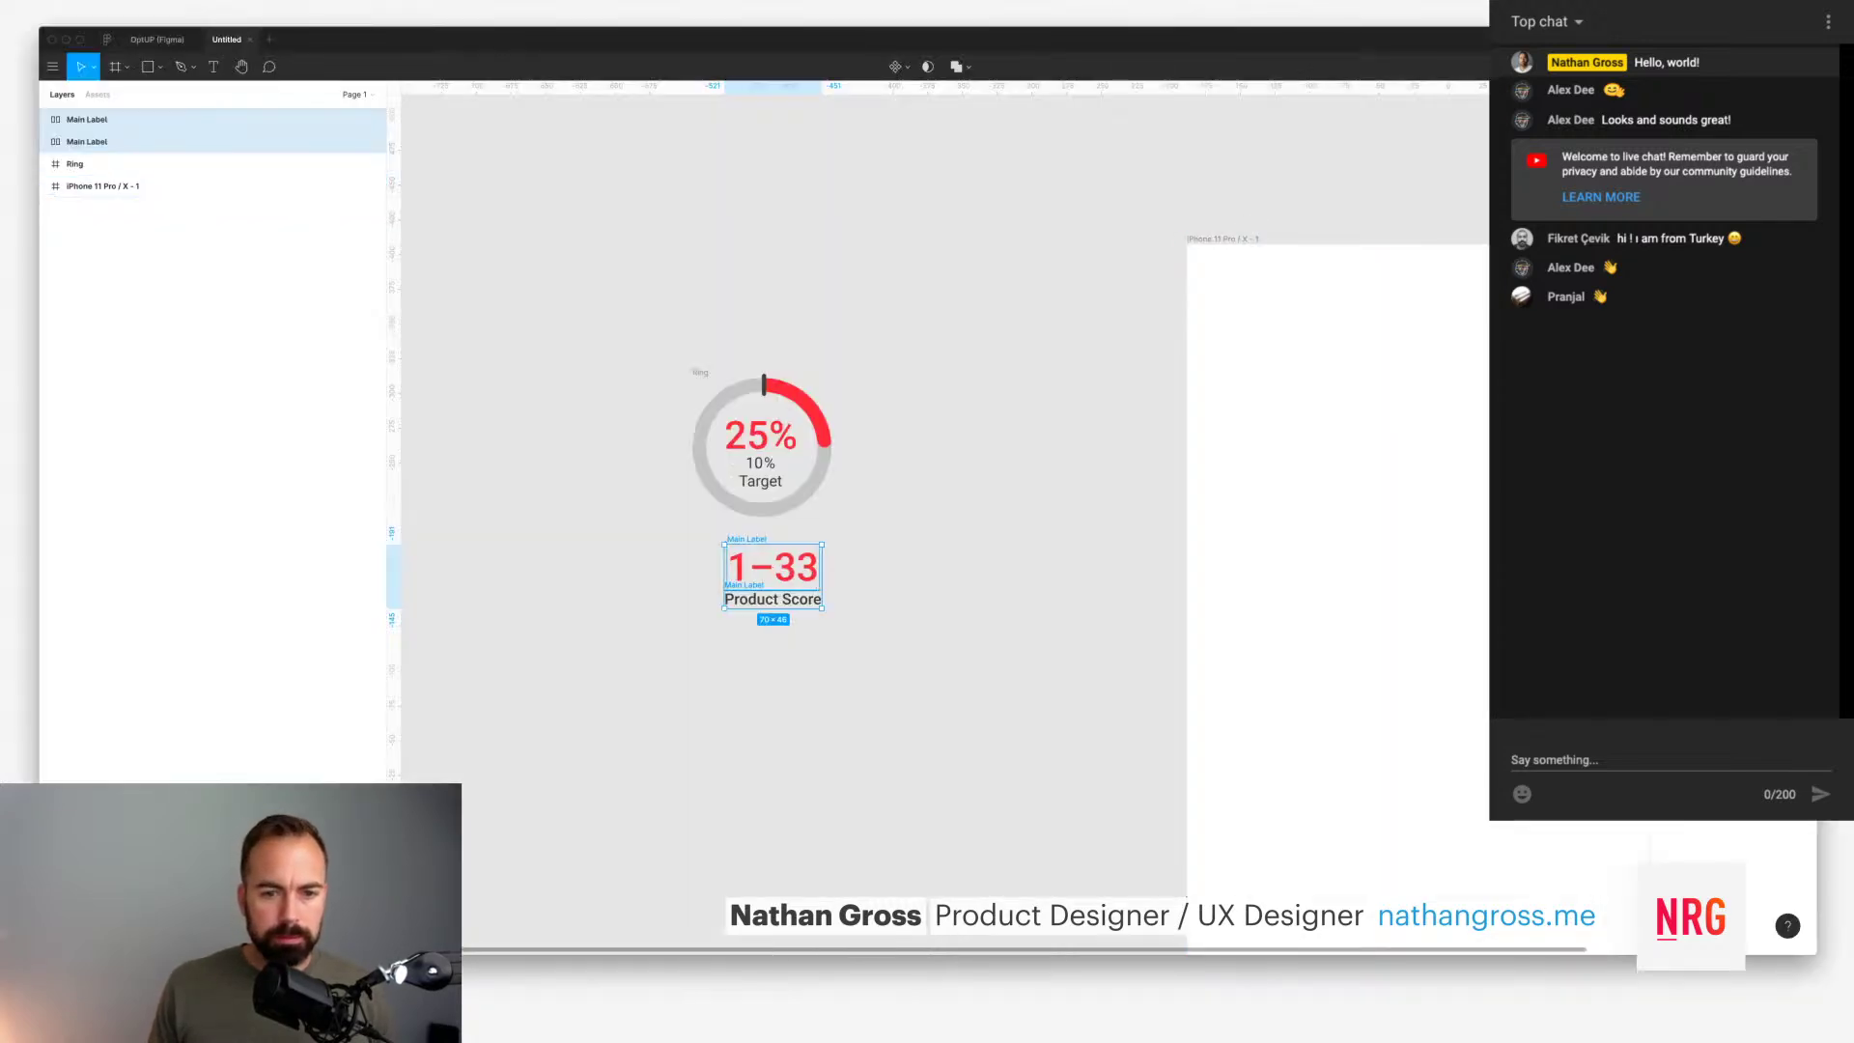
left_click_drag(772, 569, 762, 570)
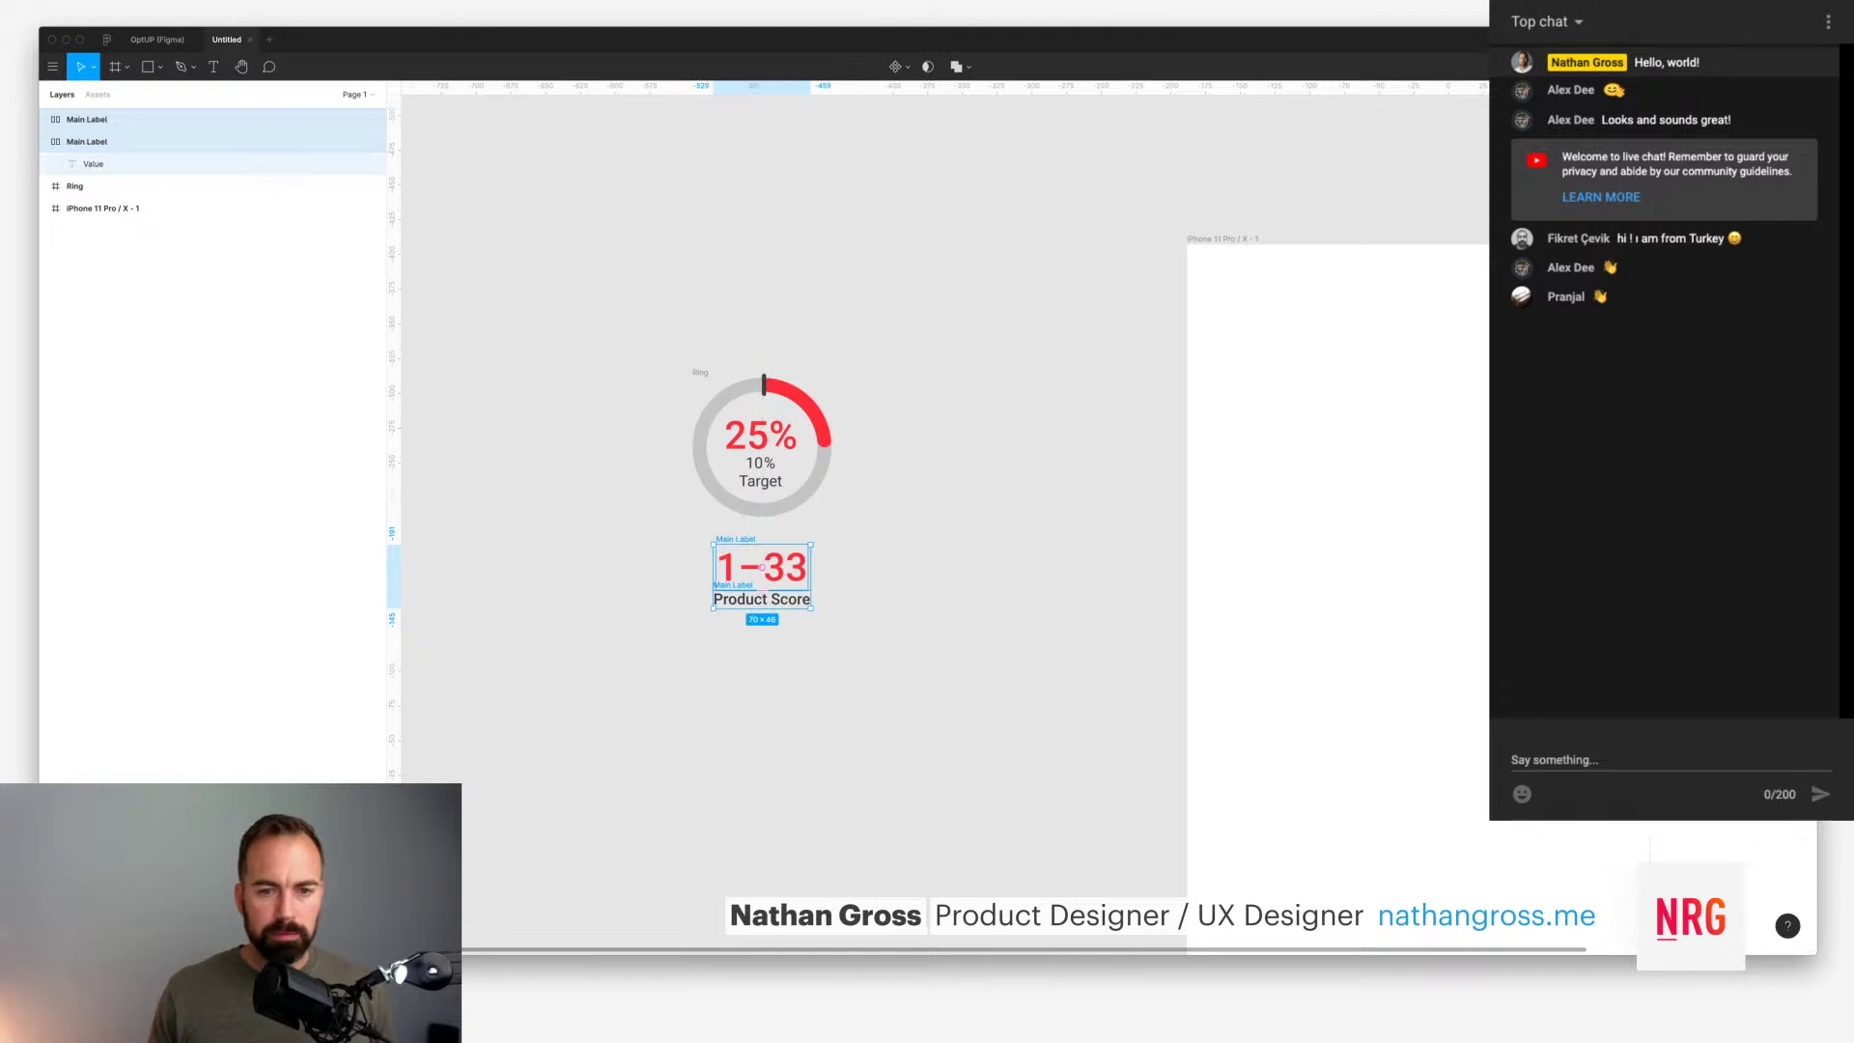
key("shift+Up")
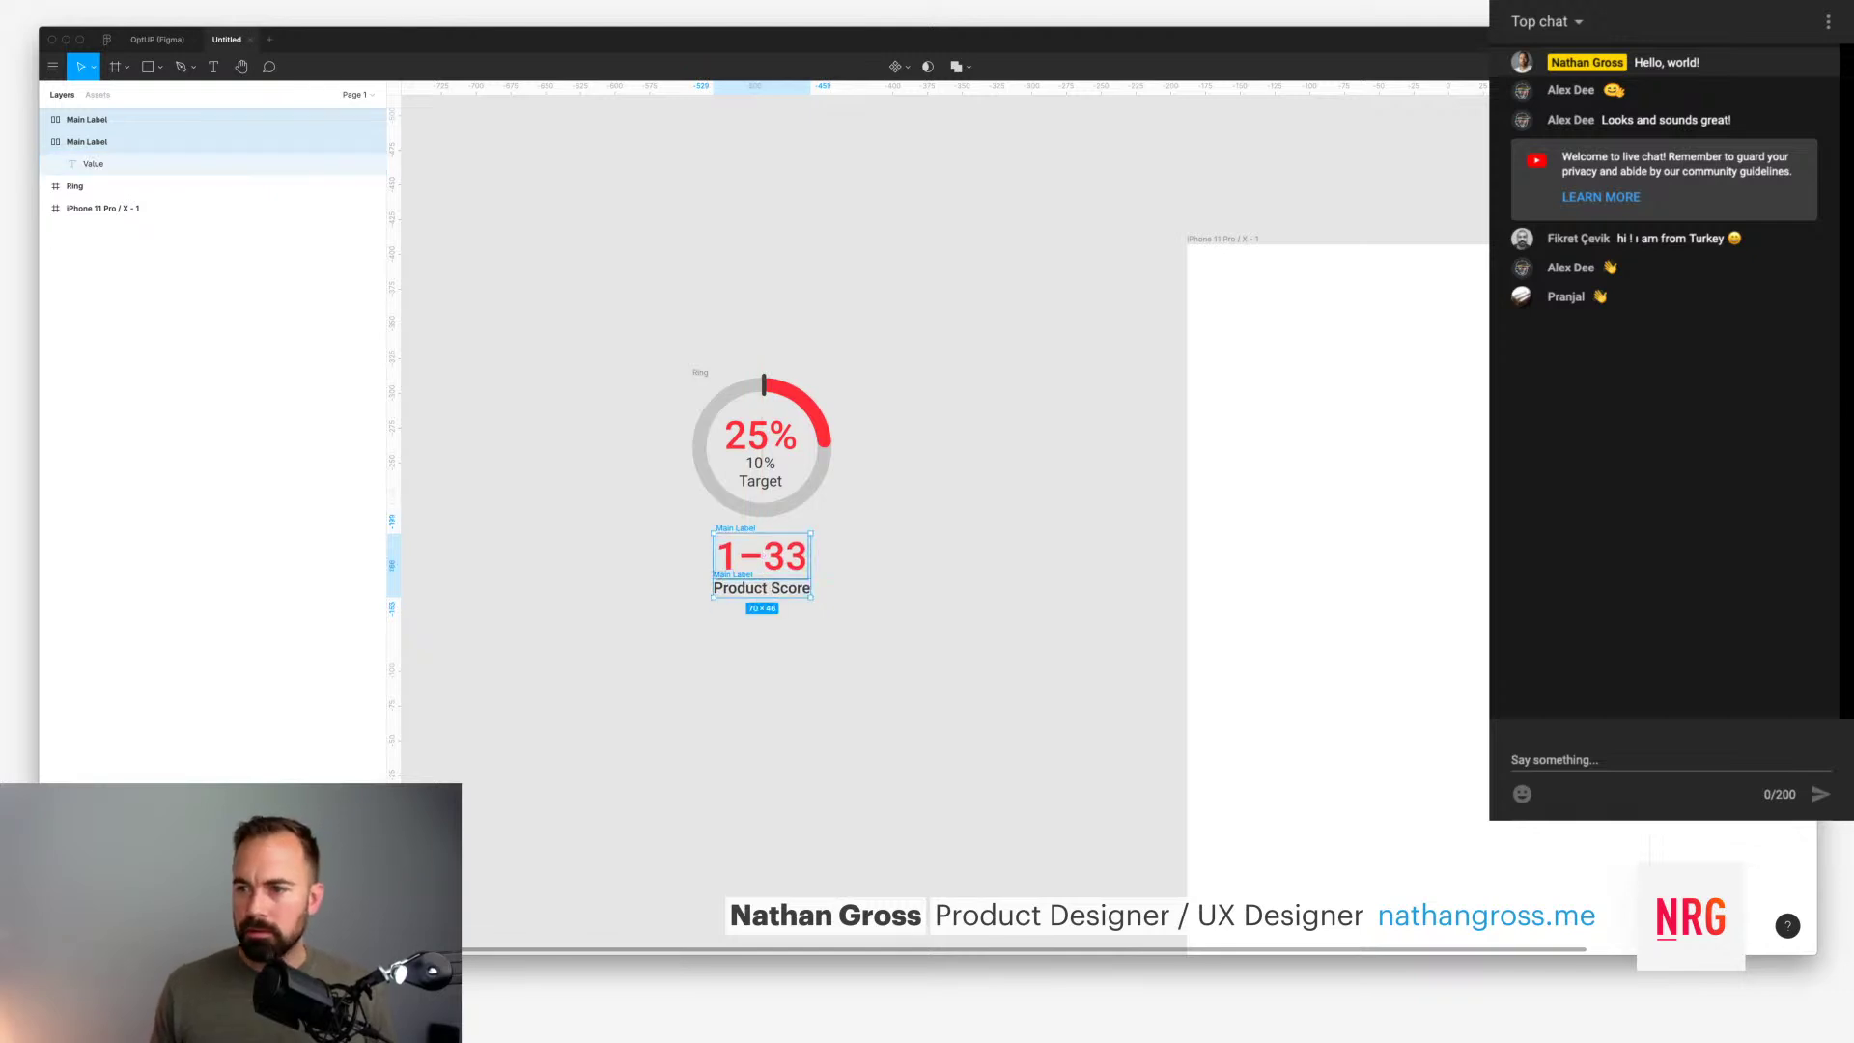
Step: Reduce the font size of the 1–33 text below the ring until it is about 52 px wide
key("Escape")
left_click(762, 560)
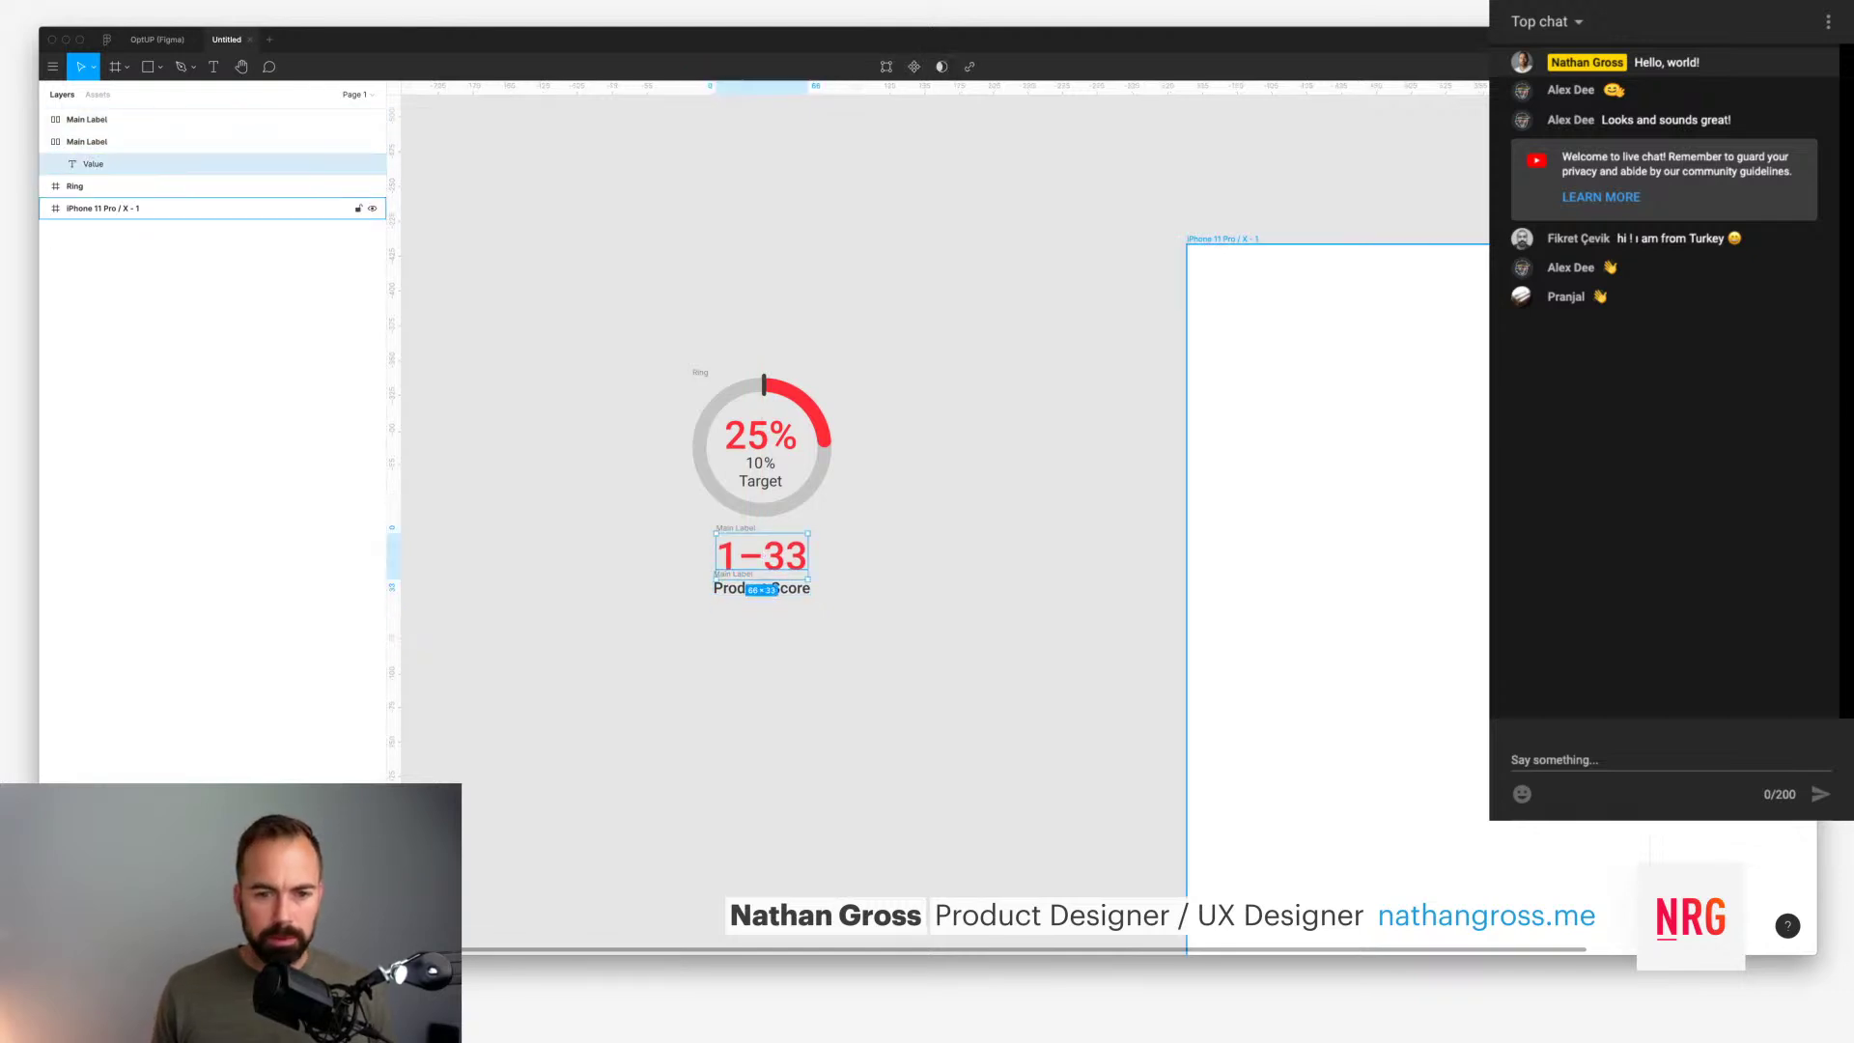
key("alt+")
key("shift+super+comma")
key("shift+super+comma")
key("shift+super+comma")
key("shift+super+comma")
key("shift+super+comma")
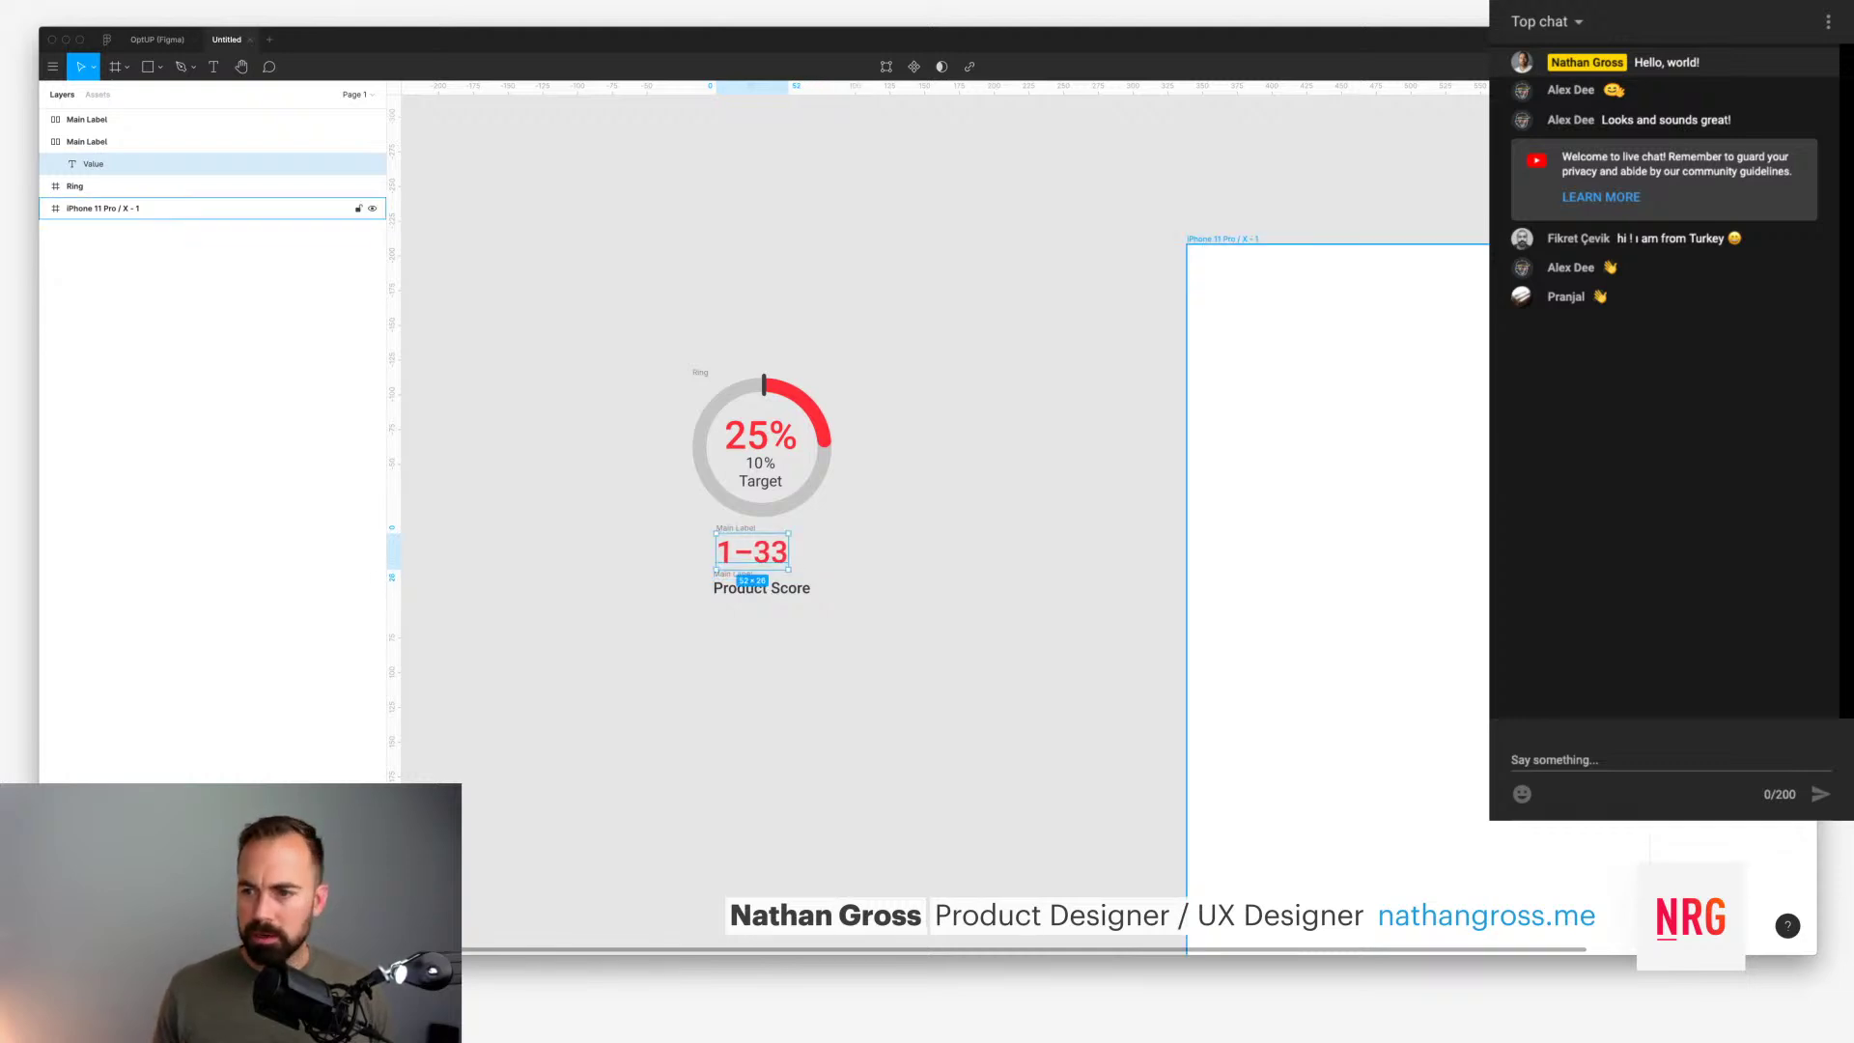
Step: Realign the 1–33 and Product Score labels by their horizontal centres beneath the ring and collapse their layers
left_click(761, 587)
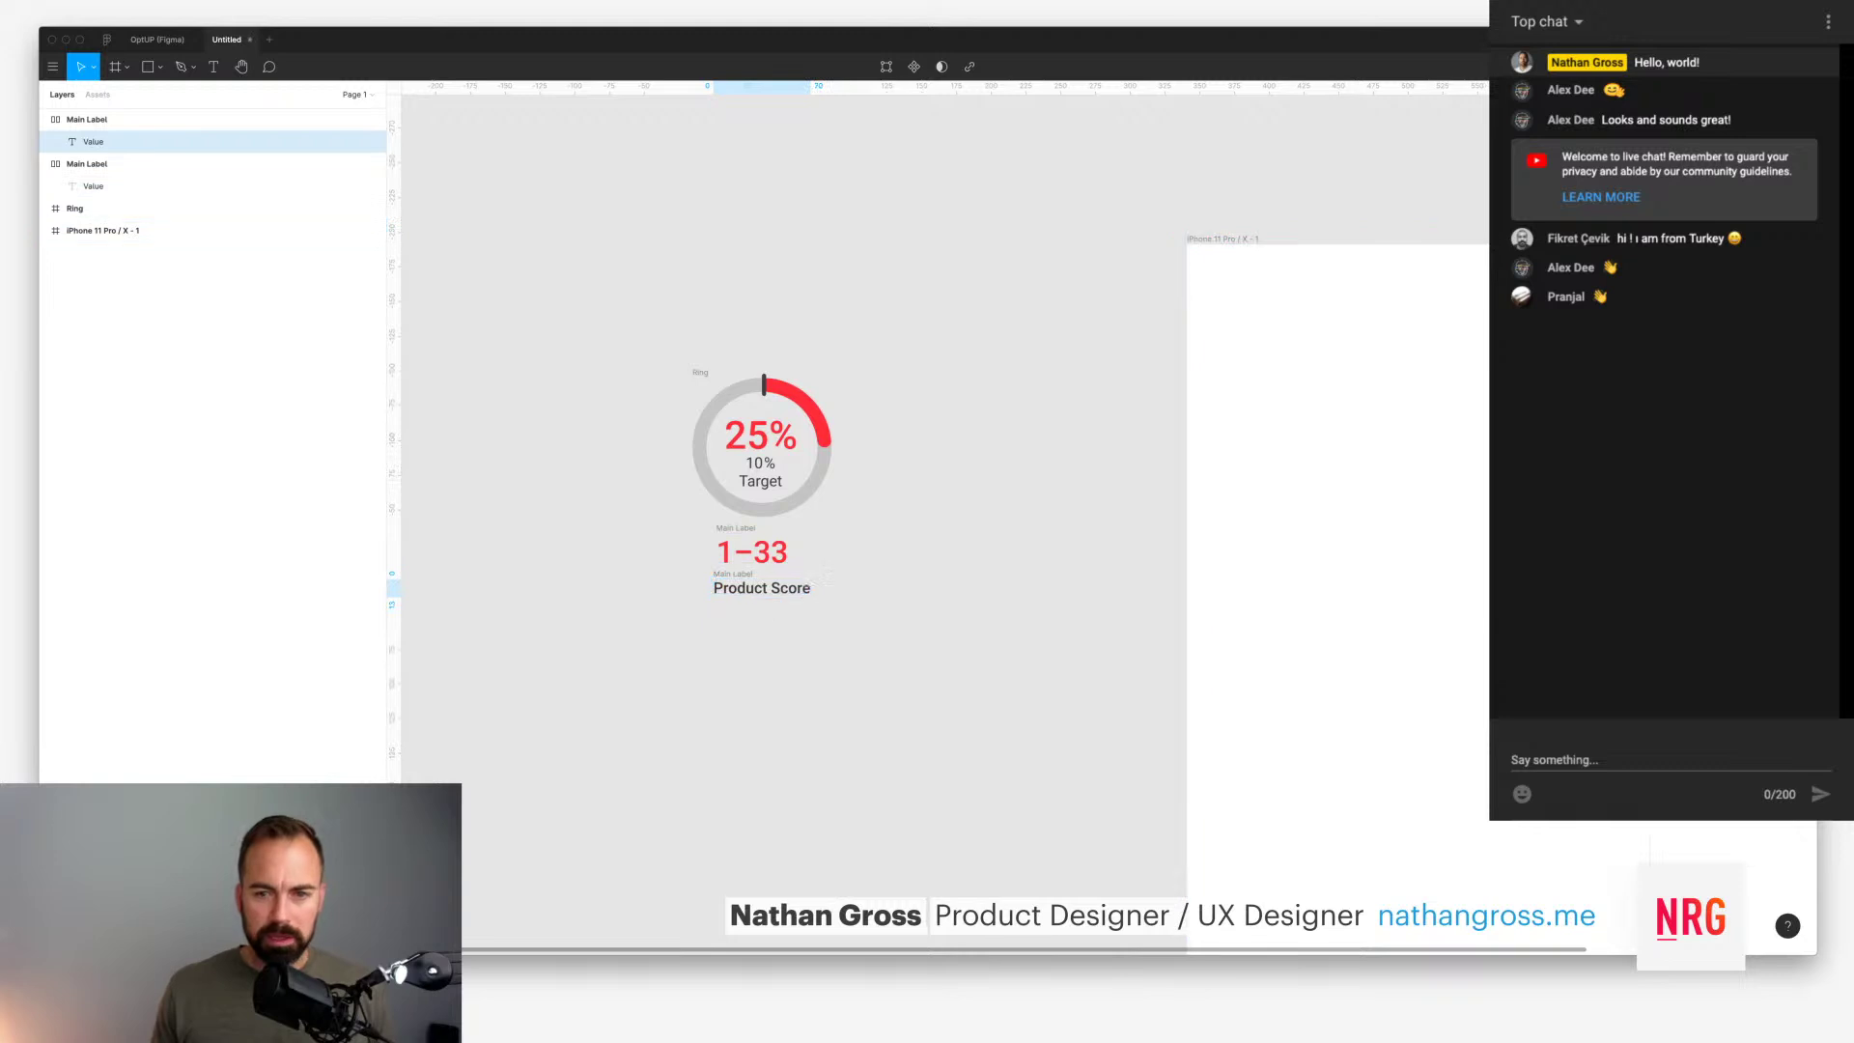
key("Escape")
left_click(87, 119)
left_click(212, 163, "shift")
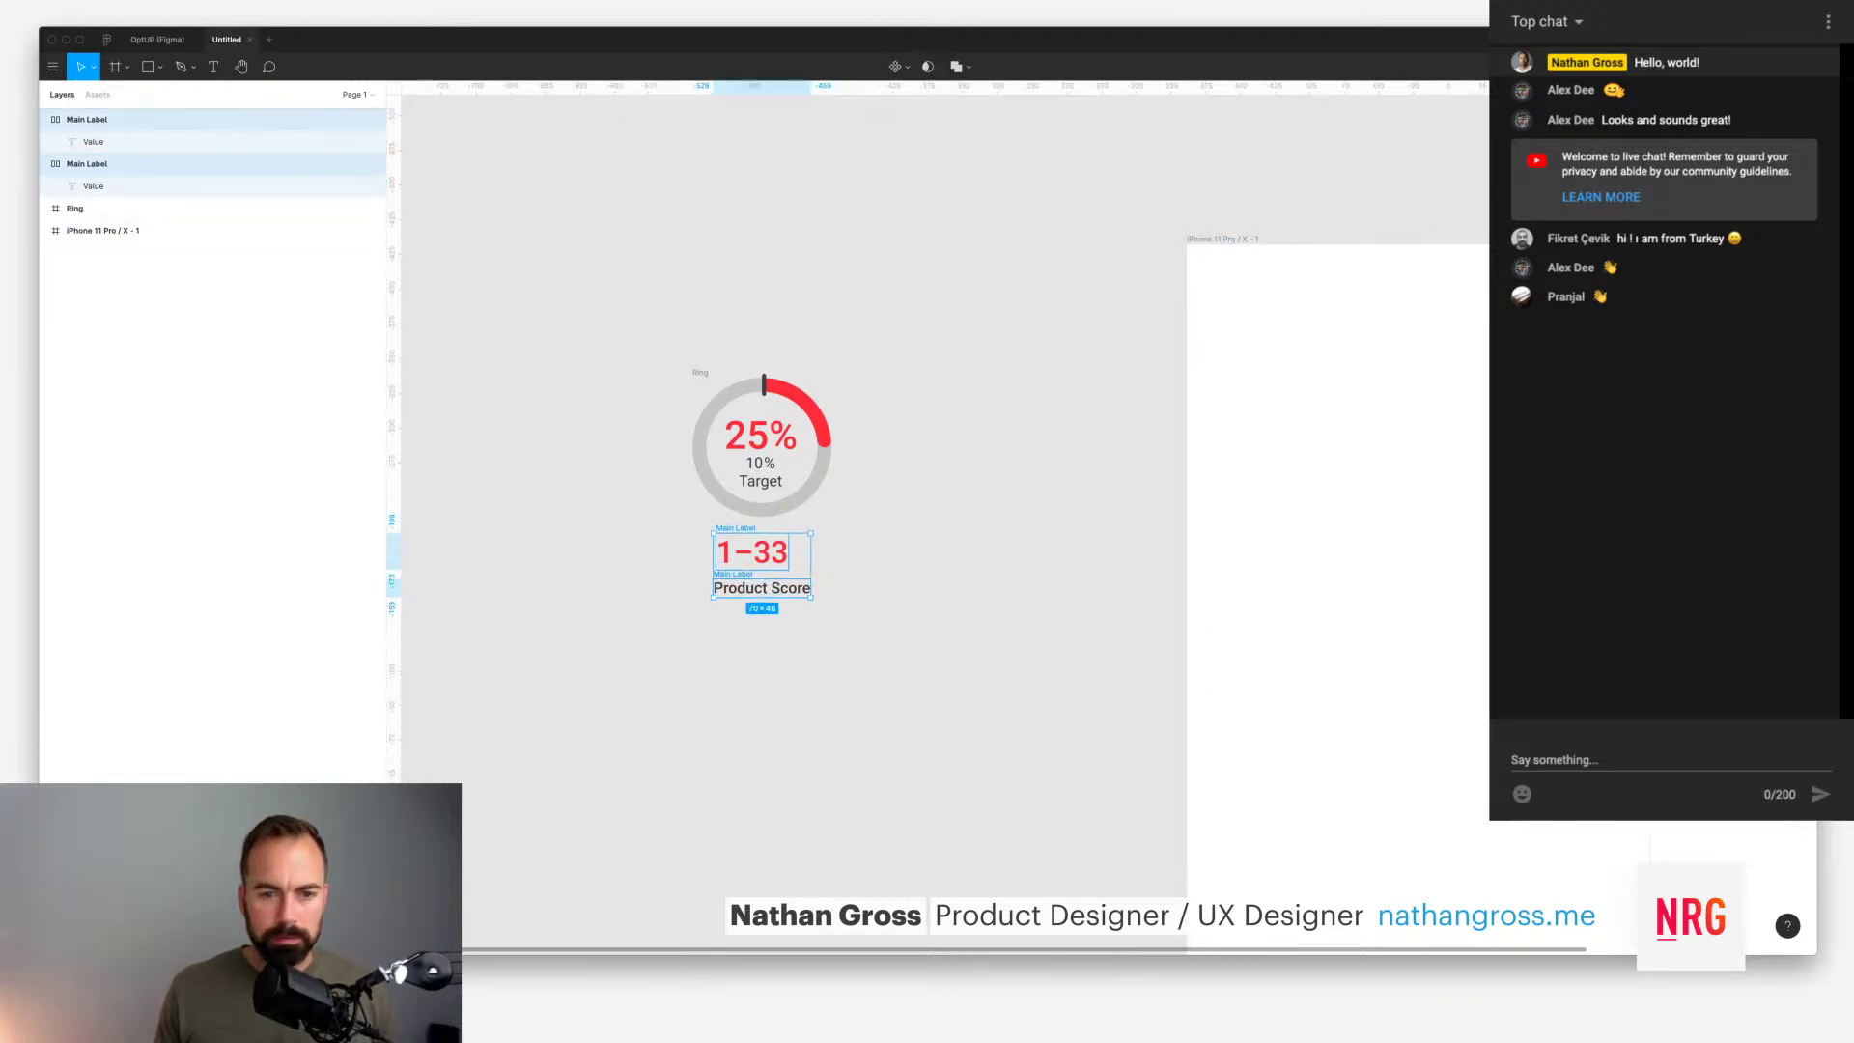
key("alt+h")
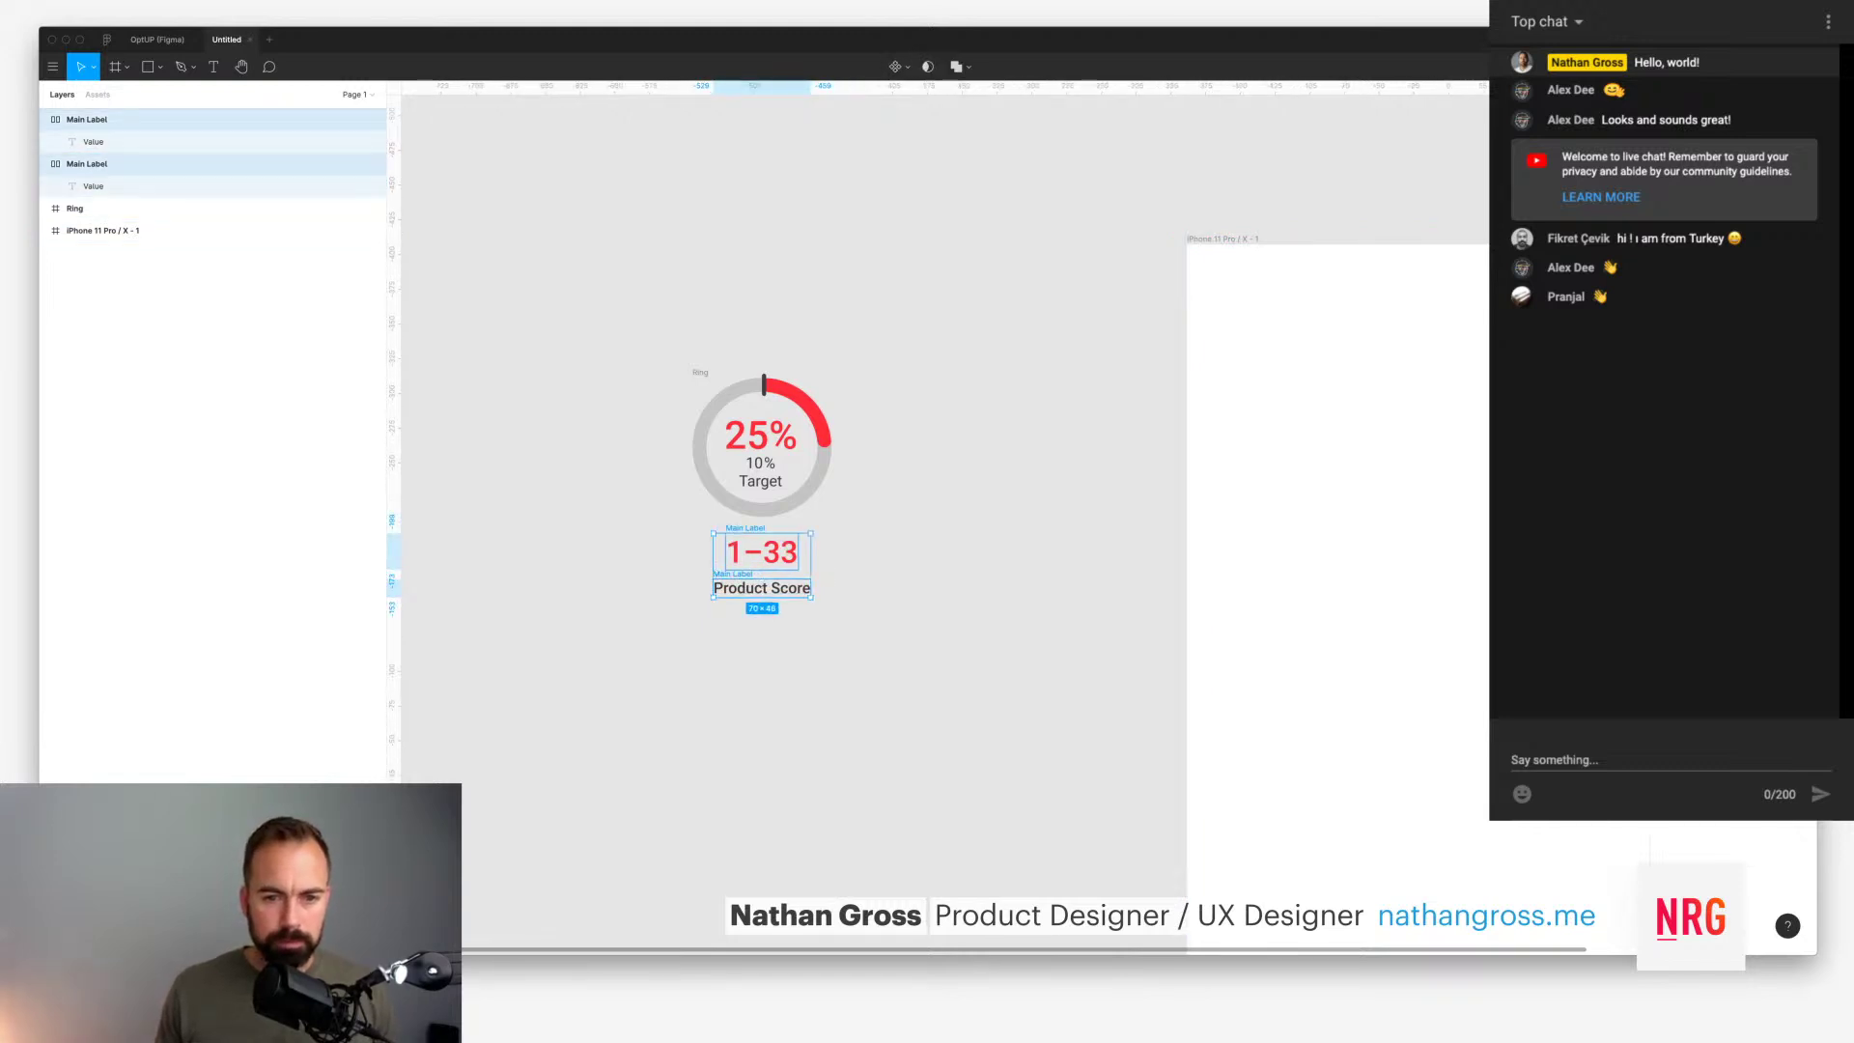
left_click_drag(761, 551, 762, 550)
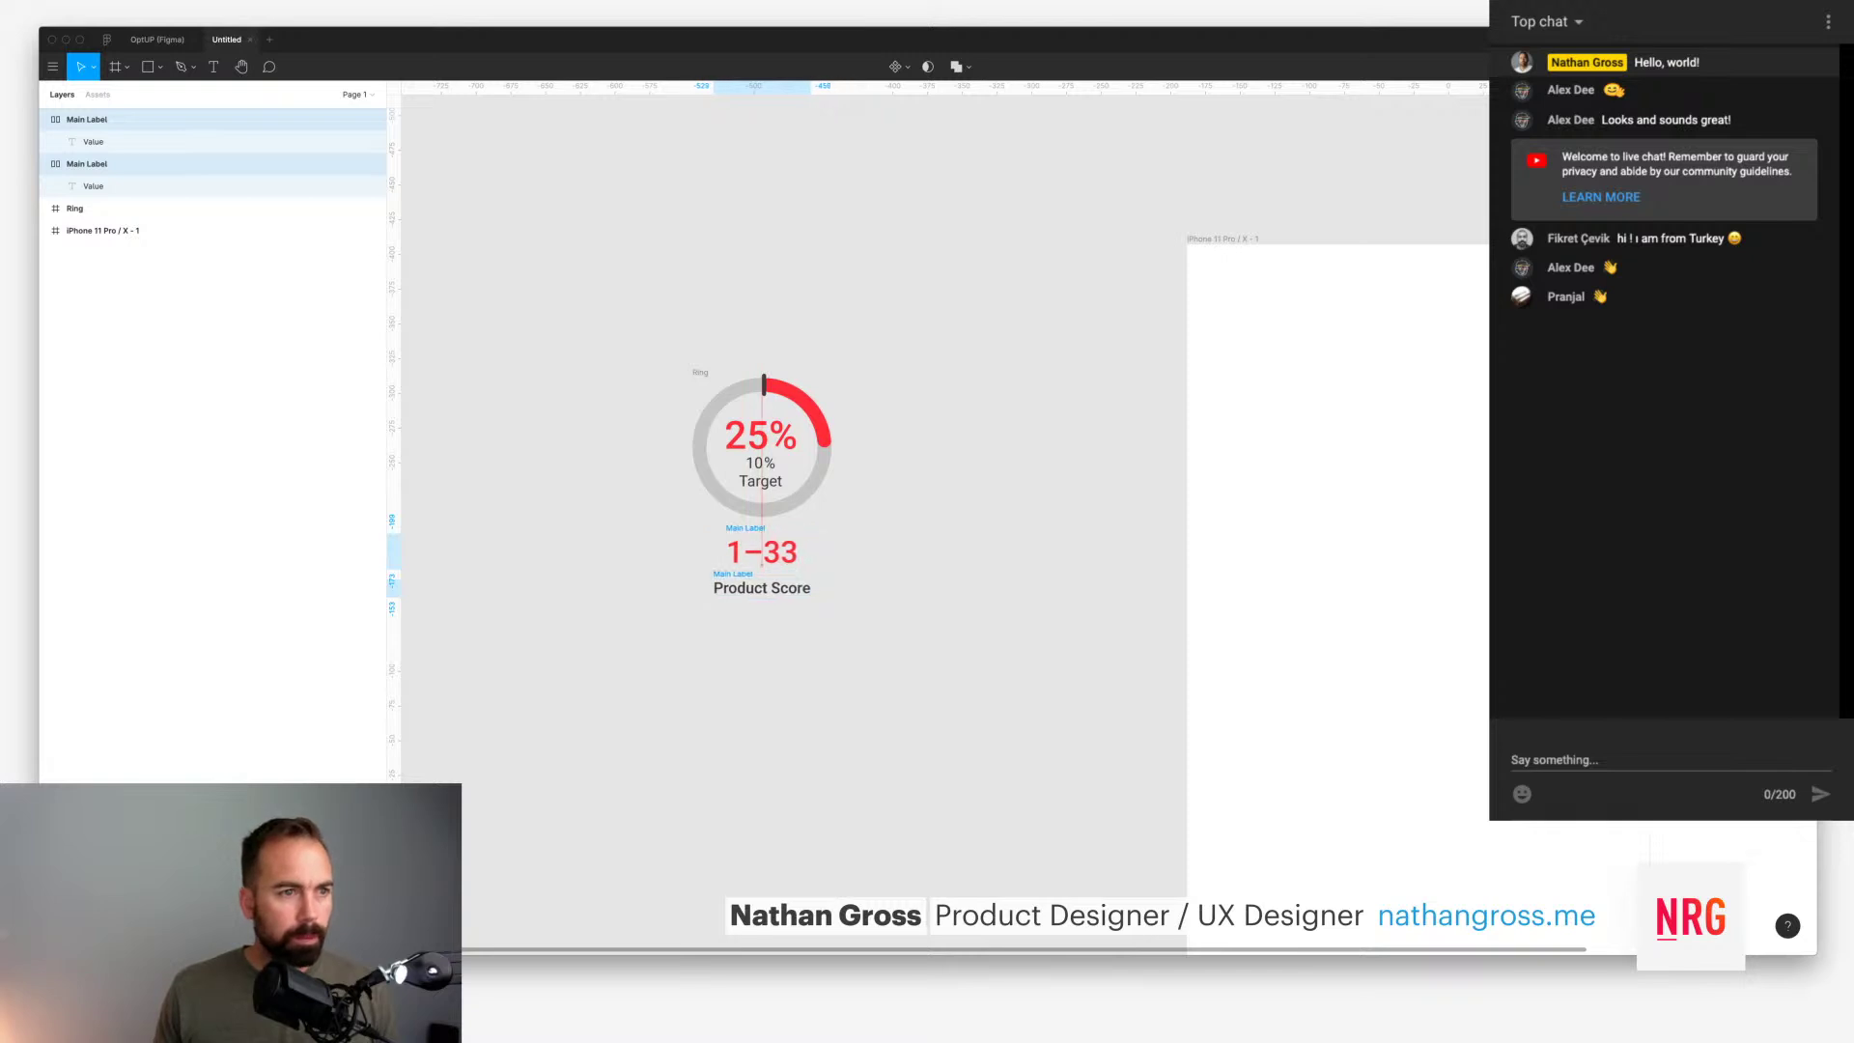
left_click(44, 119)
left_click(44, 141)
left_click(87, 119)
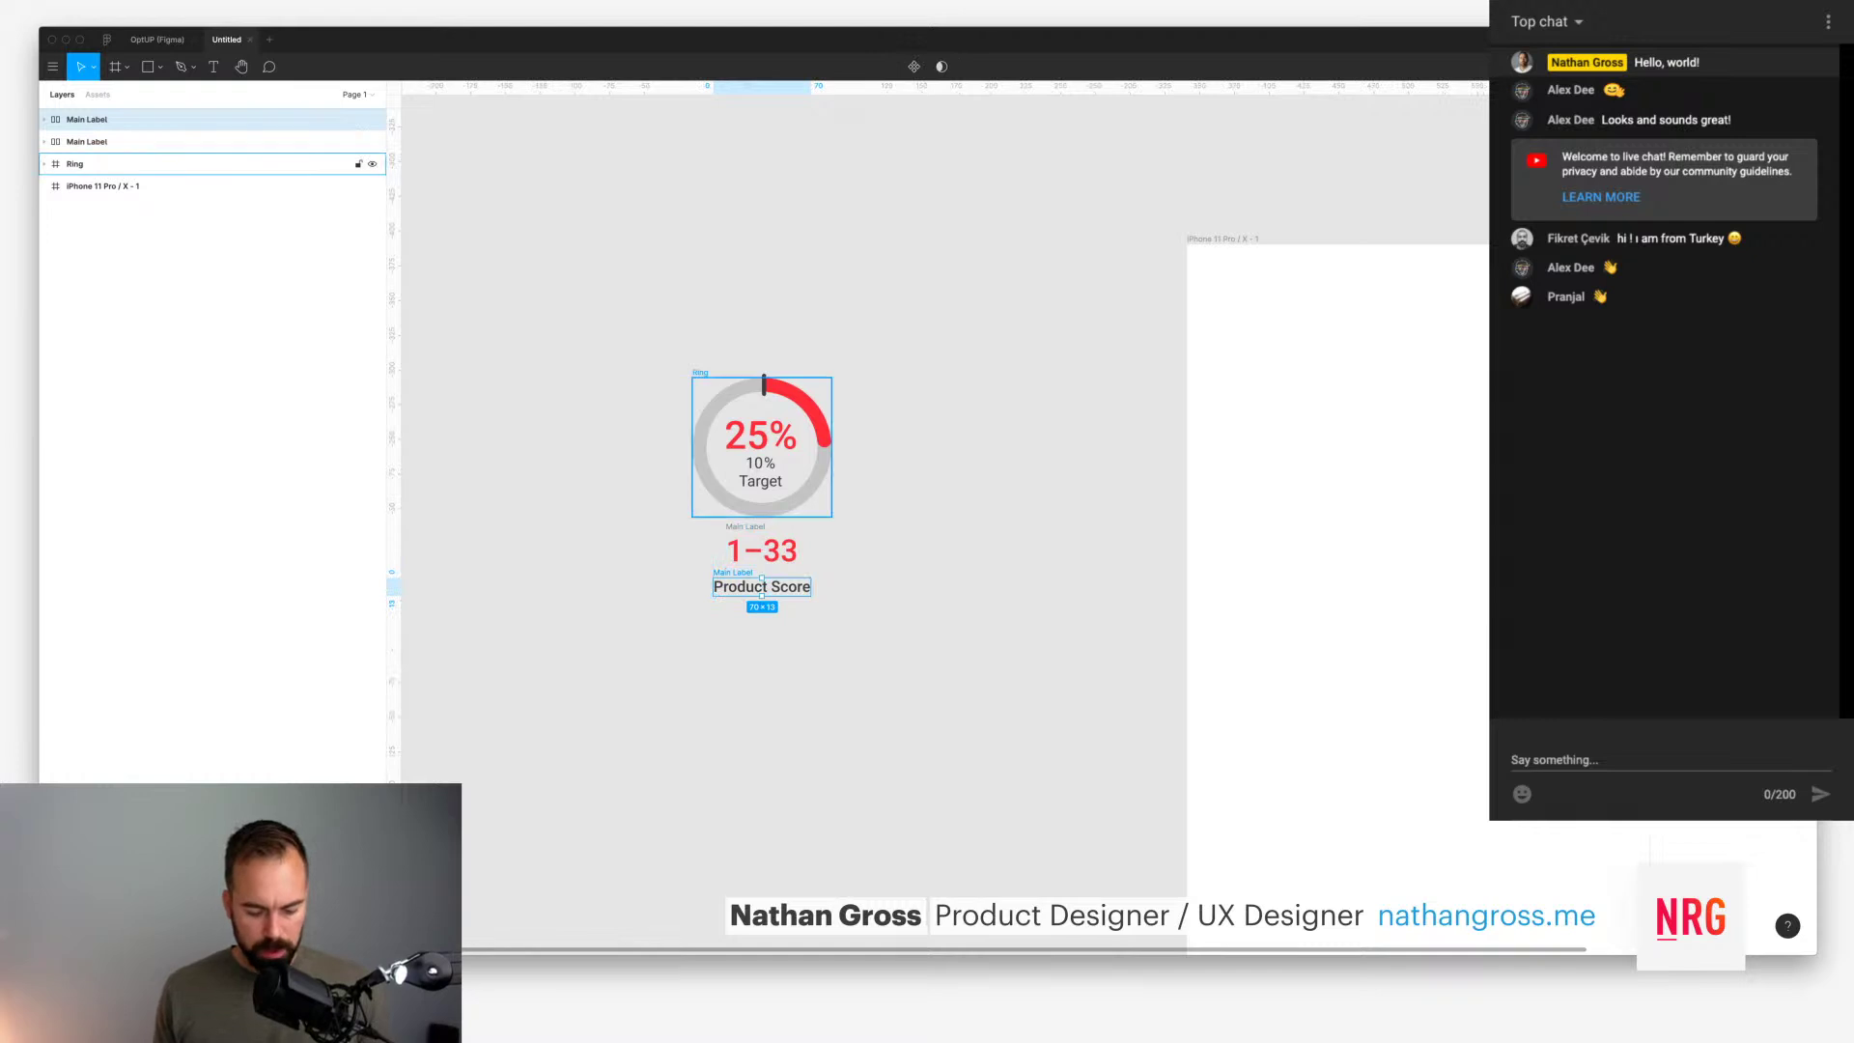
Step: Try ungrouping the Ring frame and both Main Label frames, and undo it
left_click(75, 164)
left_click(87, 118, "shift")
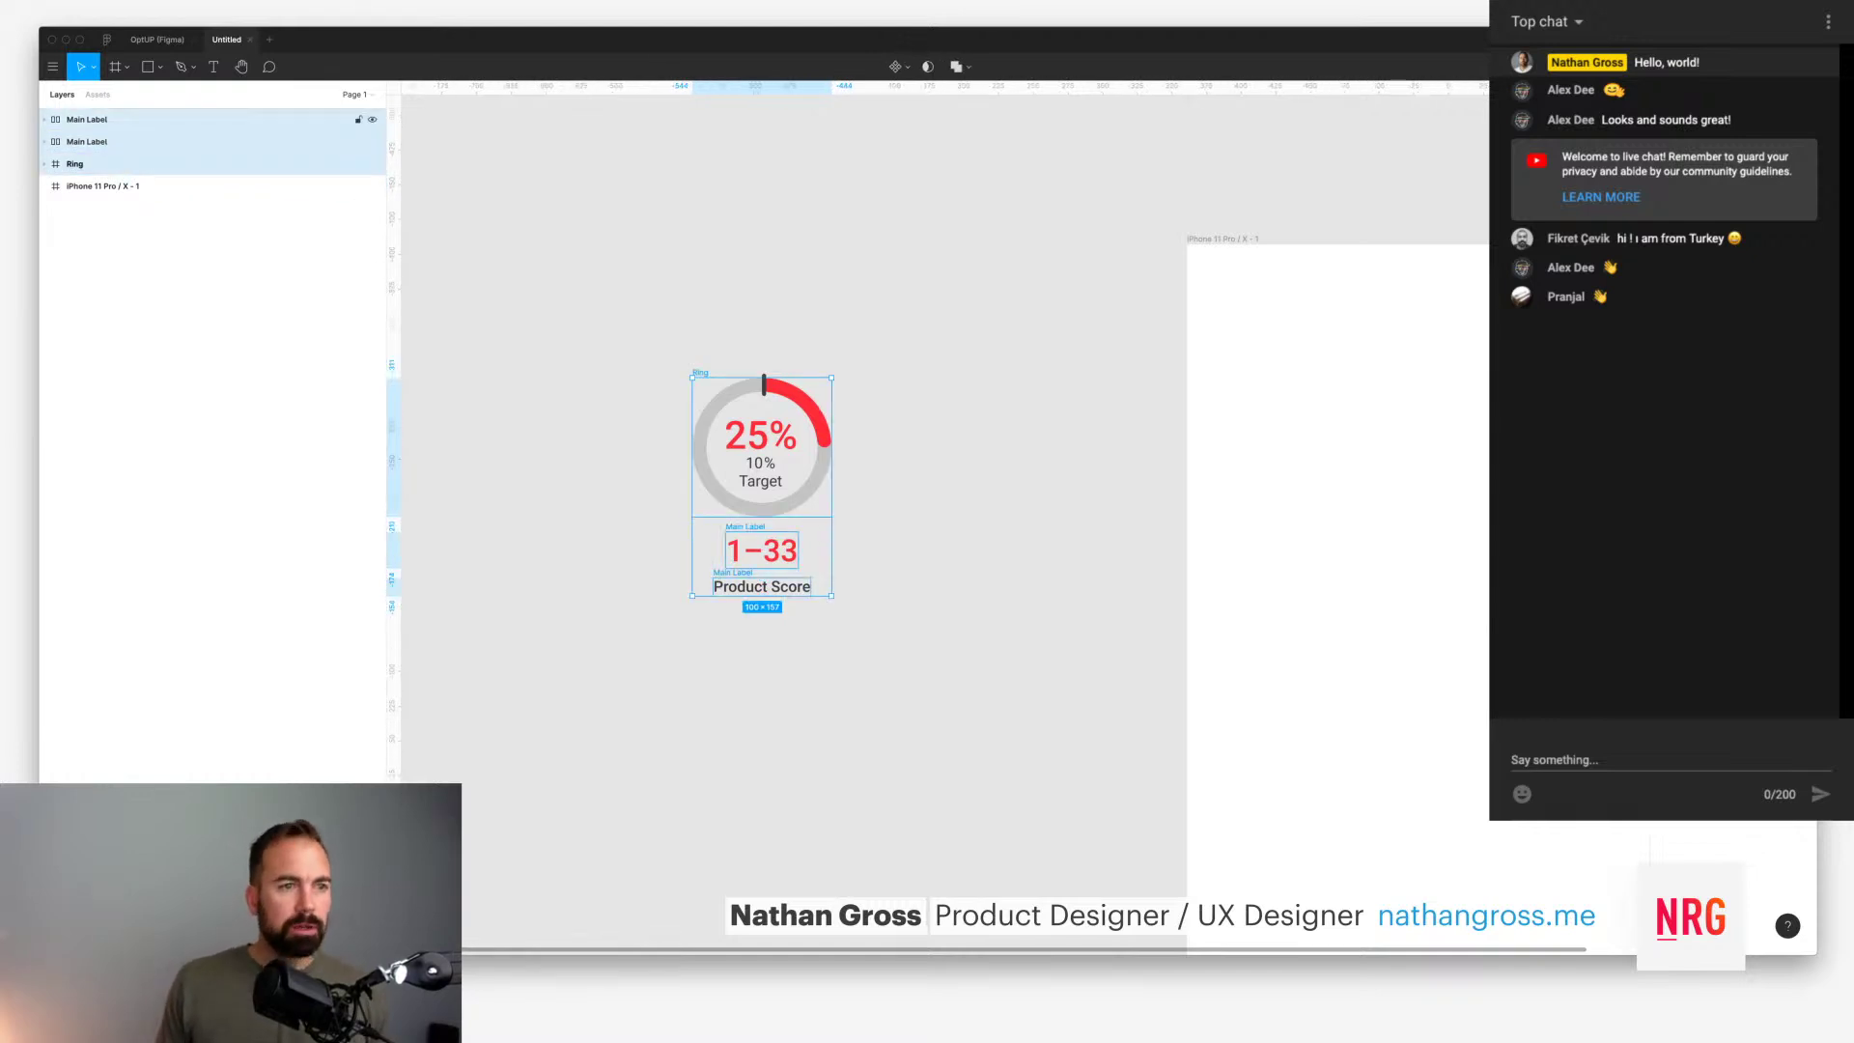
key("super+shift+g")
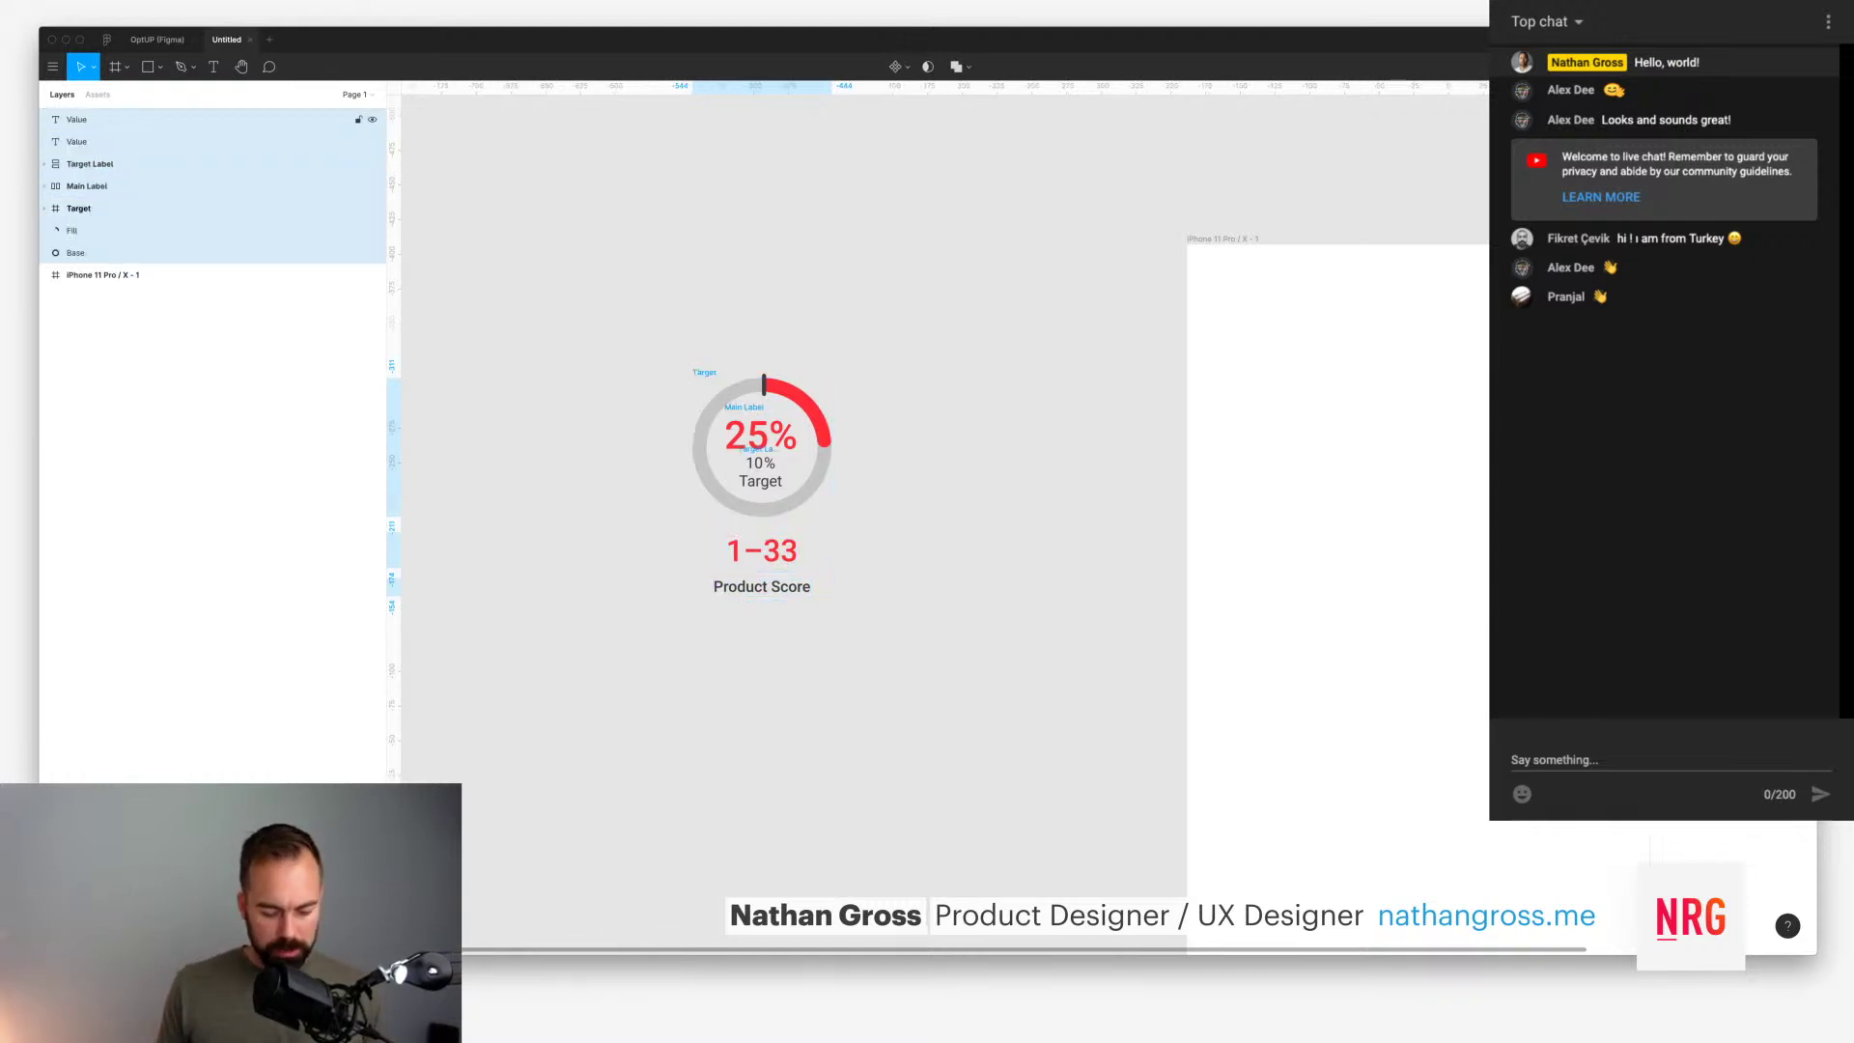
key("super+z")
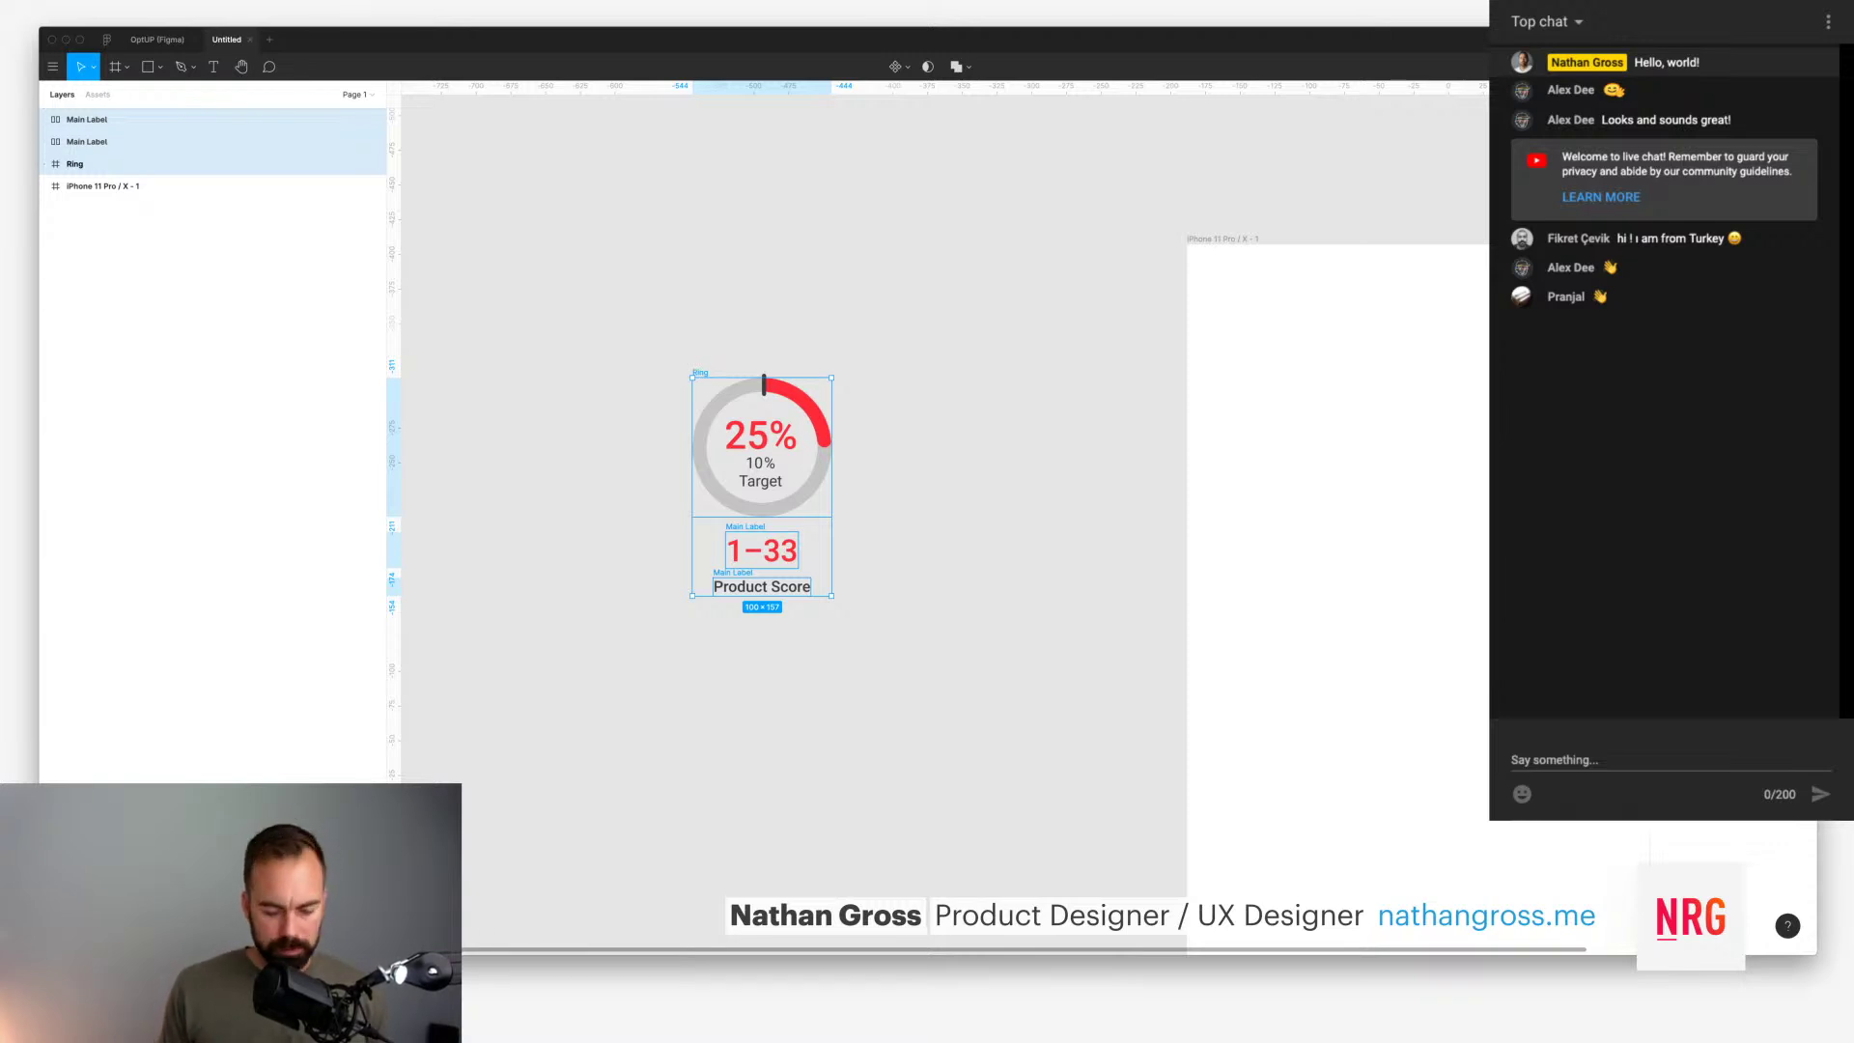
Step: Wrap the ring and both labels below it in one frame and rename that frame "Ring UI"
left_click_drag(631, 286, 1074, 788)
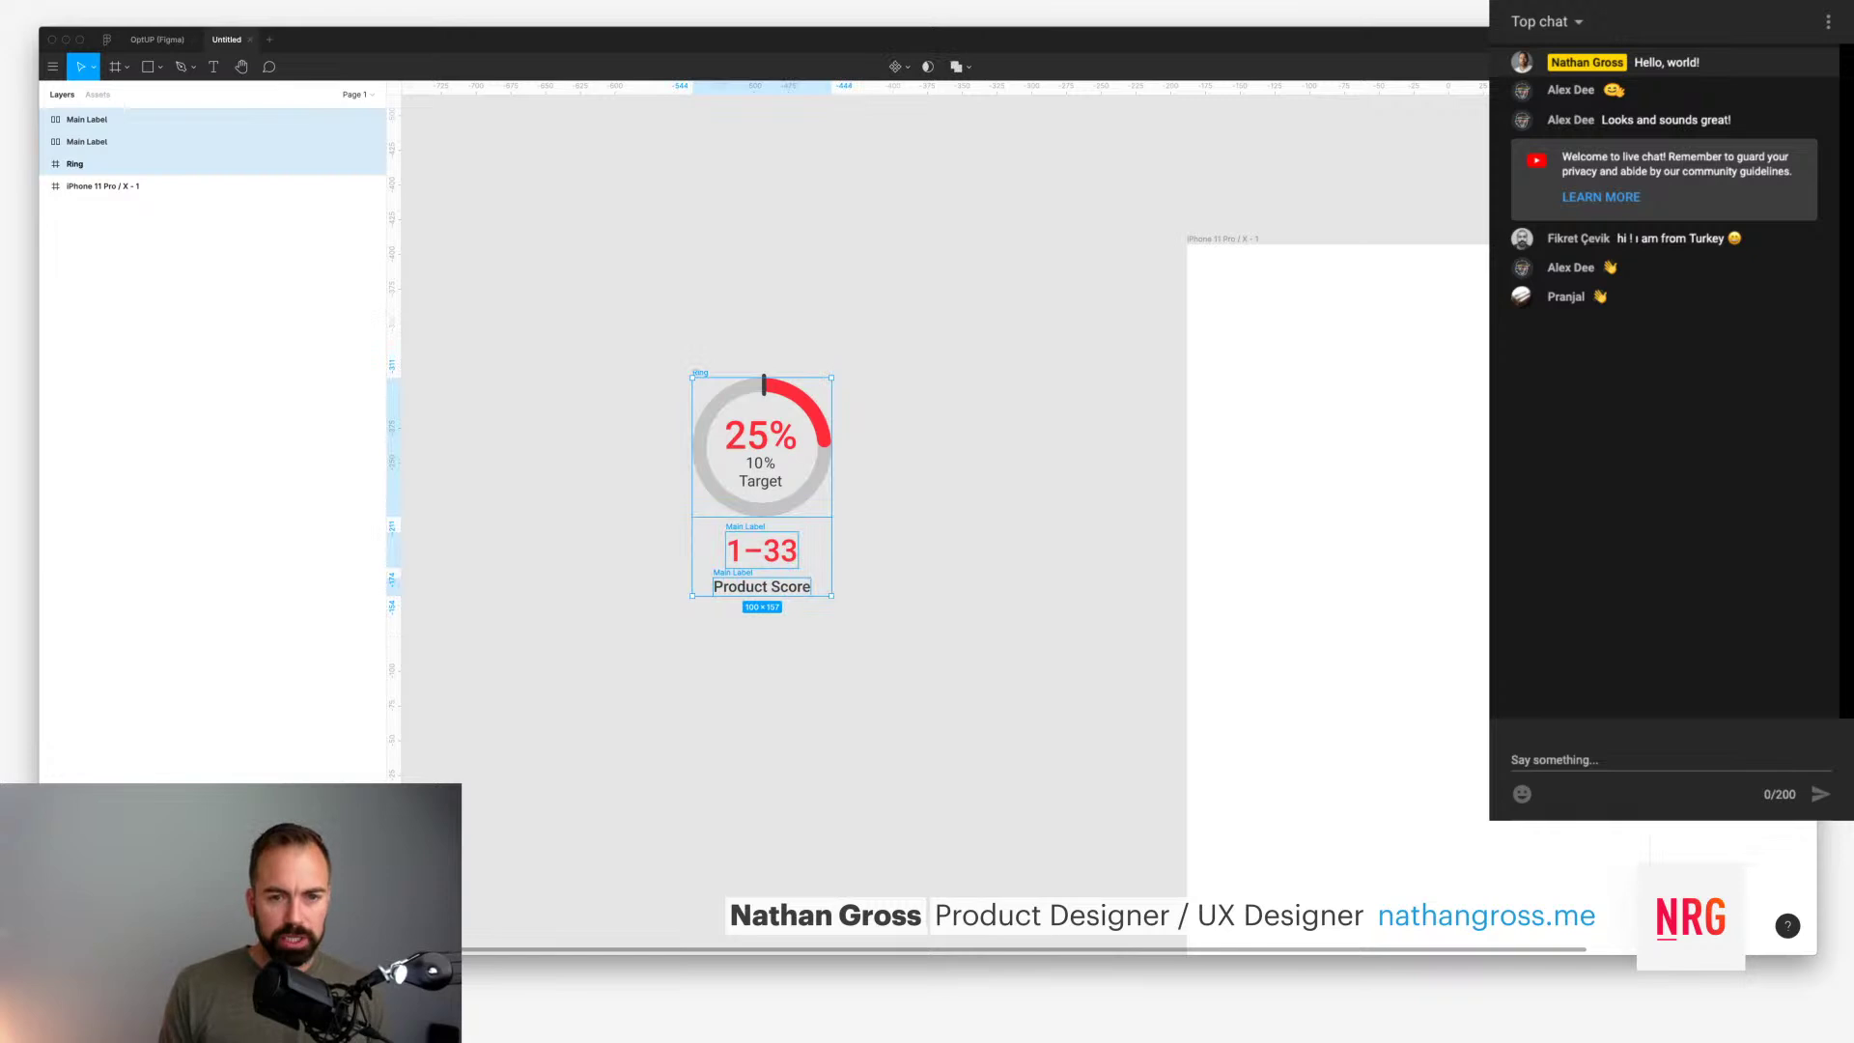
key("super+alt+g")
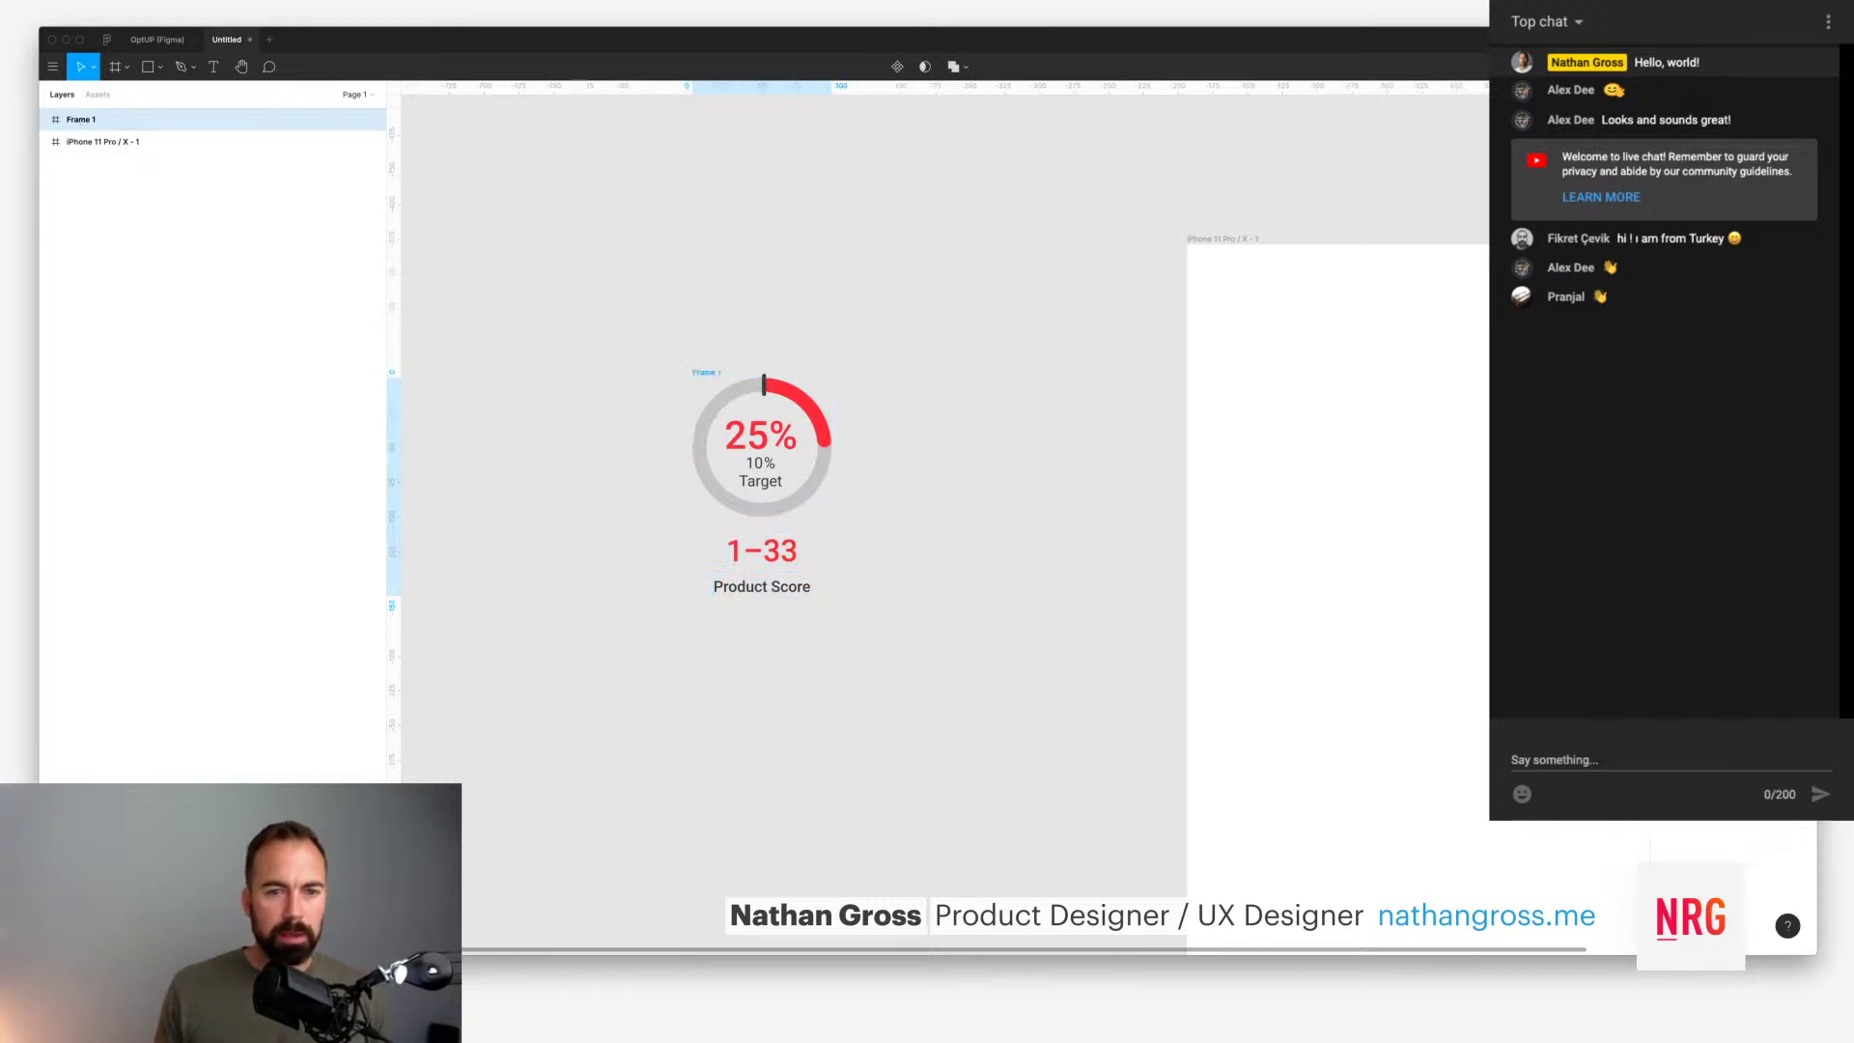
left_click_drag(625, 318, 977, 704)
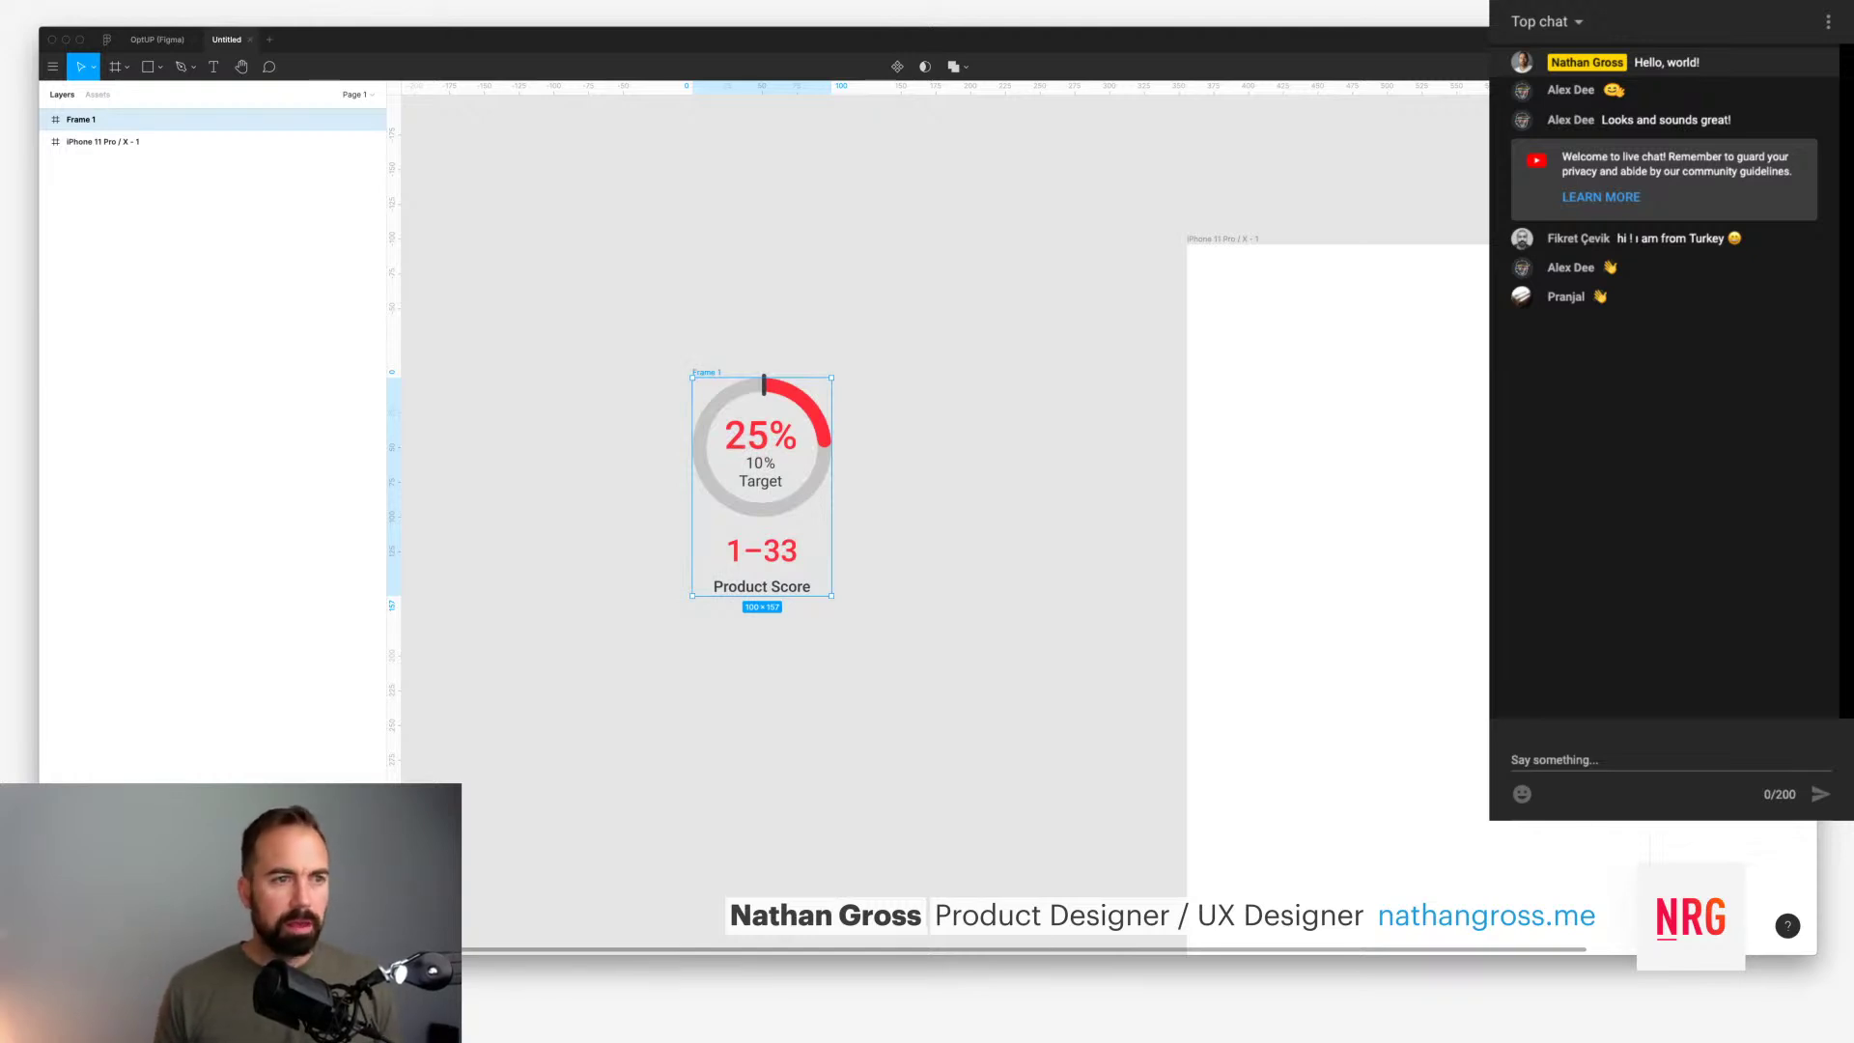
key("super+r")
type("Ring UI")
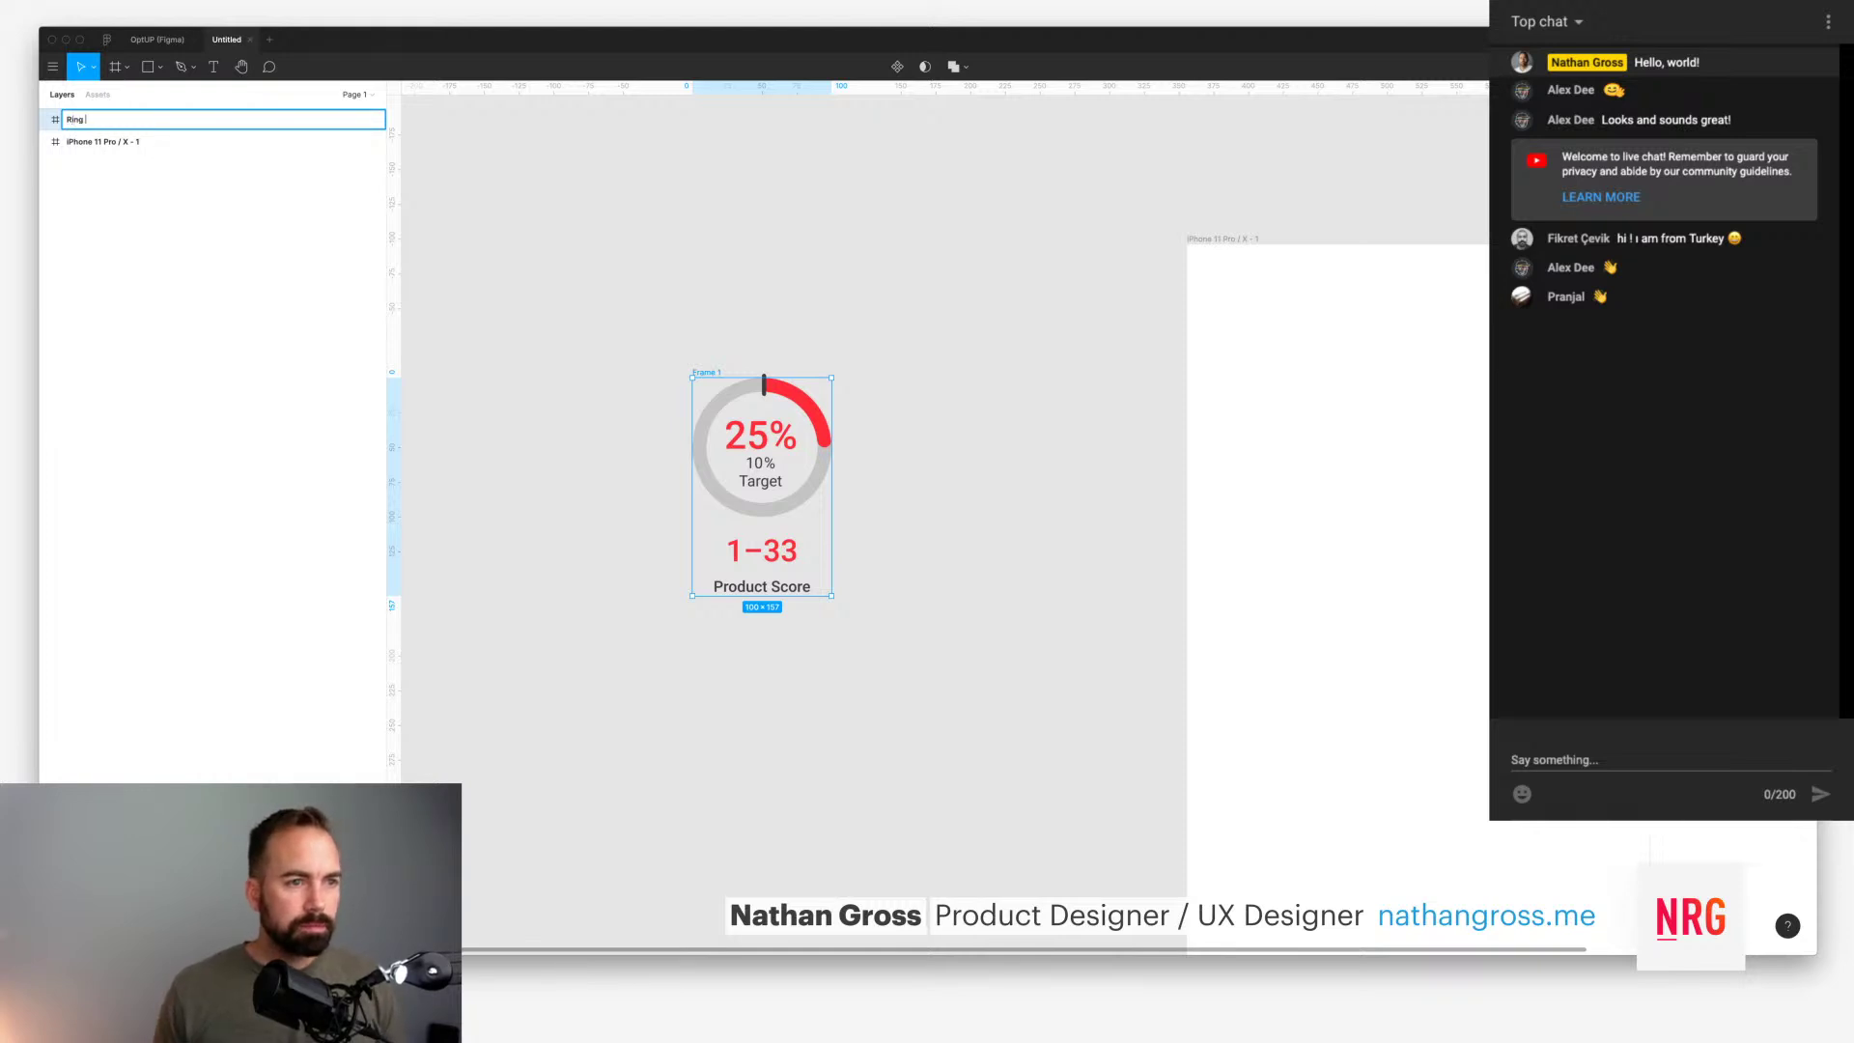
key("Return")
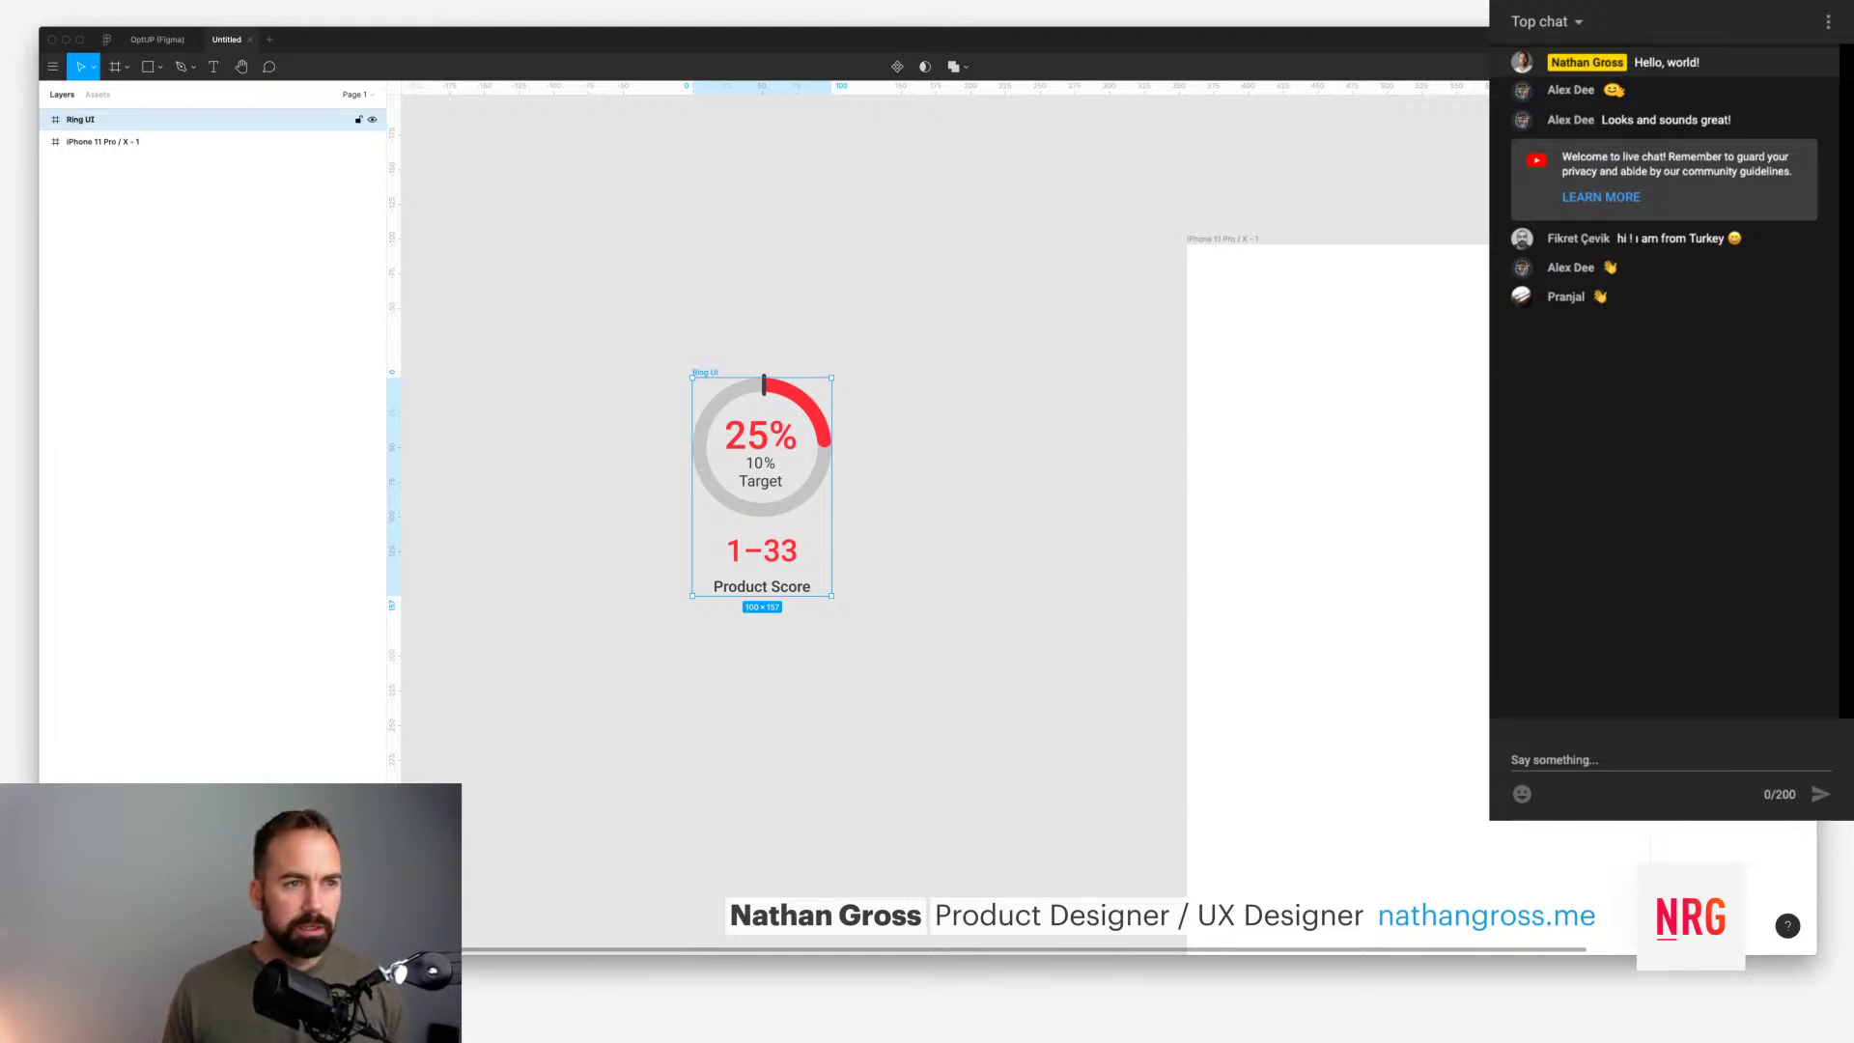
Step: Expand the Ring UI frame's layers and reposition the frame slightly beside the iPhone 11 Pro / X - 1 frame
left_click(45, 119)
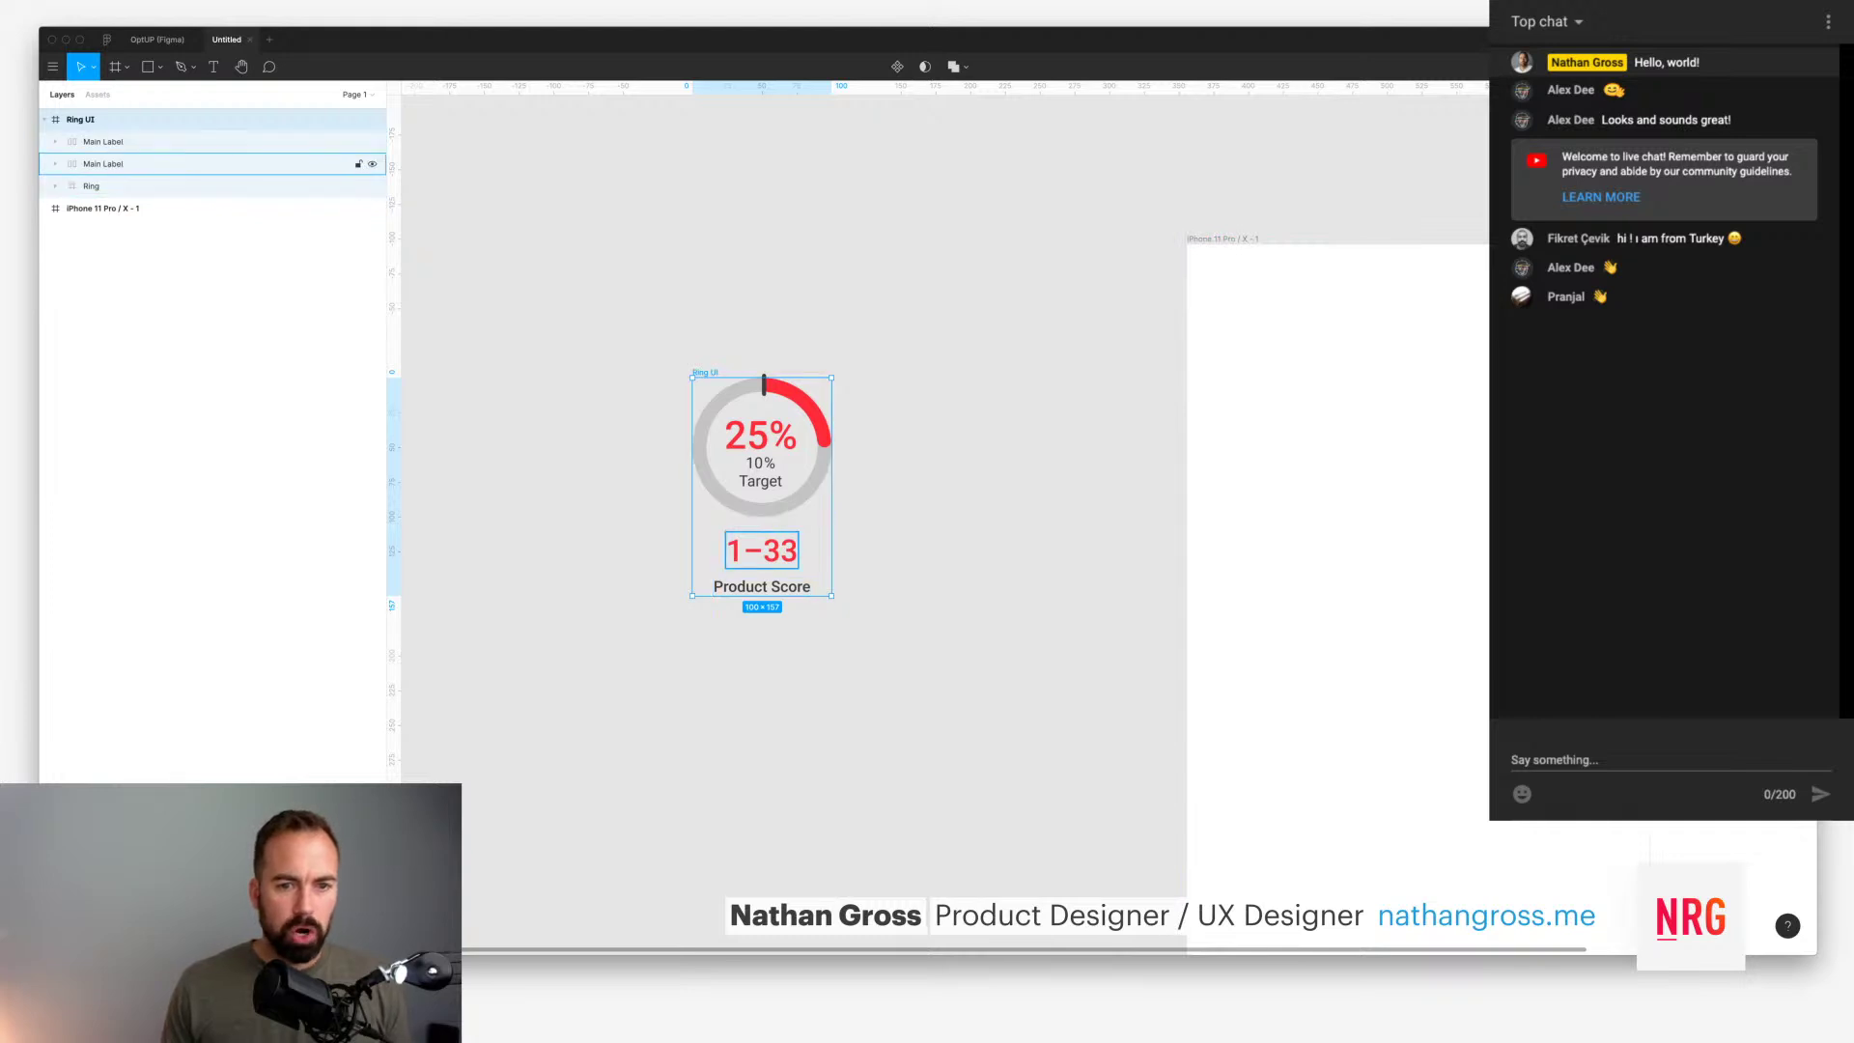
left_click(103, 163)
key("Escape")
key("shift+a")
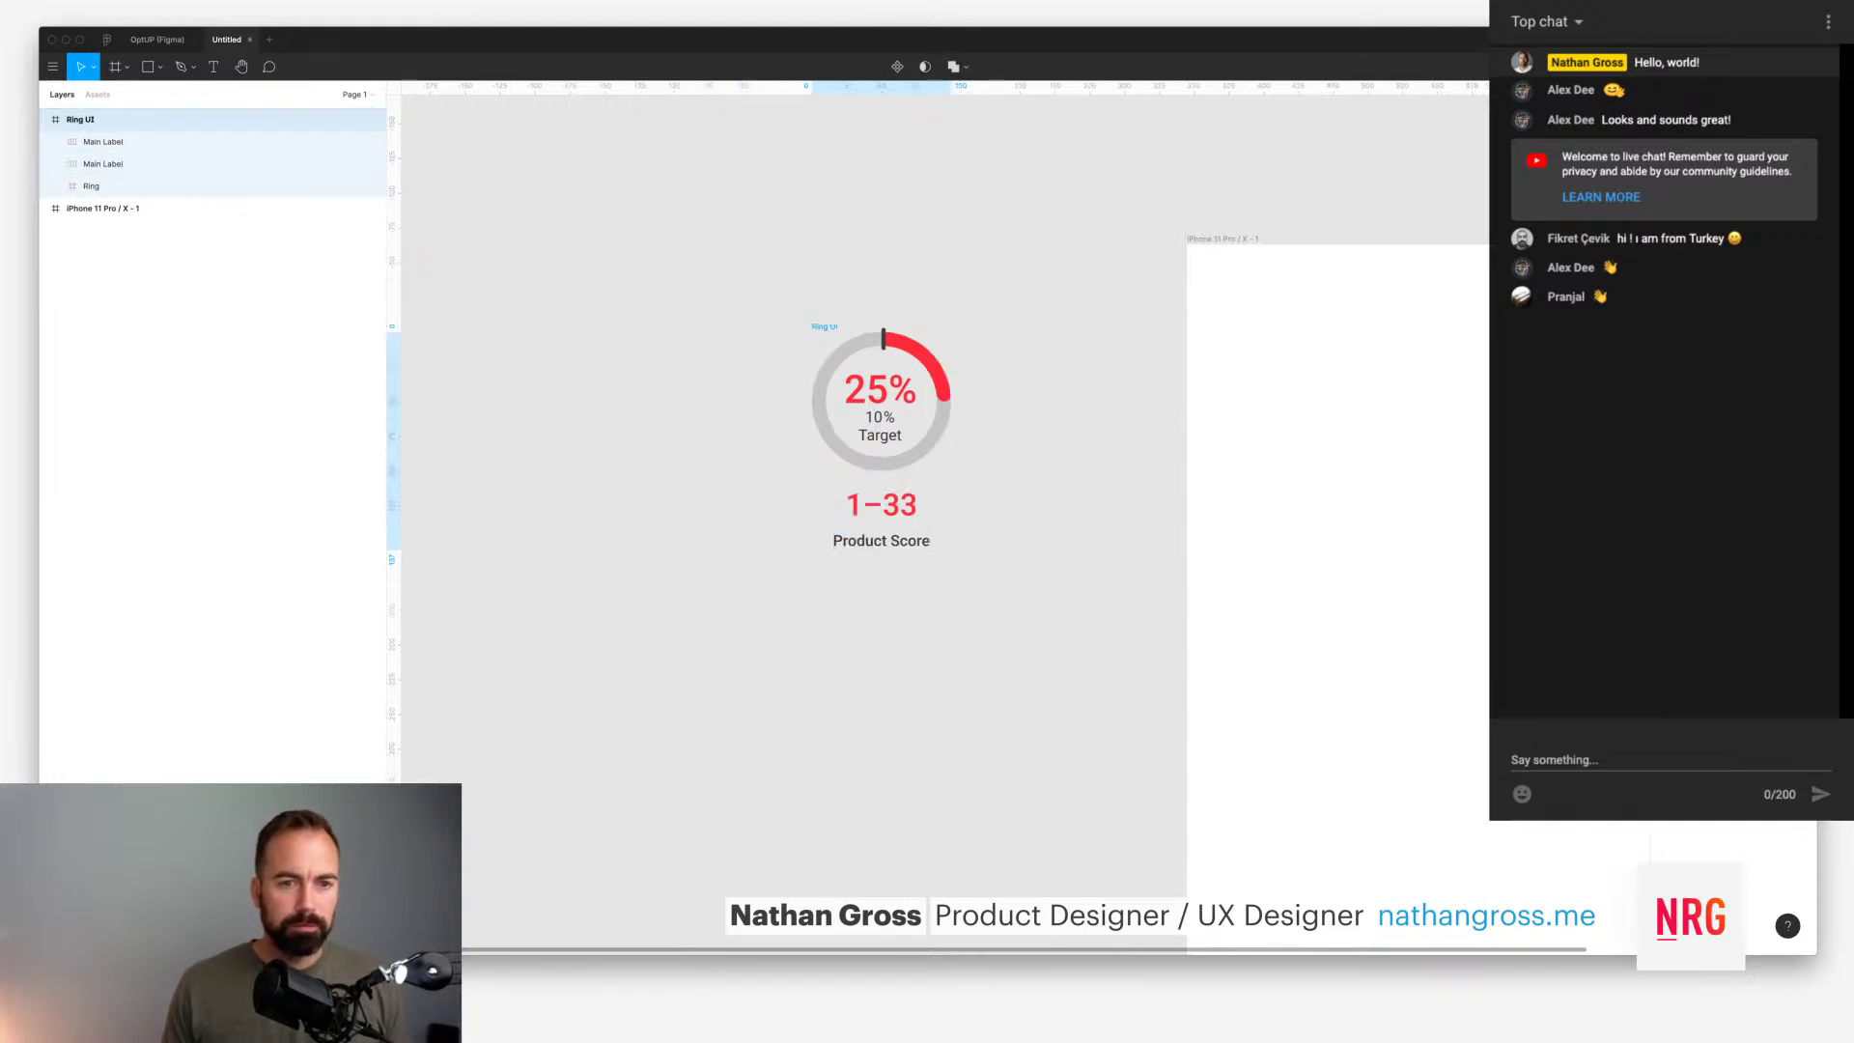
scroll(773, 482, "right", 3)
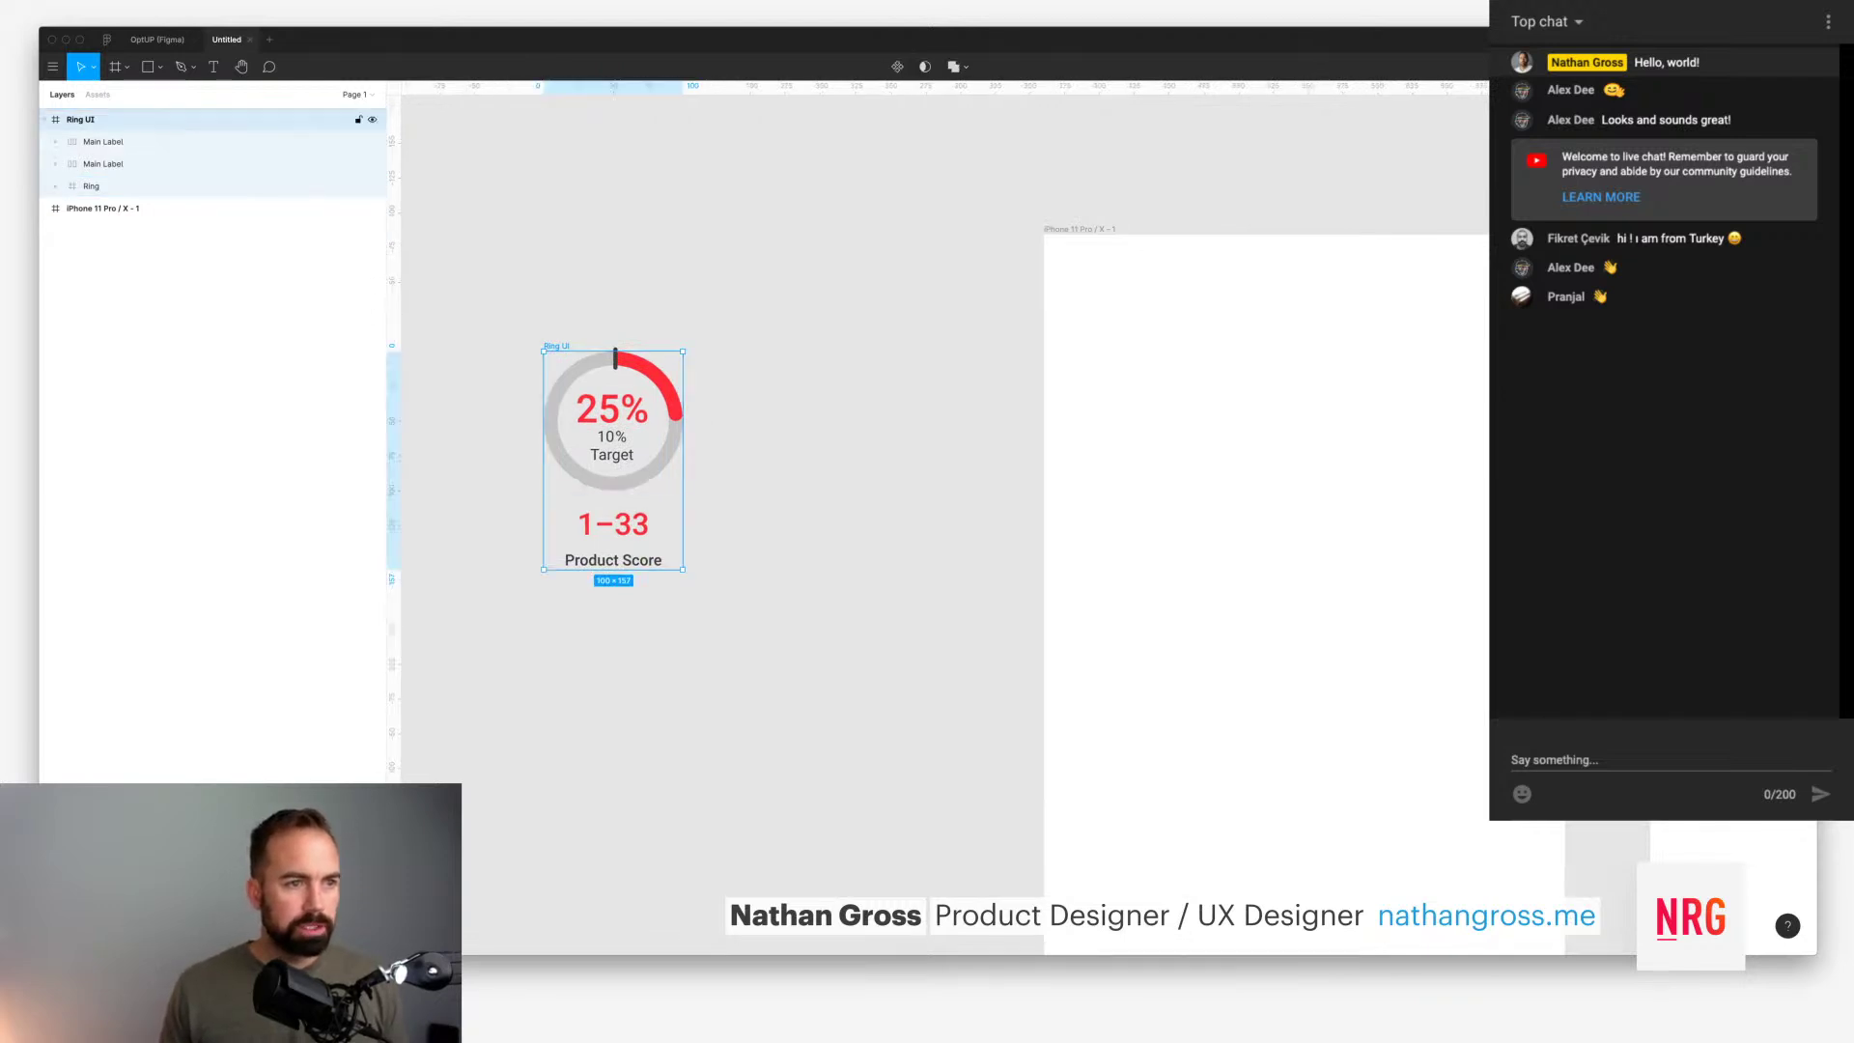
Step: Turn the Ring UI frame into a component and place an instance of it beside the original
left_click(90, 186)
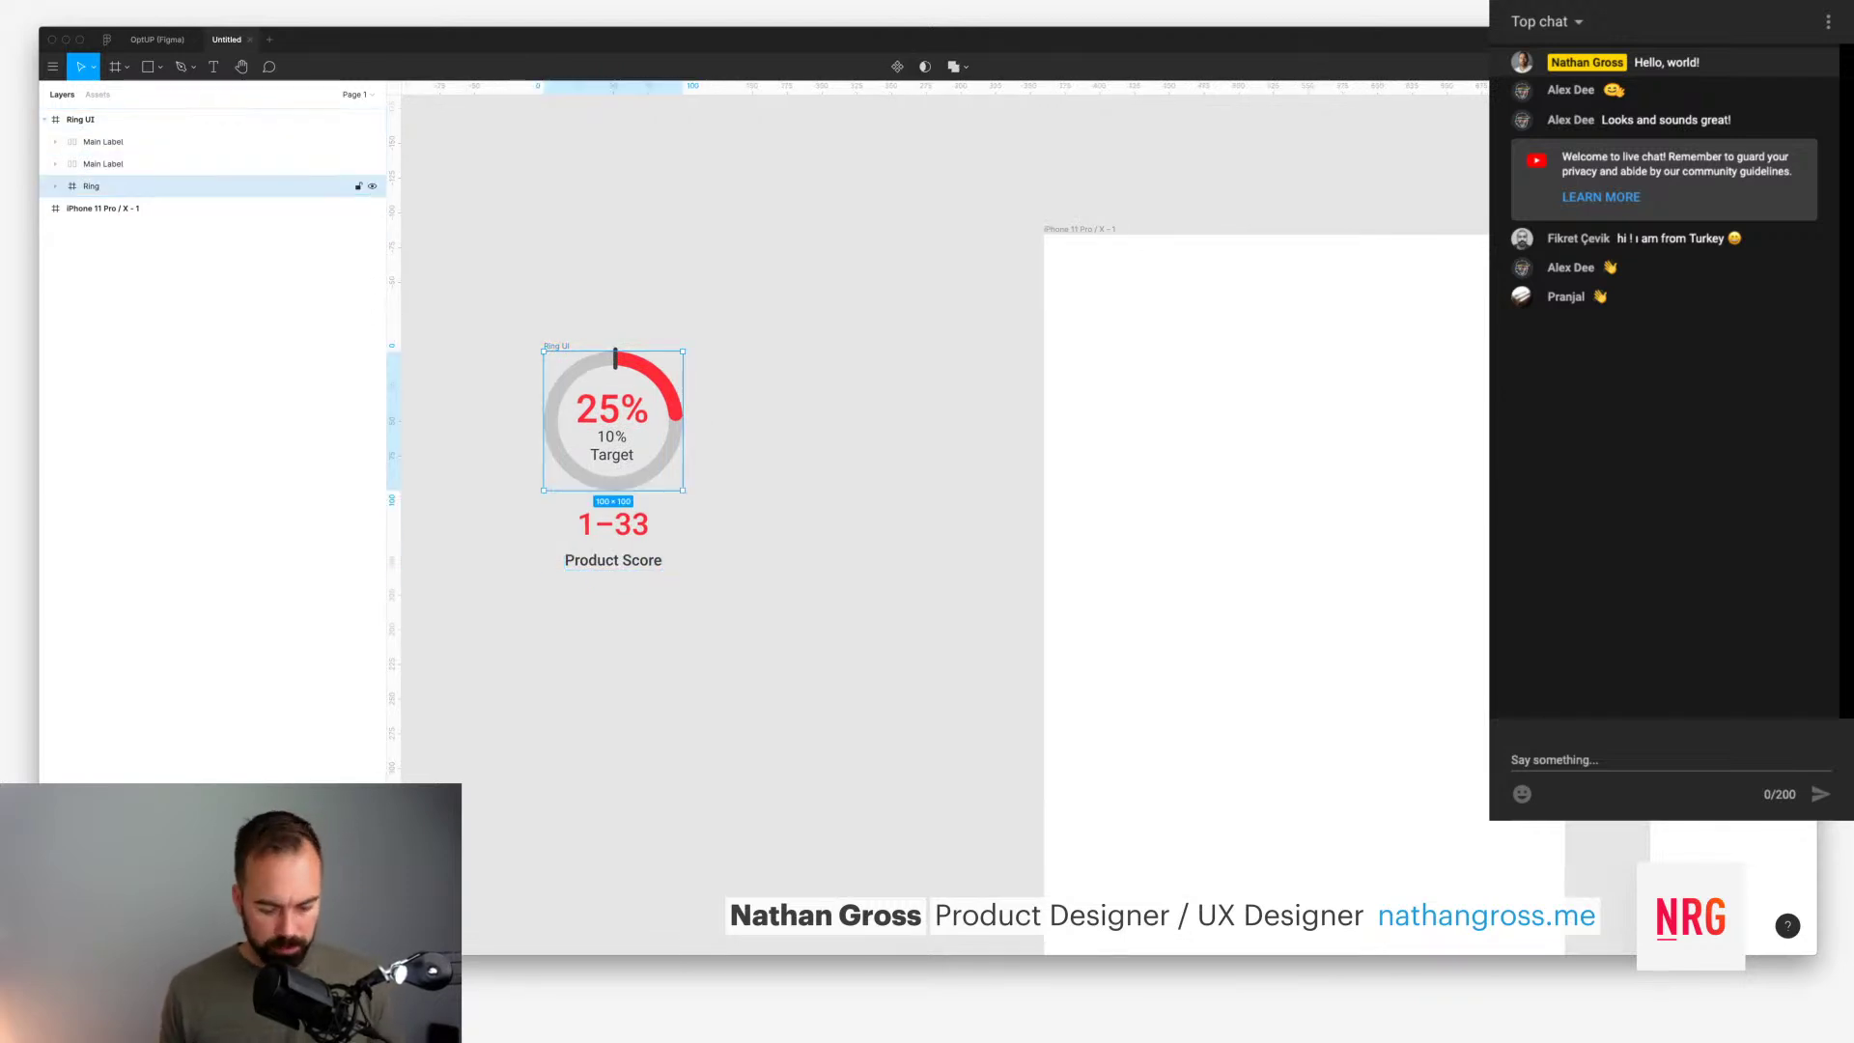
key("Escape")
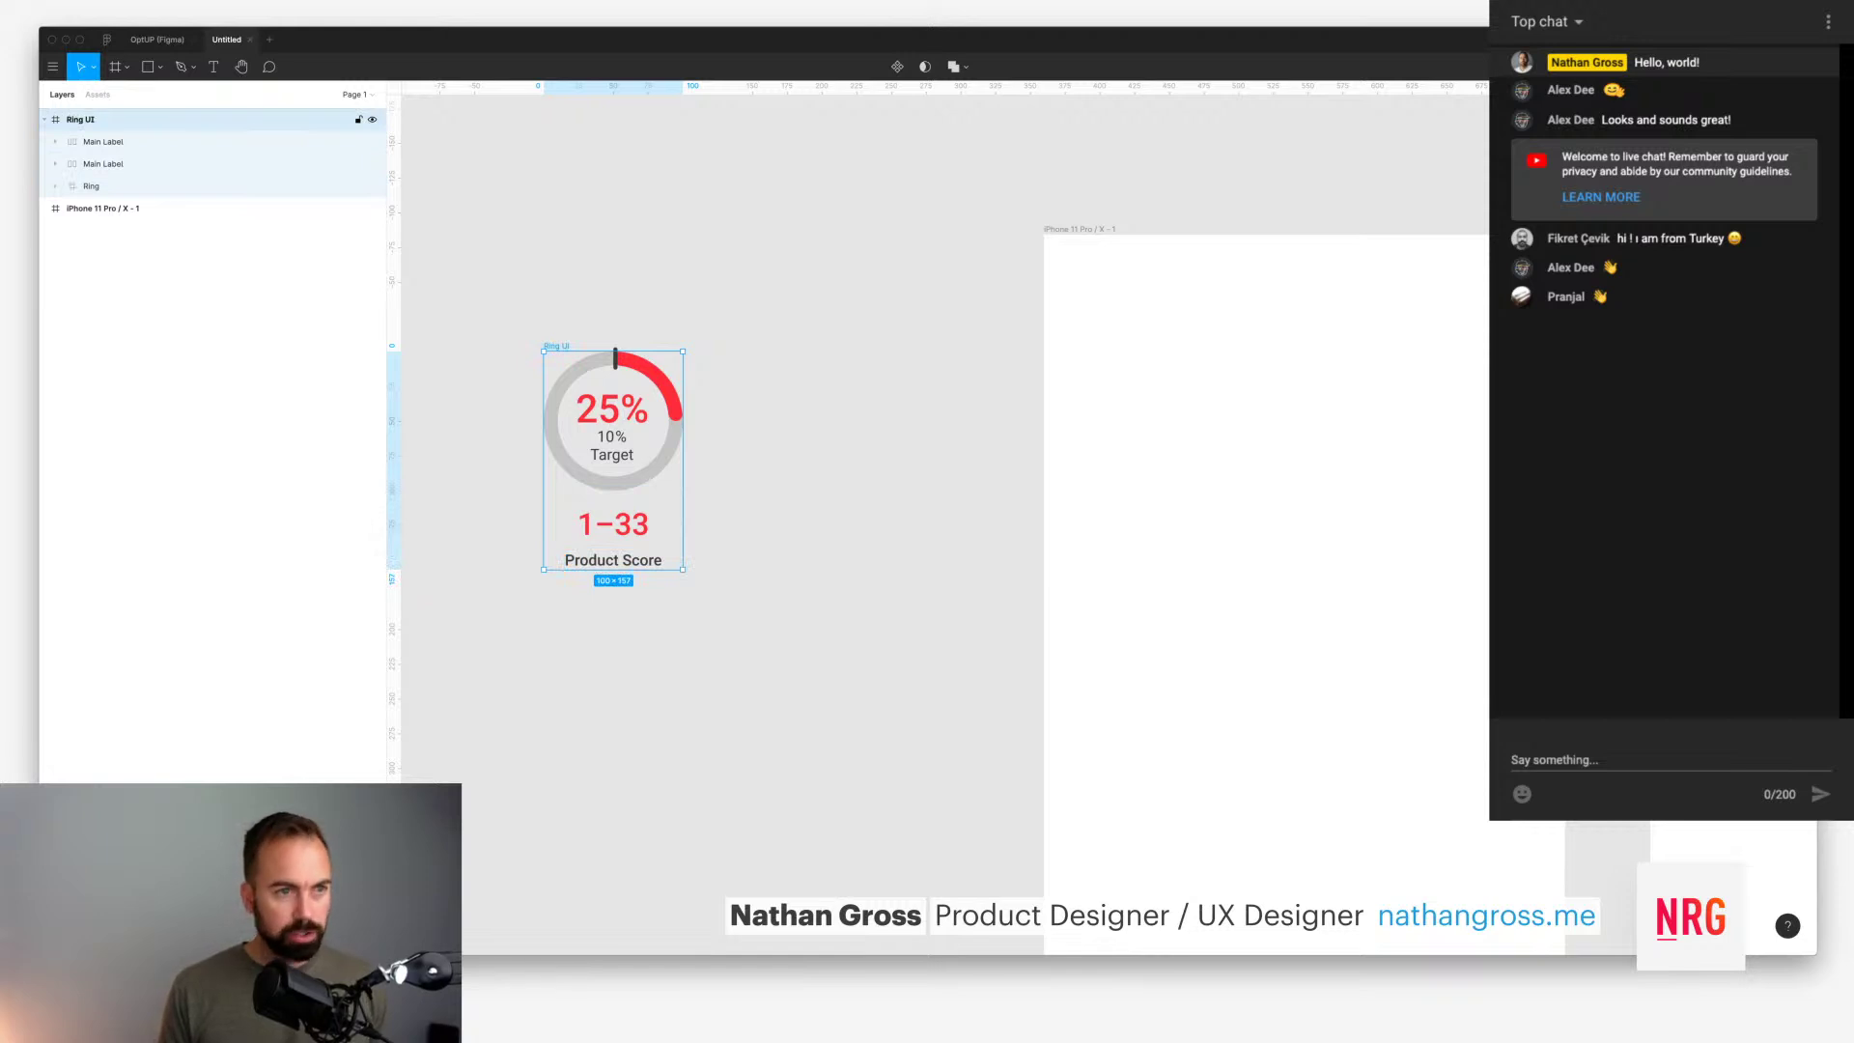
key("super+alt+k")
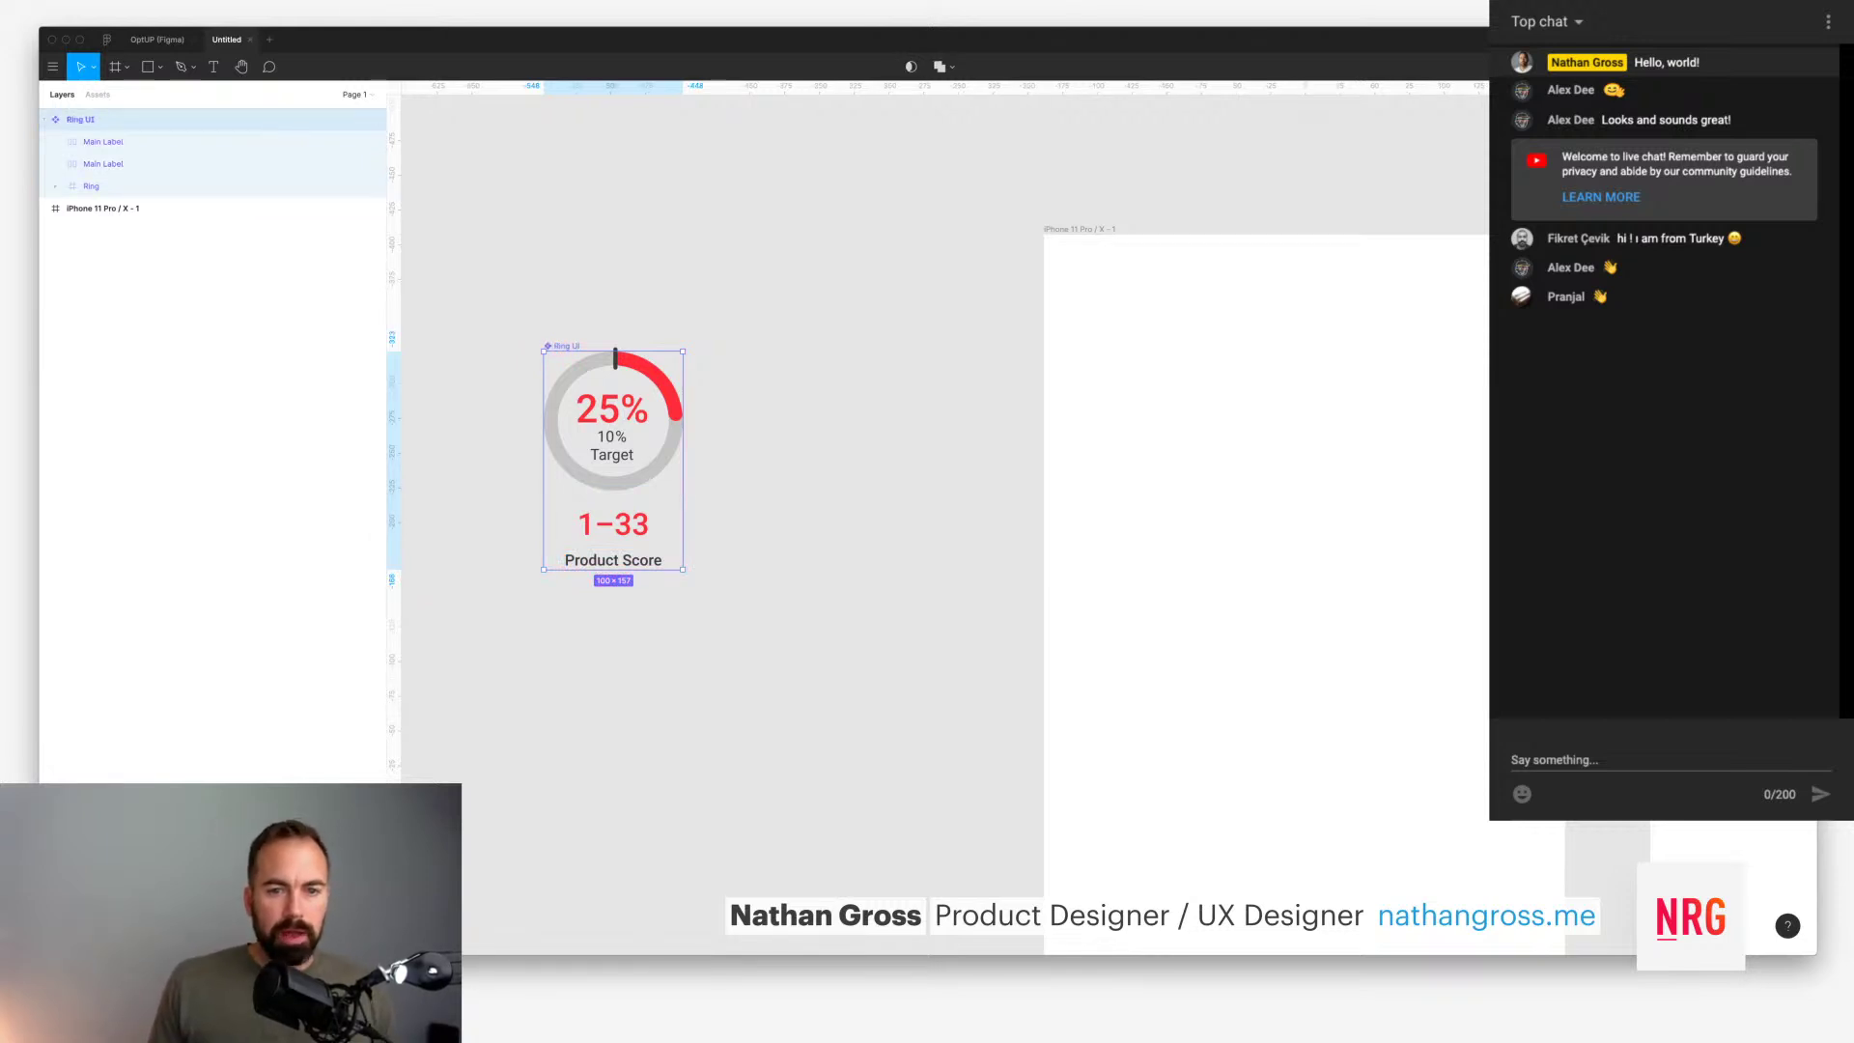
key("Escape")
left_click_drag(613, 453, 824, 454)
Step: Try moving the 1–33 label in the Ring UI component and put it back in its original position
left_click(599, 410, "super")
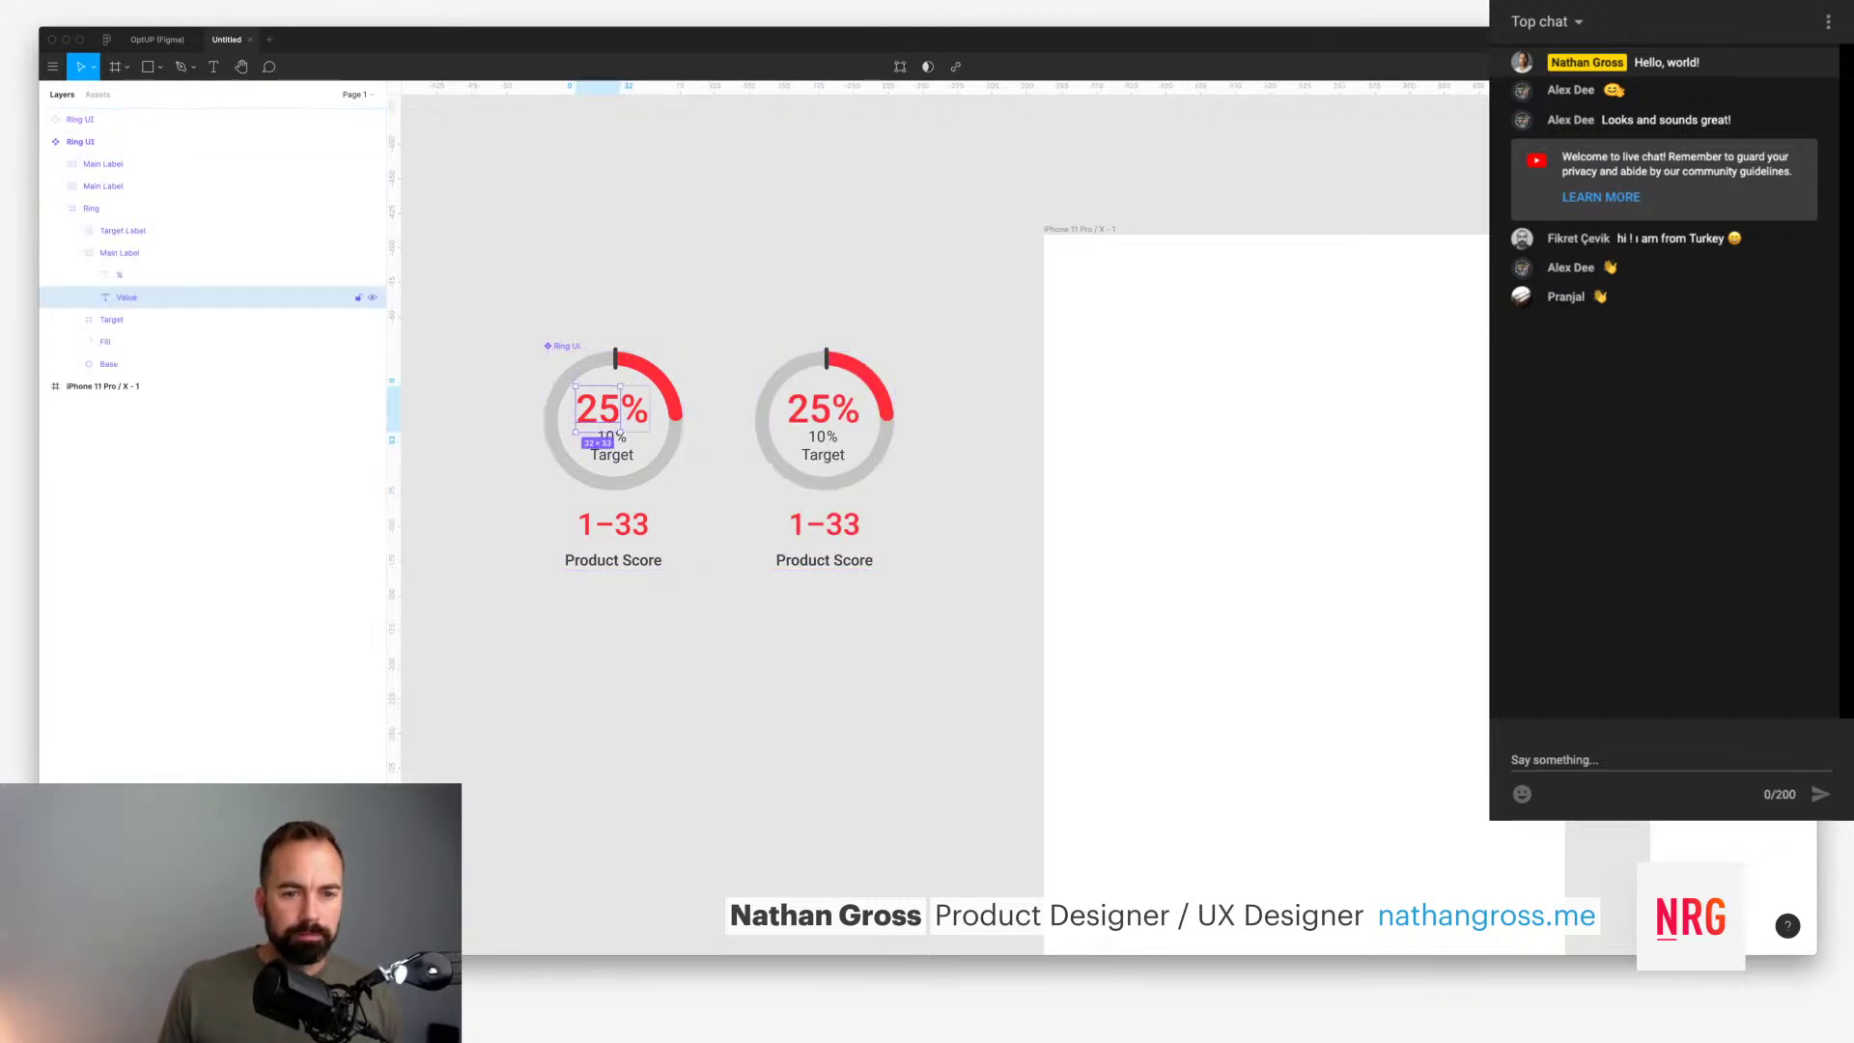
left_click(613, 524)
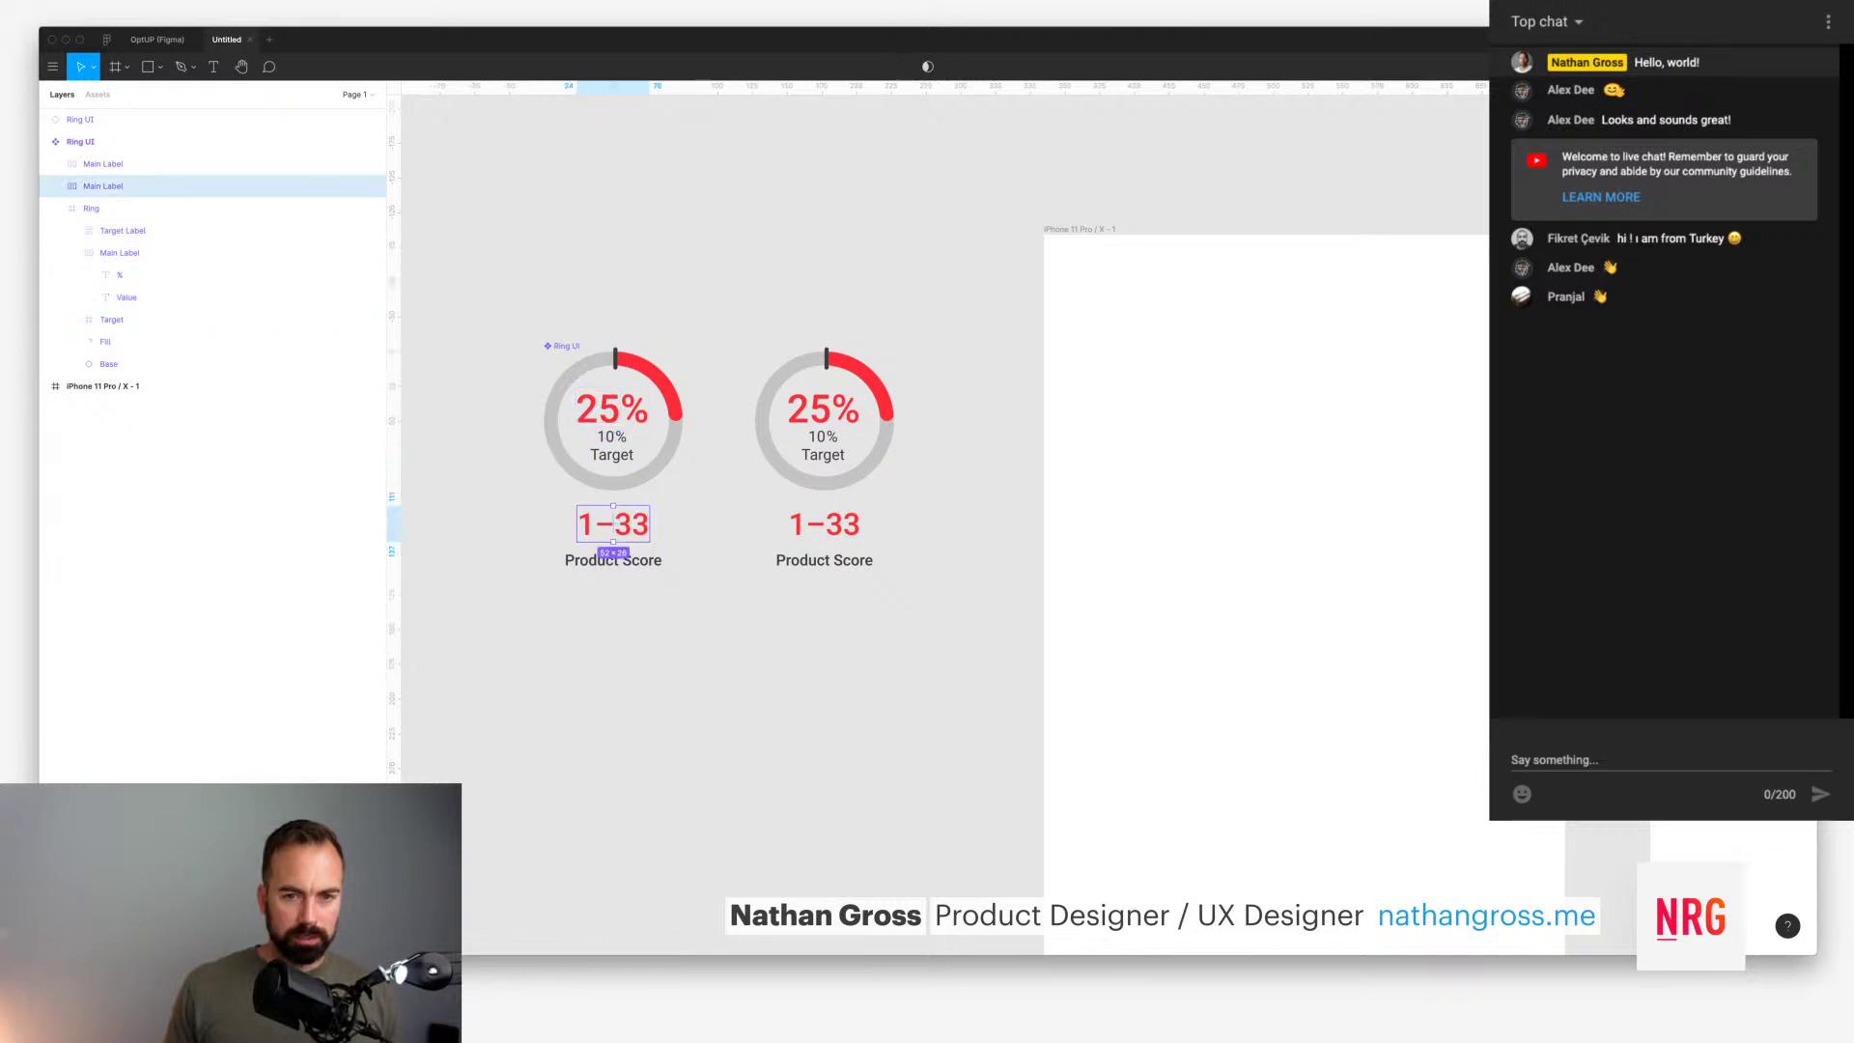
key("shift+Up")
left_click_drag(613, 513, 613, 524)
left_click(613, 560, "shift")
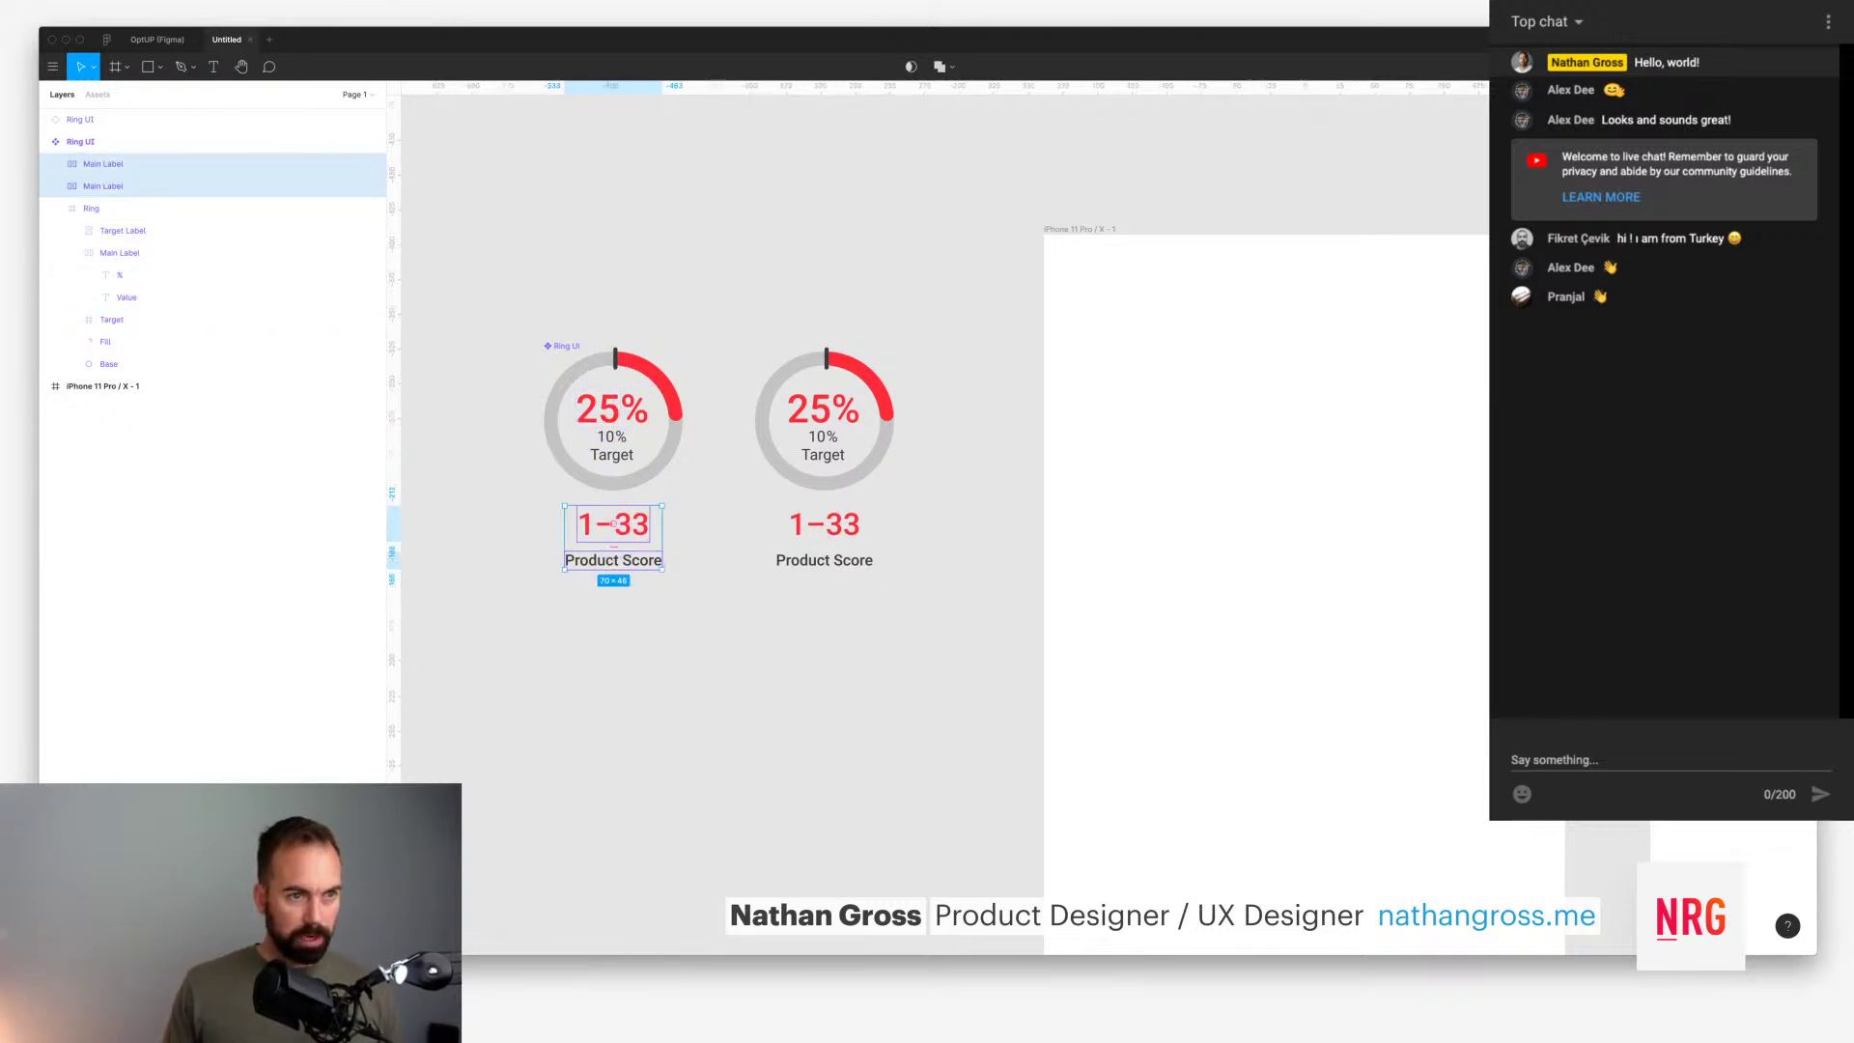
key("Escape")
Step: Rename the Main Label frame around the 1–33 text as "Range"
left_click(613, 523)
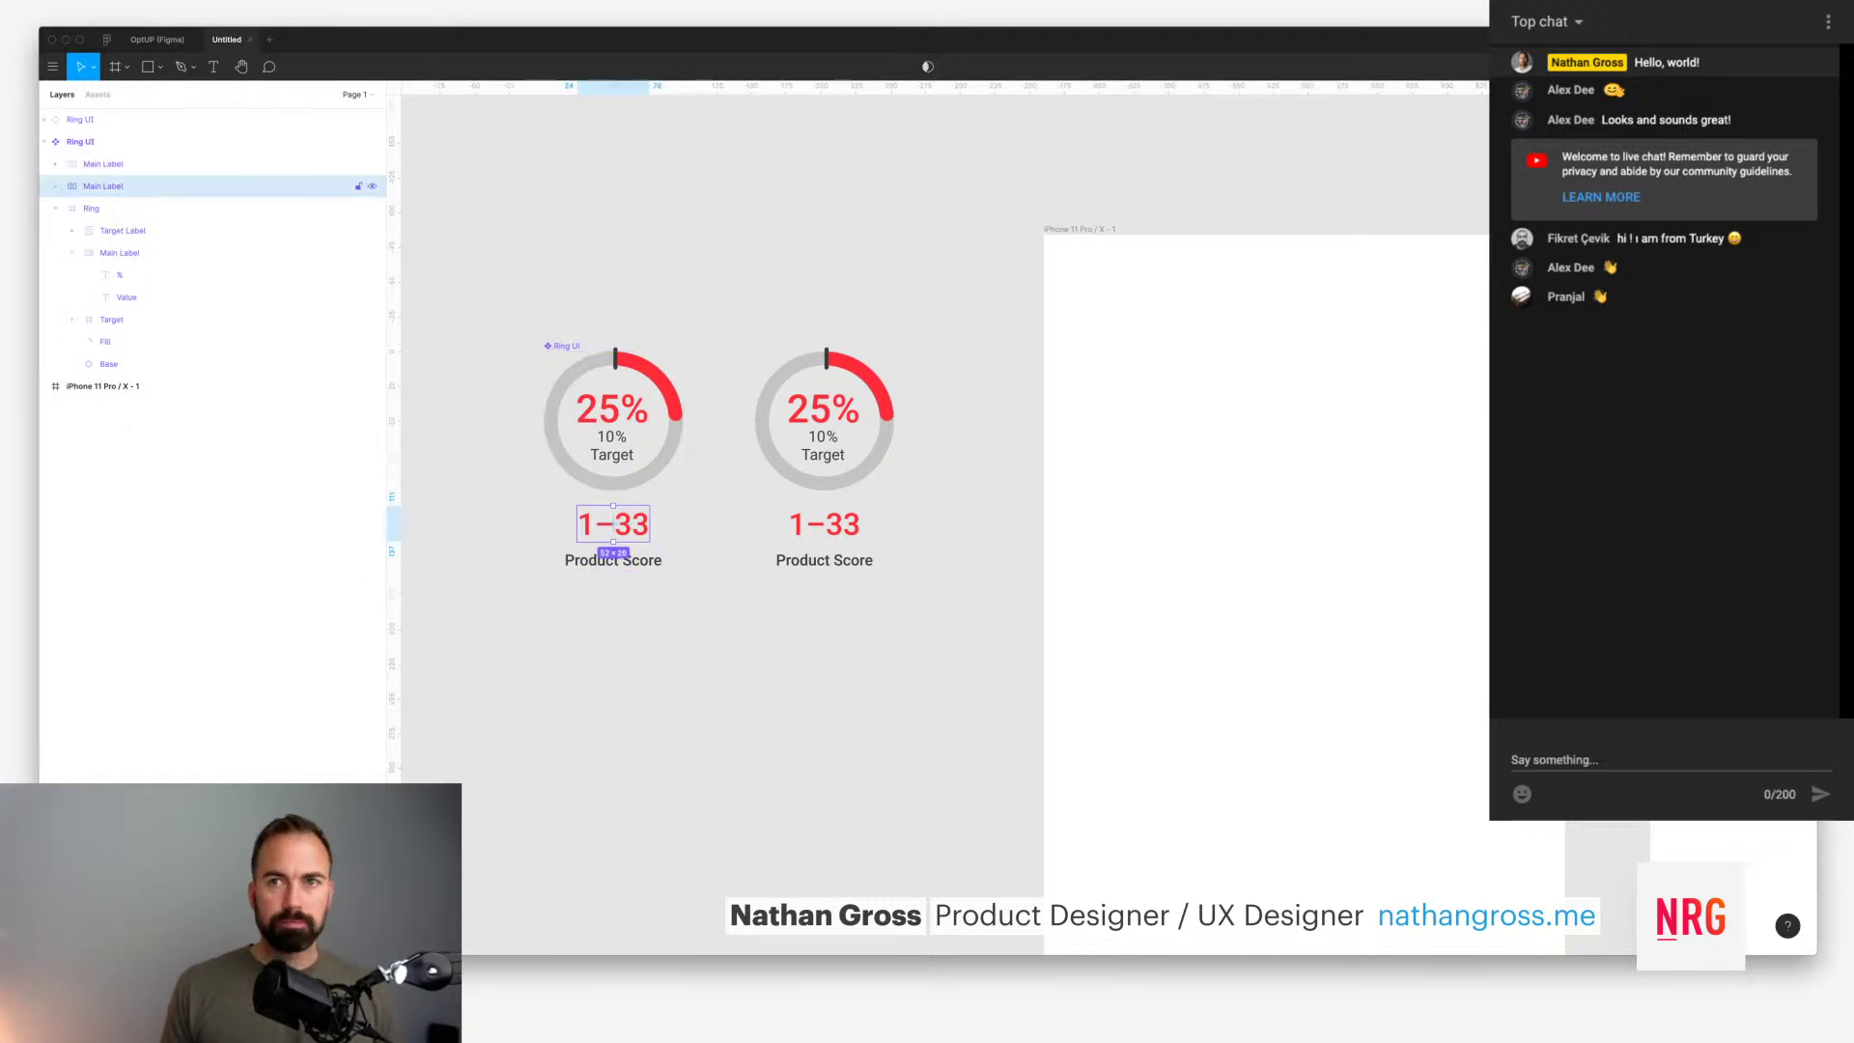
key("super+r")
type("Rang")
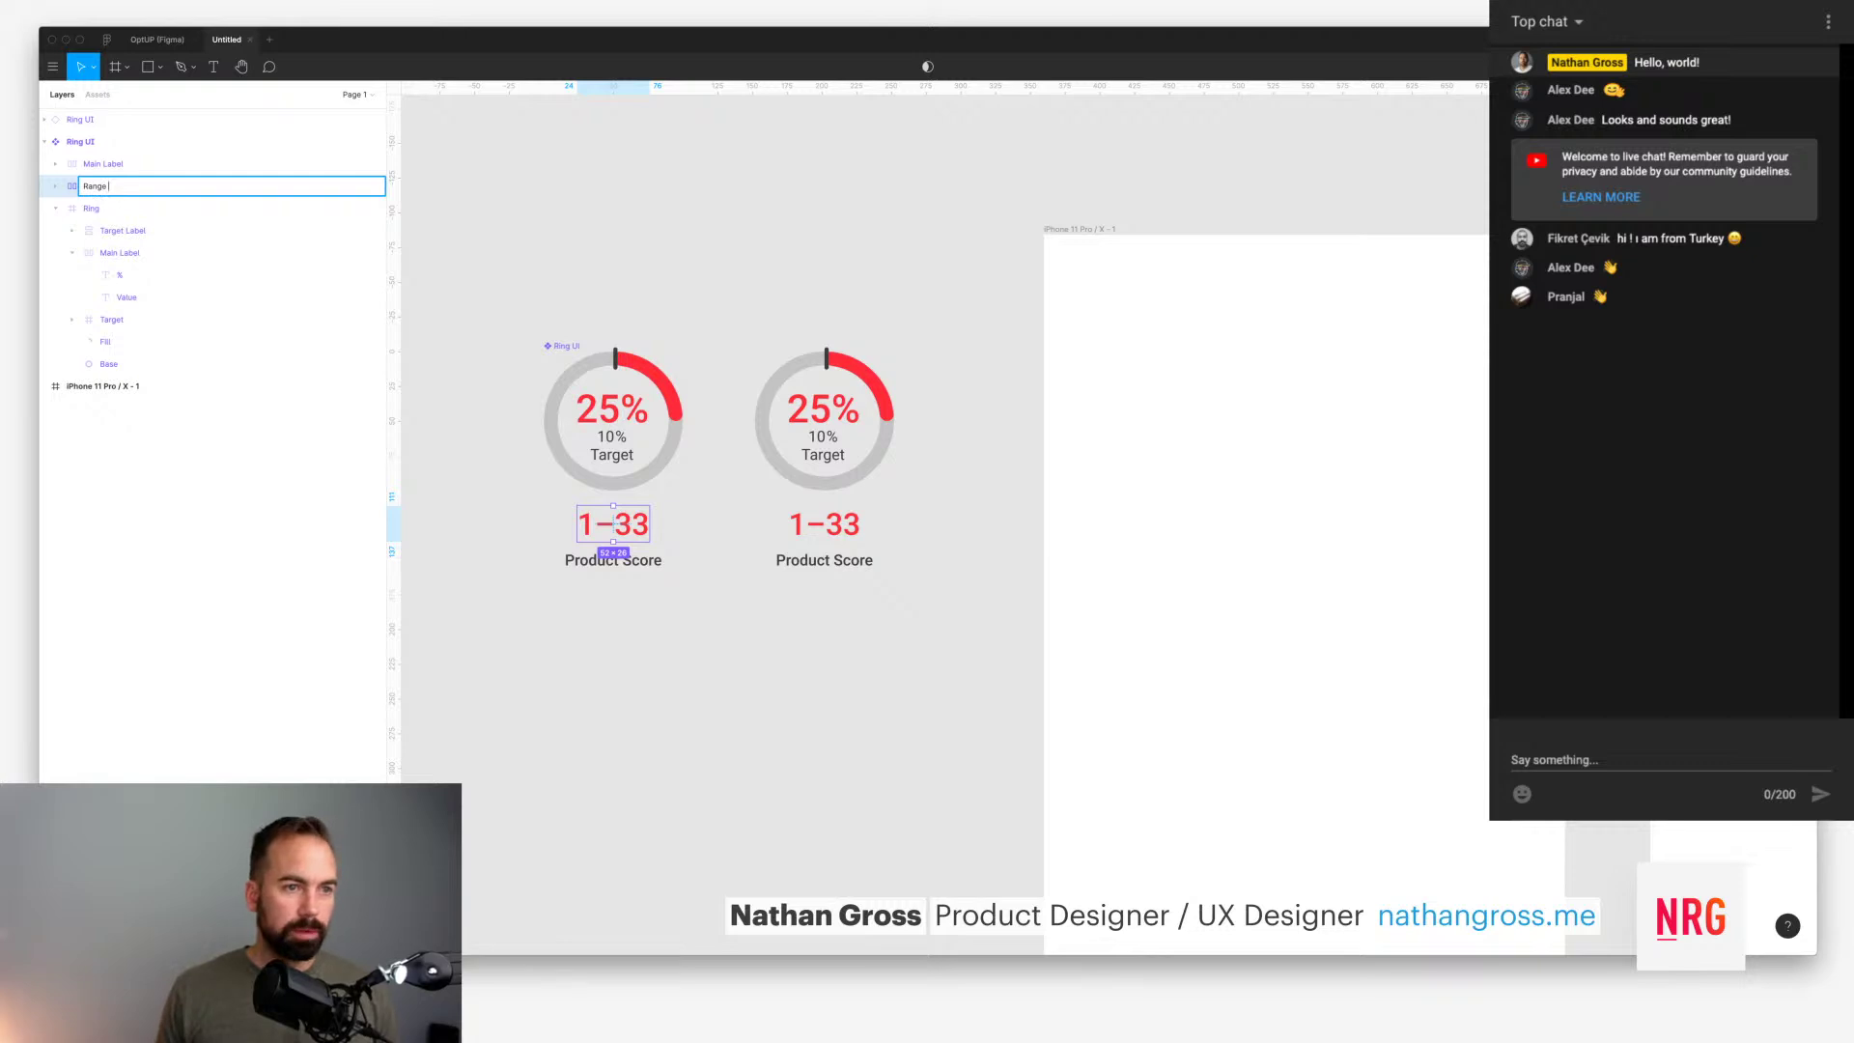
left_click(613, 560)
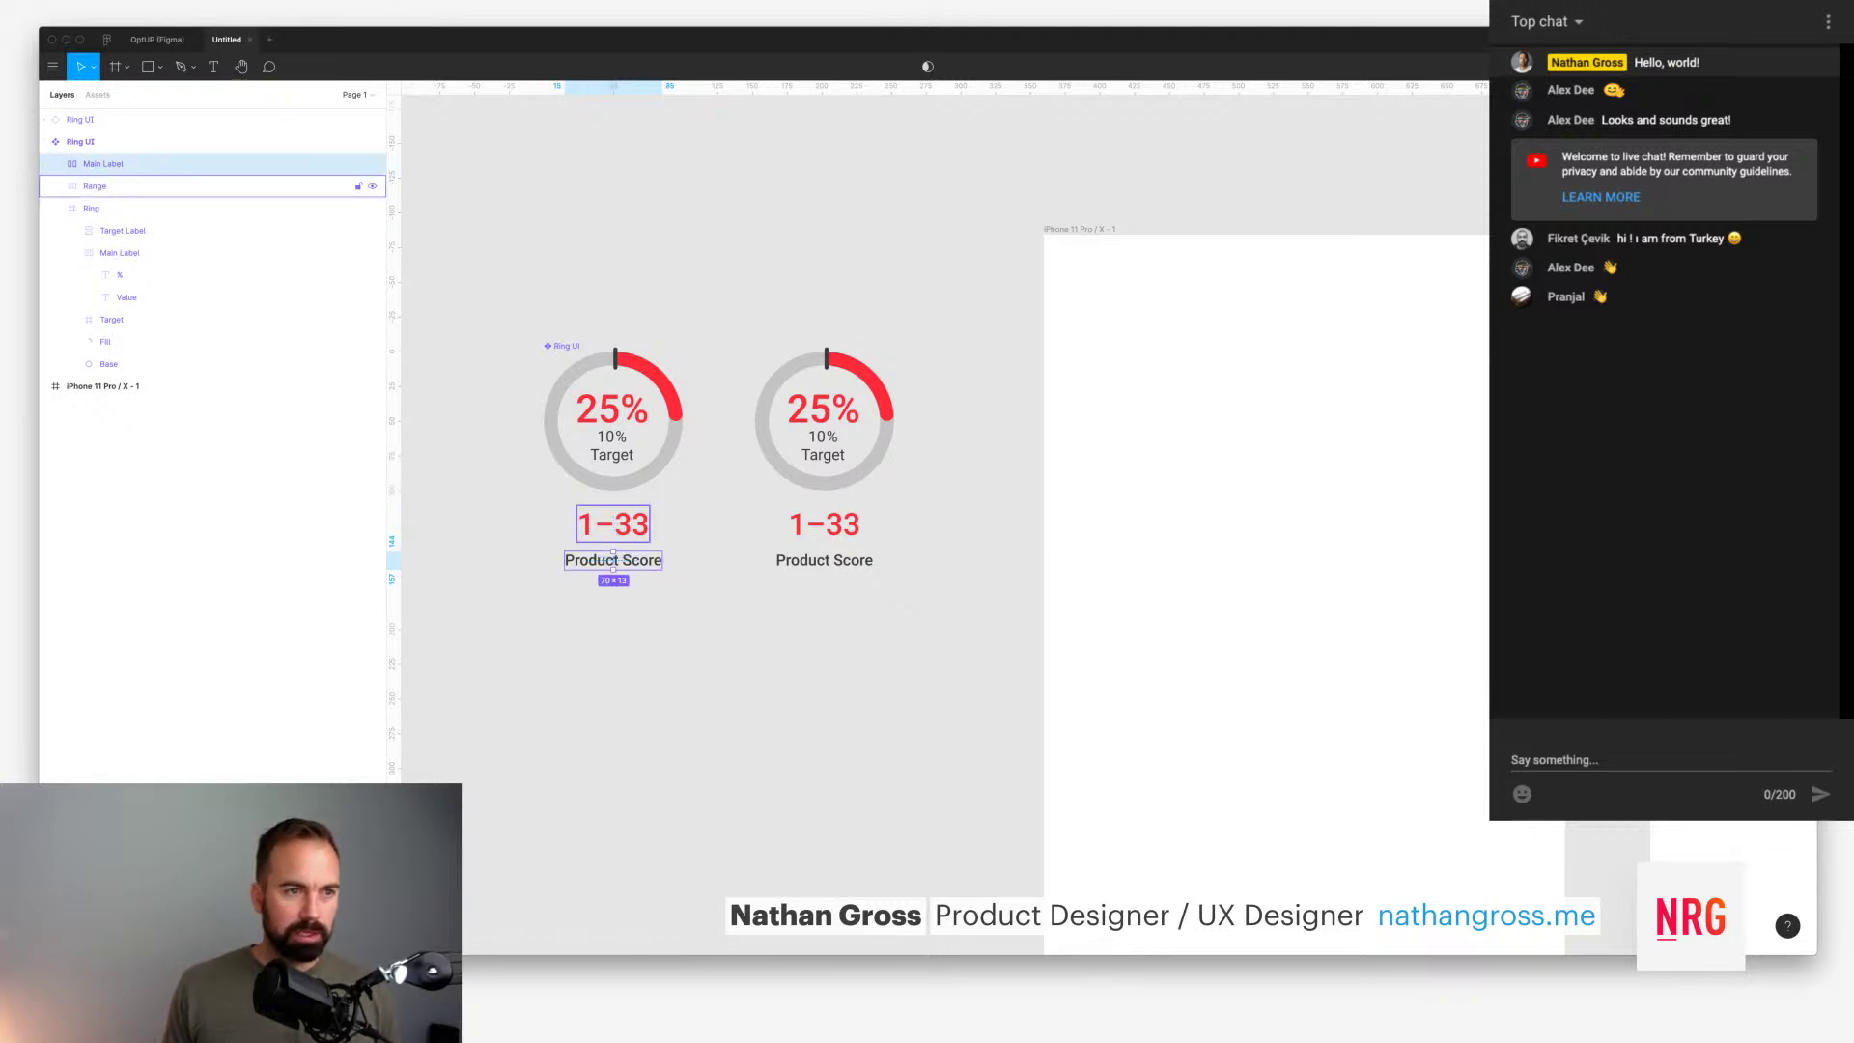
Step: Ungroup the Range frame in the Ring UI component and rename its 1–33 text layer "Range"
left_click(613, 524)
left_click(55, 185)
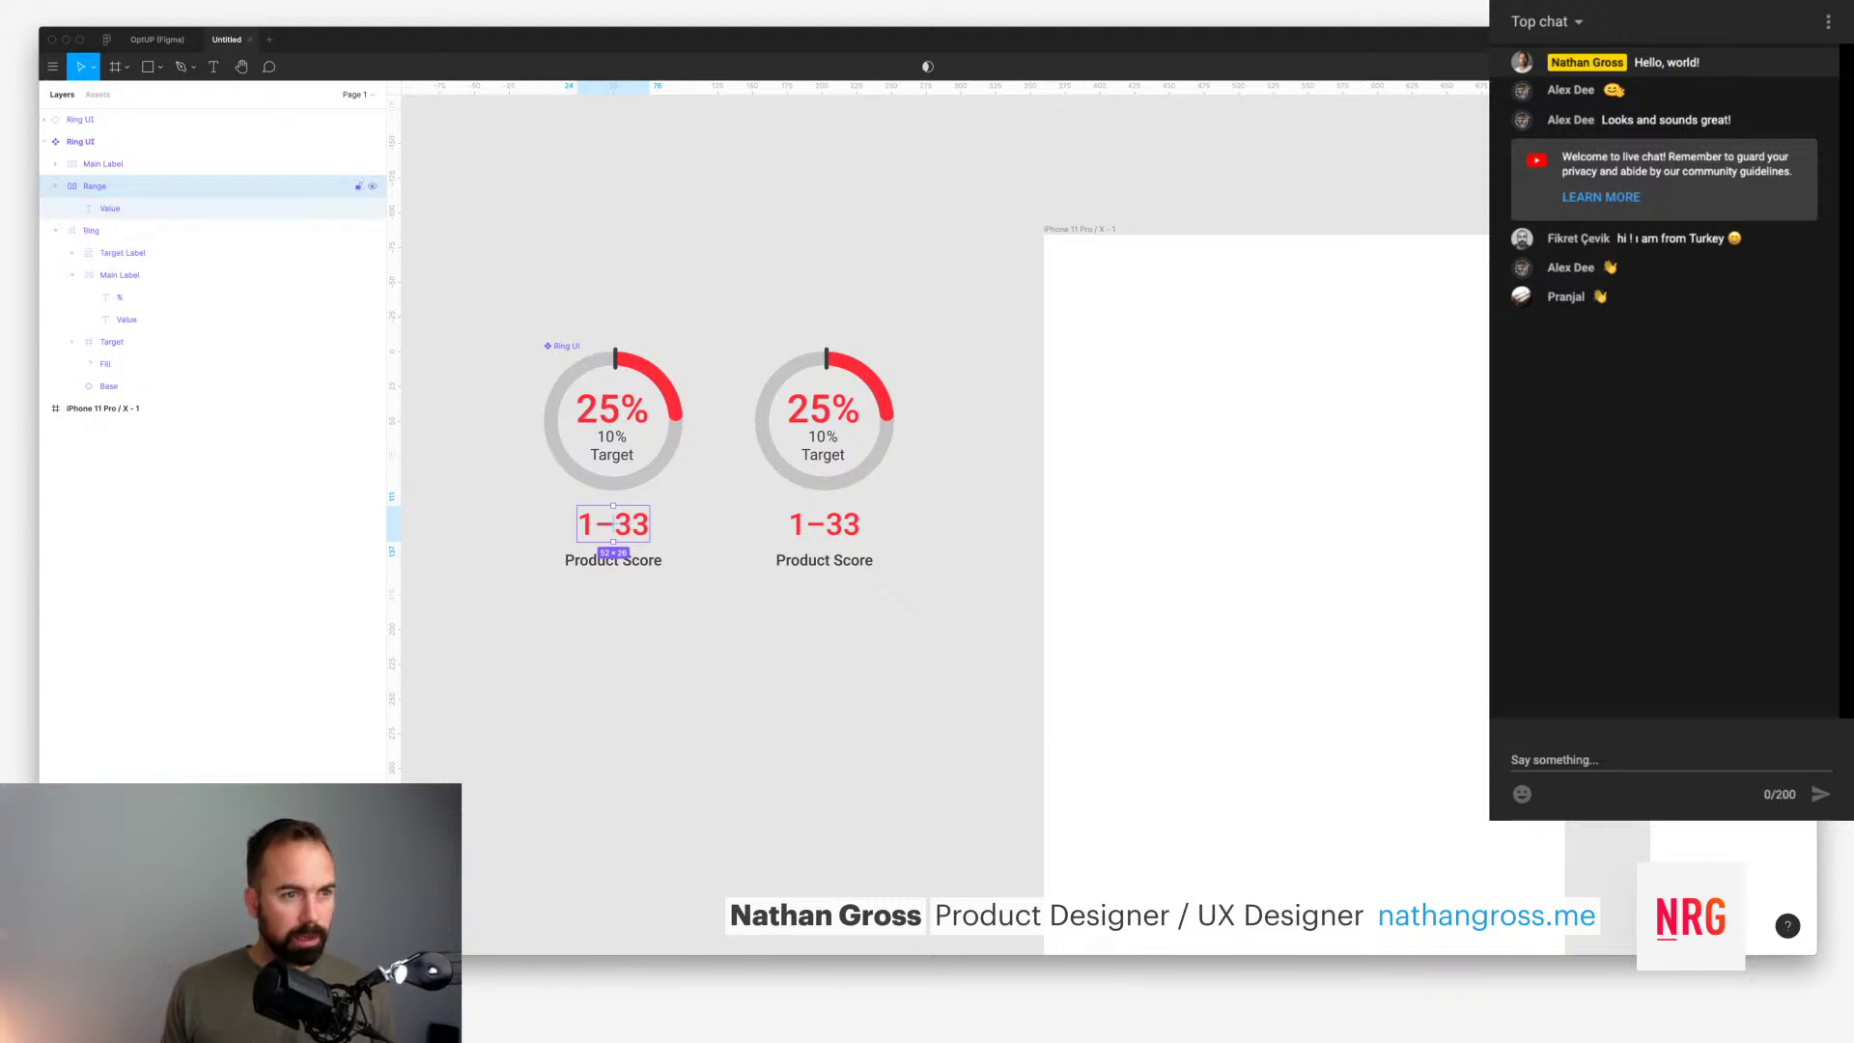
key("super+shift+g")
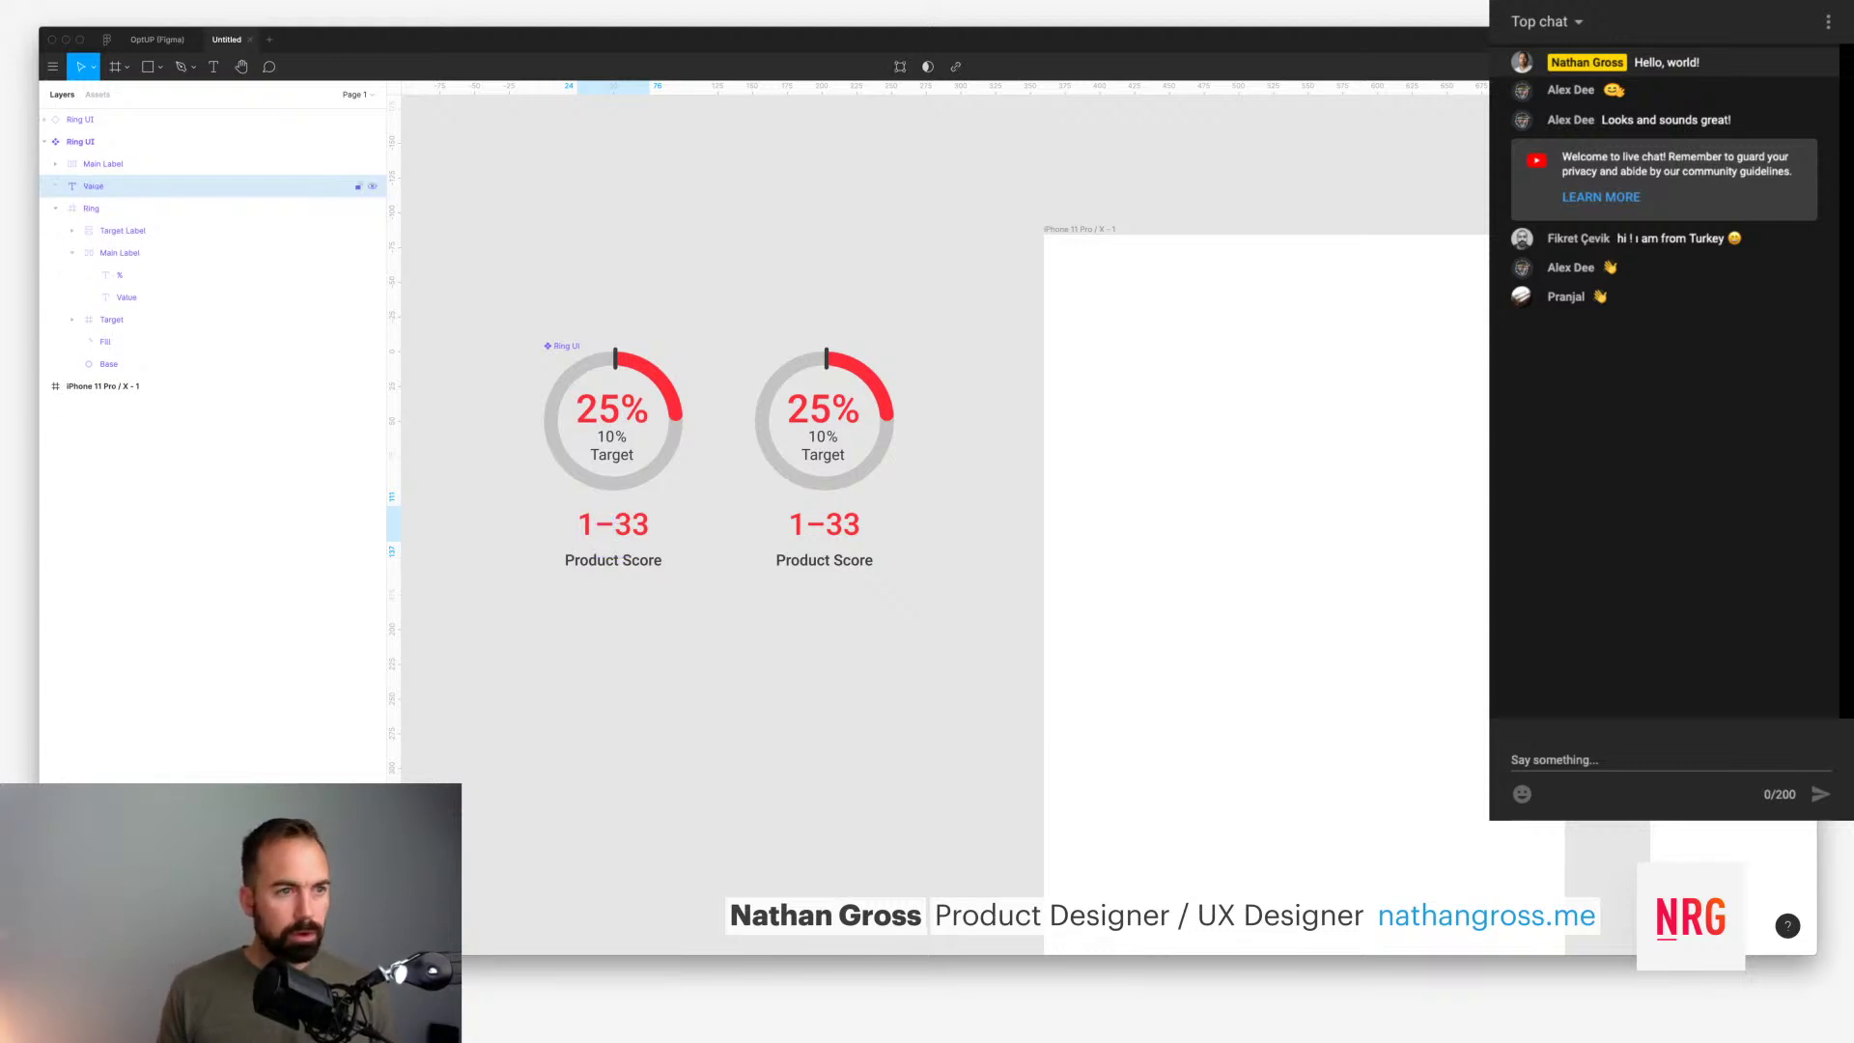
double_click(94, 185)
type("Range")
key("Return")
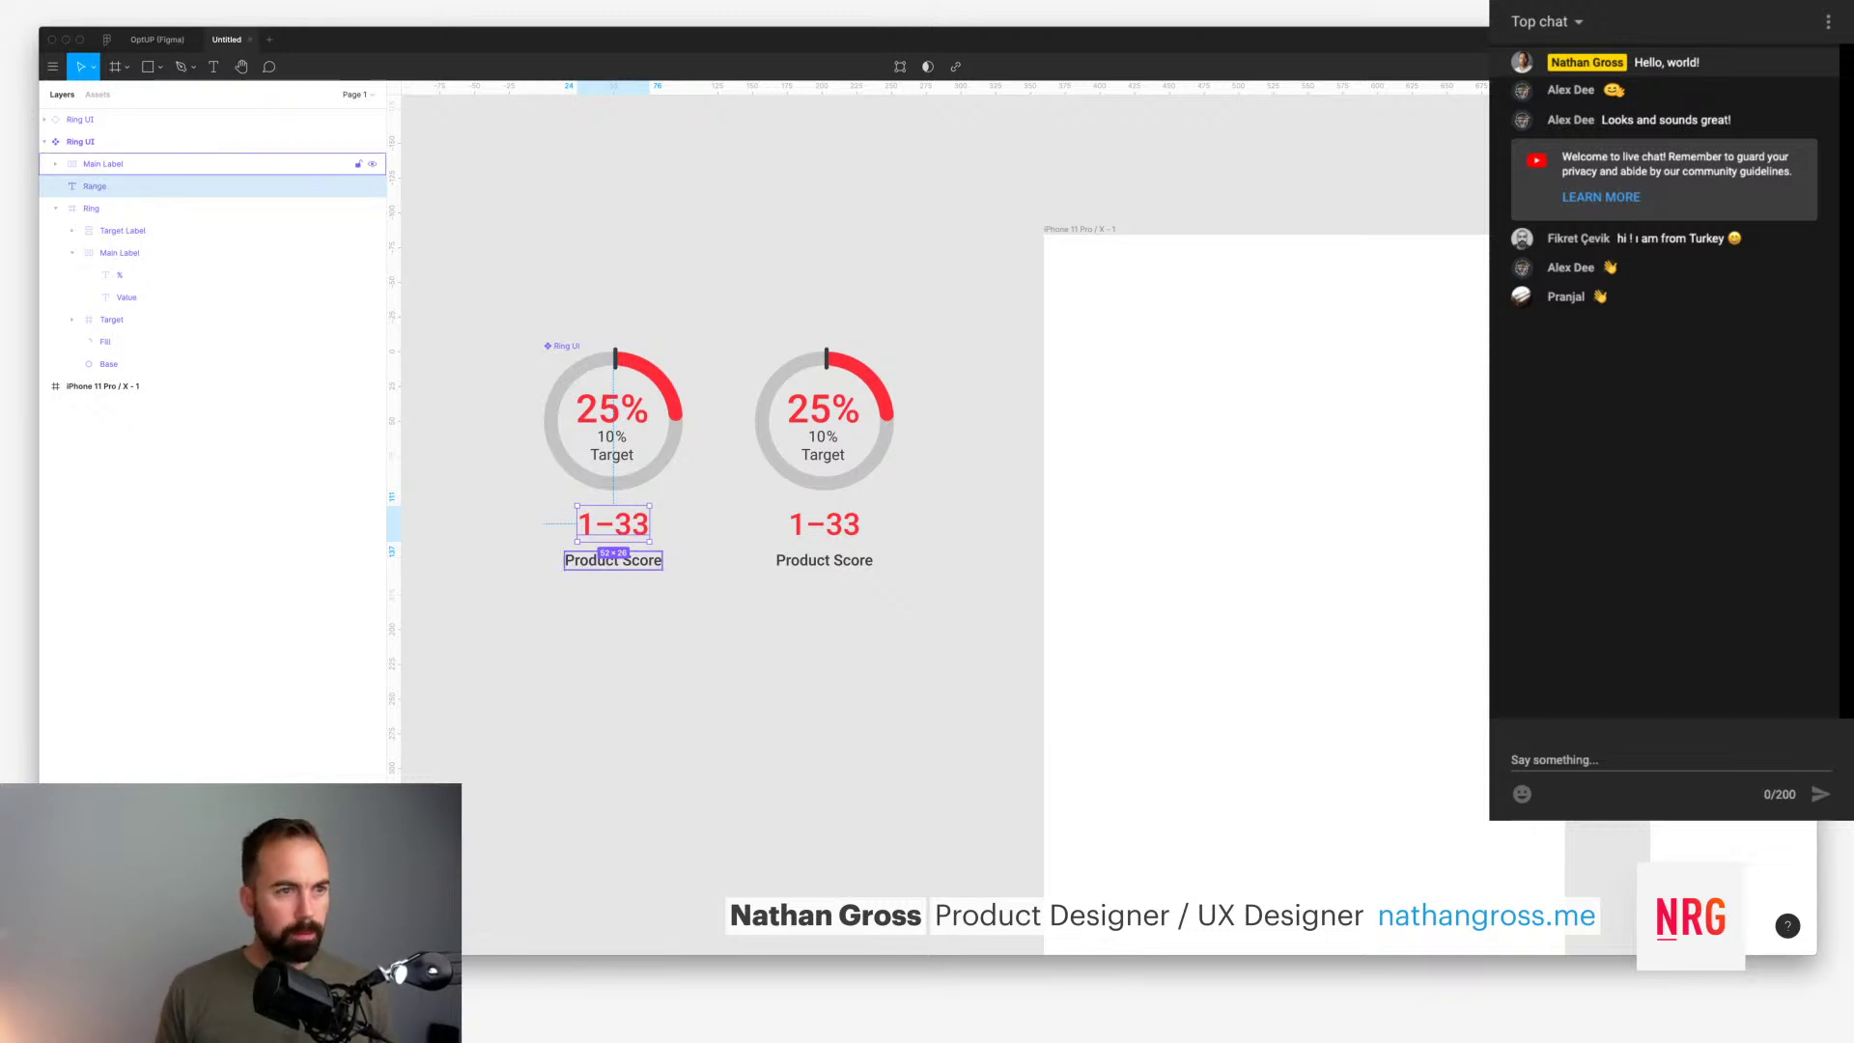
Step: Ungroup the Main Label frame around the Product Score text so only its text layer remains
left_click(103, 163)
key("super+r")
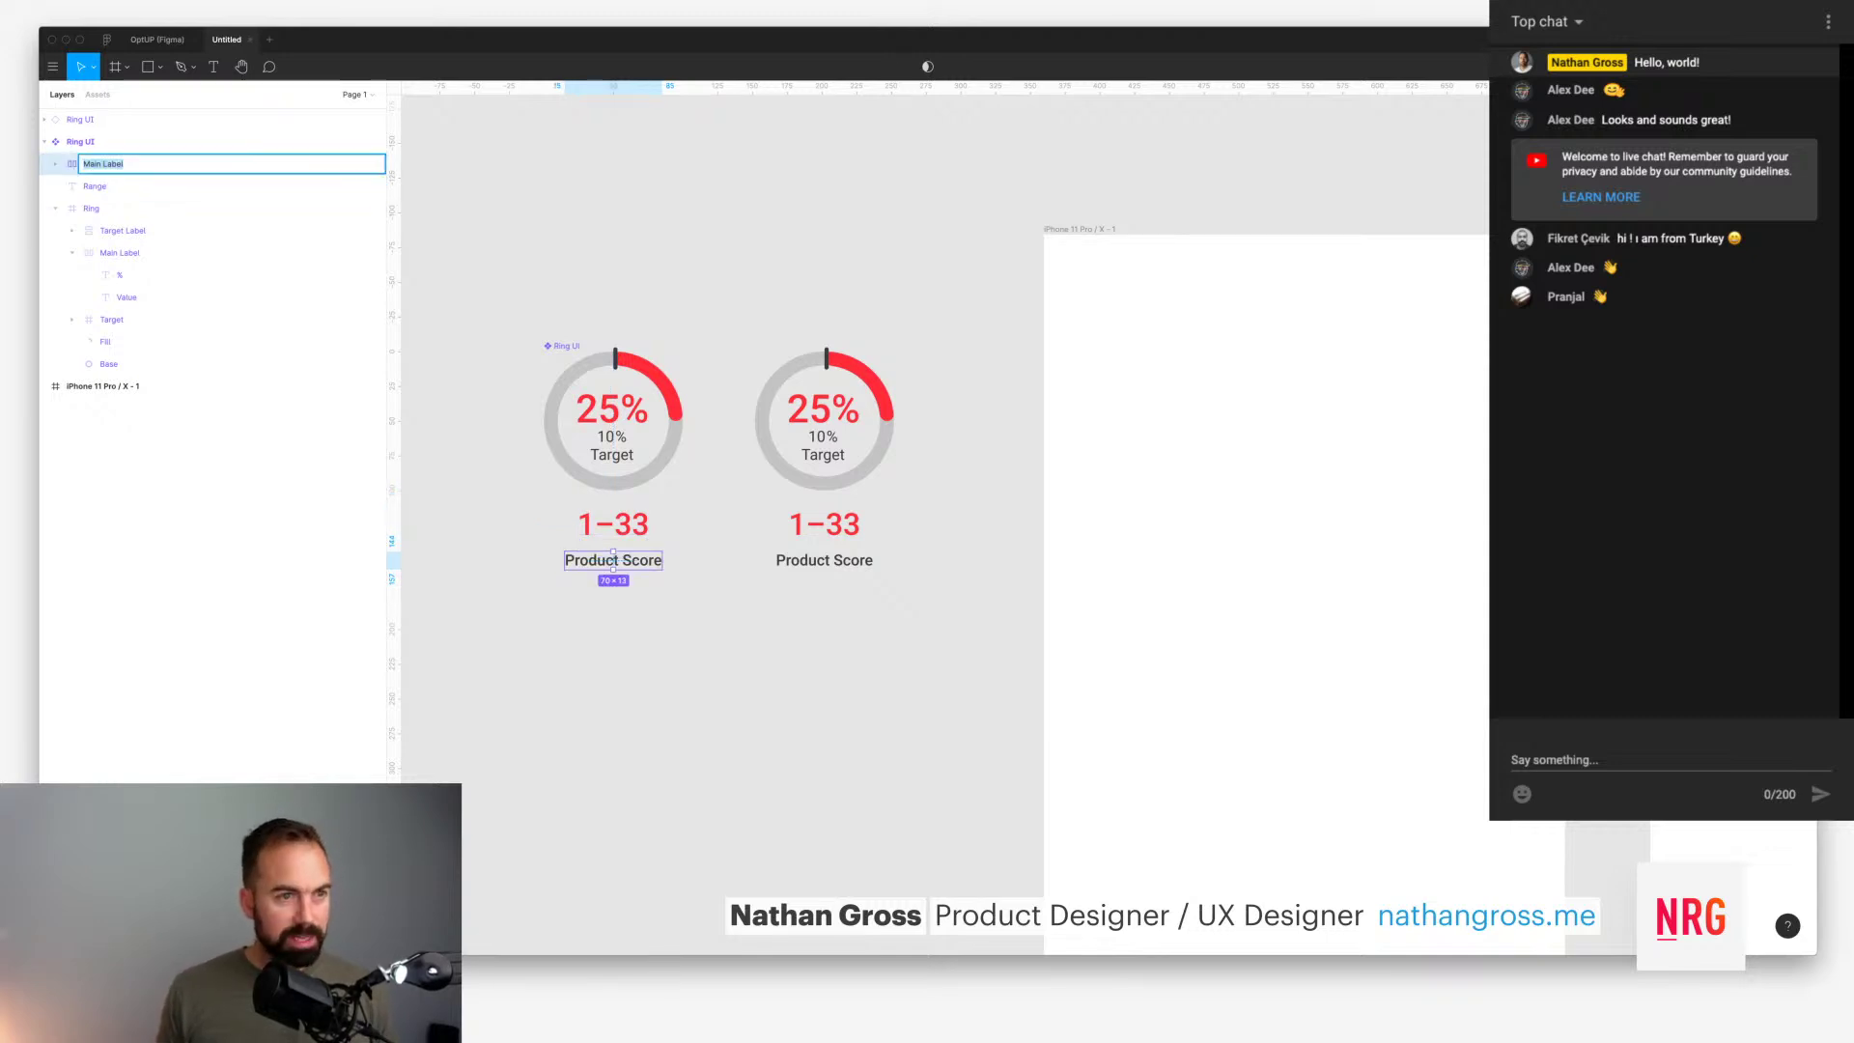
type("Value")
key("Return")
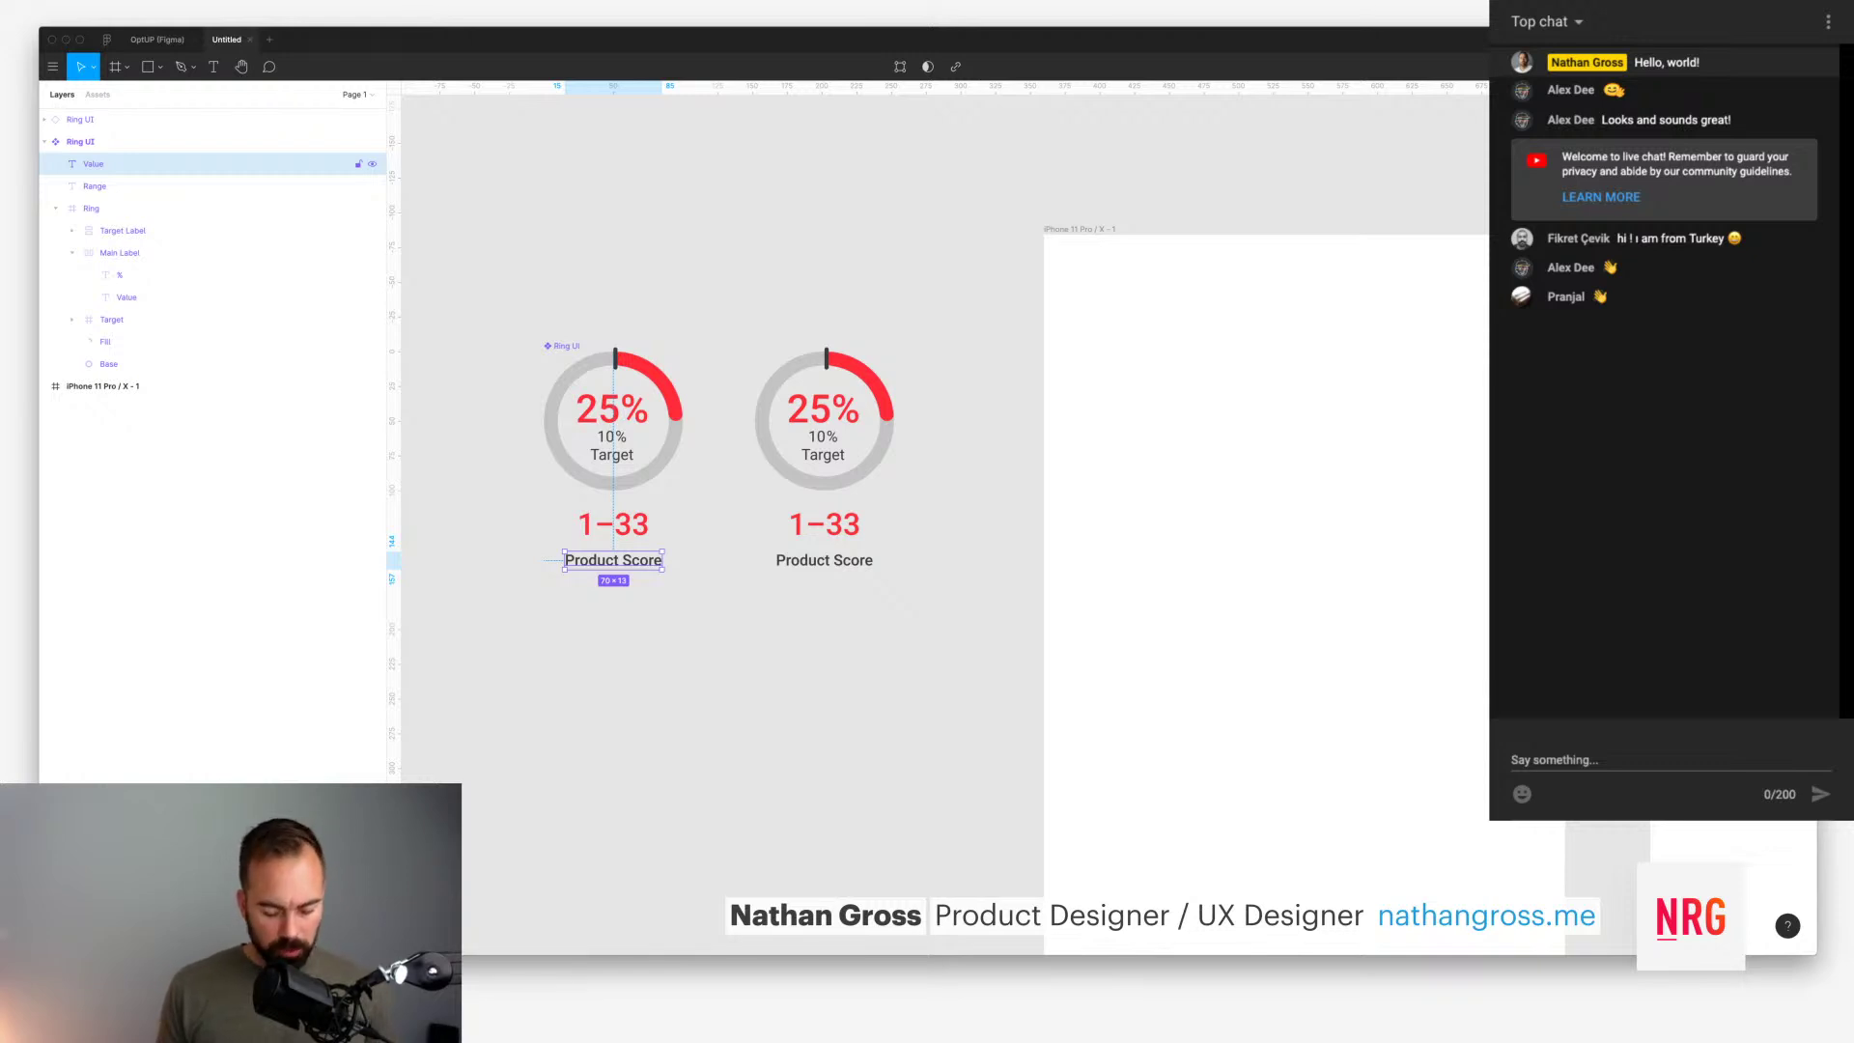
key("super+r")
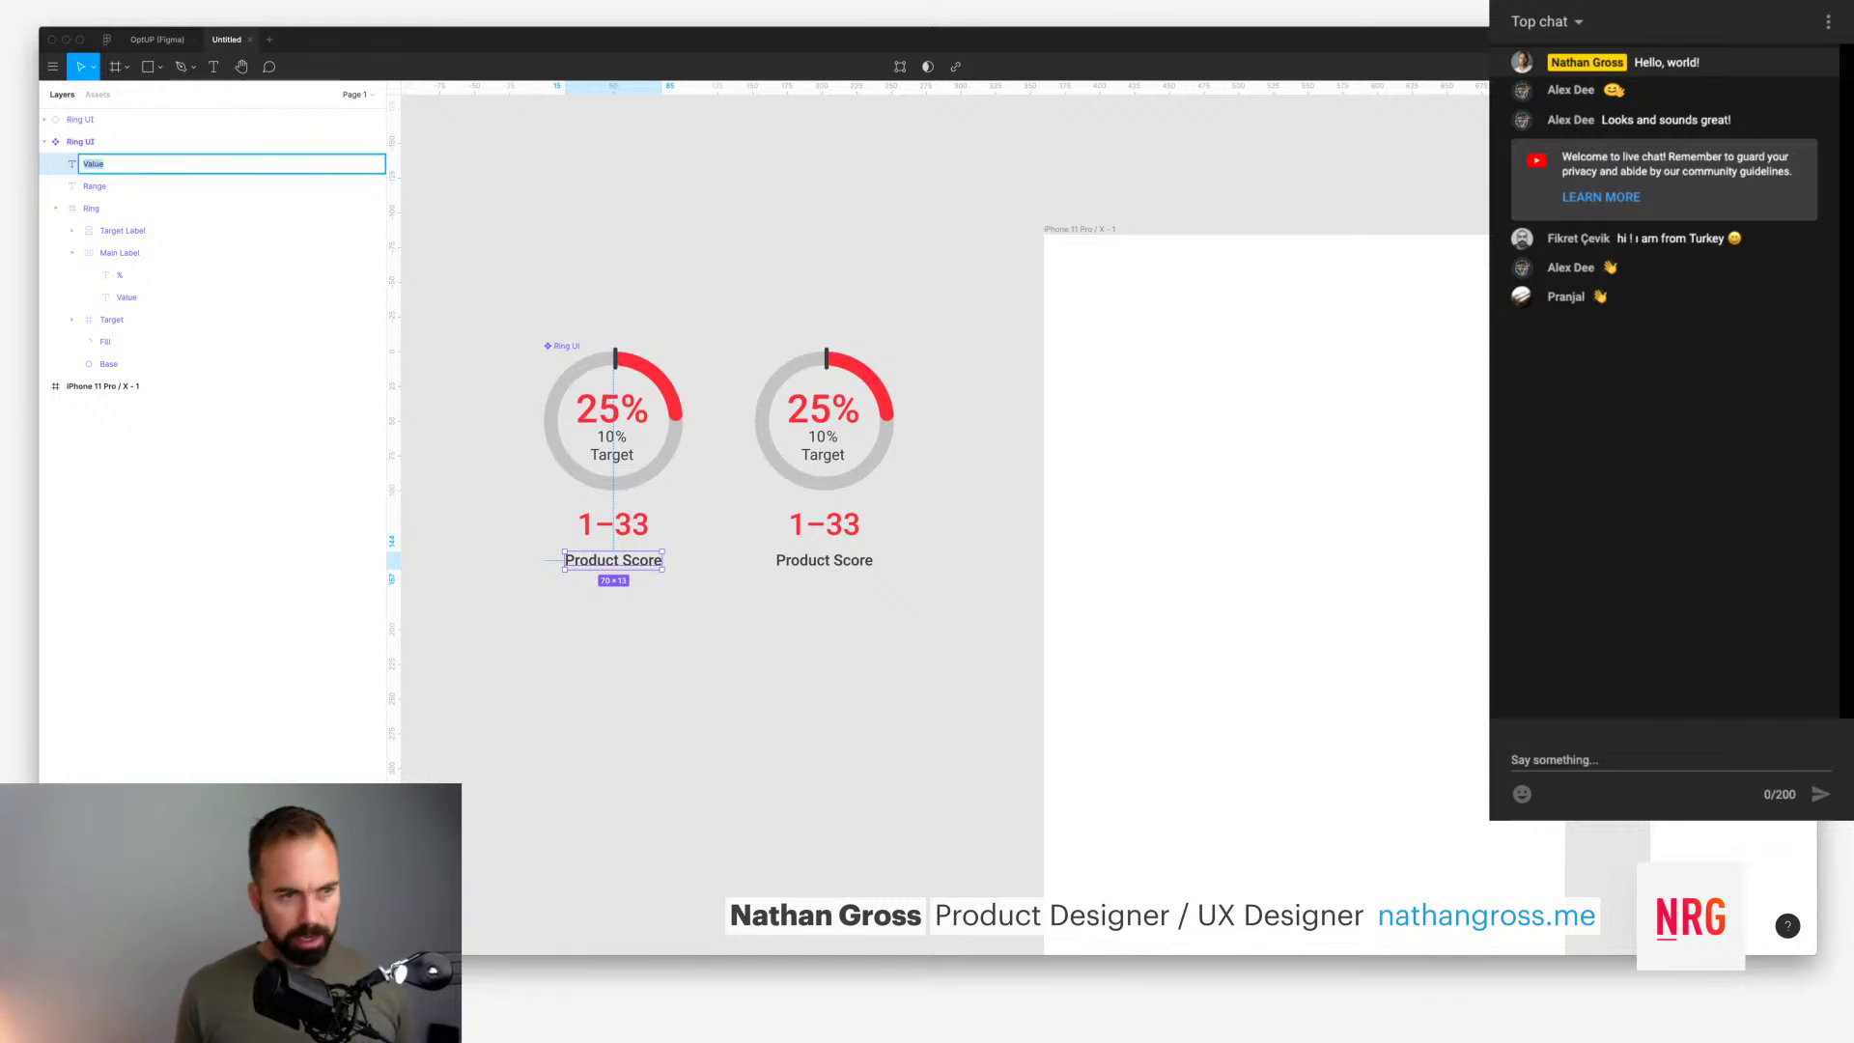
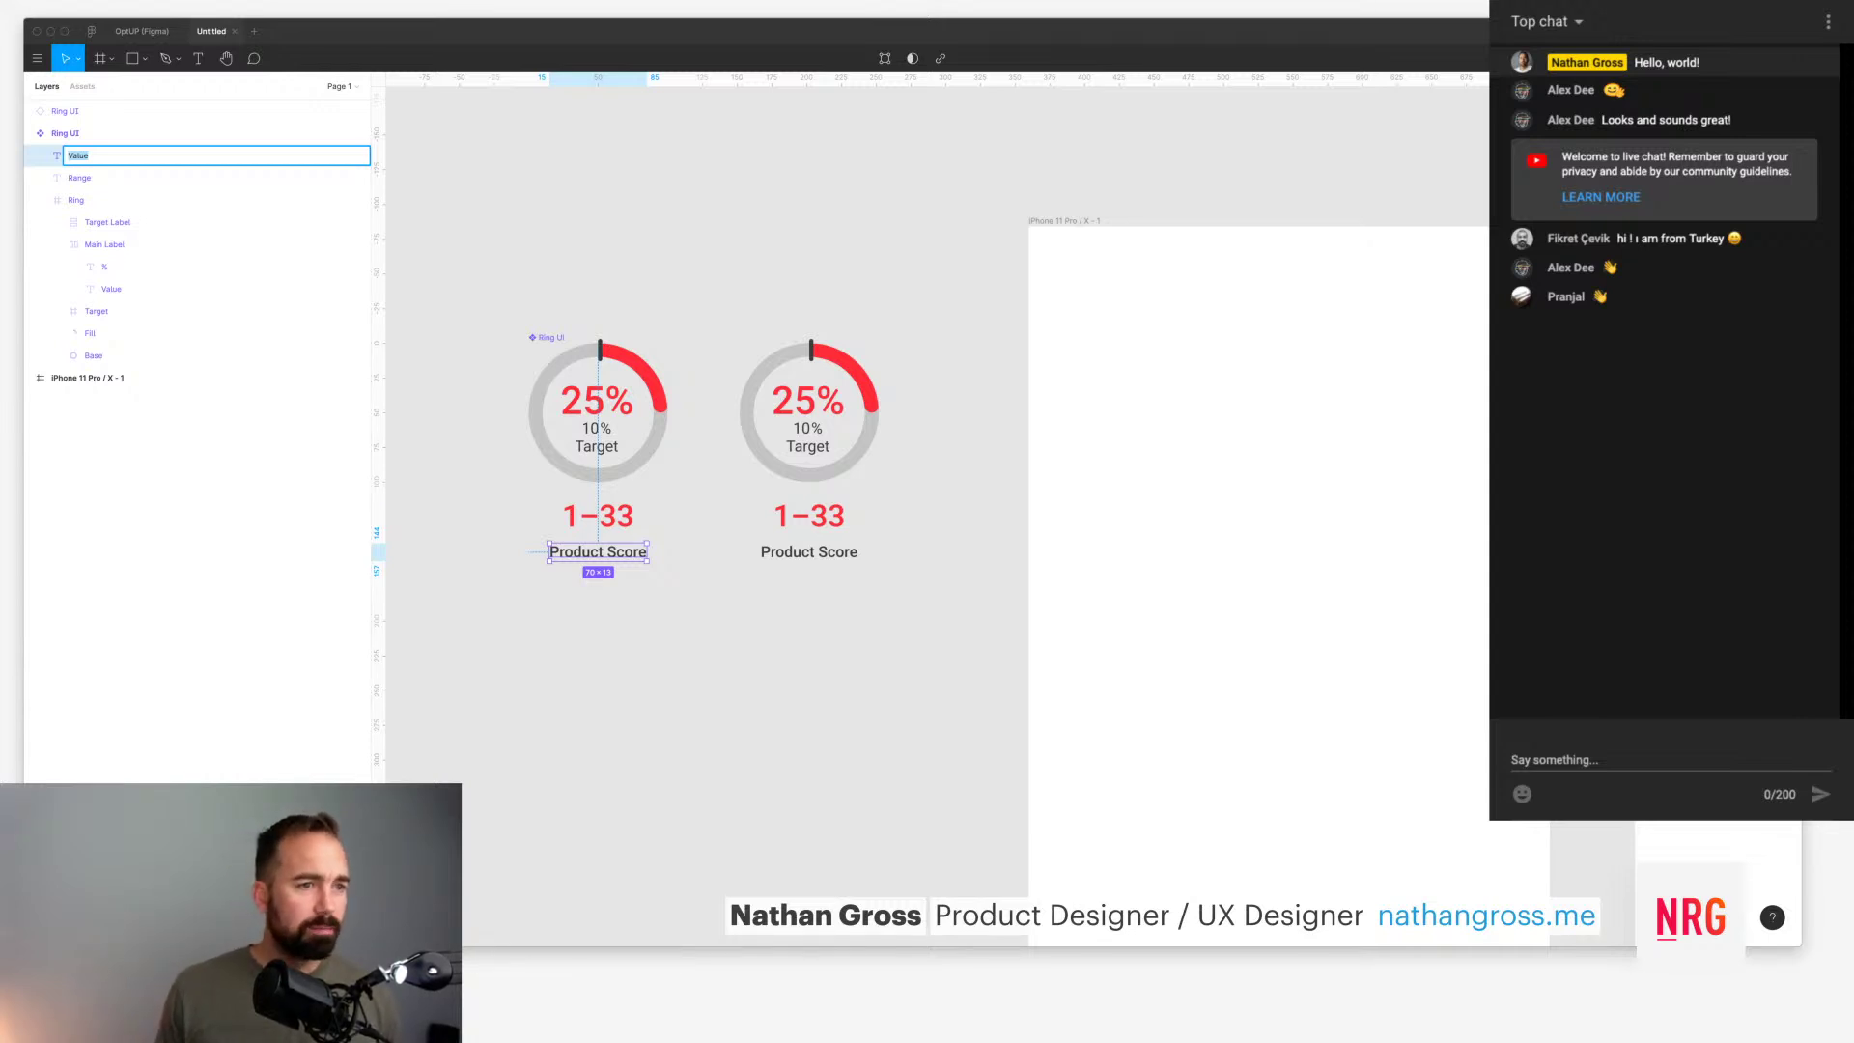
key("super+Tab")
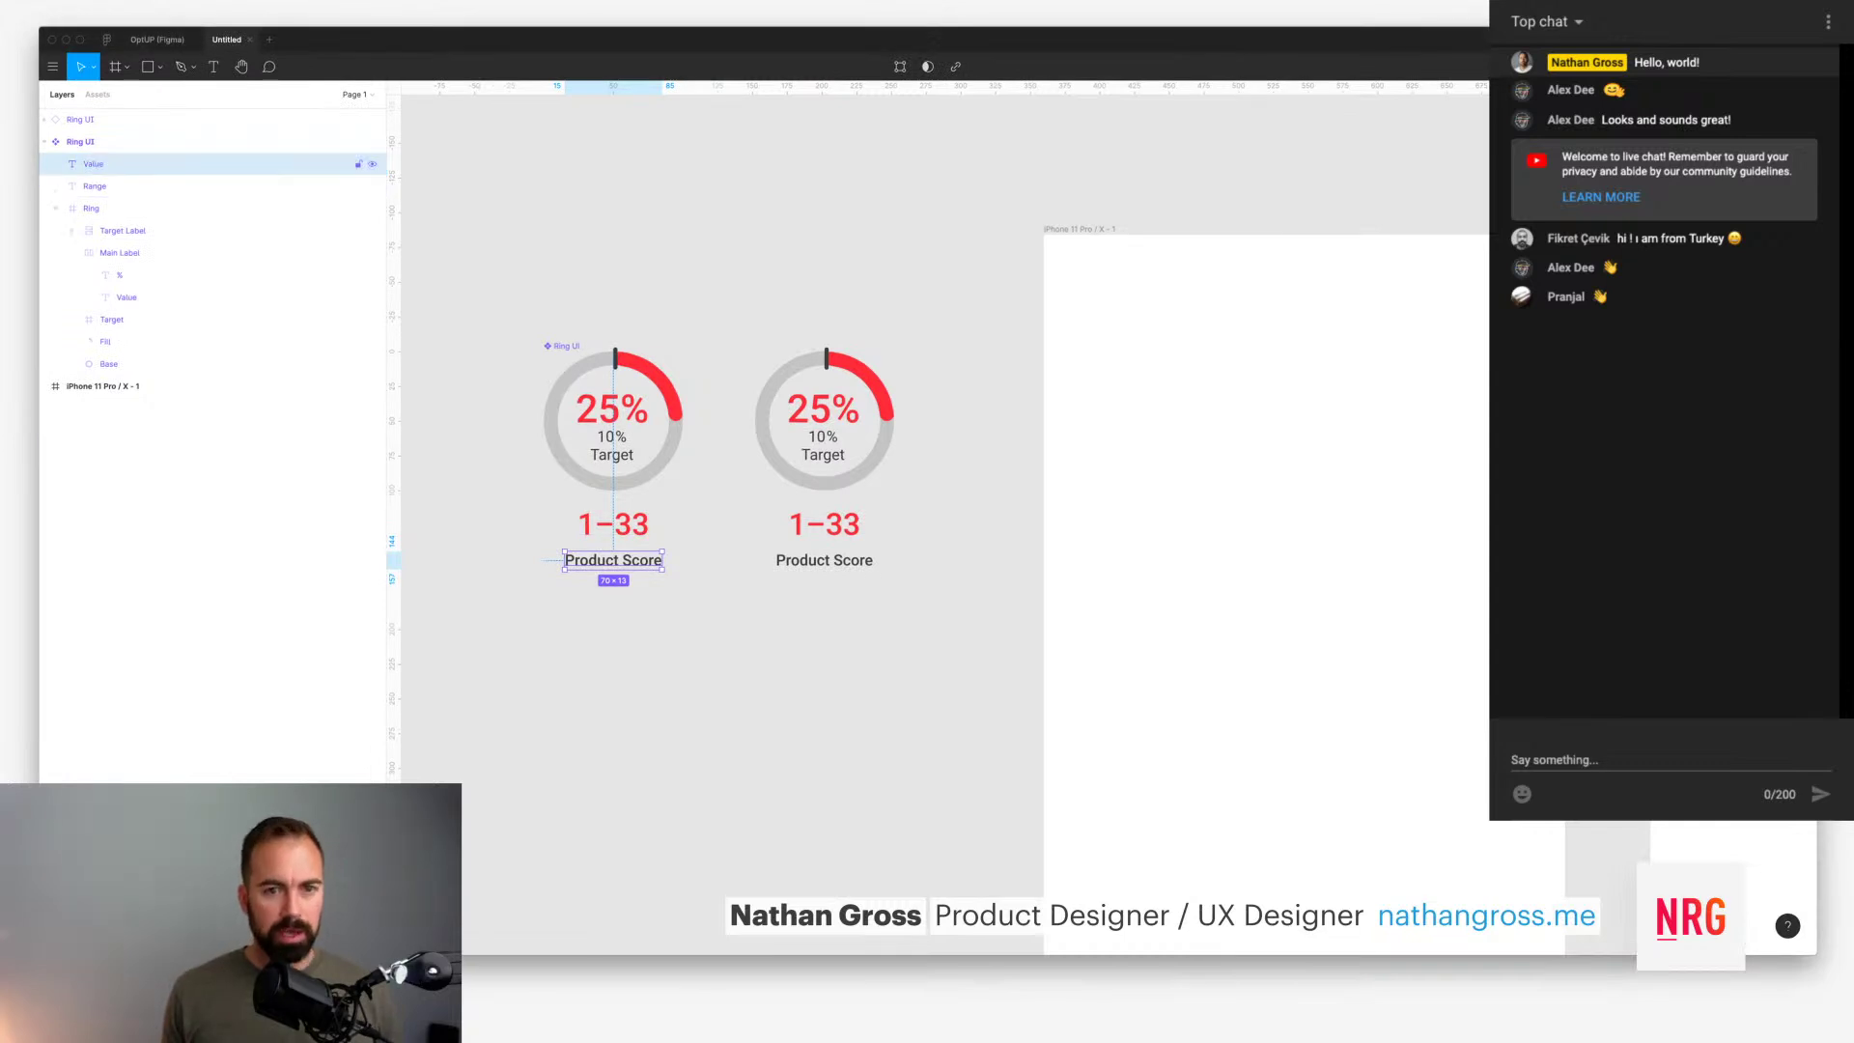
left_click(79, 178, "shift")
key("super+r")
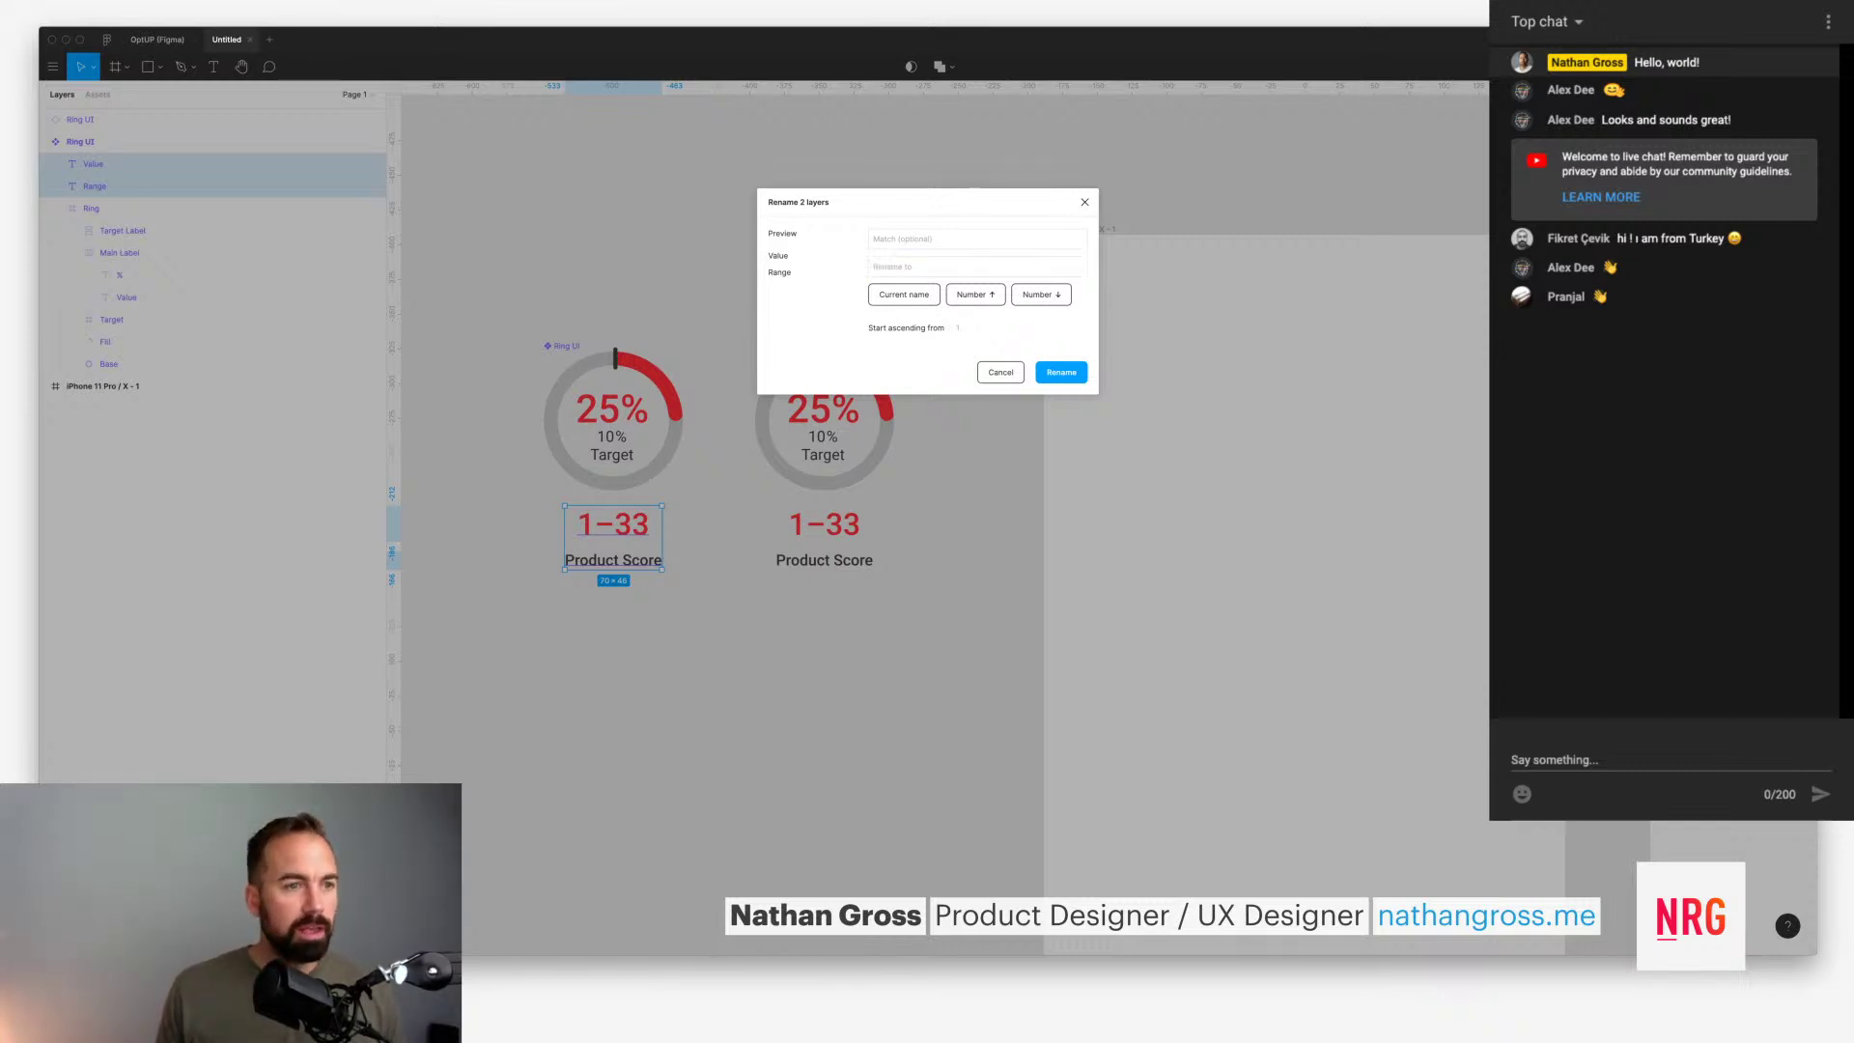
key("Escape")
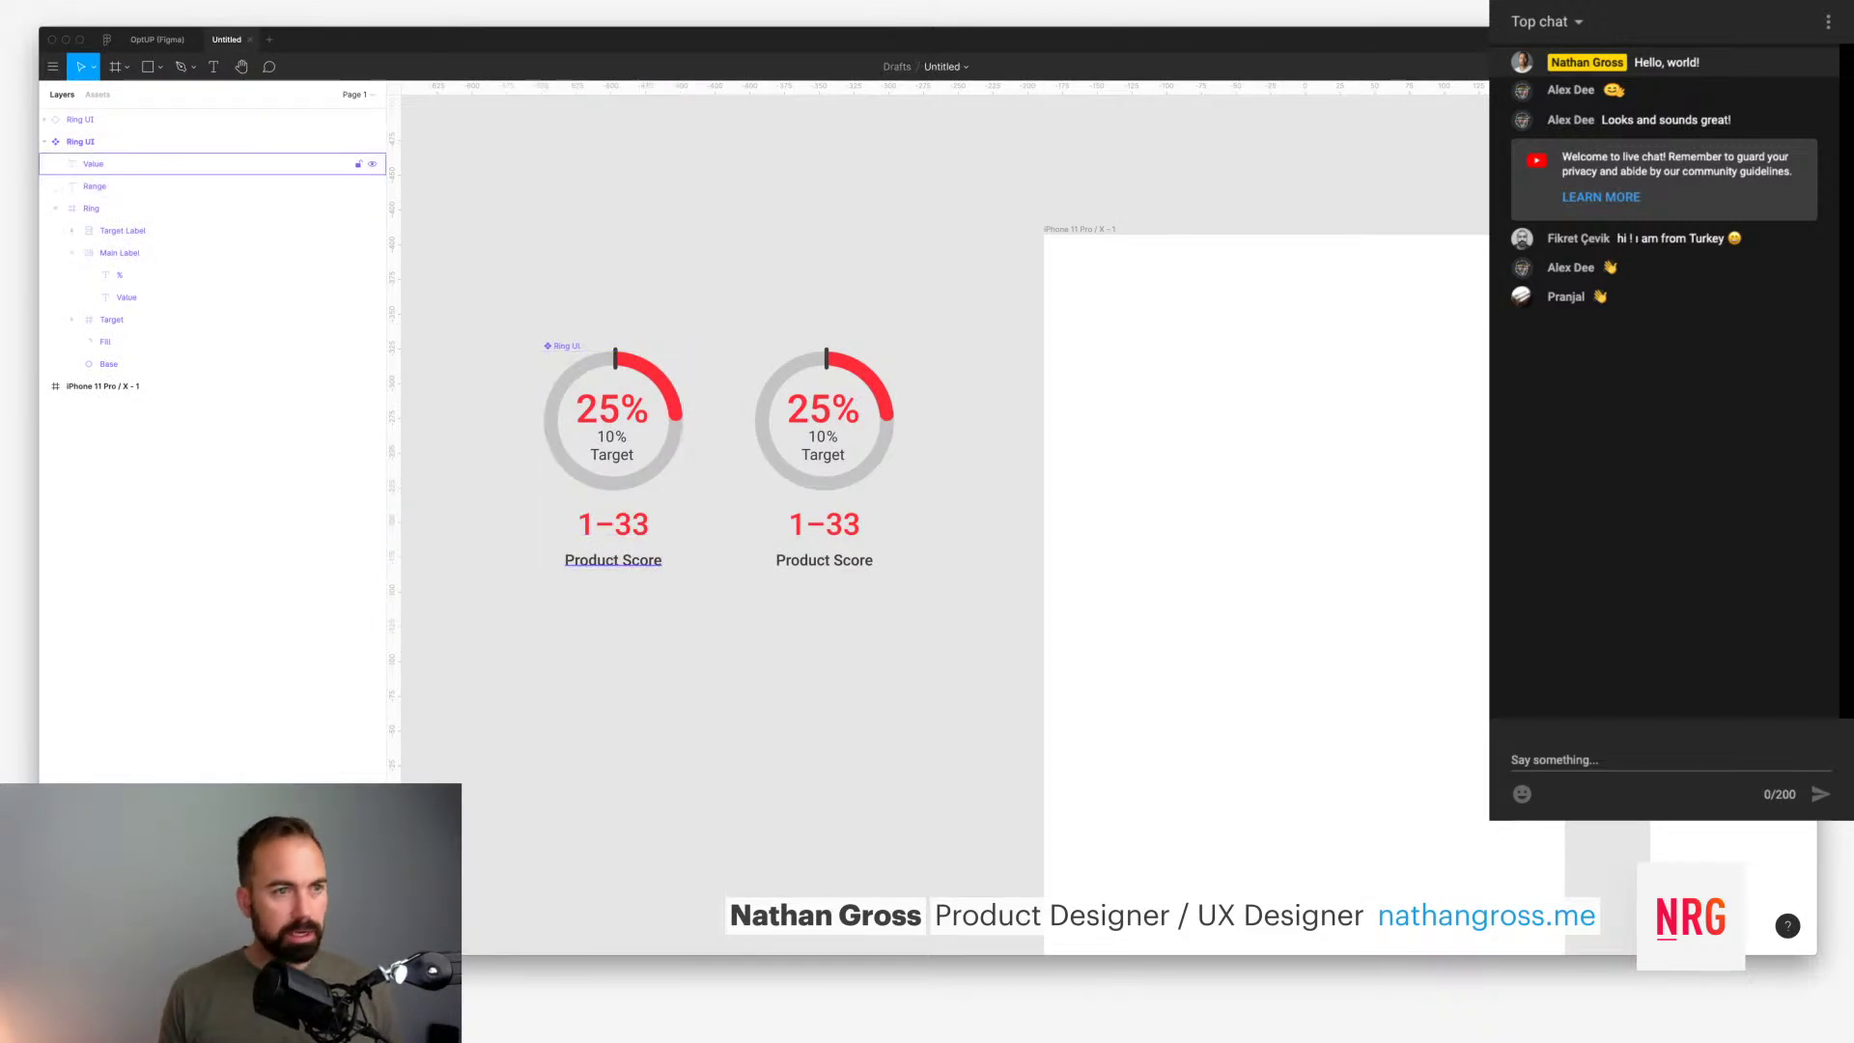
Step: Rename the Product Score text layer "Label"
left_click(93, 164)
double_click(93, 164)
type("Label")
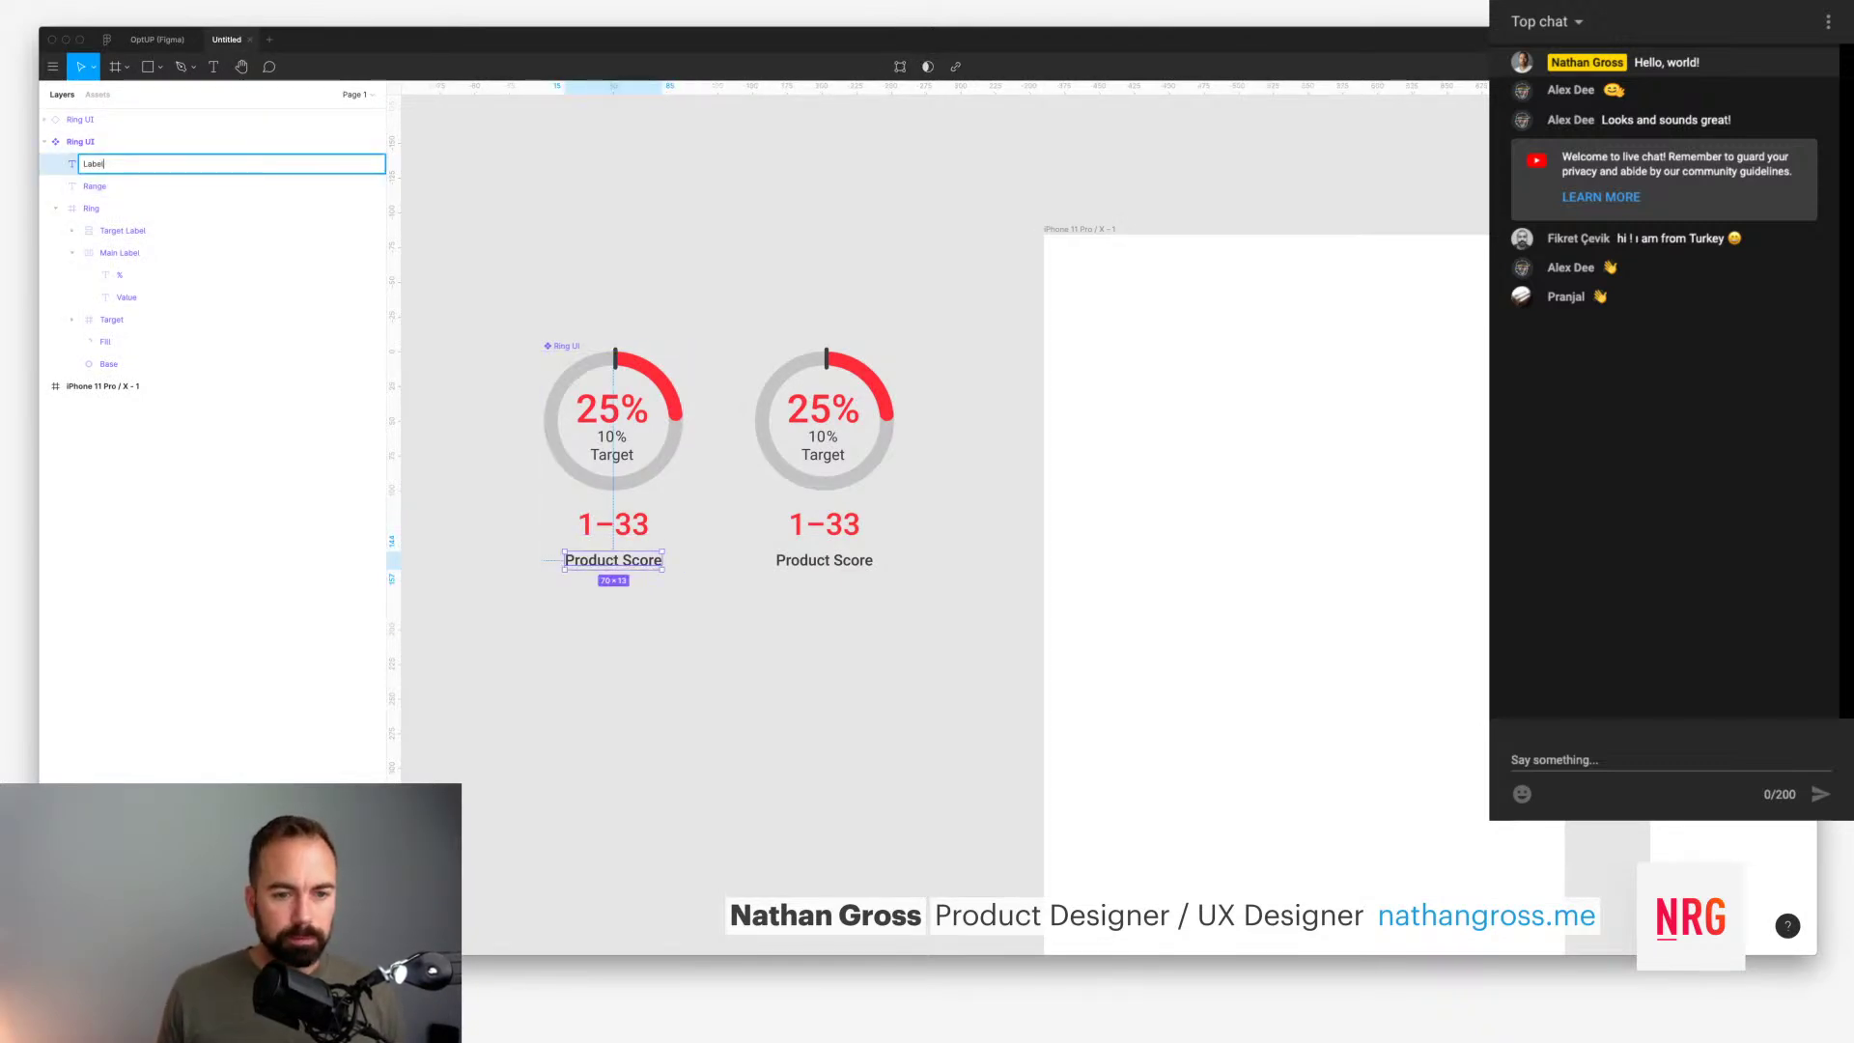
key("Return")
key("Escape")
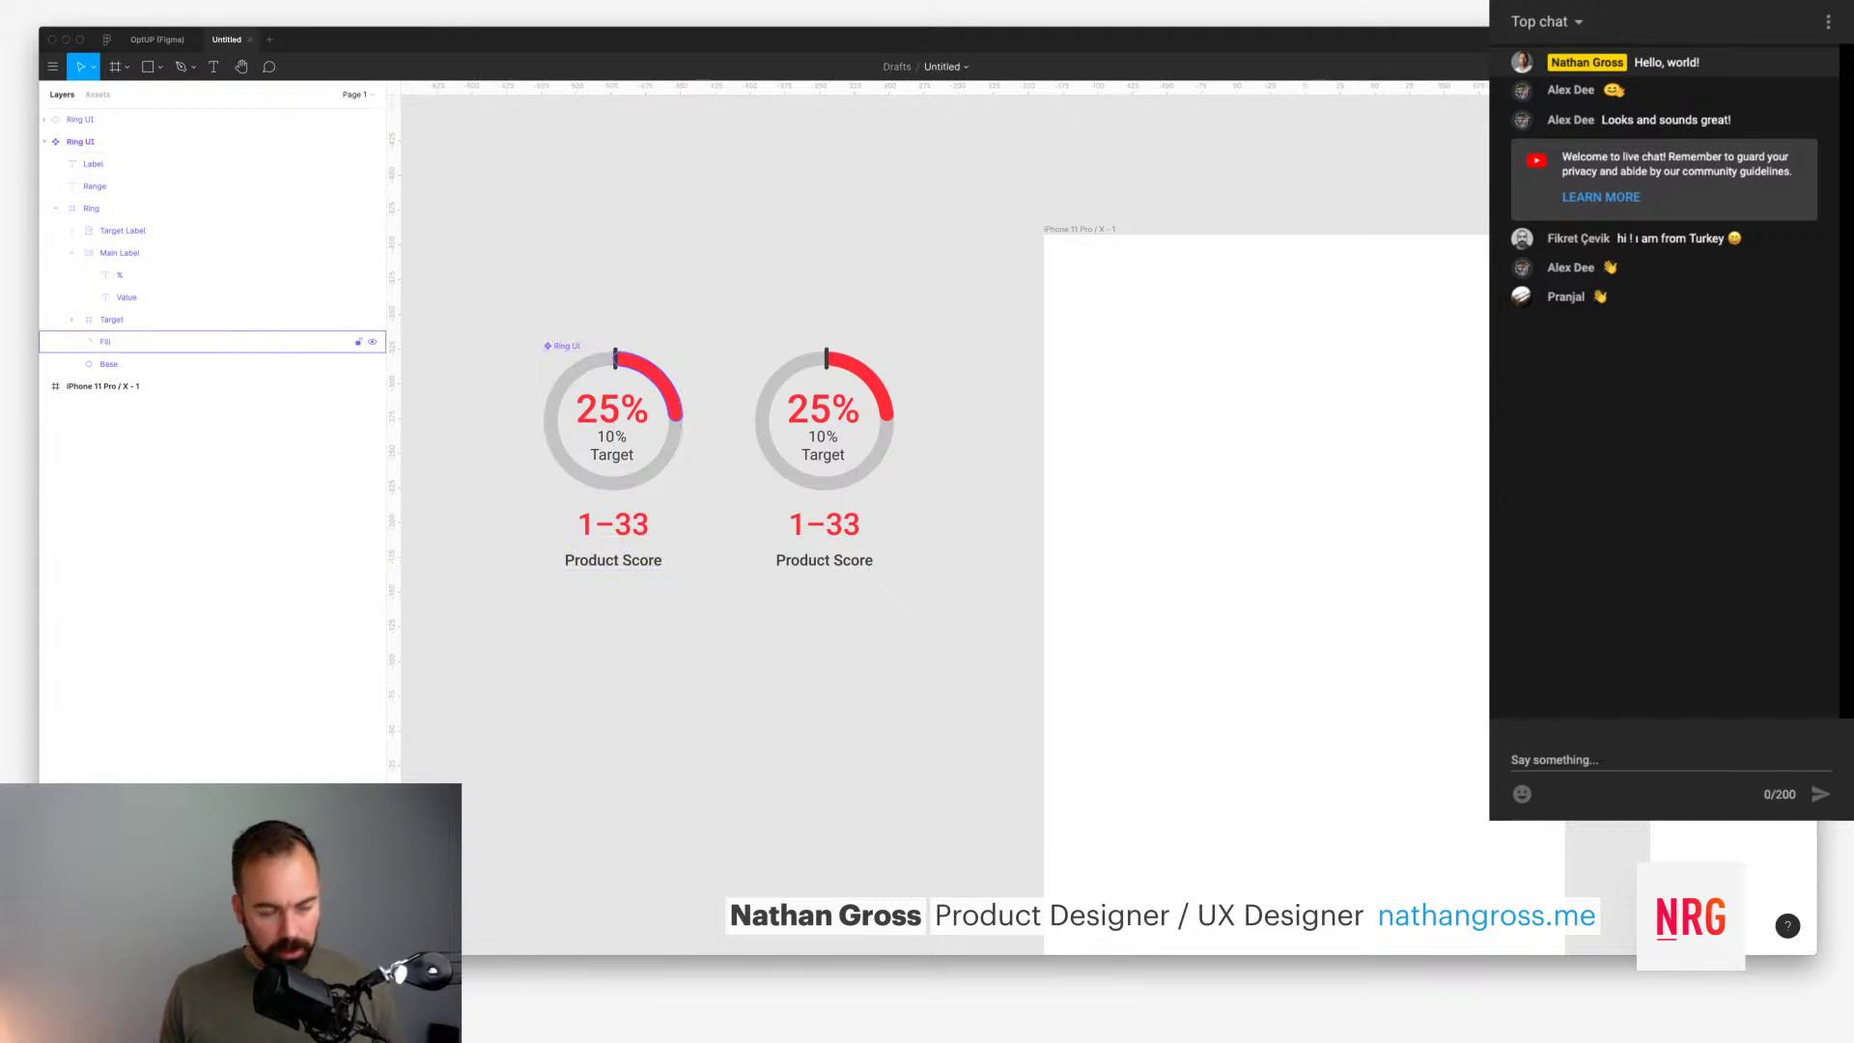
Step: Wrap the Label and Range text layers in an auto layout frame and rename that frame "Label Group"
left_click(93, 164)
left_click(94, 186, "shift")
key("shift+a")
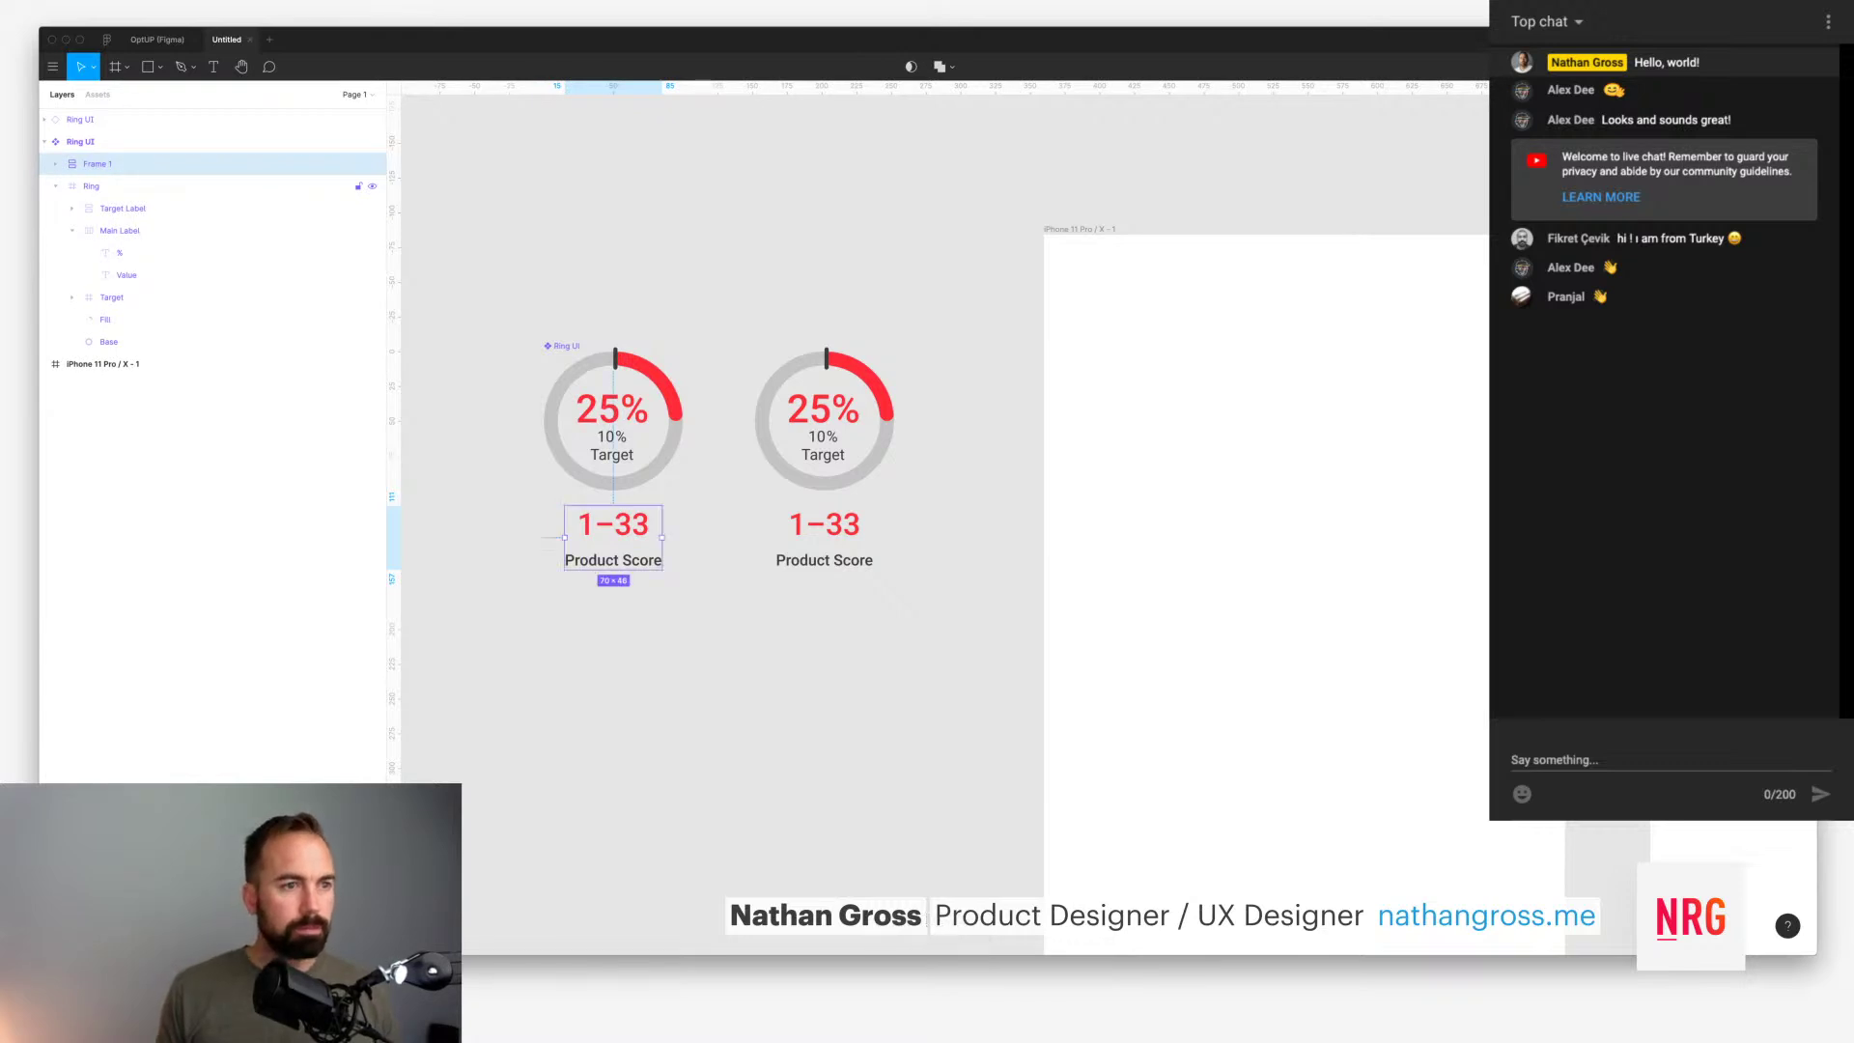
key("super+r")
type("Label Grou")
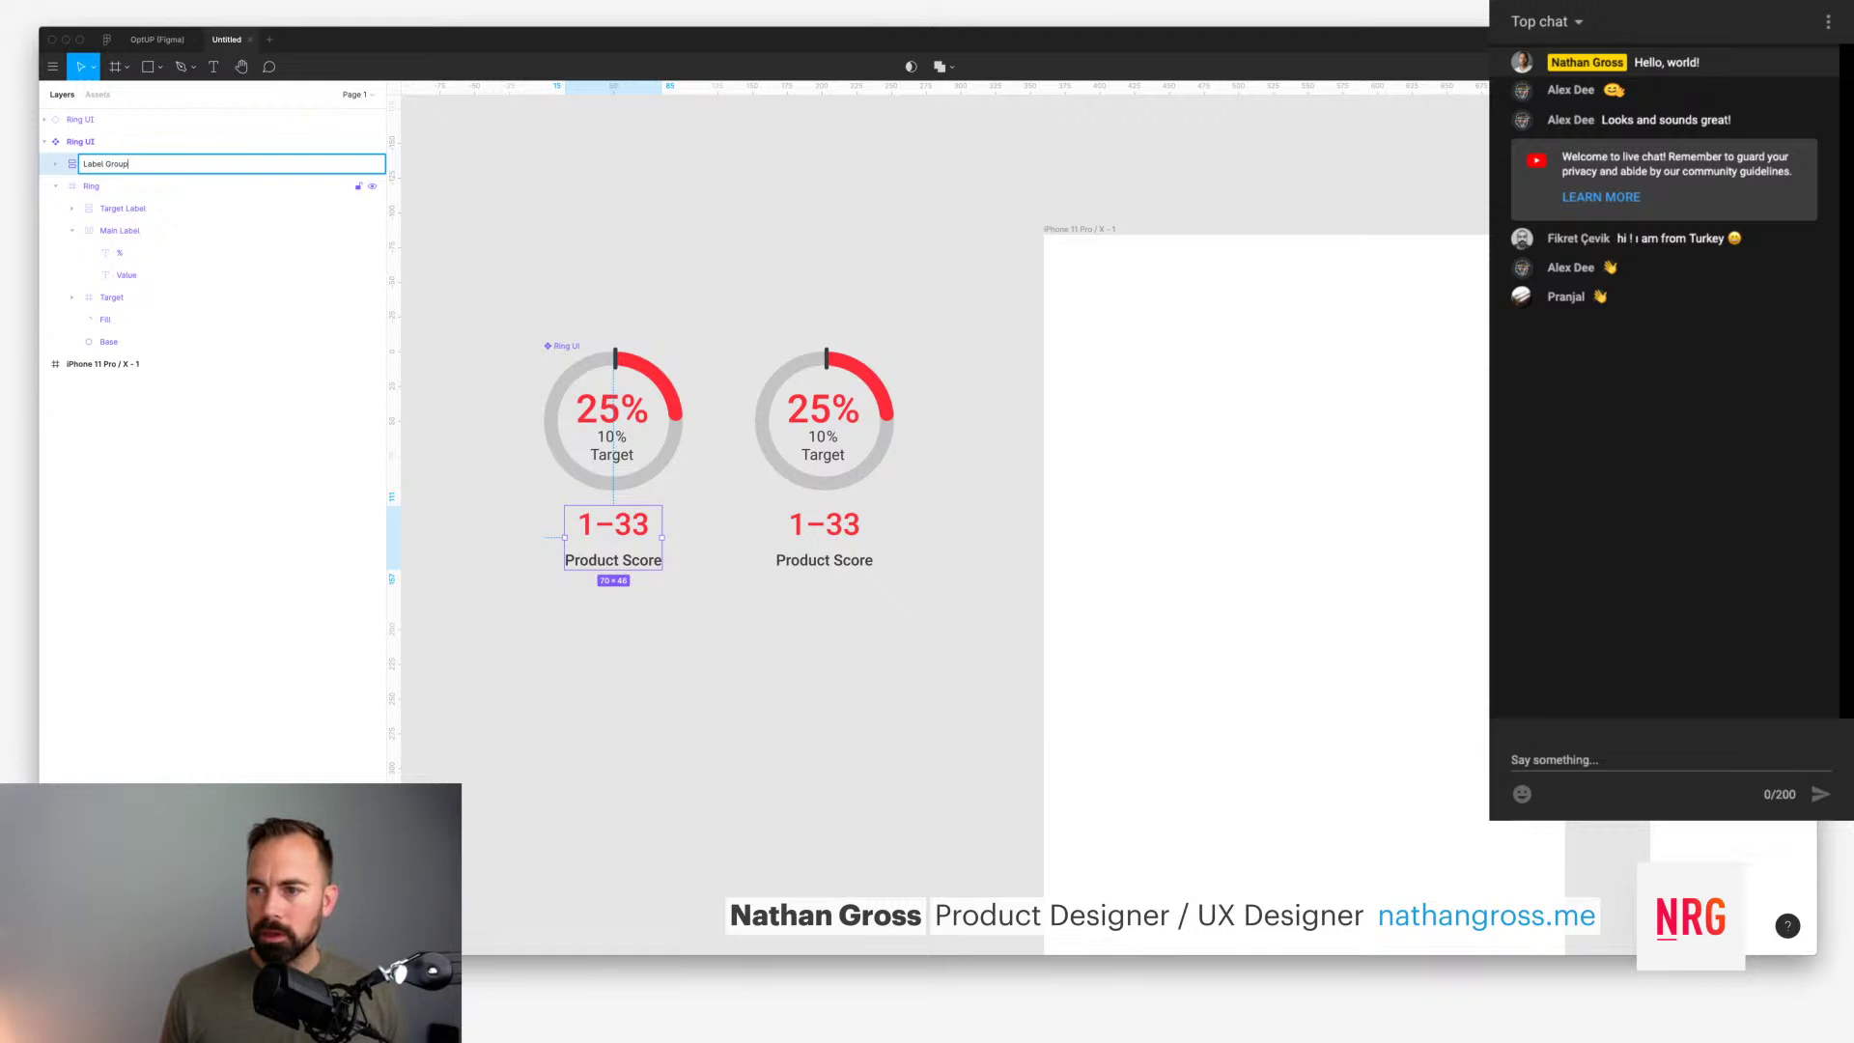
key("Return")
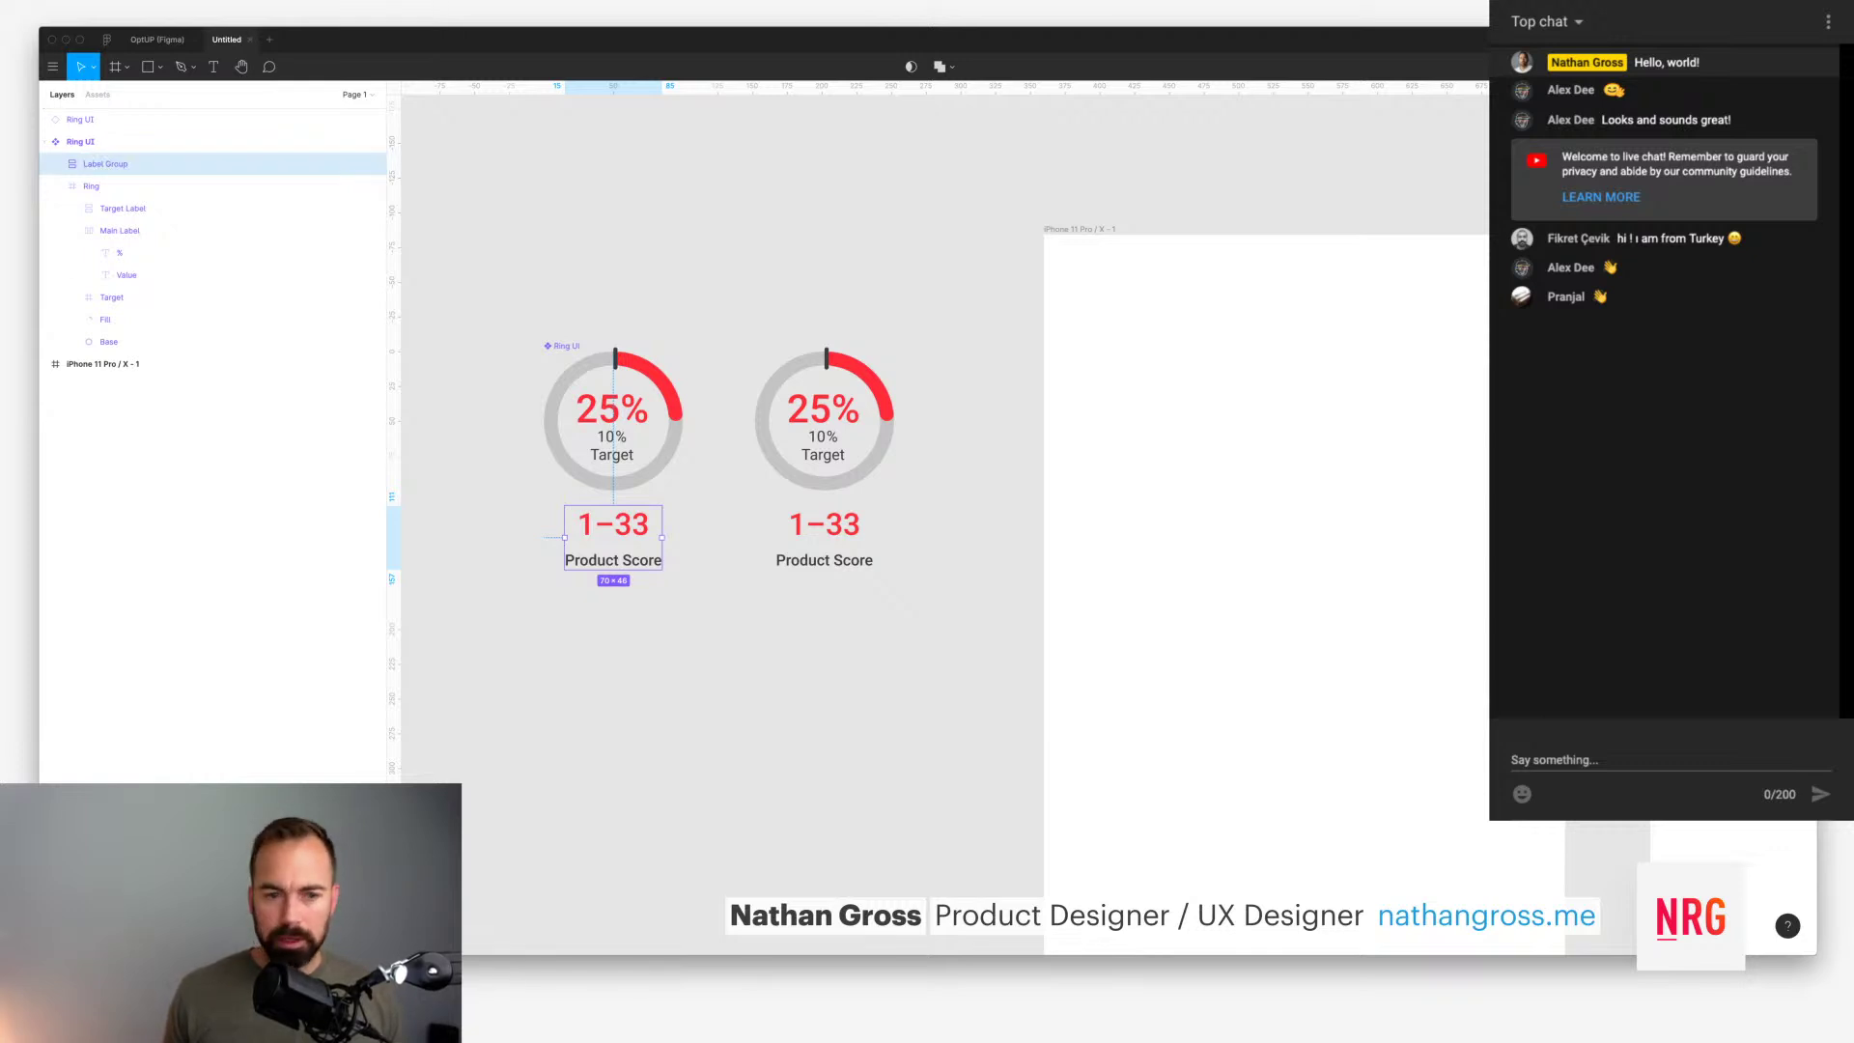
Step: Reduce the Label Group's vertical spacing between the 1–33 and Product Score texts by 3 px
key("Down")
key("Down")
key("Down")
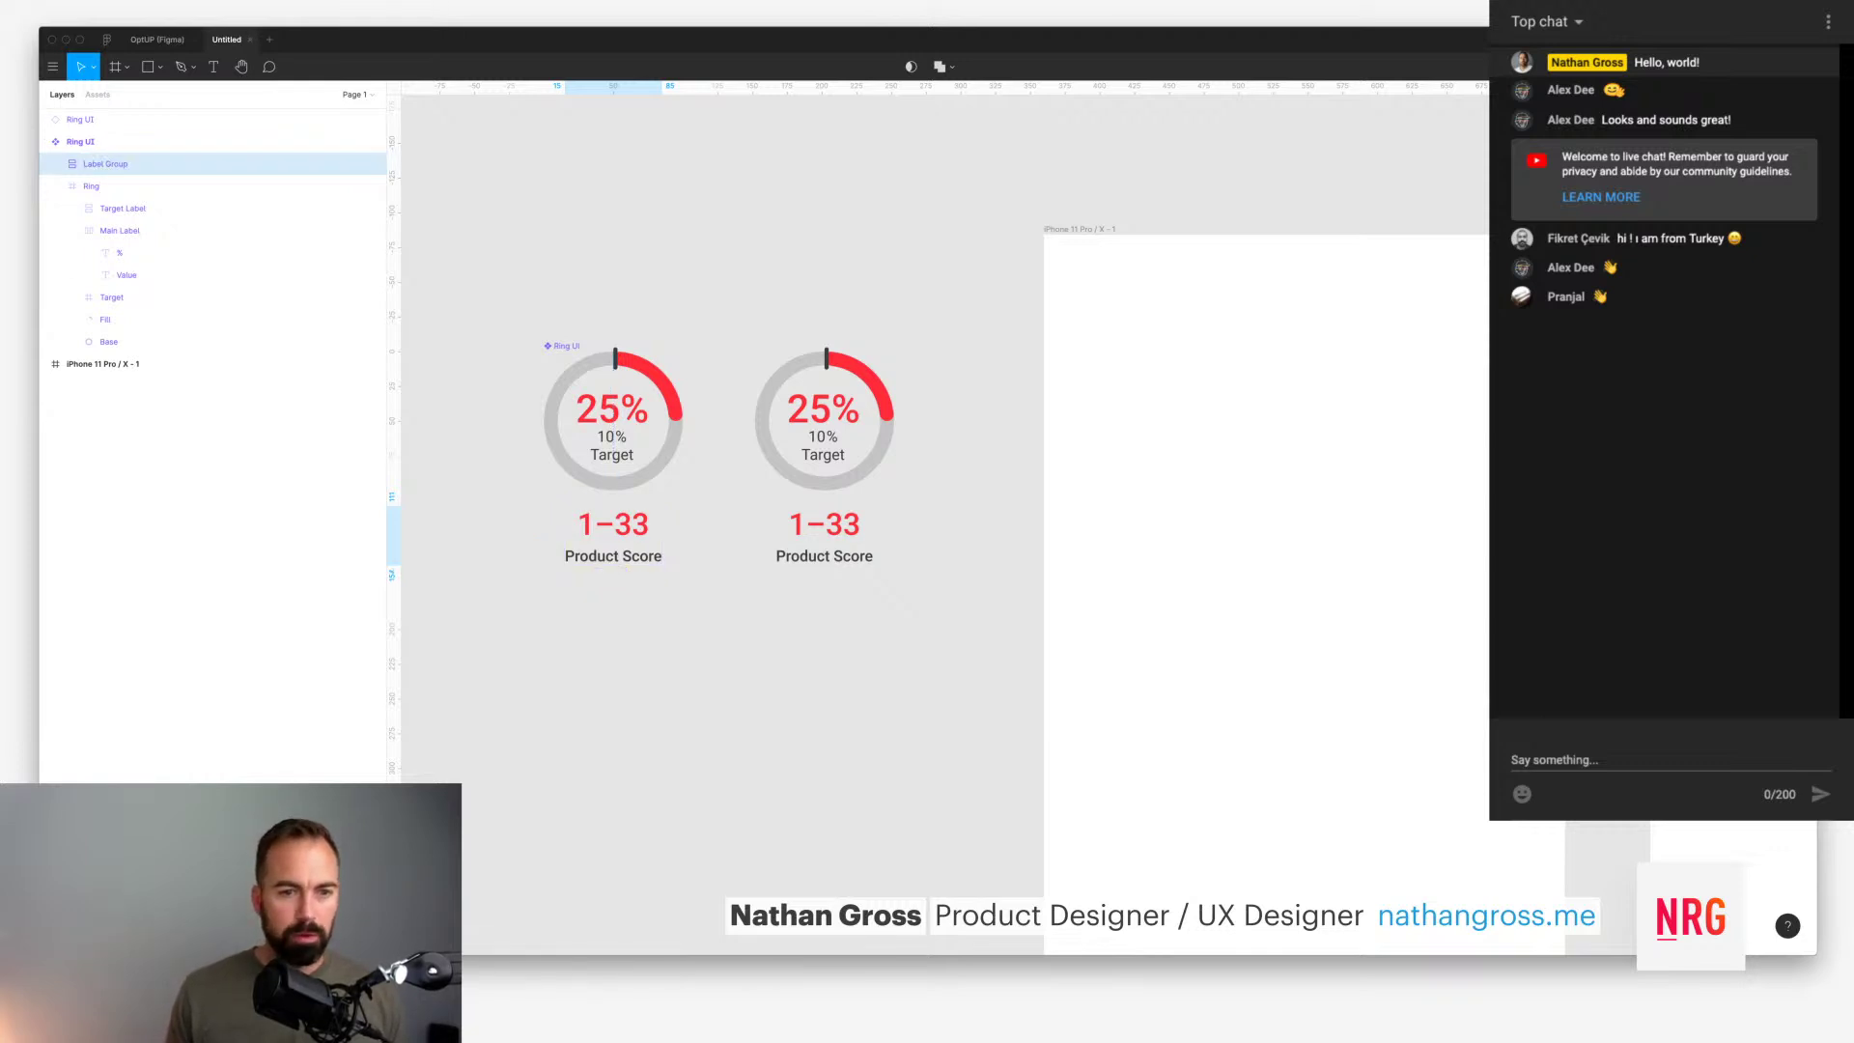
Step: Wrap Ring and Label Group in one auto layout frame and reduce the spacing between them by 3 px
left_click(92, 185, "shift")
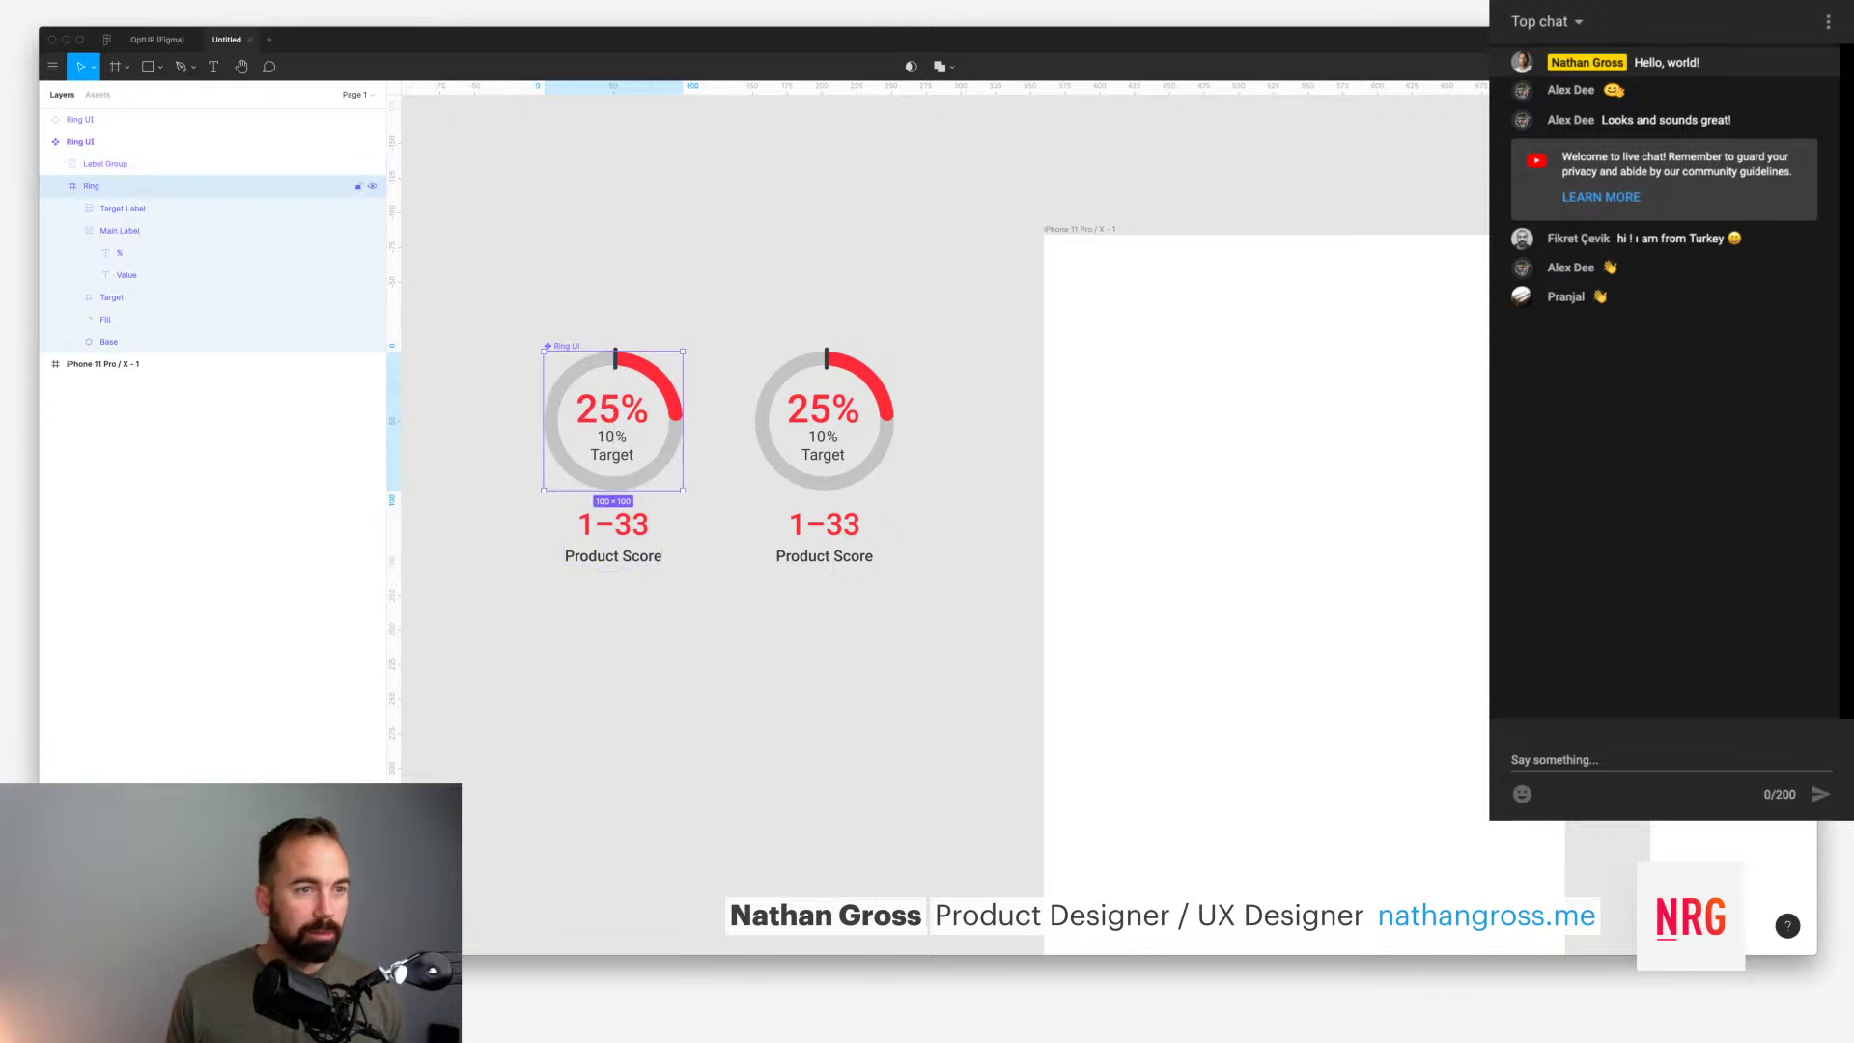
left_click(55, 185)
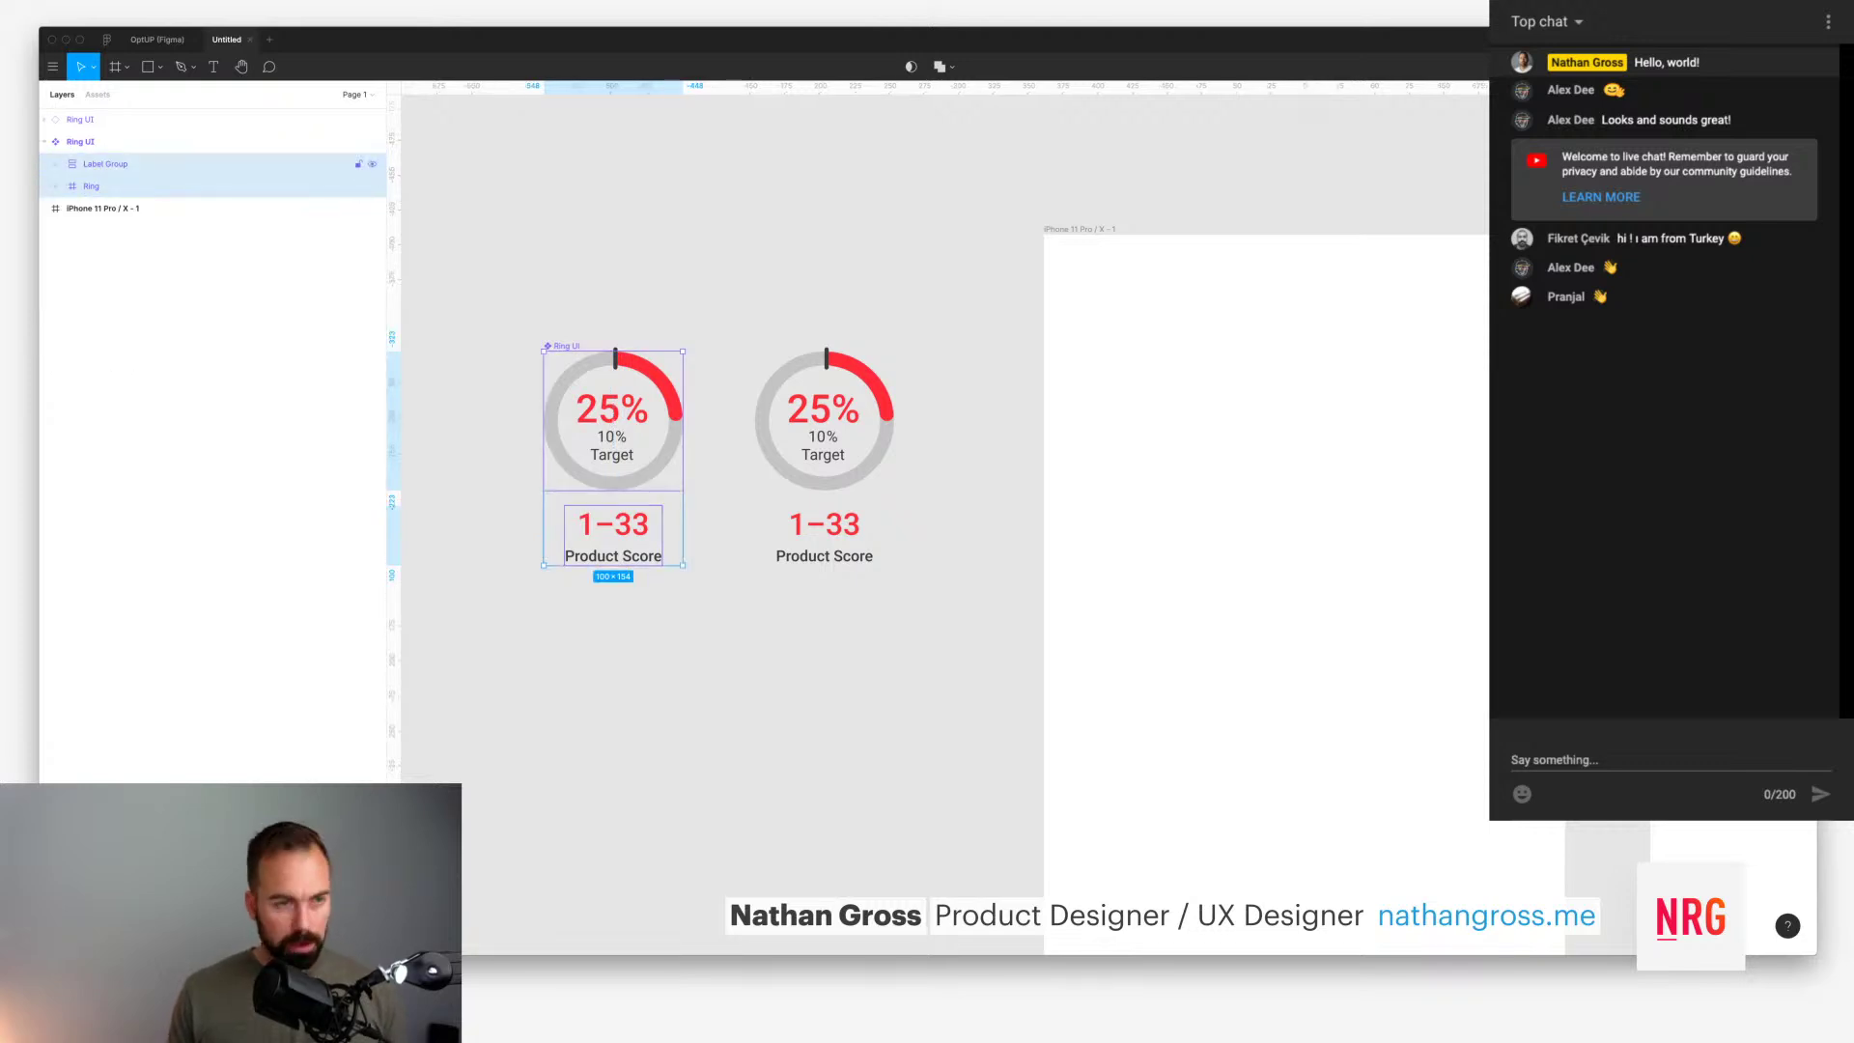
key("super+alt+g")
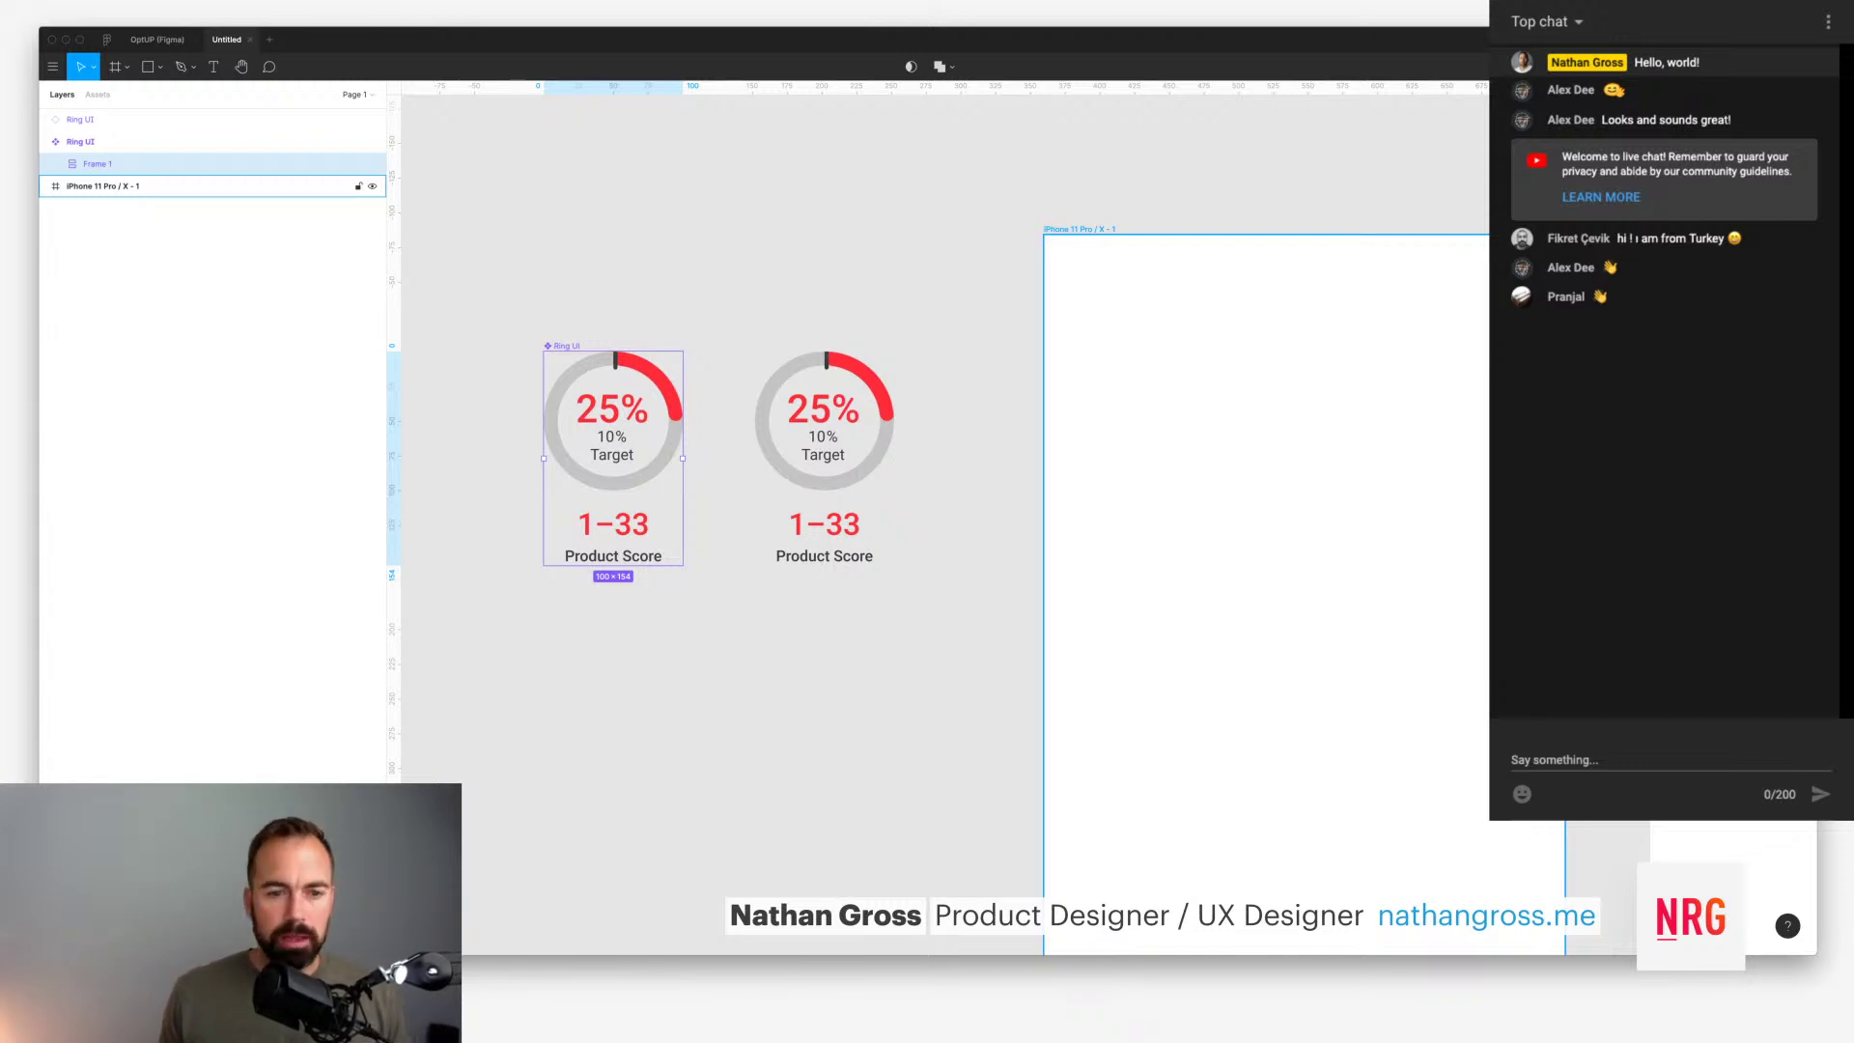
key("Down")
key("Down")
key("Down")
key("Escape")
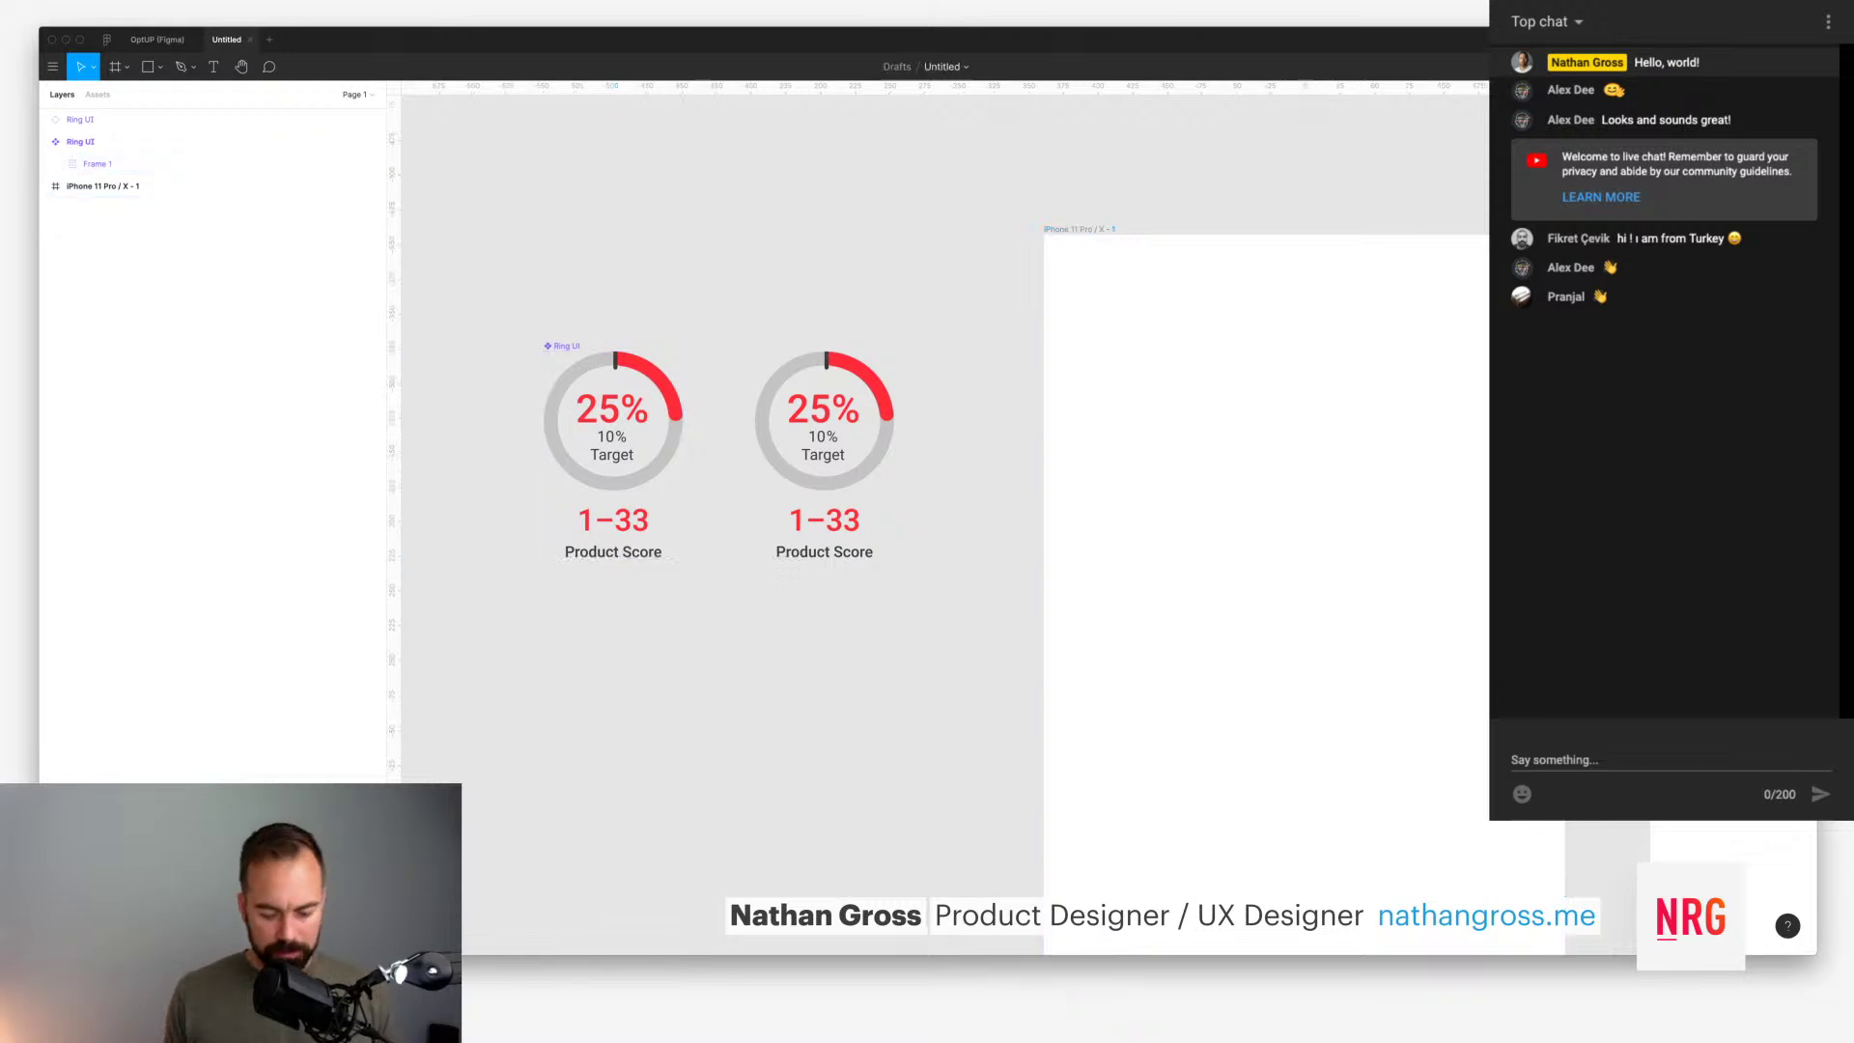
Step: Rename the auto layout frame holding Ring and Label Group "Content" and collapse its layers
left_click(97, 164)
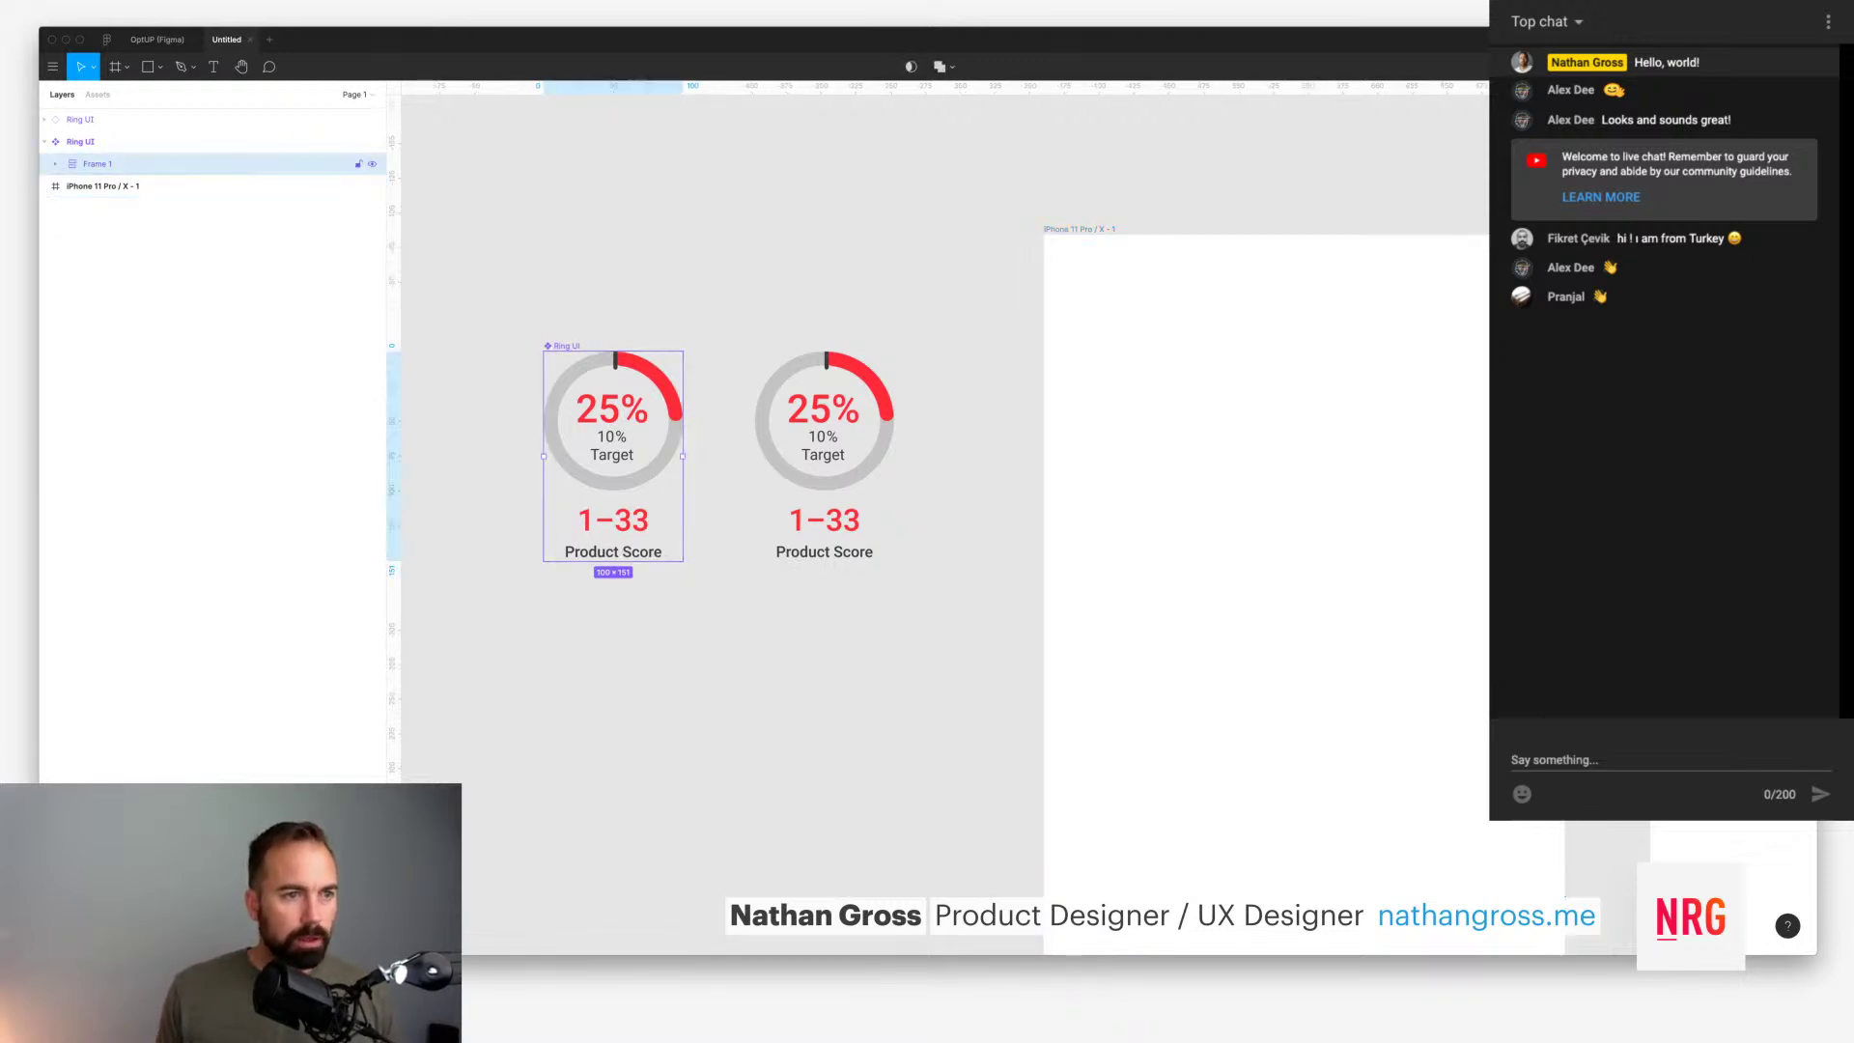
left_click(55, 163)
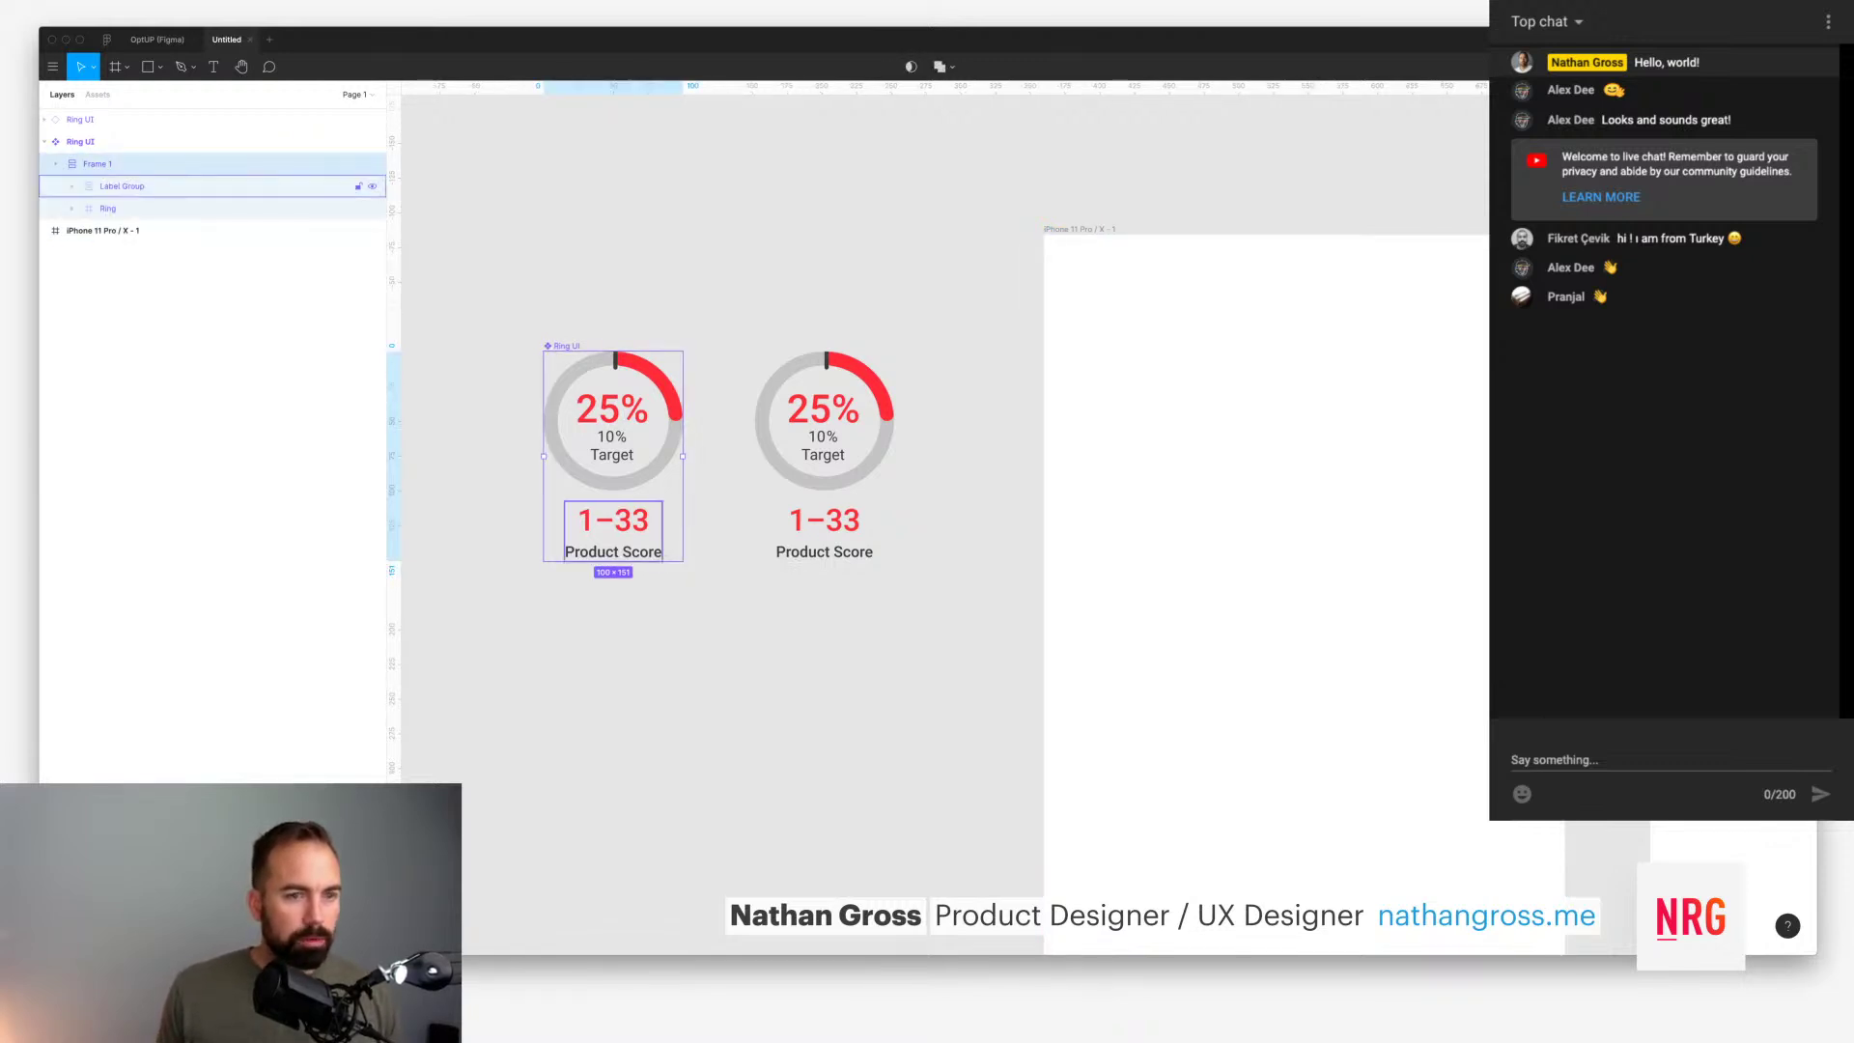
left_click(122, 185)
left_click(98, 163)
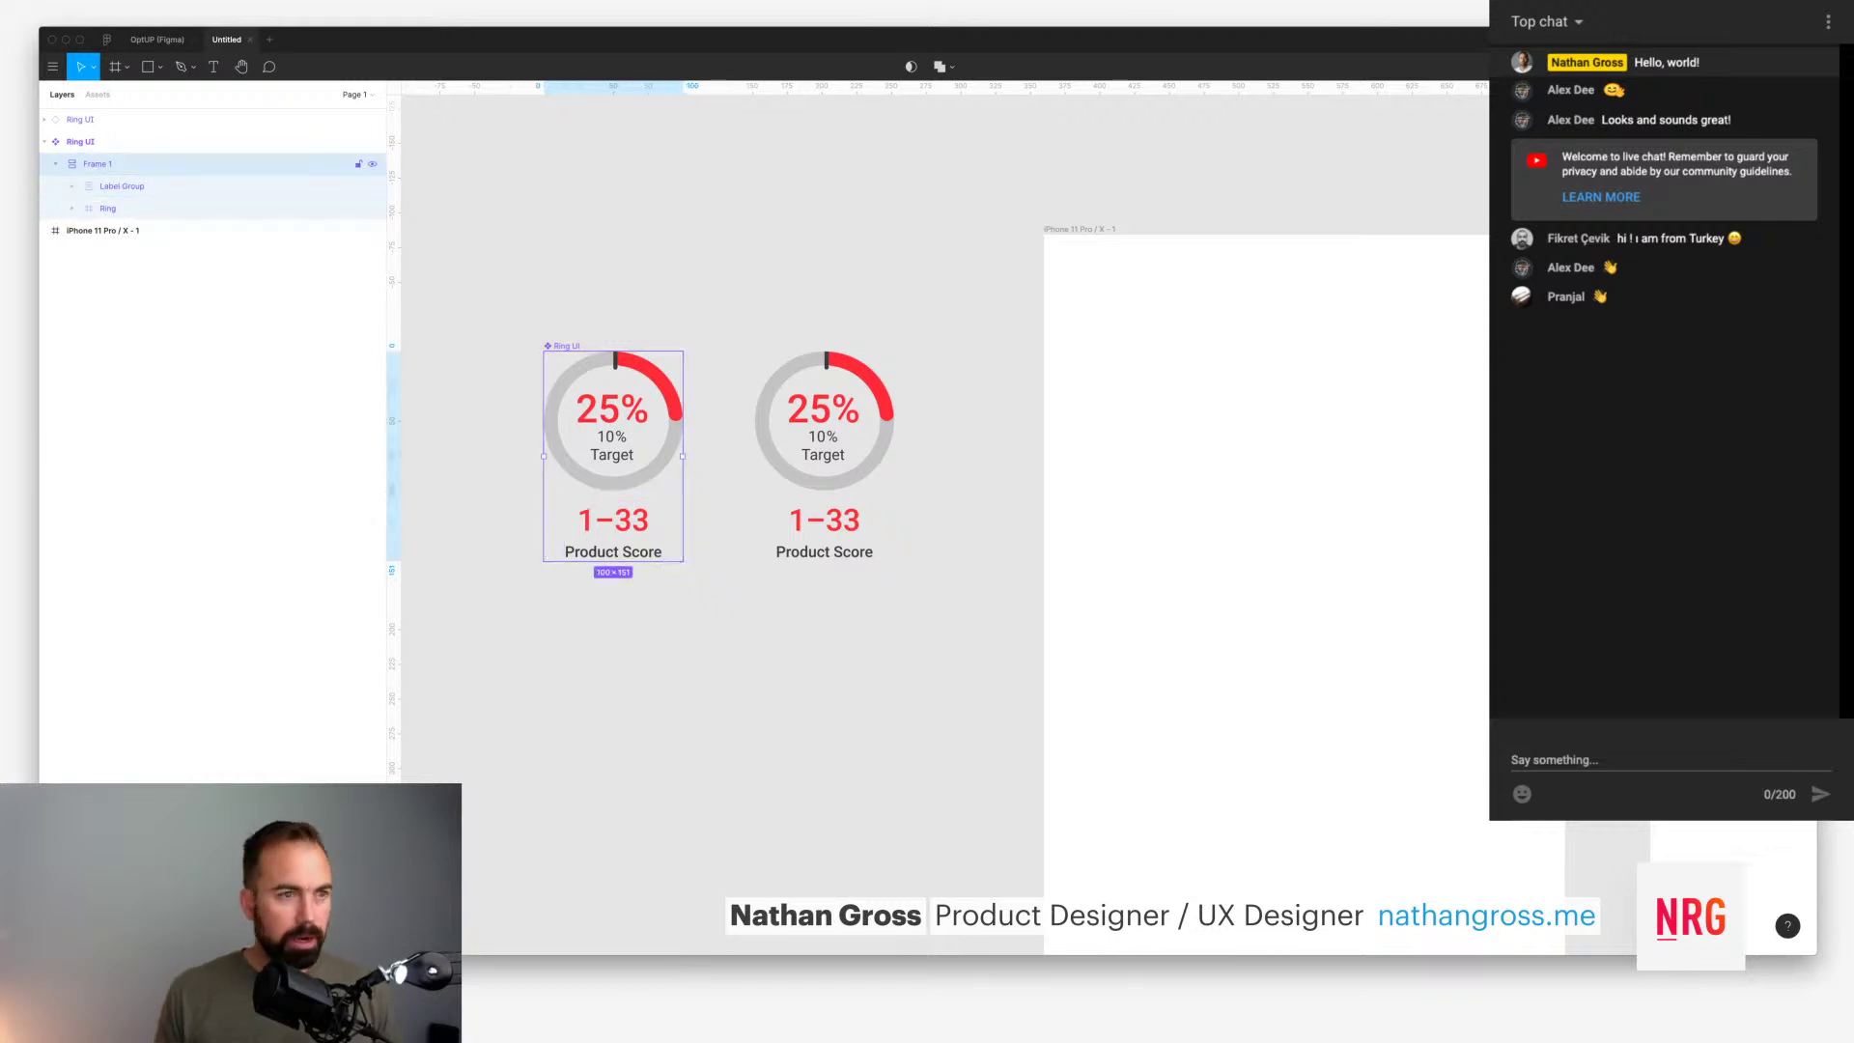
double_click(98, 163)
type("Content")
key("Return")
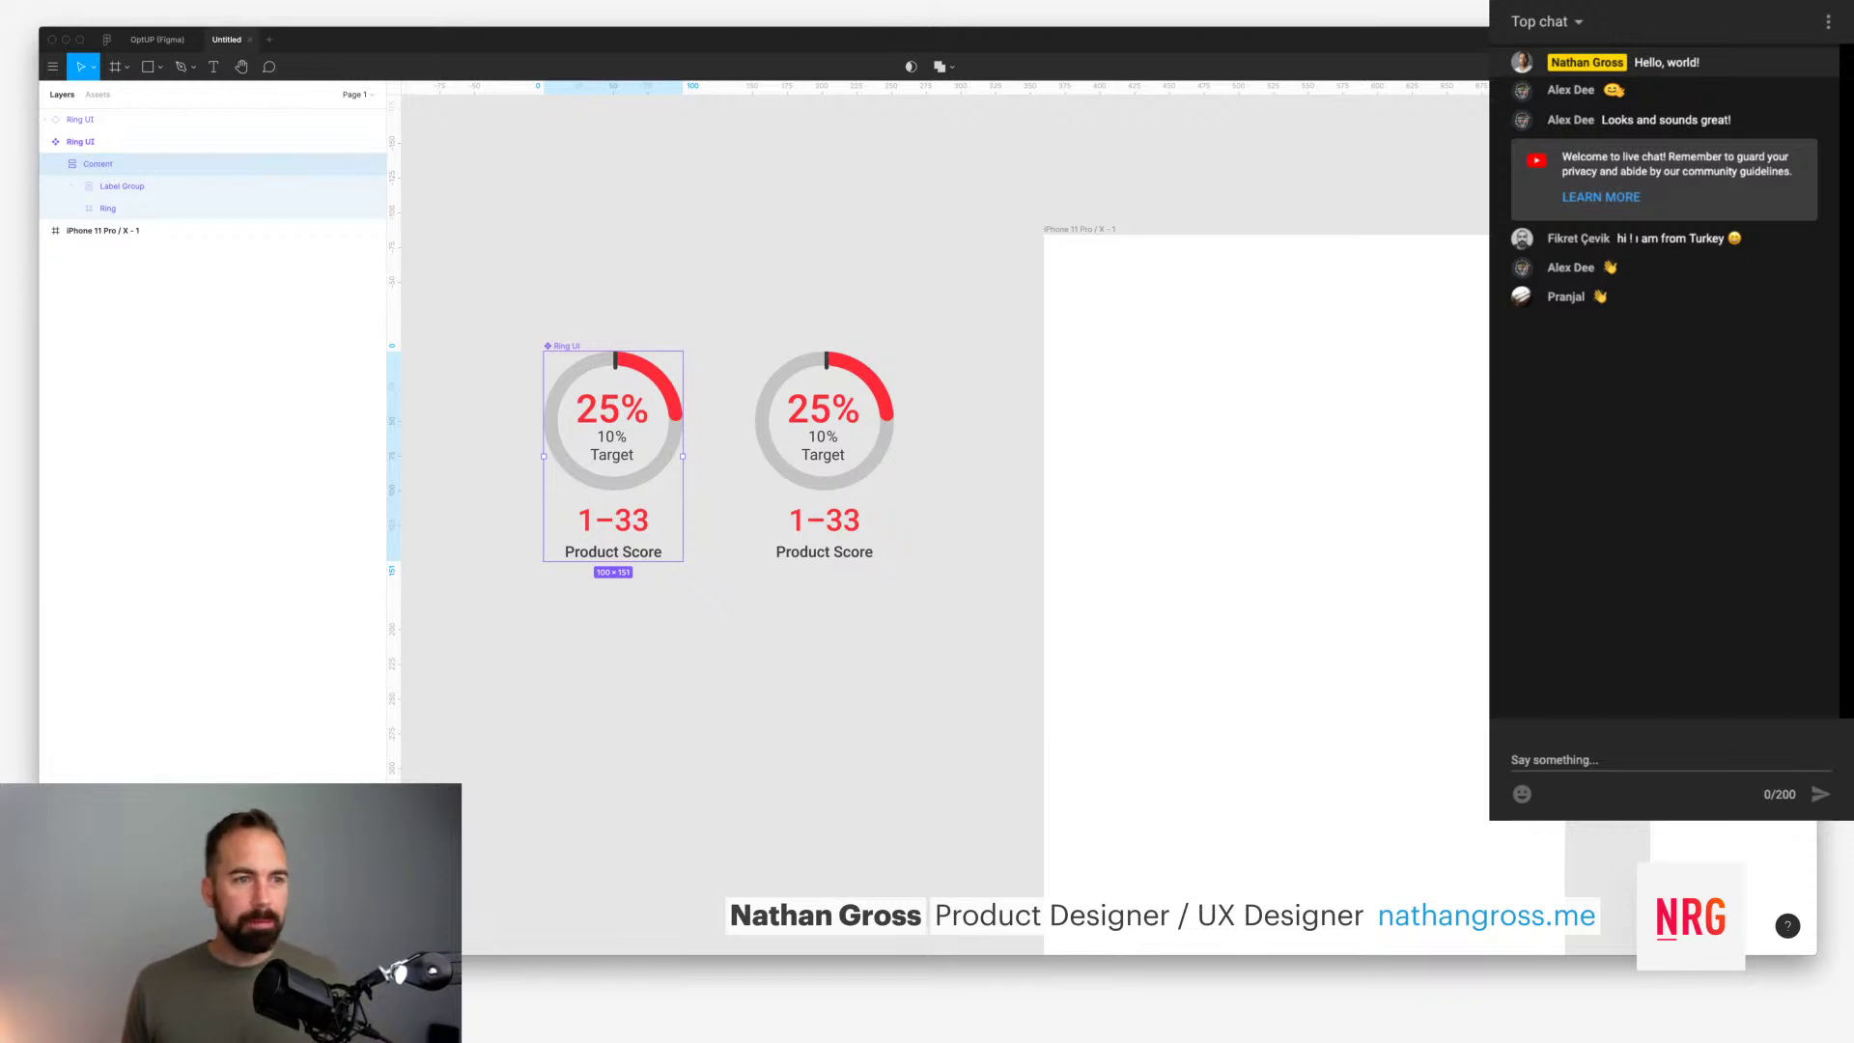
key("Escape")
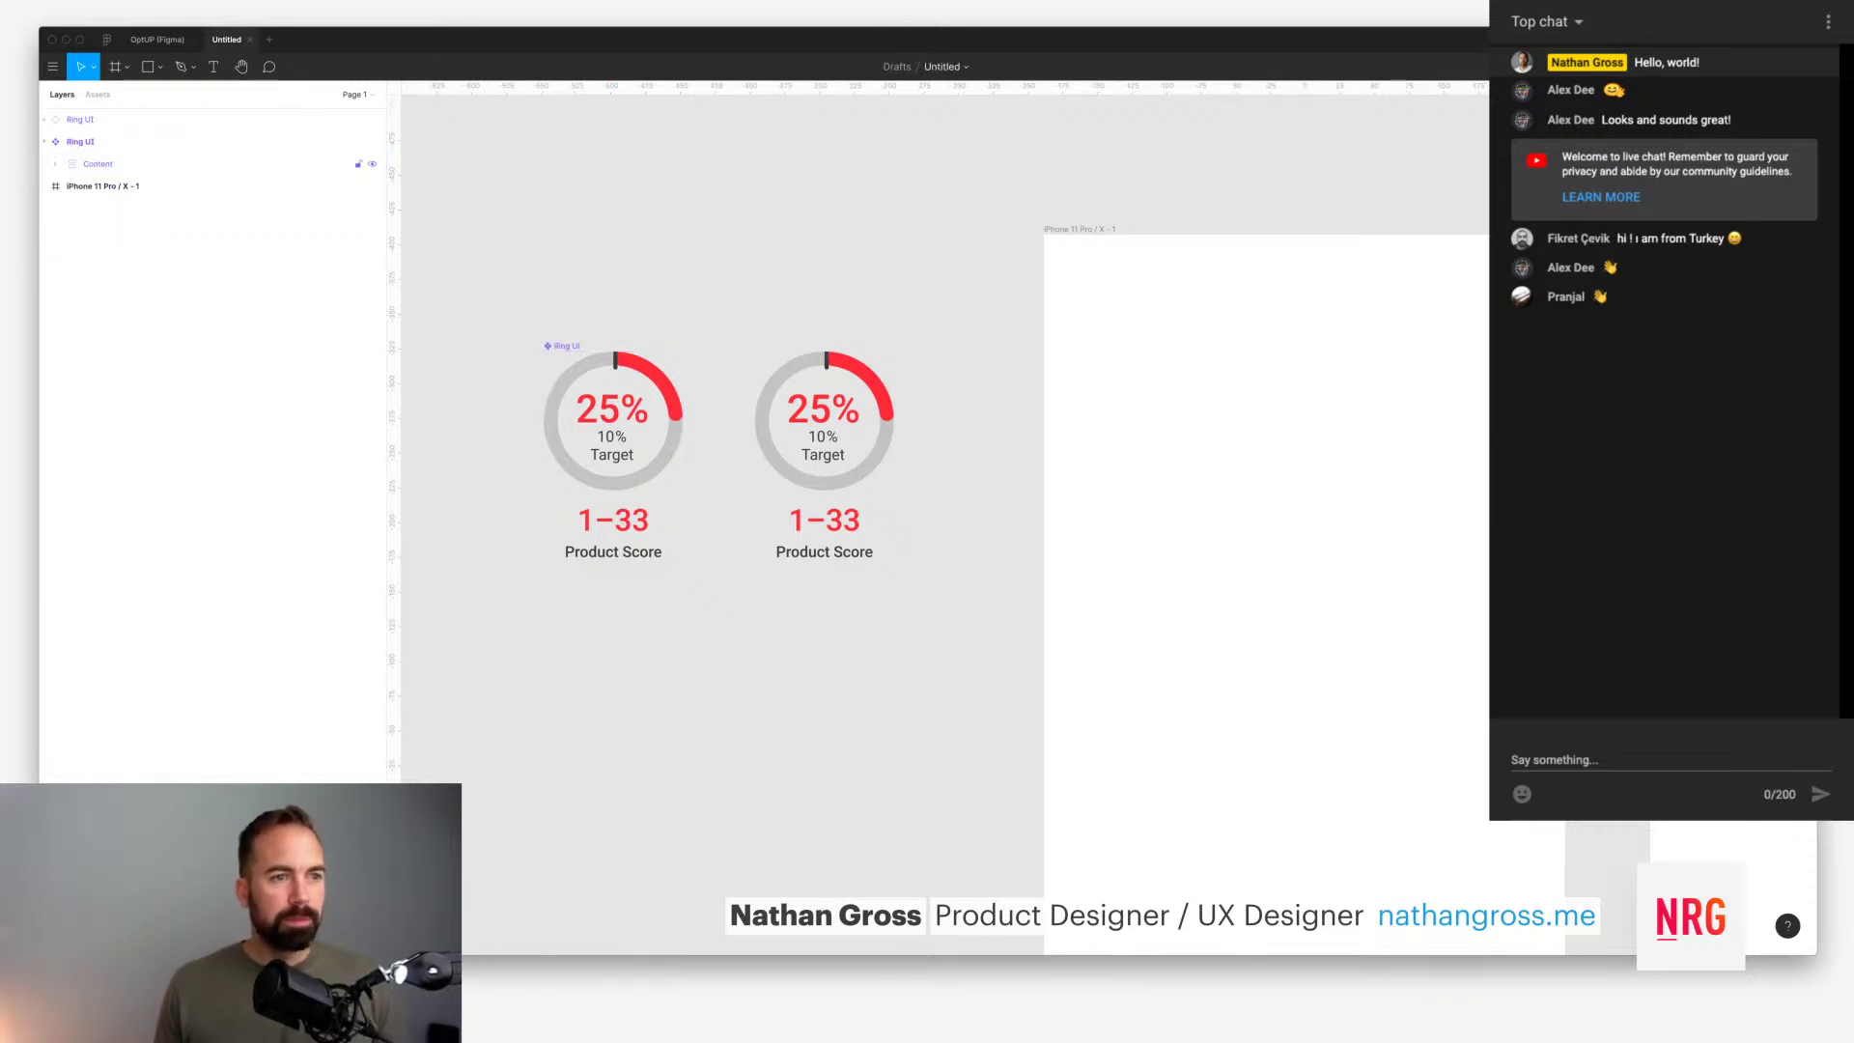
left_click(98, 164)
key("alt+l")
key("Escape")
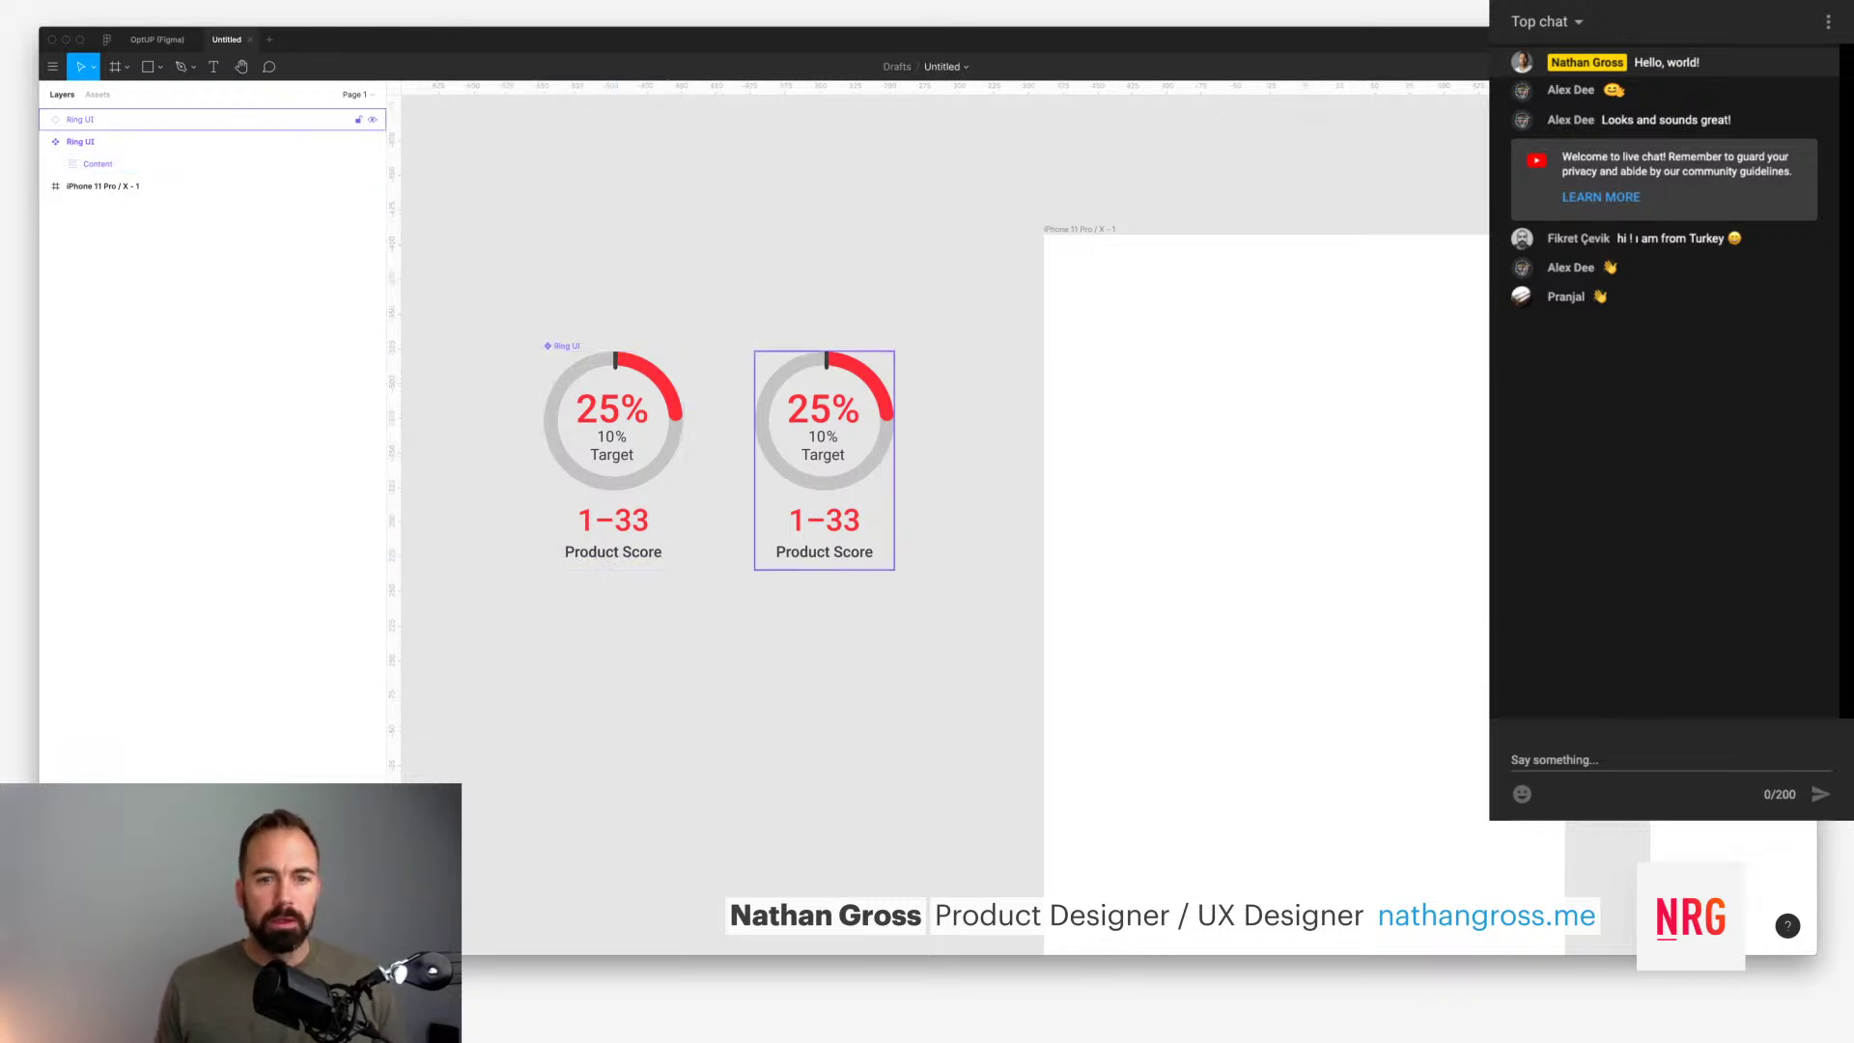
Step: Move the Ring UI instance from beside the main component into the iPhone 11 Pro / X - 1 frame
left_click(824, 459)
key("Escape")
left_click(823, 460)
left_click_drag(823, 459, 1182, 597)
scroll(1182, 597, "right", 3)
scroll(1182, 597, "down", 1)
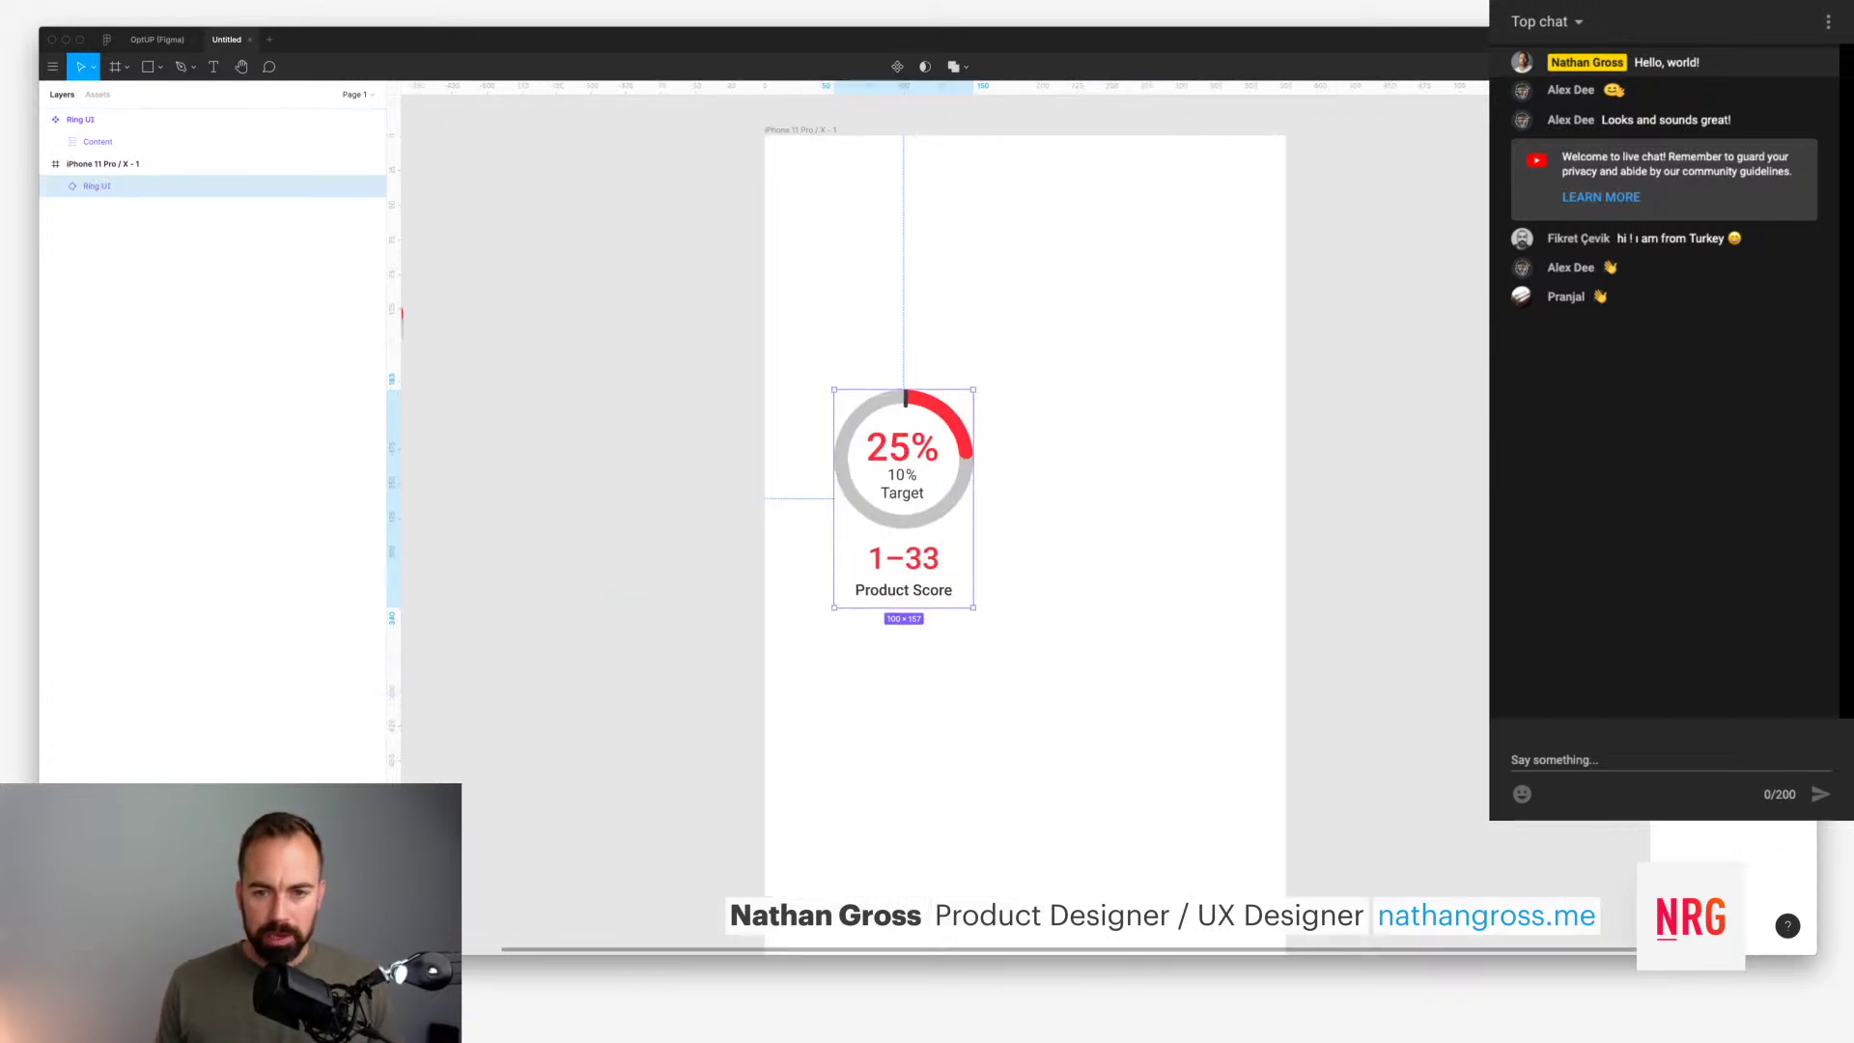
Step: Duplicate the Ring UI instance into a horizontal row of three and wrap the row in an auto layout frame
left_click_drag(924, 446, 1074, 446)
key("super+d")
left_click_drag(692, 391, 1284, 527)
key("shift+a")
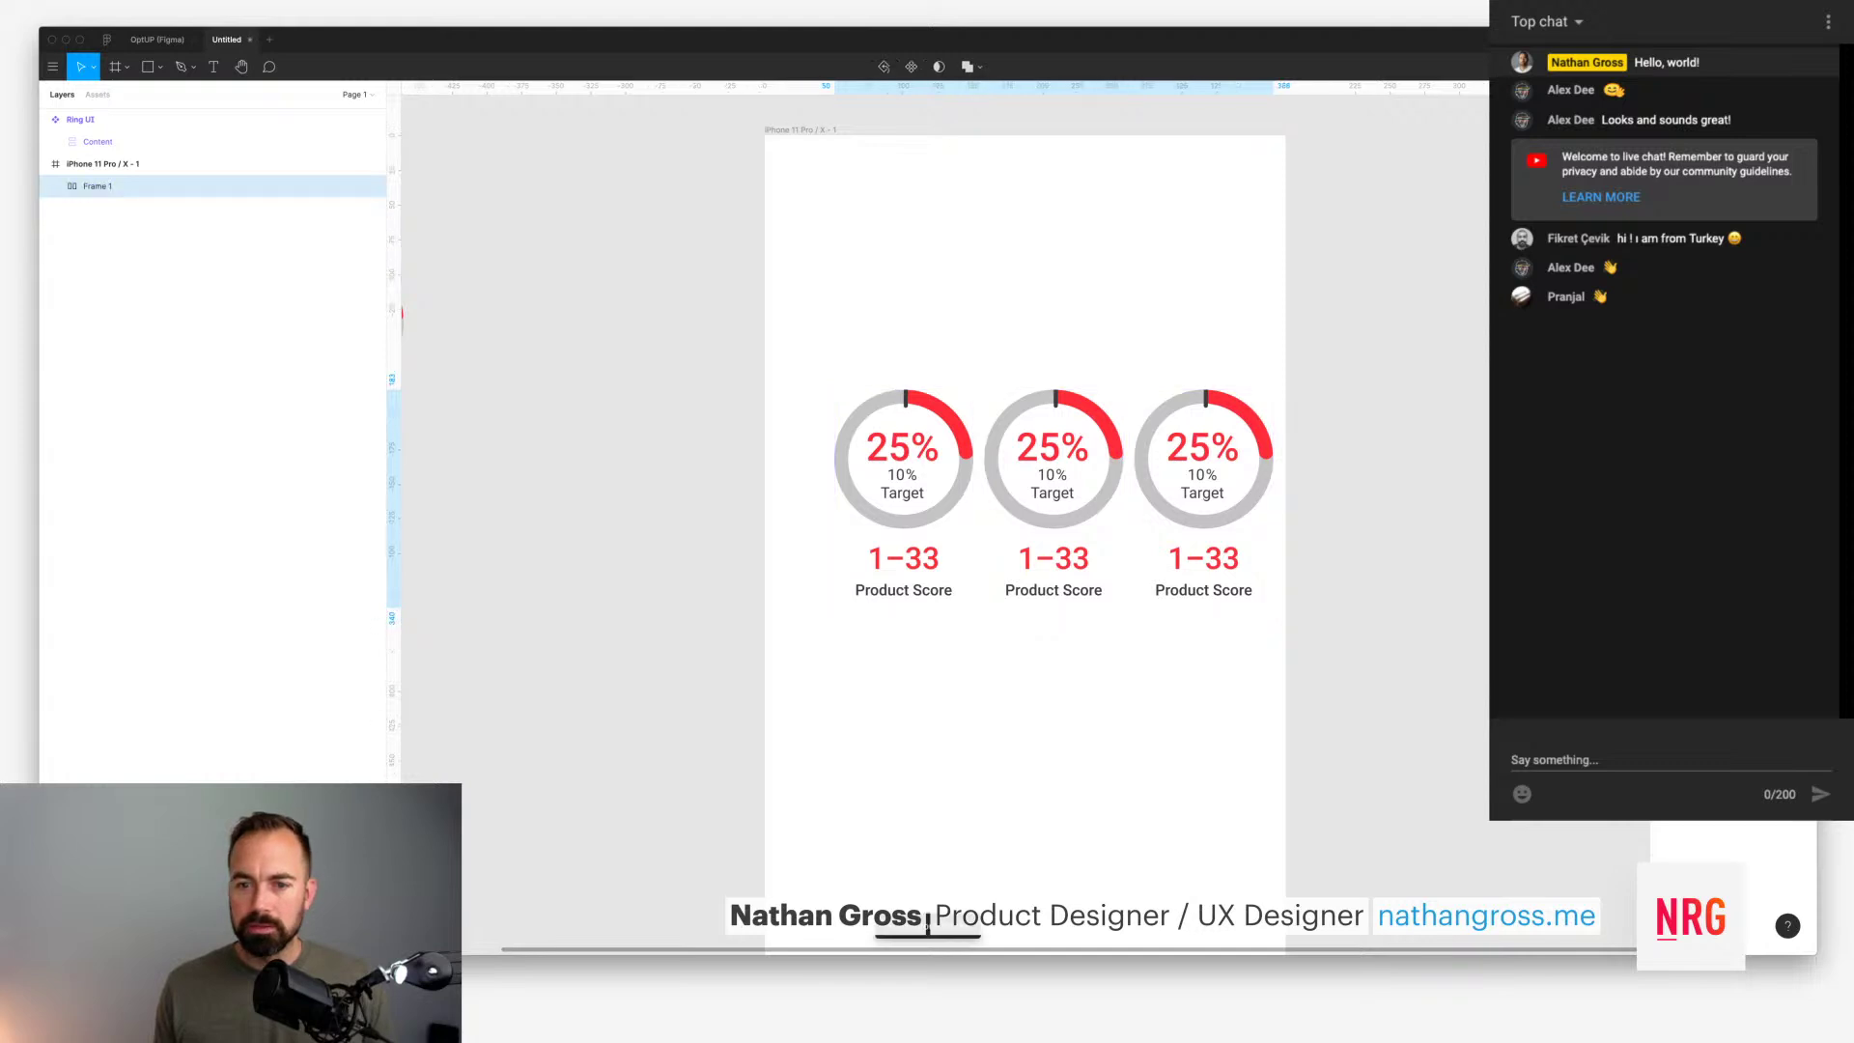
left_click_drag(1670, 275, 1668, 275)
key("Escape")
left_click(1054, 499)
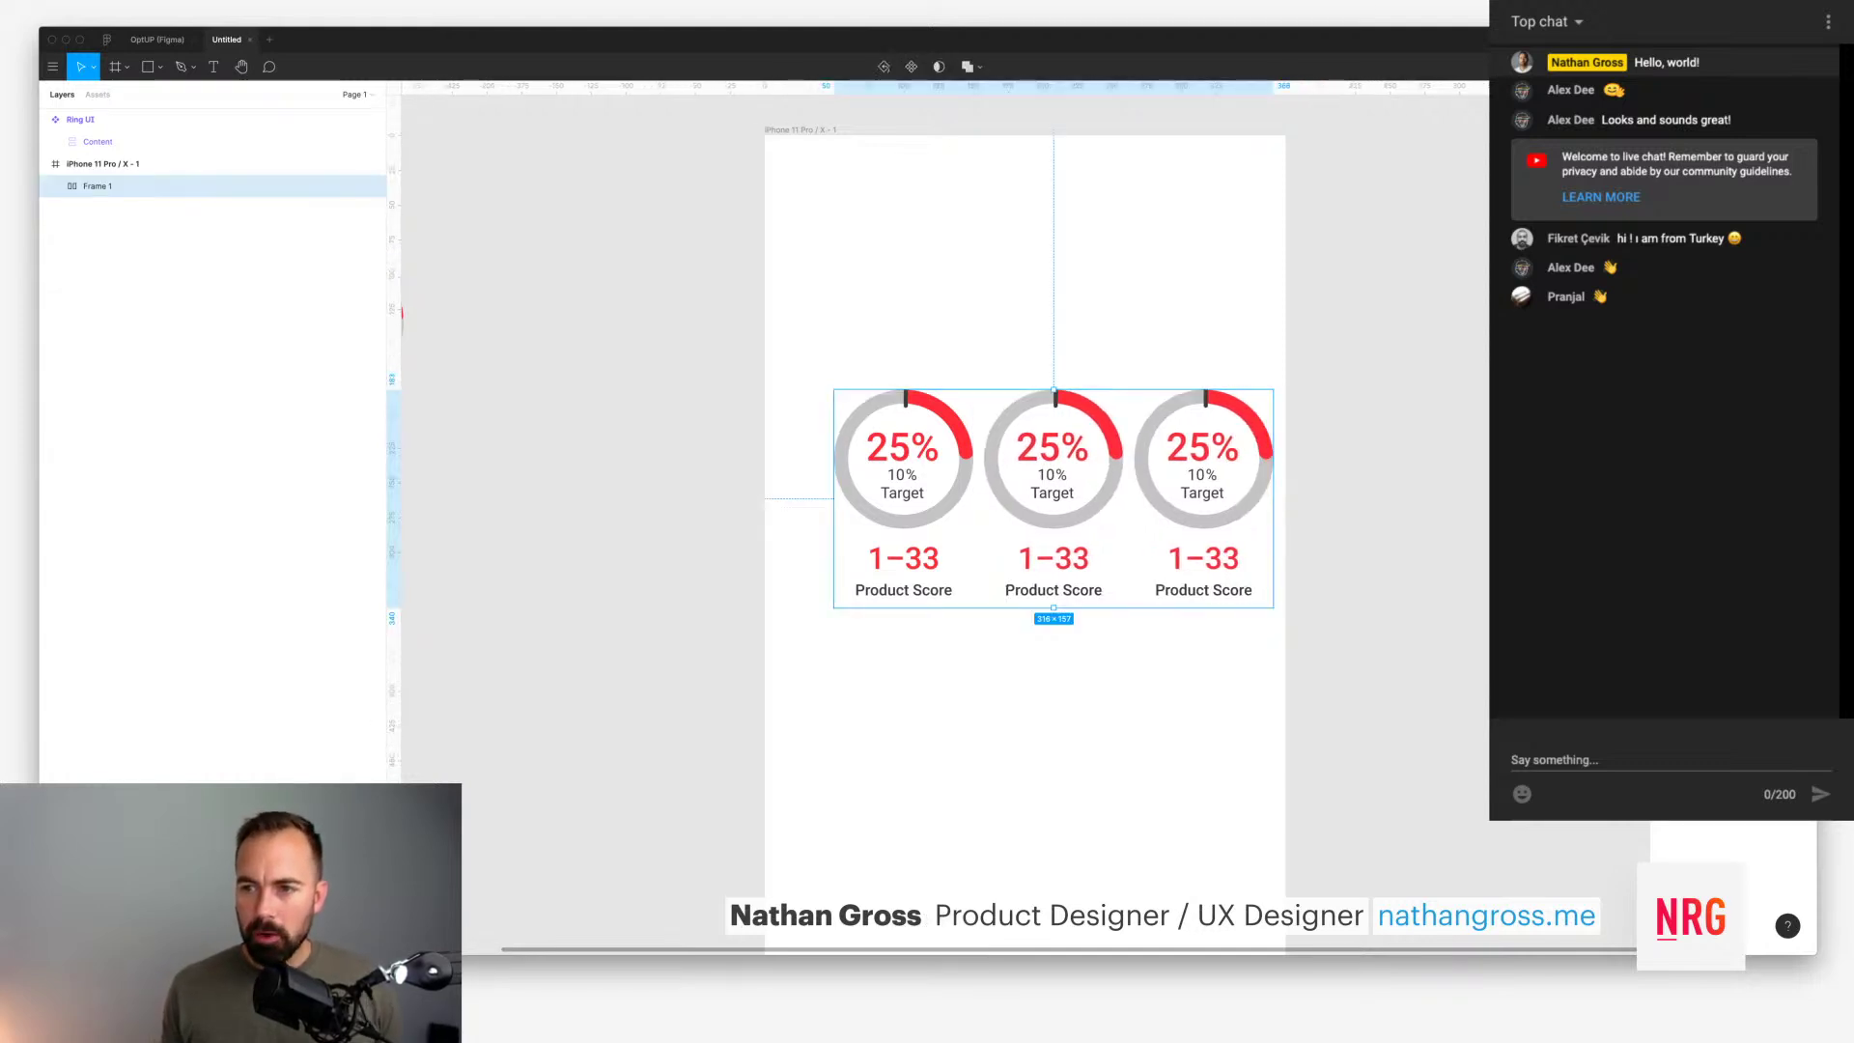
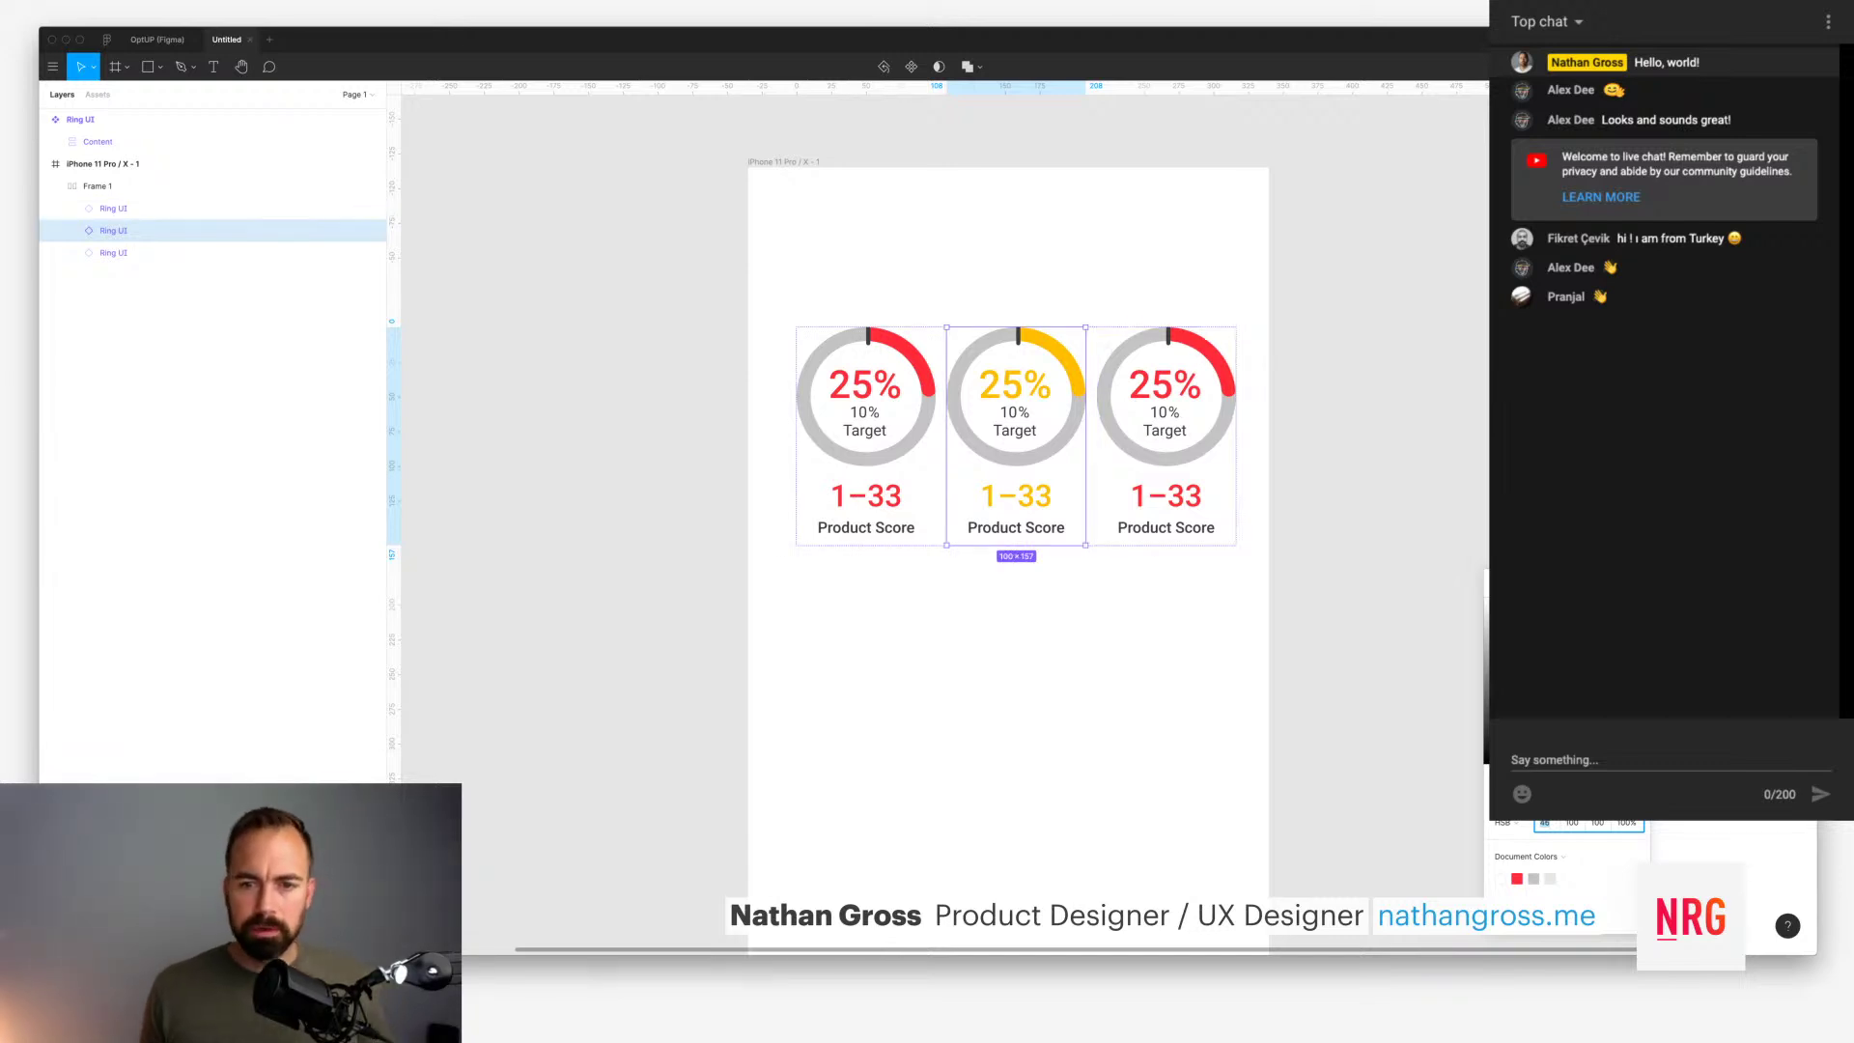
Step: Lower the hue of the middle ring's yellow by 3 and save the color as a style named "Yellow"
key("Down")
key("Down")
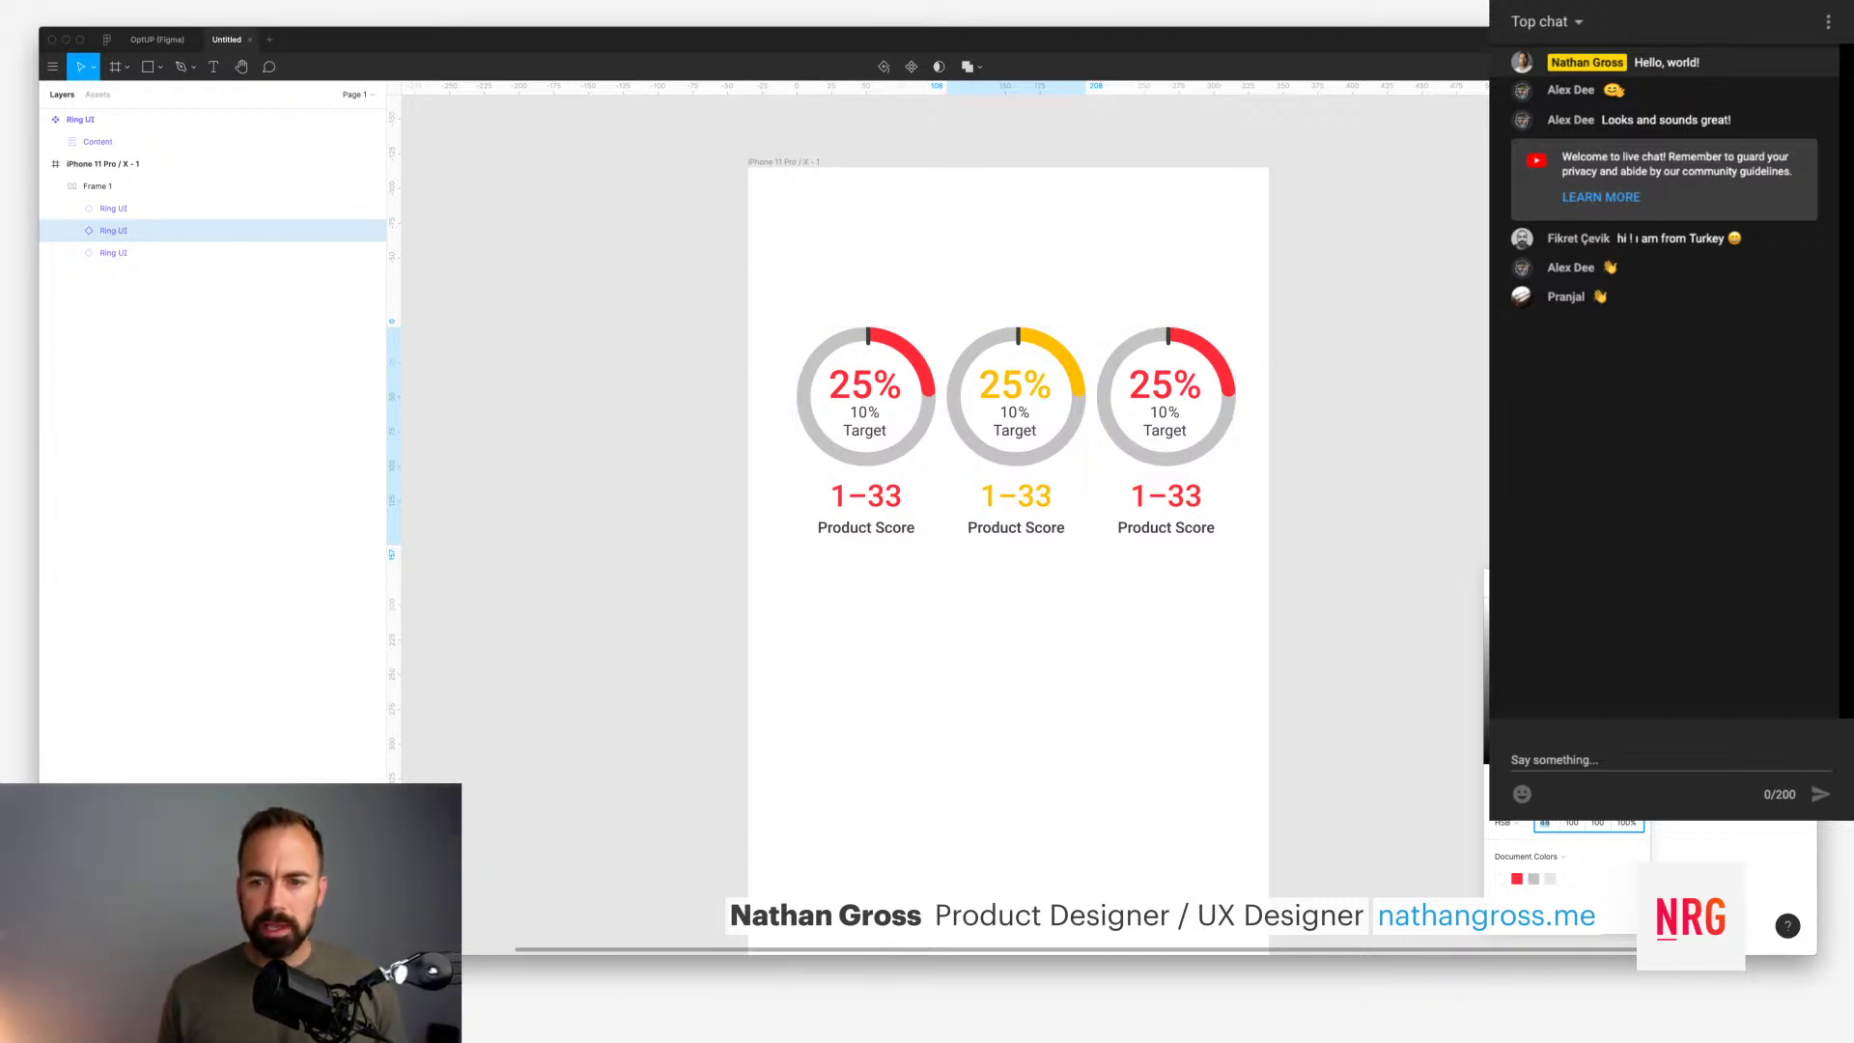
key("Down")
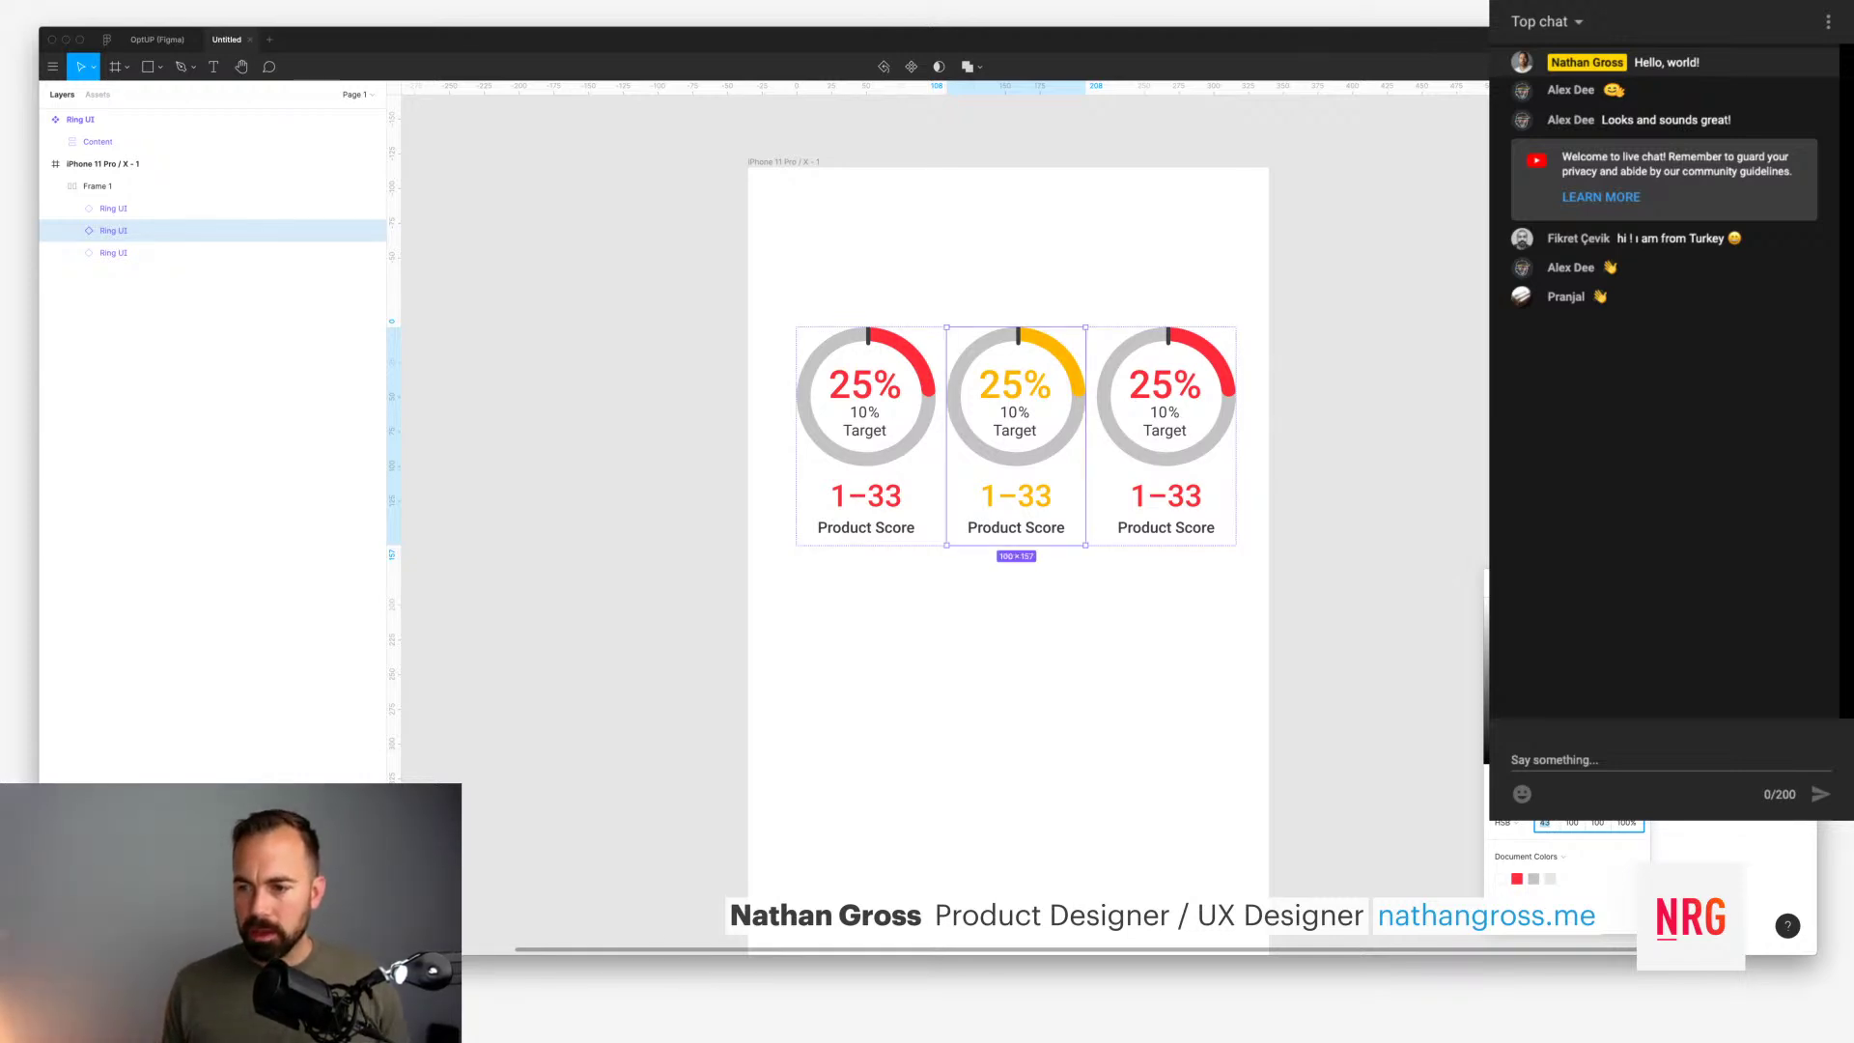
key("Escape")
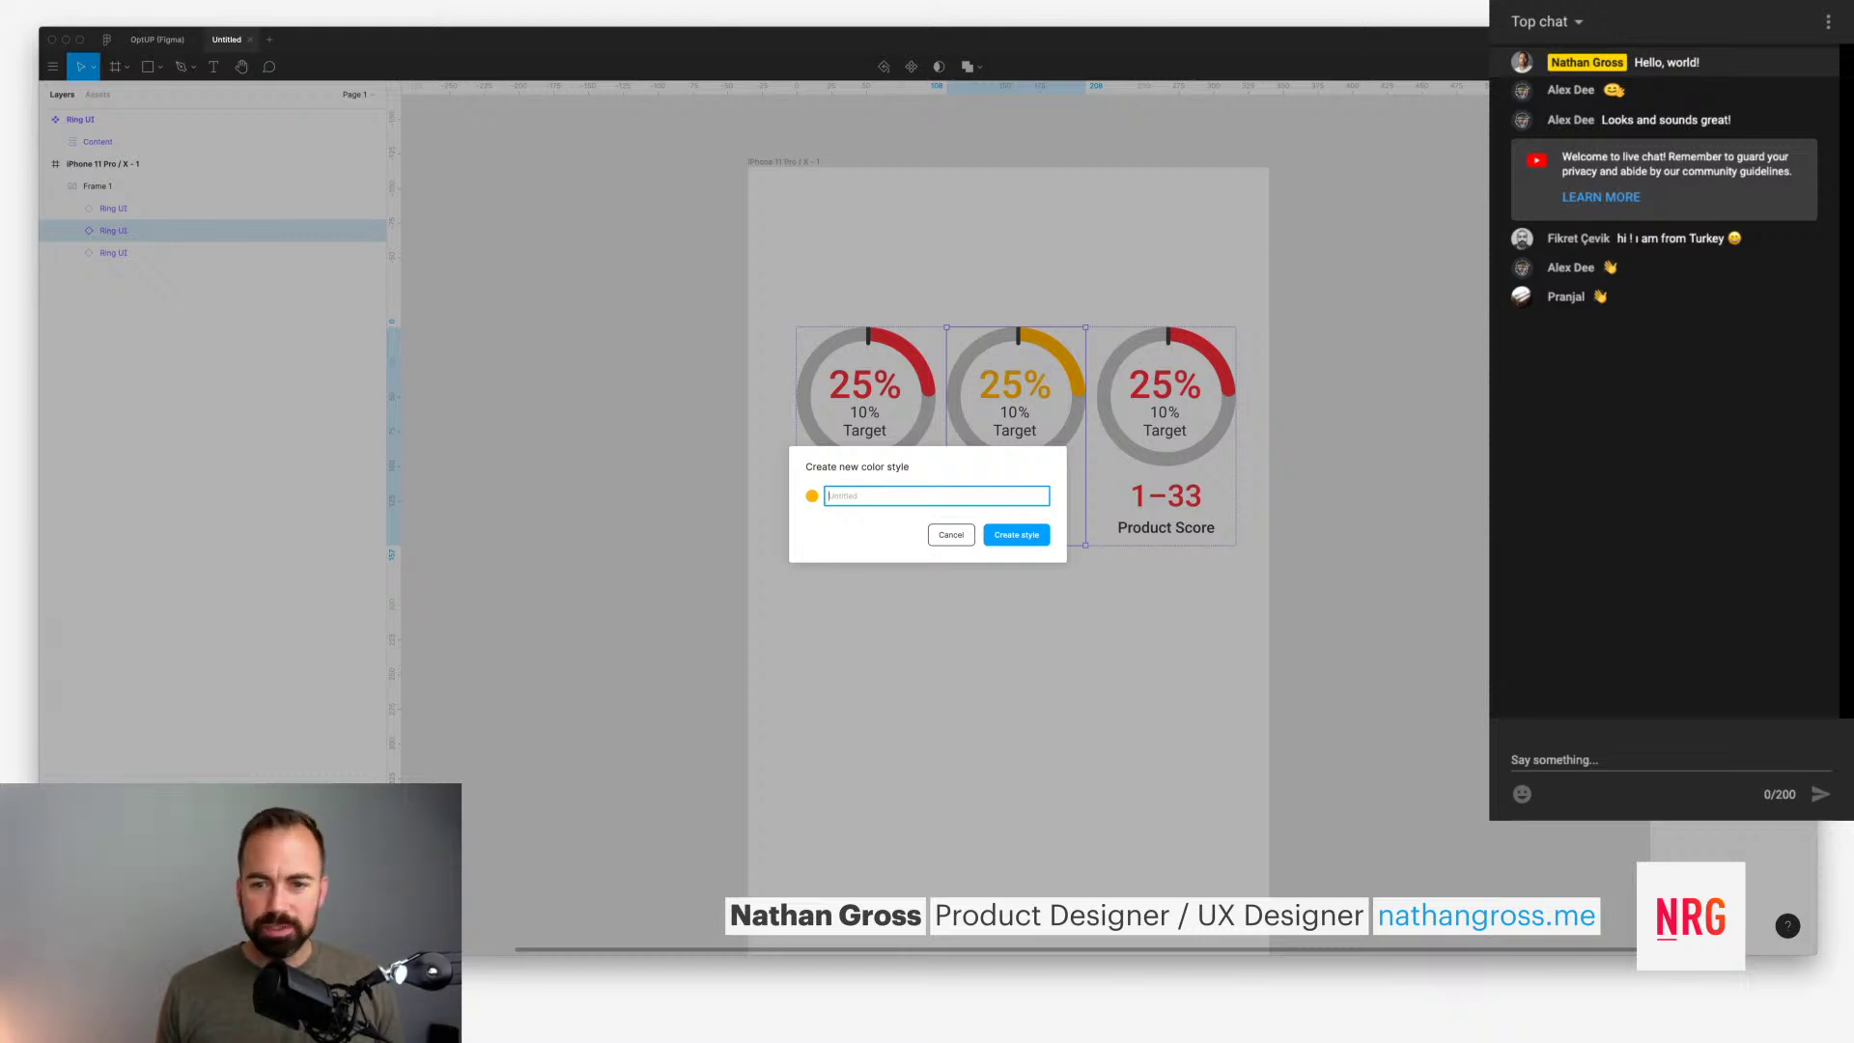
type("Yellow")
key("Return")
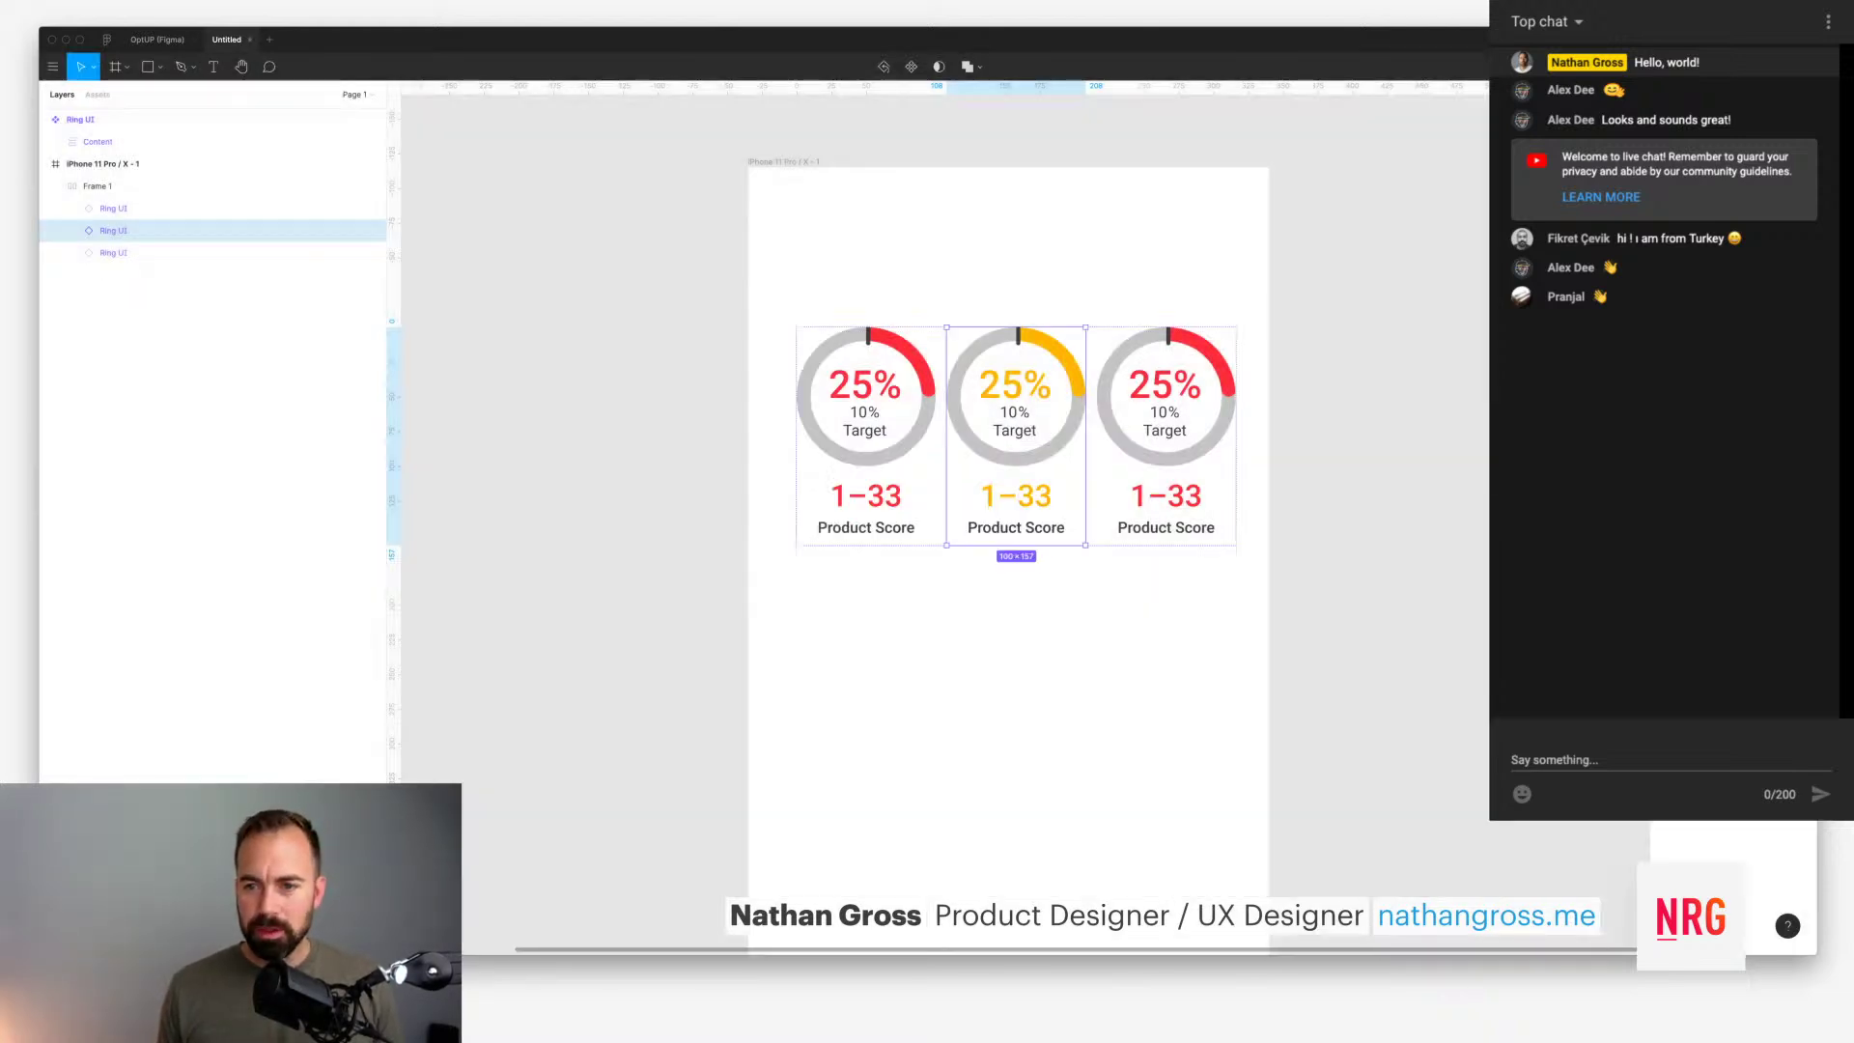
Step: Recolor the third ring's red parts green with a hue of 133 and save the color as a style named "Green"
left_click(1166, 436)
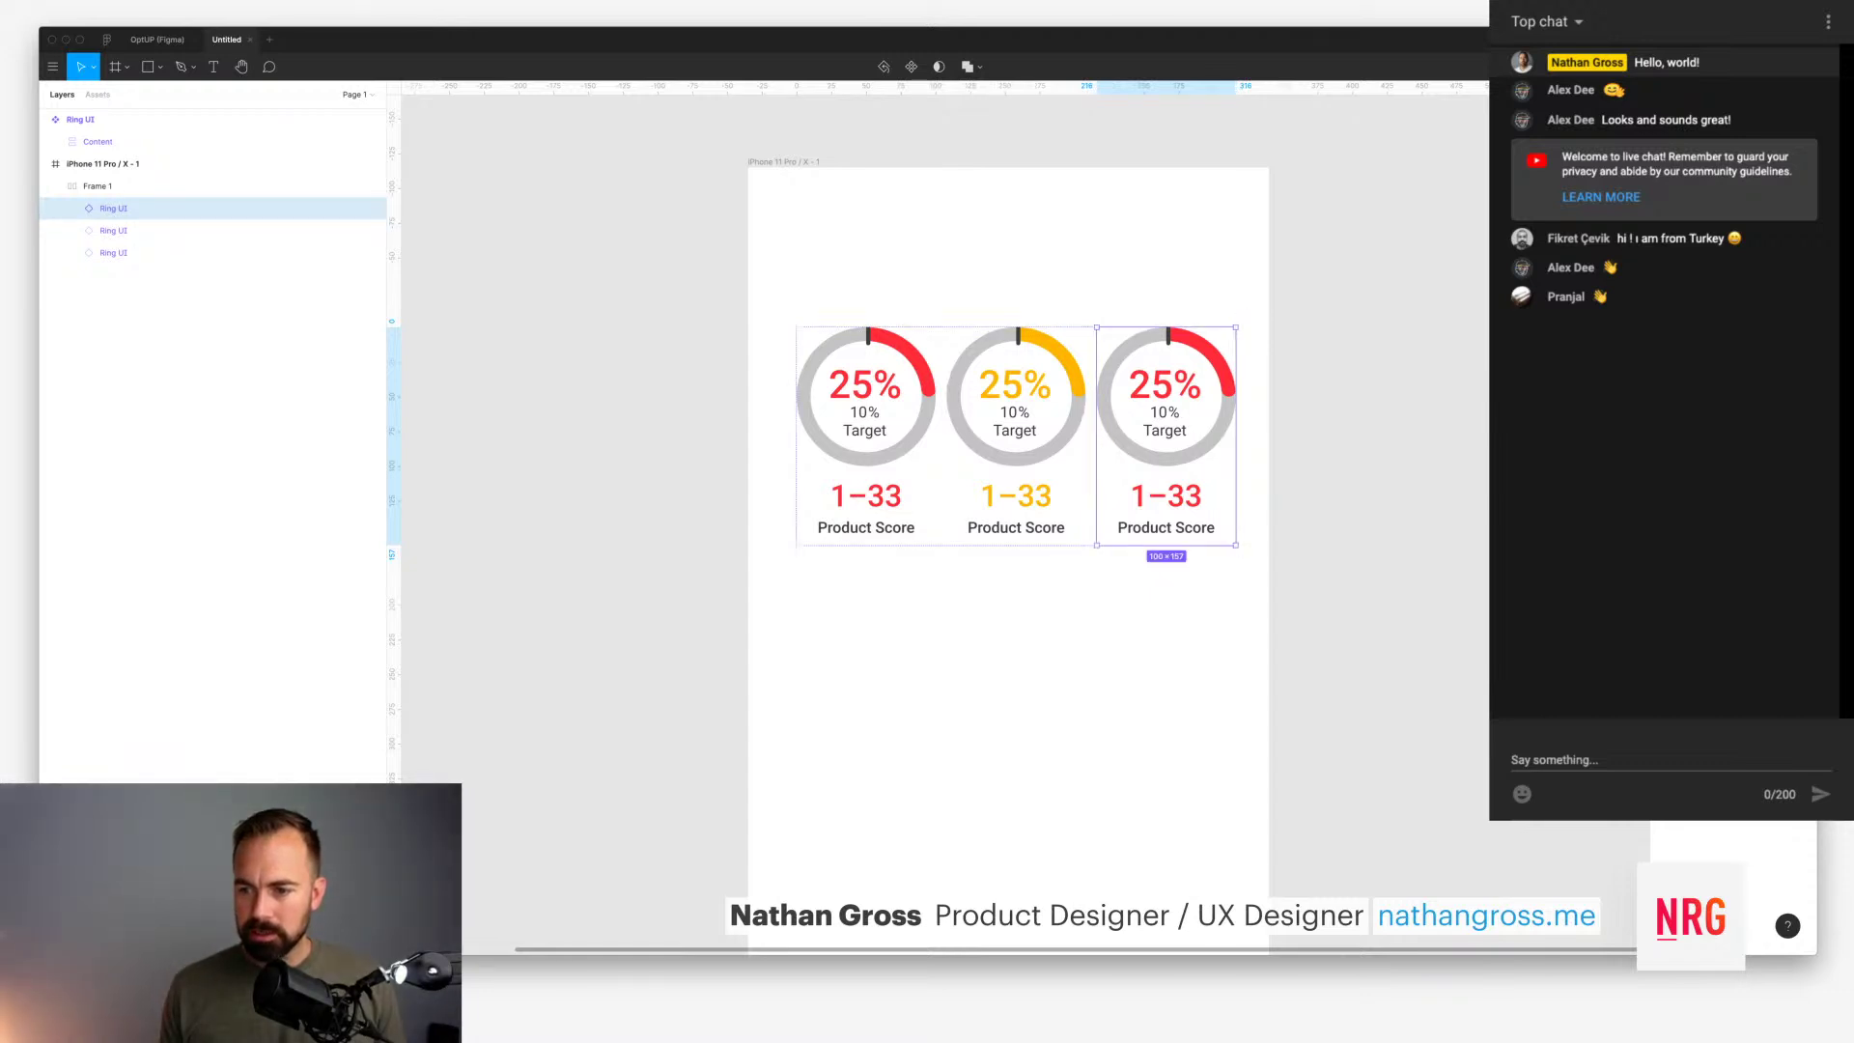
type("119")
key("Return")
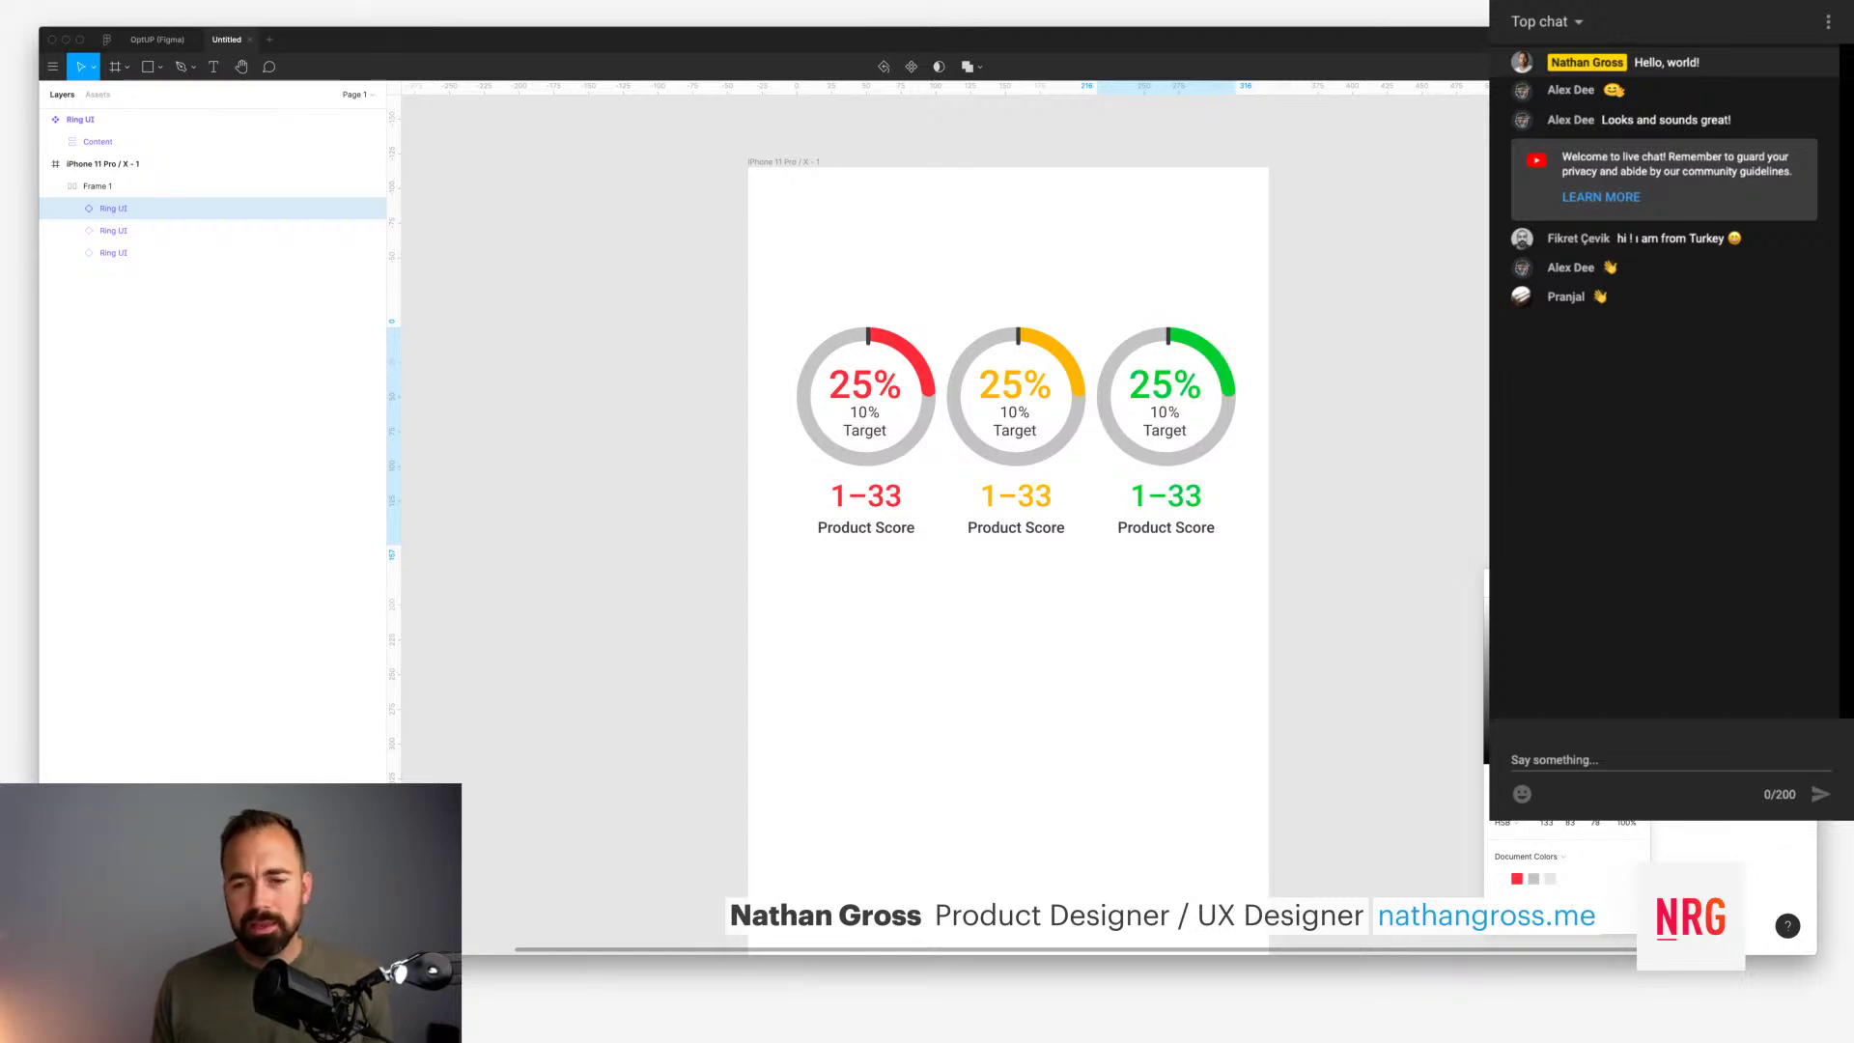
key("Return")
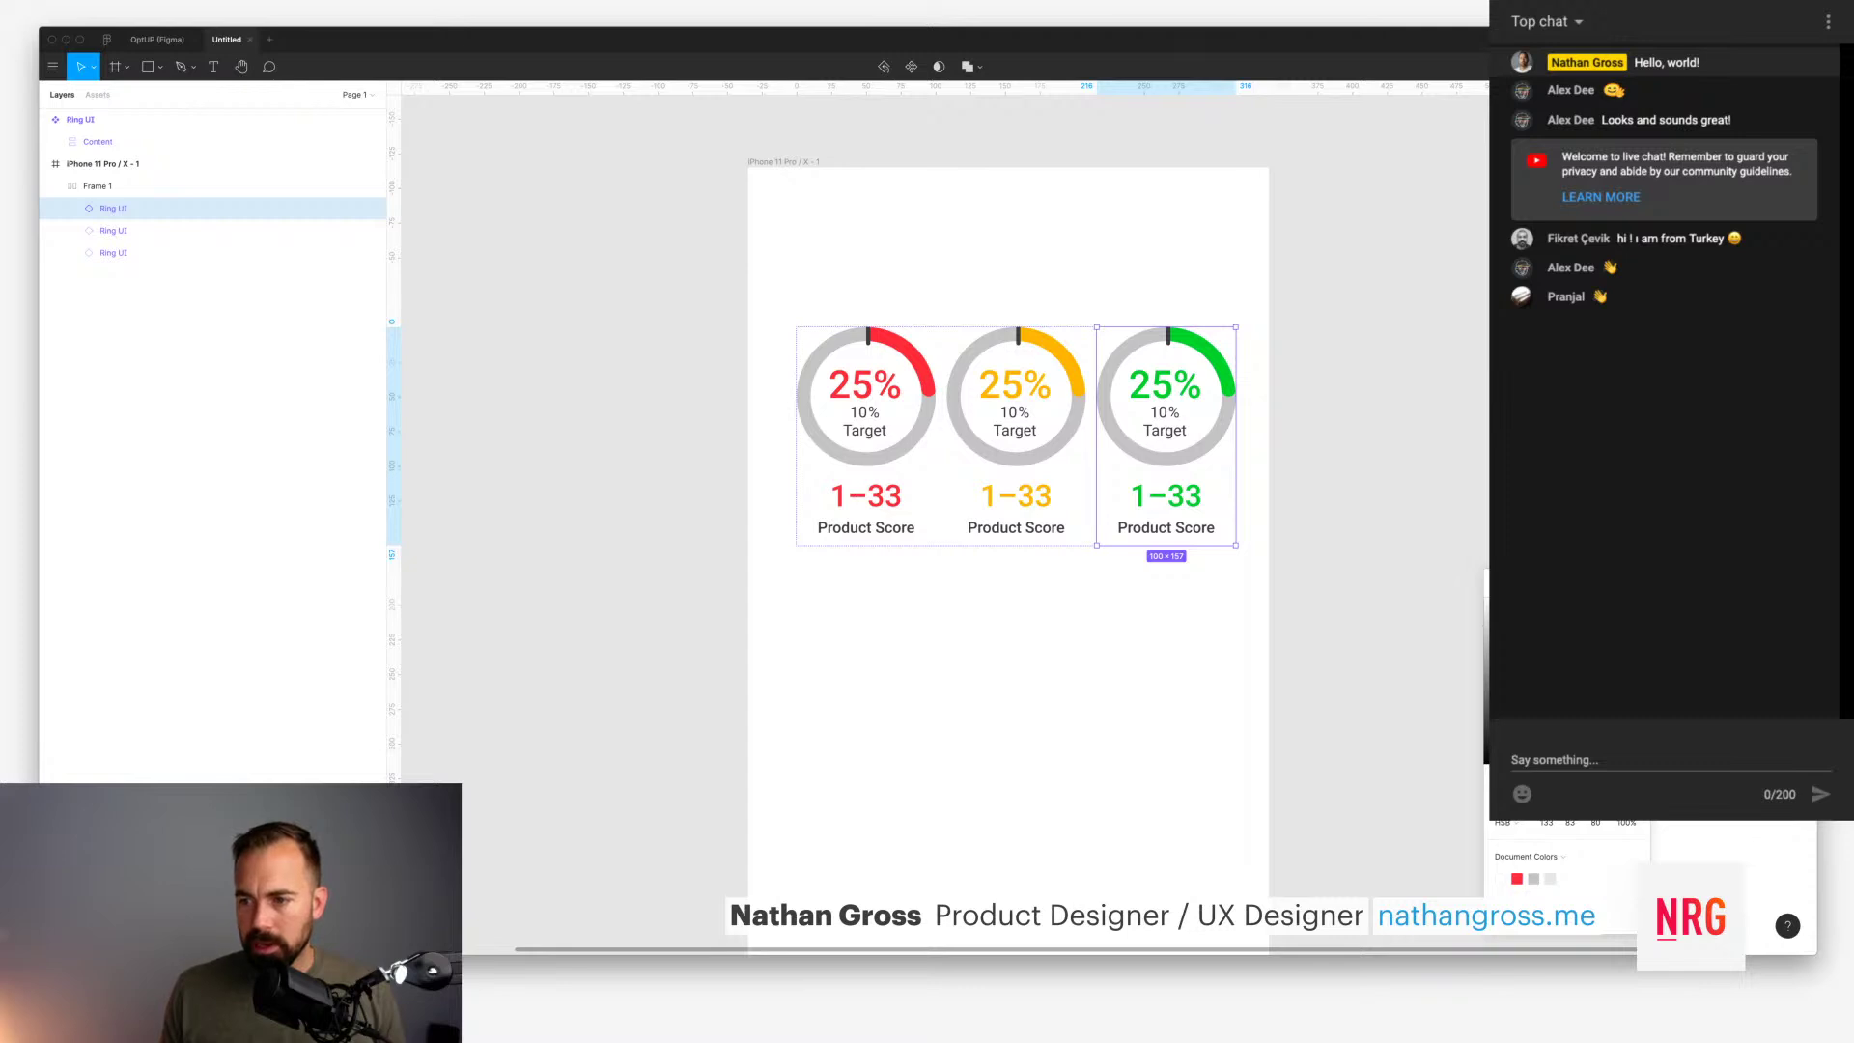
key("Escape")
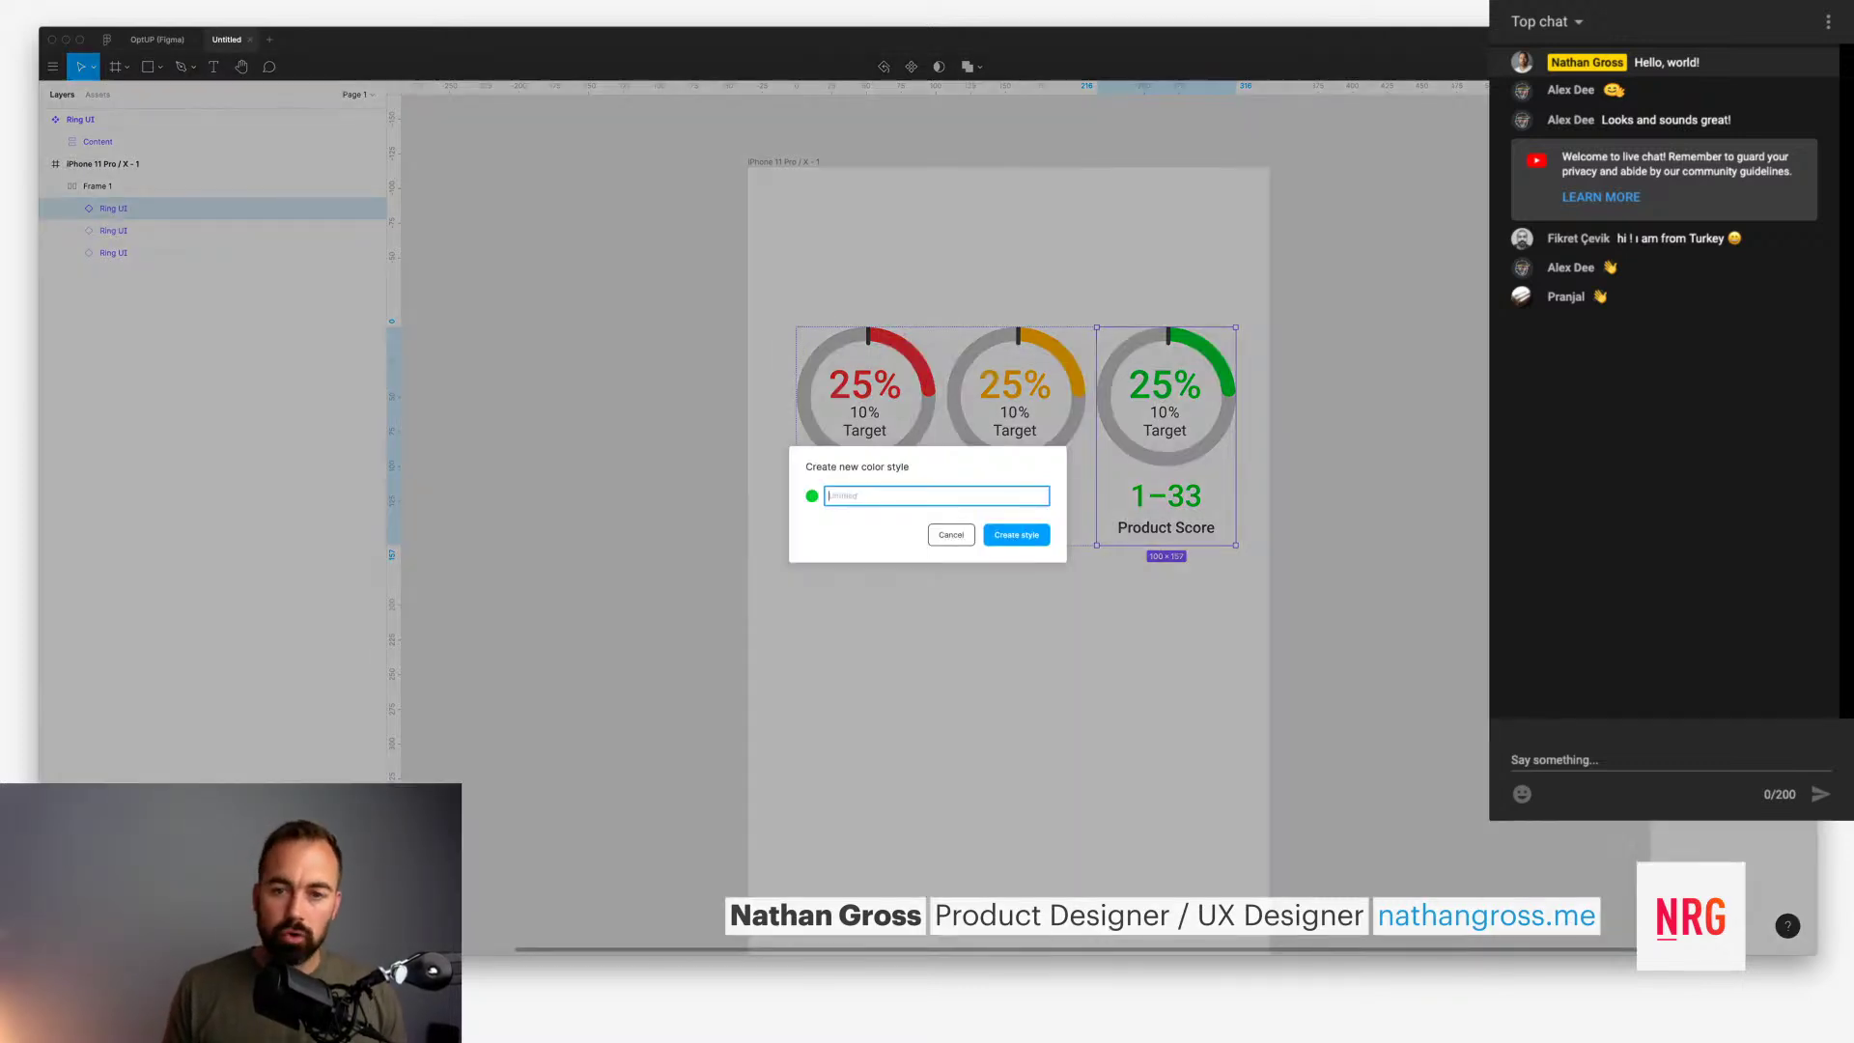
type("Green")
key("Return")
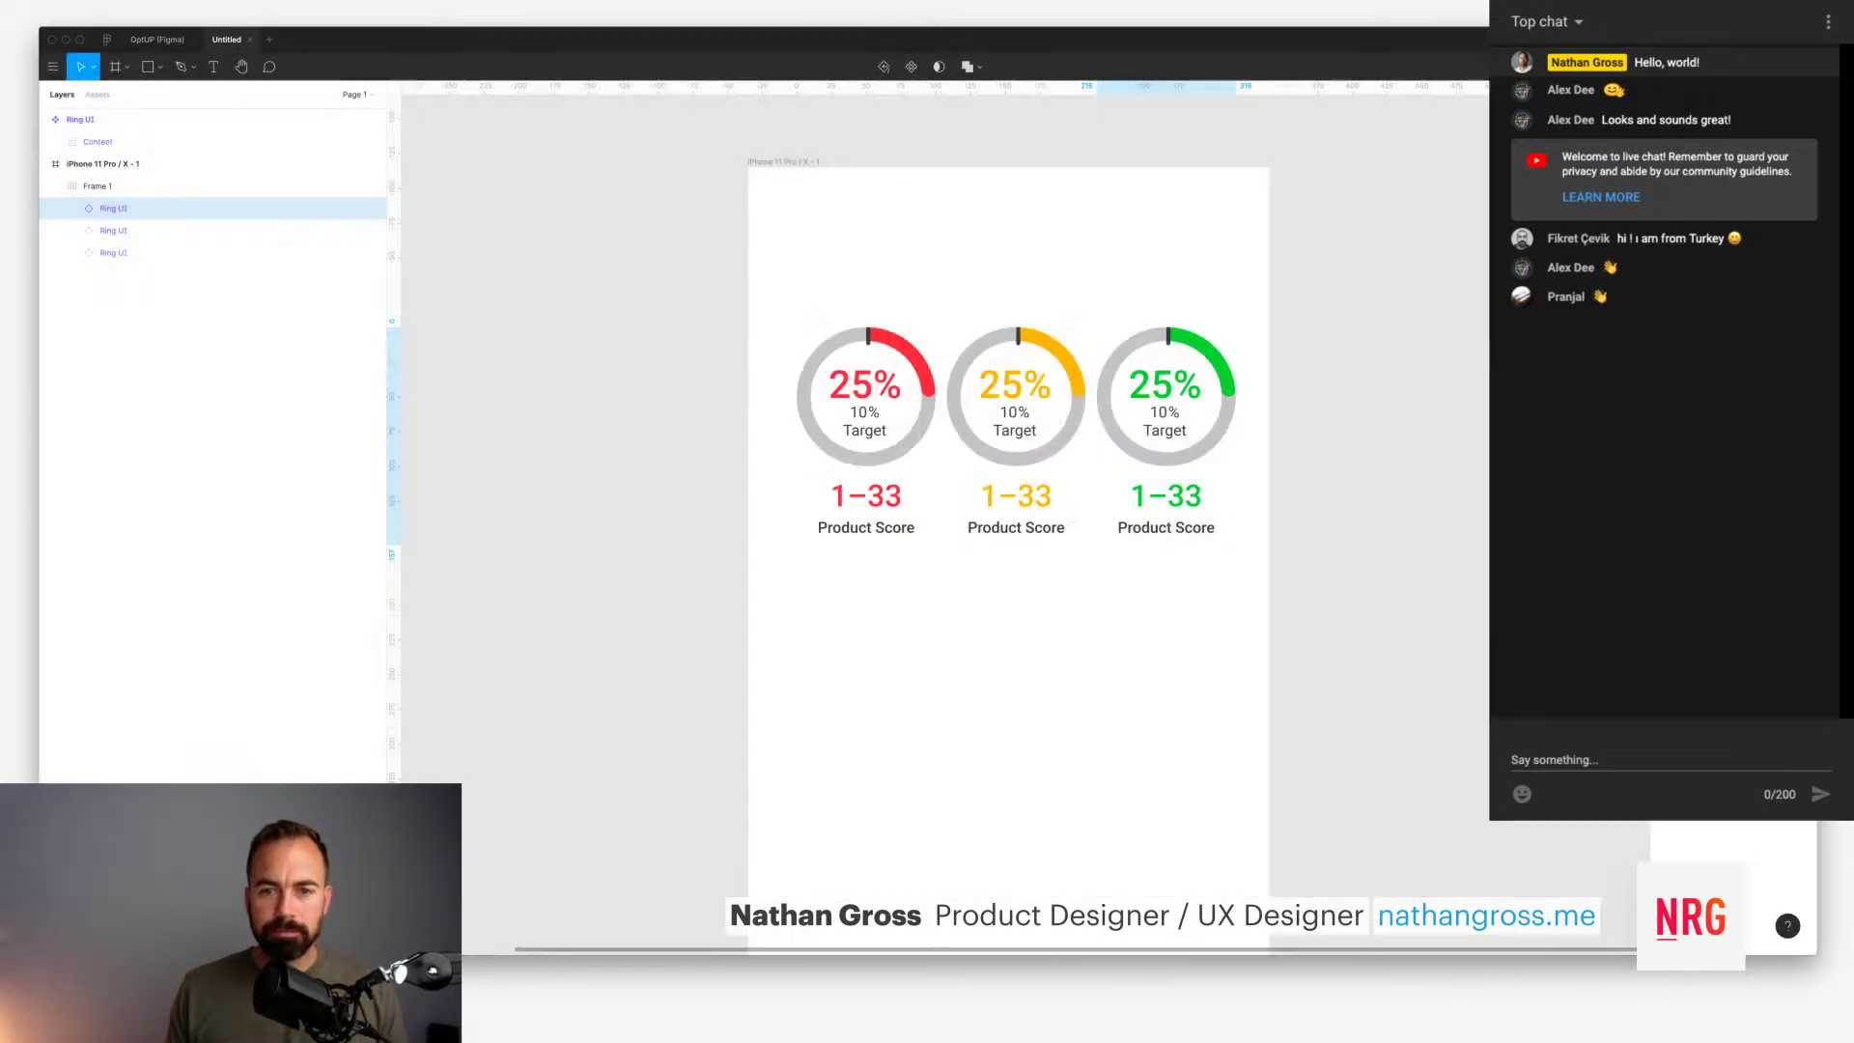
Step: Increase the horizontal spacing between the three rings in Frame 1 by 8 px
key("Escape")
left_click(1016, 434)
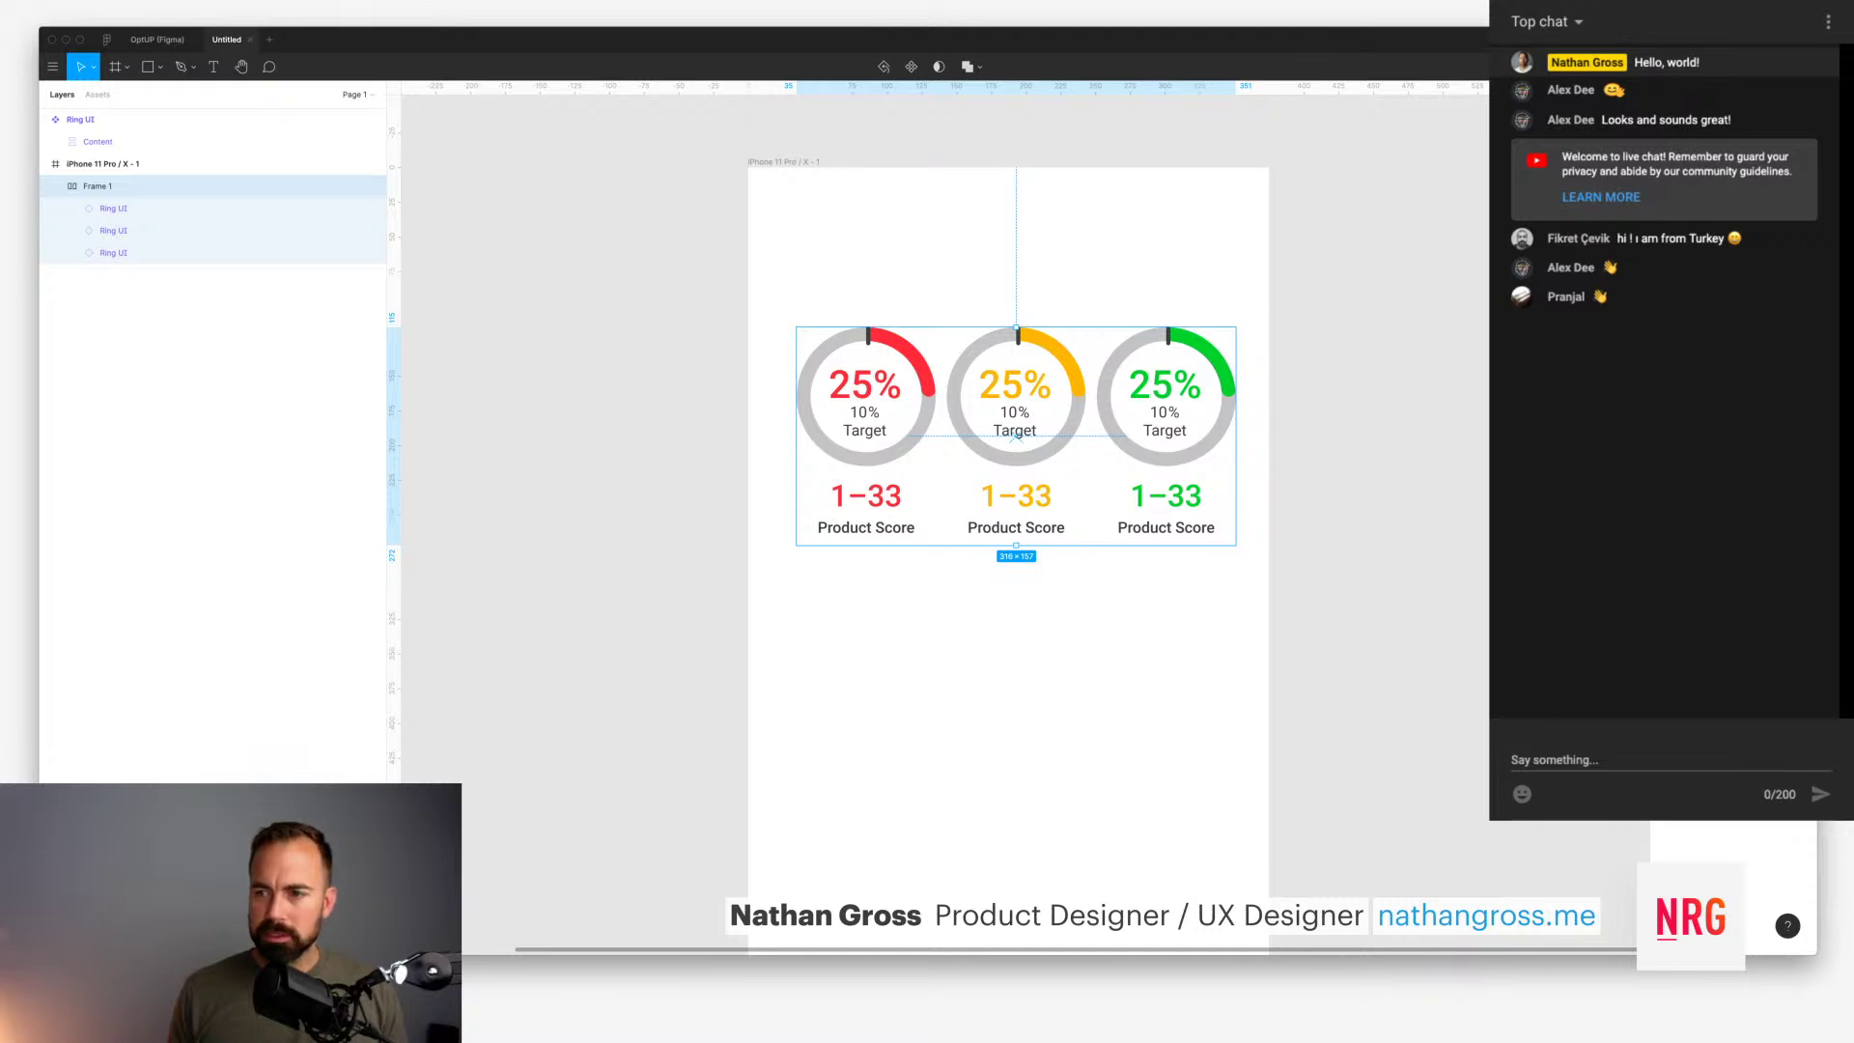
key("Up")
key("Up")
key("Up")
key("Up")
key("Up")
key("Up")
key("Up")
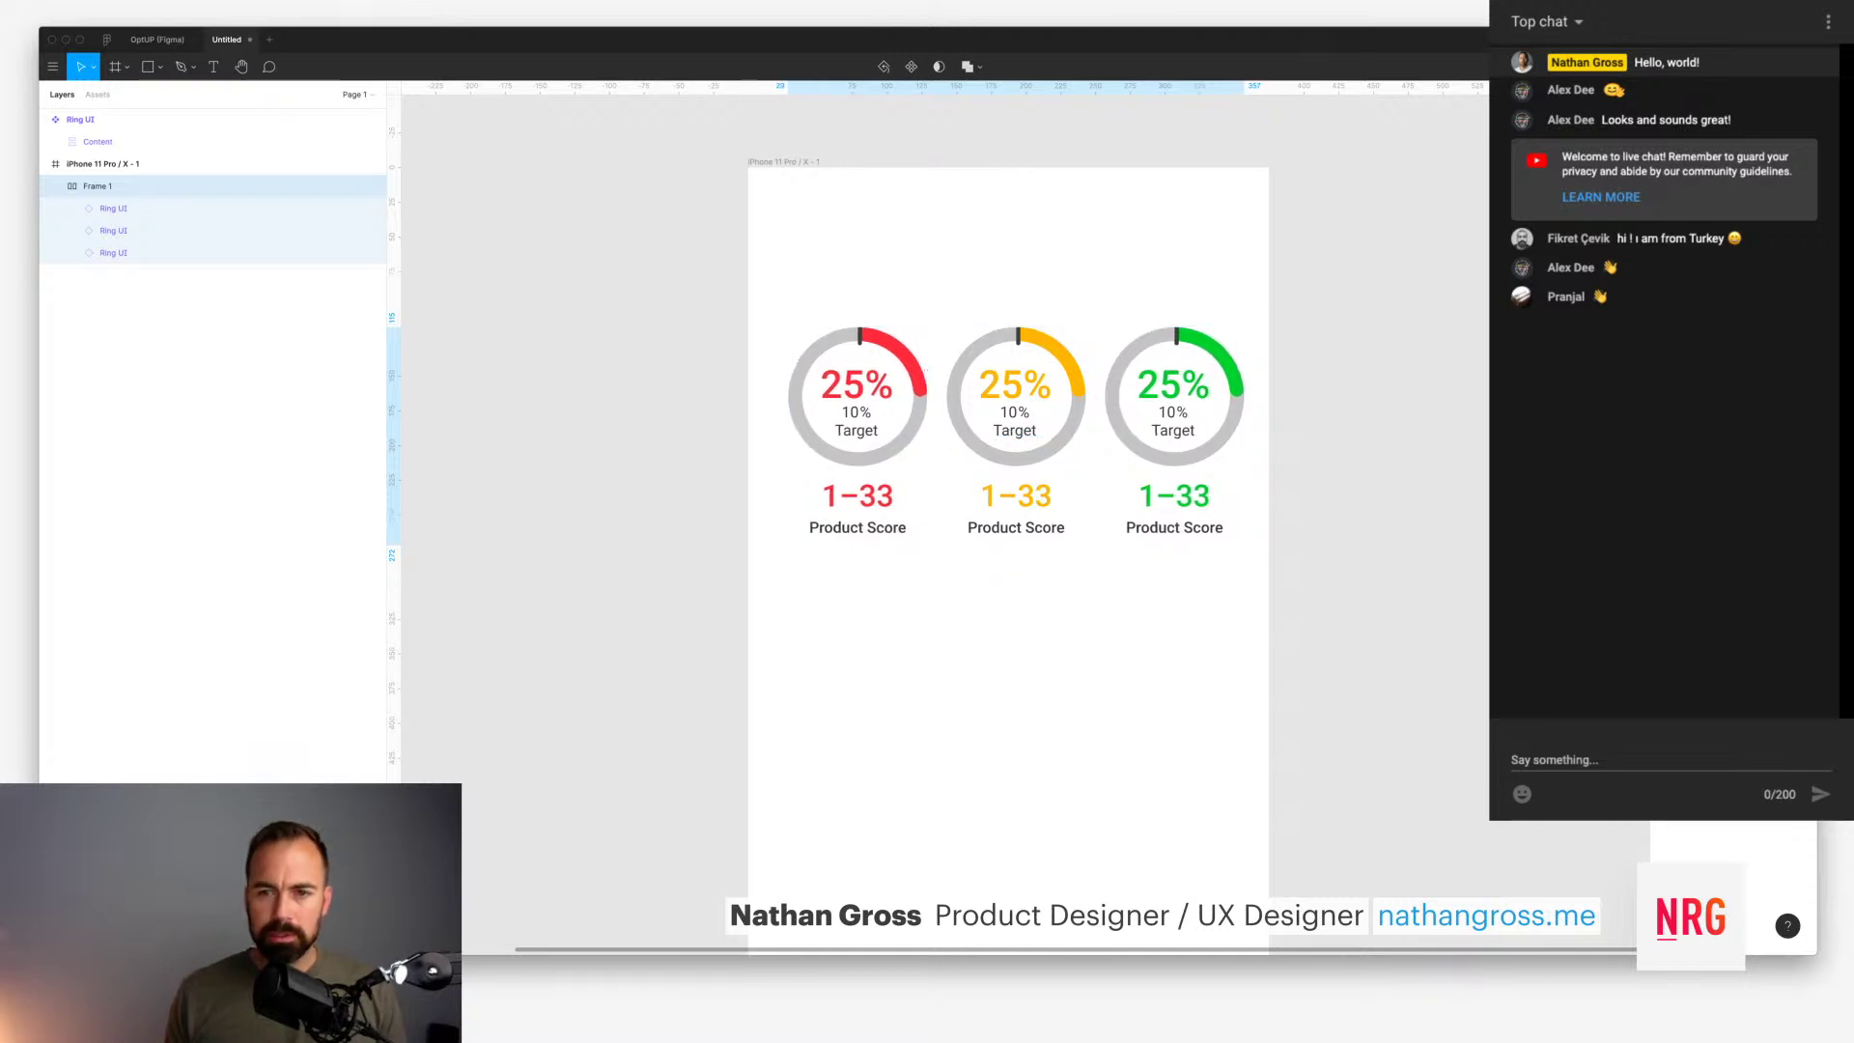
key("Up")
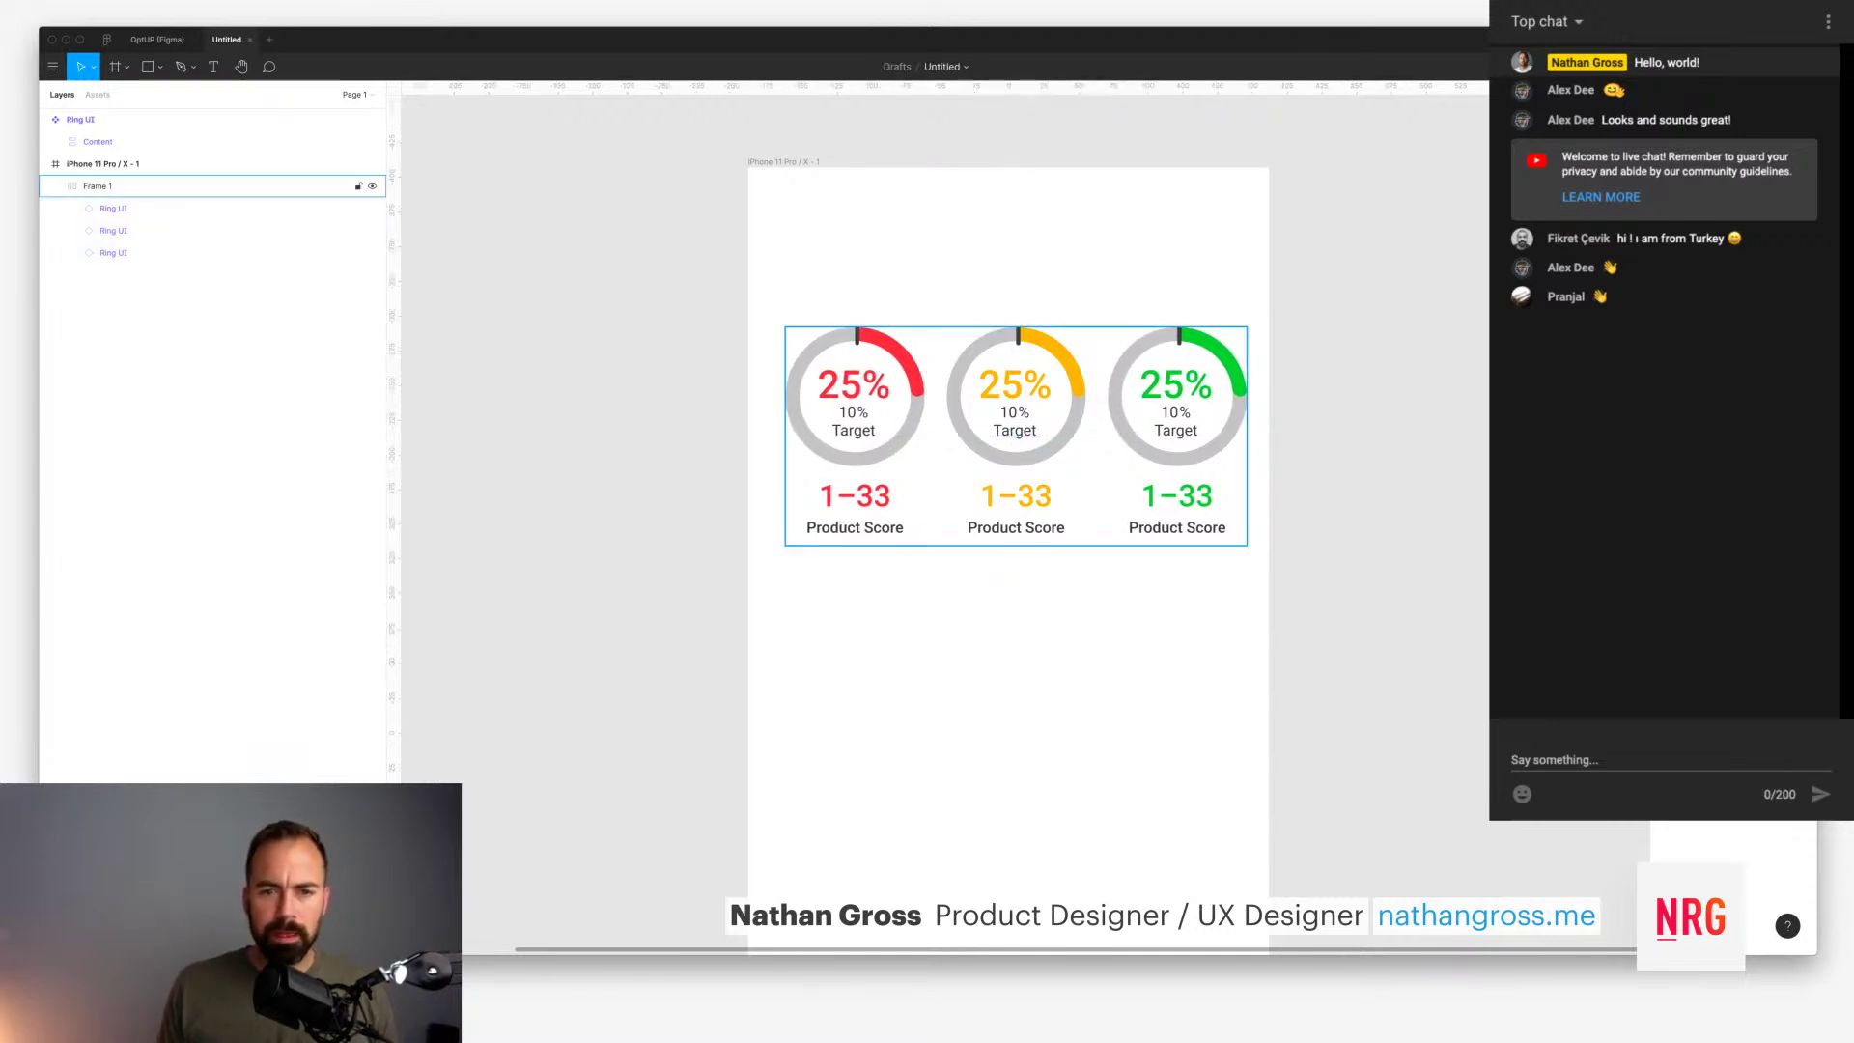
key("Escape")
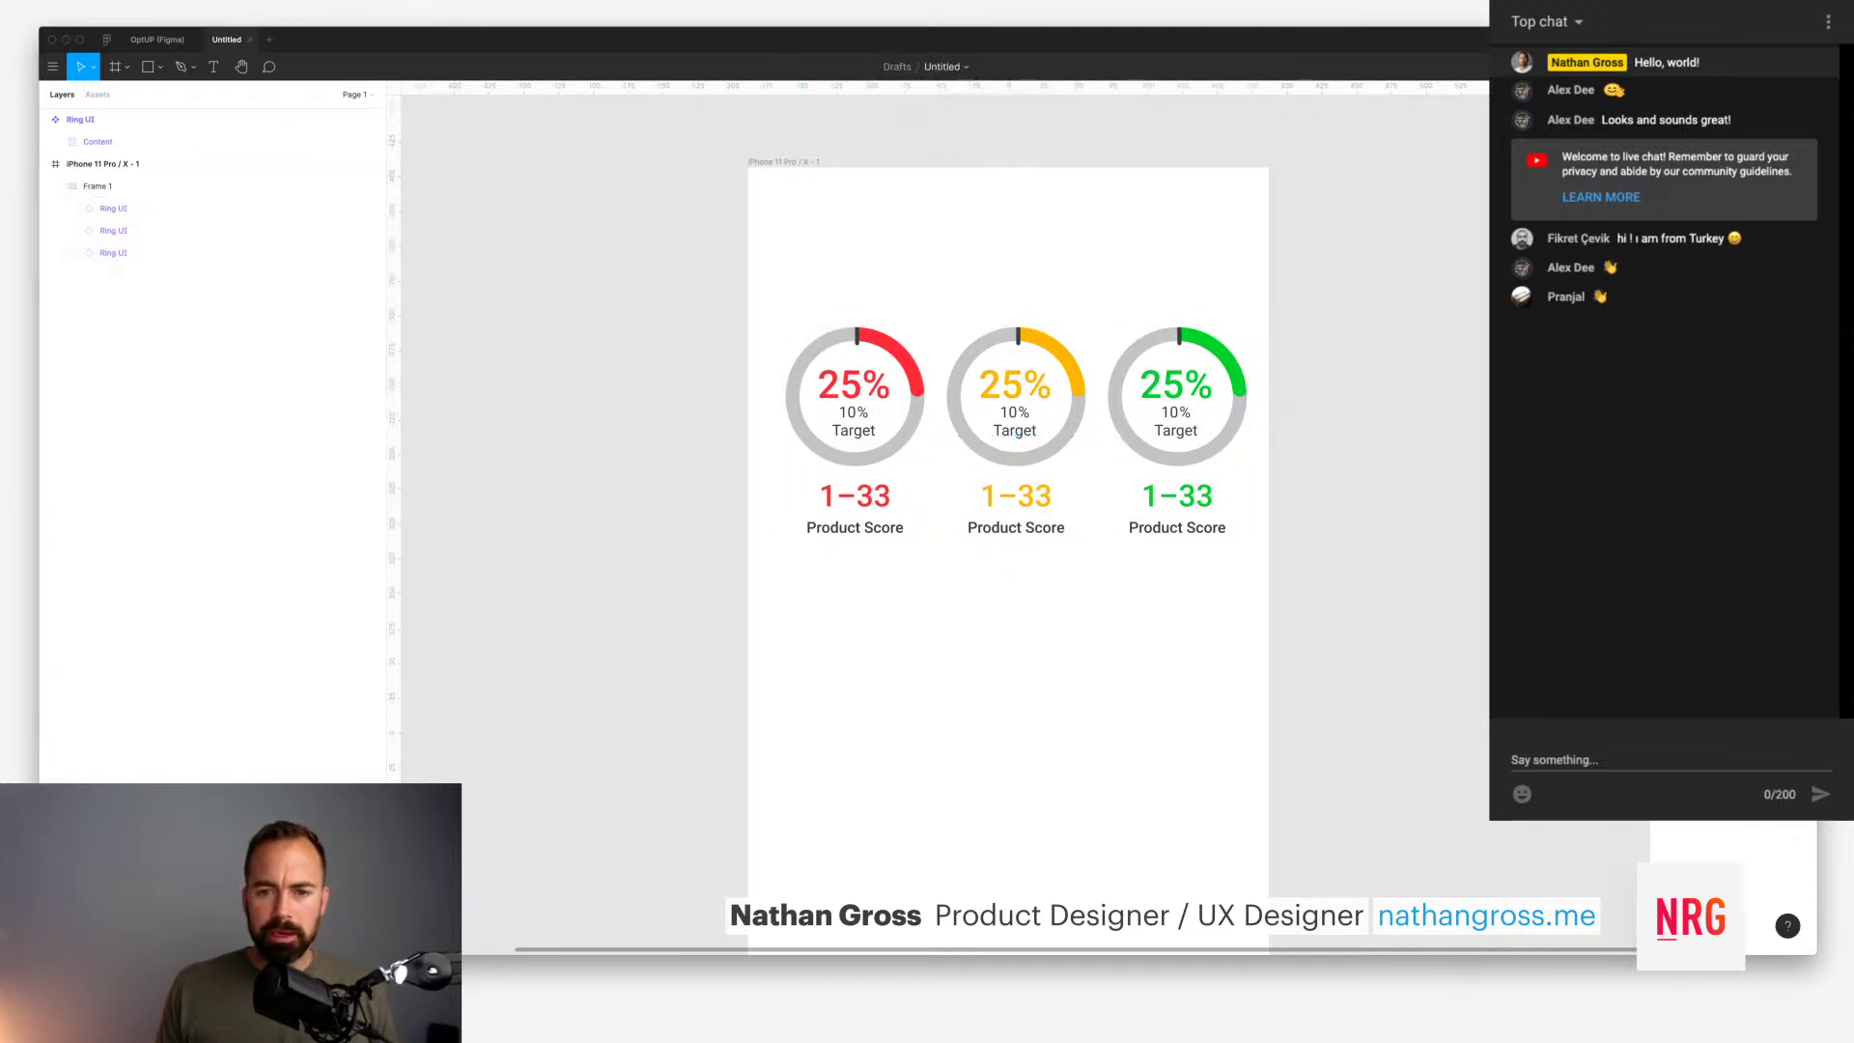
scroll(944, 526, "left", 2)
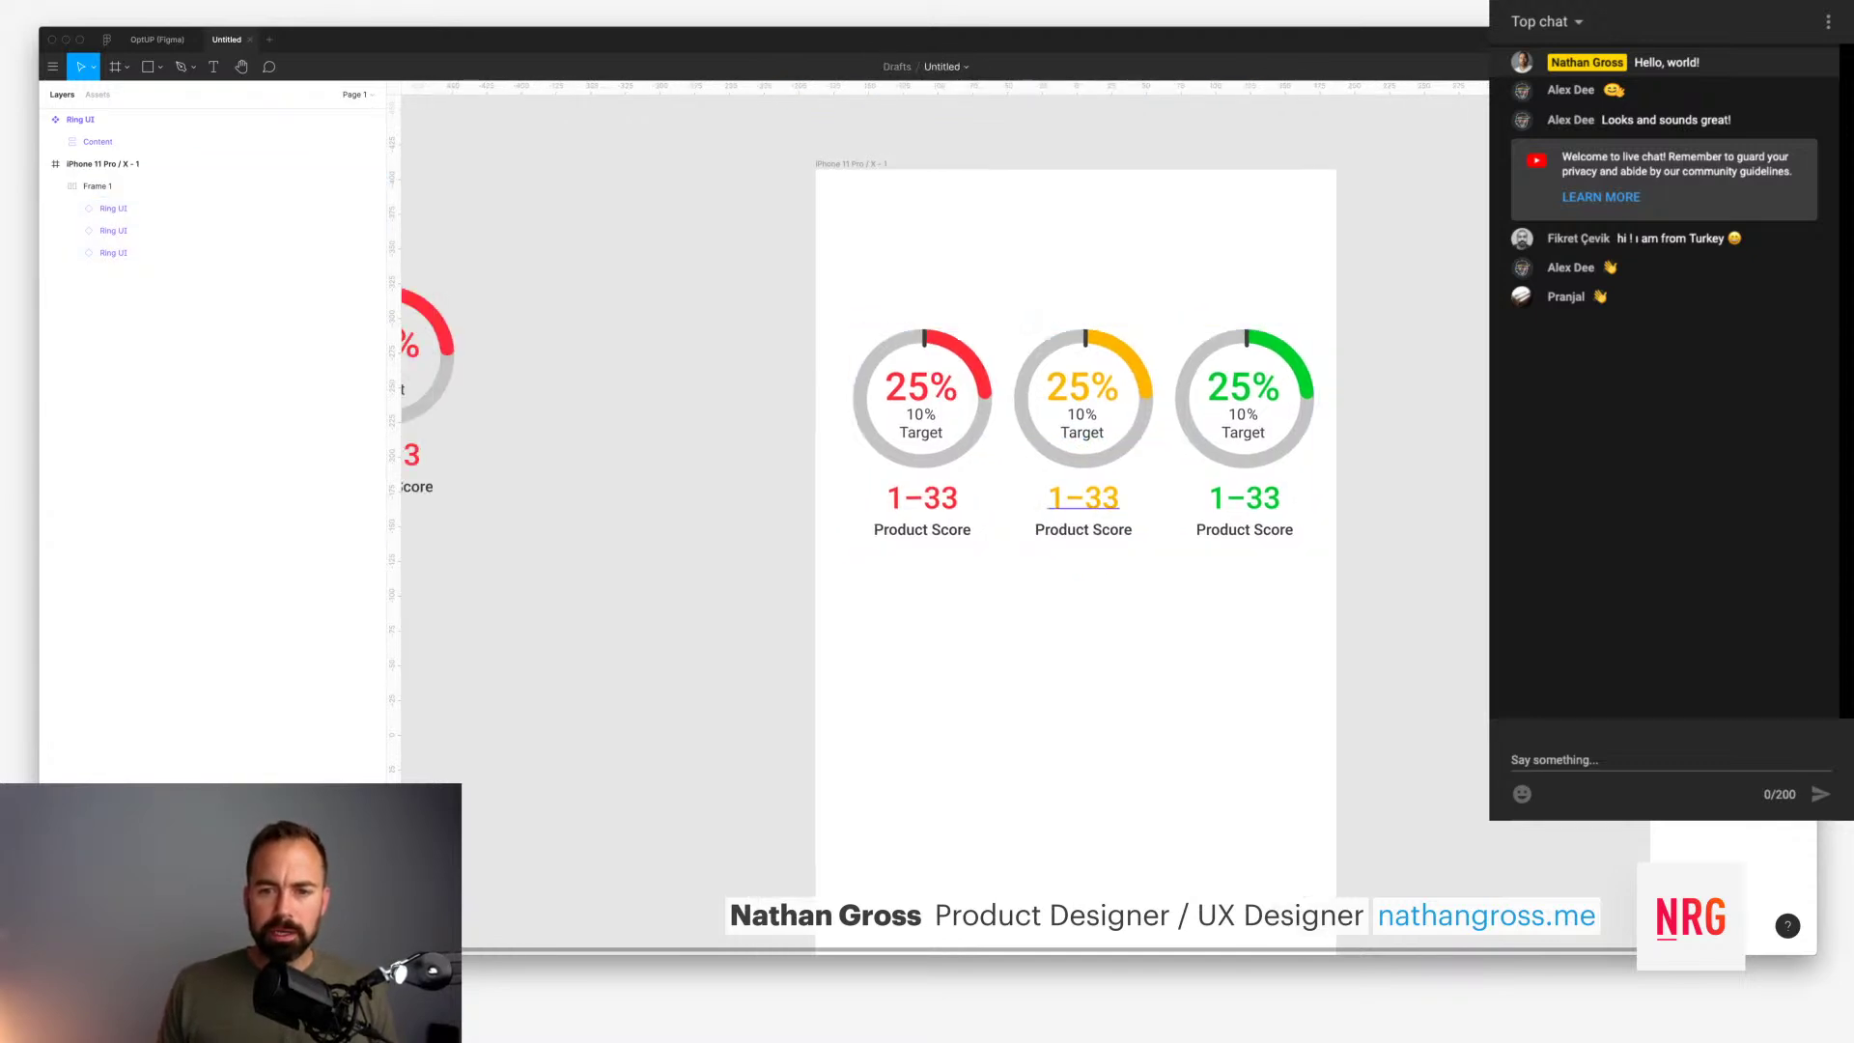
left_click(1083, 497, "super")
double_click(1064, 498)
left_click(1064, 497)
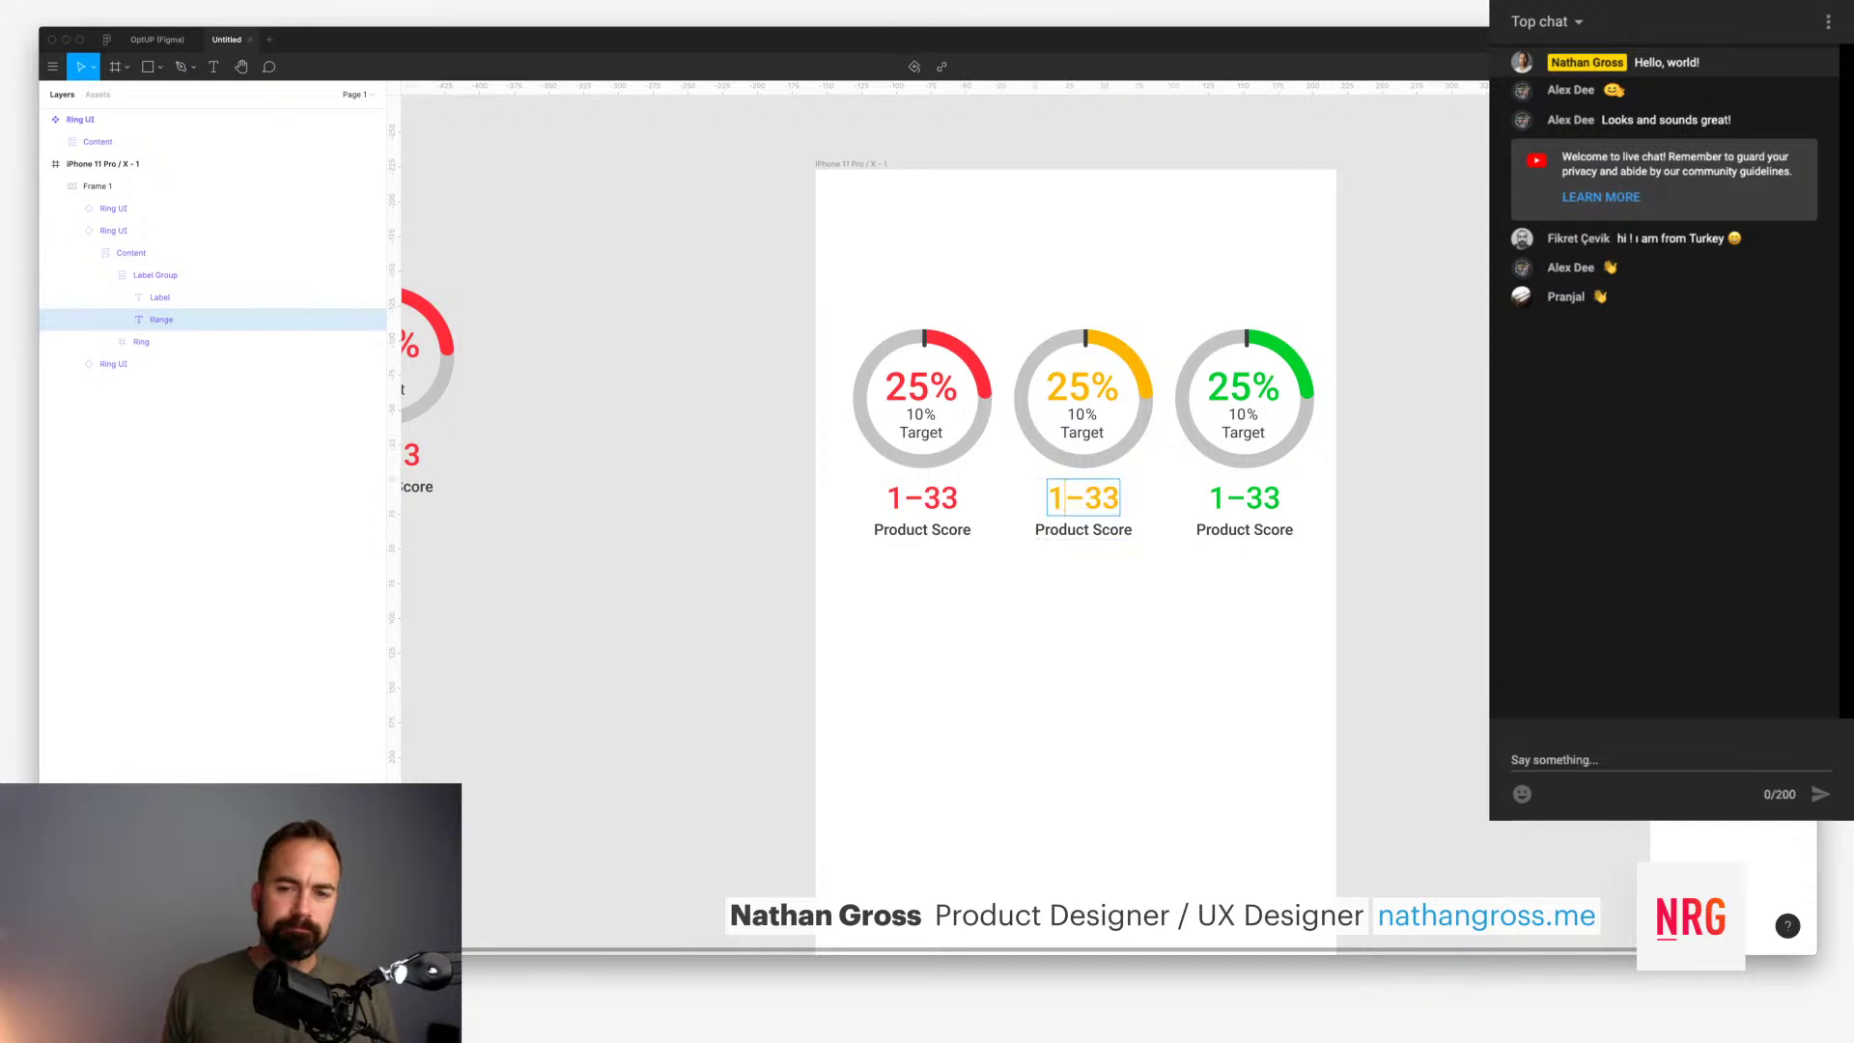
key("shift+Left")
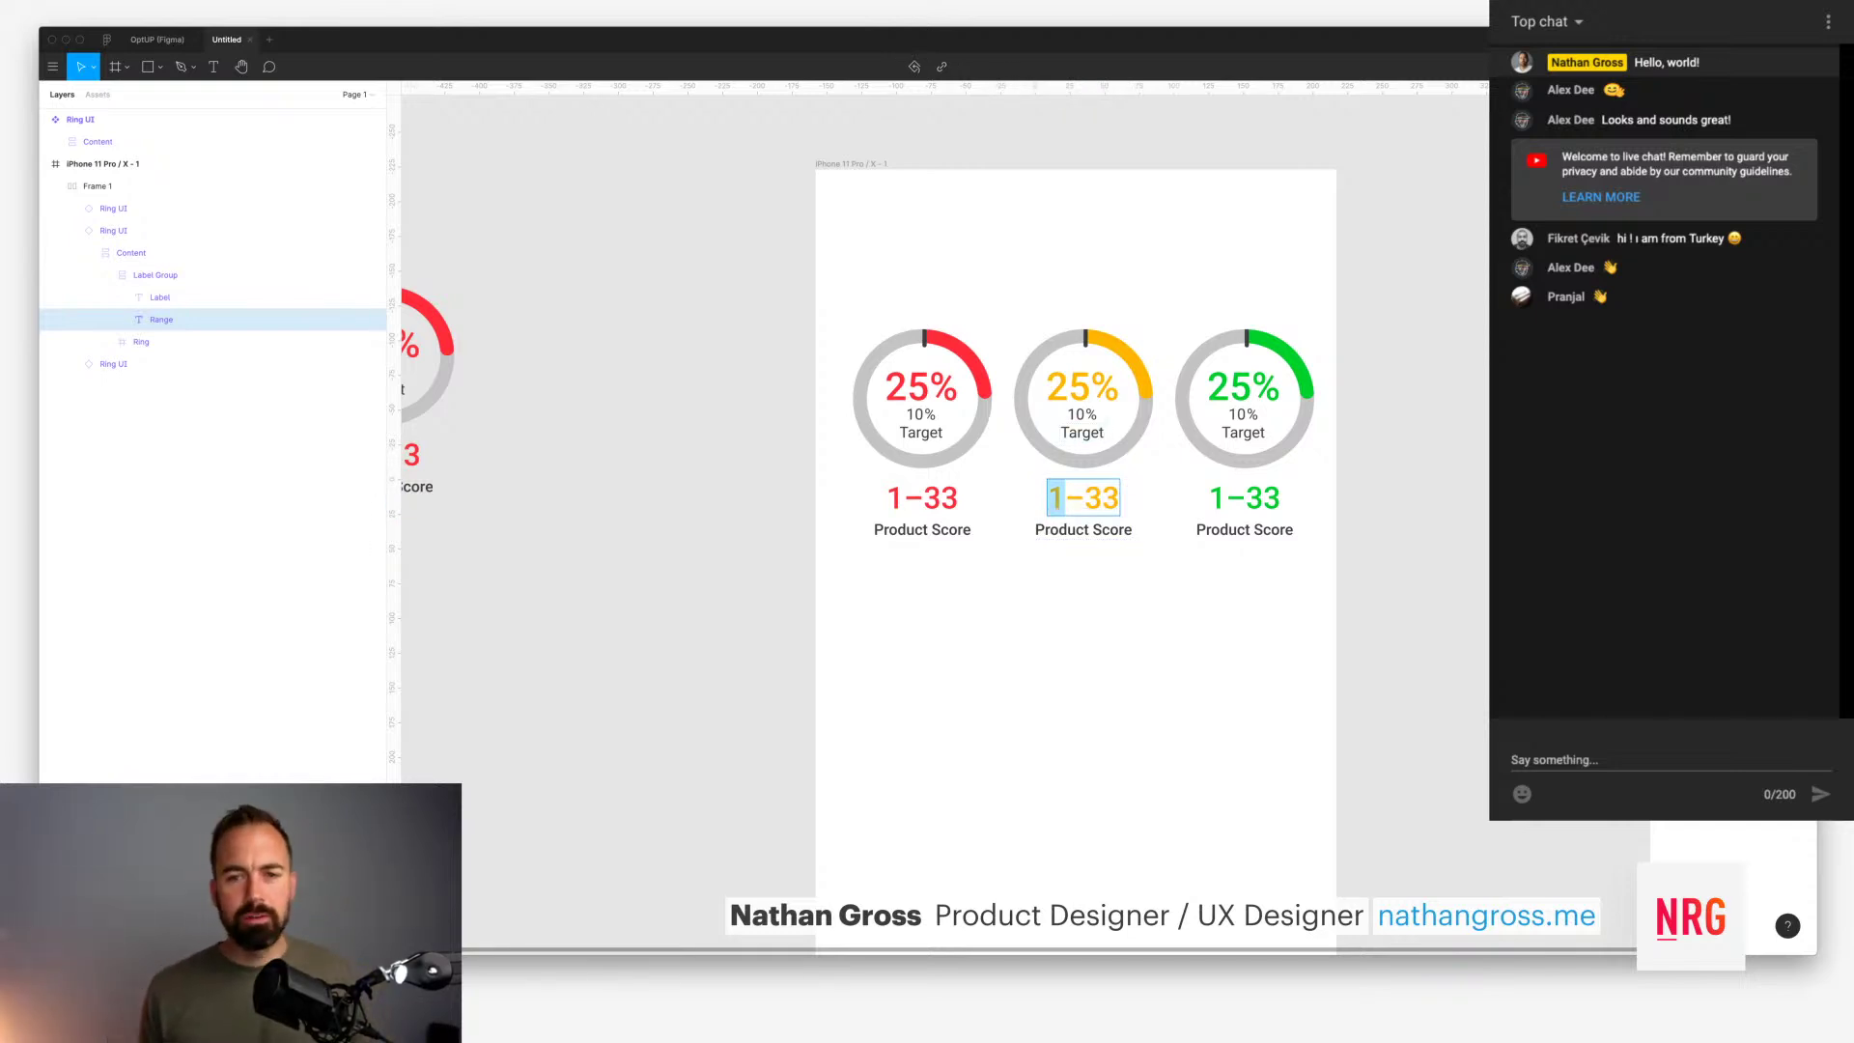
key("Escape")
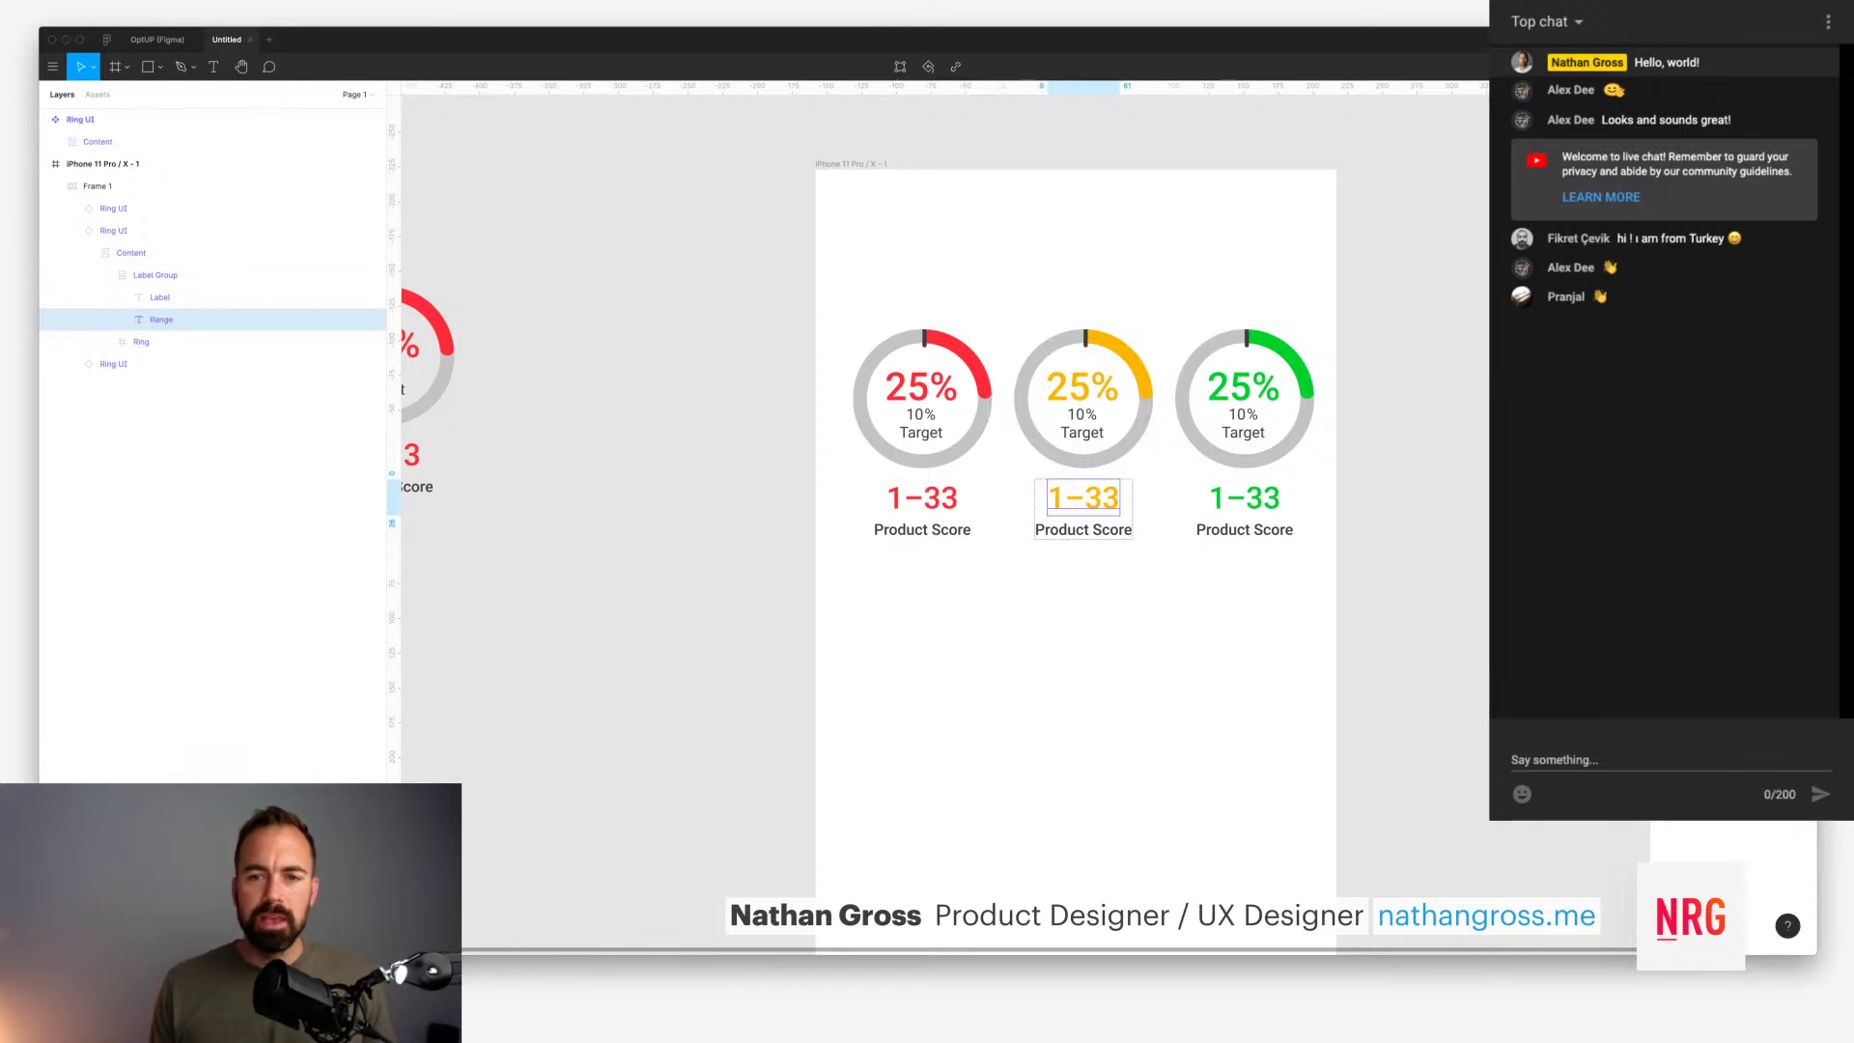
key("Escape")
scroll(944, 521, "left", 3)
scroll(944, 521, "right", 3)
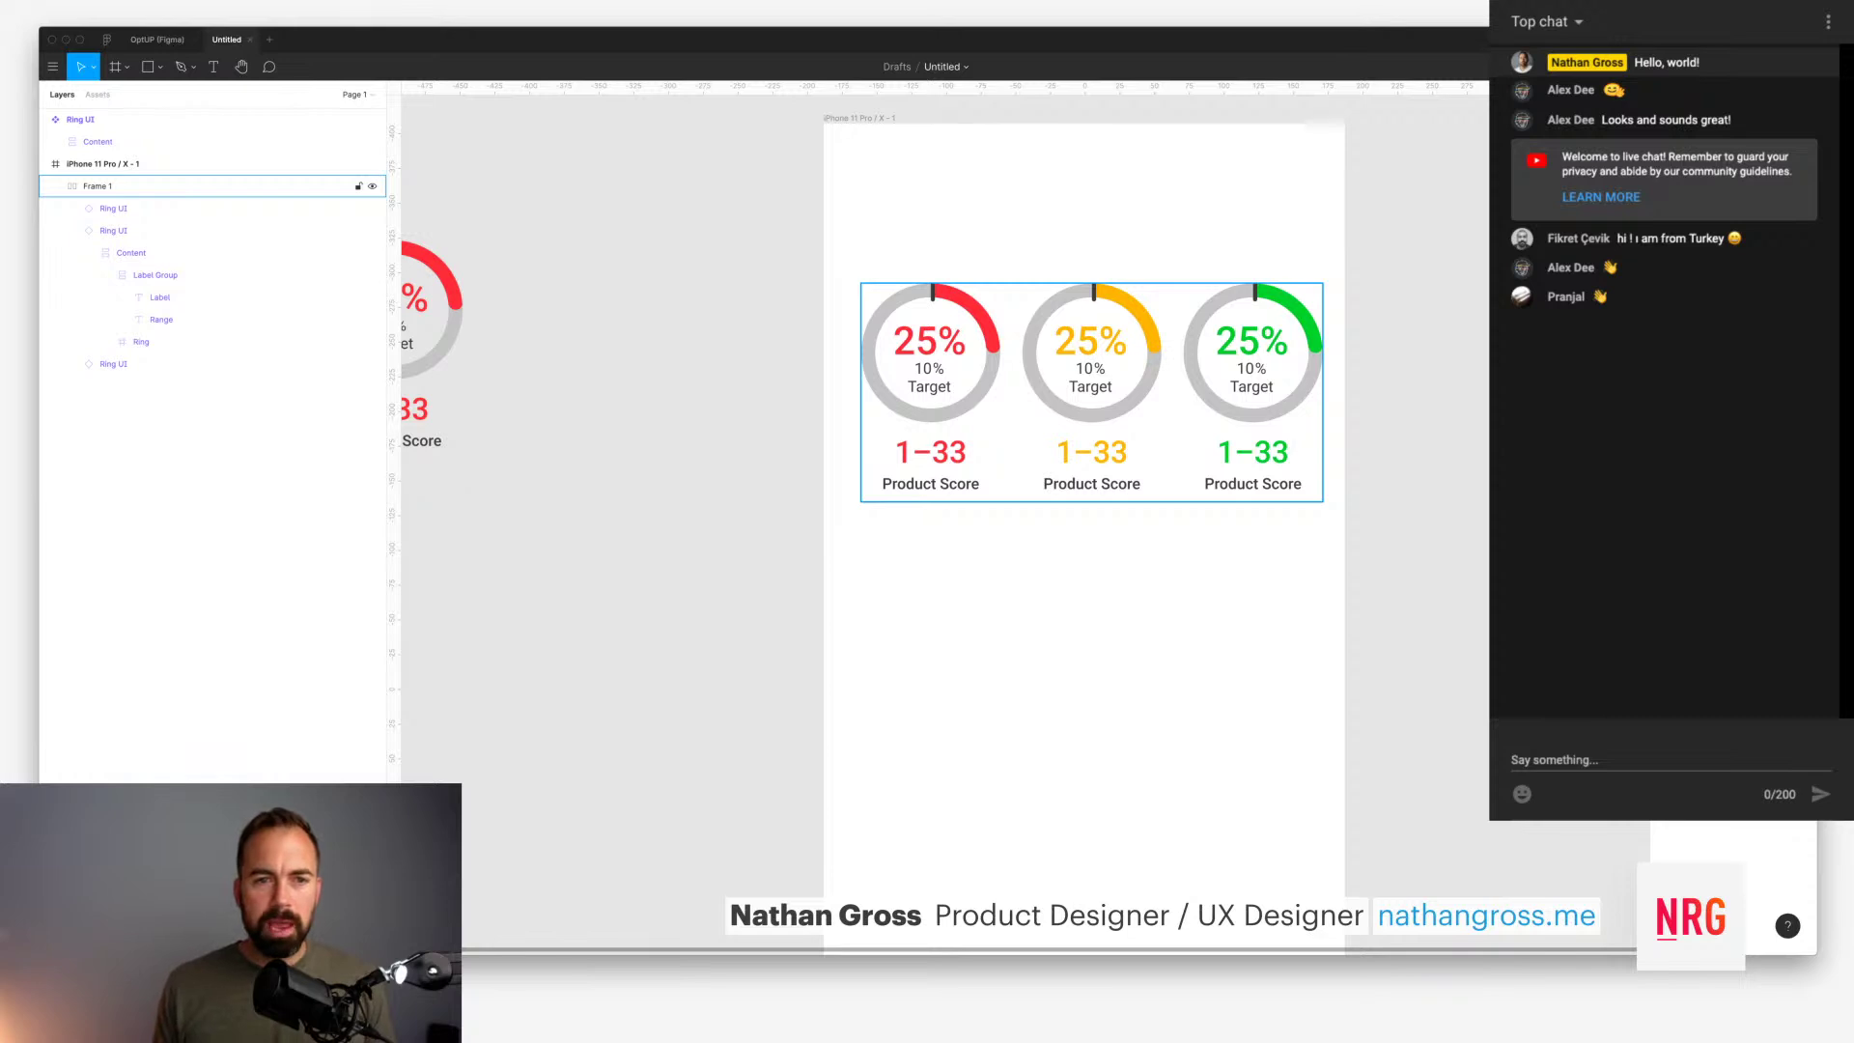
Step: Place a copy of the Ring UI main component directly below it on the canvas
scroll(944, 521, "left", 3)
left_click(606, 302)
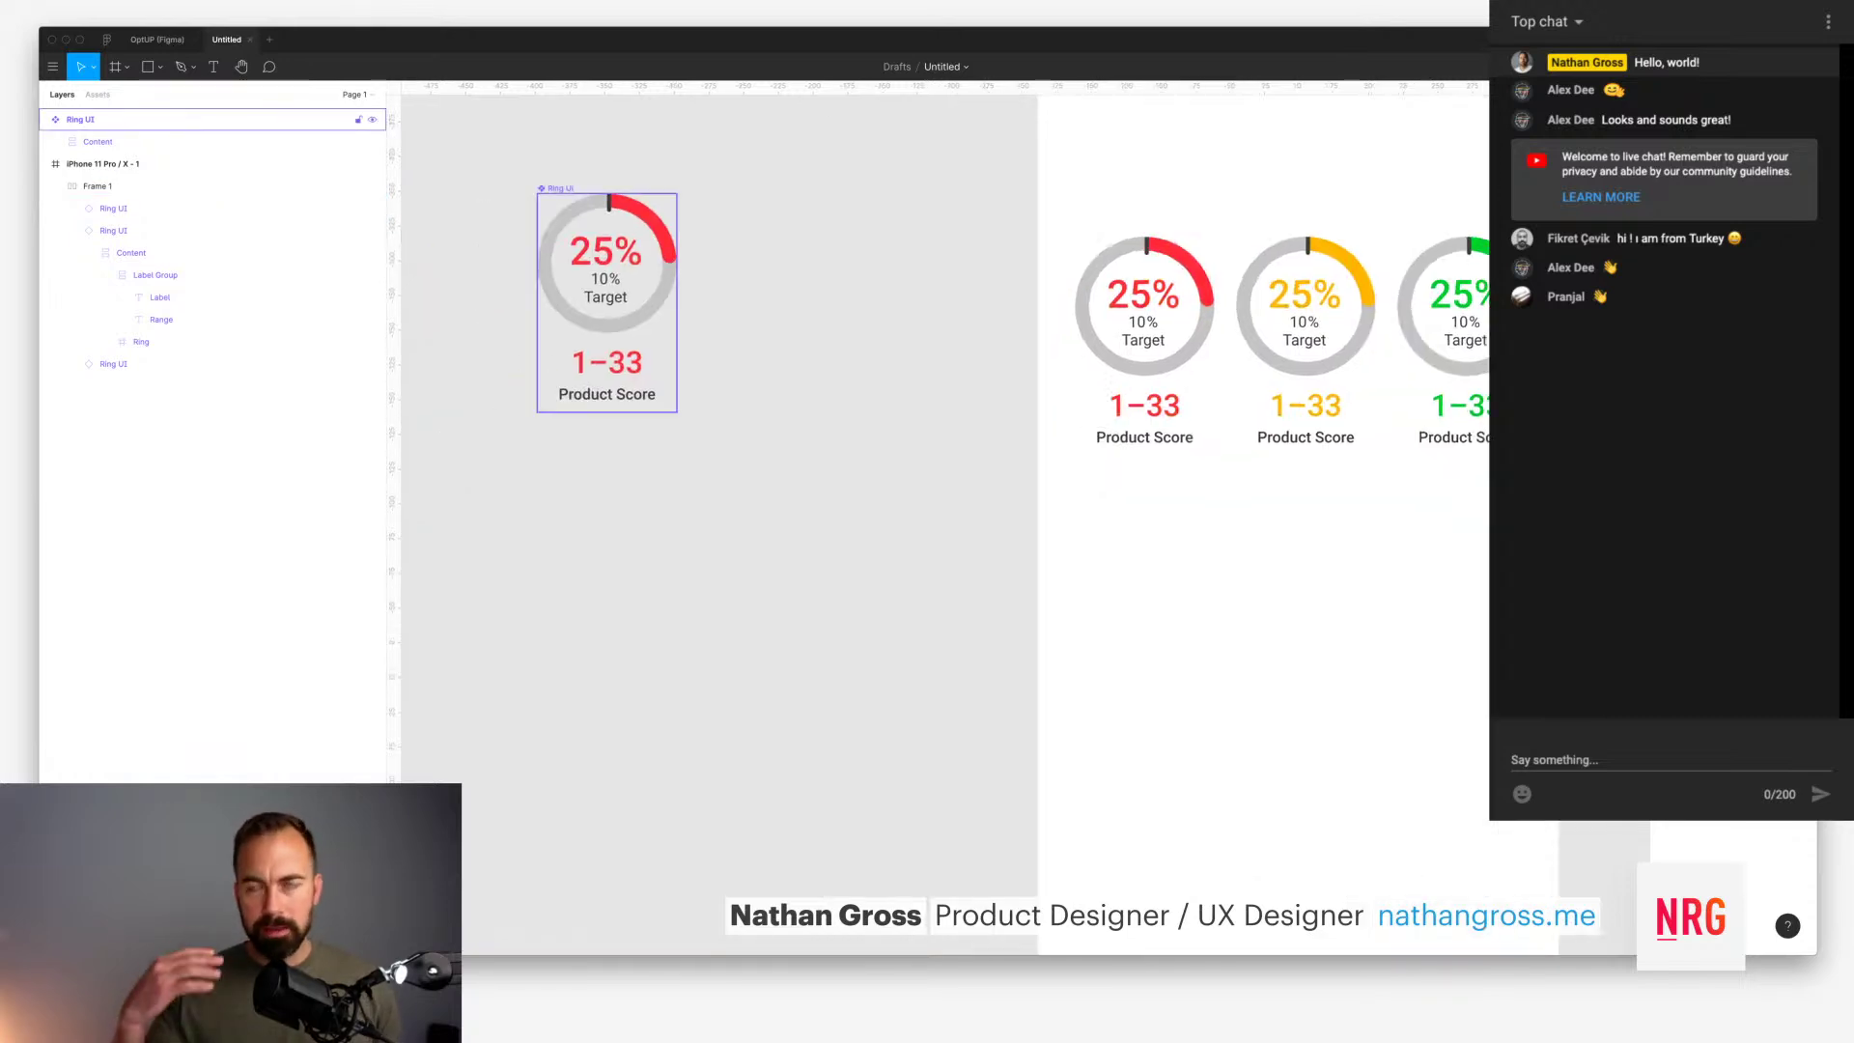
left_click_drag(606, 302, 608, 535, "alt")
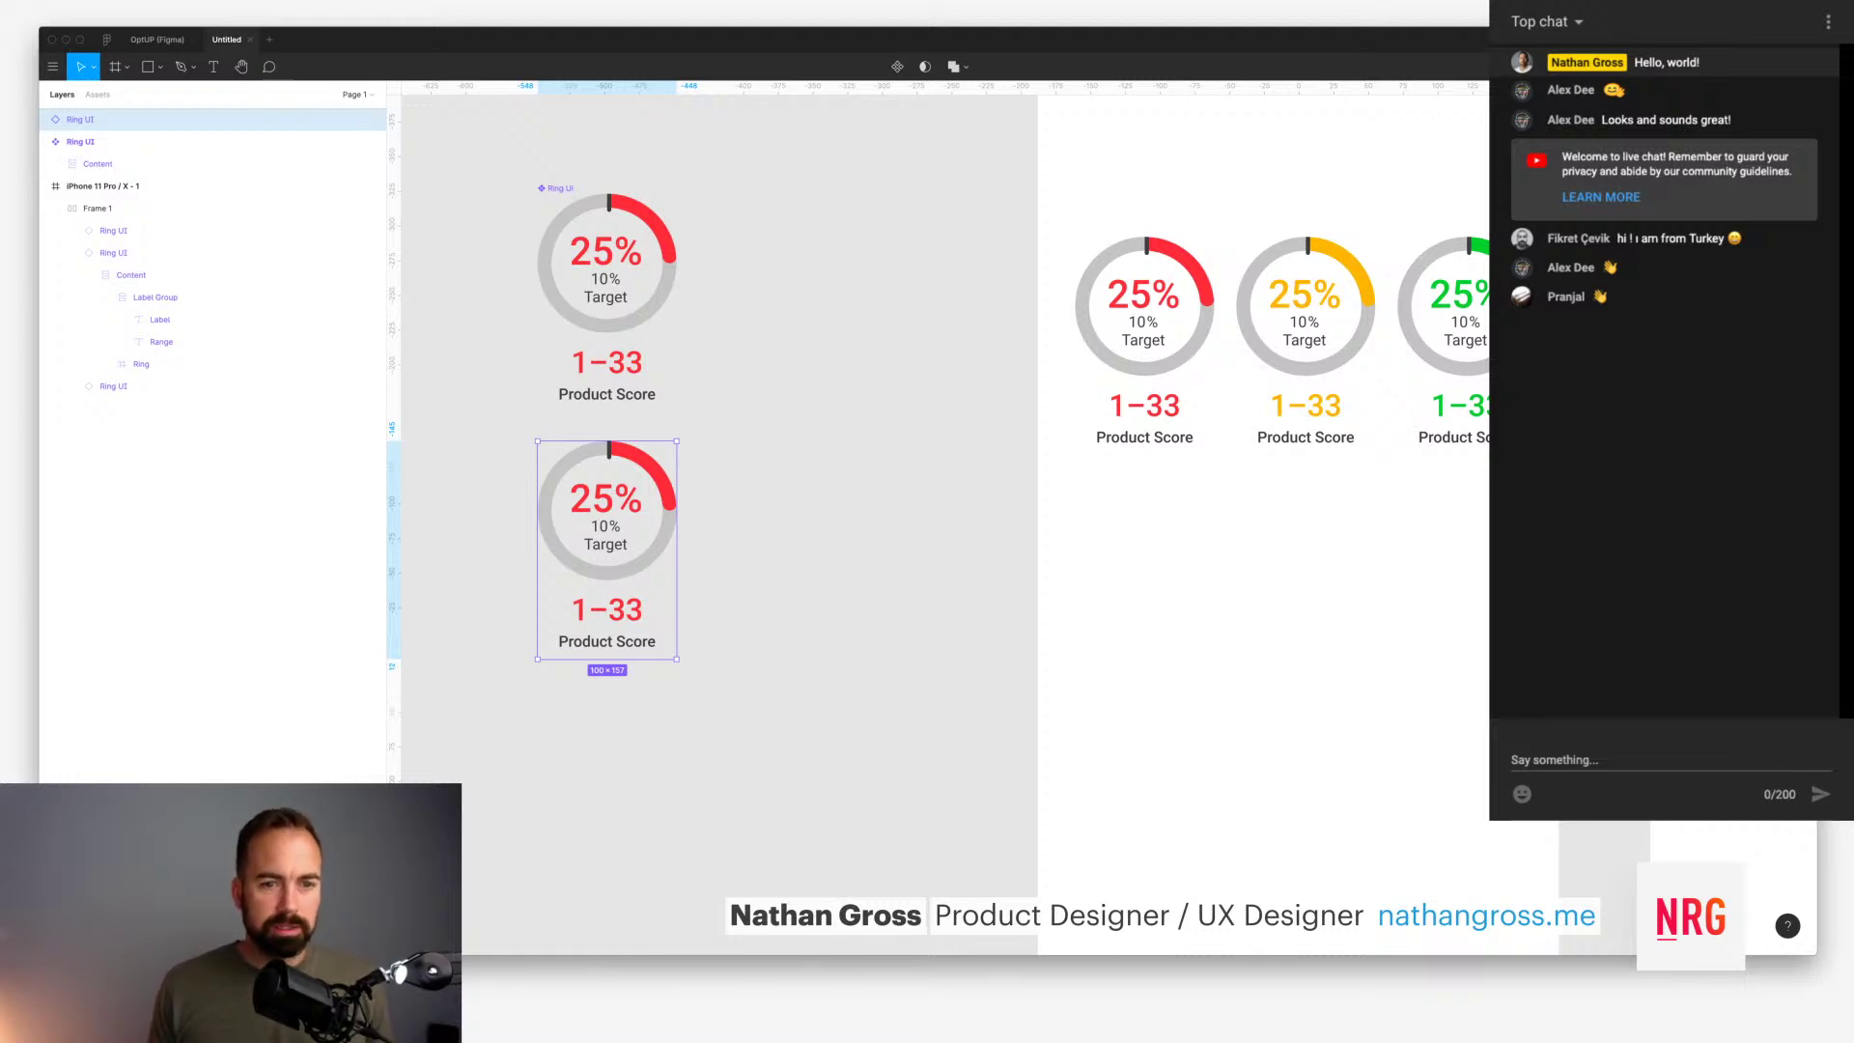
key("Escape")
scroll(945, 524, "down", 1)
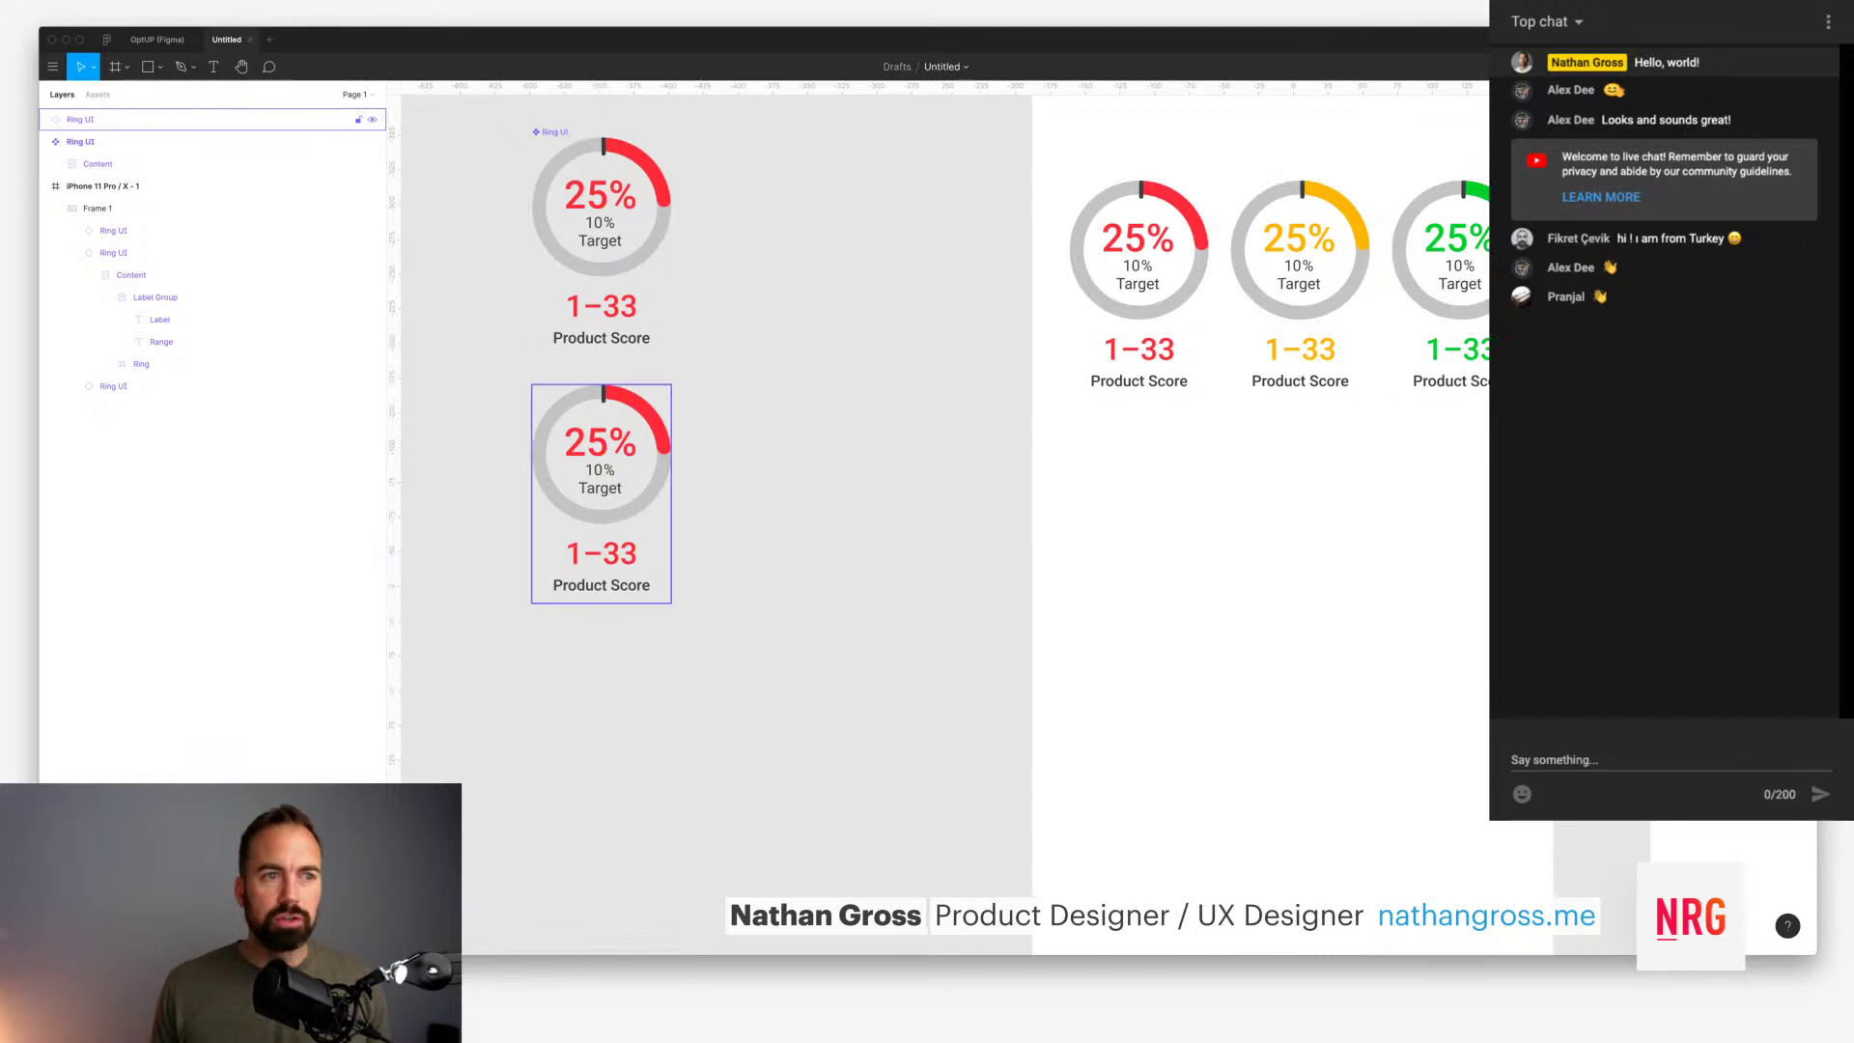
Step: Collapse the main component's layers and delete the Ring UI copy placed below it
left_click(45, 141)
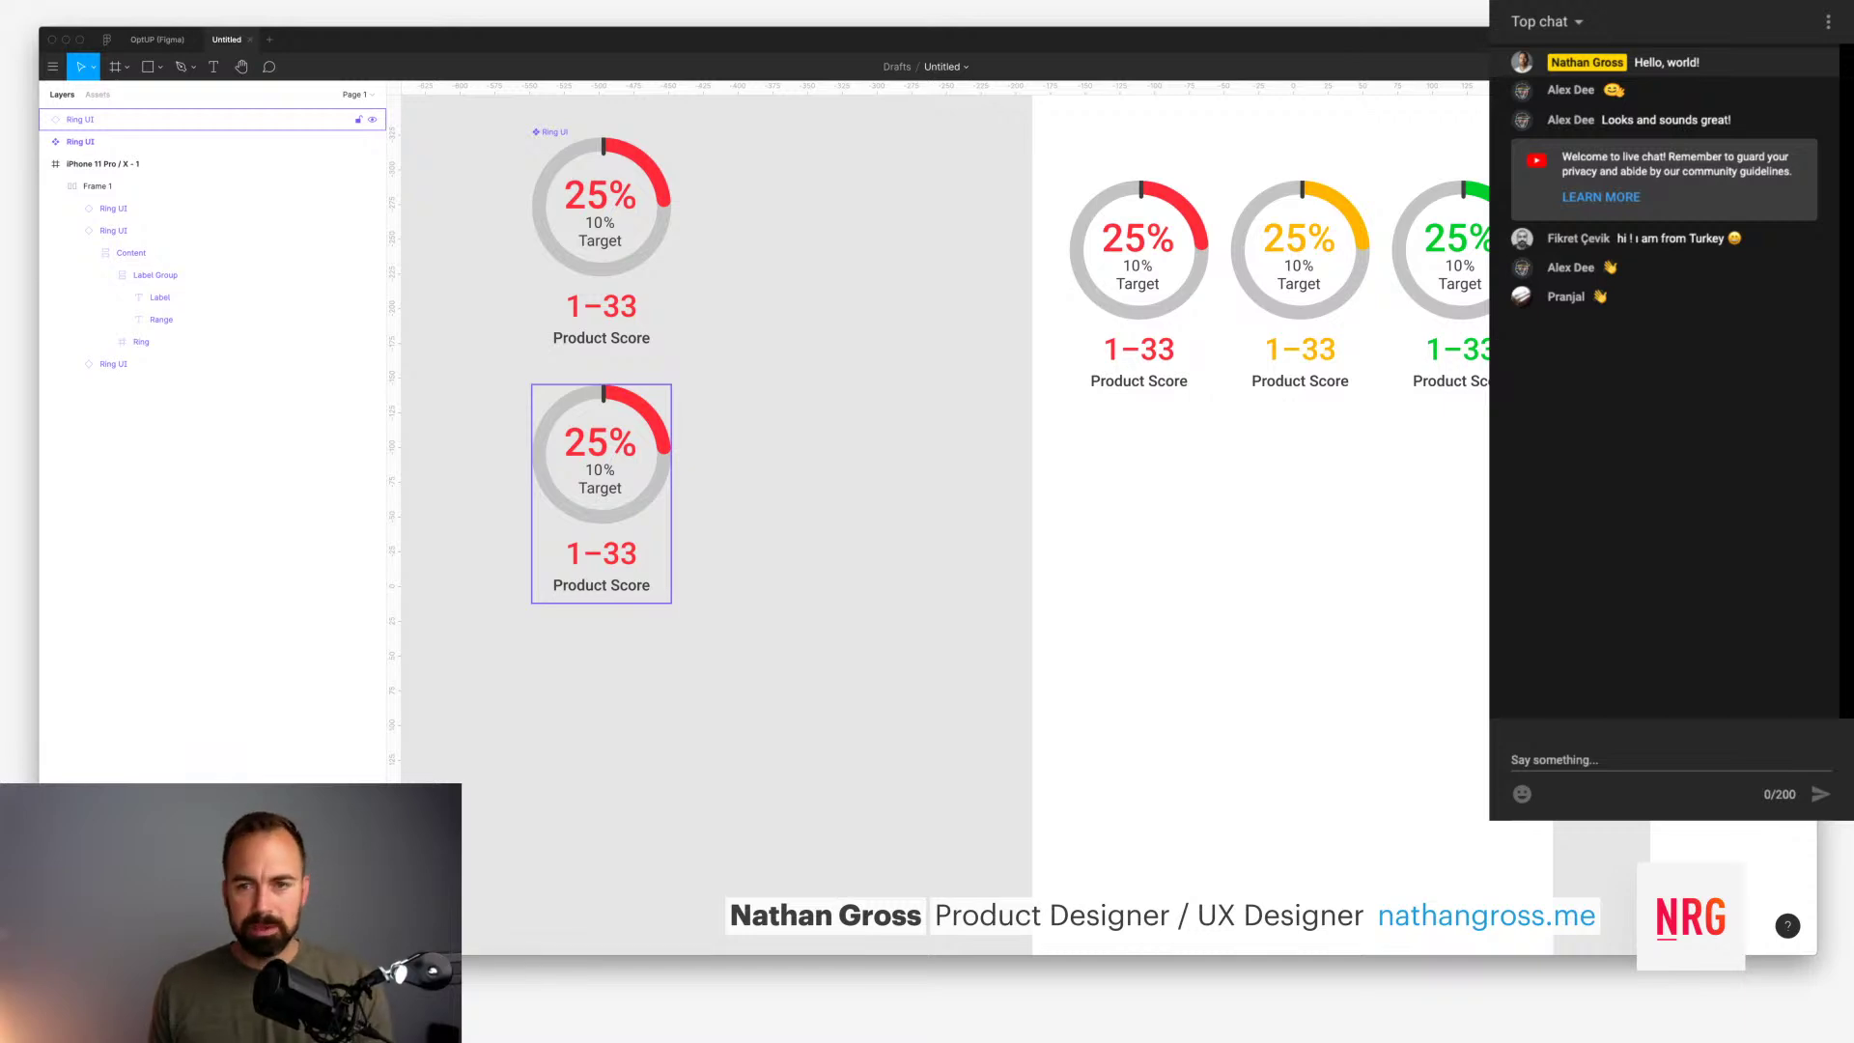
key("Escape")
left_click(601, 454)
key("BackSpace")
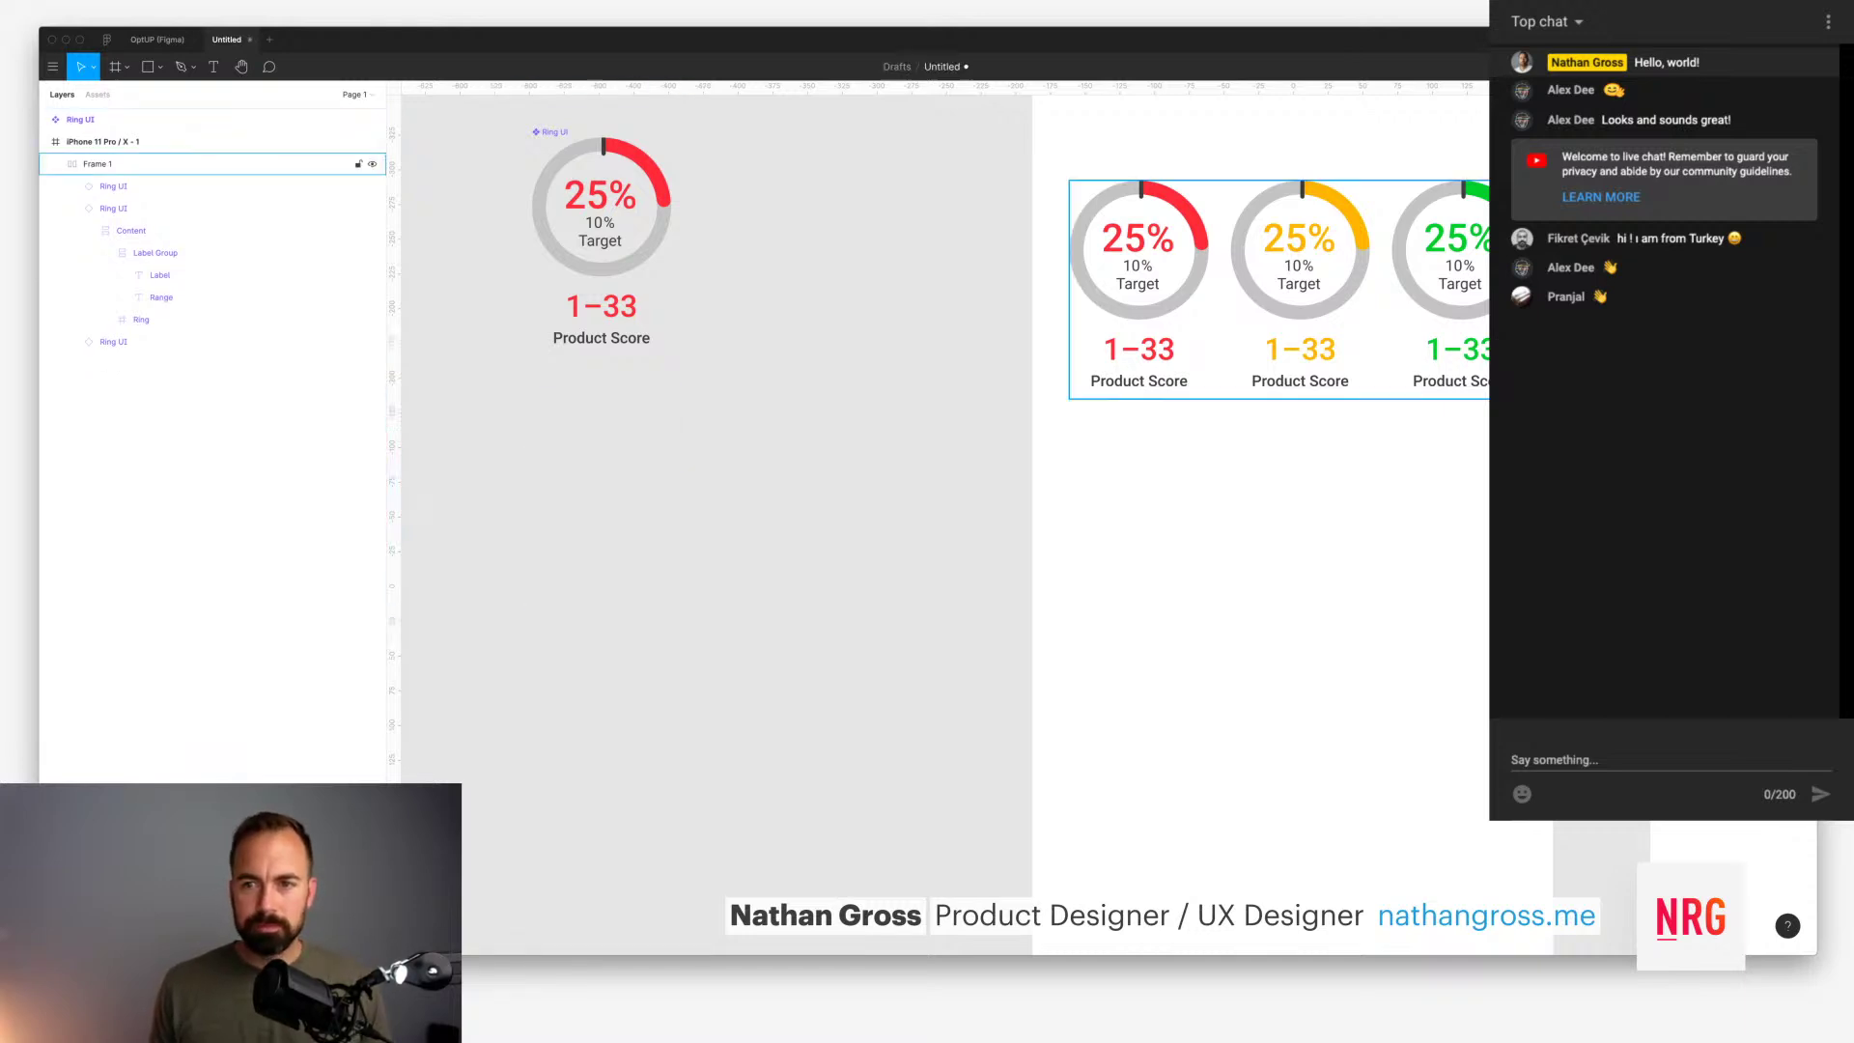
Step: Try copying the yellow and green rings to the empty canvas below the main component, and undo the copy
double_click(1299, 280)
left_click(1448, 280, "shift")
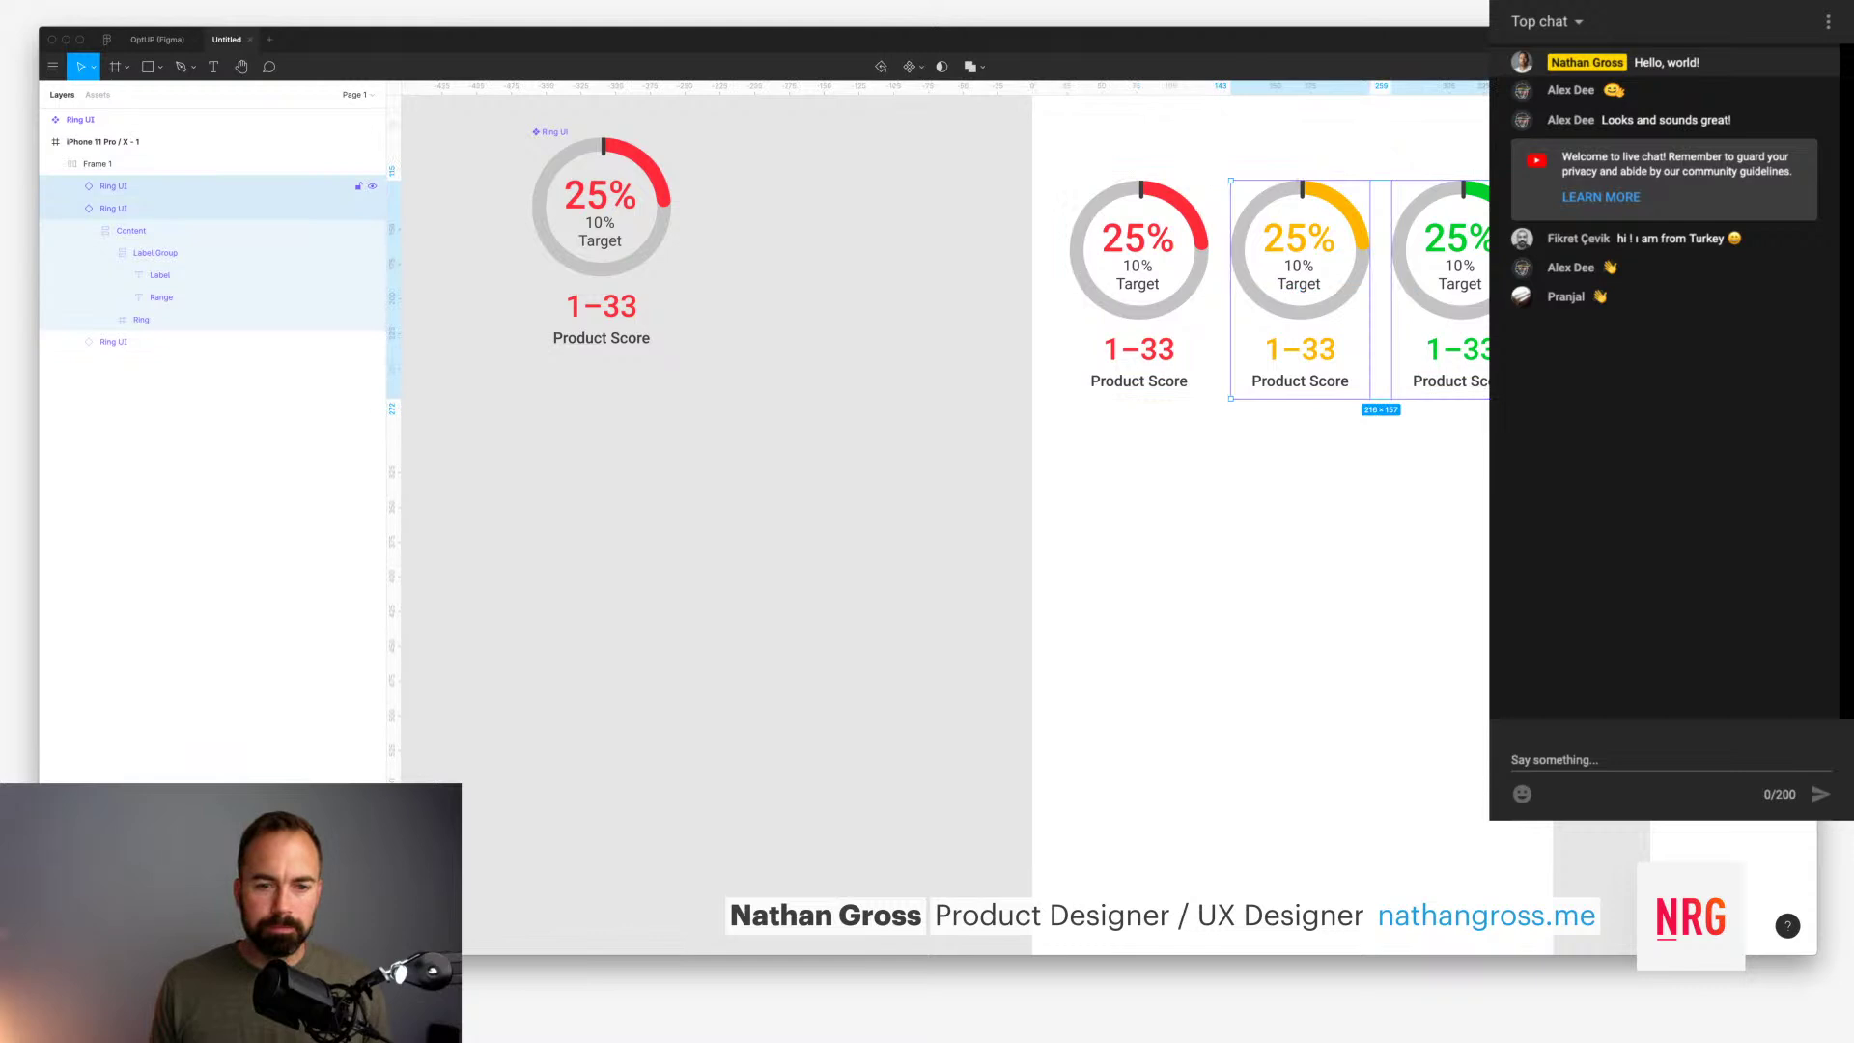
left_click_drag(1448, 279, 694, 576)
left_click_drag(545, 545, 559, 533)
left_click(1144, 289)
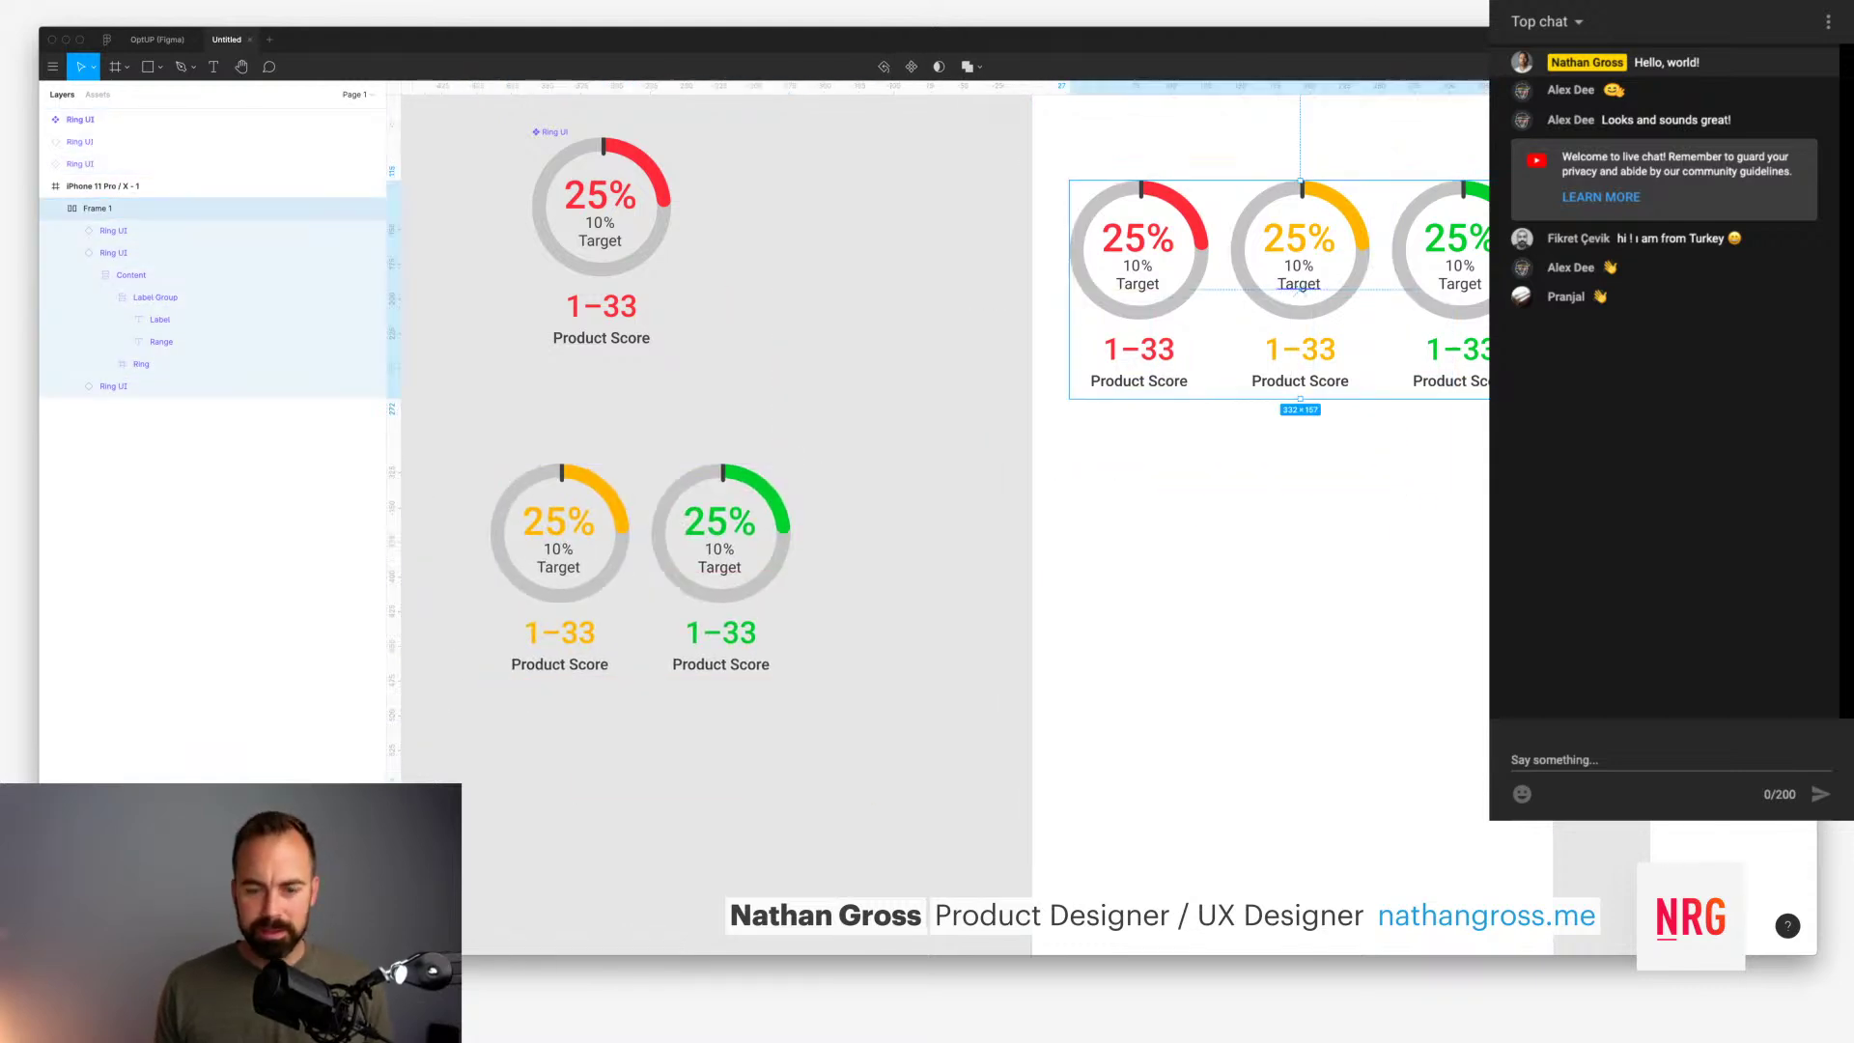
key("ctrl+z")
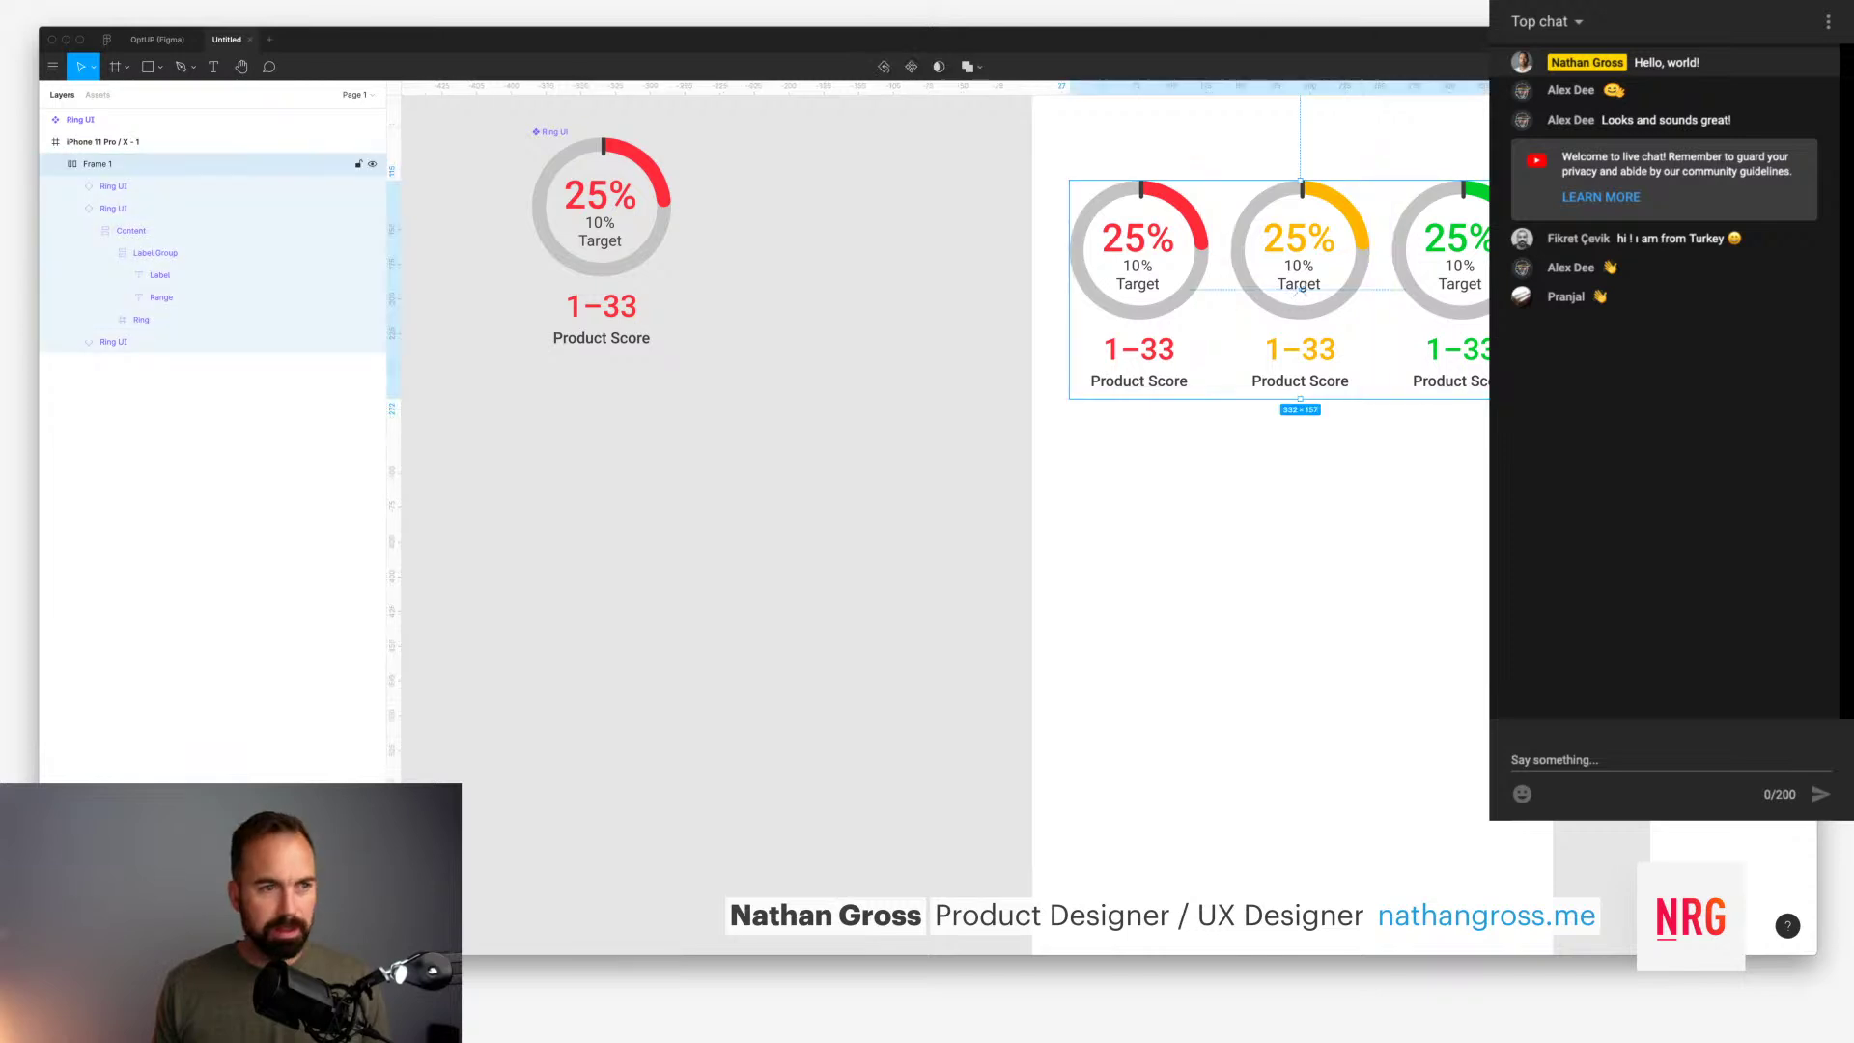
Step: Ungroup Frame 1 so the three rings sit directly in the iPhone frame, and select the yellow ring
key("super+shift+g")
left_click(1300, 271)
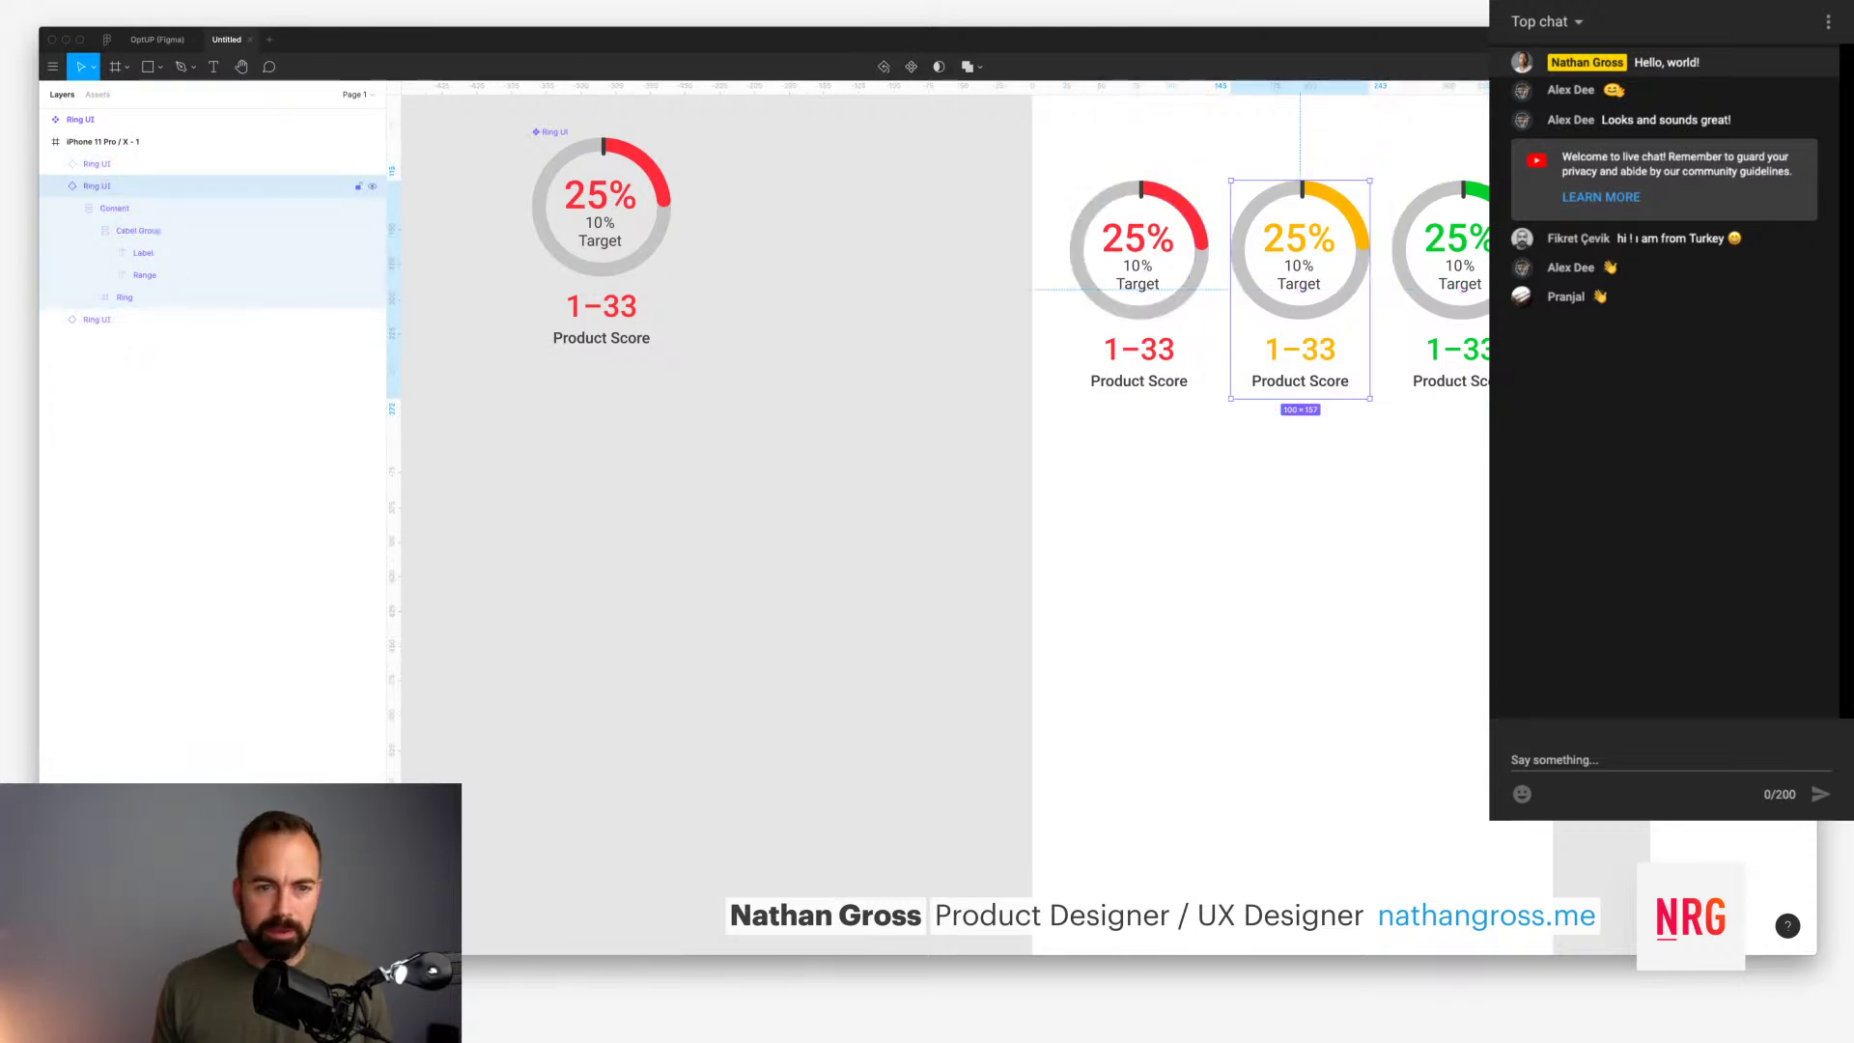
Step: Move the yellow and green ring instances out of the iPhone frame and stack them on the canvas below the red component
left_click(1460, 270, "shift")
left_click_drag(1460, 270, 792, 470)
key("ctrl+z")
key("ctrl+z")
key("ctrl+z")
key("ctrl+z")
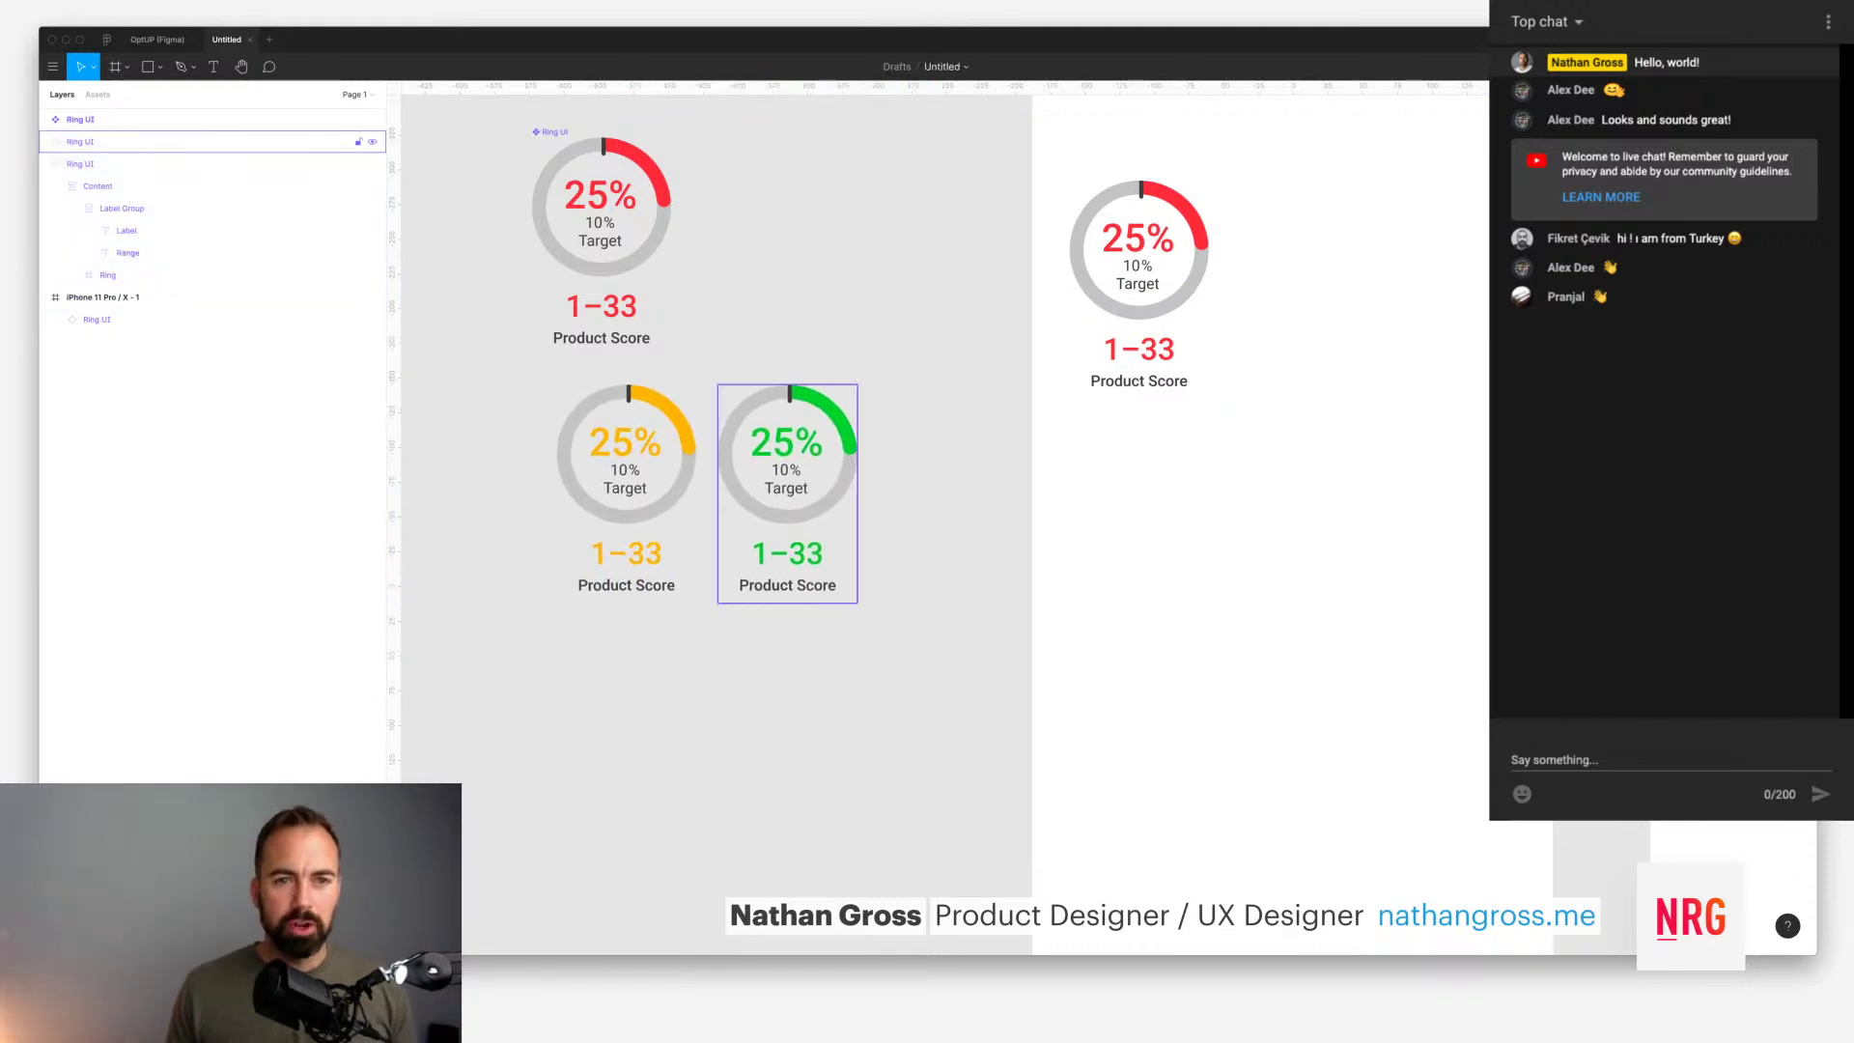
left_click_drag(645, 733, 645, 727)
scroll(936, 522, "left", 2)
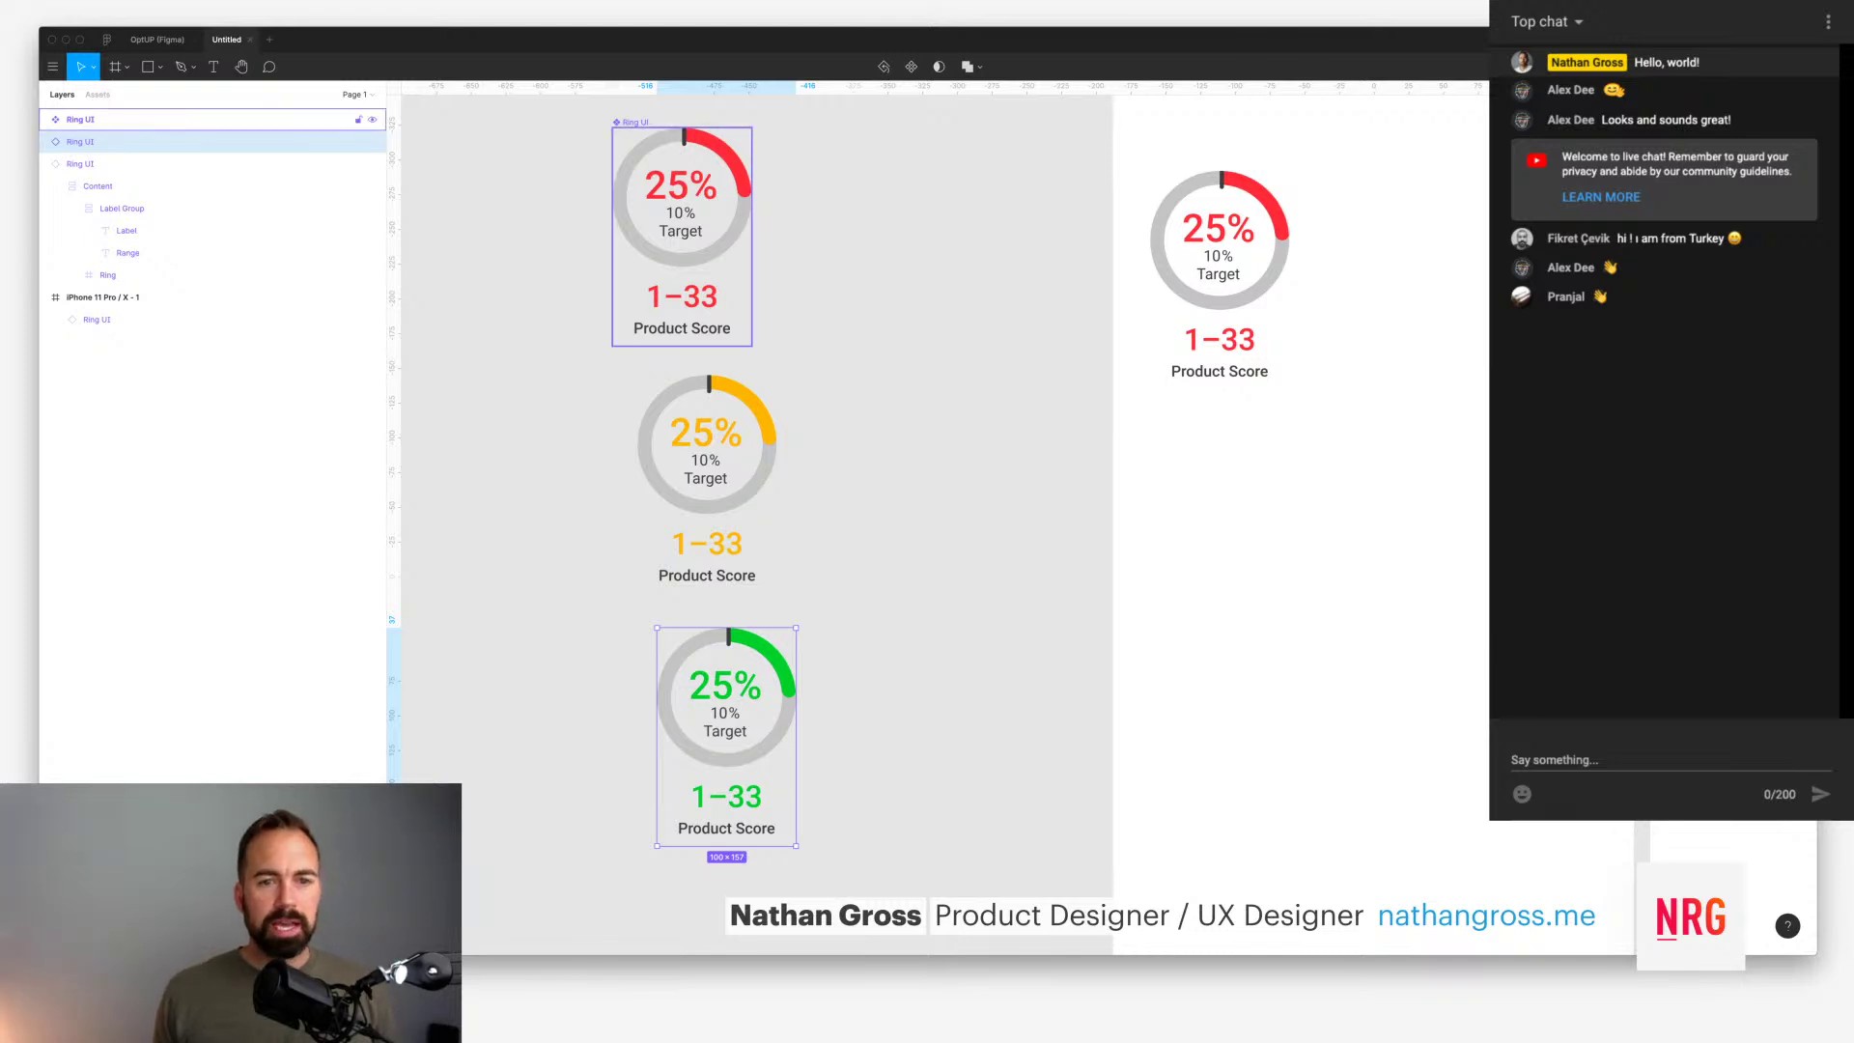
Step: Turn the yellow ring instance into its own component and rename the red ring component Ring UI/Red
left_click(706, 463)
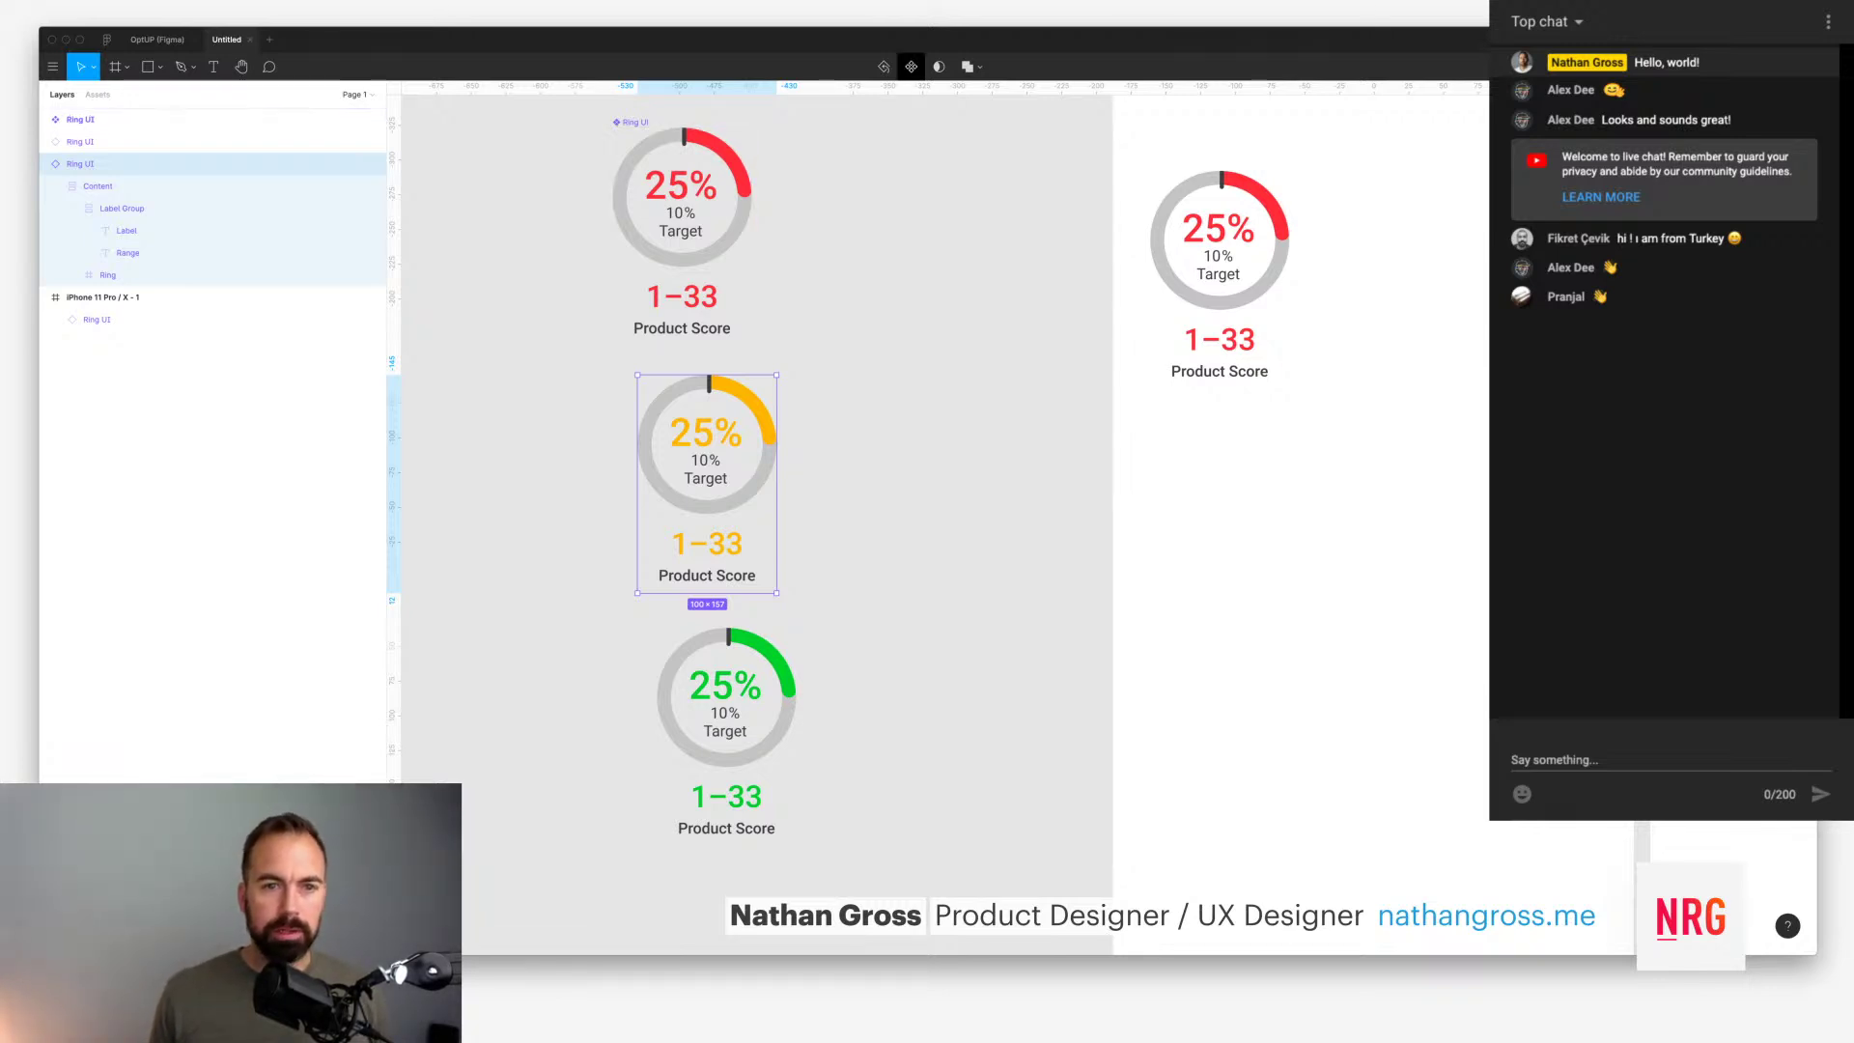
key("Escape")
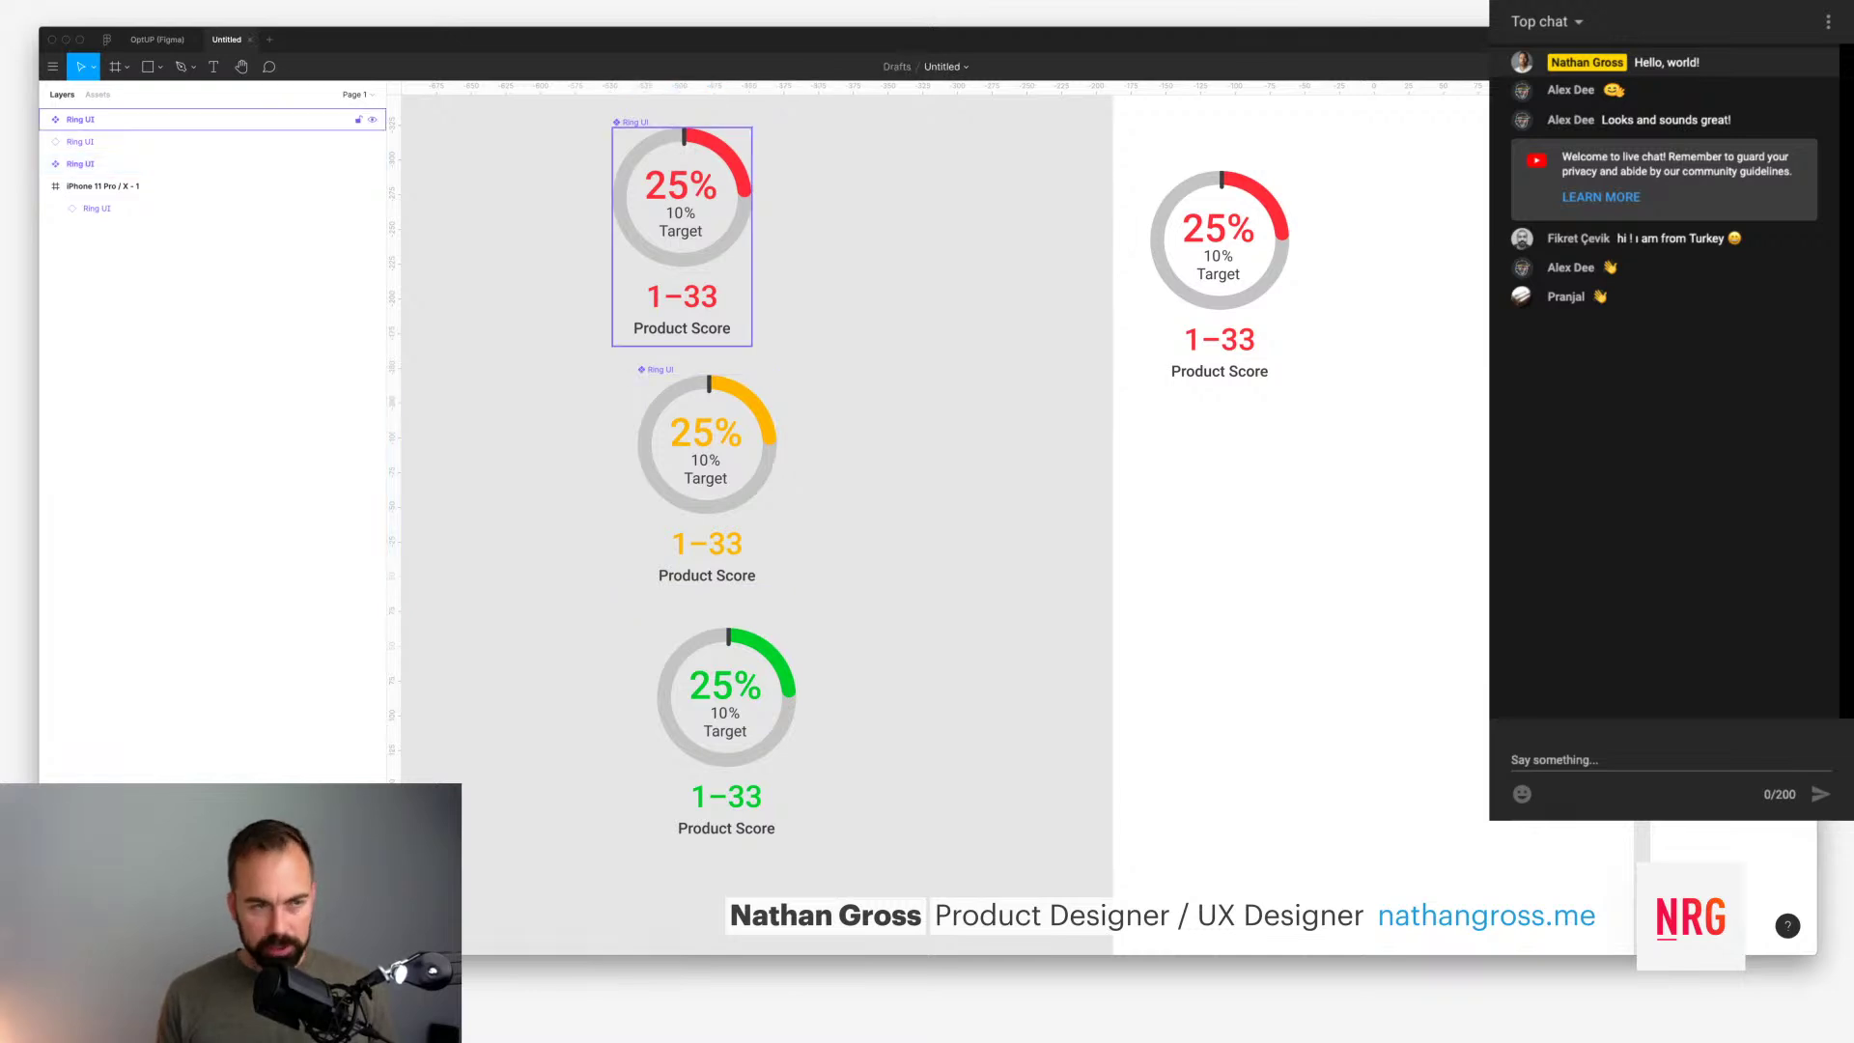
left_click(634, 122)
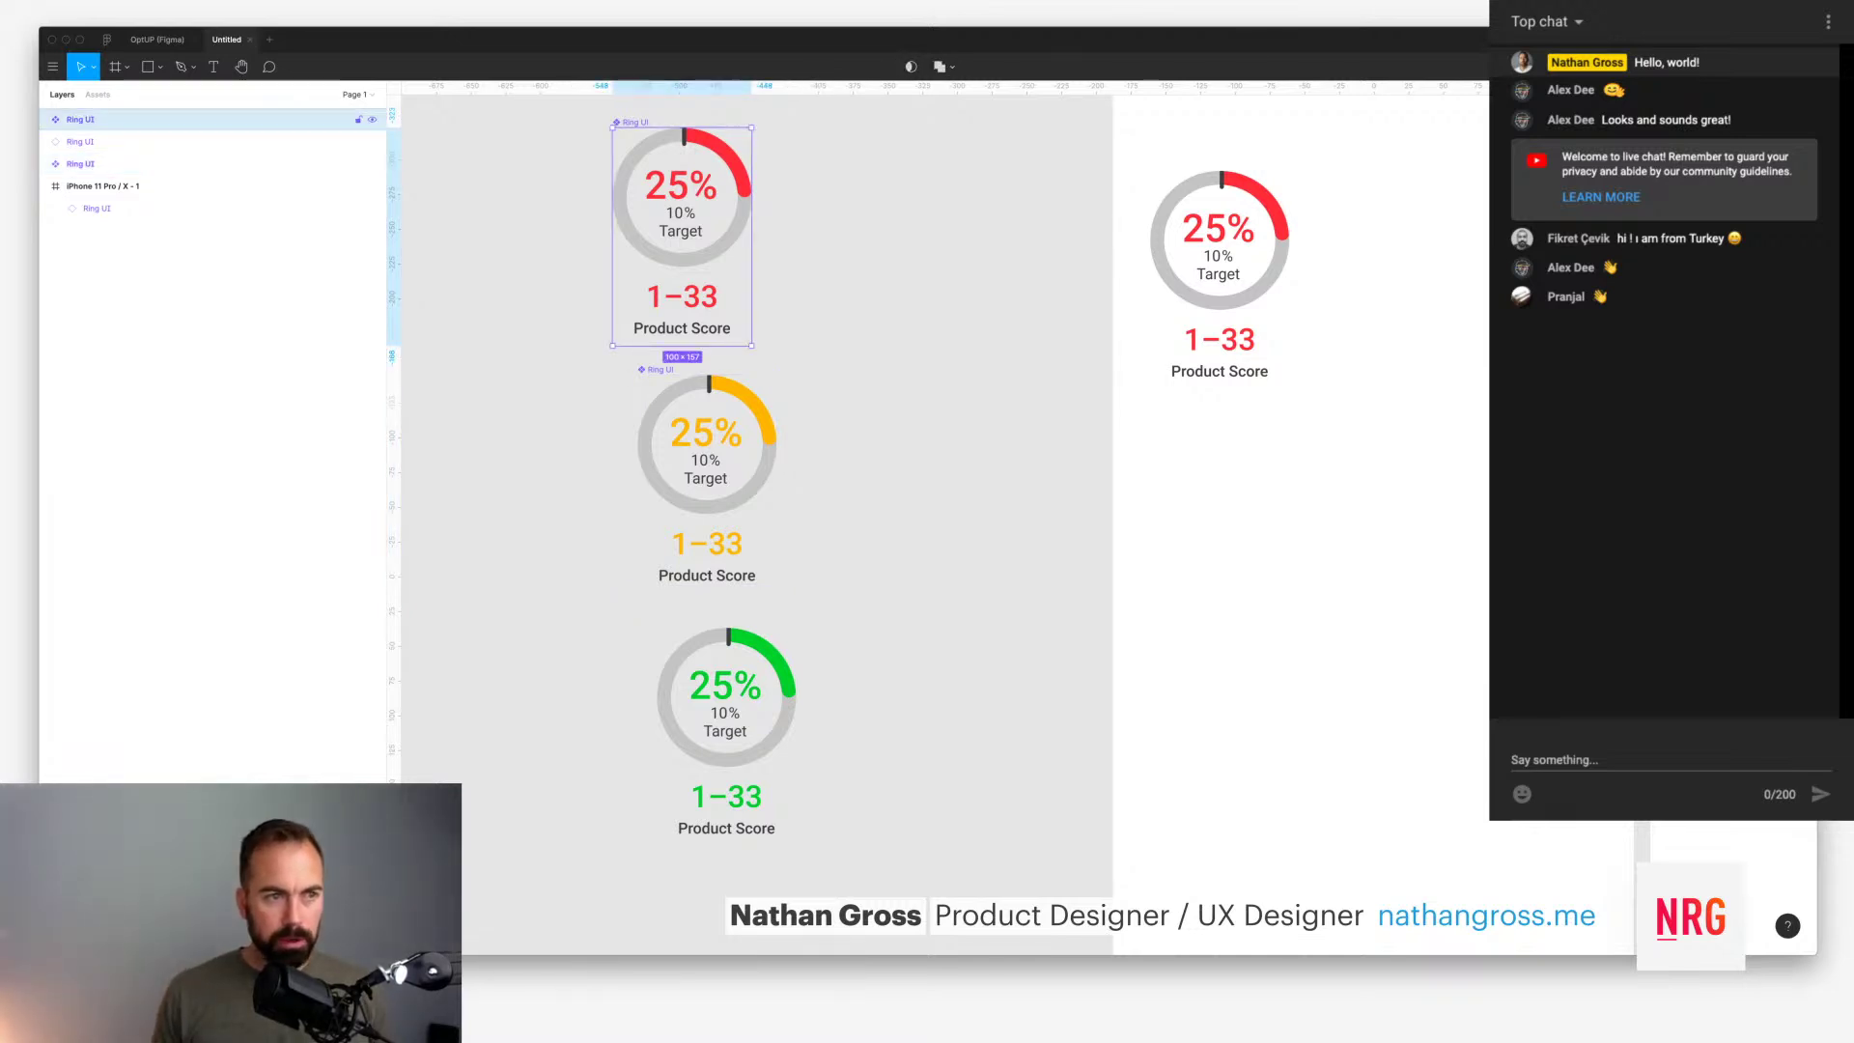
double_click(80, 119)
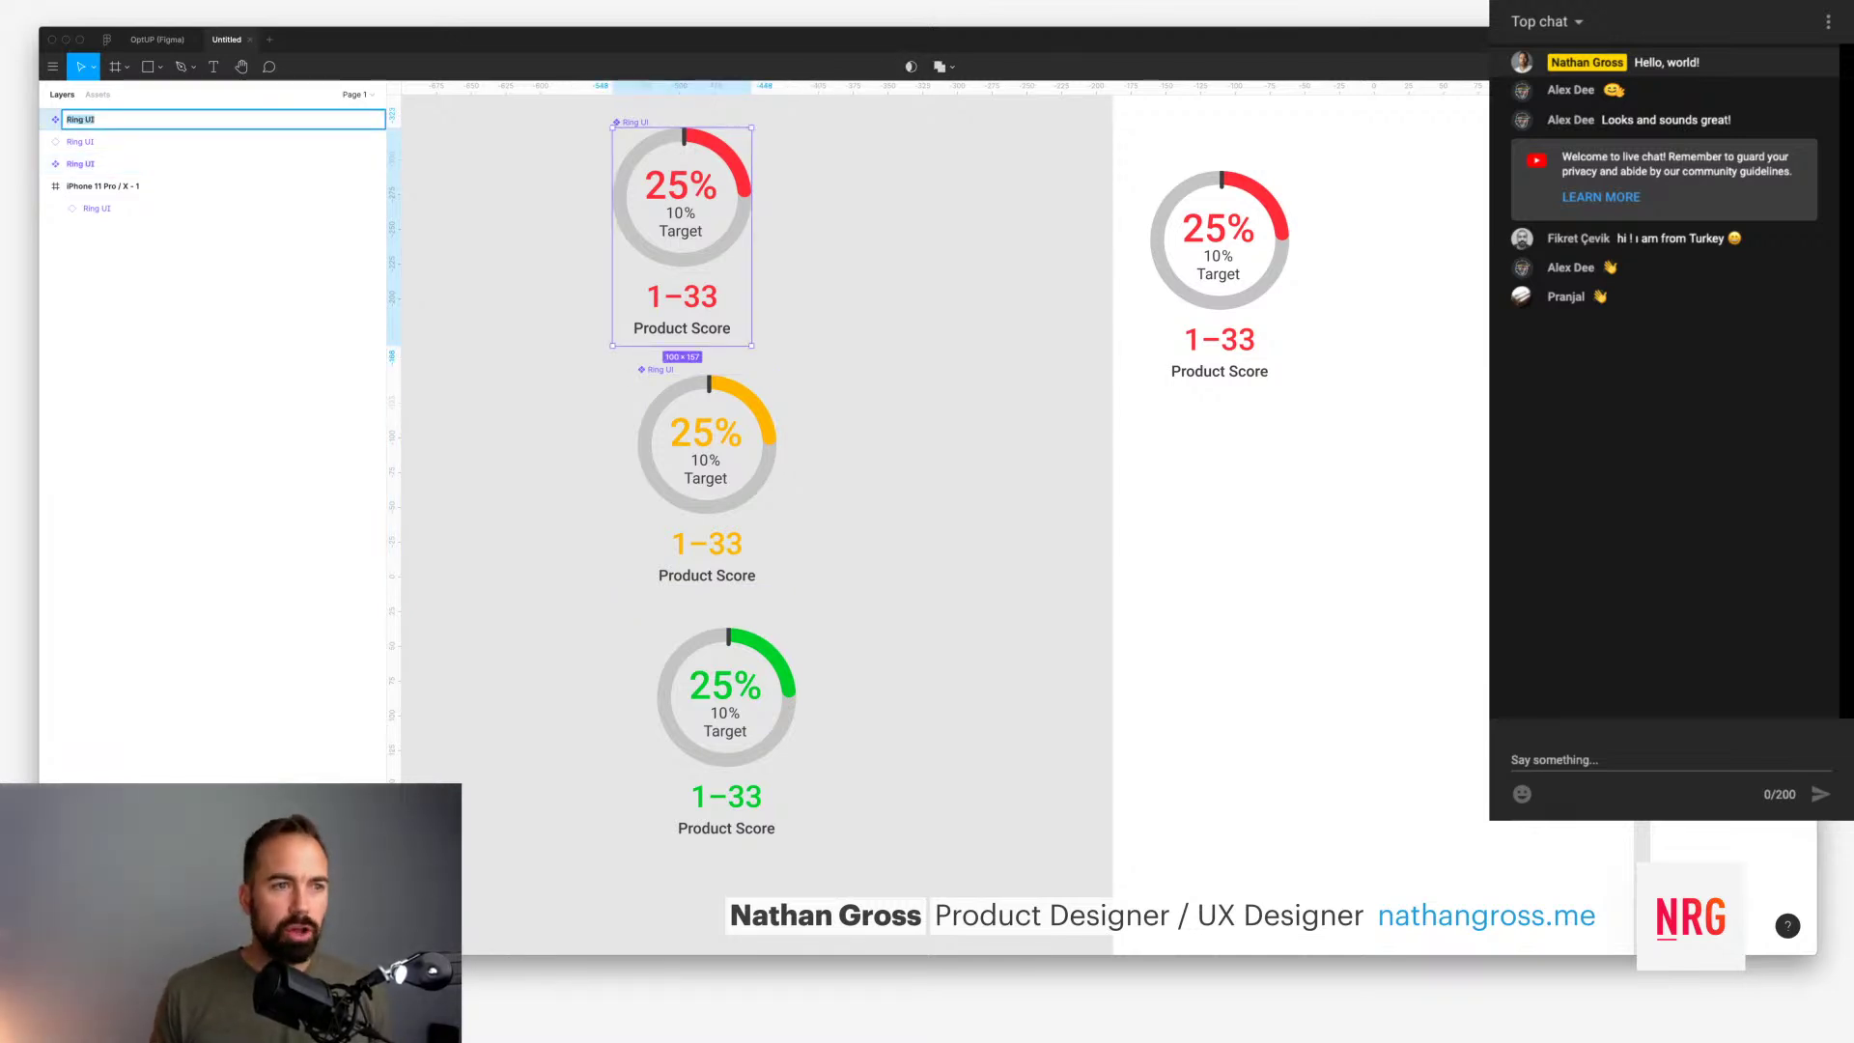
key("Right")
type("/R")
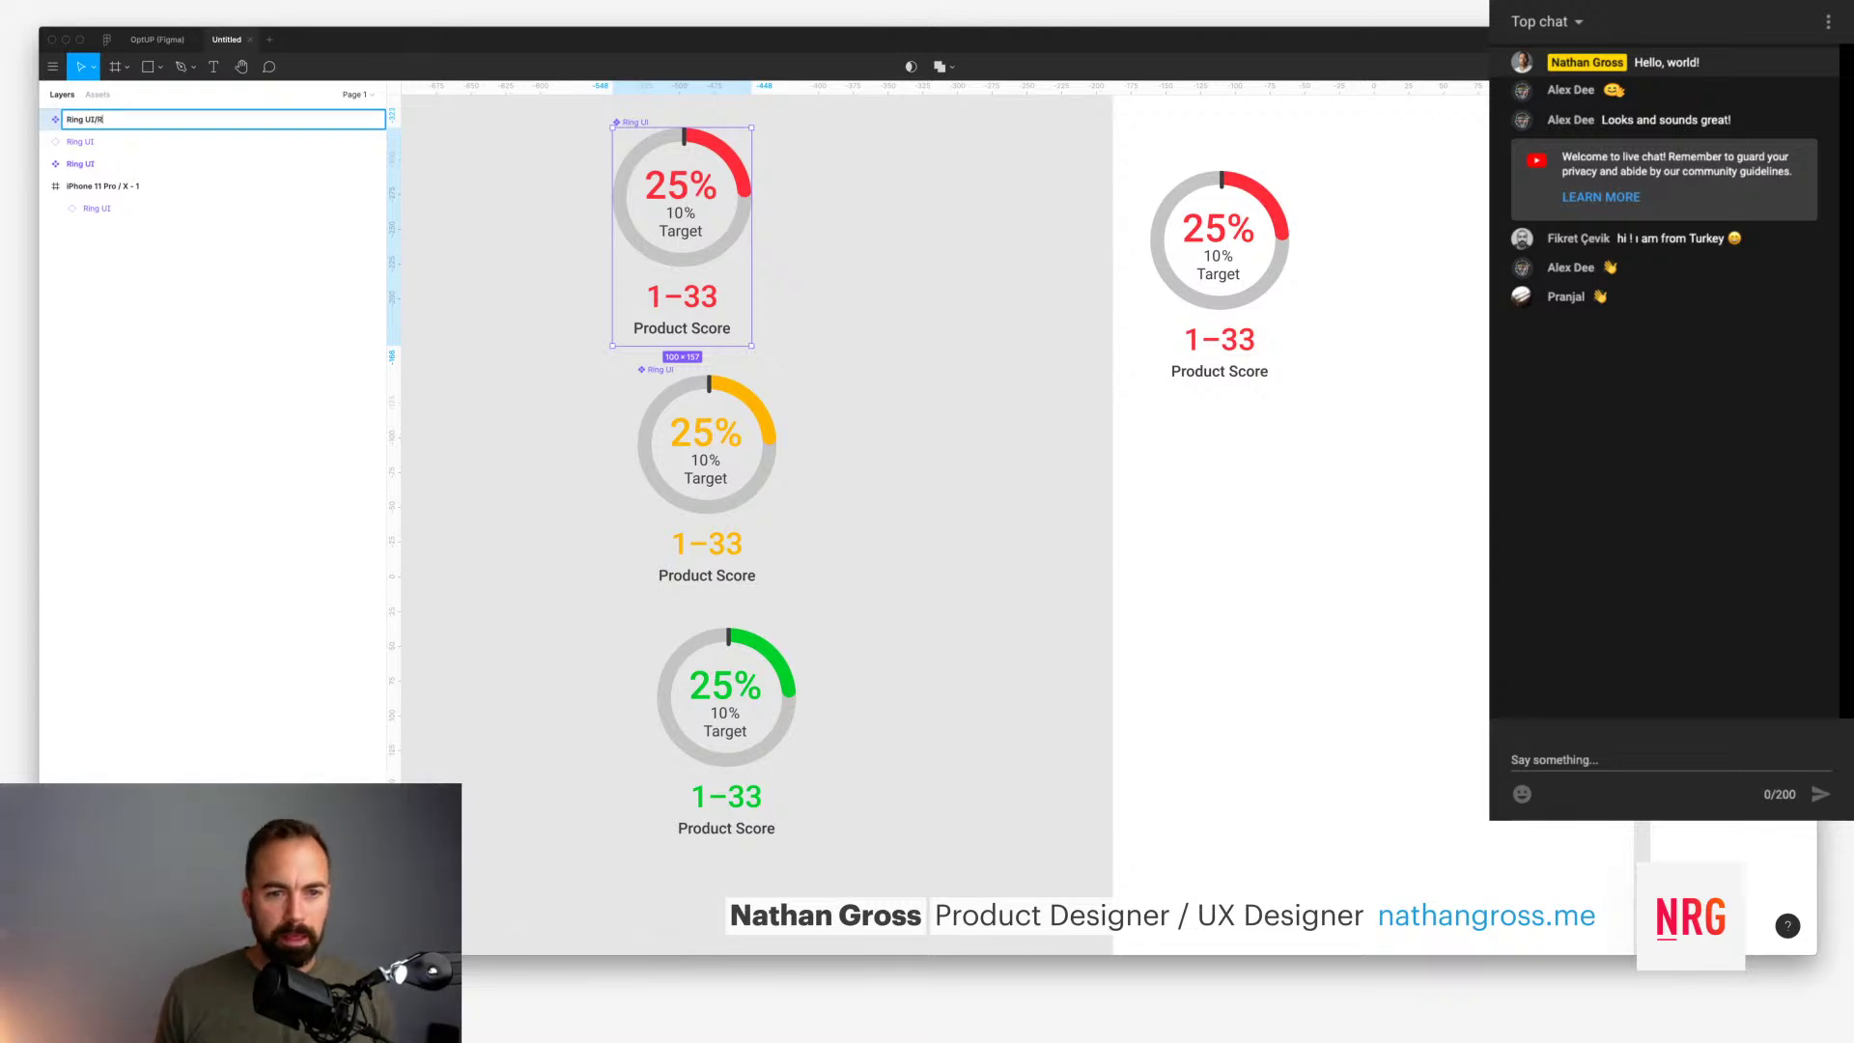
type("ed")
key("Return")
Step: Rename the yellow ring component Ring UI/Yellow
left_click(193, 164)
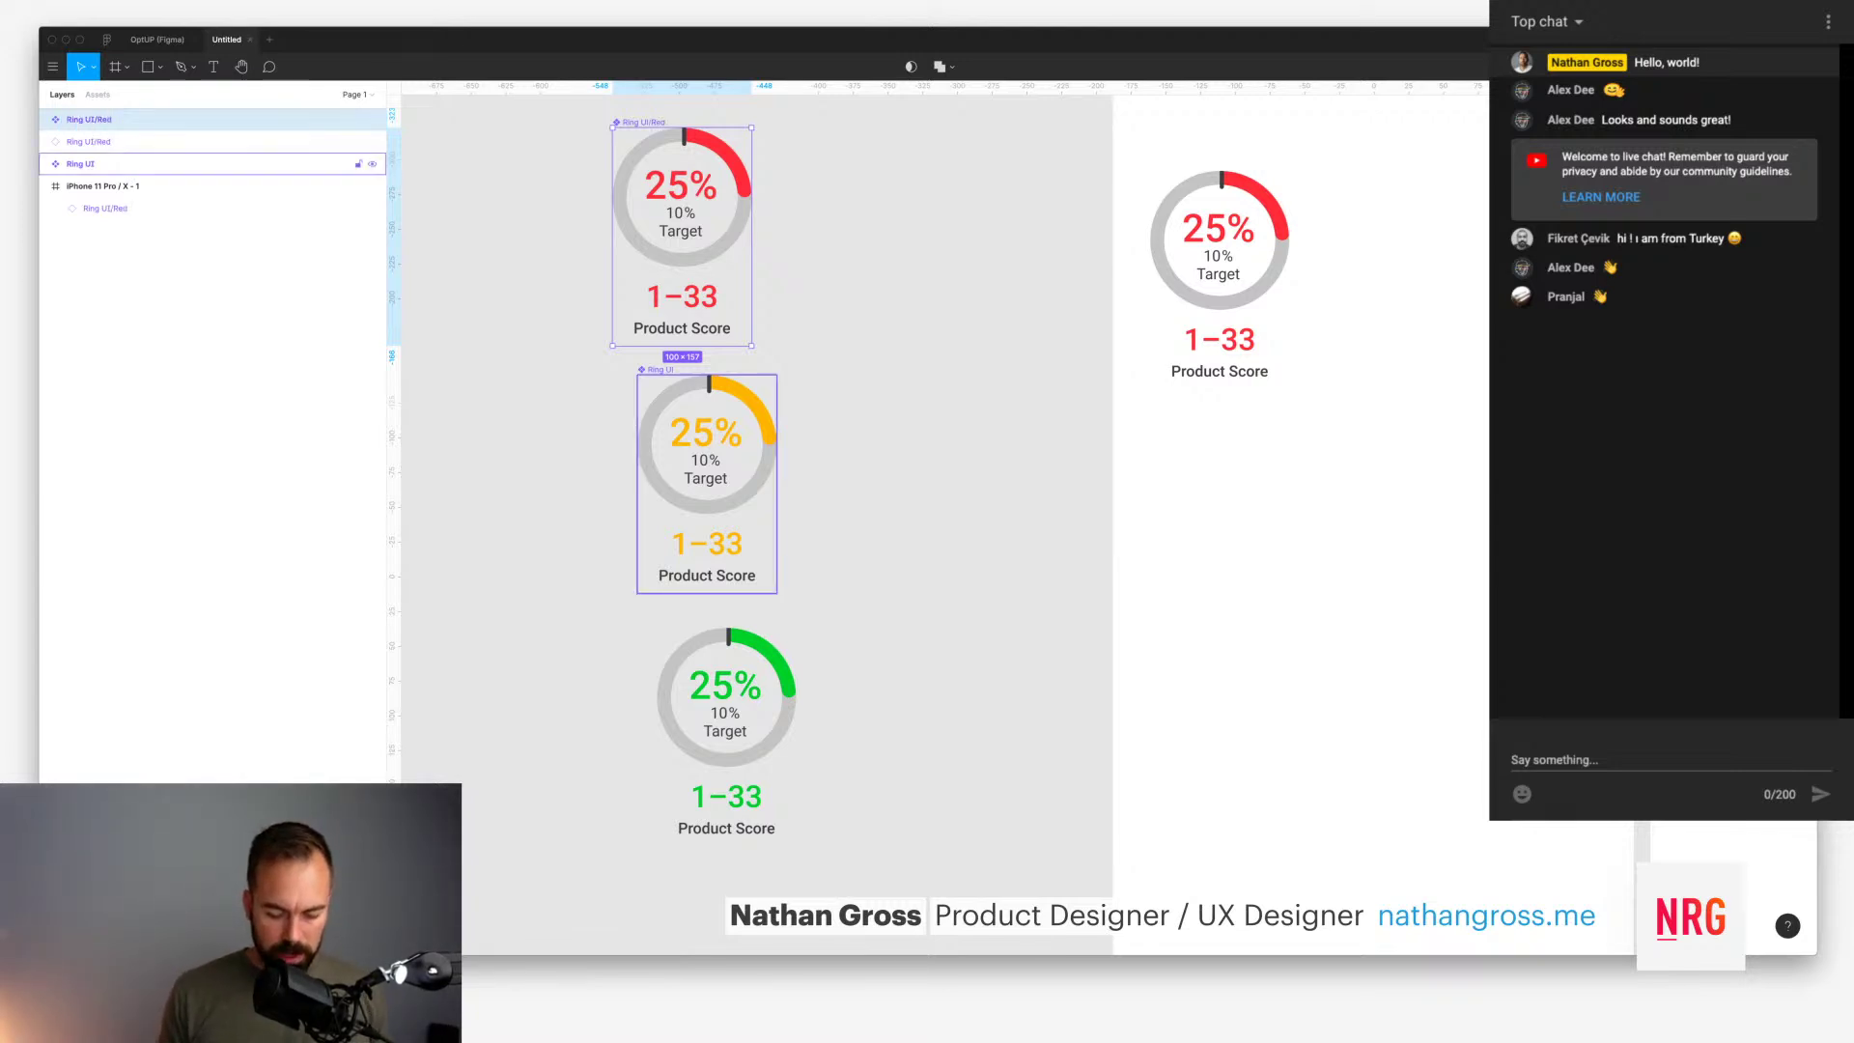
key("super+r")
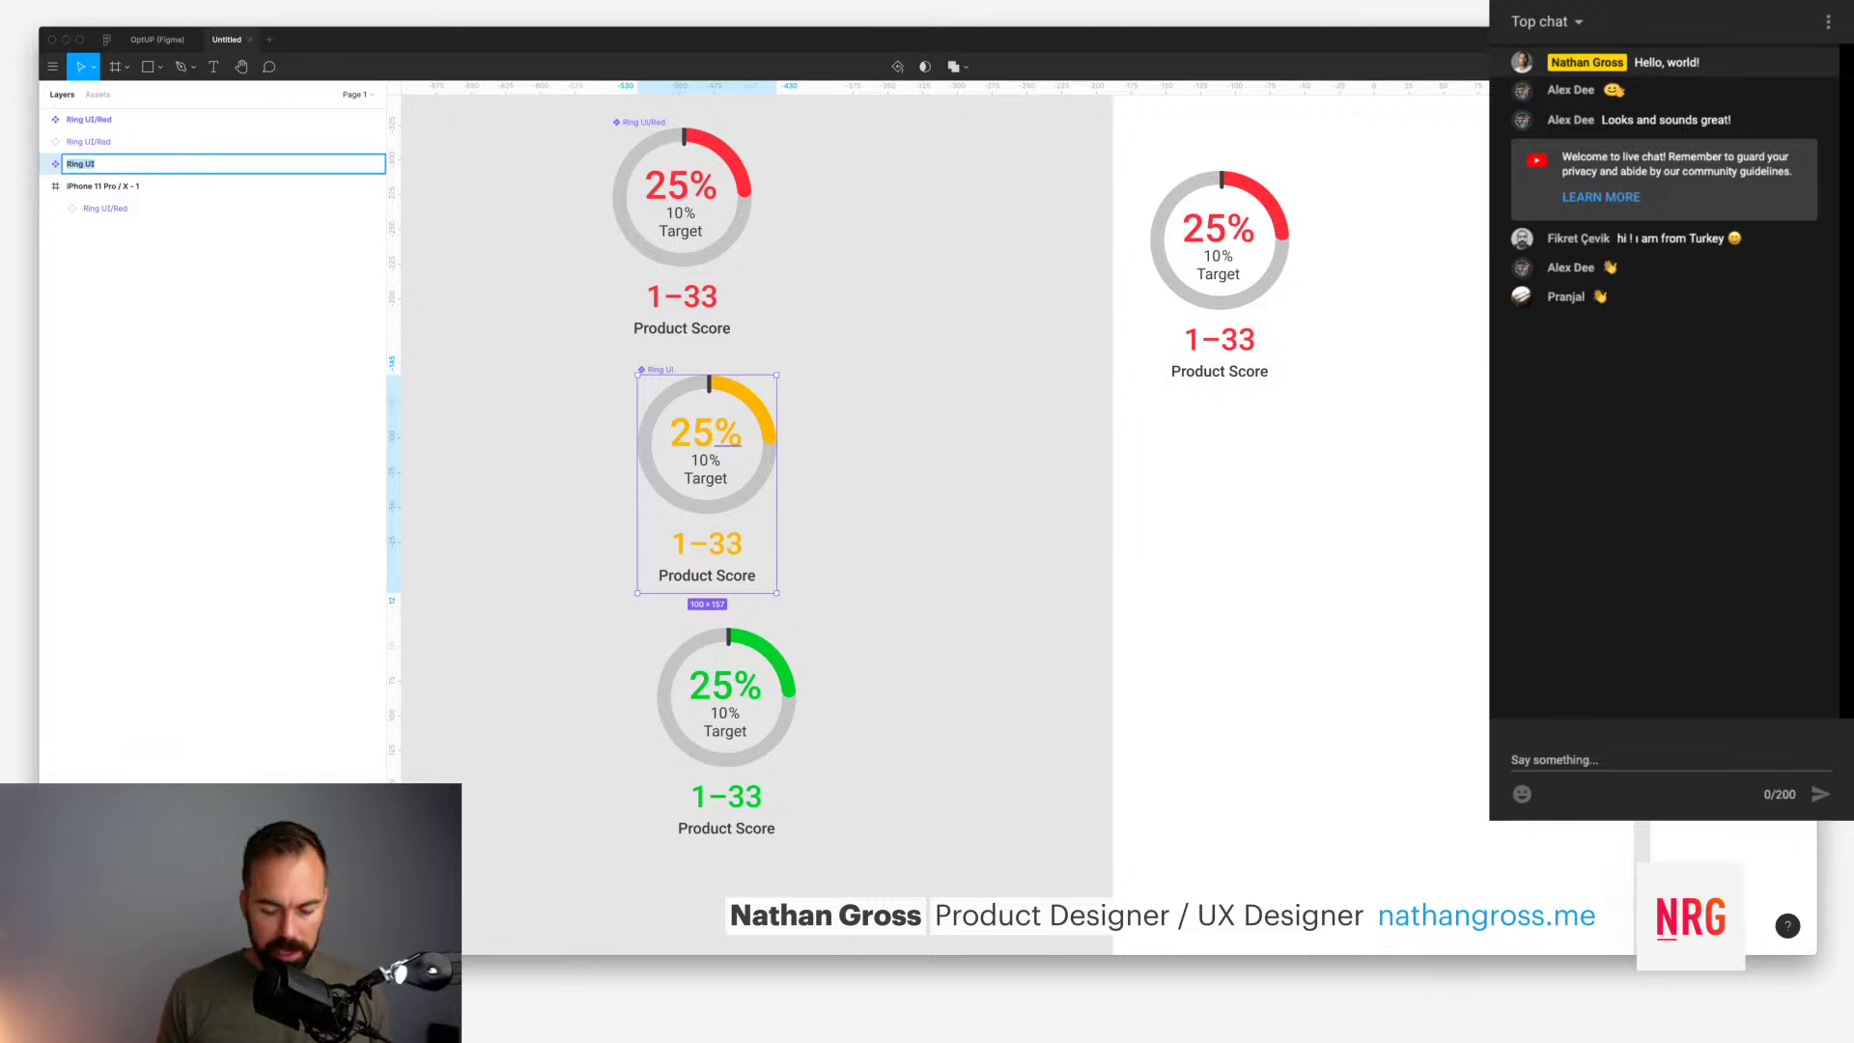
key("Right")
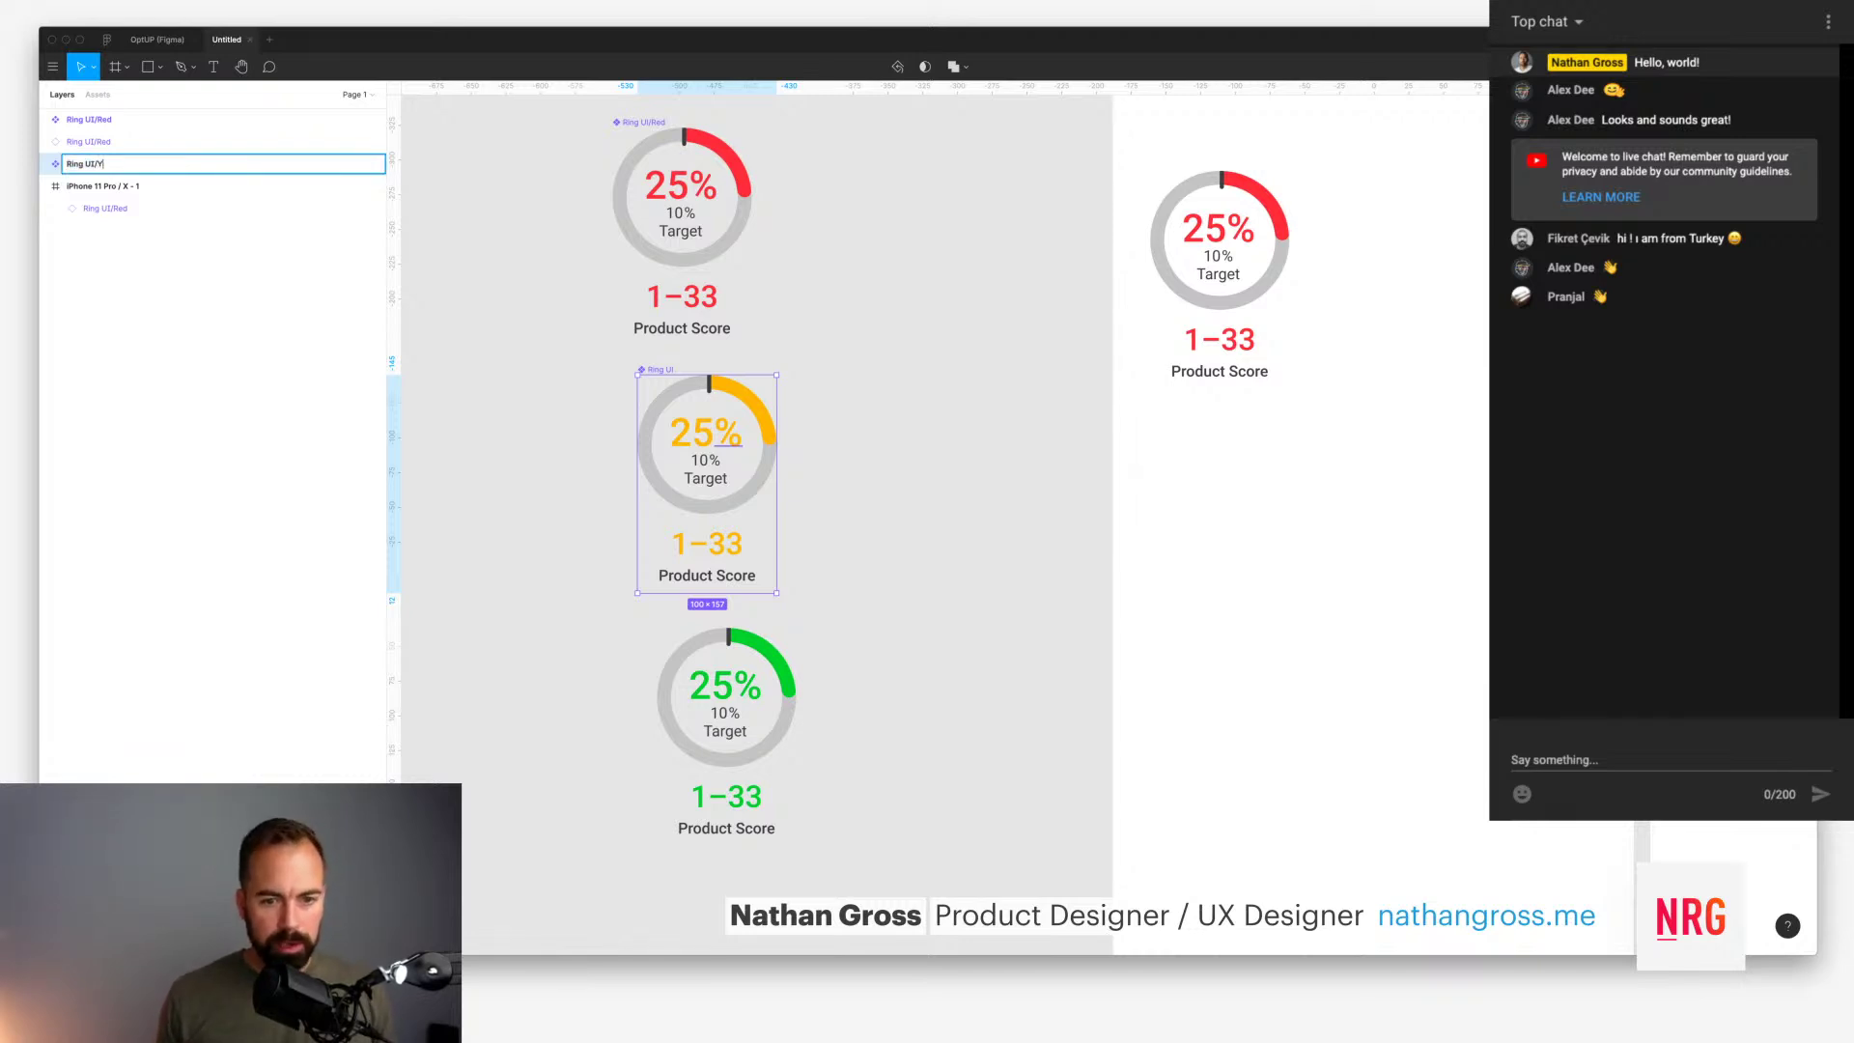
type("/Yellow")
key("Return")
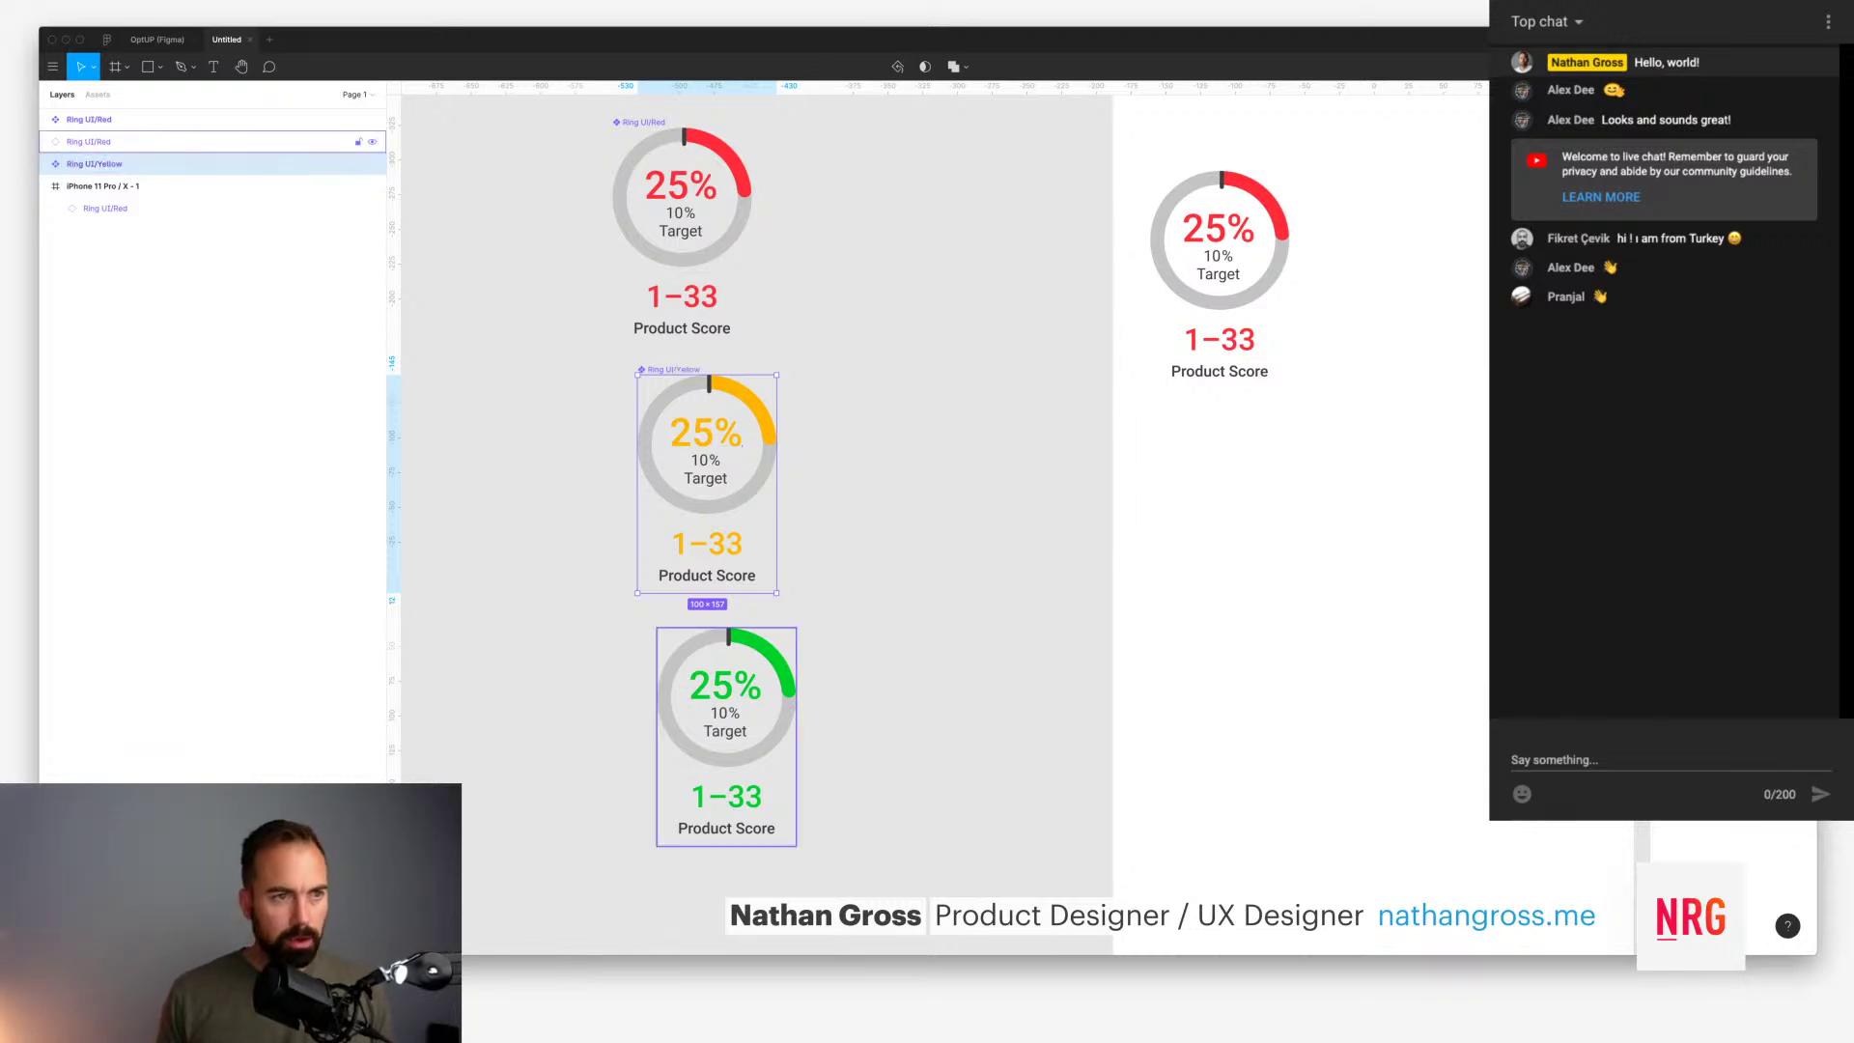
Step: Rename the green ring instance Ring UI/Green and turn it into its own component
left_click(193, 142)
double_click(193, 142)
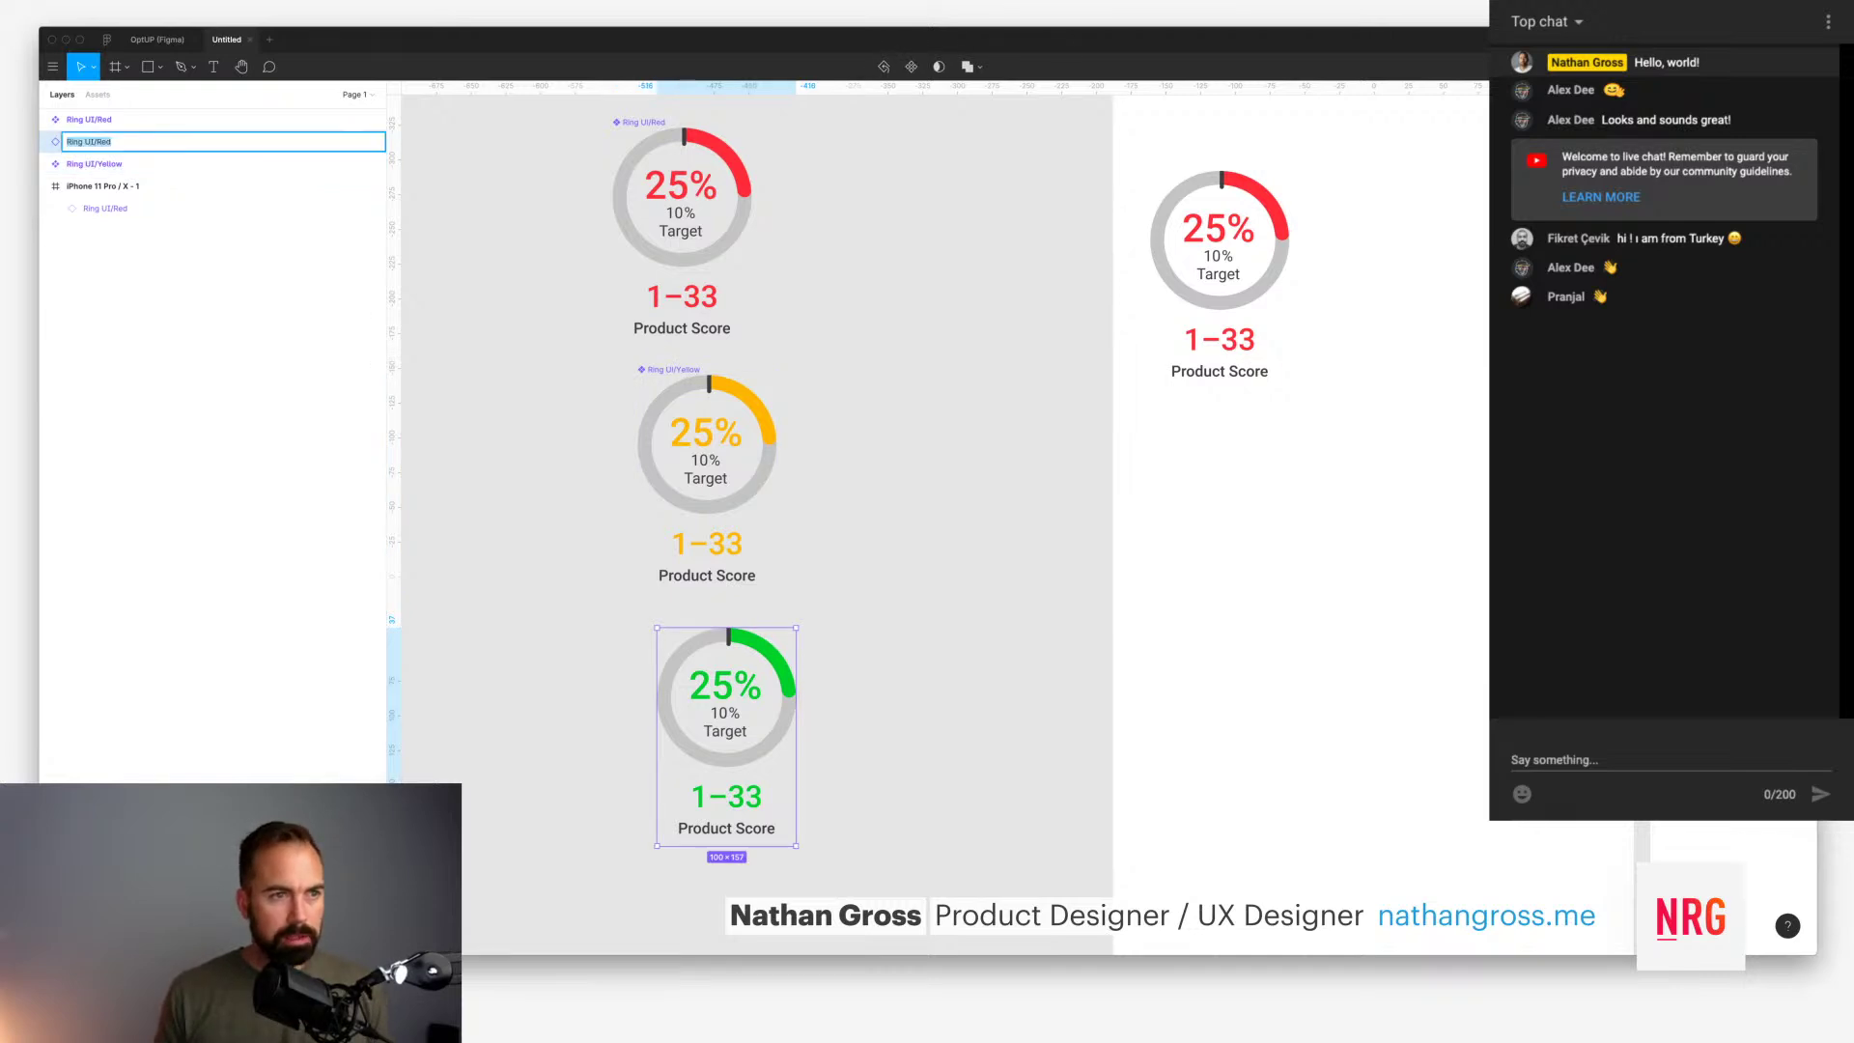
key("Right")
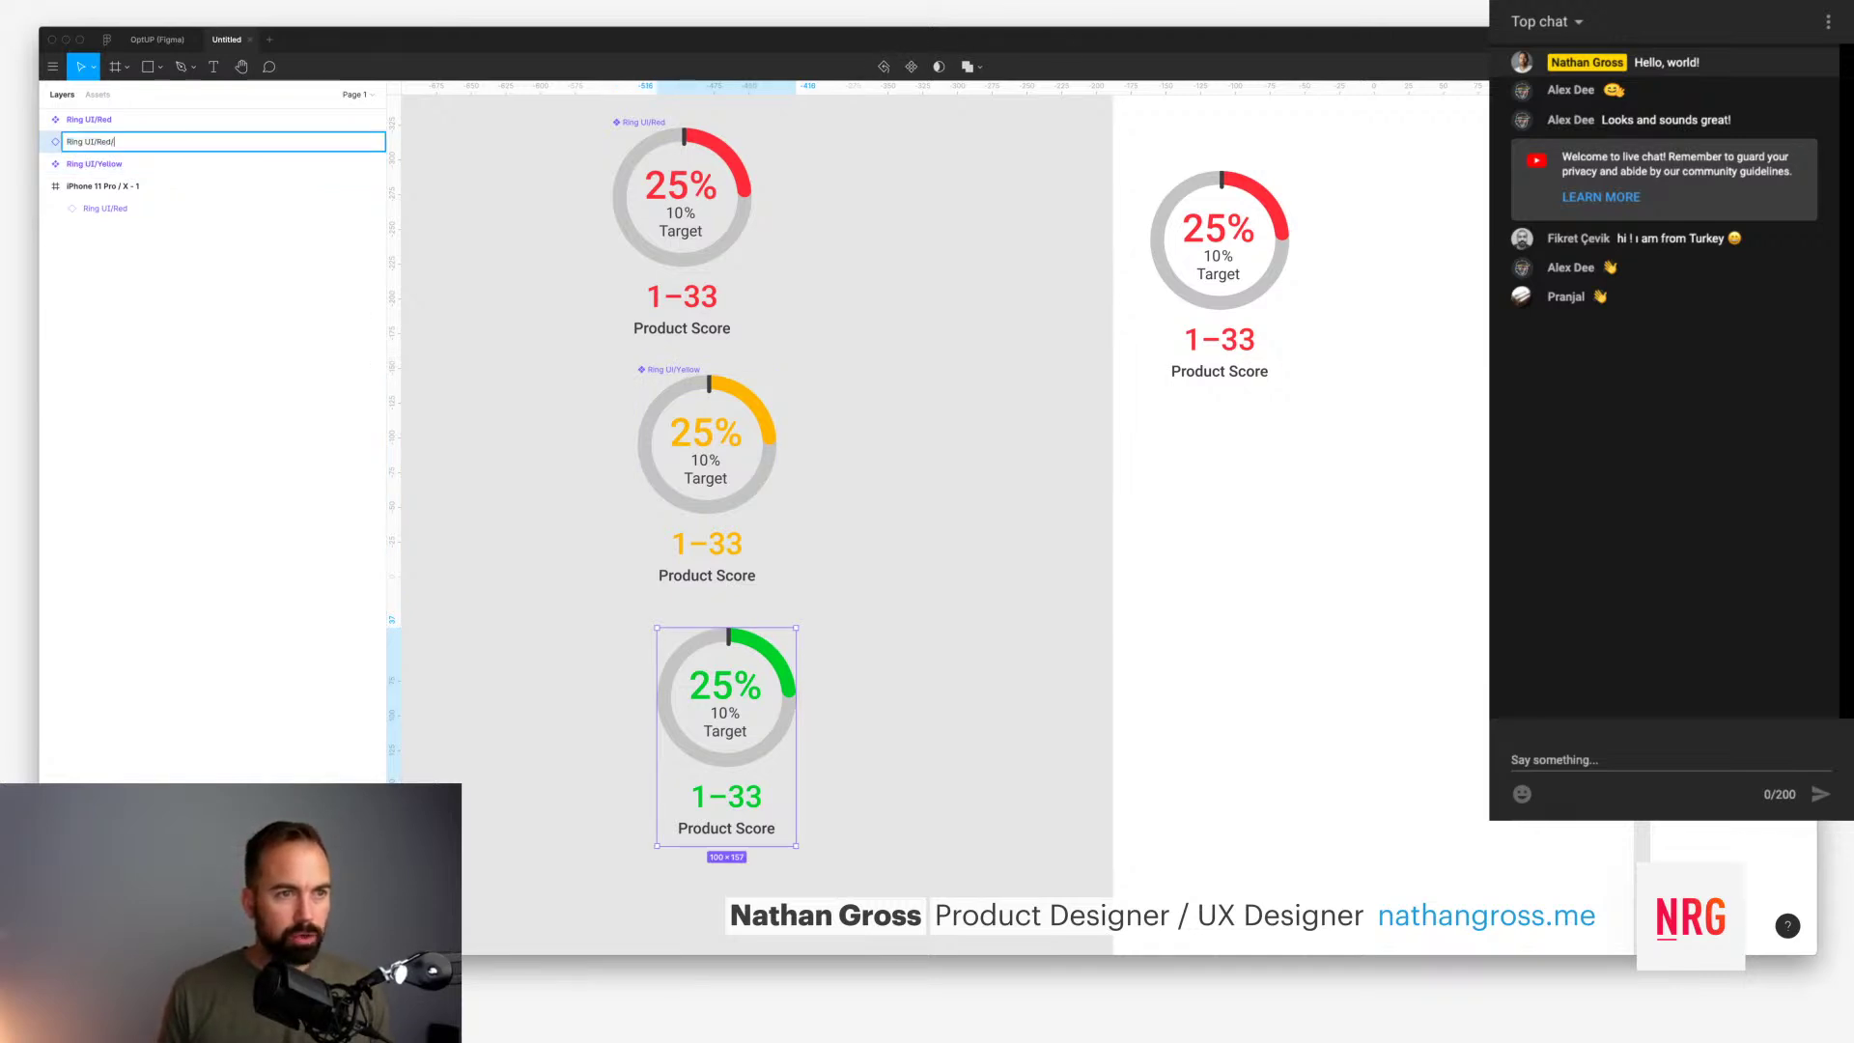
key("BackSpace")
type("Green")
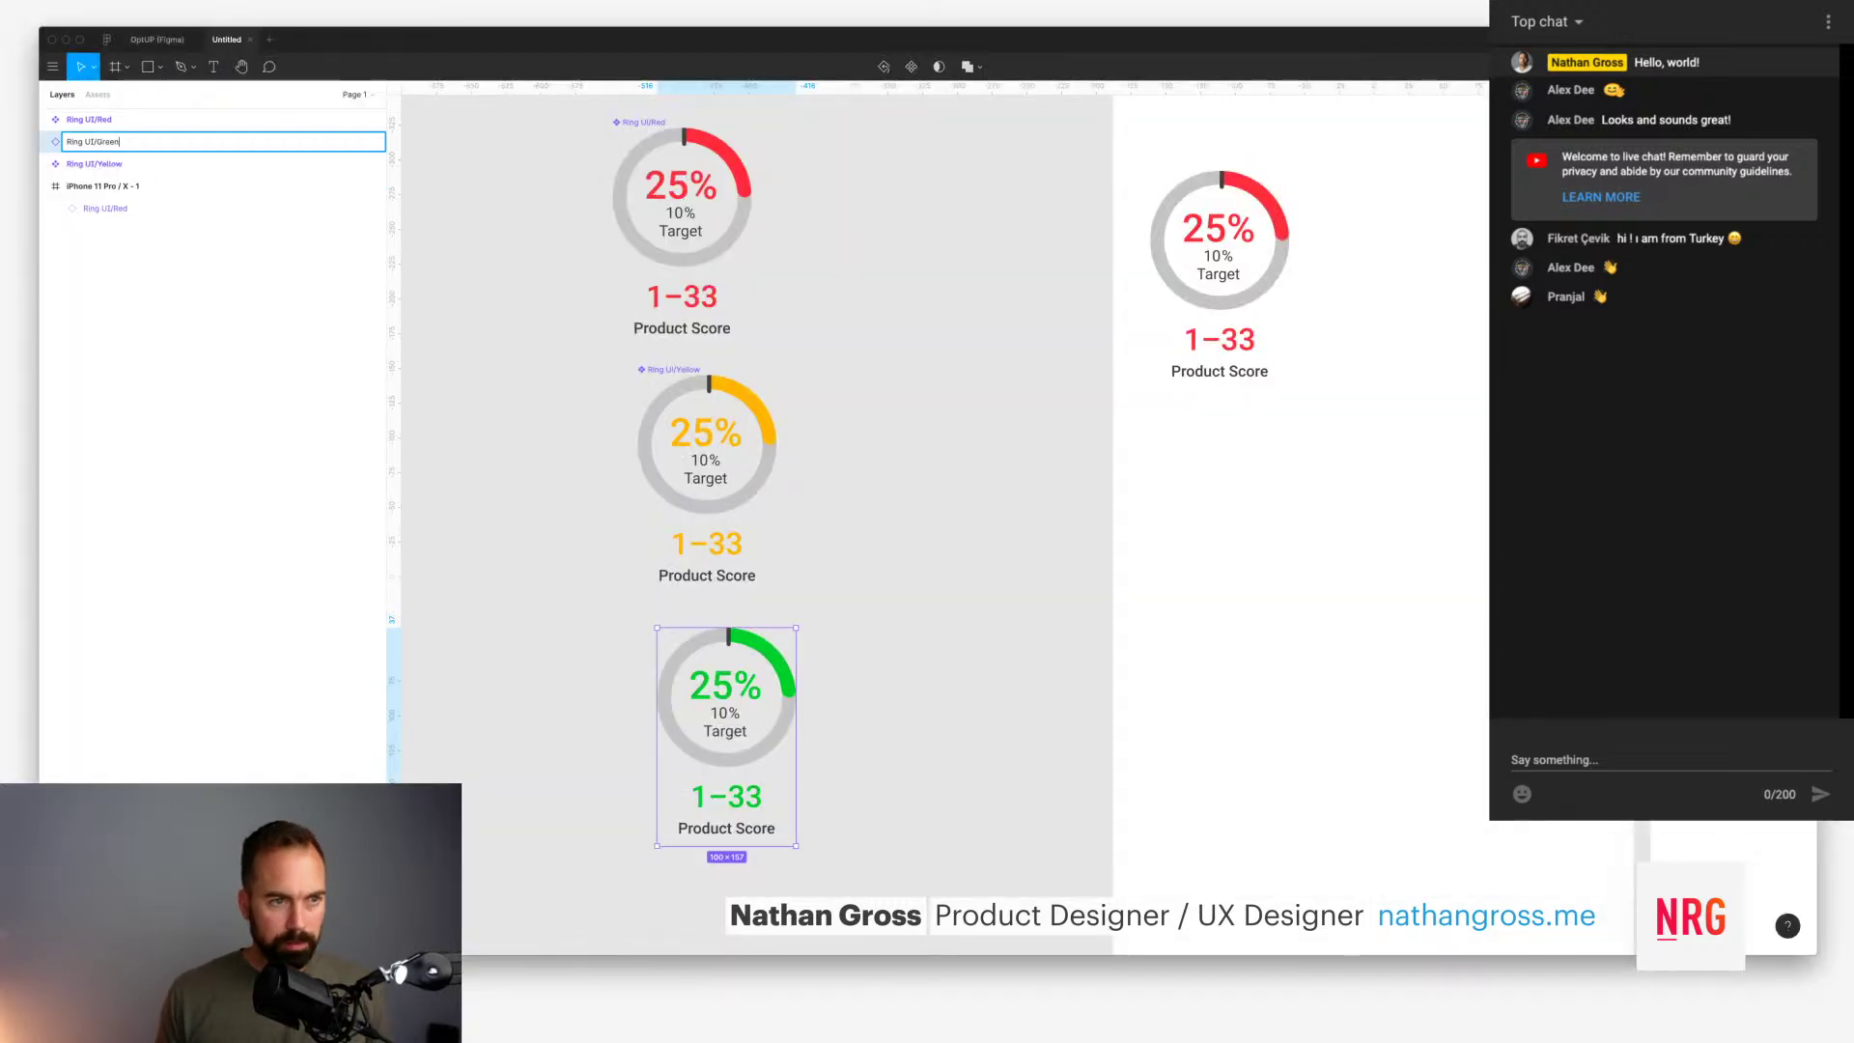
key("Return")
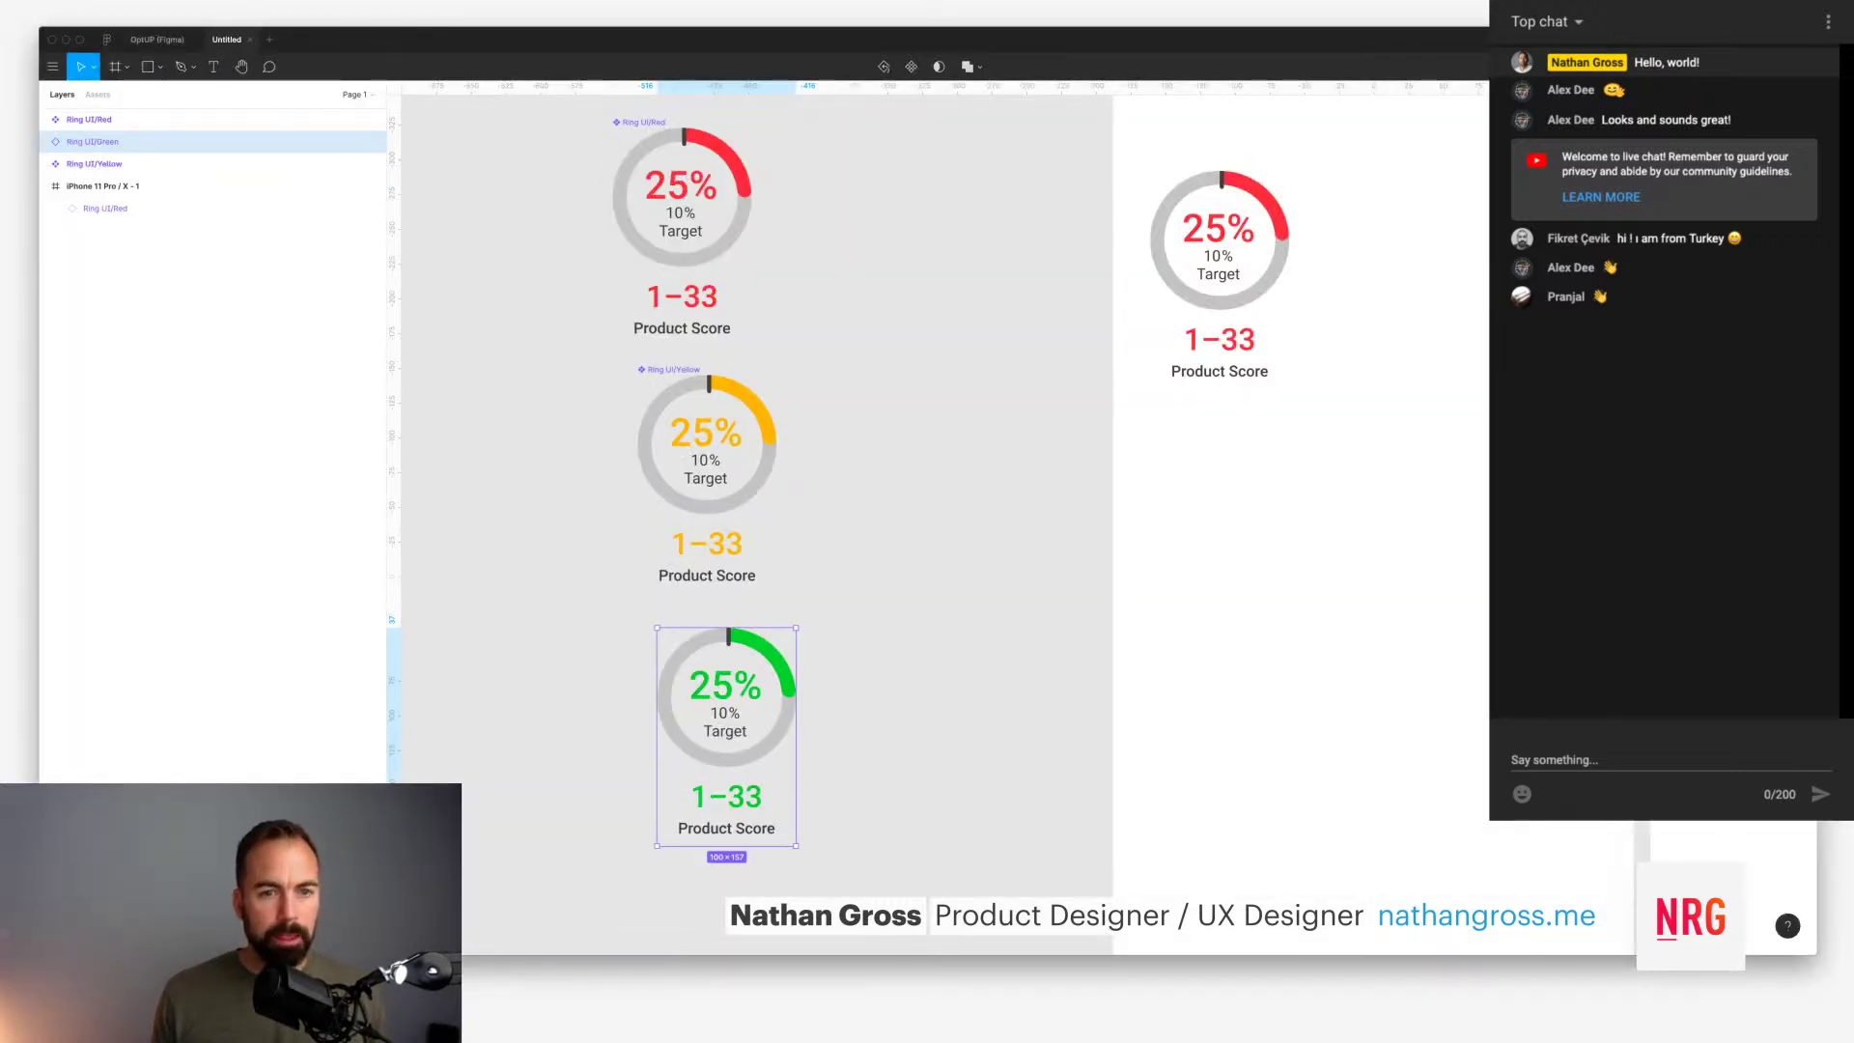
key("super+alt+b")
key("super+alt+k")
key("Escape")
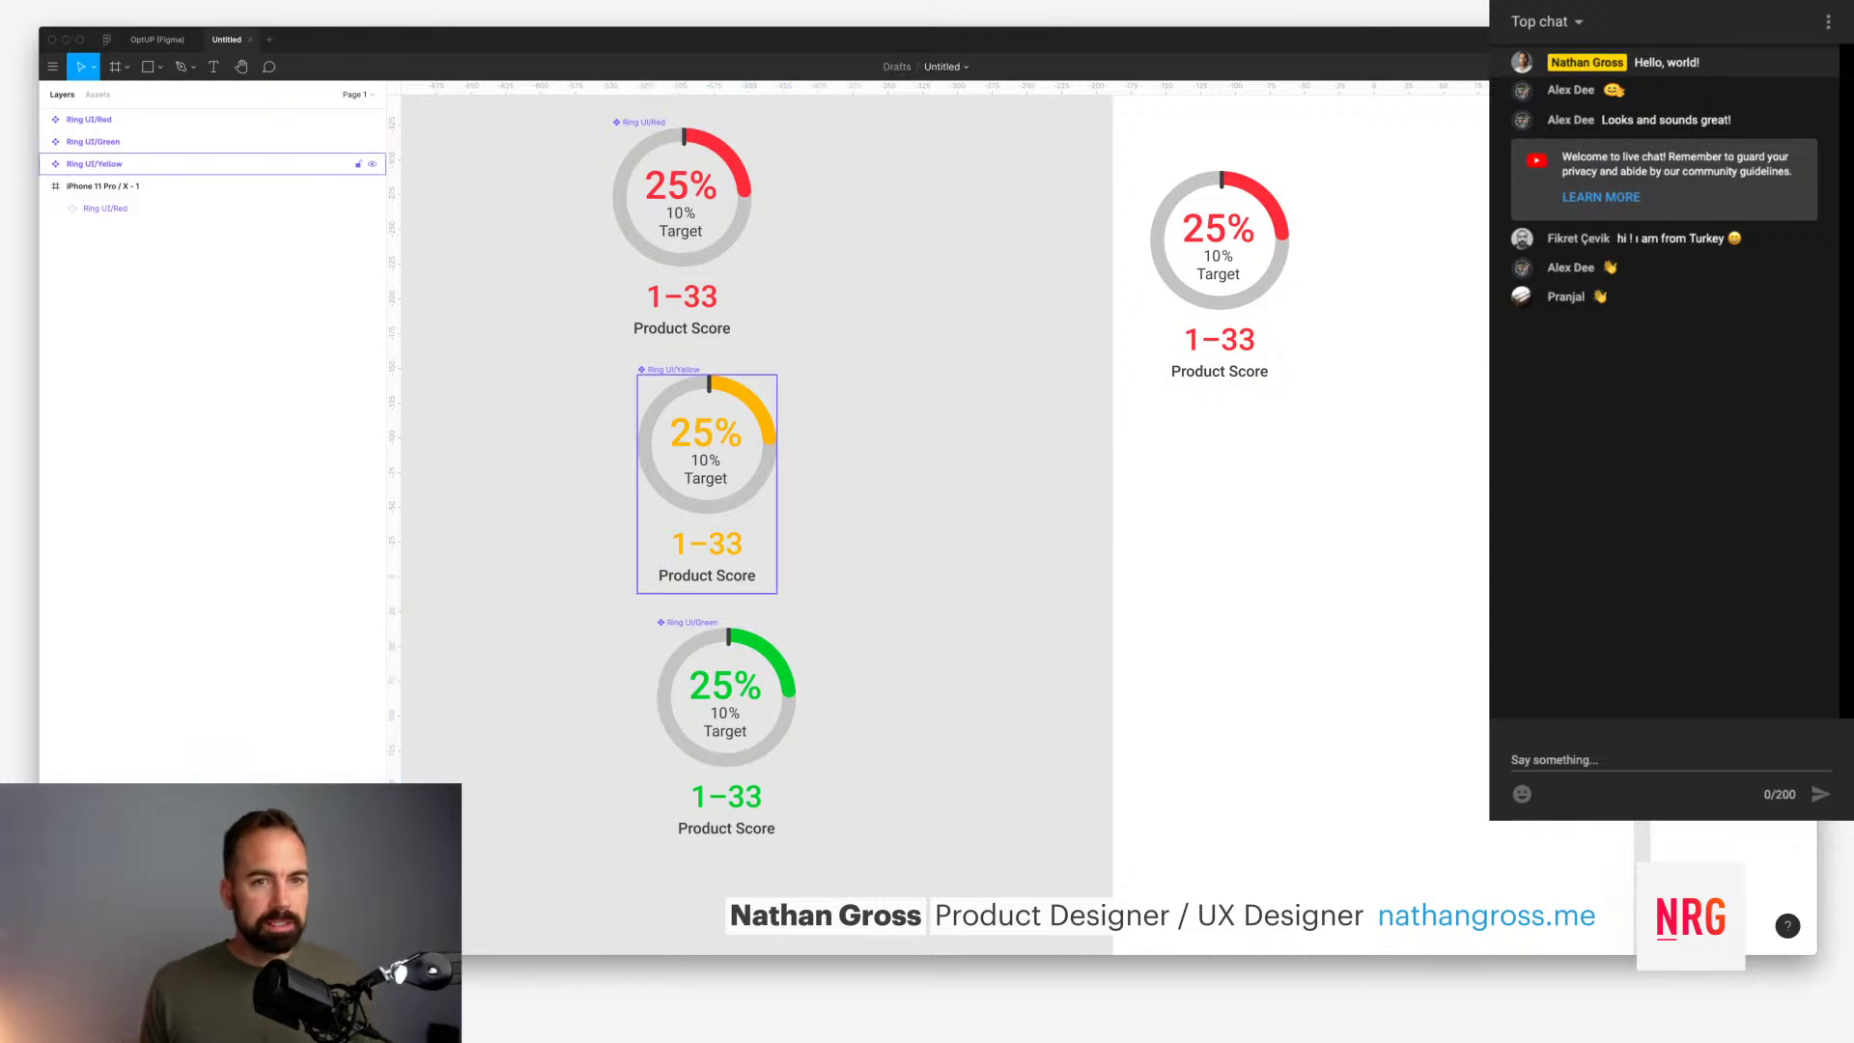
Step: Expand the three ring components in the layer hierarchy and examine the instances and content nested inside each
left_click(94, 163)
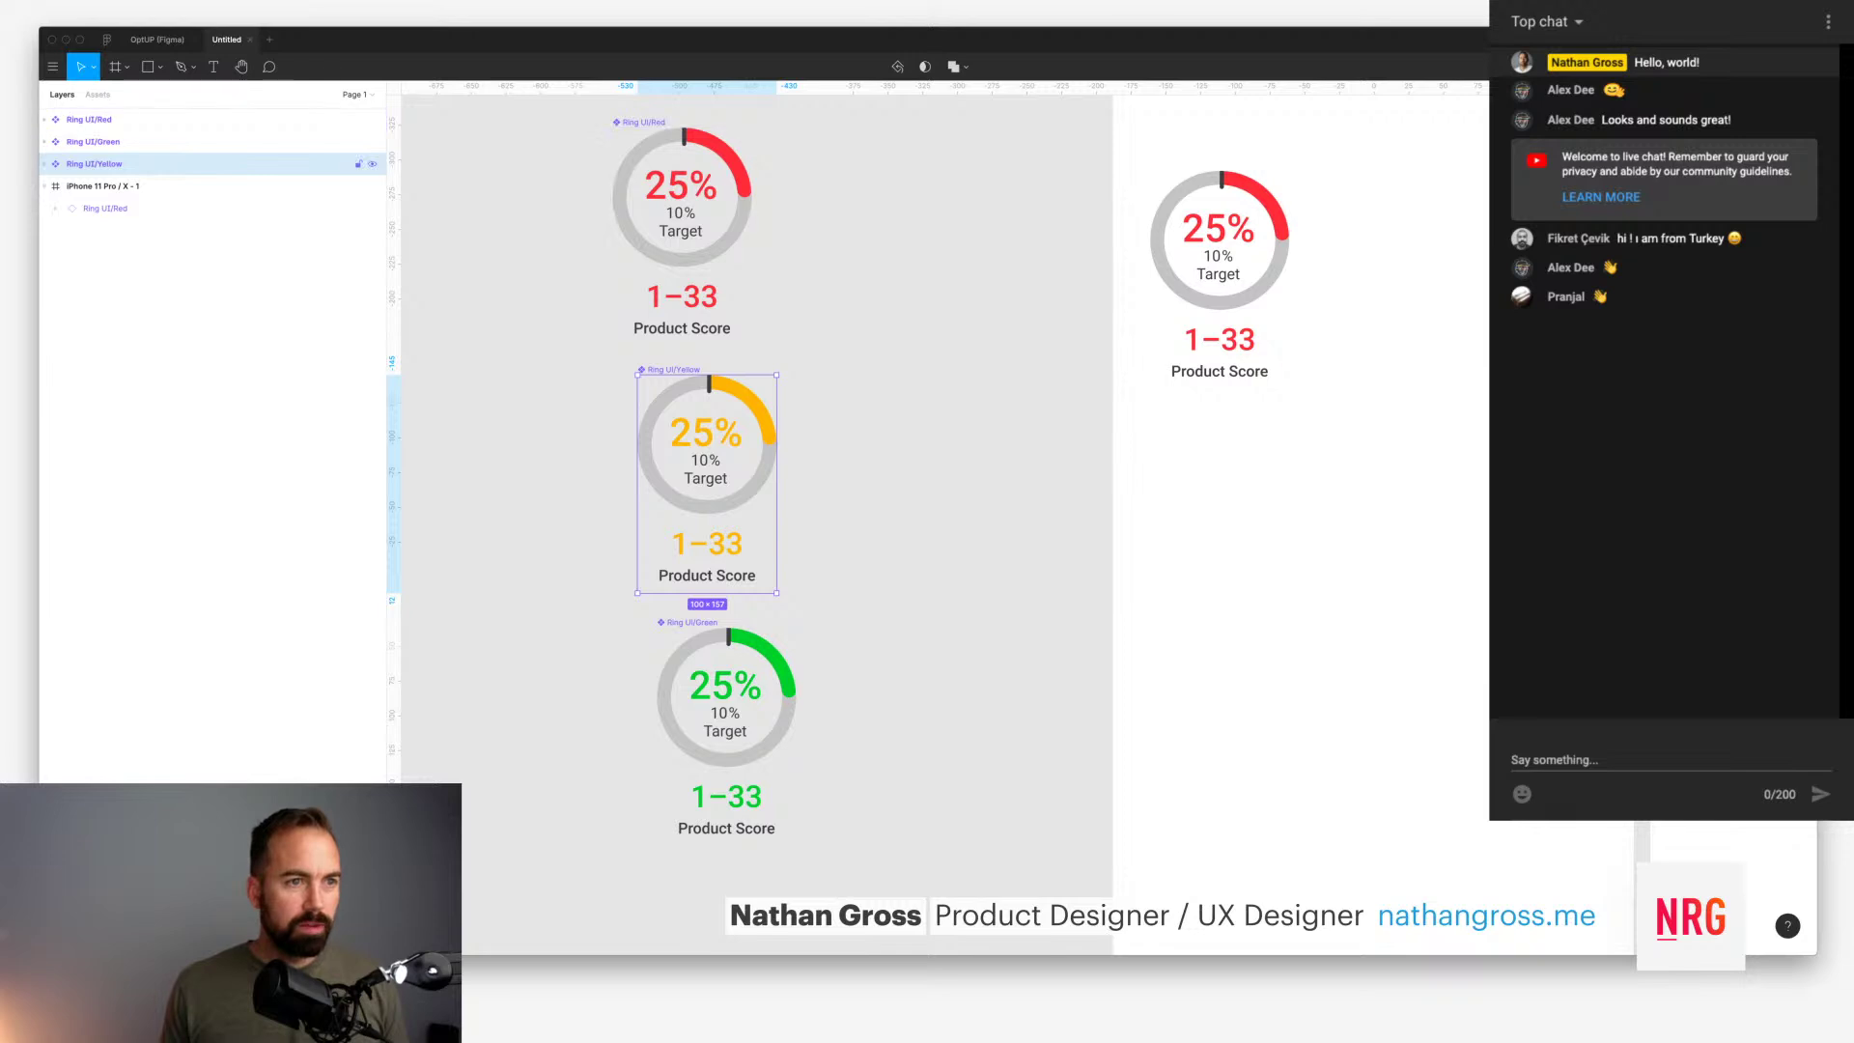
left_click(45, 163)
left_click(45, 119)
left_click(45, 164)
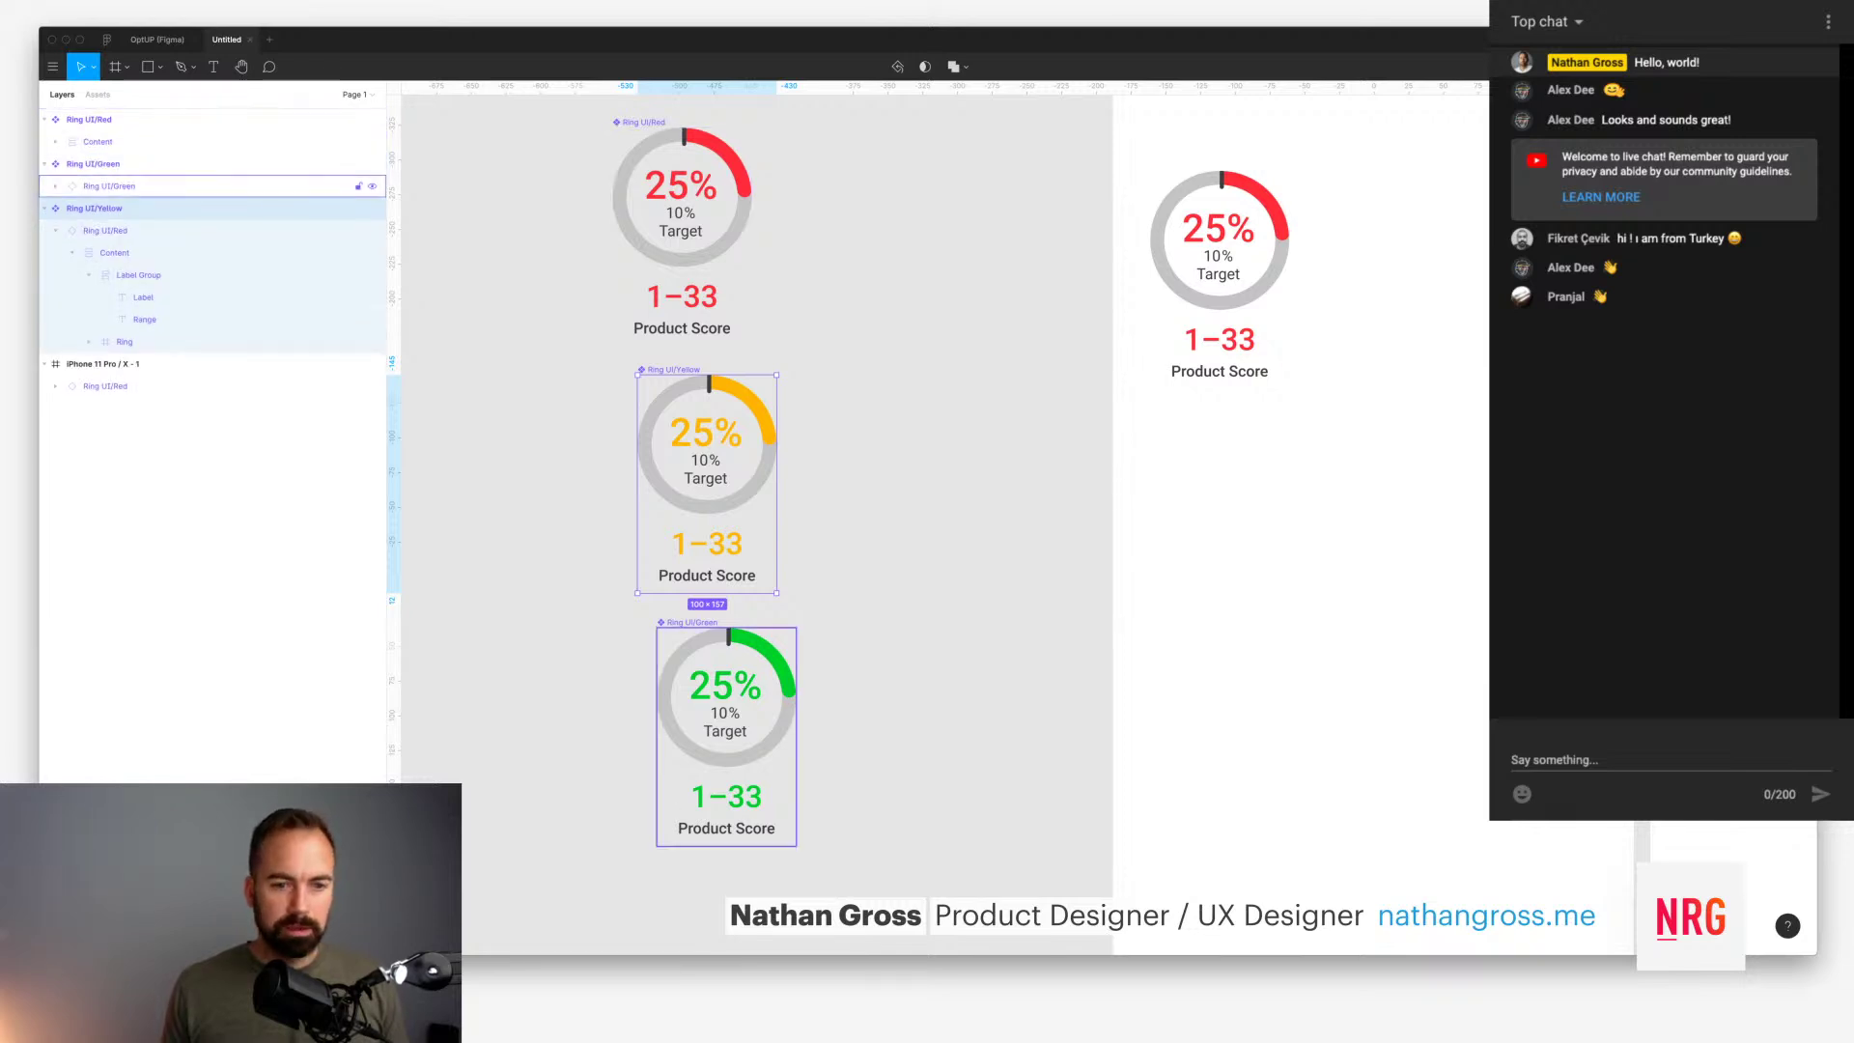
left_click(109, 185)
left_click(98, 141)
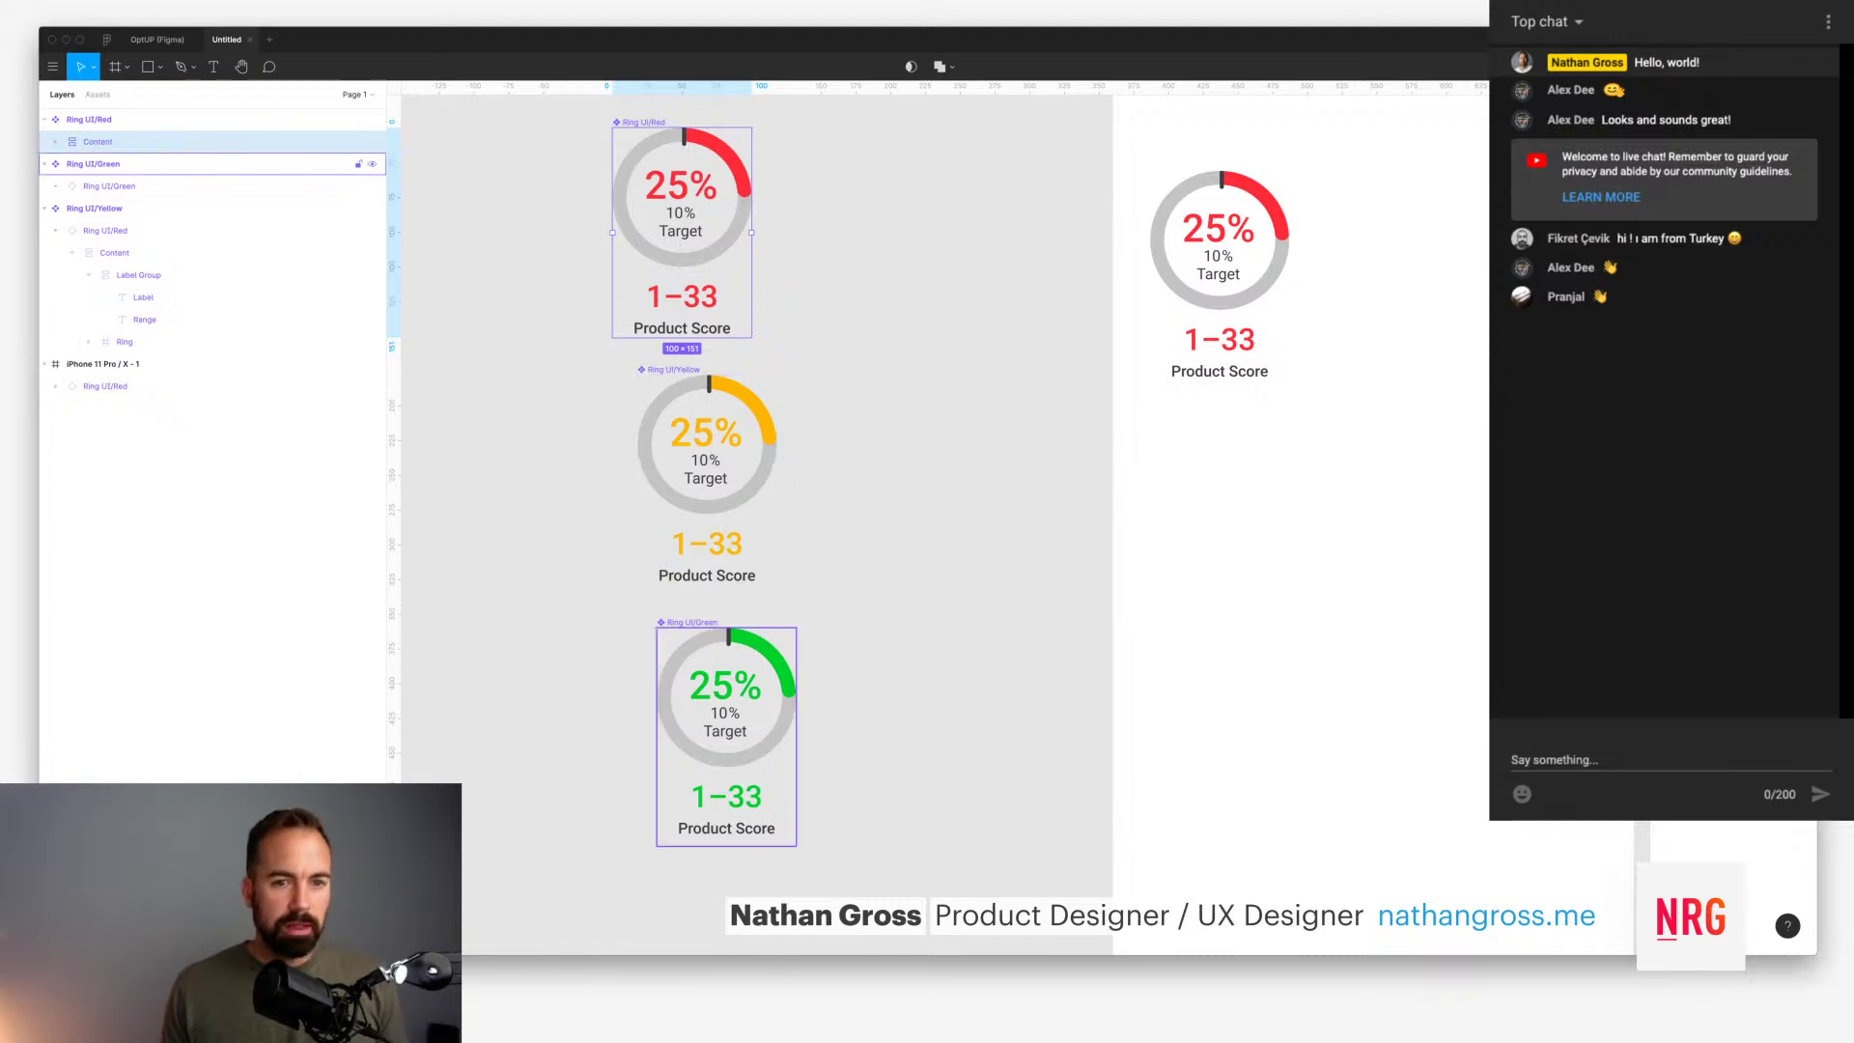
Step: Align the red, yellow and green ring components on their horizontal centers to form one column
left_click(94, 208)
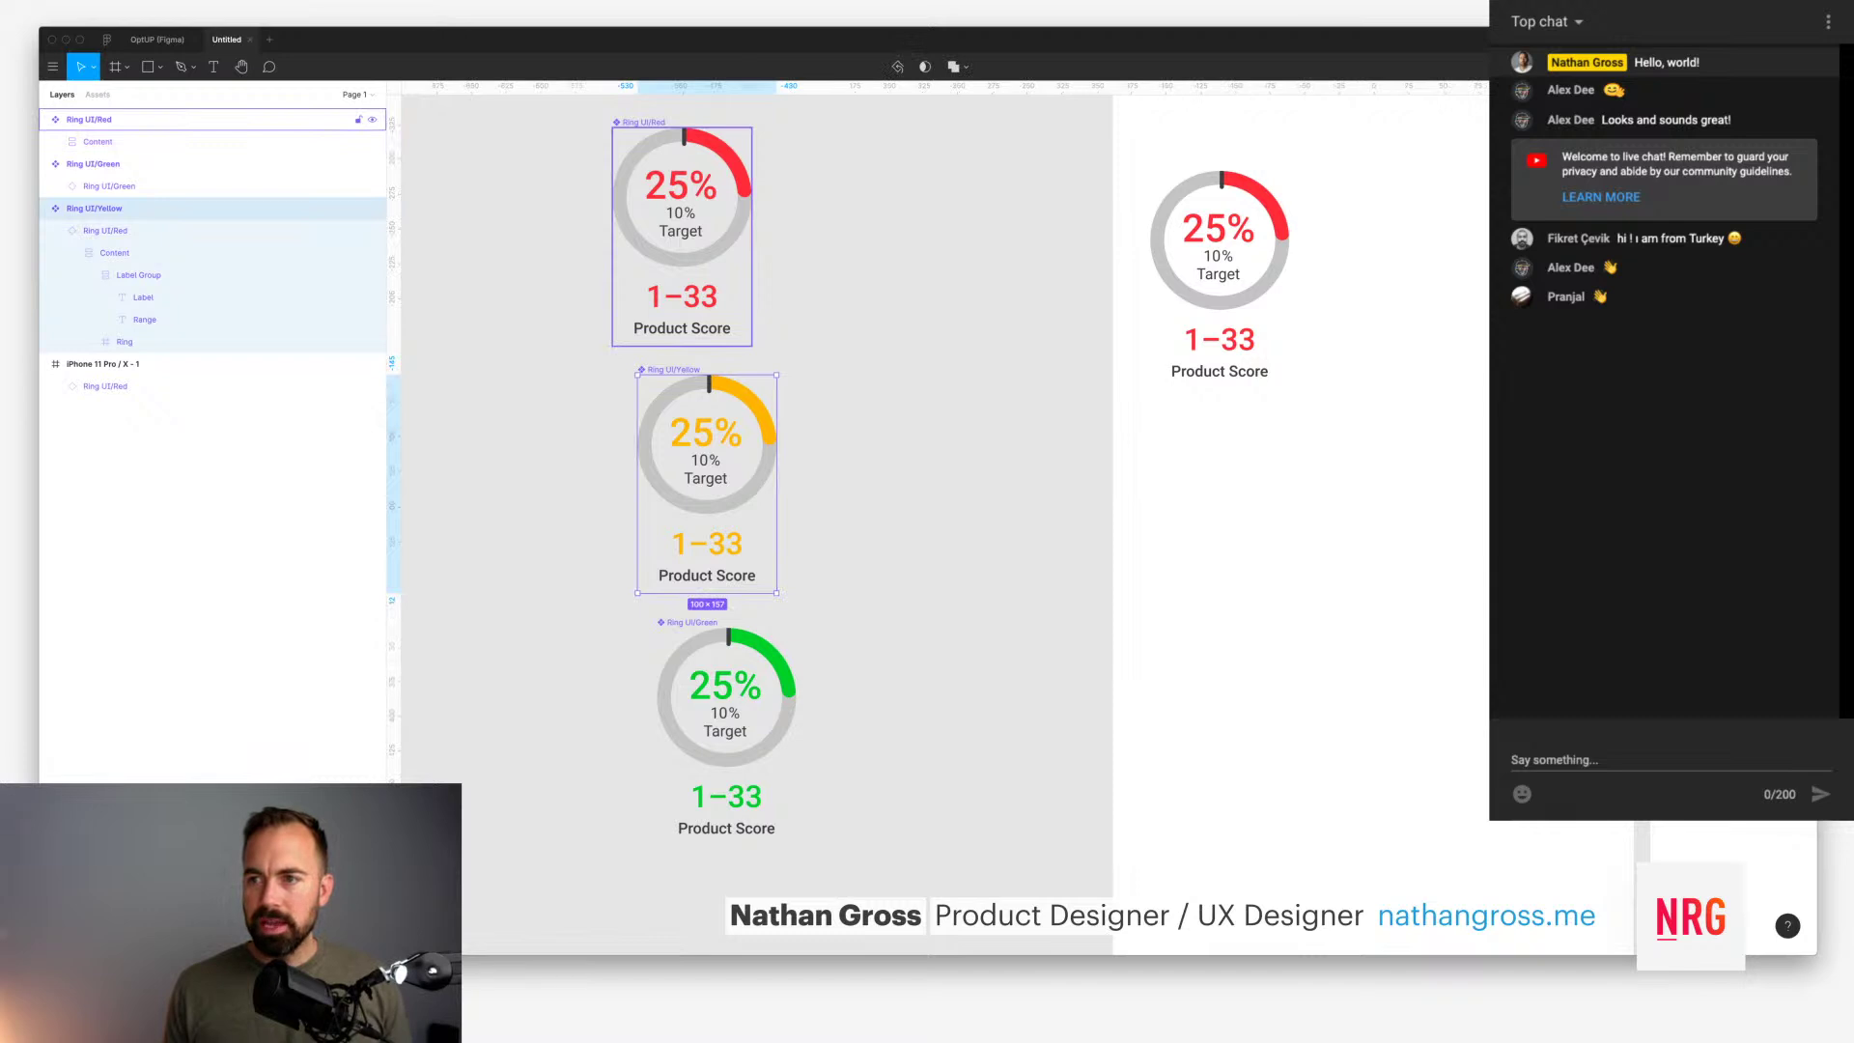
left_click(89, 119, "shift")
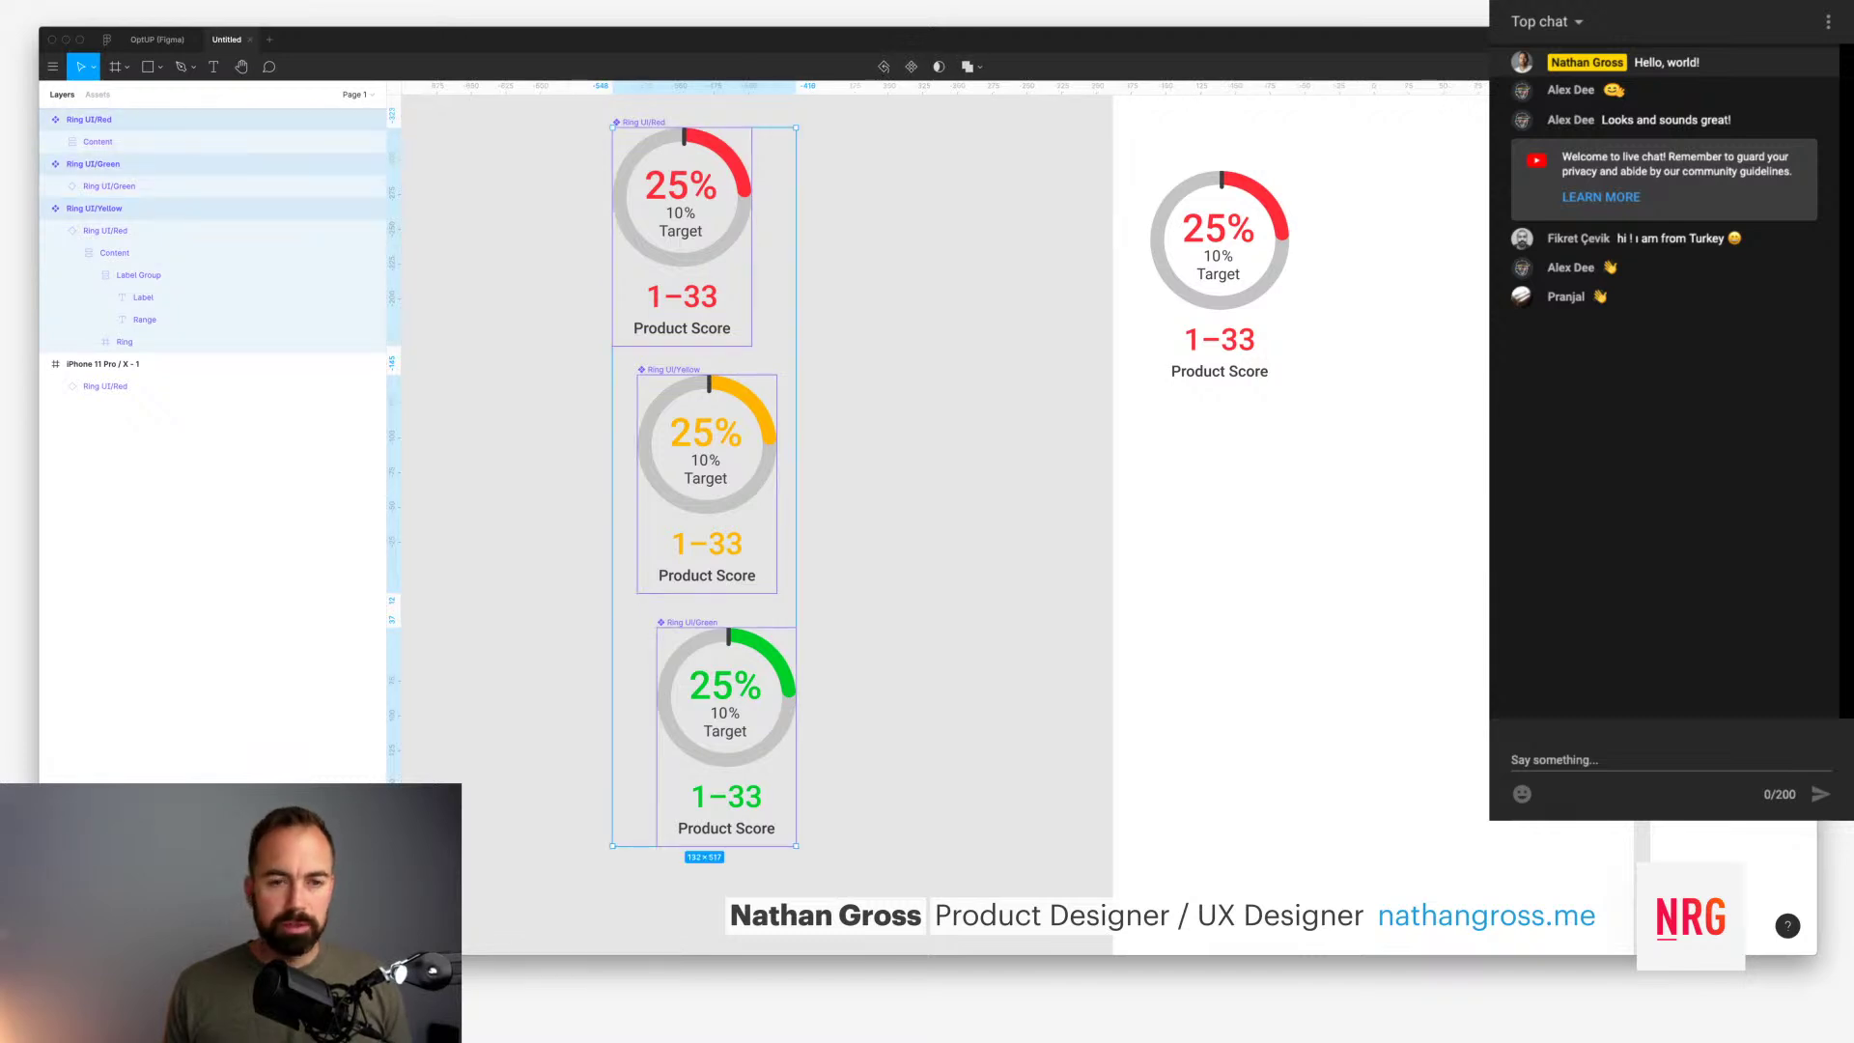
key("alt+h")
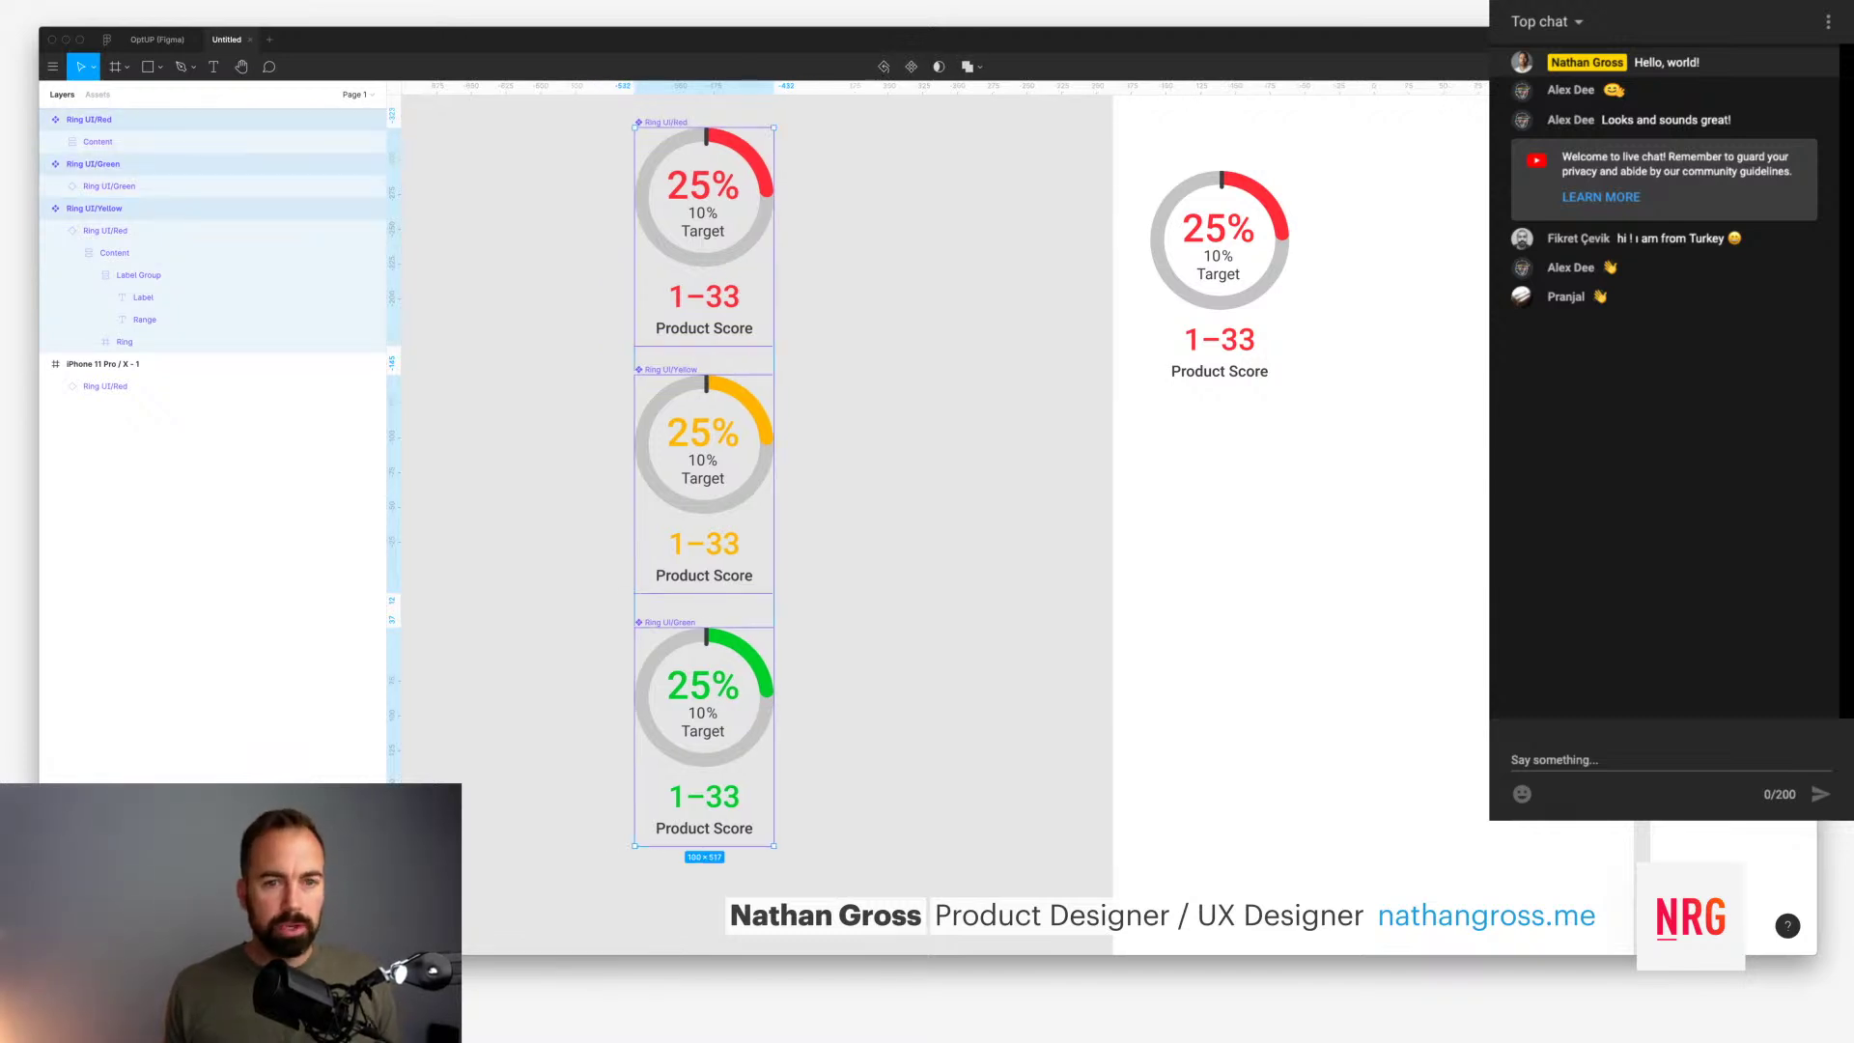
key("Escape")
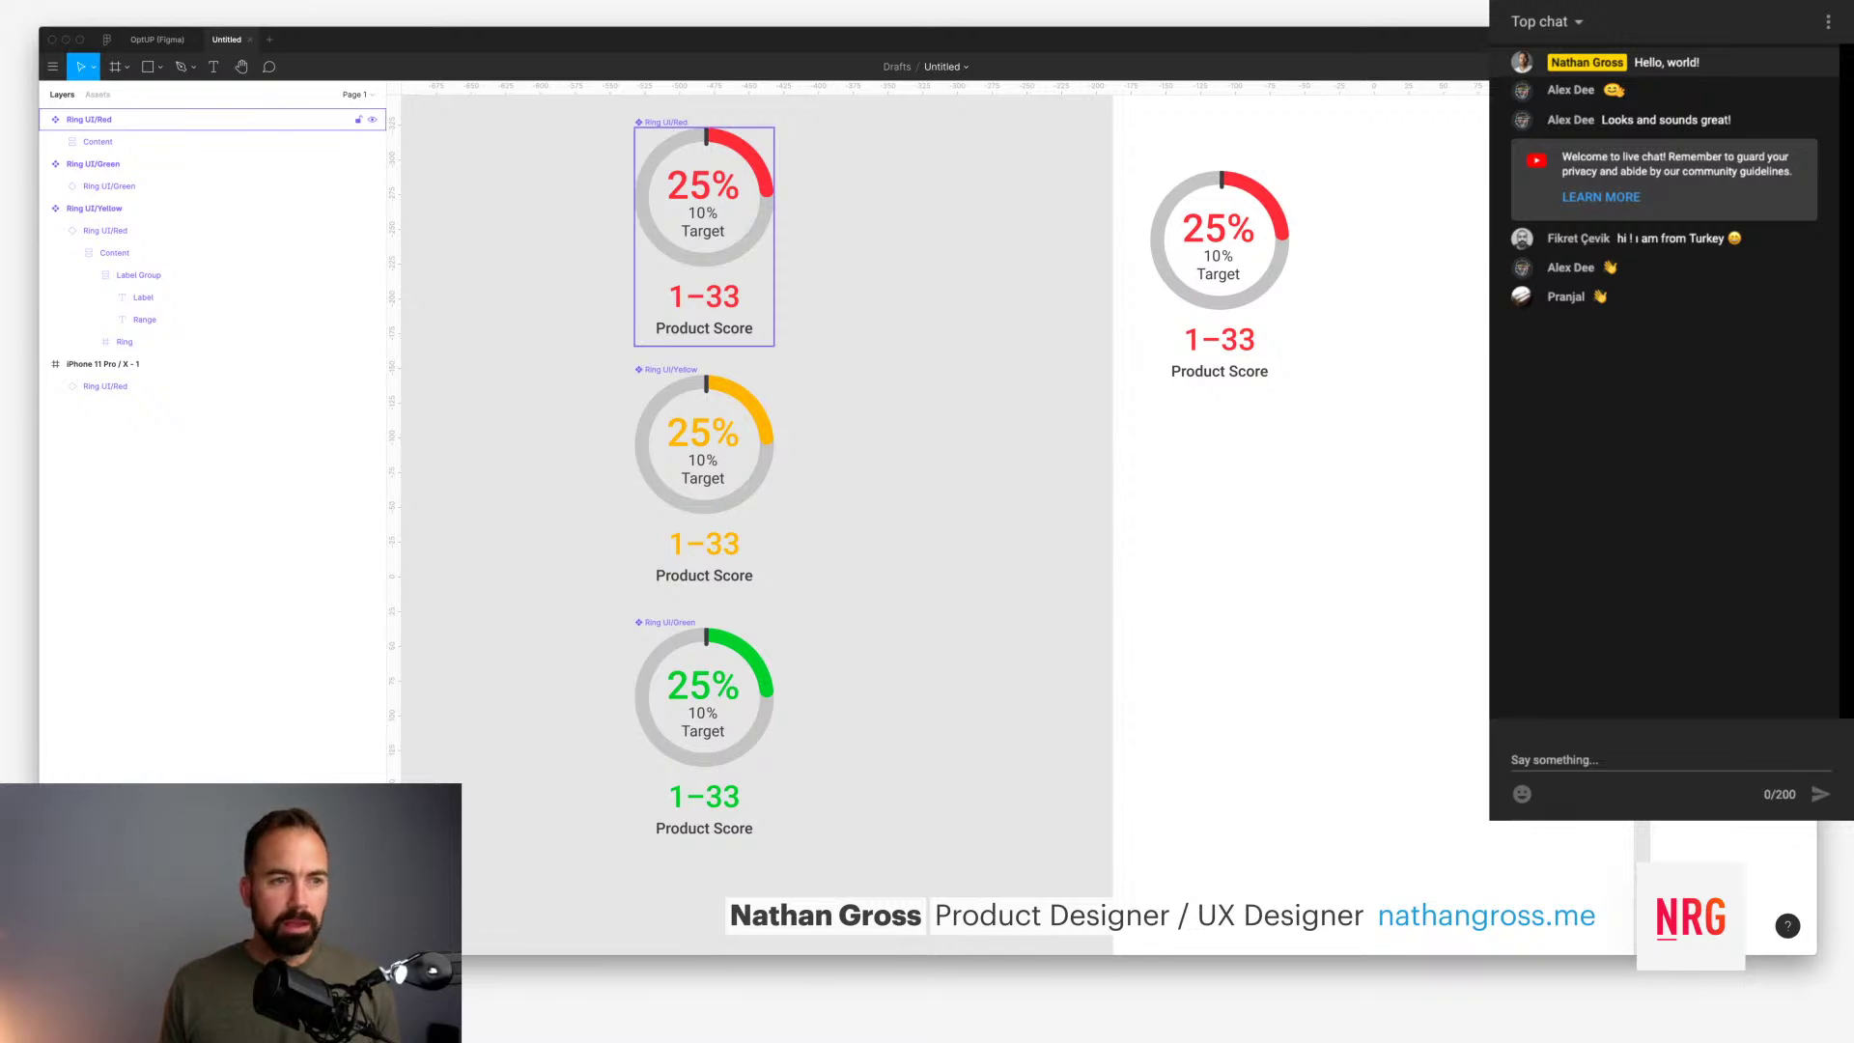
Step: Test the component nesting by moving the Label Group above the ring in Ring UI/Red and back below it
left_click(704, 328, "super")
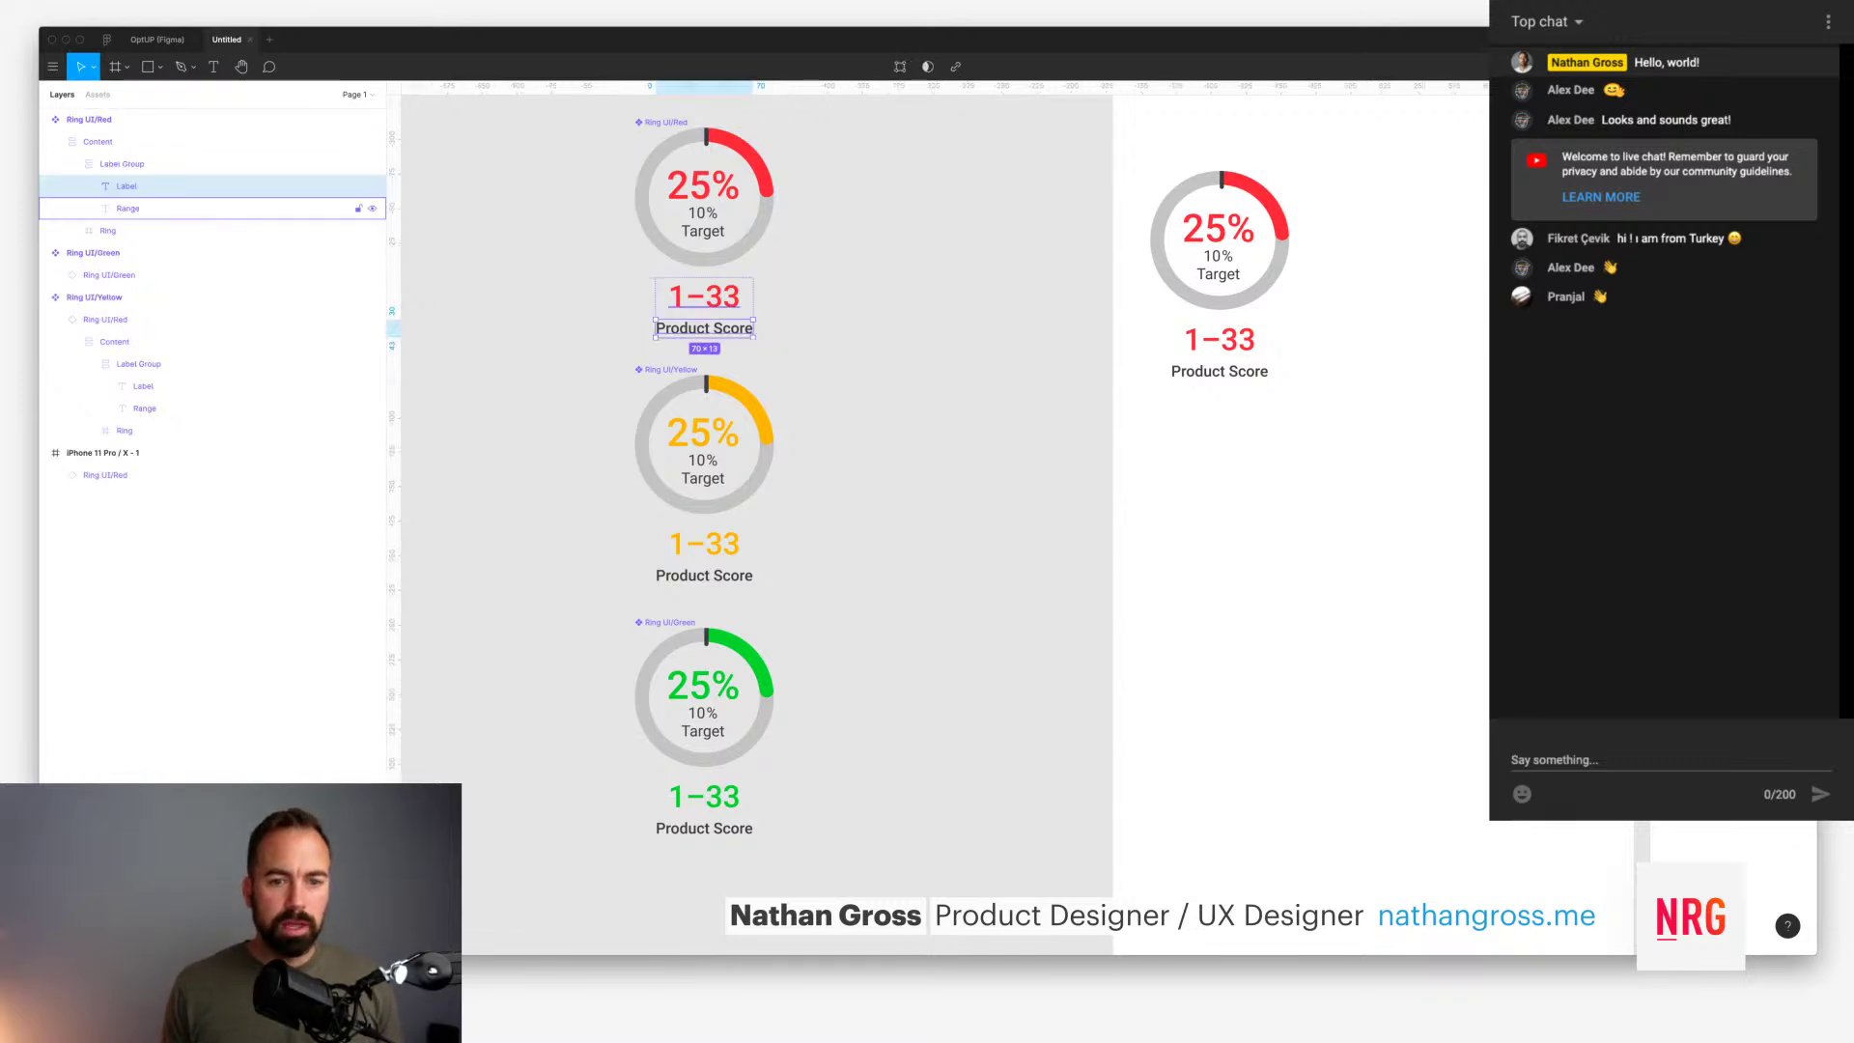
left_click(122, 163)
key("Up")
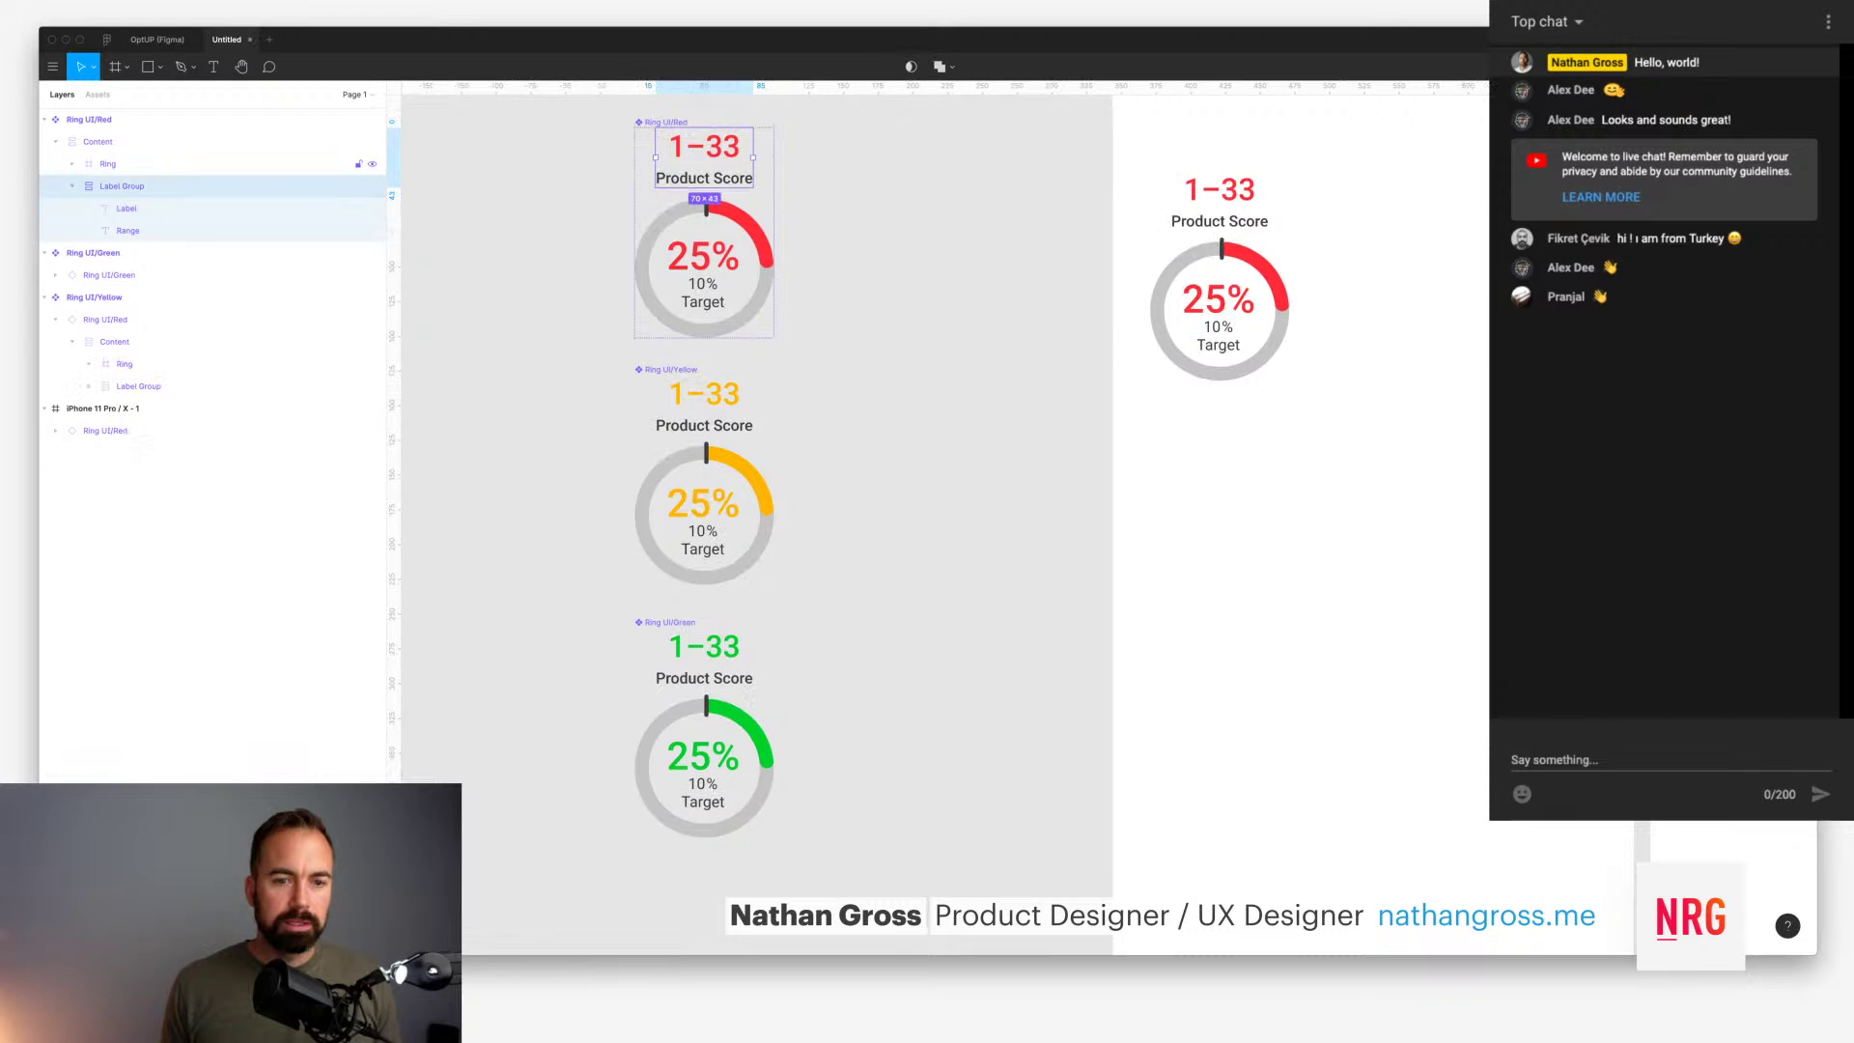
key("Down")
key("Up")
key("Down")
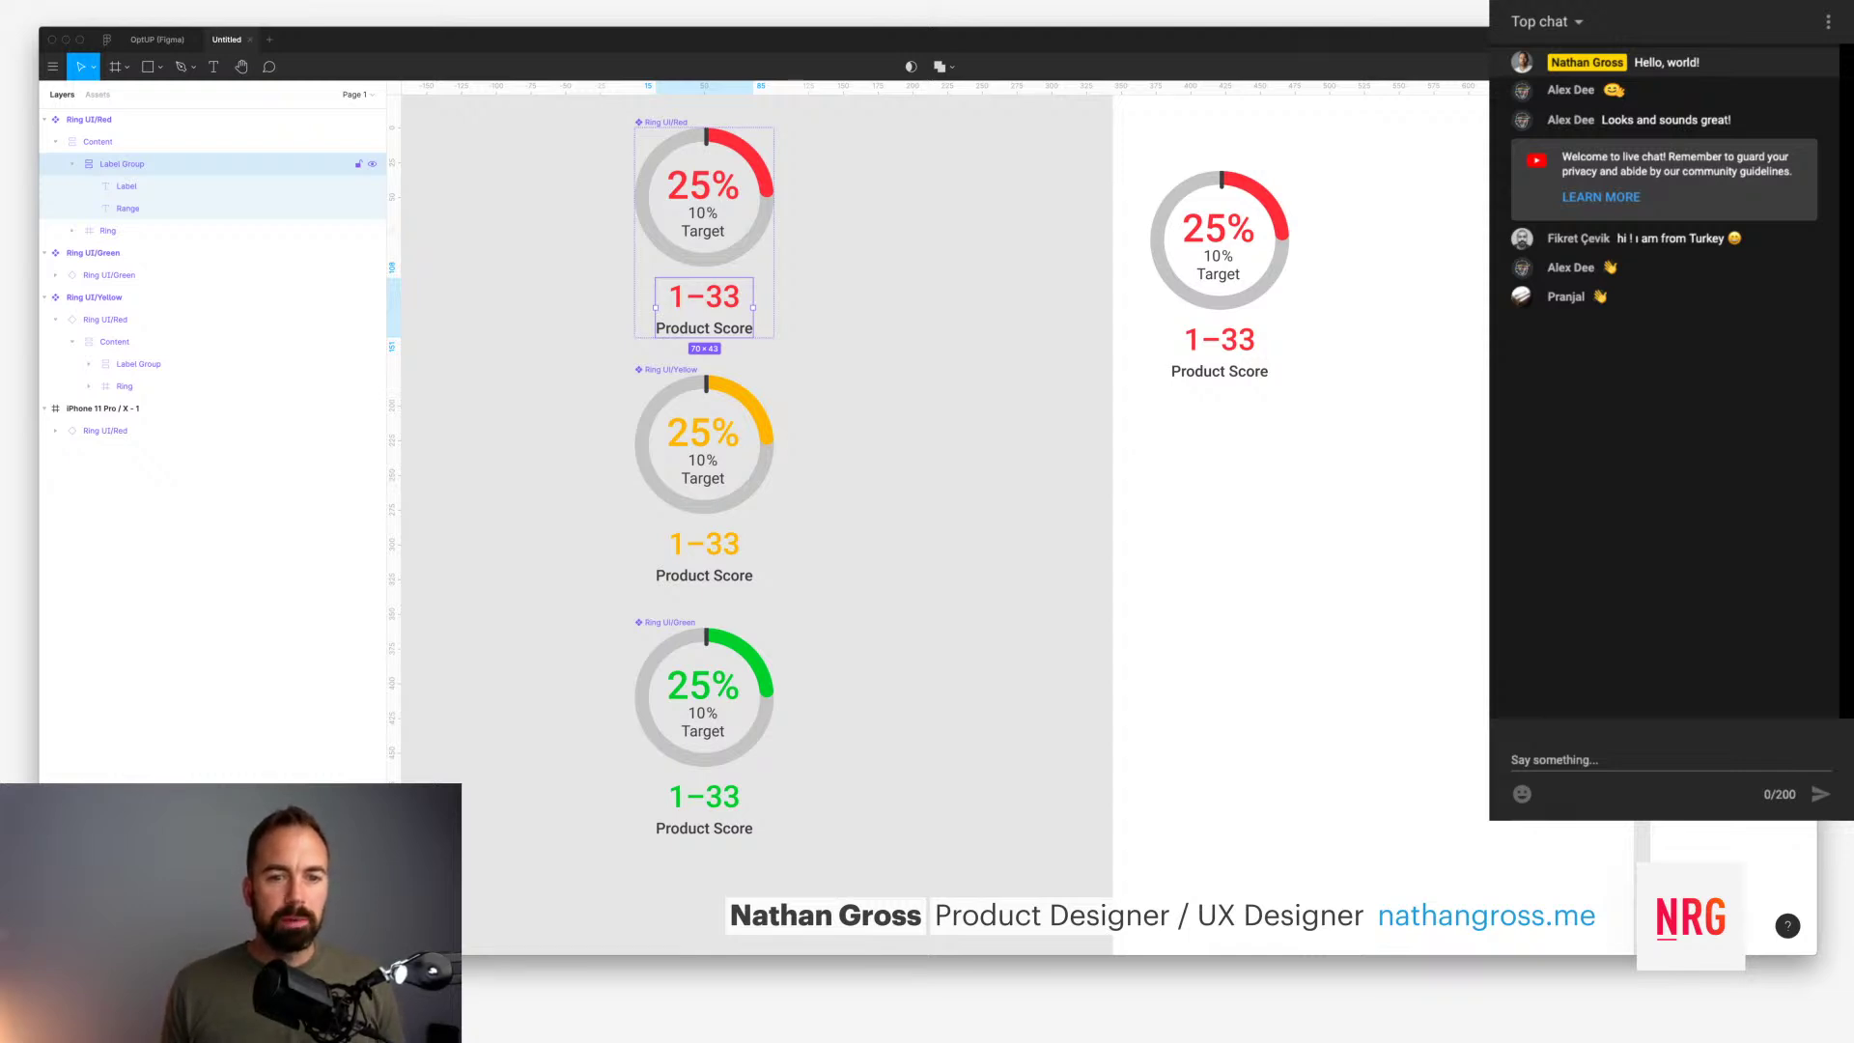
key("Escape")
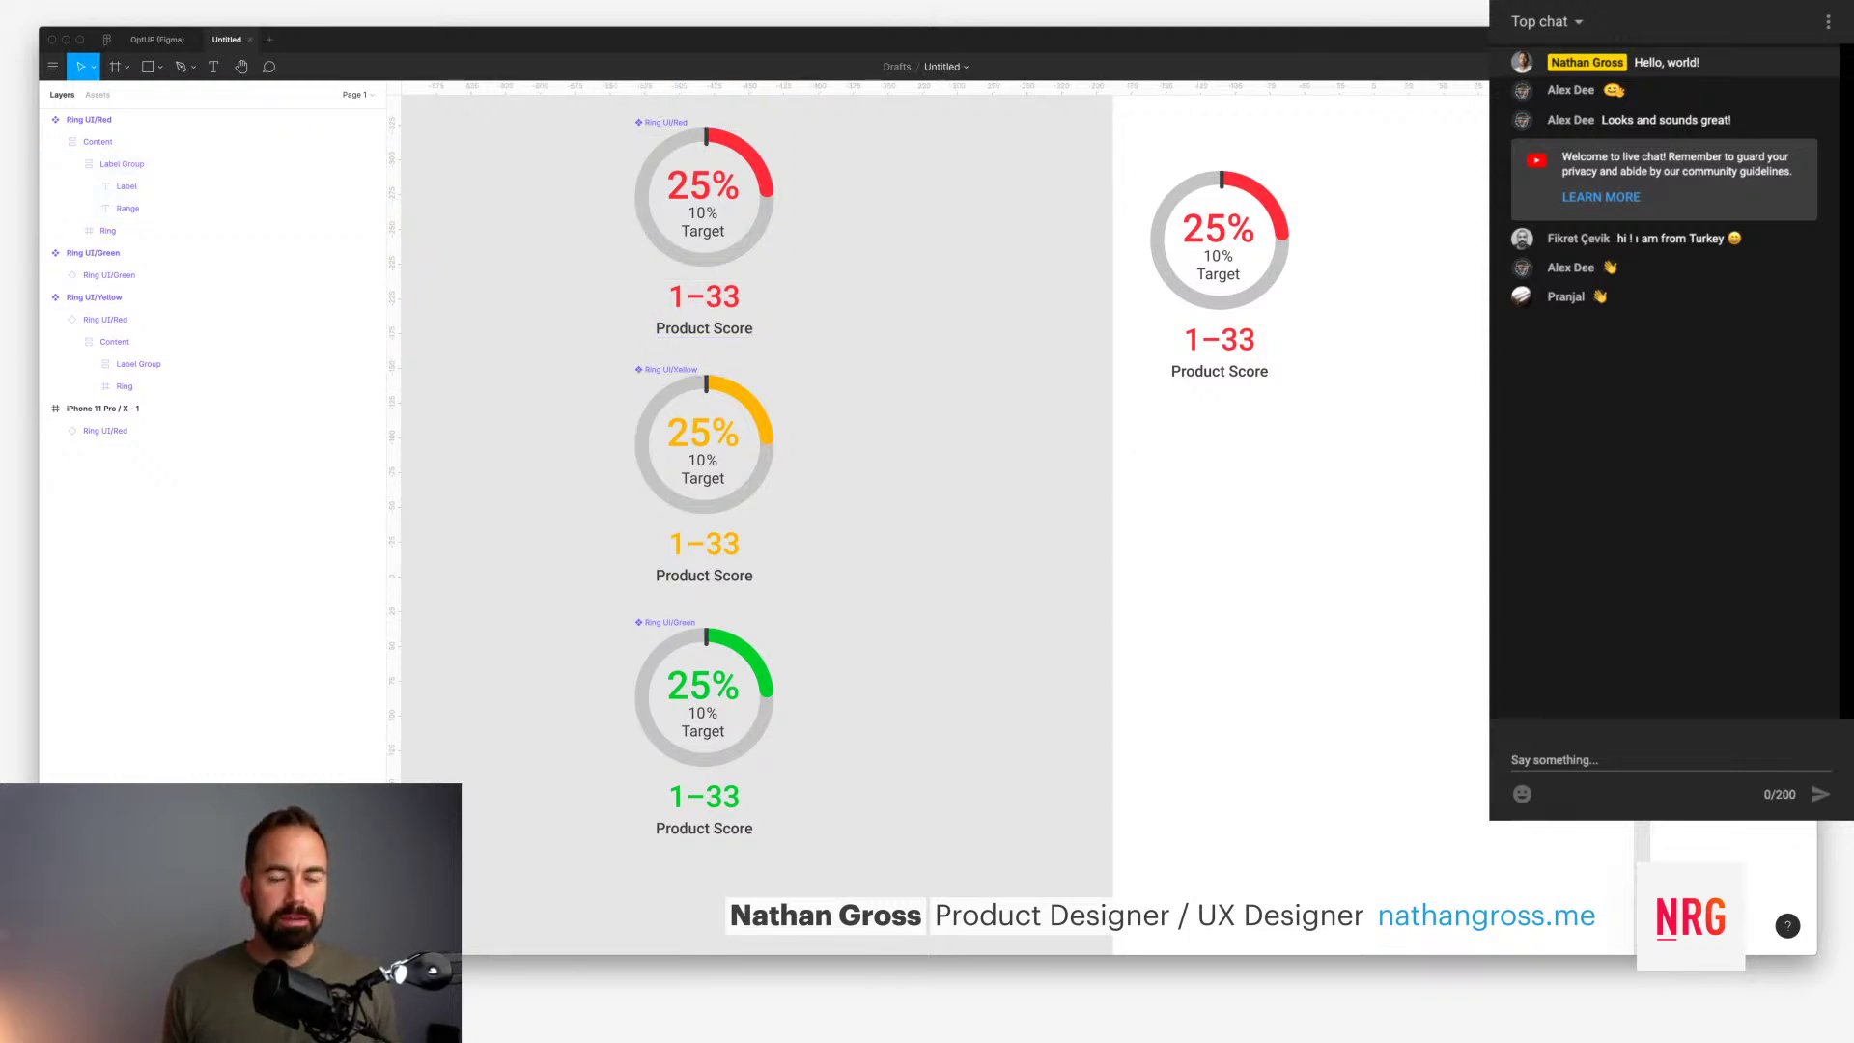
Step: Place instances of the Ring UI/Yellow and Ring UI/Green components inside the iPhone 11 Pro / X - 1 frame
scroll(944, 483, "right", 2)
scroll(944, 482, "down", 1)
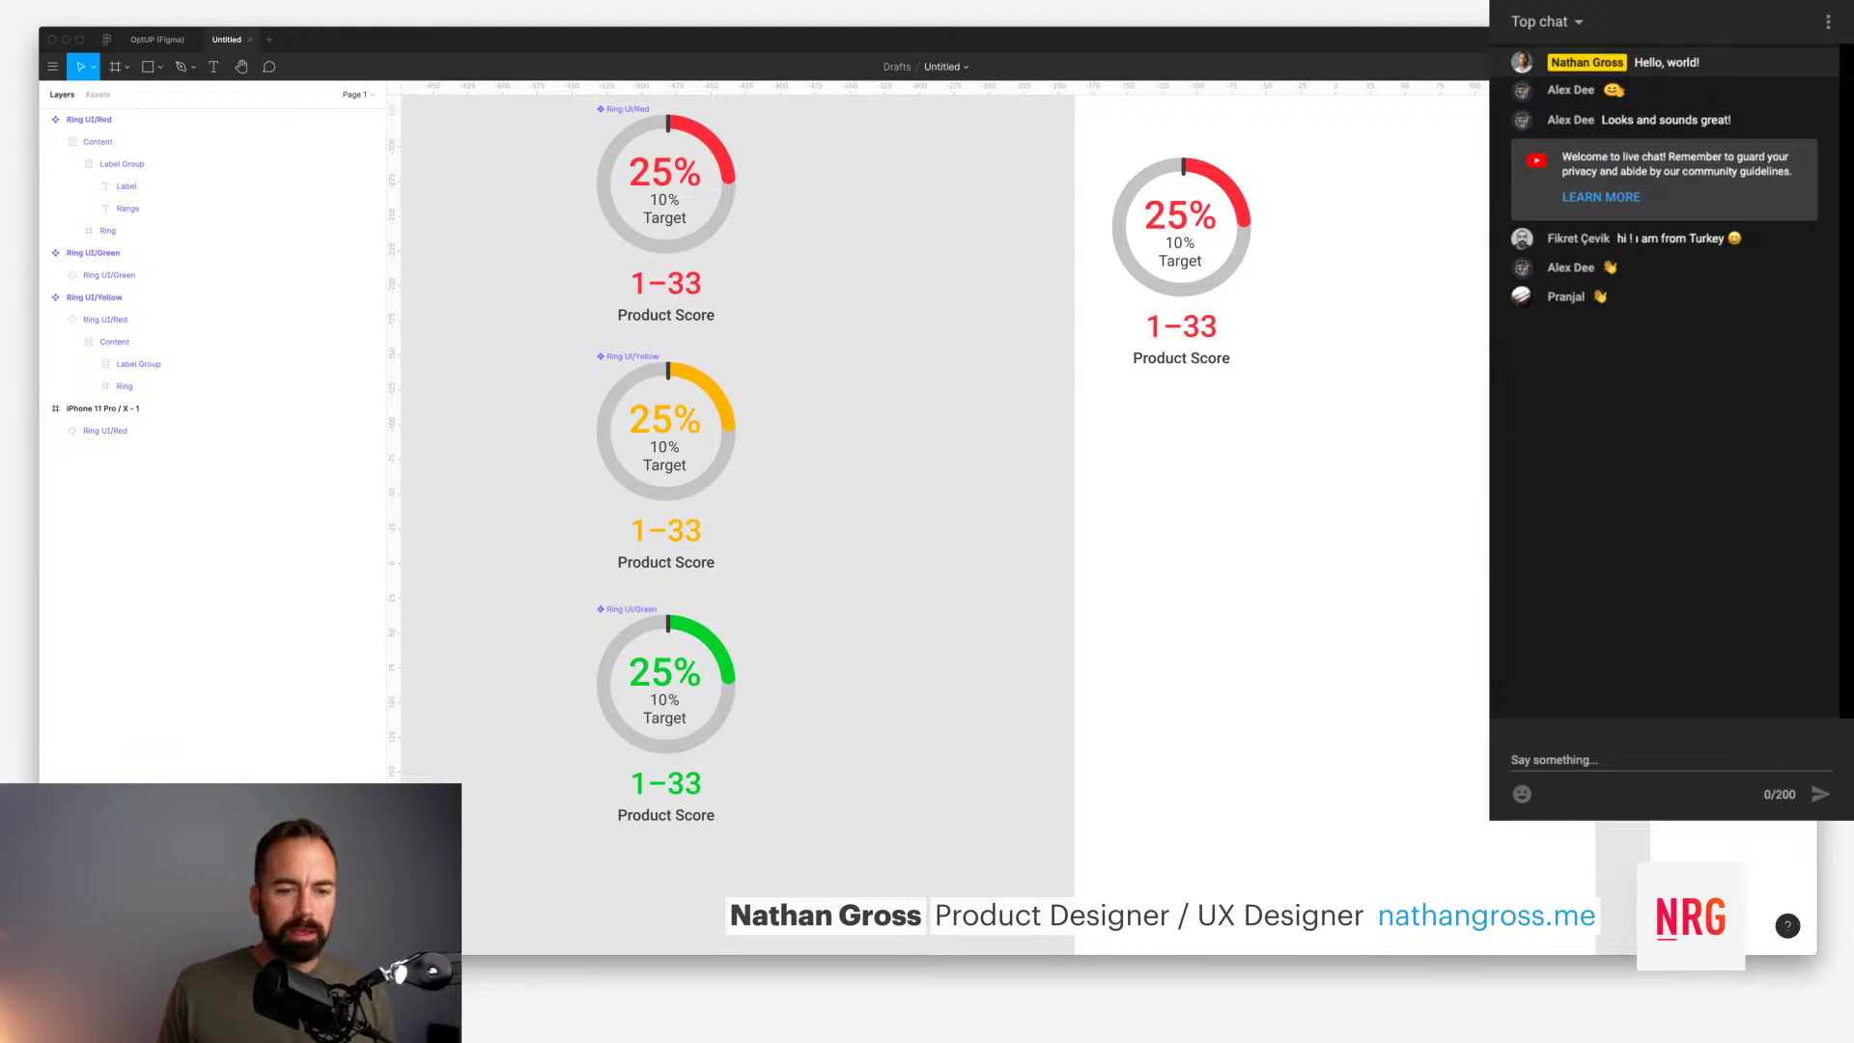
scroll(944, 482, "right", 3)
scroll(944, 483, "up", 1)
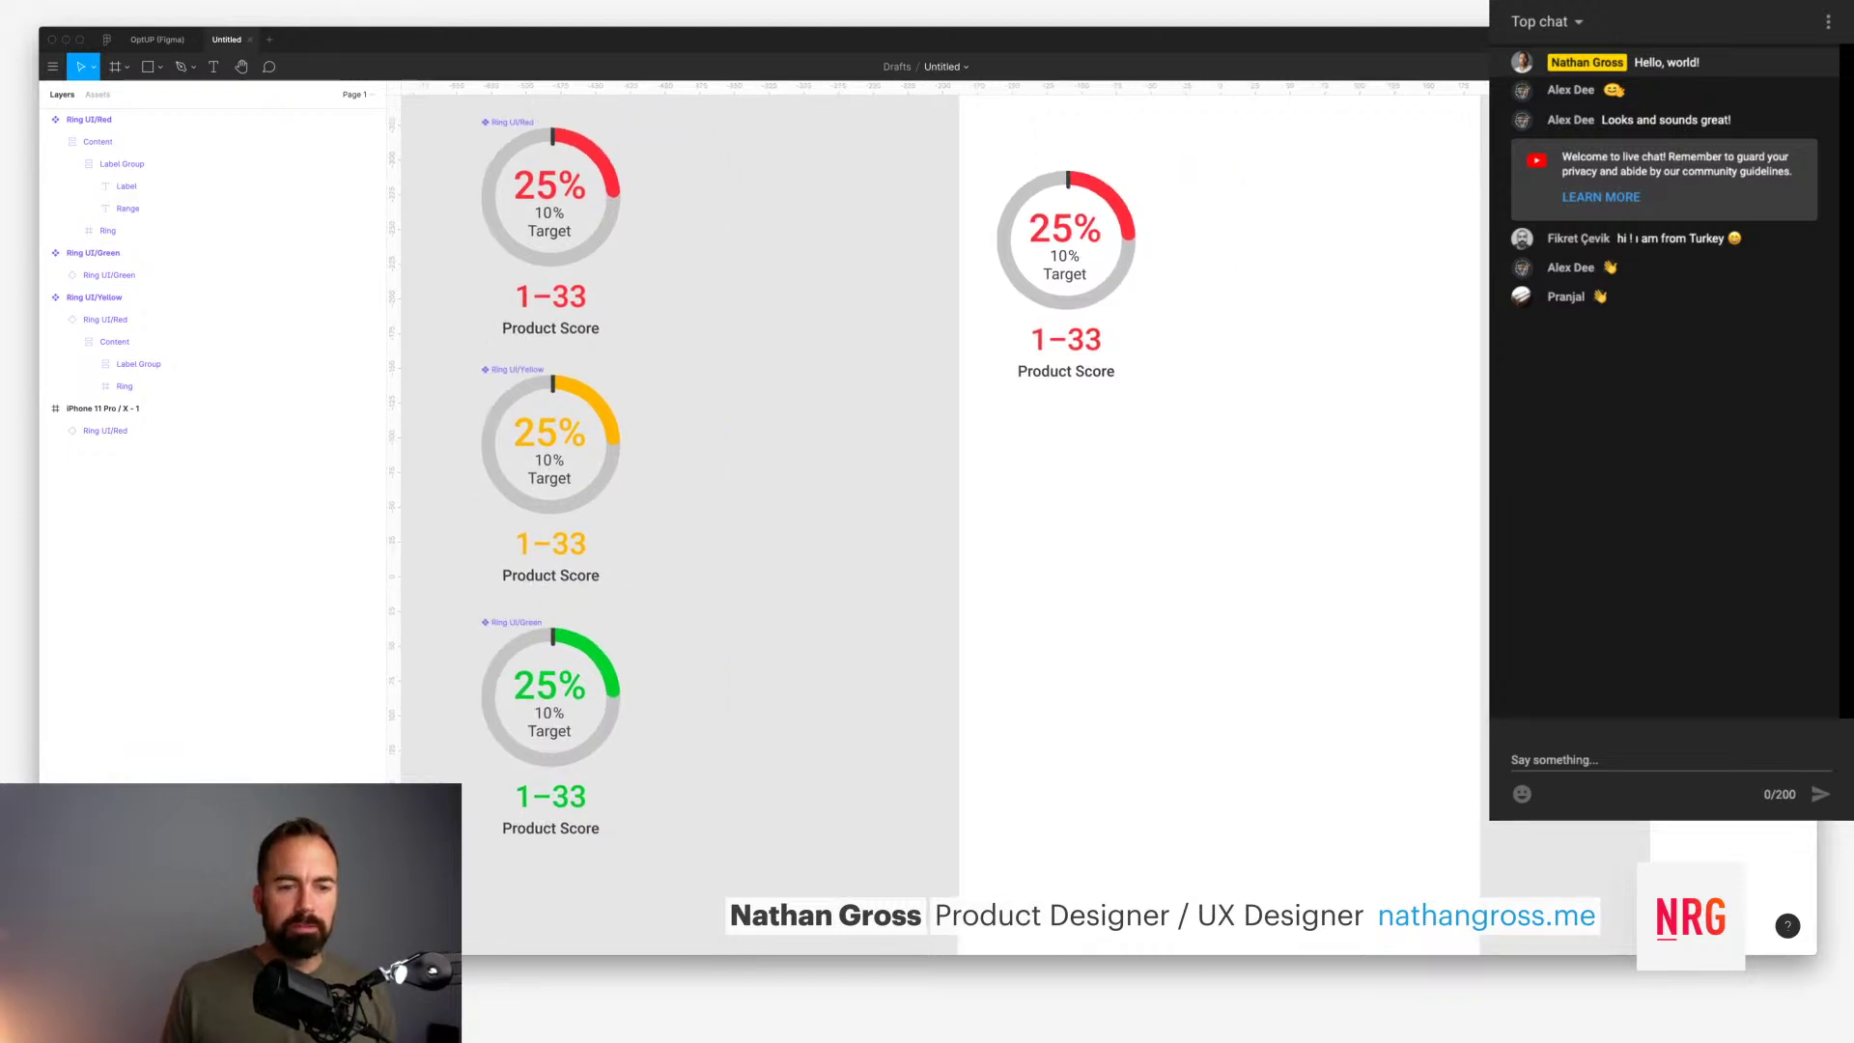
left_click(551, 483)
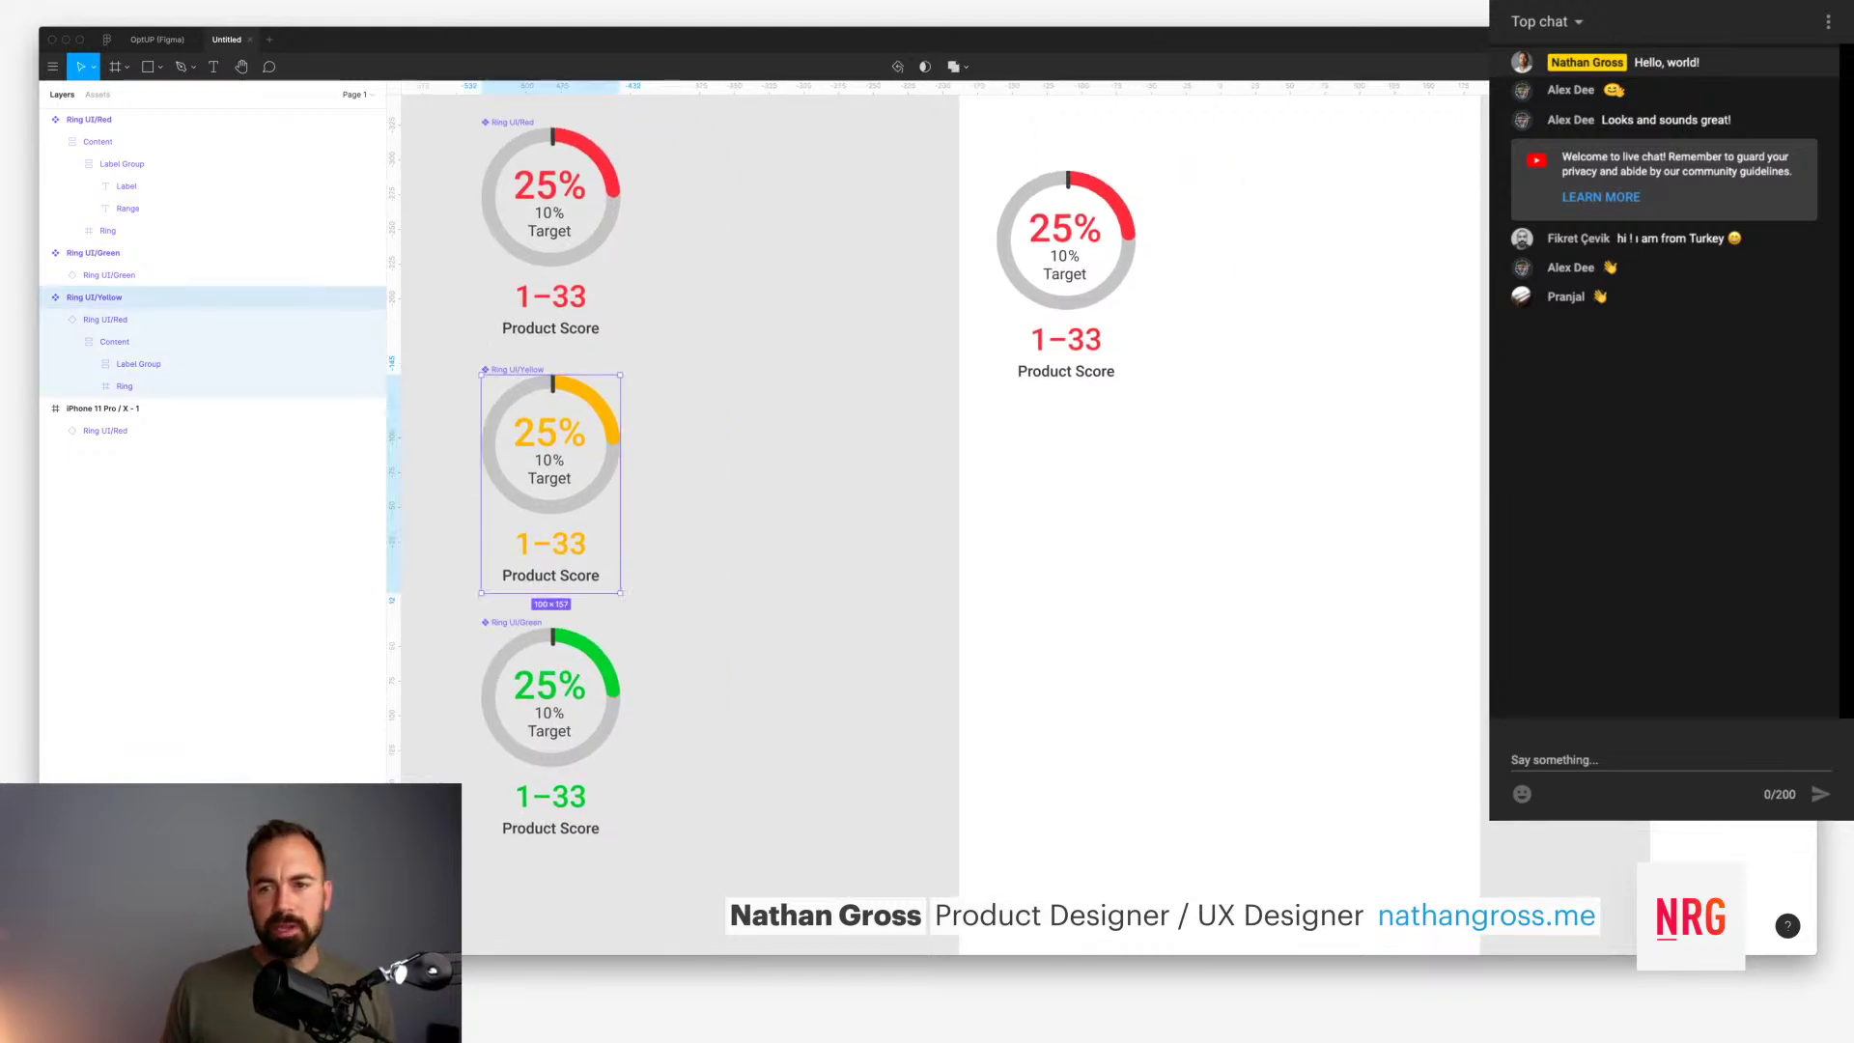
left_click(551, 735, "shift")
left_click_drag(551, 697, 1306, 562)
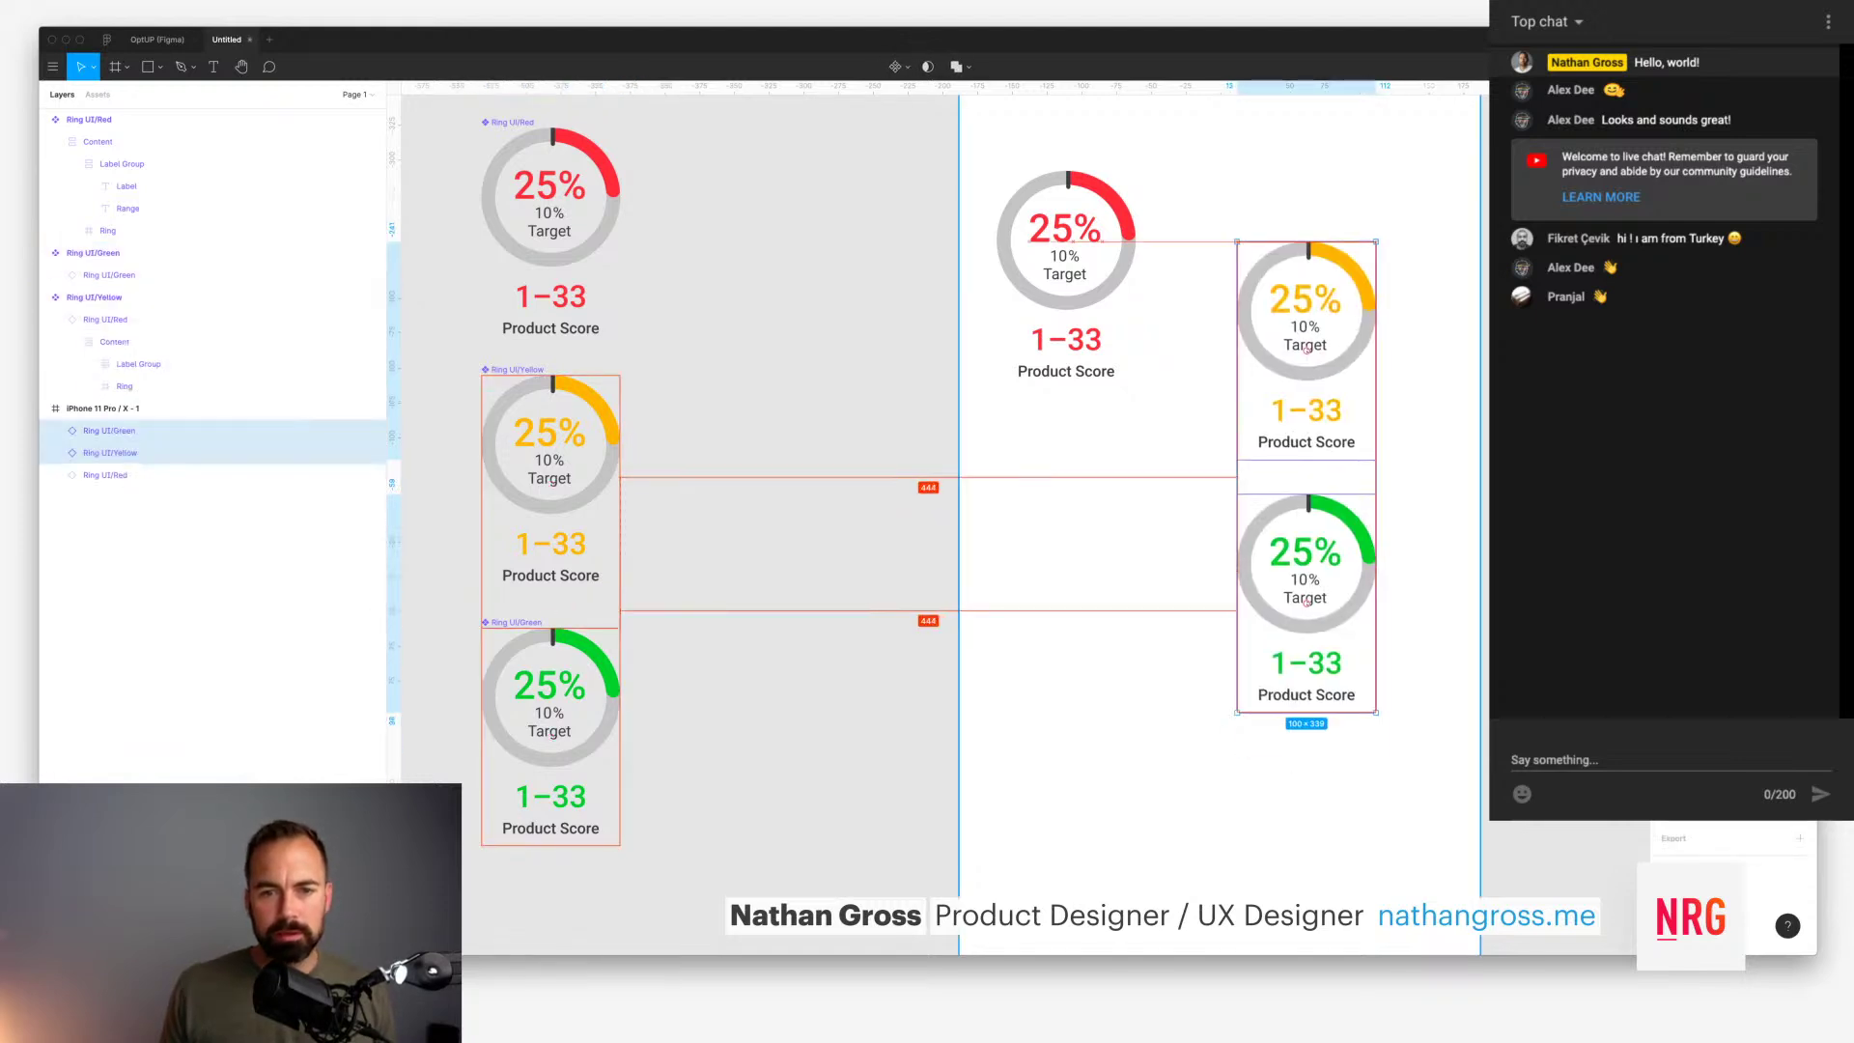
Step: Arrange the yellow and green ring instances beside the red one in a row in the iPhone frame
scroll(1306, 562, "right", 3)
scroll(1306, 562, "up", 2)
left_click(1087, 473)
left_click_drag(1087, 473, 1009, 396)
left_click_drag(1083, 693, 1177, 335)
Step: Wrap the three ring instances in an auto layout frame with 16 spacing and center it horizontally in the iPhone frame
key("super+a")
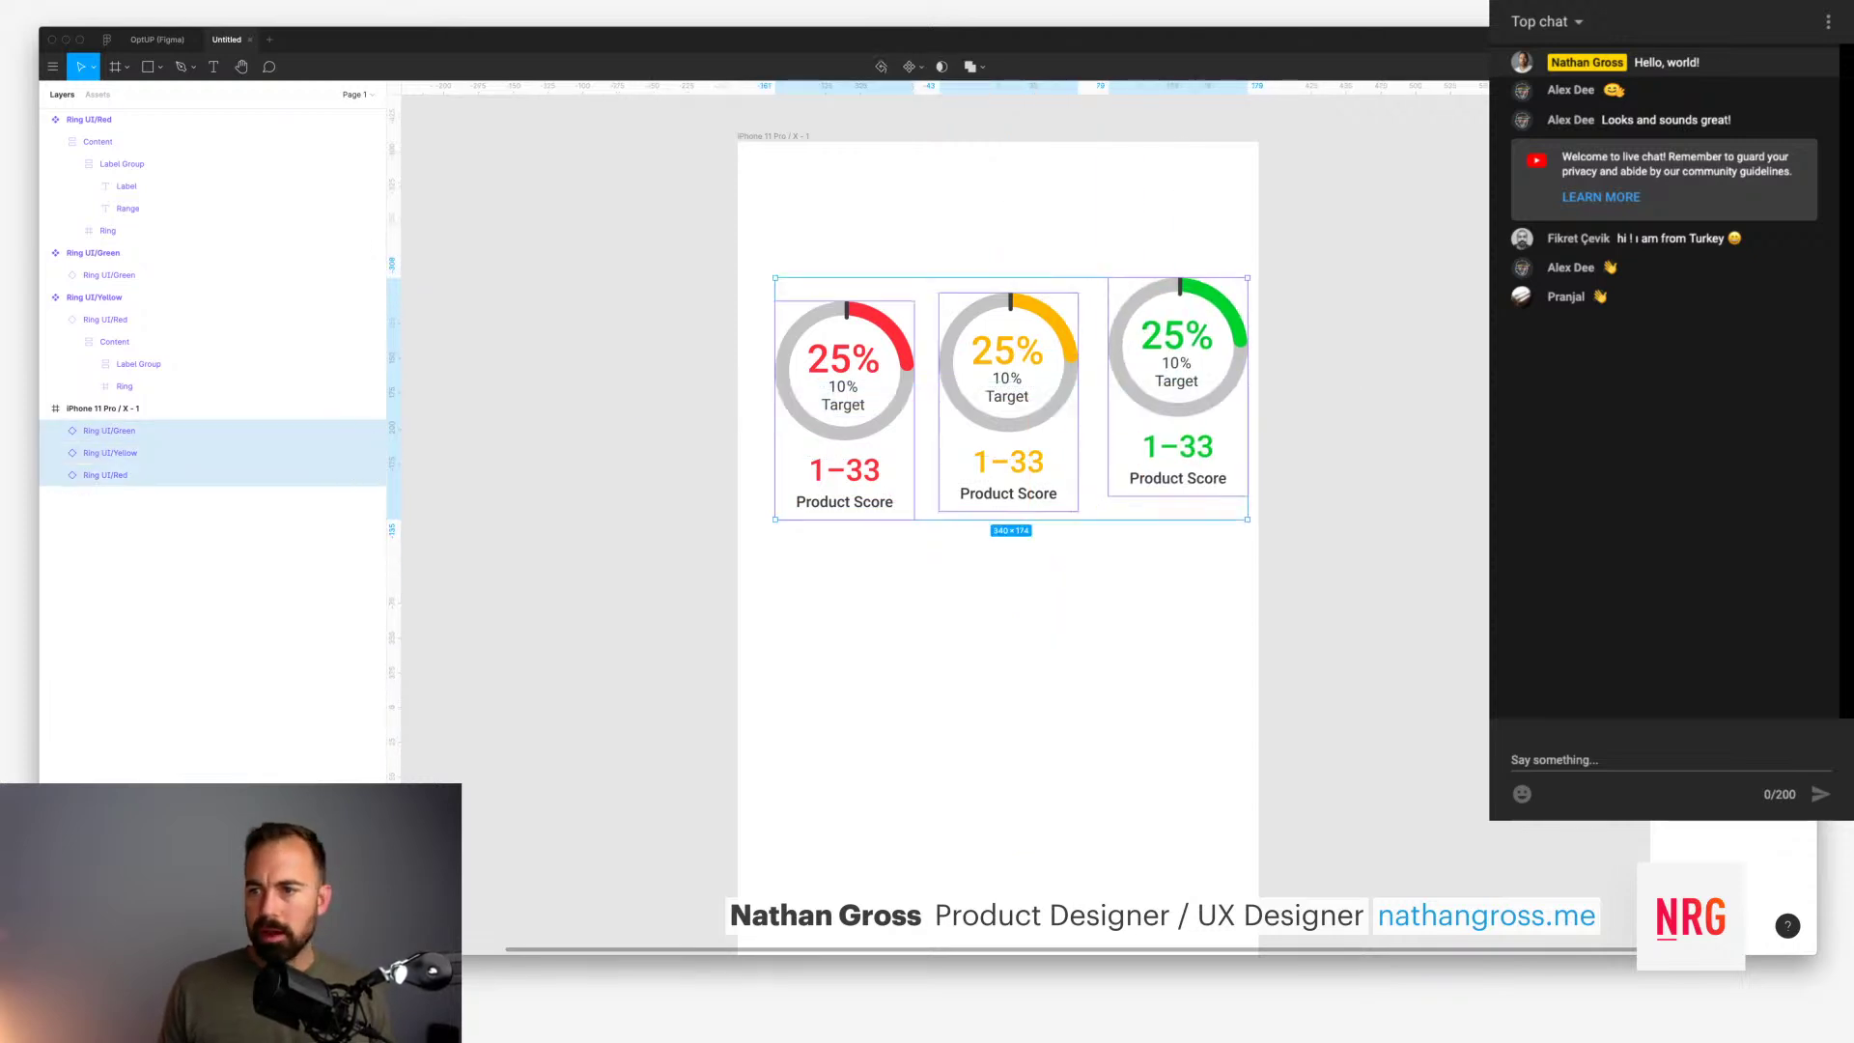
key("shift+a")
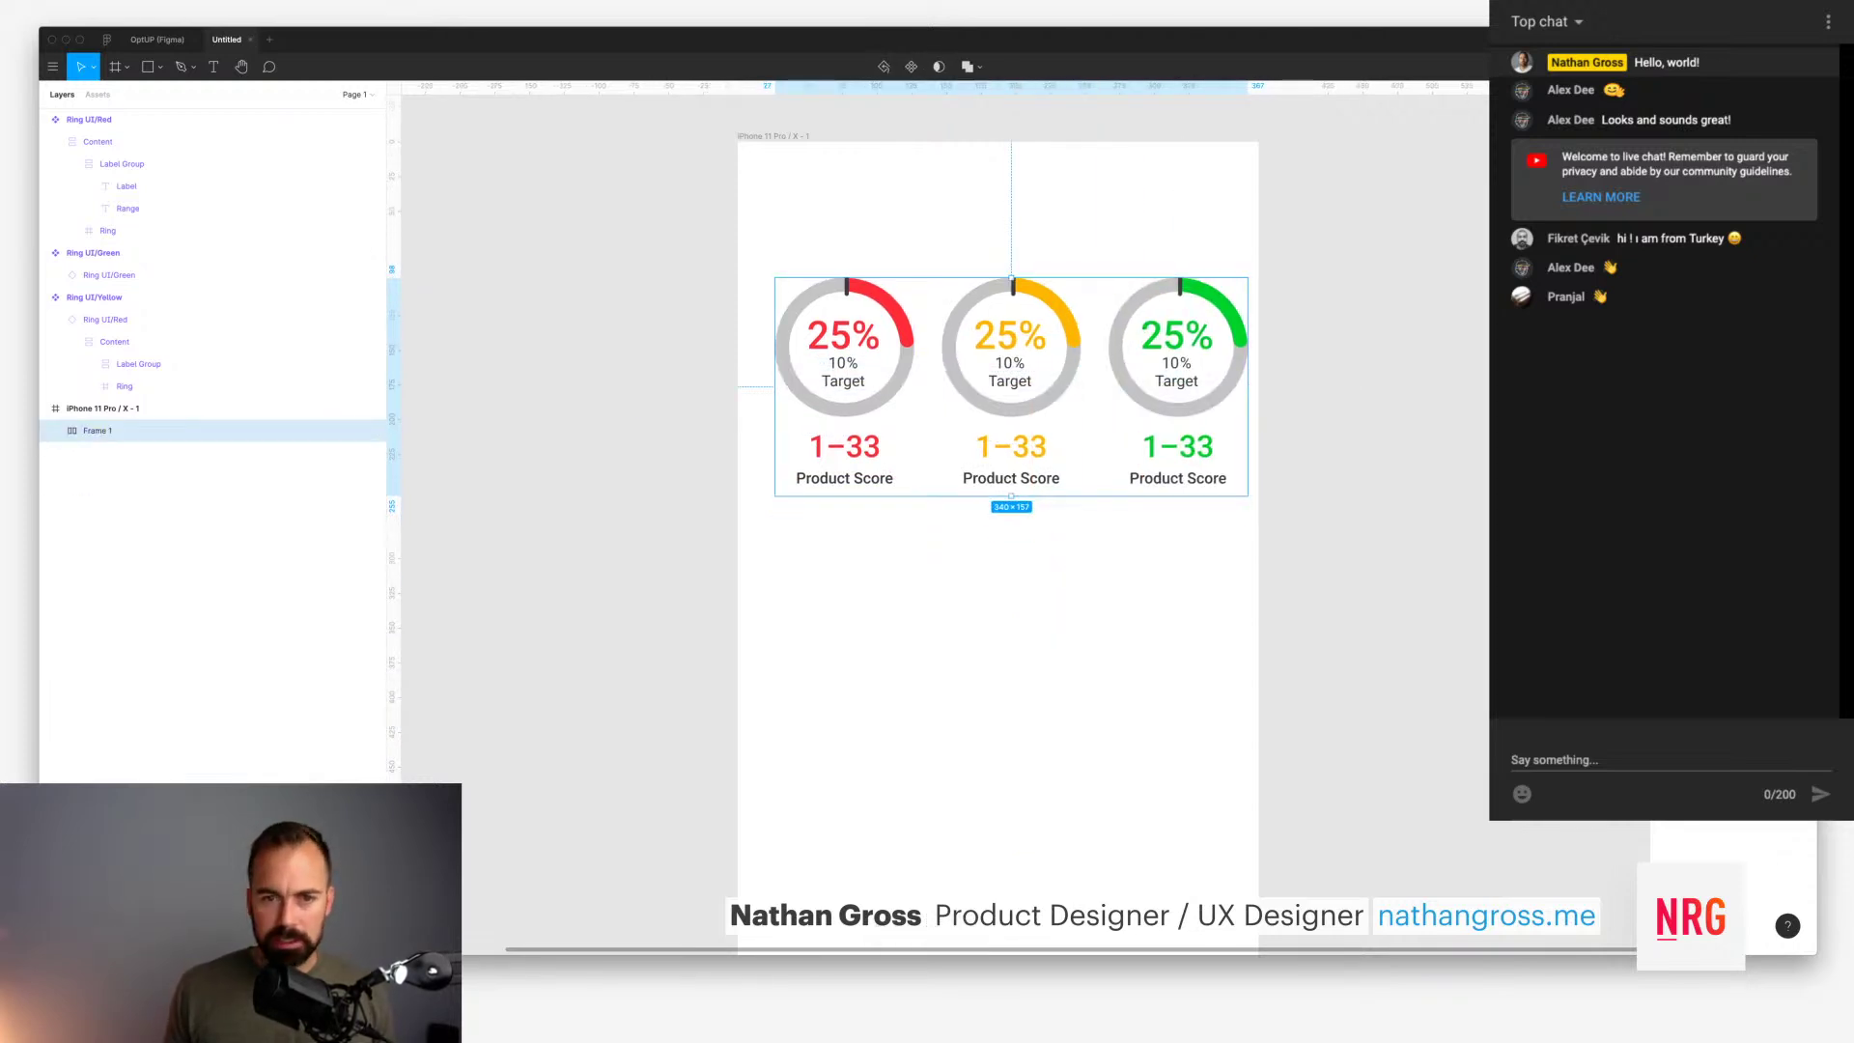
type("16")
key("Return")
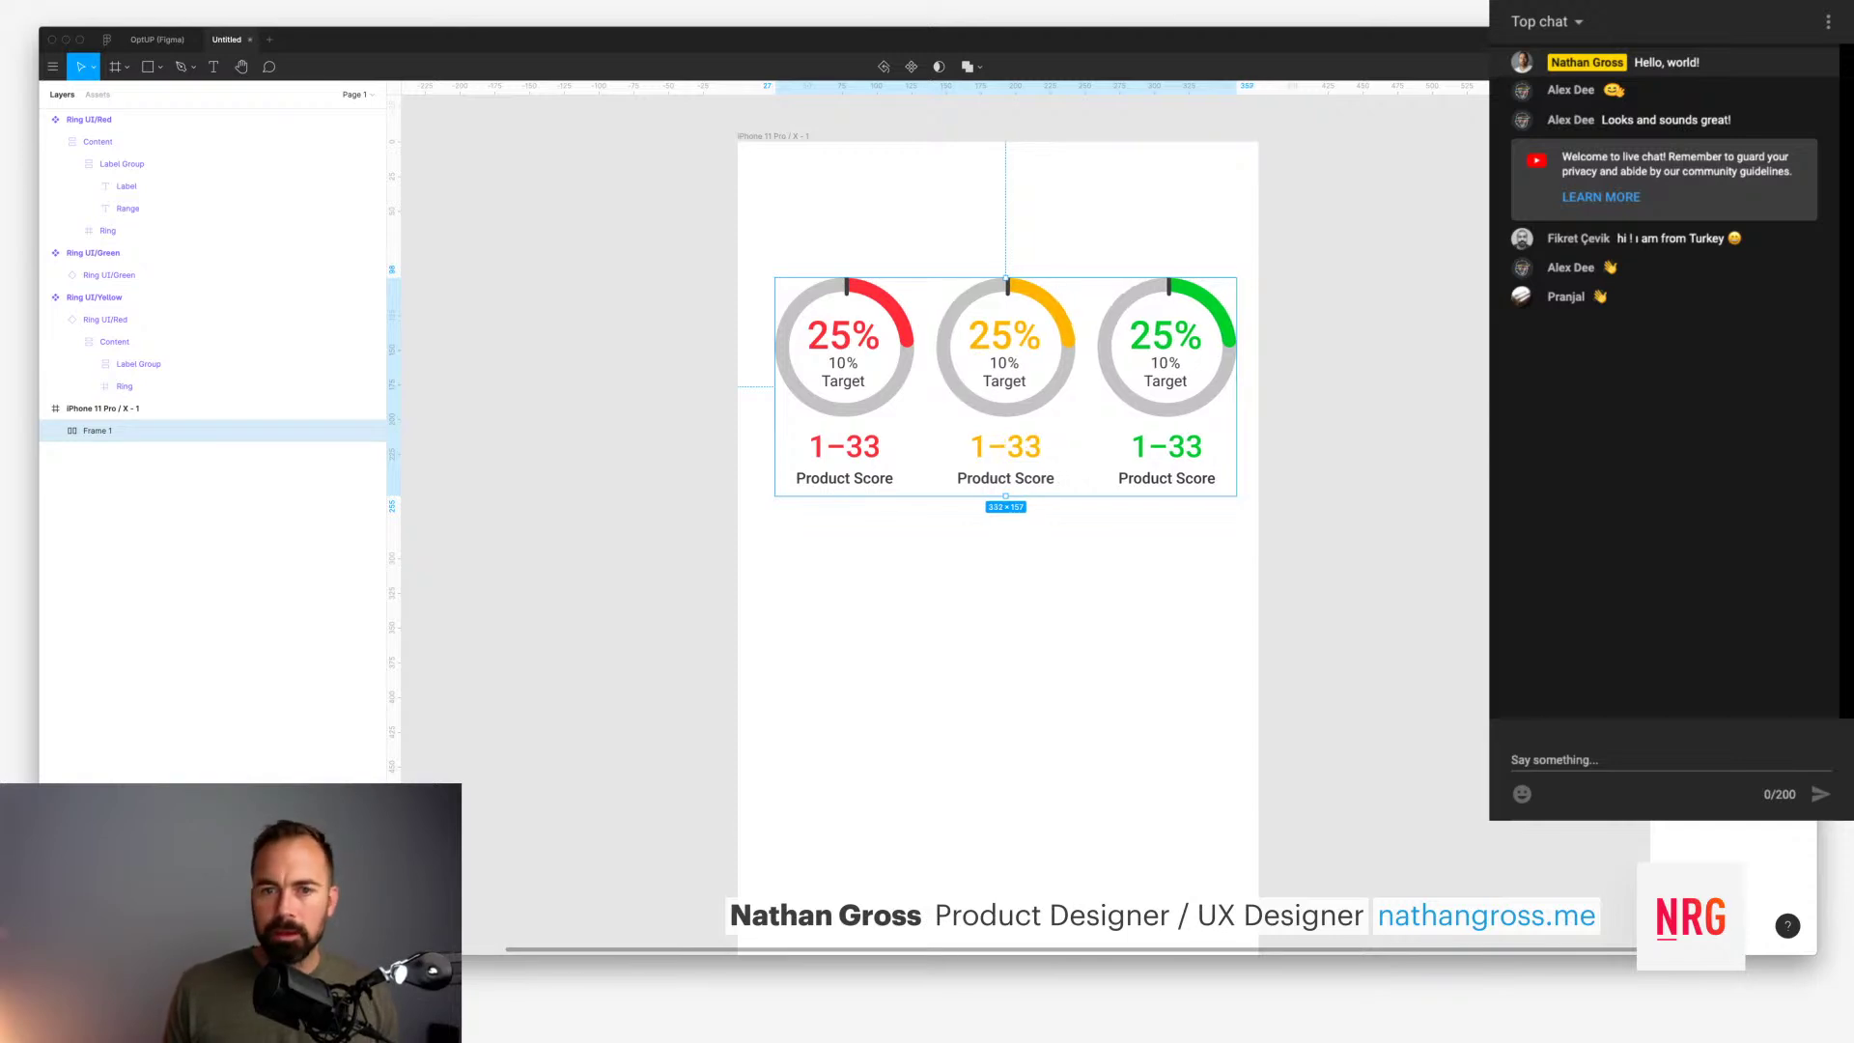
key("alt+h")
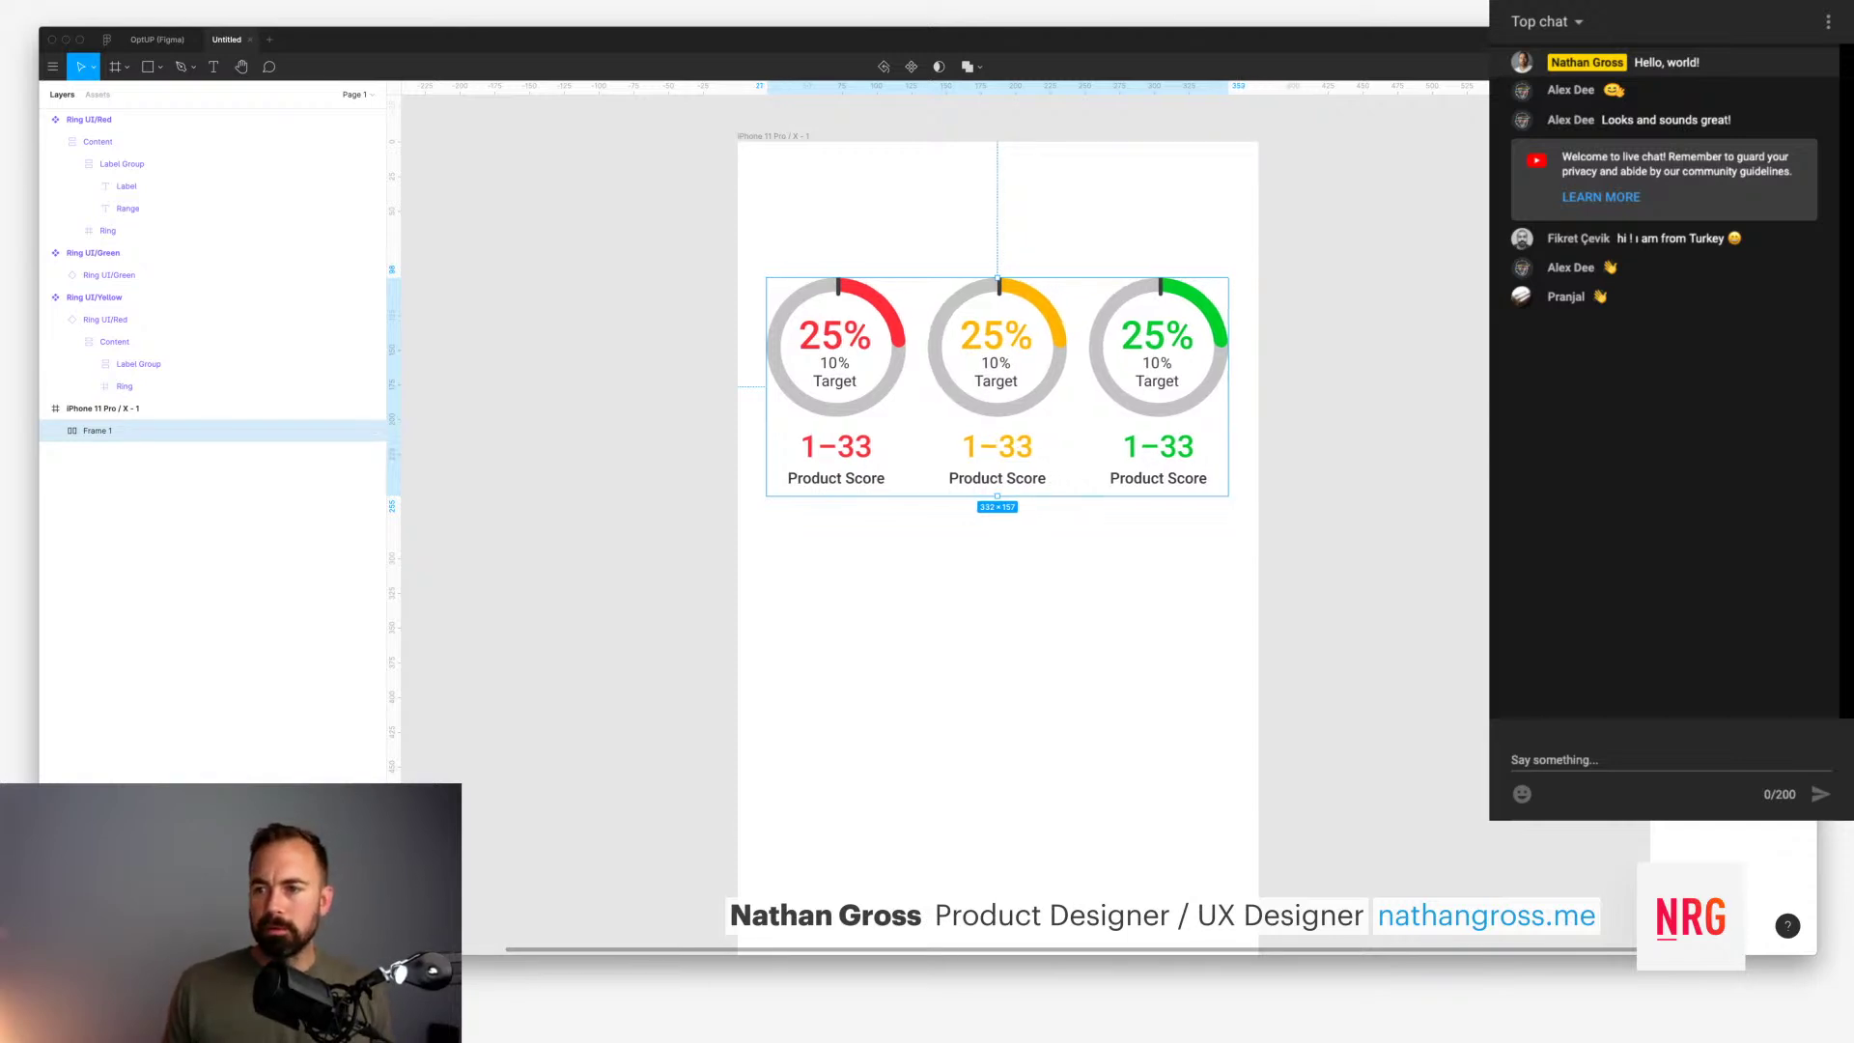
key("Escape")
left_click(97, 430)
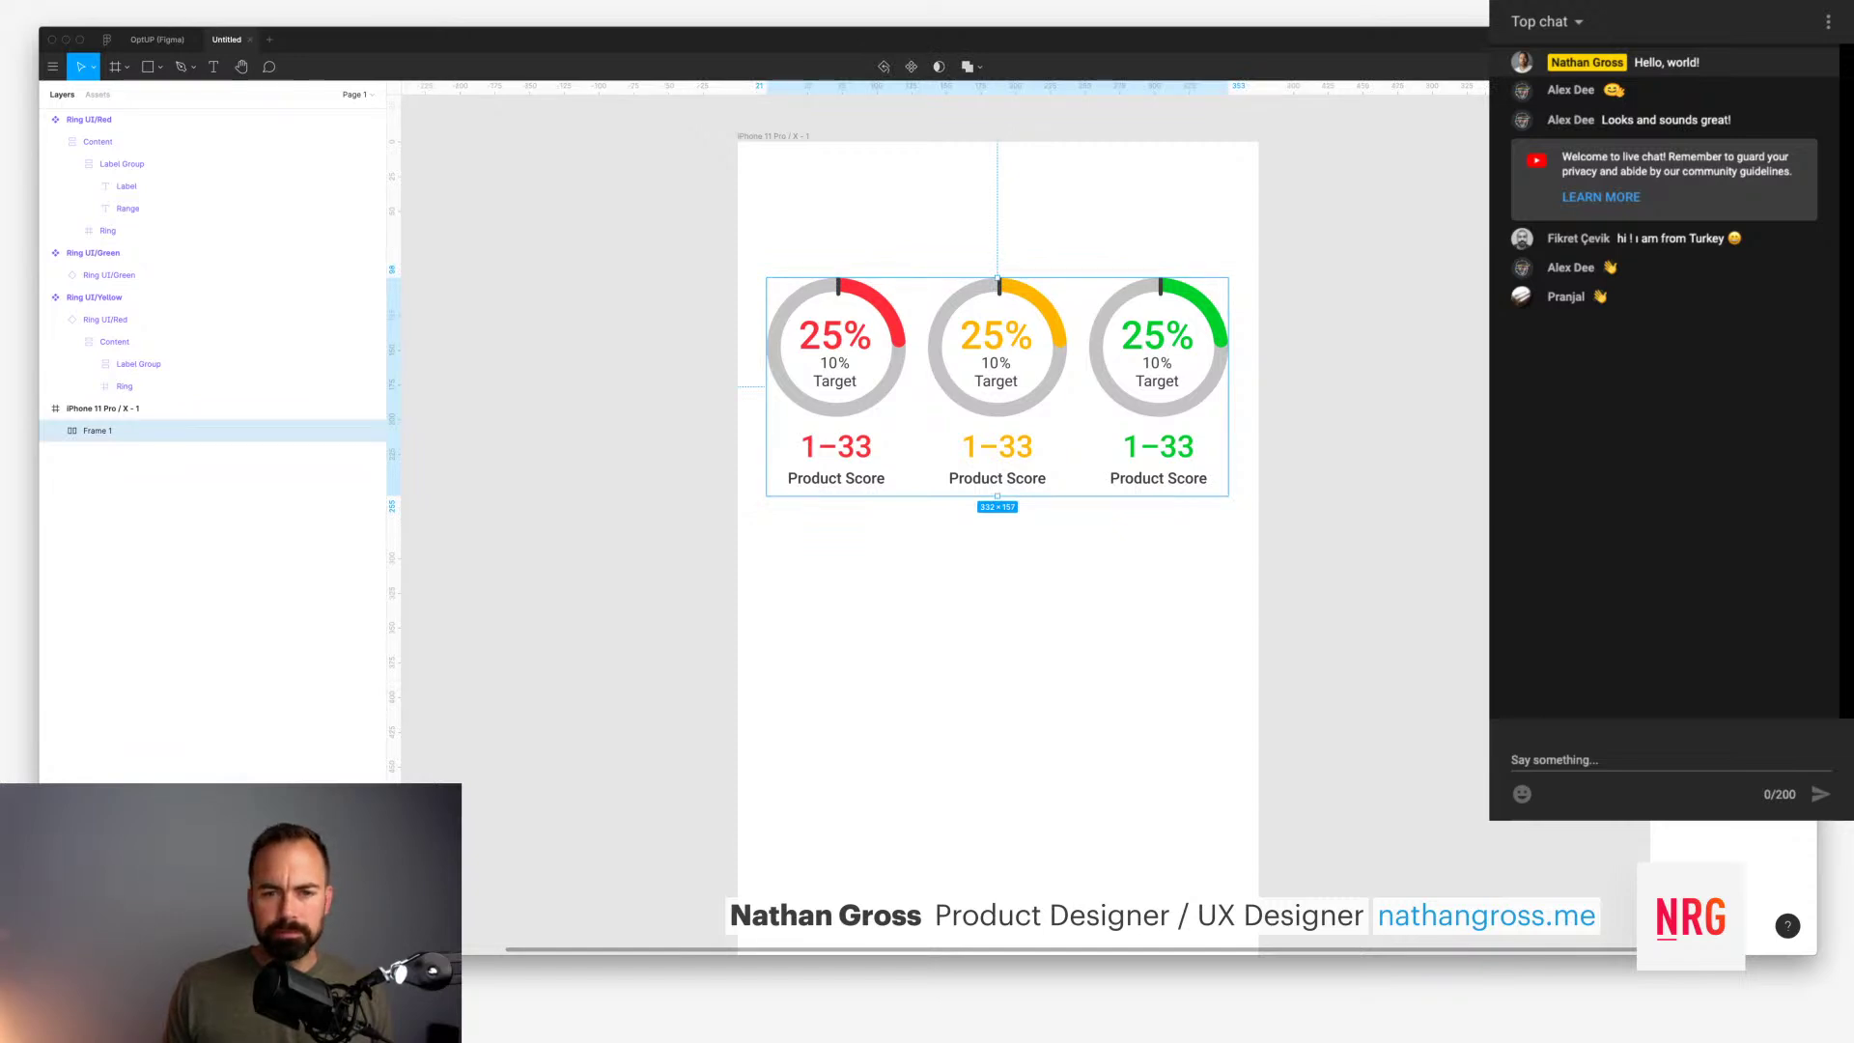
key("Escape")
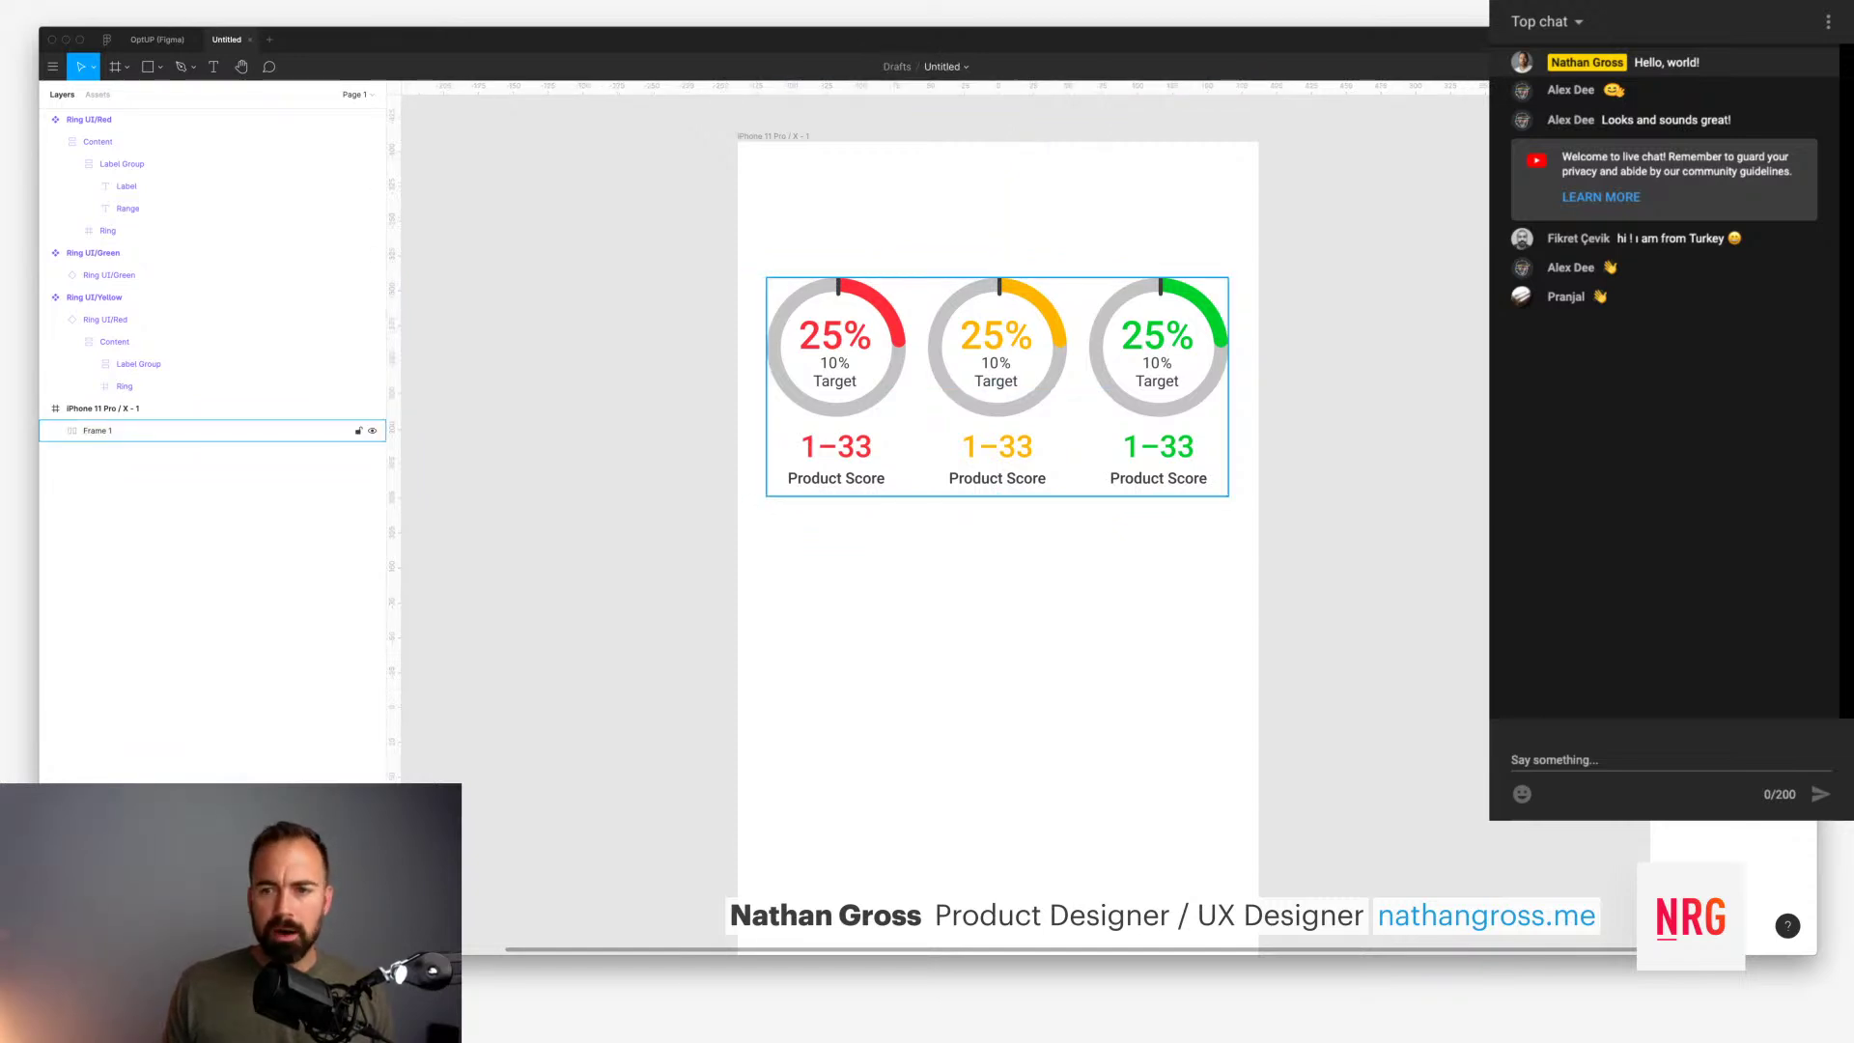
Step: Change the Range text of the Ring UI/Yellow component to 33–69
scroll(997, 541, "left", 4)
scroll(997, 541, "right", 2)
scroll(997, 540, "down", 2)
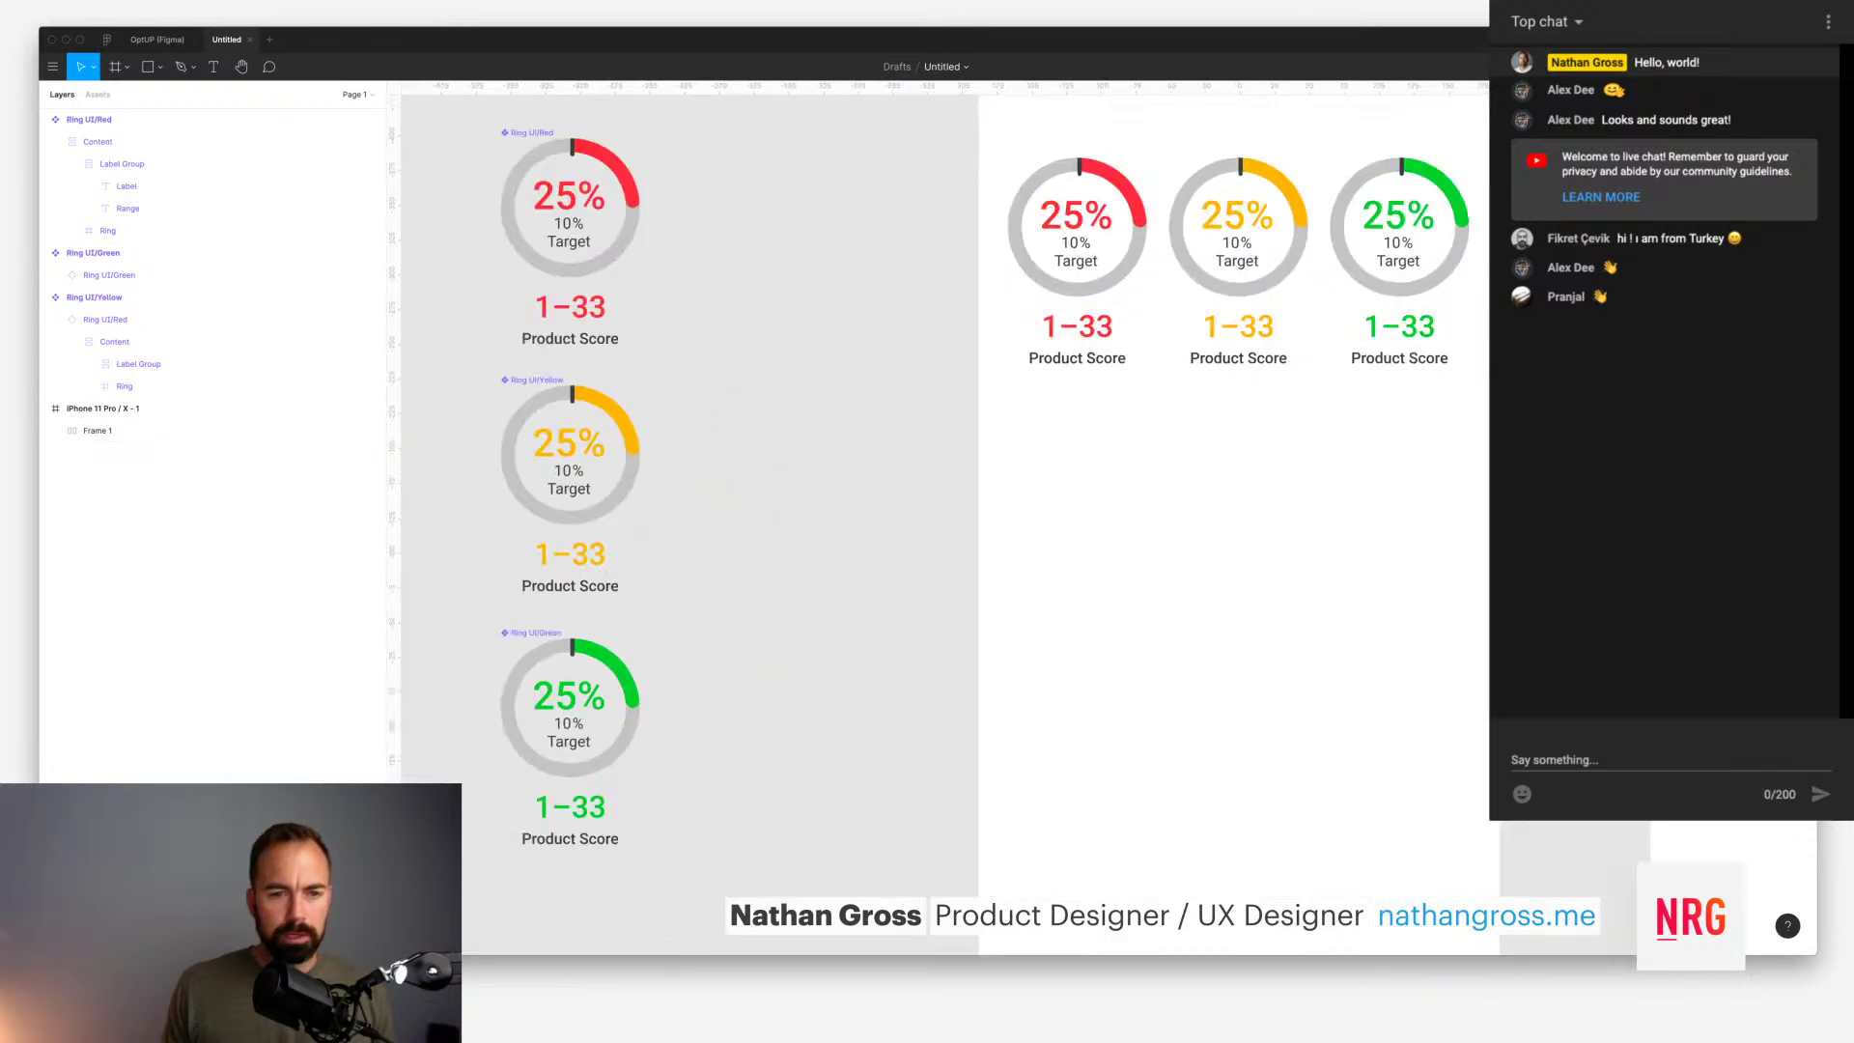
left_click(105, 319)
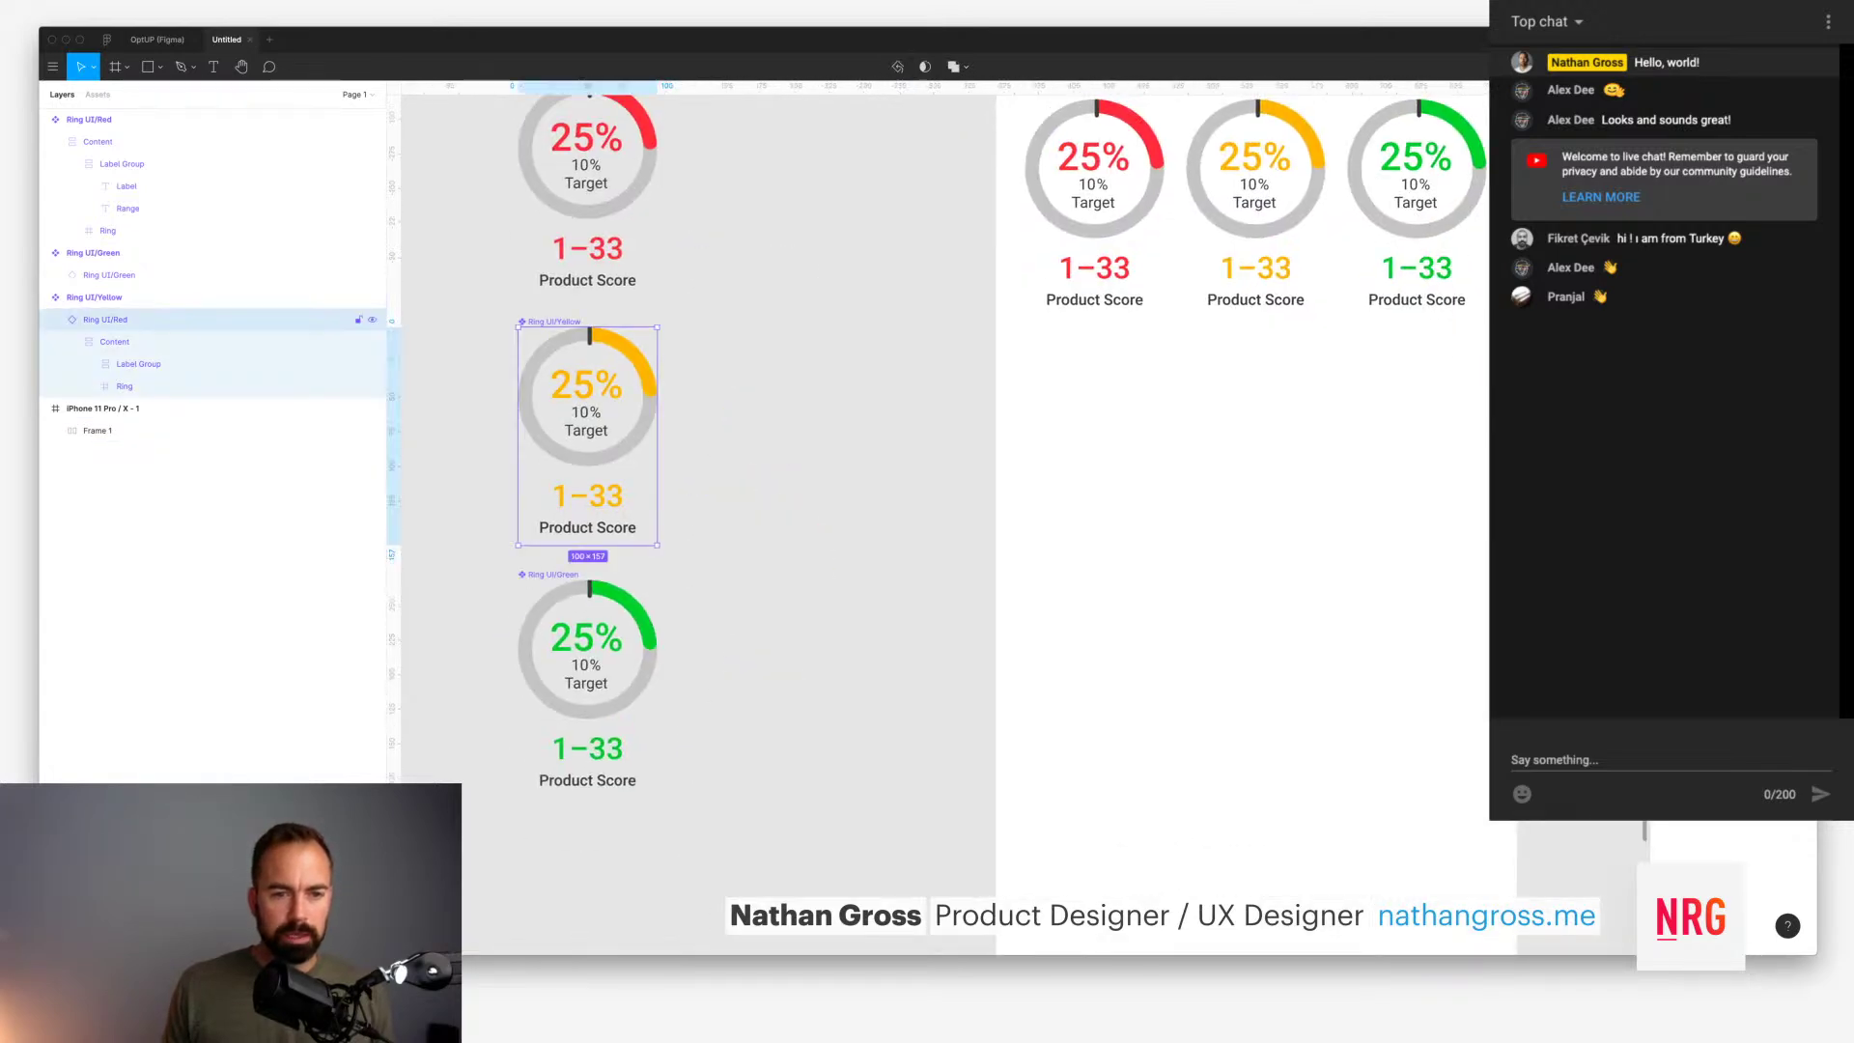
double_click(587, 495)
double_click(587, 496)
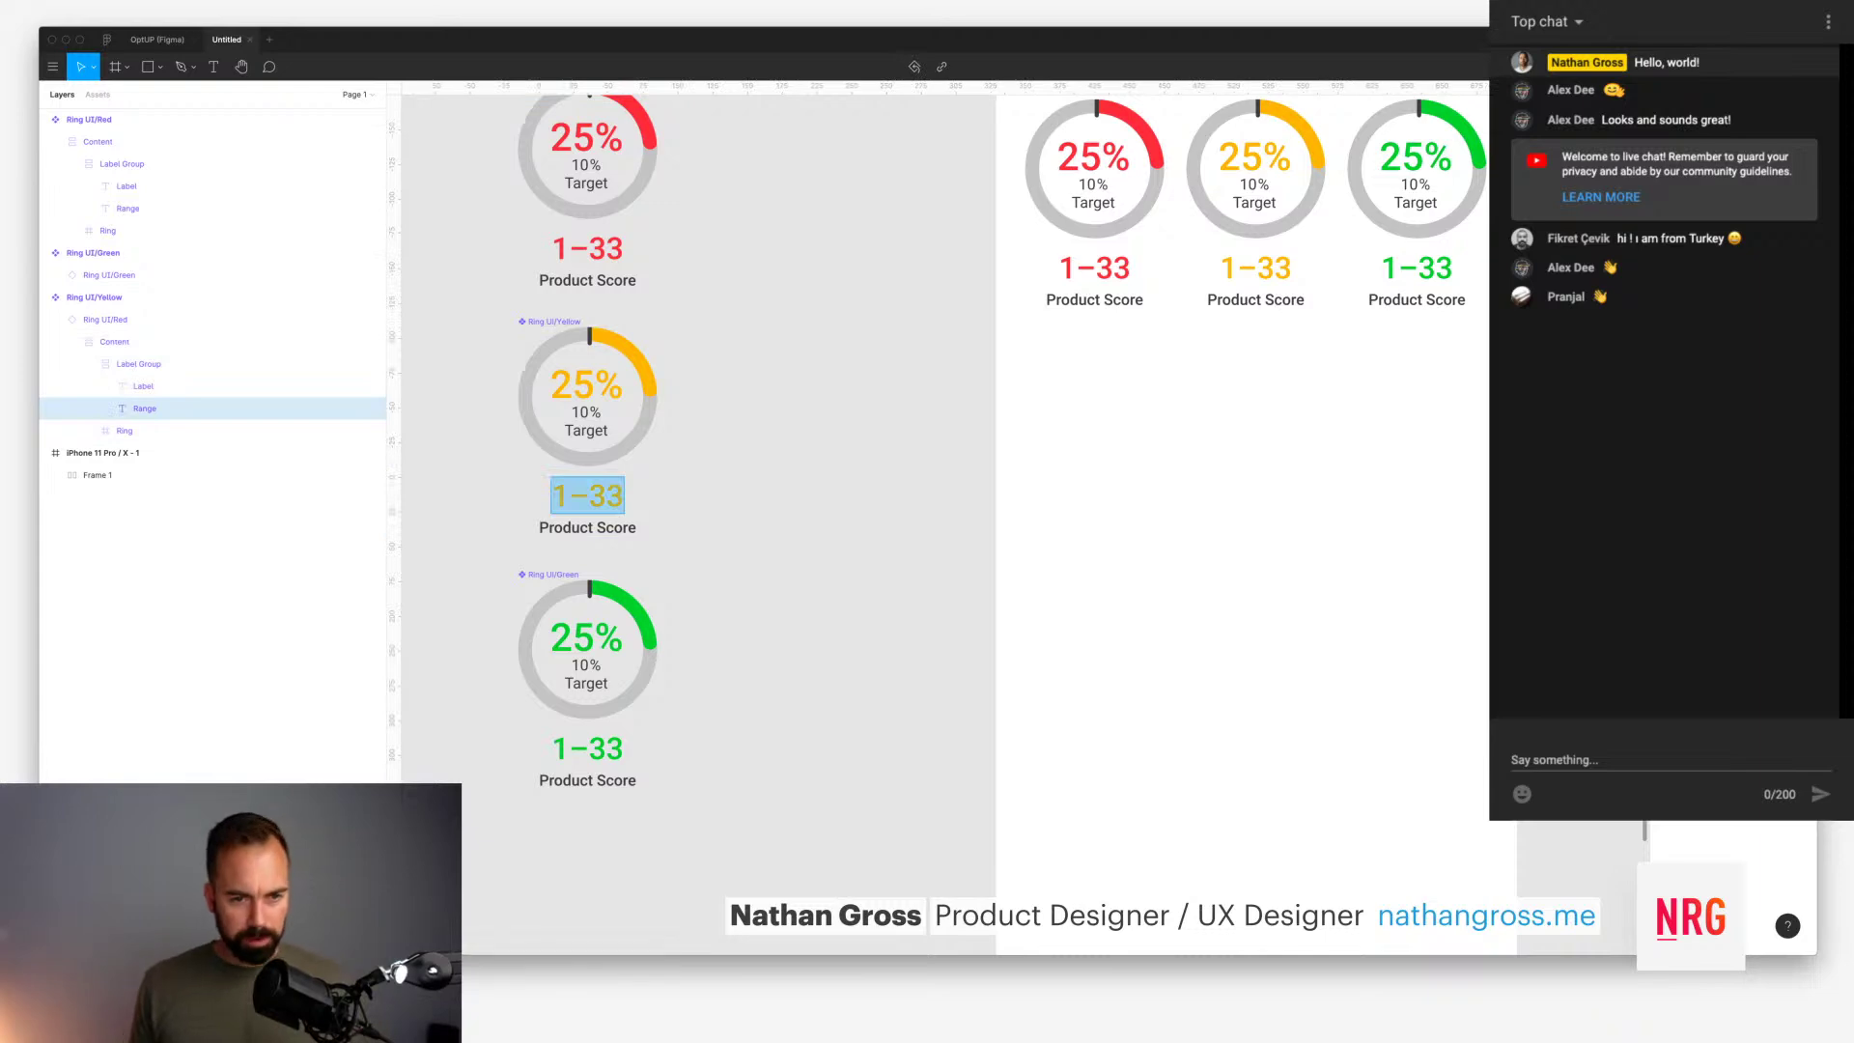
key("Escape")
key("Escape")
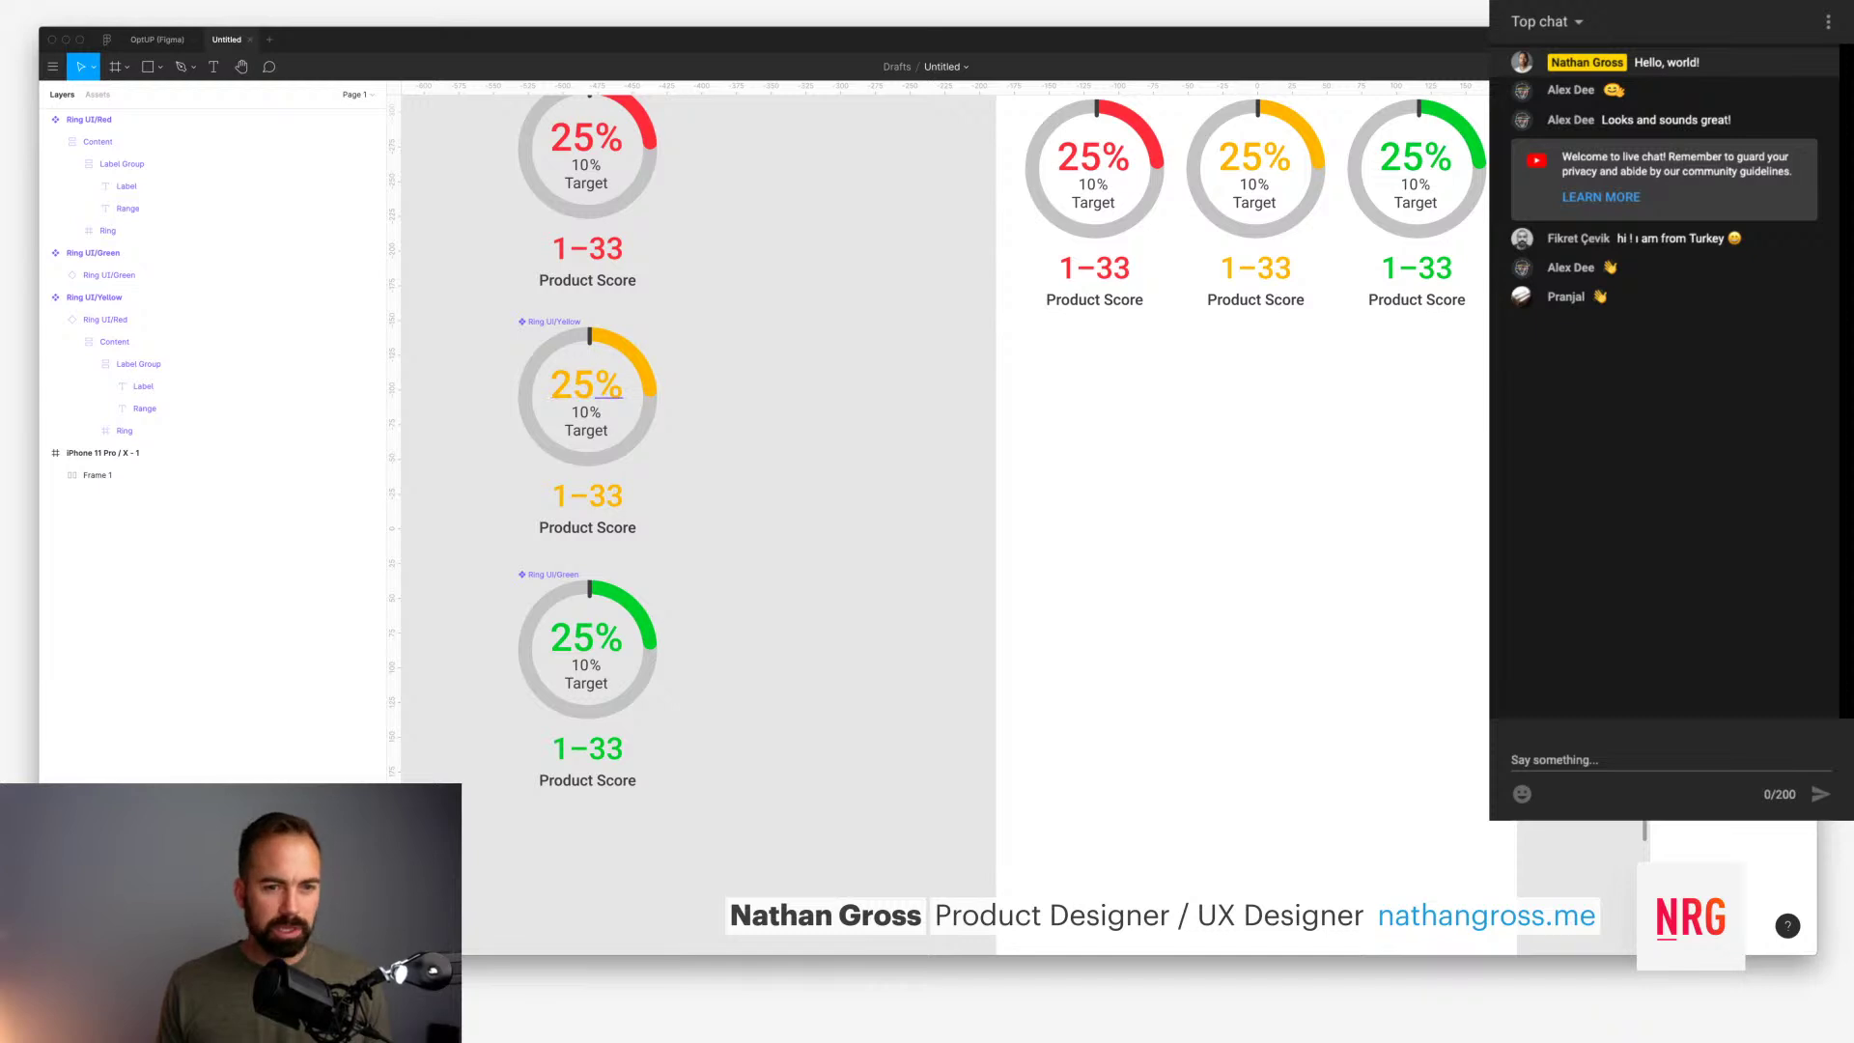
left_click(587, 495, "super")
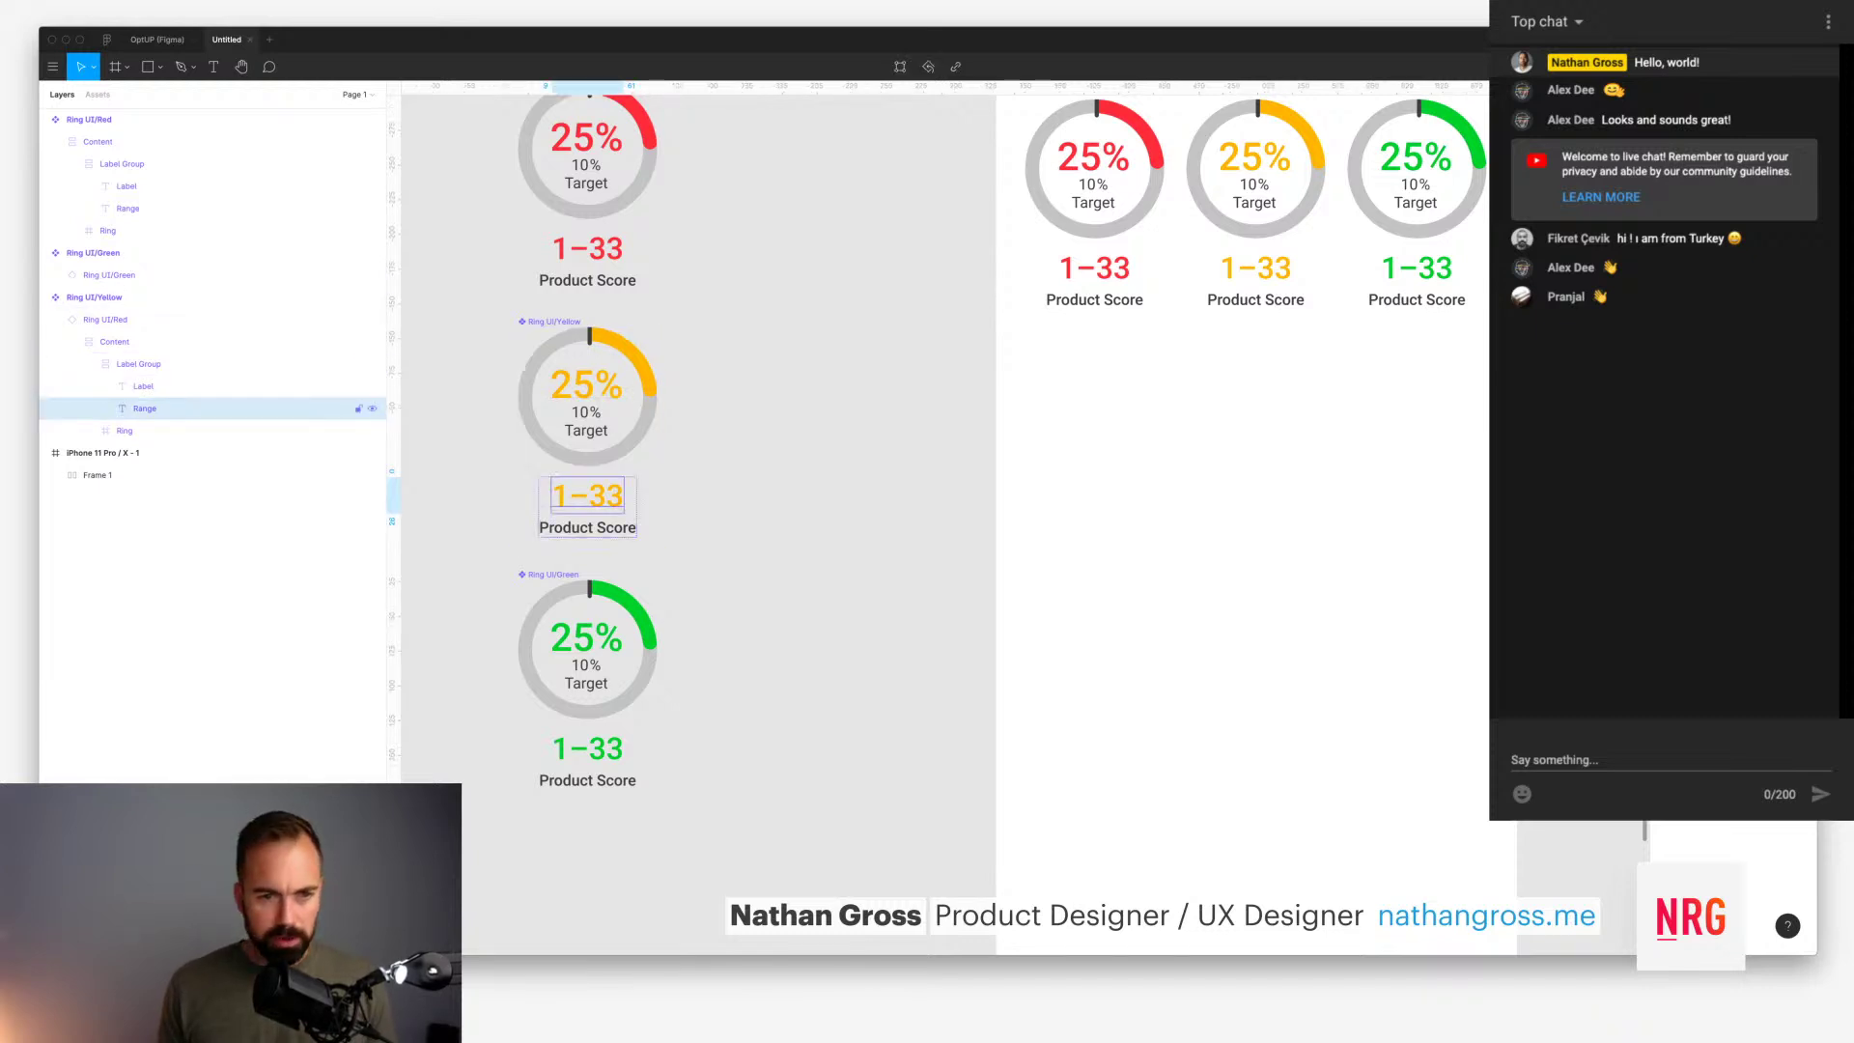
key("Return")
type("33")
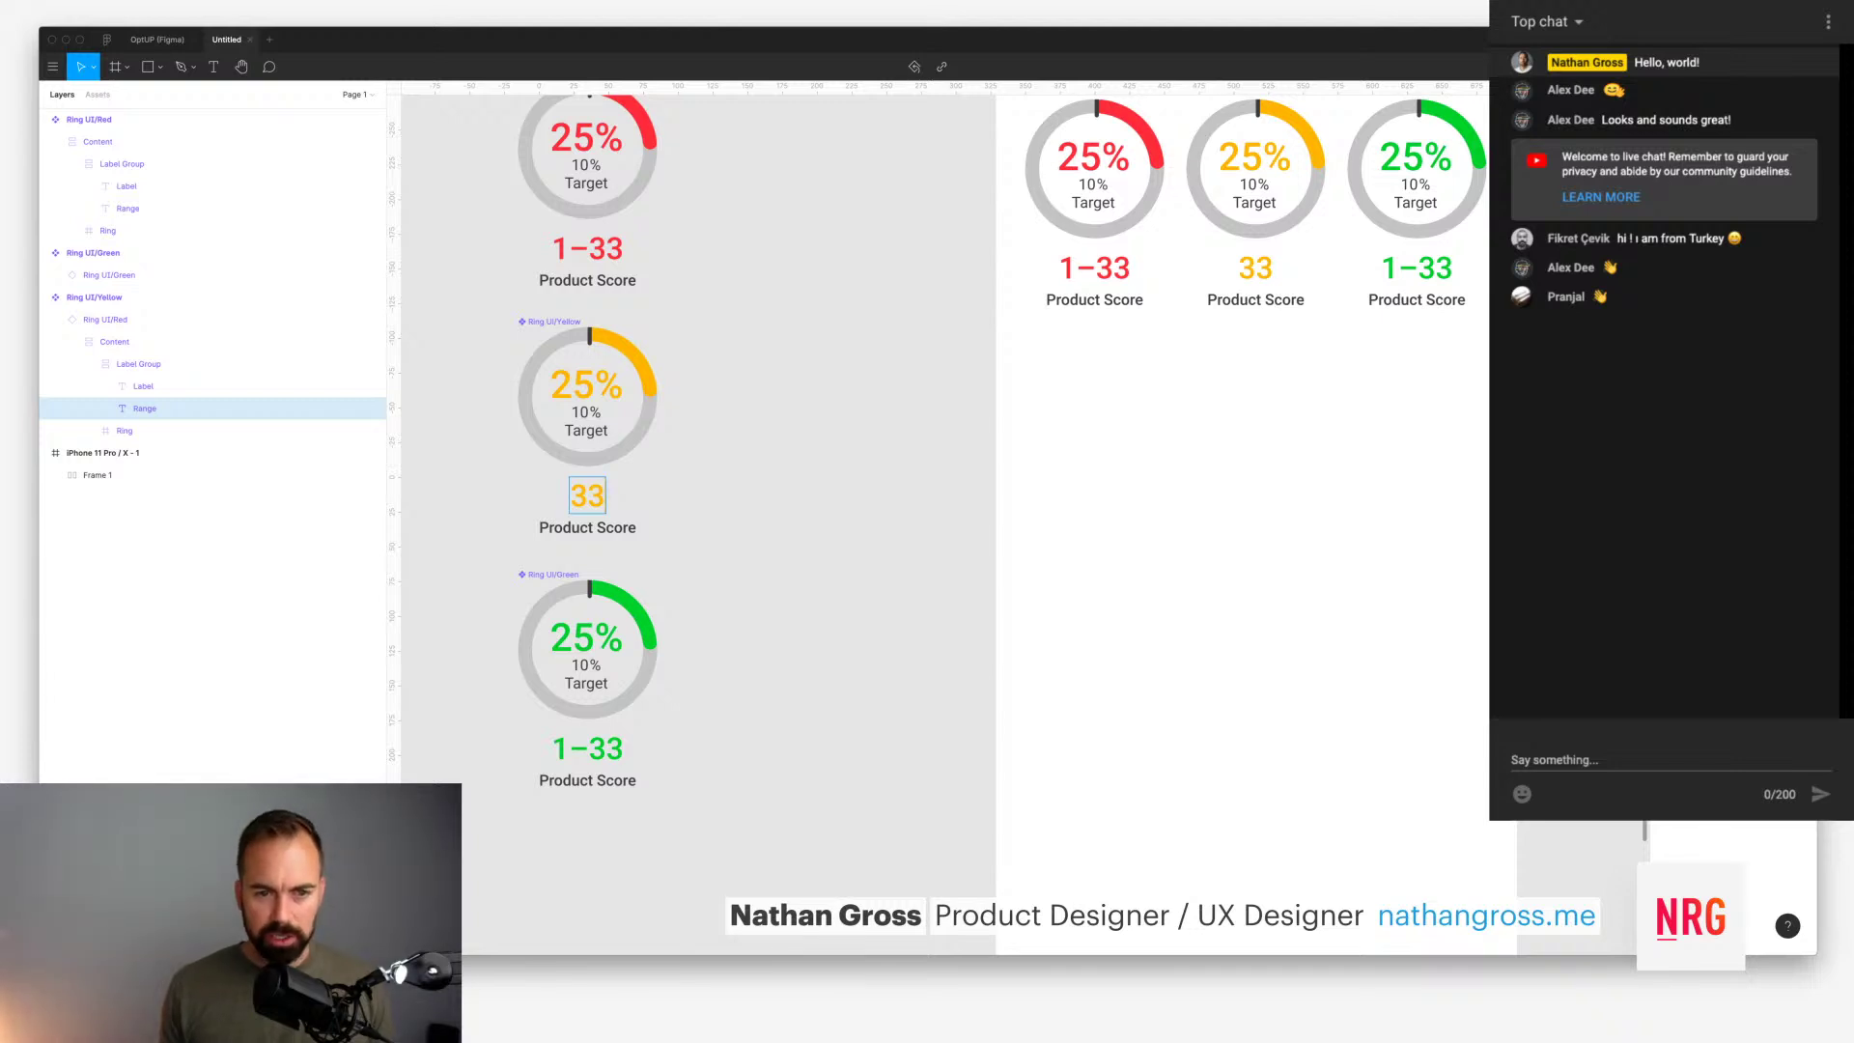
type("–")
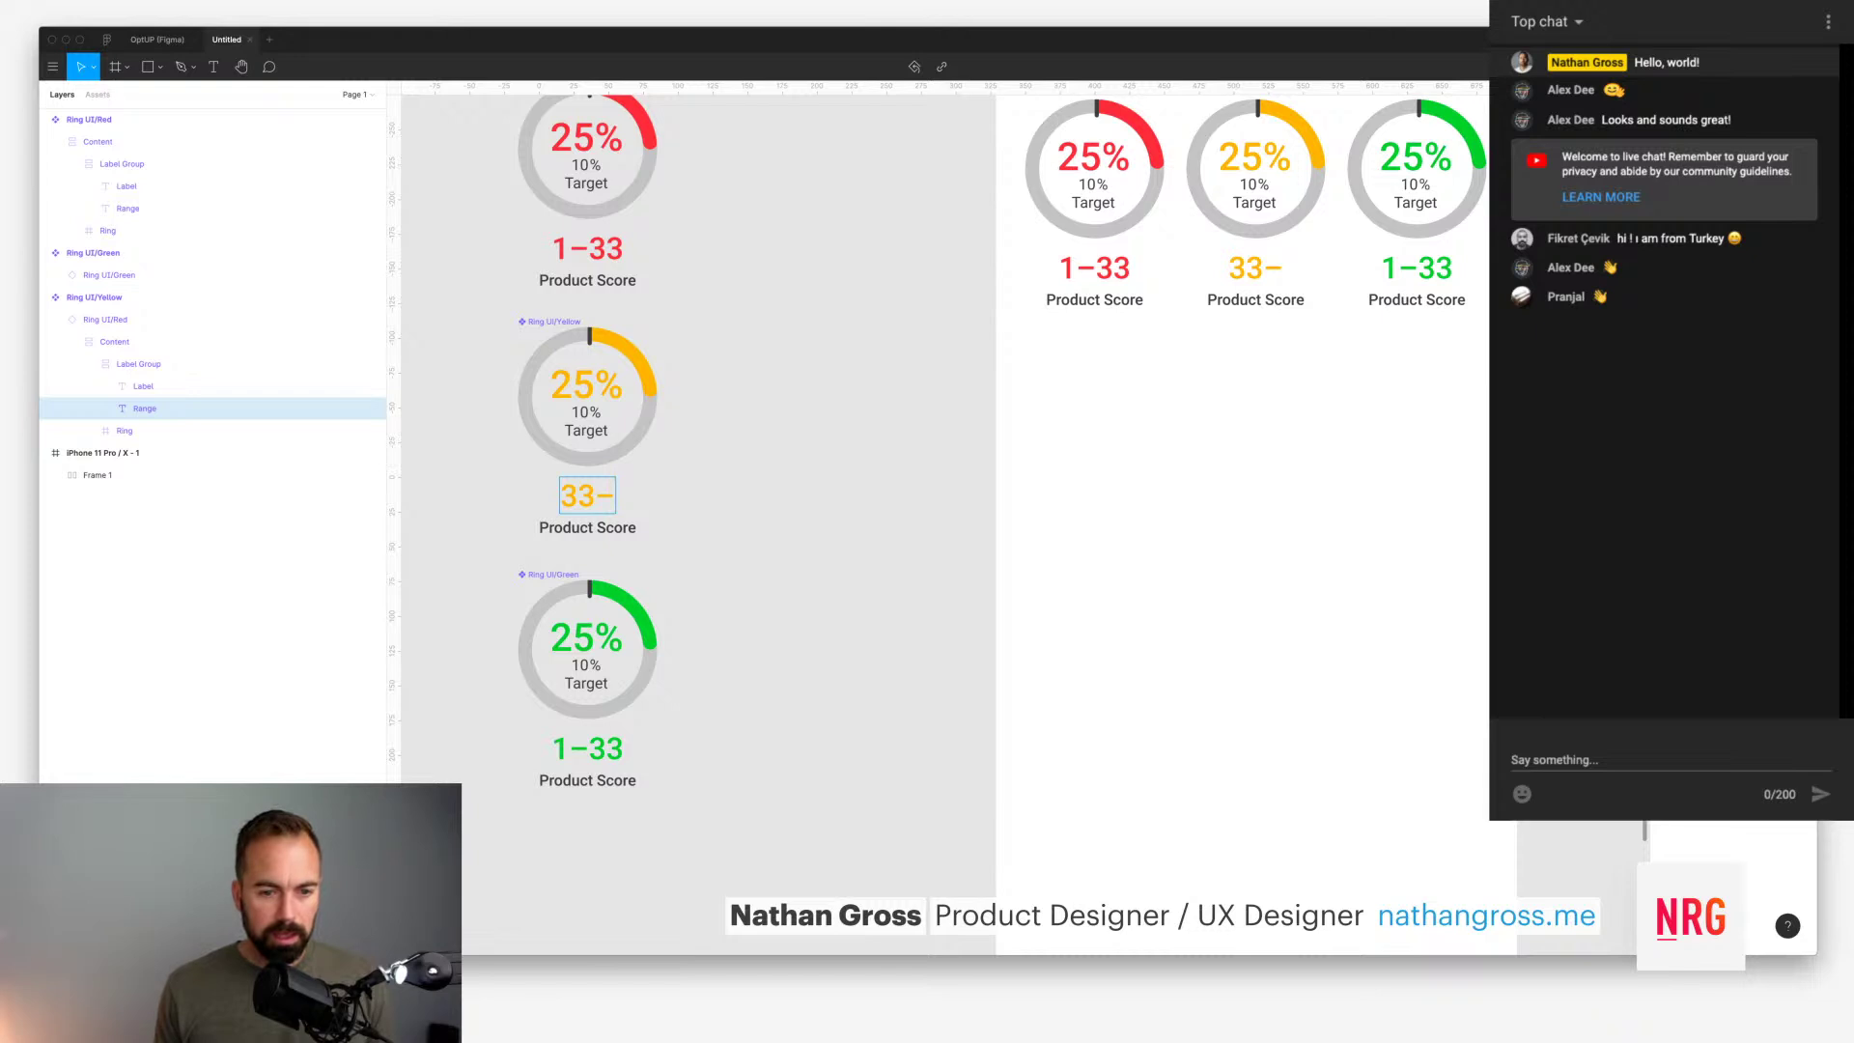
type("69")
key("Escape")
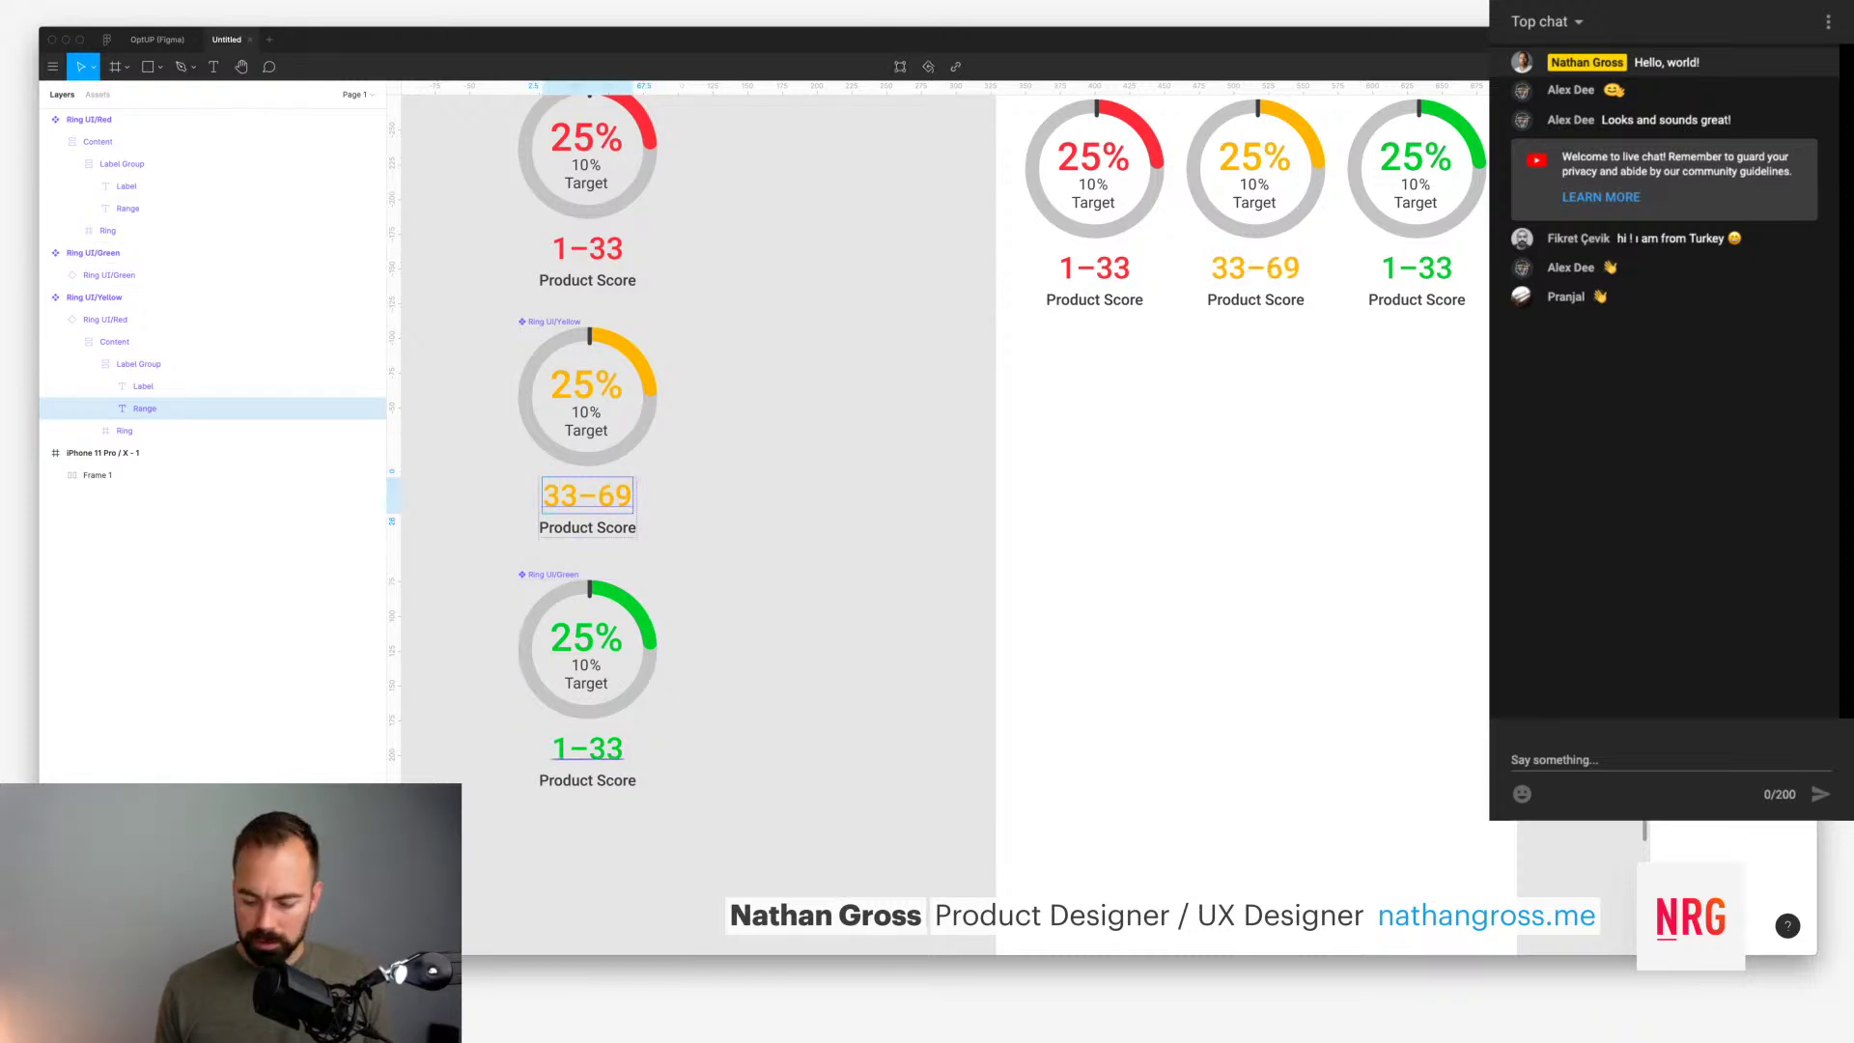
Step: Change the Range text of the Ring UI/Green component to 70–100
double_click(587, 748, "super")
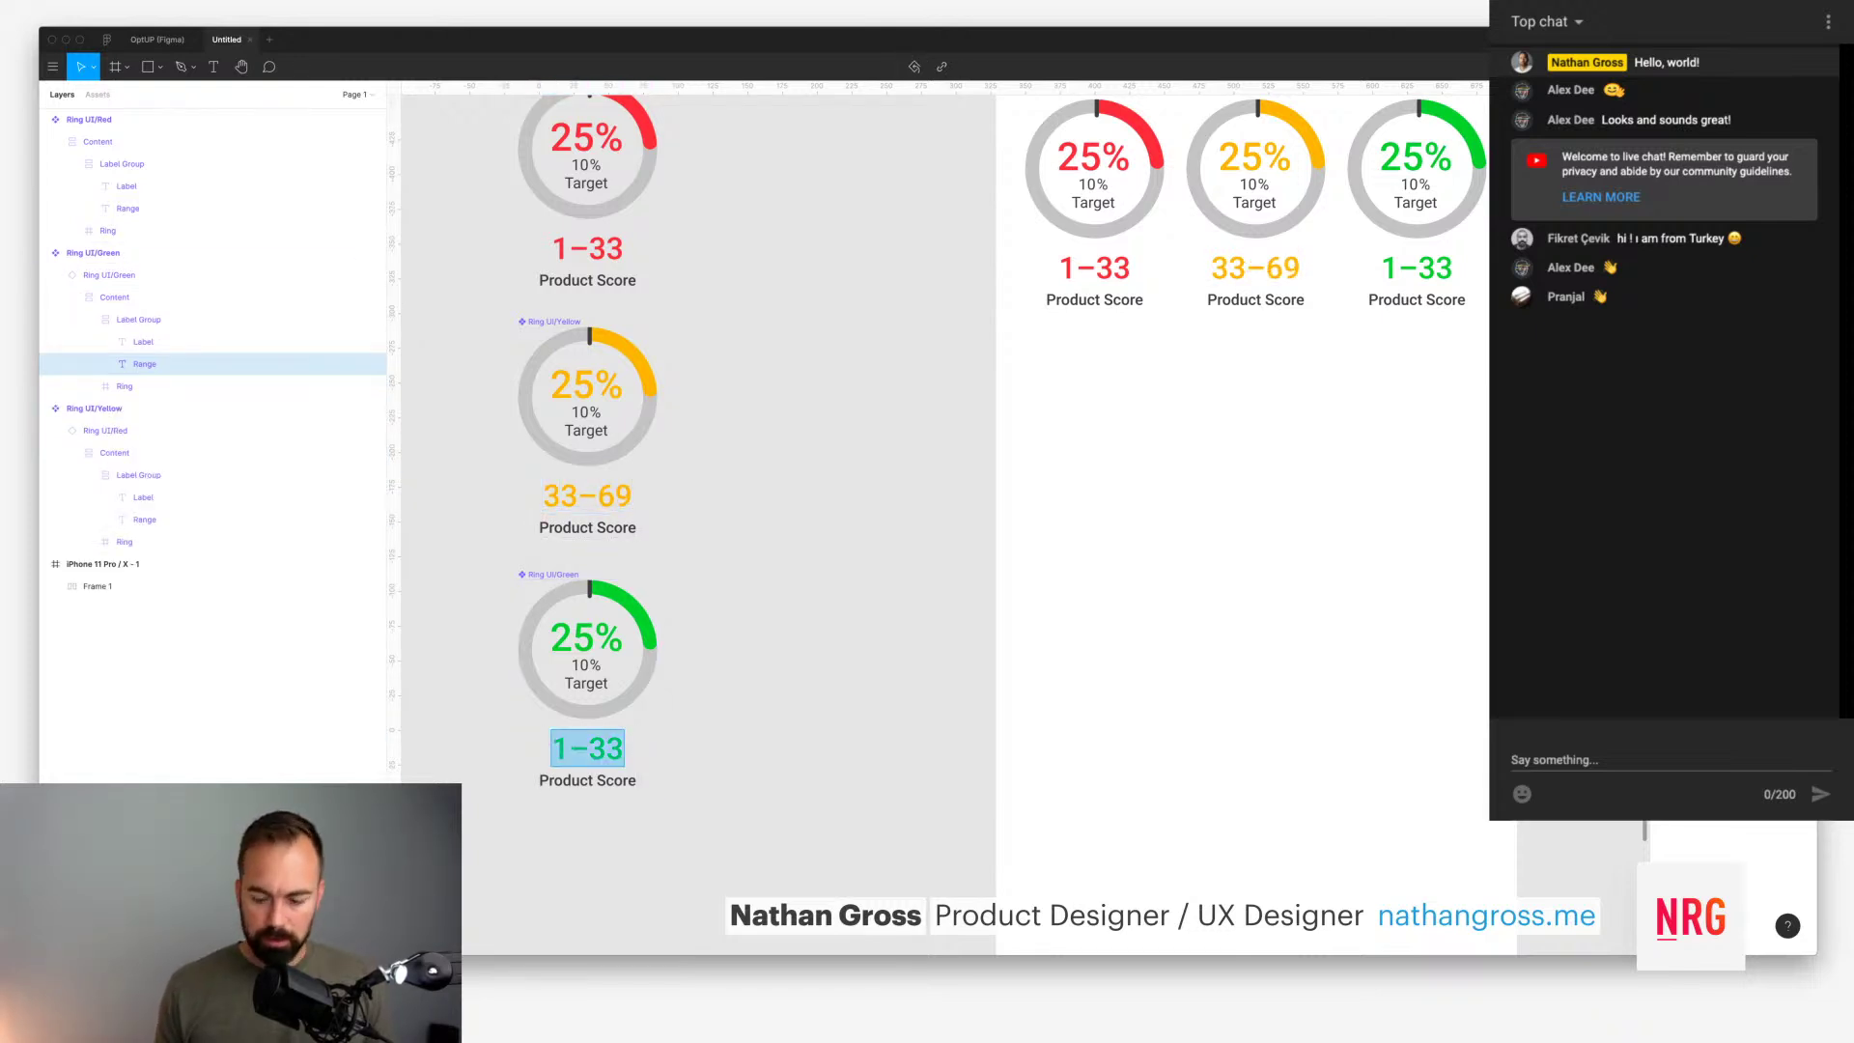
type("70–100")
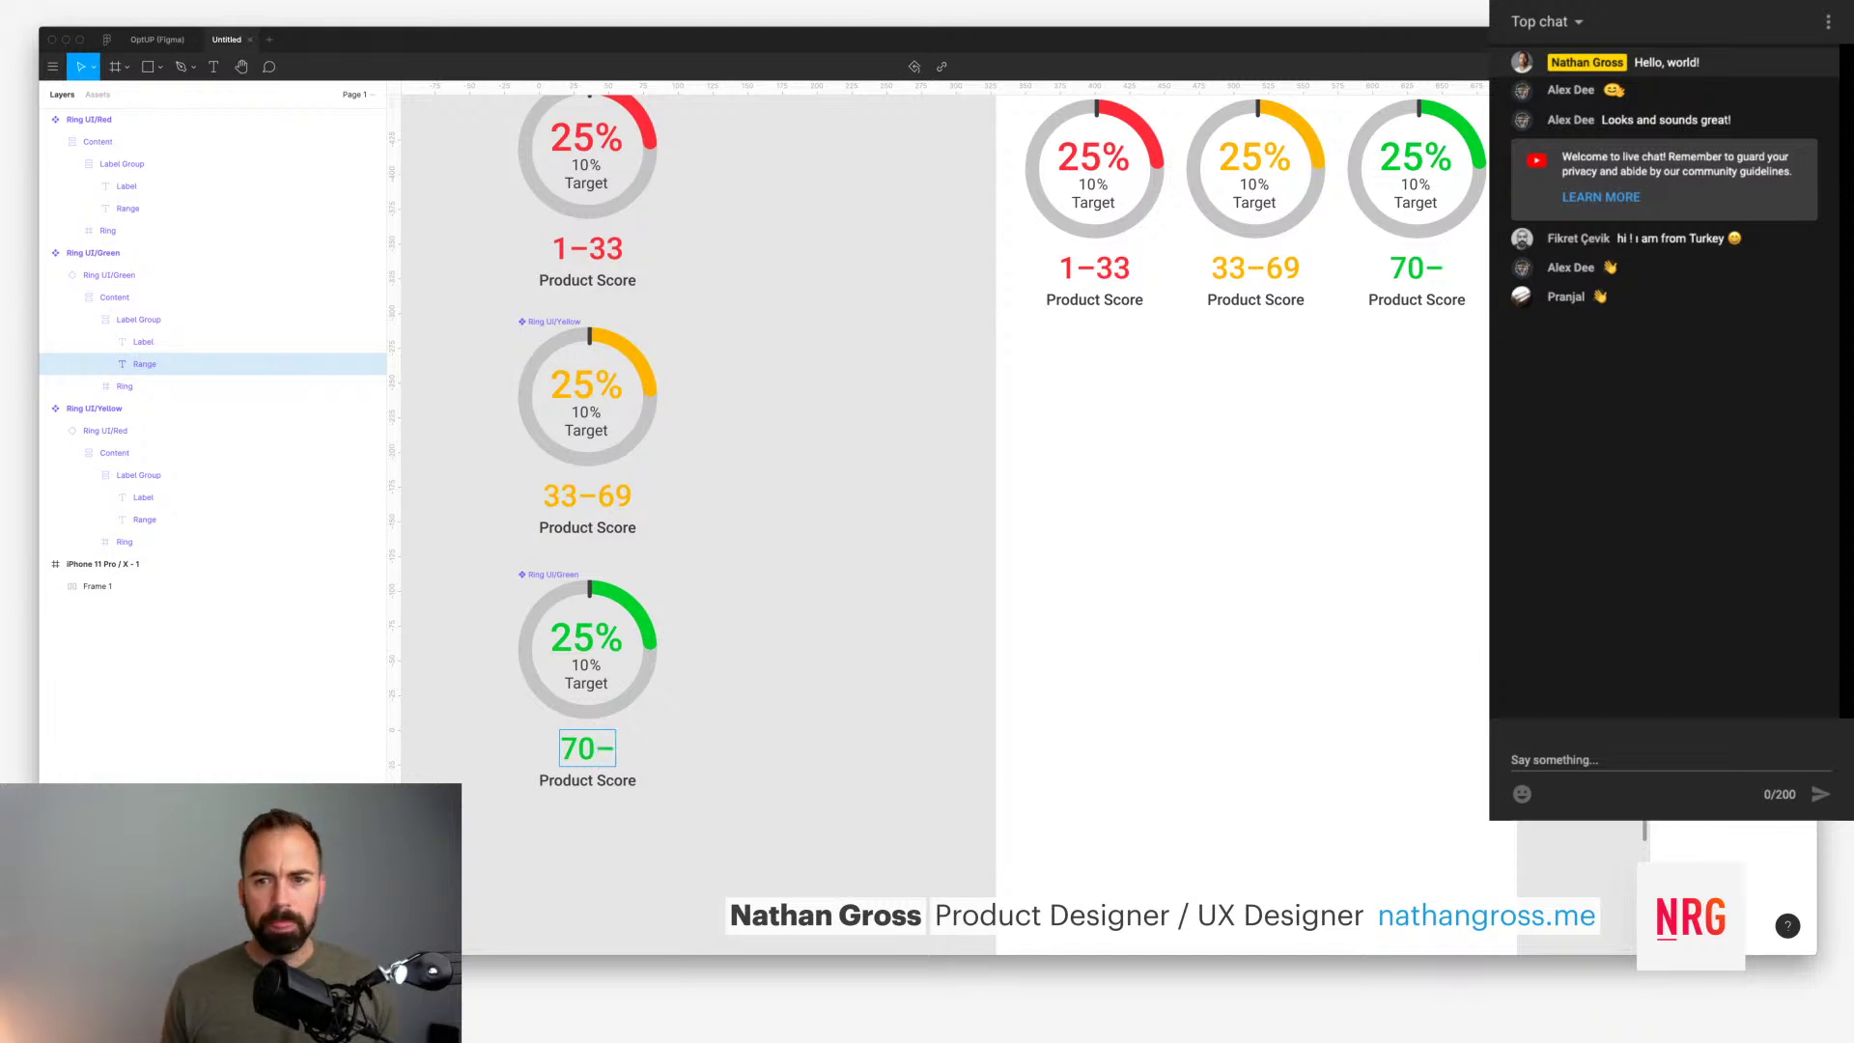
key("Escape")
key("Escape")
scroll(936, 521, "up", 3)
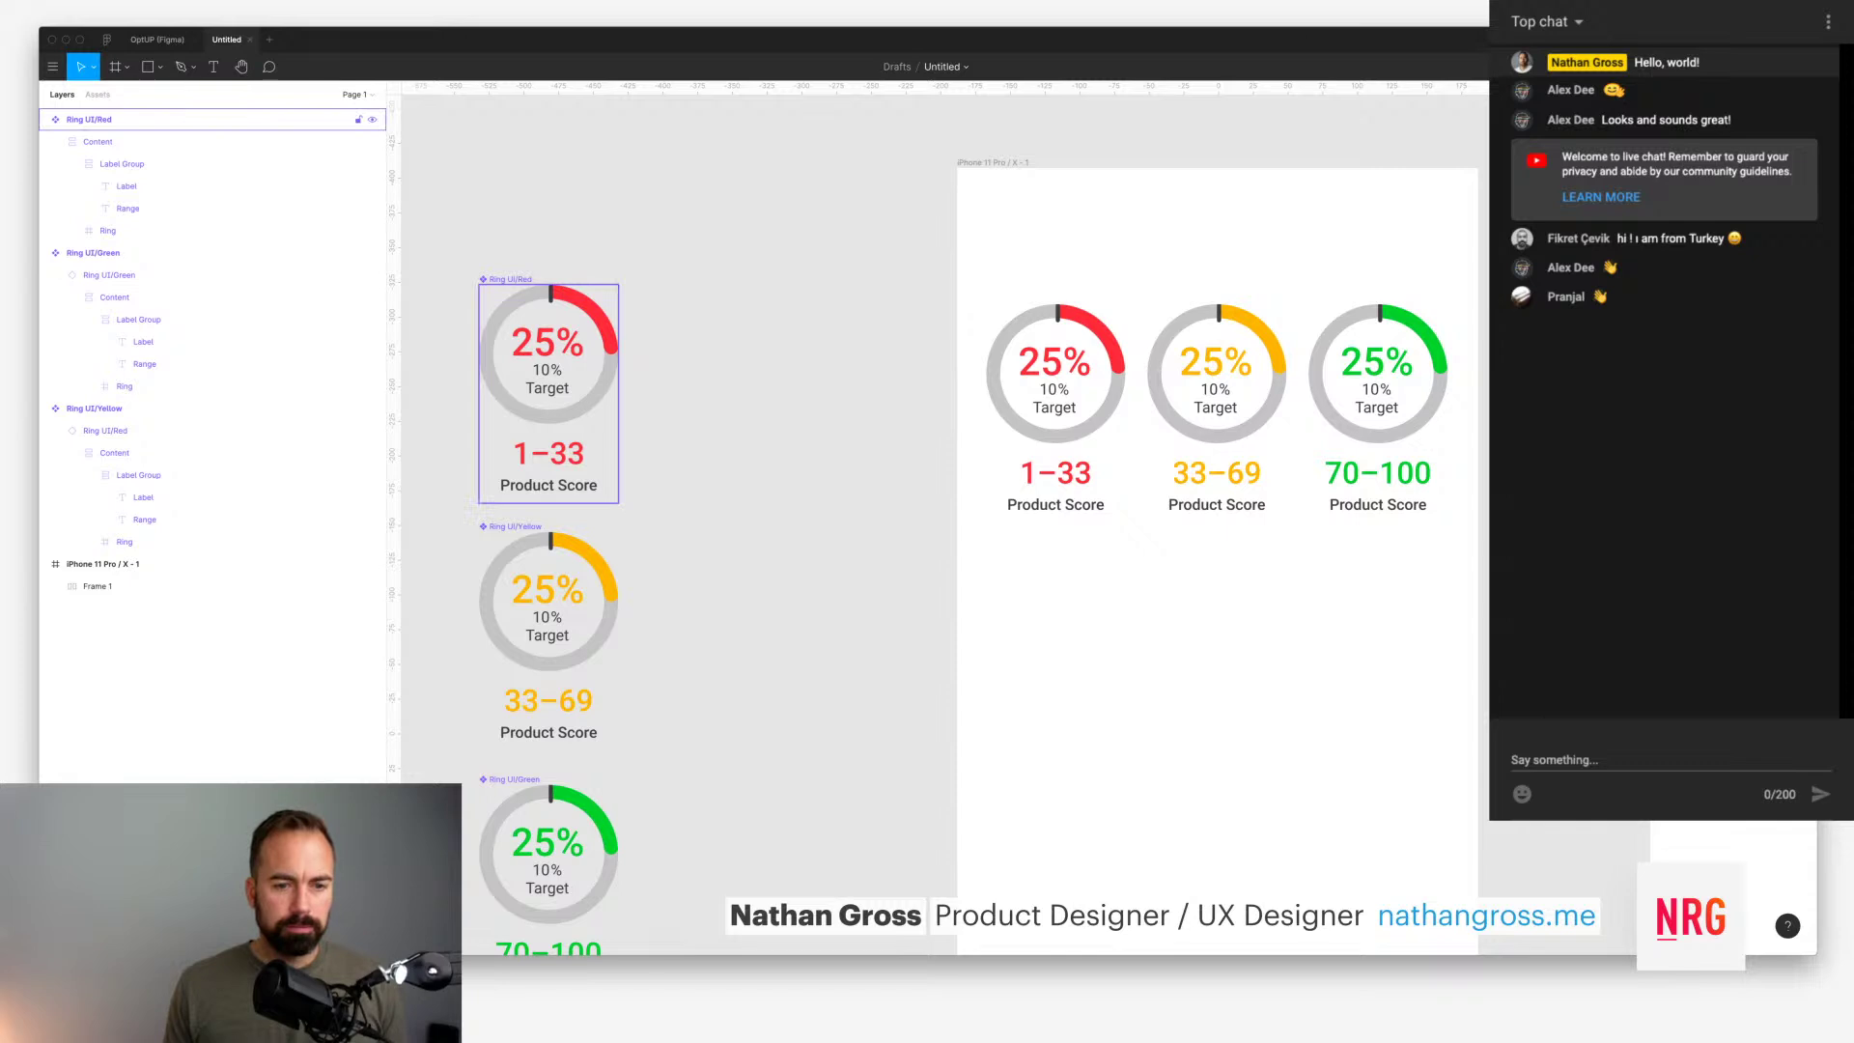
left_click(509, 279)
left_click(514, 526, "shift")
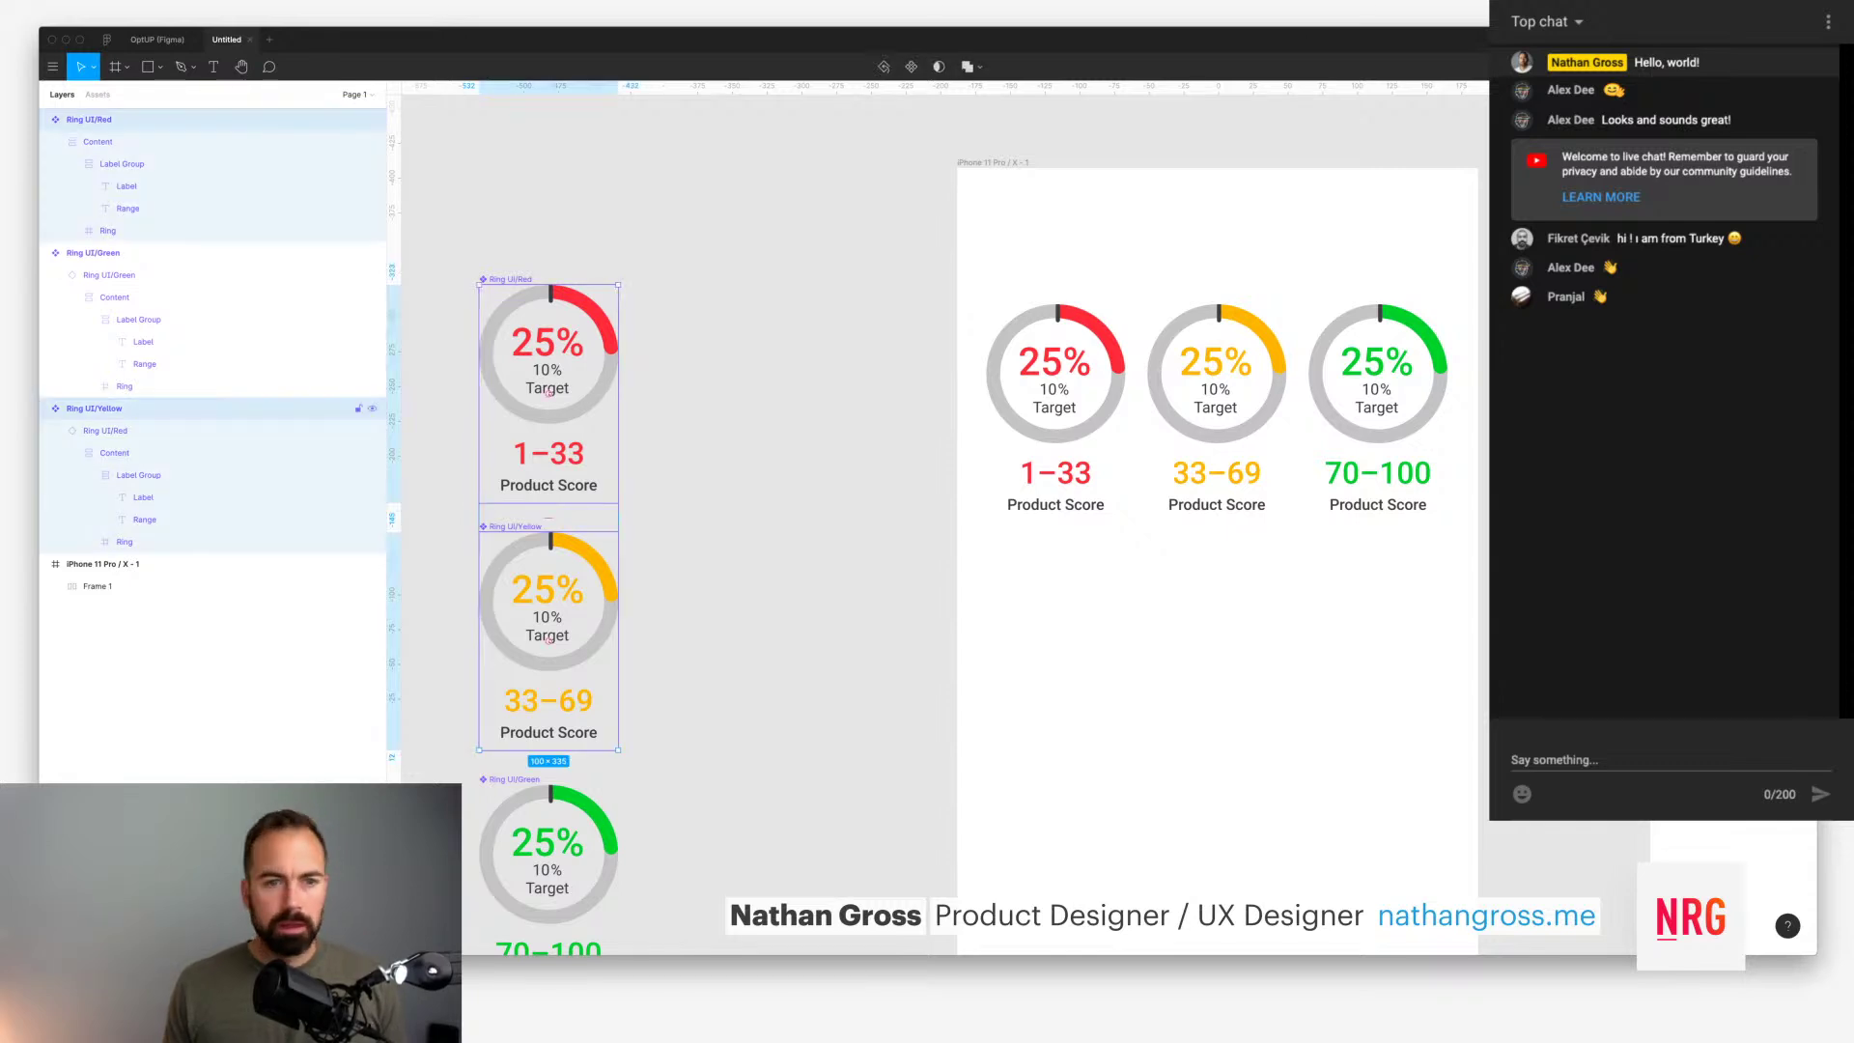
left_click(548, 638, "shift")
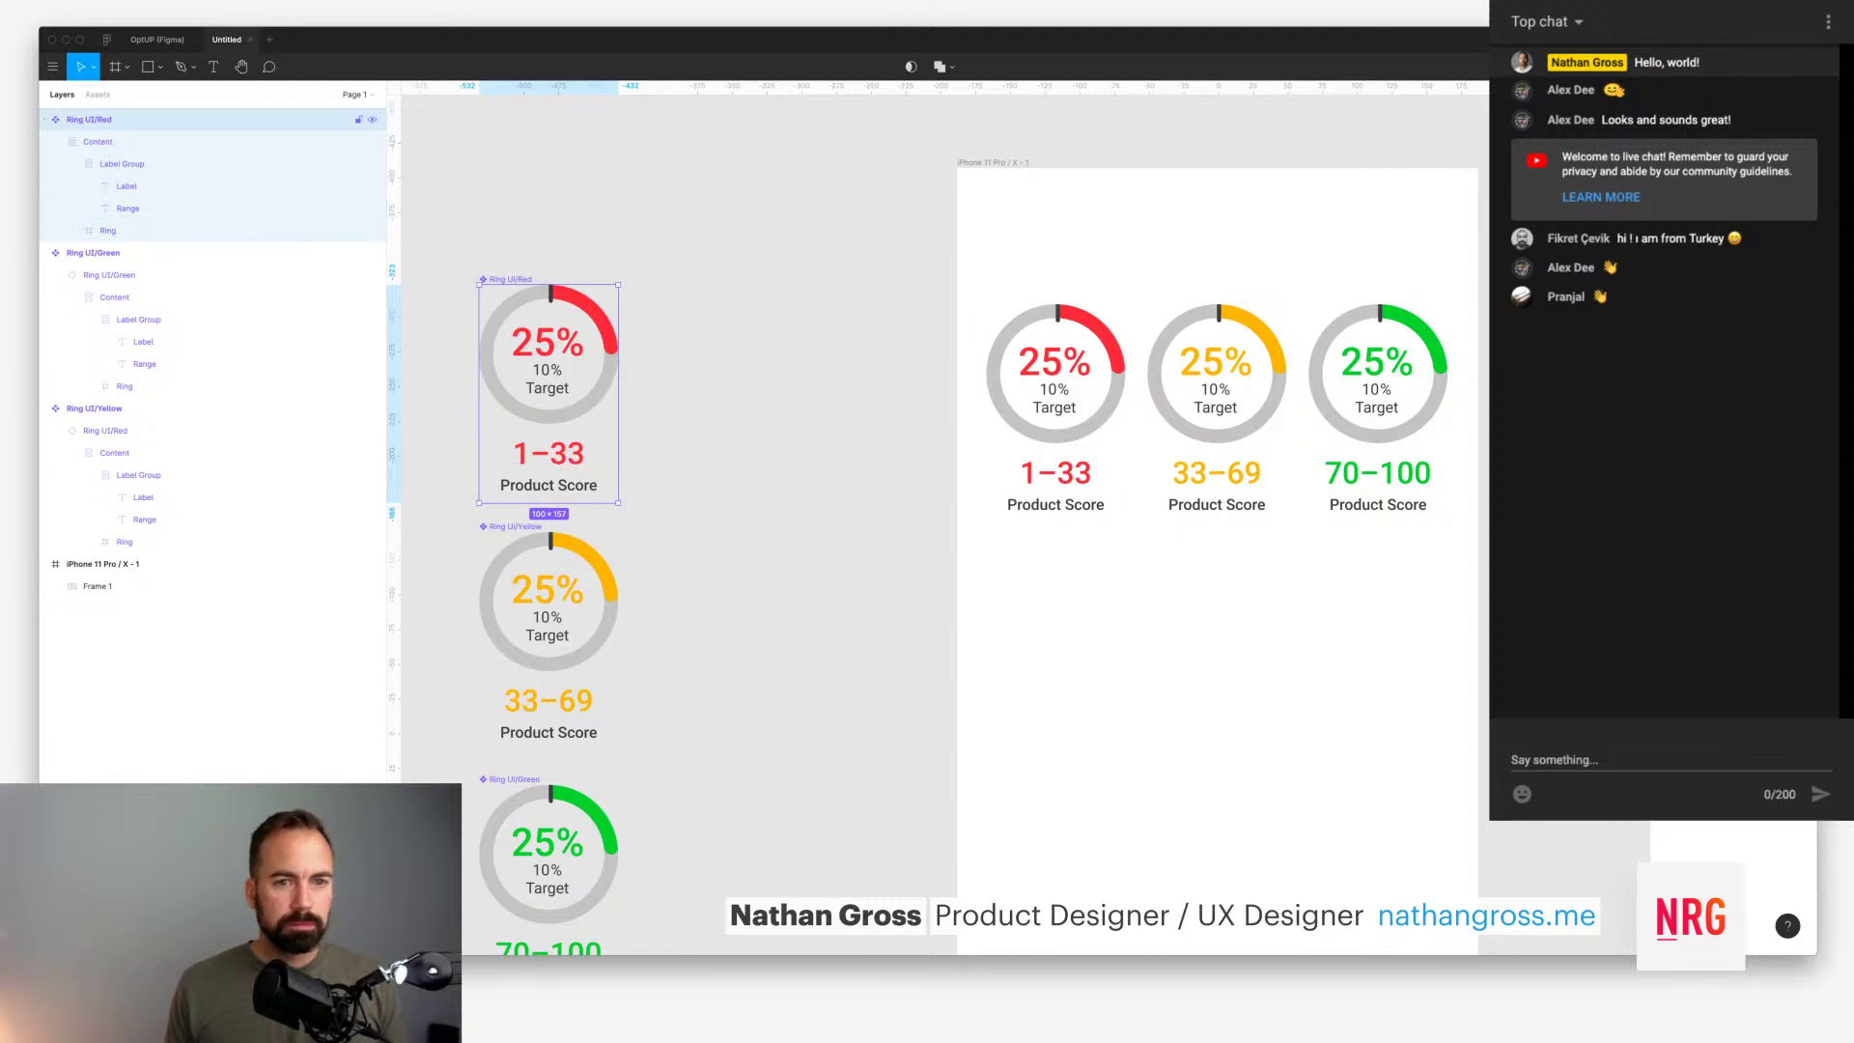
left_click(97, 141)
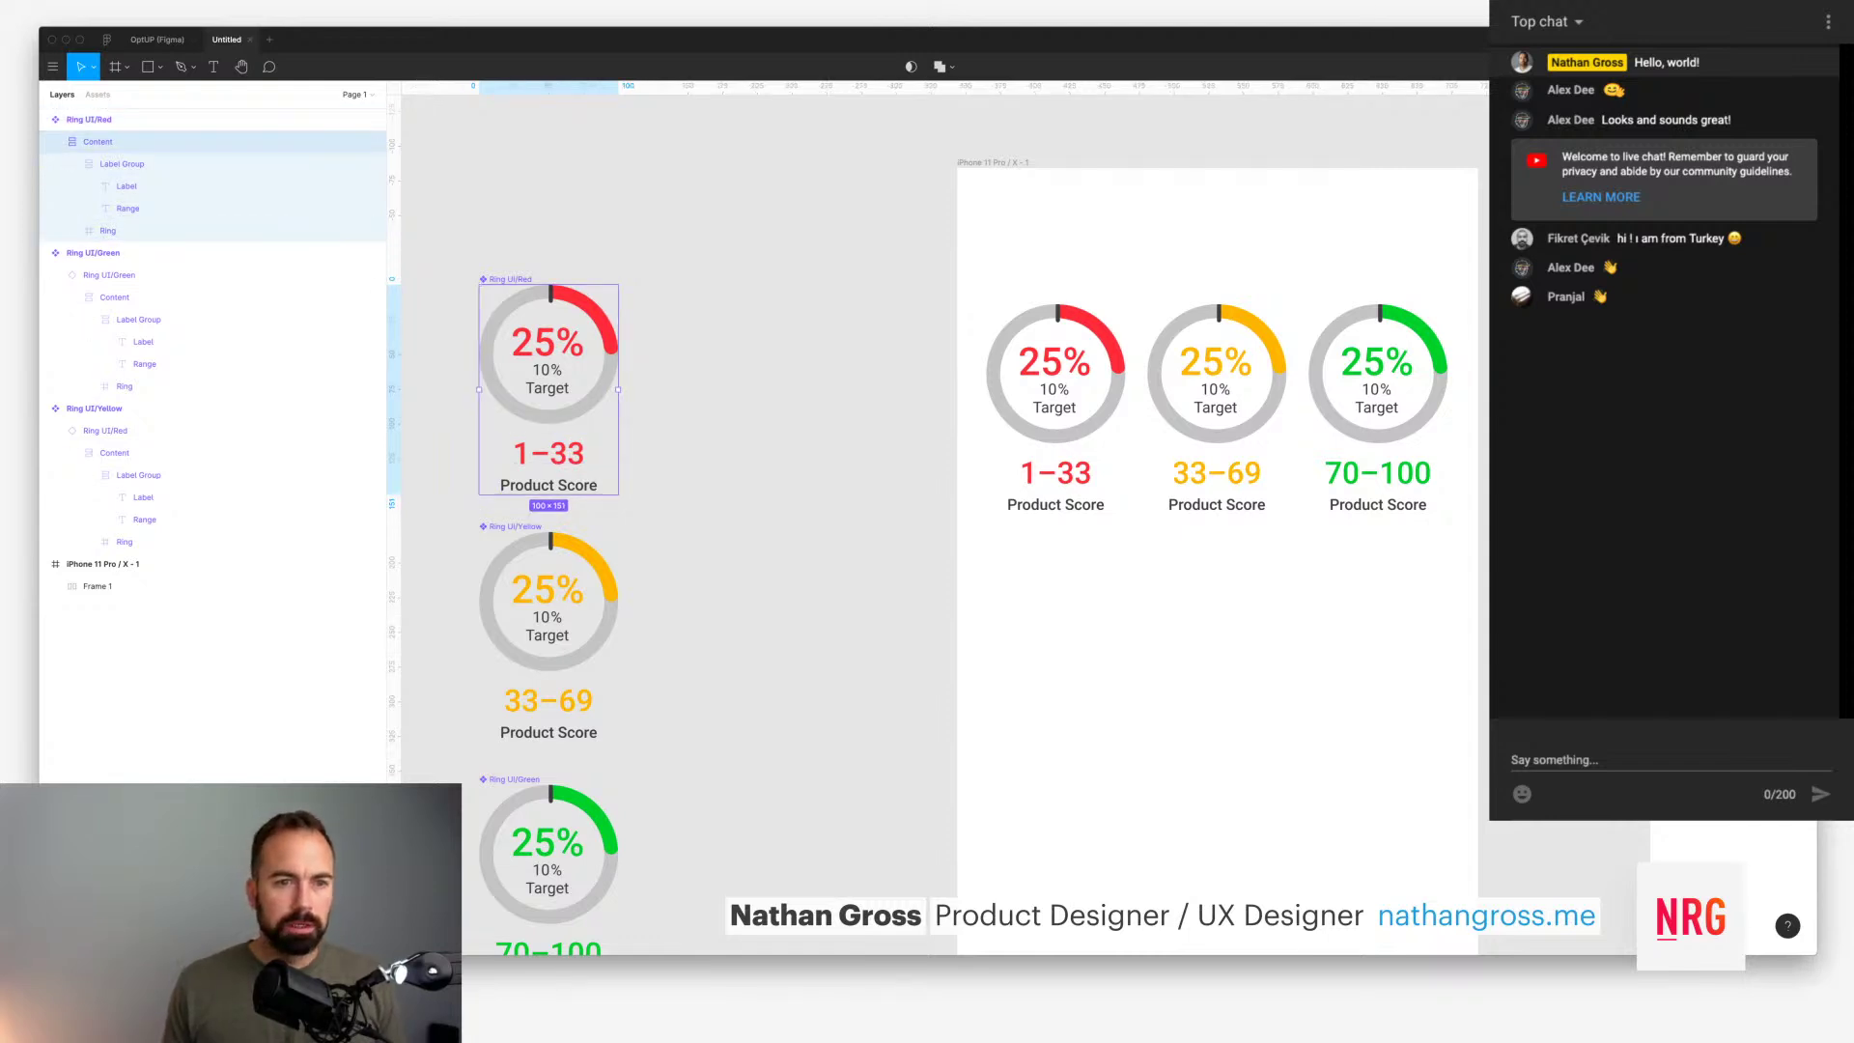
key("Escape")
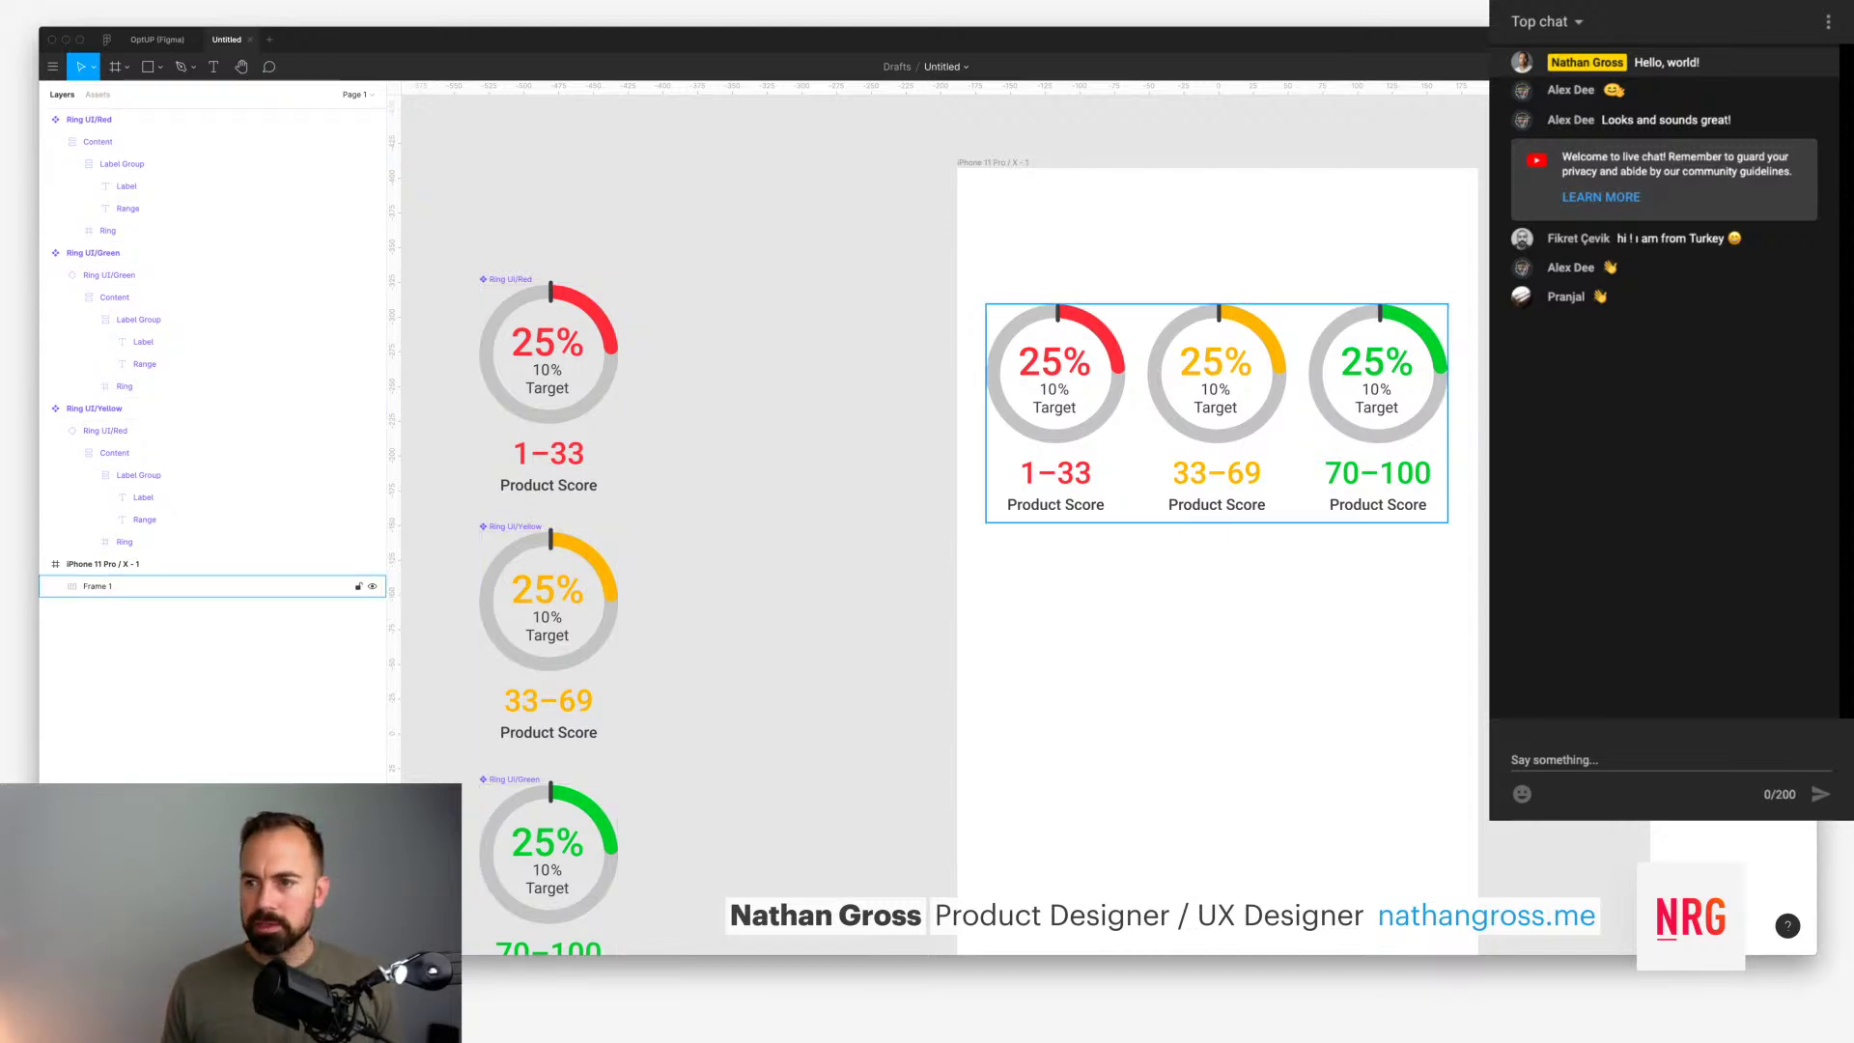
left_click(1217, 413)
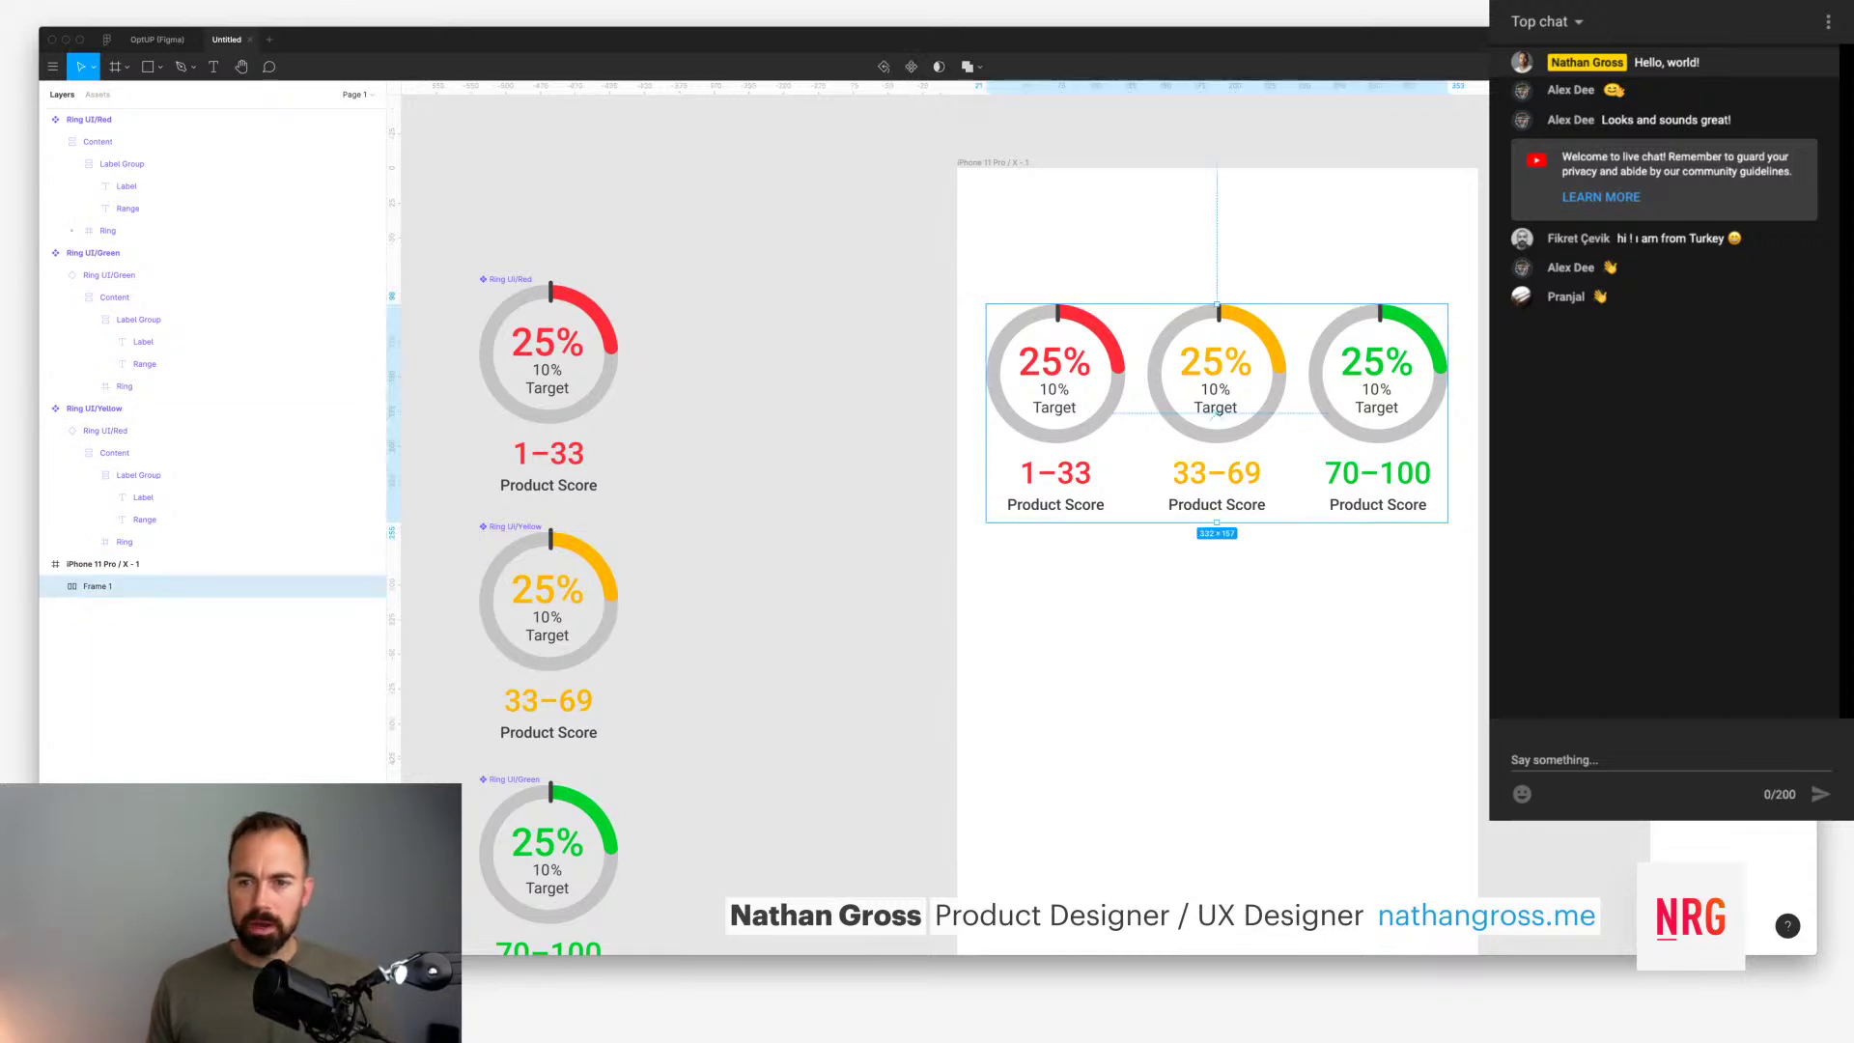
key("Escape")
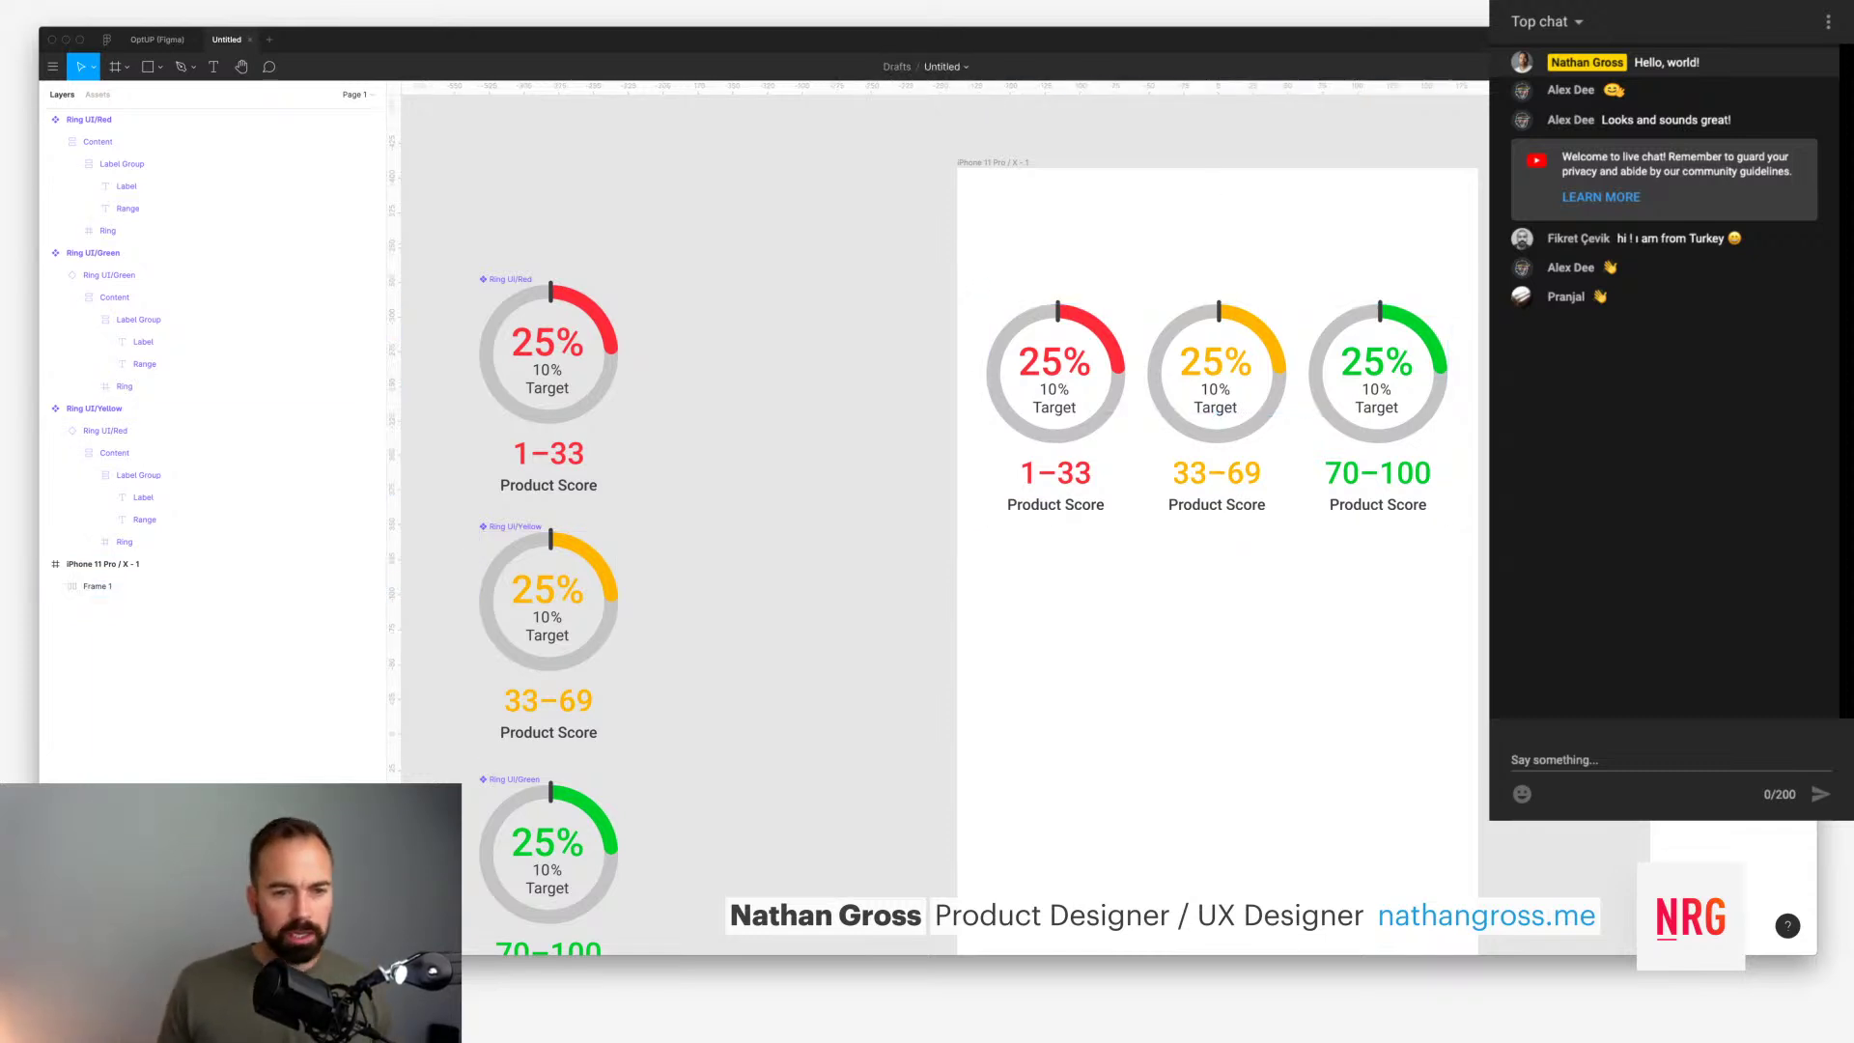
Step: Set the target percentage inside the Ring UI/Yellow component's ring to 40
scroll(560, 483, "down", 2)
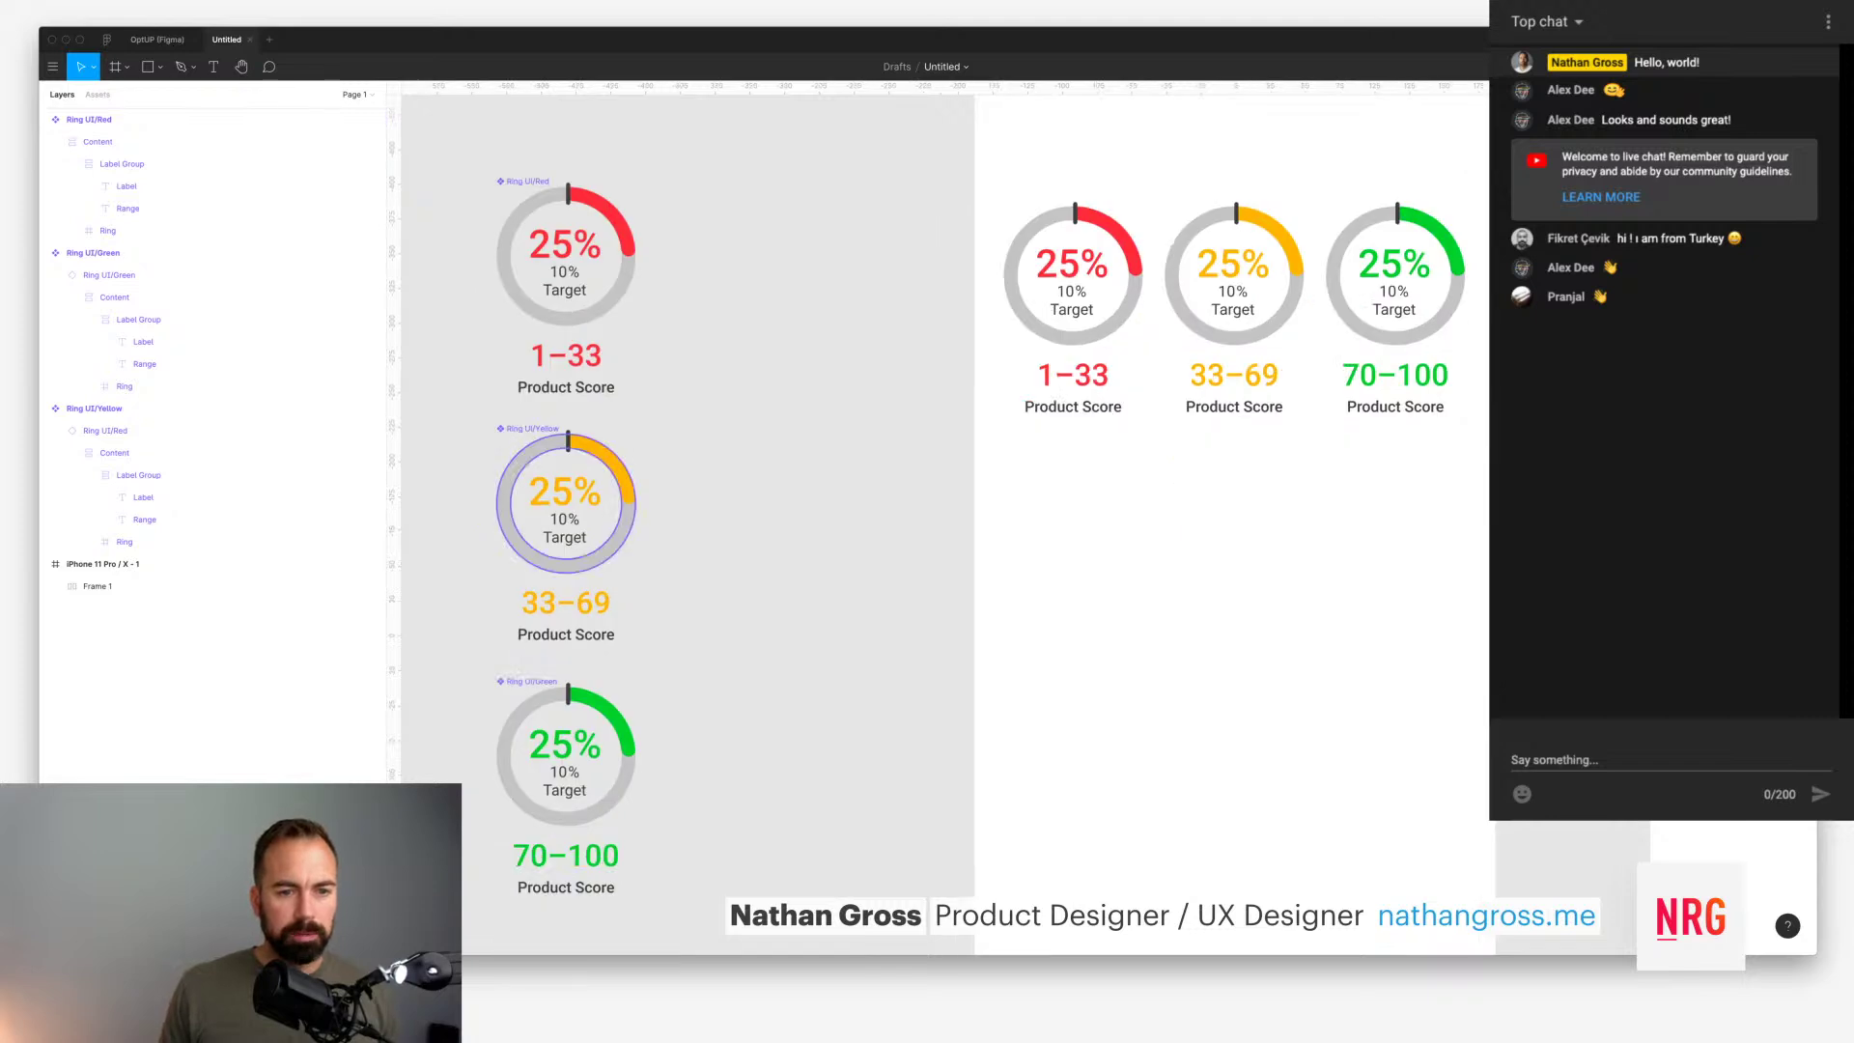
double_click(558, 519)
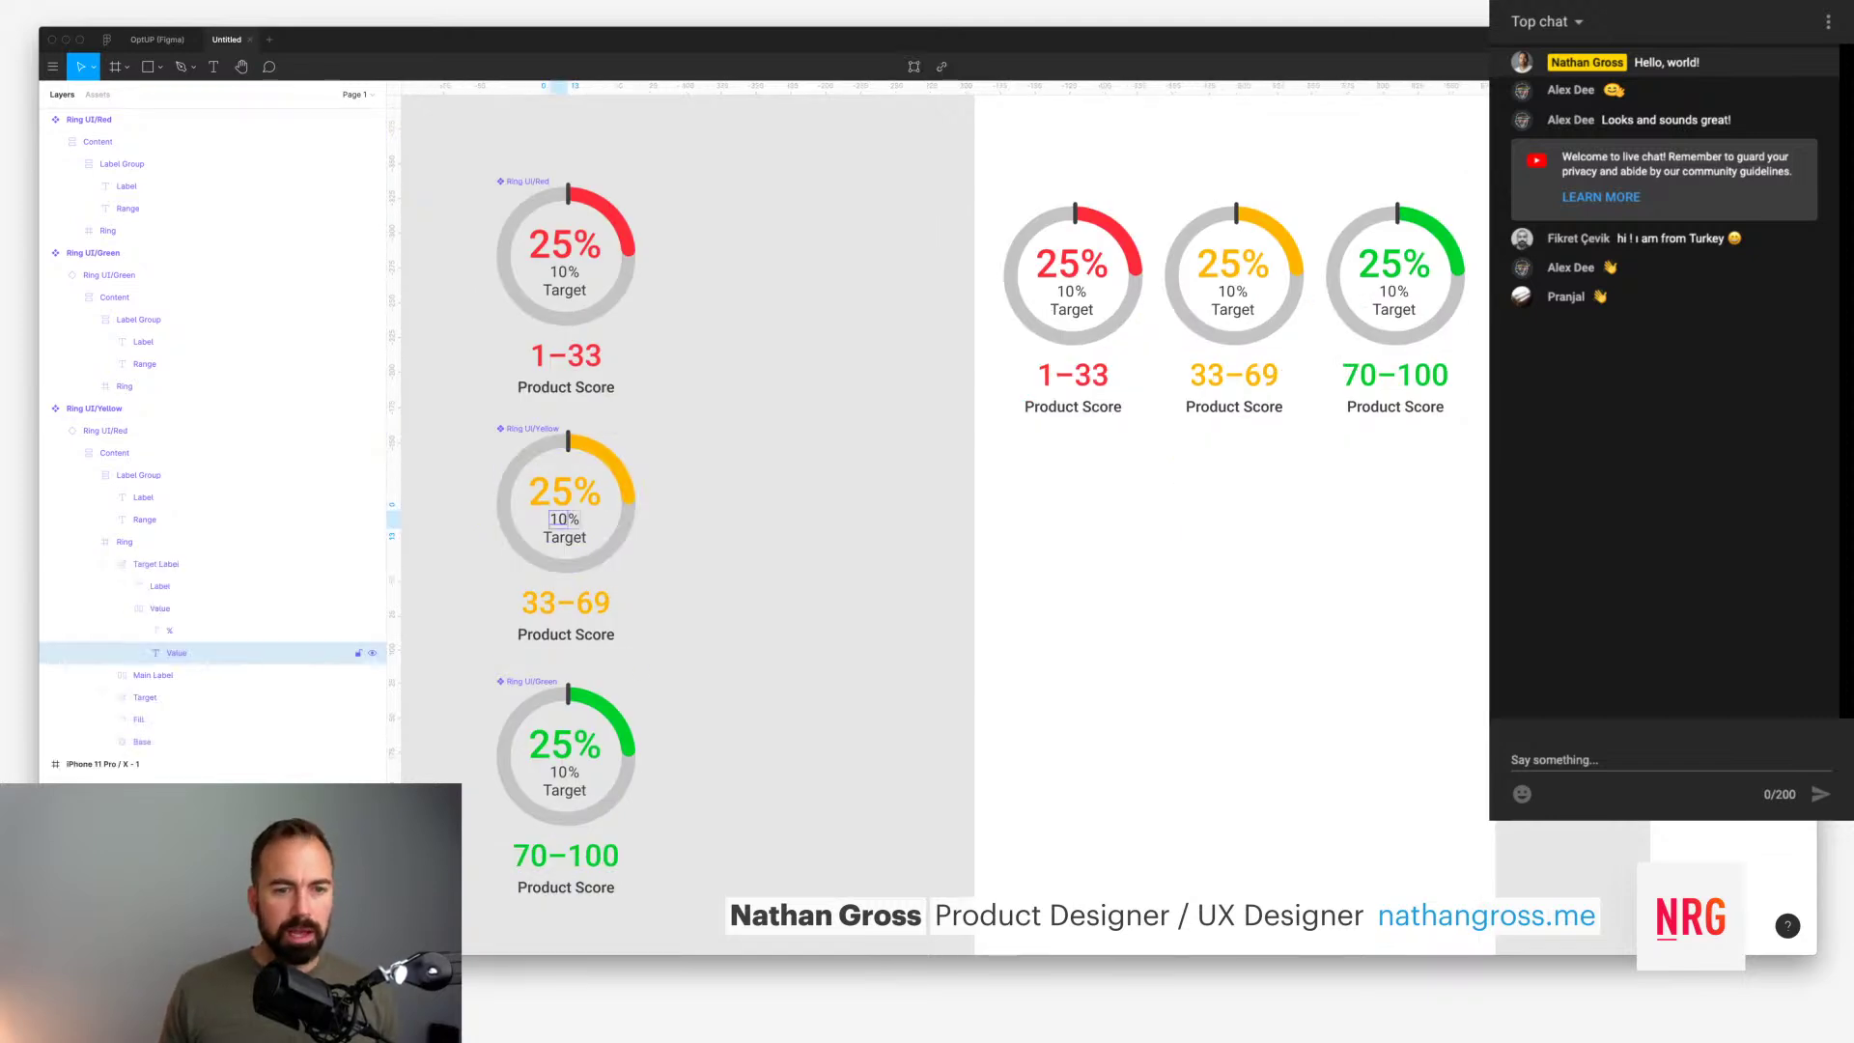
type("40")
key("Escape")
key("Escape")
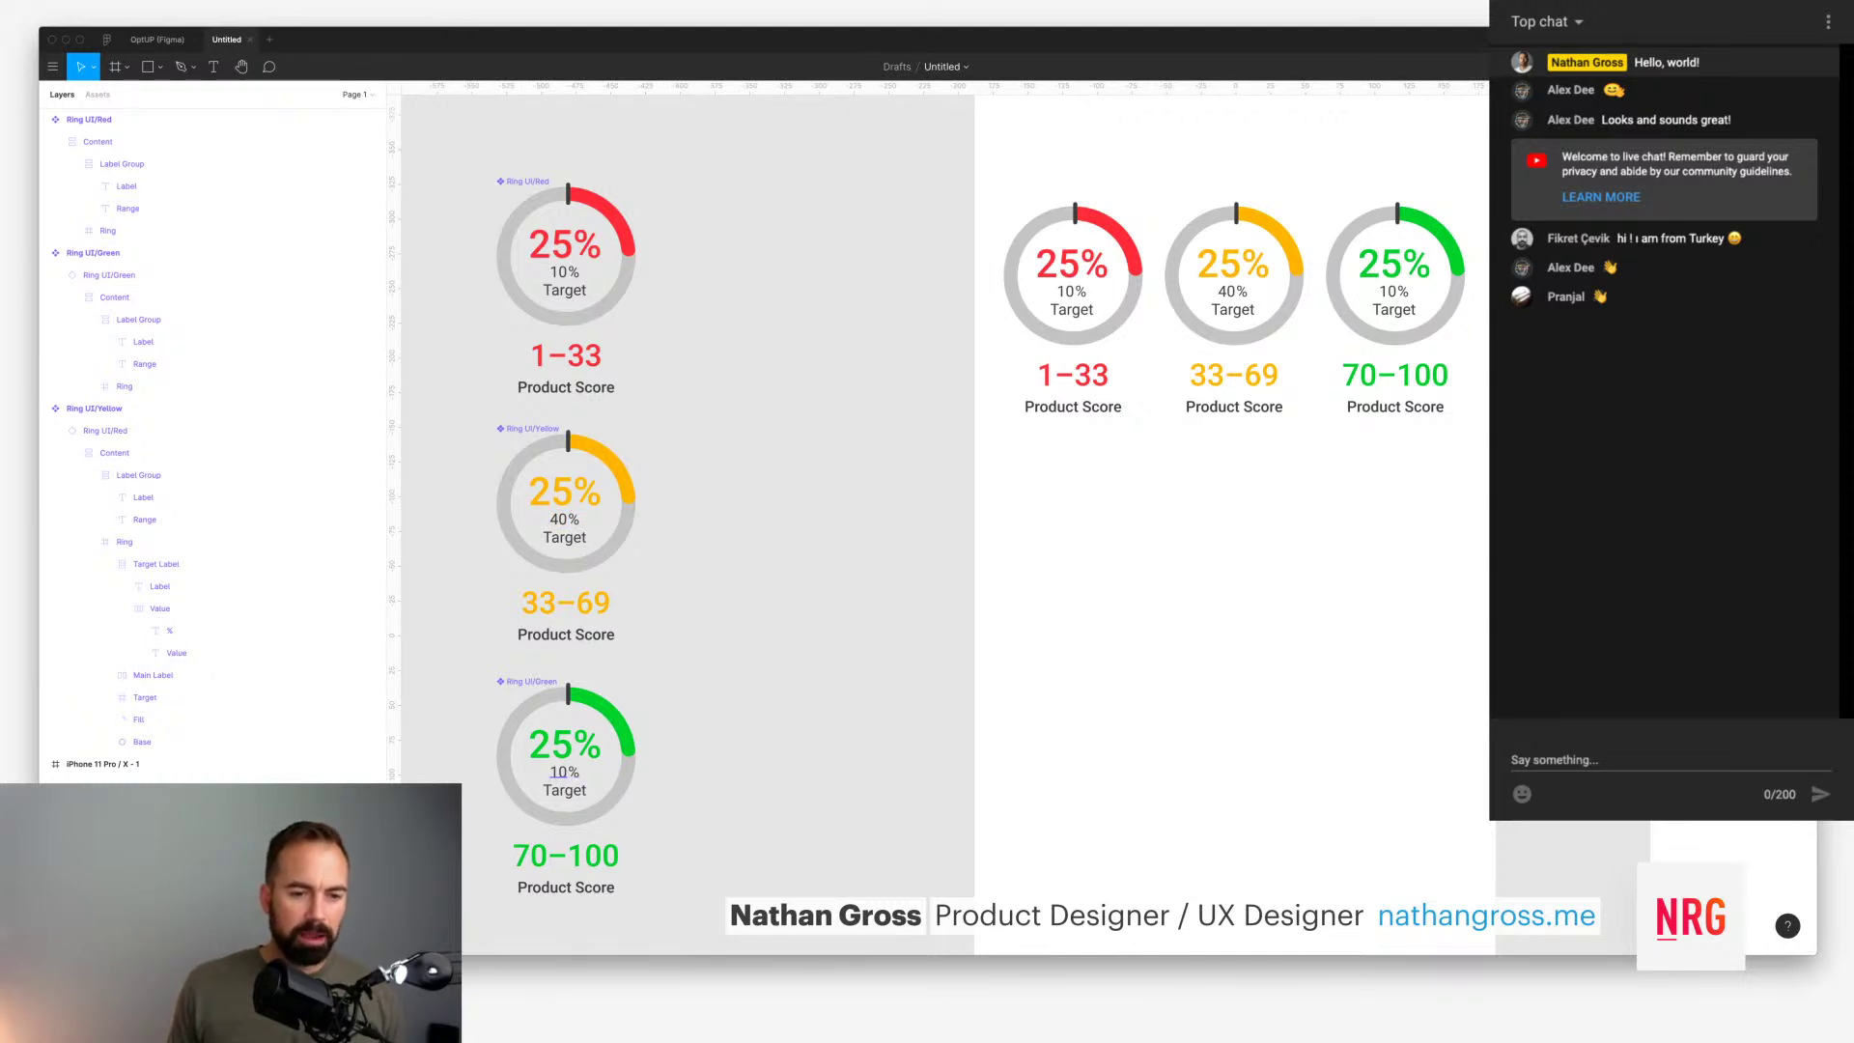
Step: Set the target percentage inside the Ring UI/Green component's ring to 50
left_click(564, 772, "super")
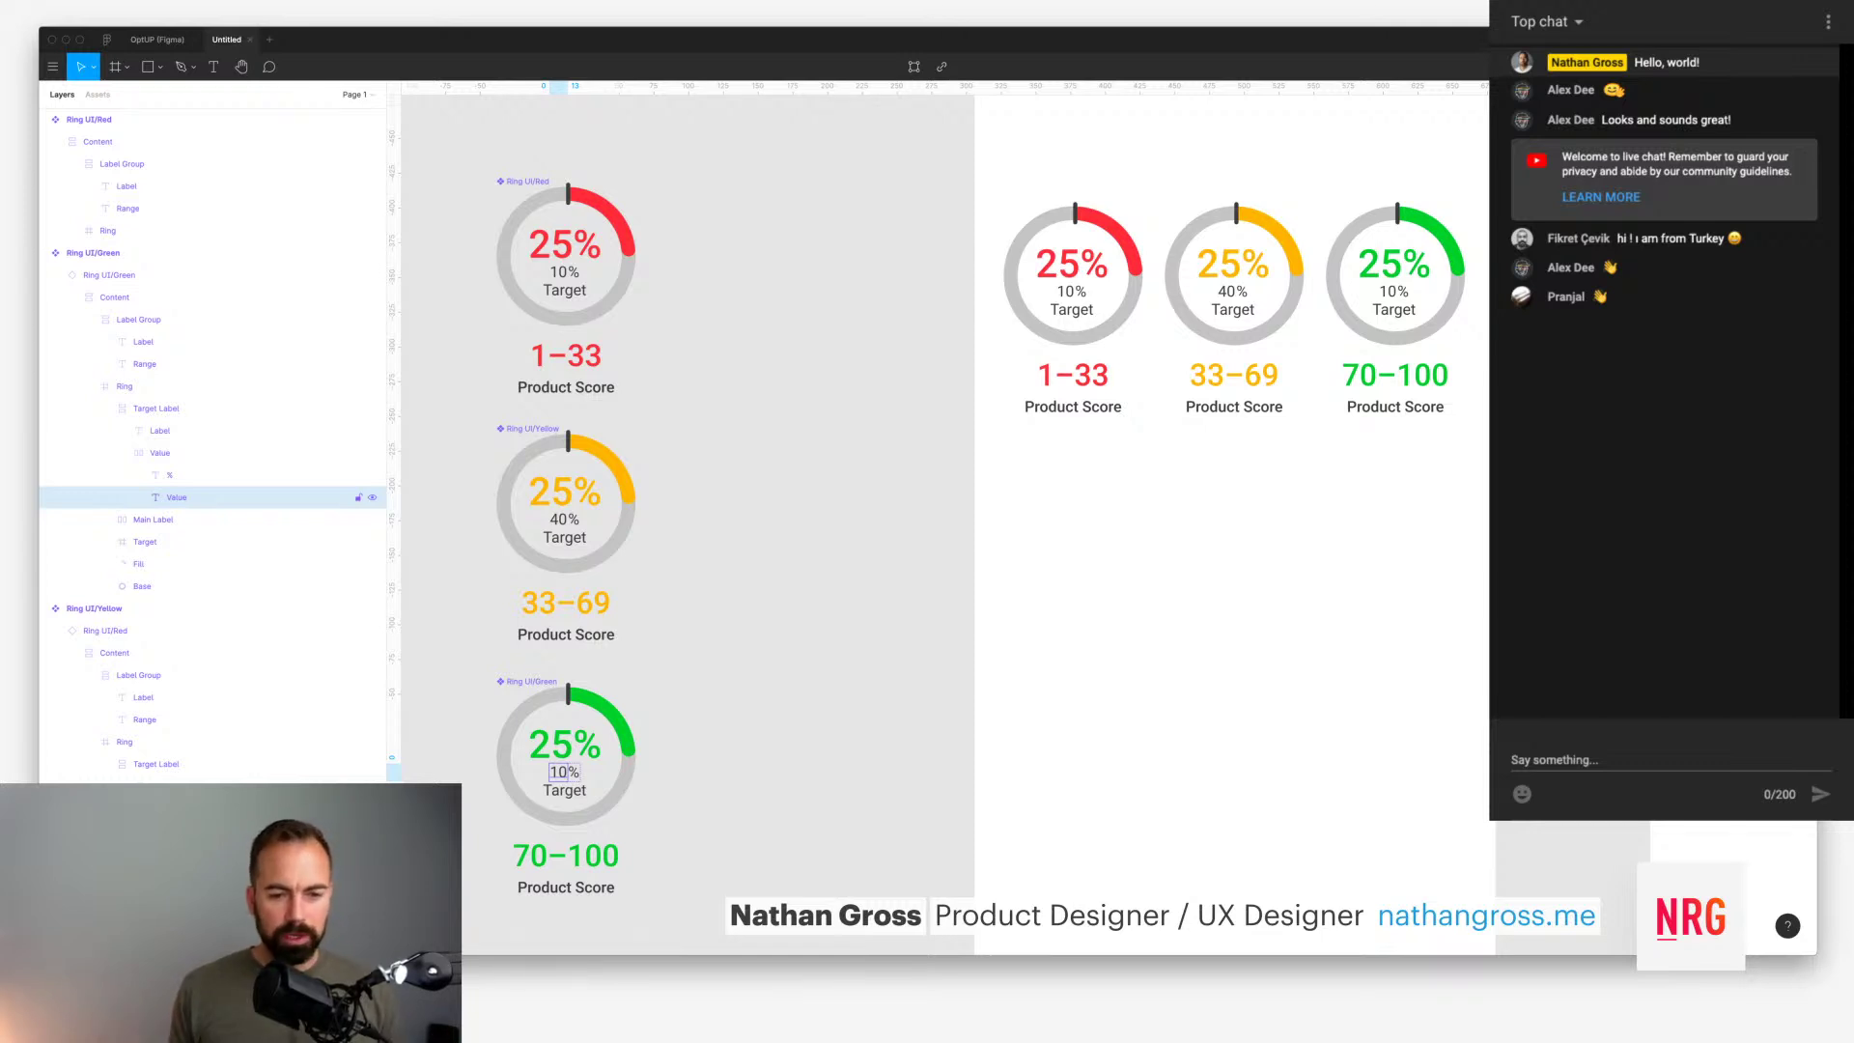
key("Return")
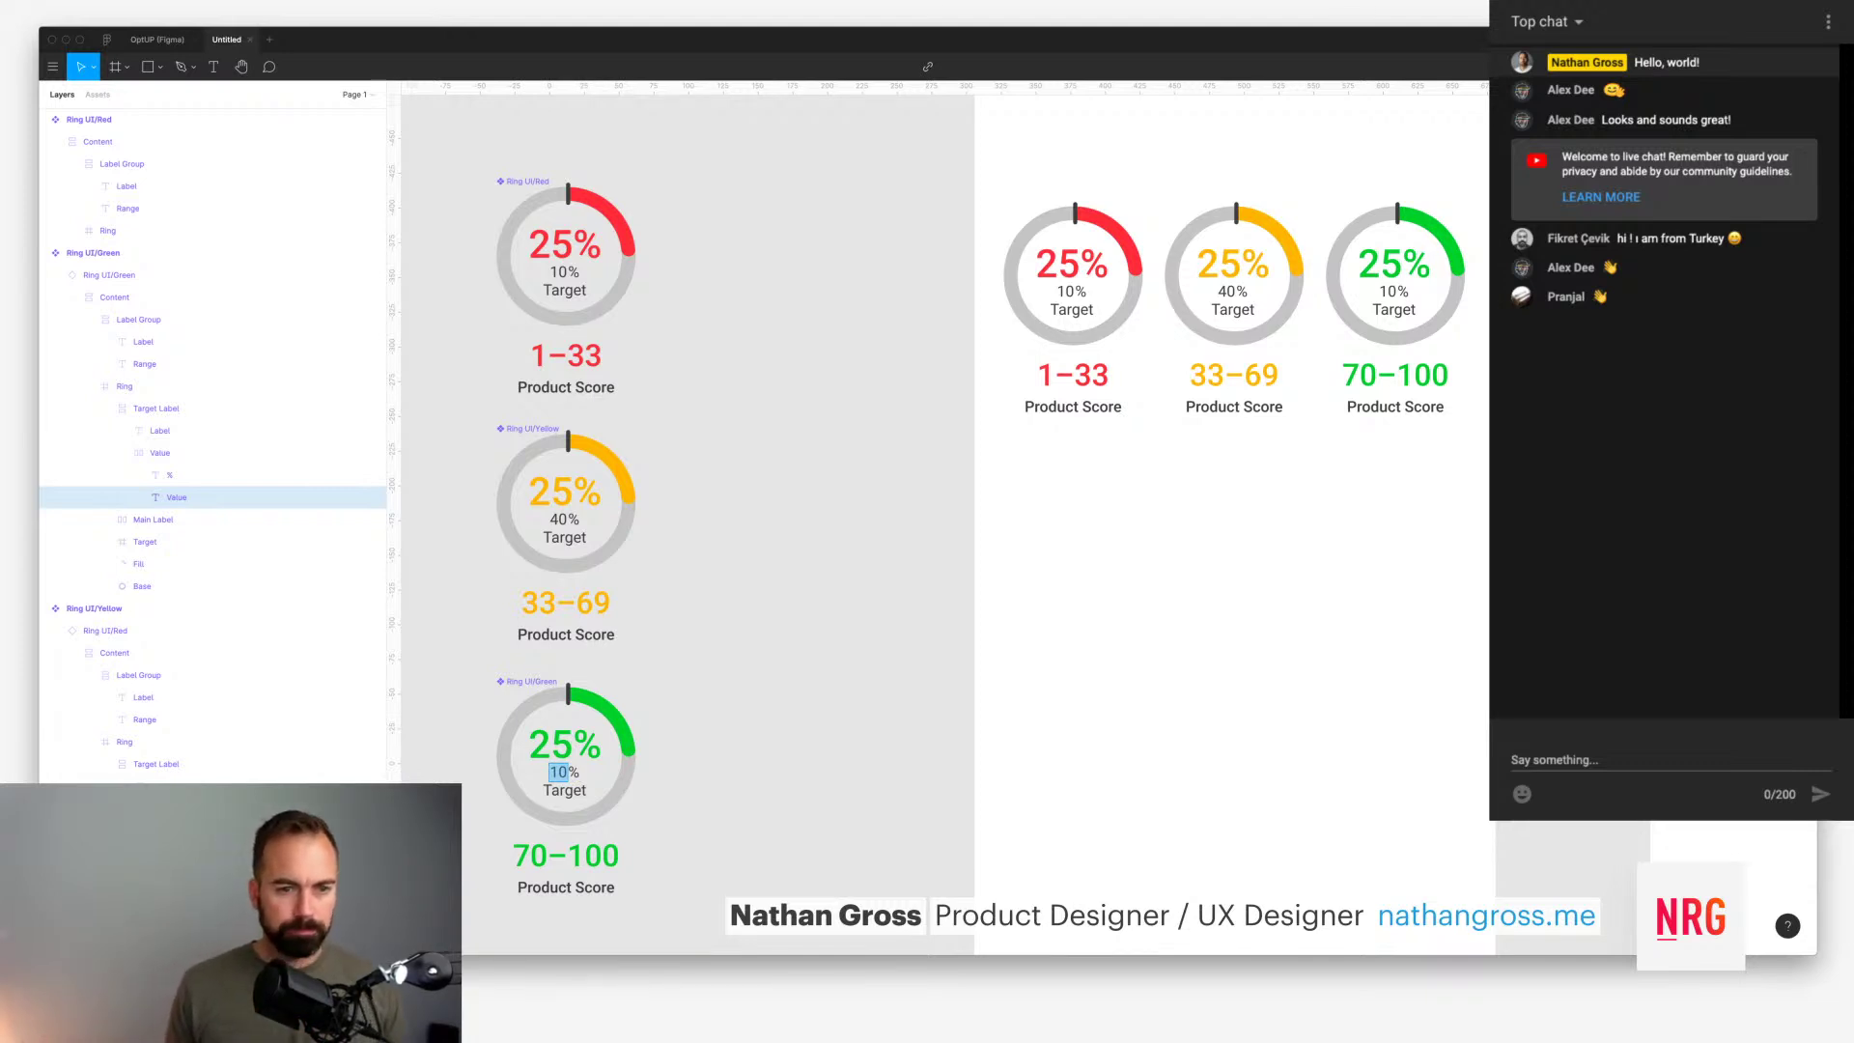
type("50")
key("Escape")
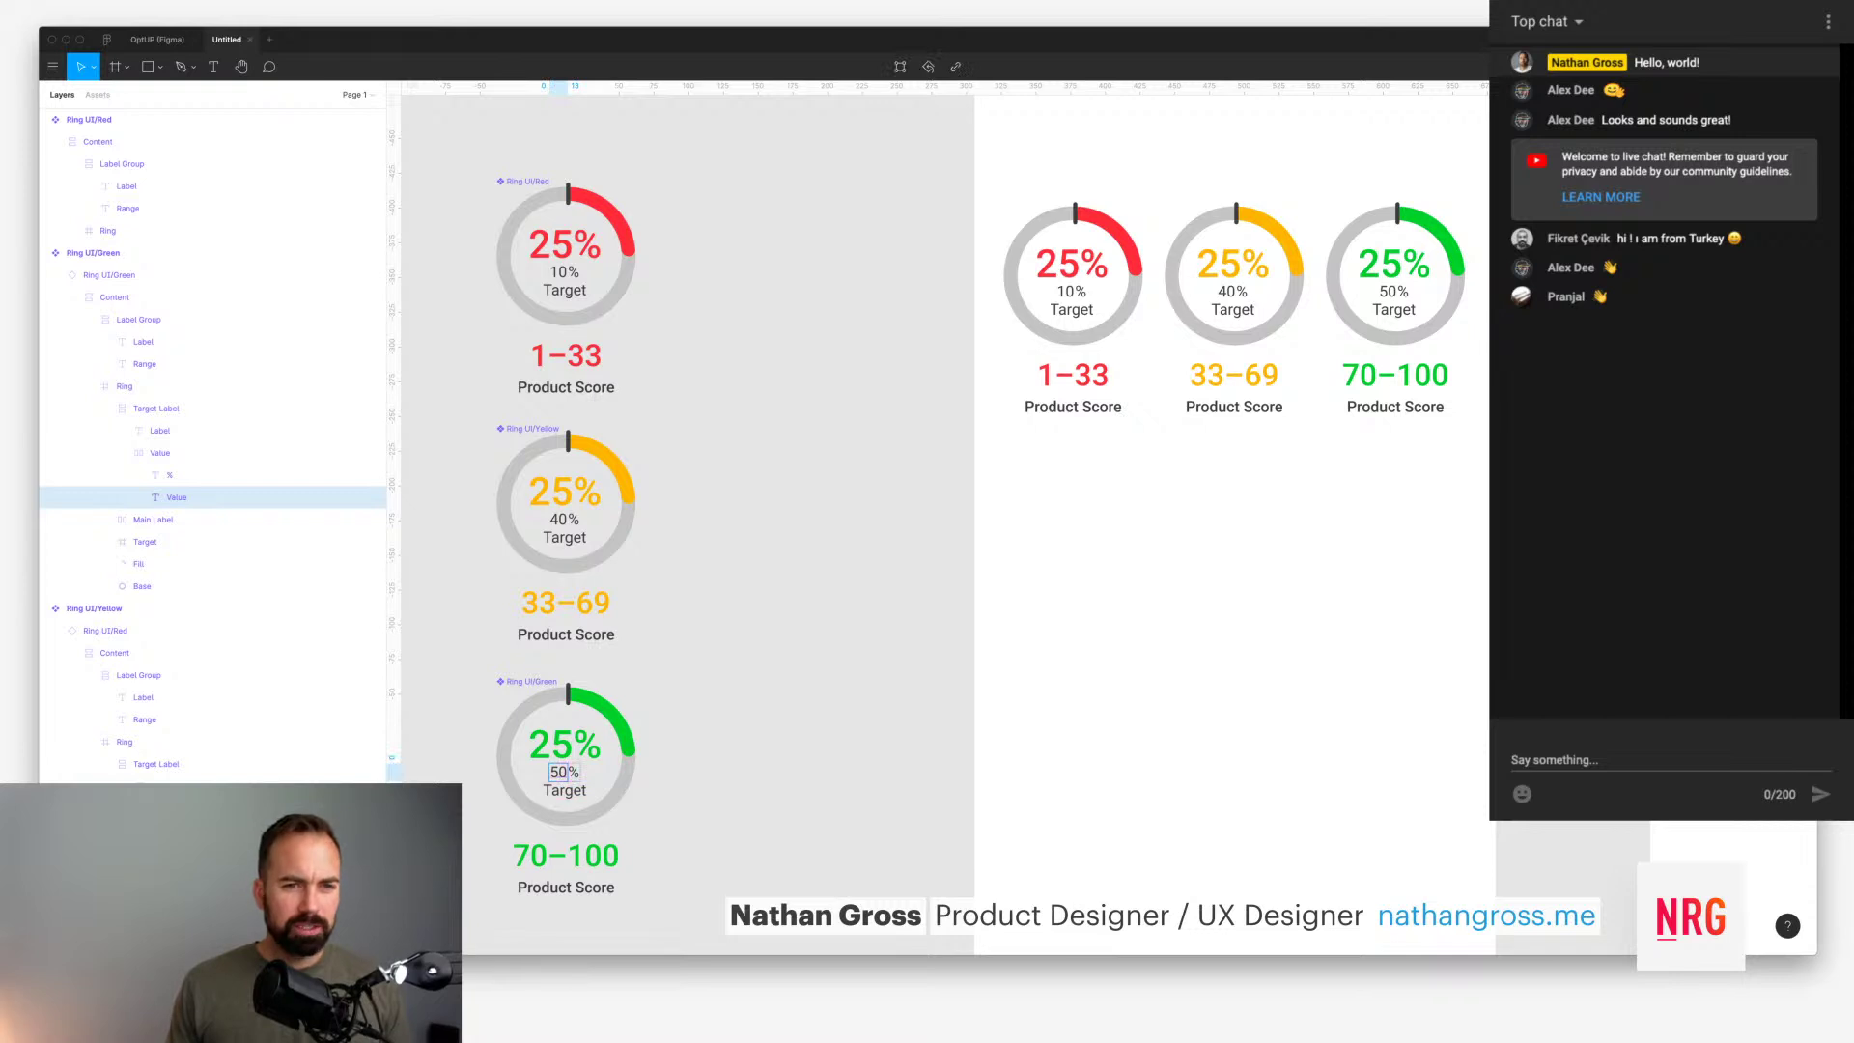
key("Escape")
scroll(944, 521, "up", 1)
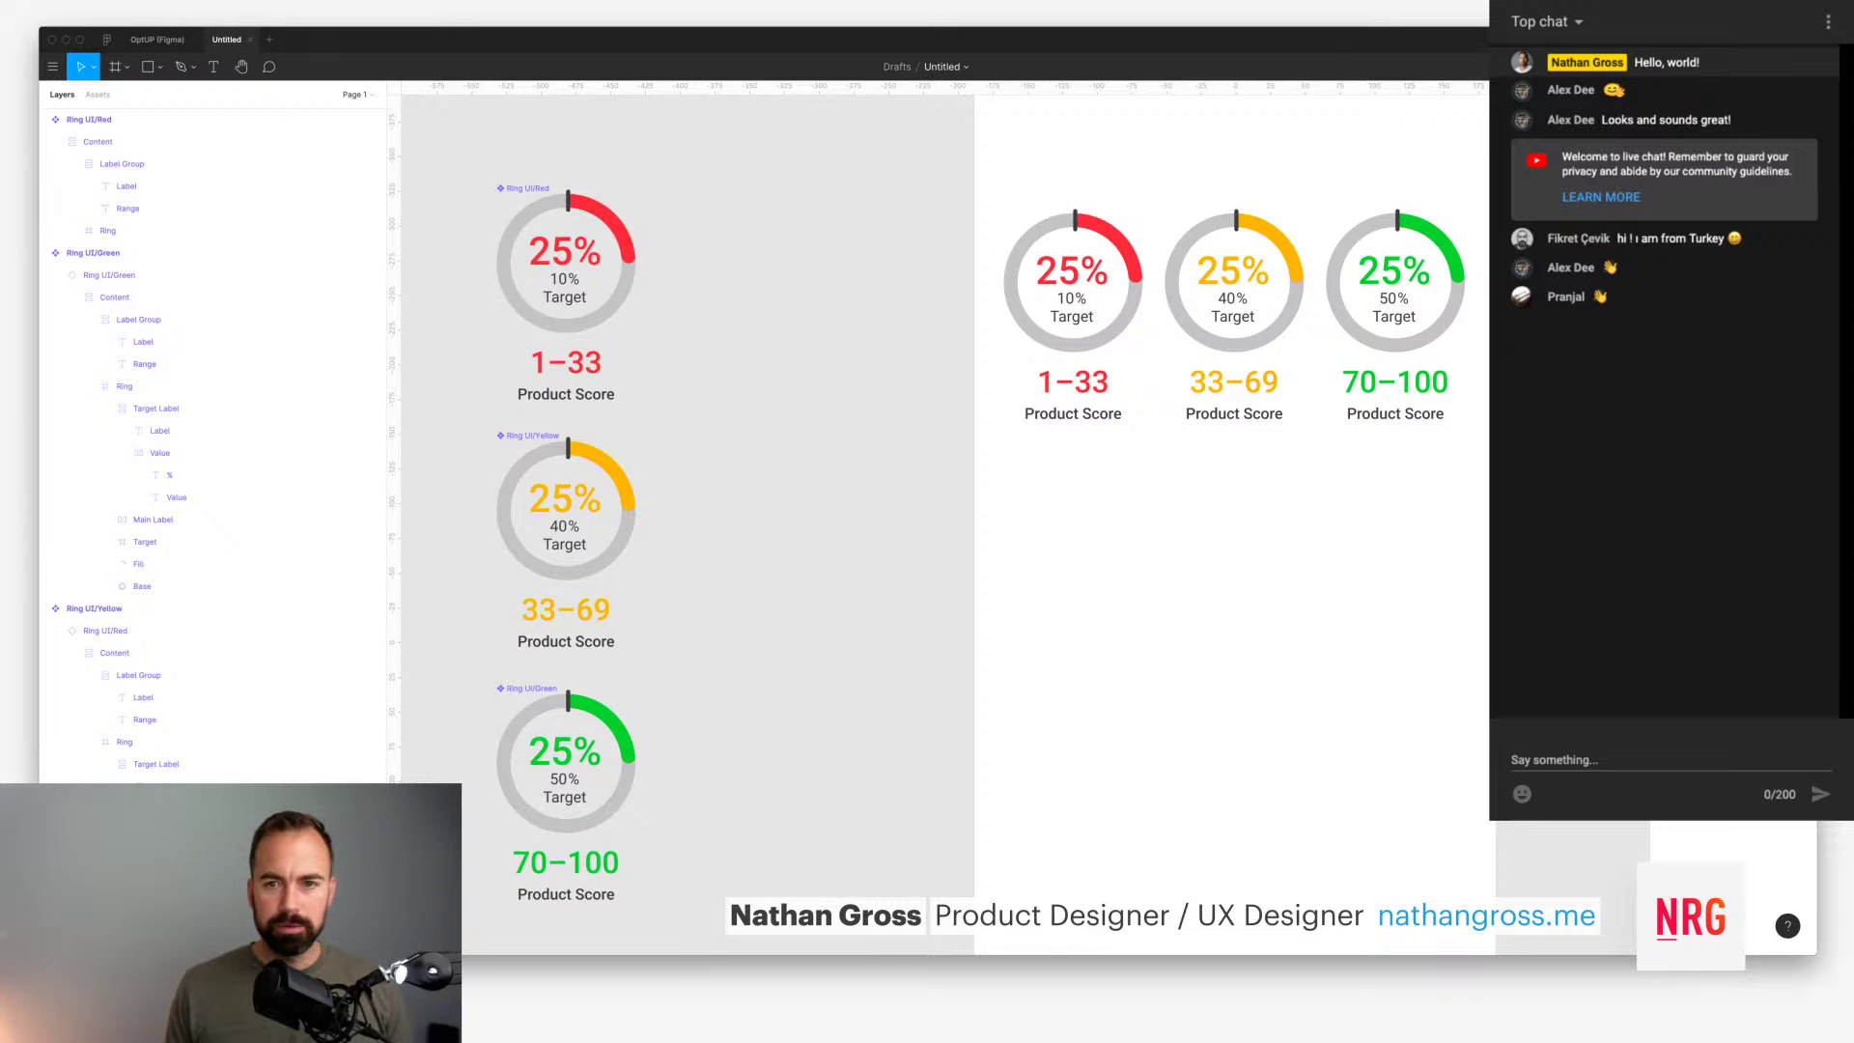
scroll(941, 521, "right", 2)
scroll(942, 521, "down", 1)
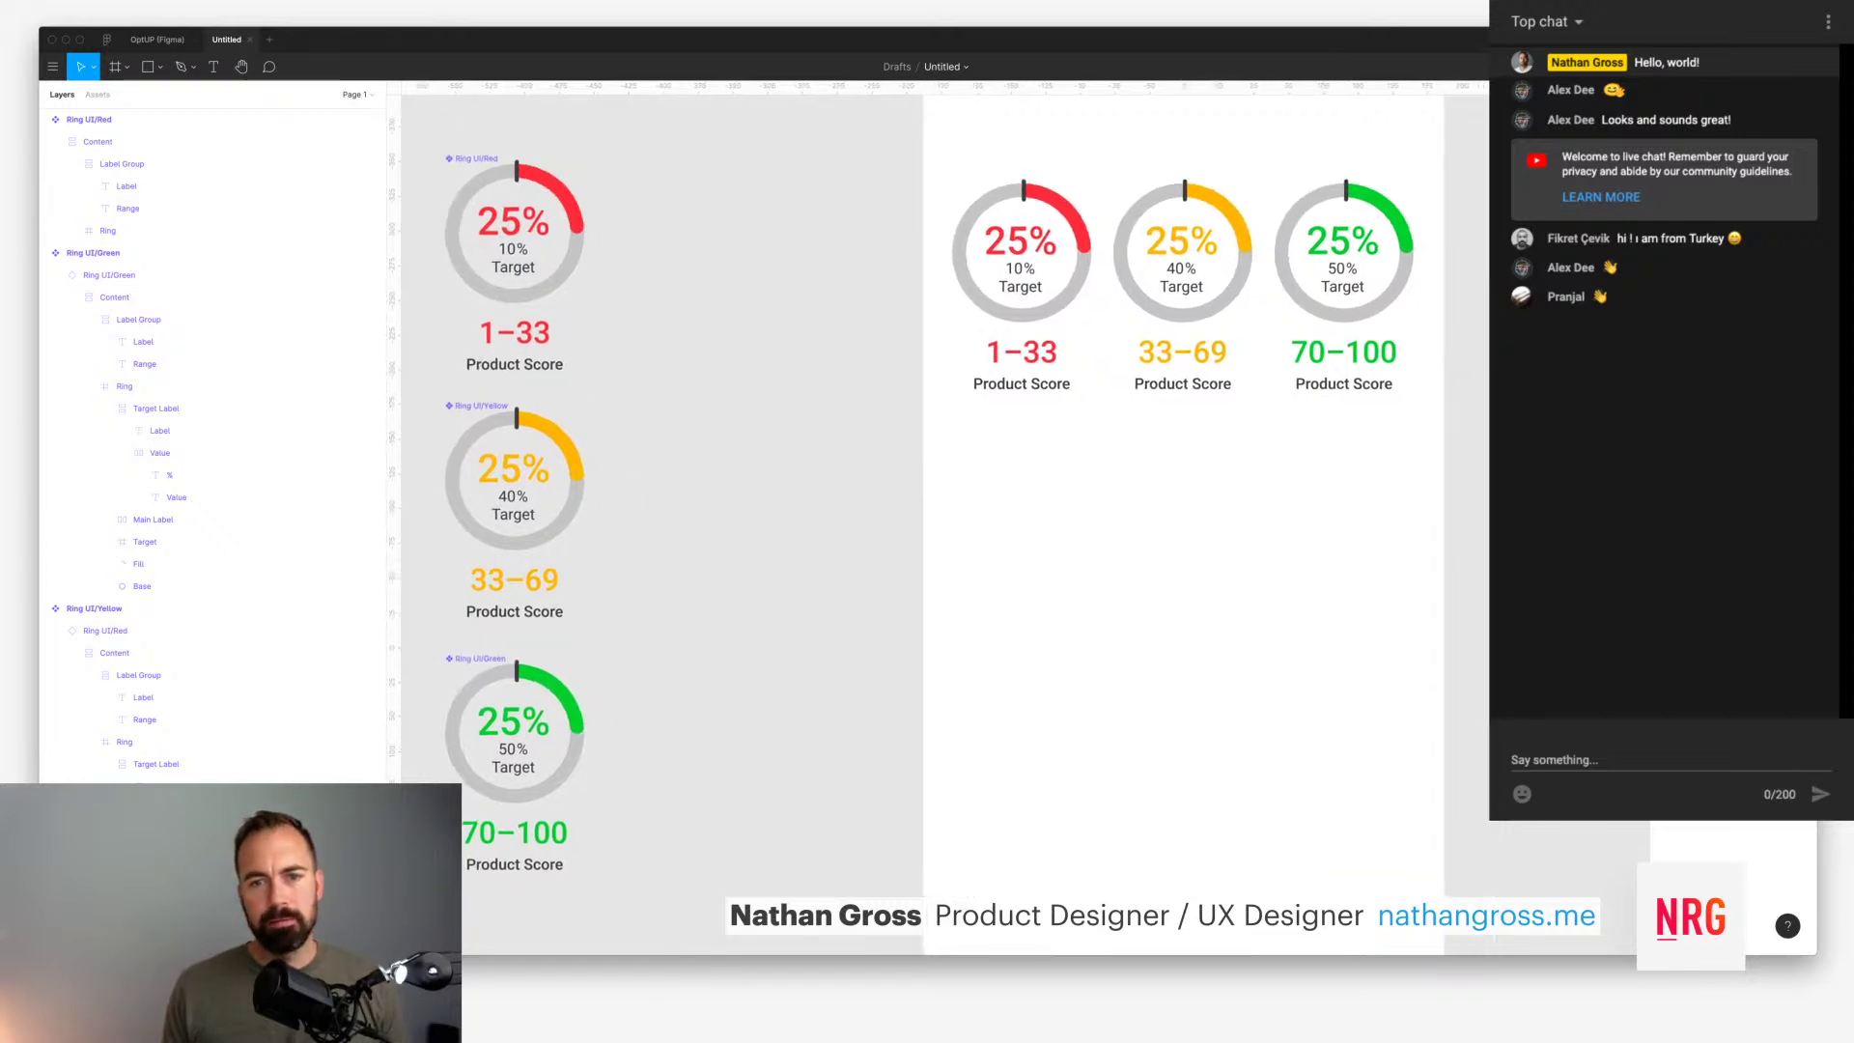
scroll(941, 521, "right", 4)
scroll(941, 522, "up", 3)
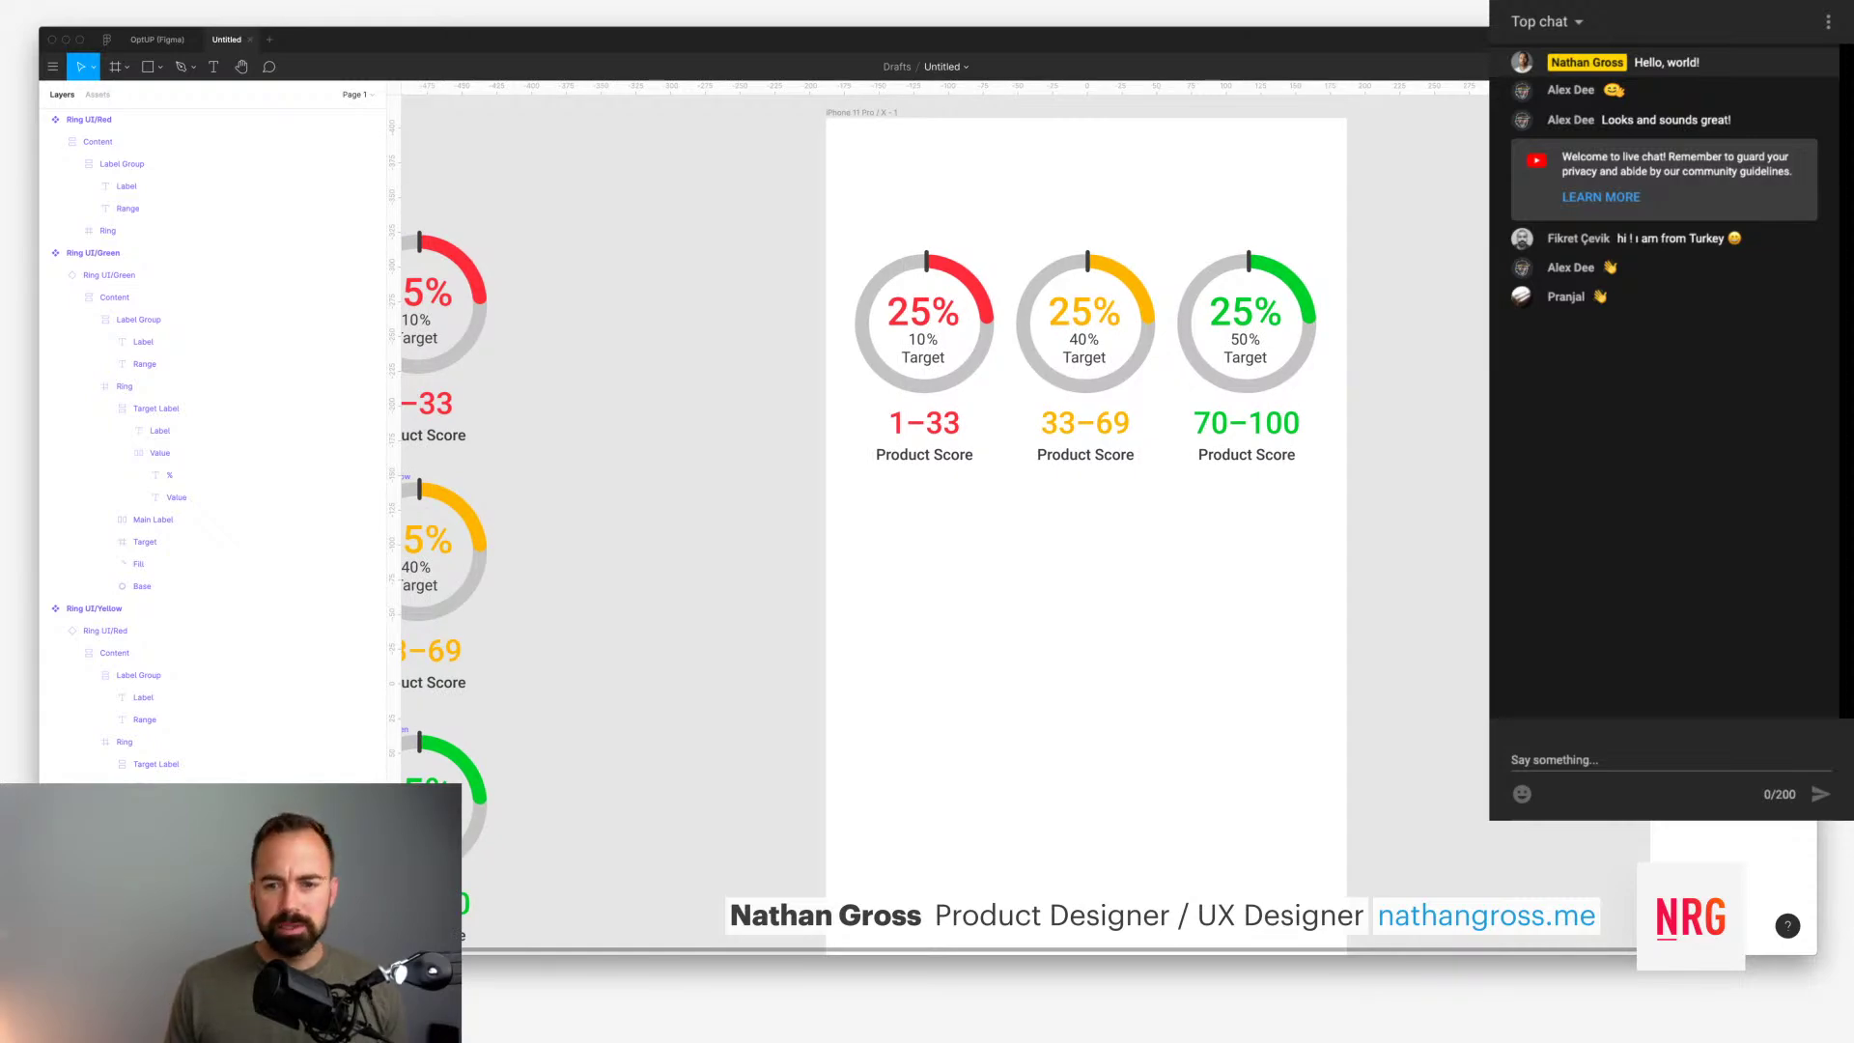
Step: Examine the ring charts on the two iOS dashboards in the OptUP (Figma) file, then return to the Untitled file
left_click(157, 39)
scroll(941, 521, "right", 6)
scroll(941, 522, "down", 2)
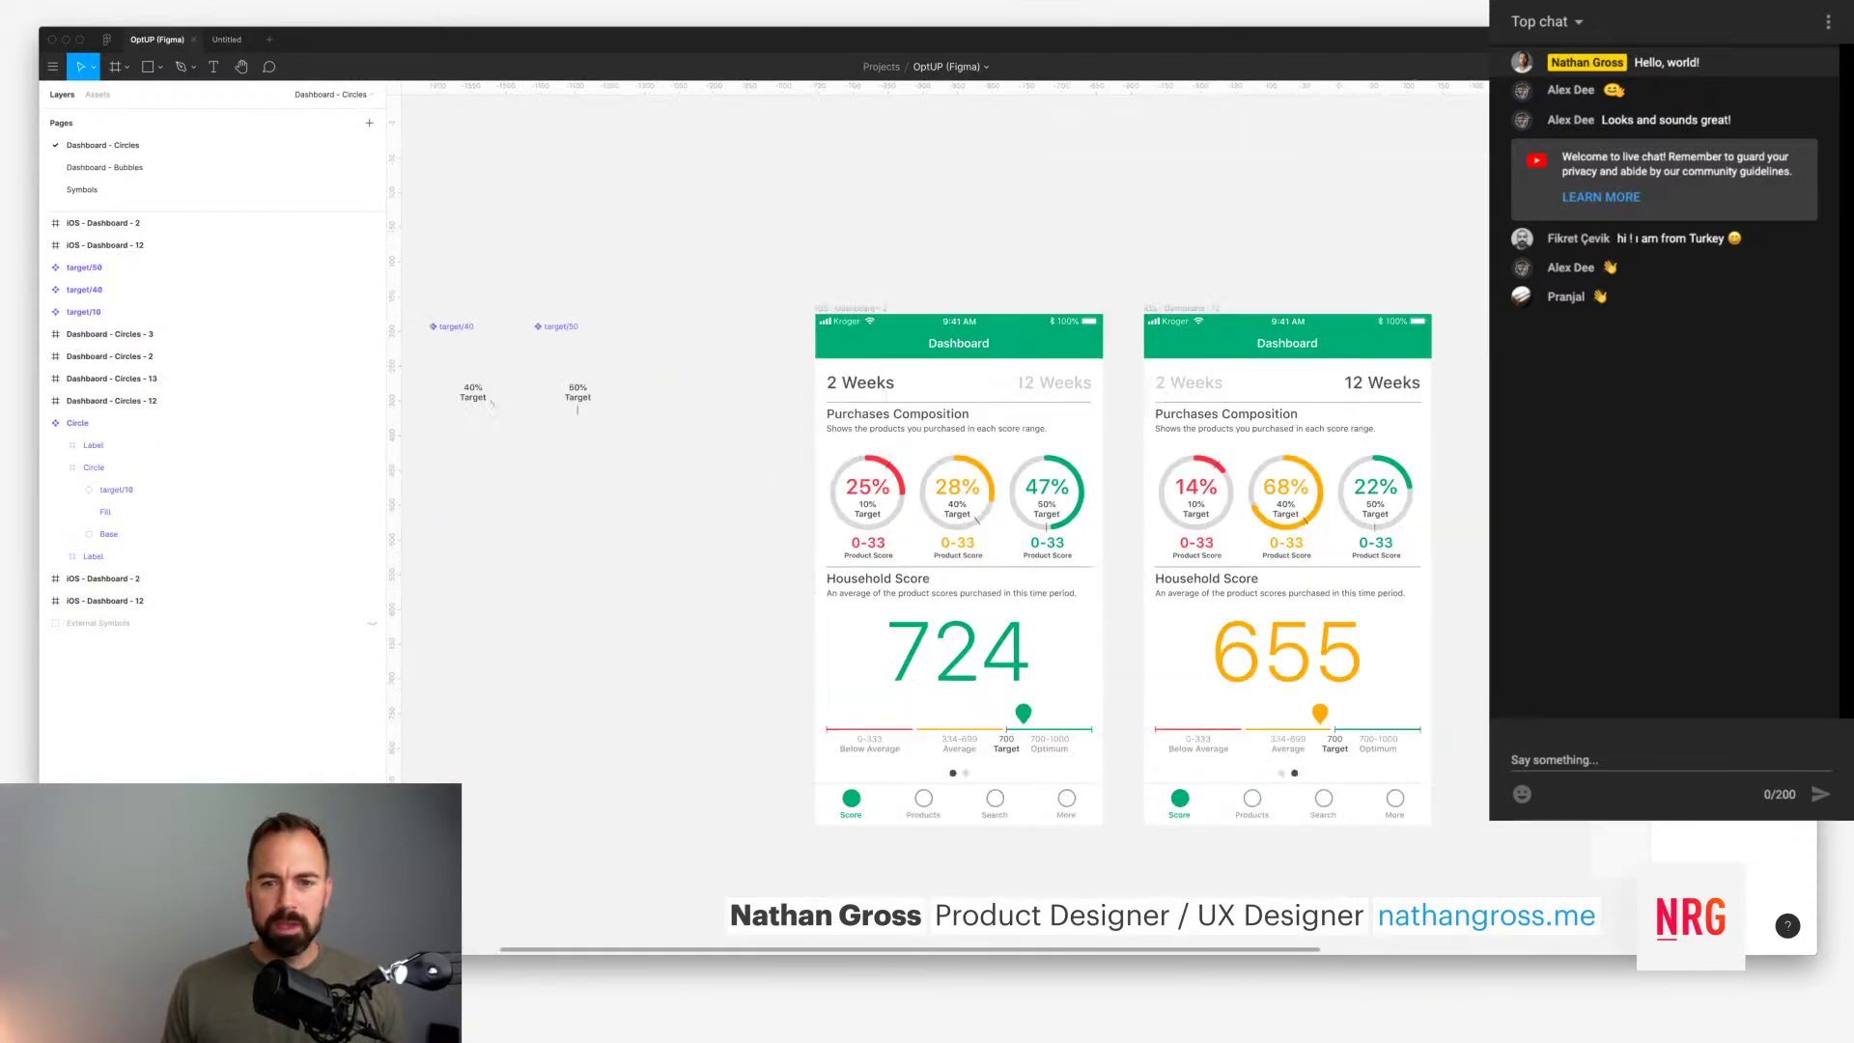
scroll(944, 541, "right", 3)
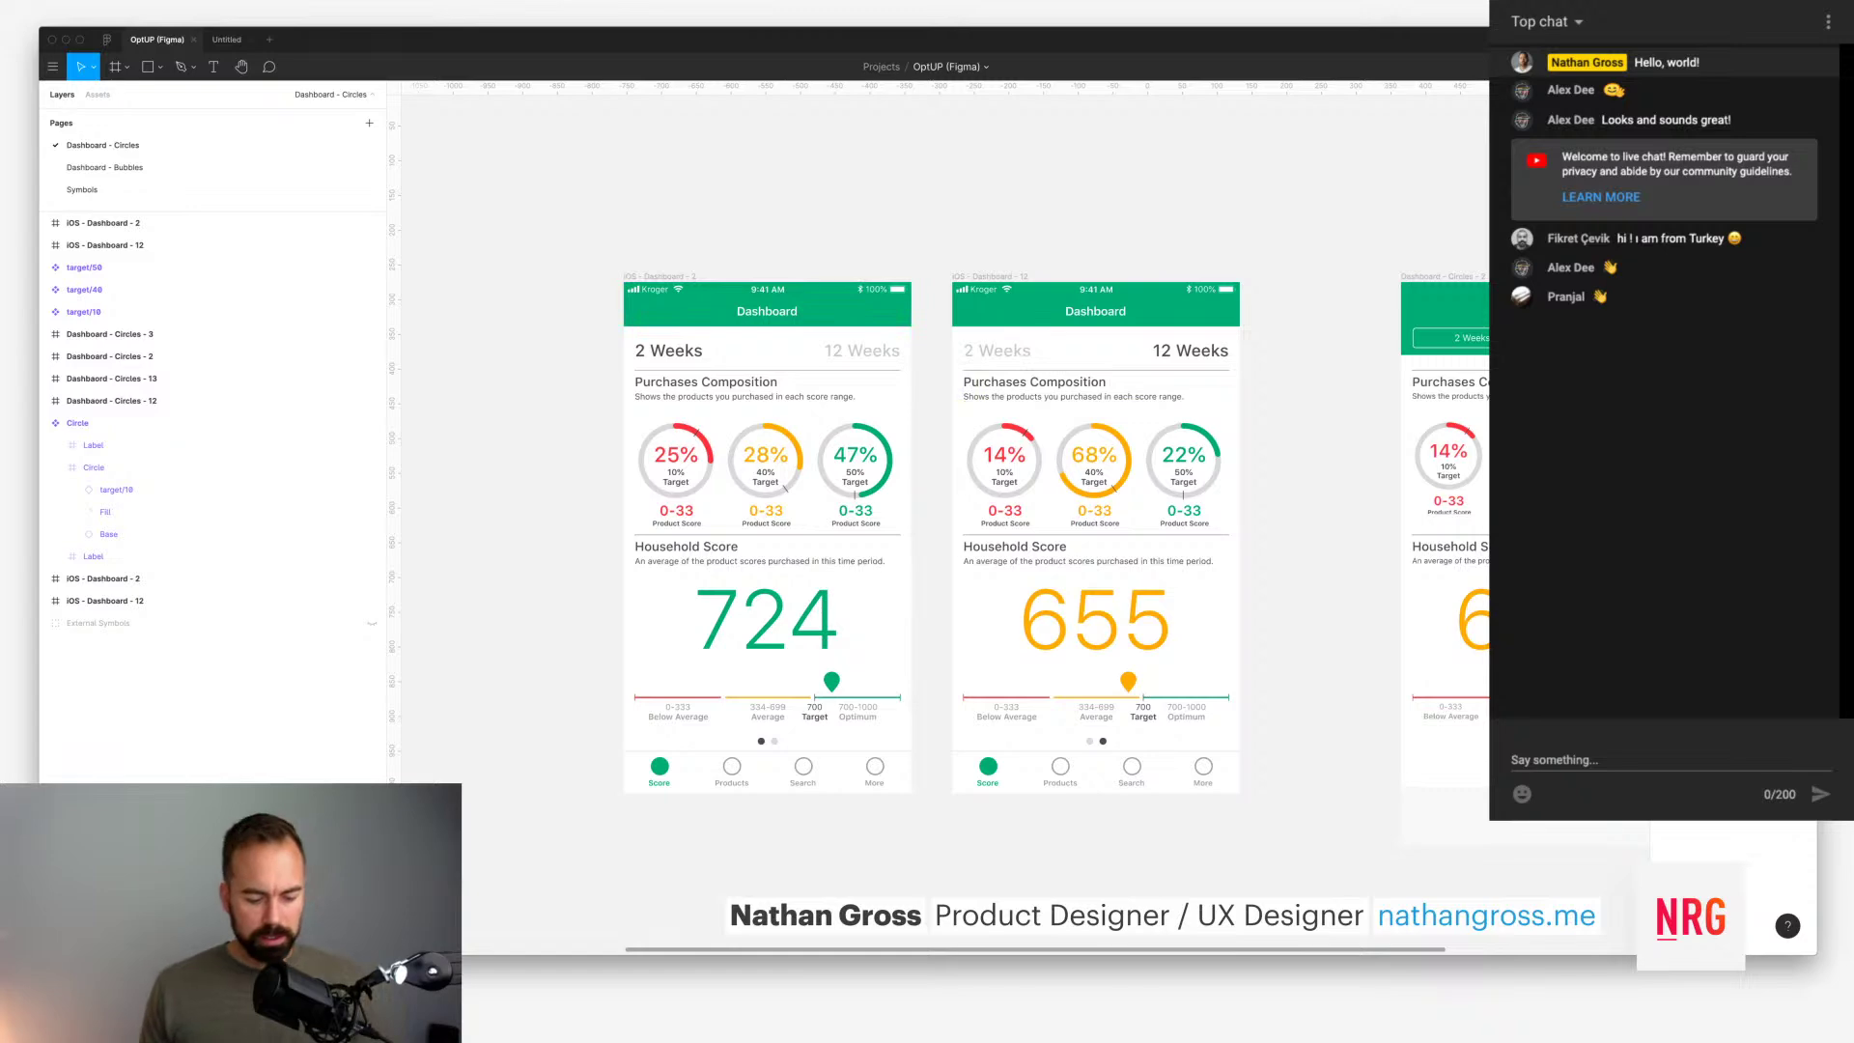
left_click_drag(596, 246, 1326, 843)
key("shift+2")
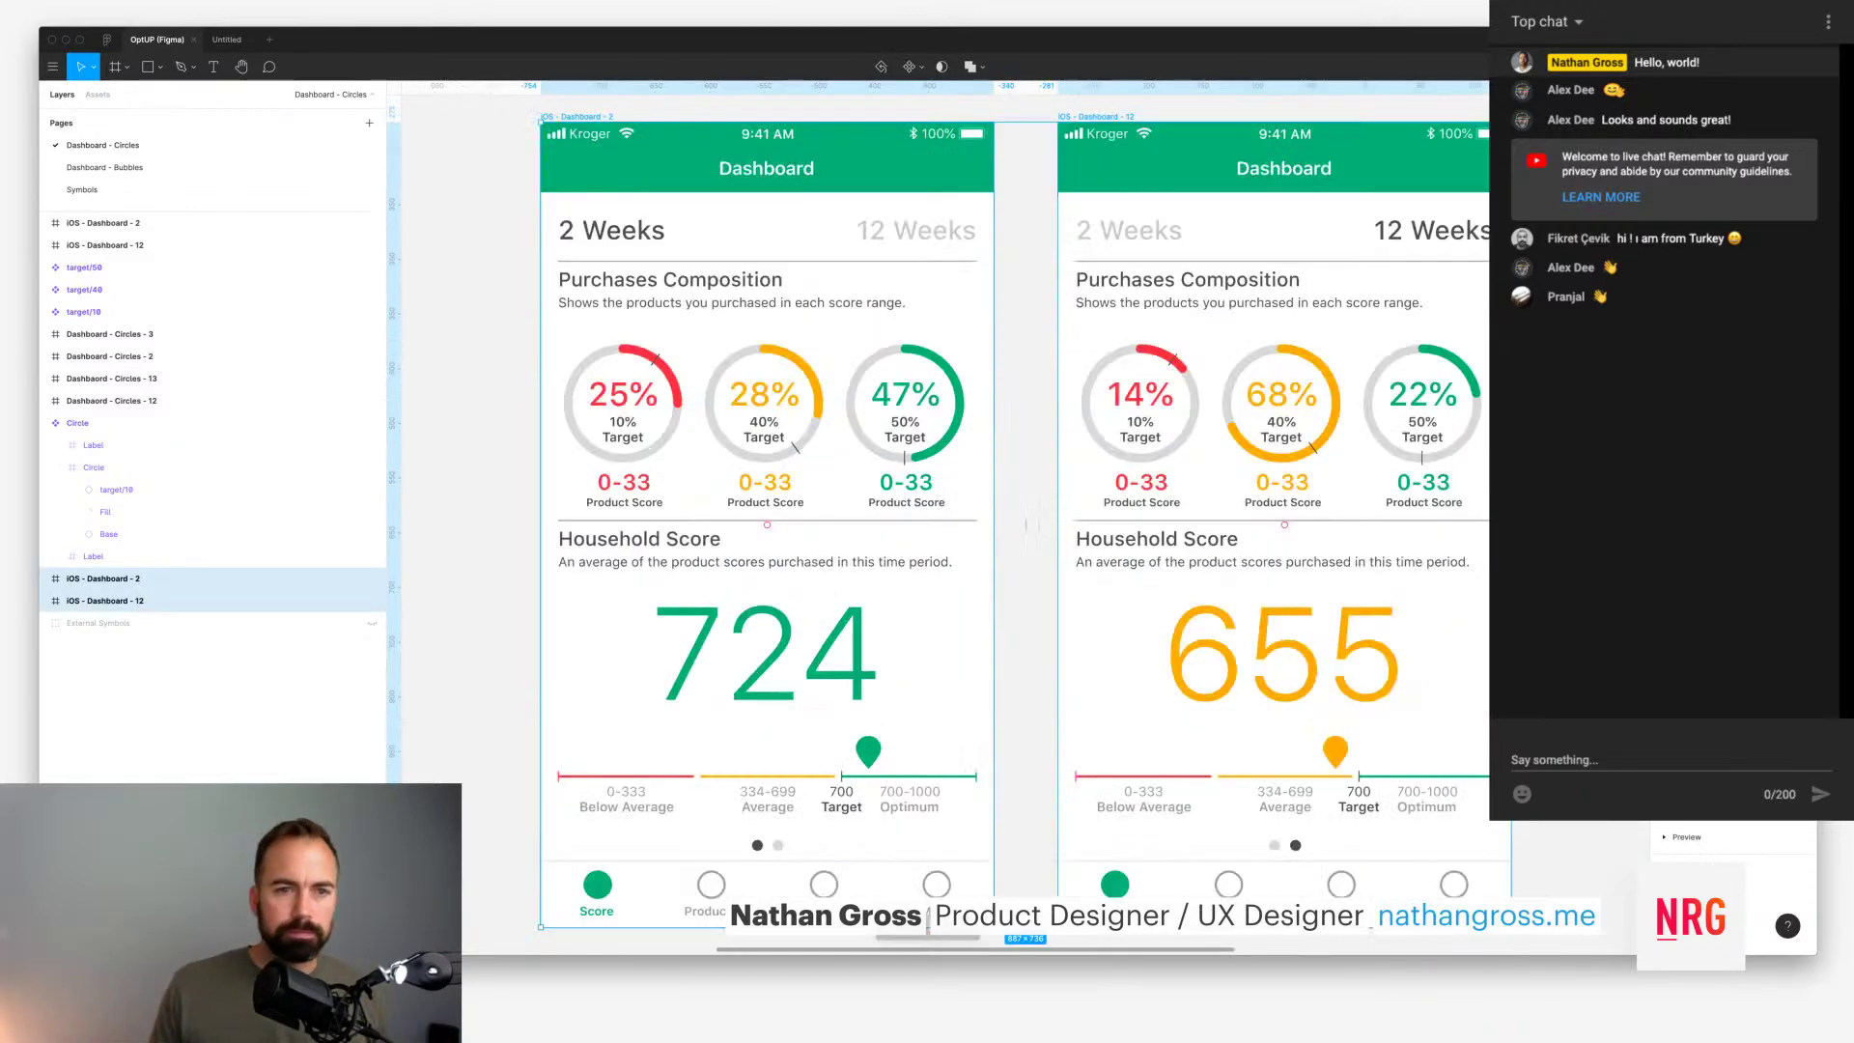
key("Escape")
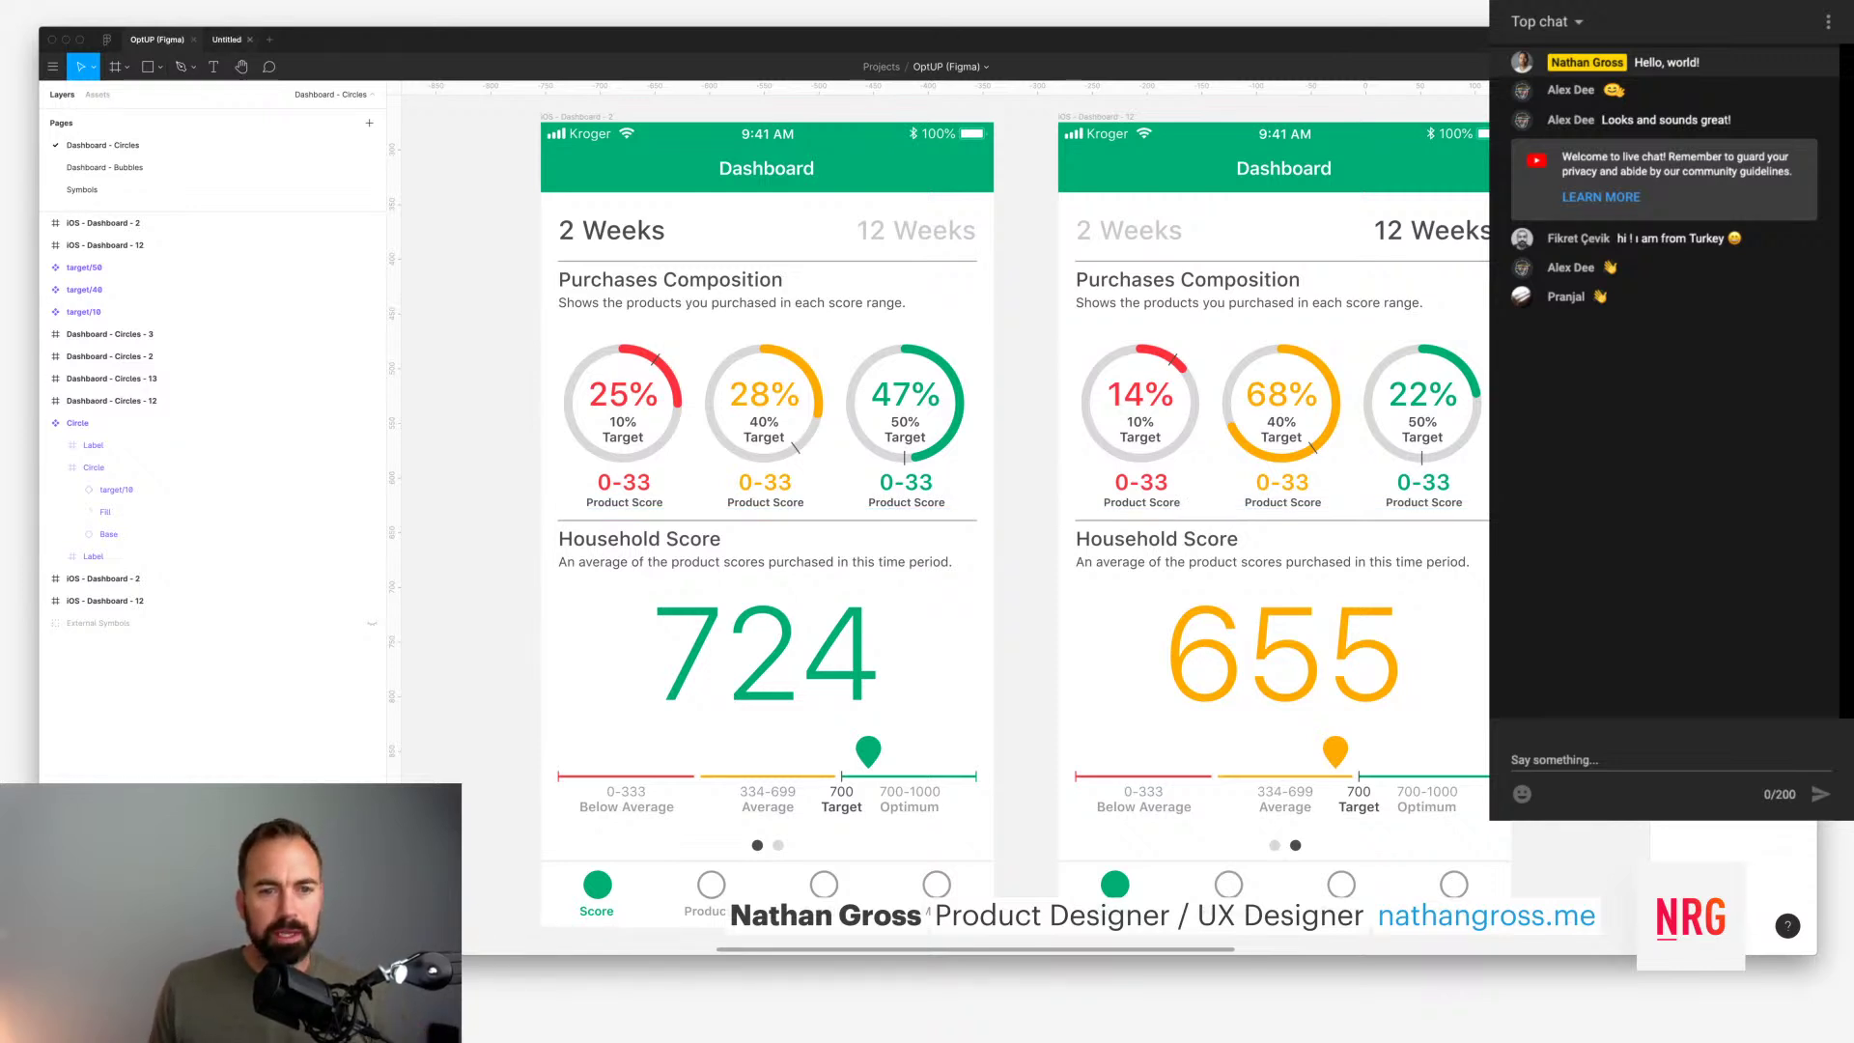
left_click(226, 40)
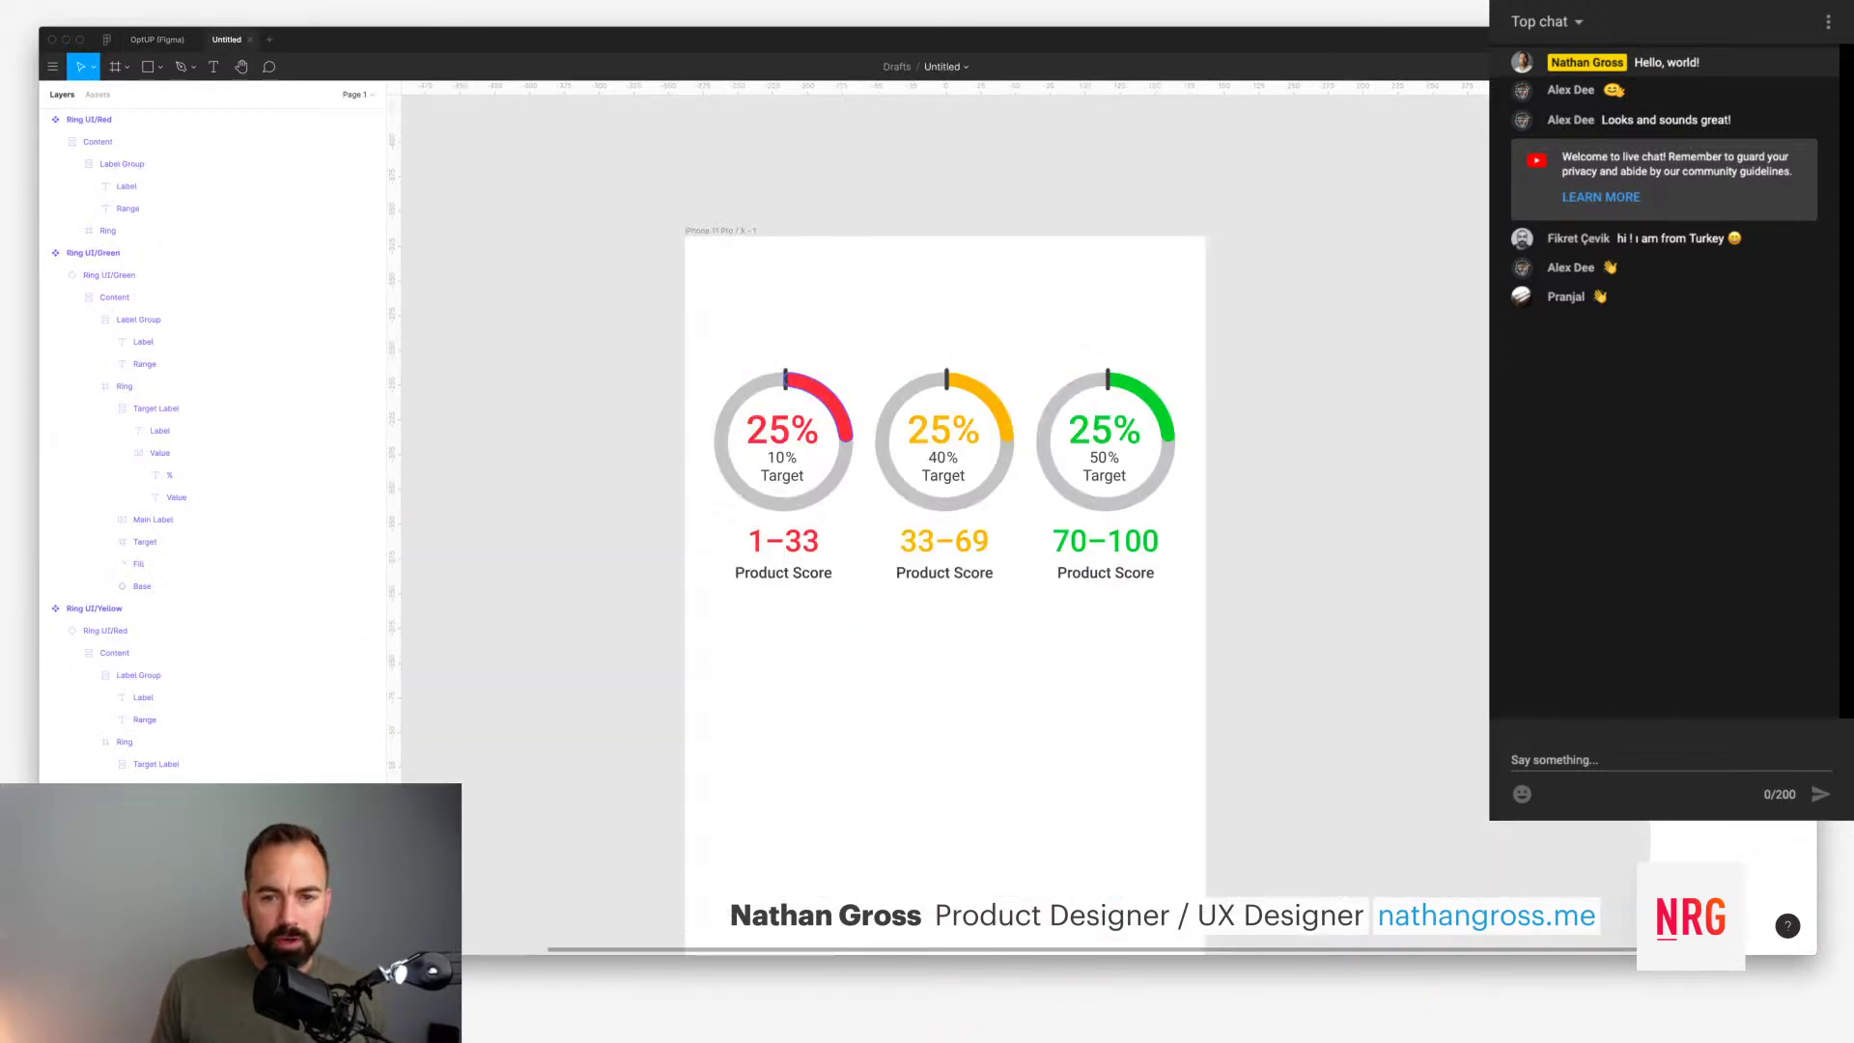
left_click(834, 404, "super")
scroll(834, 441, "left", 1)
scroll(982, 580, "left", 2)
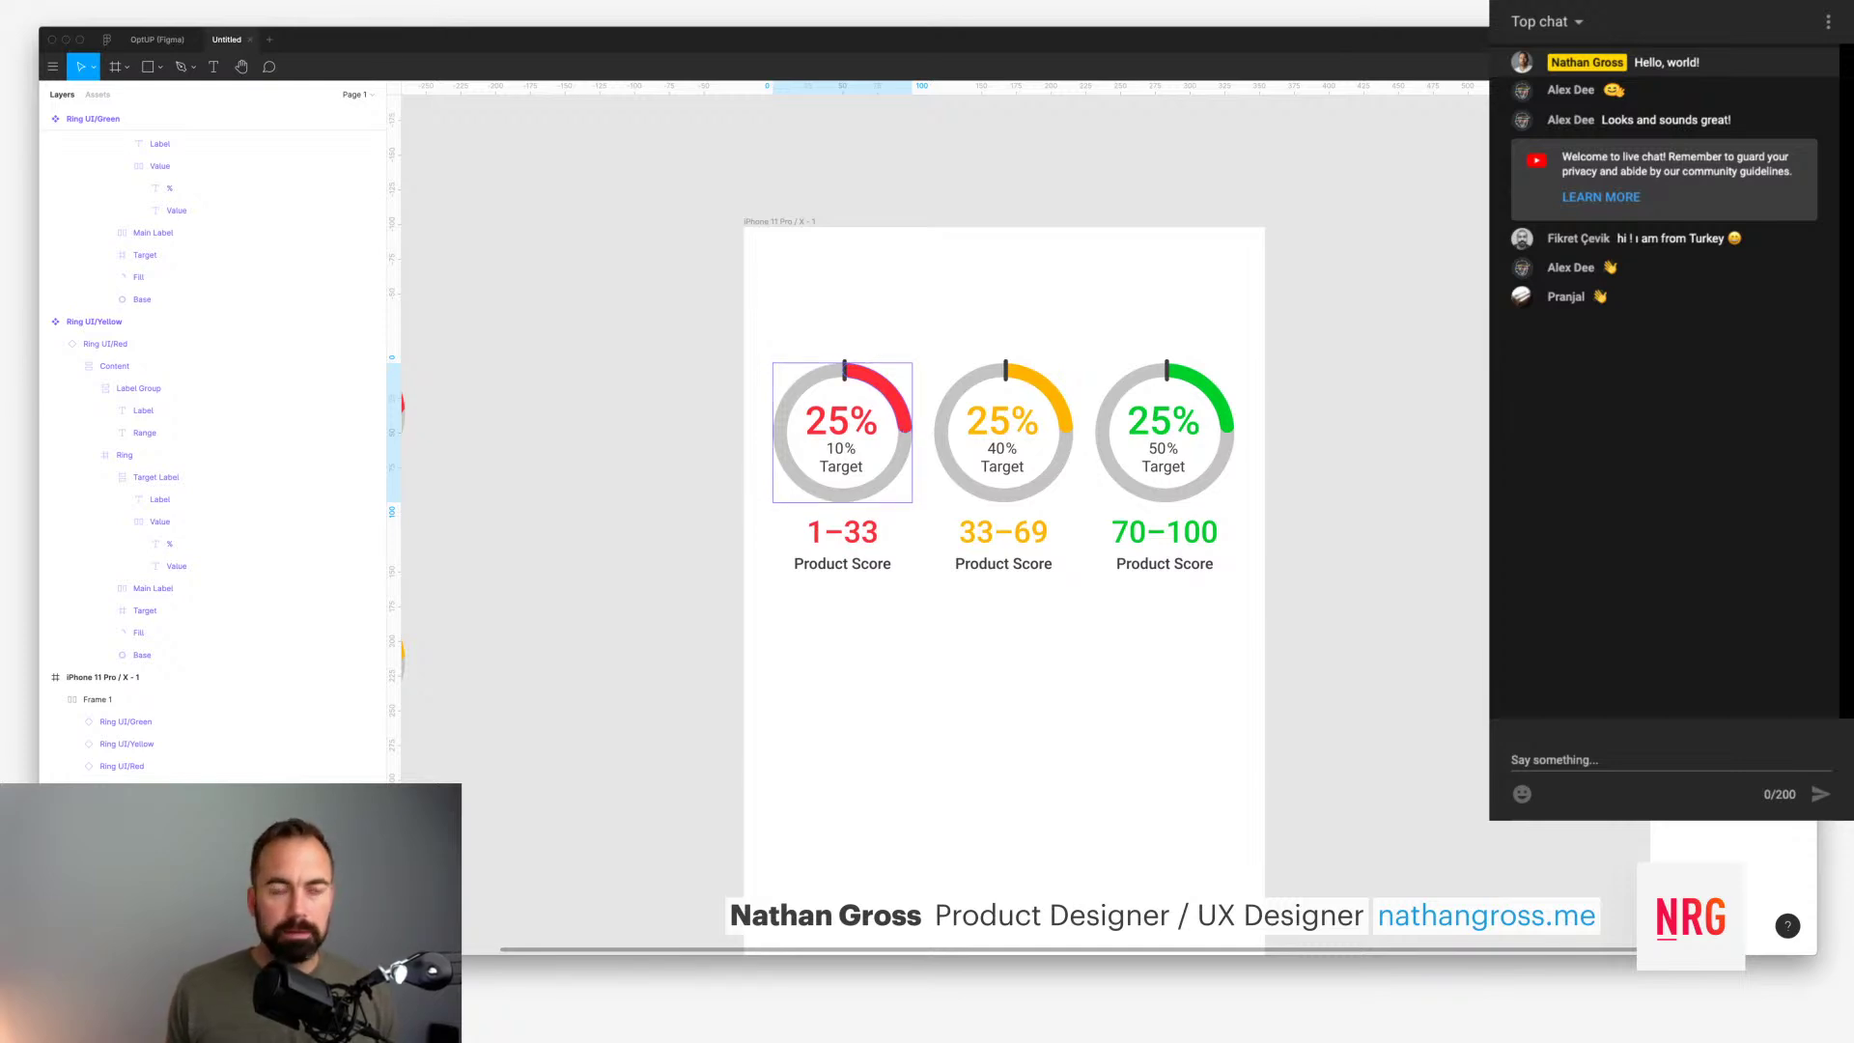
key("Escape")
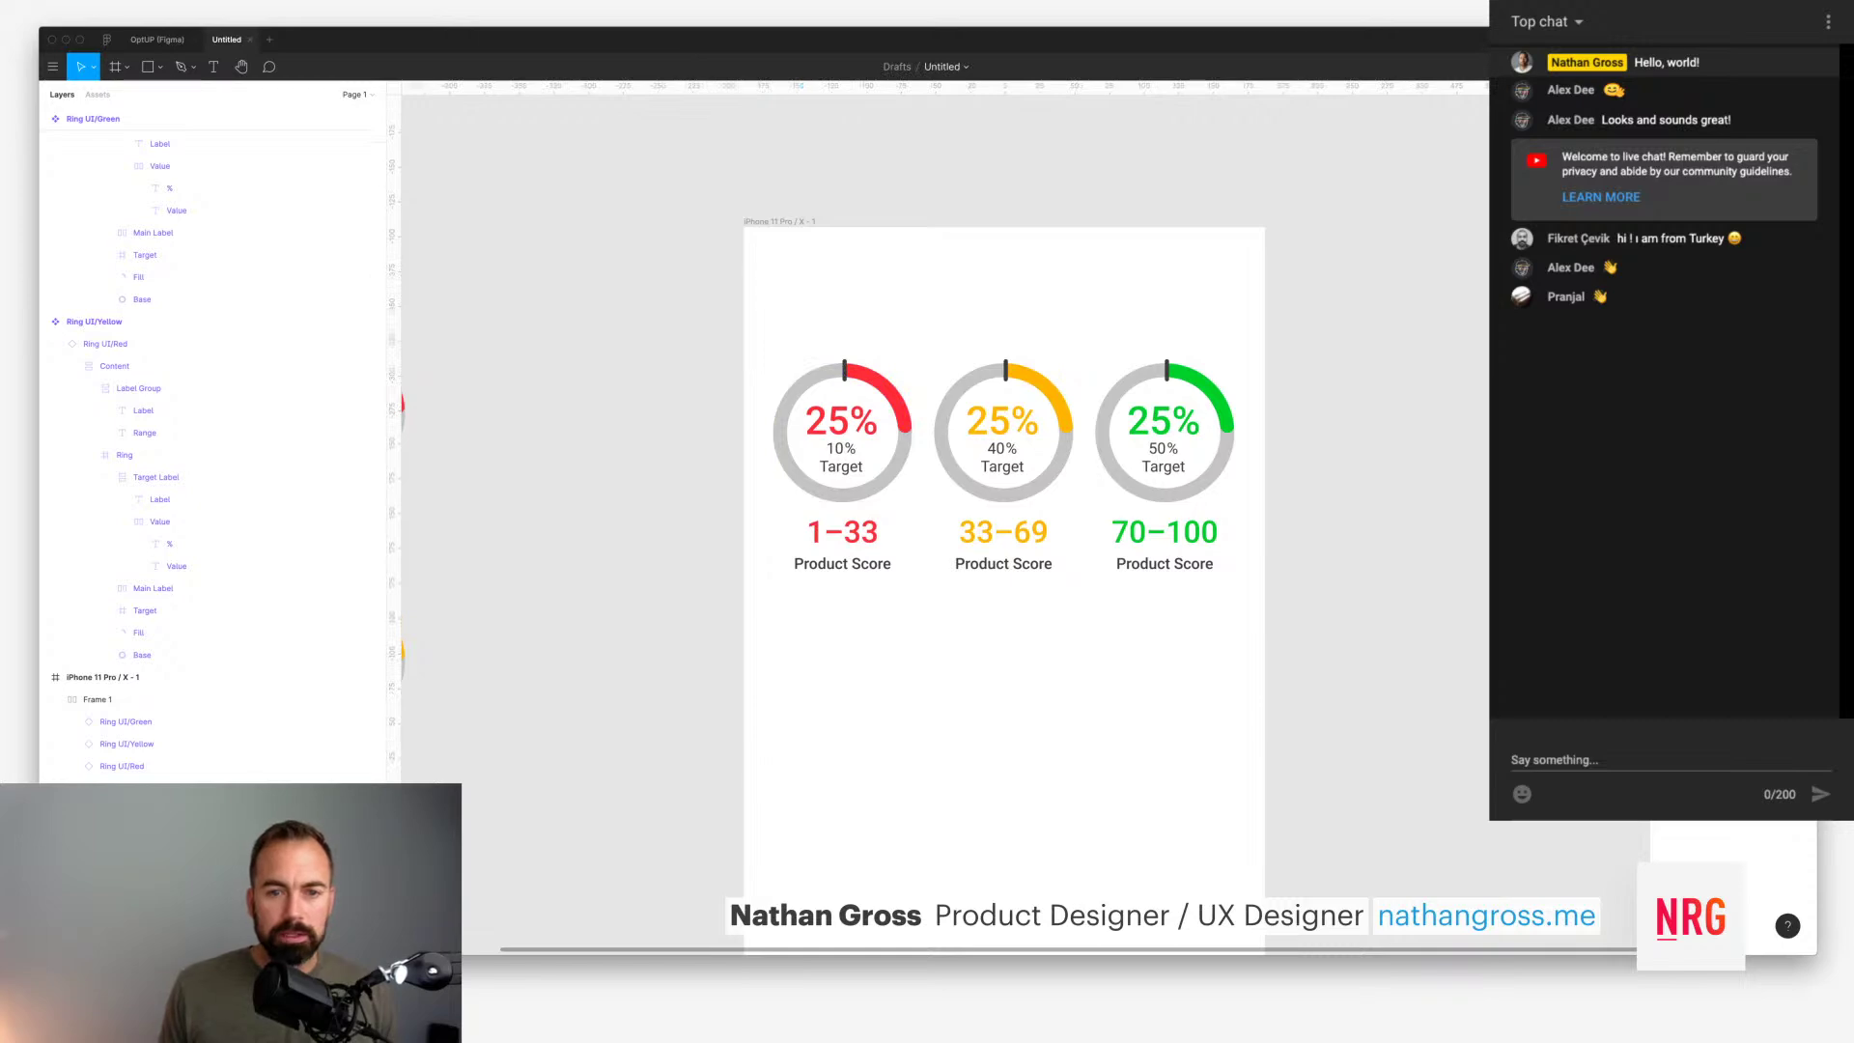
Step: Set the main percentage of the yellow ring instance in the iPhone frame to 28, following the OptUP (Figma) dashboard
scroll(1000, 538, "down", 2)
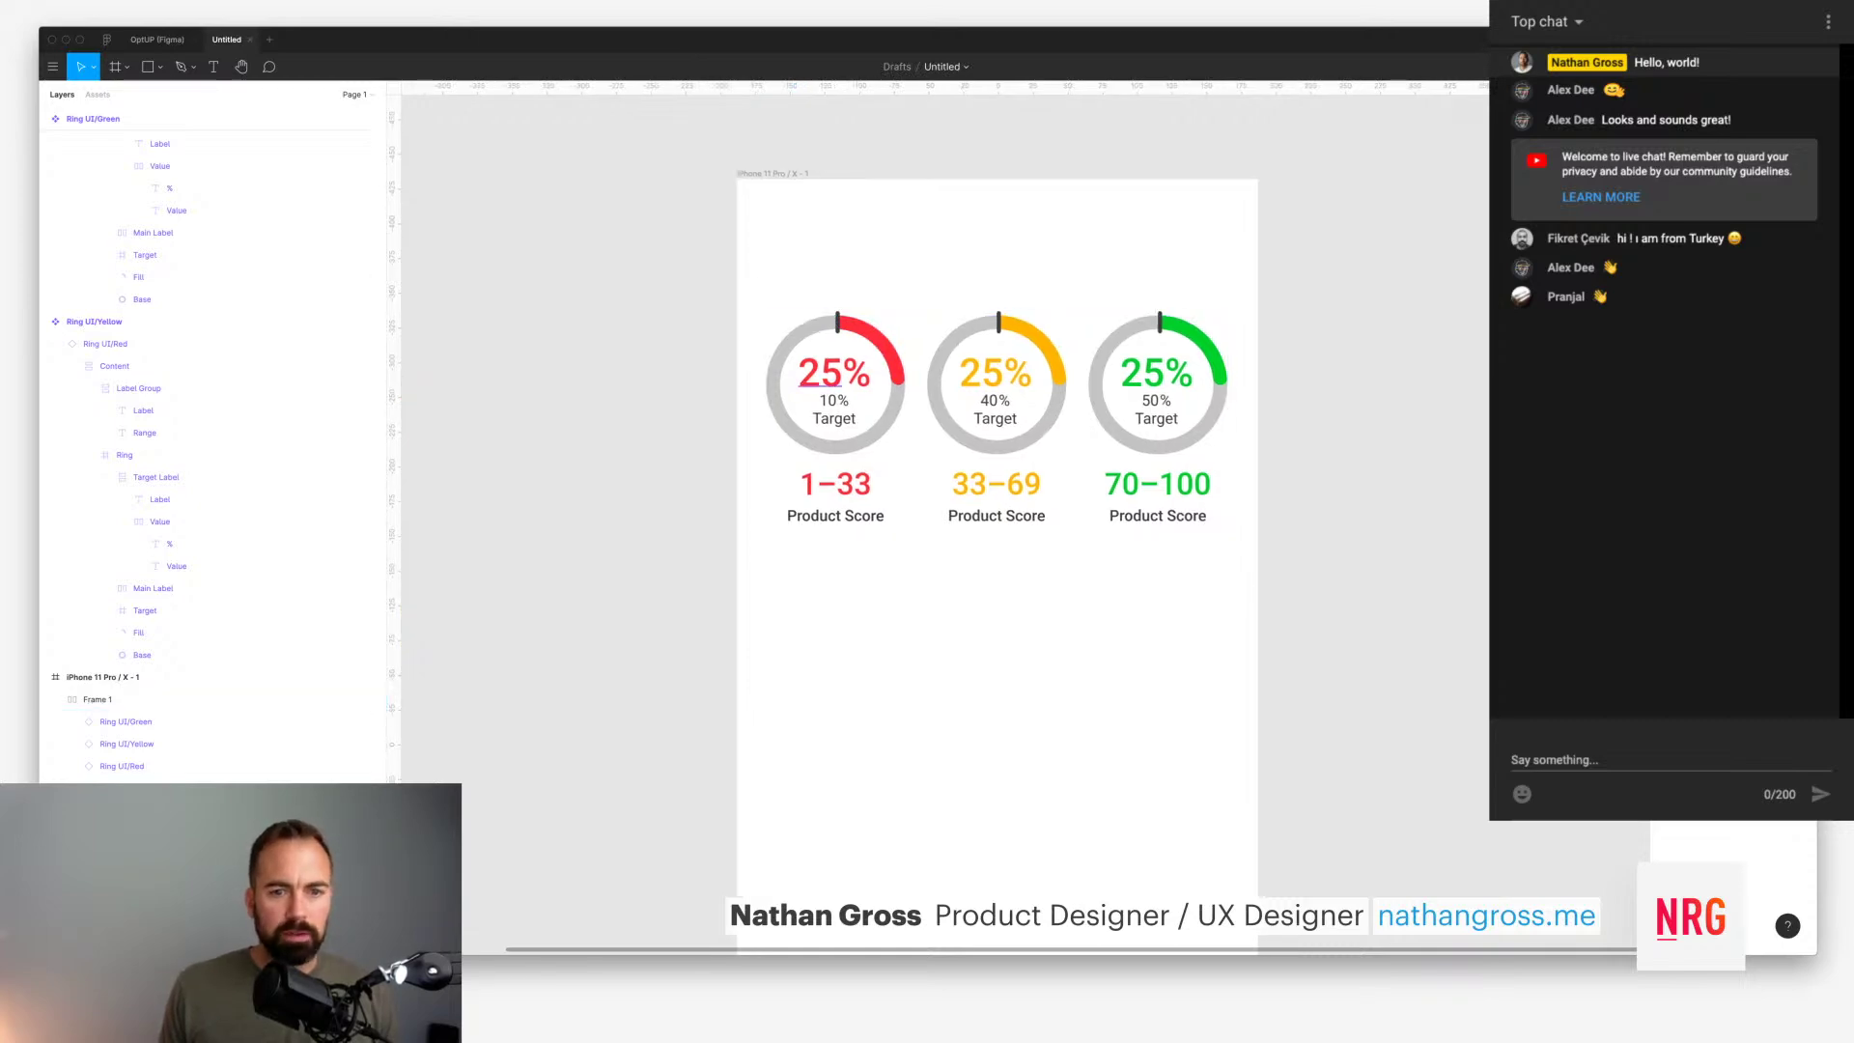
left_click(158, 40)
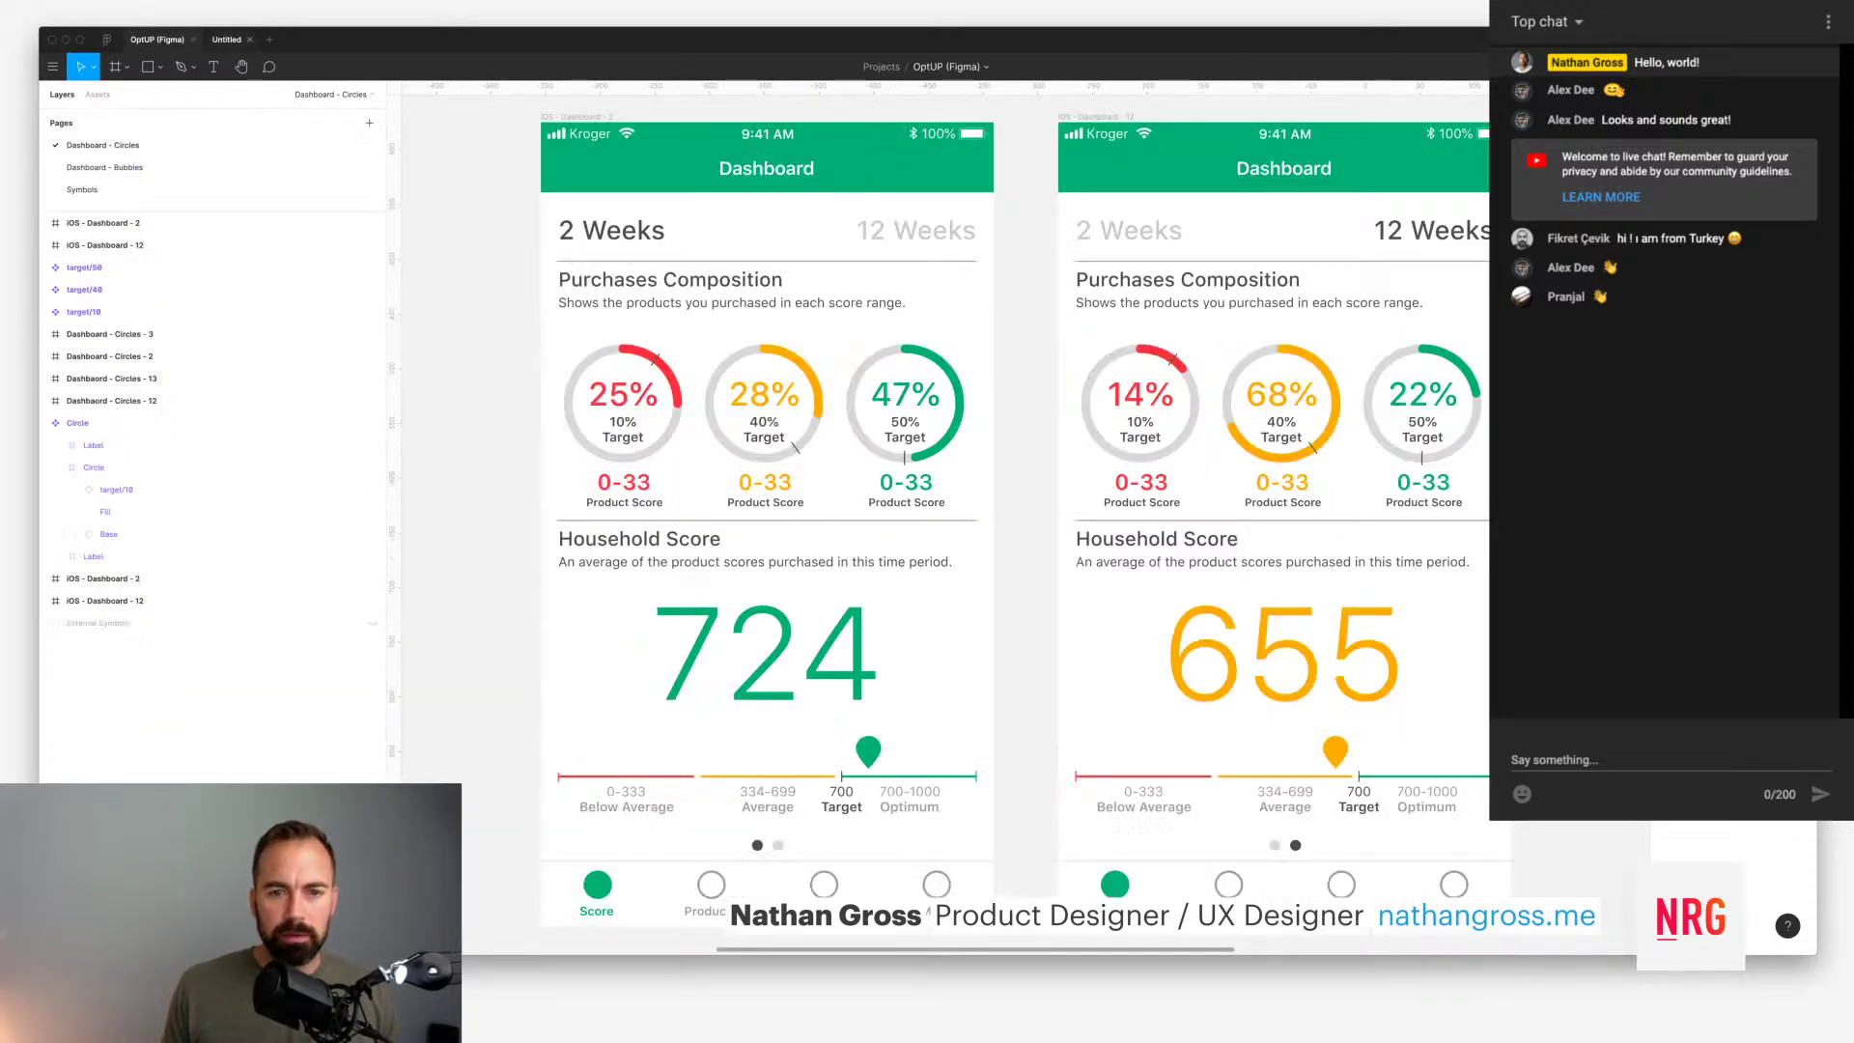
left_click(227, 40)
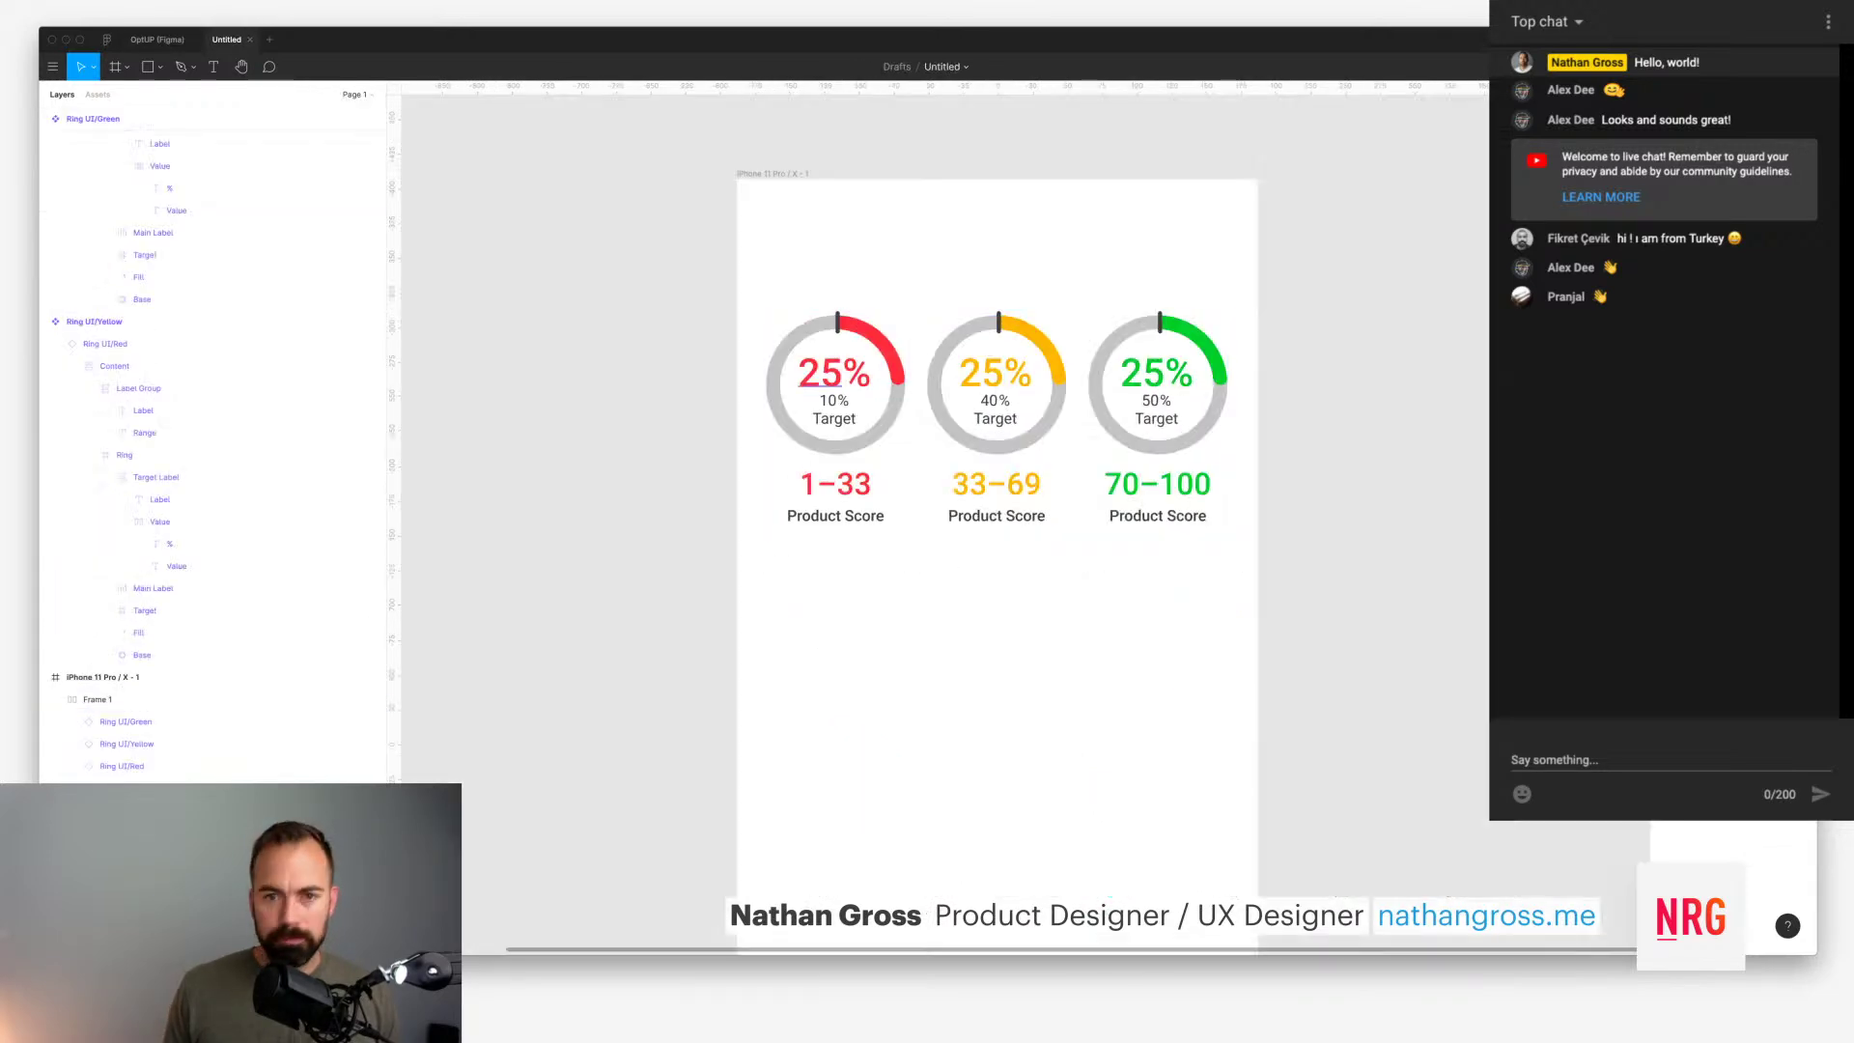
double_click(820, 372)
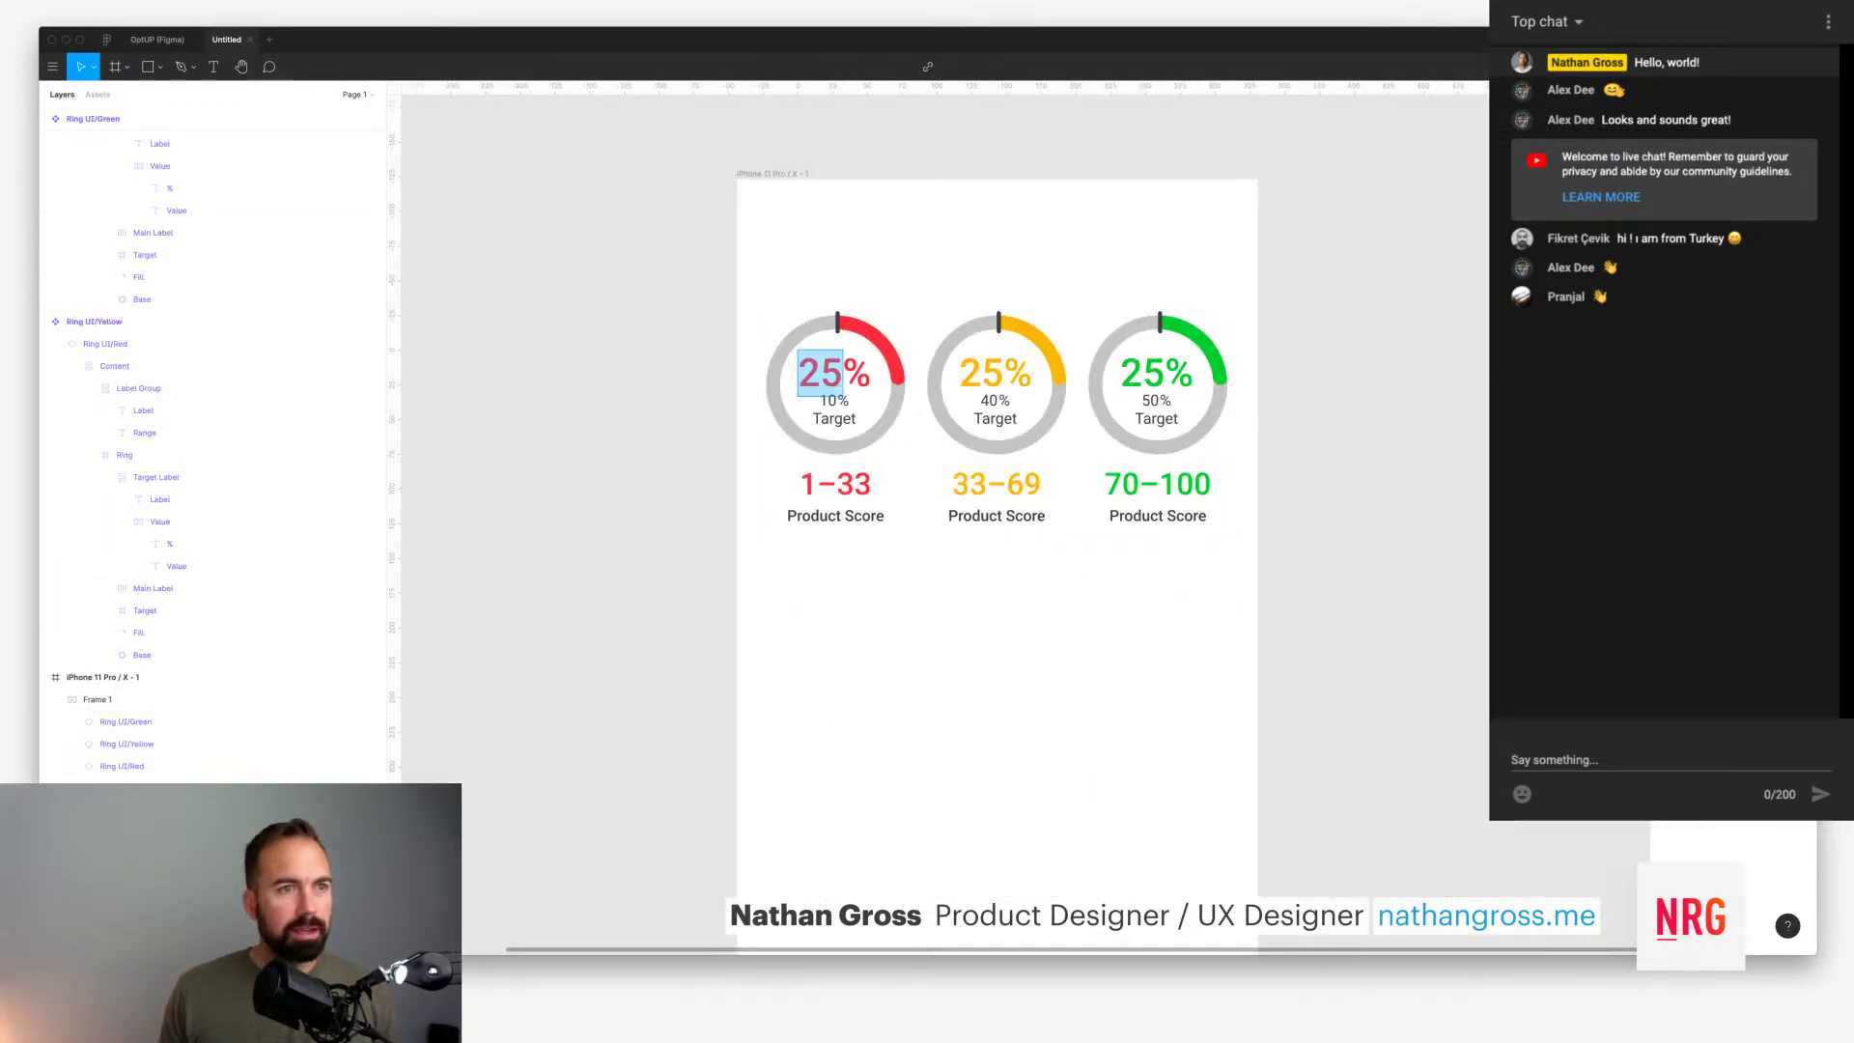
scroll(973, 373, "right", 1)
double_click(973, 369)
key("ctrl+Tab")
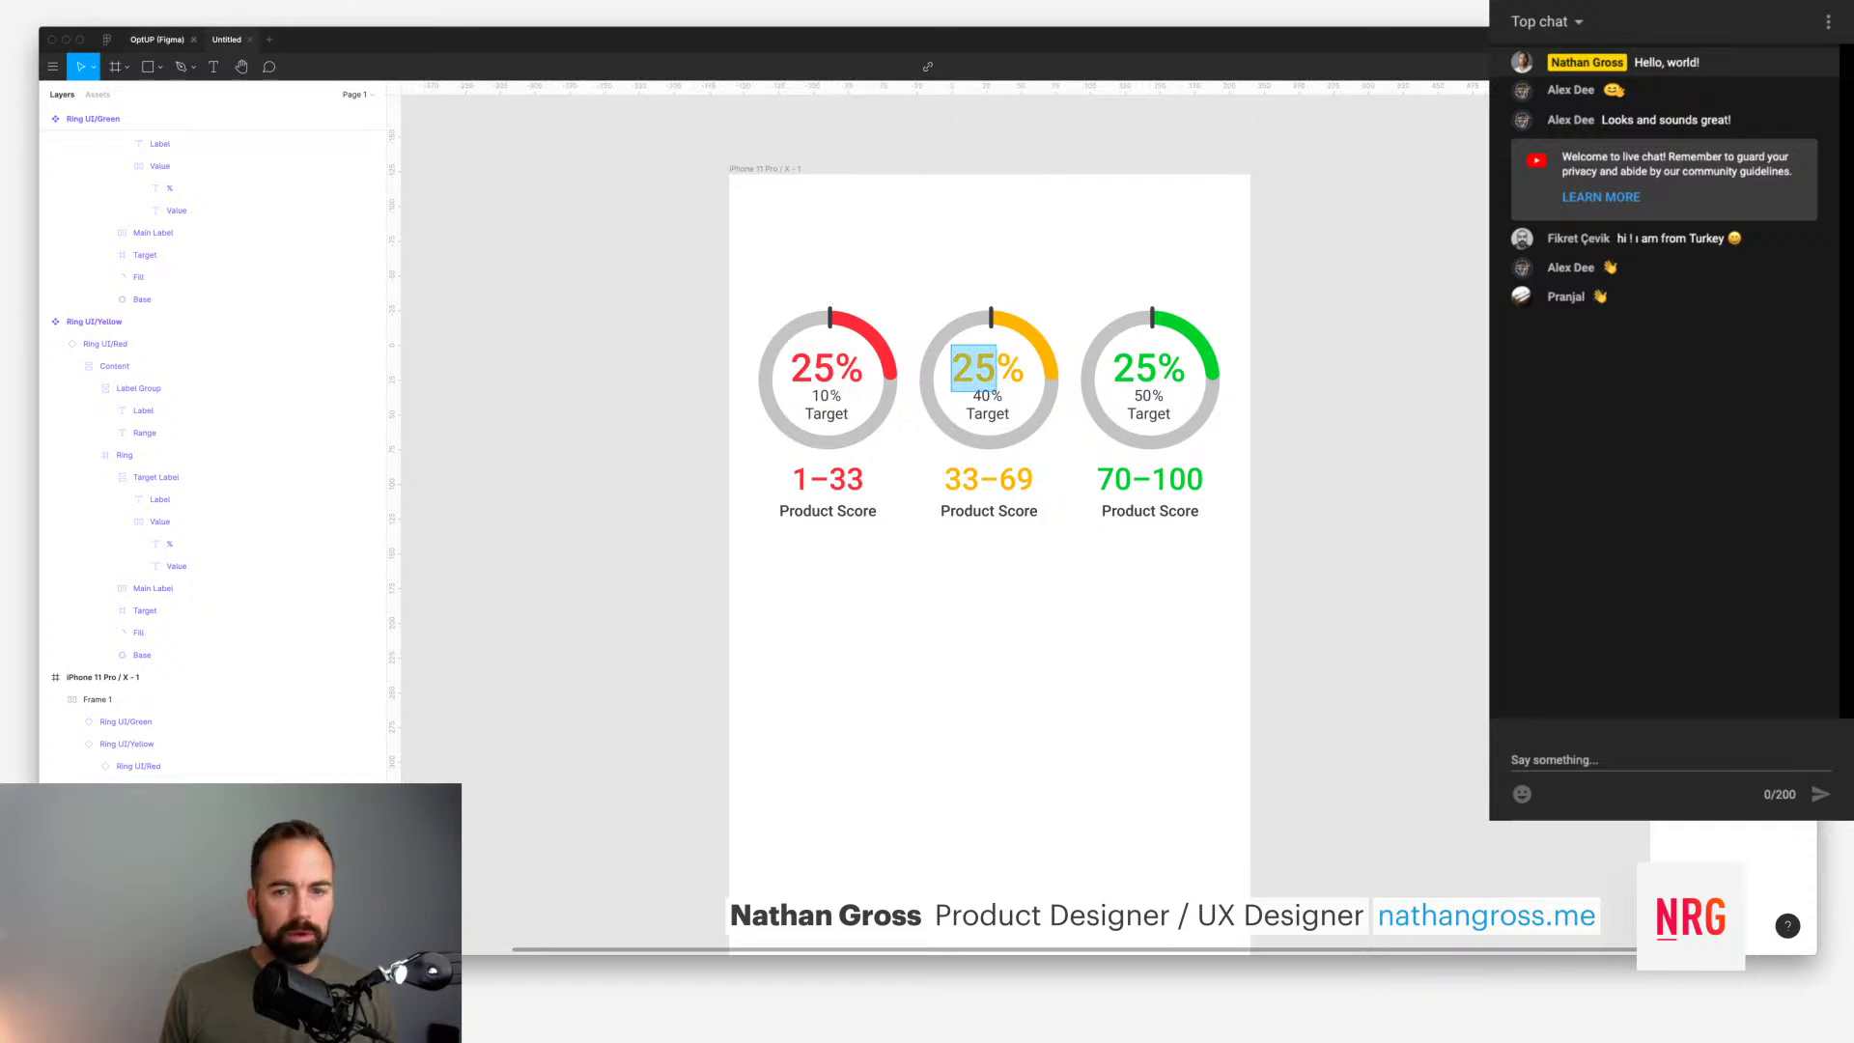
key("ctrl+shift+Tab")
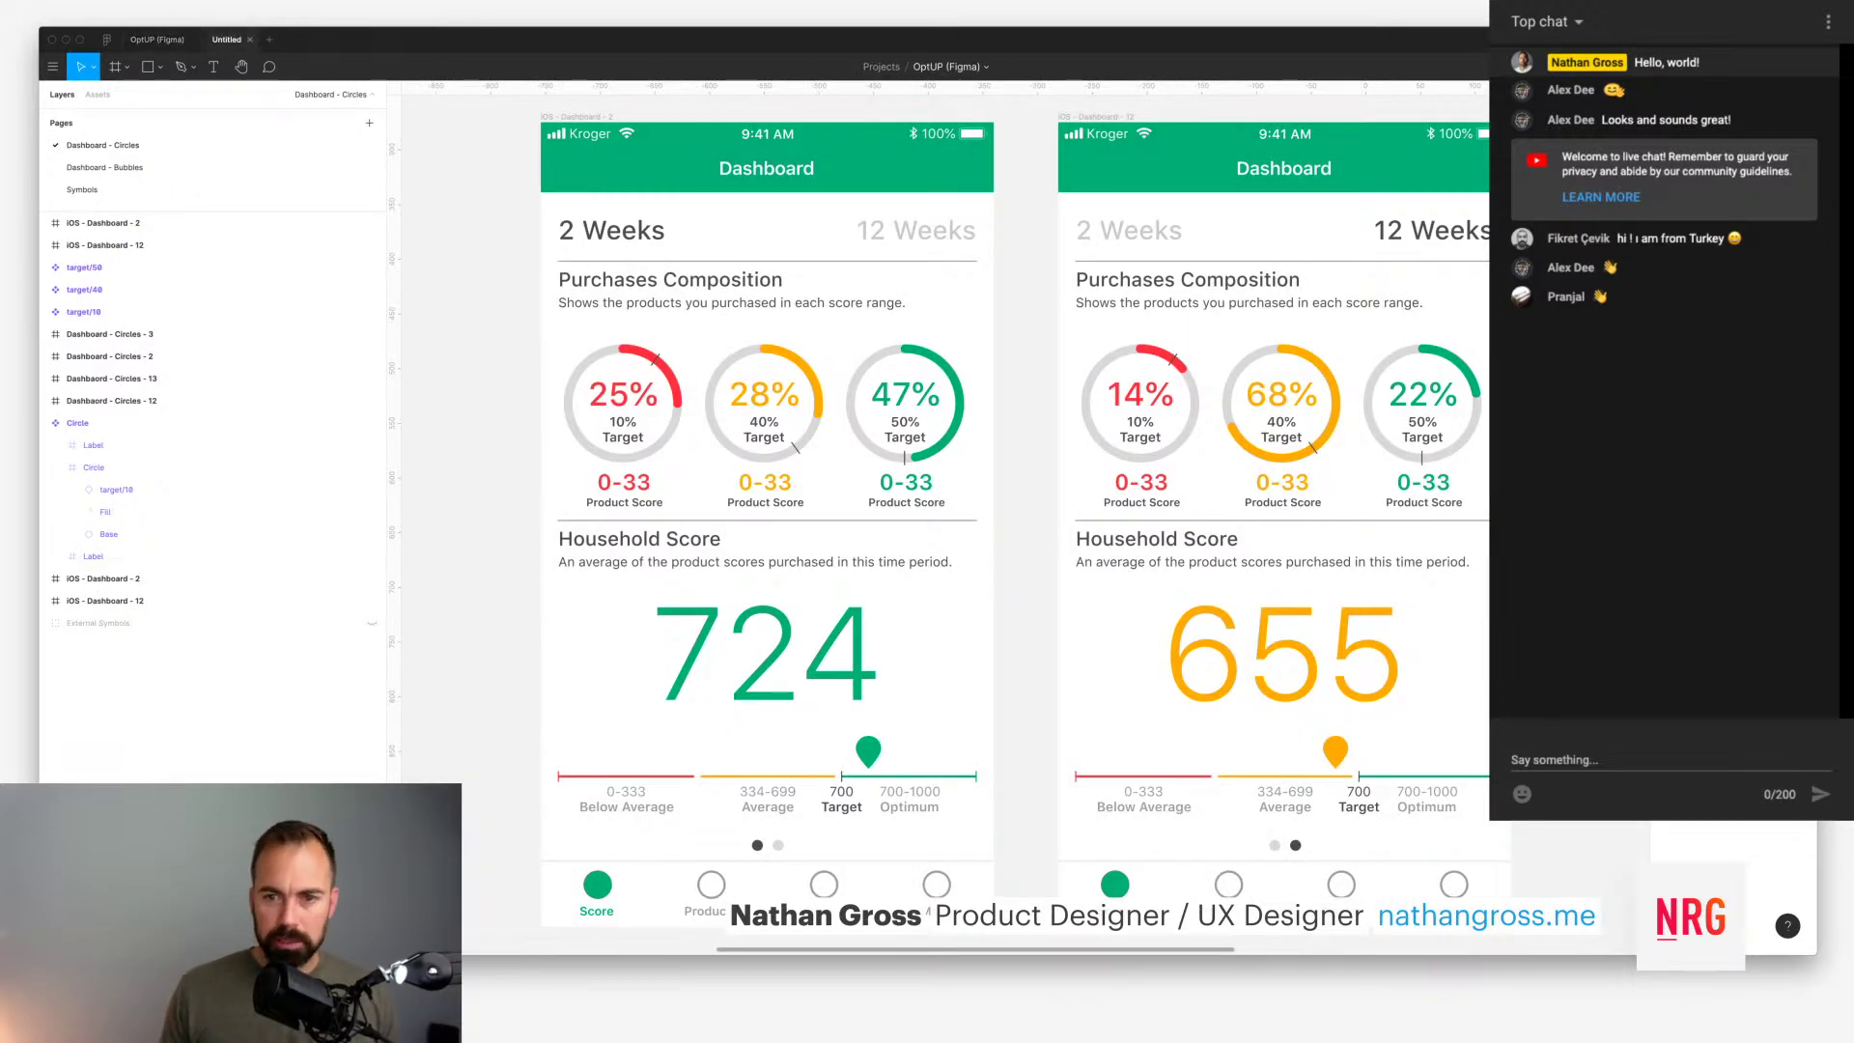
type("28")
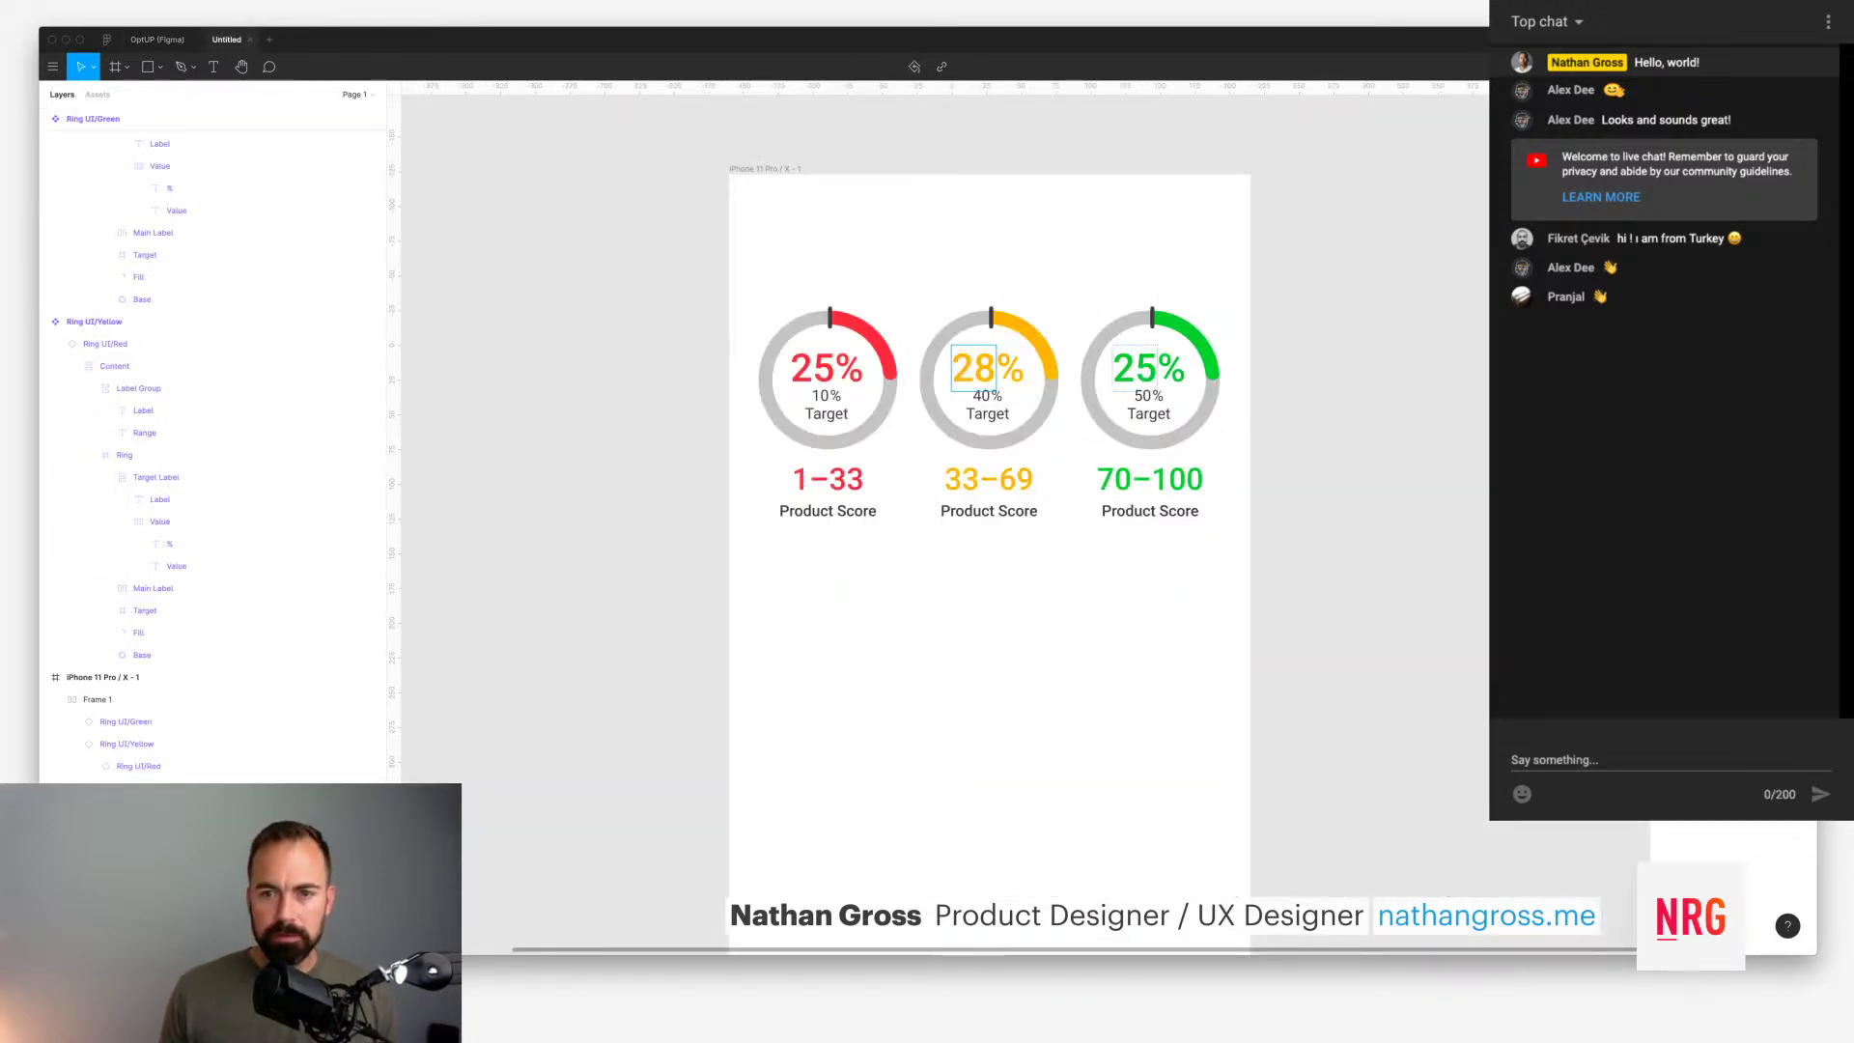
Step: Set the main percentage of the green ring instance in the iPhone frame to 47
double_click(1136, 369)
type("47")
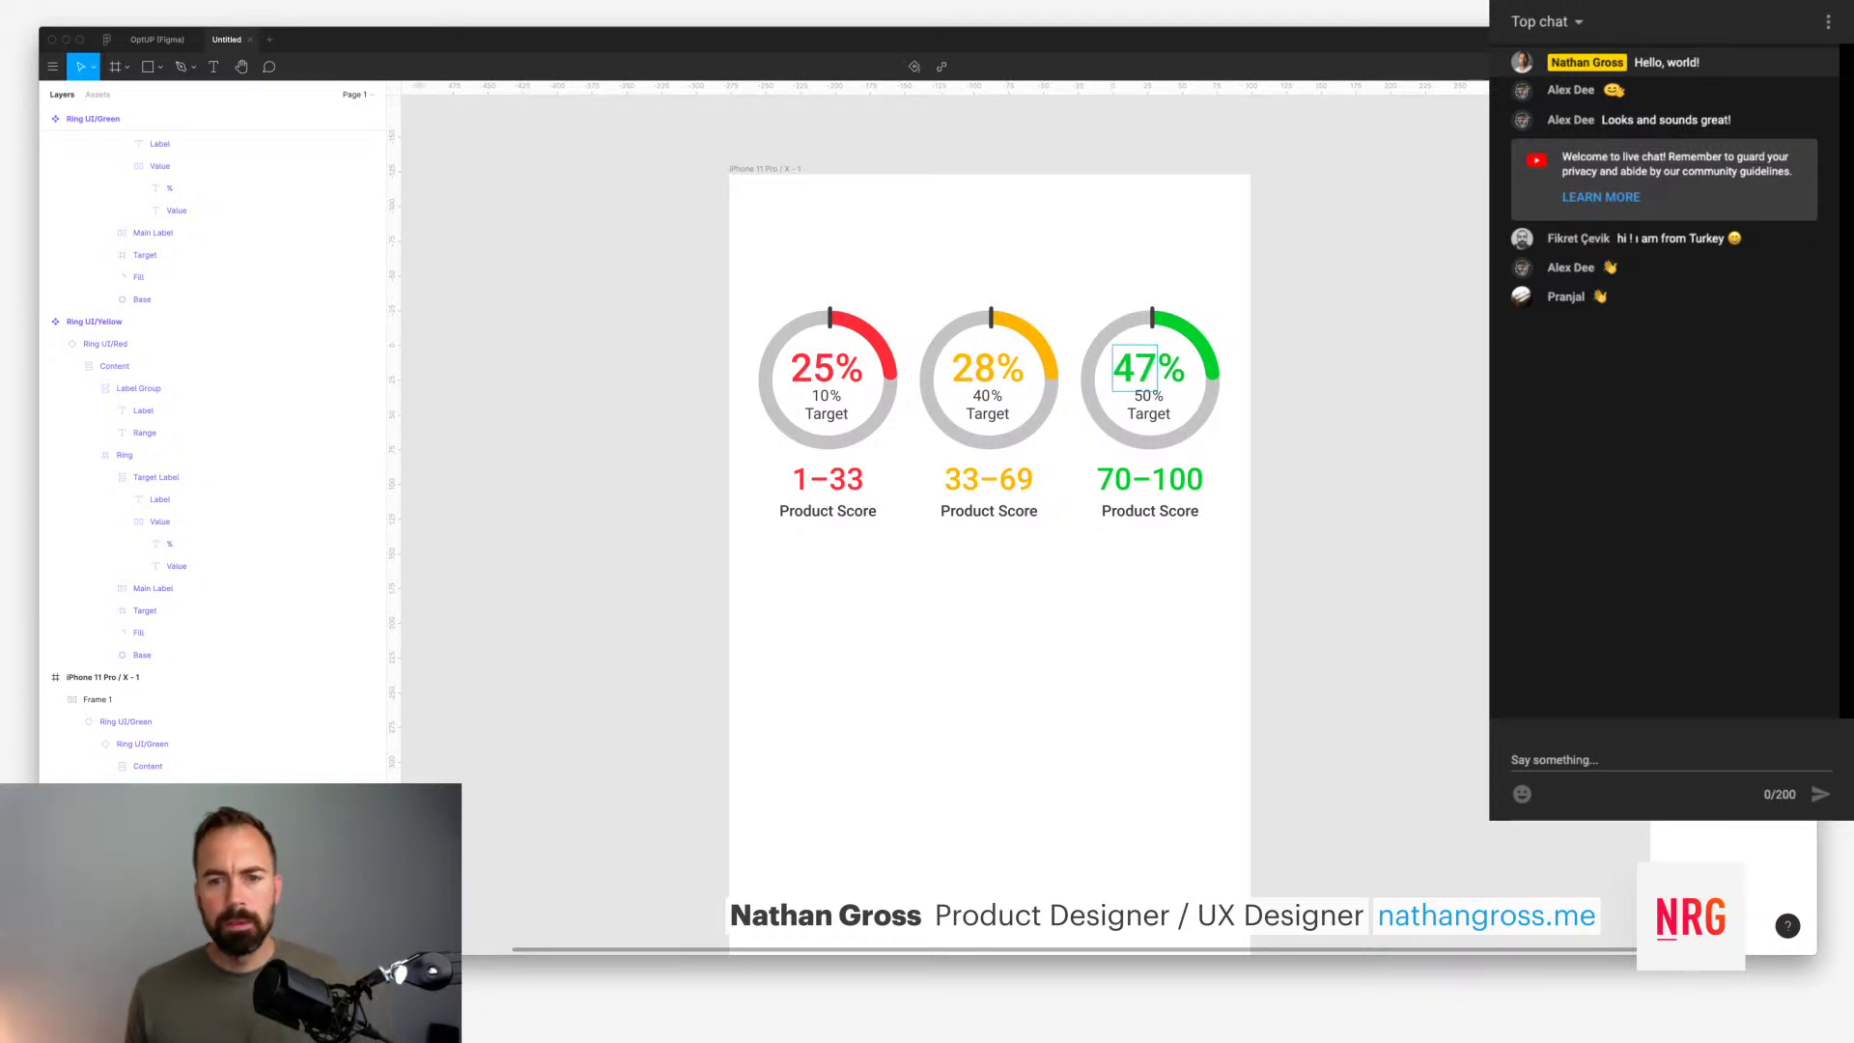
key("Escape")
key("Escape")
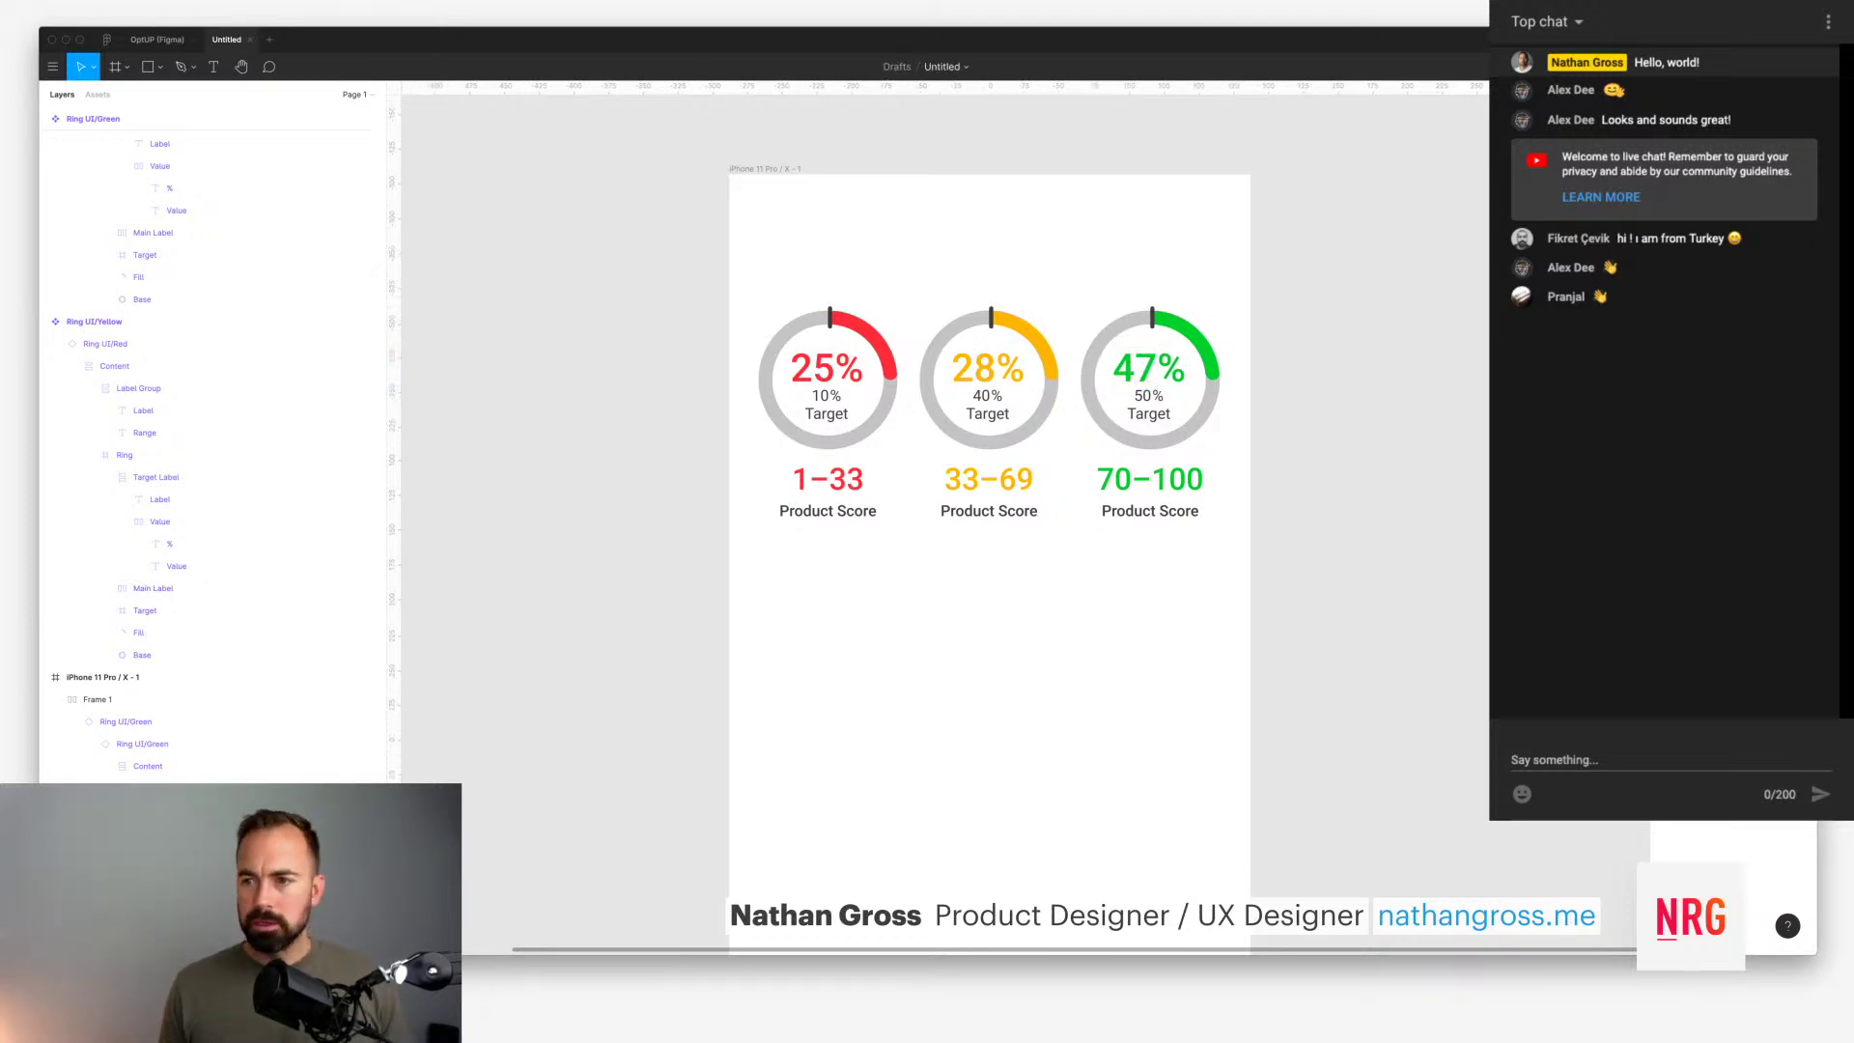
Step: Extend the Fill arcs of the yellow and green ring instances to match their 28% and 47% values
left_click(1041, 346, "super")
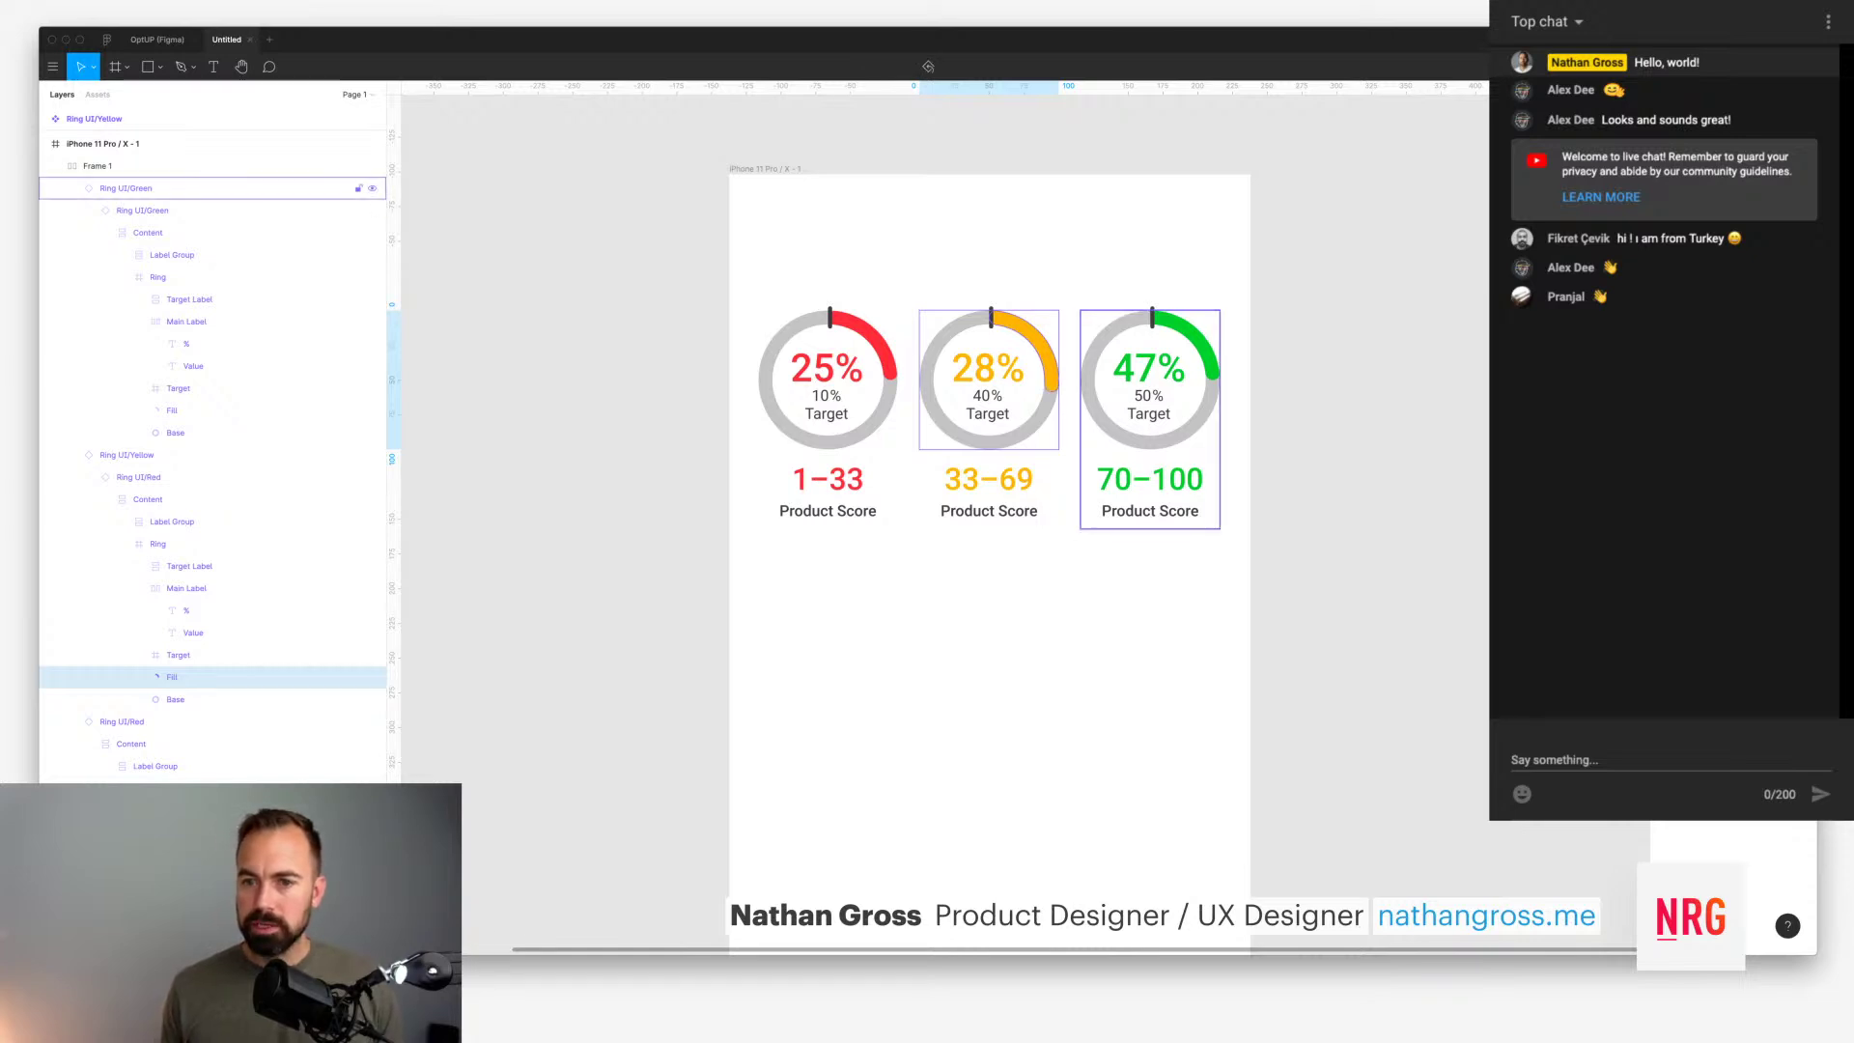
left_click(172, 411)
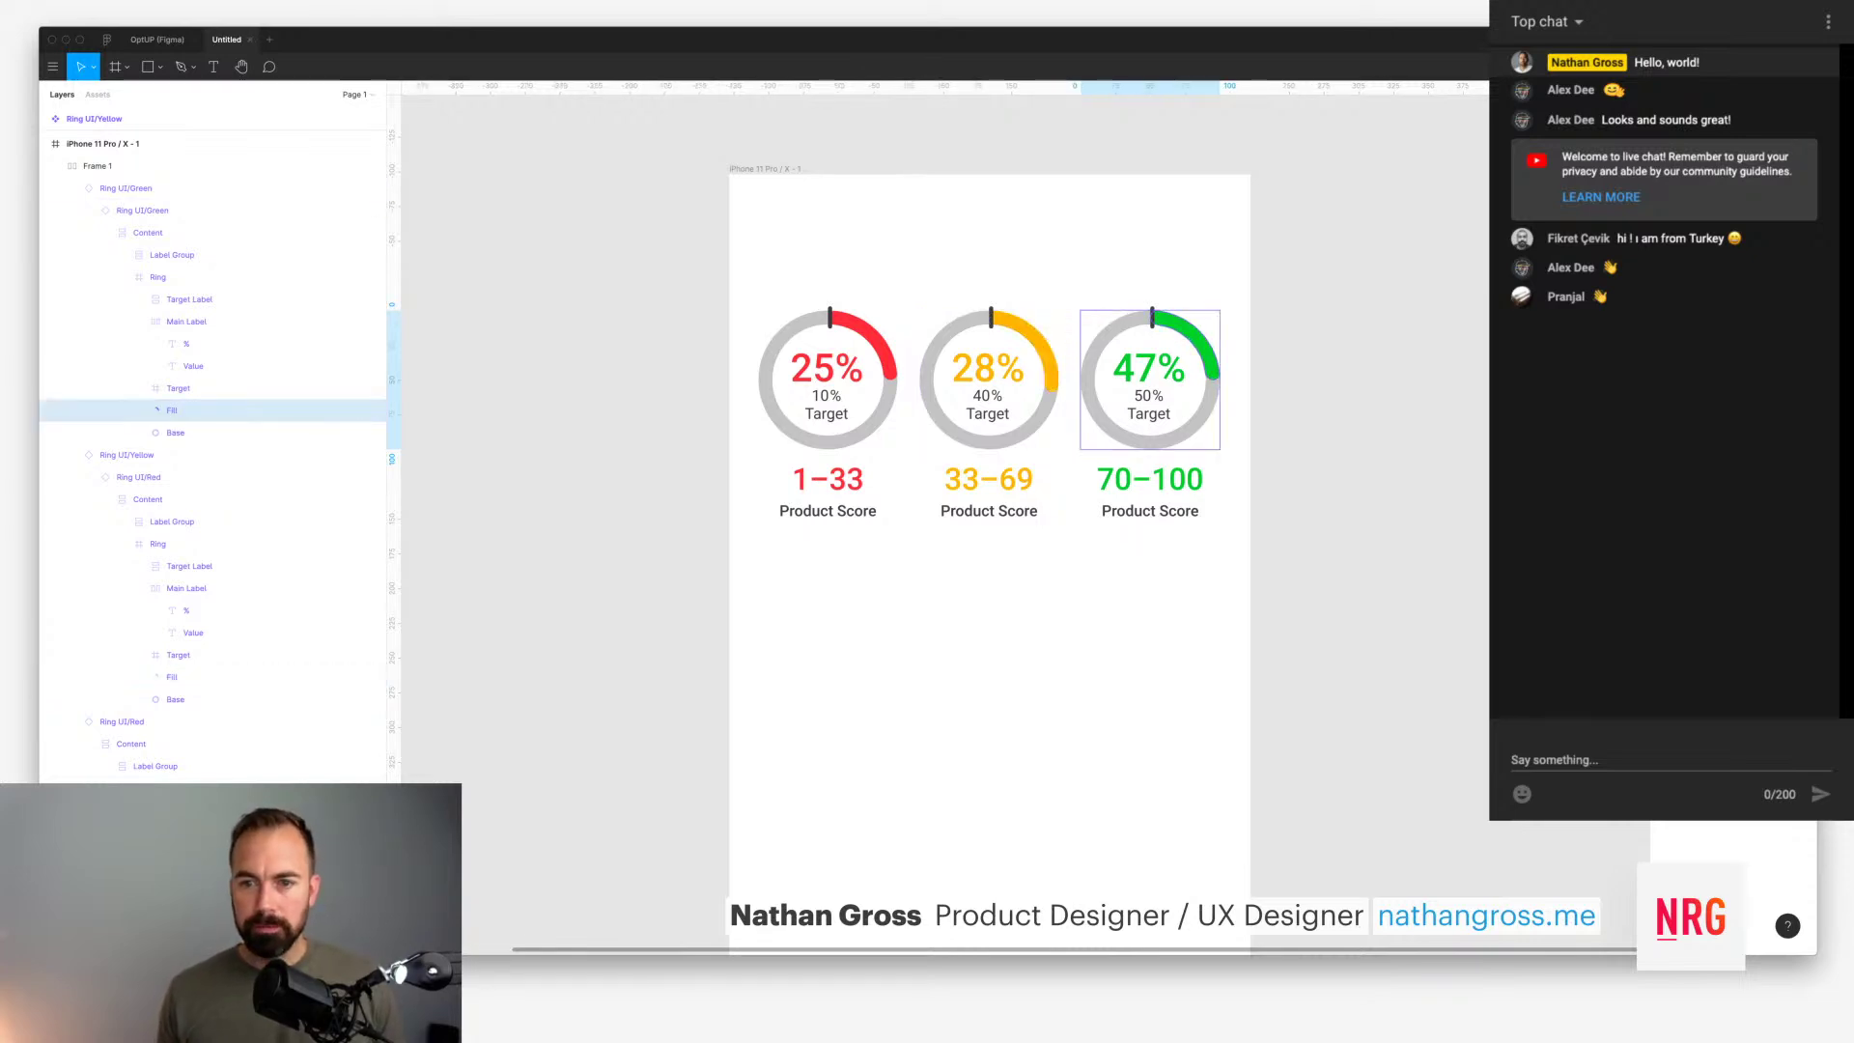
left_click(1564, 290)
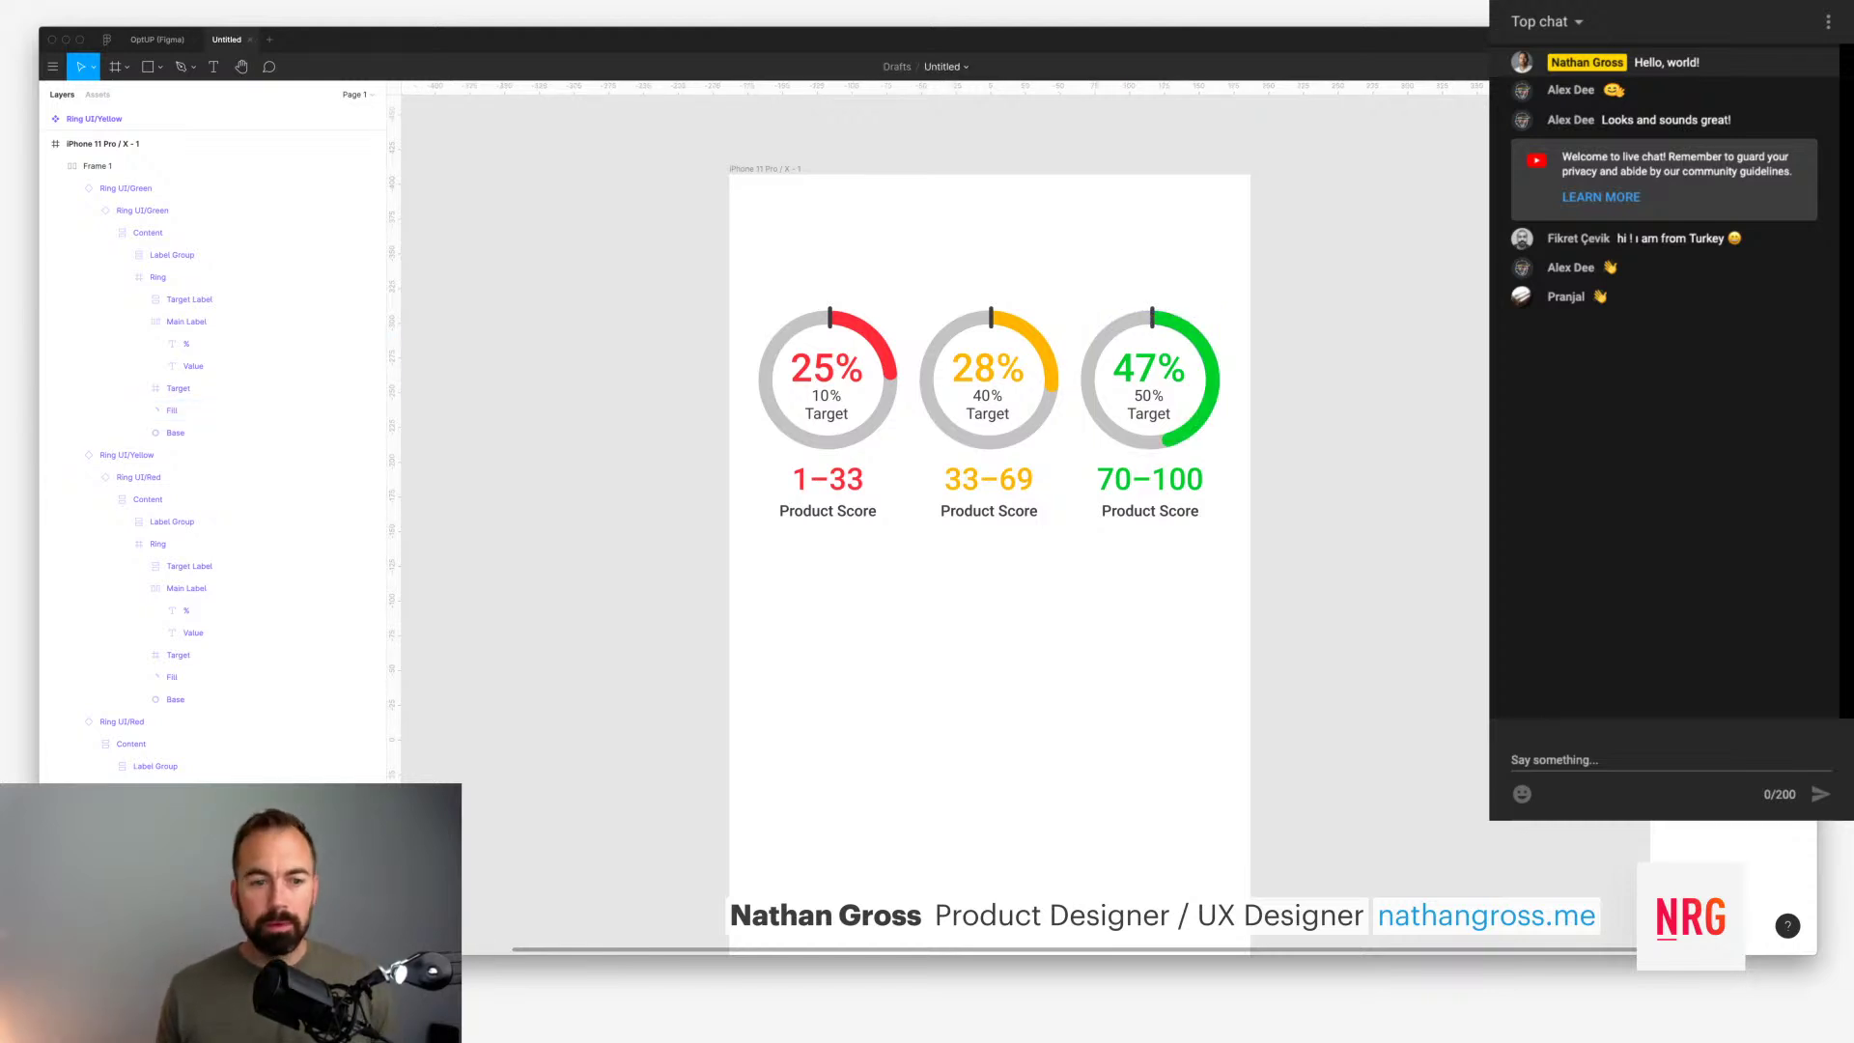
Step: Examine the three main ring components and the nested layers of Ring UI/Yellow, including its Target marker
scroll(936, 516, "left", 2)
scroll(941, 521, "left", 6)
scroll(941, 522, "down", 2)
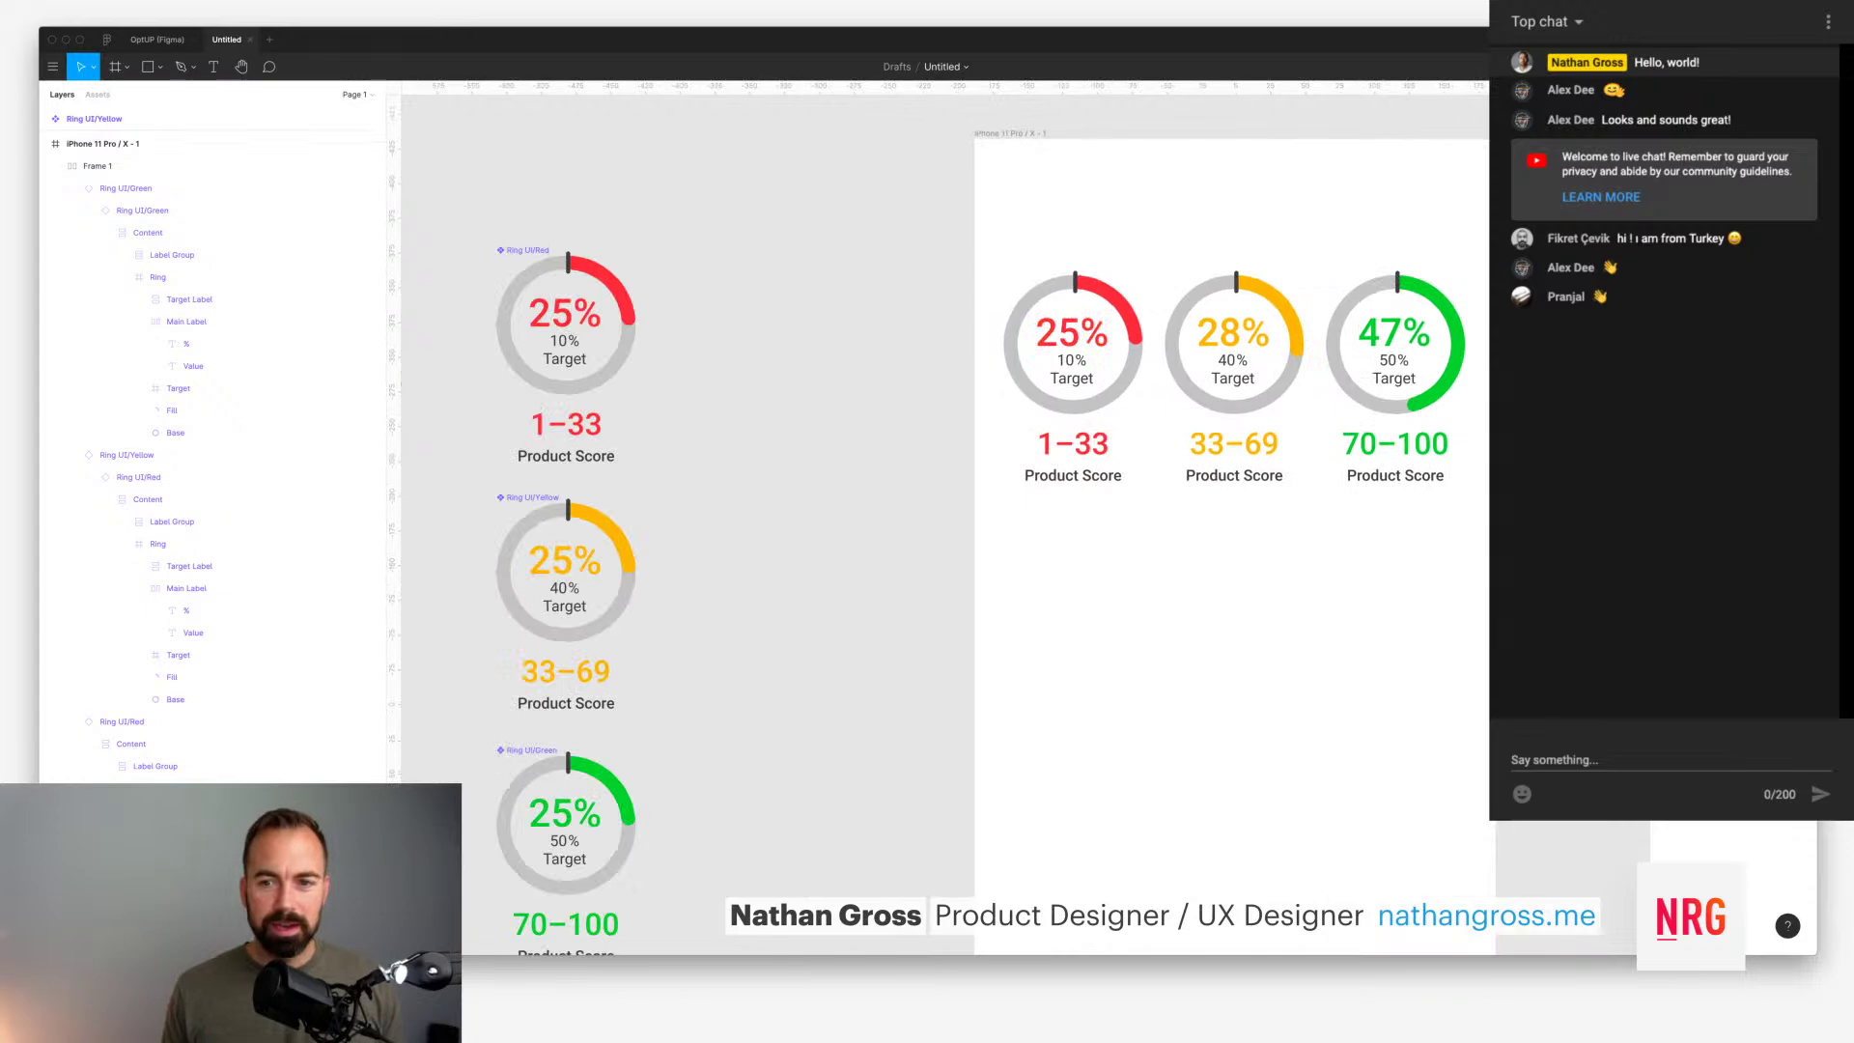
scroll(676, 502, "down", 2)
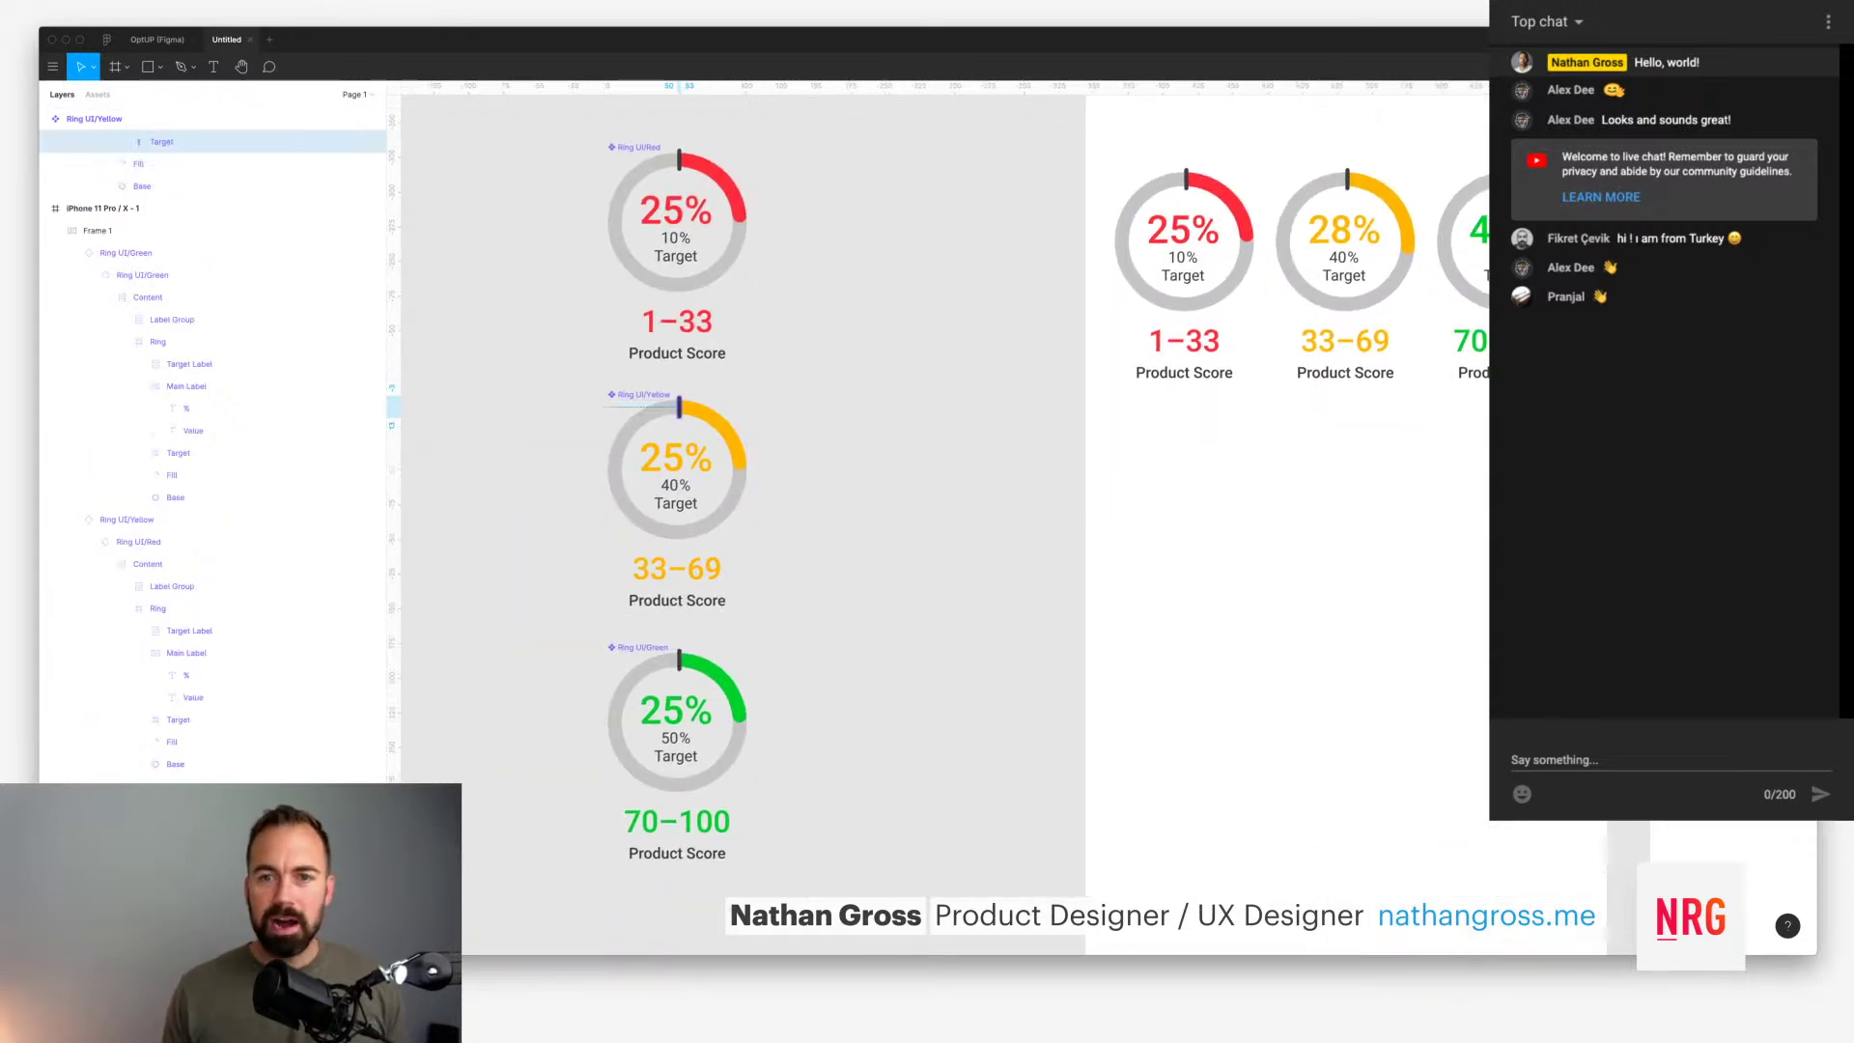
scroll(675, 261, "right", 4)
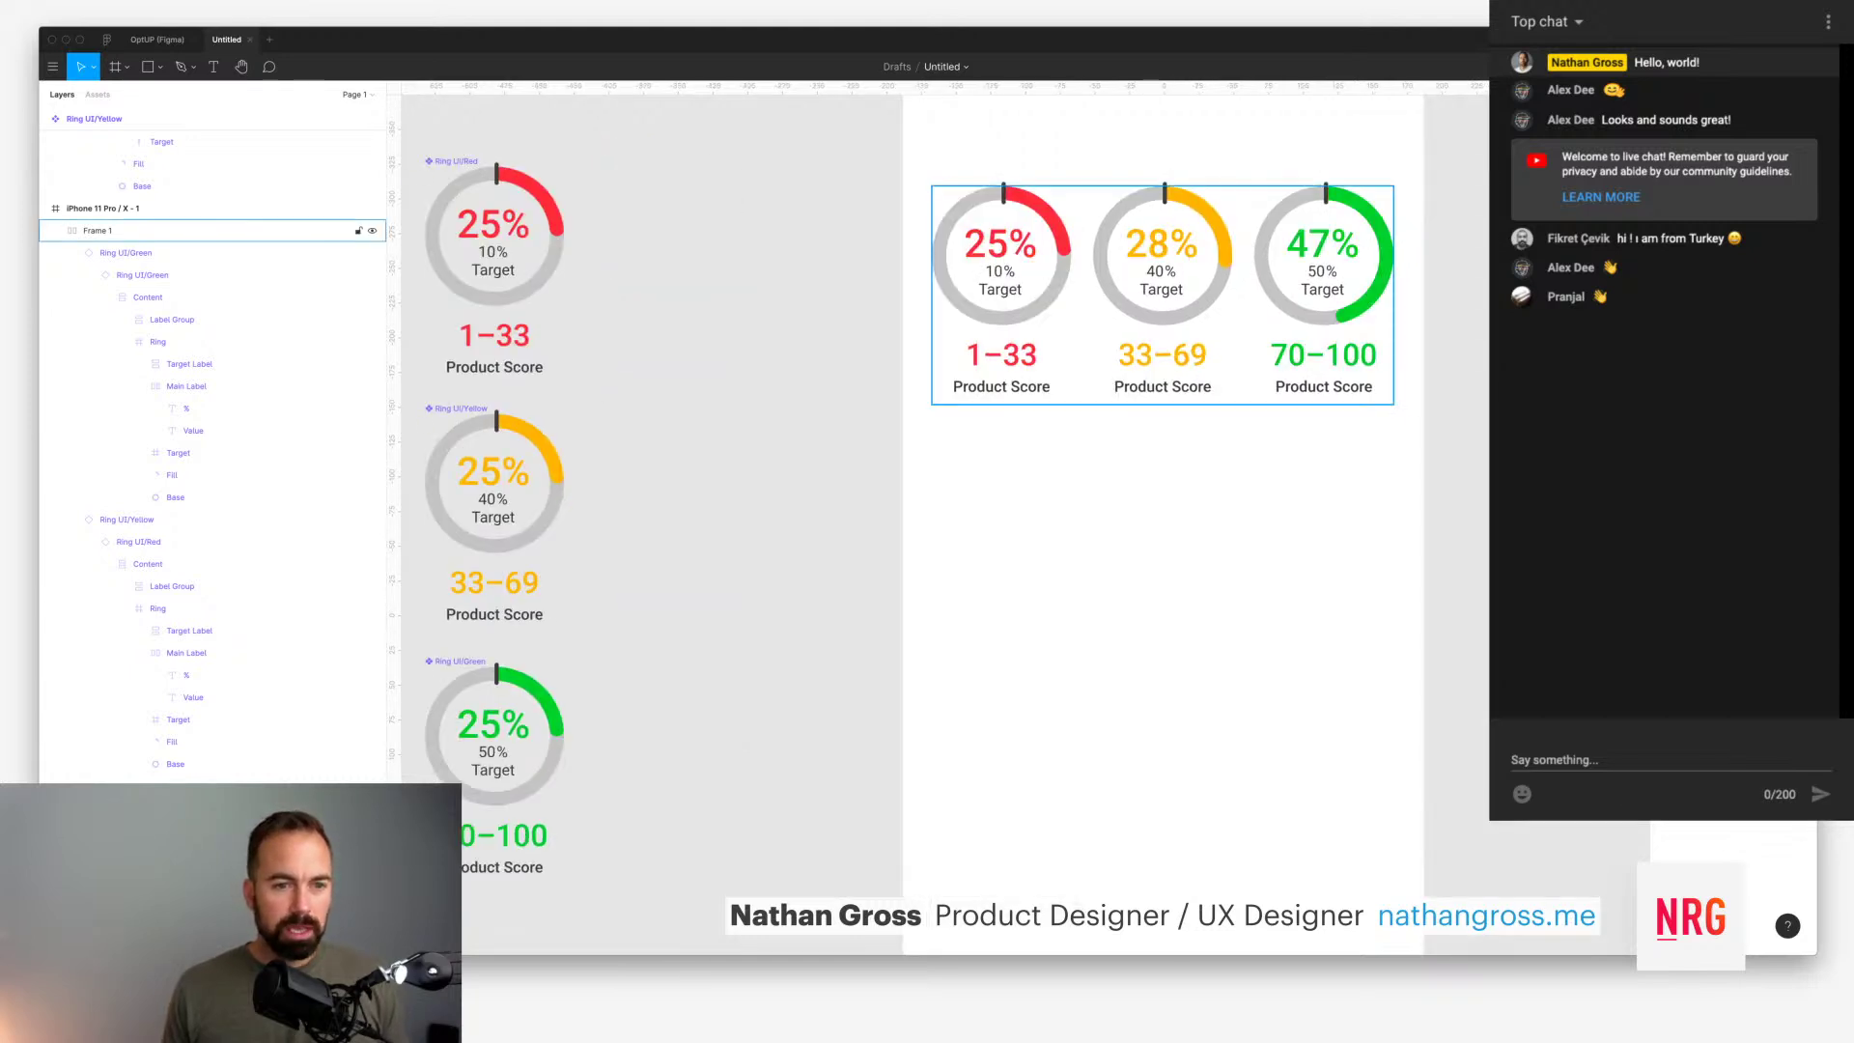
left_click(94, 118)
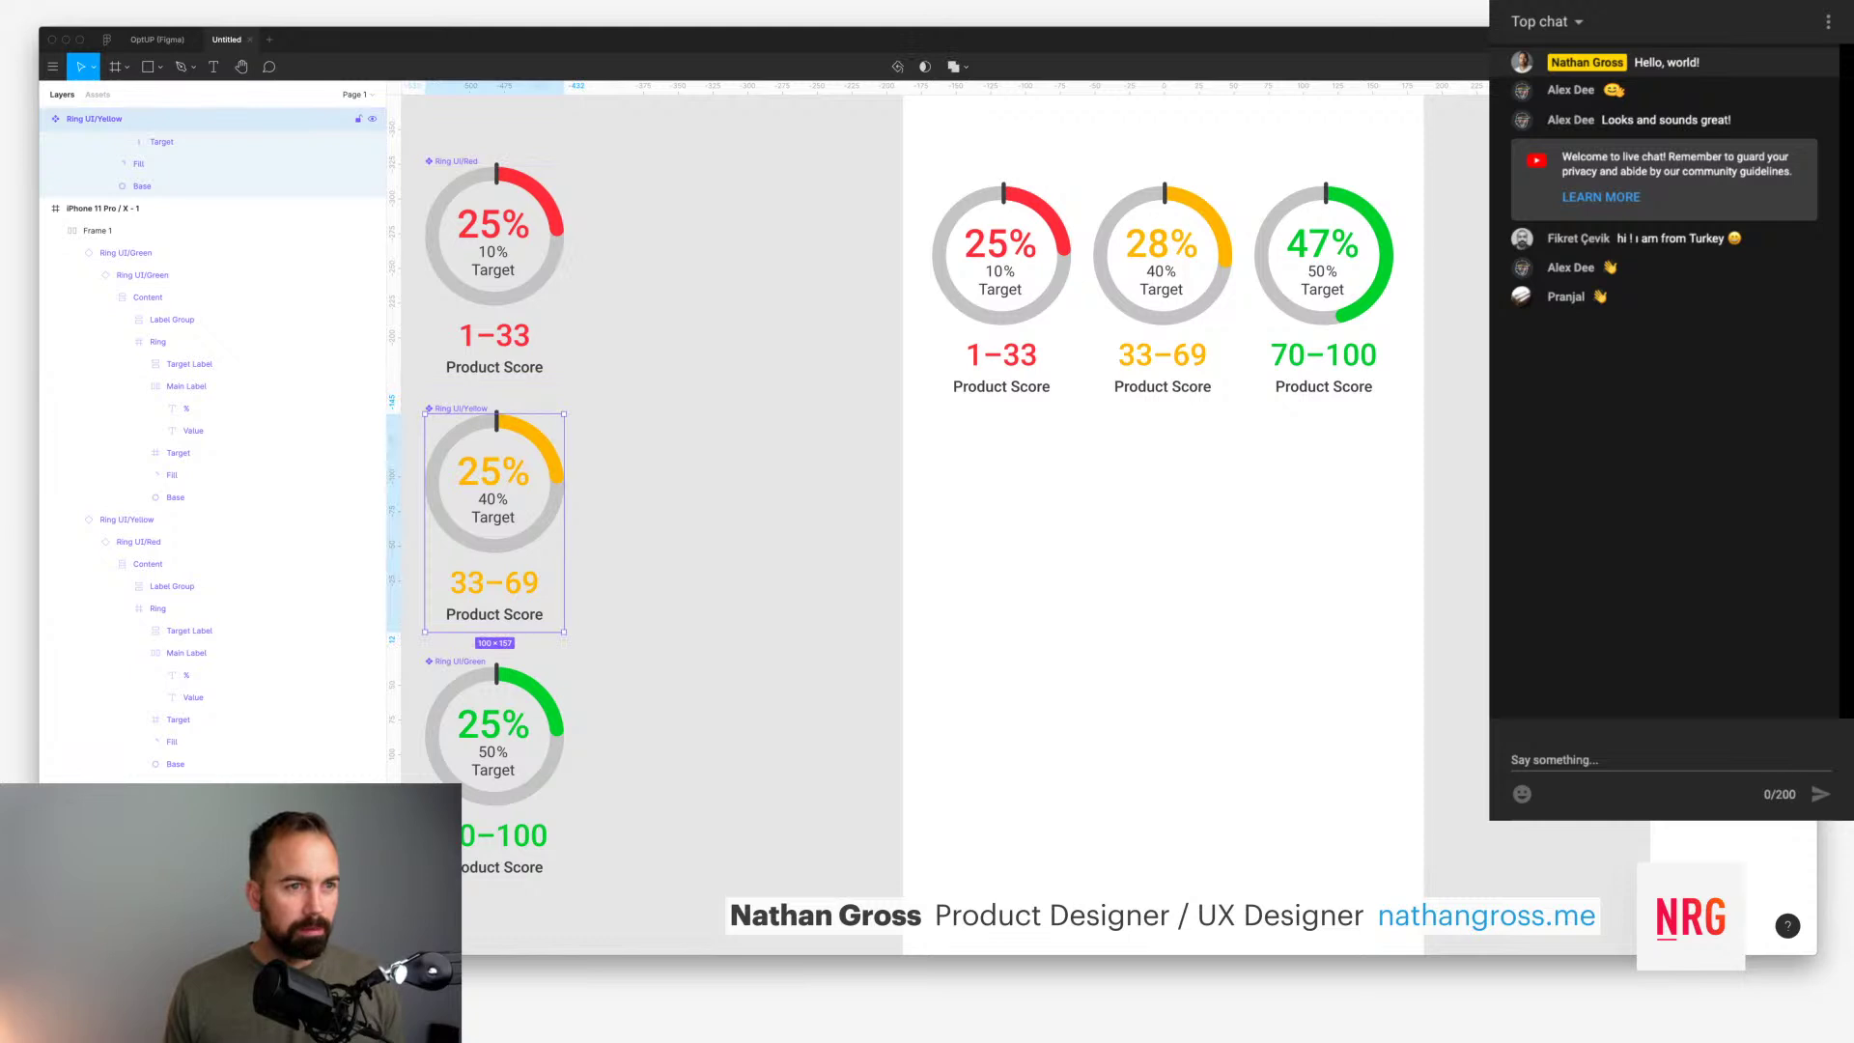
scroll(241, 282, "up", 3)
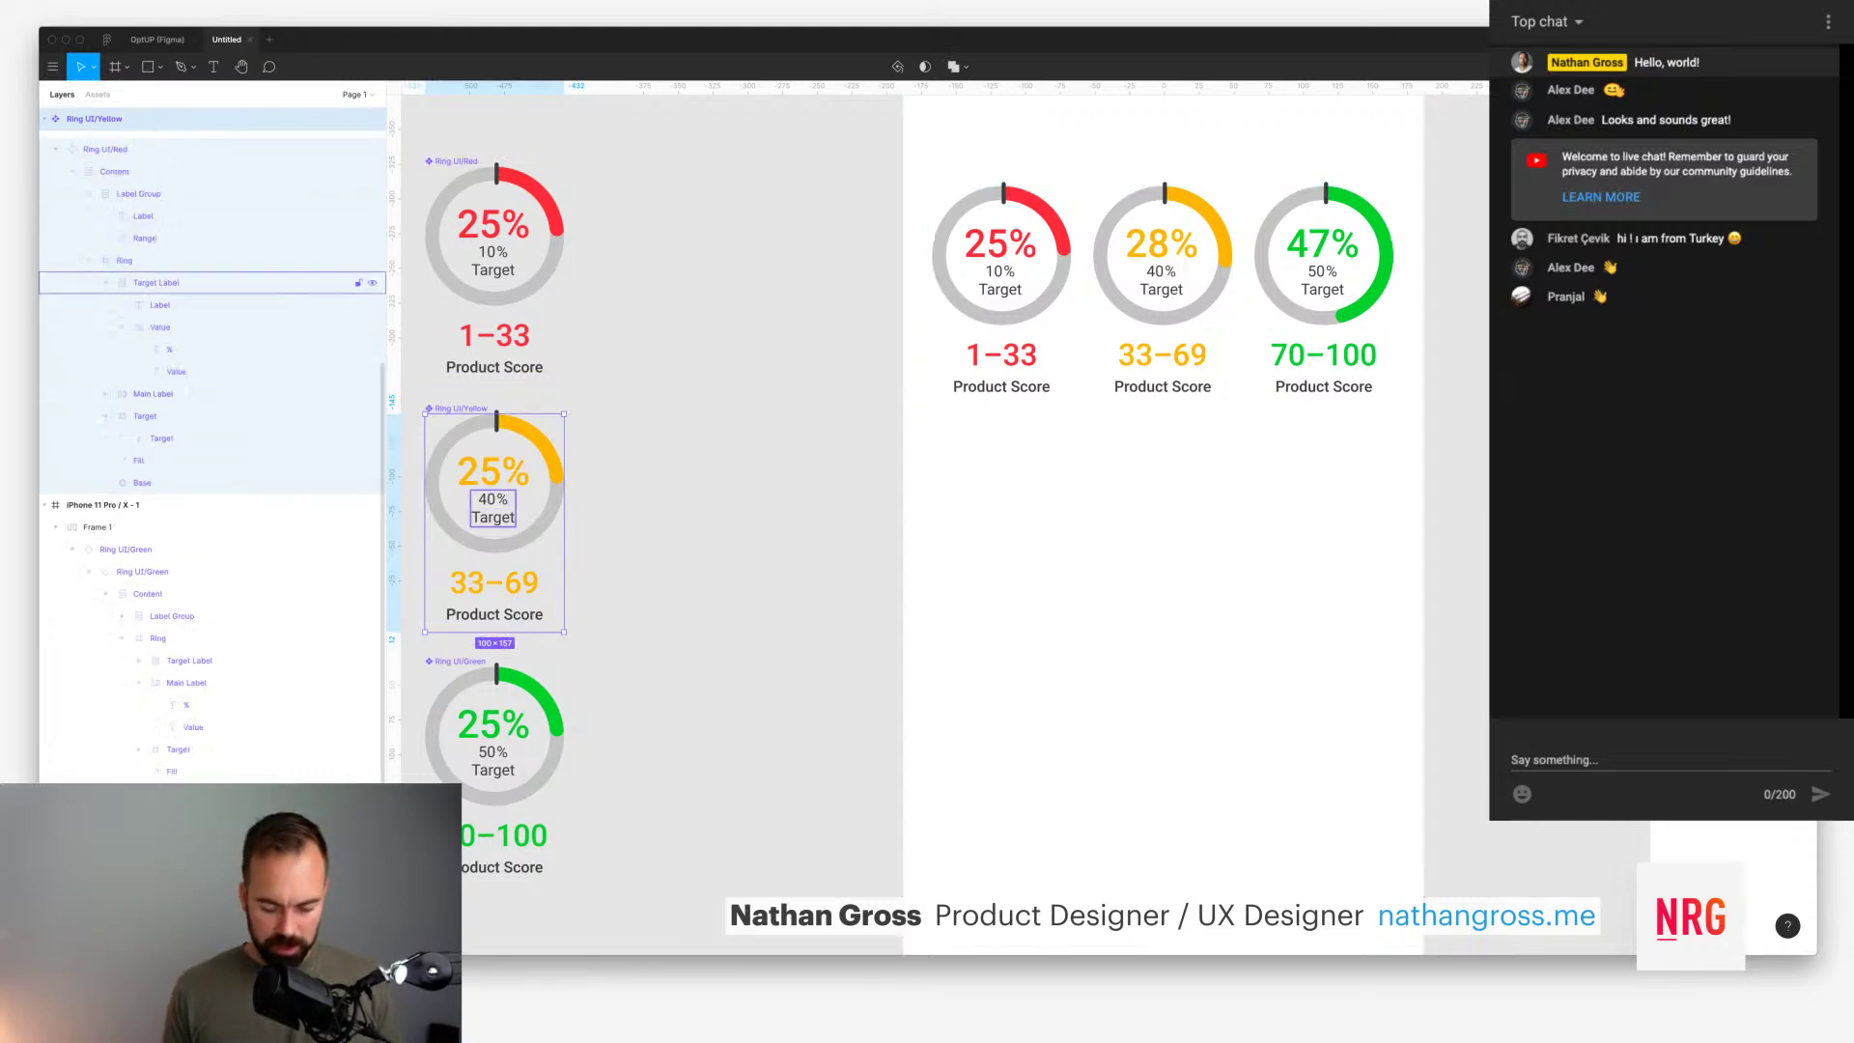
scroll(241, 217, "up", 1)
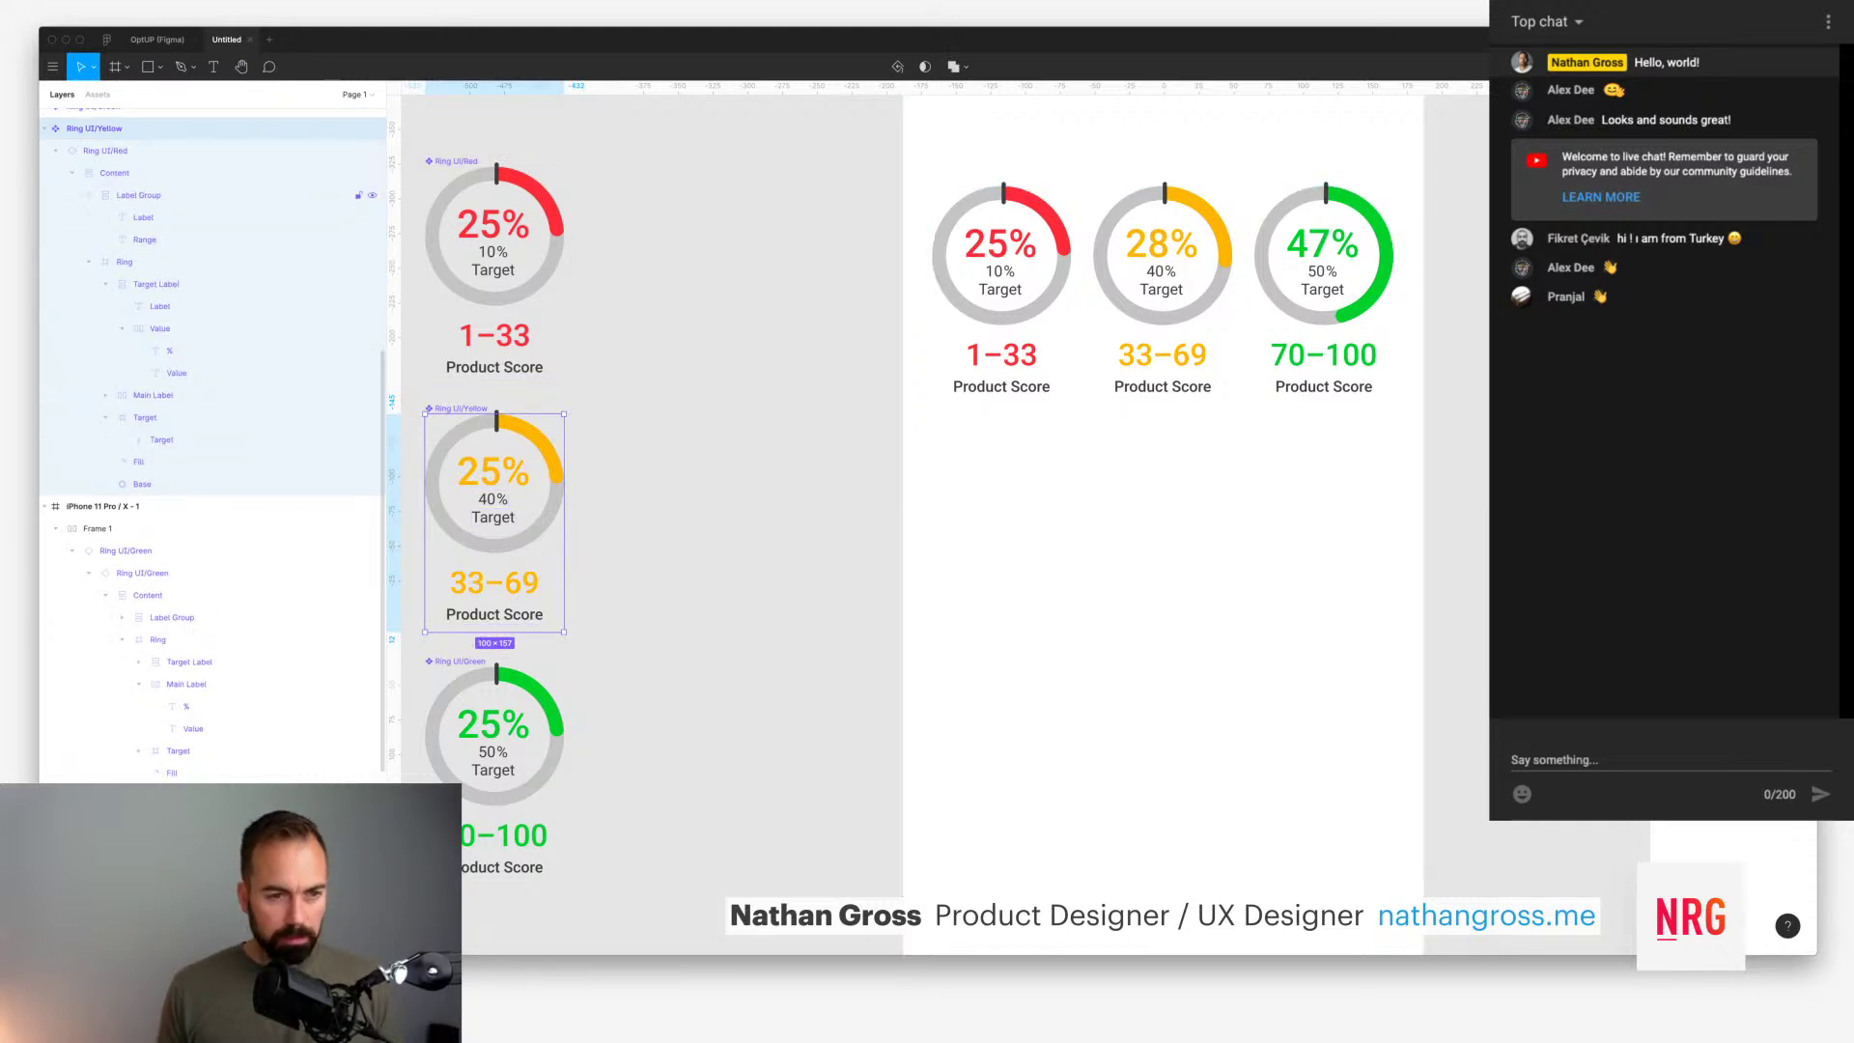
Step: Find and run the Collapse Layers command to fold the layer tree to its top-level items, and clear the selection
left_click(53, 66)
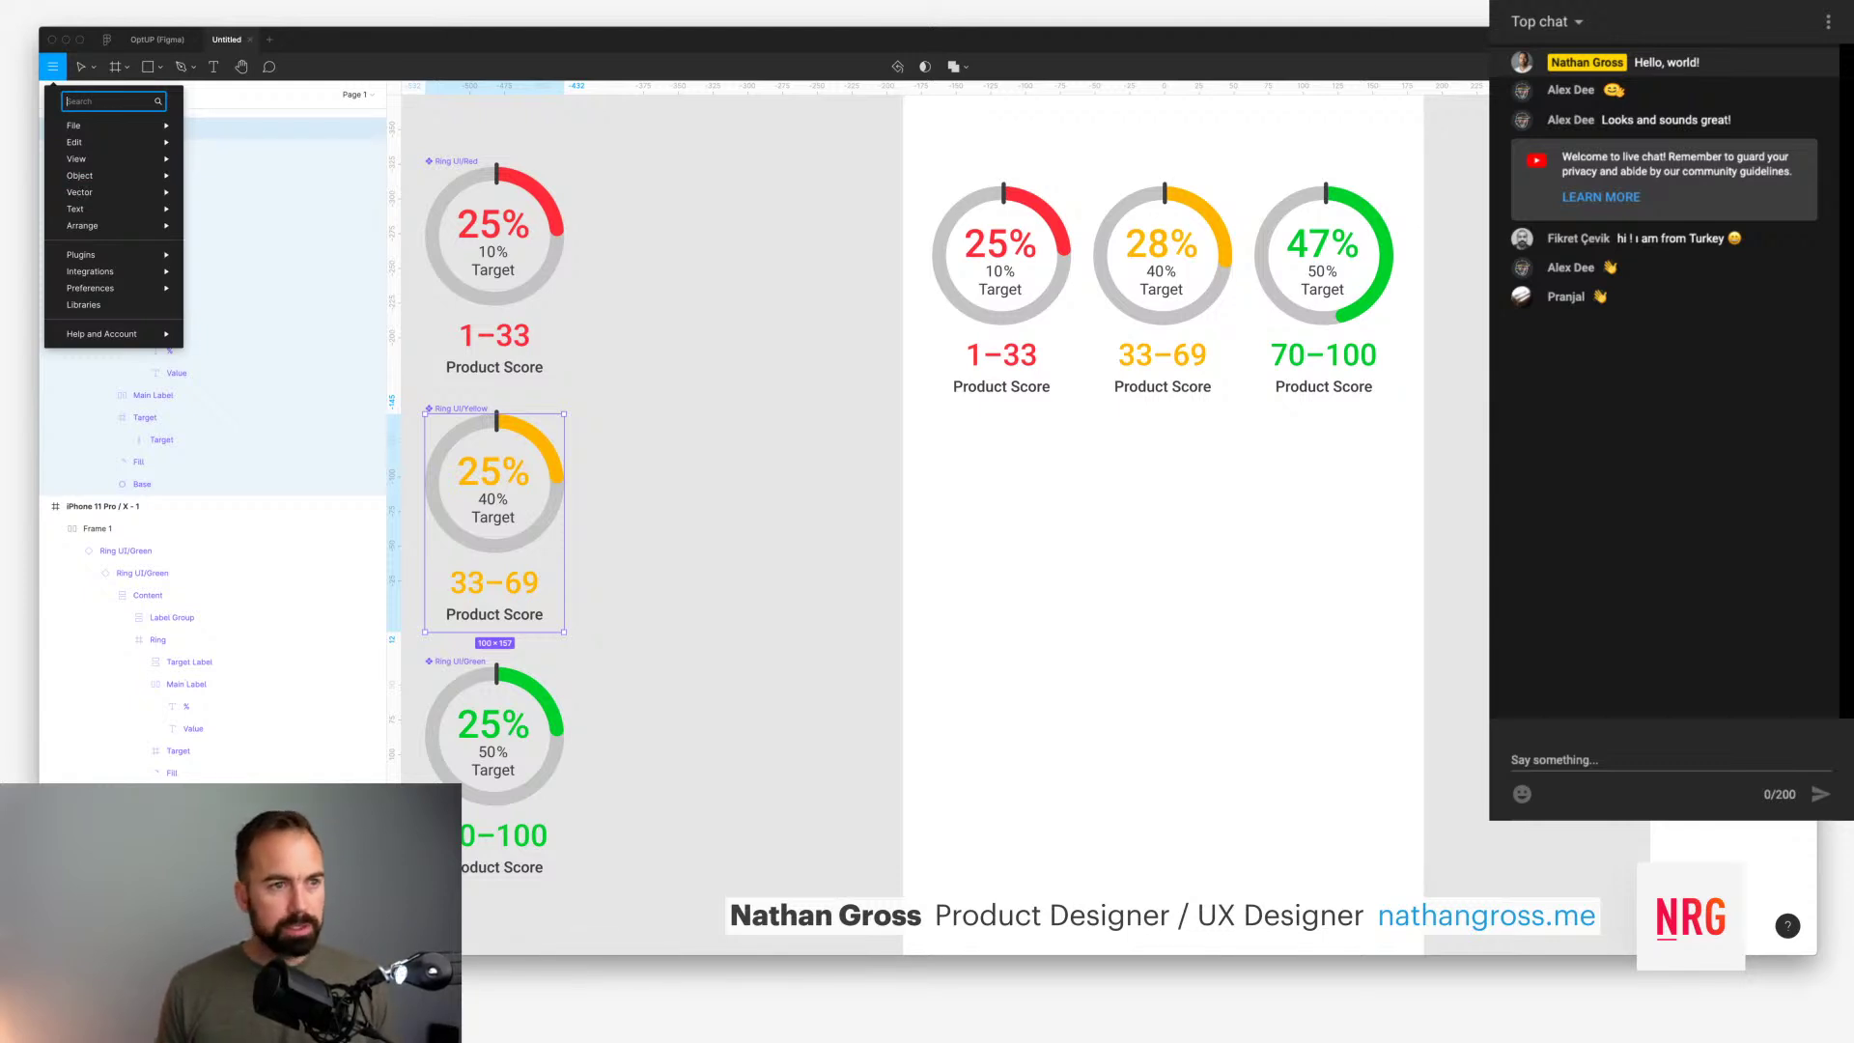
type("coll")
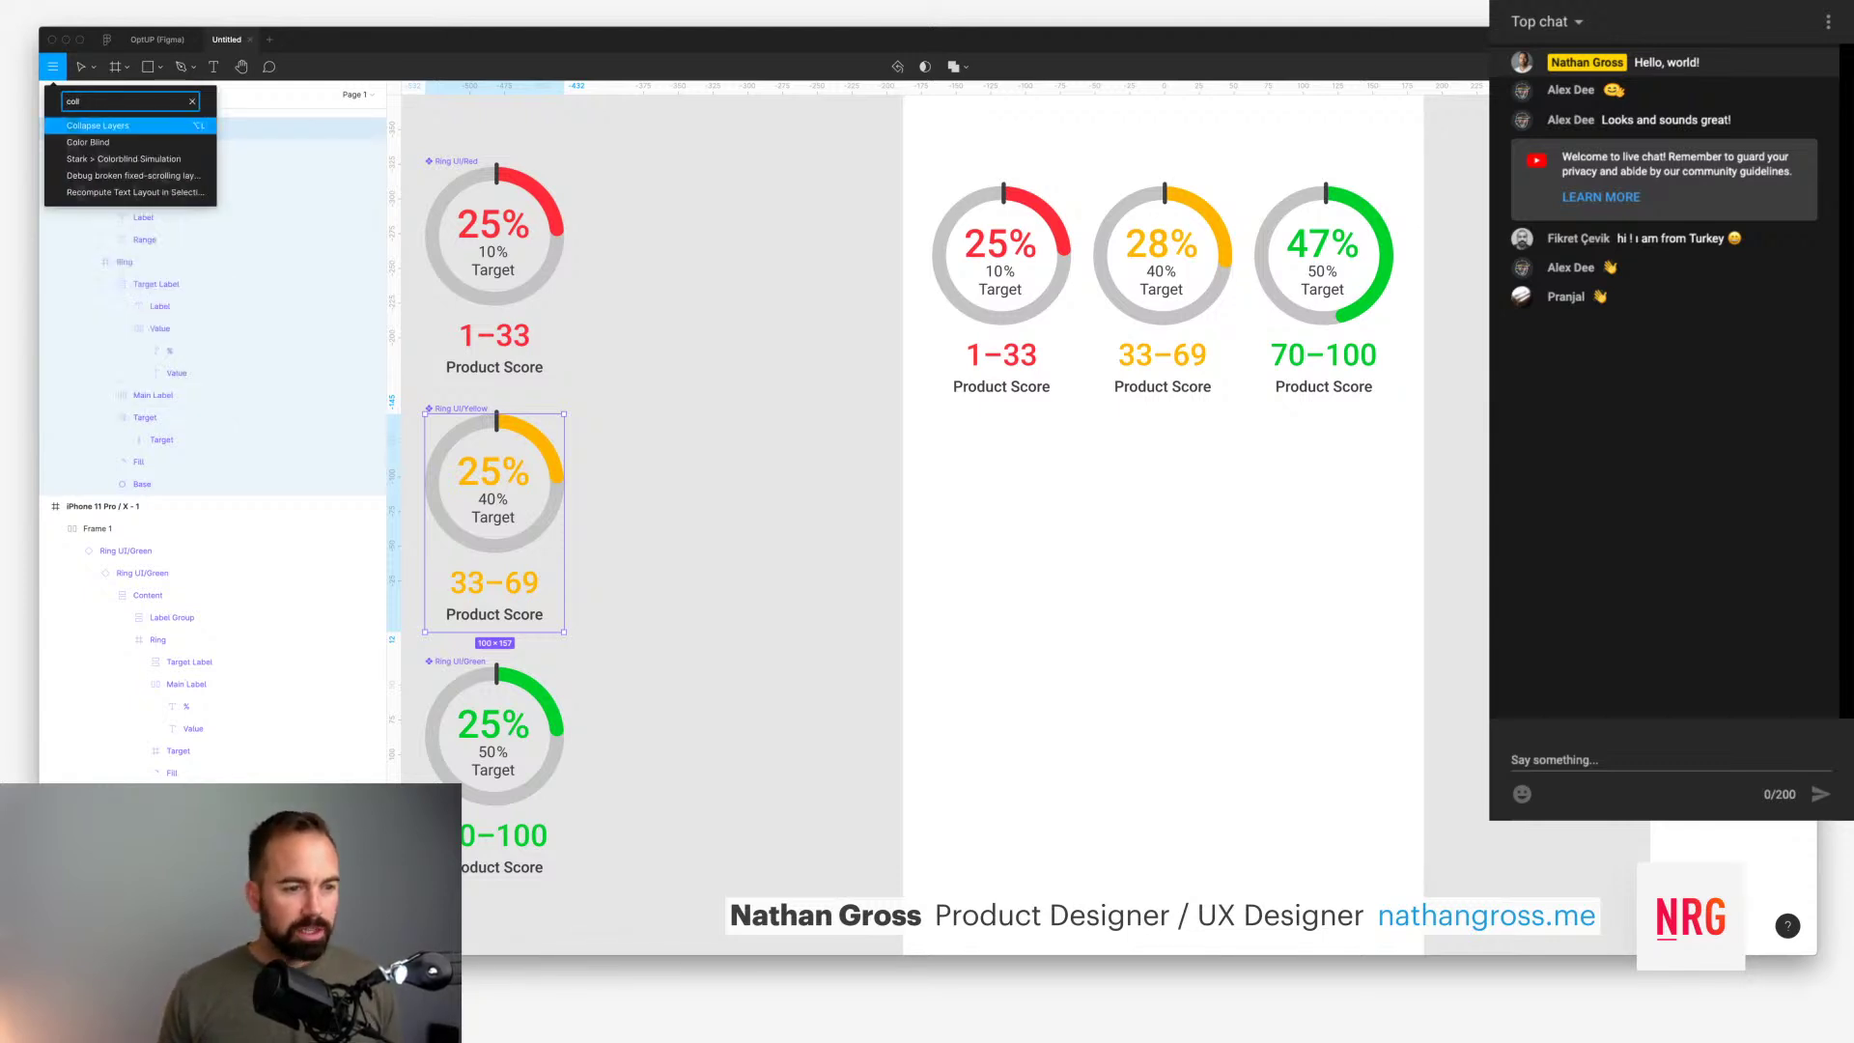
key("Down")
key("Down")
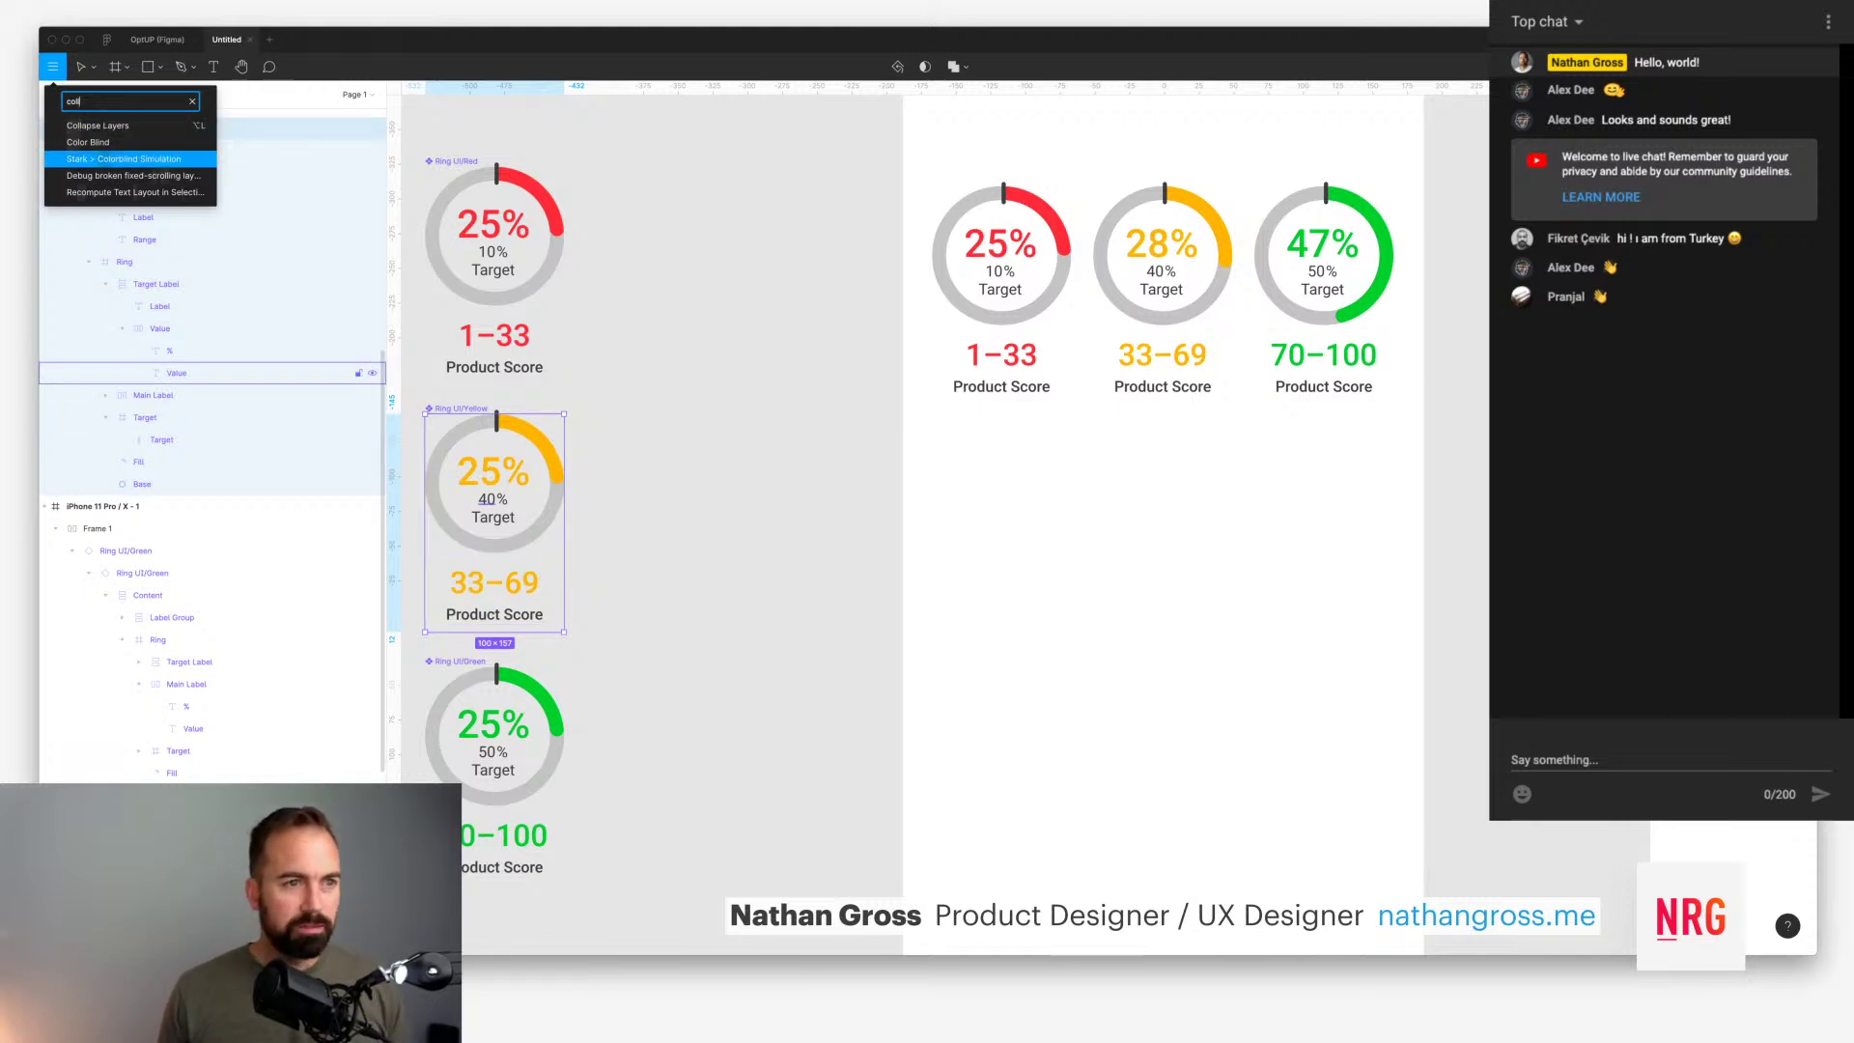
key("Up")
key("Up")
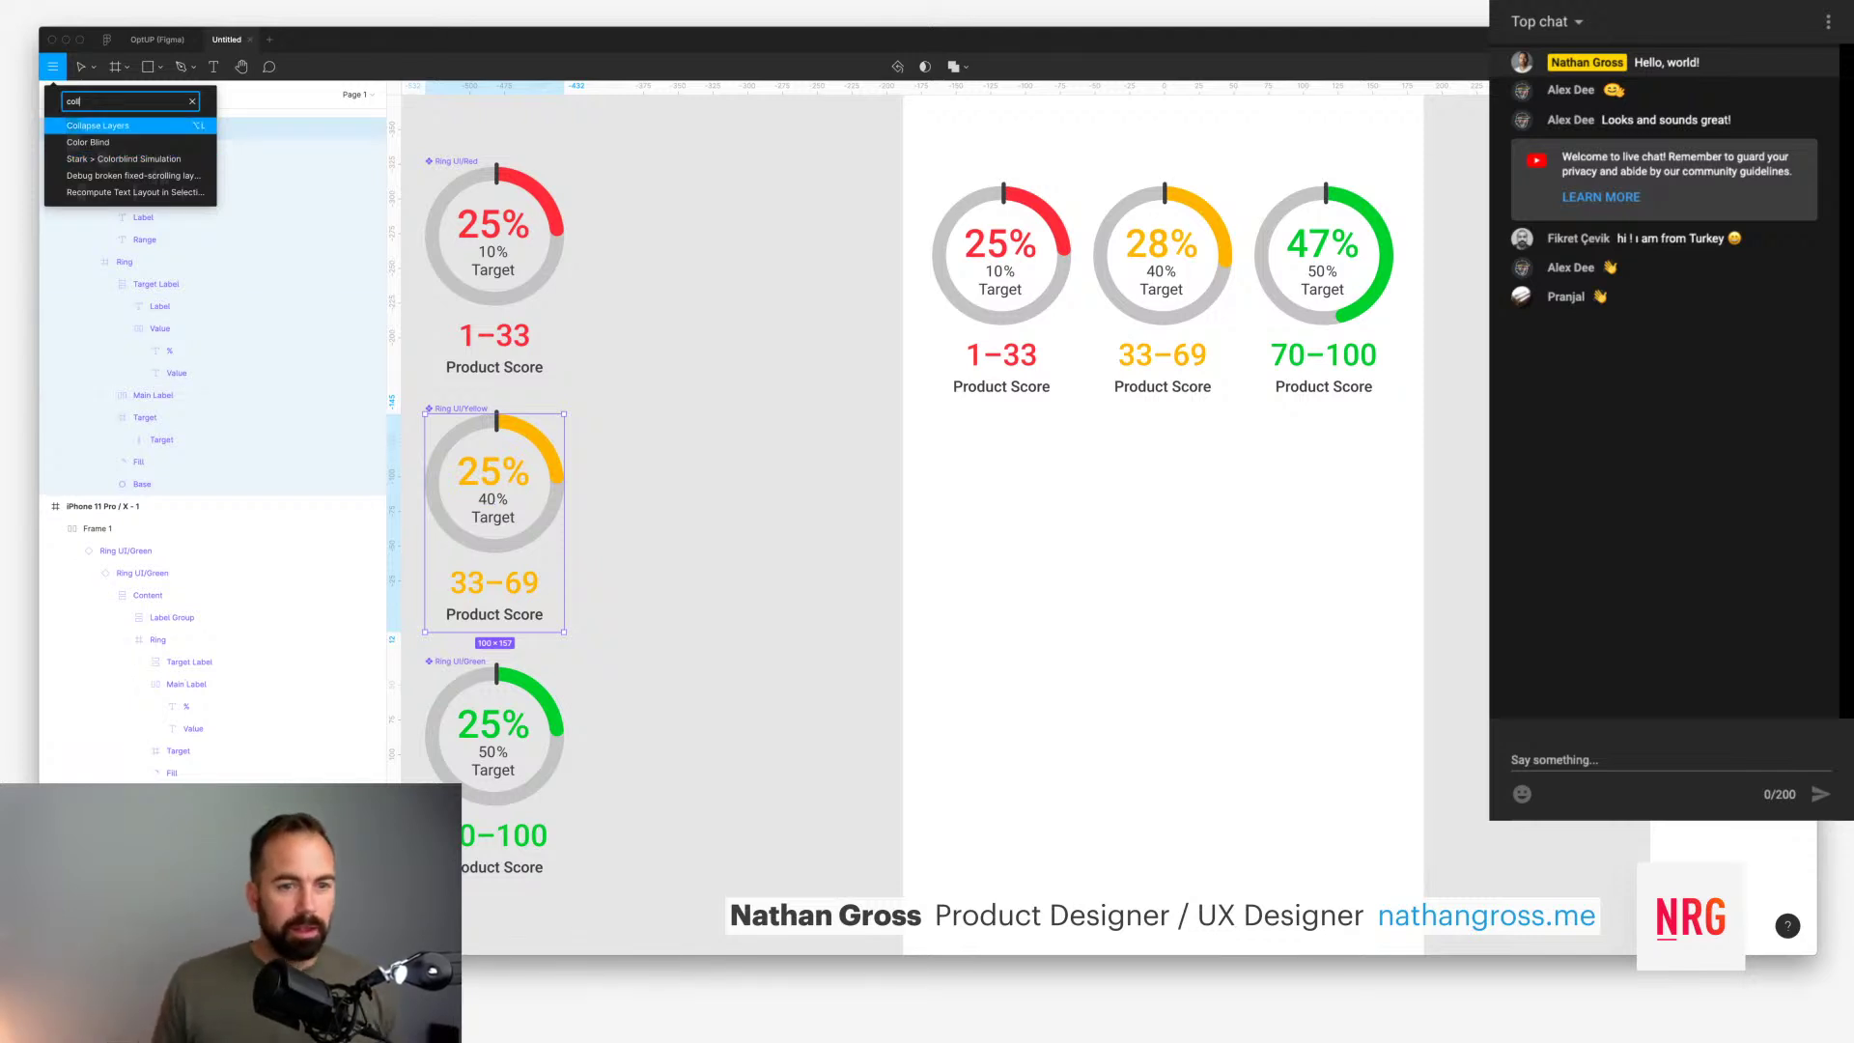
key("Return")
key("Escape")
Step: Try to rotate the Target frame inside the Ring UI/Red component, and undo the rotation
scroll(942, 521, "left", 1)
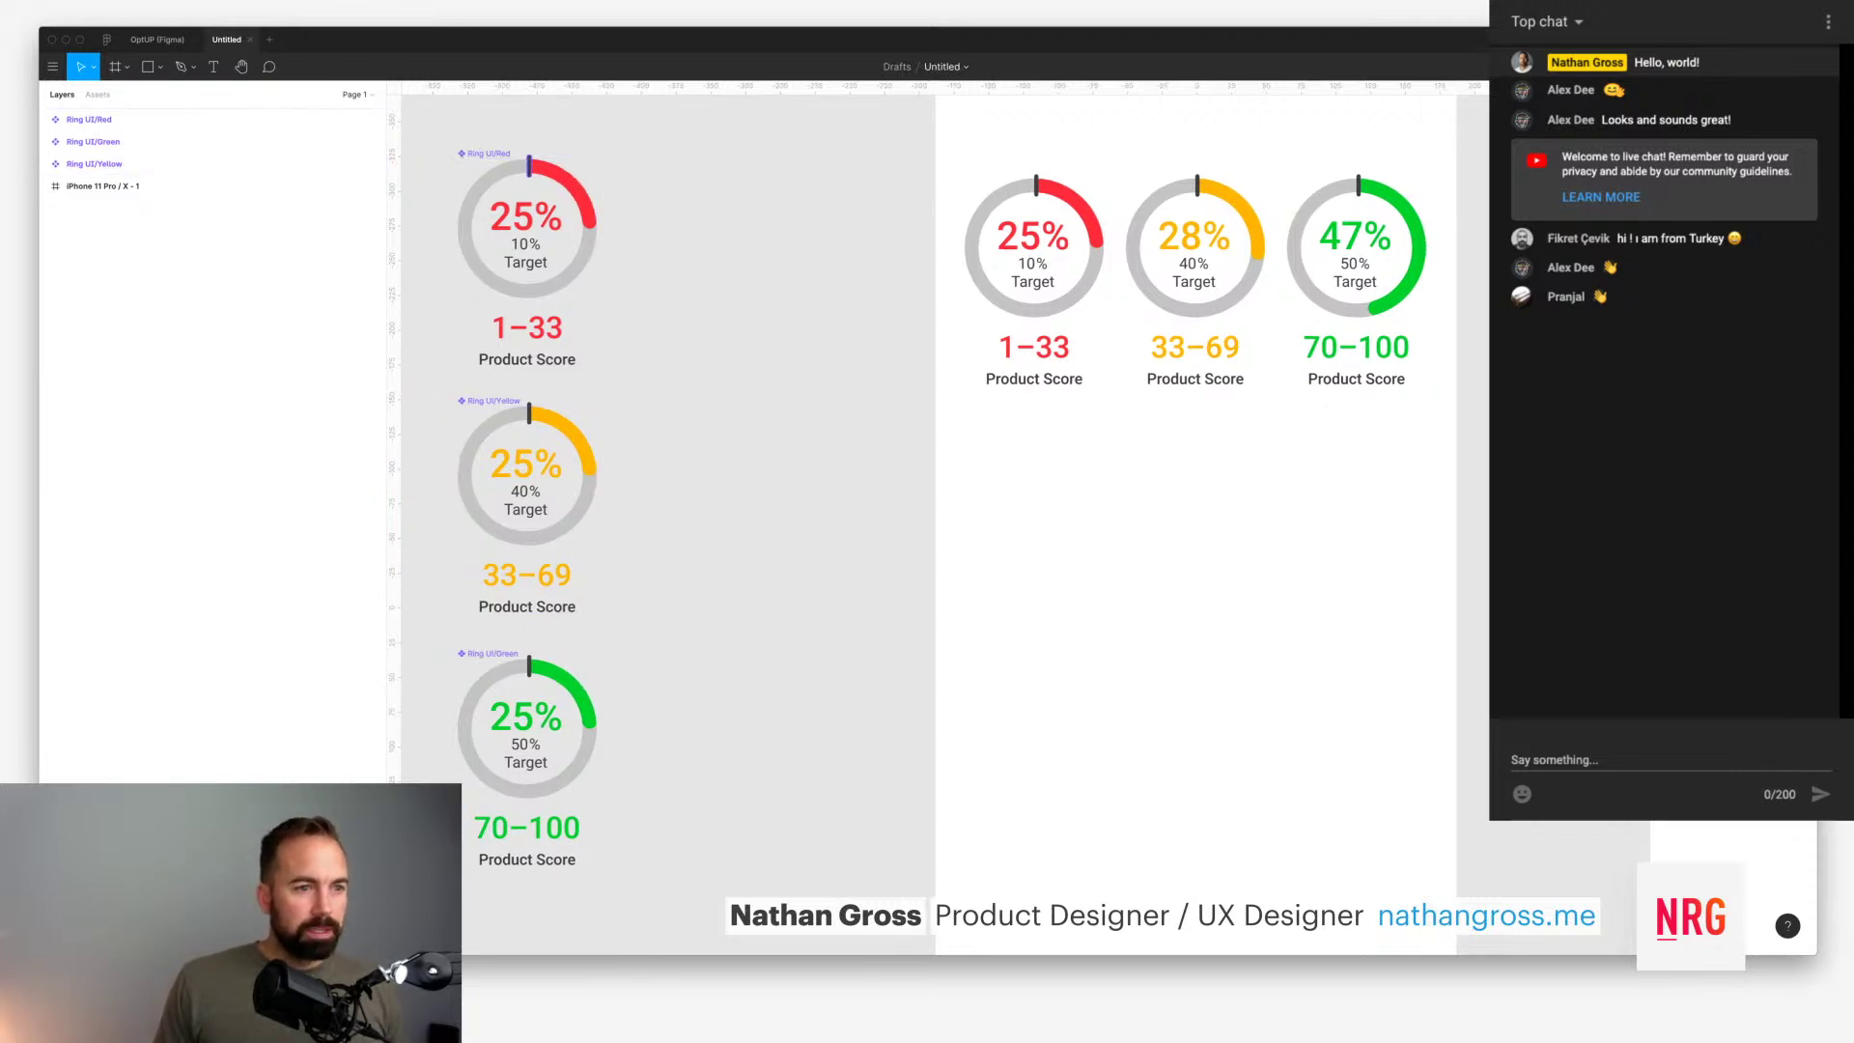
left_click(529, 166, "super")
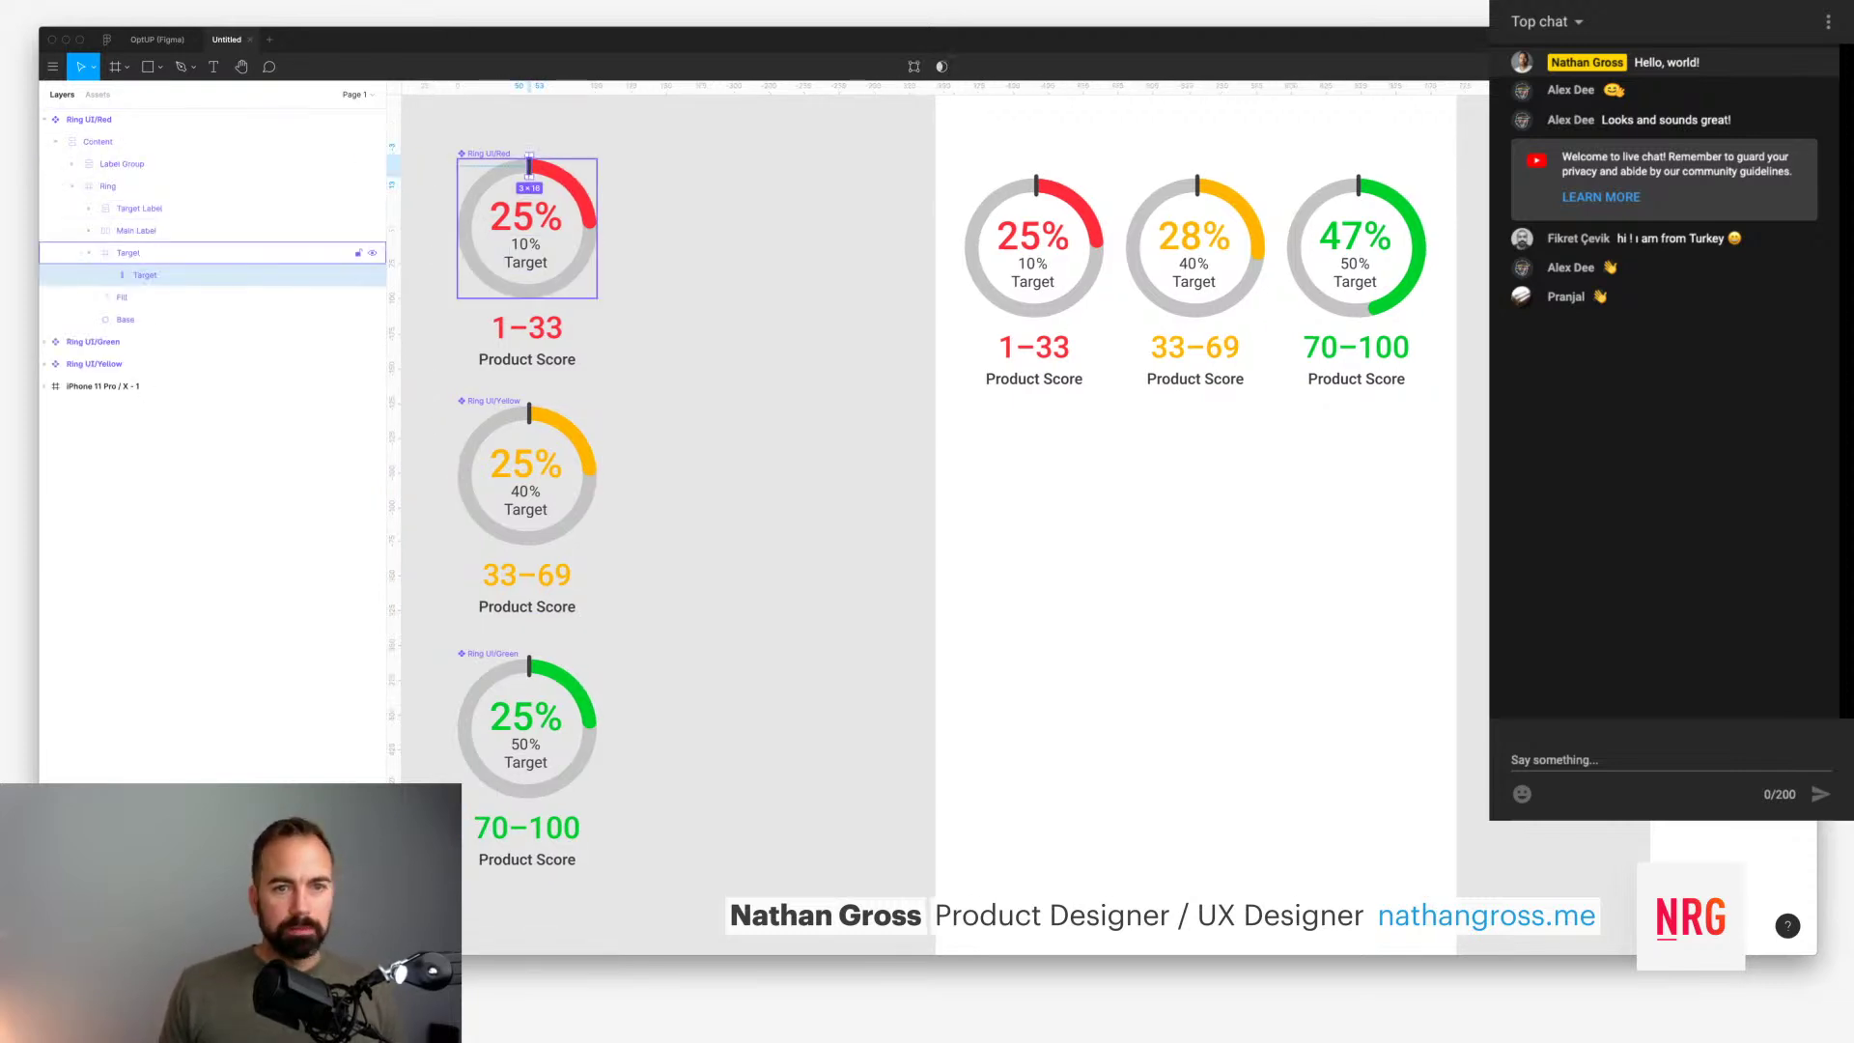
left_click(193, 253)
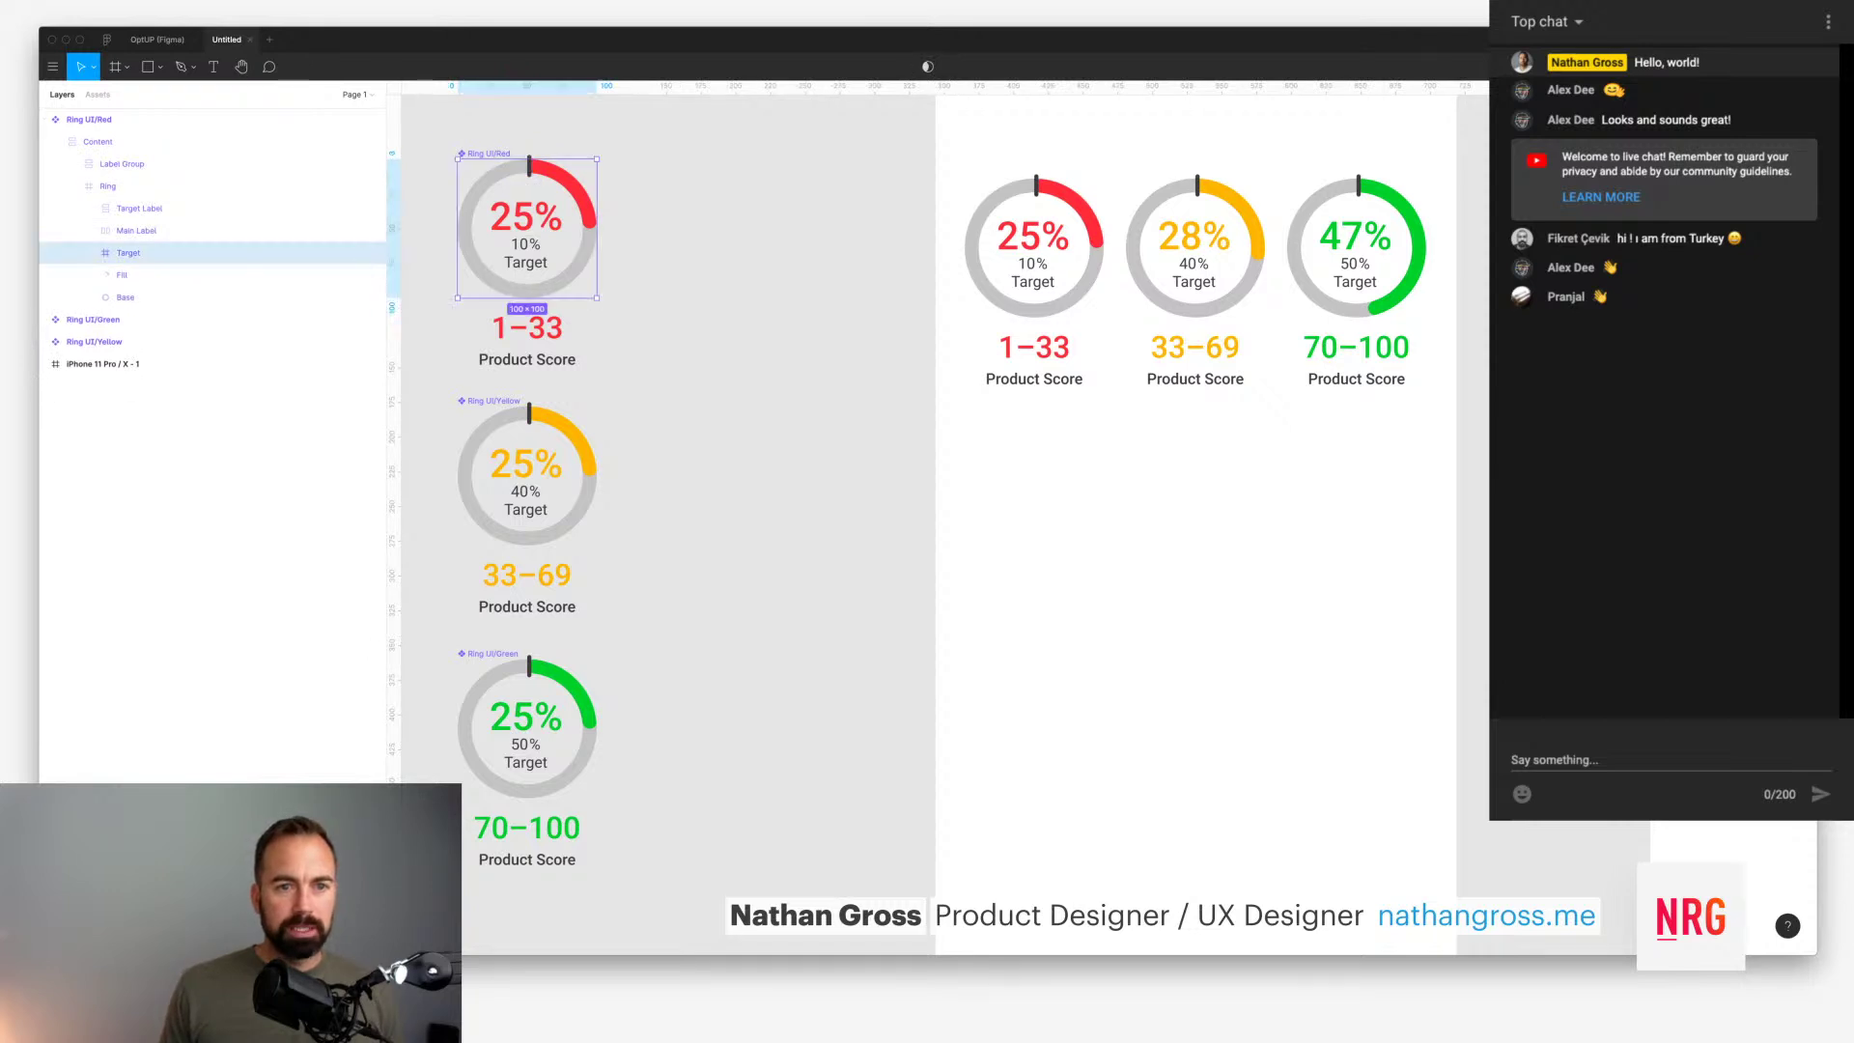
left_click_drag(603, 303, 509, 332)
key("super+z")
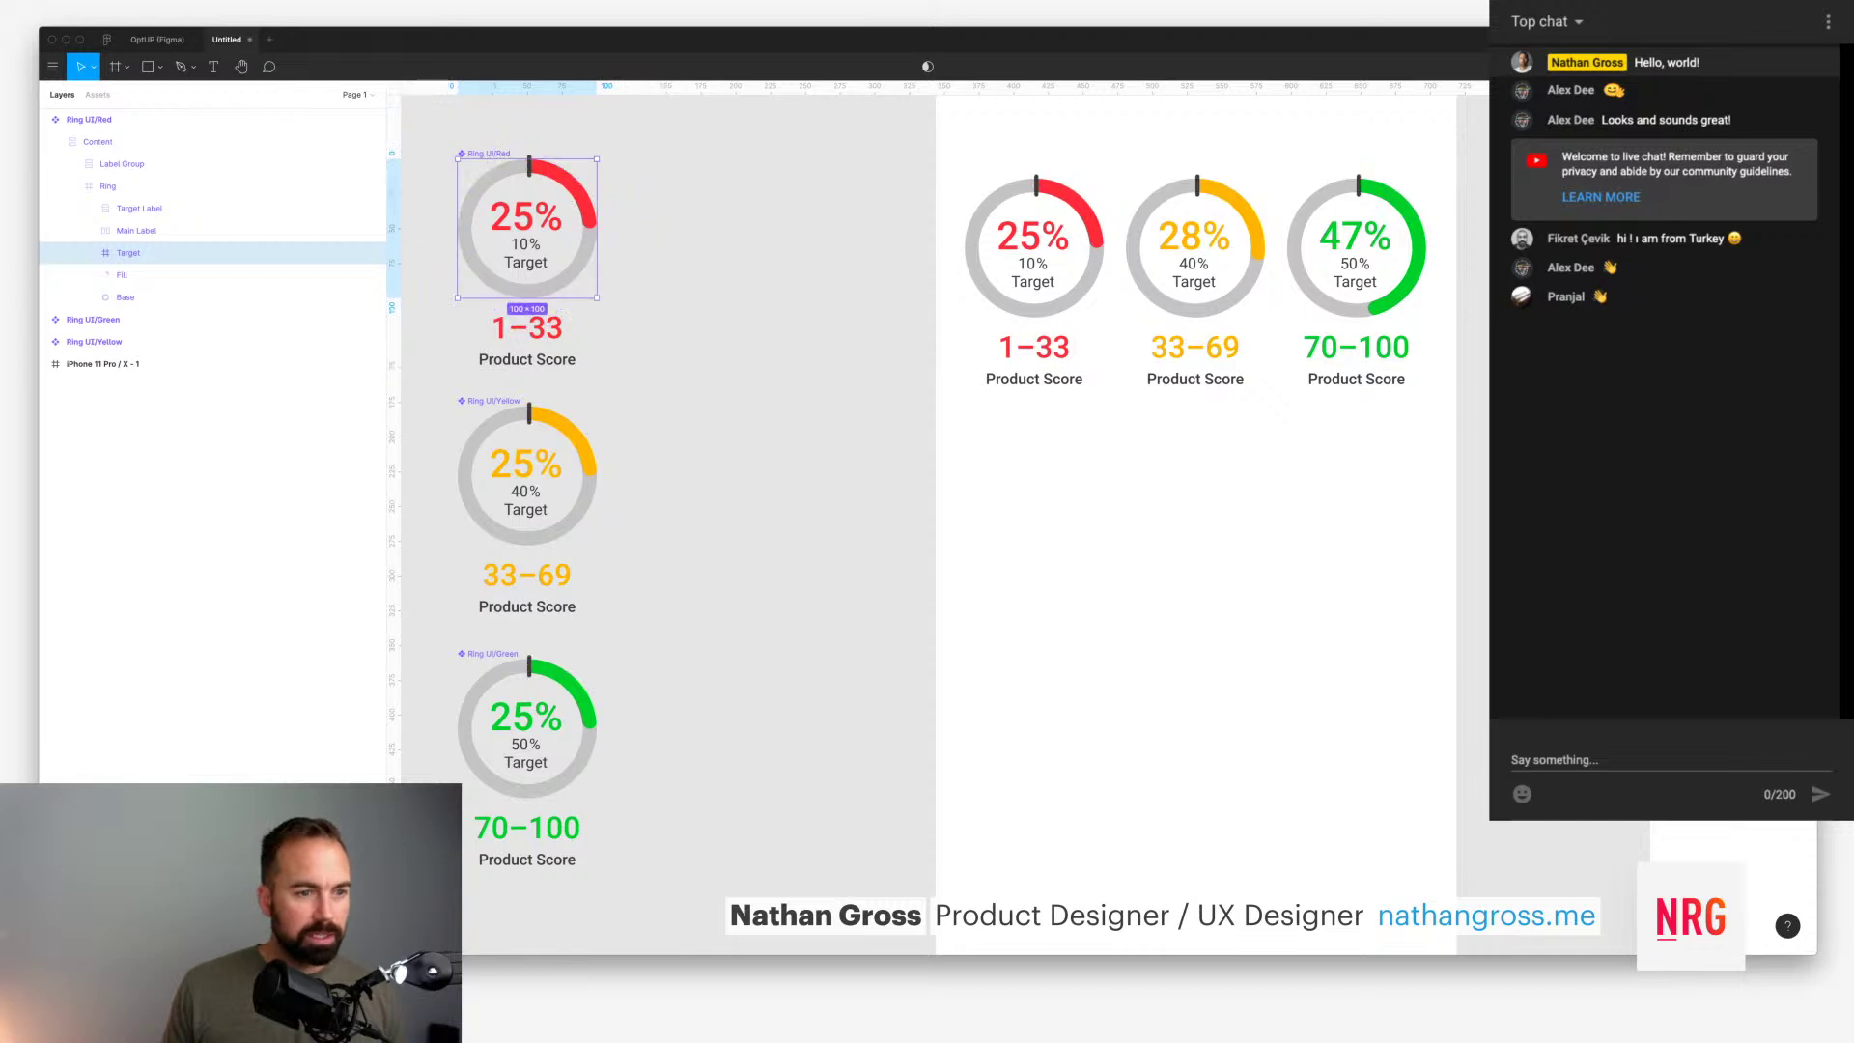
Step: Inspect the Target frame and its marker inside the Ring UI/Yellow component
left_click(529, 415, "super")
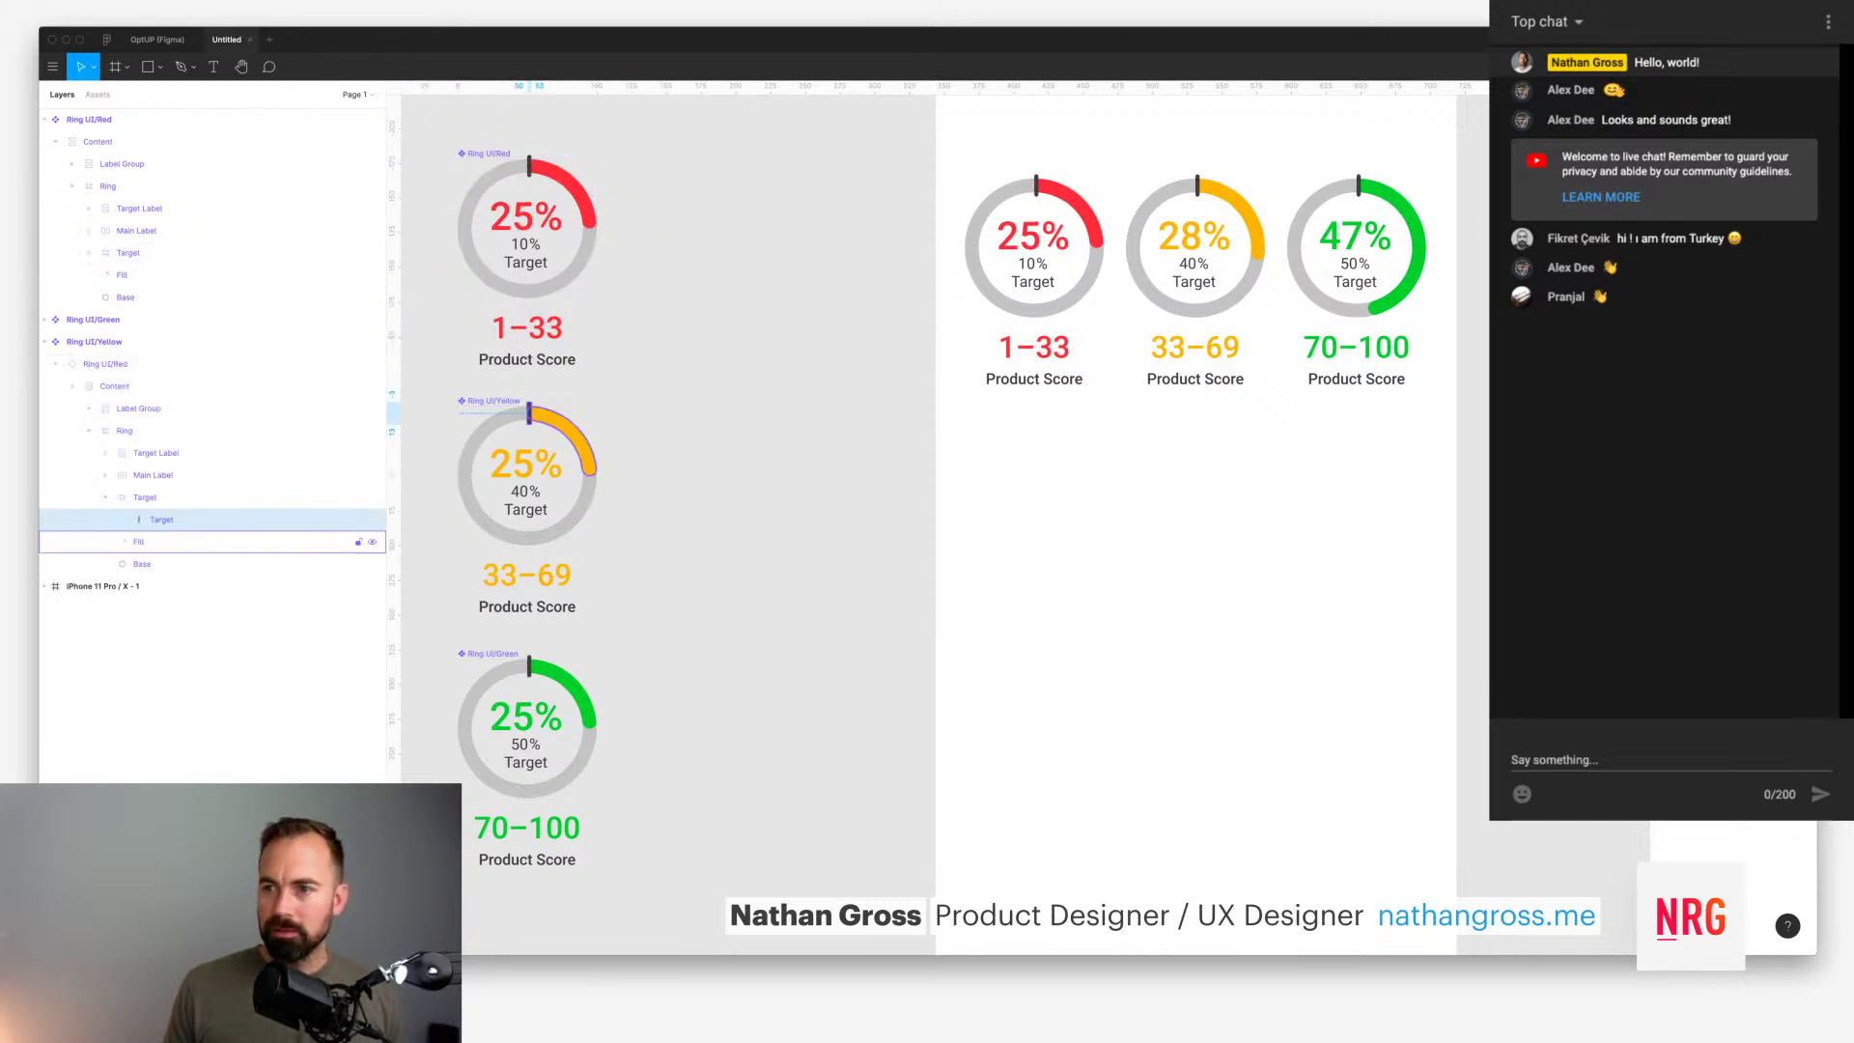
left_click(145, 497)
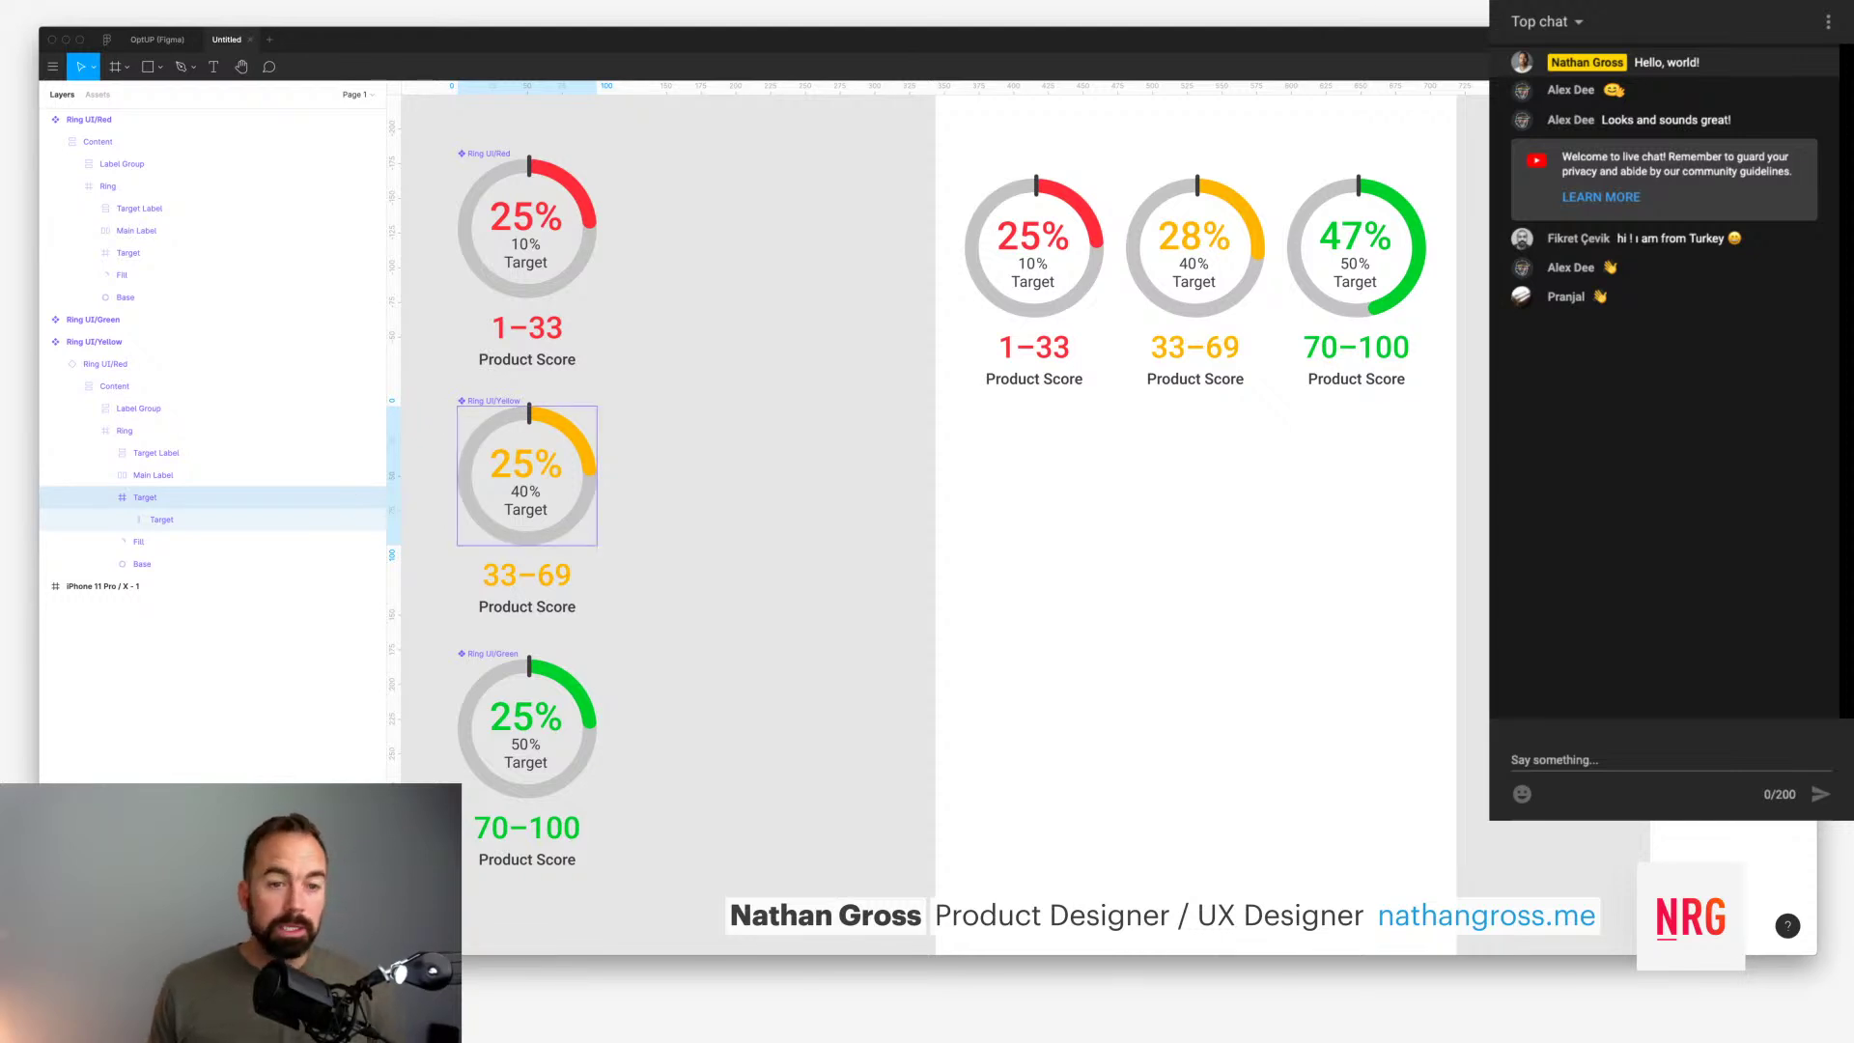
key("Escape")
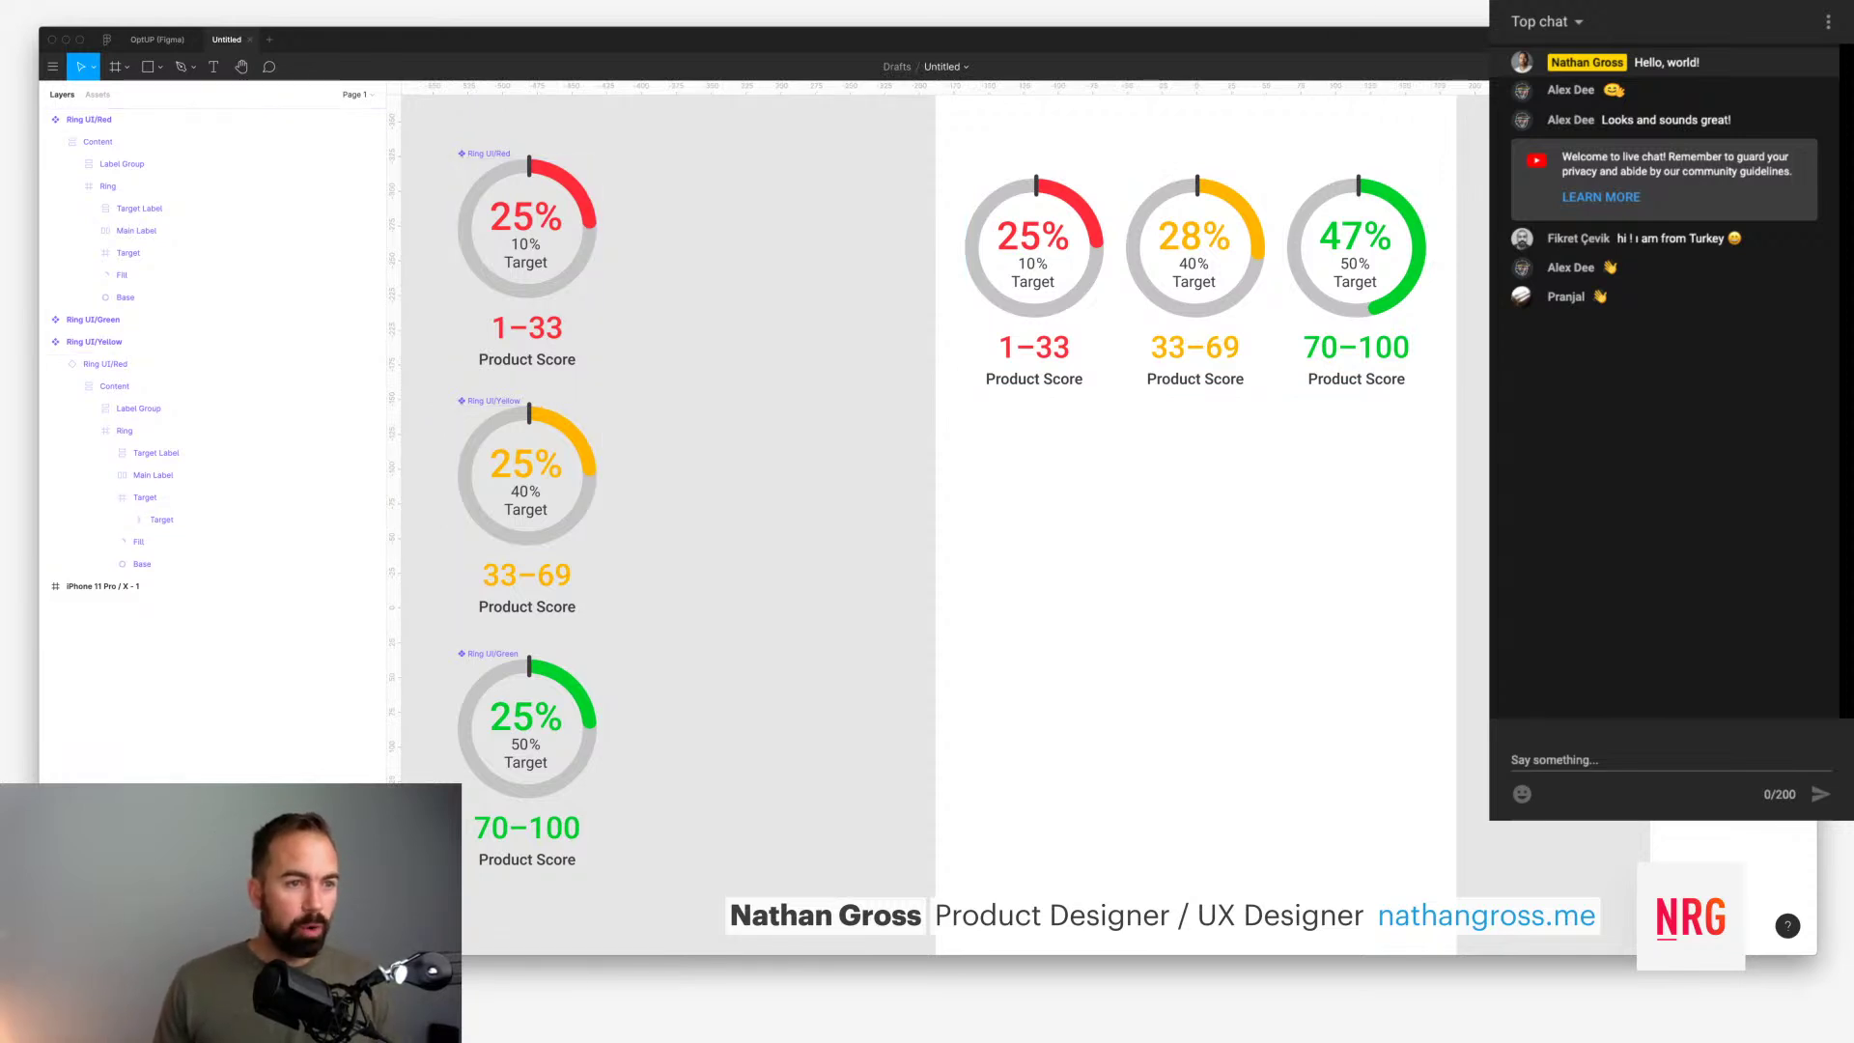
Step: Move the Target frame out of the Ring UI/Red component onto the empty canvas to the left of the ring
left_click(528, 166, "super")
left_click(88, 252)
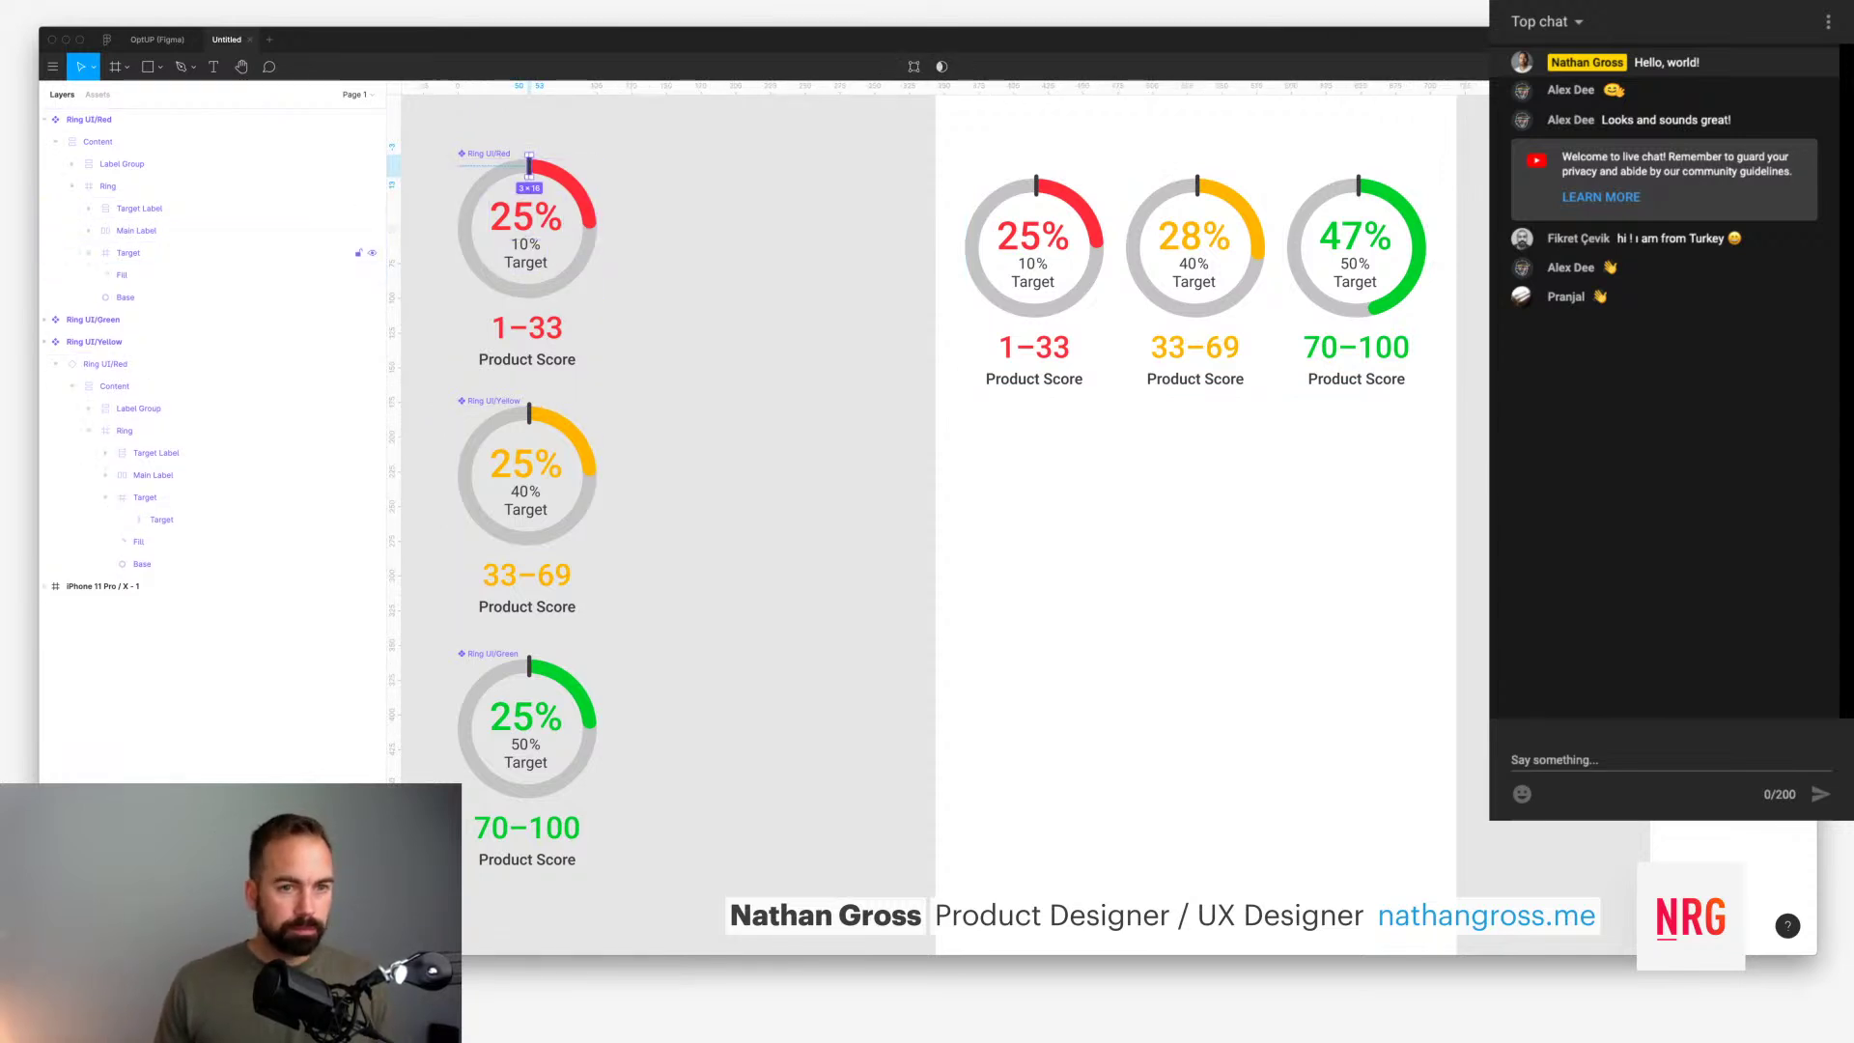
left_click(128, 252)
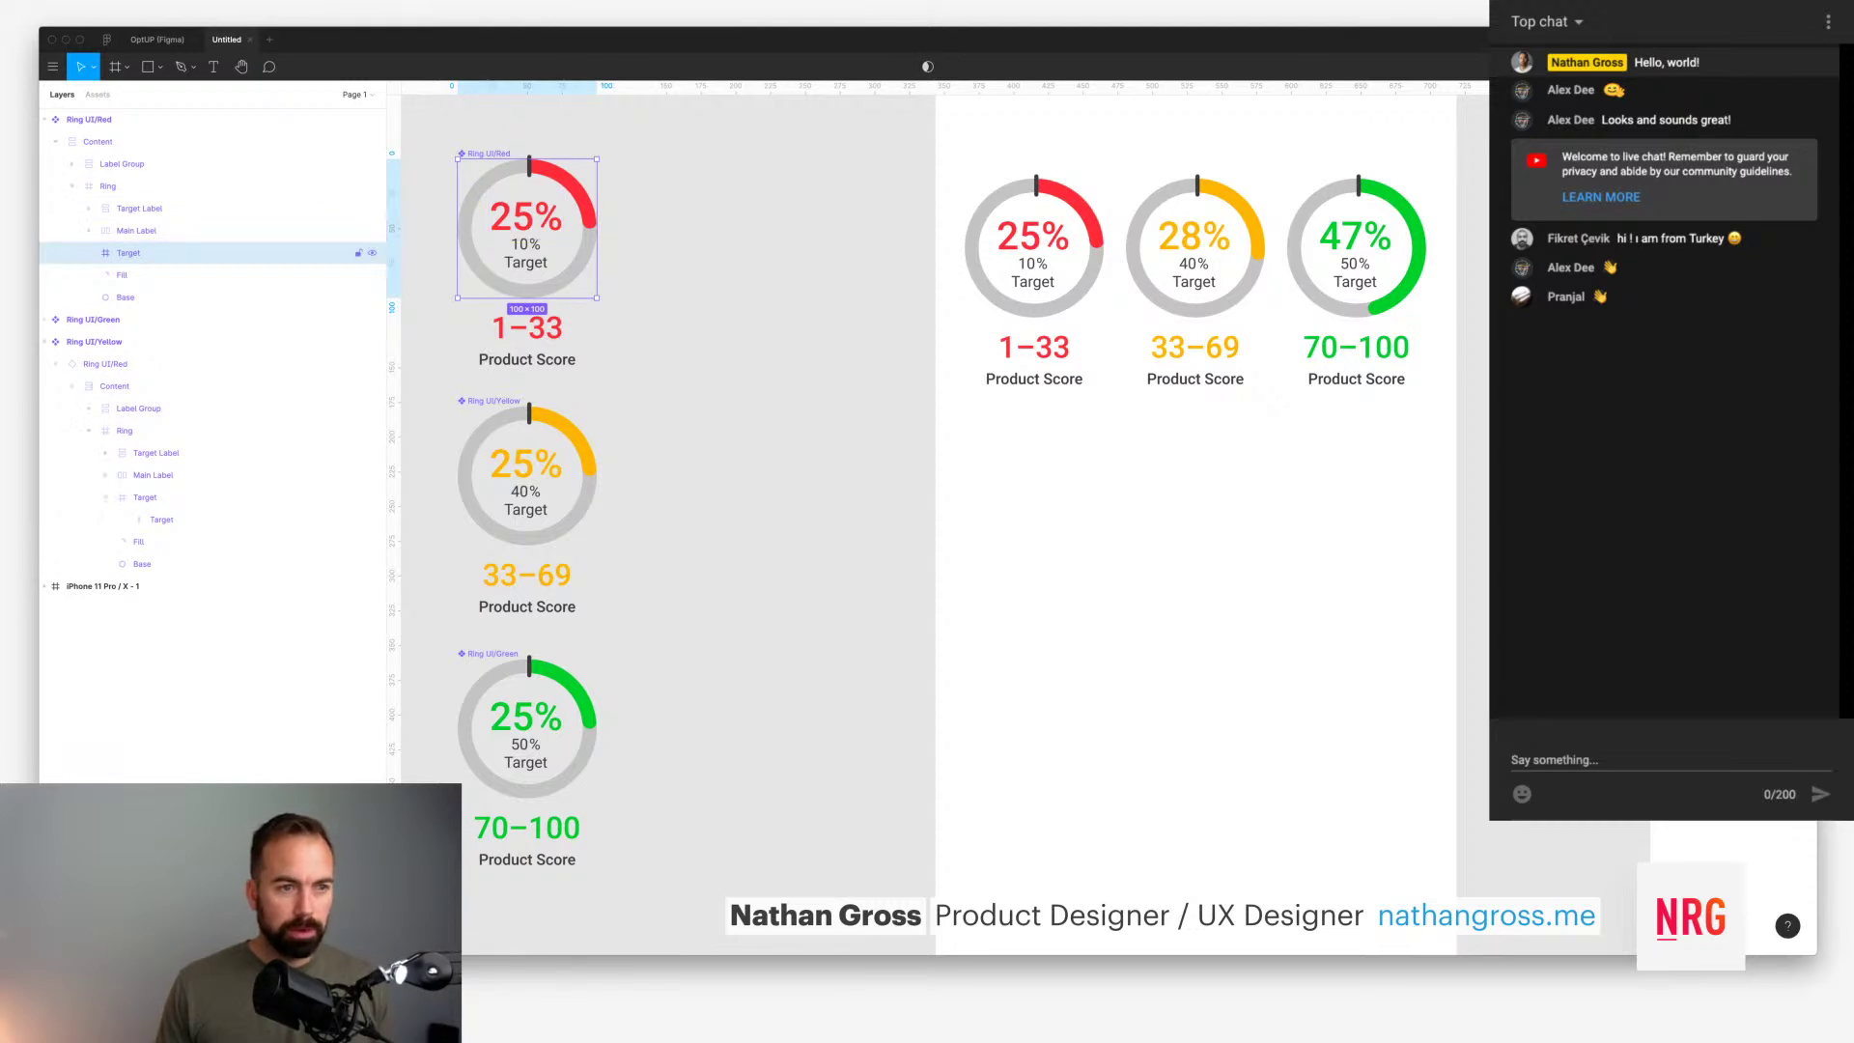
scroll(935, 521, "left", 2)
scroll(935, 522, "up", 2)
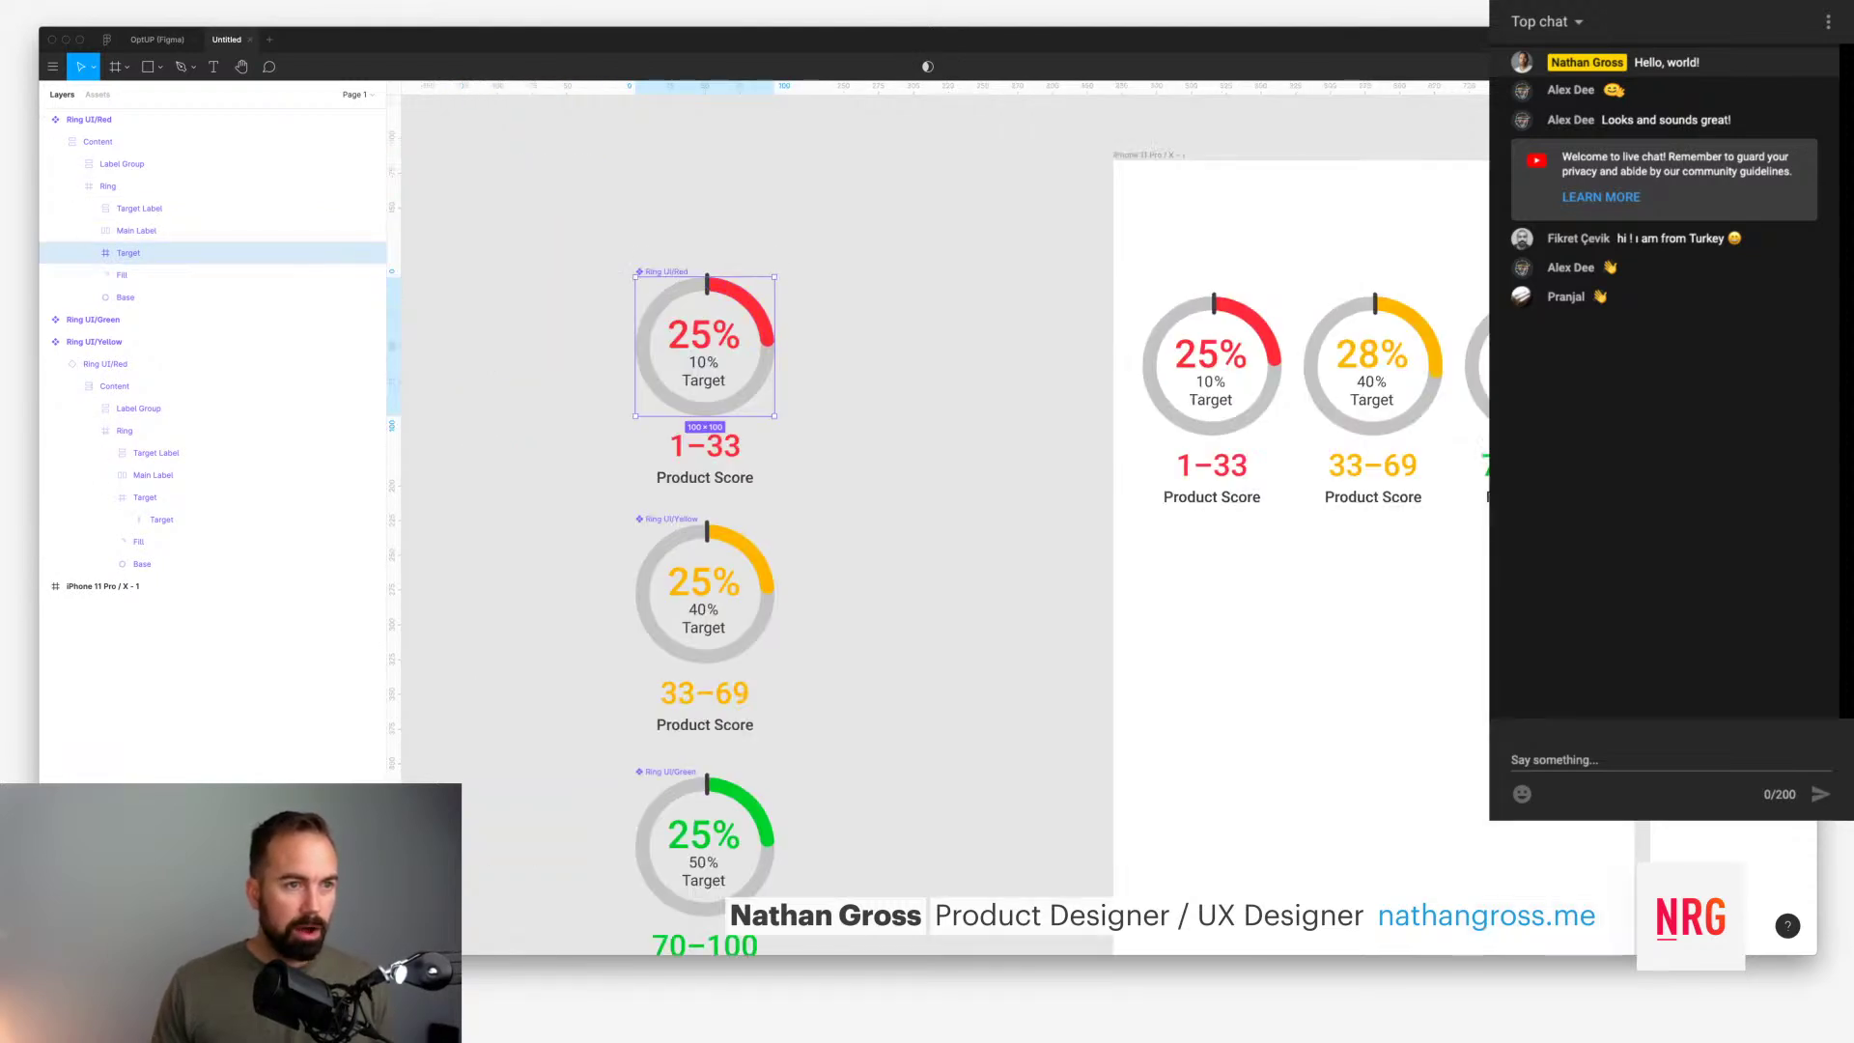
left_click_drag(129, 252, 128, 112)
left_click_drag(707, 284, 495, 283)
scroll(869, 483, "left", 5)
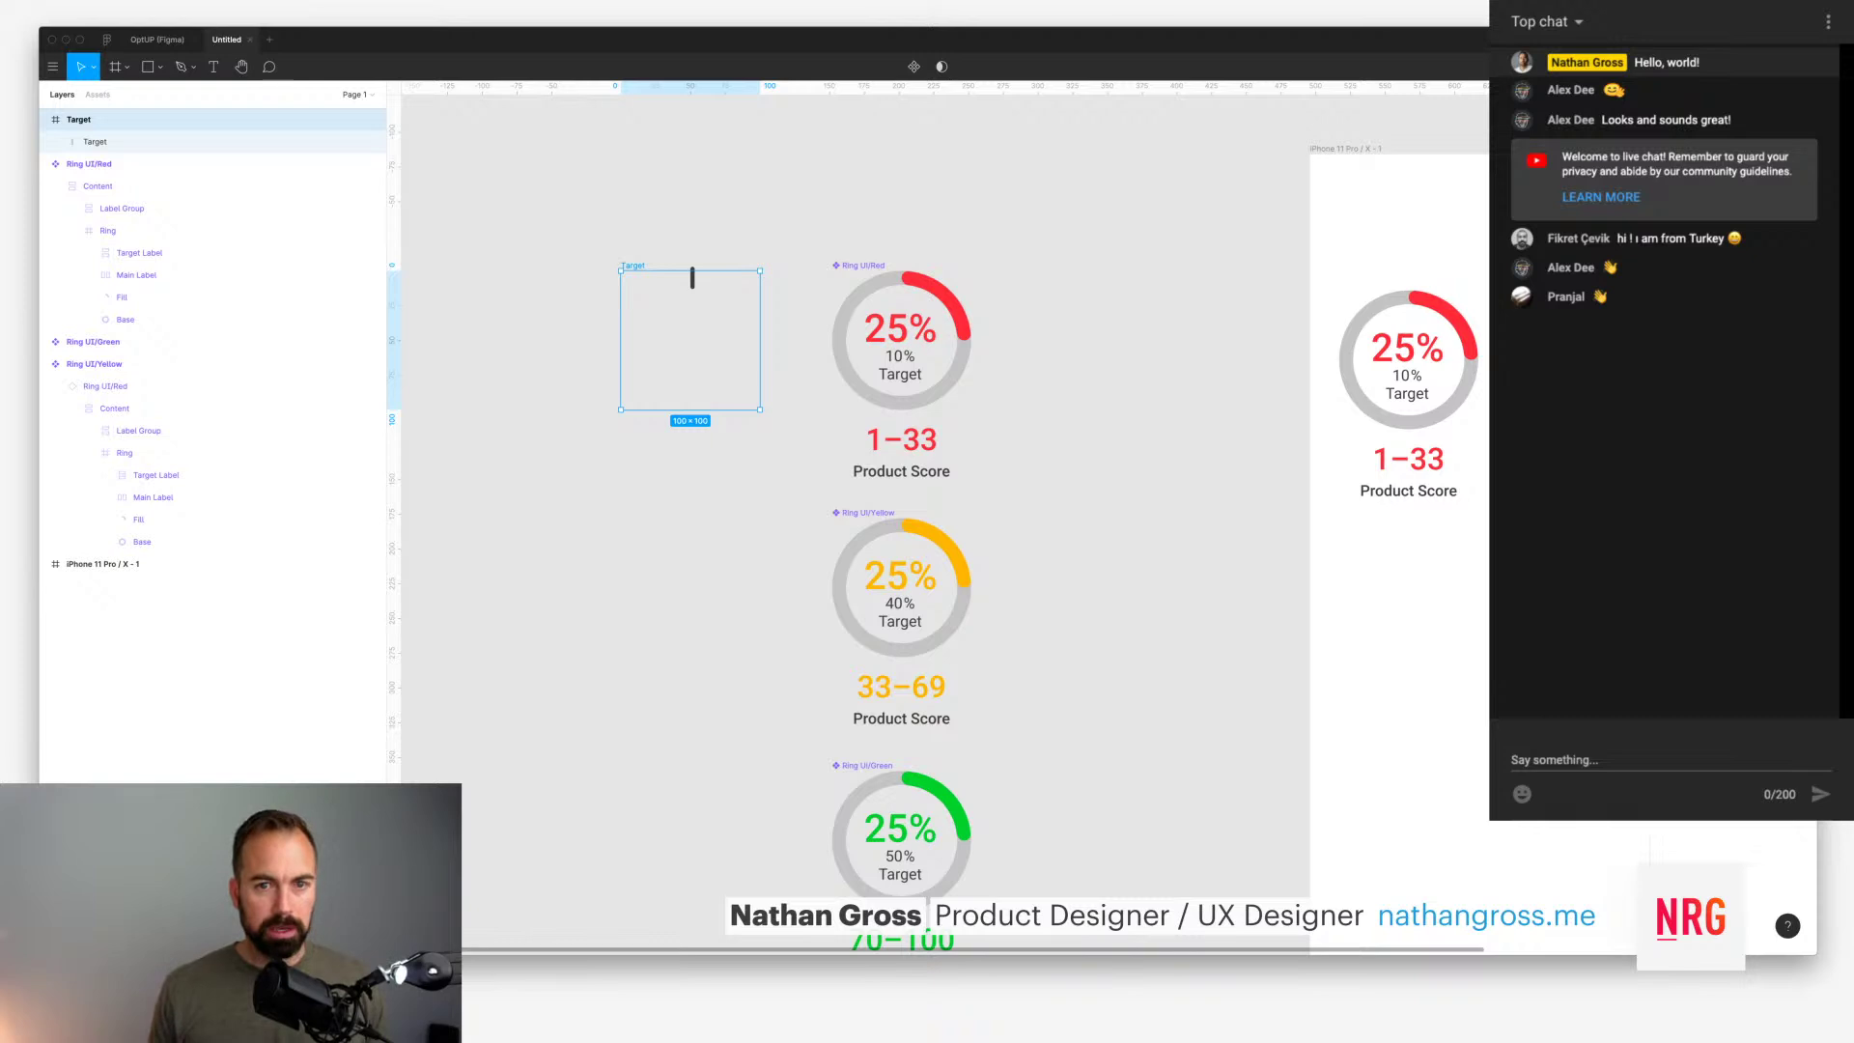
Step: Turn the standalone Target frame into a component and place an instance of it over the Ring UI/Red ring
key("super+alt+k")
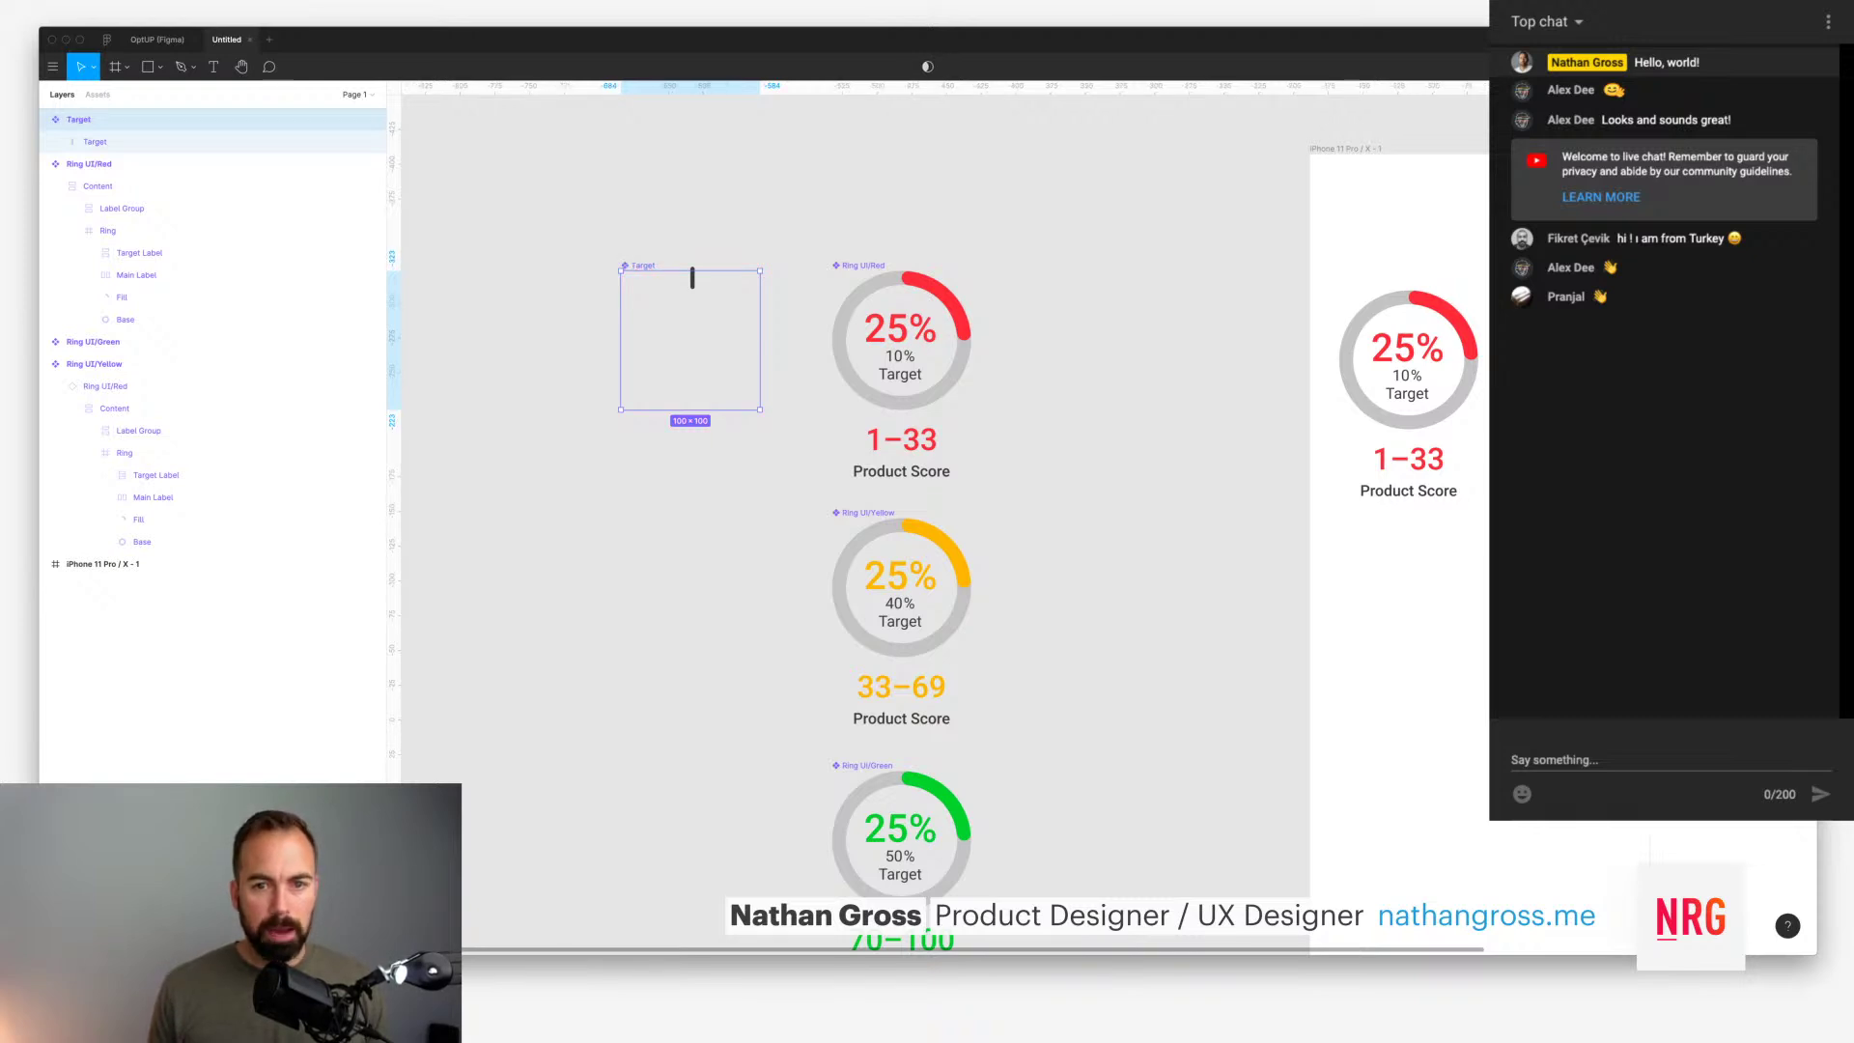
left_click_drag(691, 280, 903, 280)
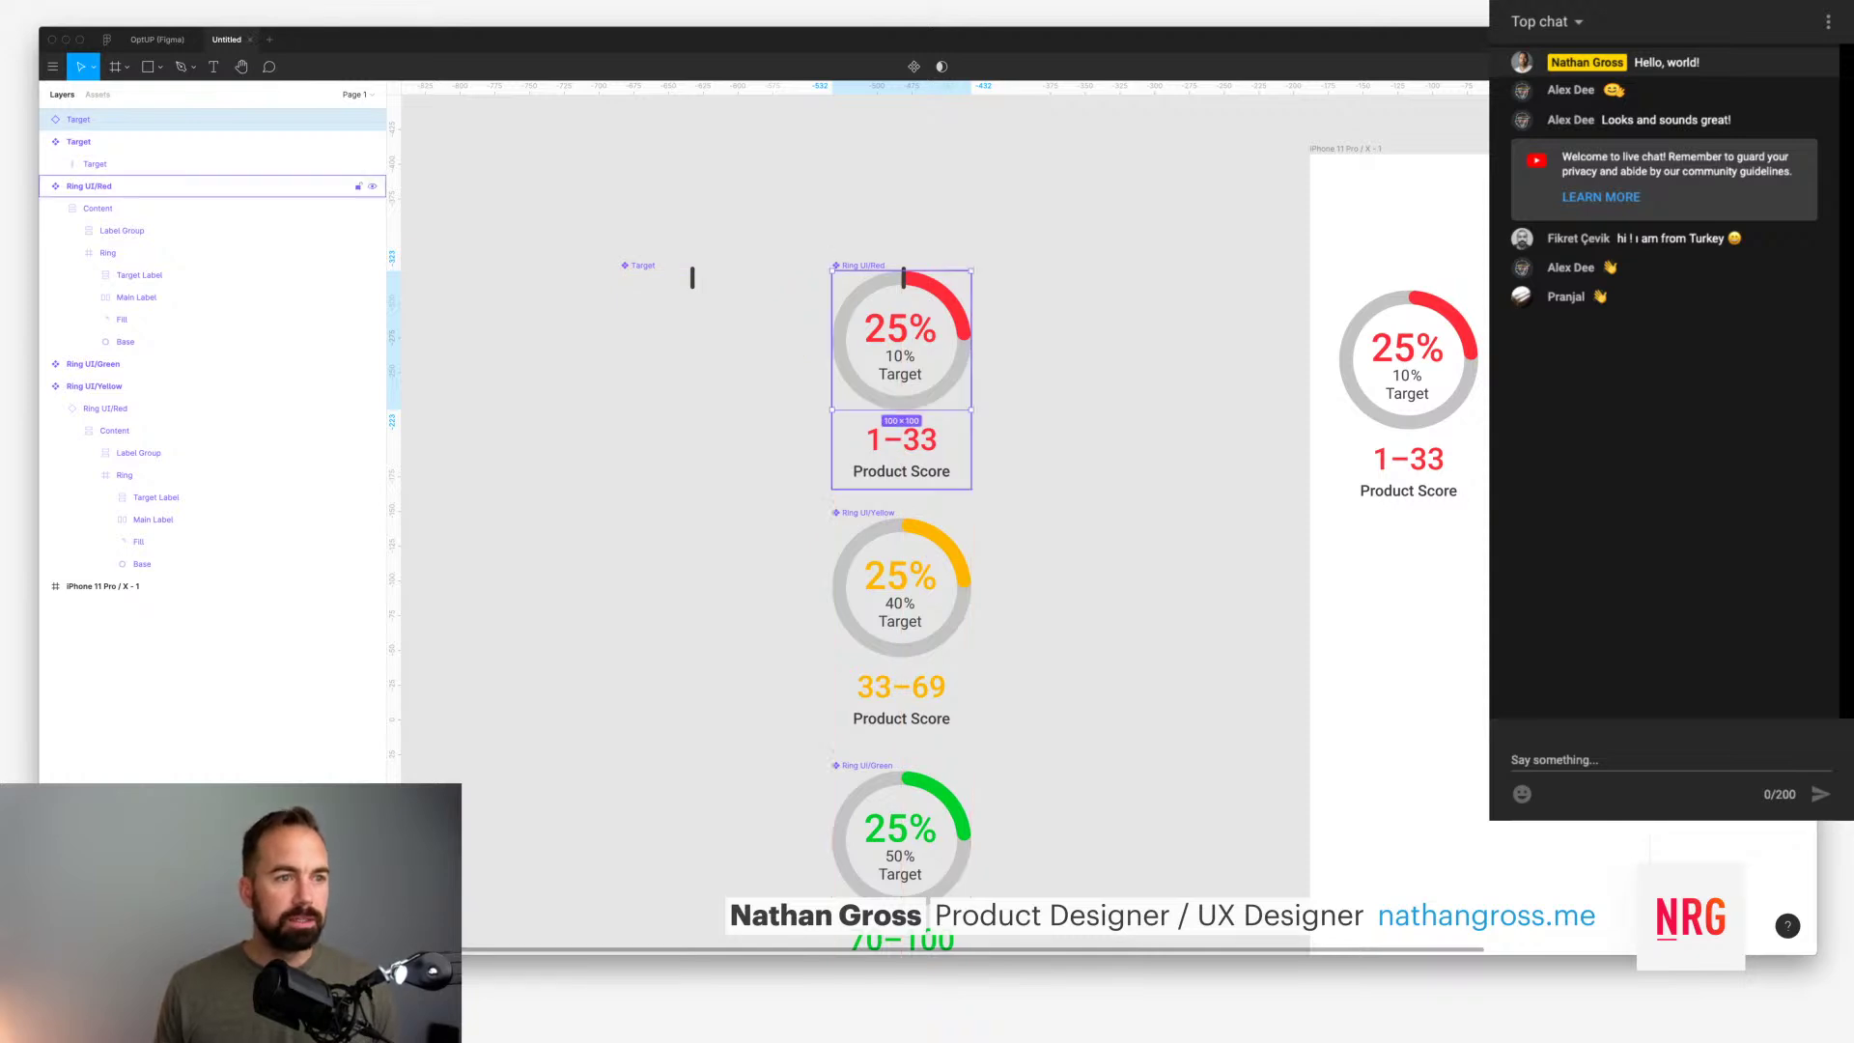
Step: Nest the Target instance inside the Ring UI/Red component above Content, and collapse the Content layers
left_click_drag(78, 119, 96, 193)
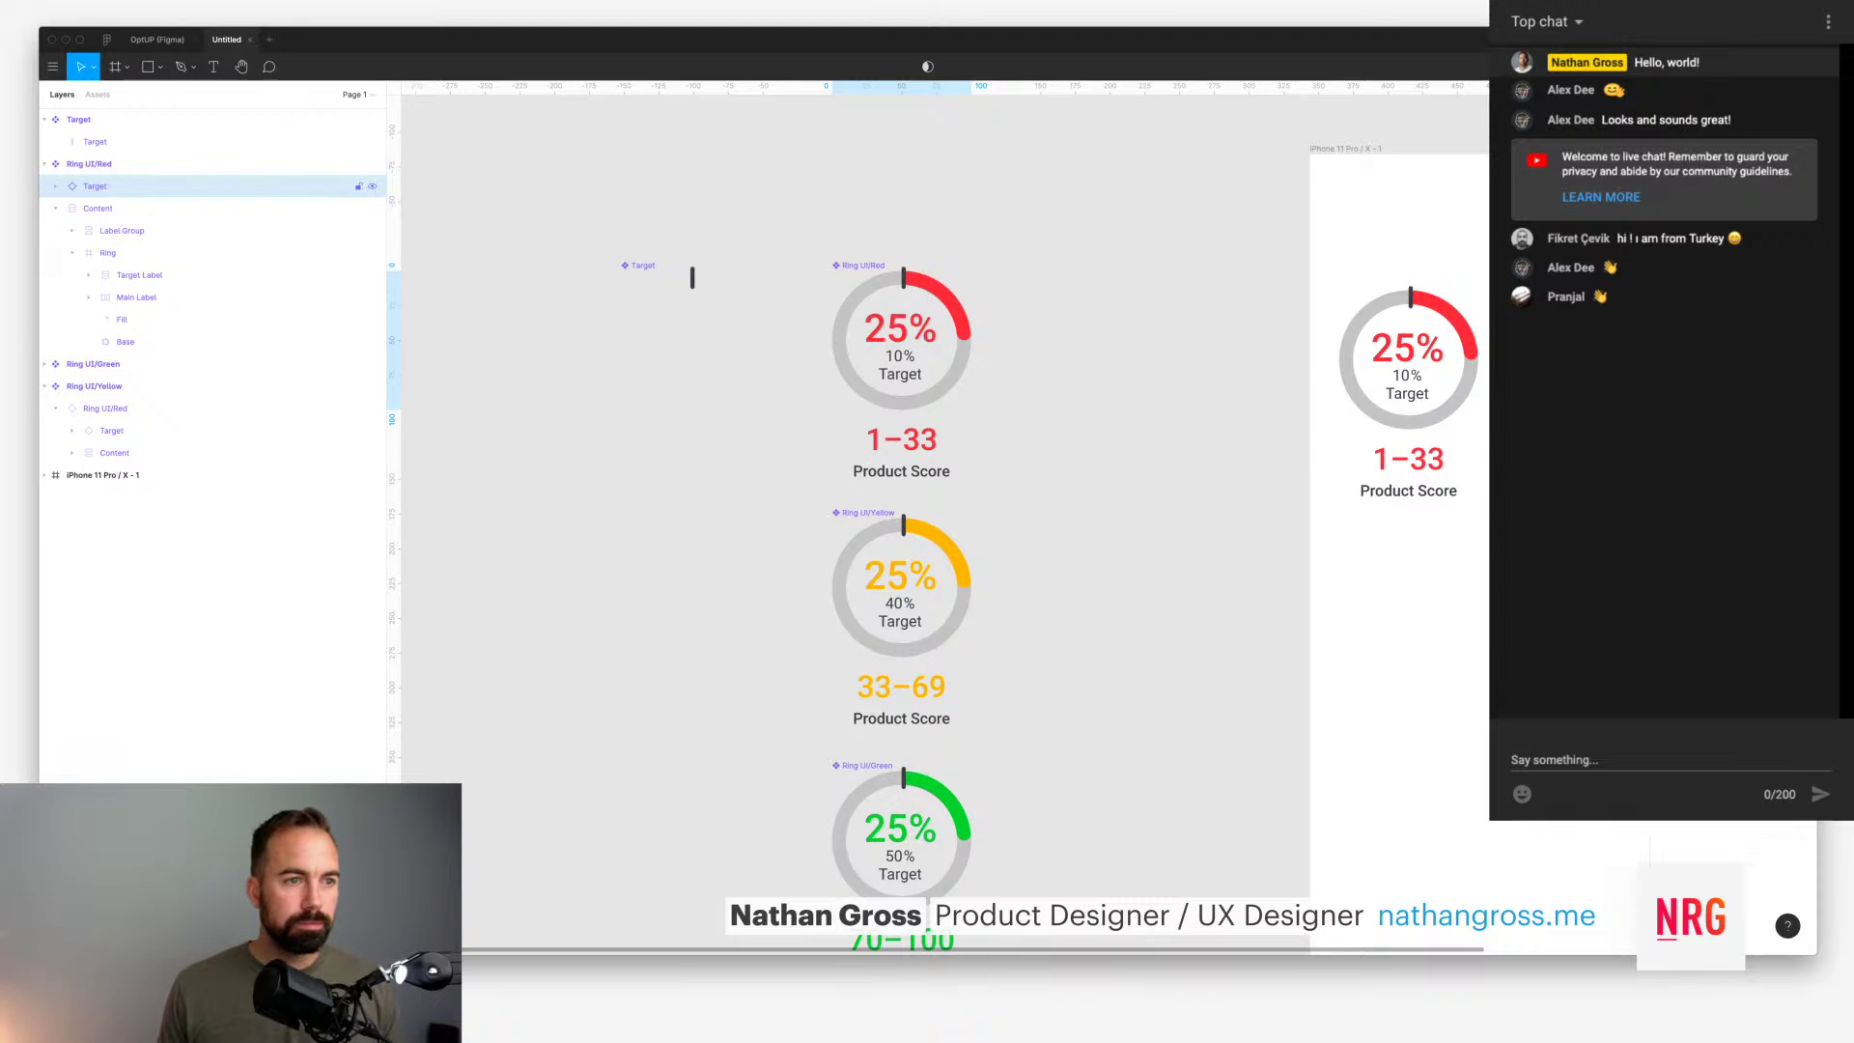
left_click(55, 208)
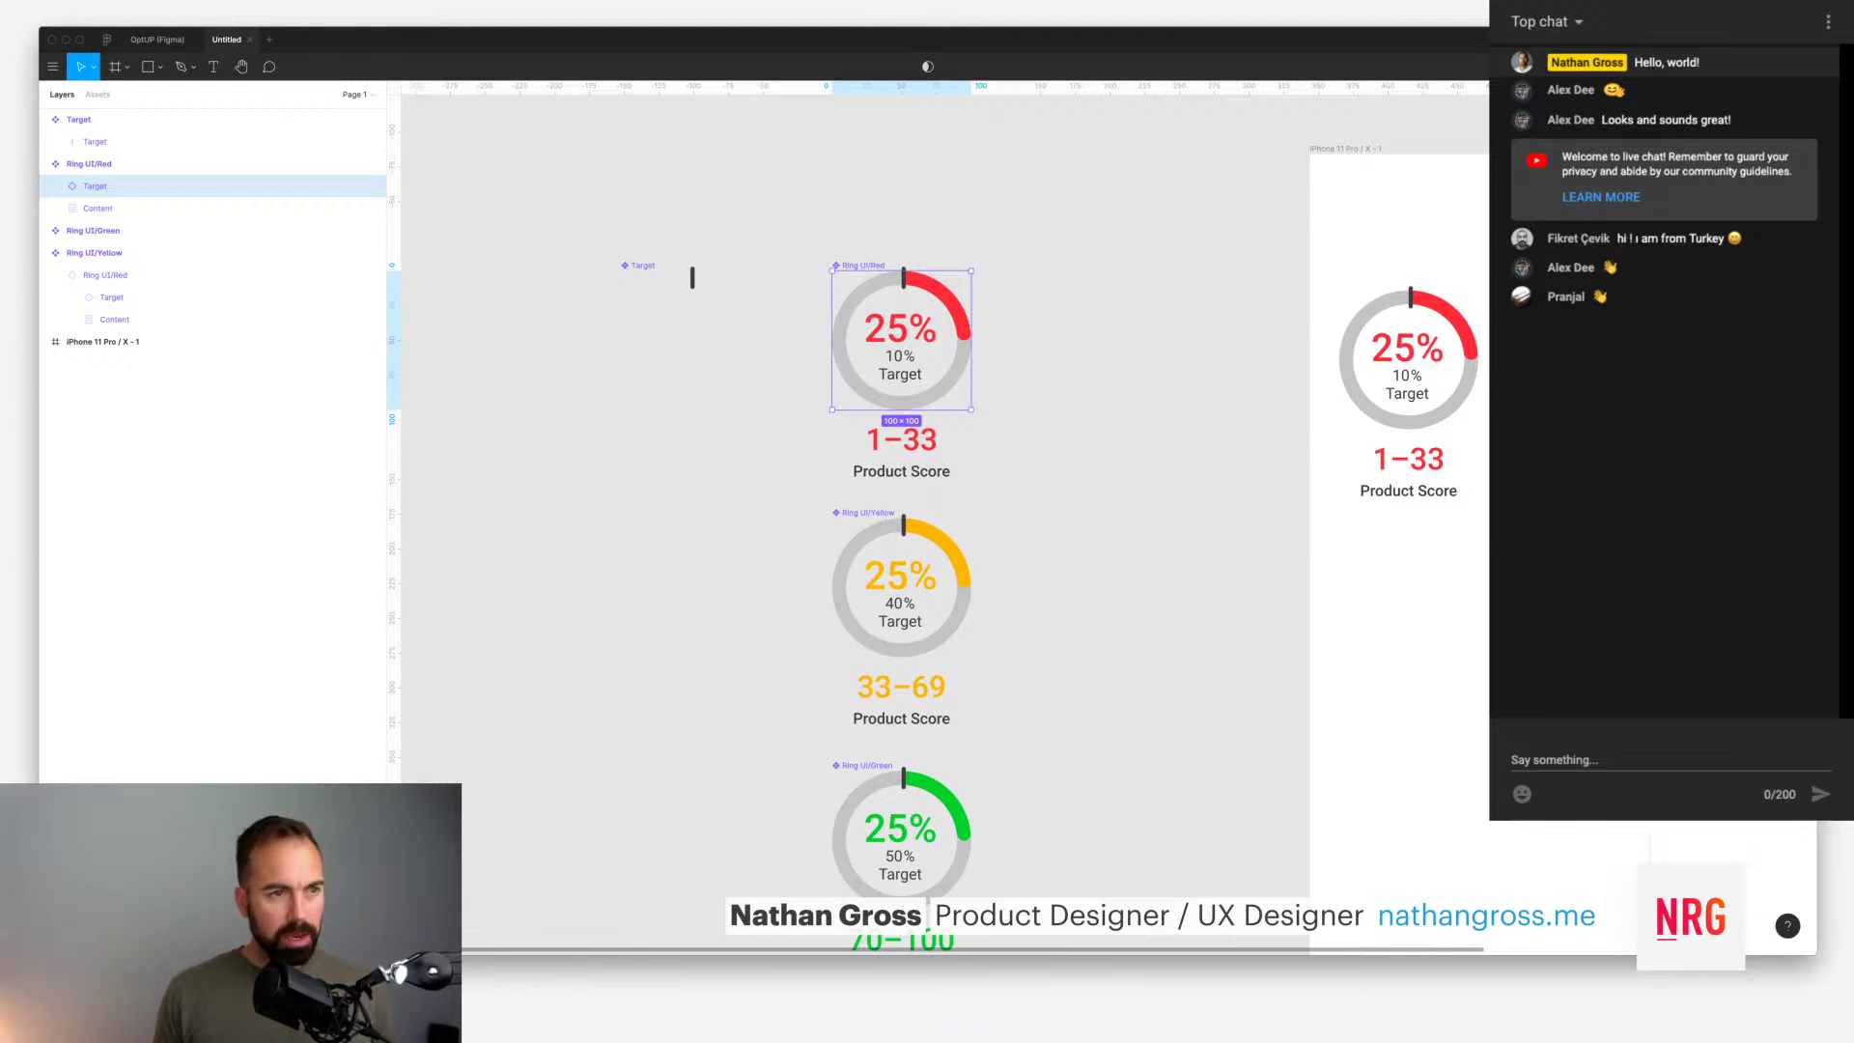
Step: Rename the standalone Target component as Target/10
left_click(78, 119)
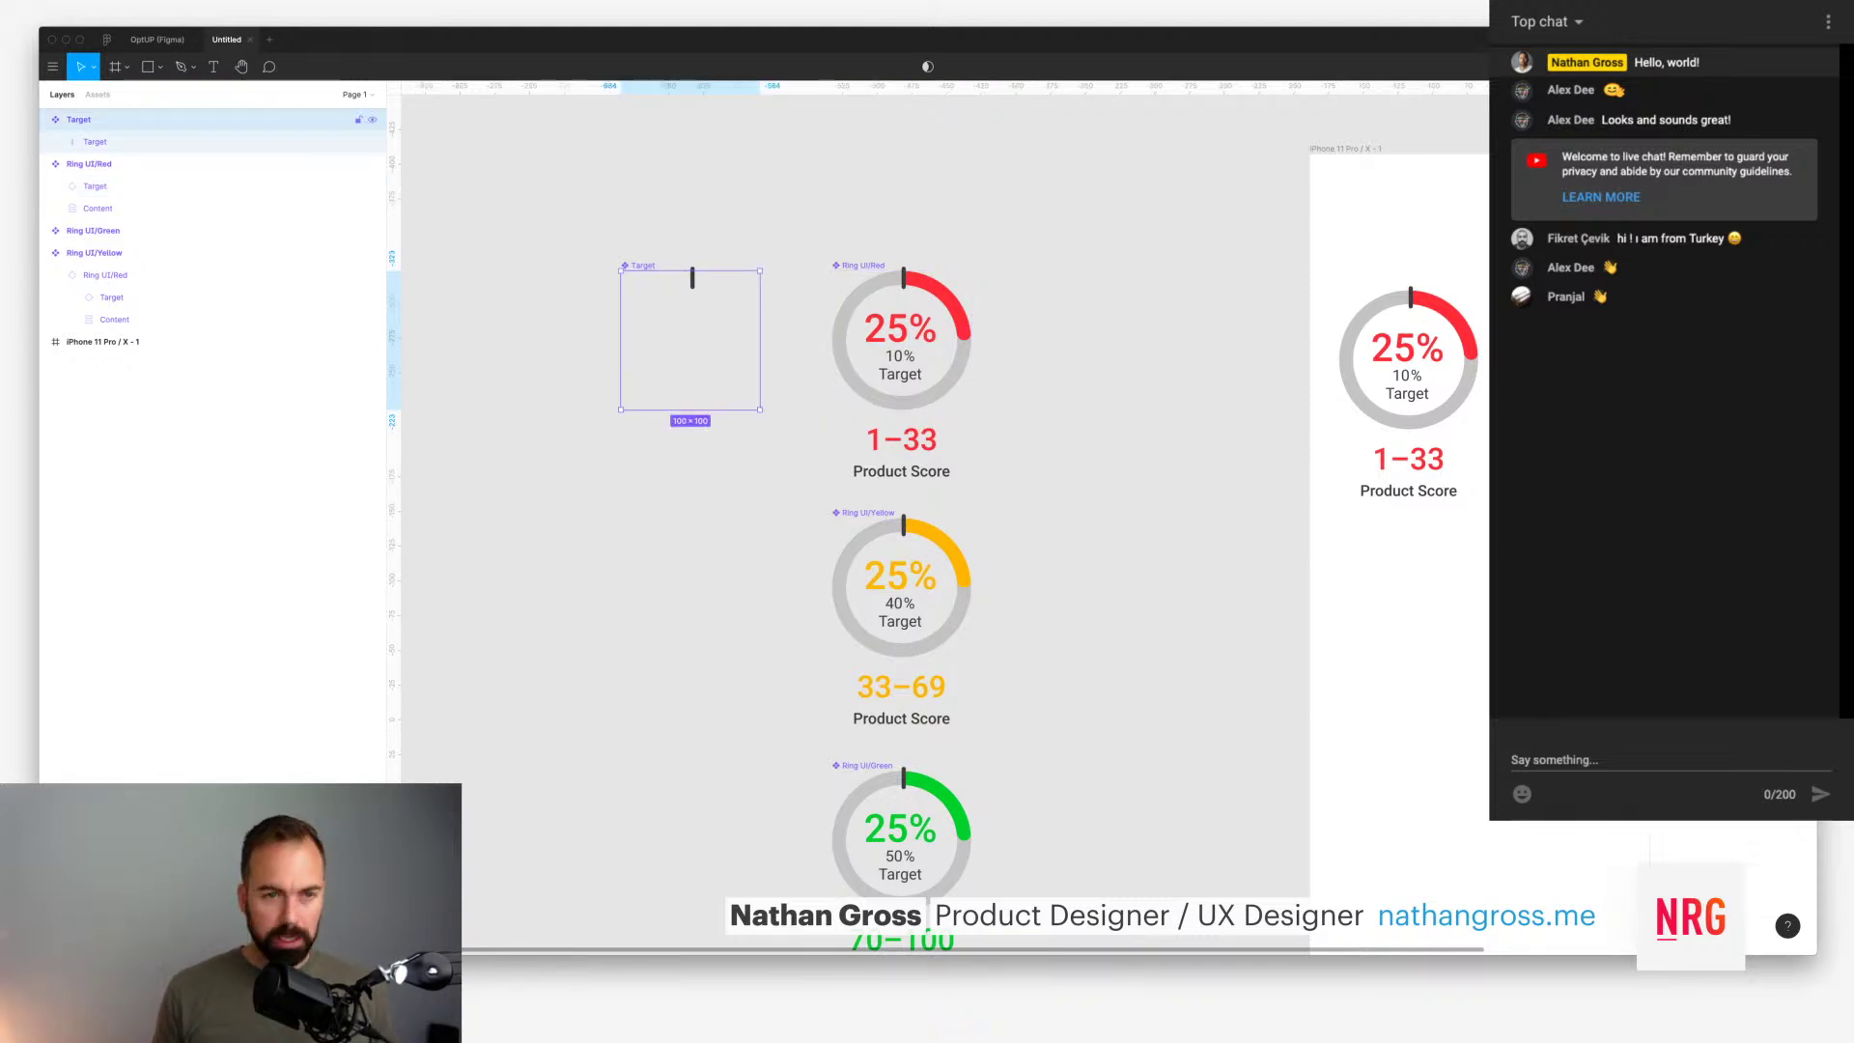
key("super+r")
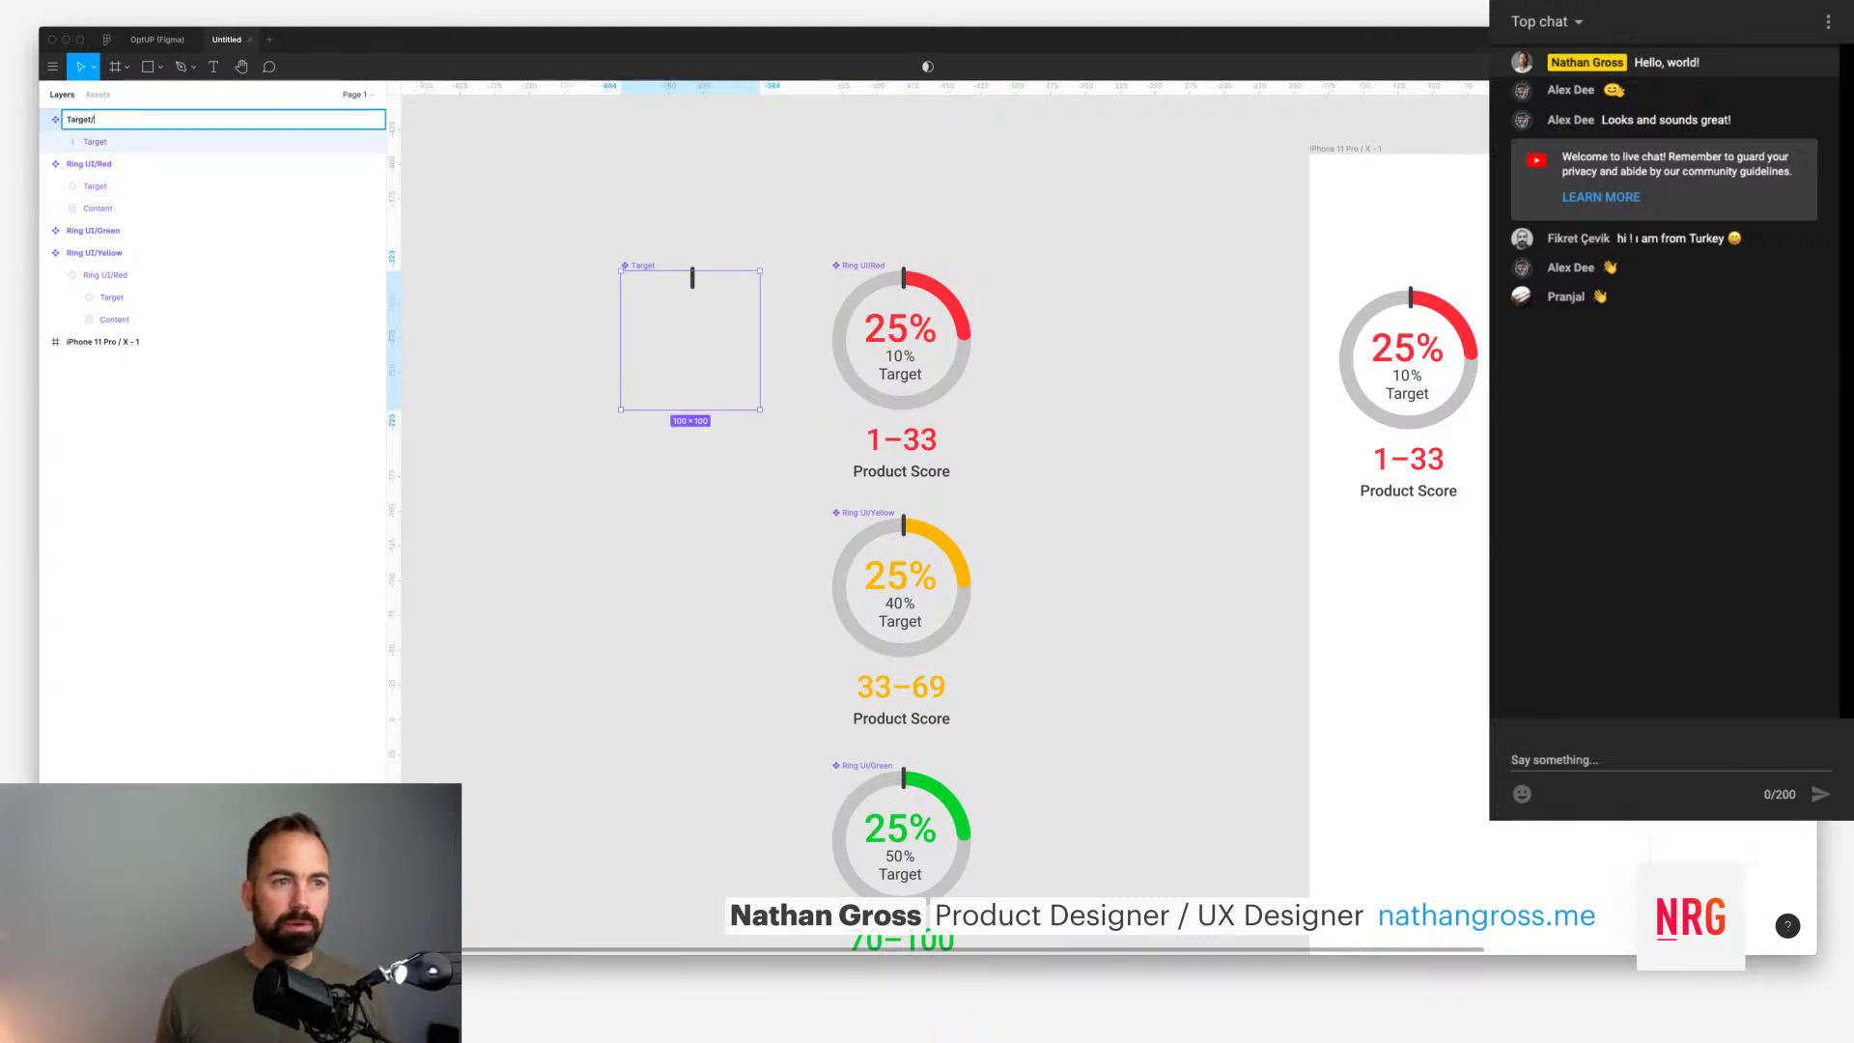
type("/")
key("Return")
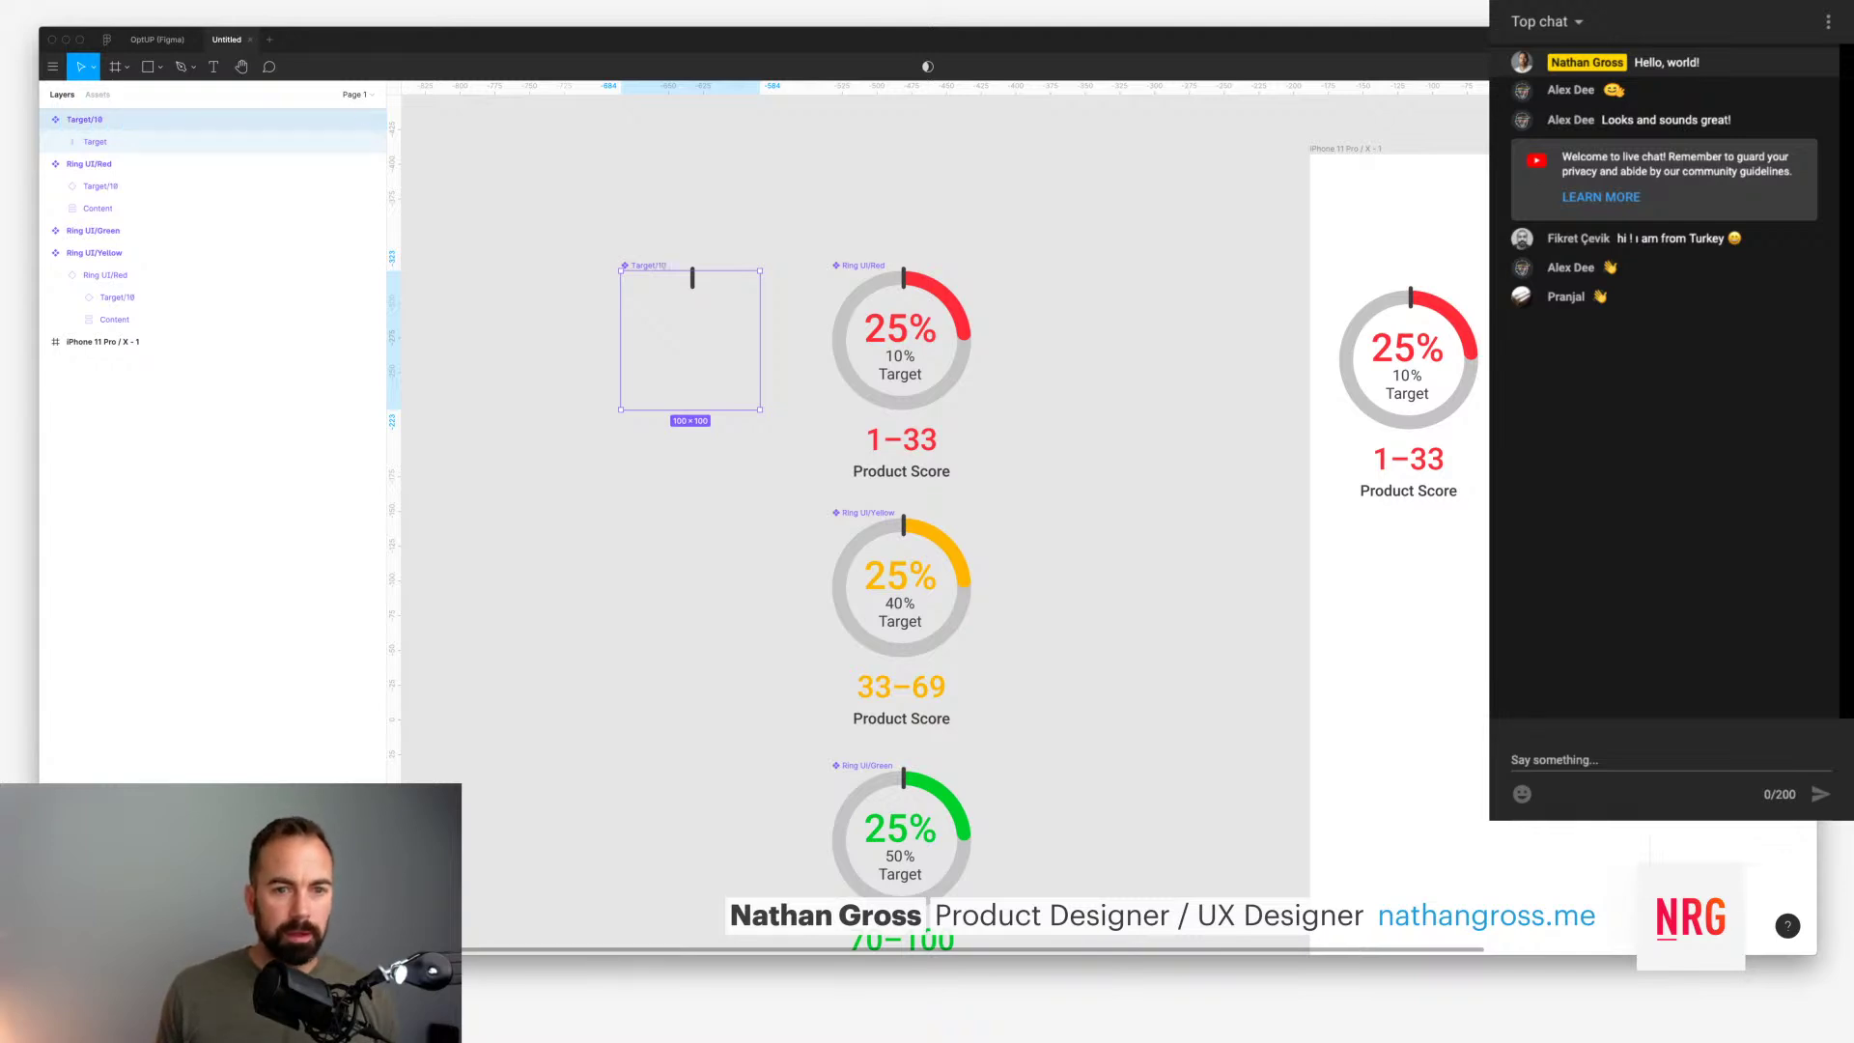
key("Escape")
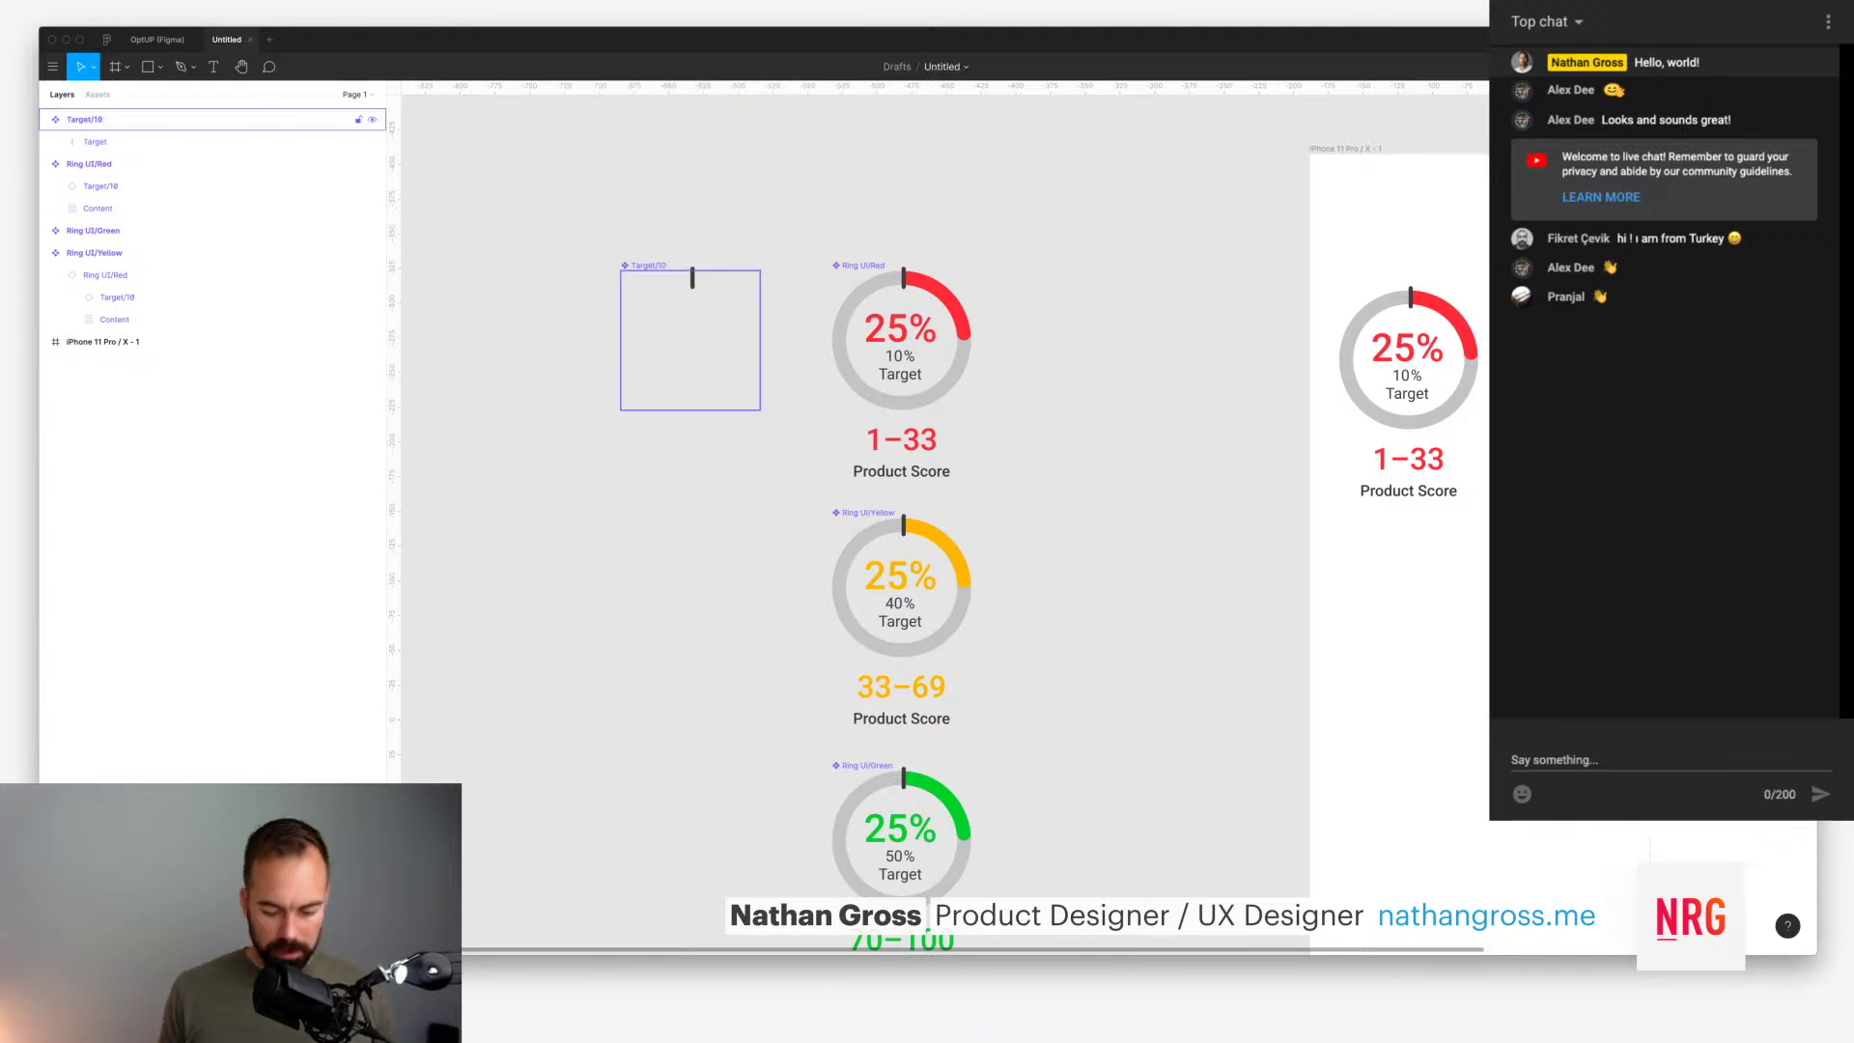
Step: Duplicate the Target/10 component beside the yellow ring and rename the copy as Target/40
left_click_drag(648, 266, 648, 513, "alt")
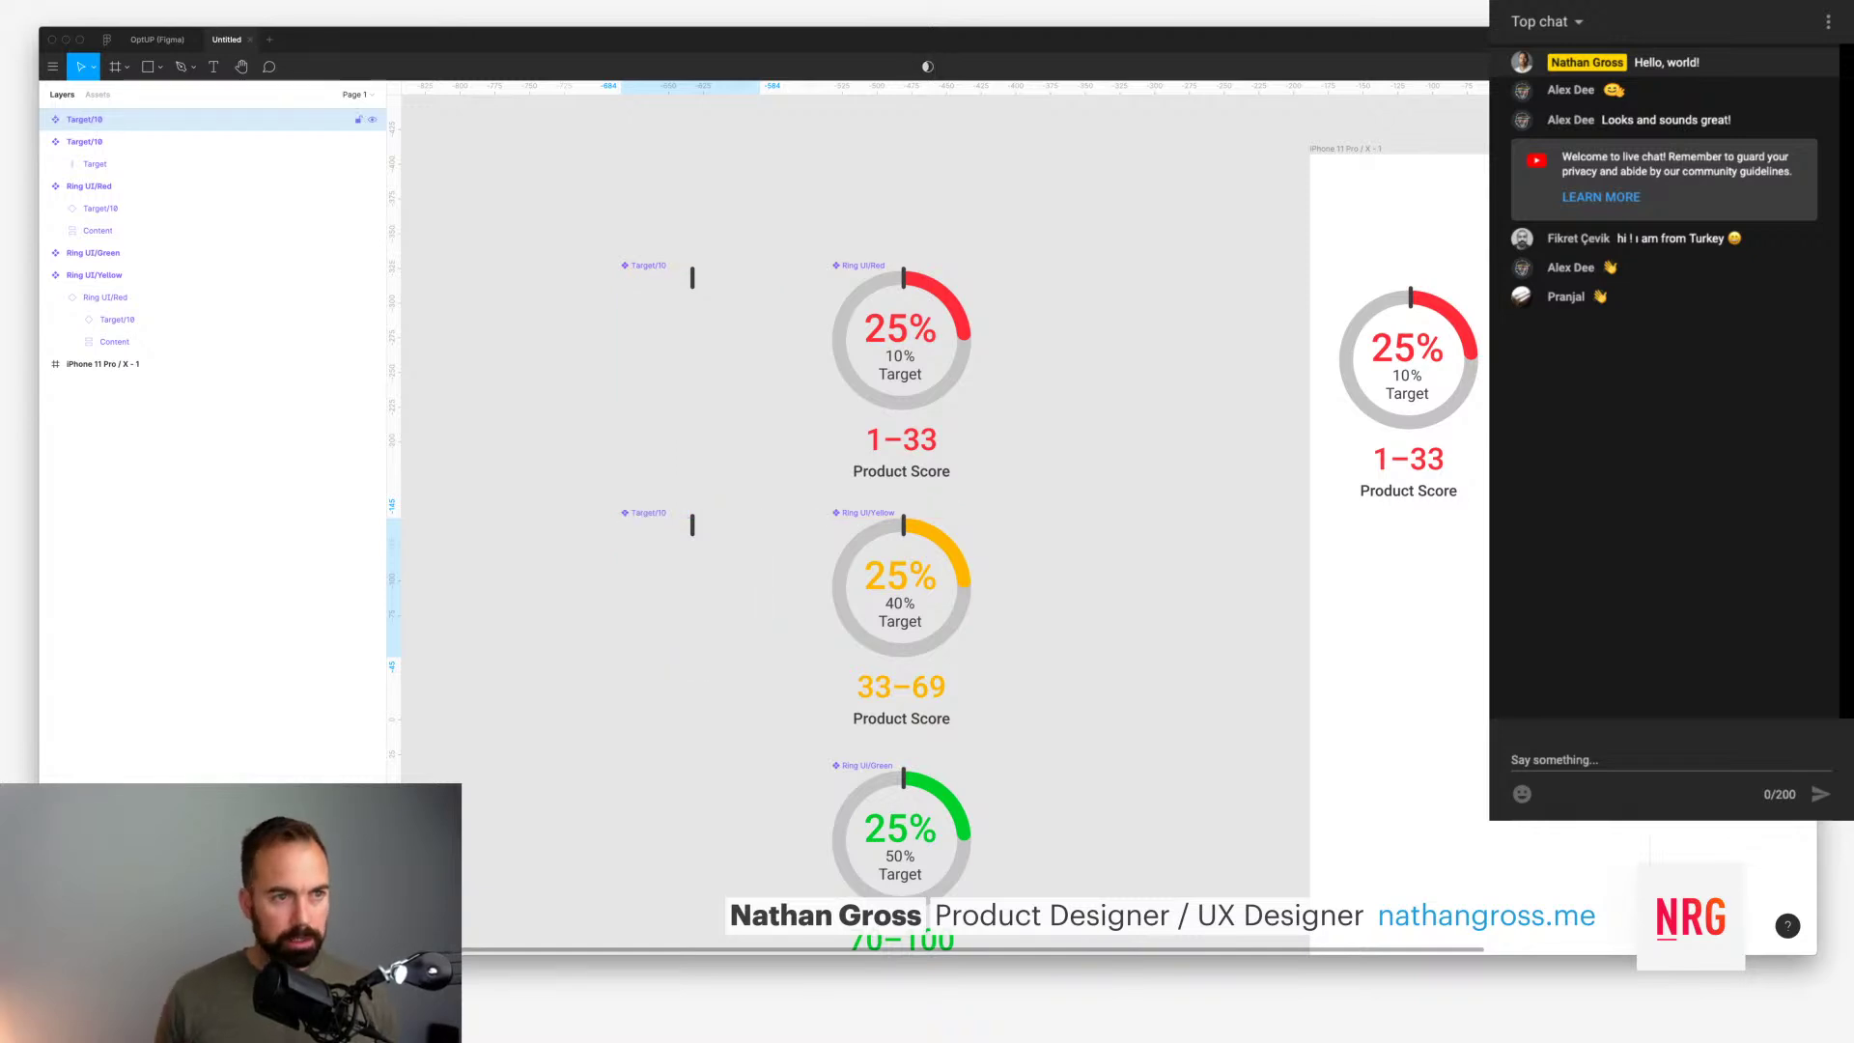
key("super+r")
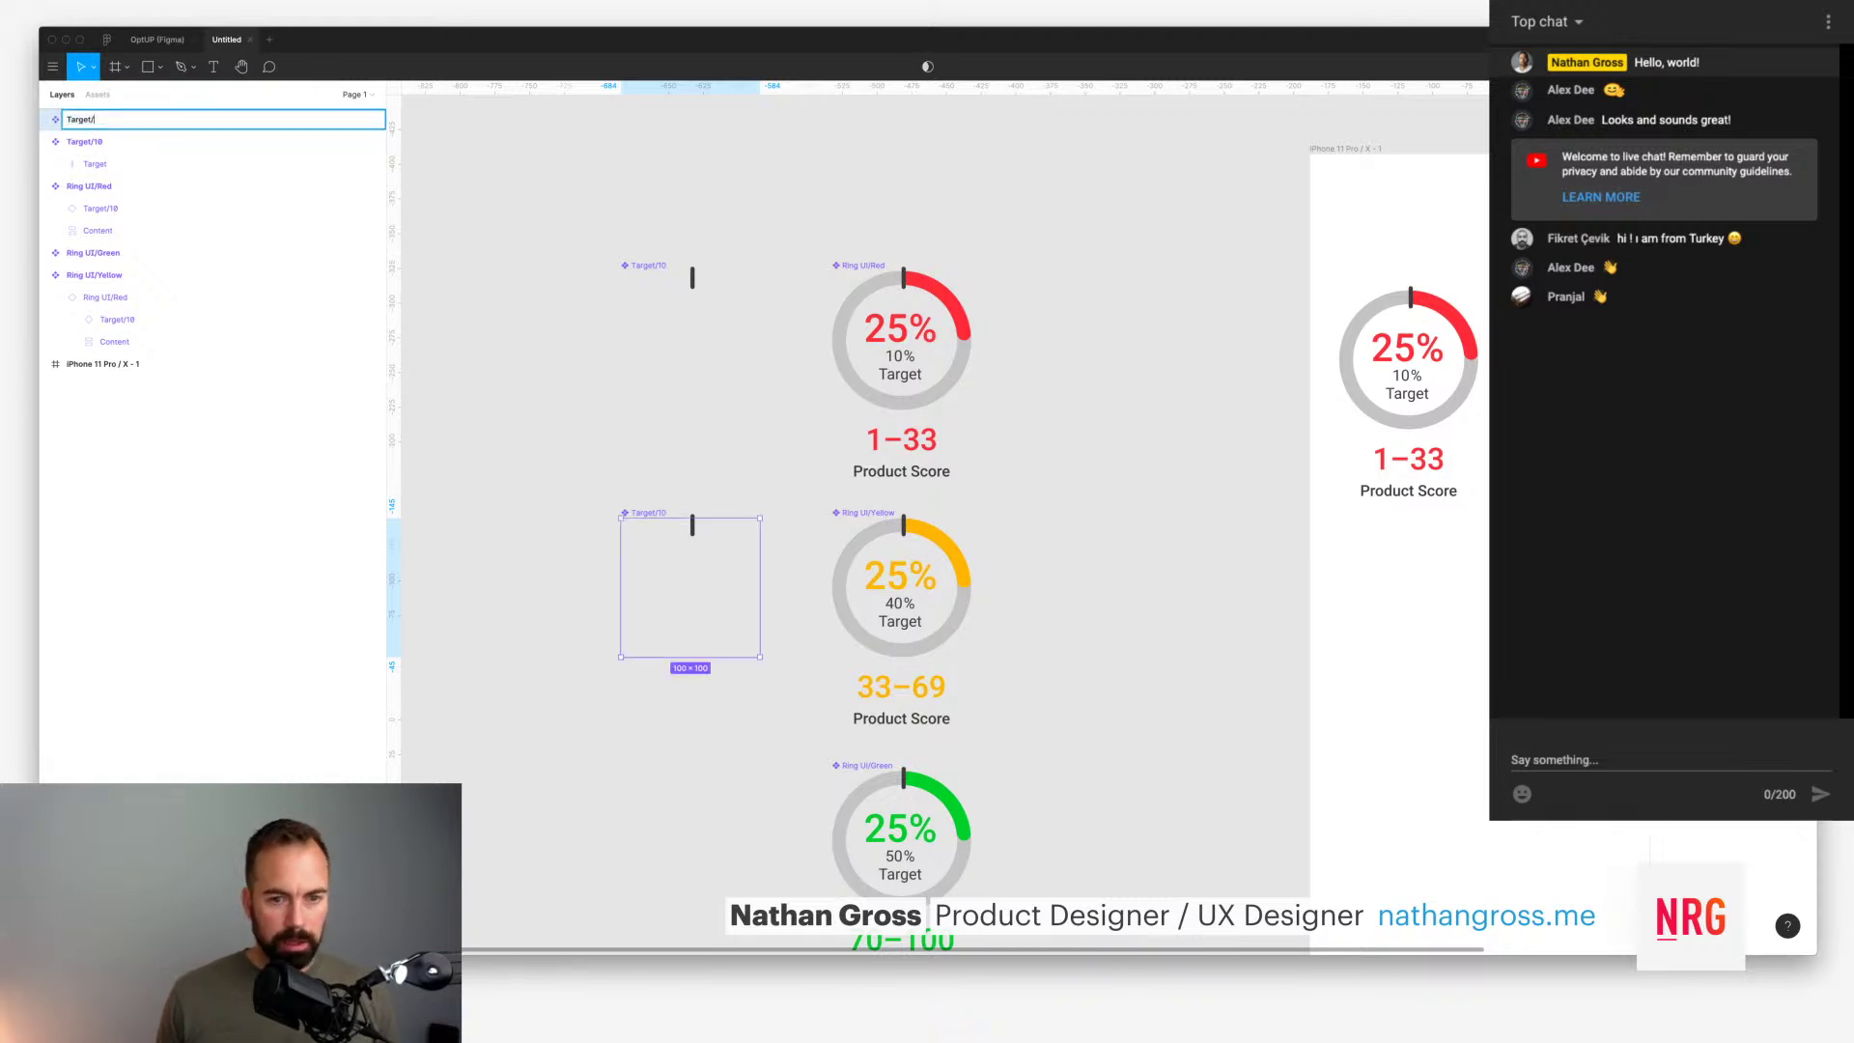
type("40")
key("Return")
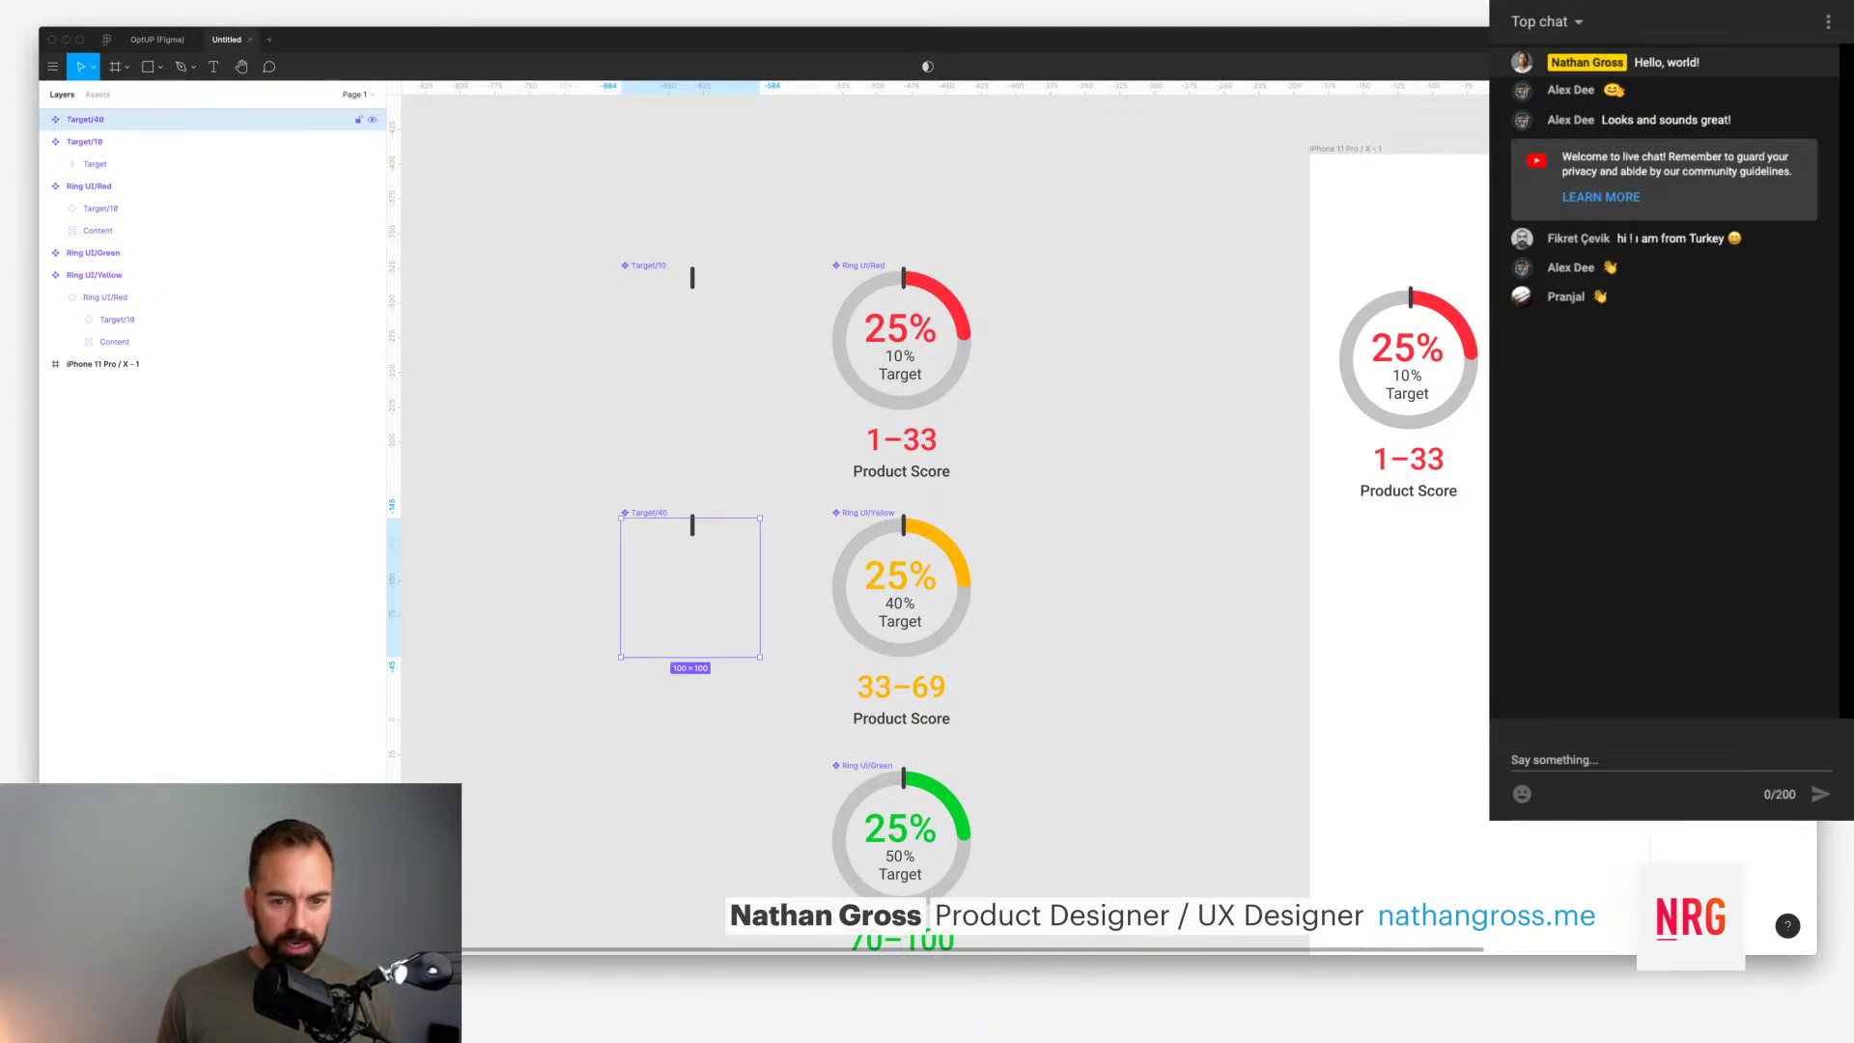
Step: Try duplicating the Target/40 component beside the green ring, and delete the copy
scroll(903, 521, "down", 2)
left_click_drag(678, 483, 678, 730)
key("super+alt+k")
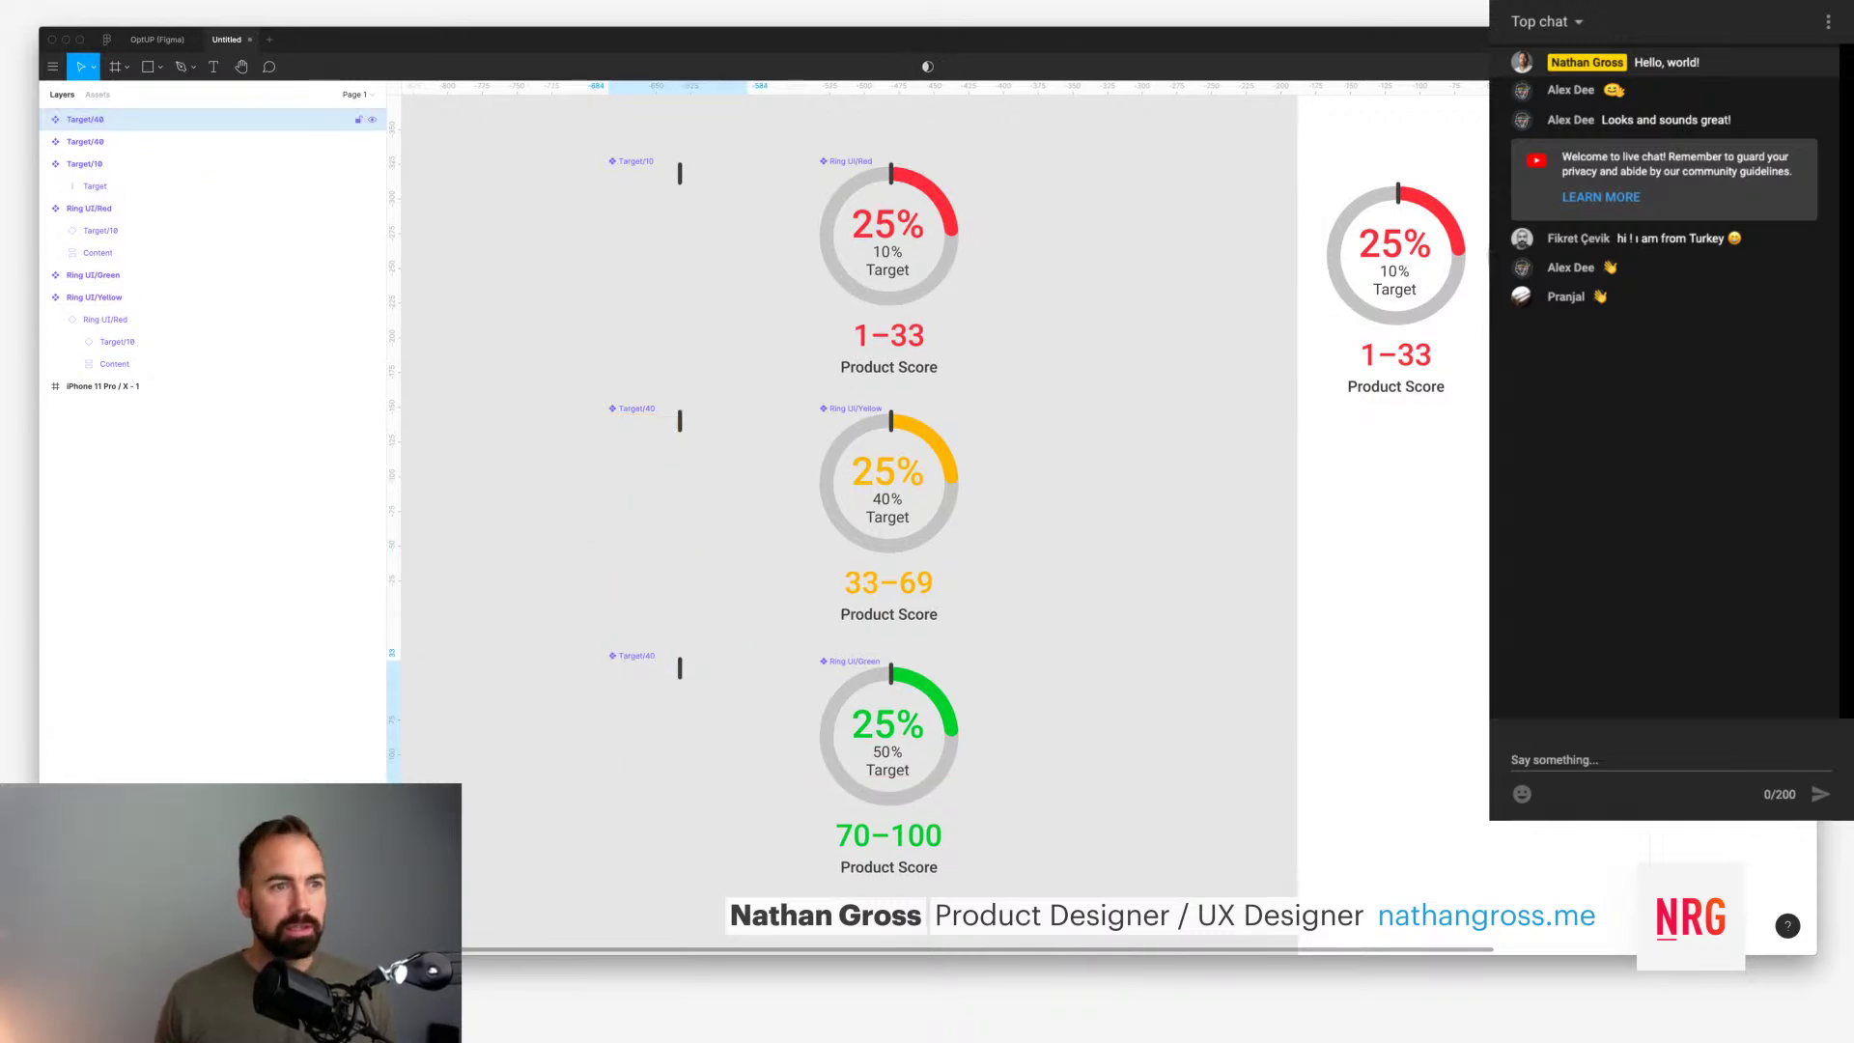
key("Delete")
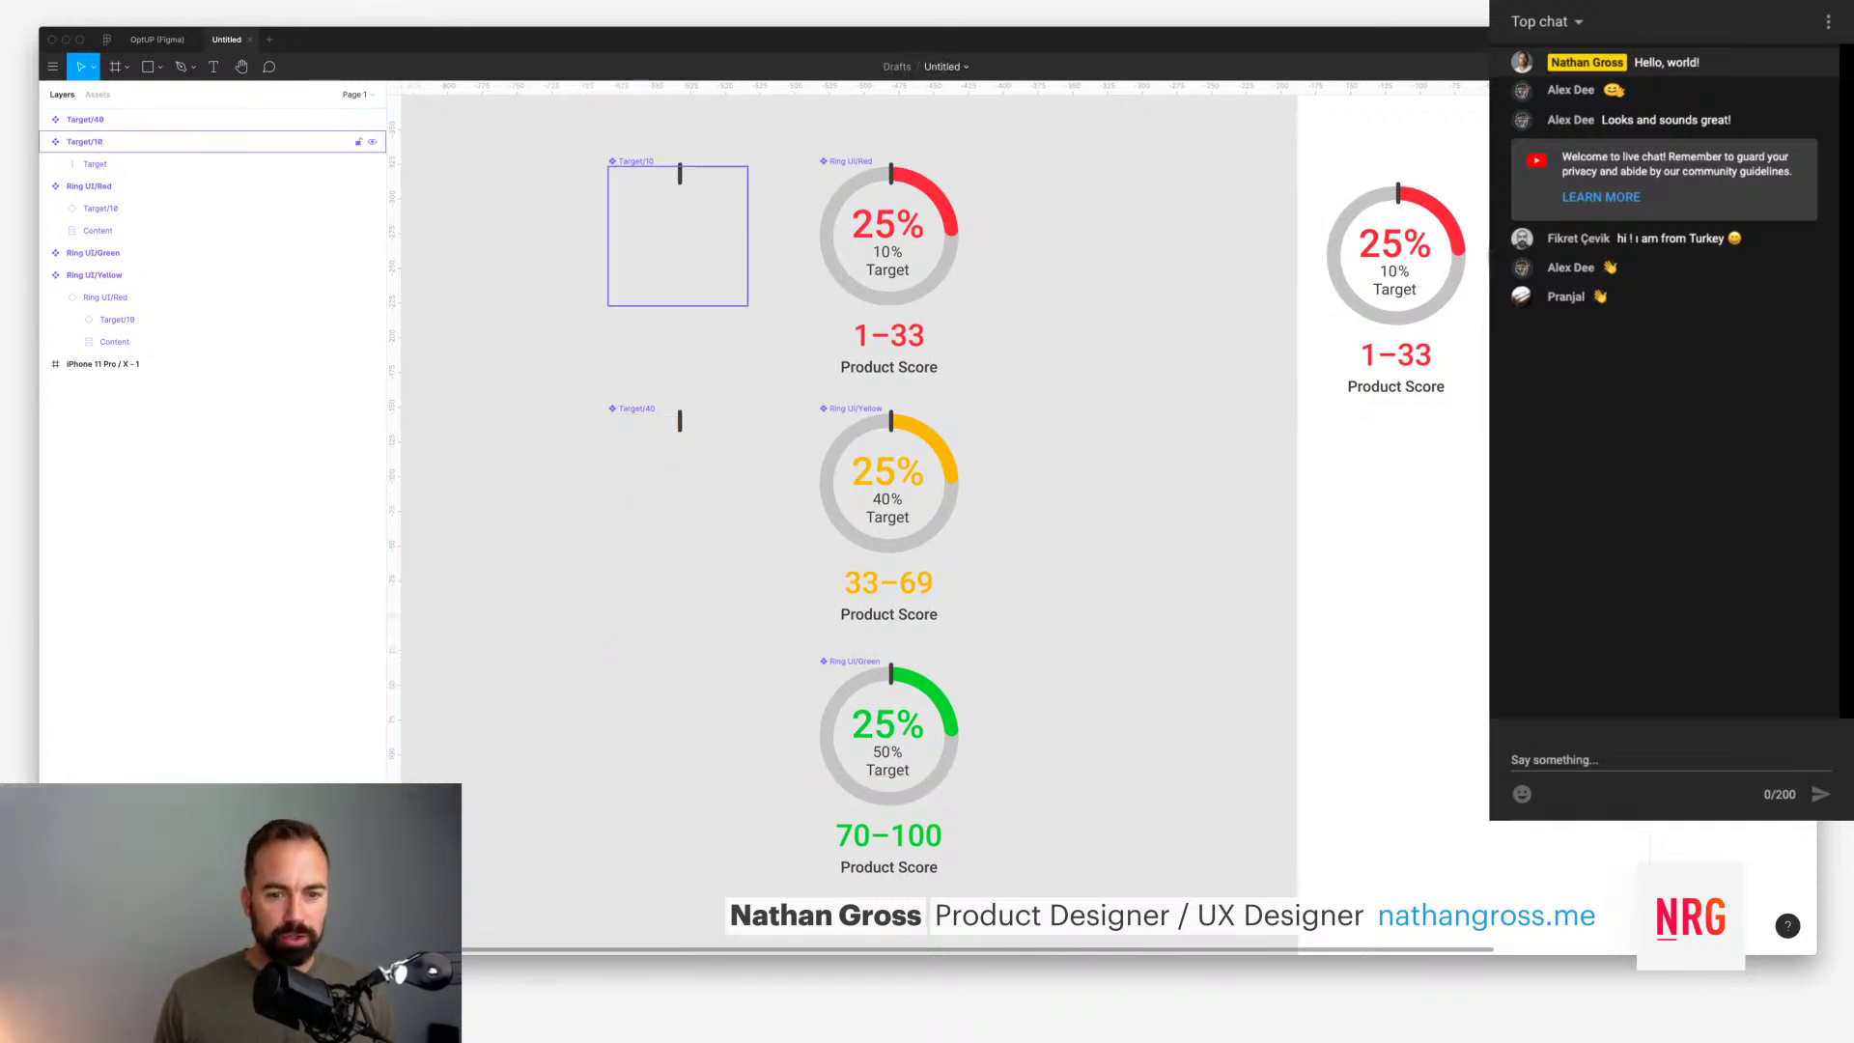
Step: Duplicate the Target/10 component, place the copy below Target/40 and rename it as Target/50
left_click(635, 161)
left_click_drag(635, 161, 635, 567)
key("super+alt+k")
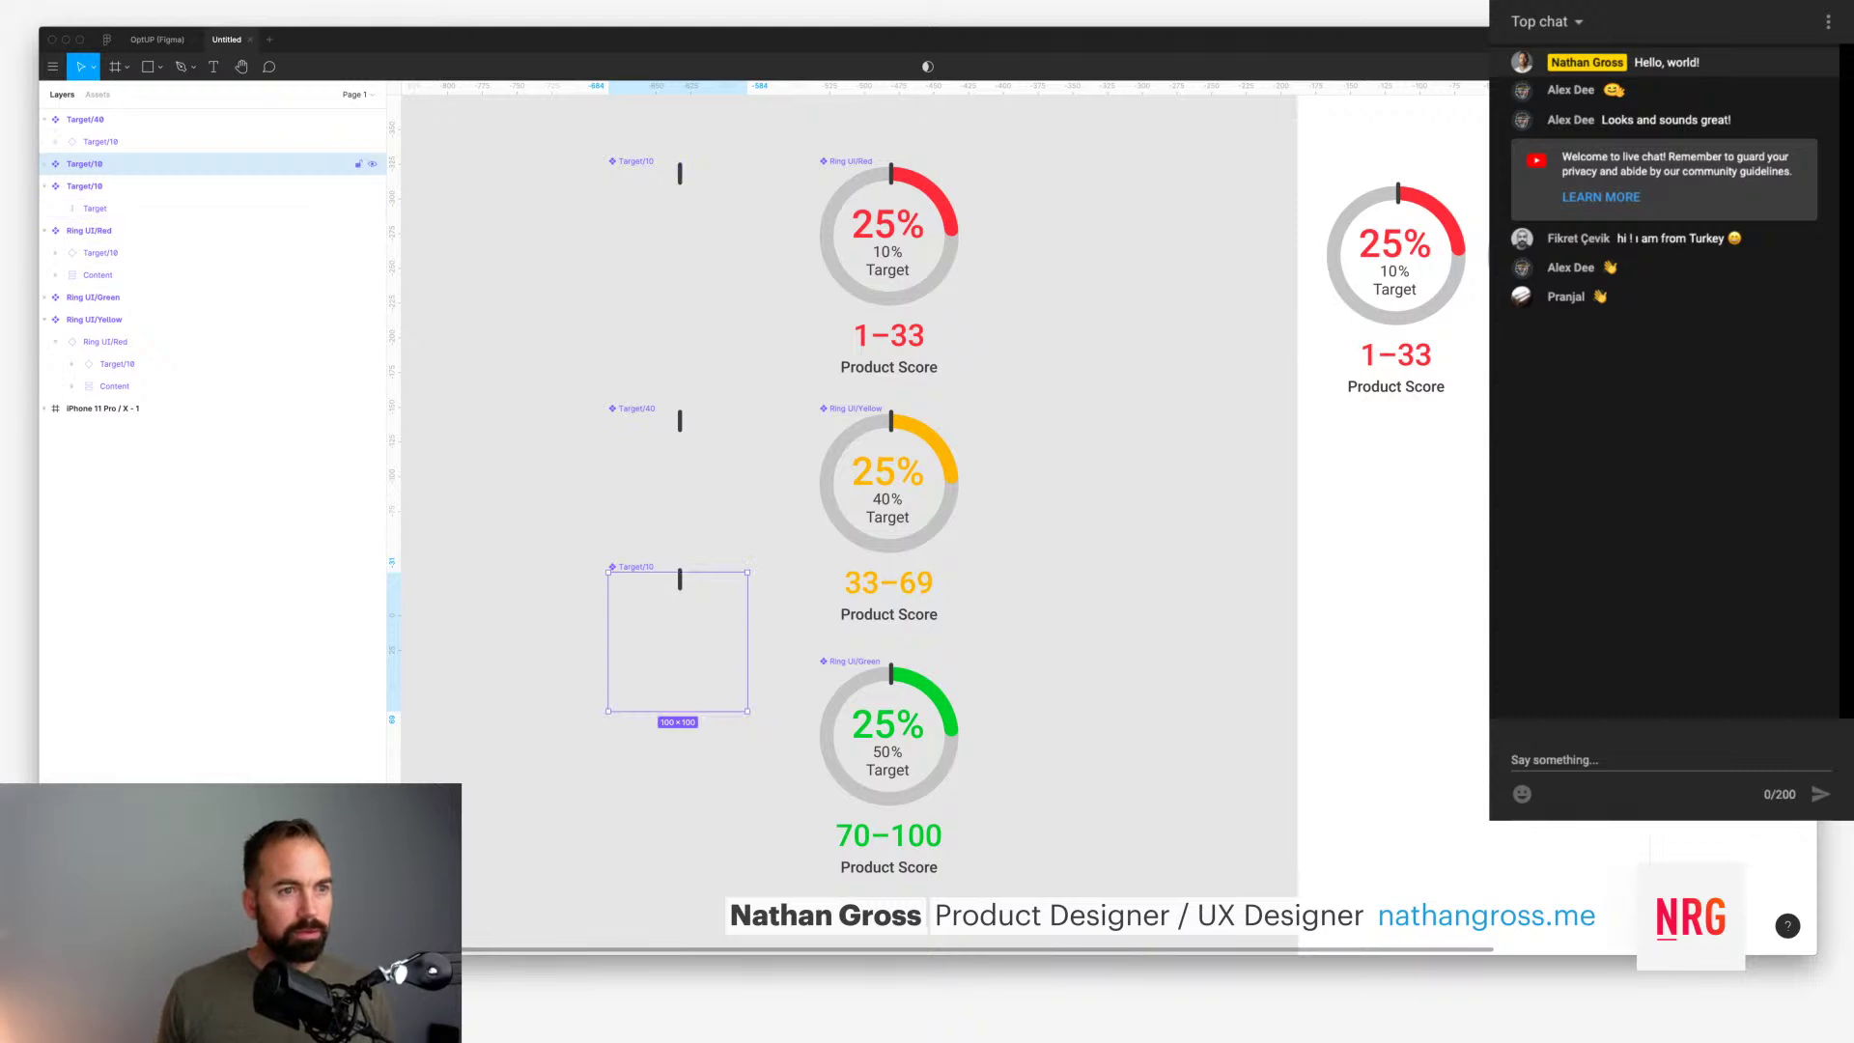
double_click(85, 163)
left_click(103, 163)
key("BackSpace")
key("BackSpace")
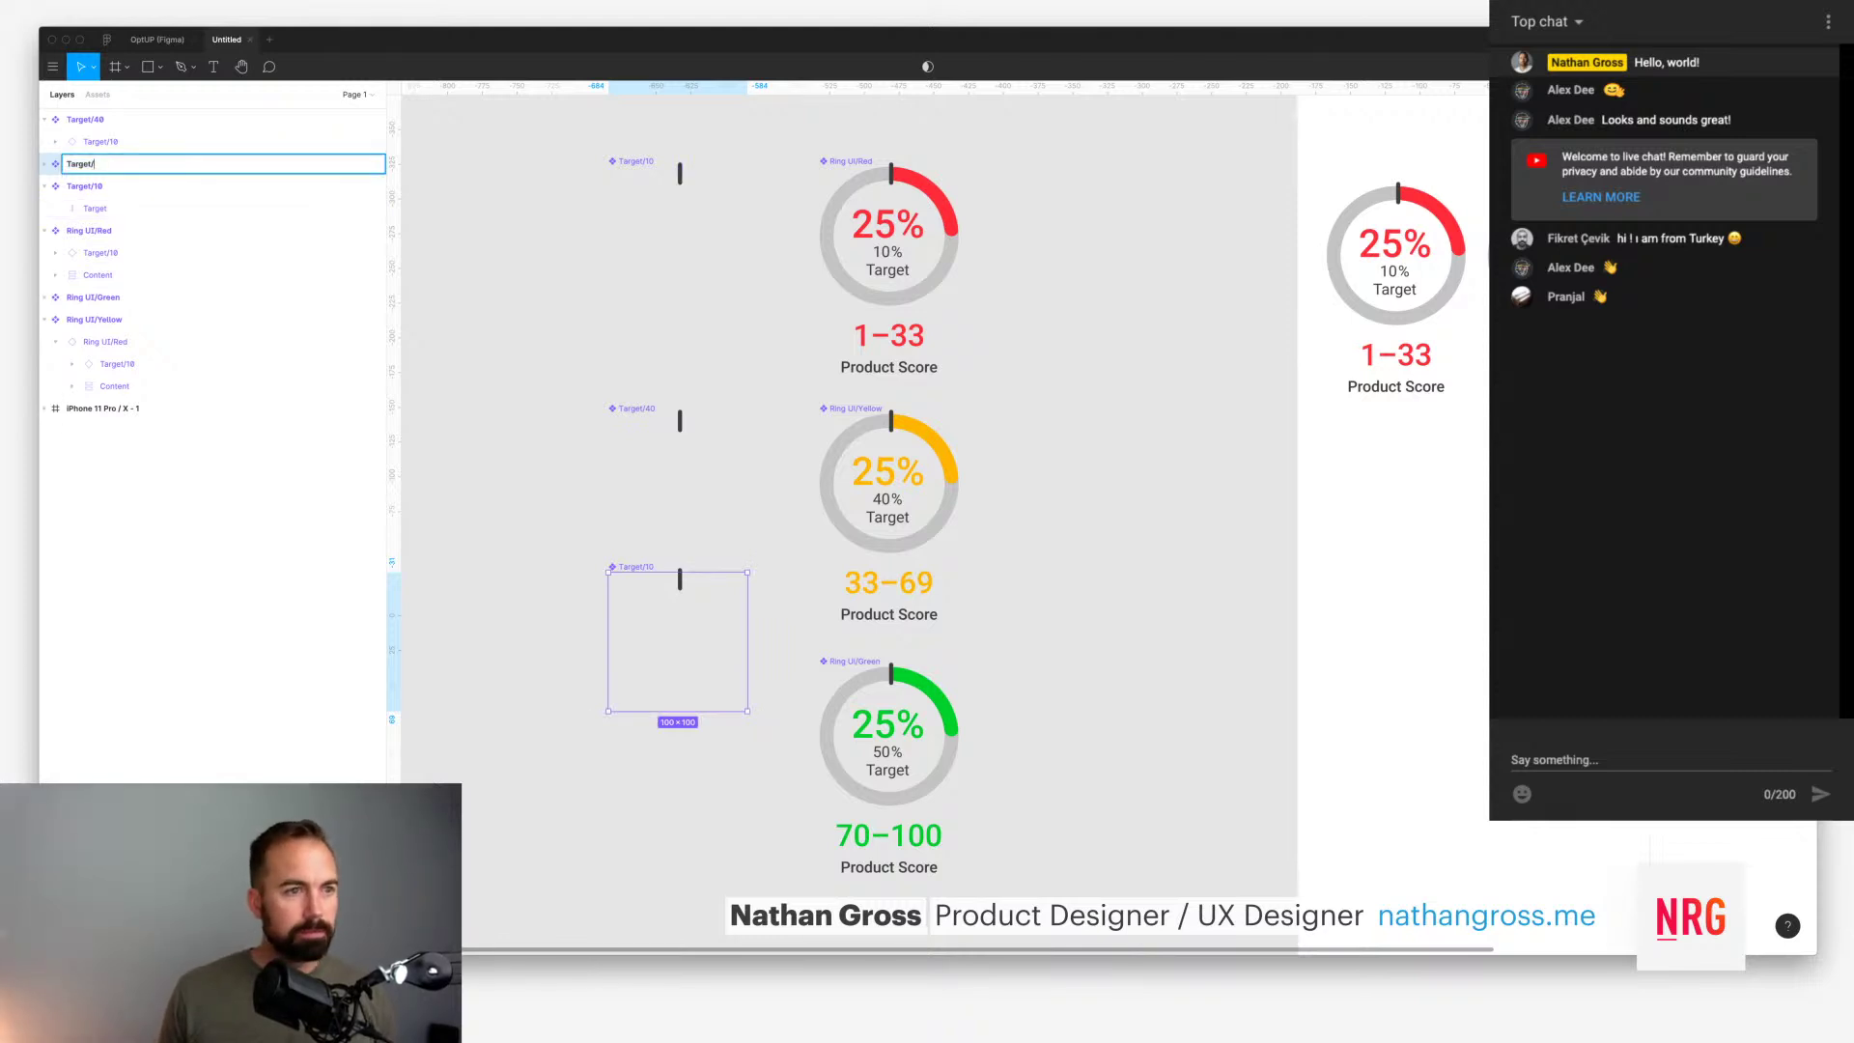
type("50")
key("Return")
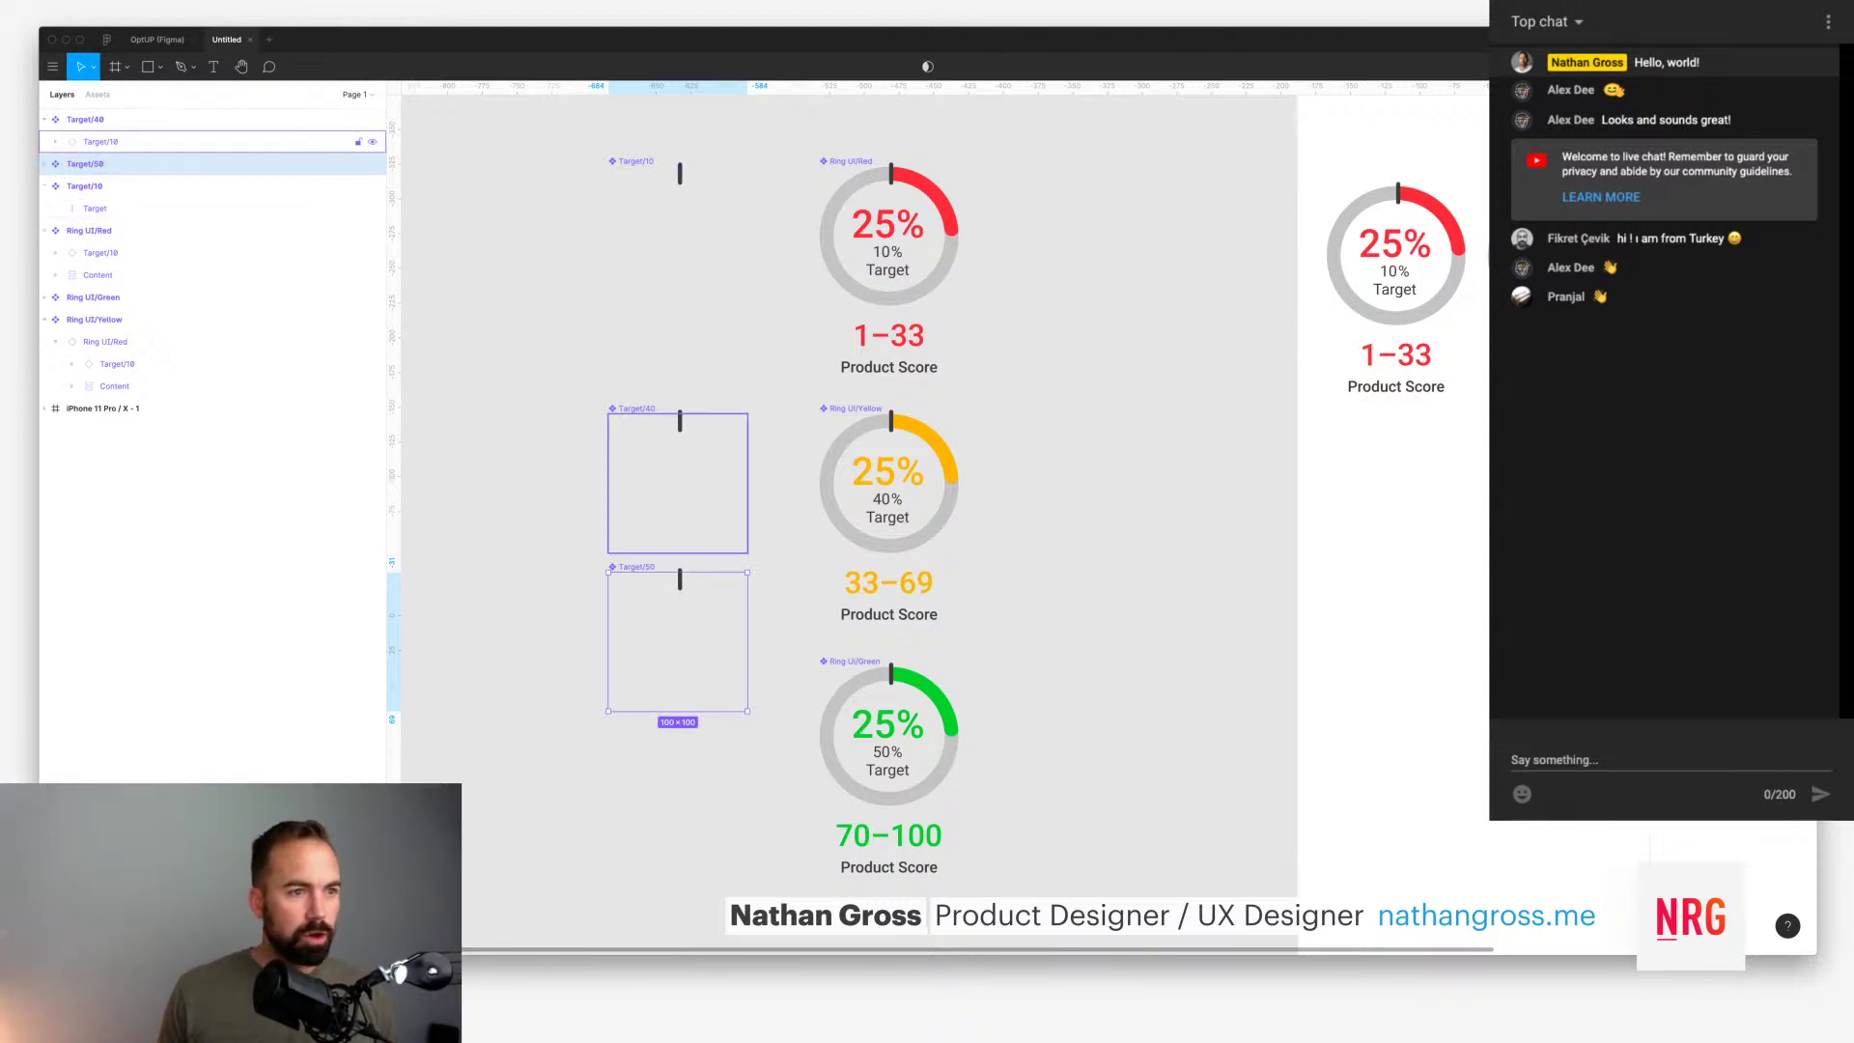
Step: Try a green fill on the marker inside Target/10 to test the nested instances in Target/40 and Target/50, and revert it
left_click(44, 164)
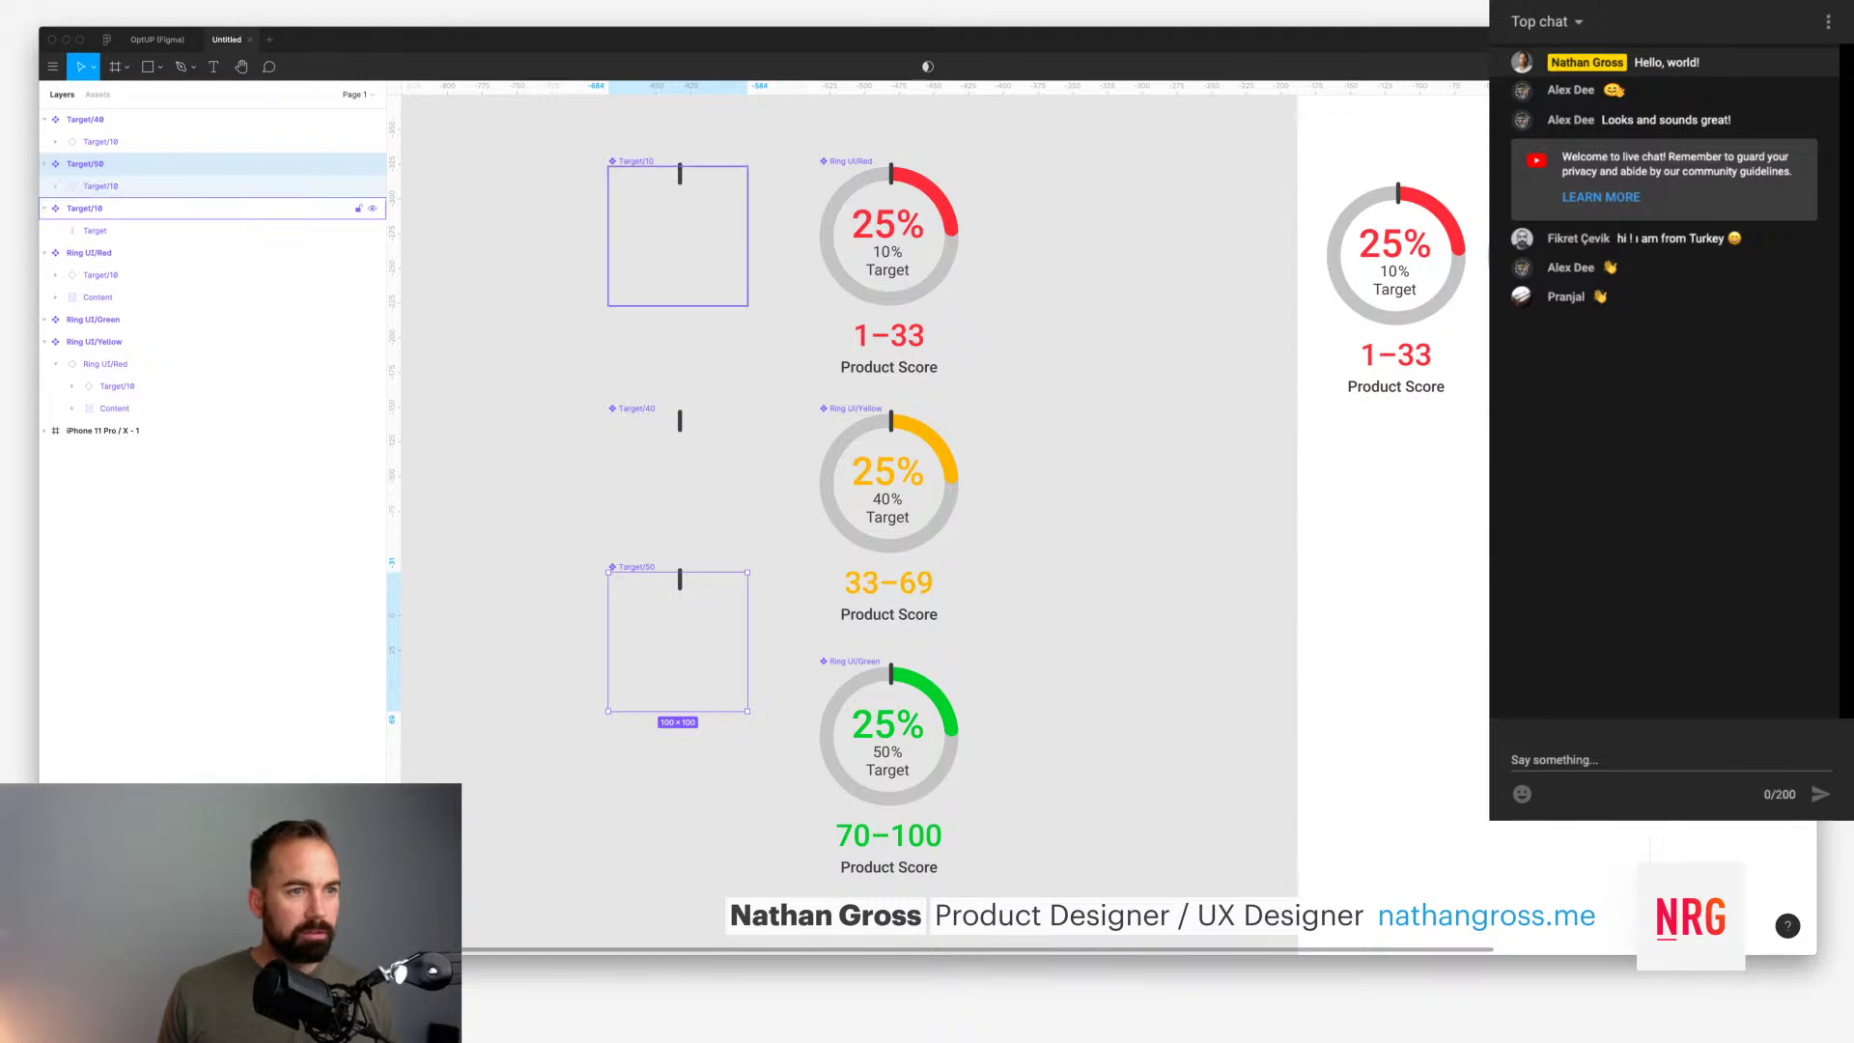
left_click(100, 142)
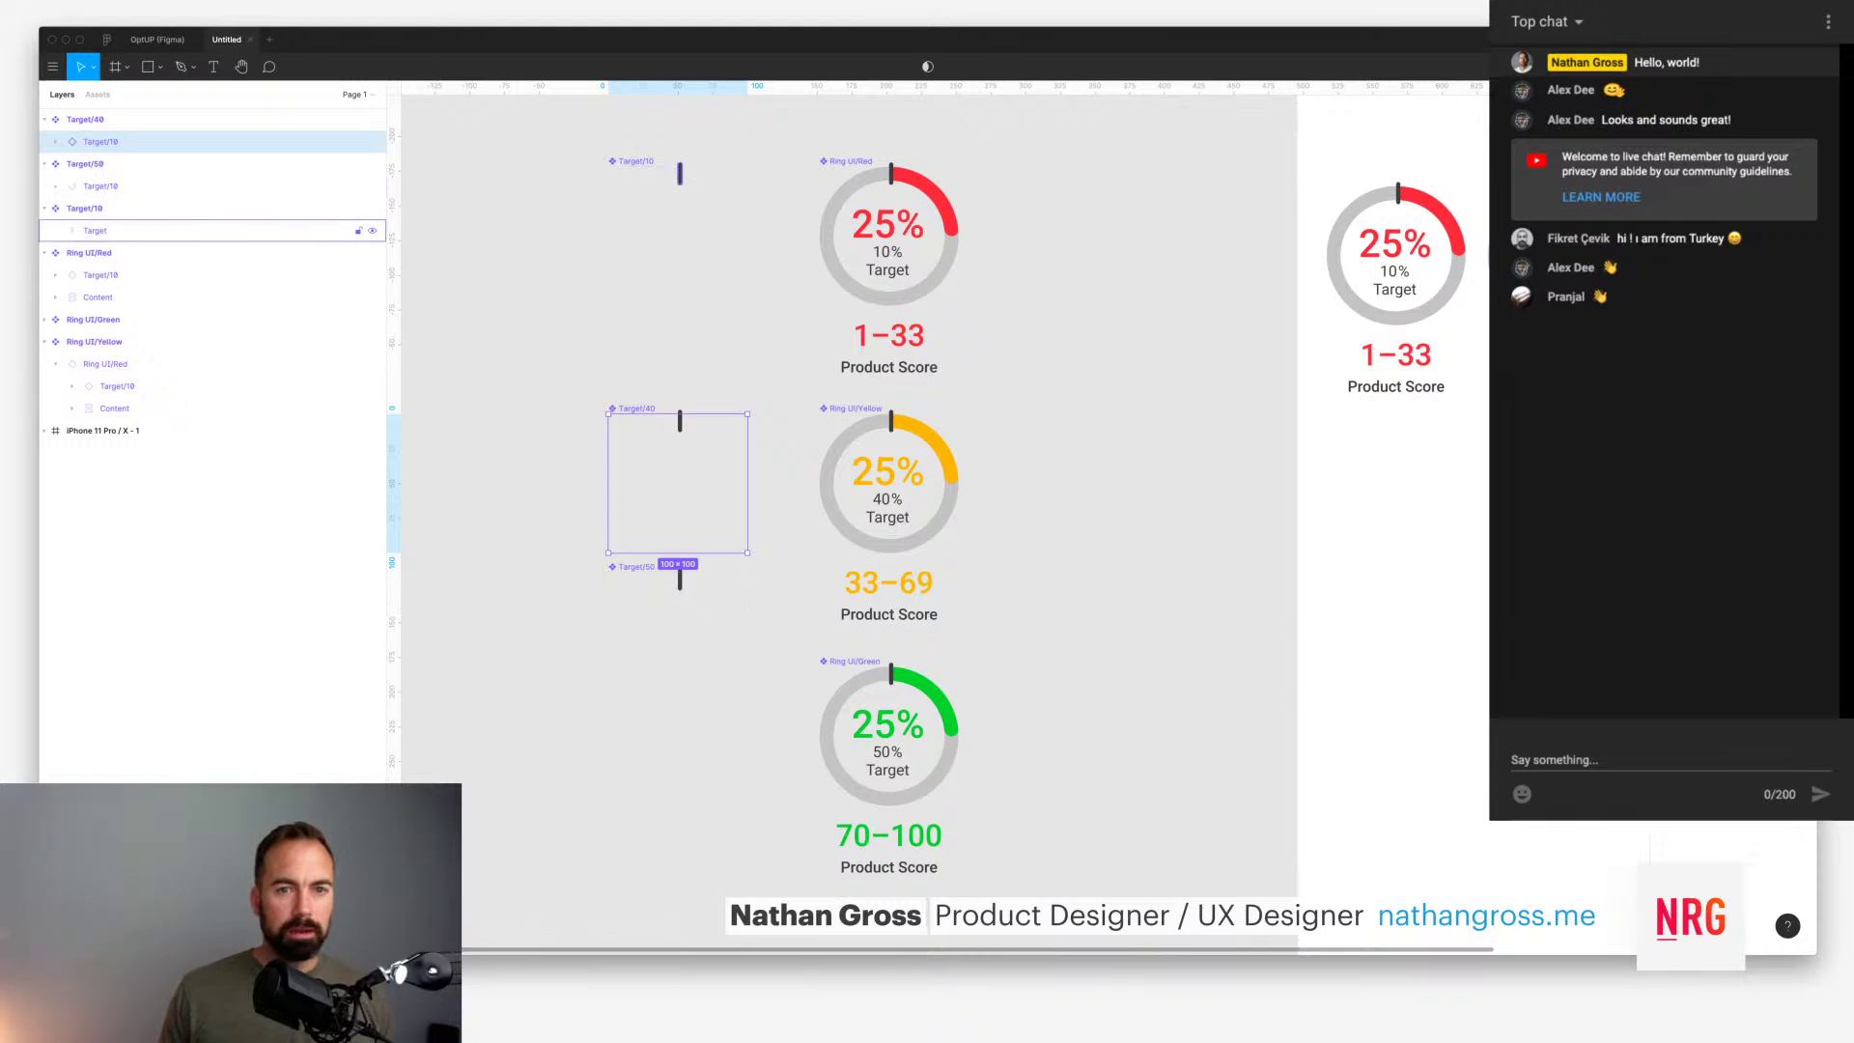
left_click(95, 230)
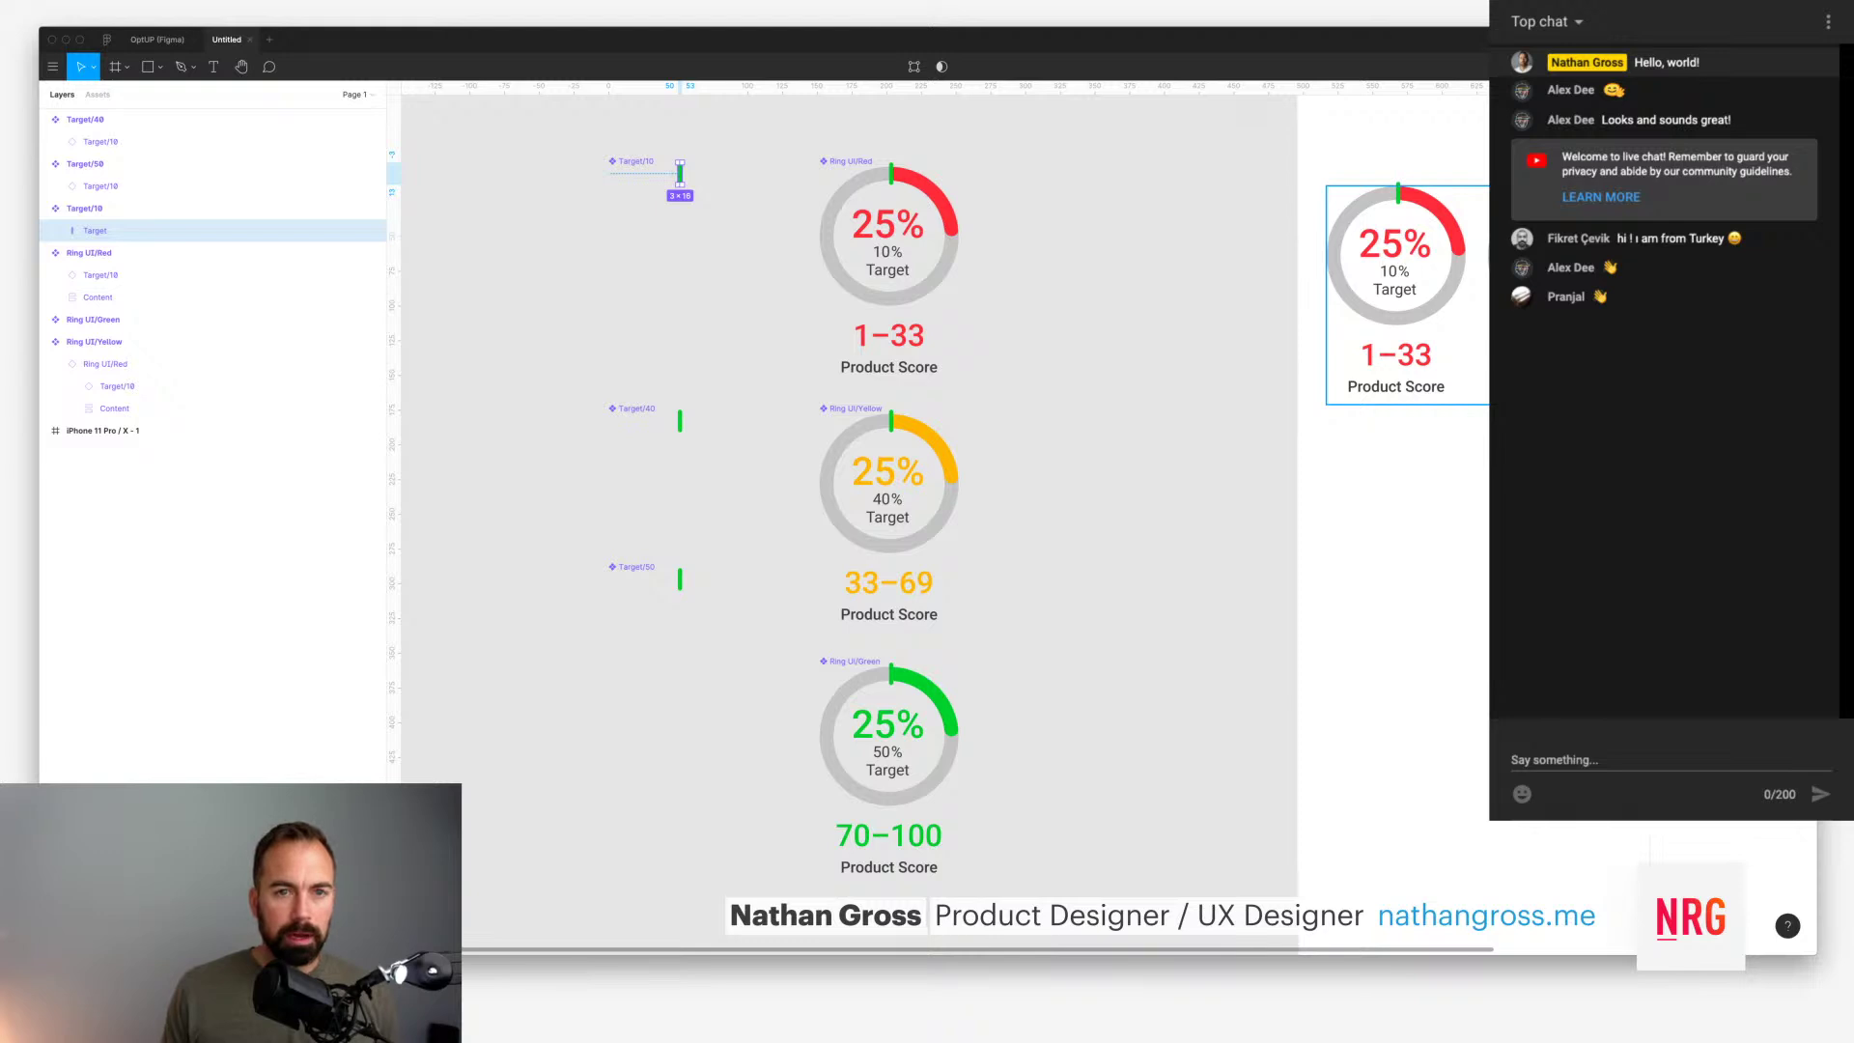
key("Escape")
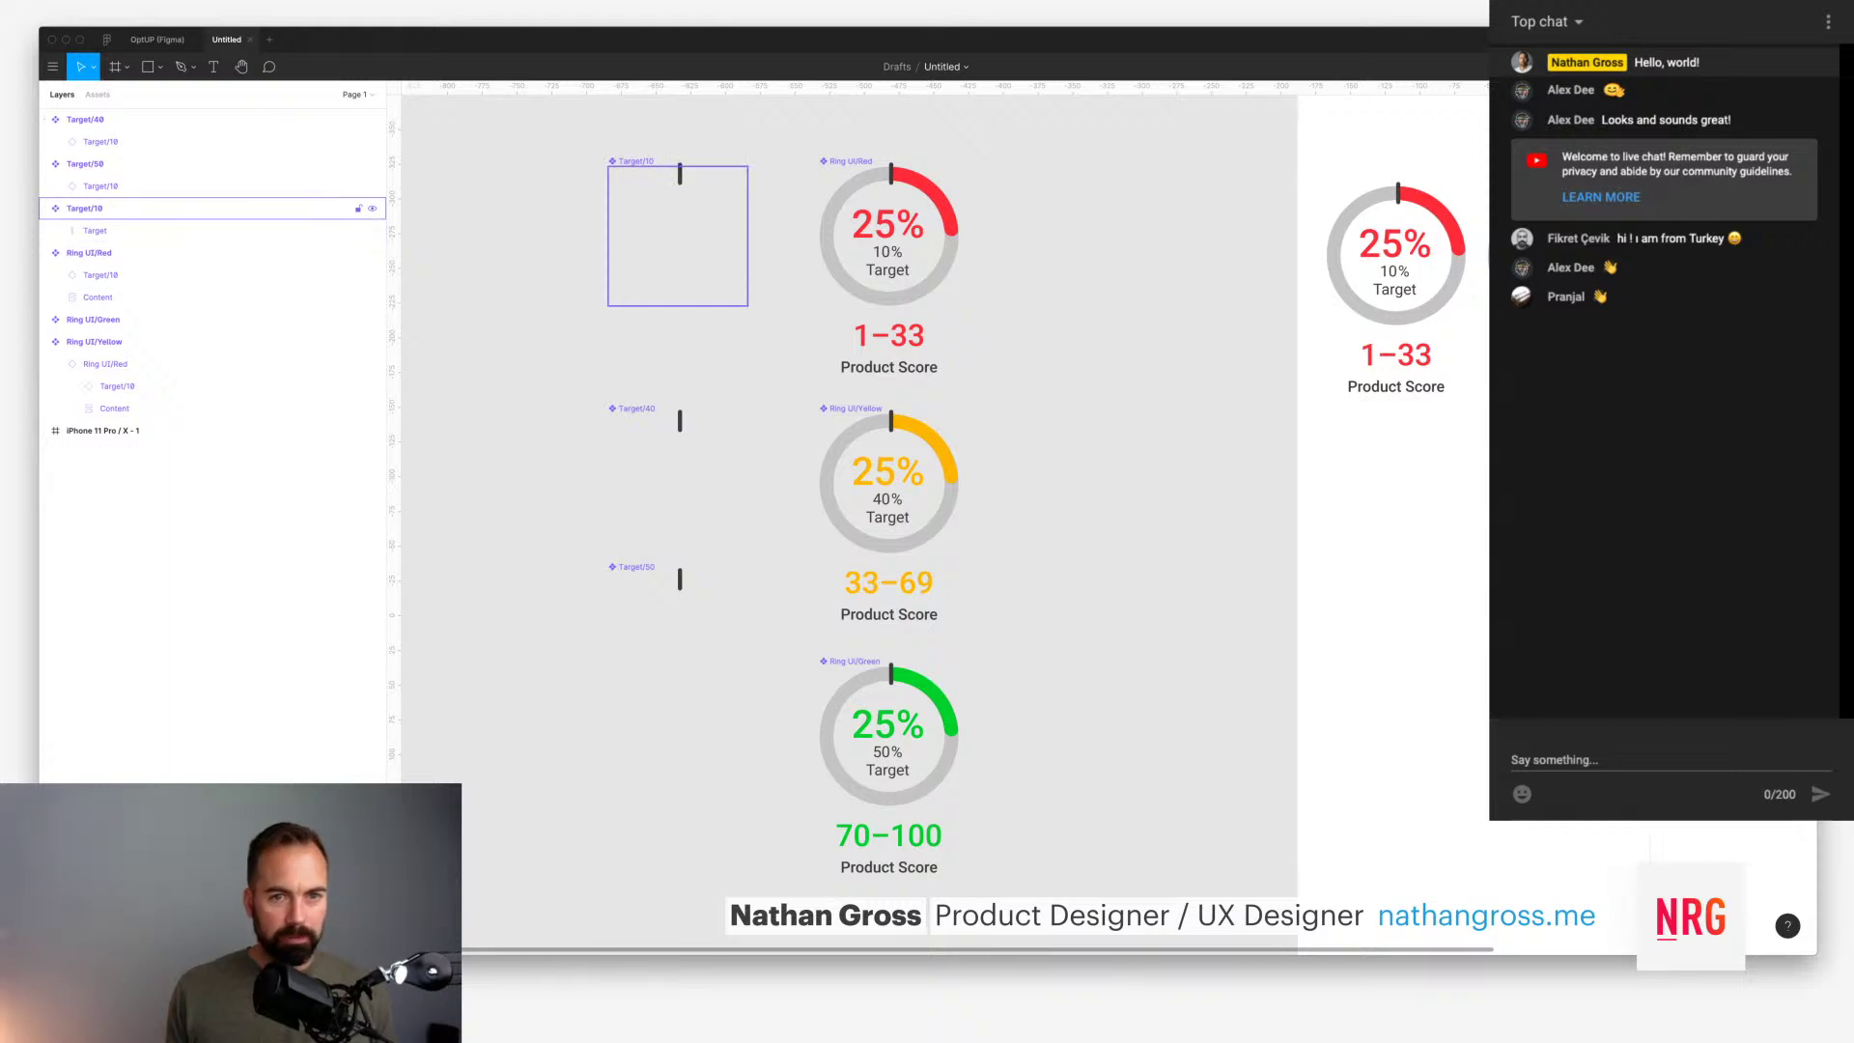
Step: Add a horizontal and a vertical guide through the centre of the Target/10 component
left_click(85, 208)
left_click(94, 231)
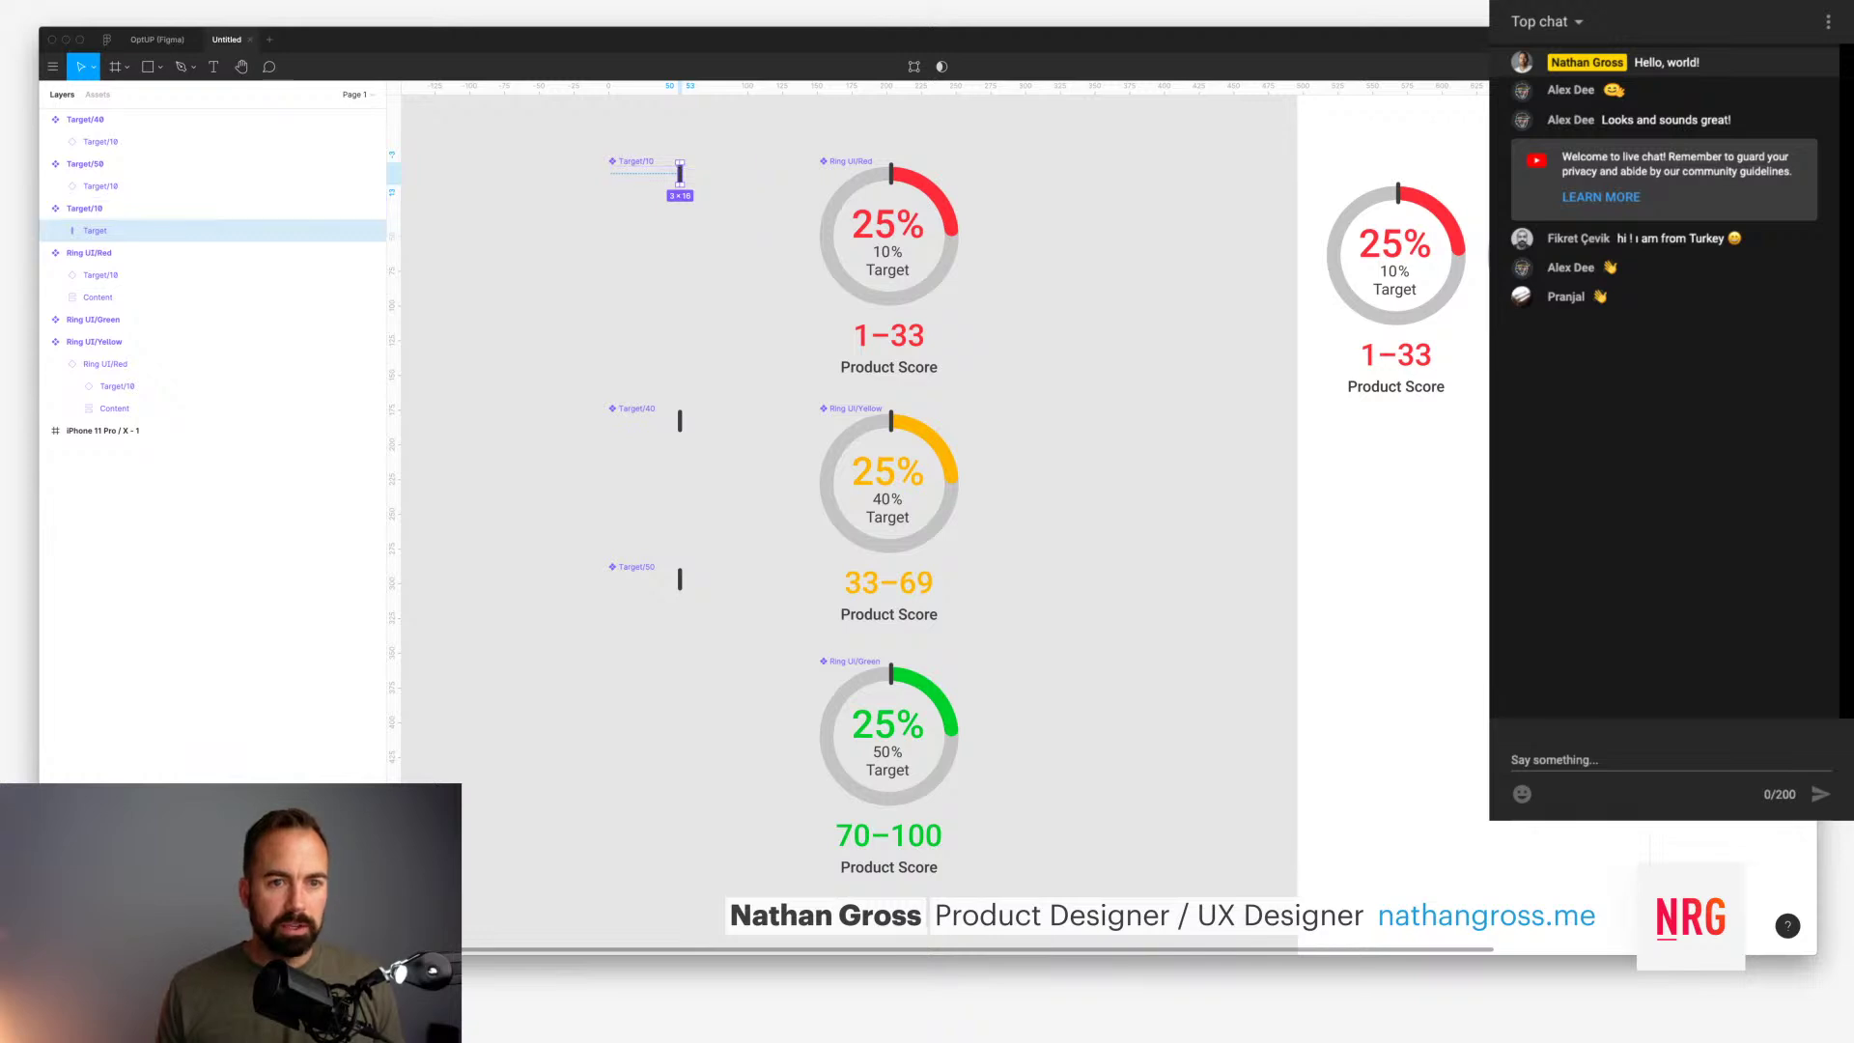
left_click_drag(678, 87, 678, 236)
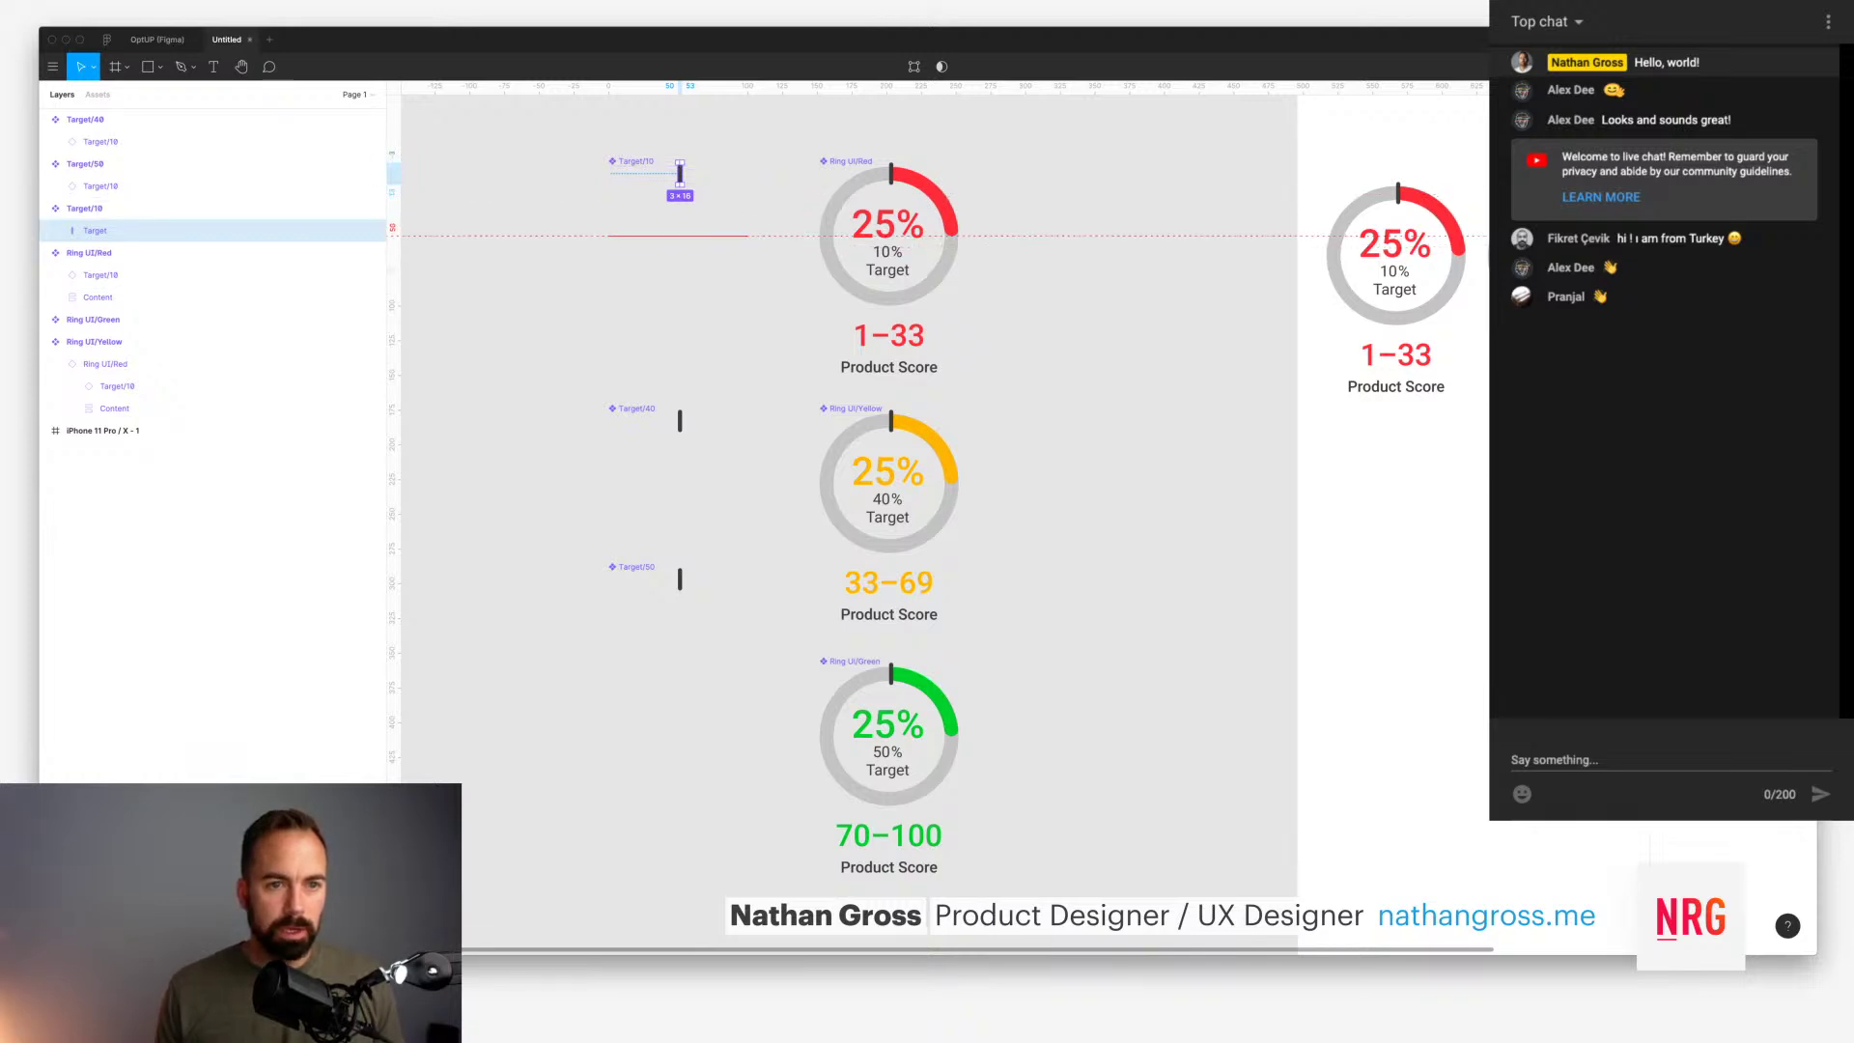
left_click(635, 160)
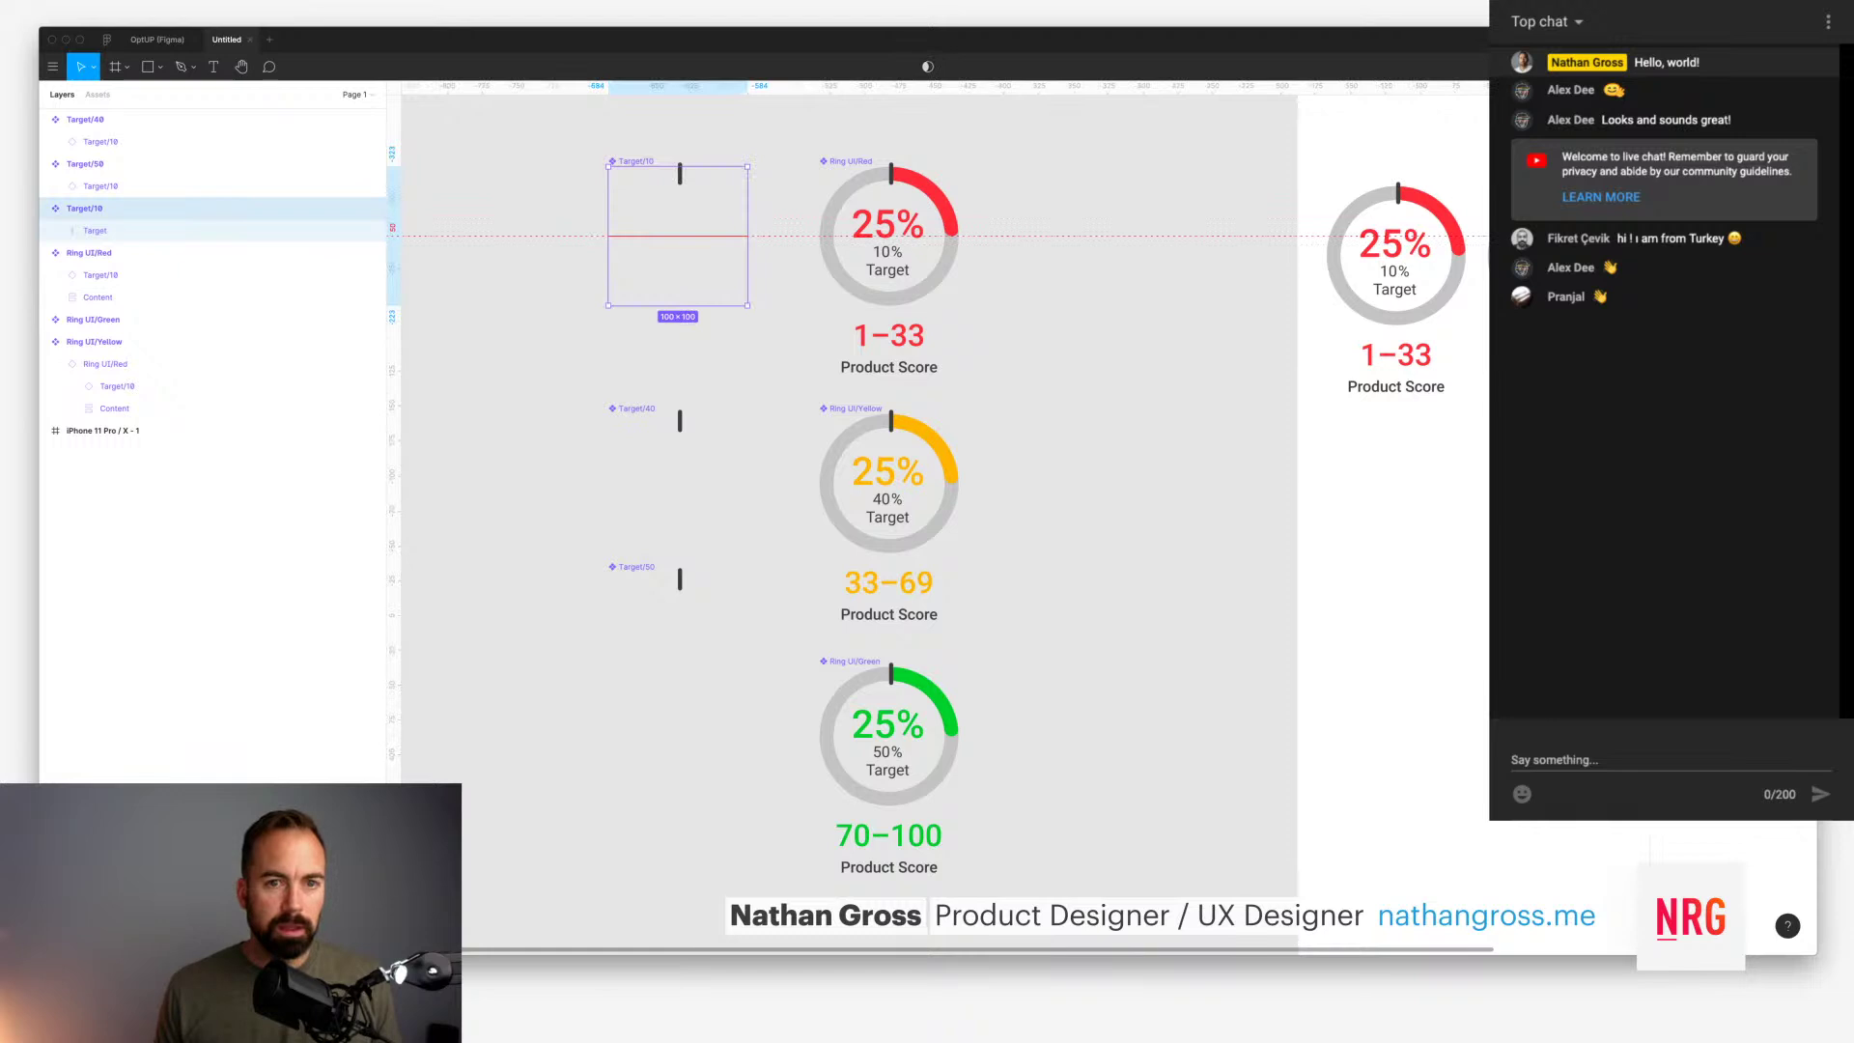
left_click_drag(391, 734, 678, 733)
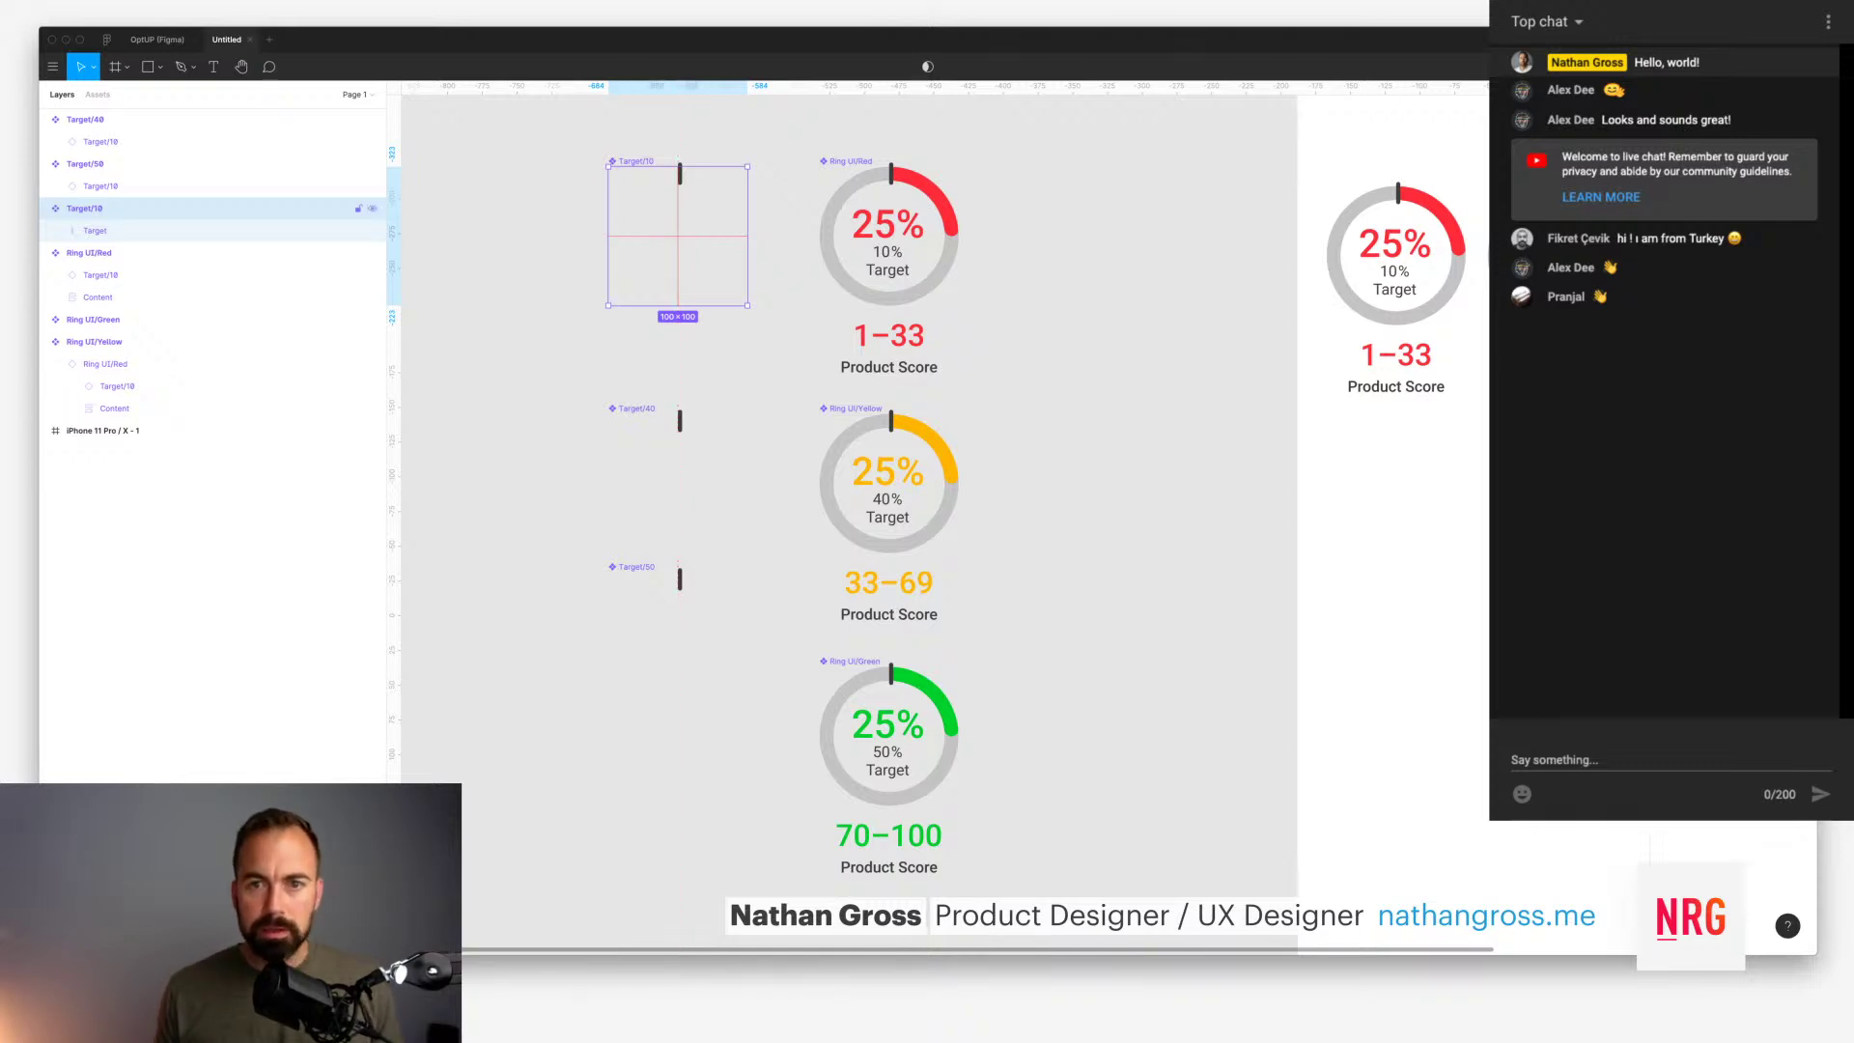
Step: Centre the marker horizontally within the Target/10 component, on its vertical guide
key("shift+2")
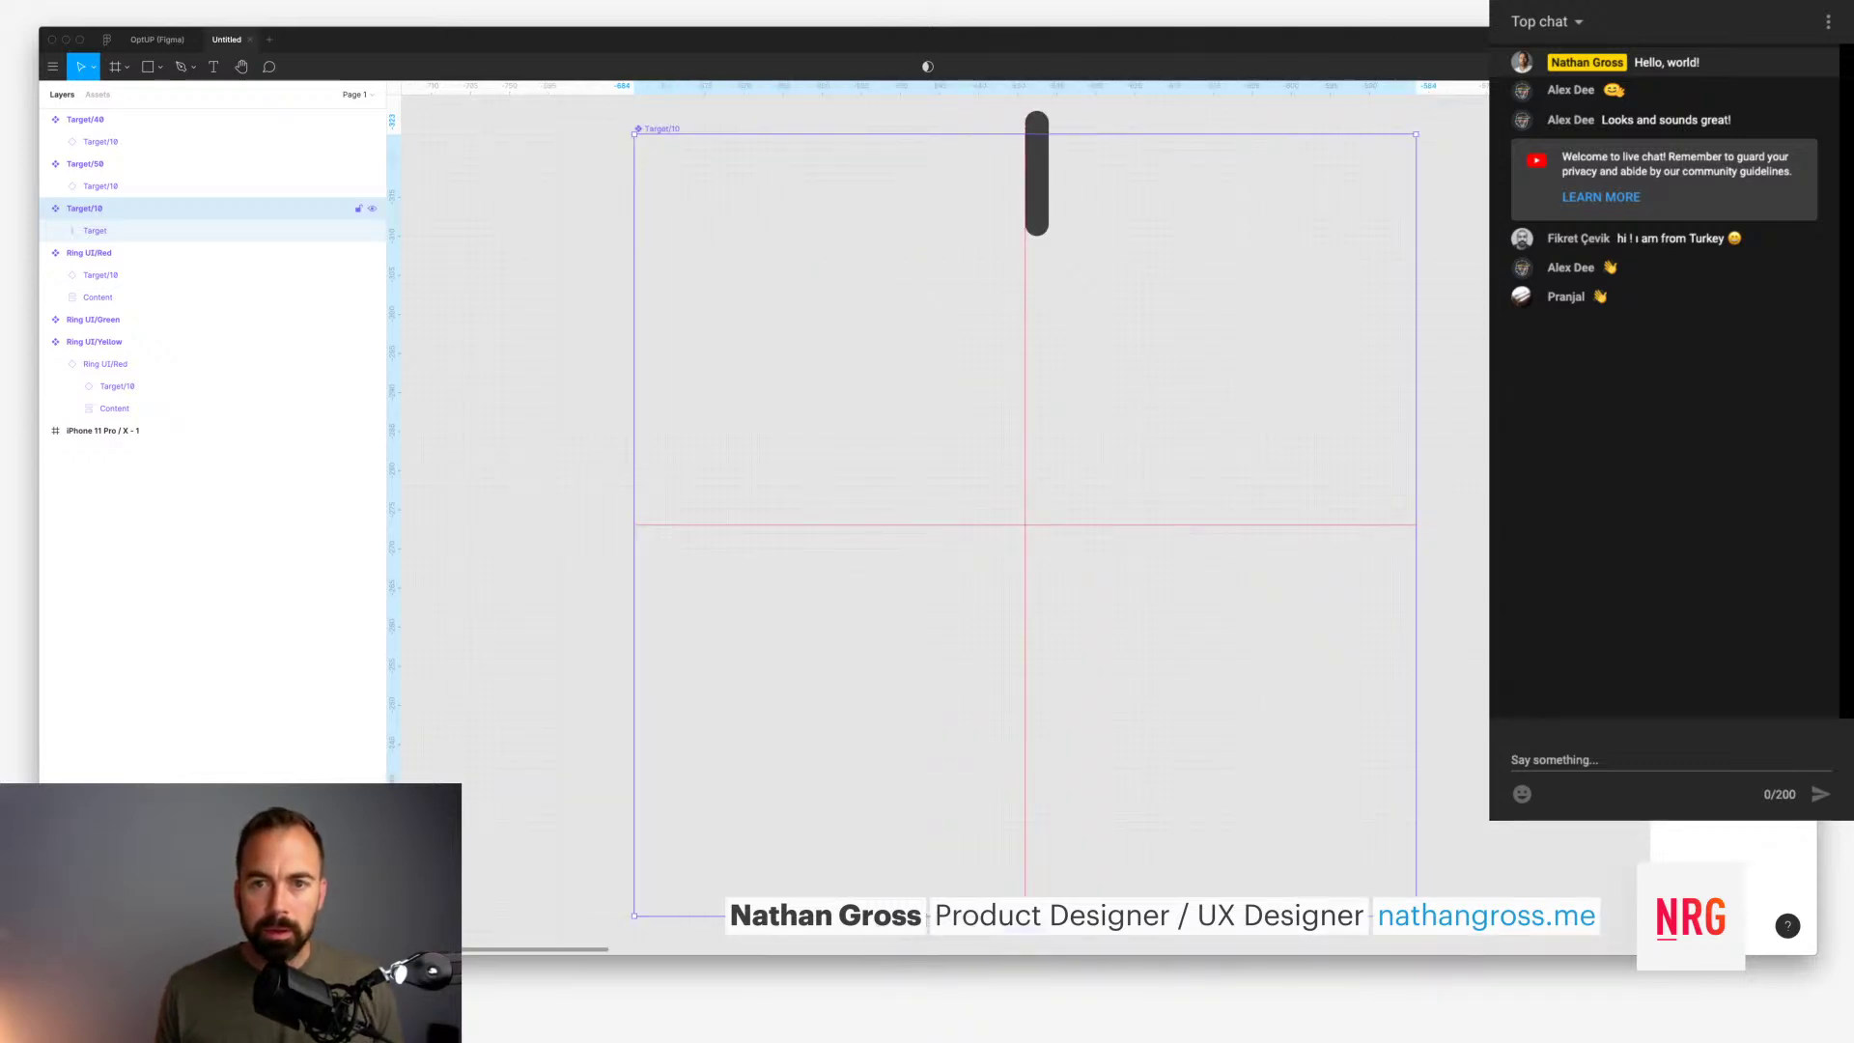
key("Return")
key("Left")
key("Left")
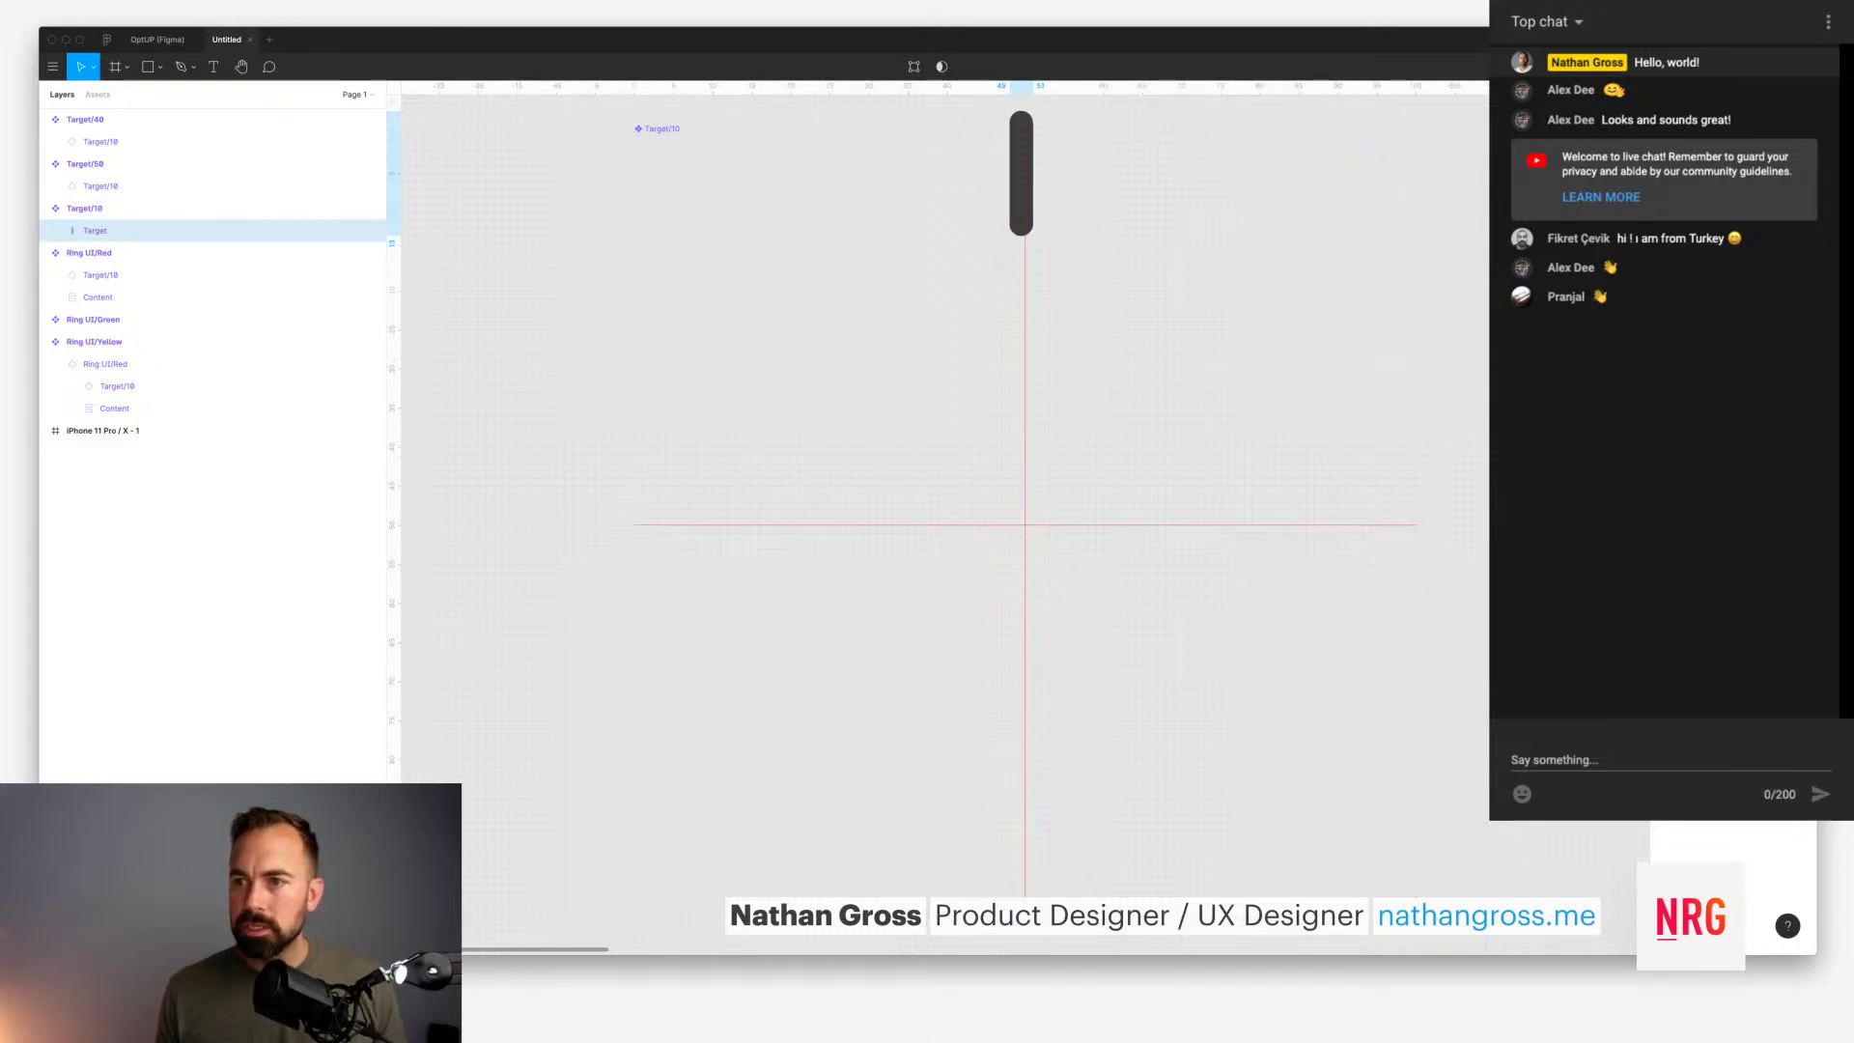
key("alt")
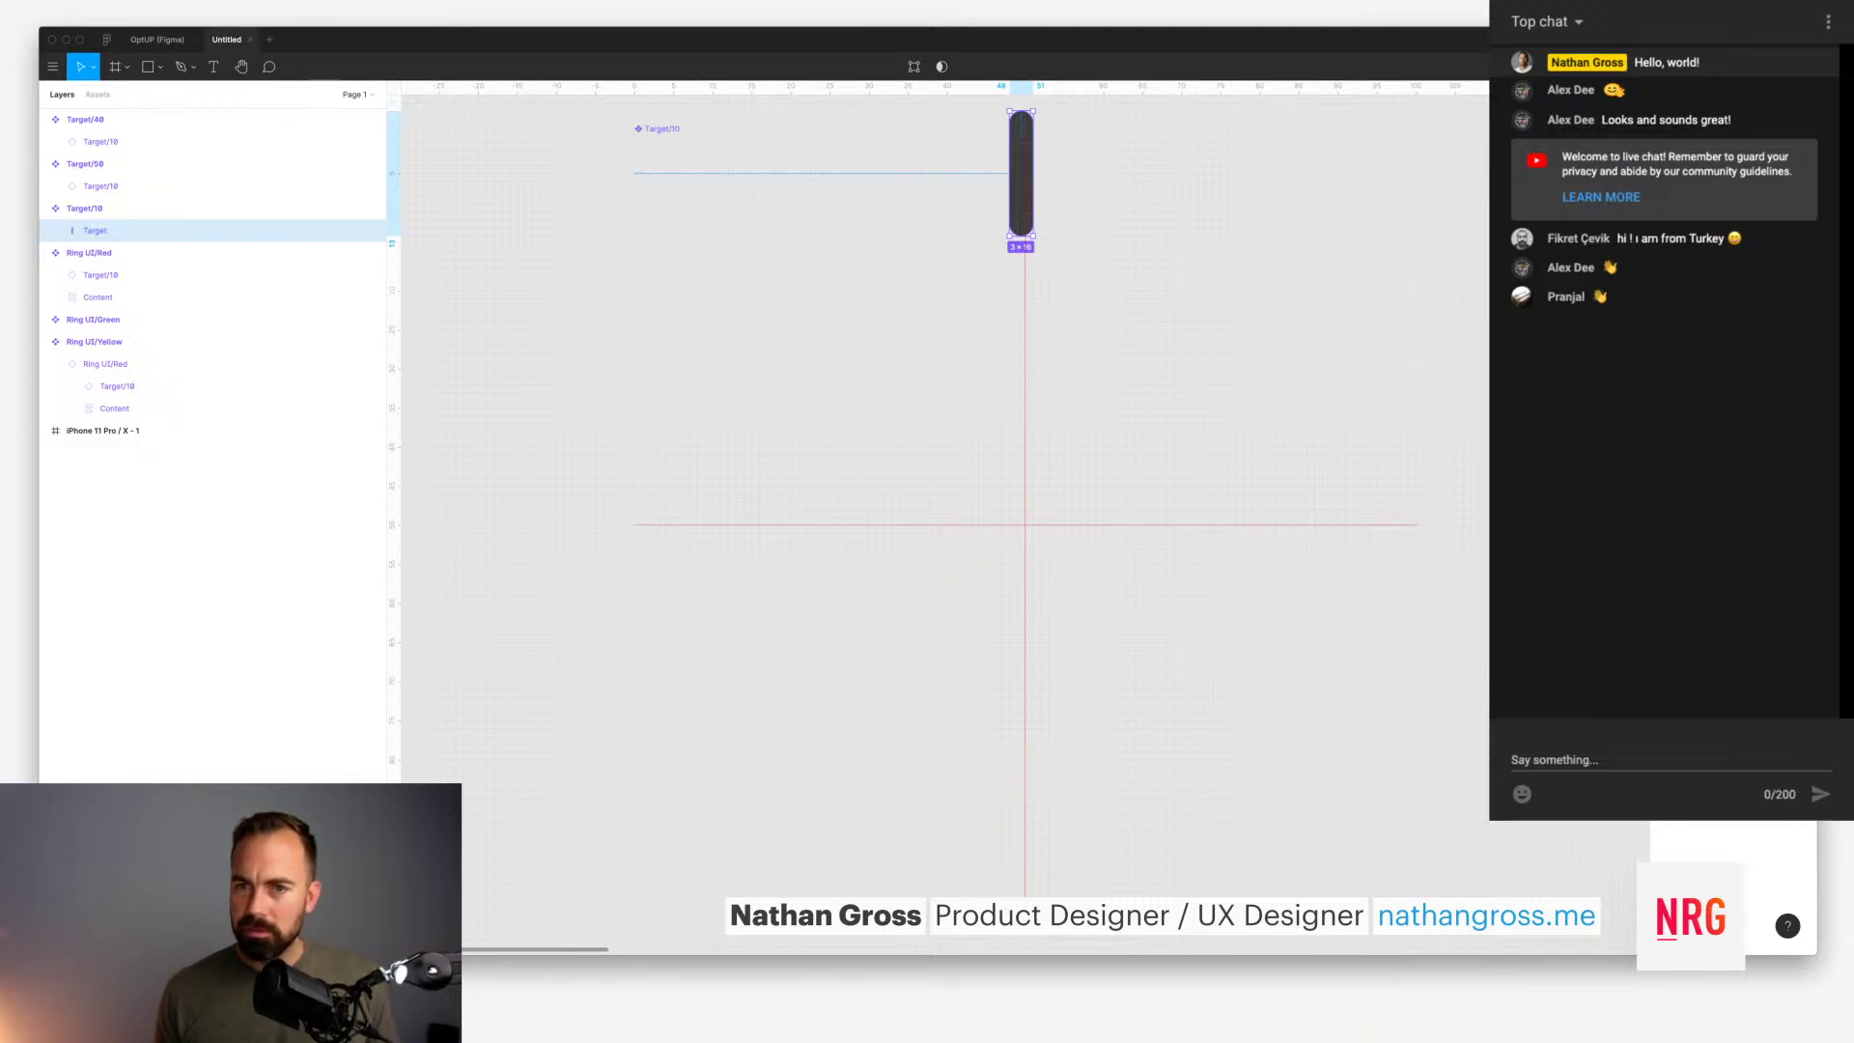
key("alt+h")
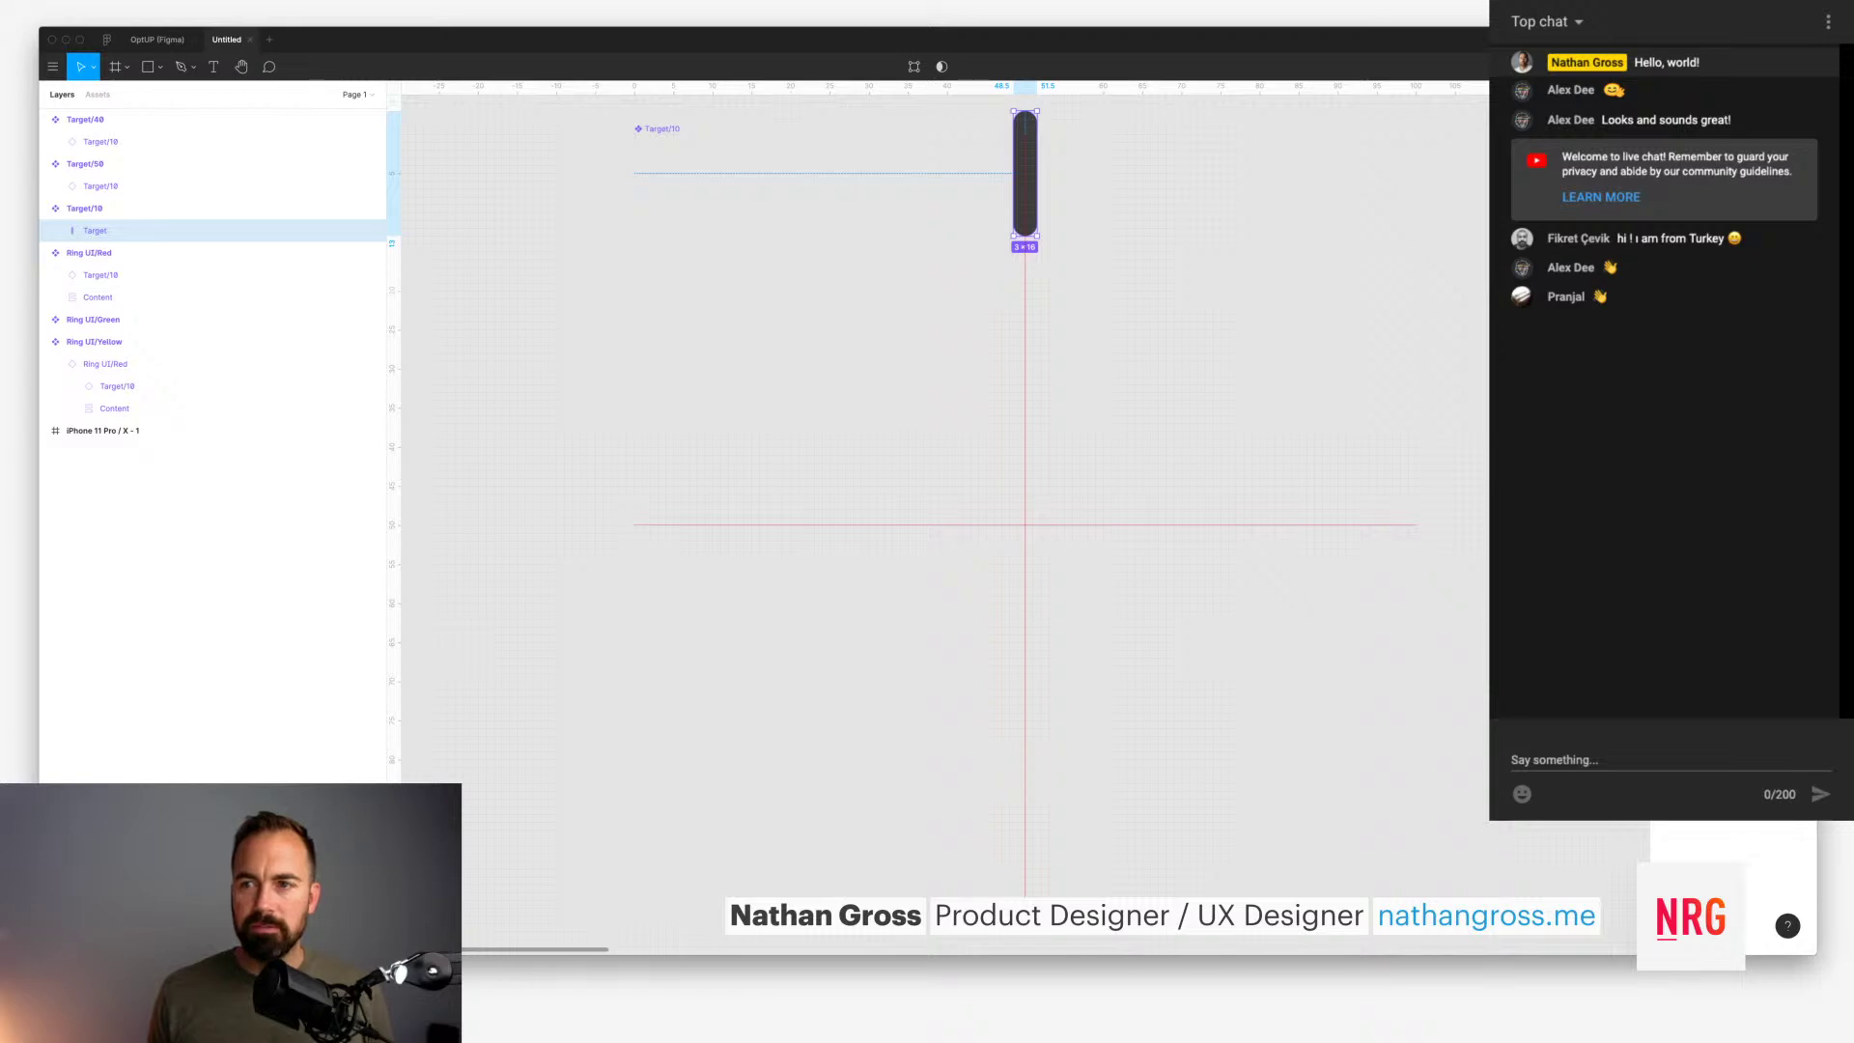
key("Up")
key("Down")
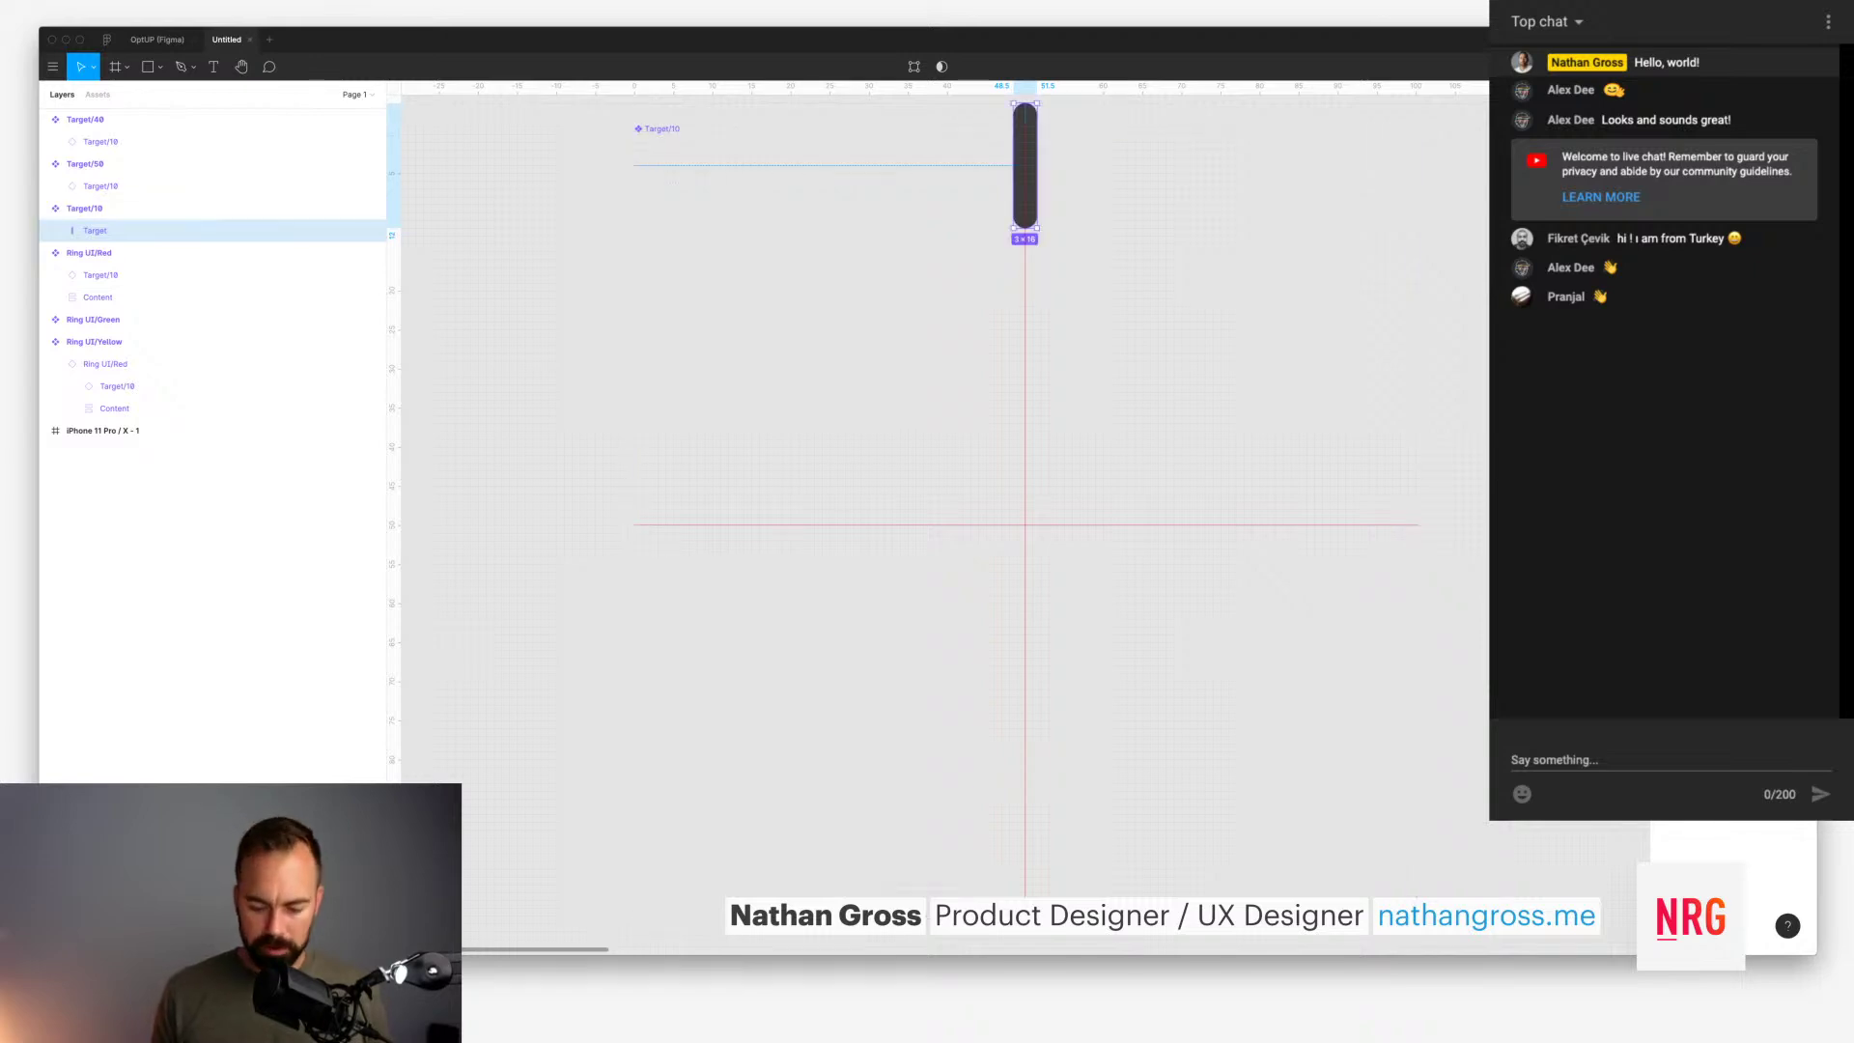
key("Escape")
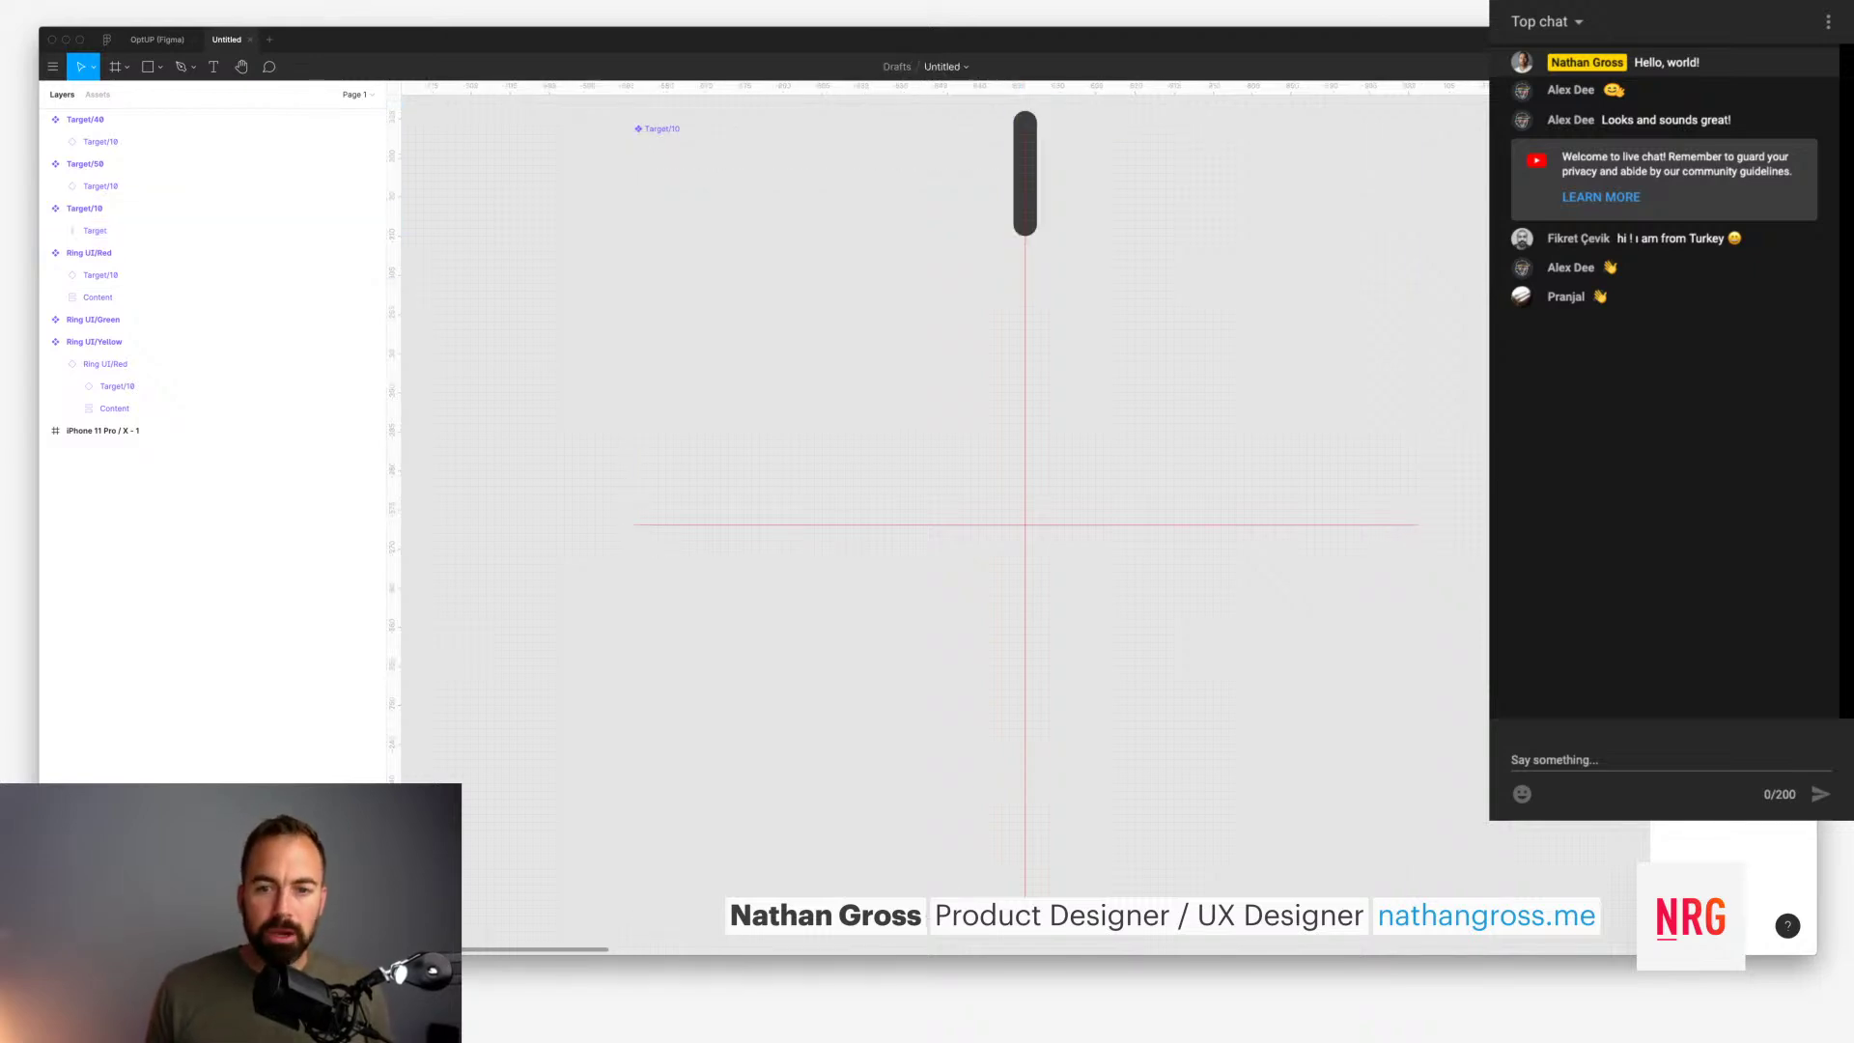
Step: Draw a frame about 71 × 80 inside the Target/10 component, starting at its left edge near the marker's middle
key("shift+0")
scroll(945, 465, "down", 2)
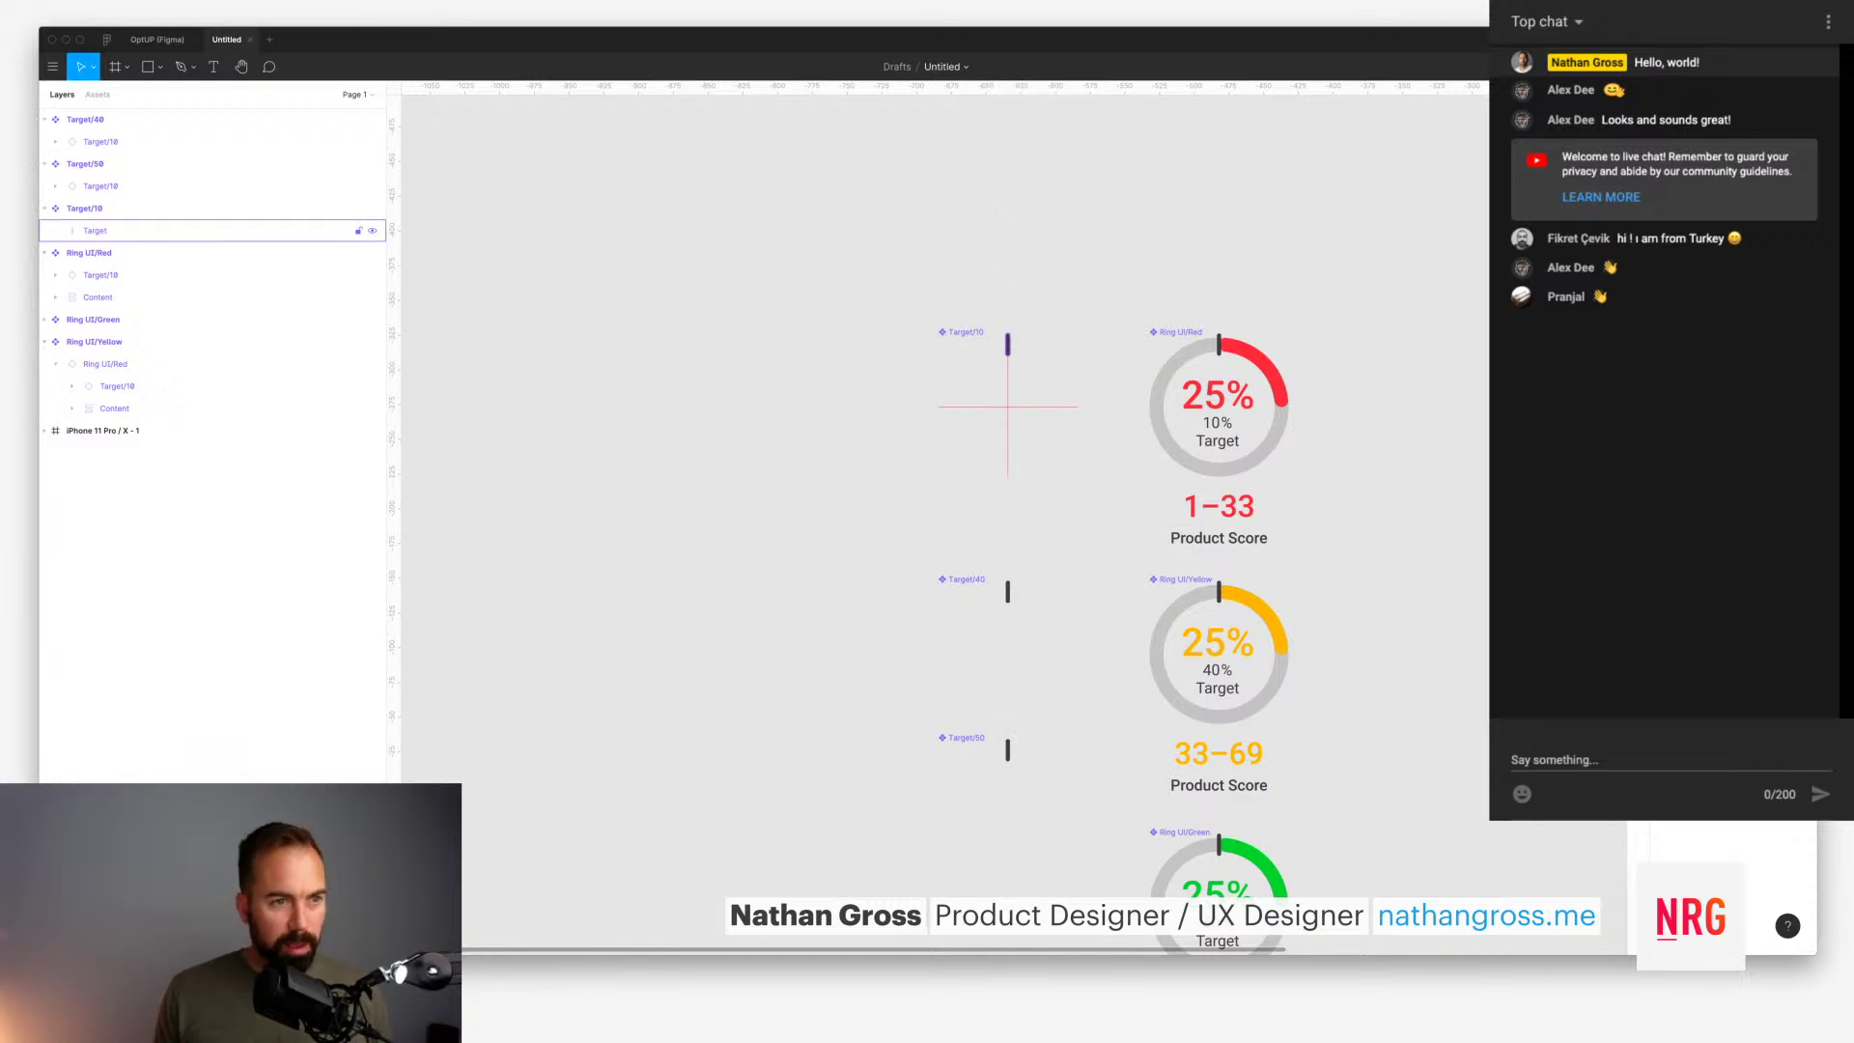
key("f")
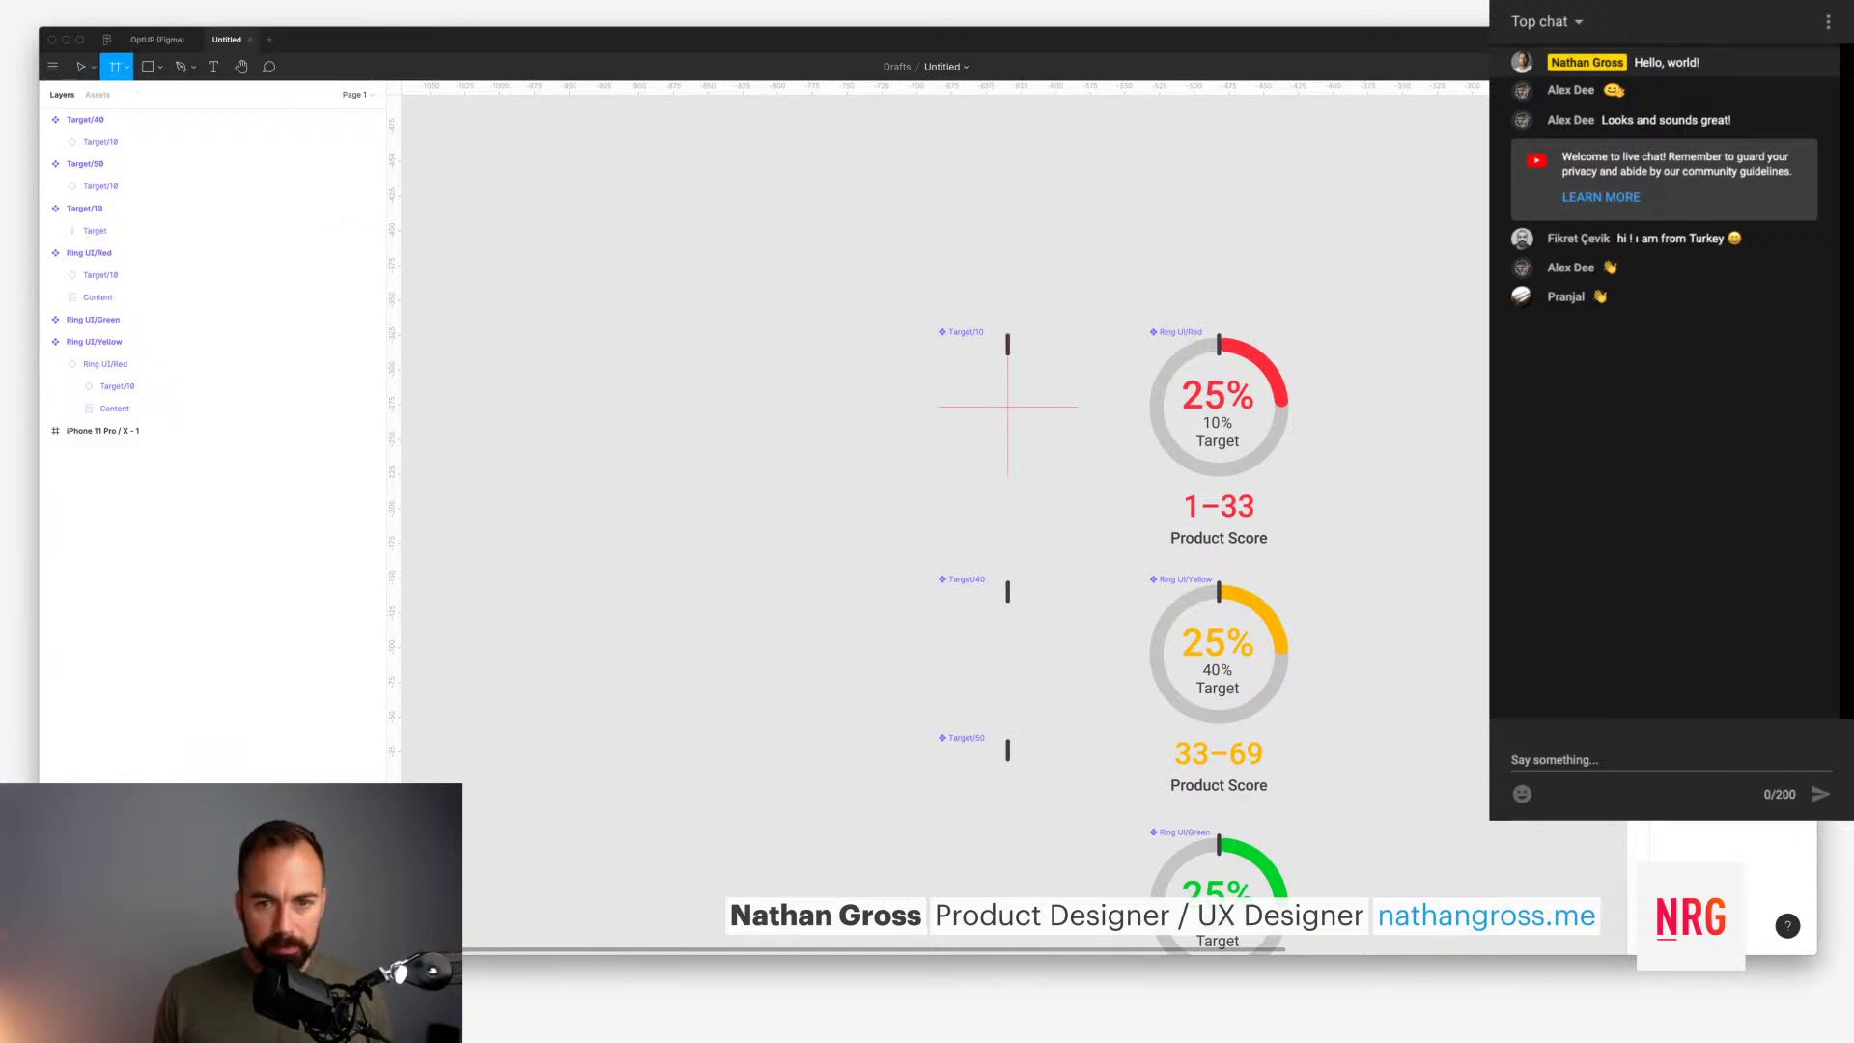
left_click_drag(937, 343, 1039, 457)
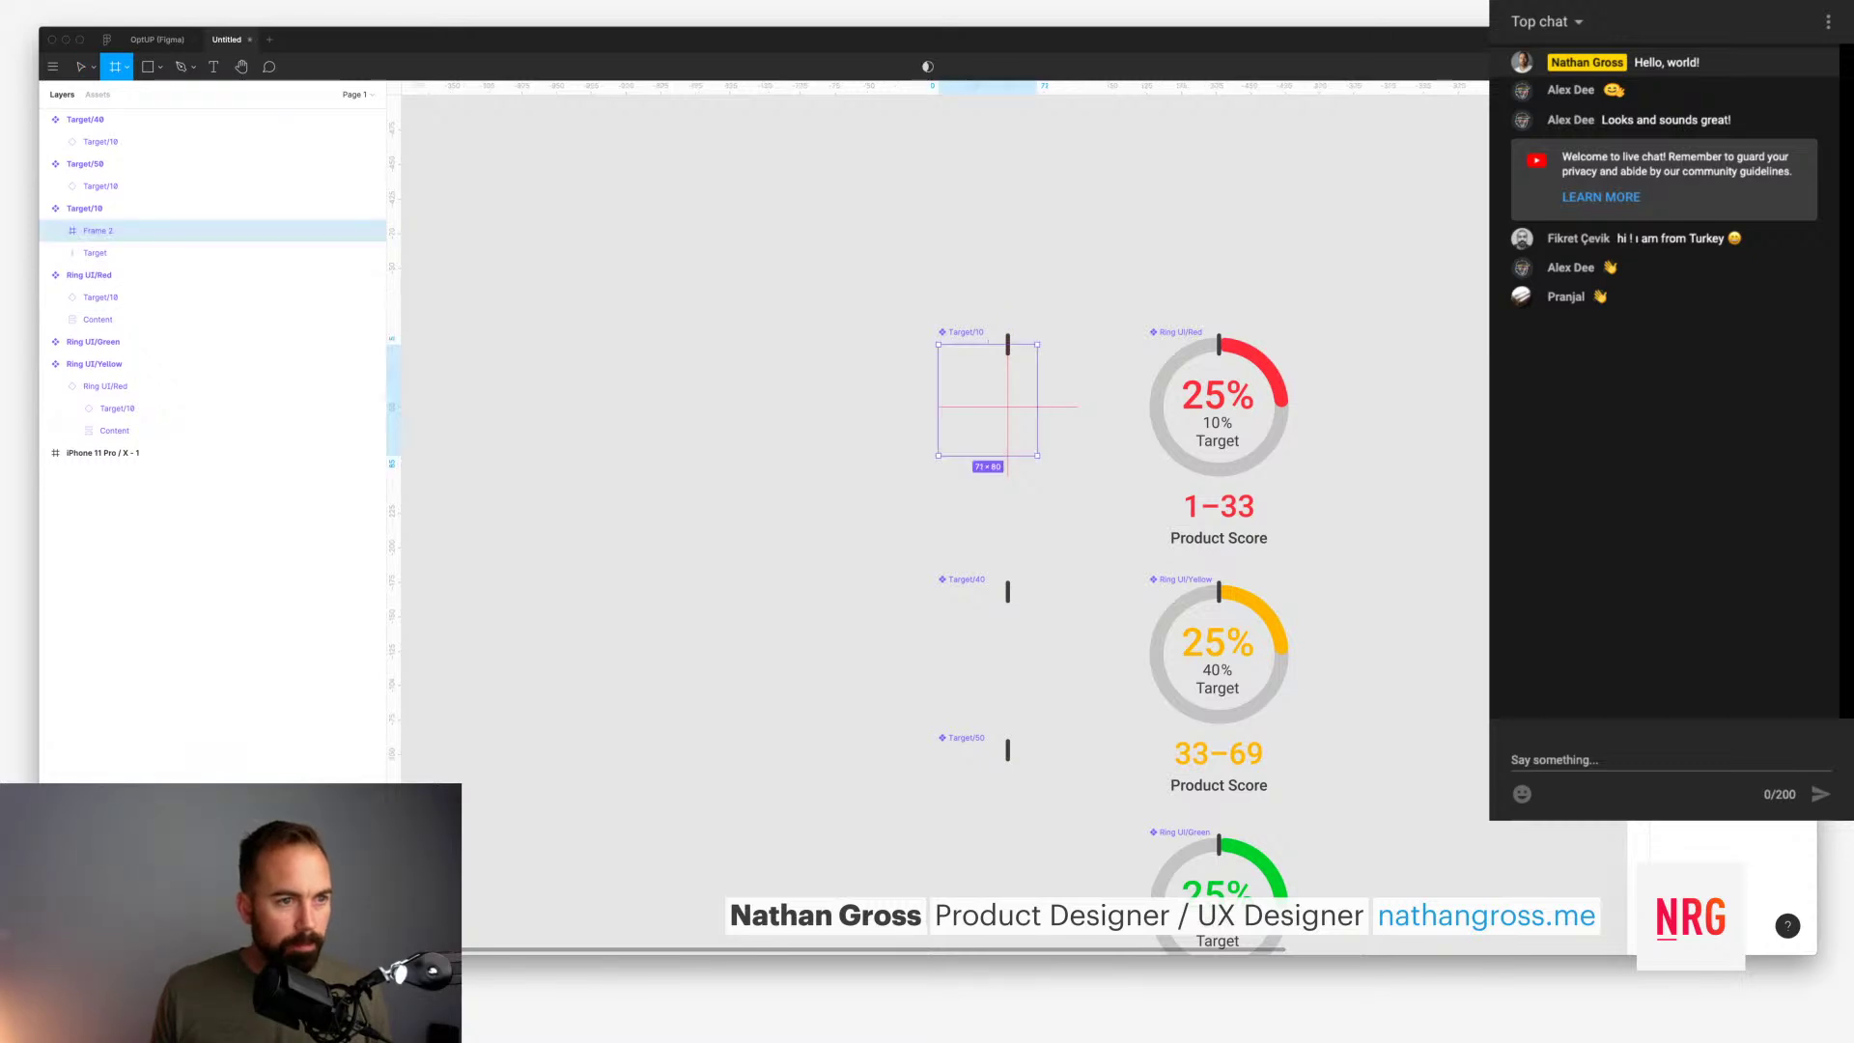
Step: Try nesting the Target marker inside the new frame, and undo the nesting
left_click_drag(95, 252, 98, 230)
left_click(97, 230)
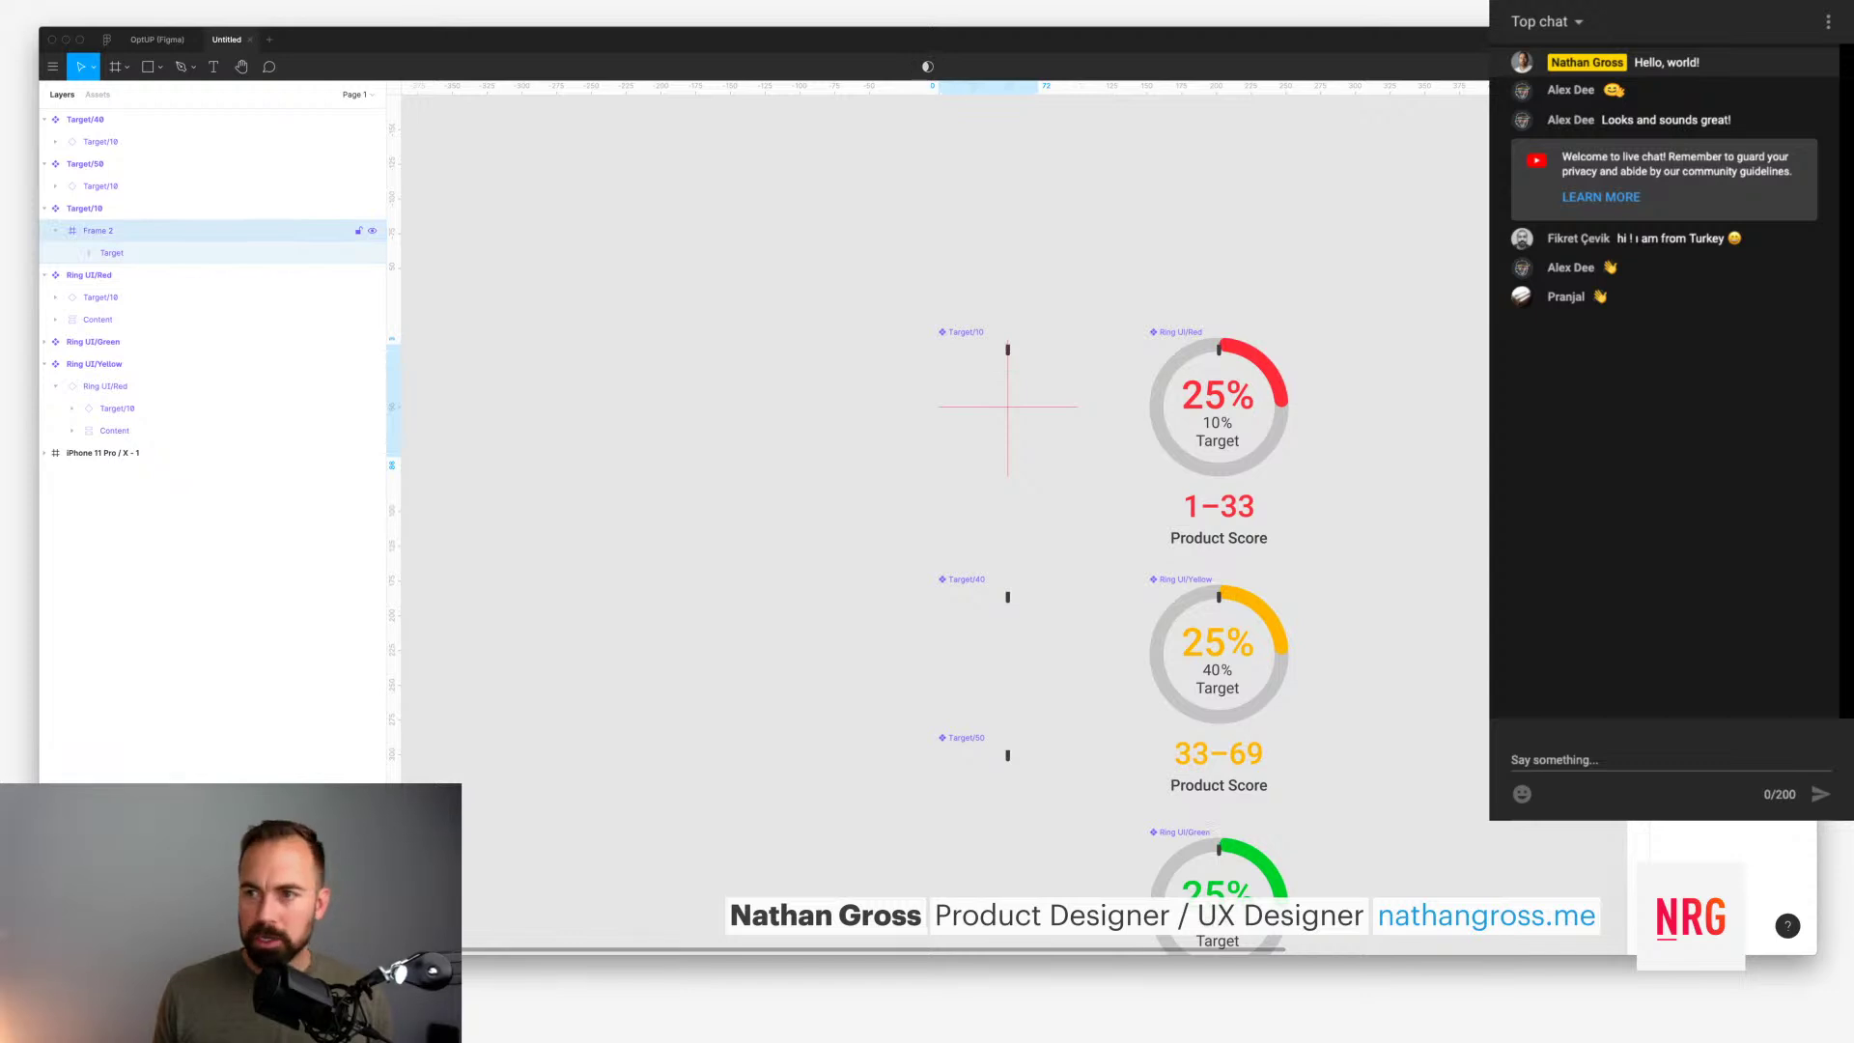
key("super+z")
key("super+z")
key("super+z")
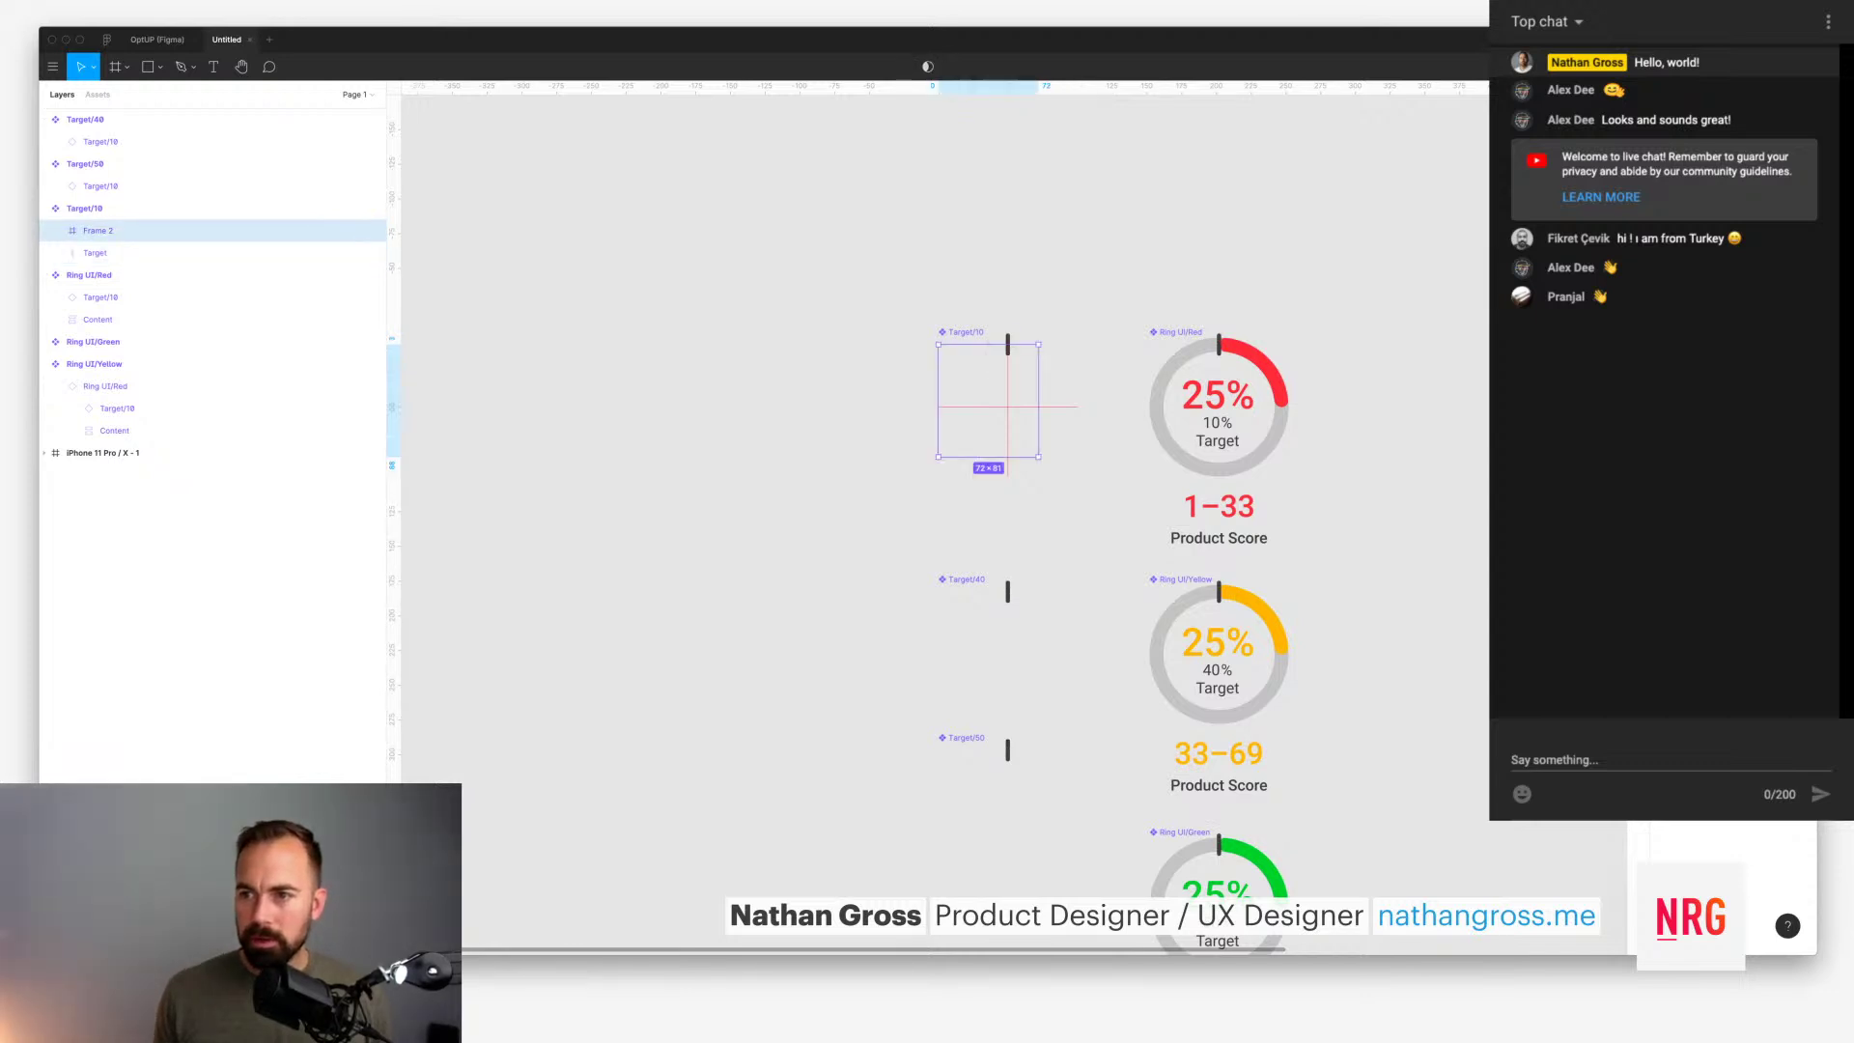
Step: Set the new frame inside Target/10 to 100 wide and 100 high
type("100")
key("Tab")
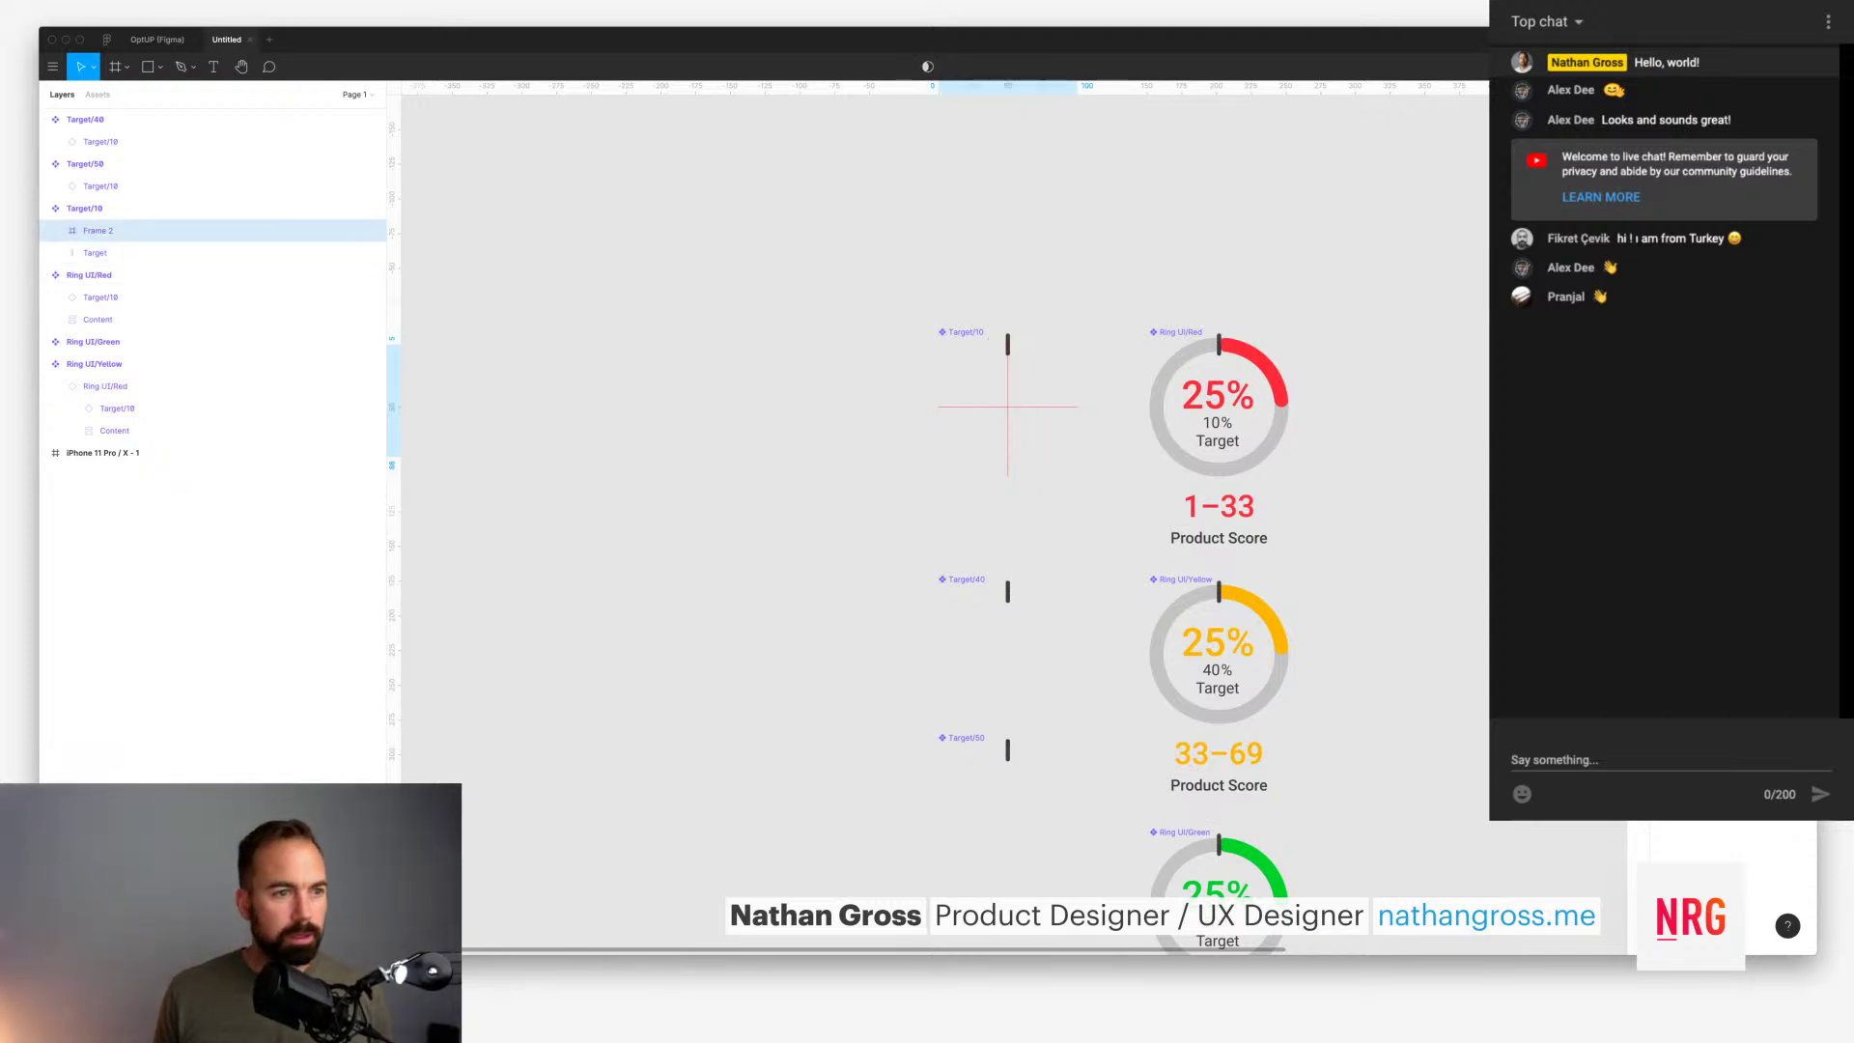
type("100")
key("Return")
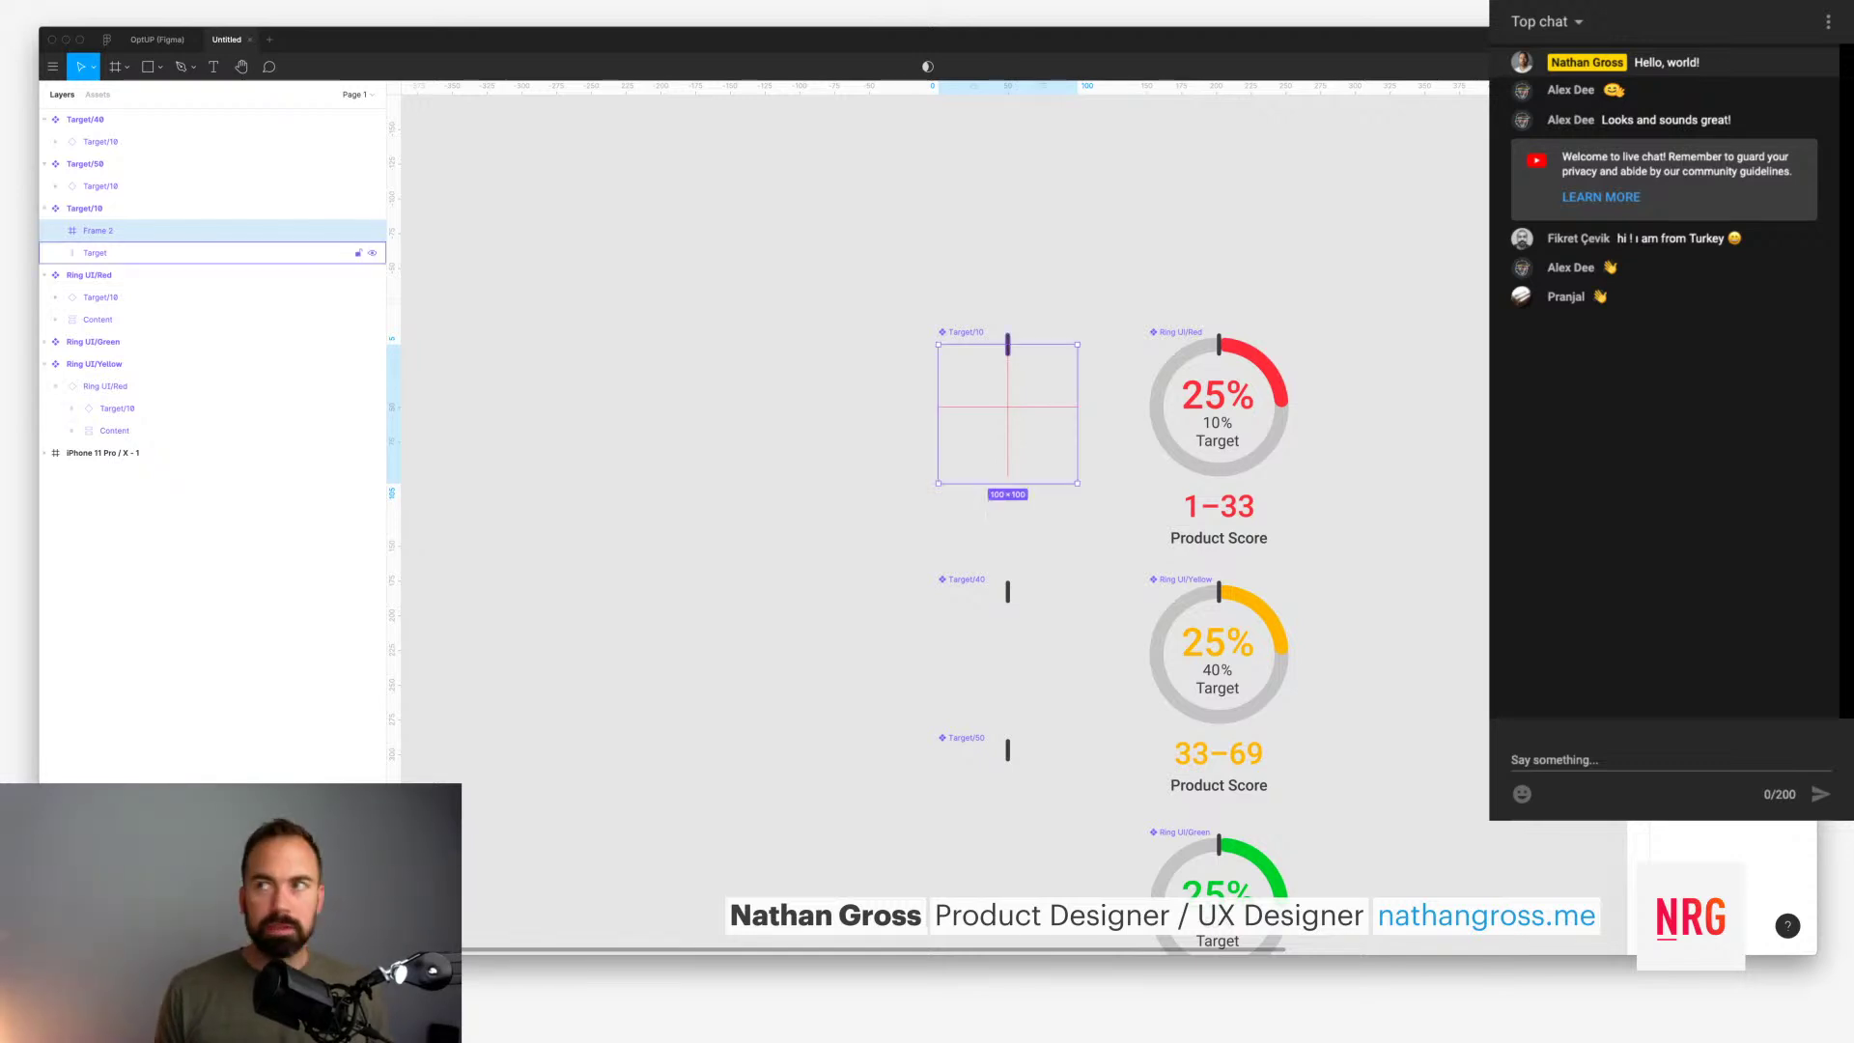
Step: Rename the new 100 × 100 frame inside the Target/10 component as Axis
key("super+r")
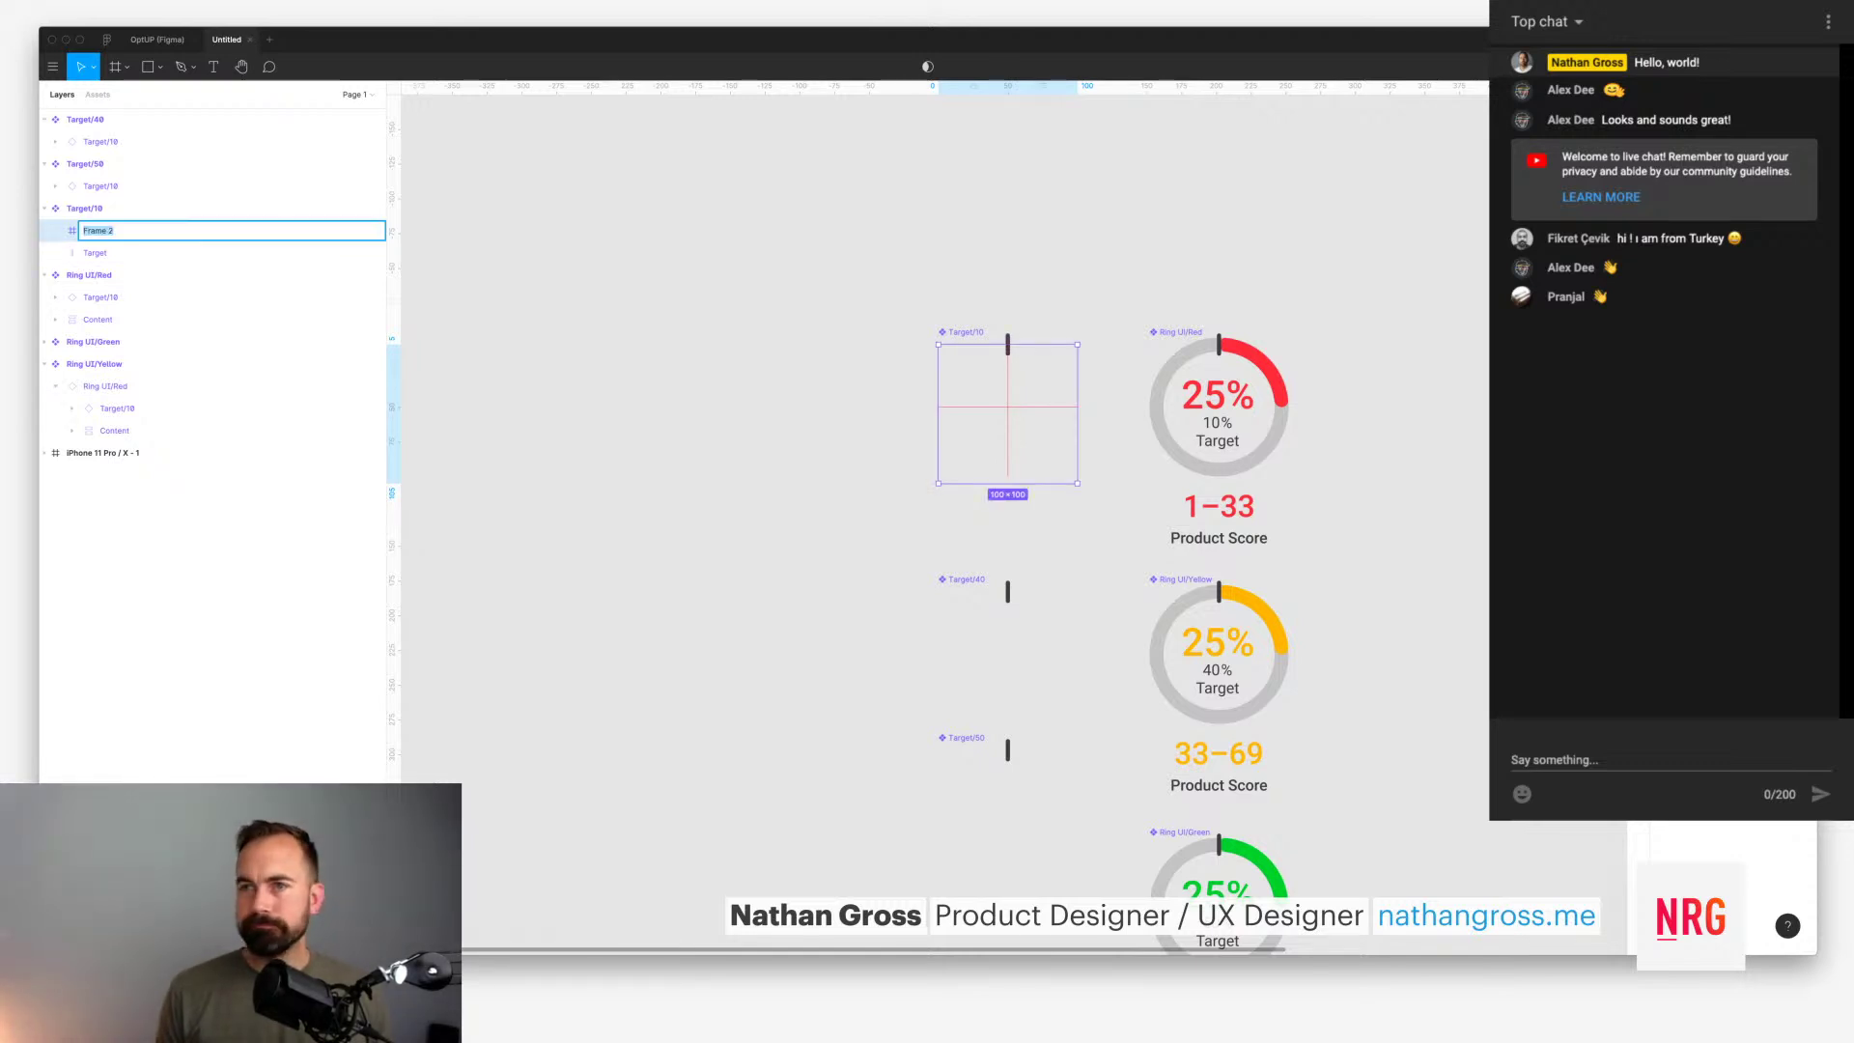
type("A")
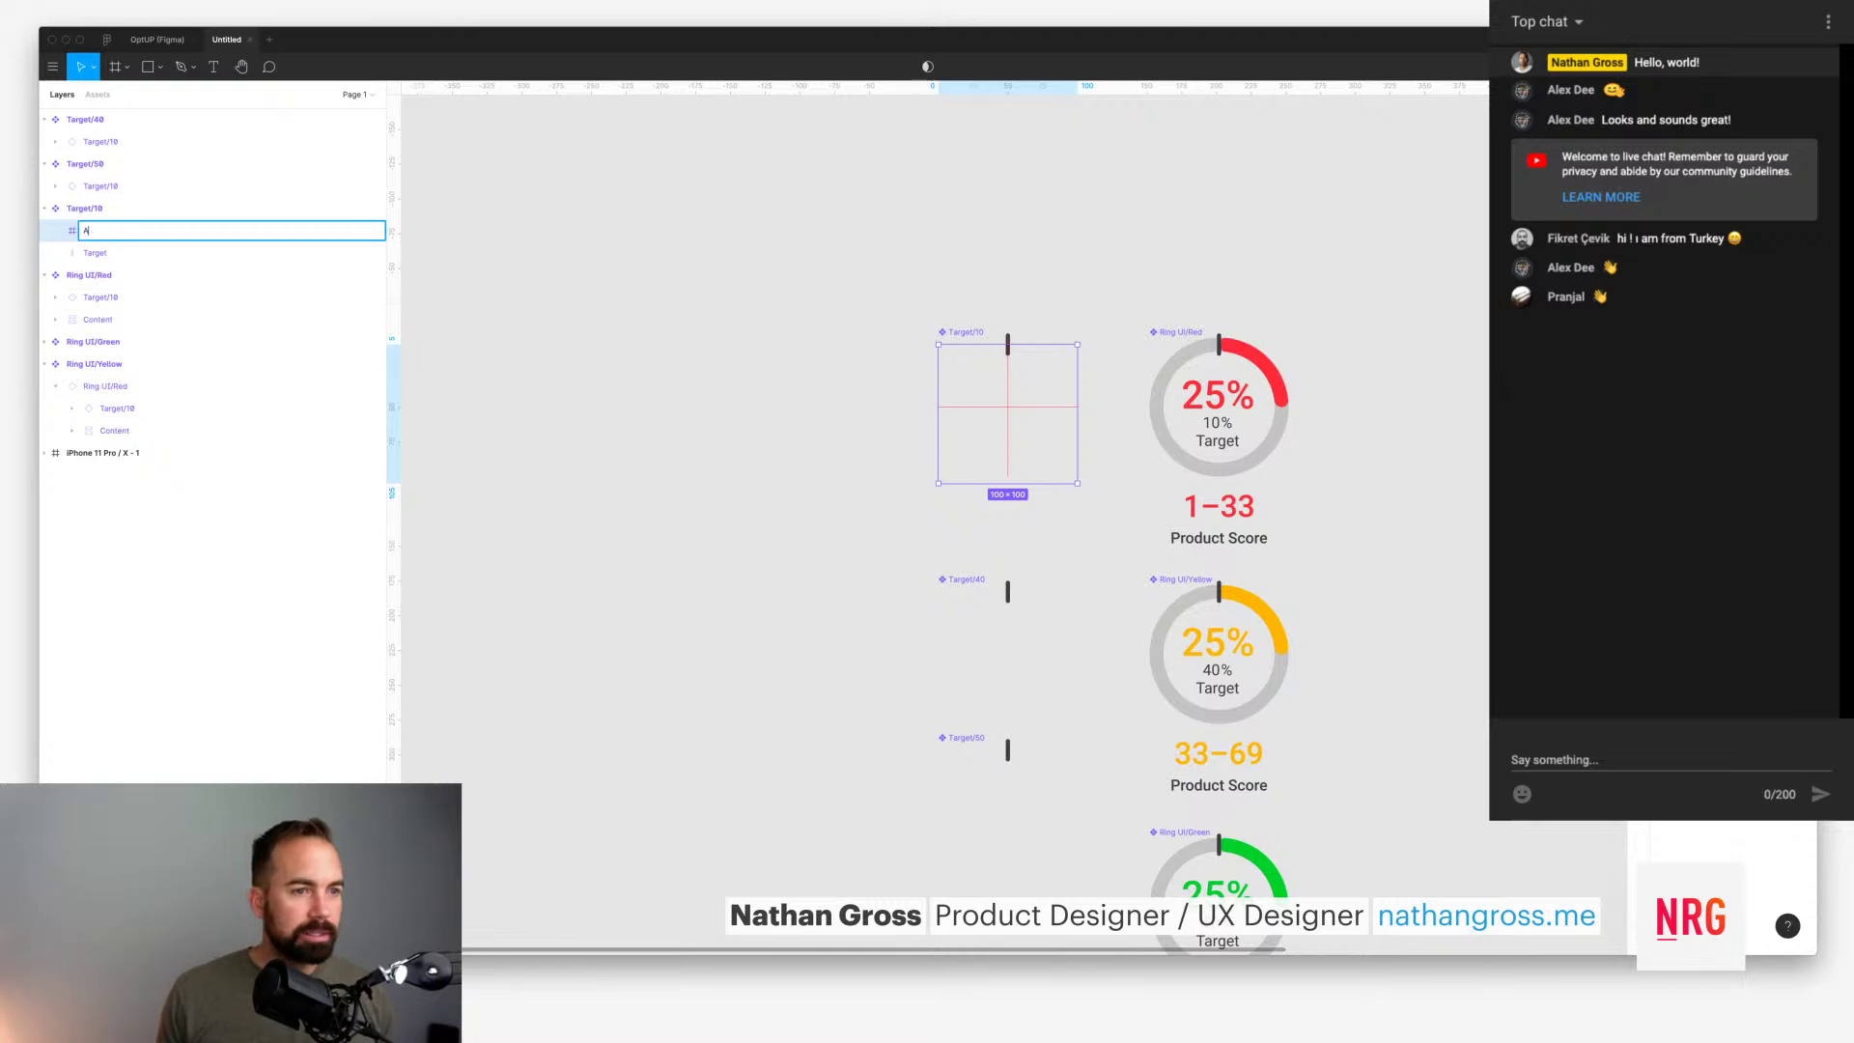
type("xis")
key("Return")
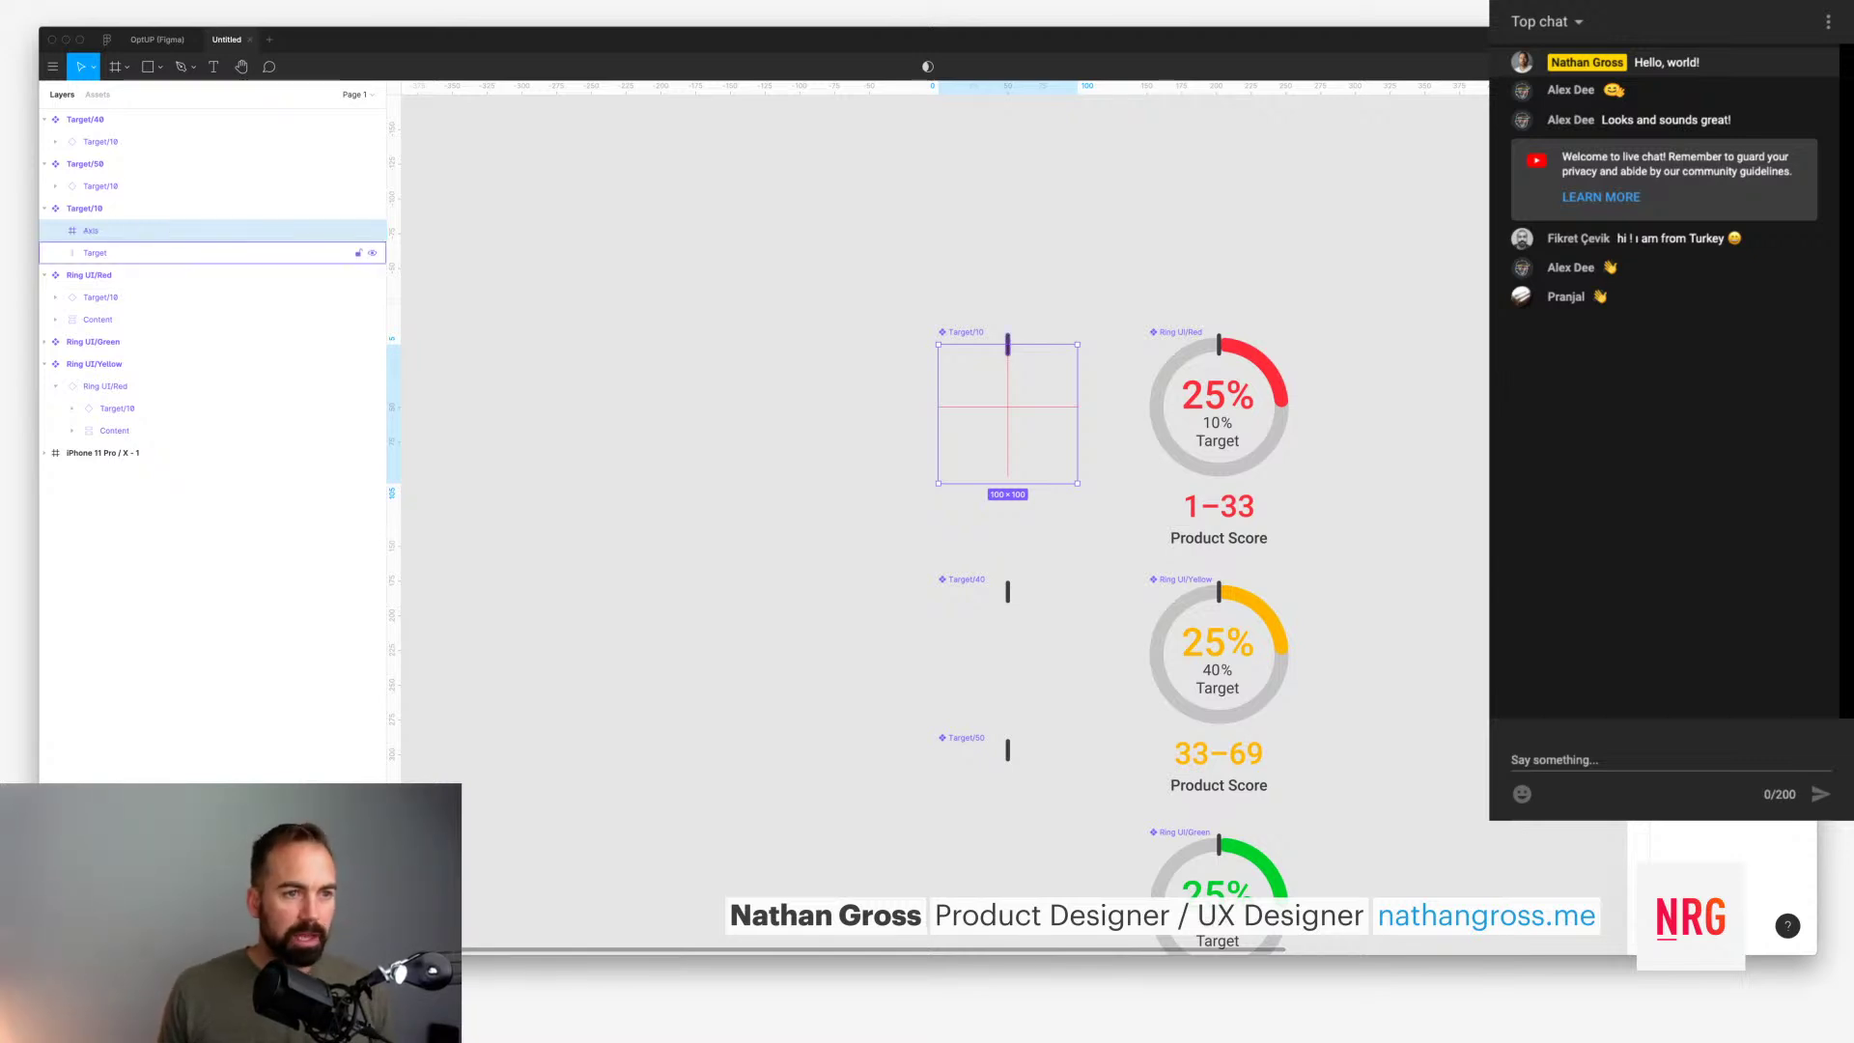
Step: Nest the Target marker inside Target/10's Axis frame and turn off the frame's content clipping
left_click_drag(95, 252, 94, 231)
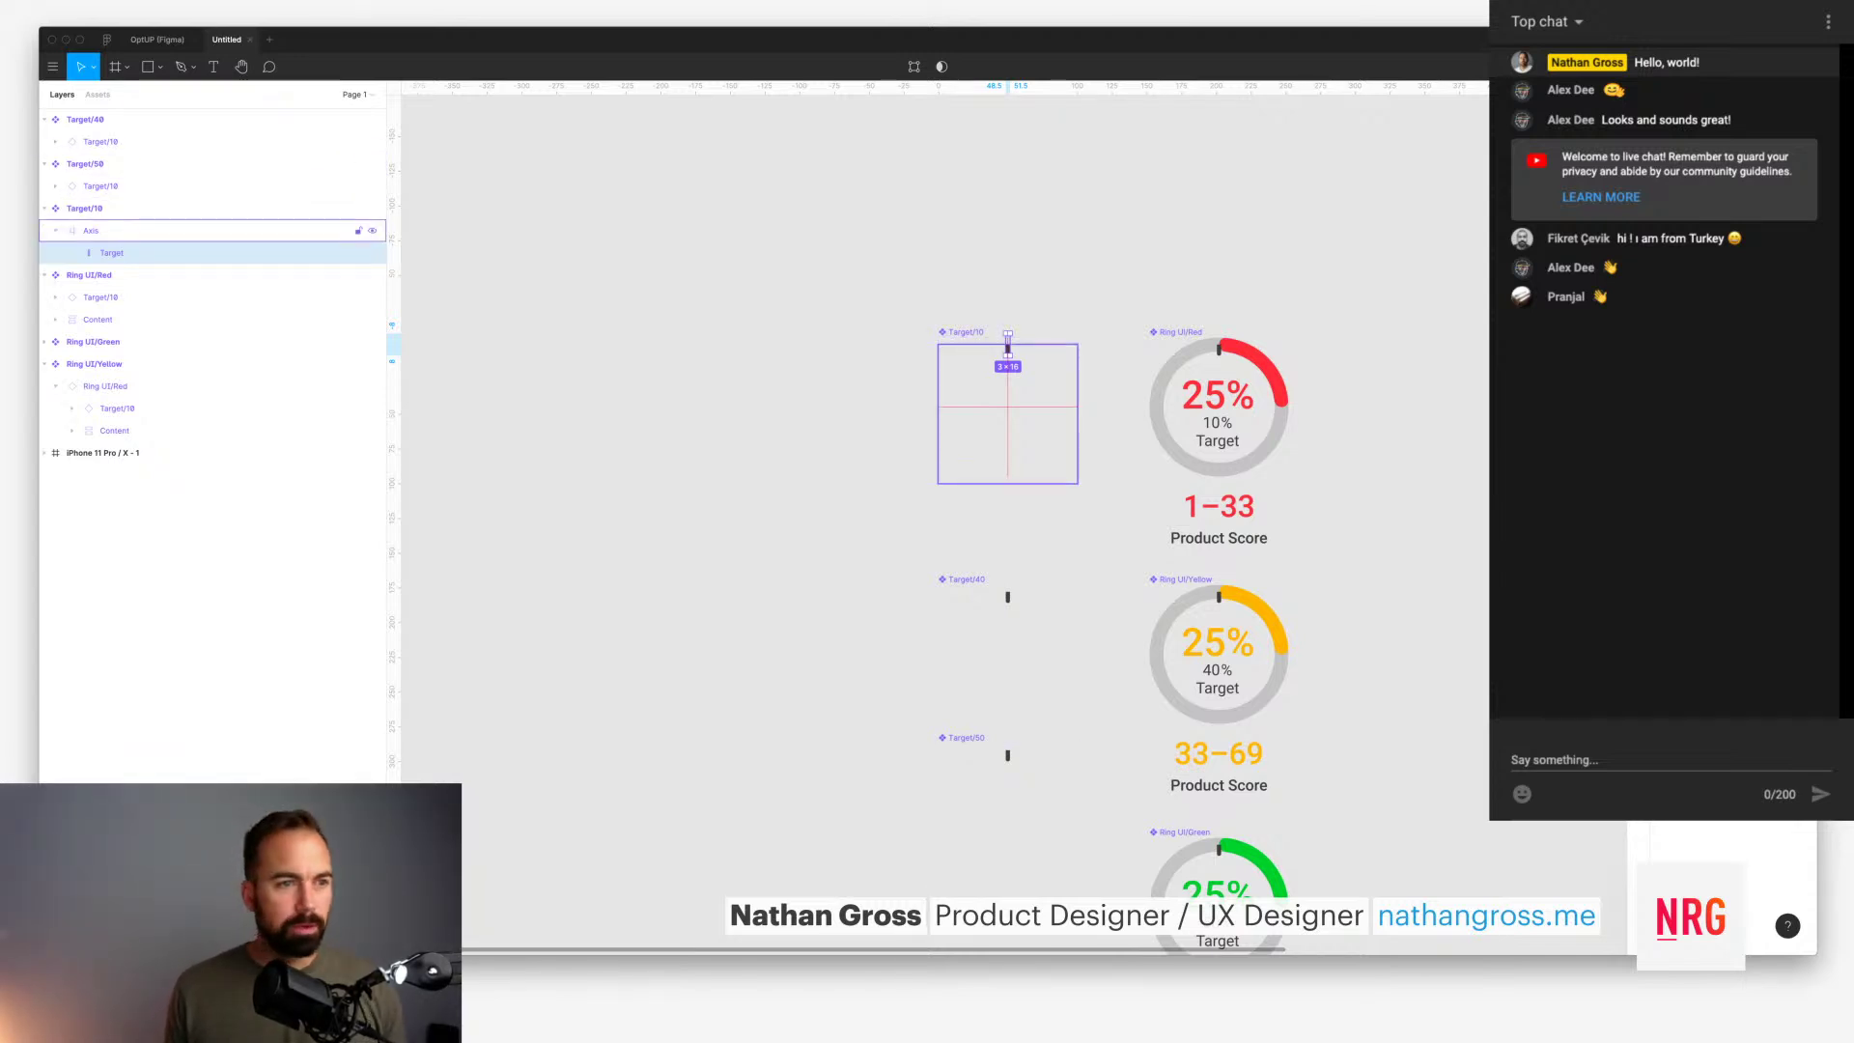
key("Escape")
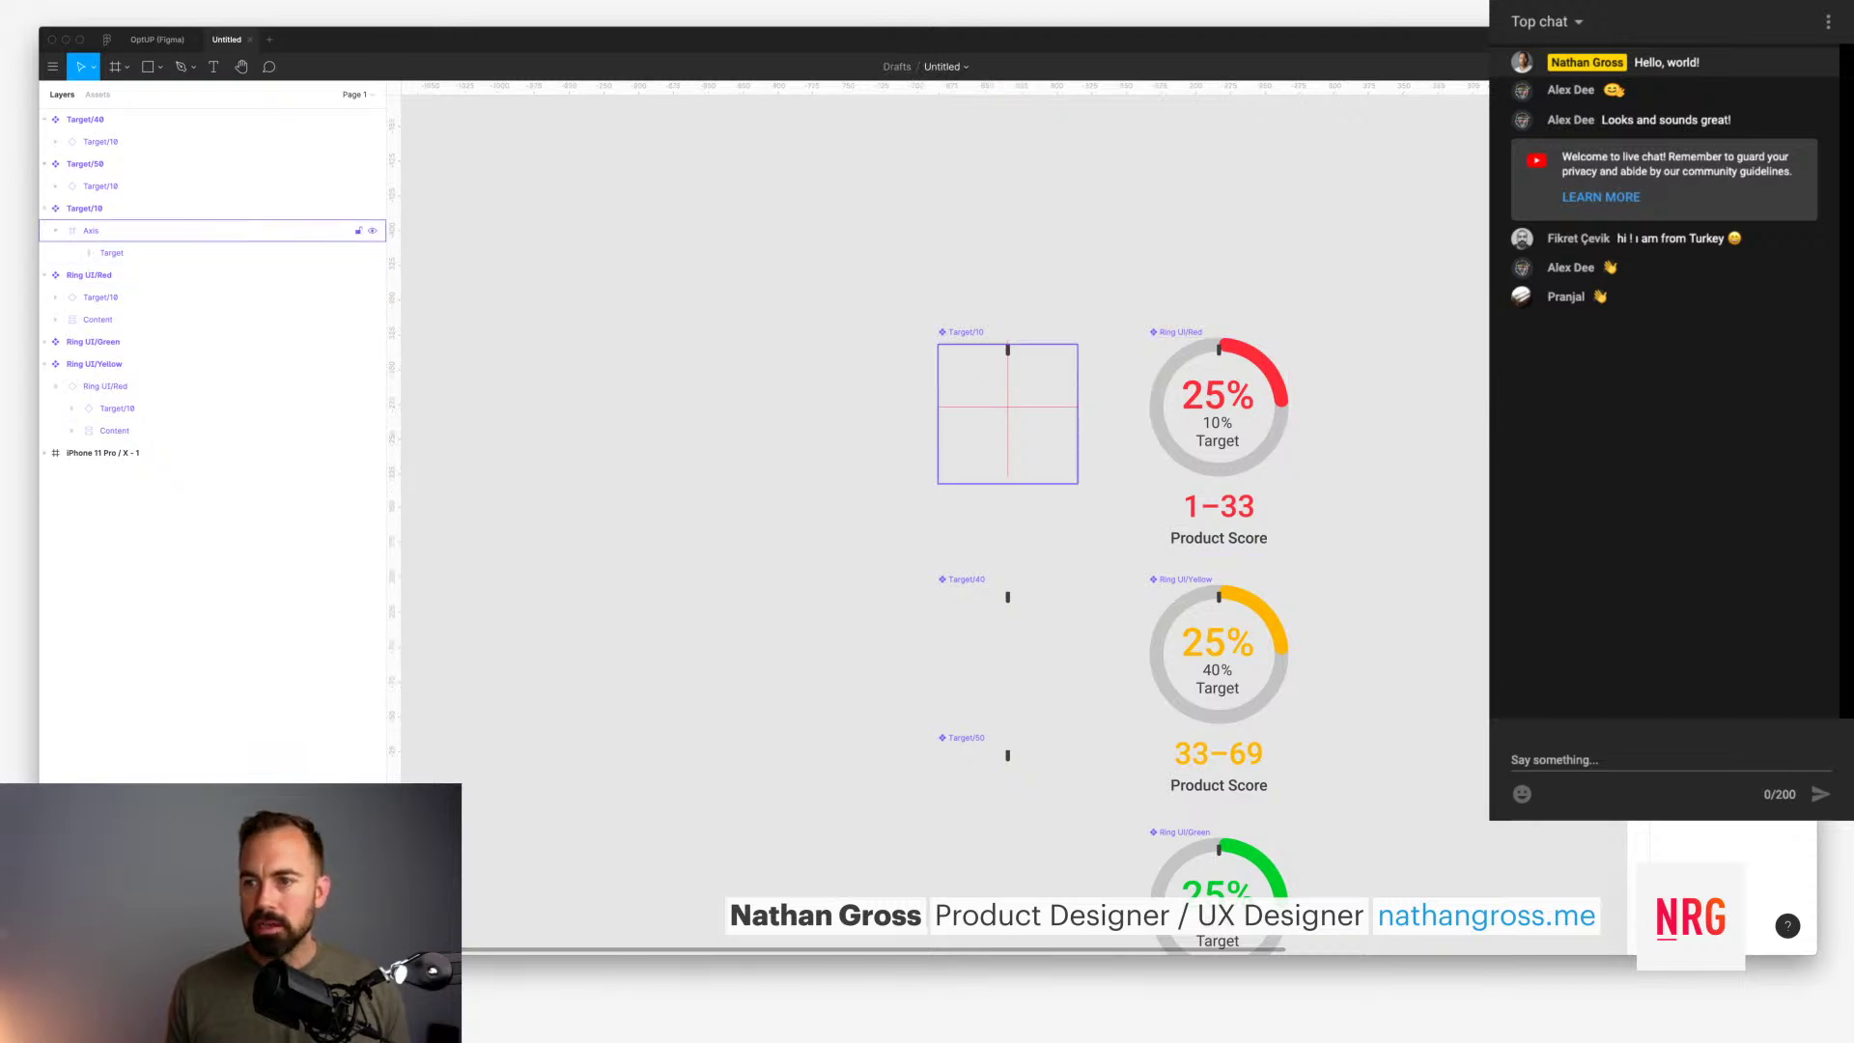
left_click(91, 229)
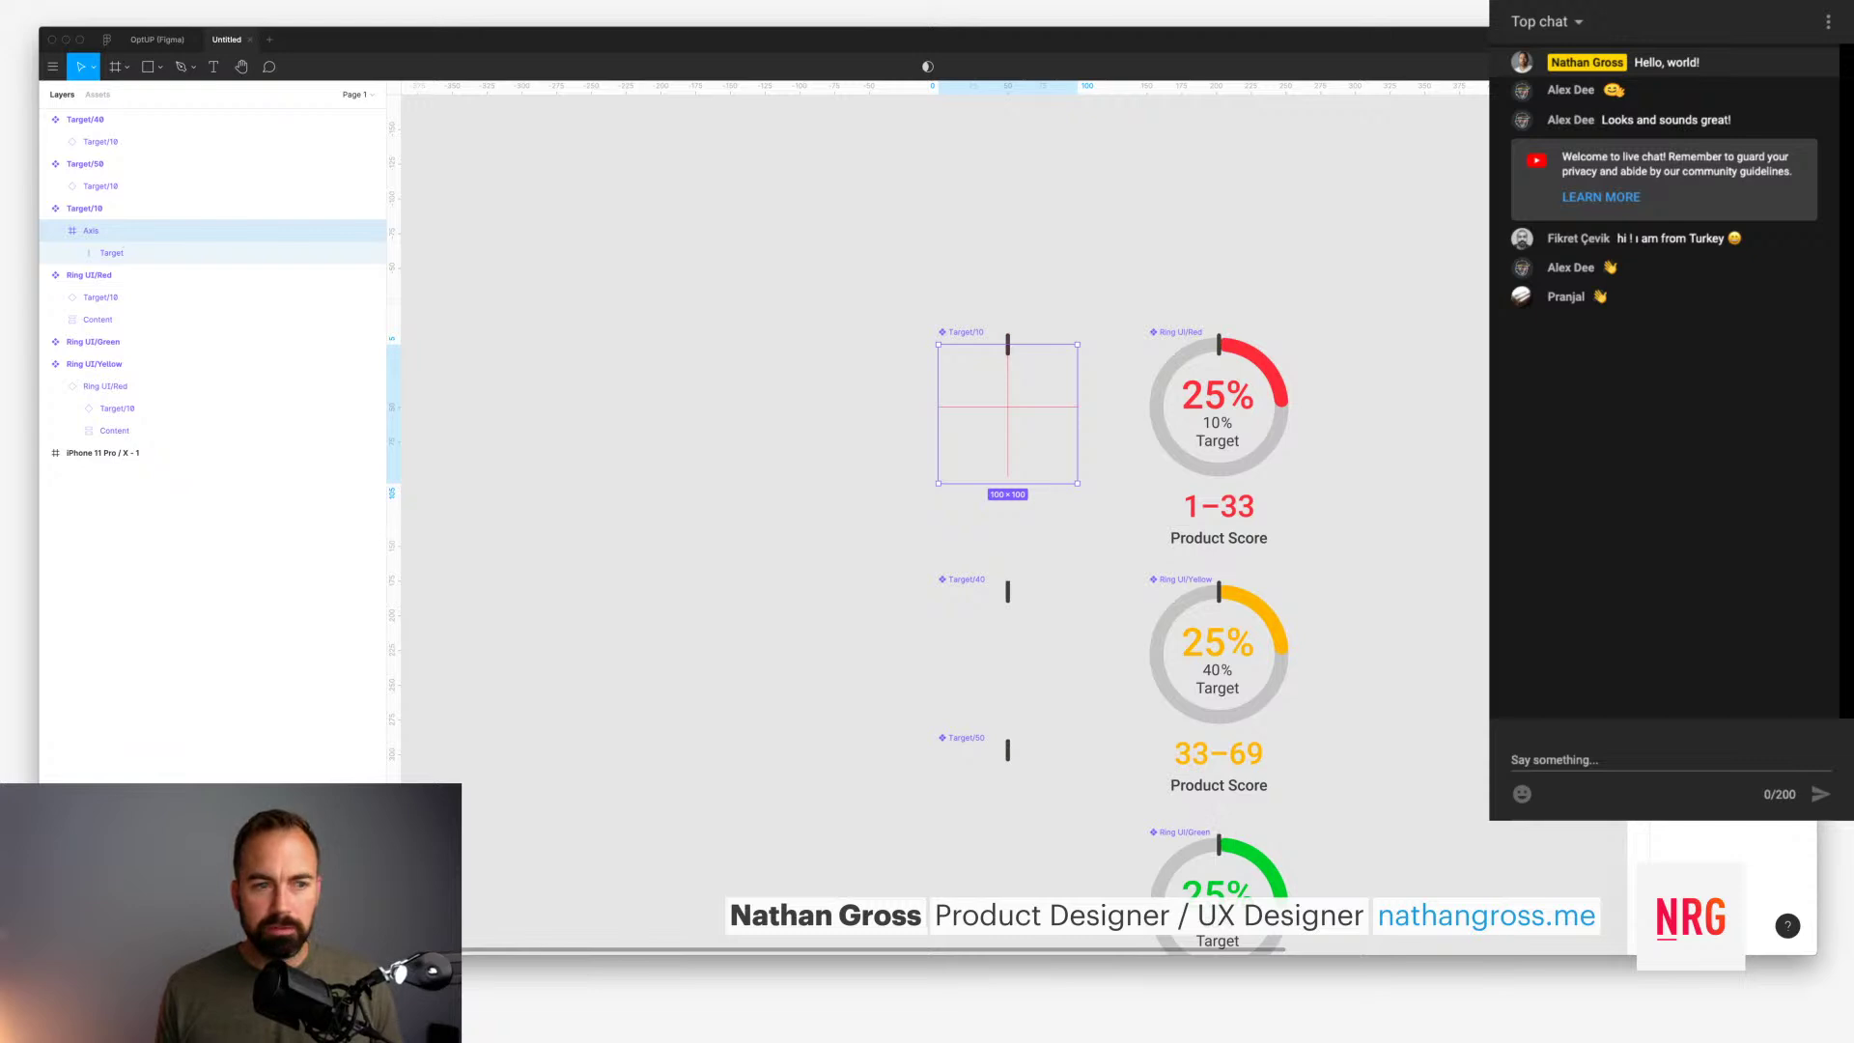
key("Escape")
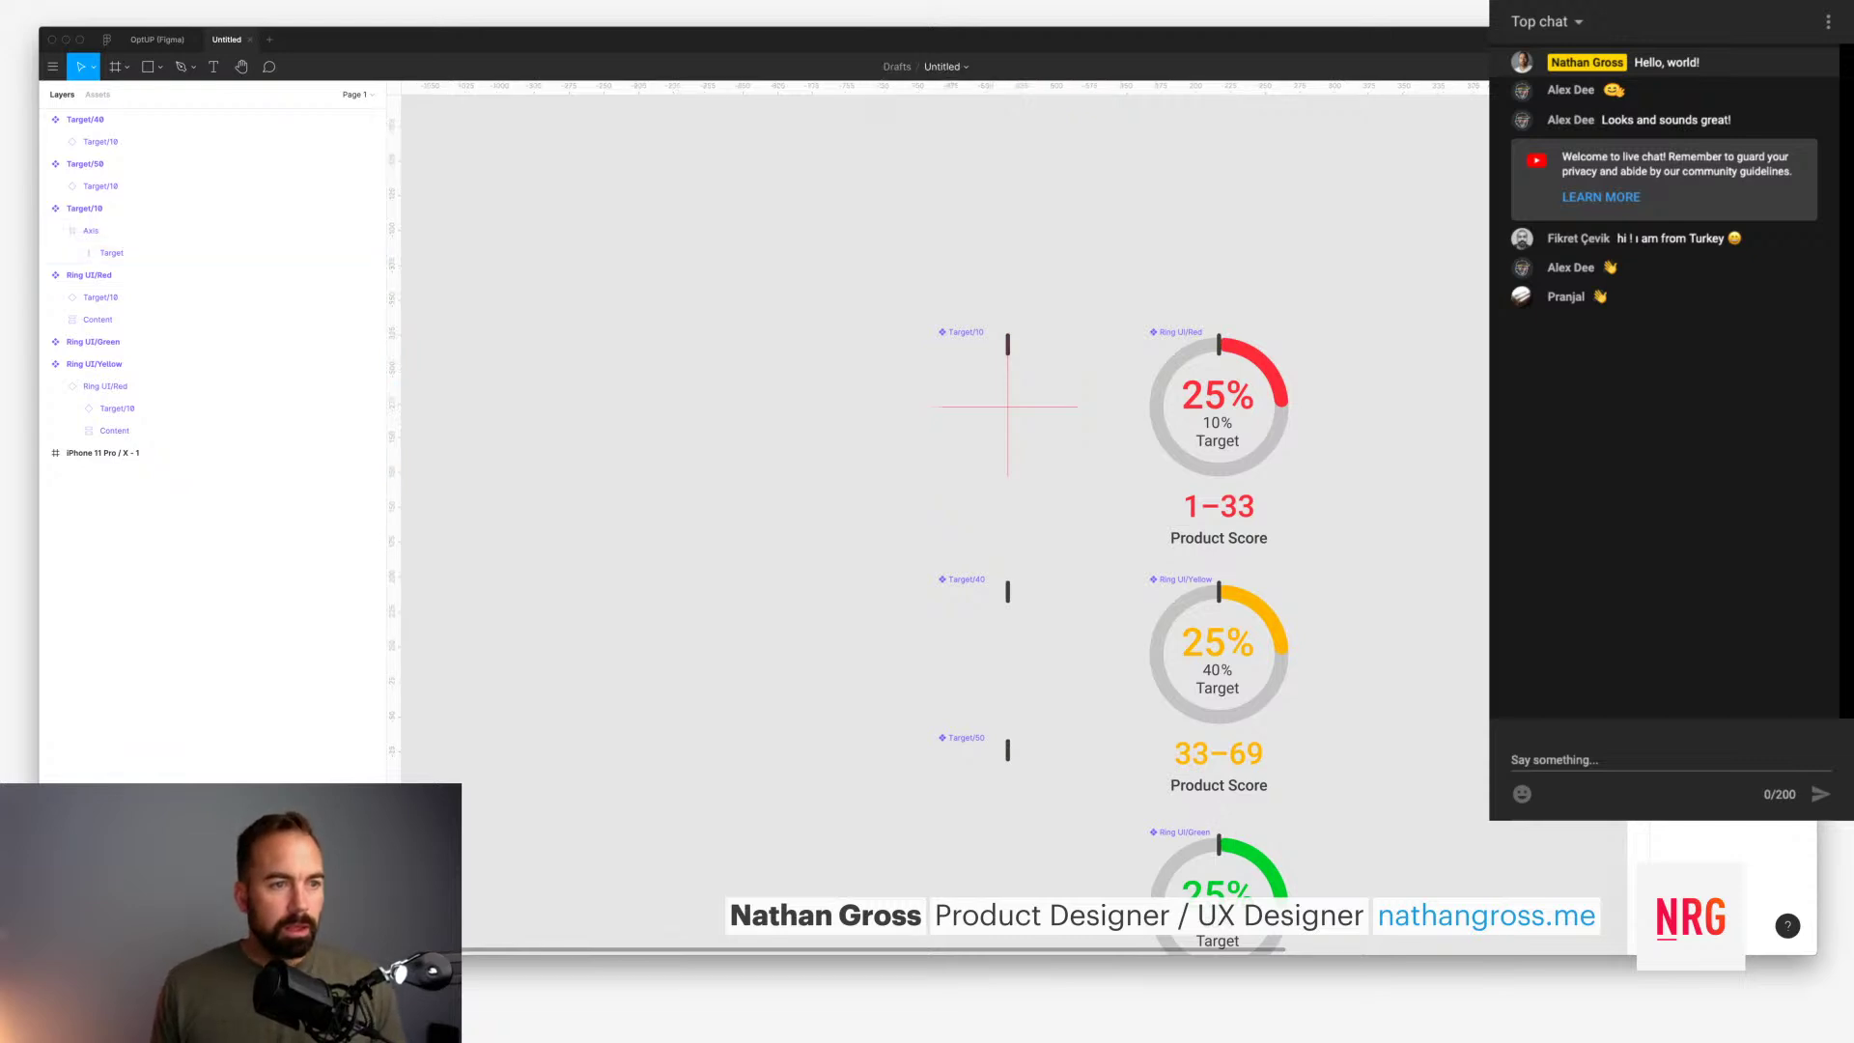
left_click(91, 230)
left_click(55, 230)
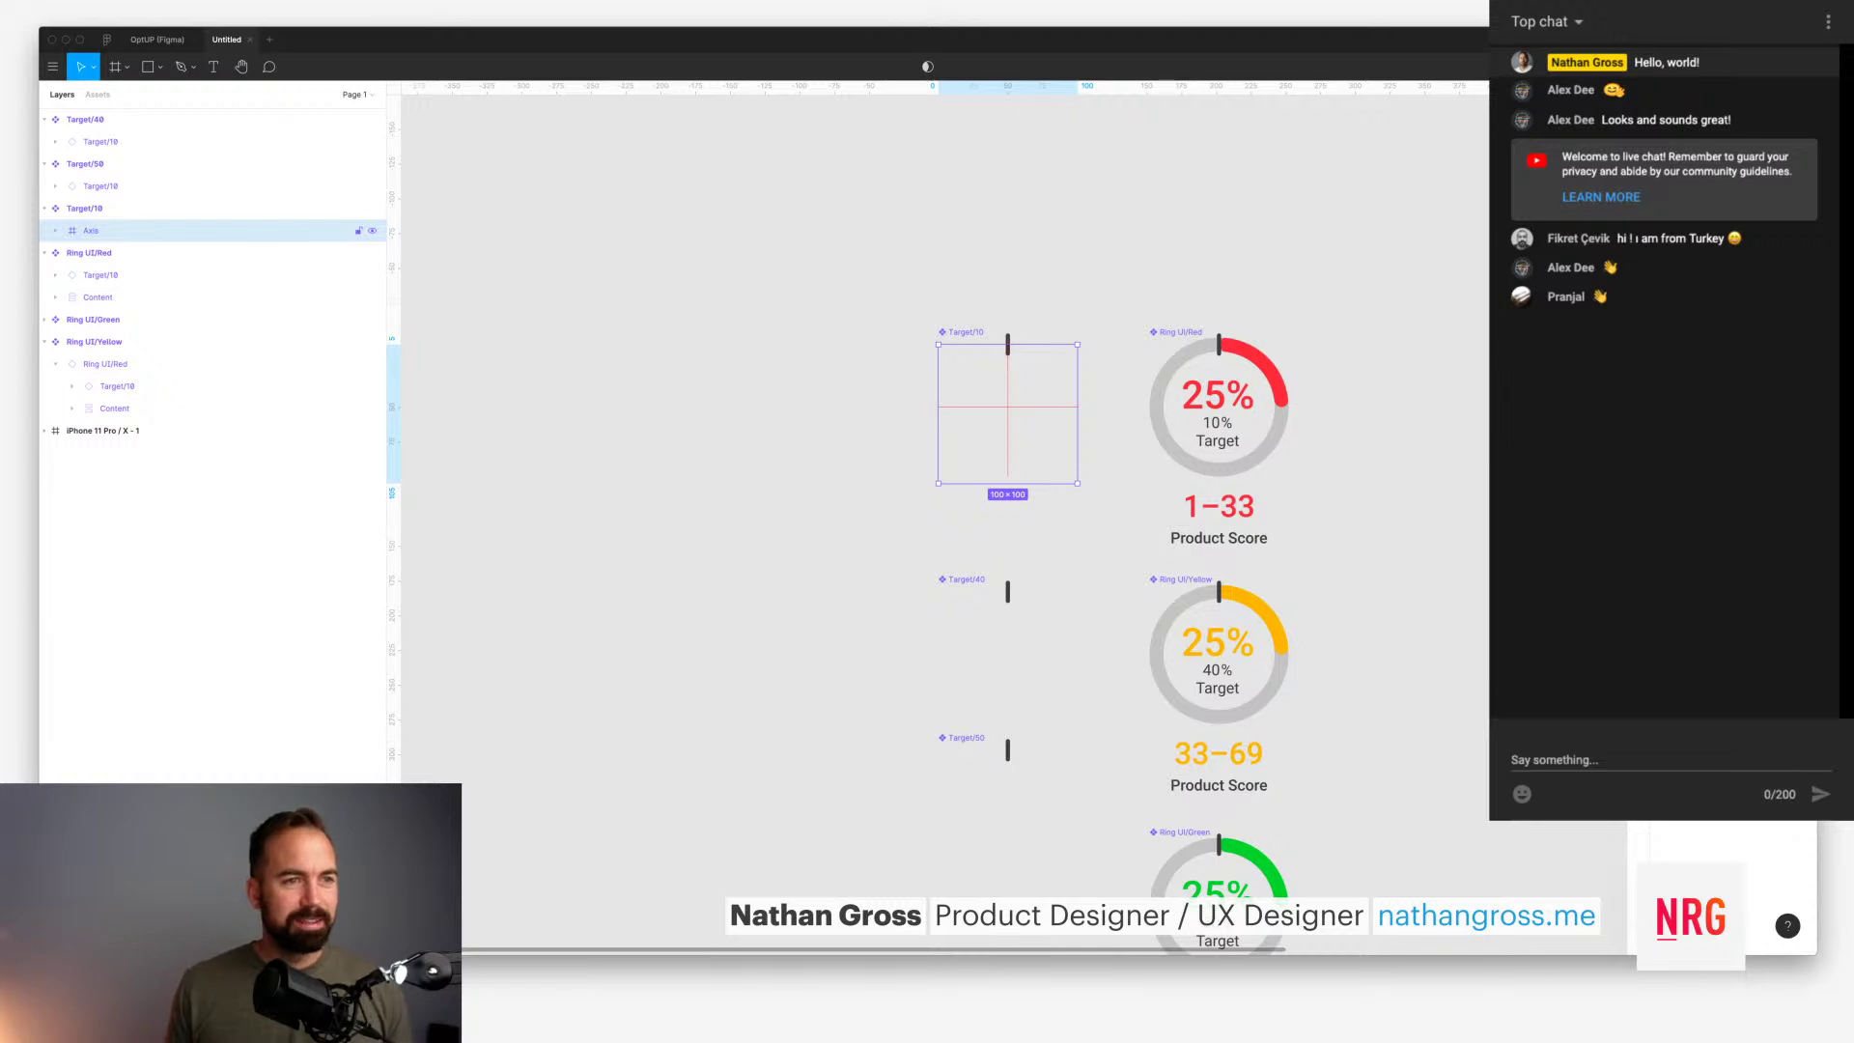
Step: Rotate the Axis frame inside the Target/10 component about 10° clockwise
left_click(100, 186)
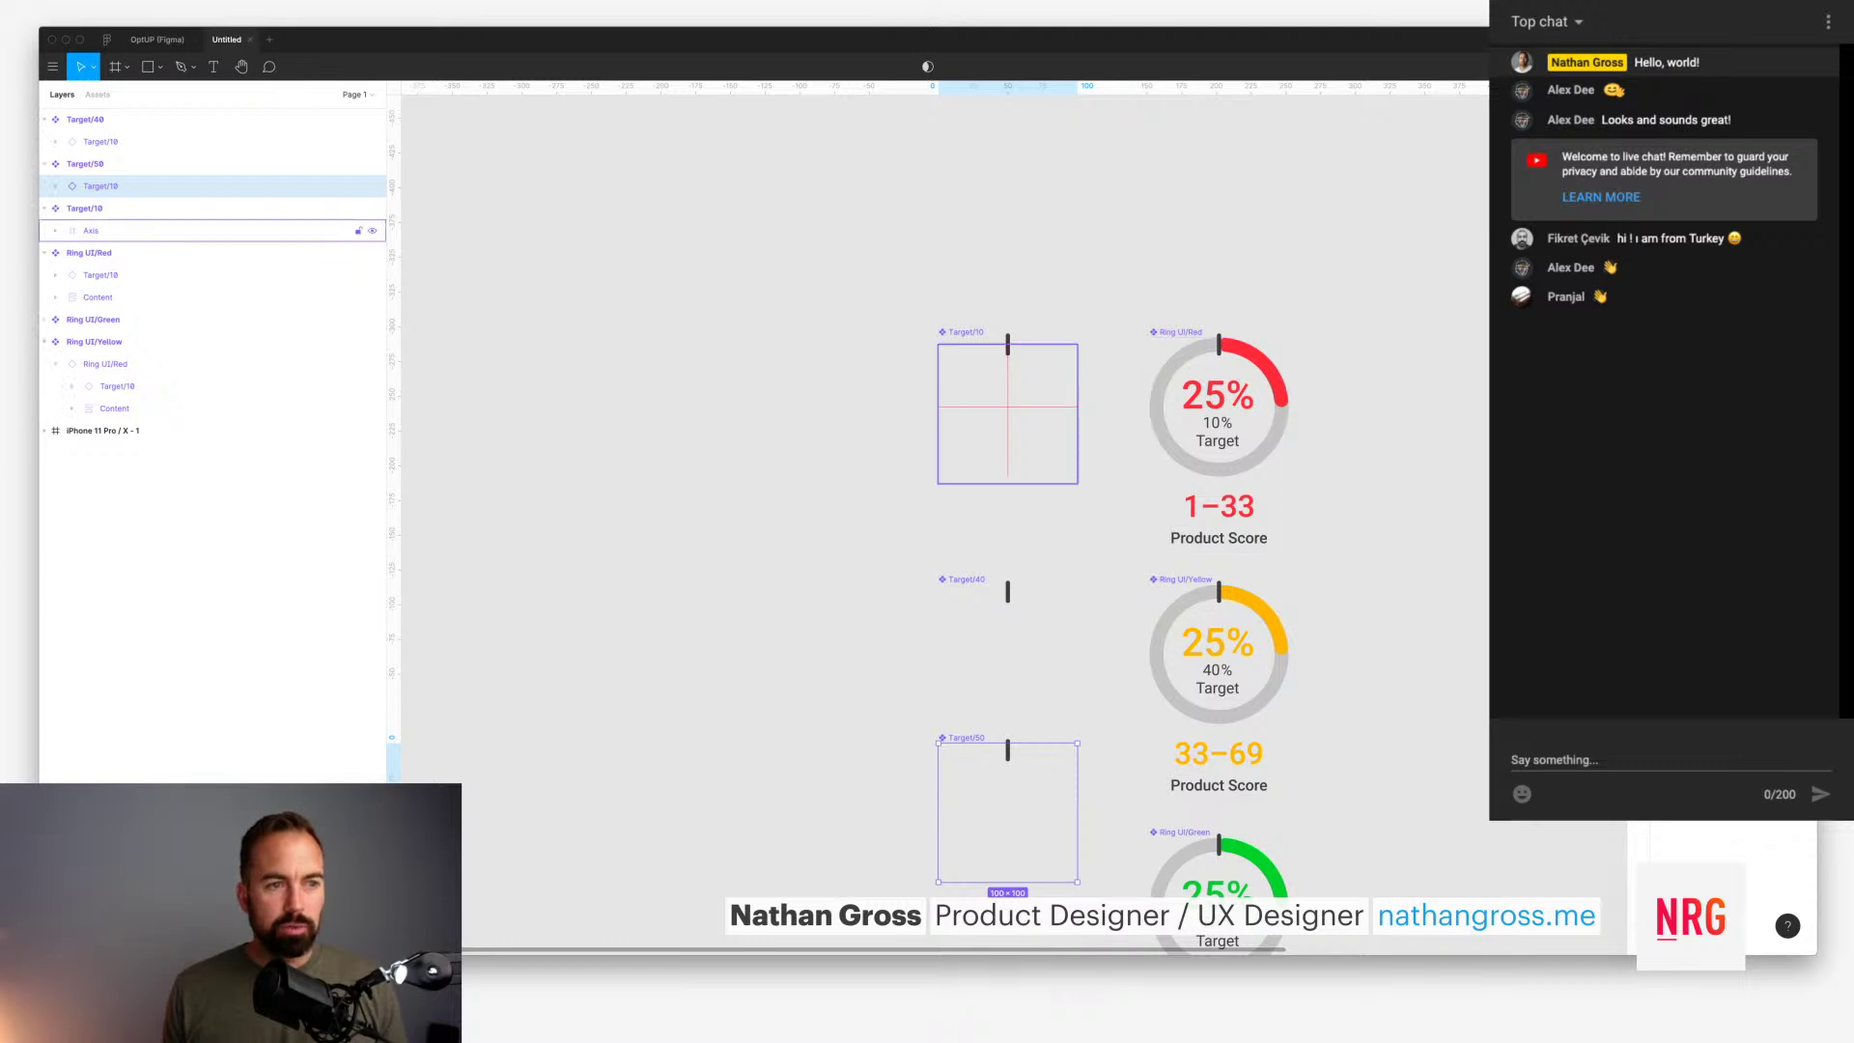
left_click(90, 229)
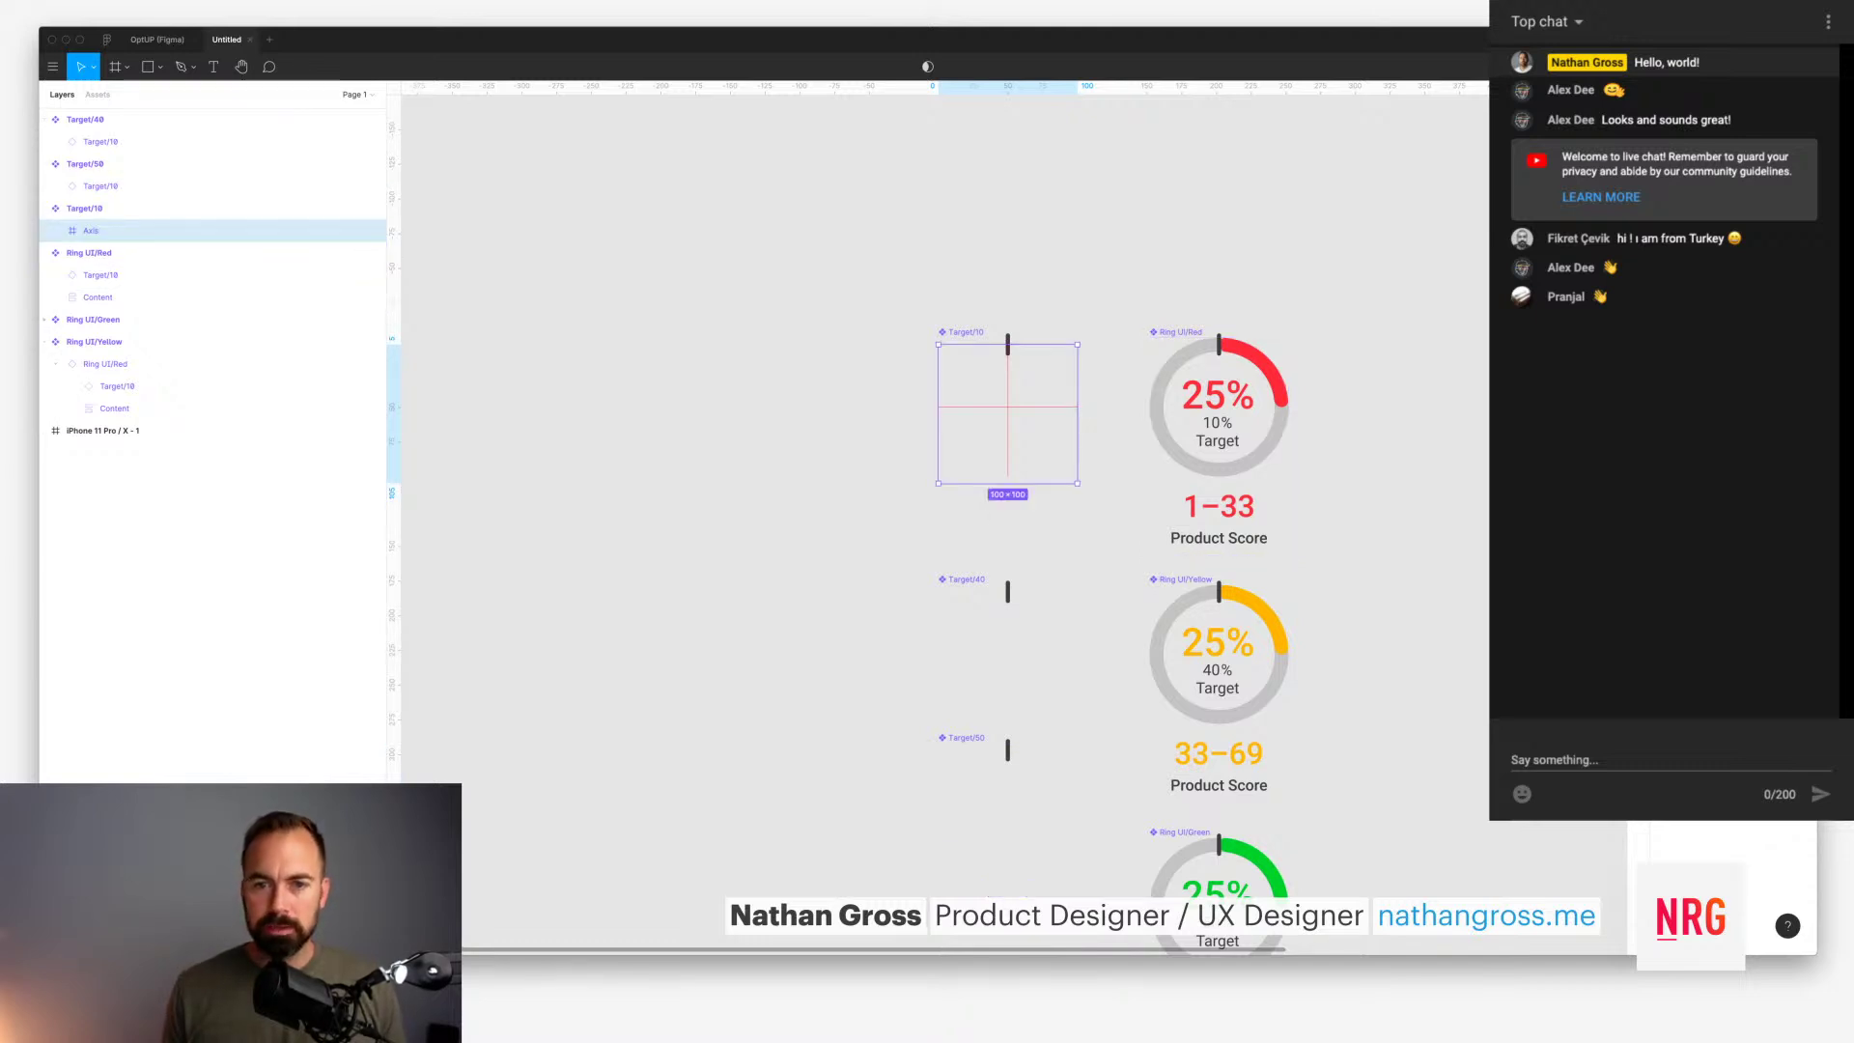
key("shift+Up")
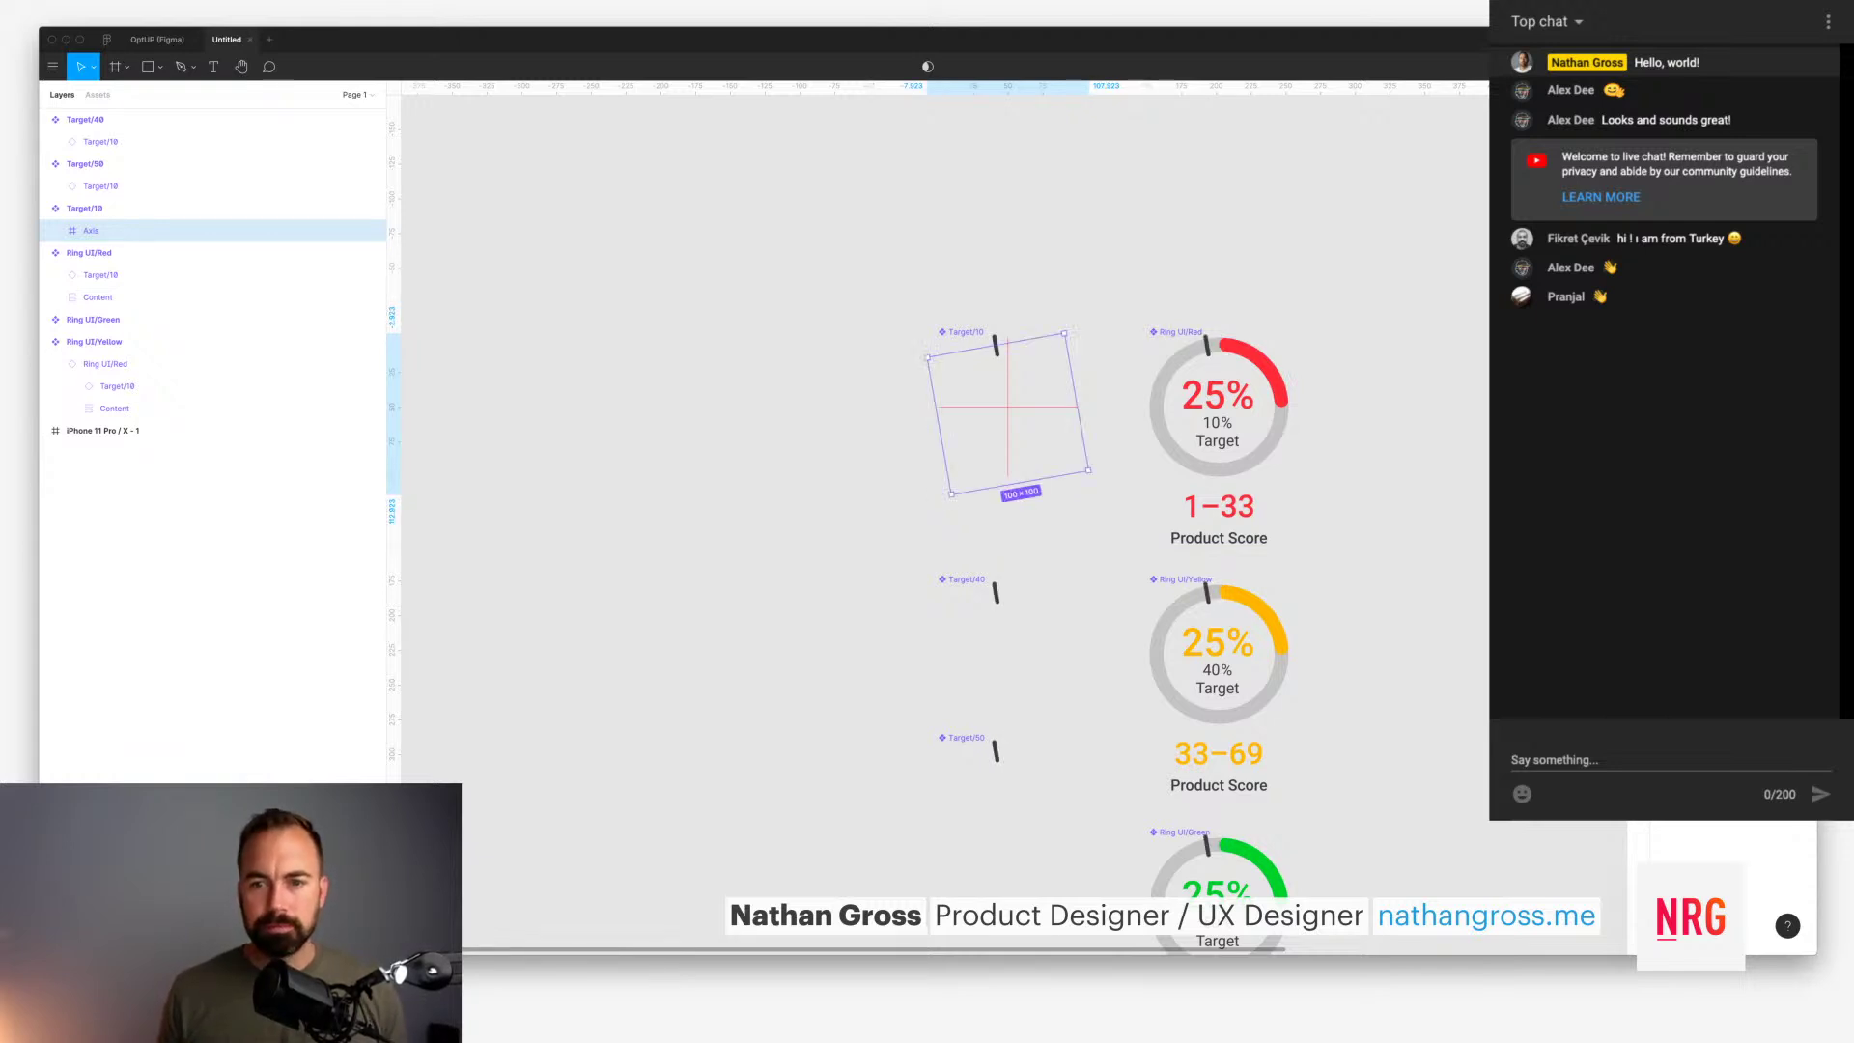
key("shift+Down")
key("shift+Down")
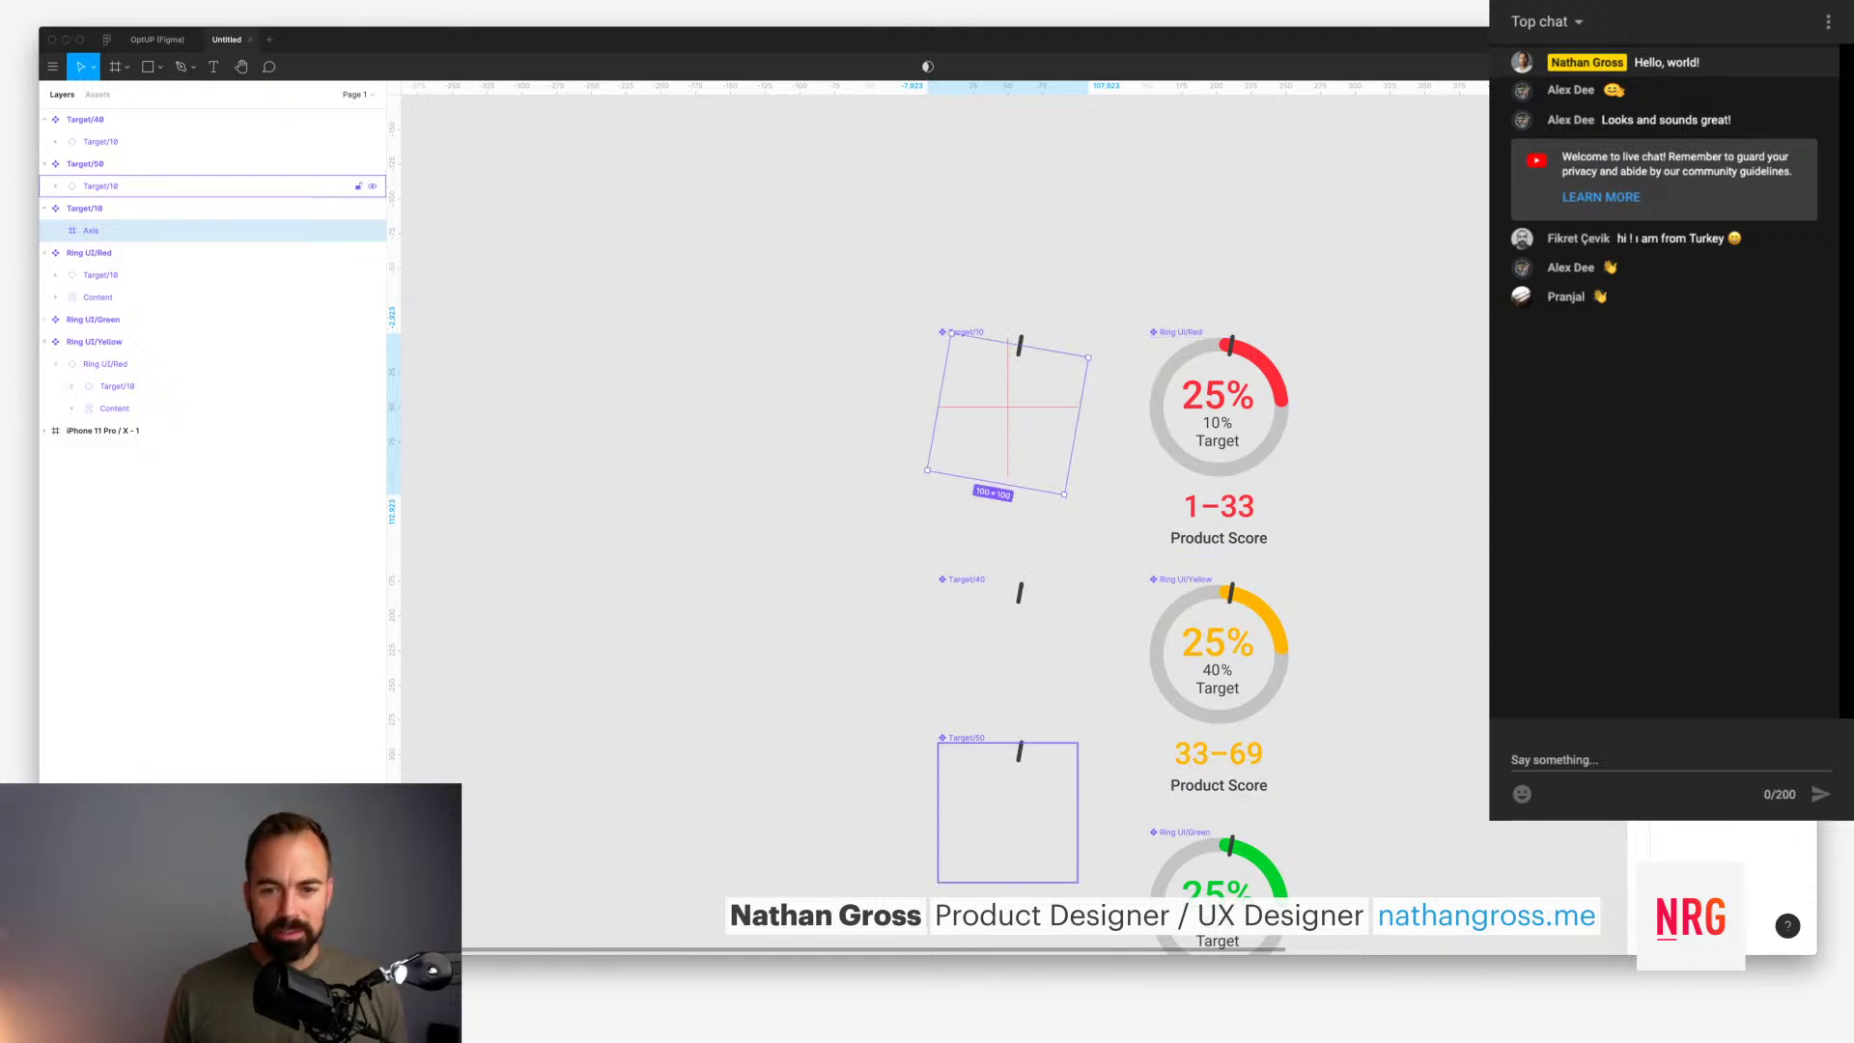
Step: Detach the nested Target/10 instance inside Target/40 and ungroup it so the Axis frame sits directly in the component
left_click(101, 185)
left_click(966, 579)
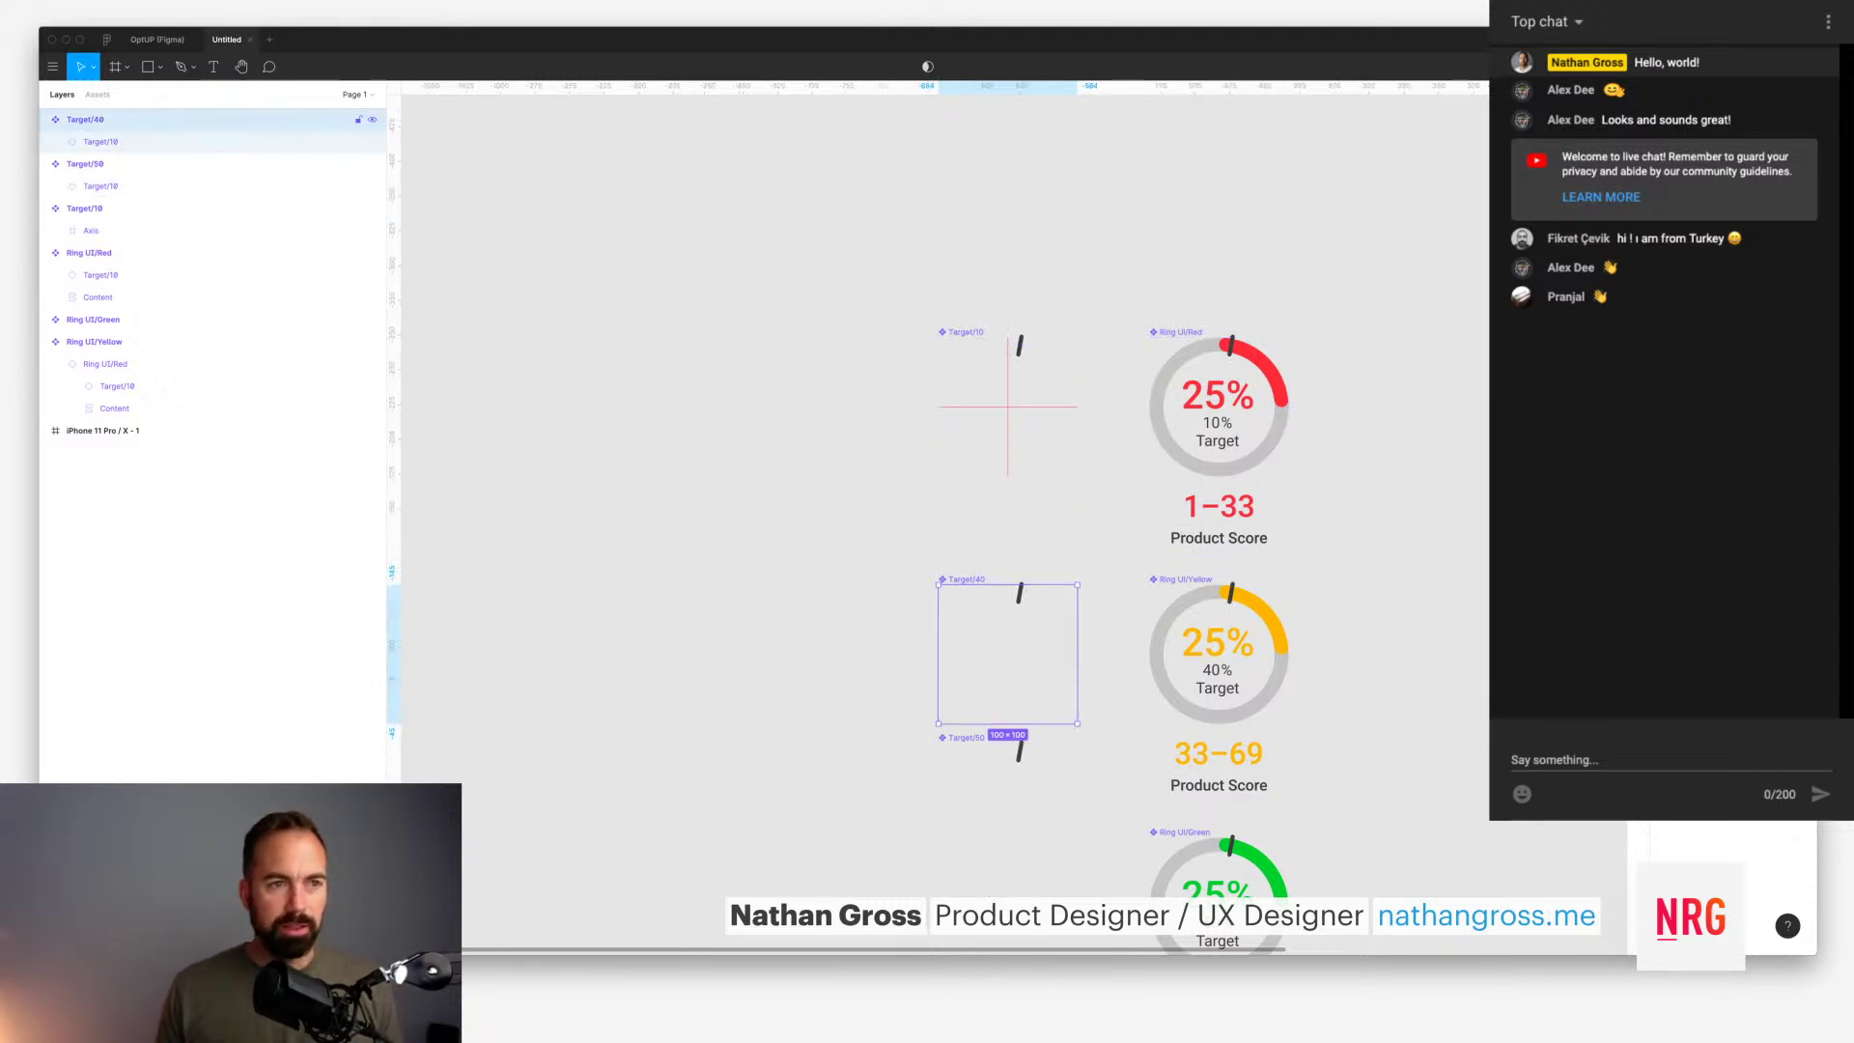
left_click_drag(100, 141, 100, 133)
left_click(100, 141)
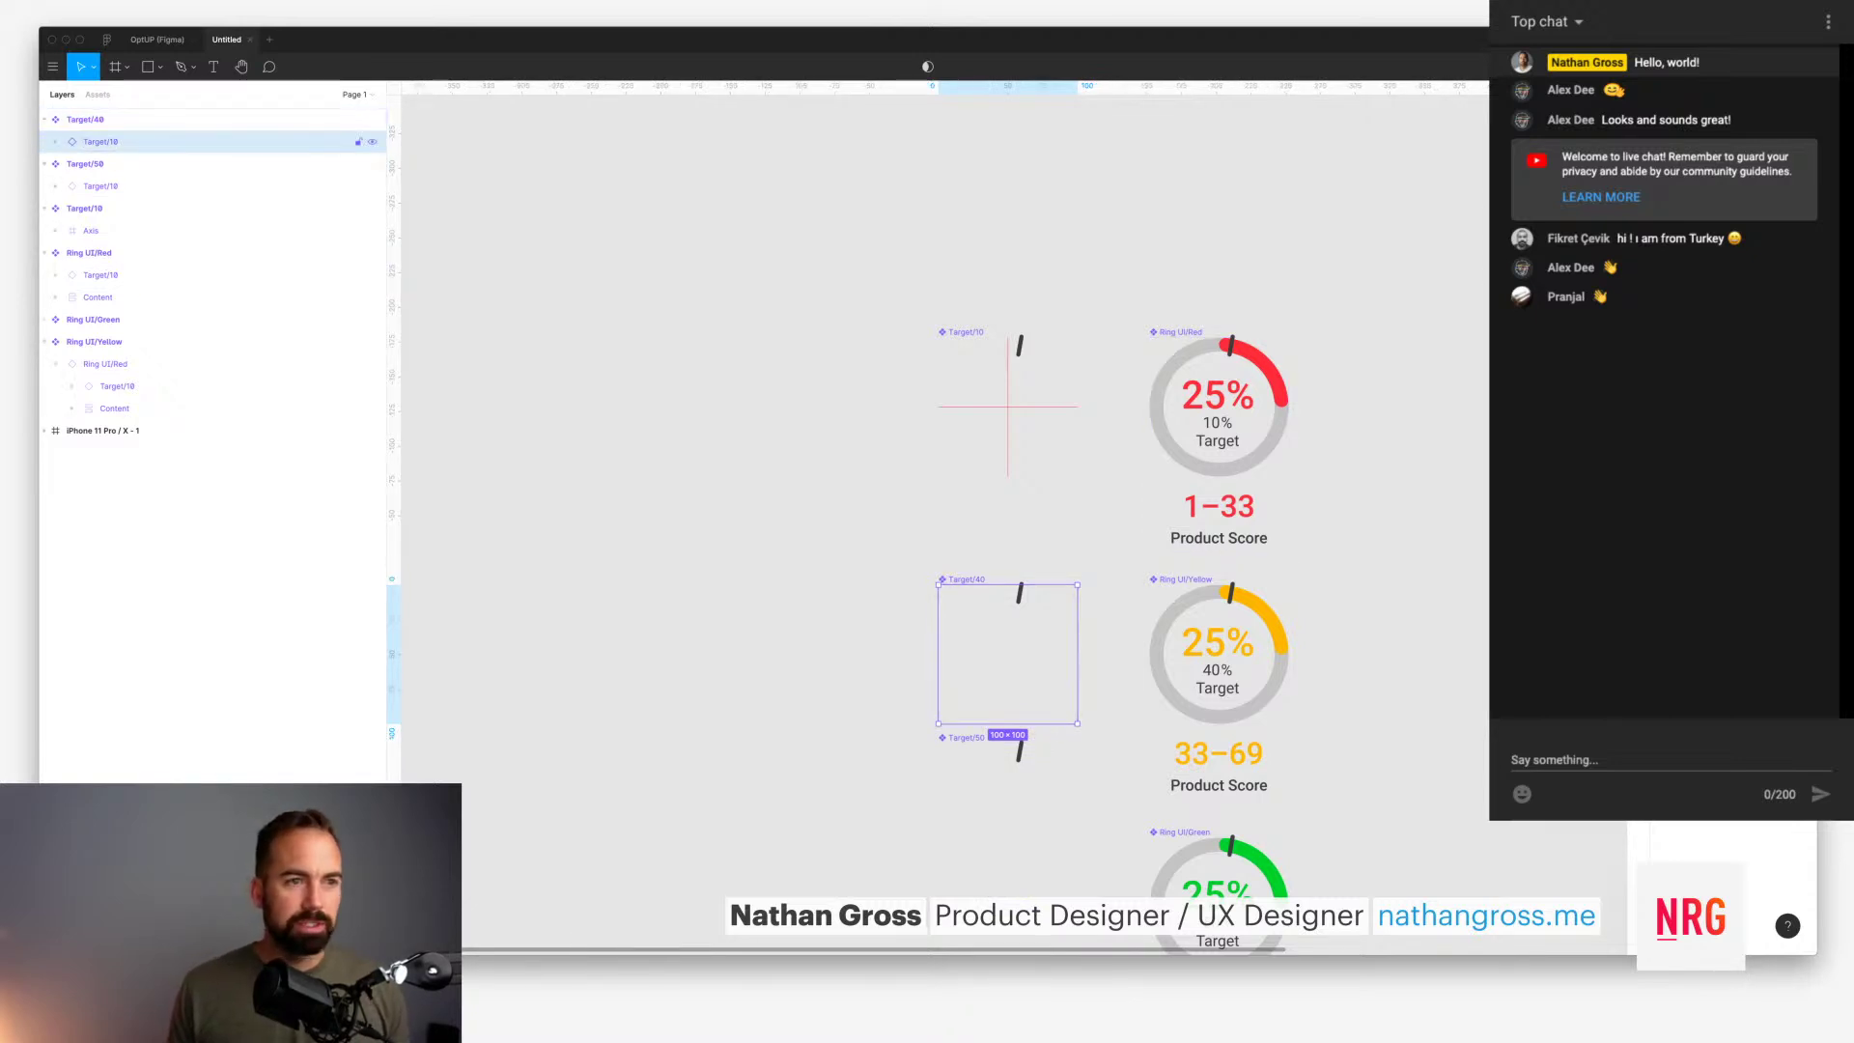
right_click(130, 138)
left_click(172, 374)
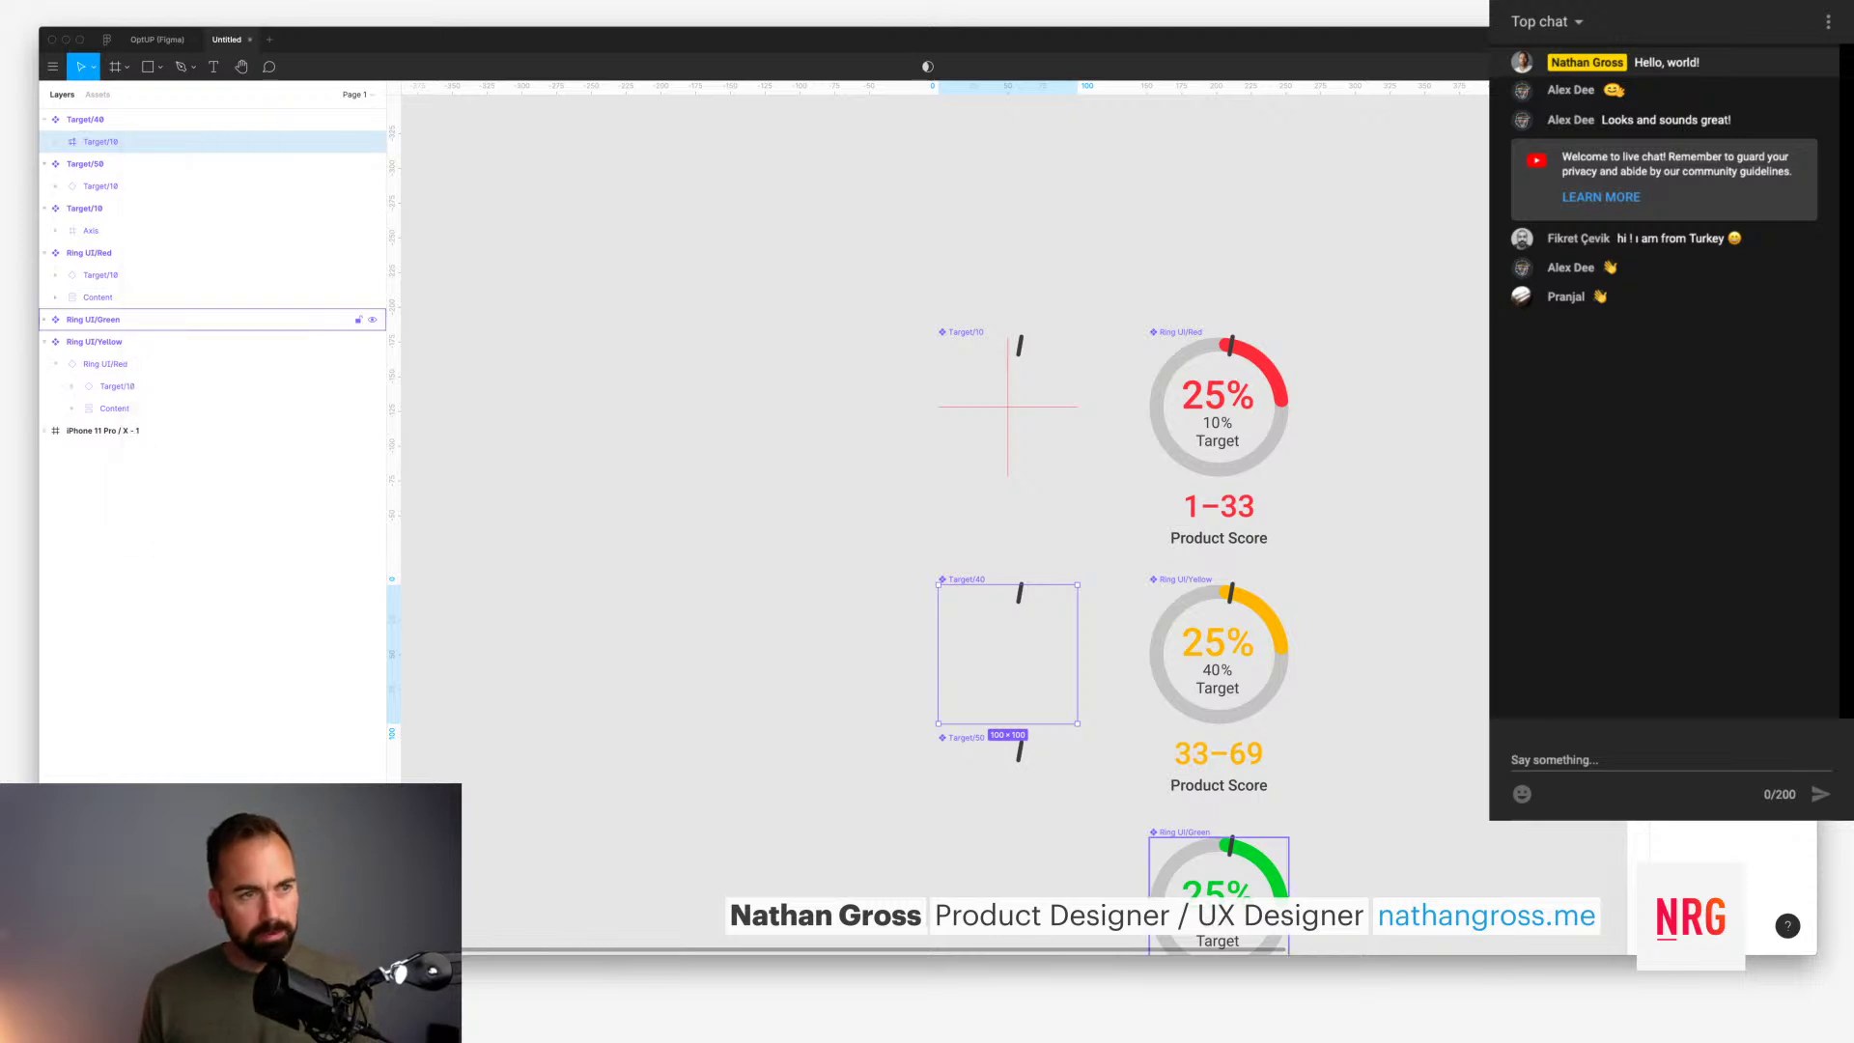
key("super+shift+g")
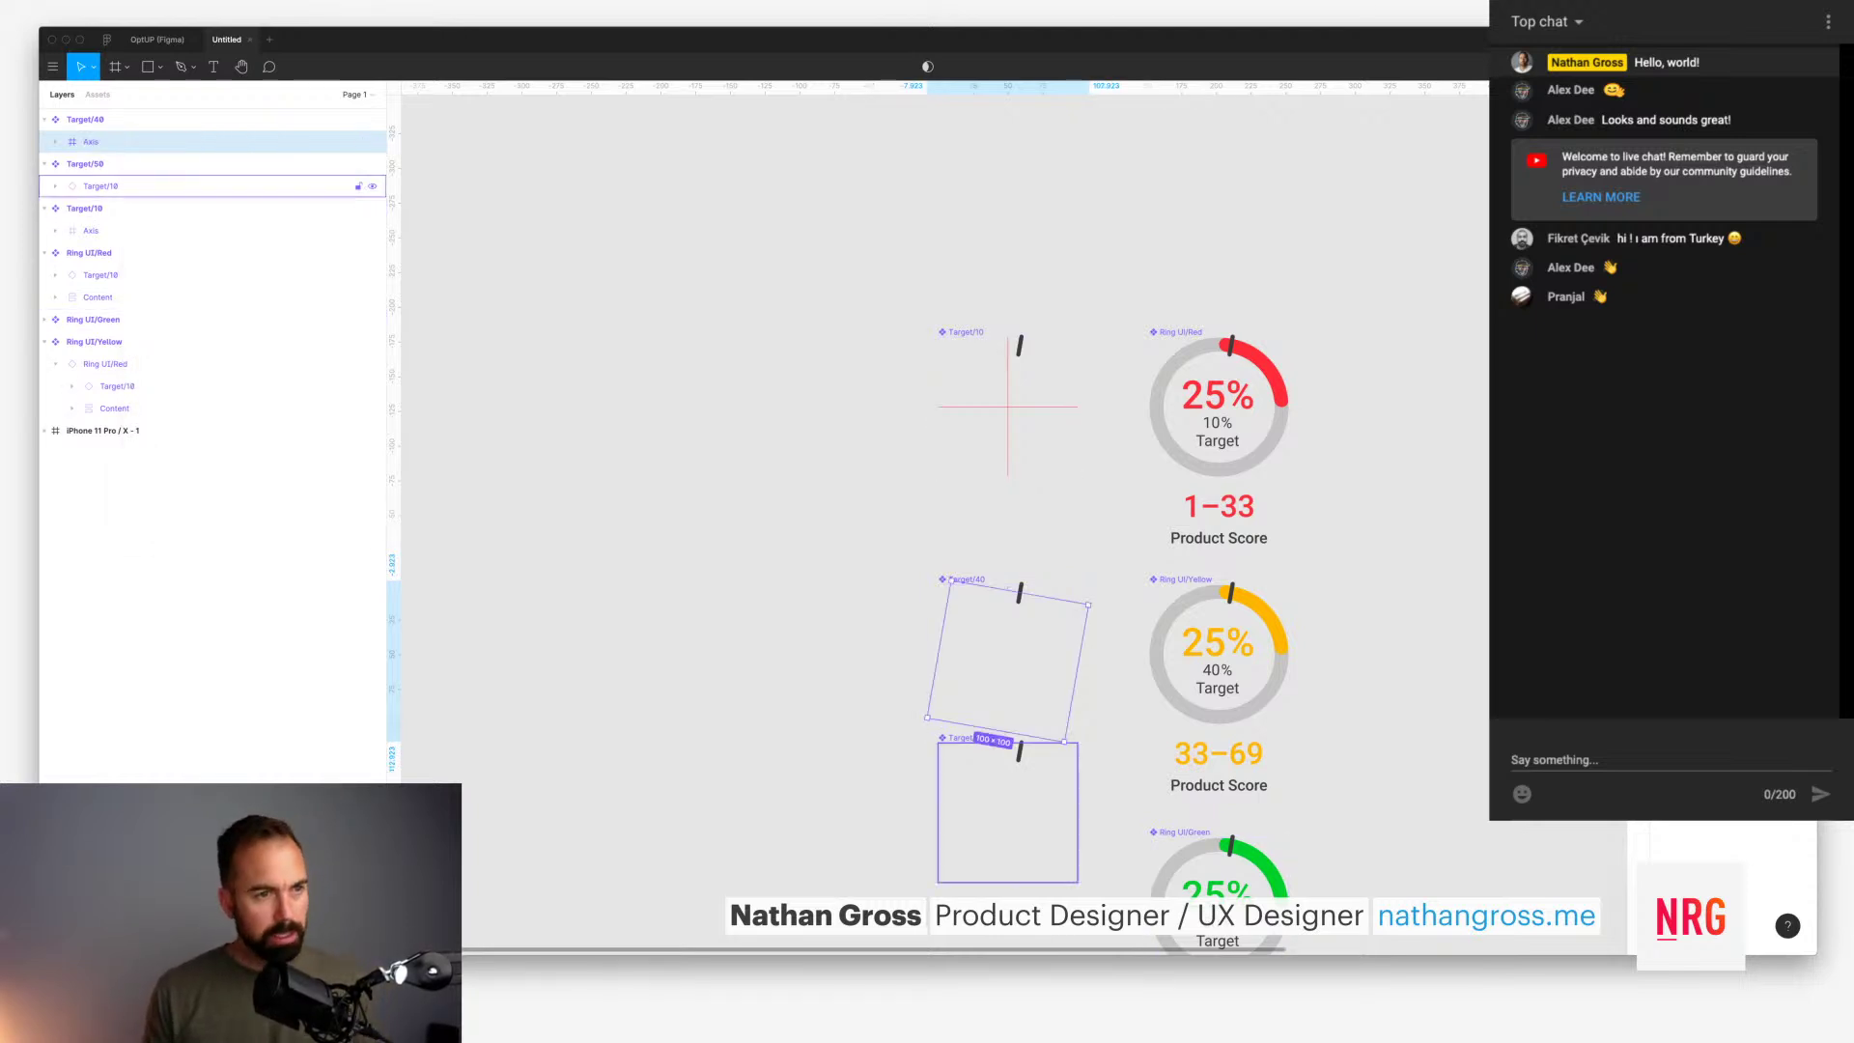
Step: Detach the nested Target/10 instance inside Target/50 and ungroup it, leaving its Axis frame directly in the component
left_click(100, 185)
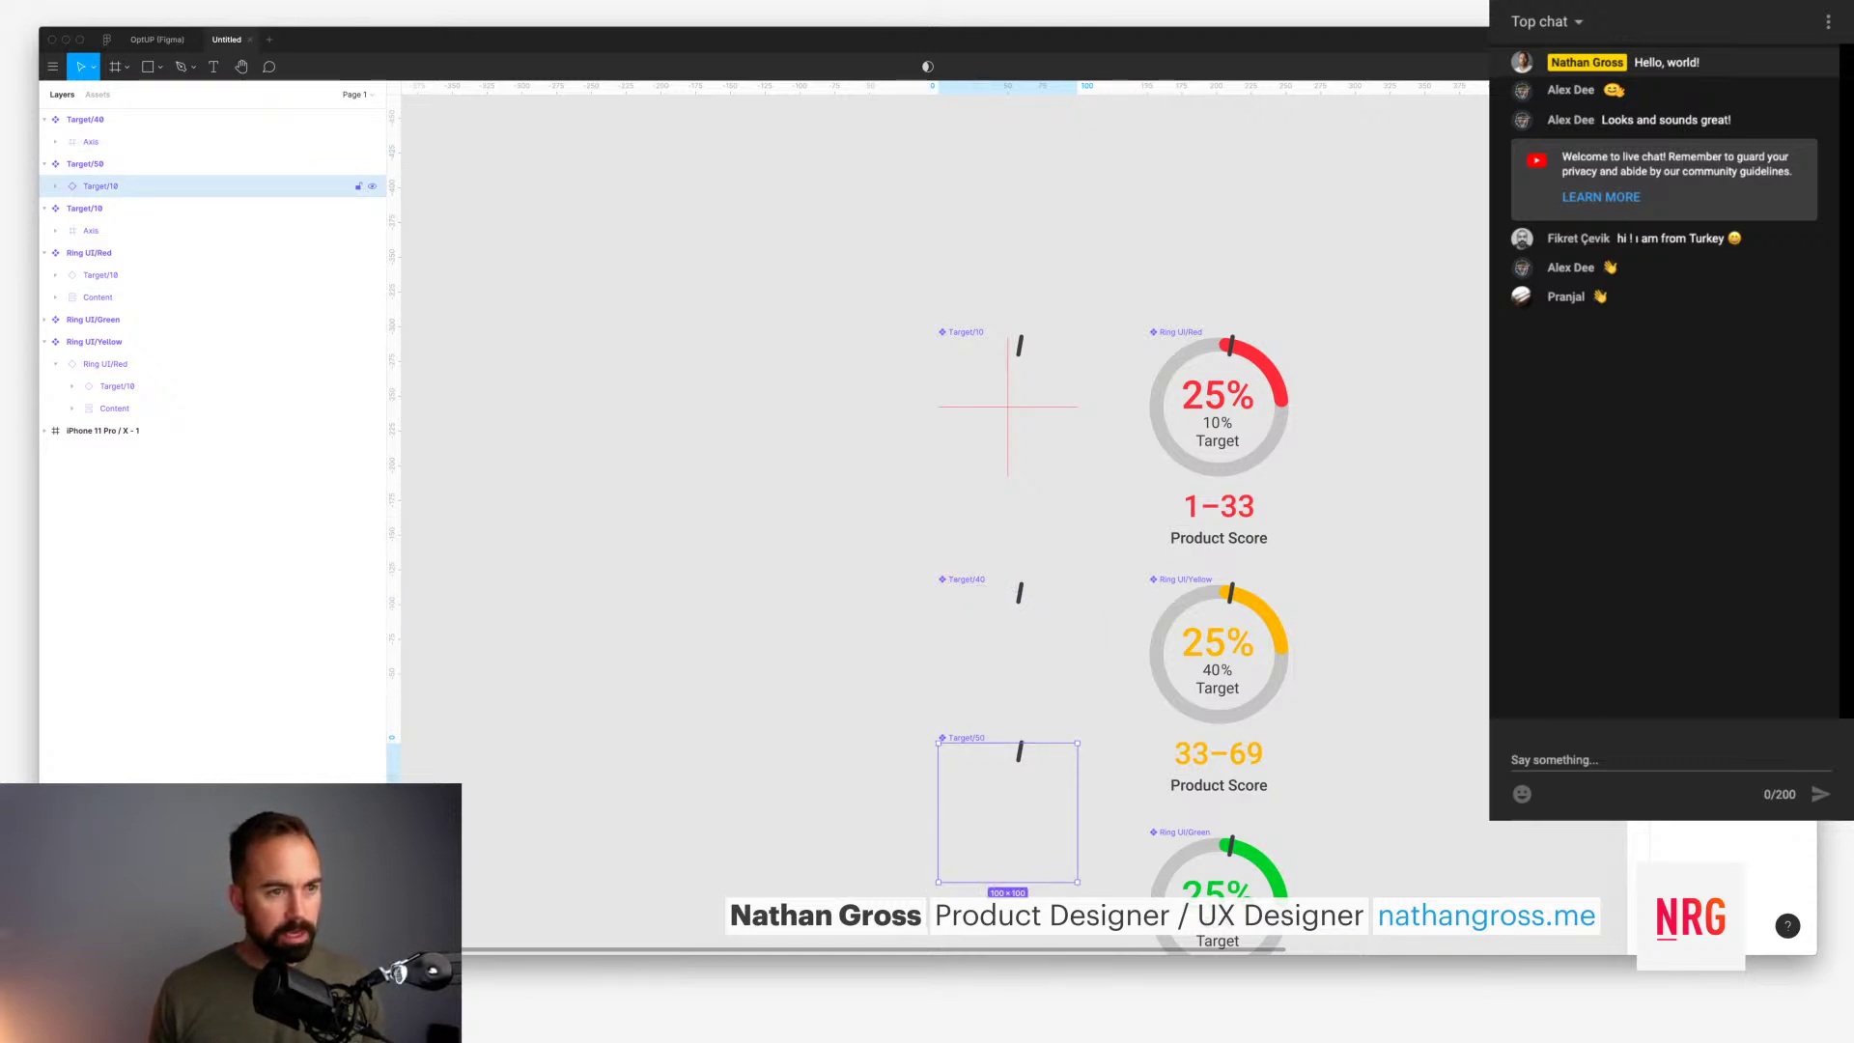
right_click(97, 184)
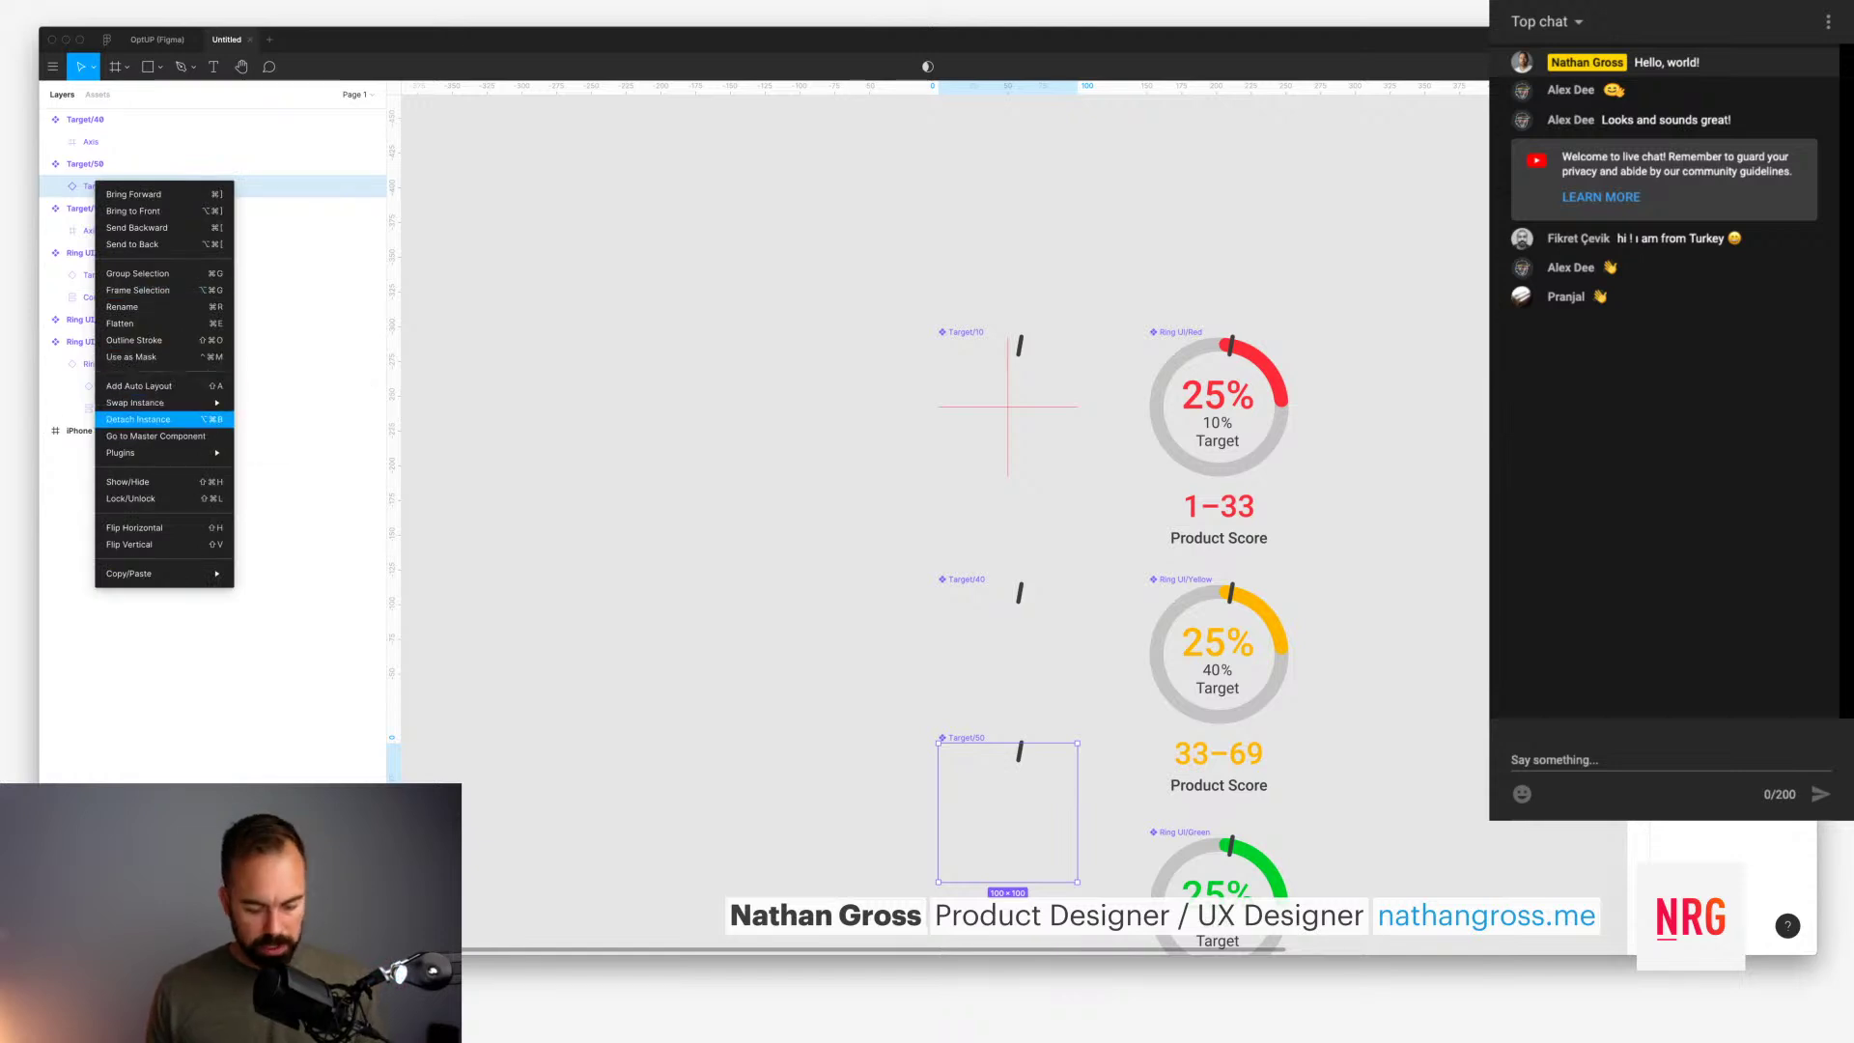
left_click(138, 419)
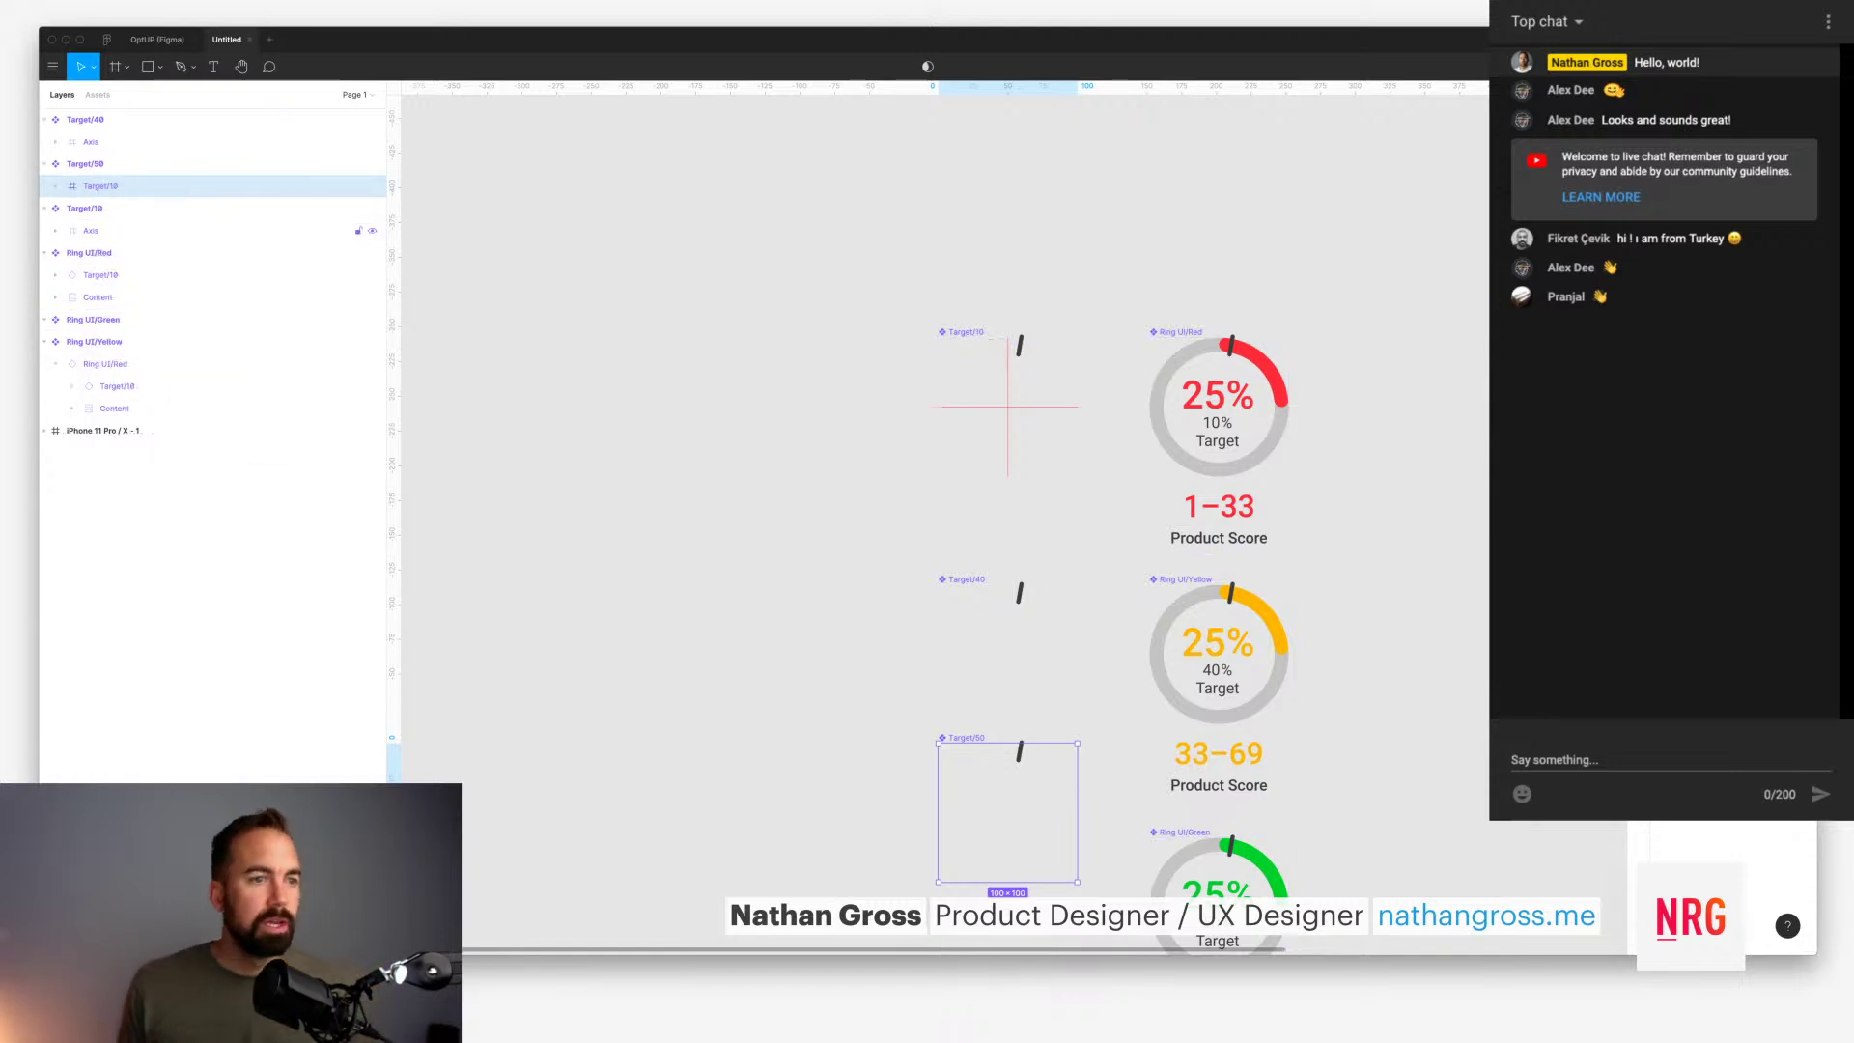
key("Escape")
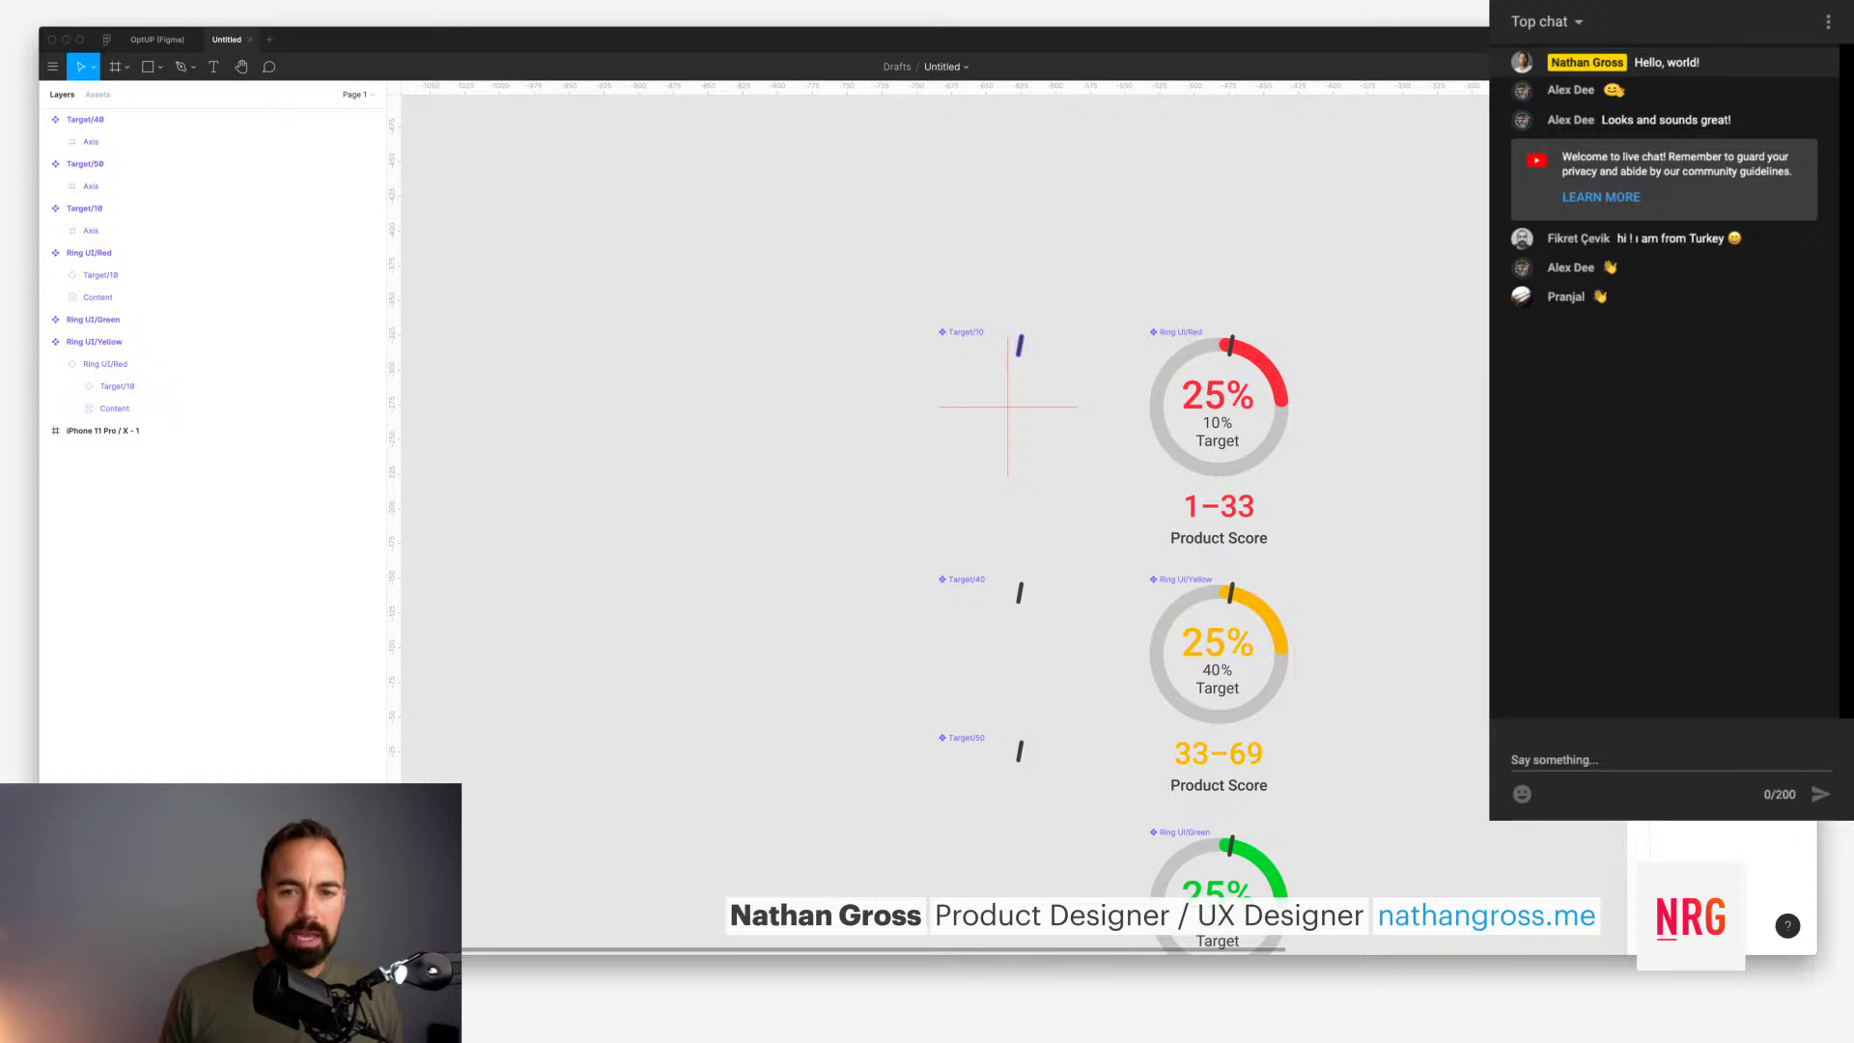
left_click(1019, 345, "super")
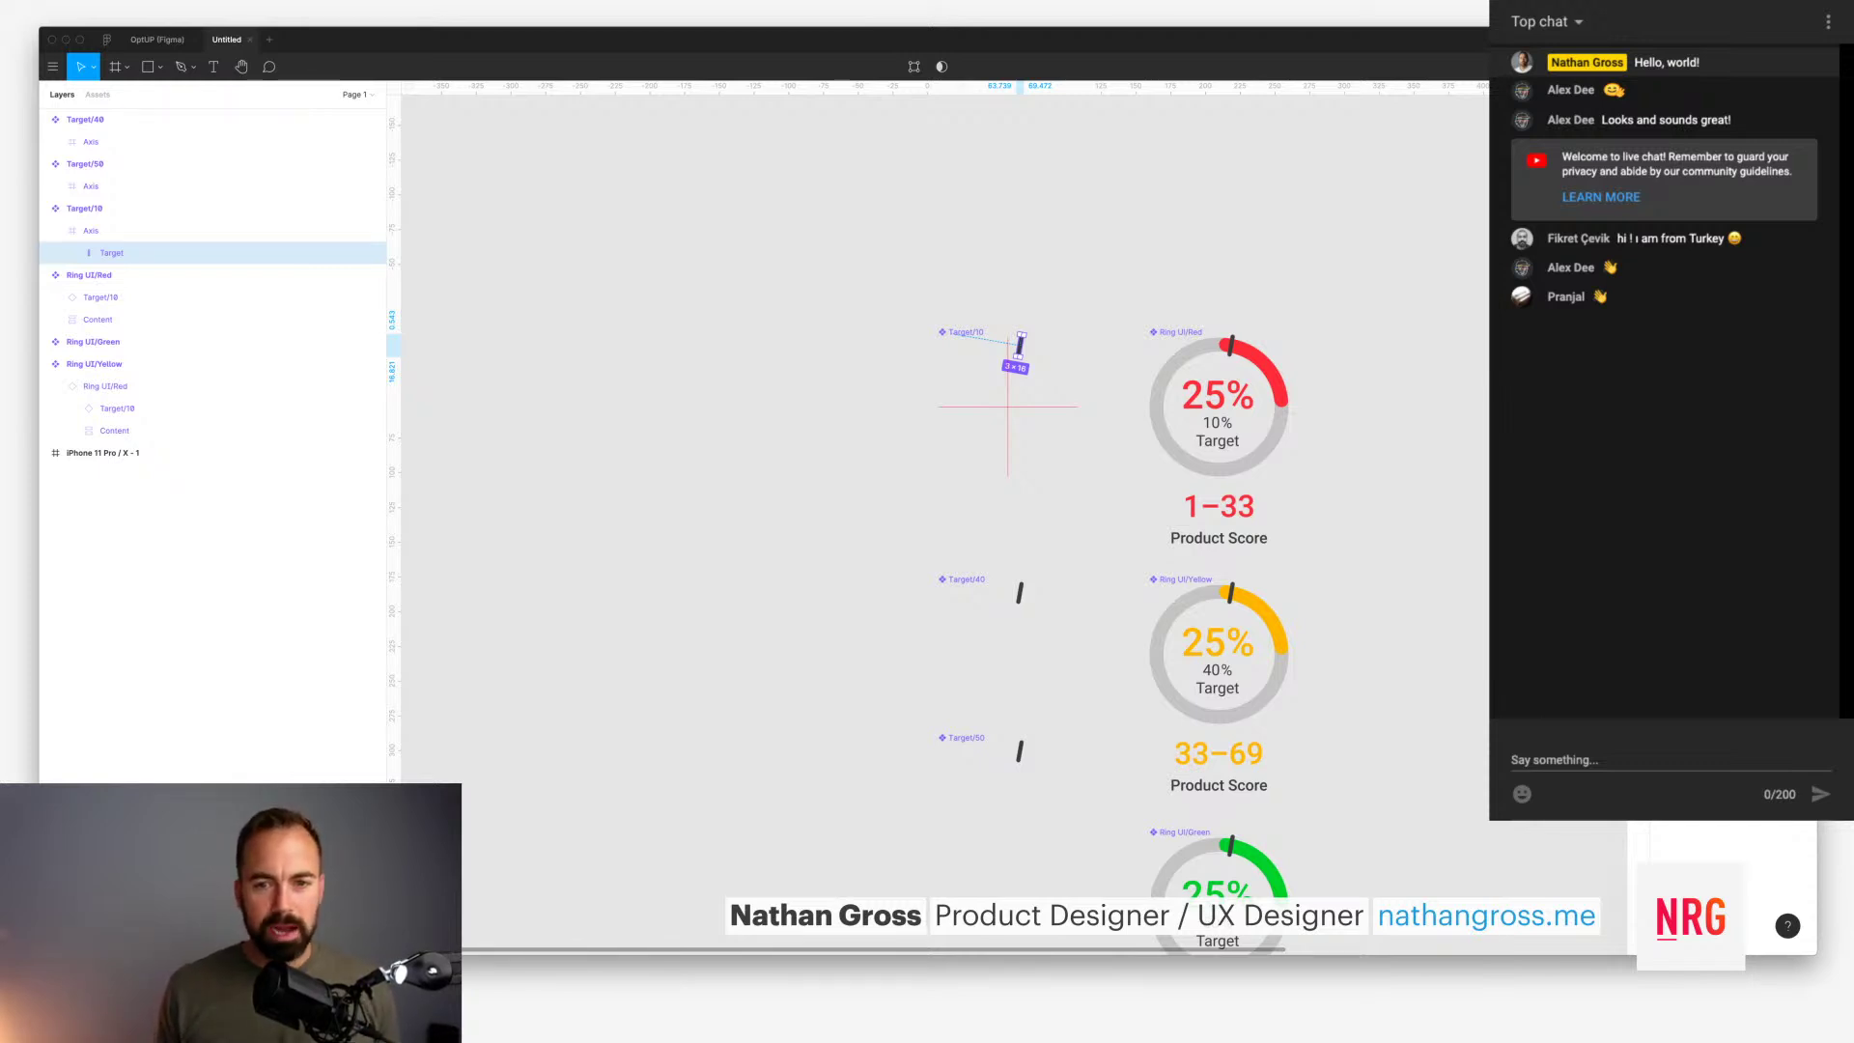
key("Escape")
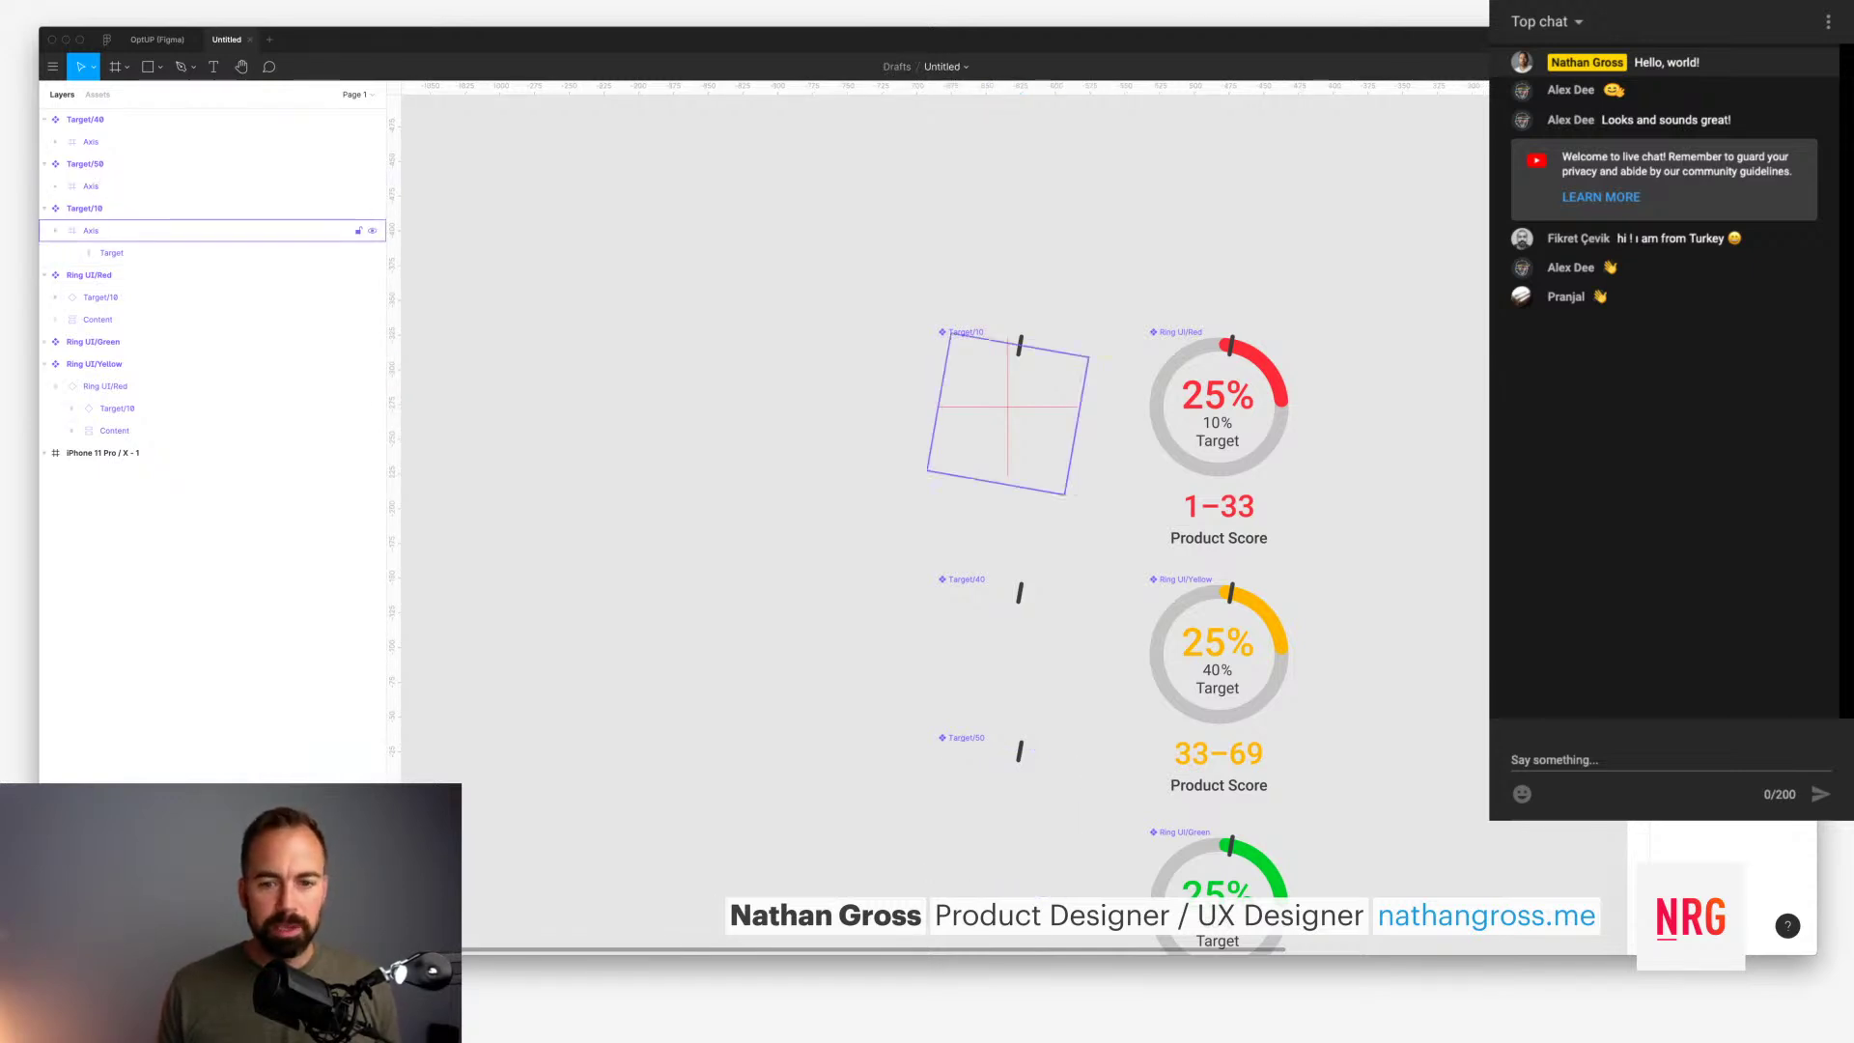
left_click(55, 230)
left_click_drag(880, 269, 1095, 896)
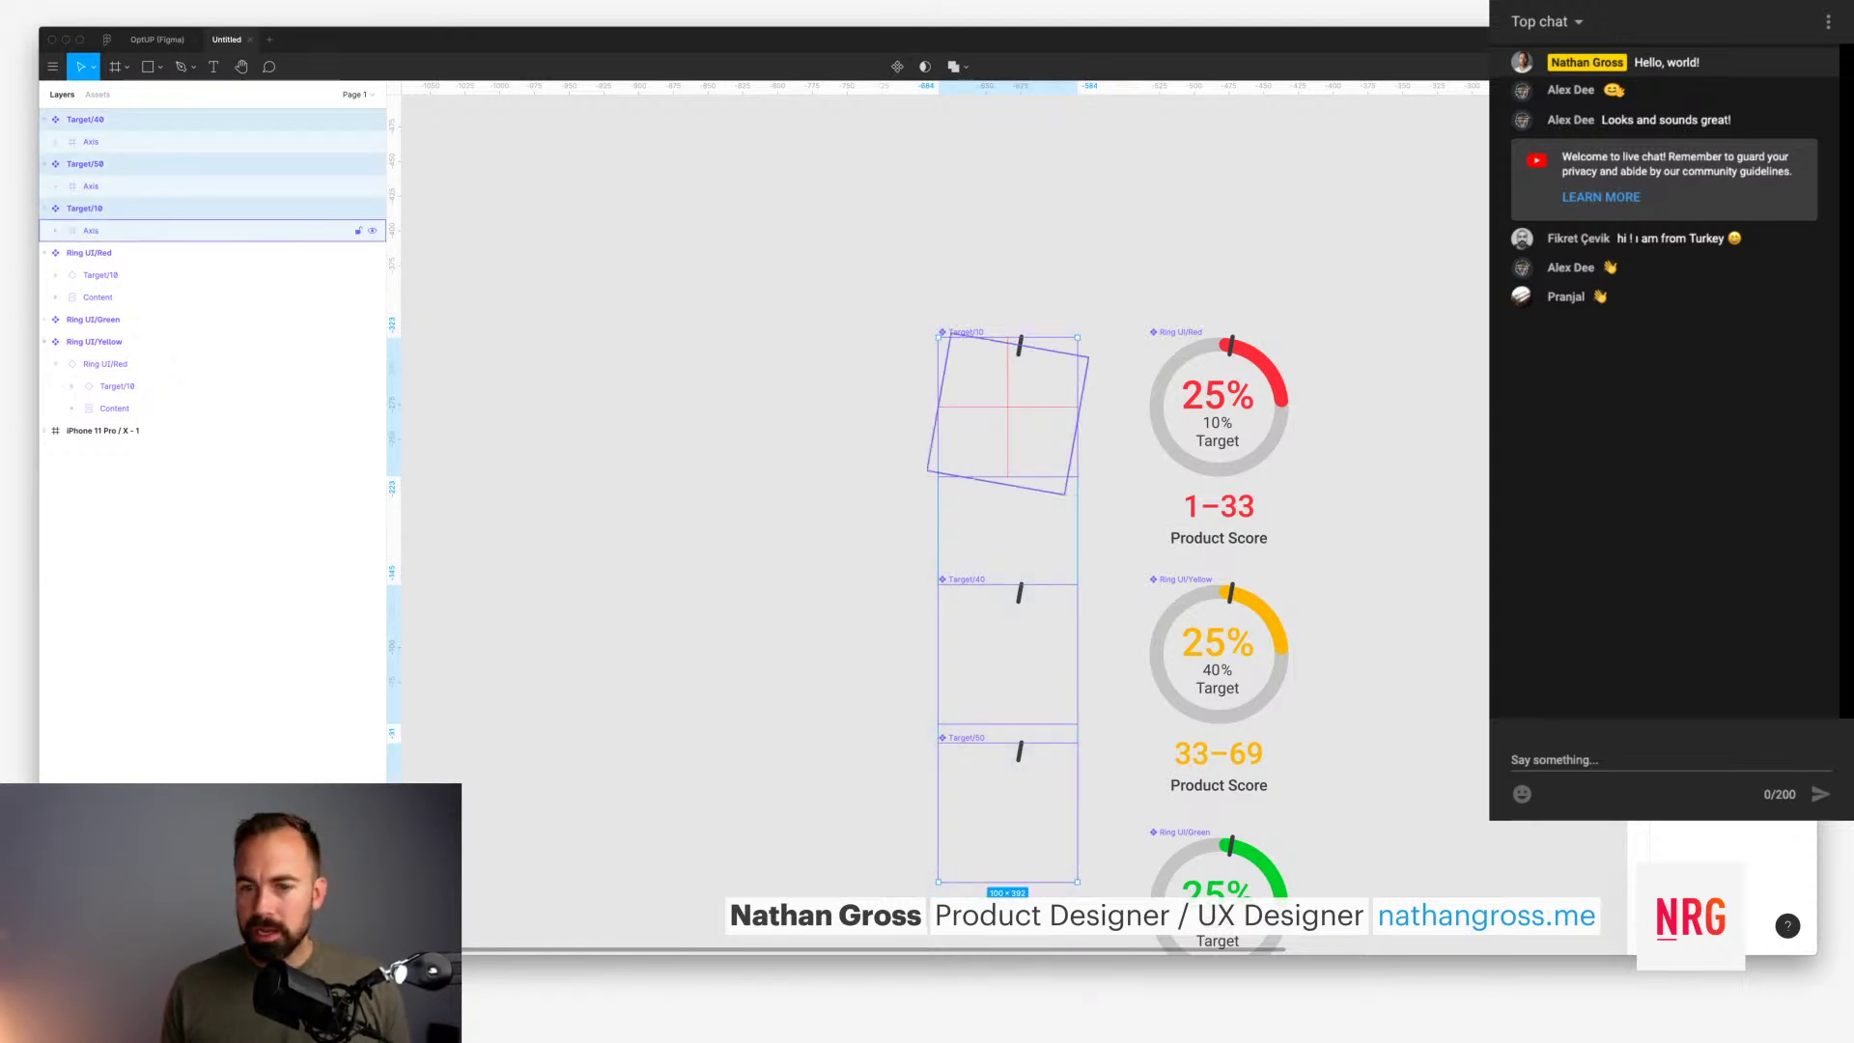
left_click(91, 229)
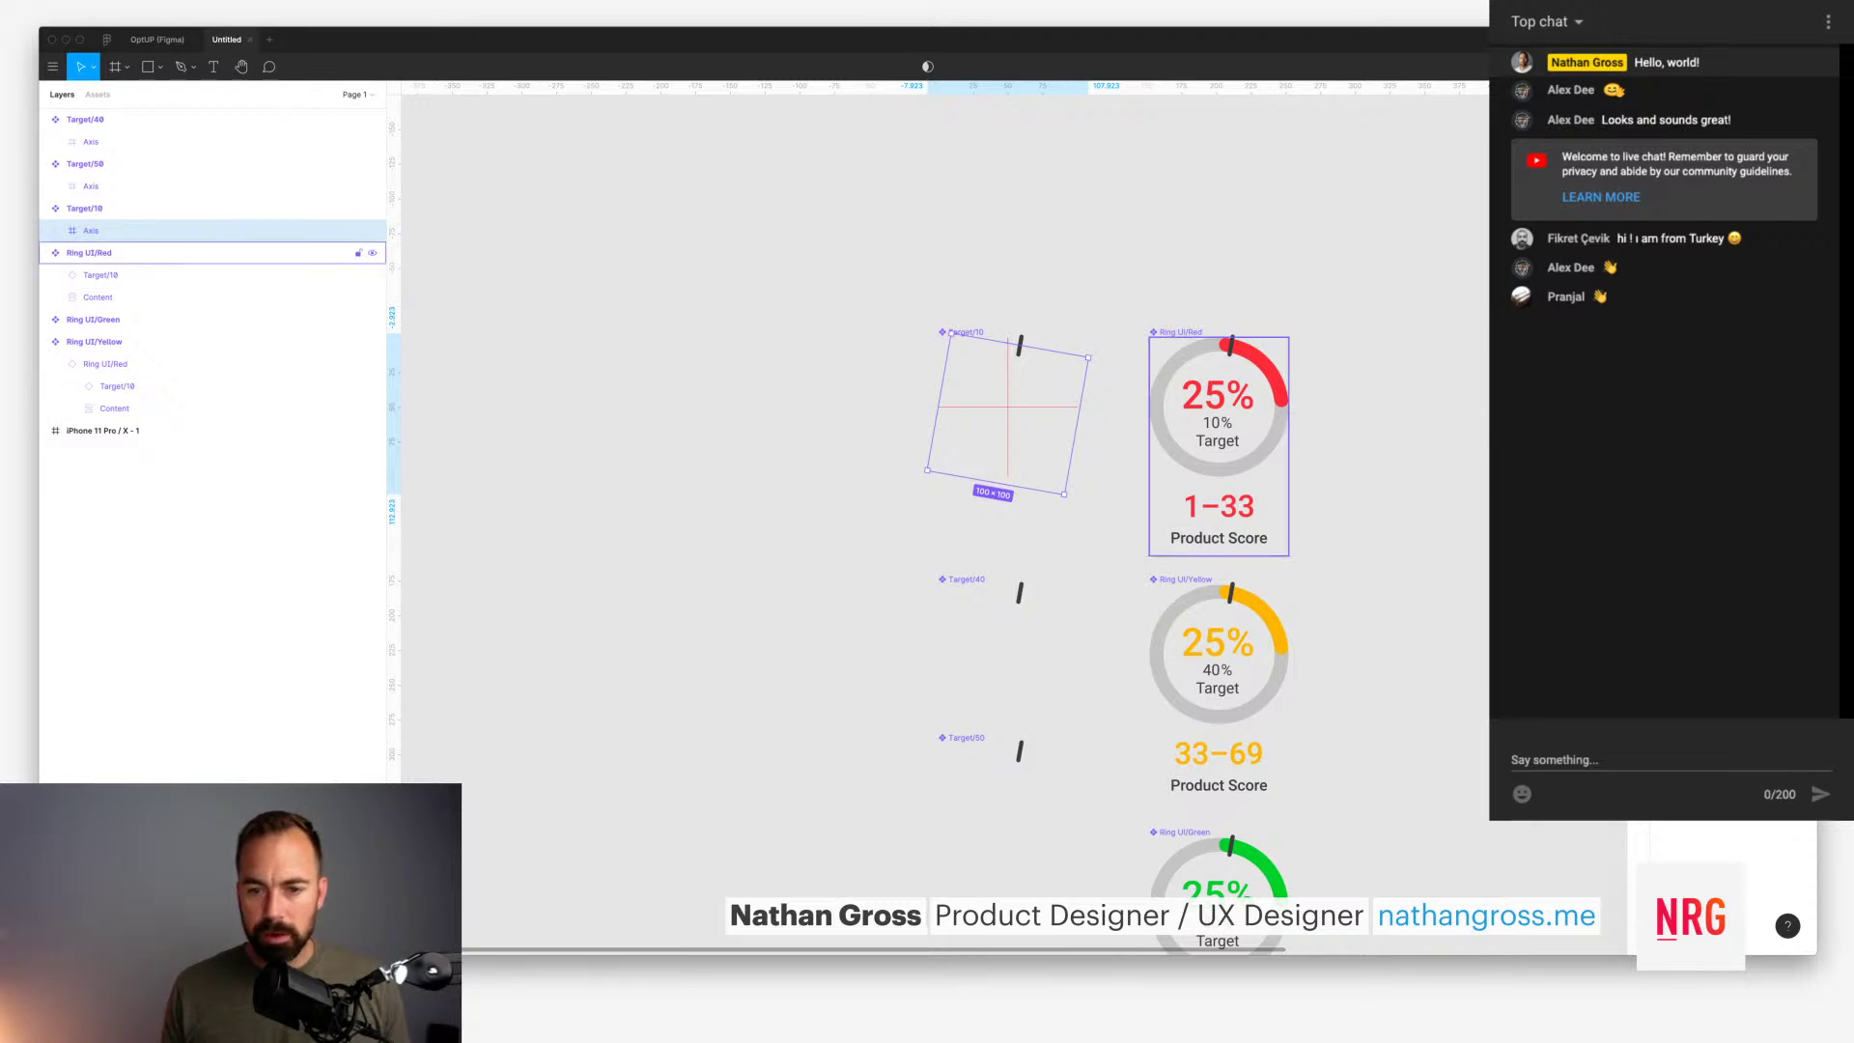
Step: Rotate the Axis frame inside the Target/40 component to about 40° clockwise
left_click(85, 119)
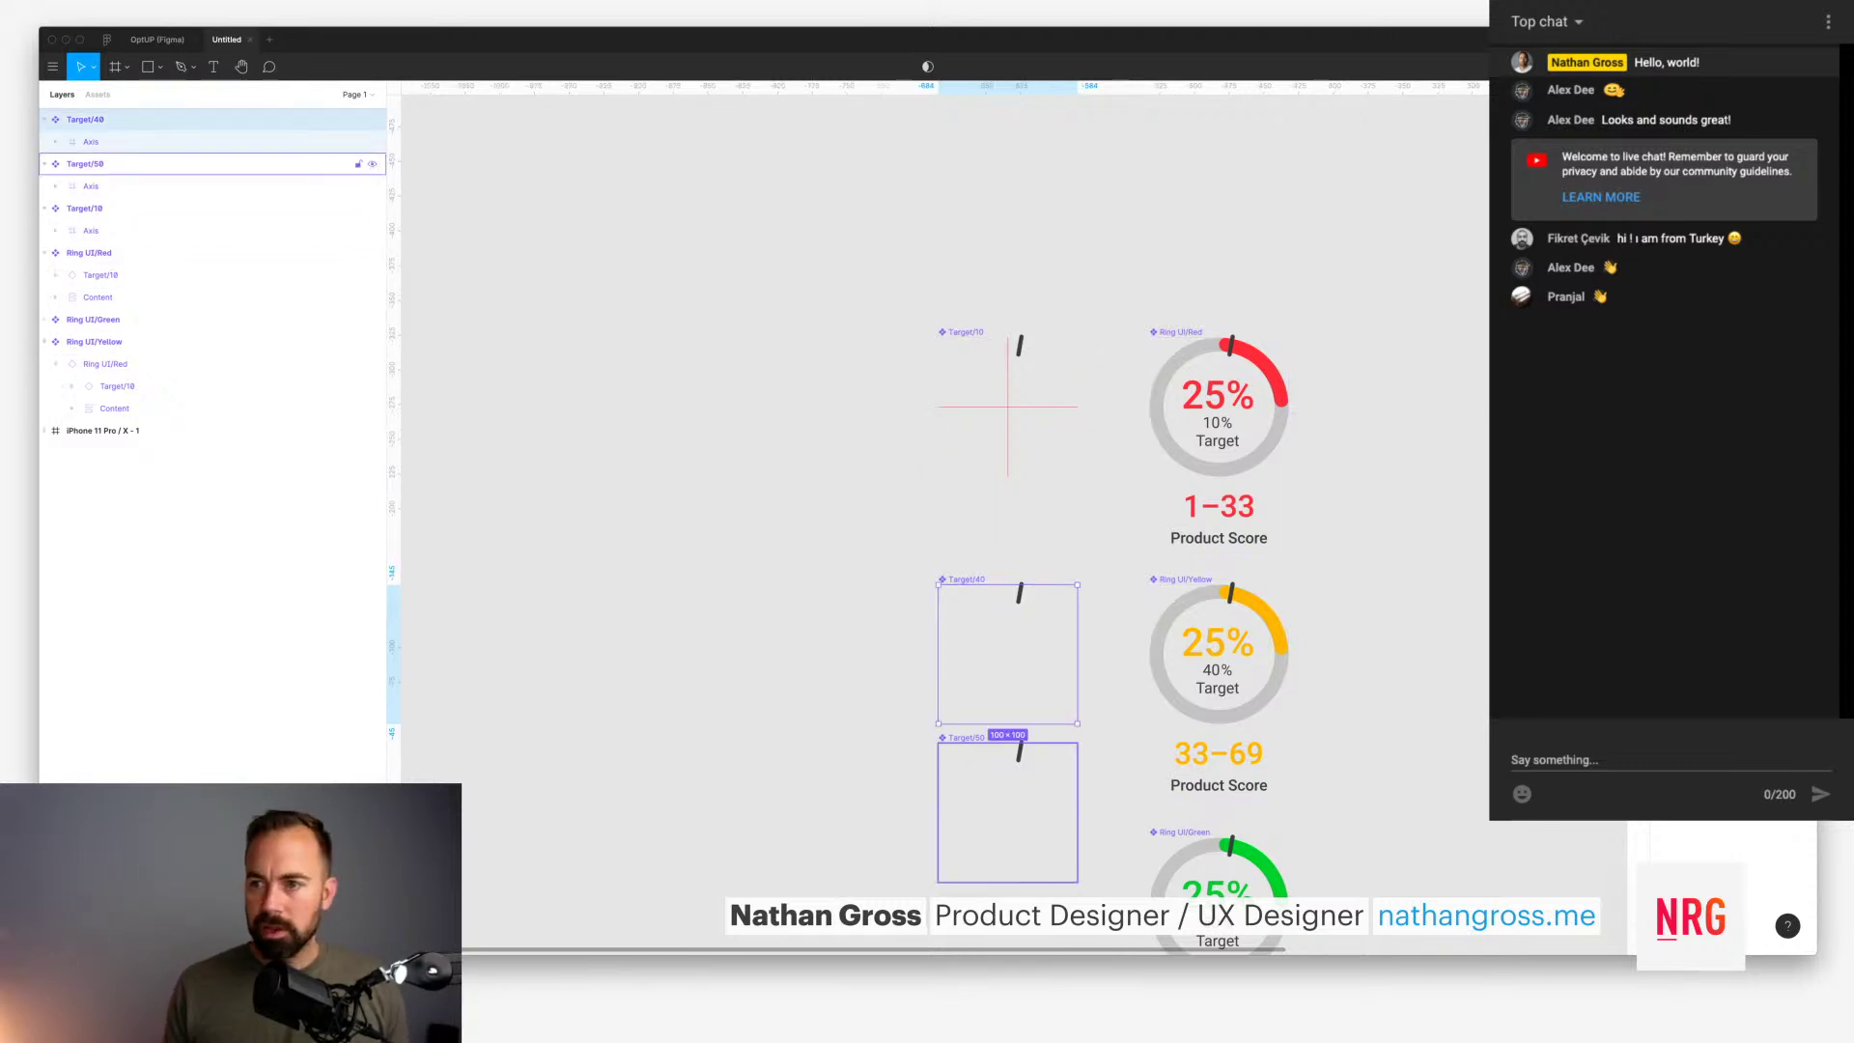
left_click(91, 141)
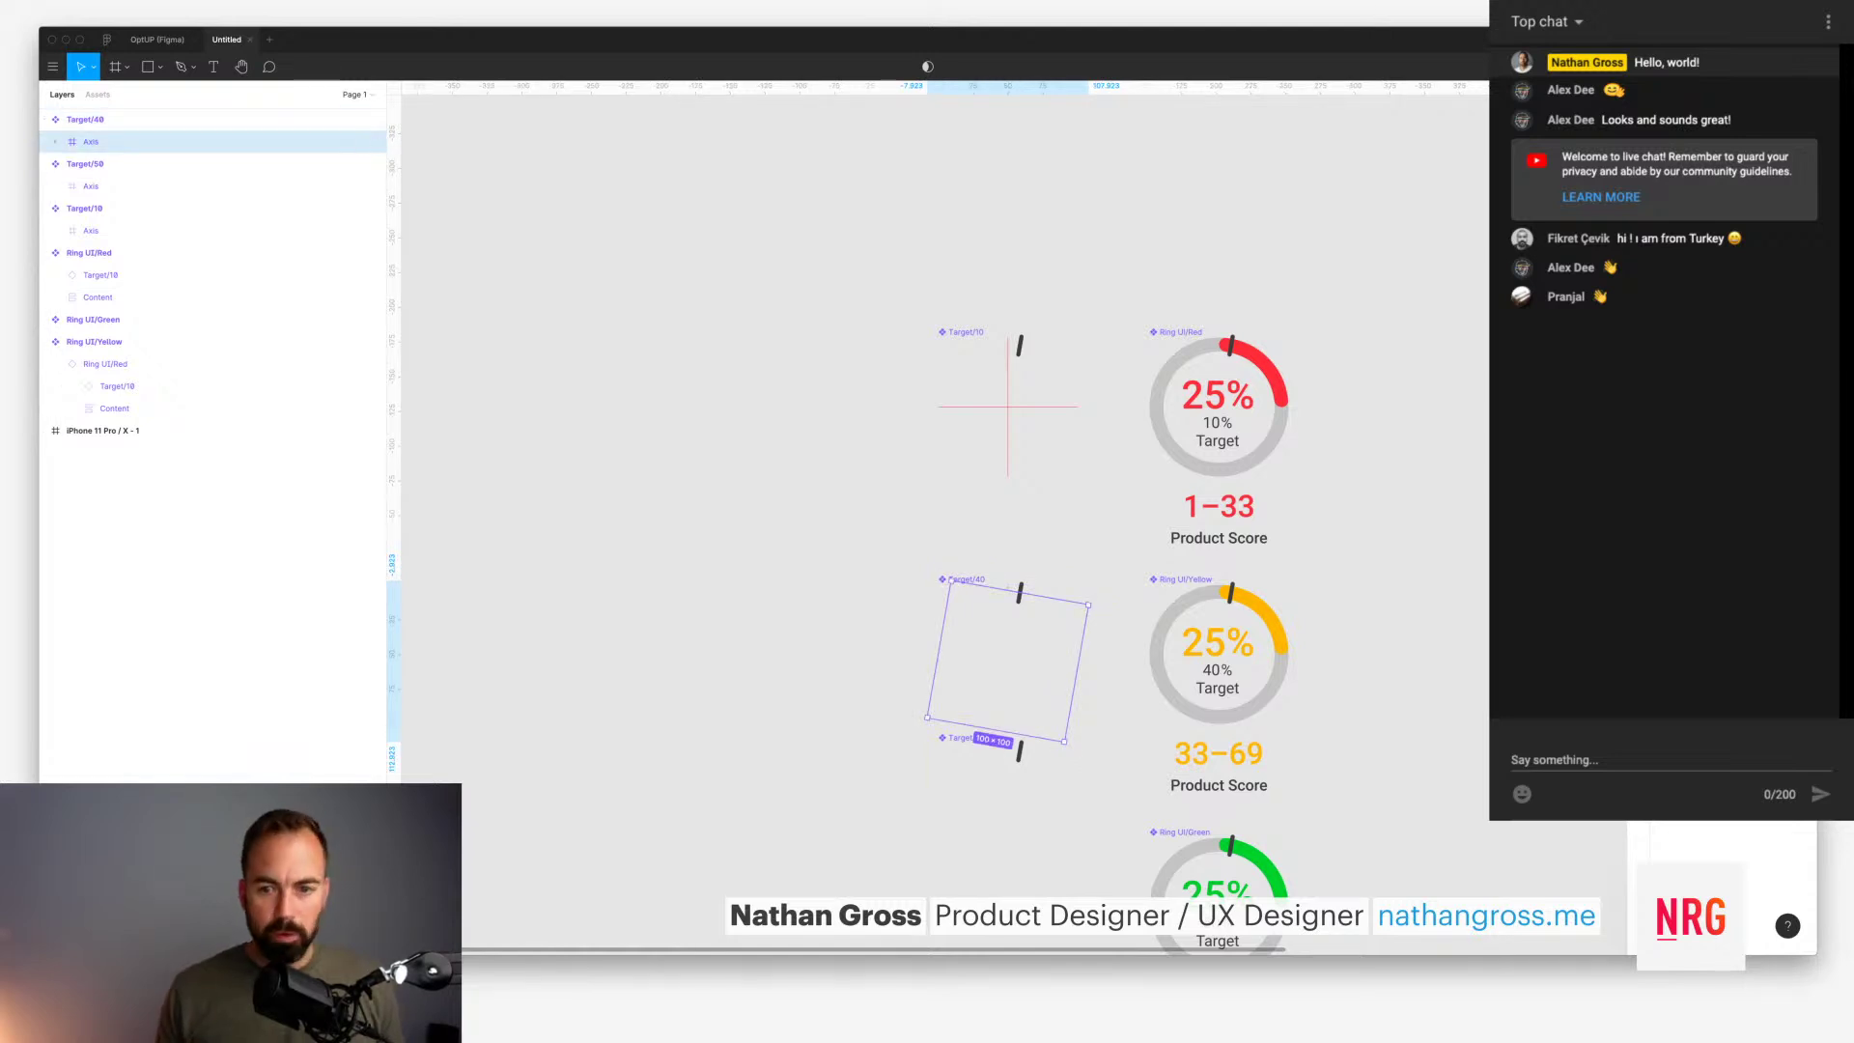
type("45")
key("Return")
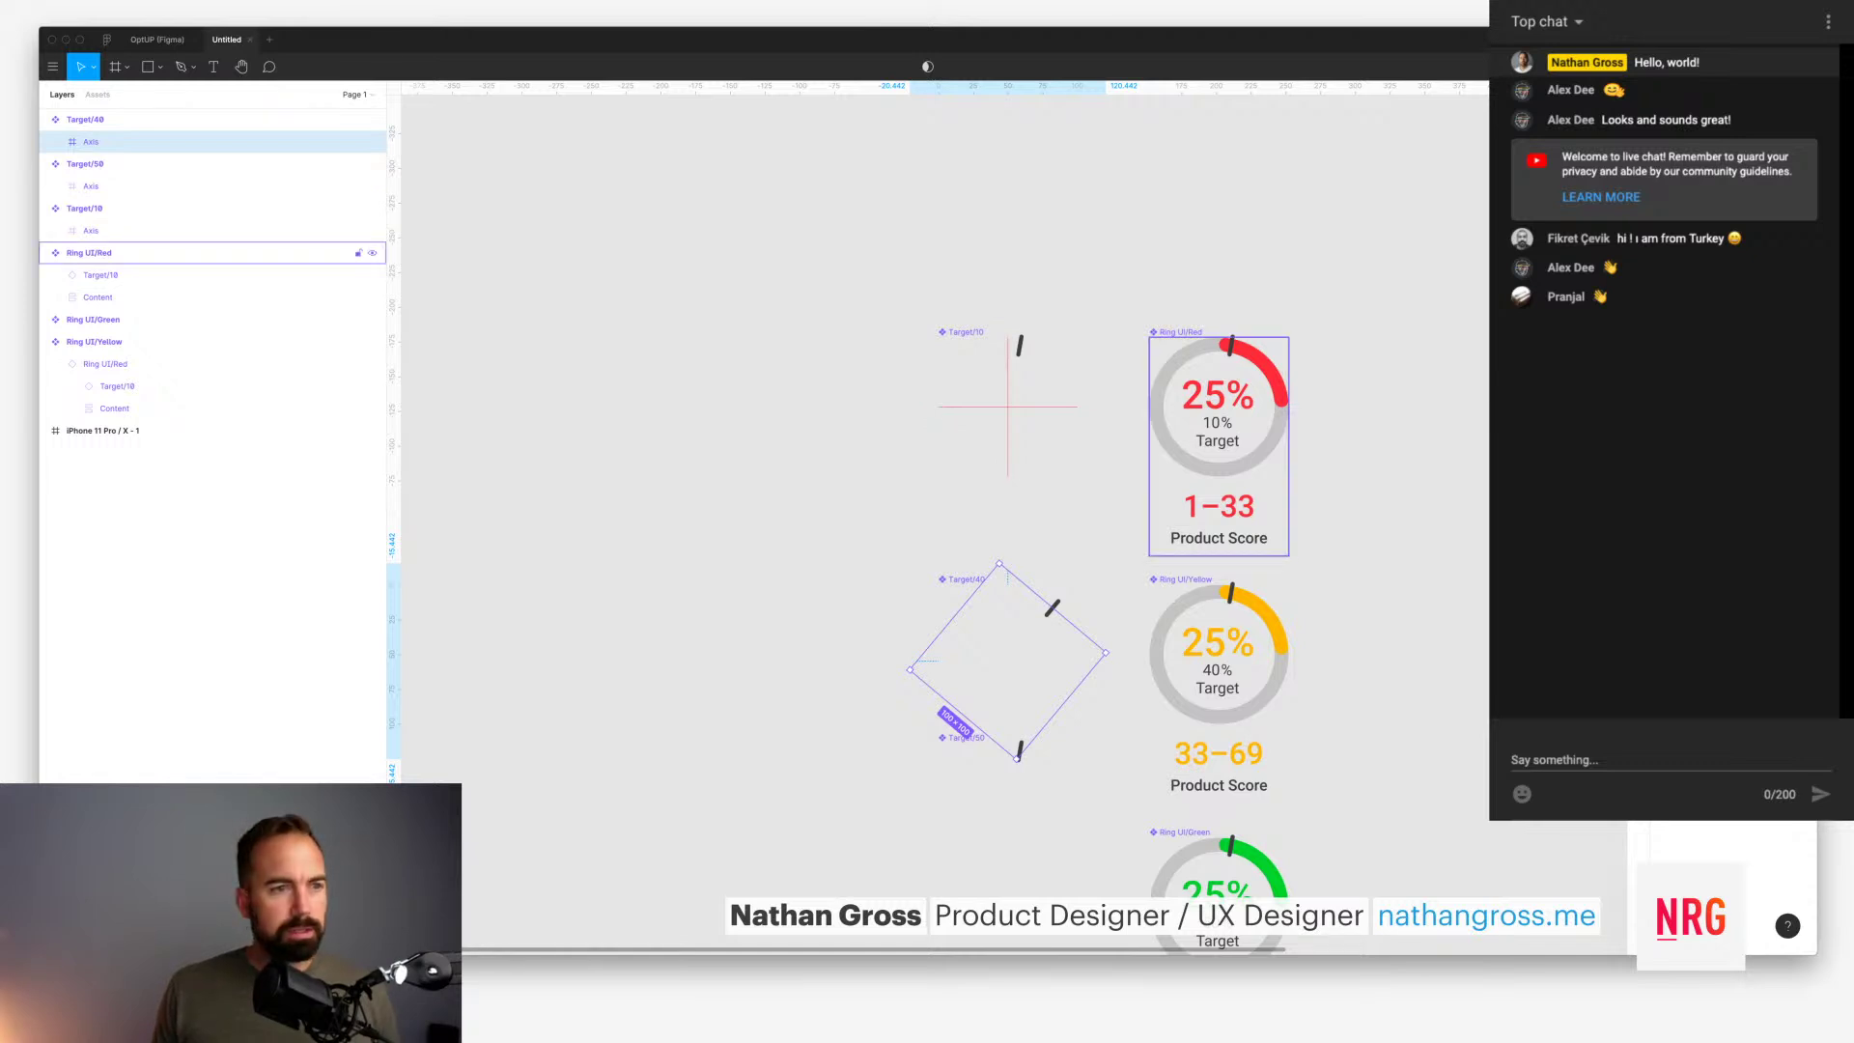
Step: Set the rotation of the Axis frame inside Target/10 to 36° clockwise
left_click(85, 209)
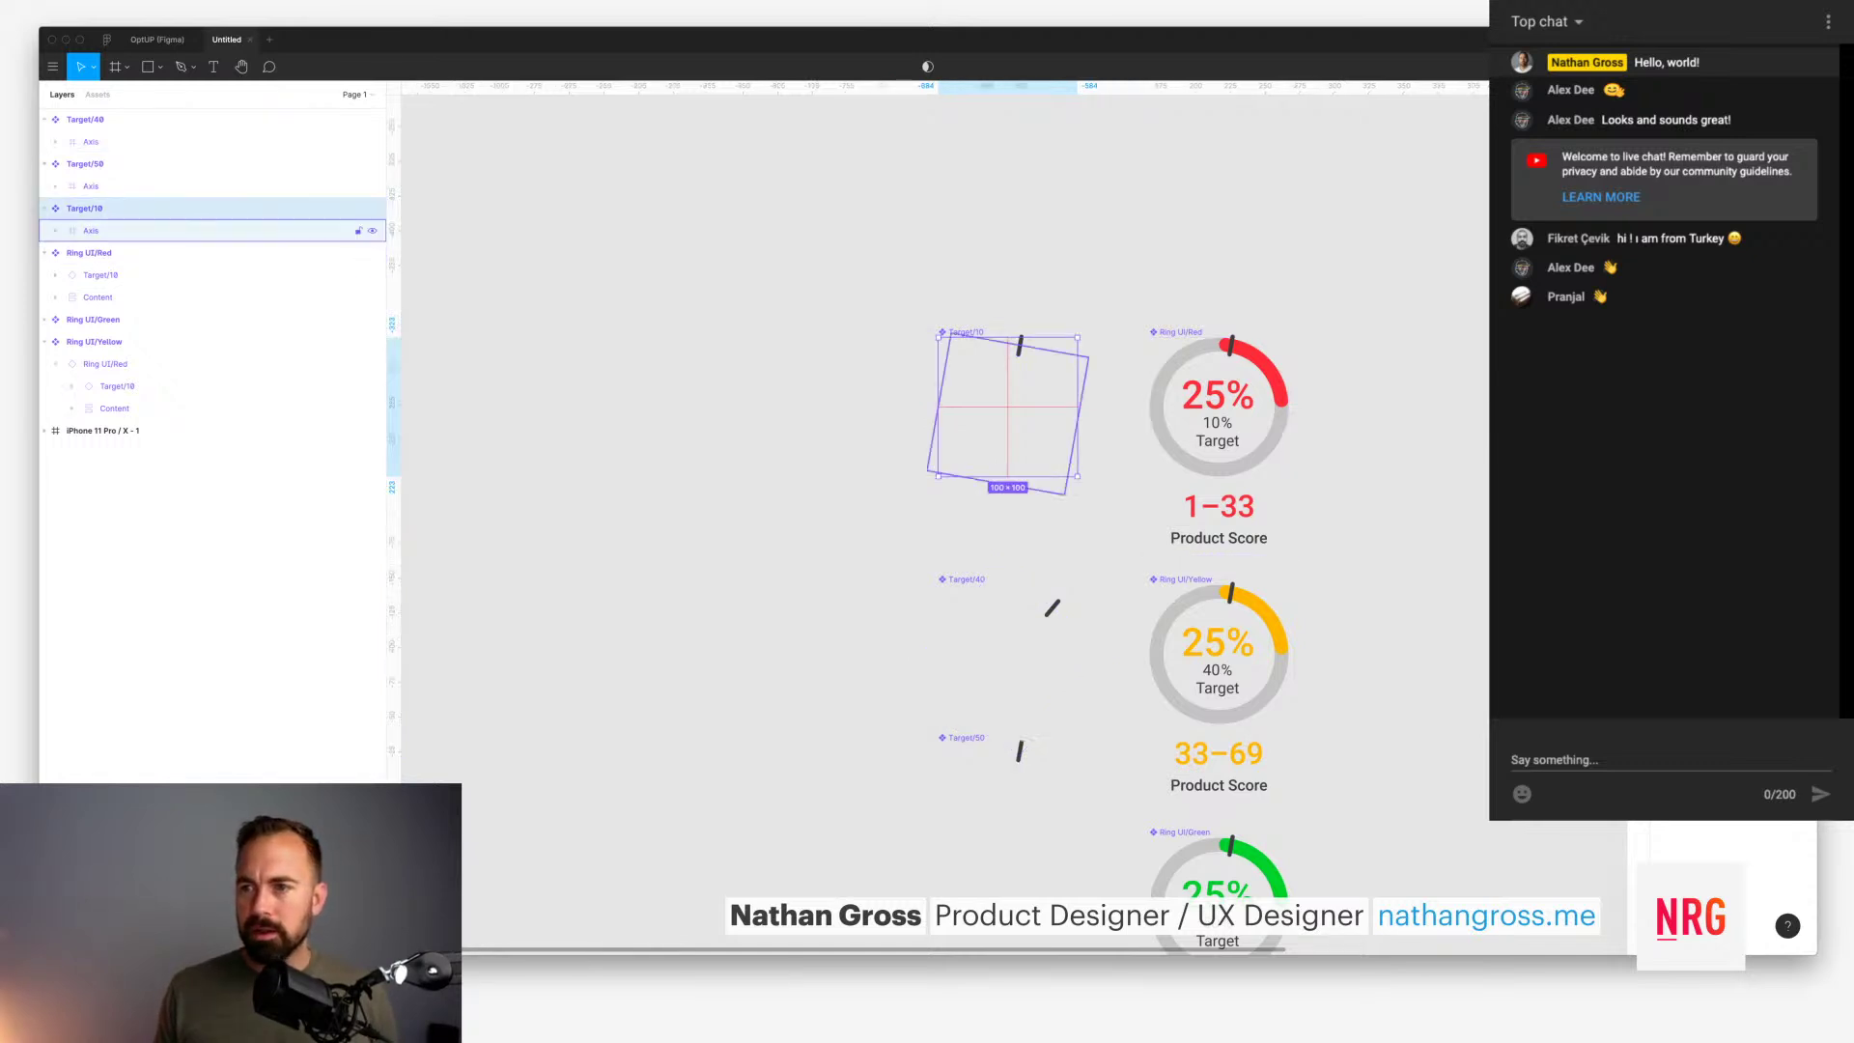
left_click(91, 231)
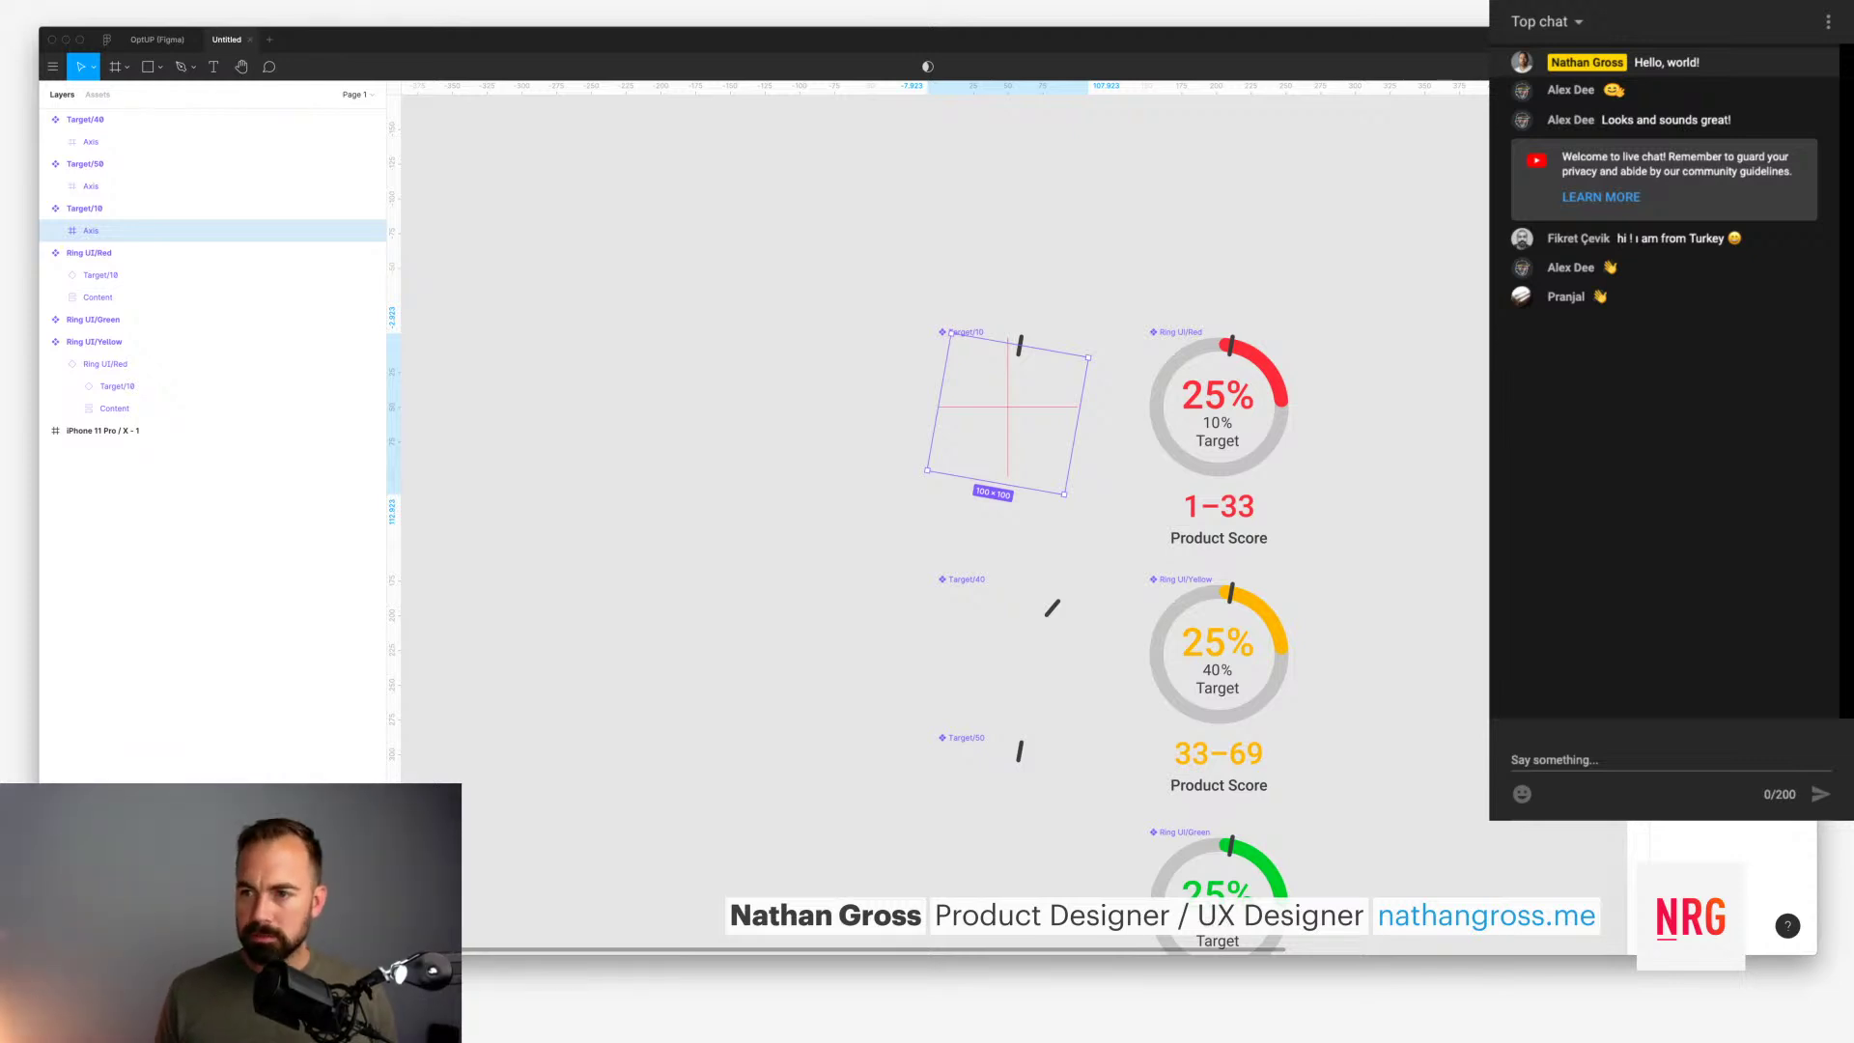
type("36")
key("Return")
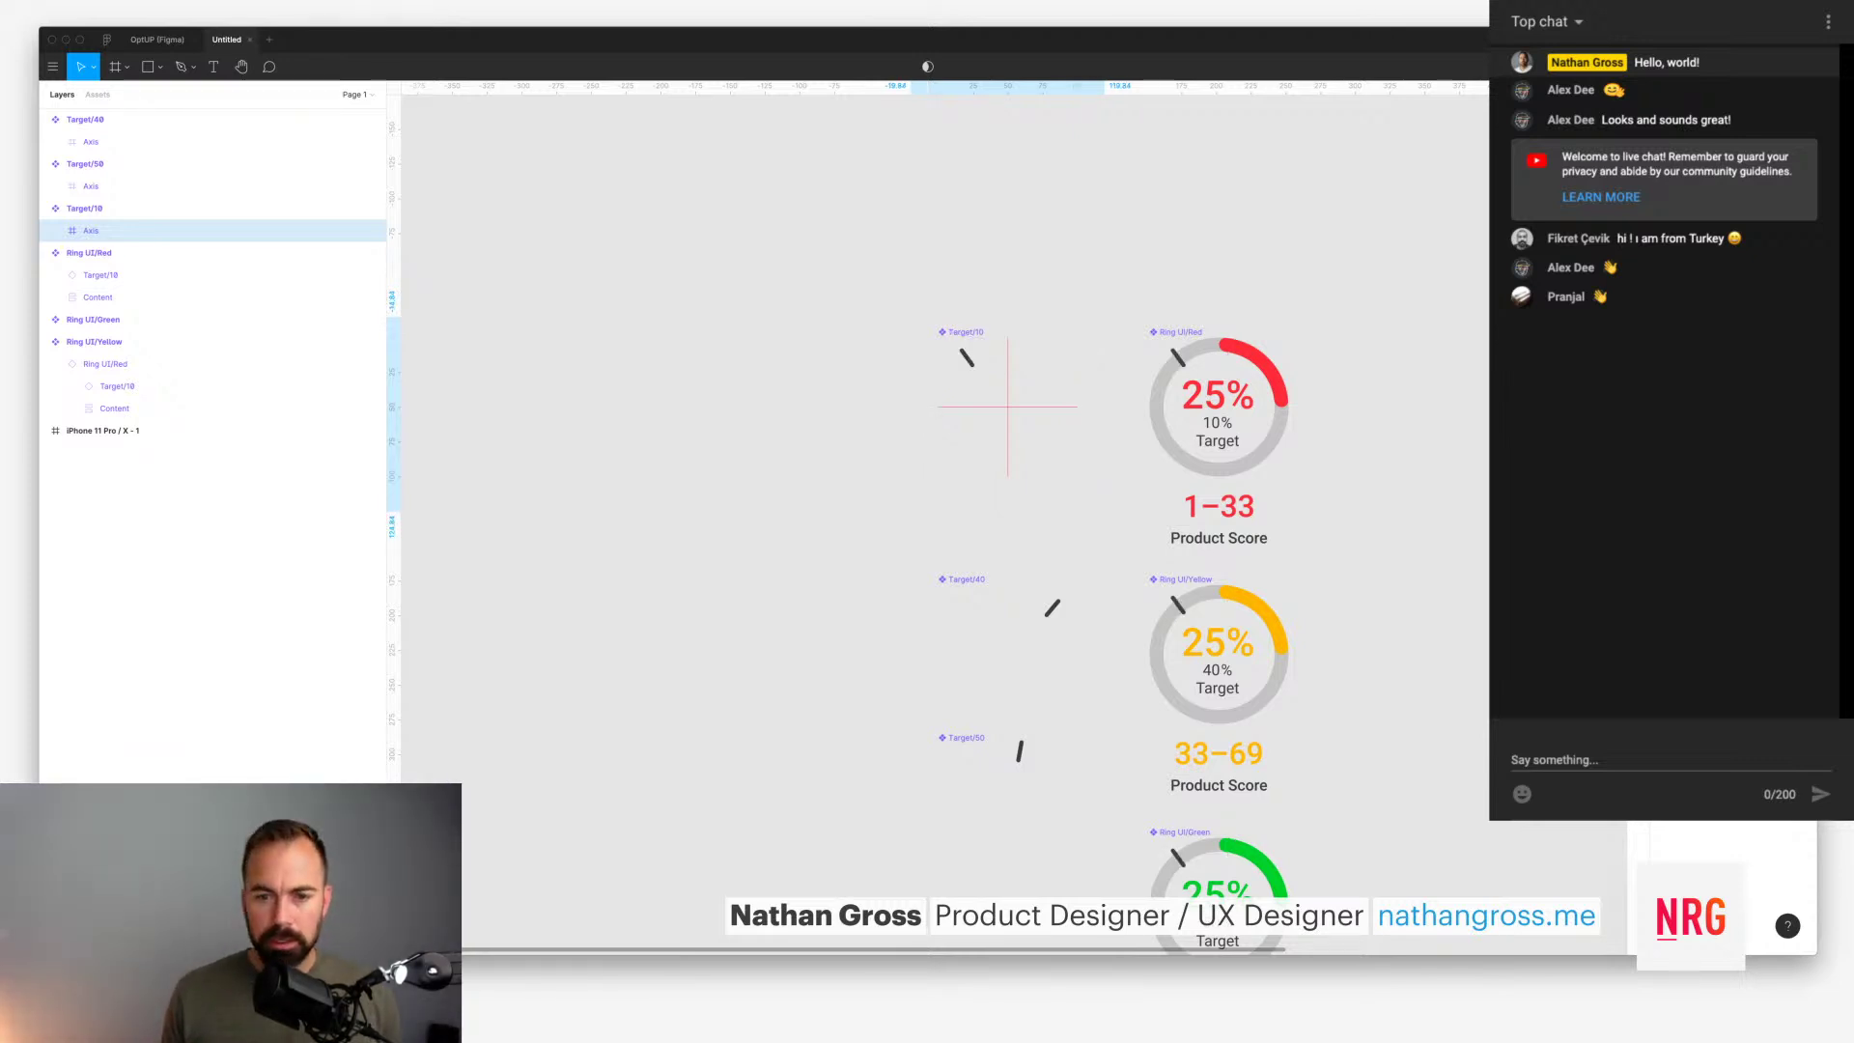
key("Return")
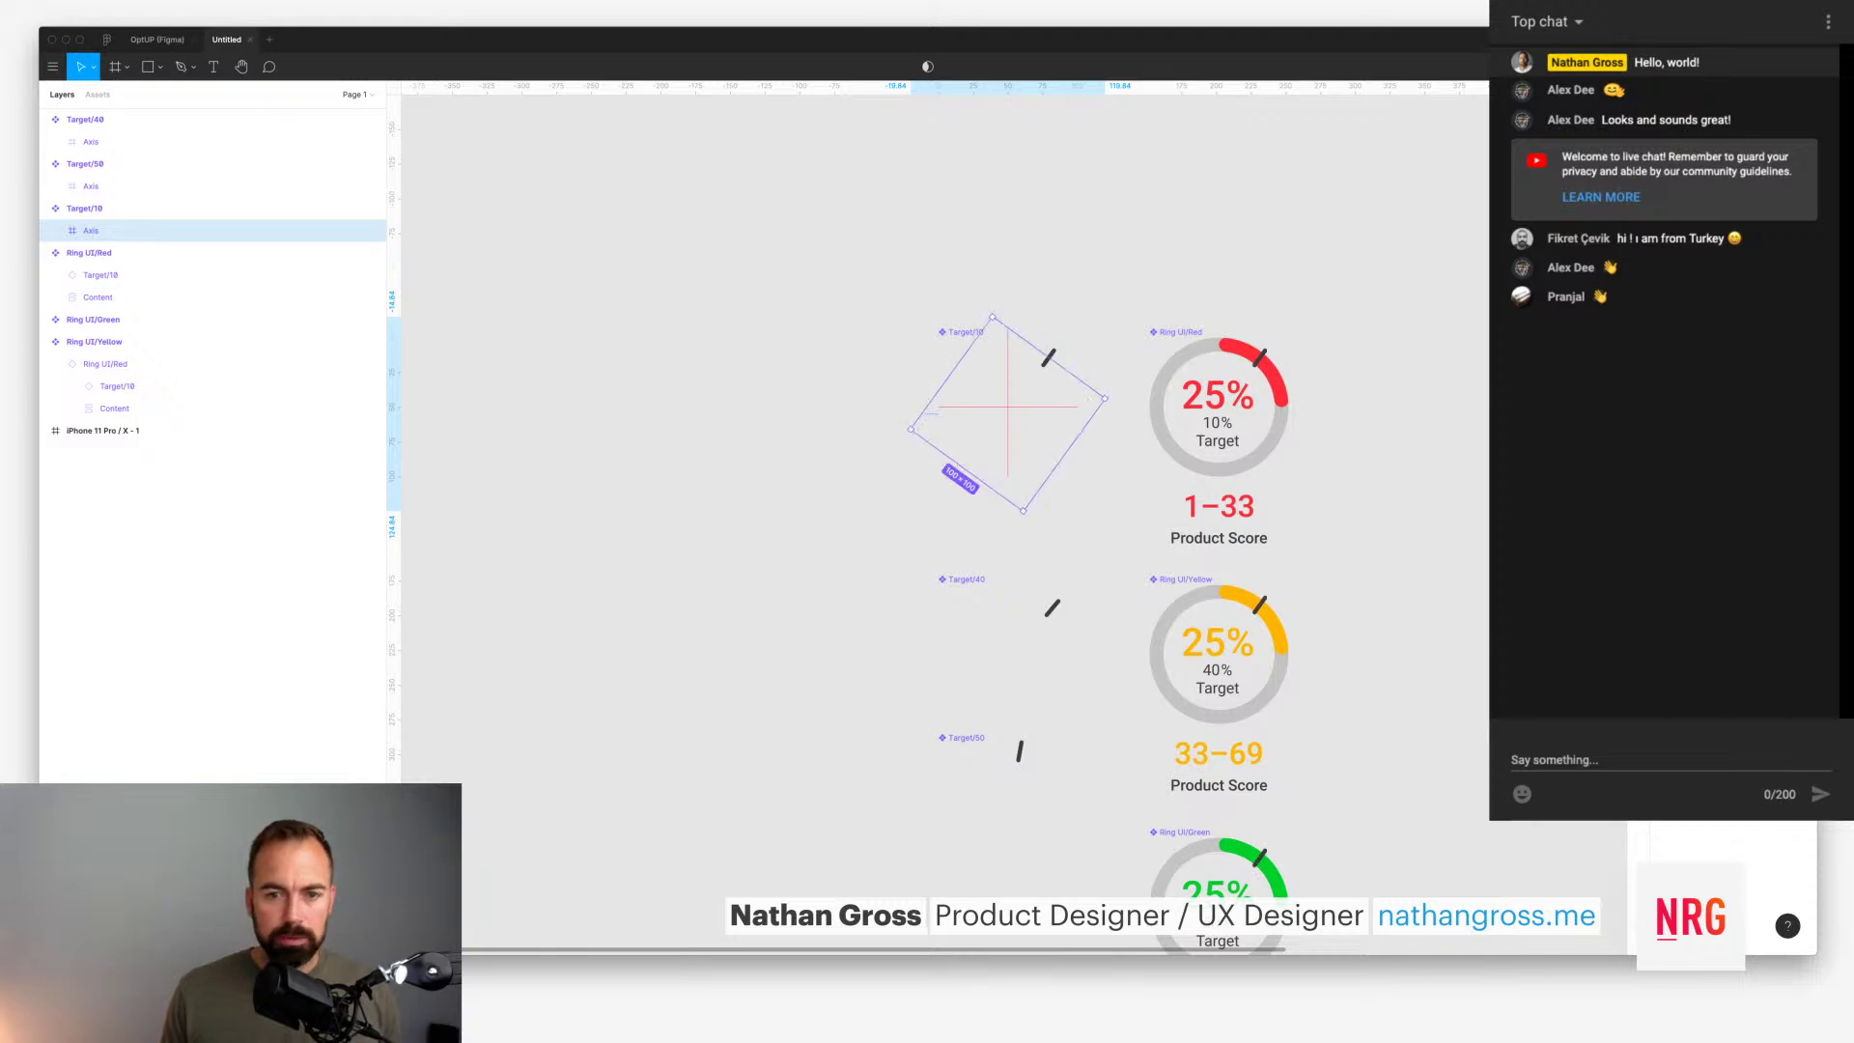
Step: Rotate the Axis frame inside Target/40 so its marker sits at the lower right, 40% clockwise around the ring
scroll(966, 499, "down", 3)
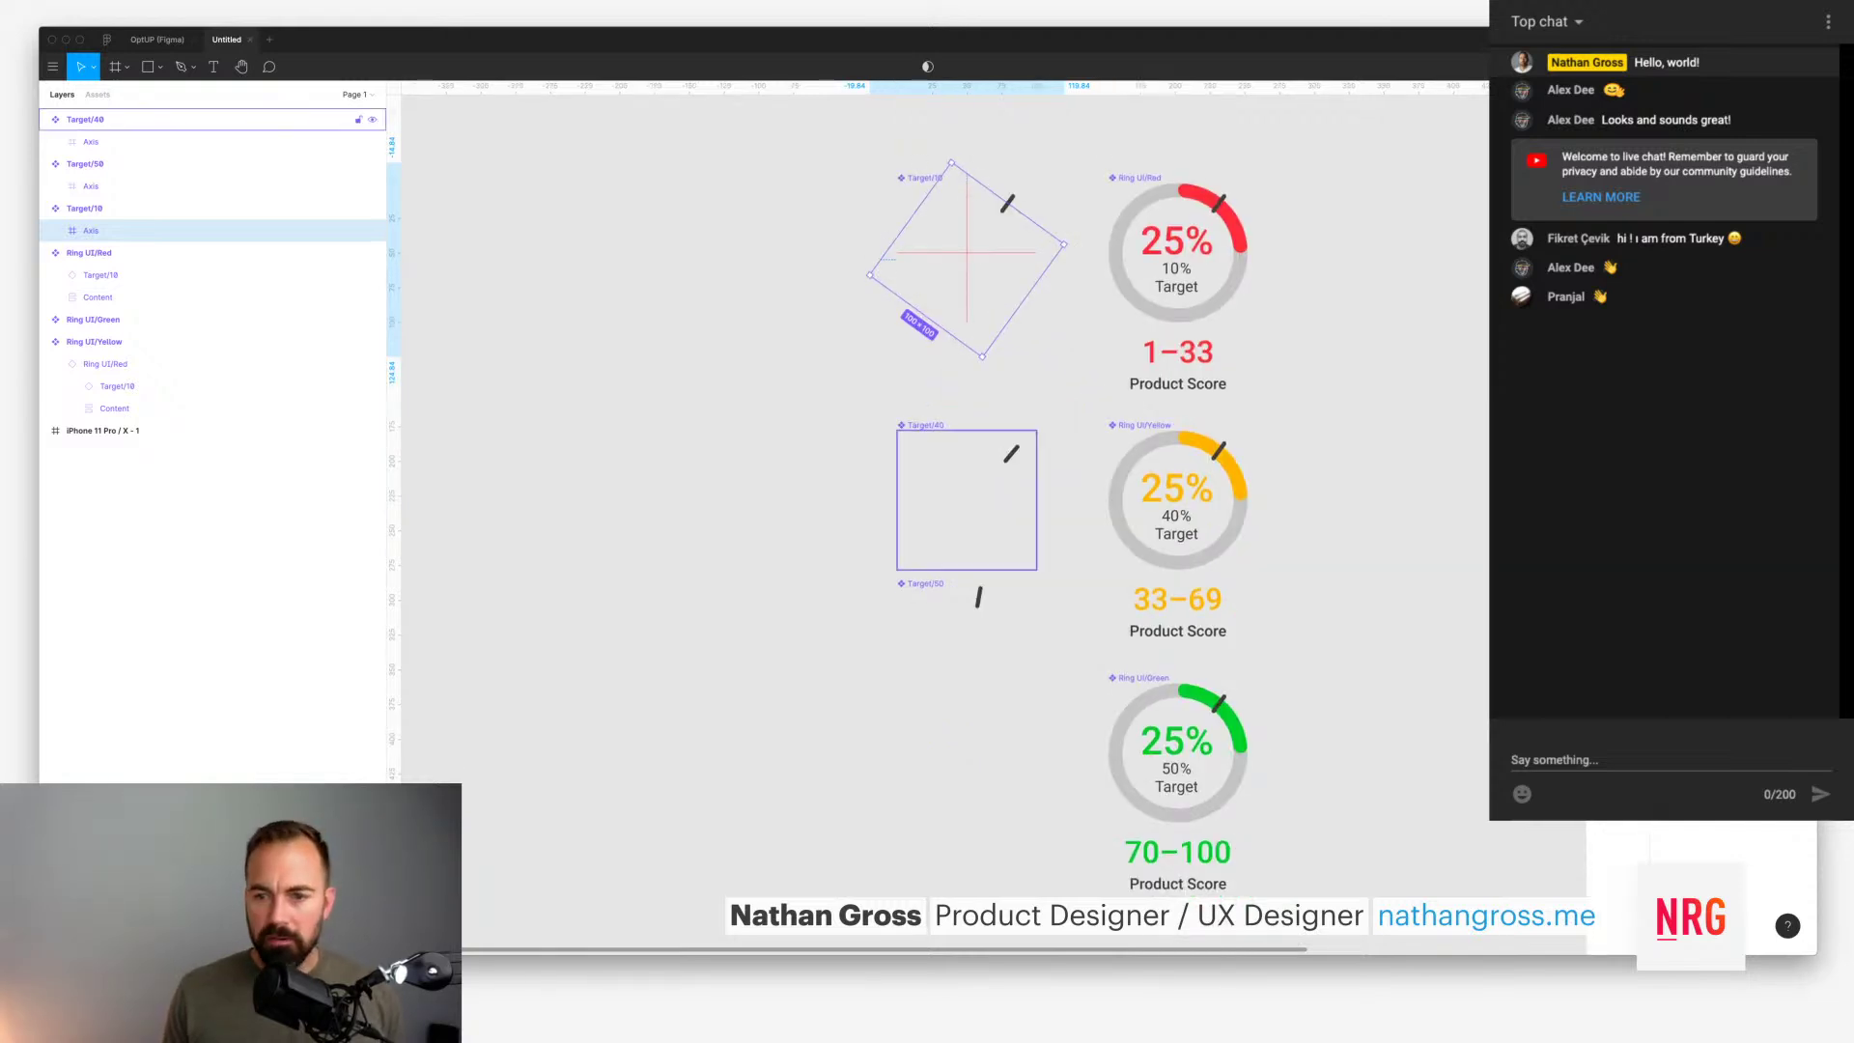
left_click(91, 141)
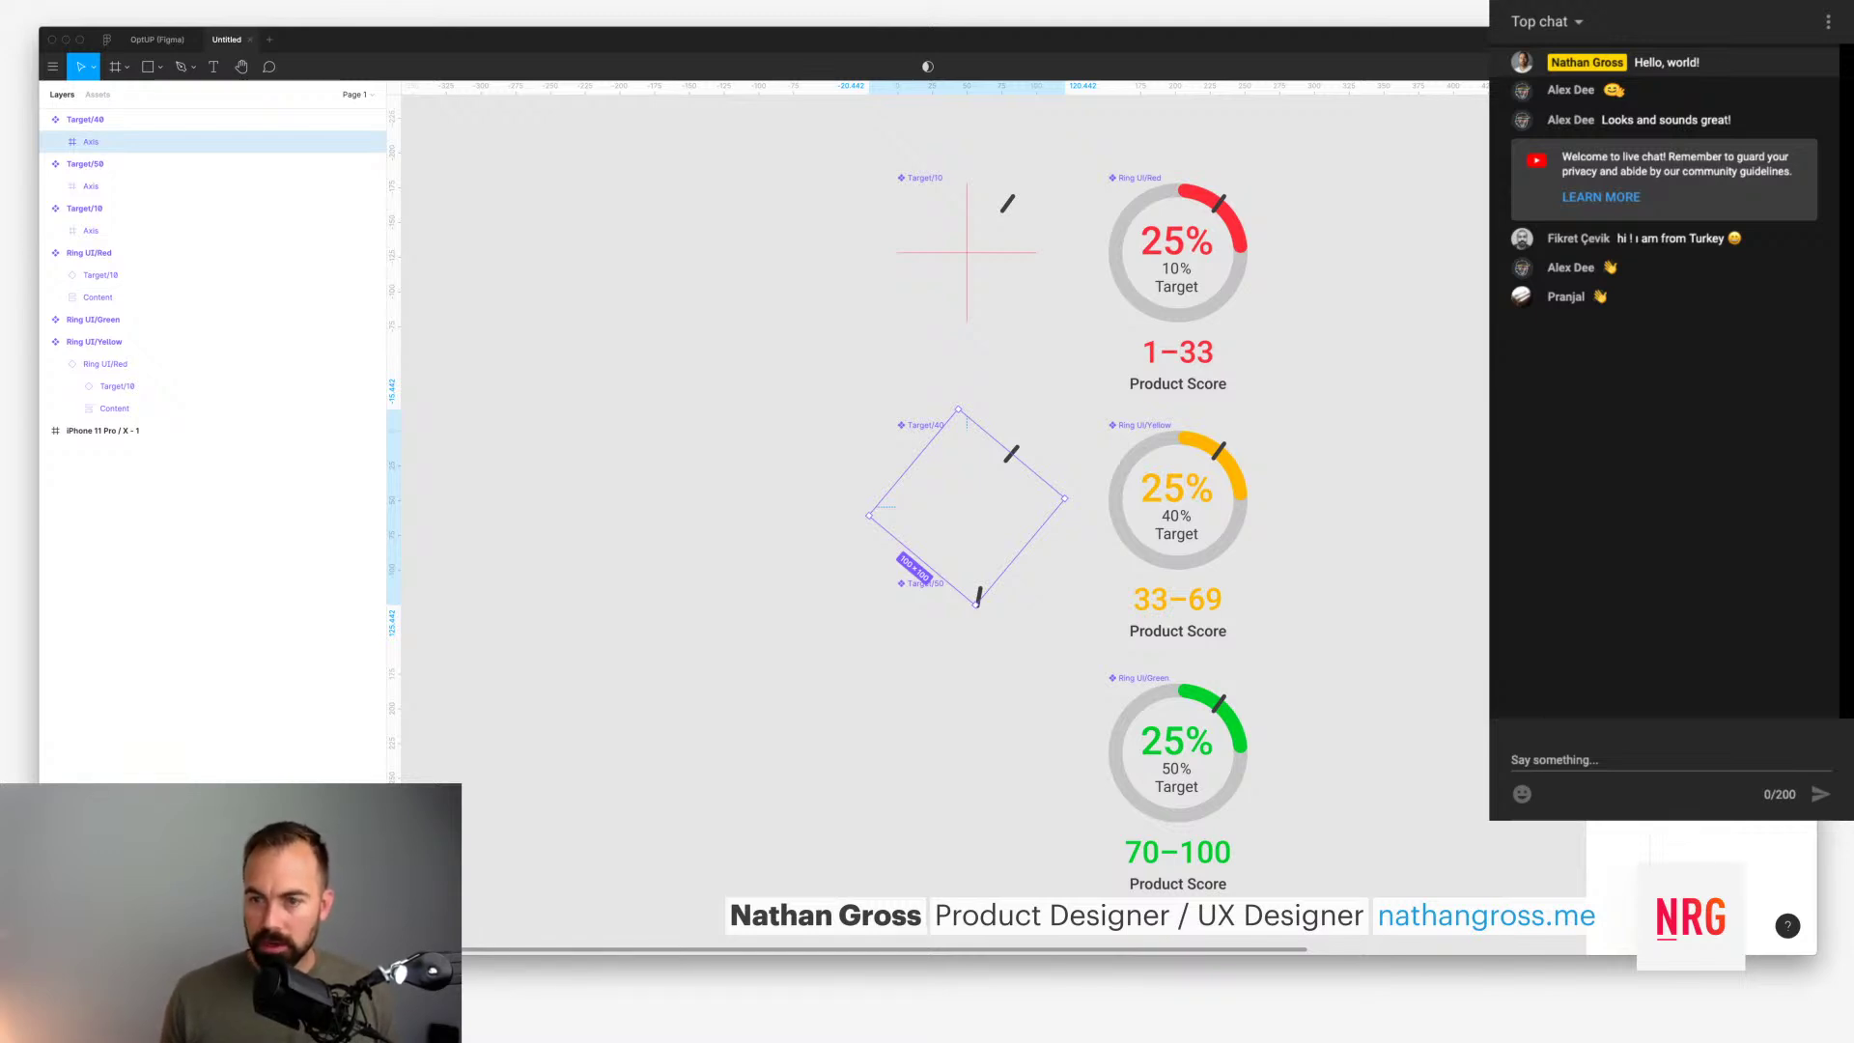
key("Return")
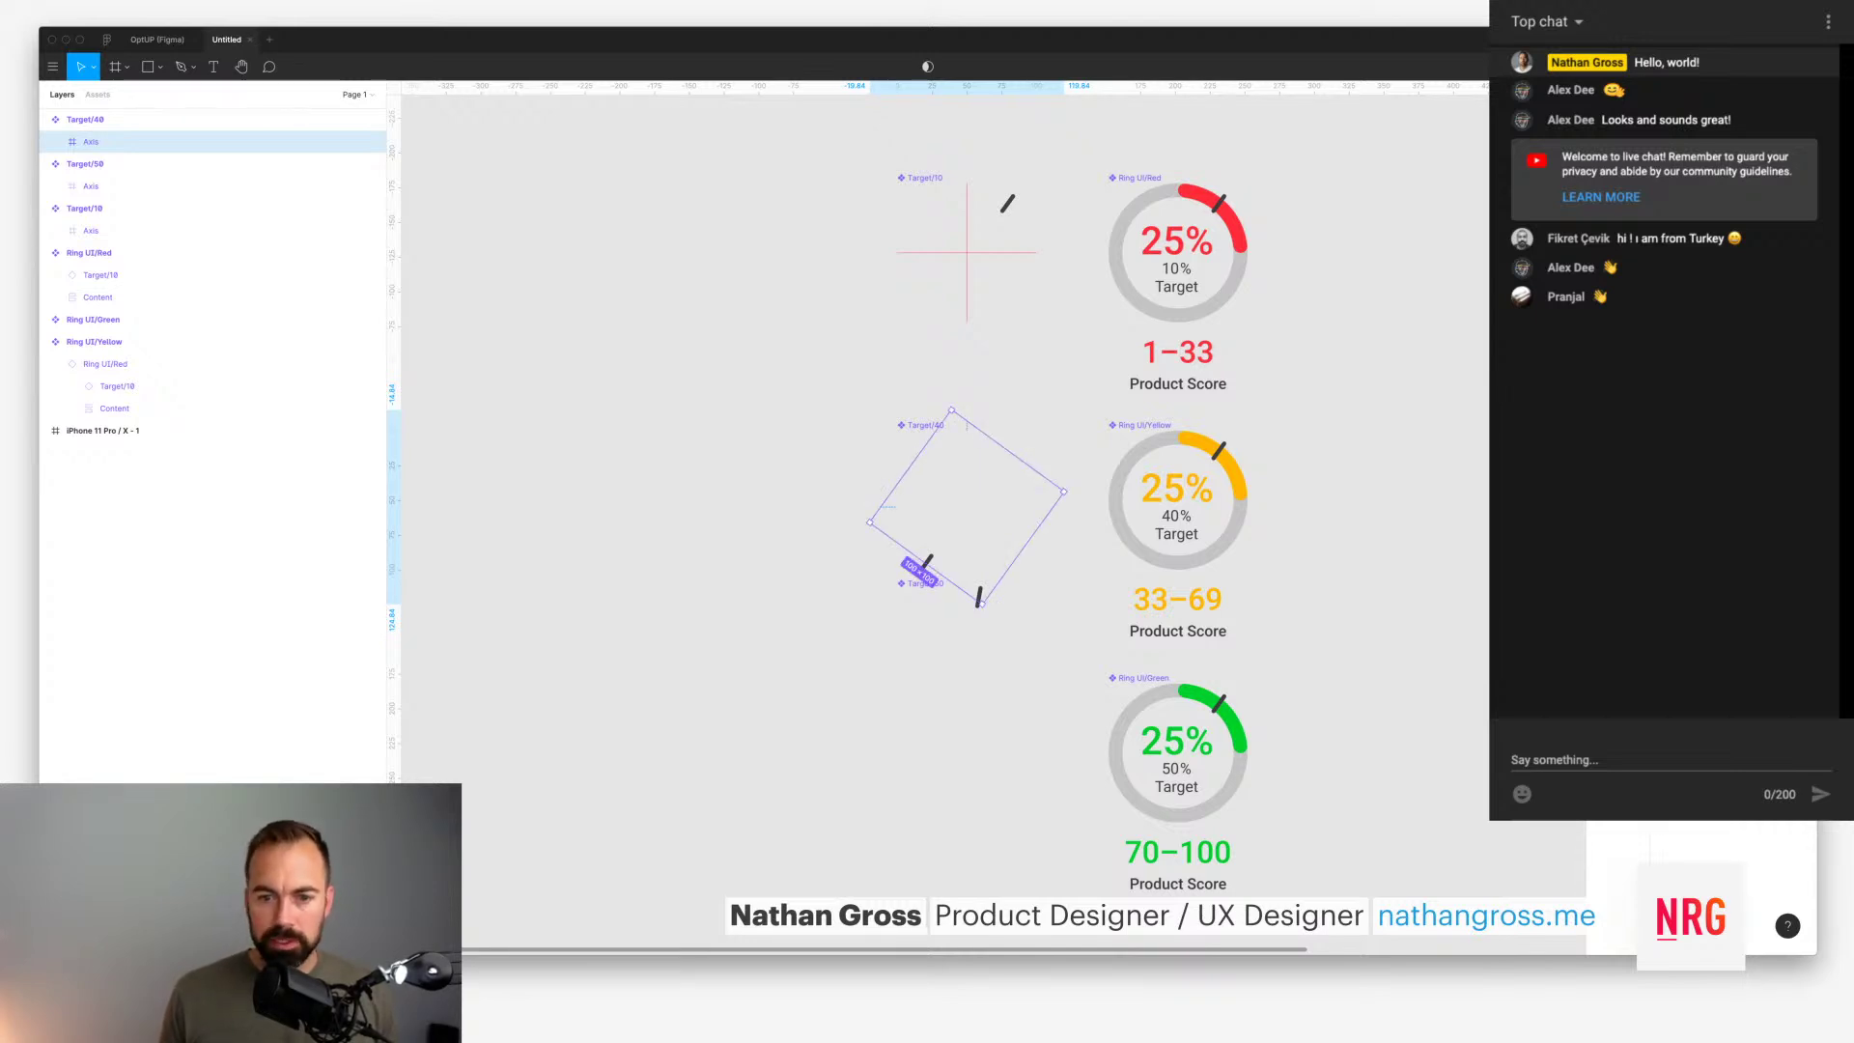
key("Return")
left_click(1073, 609)
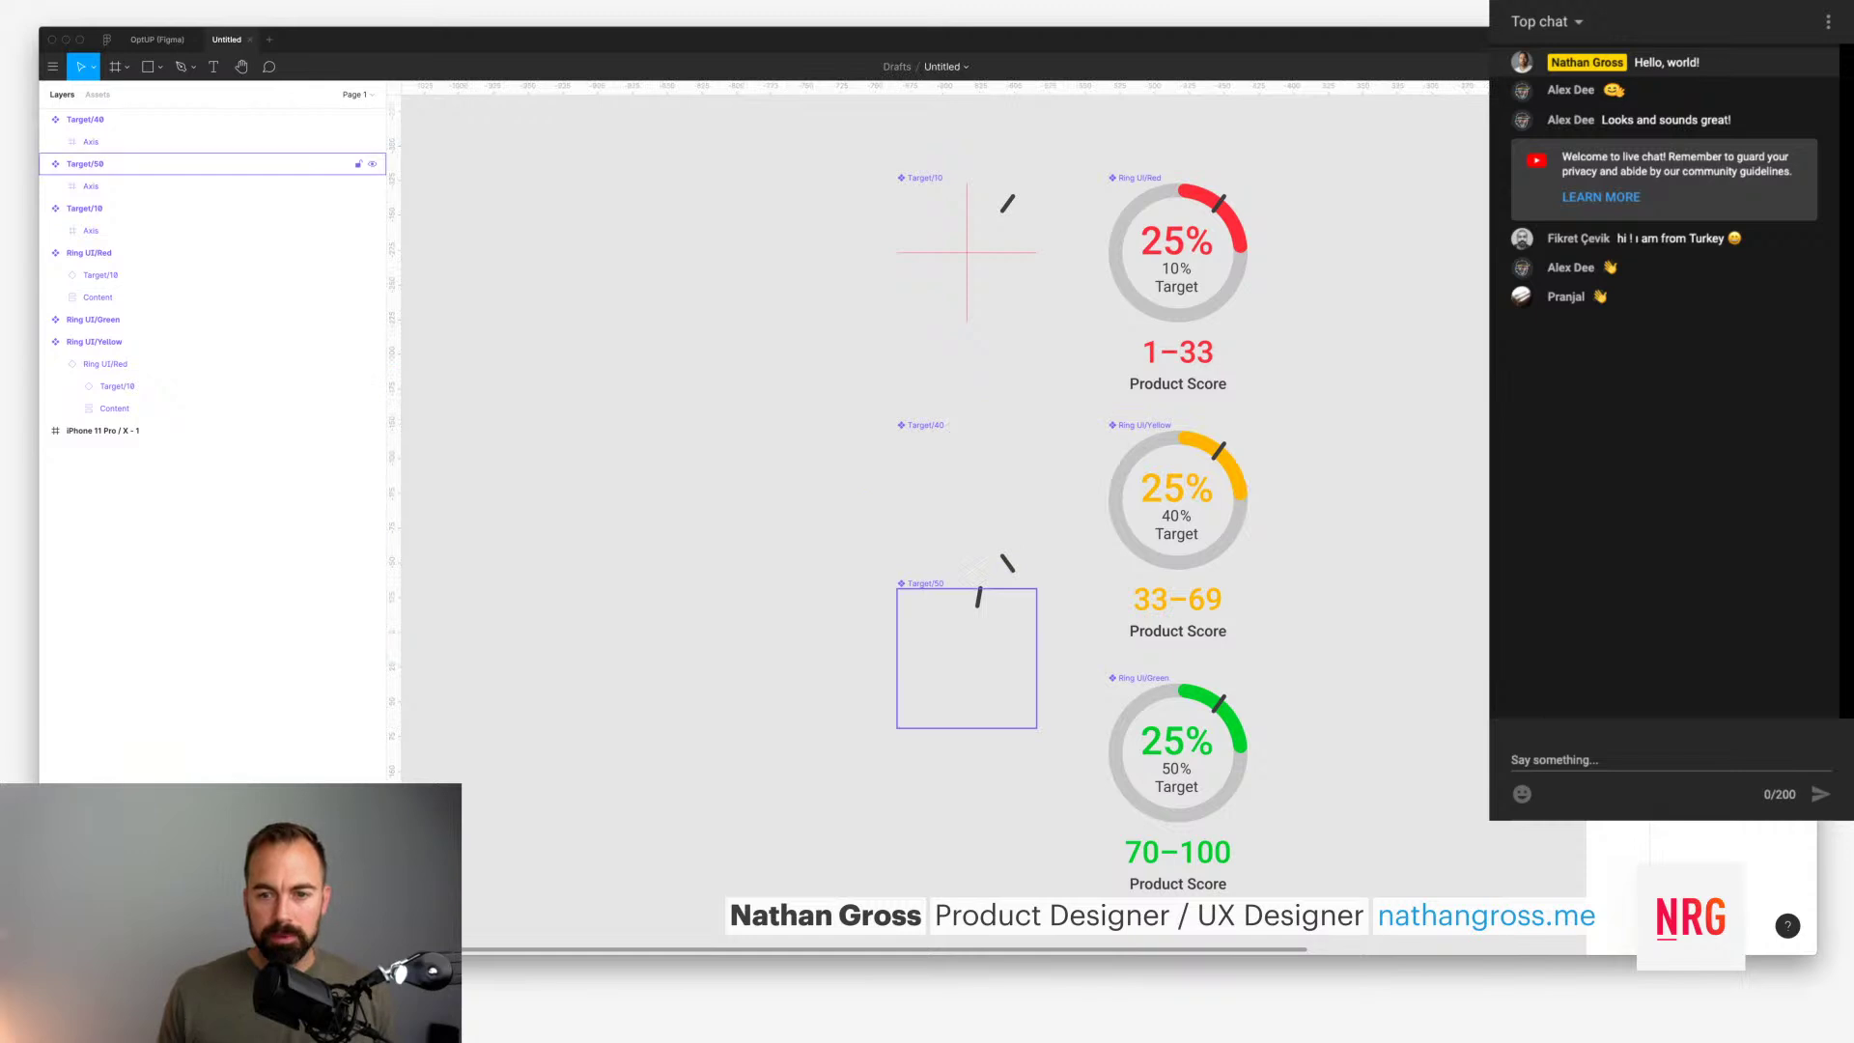
Step: Move Target/50 slightly further down and rotate its Axis frame so the marker points straight down at the 50% position
left_click_drag(925, 583, 925, 631)
scroll(925, 631, "down", 3)
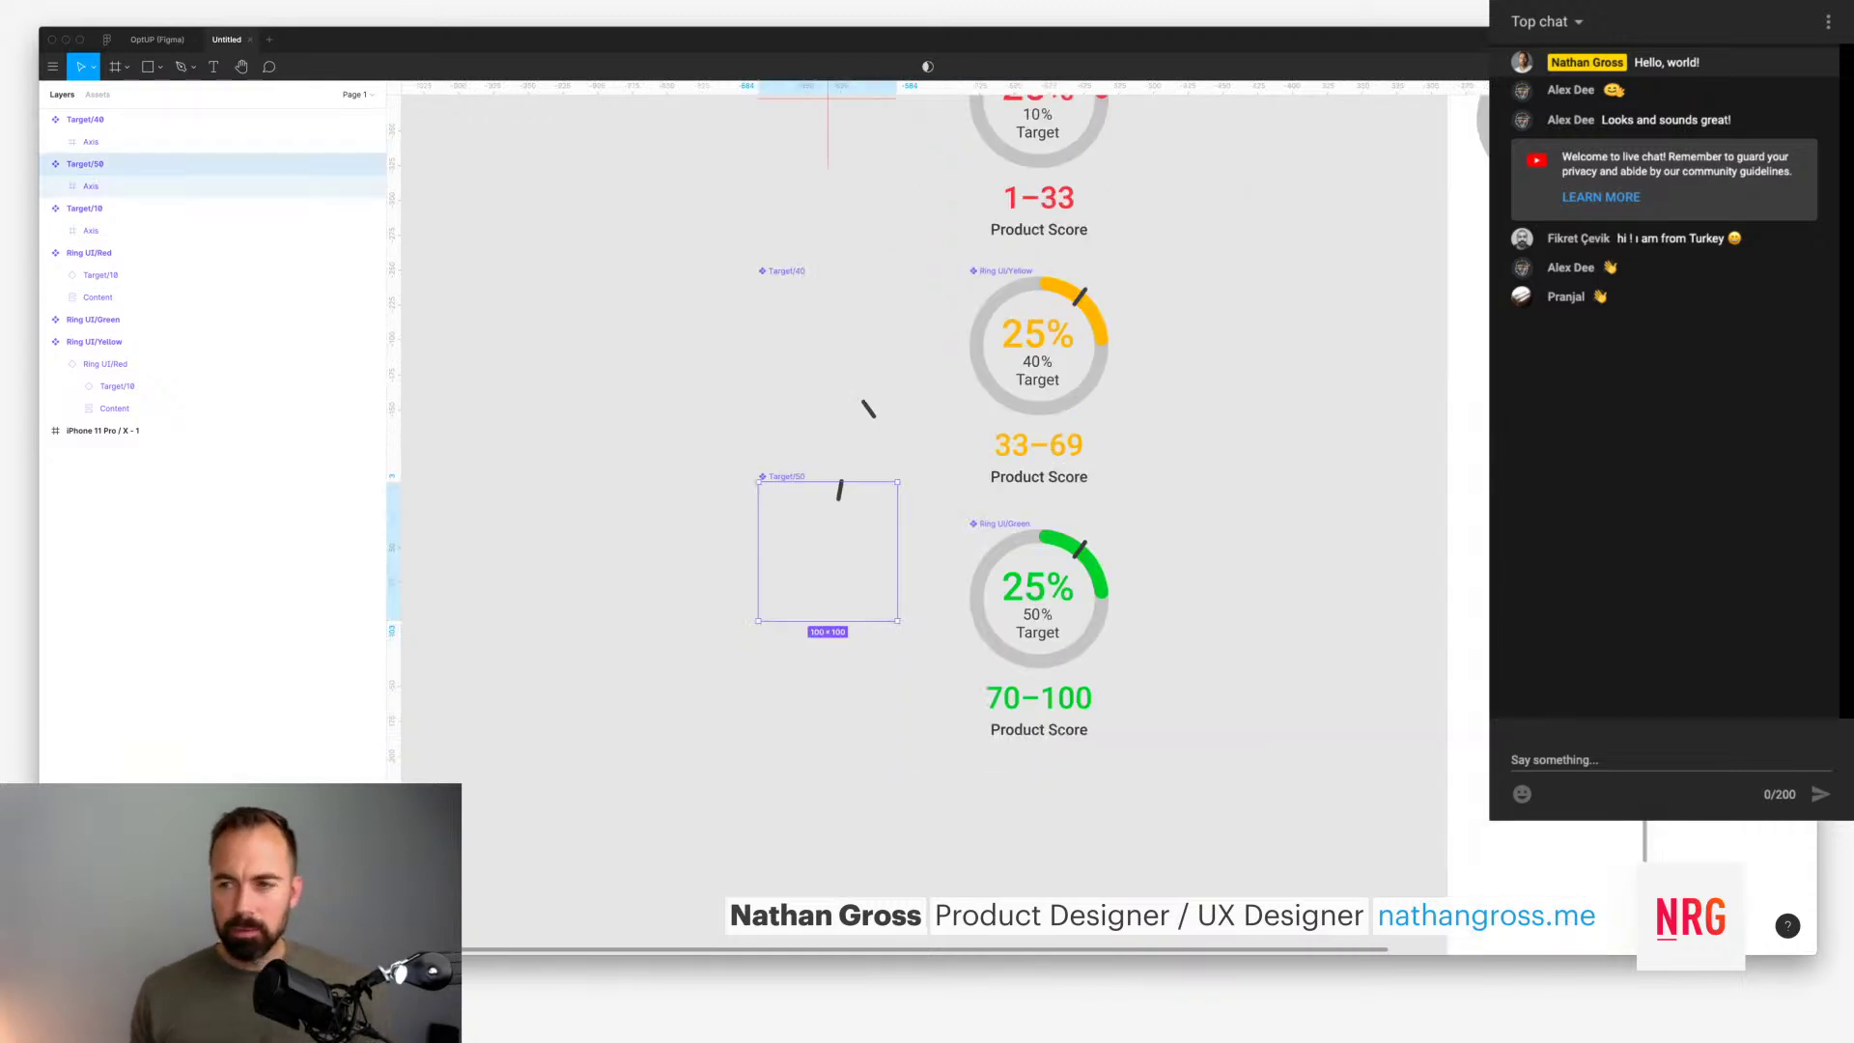
scroll(965, 483, "up", 1)
scroll(965, 483, "right", 1)
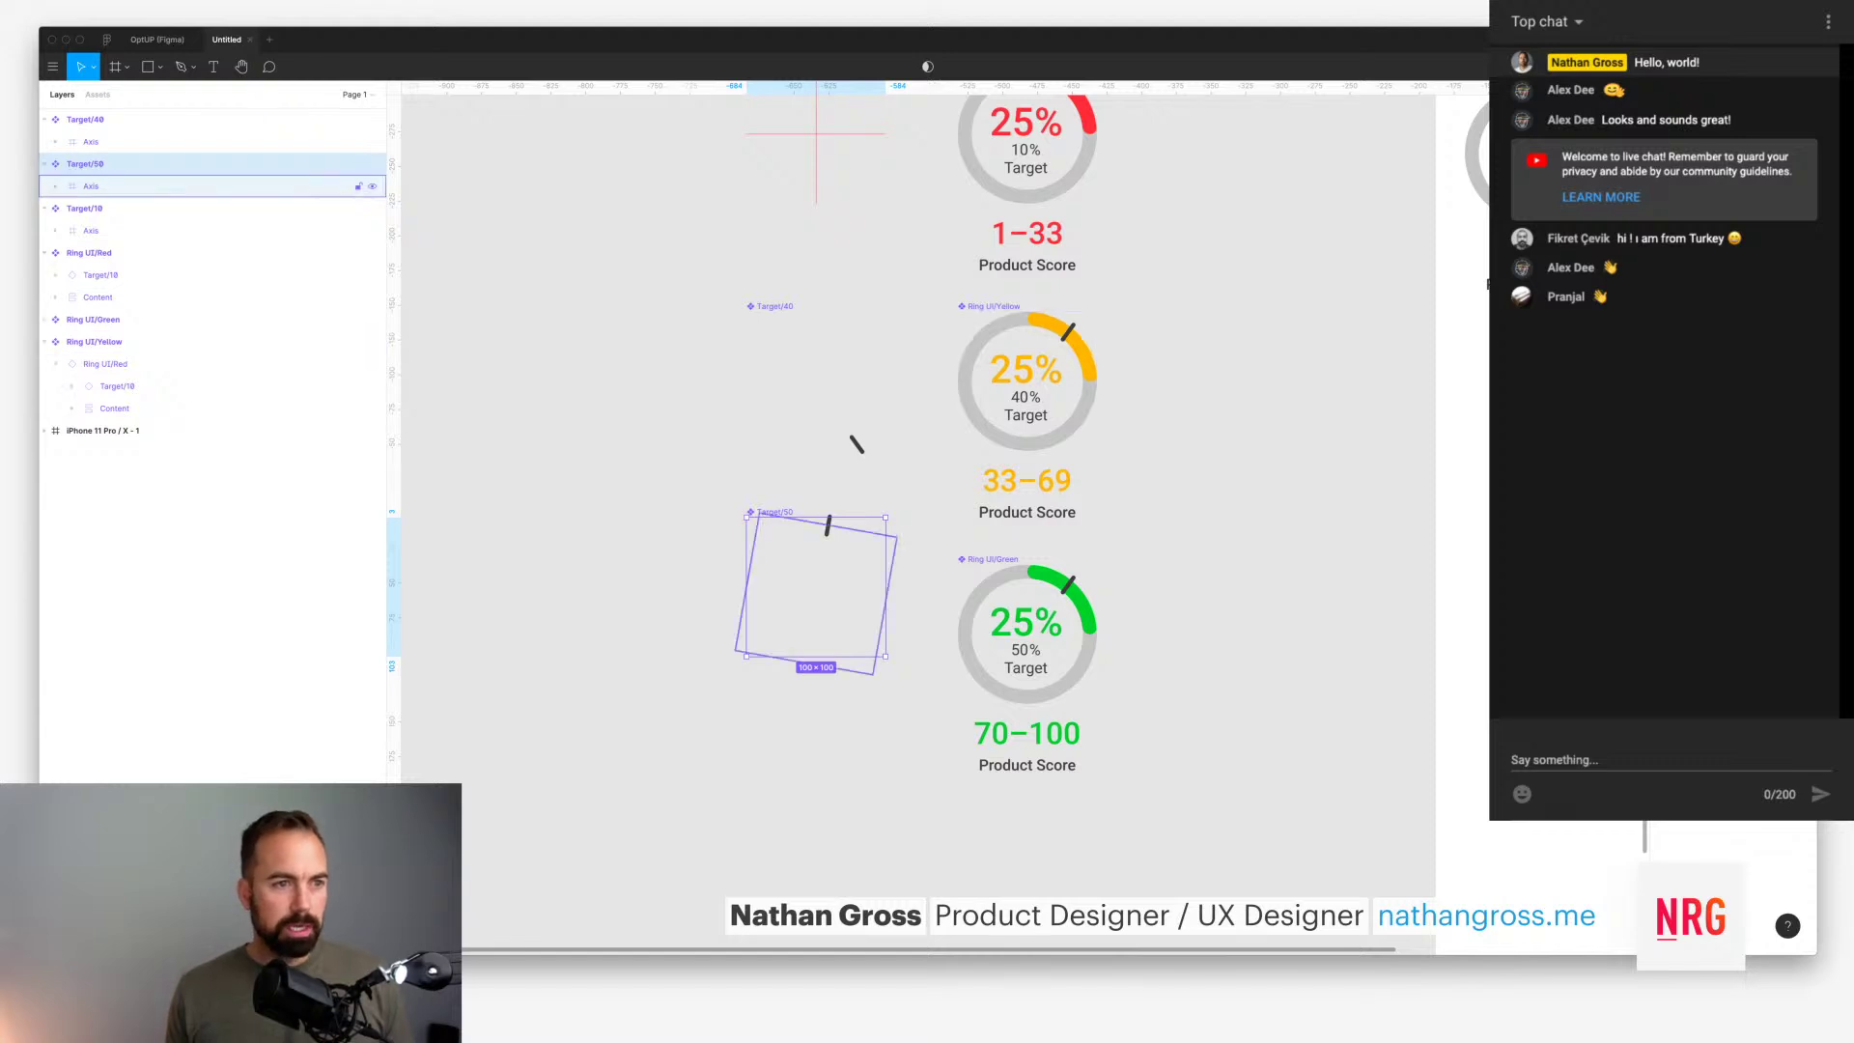
left_click(91, 185)
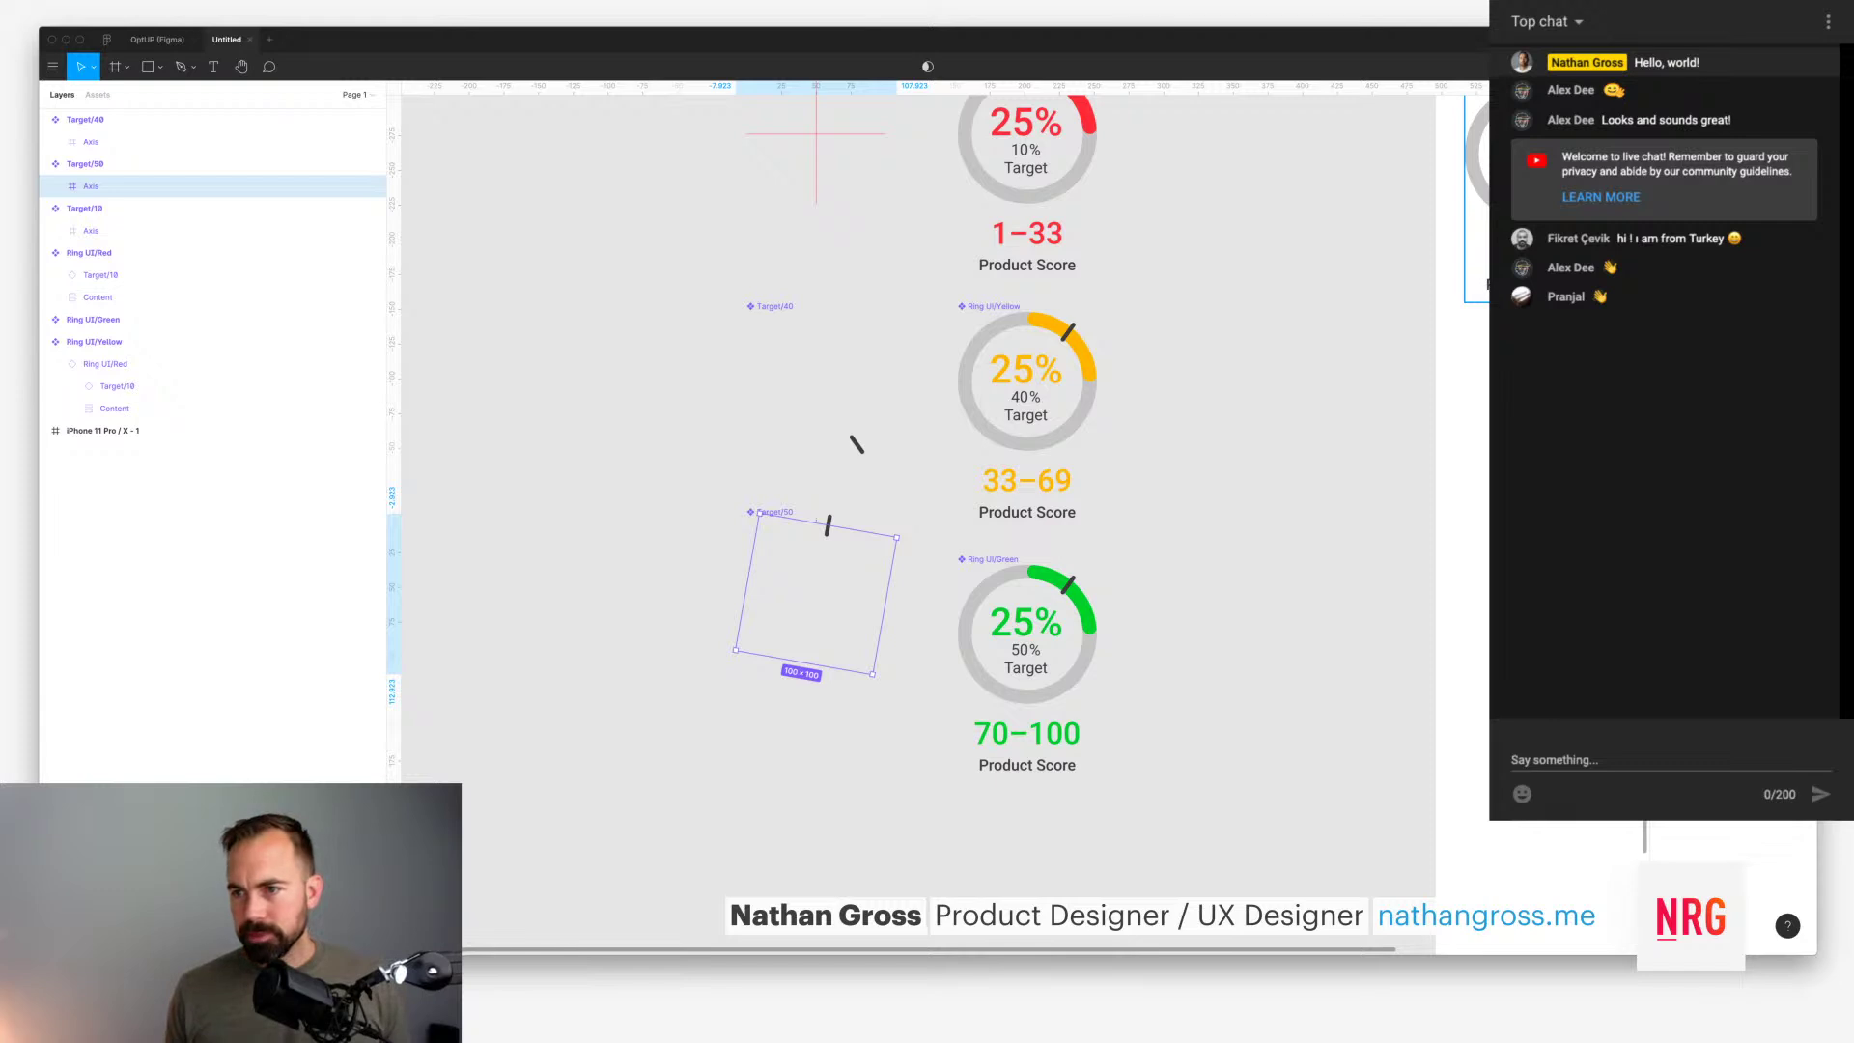
key("Return")
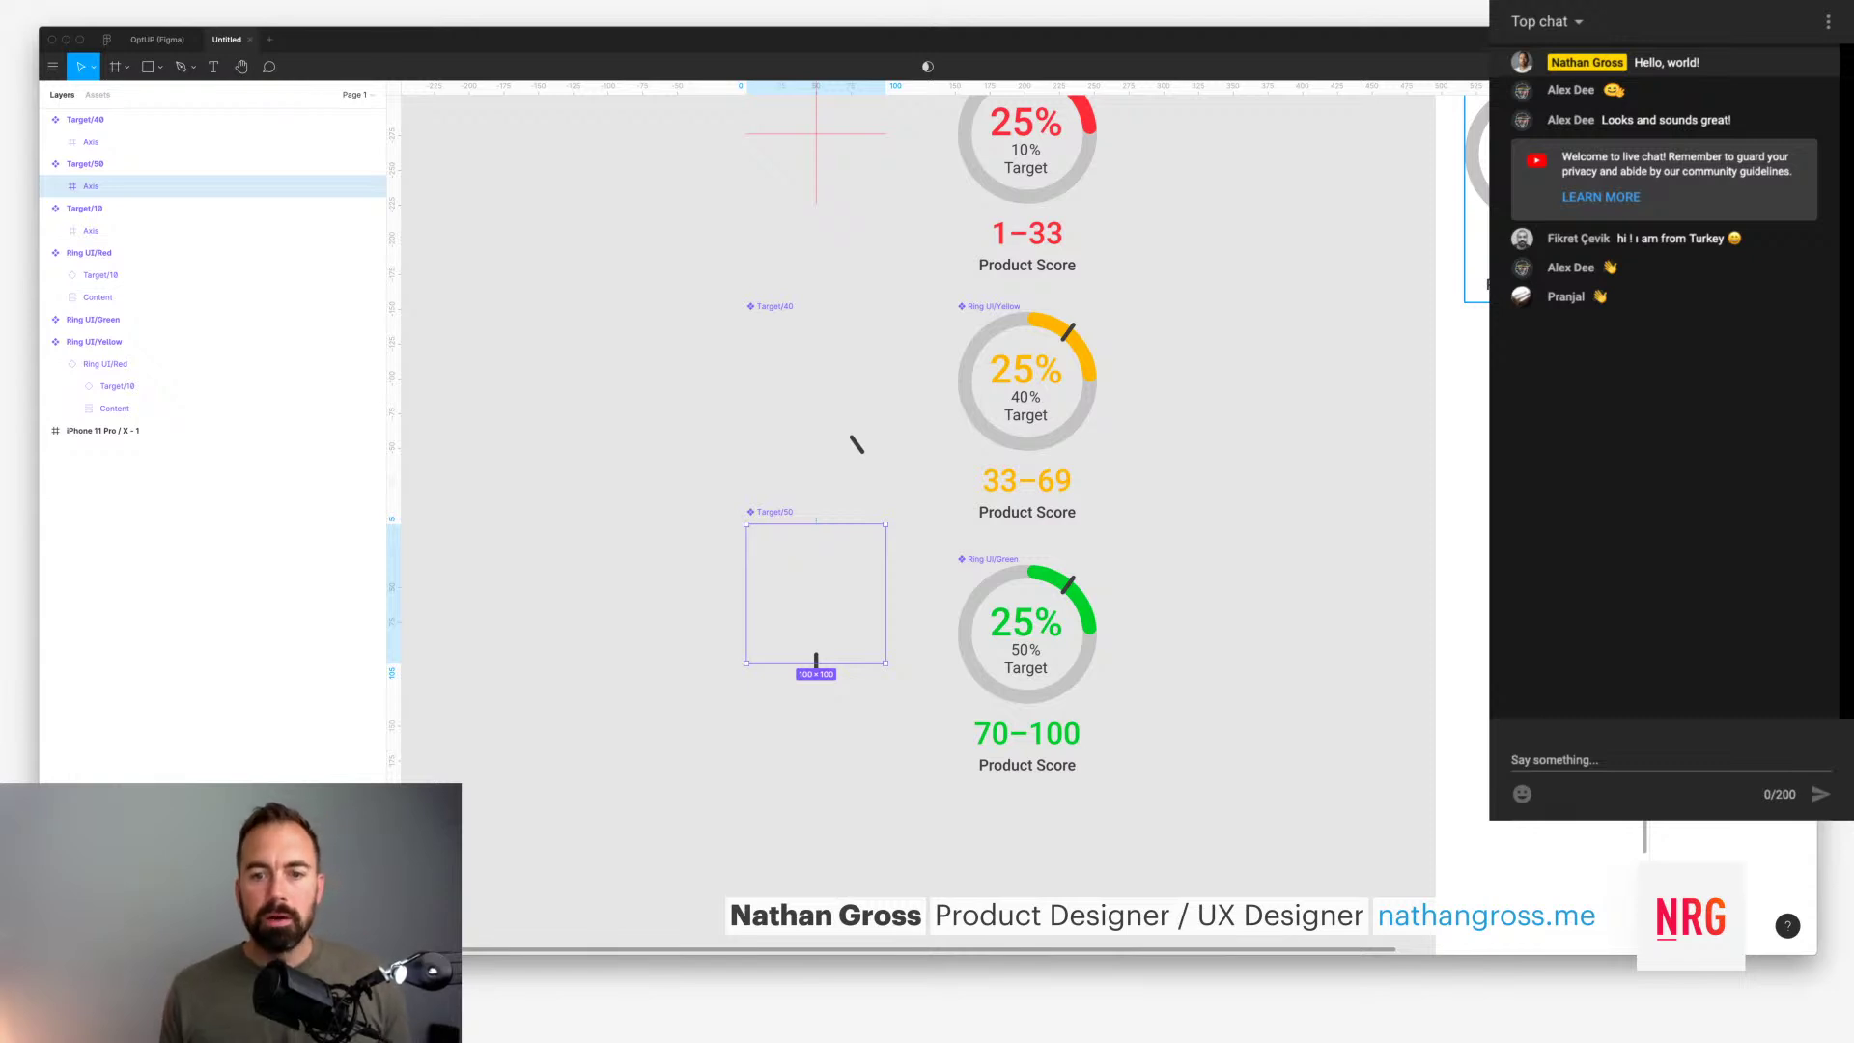
key("Escape")
Step: Swap the Target/10 instance nested inside the Ring UI/Yellow component for Target/40
scroll(917, 521, "right", 3)
scroll(917, 521, "up", 2)
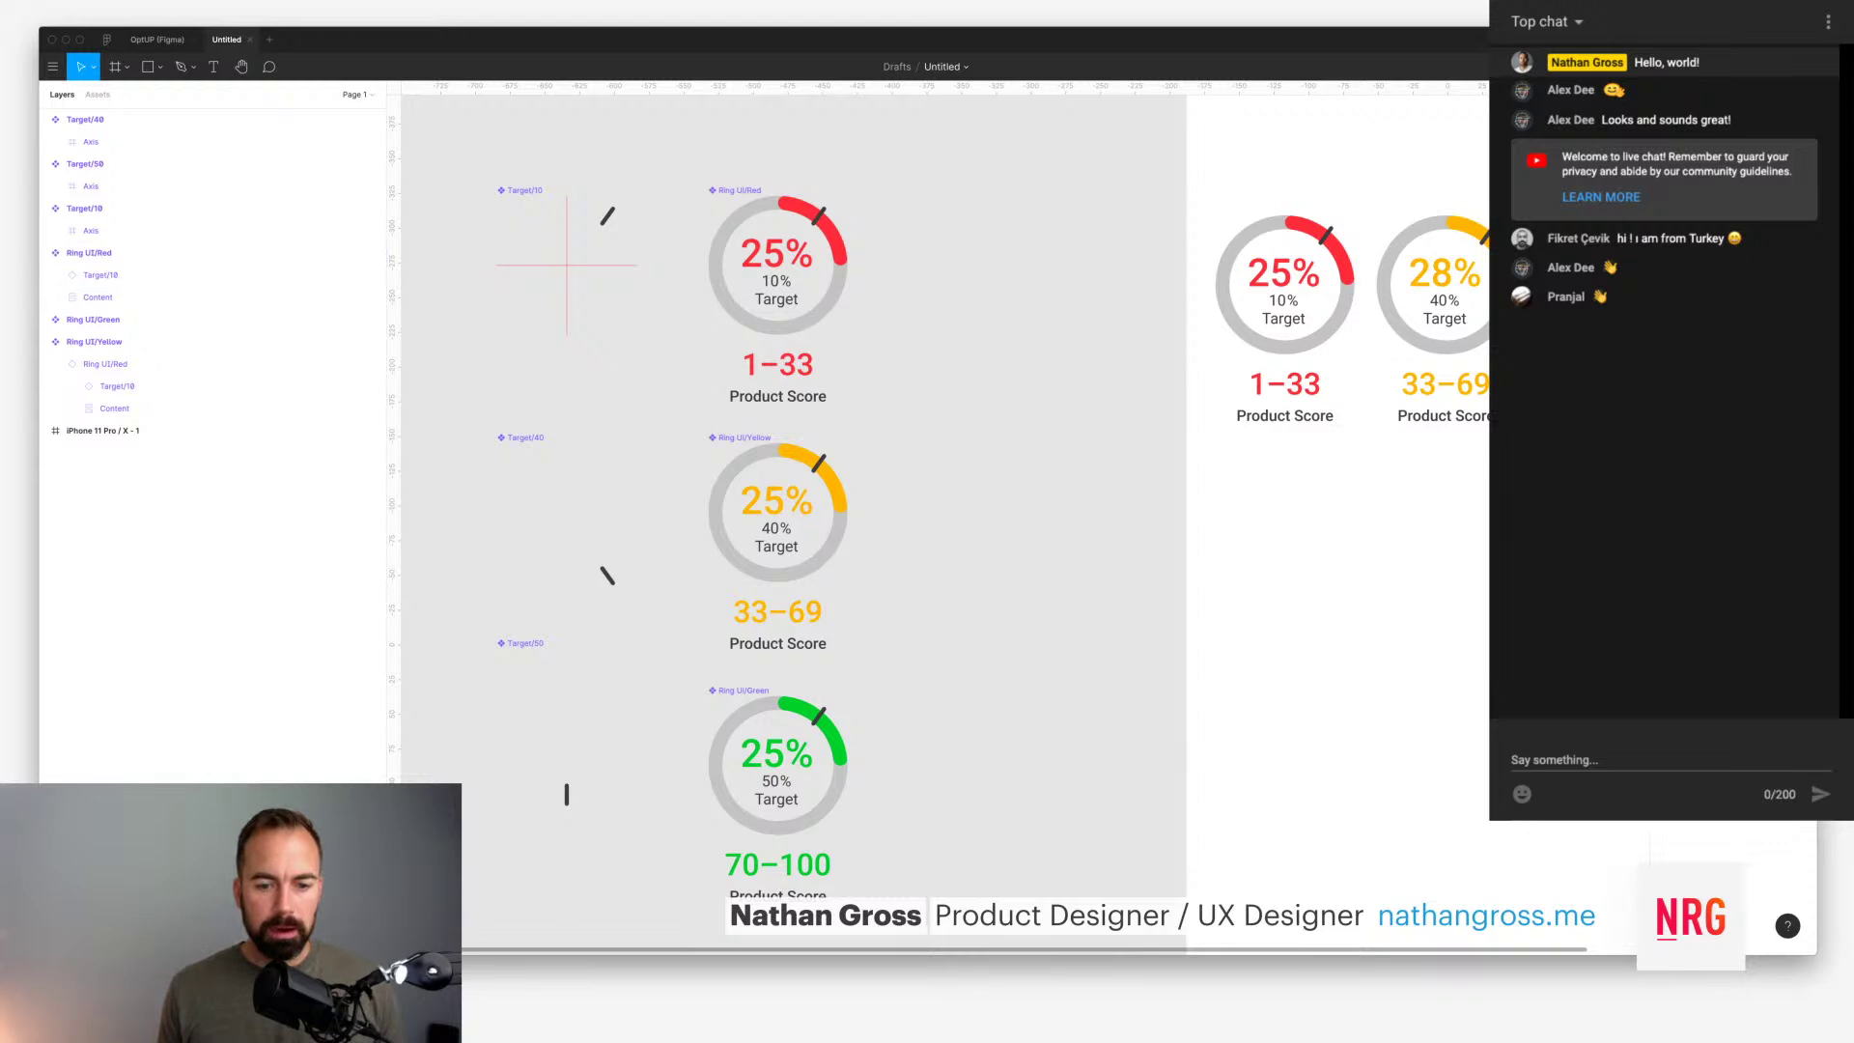
left_click_drag(705, 157, 930, 924)
key("Escape")
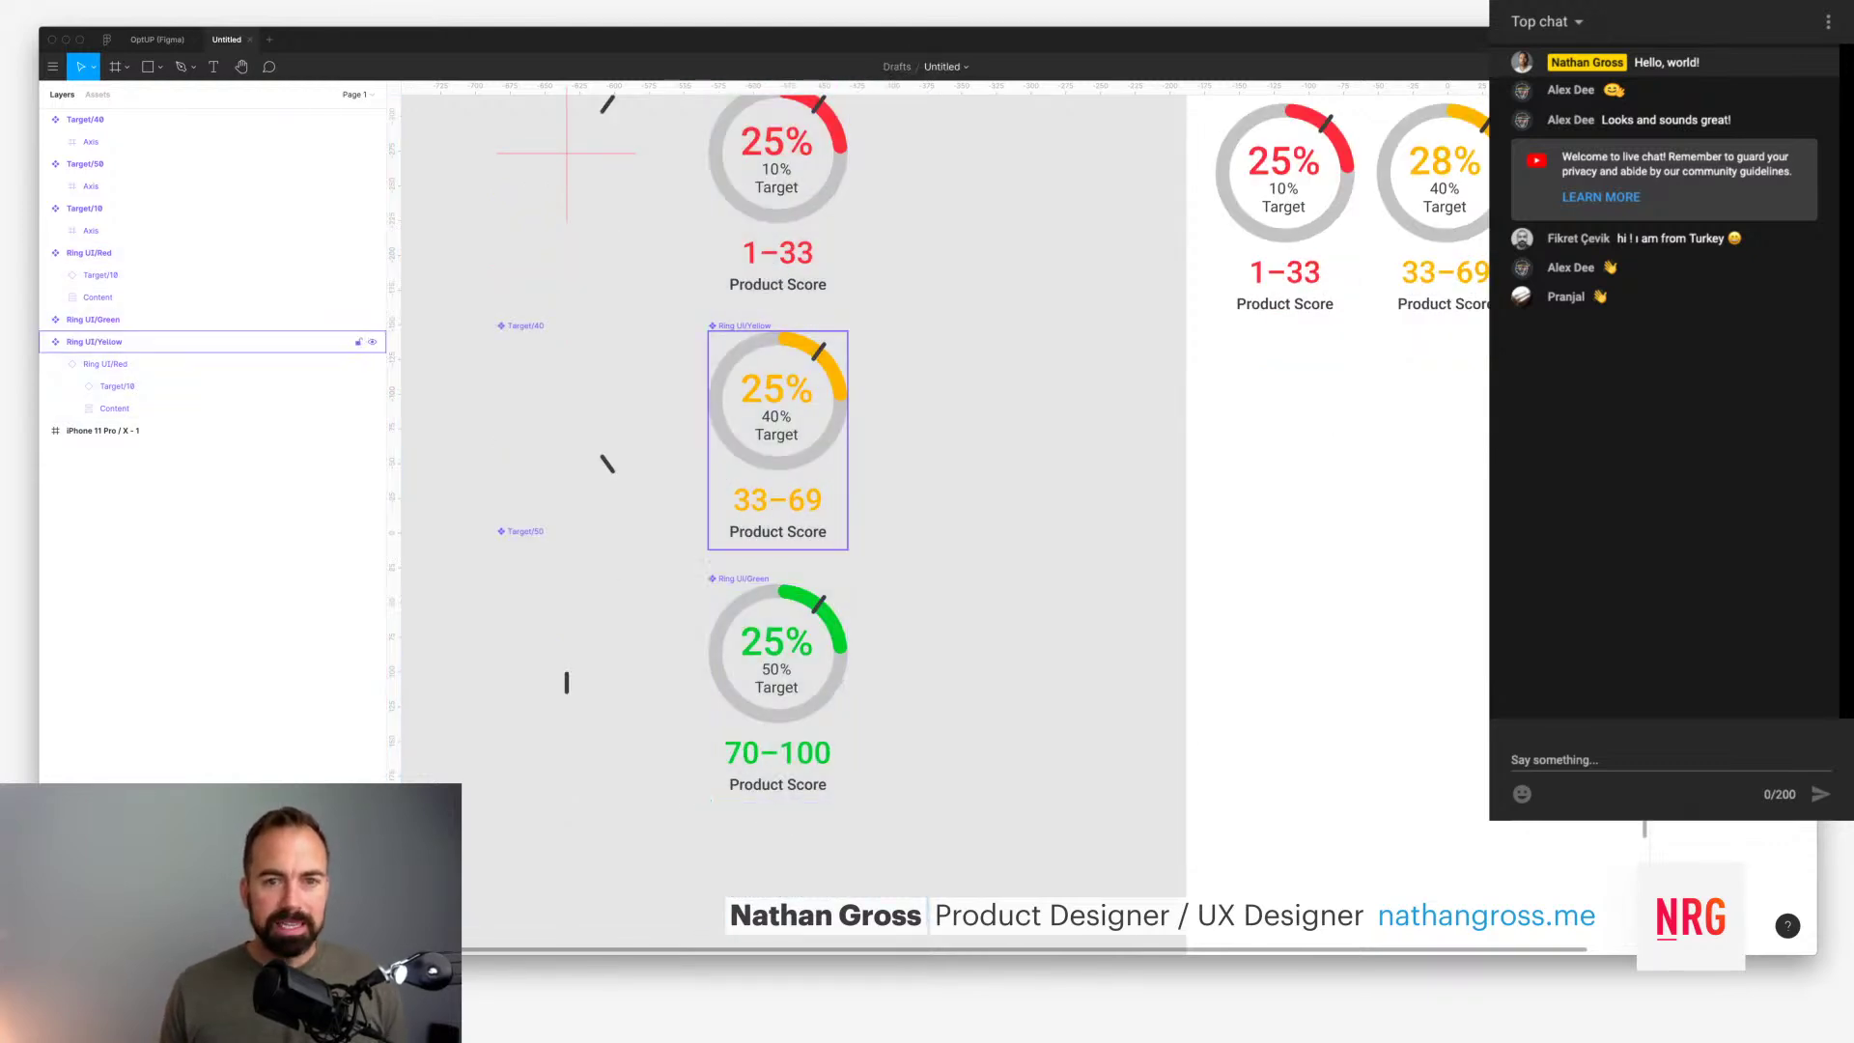
left_click(777, 193)
scroll(777, 483, "up", 2)
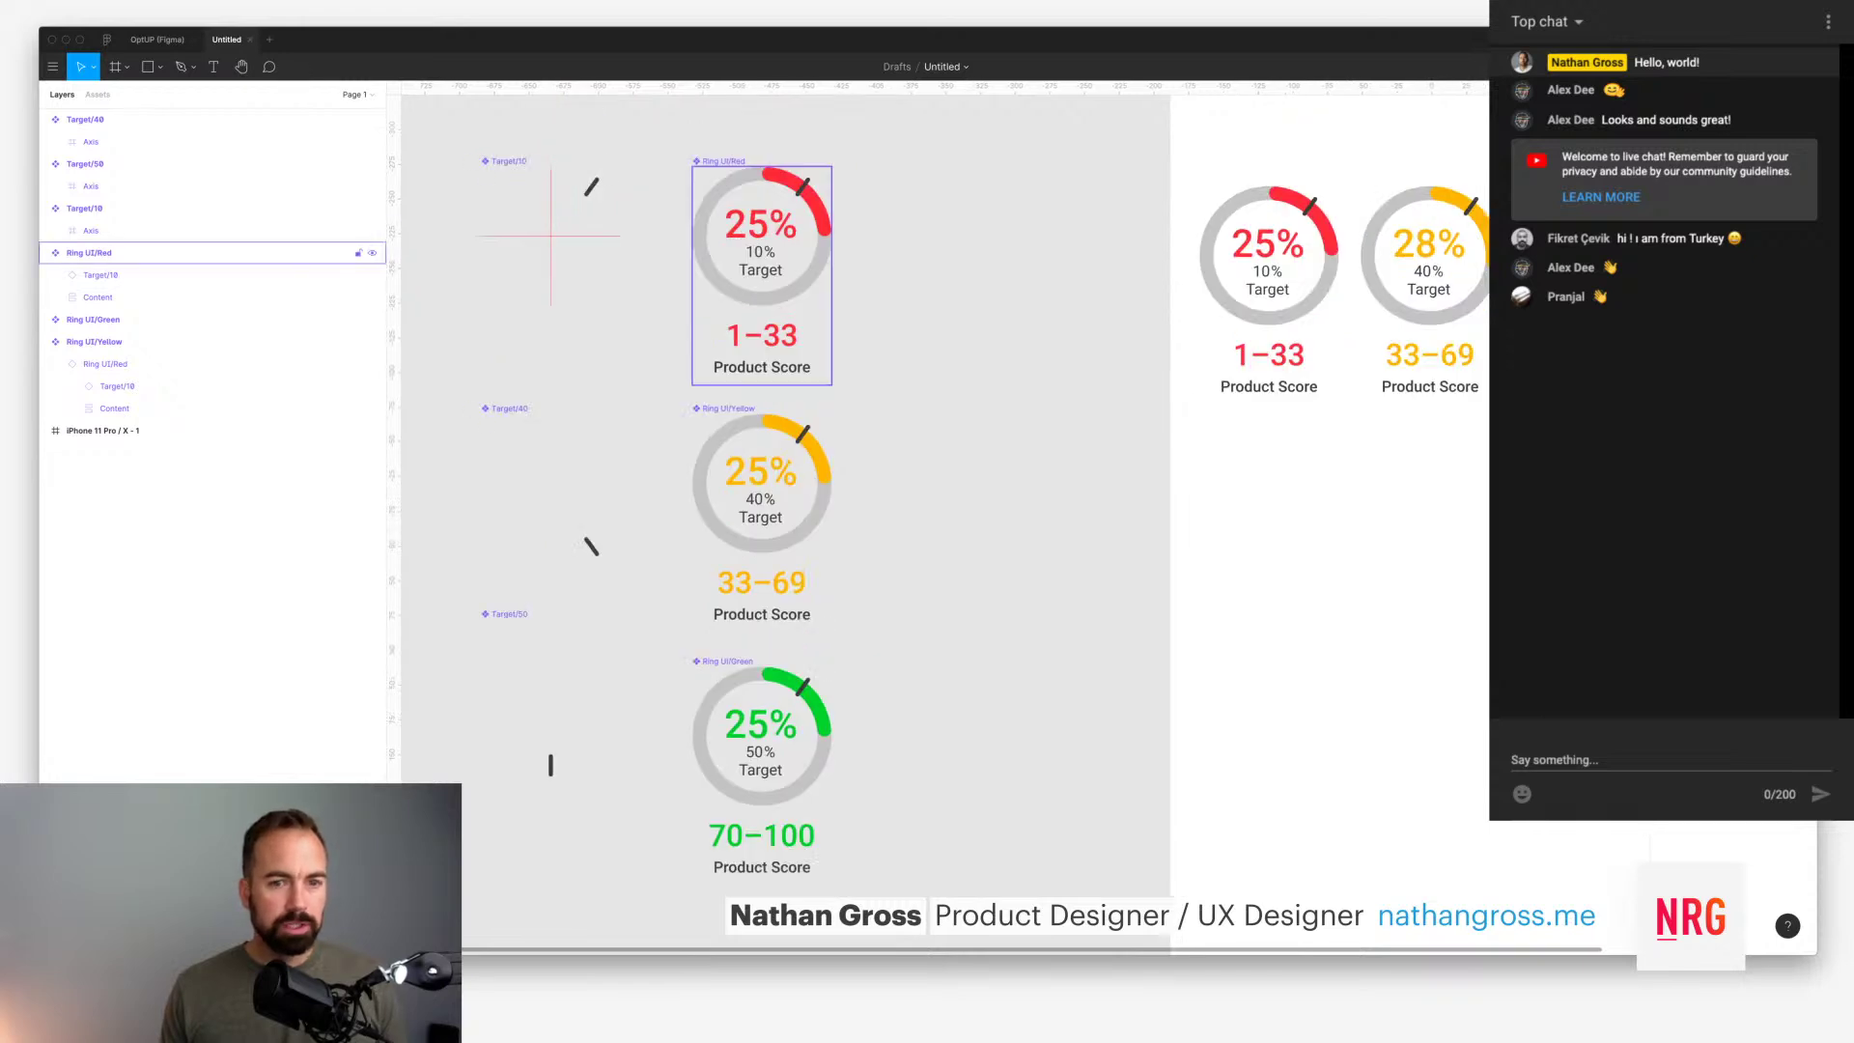
double_click(777, 193)
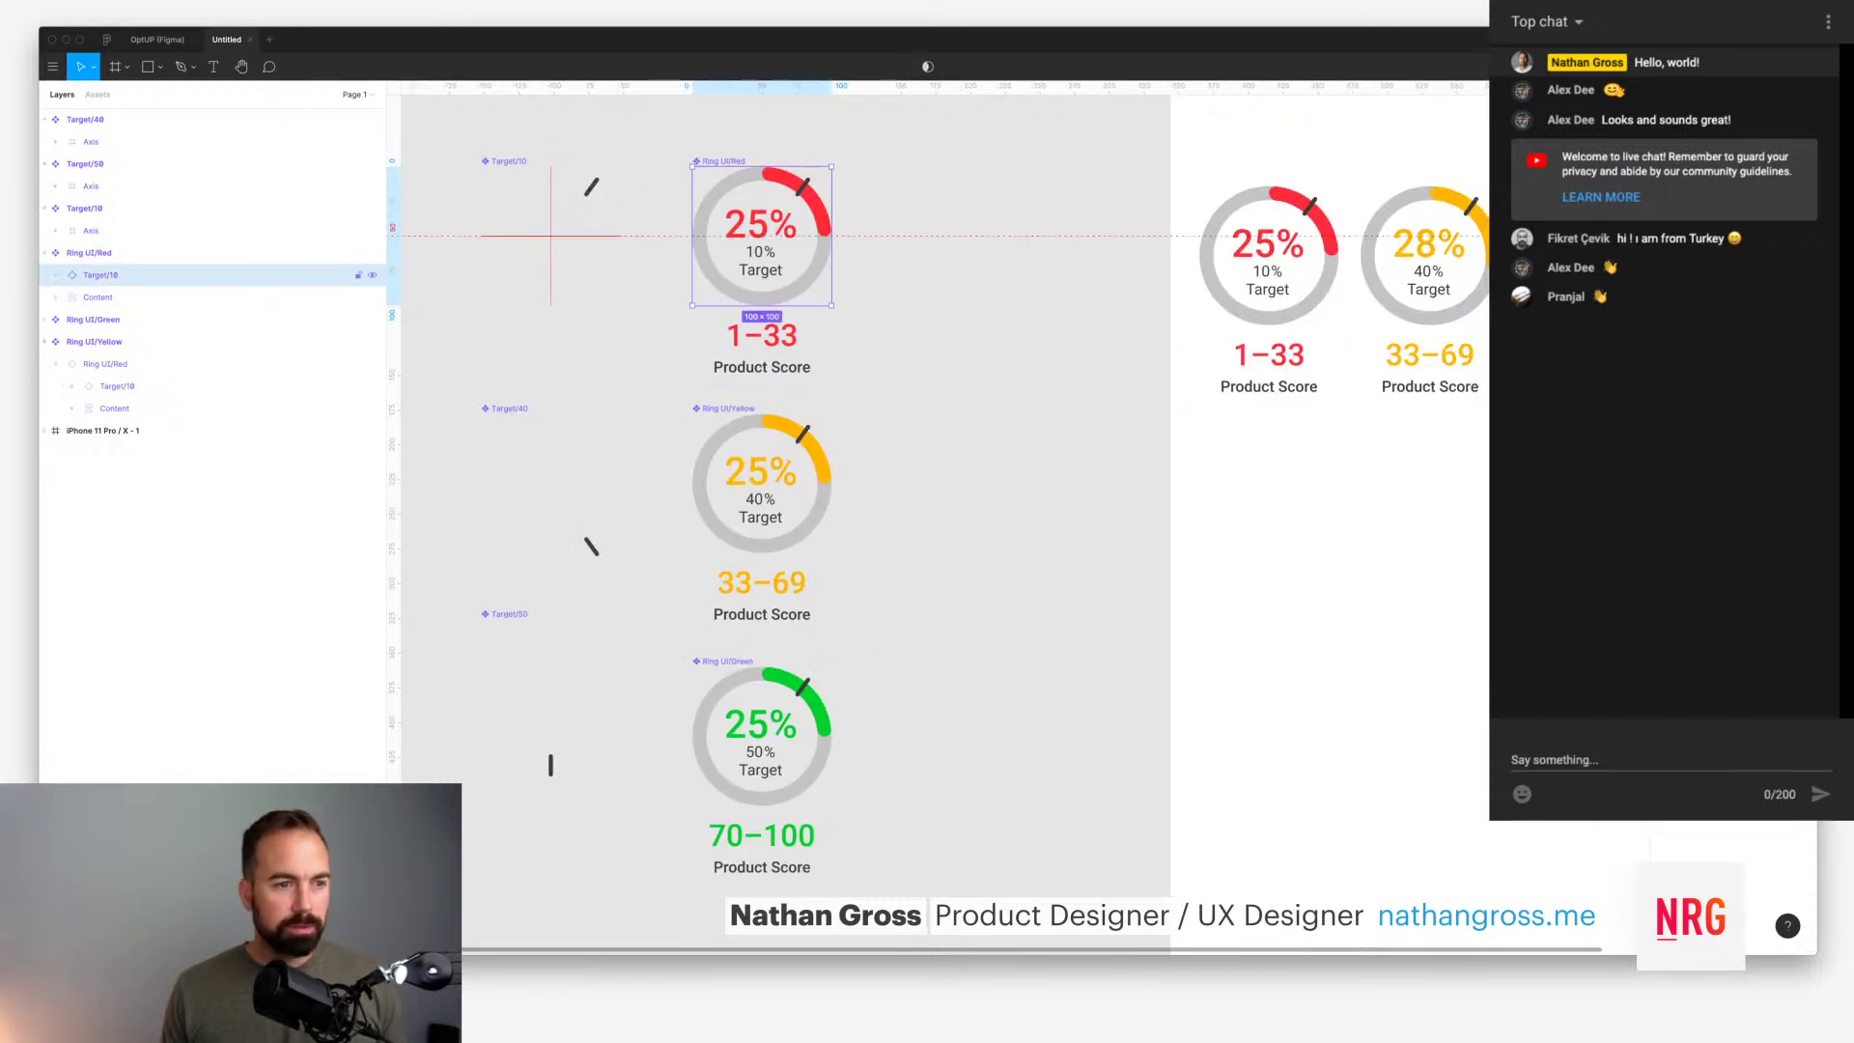
double_click(760, 483)
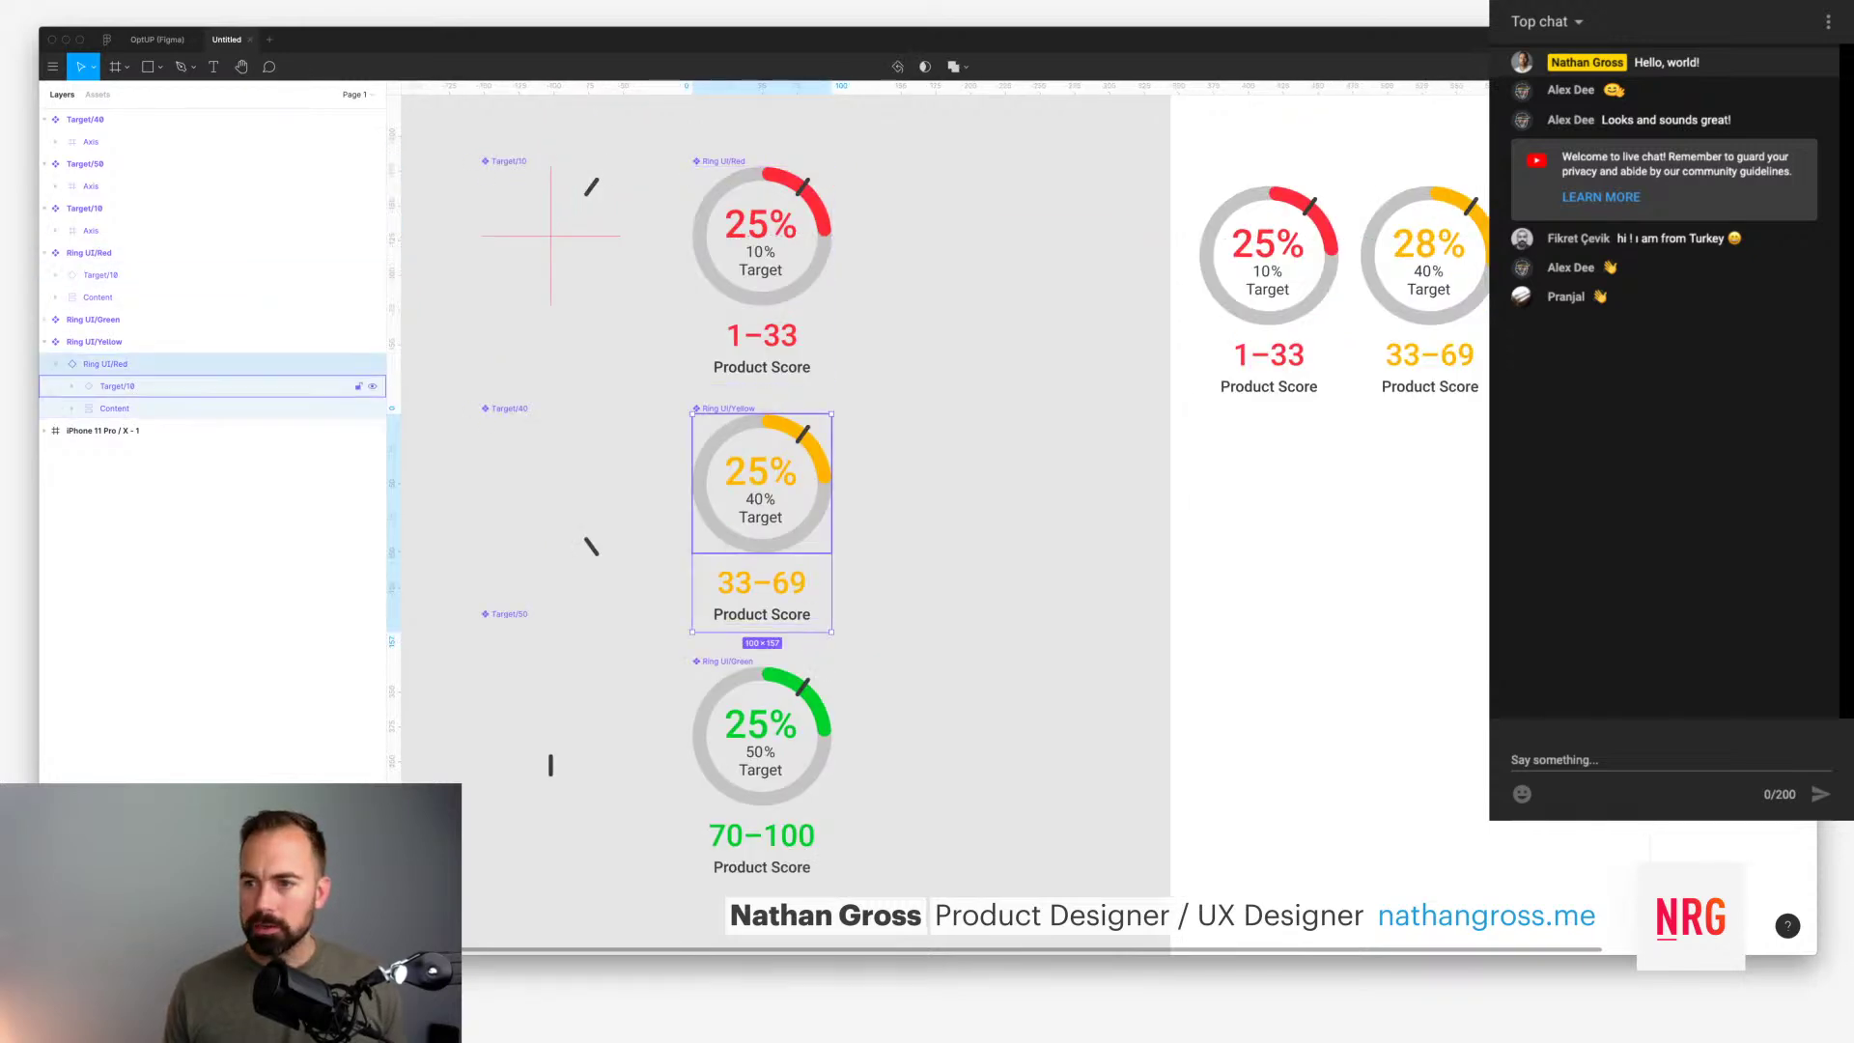
left_click(117, 385)
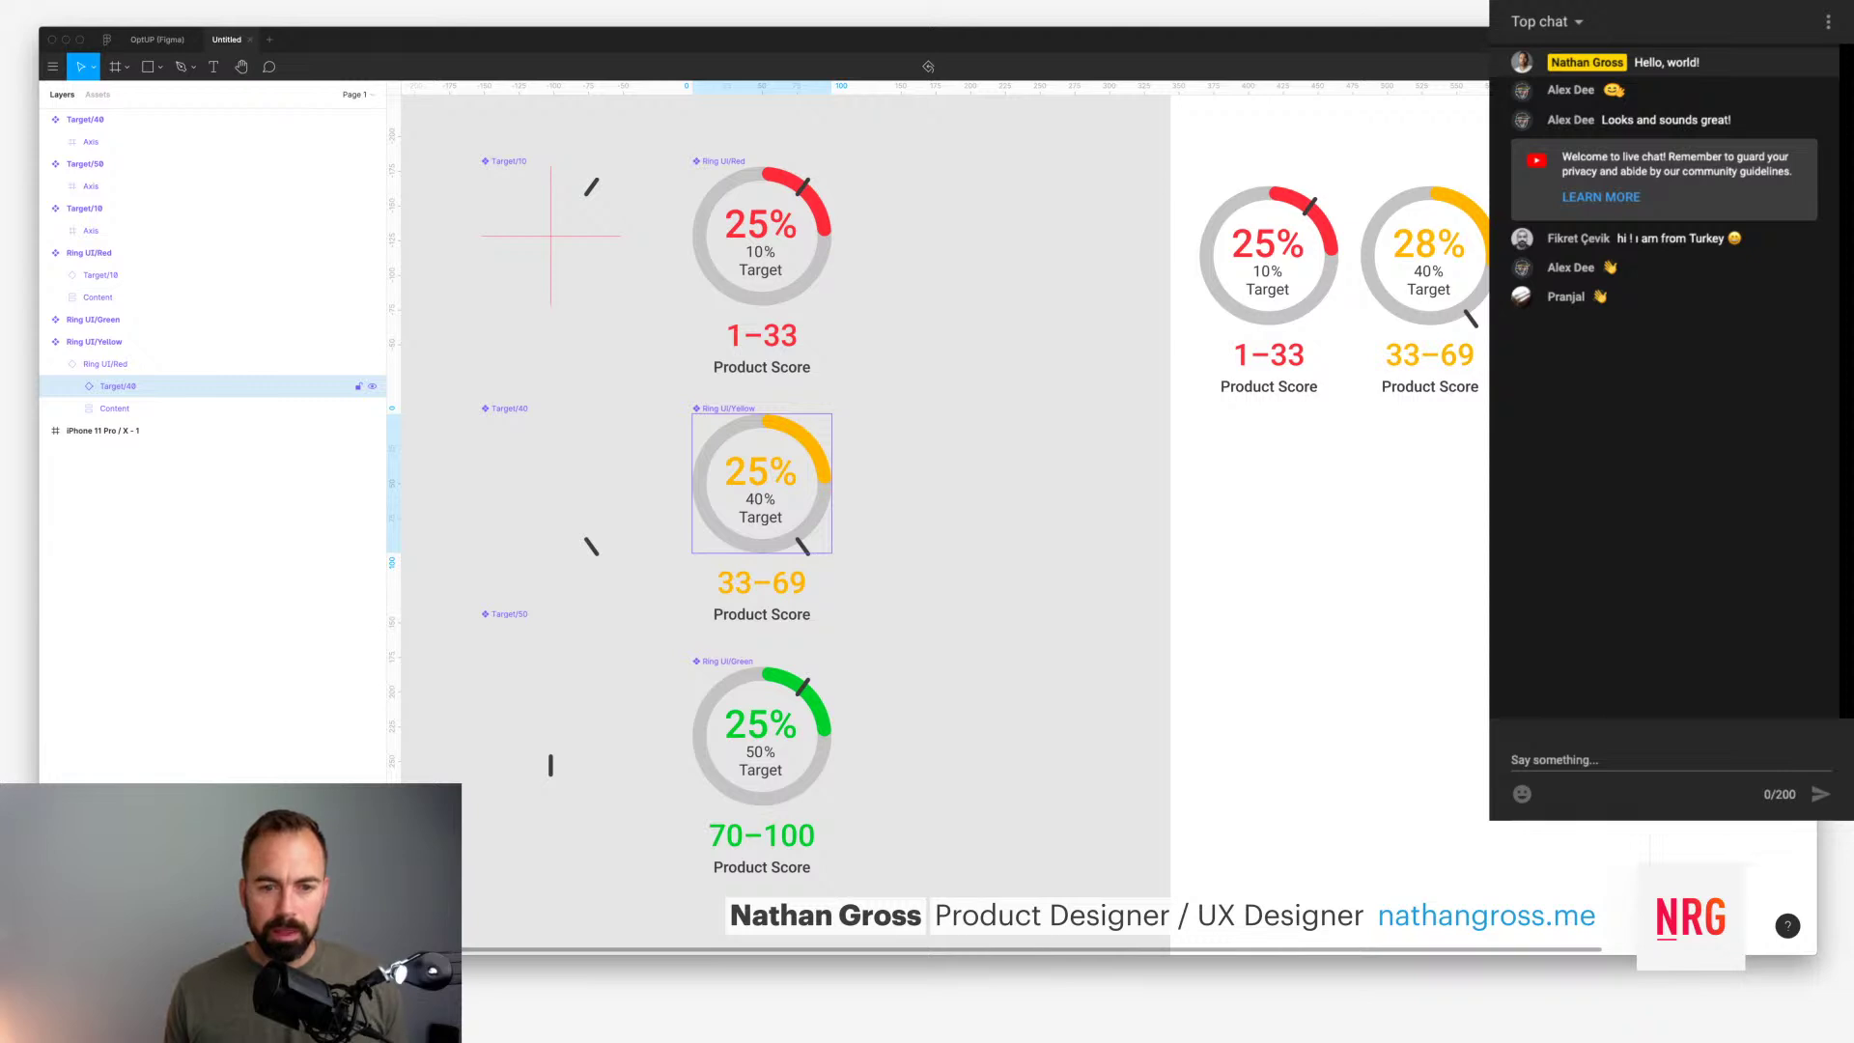
Step: Swap the Target/10 instance nested inside the Ring UI/Green component for Target/50
scroll(944, 516, "down", 3)
double_click(750, 618)
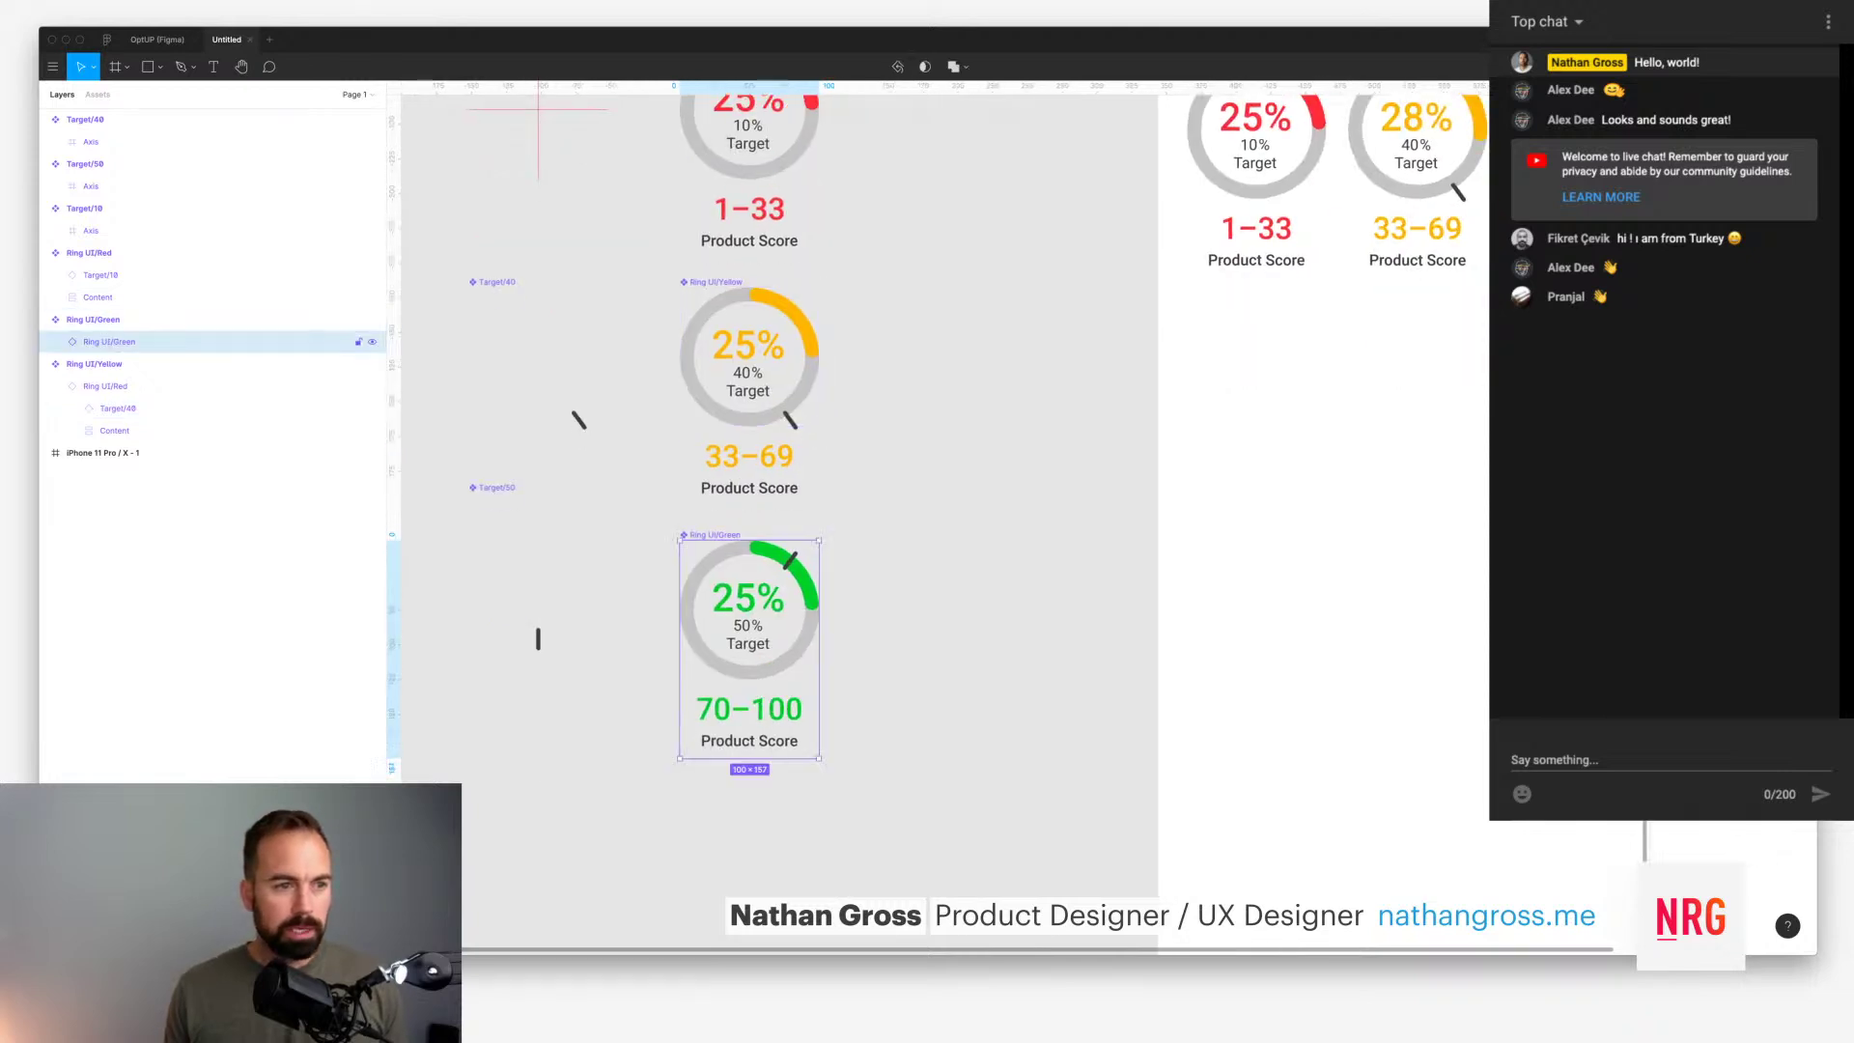
left_click(61, 341)
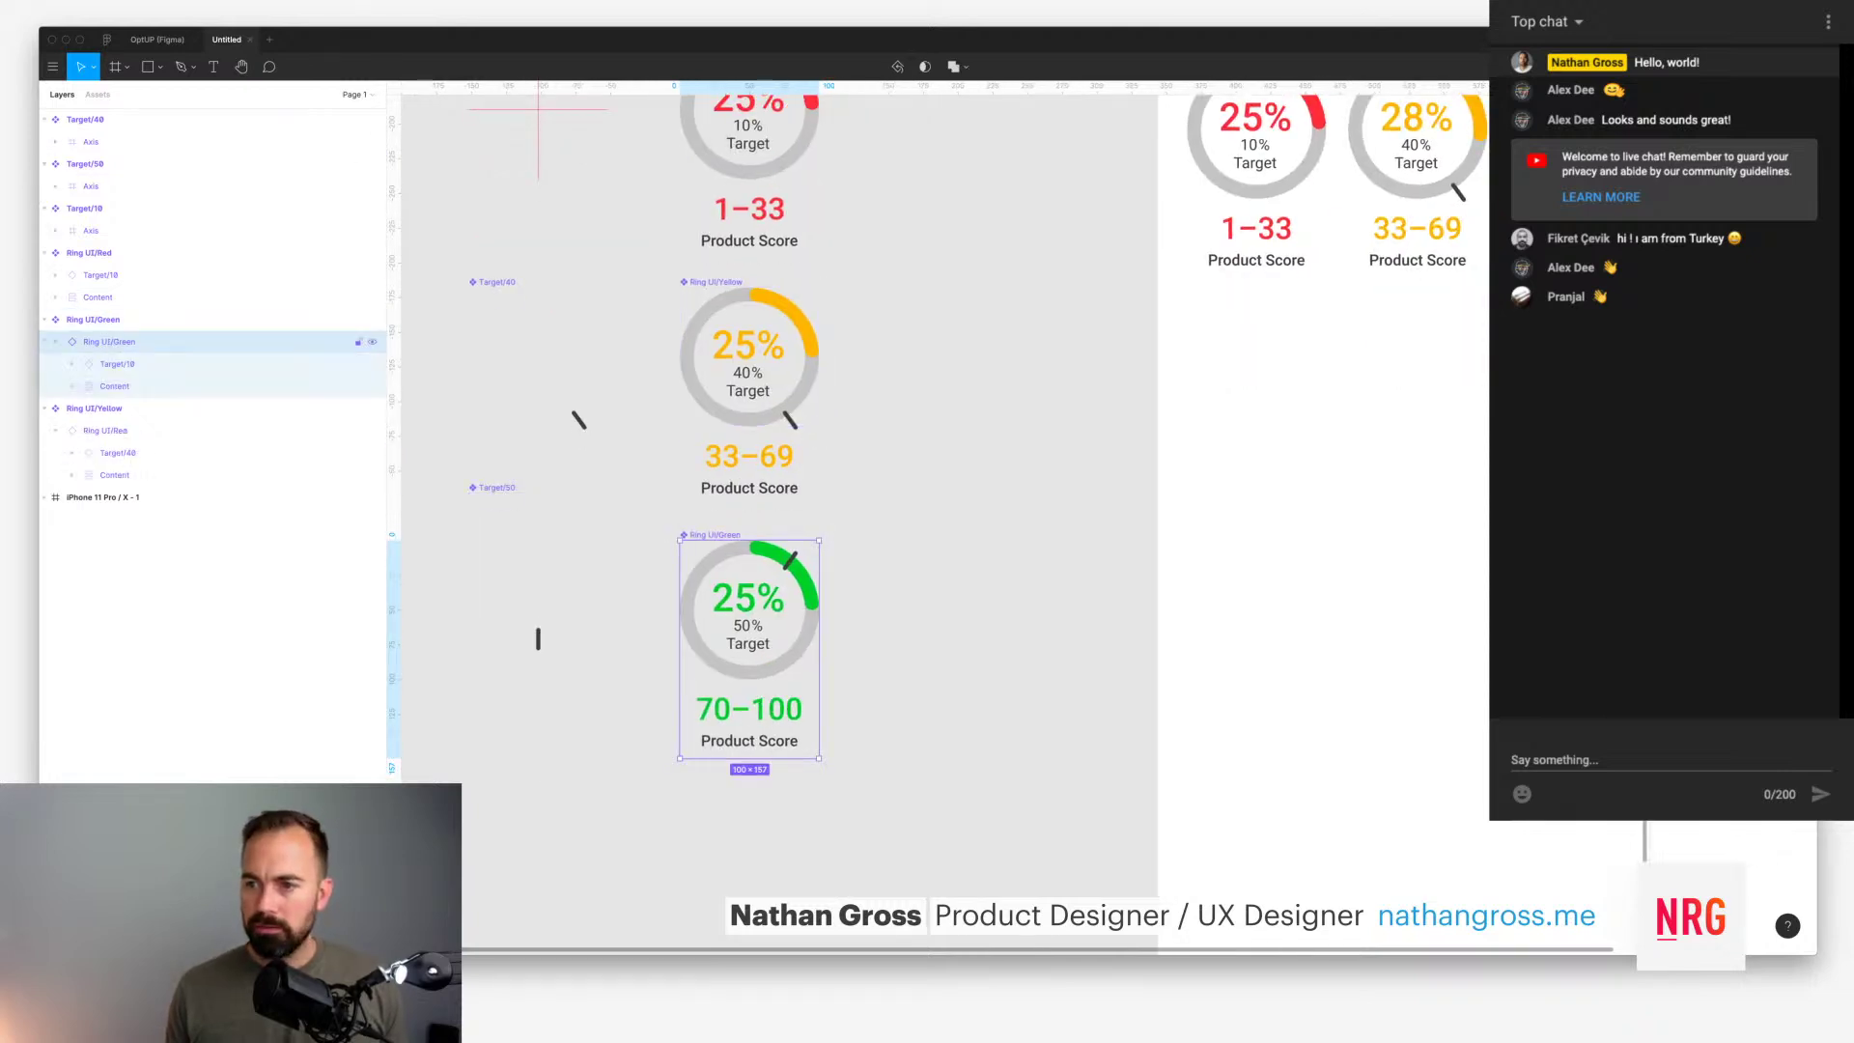
left_click(117, 364)
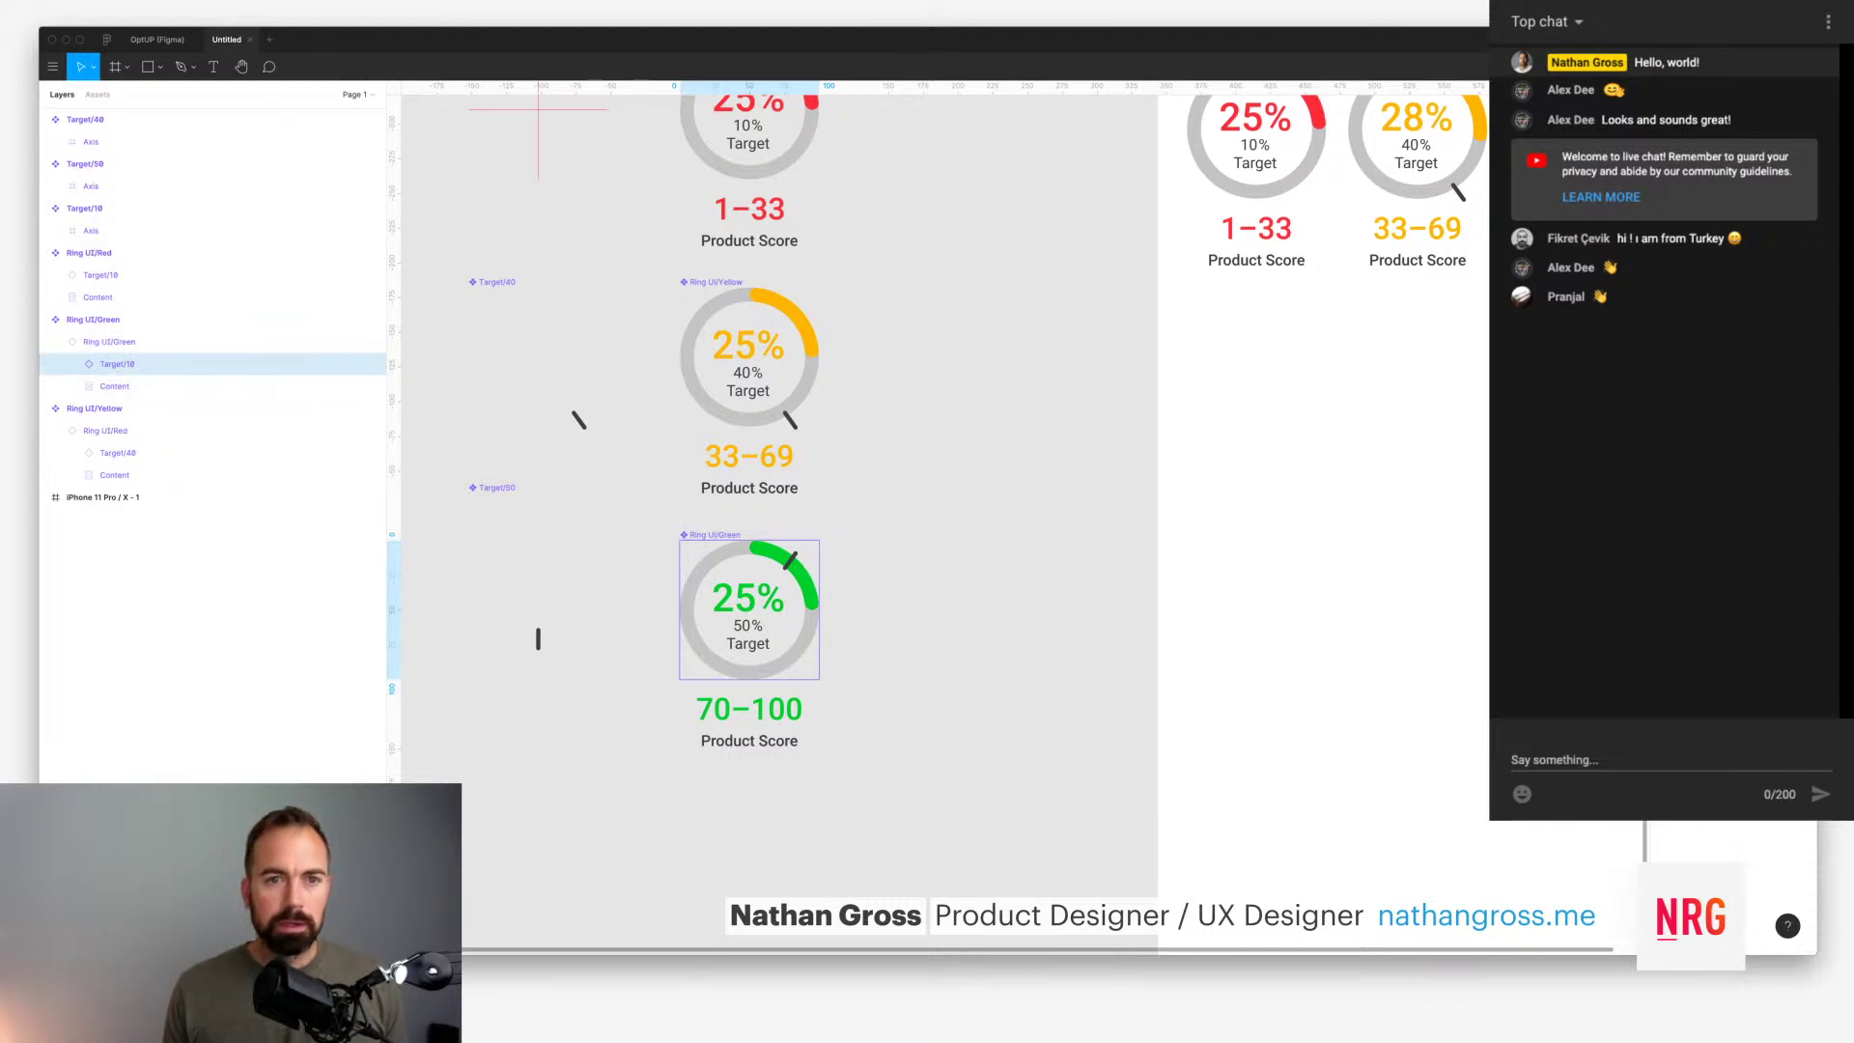
key("Escape")
Step: Compare the Axis frames in Target/10 and Target/50 with the target instances nested in the red and yellow rings
scroll(772, 482, "up", 3)
scroll(773, 483, "left", 3)
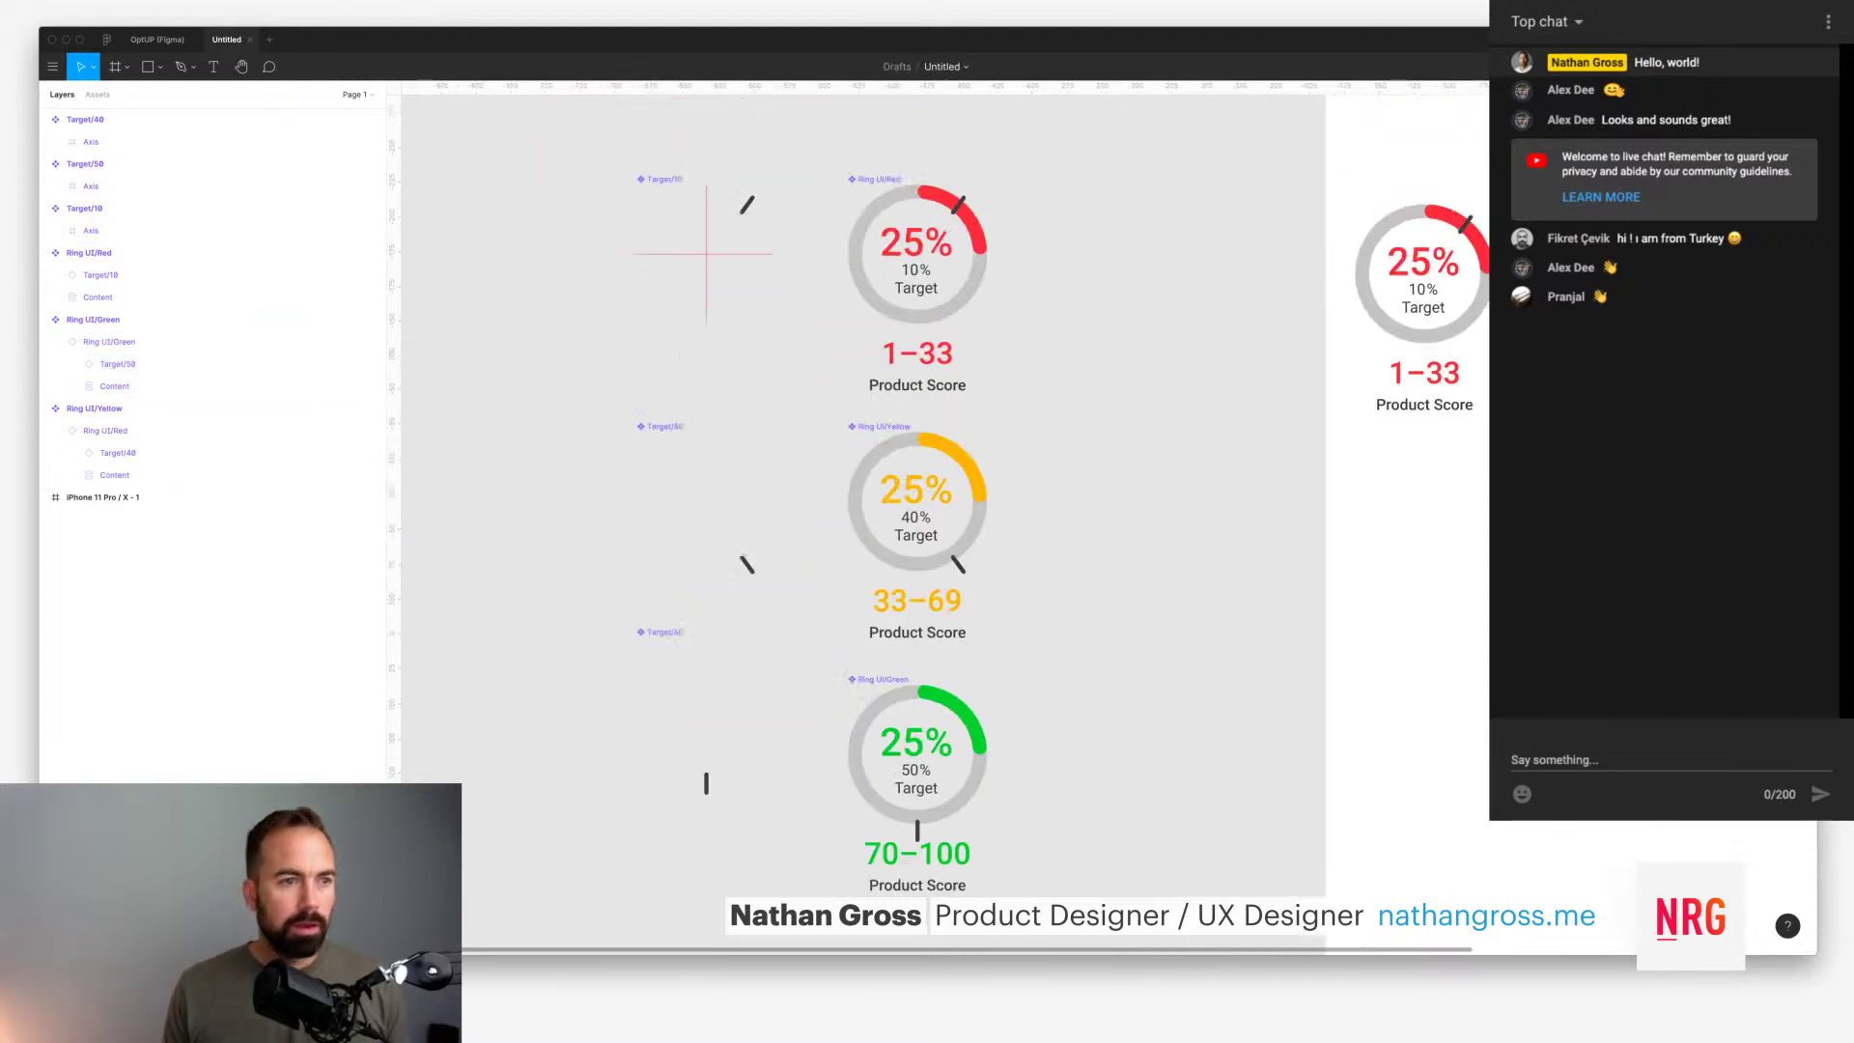
left_click(664, 179)
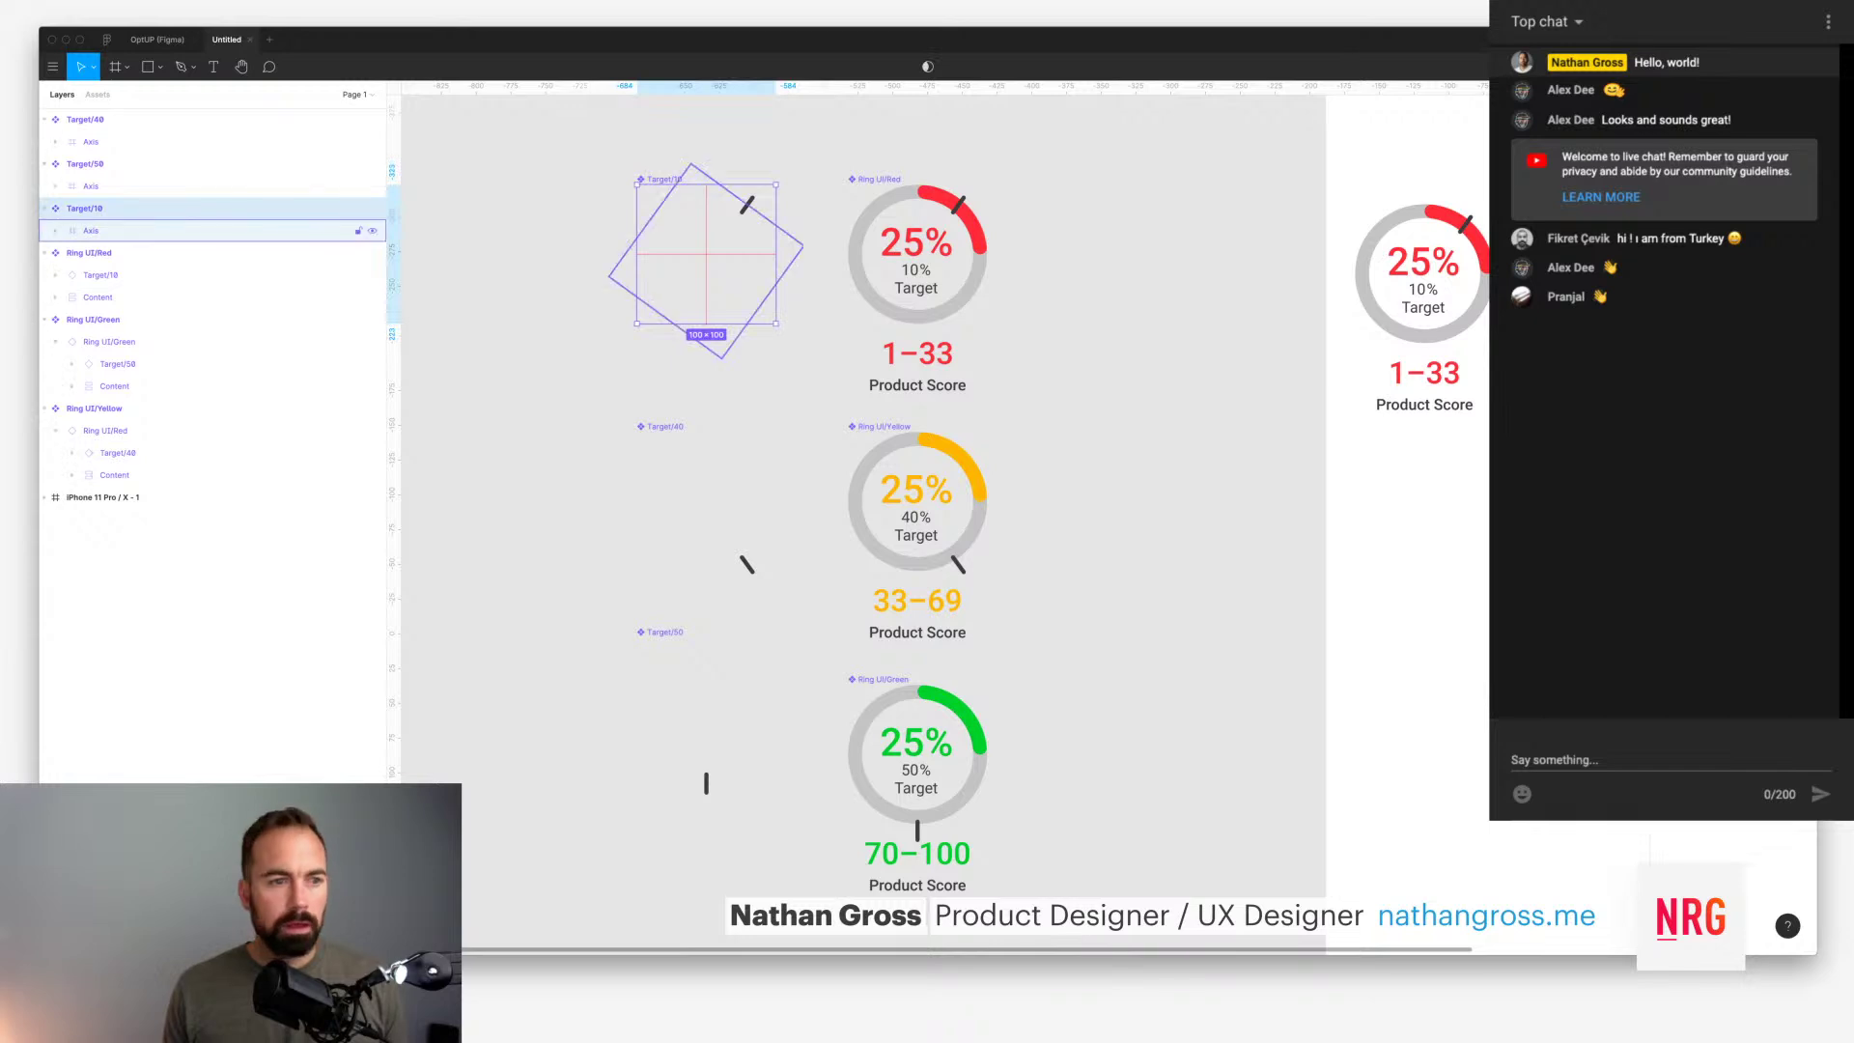
left_click(91, 231)
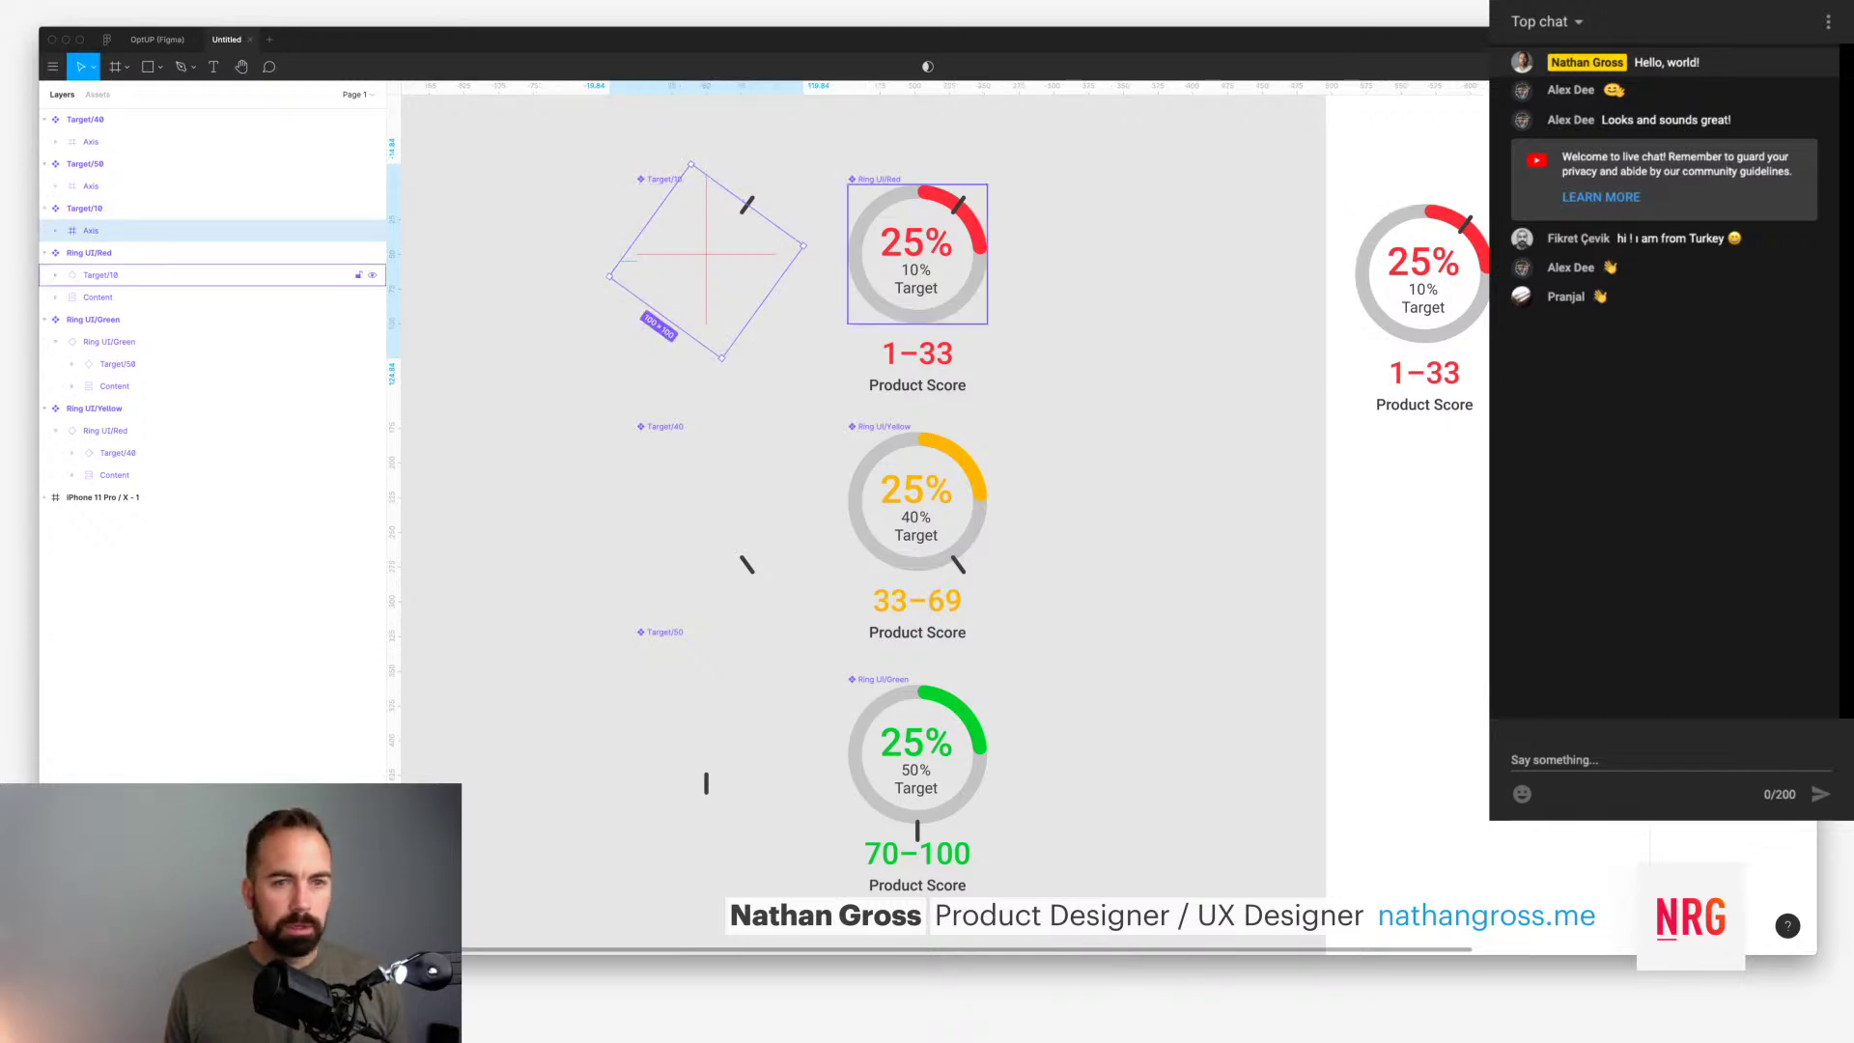
left_click(91, 186)
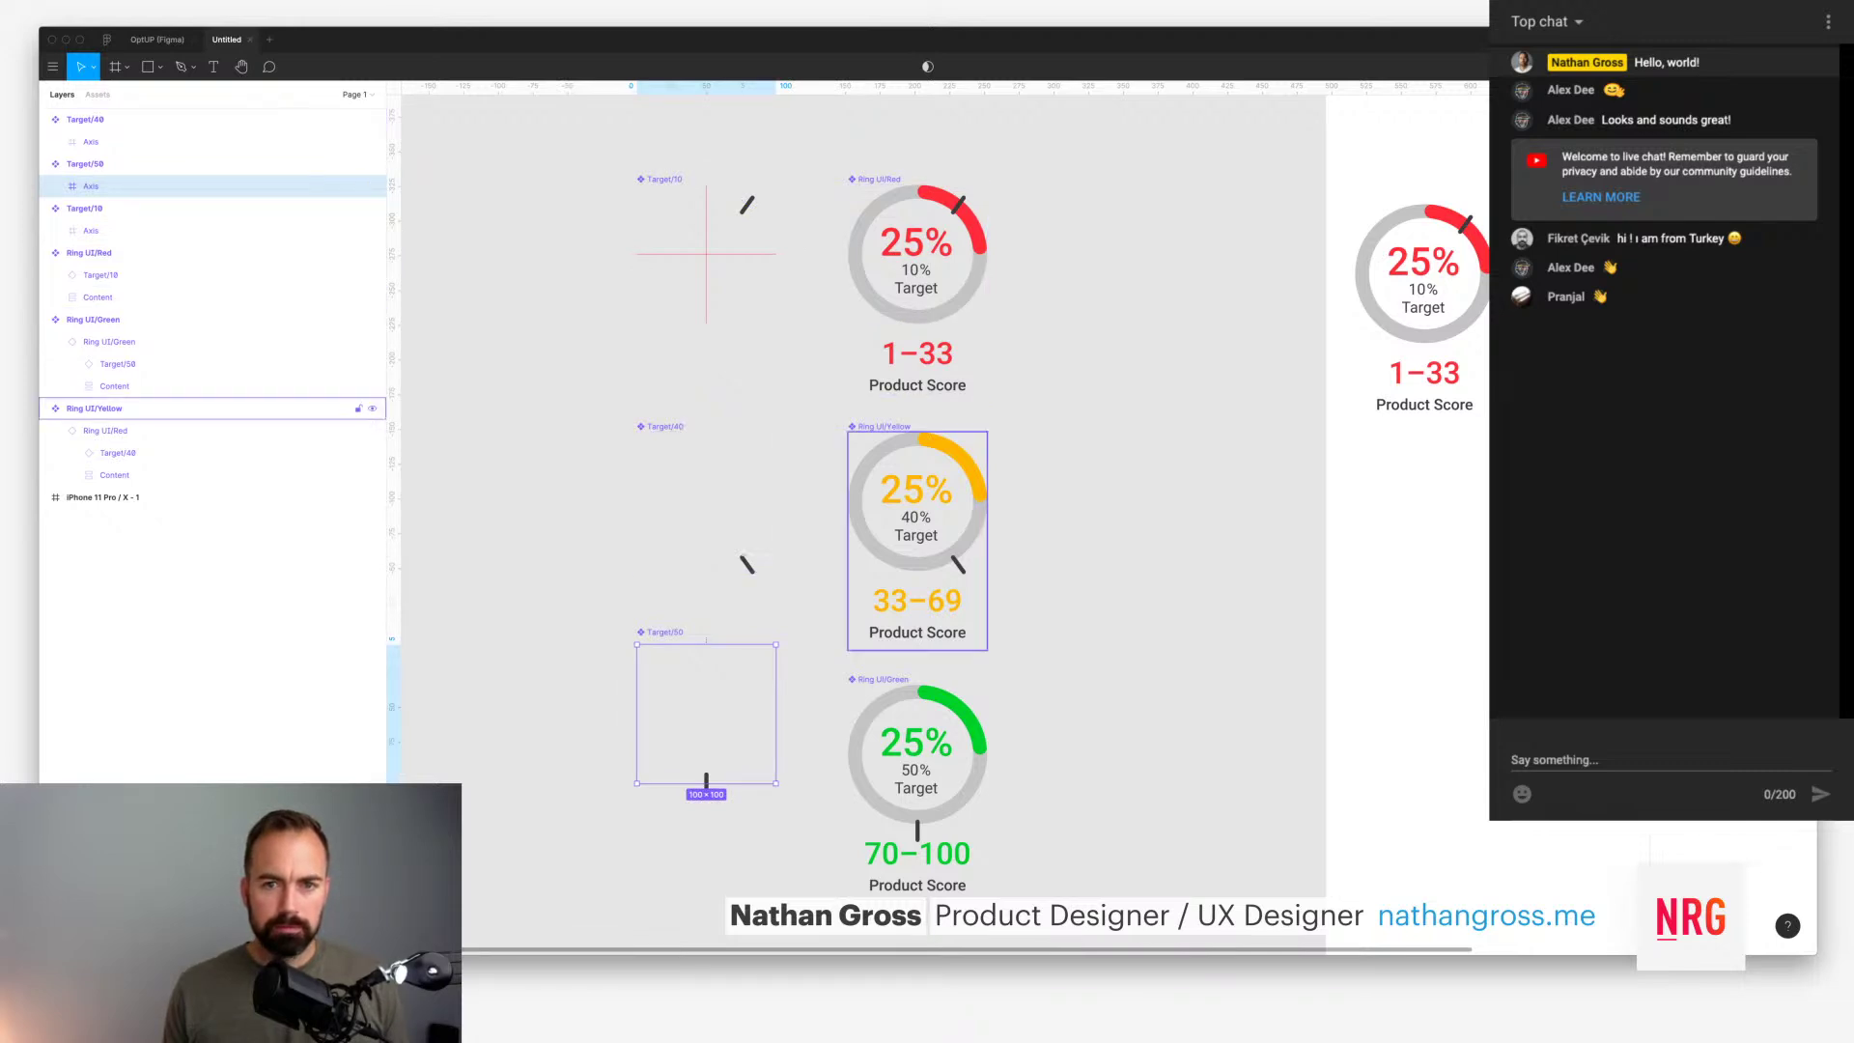
left_click(100, 274)
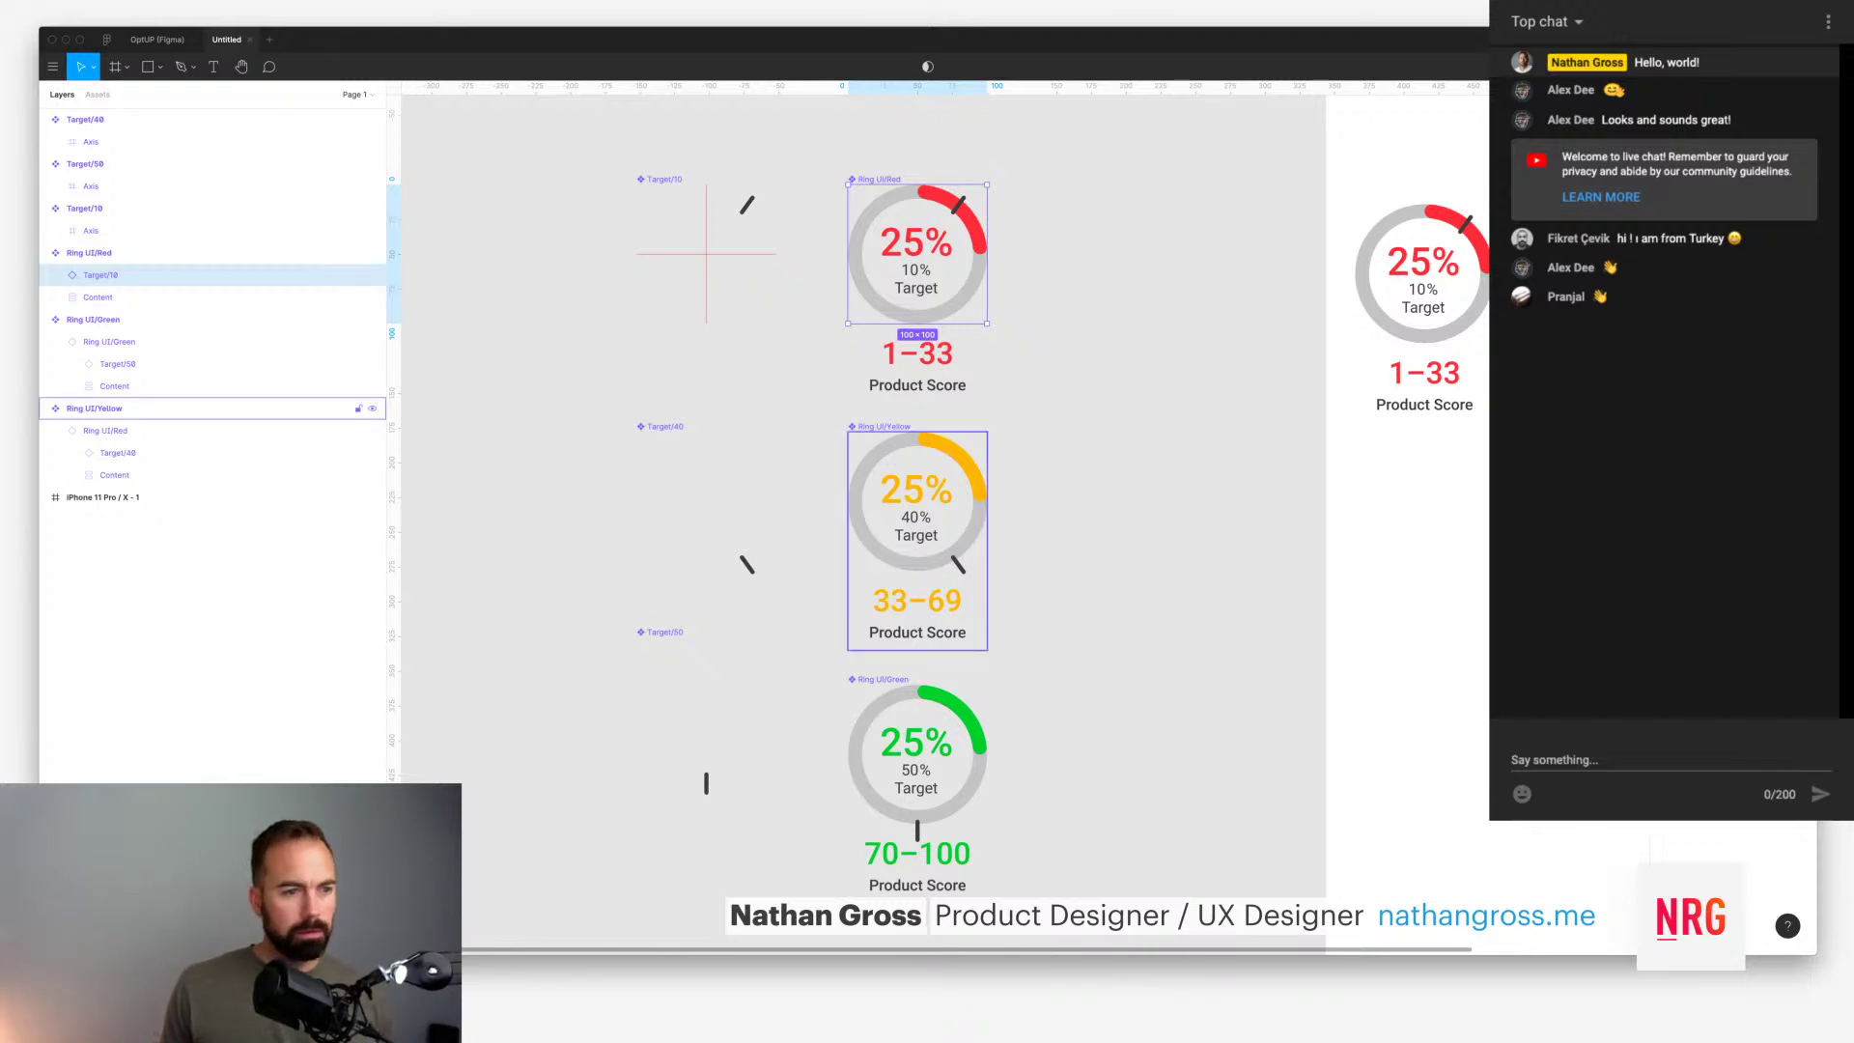
left_click(958, 565, "super")
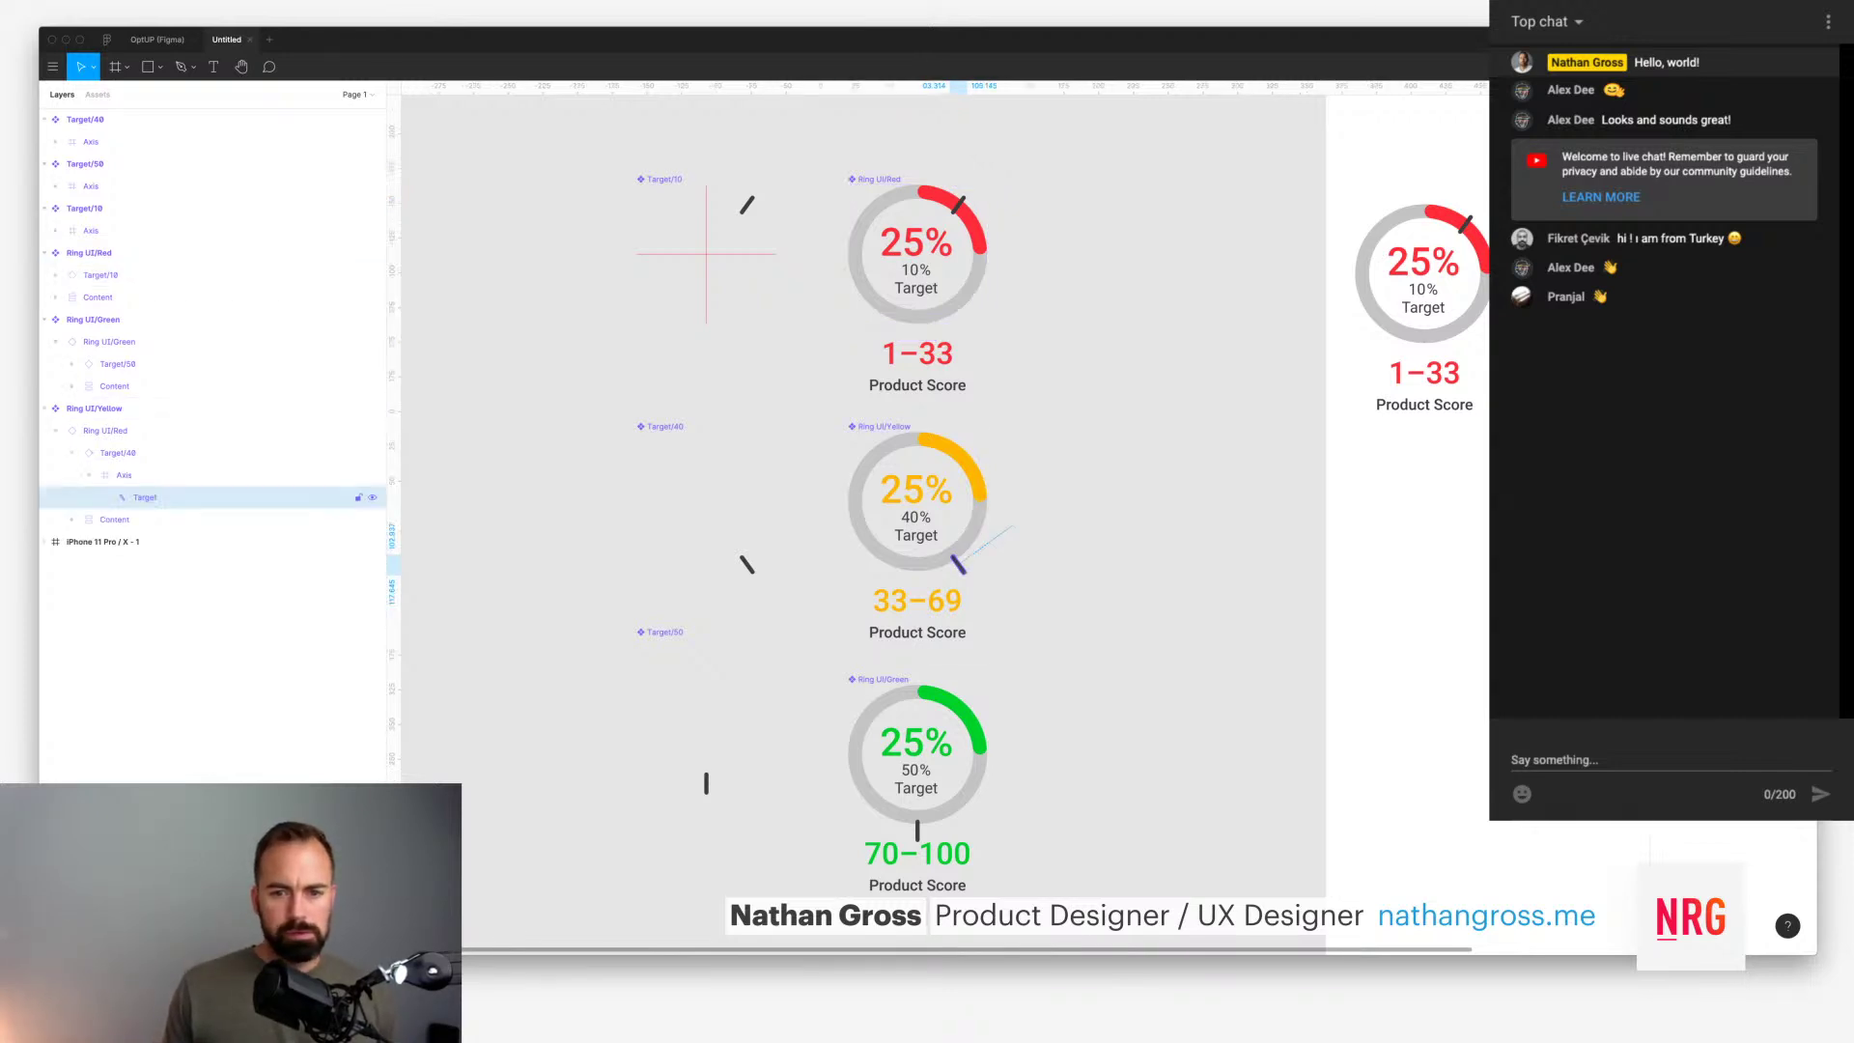
left_click(124, 475)
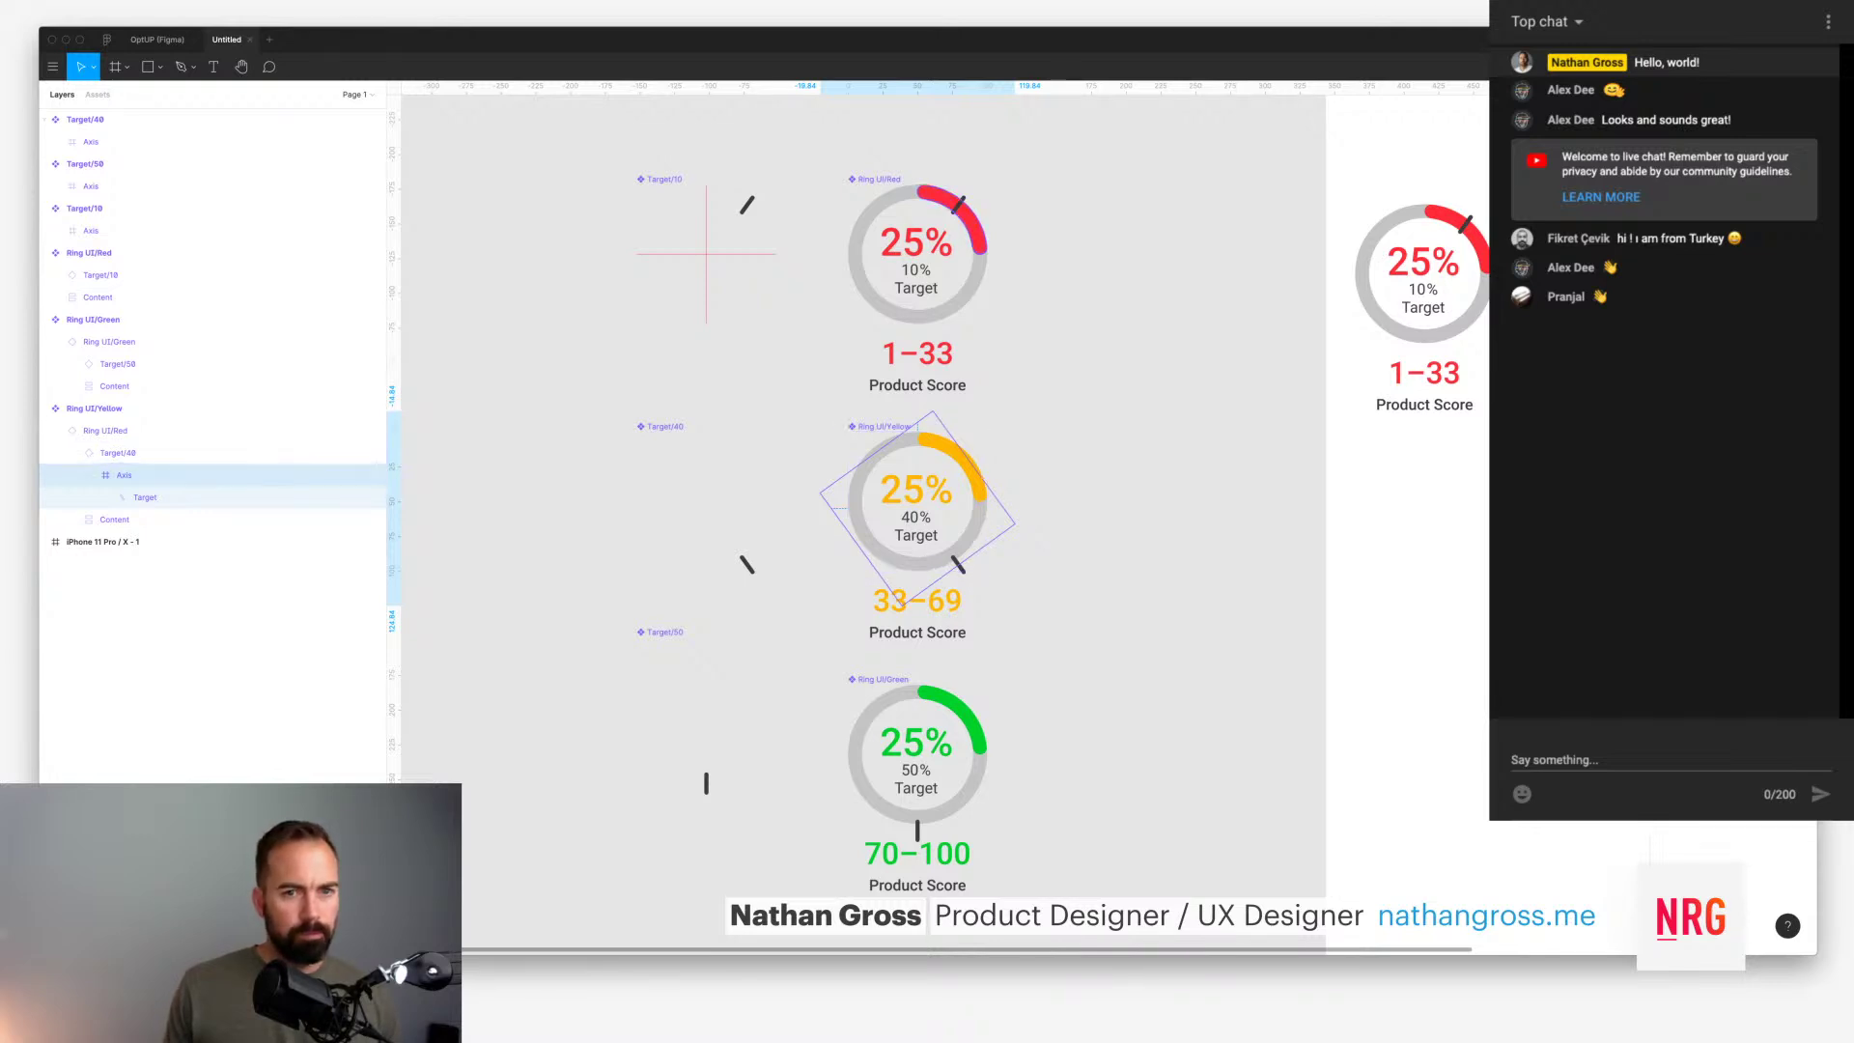
left_click(877, 178)
left_click(100, 275)
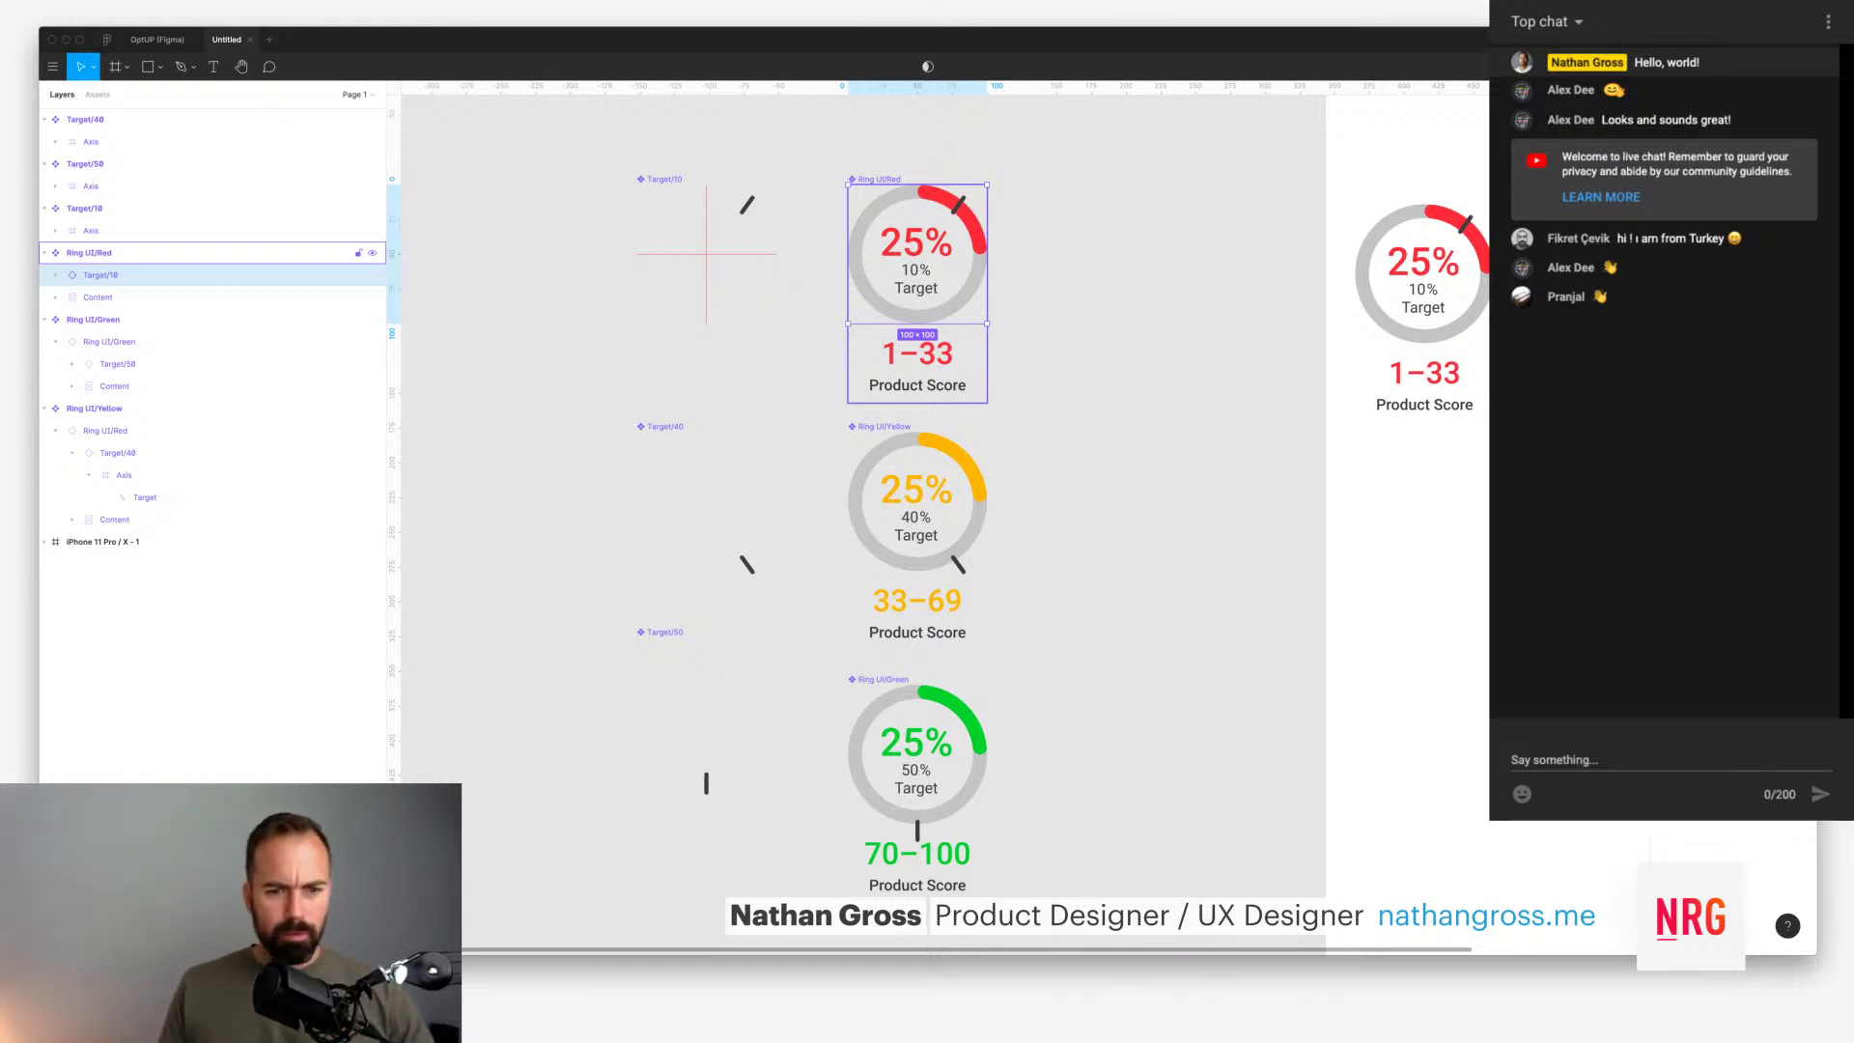
left_click(664, 426)
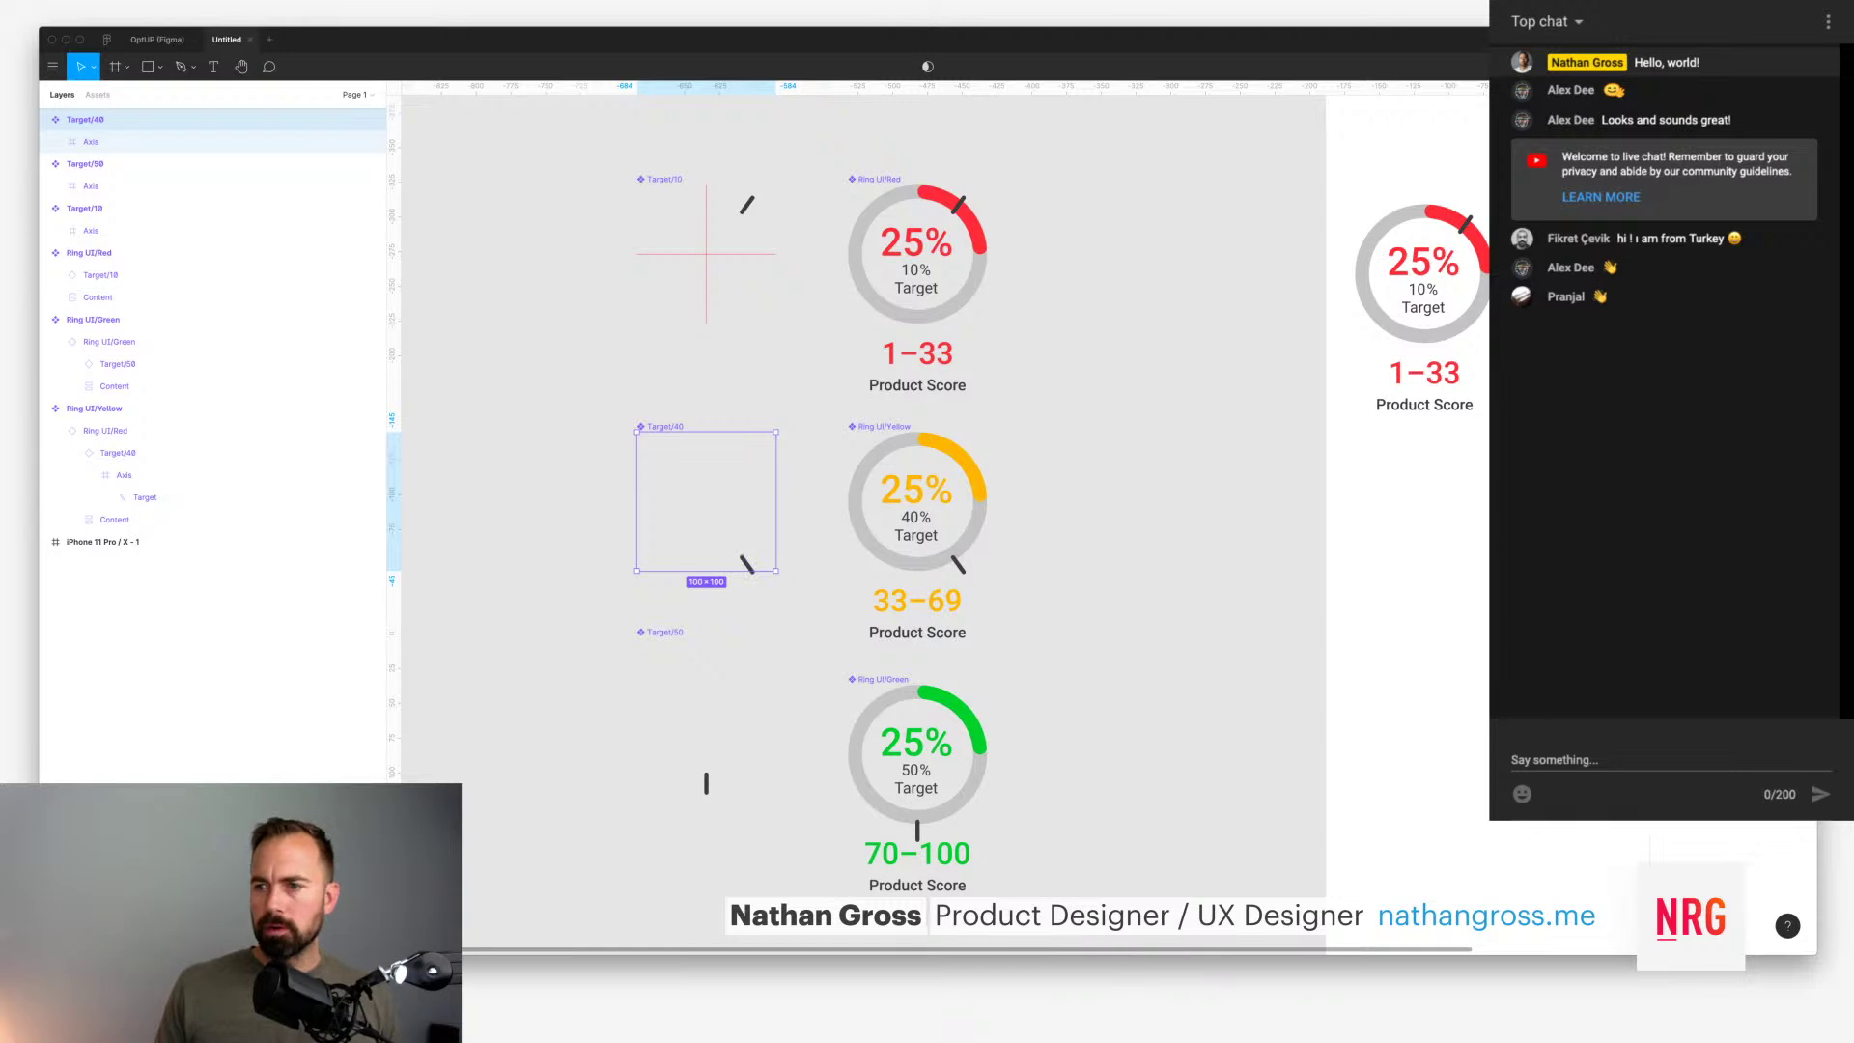
Step: Adjust the auto layout of the Axis frame inside Target/10 so its marker sits slightly further inward on the ring
left_click(664, 178)
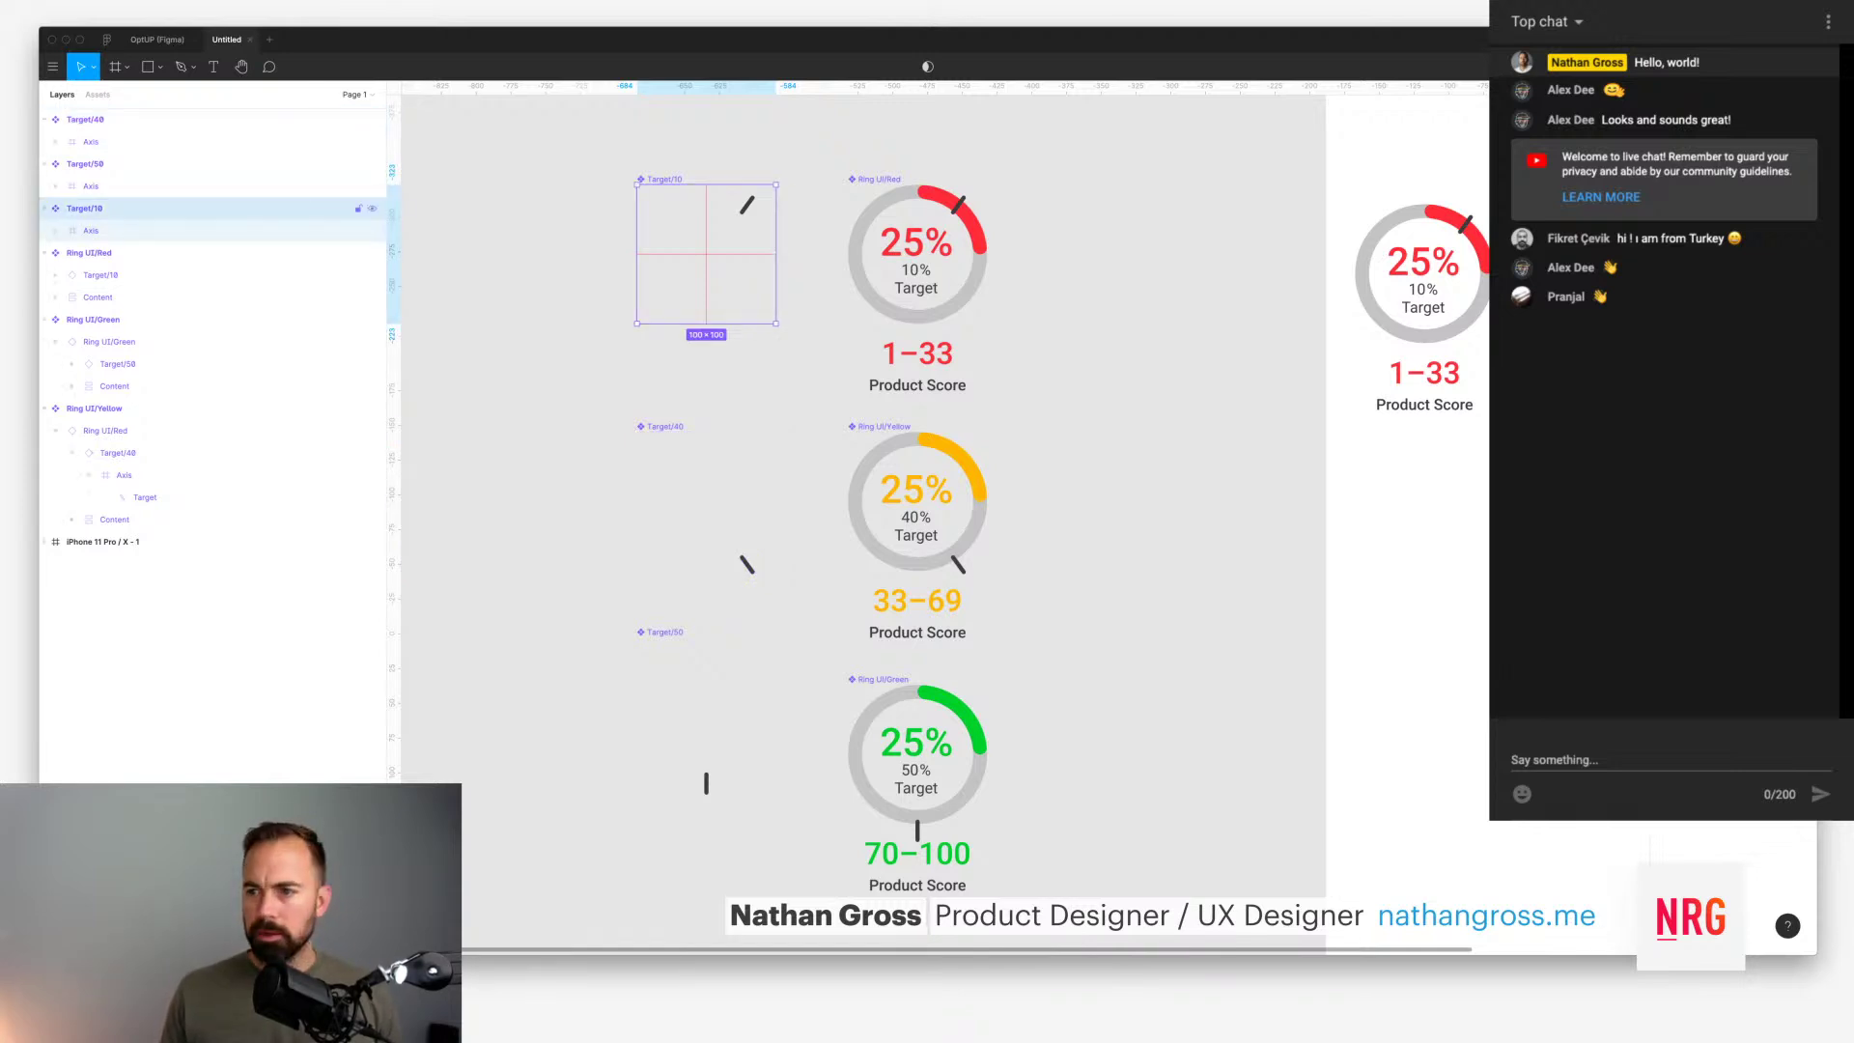
left_click(91, 231)
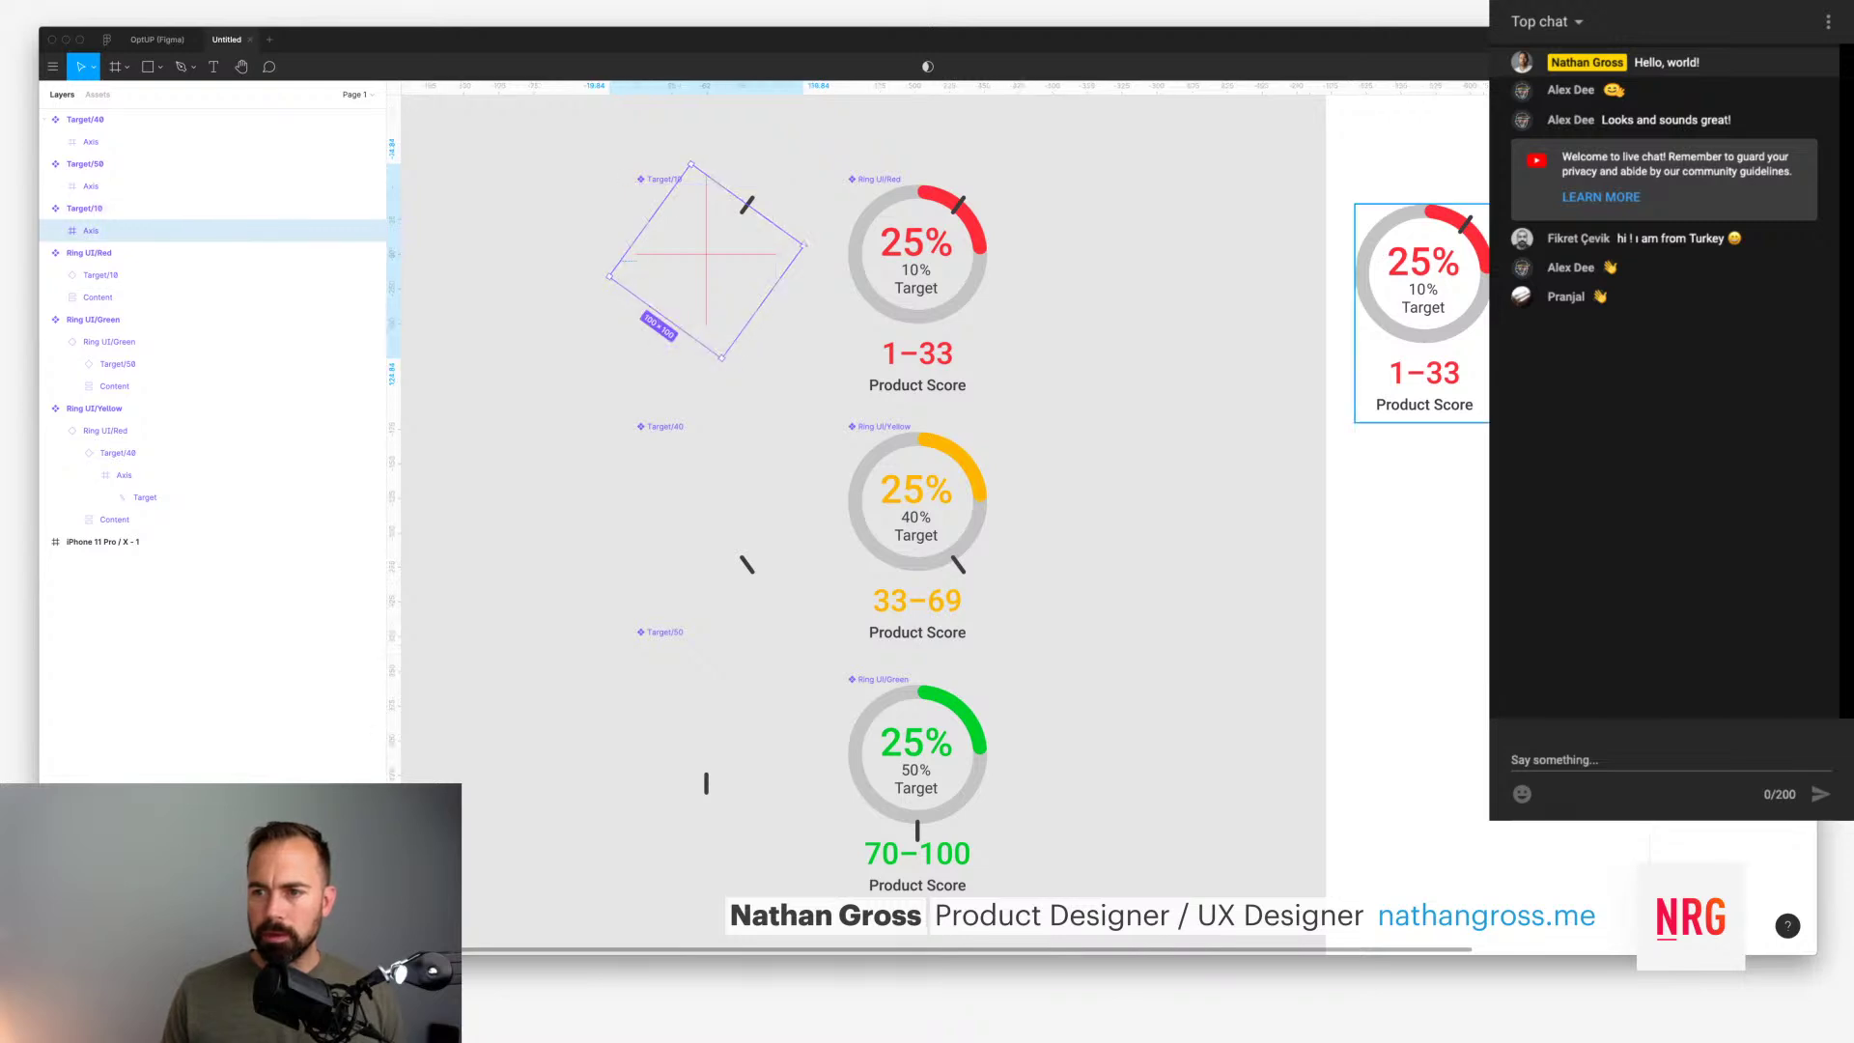
key("shift+a")
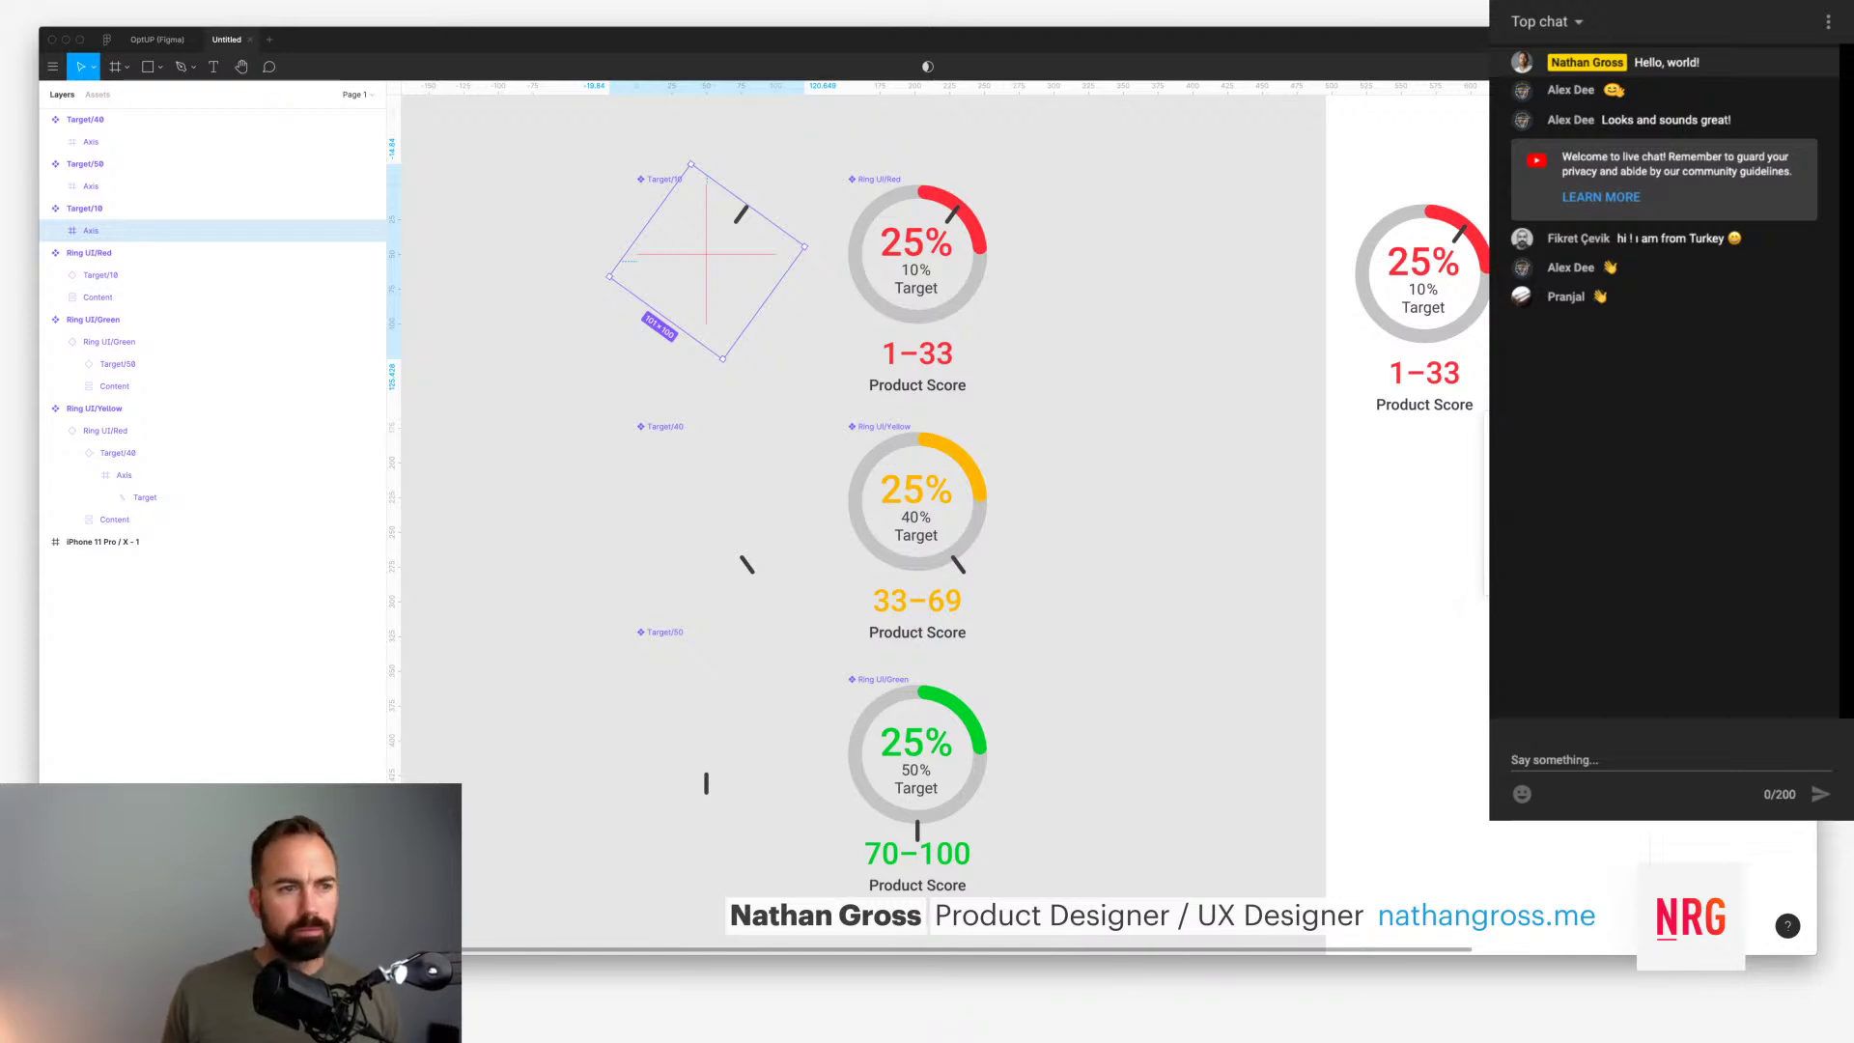
key("Escape")
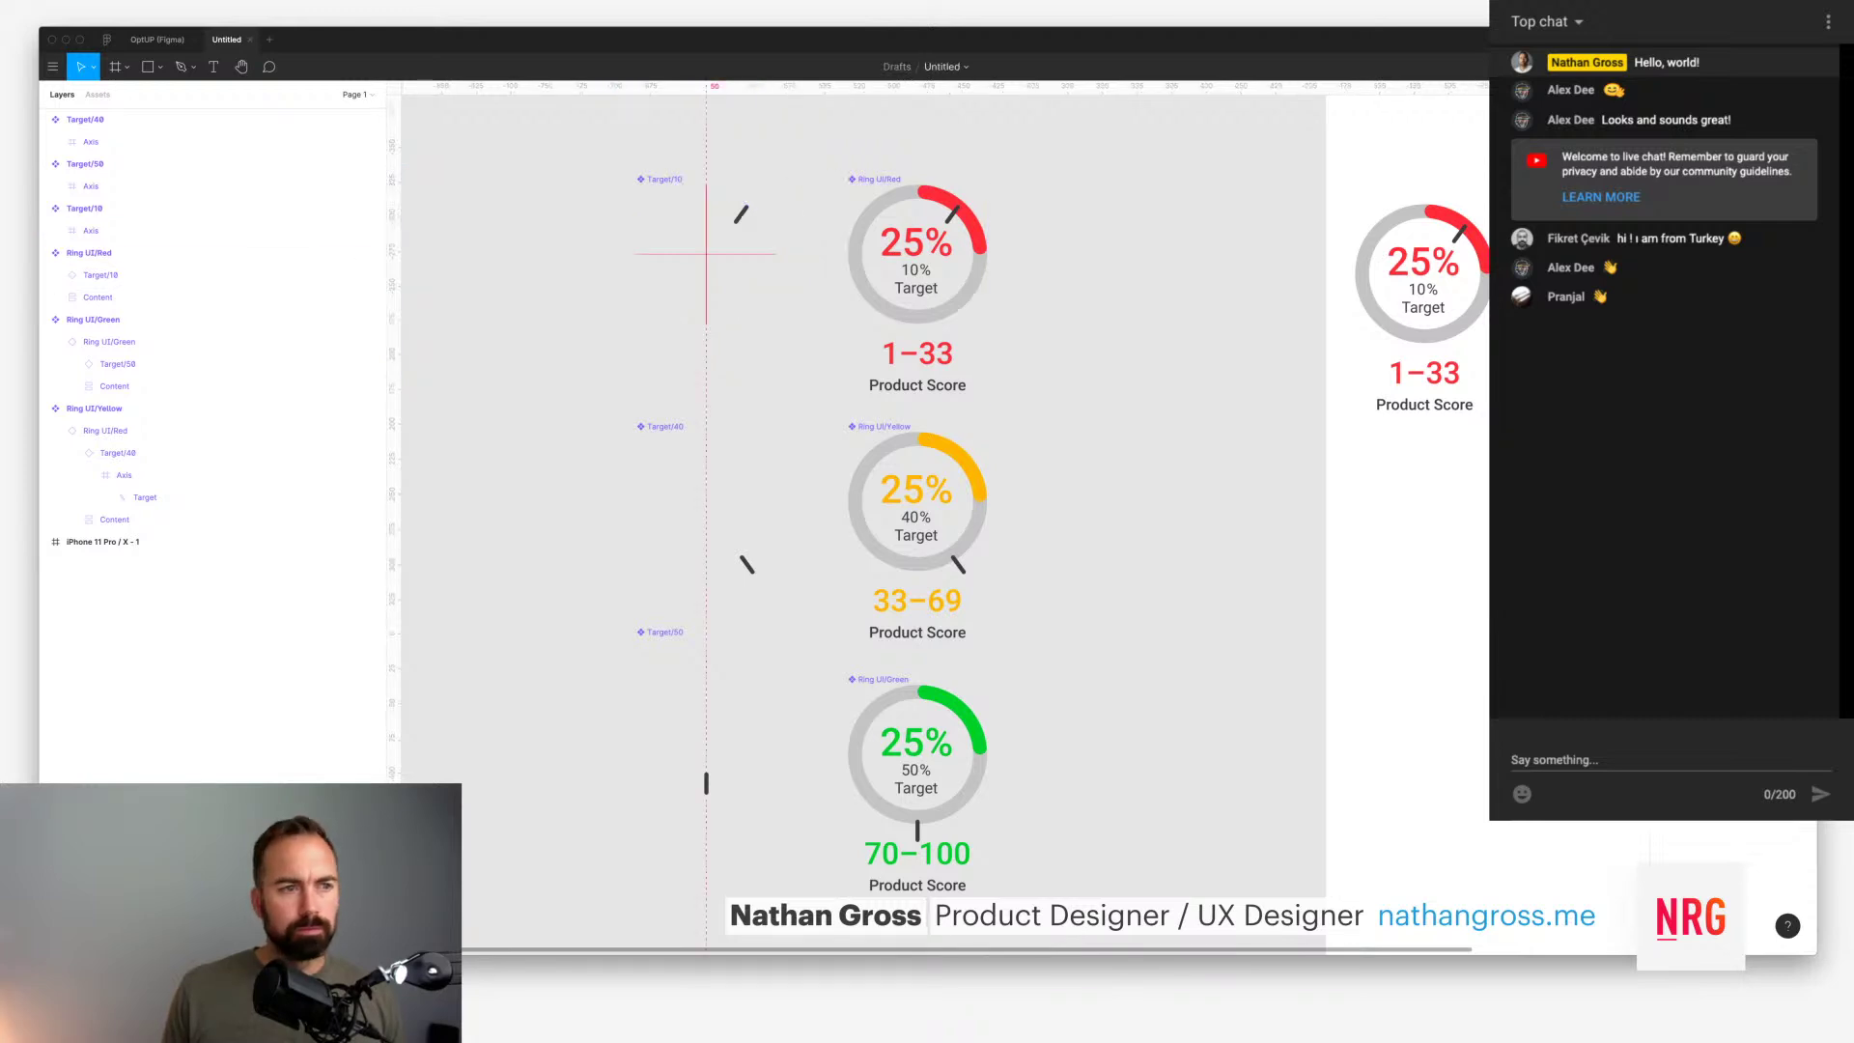
Step: Add a thin, centred single-column layout grid to Target/10 and remove the vertical and horizontal ruler guides from the component
left_click(85, 209)
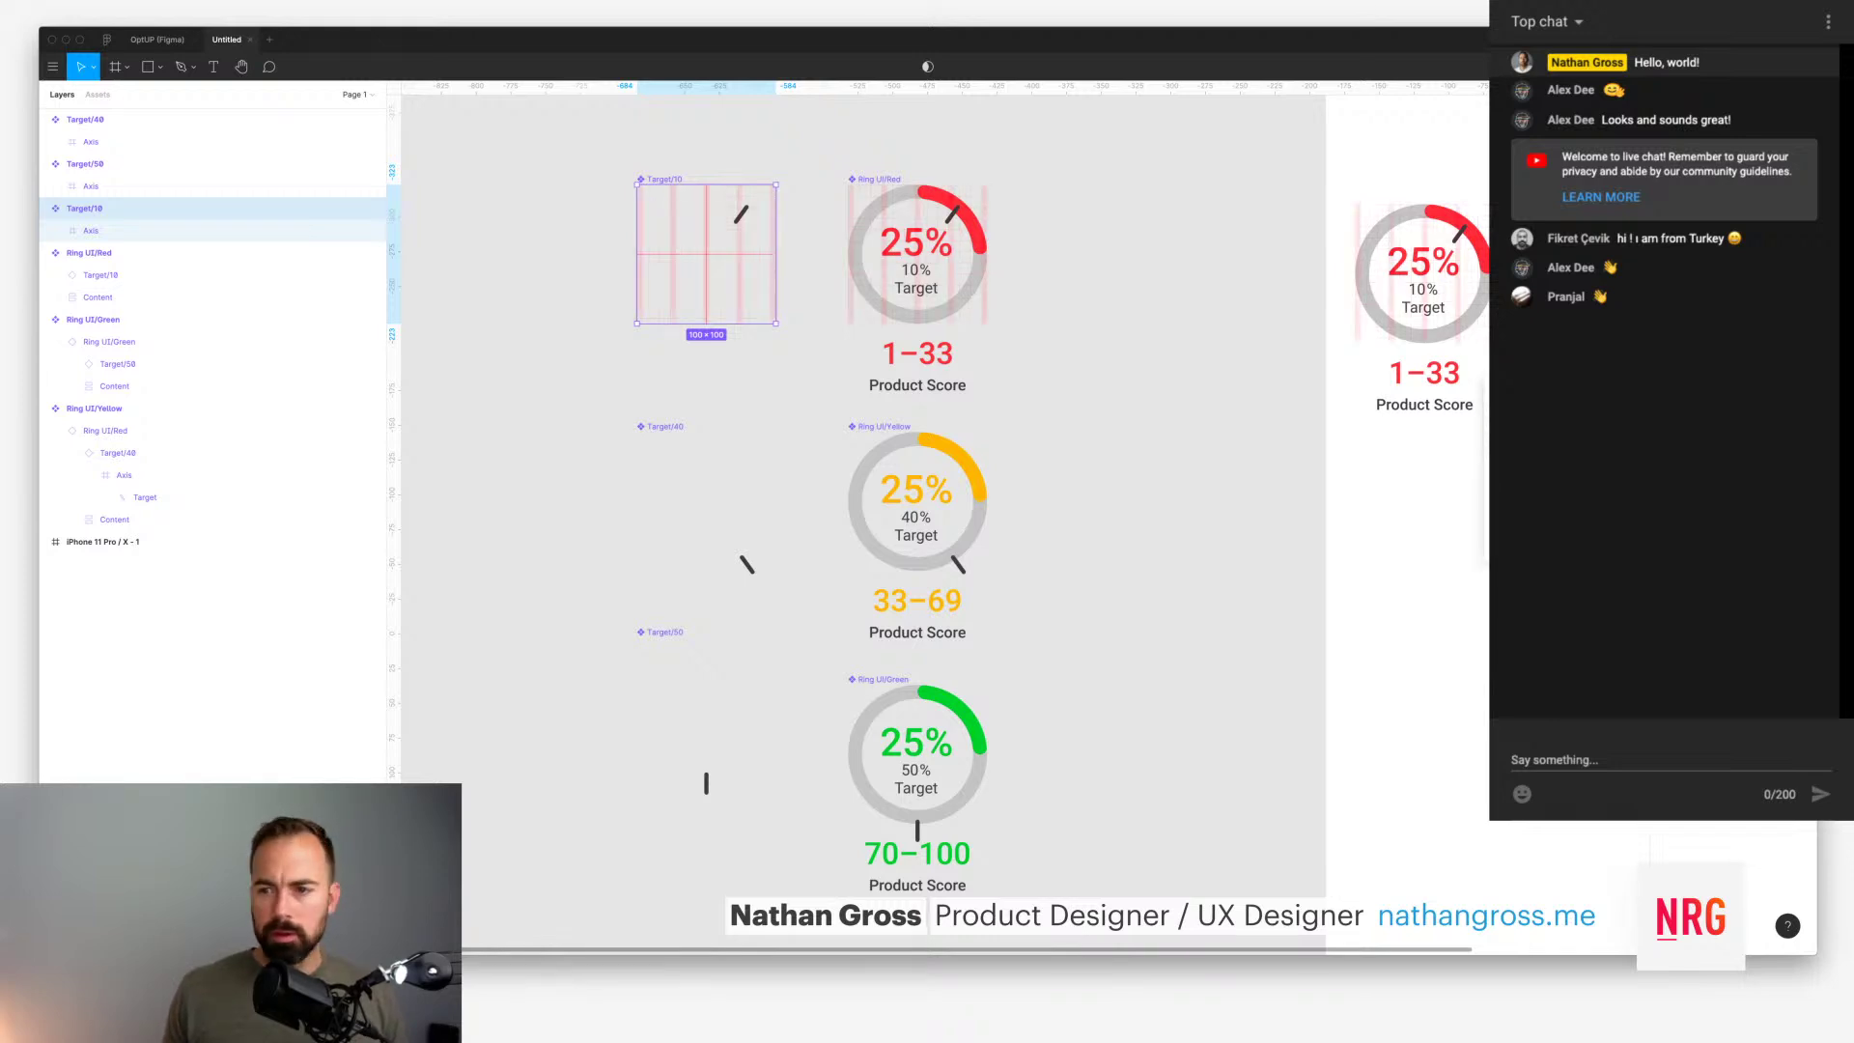
key("Return")
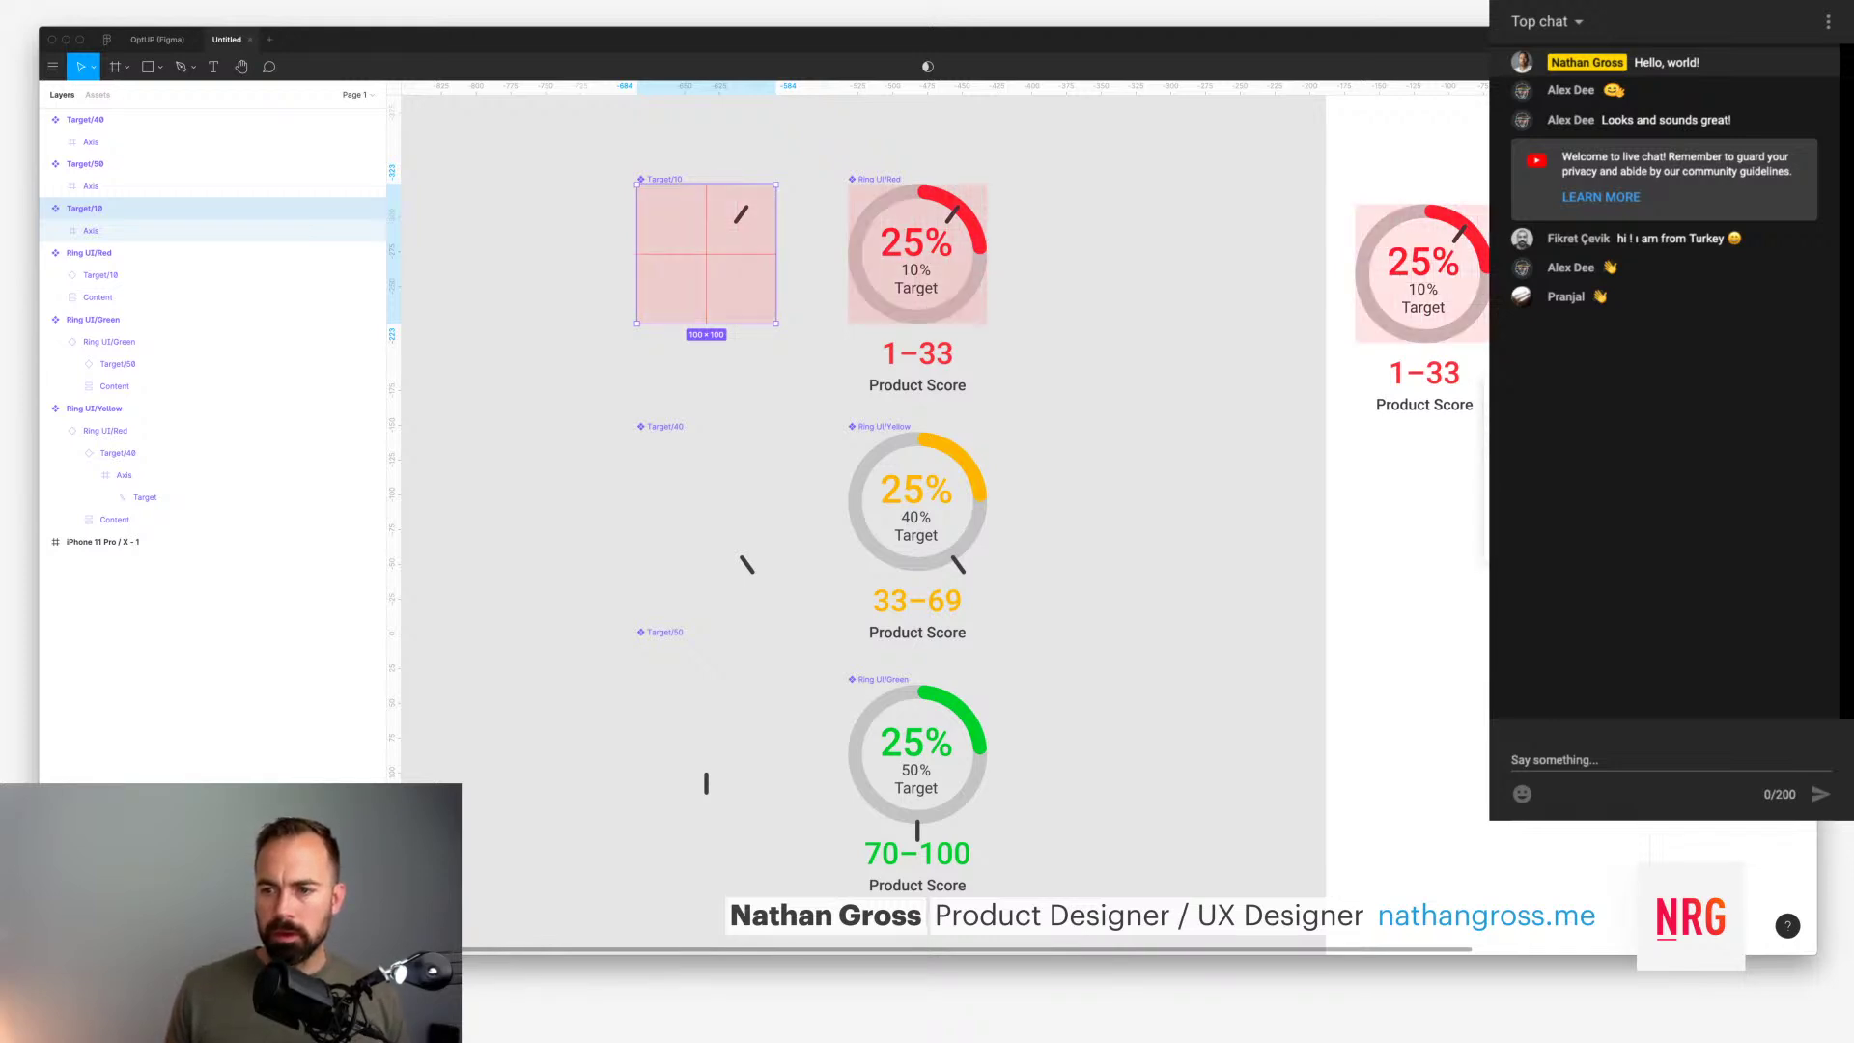
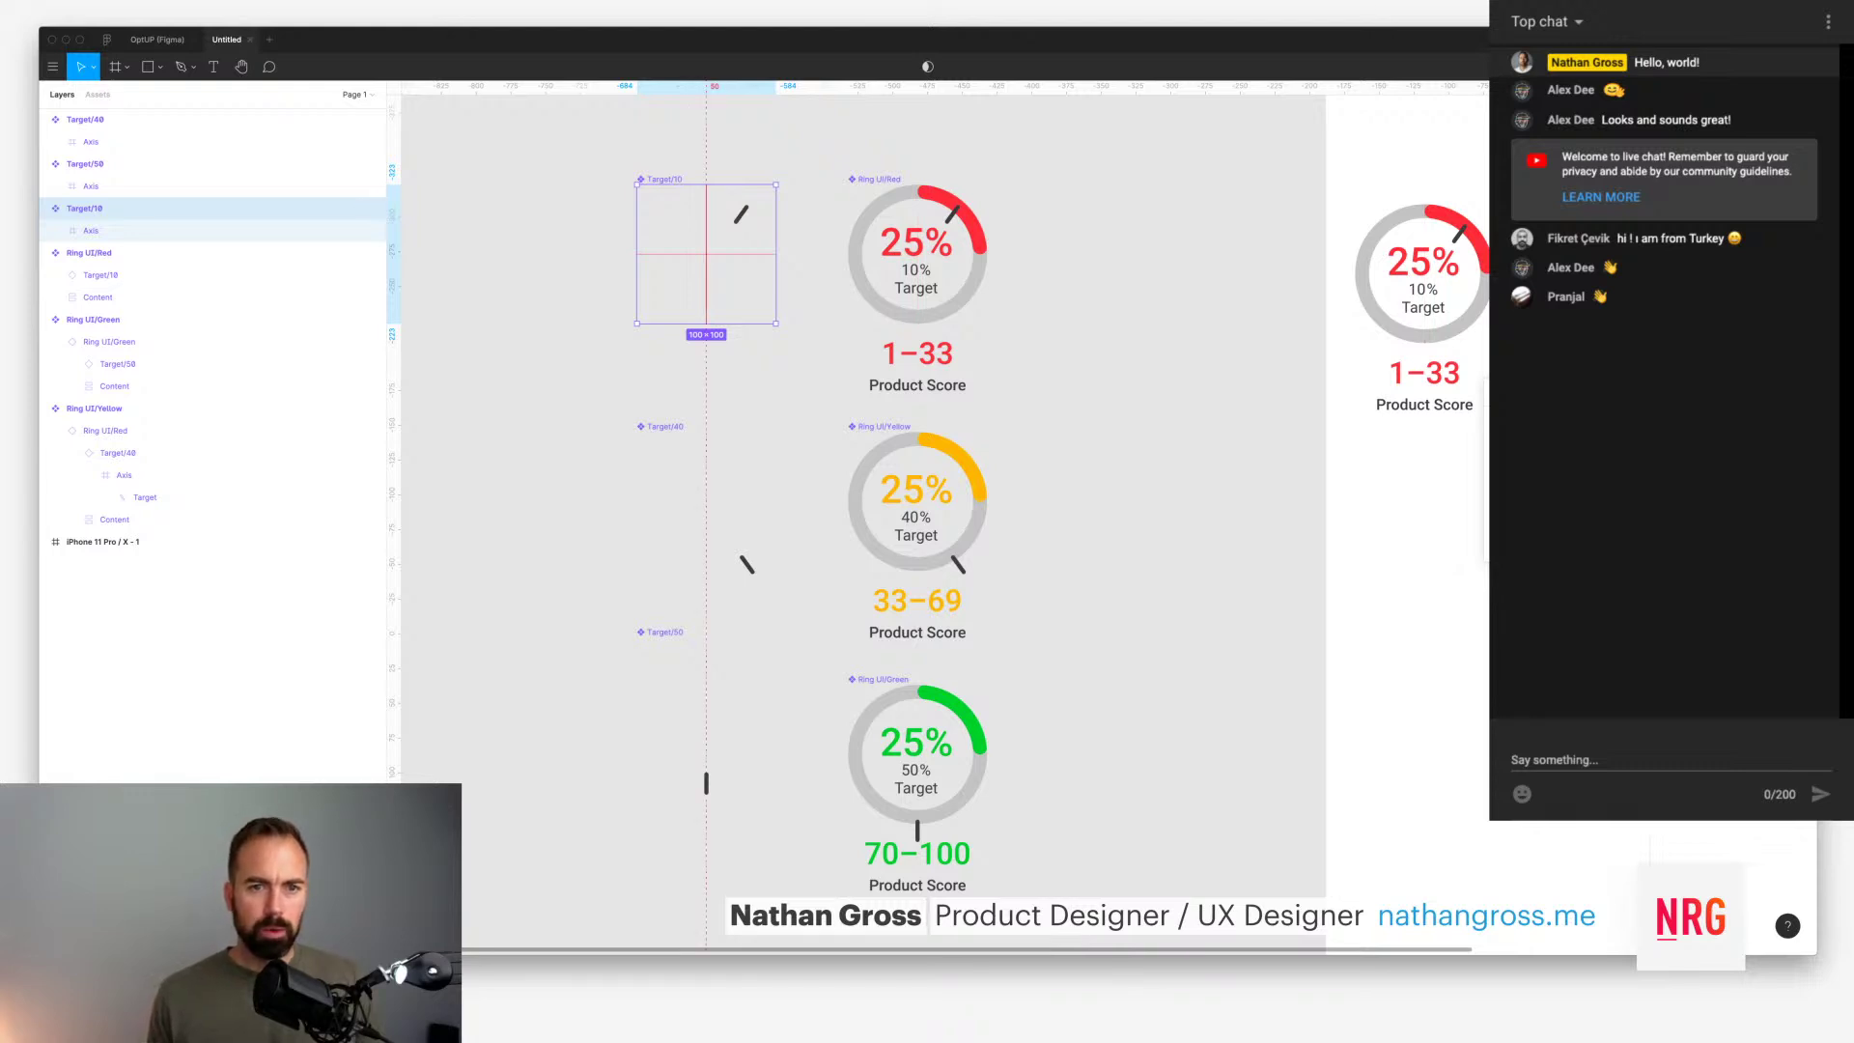
left_click_drag(706, 217, 374, 209)
left_click_drag(706, 253, 705, 87)
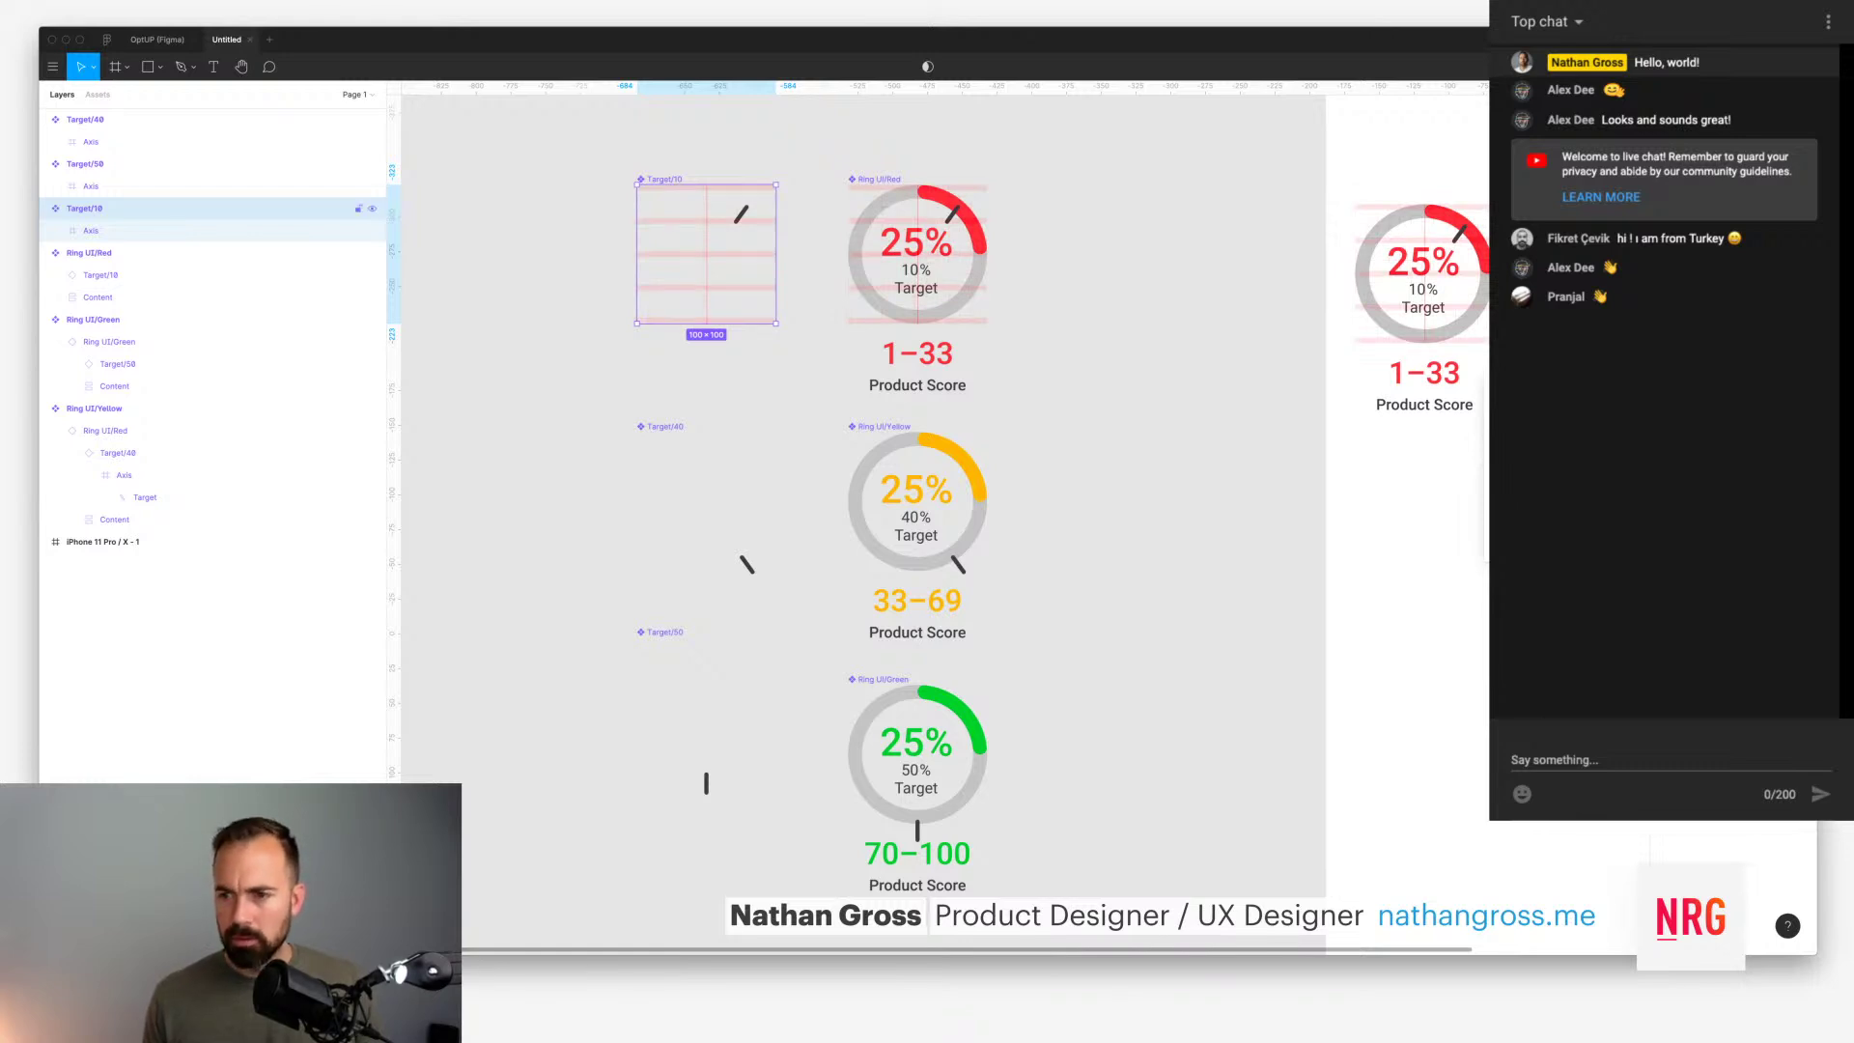
Step: Add a thin, centred single-row layout grid to Target/10 to form a crosshair with the column grid
key("Return")
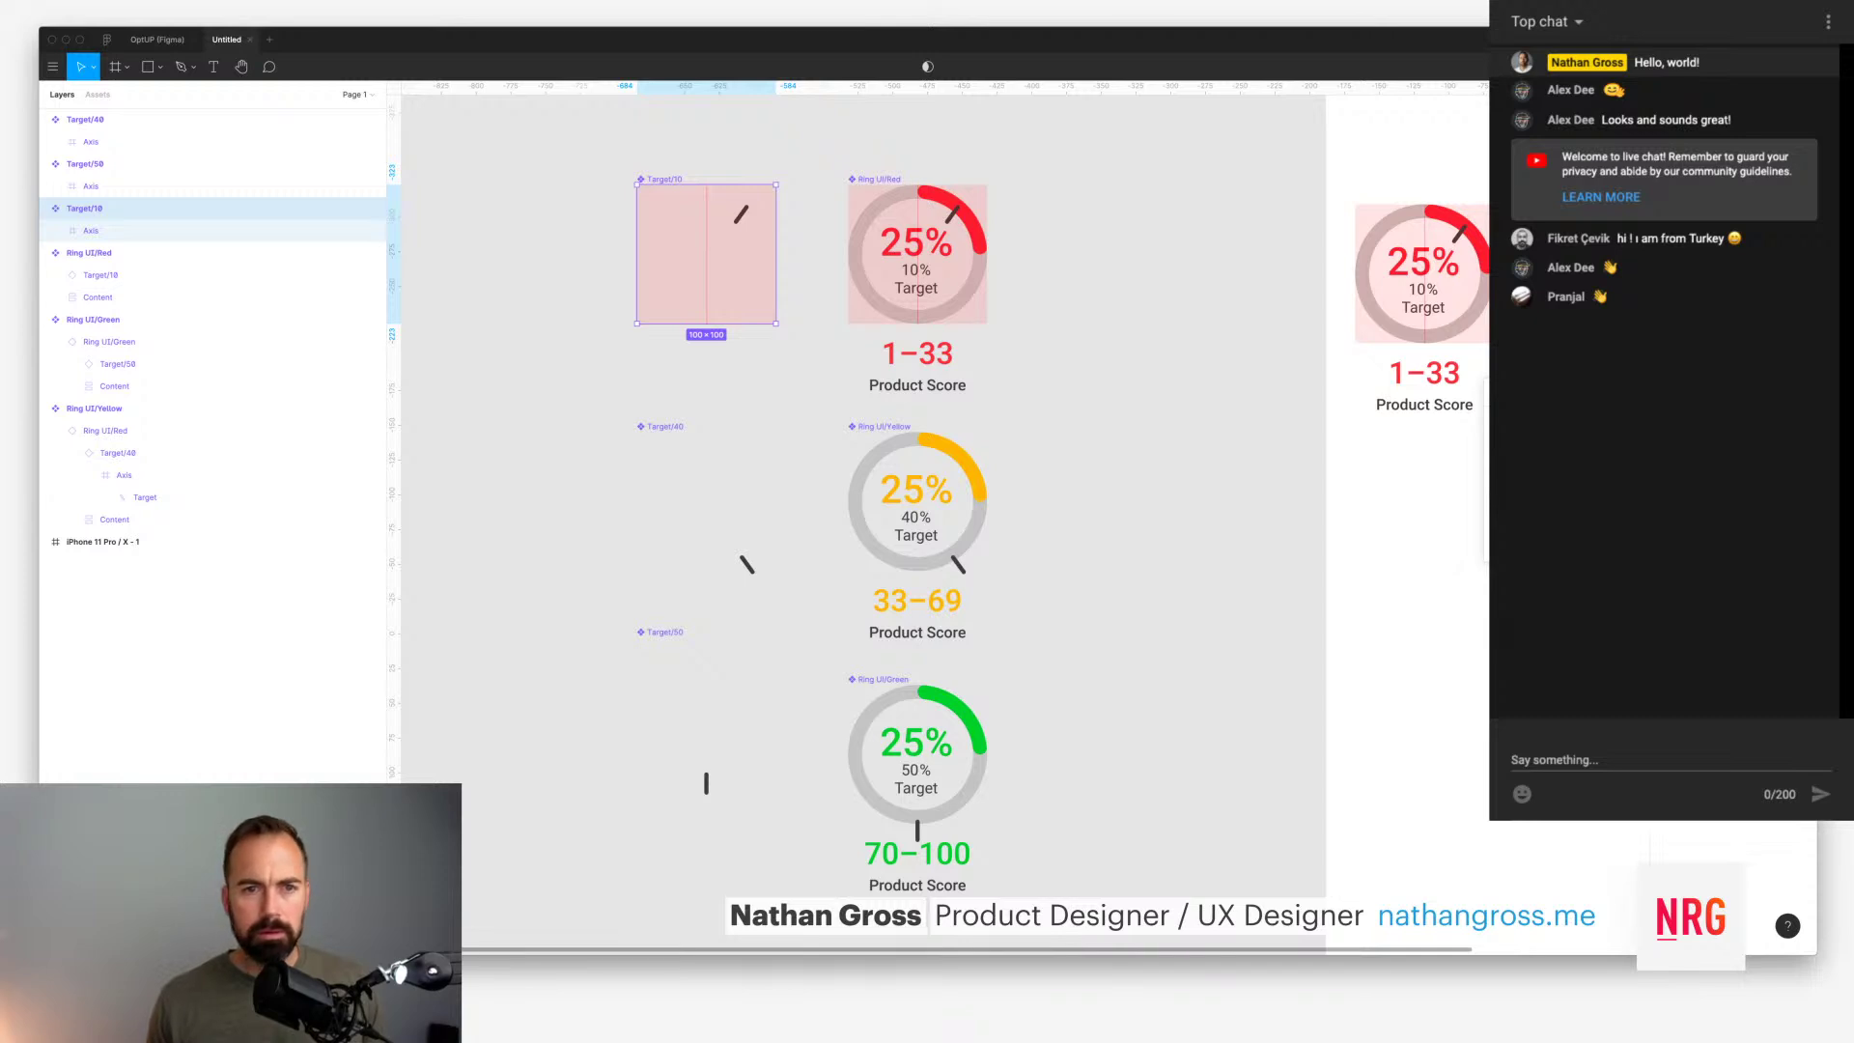
key("Return")
key("Return")
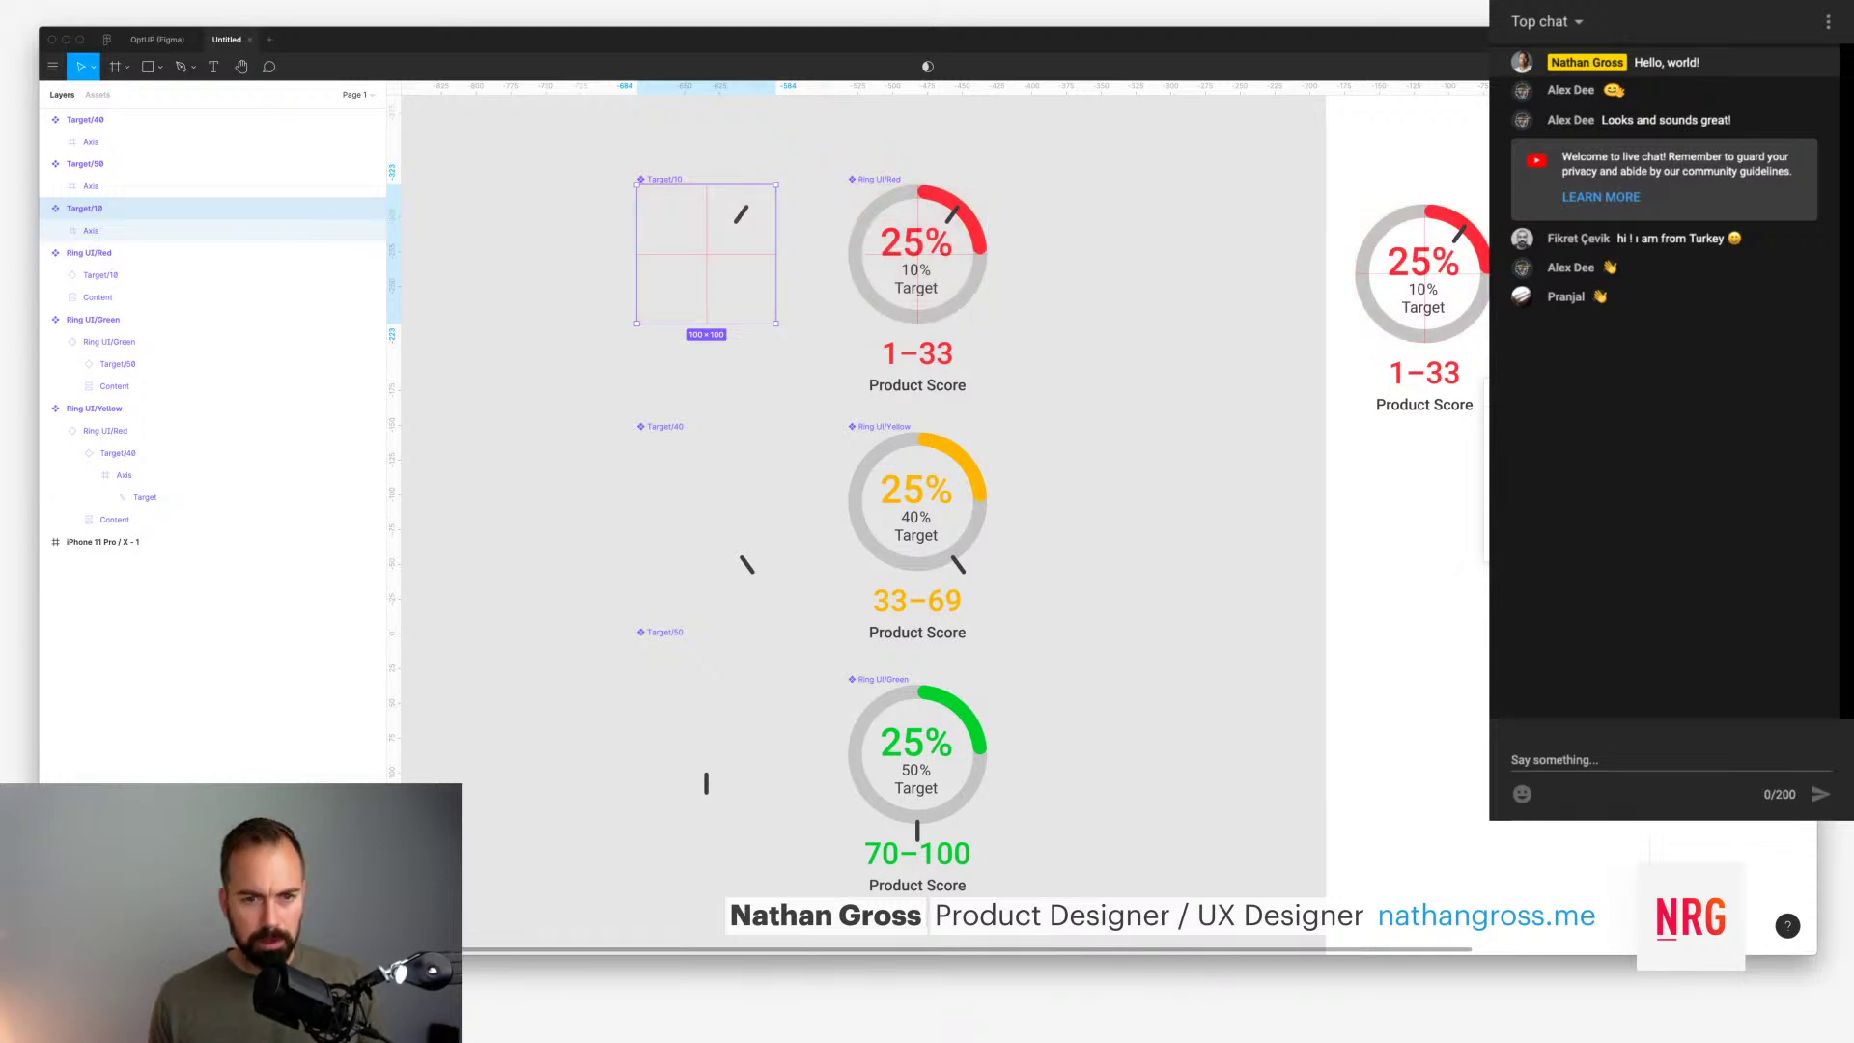
key("Escape")
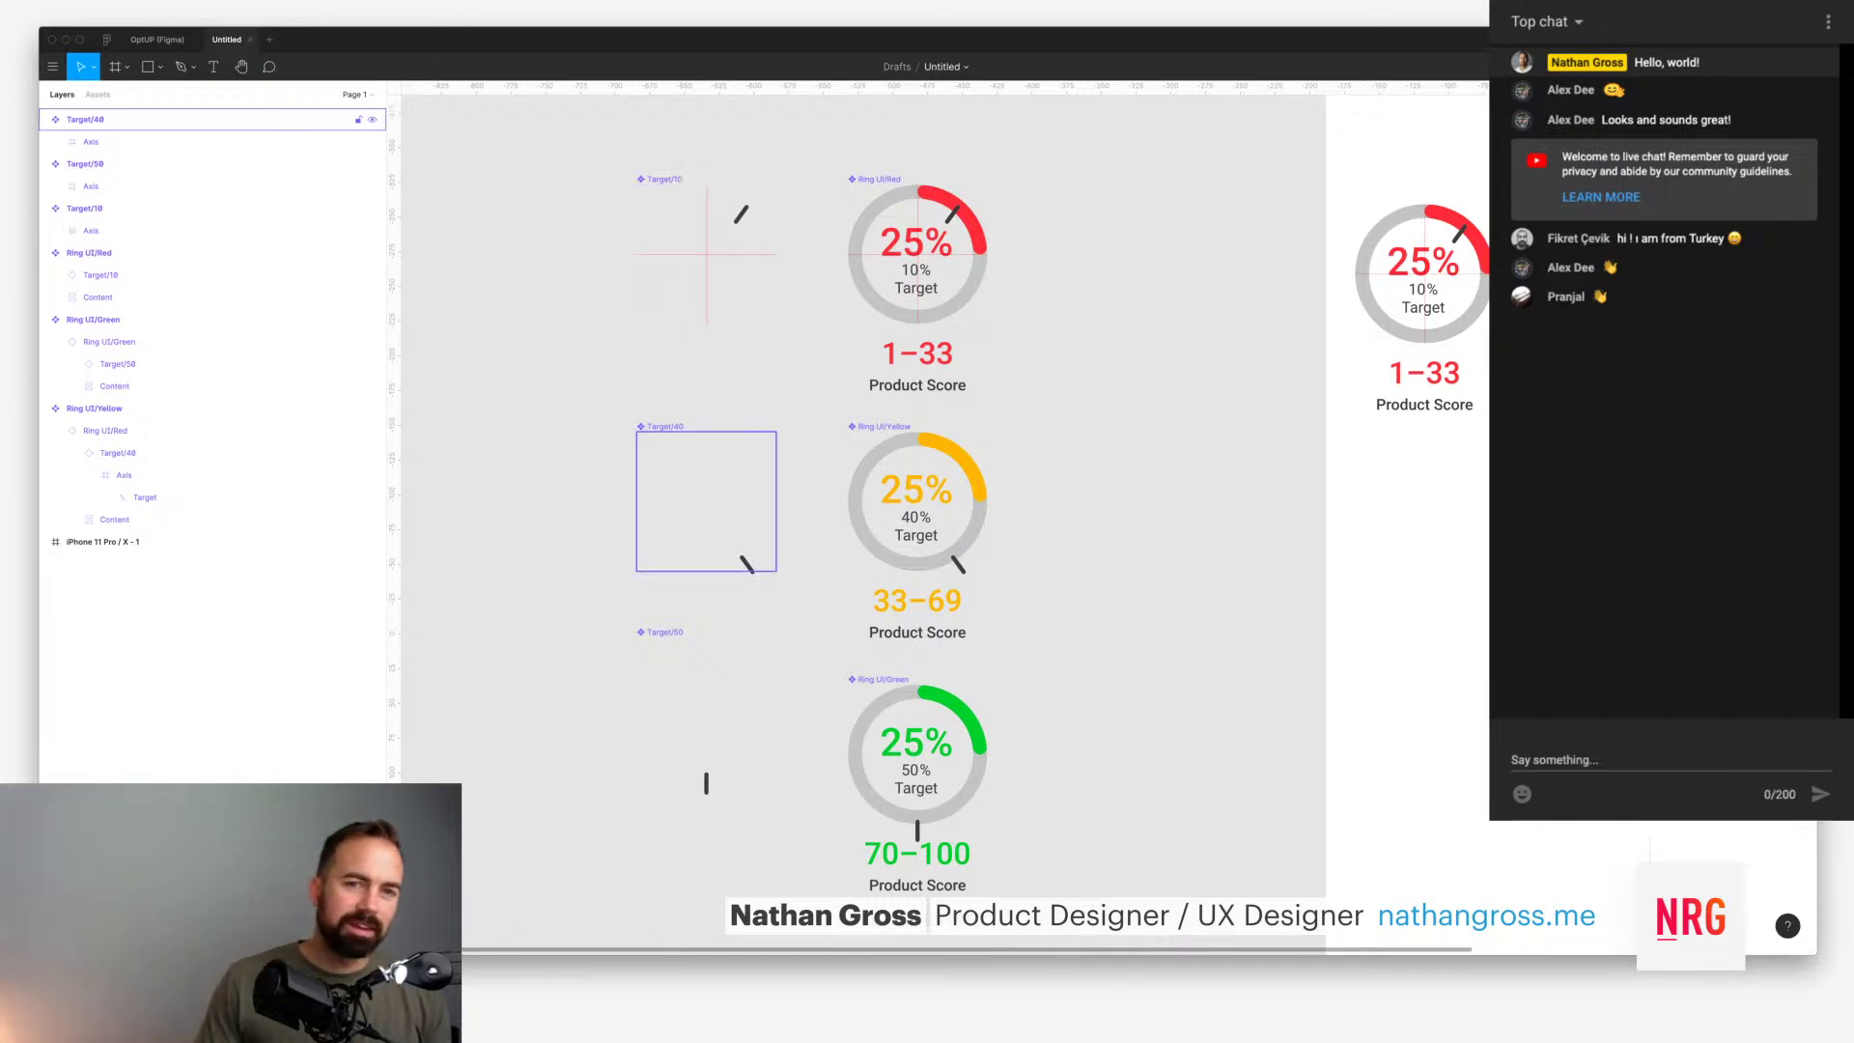
Step: Save the crosshair layout grids of Target/10 as a grid style named "100 - Center"
left_click(664, 426)
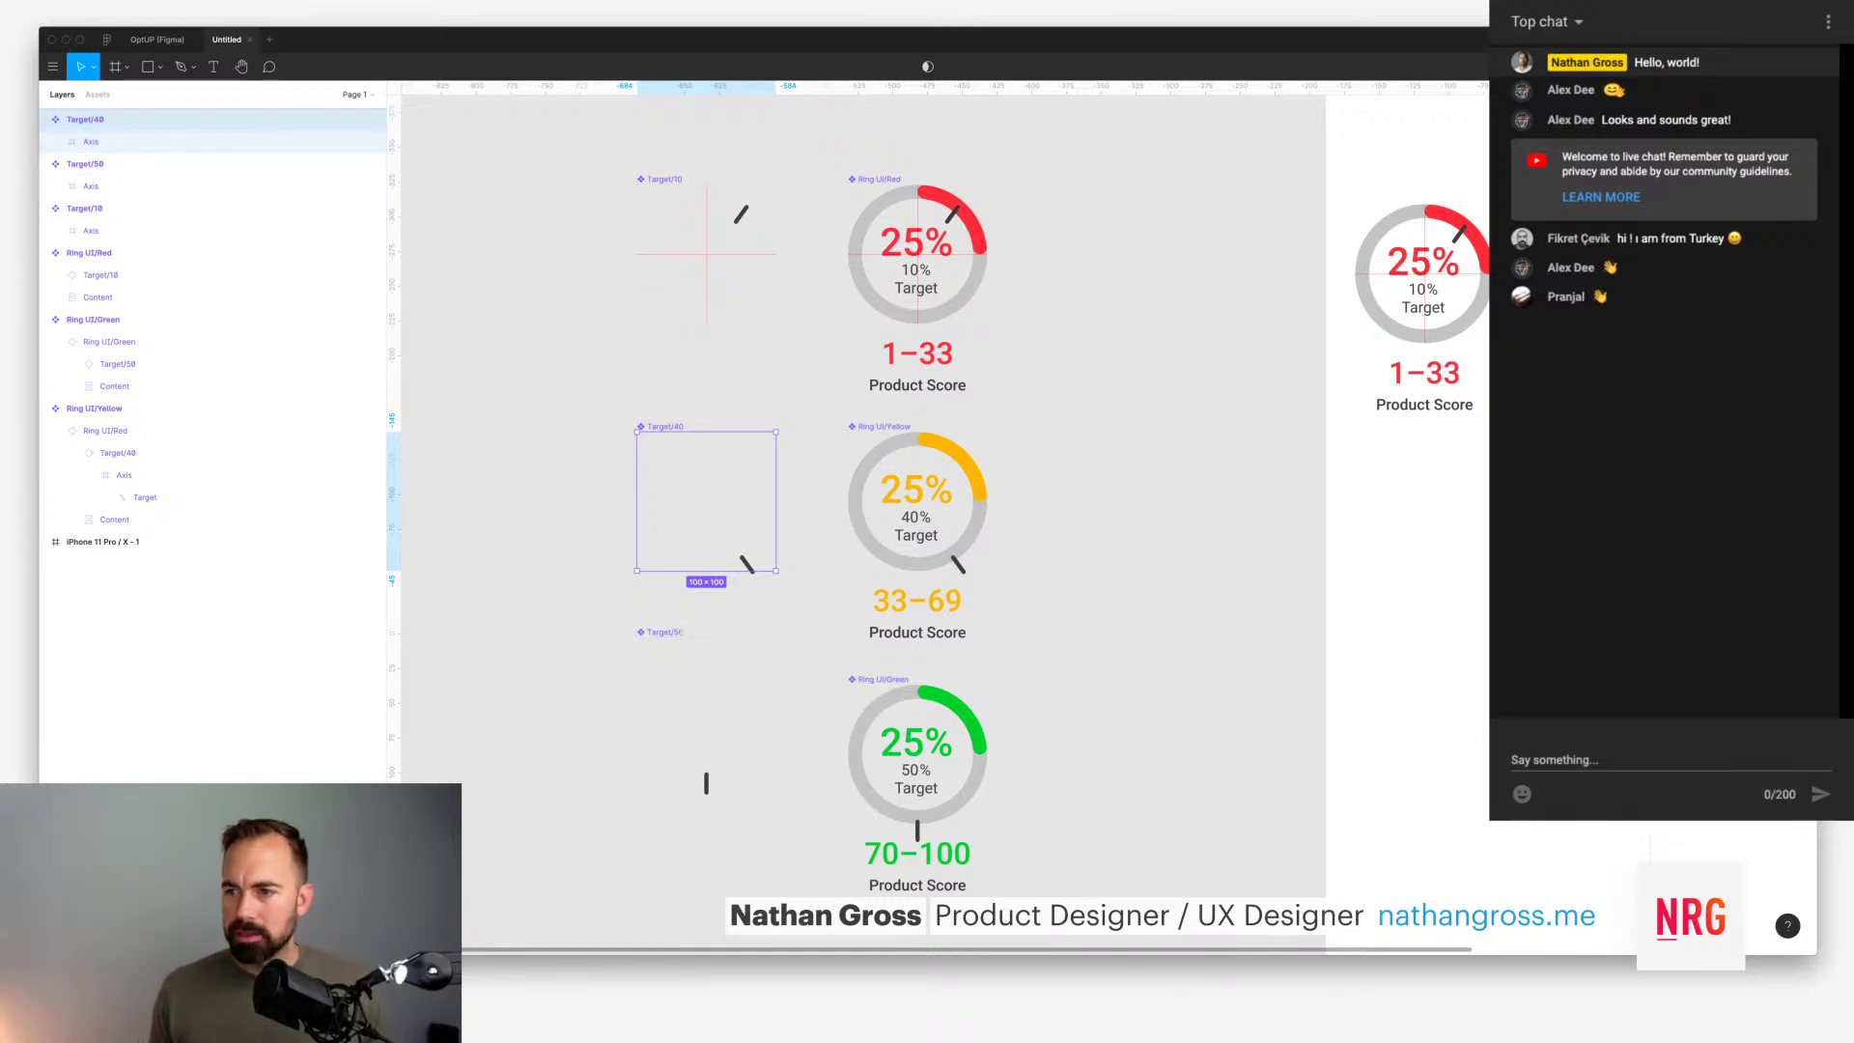
left_click(85, 209)
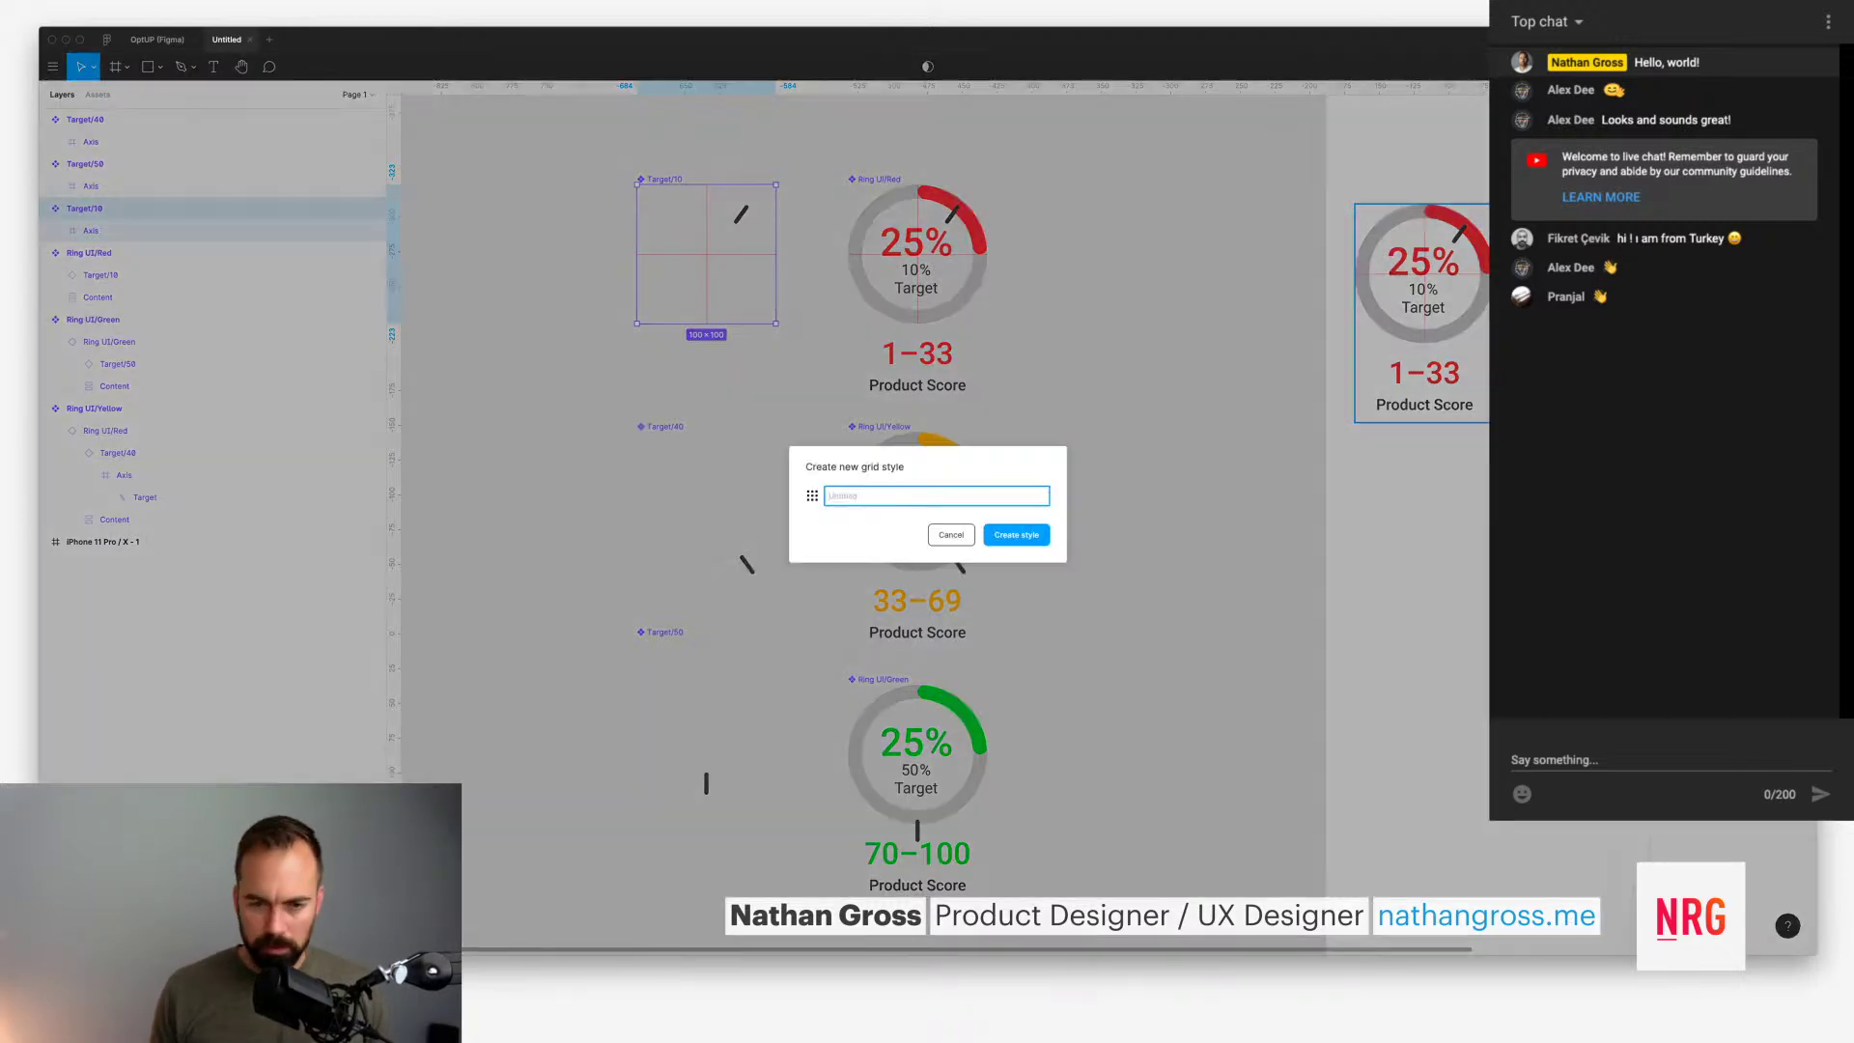
type("1")
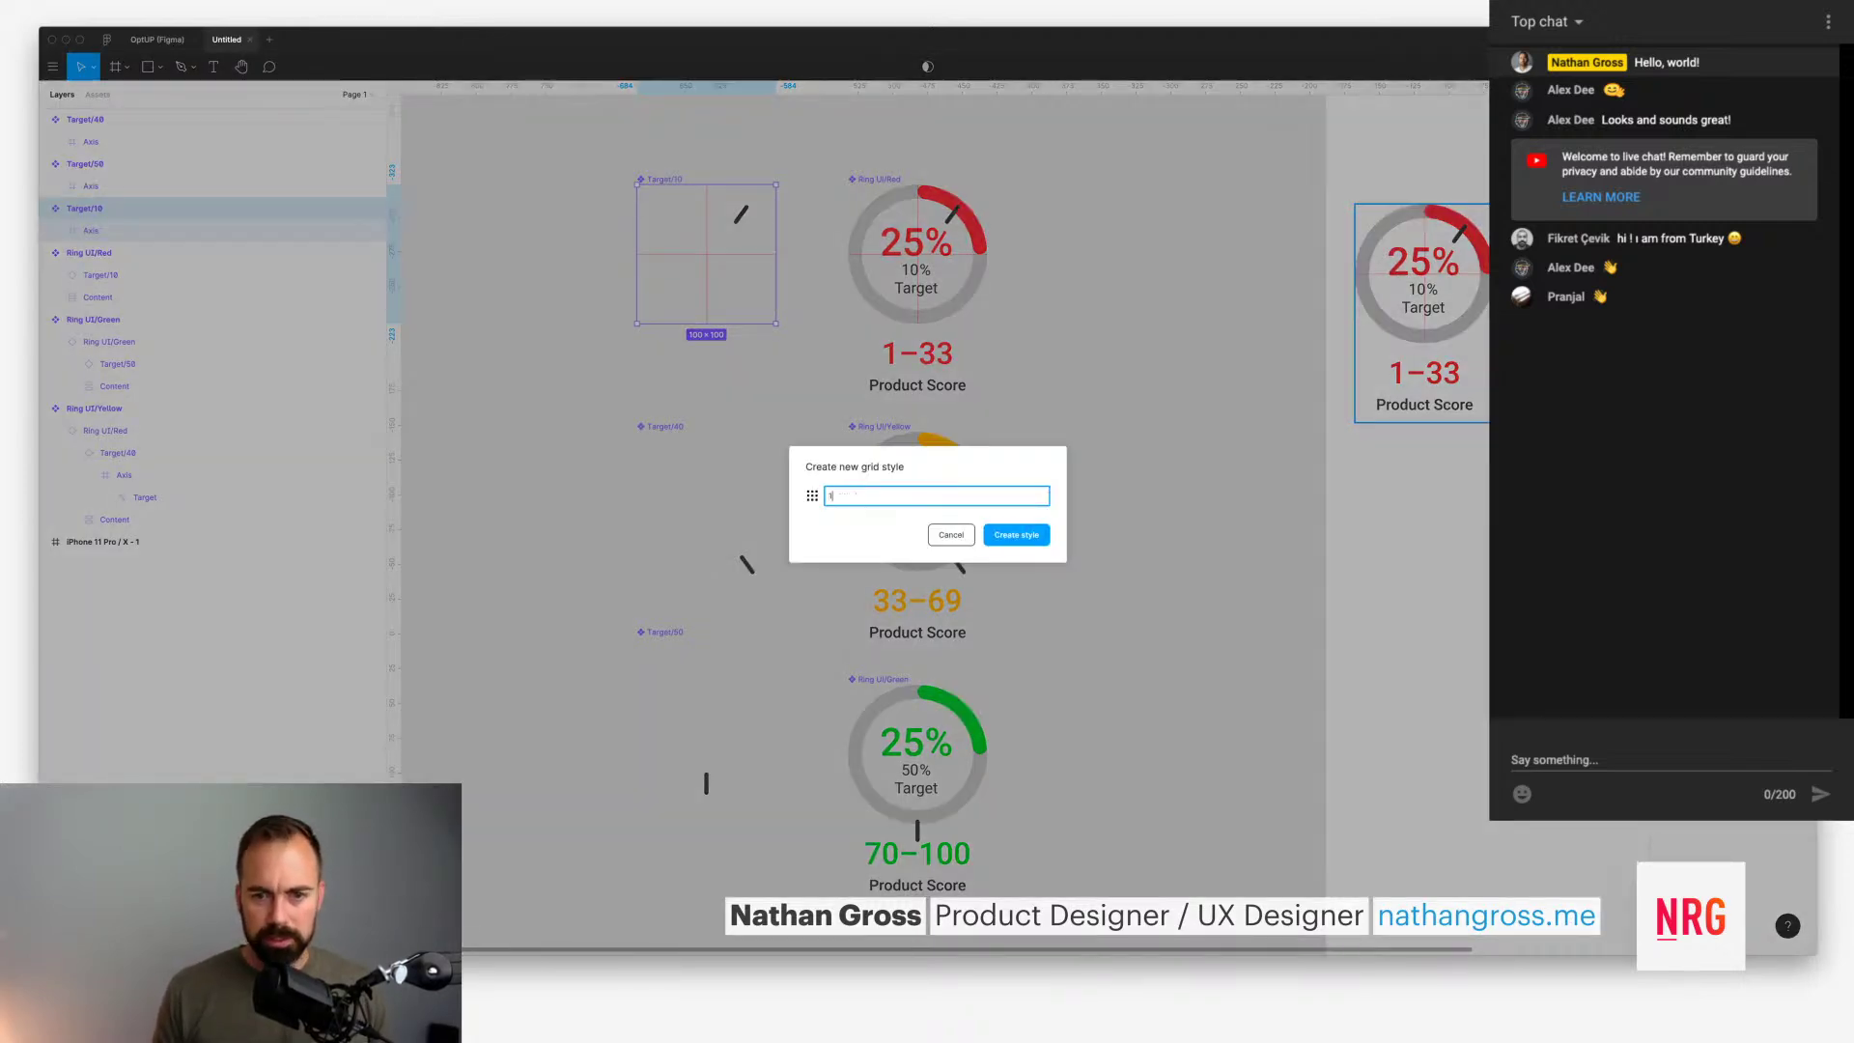
type("00 - Center")
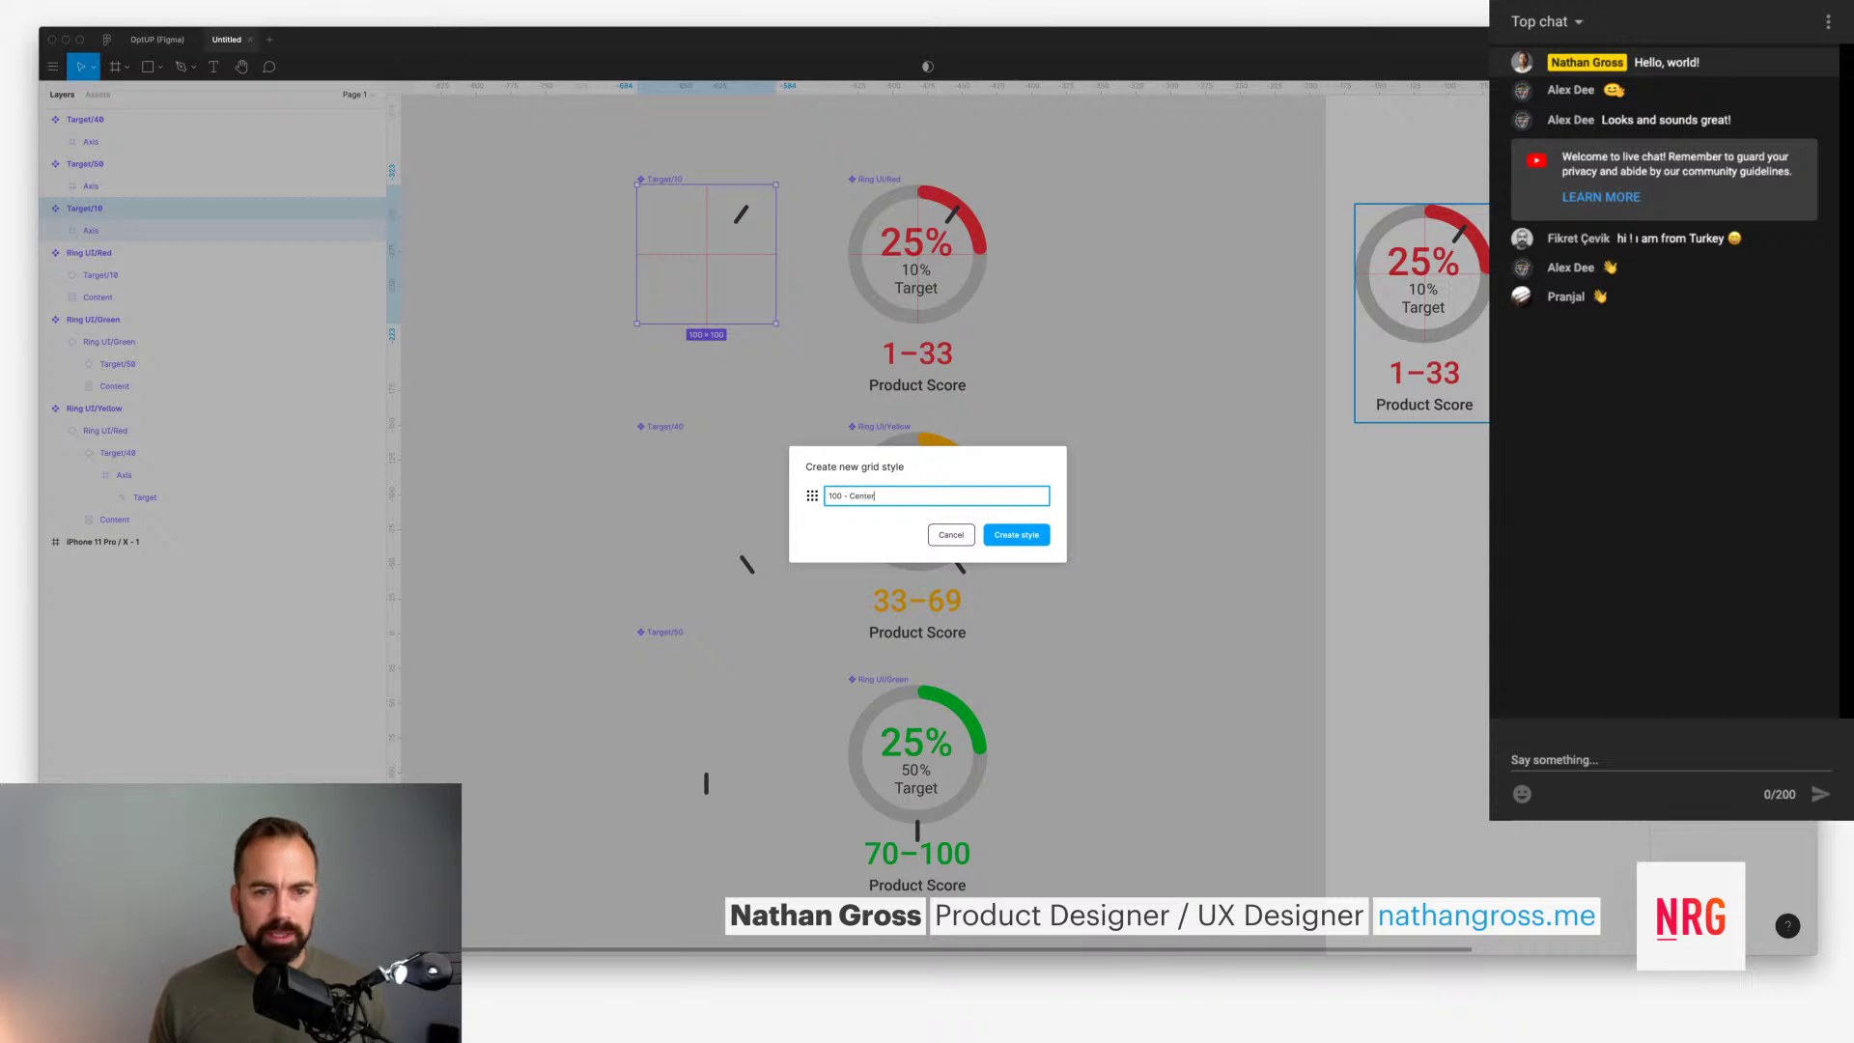
key("Return")
key("Escape")
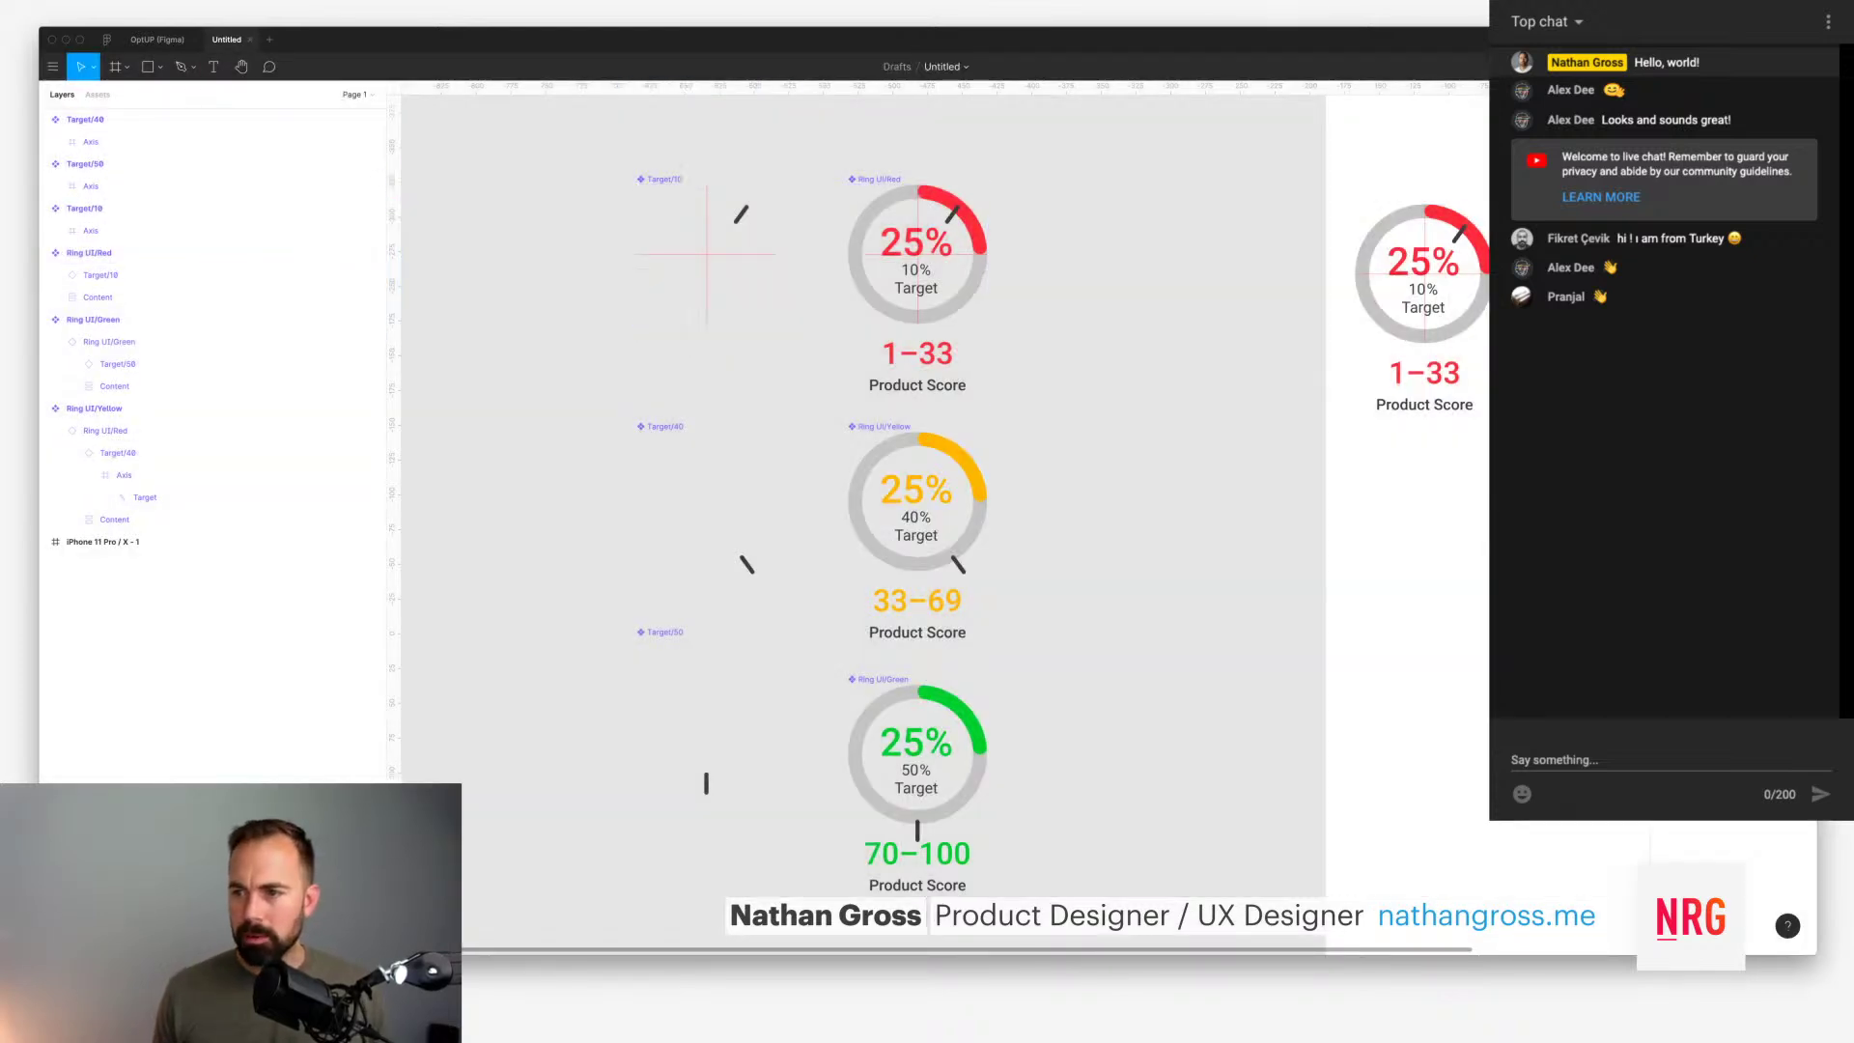
Step: Apply the 100 - Center grid style to the Target/40 and Target/50 components together
left_click(664, 425)
left_click(664, 631, "shift")
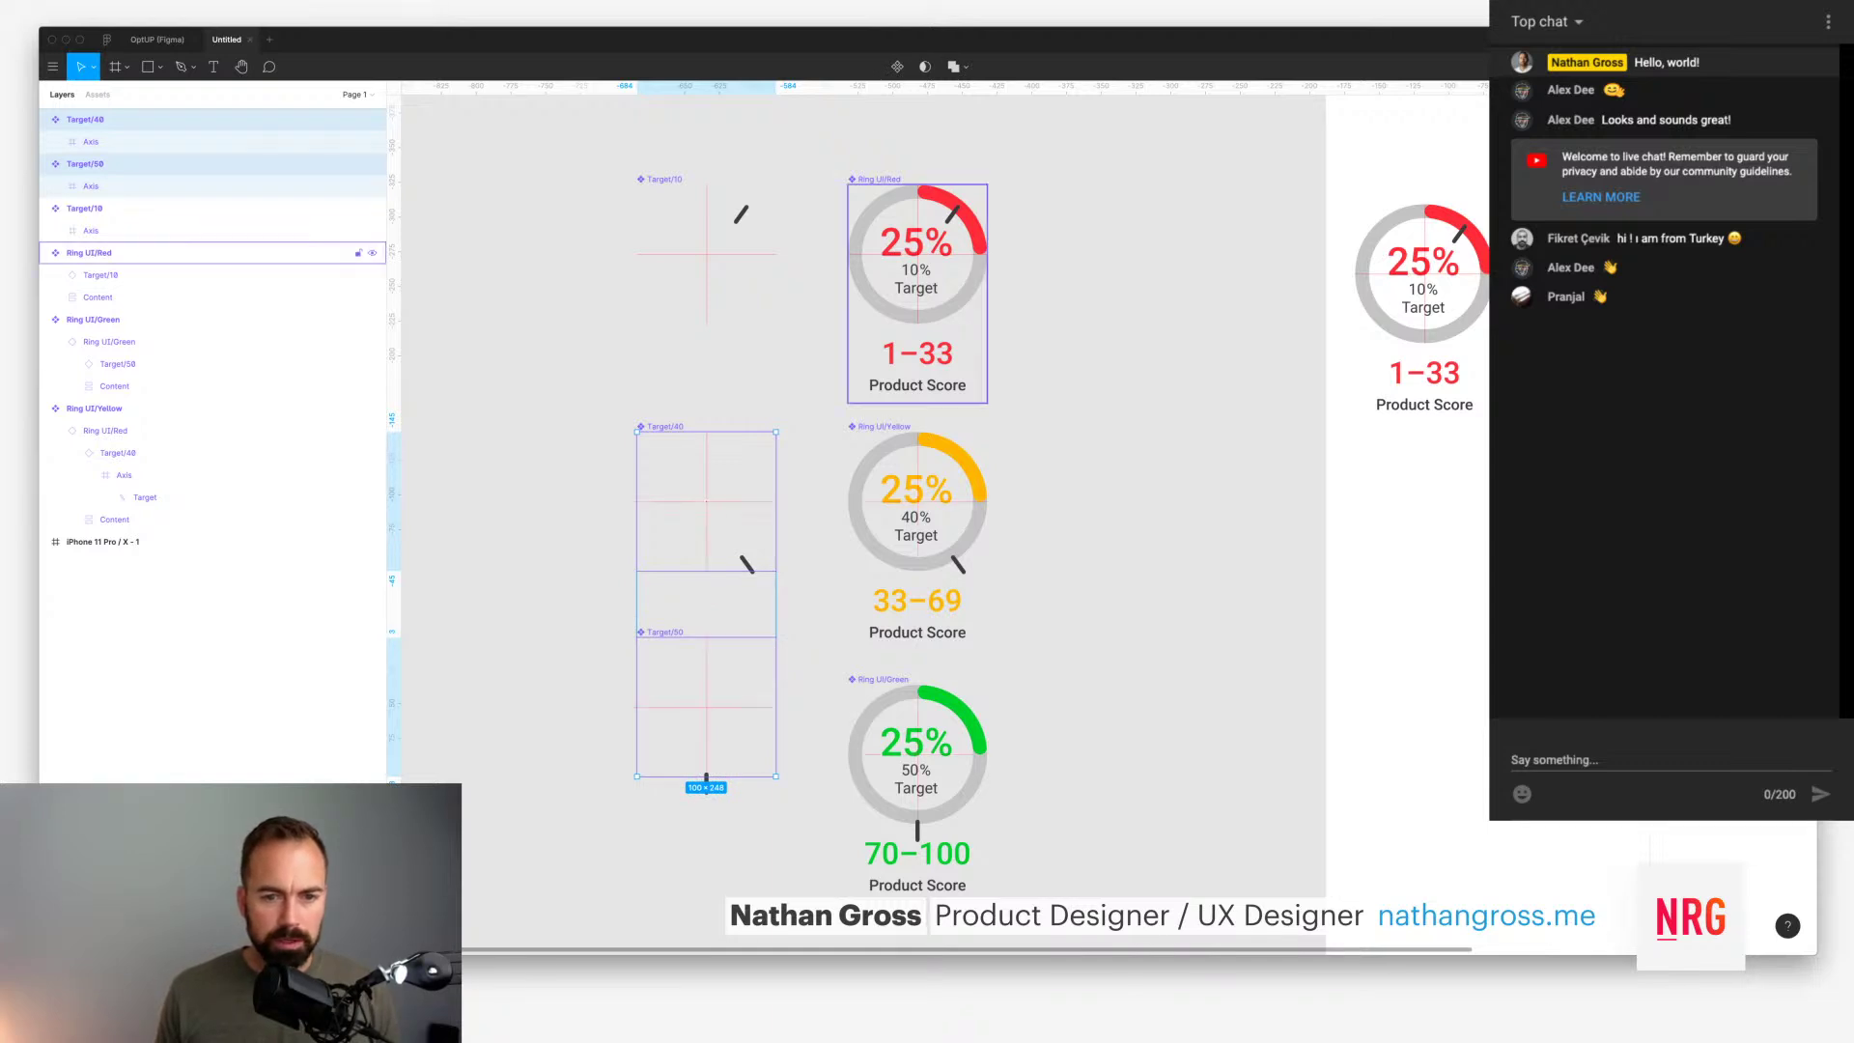
Step: Straighten the Axis frame inside Target/40 to zero rotation and align it with the component's bounds, marker pointing up
left_click(85, 119)
left_click(746, 564)
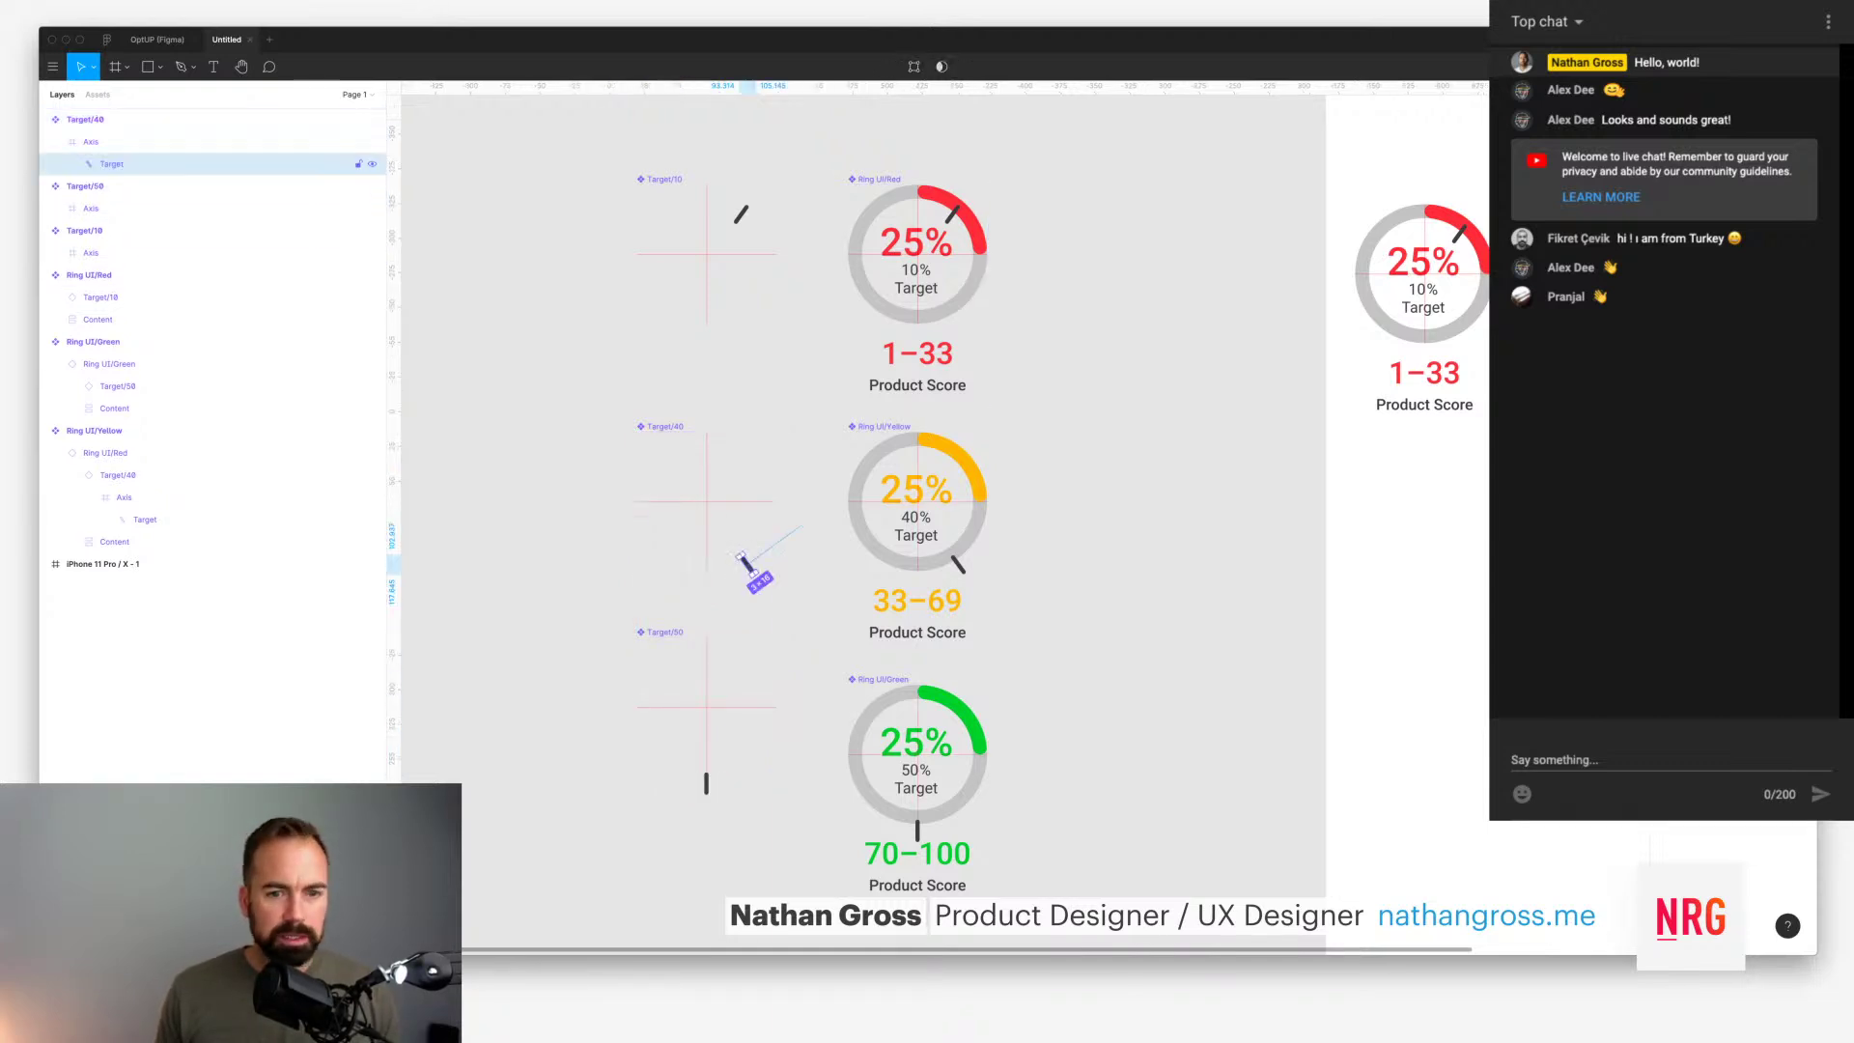
left_click(91, 141)
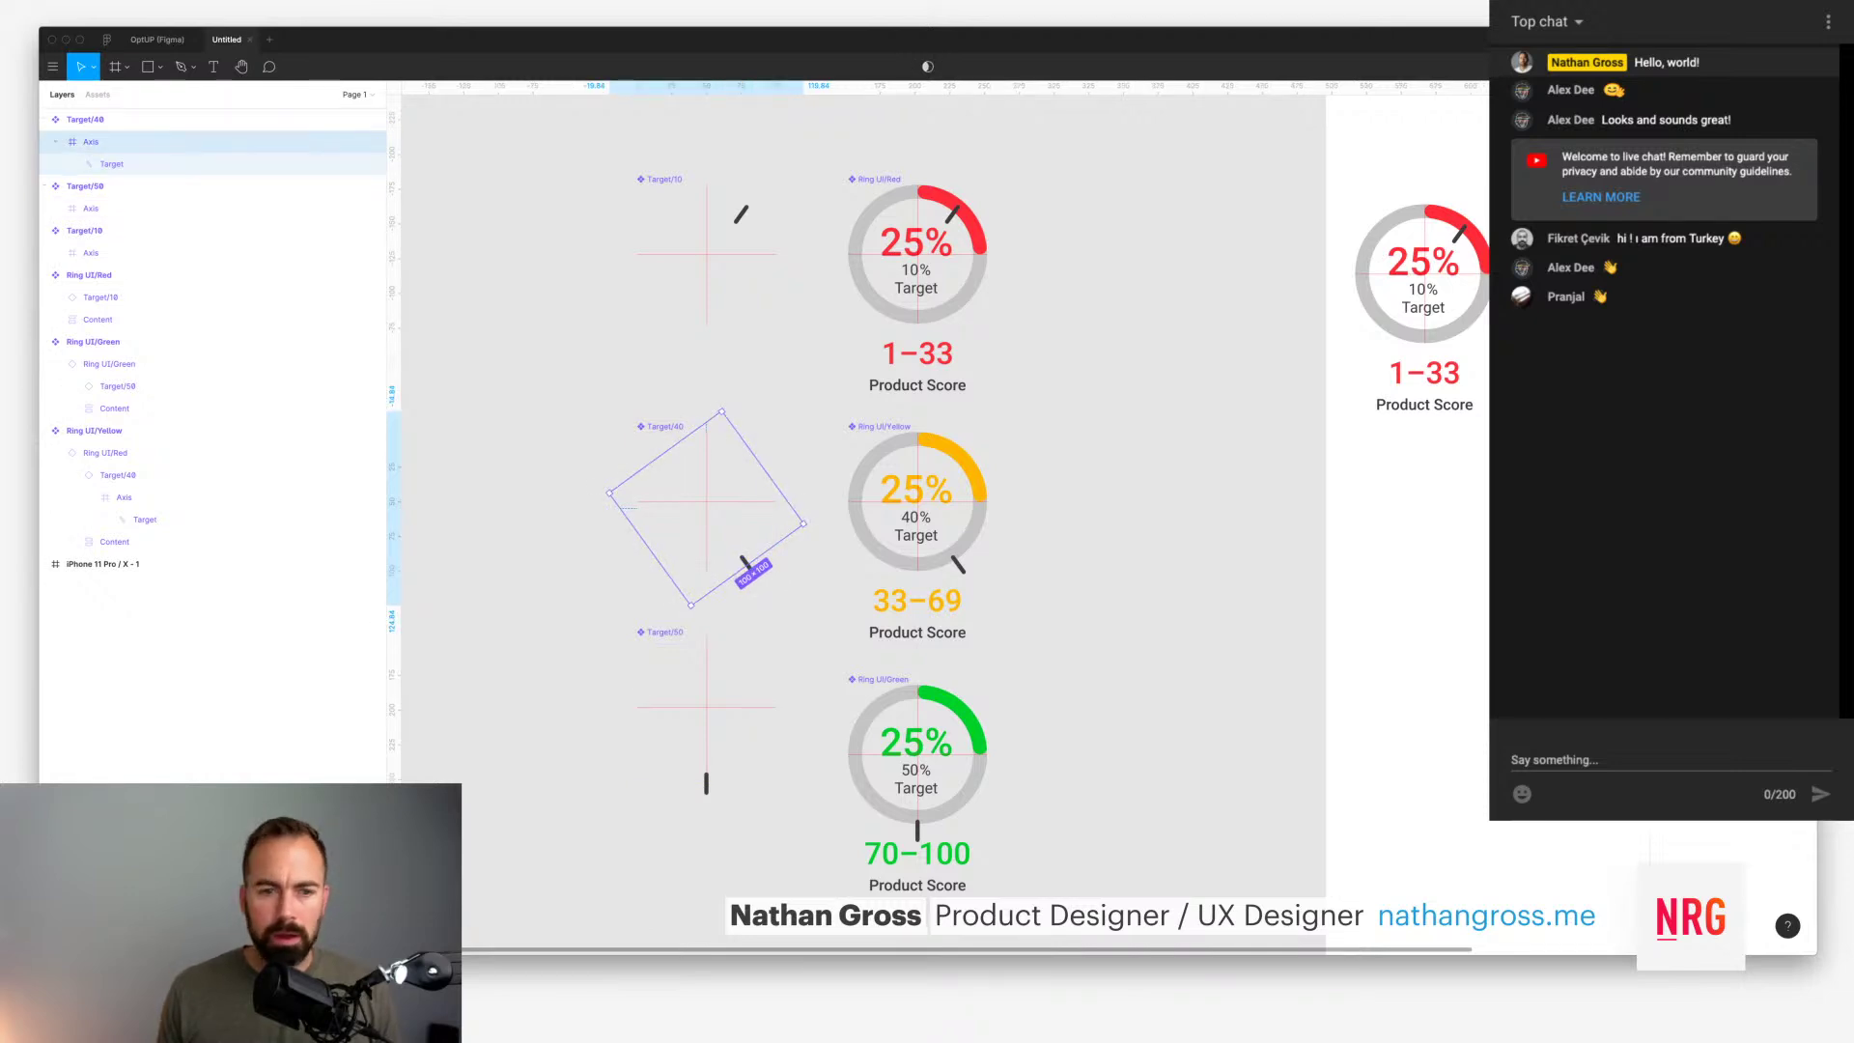
key("Return")
key("Return")
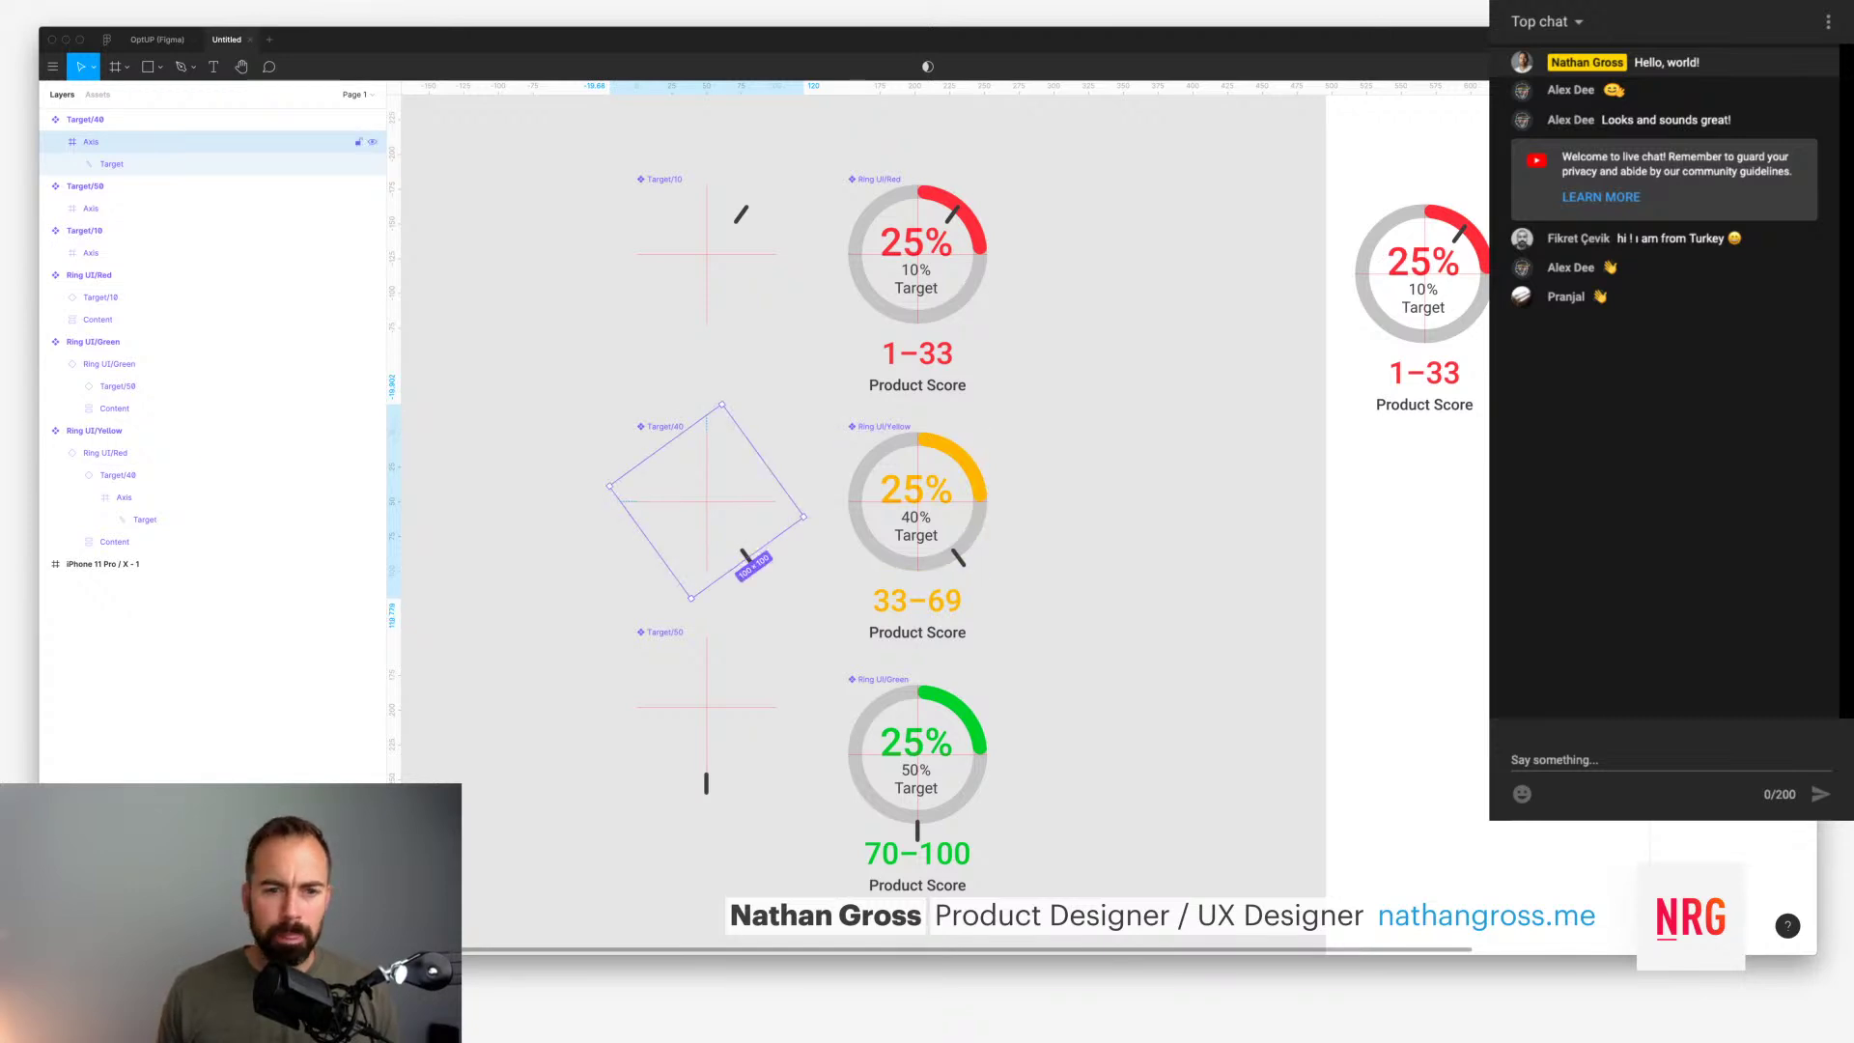
key("Return")
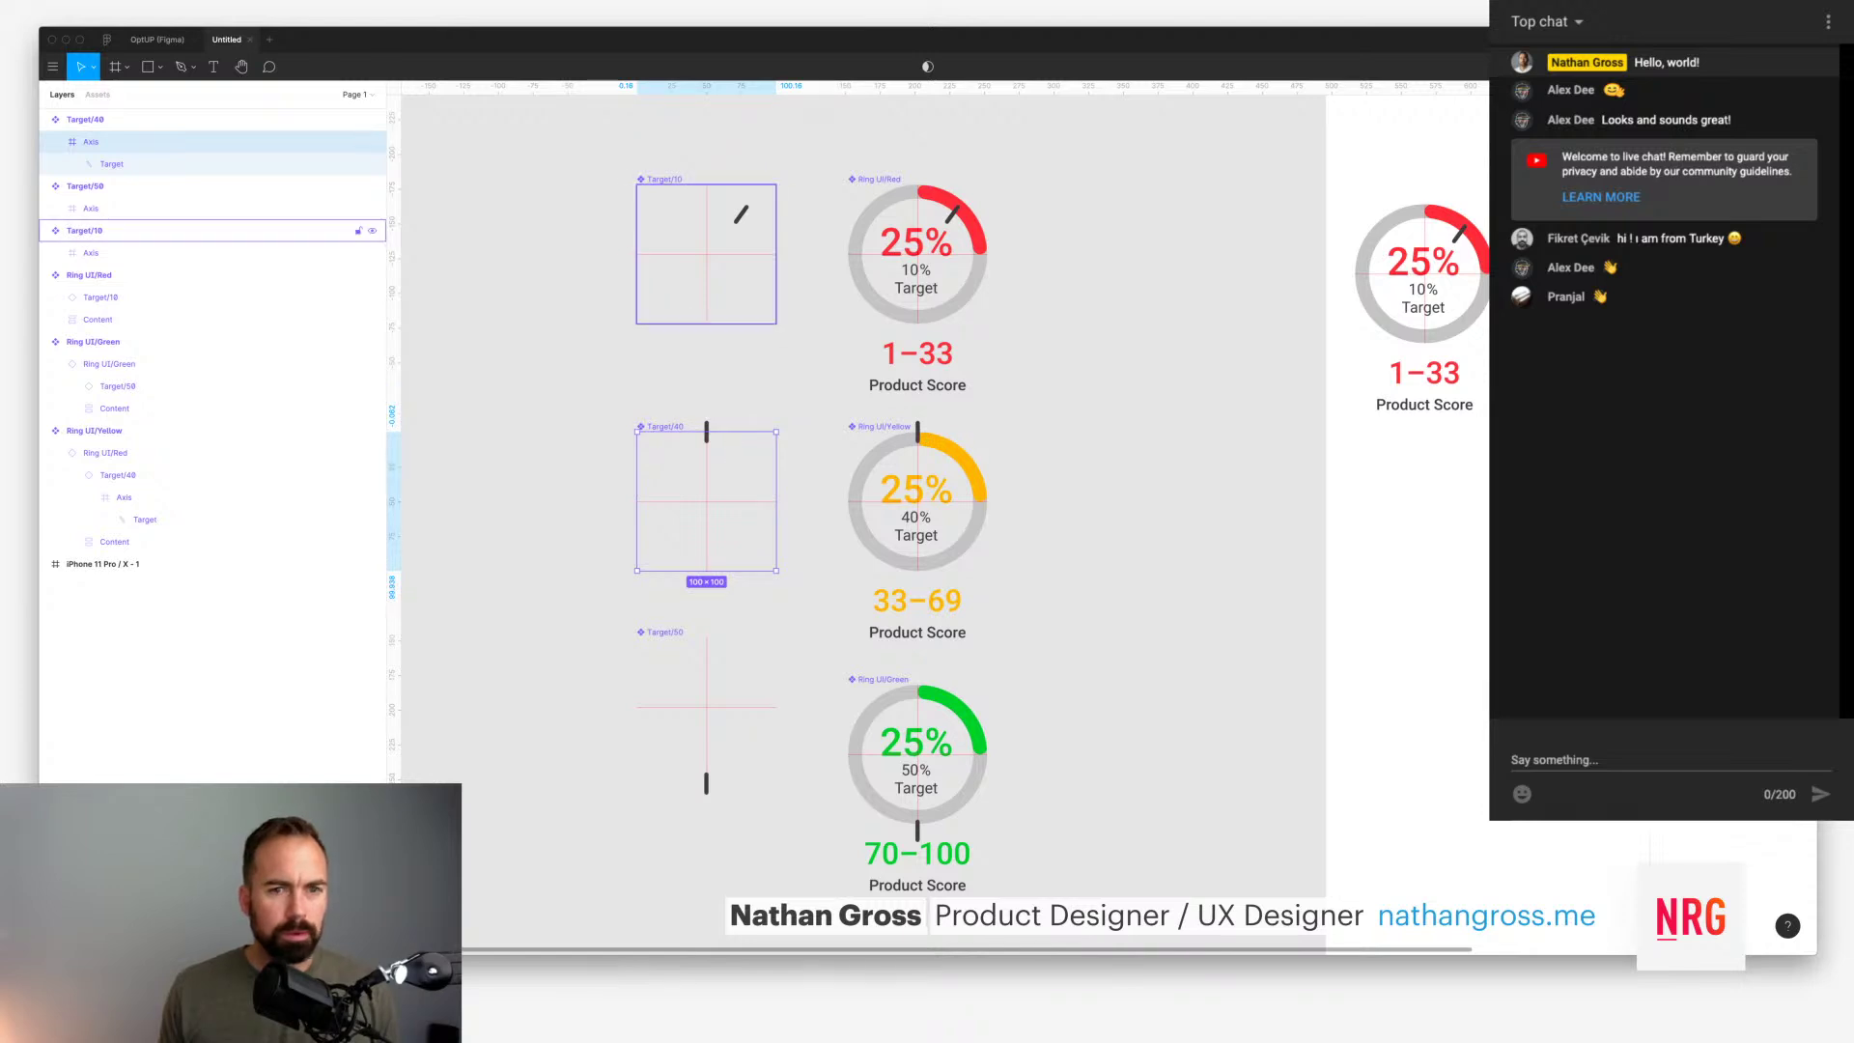
Step: Return the Axis frame inside Target/10 to its unrotated, pink-filled version with the marker pointing up, comparing it against the rotated version
left_click(145, 231)
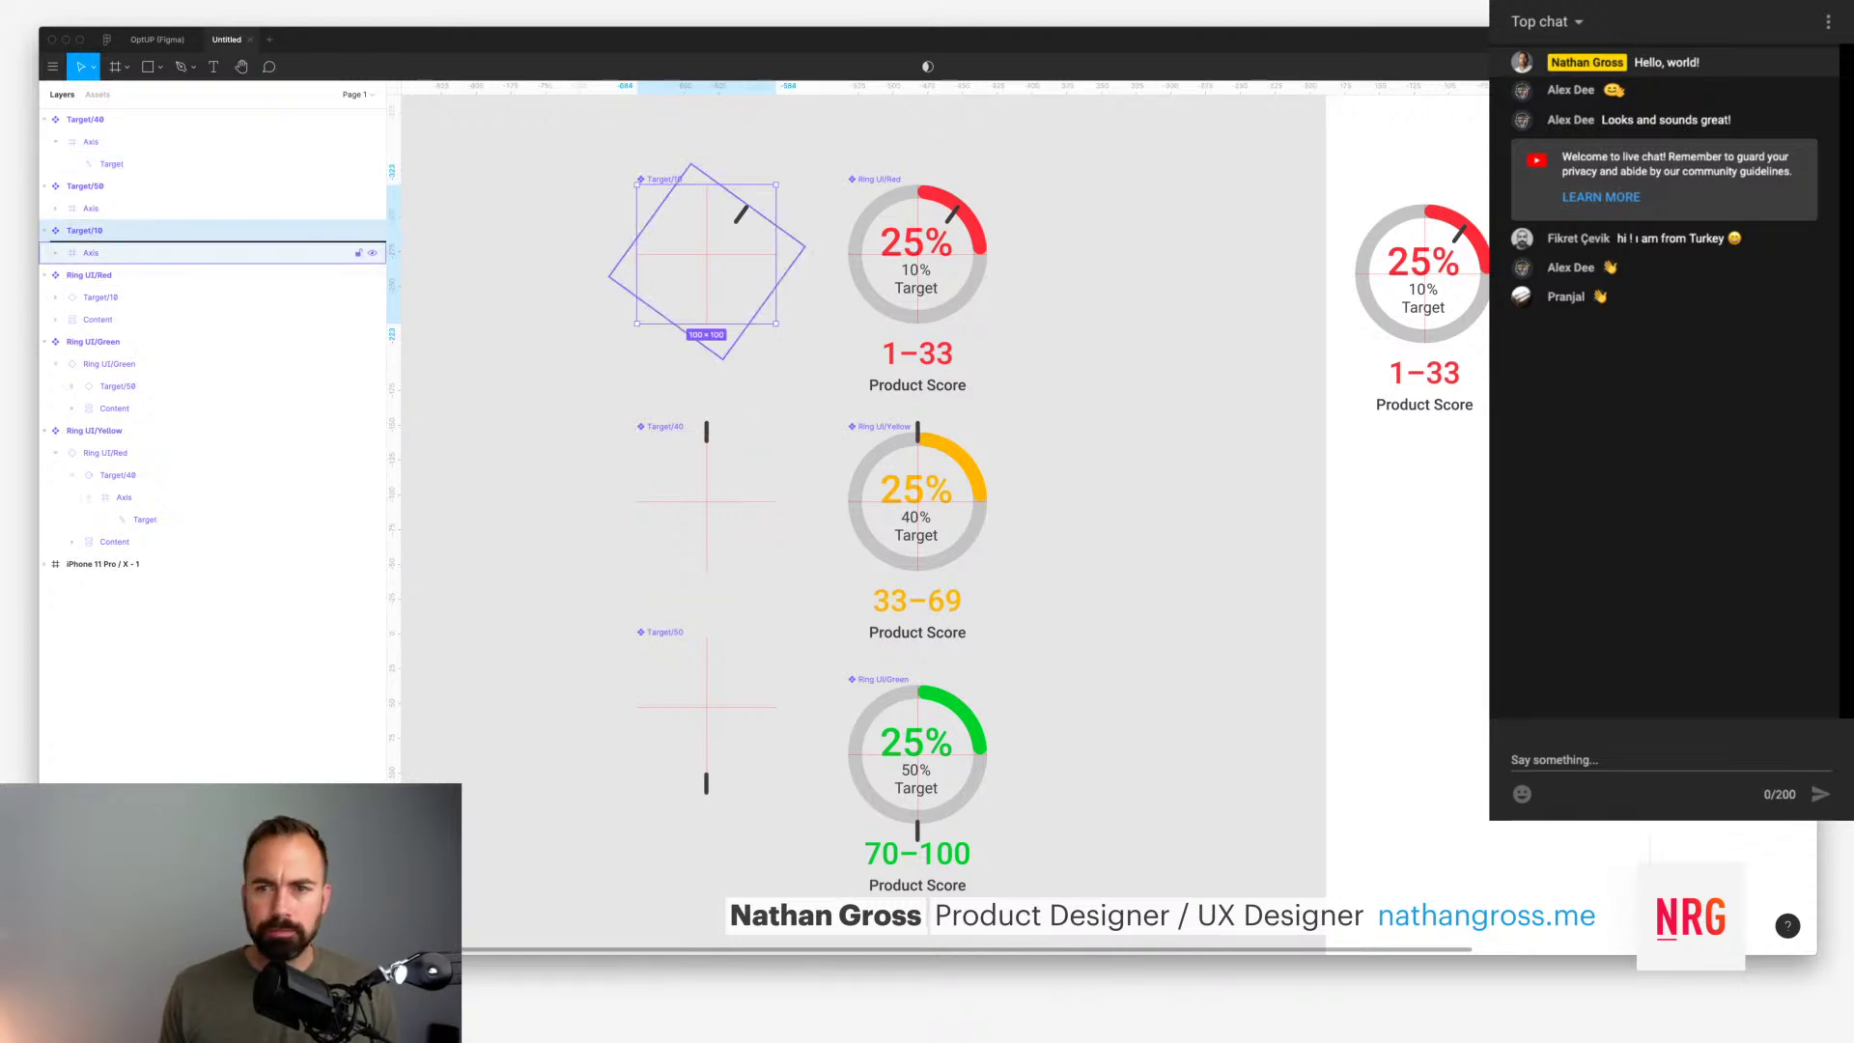
left_click(145, 252)
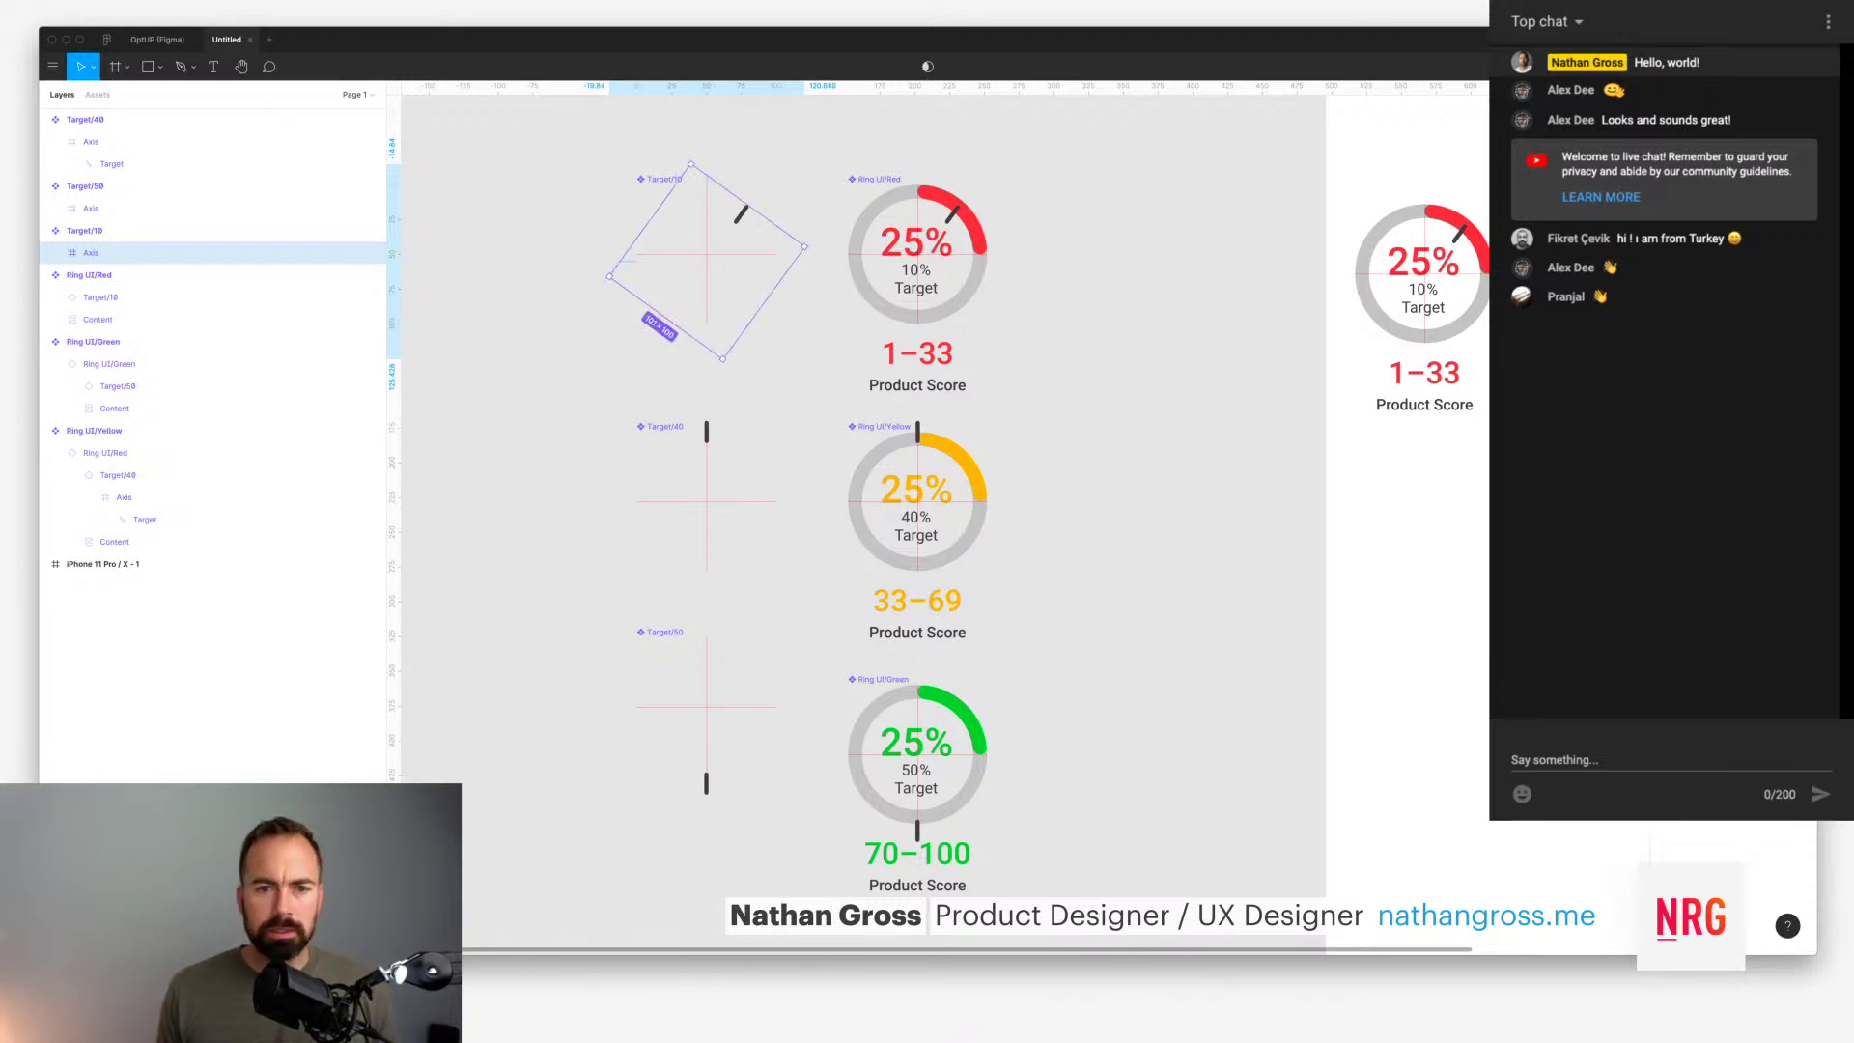
key("super+z")
key("super+z")
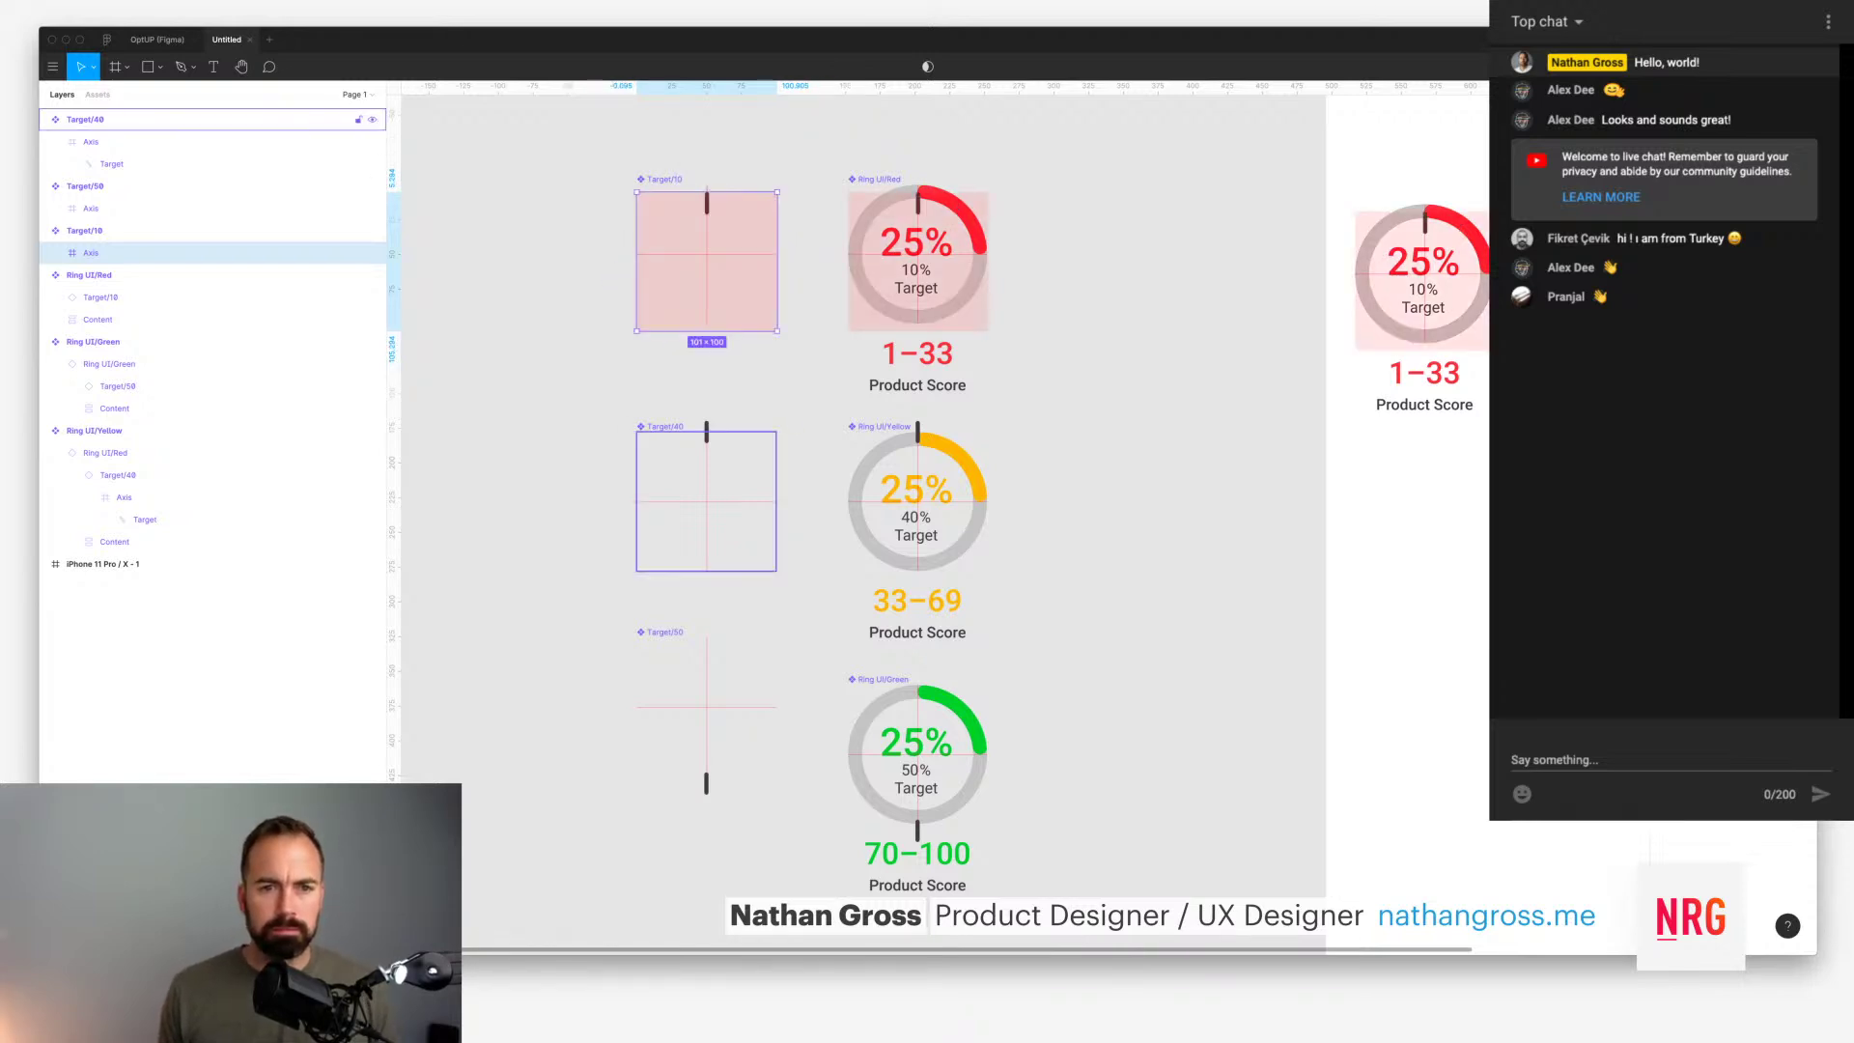
key("super+shift+z")
key("super+shift+z")
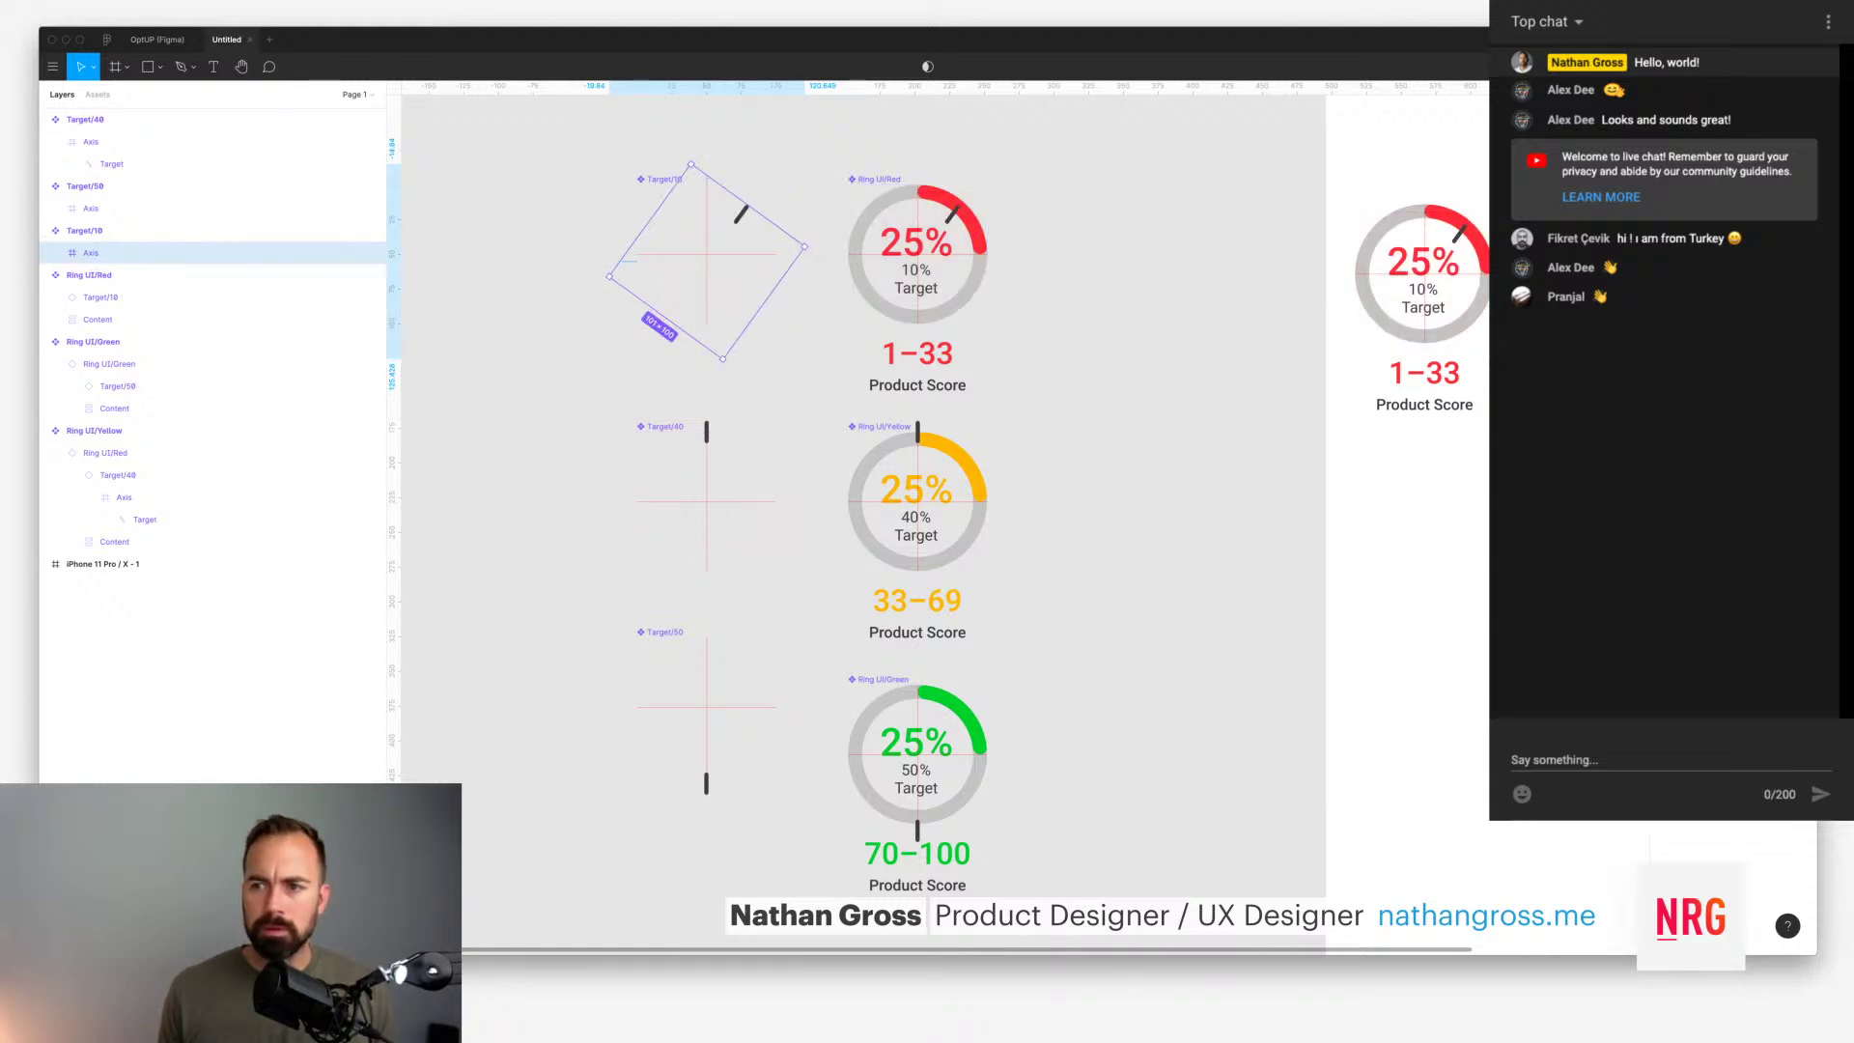
key("super+z")
key("super+z")
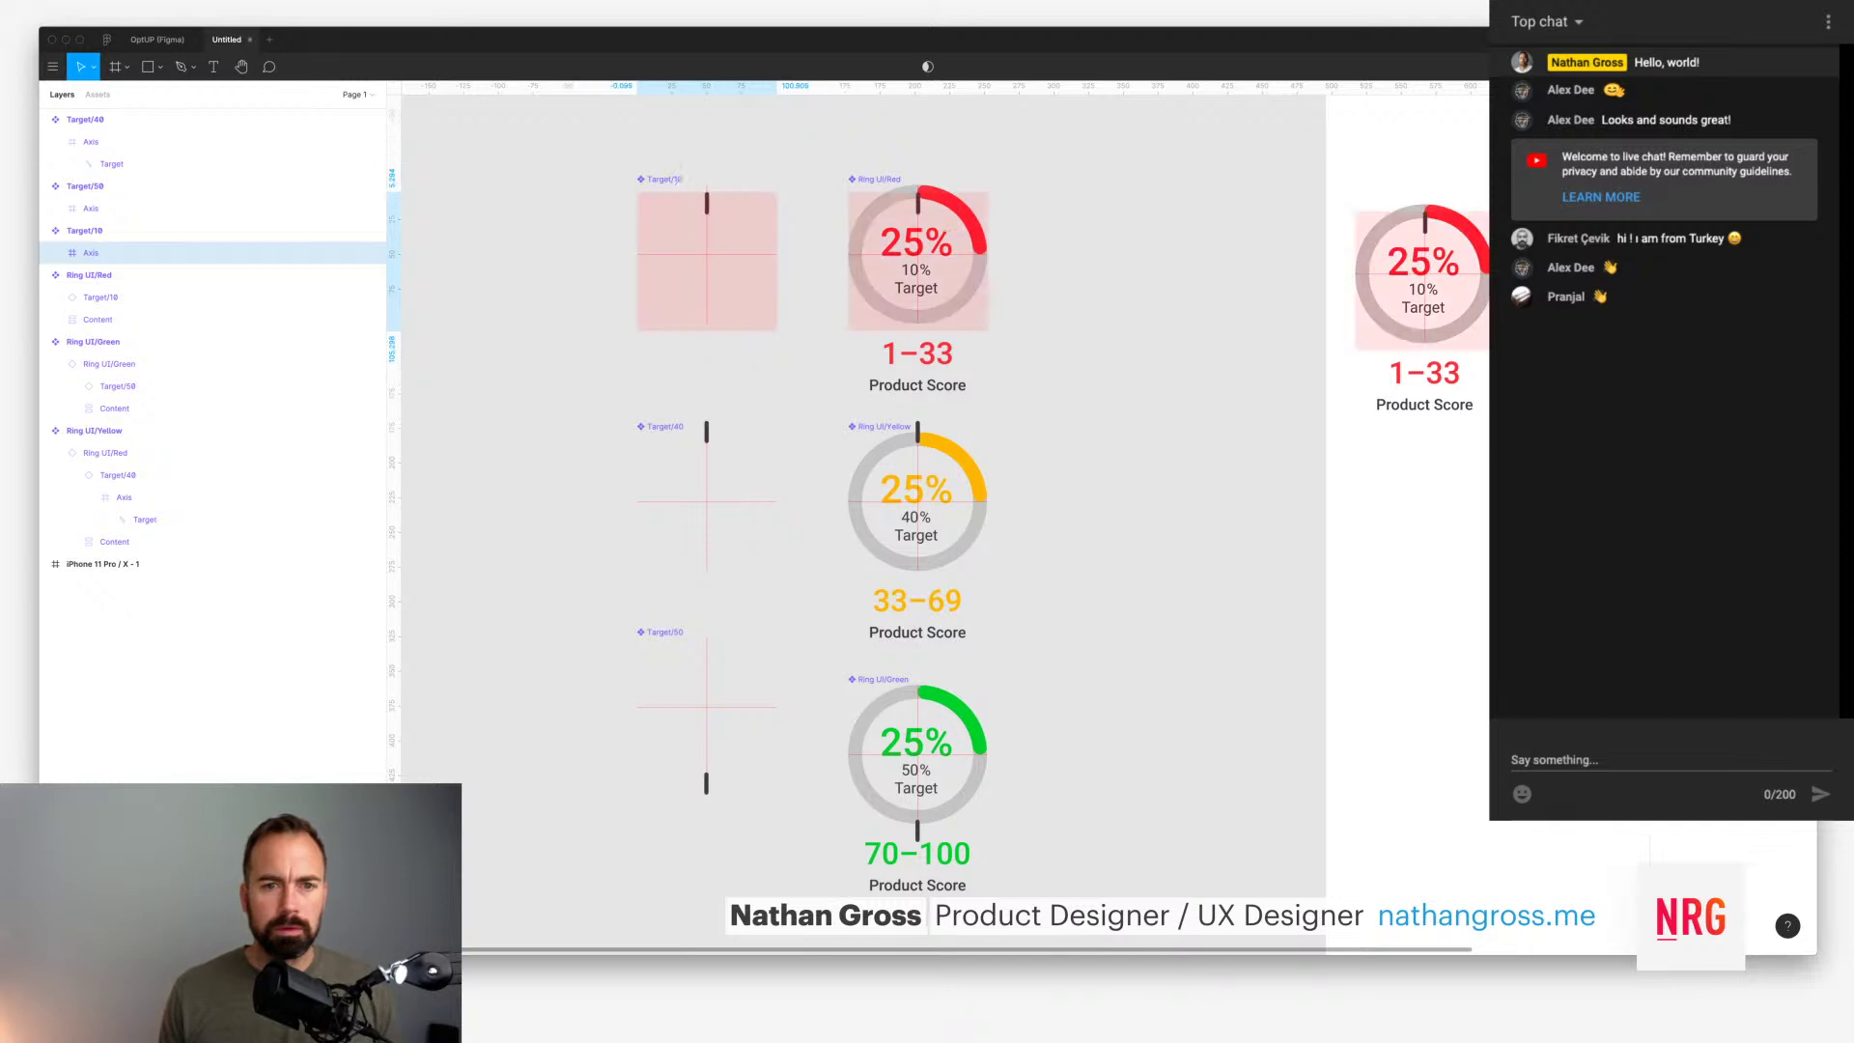
key("Escape")
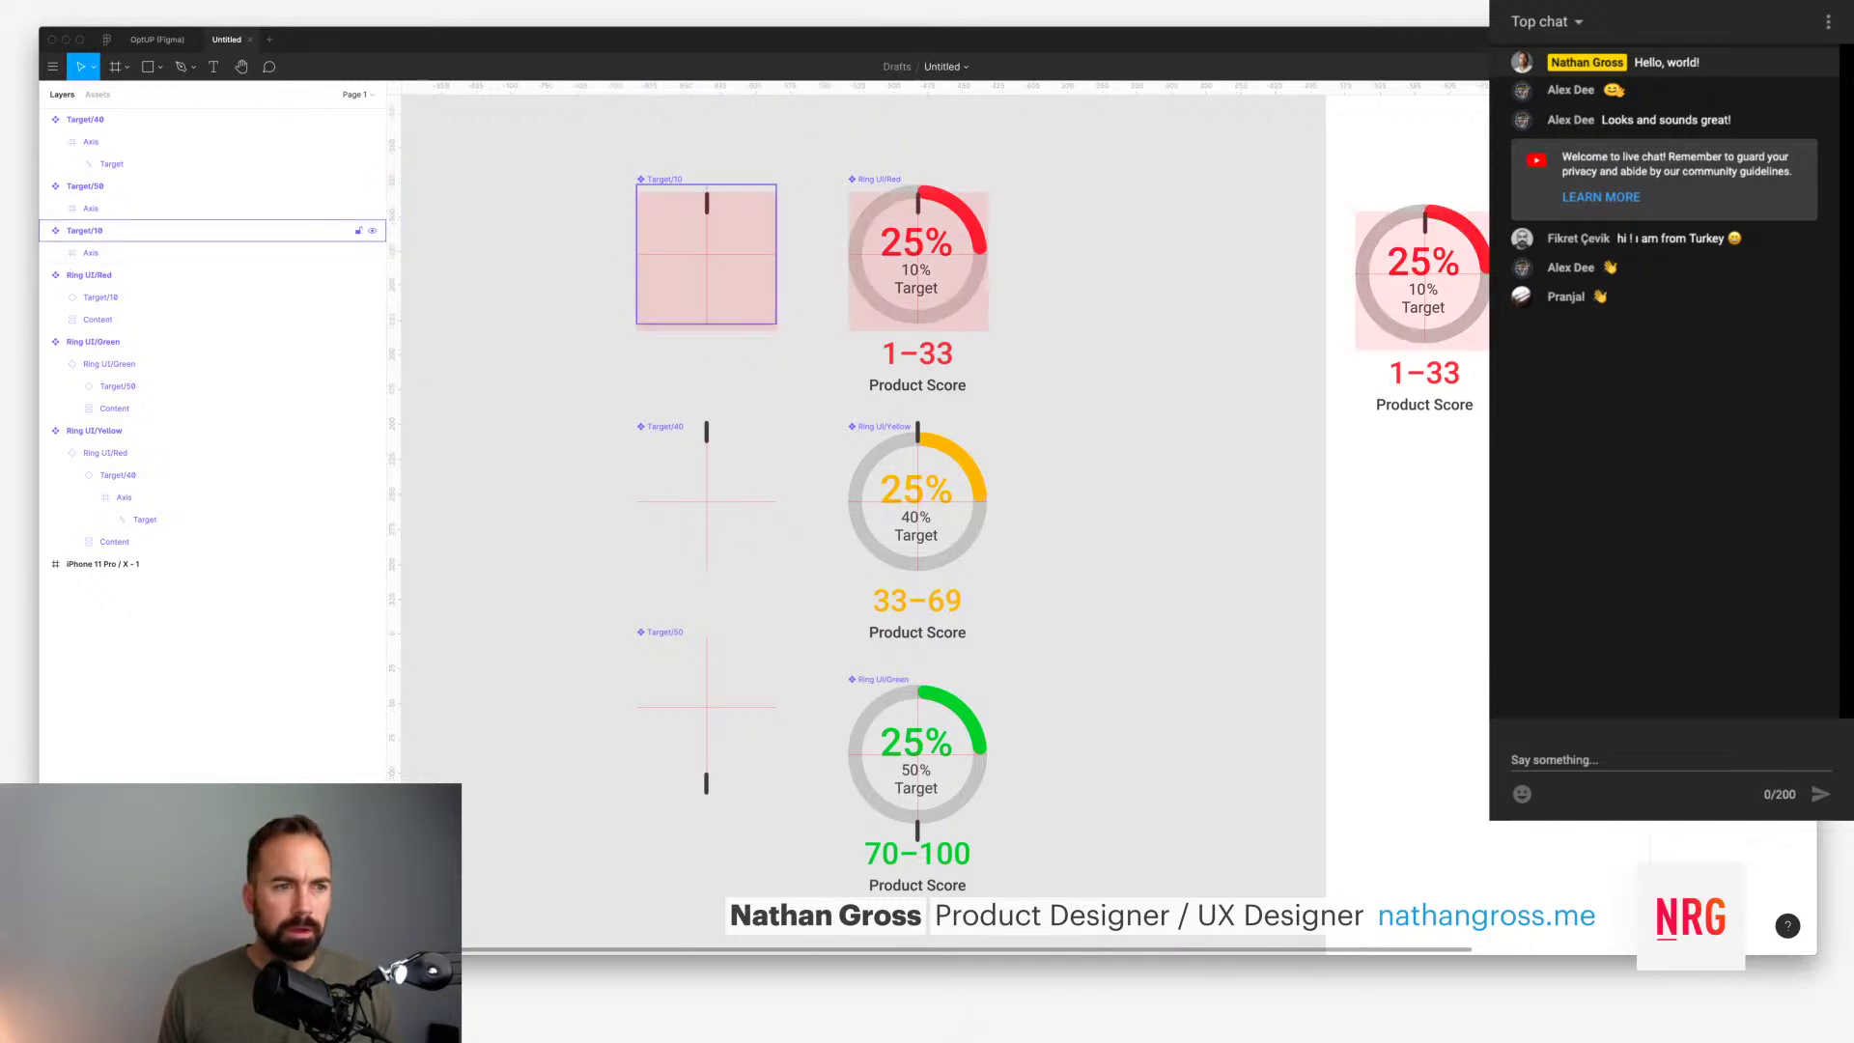
Step: Move the Axis frame to the top-left origin of Target/10, at position 0, 0
left_click(664, 179)
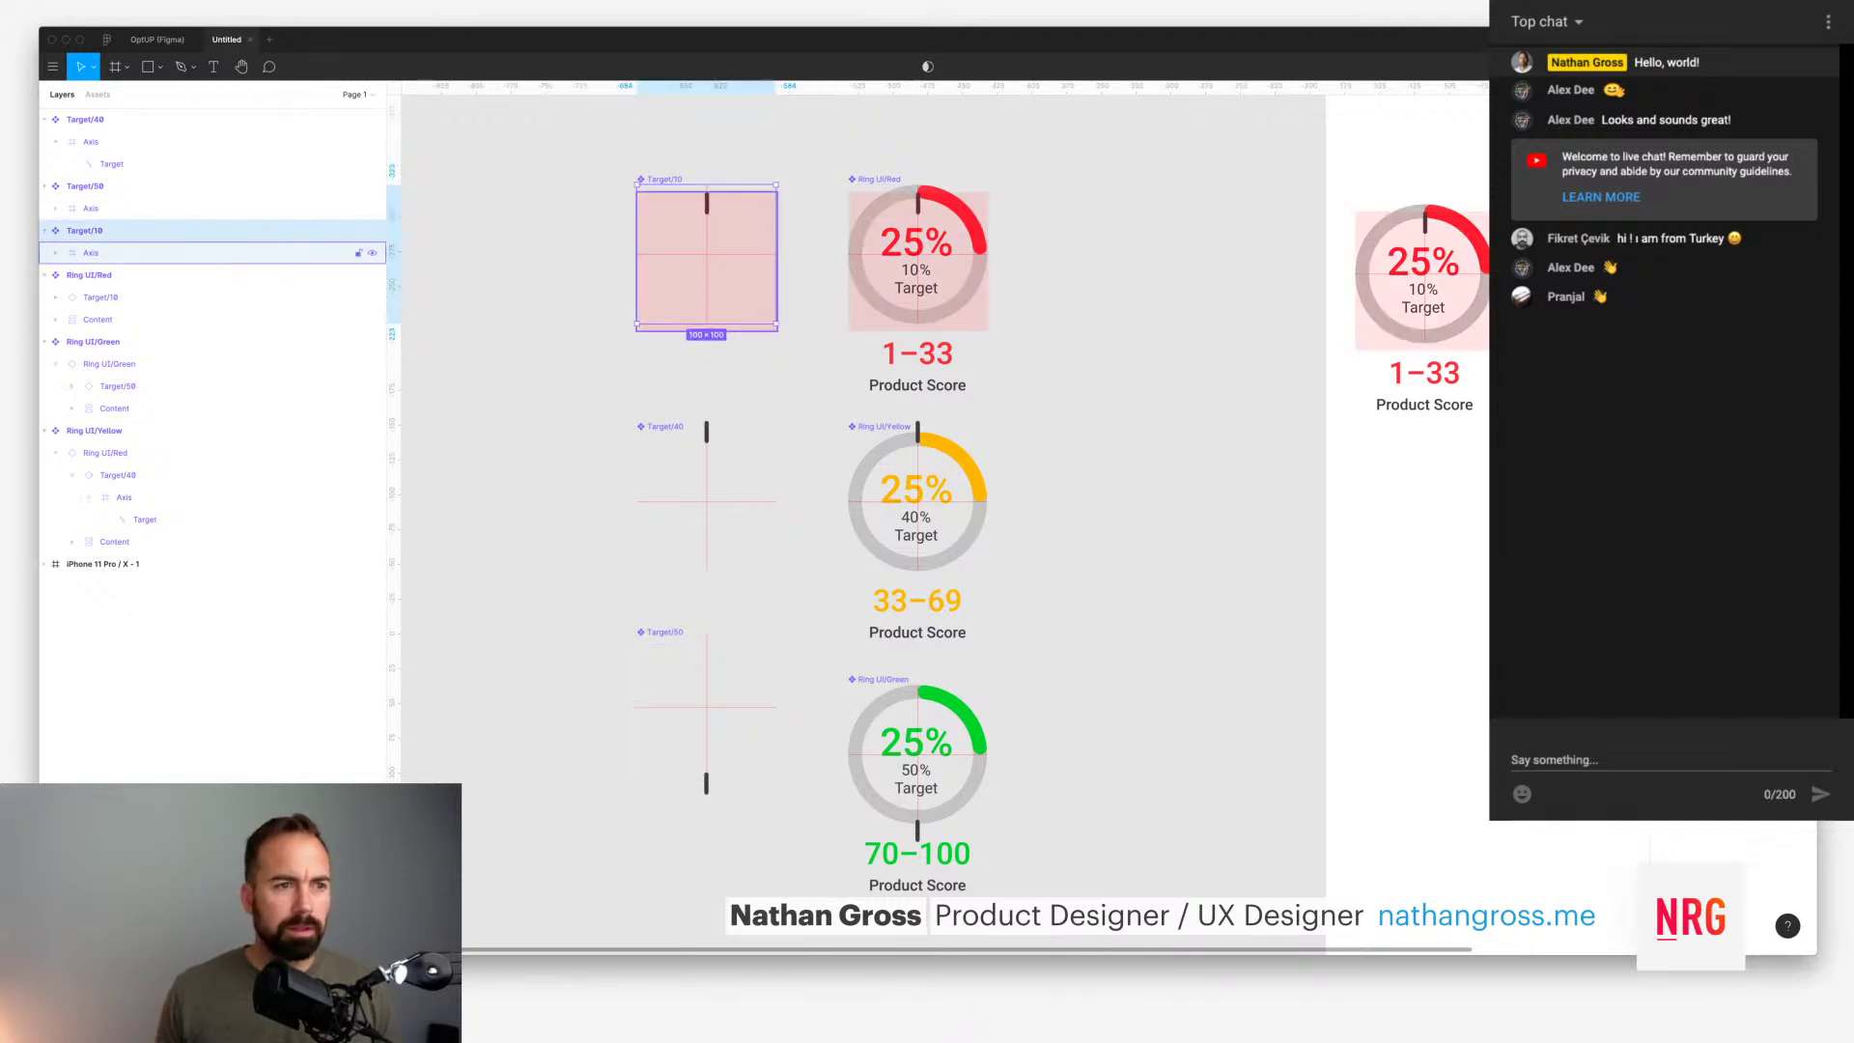
left_click(90, 252)
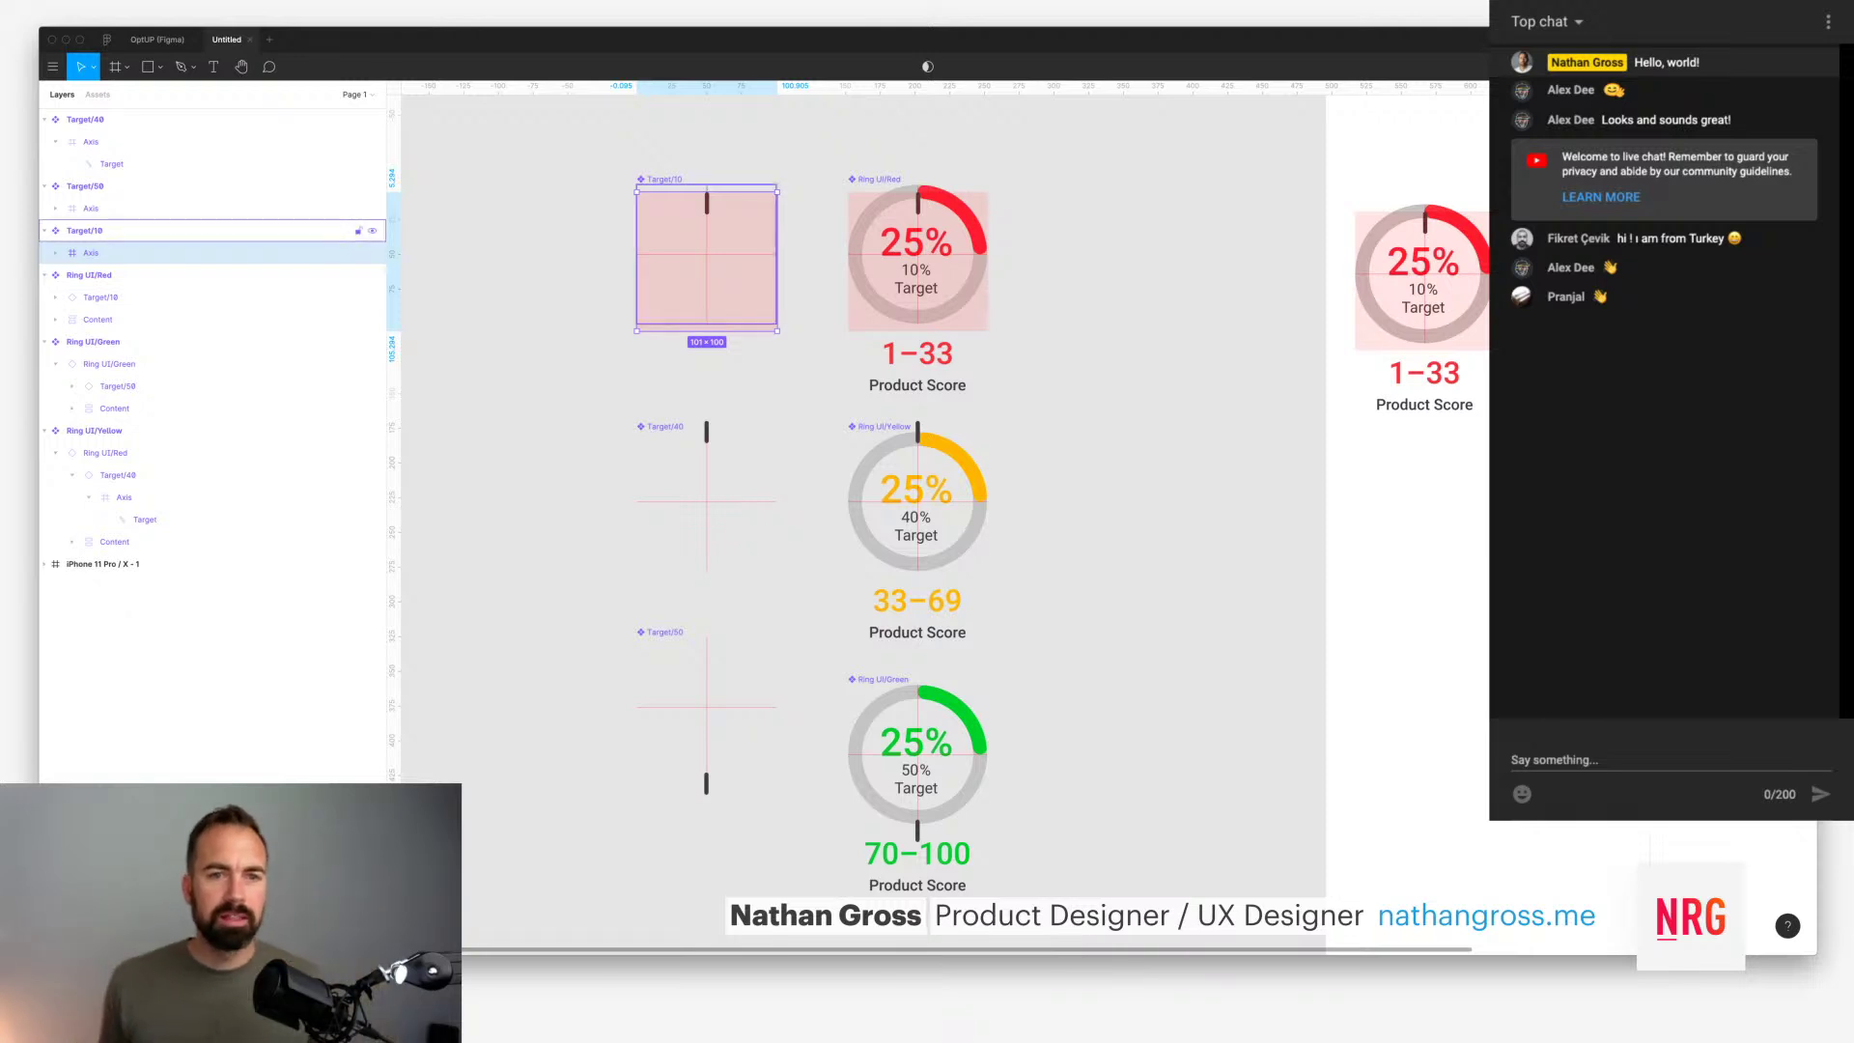
left_click(85, 230)
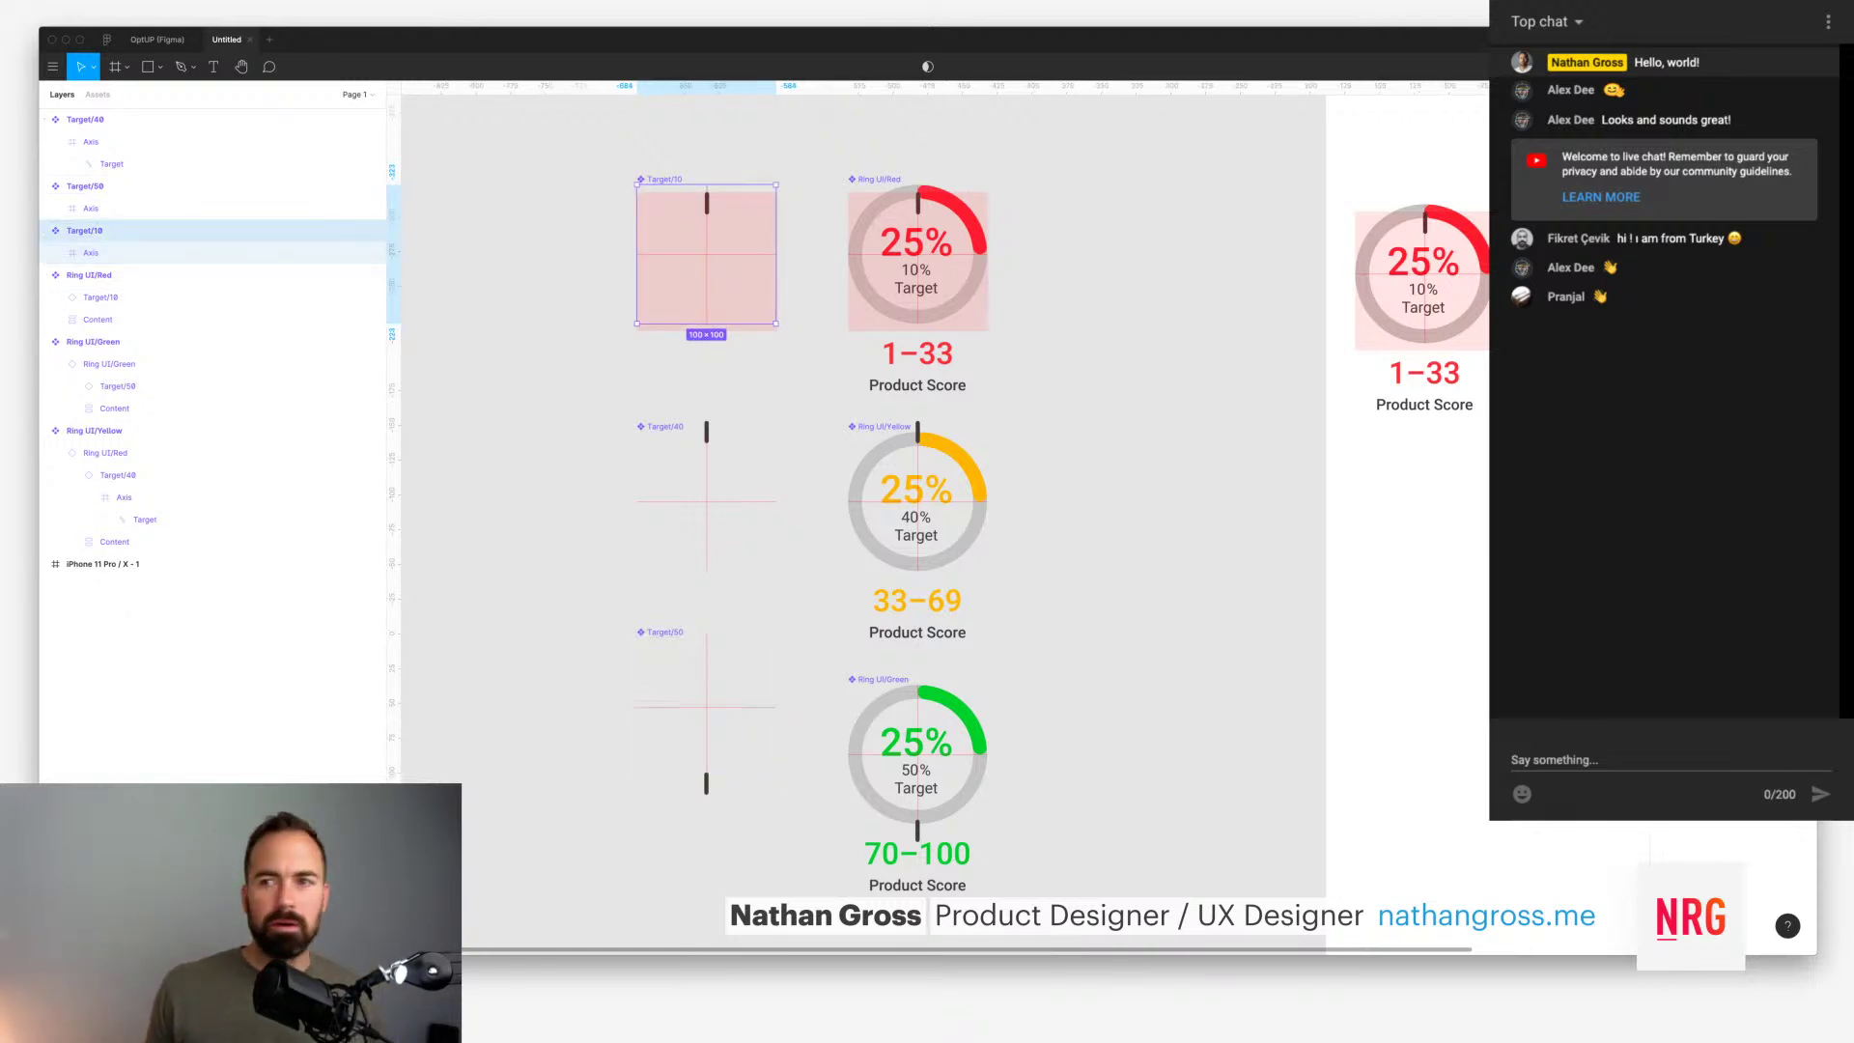
key("Return")
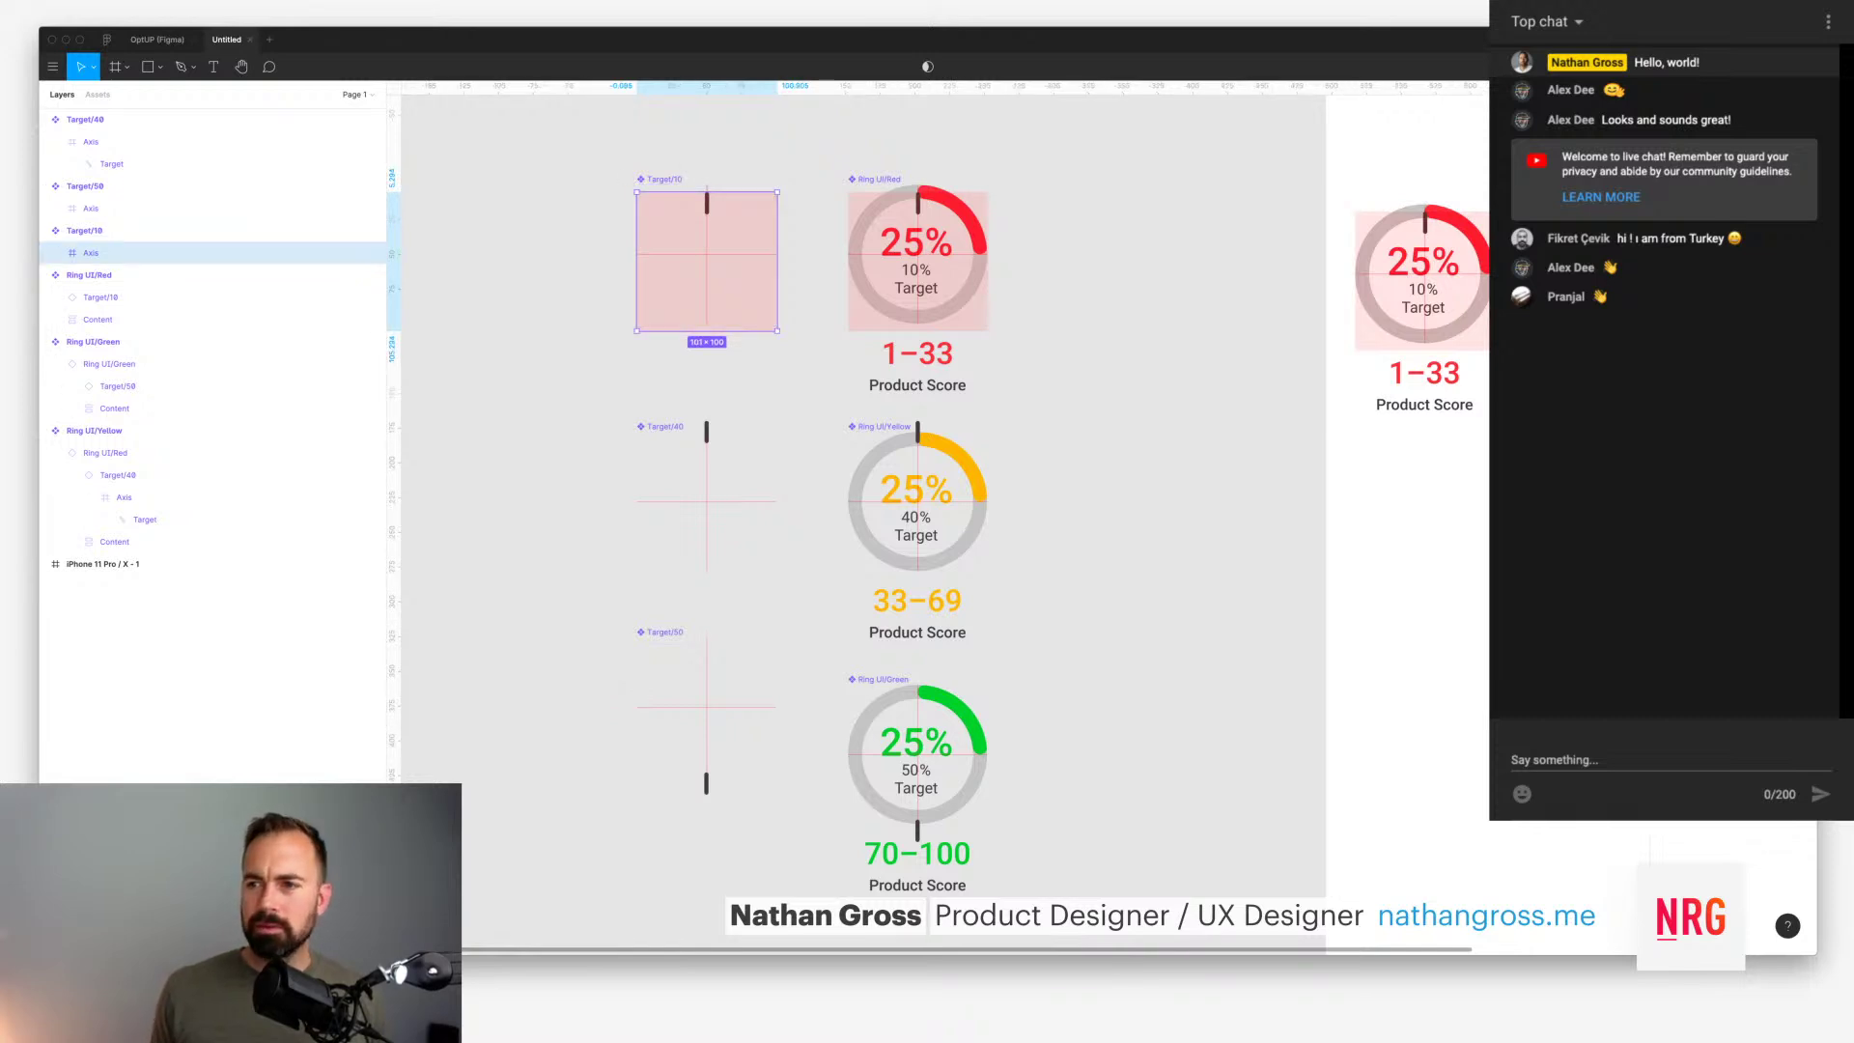
key("Right")
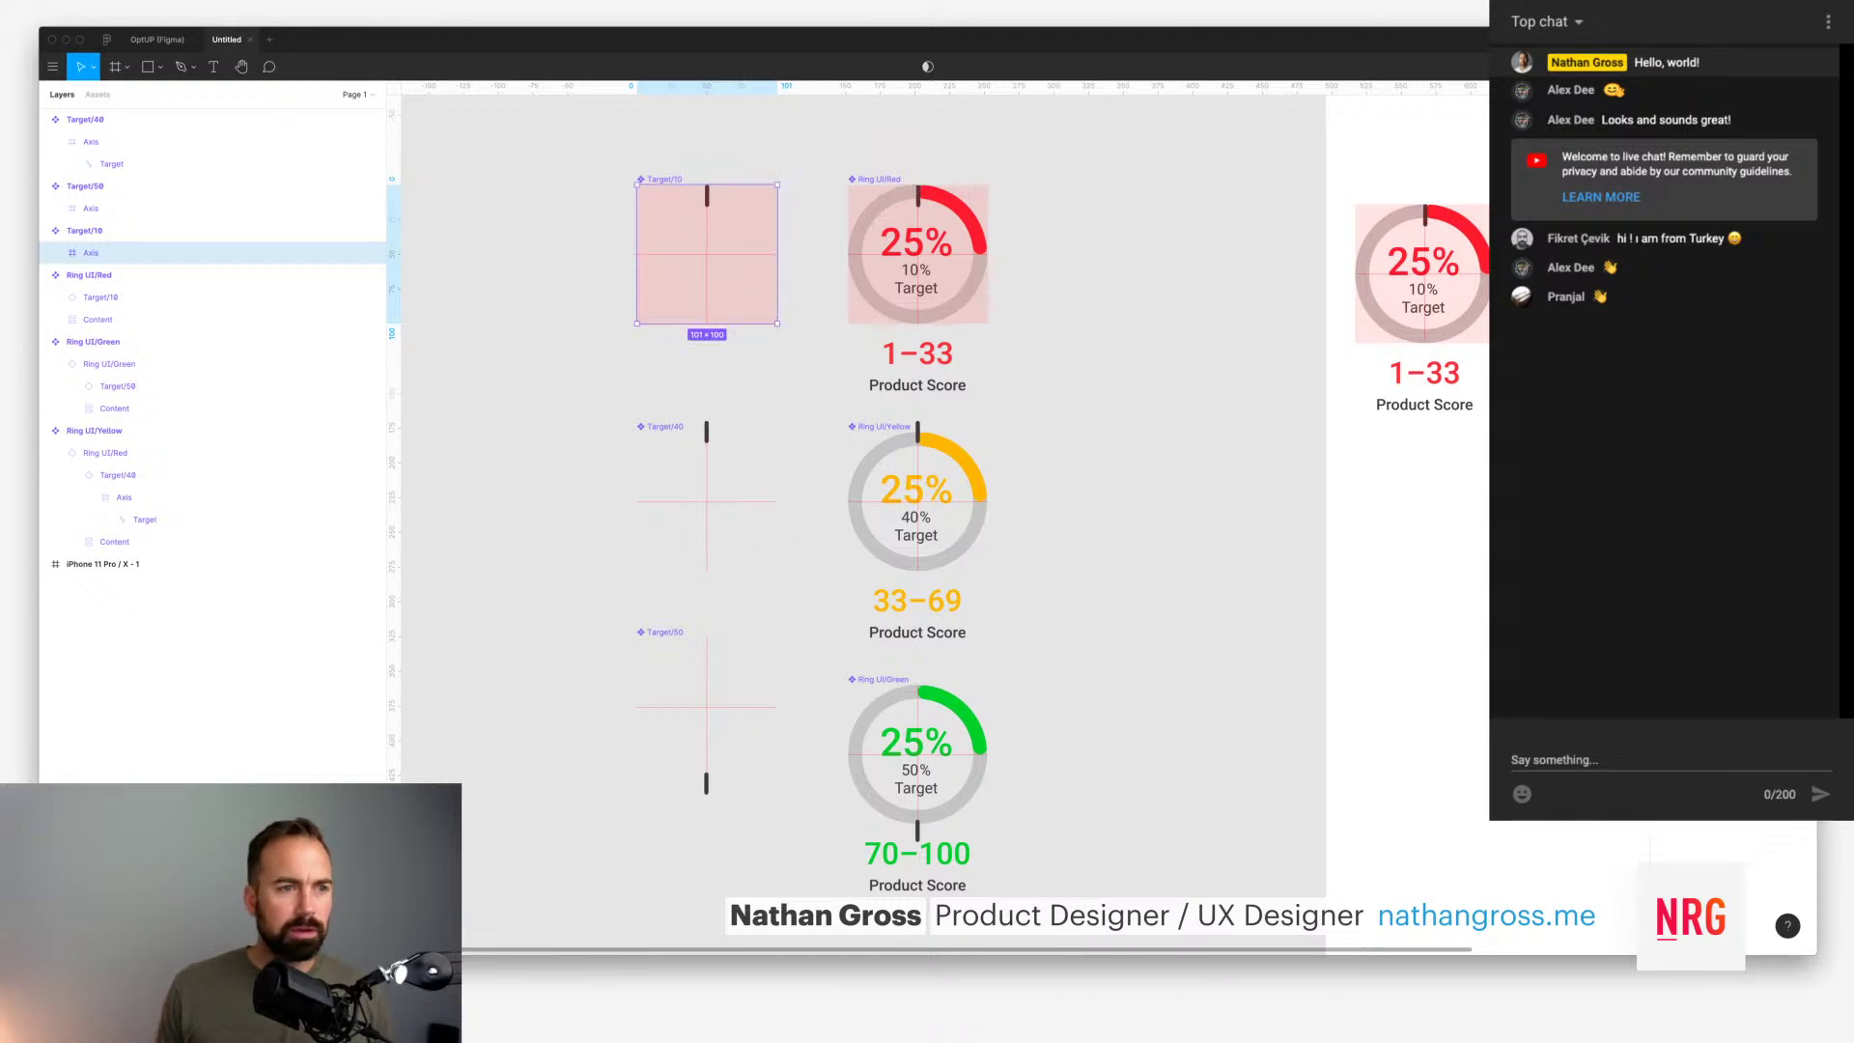
Step: Set the width of the Axis frame inside Target/10 to 100
left_click(85, 231)
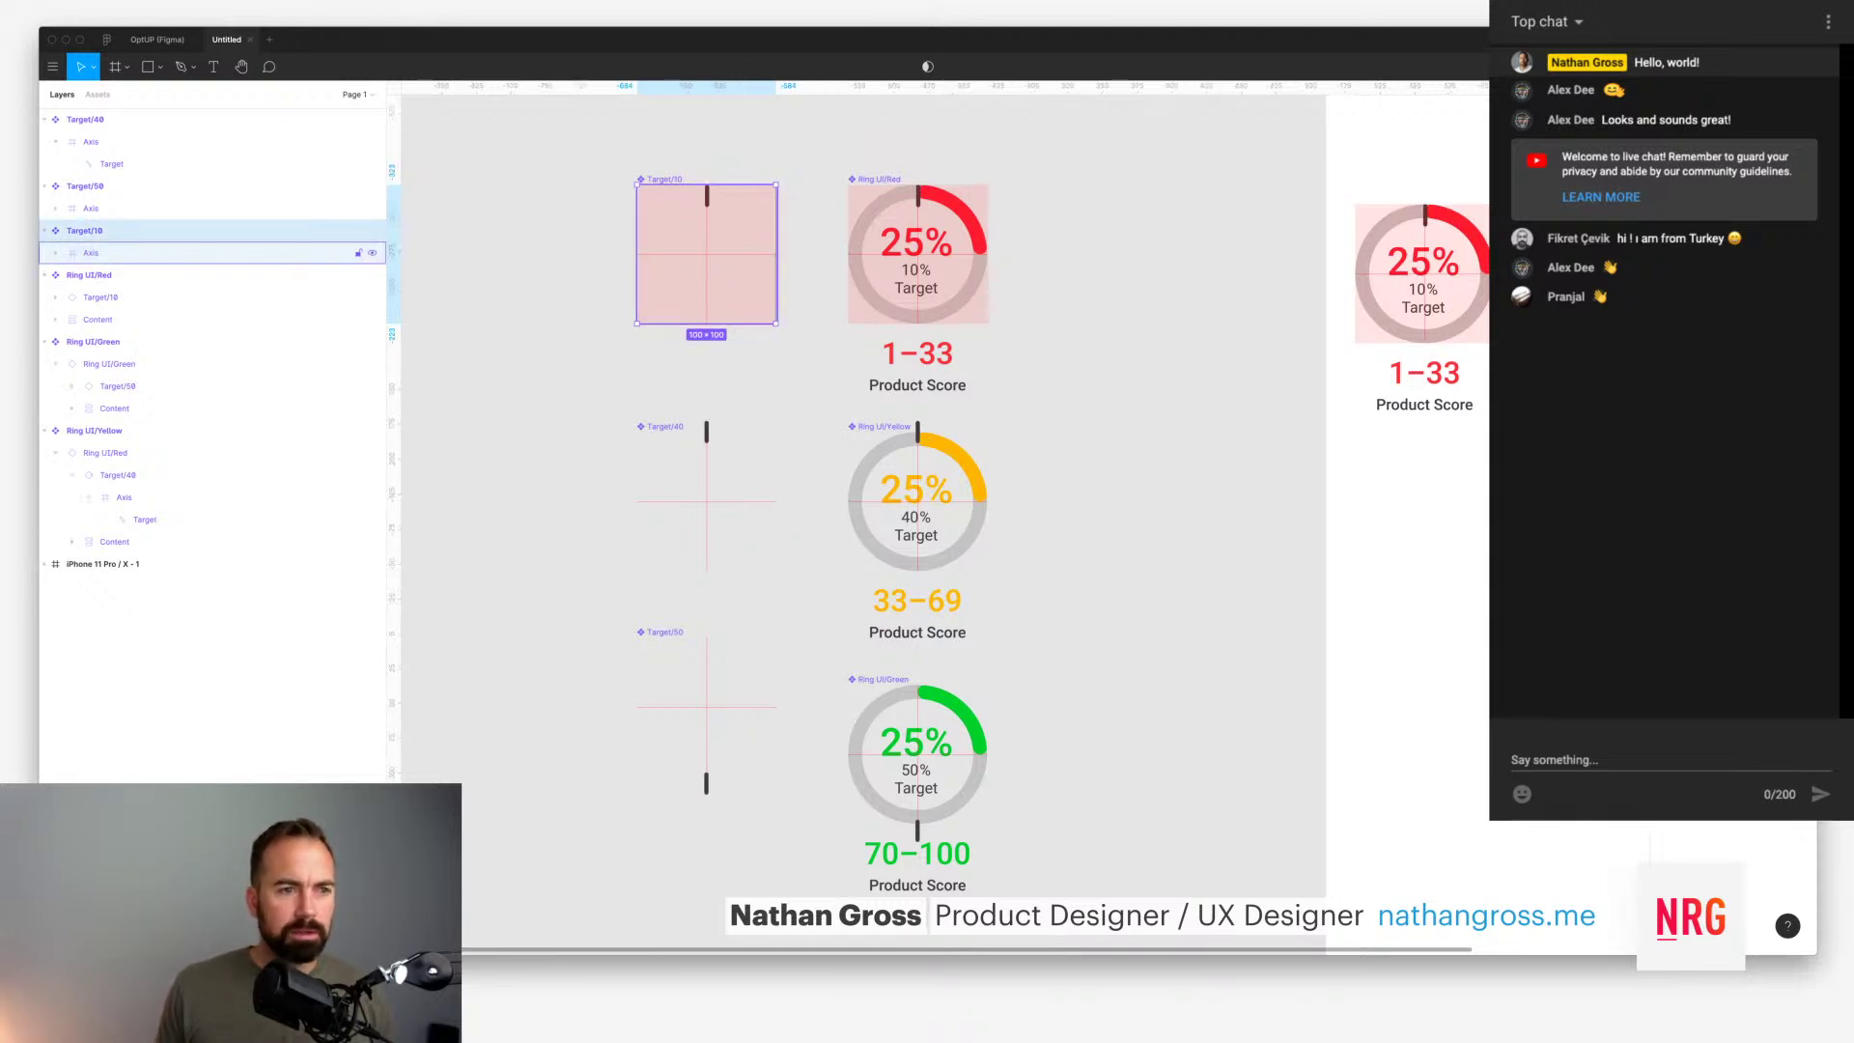
left_click(91, 252)
left_click(55, 252)
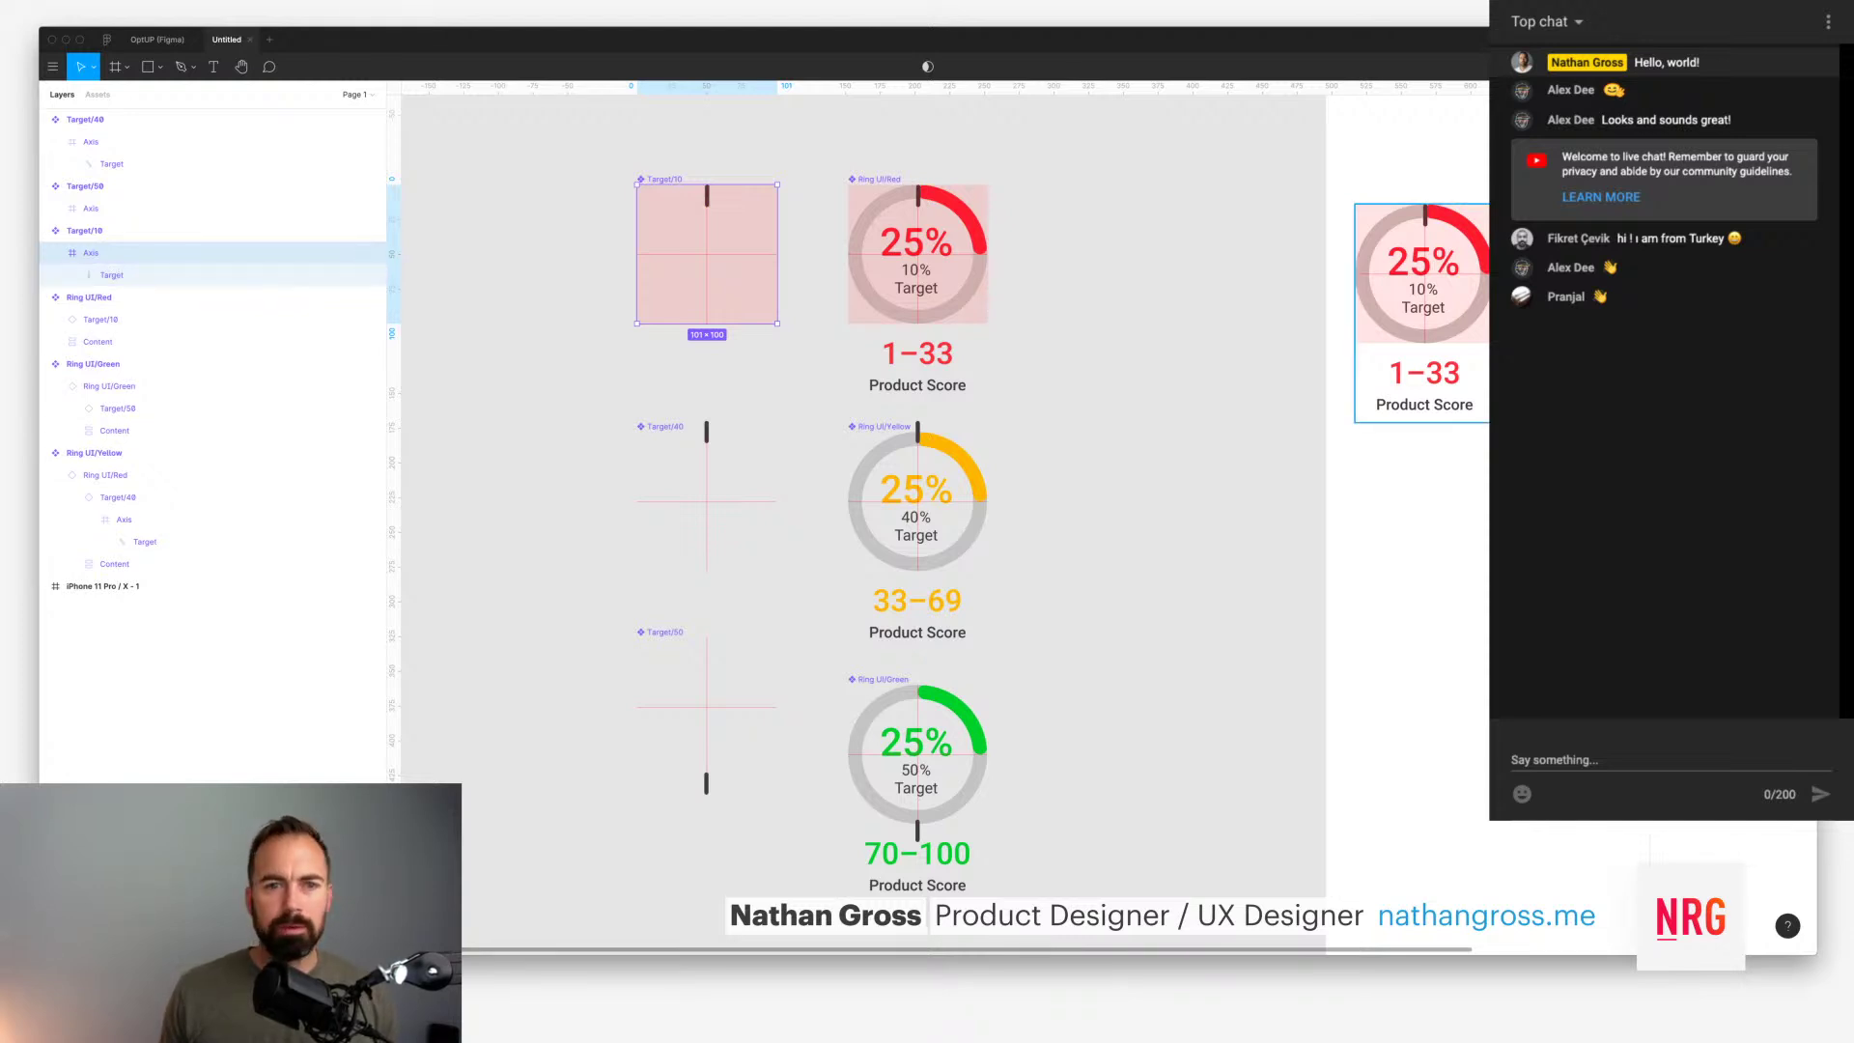
type("100")
key("Return")
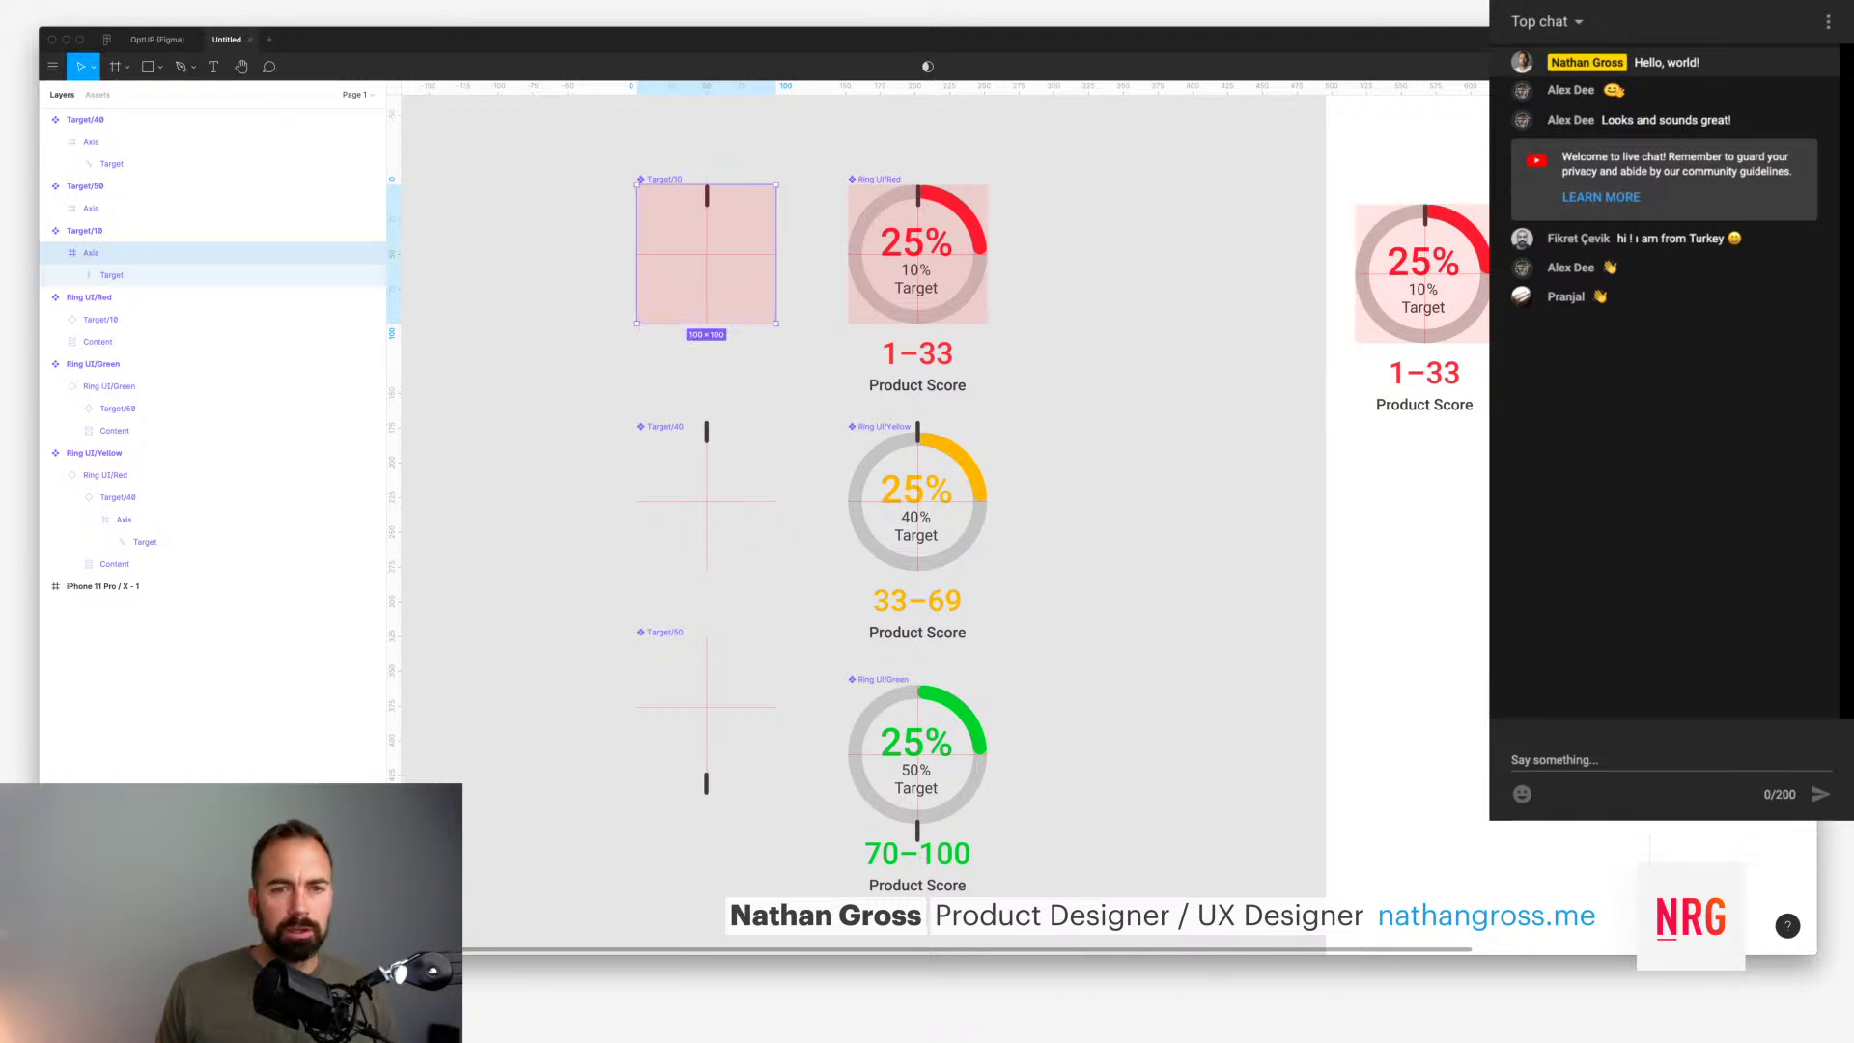
Step: Centre the Target marker horizontally within the Axis frame of Target/10, on the vertical grid line
left_click(111, 274)
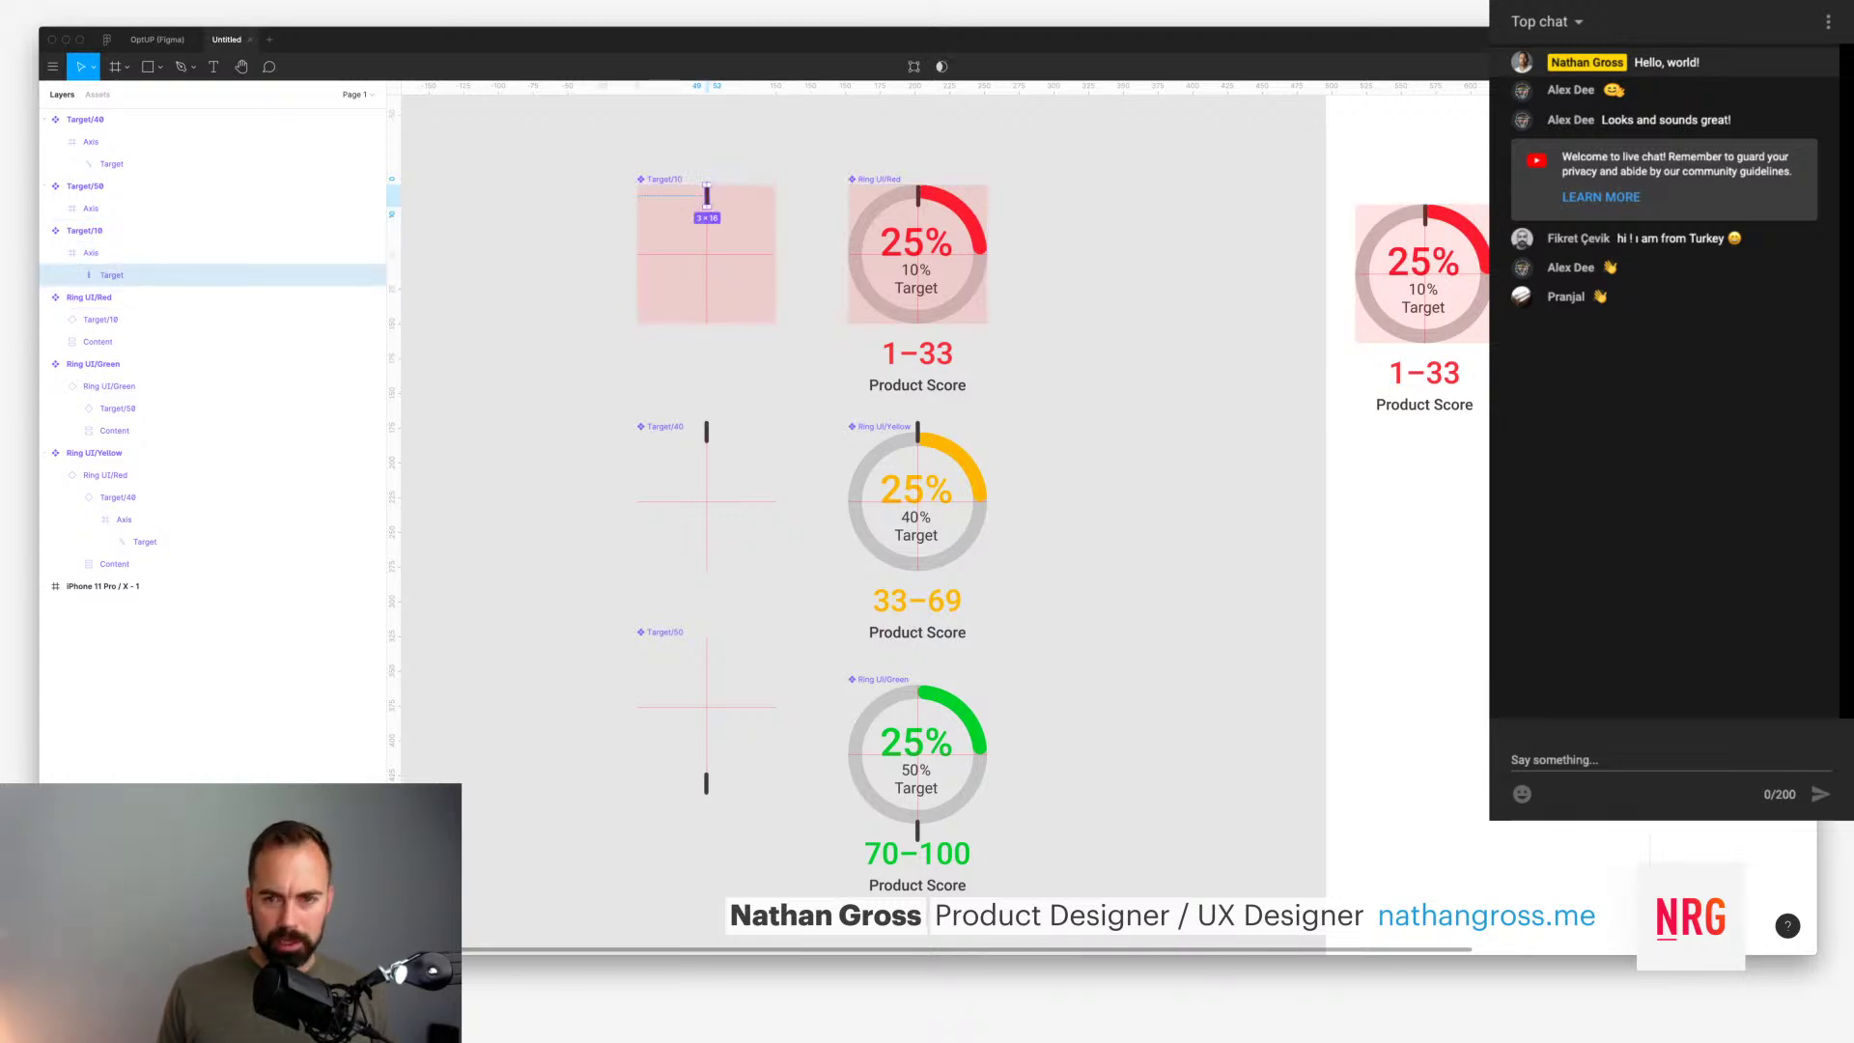
key("shift+2")
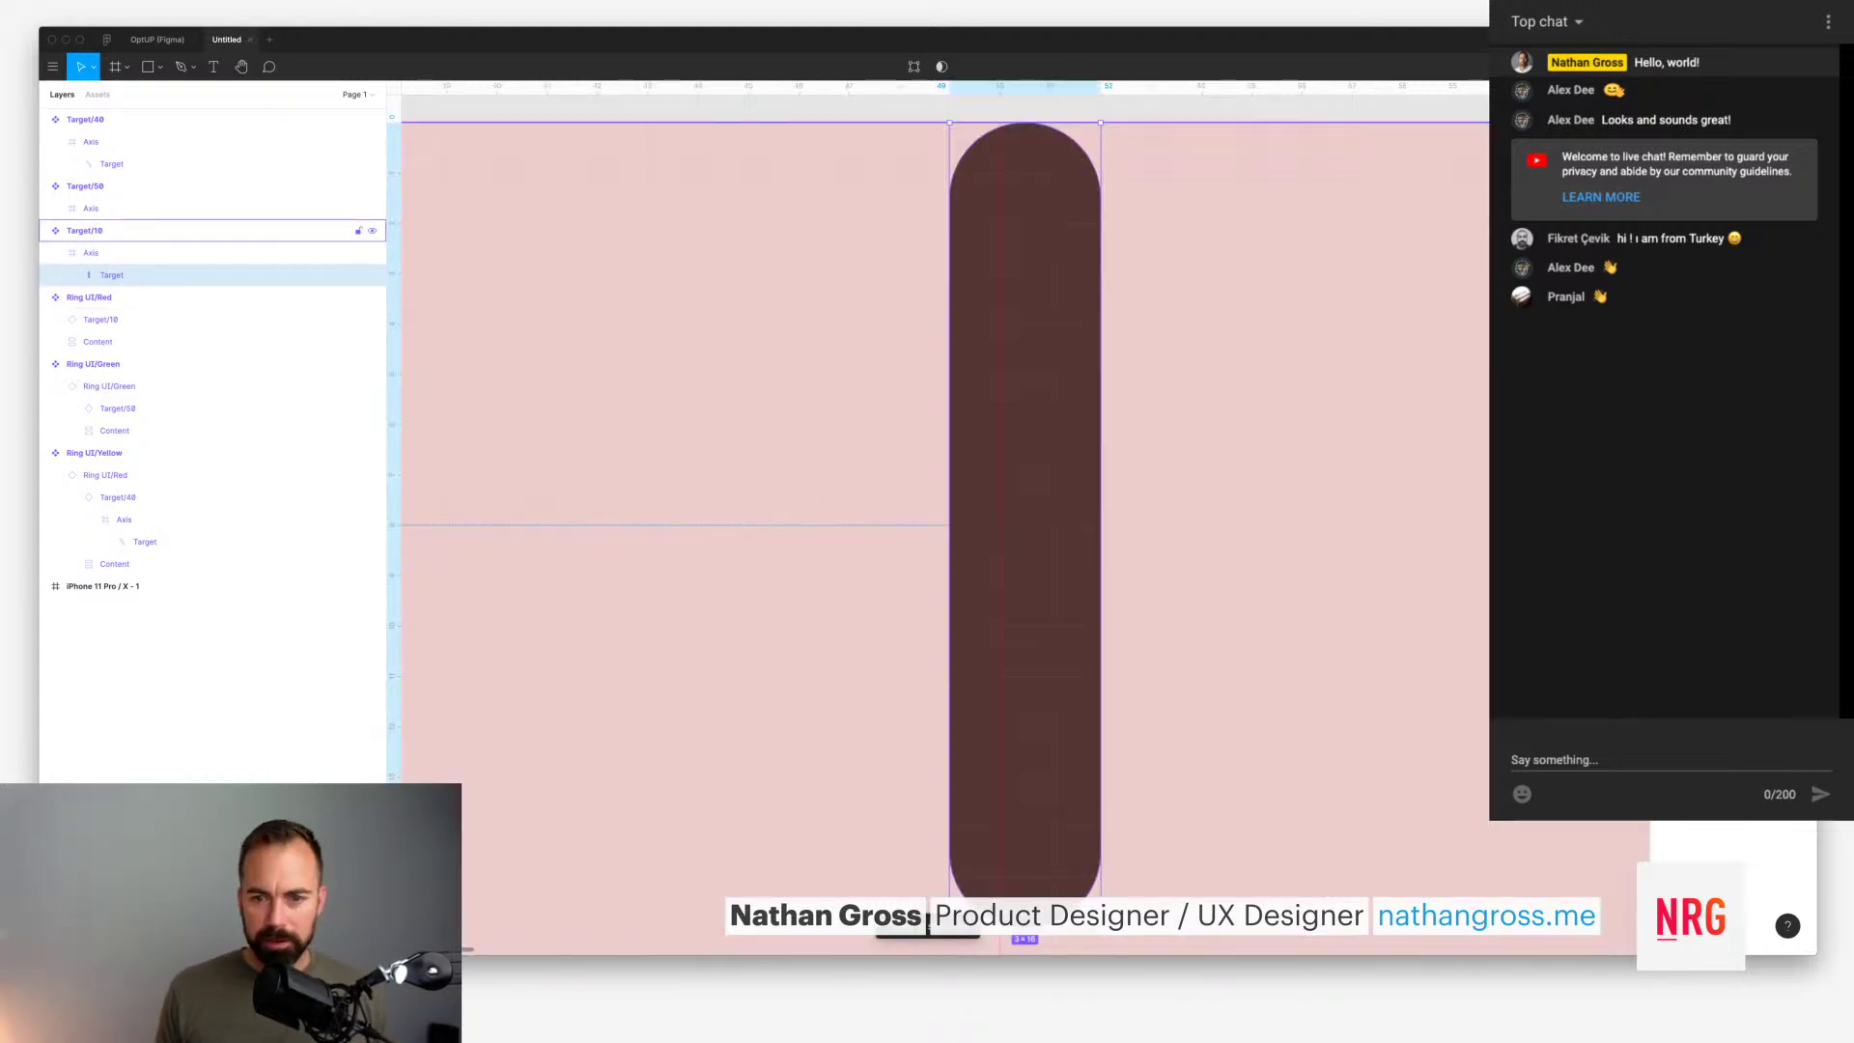
key("minus")
key("minus")
key("minus")
key("Escape")
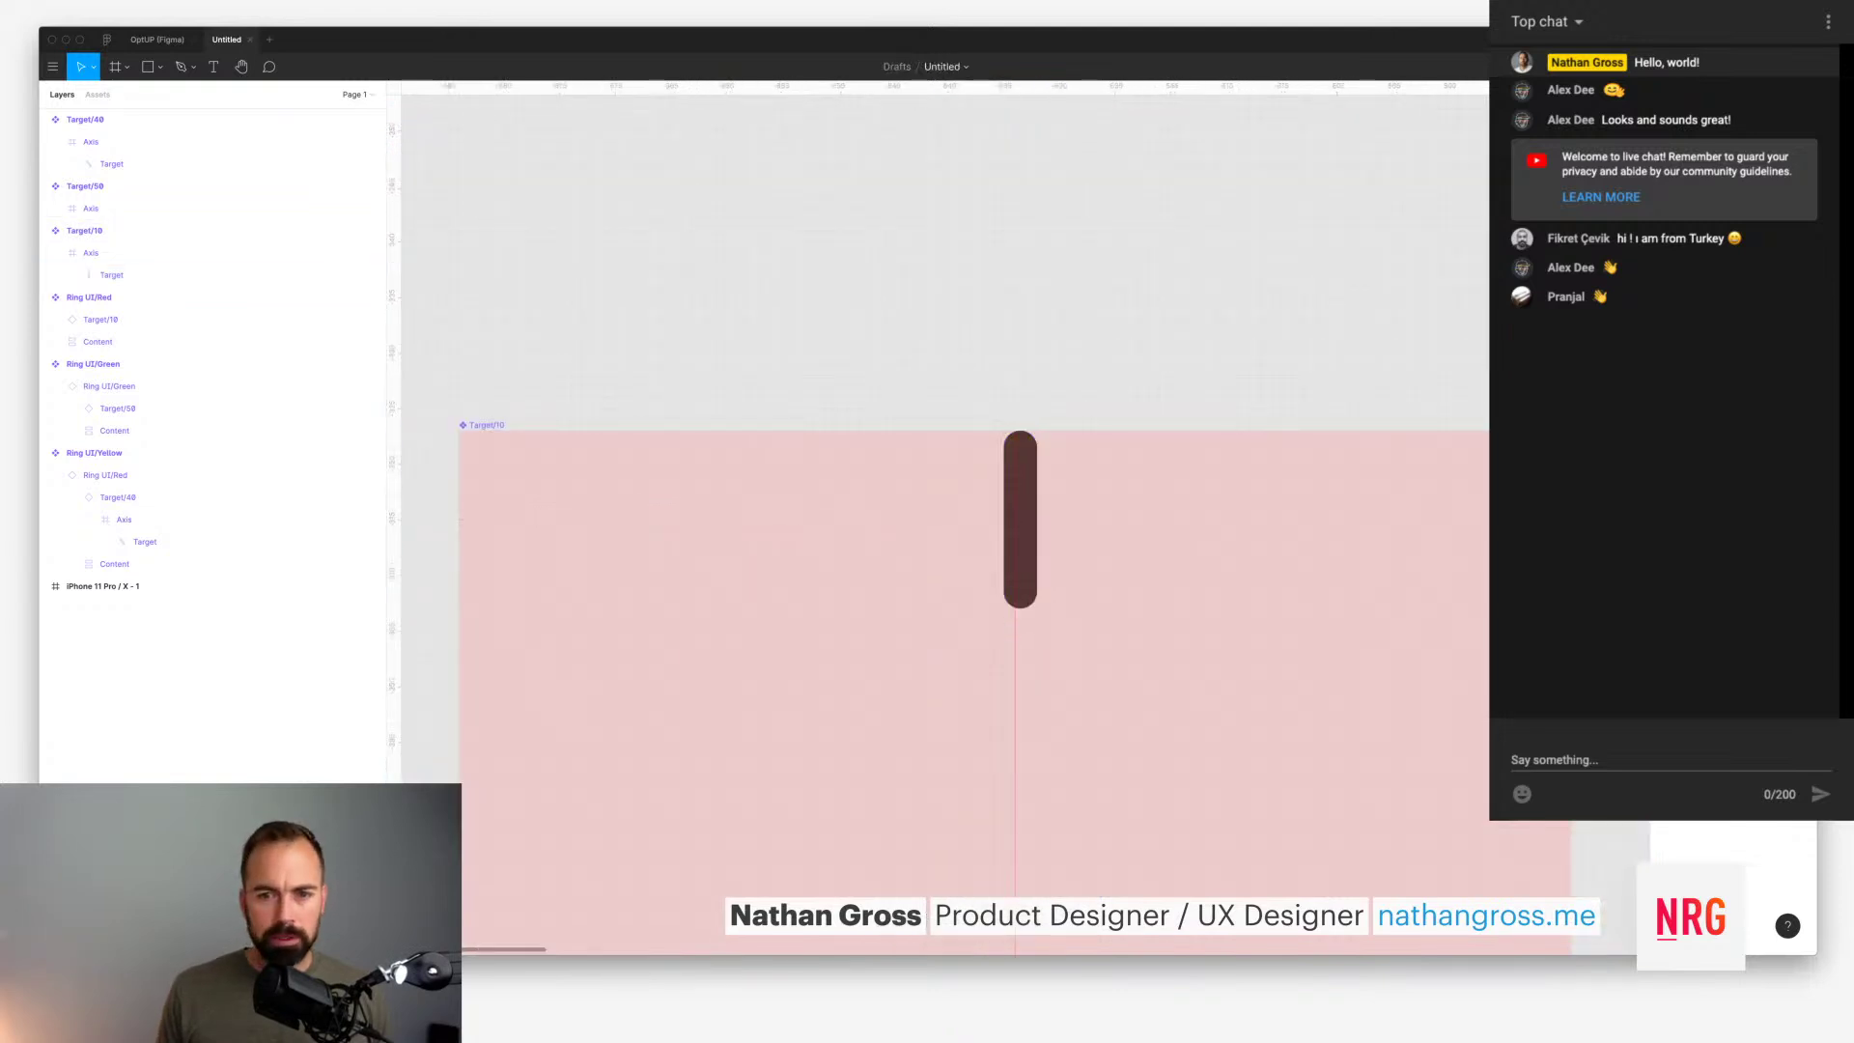
left_click(1020, 519)
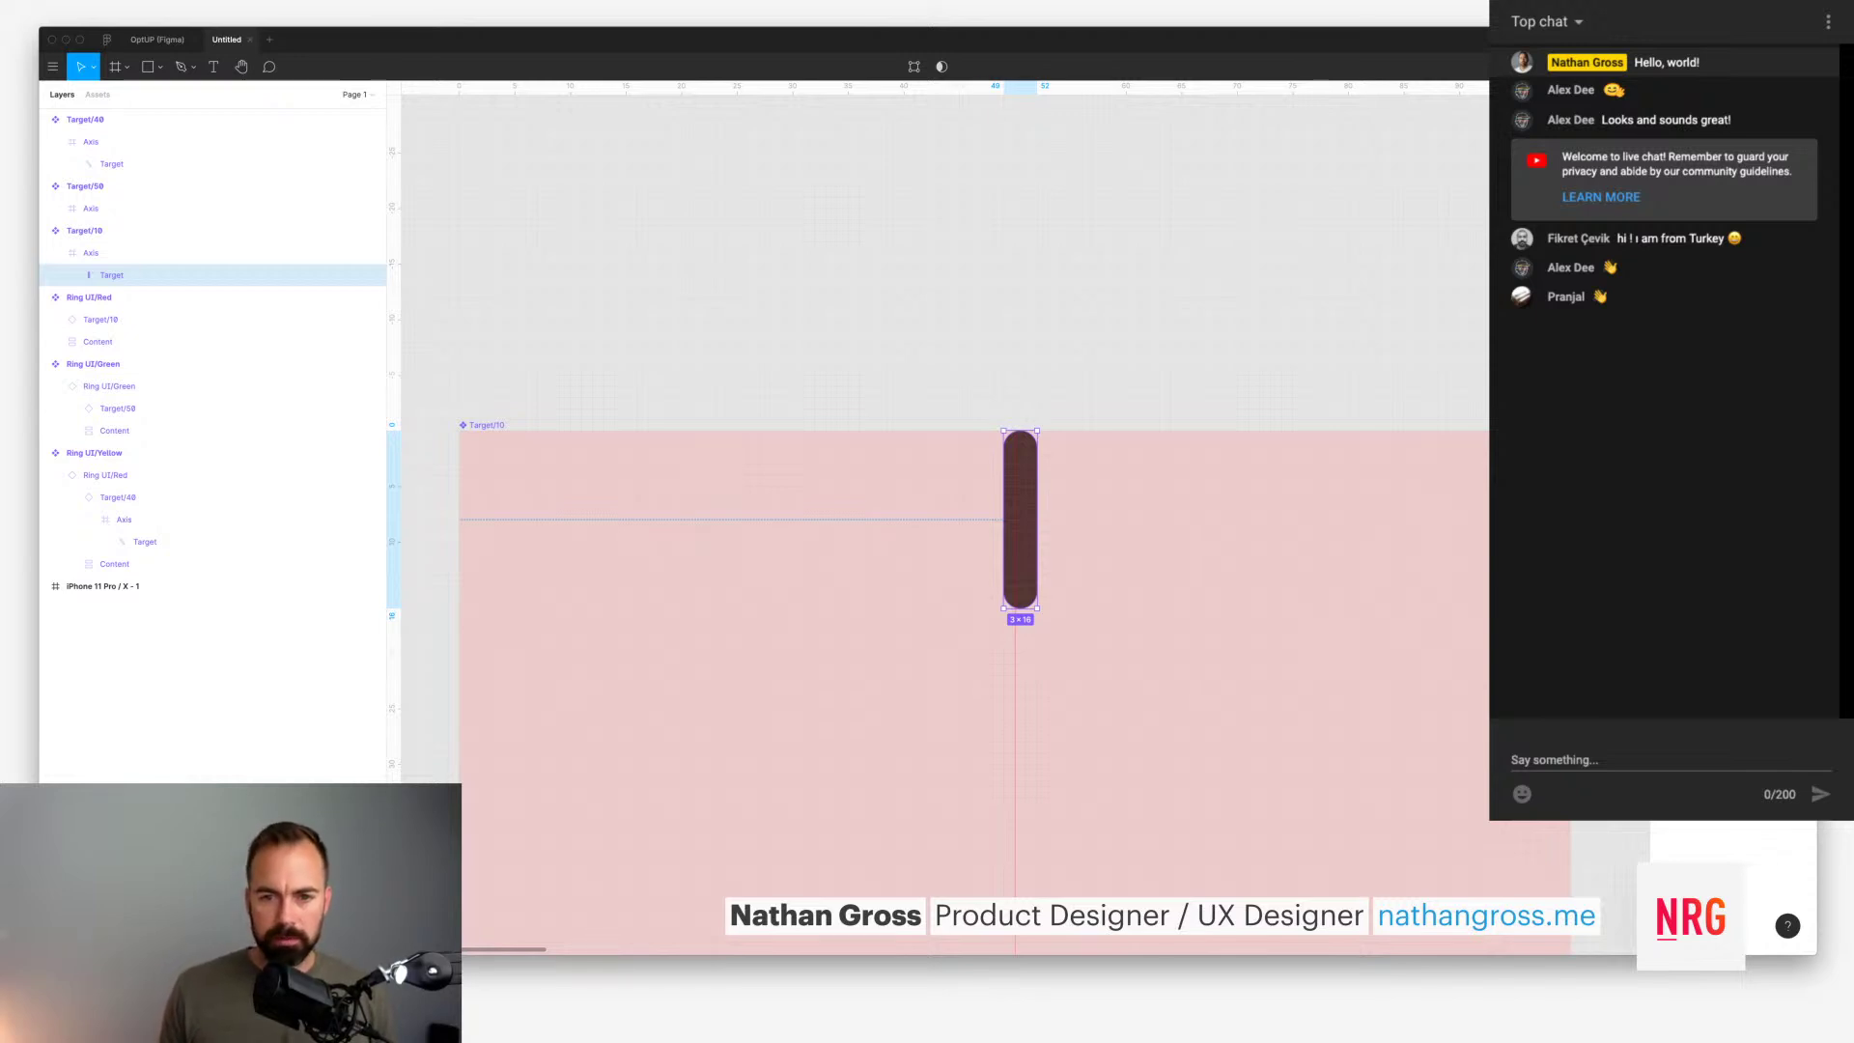
key("Escape")
left_click(1014, 518)
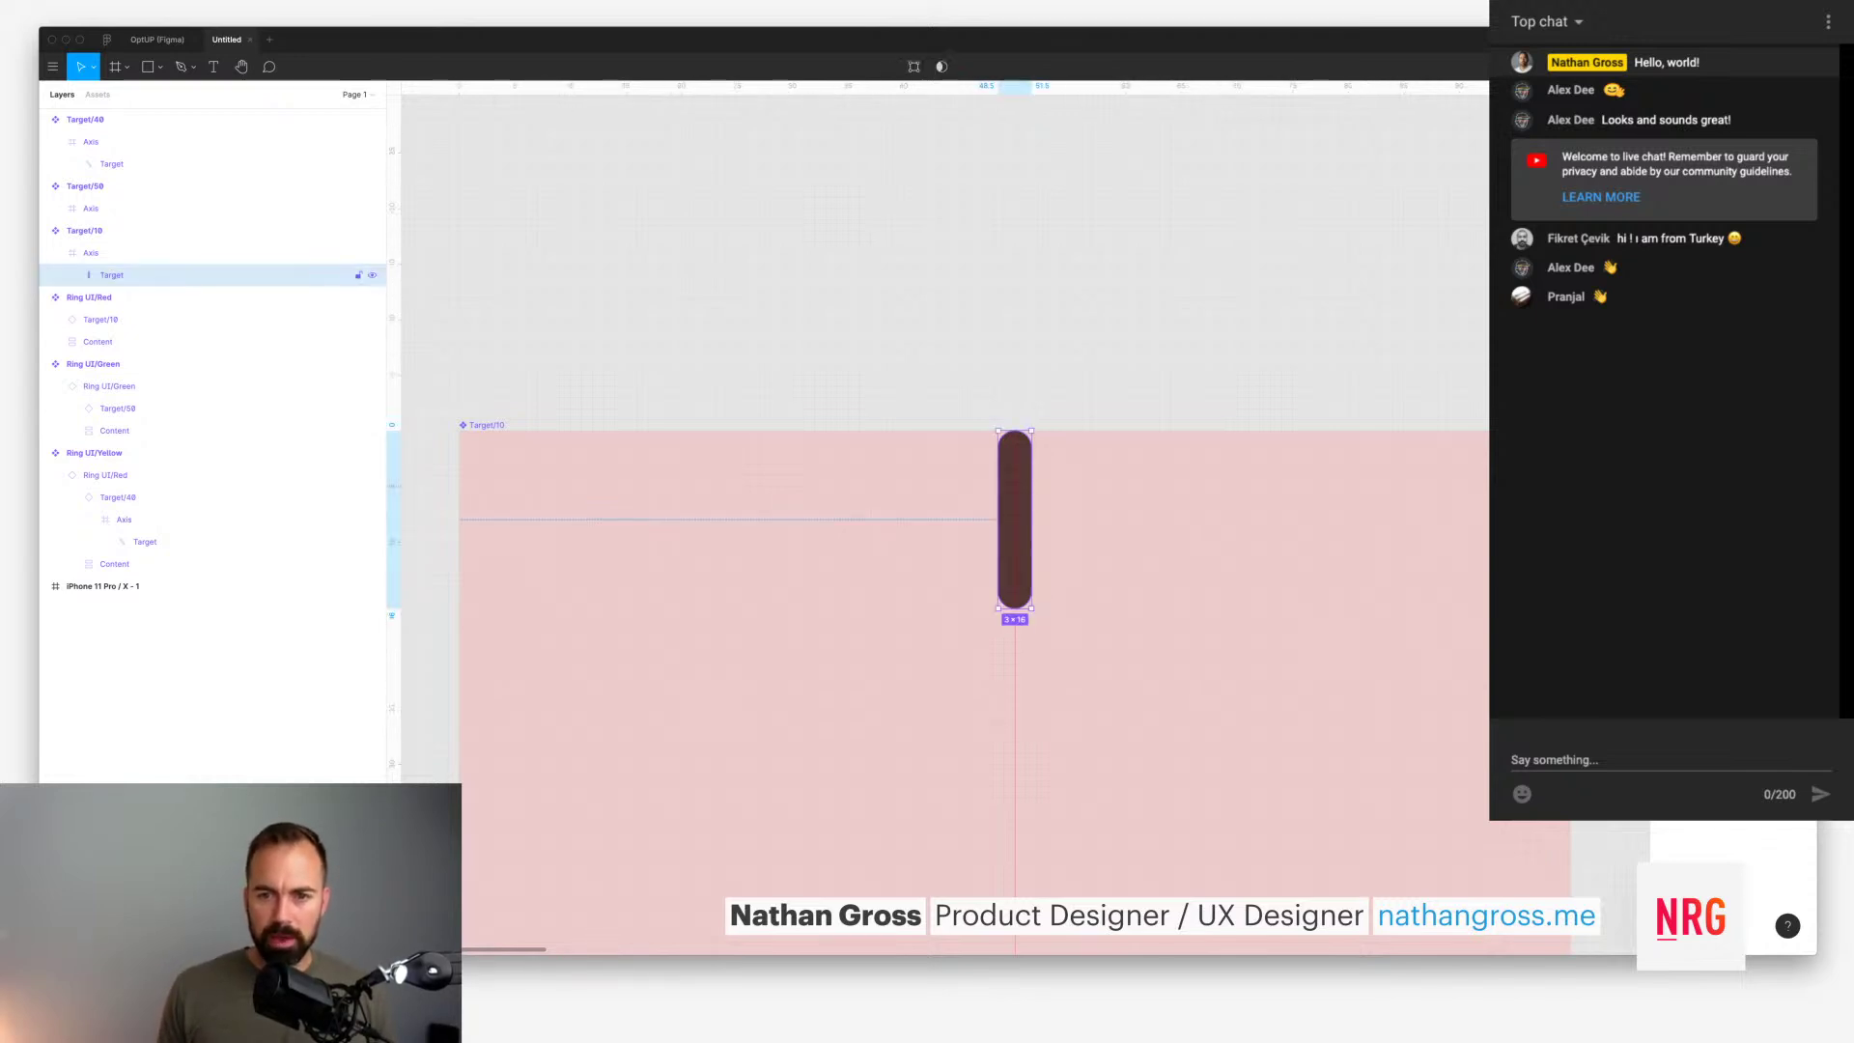
Step: Nudge the Target marker in Target/10 up 3 px so it extends past the component's upper edge
key("Up")
key("Up")
key("Up")
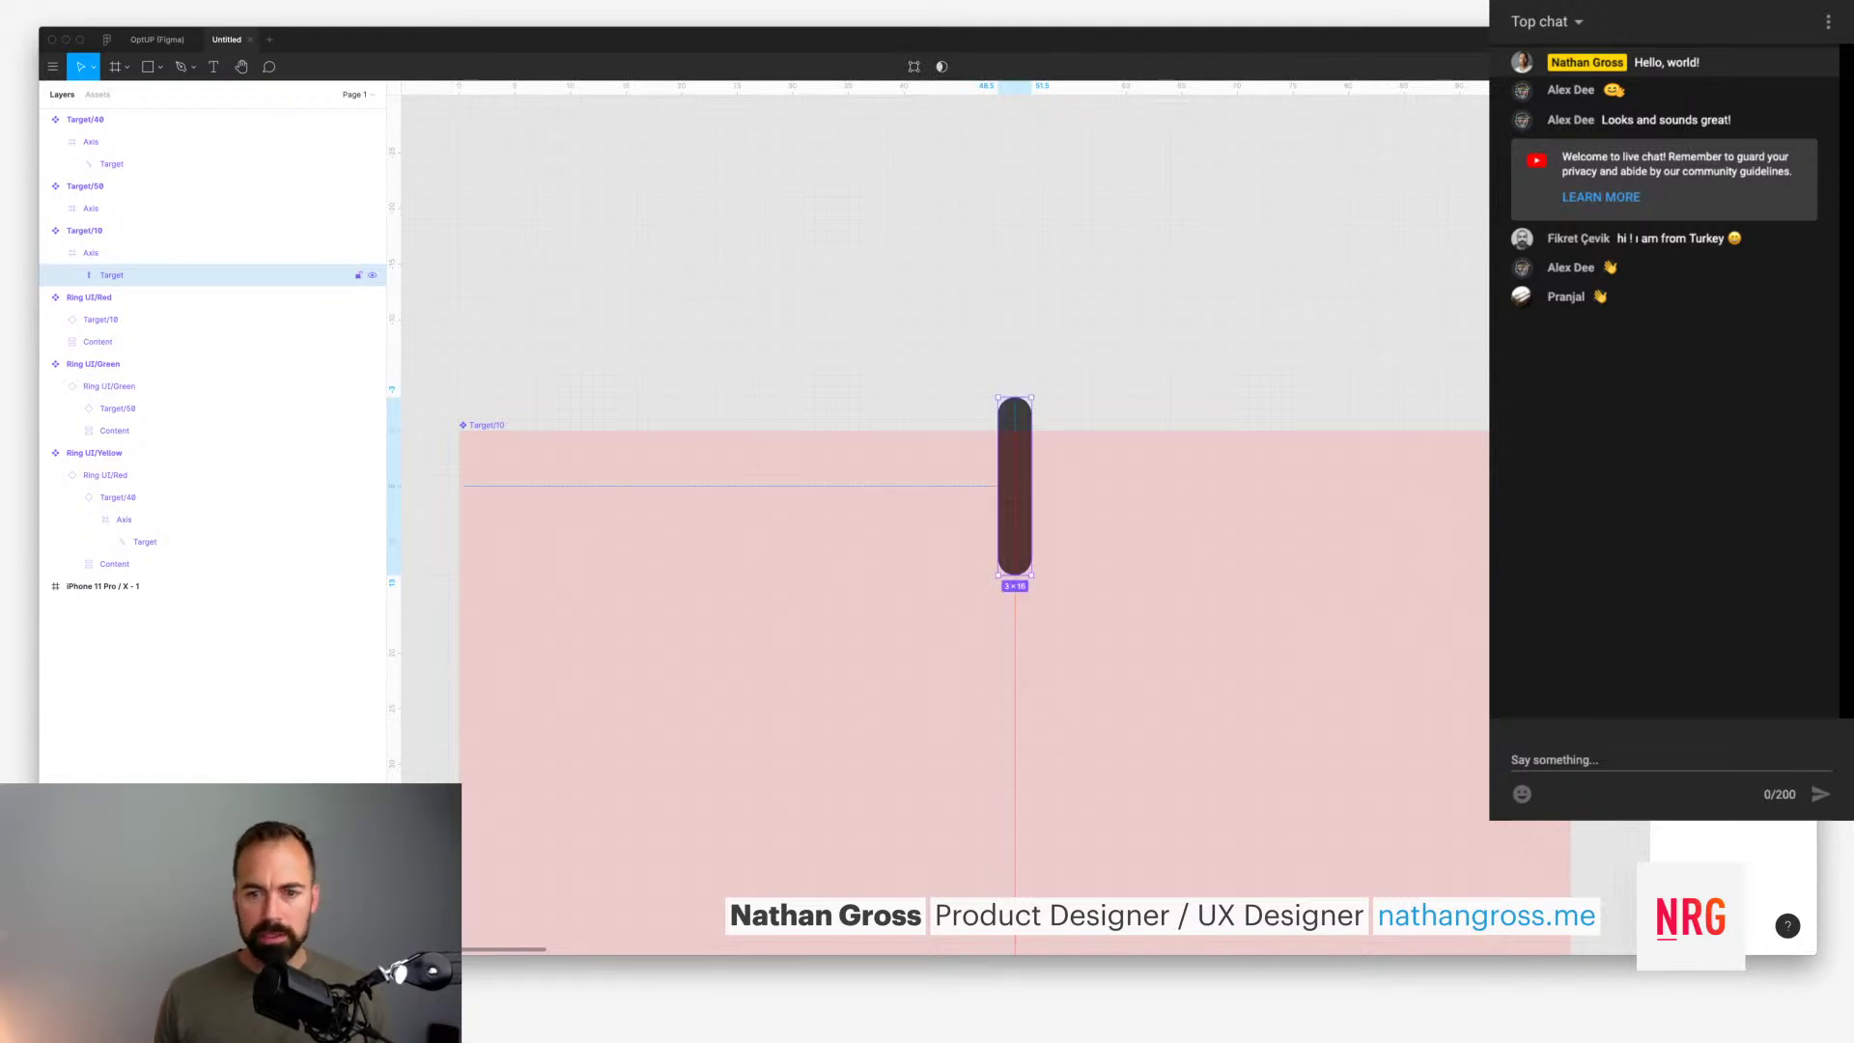
key("minus")
key("minus")
key("Escape")
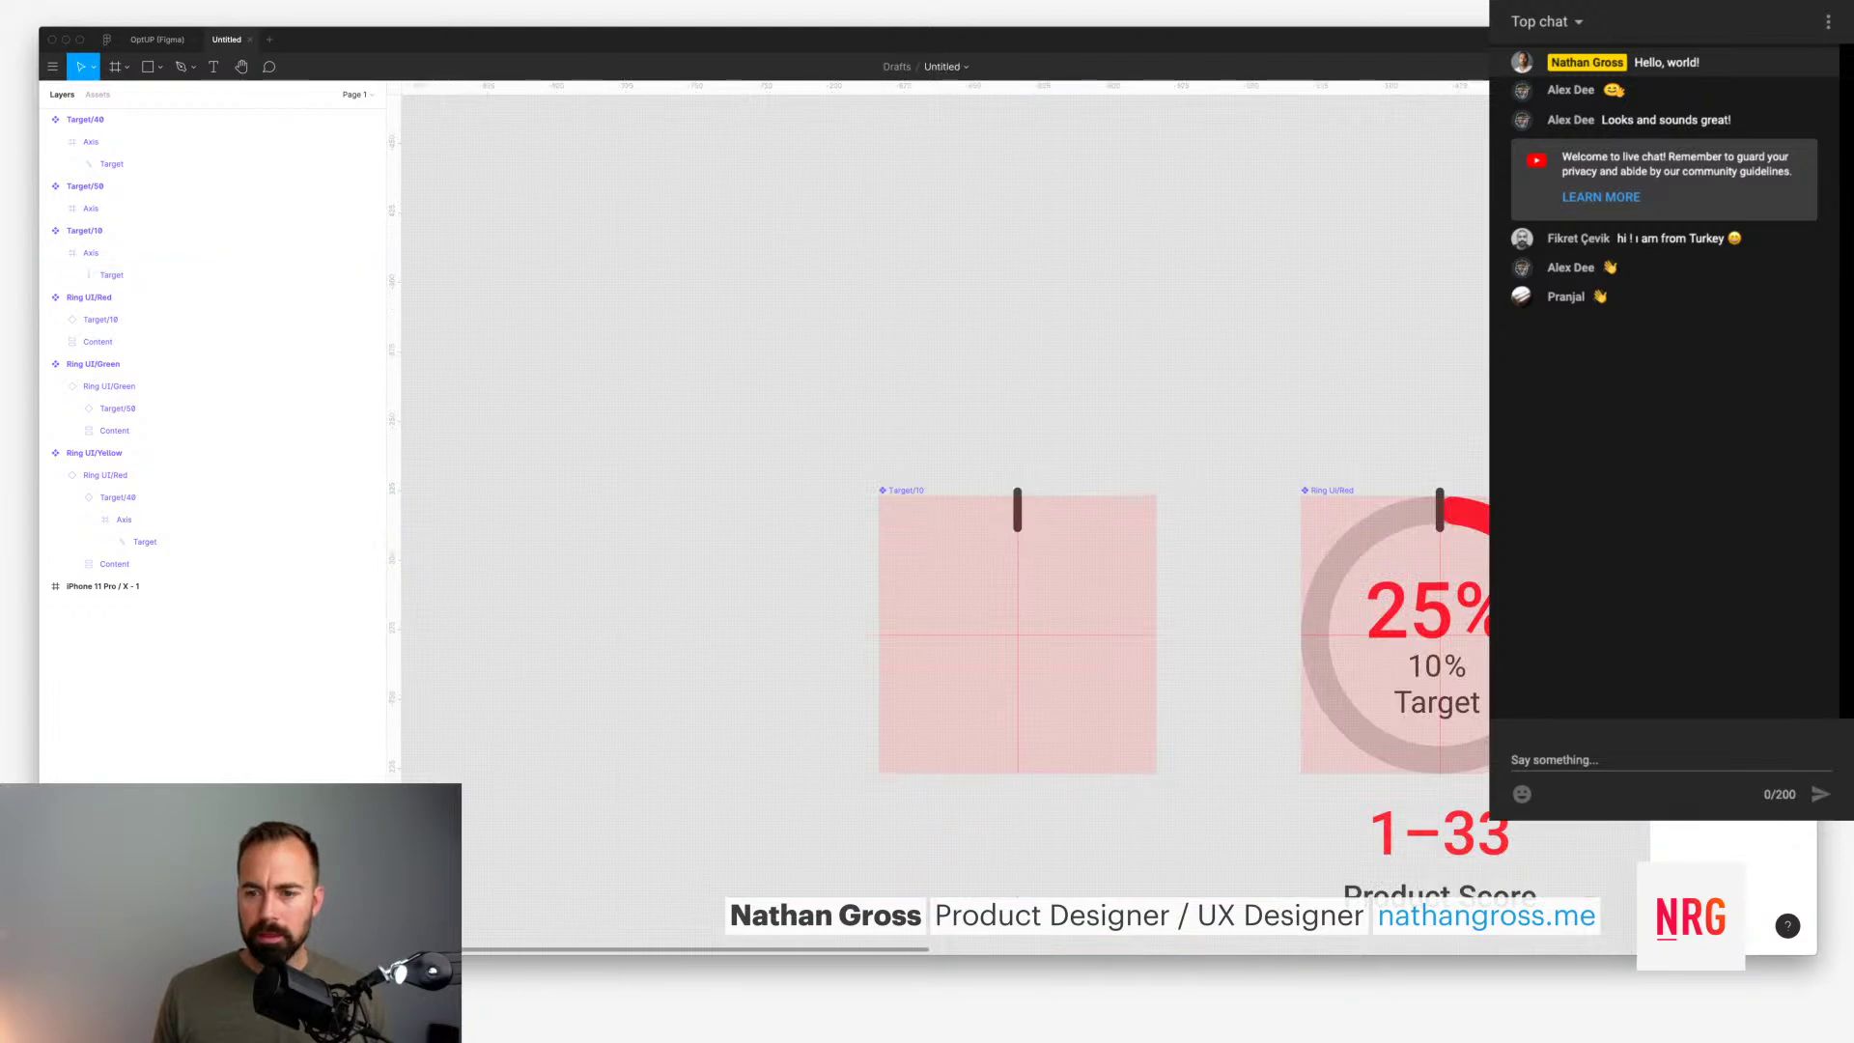
Step: Move the Axis frame inside Target/40 to position 0, 0
scroll(944, 521, "down", 3)
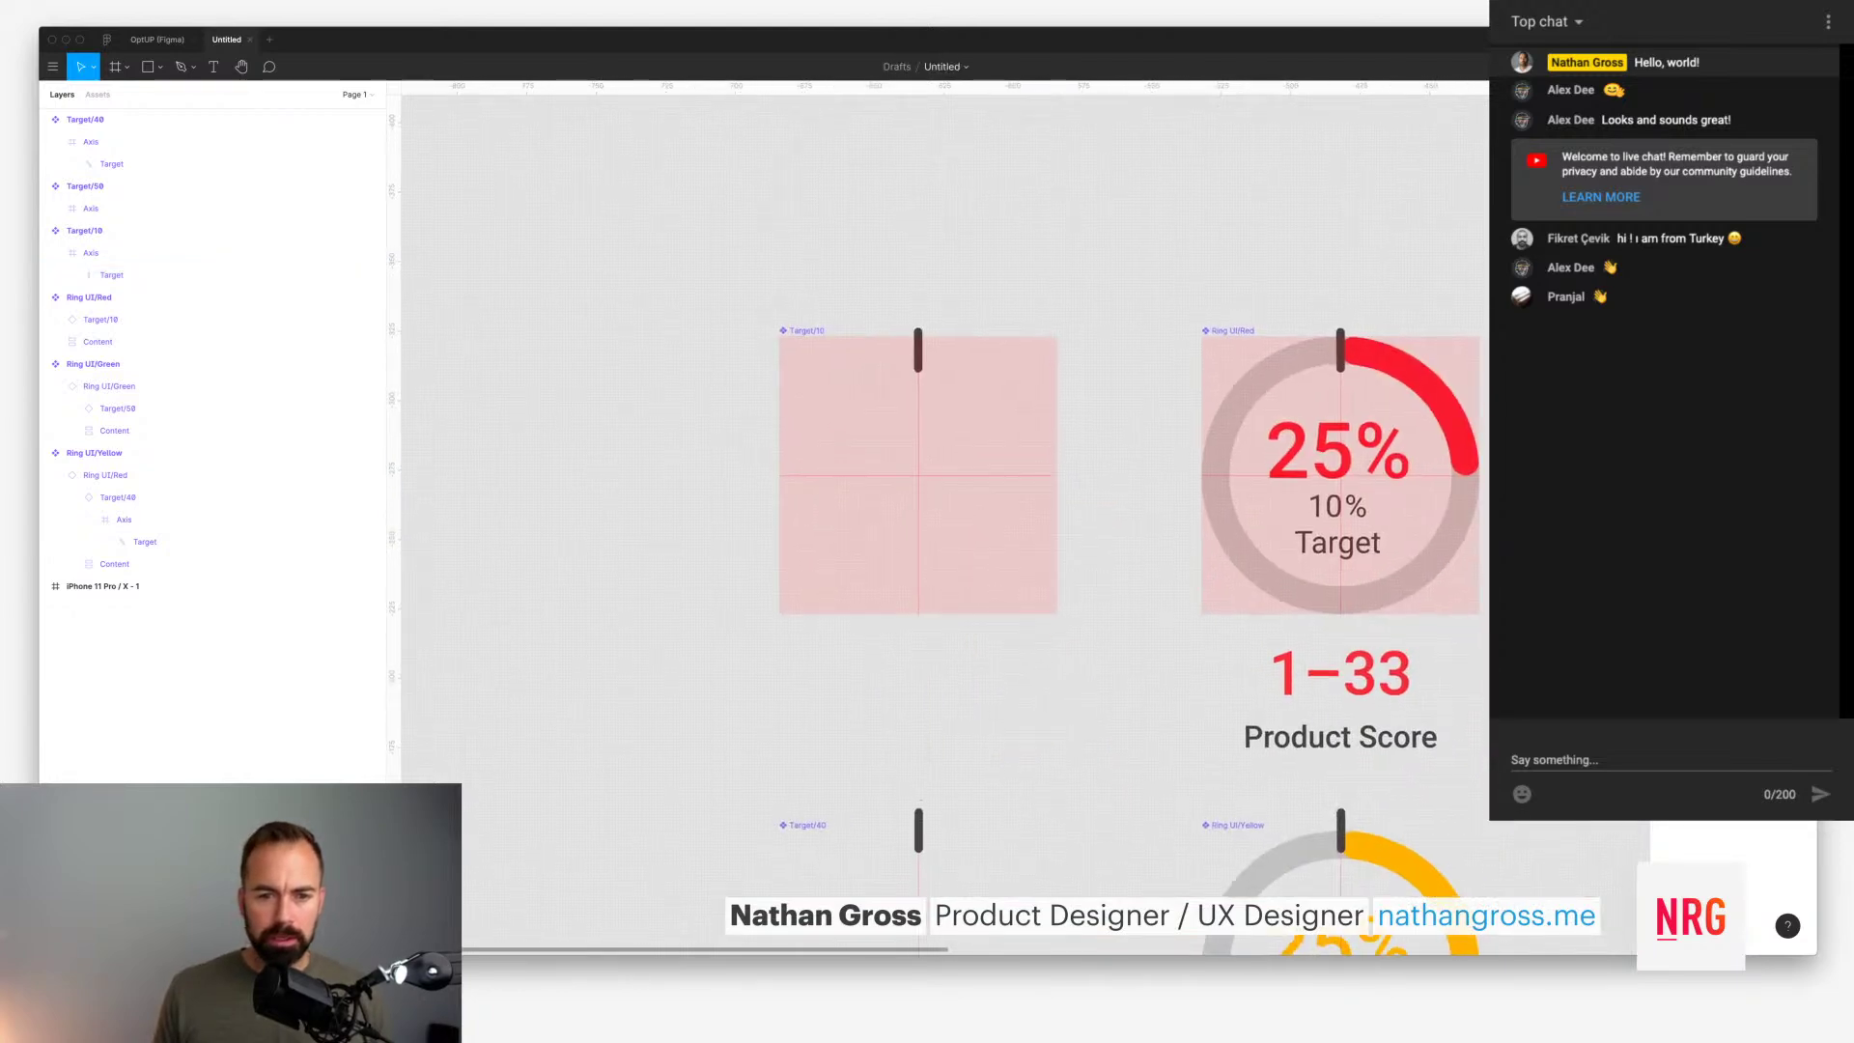
scroll(946, 483, "down", 5)
scroll(946, 483, "right", 2)
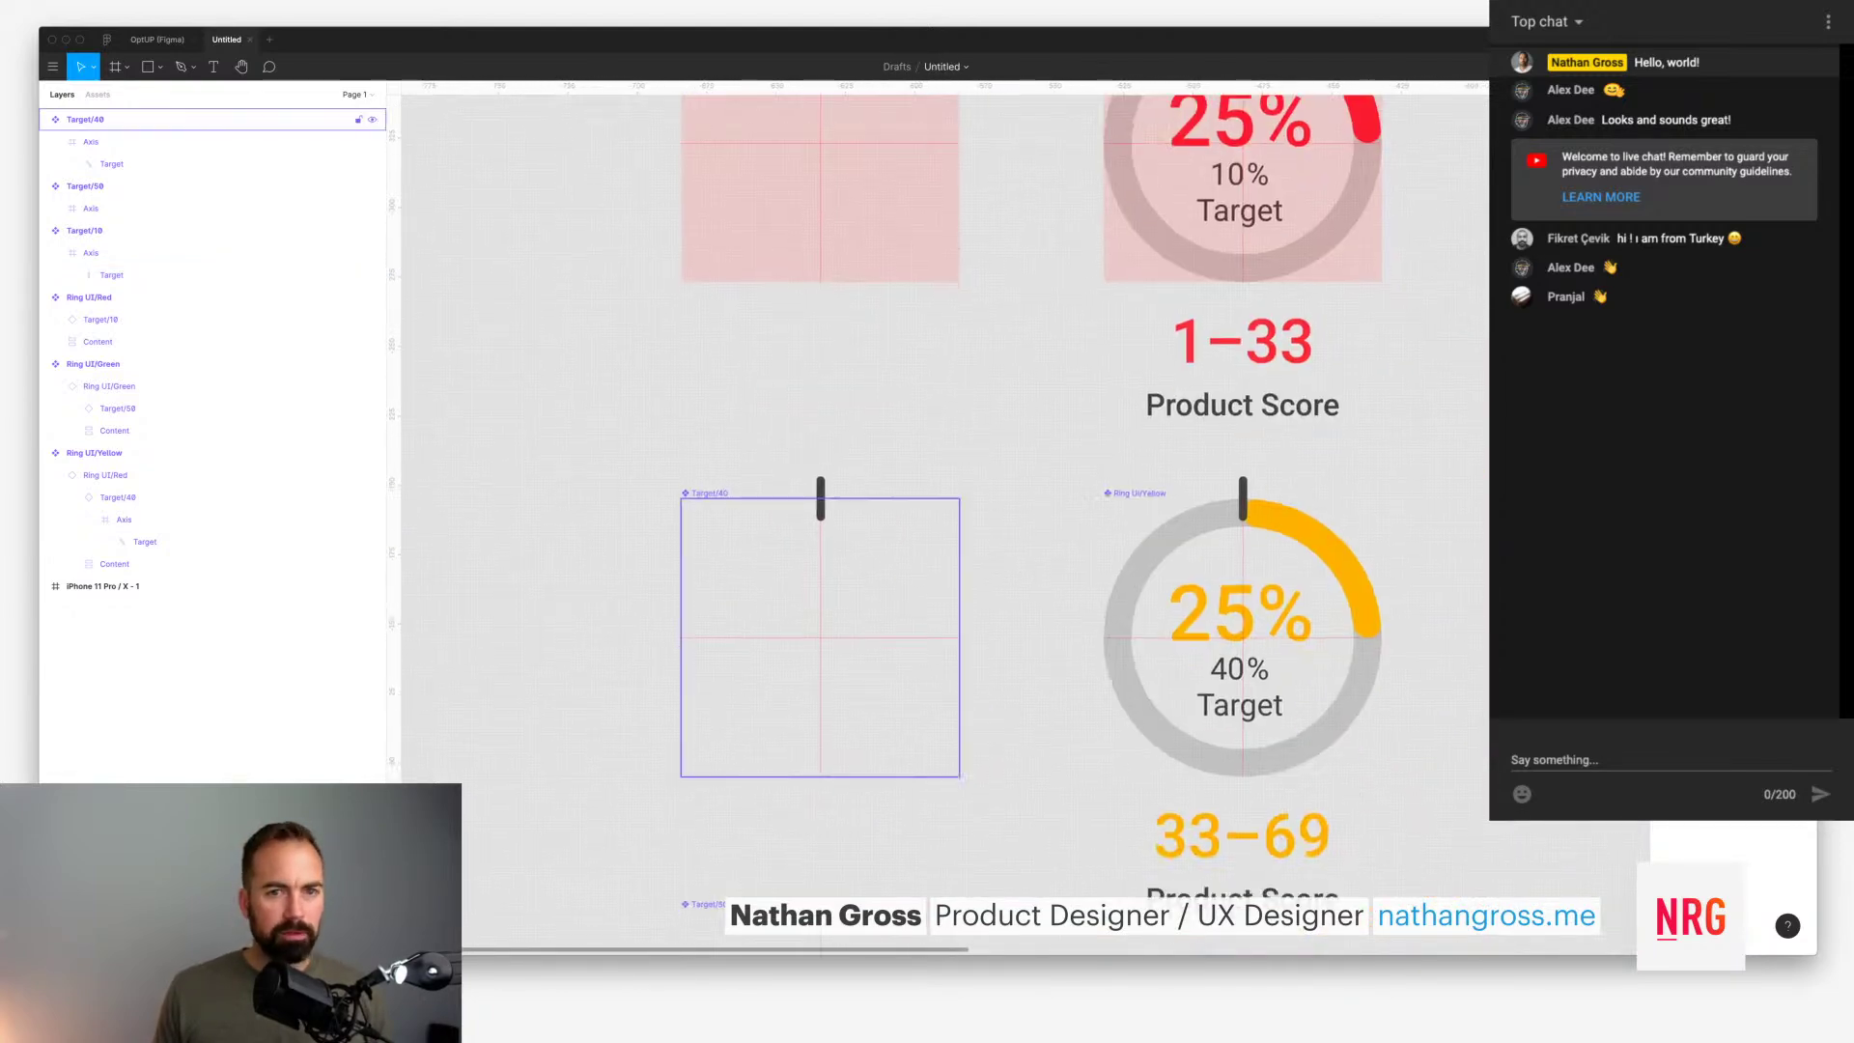
left_click(193, 119)
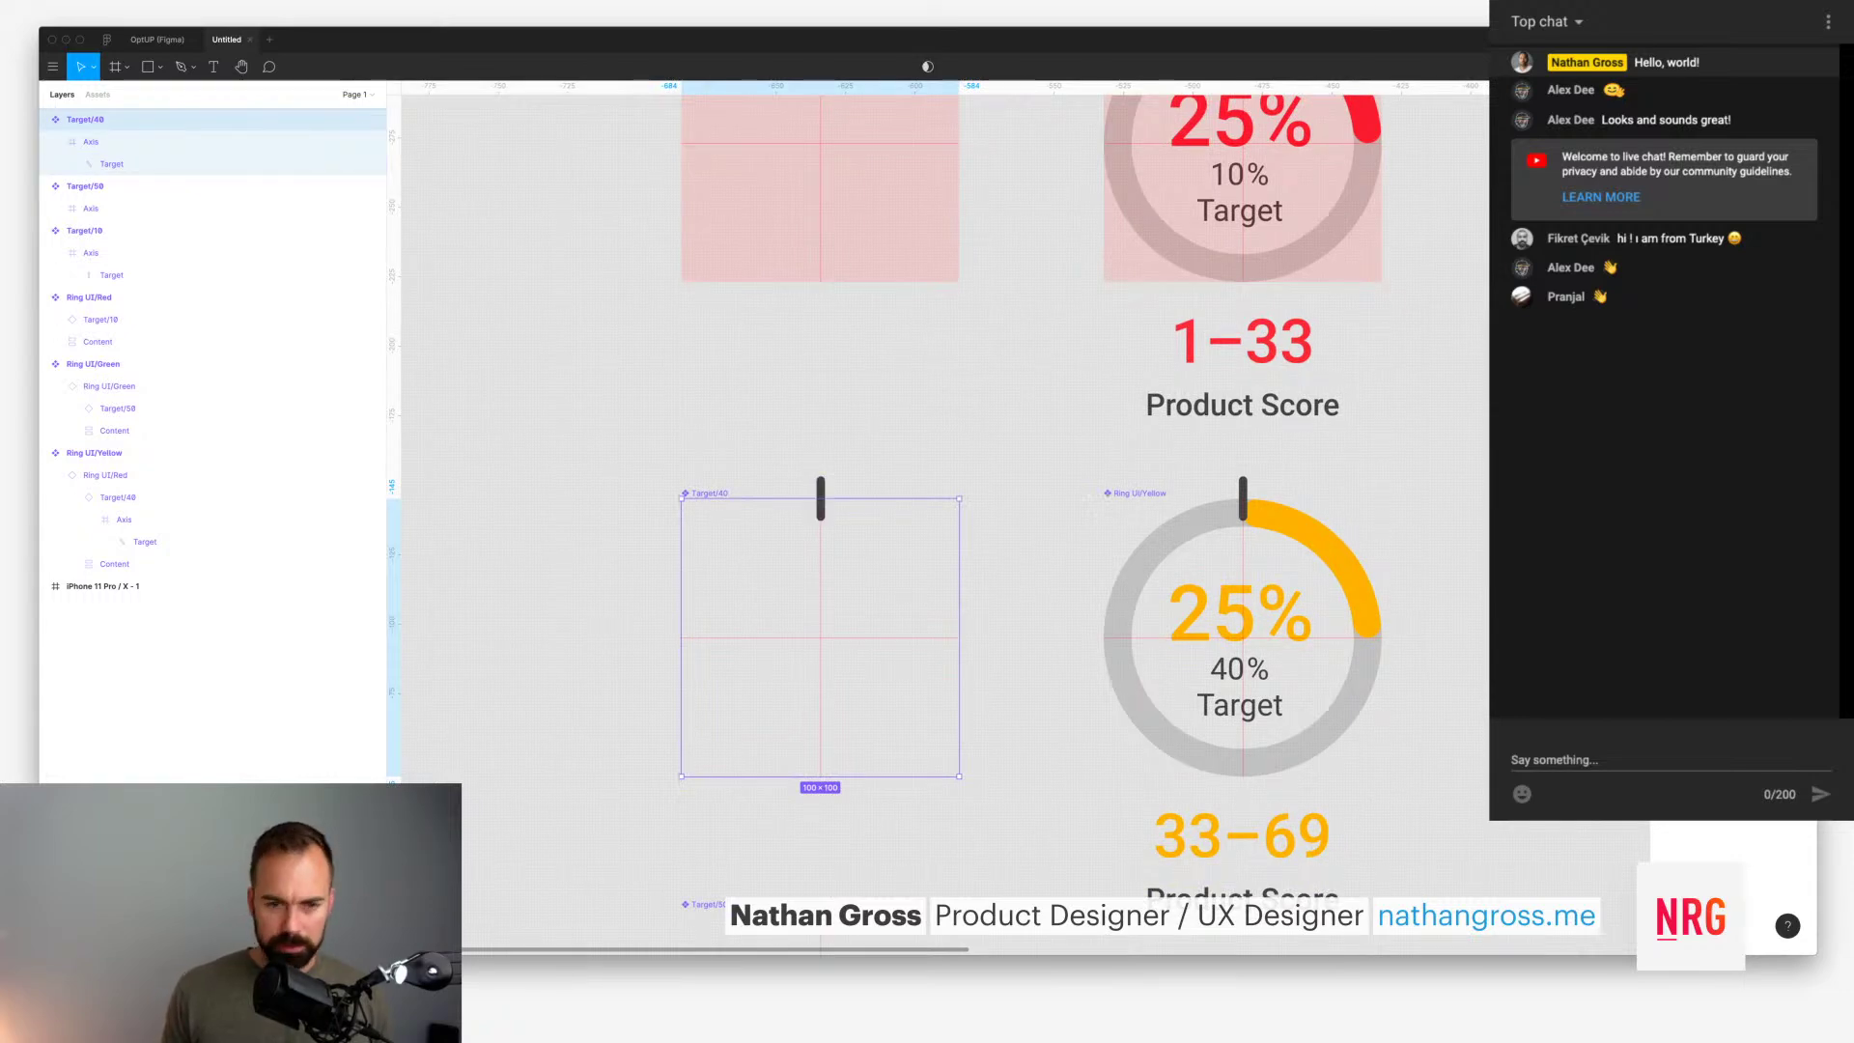
key("Escape")
left_click(193, 119)
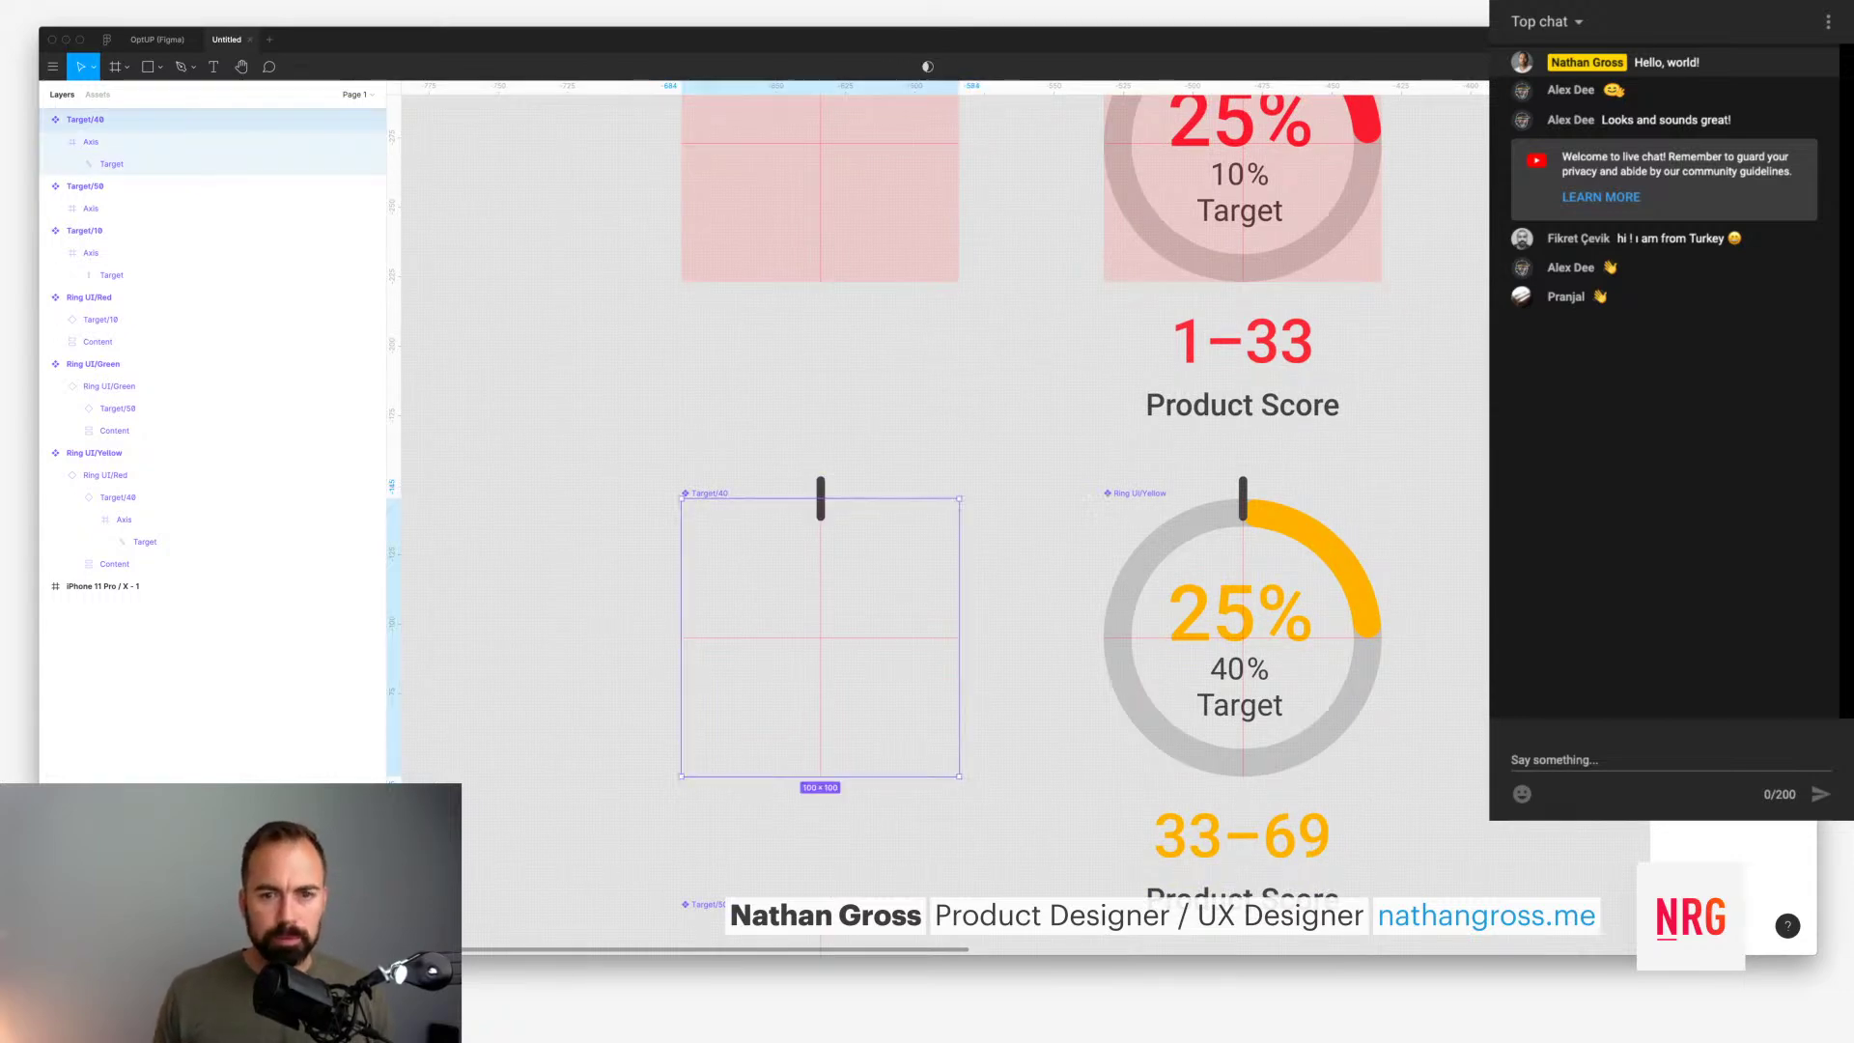
key("minus")
scroll(944, 522, "down", 3)
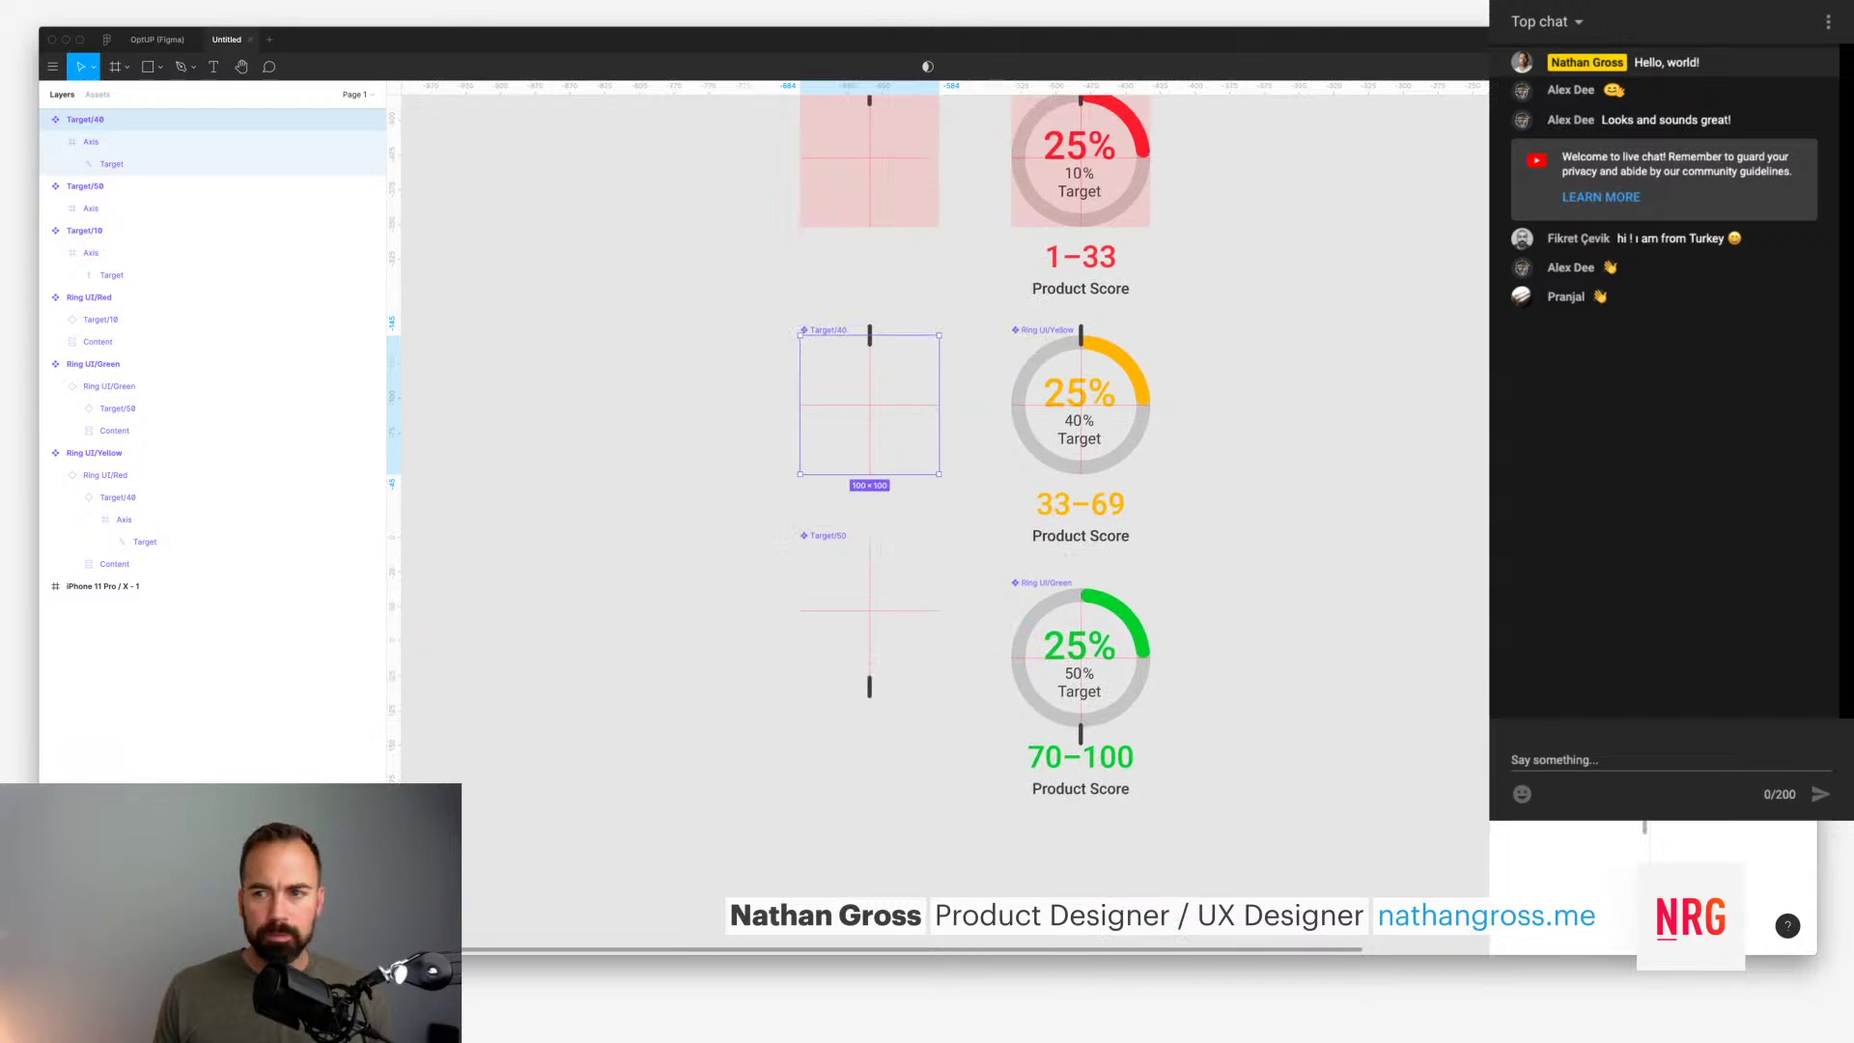
left_click(193, 141)
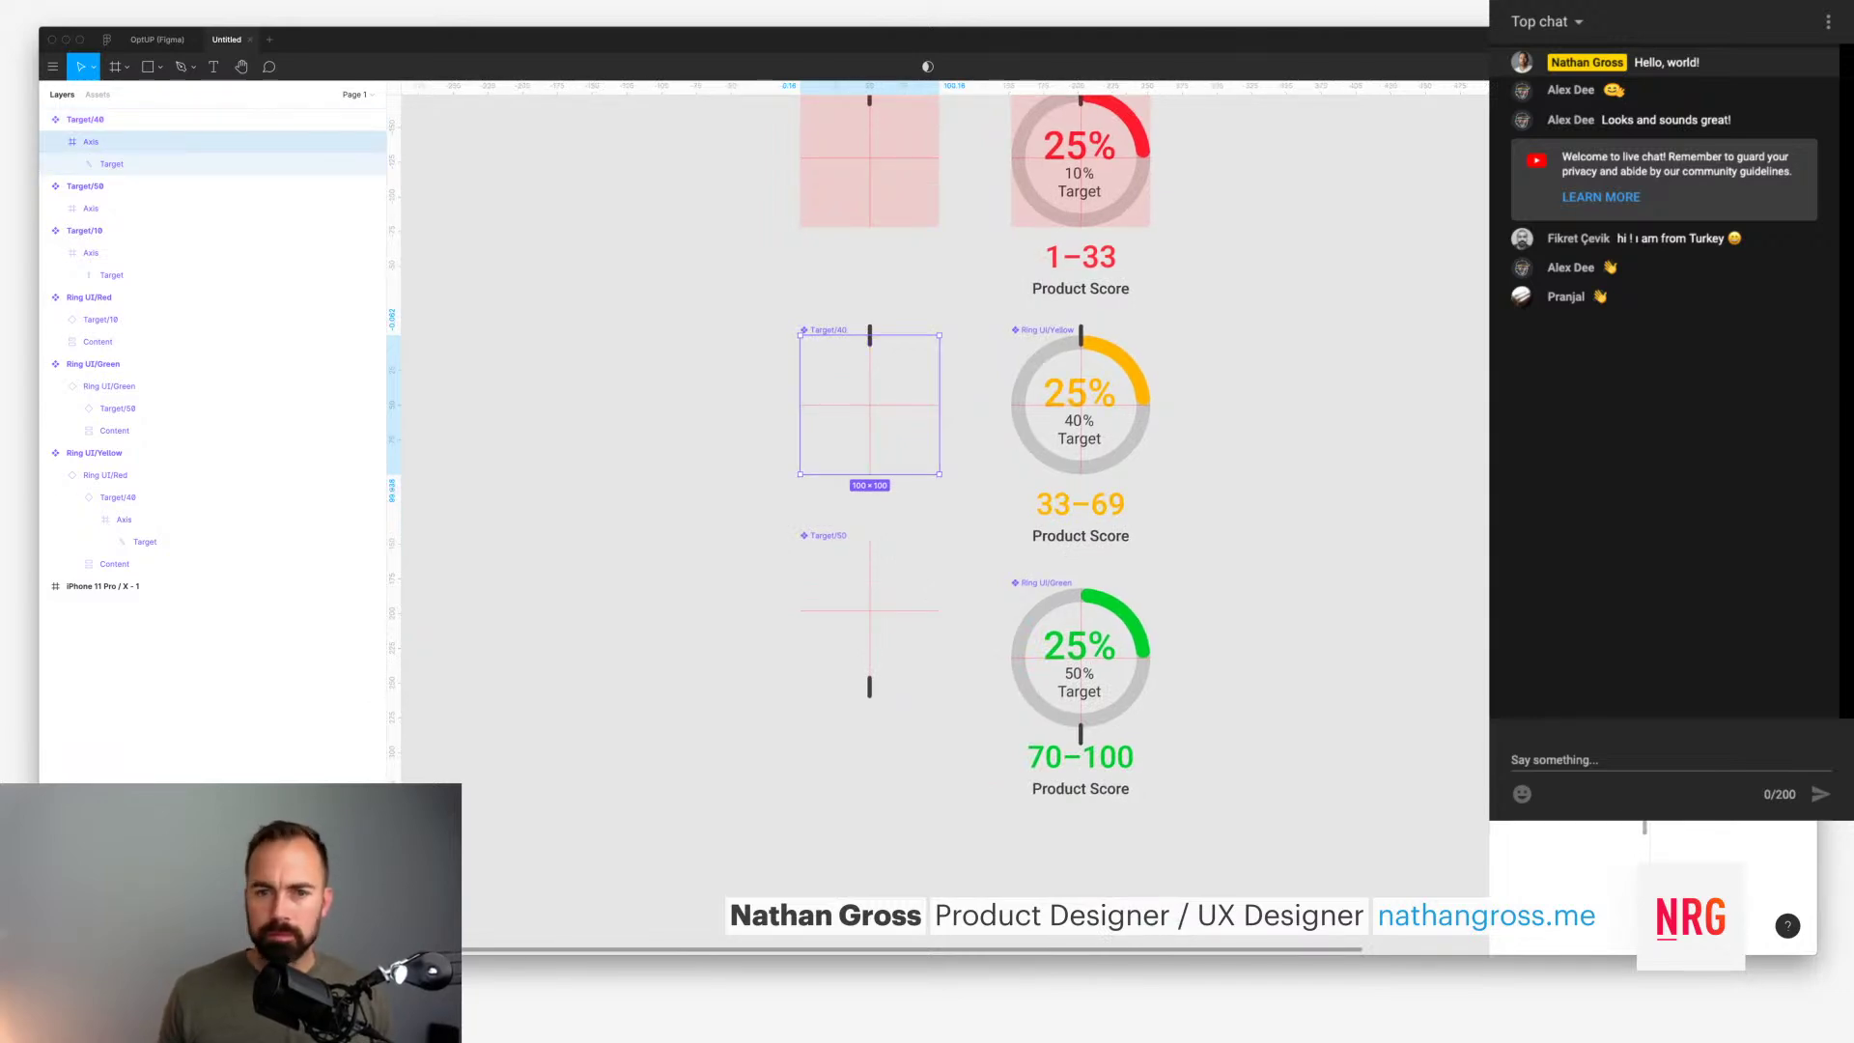
type("0")
key("Tab")
type("0")
key("Return")
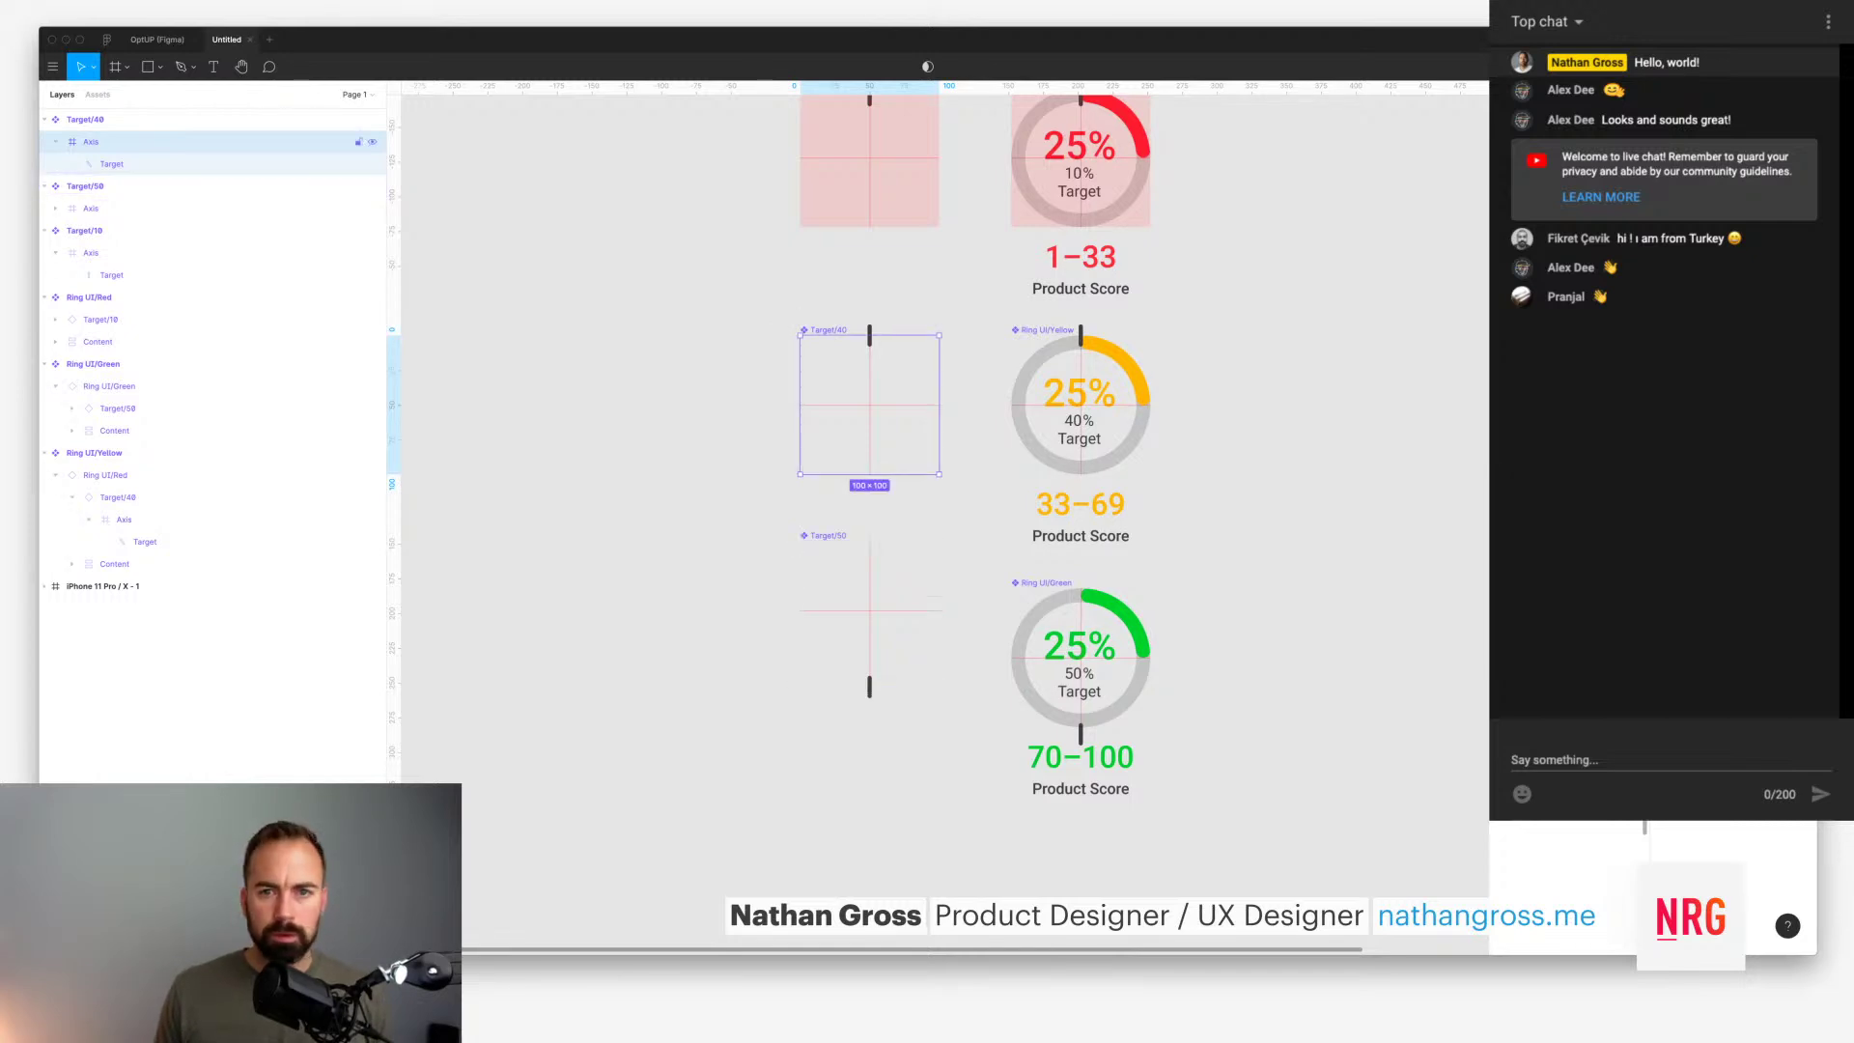
Step: Move the Axis frame out of Target/10 onto the empty canvas beside it and convert it into its own component
left_click(193, 163)
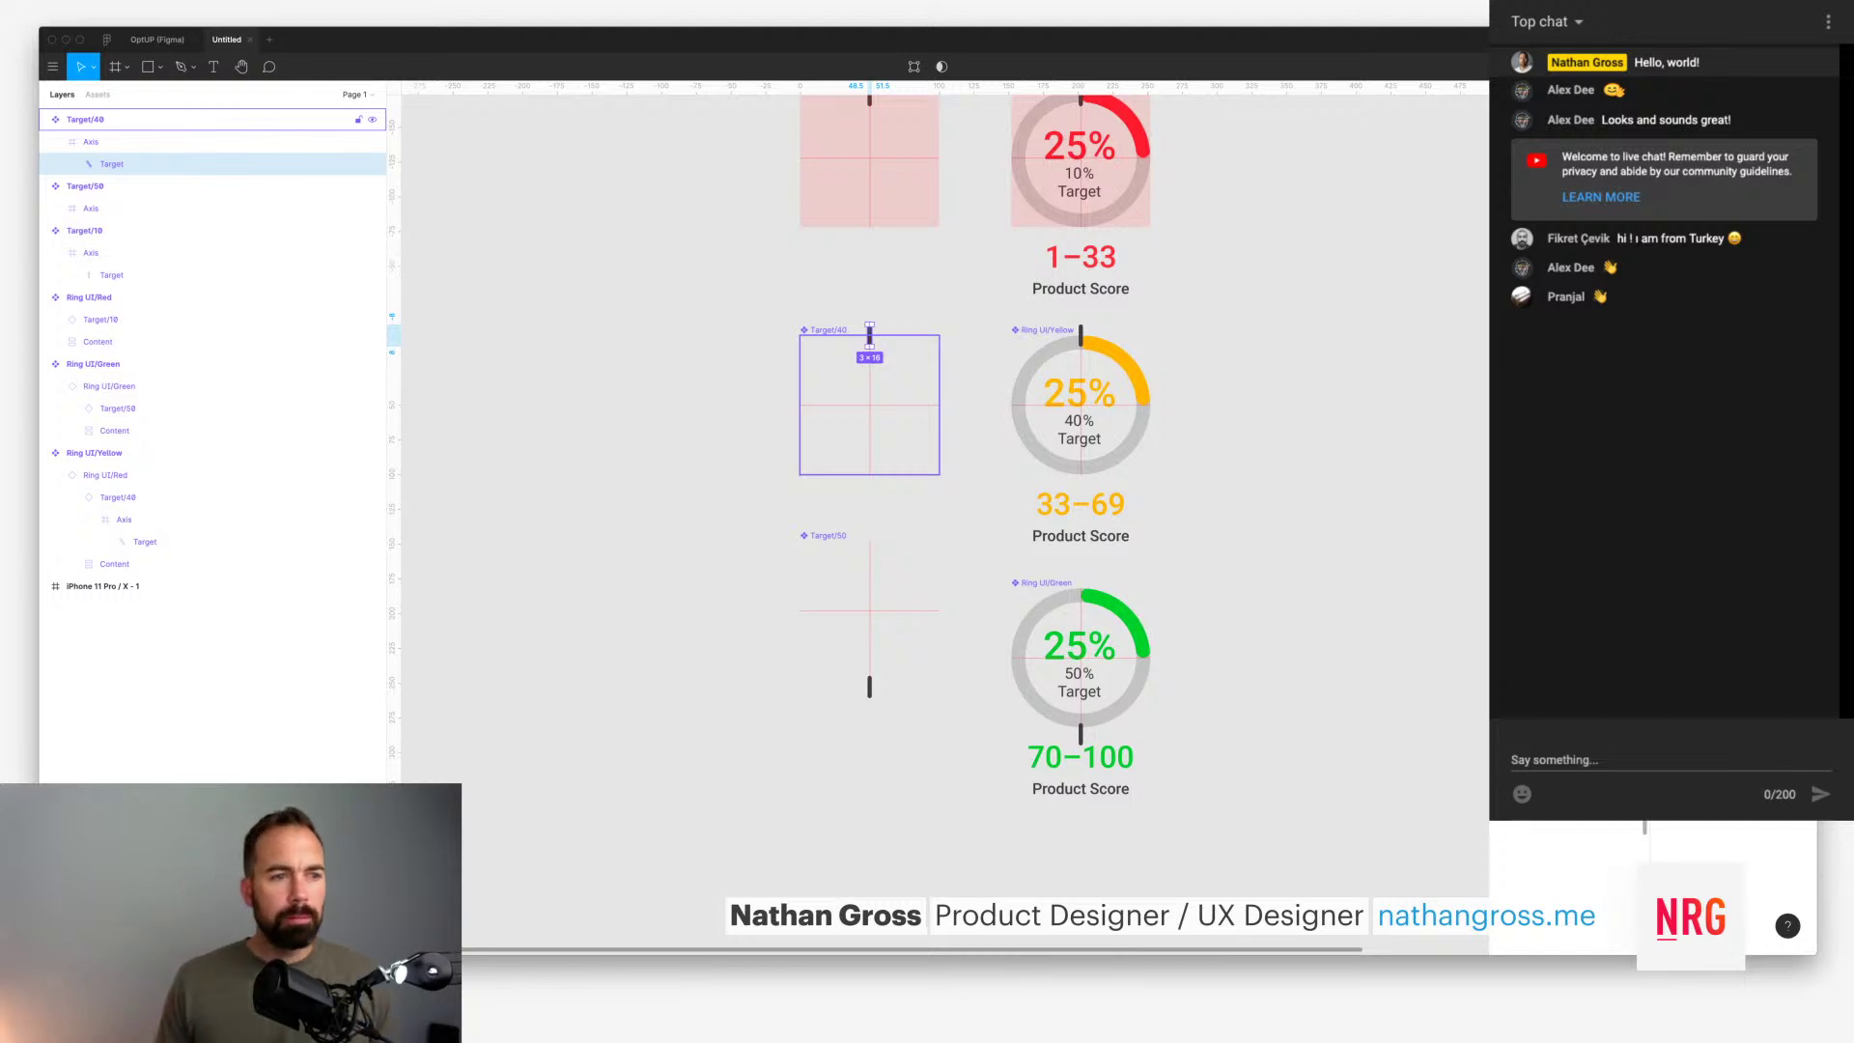
scroll(946, 482, "up", 3)
left_click(116, 229)
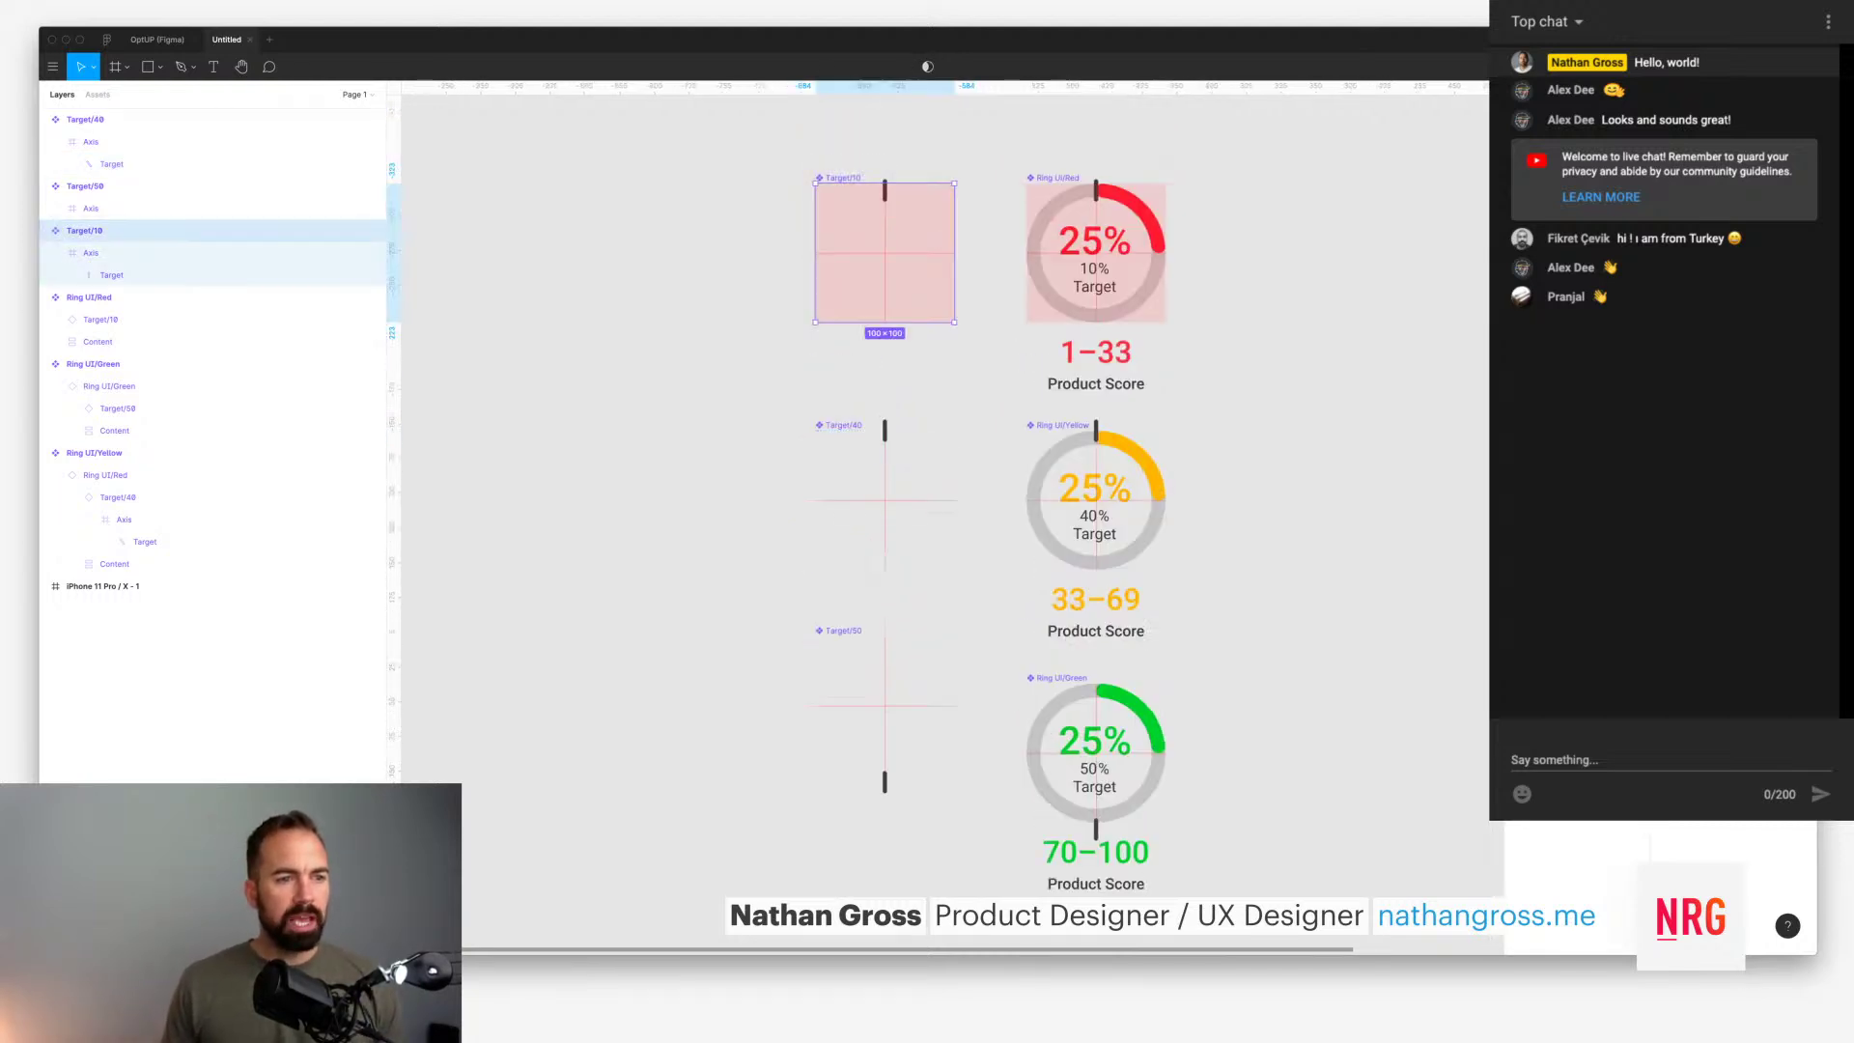
left_click(55, 252)
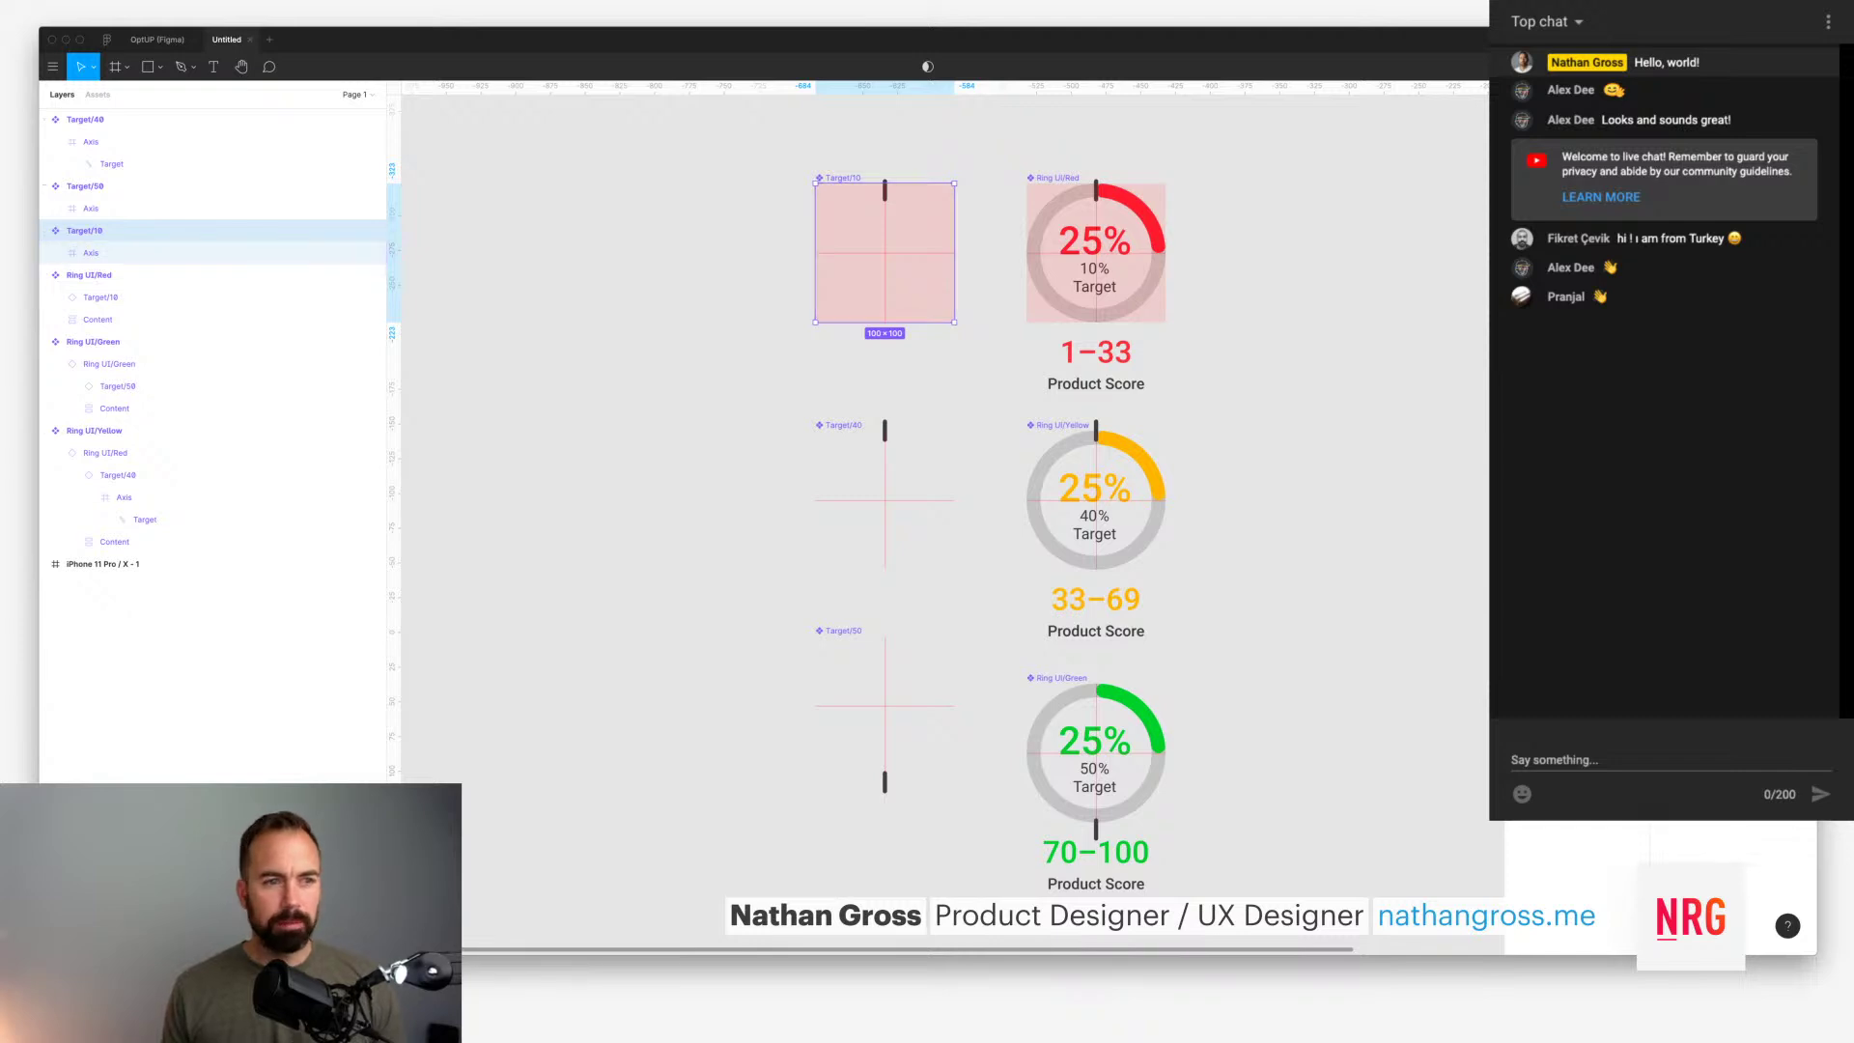
key("Escape")
left_click(84, 229)
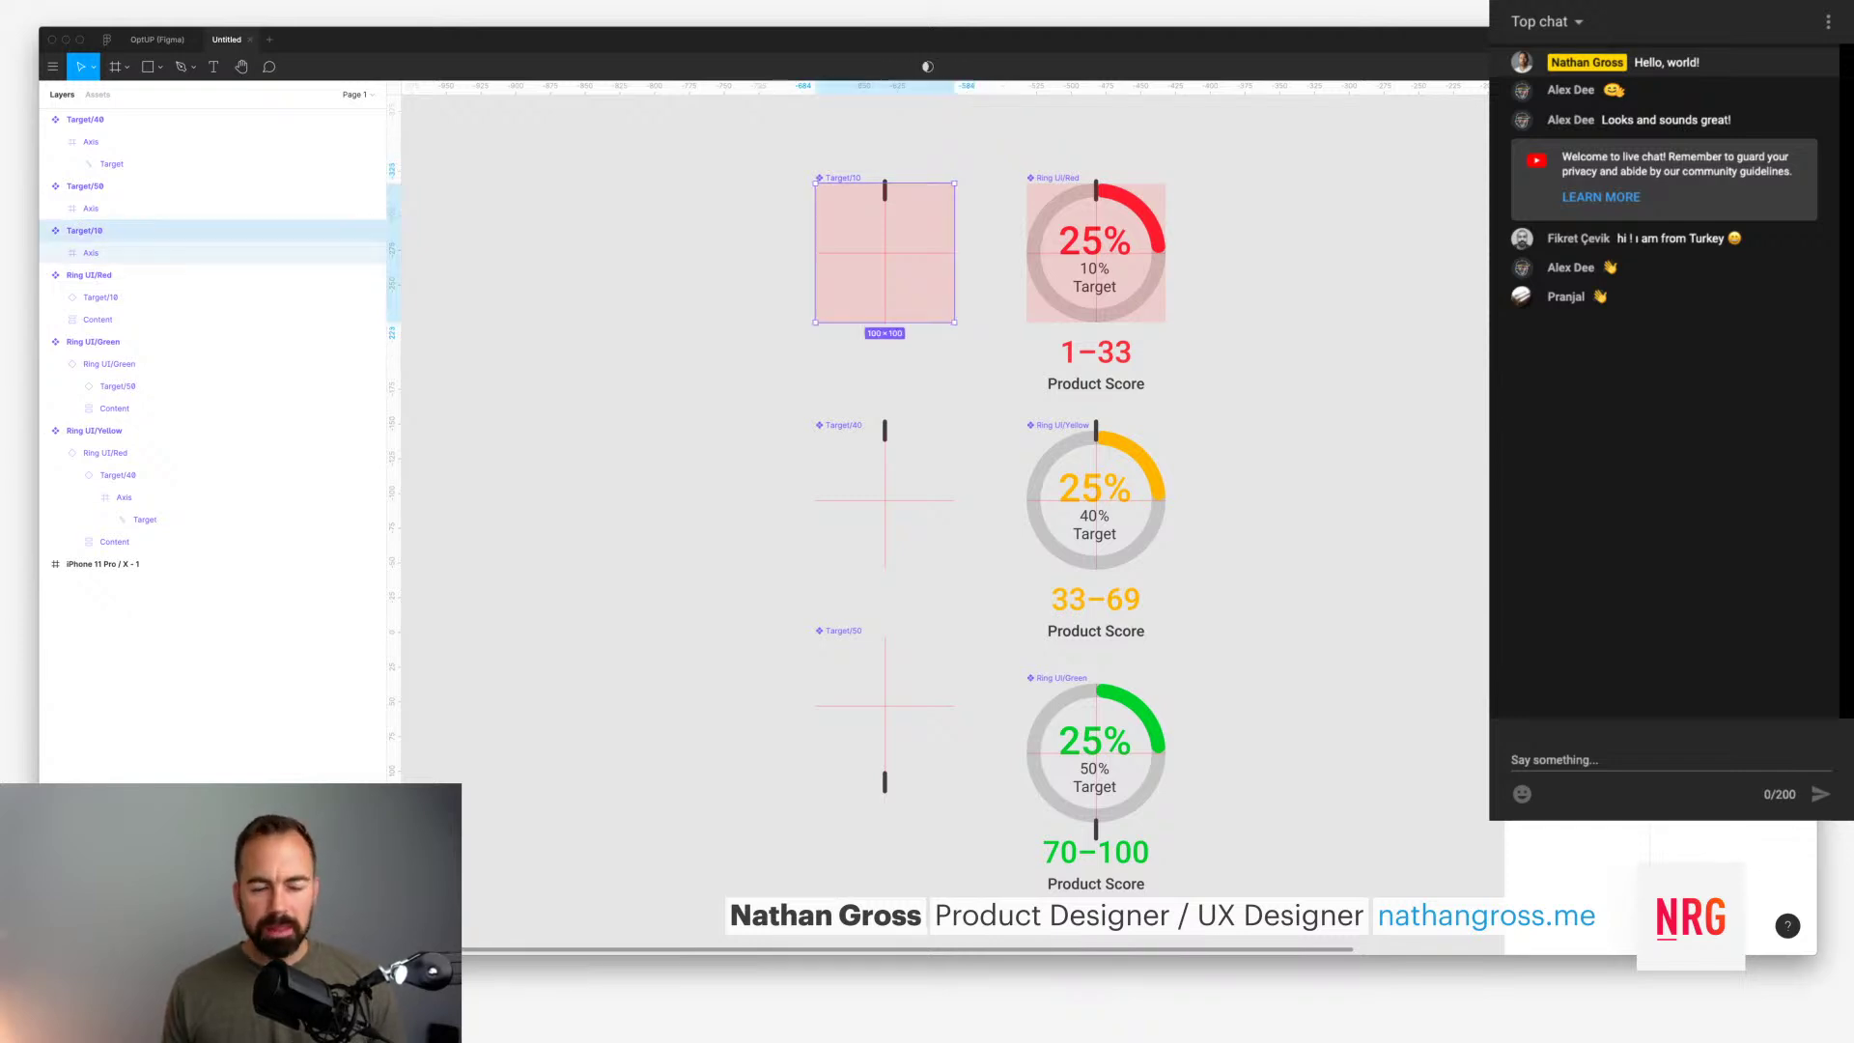
left_click(91, 252)
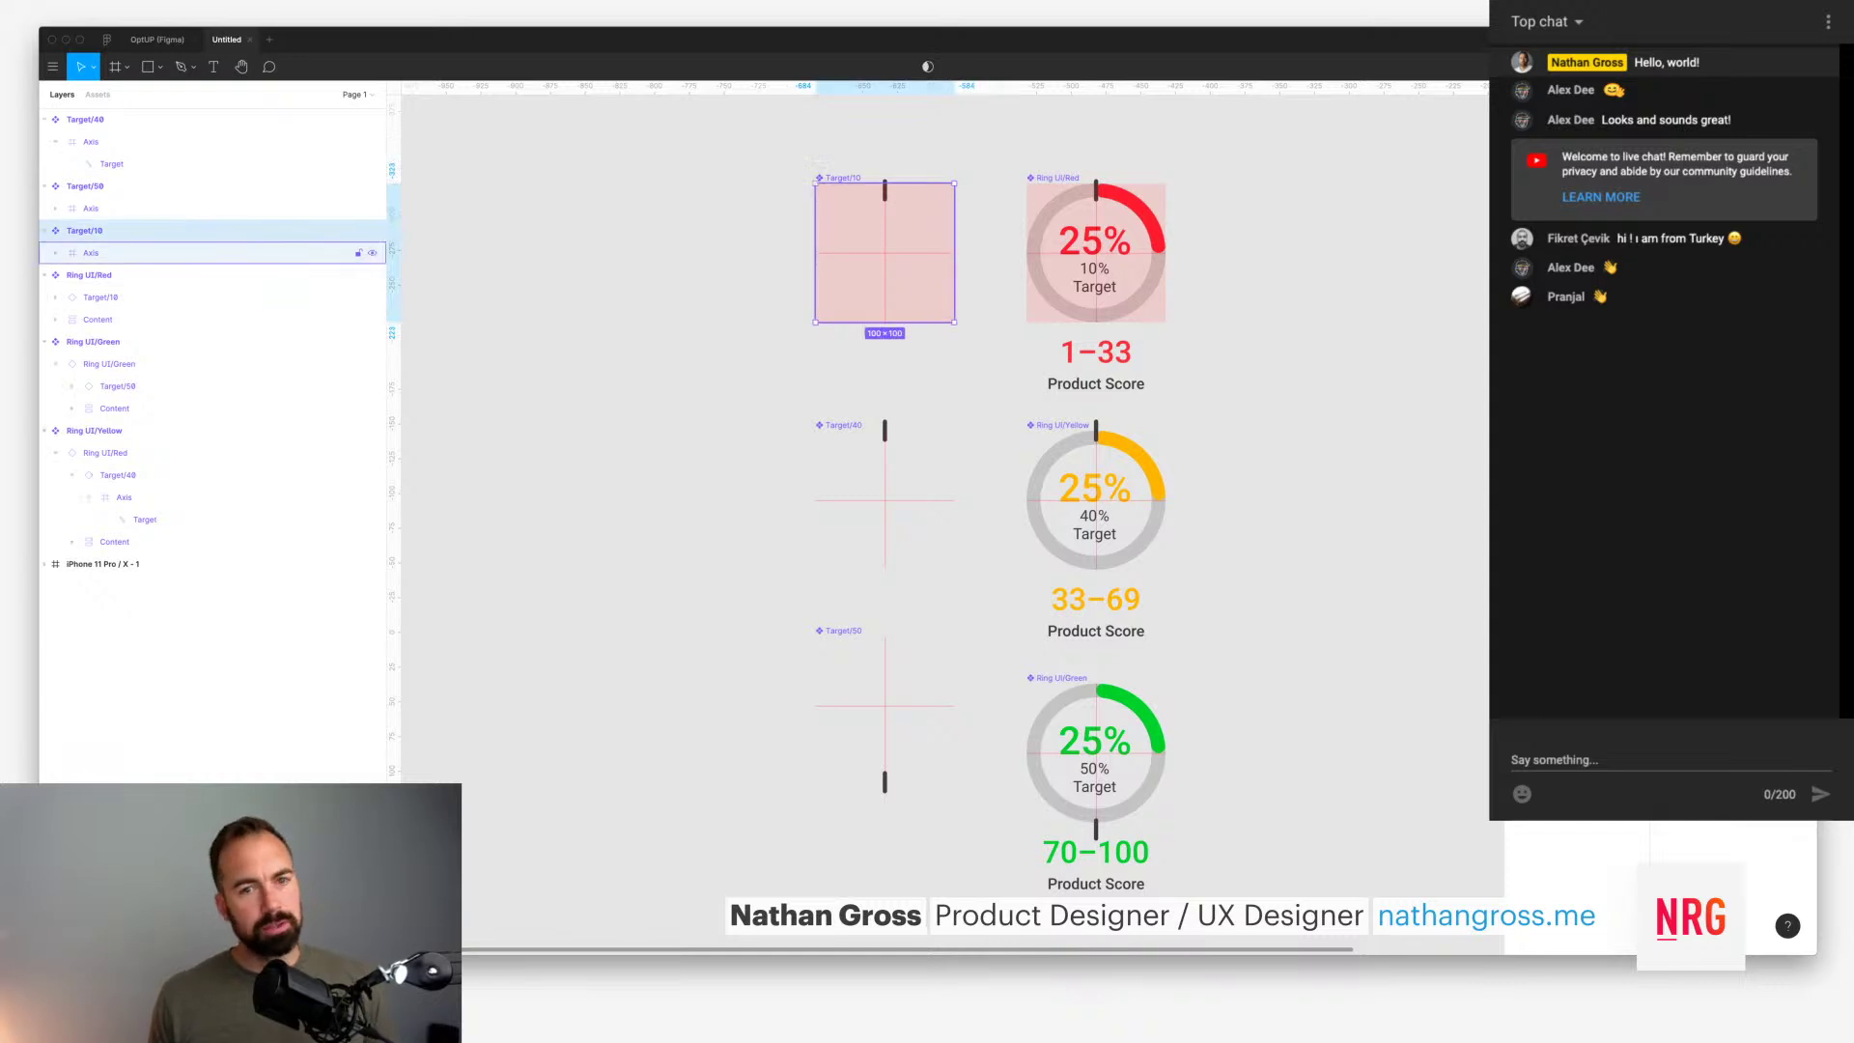
left_click_drag(885, 253, 653, 253)
key("super+z")
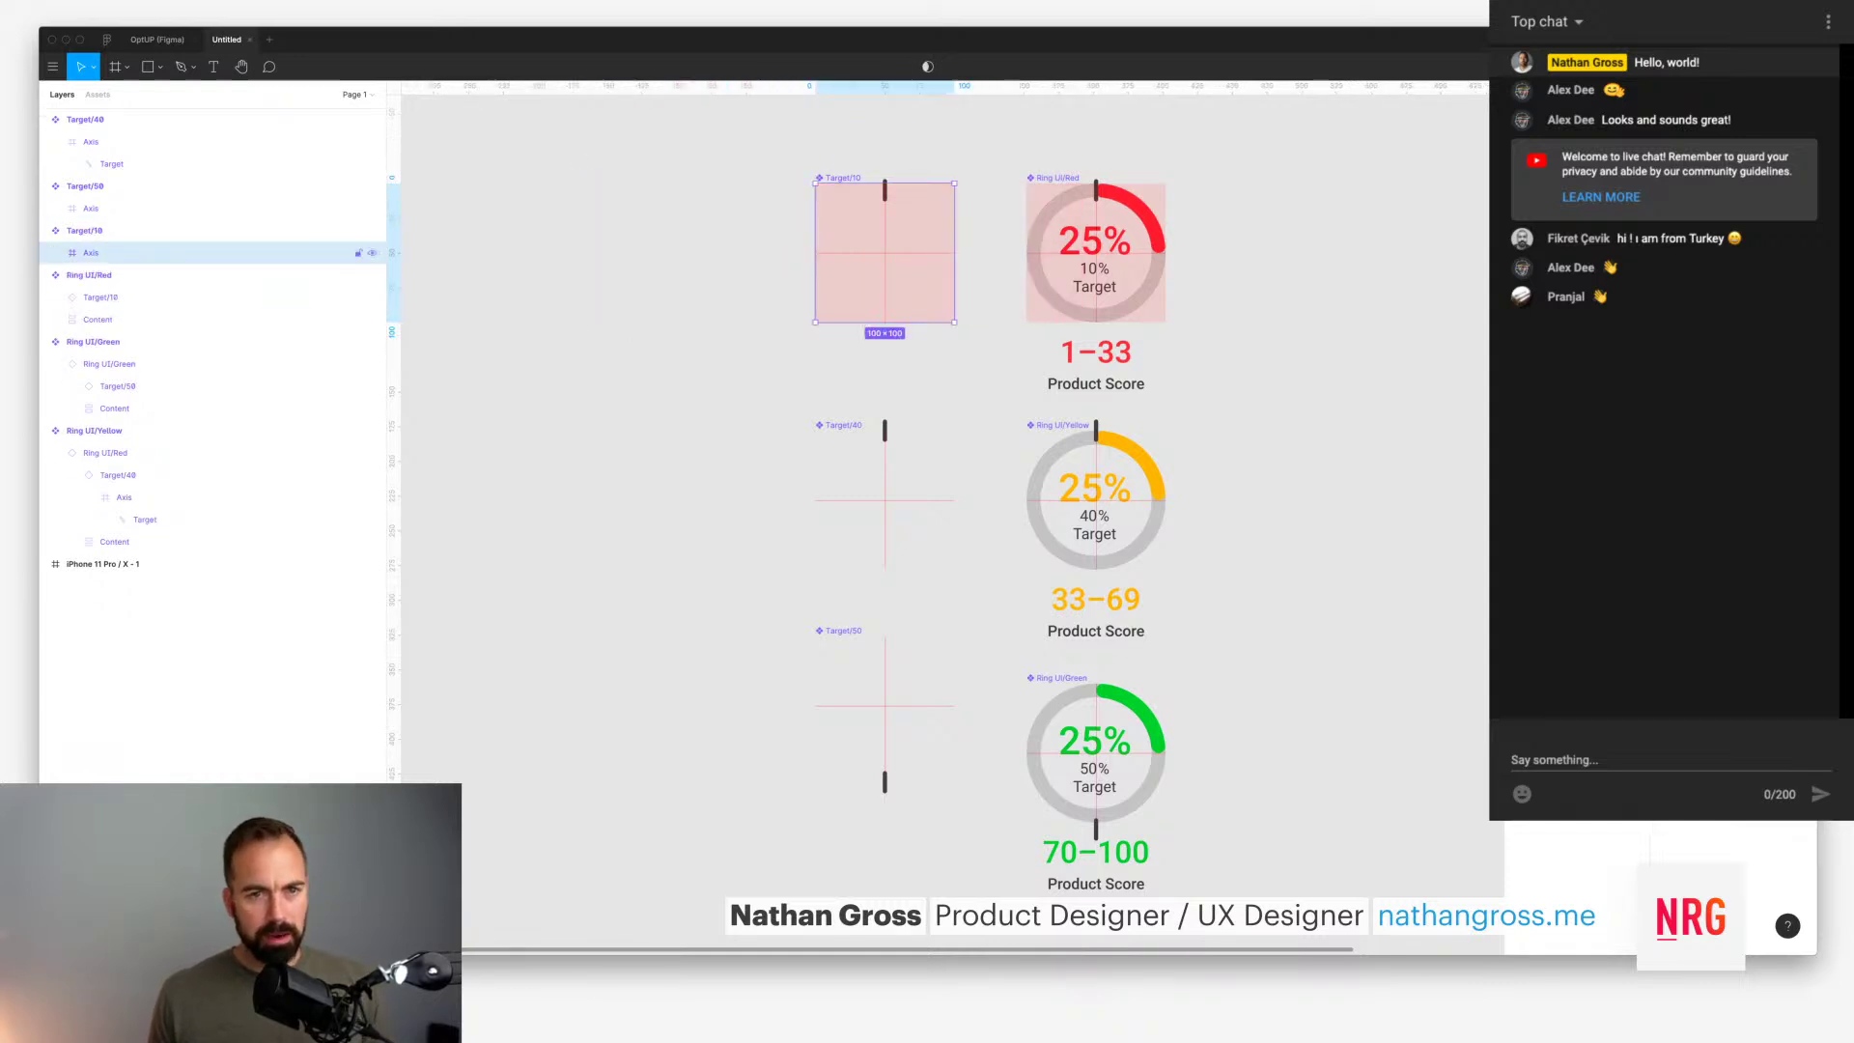
left_click_drag(884, 253, 634, 253)
key("super+alt+k")
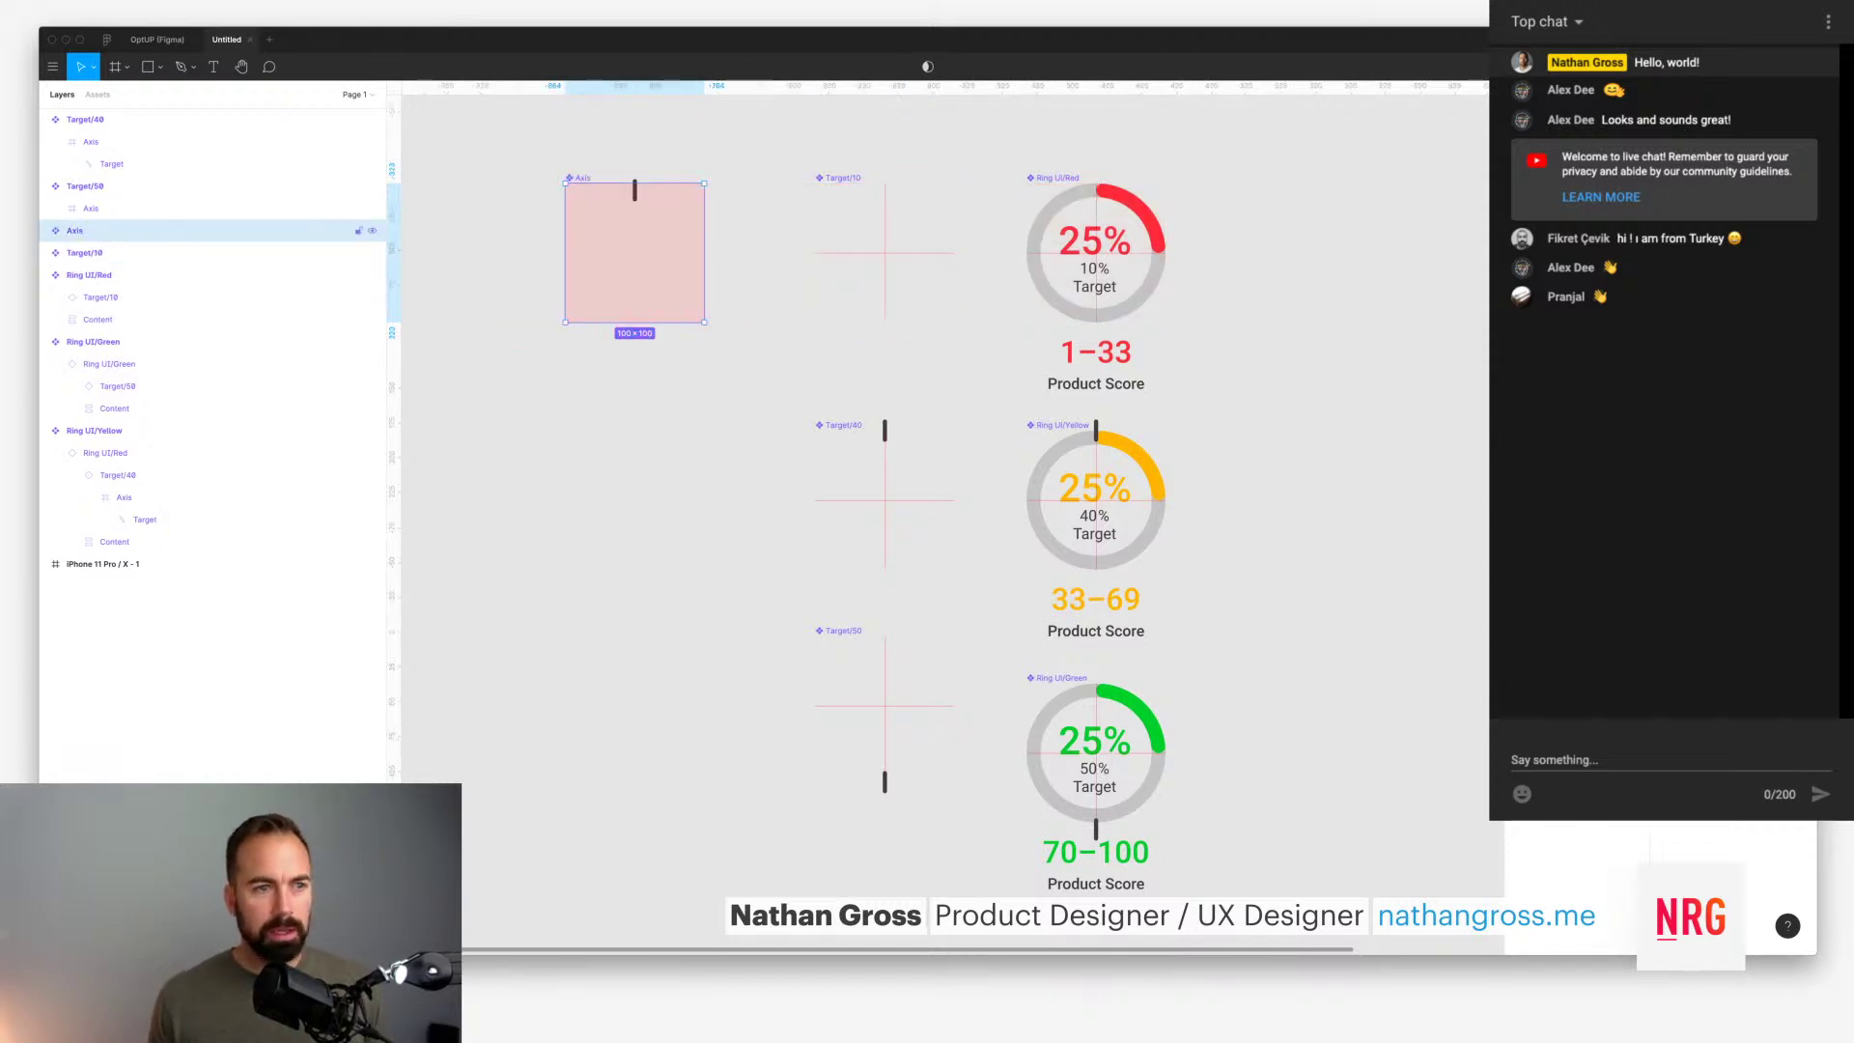
key("Escape")
left_click(635, 253)
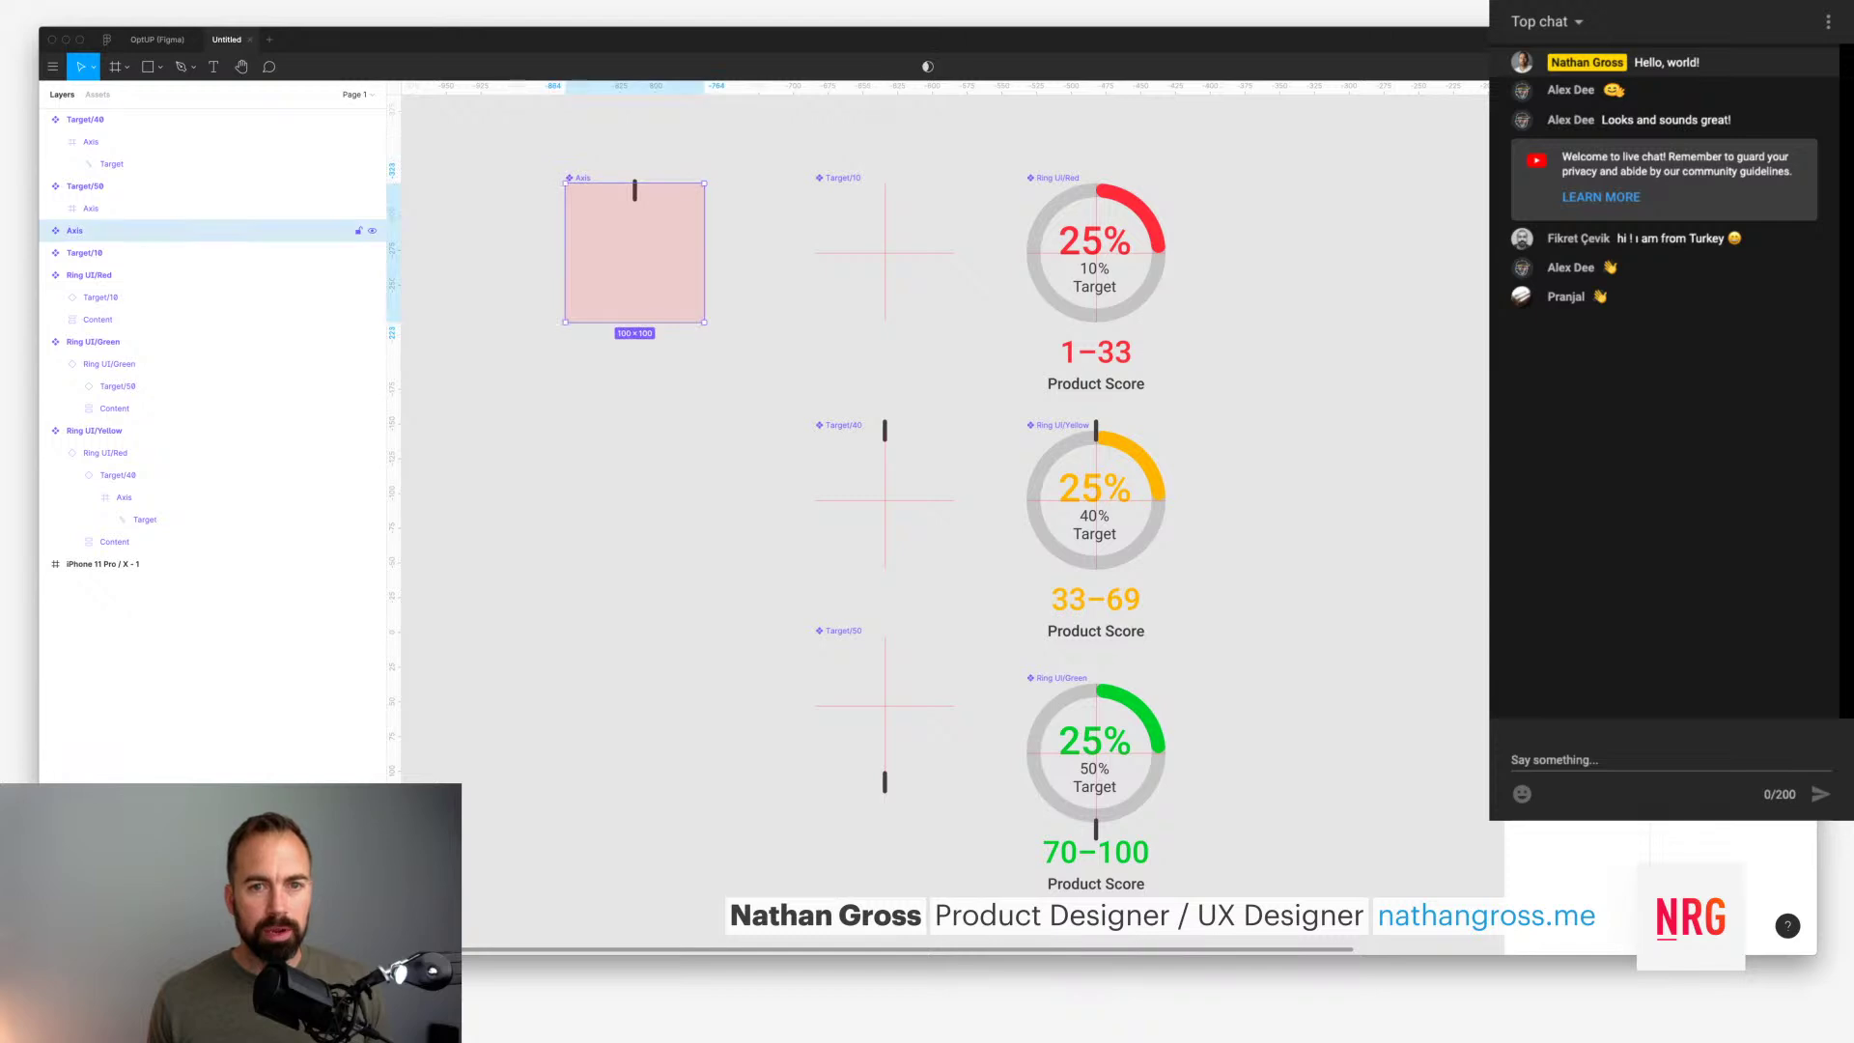
Step: Place an instance of the Axis component inside Target/10 and set its rotation to -36°
left_click_drag(635, 253, 884, 253)
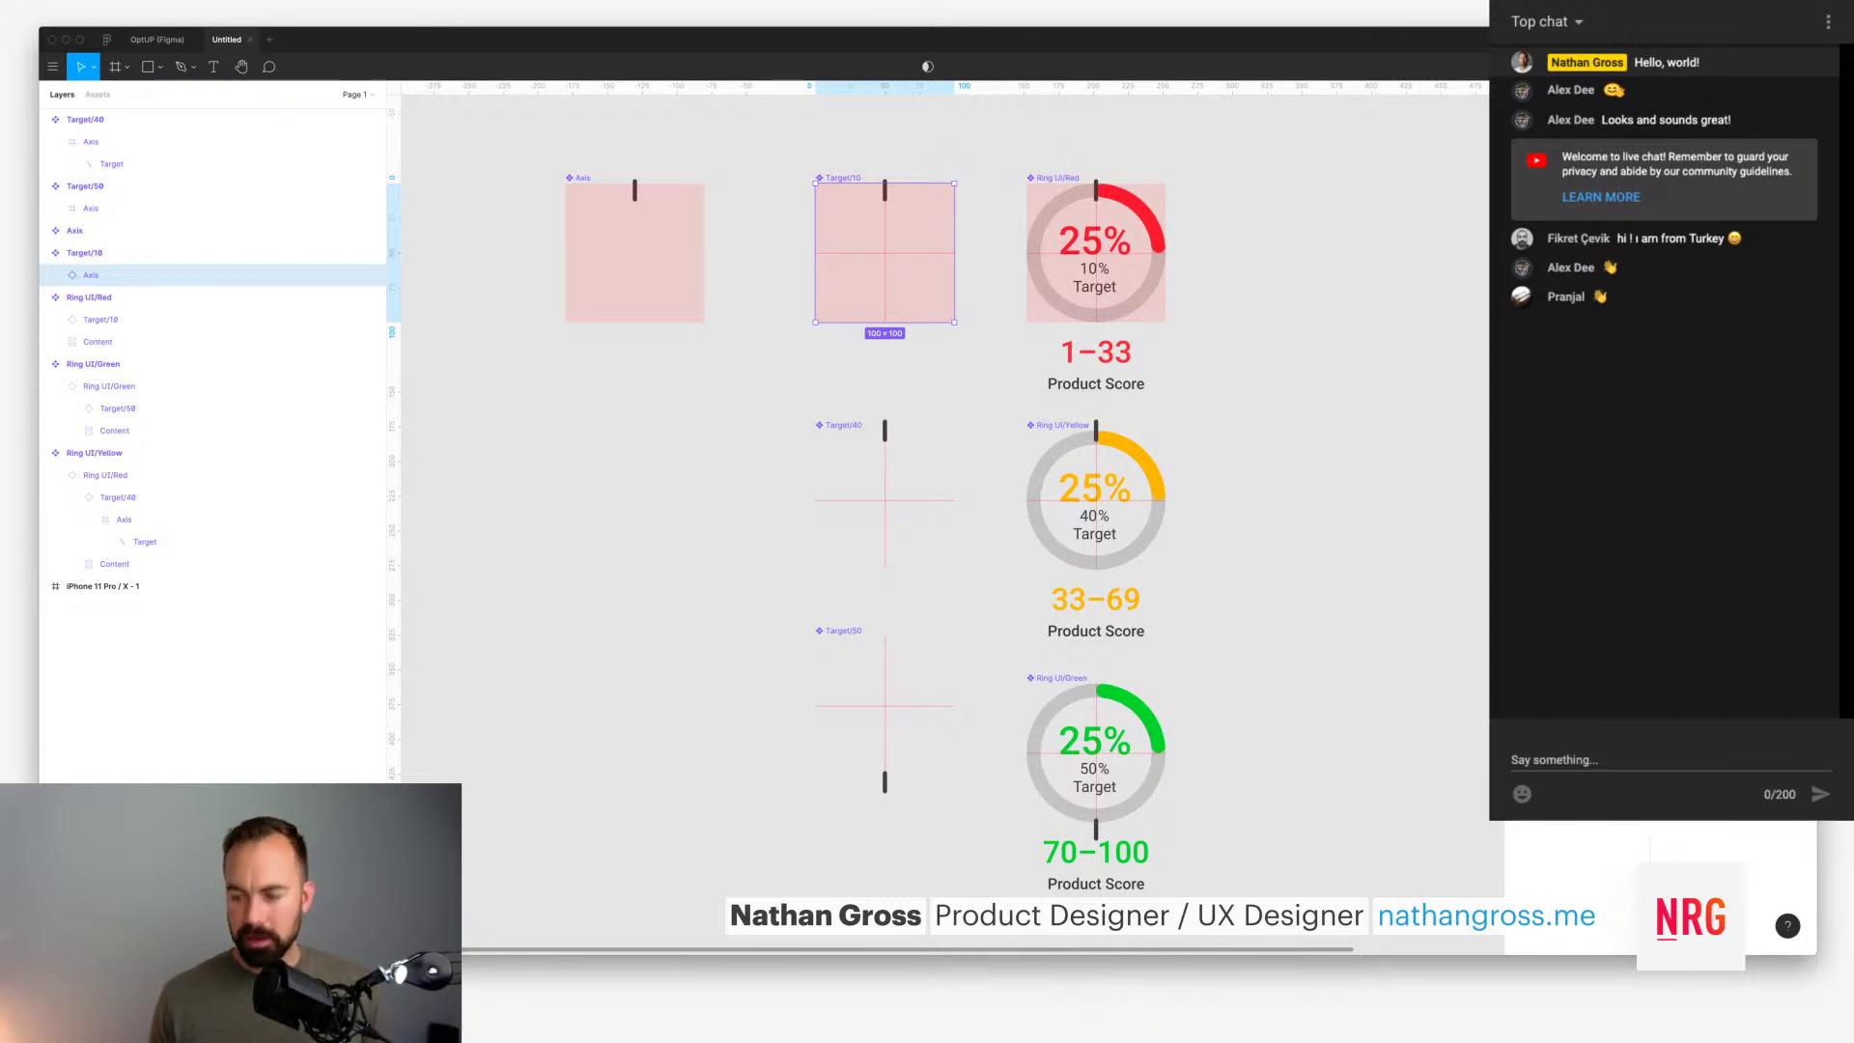
key("shift+Down")
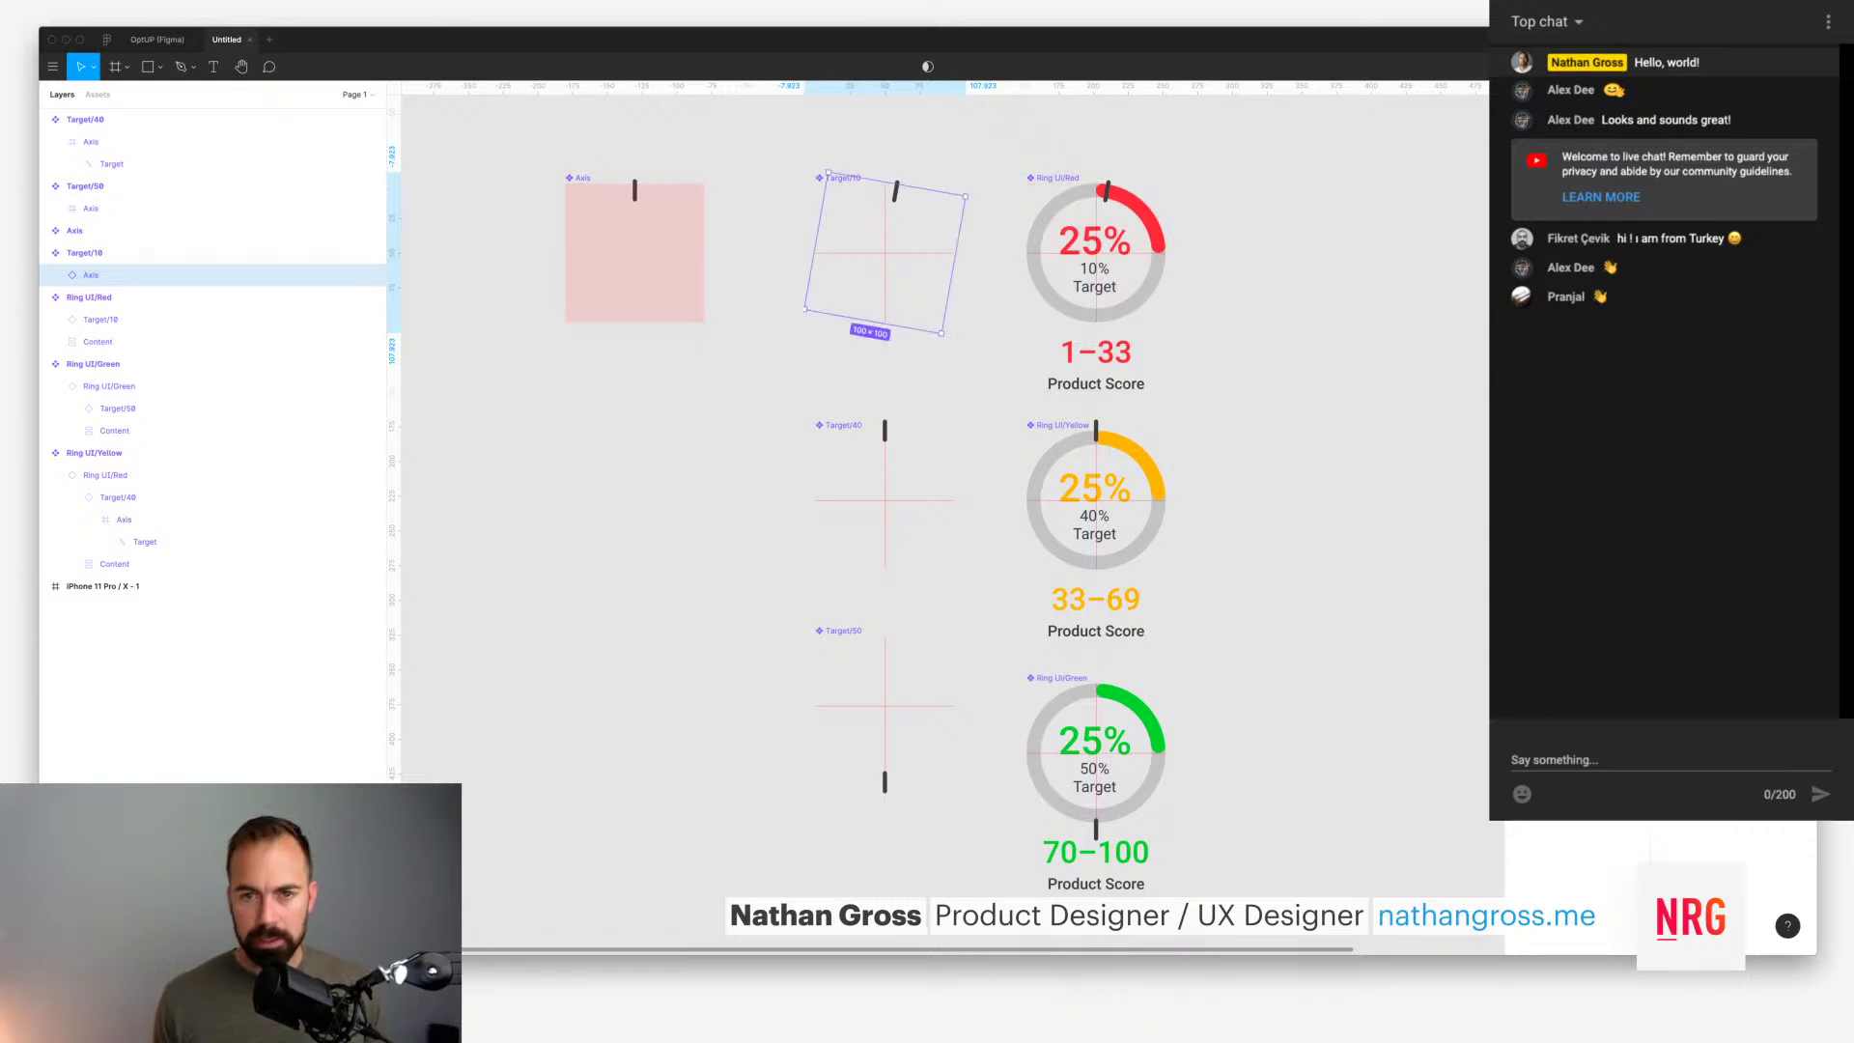
type("-36")
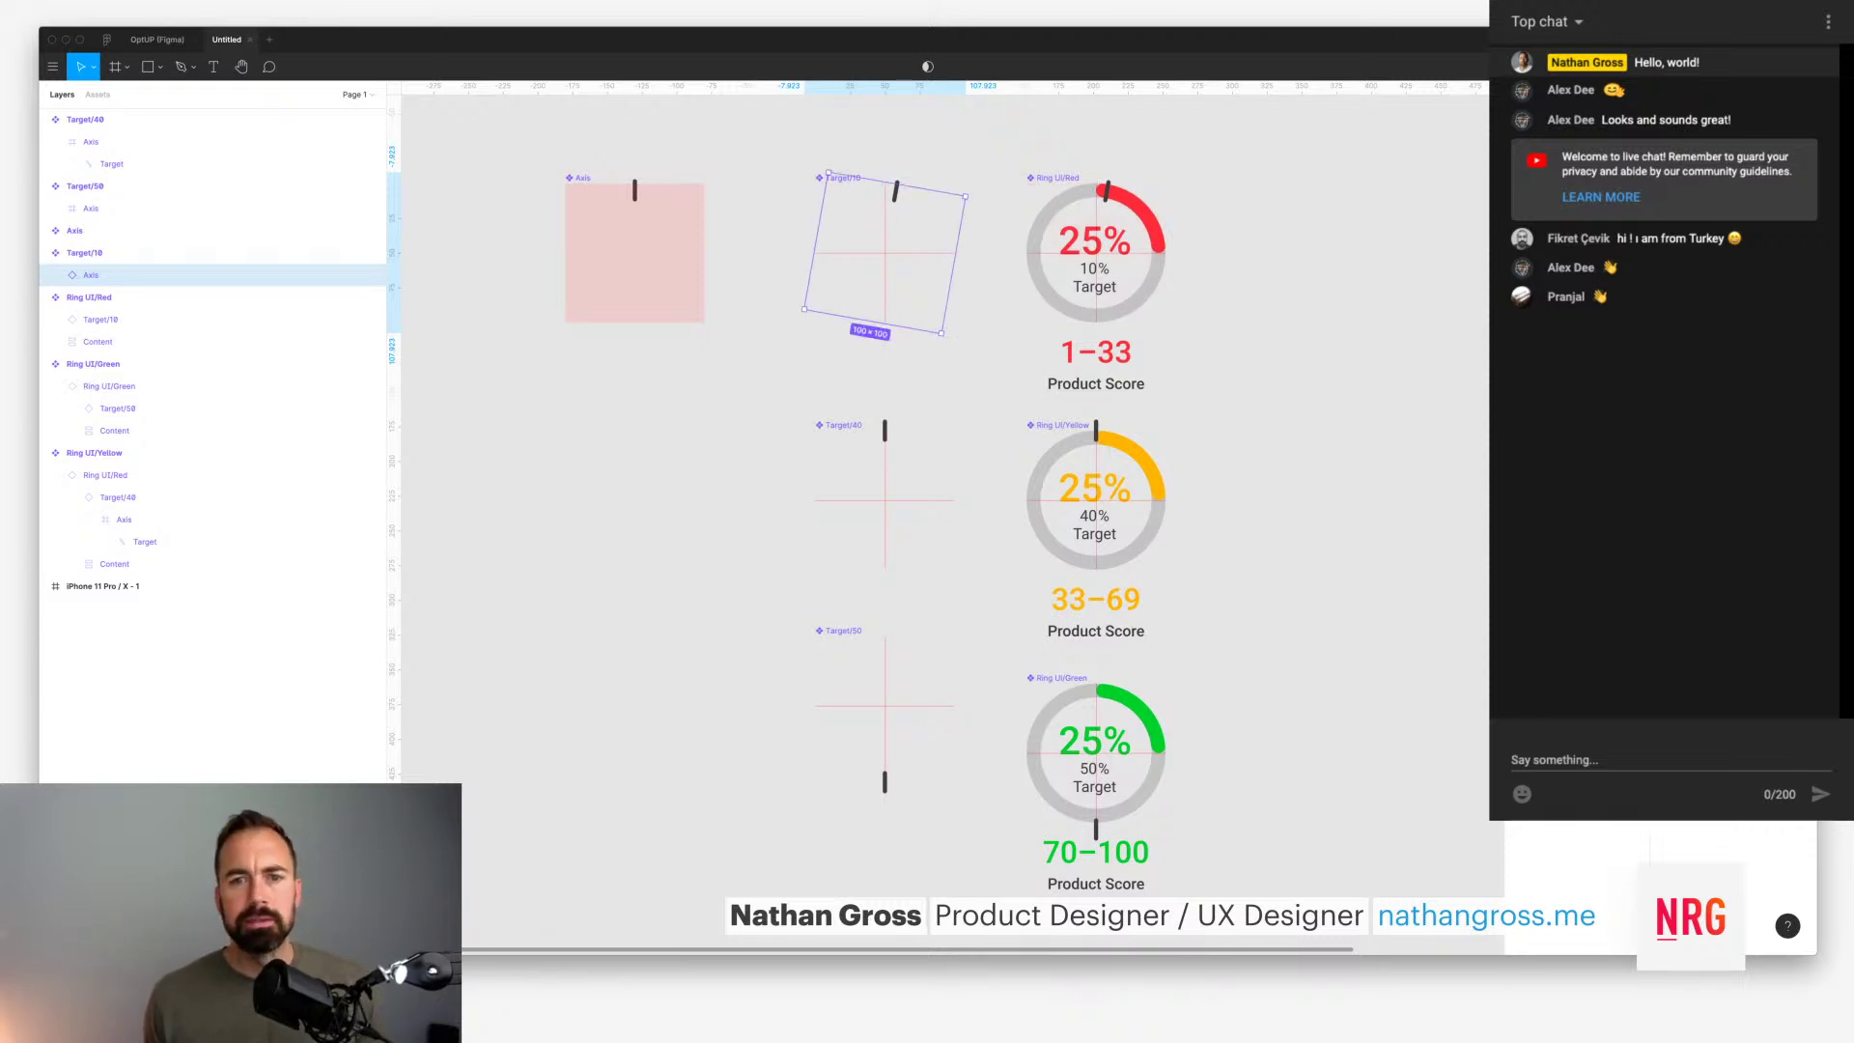
key("Return")
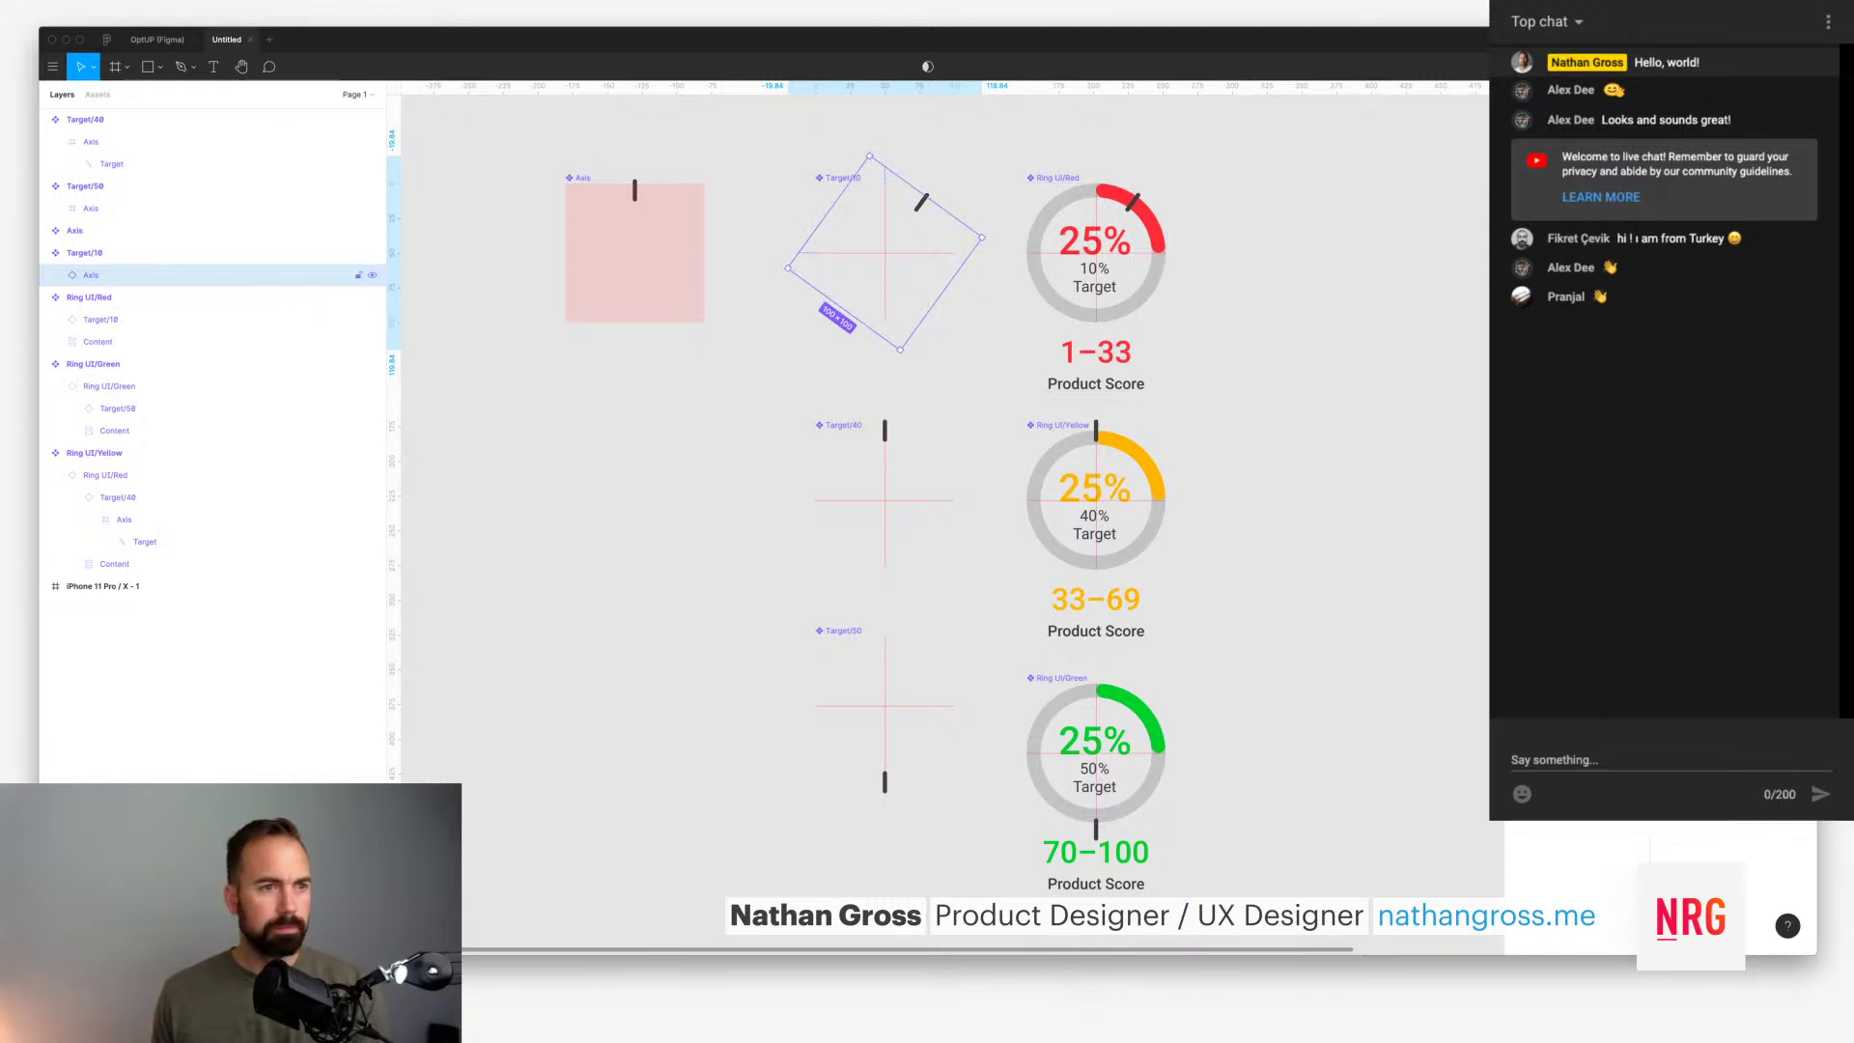
Step: Delete the old Axis frames from Target/40 and Target/50
left_click(842, 425)
left_click(90, 142)
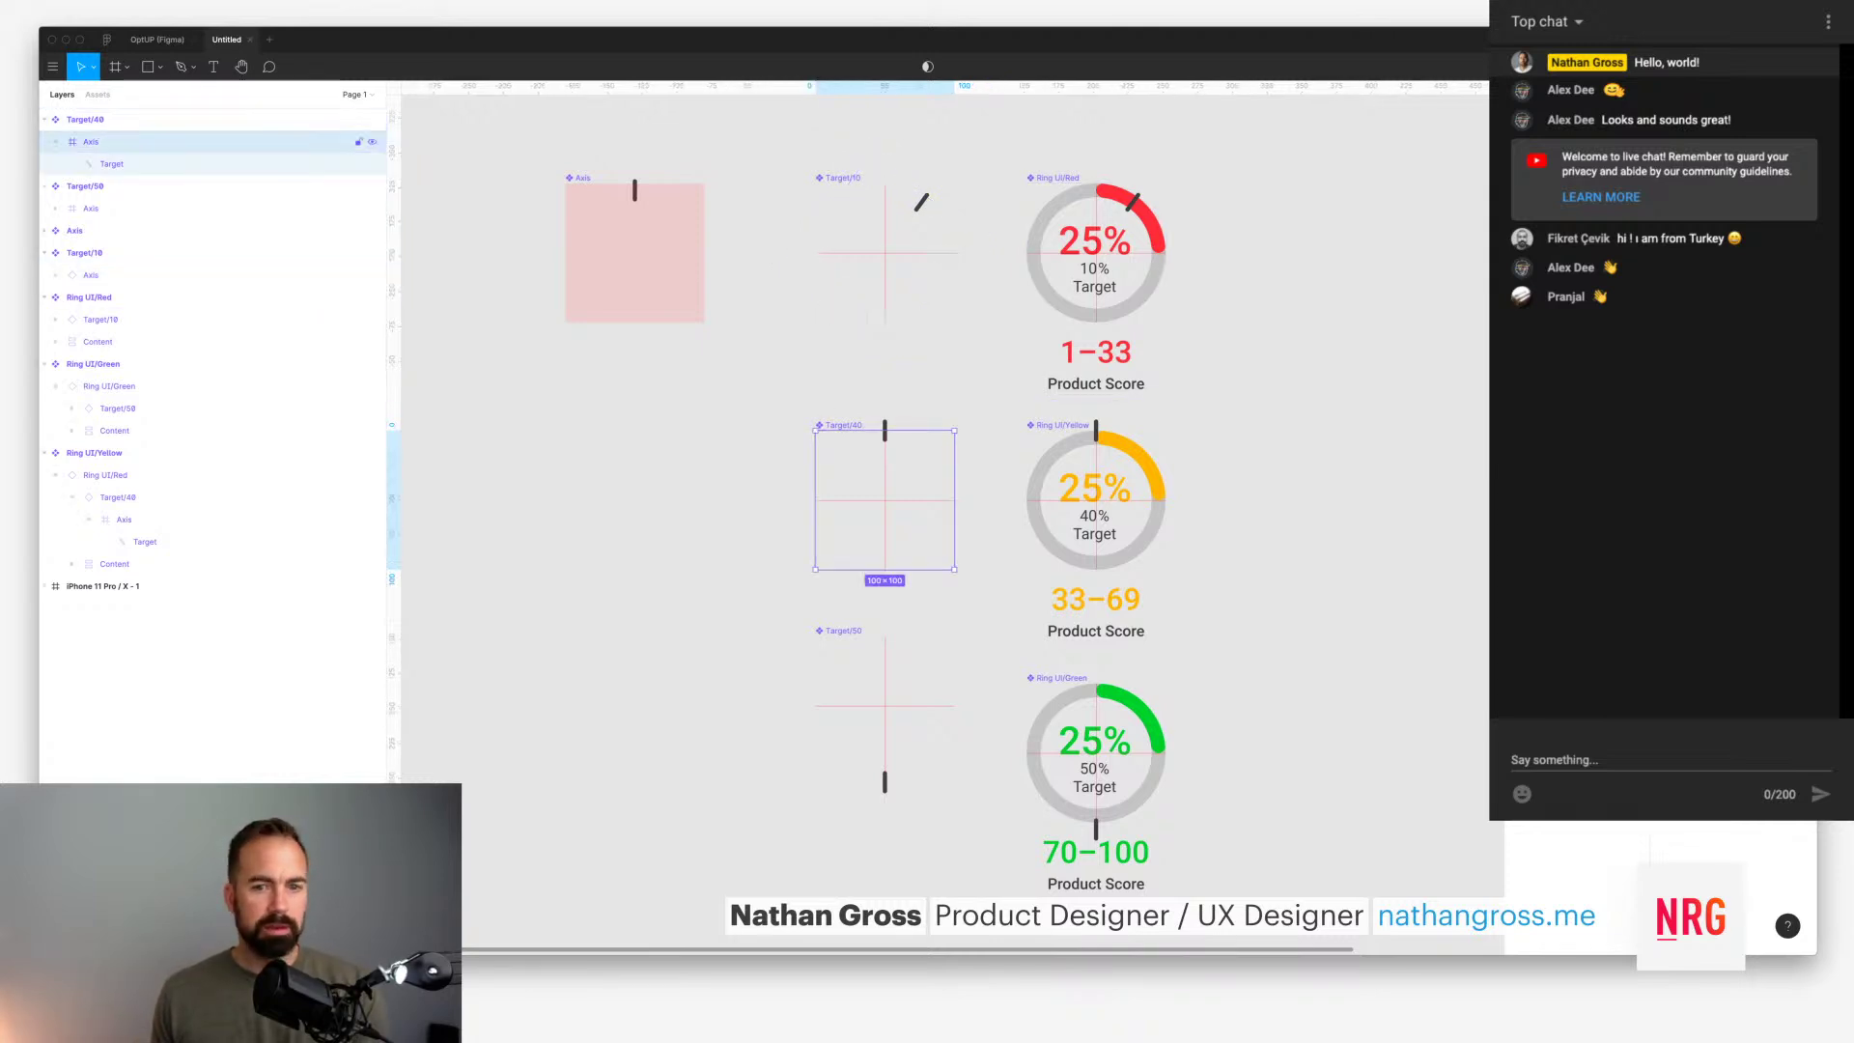
key("Delete")
left_click(90, 163)
key("Delete")
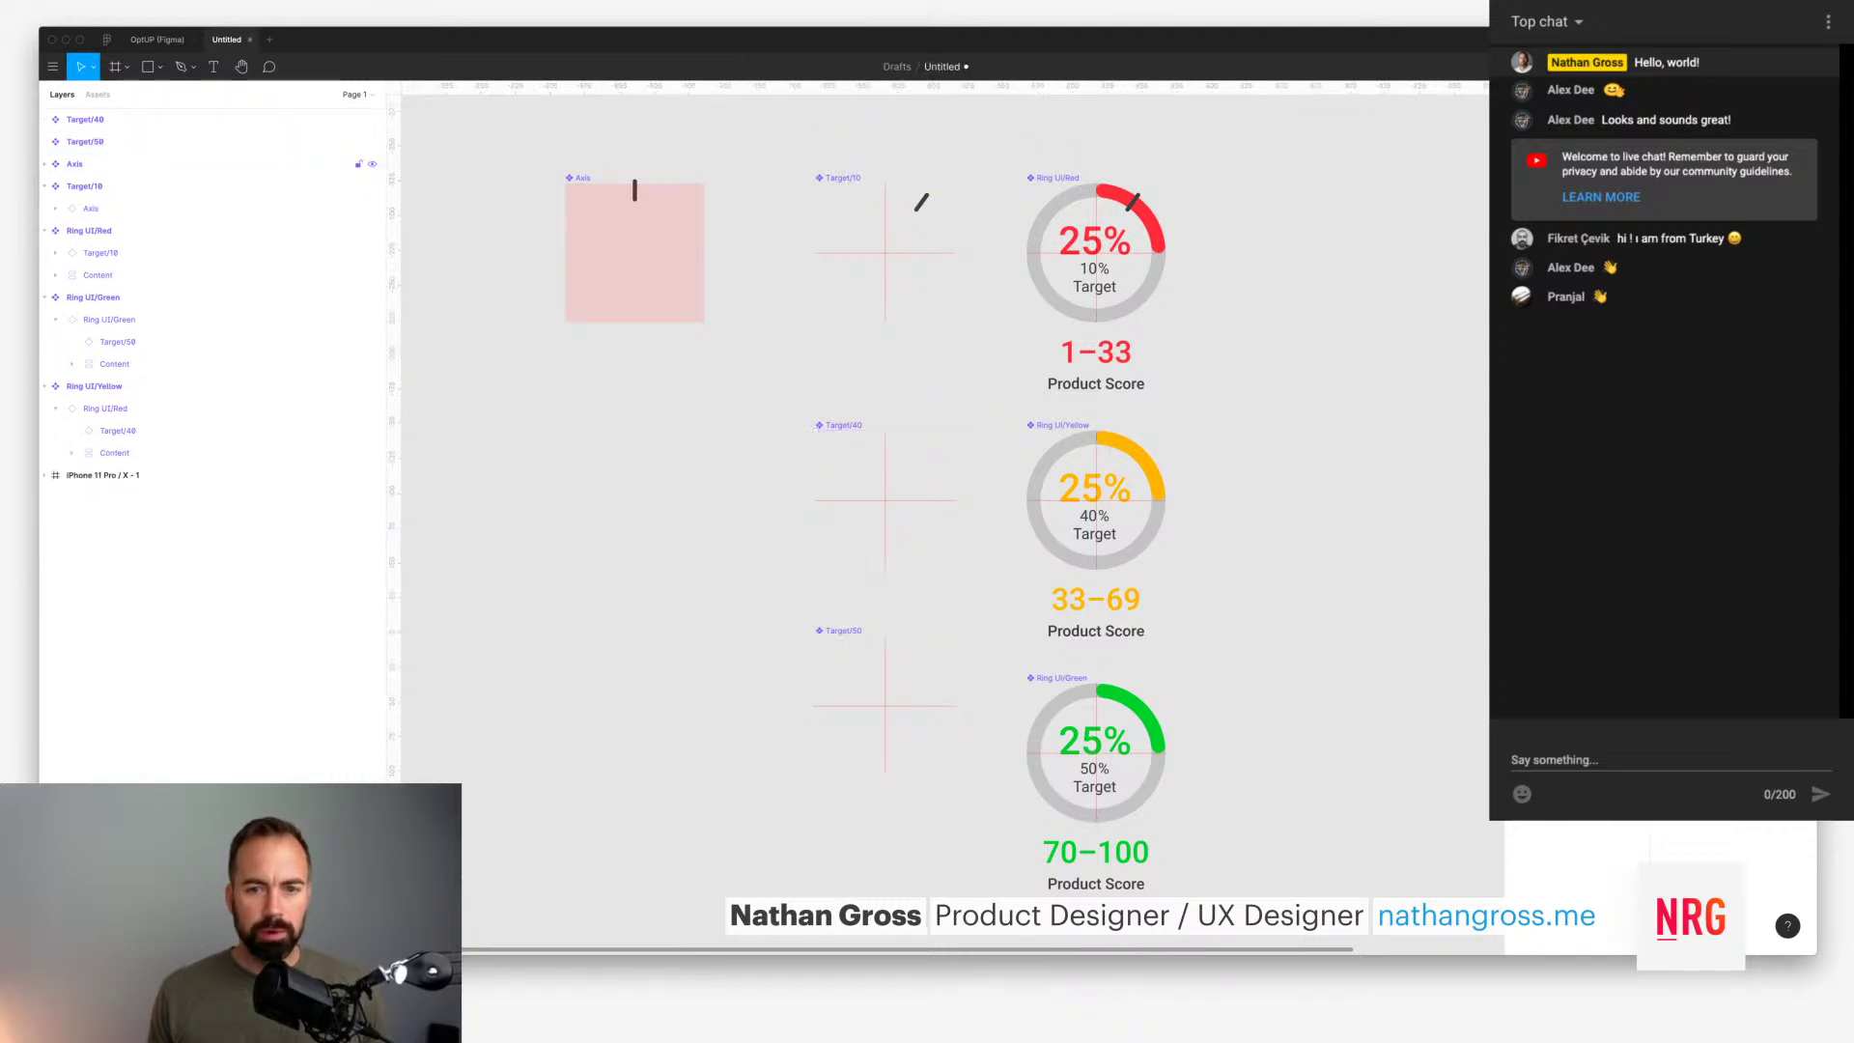
Step: Place an instance of the Axis component inside each of Target/40 and Target/50, aligned to their grid lines
left_click_drag(634, 253, 884, 500)
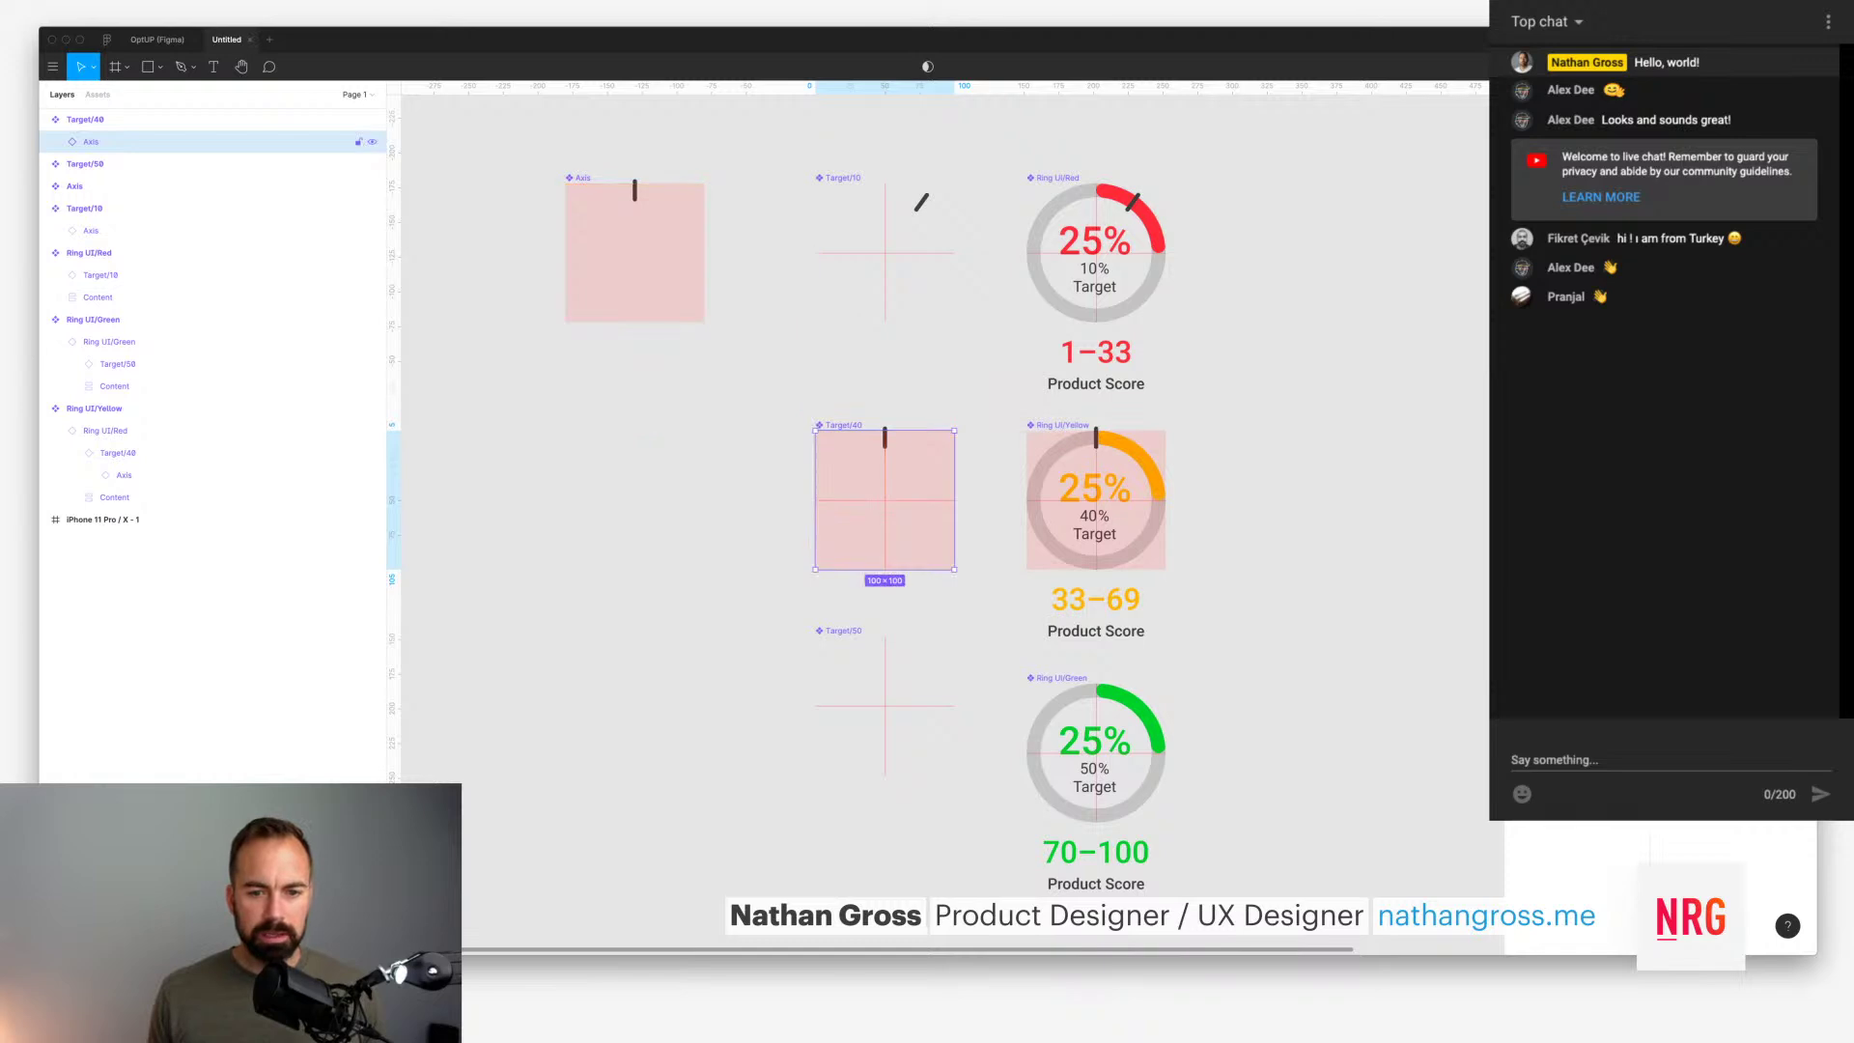
left_click_drag(634, 252, 885, 705)
key("Escape")
Step: Flip the Axis instance in Target/50 vertically so its marker sits at the lower edge
left_click(85, 118)
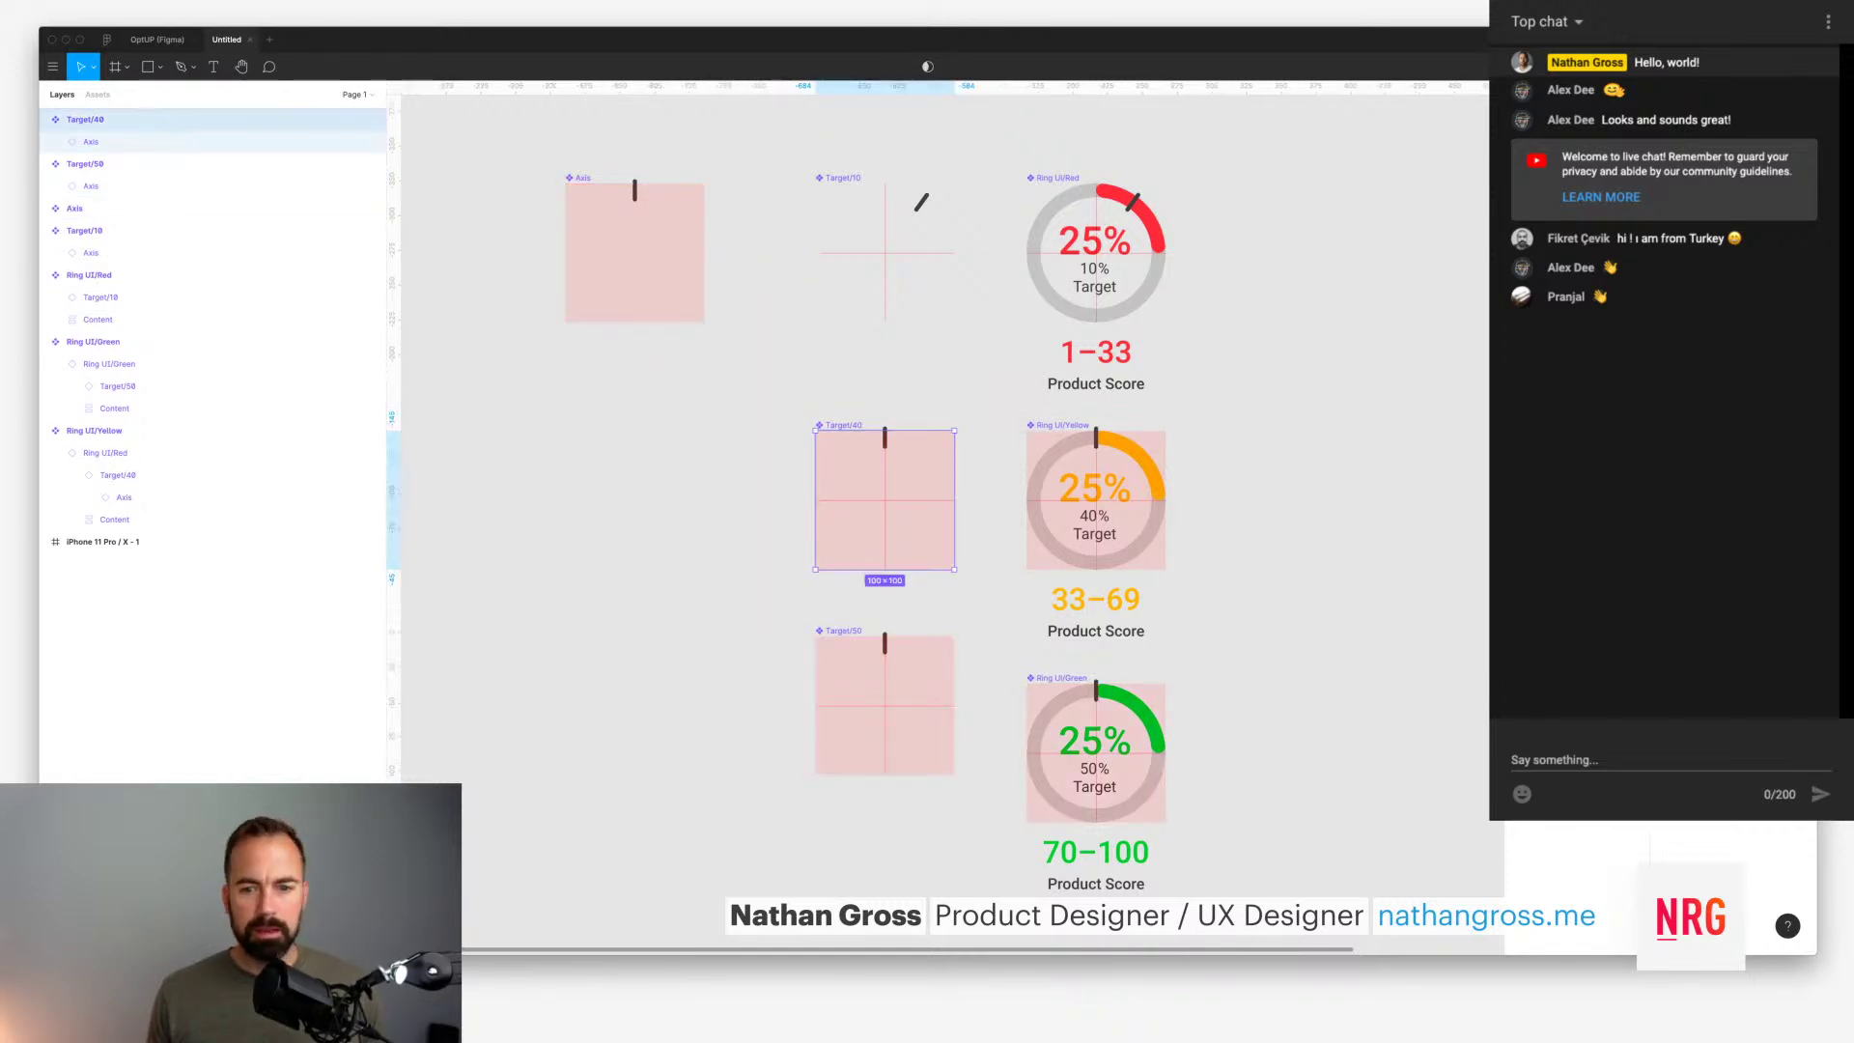
left_click(91, 185)
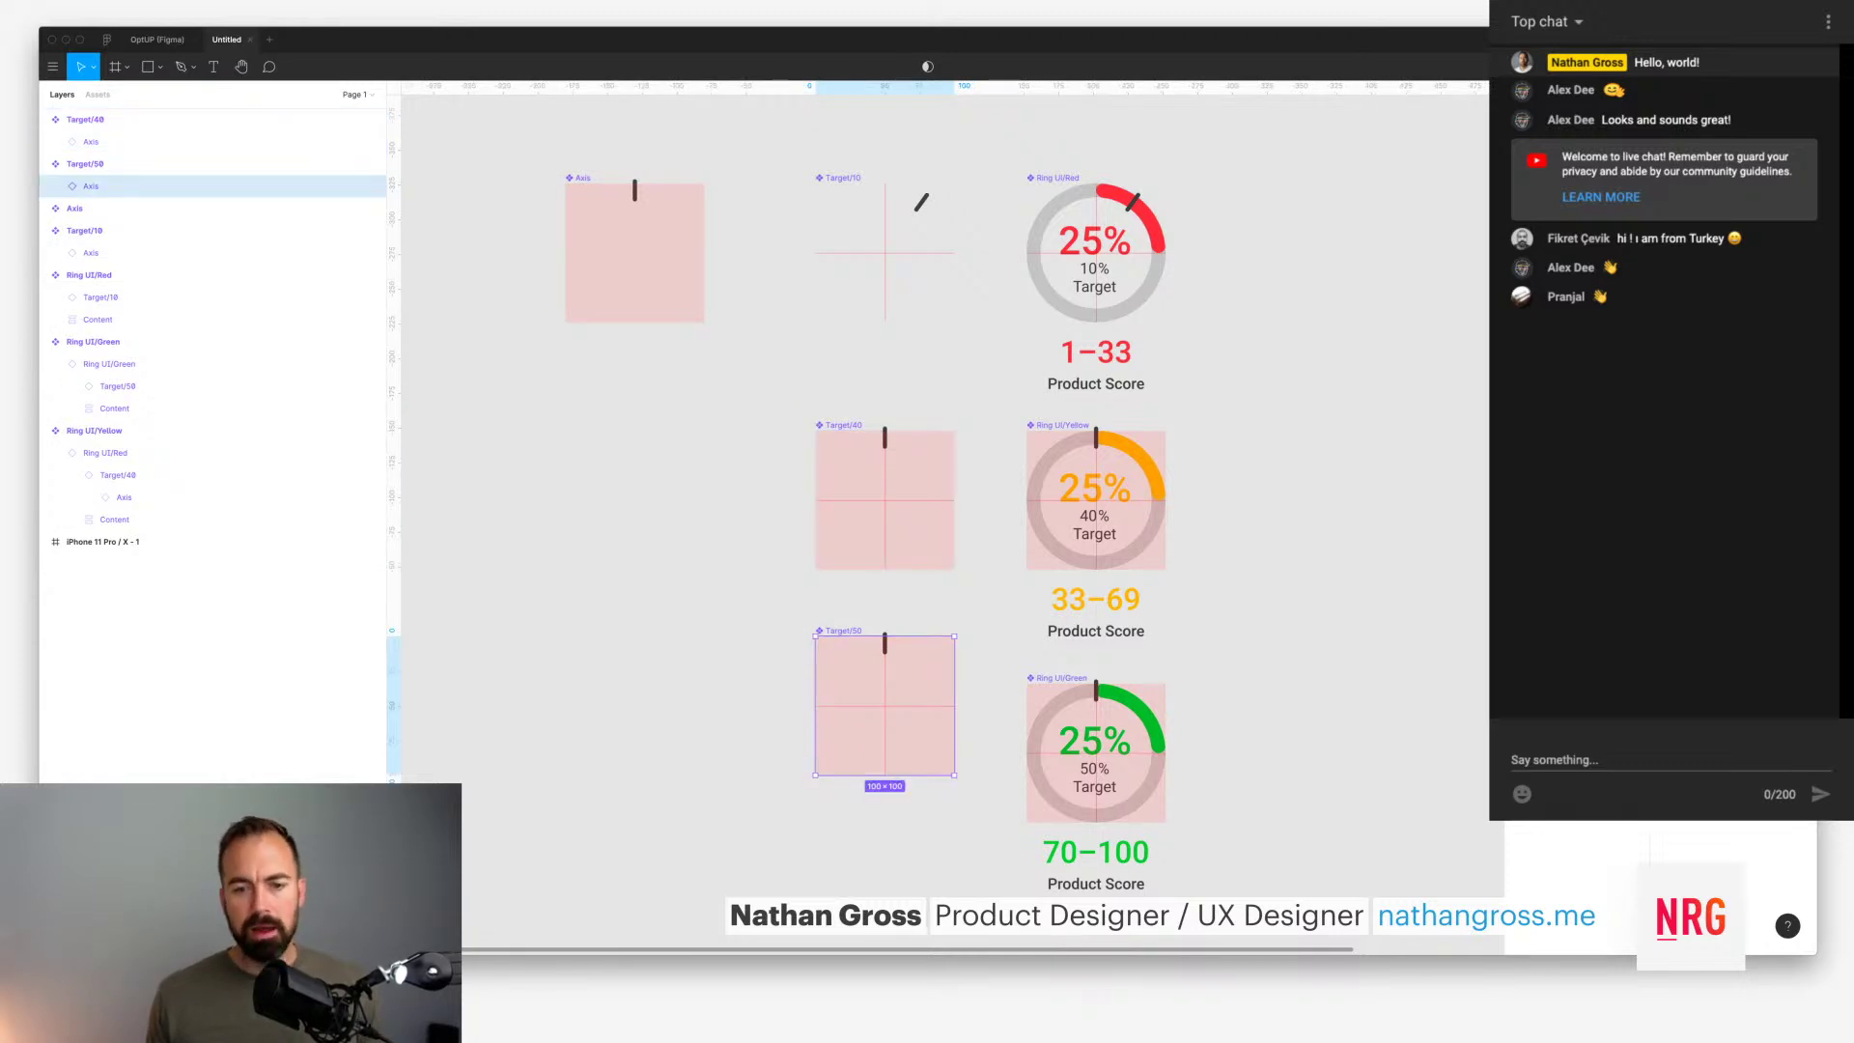
key("shift+v")
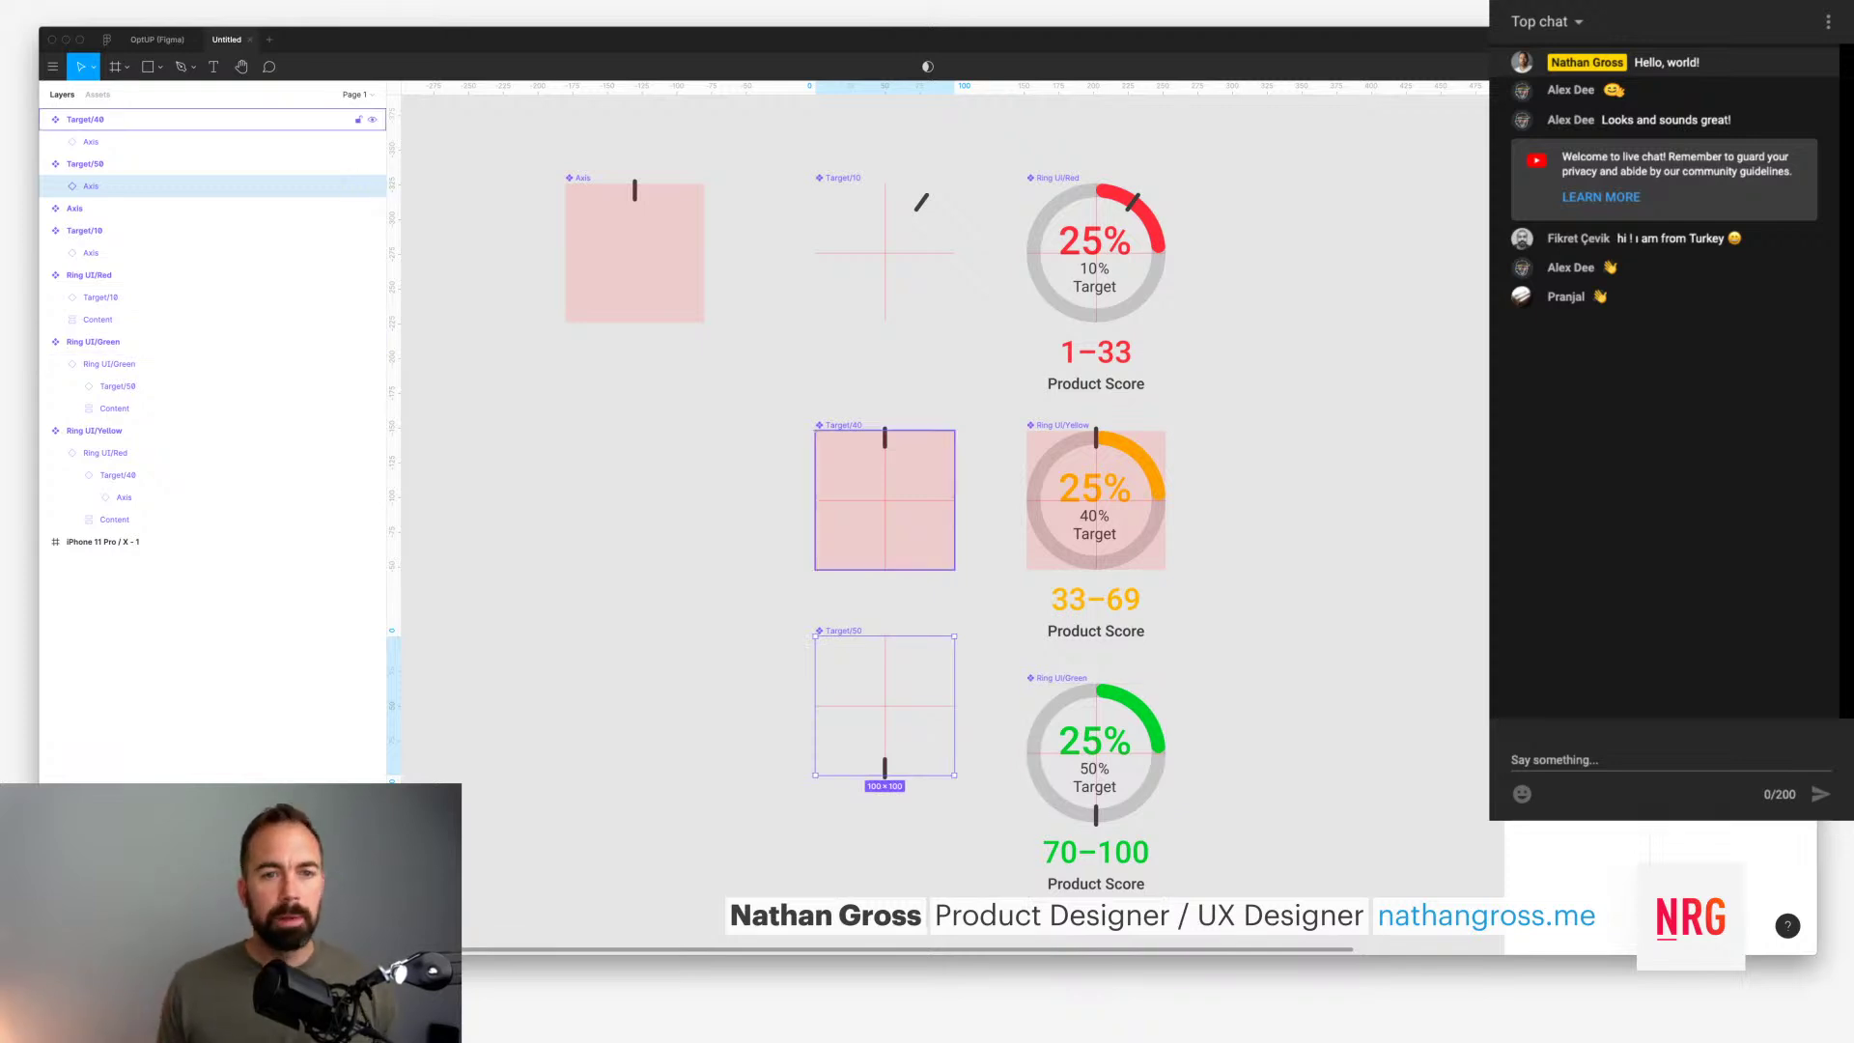
Step: Test the main Axis component by nudging its Target marker down and left and back to its original place
left_click(91, 141)
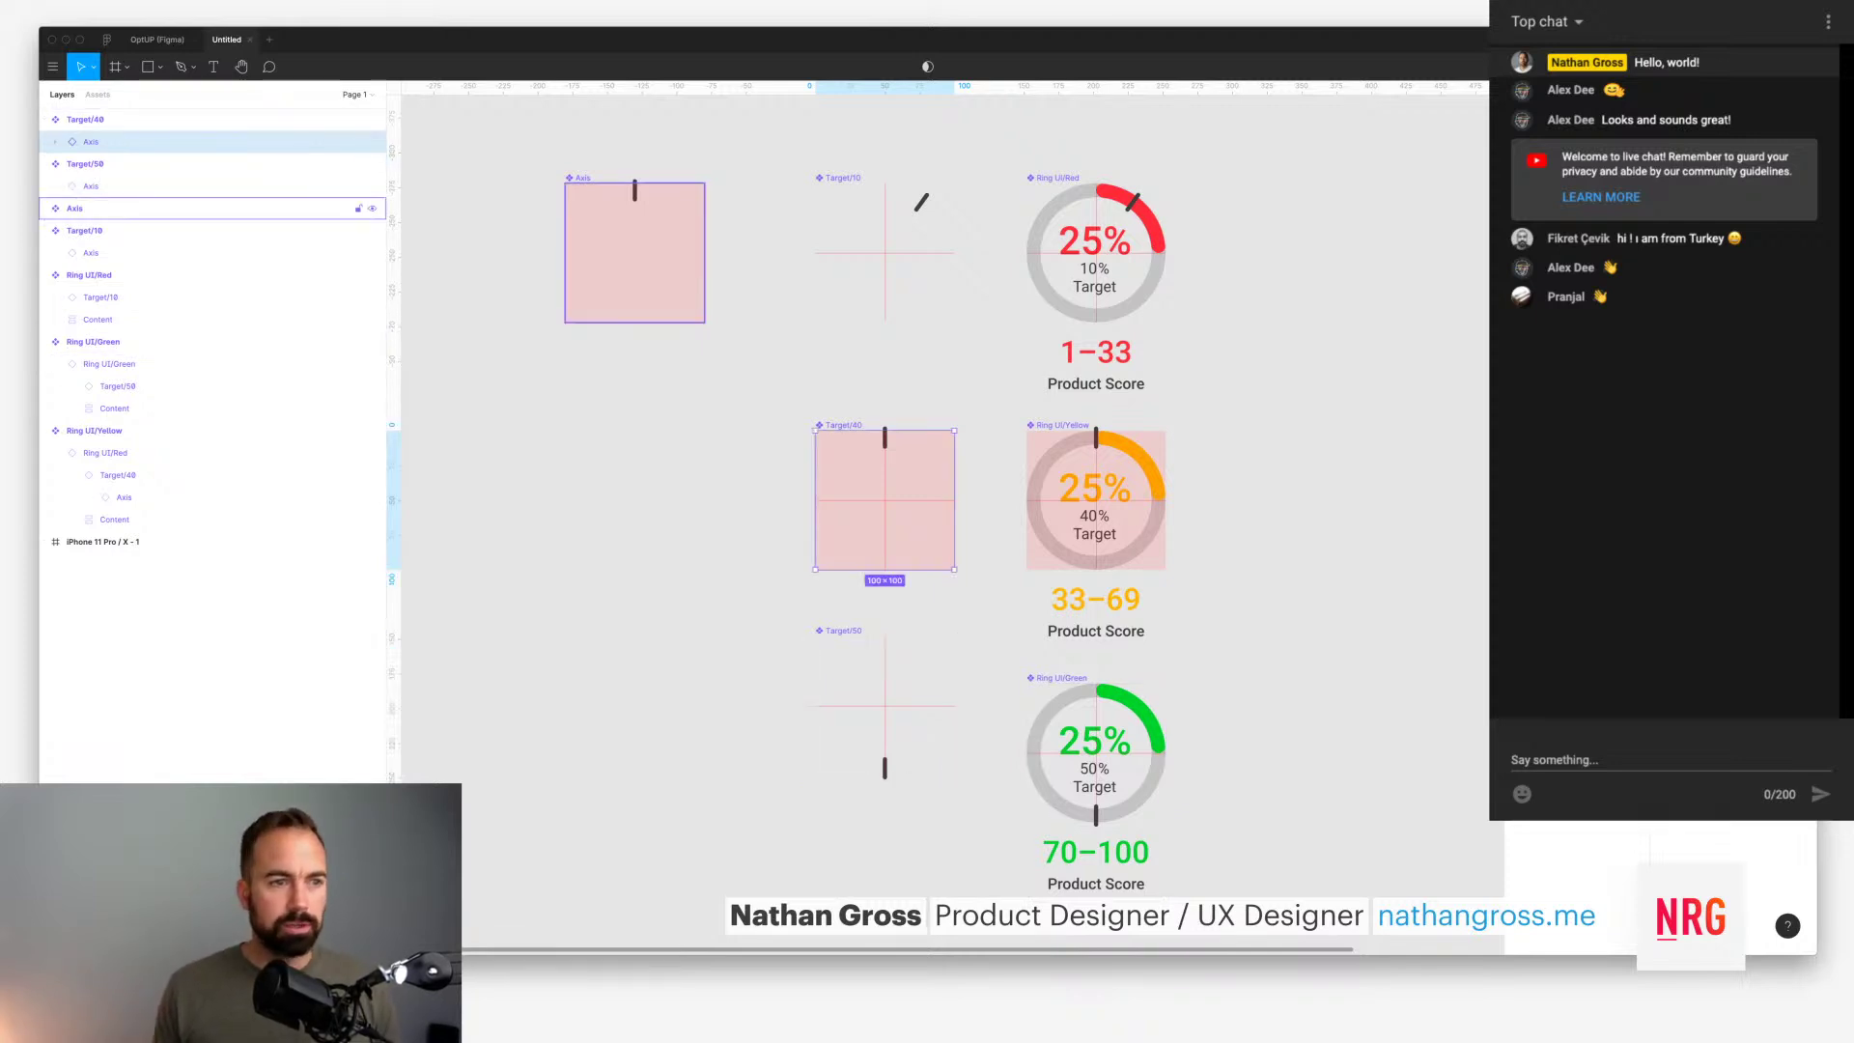
left_click(115, 207)
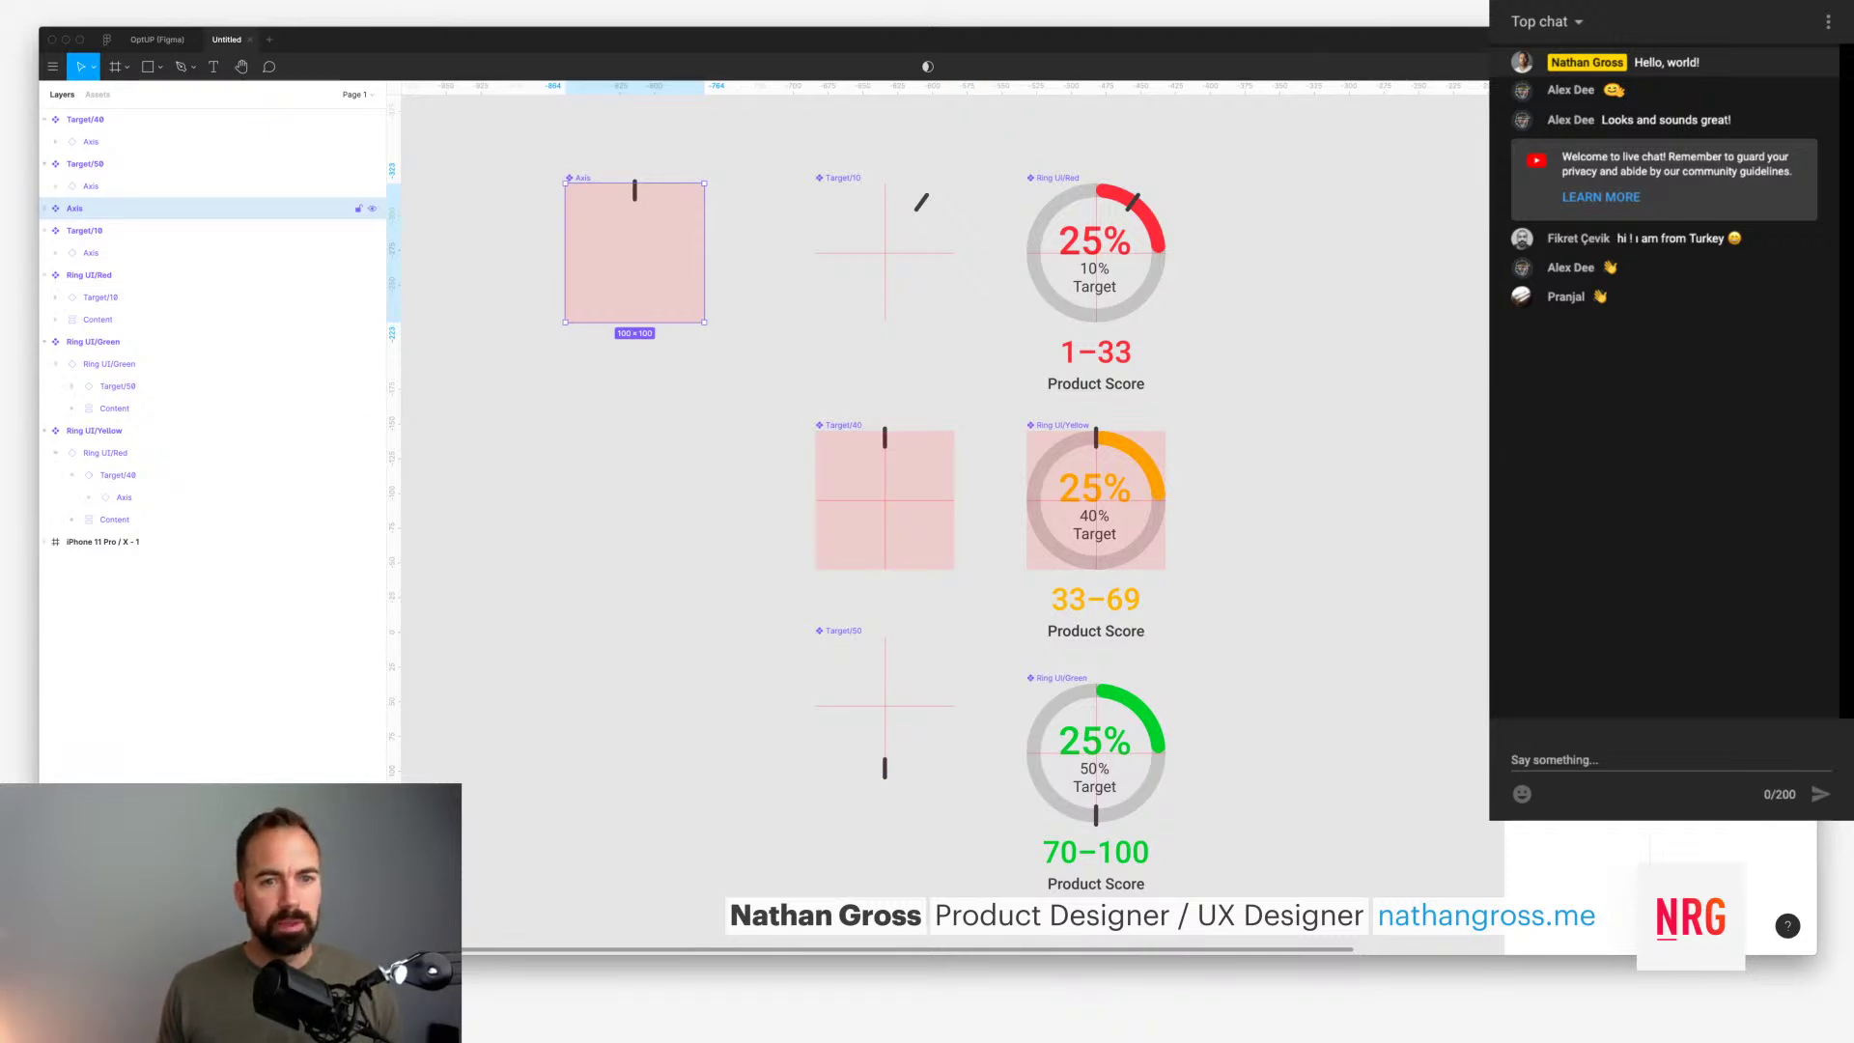
left_click(44, 207)
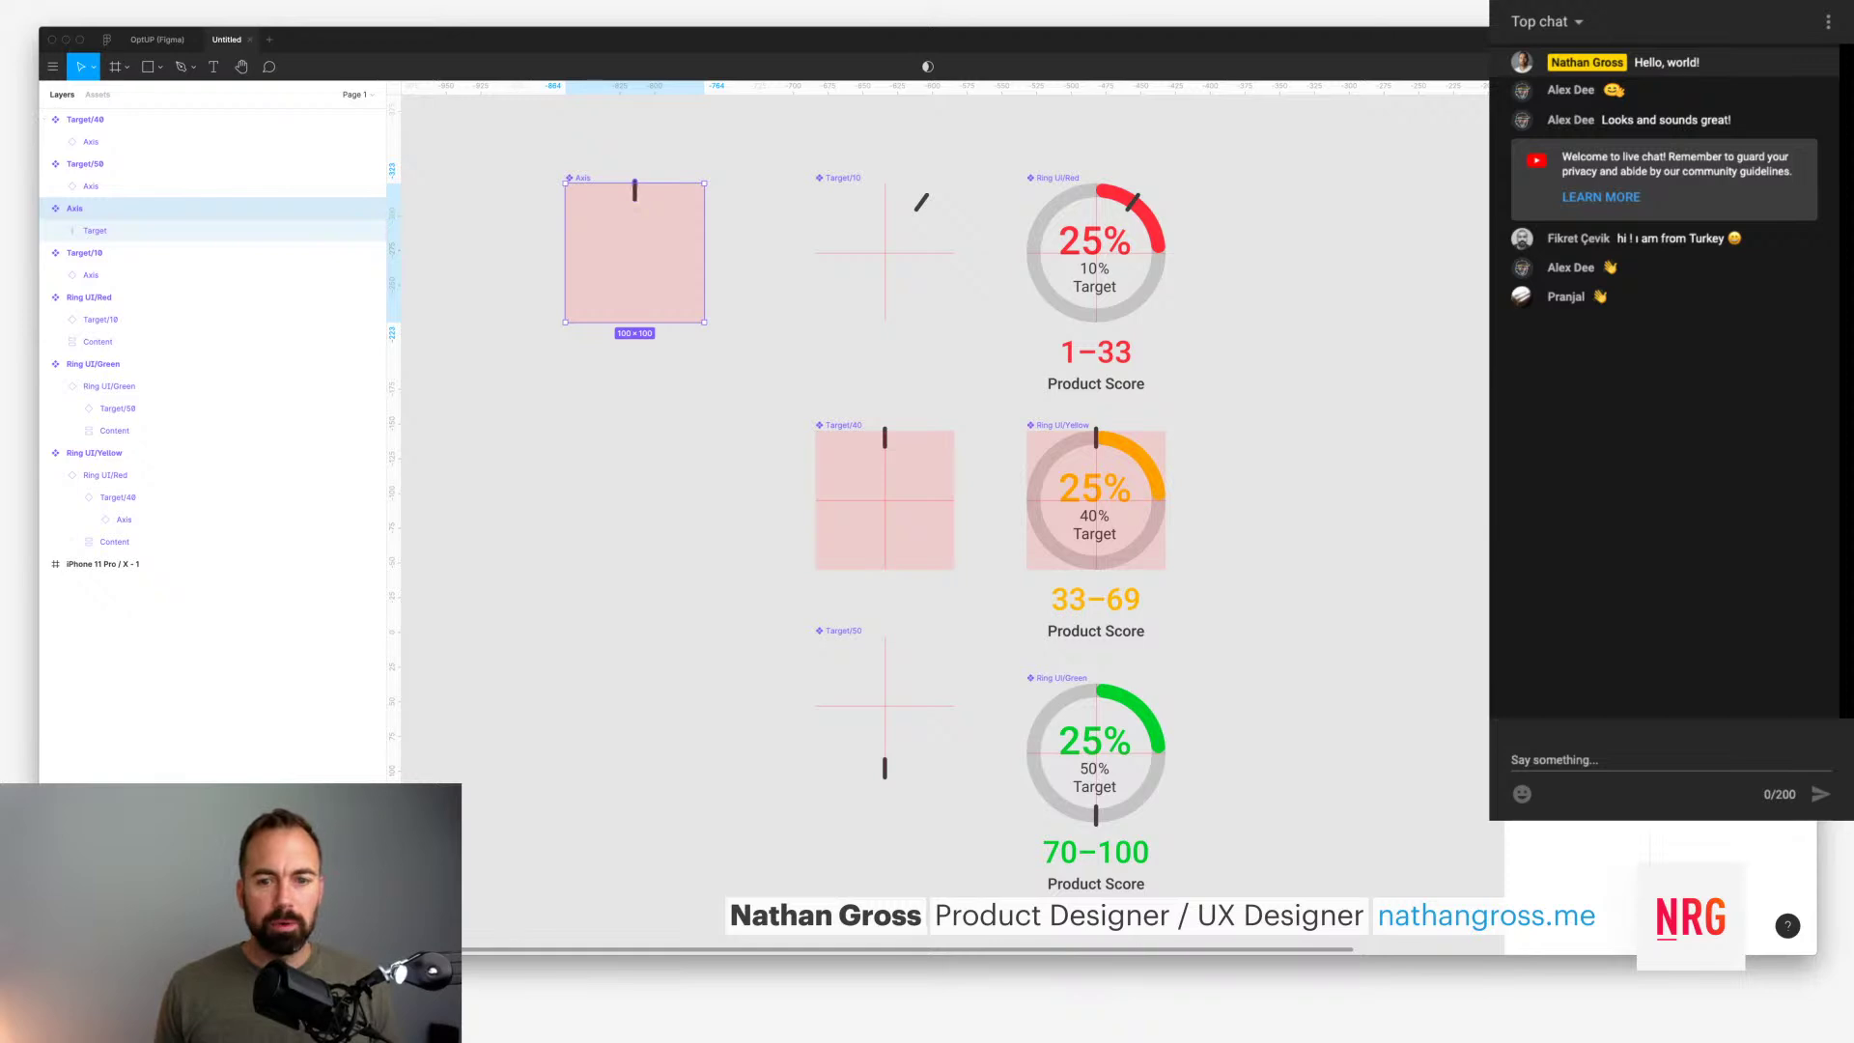
left_click(635, 190)
key("shift+Down")
key("shift+Left")
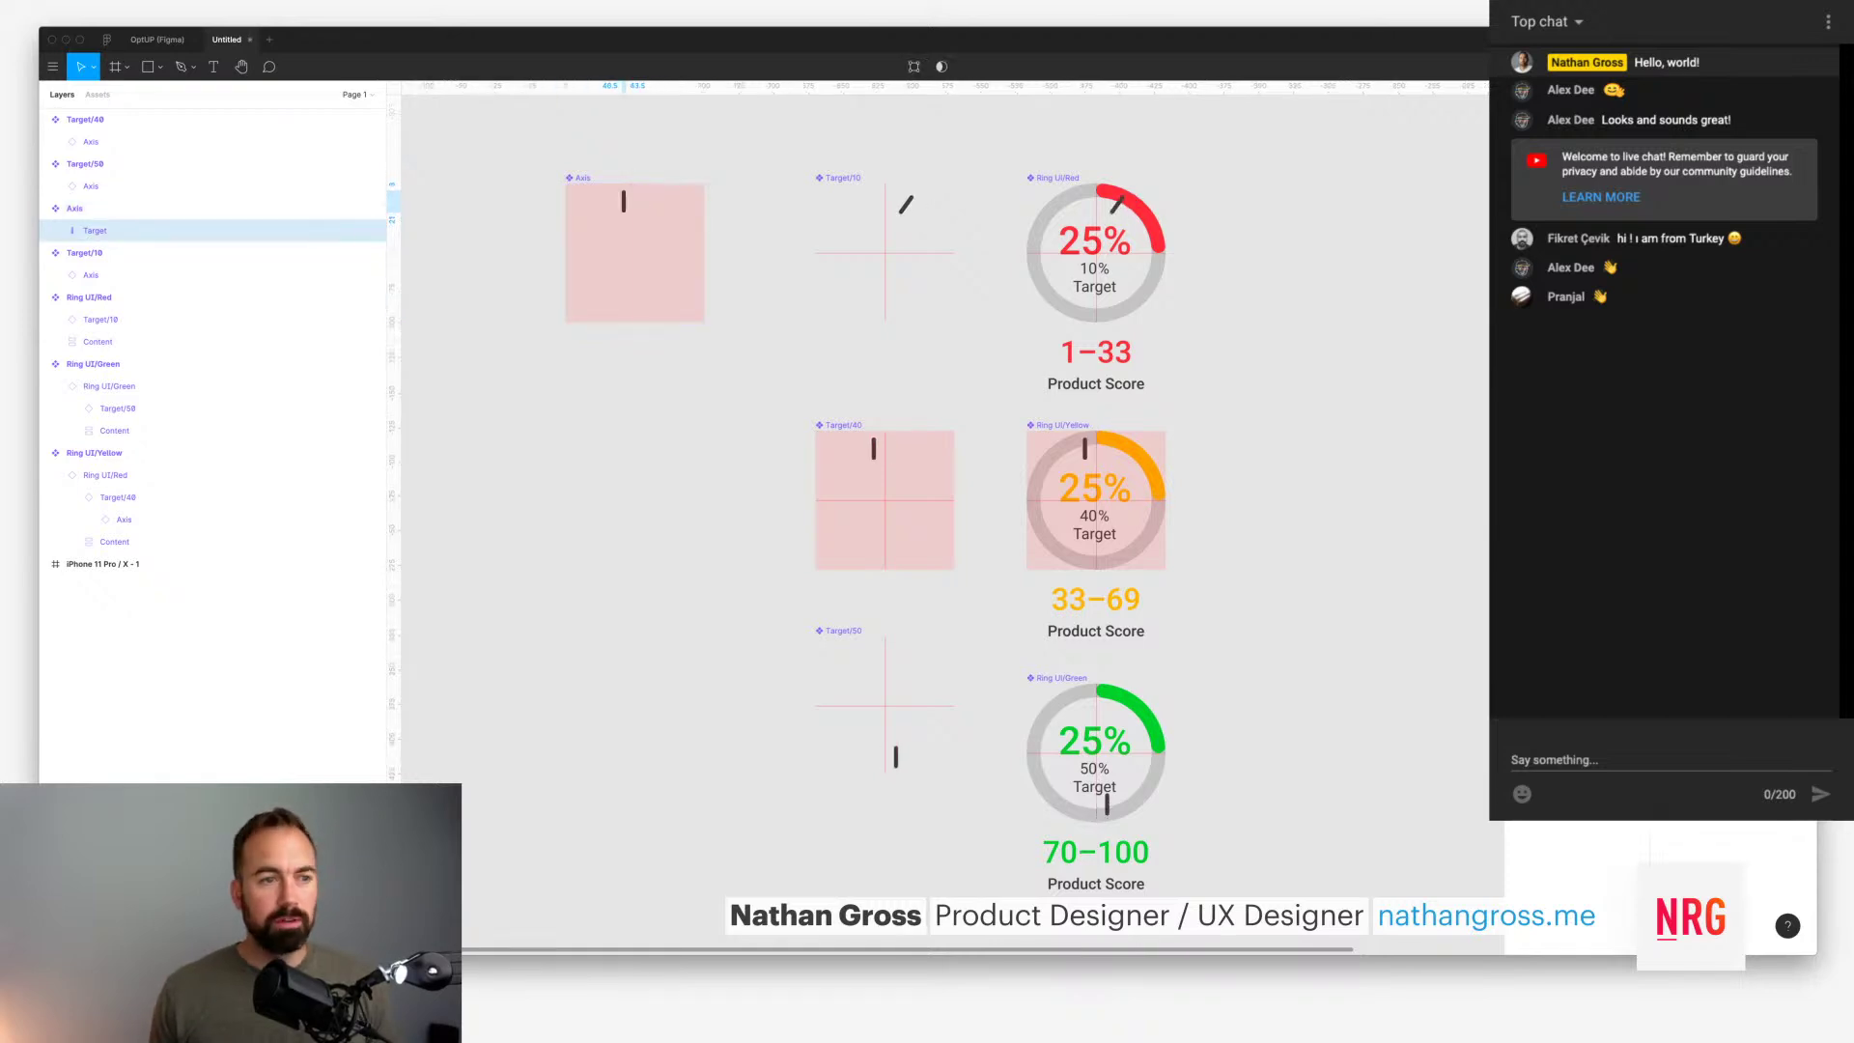
key("shift+Up")
key("shift+Right")
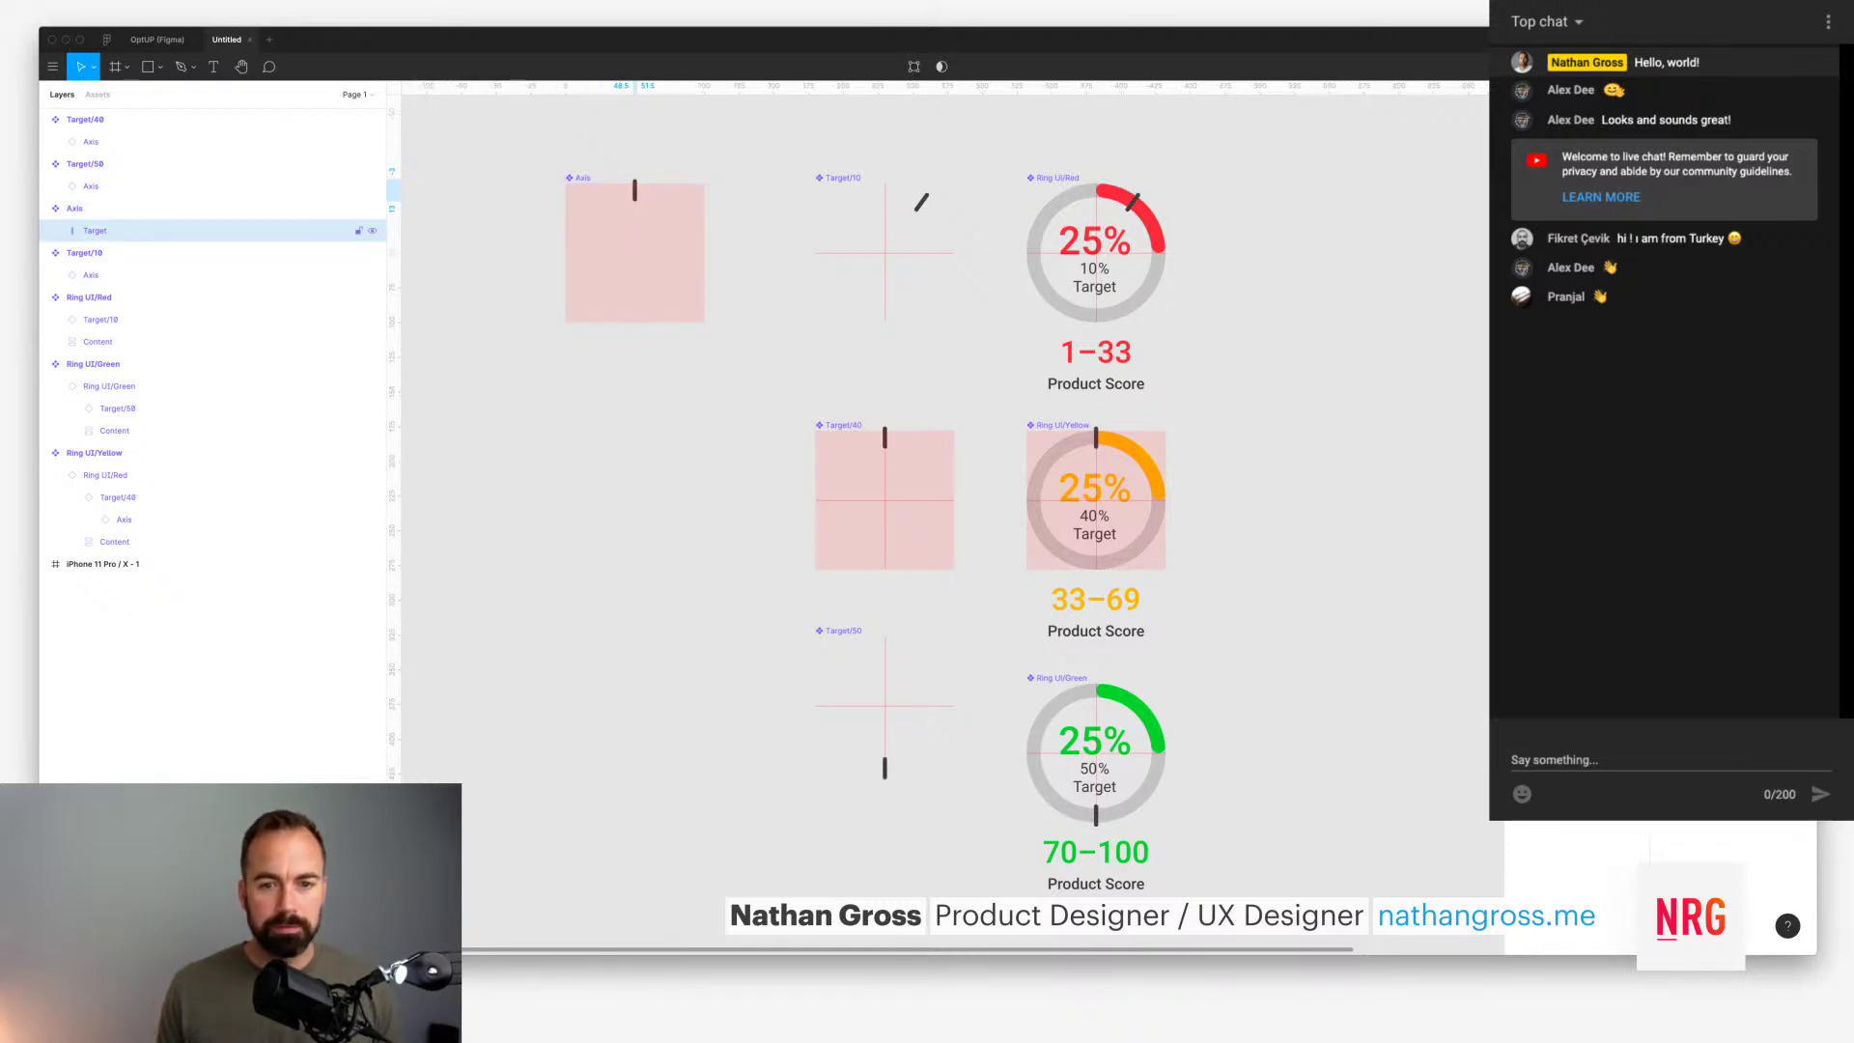
Step: Rotate the Axis instance in Target/40 so its marker points to the 40% position at the ring's lower right
key("Escape")
double_click(884, 500)
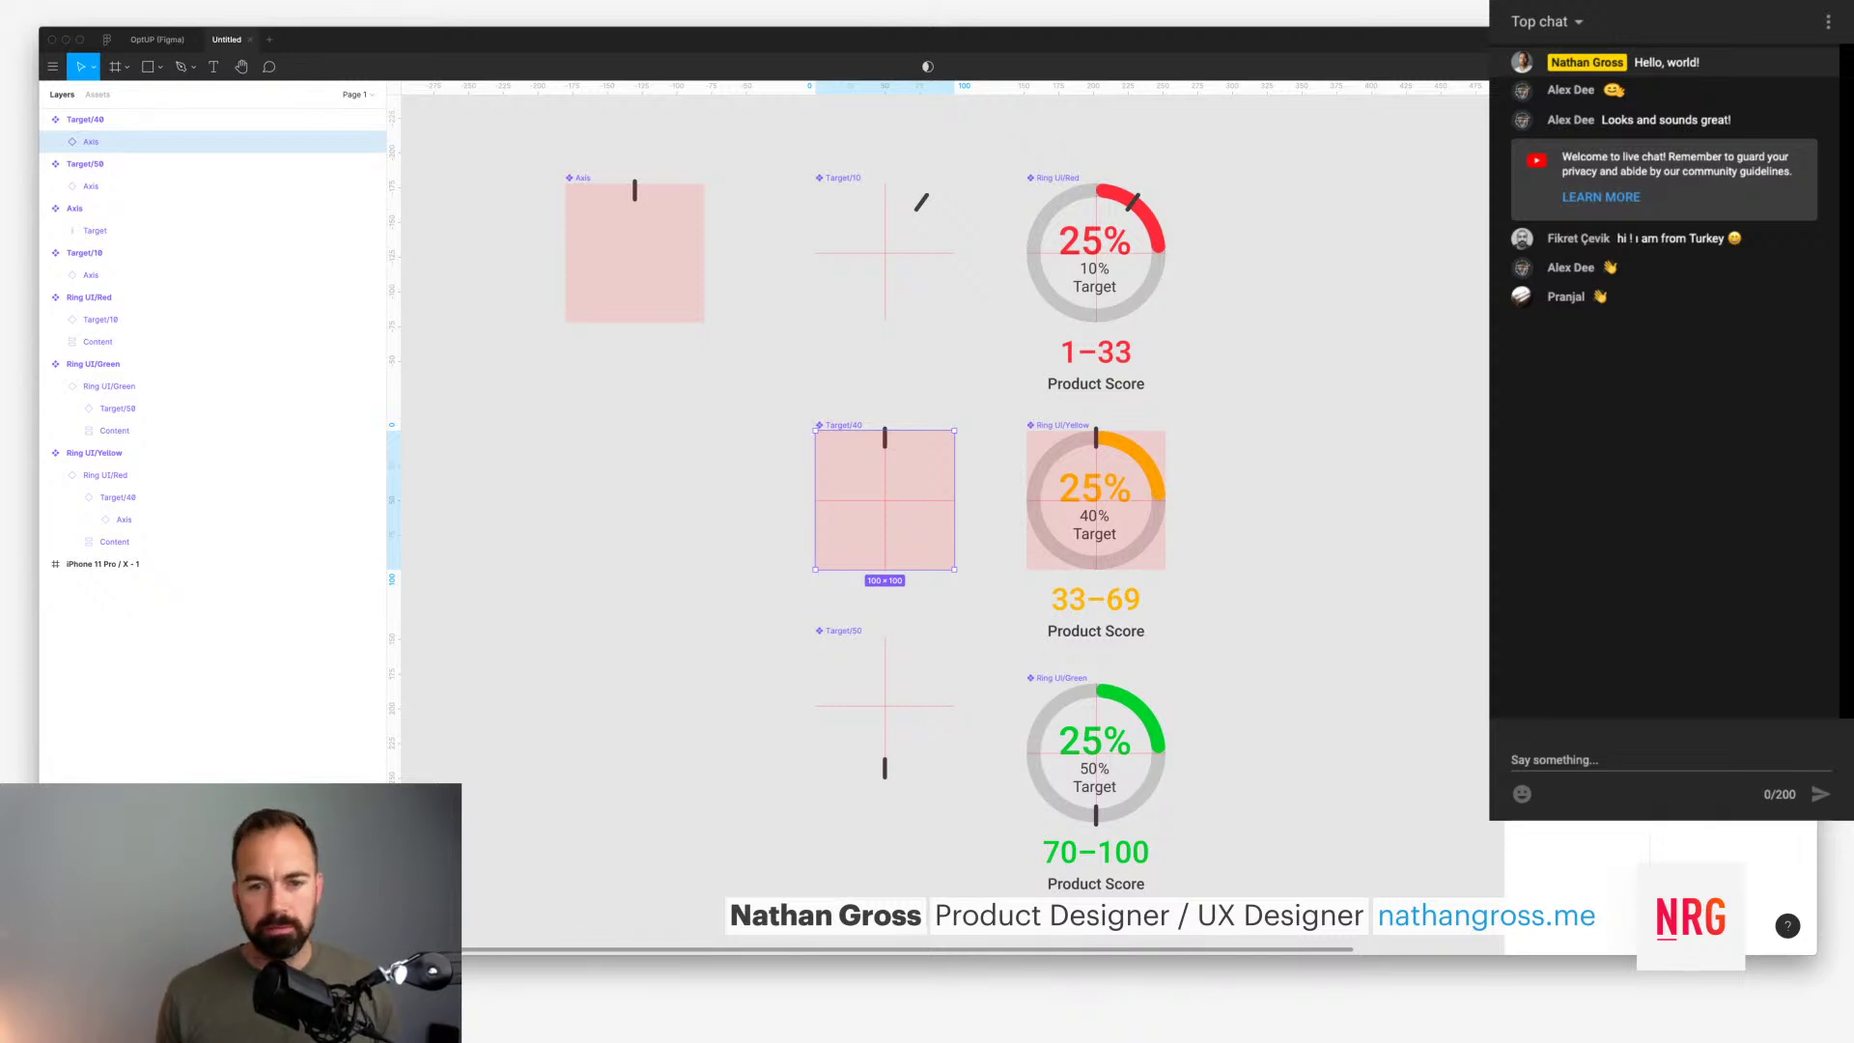
key("Return")
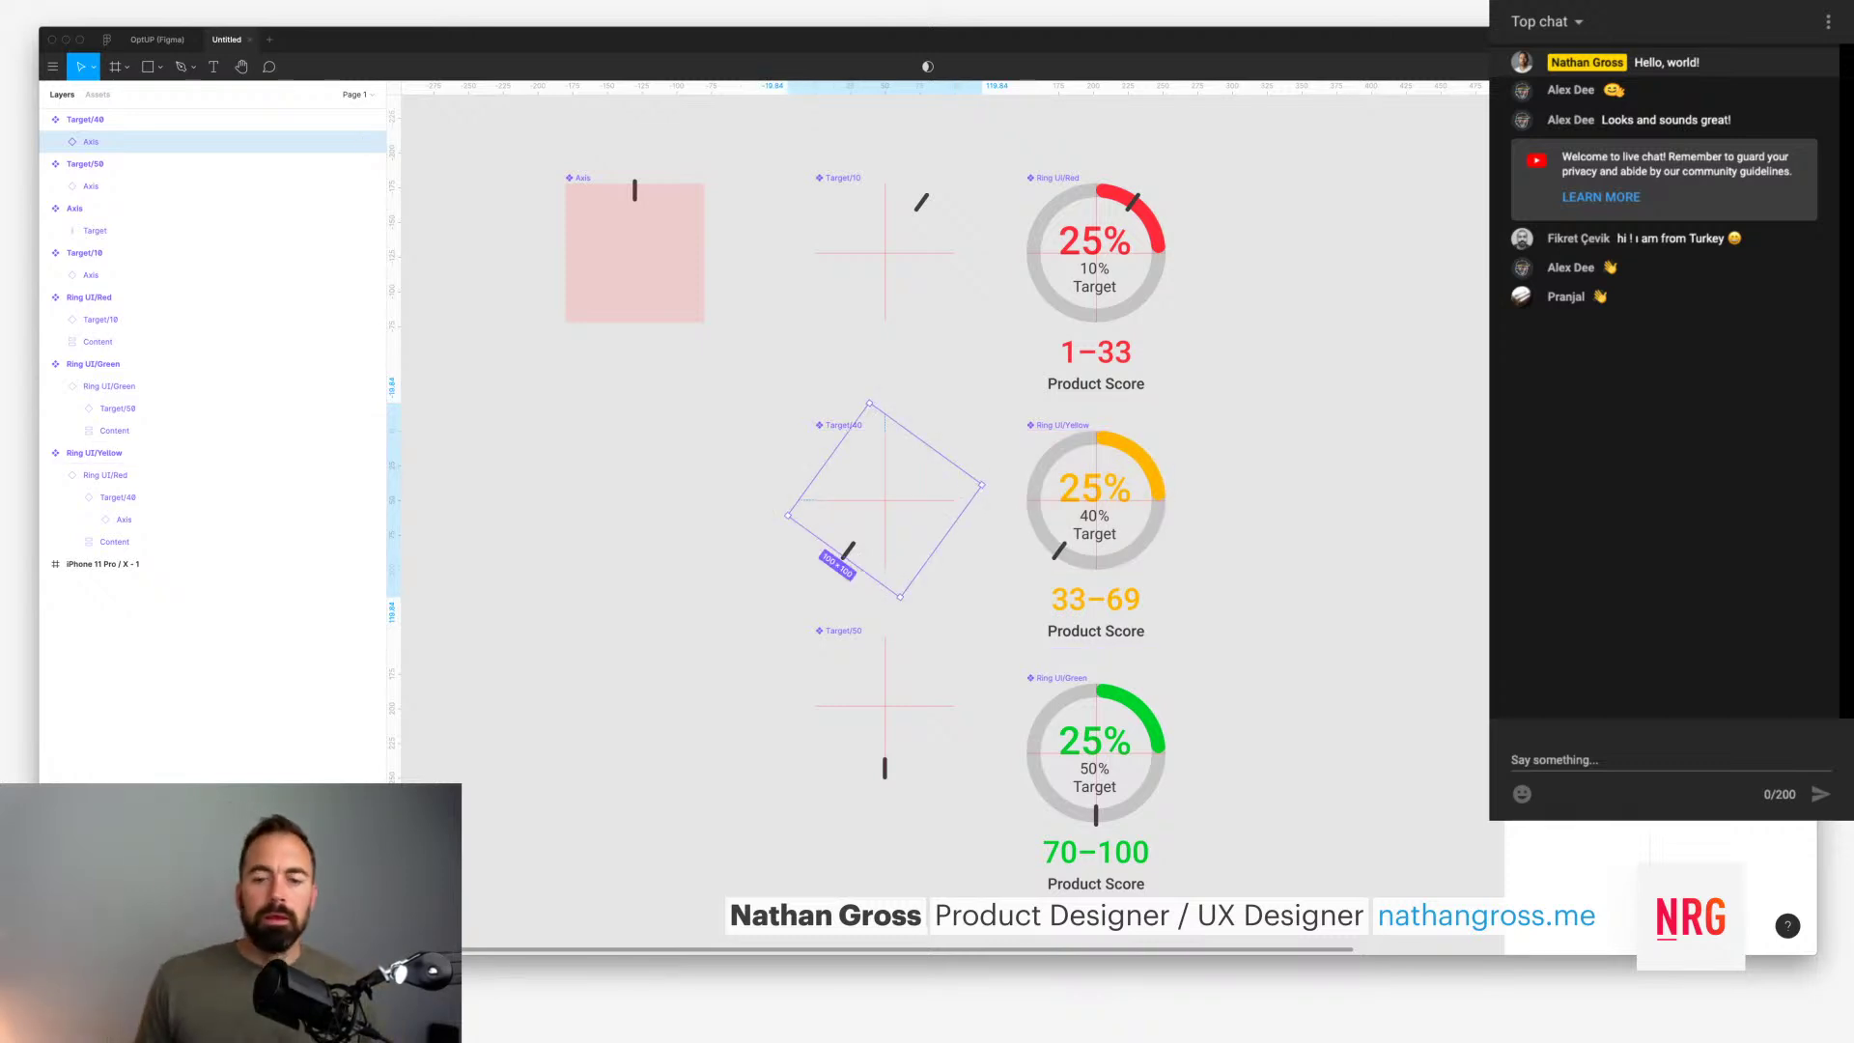
key("Return")
key("Escape")
scroll(945, 517, "right", 2)
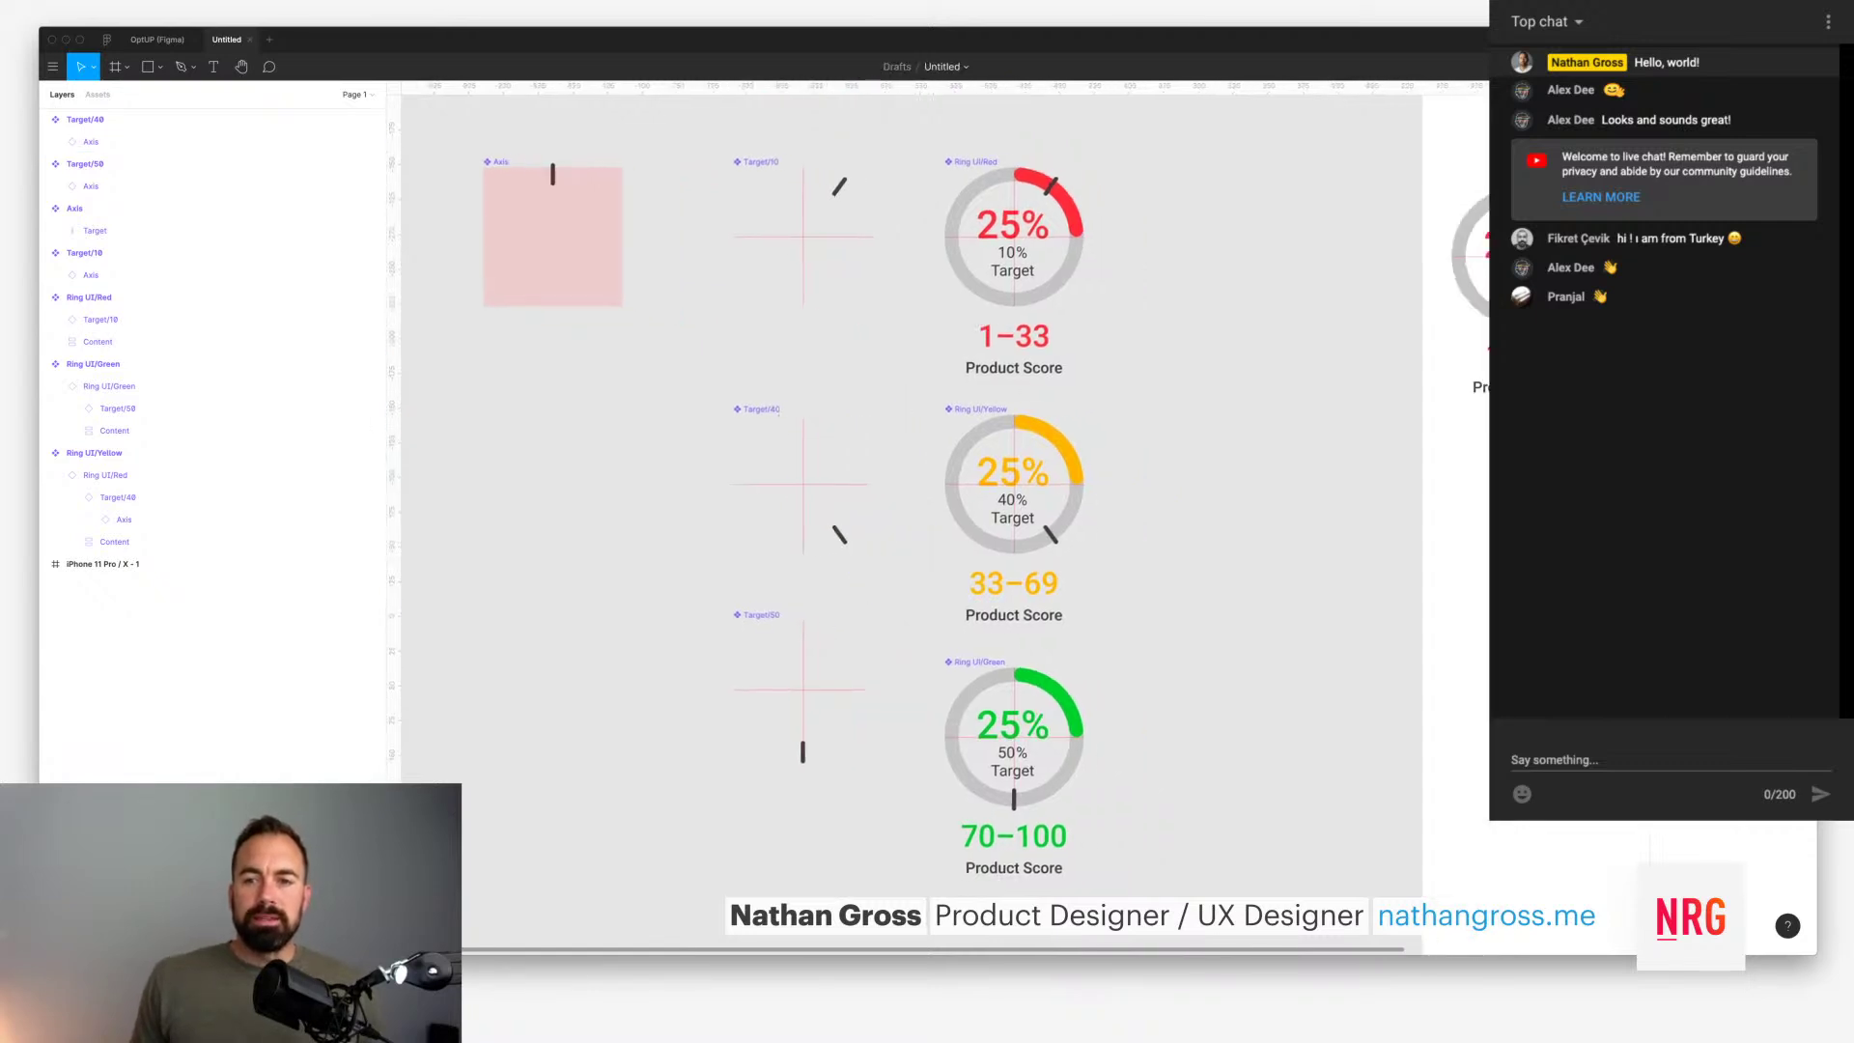
scroll(907, 521, "right", 10)
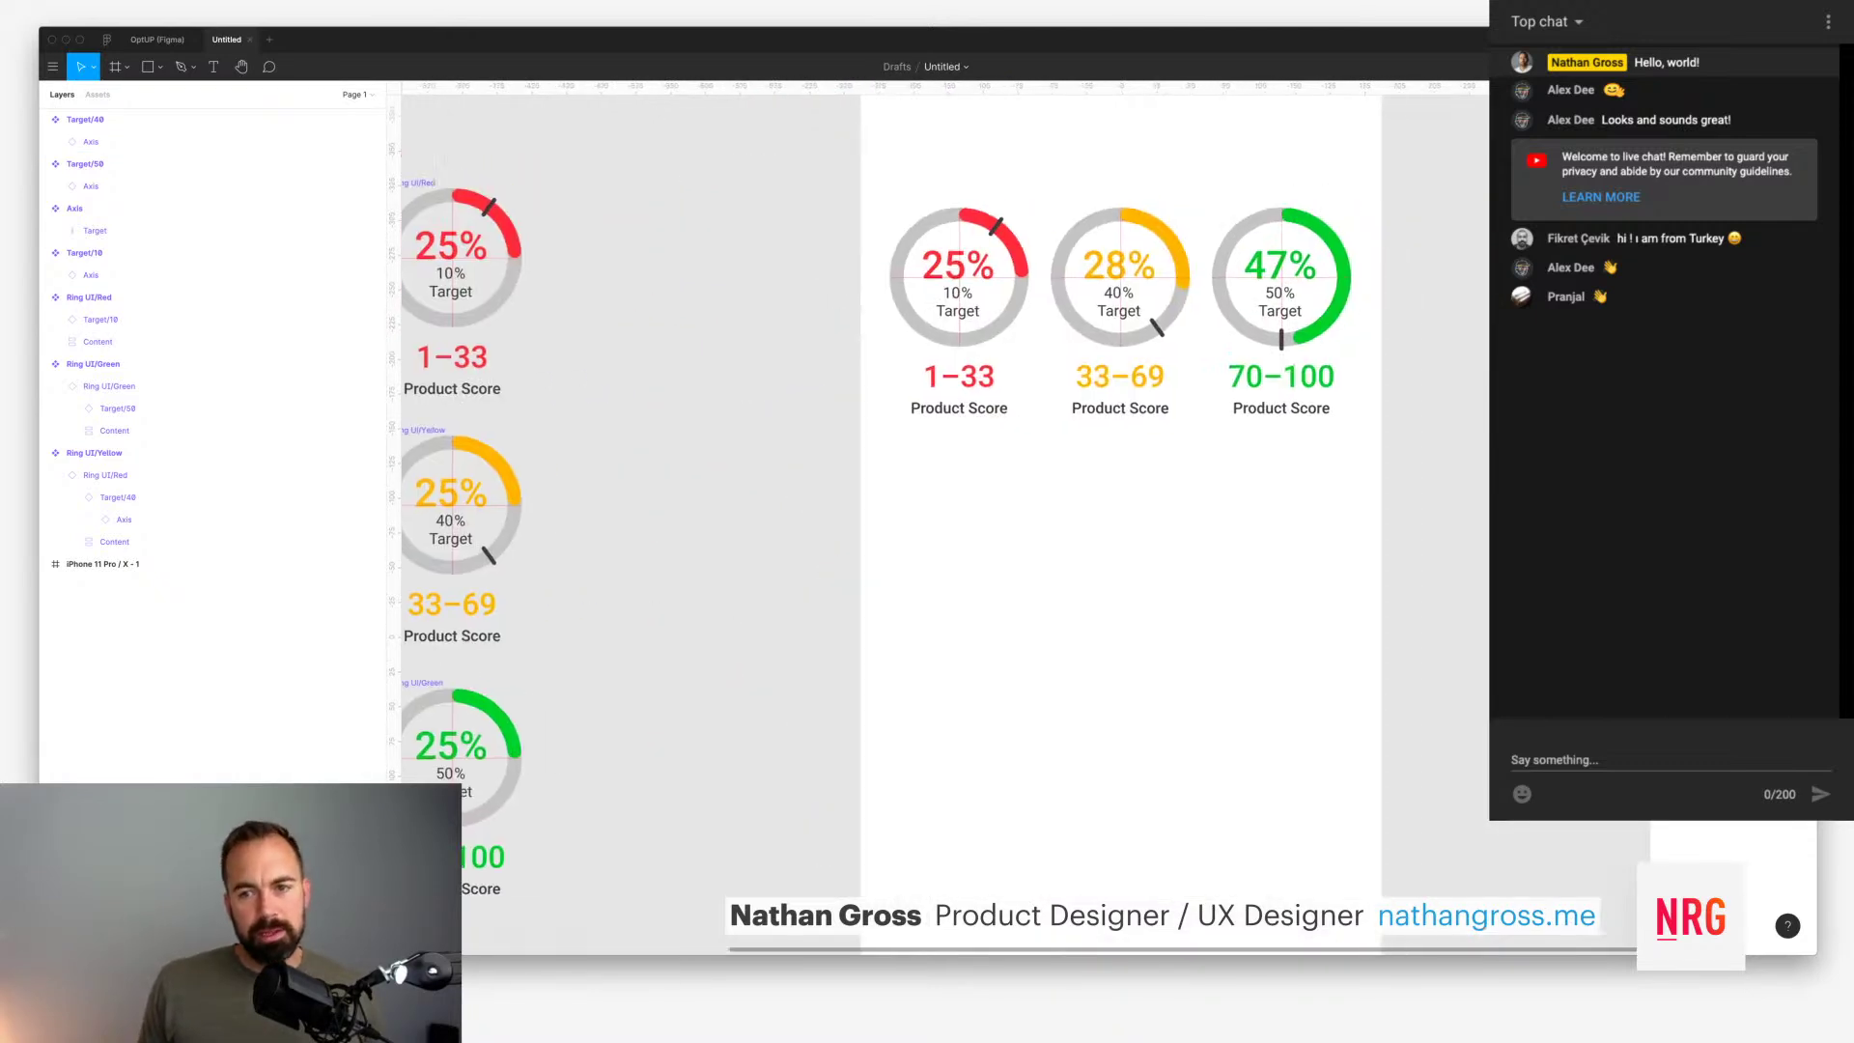
scroll(908, 521, "right", 1)
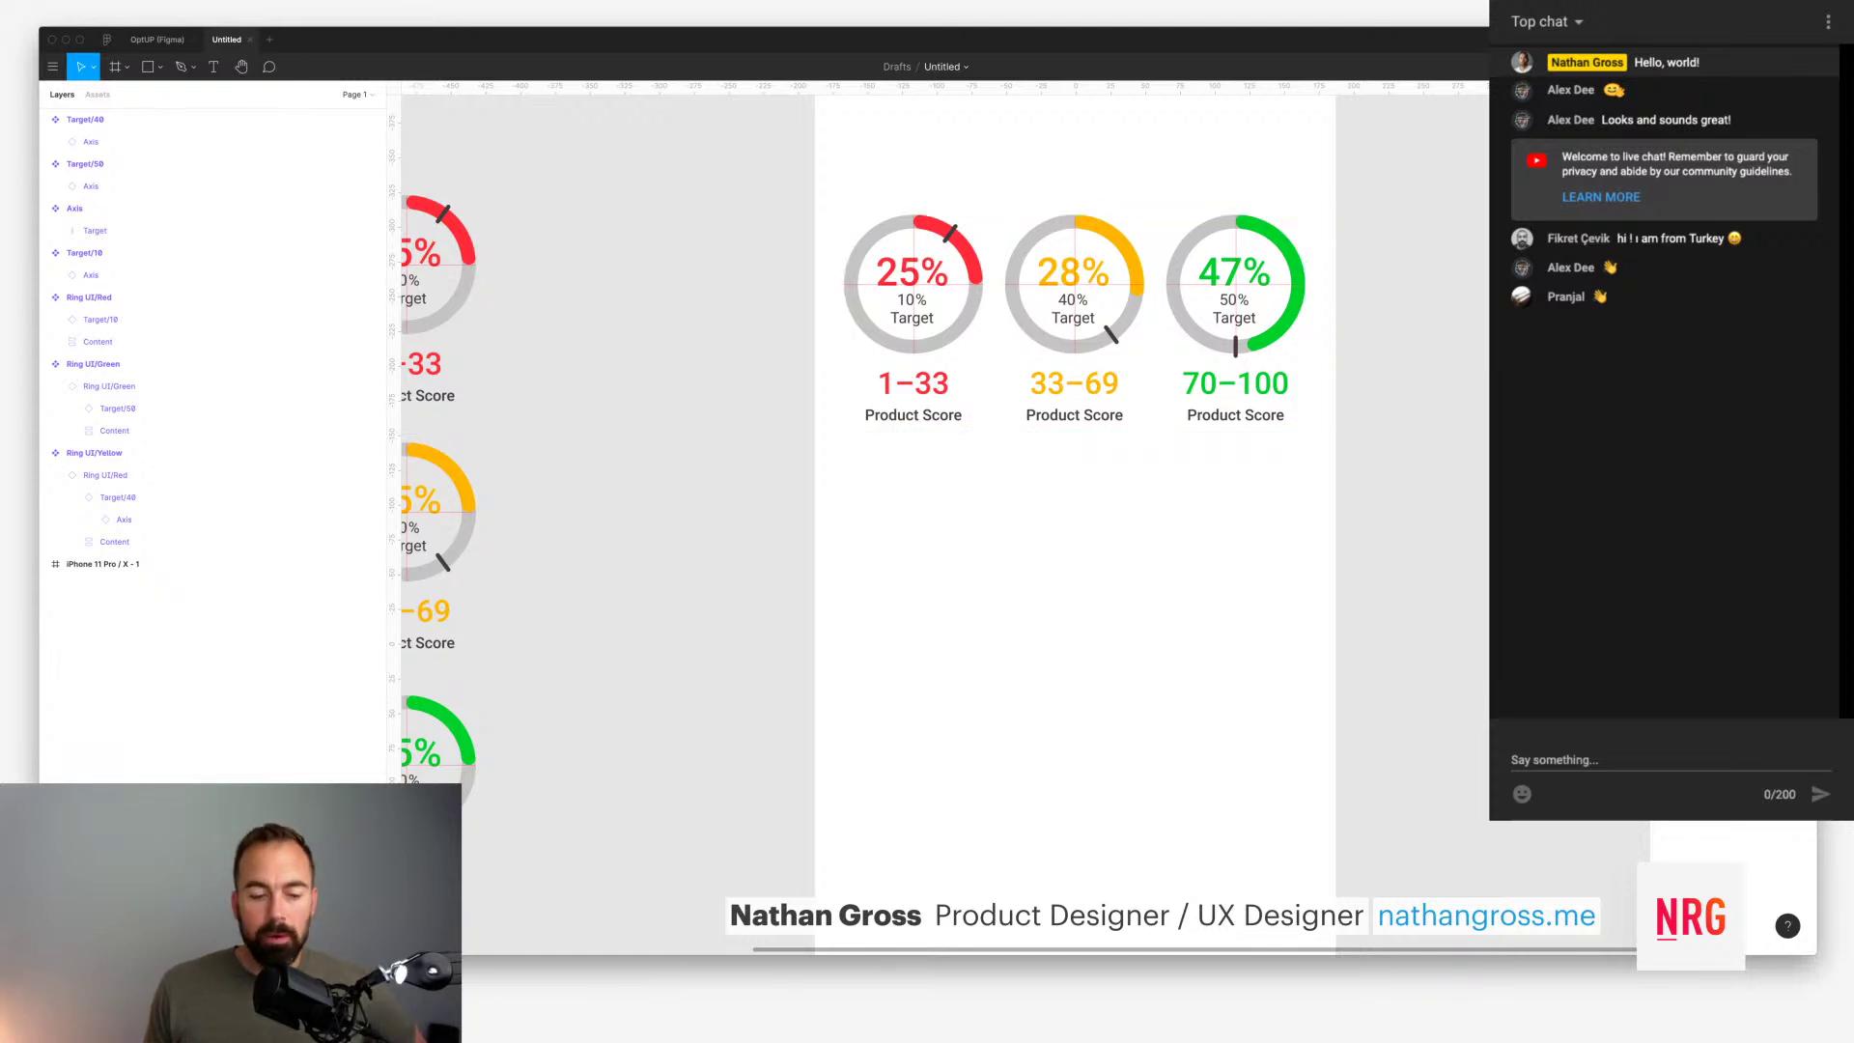
Step: Switch to the OptUP (Figma) file and look over the ring charts on its dashboard screens
scroll(840, 579, "down", 2)
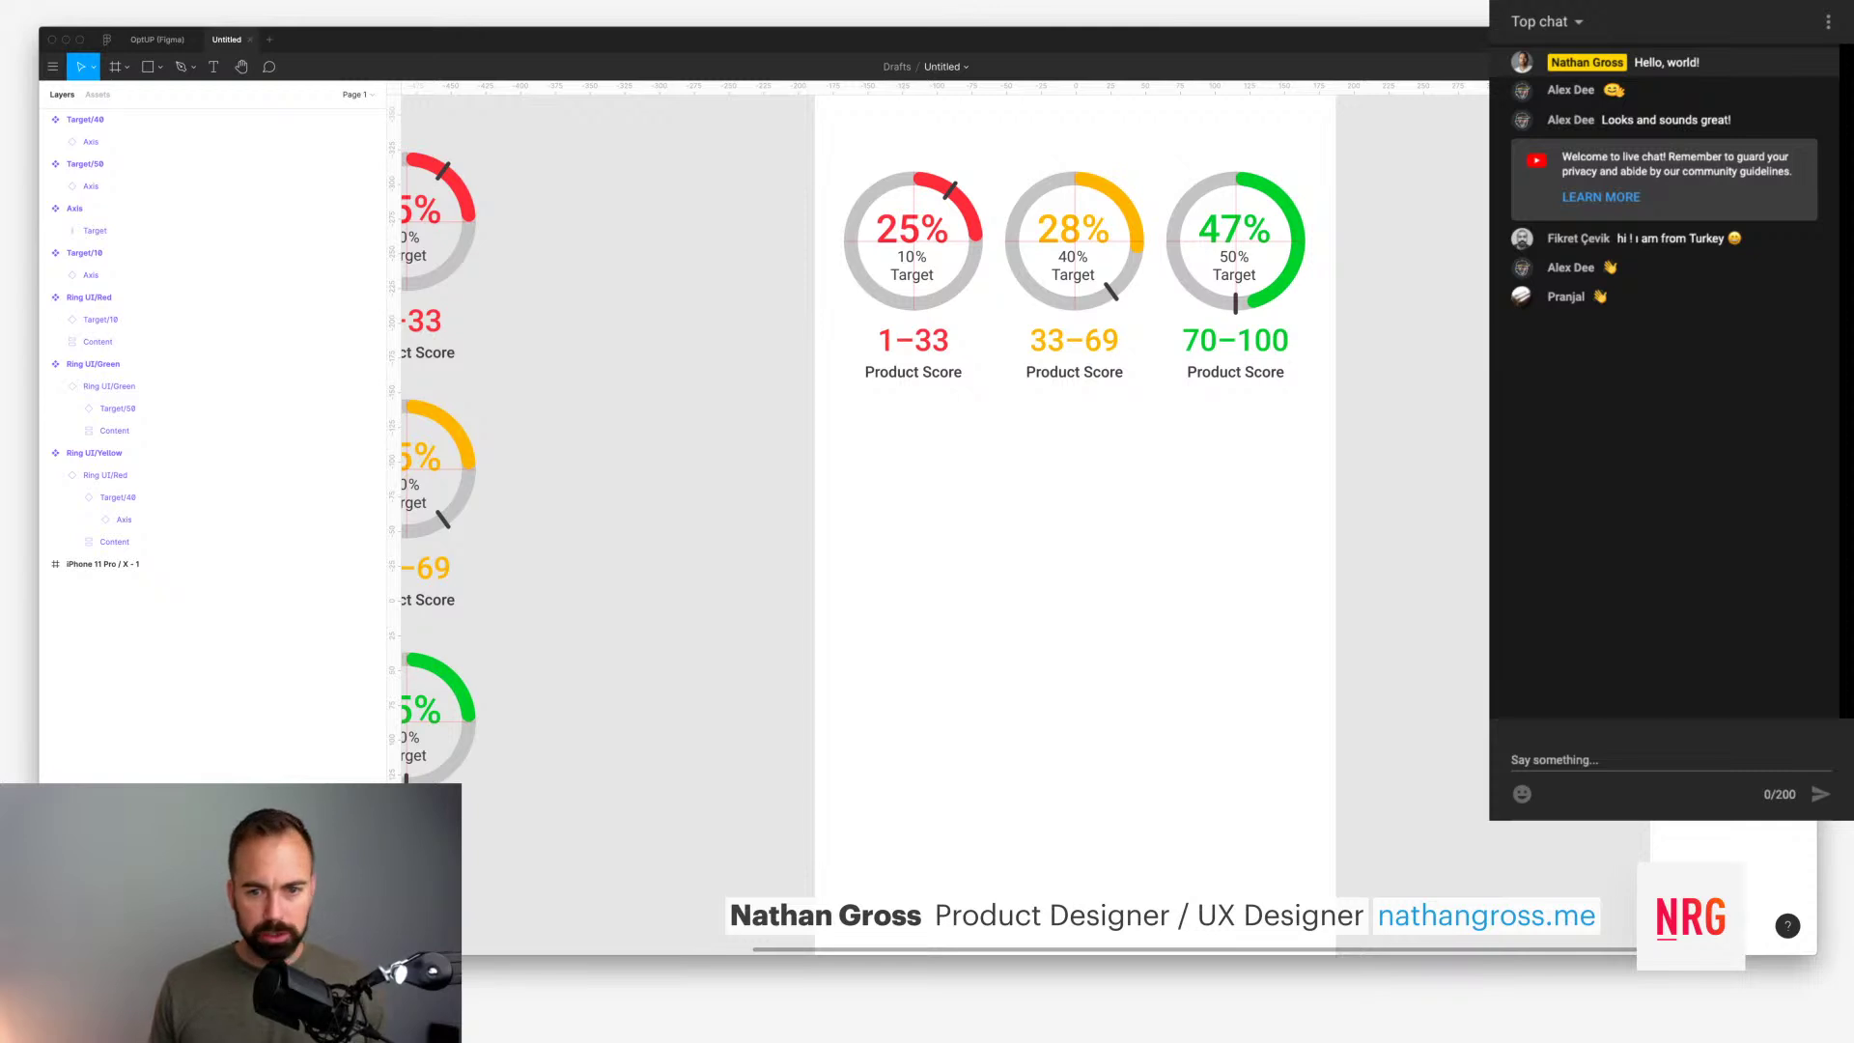
left_click(157, 39)
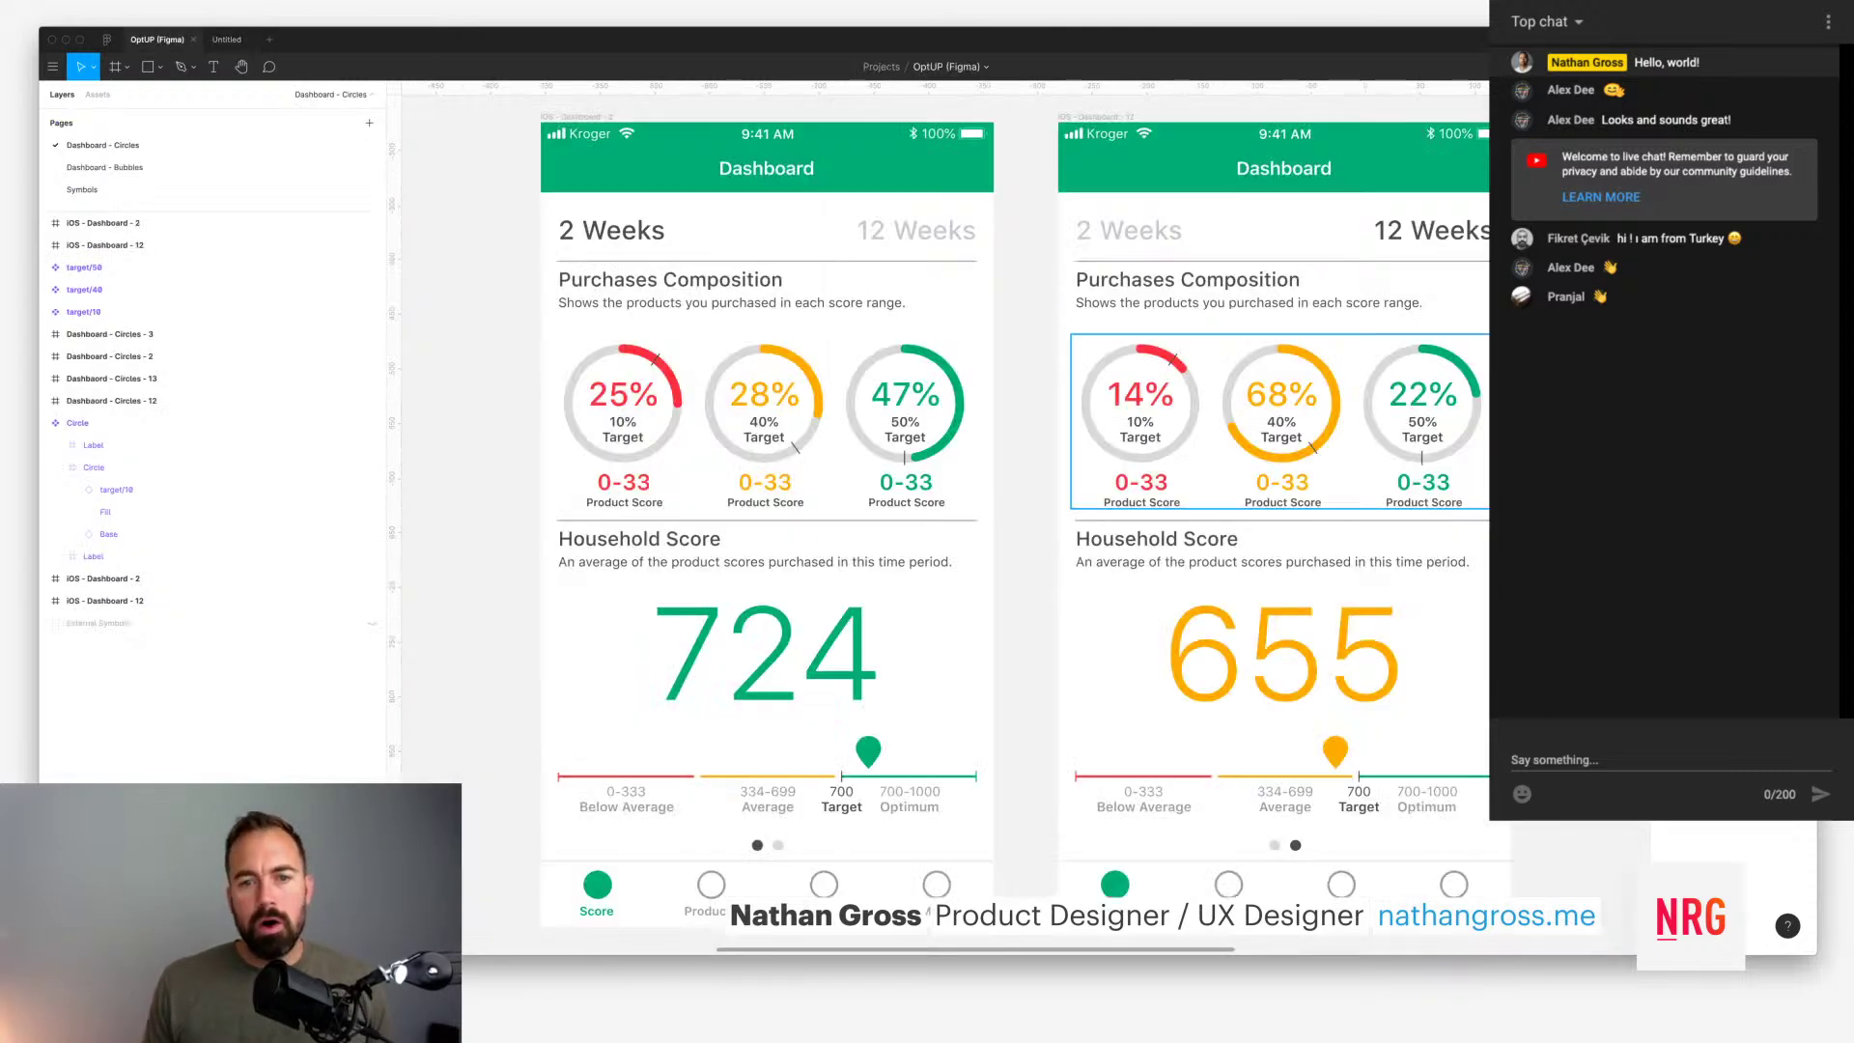
scroll(945, 522, "left", 1)
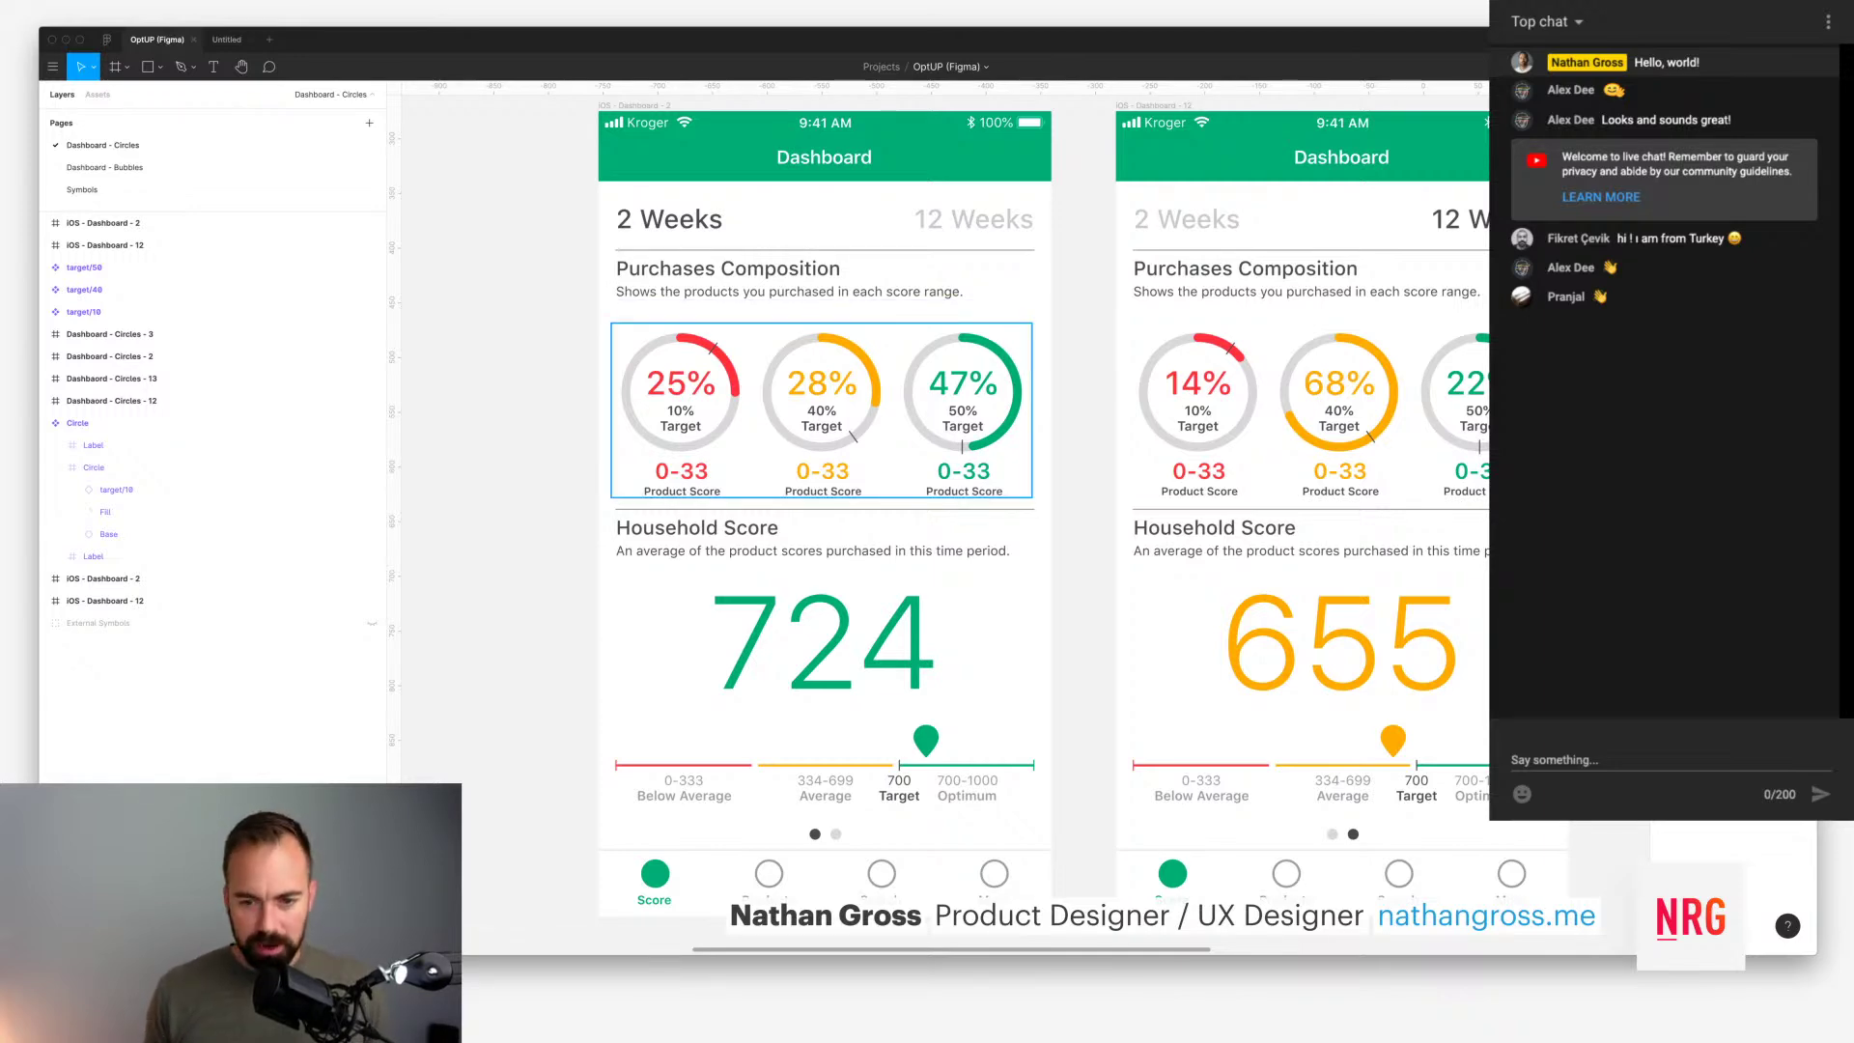
scroll(966, 367, "down", 6)
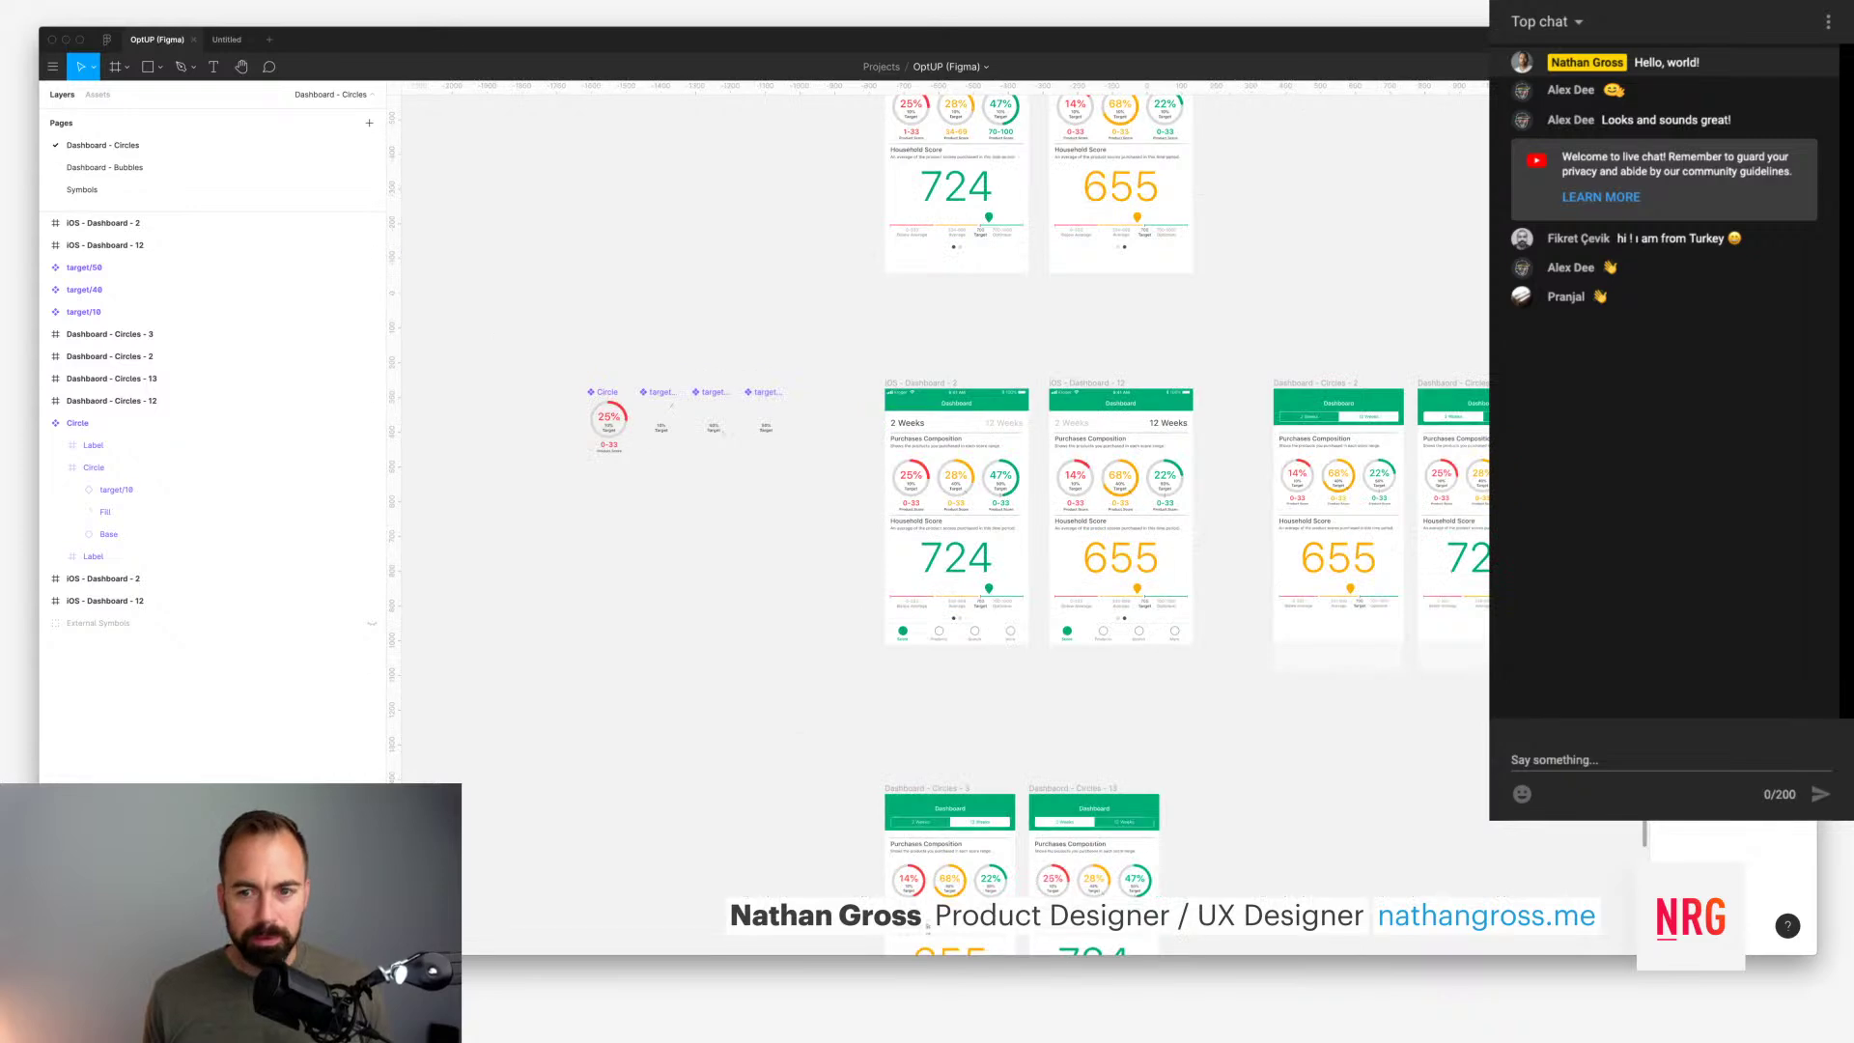
scroll(936, 521, "down", 3)
scroll(937, 521, "right", 1)
scroll(936, 521, "up", 8)
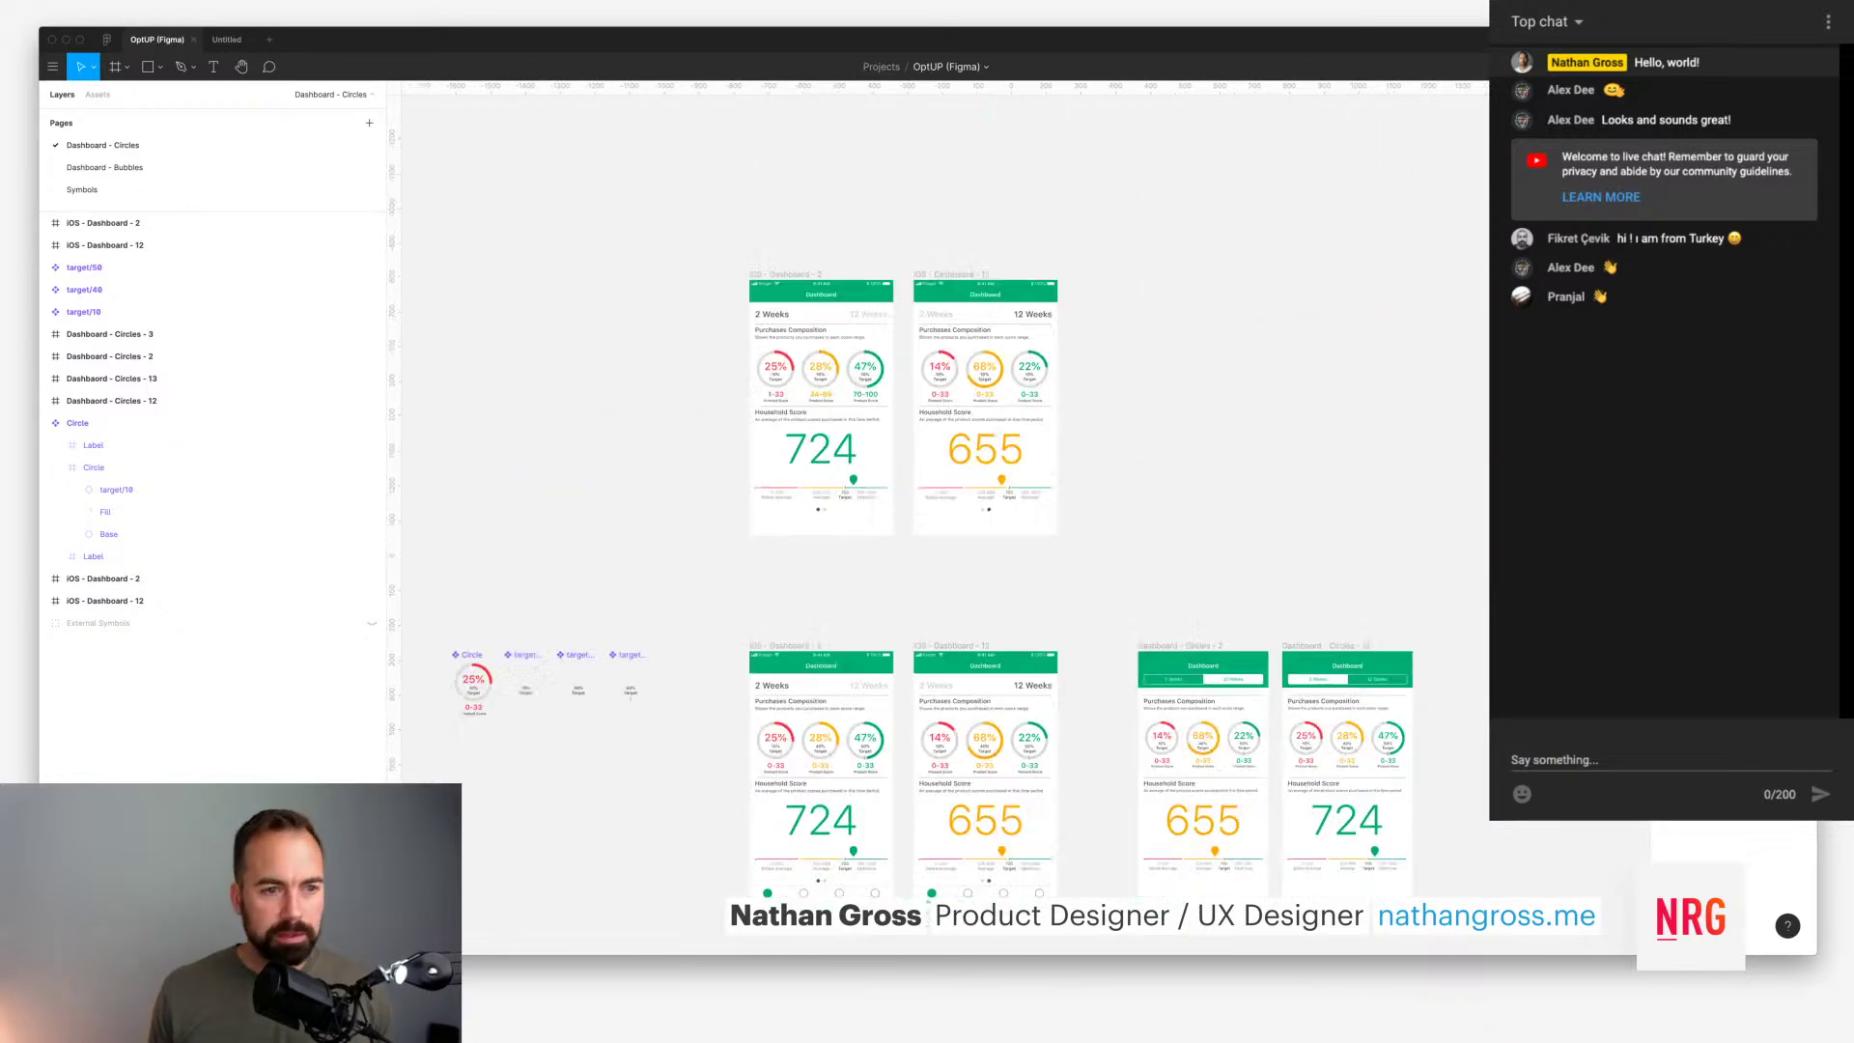
Step: Open the Portfolio file from the Projects folder and view the Dashboard Redesign - Final frame up close
left_click(106, 39)
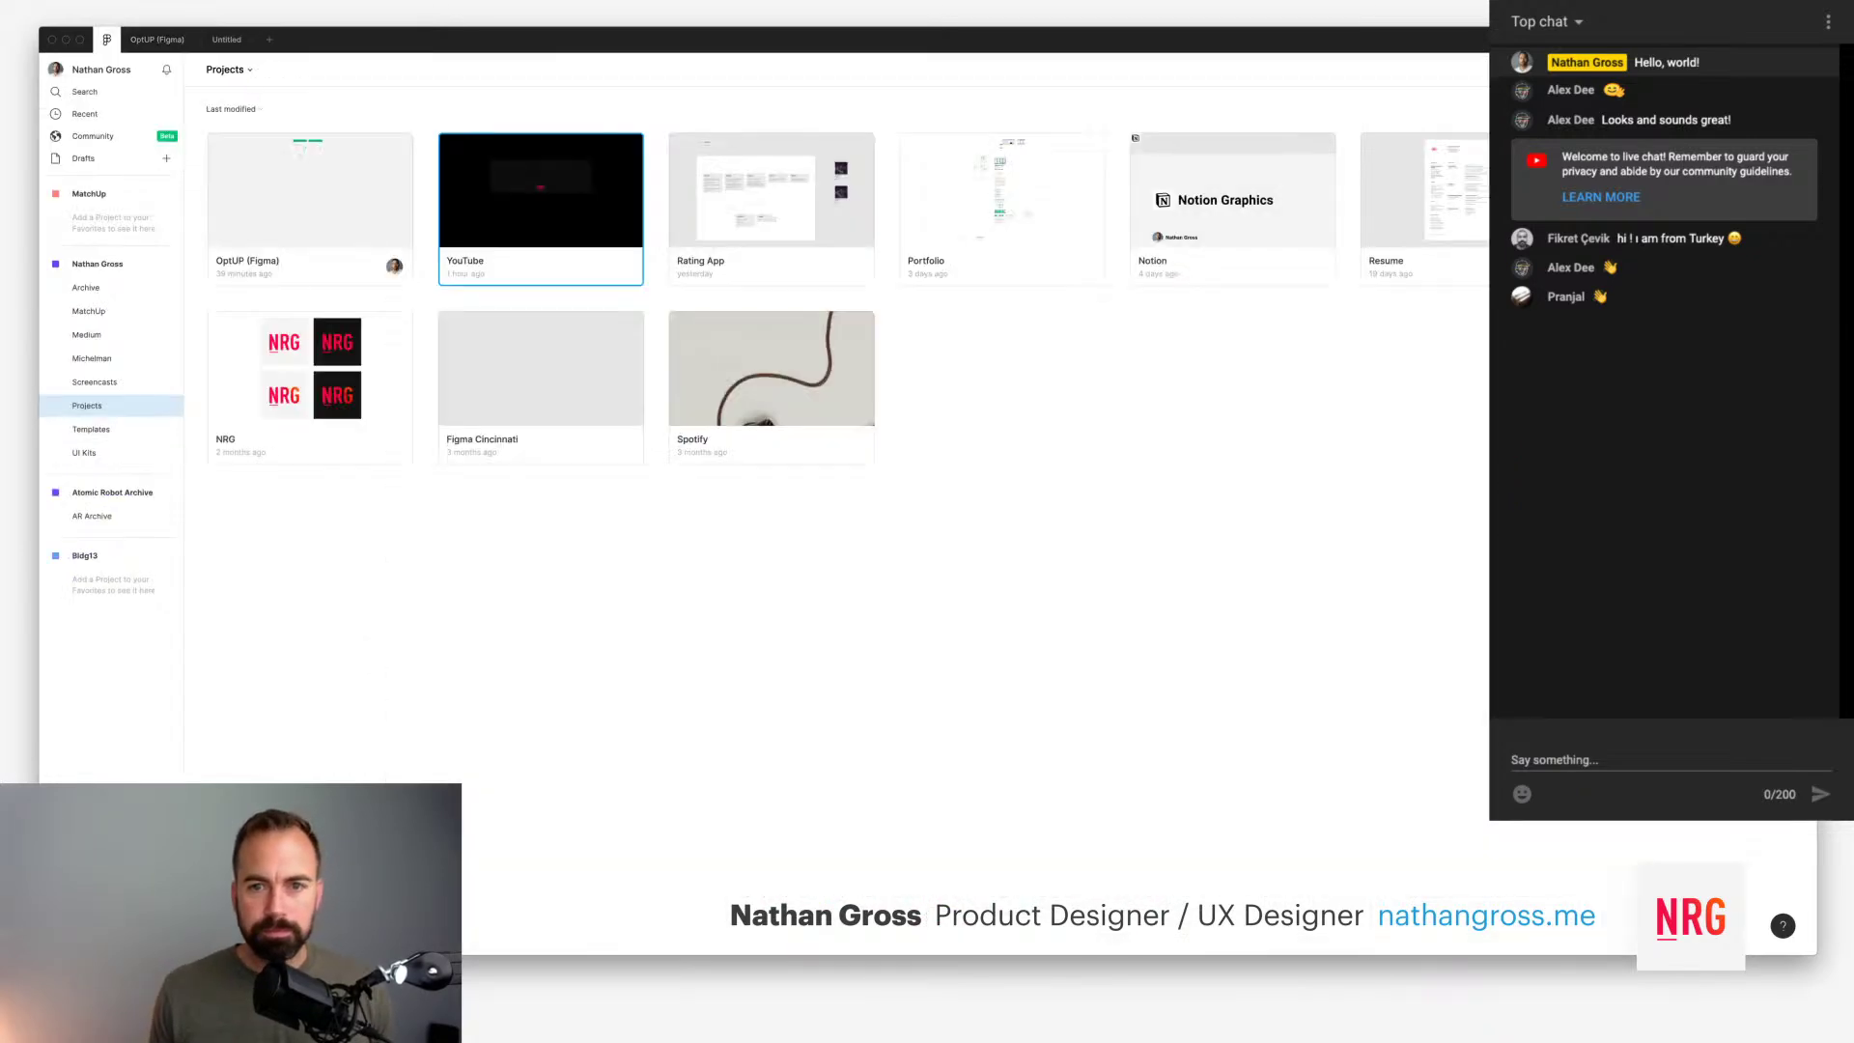
double_click(1002, 203)
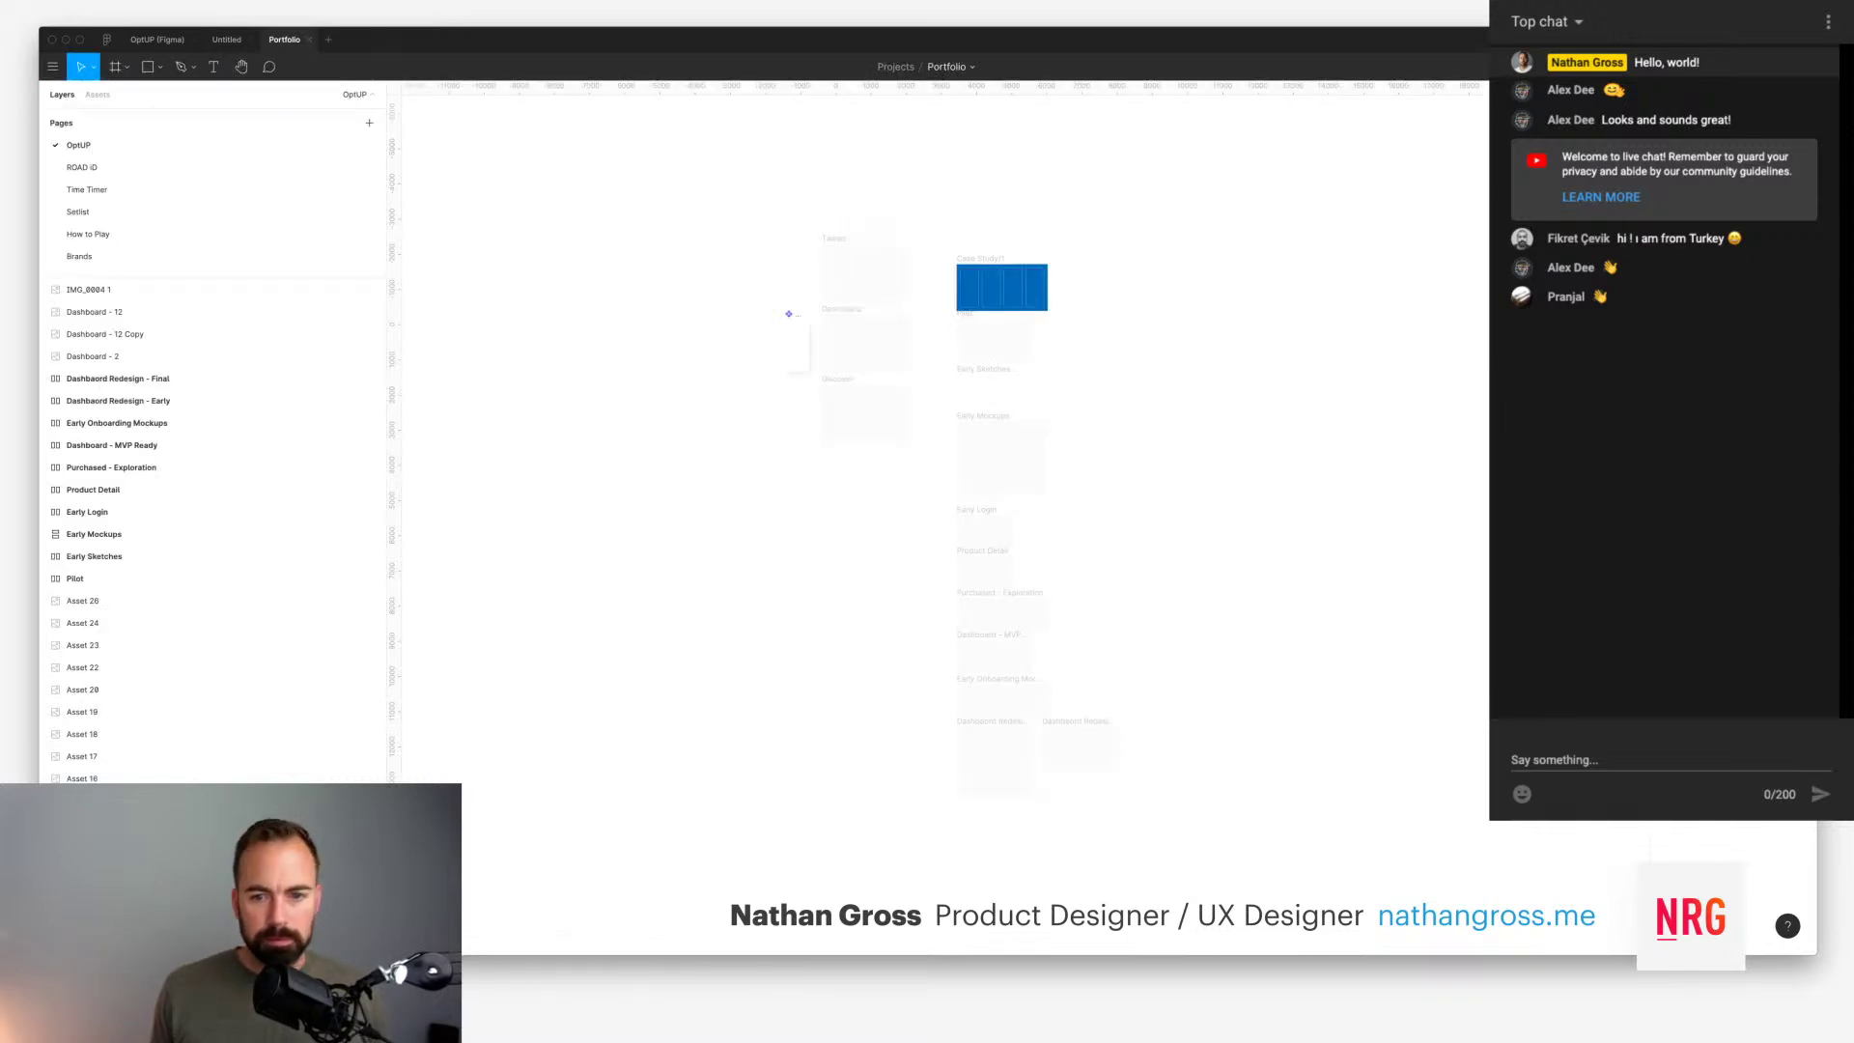
scroll(951, 488, "down", 3)
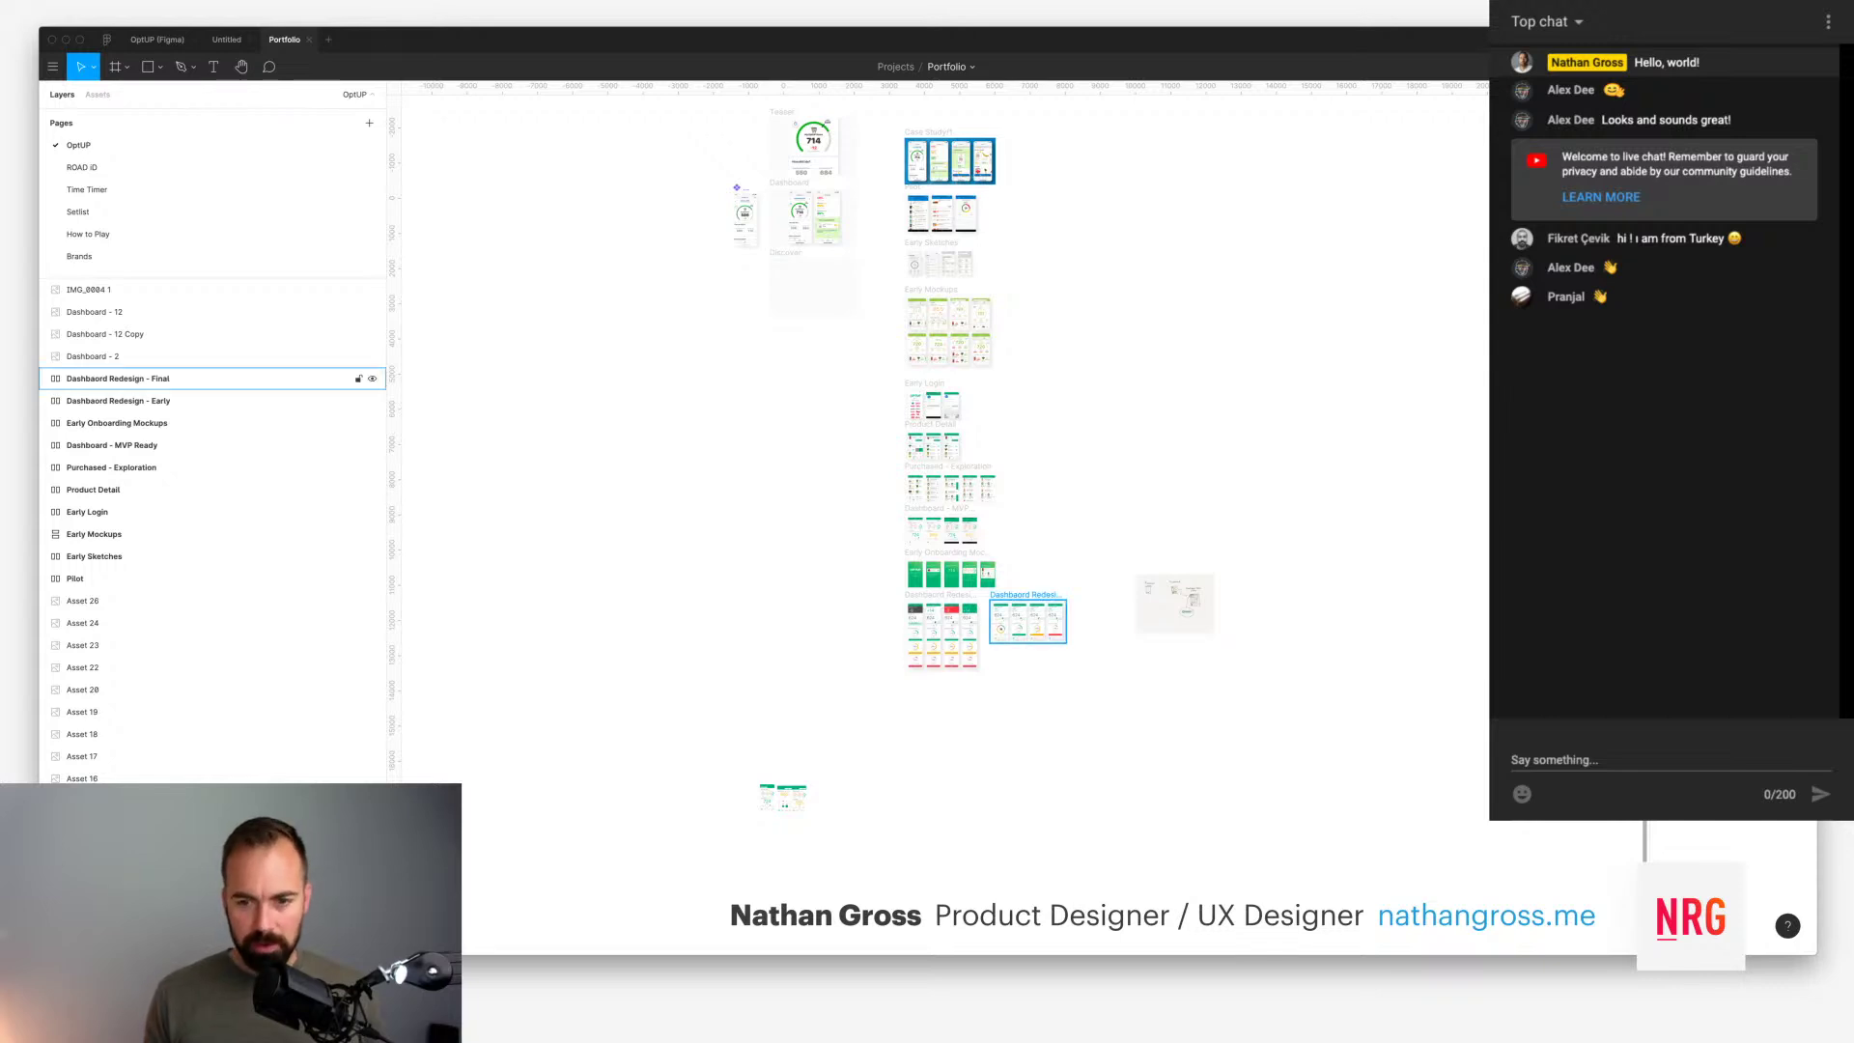
left_click(1026, 595)
key("shift+2")
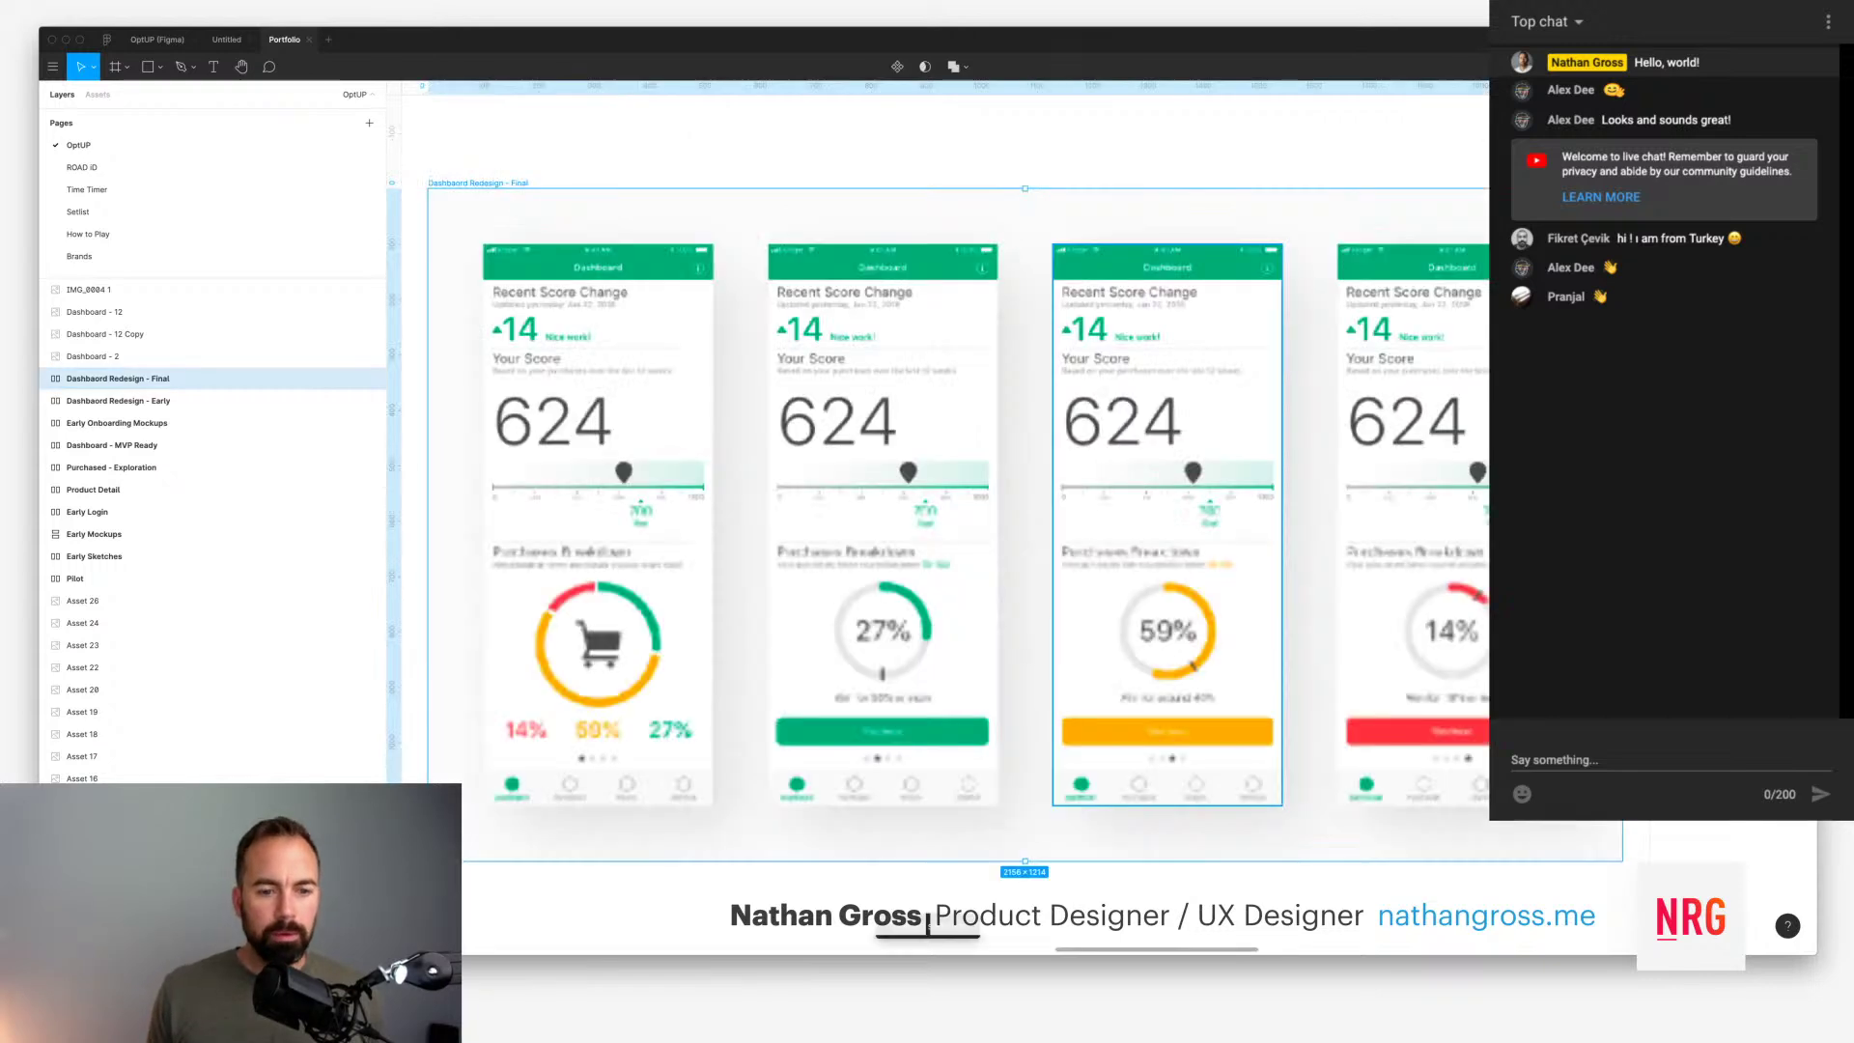
key("Escape")
scroll(945, 502, "down", 2)
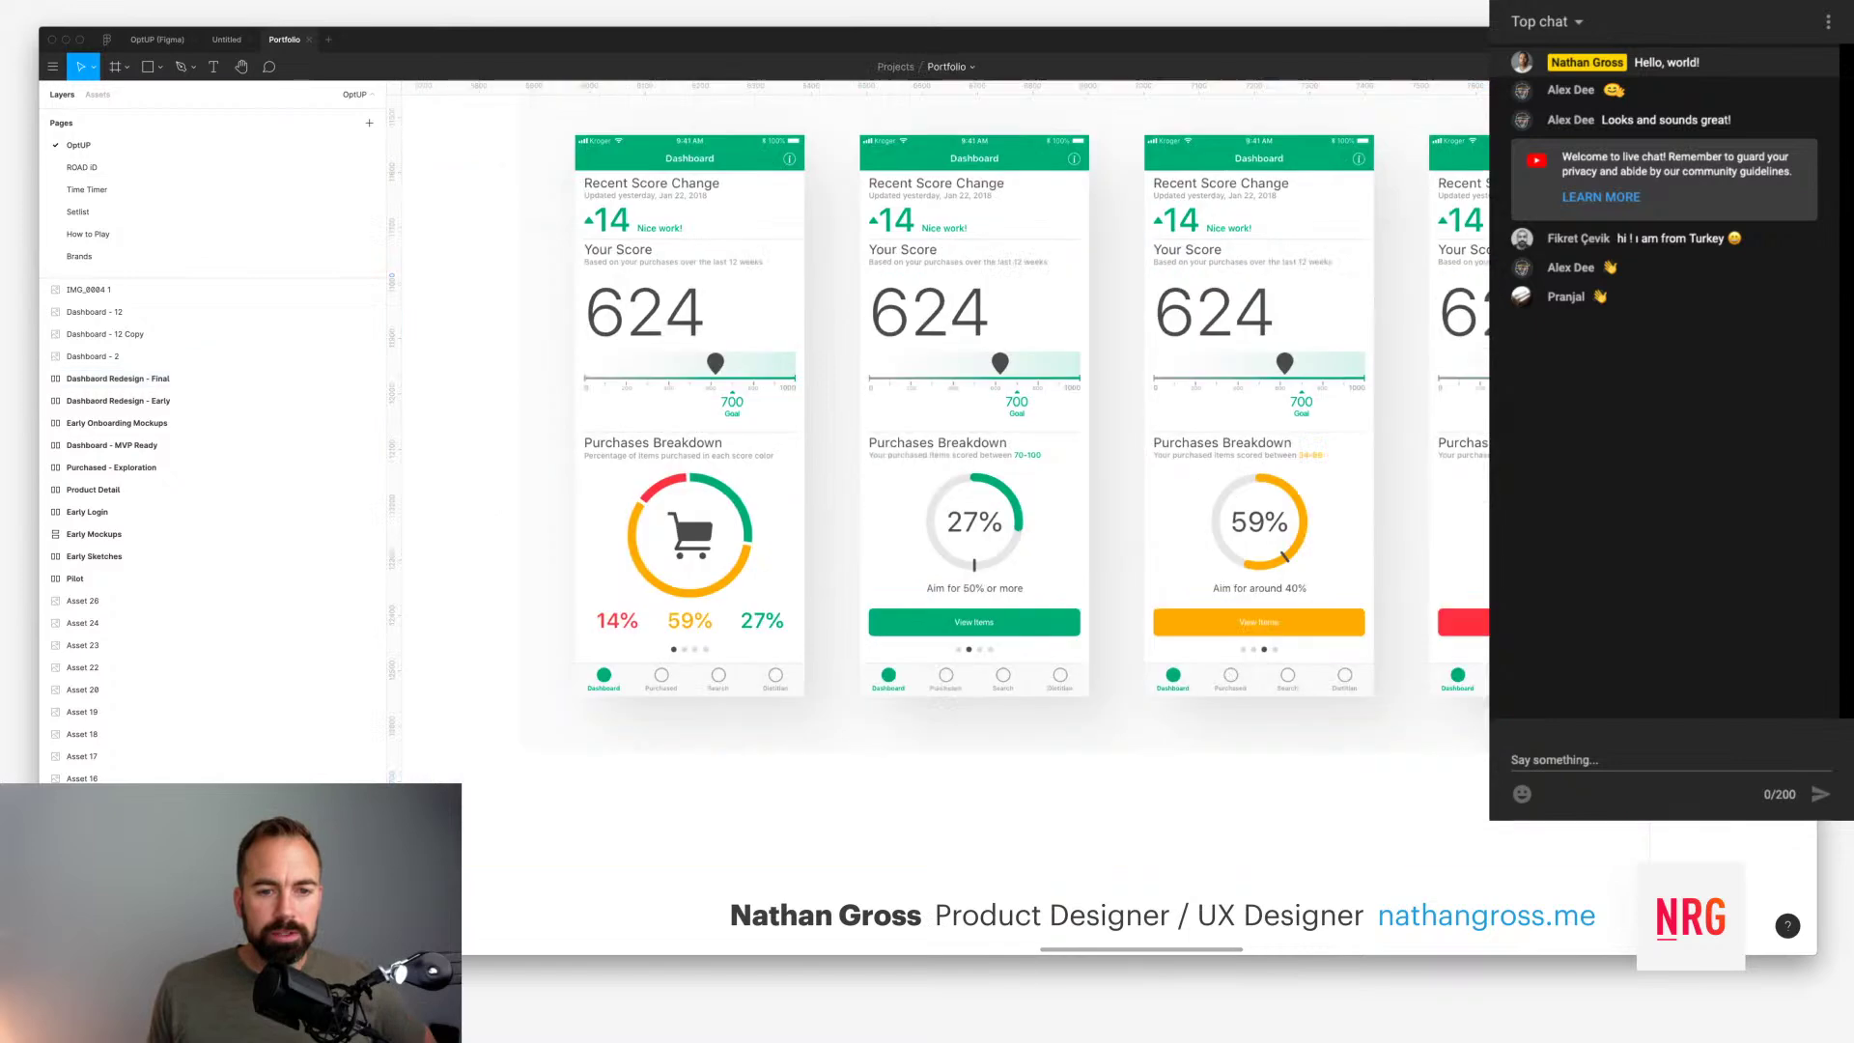
Step: Examine the combined purchases ring and the single-colour rings across the four final dashboard screens
scroll(698, 415, "down", 1)
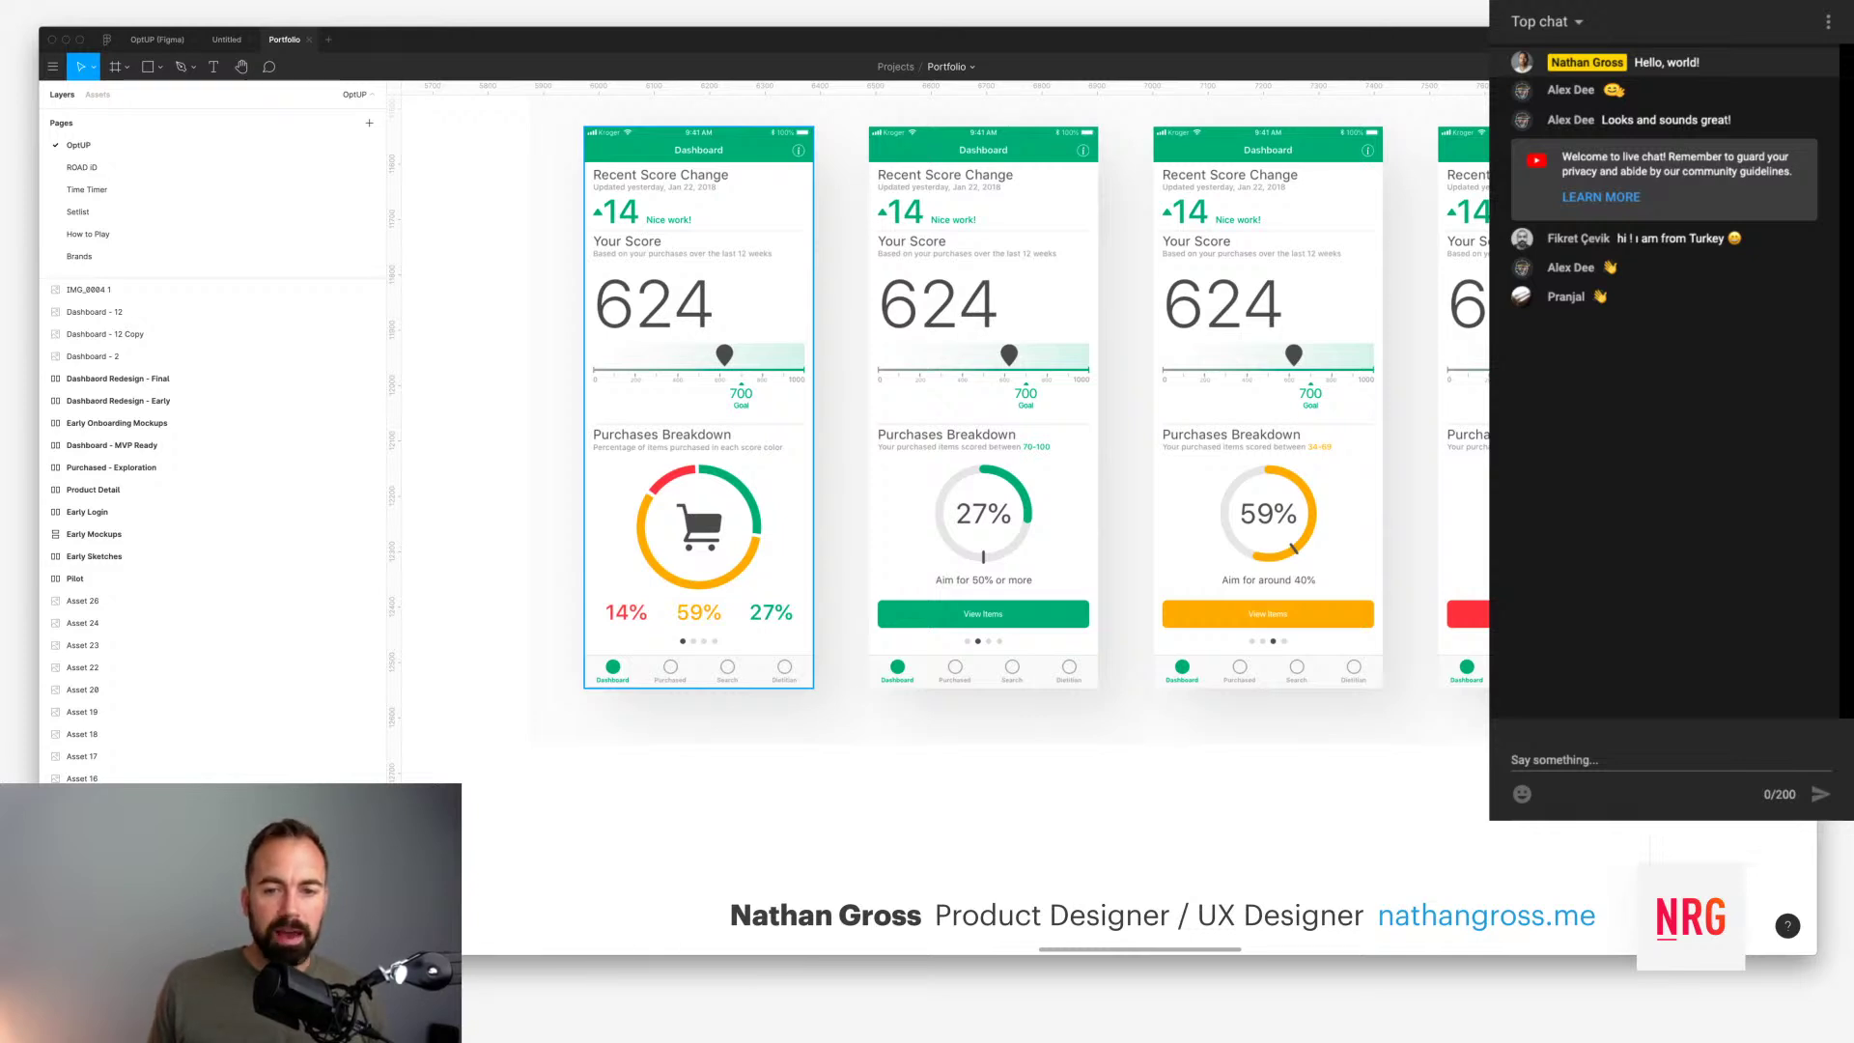
left_click(982, 405)
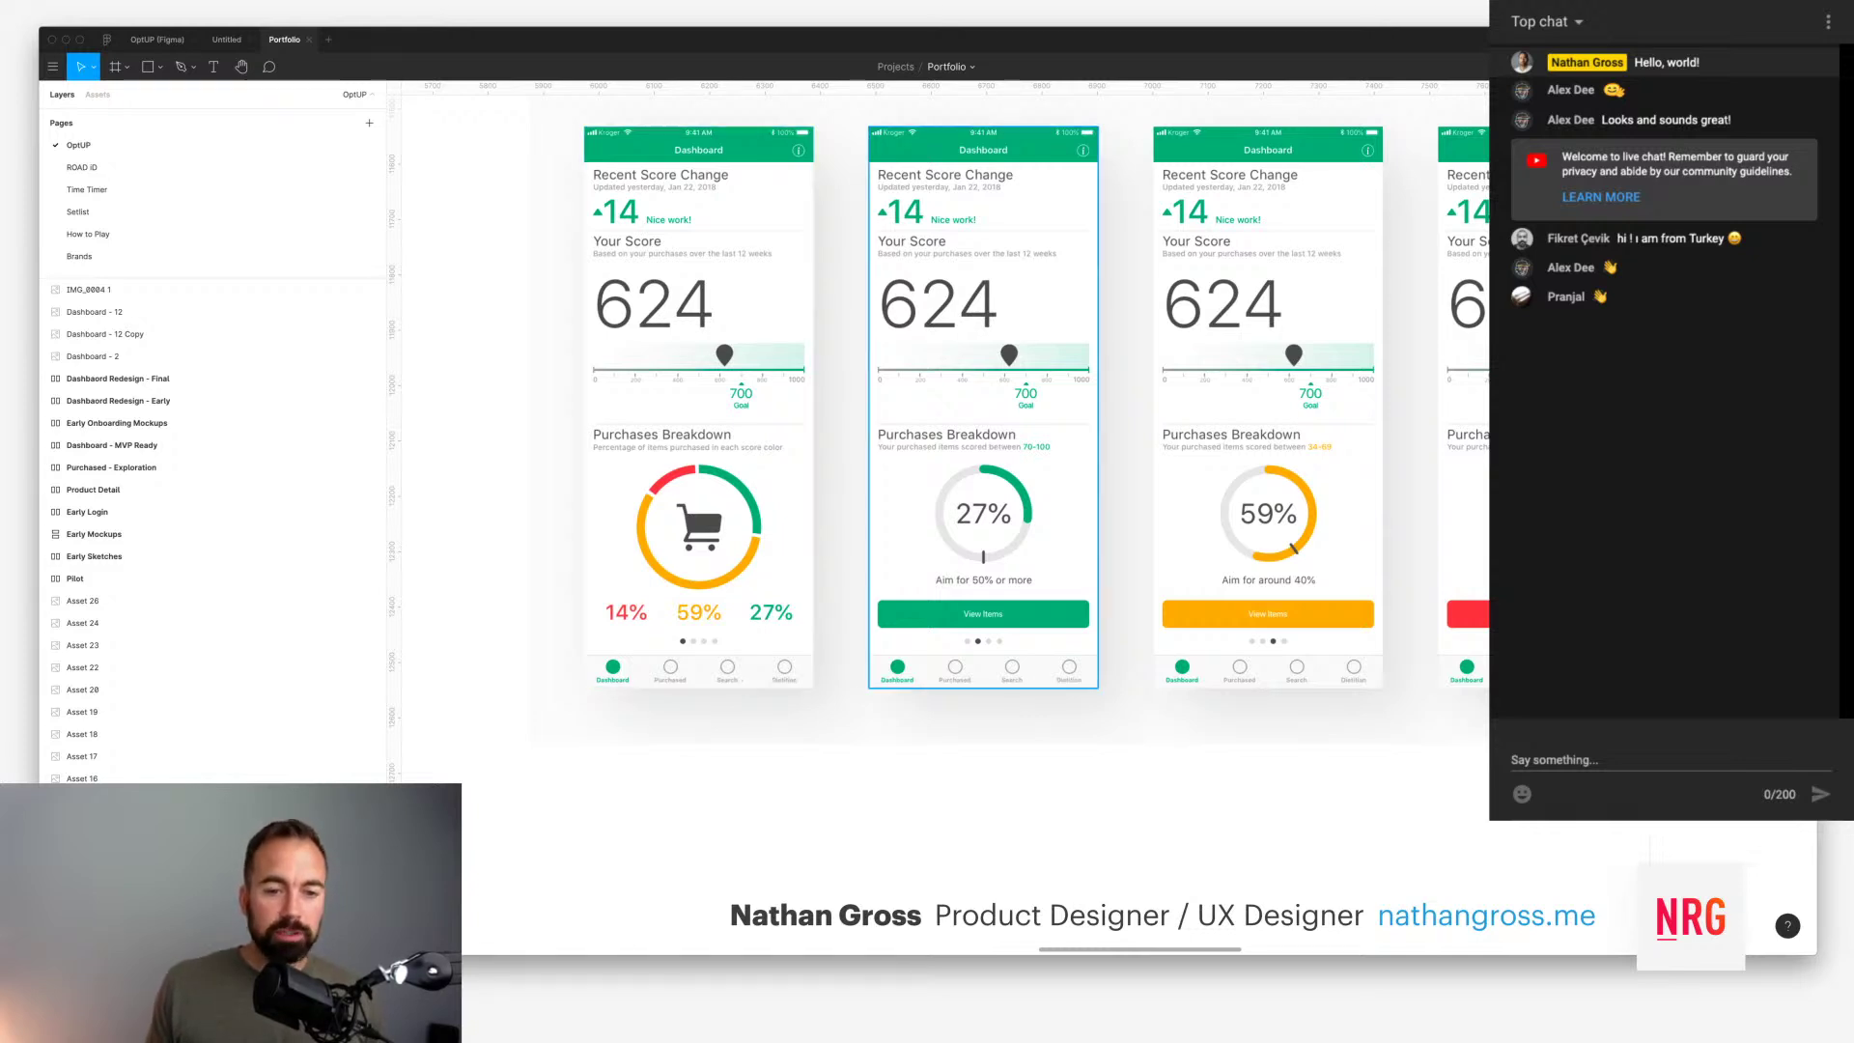
left_click(698, 405)
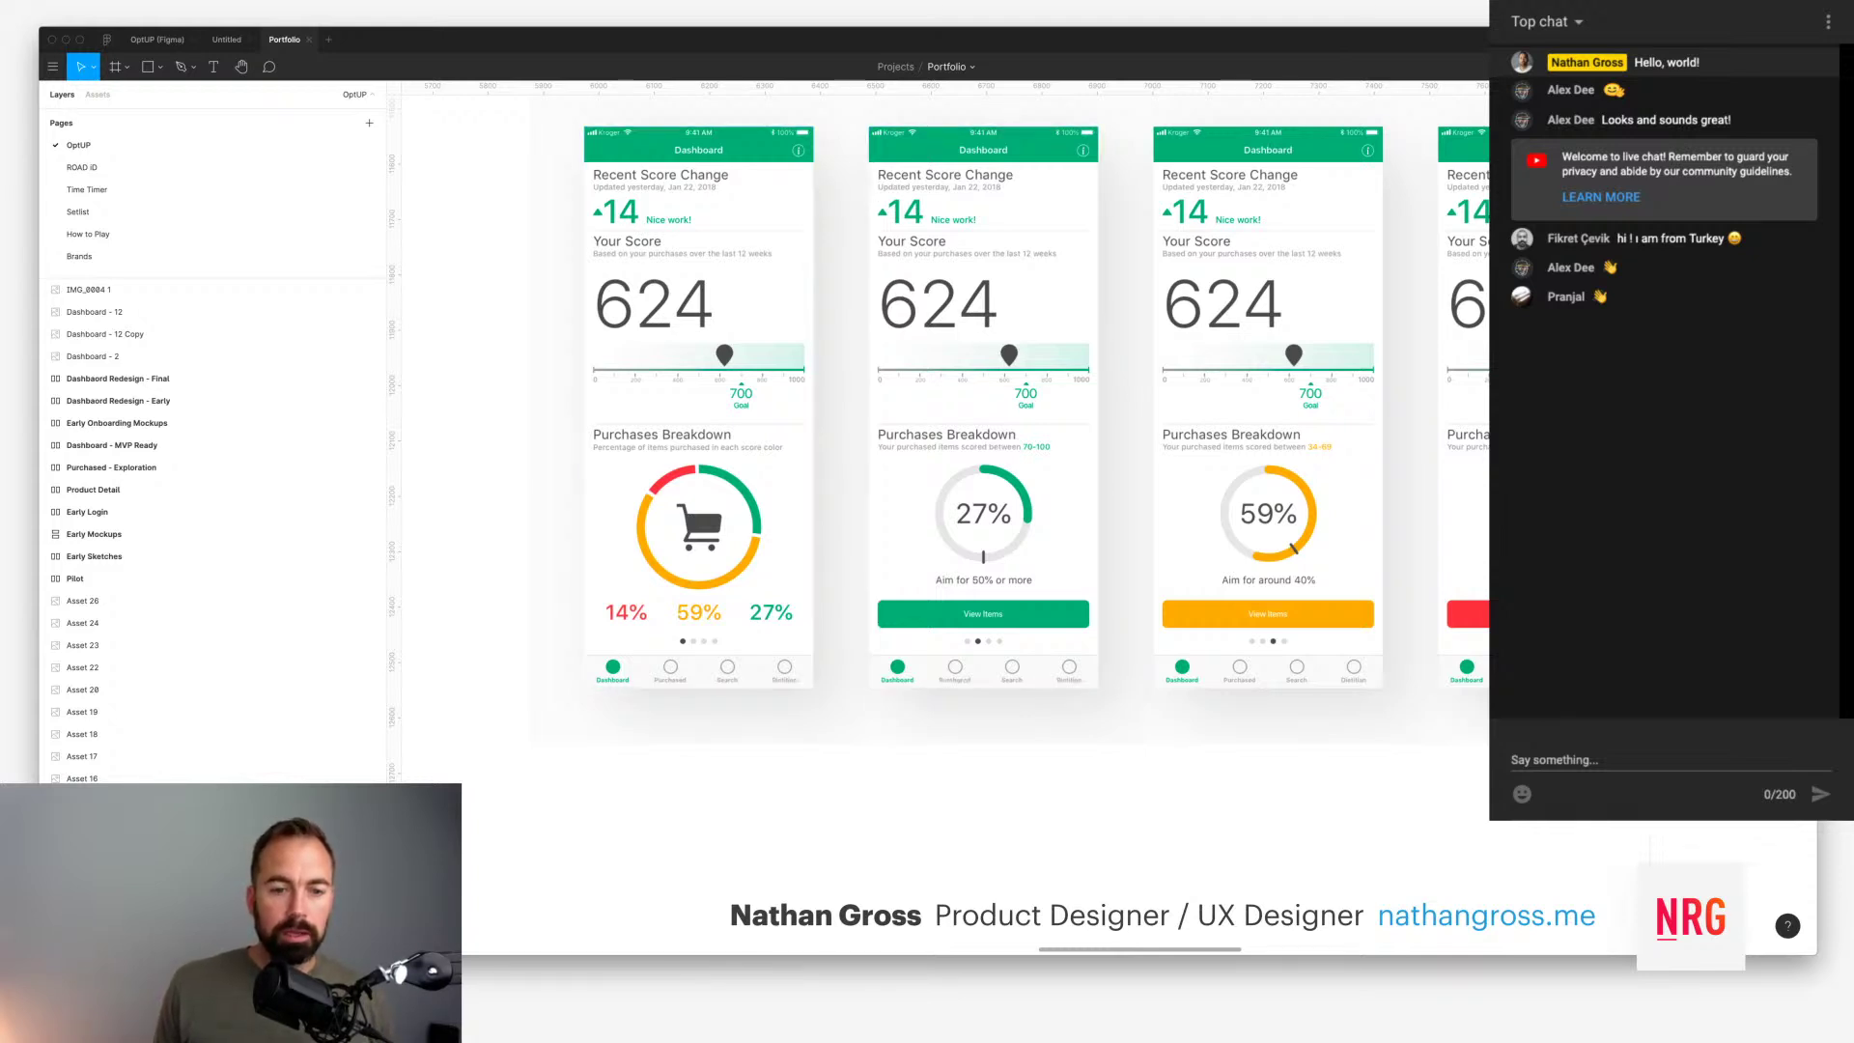
scroll(944, 416, "right", 3)
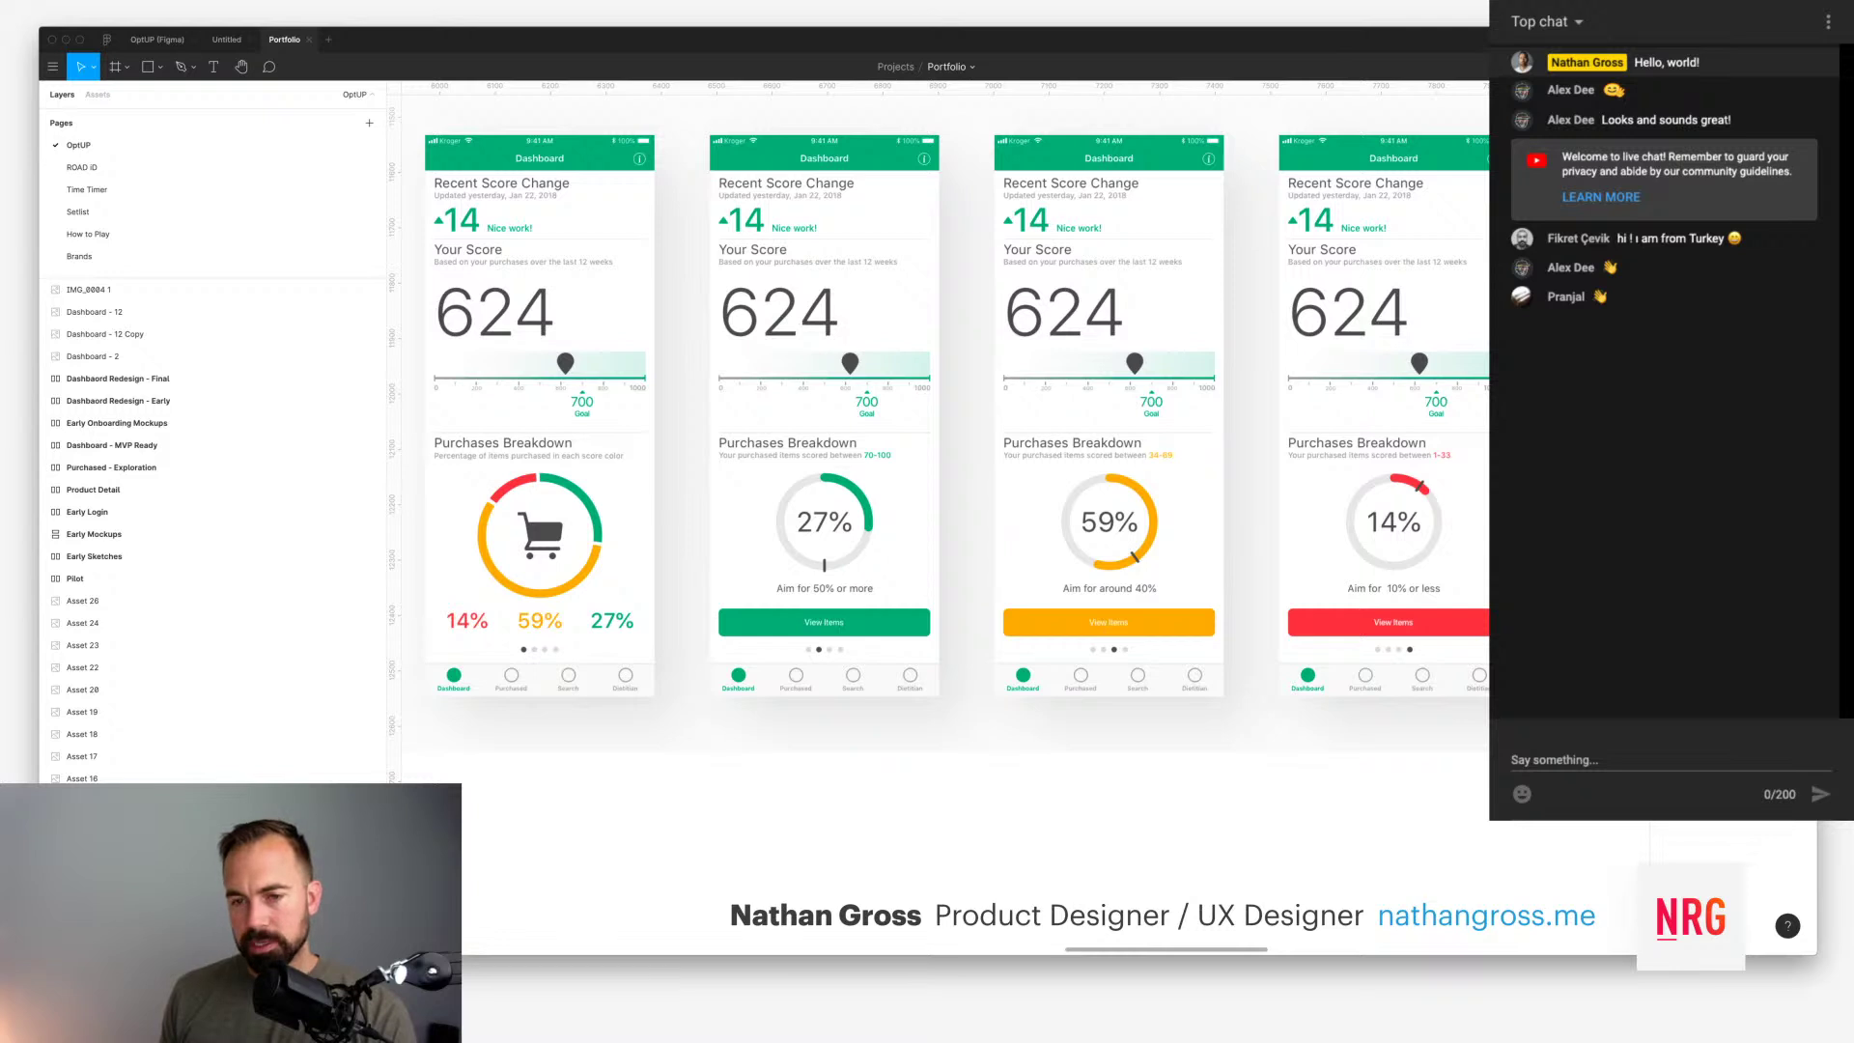
scroll(1091, 416, "right", 2)
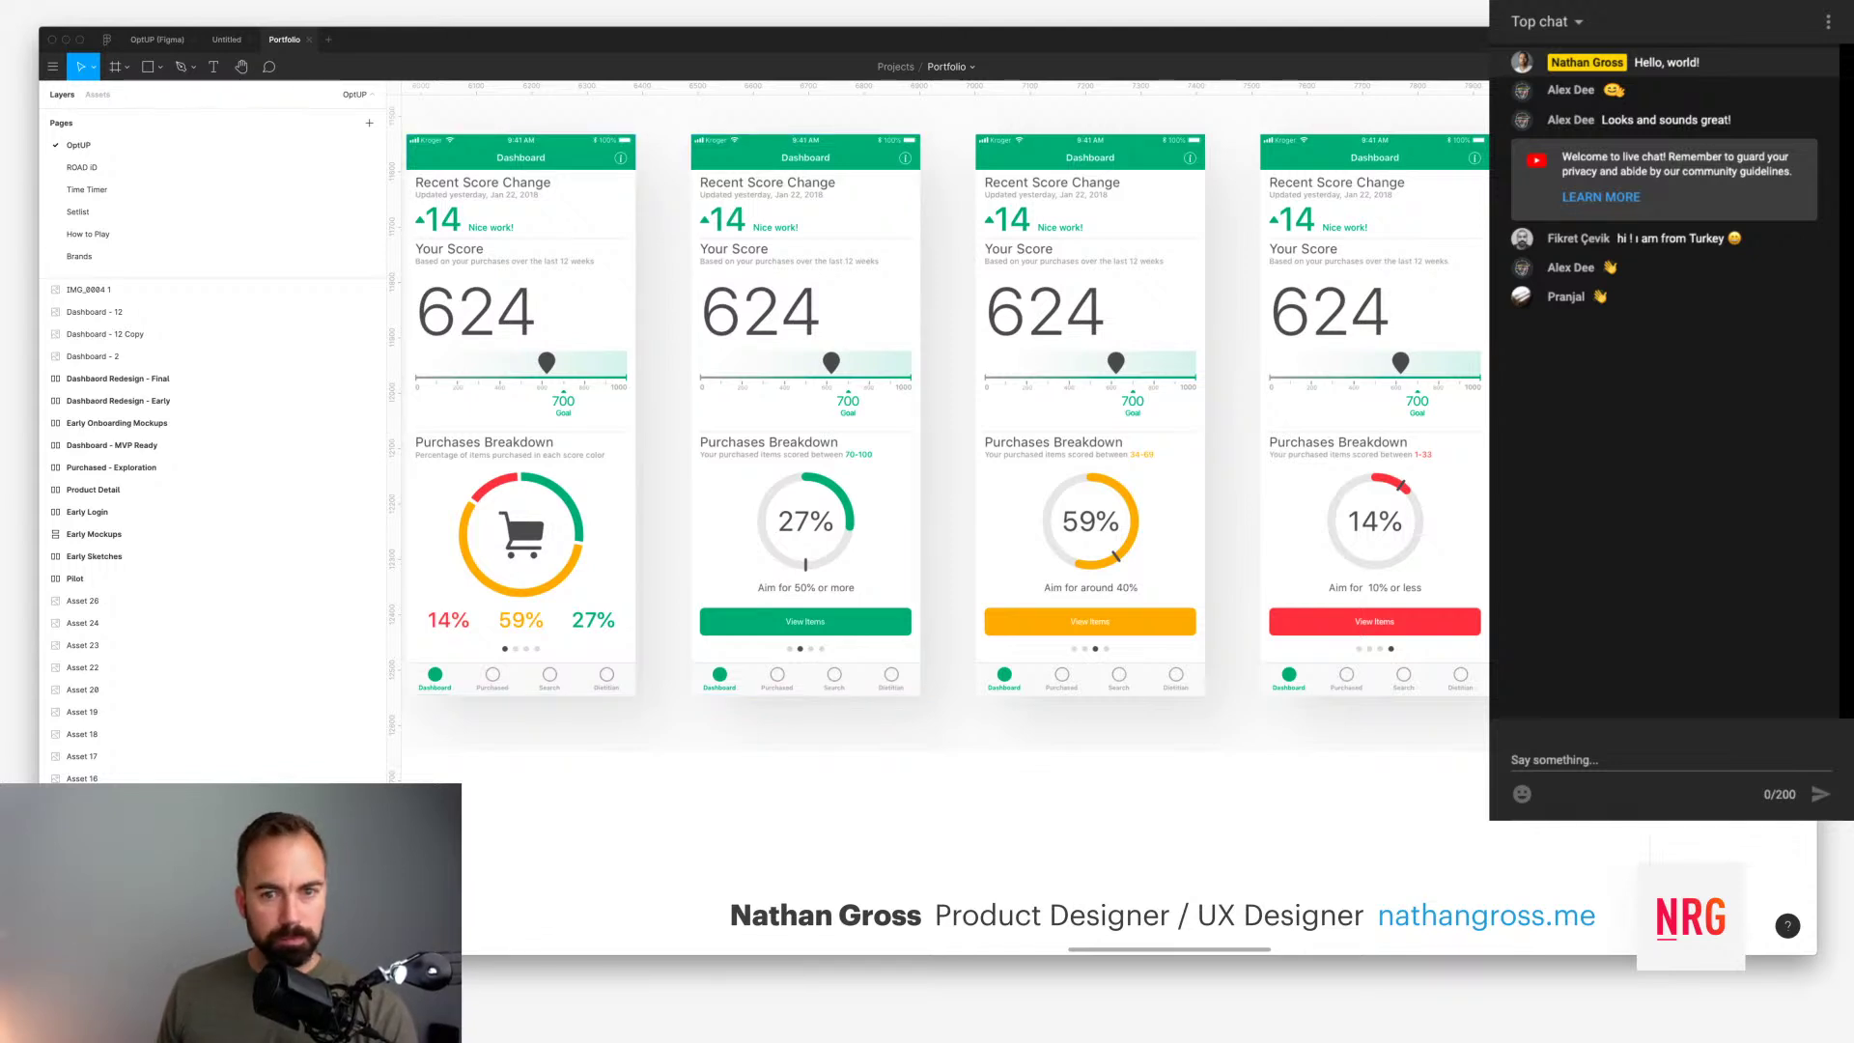
Step: Compare the ring charts in the Untitled draft with the final dashboard redesign in the Portfolio file
left_click(226, 40)
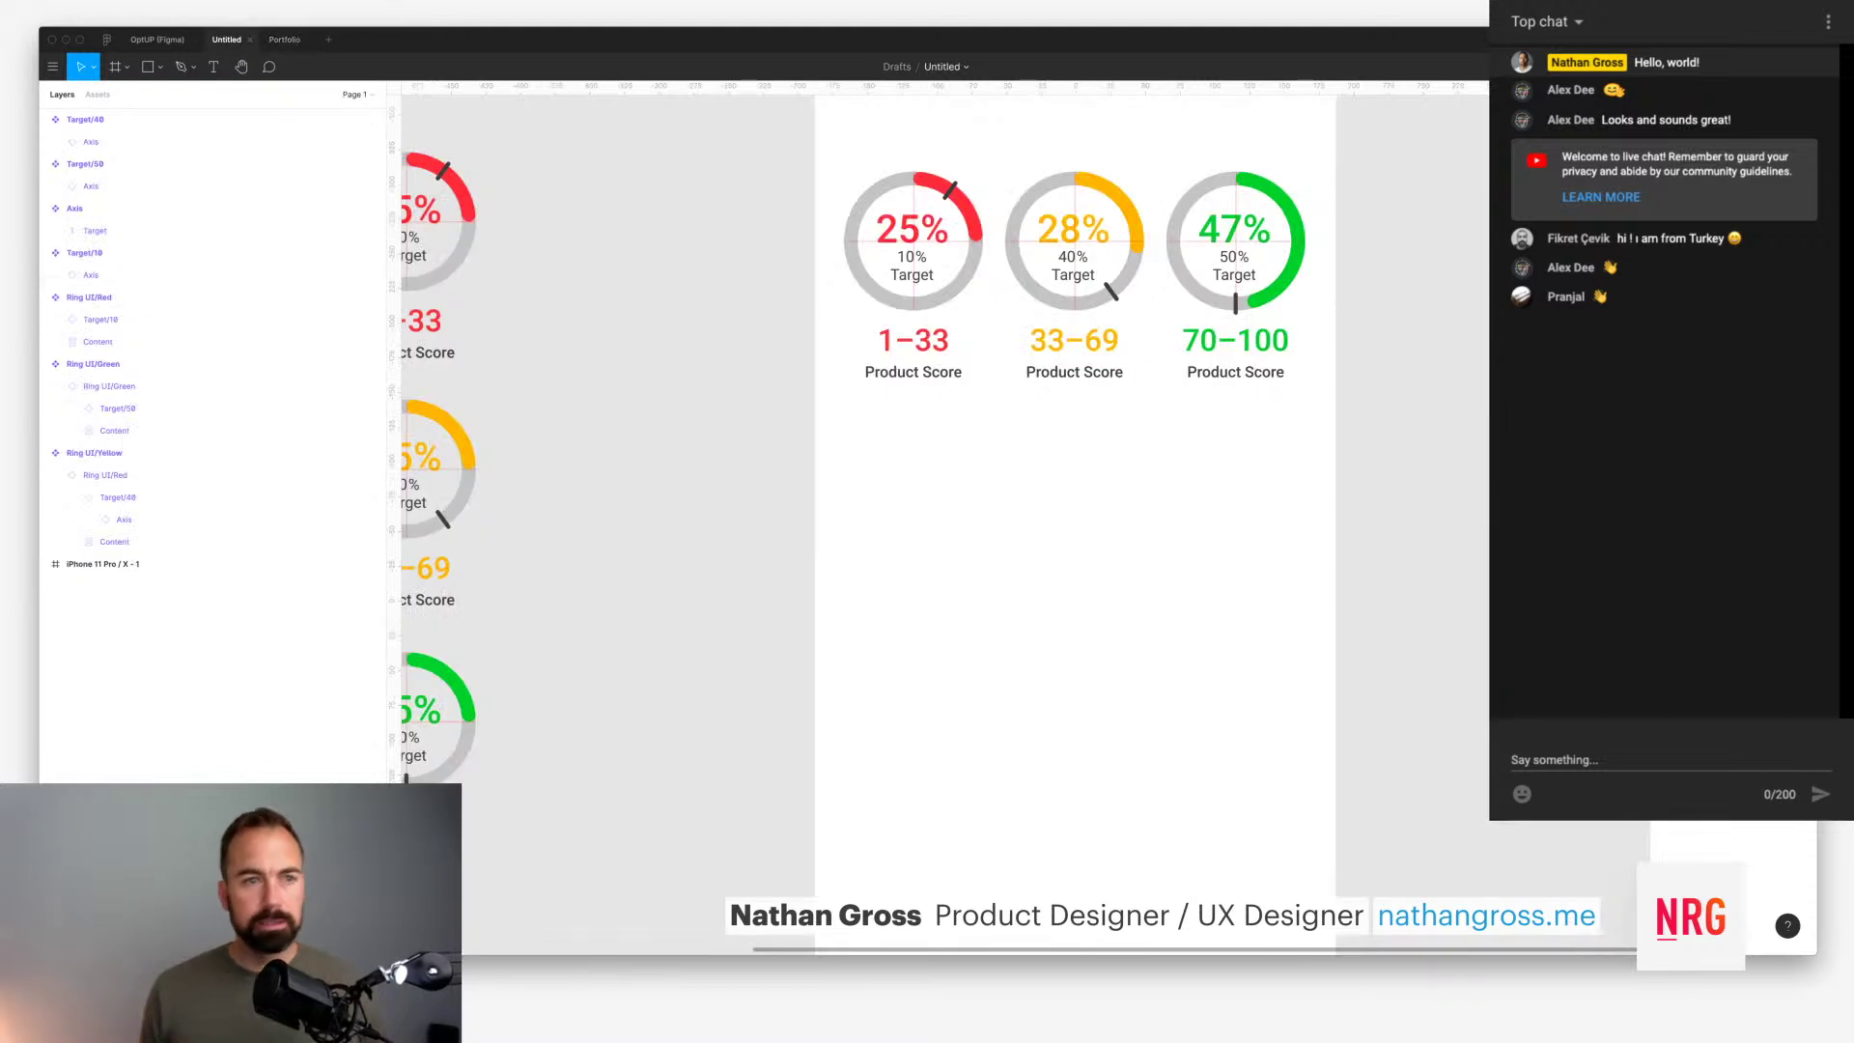
scroll(944, 522, "left", 1)
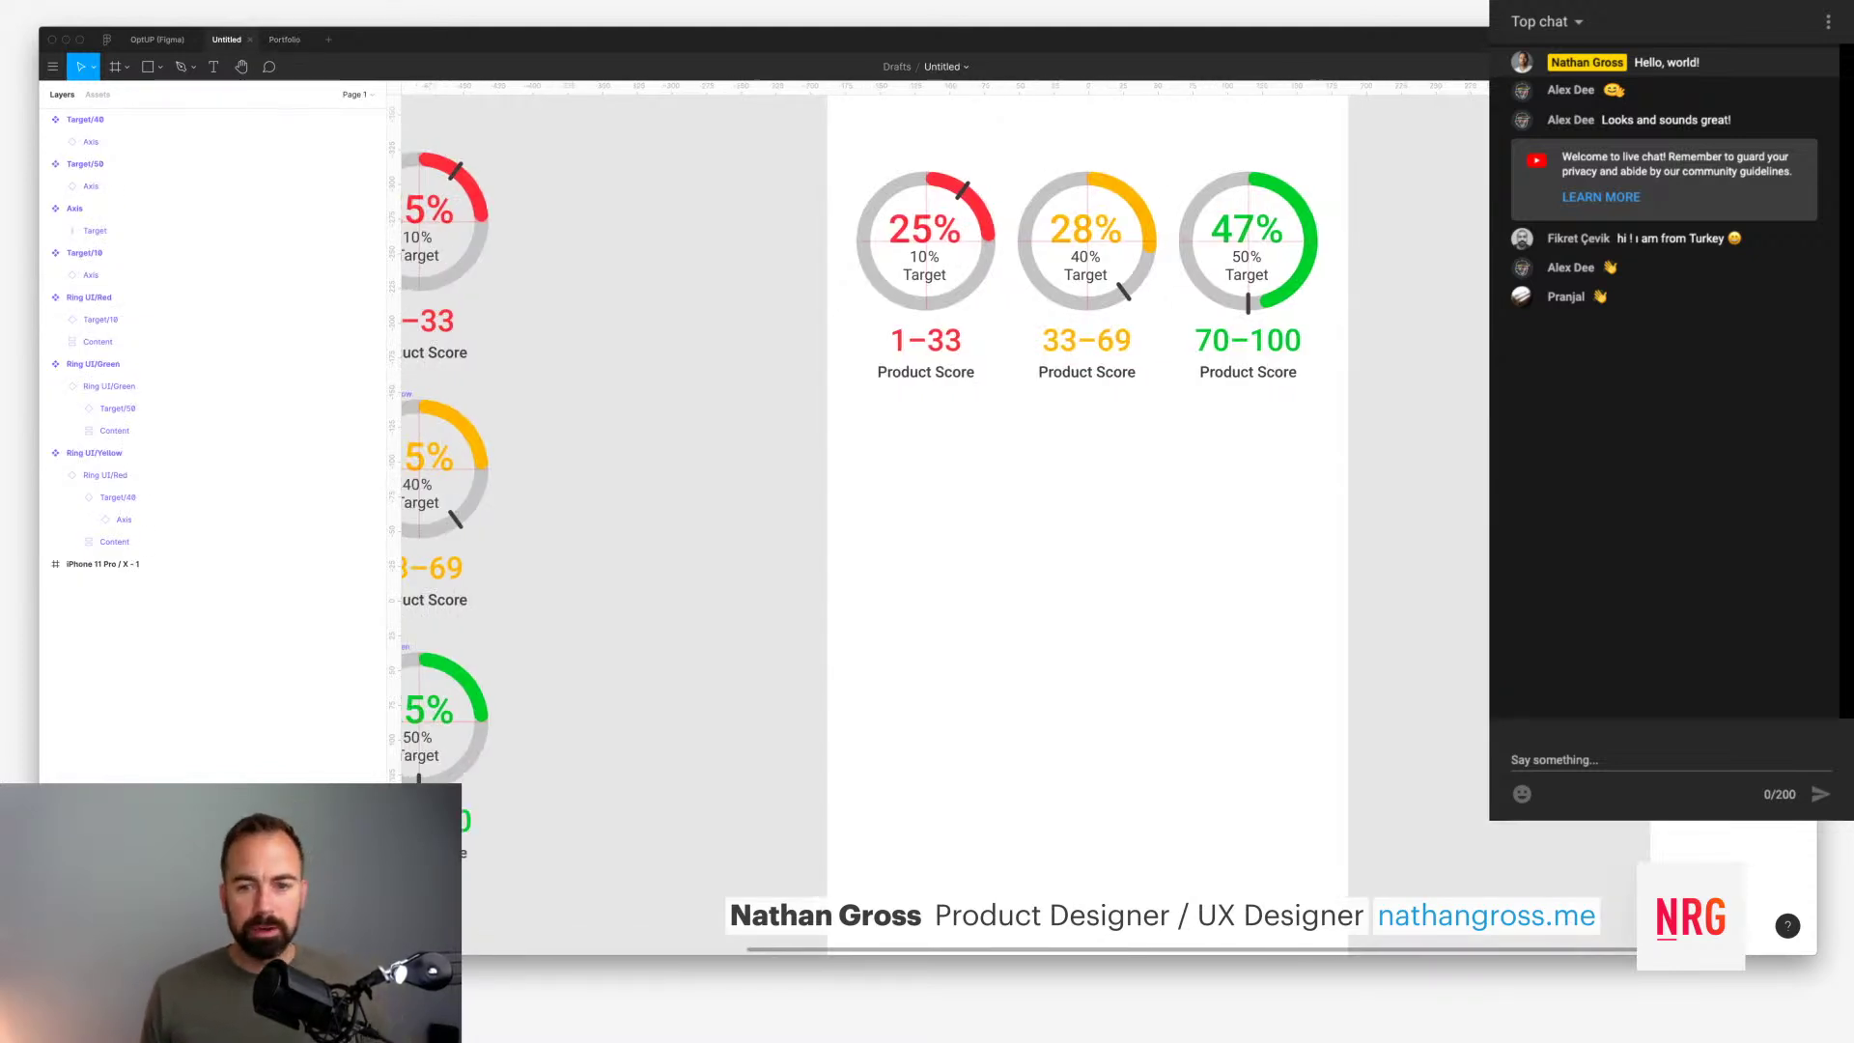
scroll(945, 521, "down", 1)
left_click(285, 39)
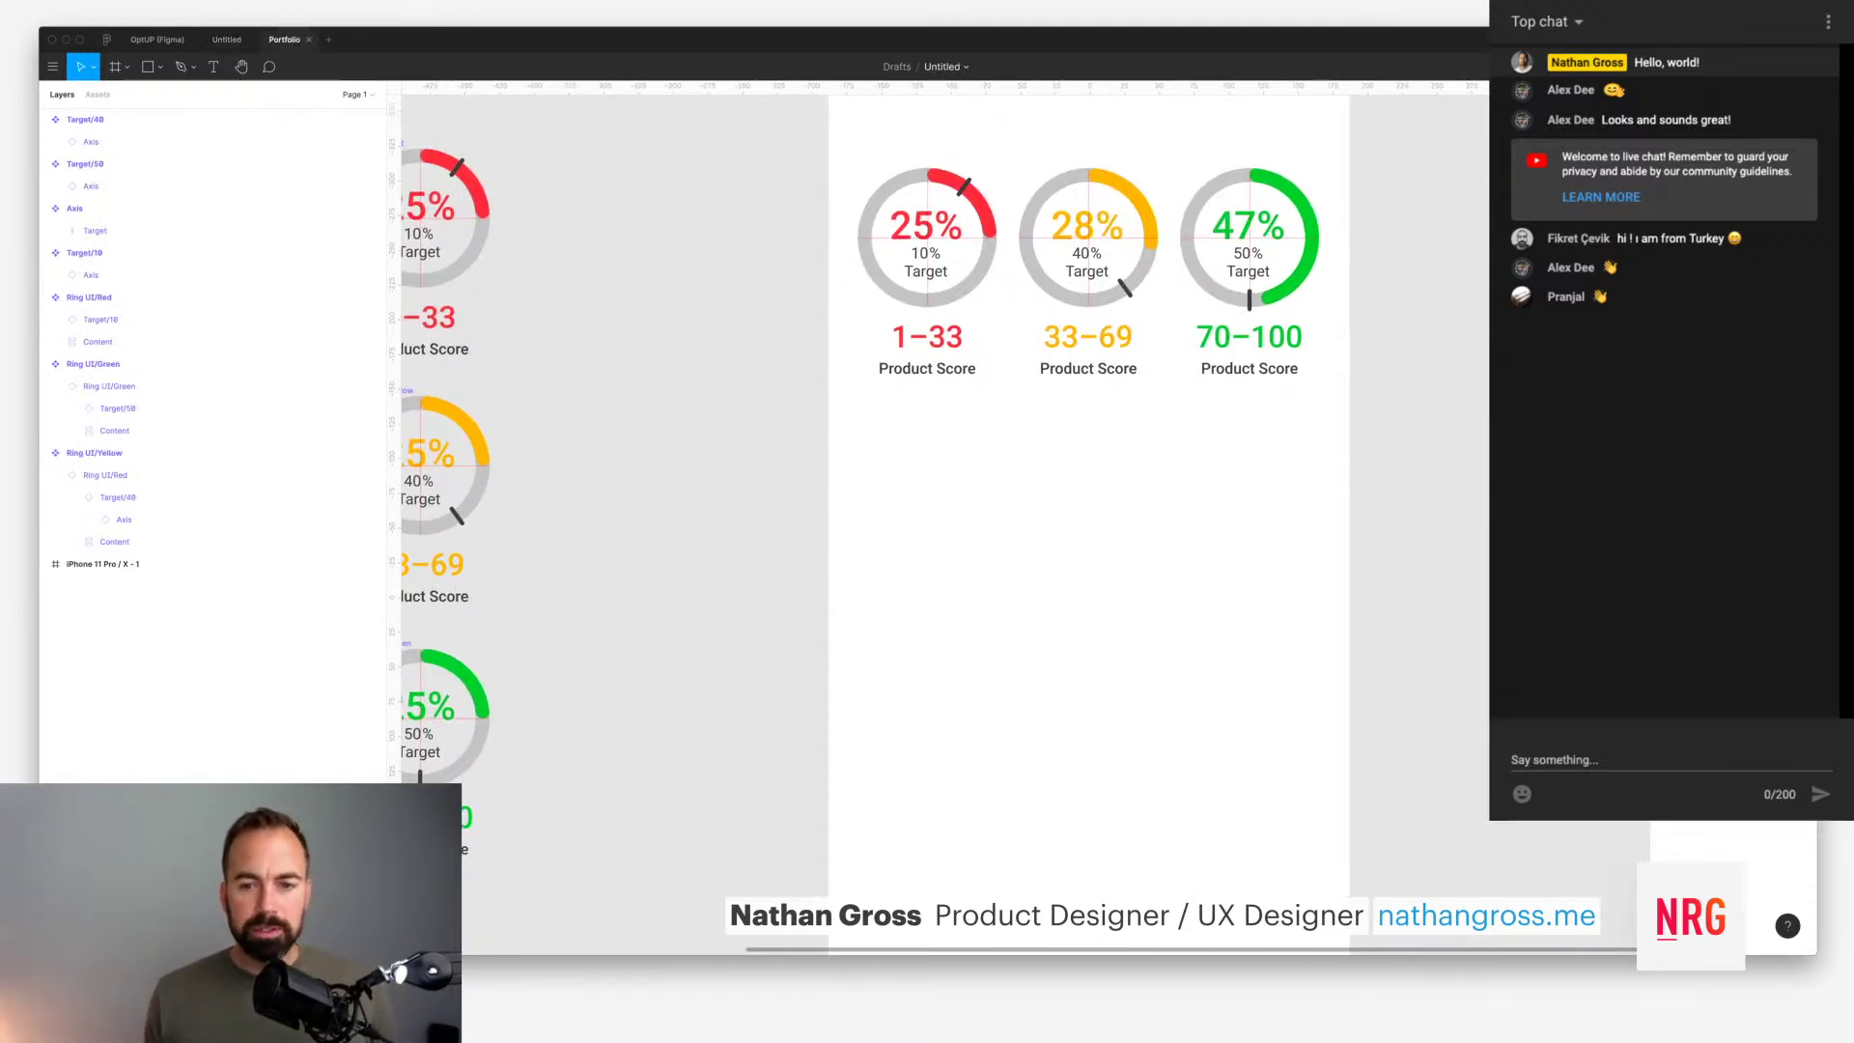
scroll(944, 406, "right", 1)
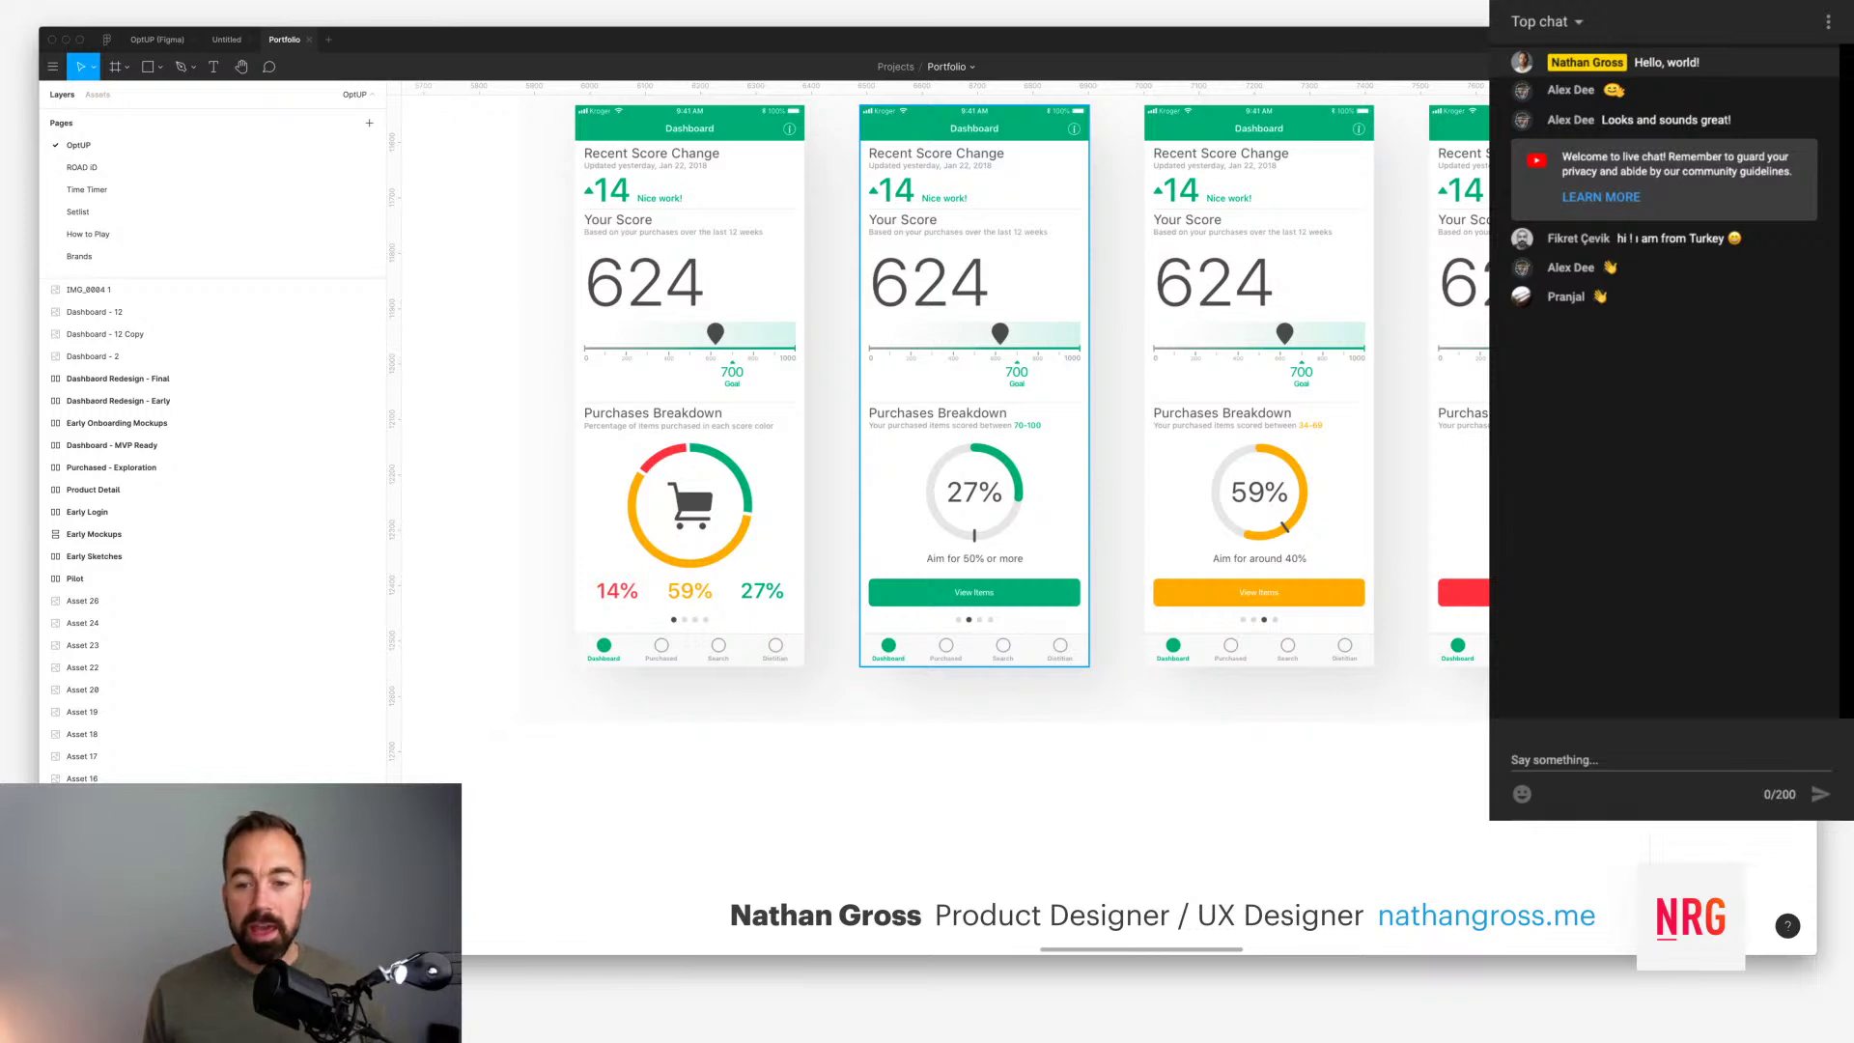
Step: Examine the green, yellow and red Purchases Breakdown screens in turn, including their target markers, and return to the combined ring screen
key("n")
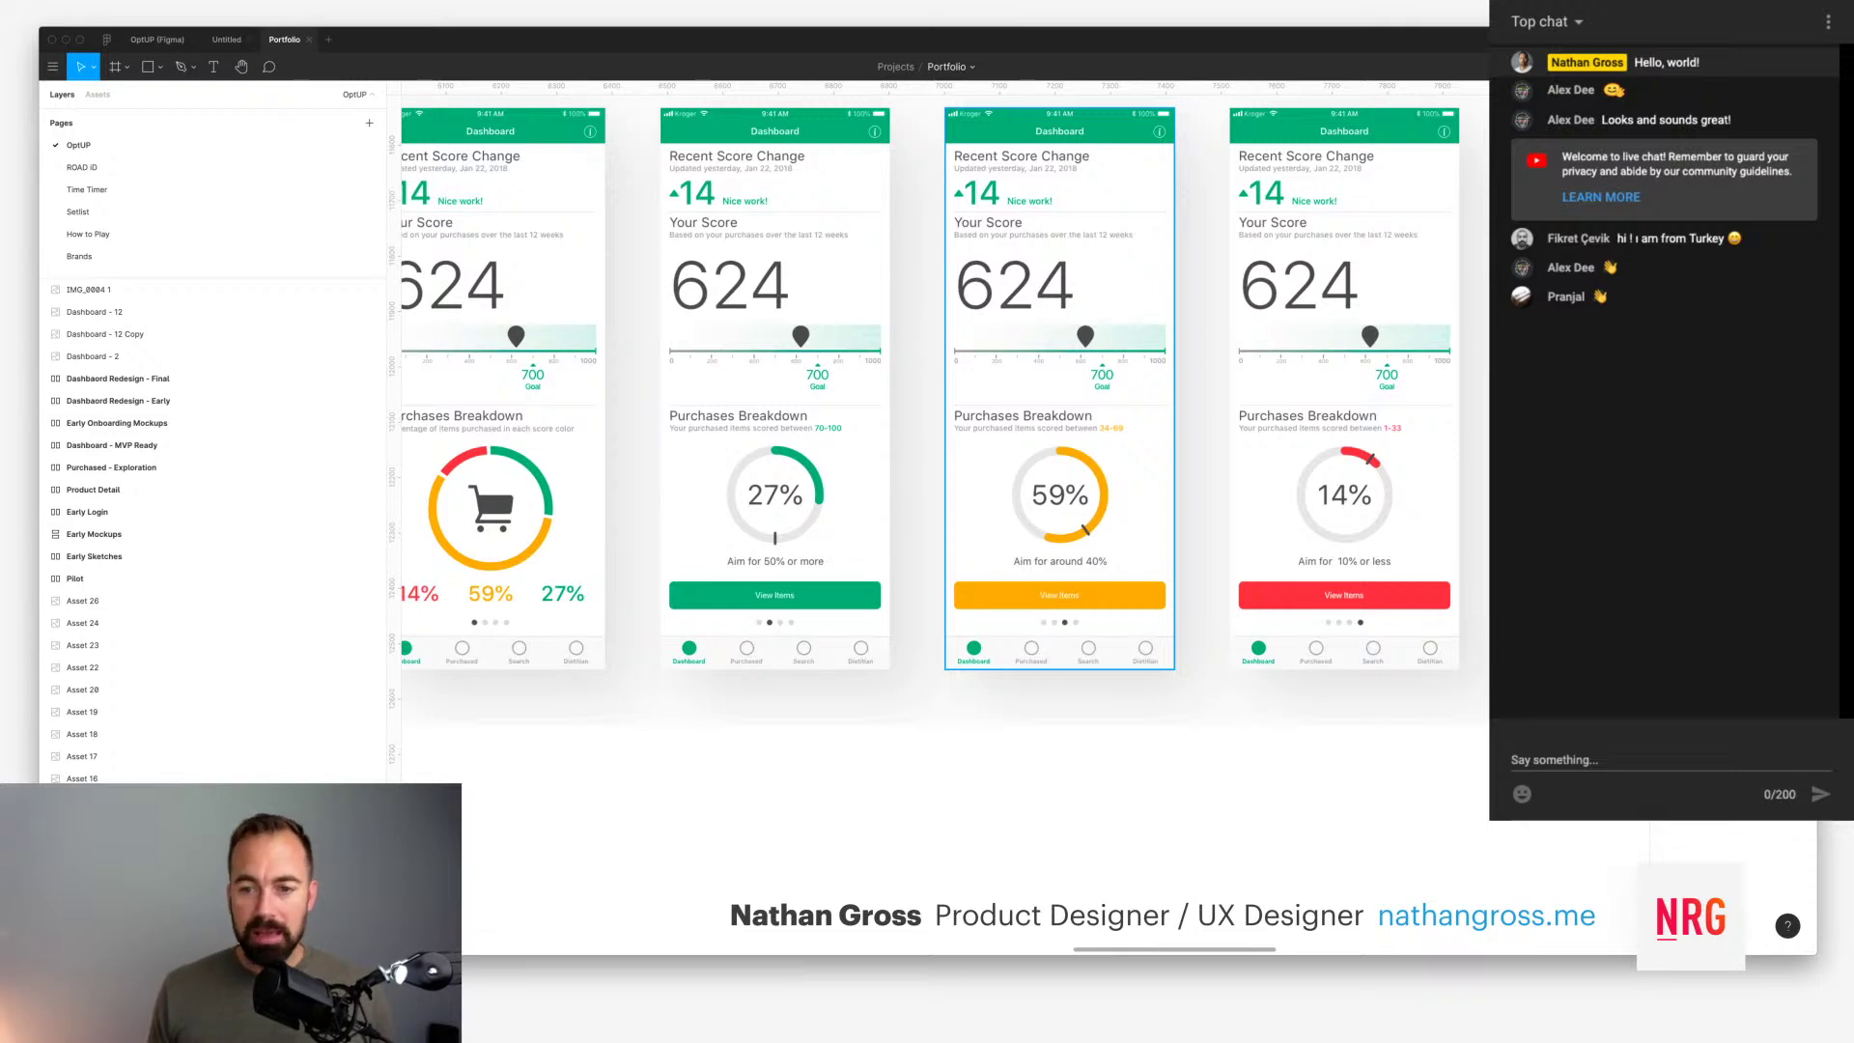
key("n")
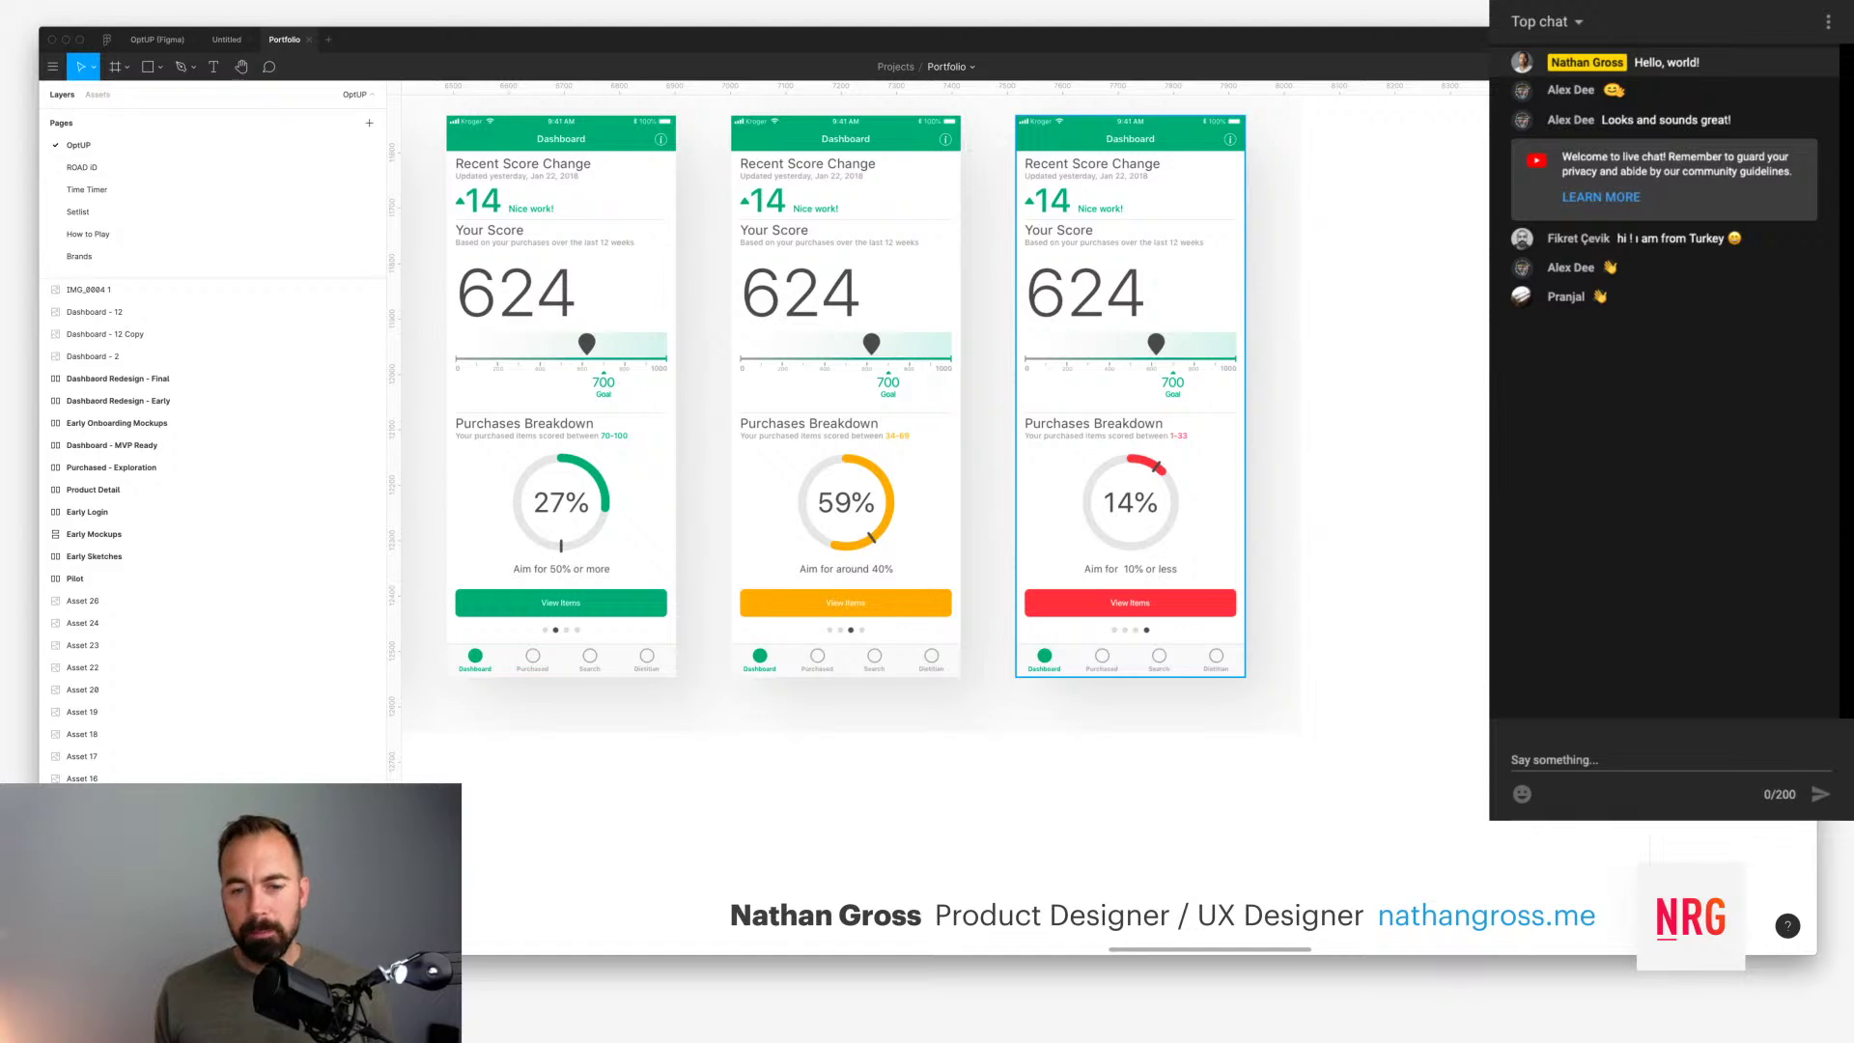
key("shift+n")
key("shift+n")
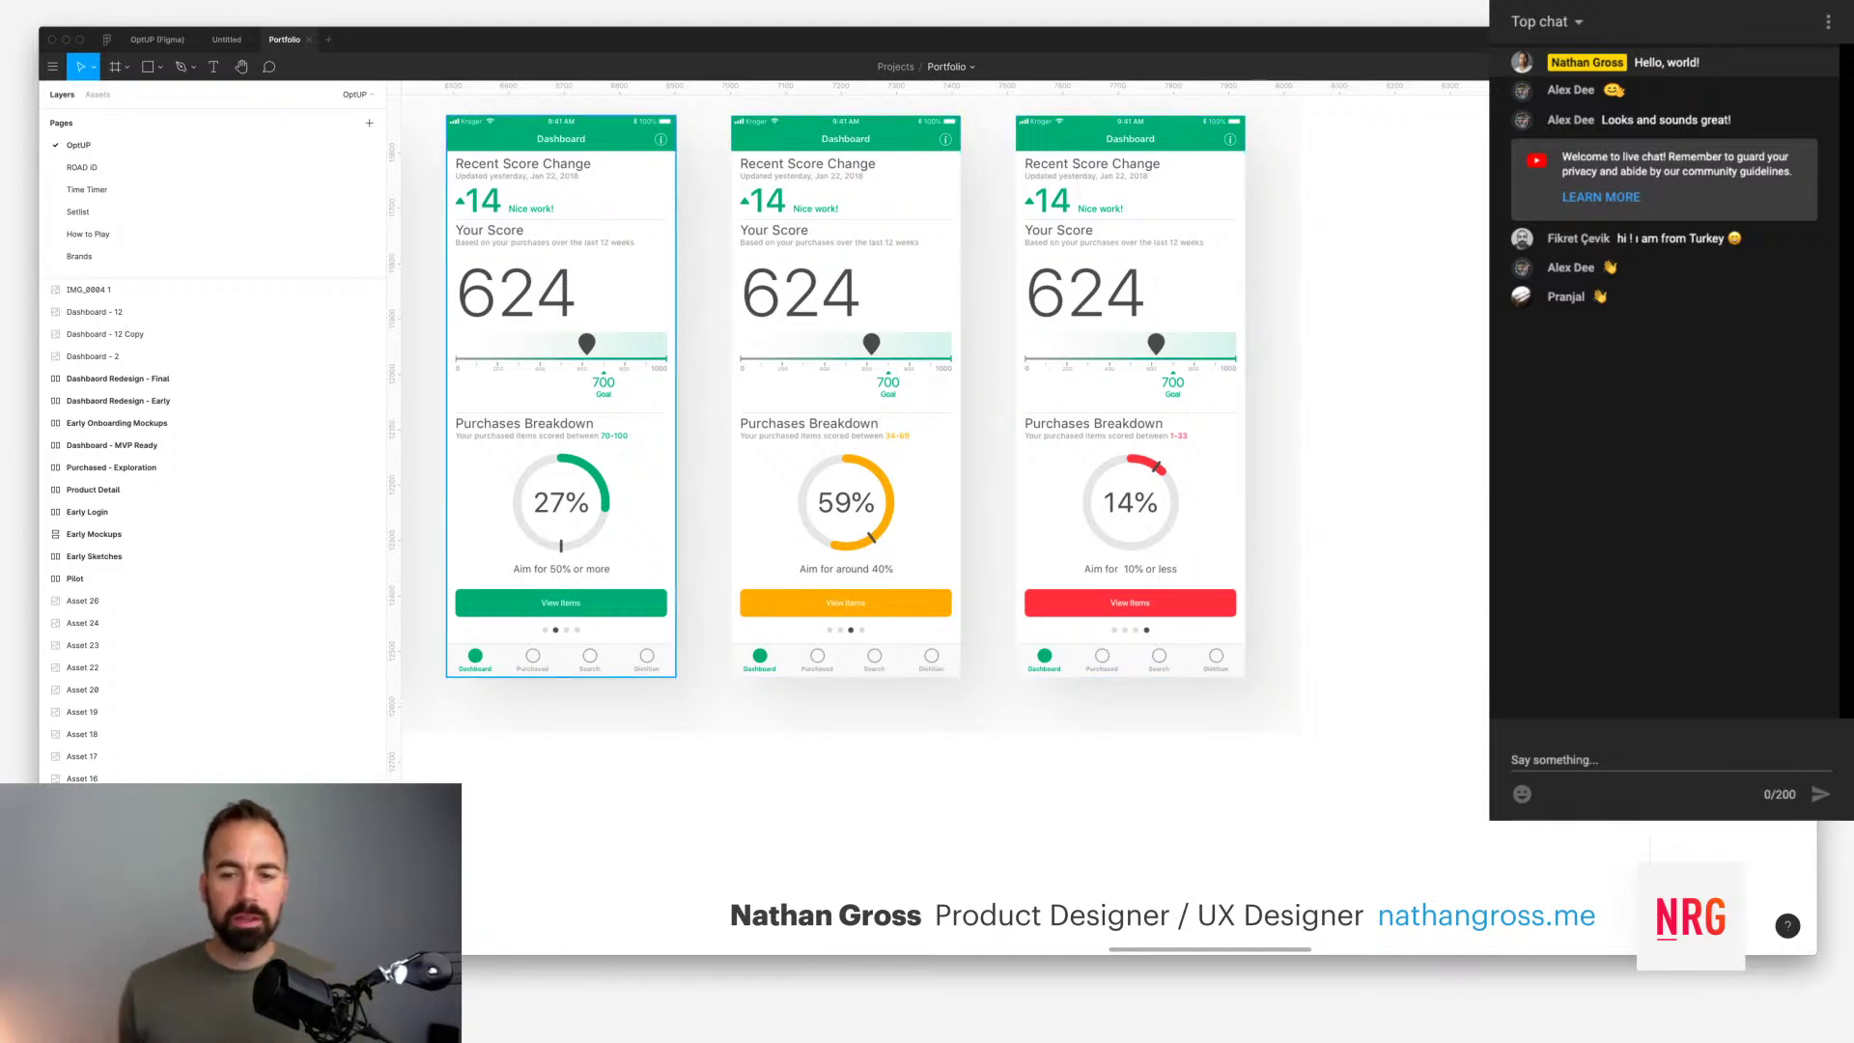
key("n")
key("n")
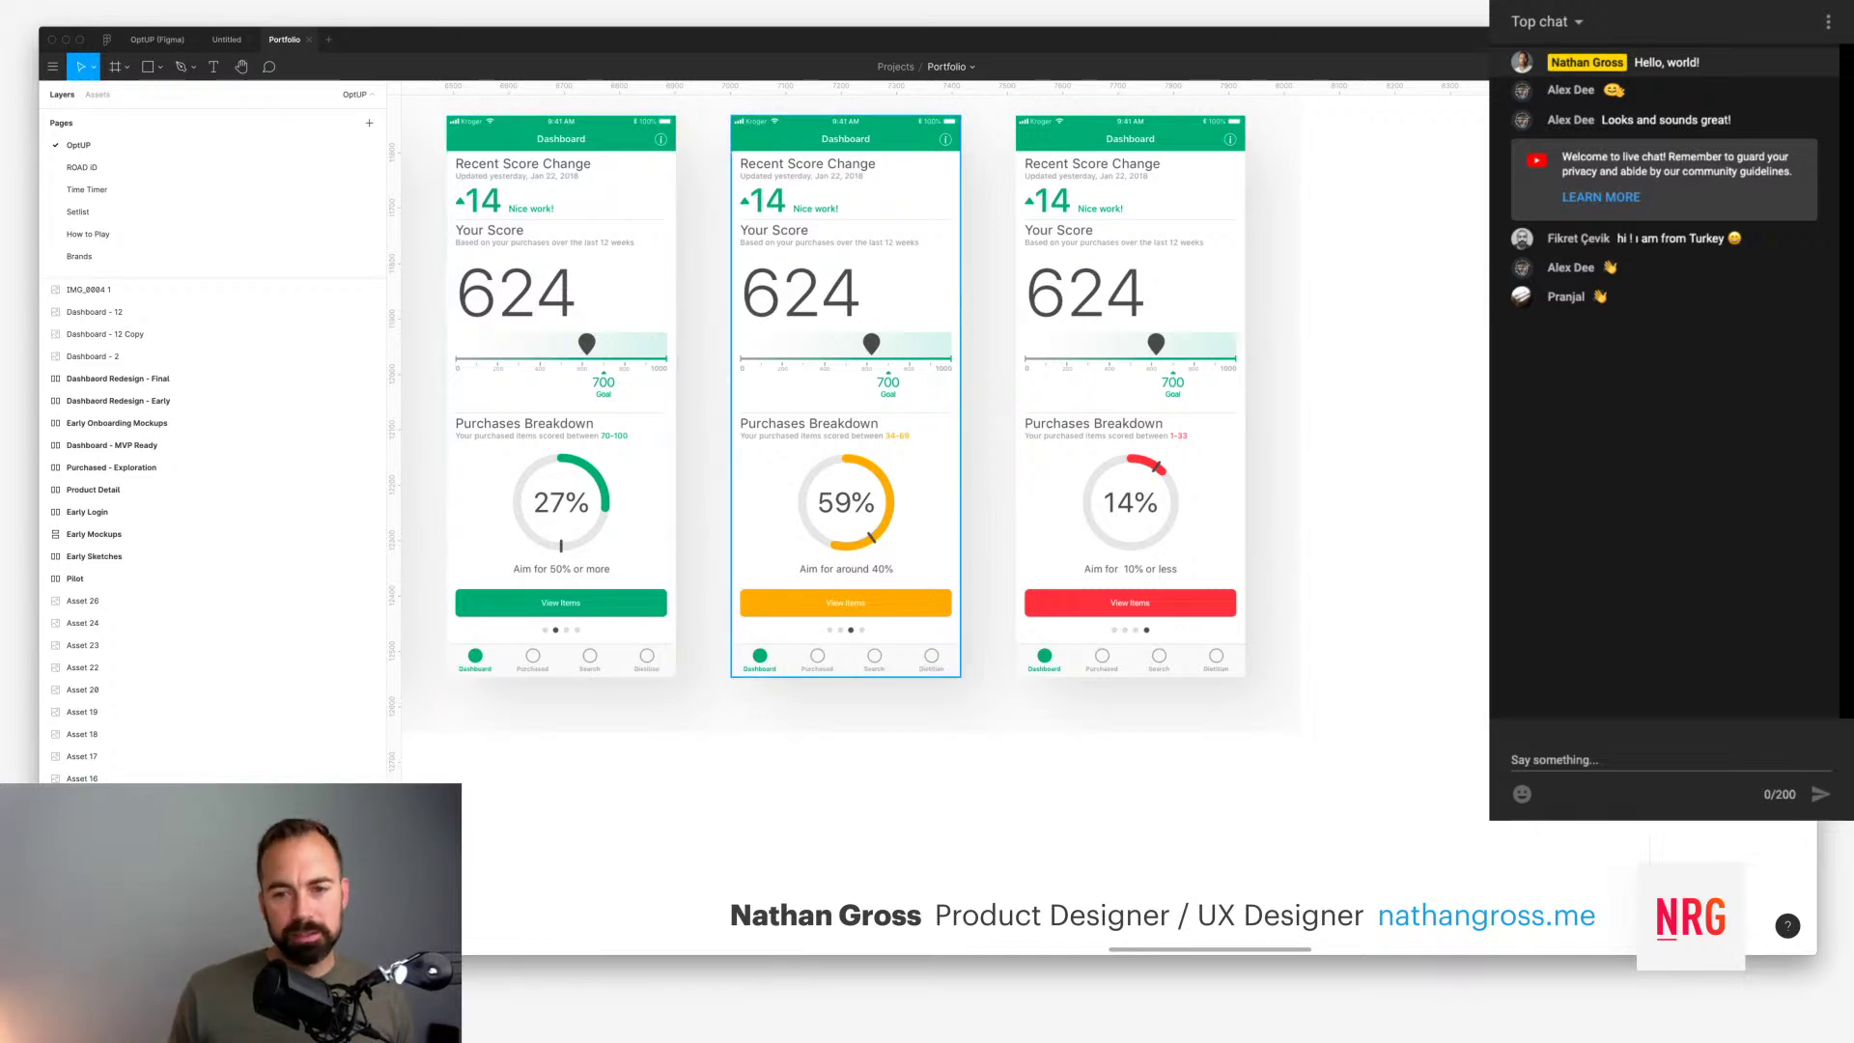
key("Escape")
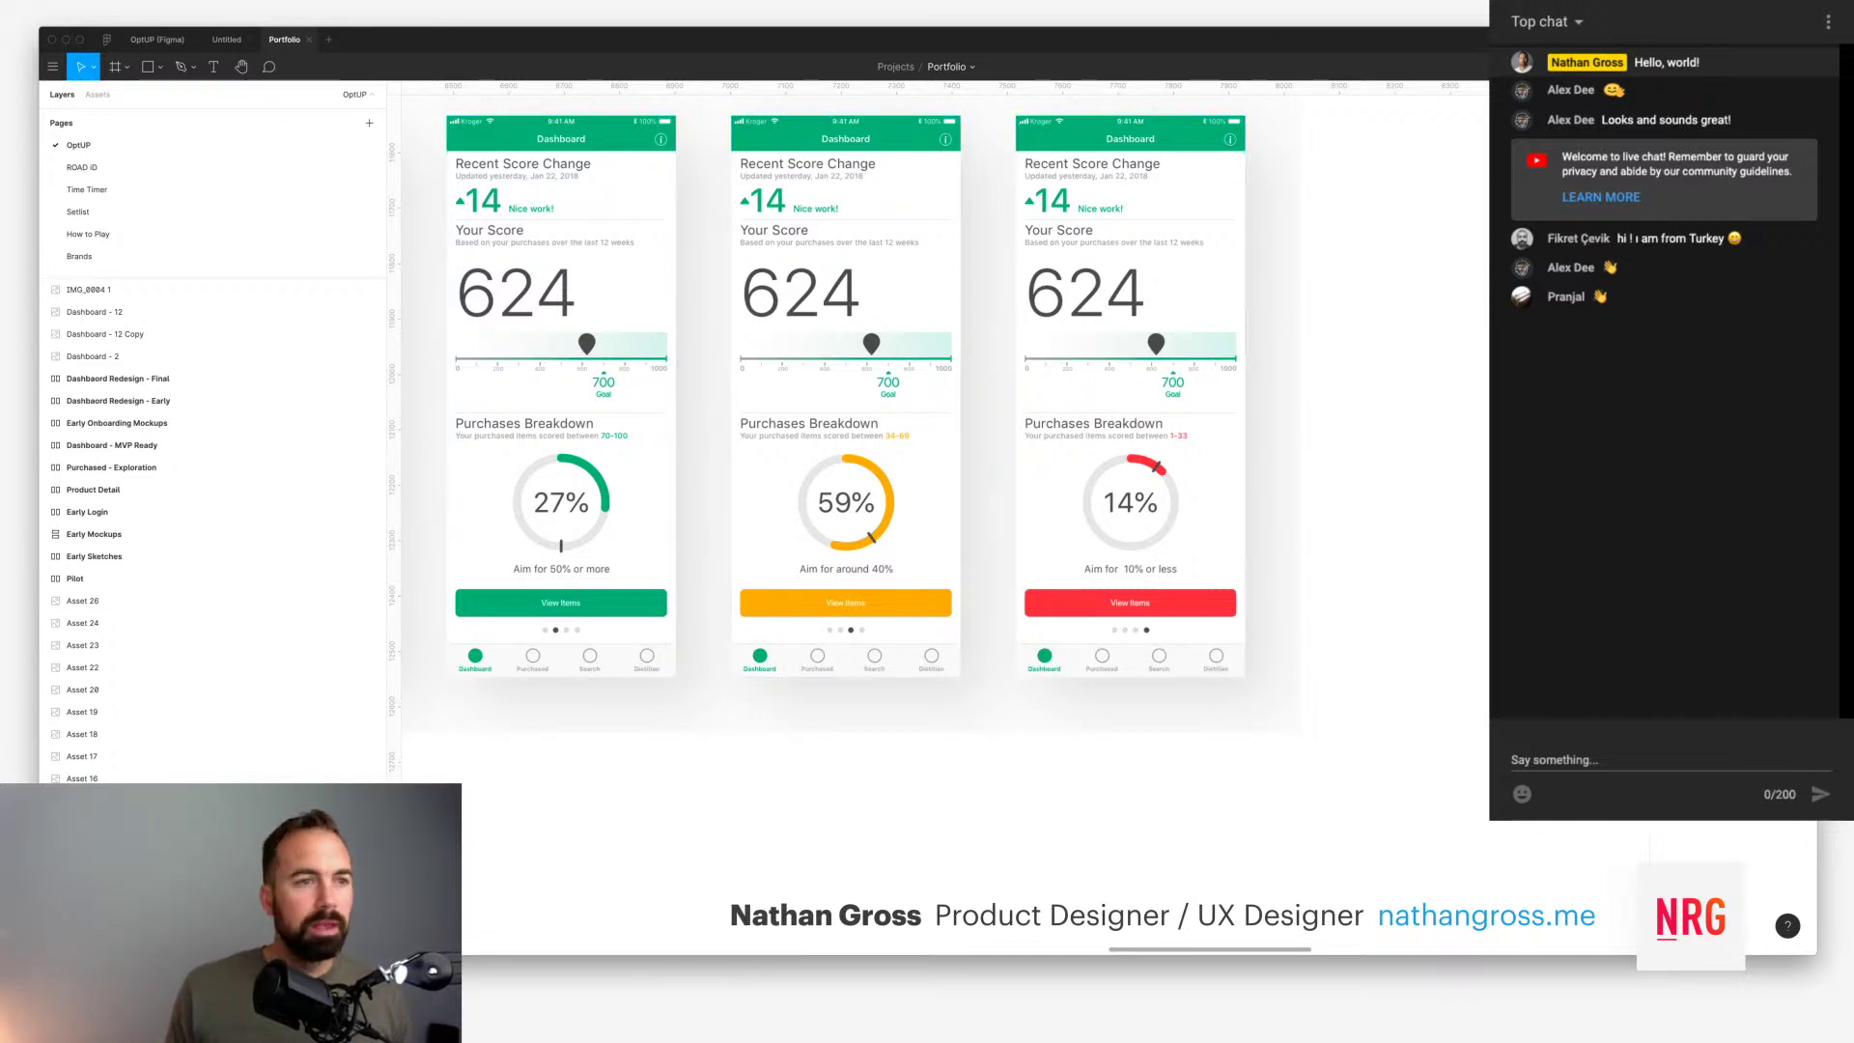
scroll(941, 415, "left", 3)
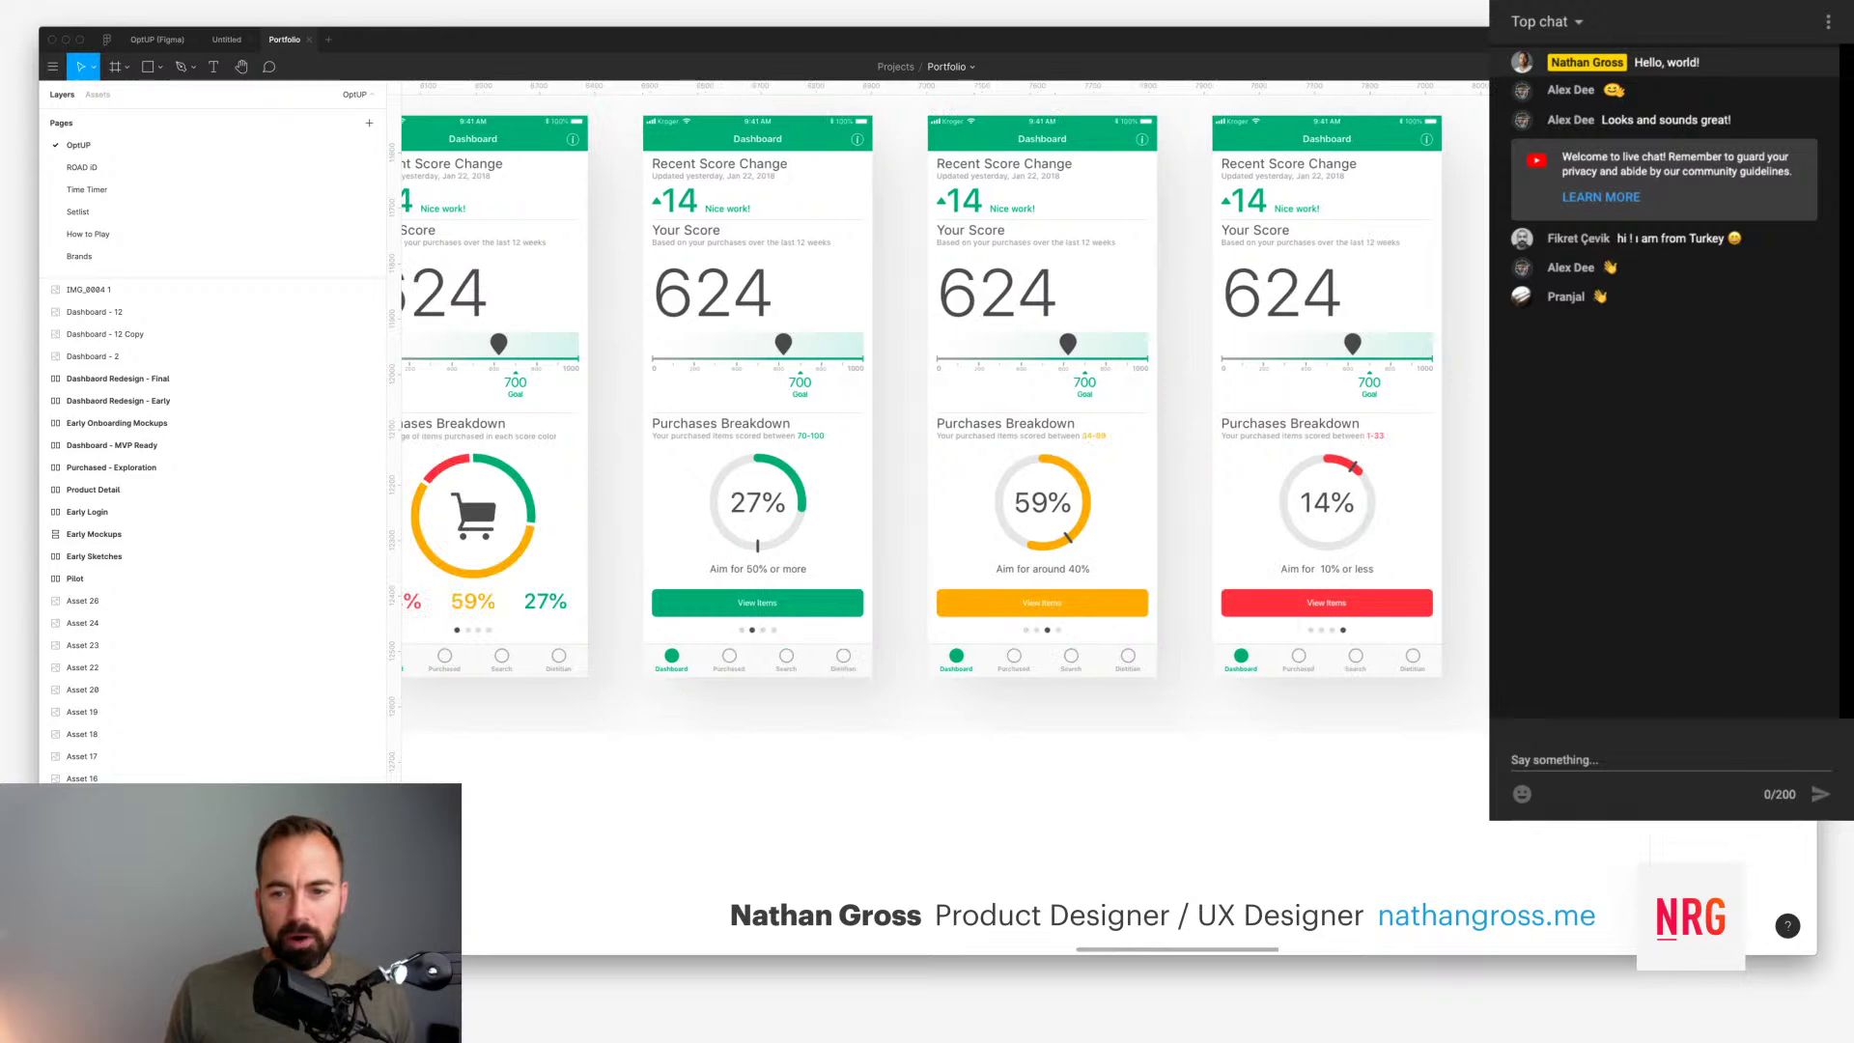
scroll(943, 415, "left", 3)
scroll(943, 415, "up", 1)
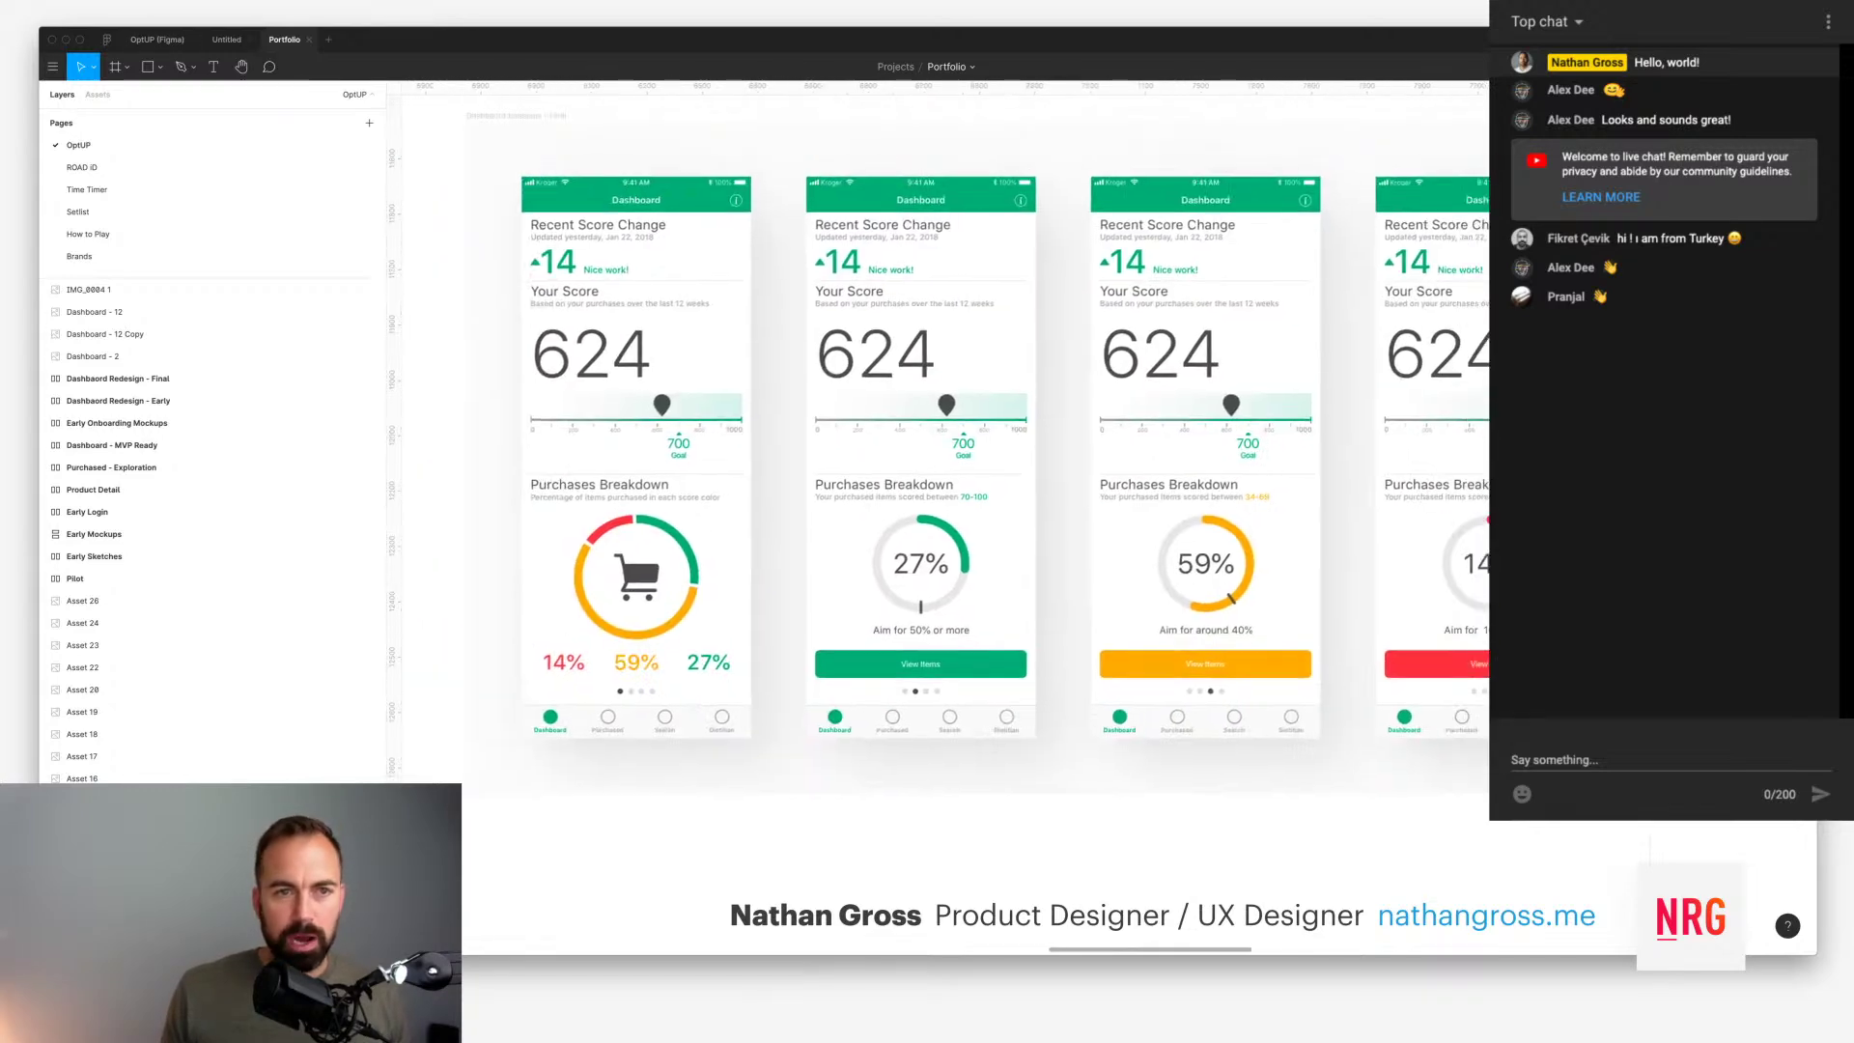
scroll(943, 415, "right", 1)
scroll(944, 416, "up", 1)
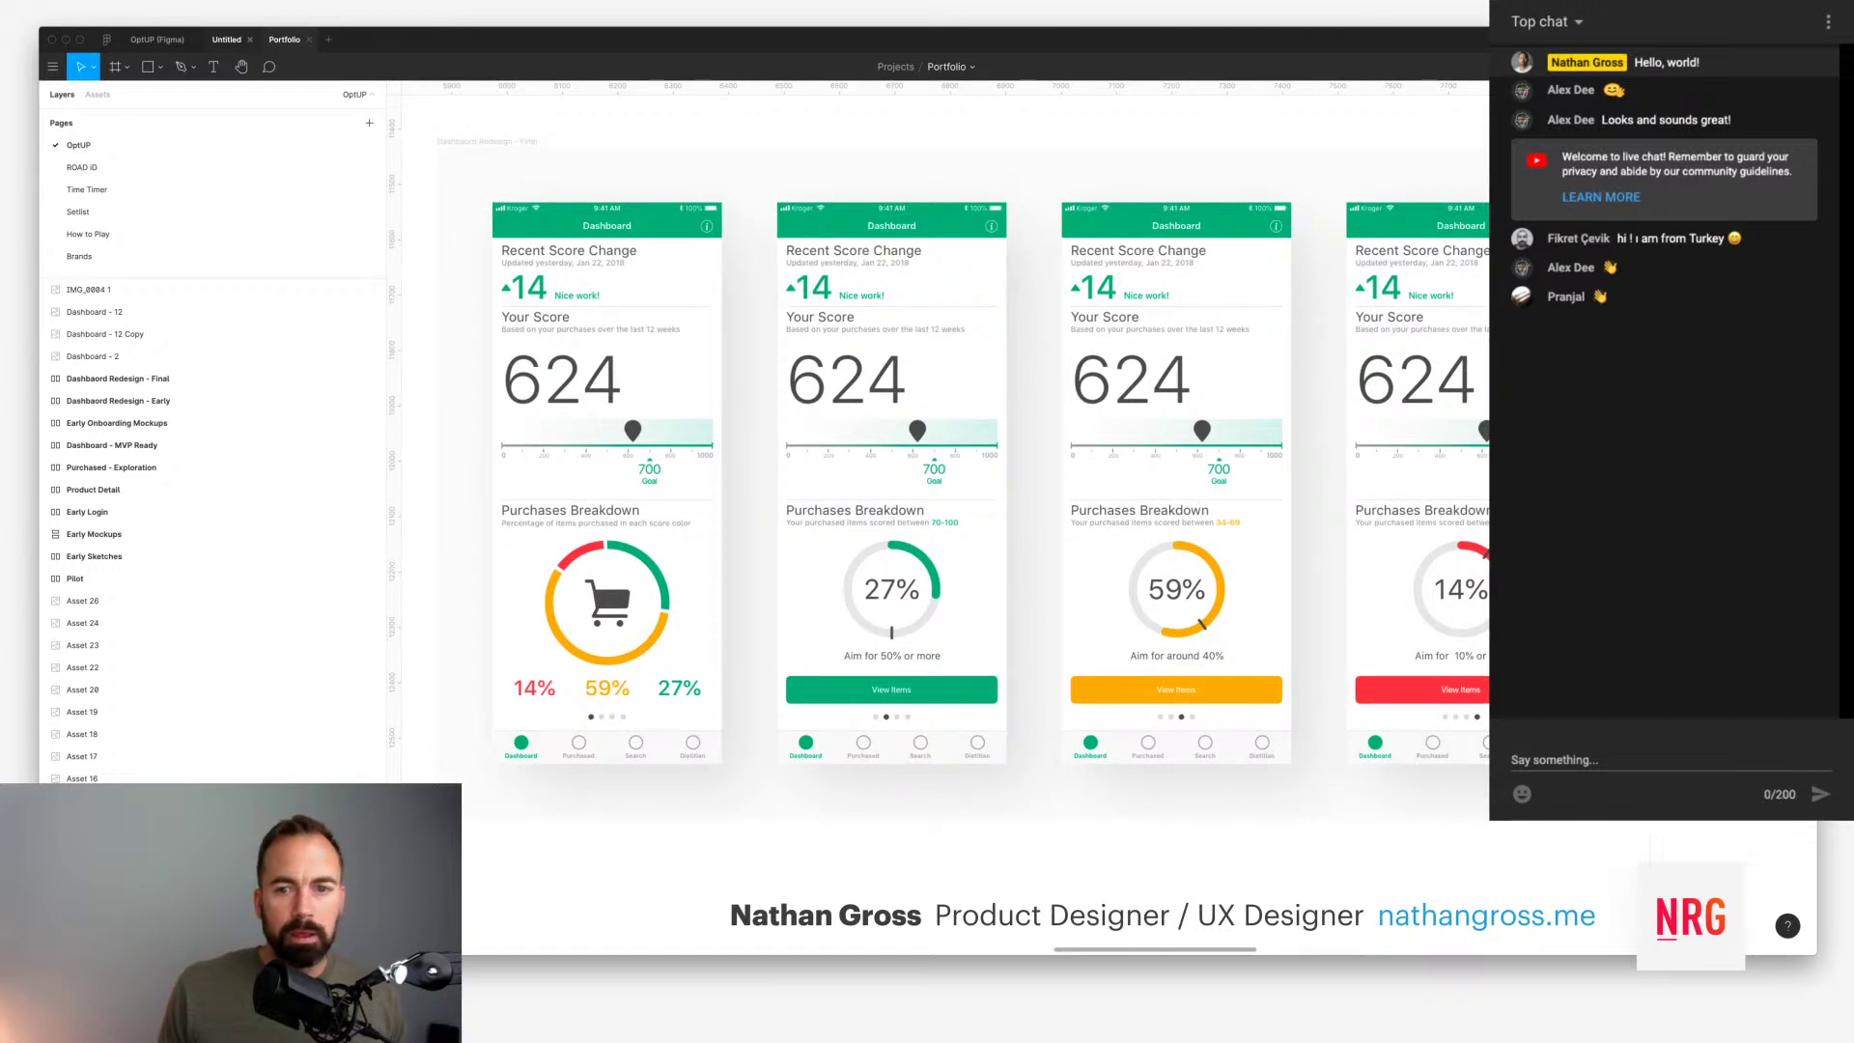
Step: Return to the Untitled draft with the ring chart components and rename the file as Ring UI
left_click(228, 40)
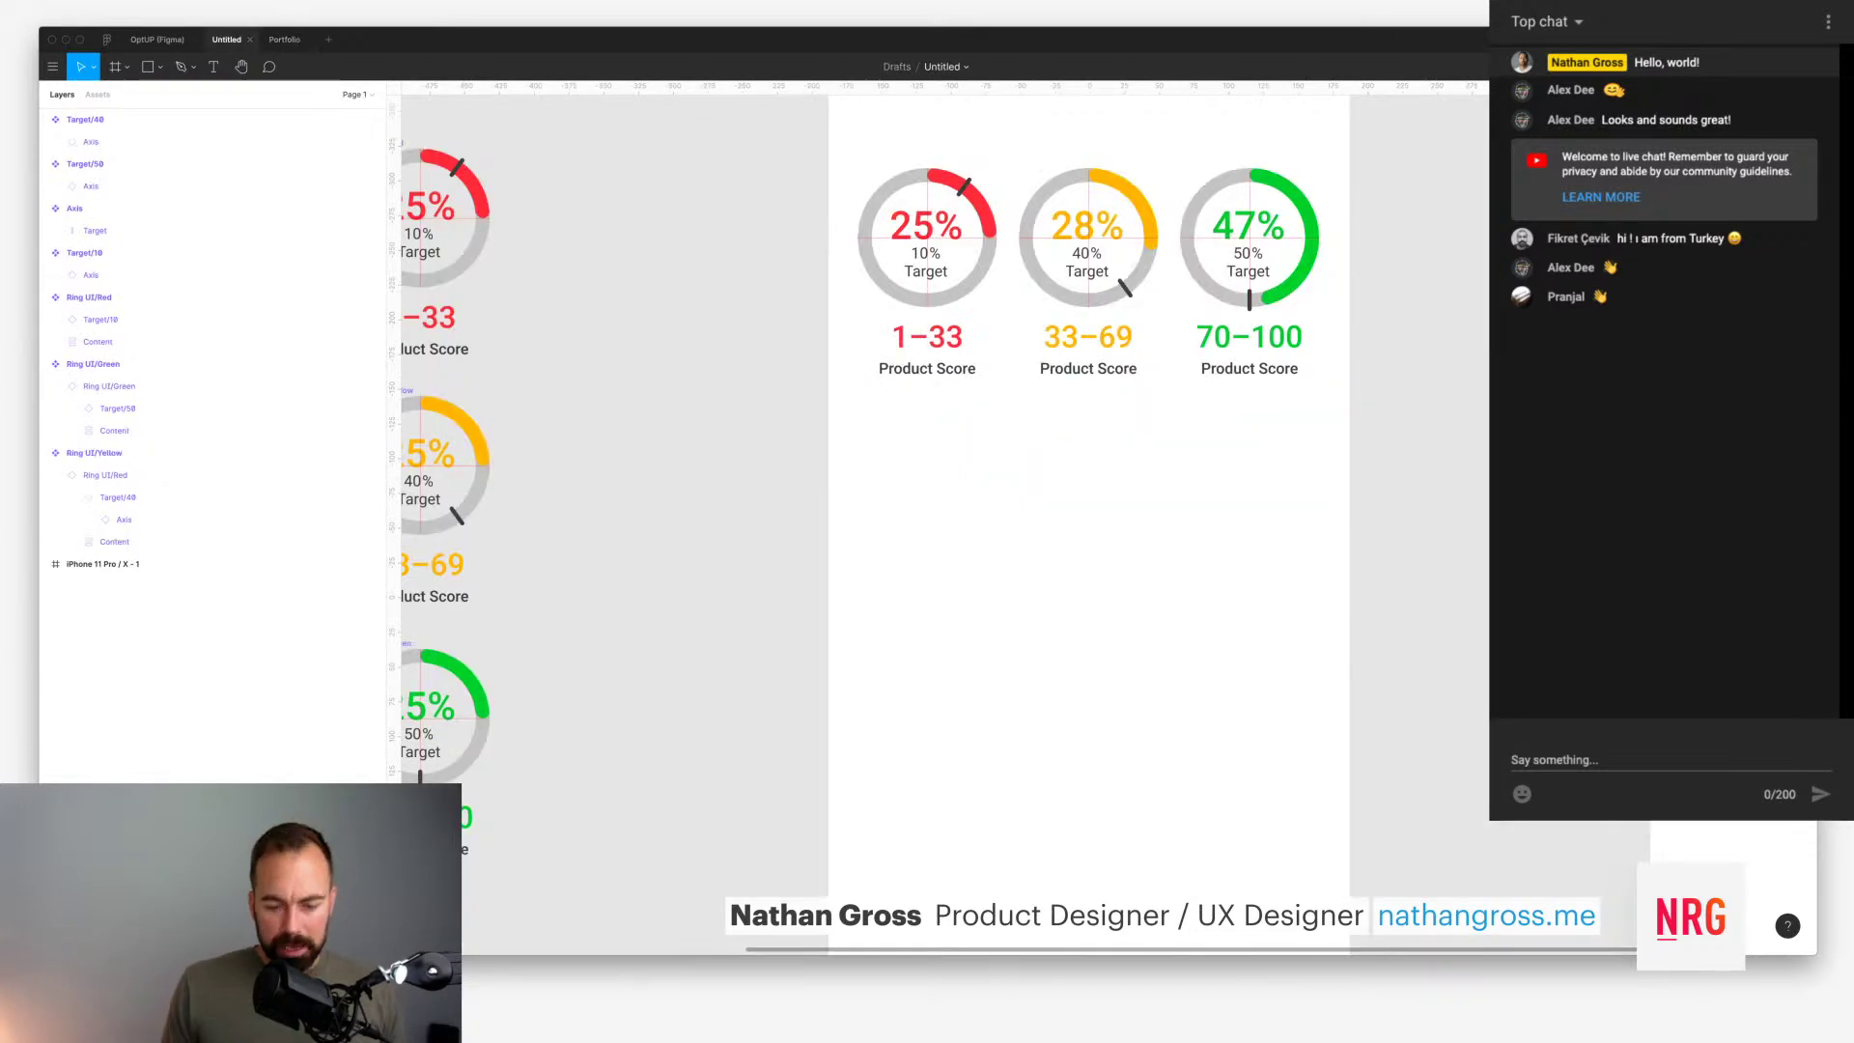
scroll(965, 483, "up", 3)
left_click(818, 145)
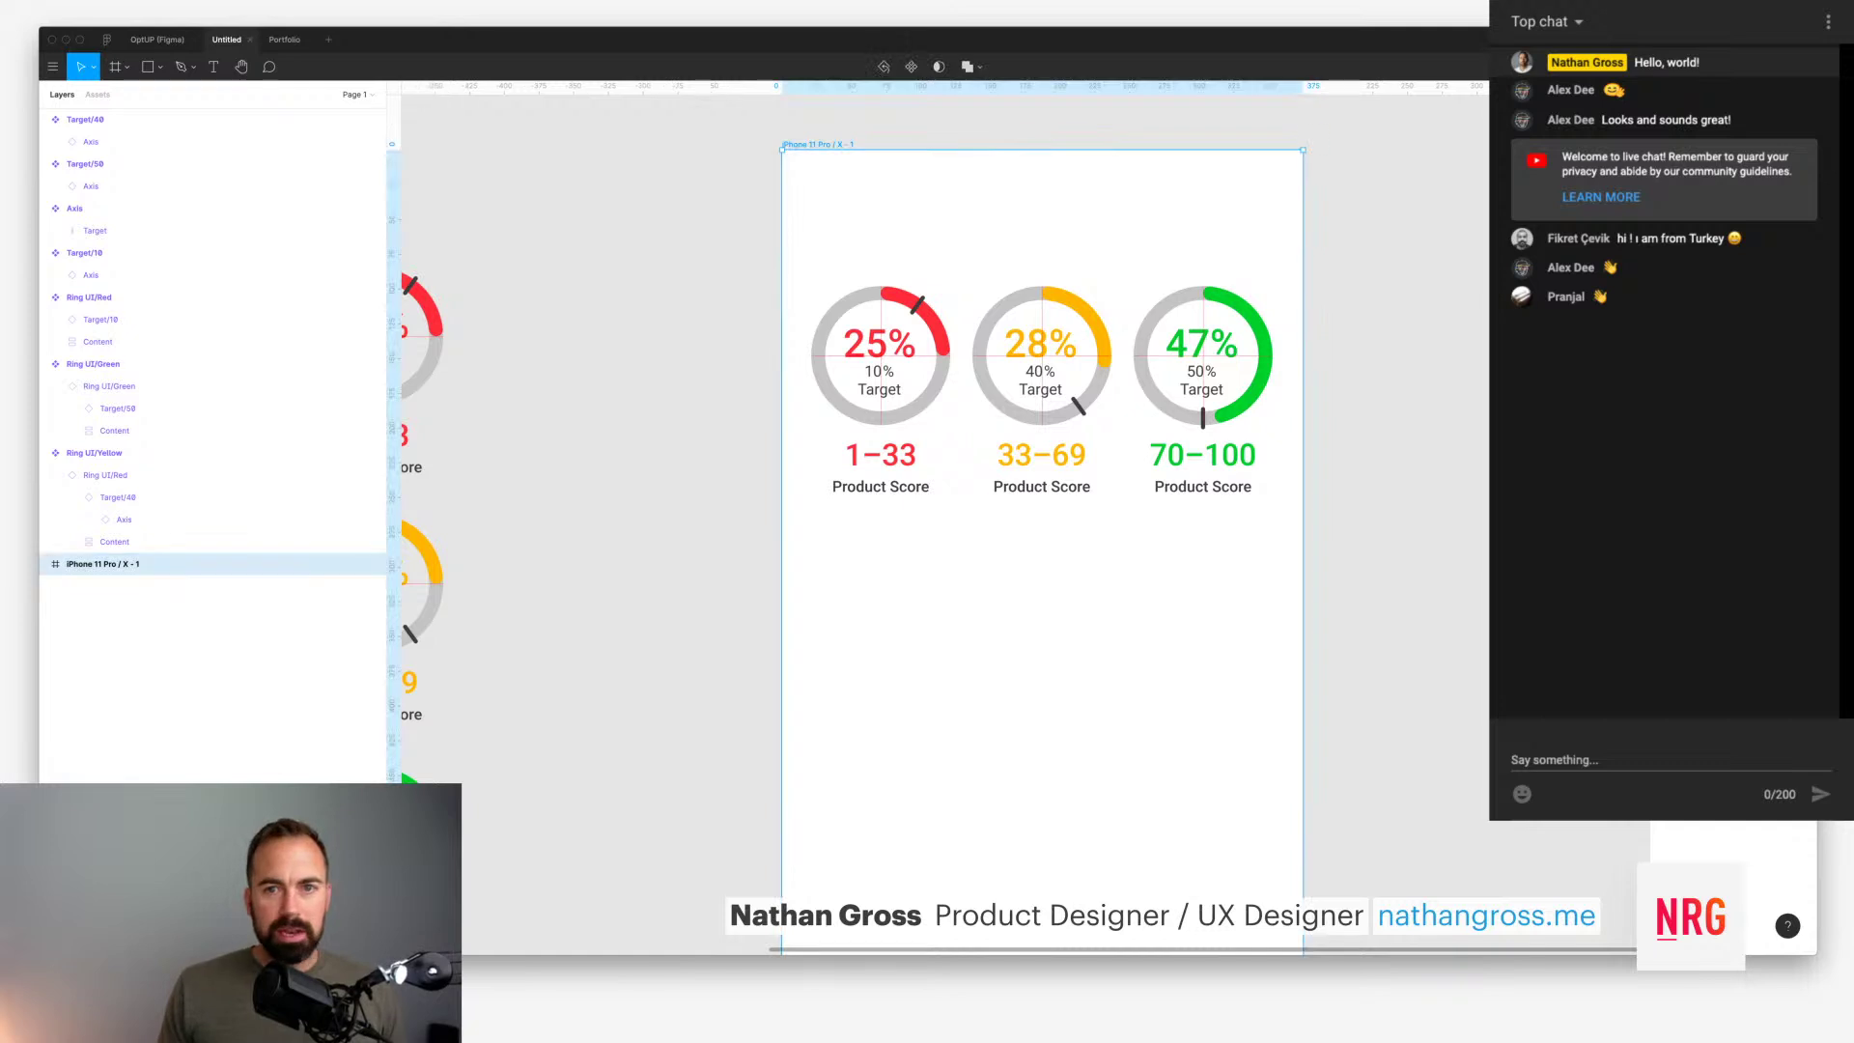
key("Escape")
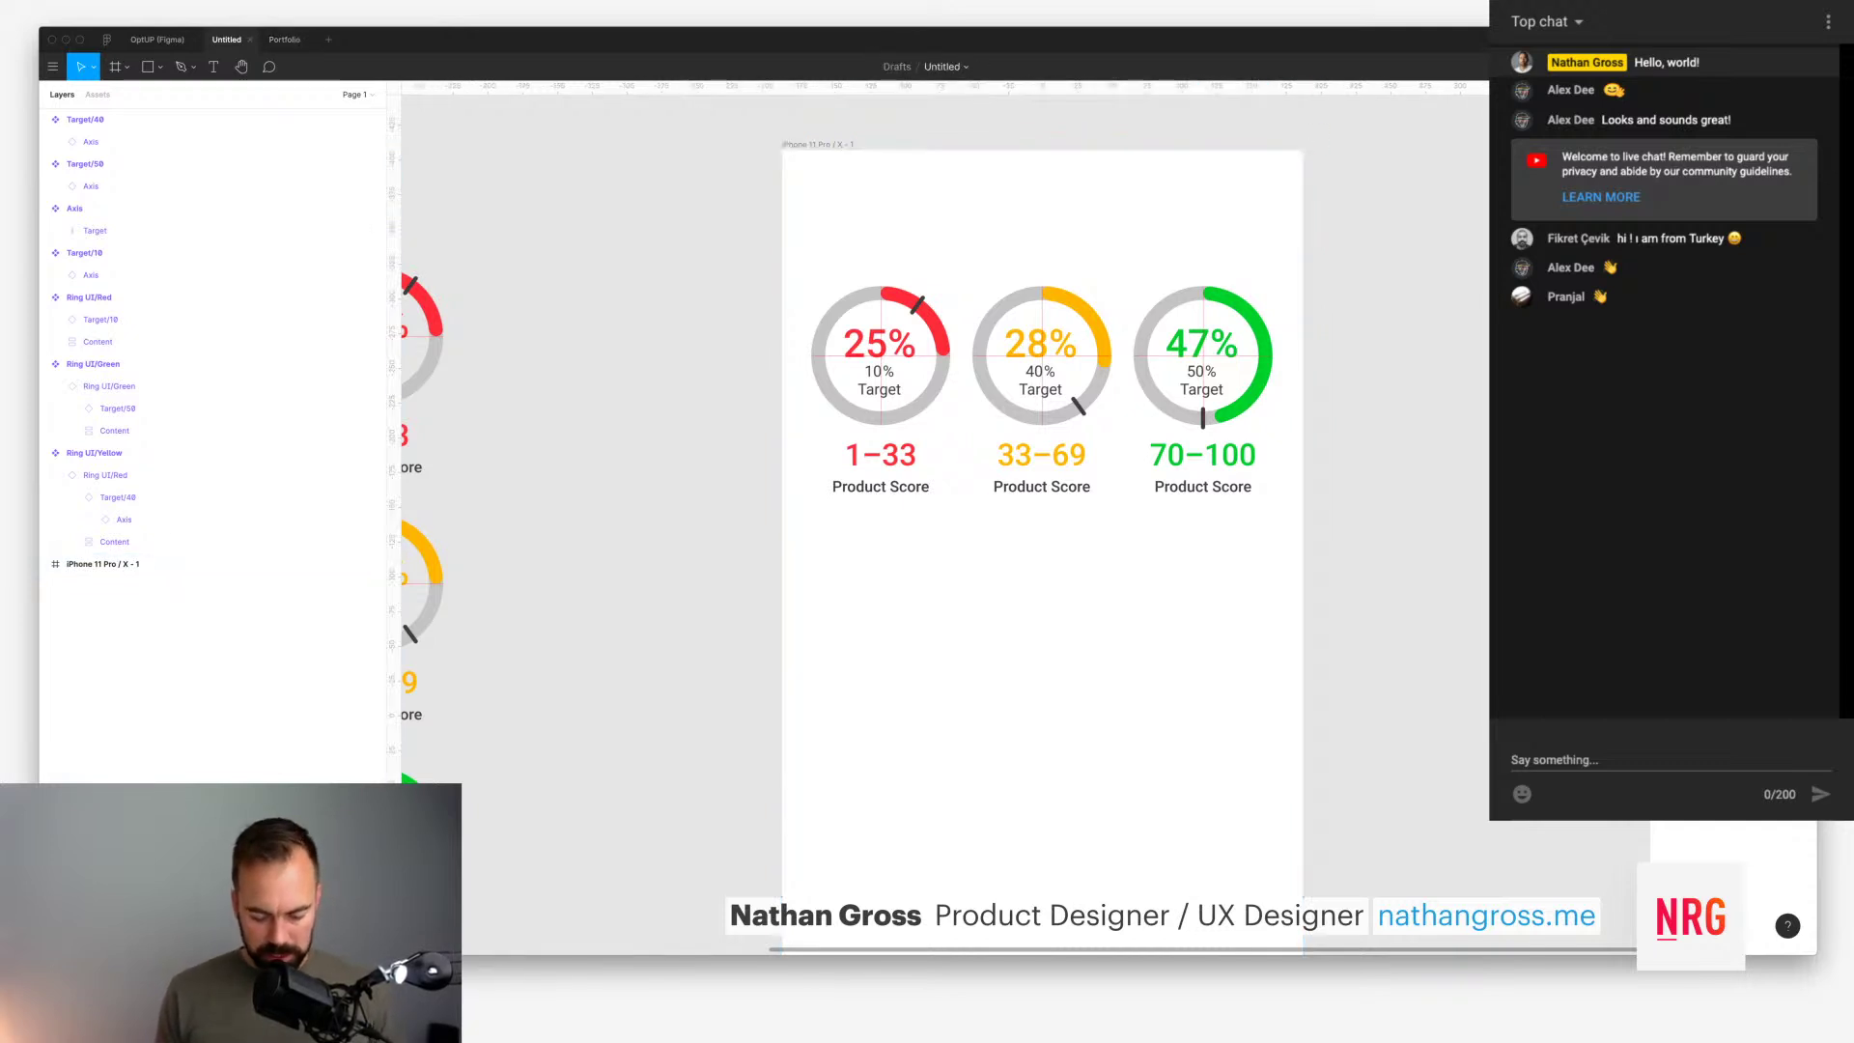
left_click(942, 67)
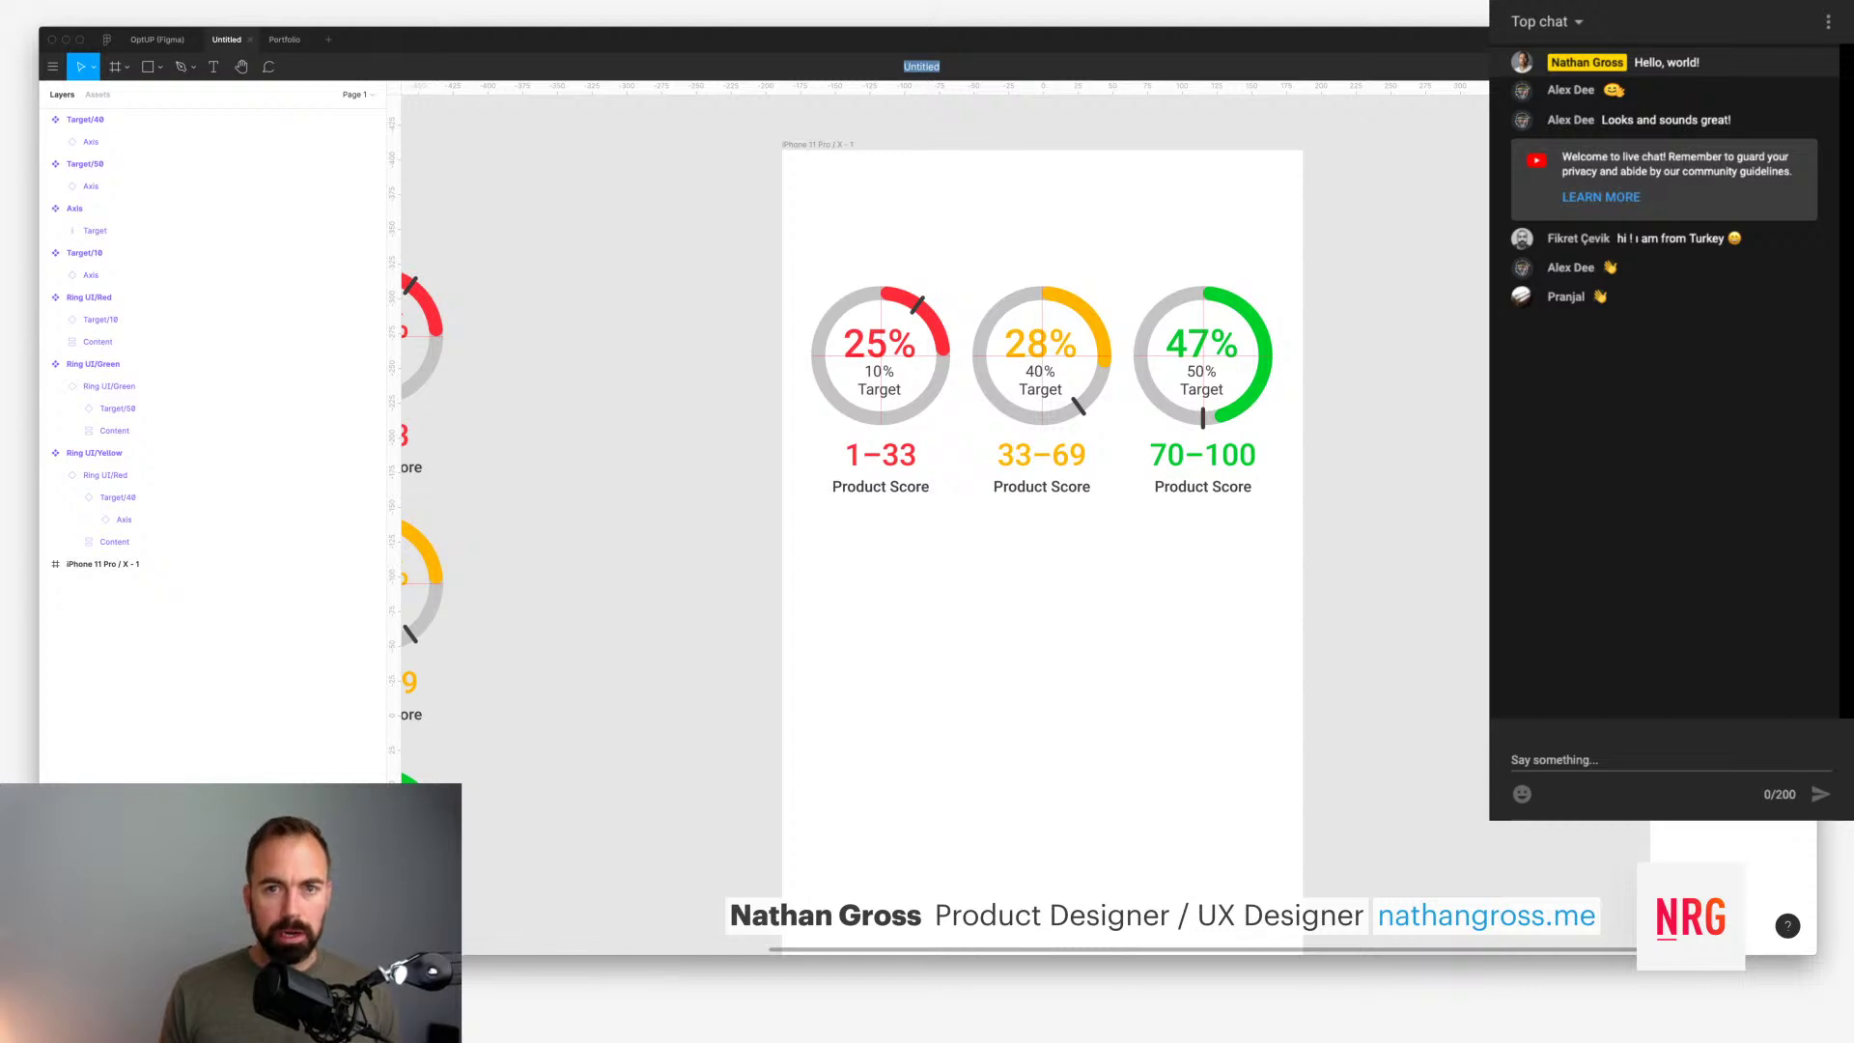
type("Ring UI")
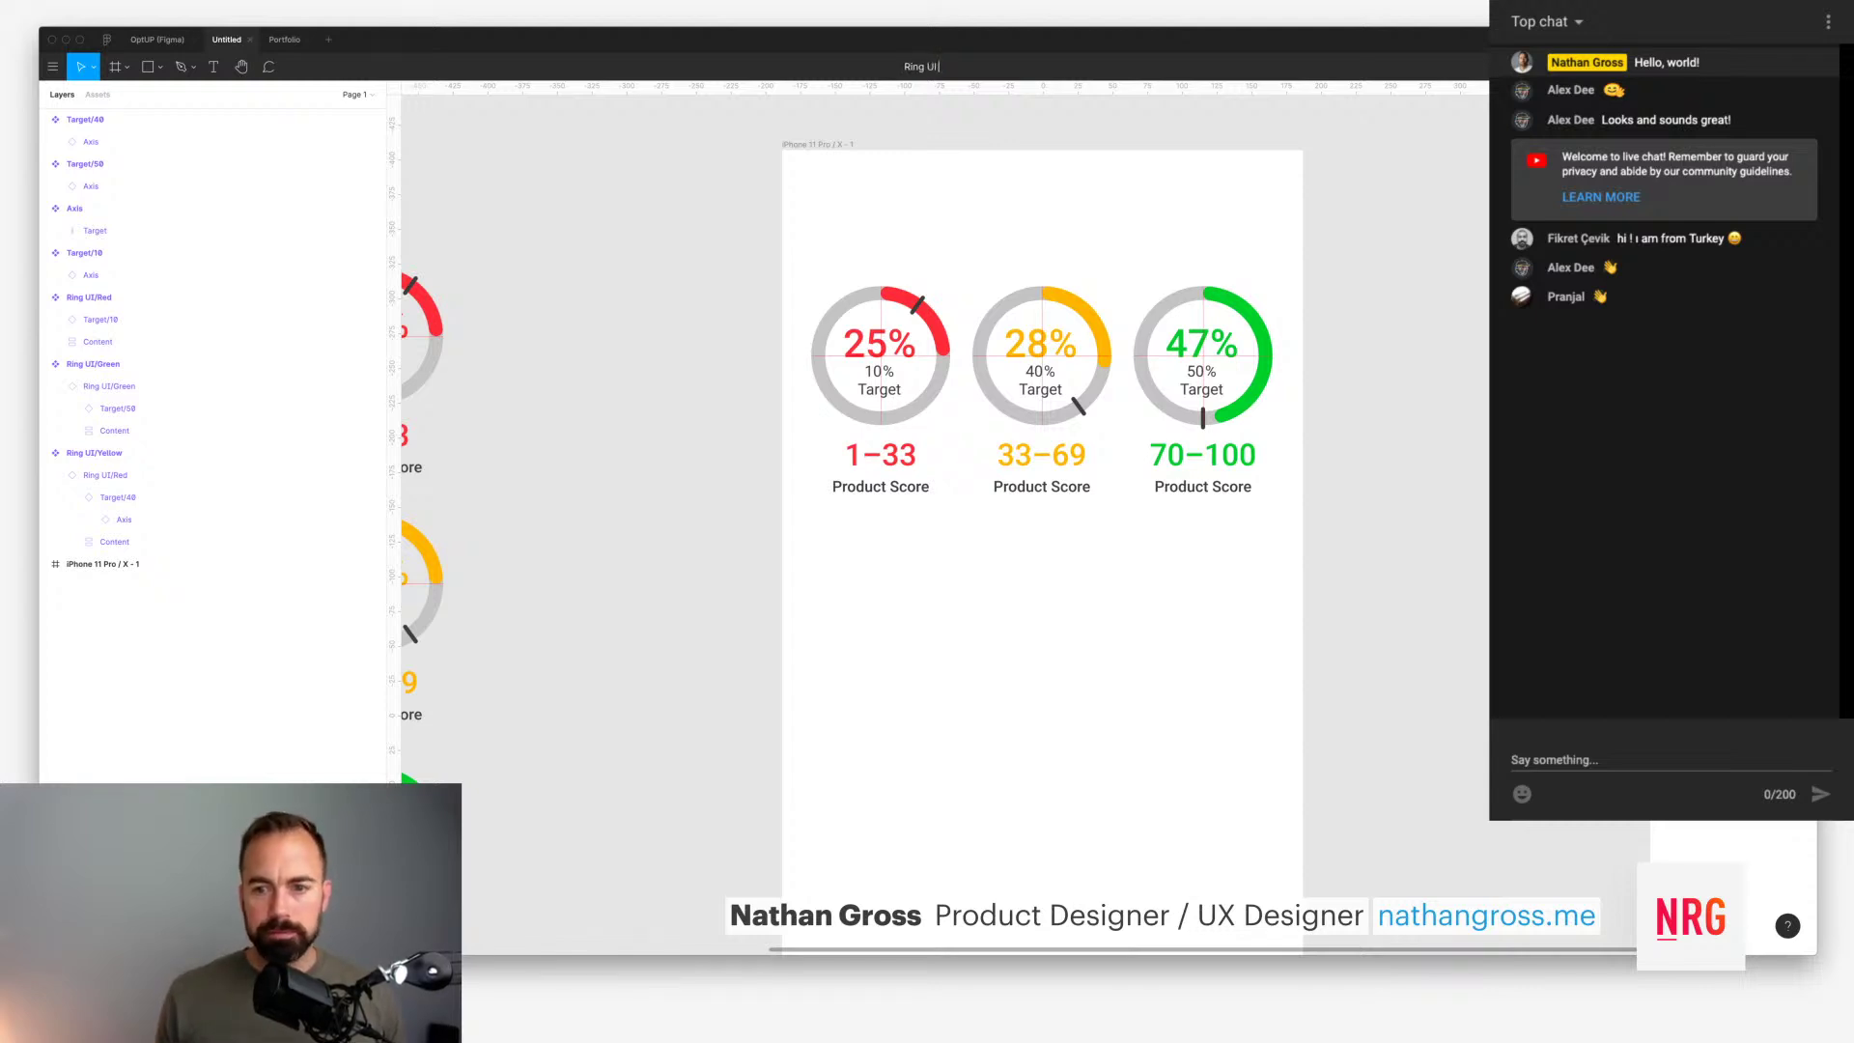
key("Return")
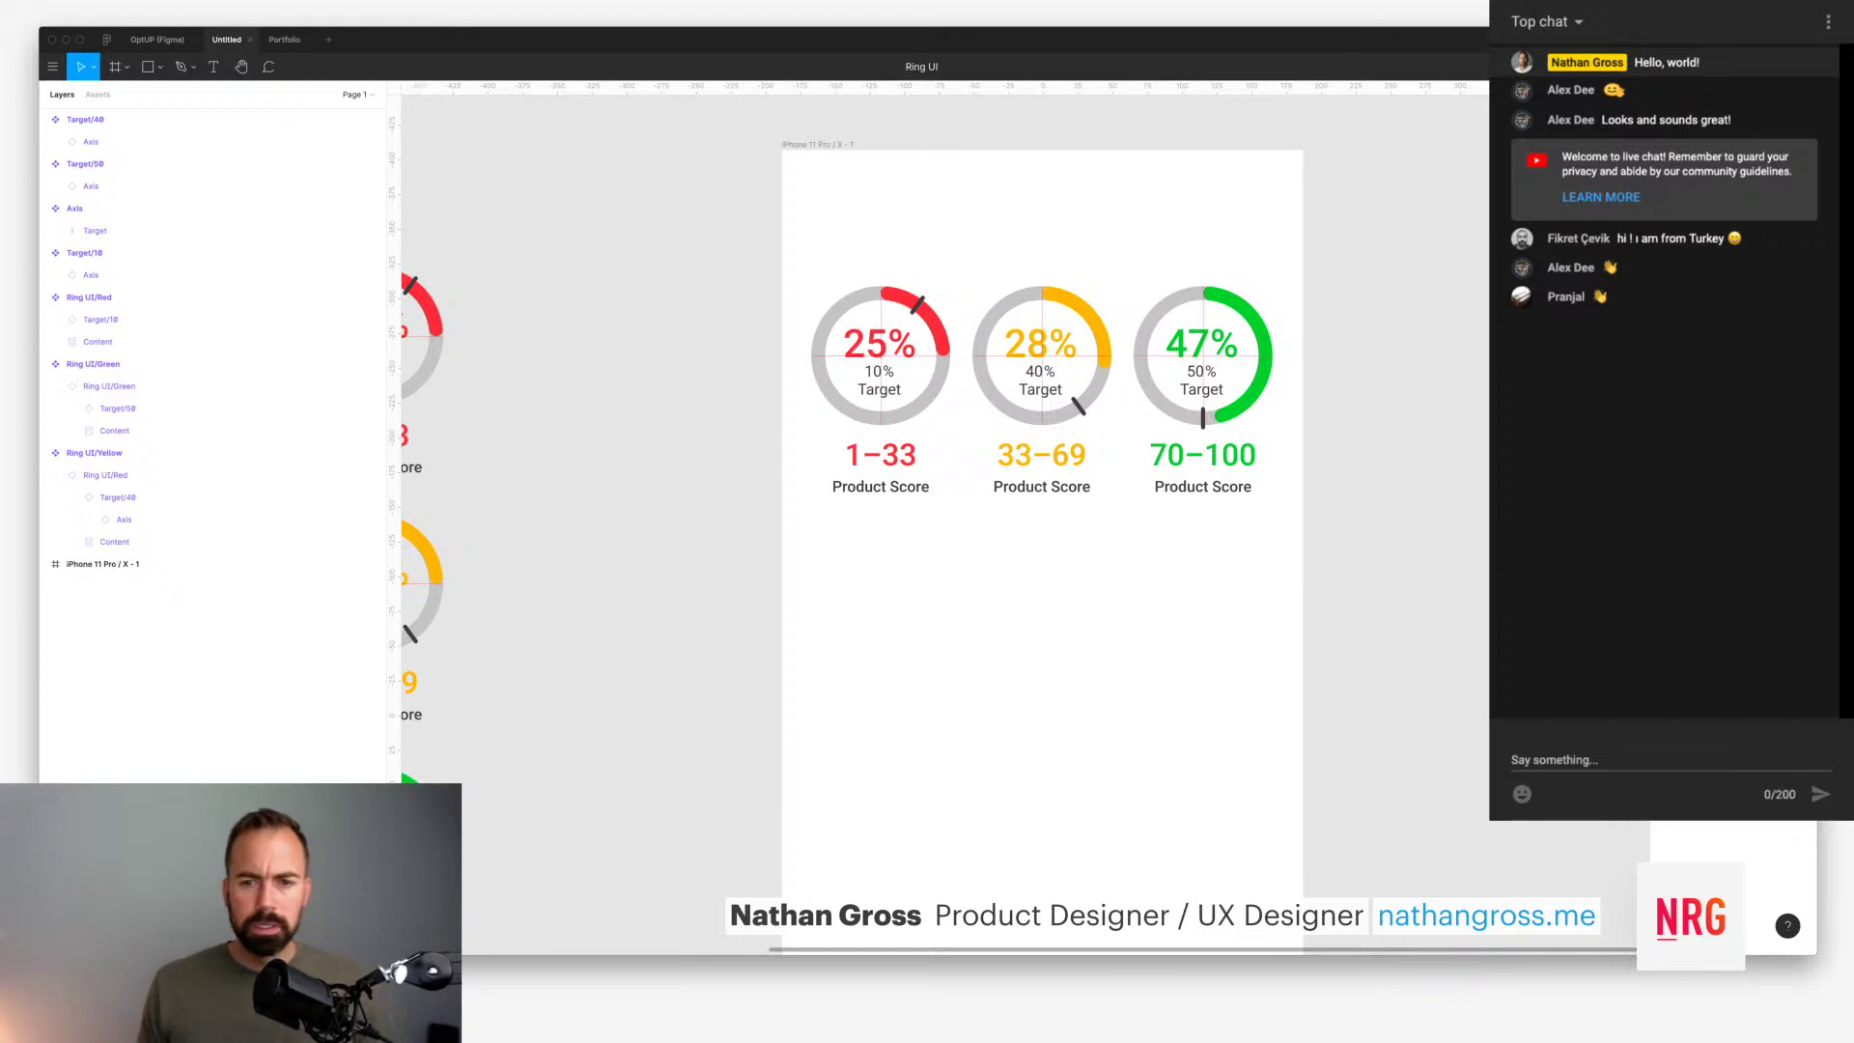
scroll(1042, 386, "down", 1)
scroll(1014, 483, "right", 2)
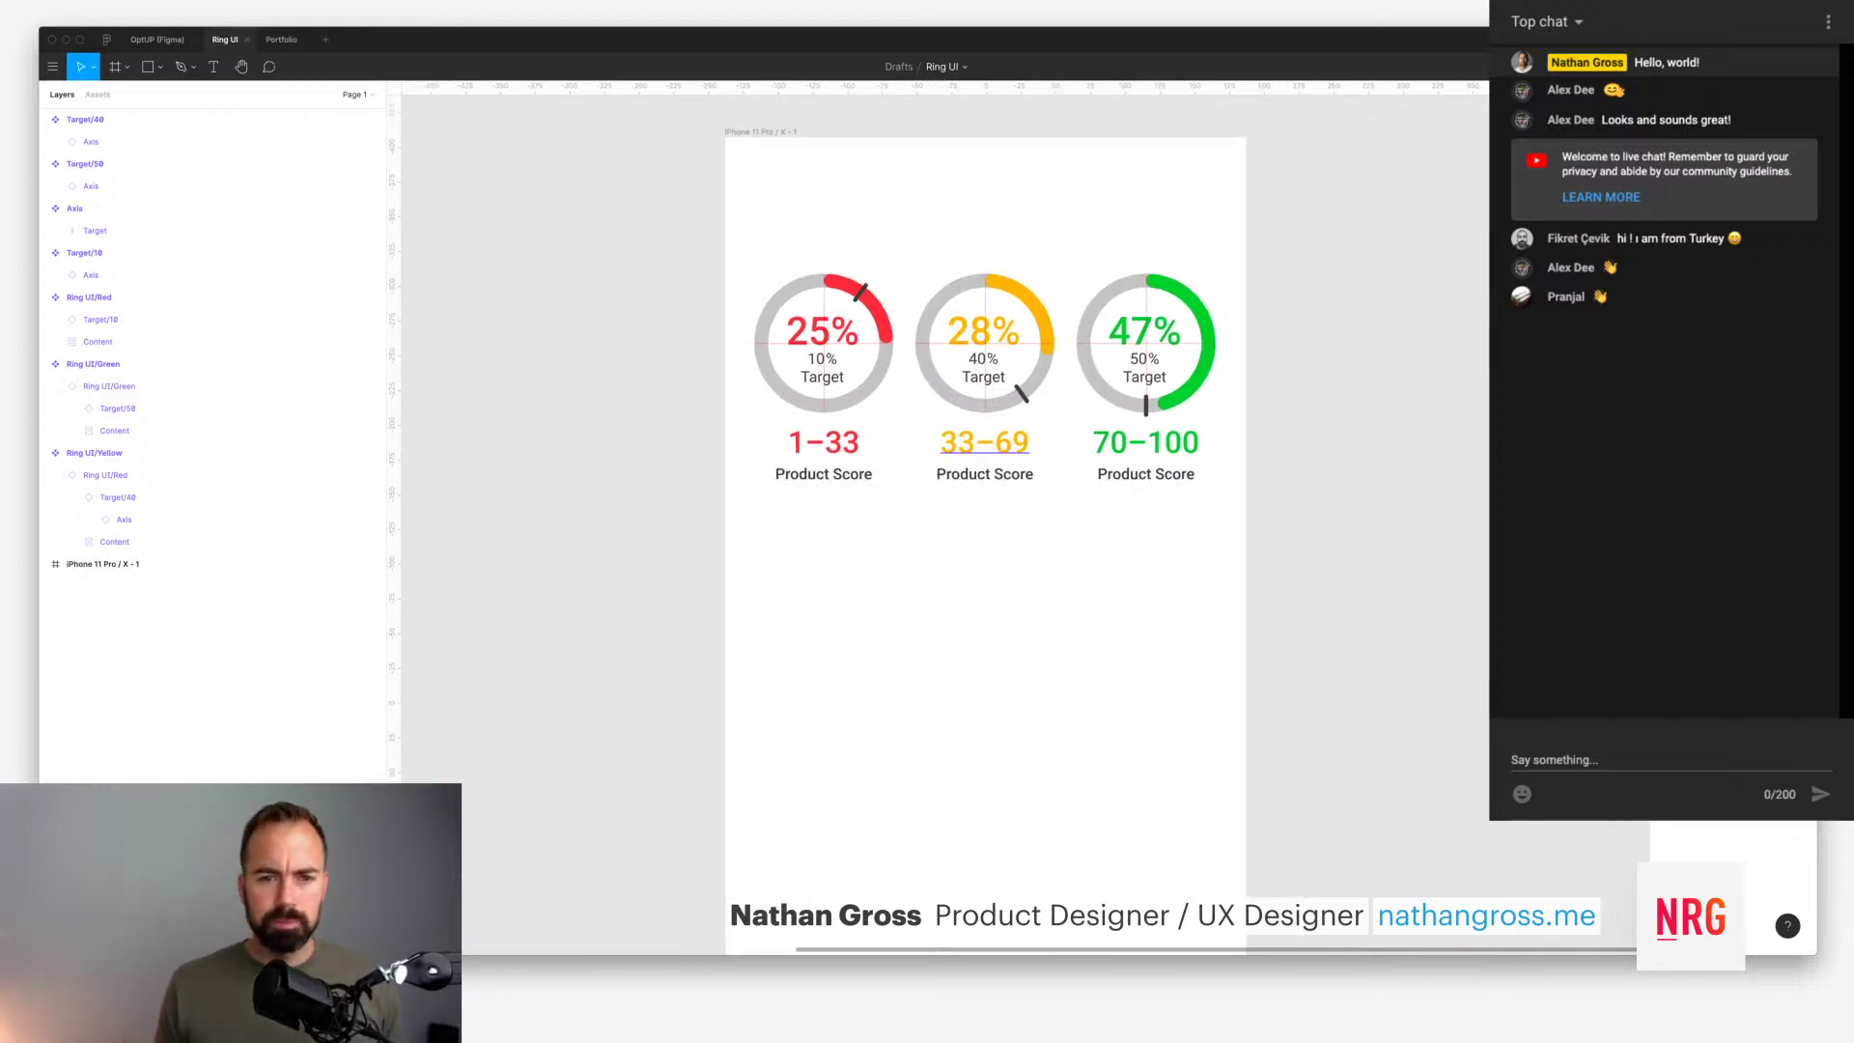
scroll(965, 541, "right", 2)
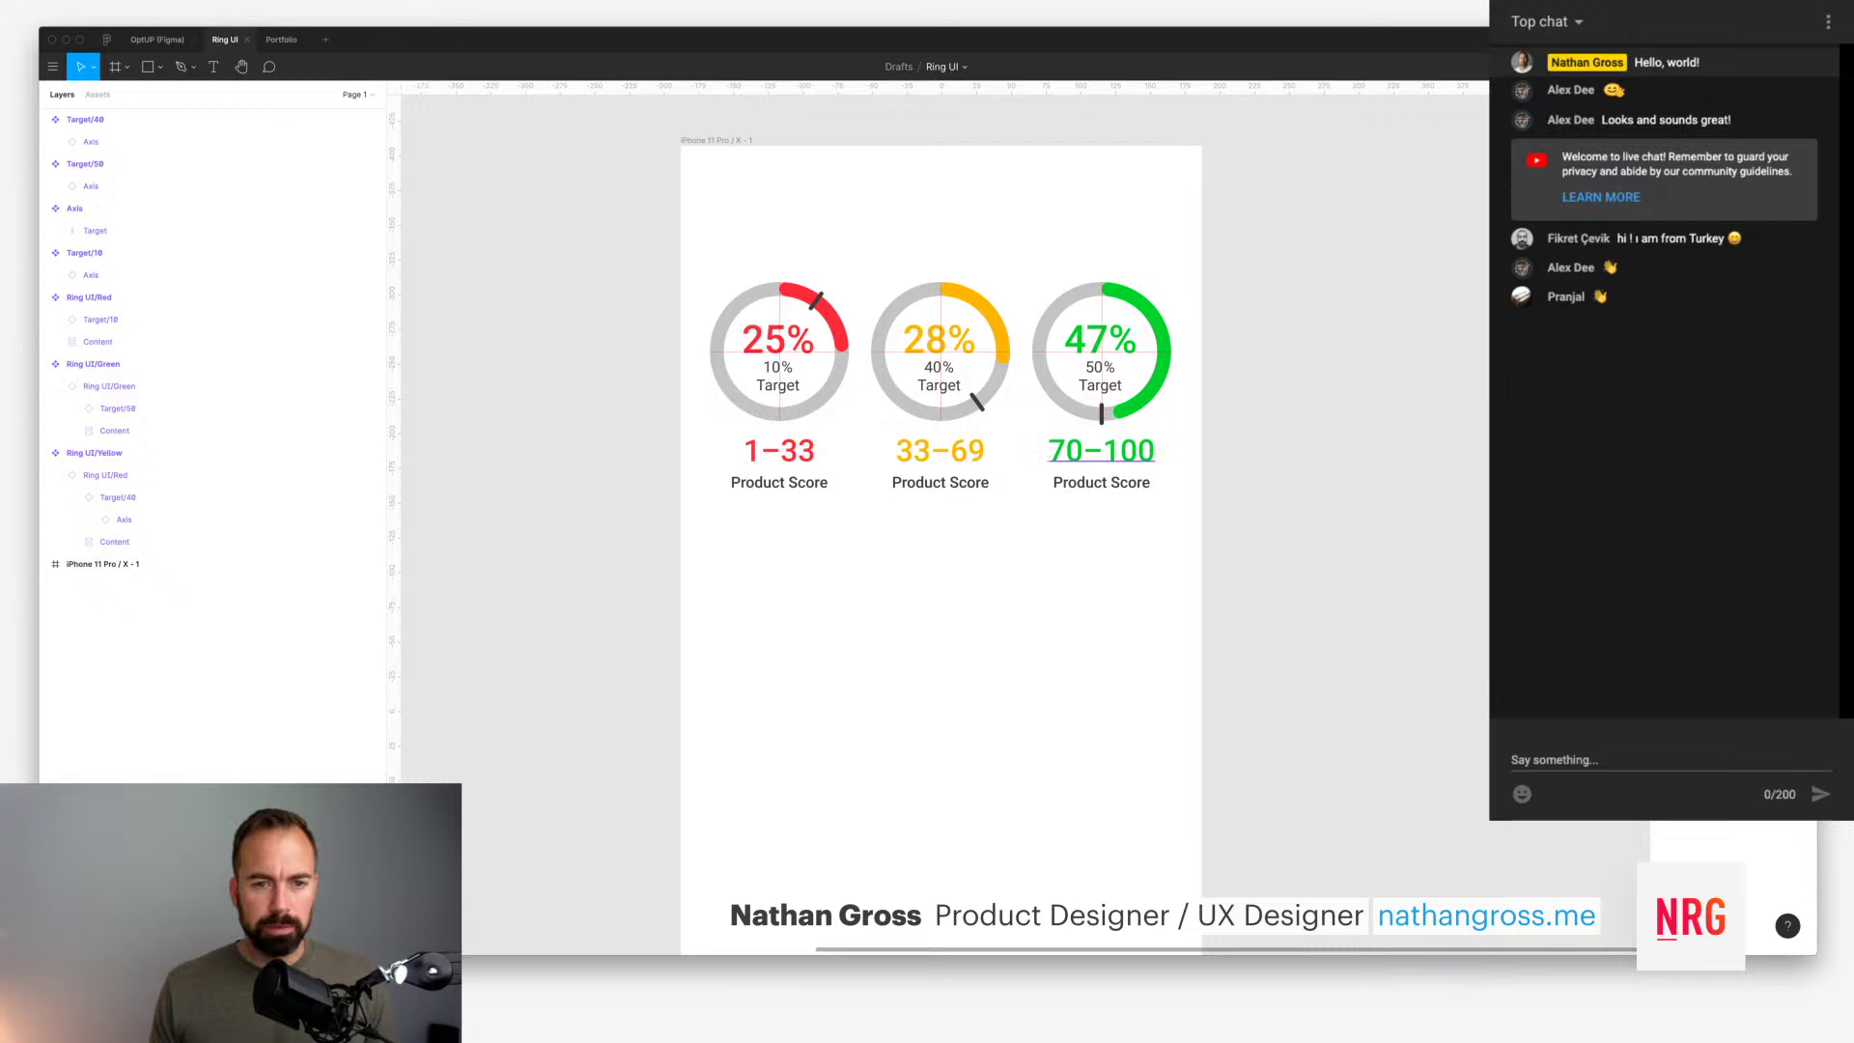
Step: Reduce the font size of the 1–33 range text in the Ring UI/Red master component
left_click(1101, 450, "super")
left_click(939, 450, "shift+super")
scroll(917, 454, "left", 7)
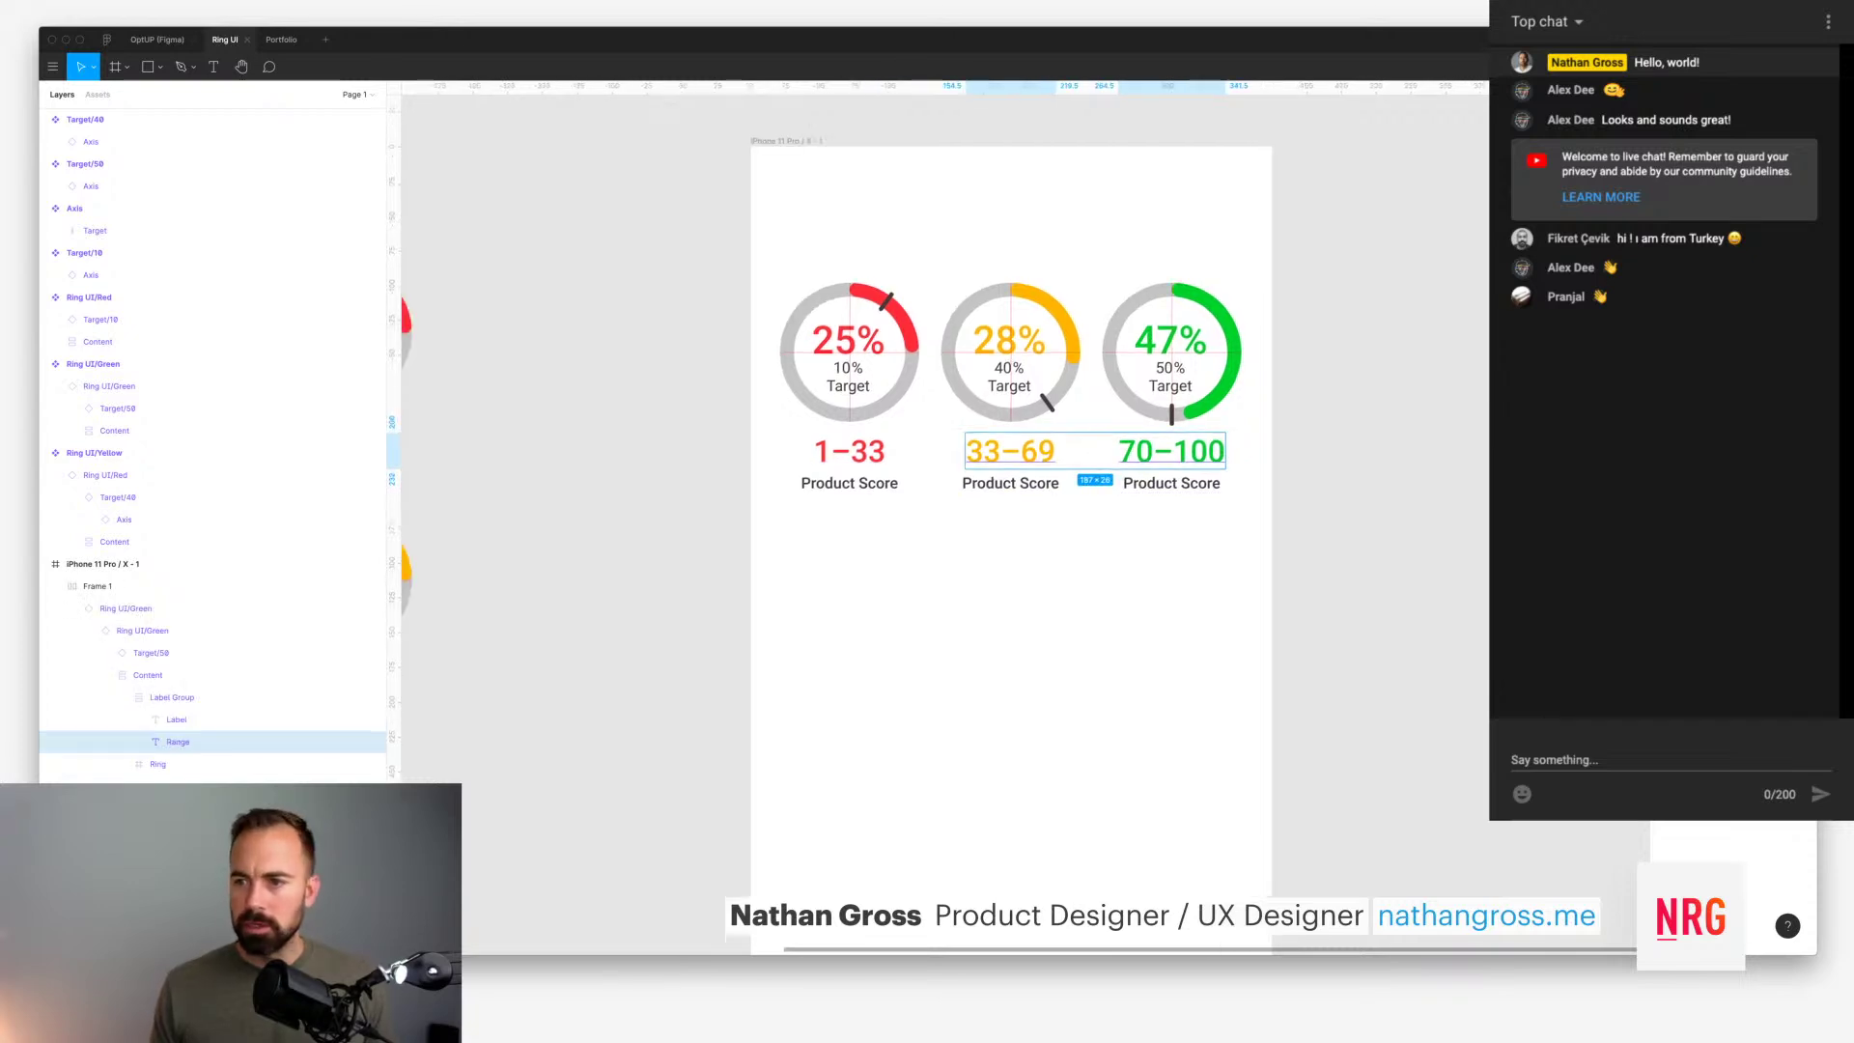
scroll(917, 454, "down", 2)
left_click(914, 320, "super")
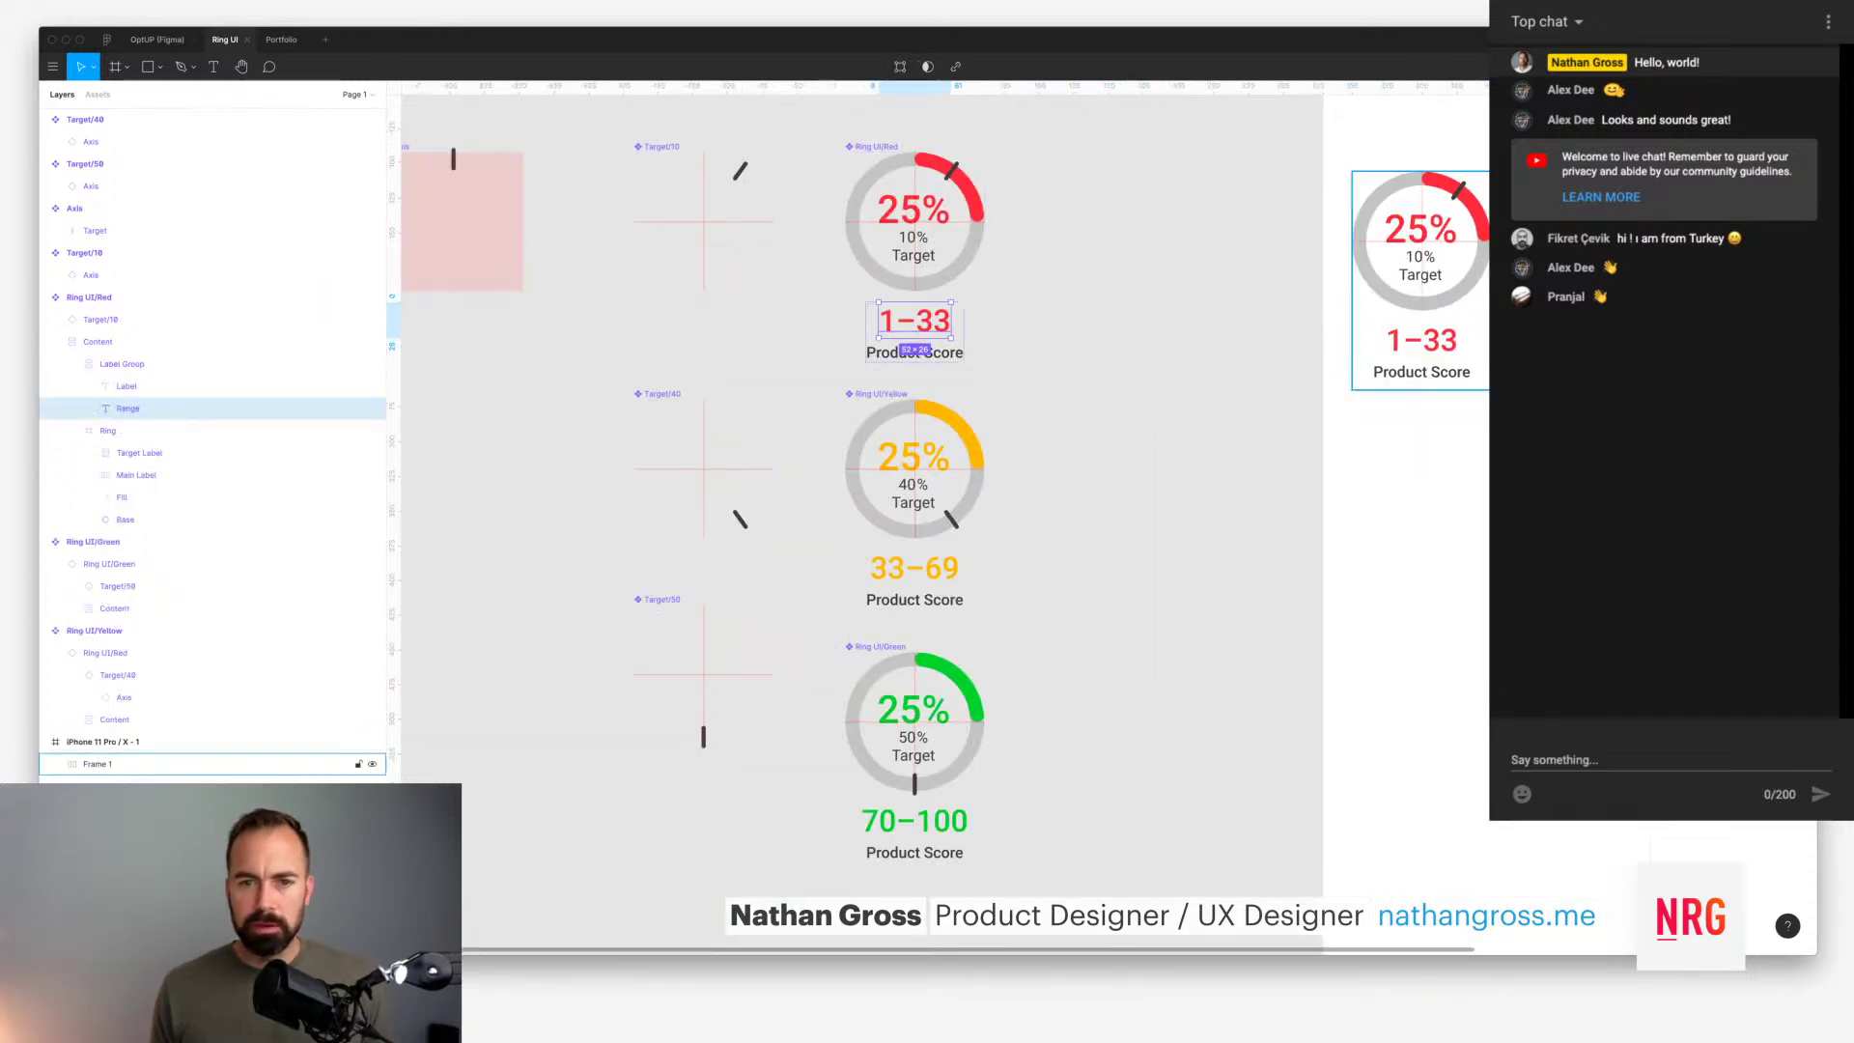
key("super+shift+comma")
key("super+shift+comma")
key("super+shift+comma")
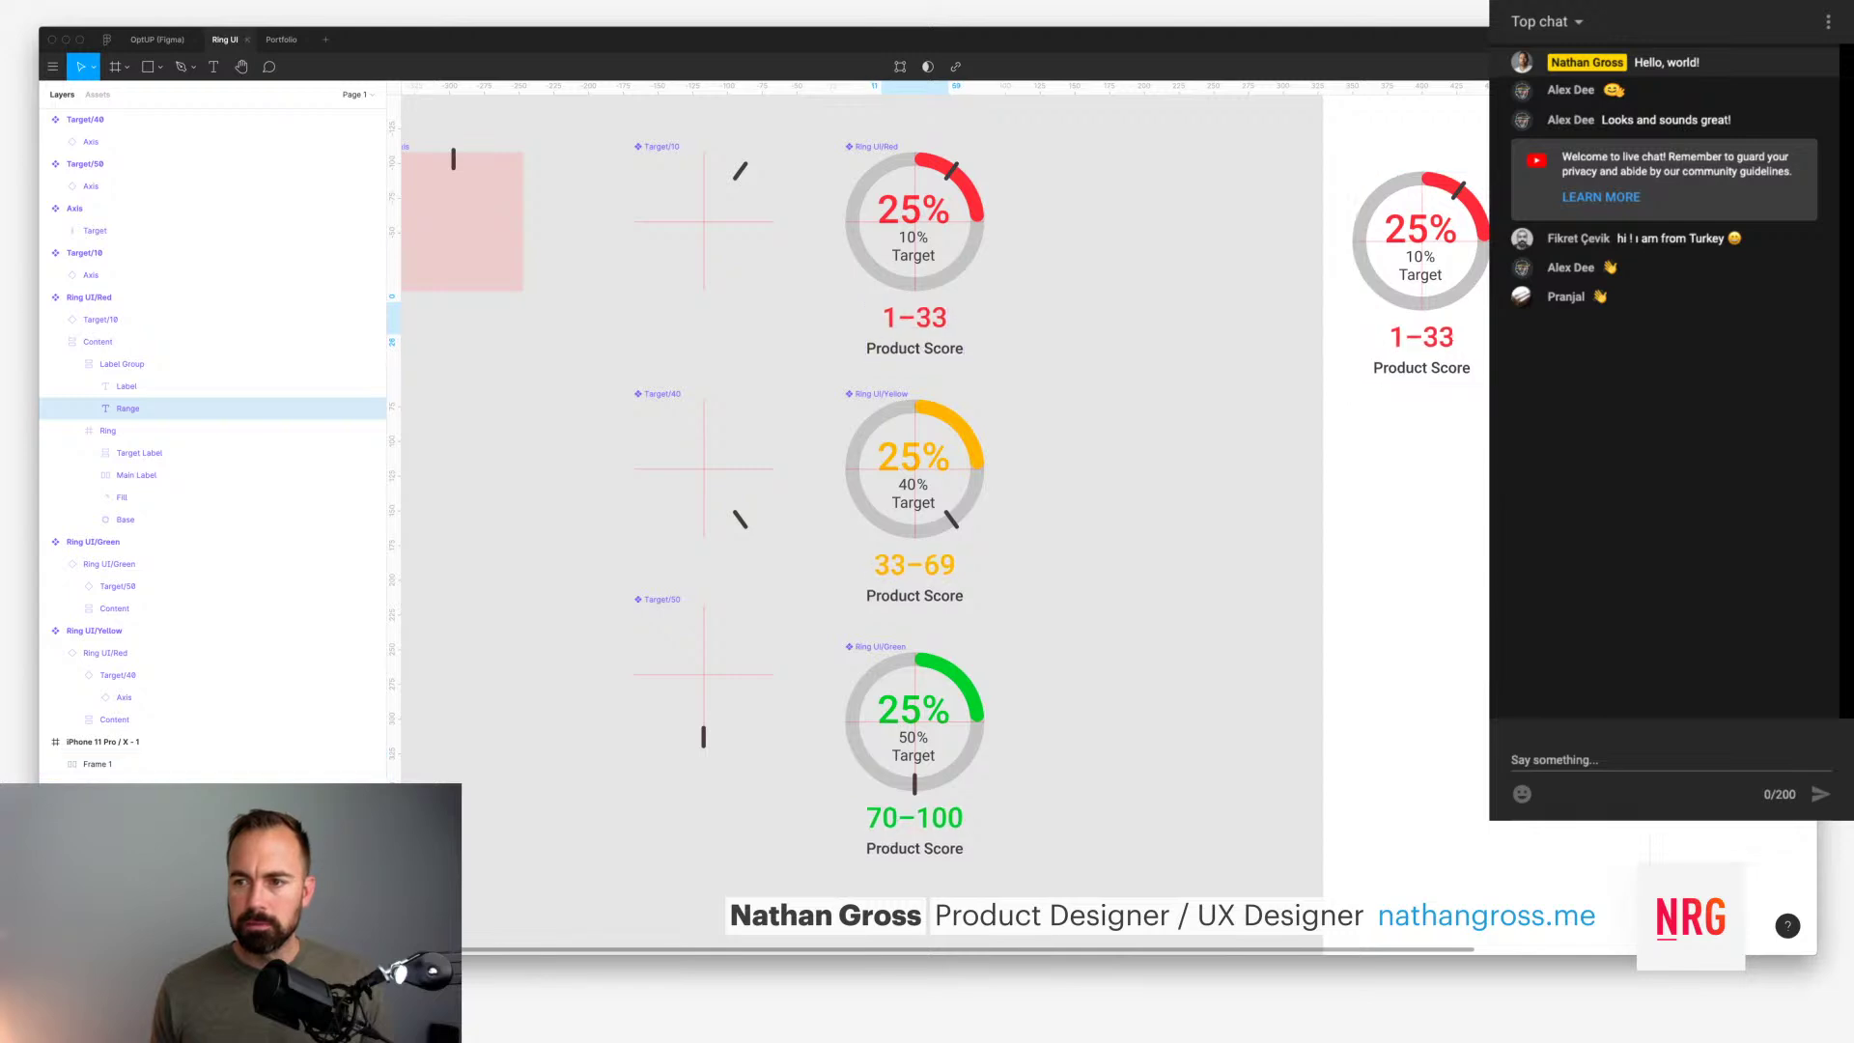
key("Down")
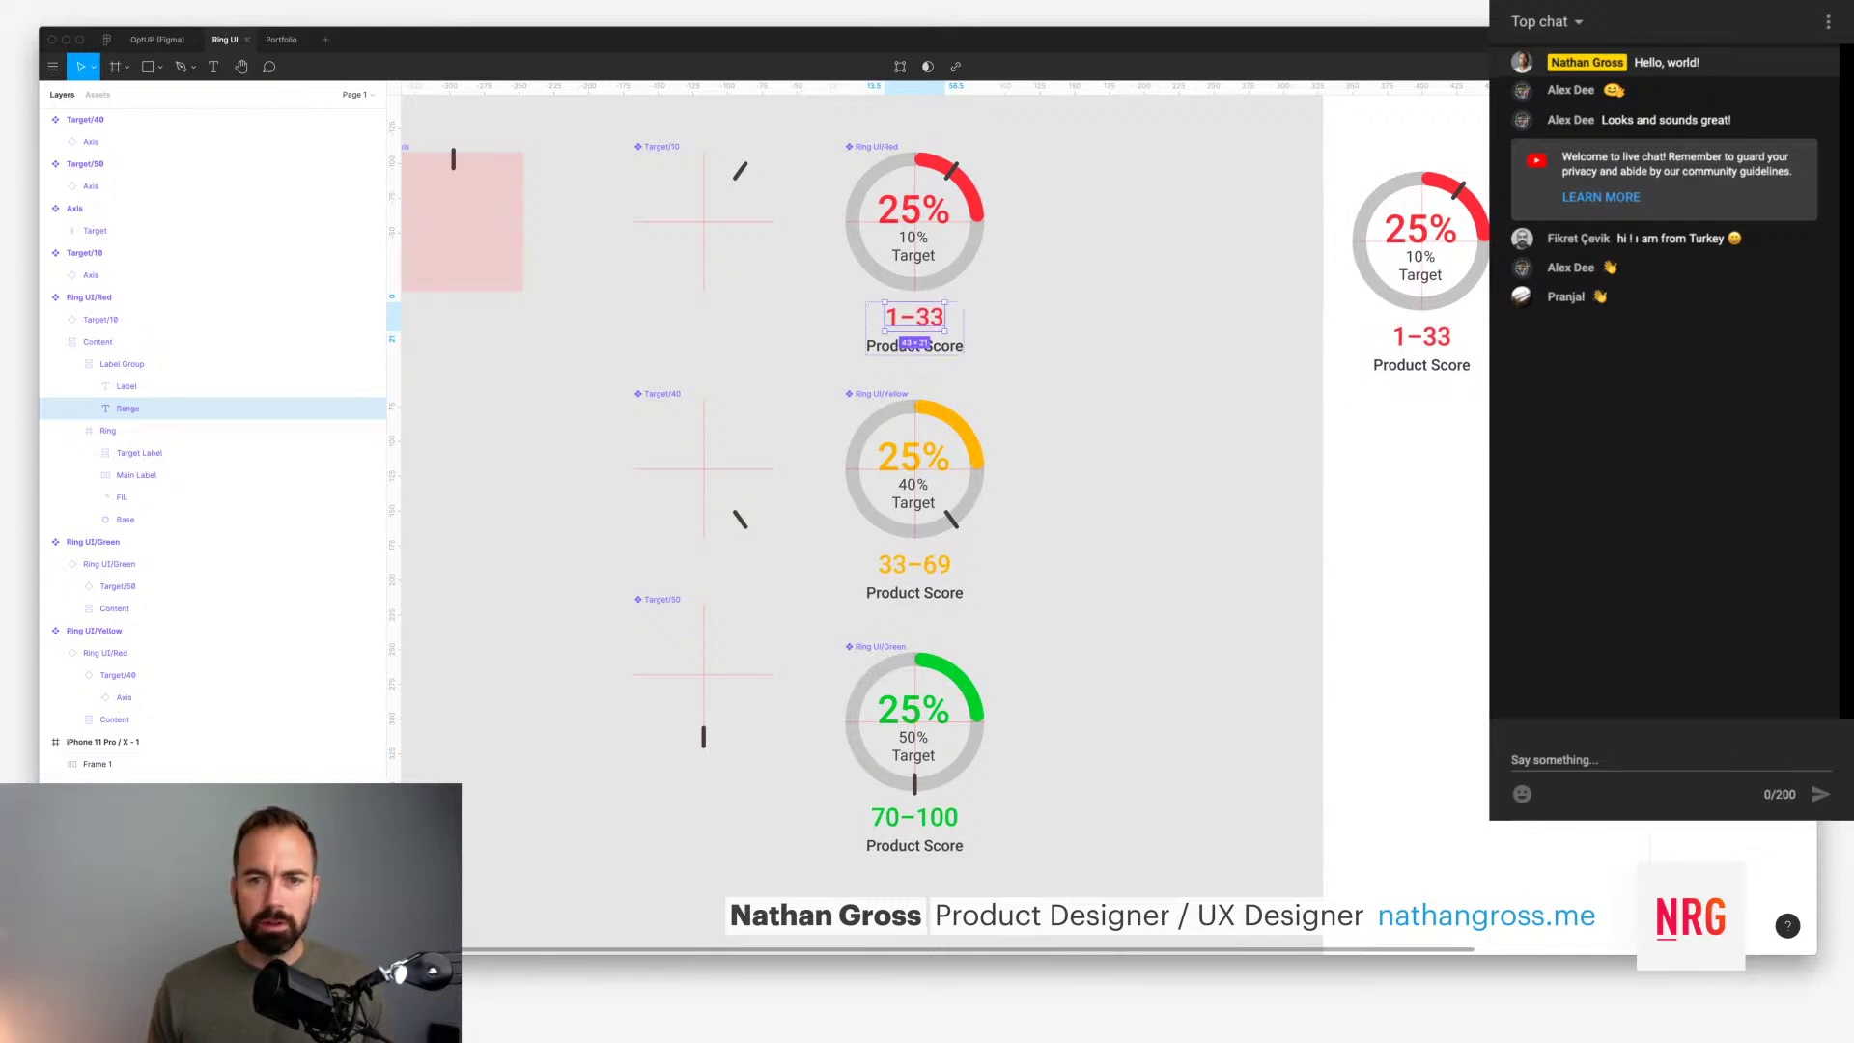
key("Escape")
scroll(936, 516, "right", 6)
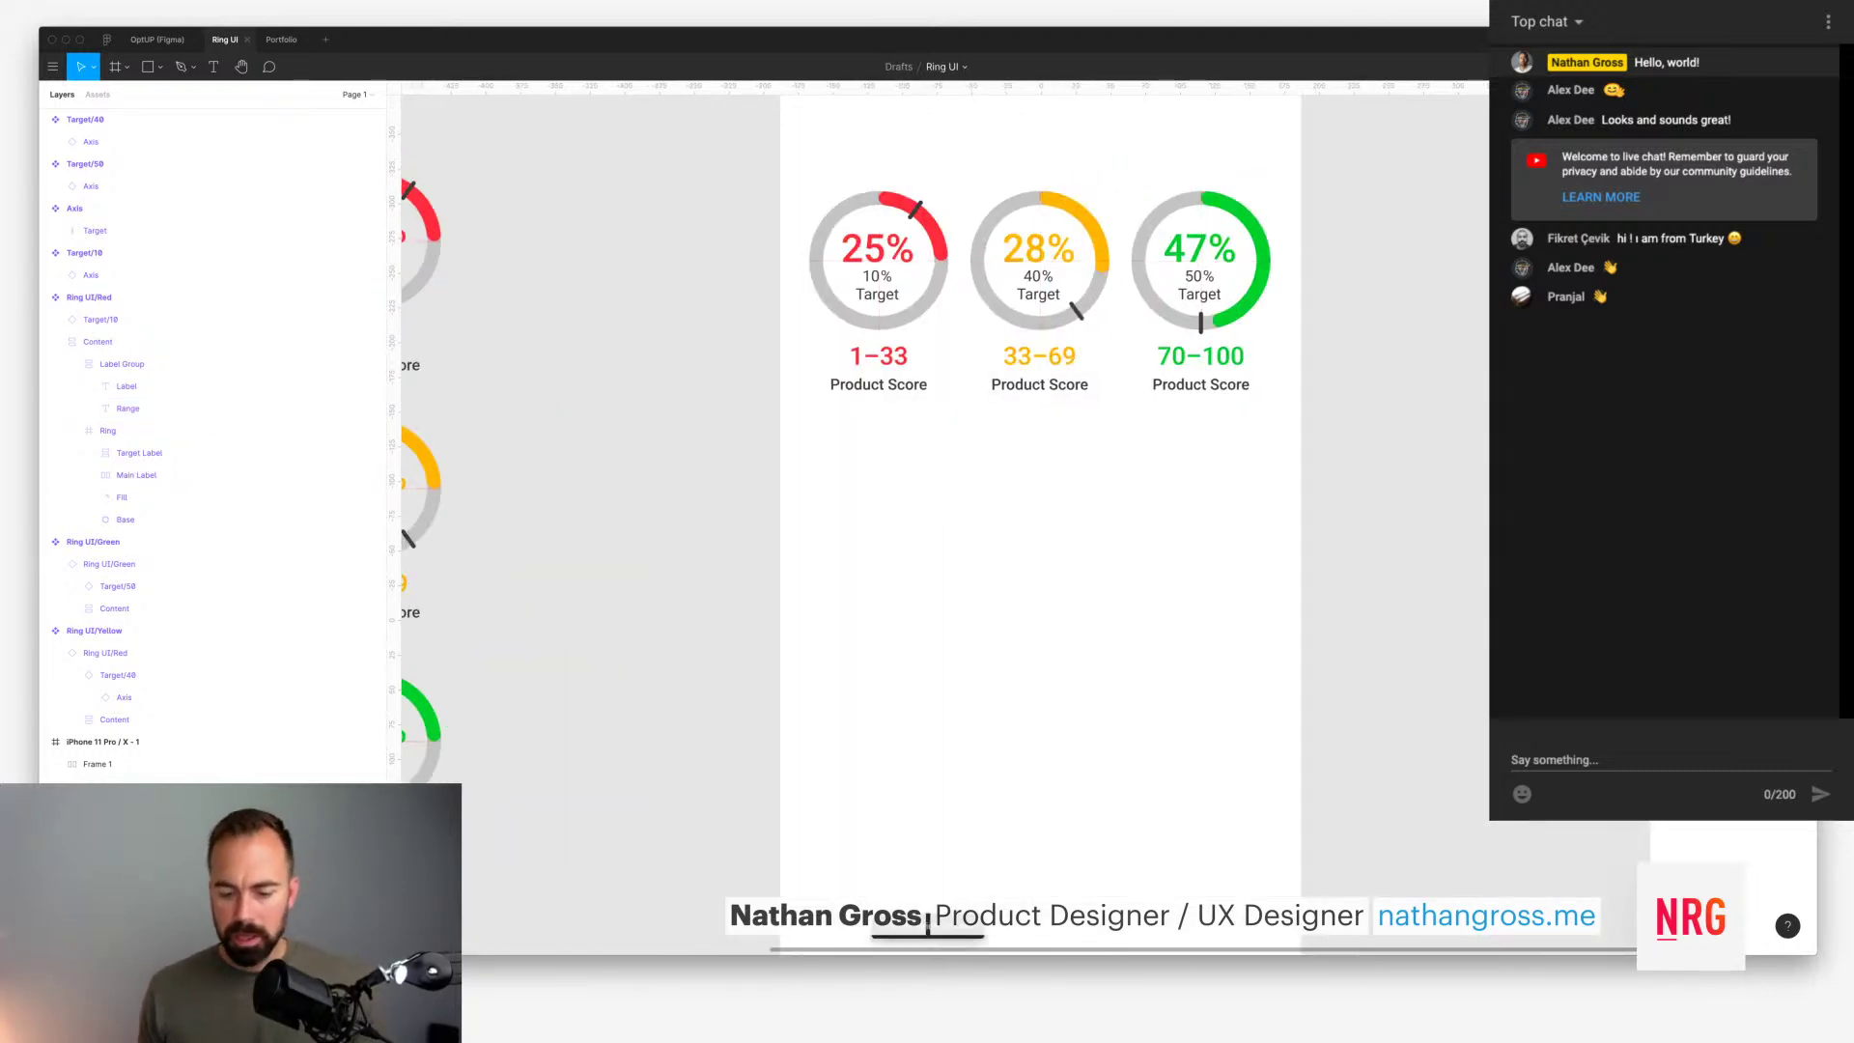
Step: Collapse all the layers in the layer list of the Ring UI file
scroll(1017, 496, "up", 3)
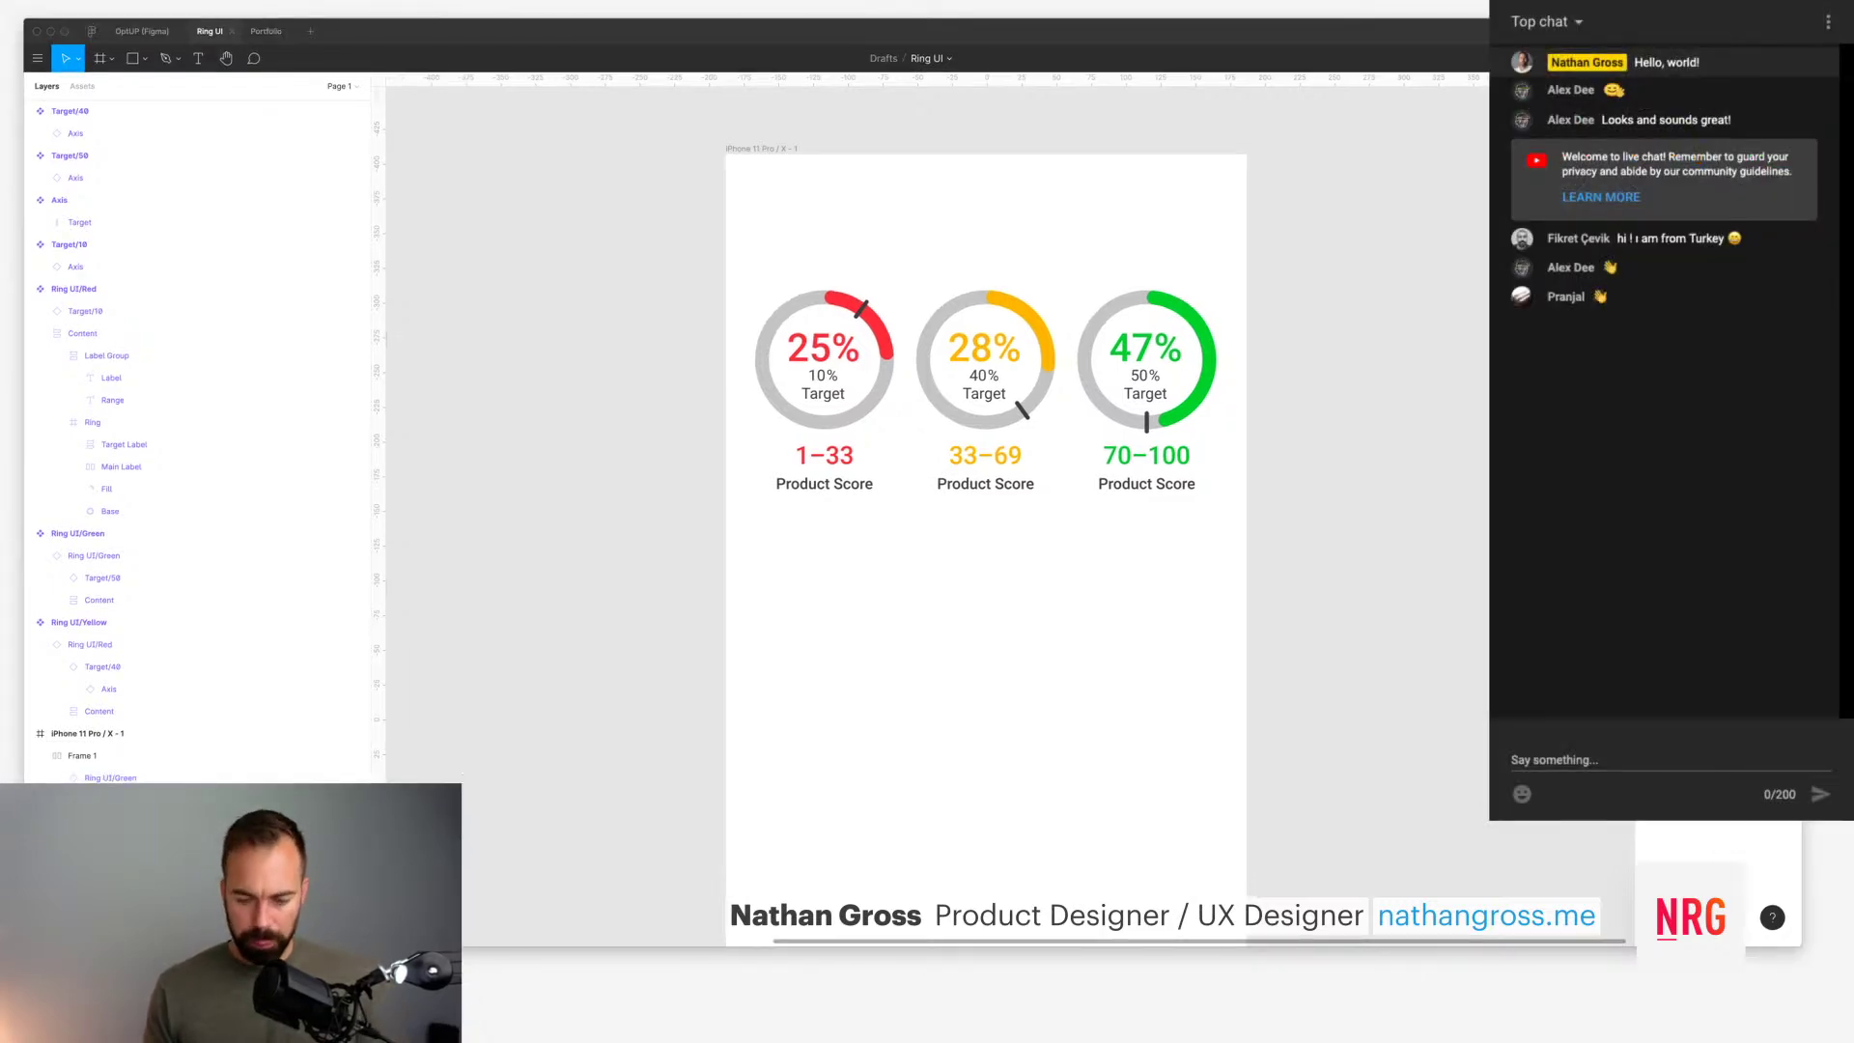
scroll(986, 517, "down", 1)
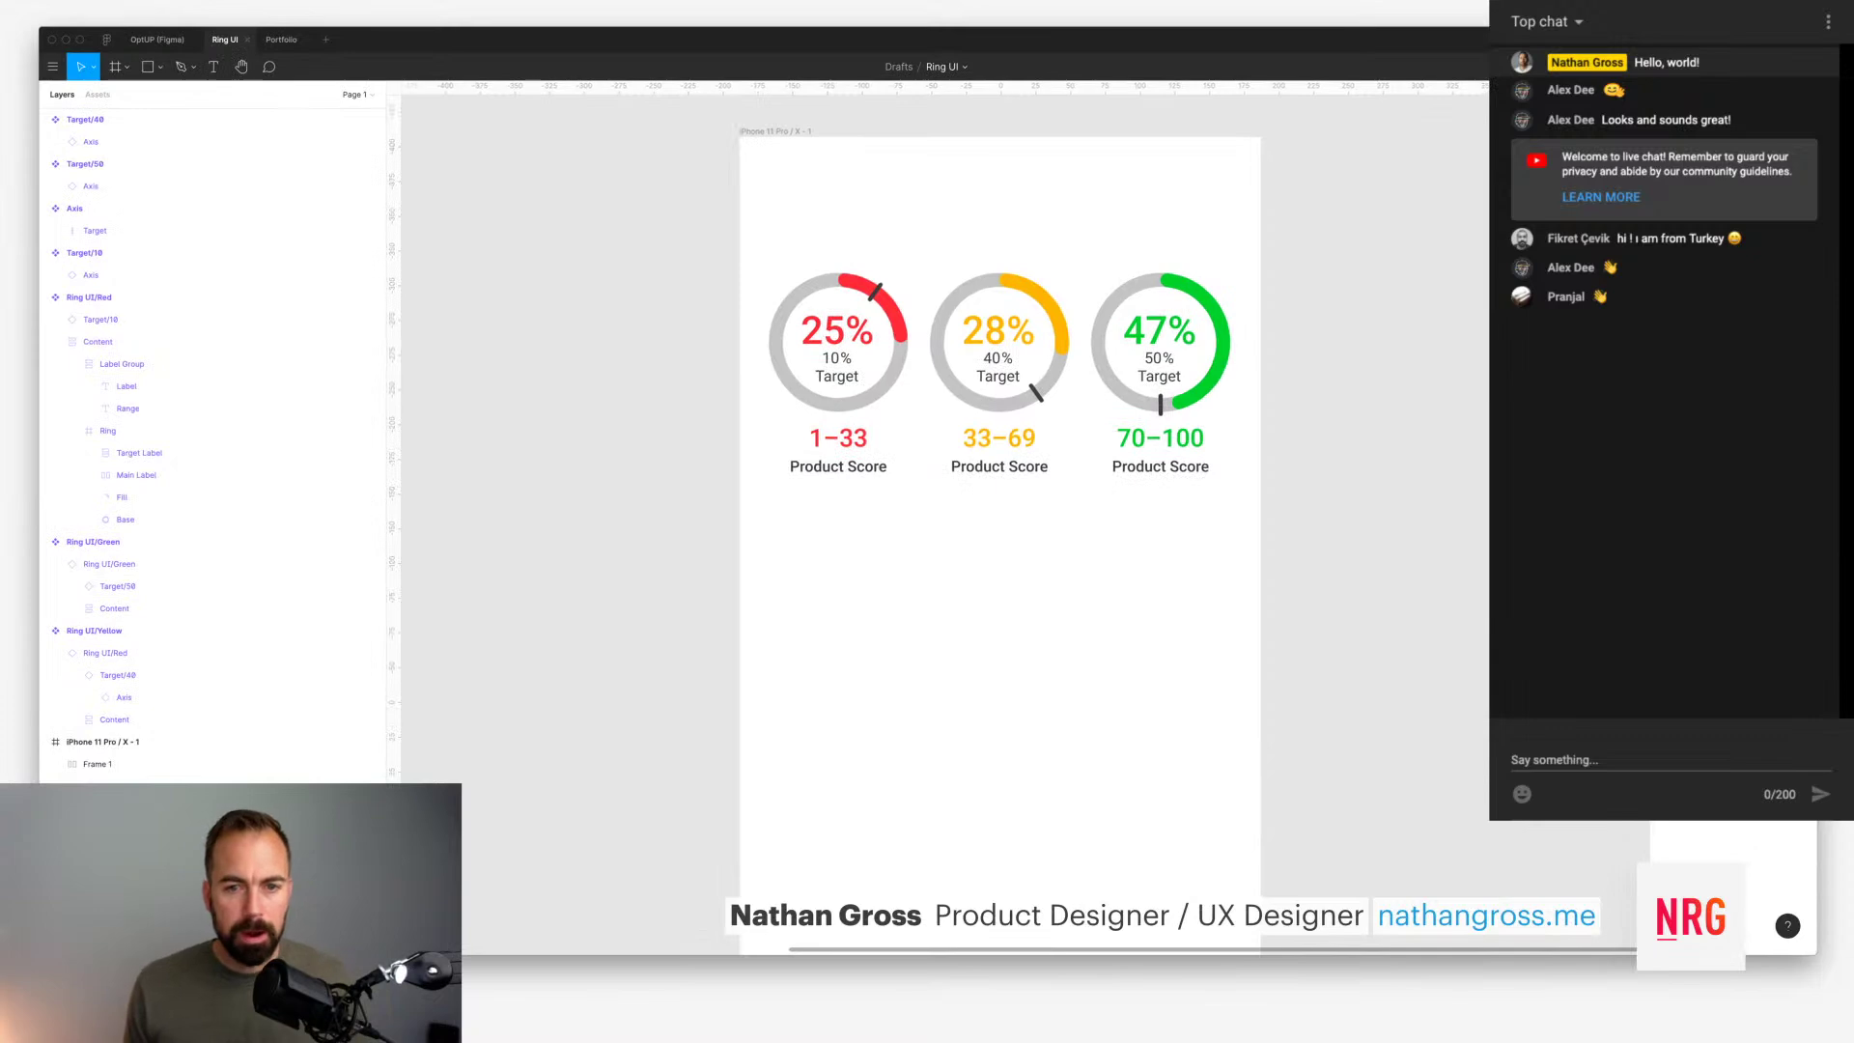
key("minus")
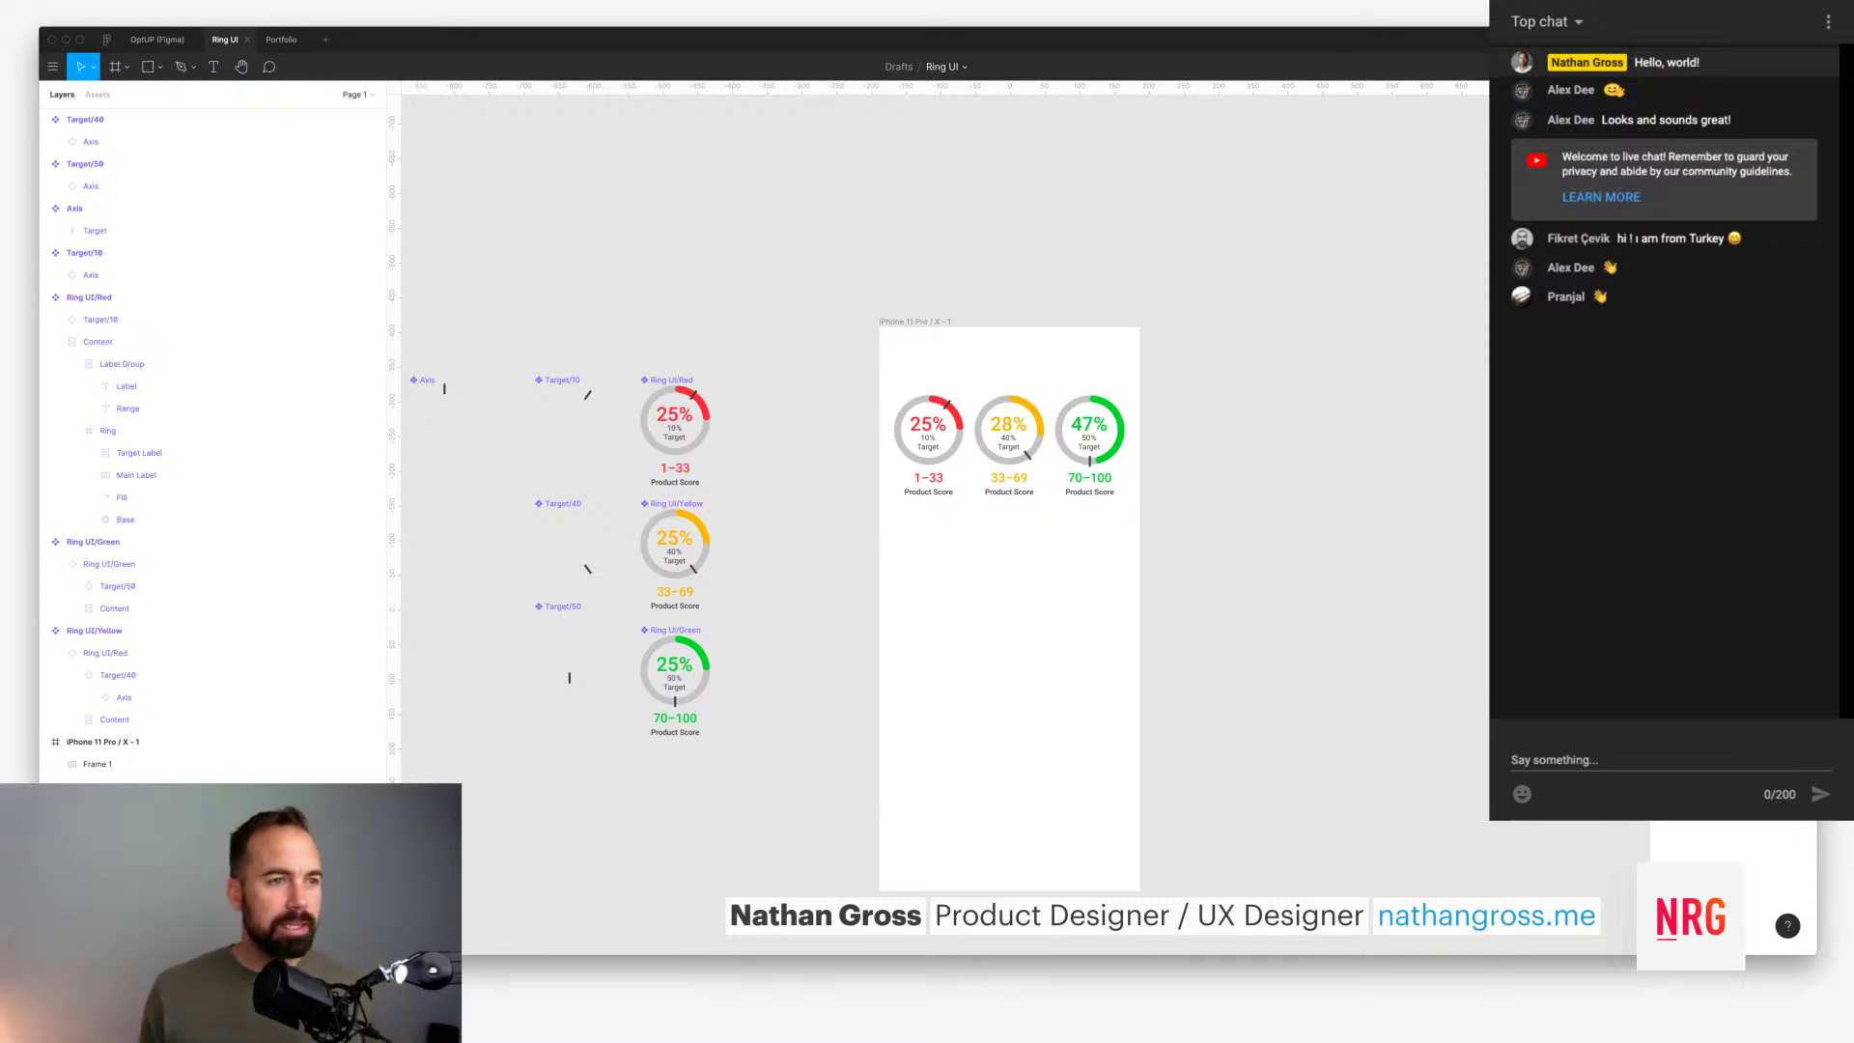
left_click(85, 118)
key("super+/")
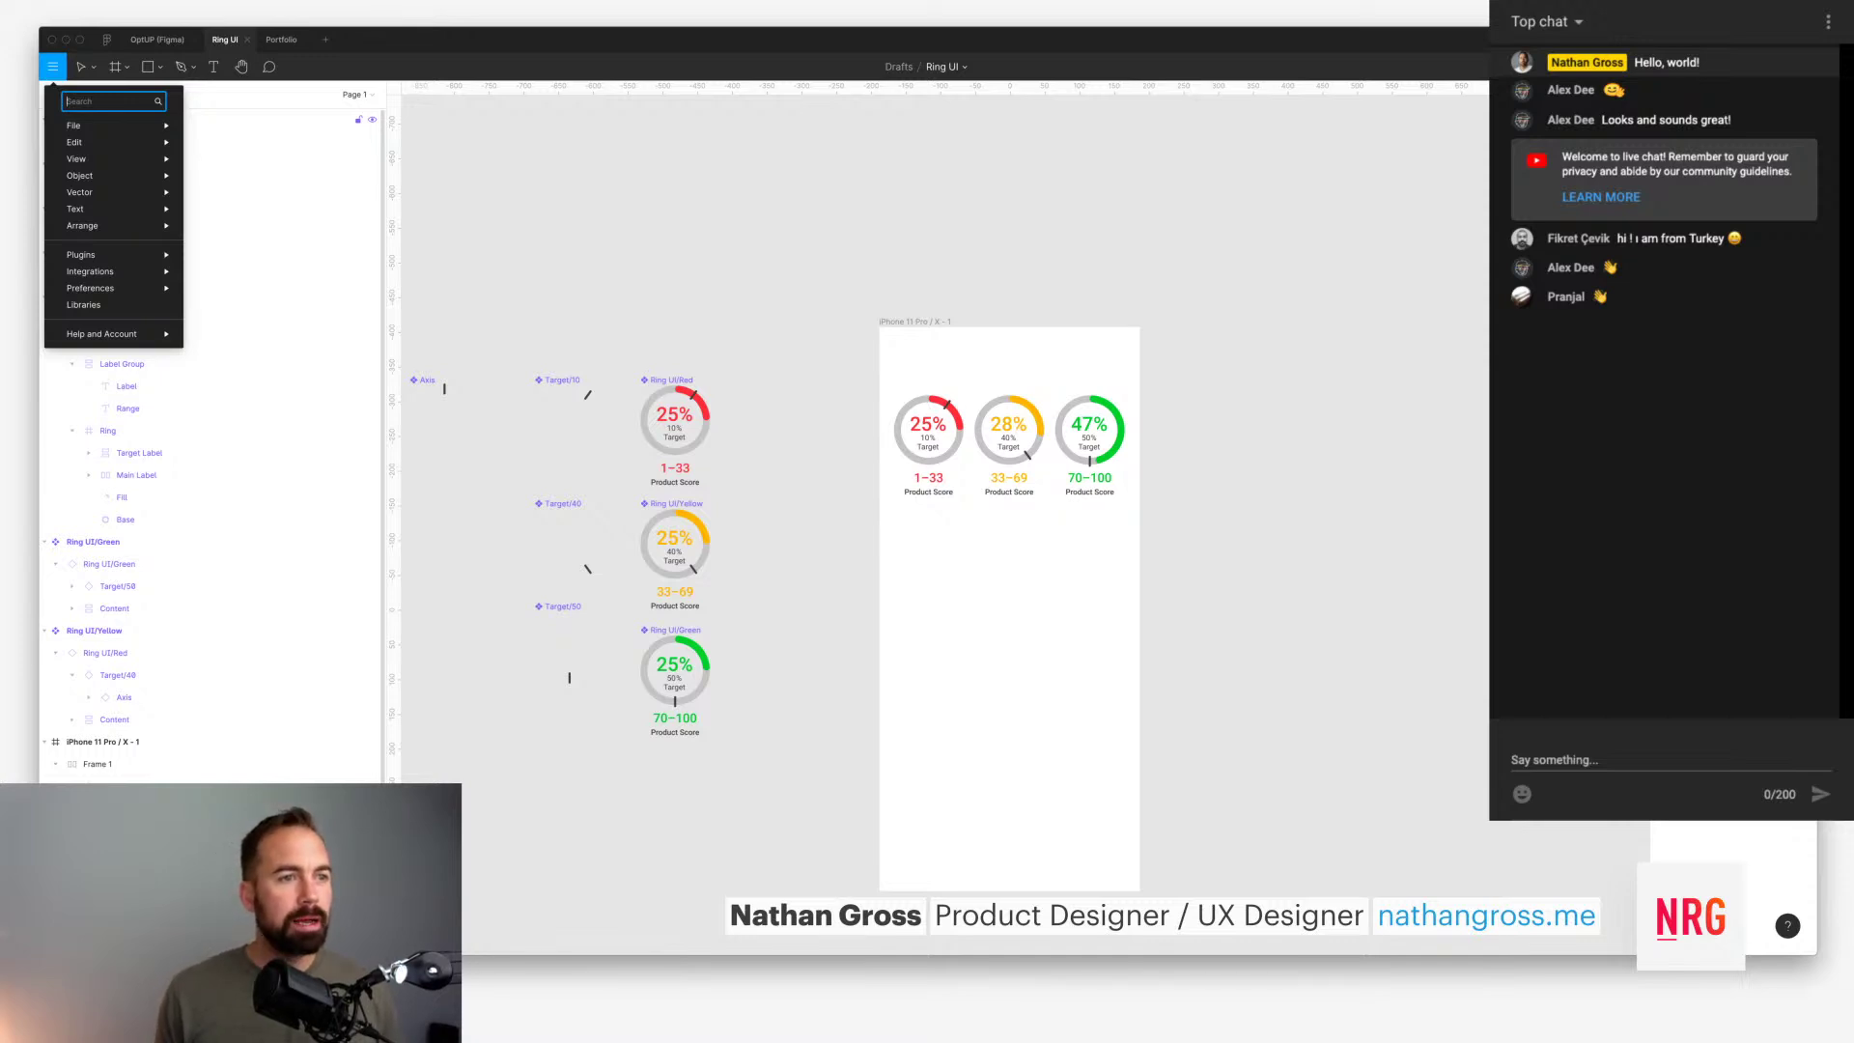
type("coll")
key("Return")
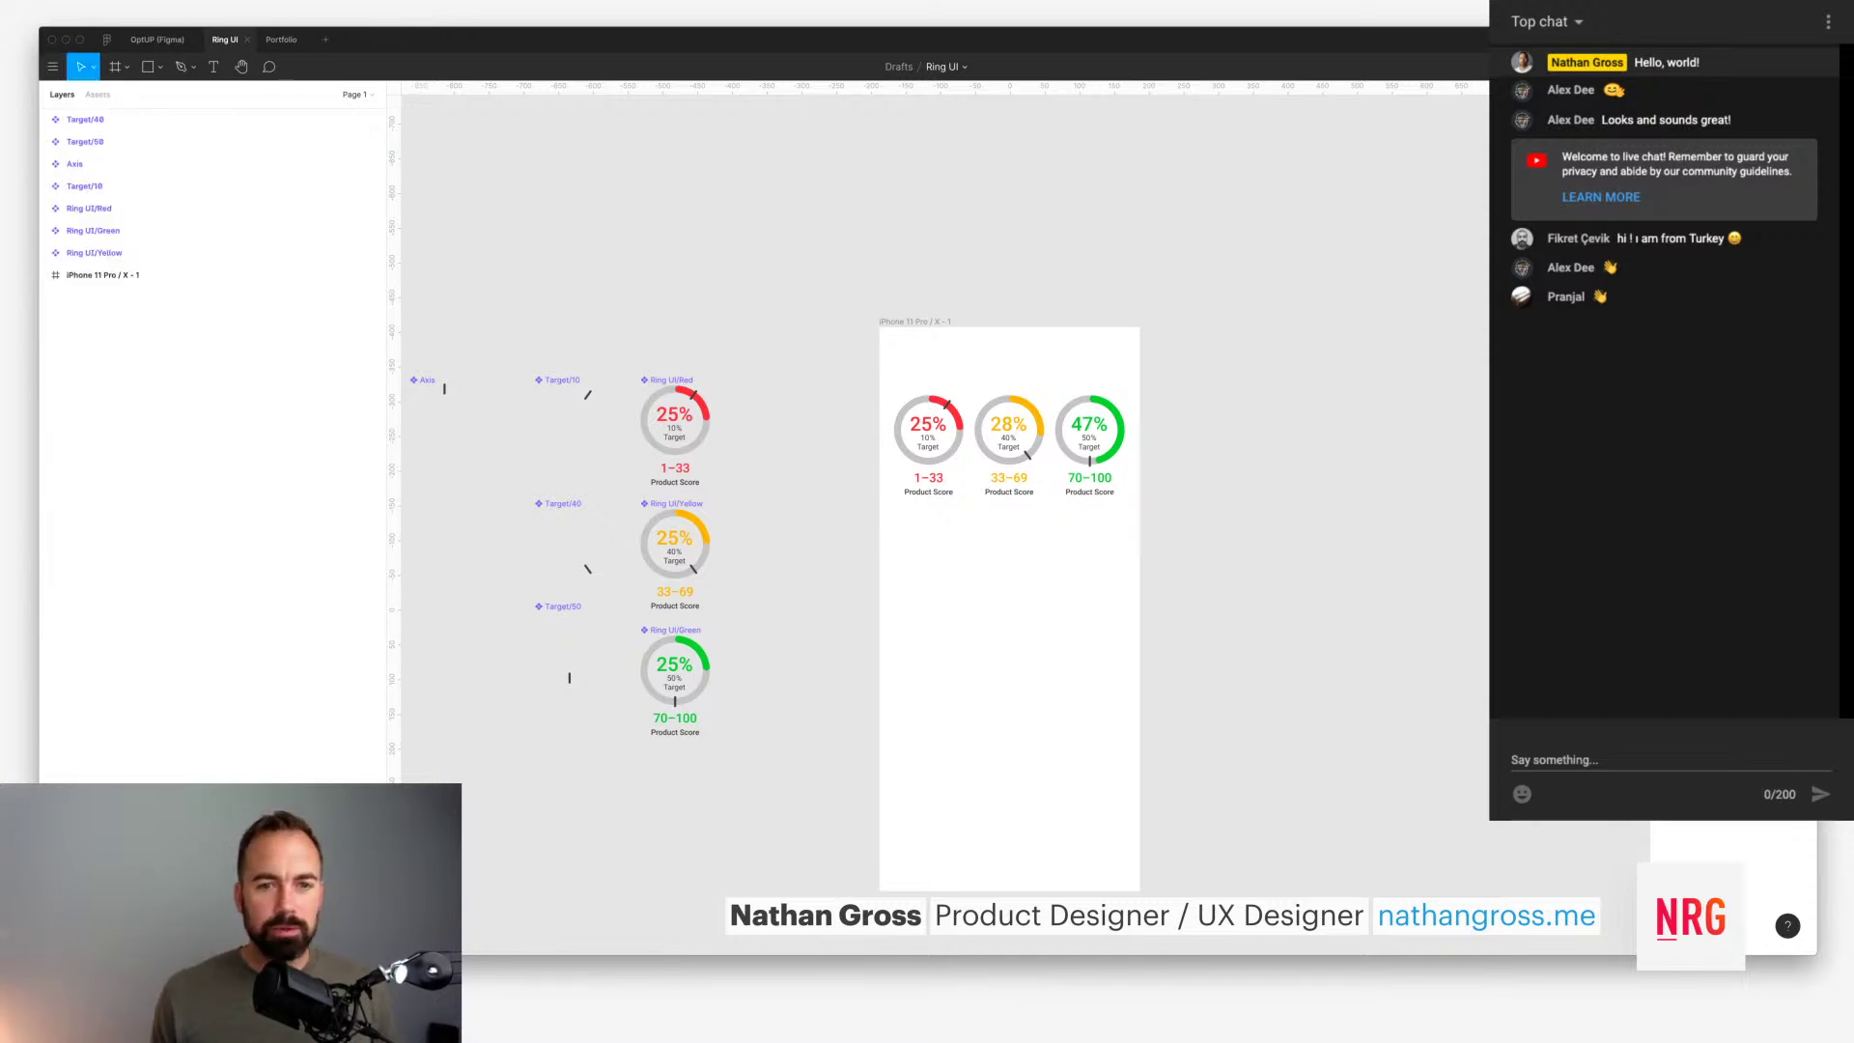
Step: Select the frame holding the row of three rings on the iPhone 11 Pro / X - 1 artboard
scroll(937, 435, "right", 5)
scroll(937, 435, "down", 2)
left_click(103, 274)
key("Escape")
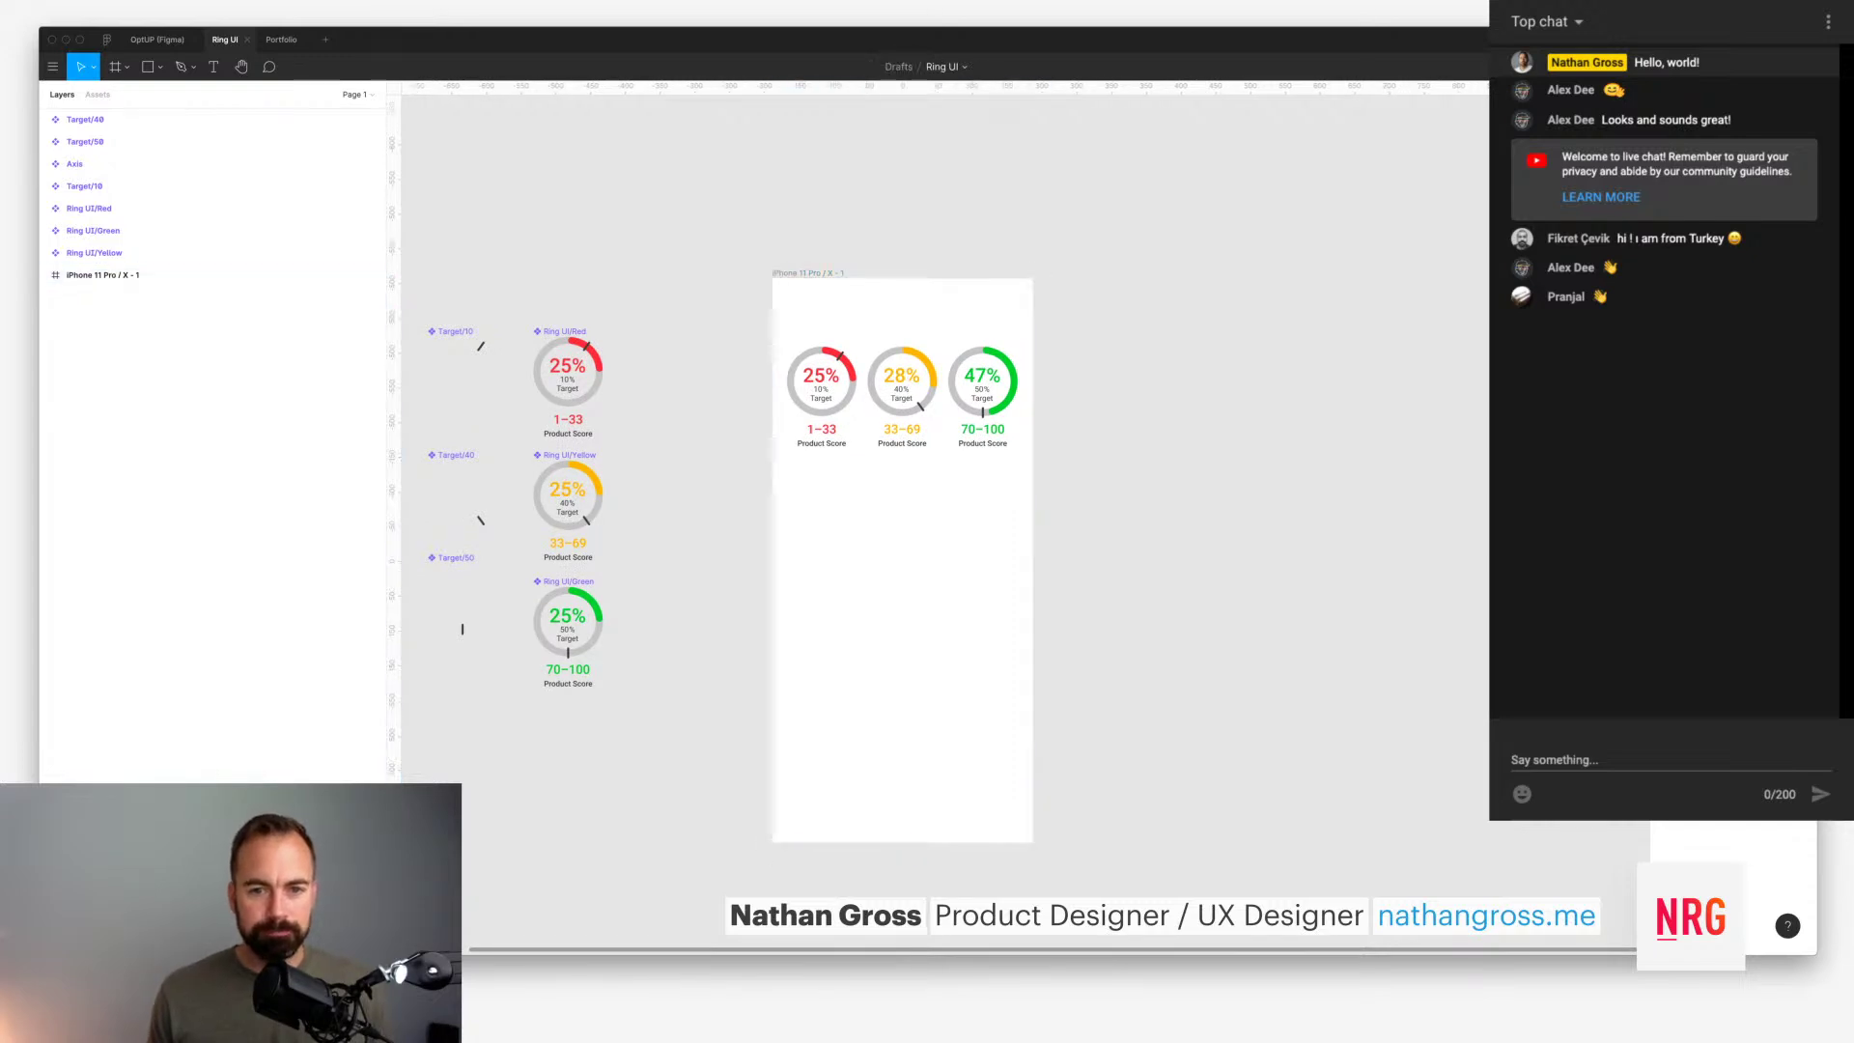
left_click(902, 401)
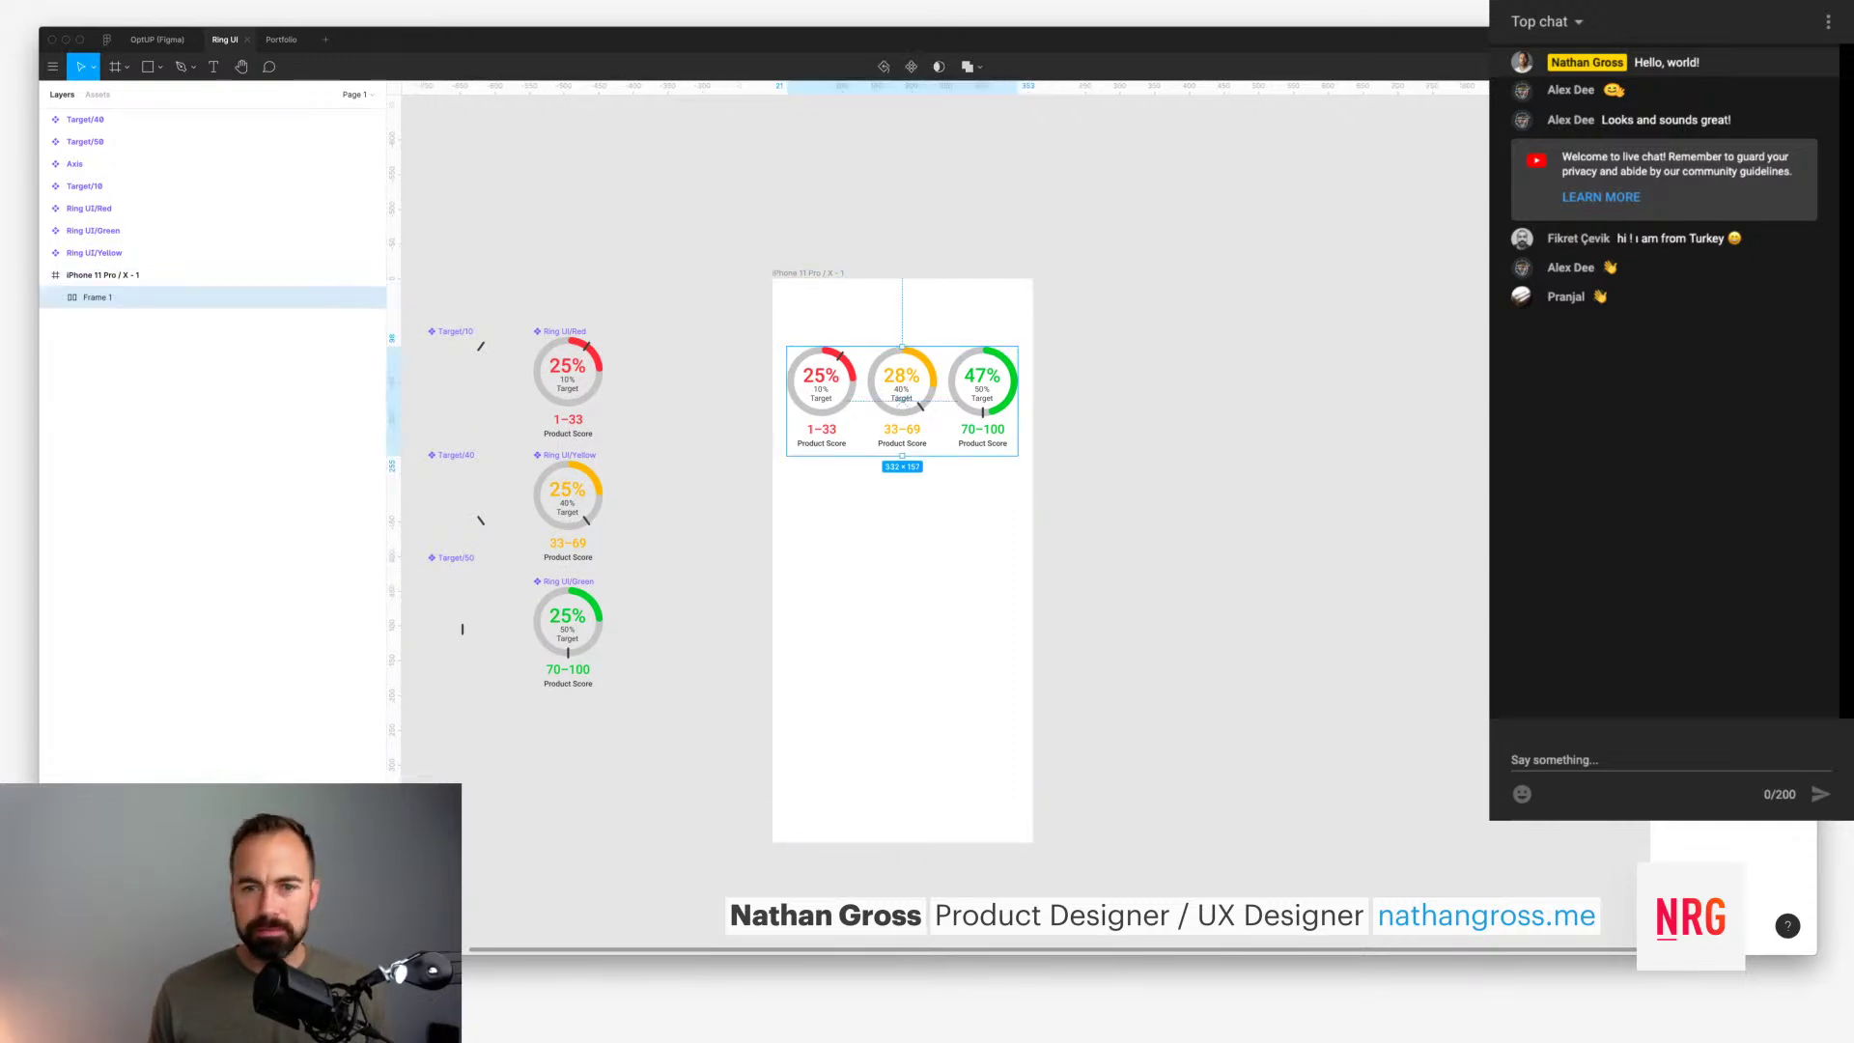
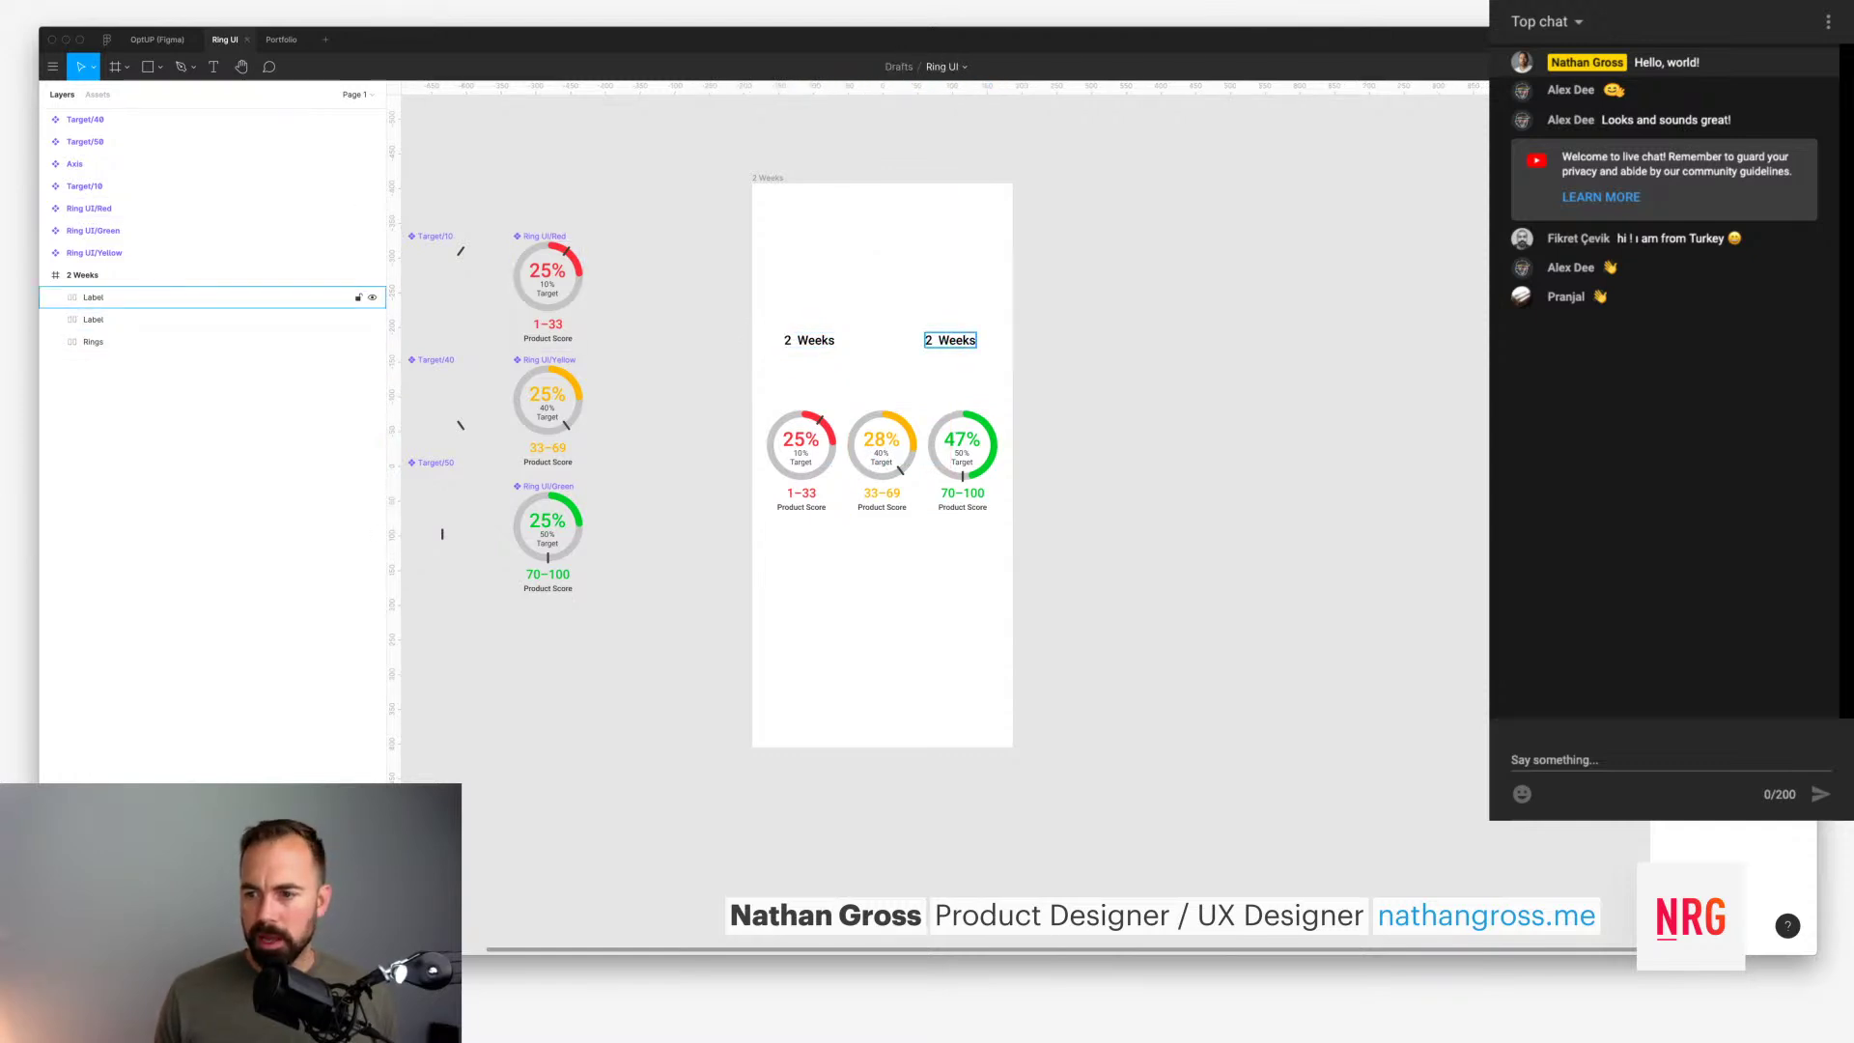
Step: Change the text colour of the second 2 Weeks label, above the green ring, to grey
left_click(950, 340)
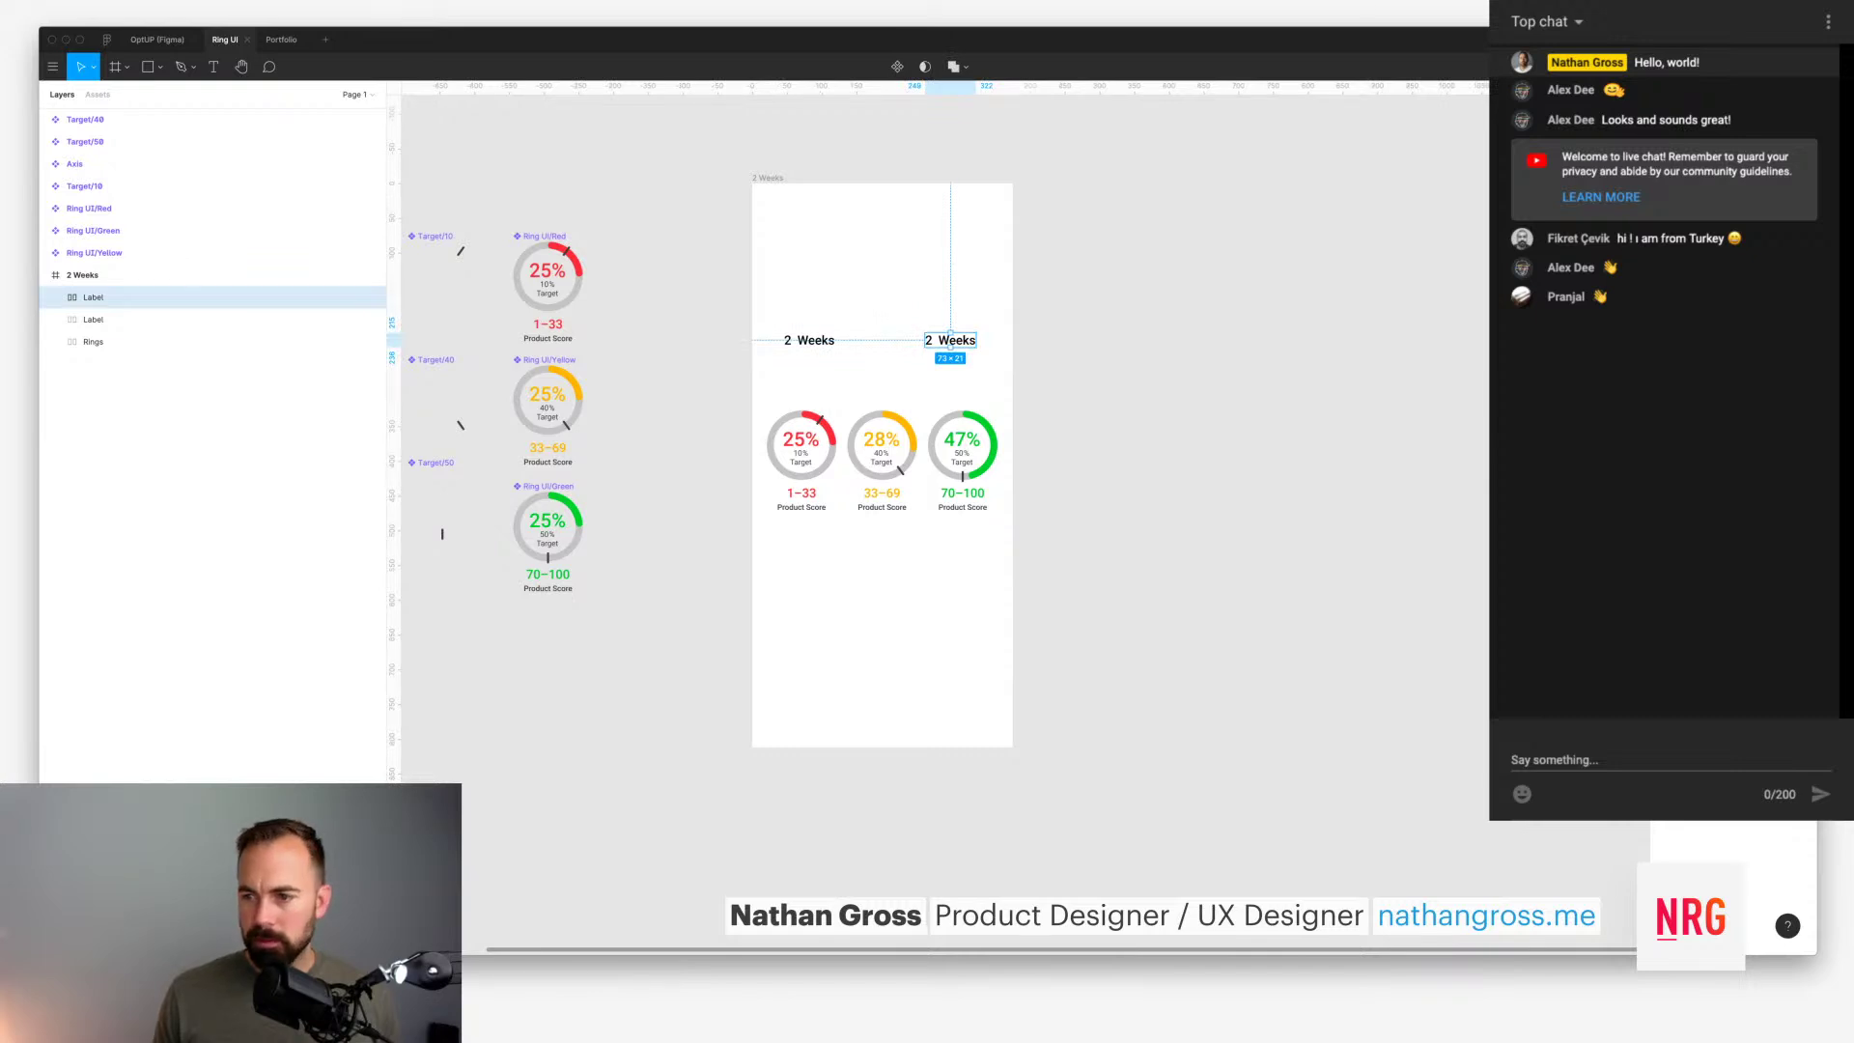
left_click(811, 340, "shift")
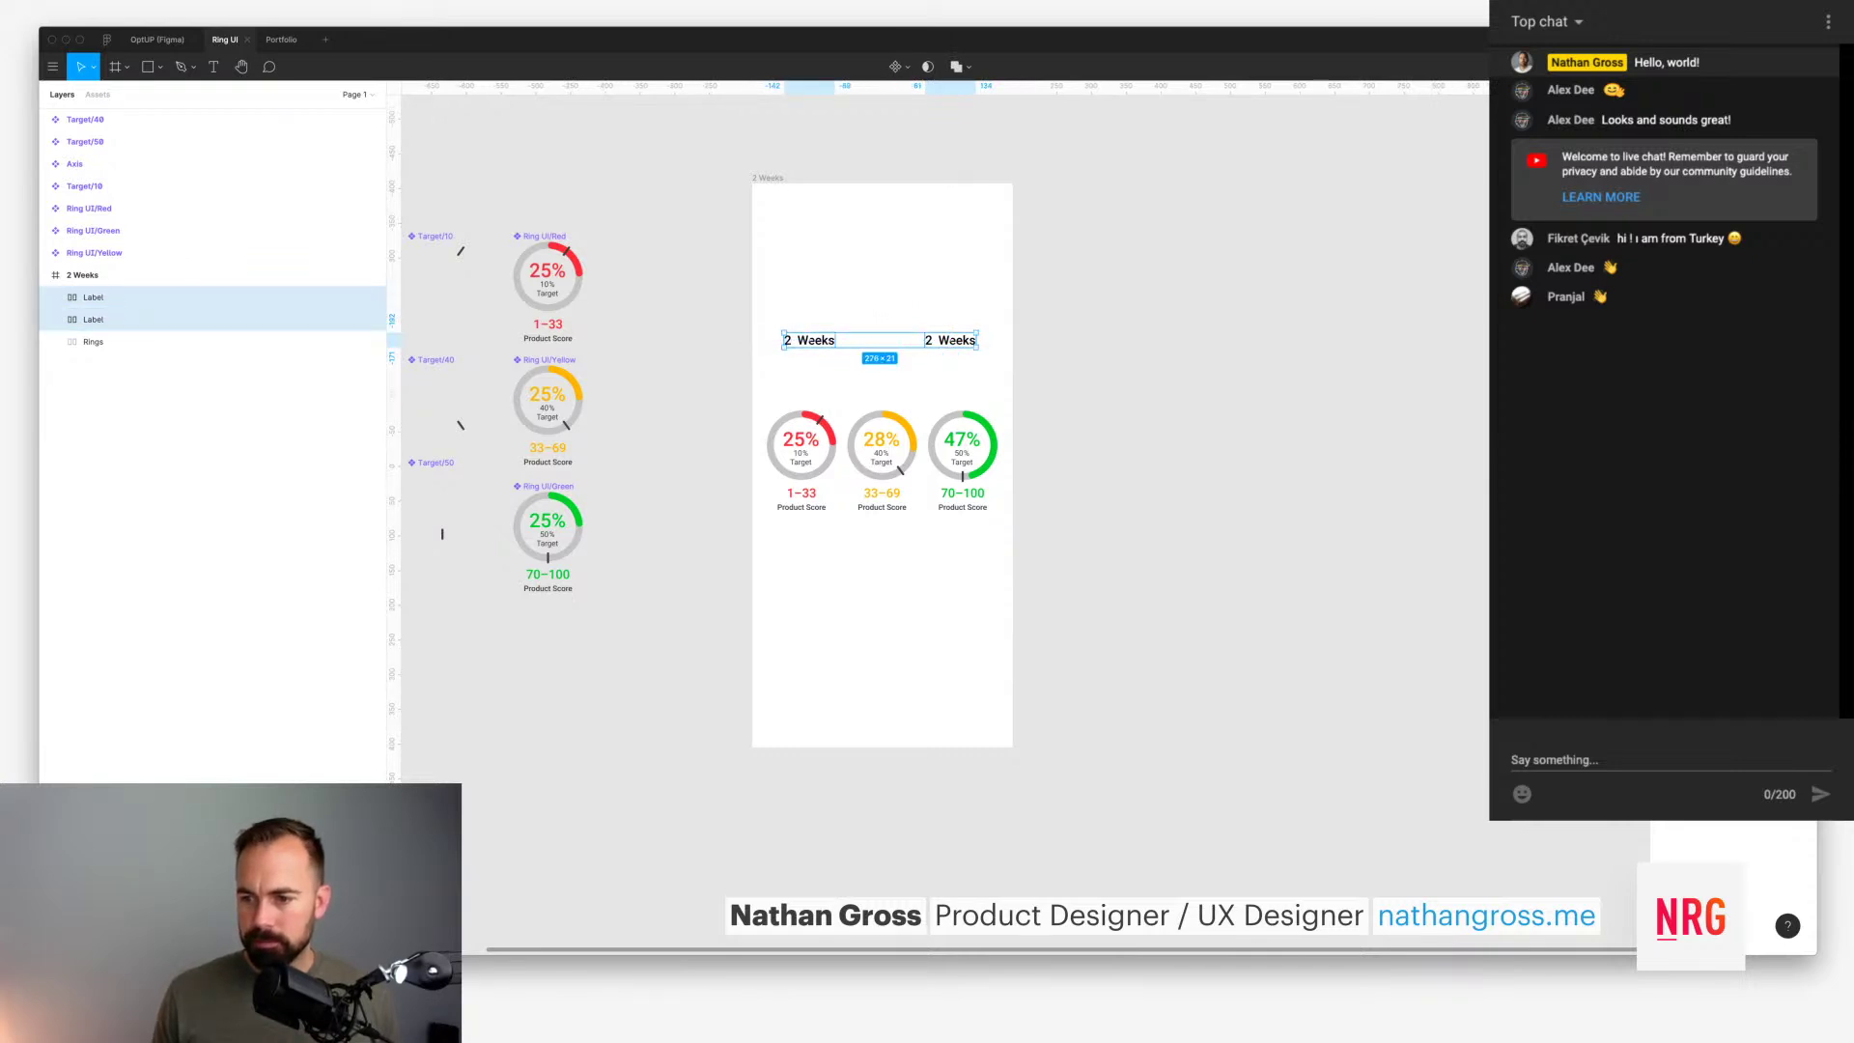
key("Escape")
left_click(950, 340)
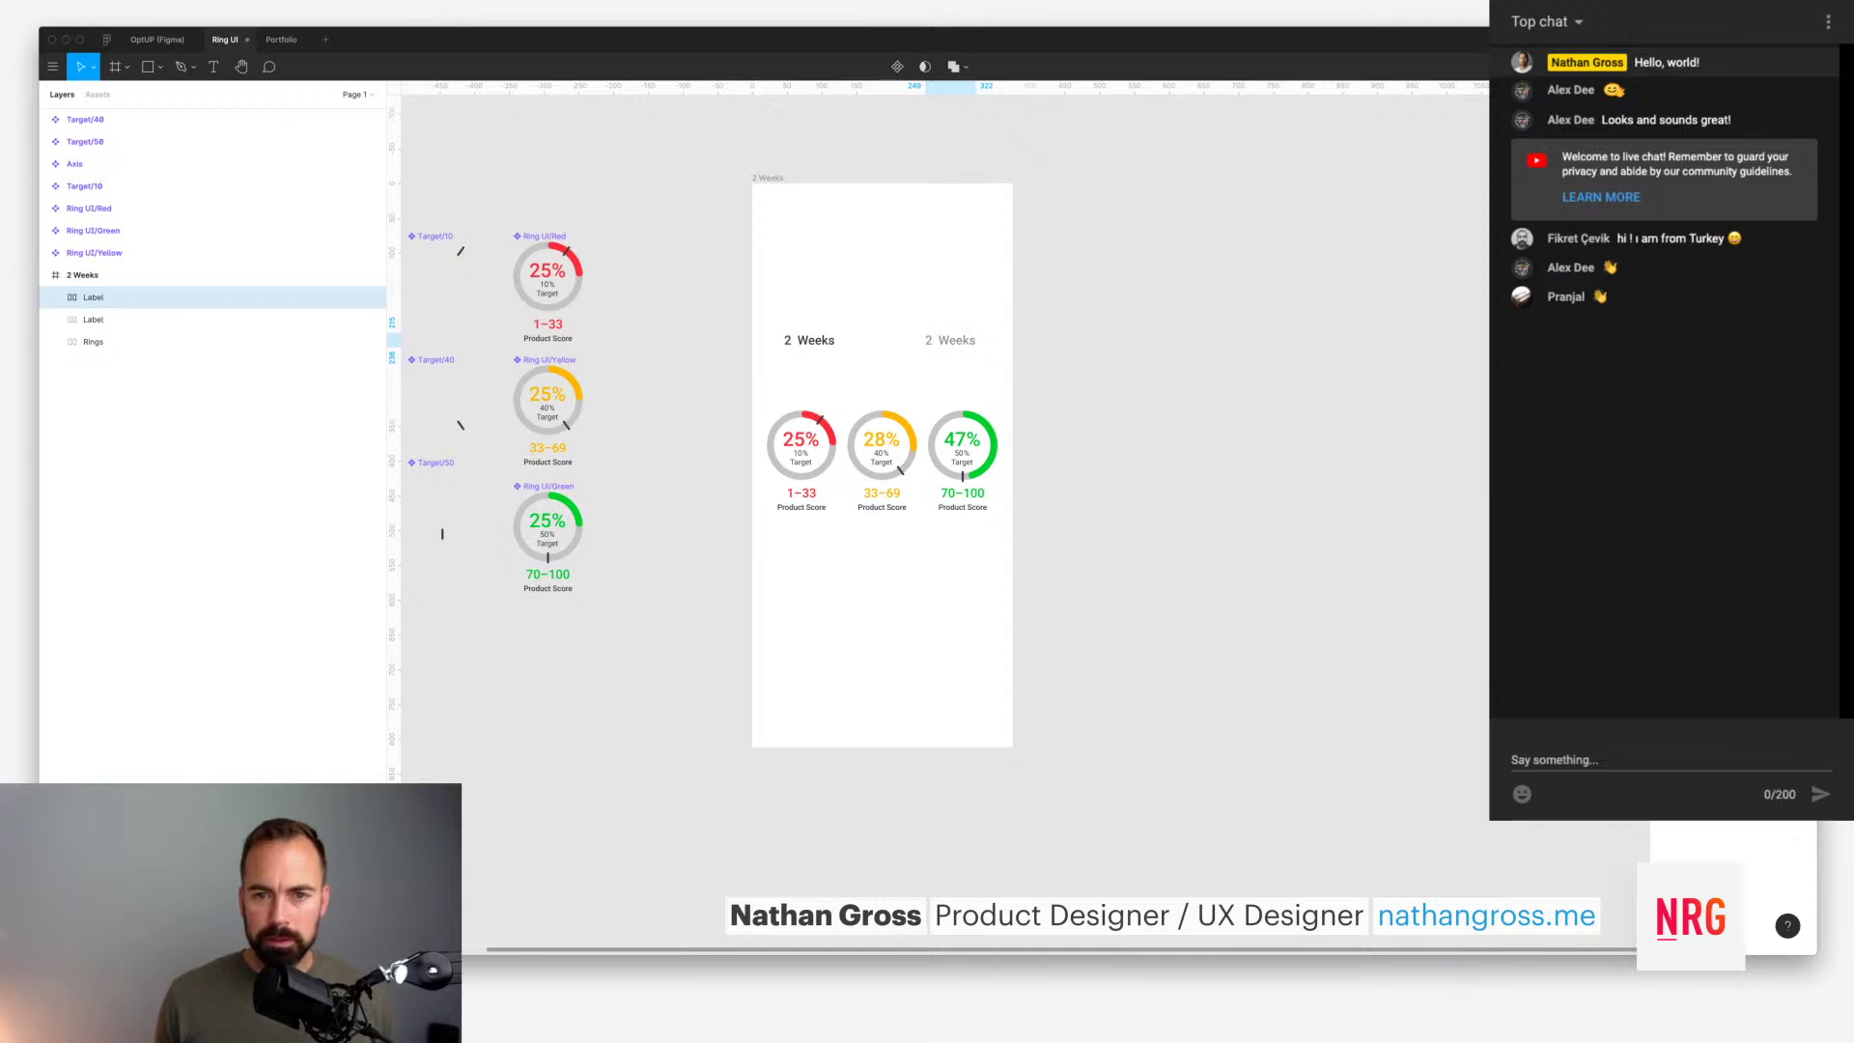
left_click(950, 340)
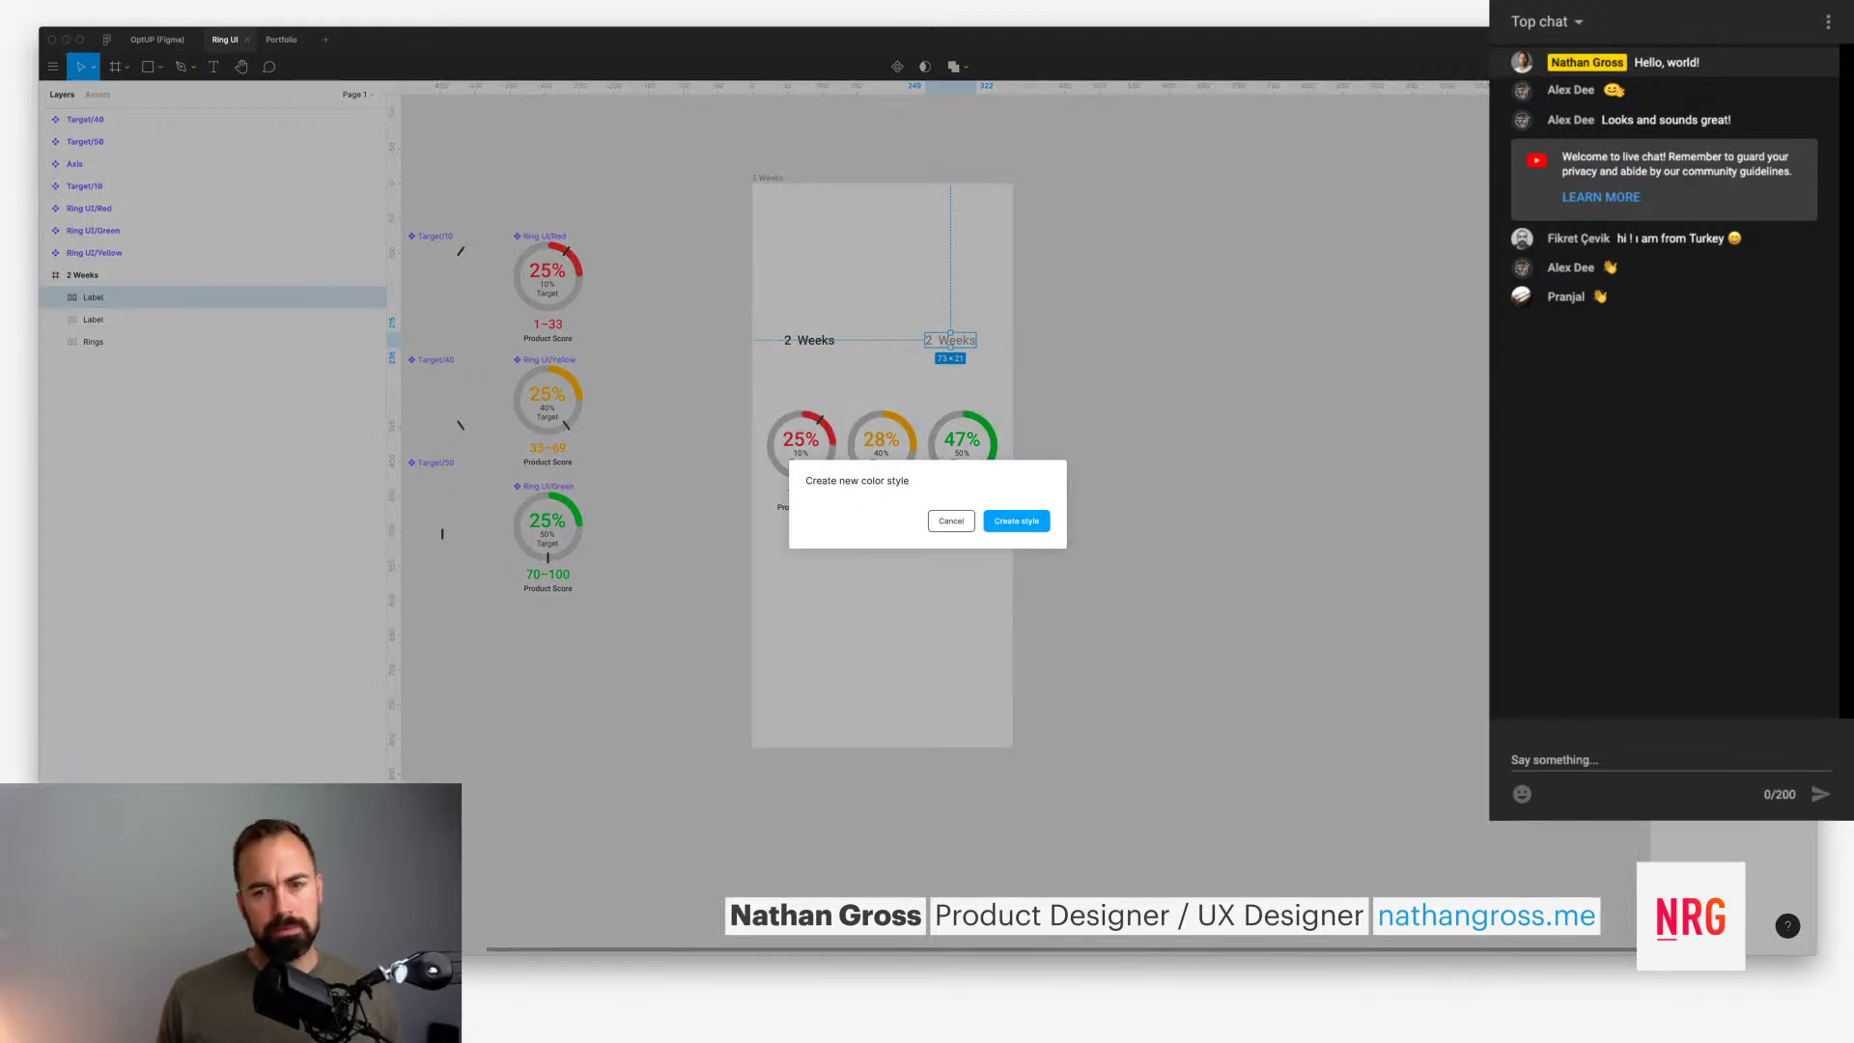
key("Return")
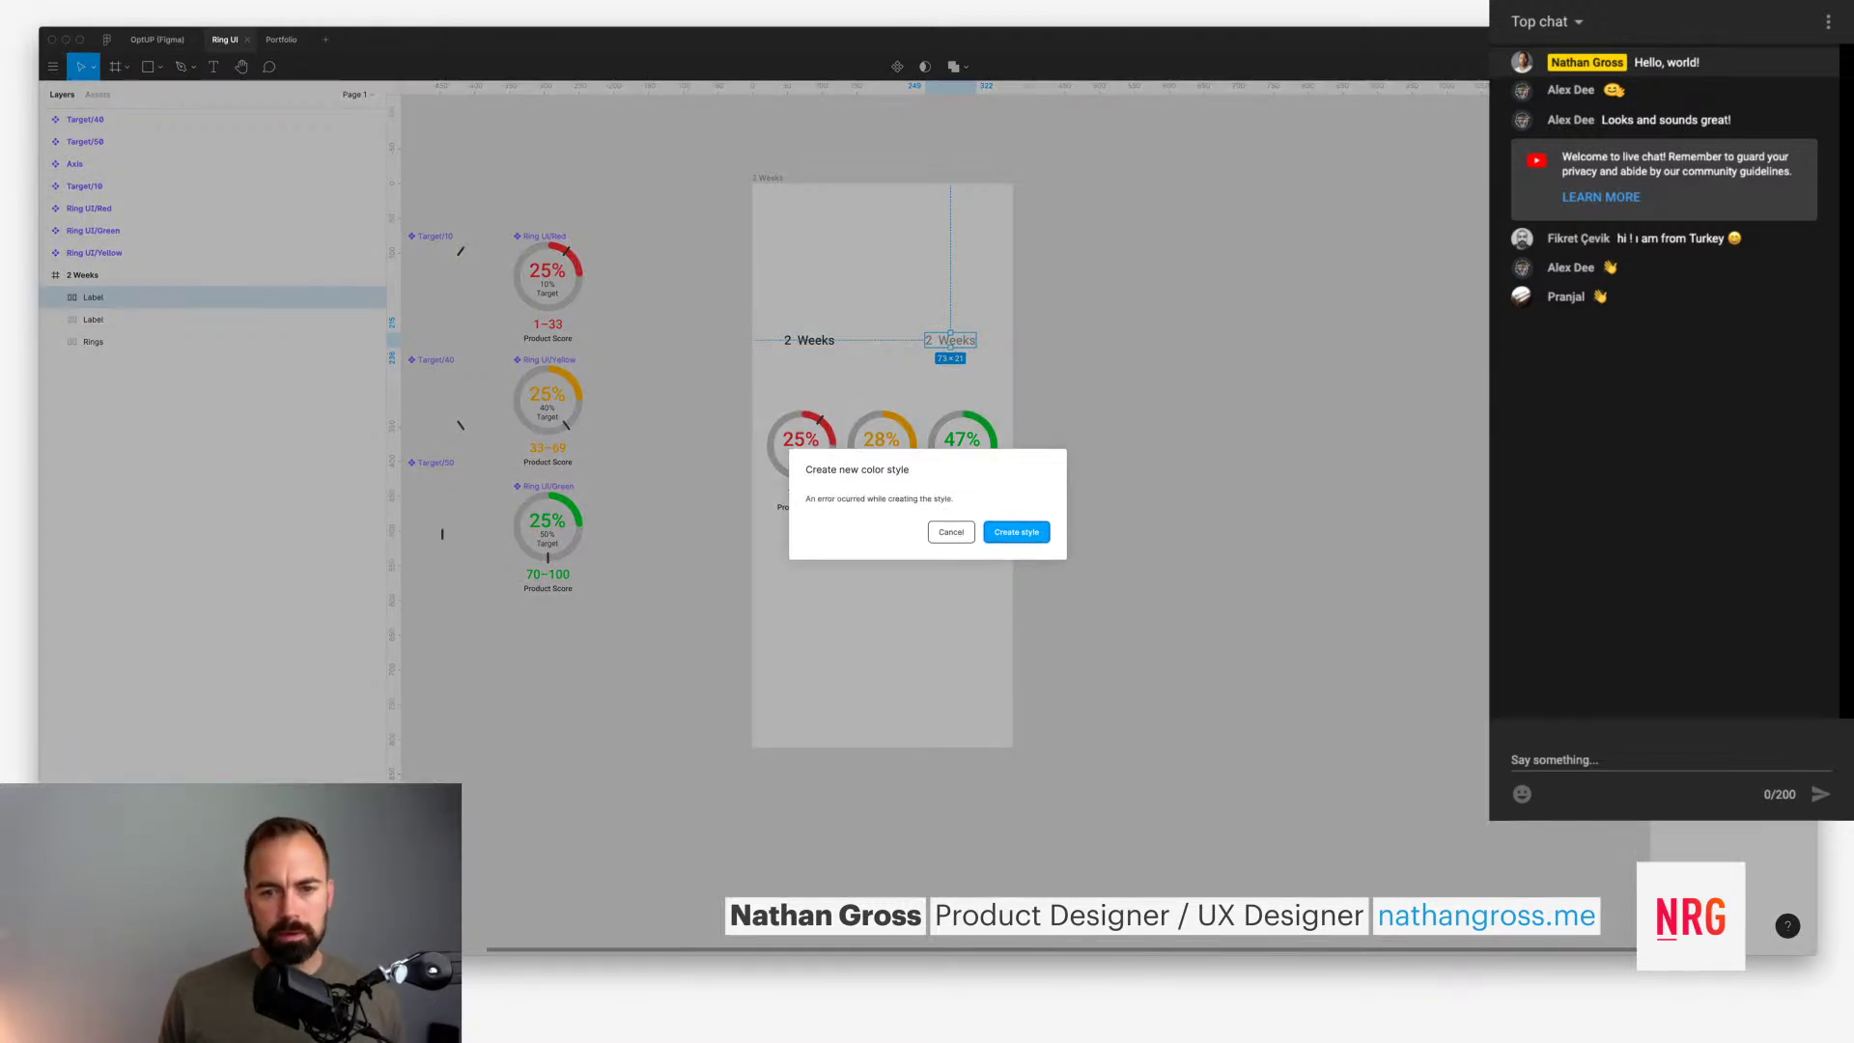
key("Escape")
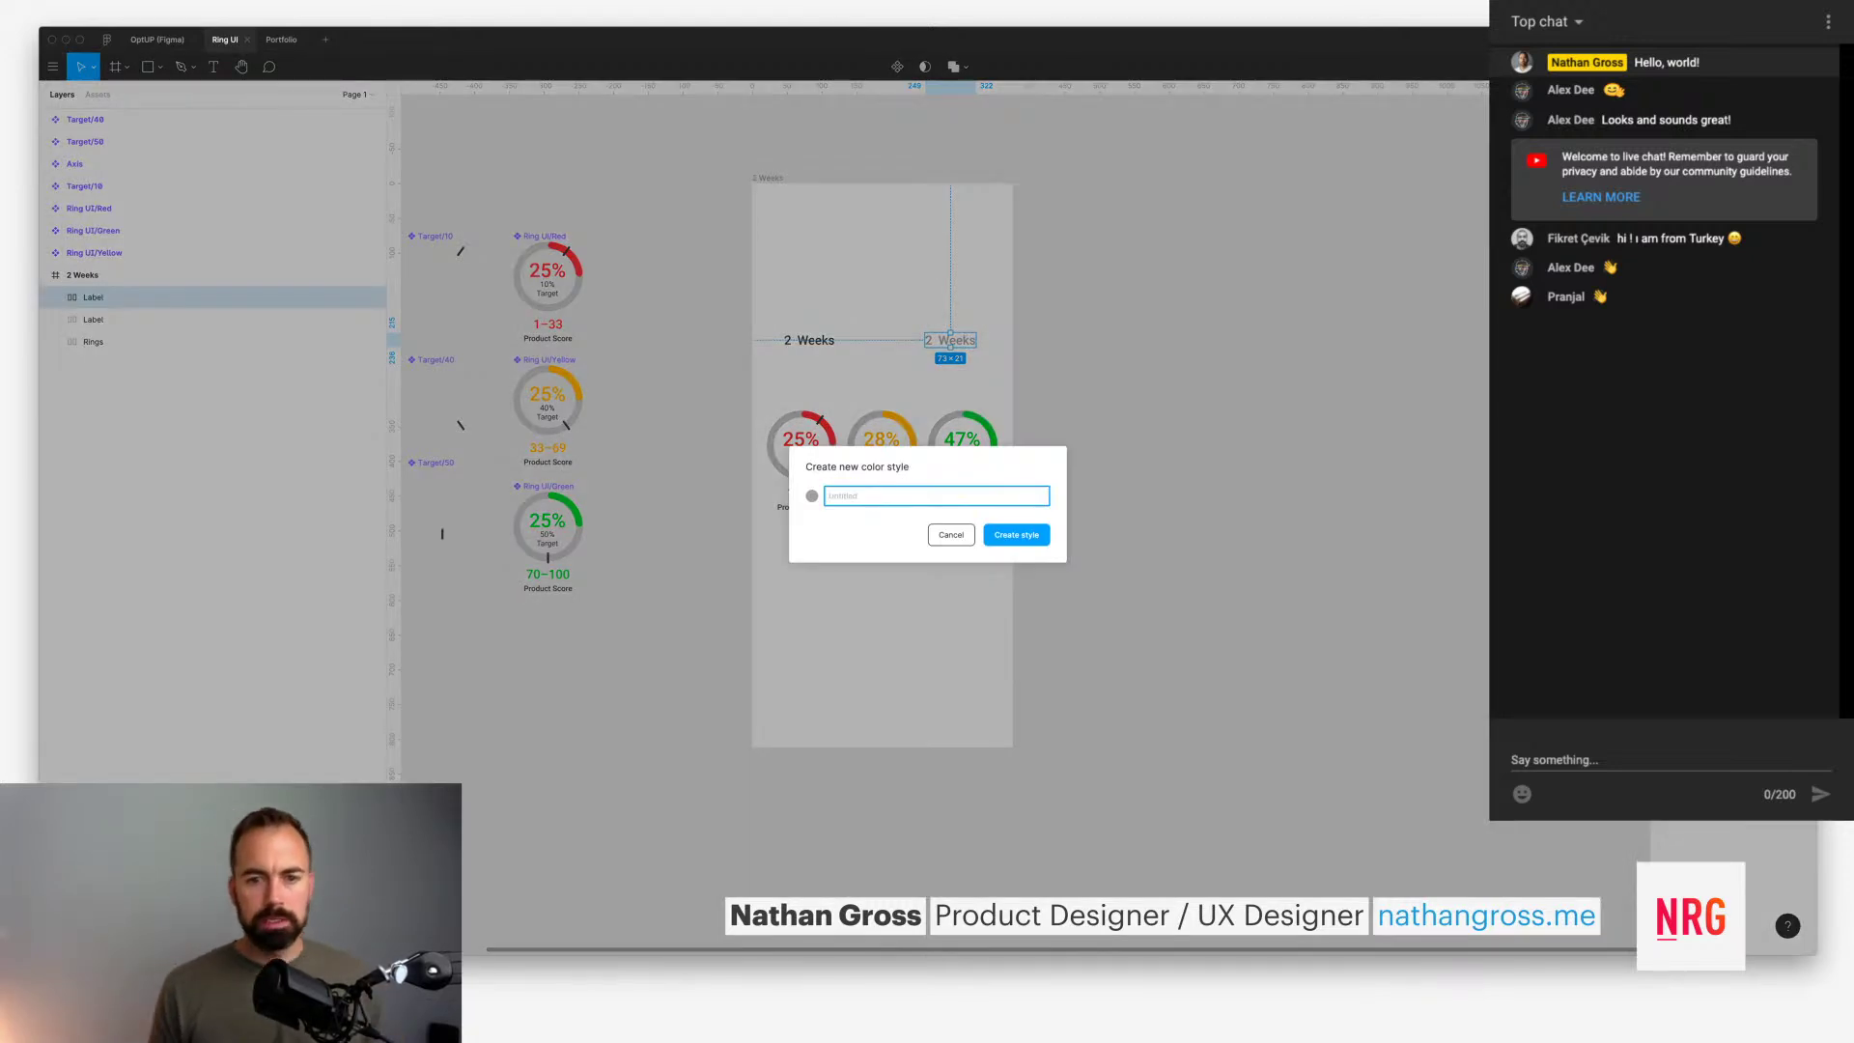
Step: Create a Secondary colour style from the grey text of the second 2 Weeks label
type("P")
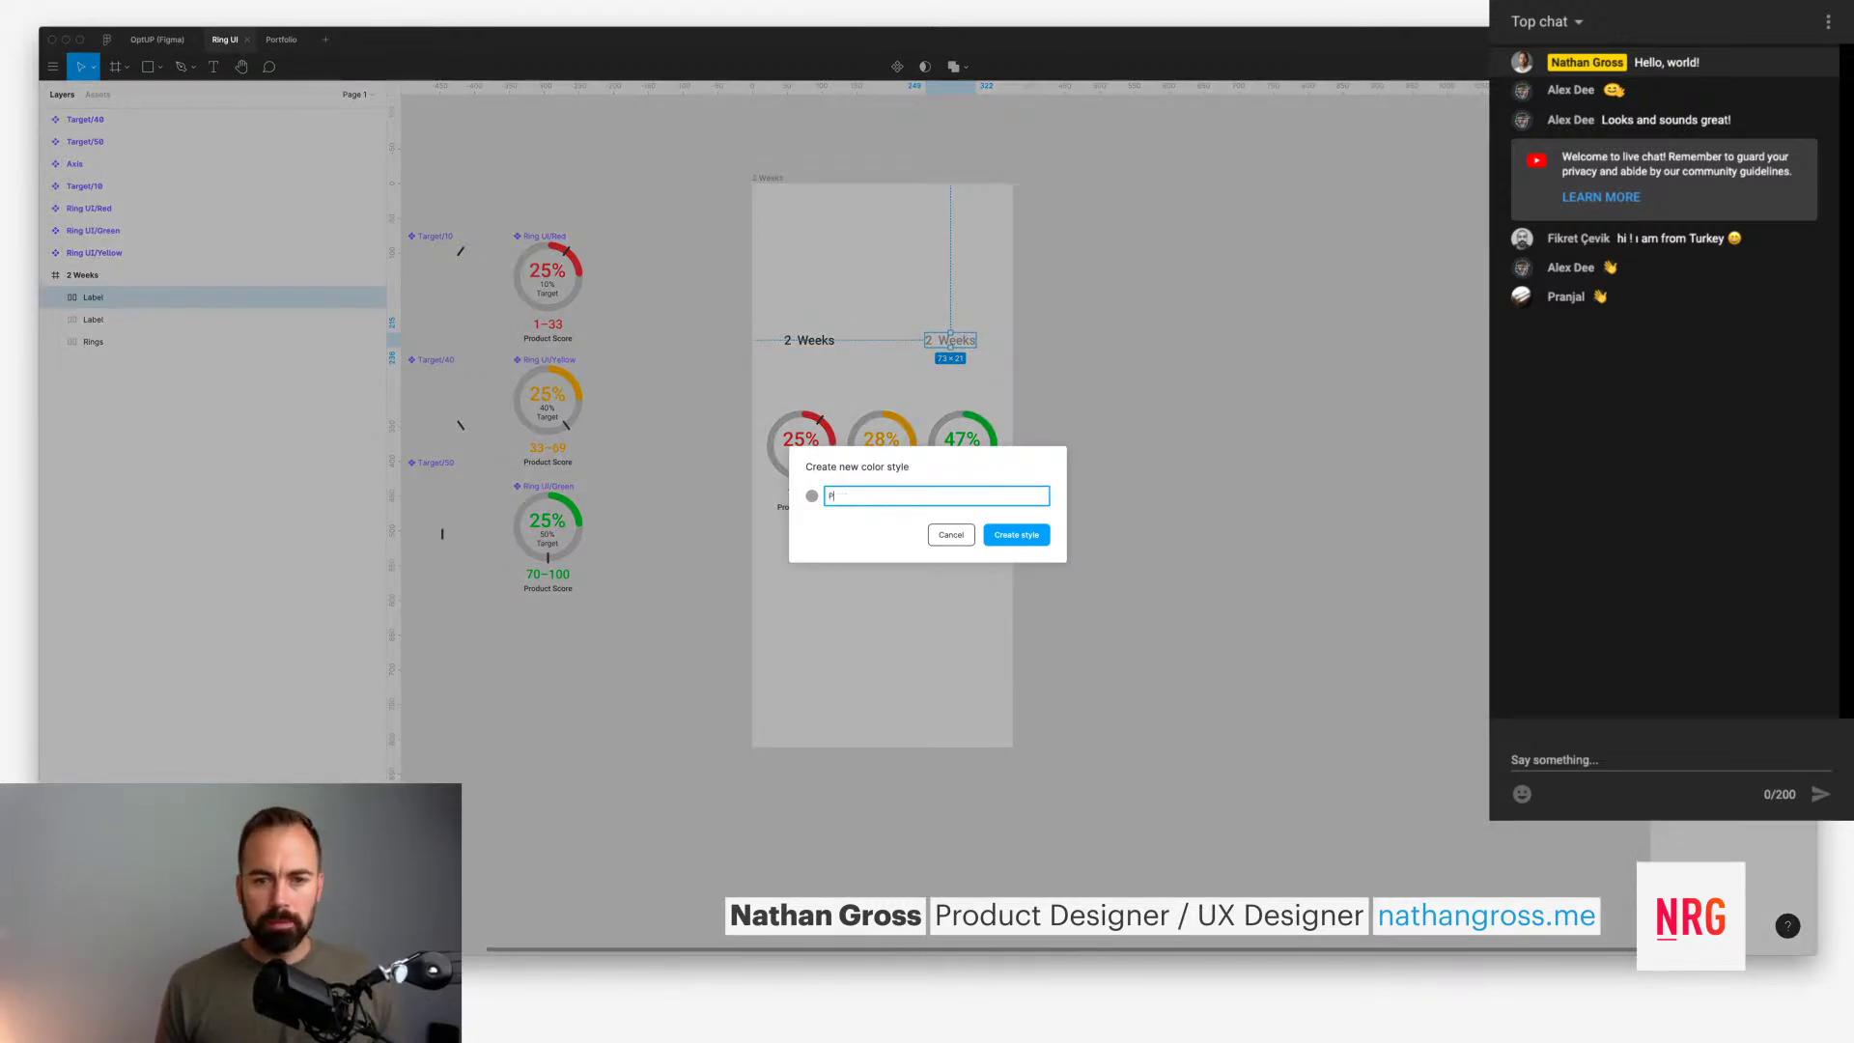
type("able/Secondary")
key("Return")
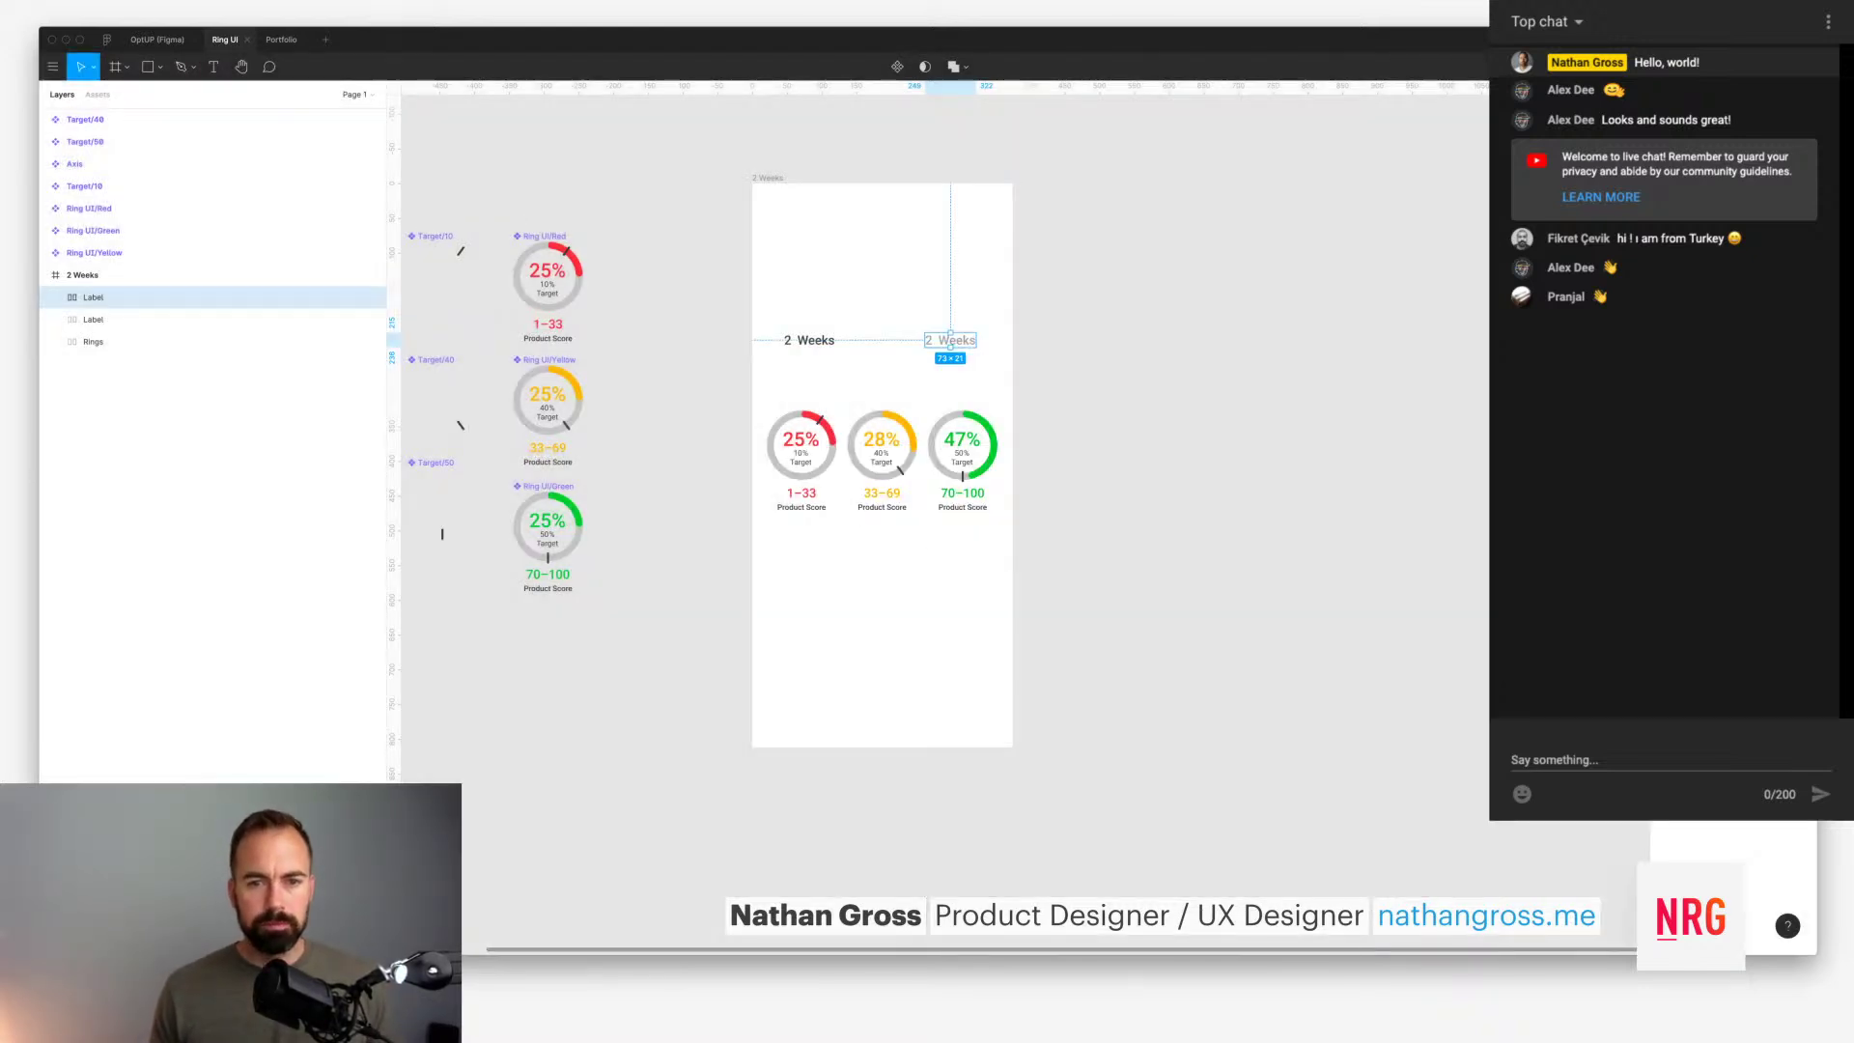
key("Escape")
Step: Enlarge the font size of the 2 and Weeks texts inside both 2 Weeks labels by several increments
left_click(809, 340)
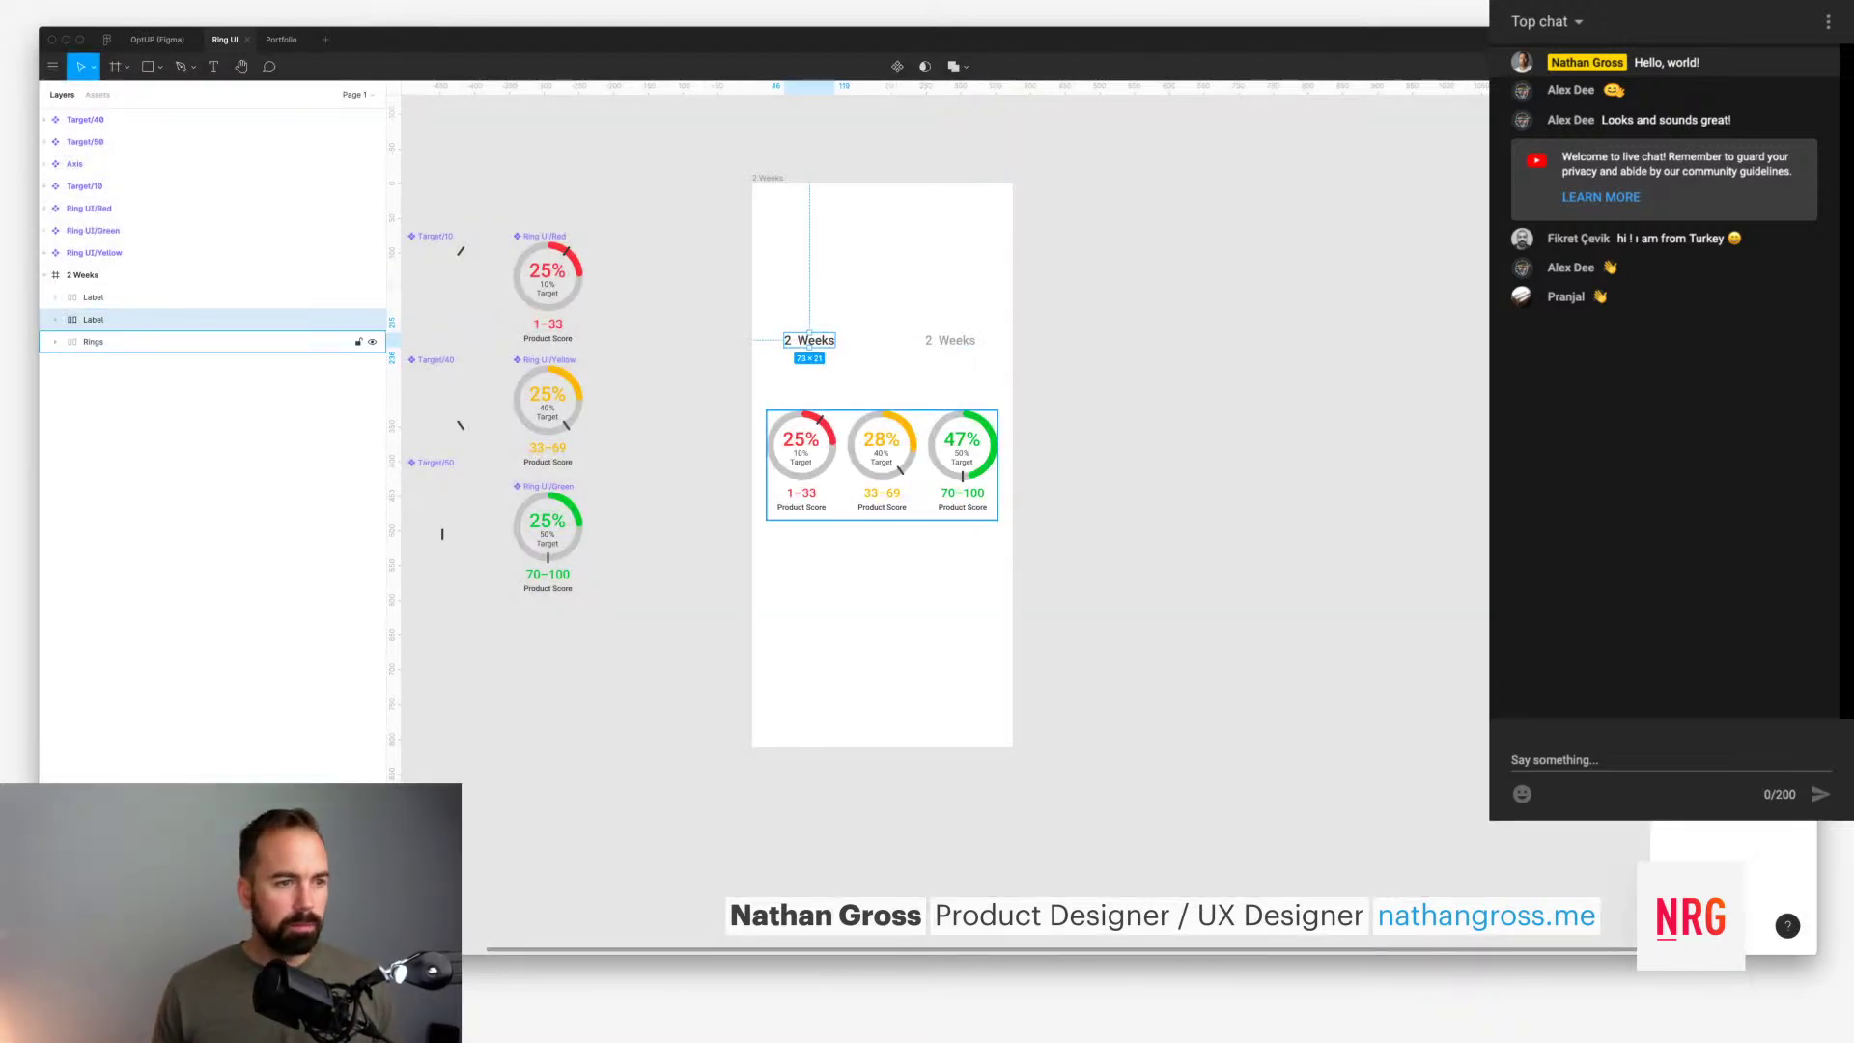
left_click(55, 319)
left_click(55, 297)
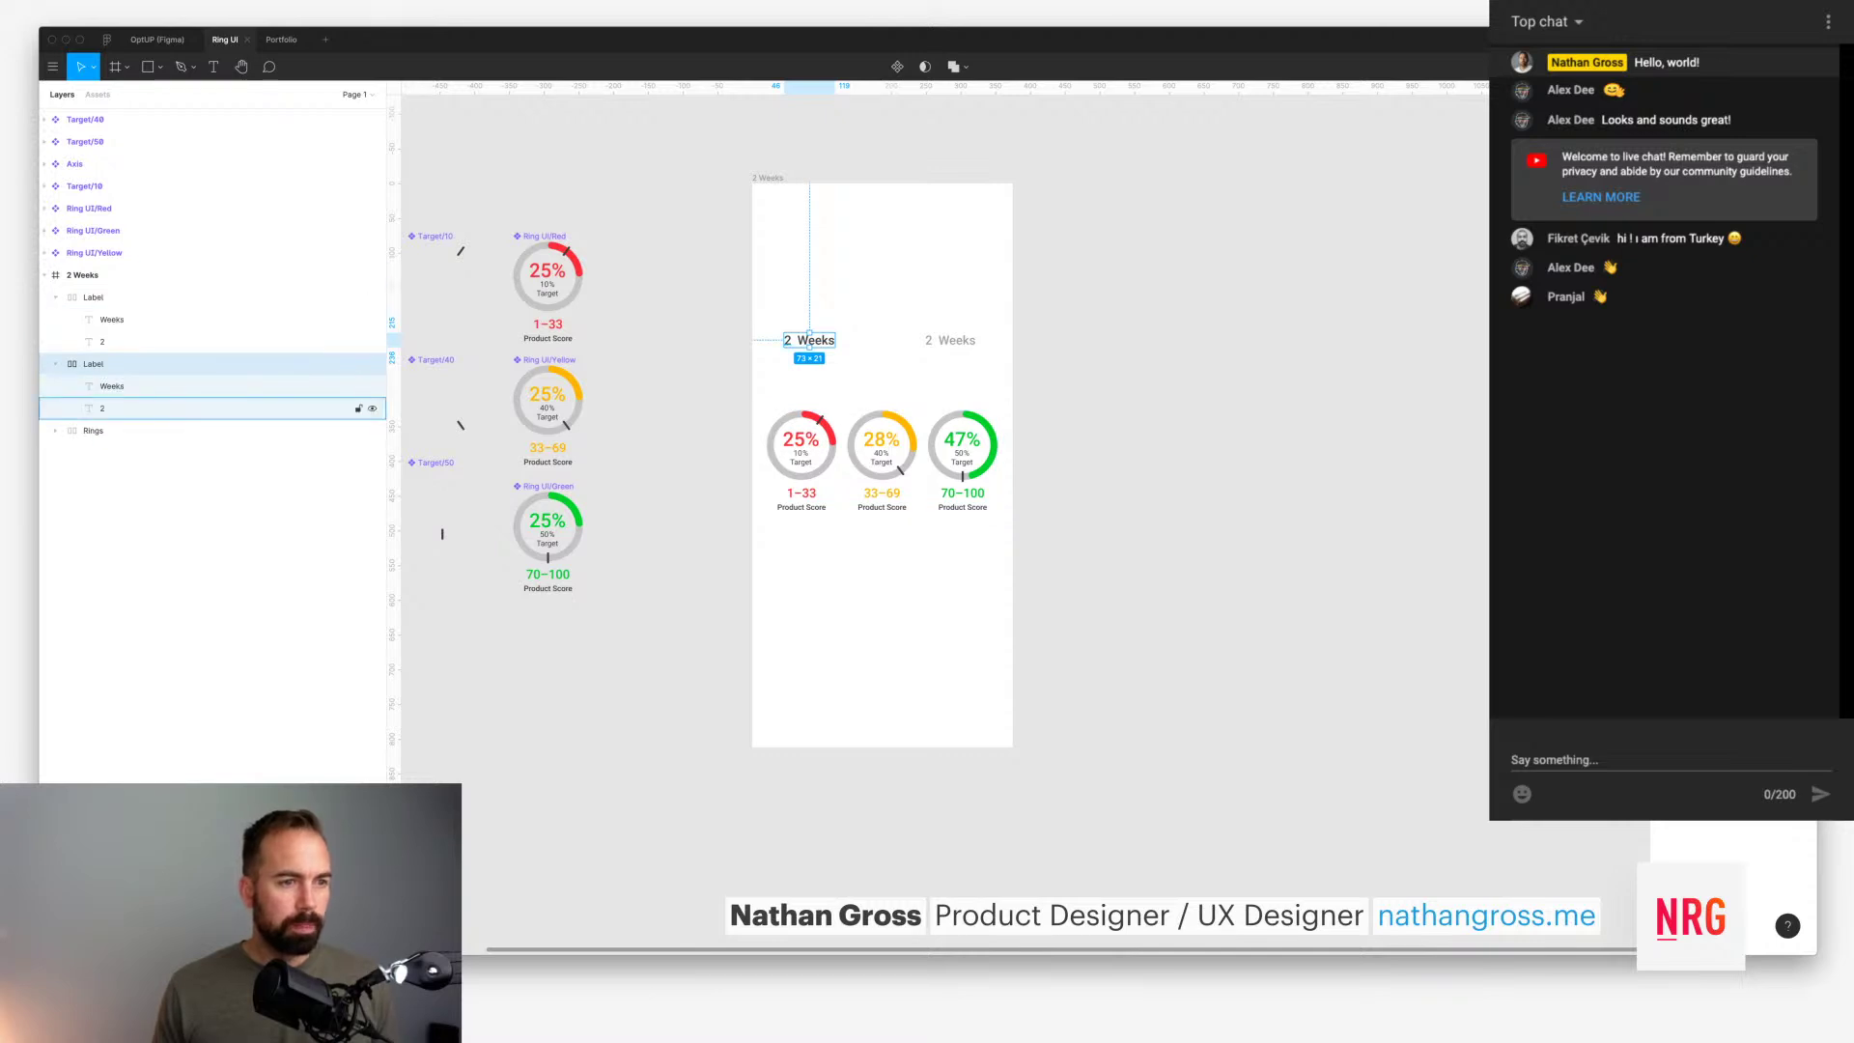
left_click(112, 407, "shift")
left_click(112, 319, "shift")
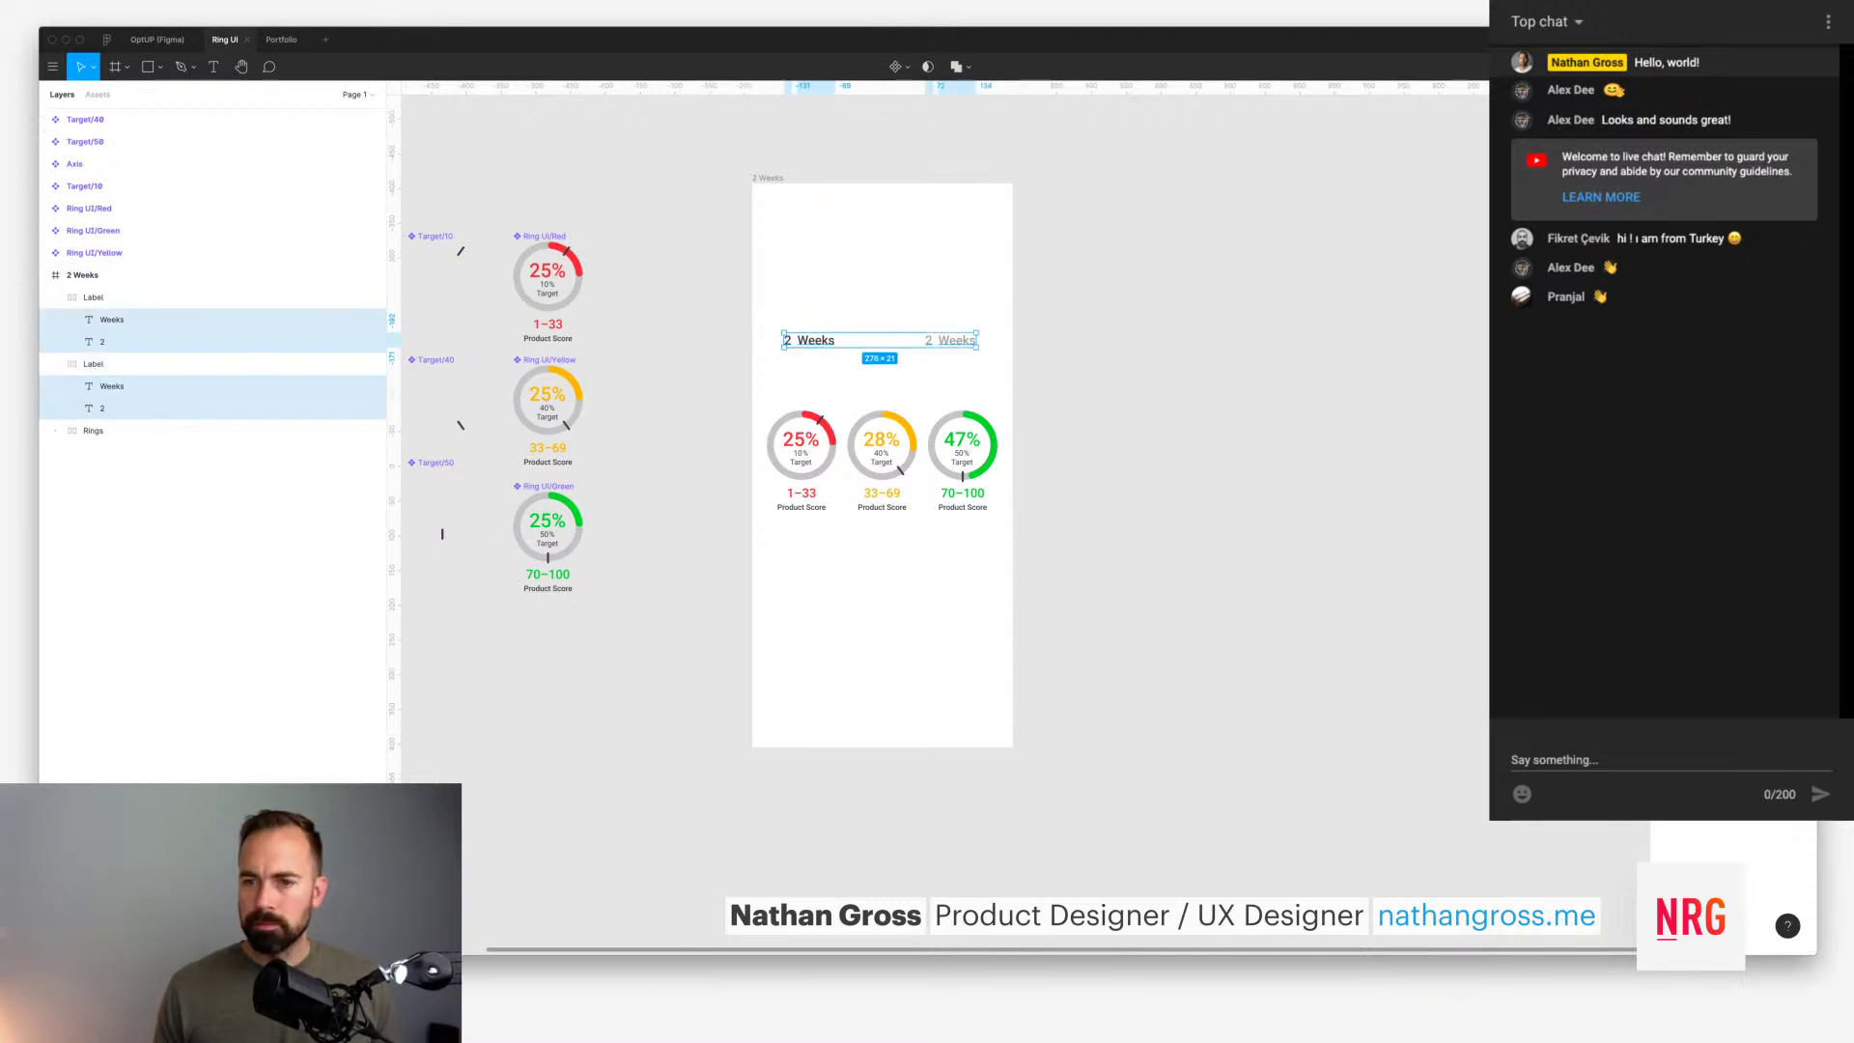
key("super+shift+period")
key("super+shift+period")
key("super+shift+period")
key("super+shift+period")
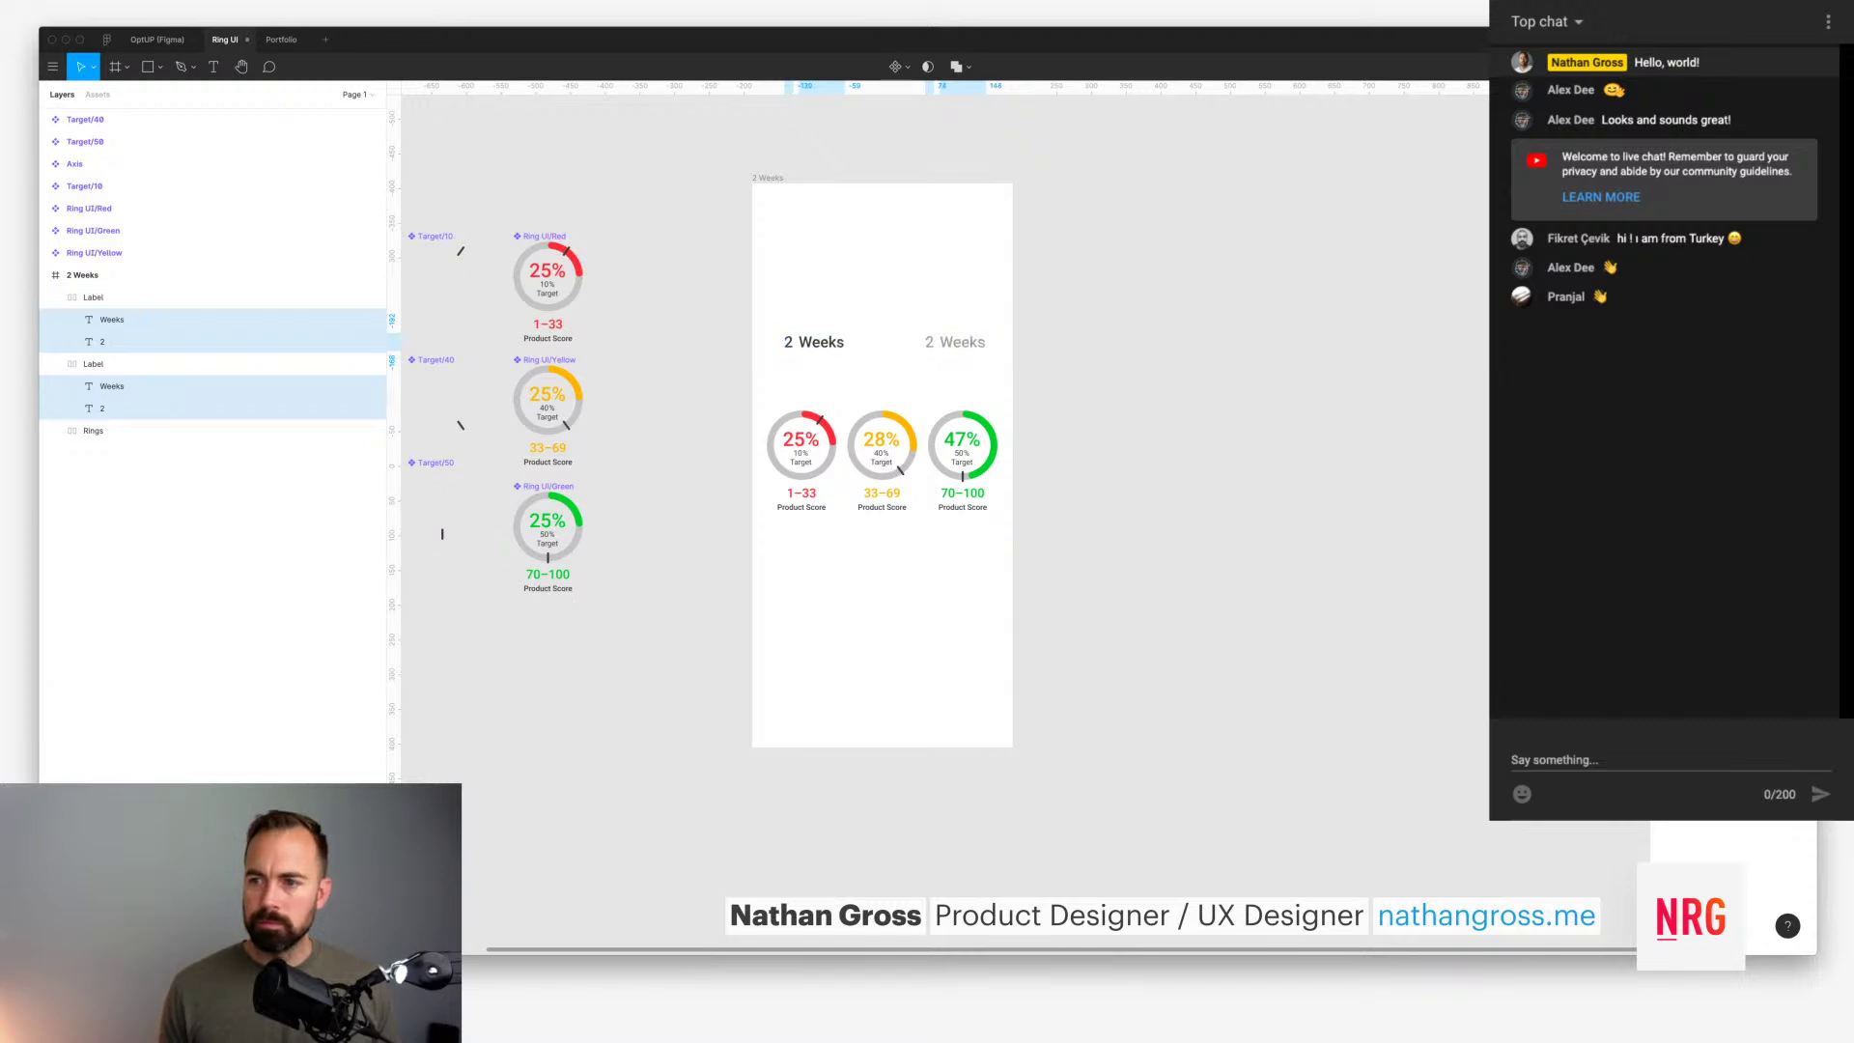
key("super+shift+period")
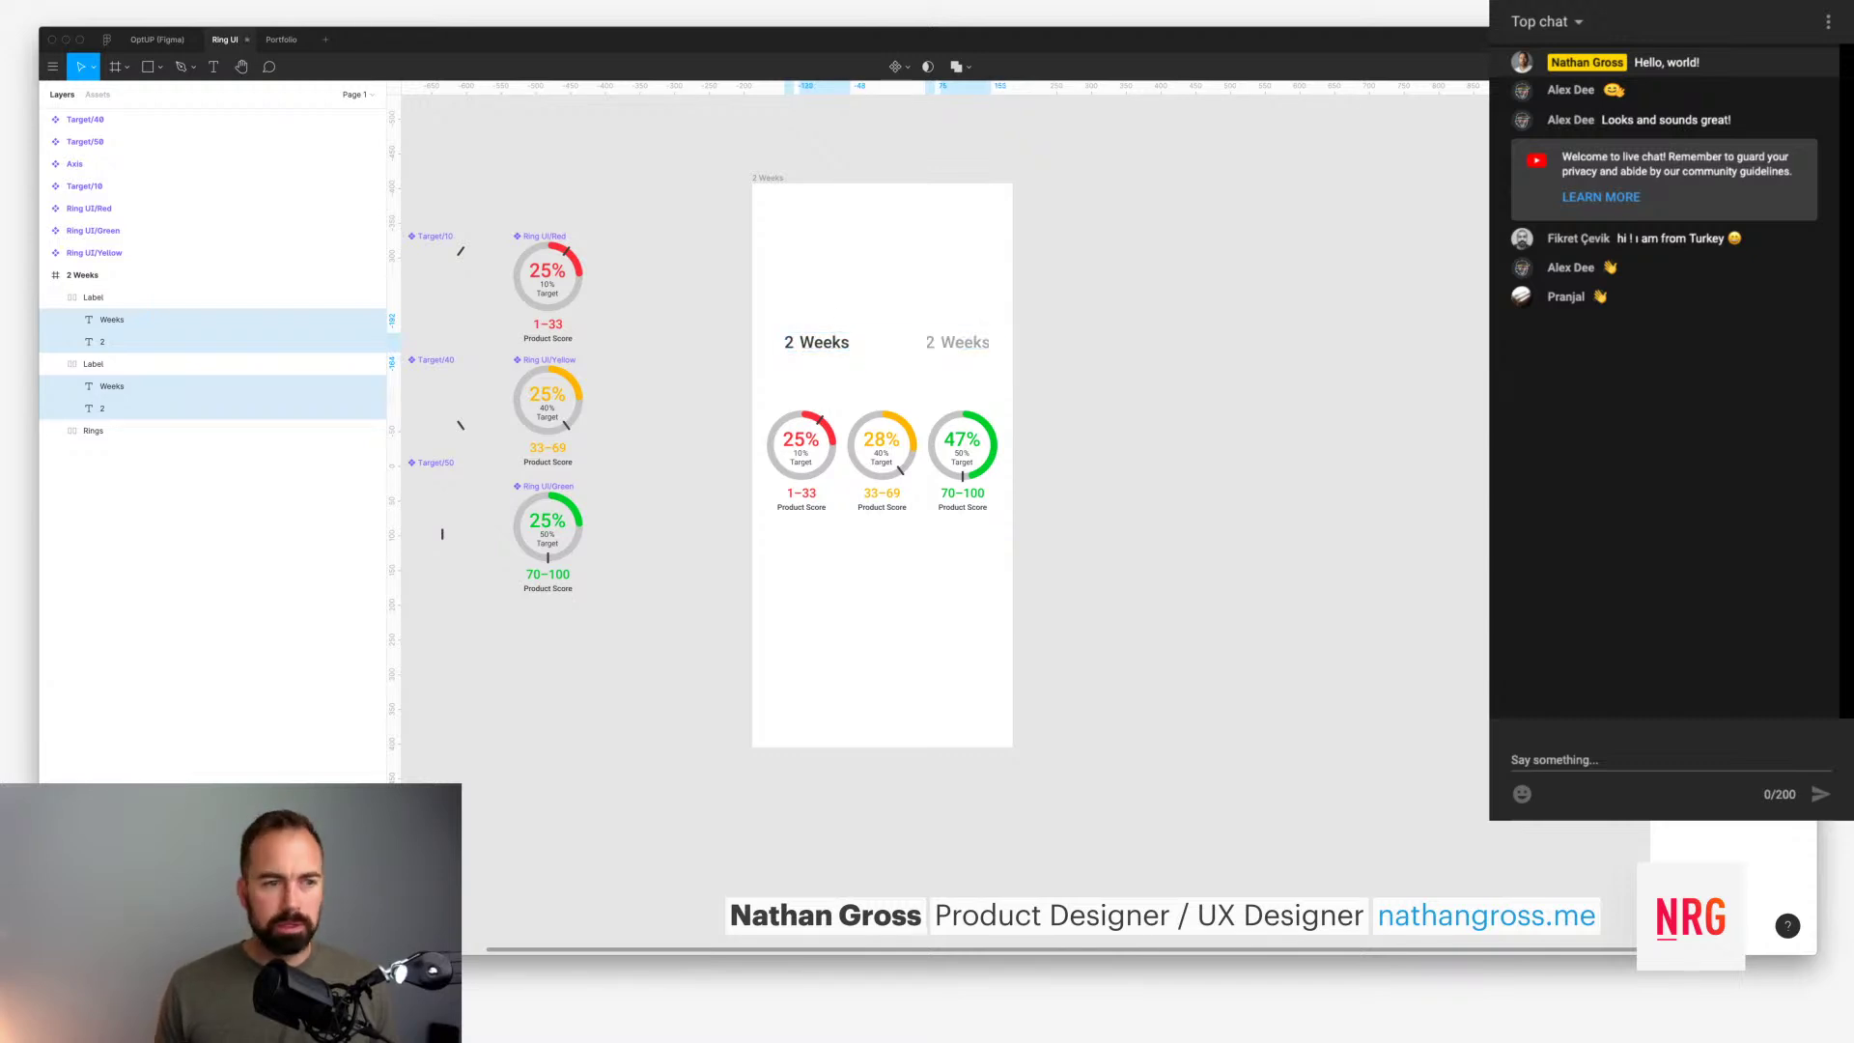
Step: Collapse both Label frames and increase their horizontal padding together
key("Escape")
left_click(55, 296)
left_click(56, 319)
left_click(193, 319)
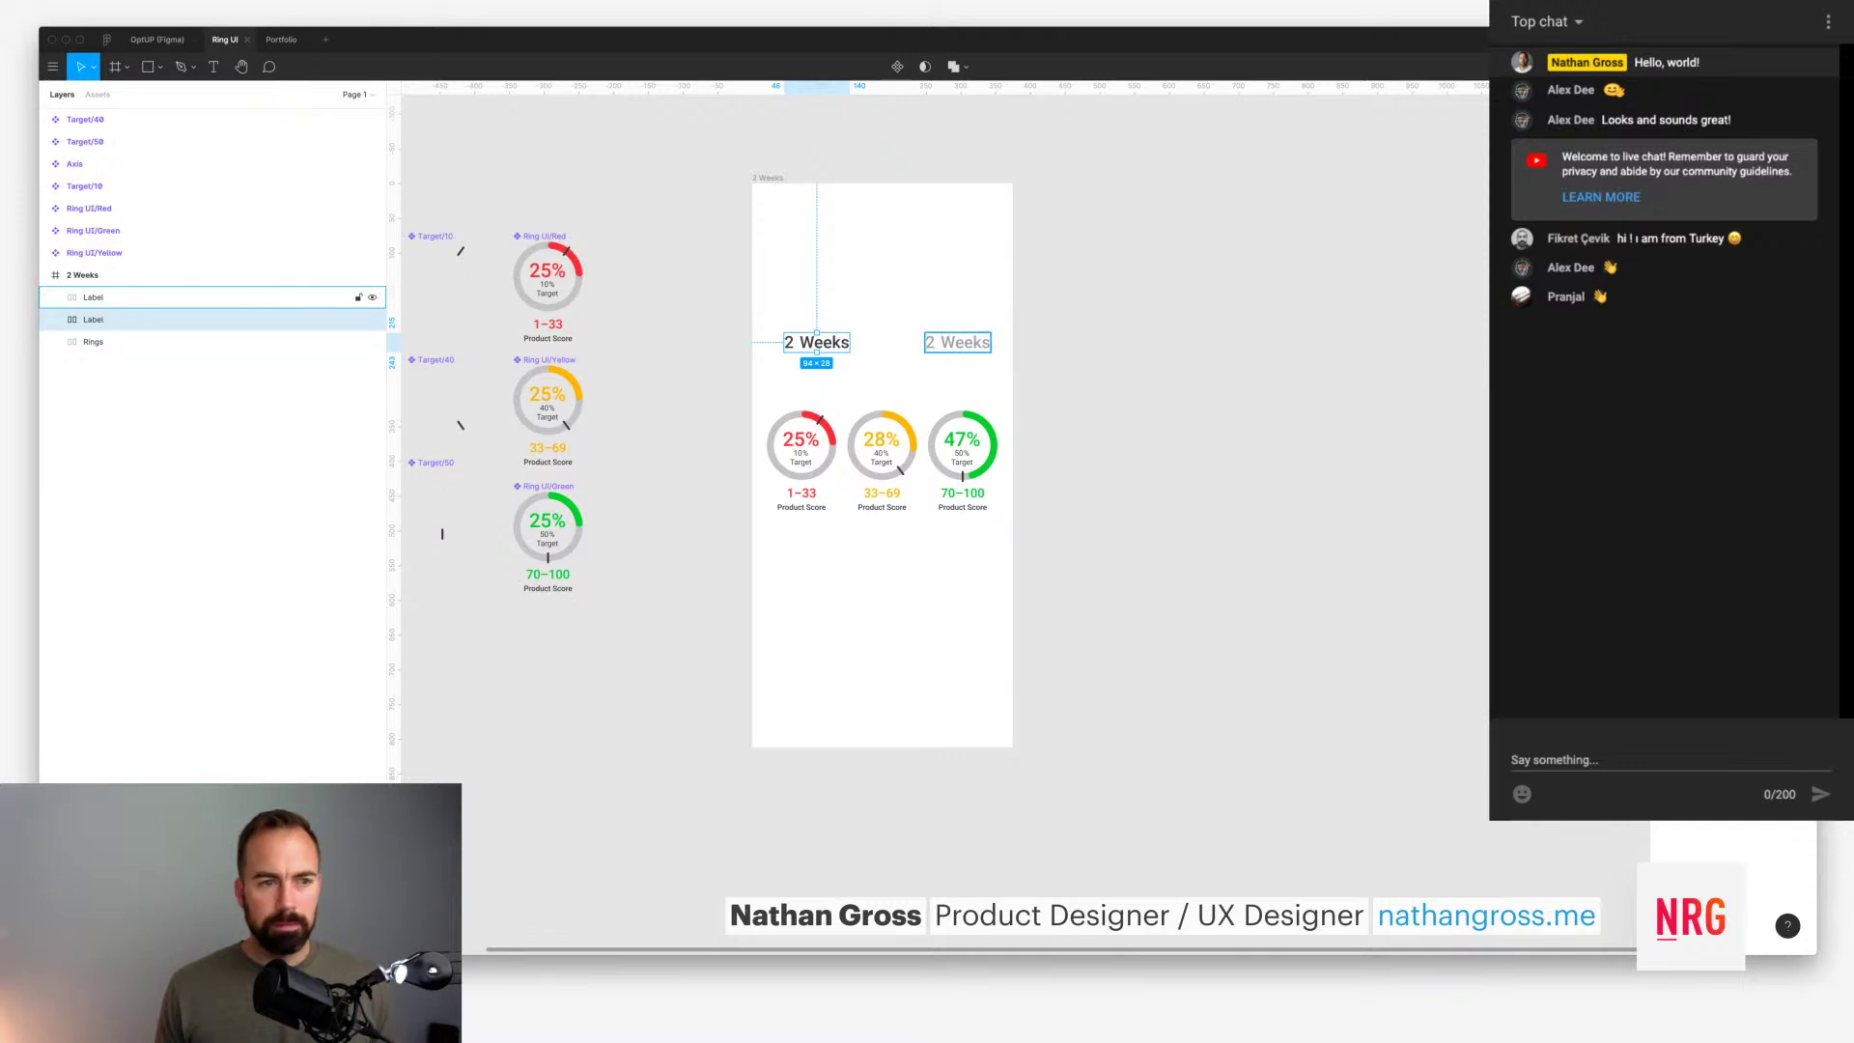
left_click(193, 297, "shift")
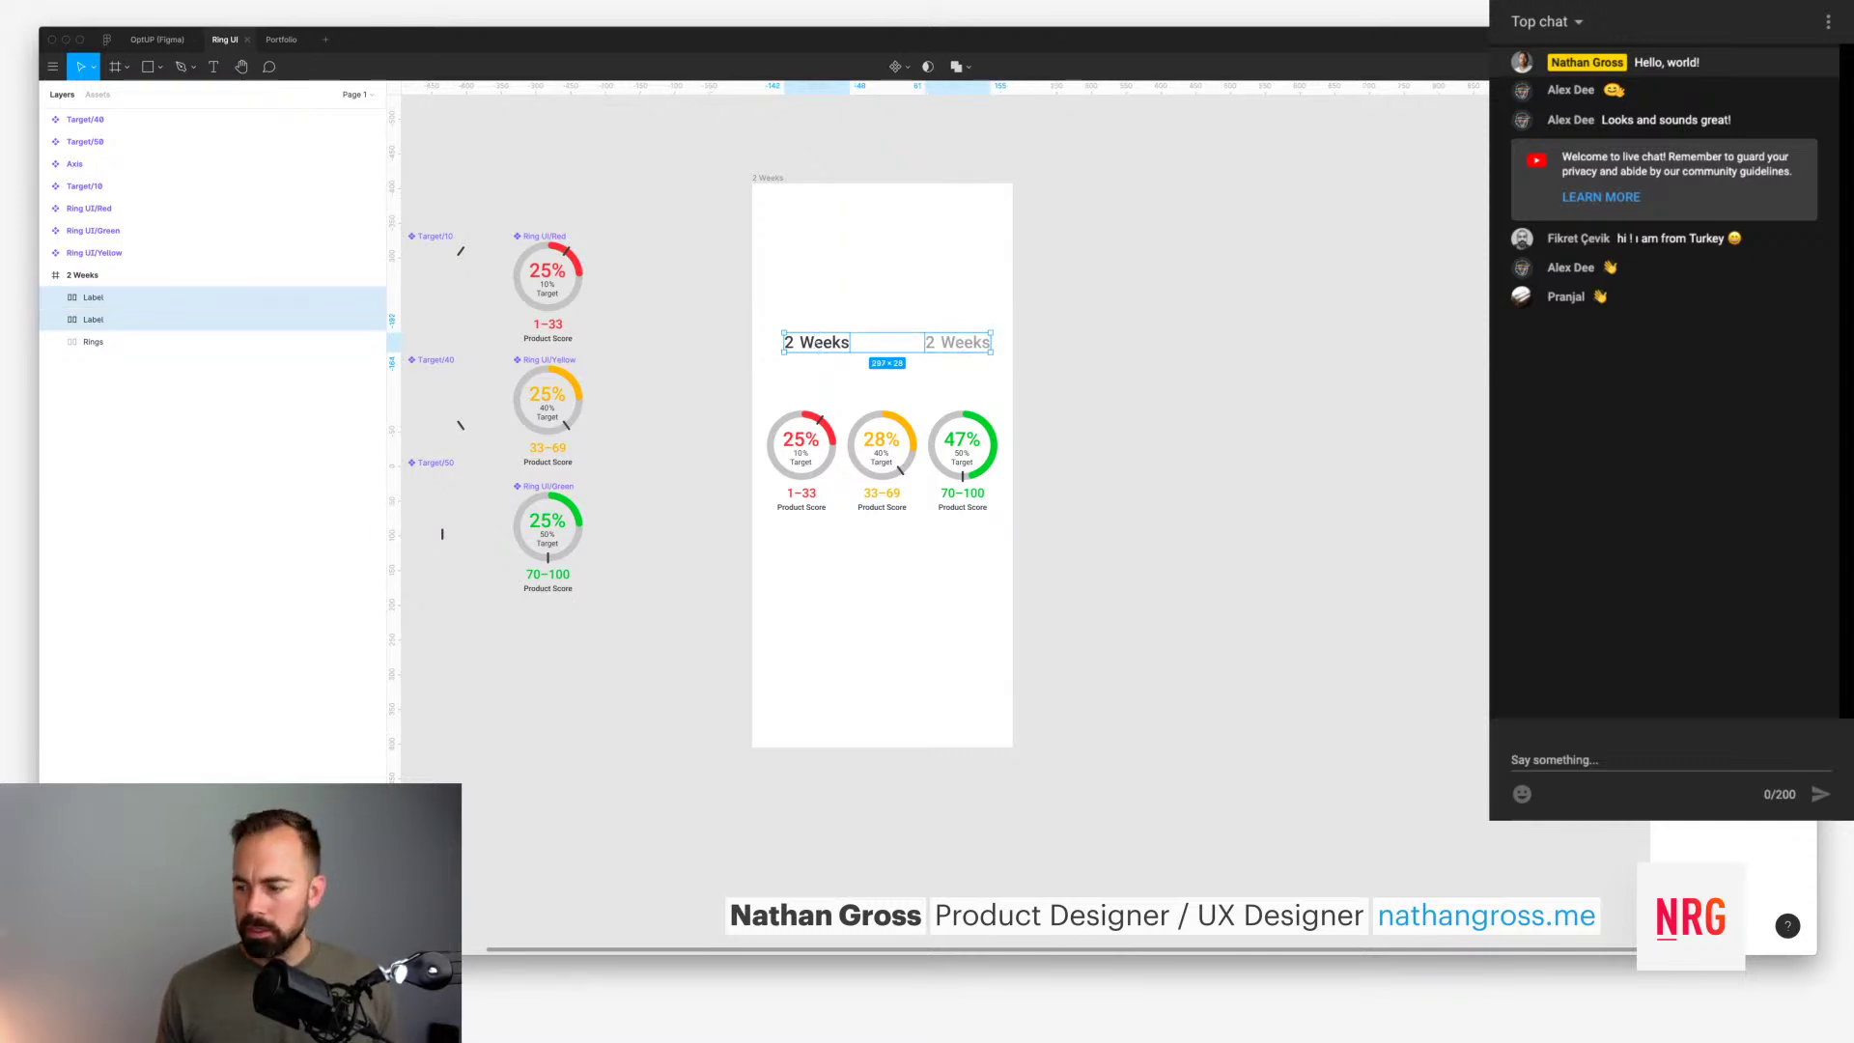
key("Up")
key("Up")
key("Up")
key("Up")
key("Up")
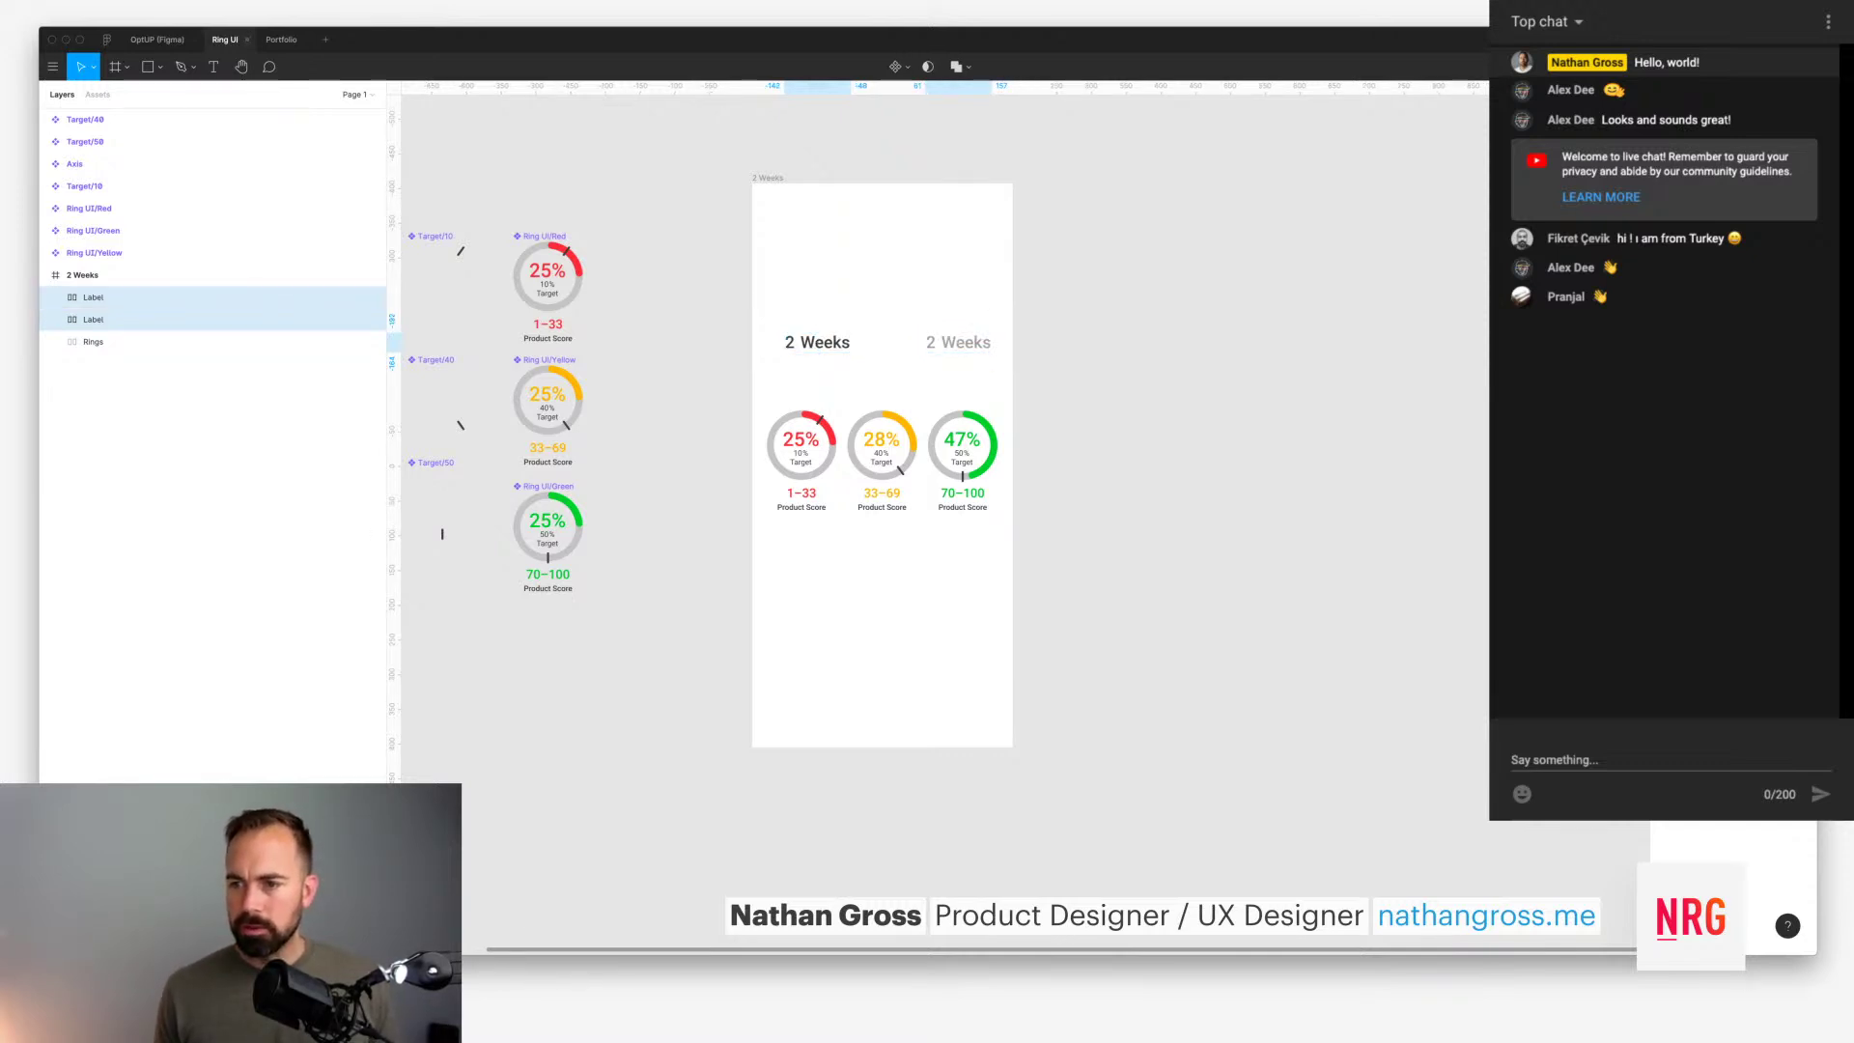
key("Up")
key("Up")
key("Up")
key("Up")
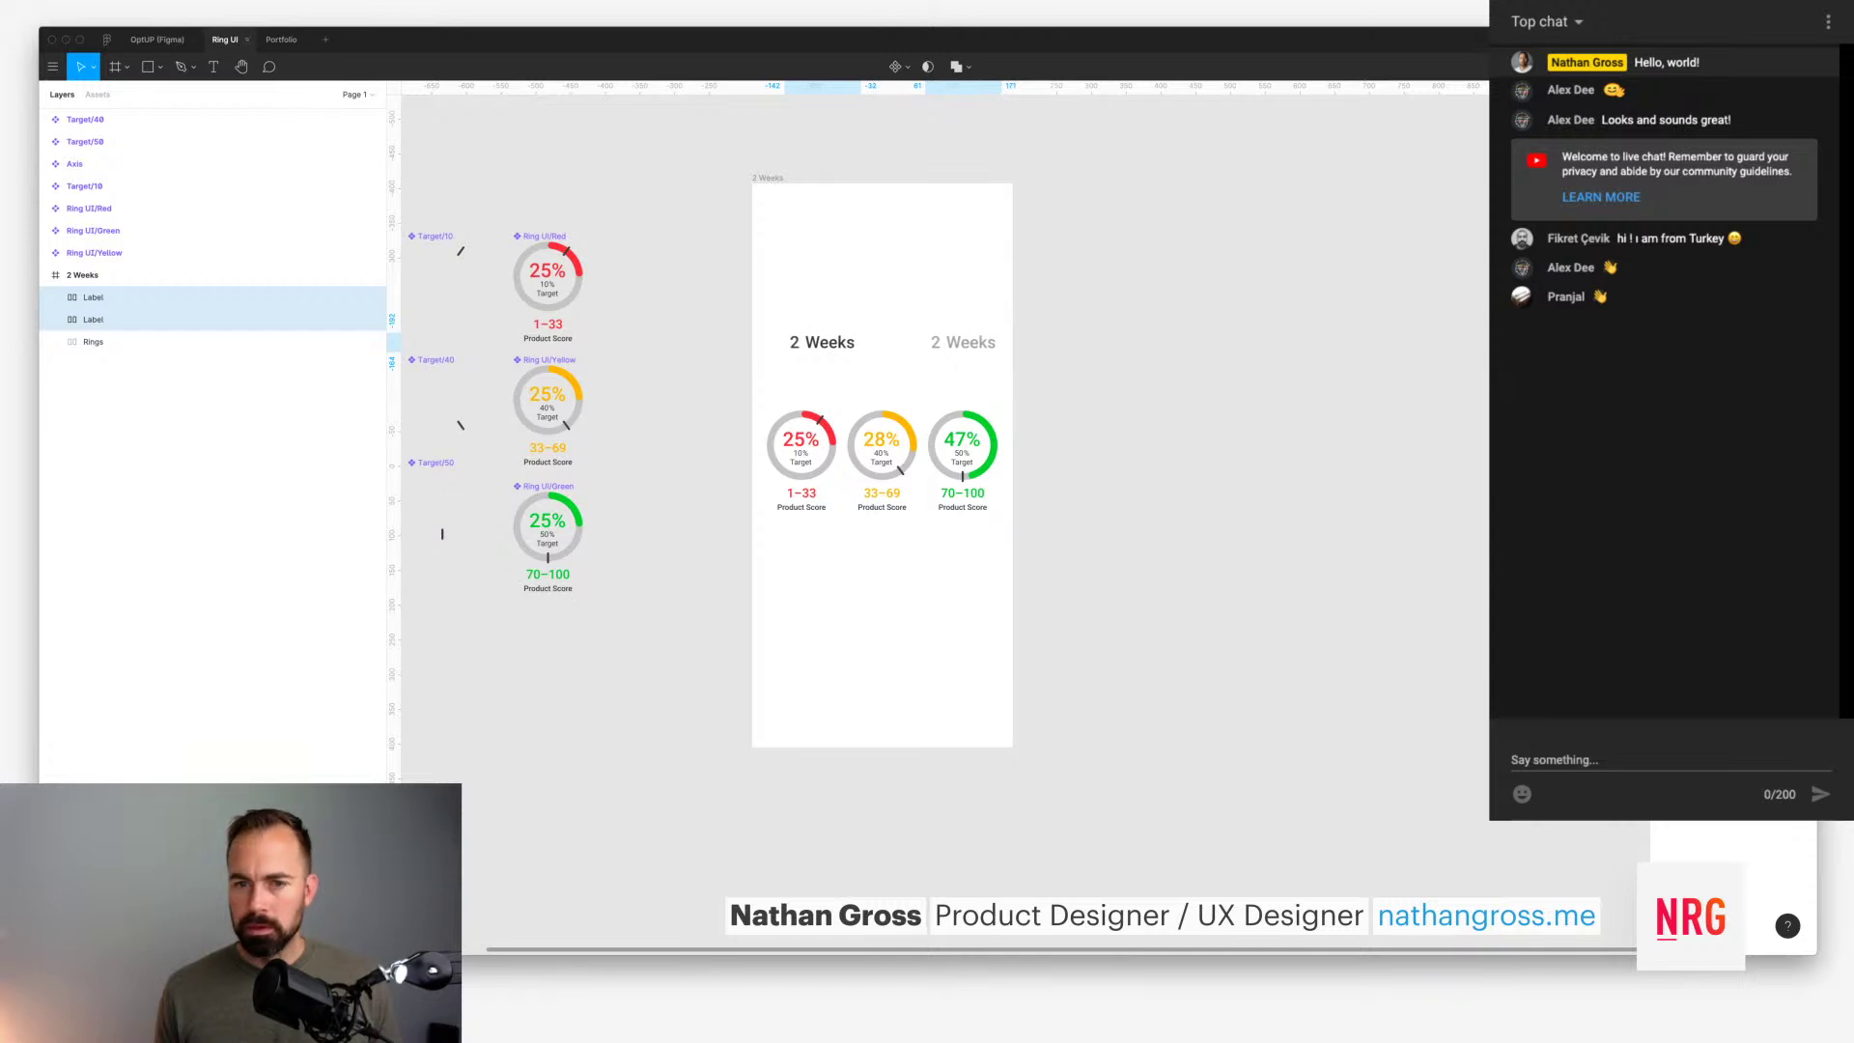
Step: Increase the vertical padding of both 2 Weeks labels so that they are 44 px tall
key("Up")
key("Up")
key("Up")
key("Up")
key("Up")
key("Up")
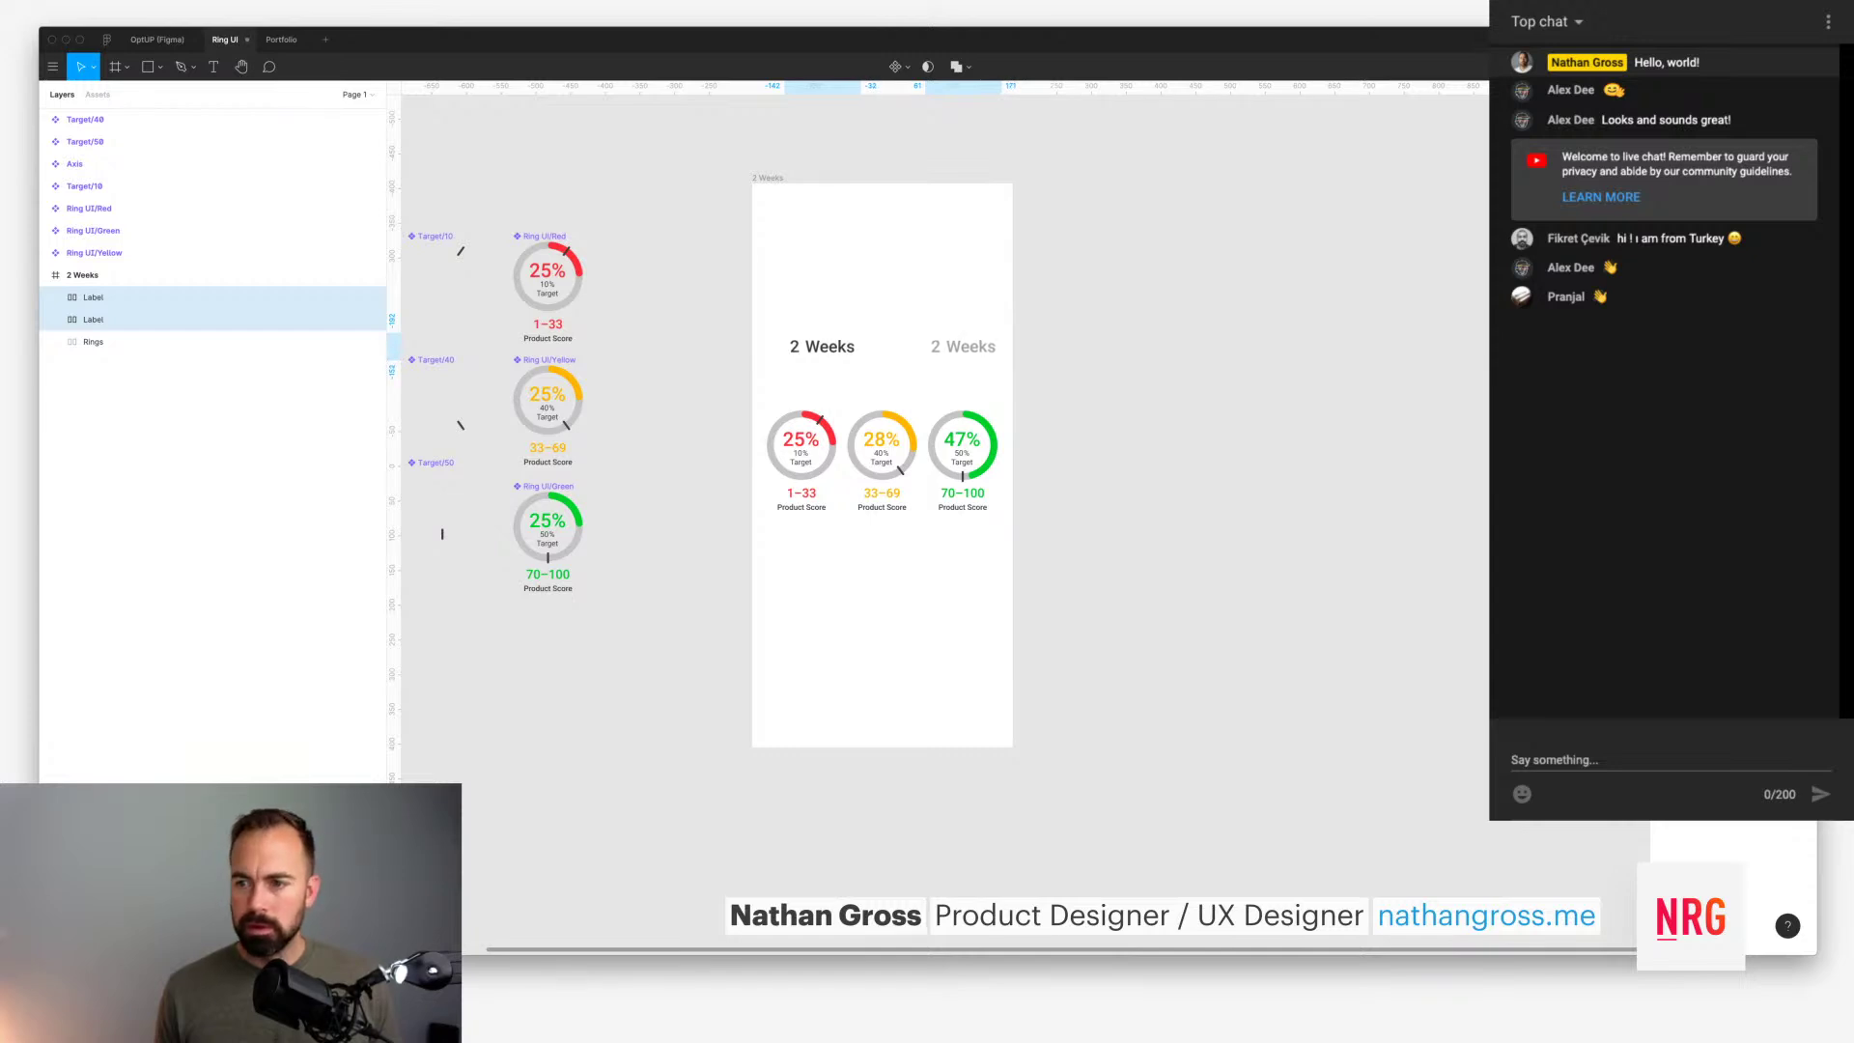
key("Up")
key("Up")
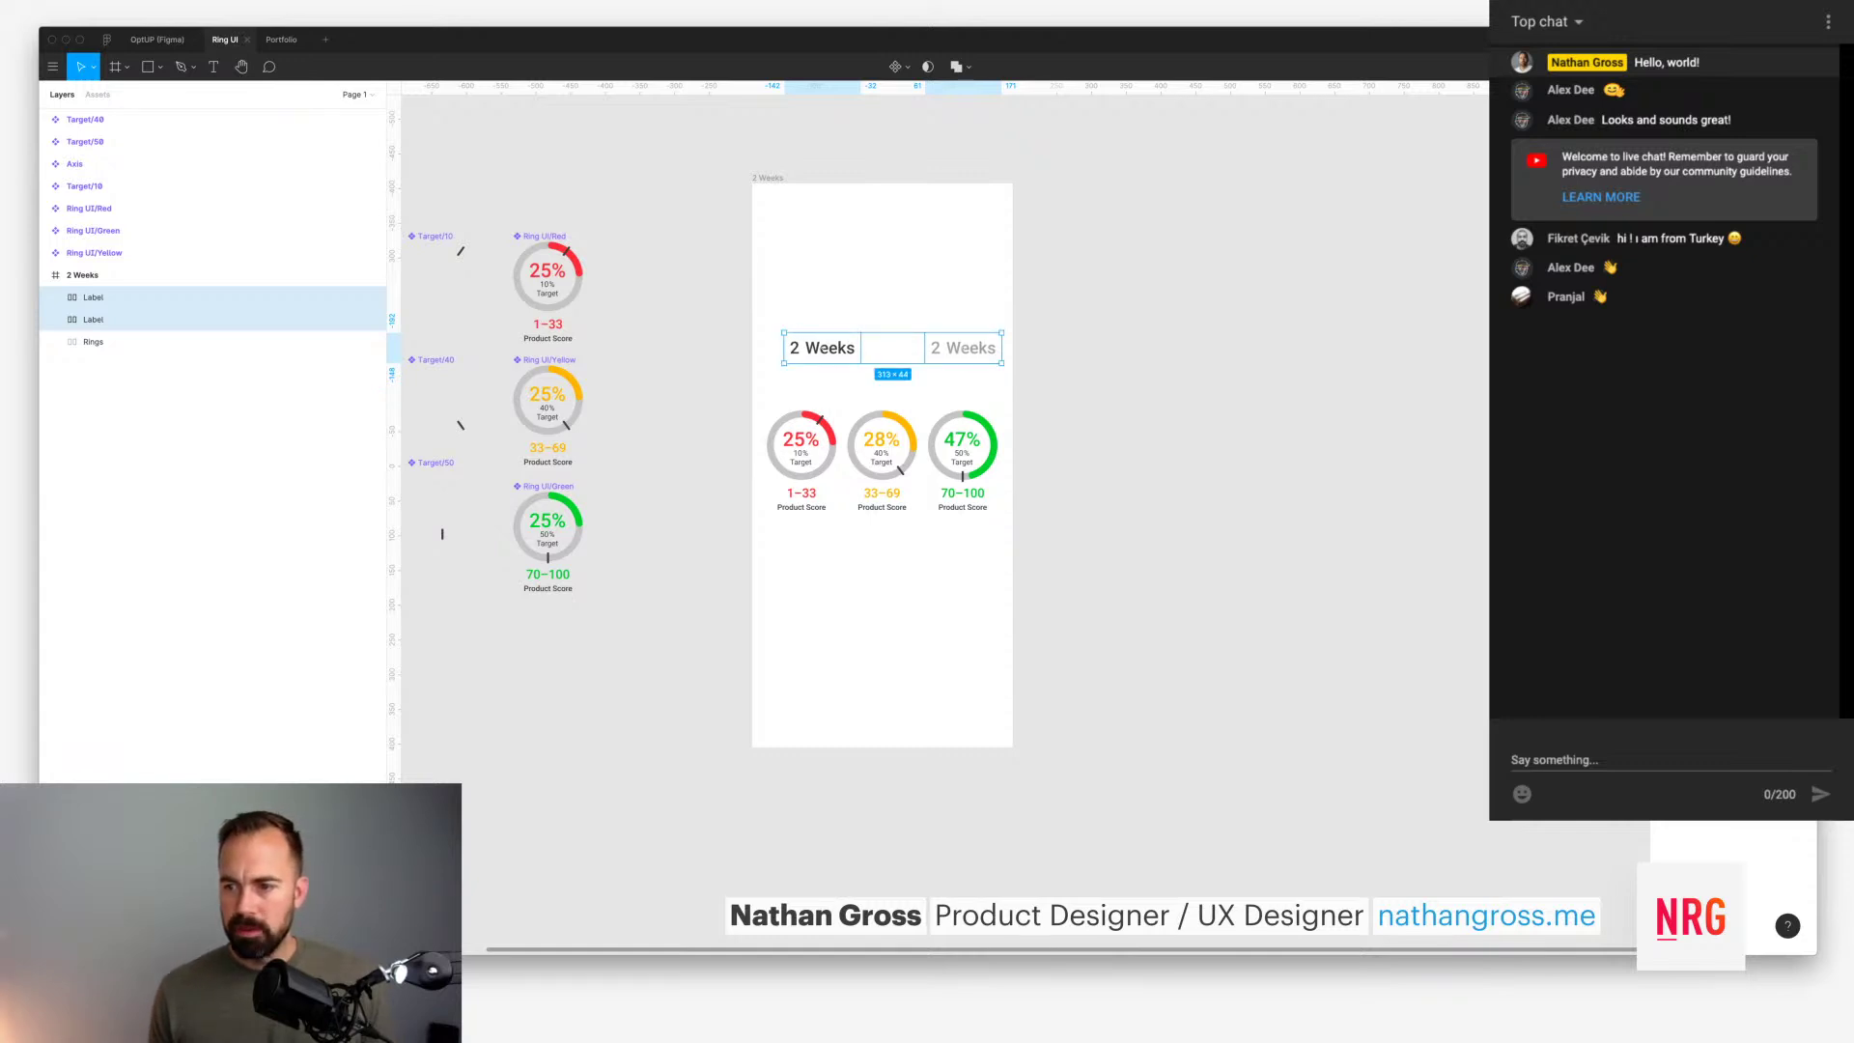
Step: Give both 2 Weeks label frames a dark background fill
key("Up")
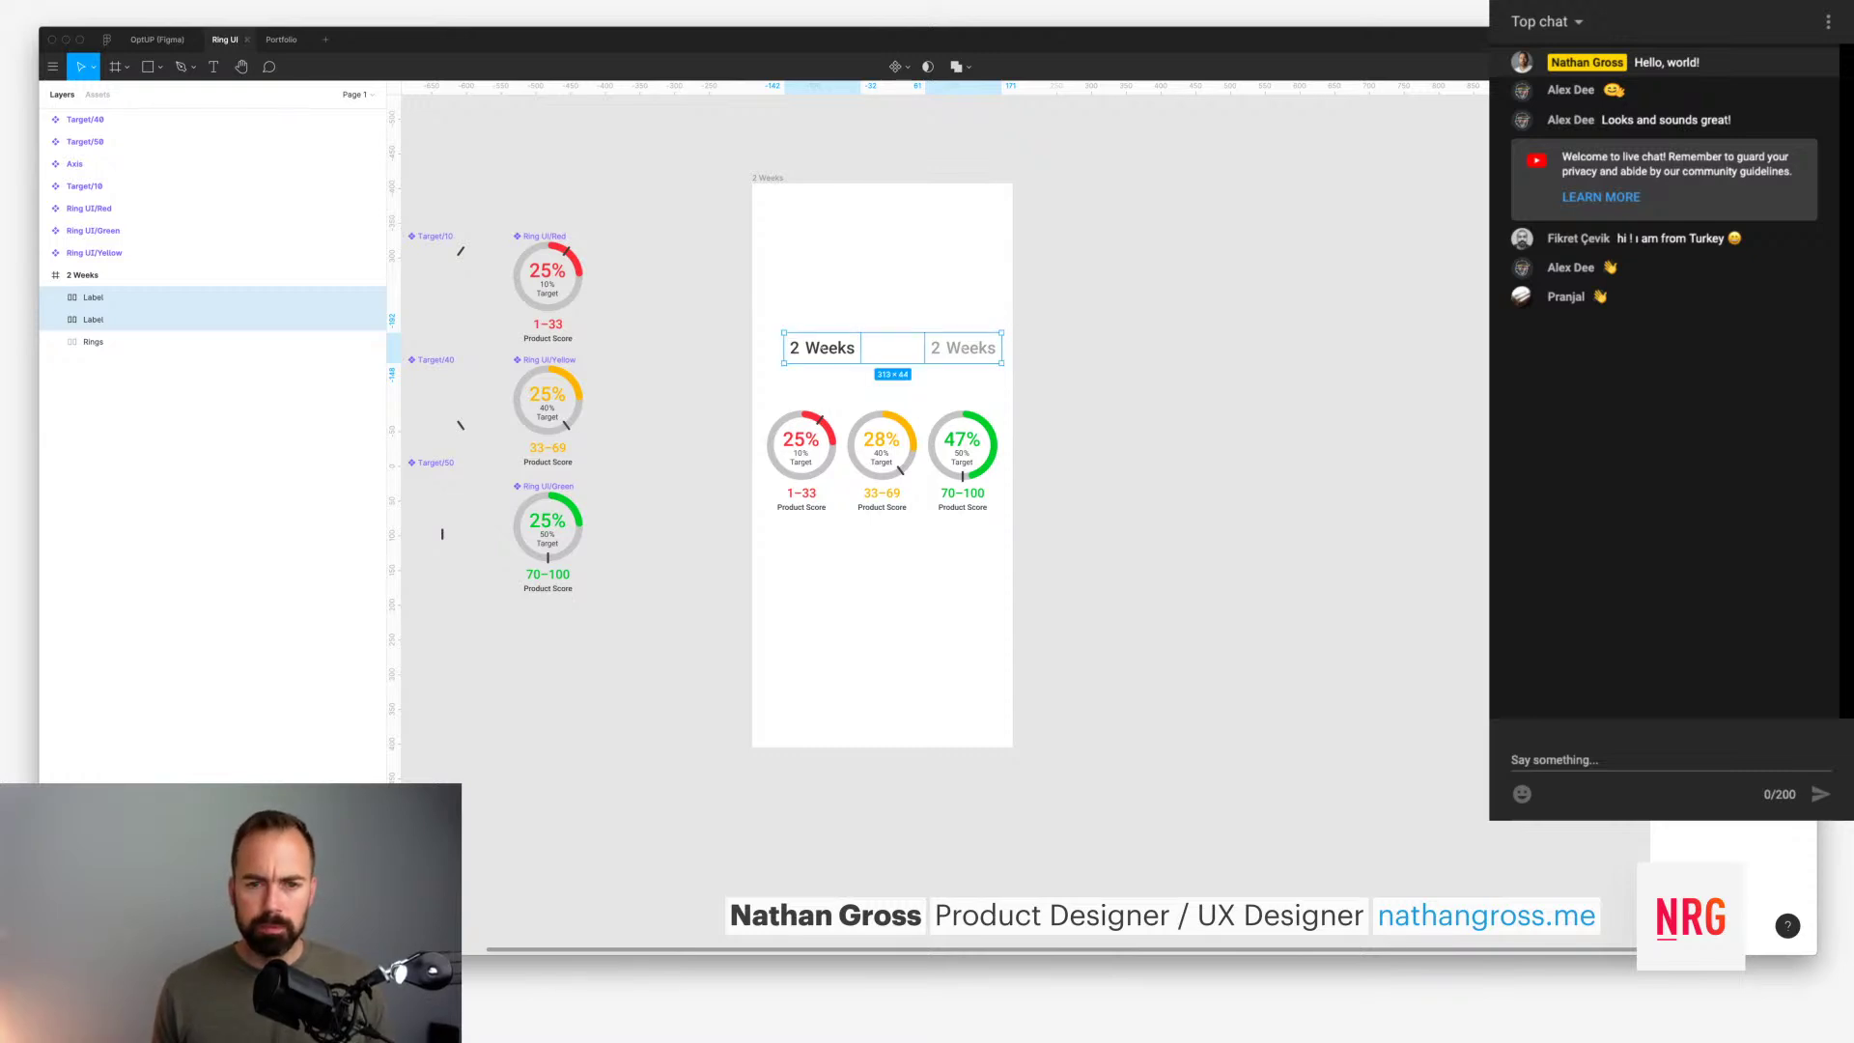
key("Up")
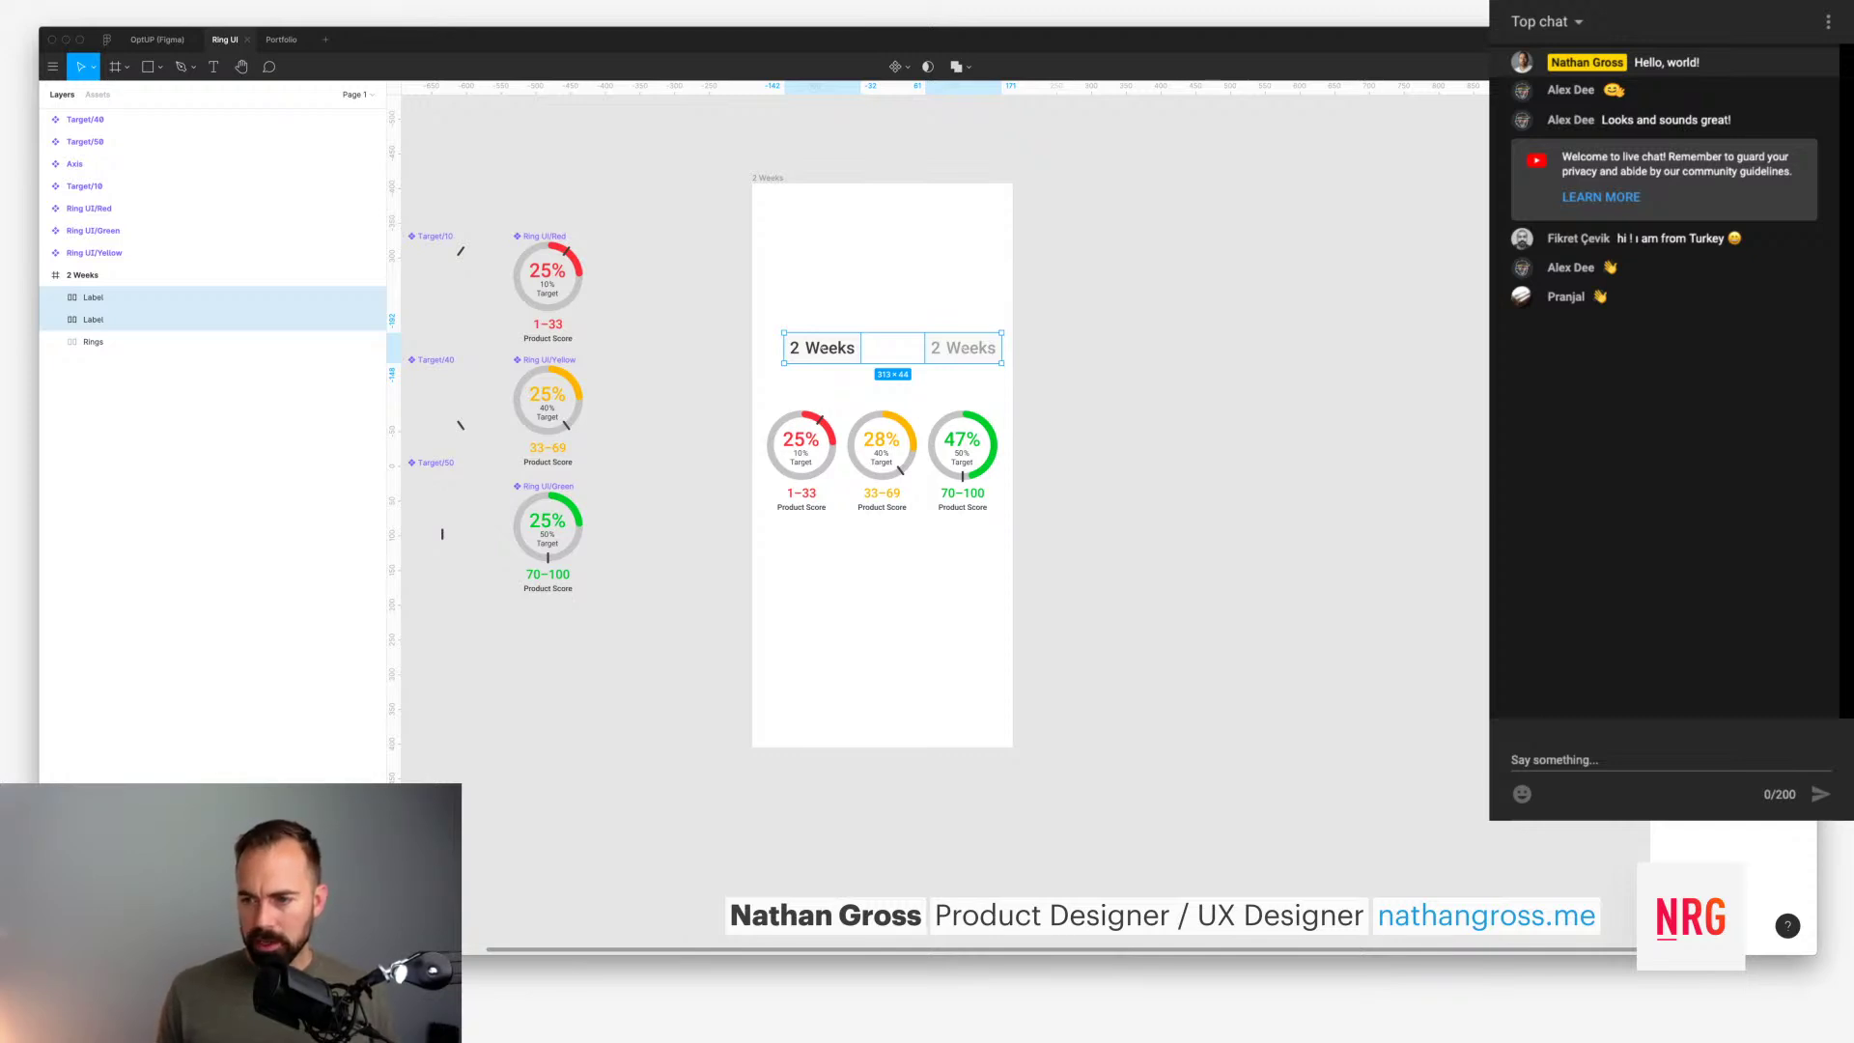
key("Return")
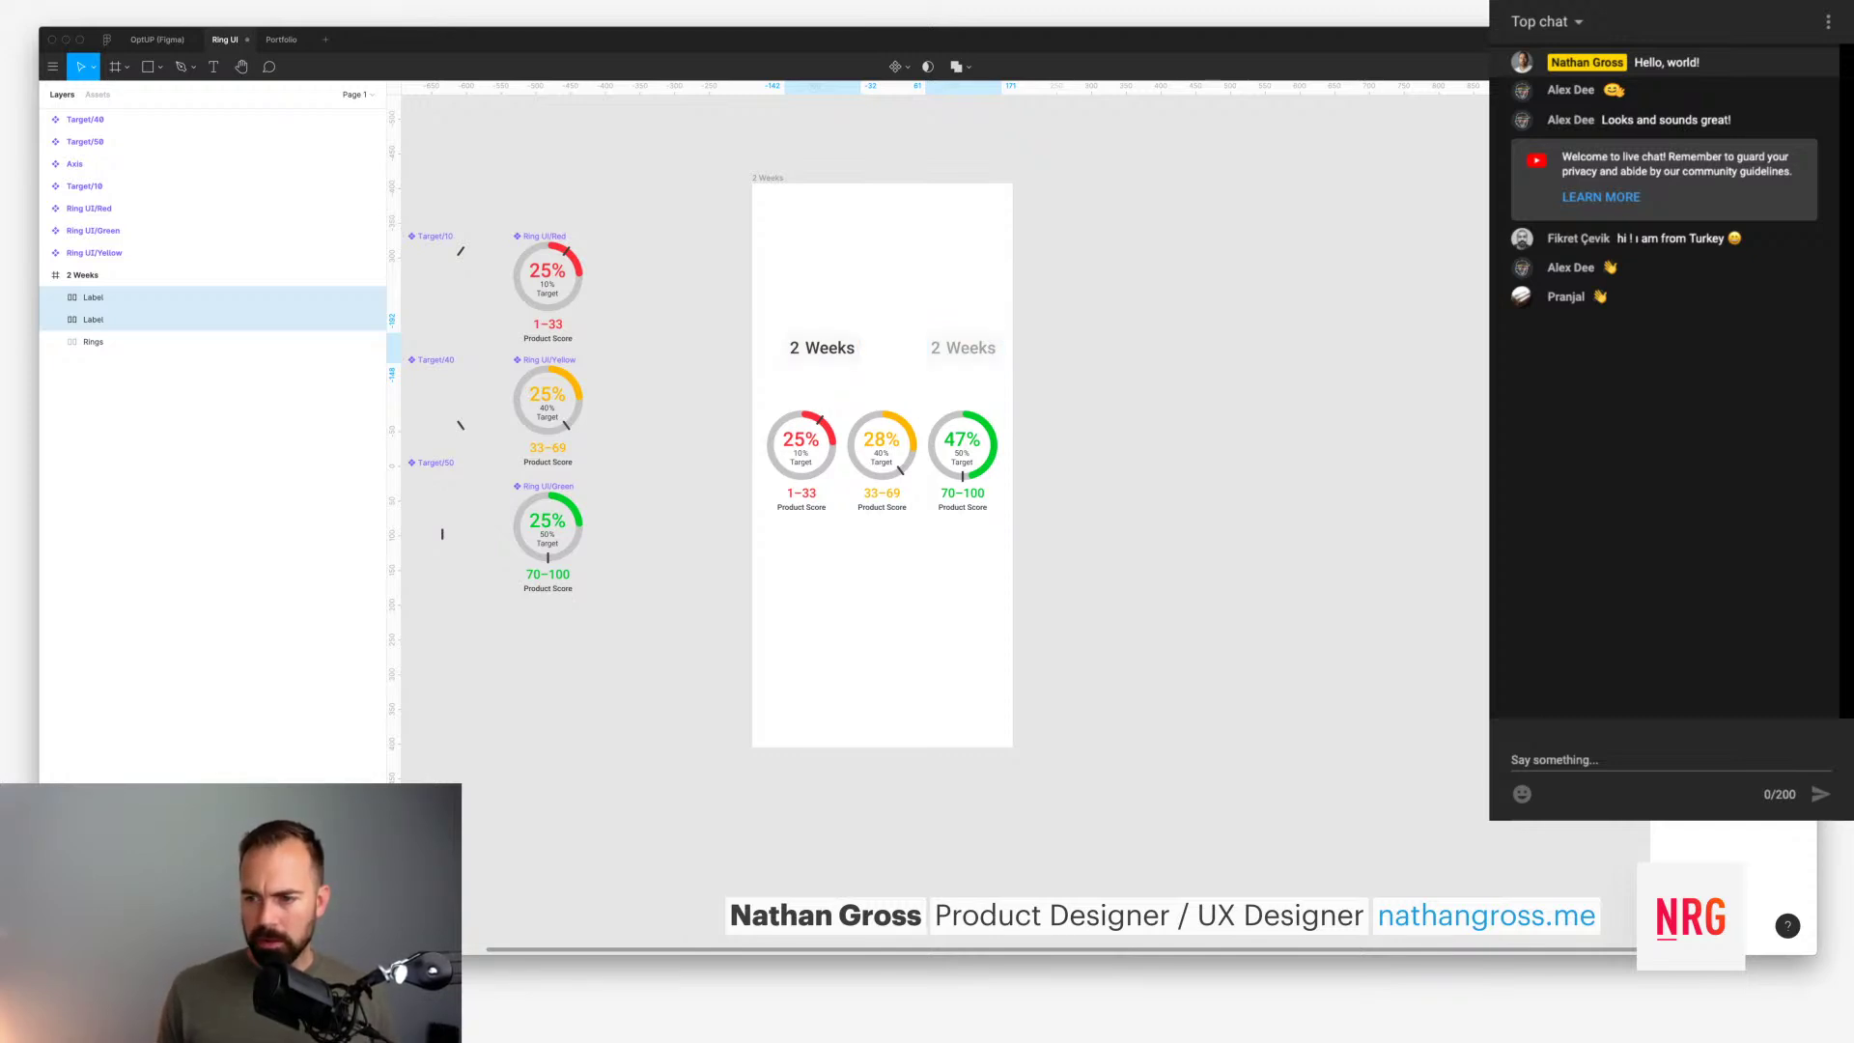
key("Return")
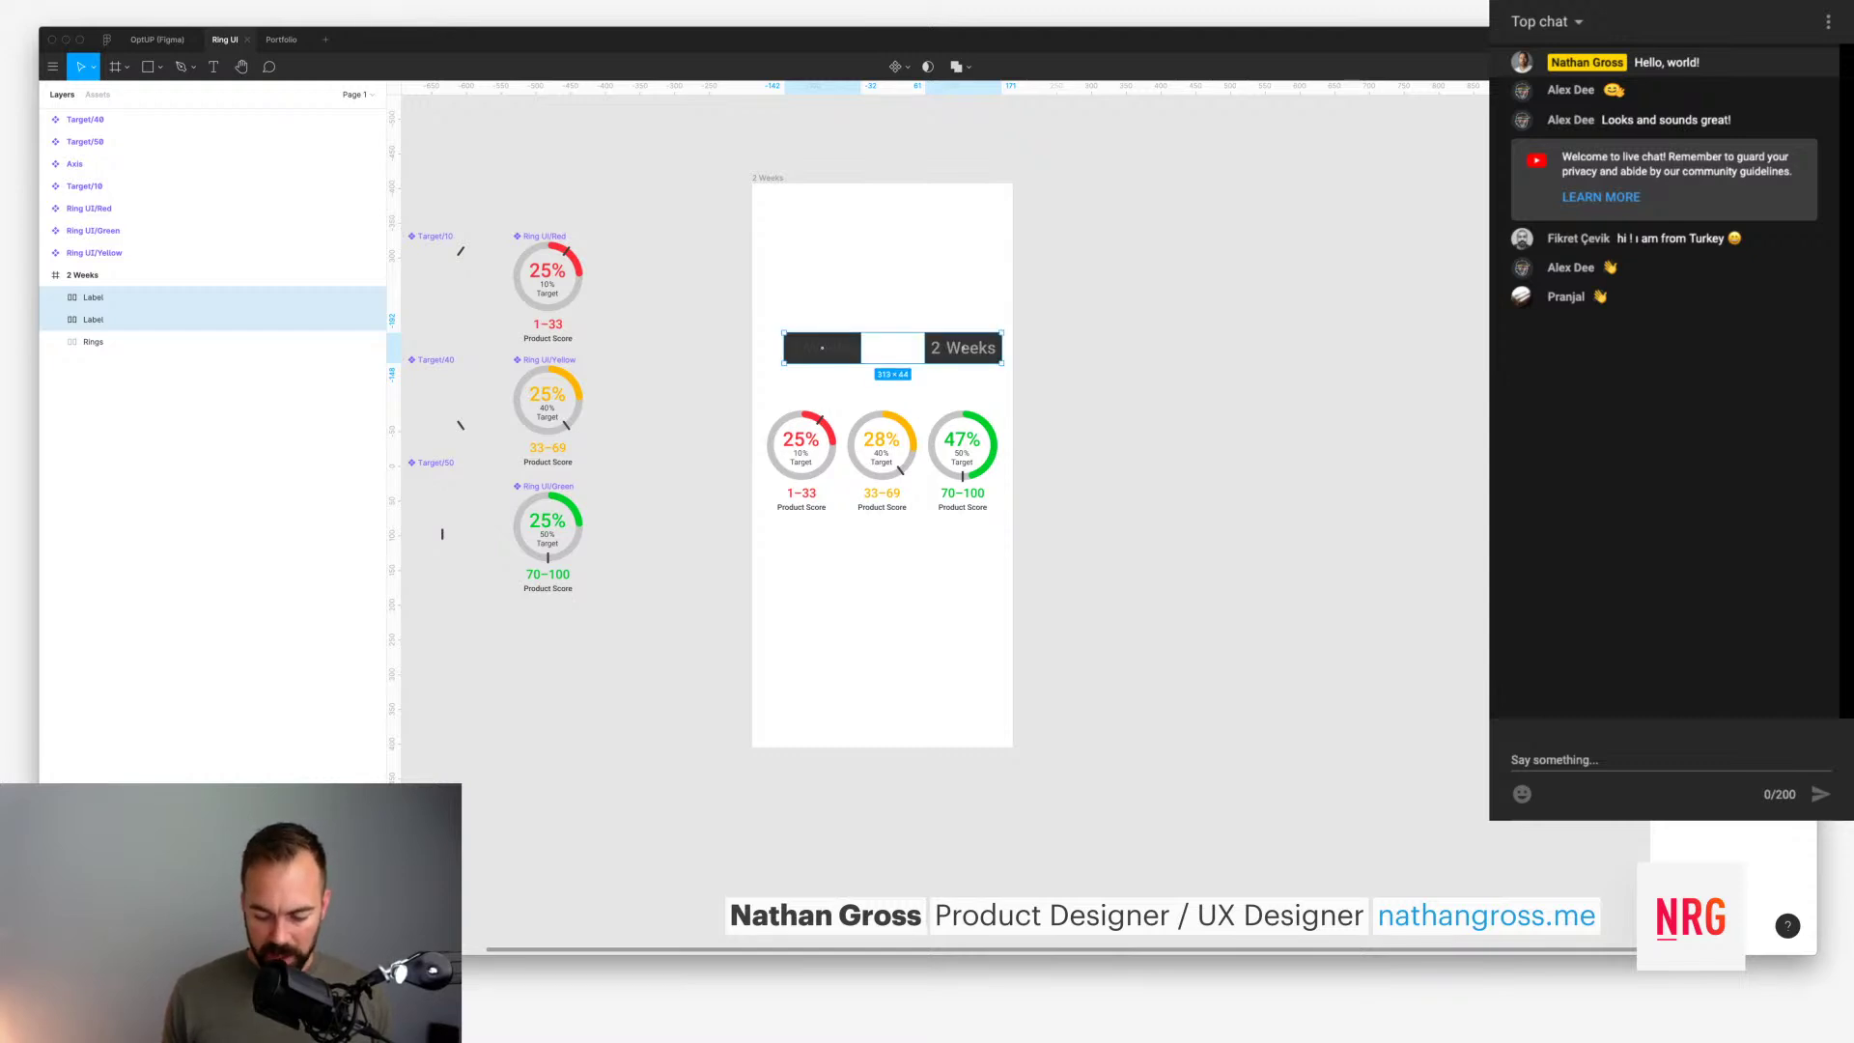
Step: Style both 2 Weeks labels as light grey rounded pills with wider horizontal padding
key("Return")
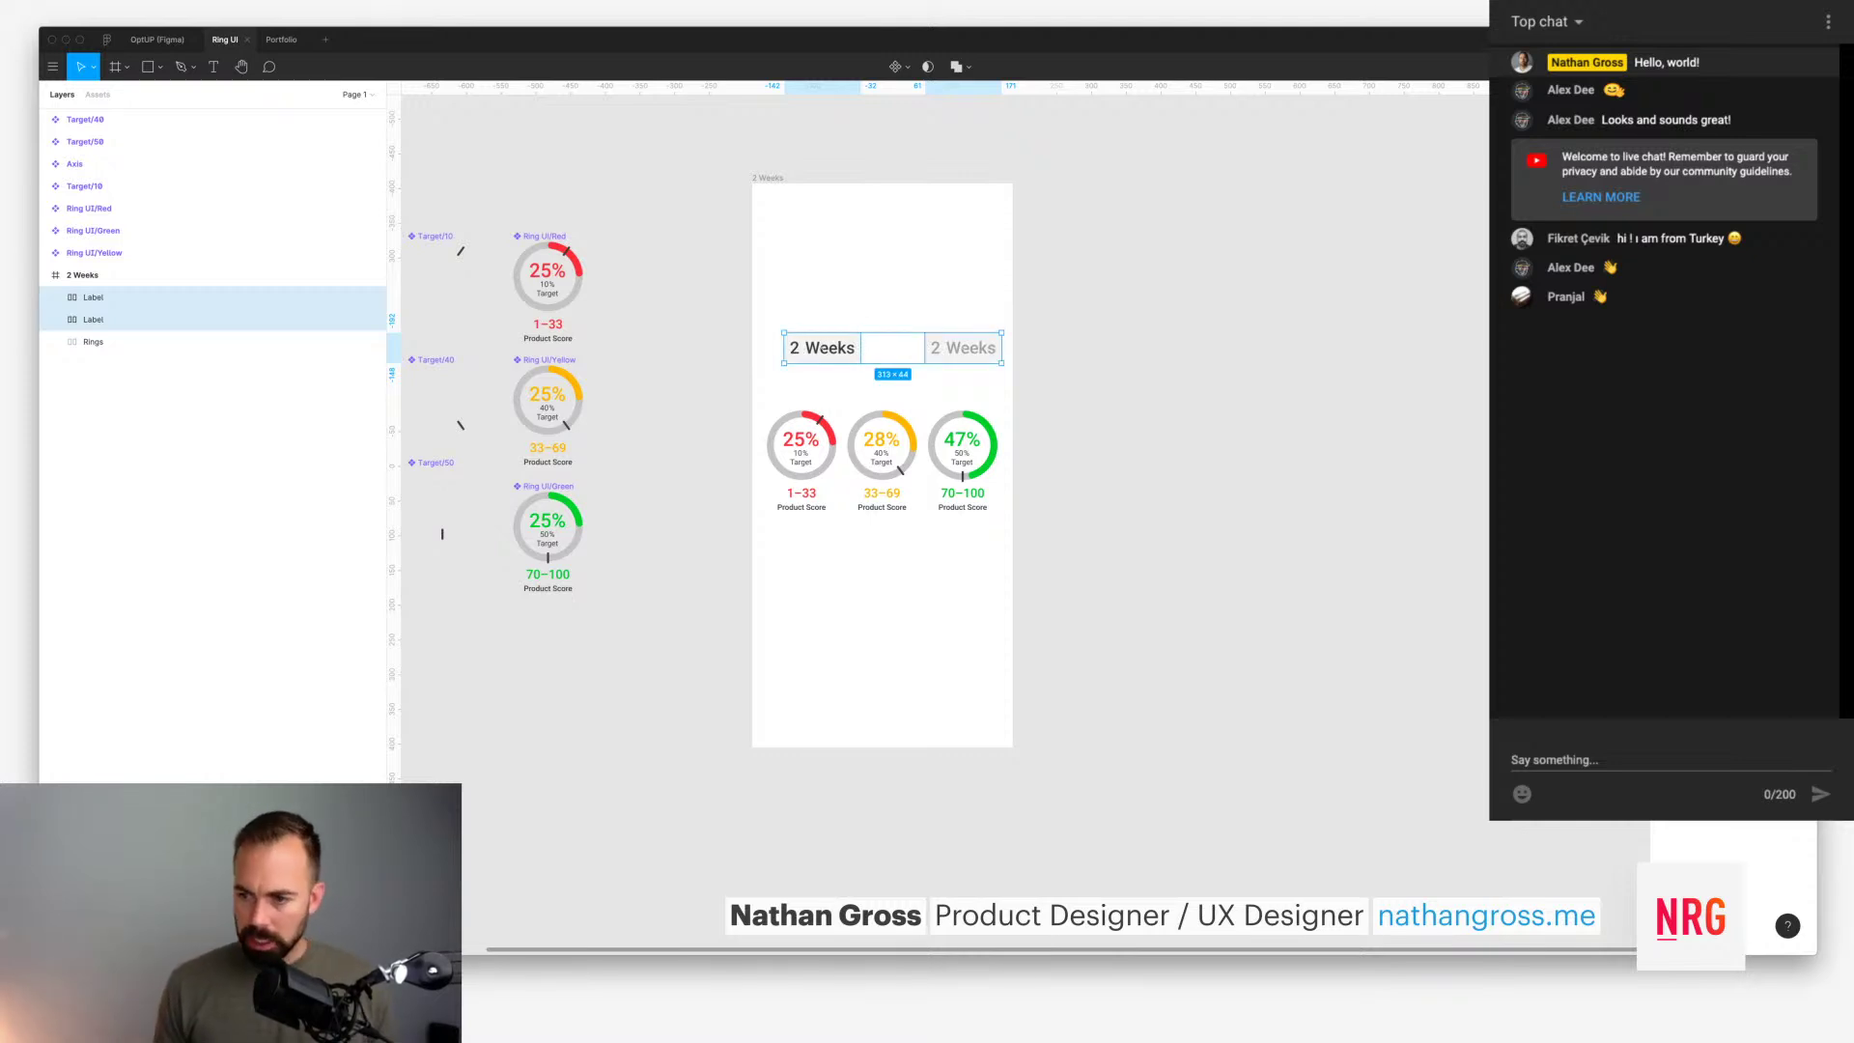
key("Return")
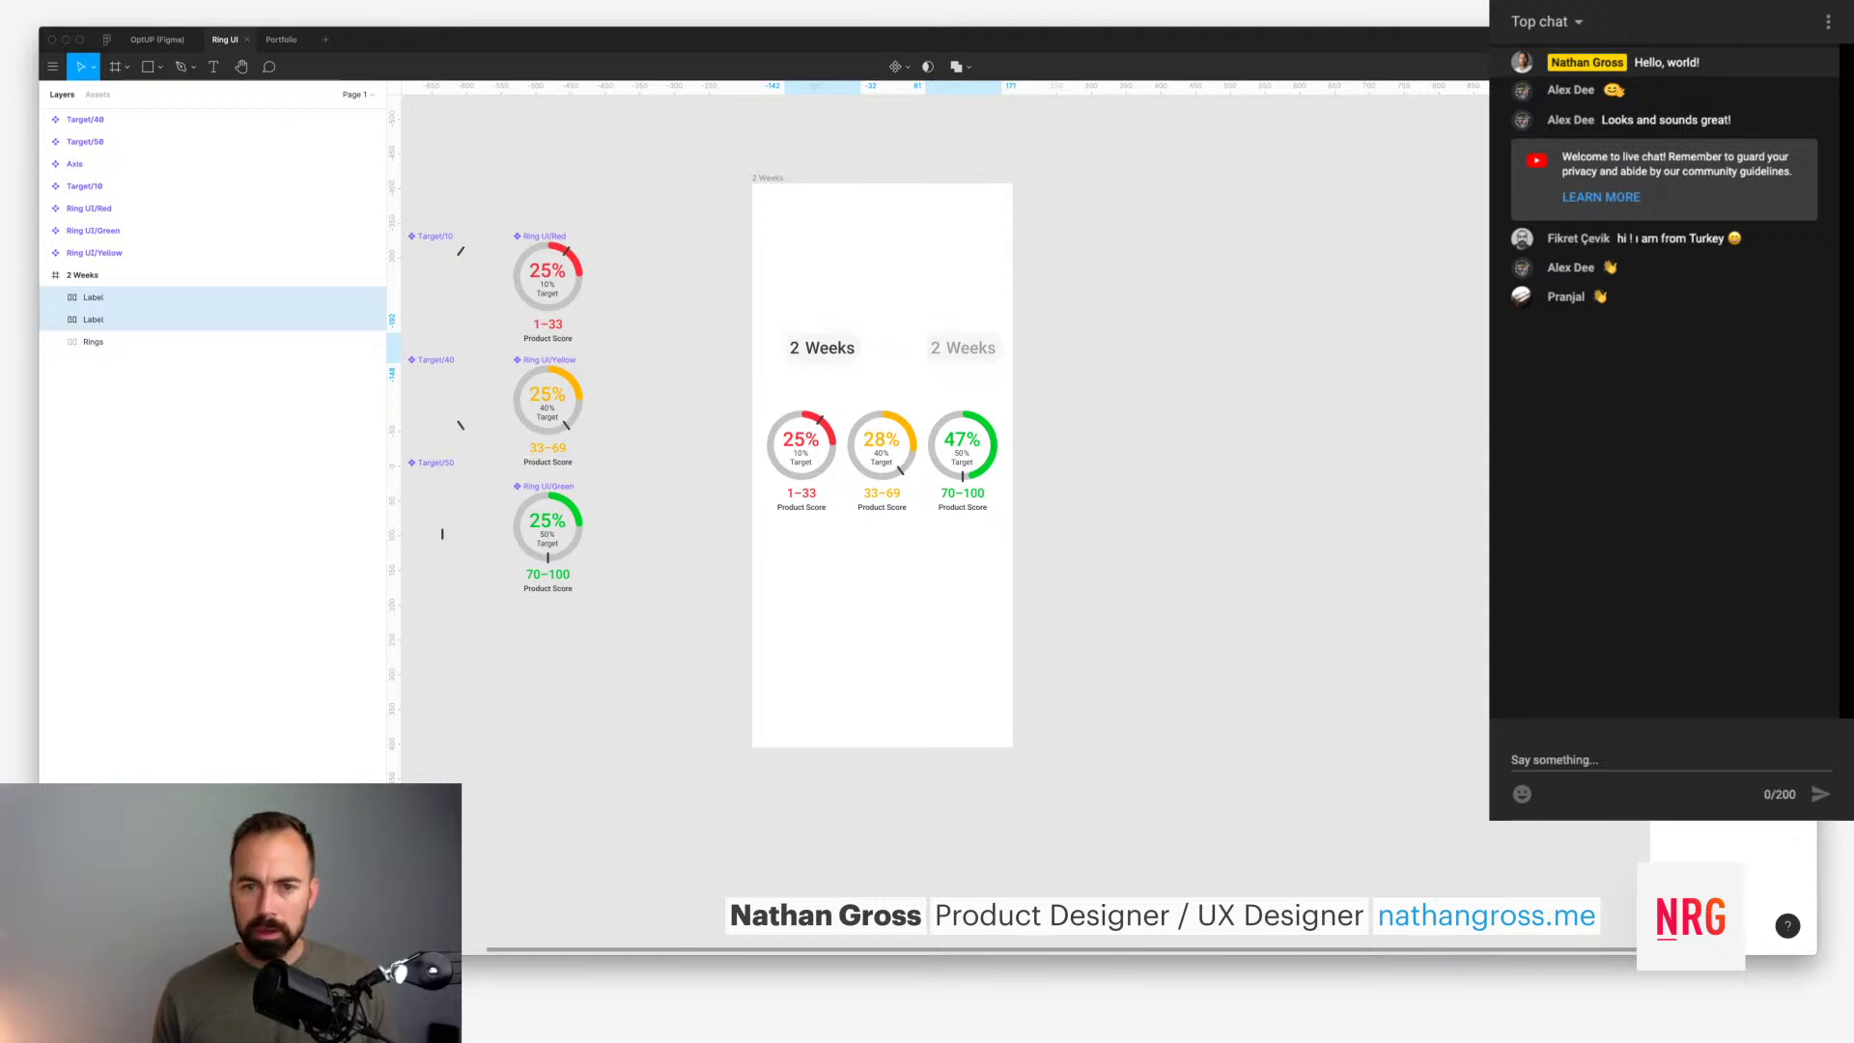
key("shift+Up")
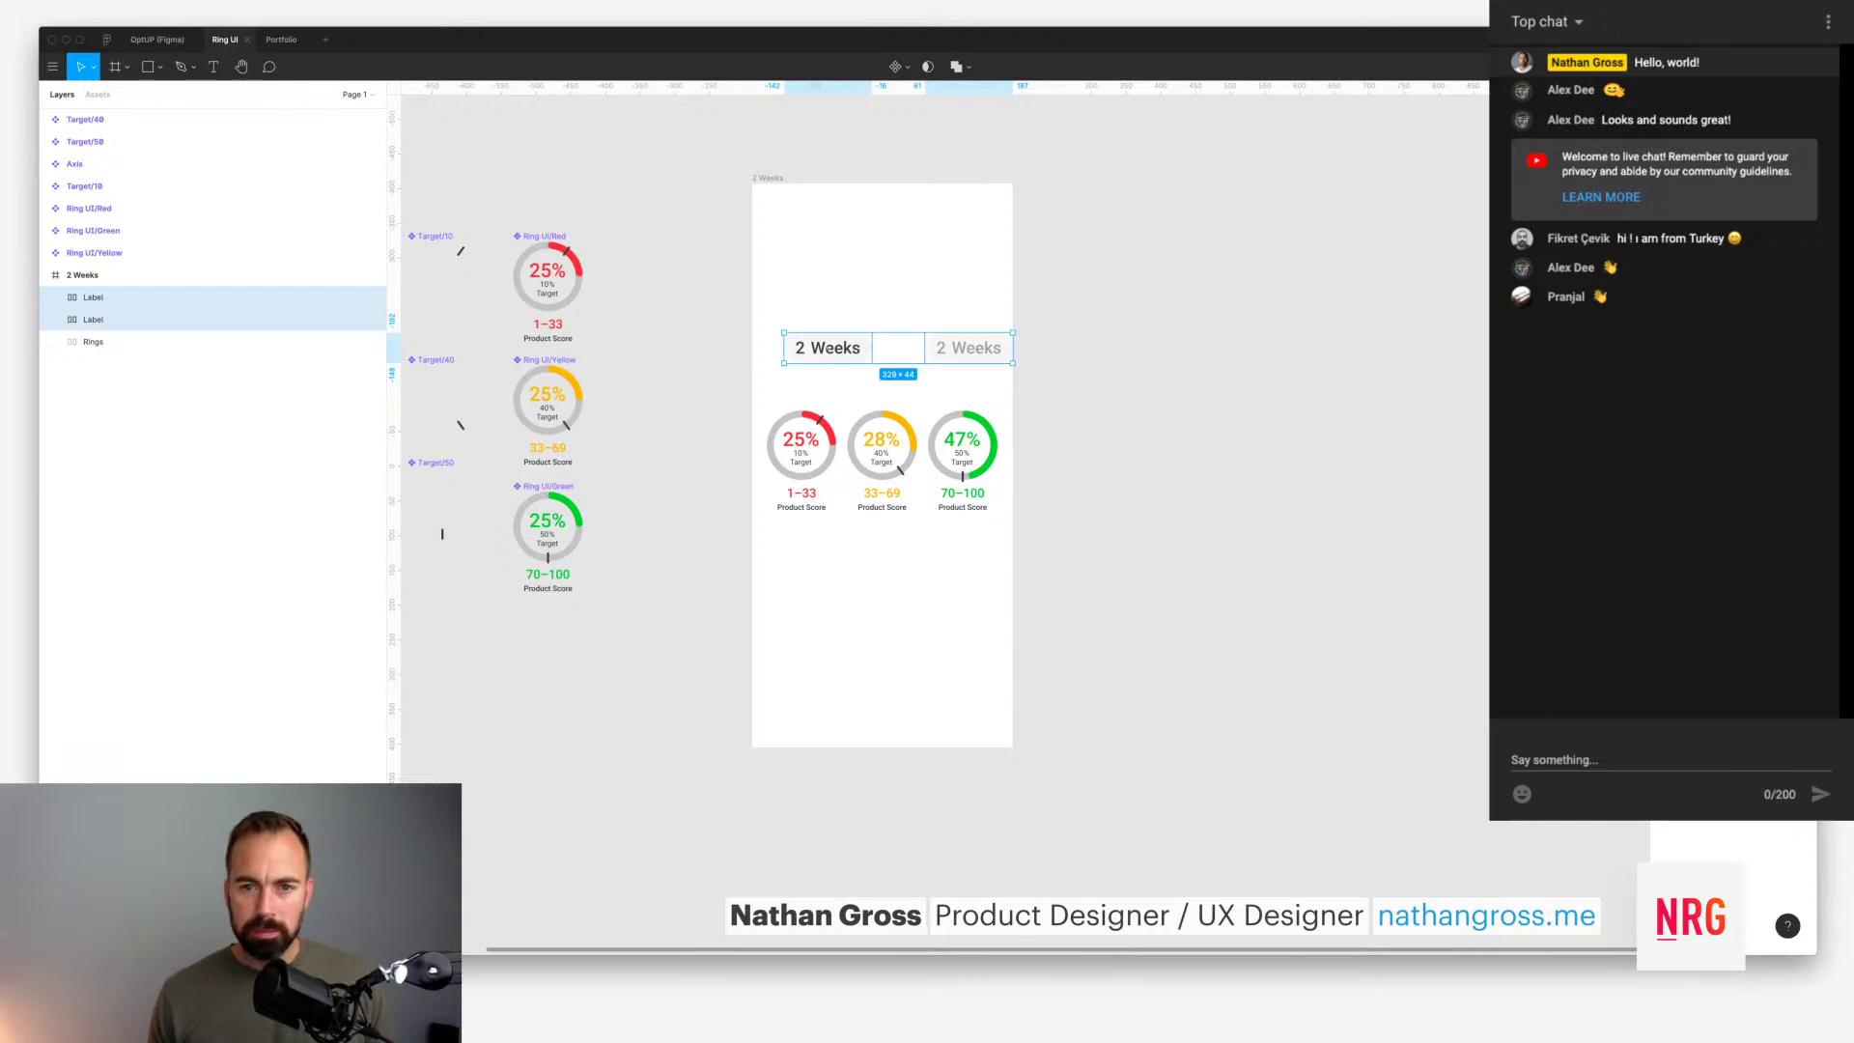
Step: Wrap both 2 Weeks labels in one auto-layout frame and tighten the spacing between them
key("Escape")
left_click_drag(969, 347, 943, 348)
left_click(92, 318, "shift")
key("super+alt+g")
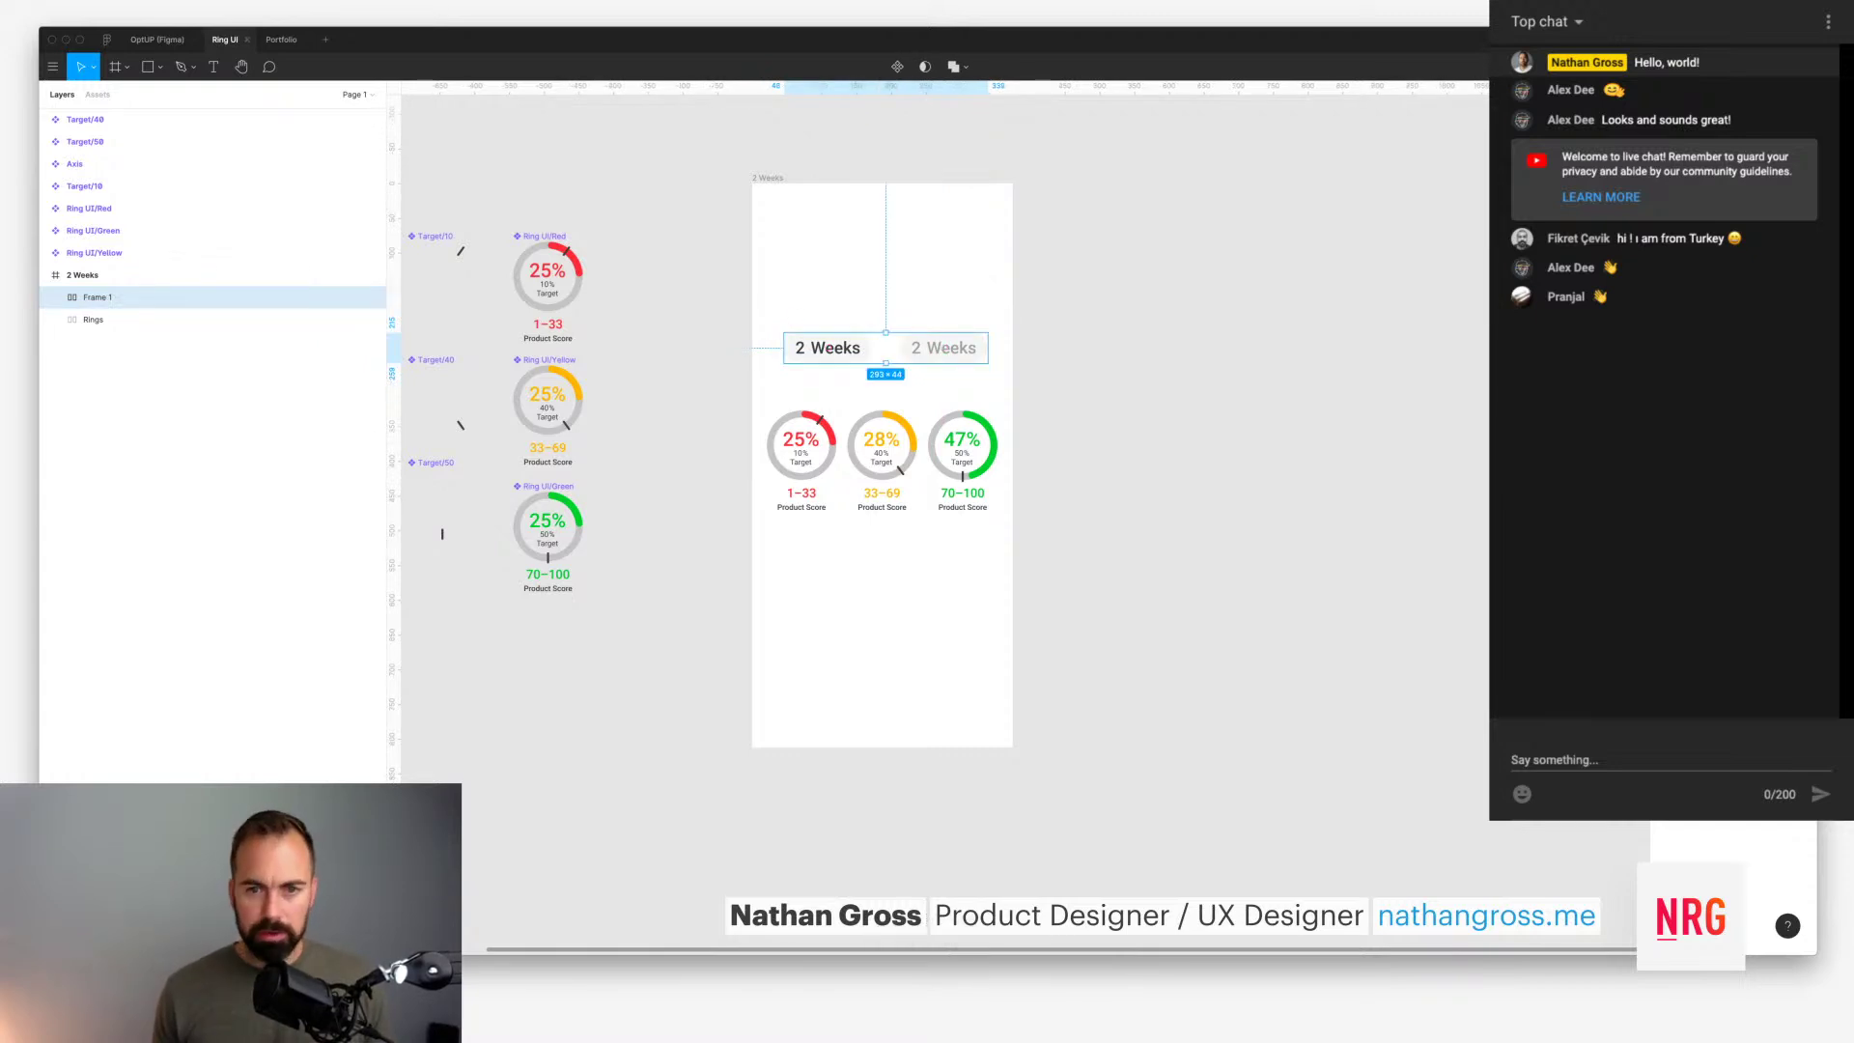
key("Return")
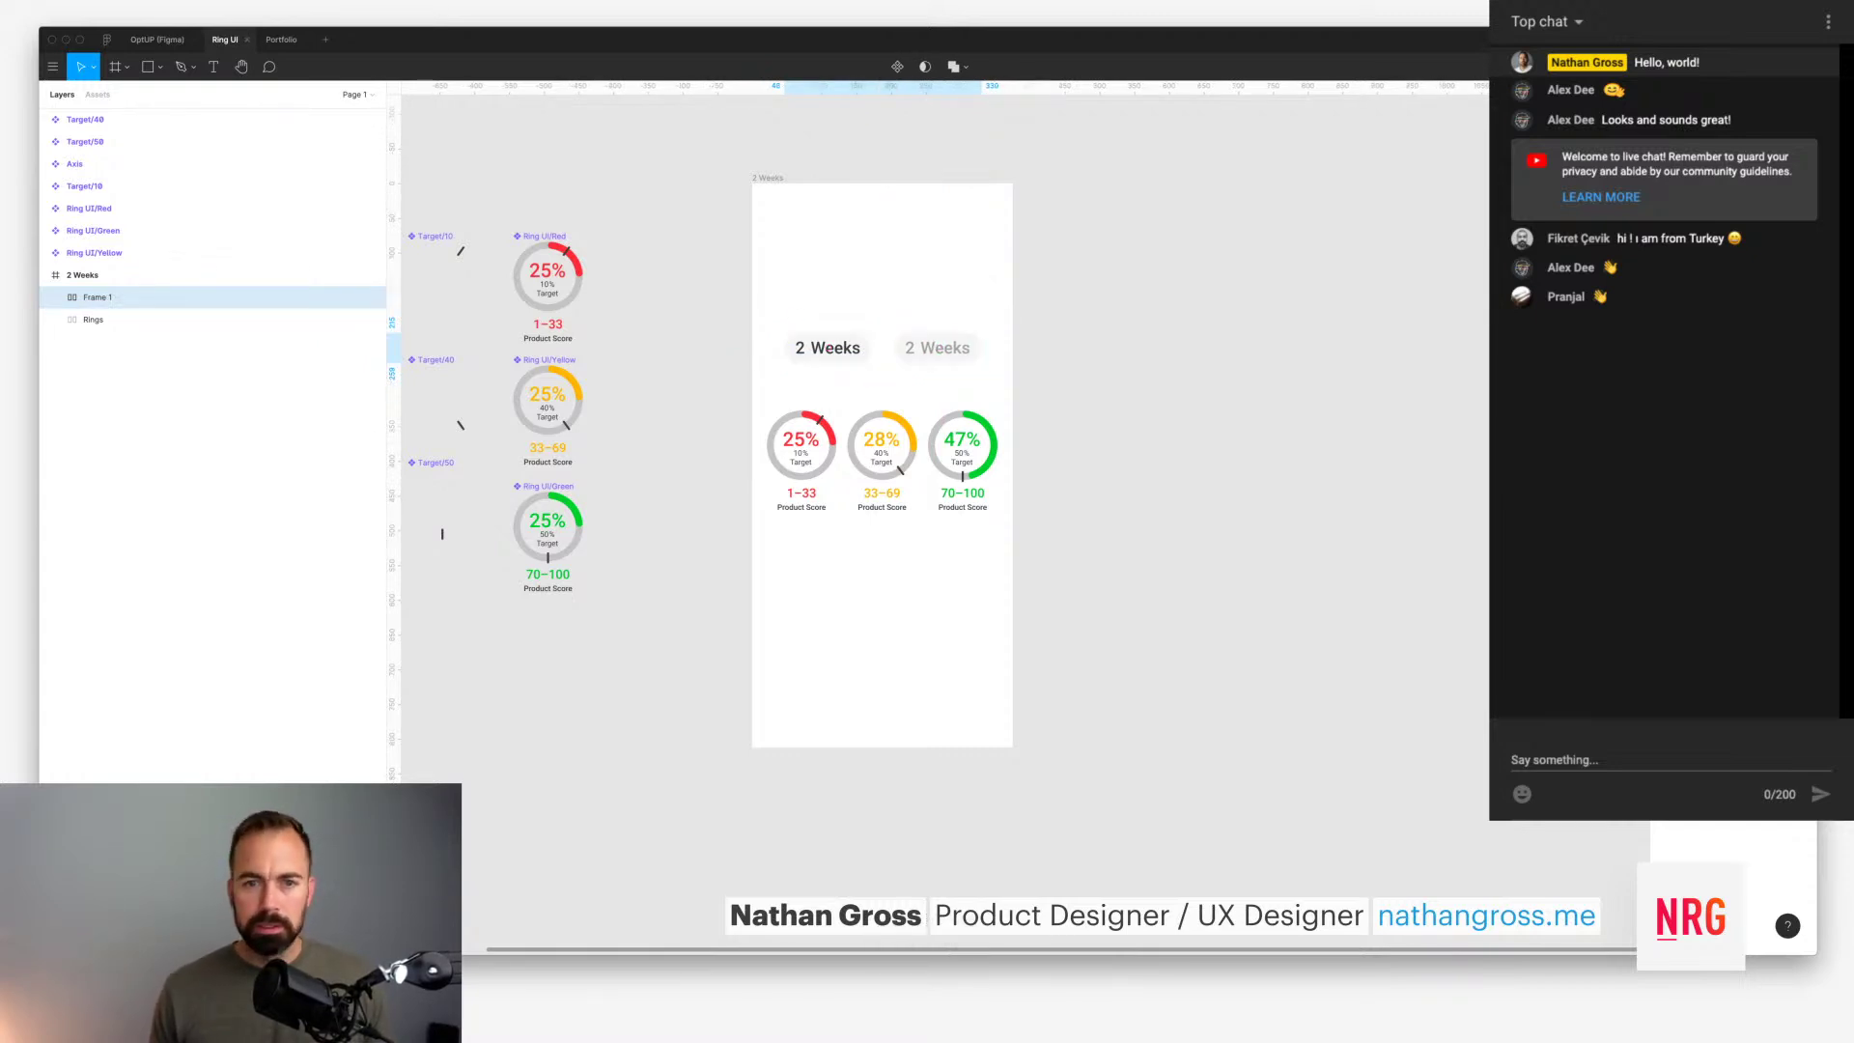
Step: Move the frame with the two labels slightly down towards the rings
key("Escape")
left_click_drag(826, 348, 825, 365)
key("Escape")
scroll(881, 464, "down", 1)
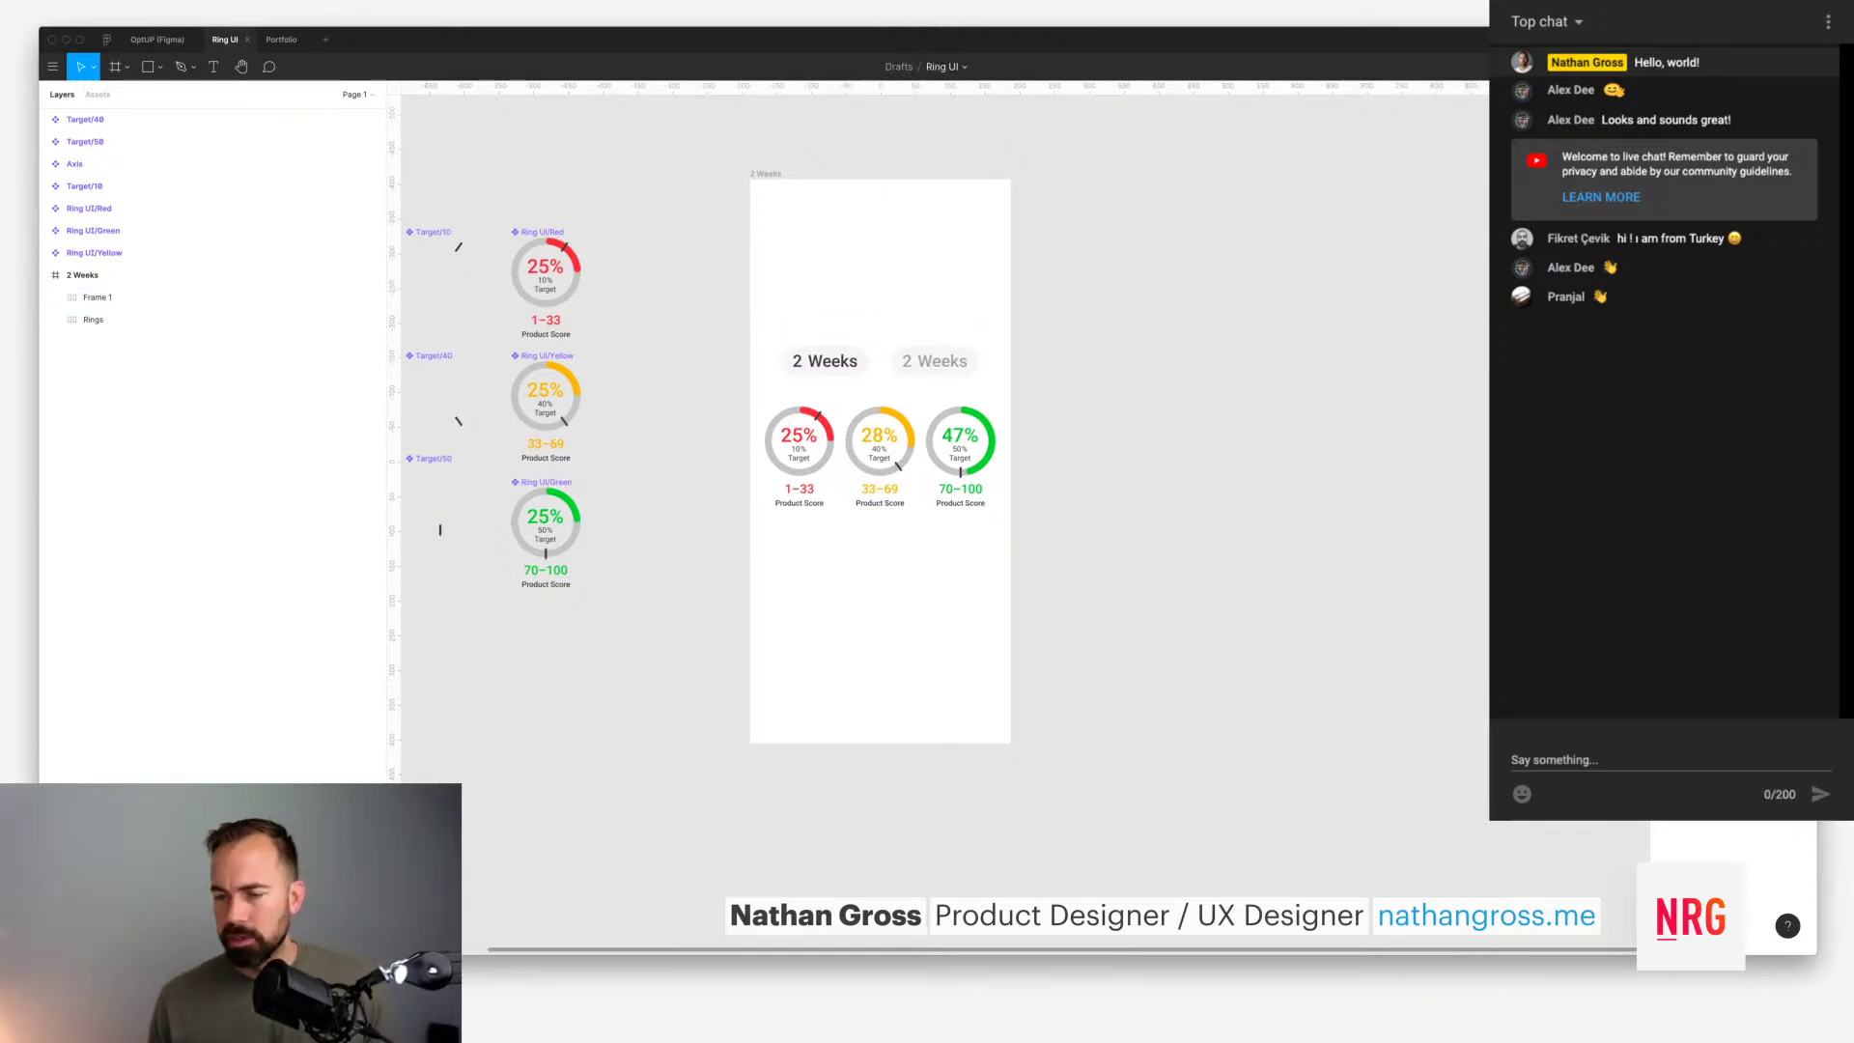
scroll(944, 434, "down", 2)
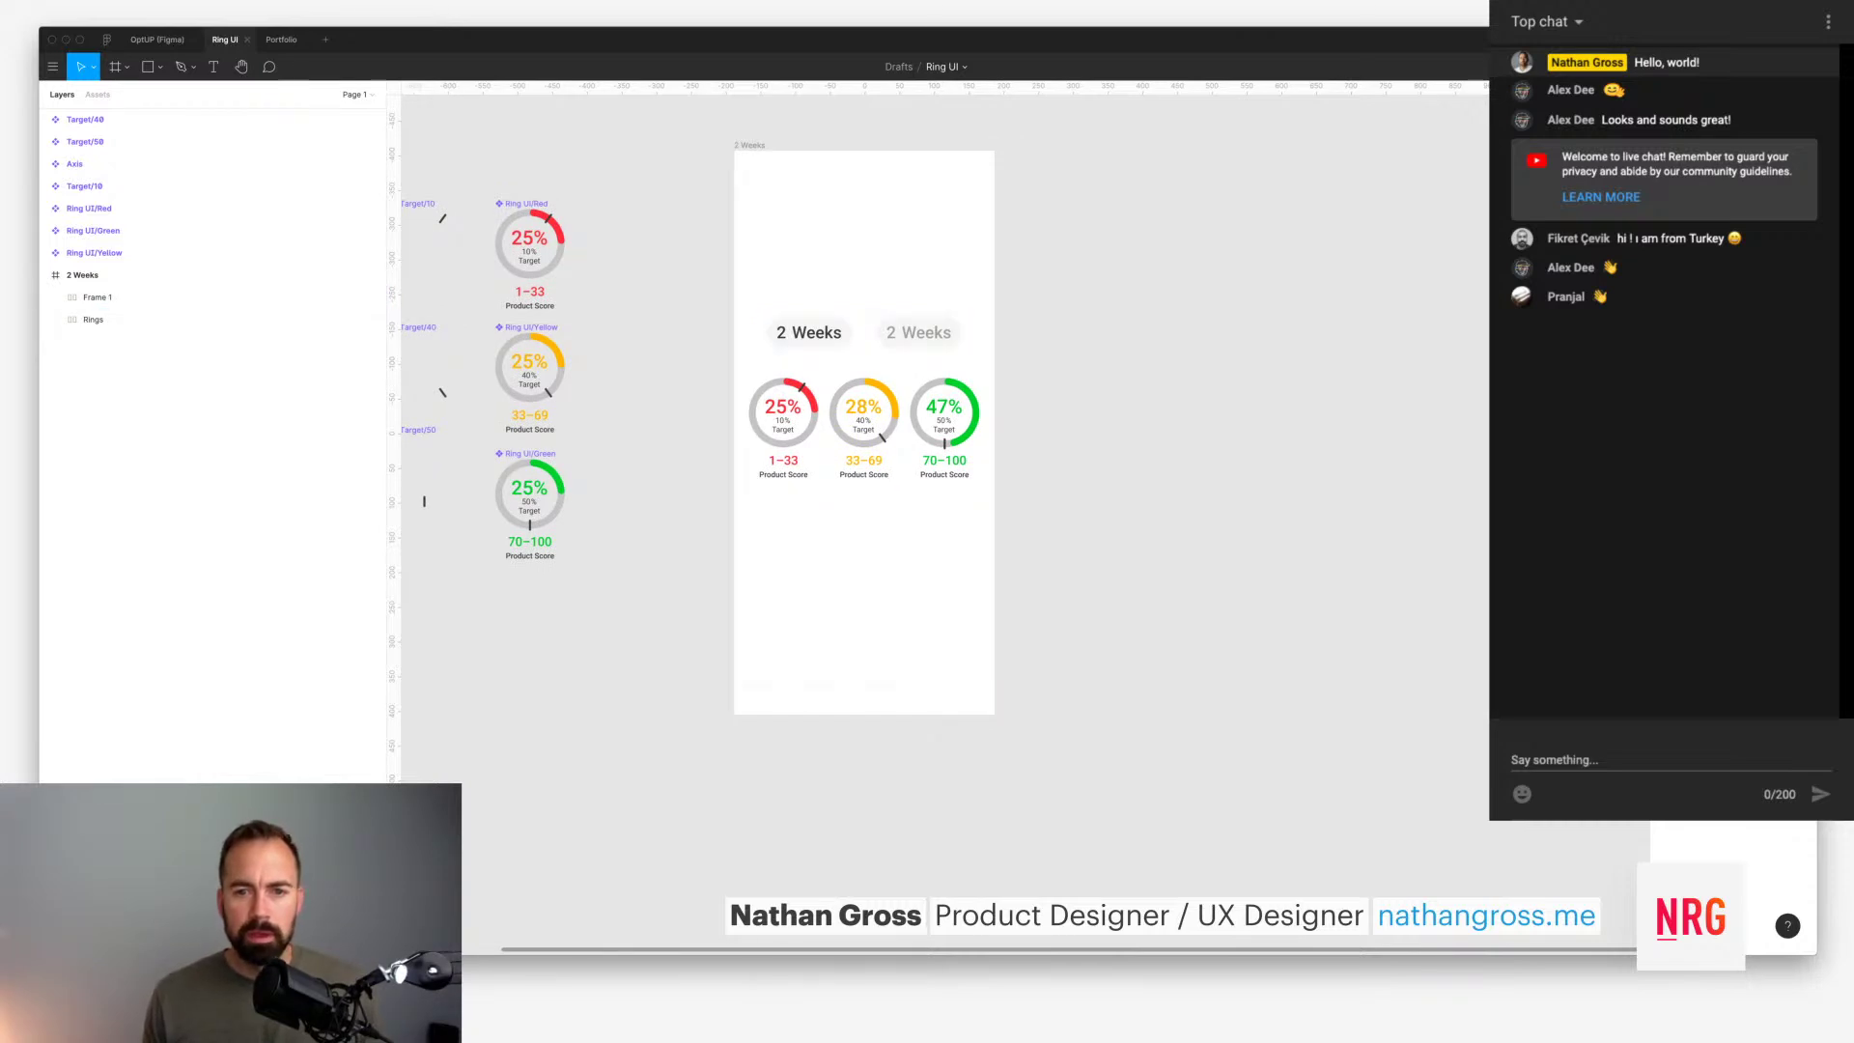
left_click(919, 342, "super")
key("Escape")
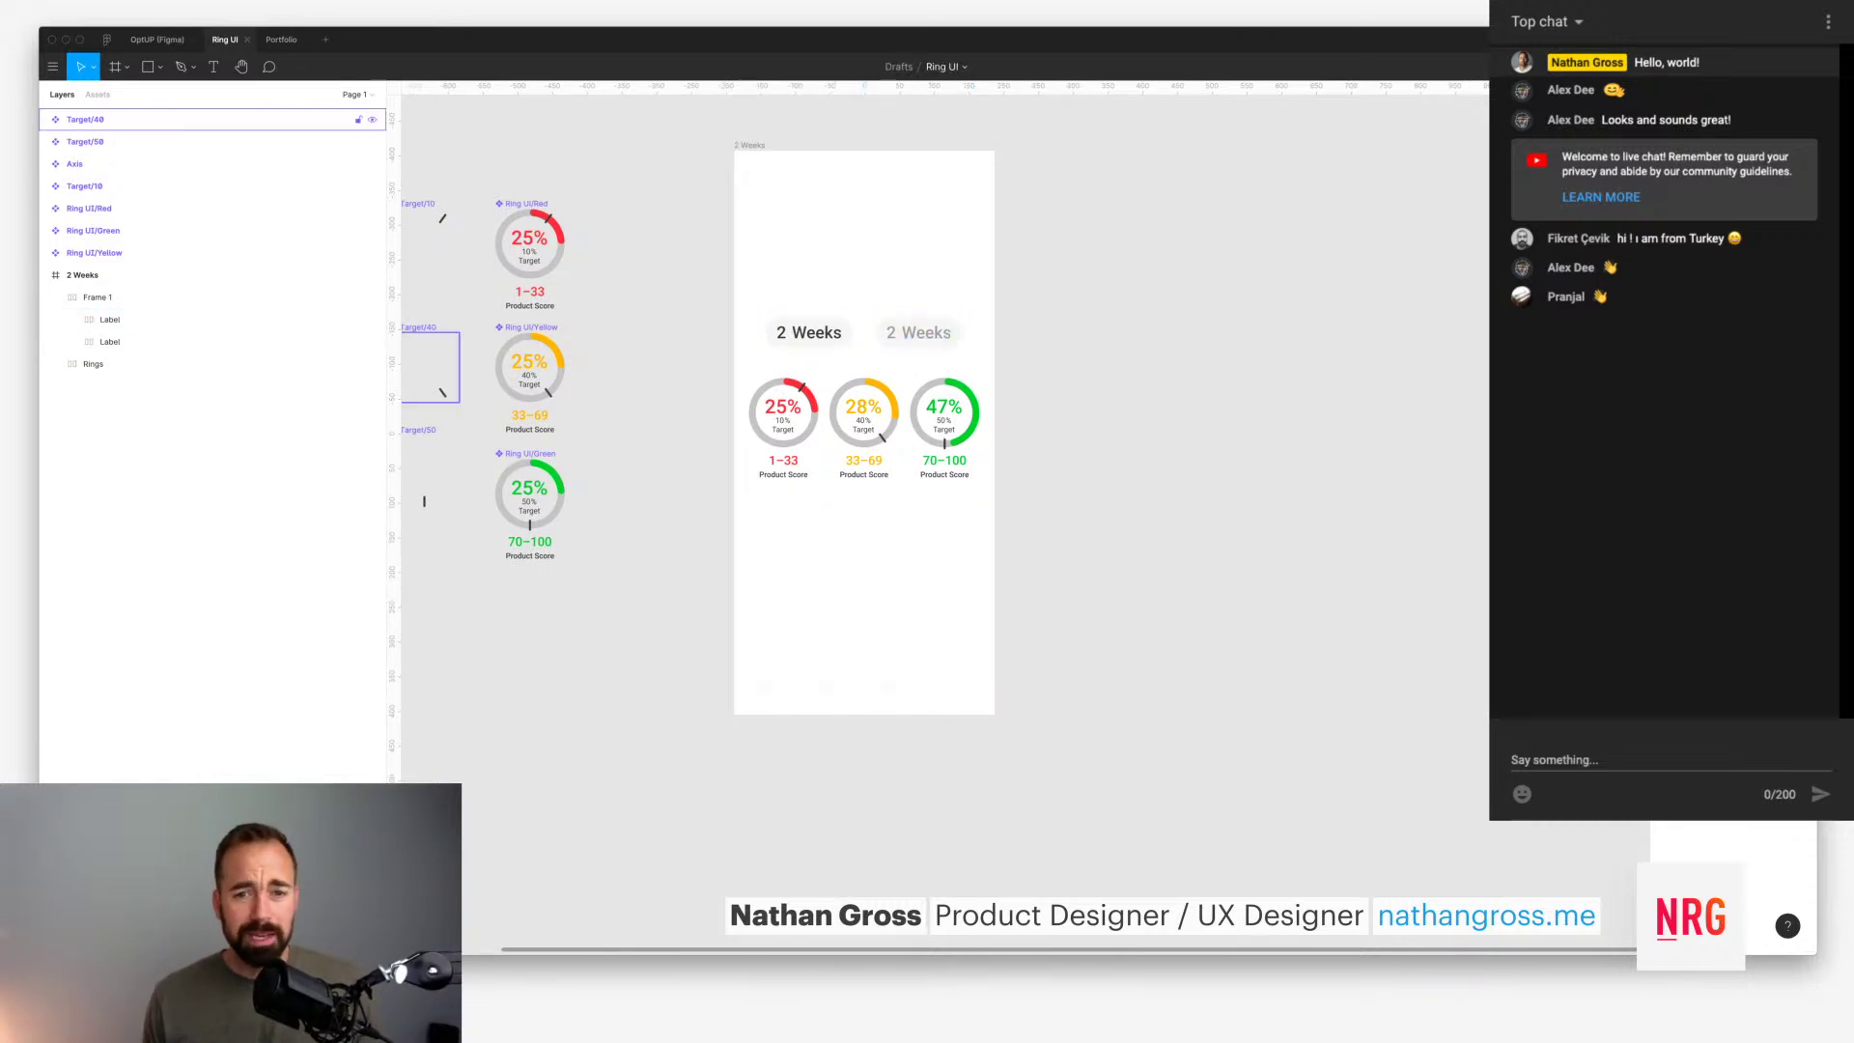
Step: Pull the dark 2 Weeks label out of its frame to above the artboard and make it a component
scroll(864, 434, "up", 5)
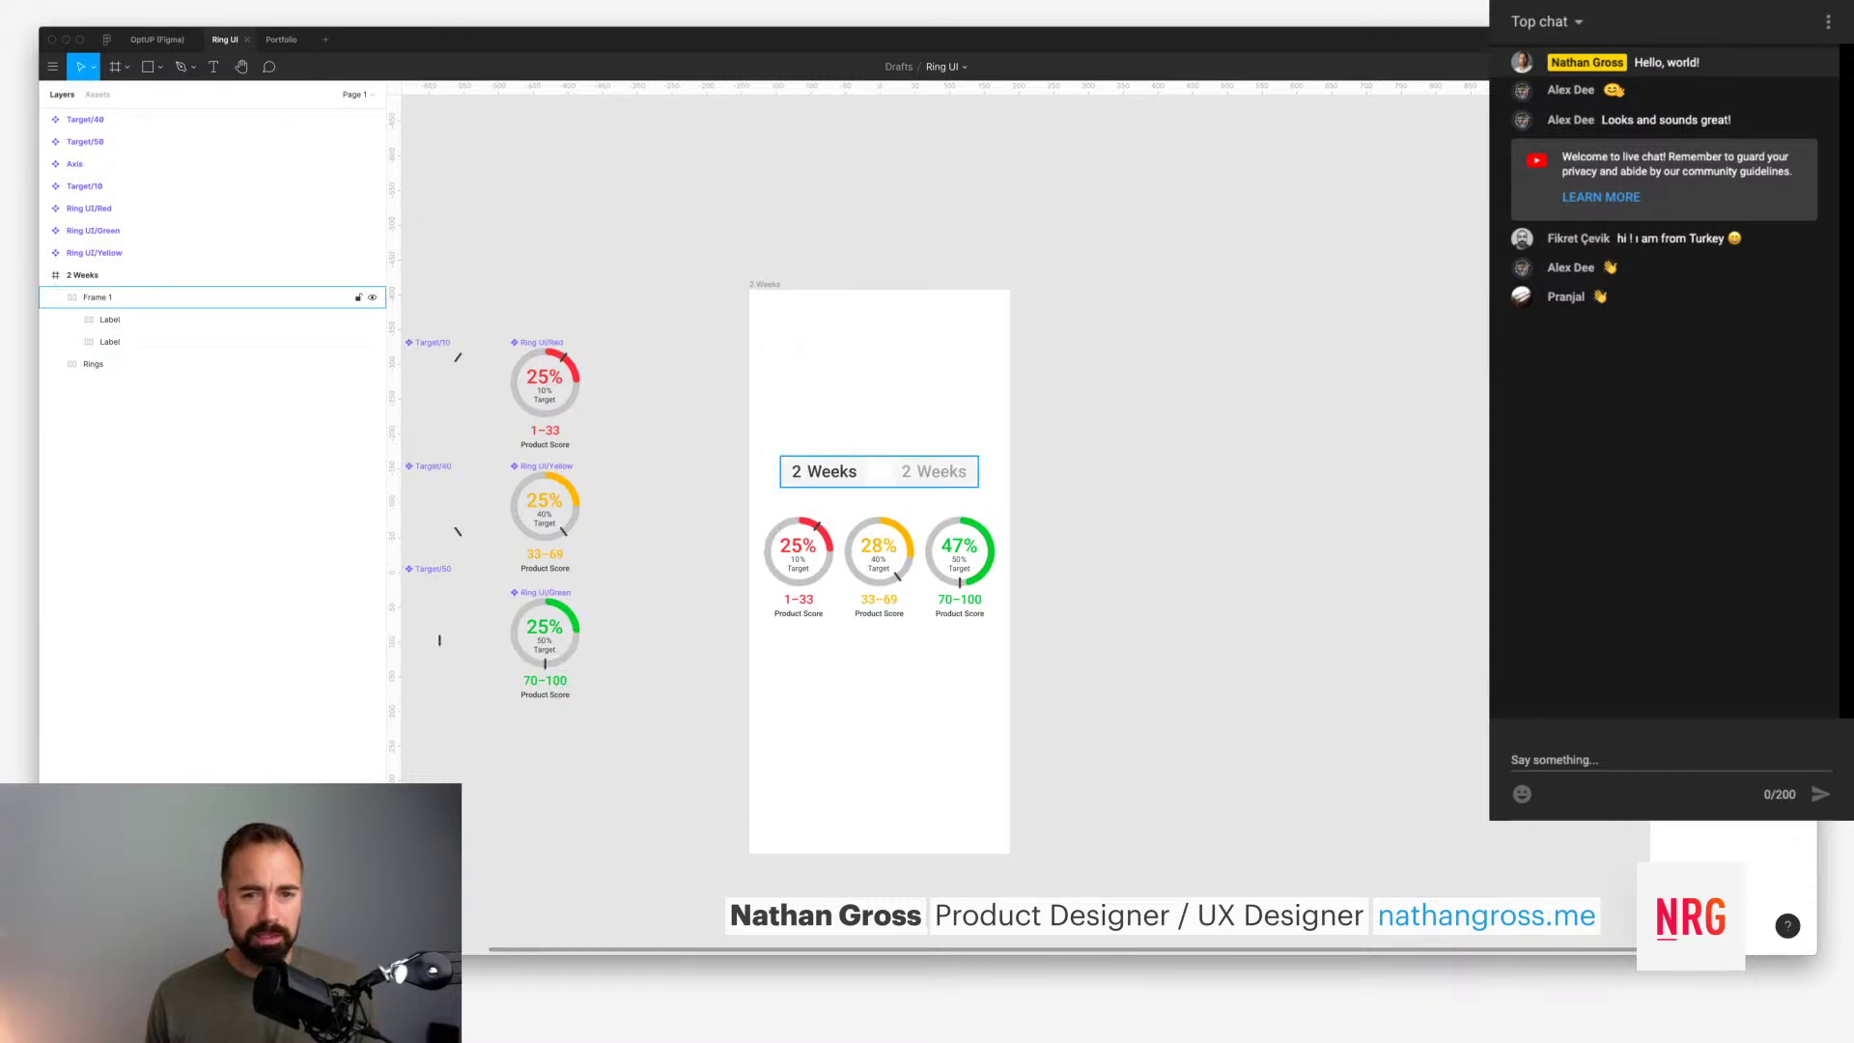
left_click(824, 471, "super")
left_click_drag(823, 471, 823, 202)
key("ctrl+alt+k")
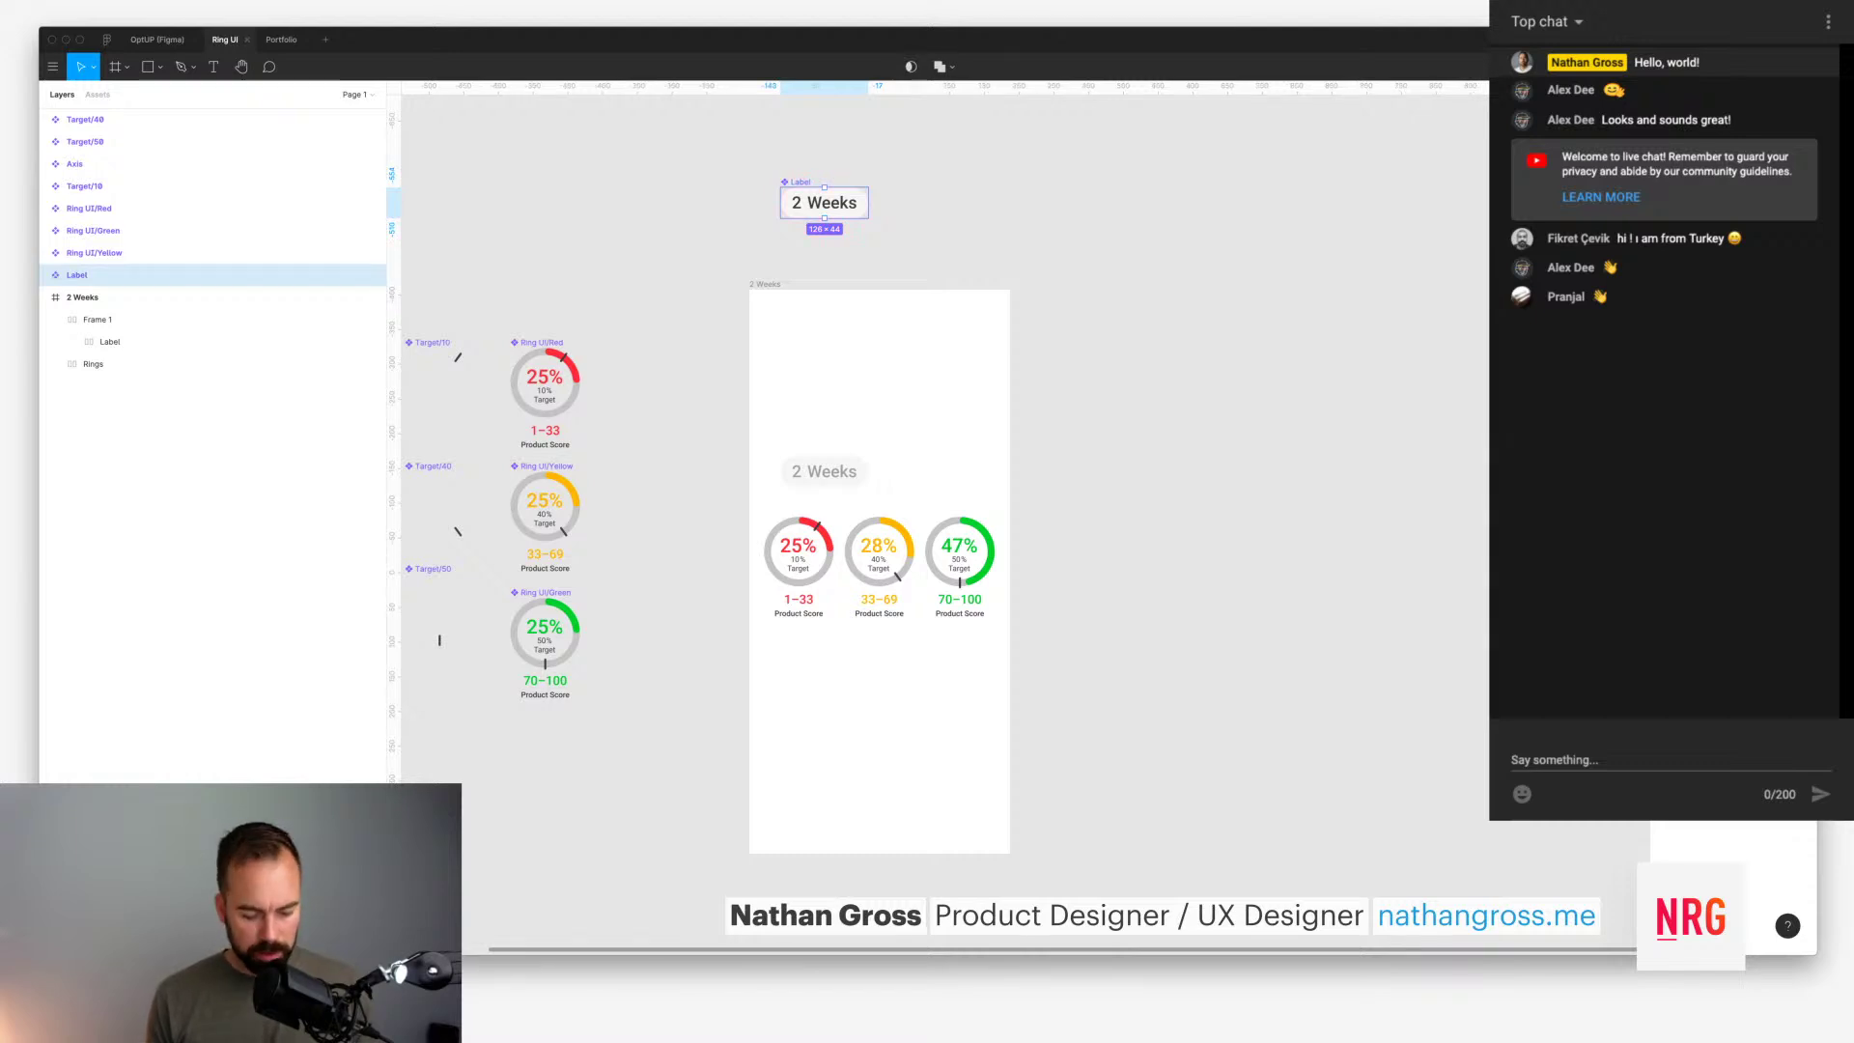
Step: Rename the new label component as Button/Active
key("ctrl+r")
type("But")
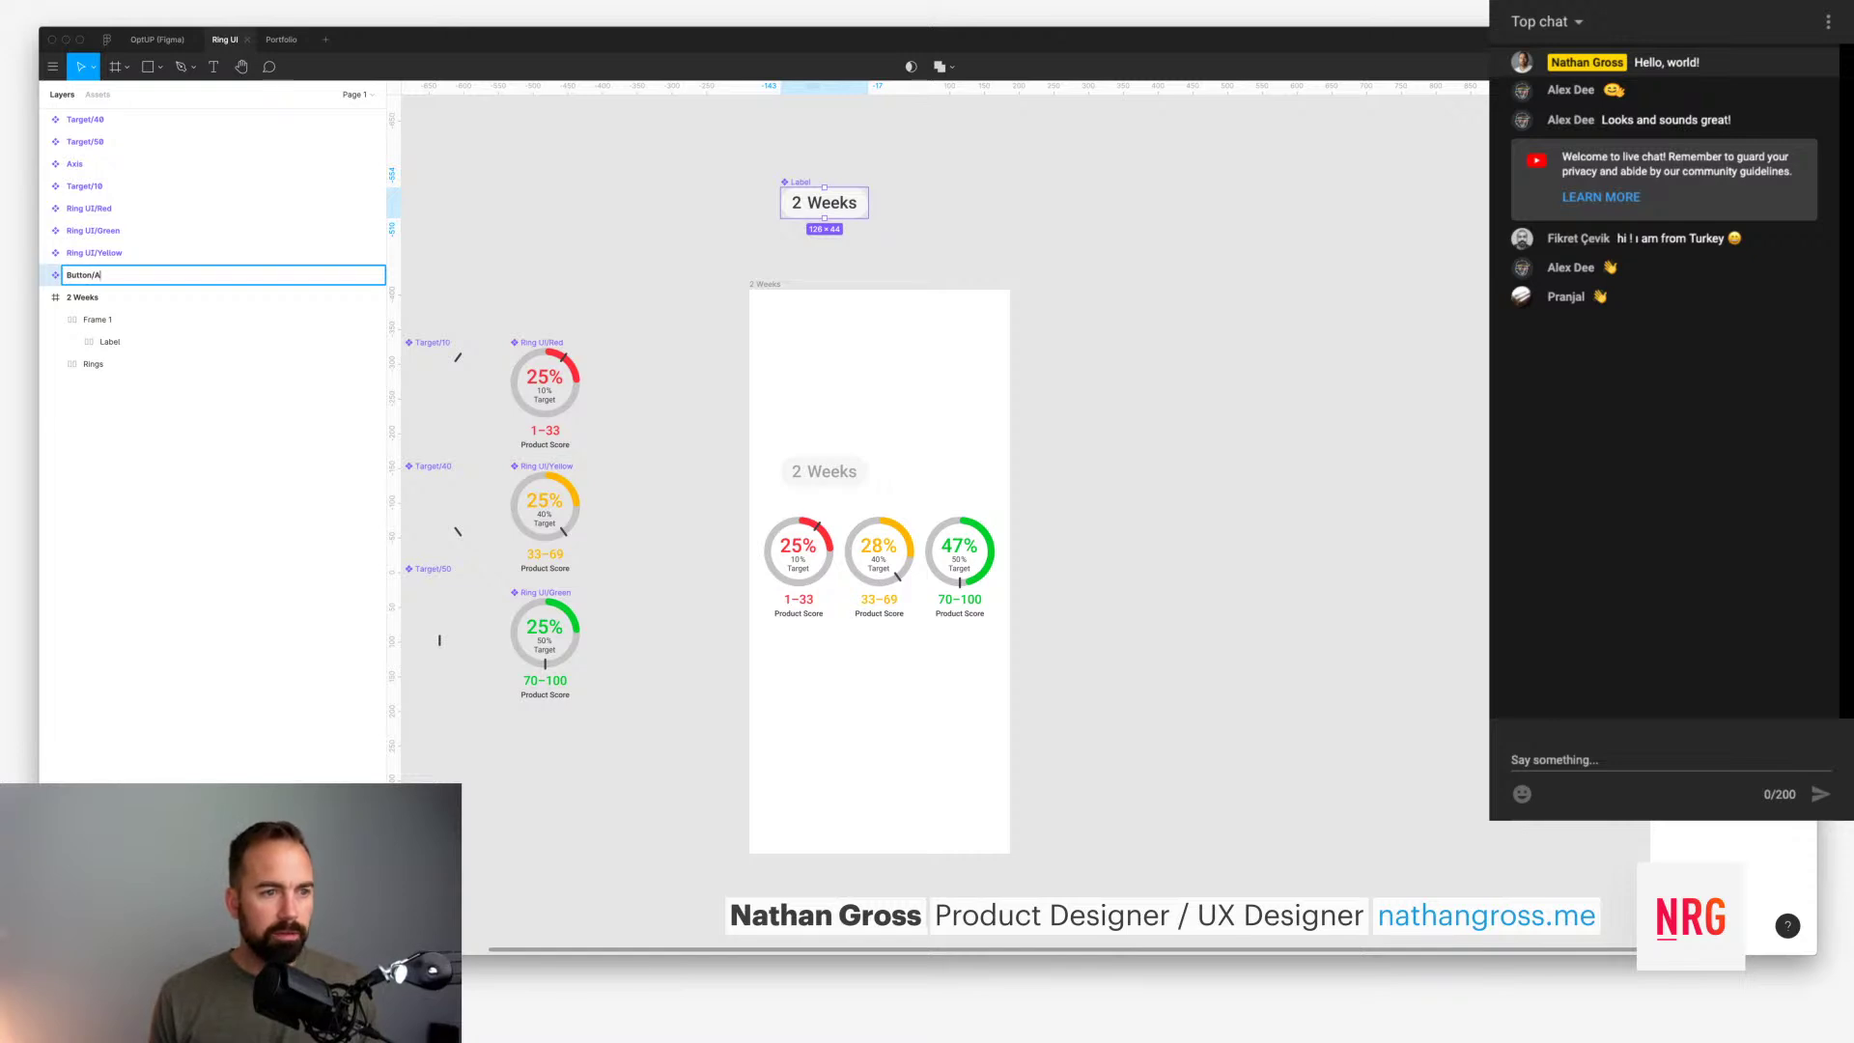
key("Return")
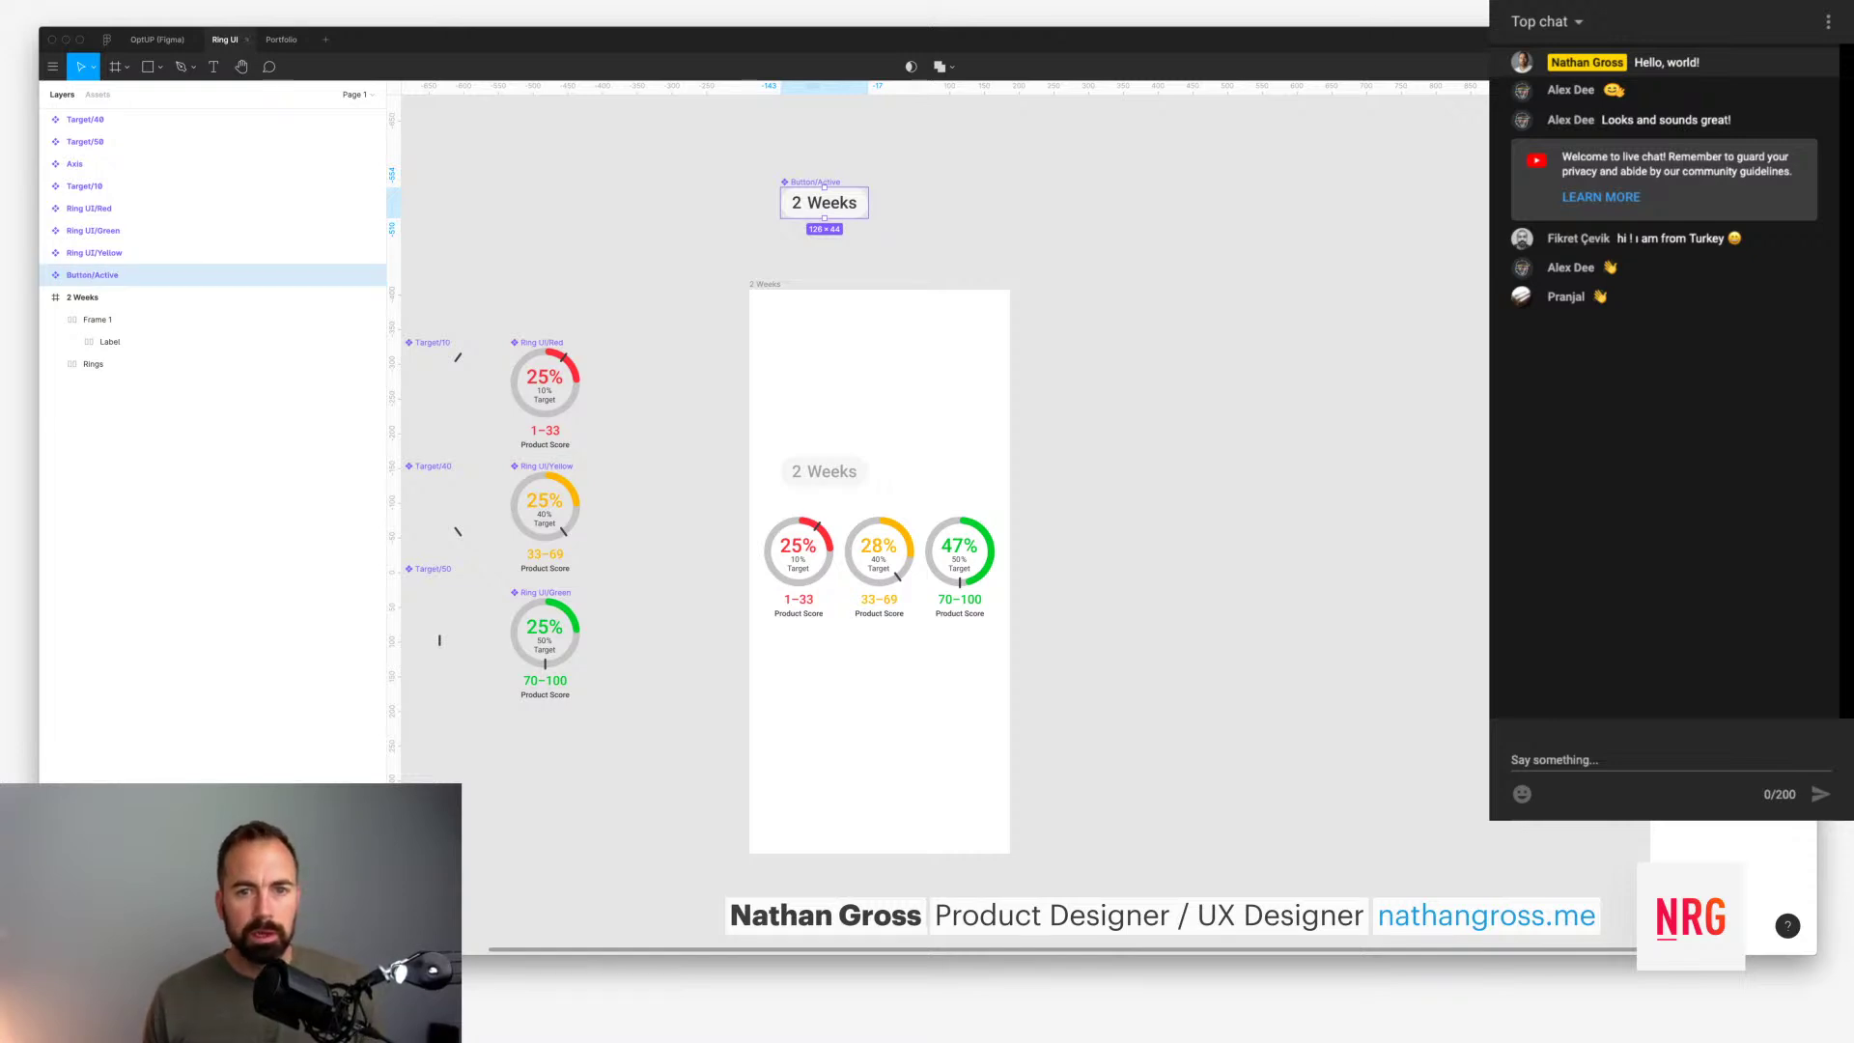
Step: Duplicate Button/Active just below the original and turn the copy into its own component
key("Escape")
left_click_drag(824, 203, 824, 249, "alt")
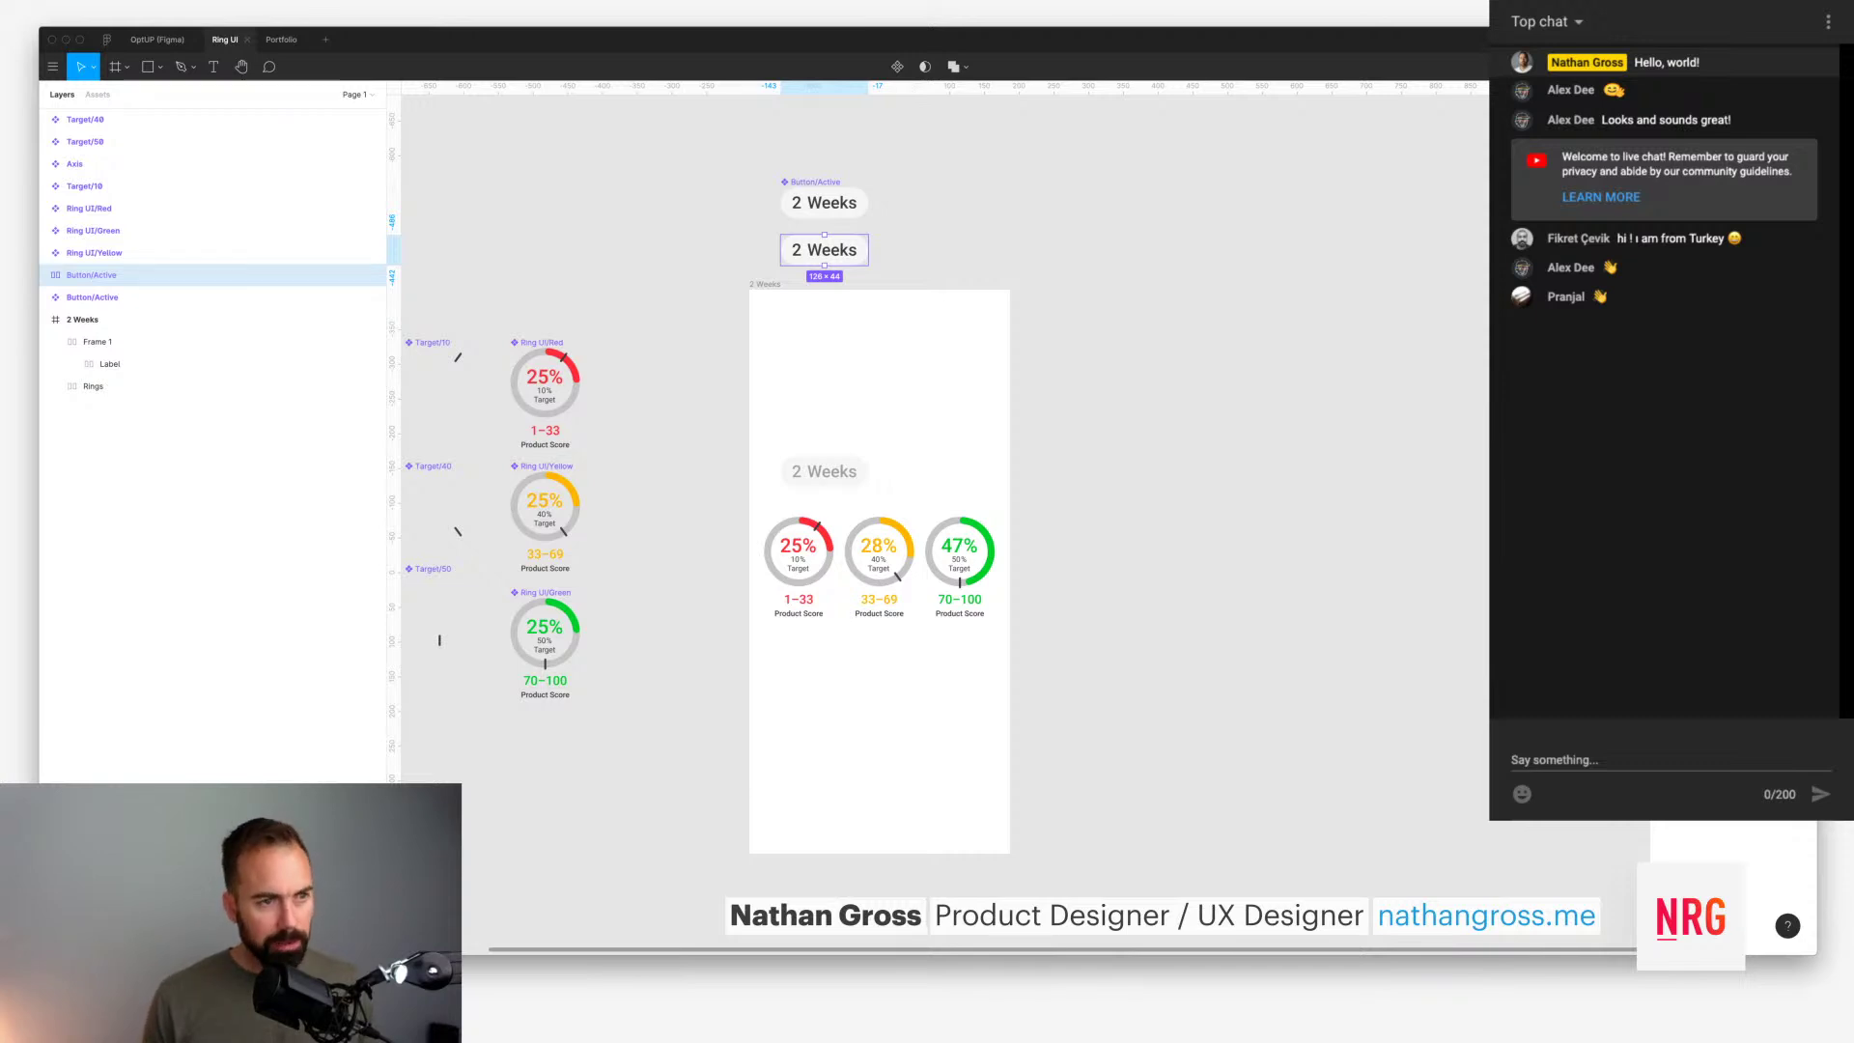
key("super+alt+k")
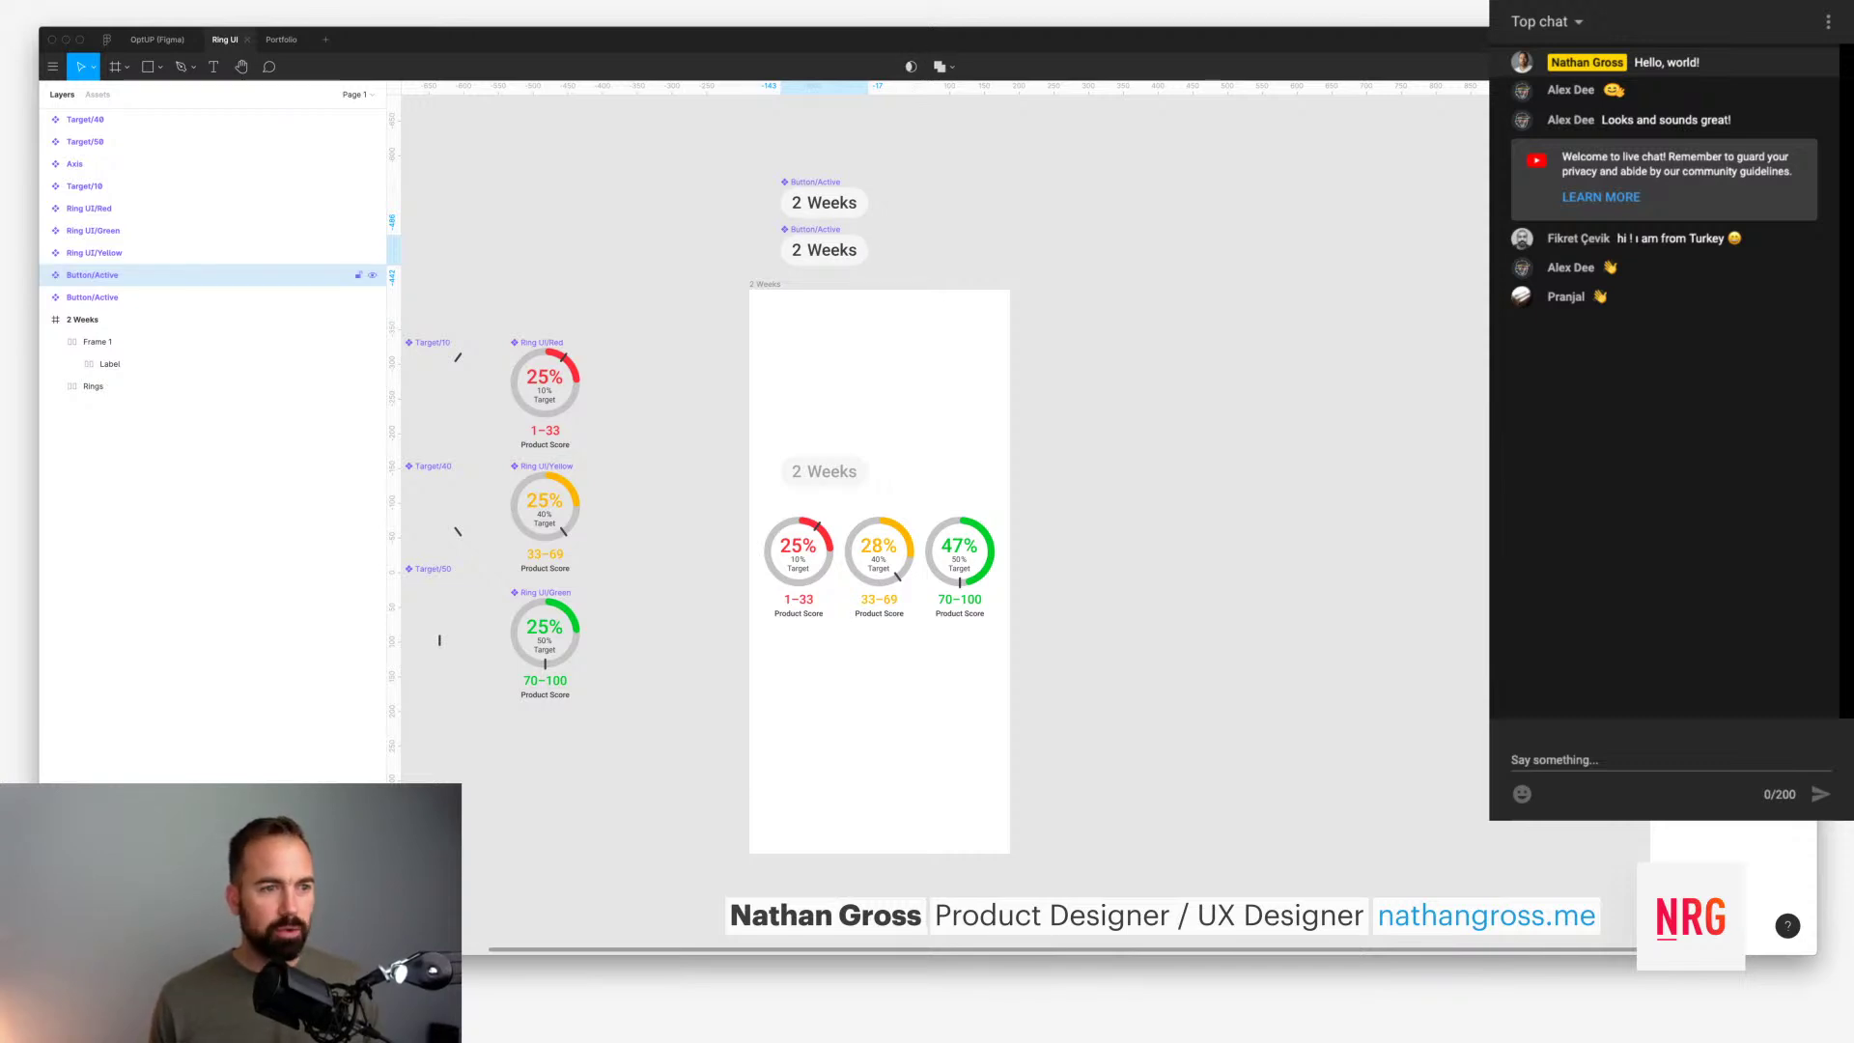
left_click(44, 275)
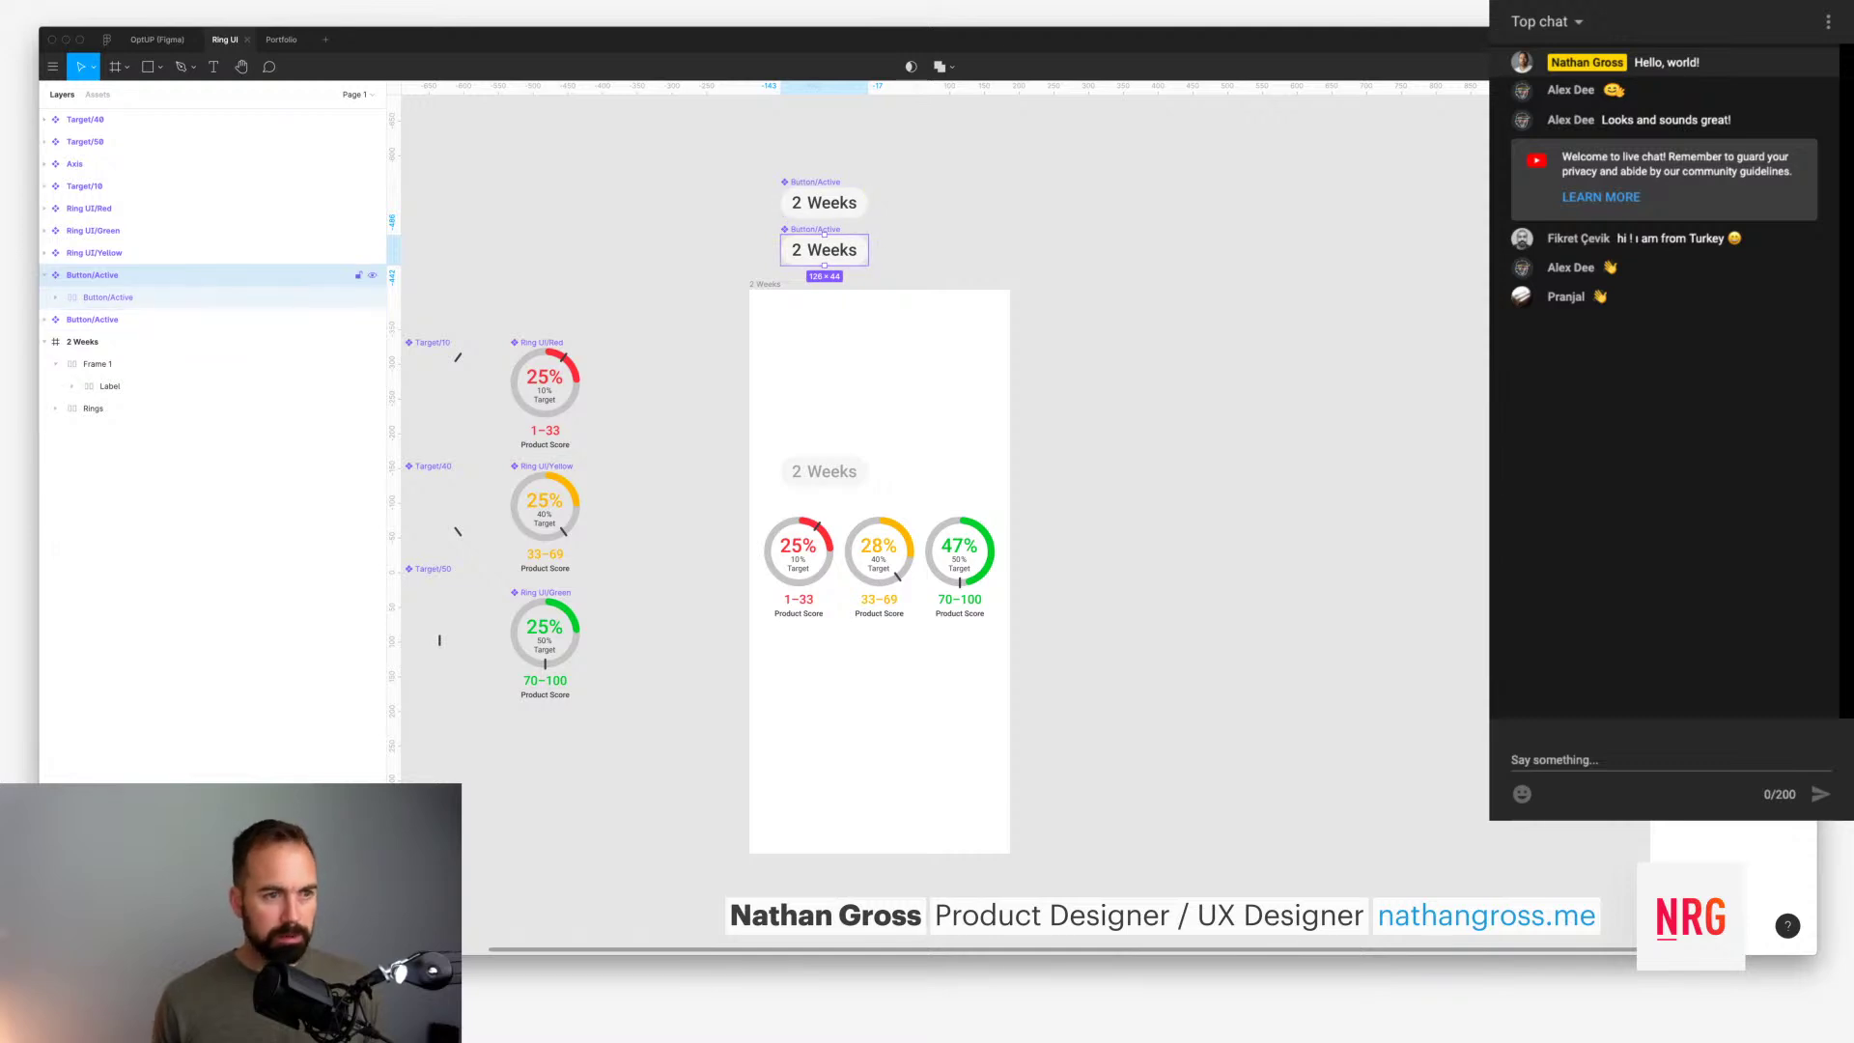
Step: Rename the second button component as Button/Inactive
double_click(92, 276)
key("Right")
key("BackSpace")
type("Inac")
type("e")
key("Return")
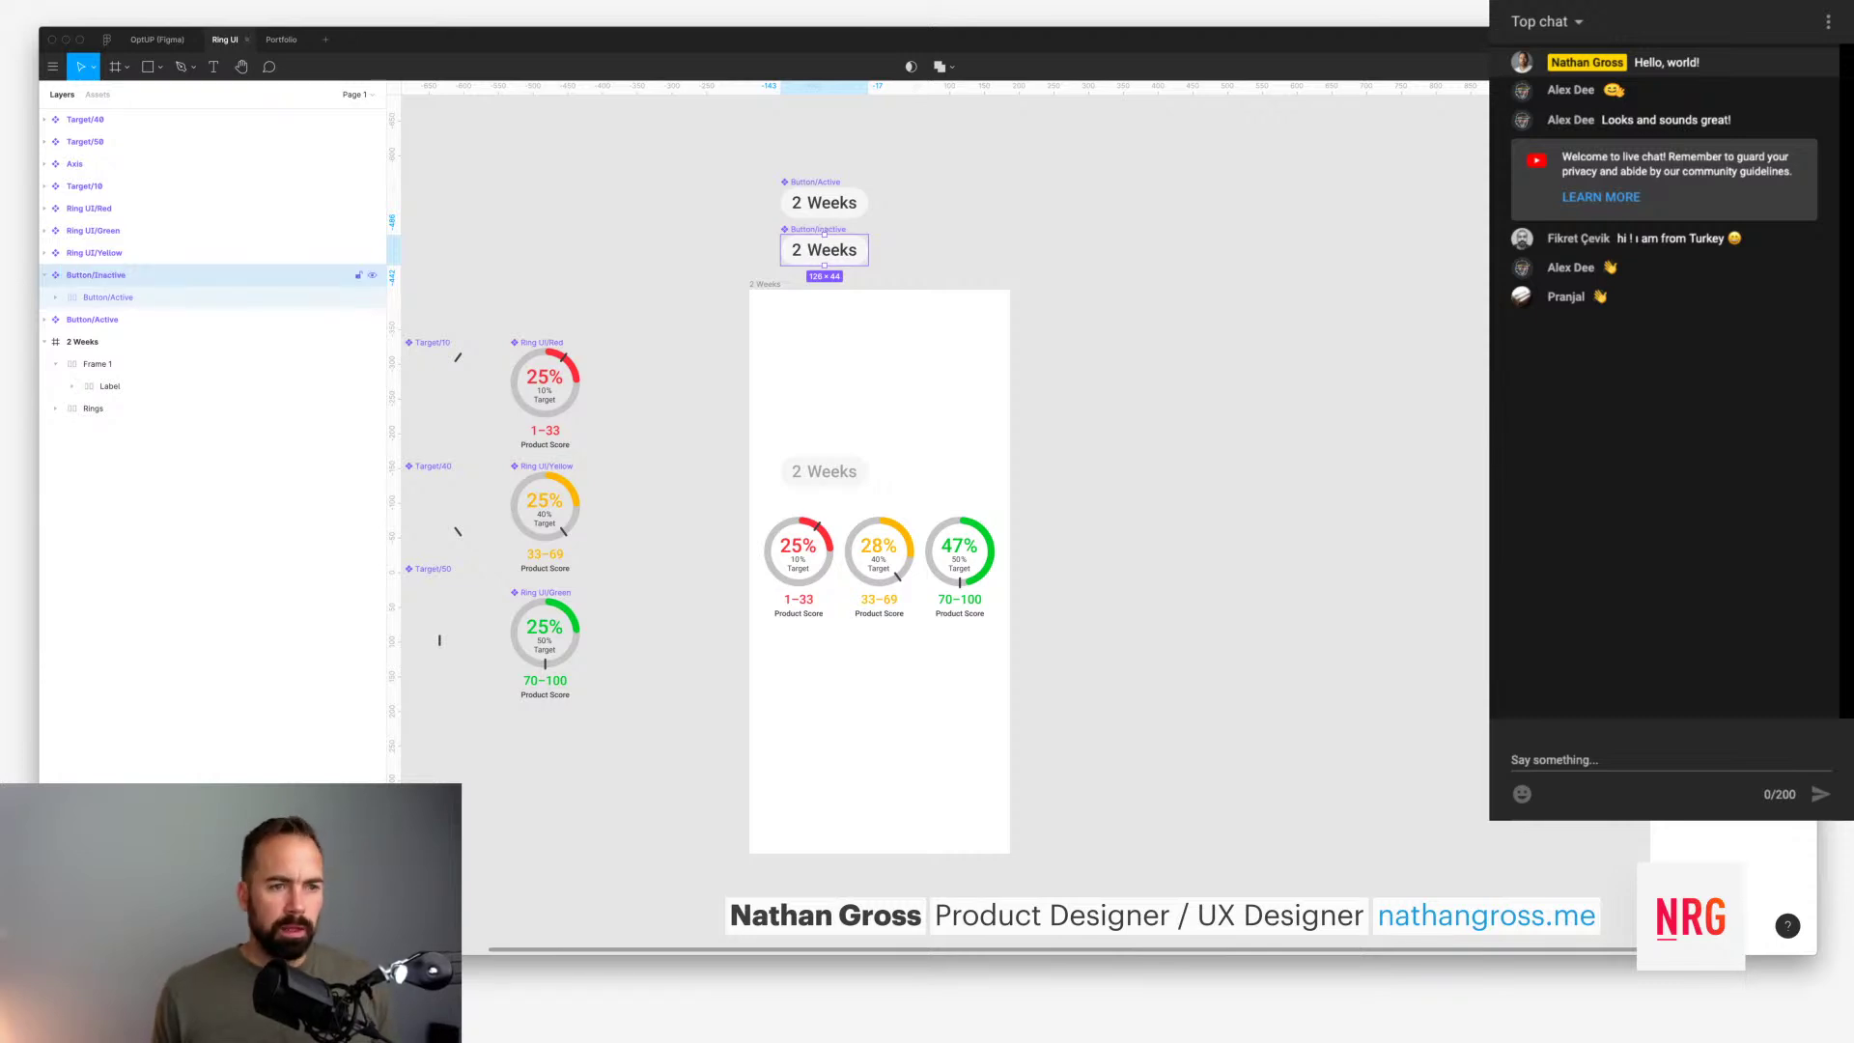
key("Escape")
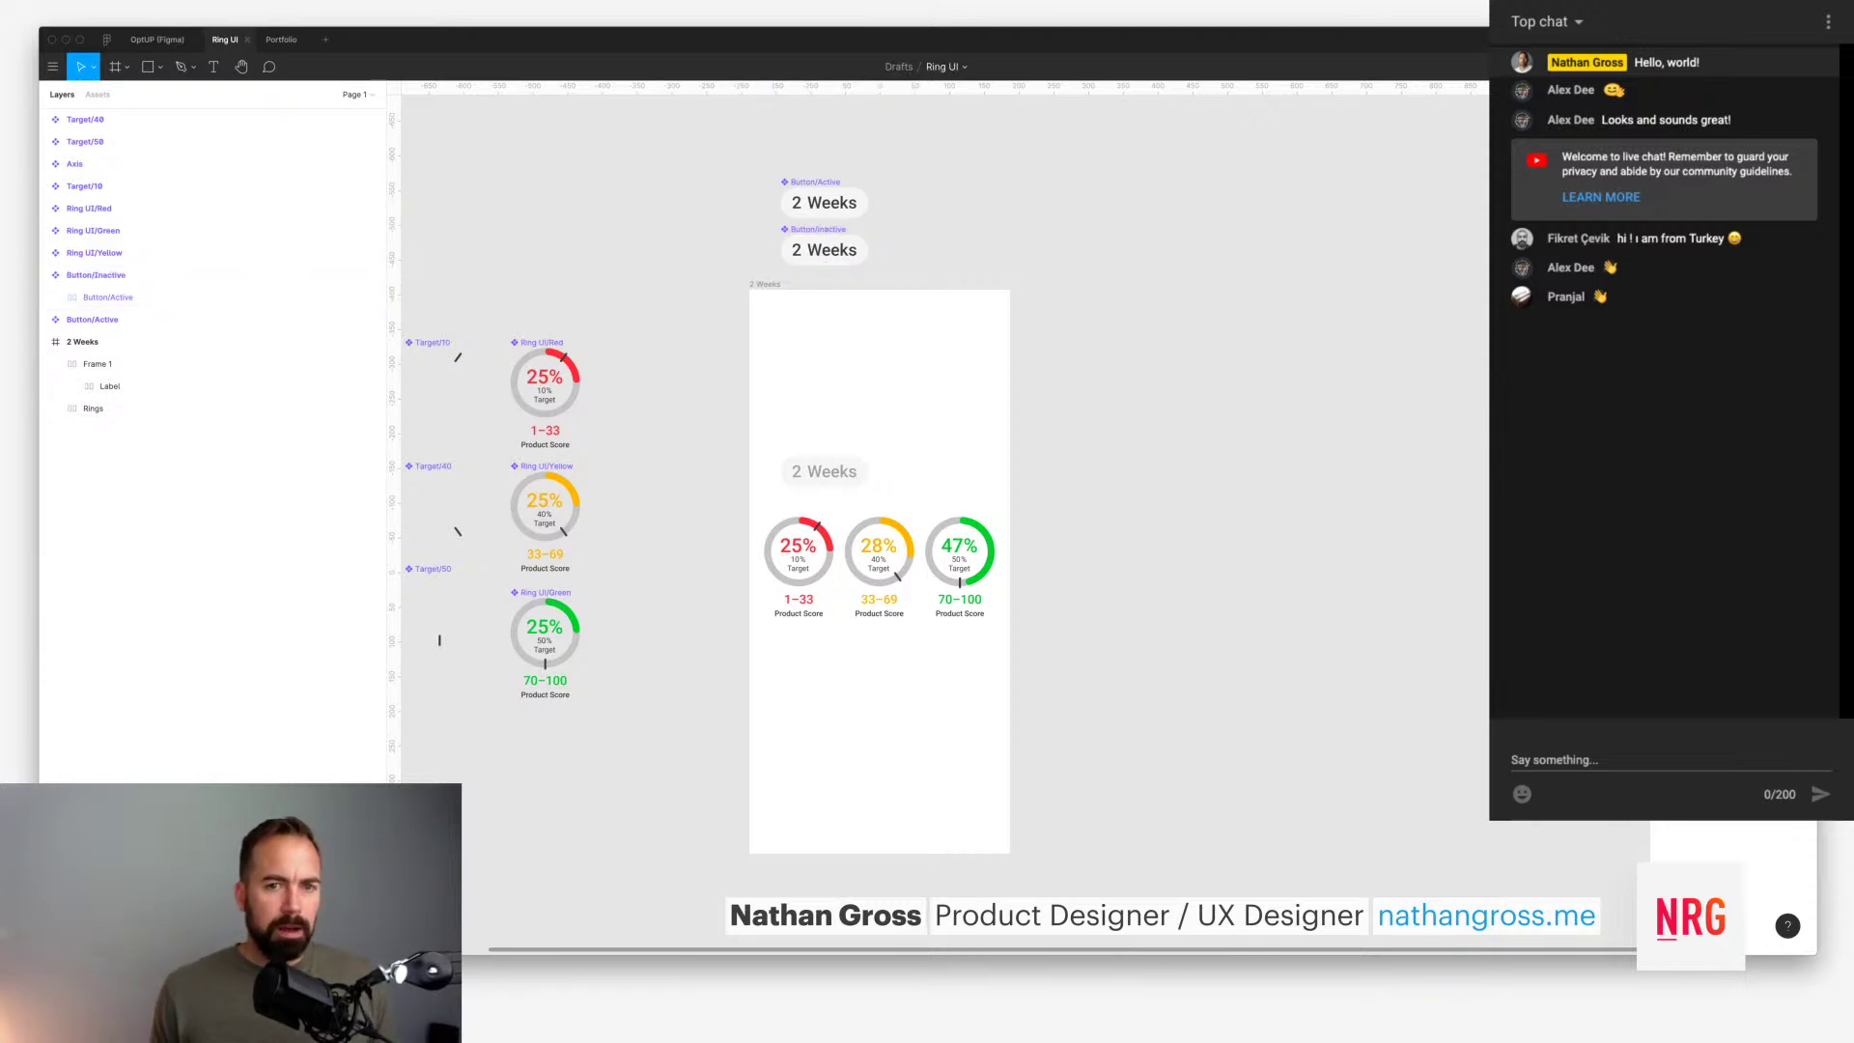
Step: Move the Button/Active component slightly up to widen the gap above Button/Inactive
left_click_drag(823, 203, 824, 186)
left_click(823, 249)
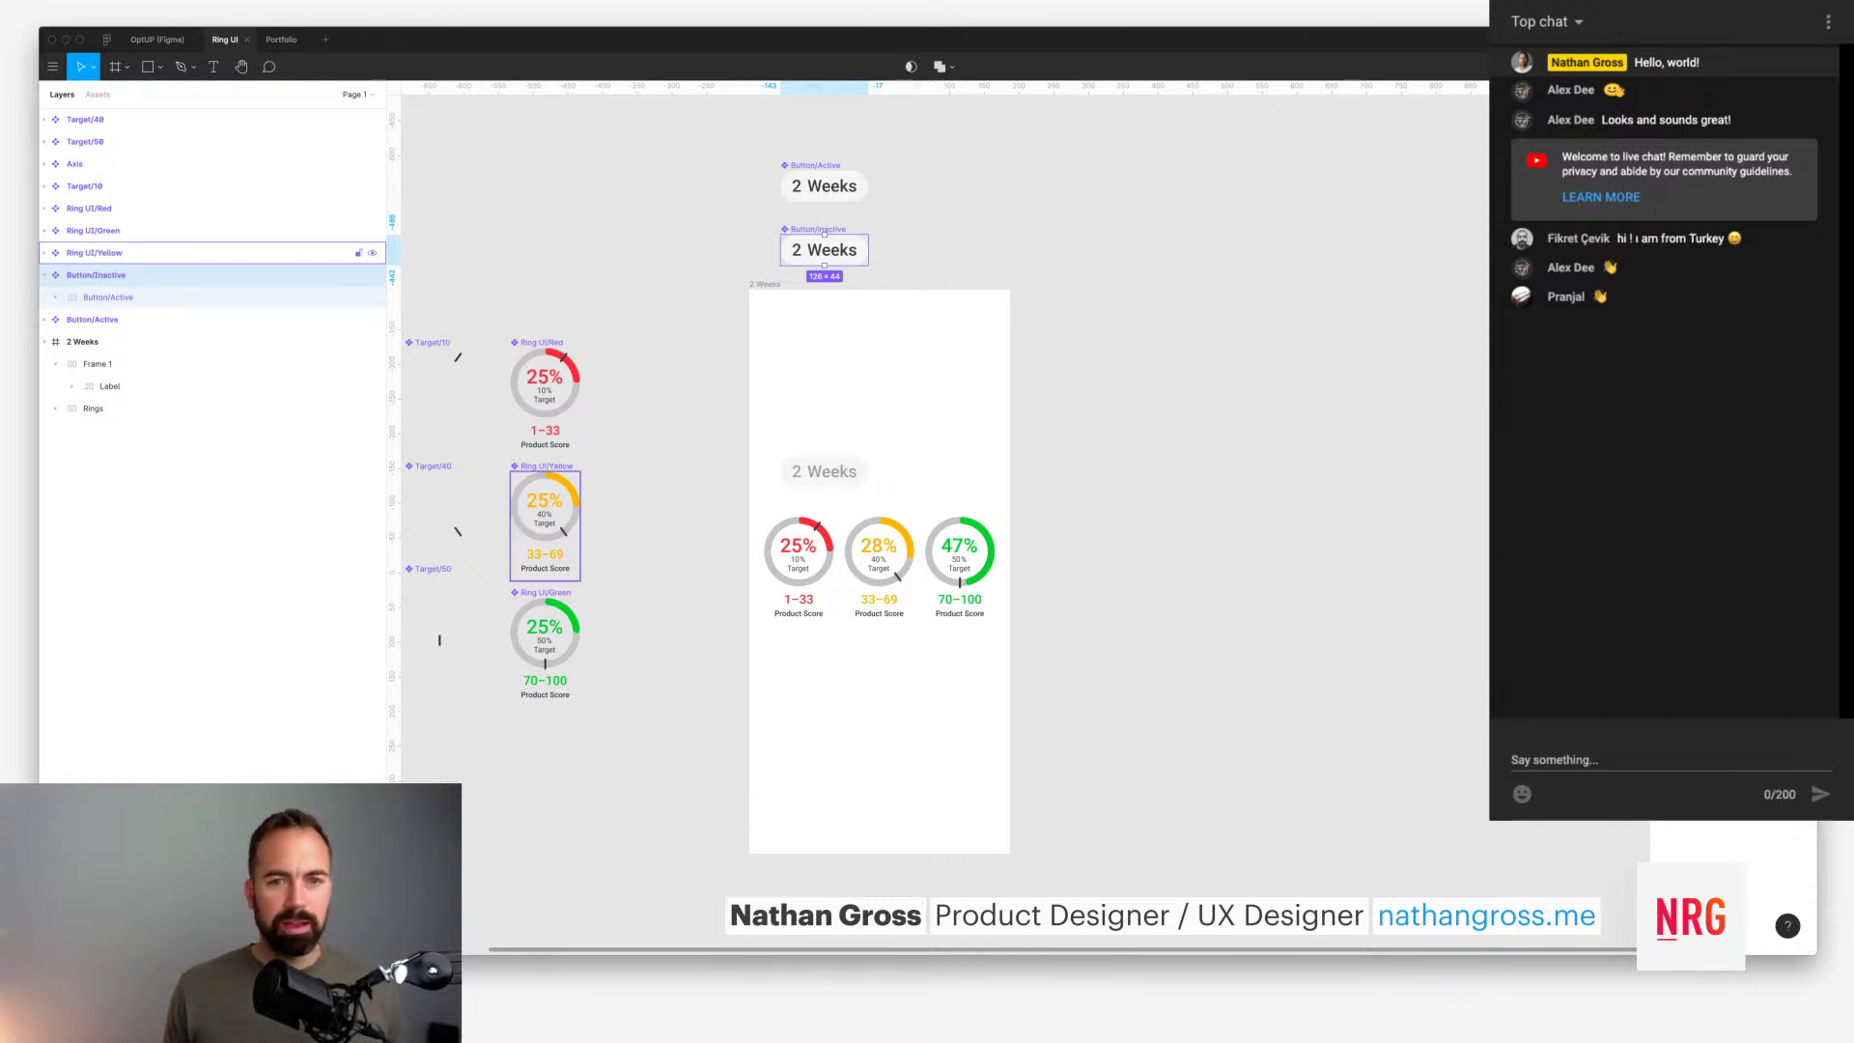
key("Escape")
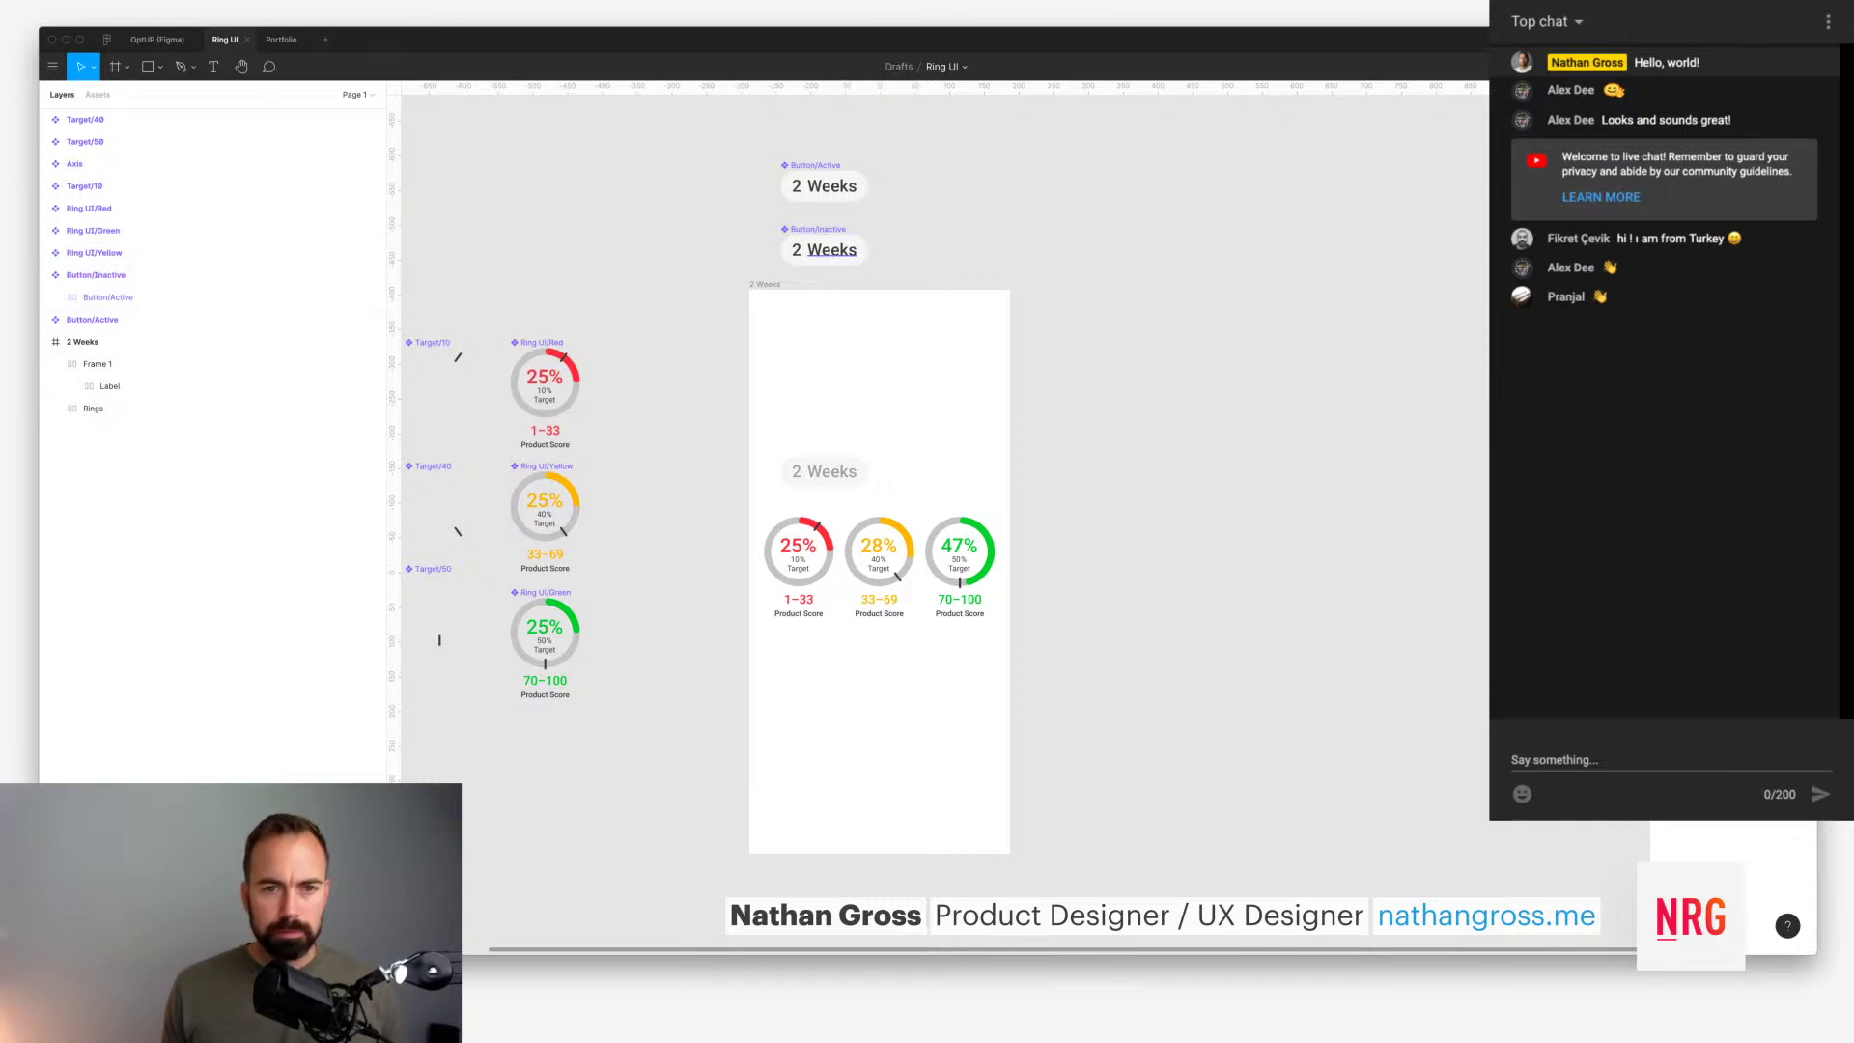
Step: Set the opacity of the "2" and "Weeks" texts in Button/Inactive to 50%
left_click(832, 249, "super")
left_click(145, 342, "shift")
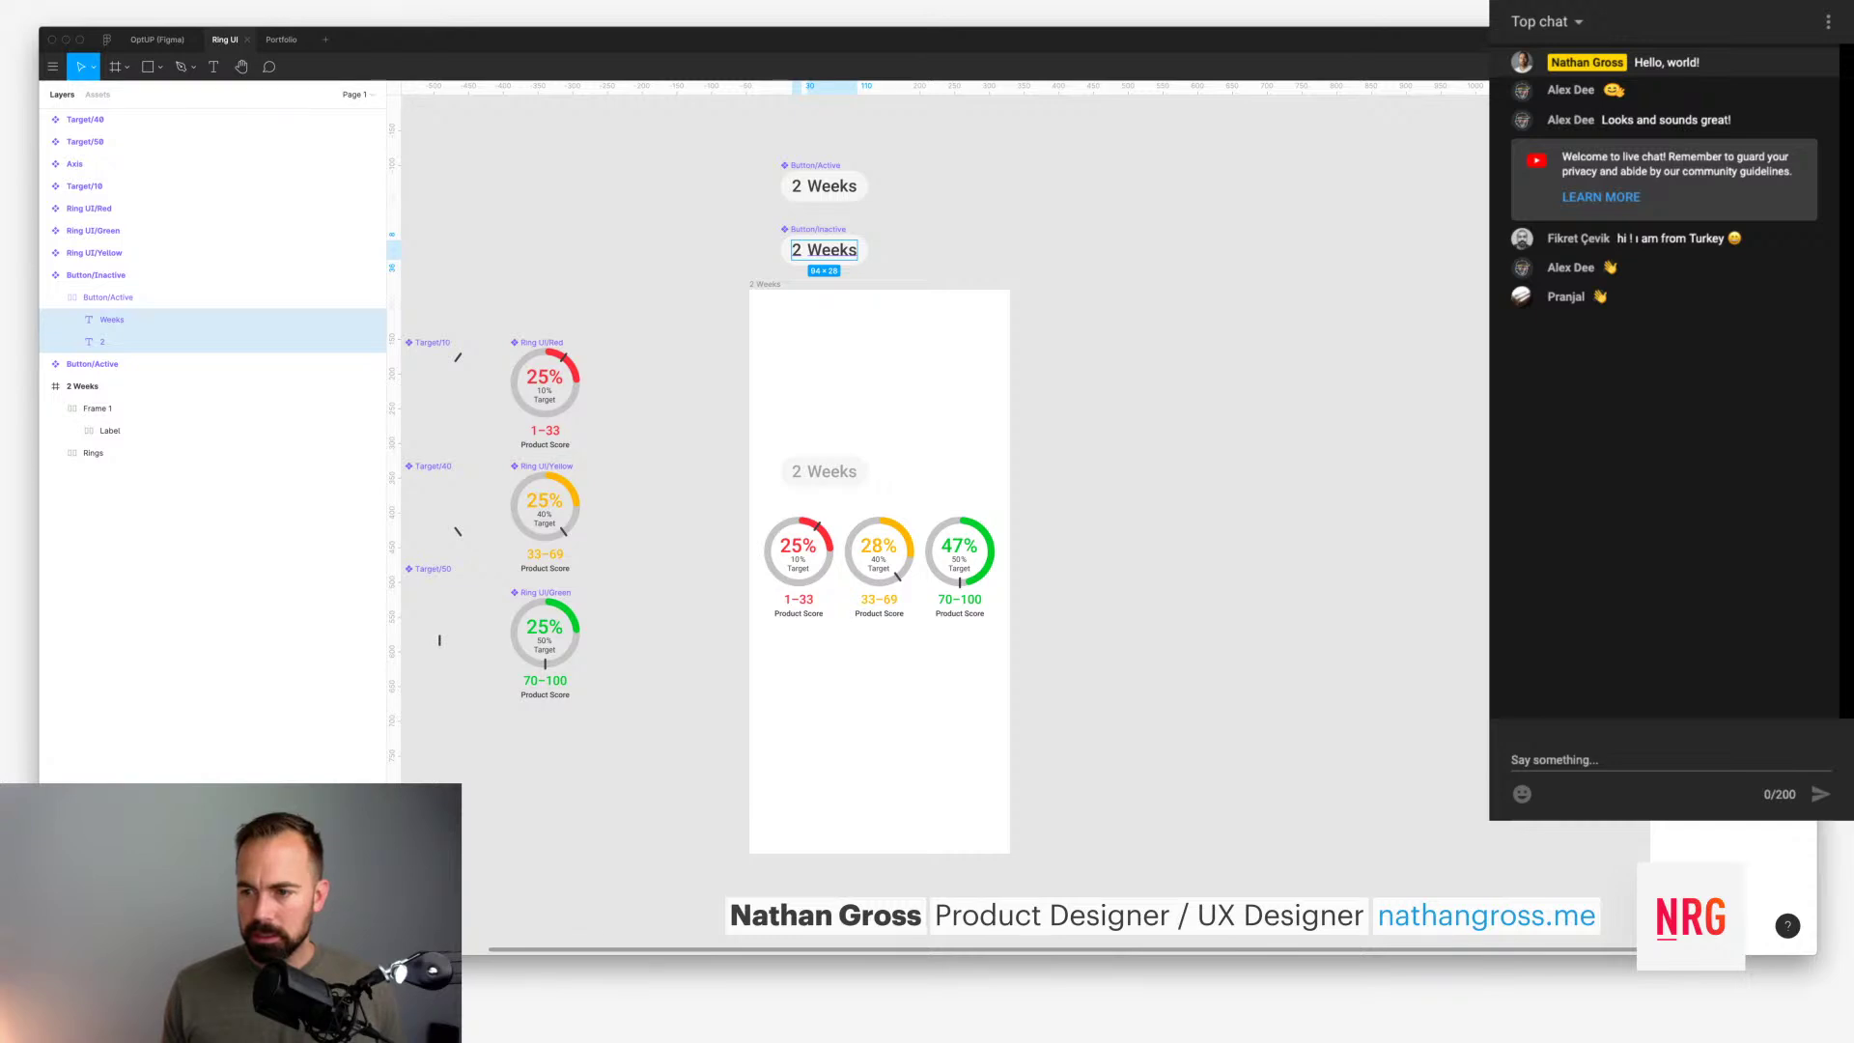
key("5")
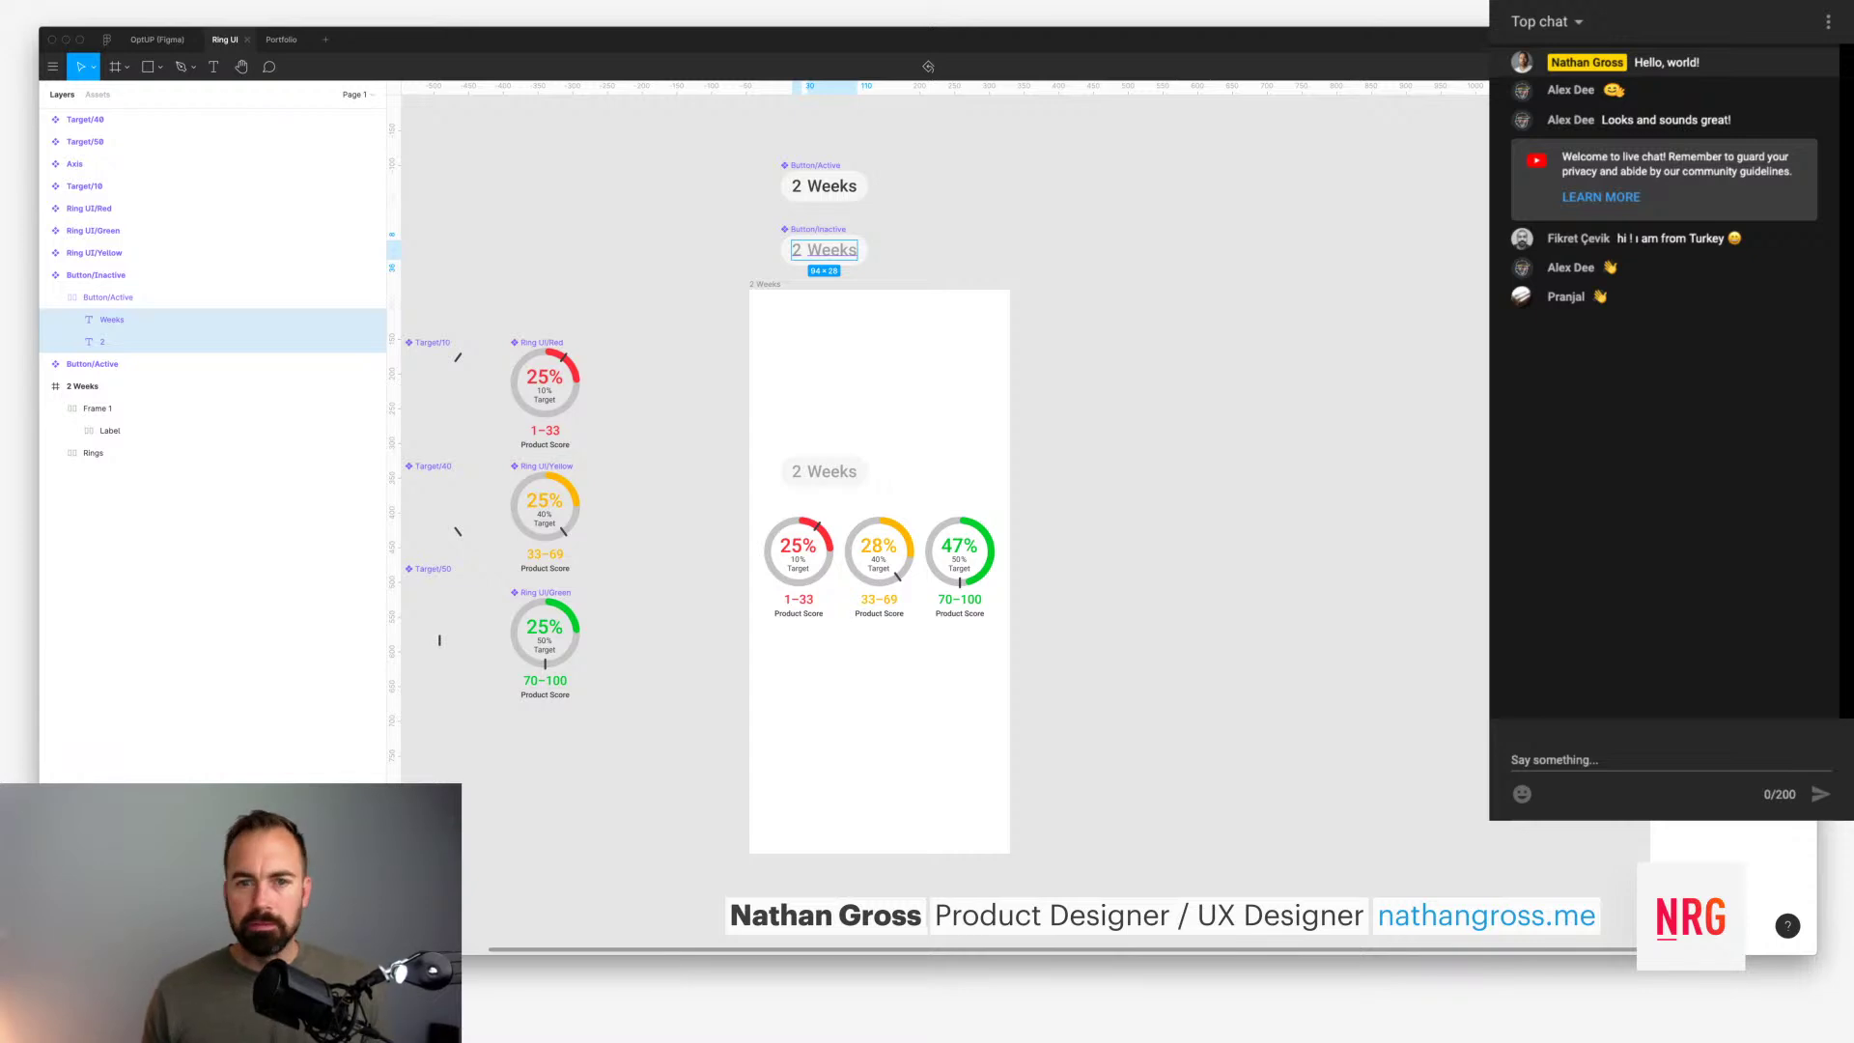
key("Escape")
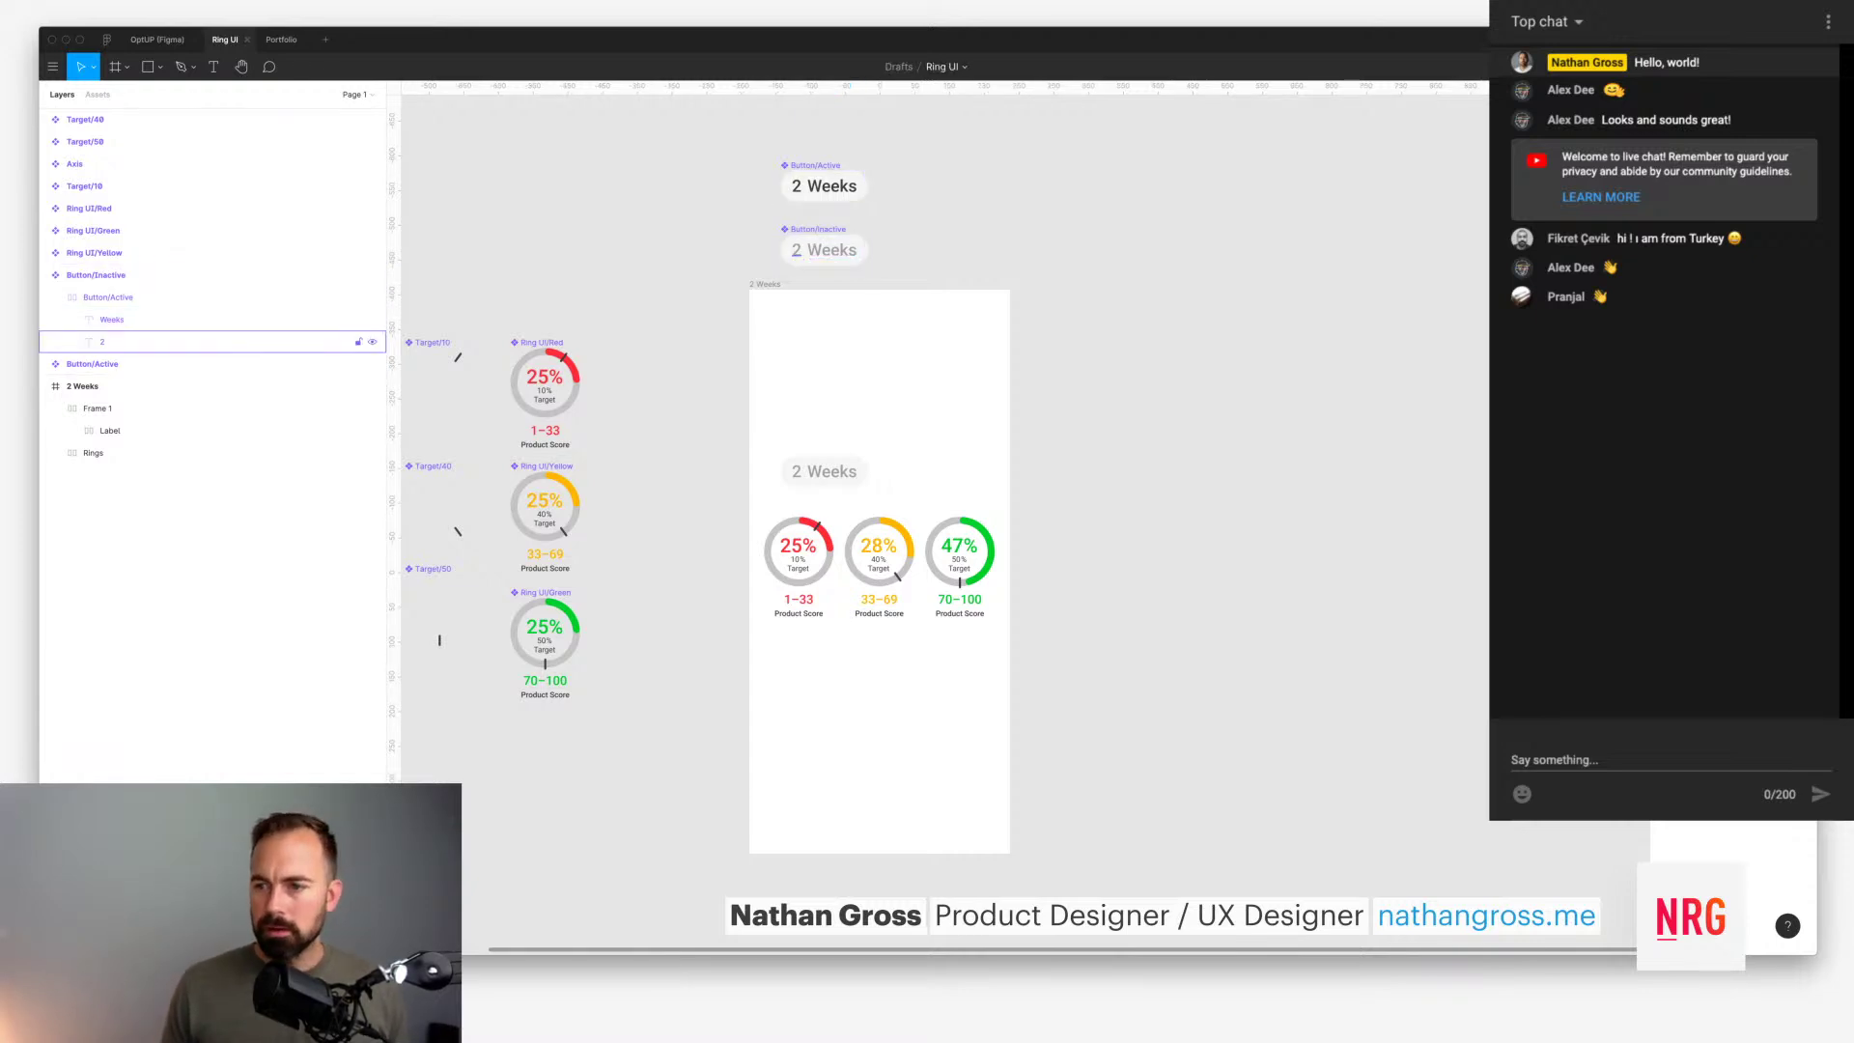
Step: Create a color style named Background/Tertiary from the shared fill of Button/Active and Button/Inactive
left_click(817, 230)
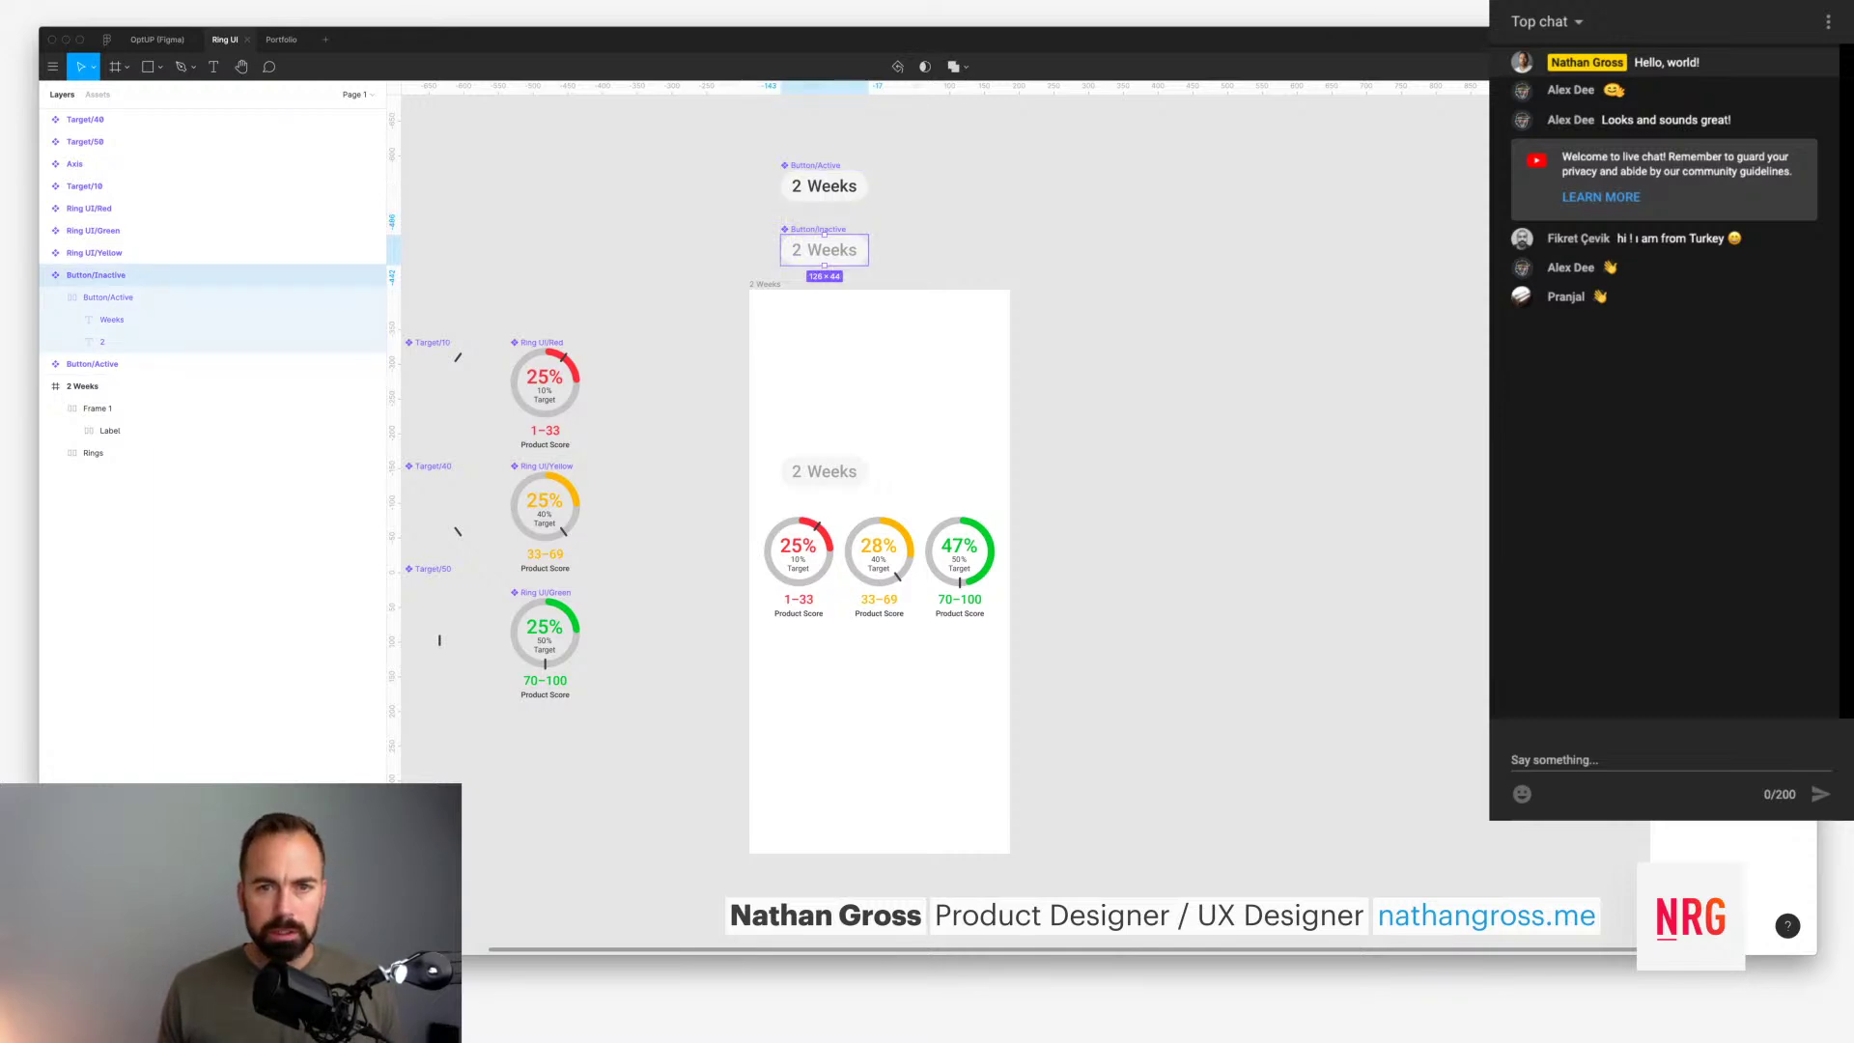
key("Escape")
left_click(91, 364)
left_click_drag(727, 136, 973, 282)
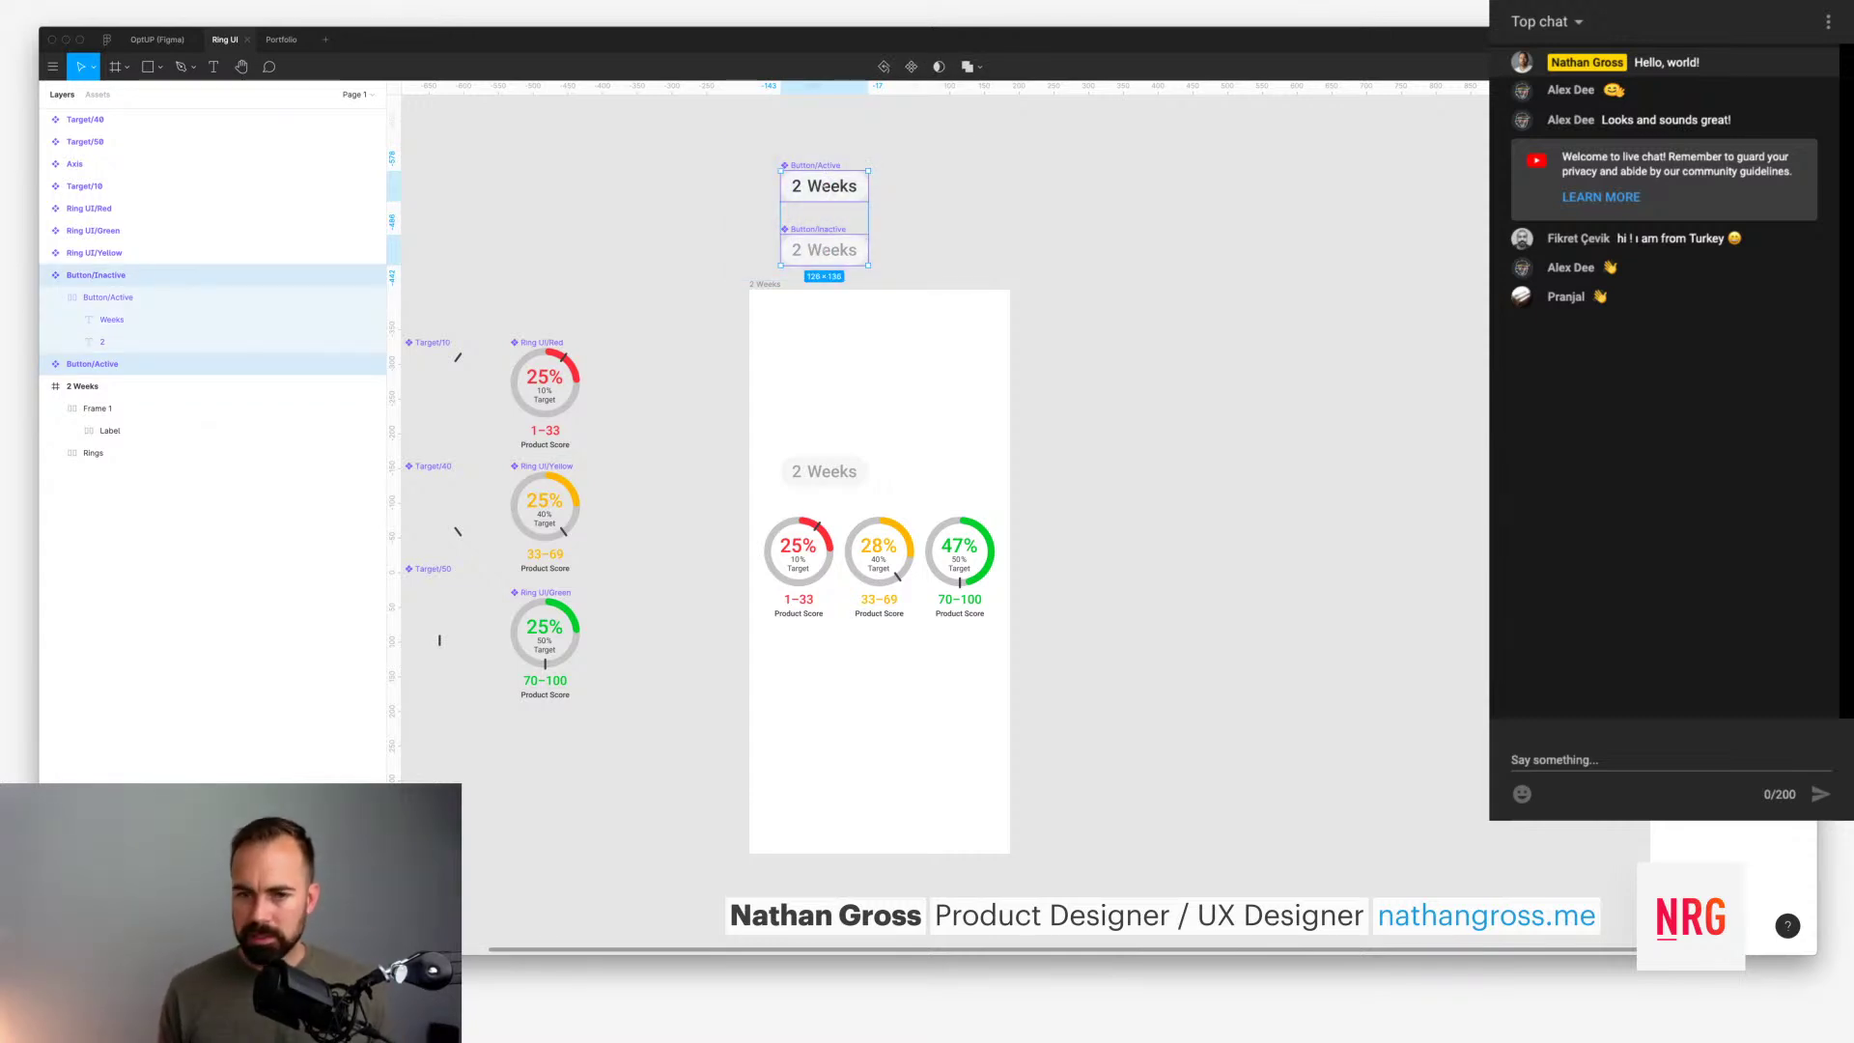
type("Back")
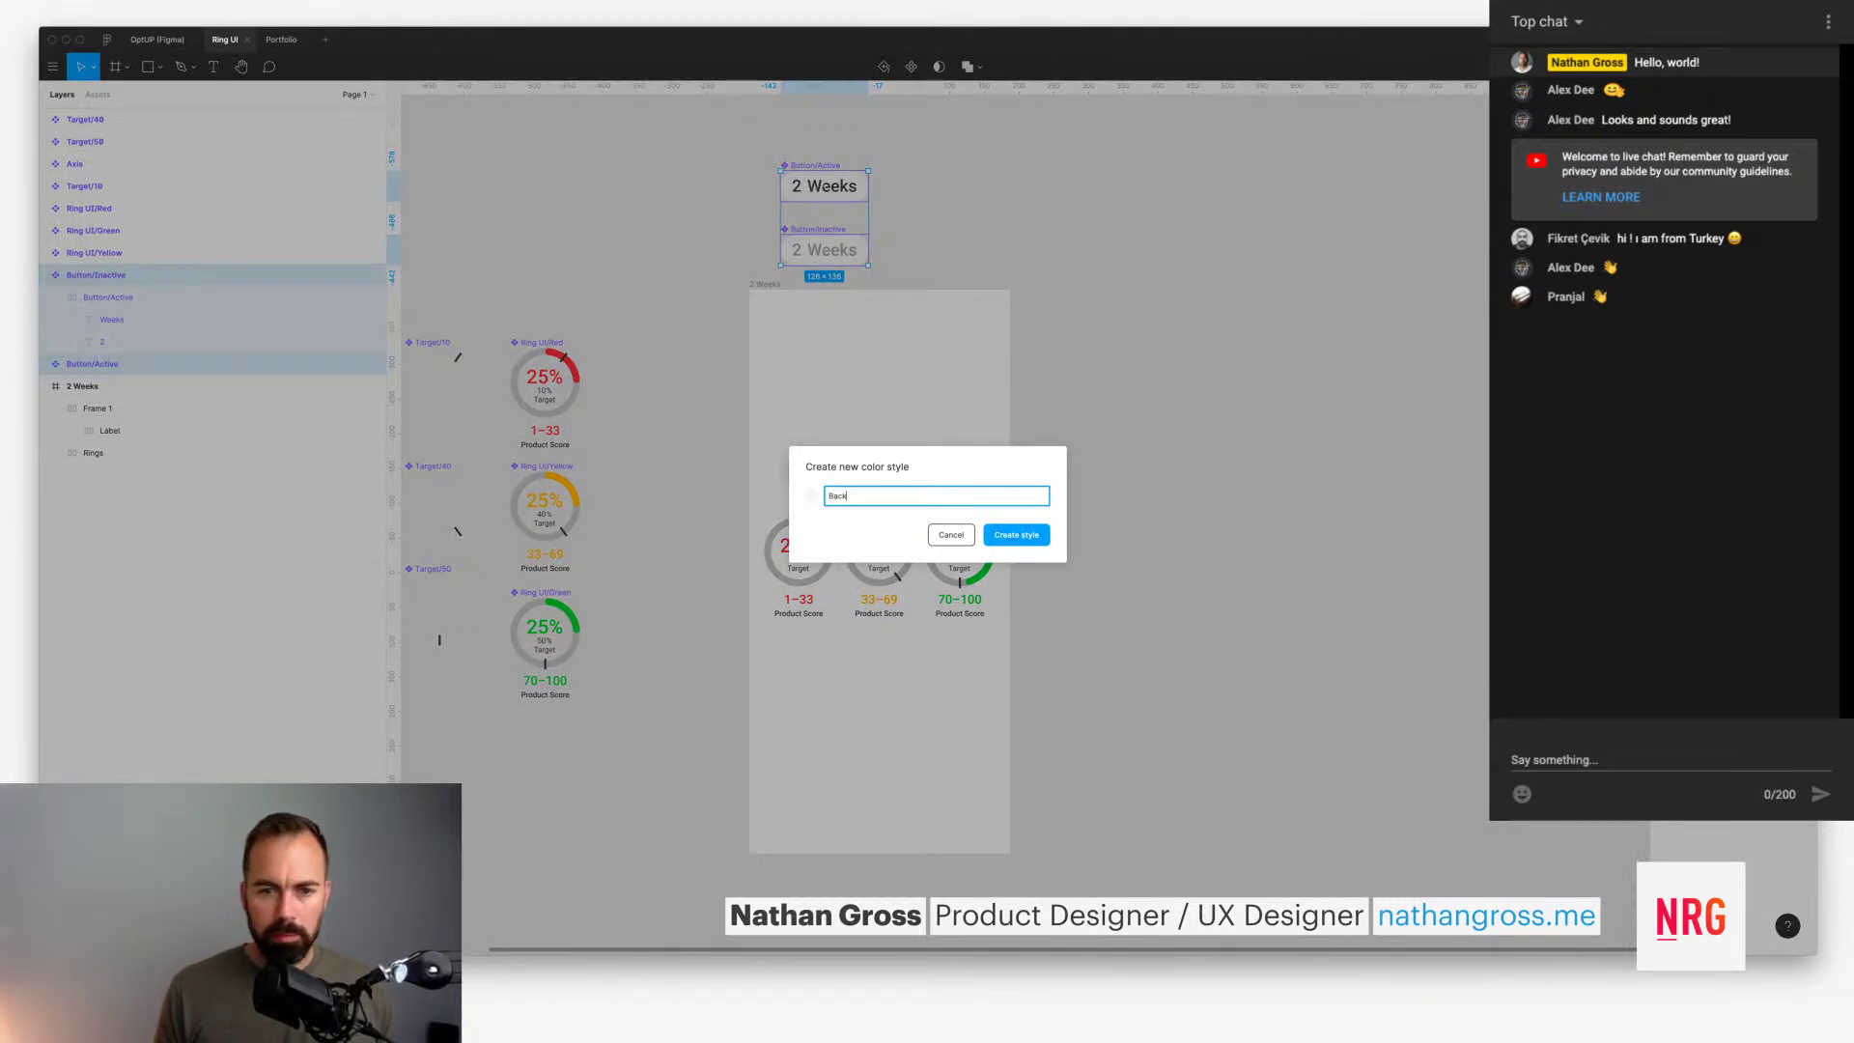
type("ground/")
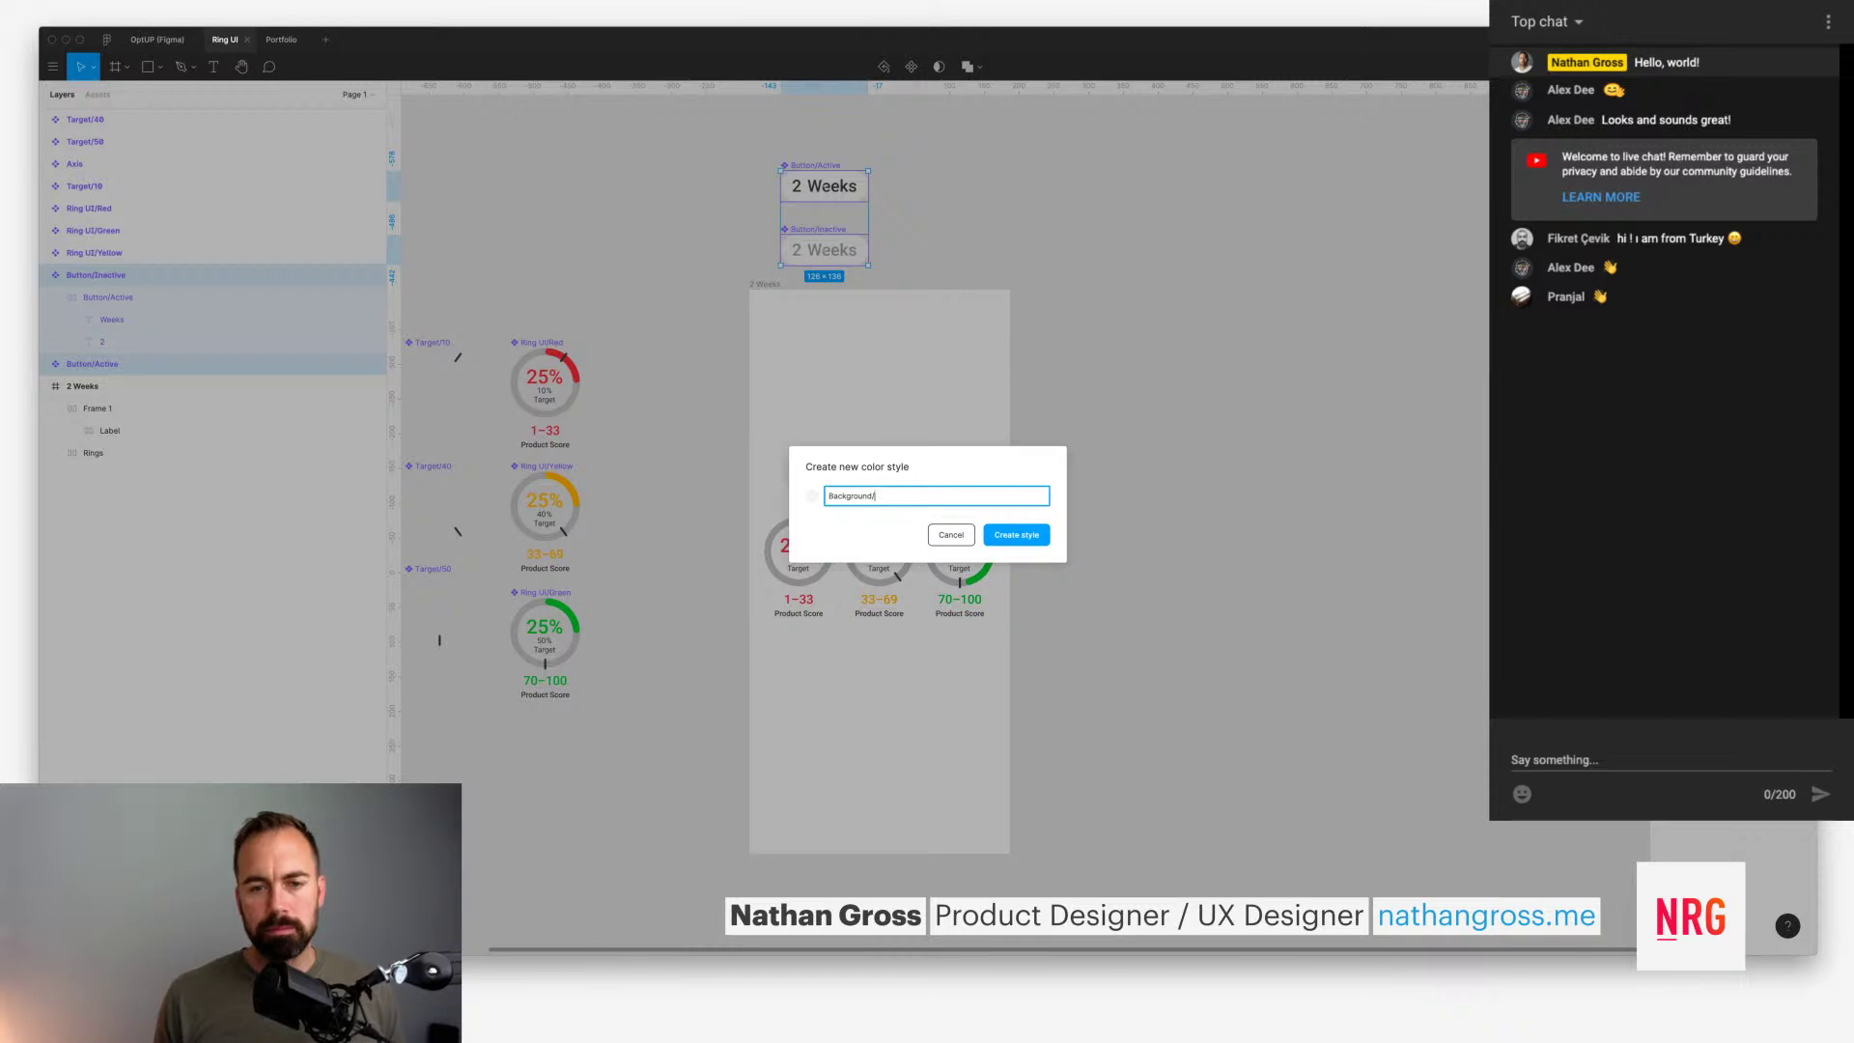
type("Tertiary")
key("Return")
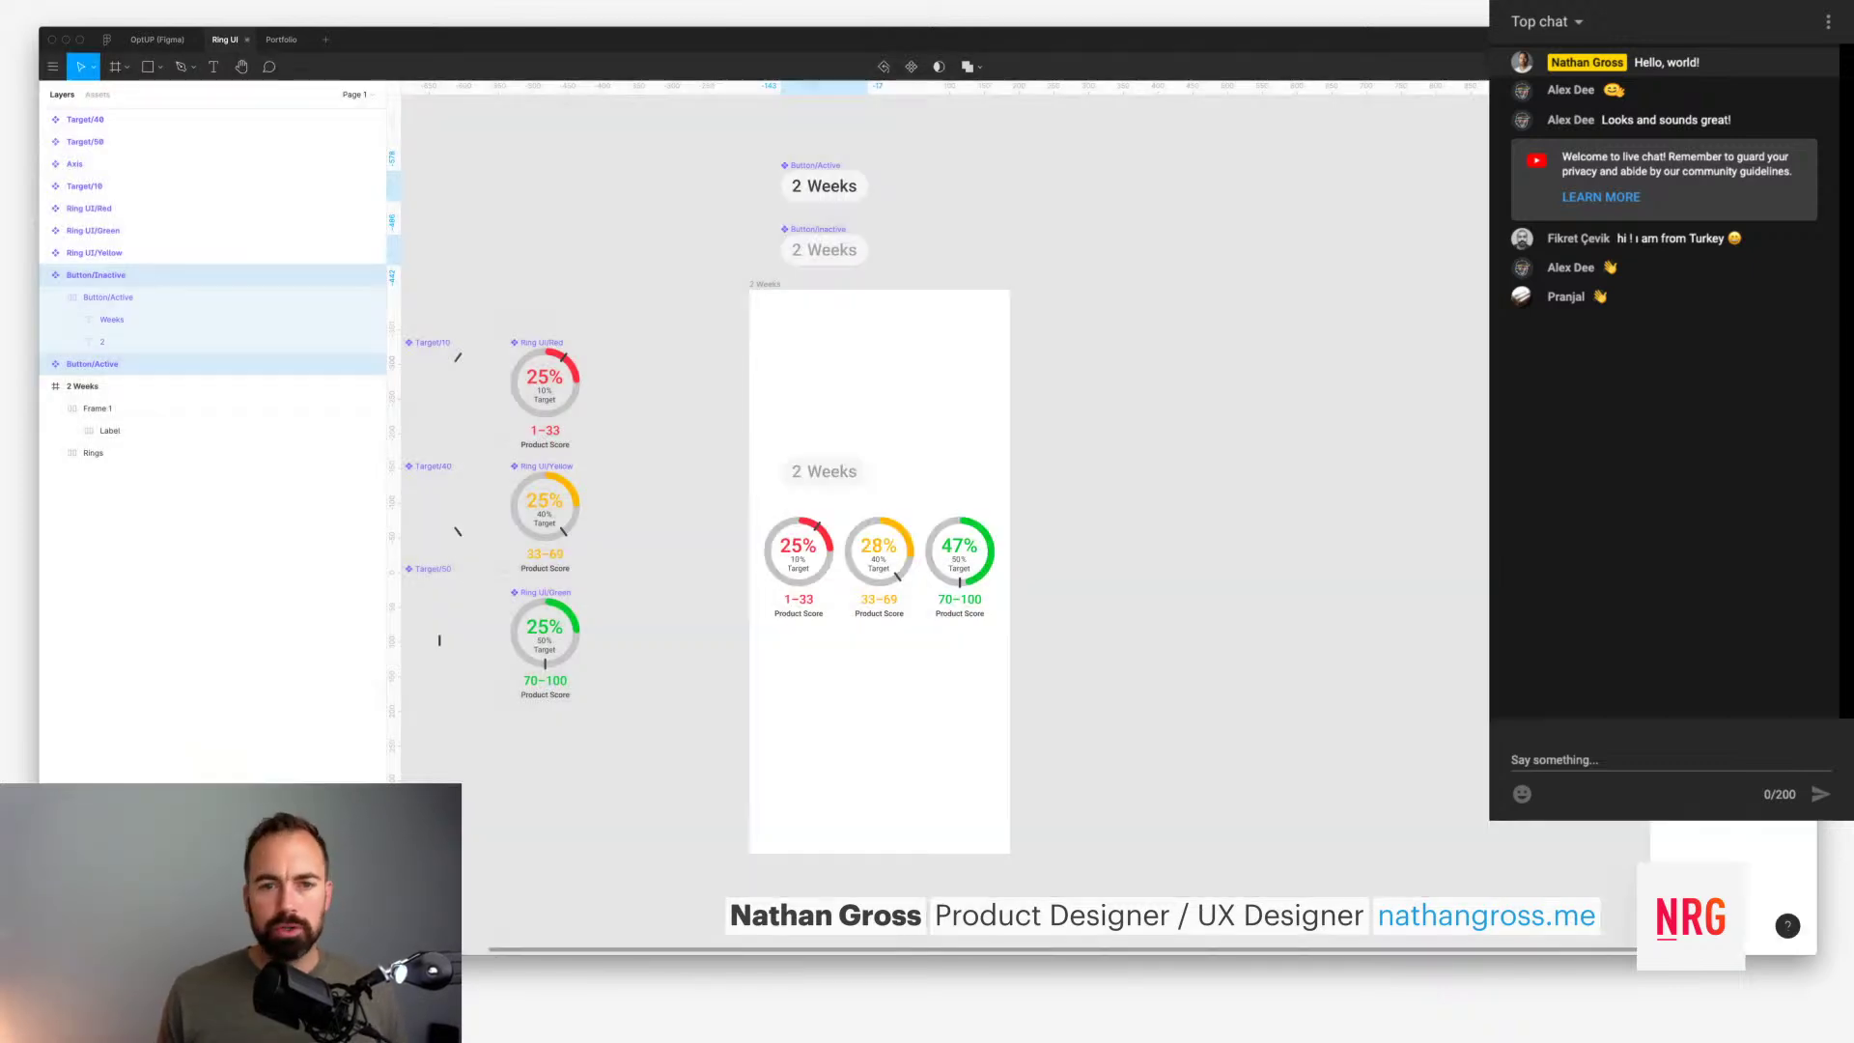
key("Escape")
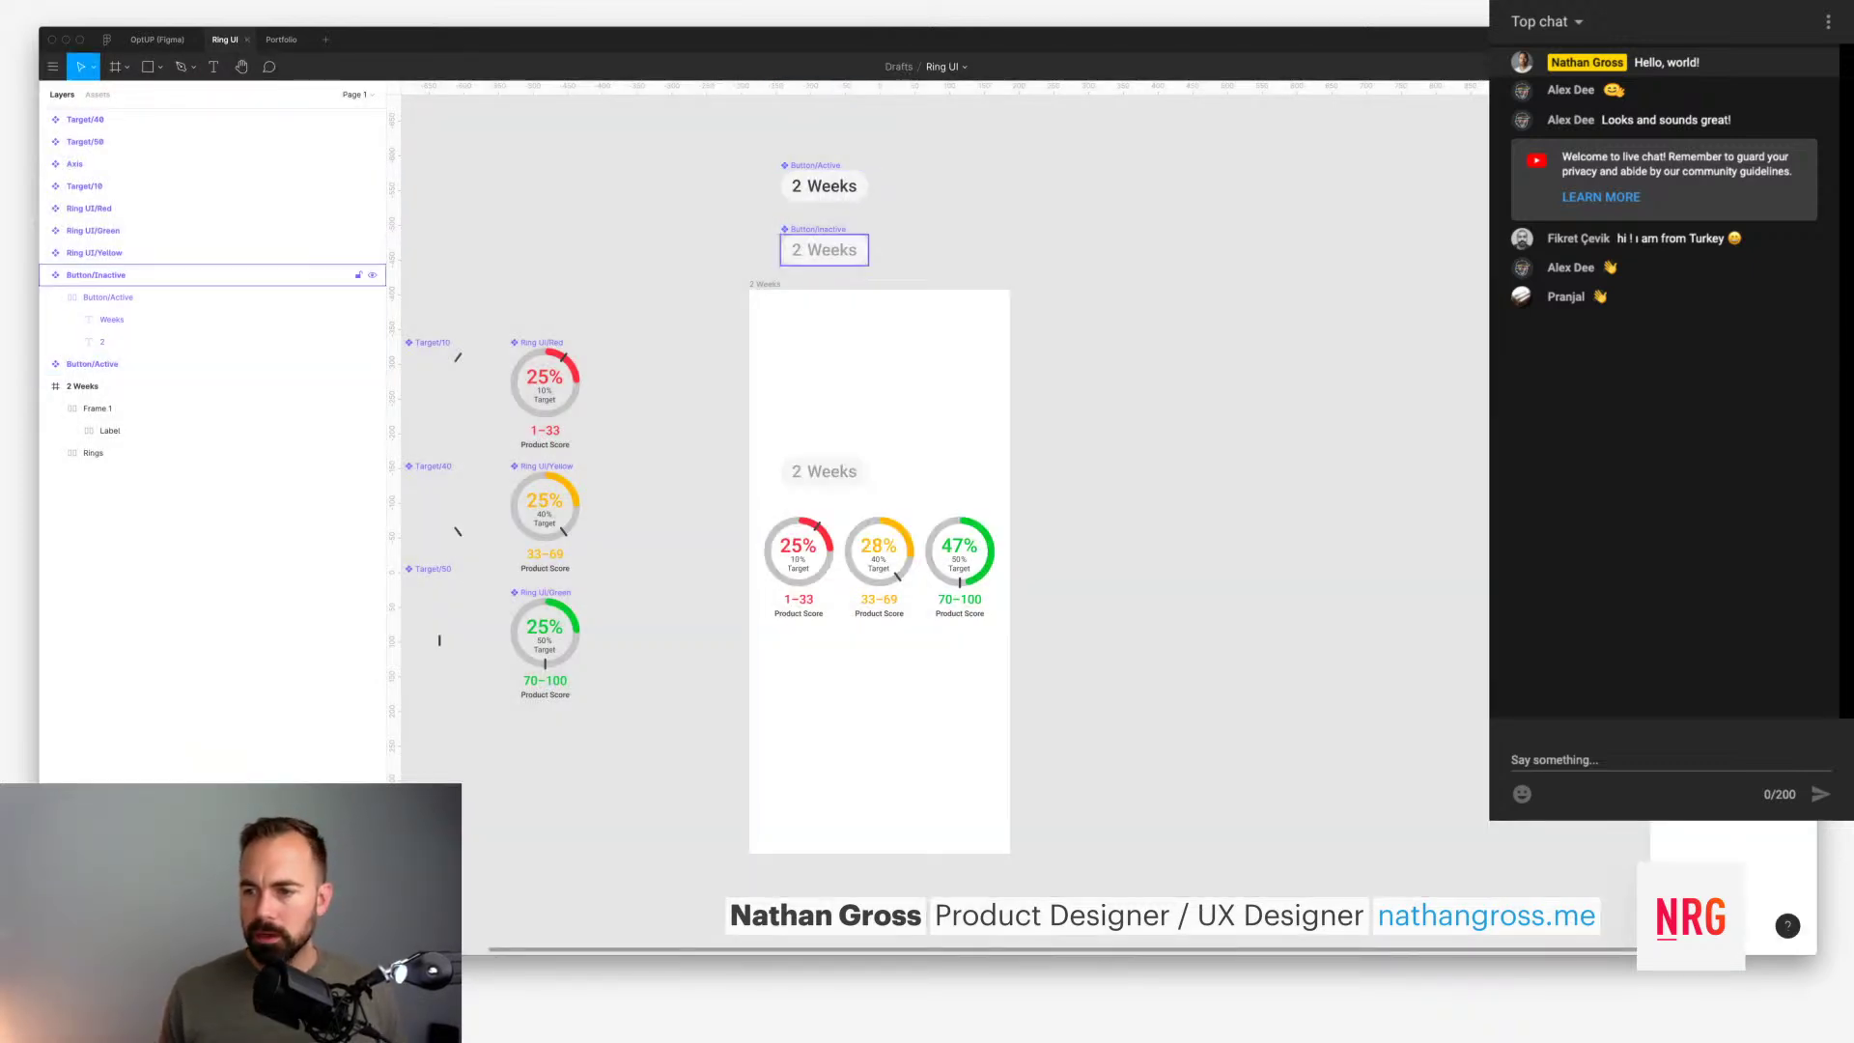
Step: Remove the background fill from the Button/Active instance nested inside Button/Inactive
left_click(818, 229)
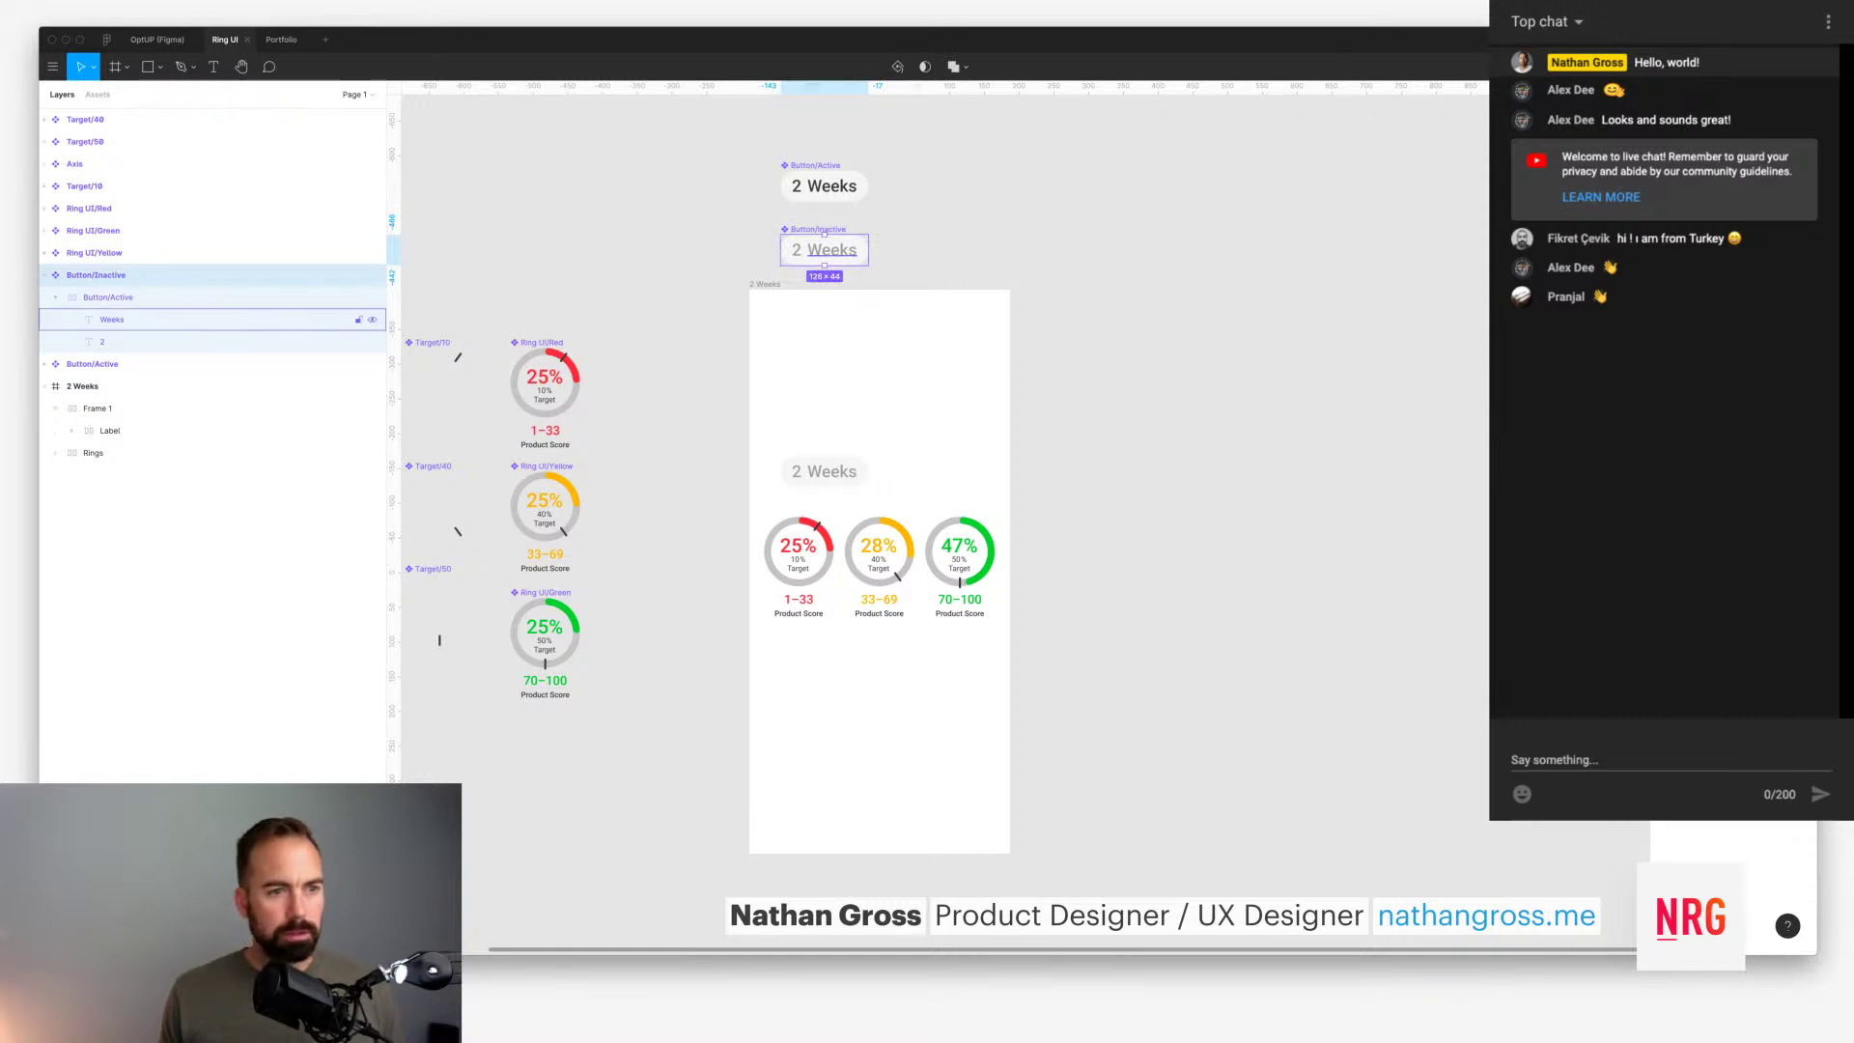
left_click(109, 298)
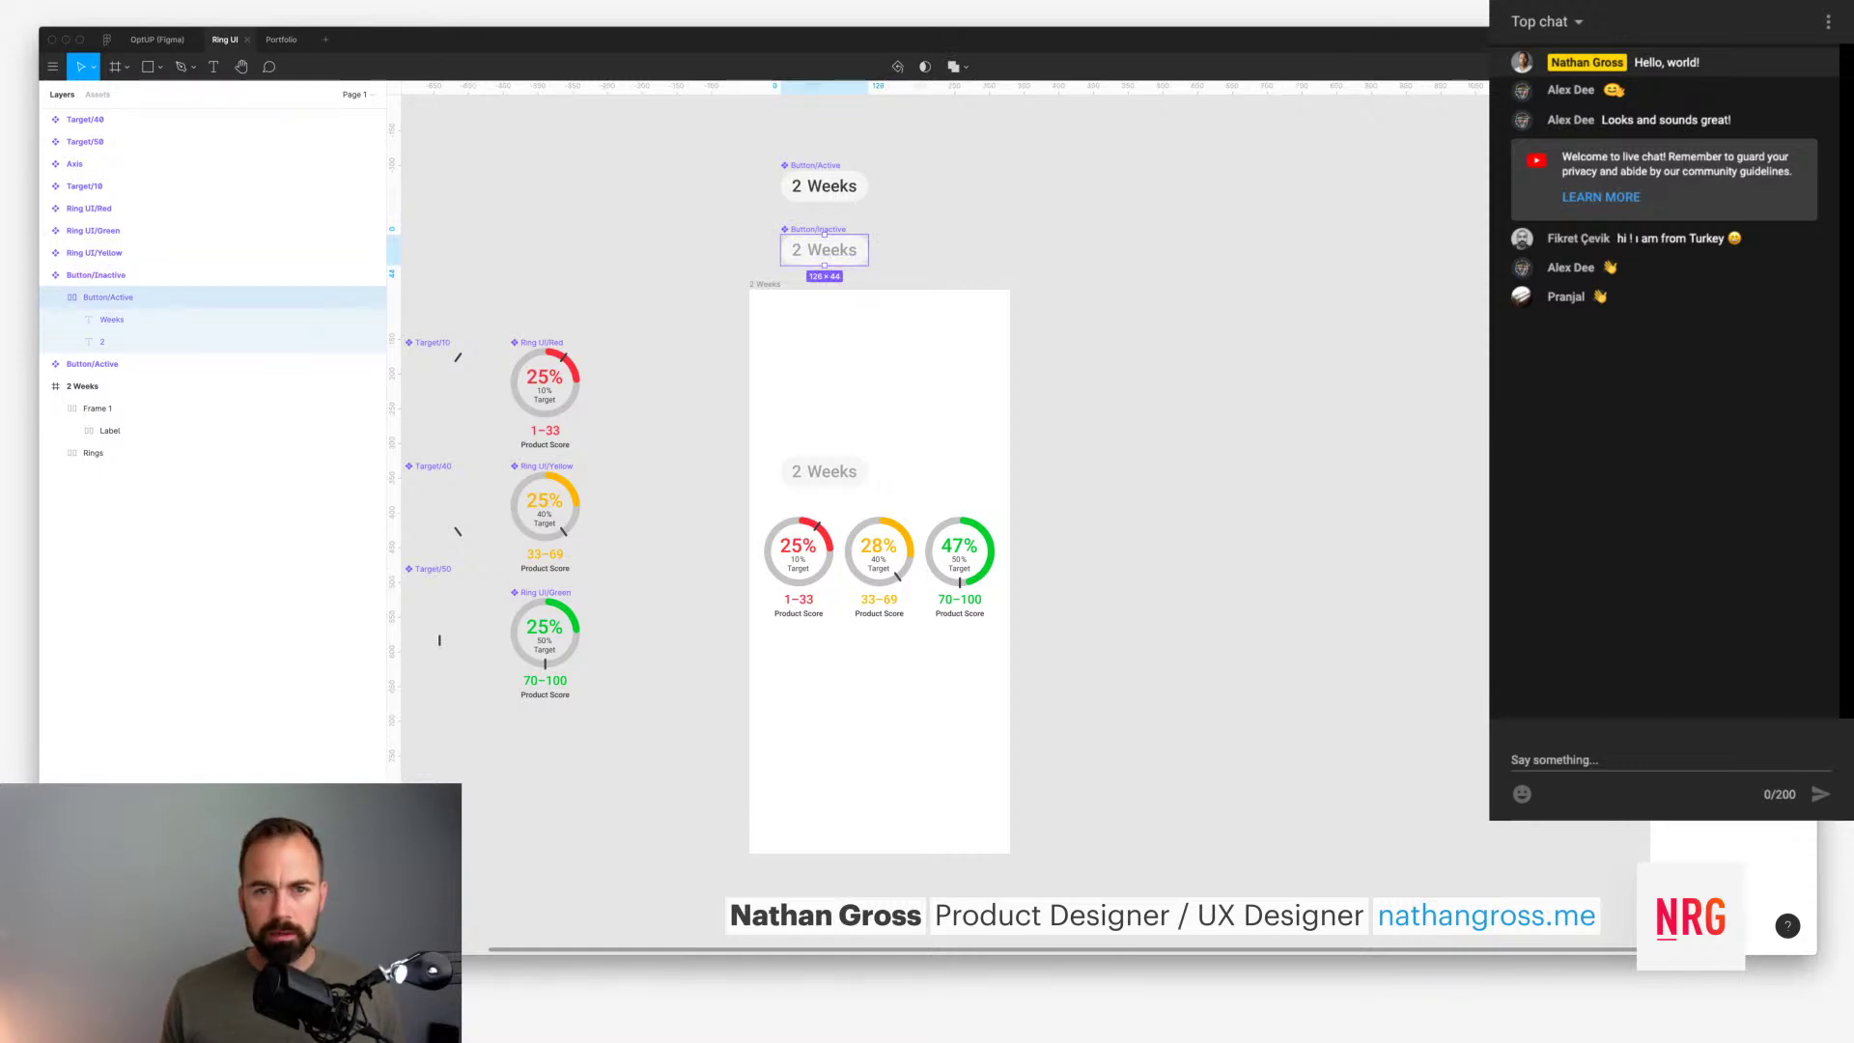
key("alt+/")
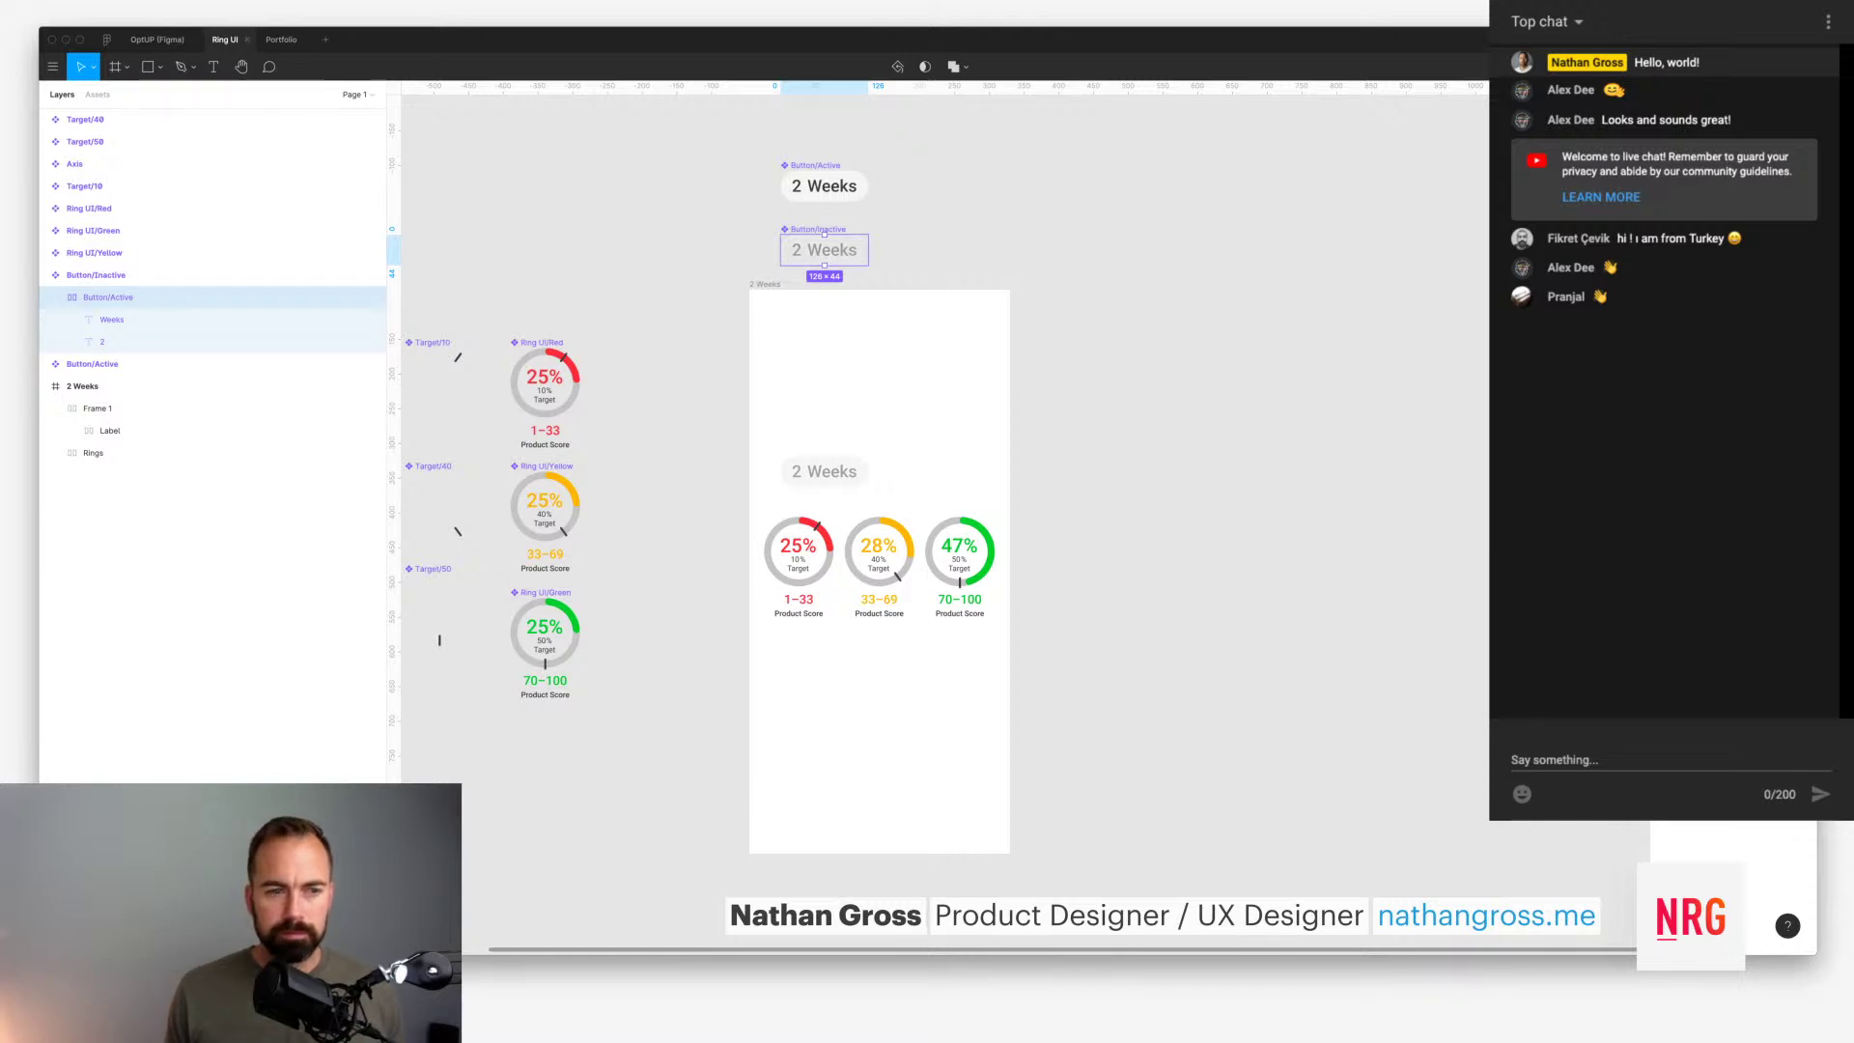
key("Escape")
Step: Replace Frame 1 on the 2 Weeks artboard with Button/Active and Button/Inactive instances side by side above the rings
left_click(97, 408)
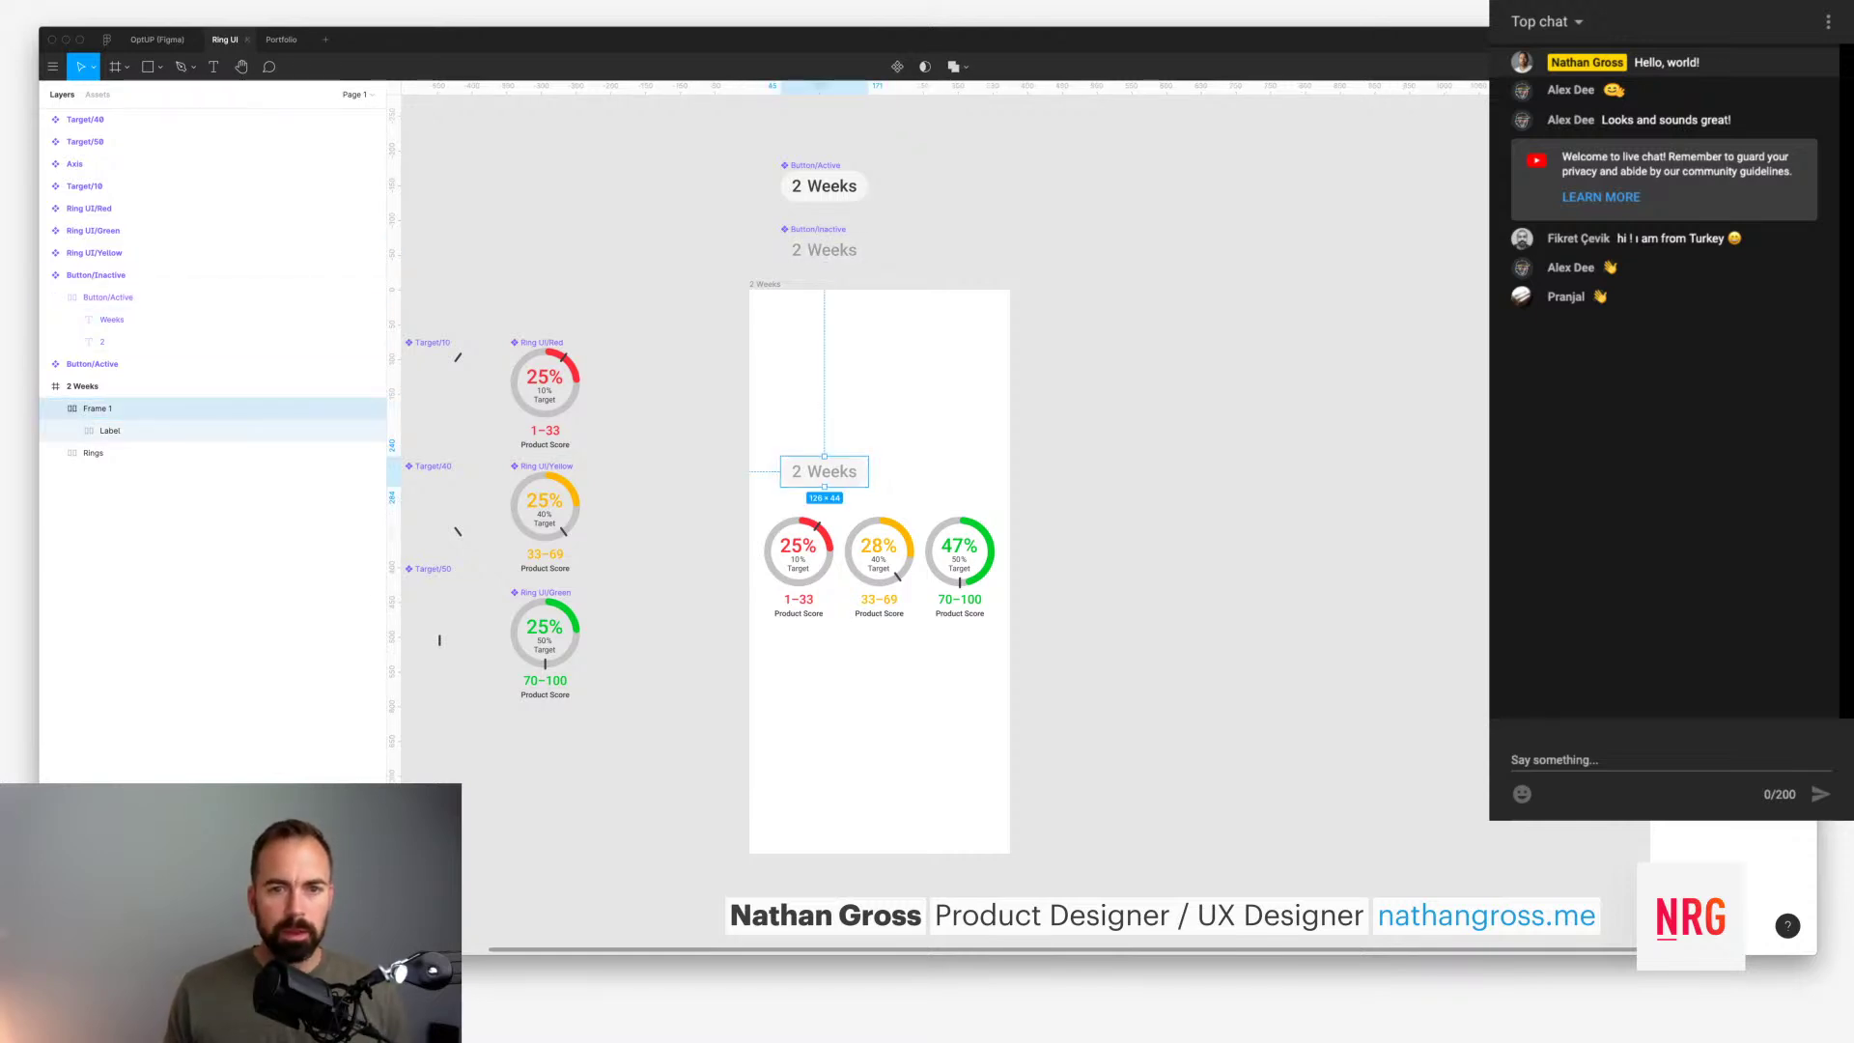
key("Delete")
left_click_drag(824, 186, 813, 475)
left_click_drag(824, 249, 925, 475)
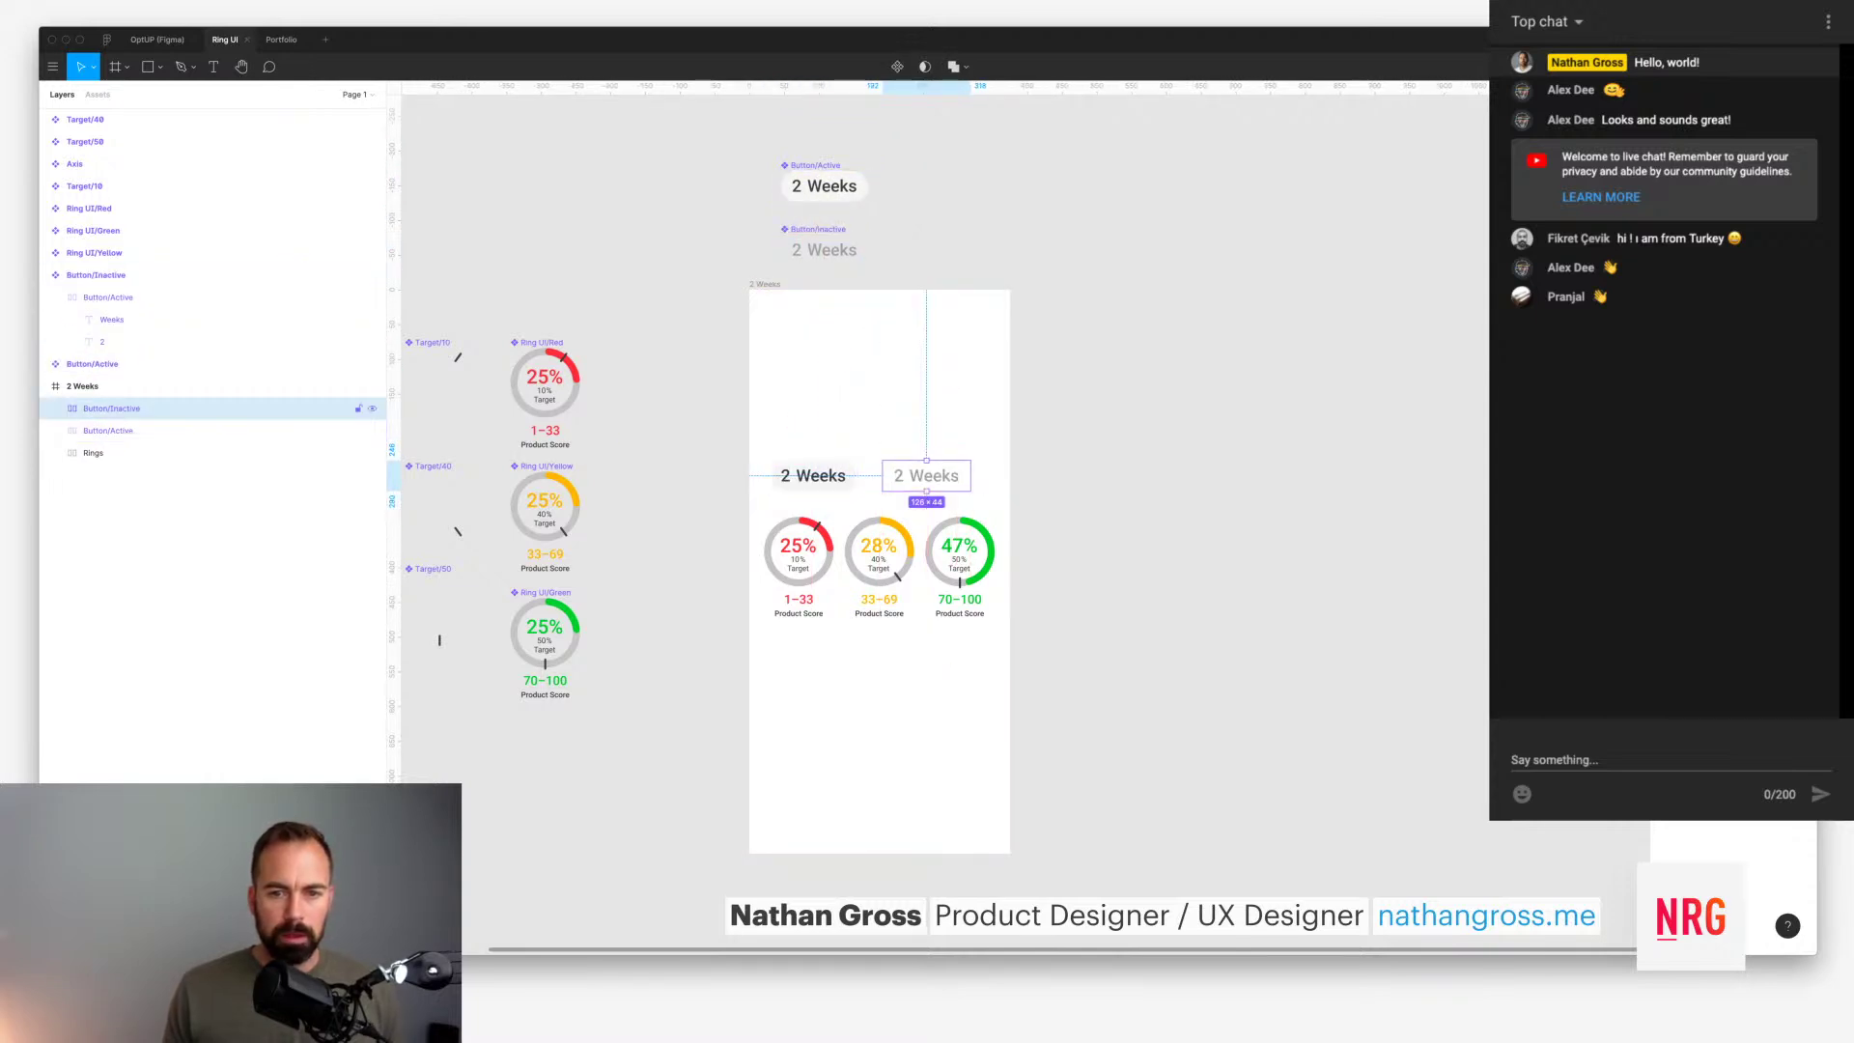
Step: Change the number in the artboard's Button/Inactive instance to 12
double_click(899, 475)
double_click(899, 475)
double_click(899, 475)
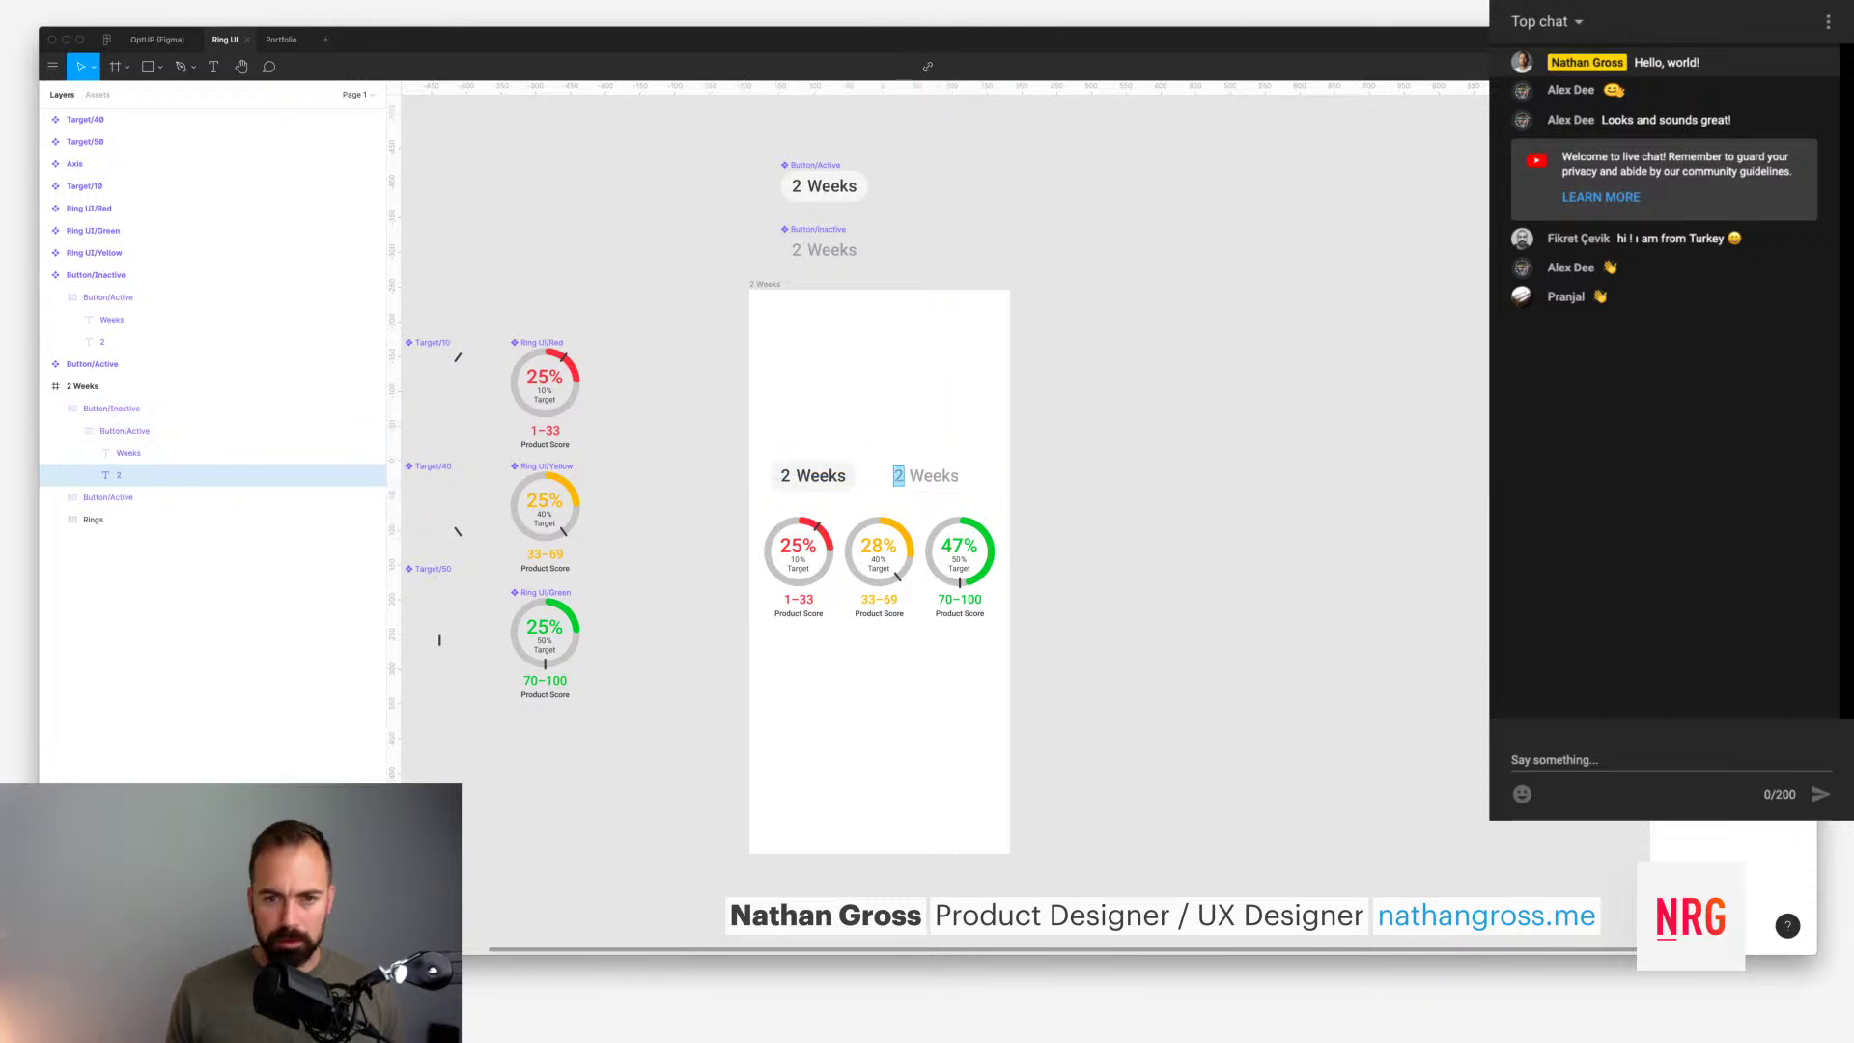
type("12")
key("Escape")
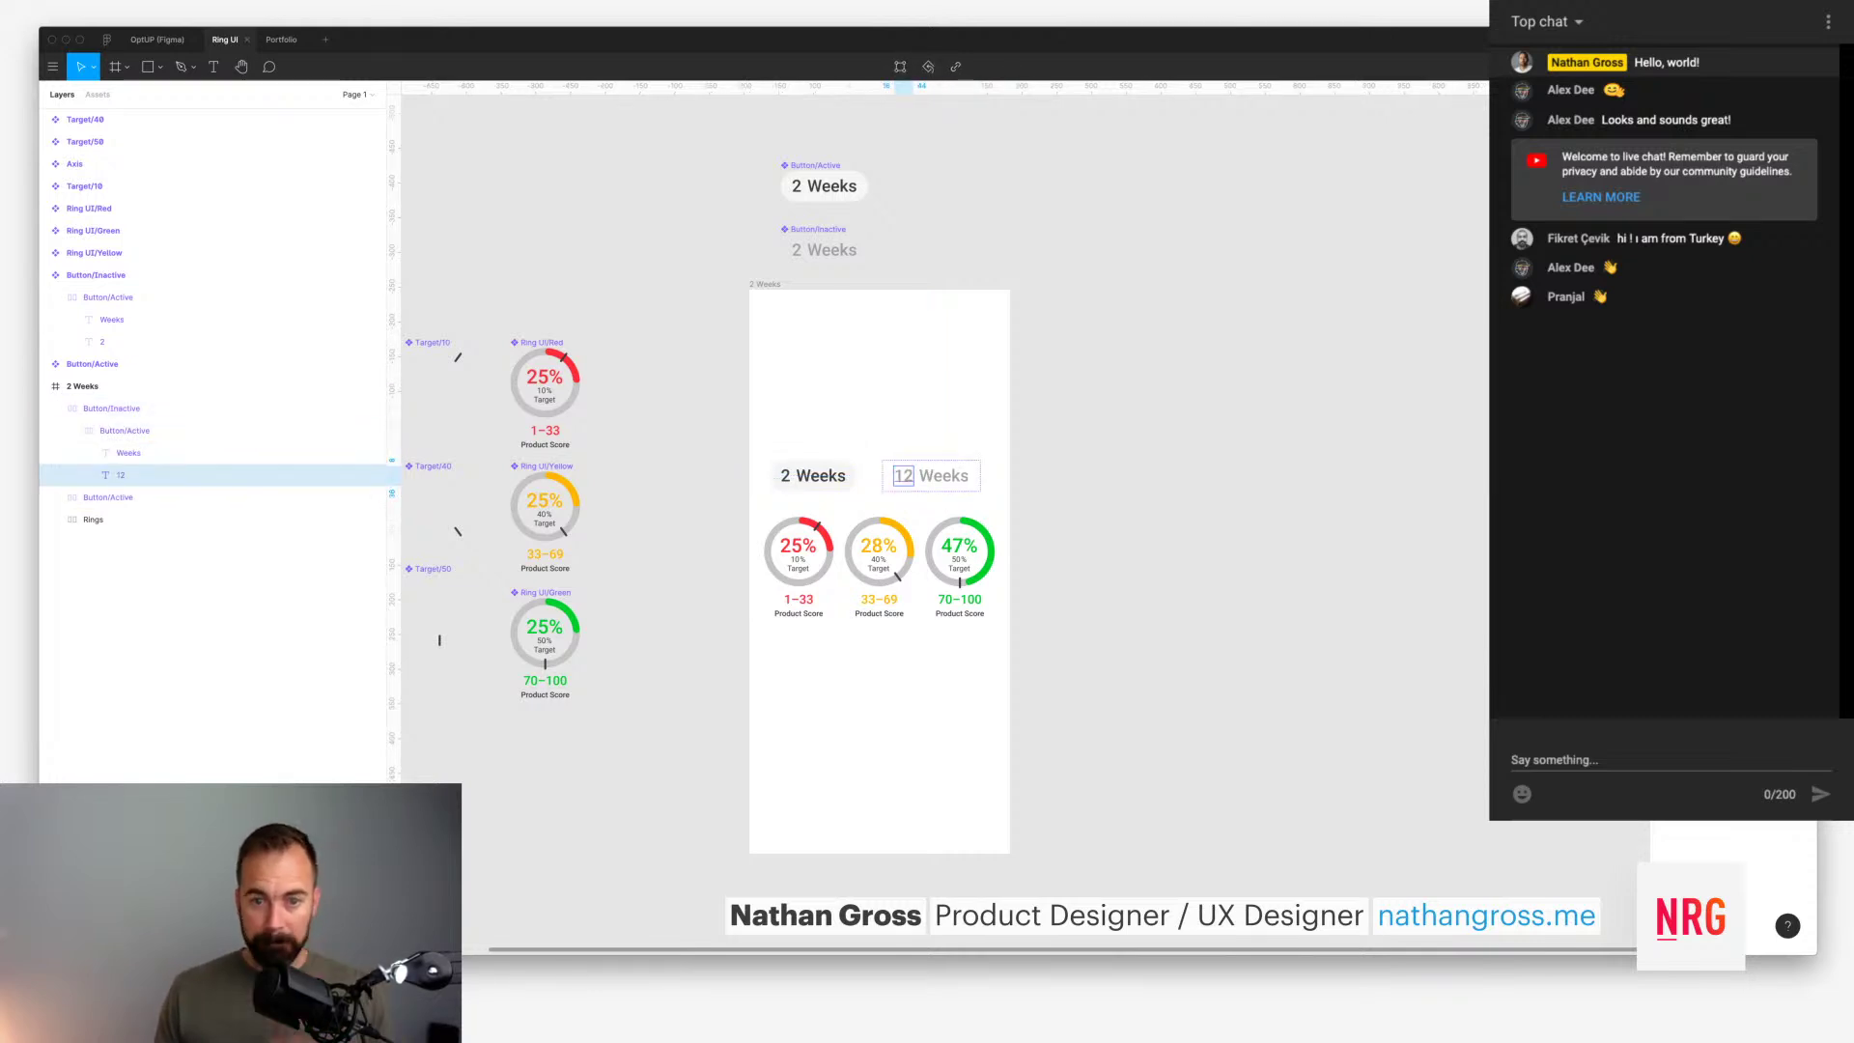
Step: Combine the 2 Weeks and 12 Weeks buttons into one auto-layout frame and center it horizontally above the rings
key("Escape")
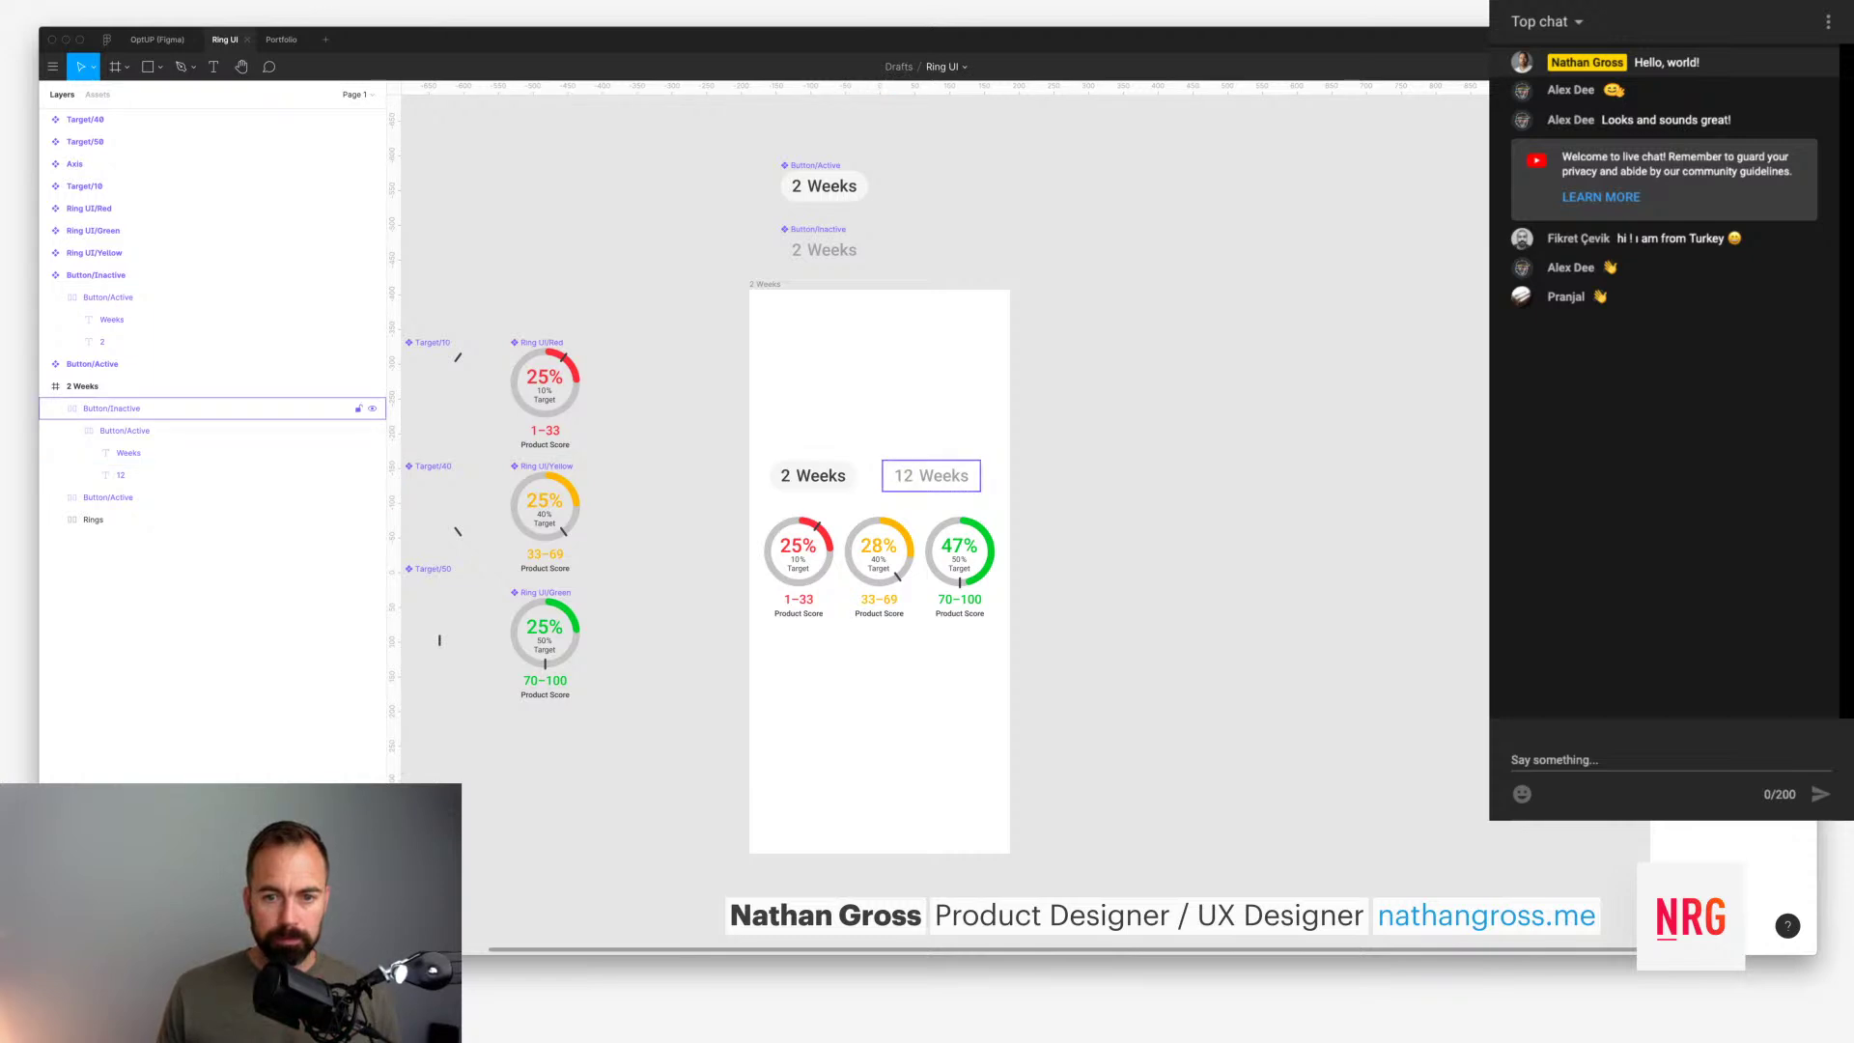
left_click(812, 475)
left_click(930, 475, "shift")
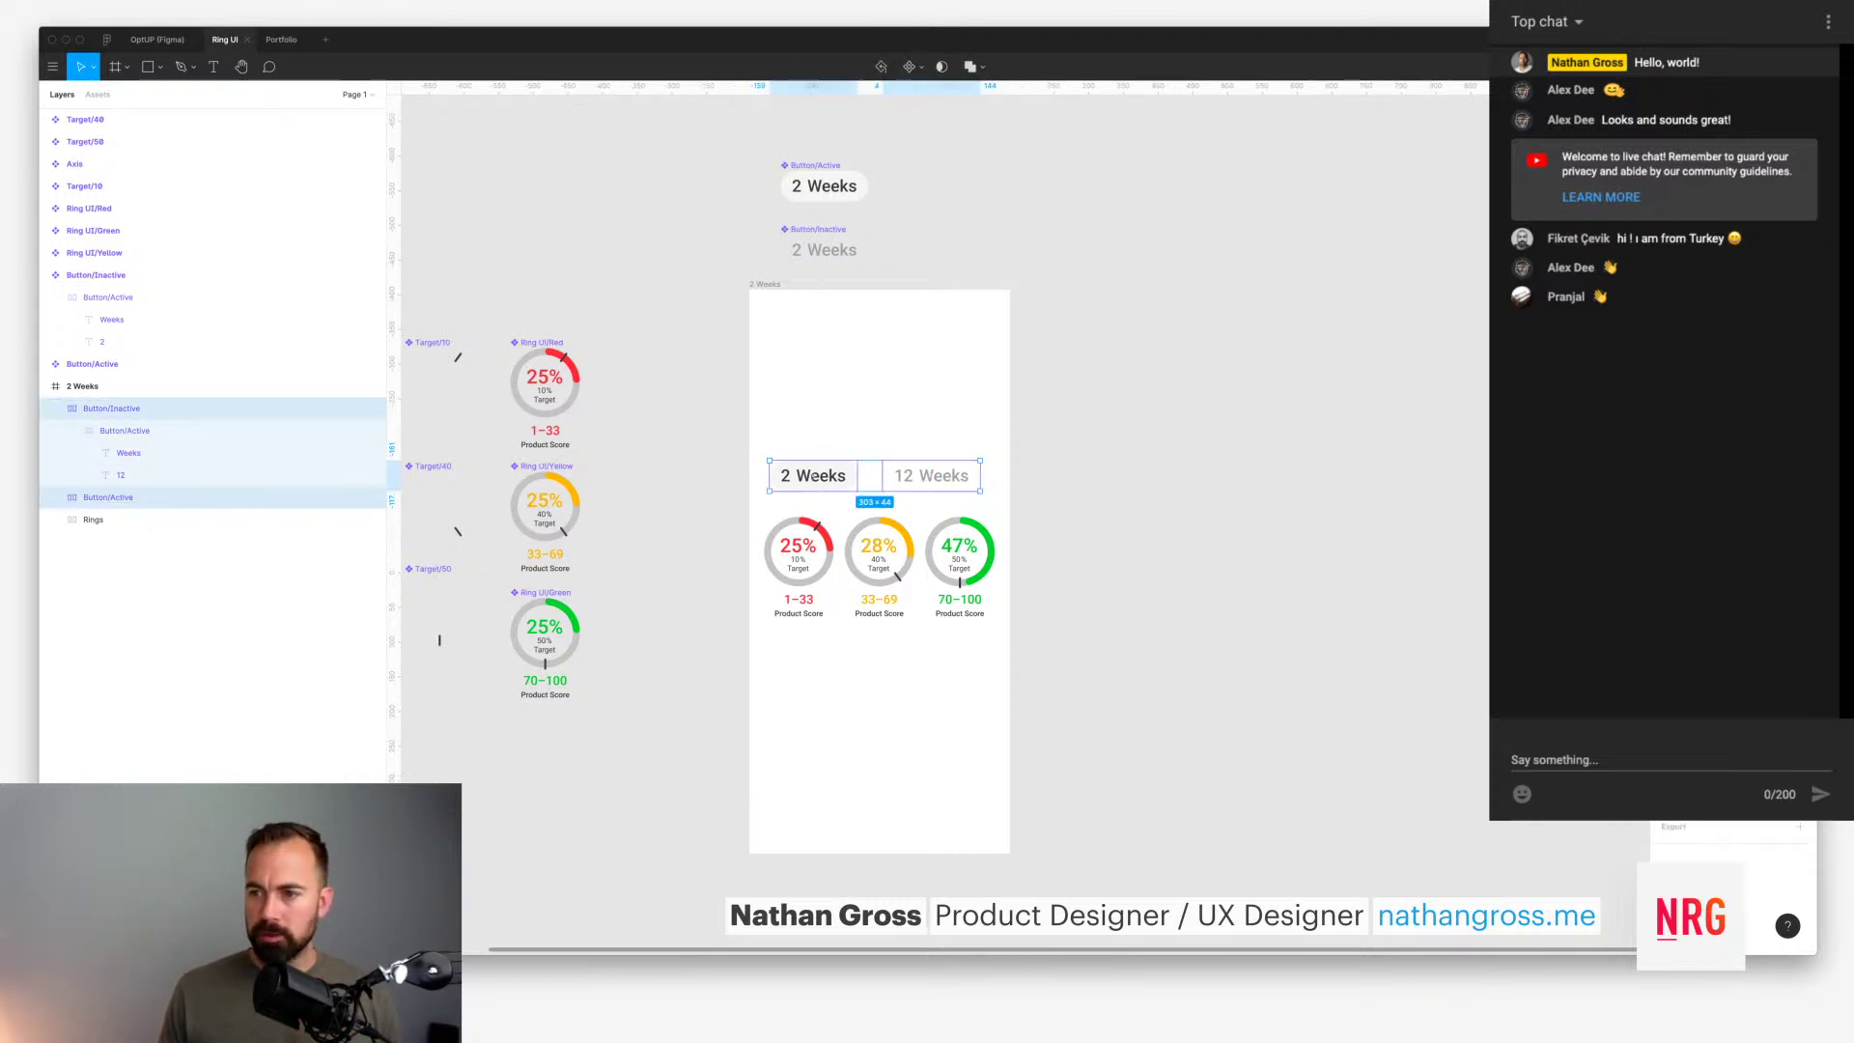
key("super+alt+g")
key("shift+a")
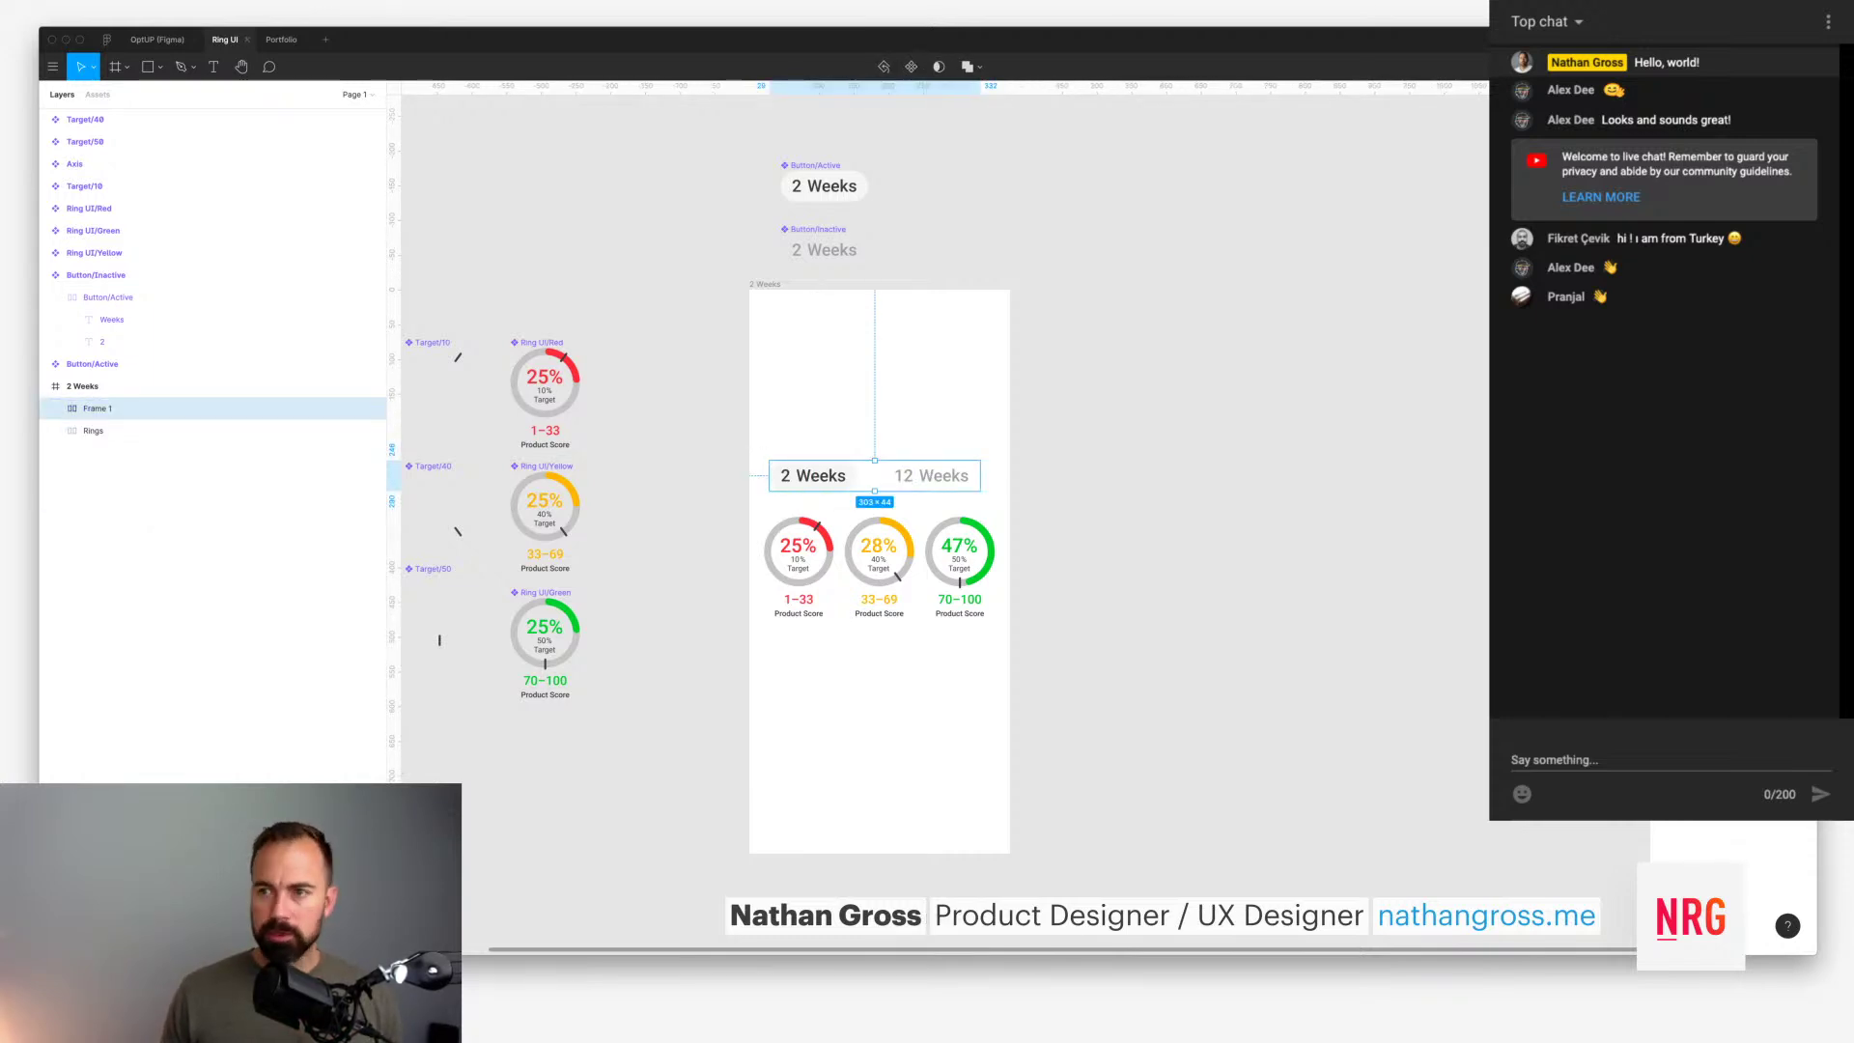
key("alt+h")
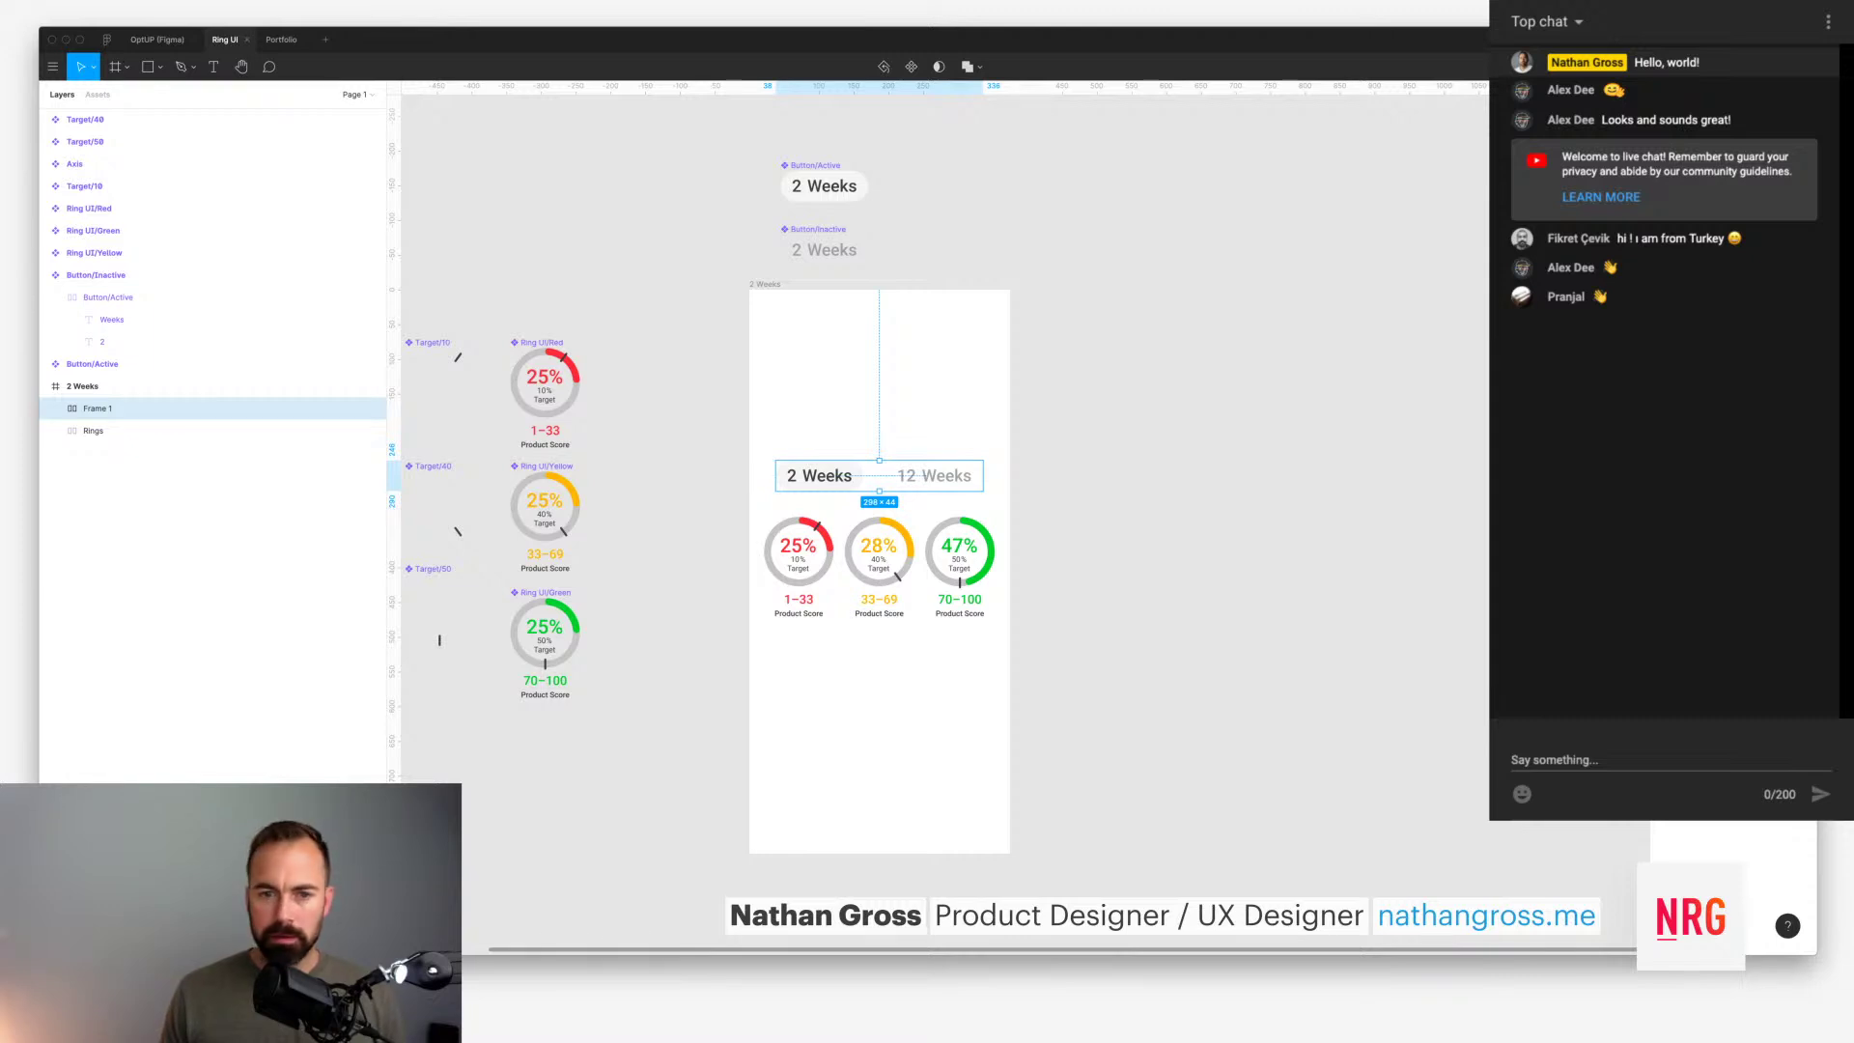
key("Escape")
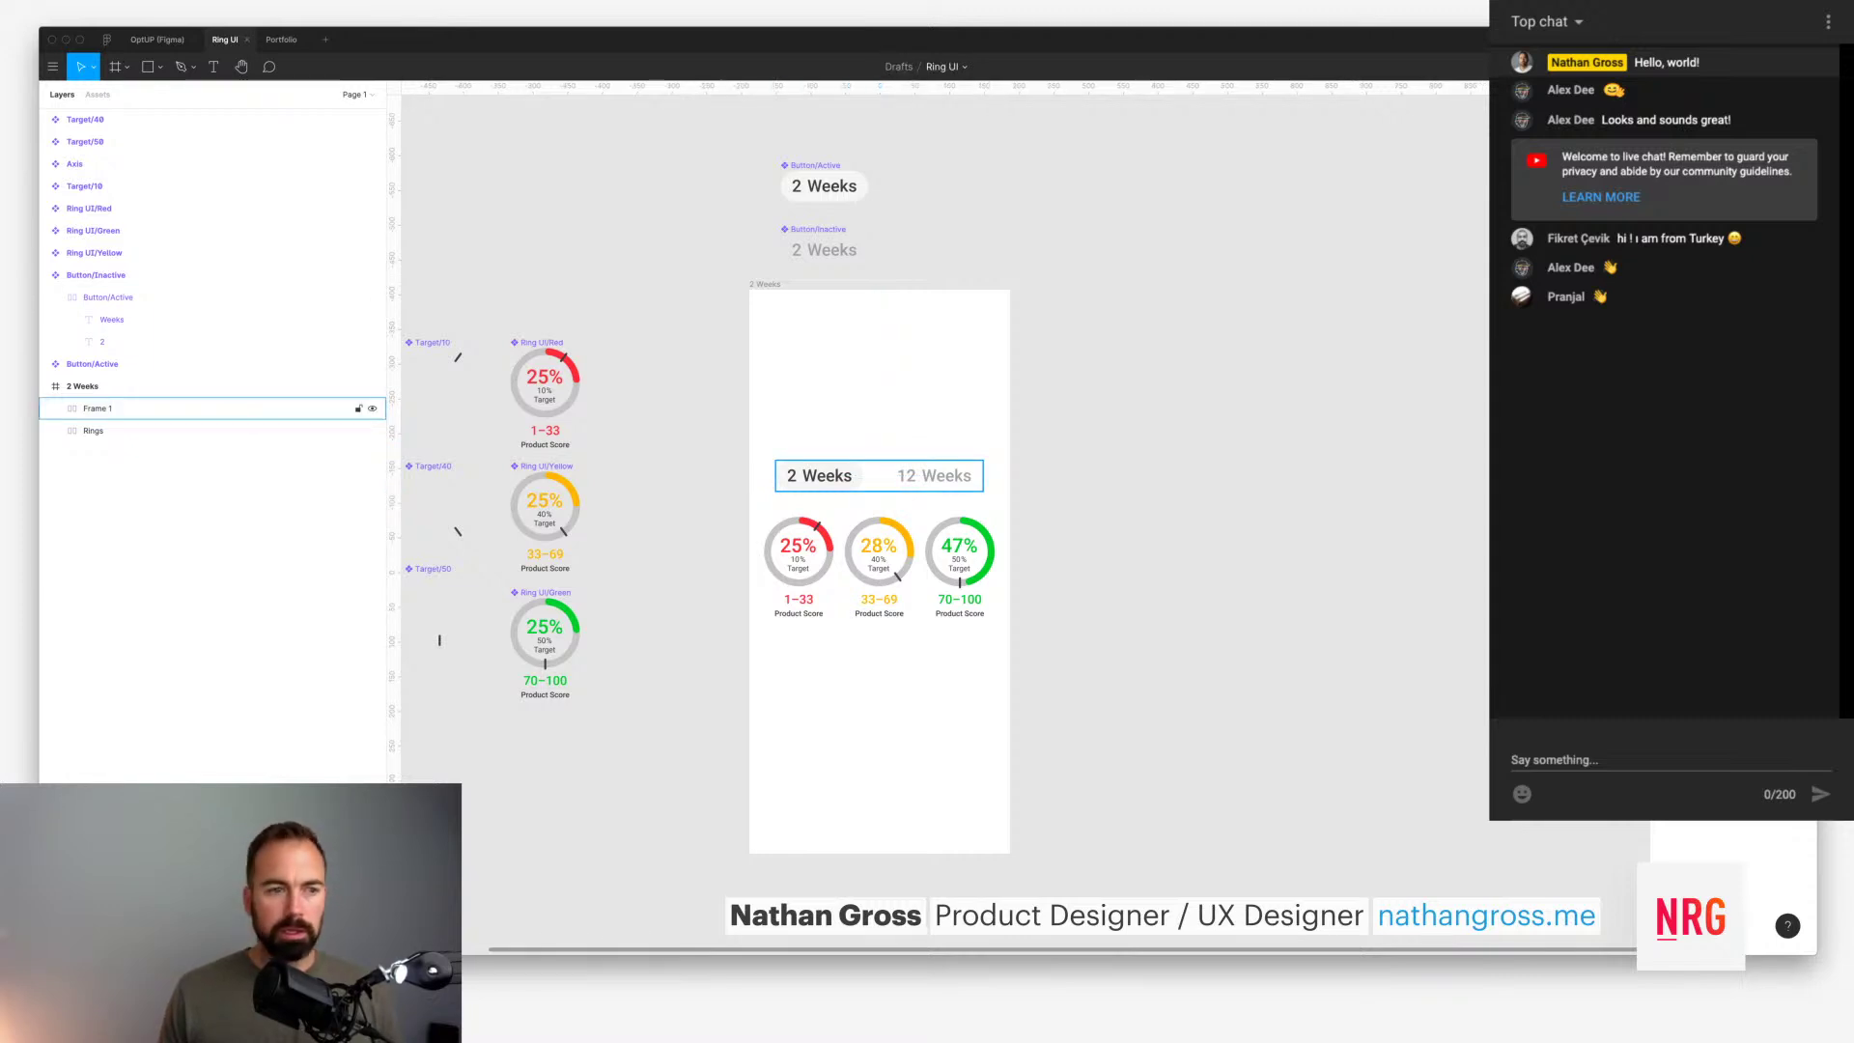
left_click(879, 475)
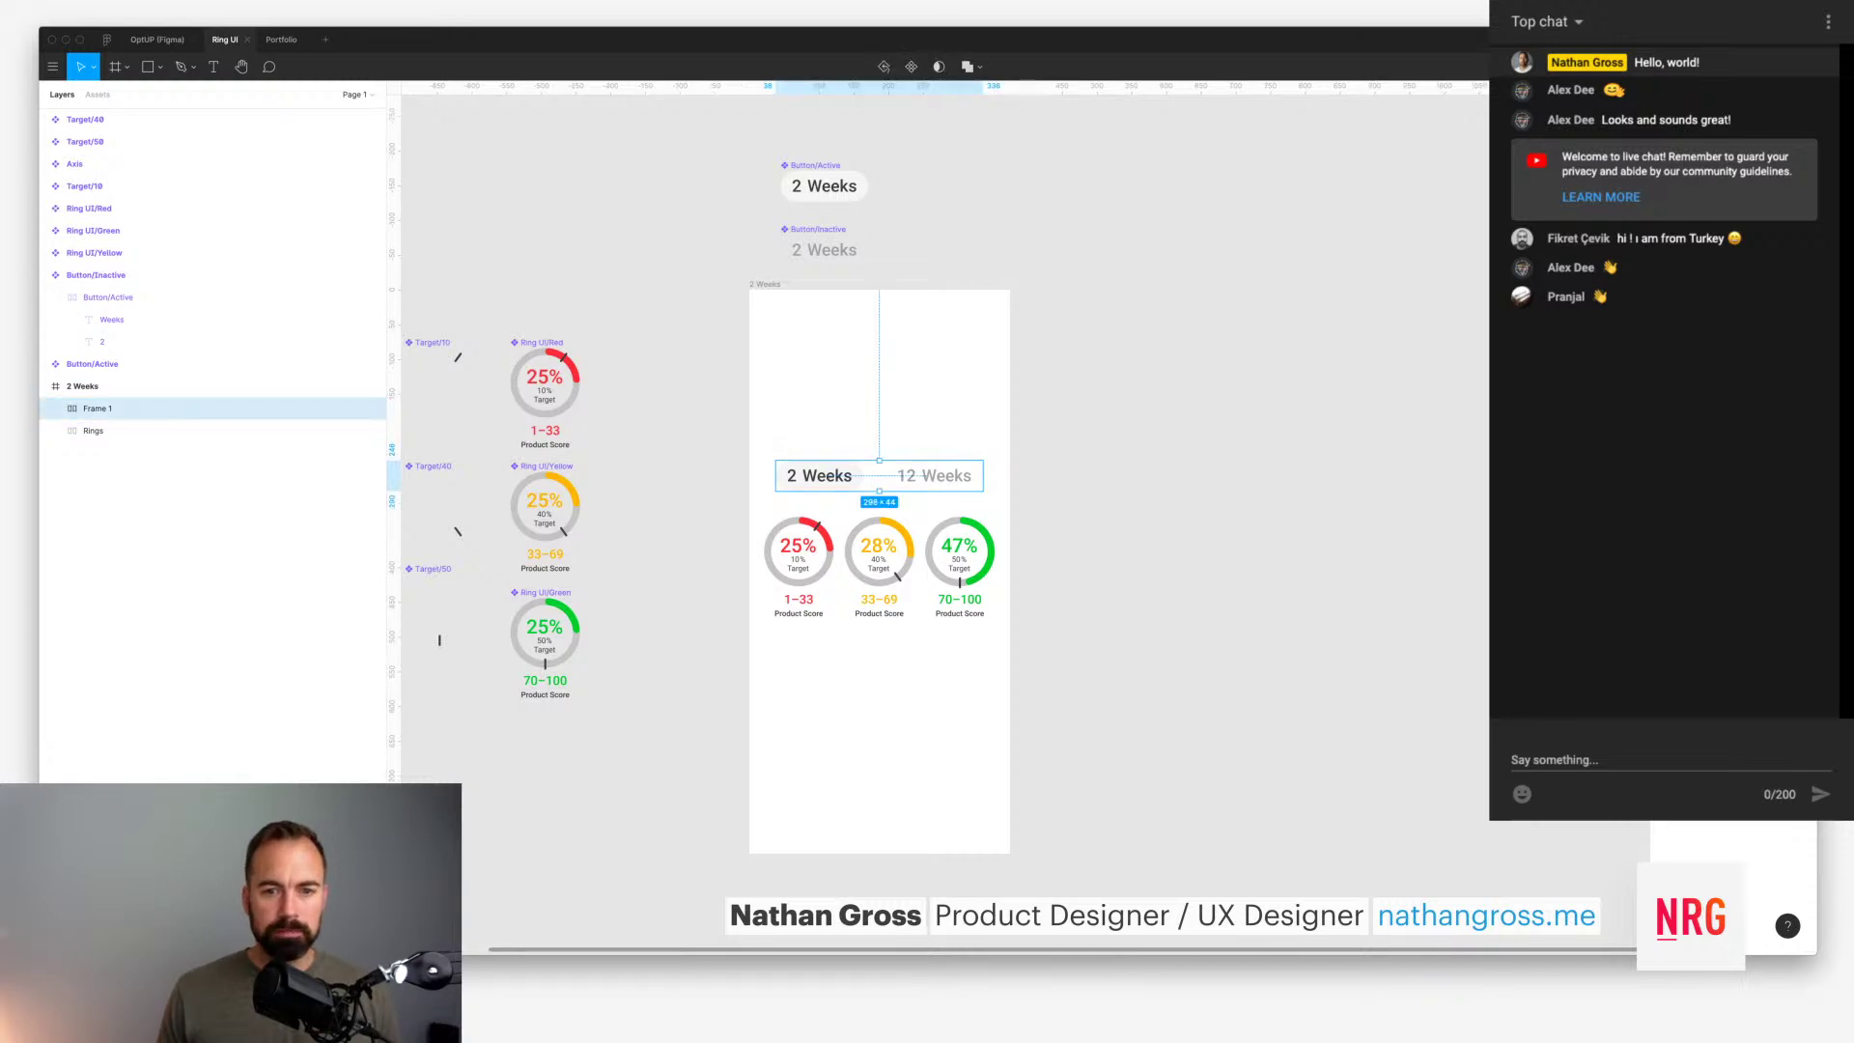
key("Escape")
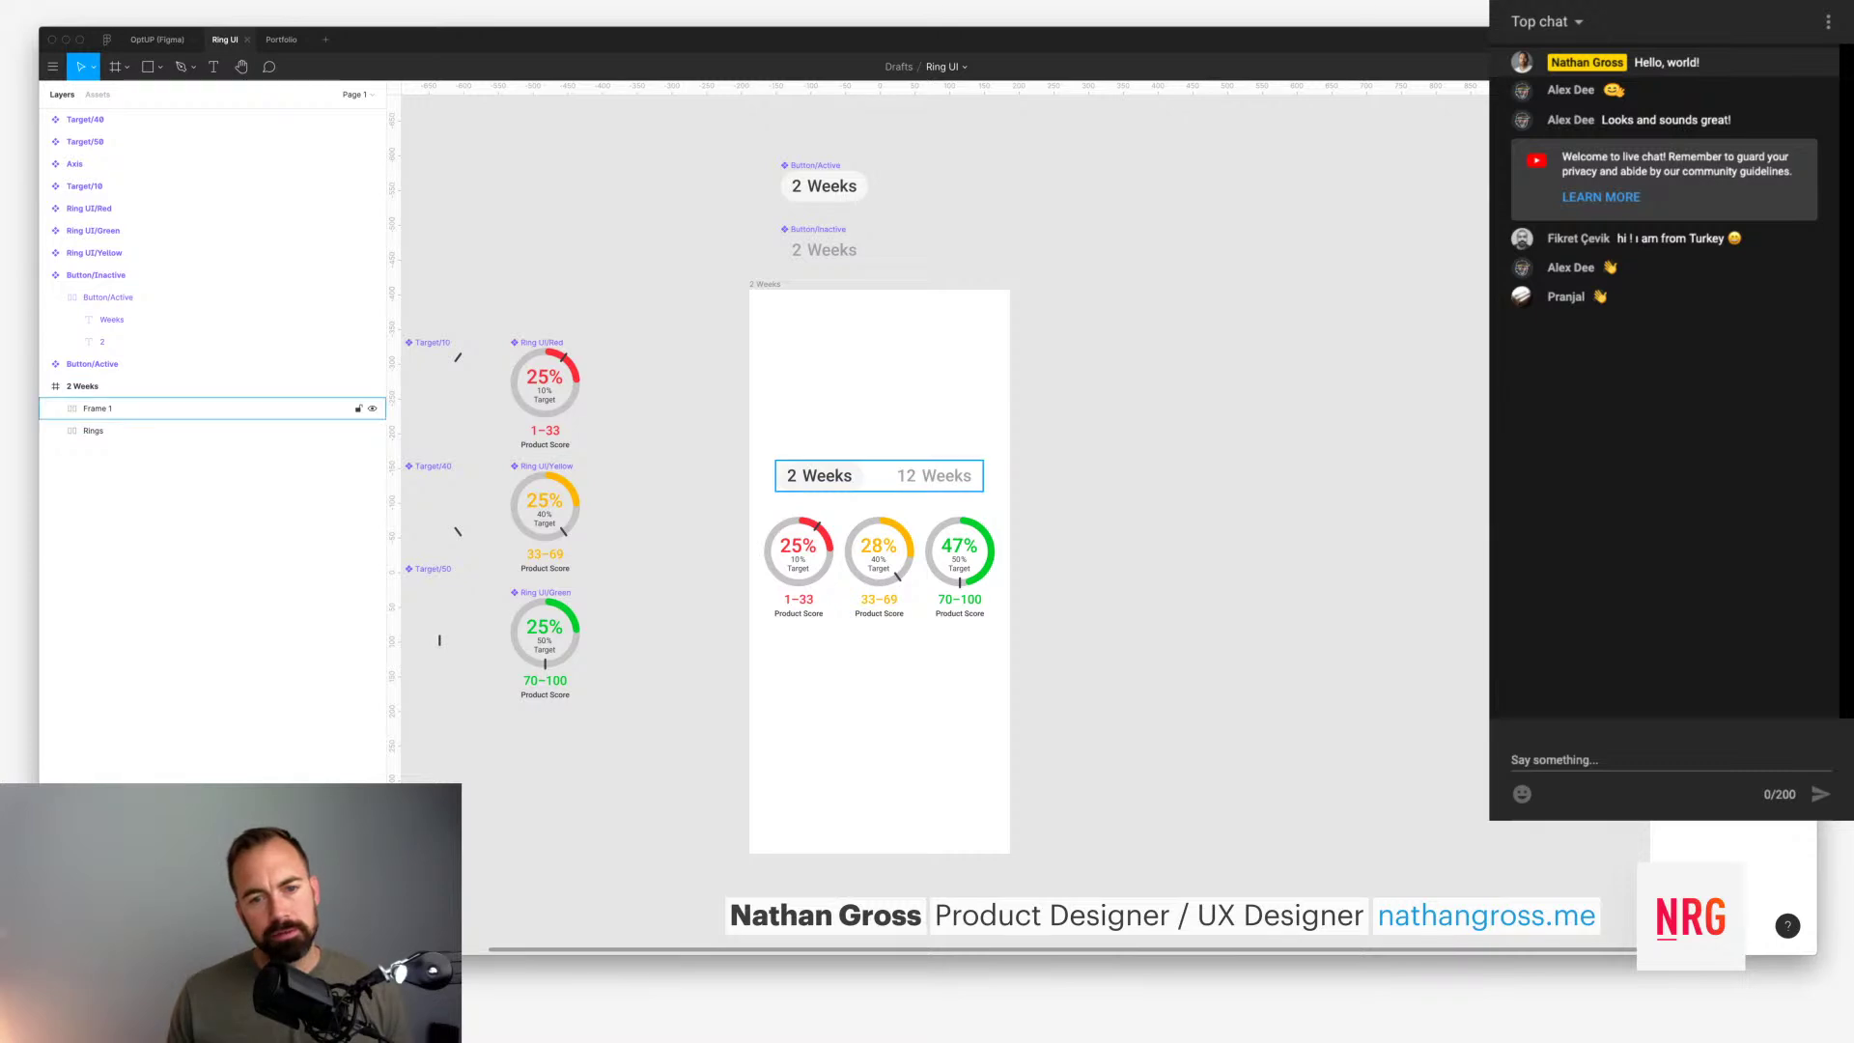
left_click(826, 475, "super")
left_click(792, 475, "shift+super")
key("Escape")
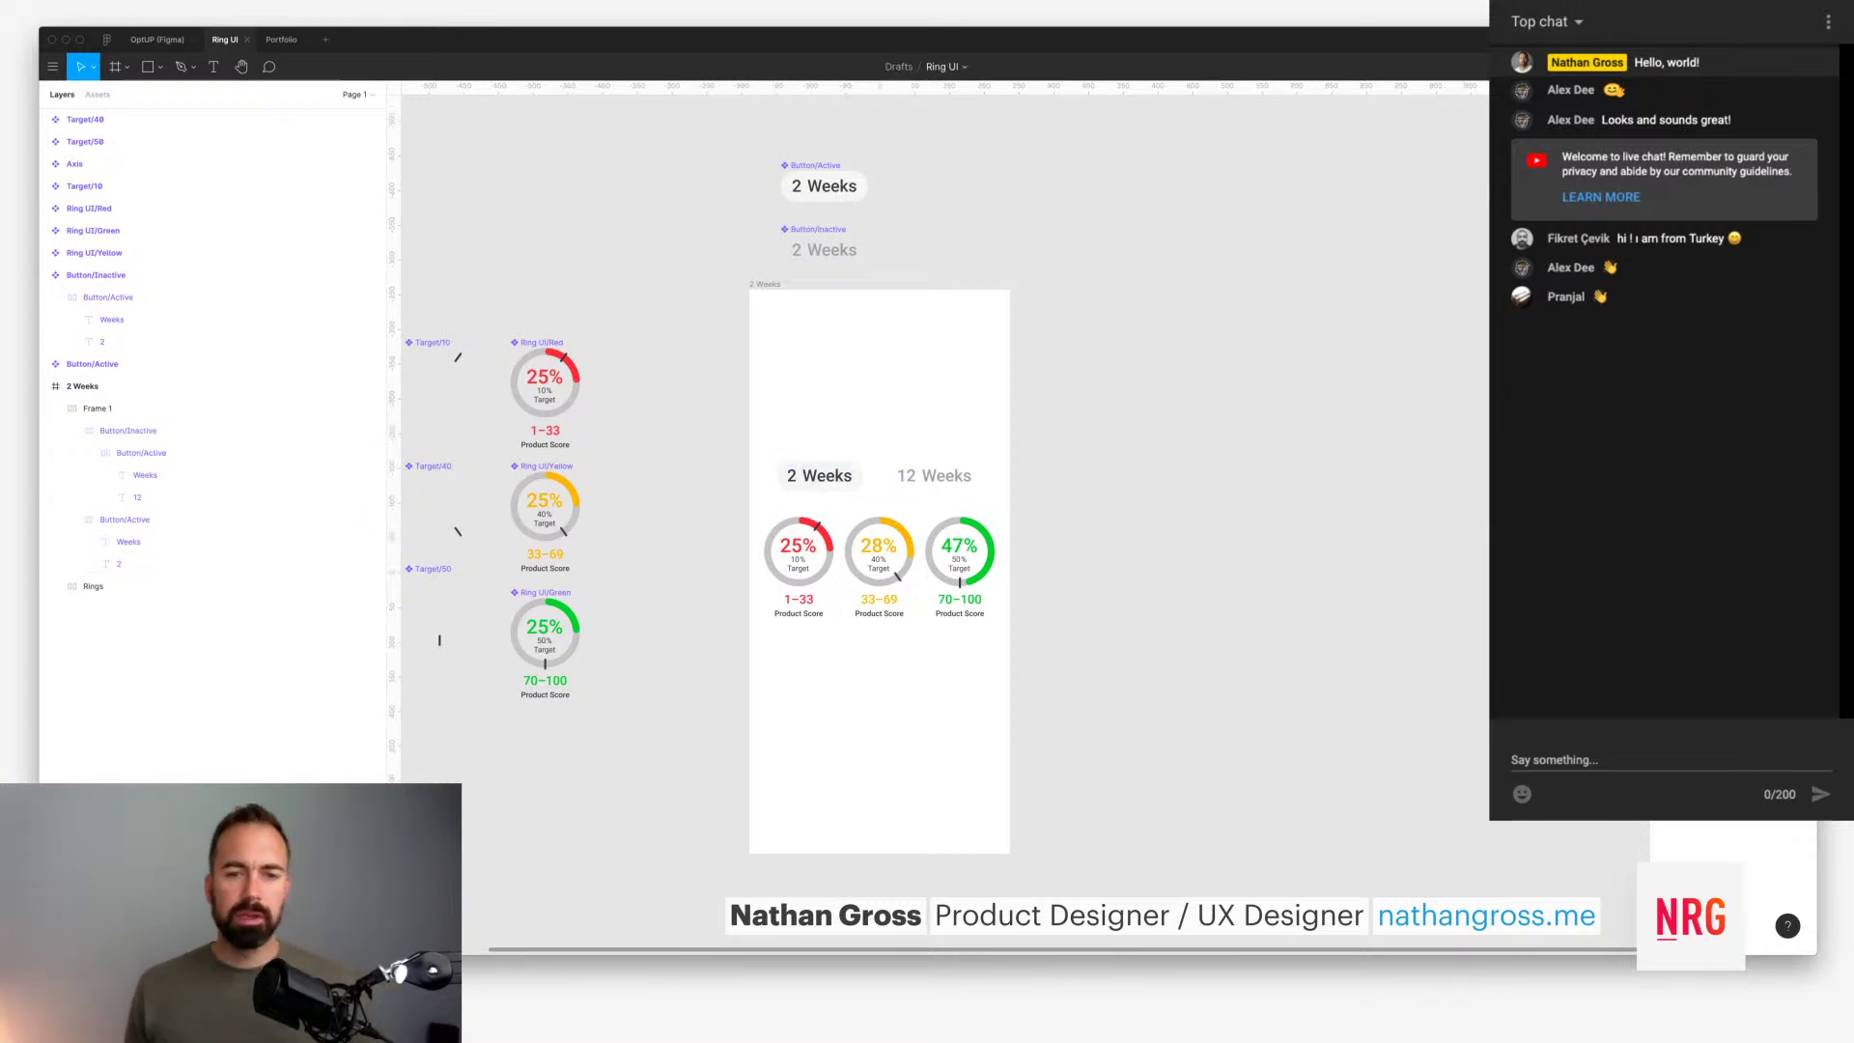
Step: Create a color style named Background/Tertiary from the gray ring color in the Ring UI/Red component
scroll(869, 521, "down", 3)
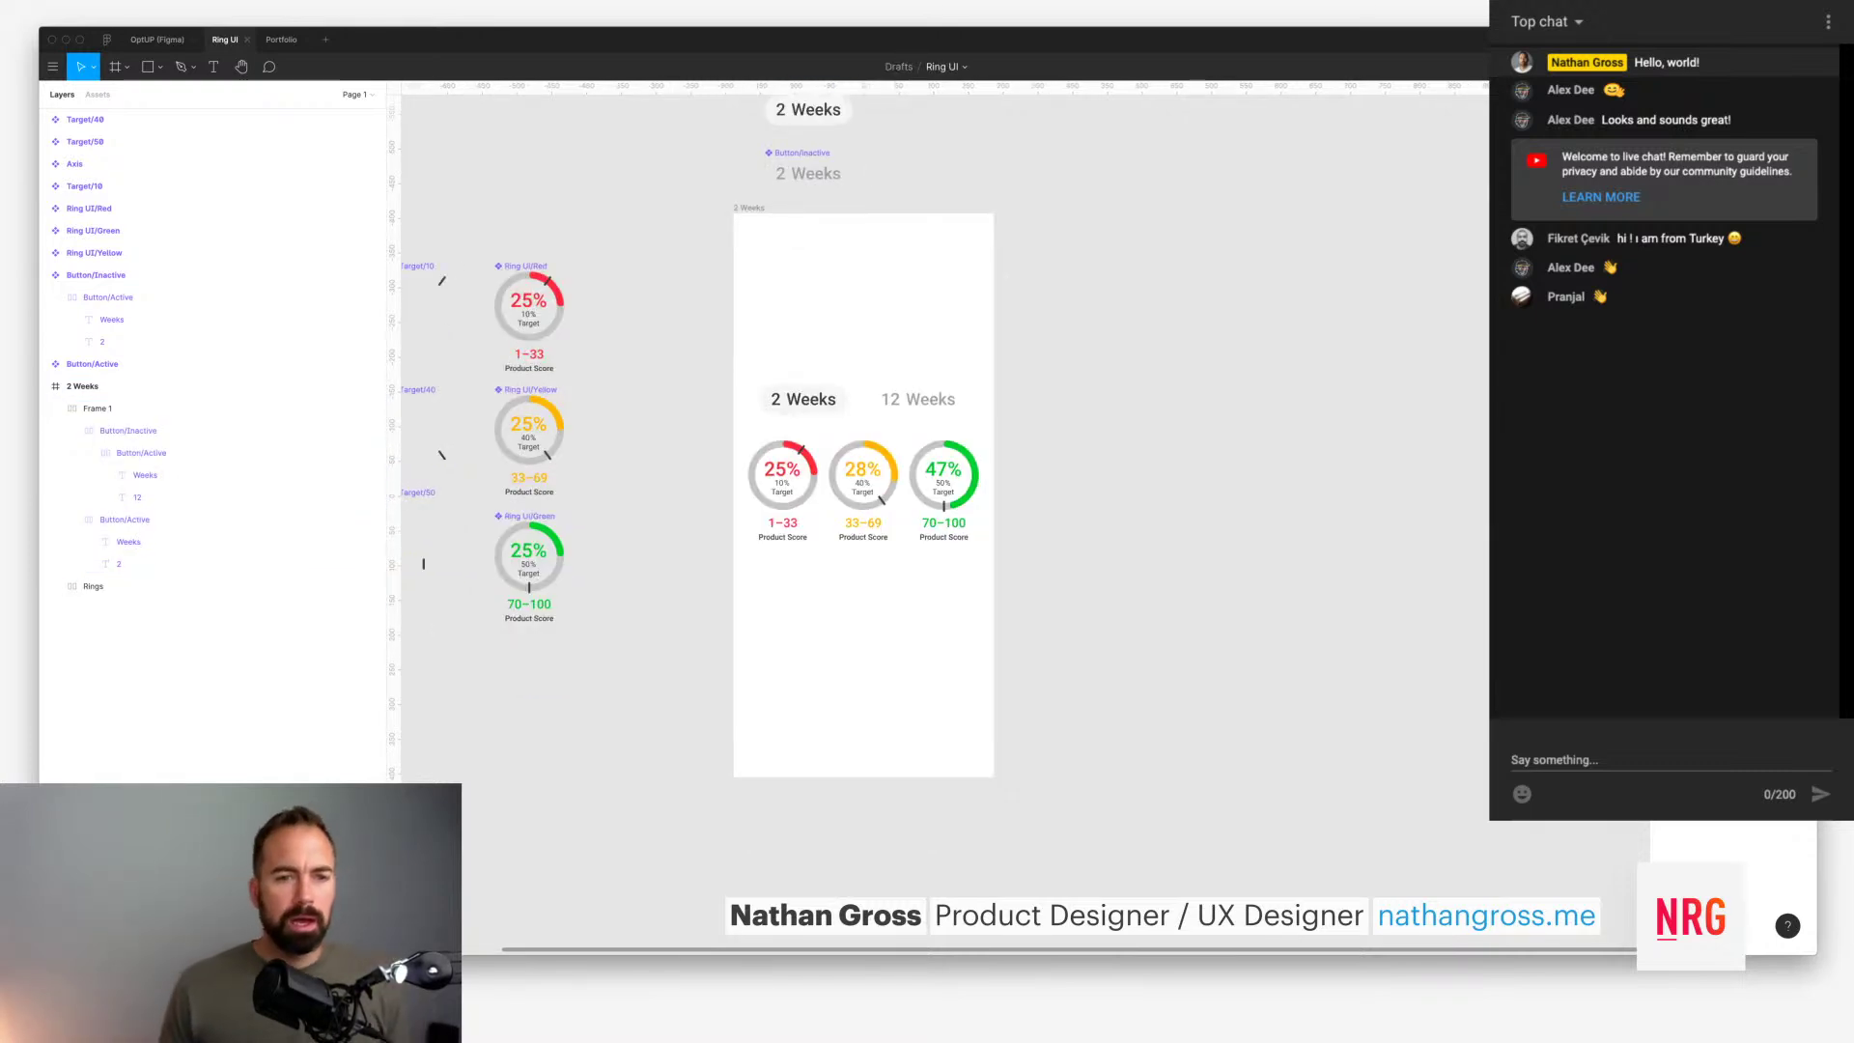
scroll(869, 522, "left", 3)
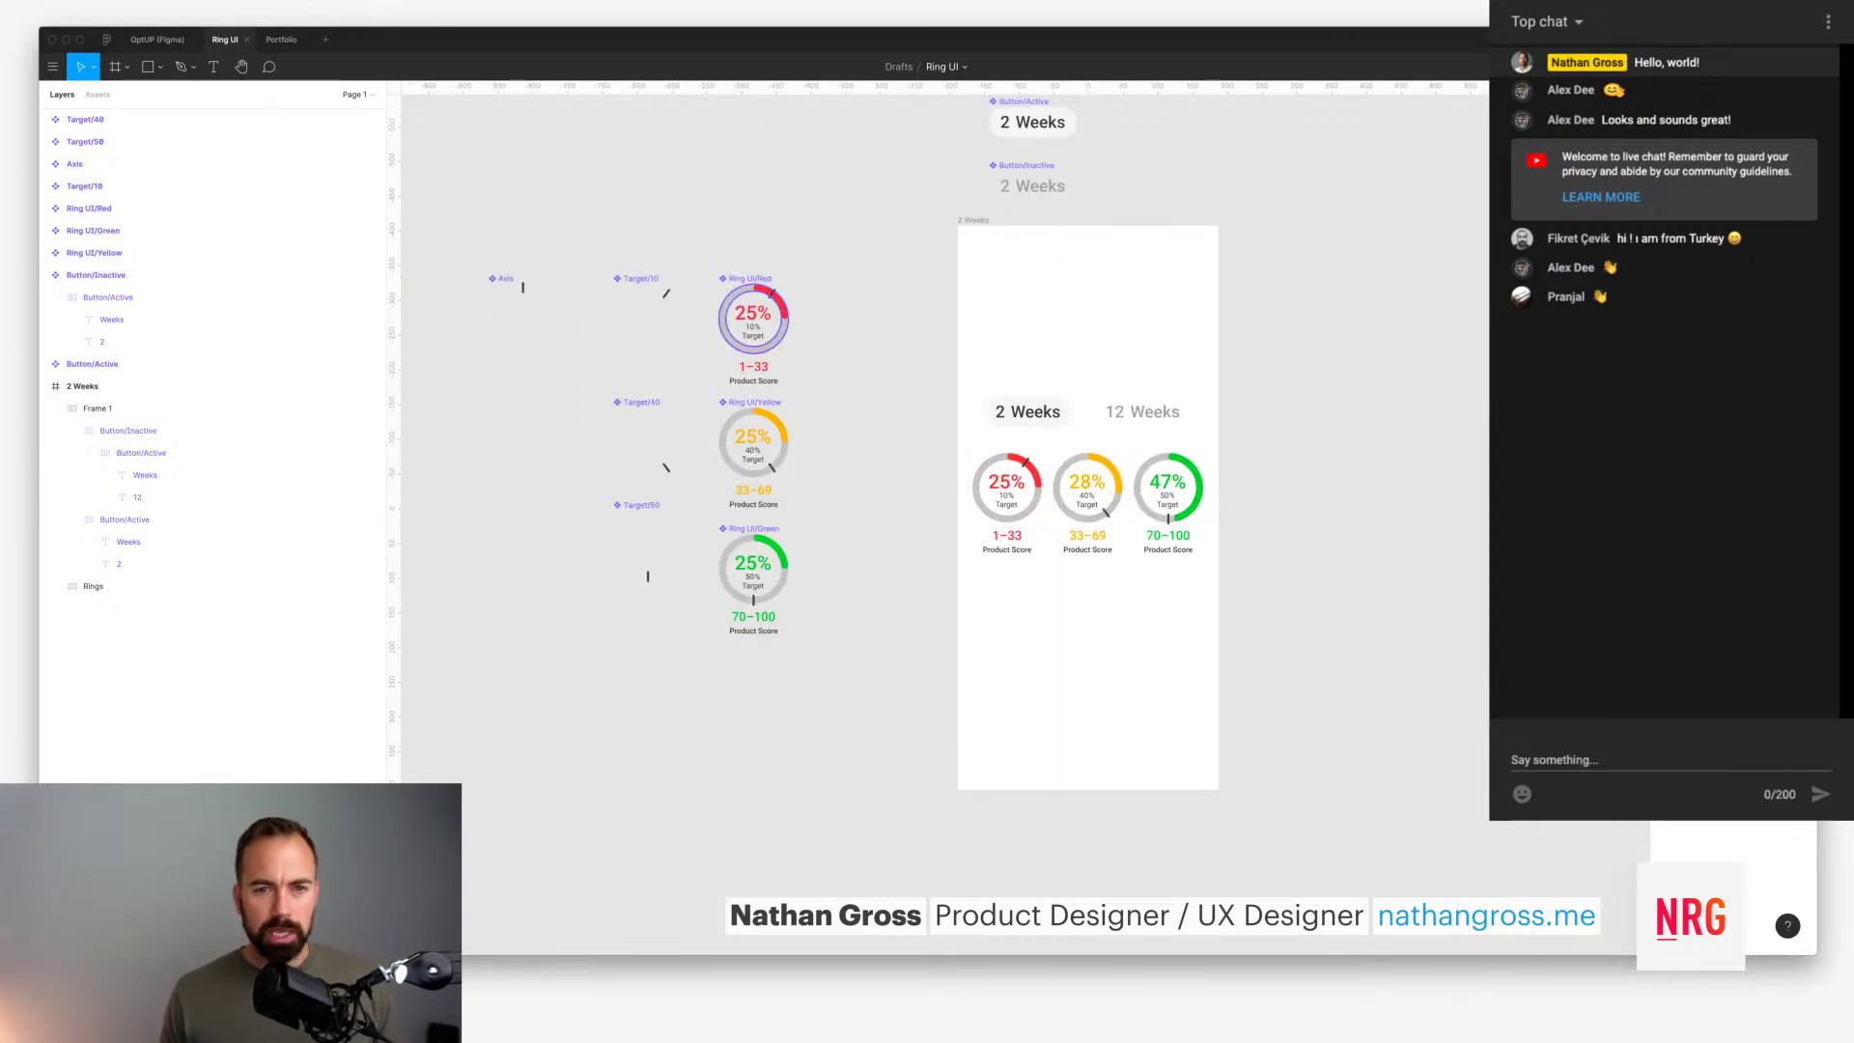
left_click(750, 278)
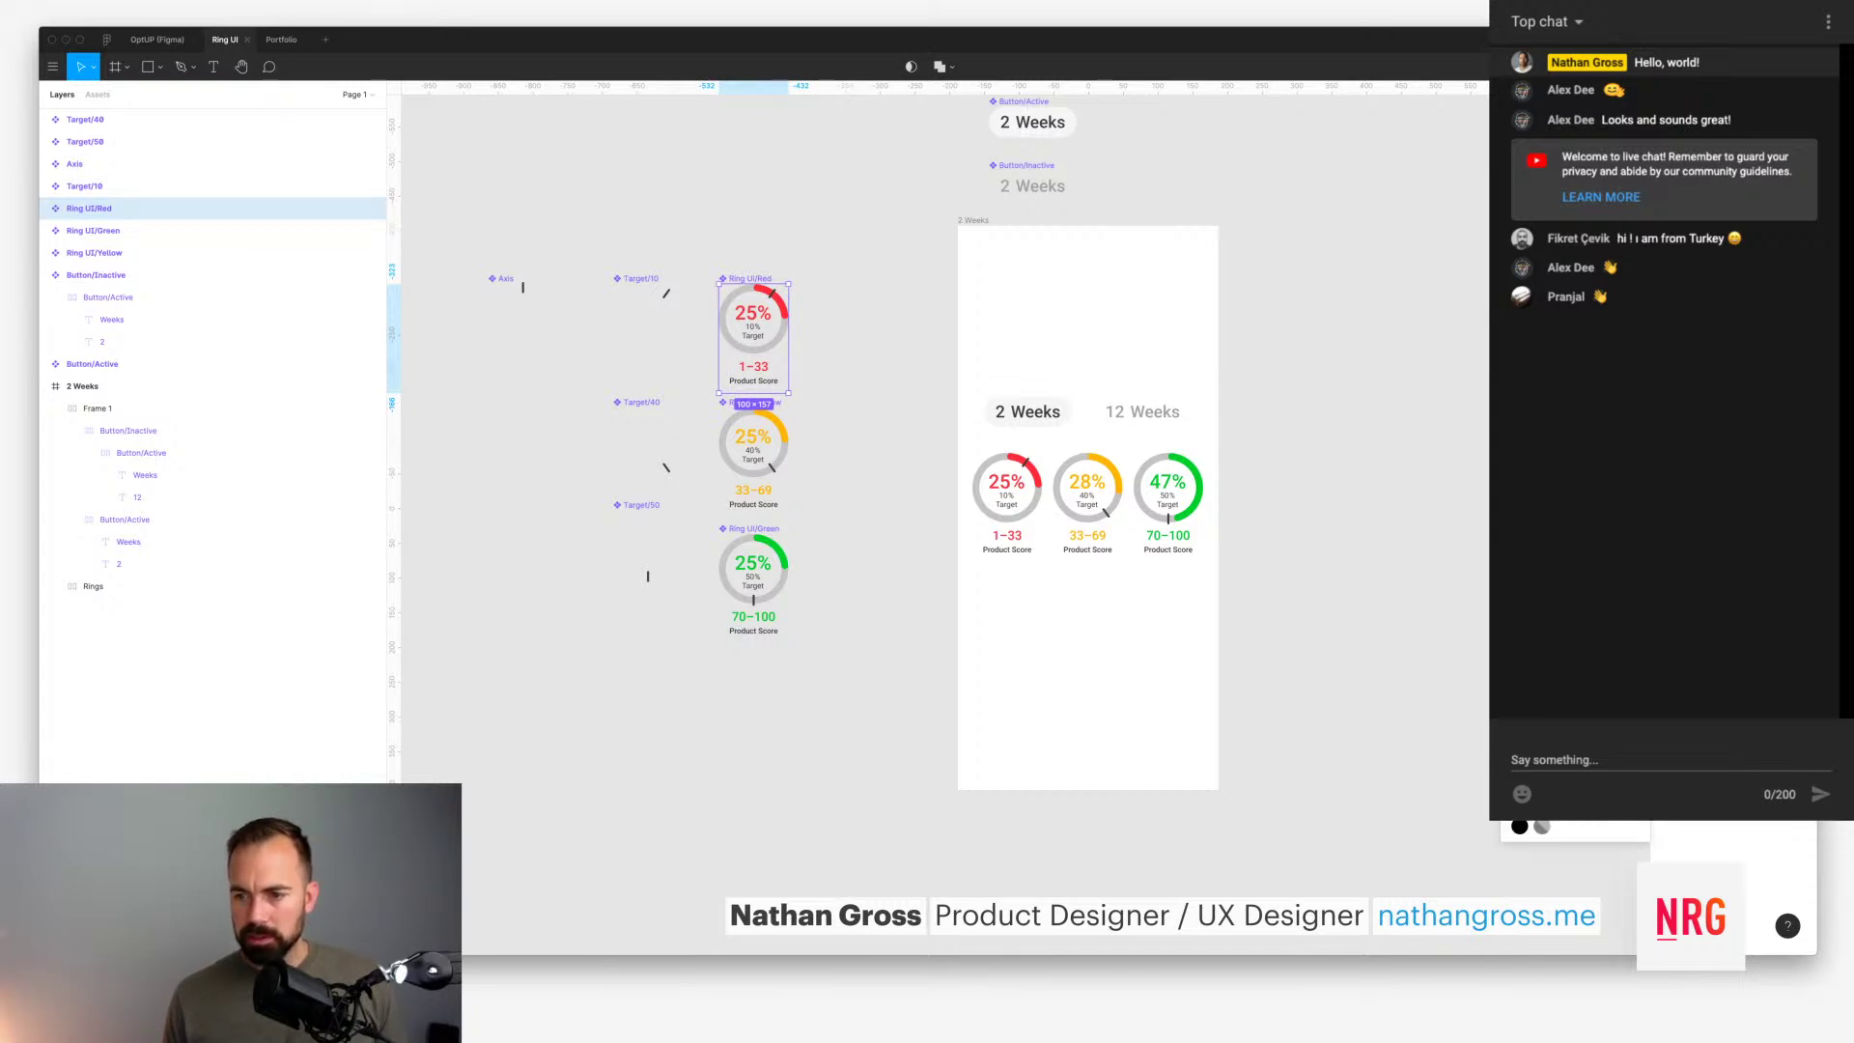
type("Bac")
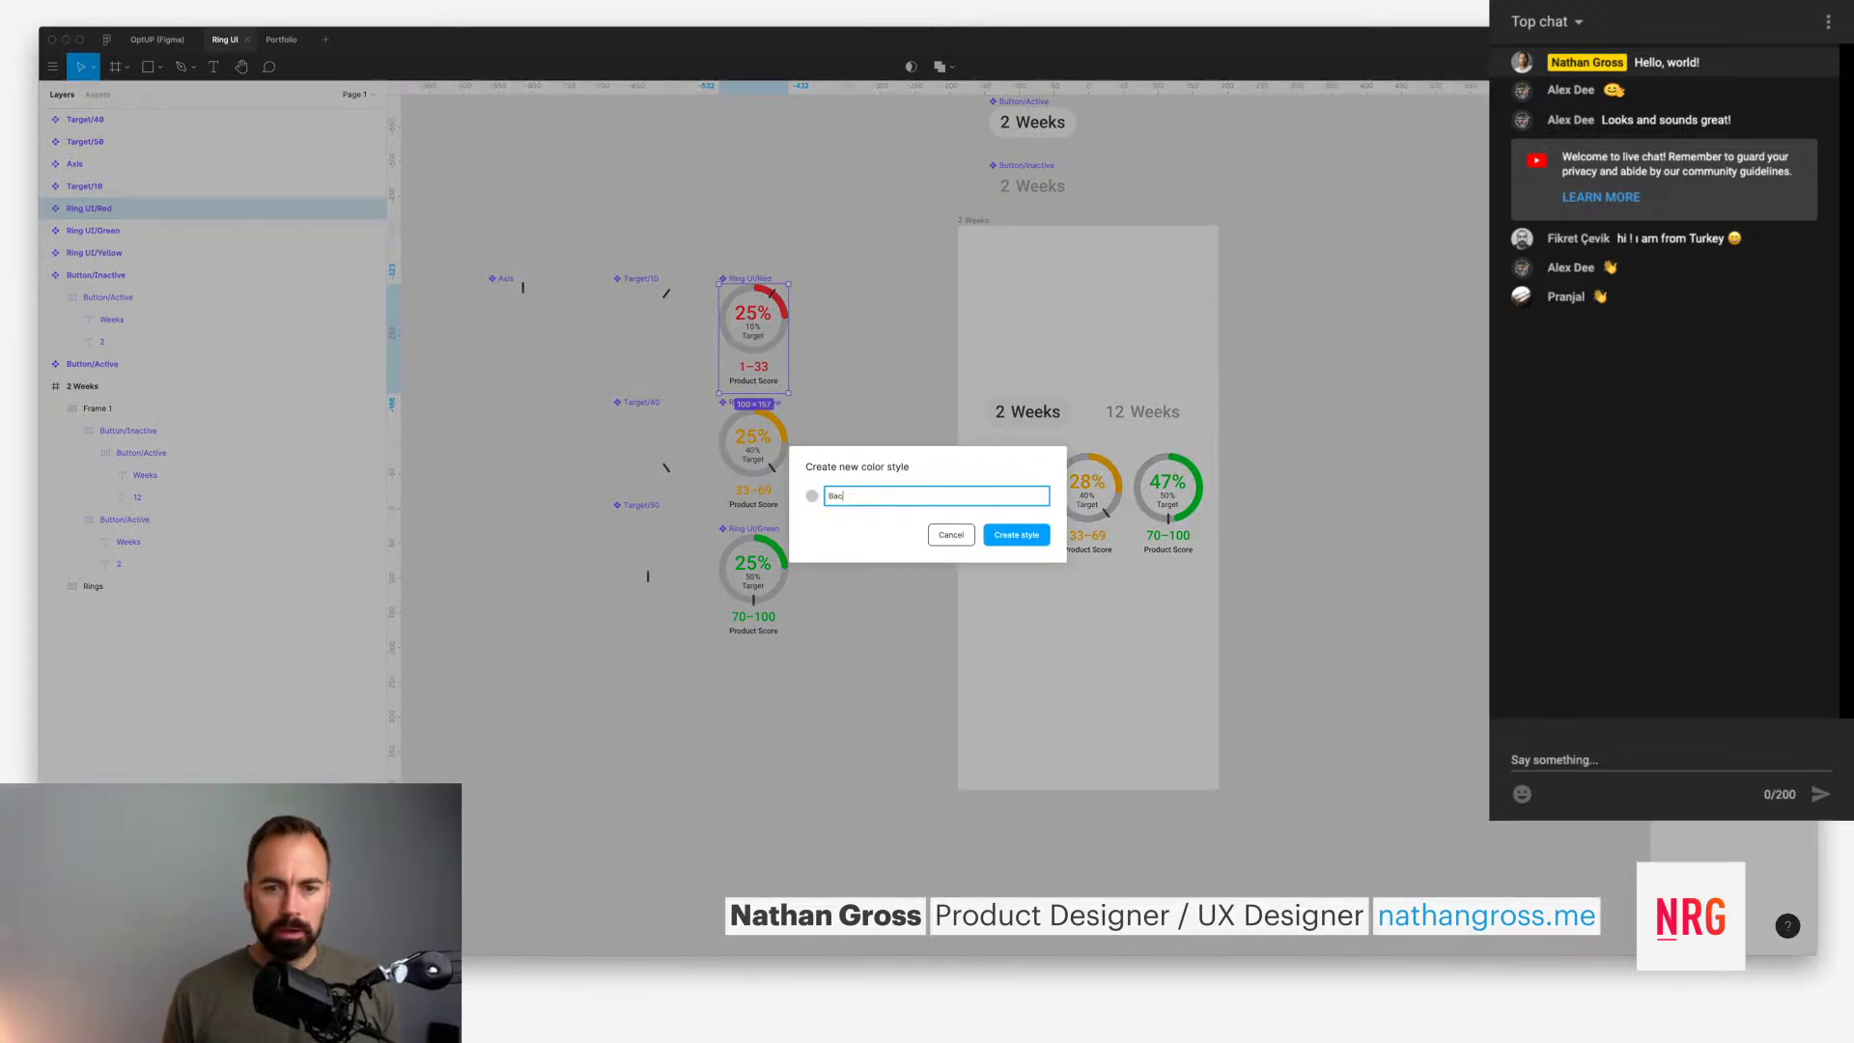
type("kground/Secondary")
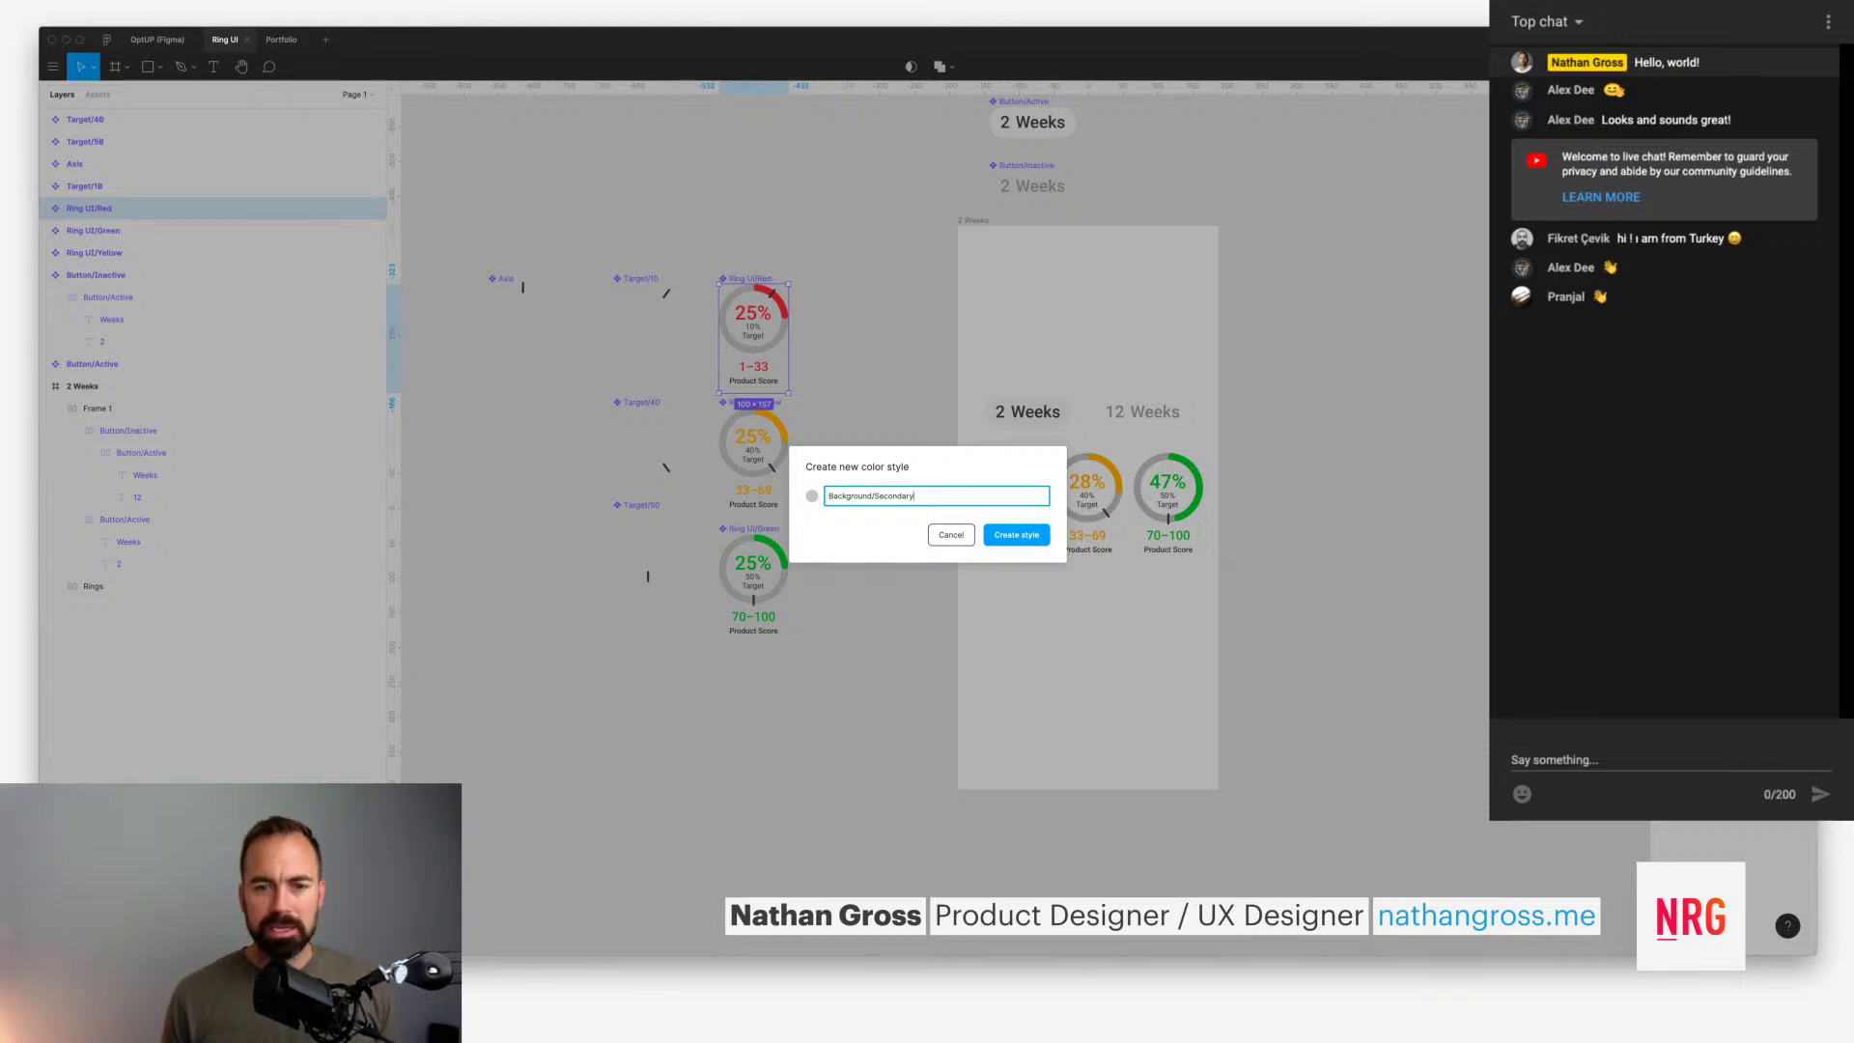
key("alt+shift+Left")
type("Tertiary")
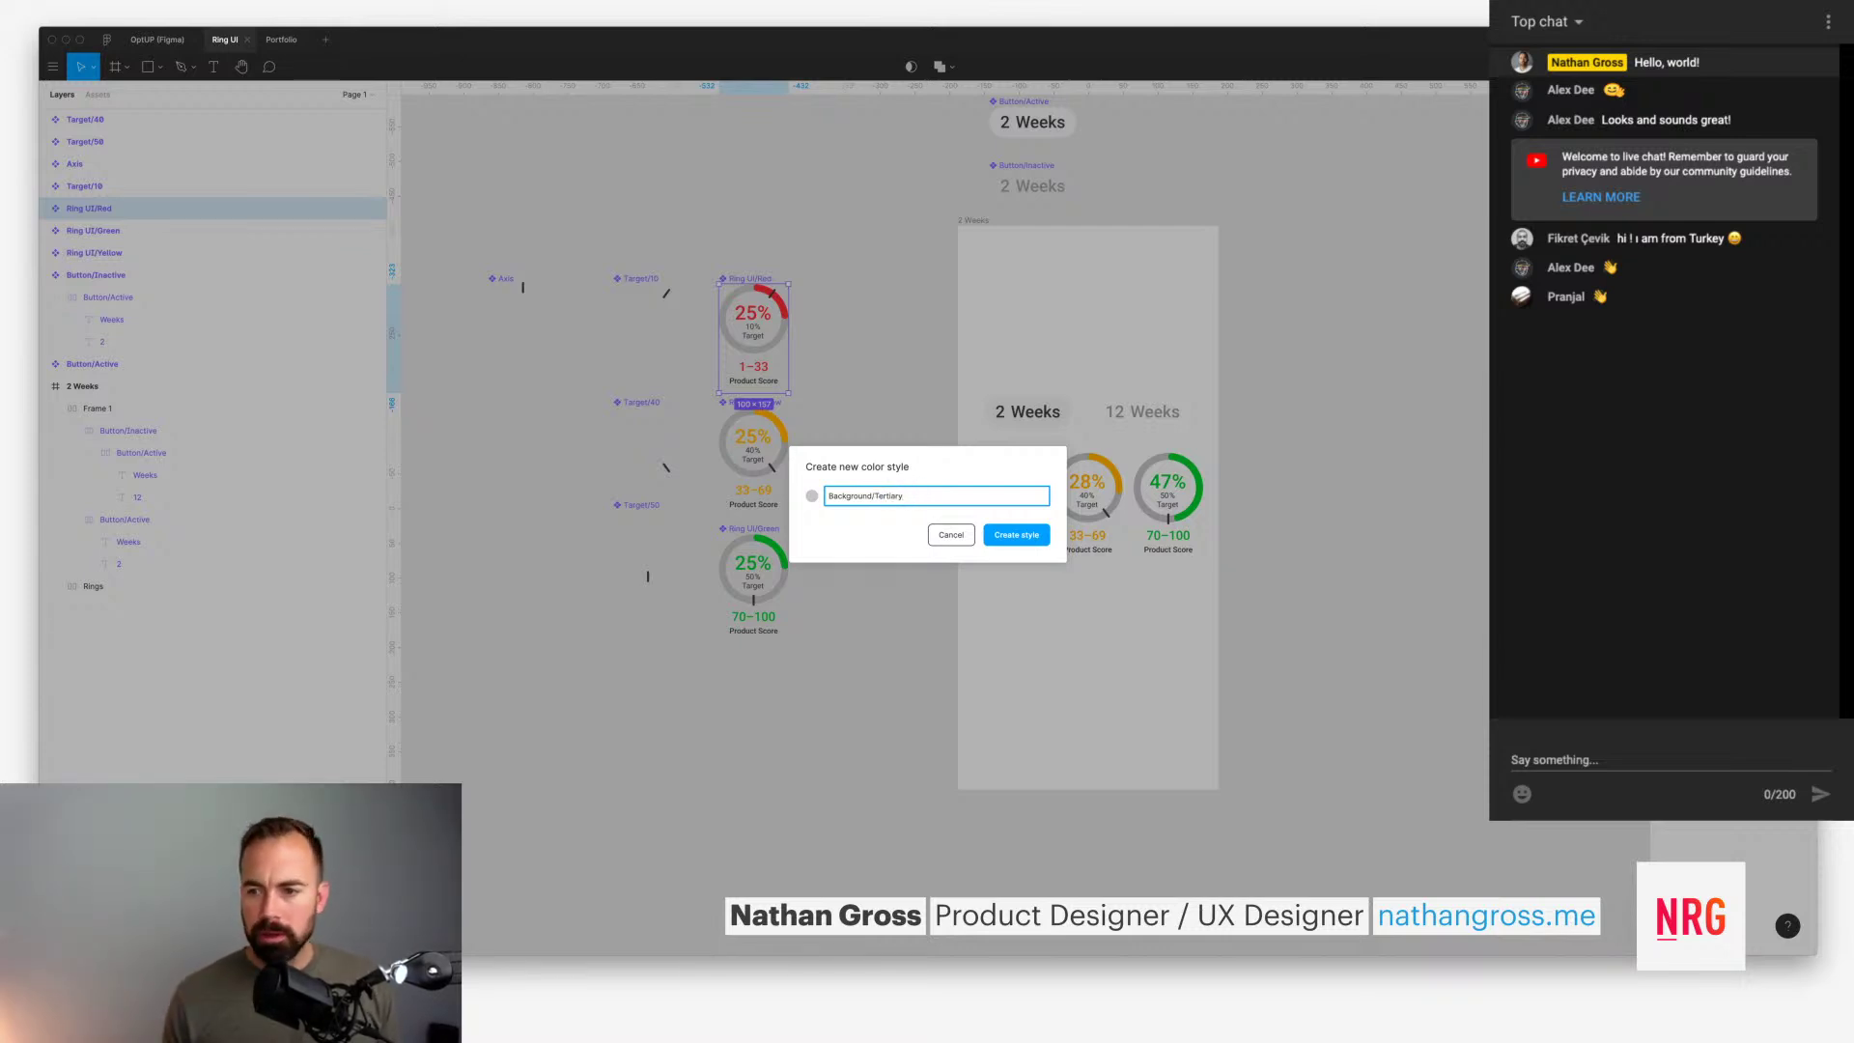
key("Return")
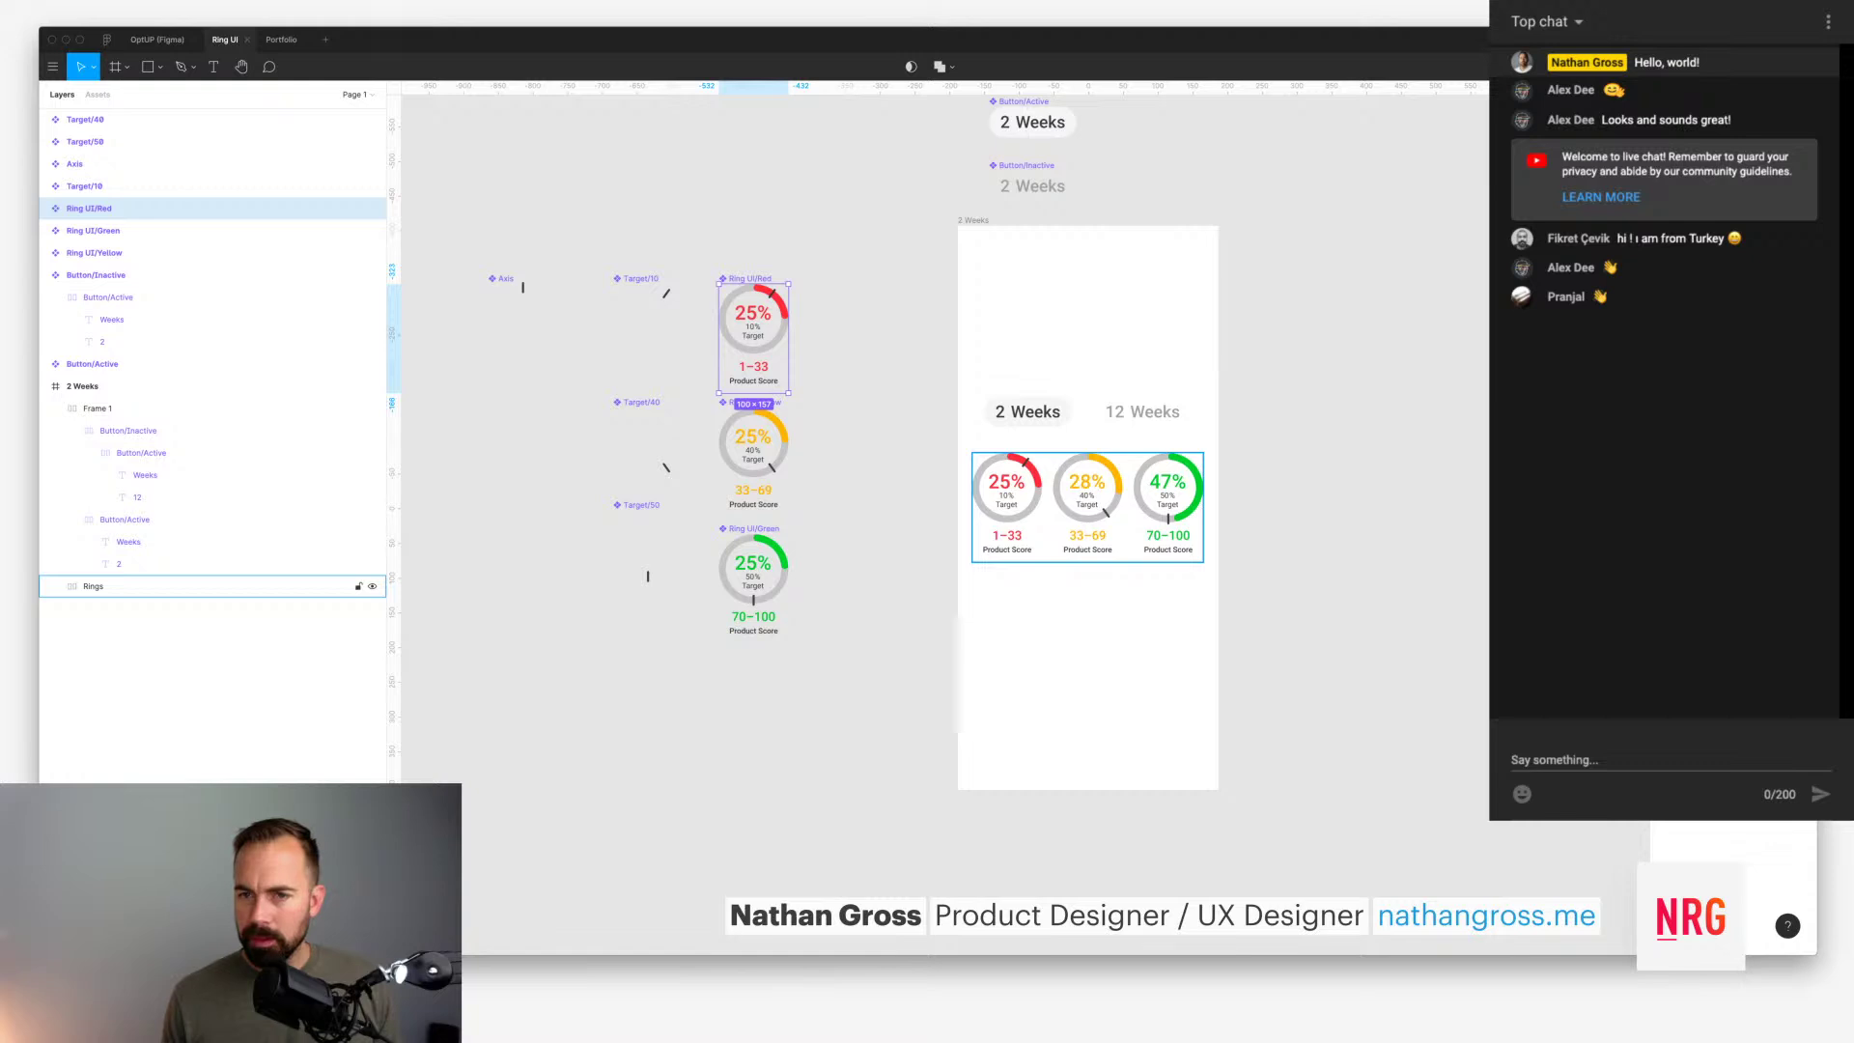
Step: Lighten the gray color style used for the ring tracks
left_click(1087, 411)
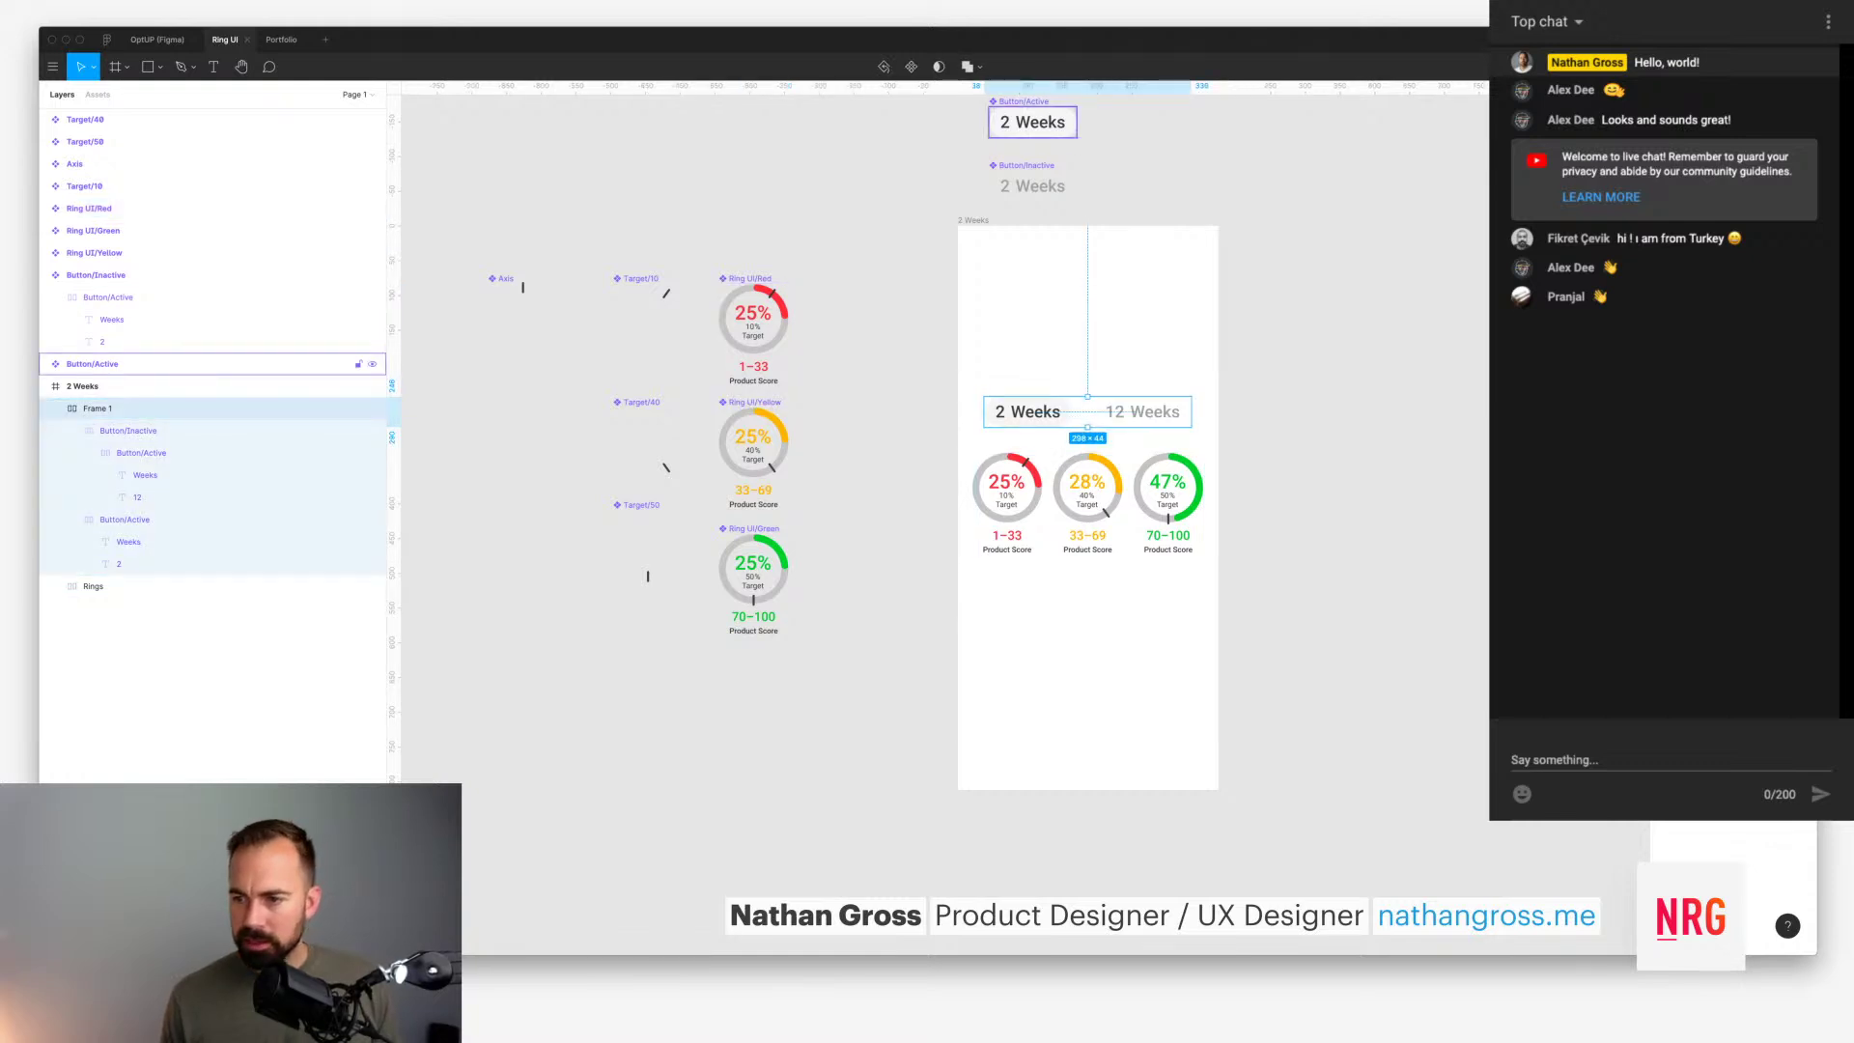
left_click(1032, 106)
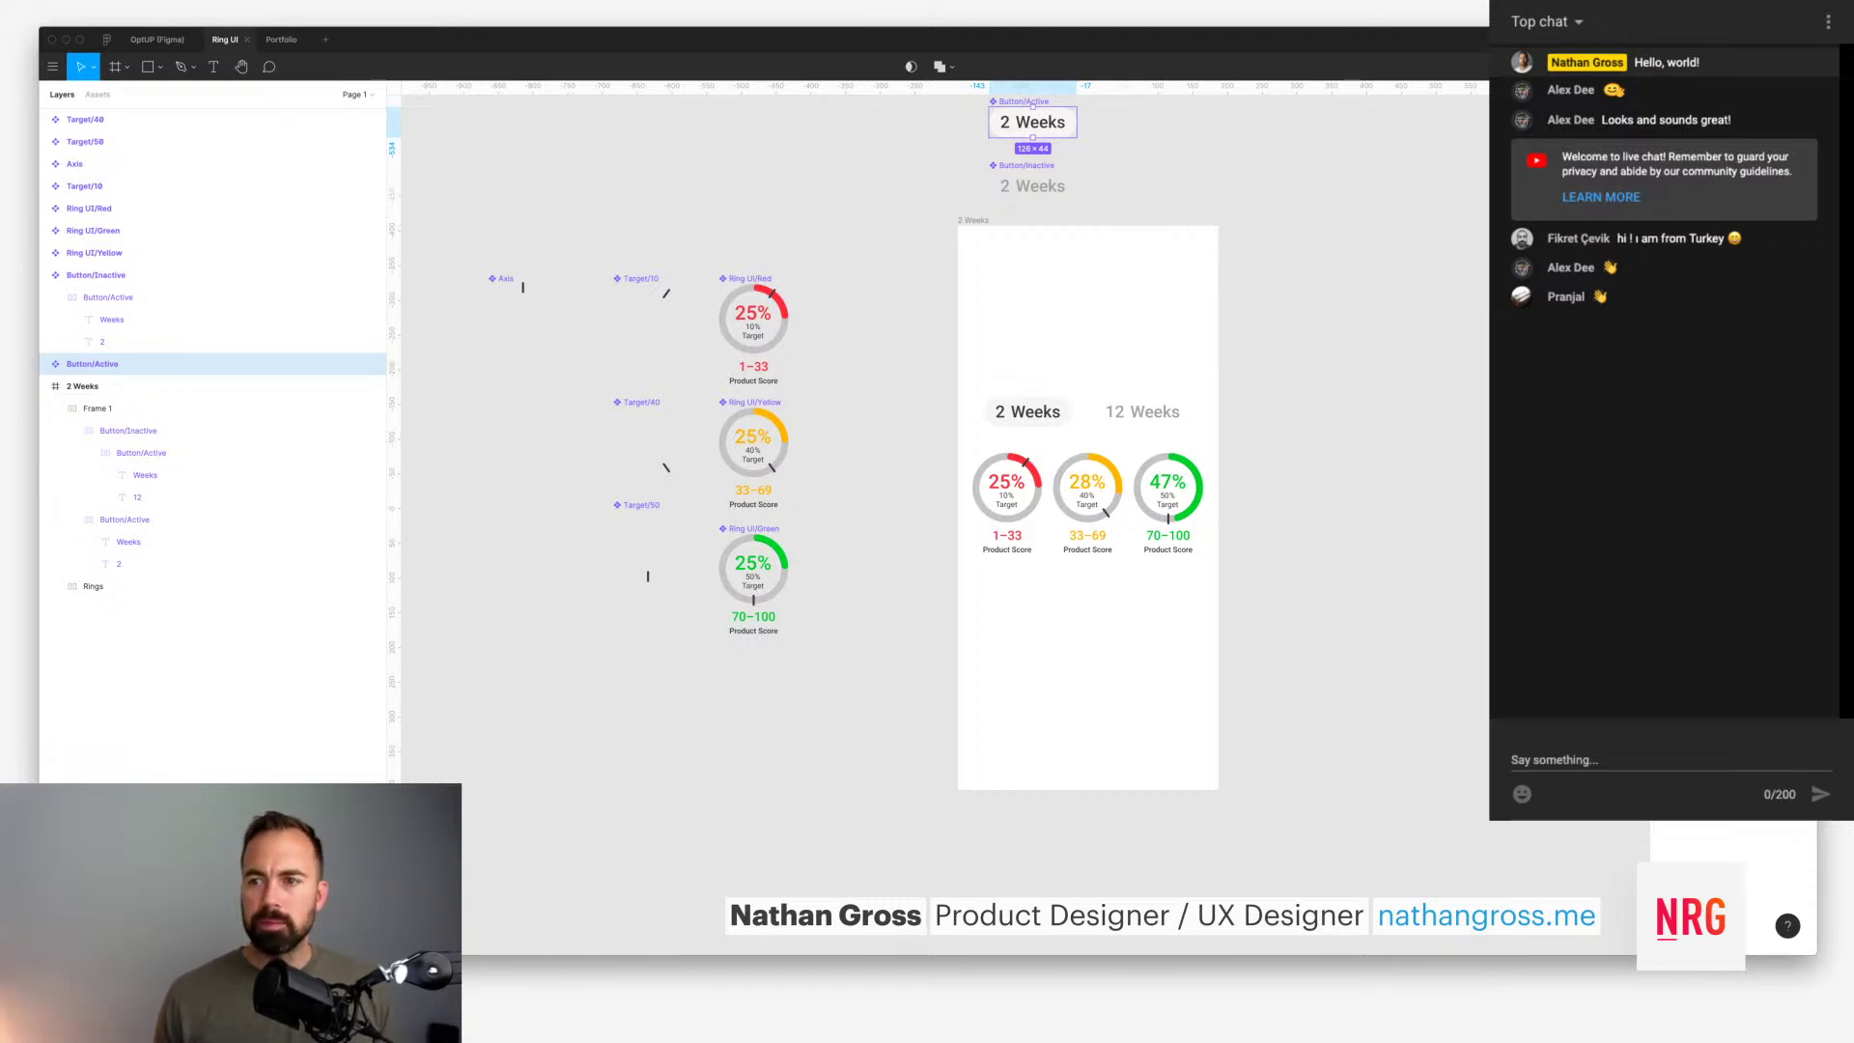
key("Escape")
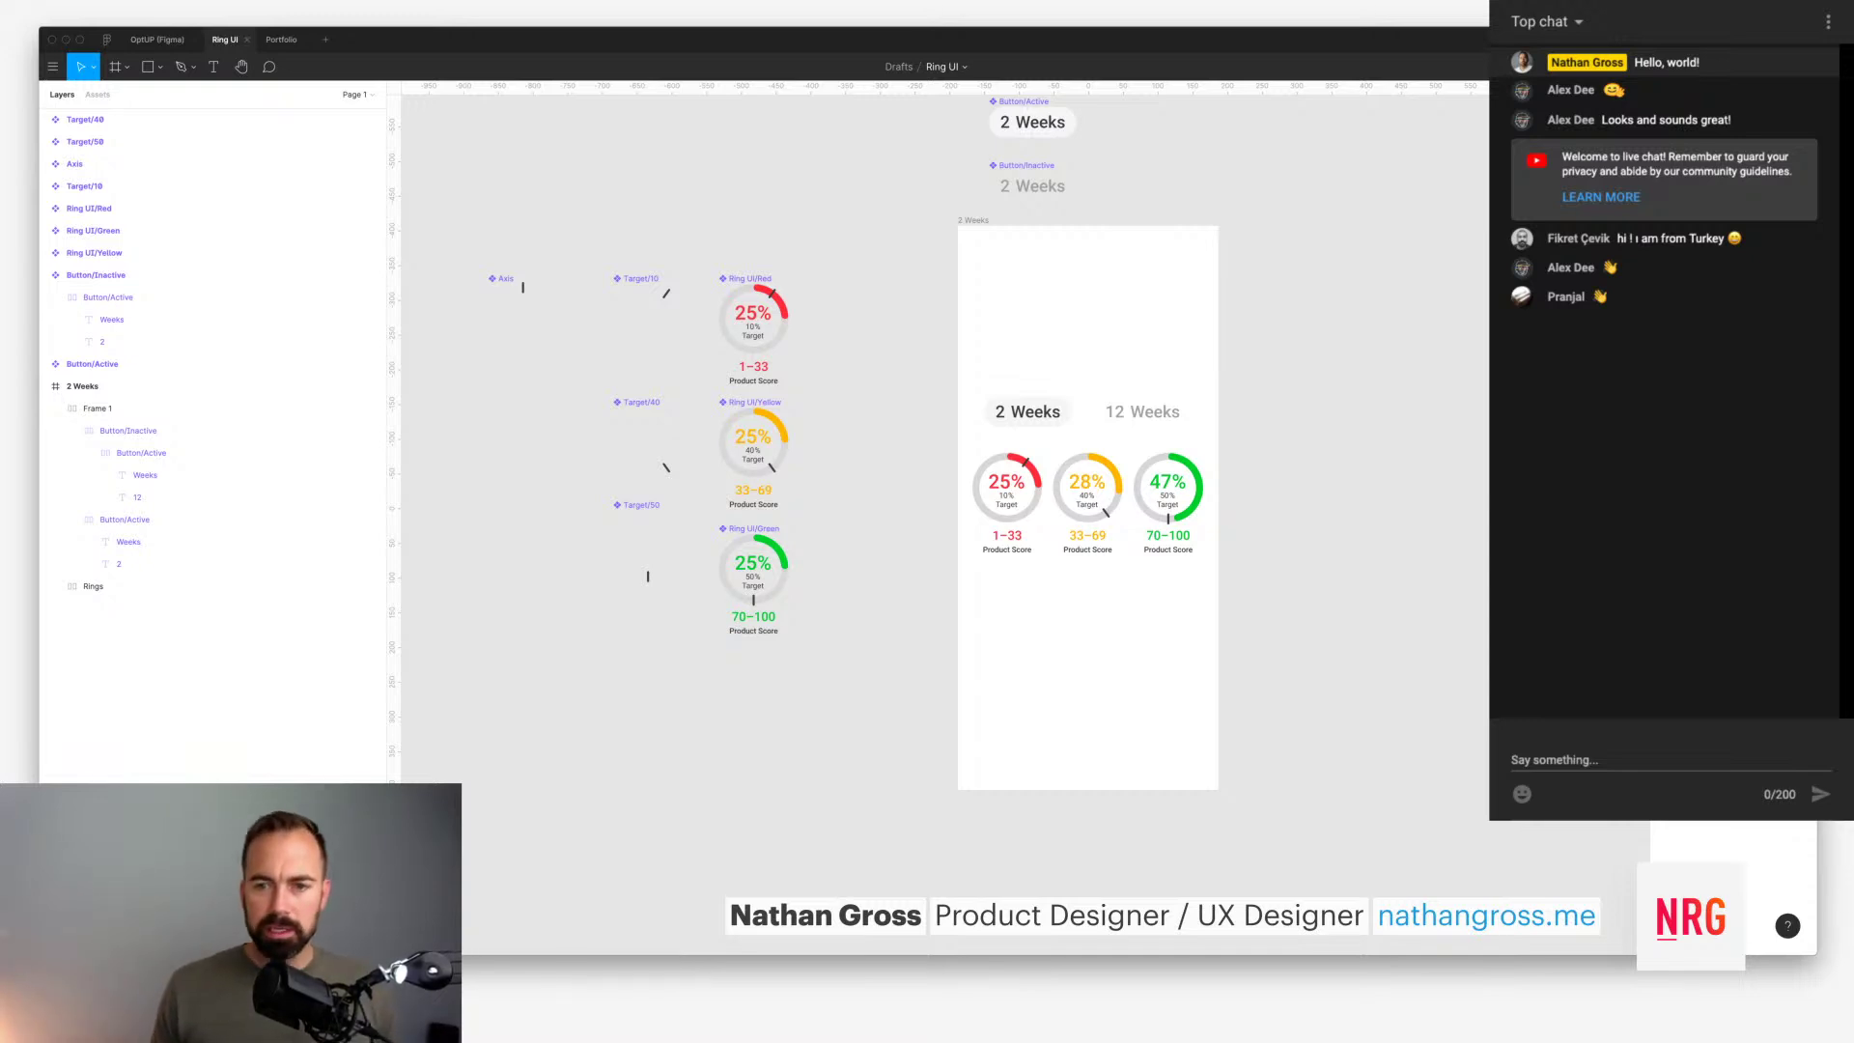
Step: Tighten the vertical gap between Frame 1 and Rings on the 2 Weeks artboard and group the two
left_click(97, 407)
left_click(94, 586, "shift")
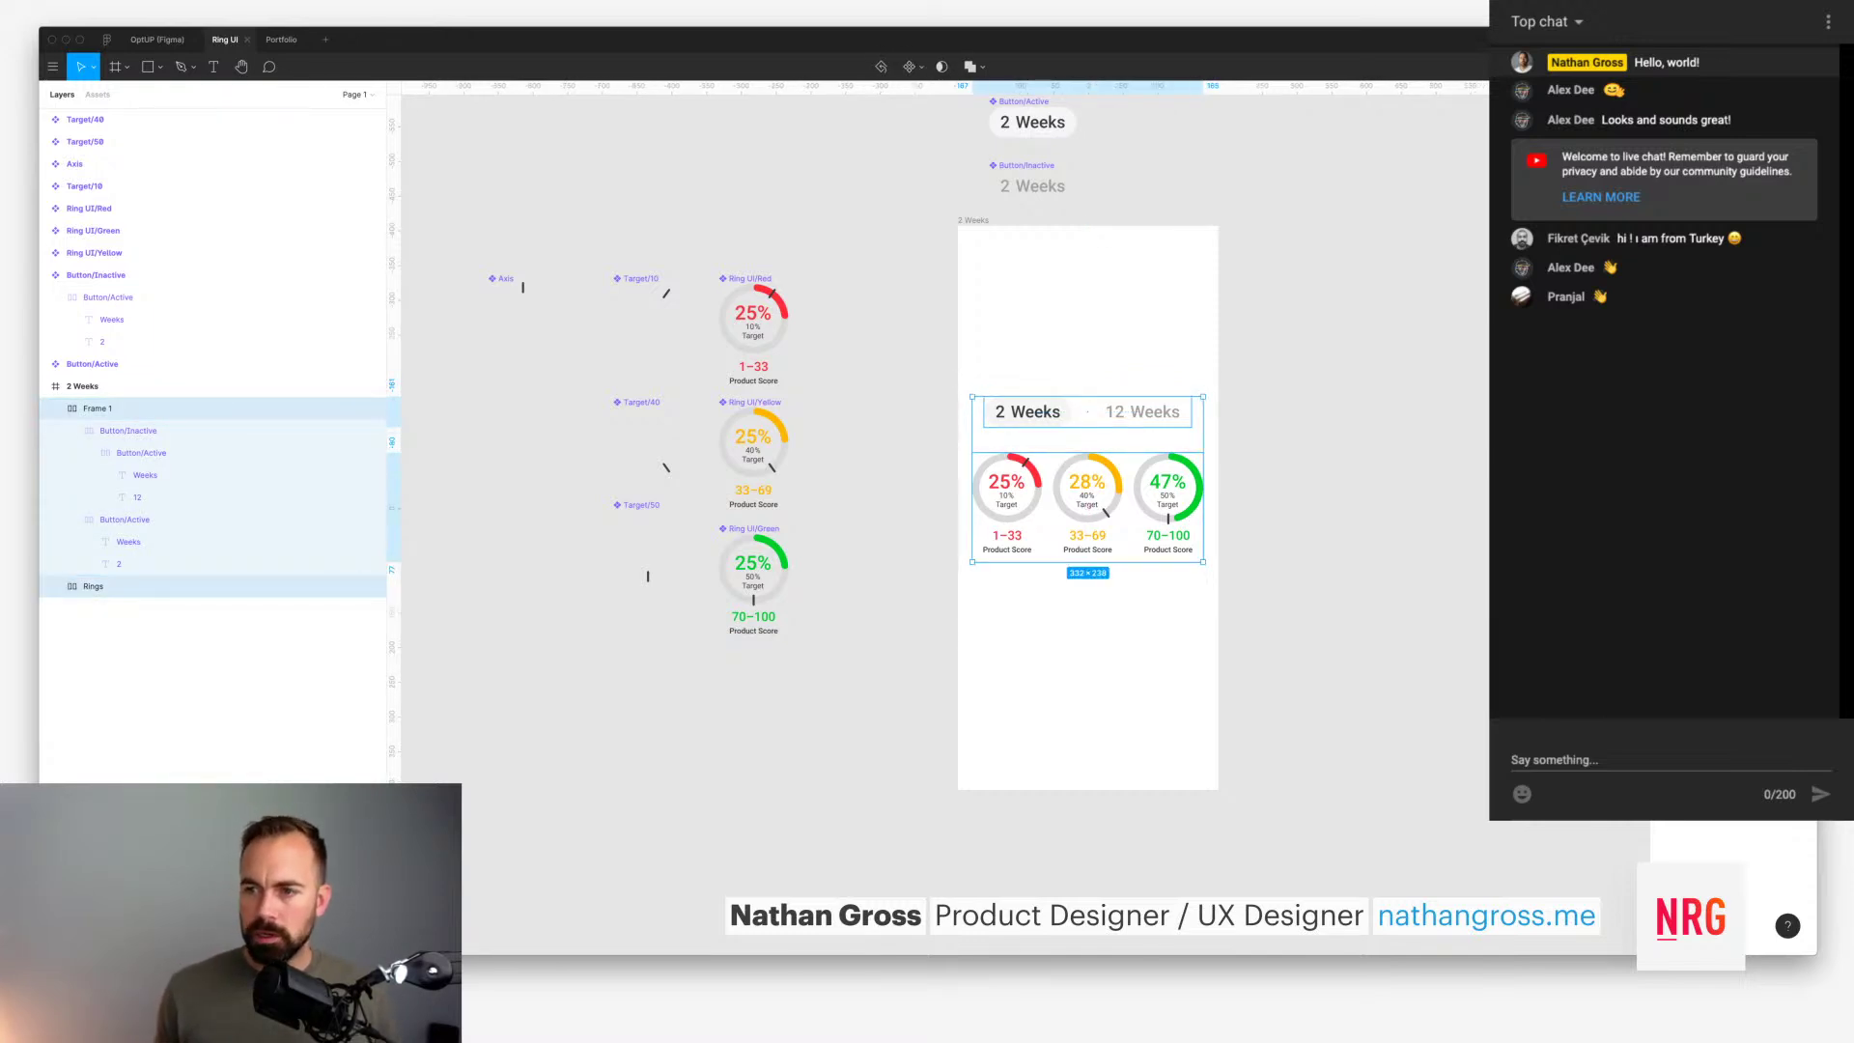
key("Return")
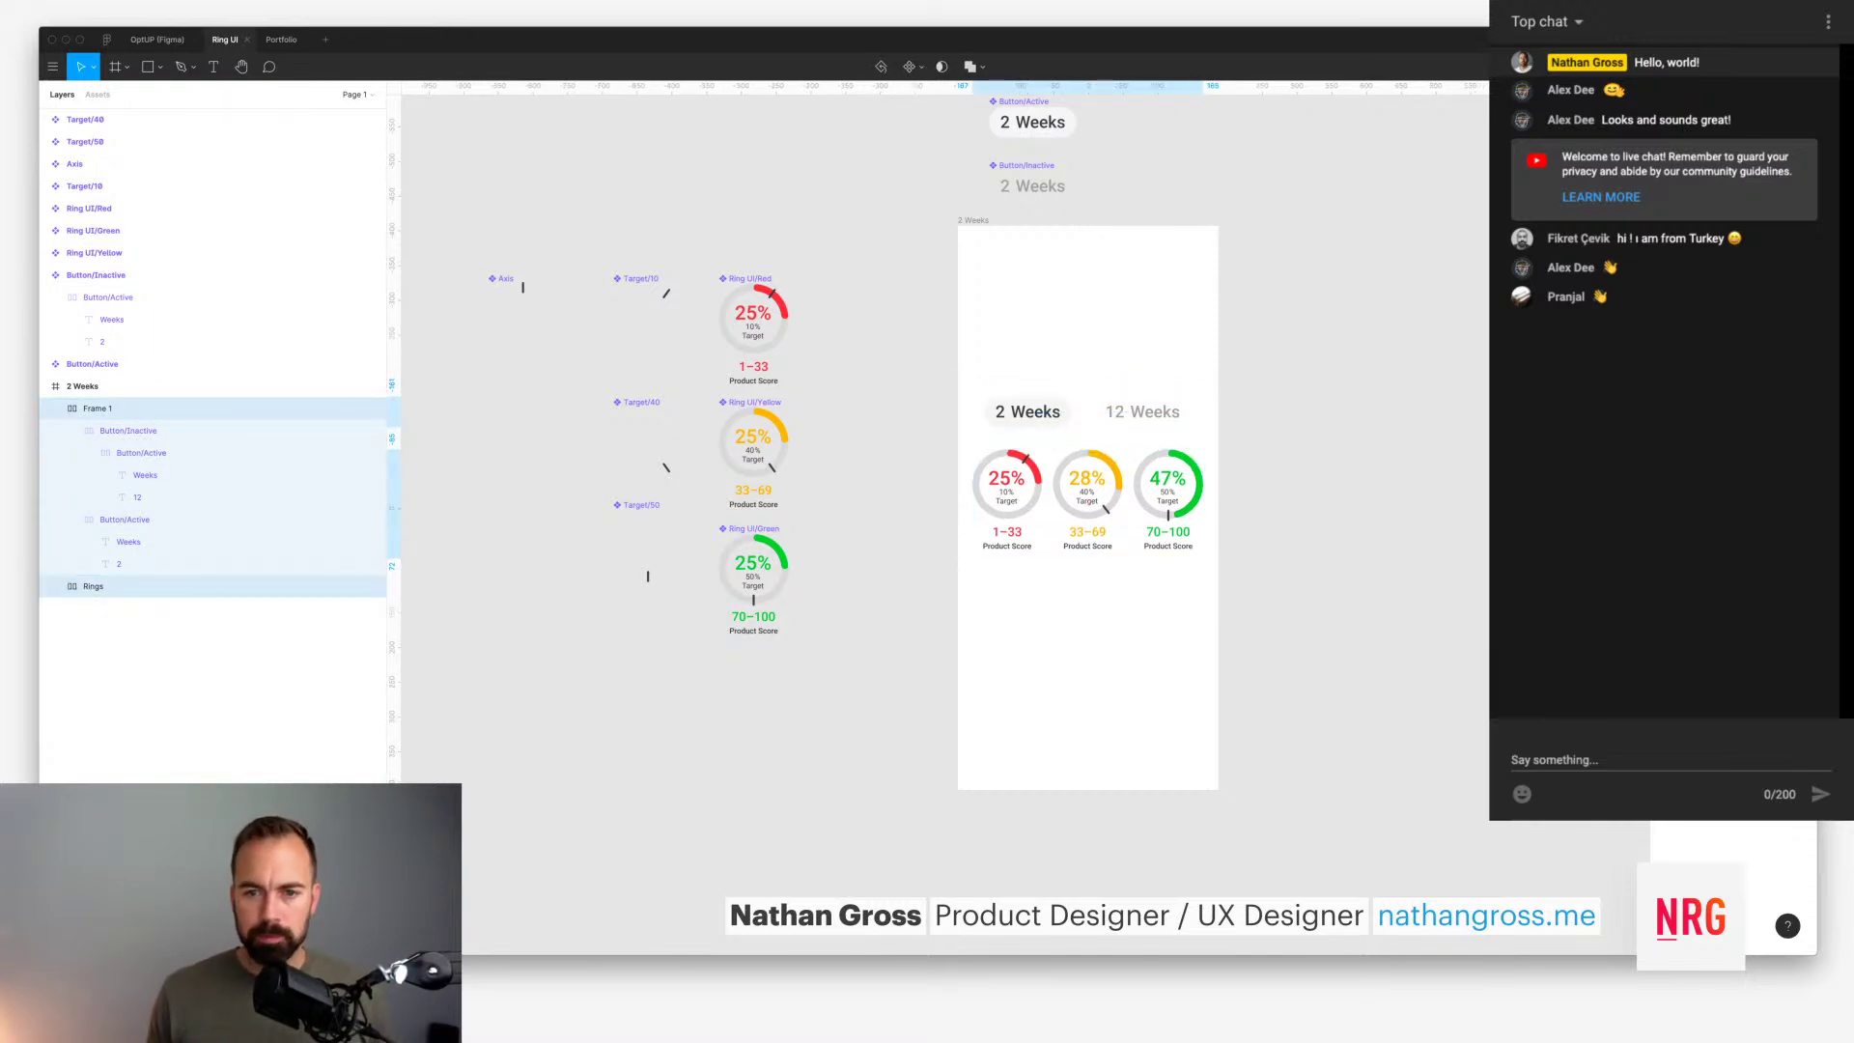
key("shift+Down")
key("shift+Down")
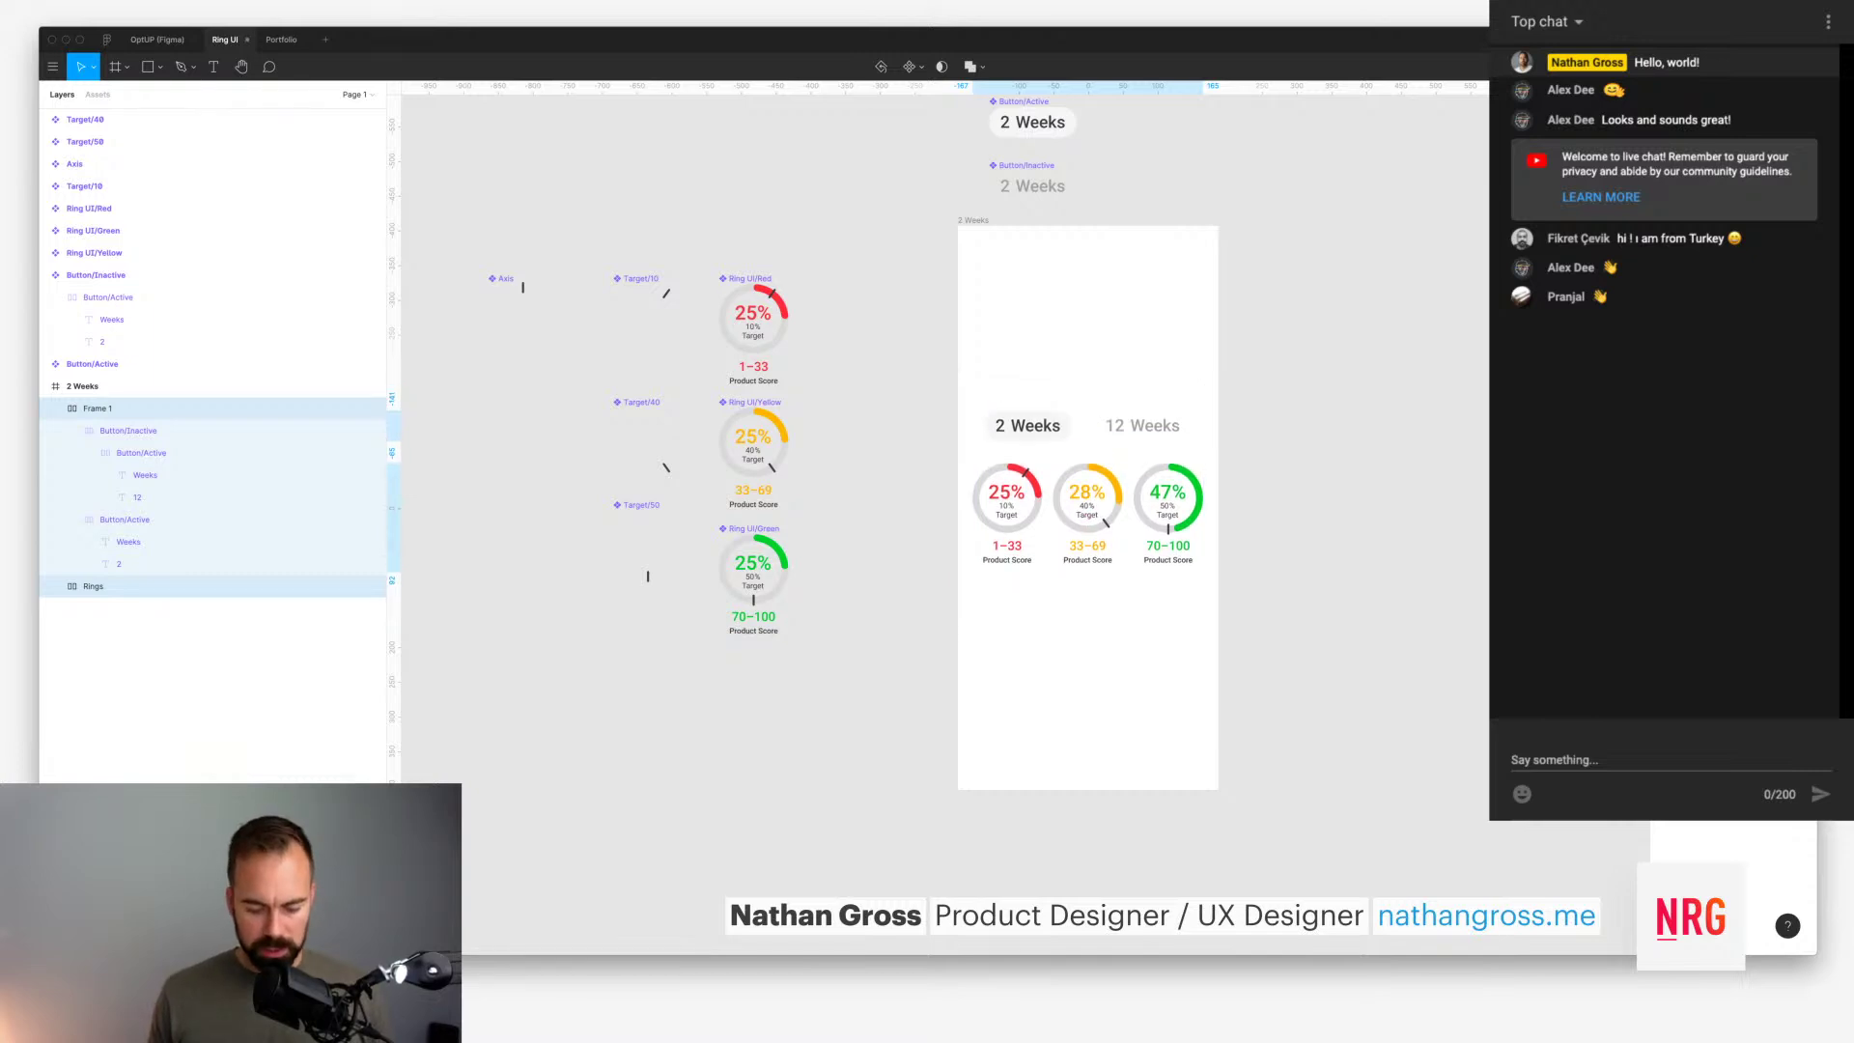
key("super+z")
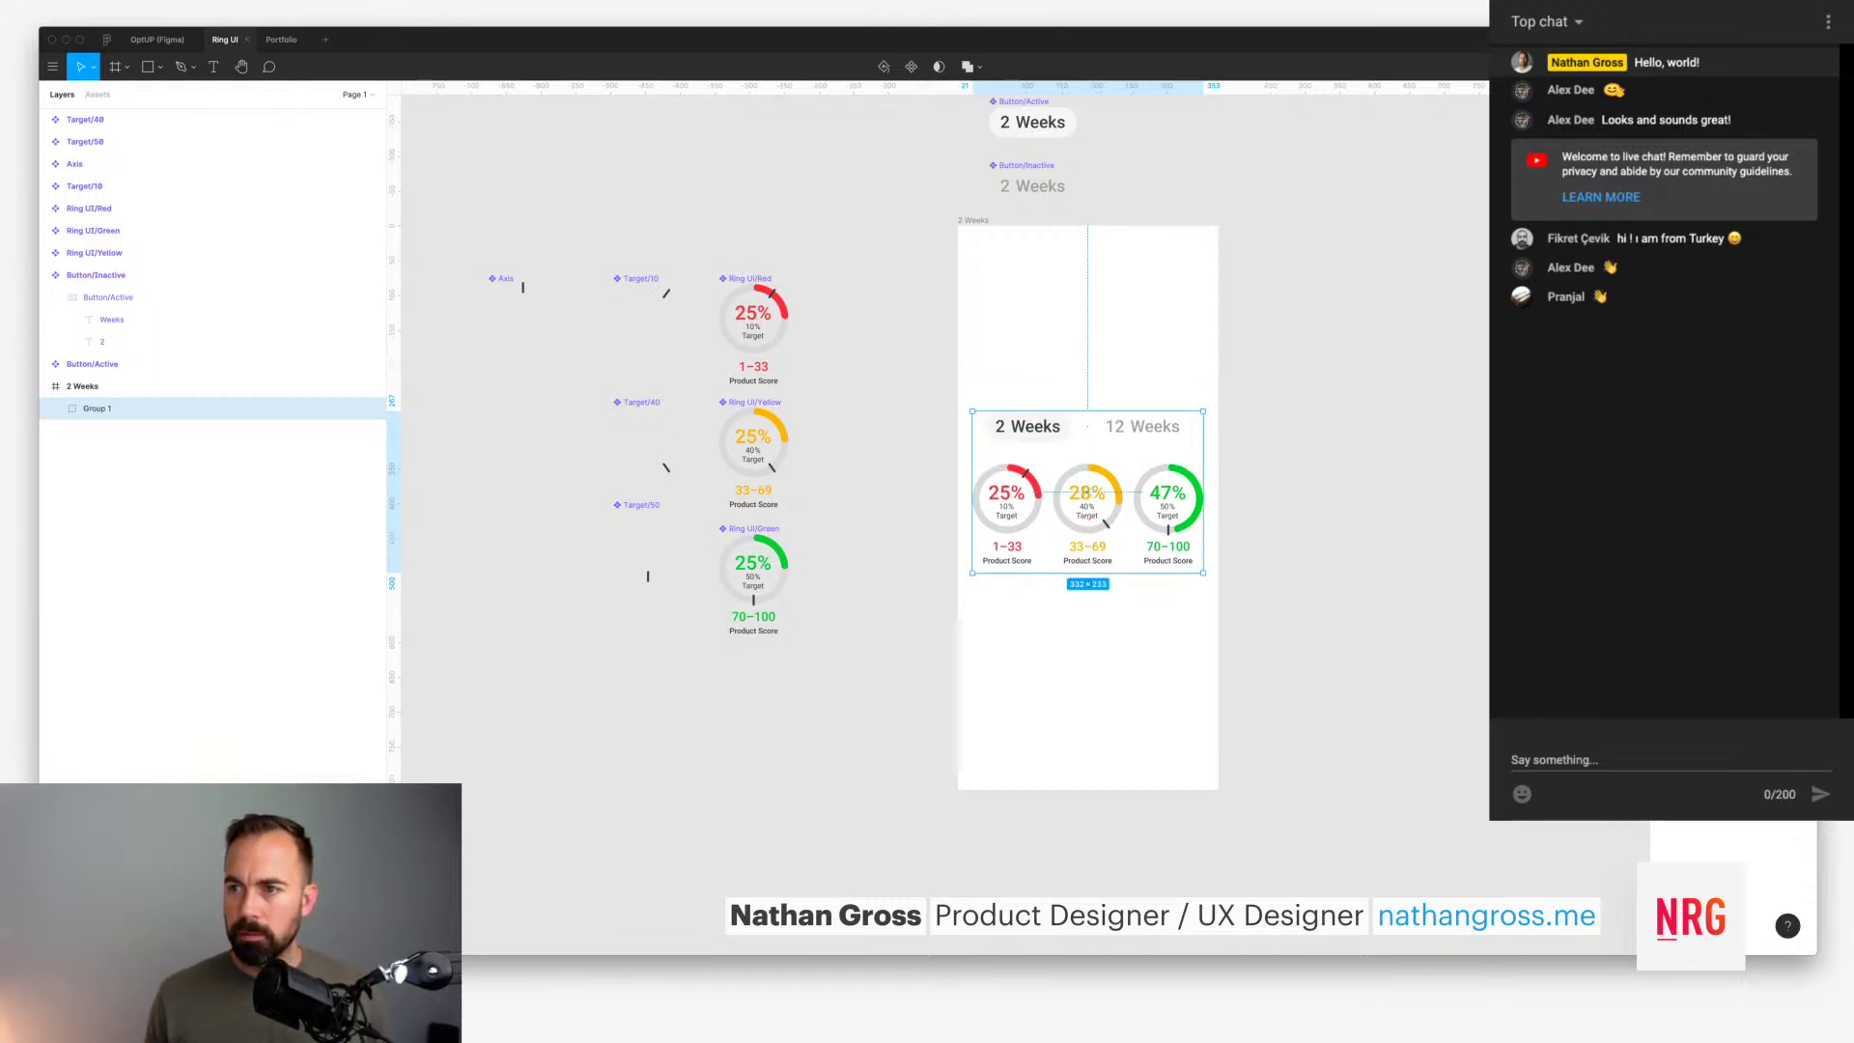
Step: Move the group of toggle buttons and rings up near the top edge of the 2 Weeks artboard
key("shift+Down")
key("shift+Down")
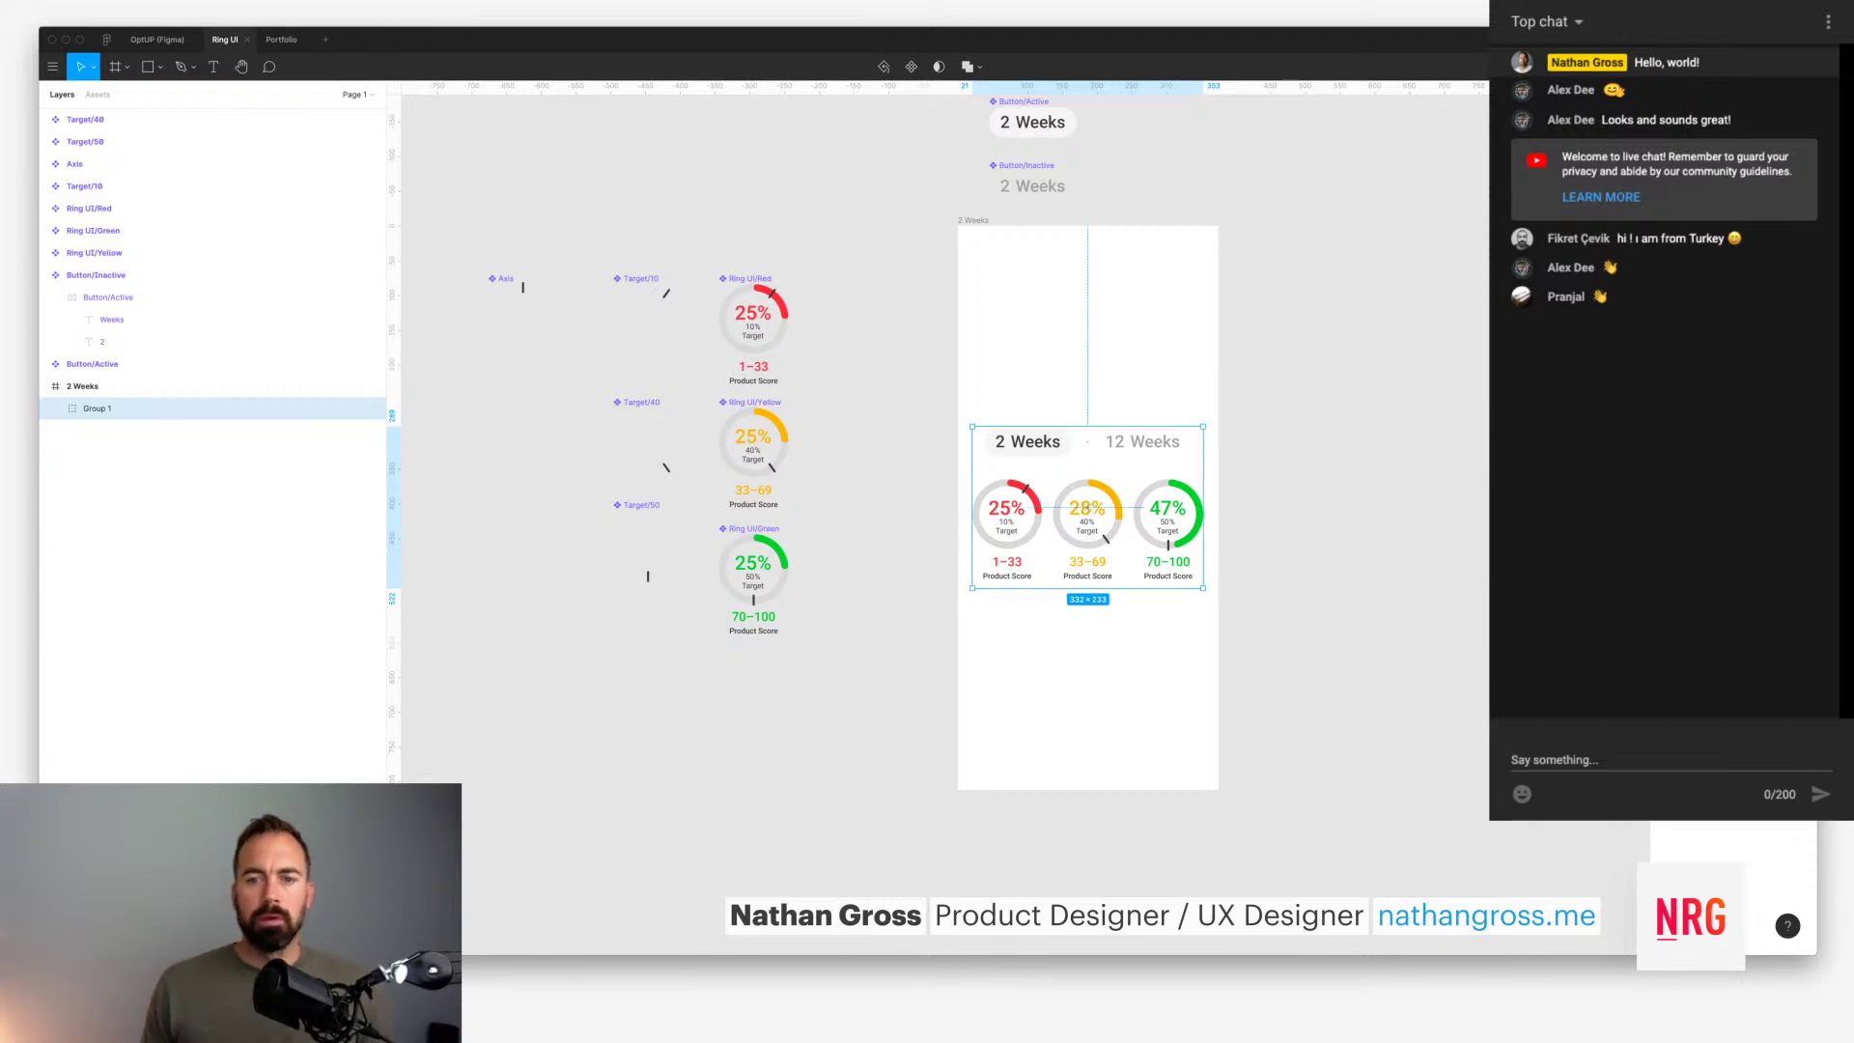
key("Escape")
scroll(1087, 506, "down", 1)
left_click_drag(1079, 462, 1080, 300)
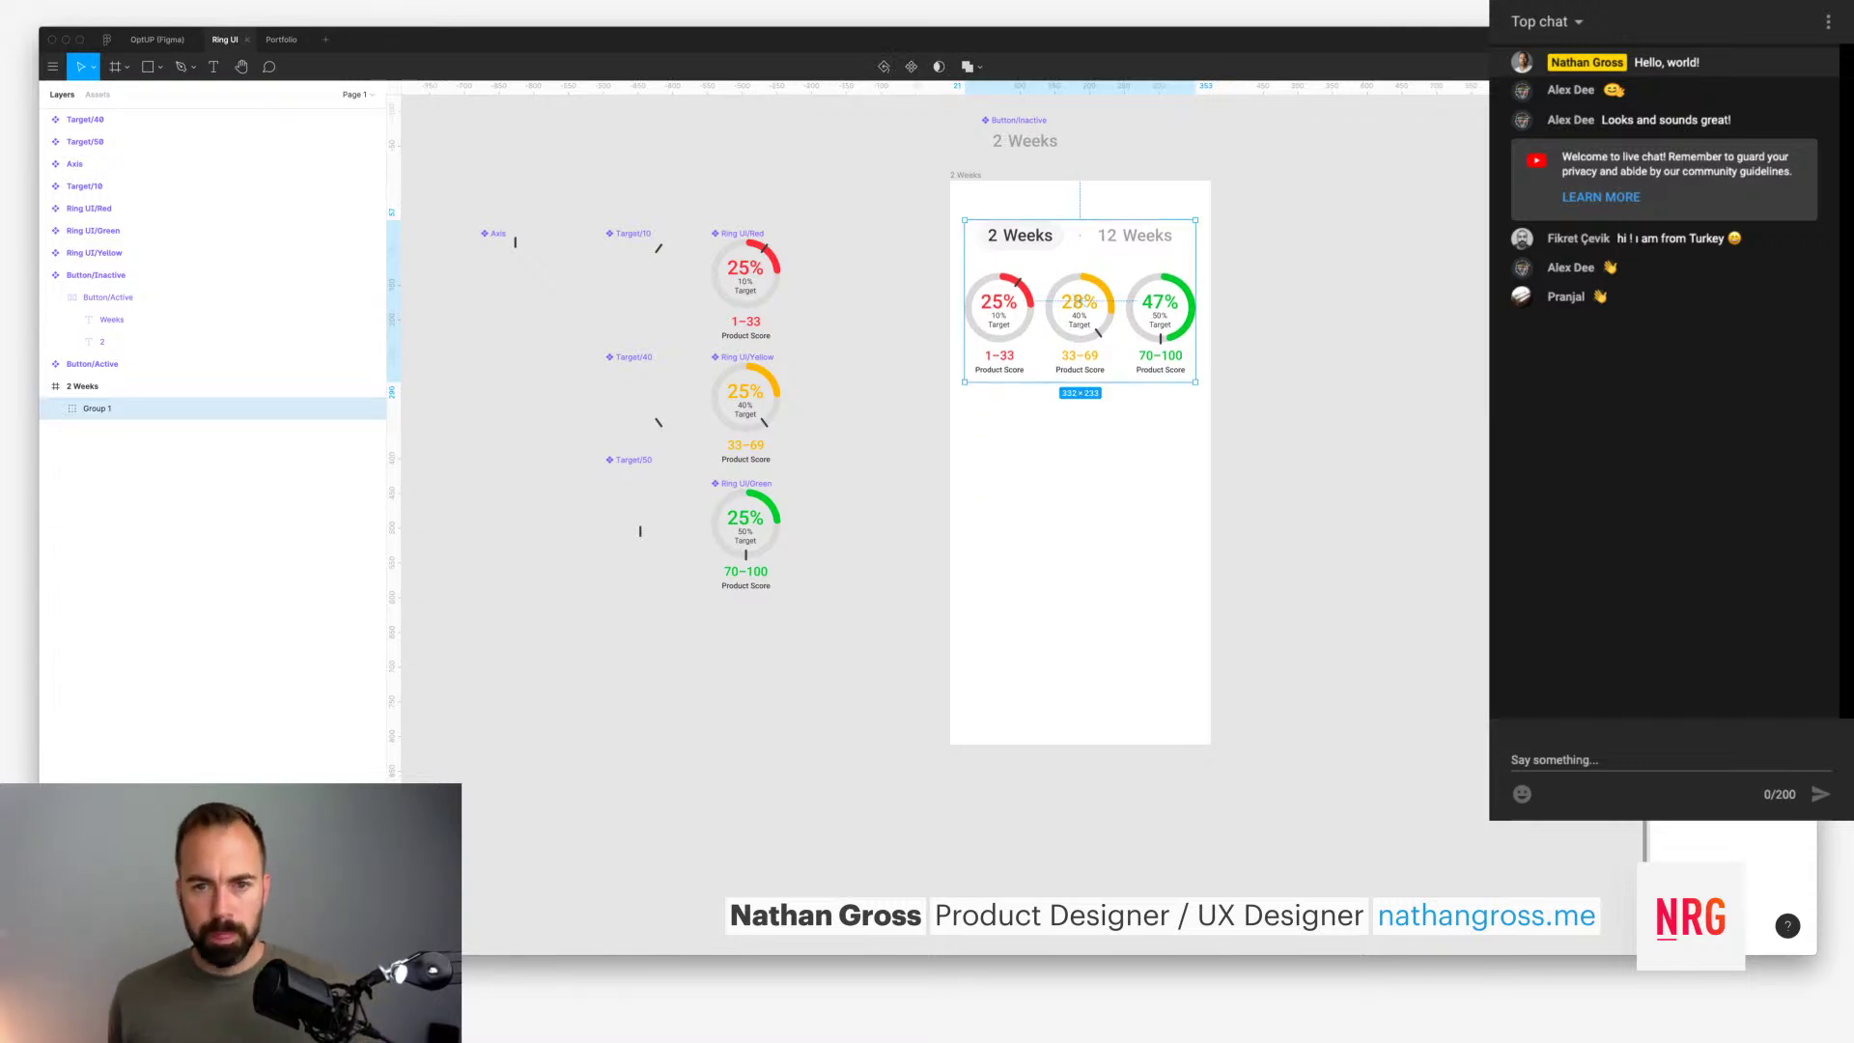
key("Escape")
Step: Preview the 2 Weeks artboard in Figma Mirror on the connected phone
left_click(82, 385)
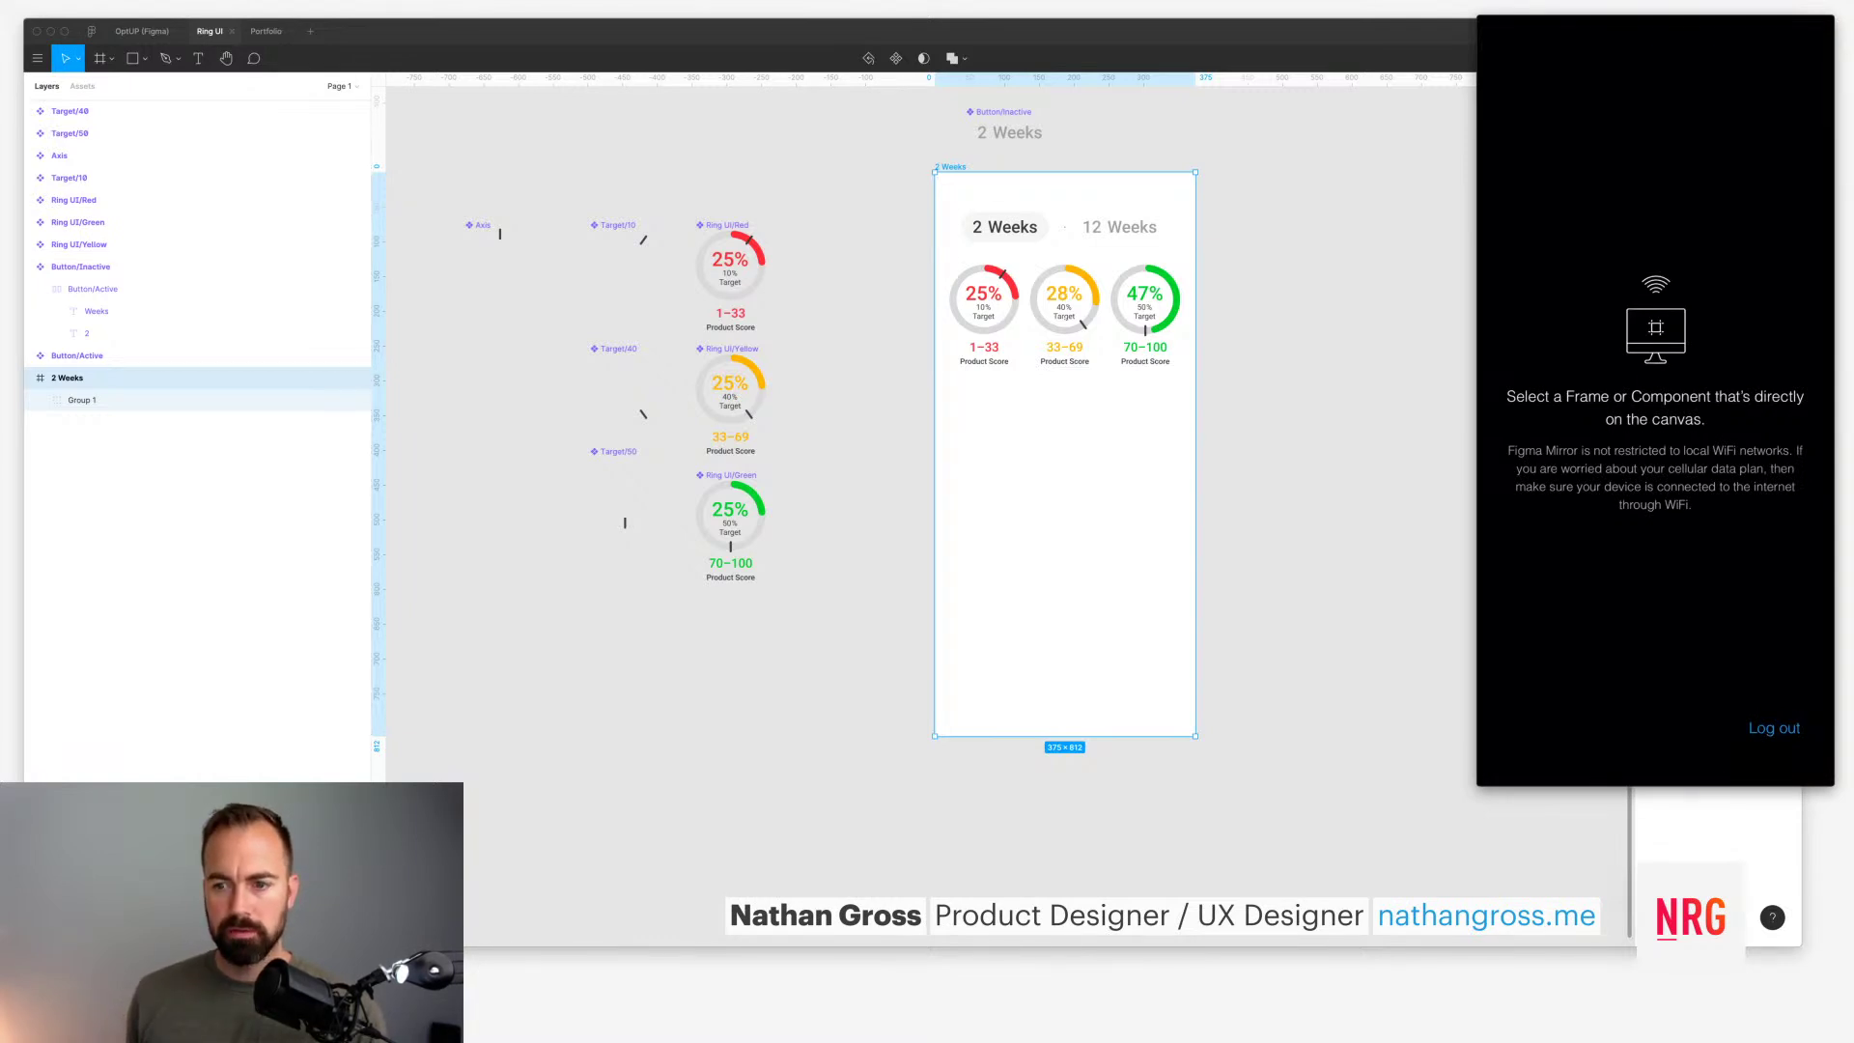
key("Escape")
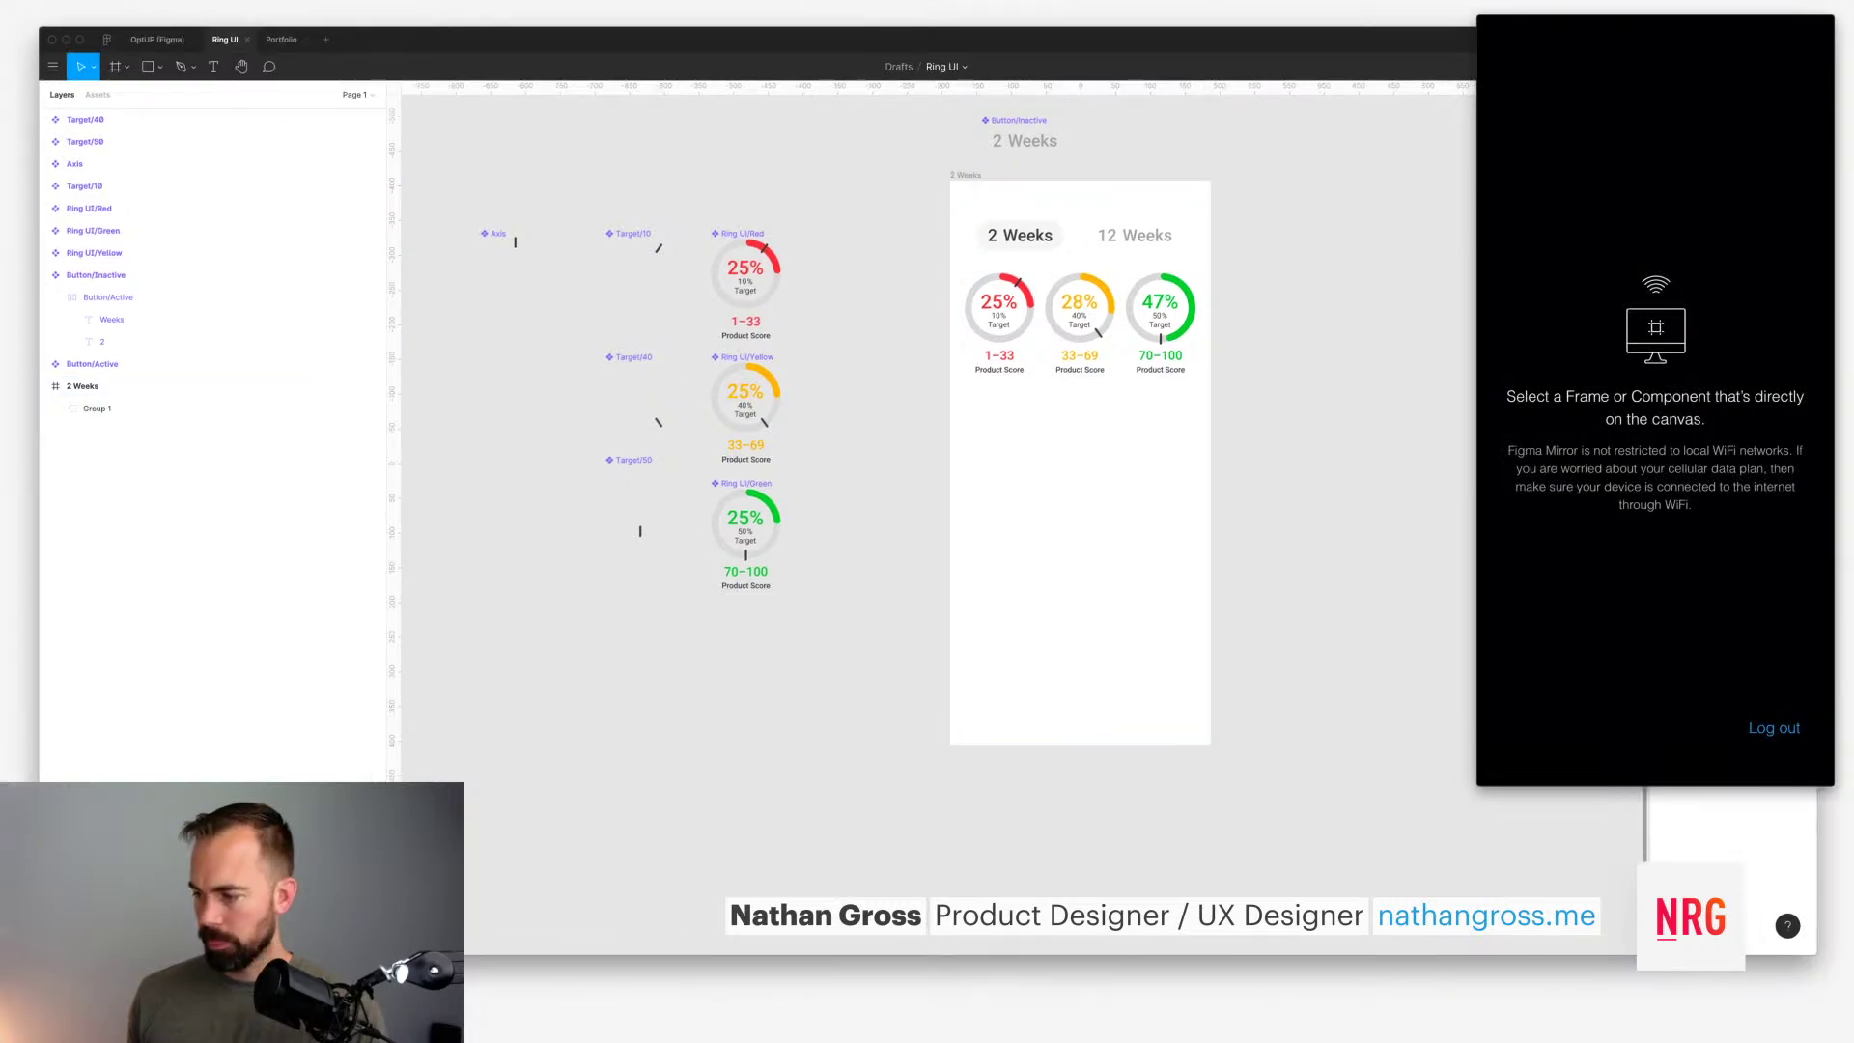
left_click(966, 176)
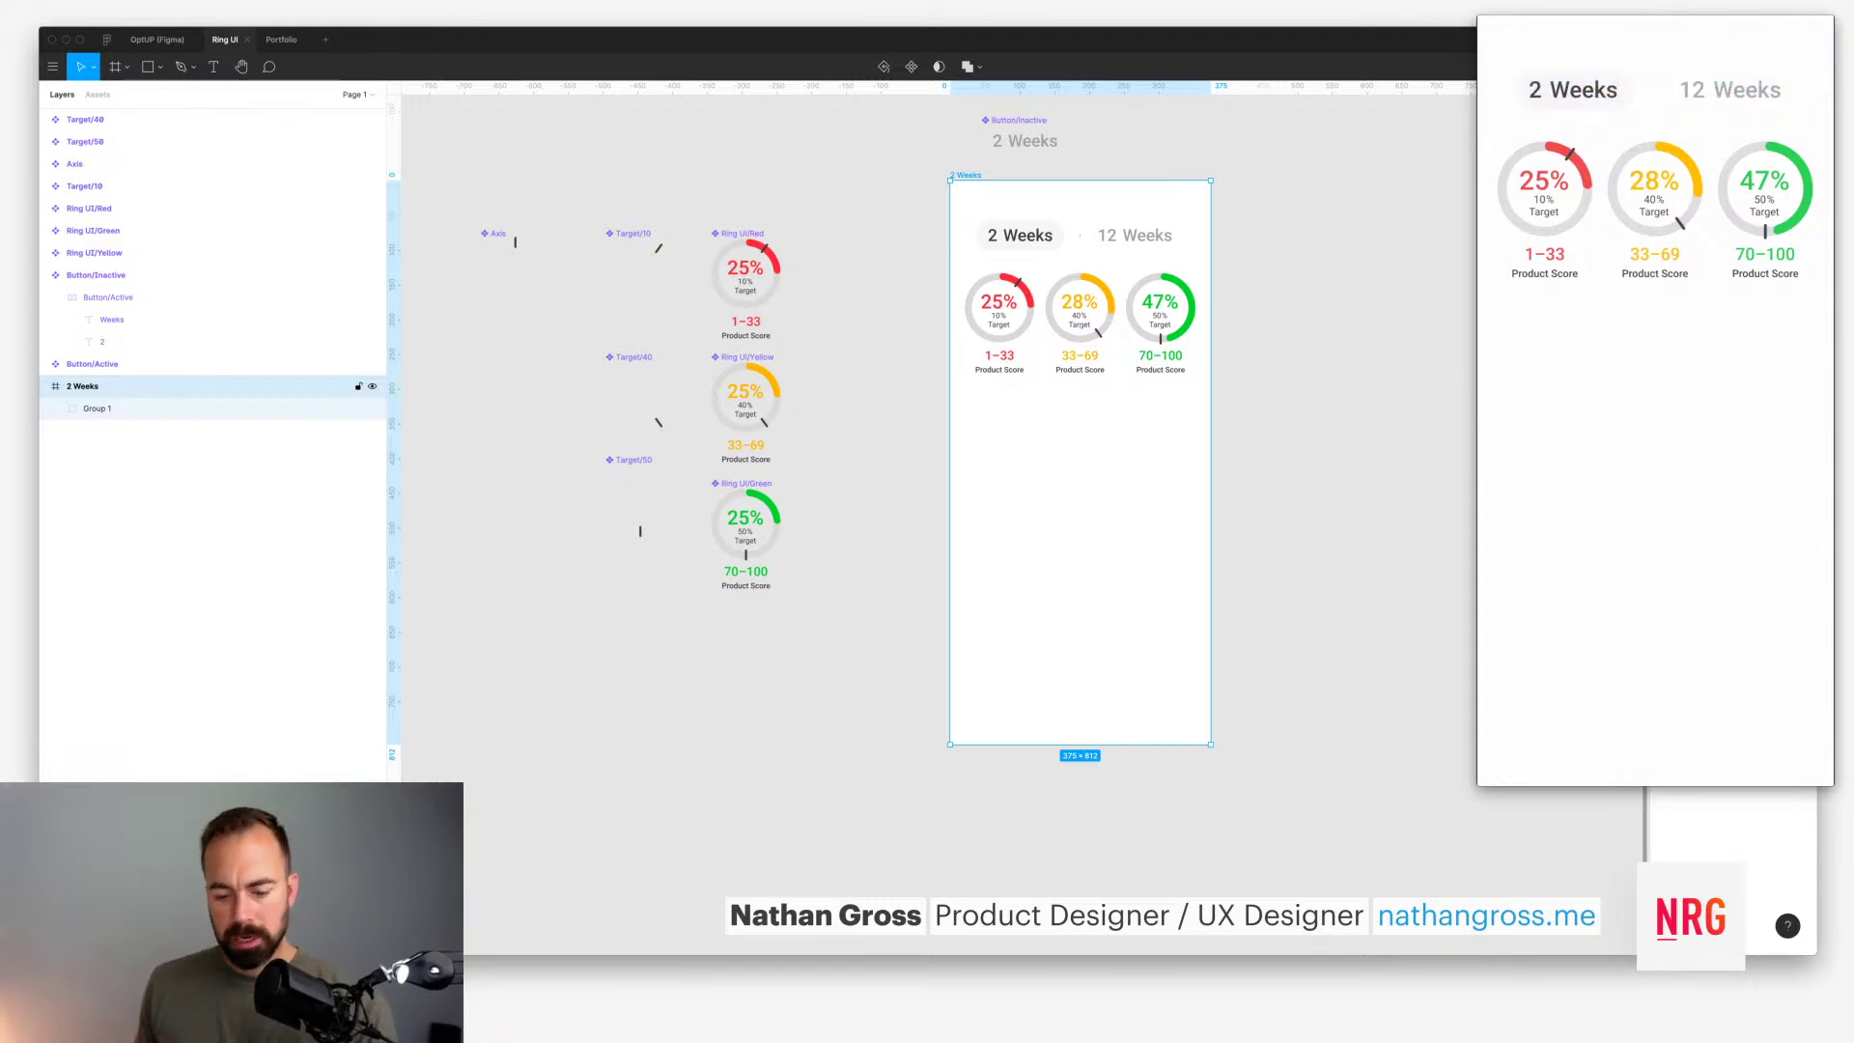
key("Escape")
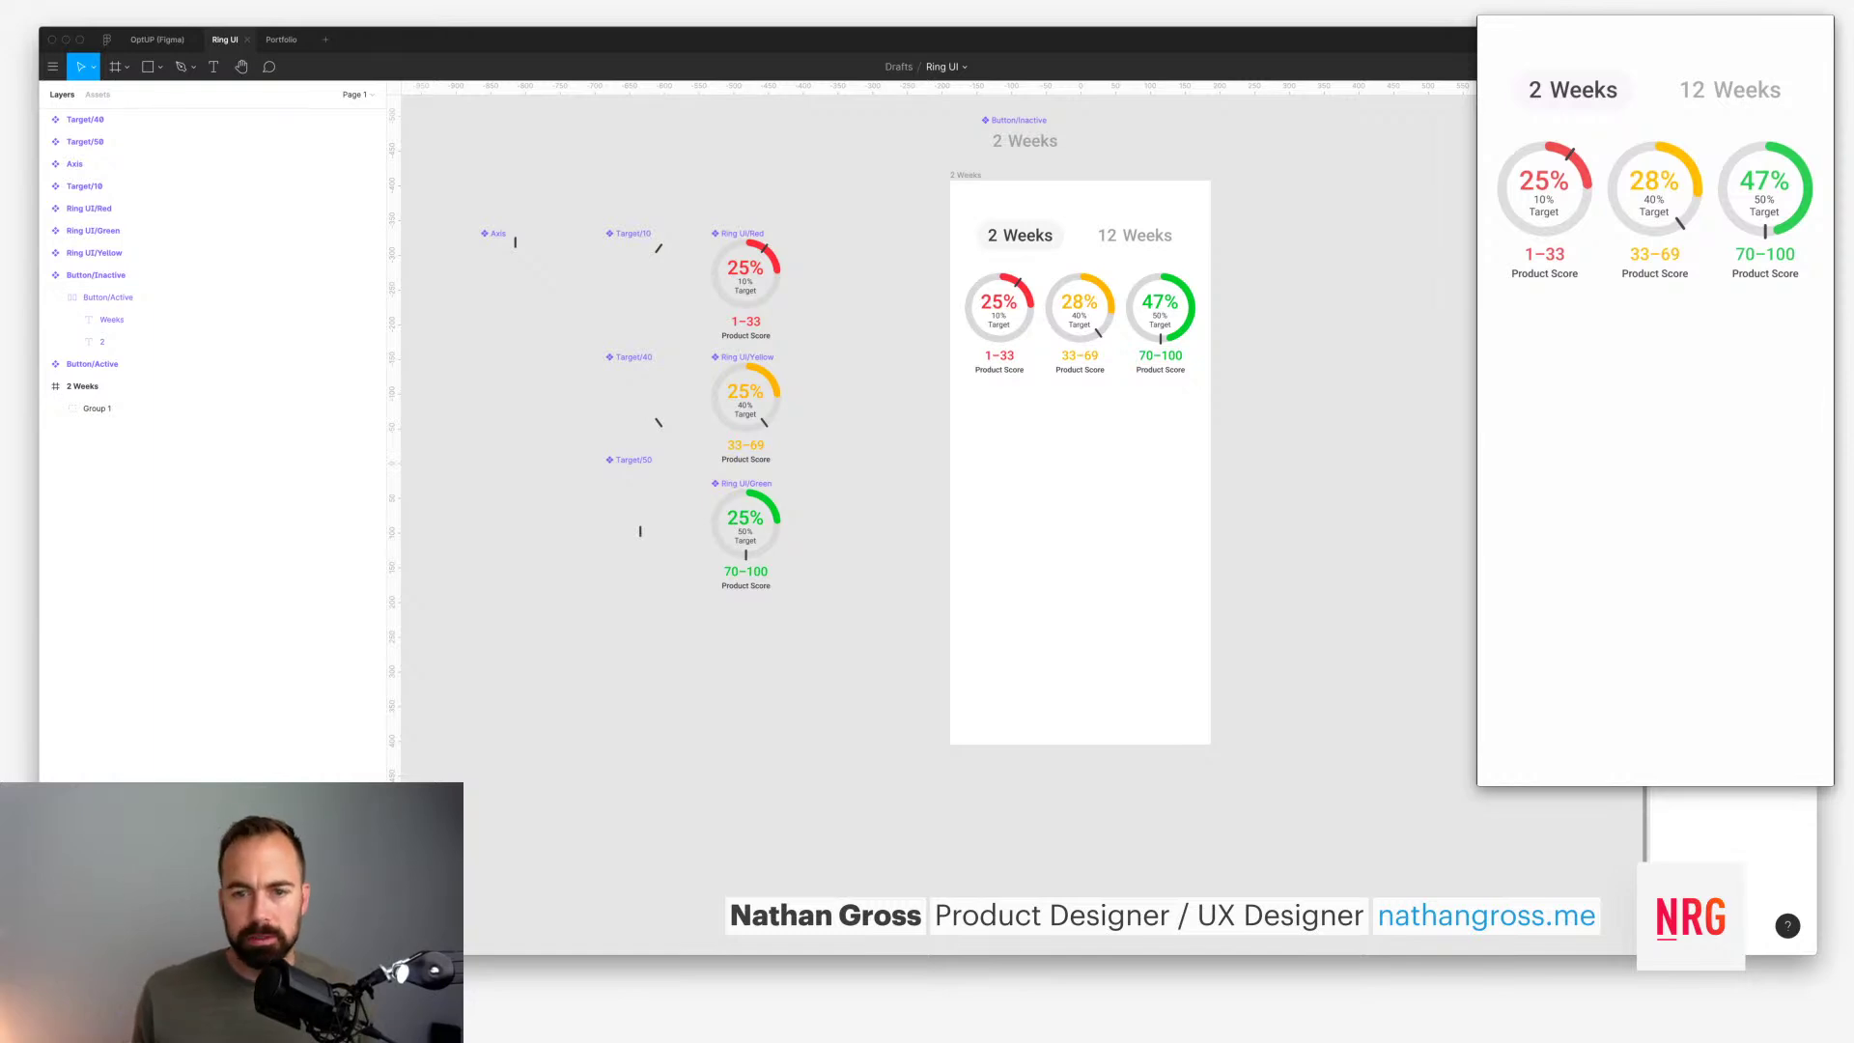
scroll(936, 424, "right", 2)
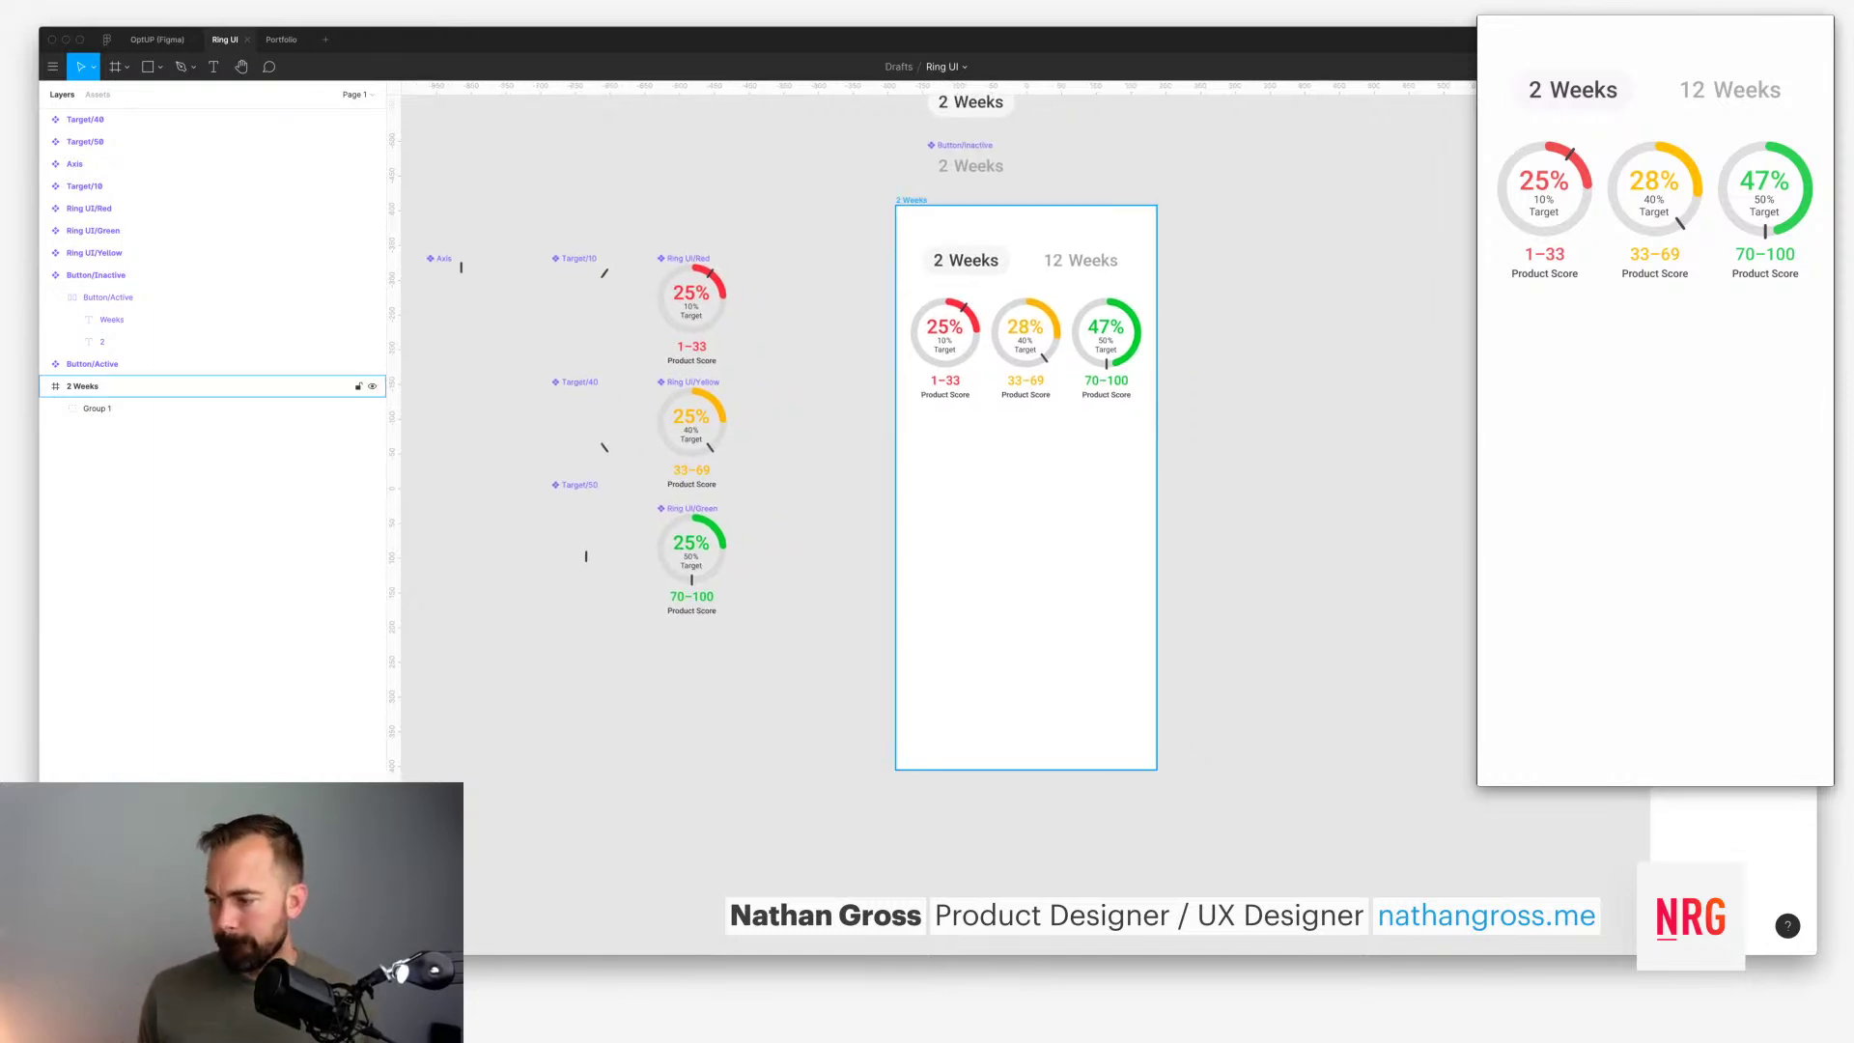
left_click(911, 200)
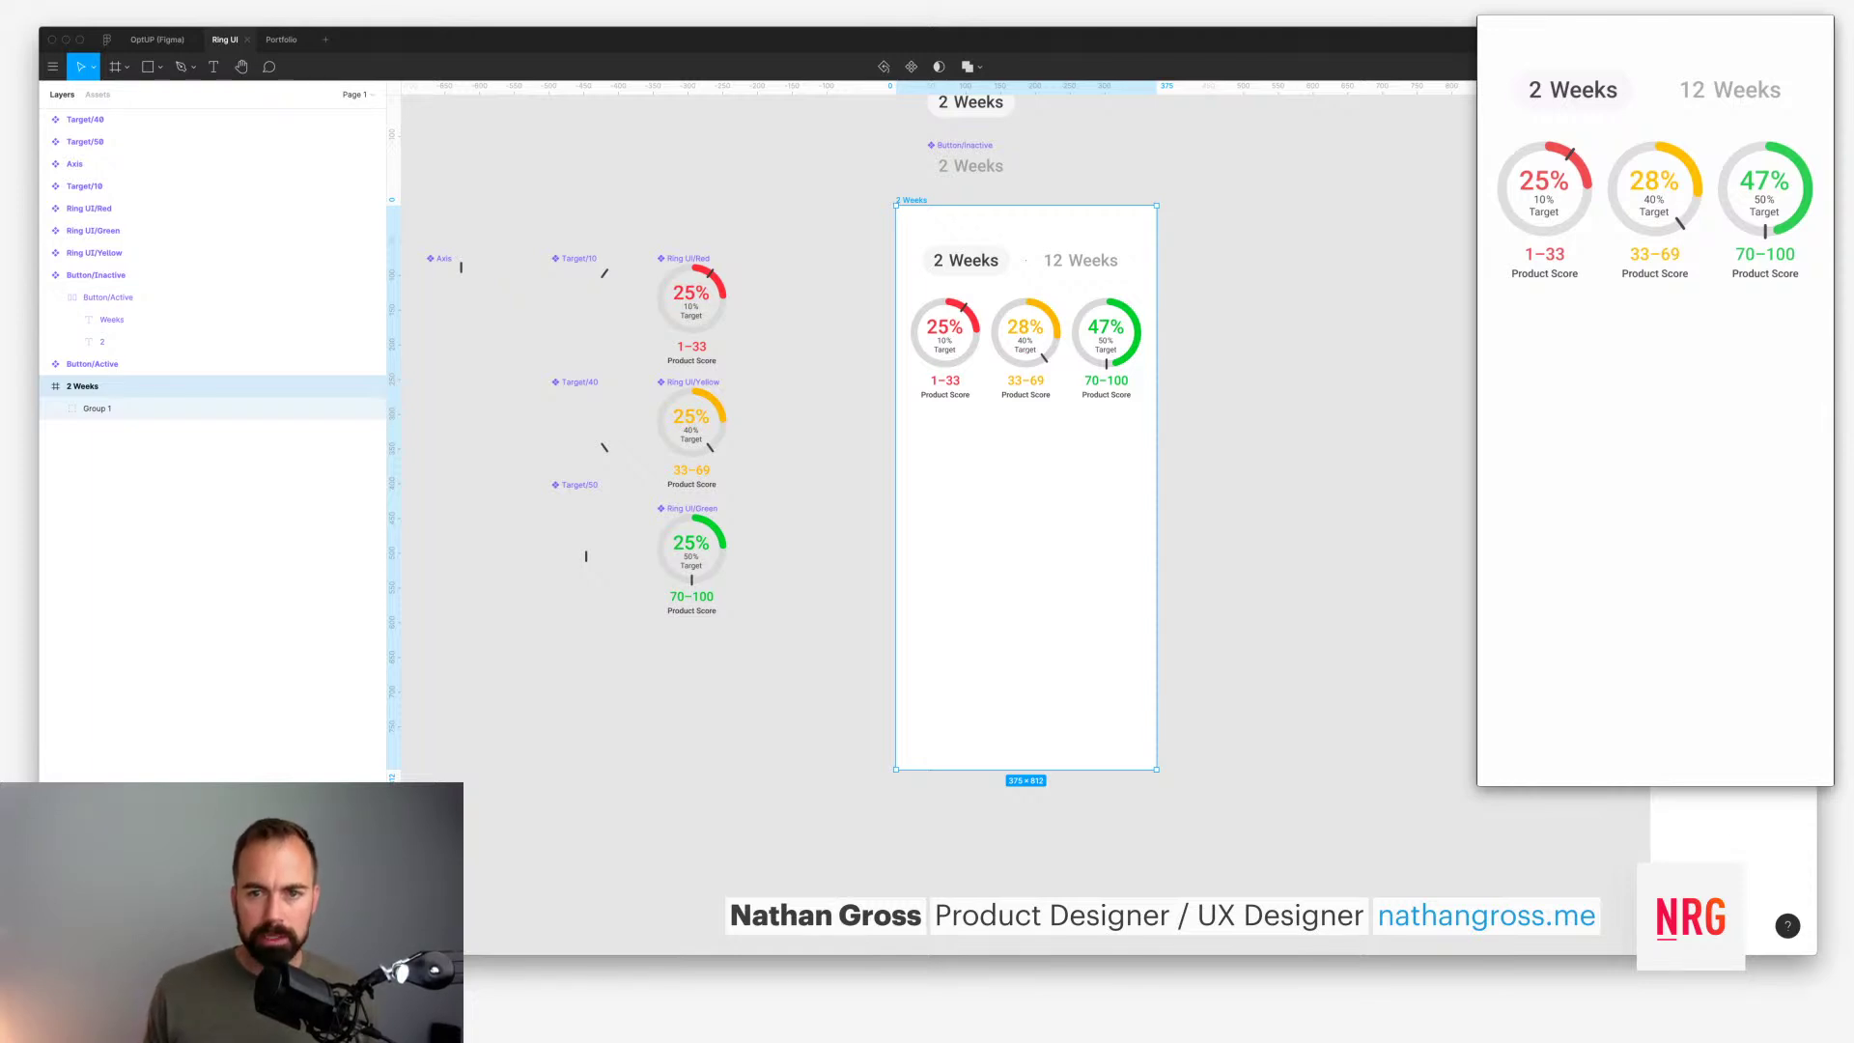
key("Escape")
scroll(1038, 473, "left", 2)
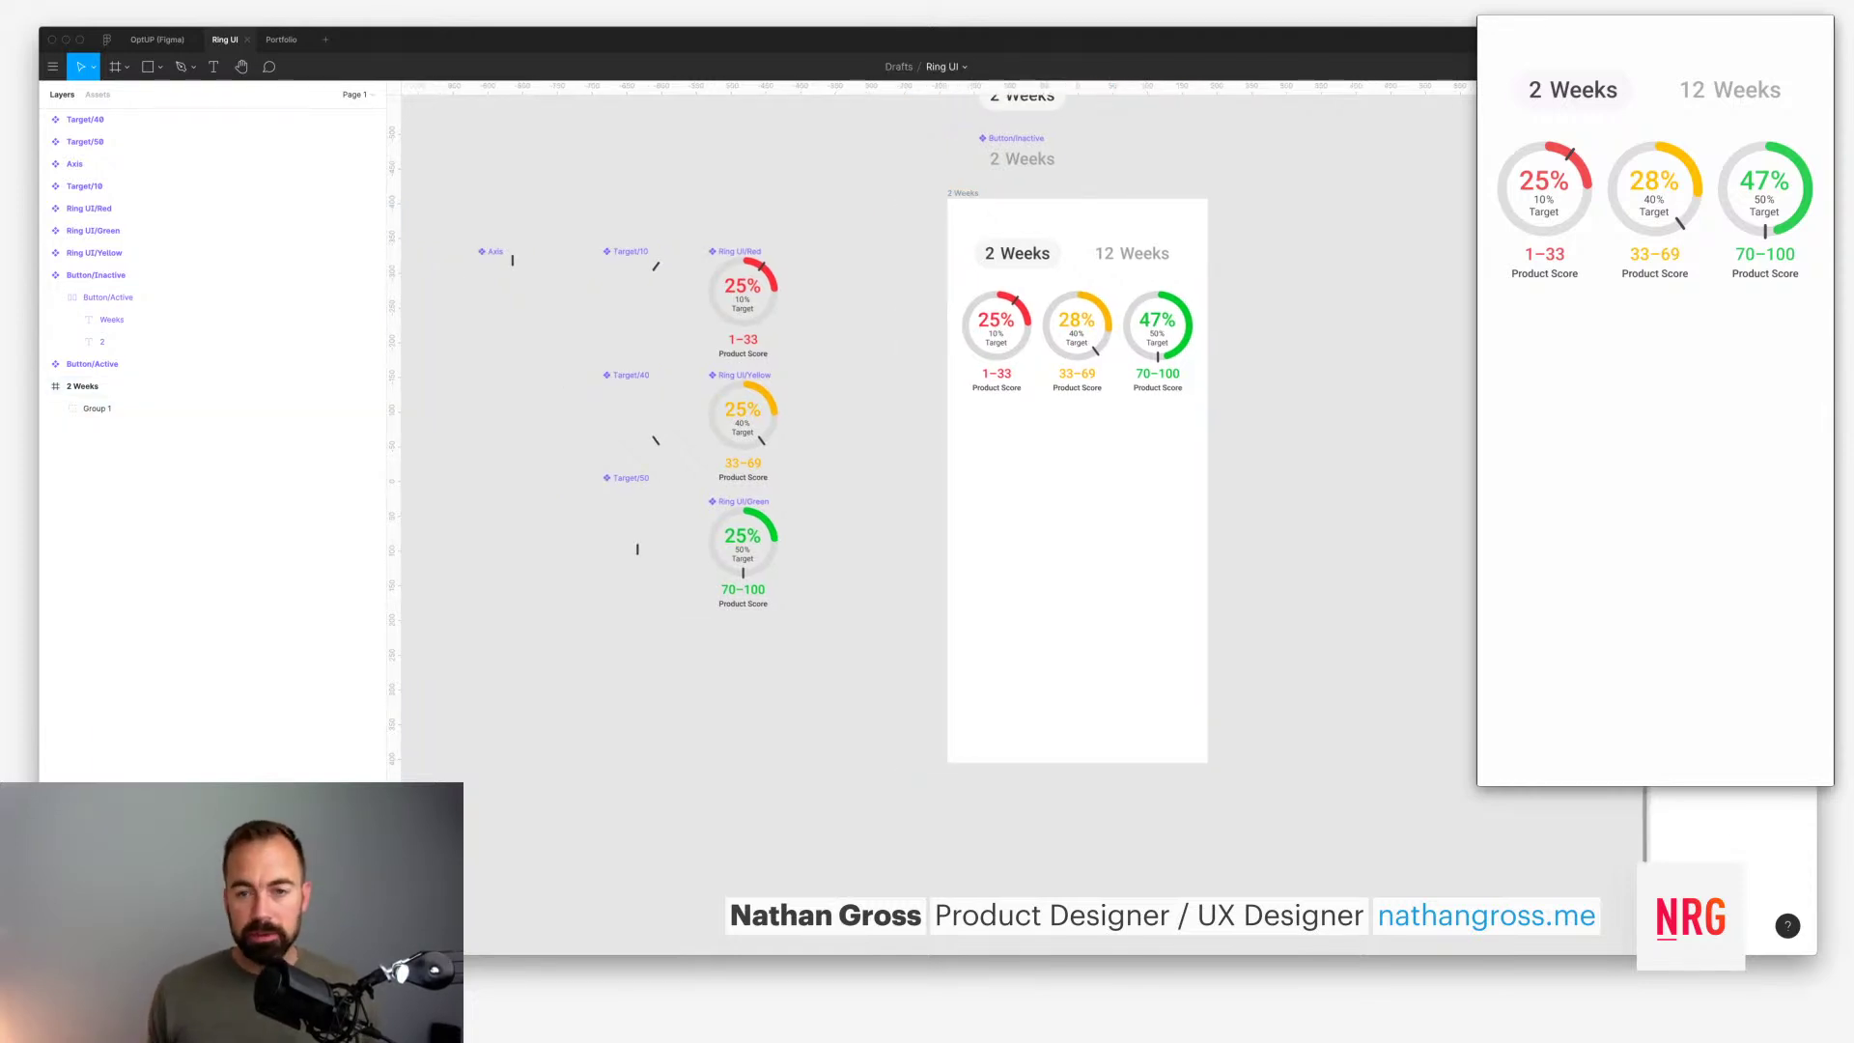
scroll(965, 425, "down", 1)
scroll(965, 425, "left", 1)
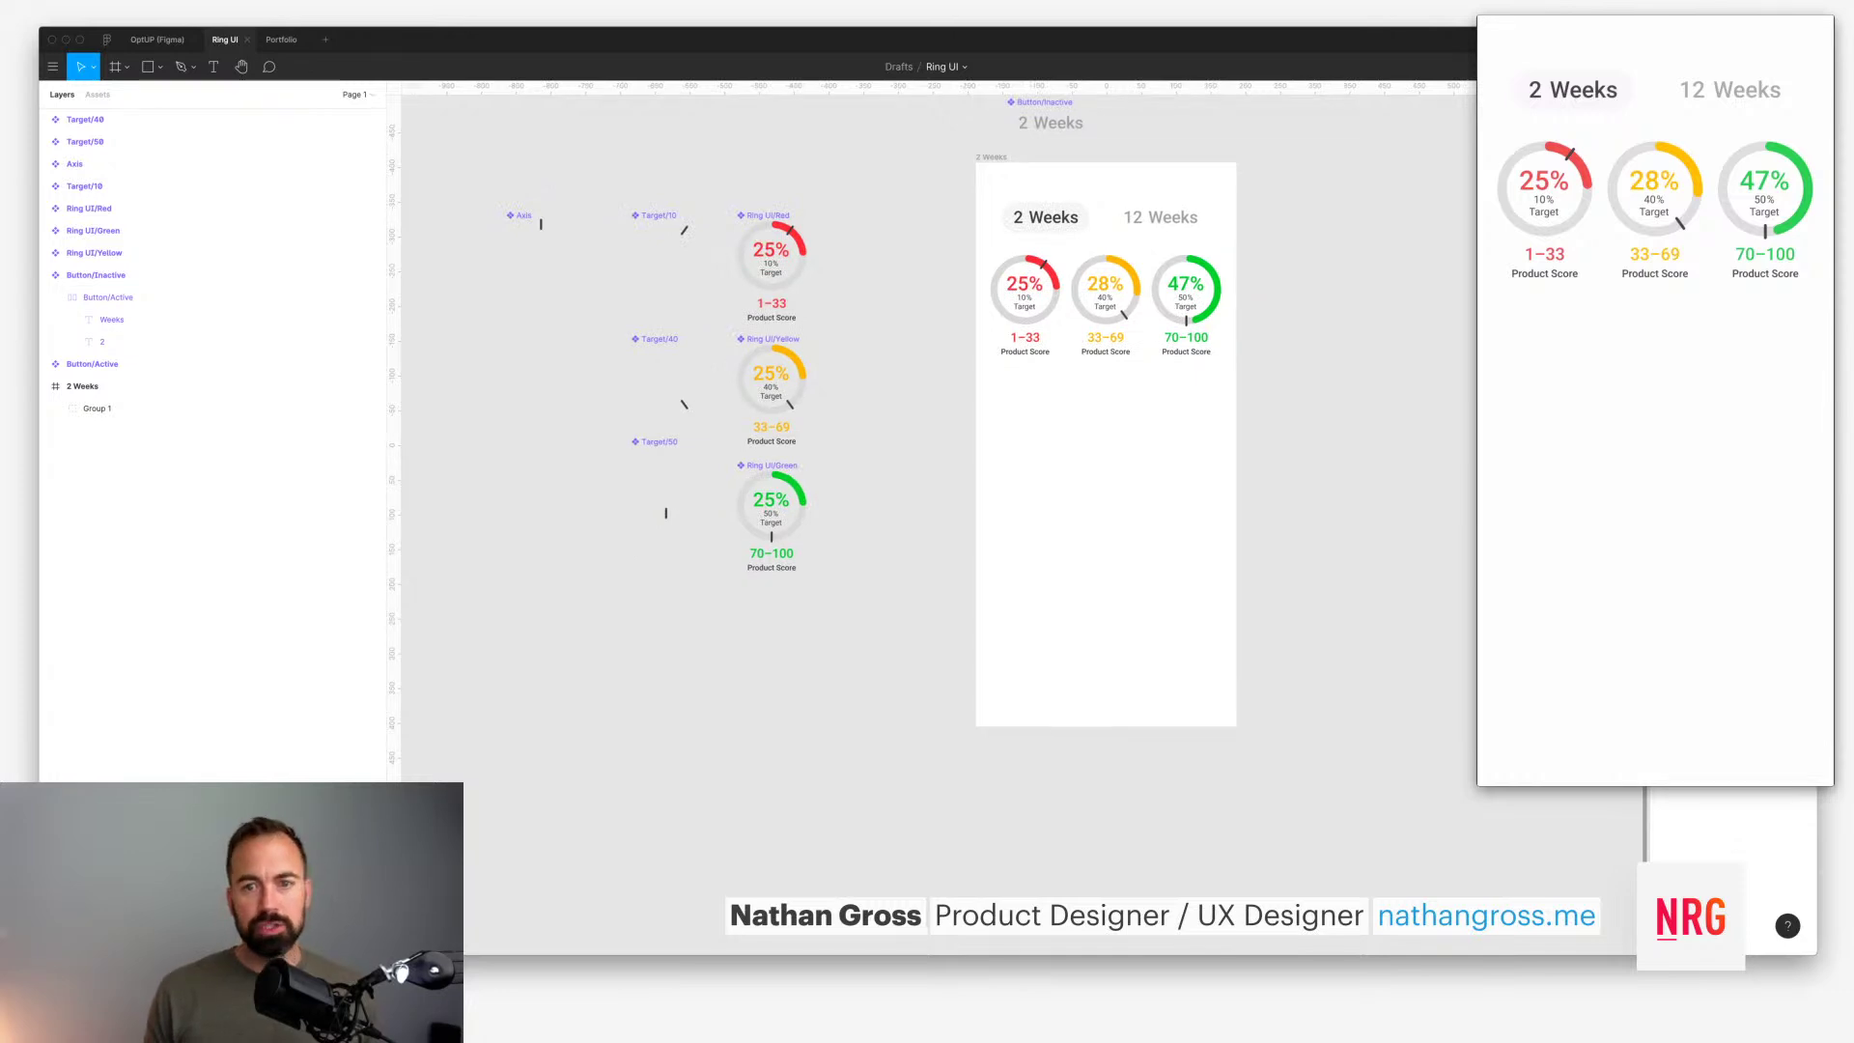
left_click(53, 65)
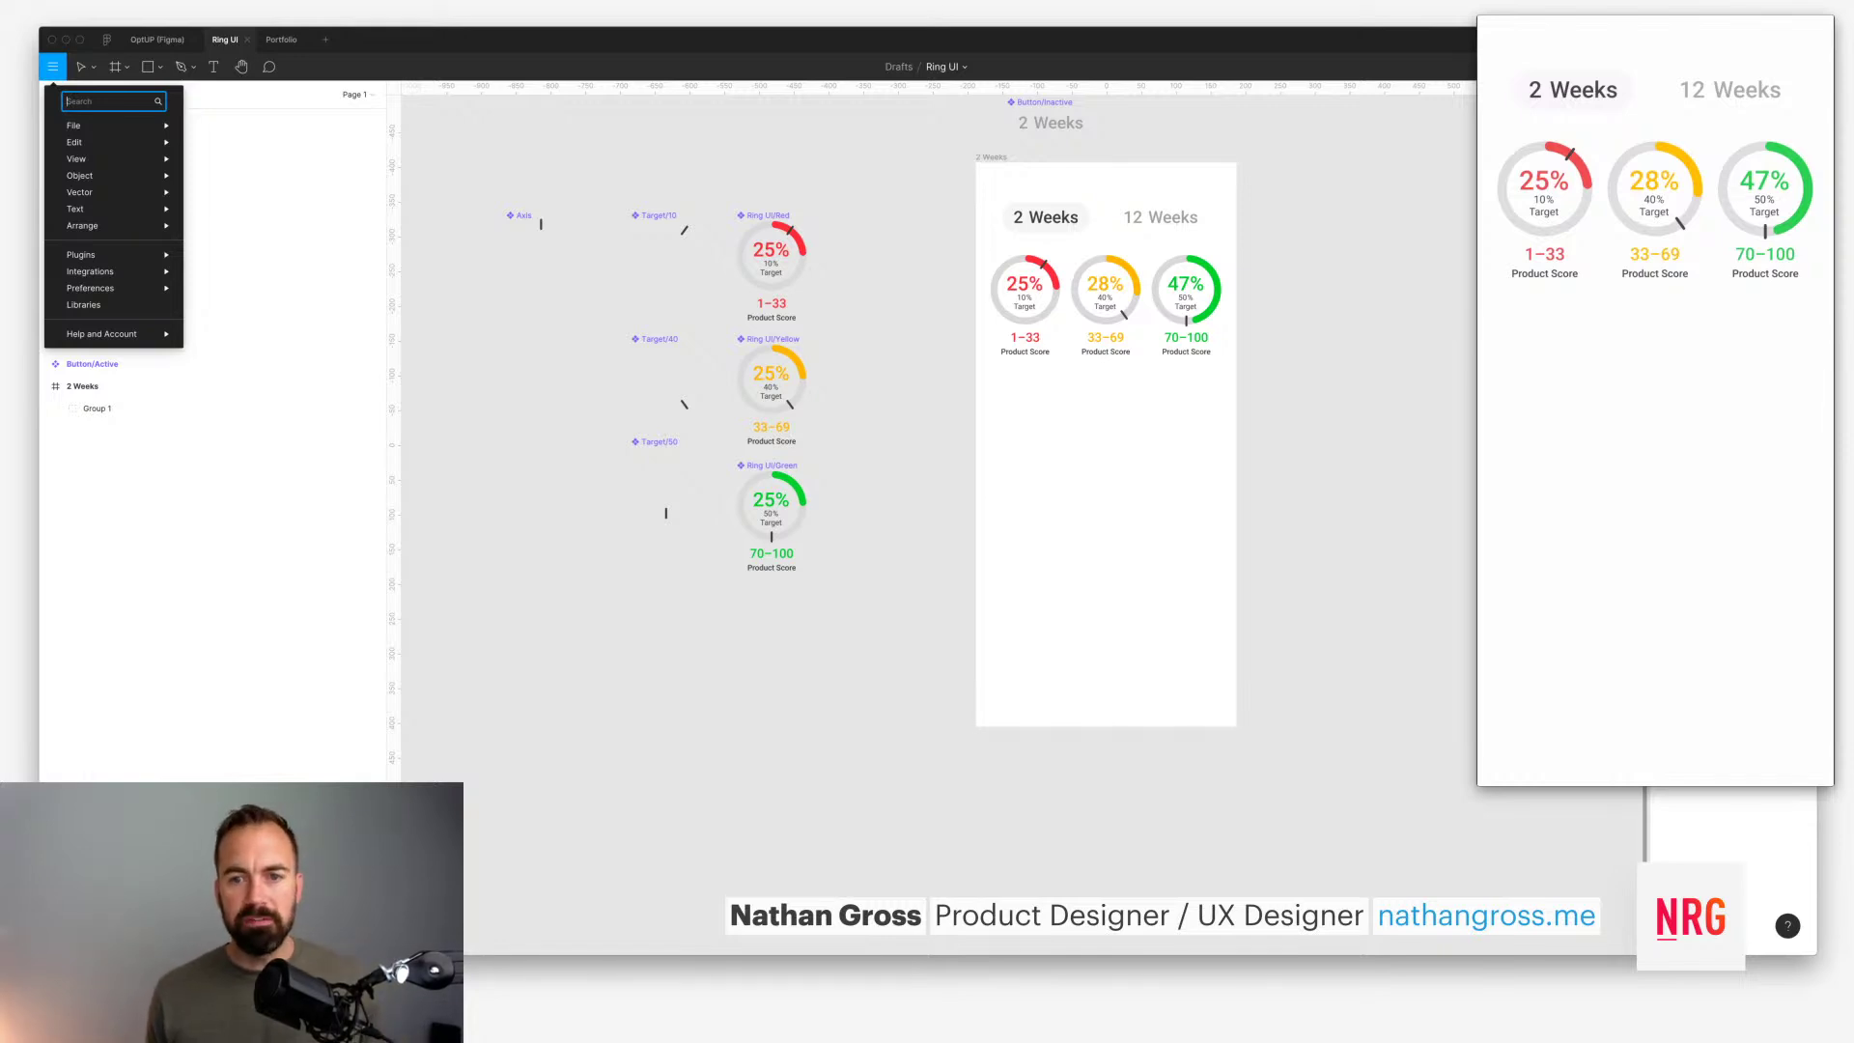
left_click(1024, 289, "super")
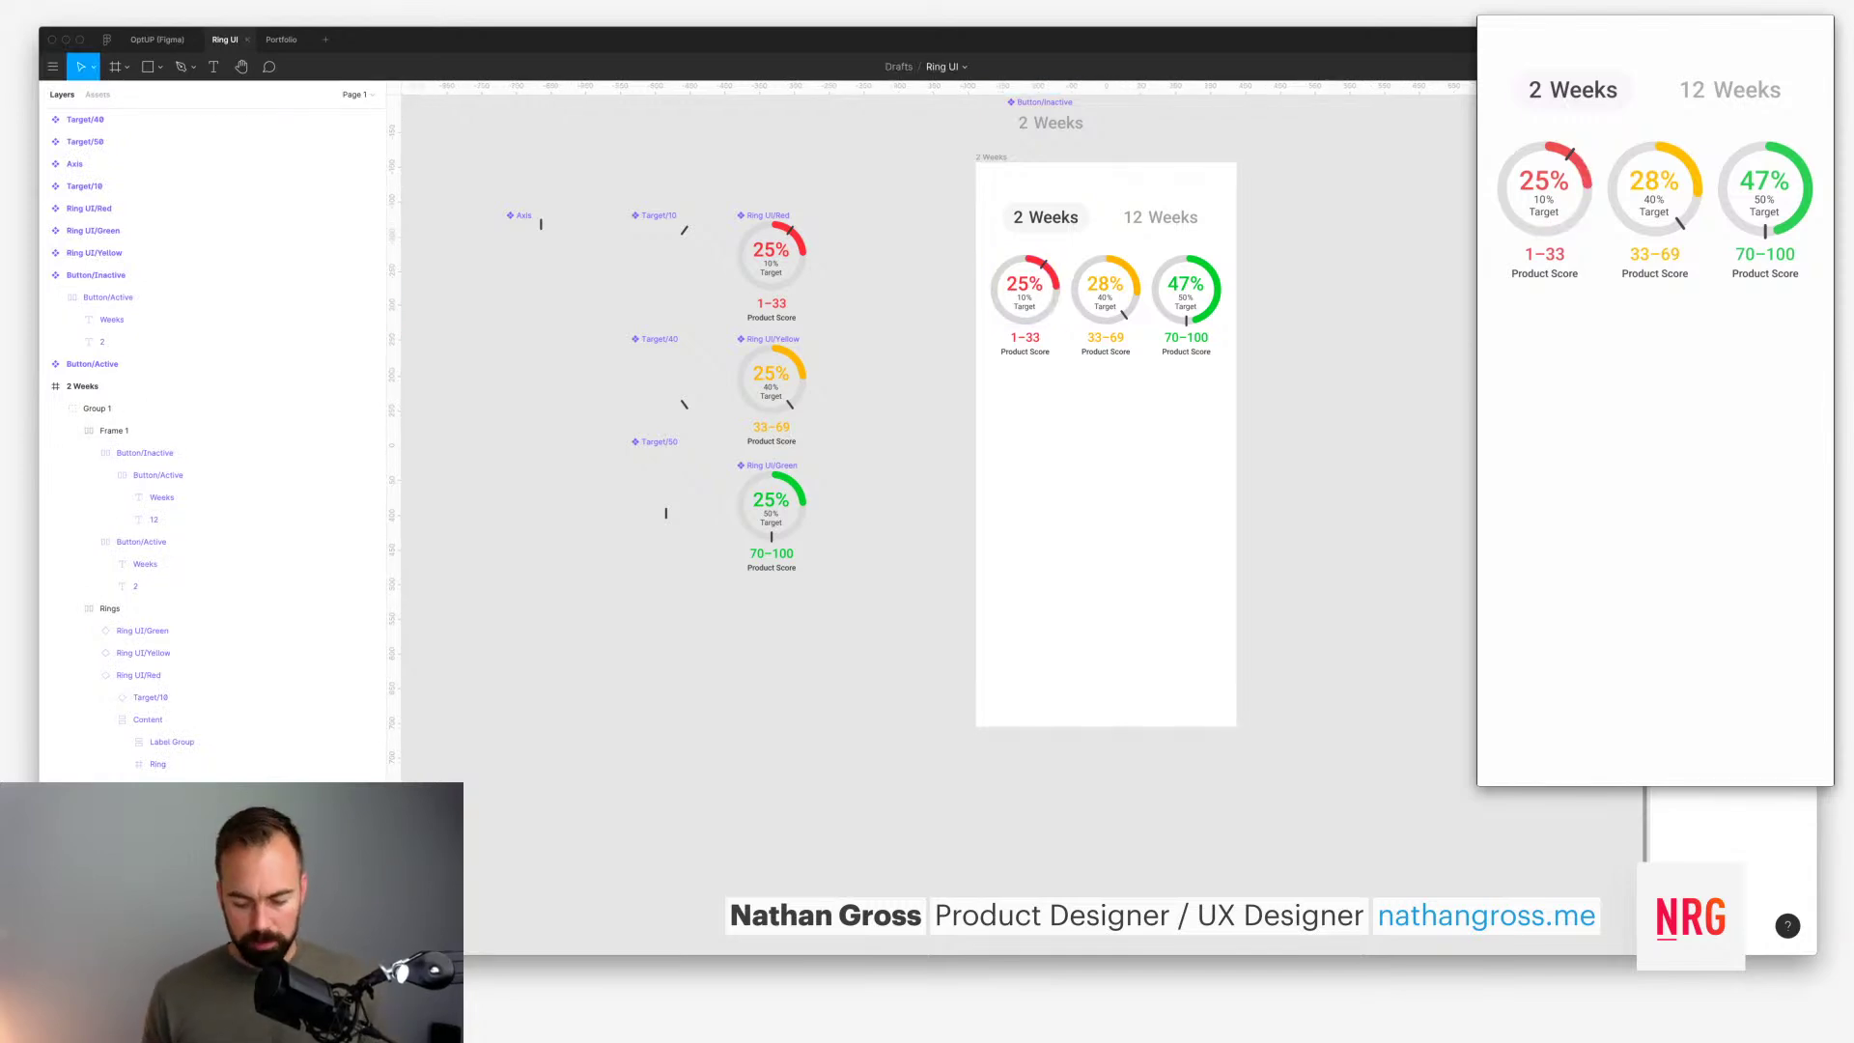
key("Escape")
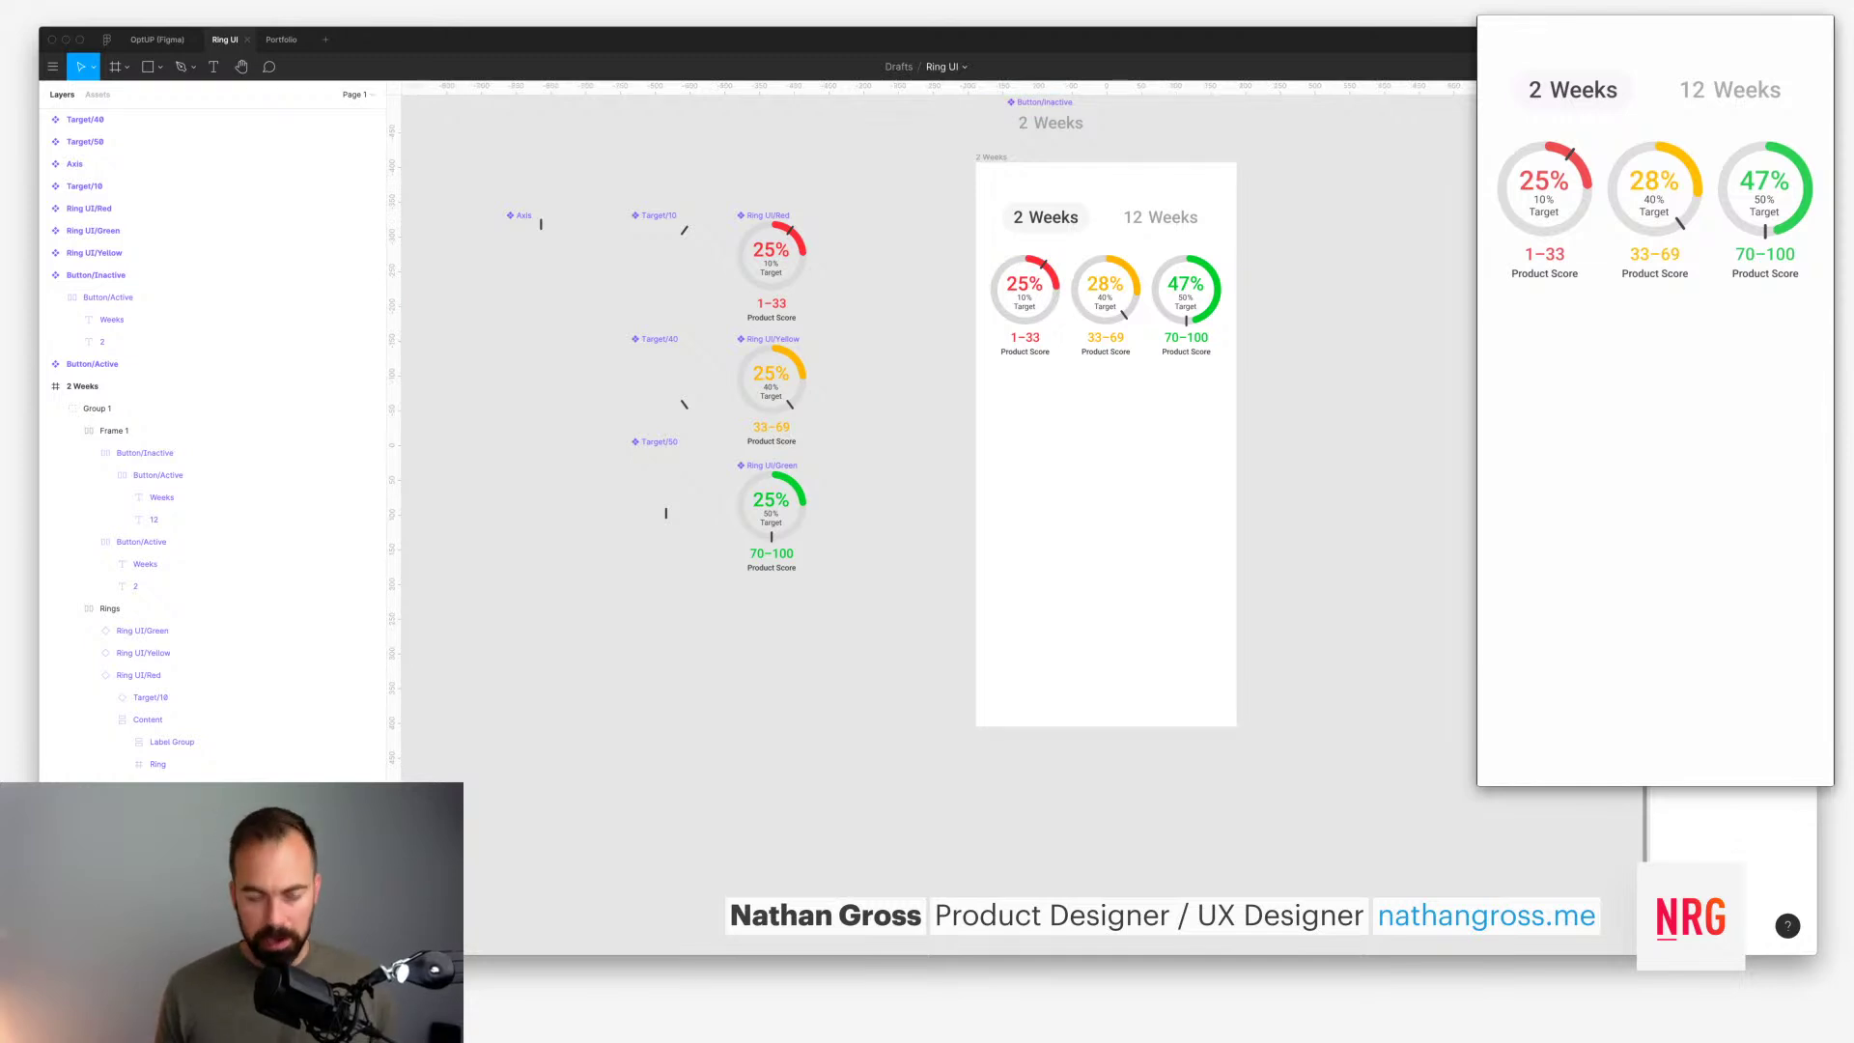
left_click(52, 66)
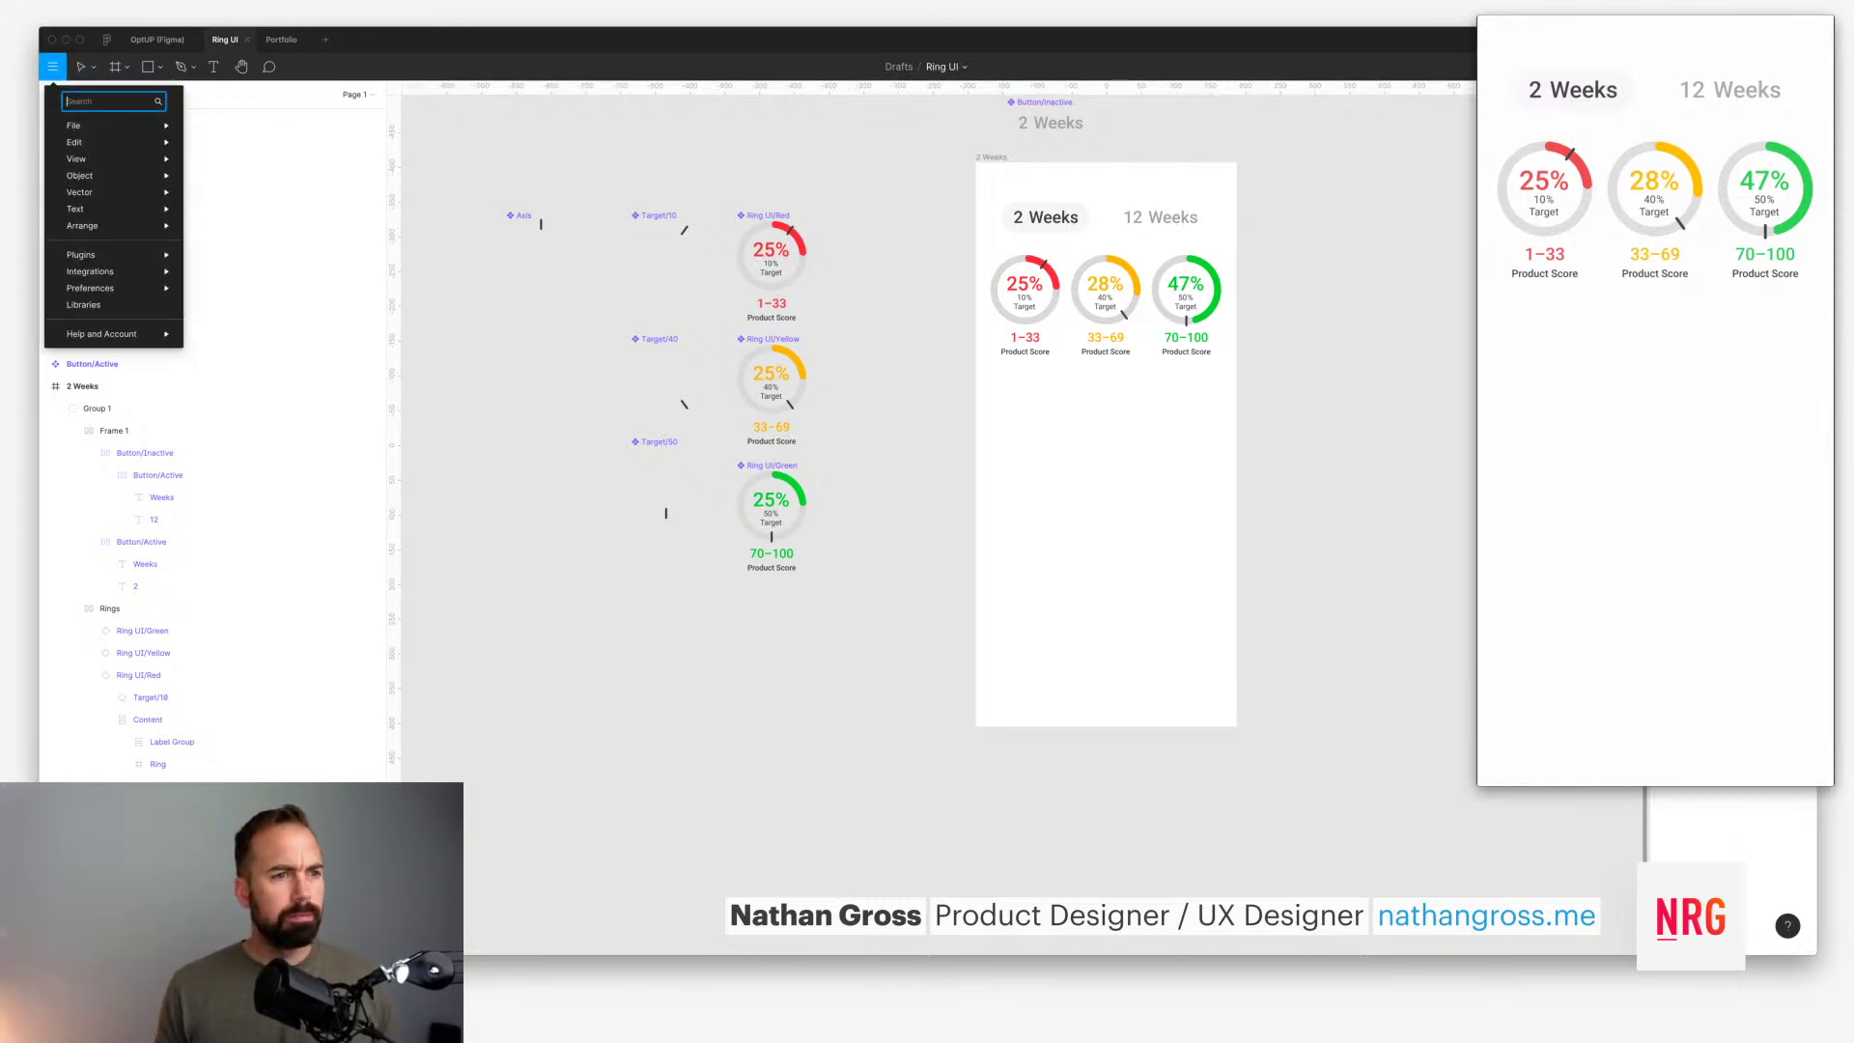
type("fig")
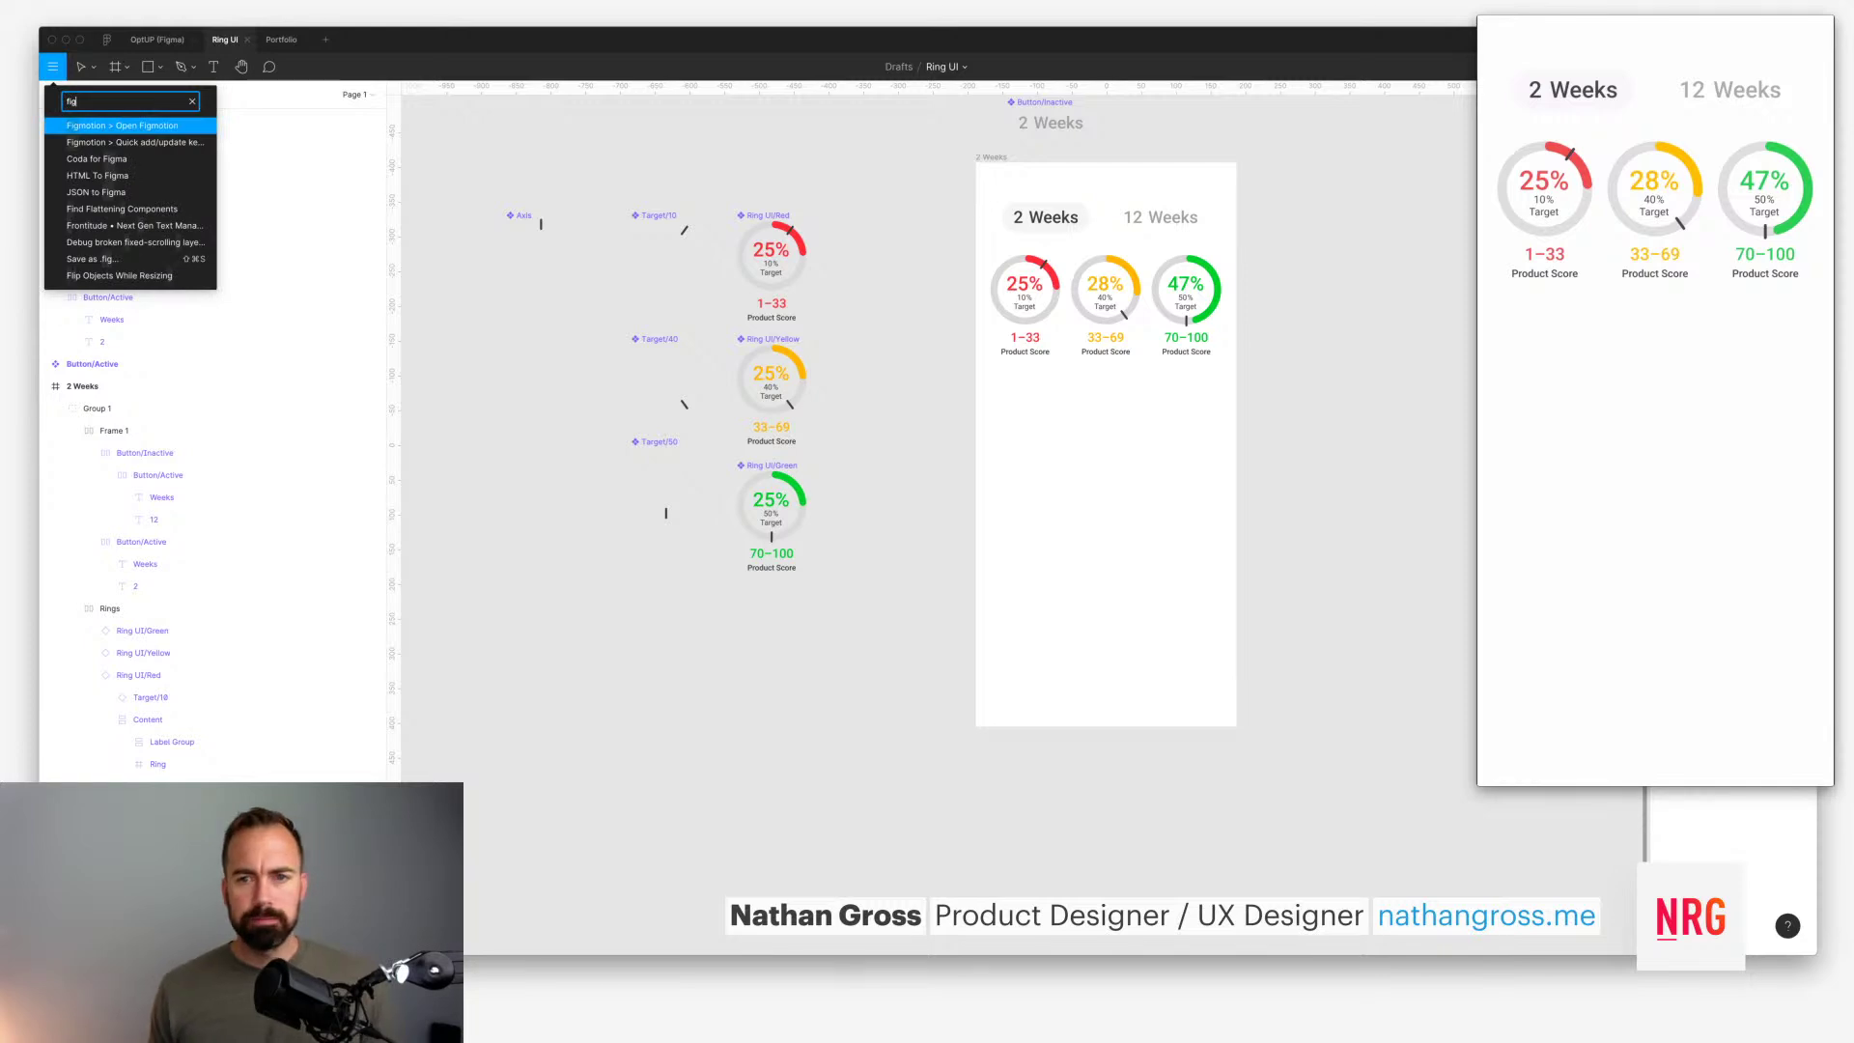
key("Return")
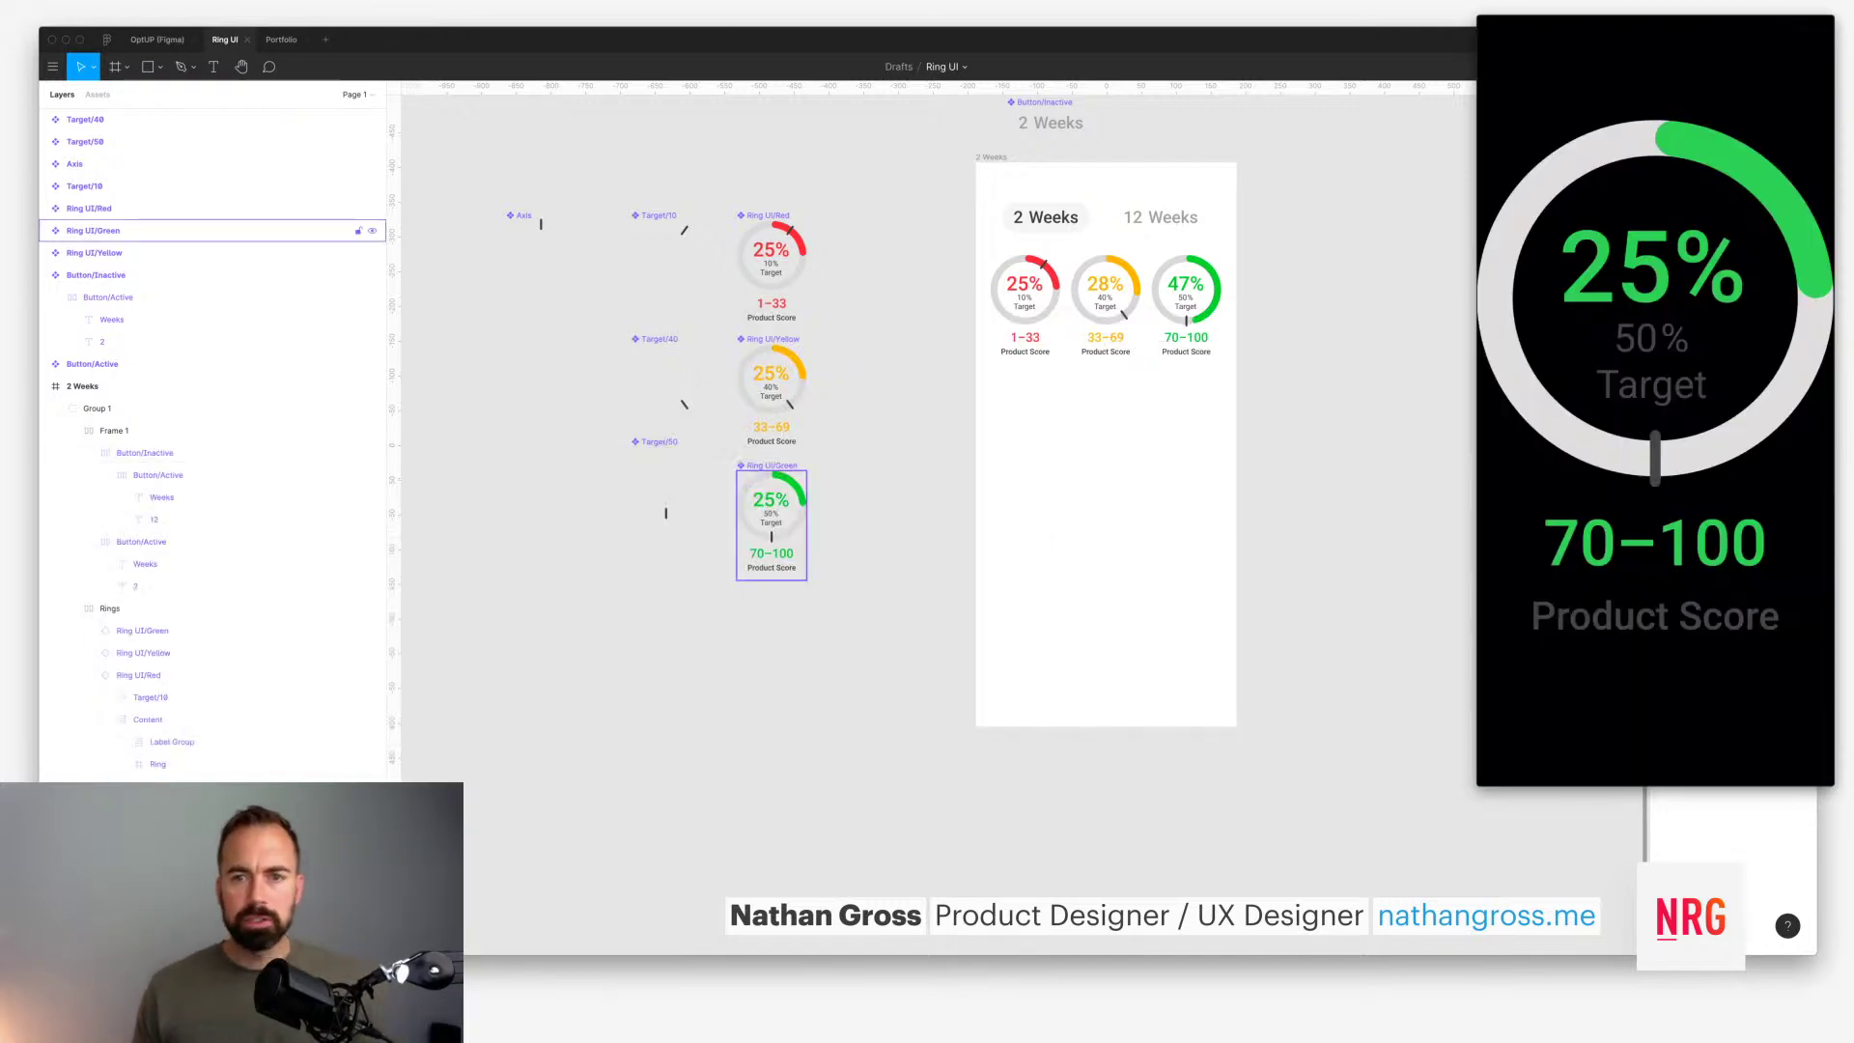
scroll(936, 435, "right", 4)
scroll(936, 434, "up", 2)
left_click_drag(805, 237, 1112, 238)
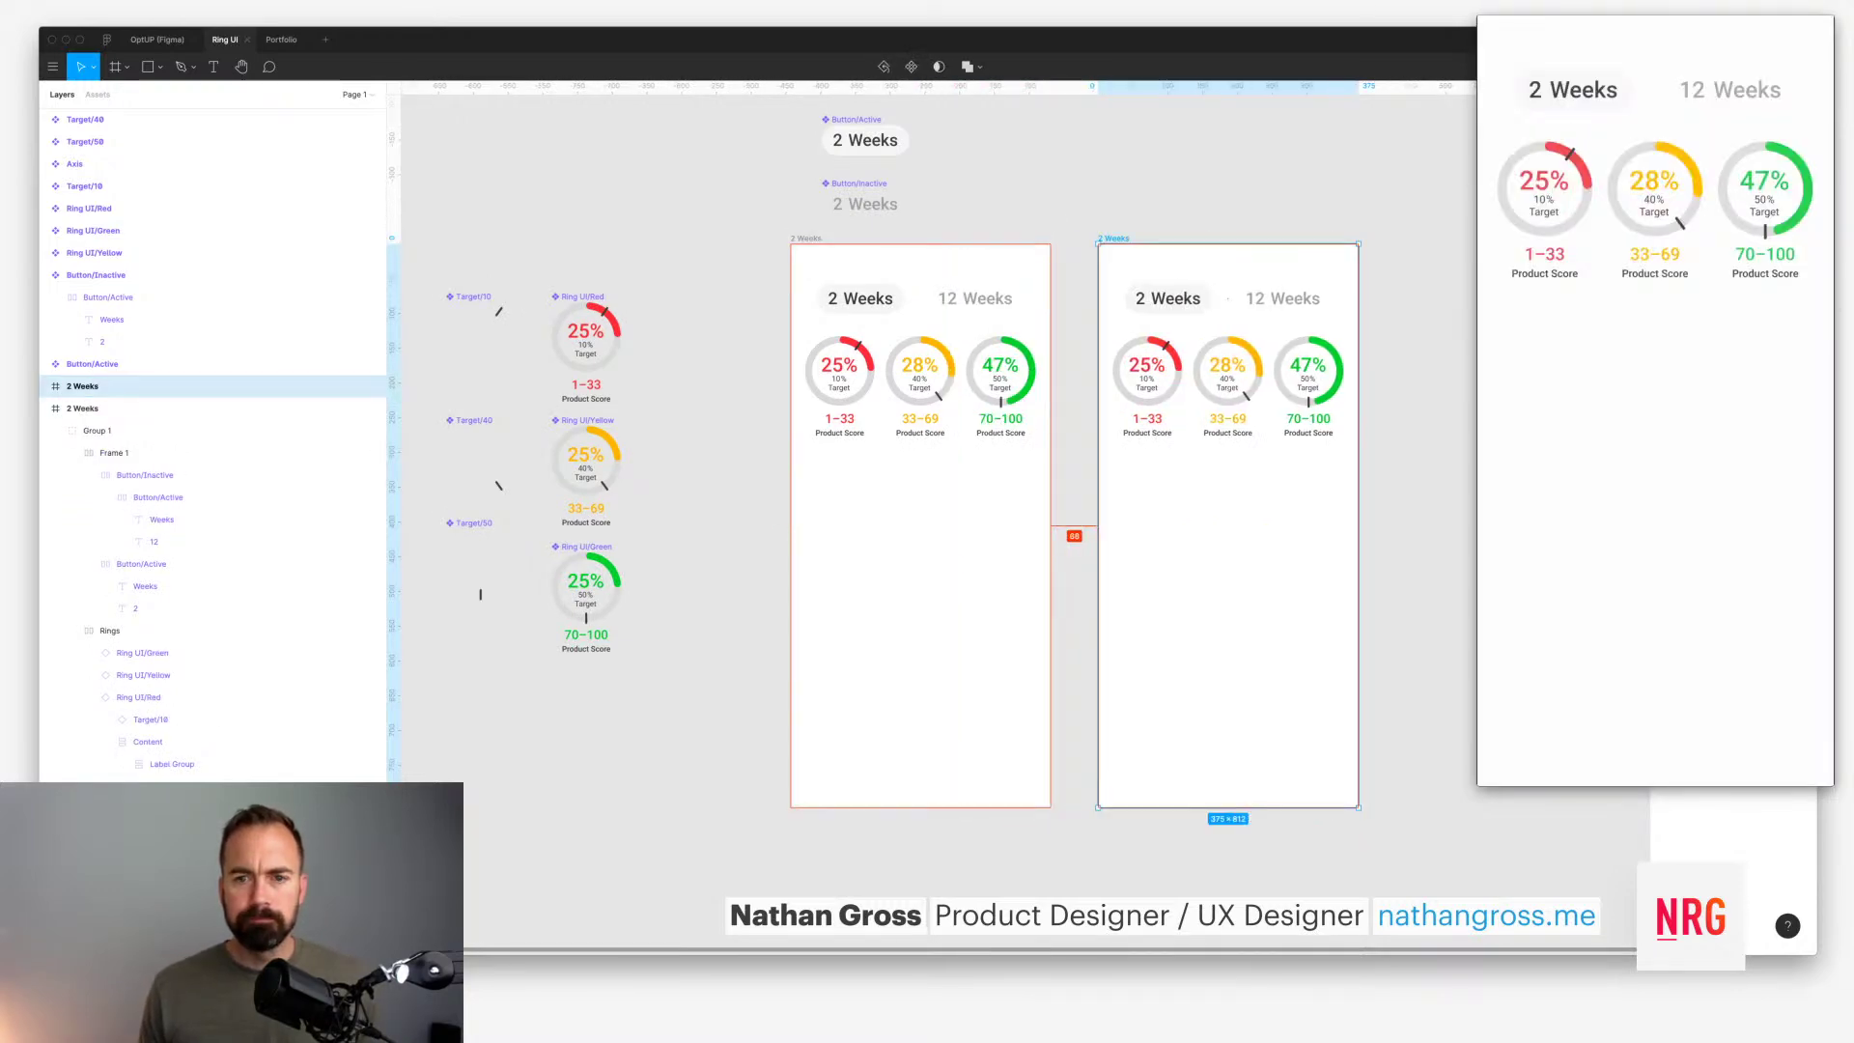
key("Delete")
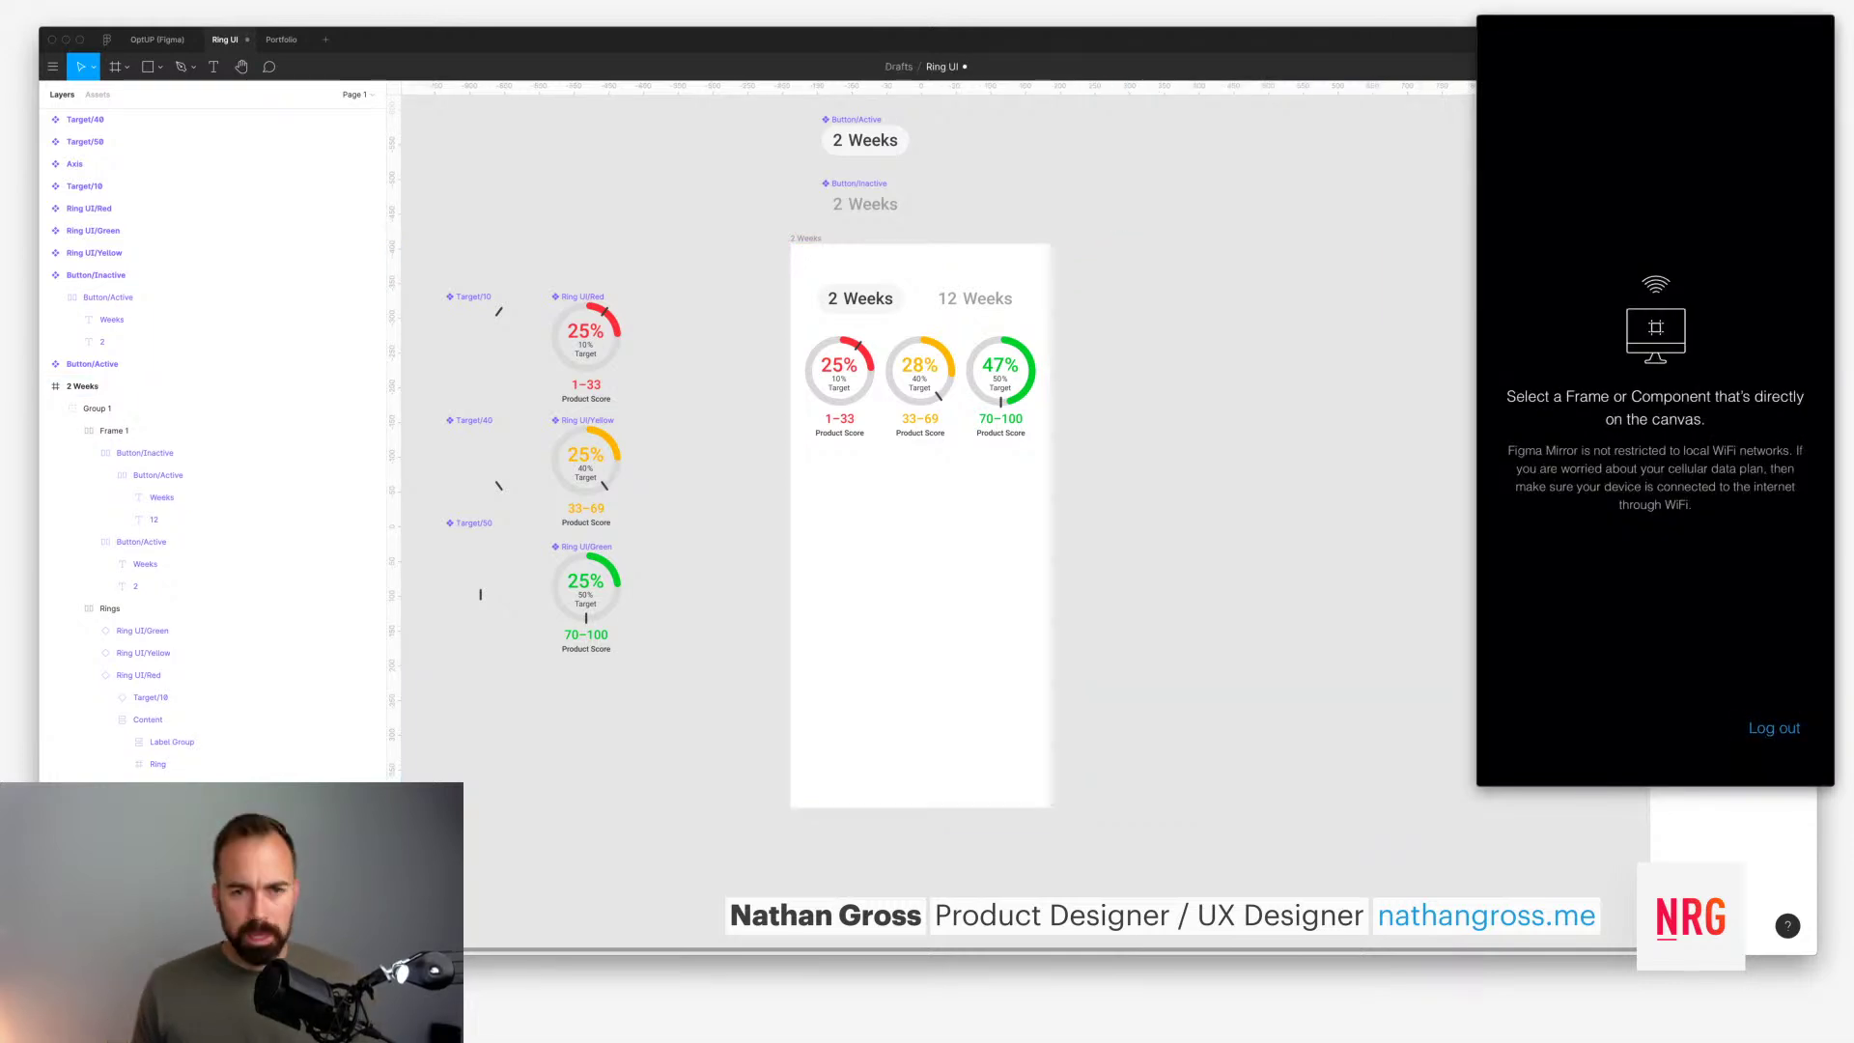
left_click(806, 237)
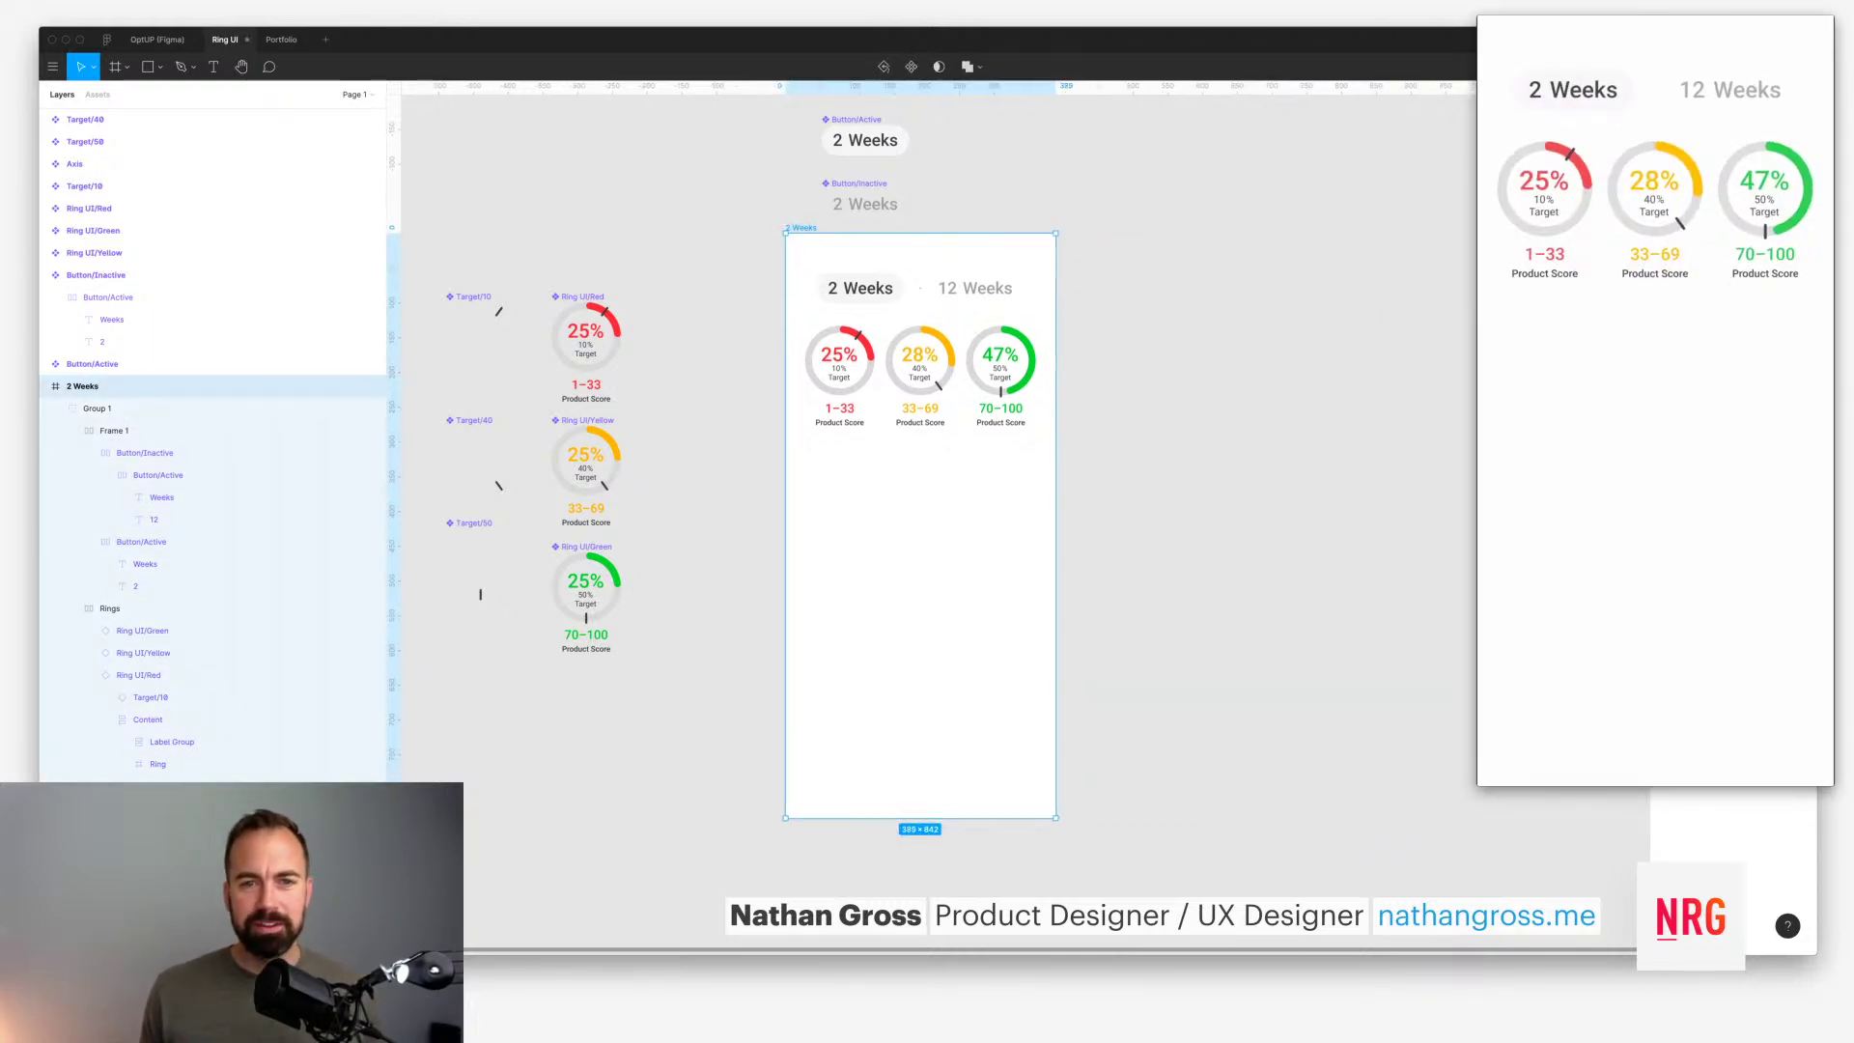
key("Escape")
Step: Duplicate the 2 Weeks artboard beside the original, aligned at the same height with a gap of about 60 px
left_click_drag(805, 238, 1107, 238, "alt")
key("Right")
key("Right")
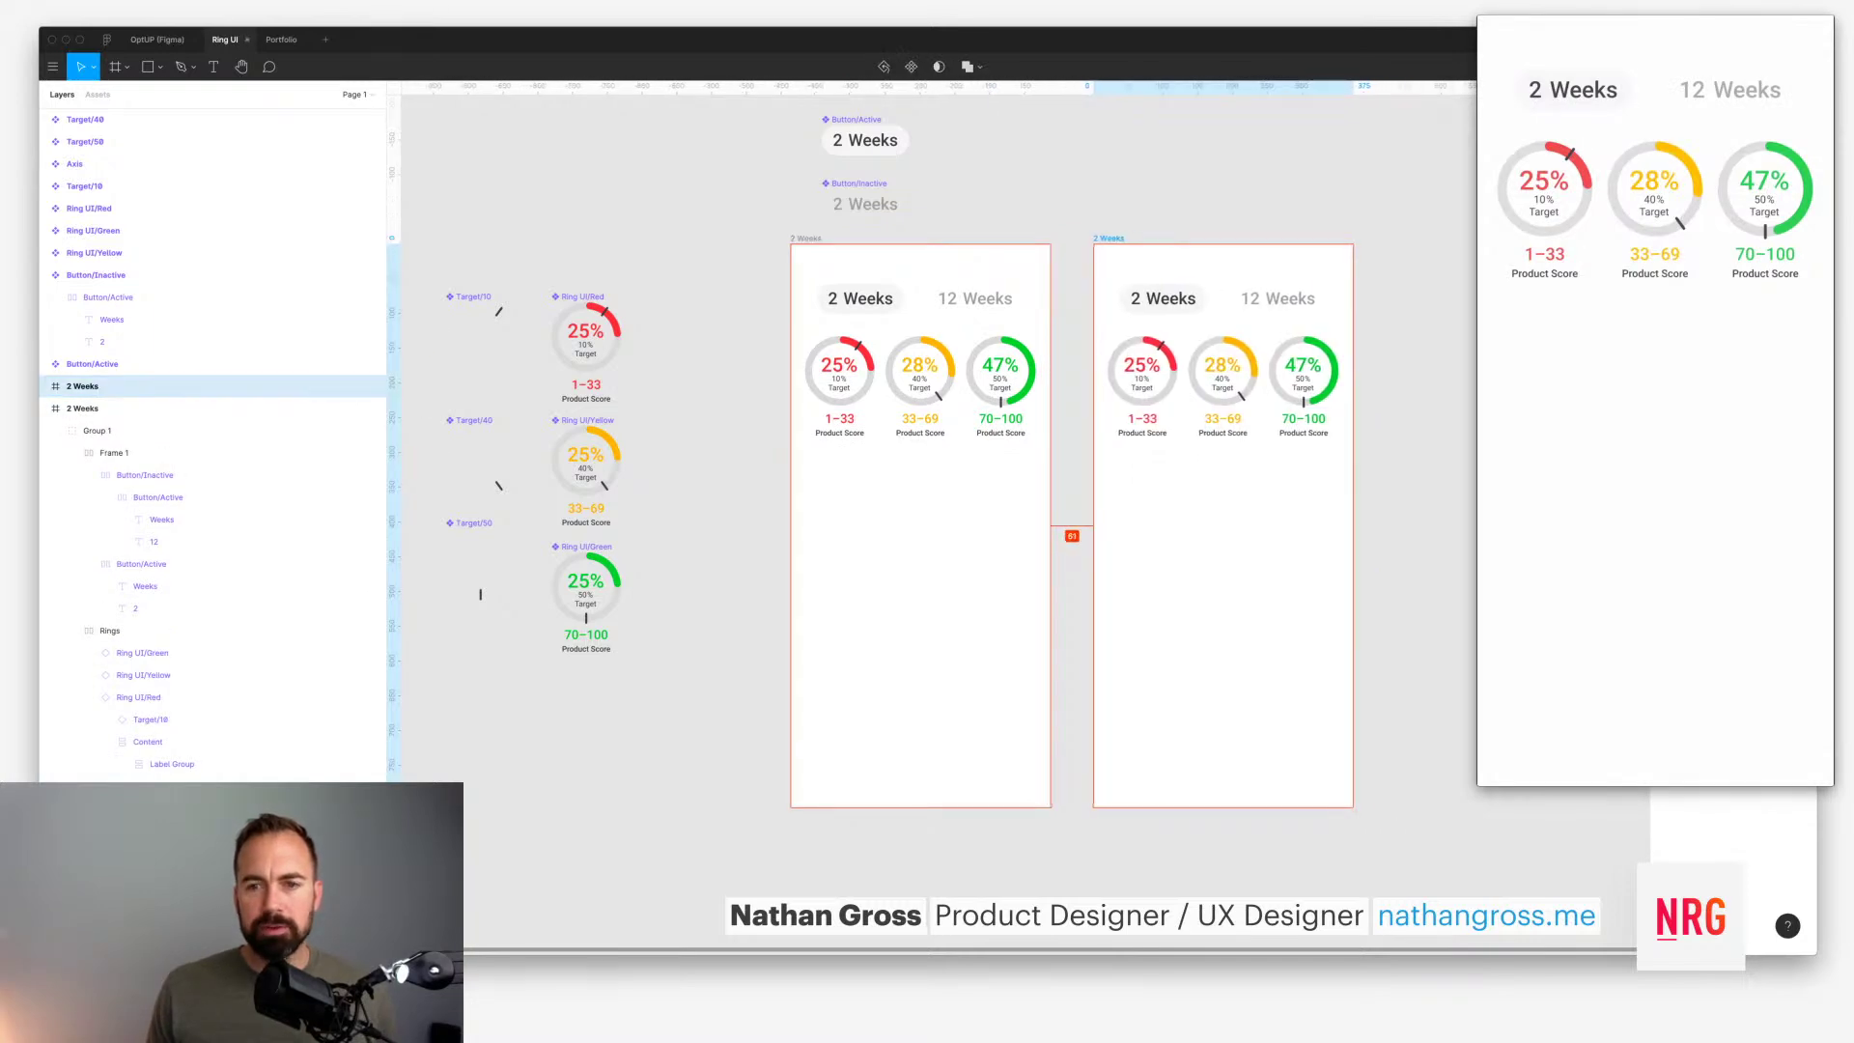
key("Right")
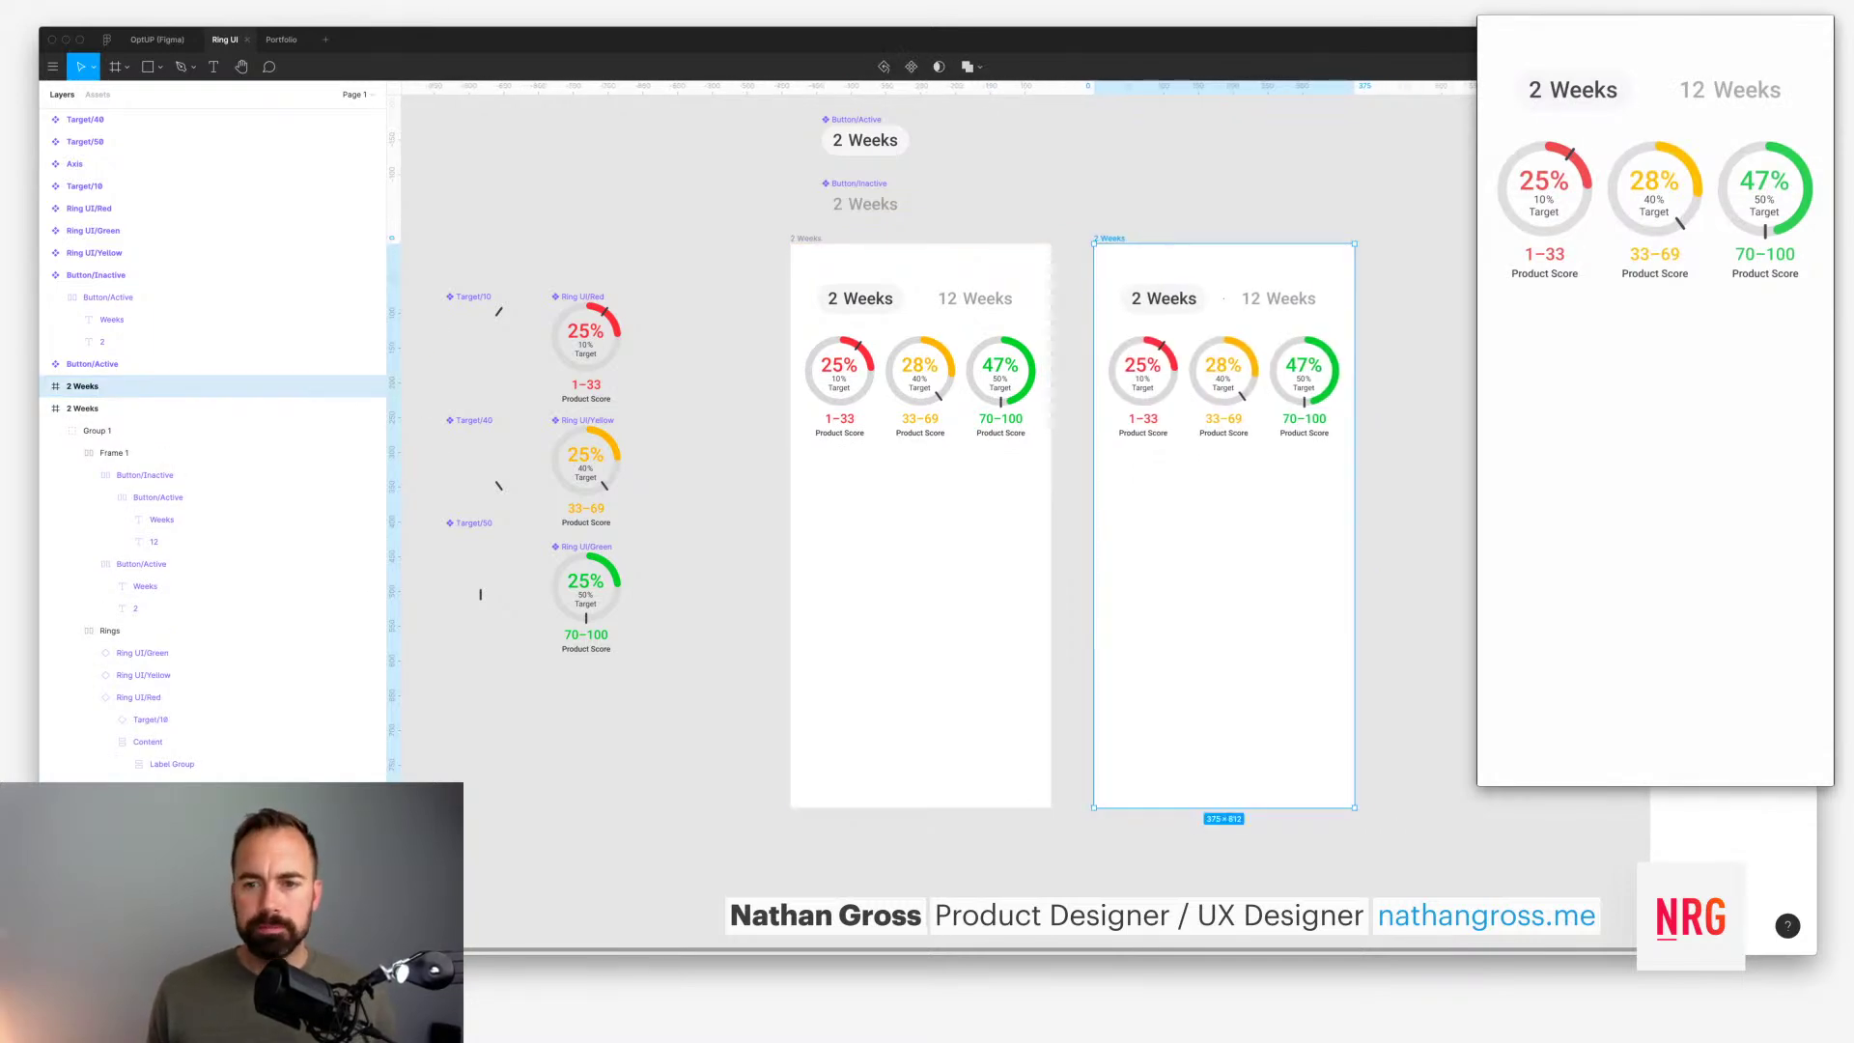
key("Escape")
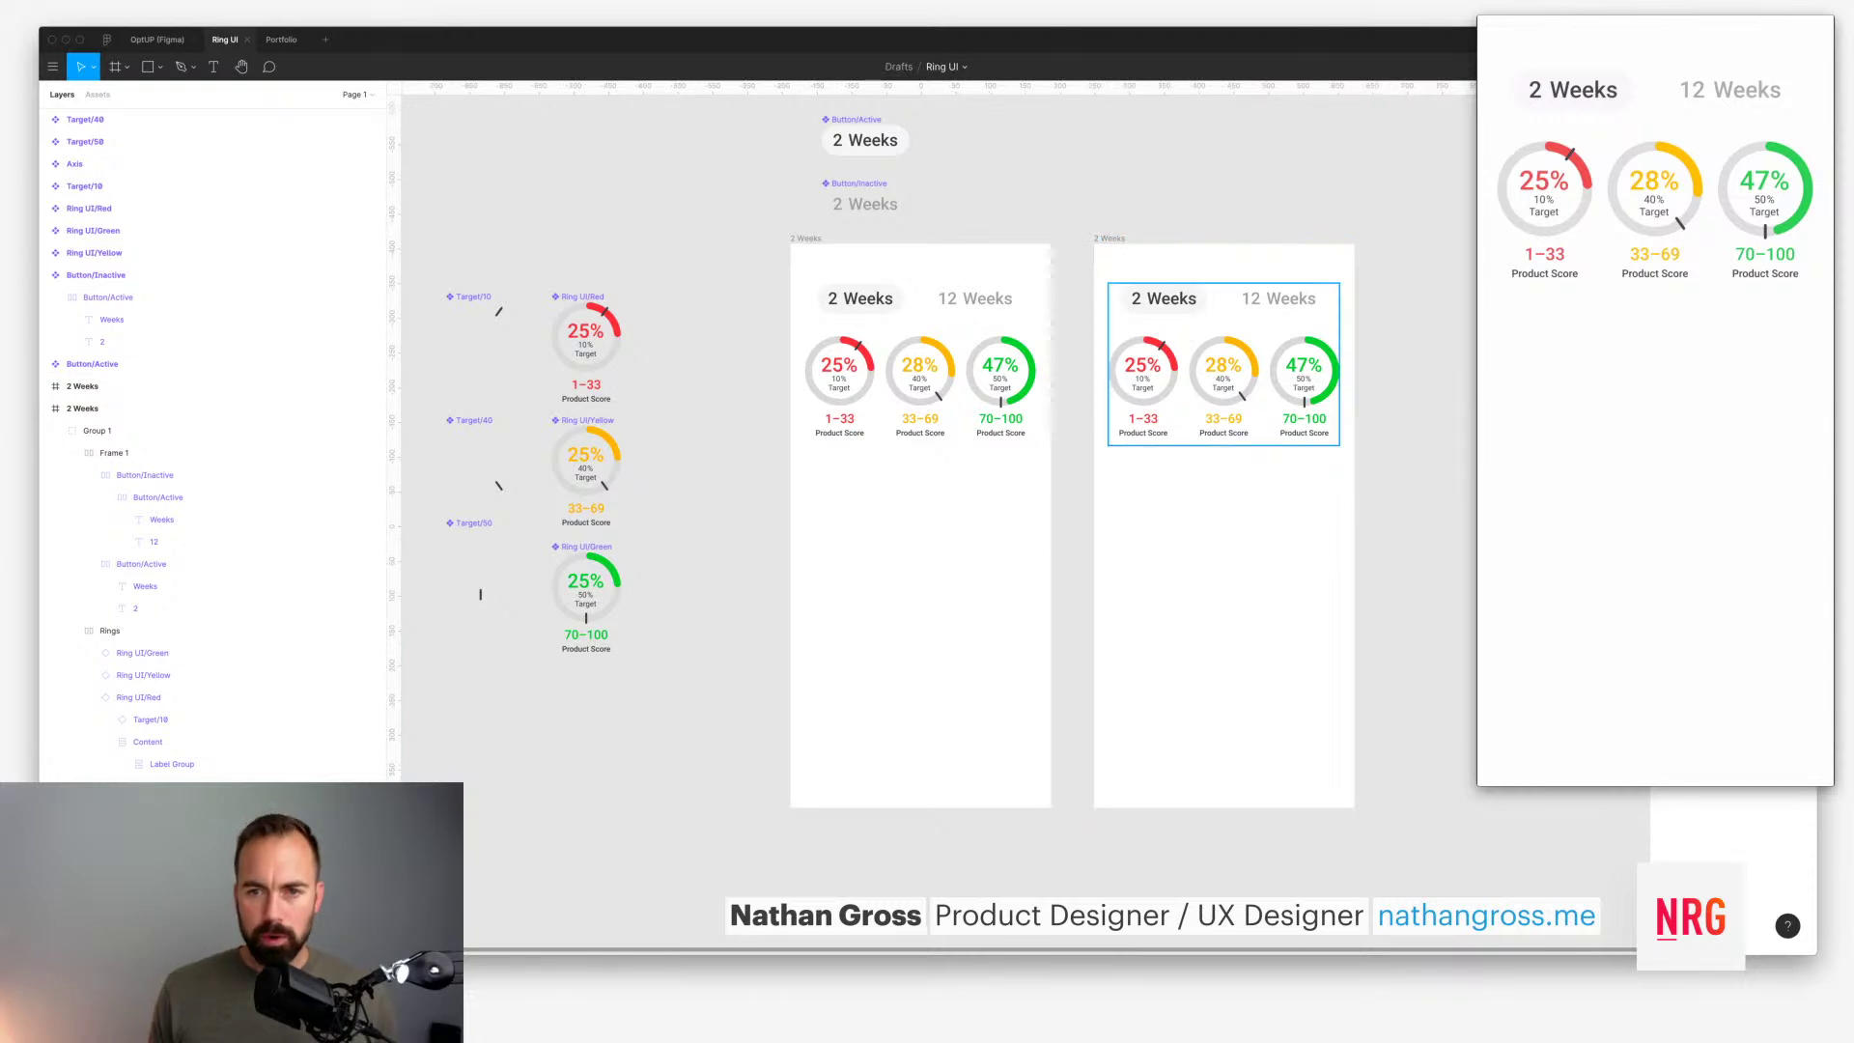
Step: Rename the duplicated artboard as 12 Weeks
double_click(1223, 298)
double_click(82, 385)
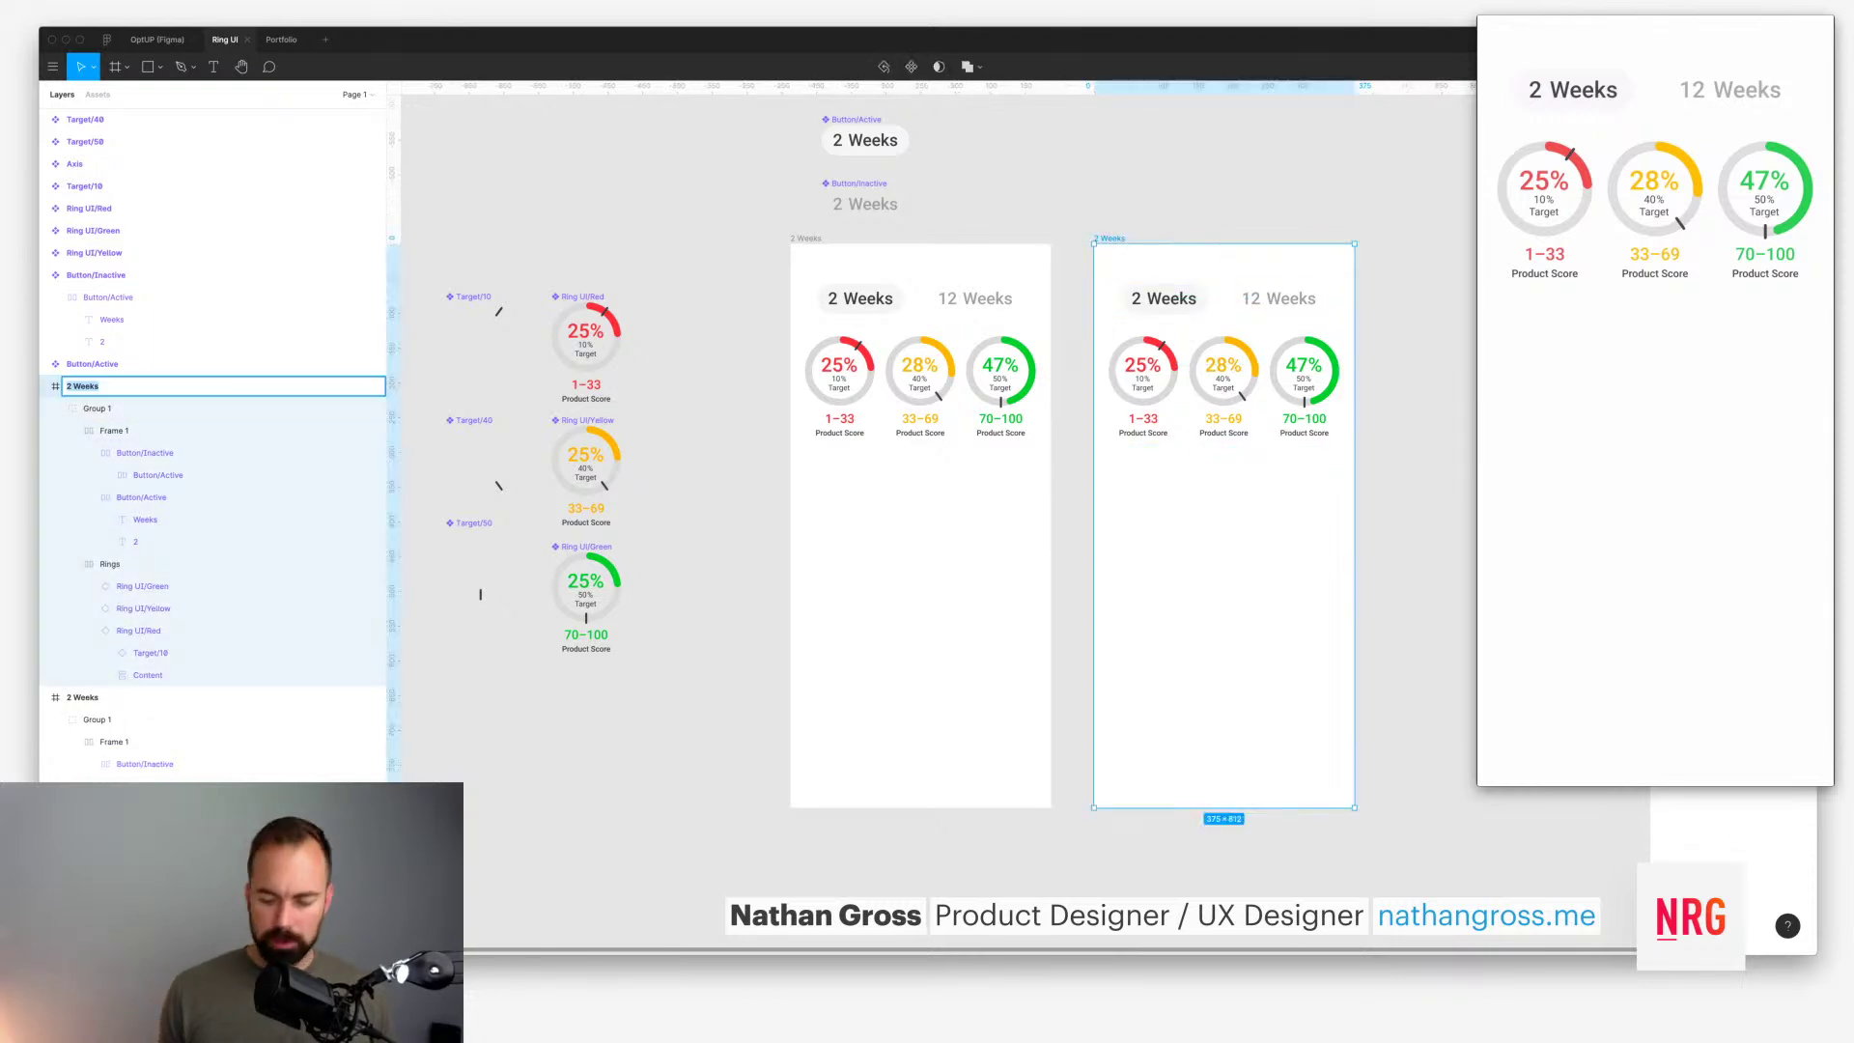
type("12 ")
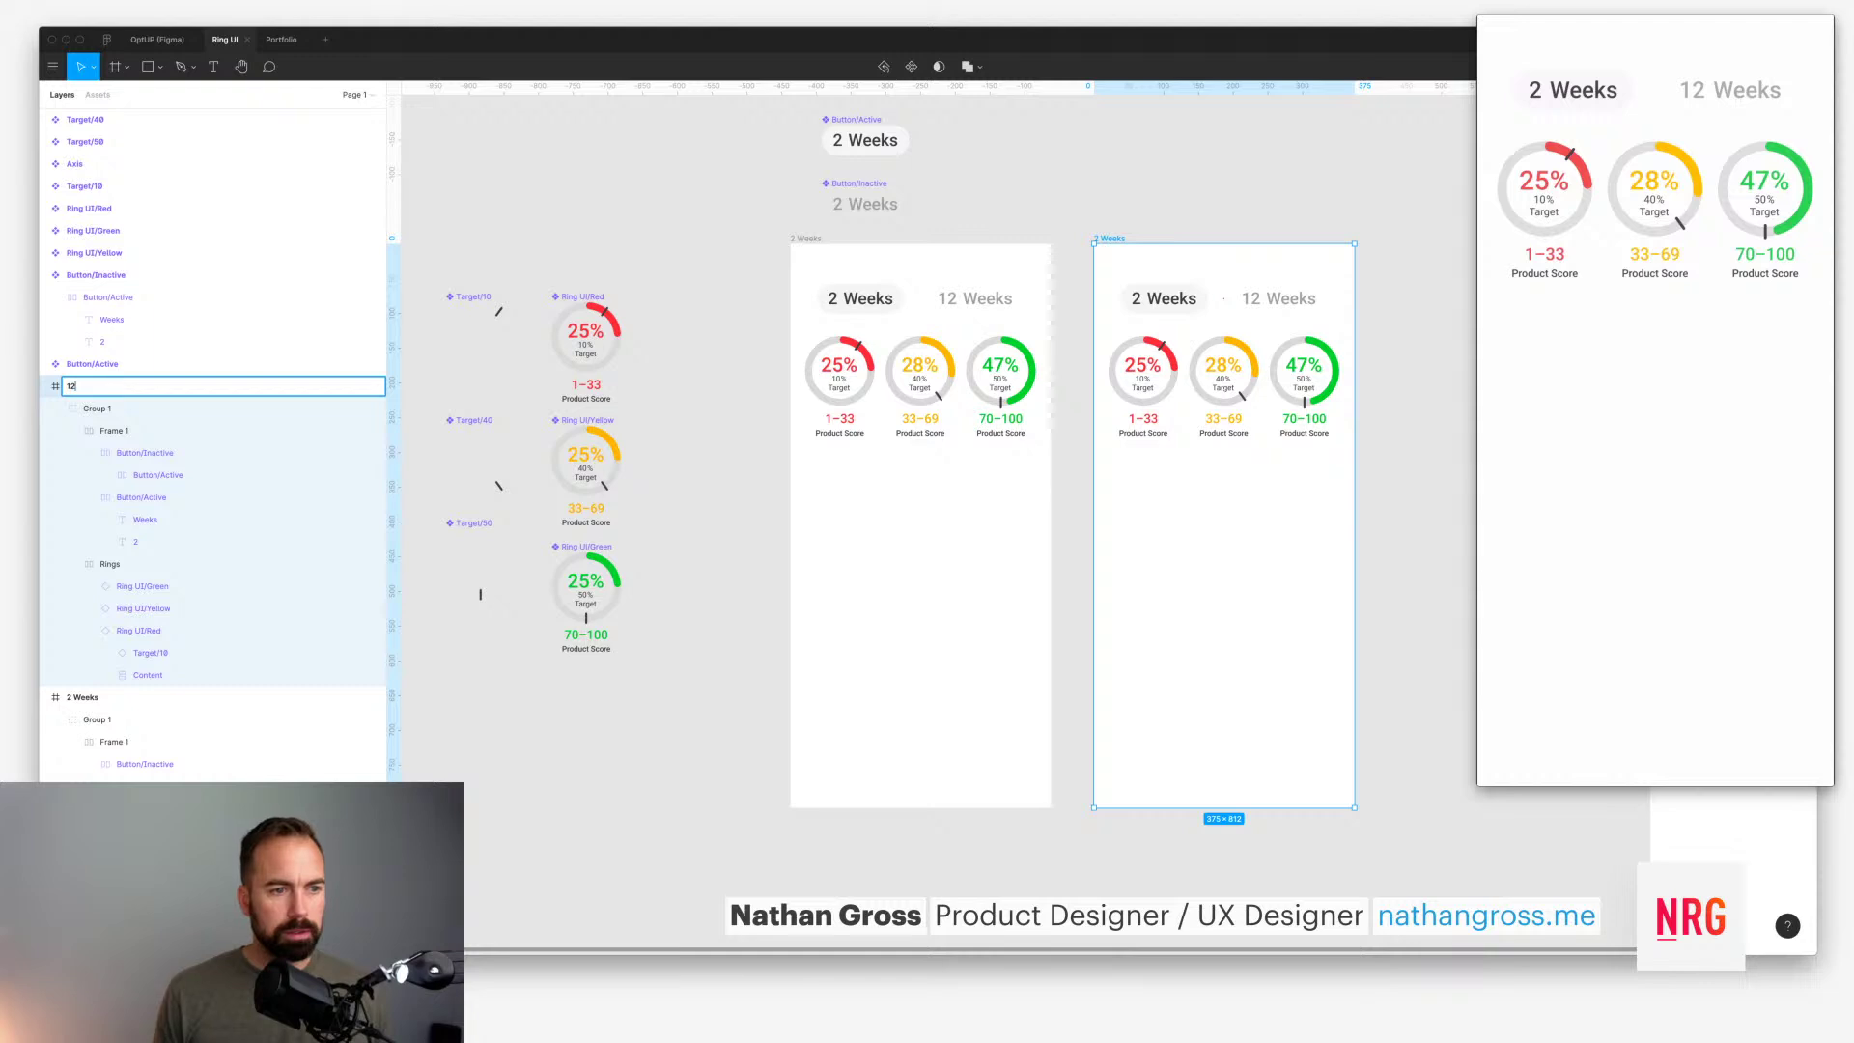
type("Wek")
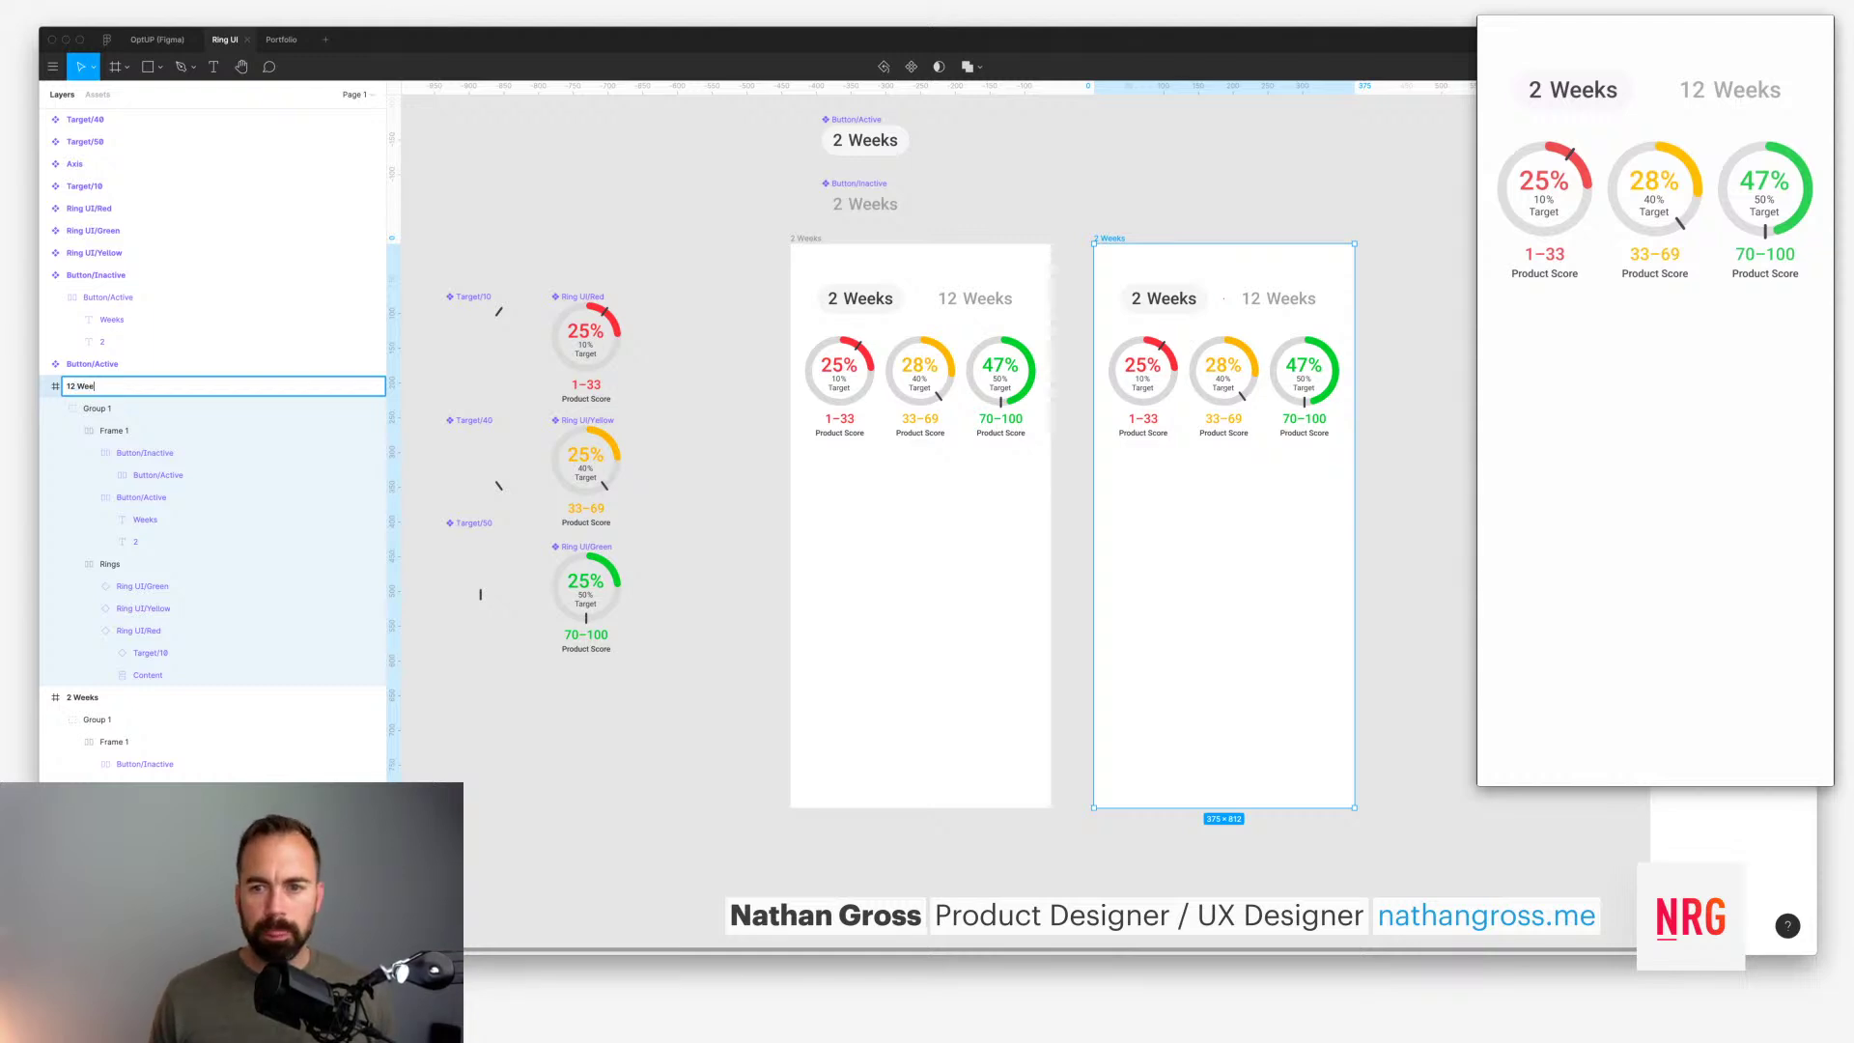
type("ks")
key("Escape")
Step: On the 12 Weeks artboard, swap the 12 Weeks button to Button/Active and the 2 Weeks button to Button/Inactive
double_click(1242, 301)
double_click(1250, 300)
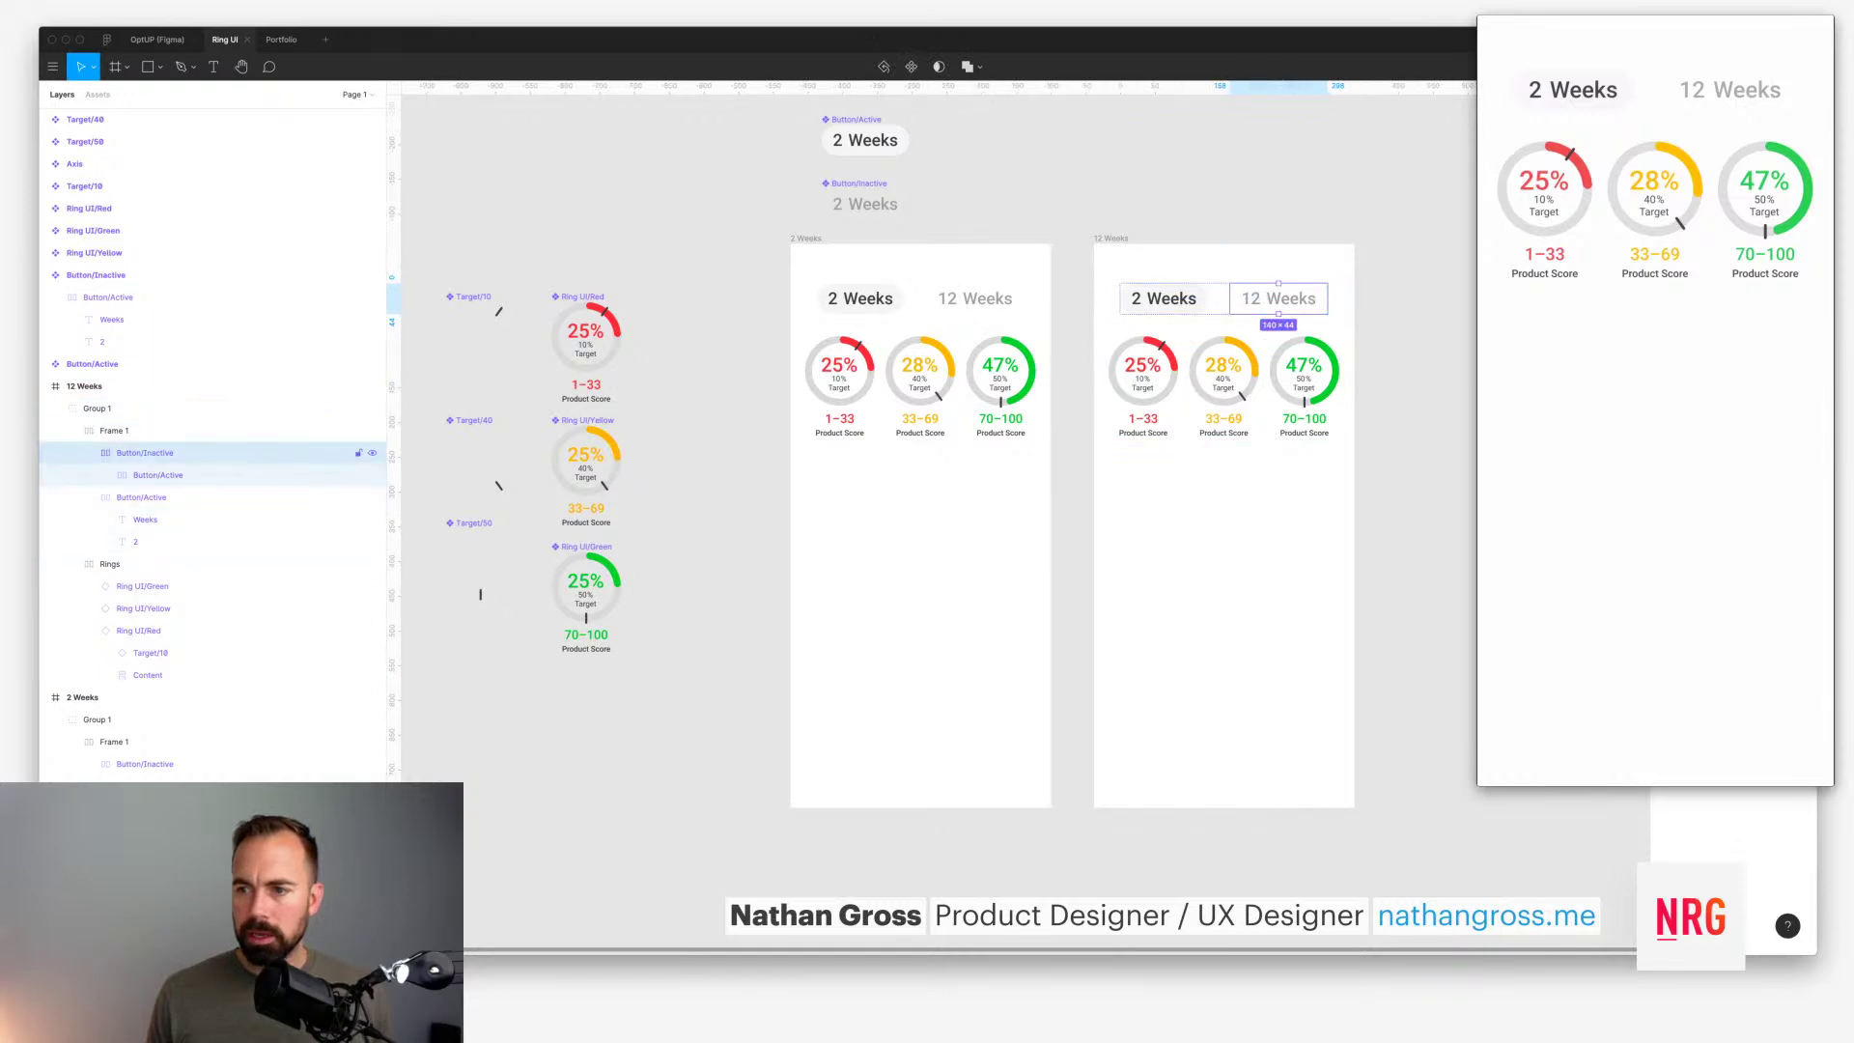
left_click(1719, 299)
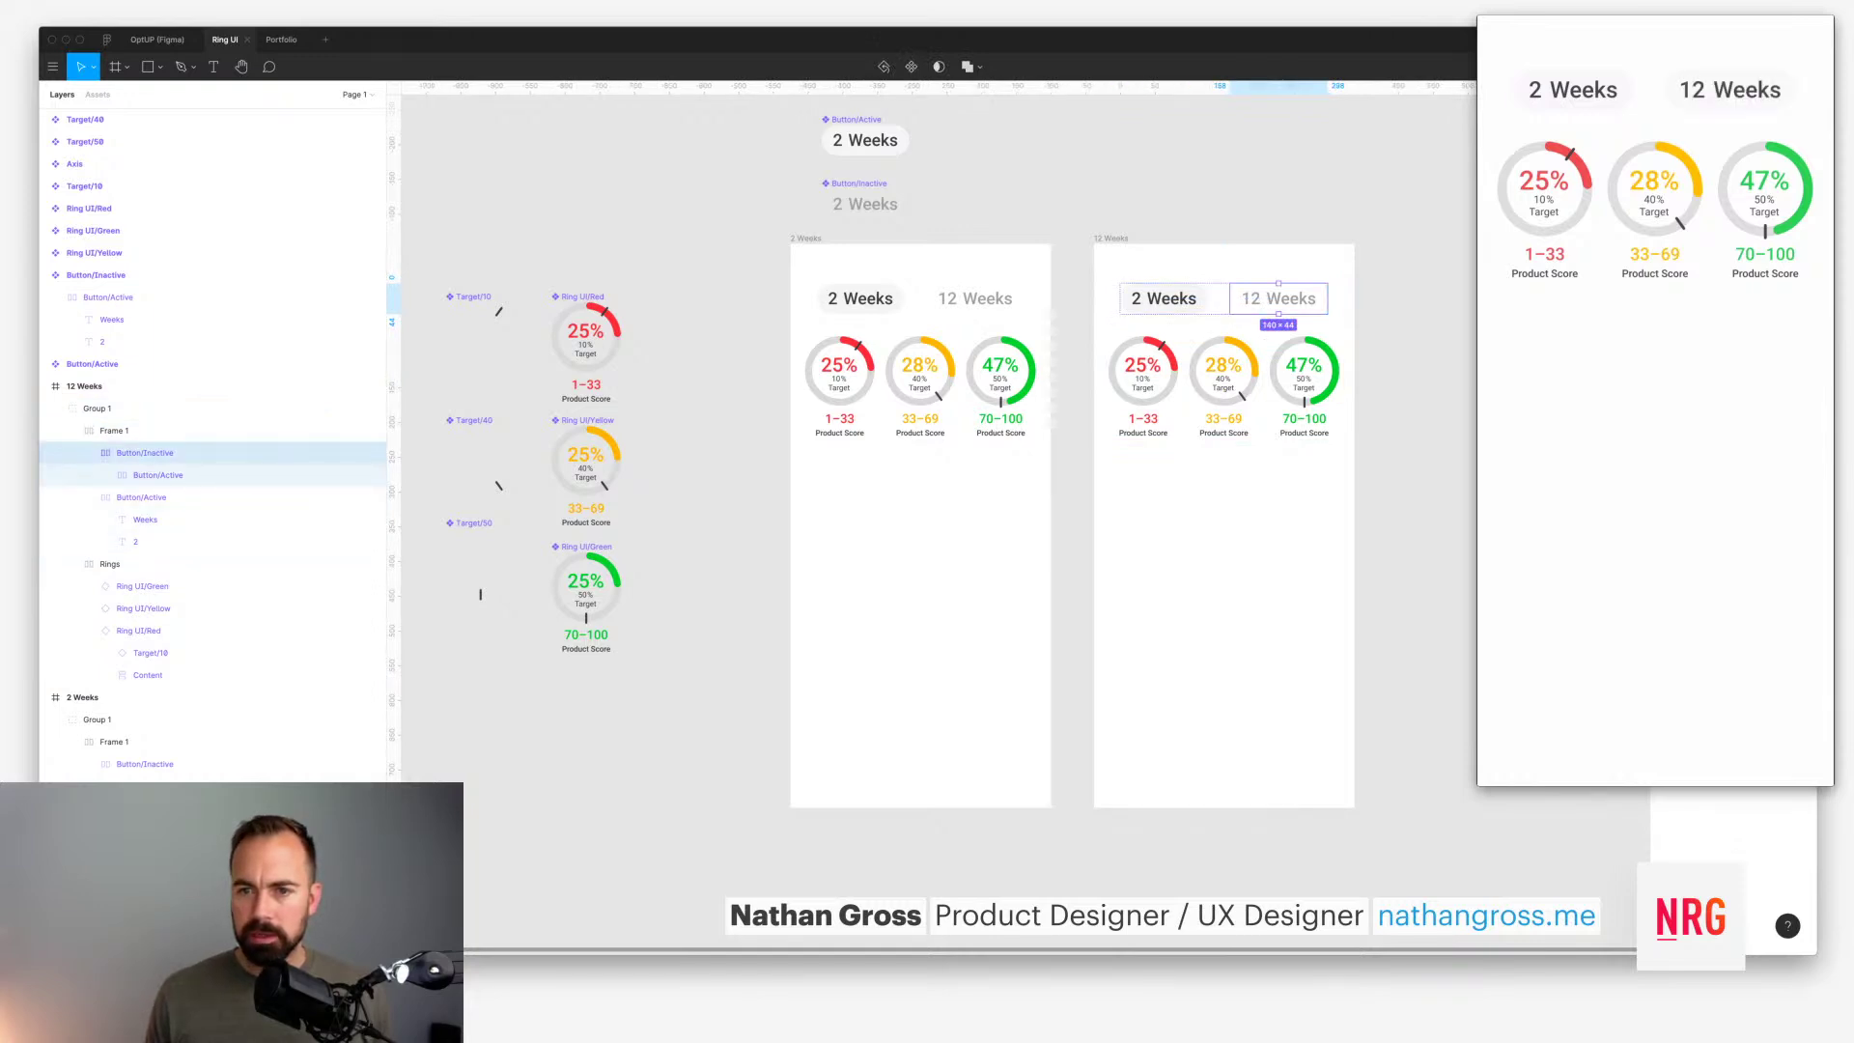
left_click(142, 519)
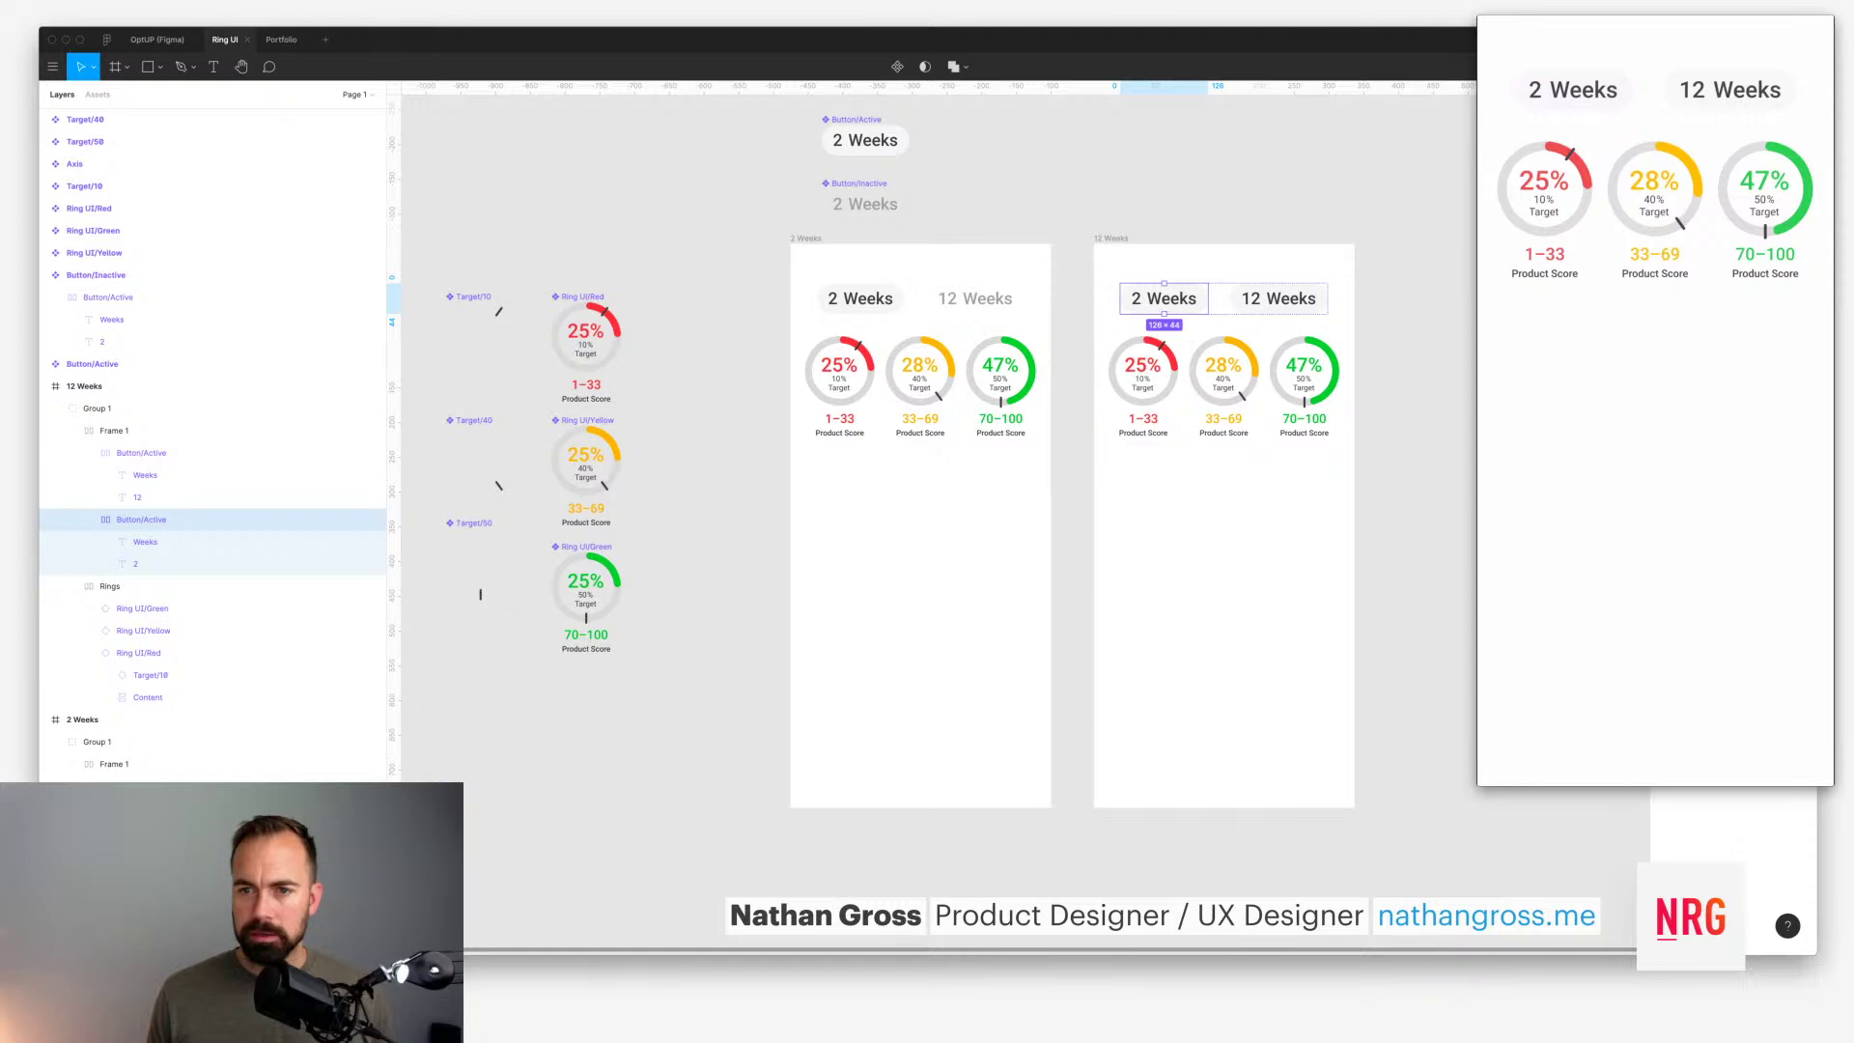
left_click(1719, 319)
key("Escape")
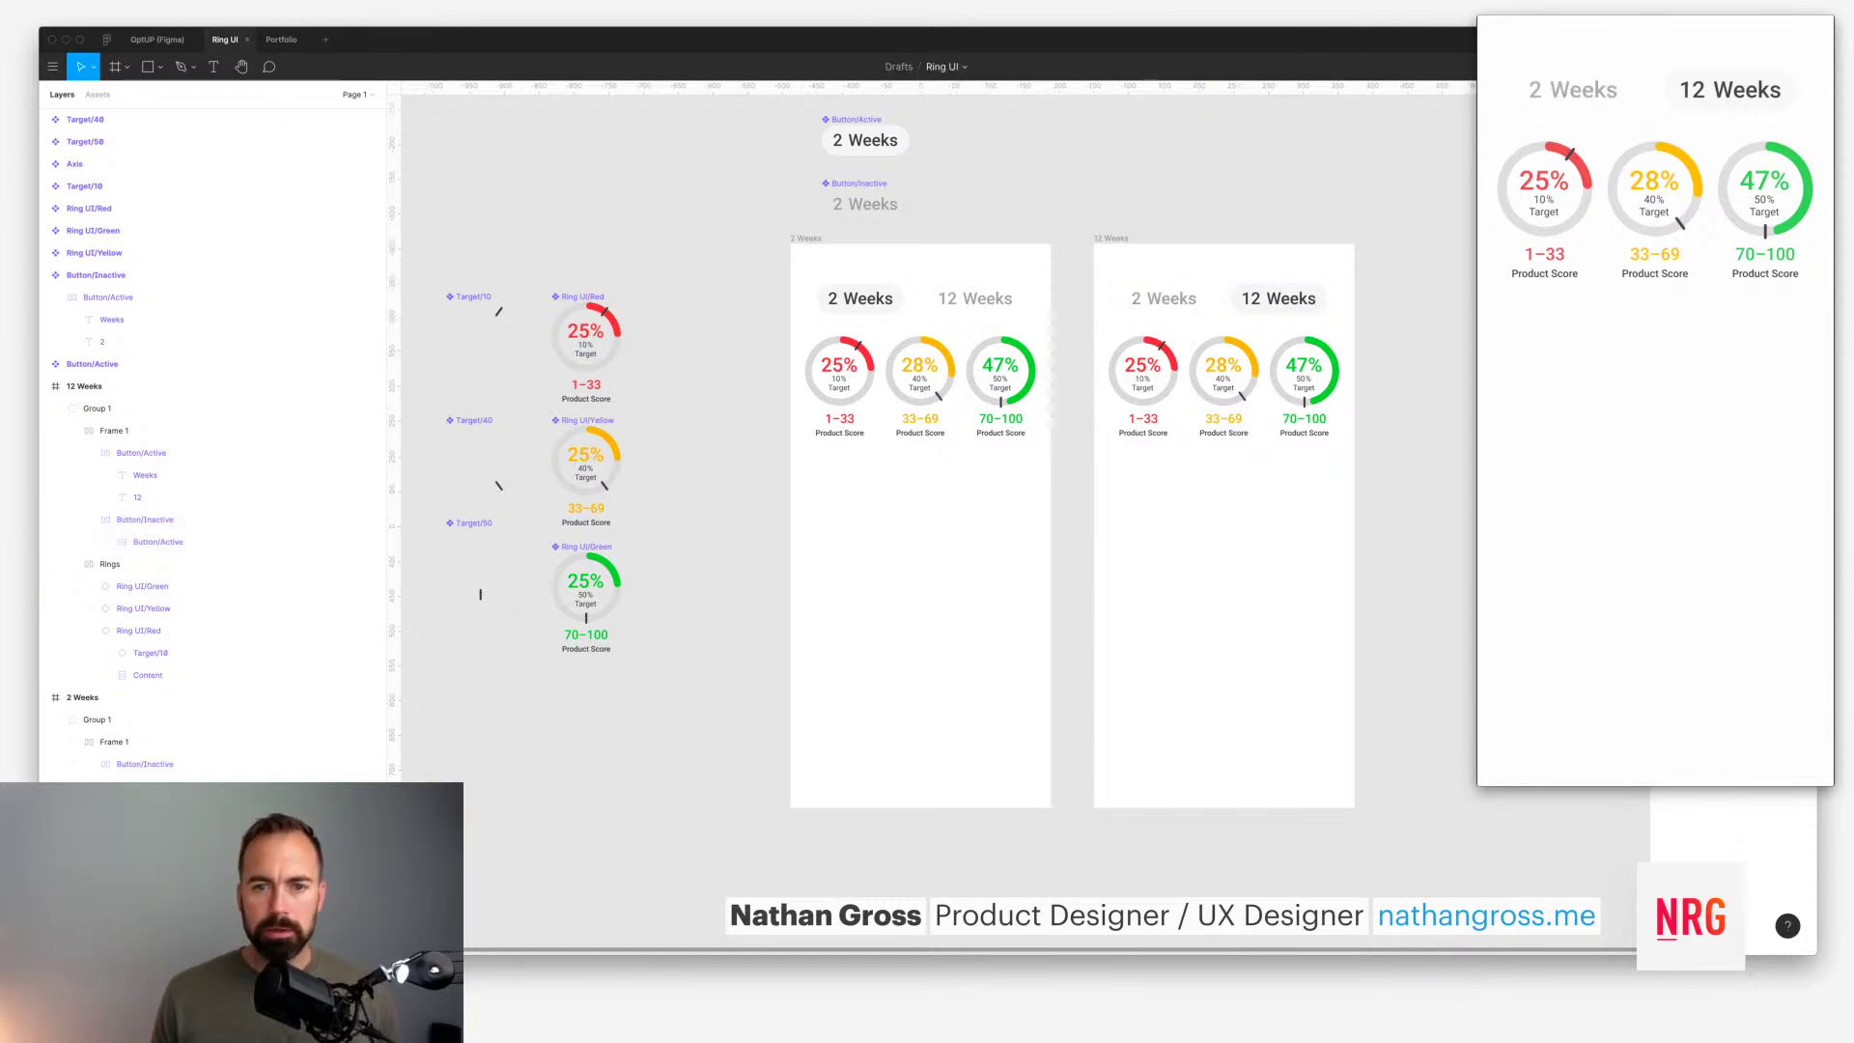
Step: Add a prototype link from the inactive 12 Weeks button on the 2 Weeks artboard to the 12 Weeks artboard
double_click(920, 298)
left_click(144, 763)
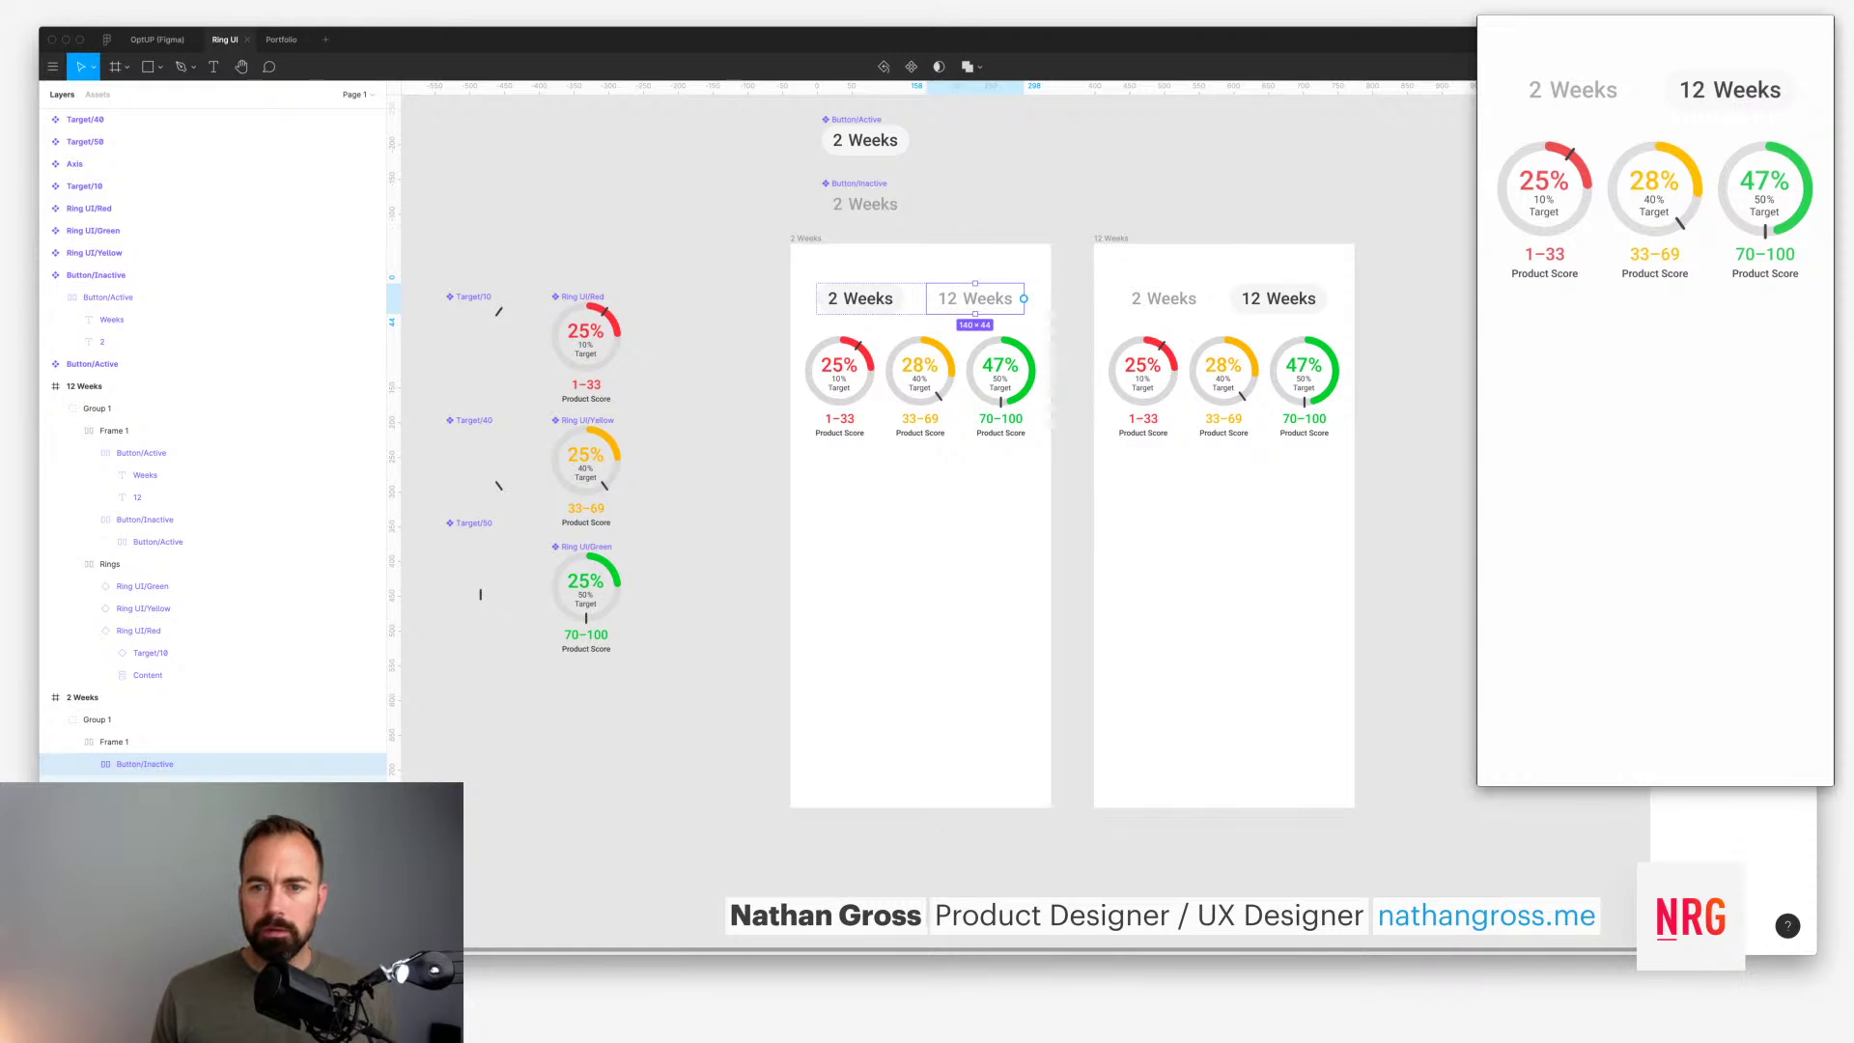
left_click_drag(1023, 298, 1091, 526)
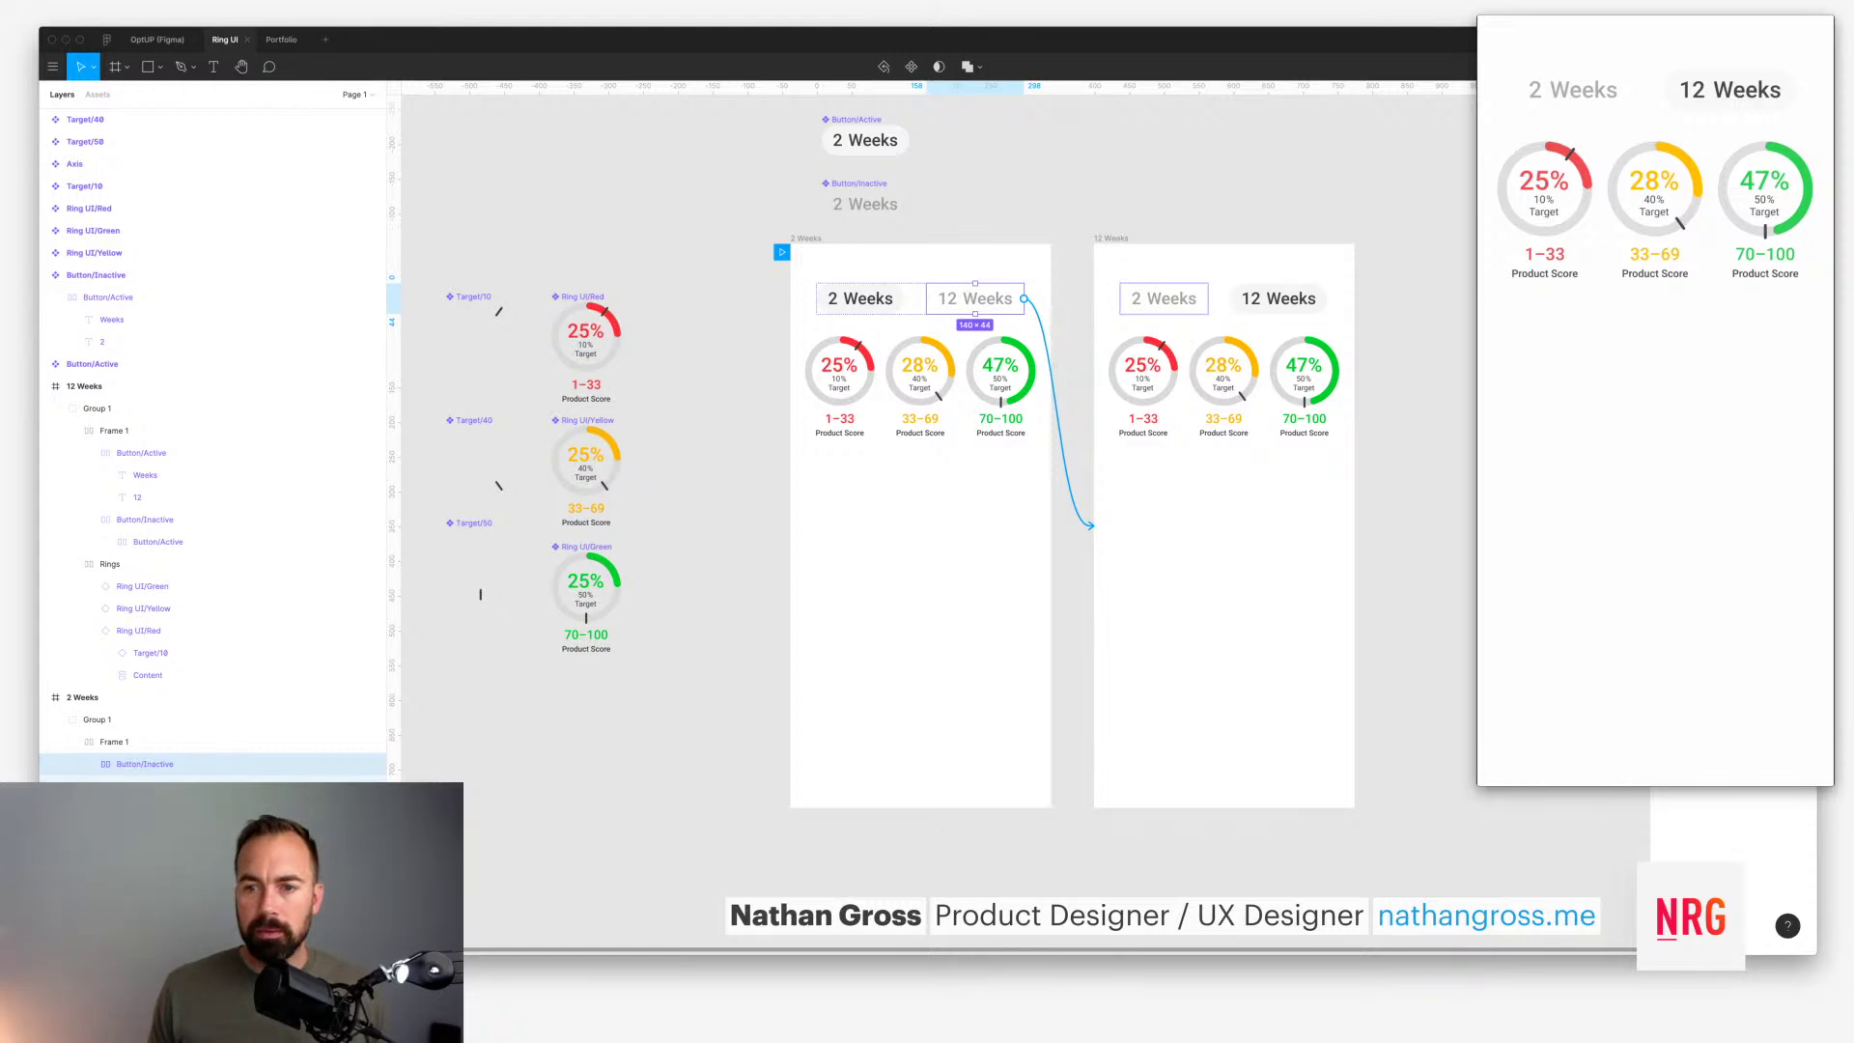
Step: Add a prototype link from the inactive 2 Weeks button on the 12 Weeks artboard back to the 2 Weeks artboard
left_click(114, 431)
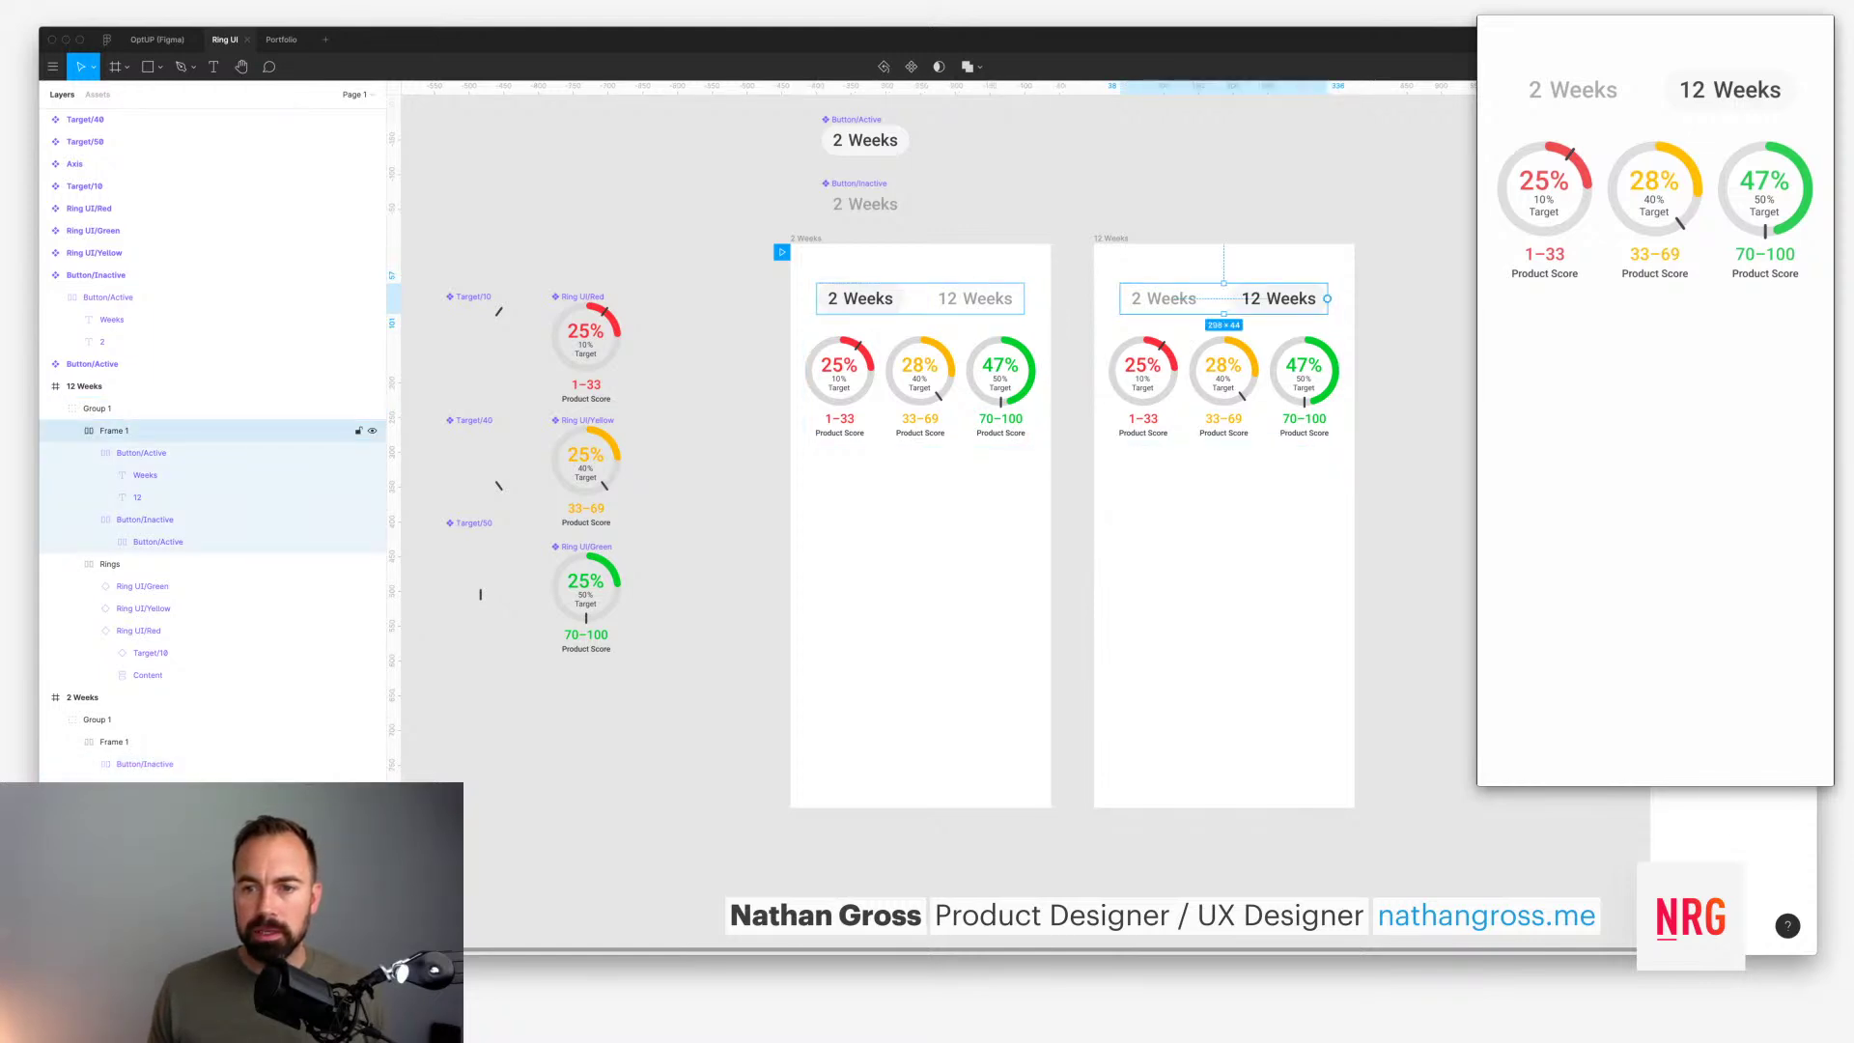
left_click(141, 452)
left_click(145, 520)
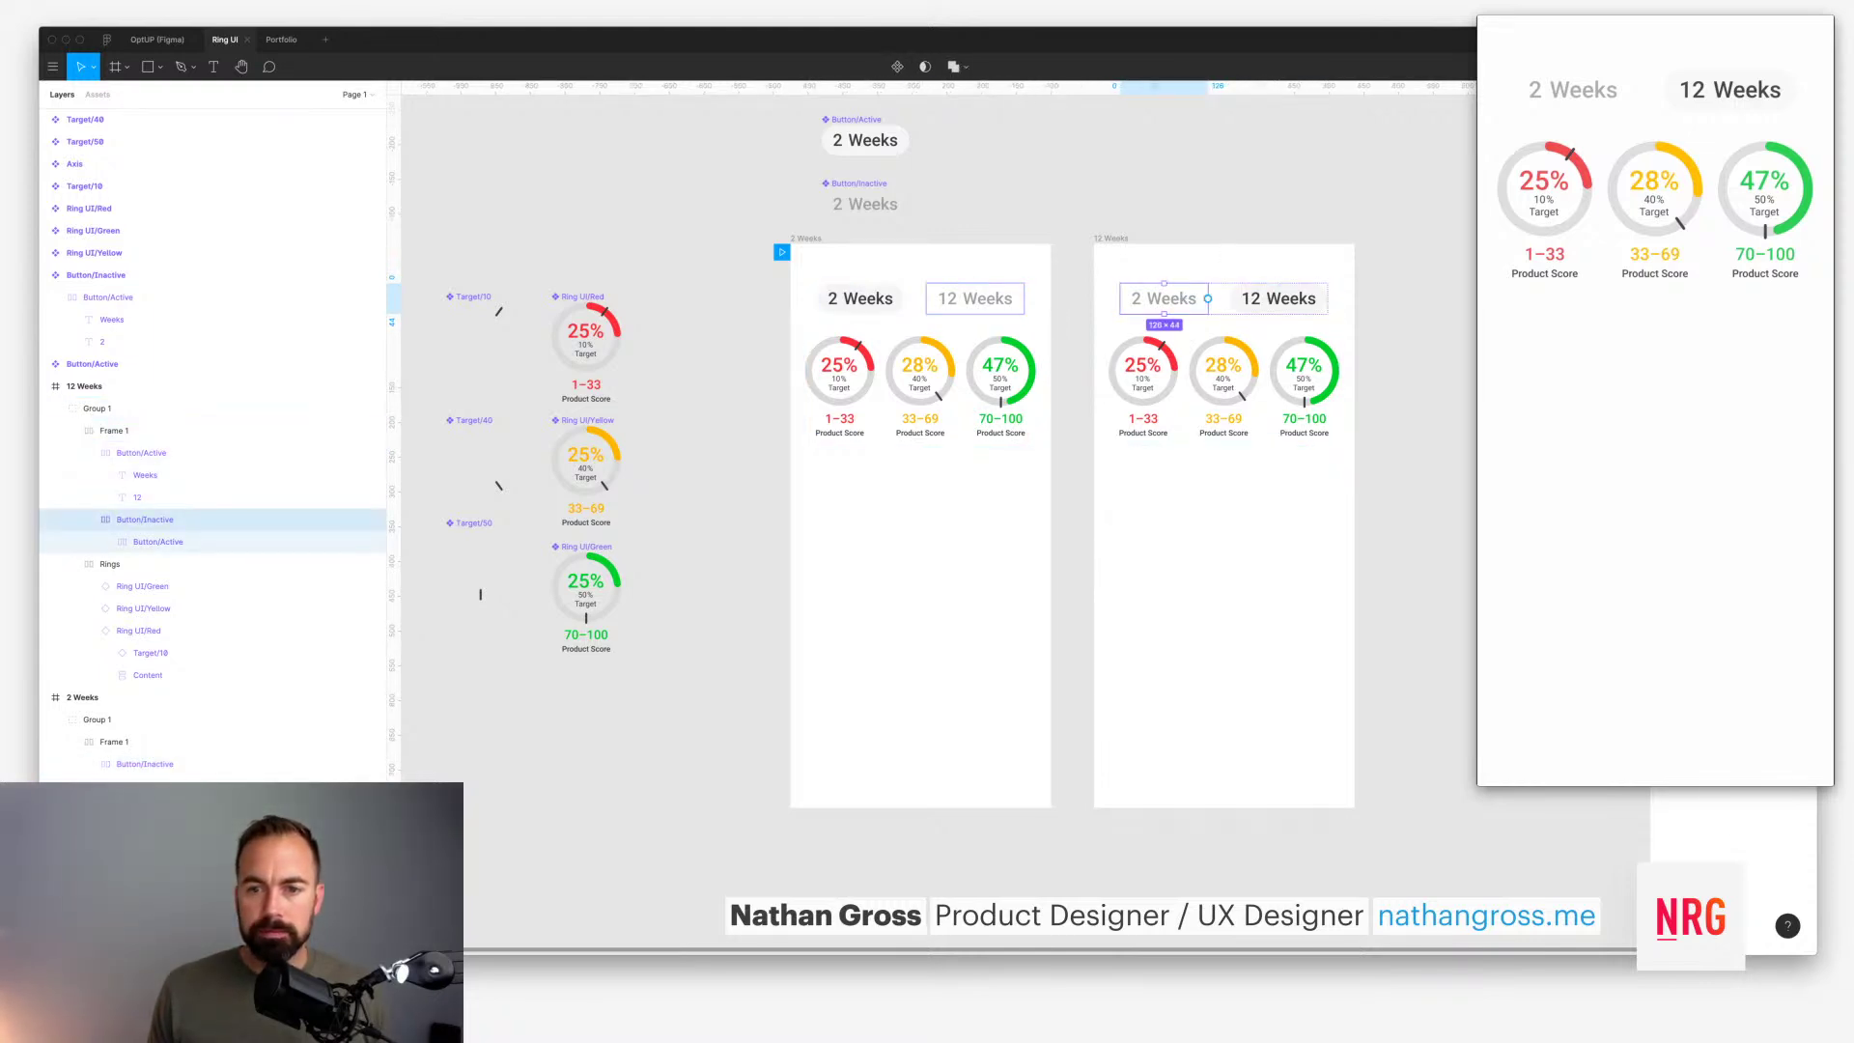
left_click_drag(1208, 298, 1054, 526)
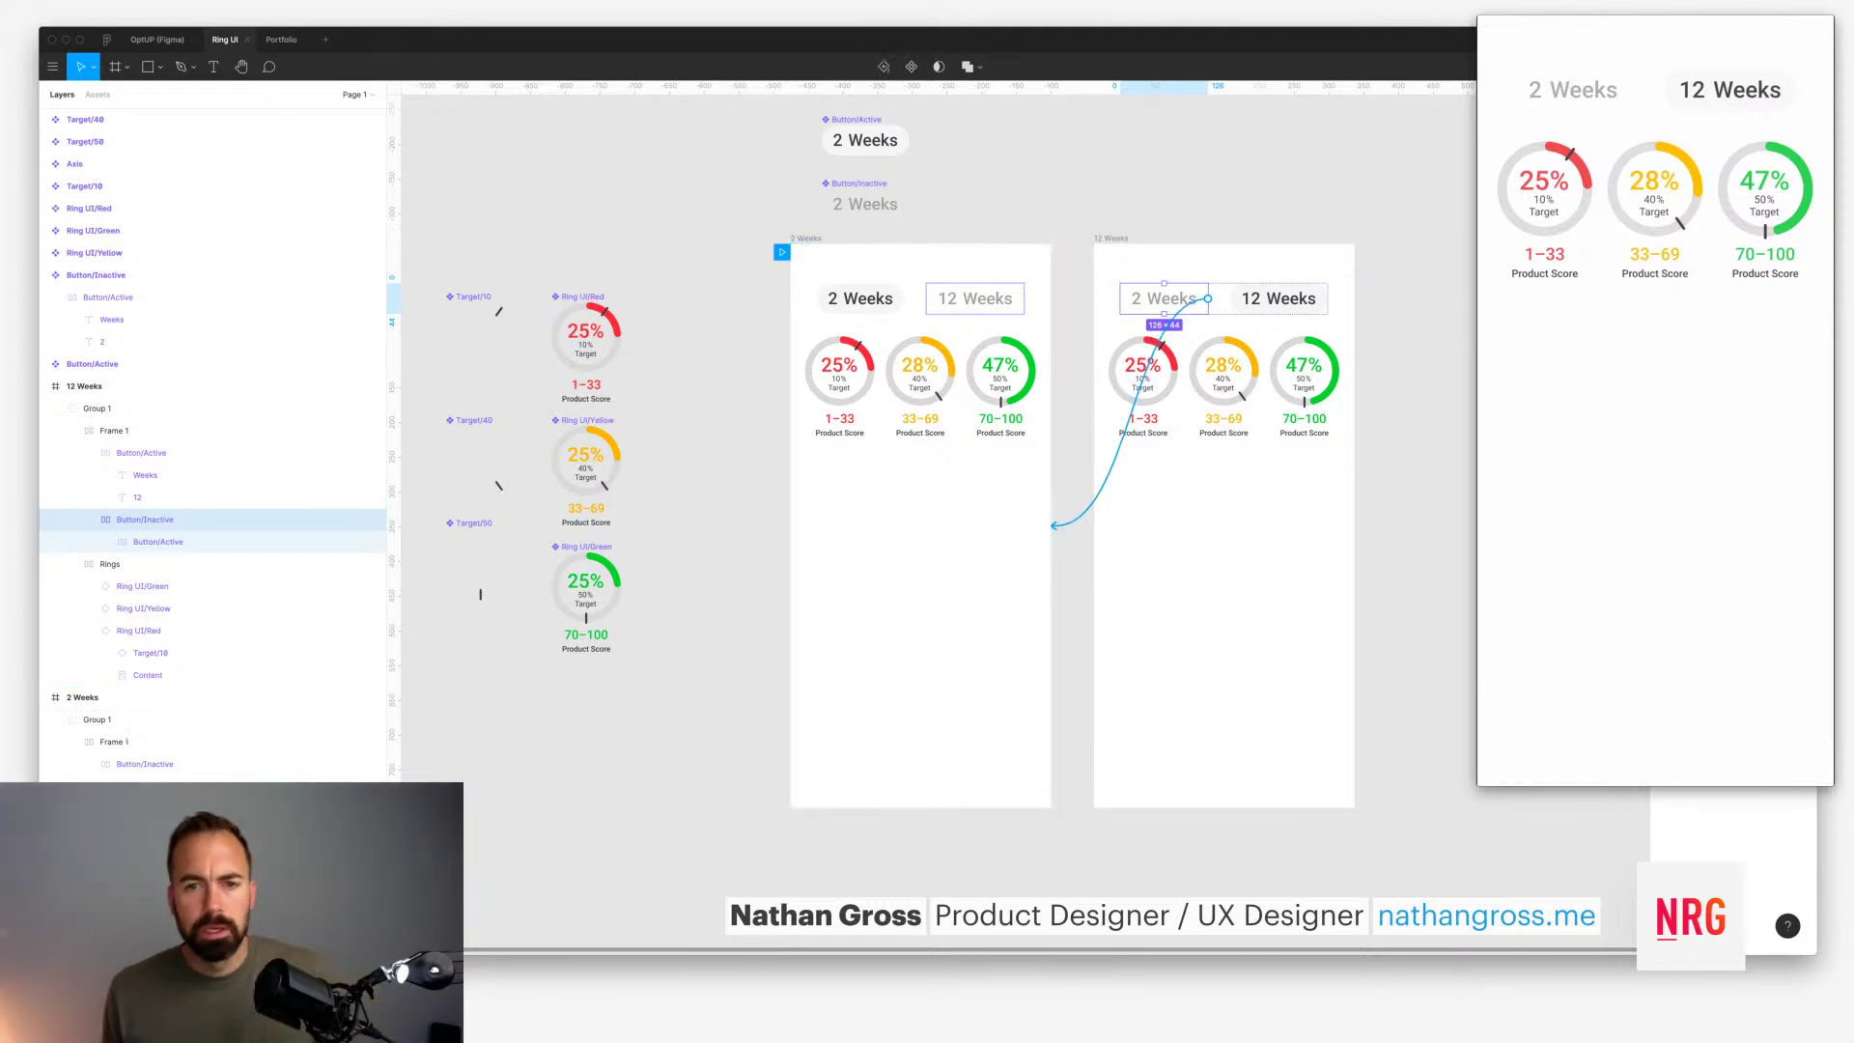
key("Escape")
Step: Check the reference dashboard designs in the OptUP (Figma) file and return to the Ring UI file
scroll(927, 521, "right", 1)
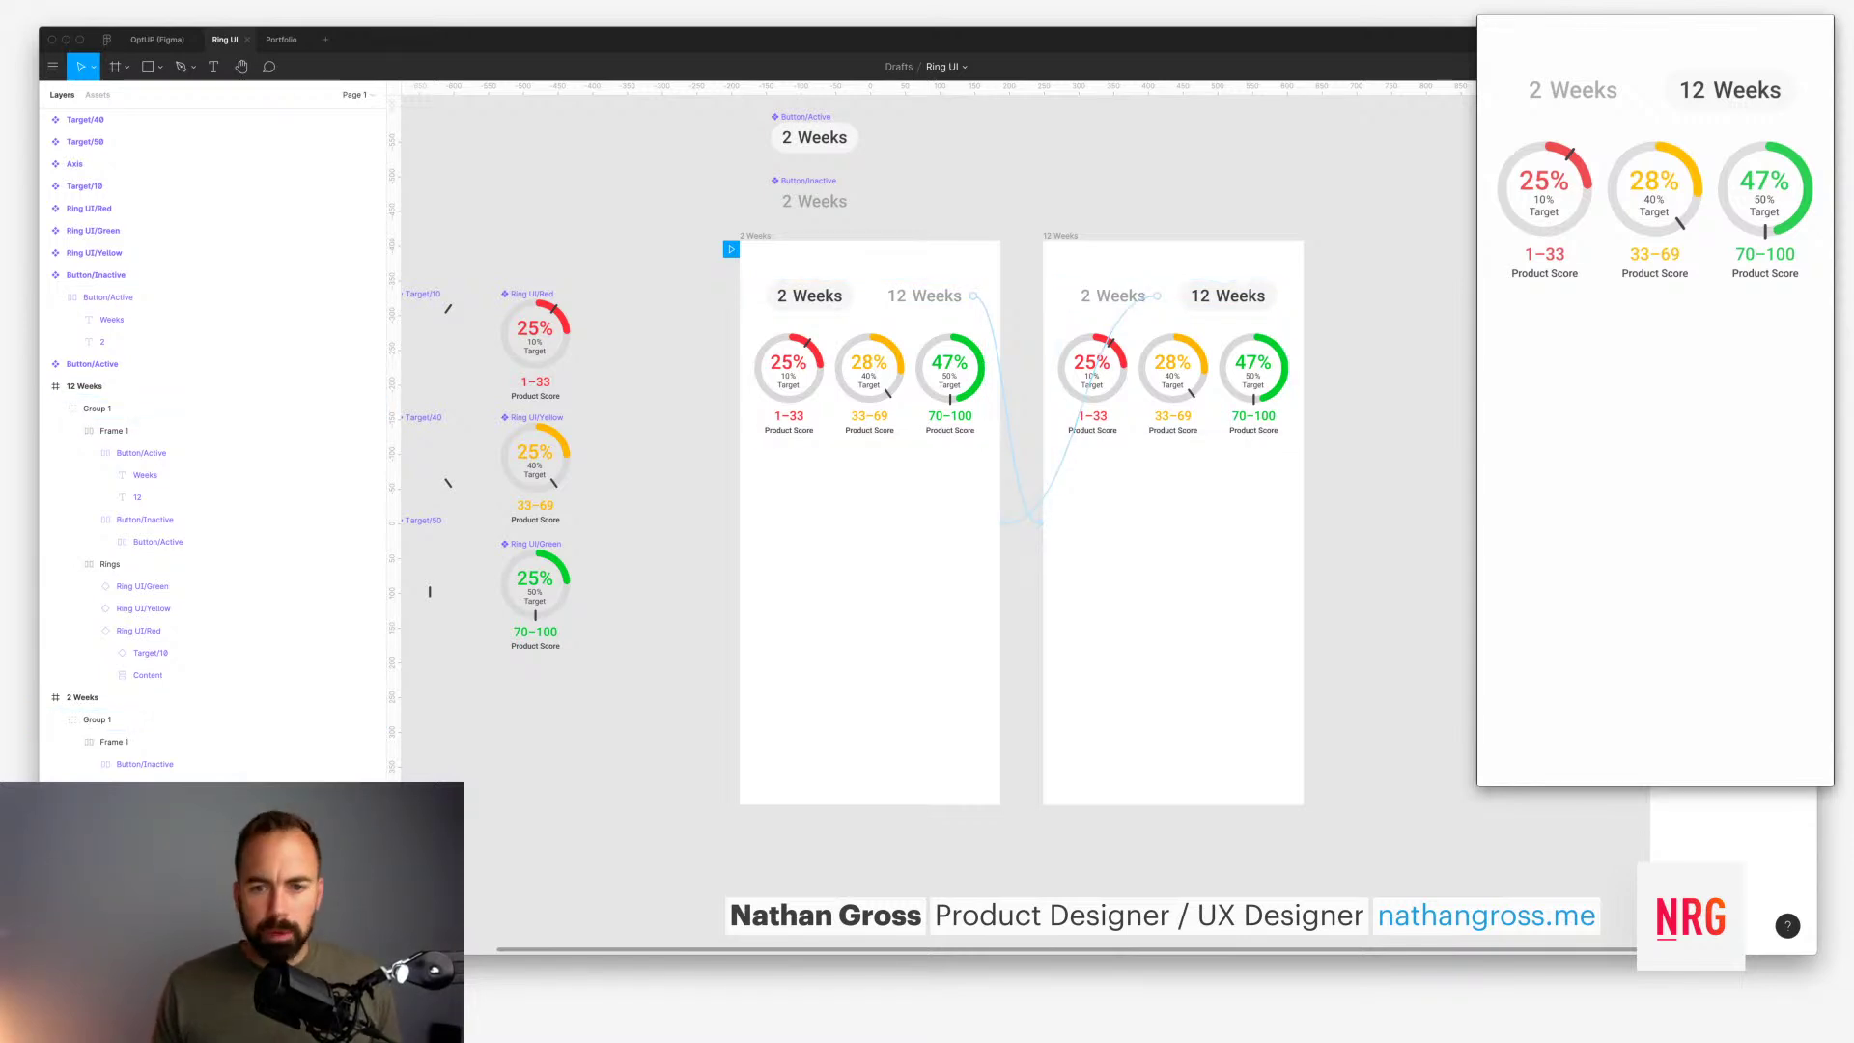
key("ctrl+shift+Tab")
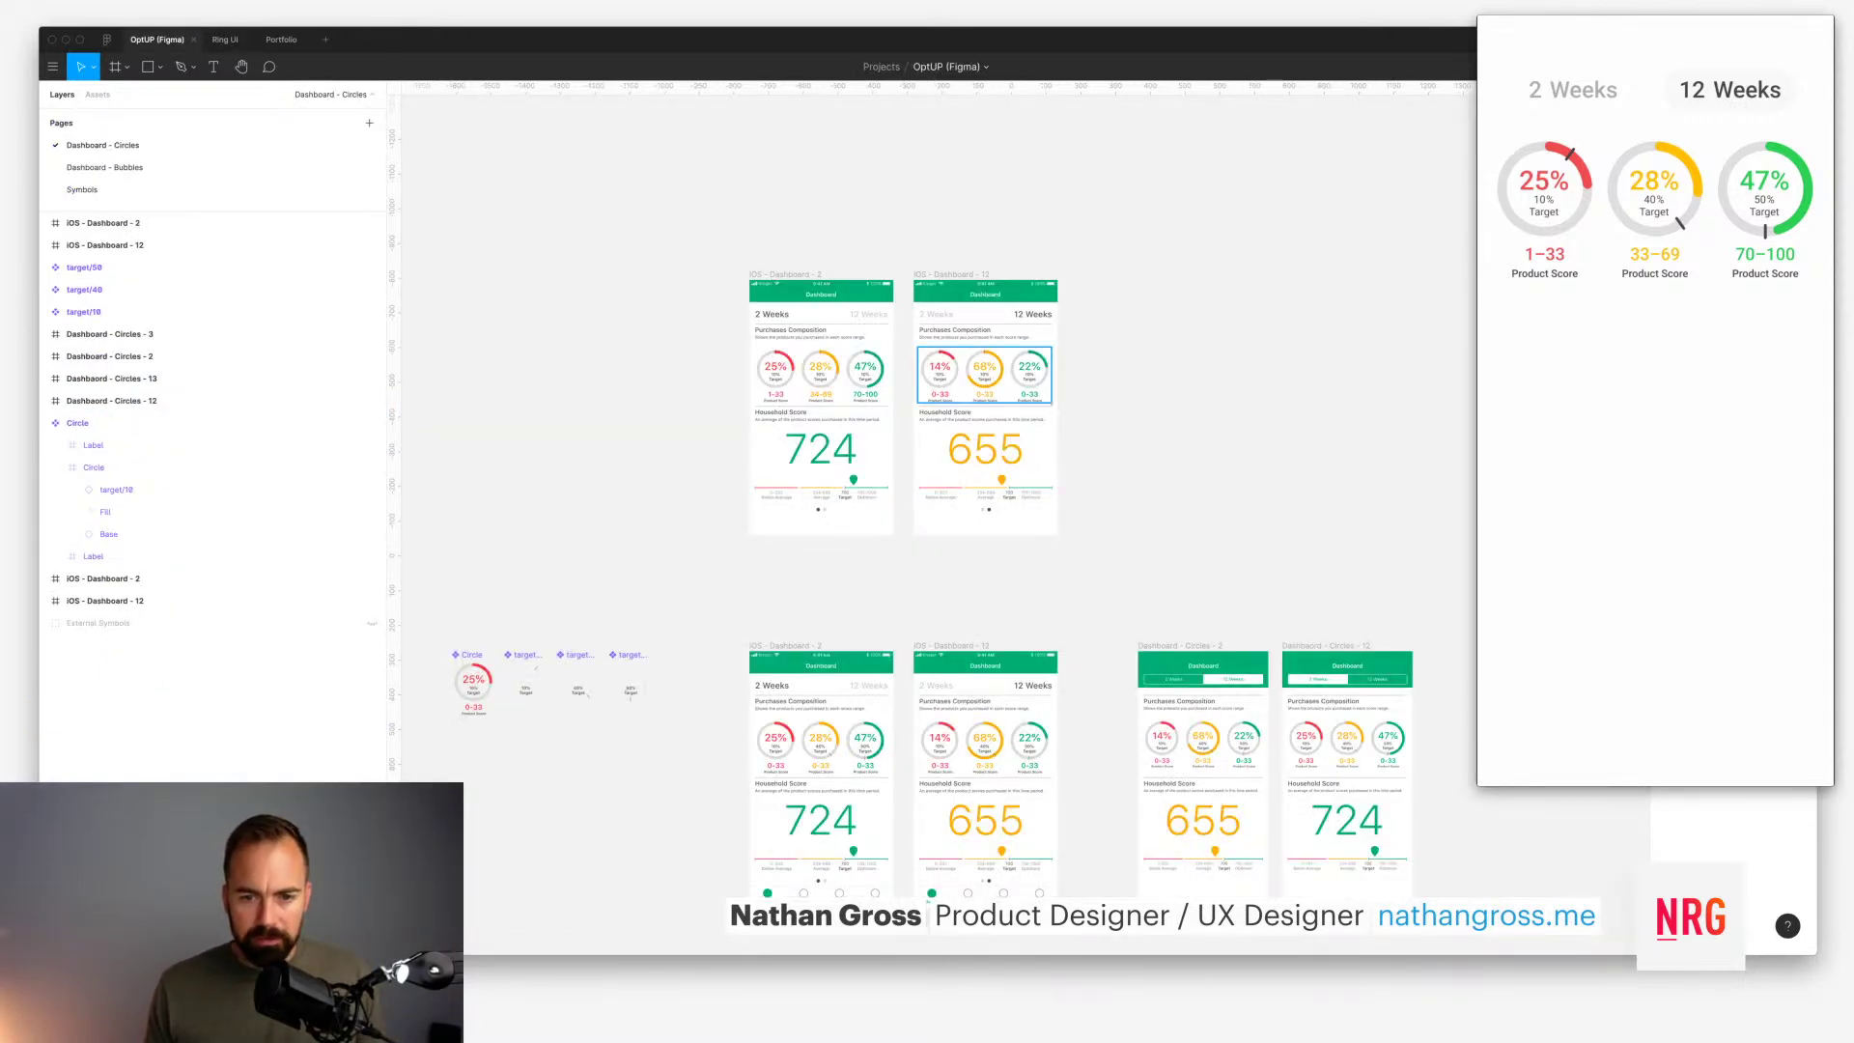
scroll(970, 608, "down", 3)
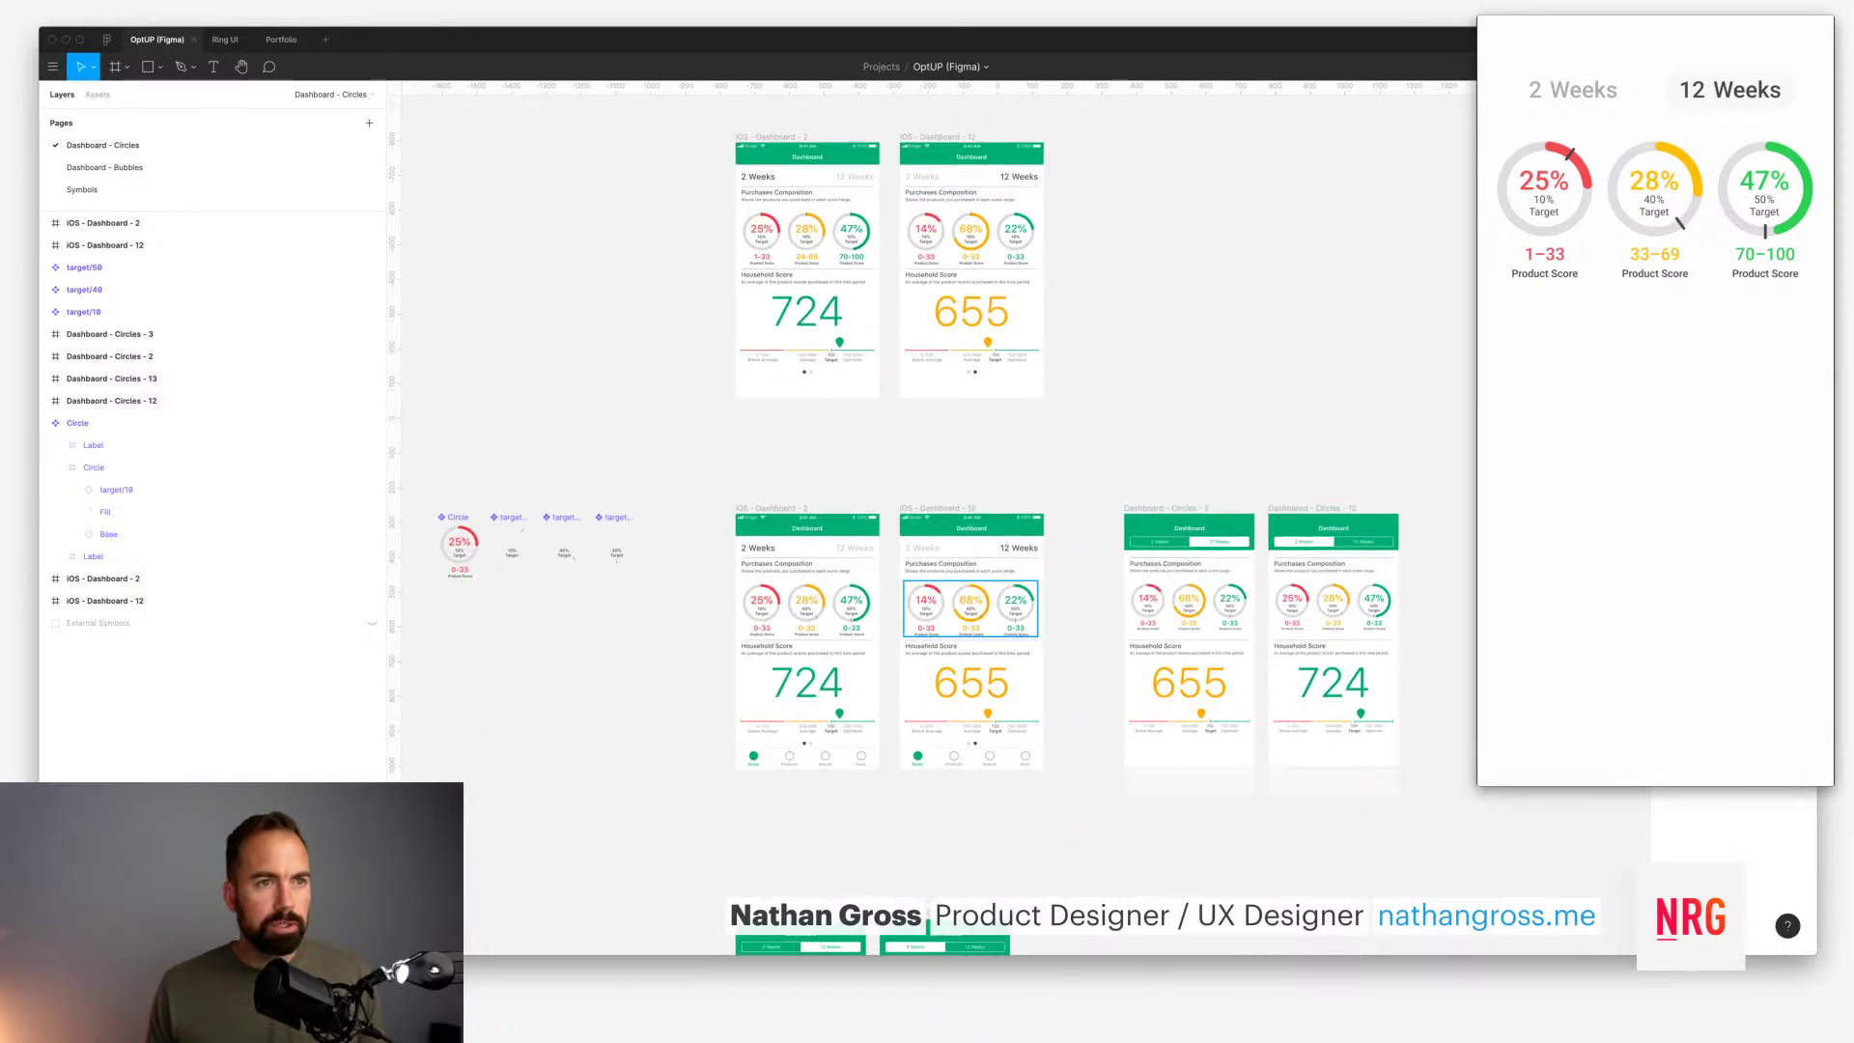
key("ctrl+Tab")
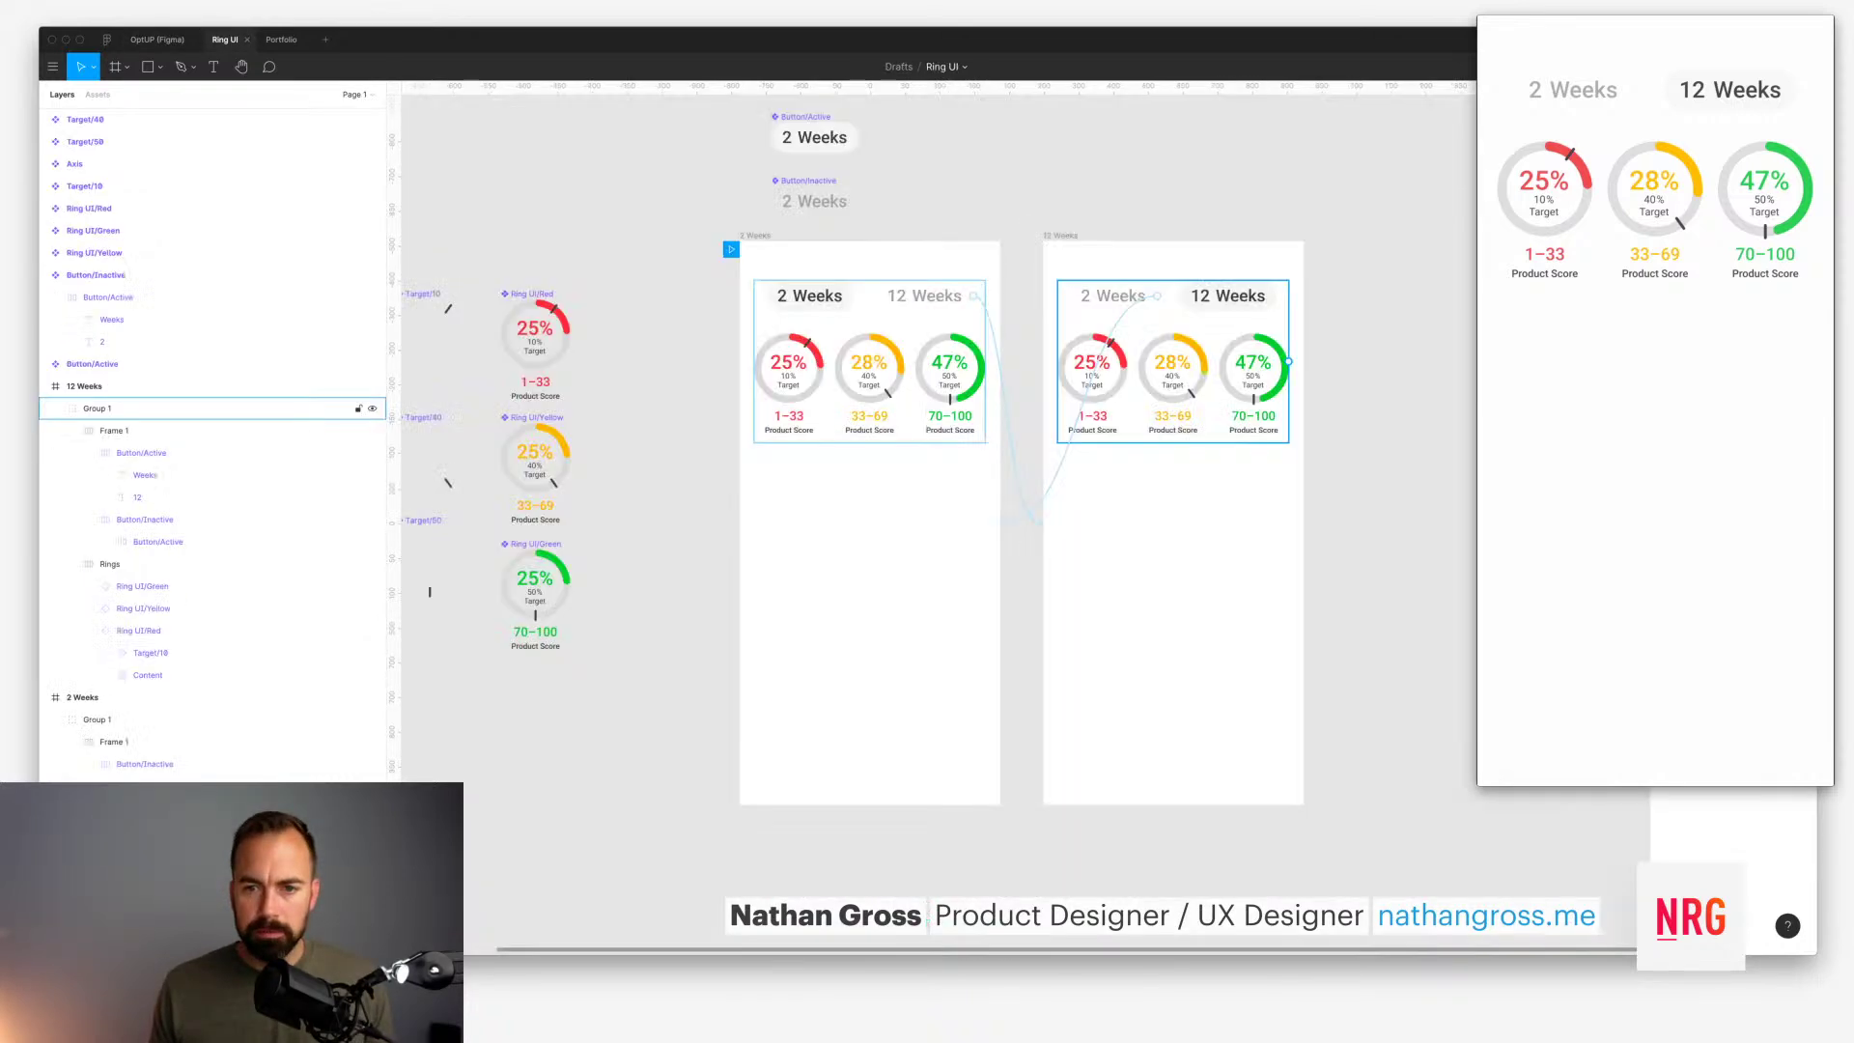
Step: Examine the nested target layers of the red ring on the 12 Weeks artboard and in the Ring UI/Red component
left_click(1092, 362, "super")
left_click(1110, 342, "super")
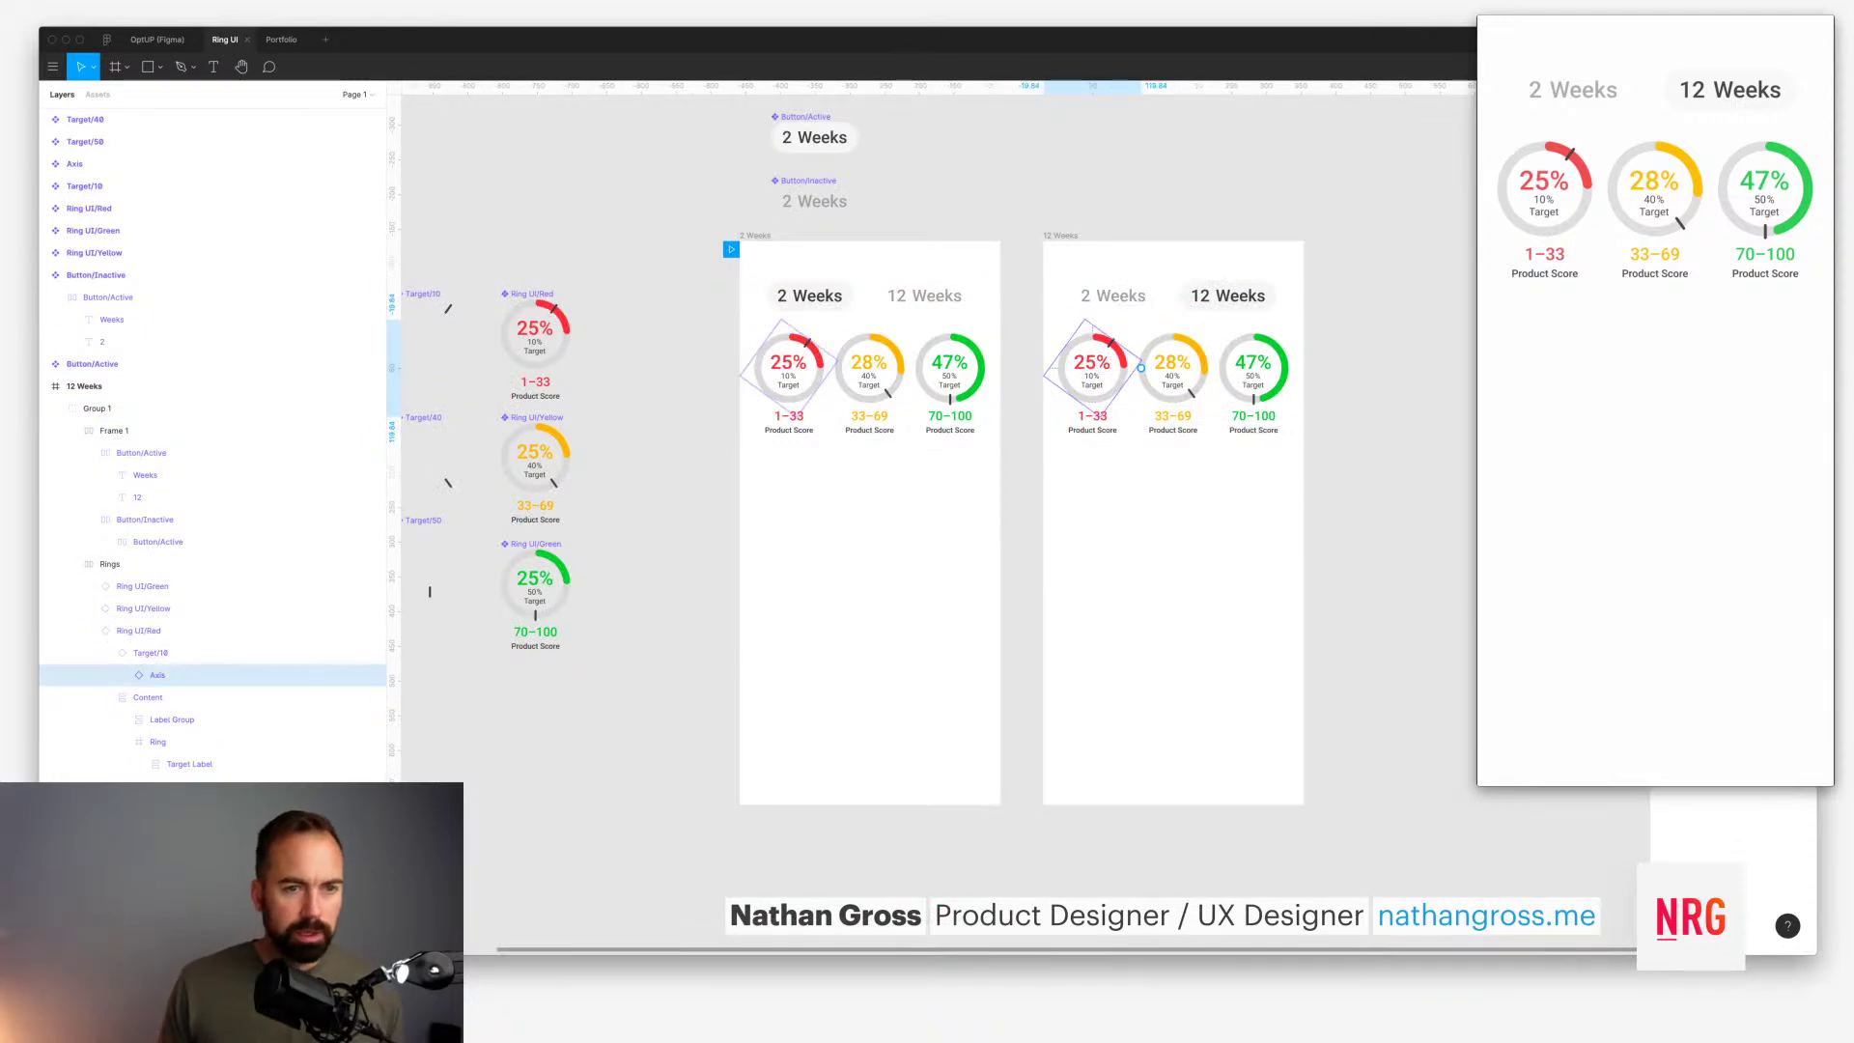
left_click(853, 201)
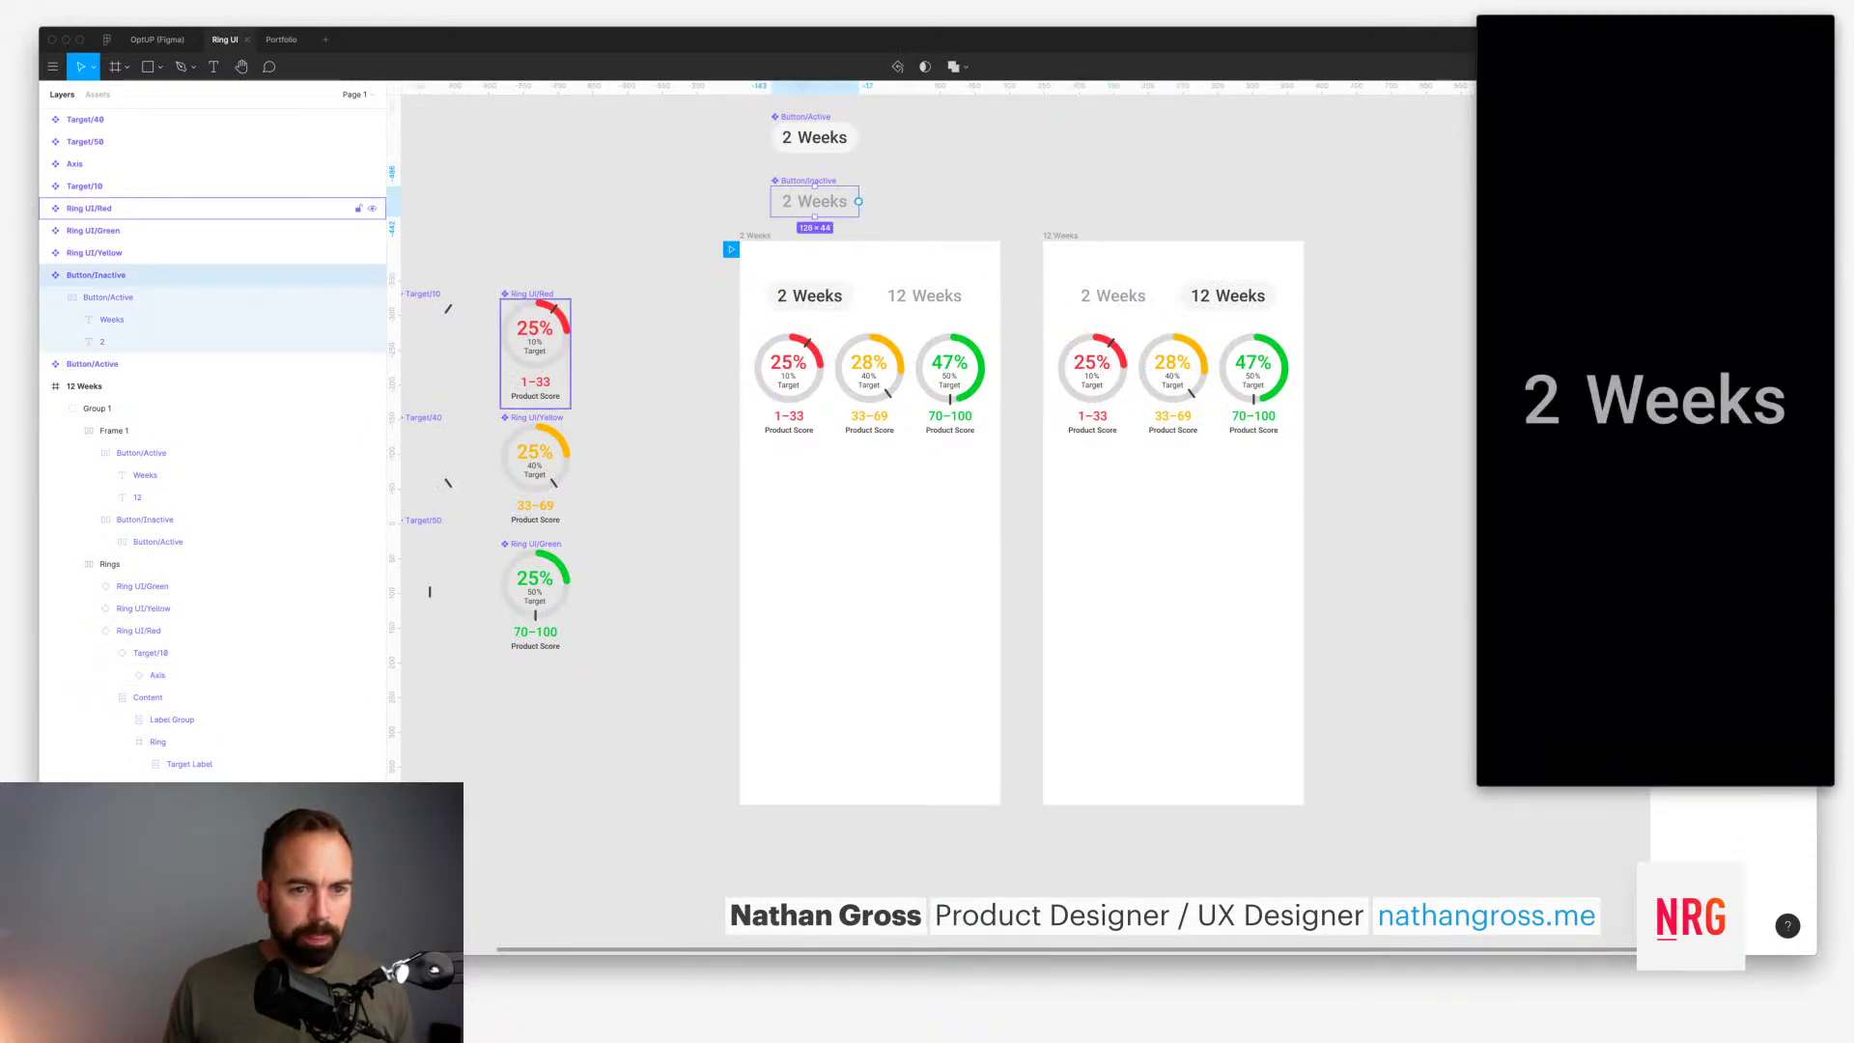
left_click(541, 329)
double_click(540, 328)
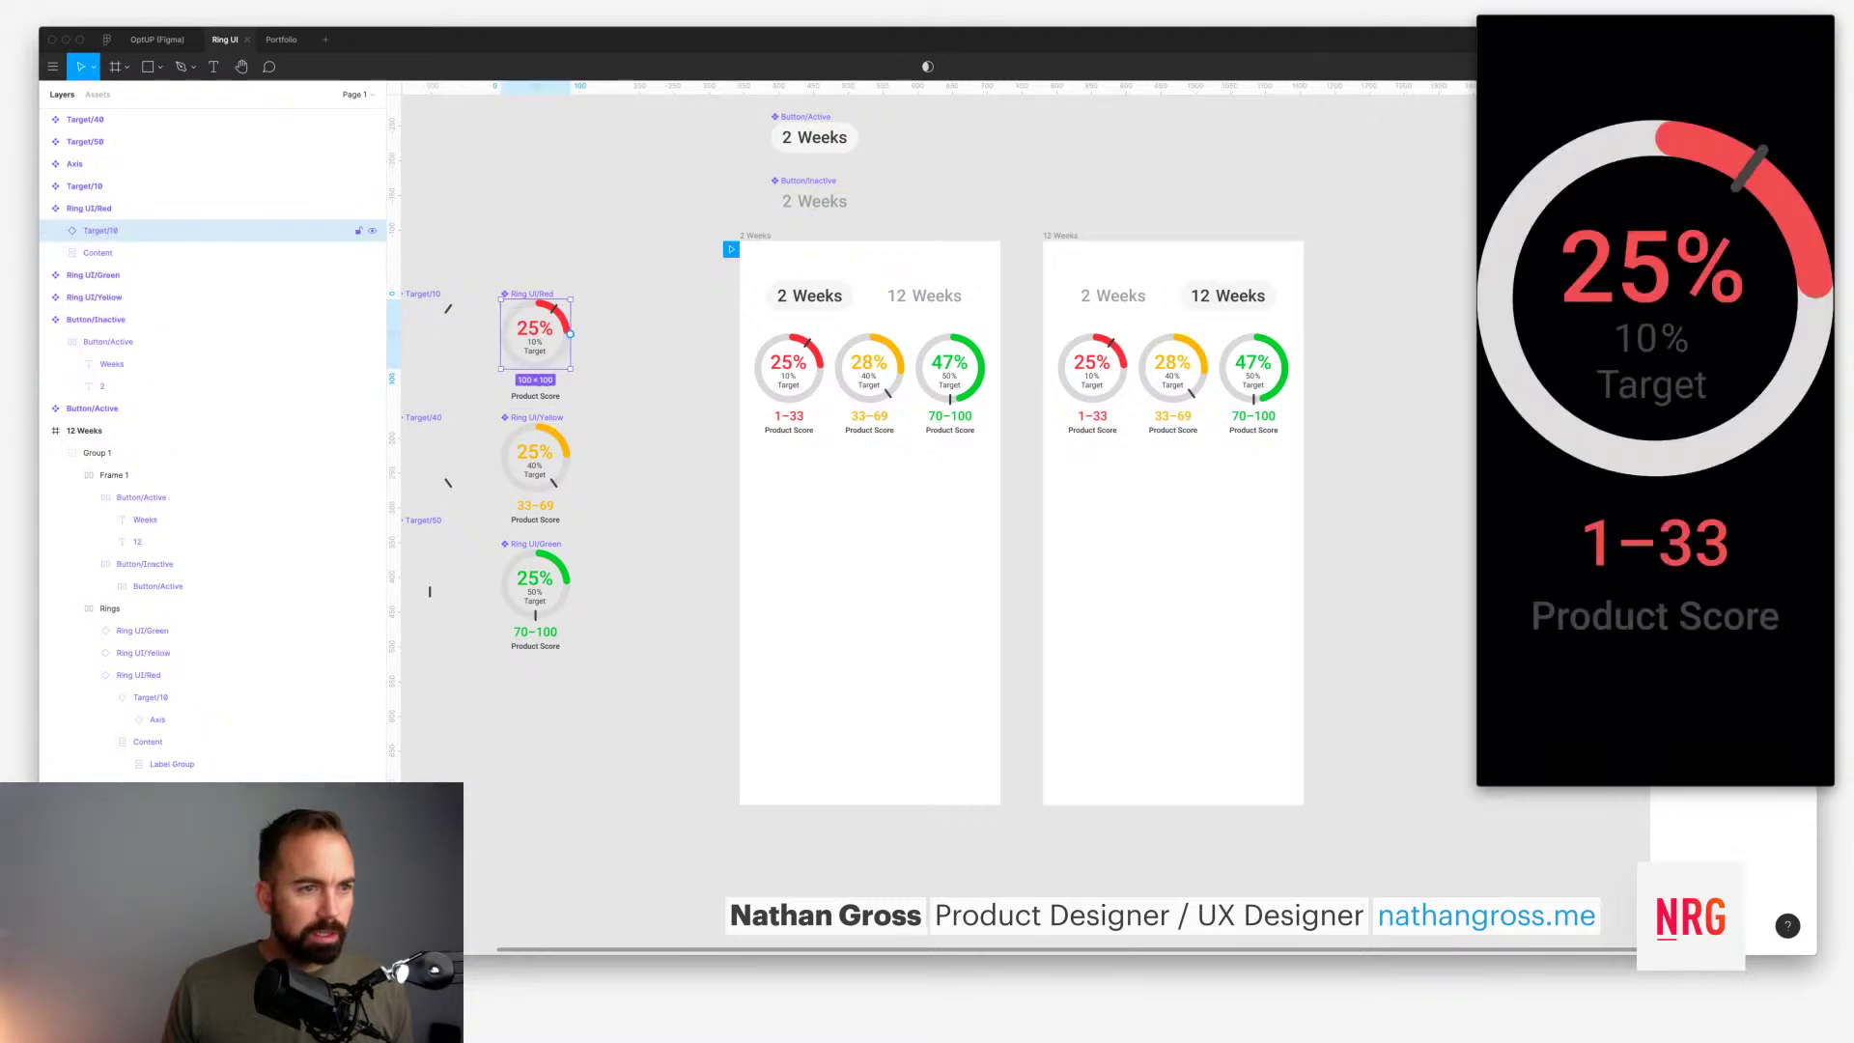
left_click(44, 185)
Step: Select the contents of the three Ring UI components and collapse all the layers in the layer list
left_click_drag(480, 261, 630, 699)
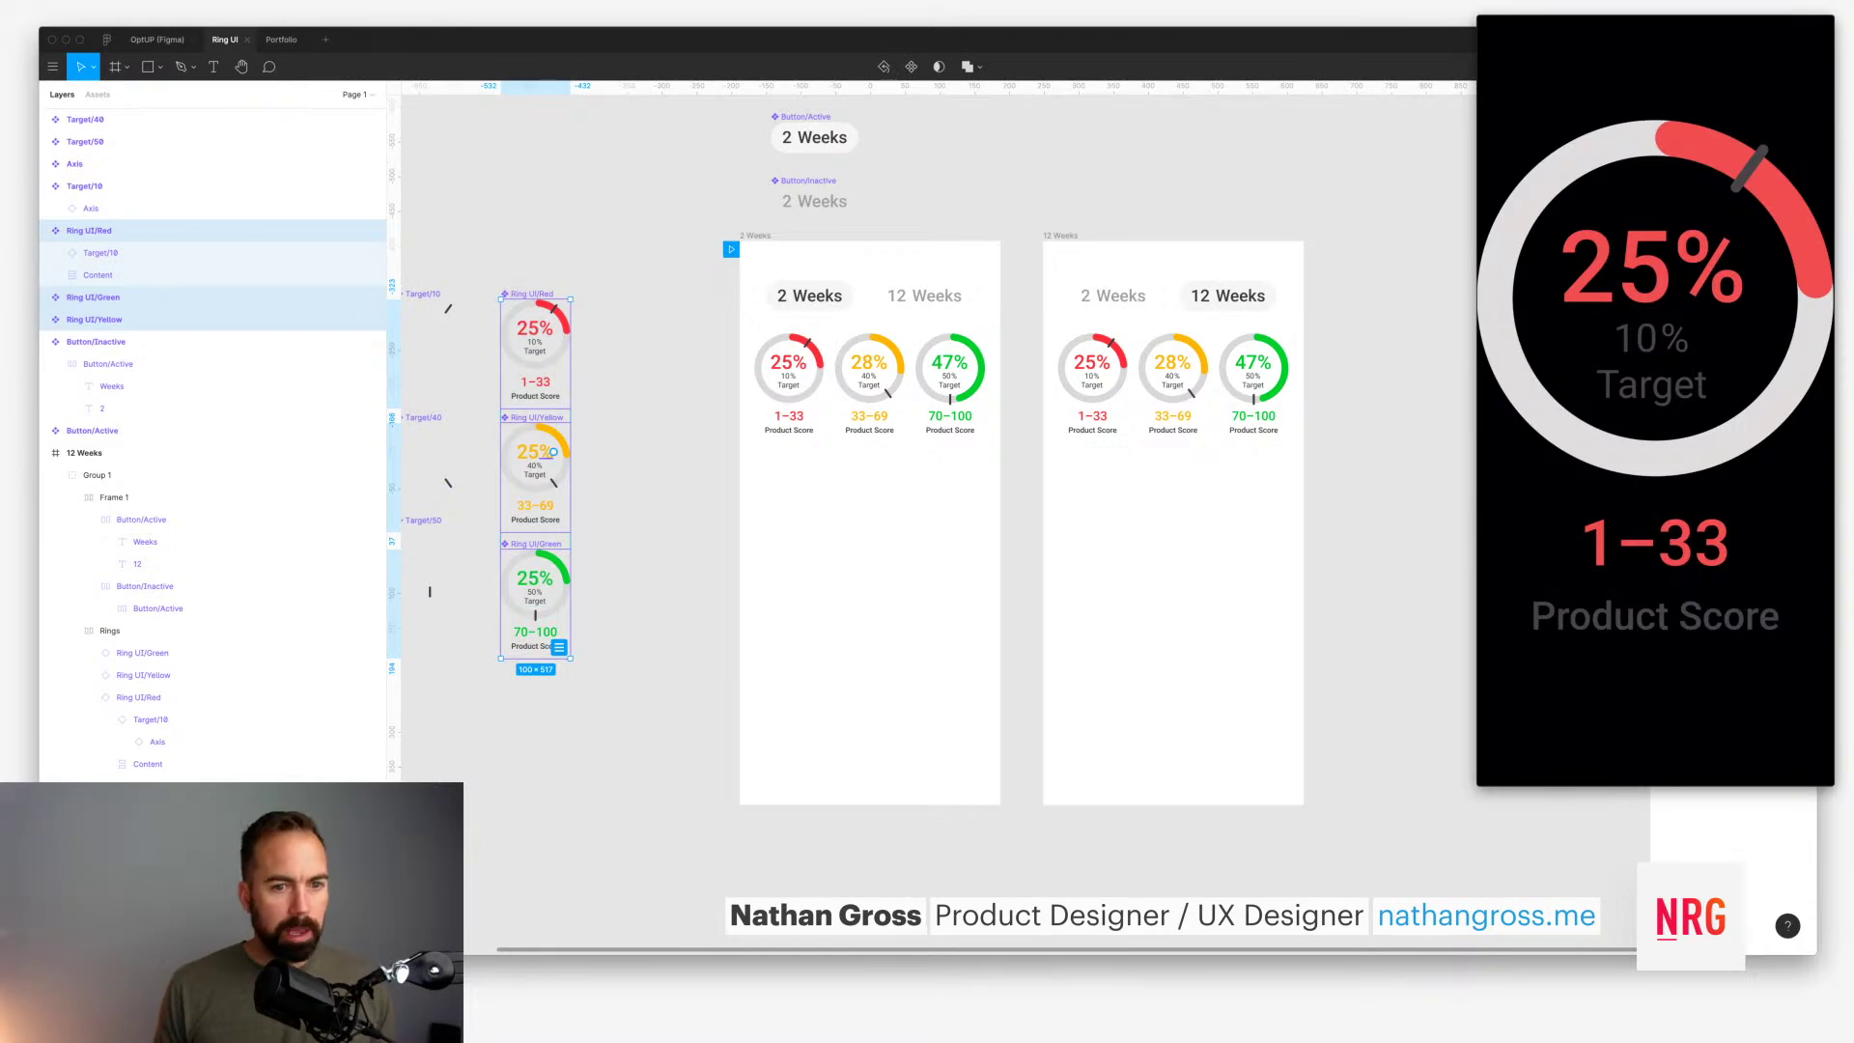
key("super+/")
key("Escape")
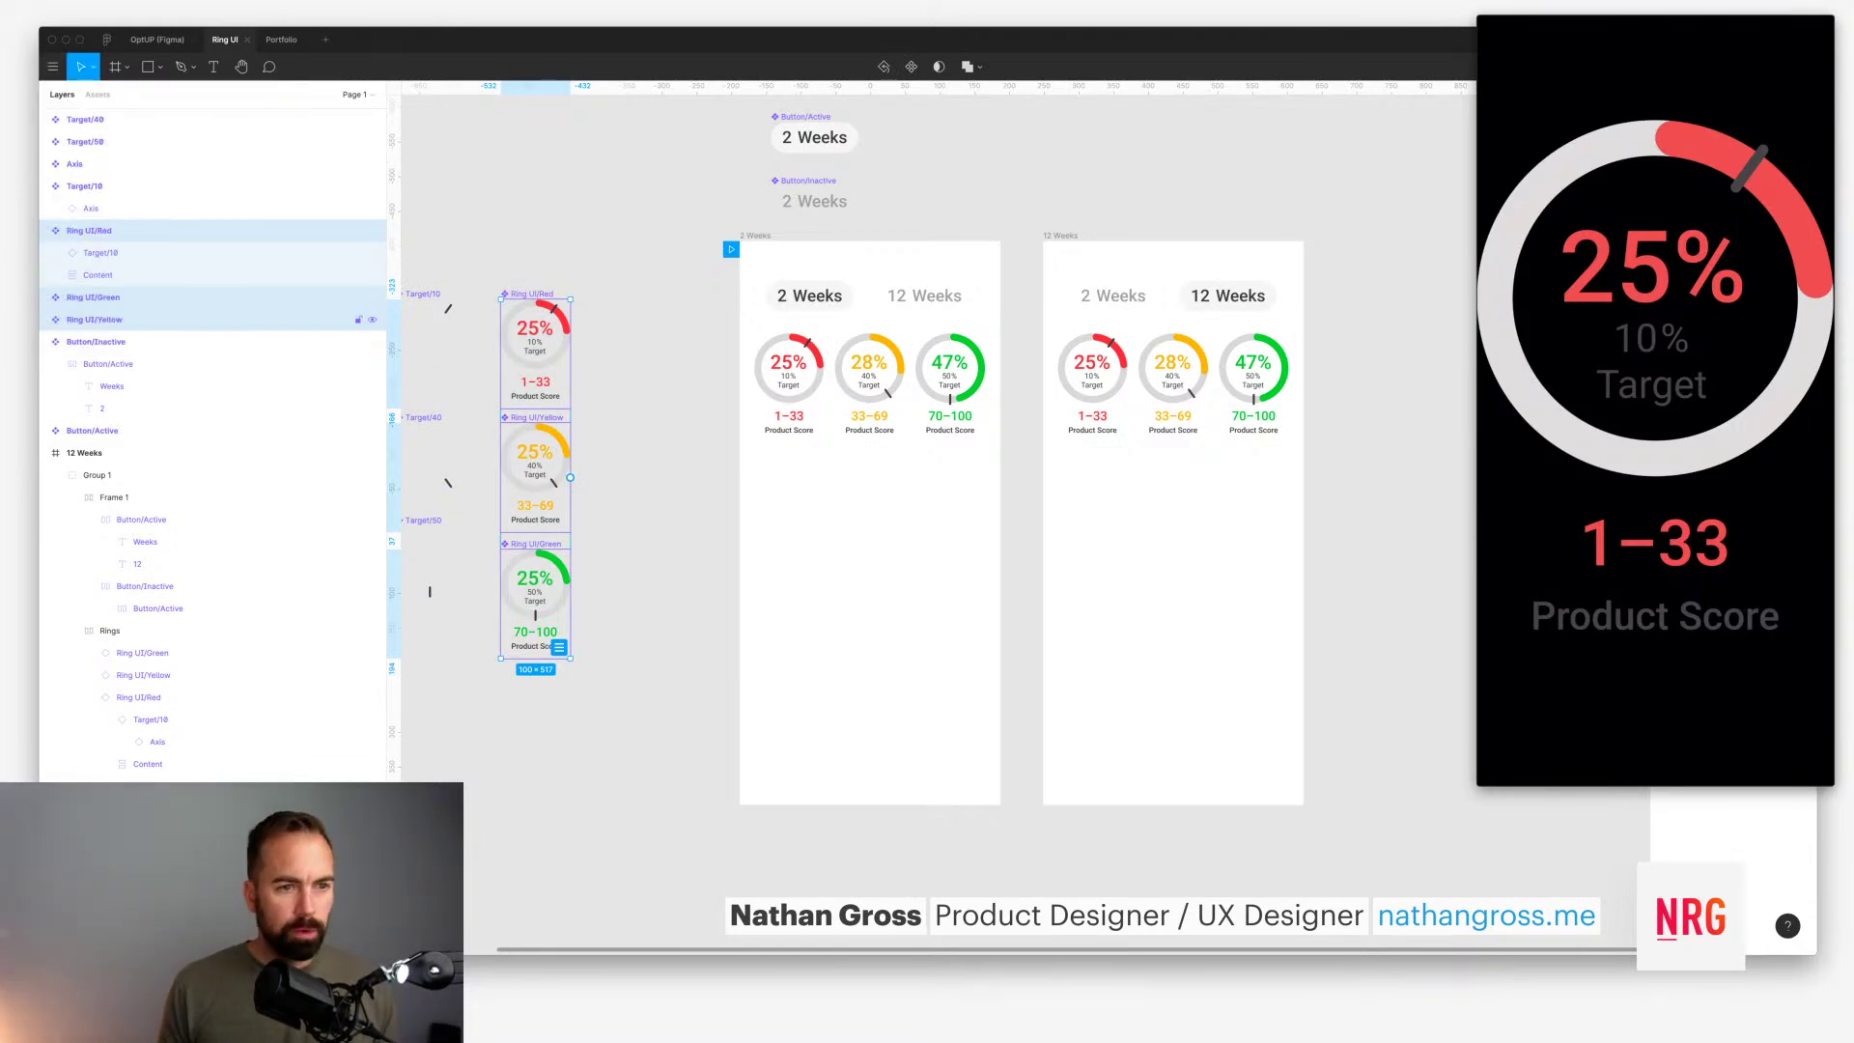
key("l")
key("Return")
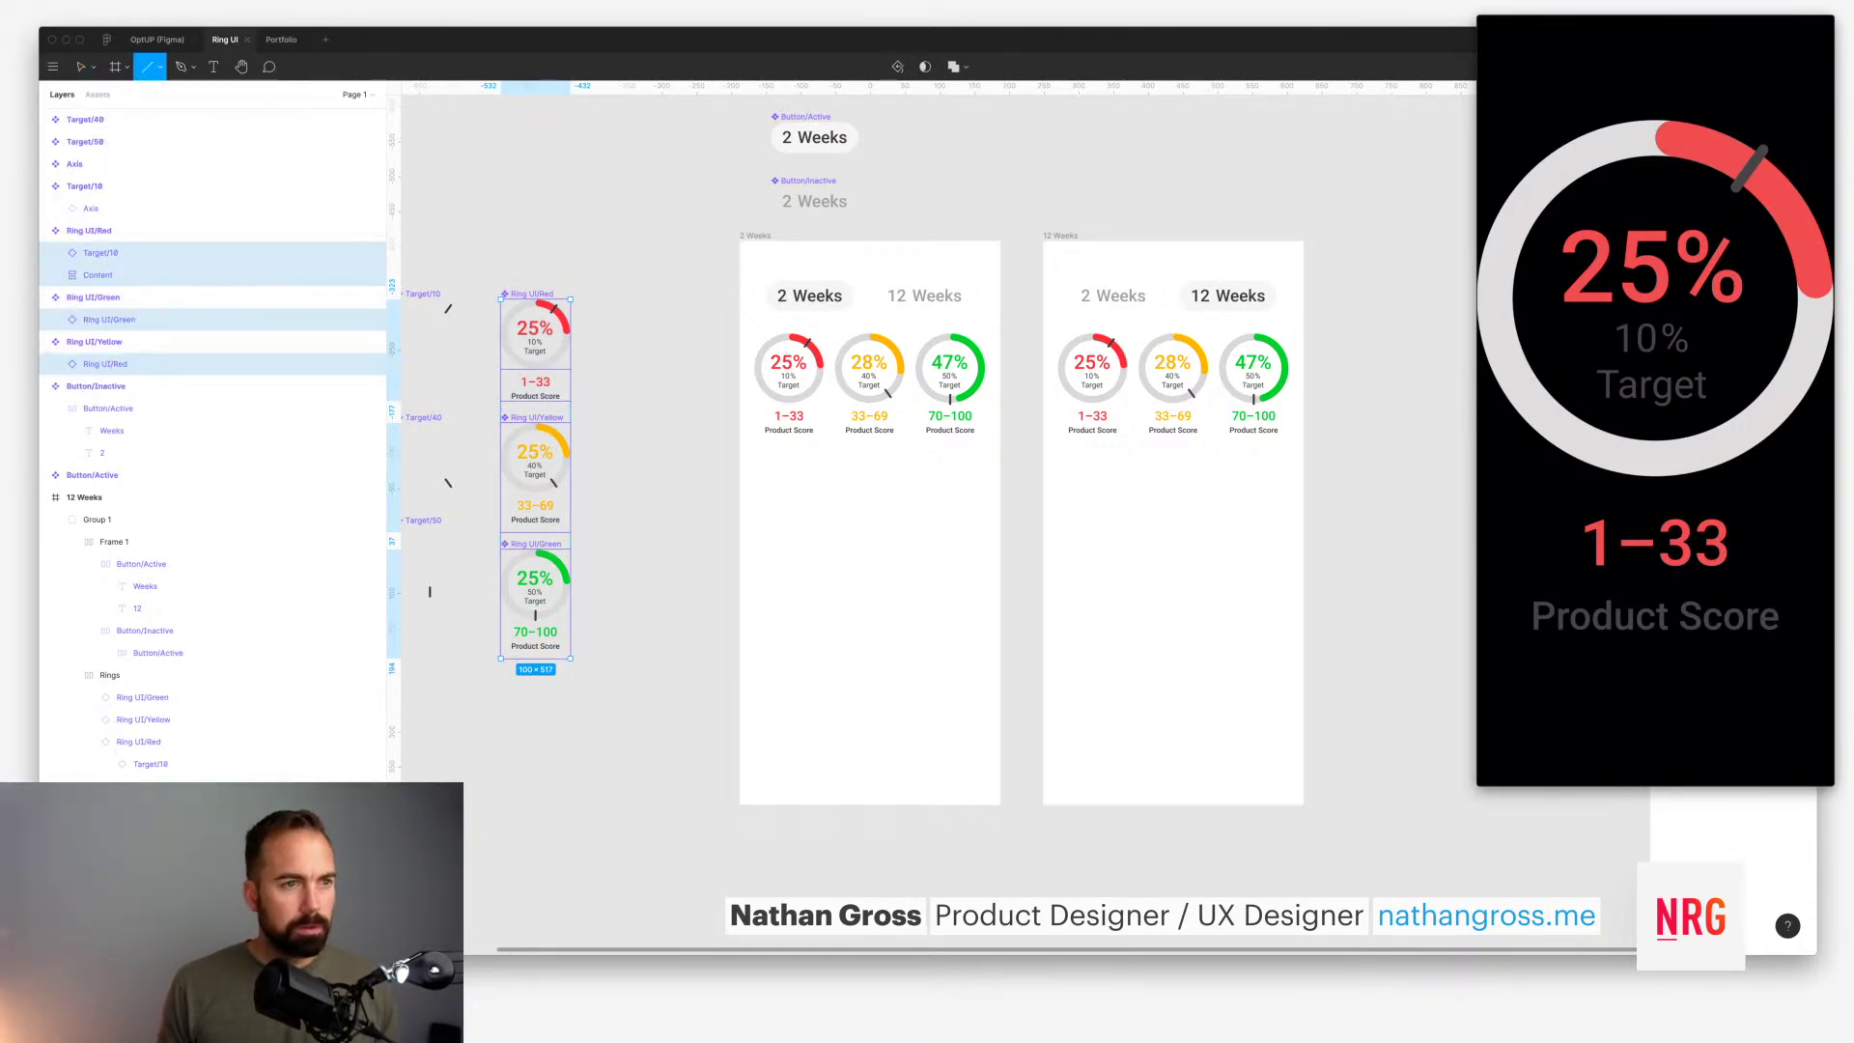
key("super+/")
type("coll")
key("Return")
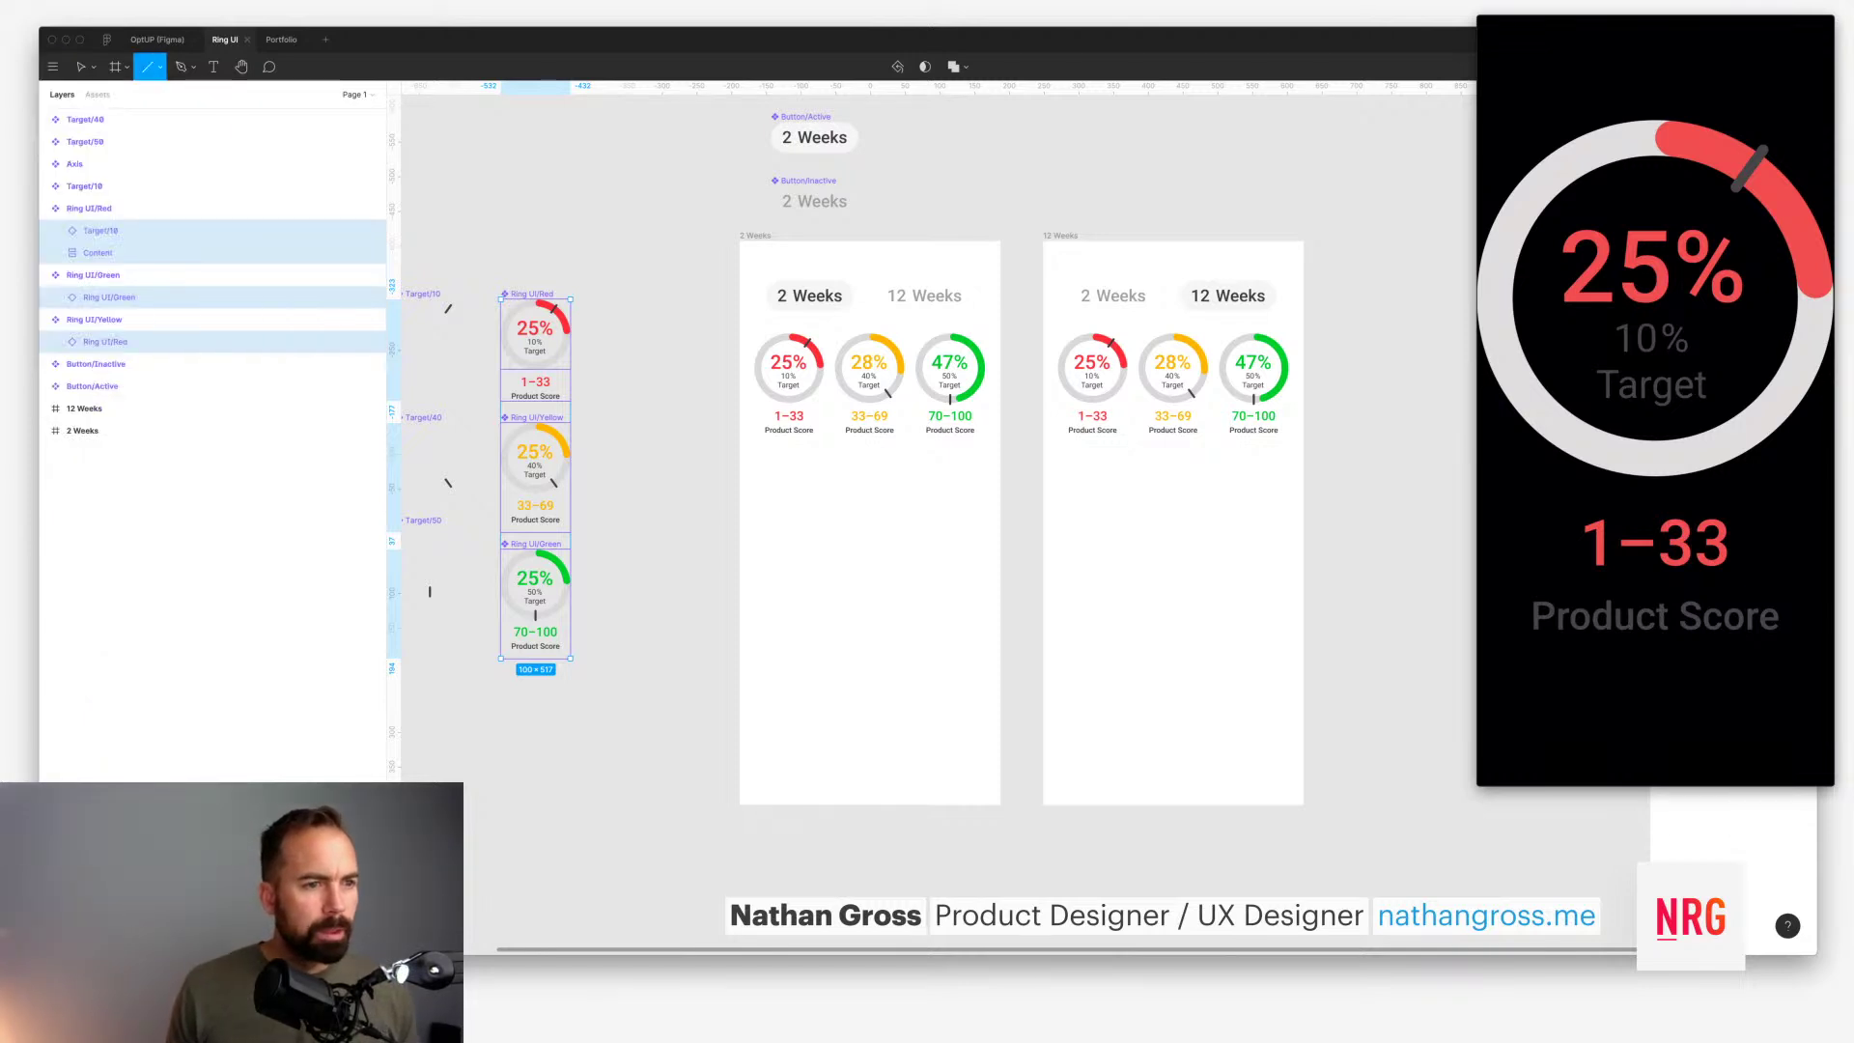
Step: Examine the layers nested inside the Ring UI/Yellow and Ring UI/Red components, expanding the Ring UI/Red instance within Ring UI/Yellow
left_click(106, 341)
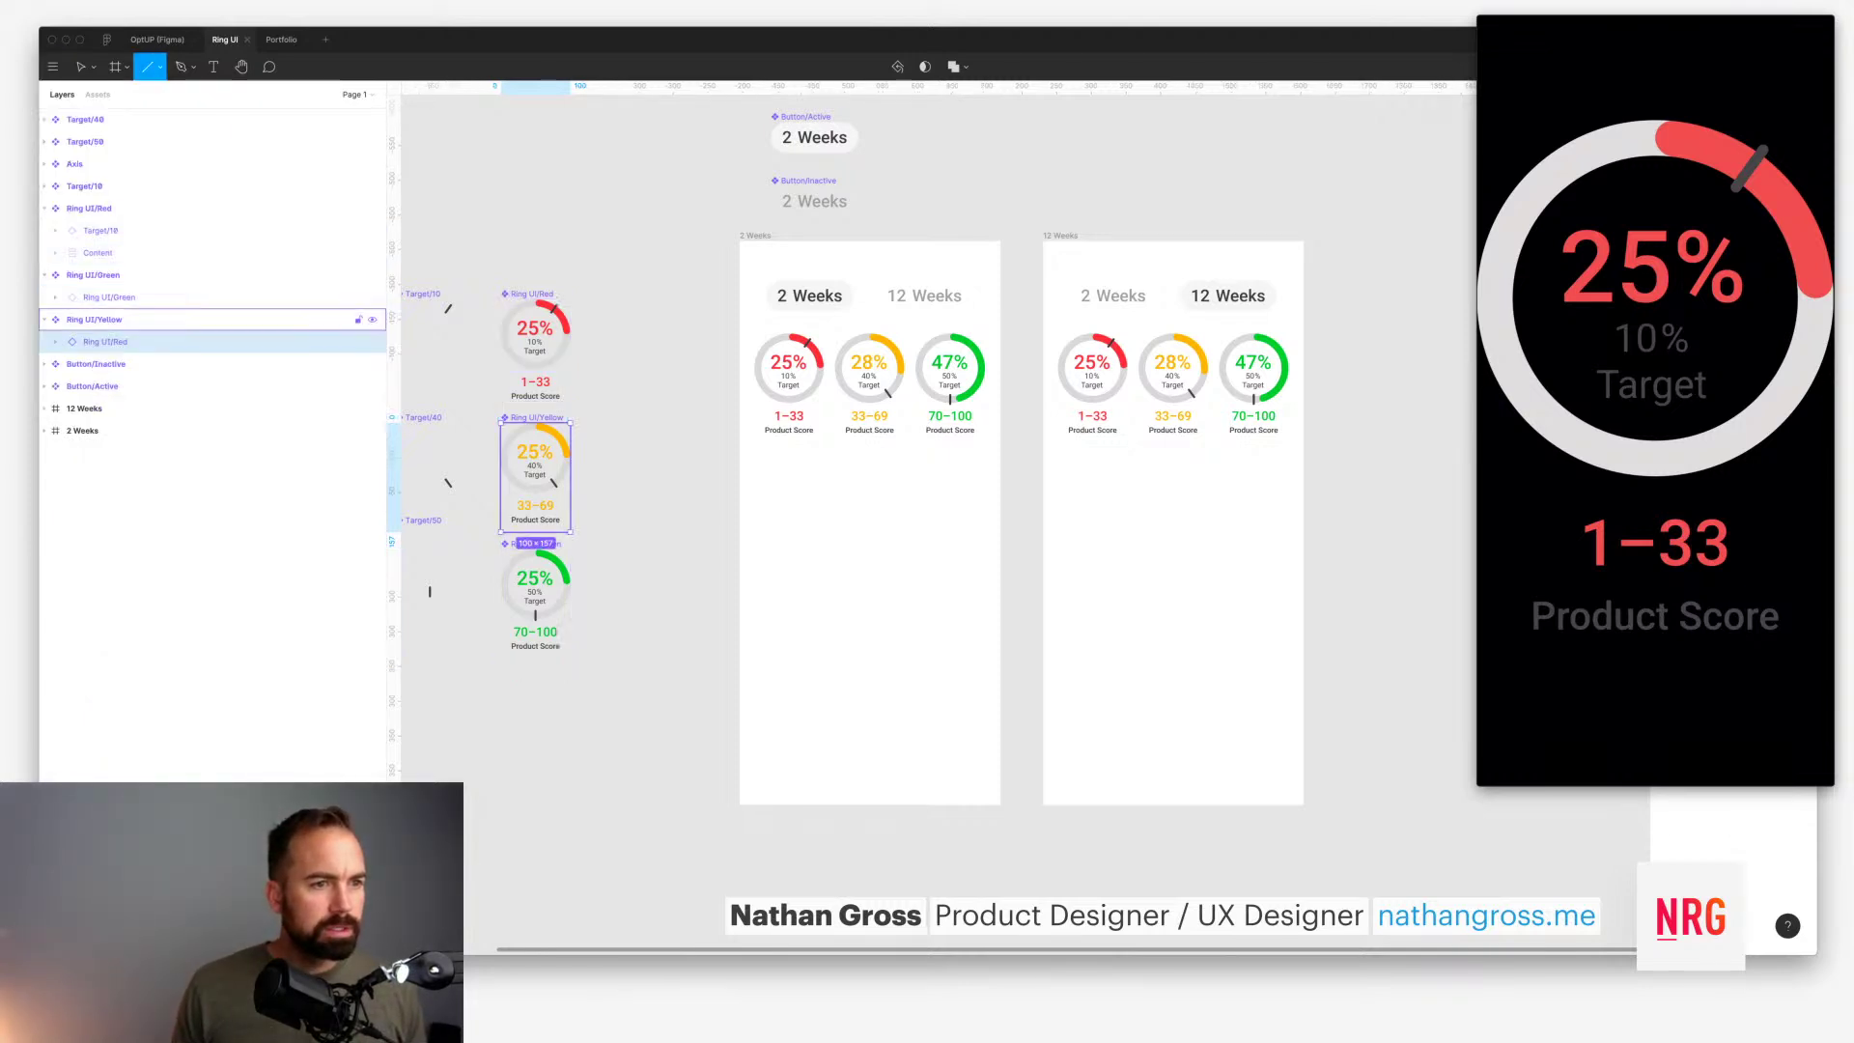
left_click(106, 229)
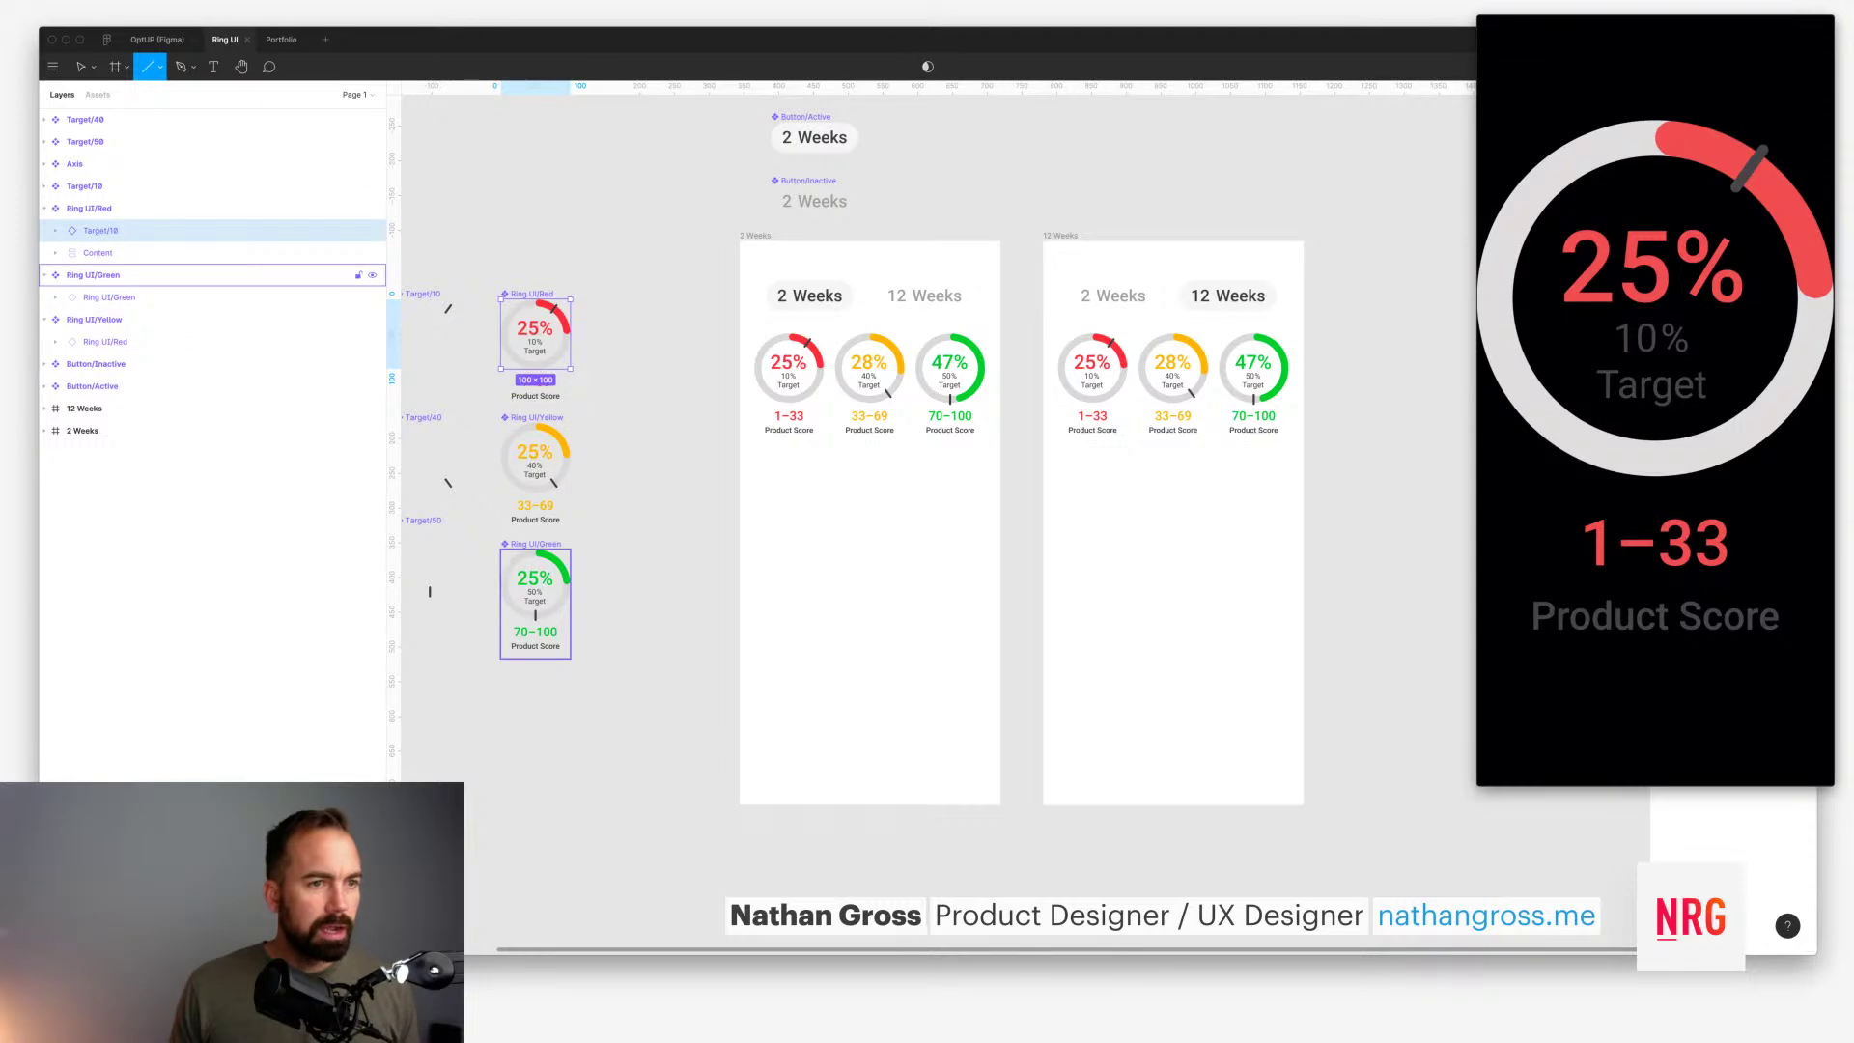
left_click(55, 342)
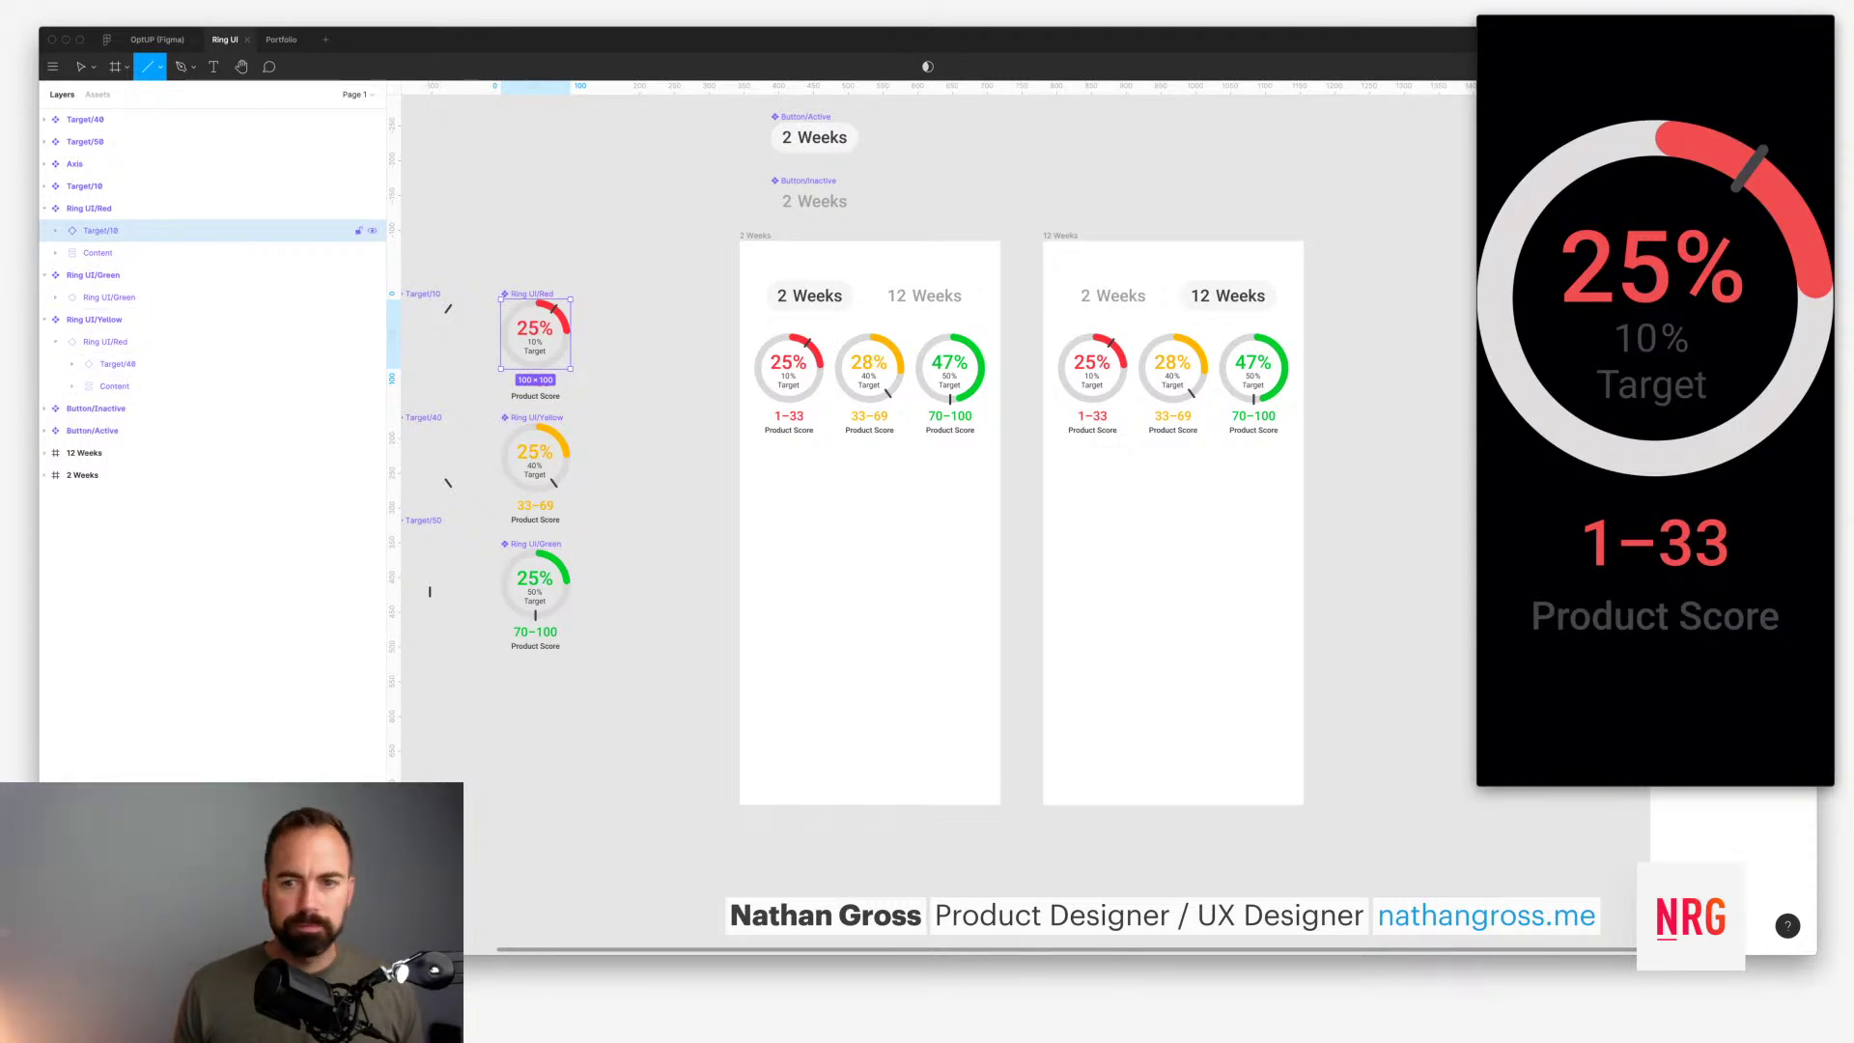
Step: Lock the Target/10 layer in the Ring UI/Red component and clear the selection
left_click(358, 230)
scroll(936, 522, "right", 3)
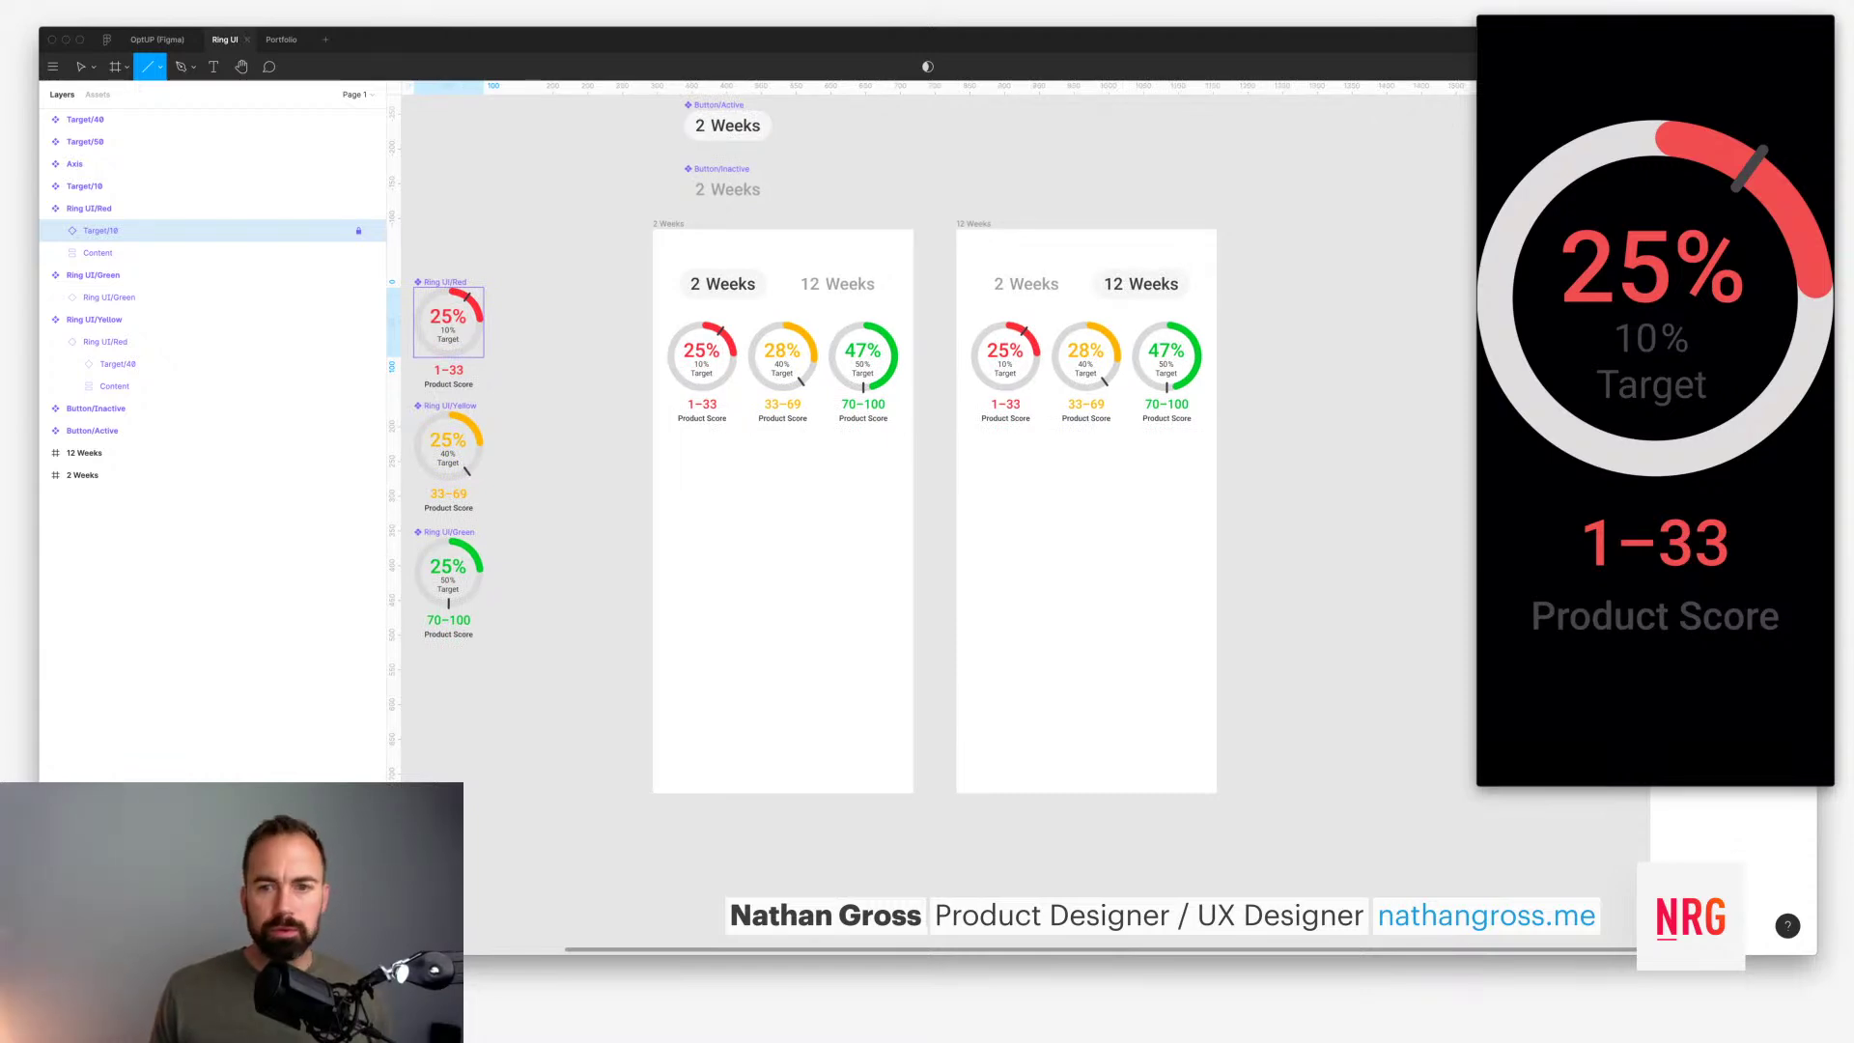
key("v")
key("Escape")
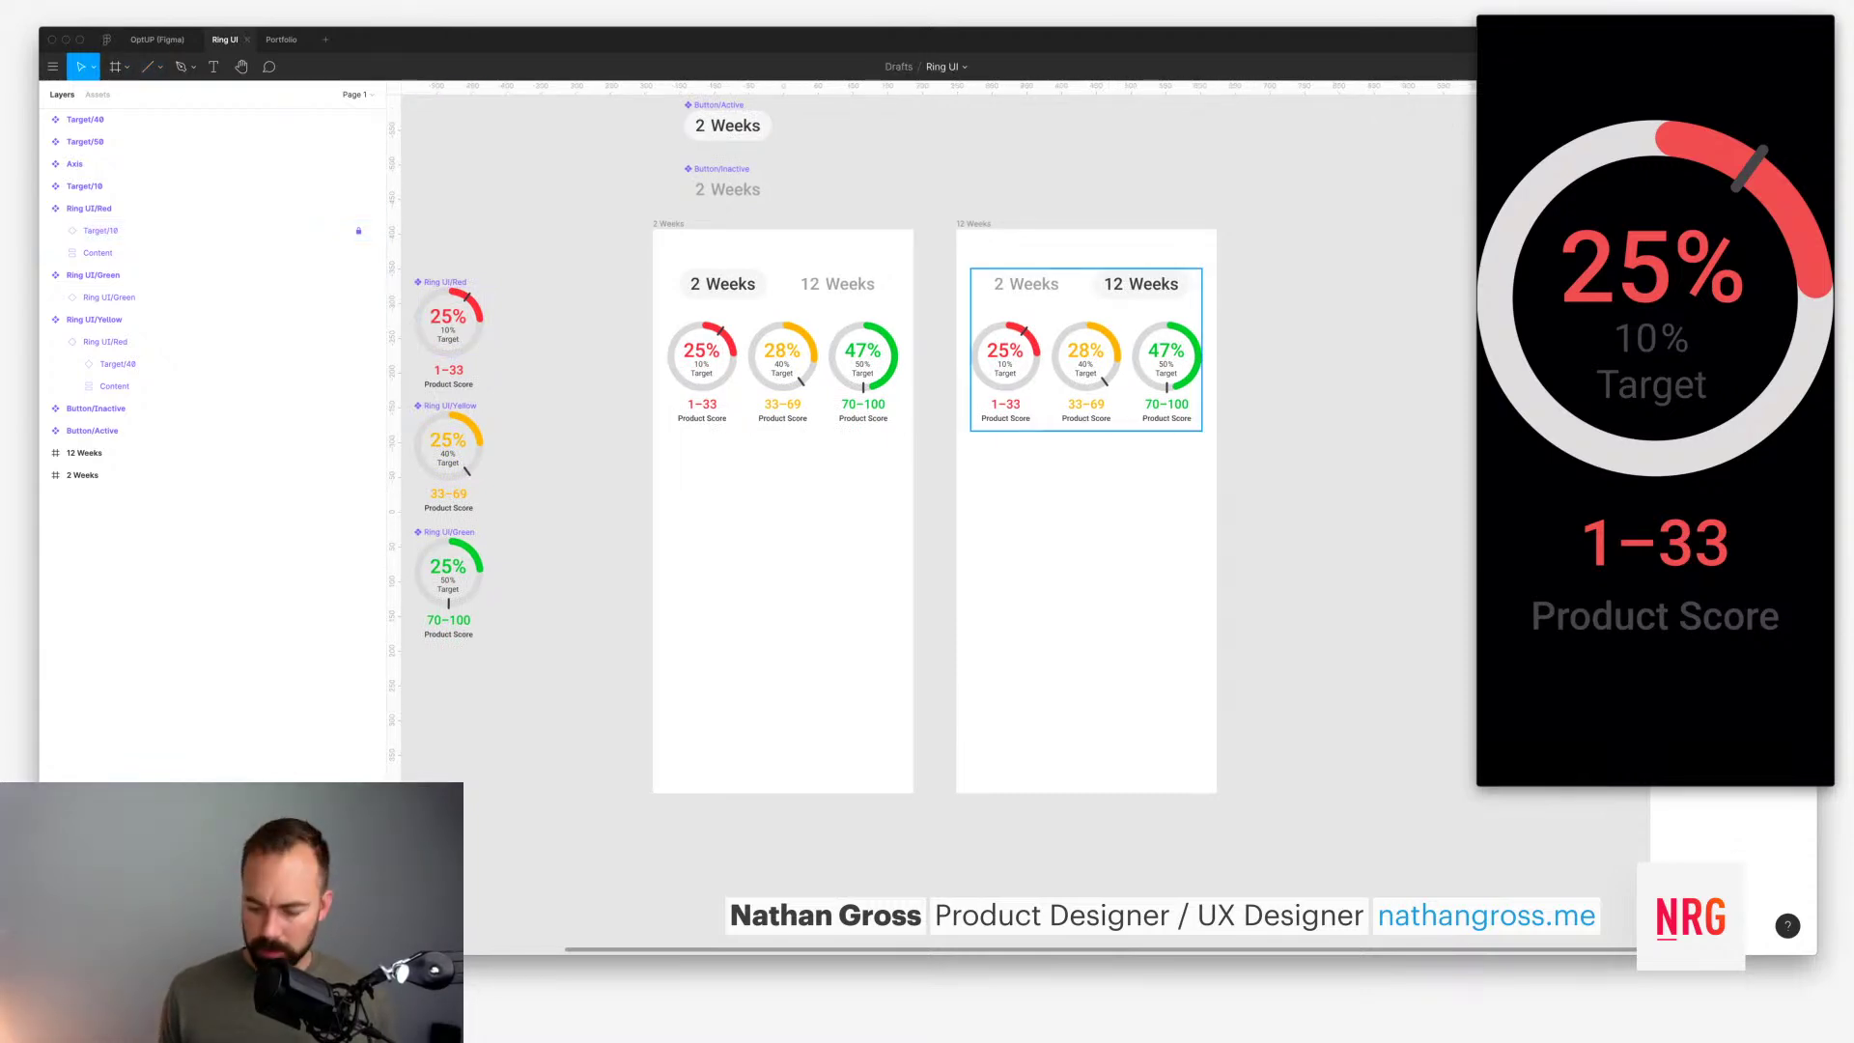
Step: Change the red ring's percentage on the 12 Weeks artboard to 14, and check the reference dashboards in the OptUP (Figma) file
double_click(997, 351, "super")
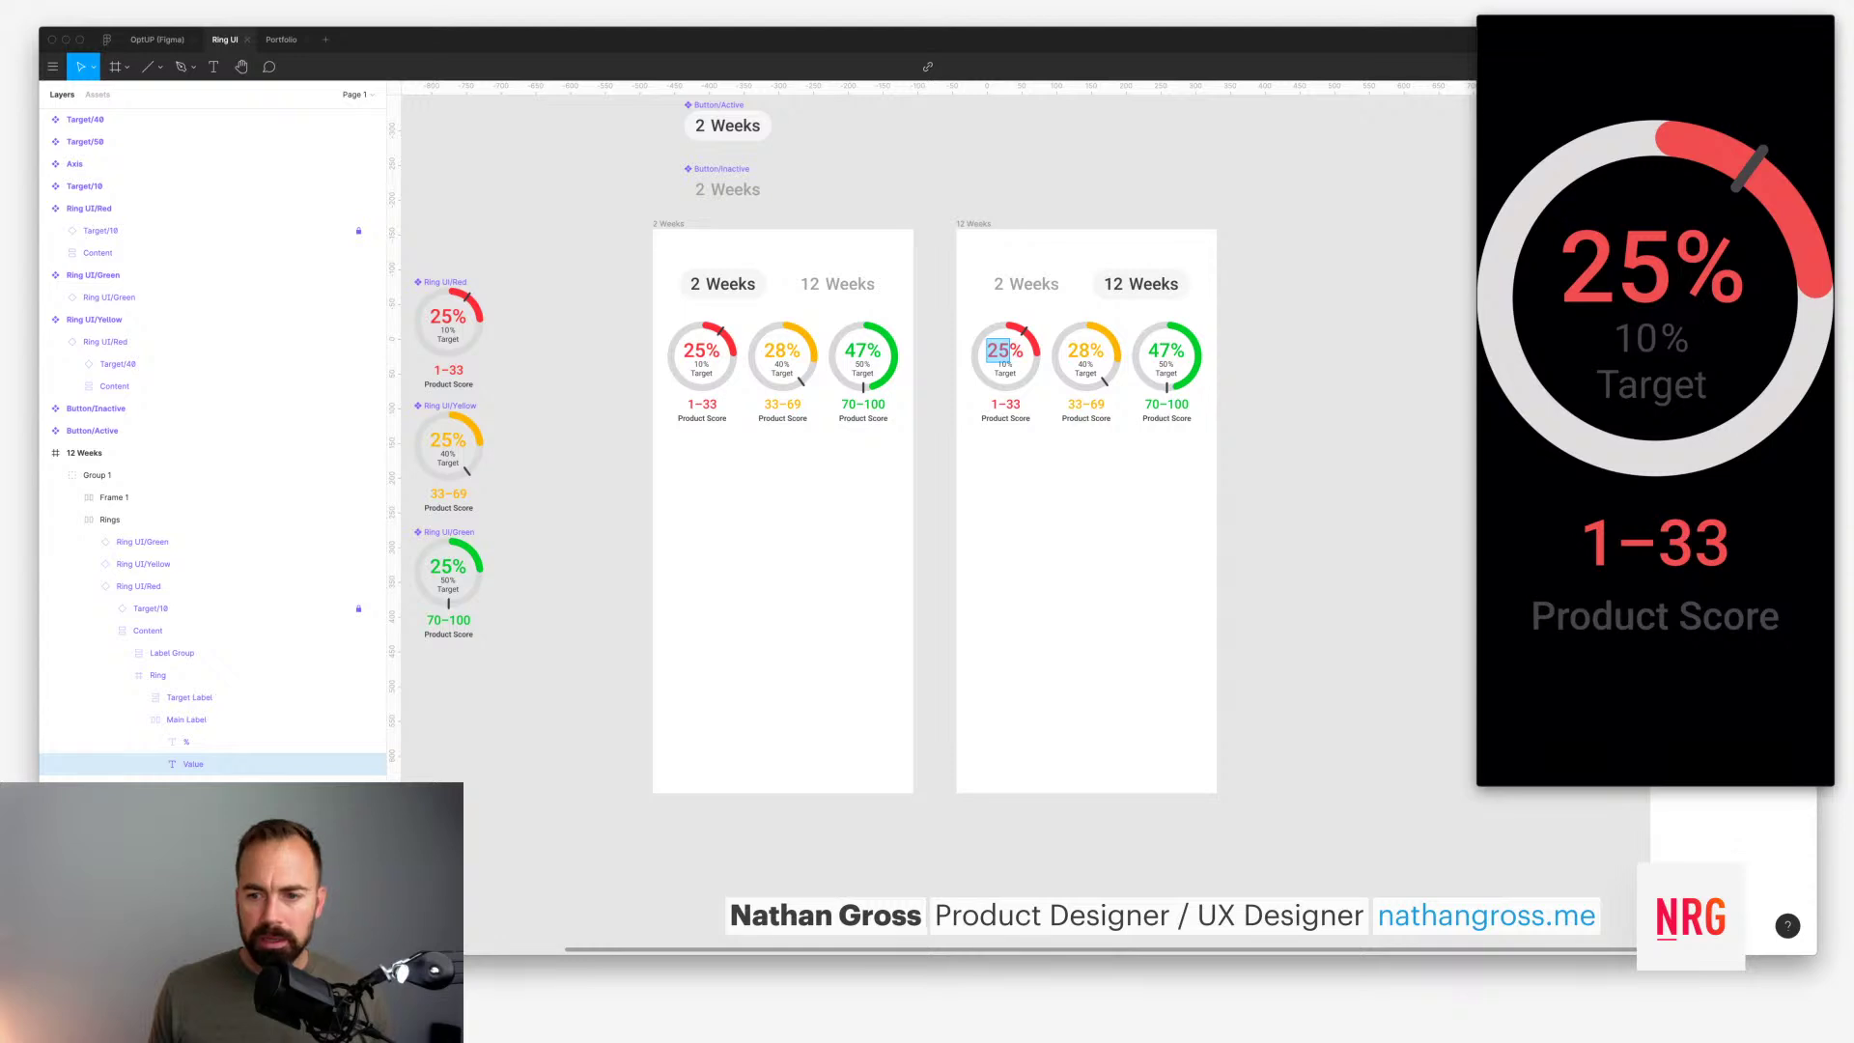
type("14")
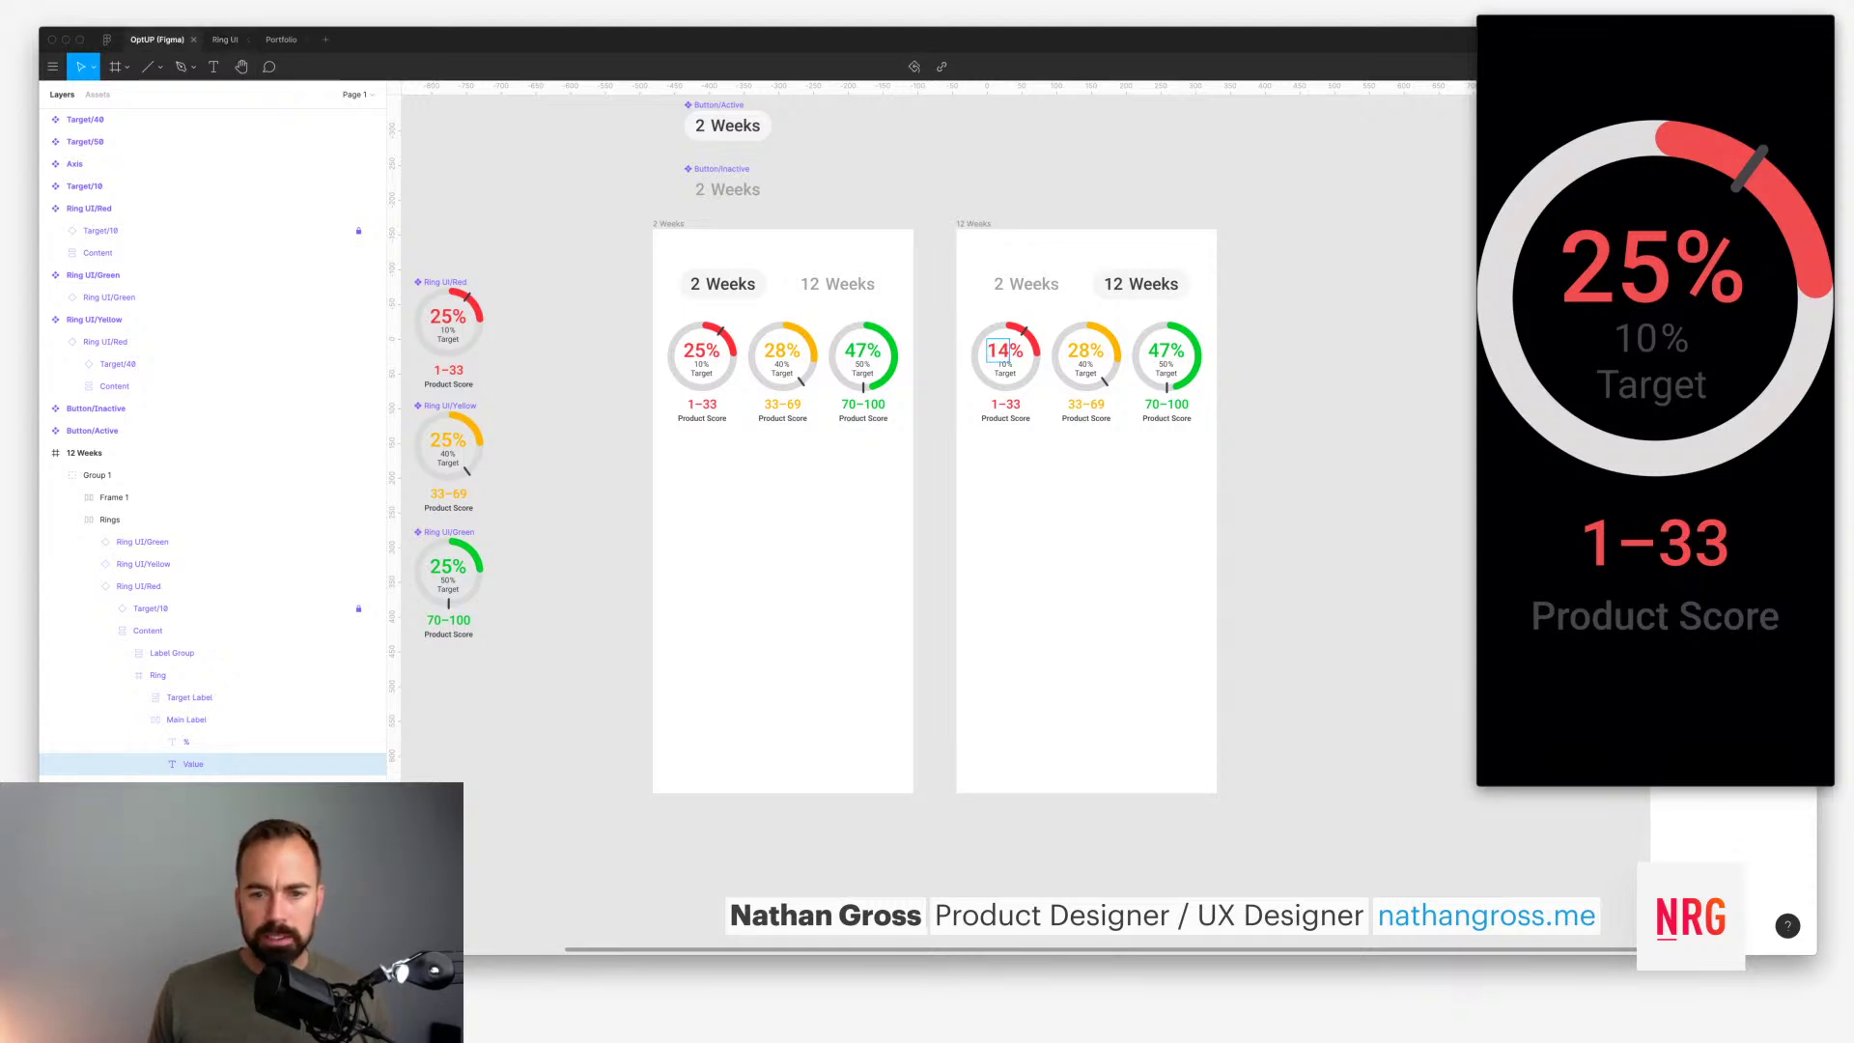
left_click(156, 39)
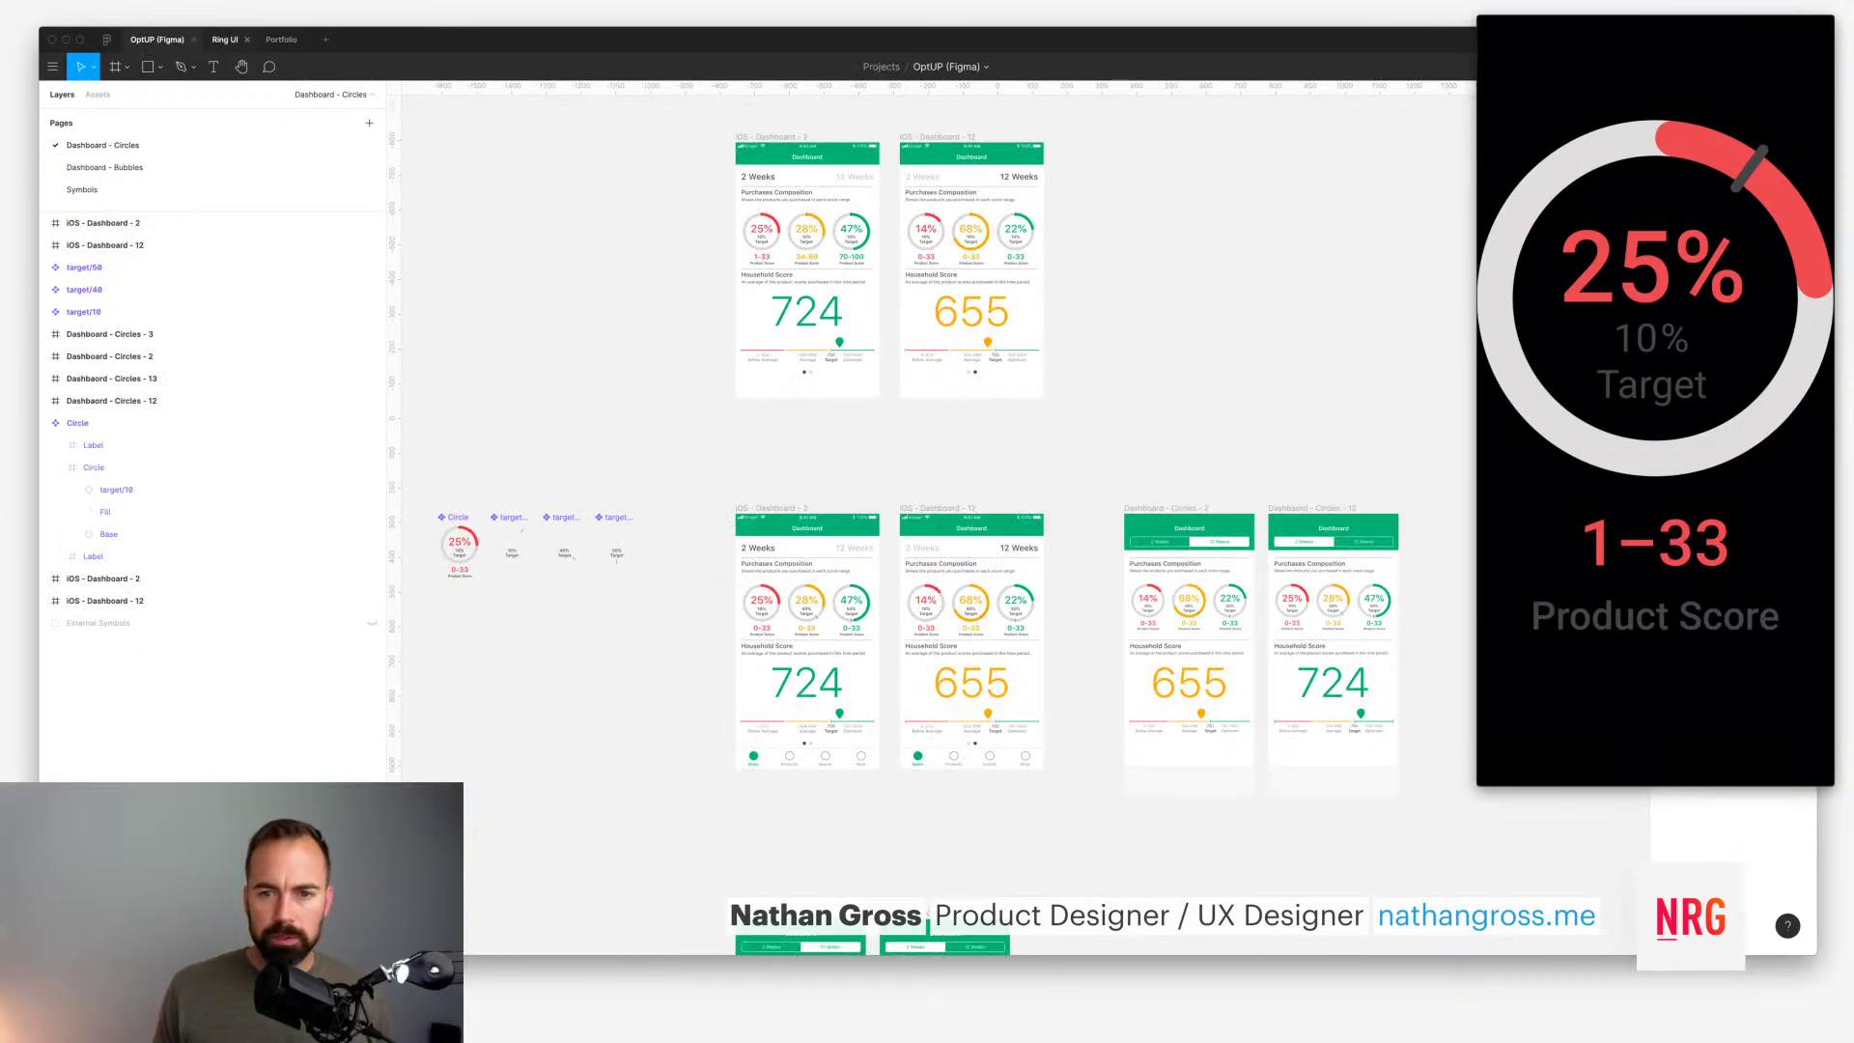
left_click(225, 39)
Step: Set the percentages on the 12 Weeks artboard to 68 for the yellow ring and 22 for the green ring
left_click(1079, 351, "super")
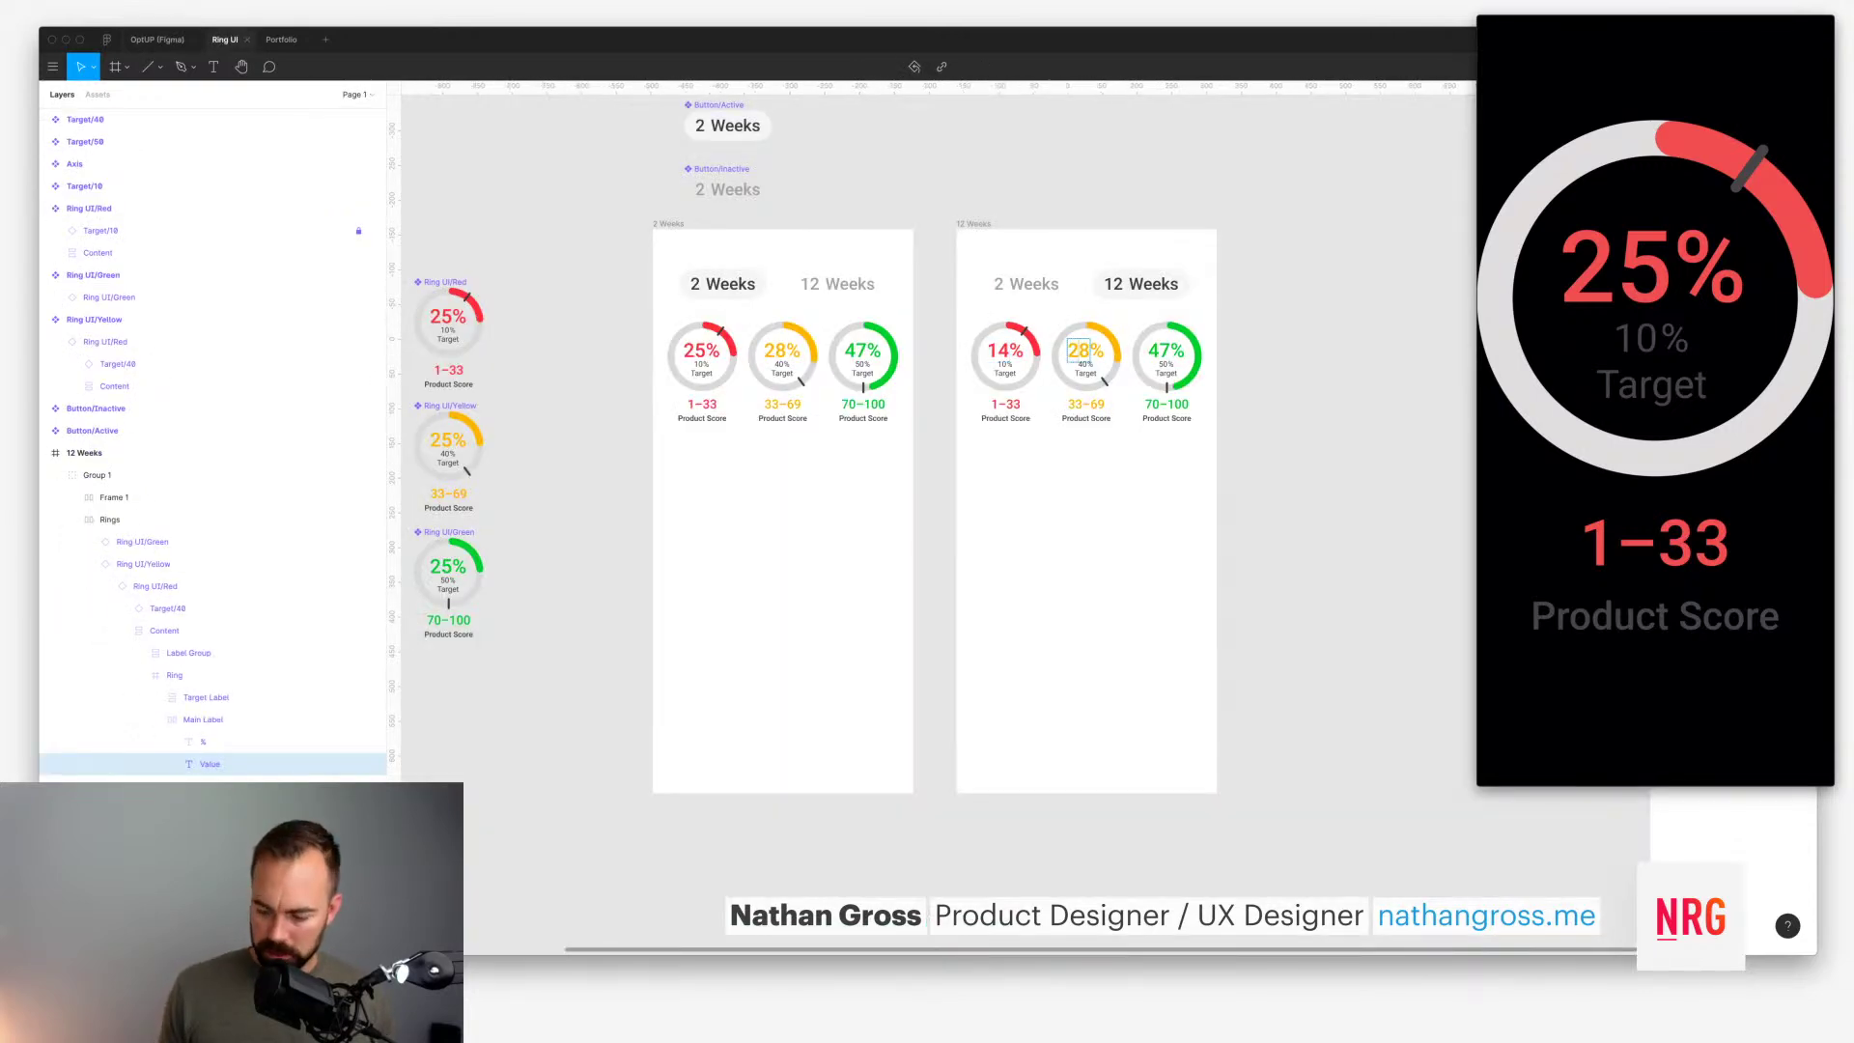
key("Return")
type("68")
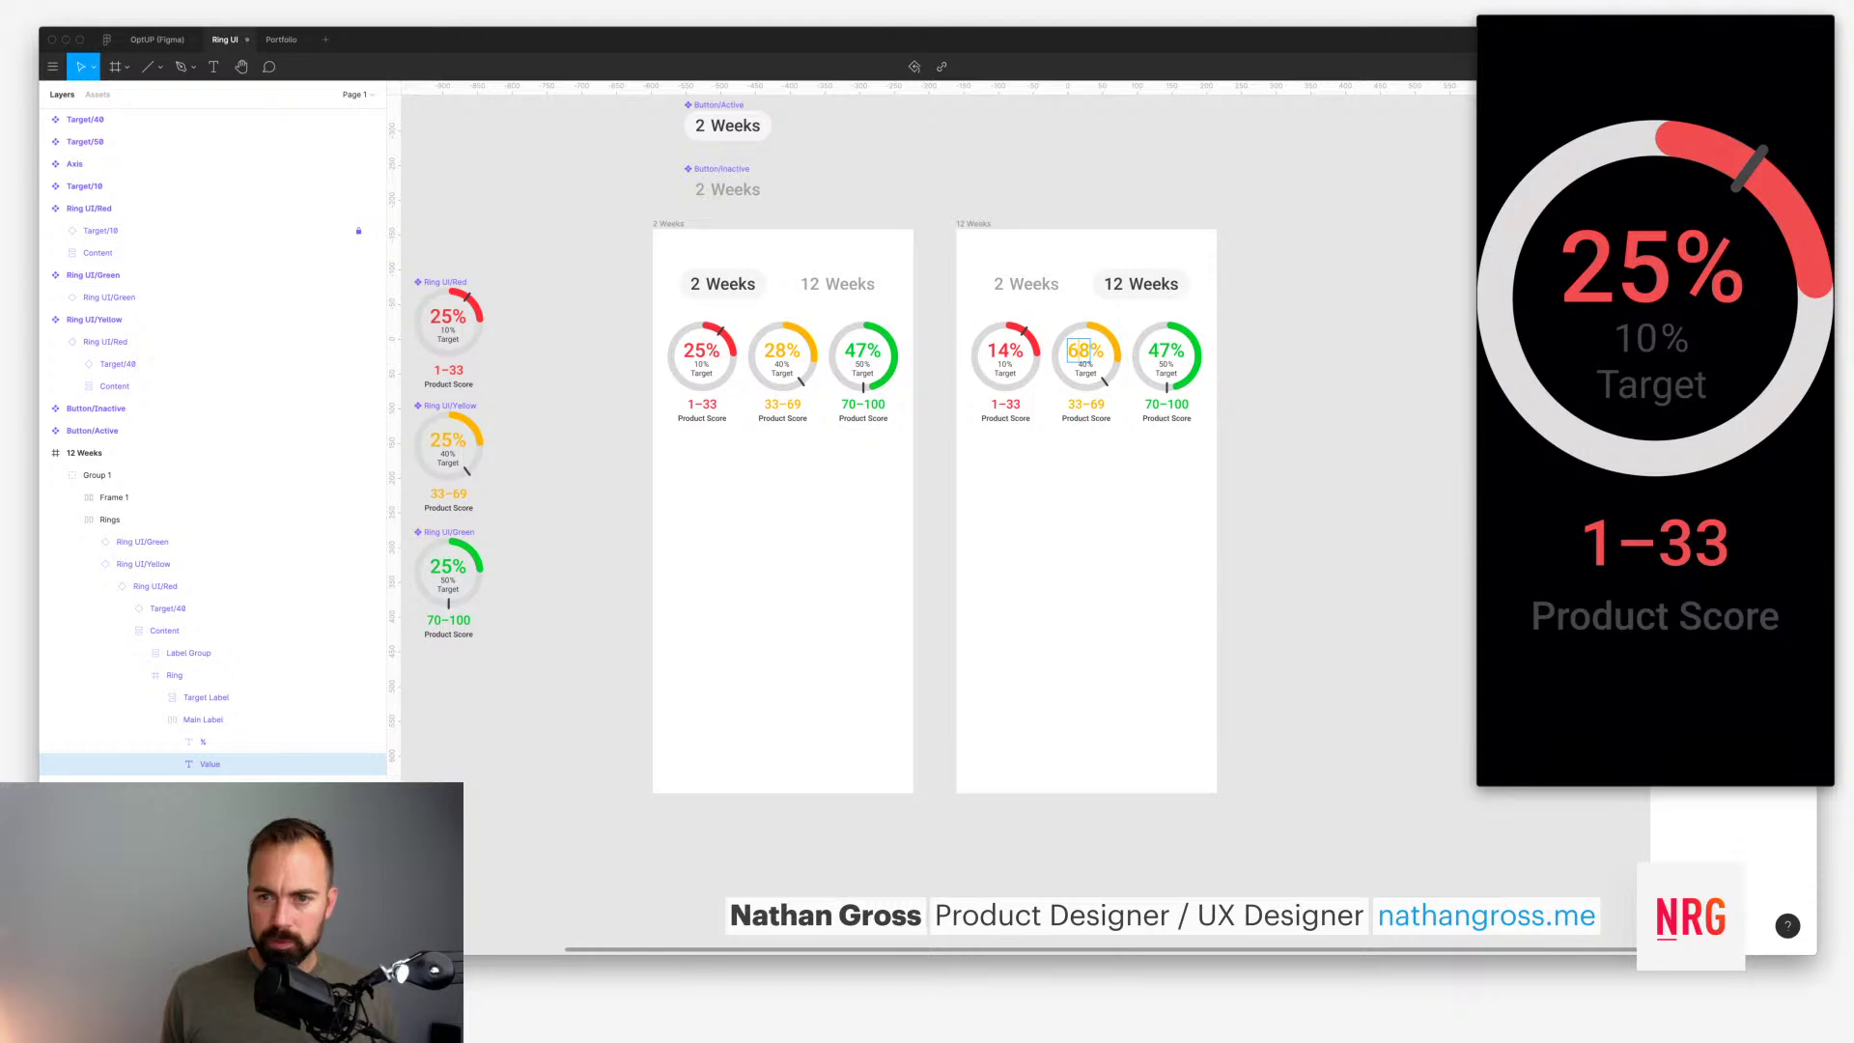
double_click(1159, 351)
type("22")
key("Escape")
key("Escape")
Step: Adjust the Fill arcs of the three 12 Weeks rings to match their 14%, 68% and 22% values
scroll(879, 473, "down", 2)
scroll(879, 473, "right", 2)
scroll(966, 406, "right", 1)
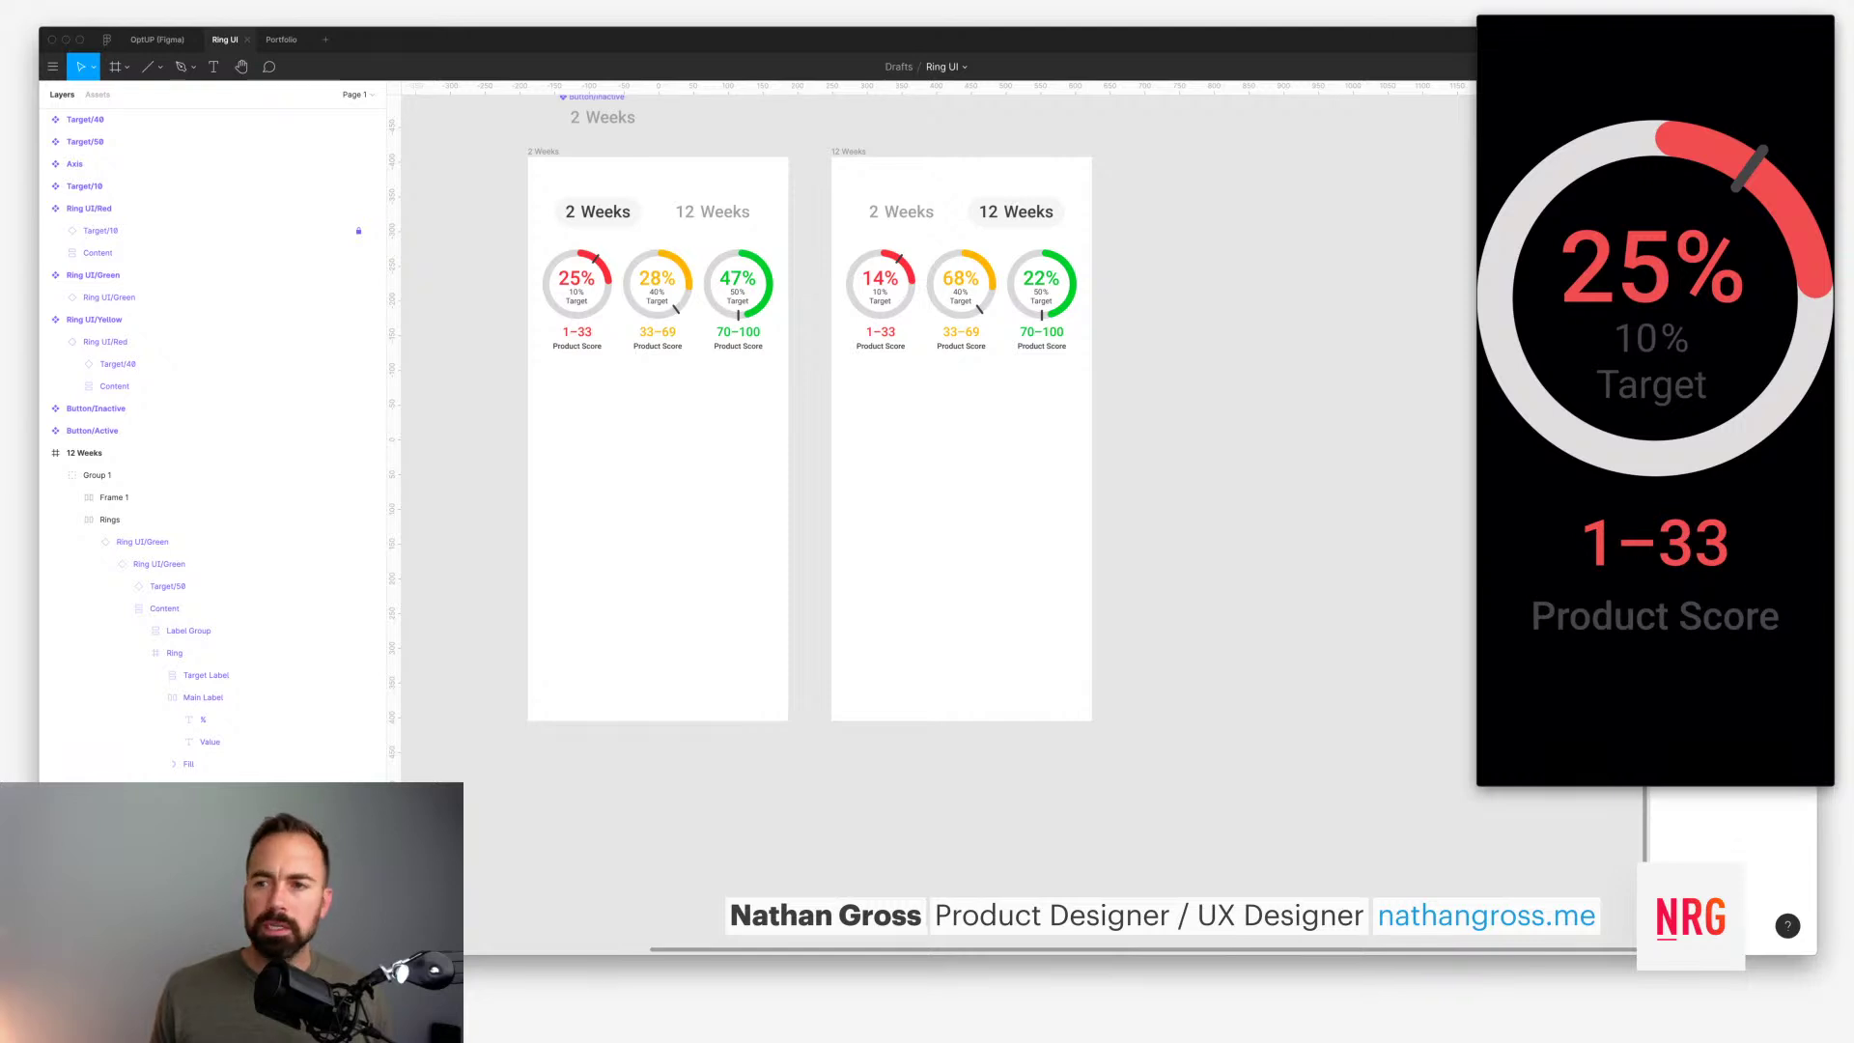
left_click(901, 265, "super")
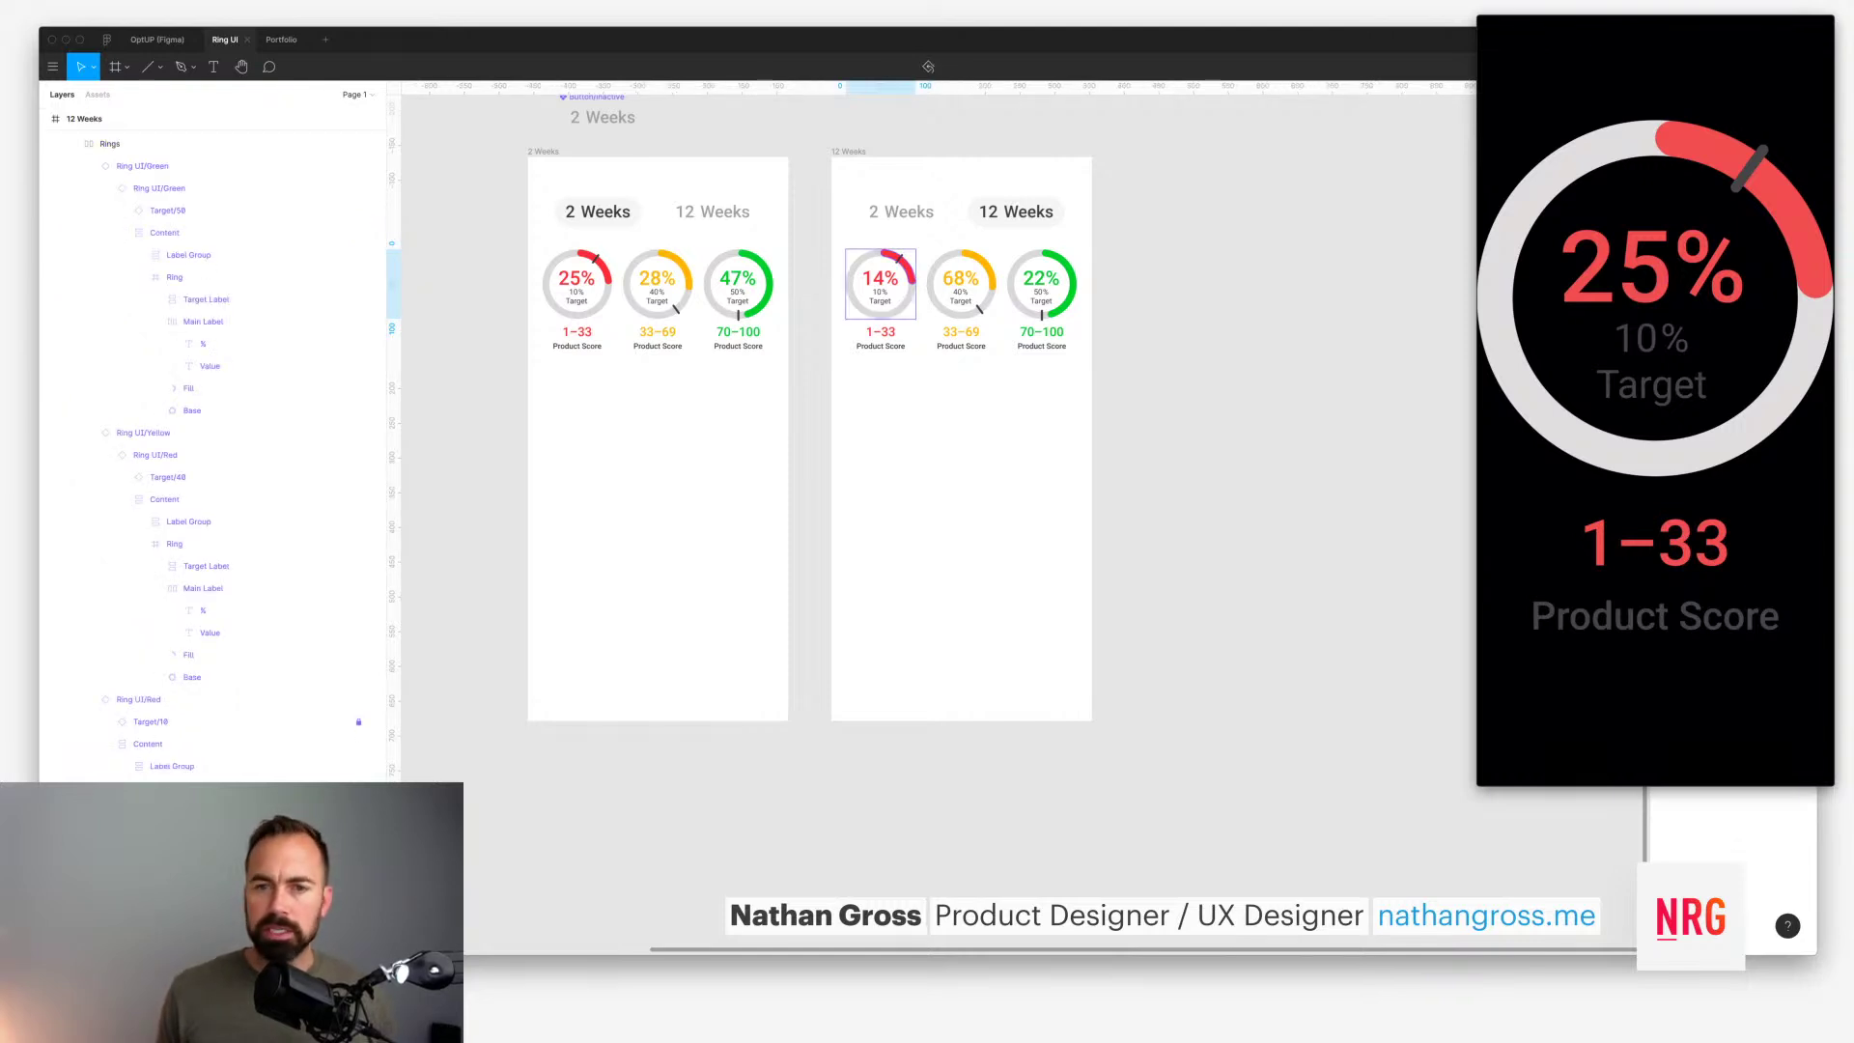
type("14")
key("Return")
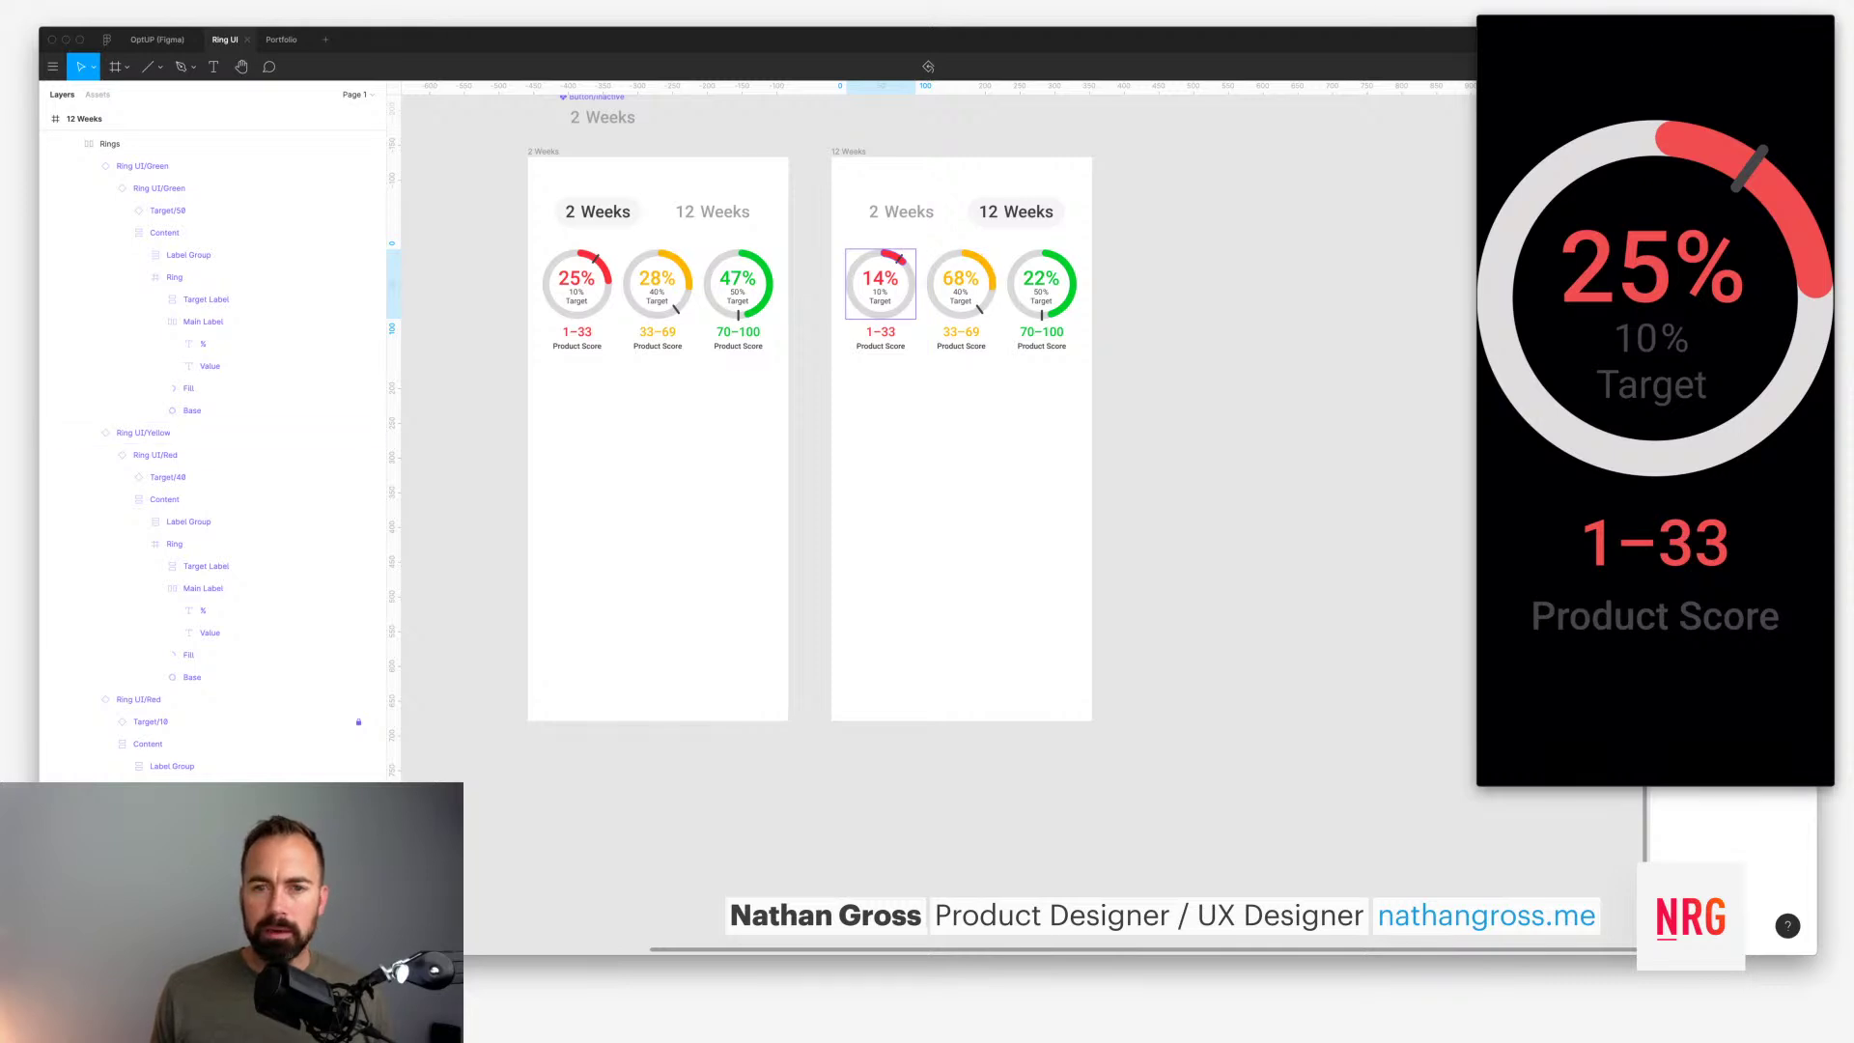
left_click(987, 267, "super")
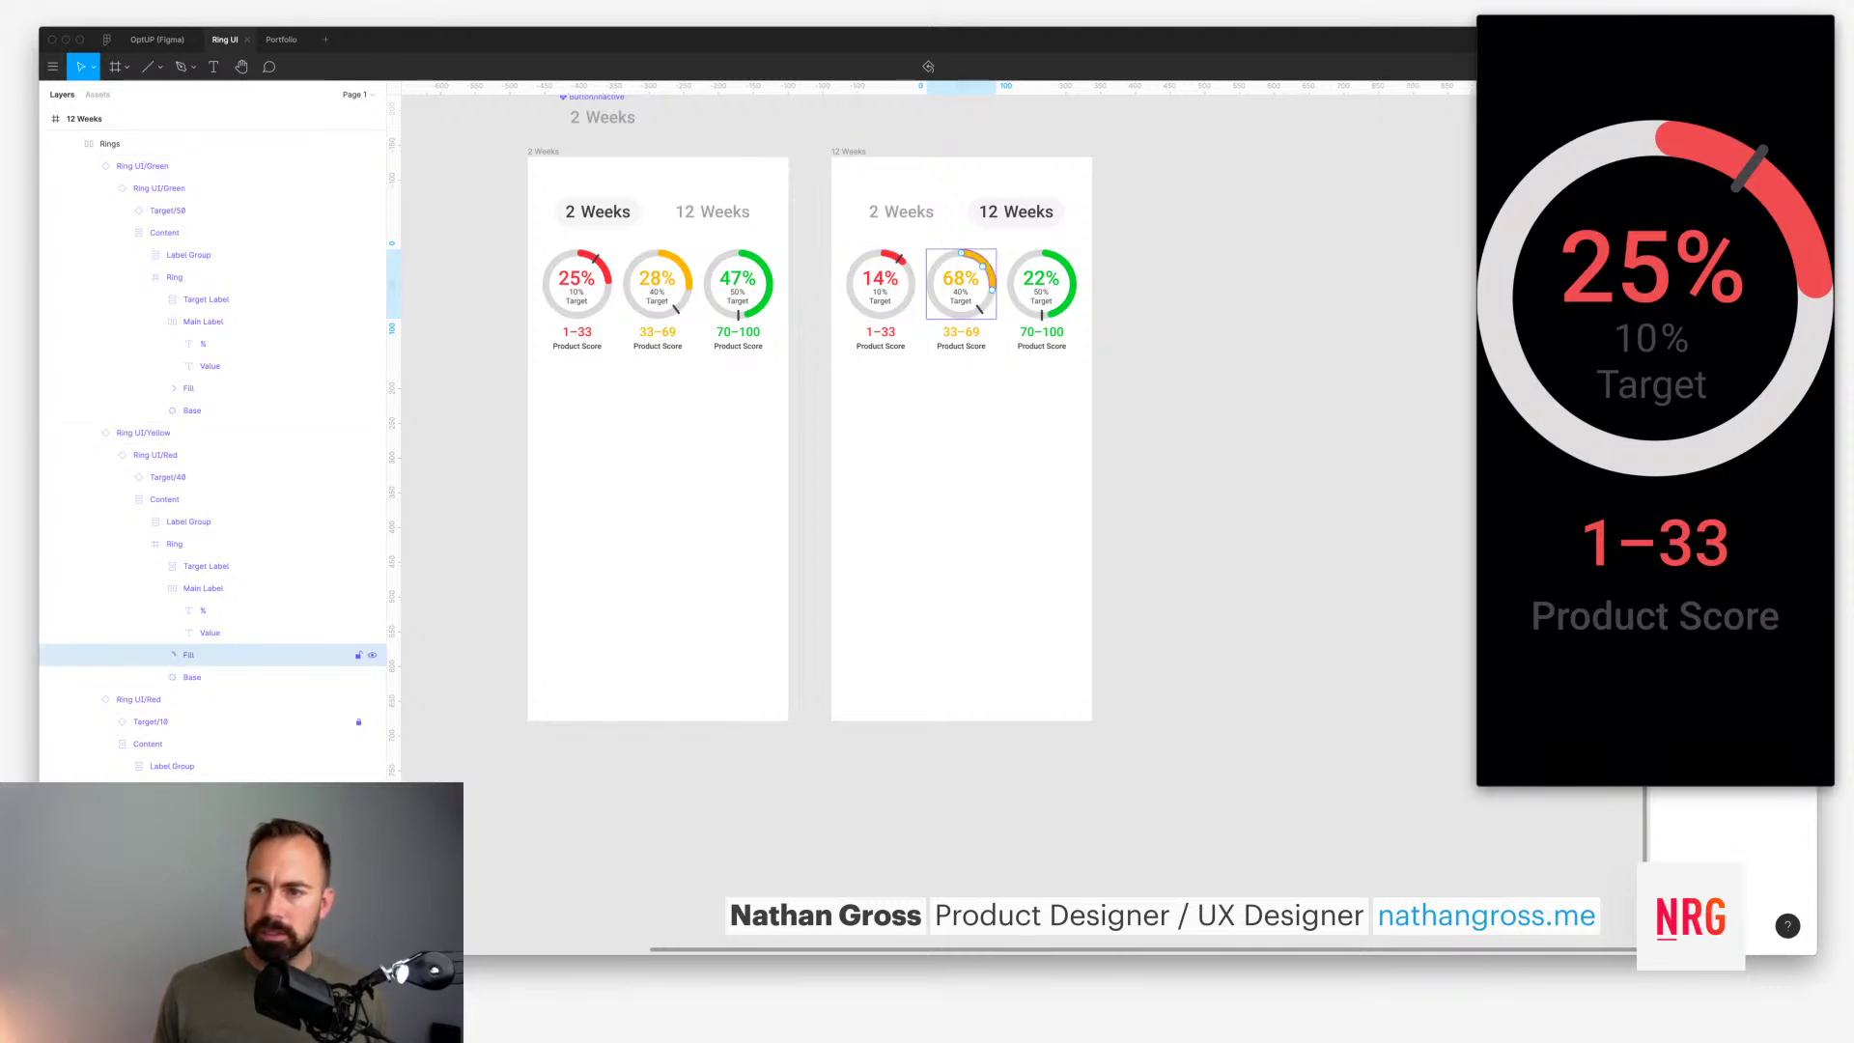
key("Return")
left_click(1067, 268, "super")
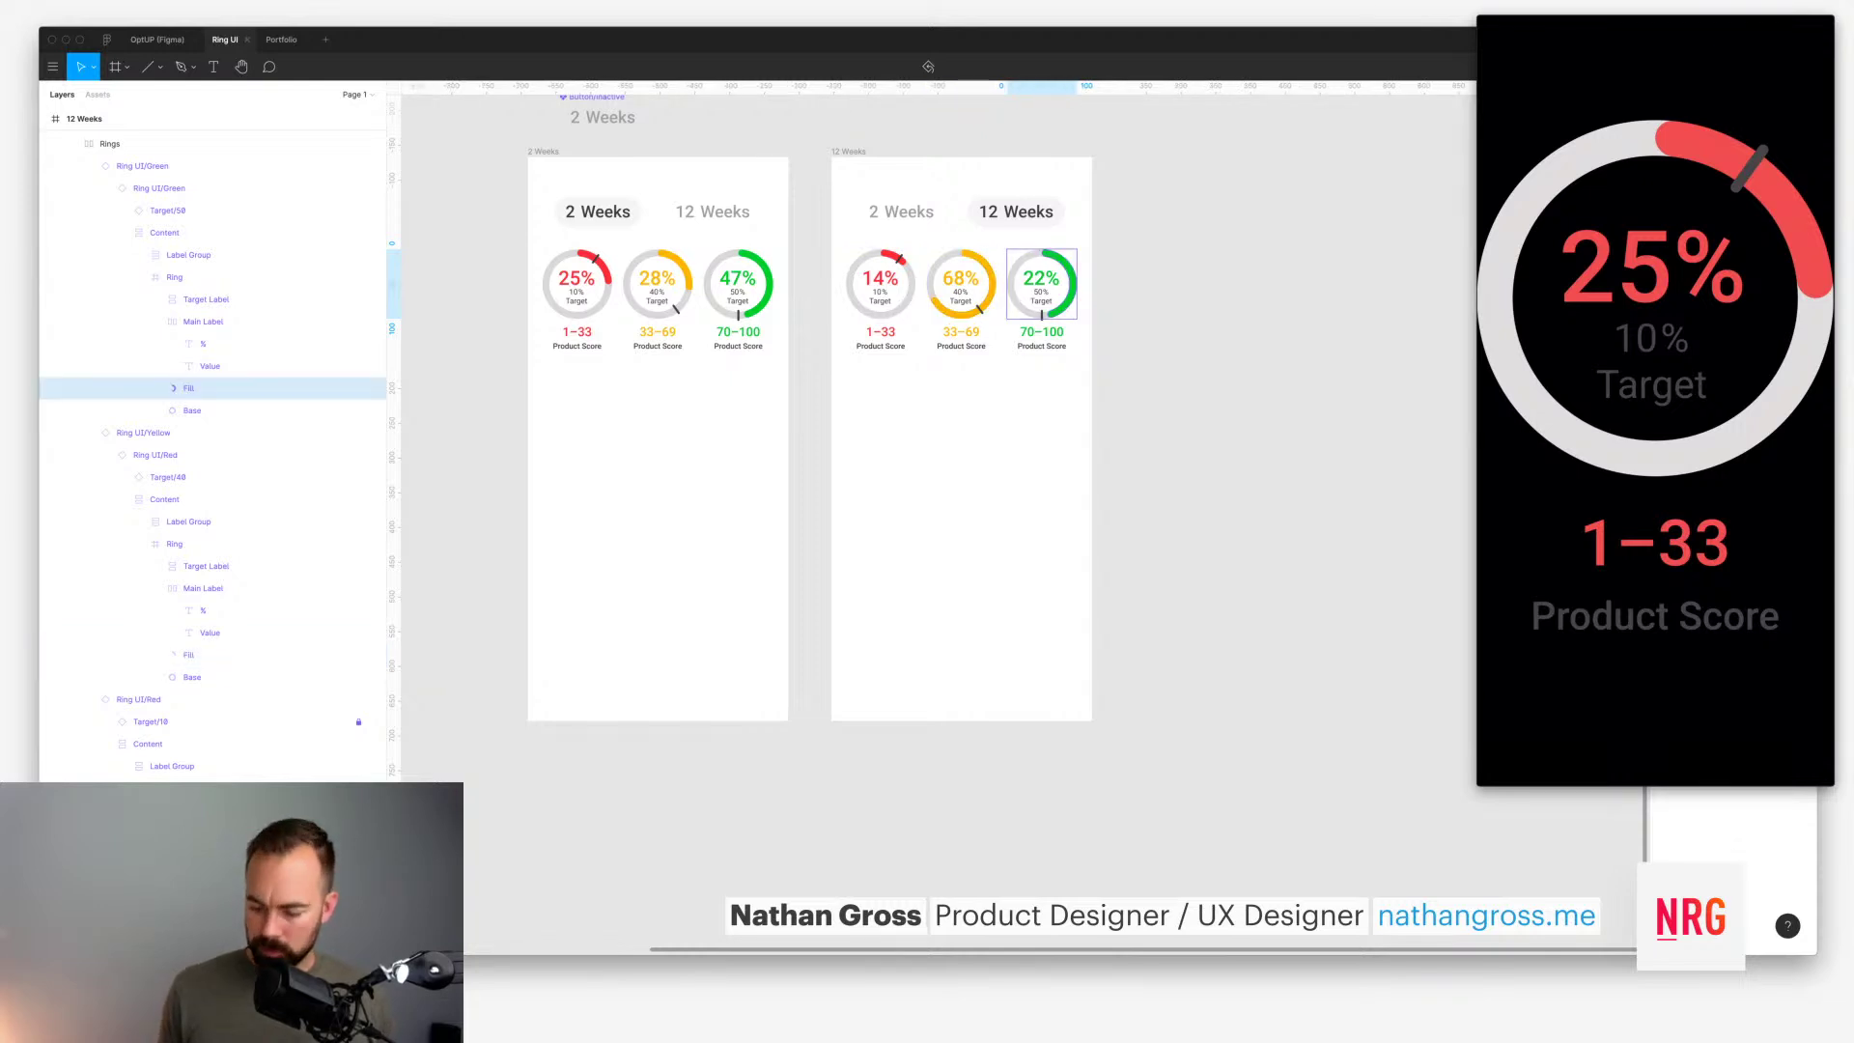
key("Return")
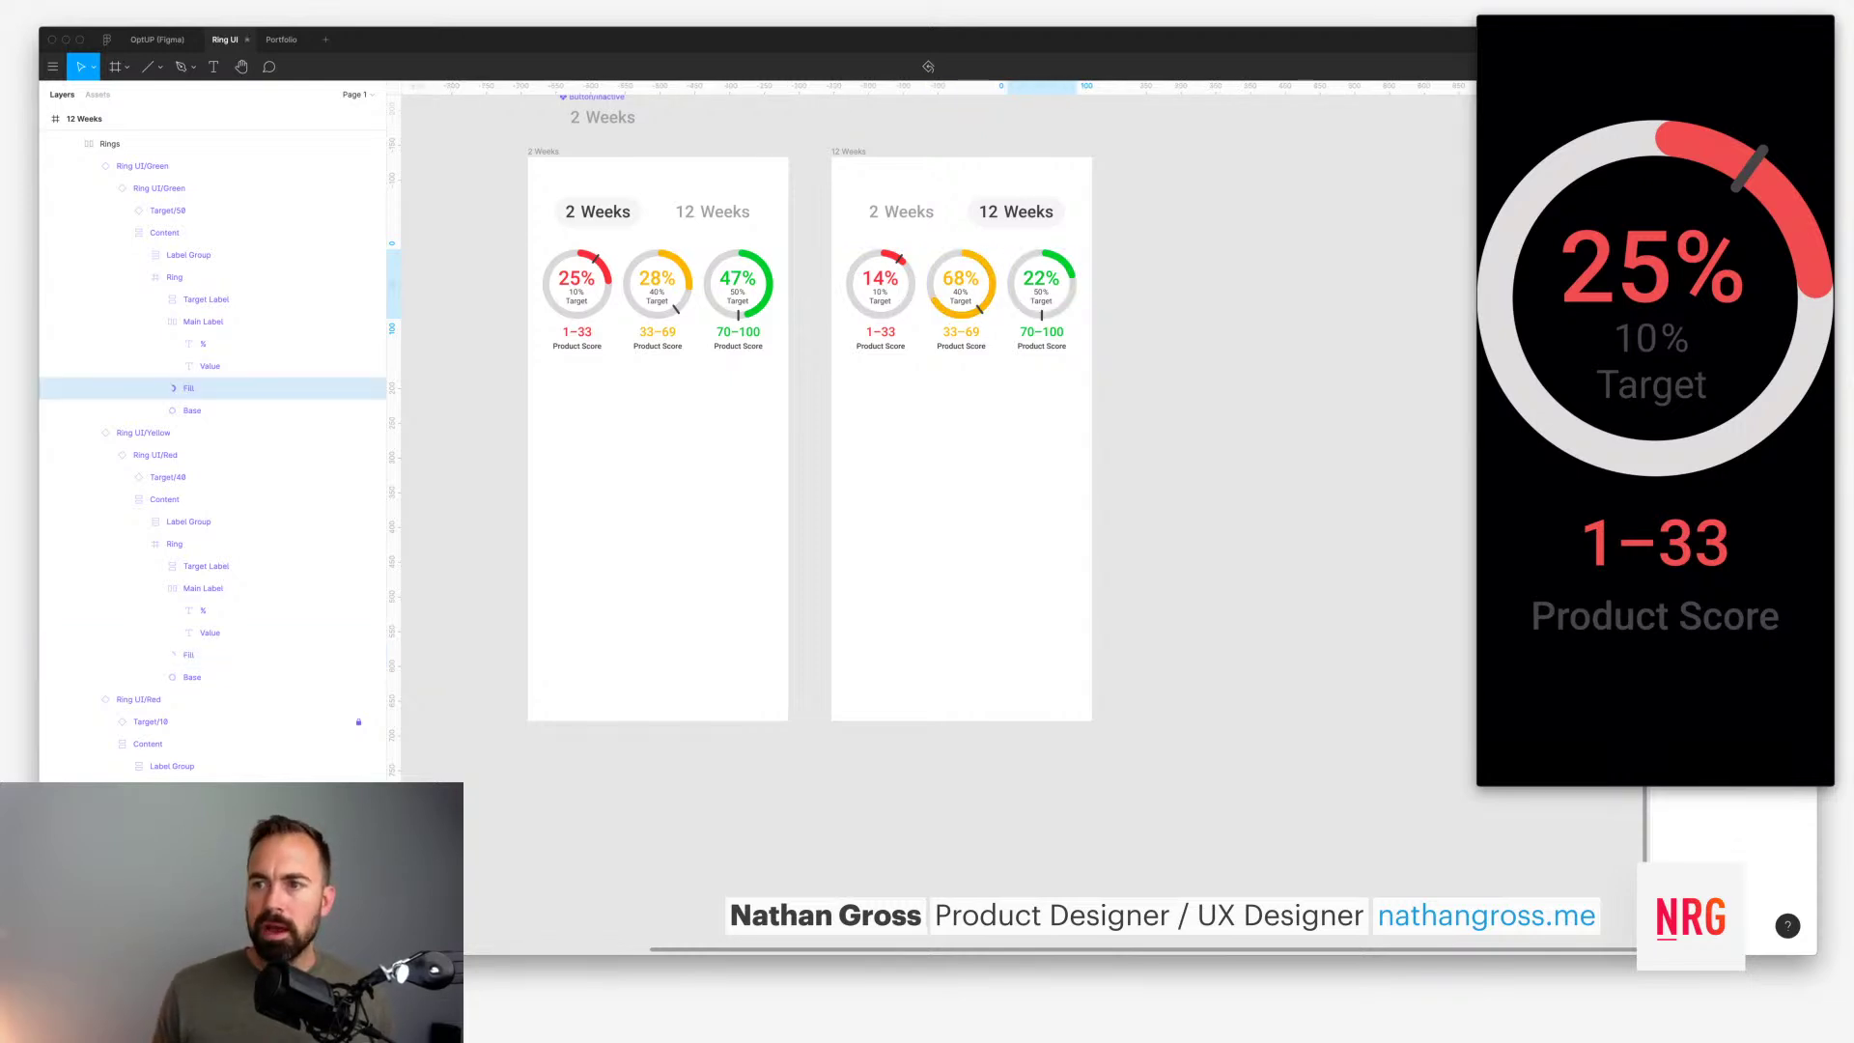
key("Escape")
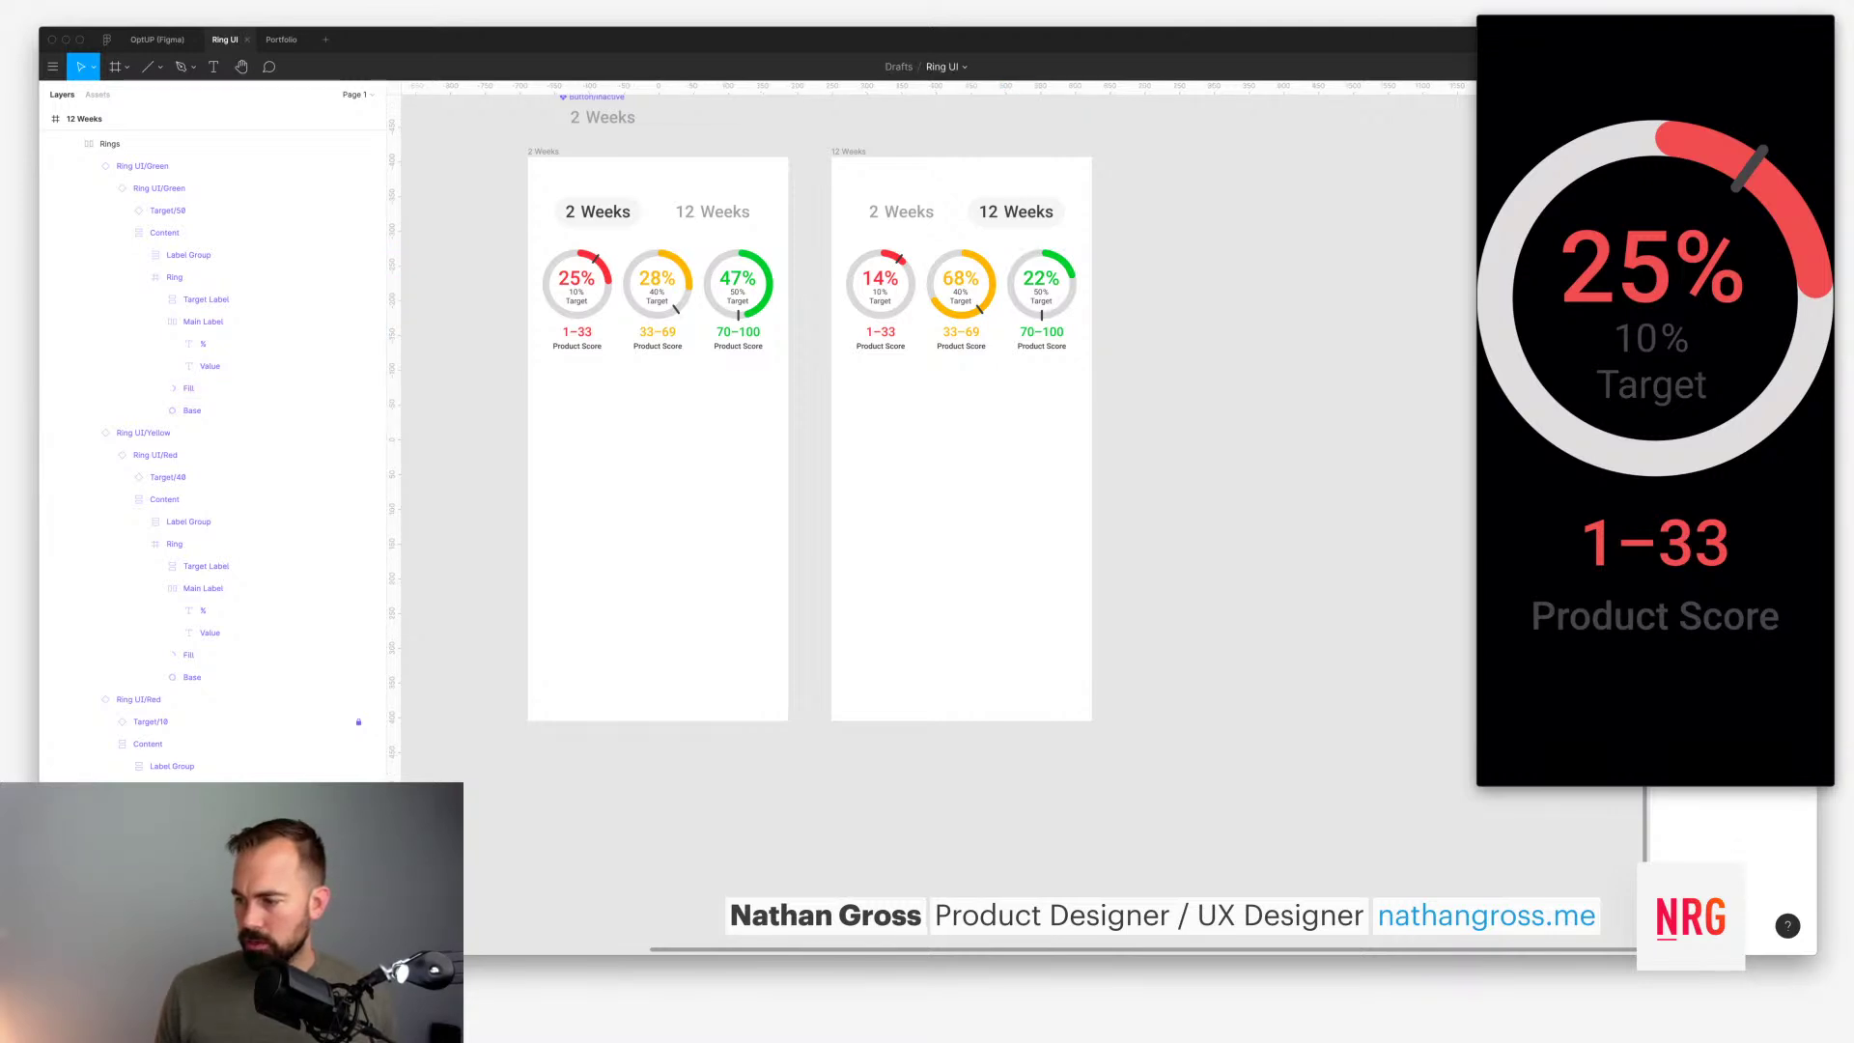
Step: Preview the prototype, toggle between the 2 Weeks and 12 Weeks screens, and return to the Ring UI design file
key("super+alt+Return")
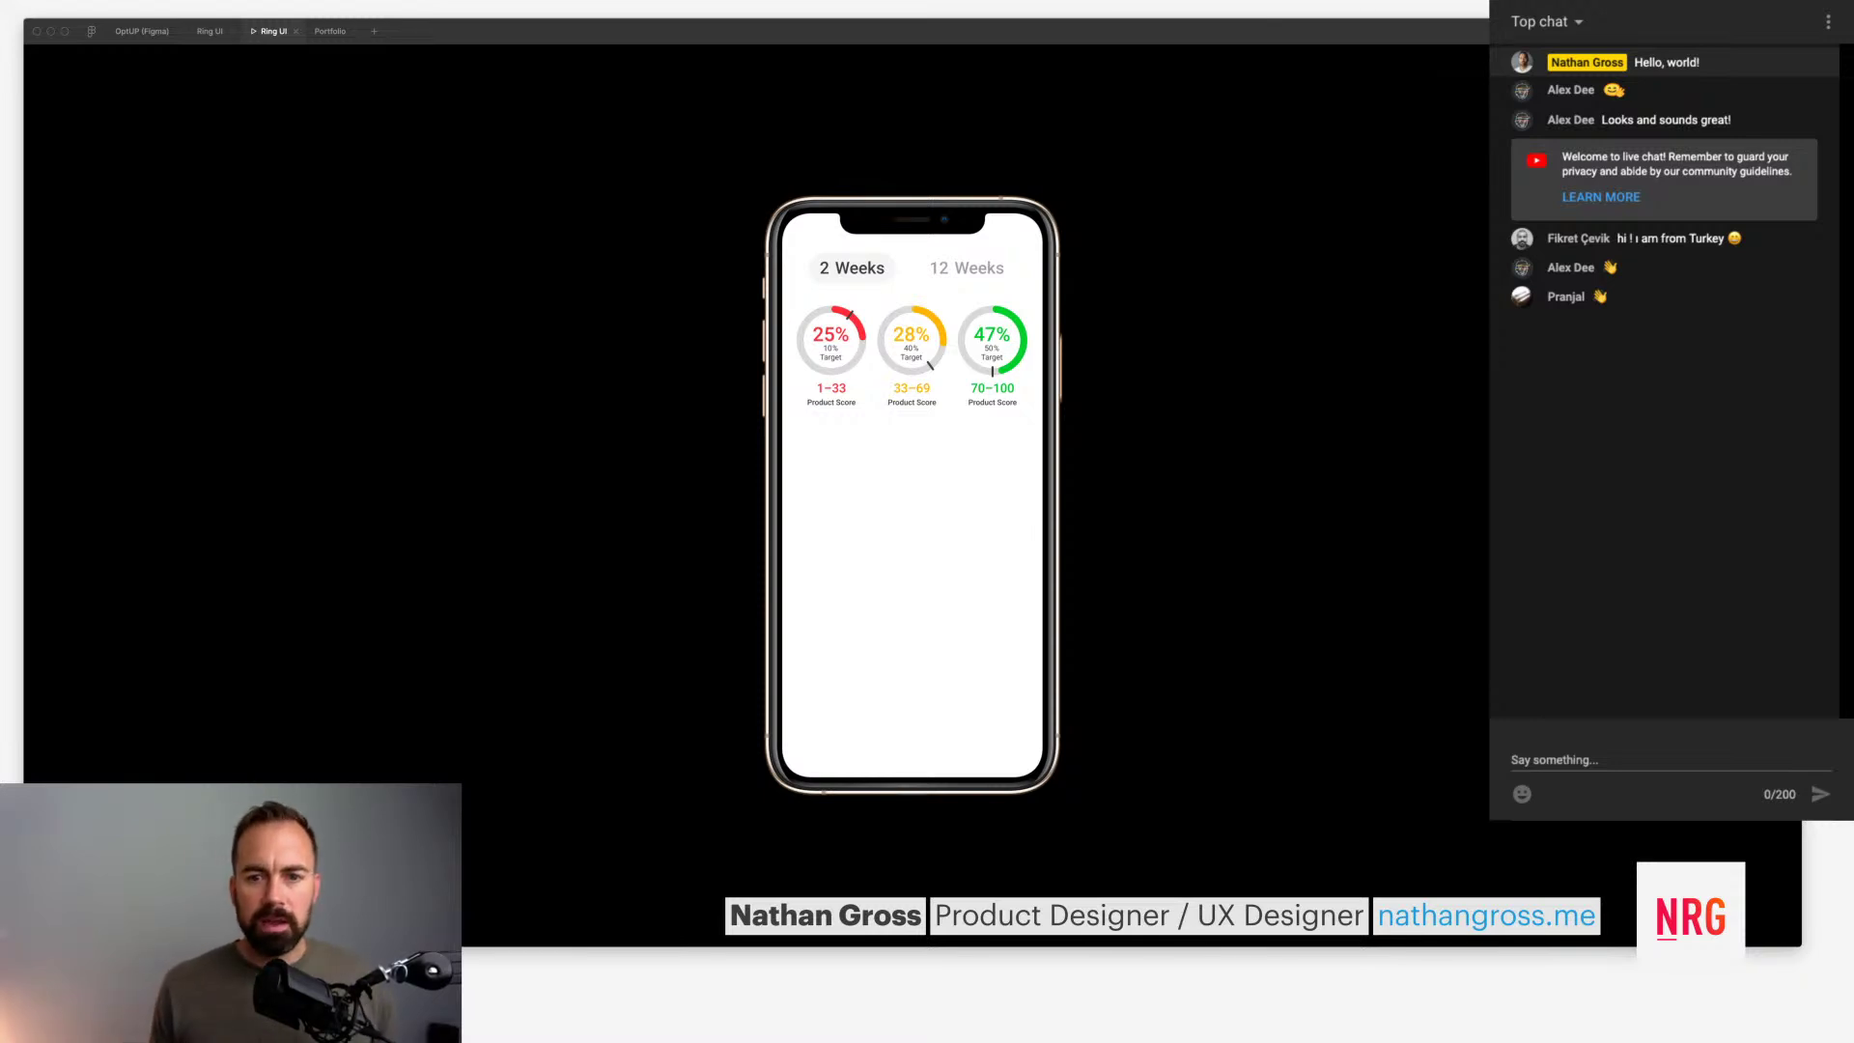
left_click(965, 268)
left_click(866, 276)
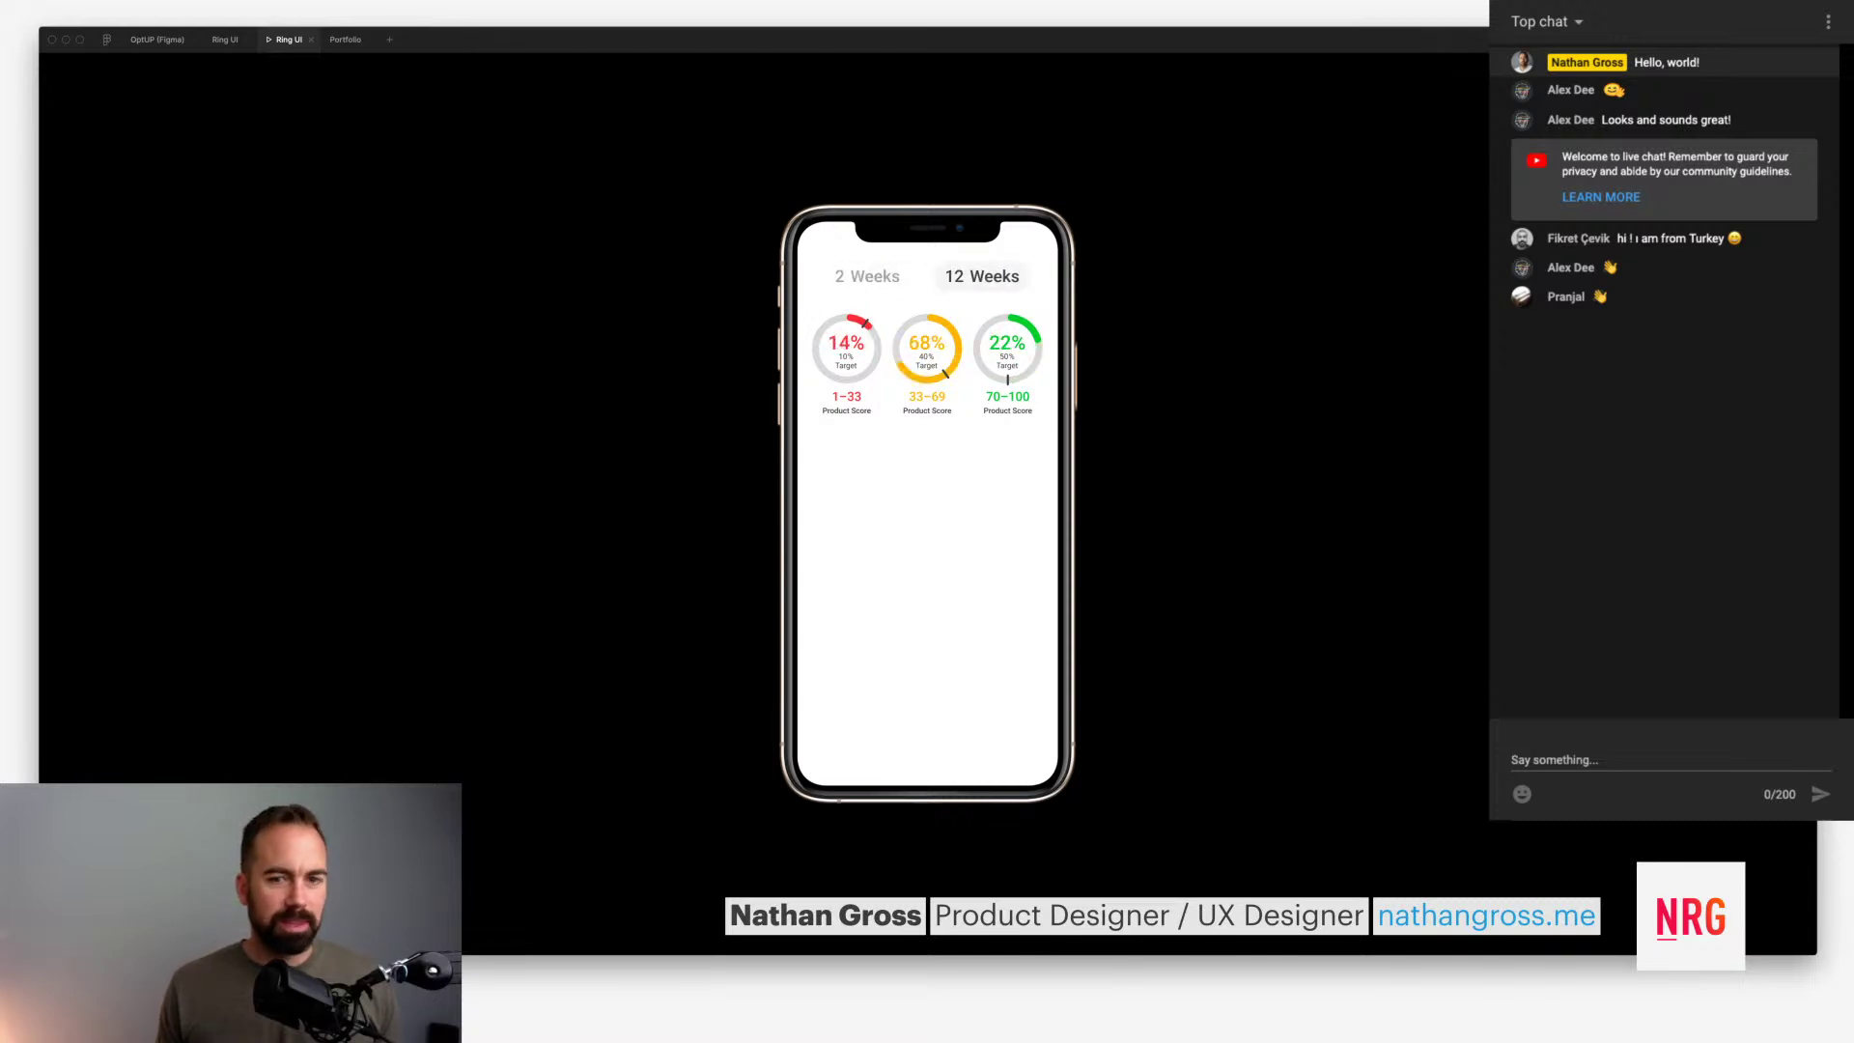
left_click(225, 39)
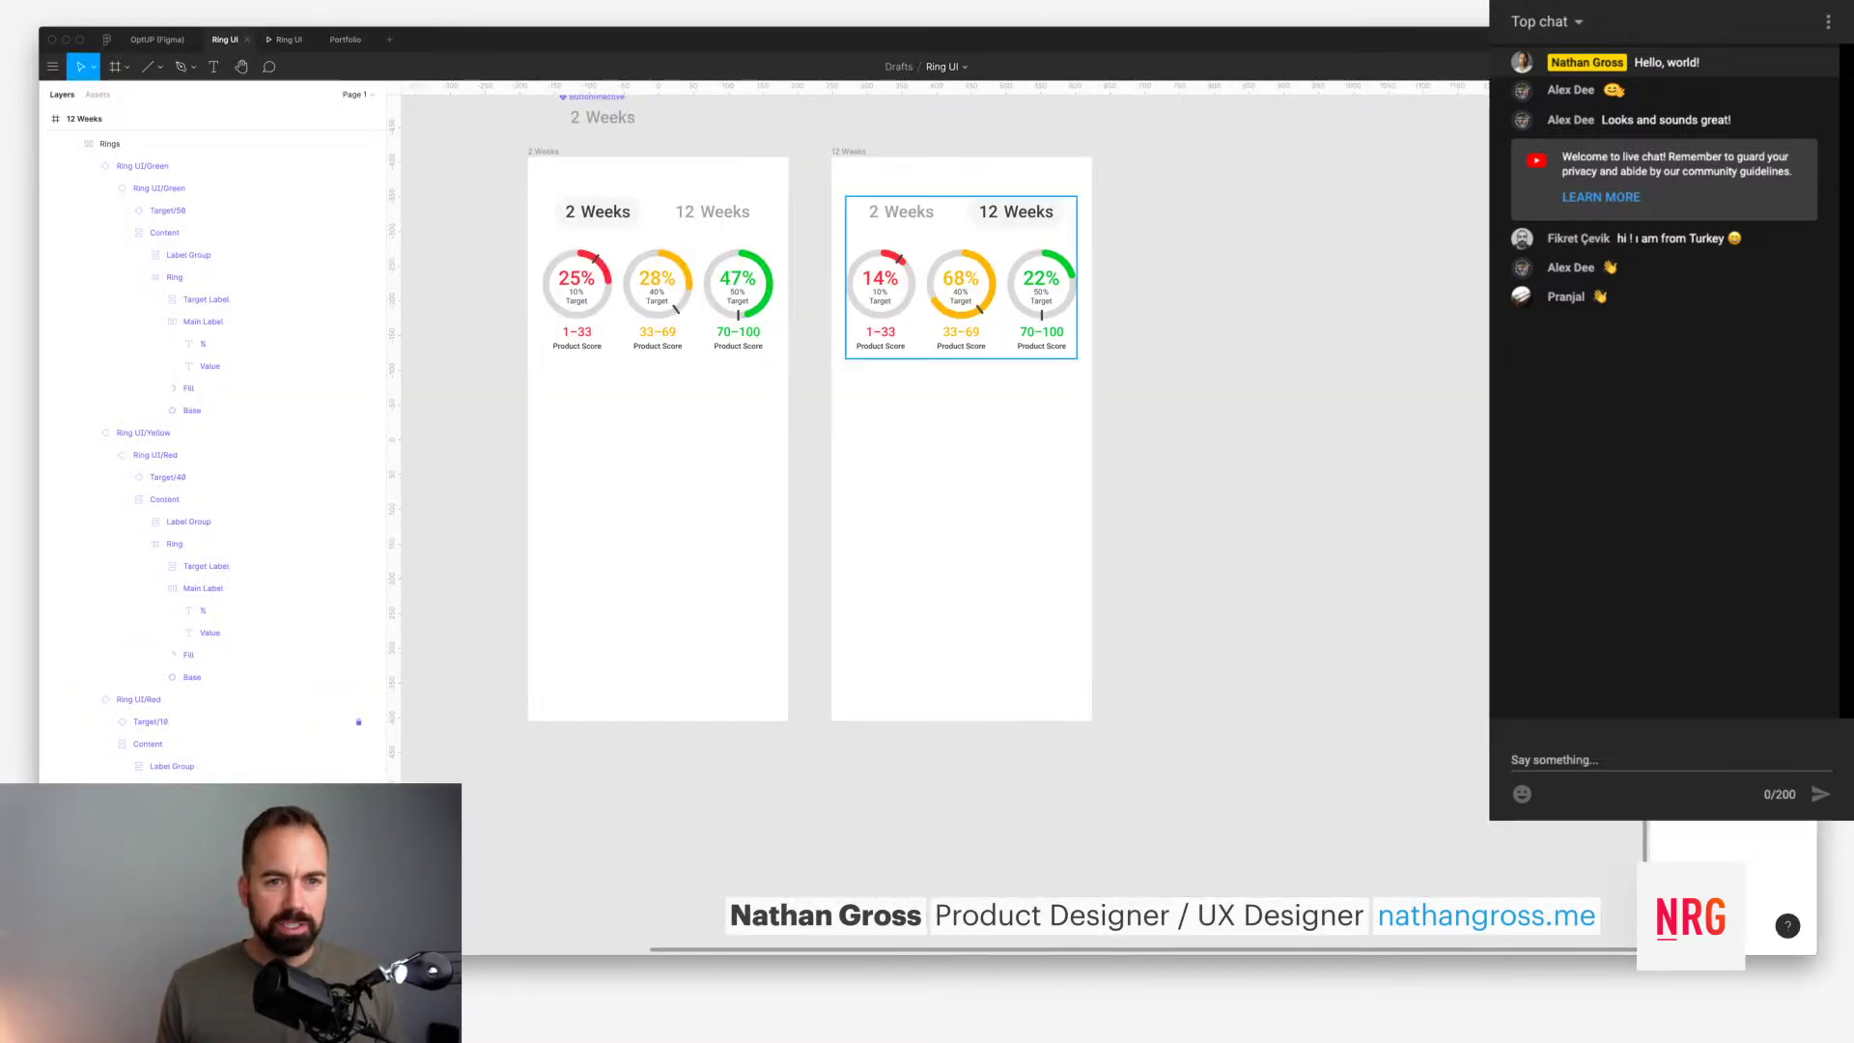
Step: Rename both toggle button instances on the 2 Weeks artboard to Button
double_click(657, 211)
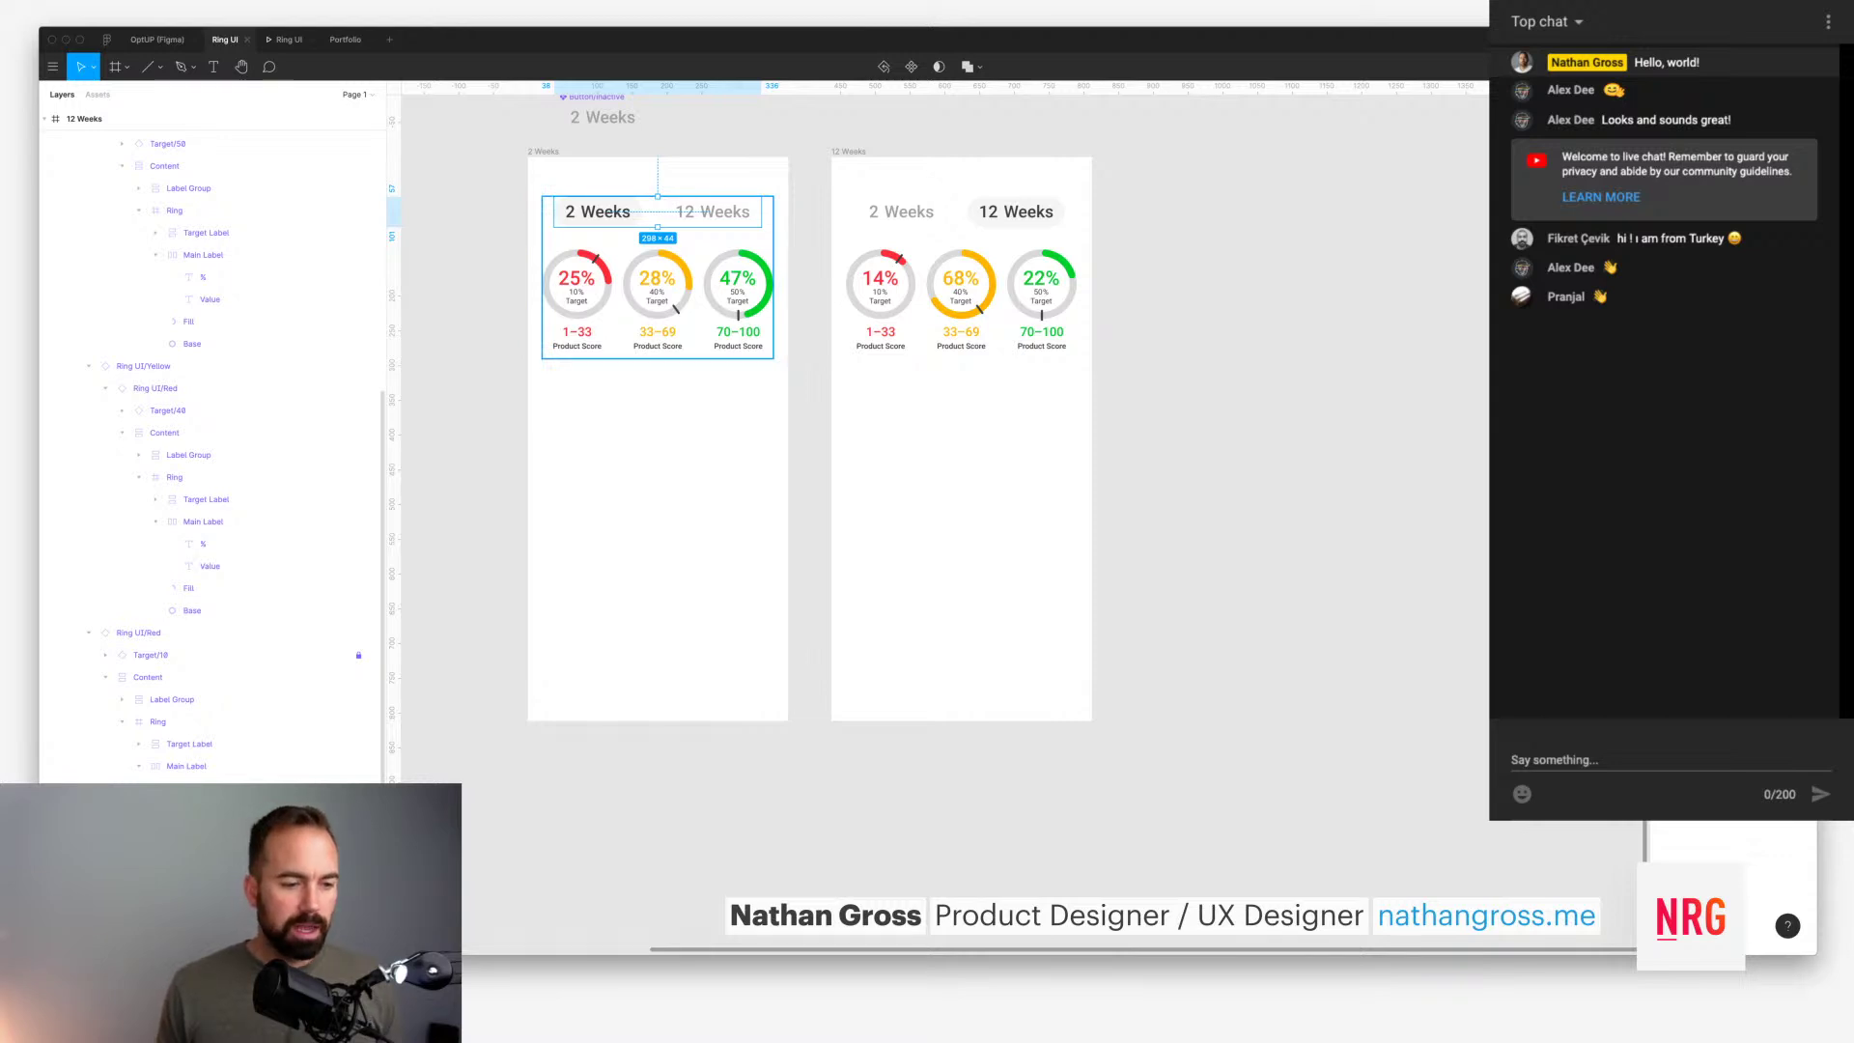
scroll(210, 454, "down", 1)
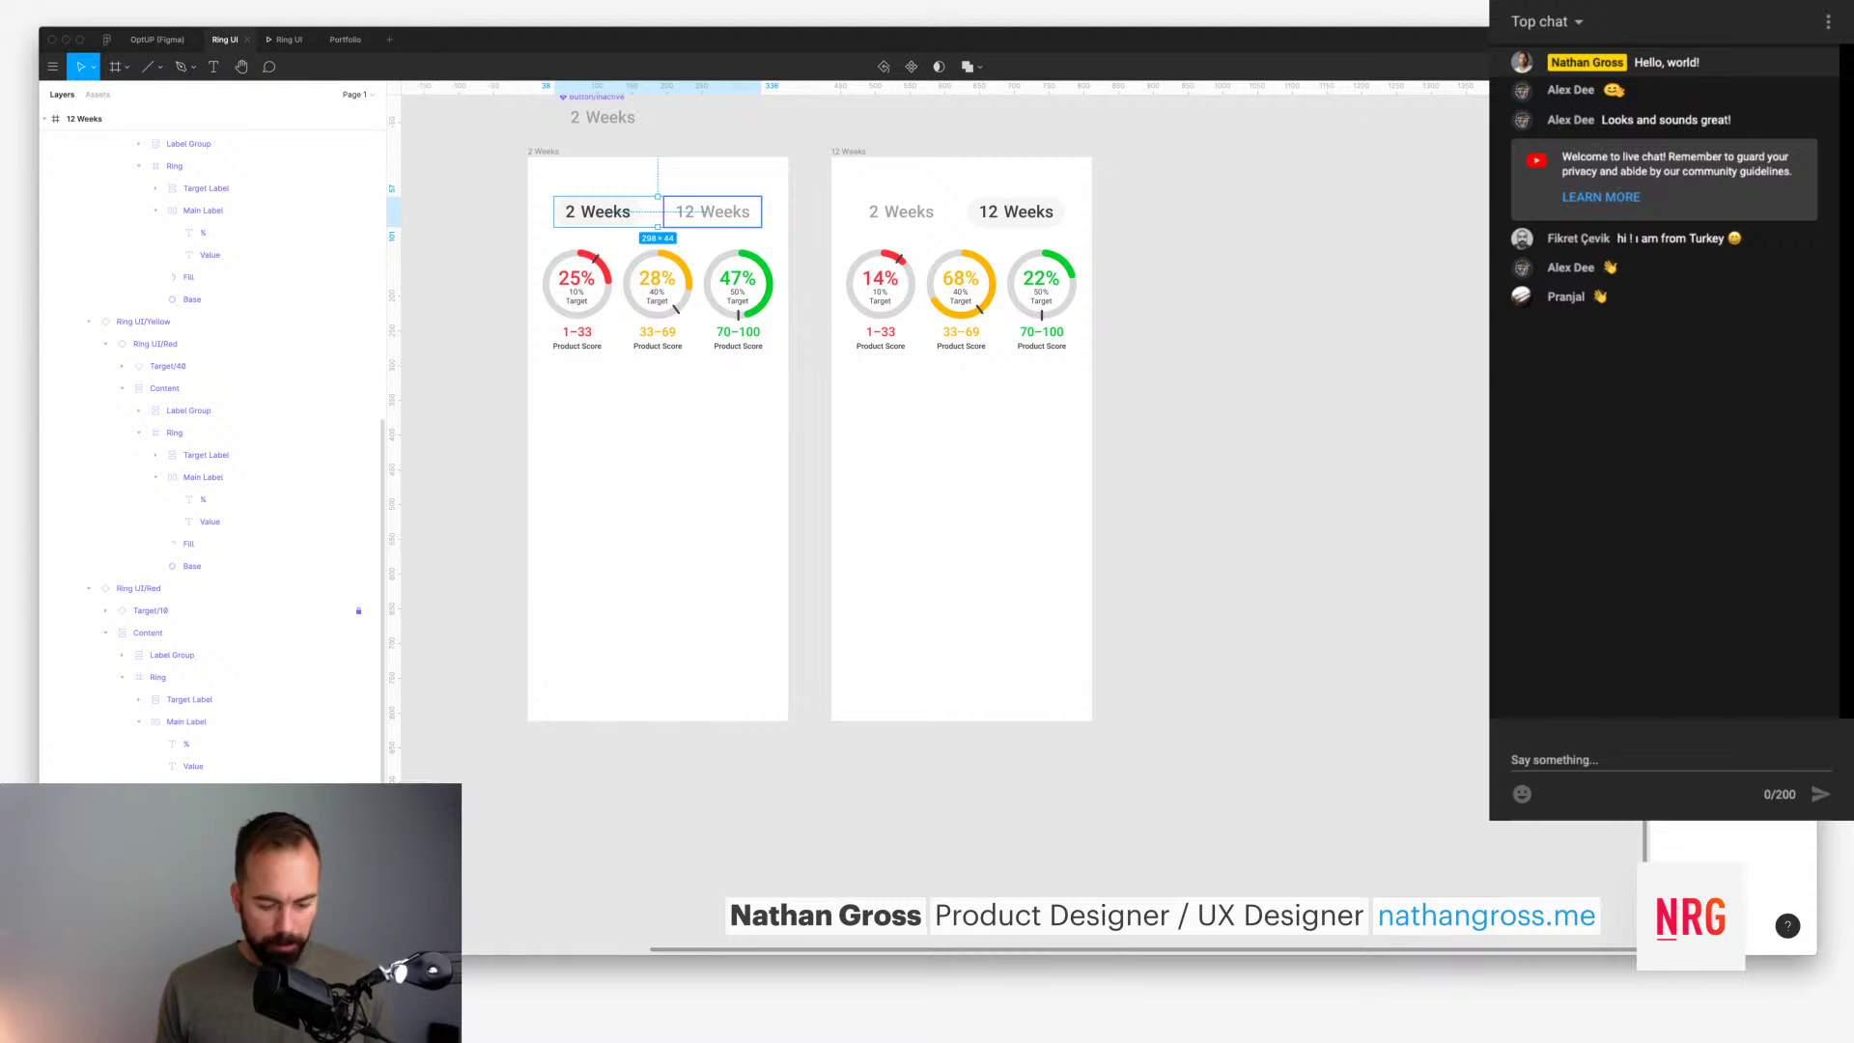
double_click(712, 212)
left_click(597, 212, "shift")
key("super+r")
type("Butt")
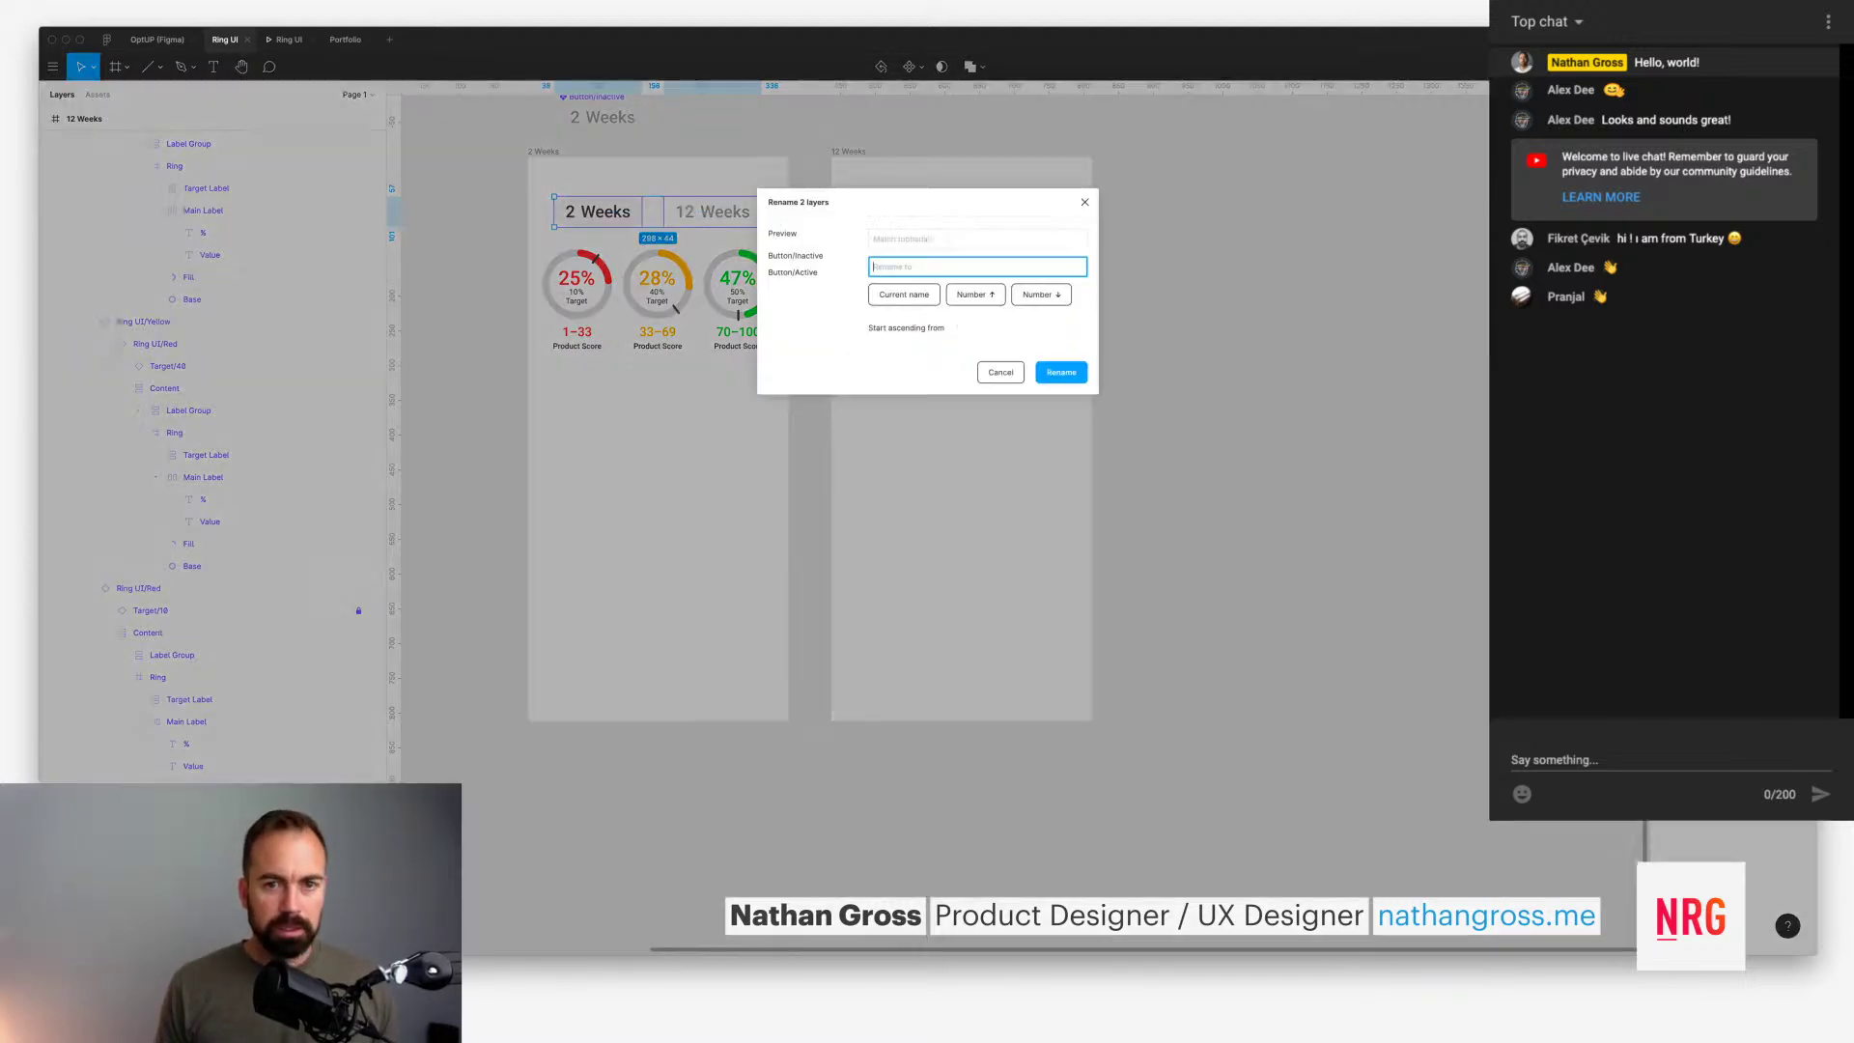
type("on")
key("Return")
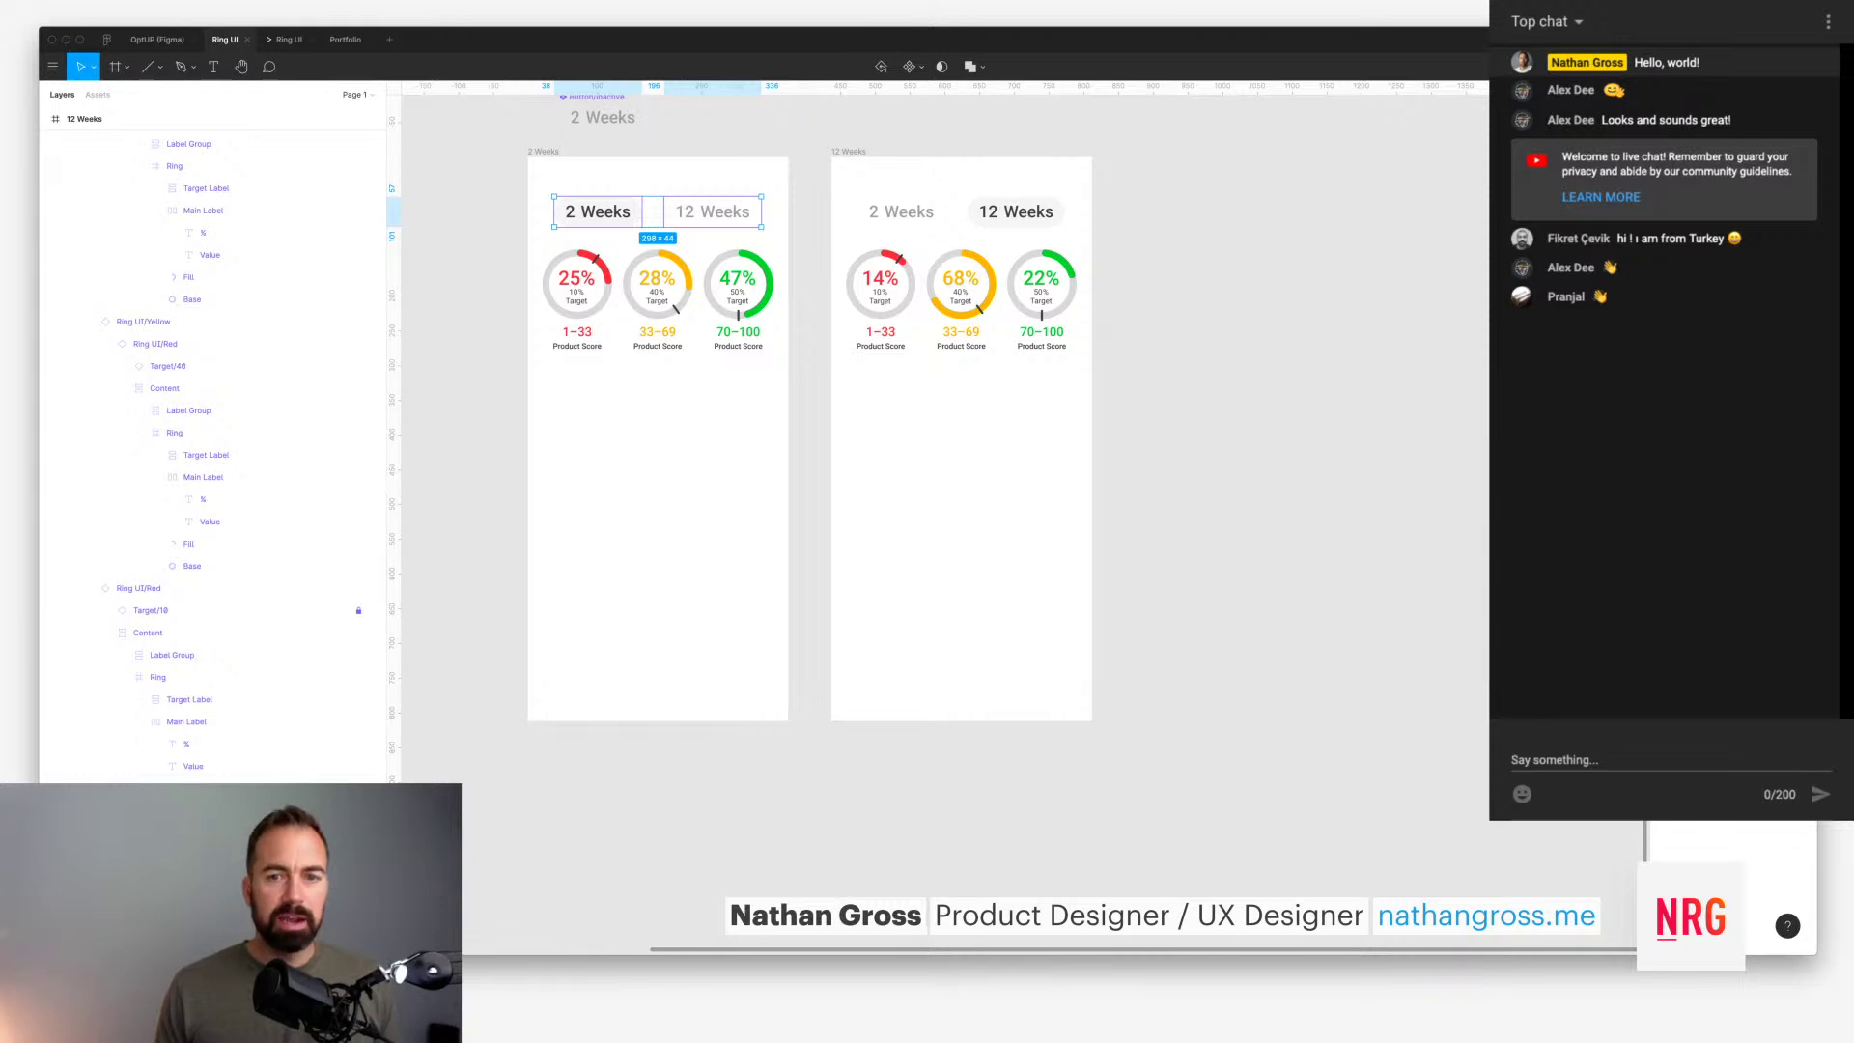
Step: Rename both toggle button instances on the 12 Weeks artboard to Button
scroll(602, 117, "up", 3)
key("Escape")
double_click(975, 315)
key("Escape")
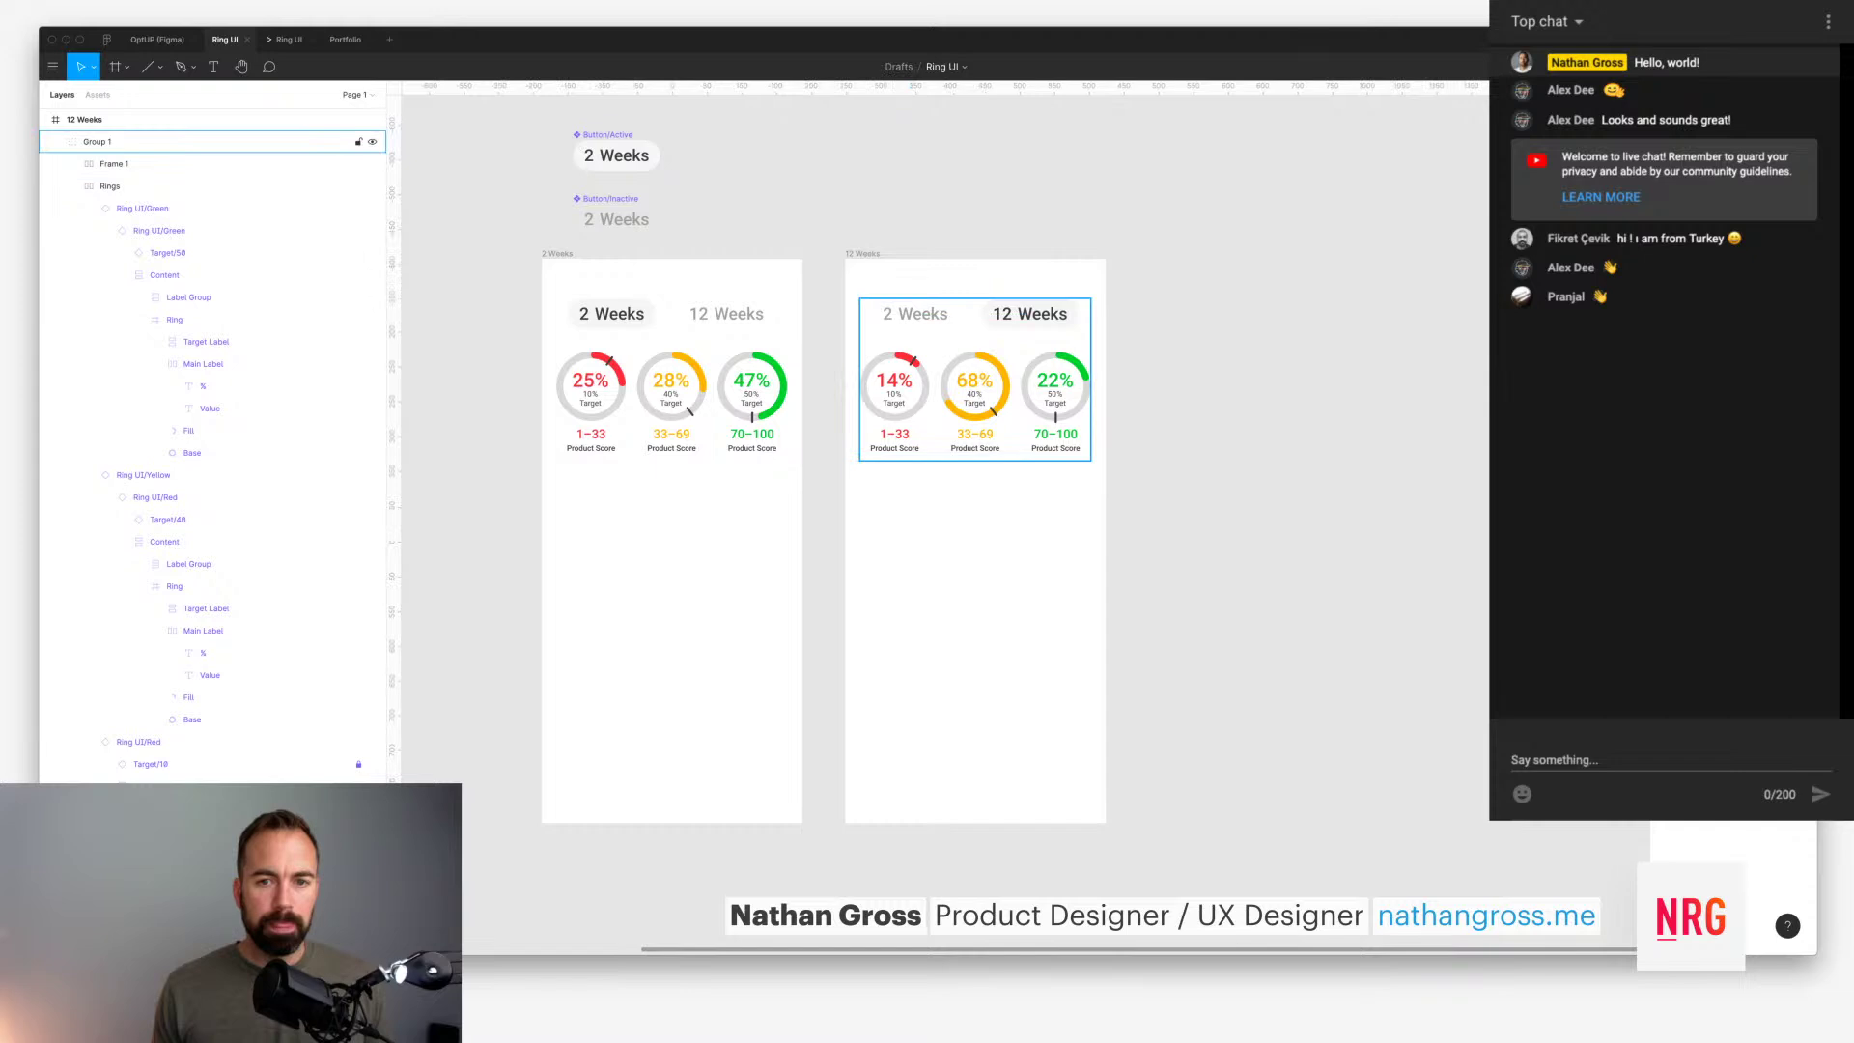
double_click(974, 314)
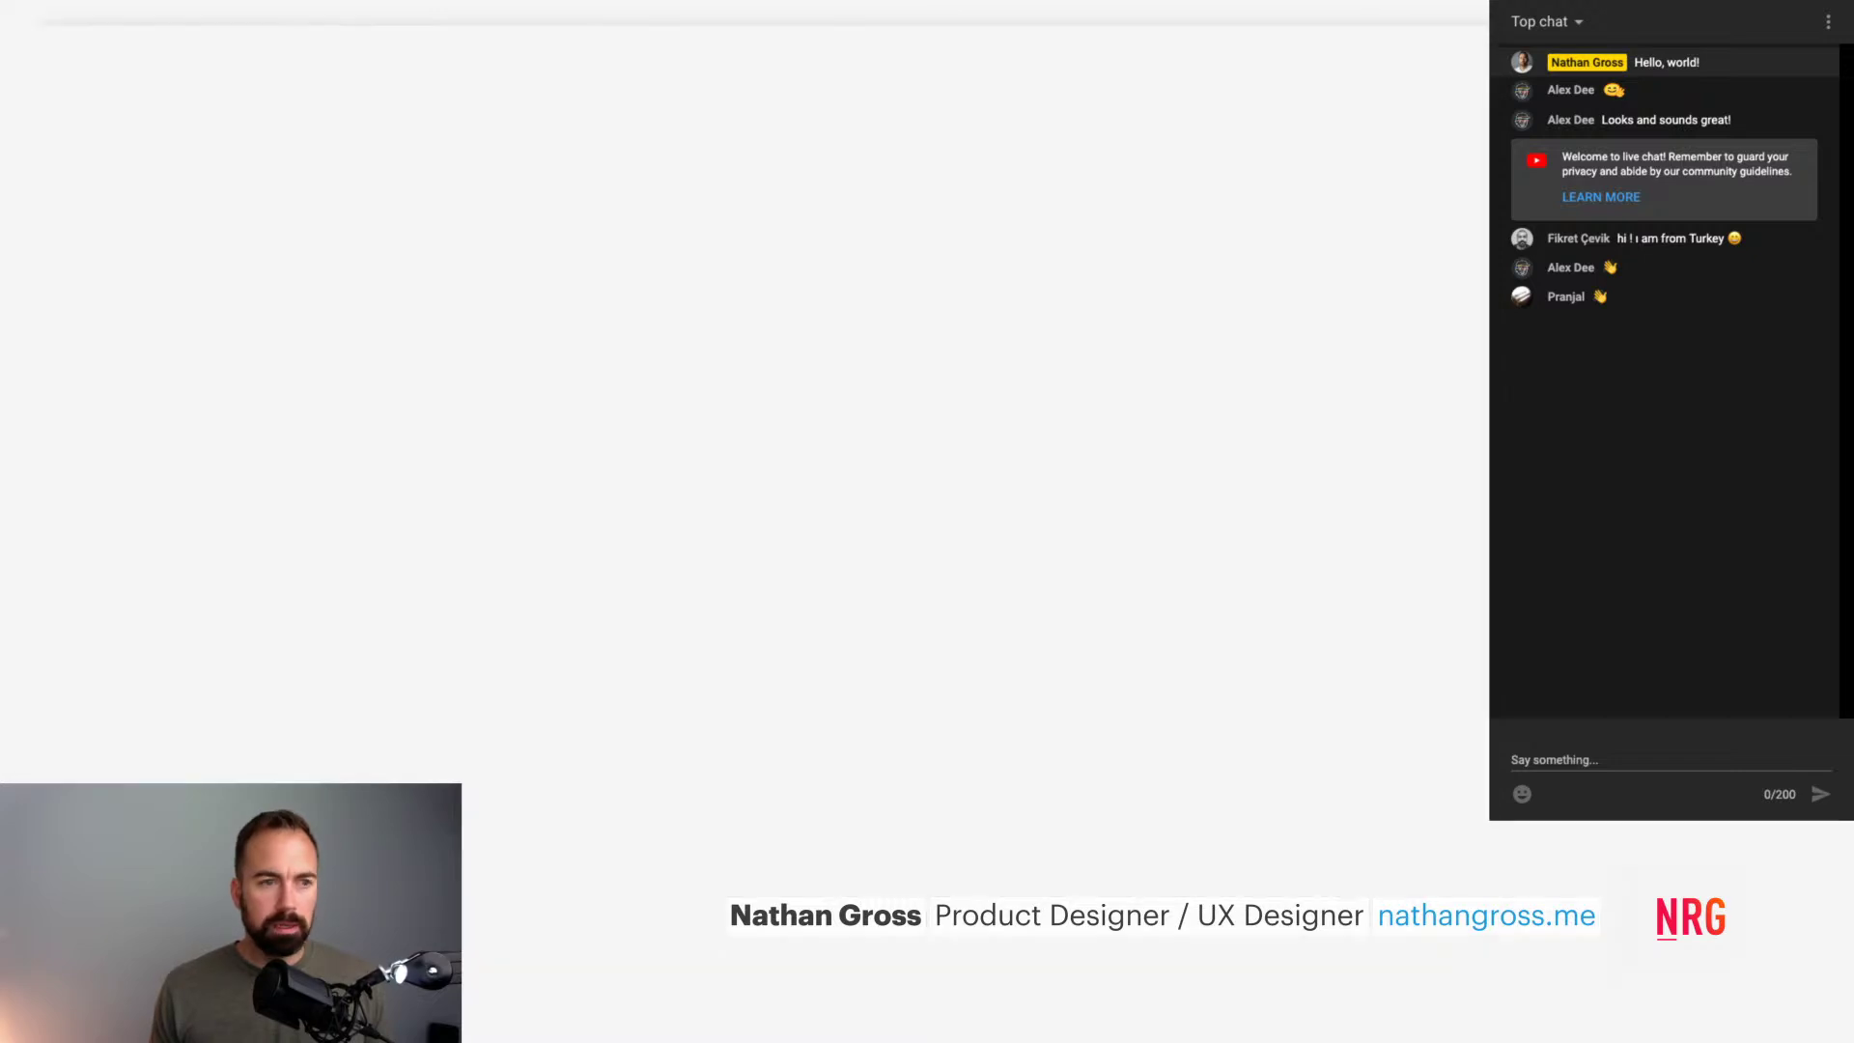
key("Return")
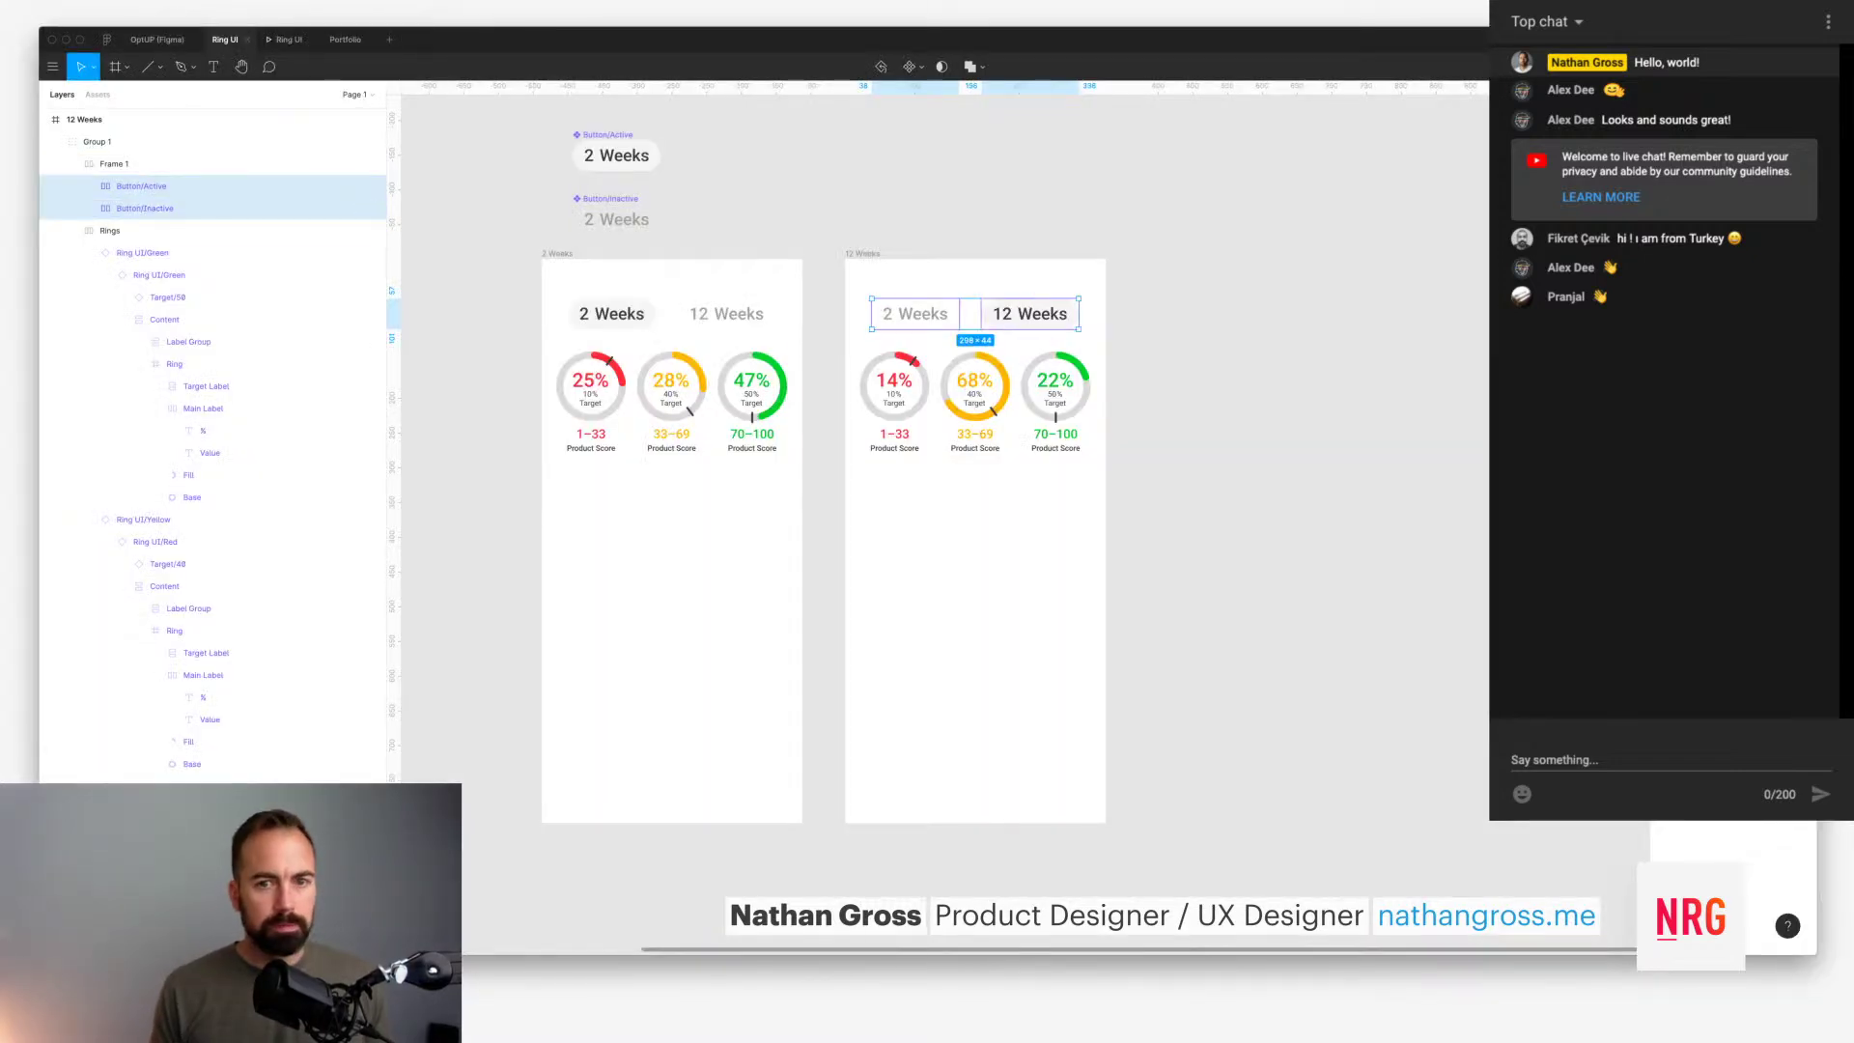
key("super+r")
type("Button")
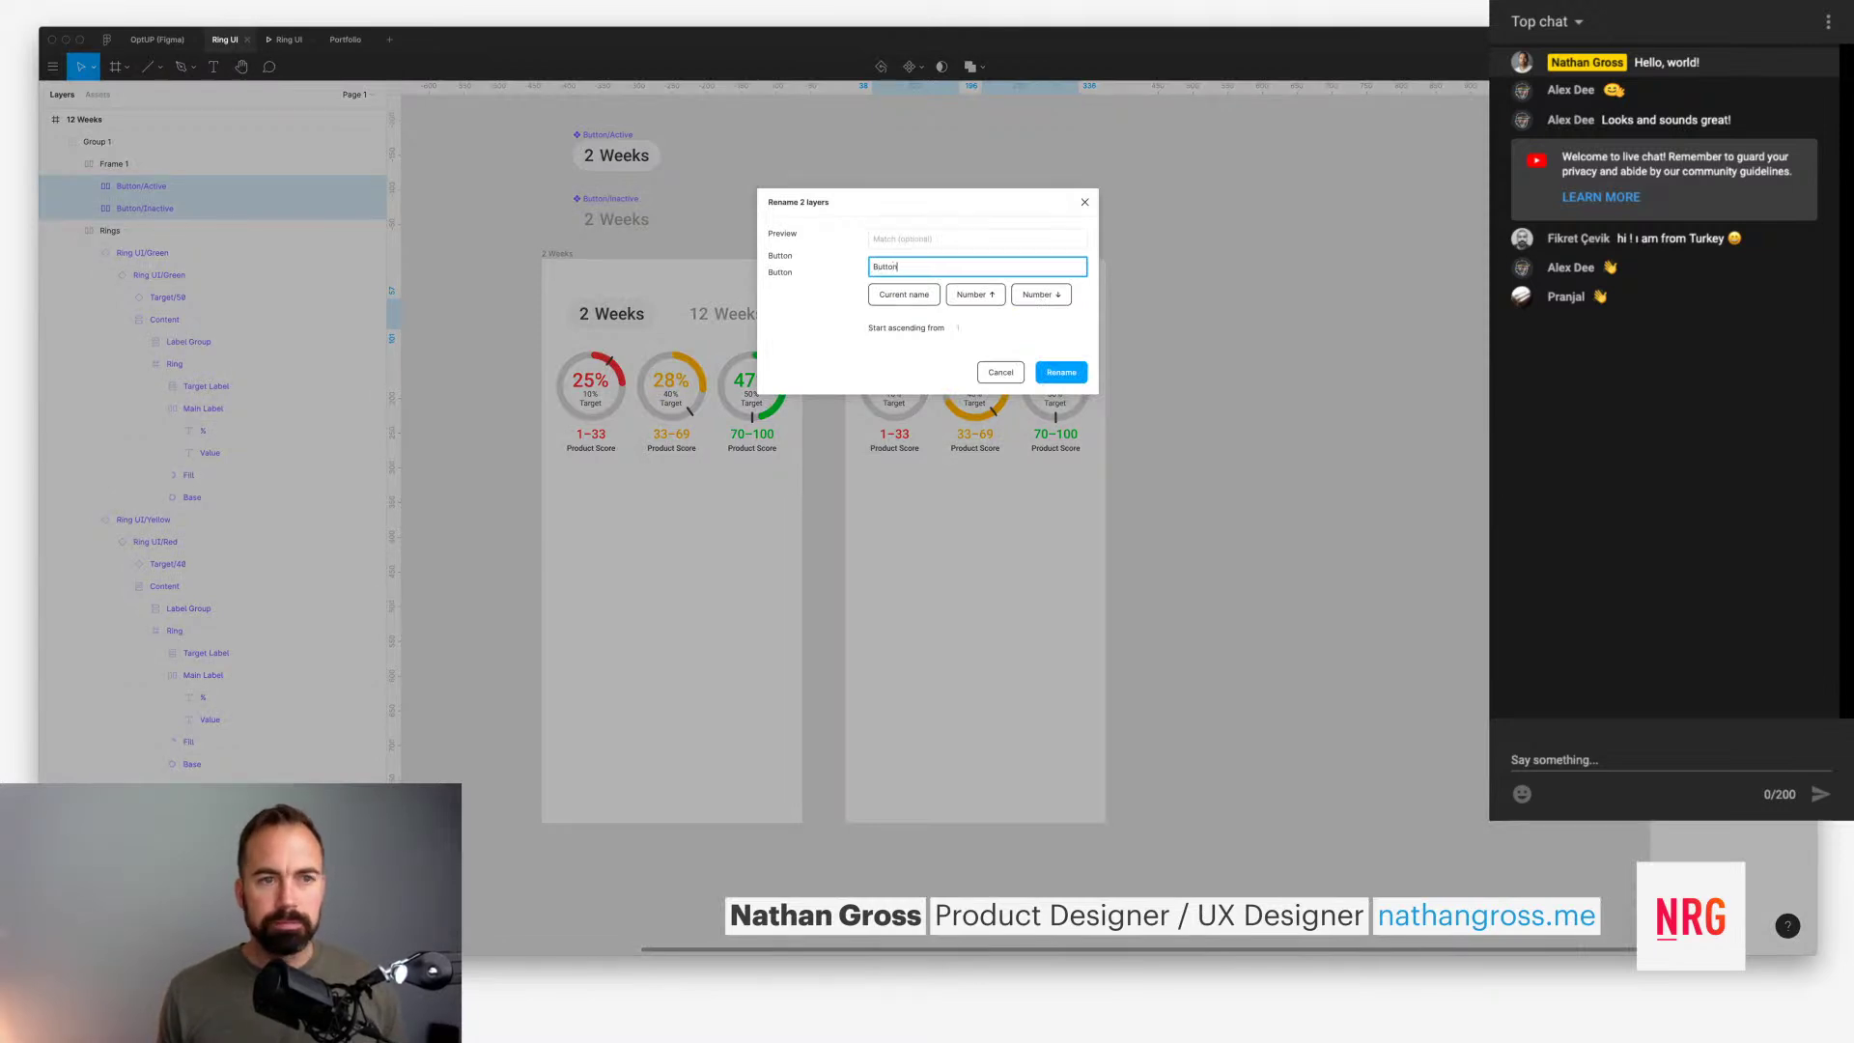
key("Return")
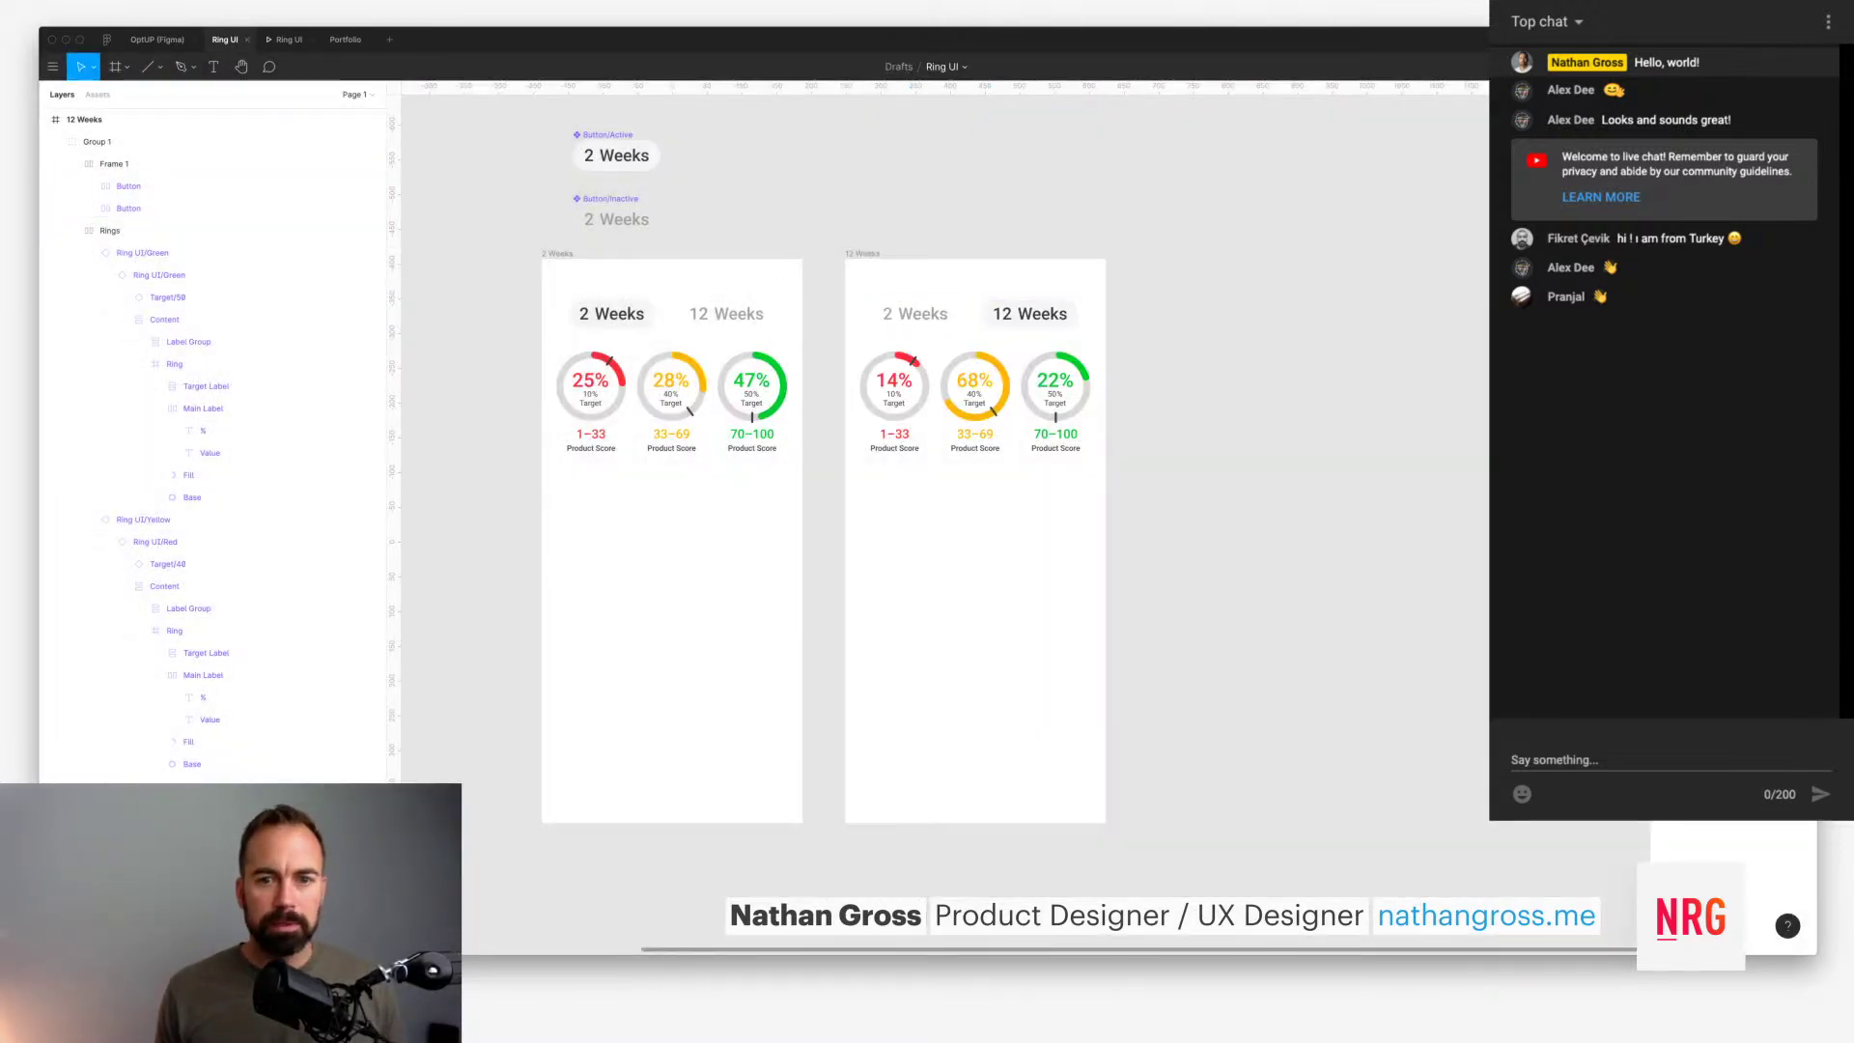
Step: Check the prototype preview again and return to the Ring UI design file
left_click(288, 40)
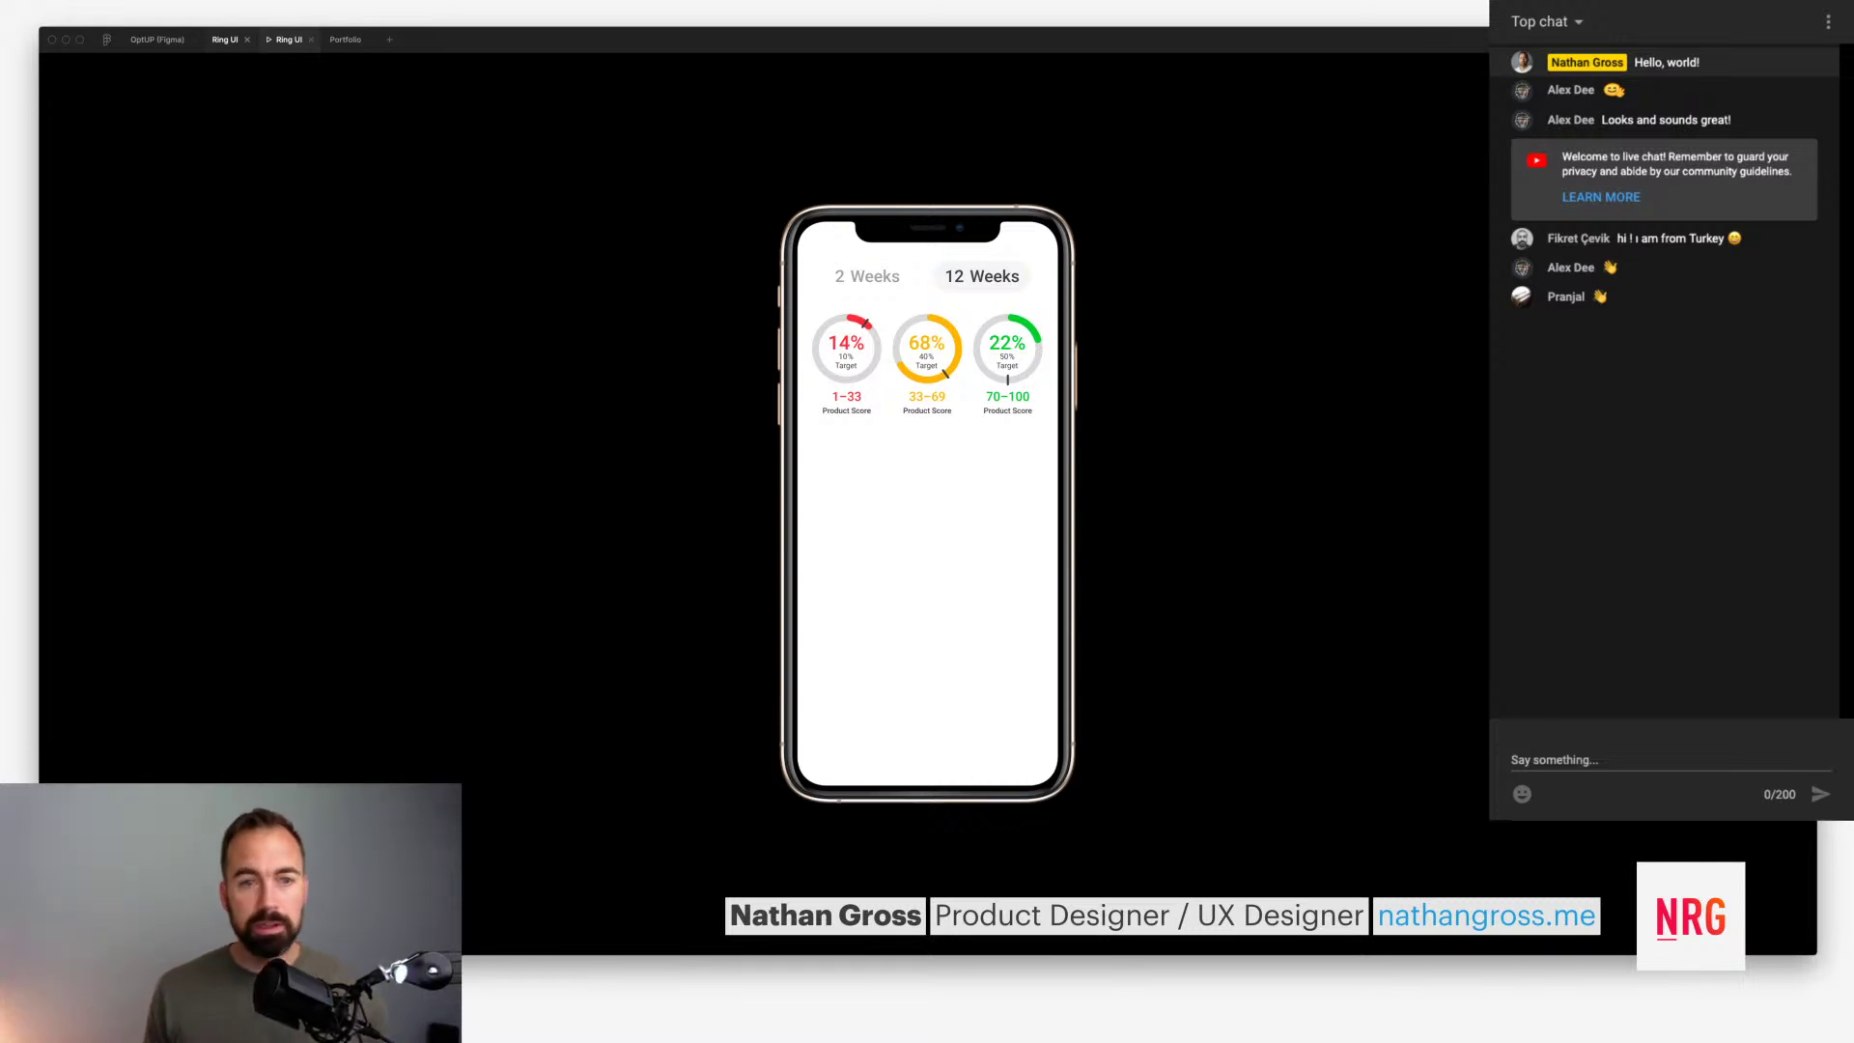
left_click(225, 40)
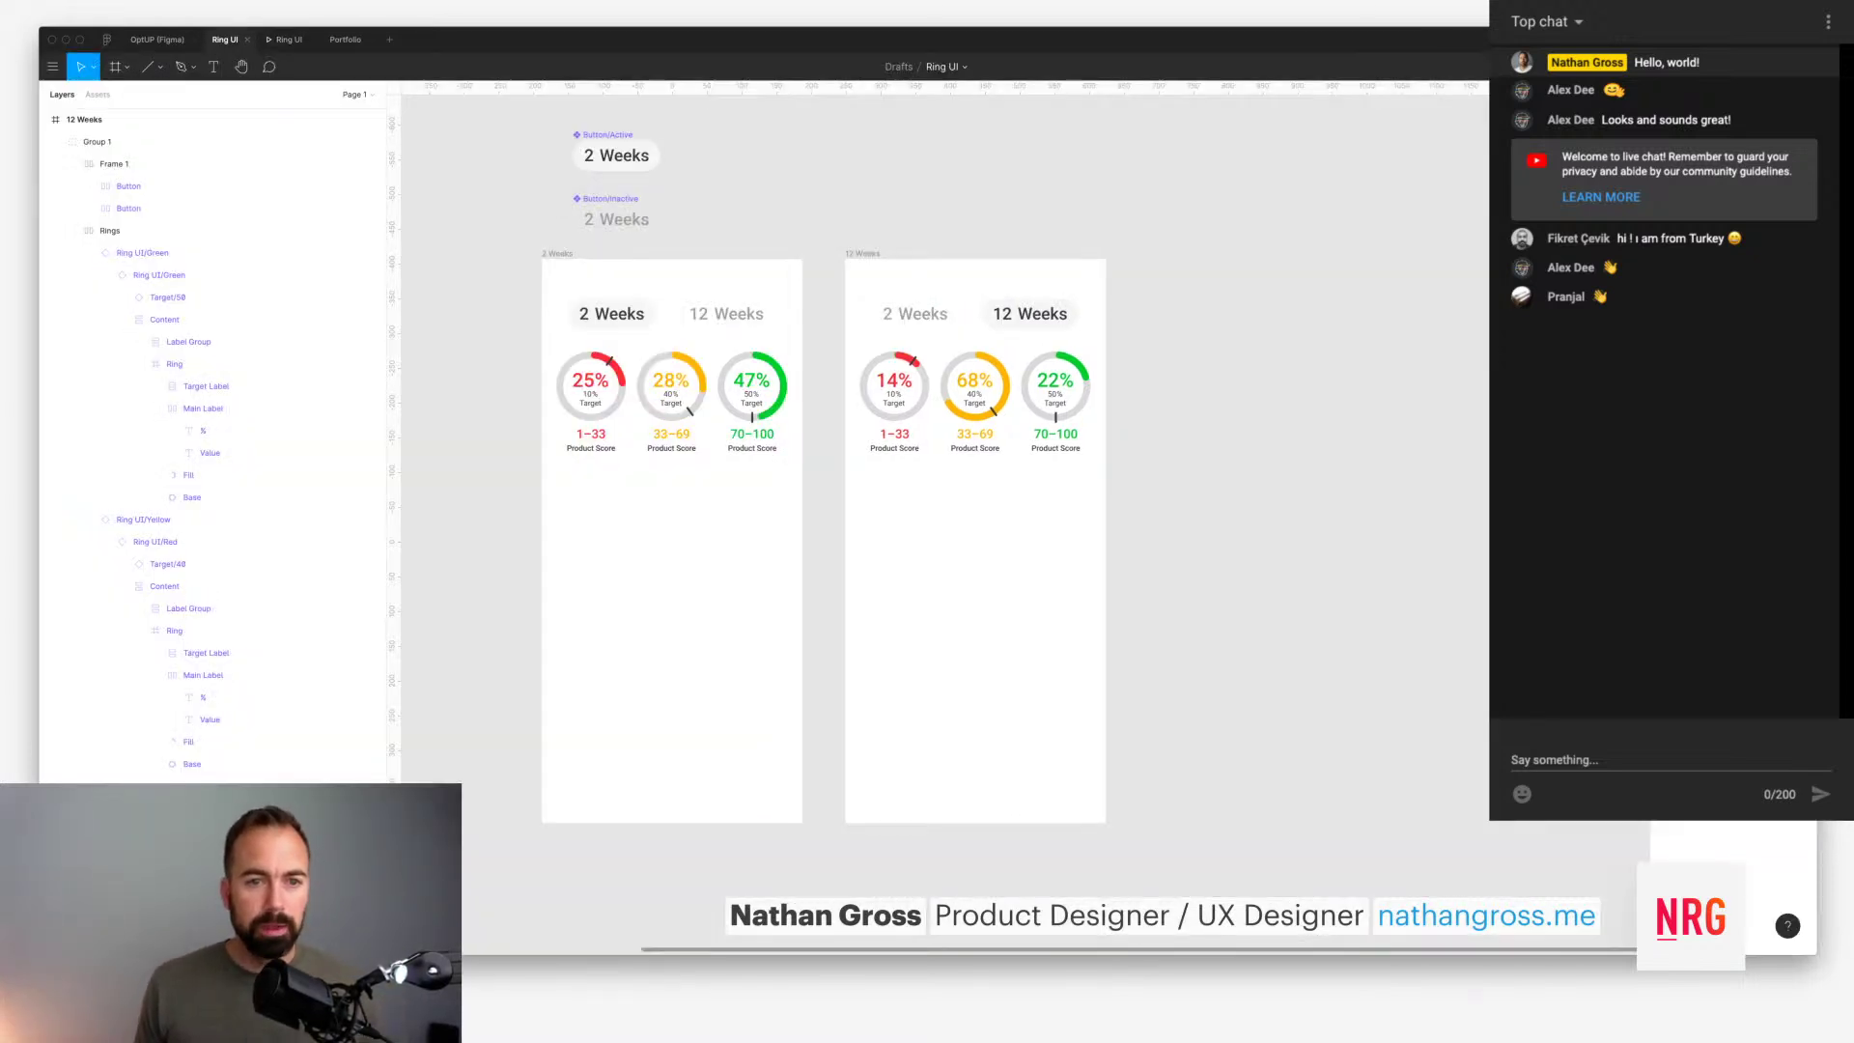
scroll(821, 521, "up", 3)
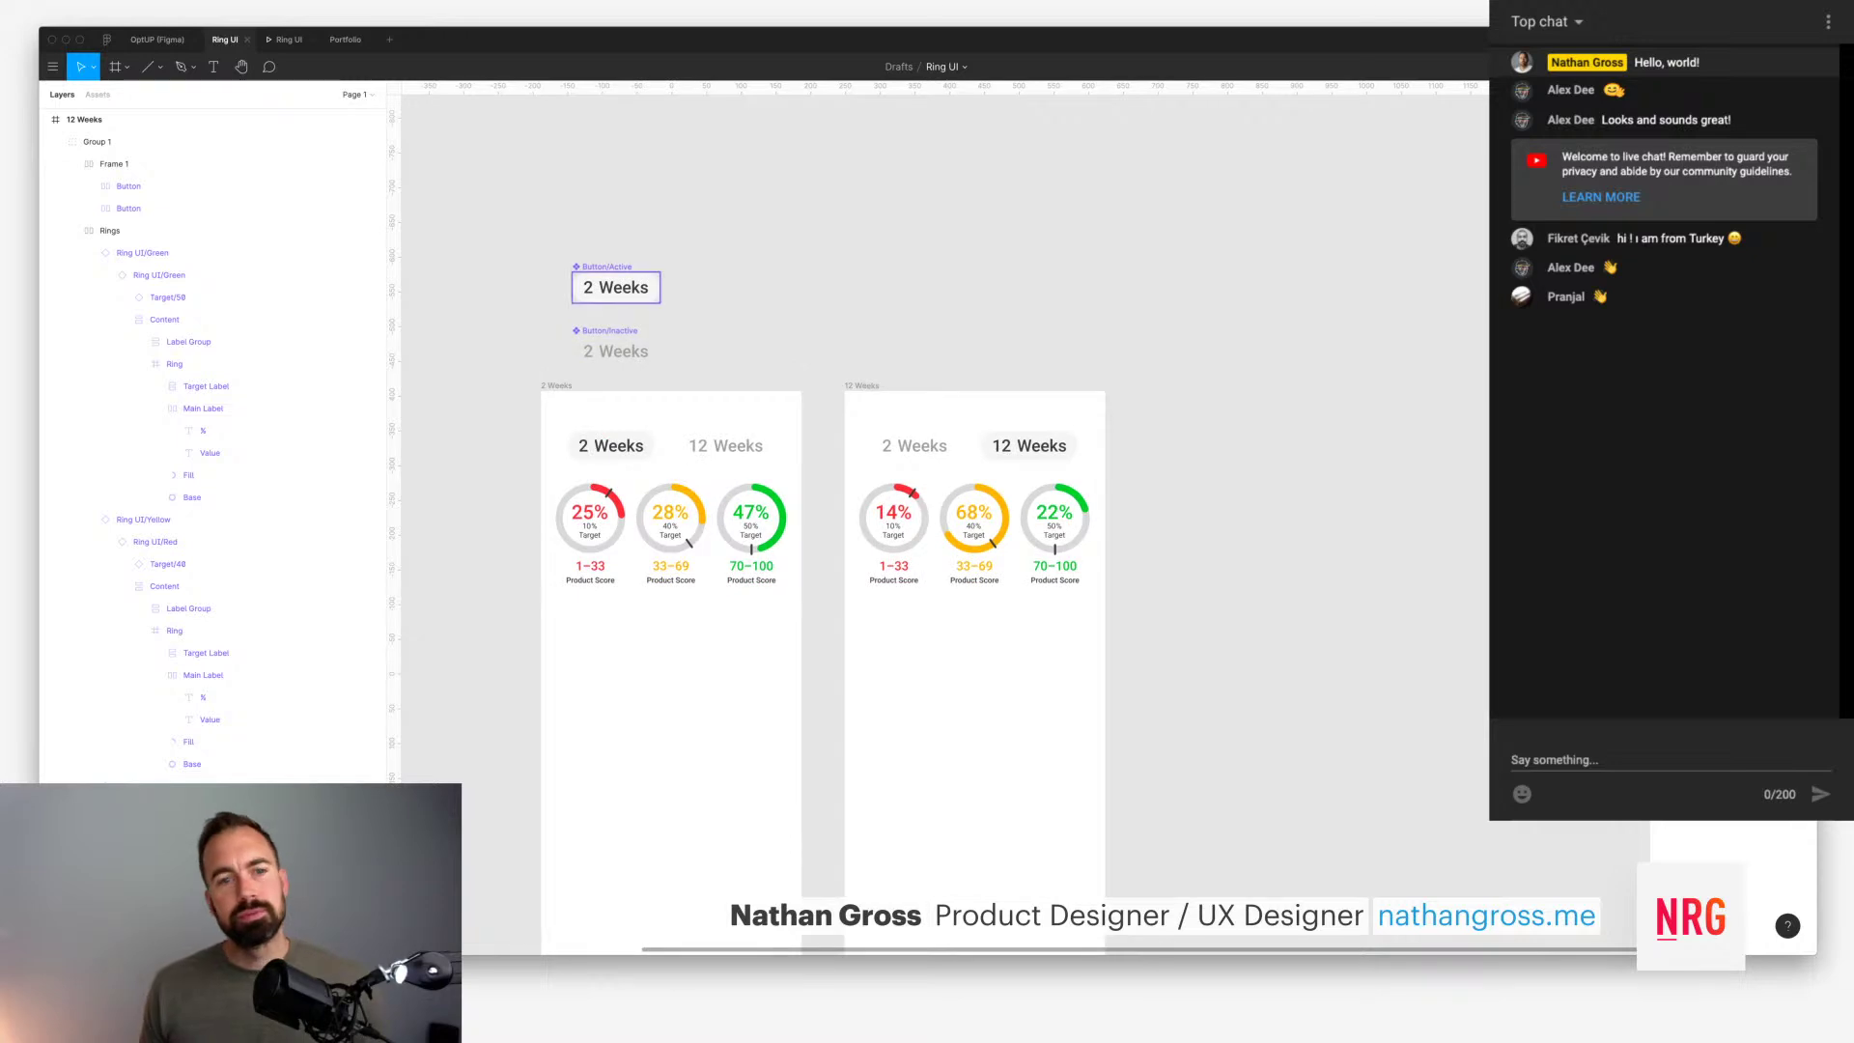
left_click_drag(555, 248, 746, 368)
left_click(671, 512)
double_click(671, 446)
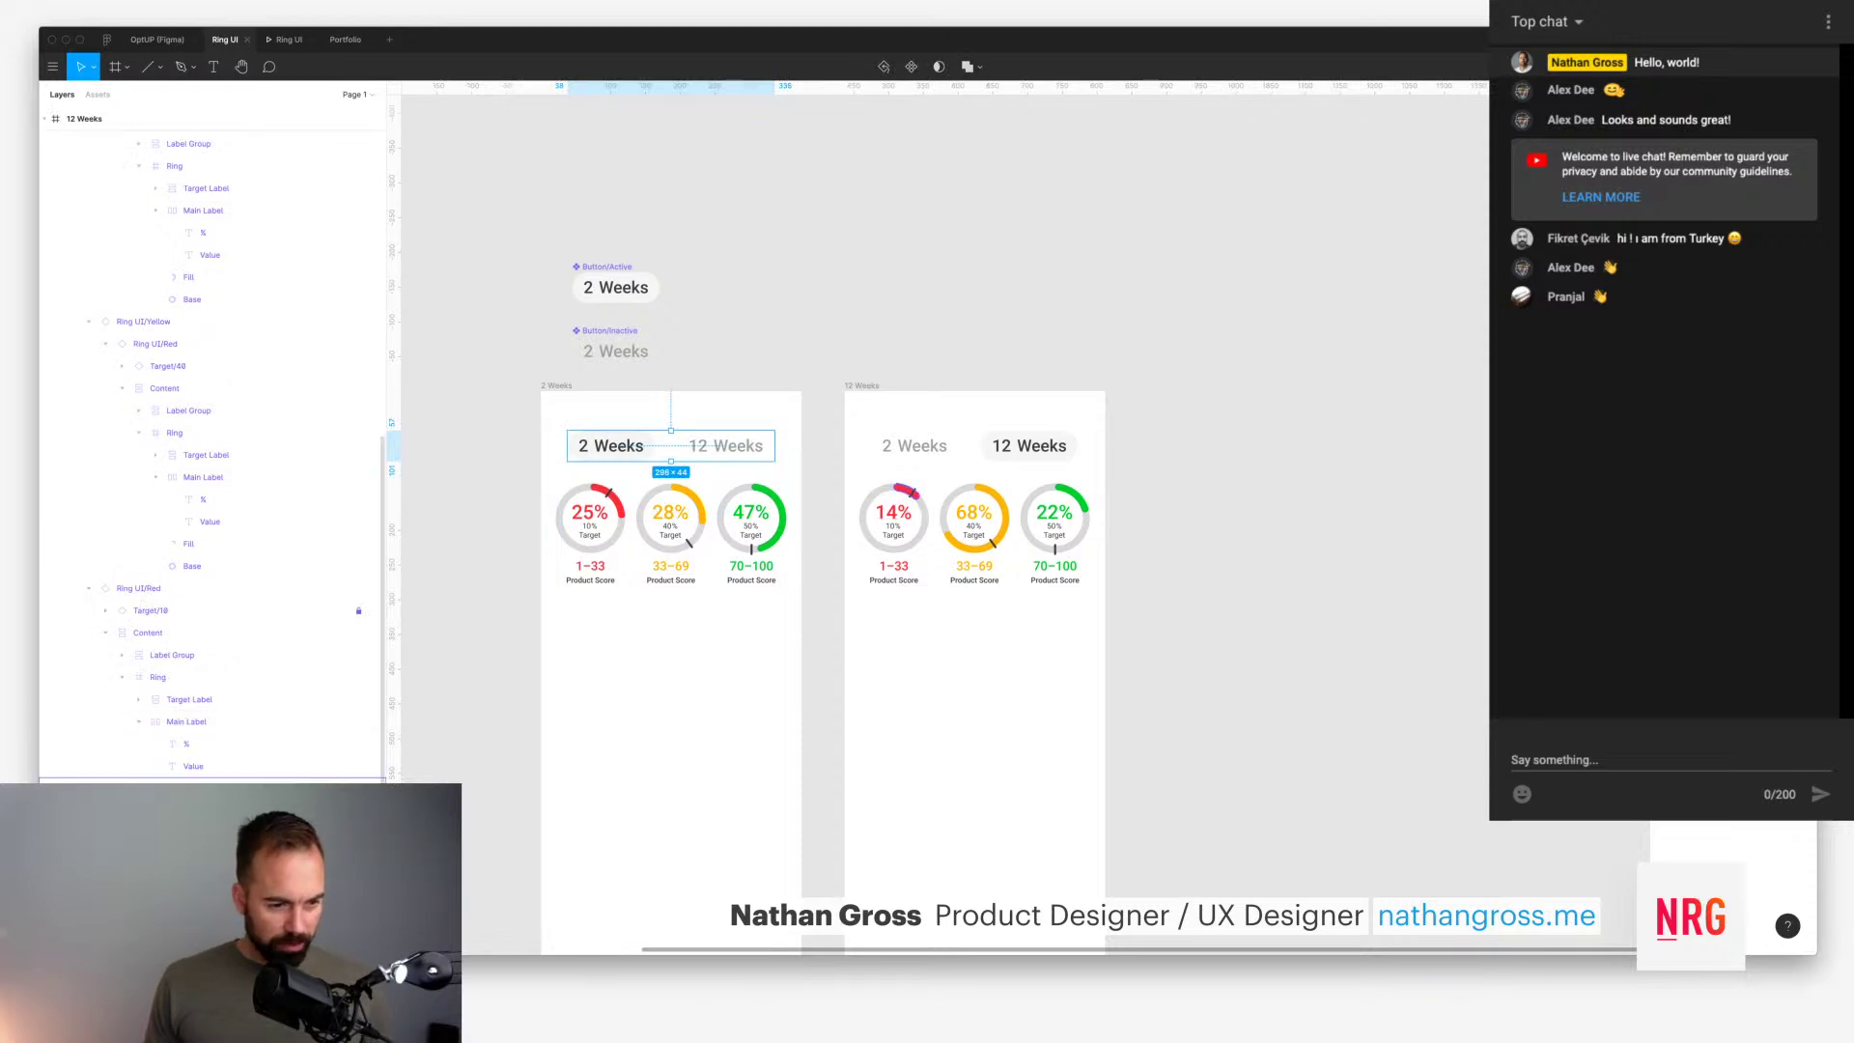
left_click(146, 921)
left_click(147, 899, "shift")
right_click(147, 899)
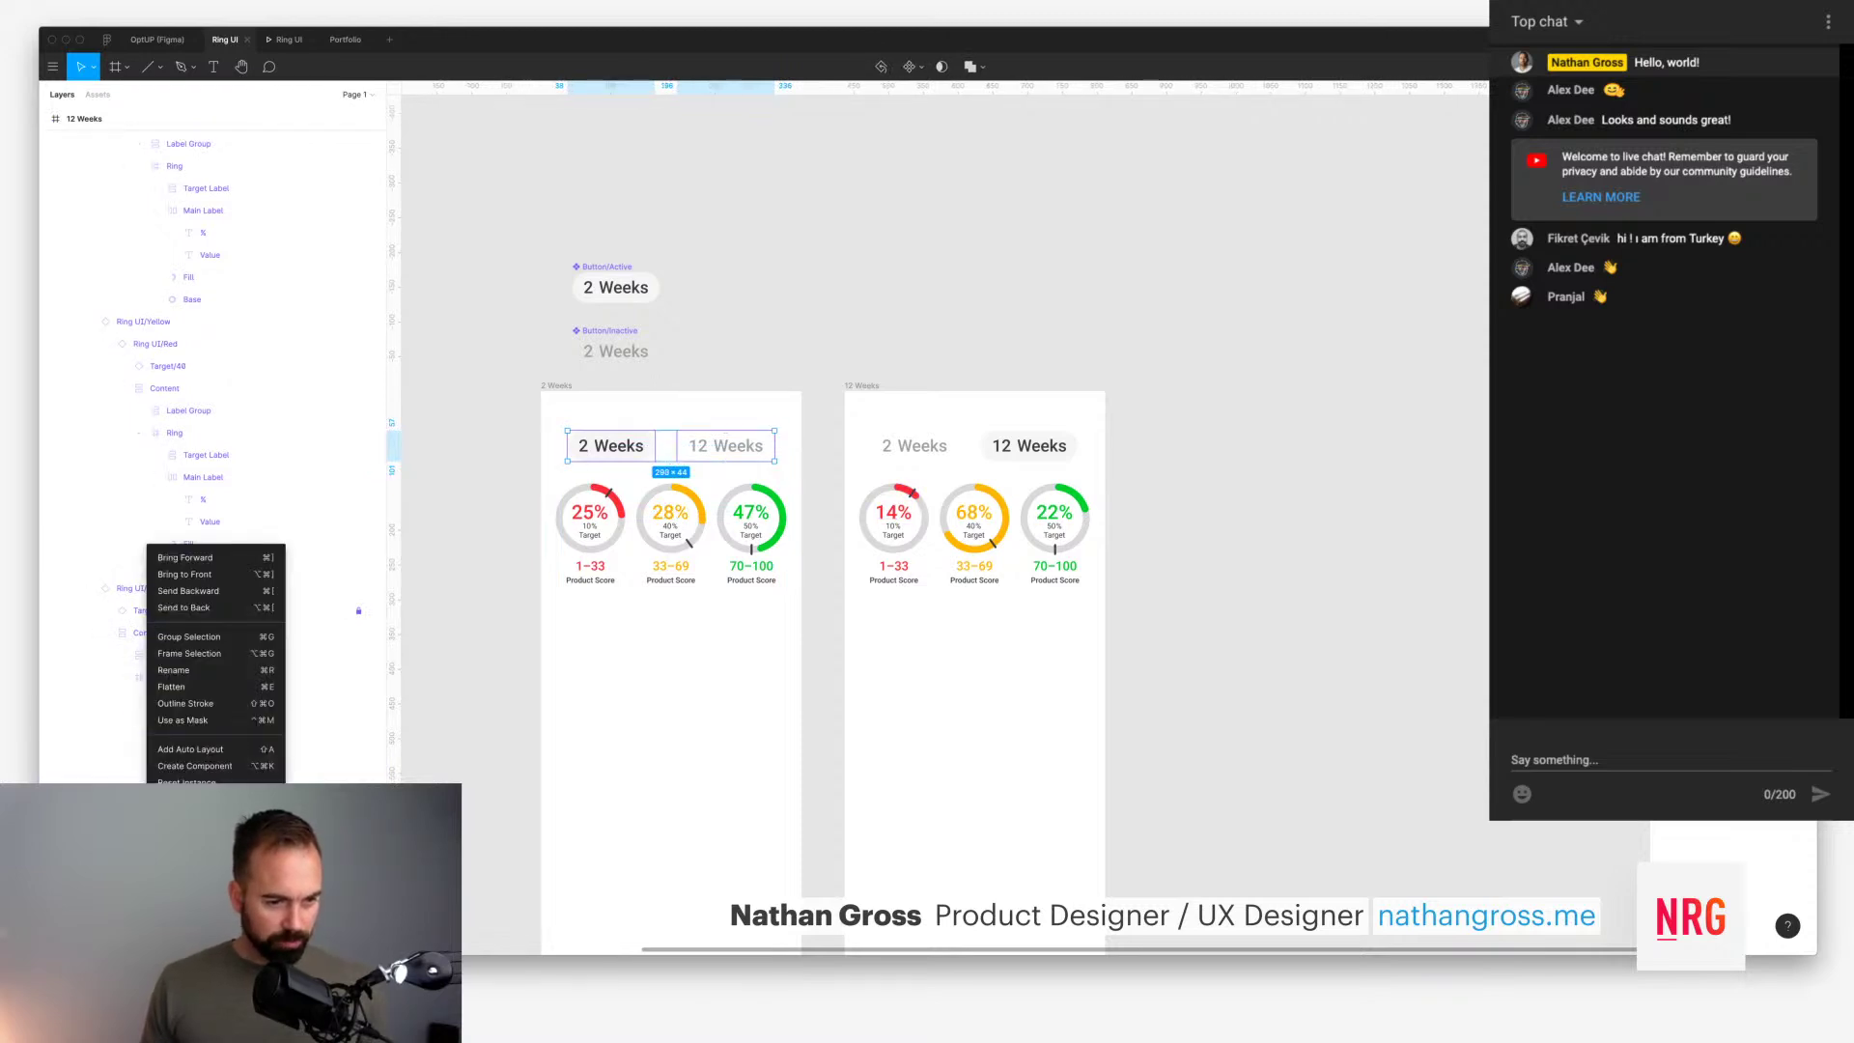
key("Escape")
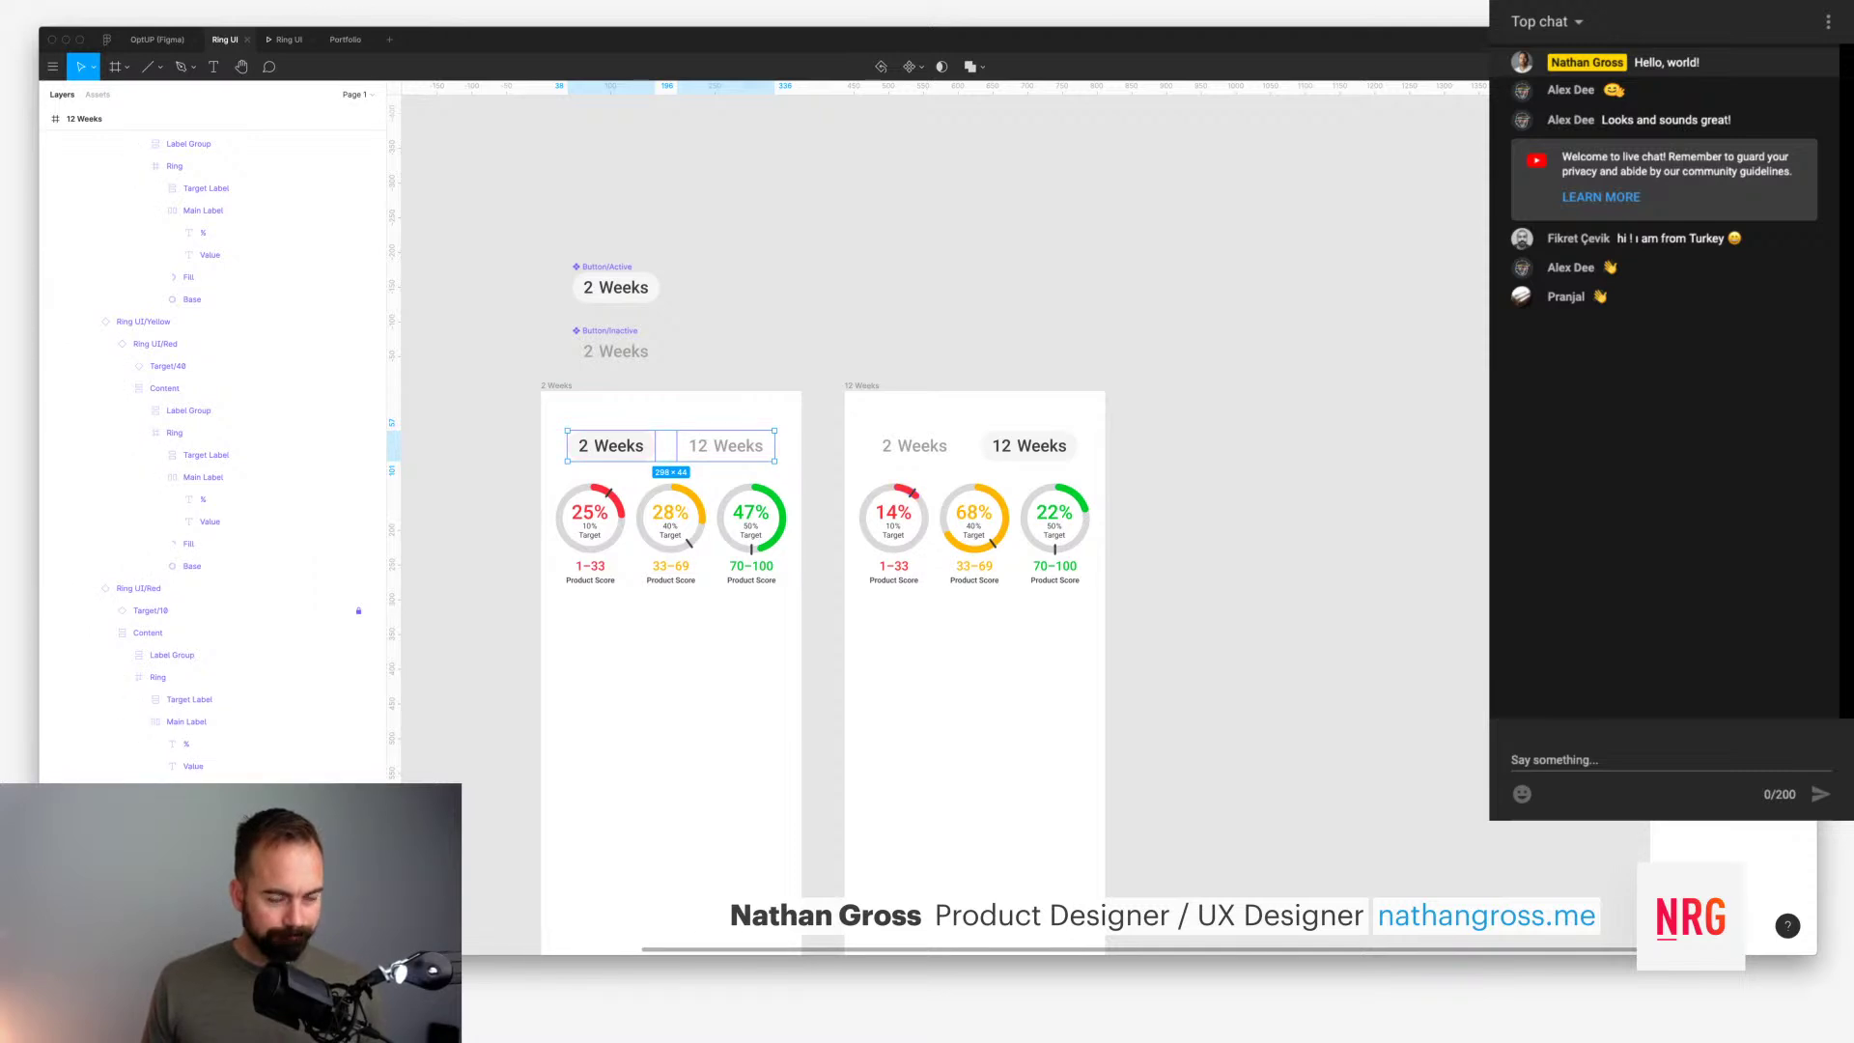
key("Escape")
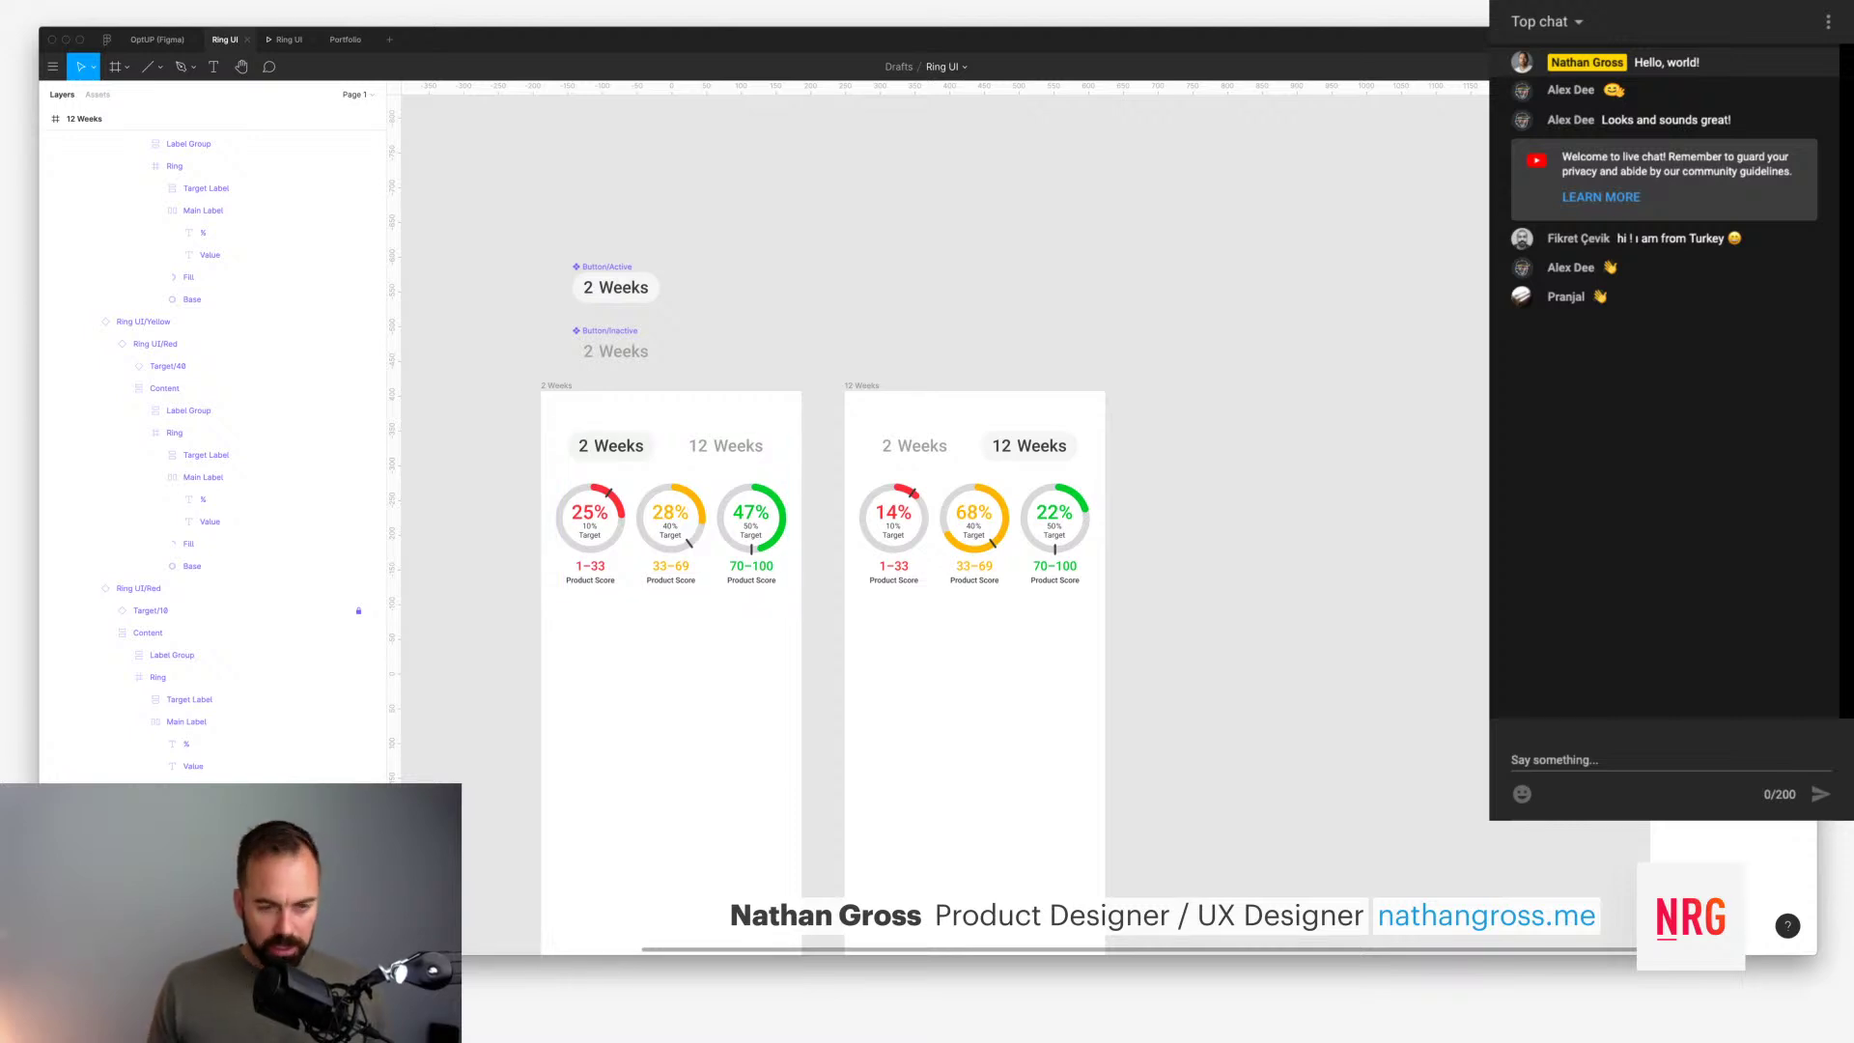
key("r")
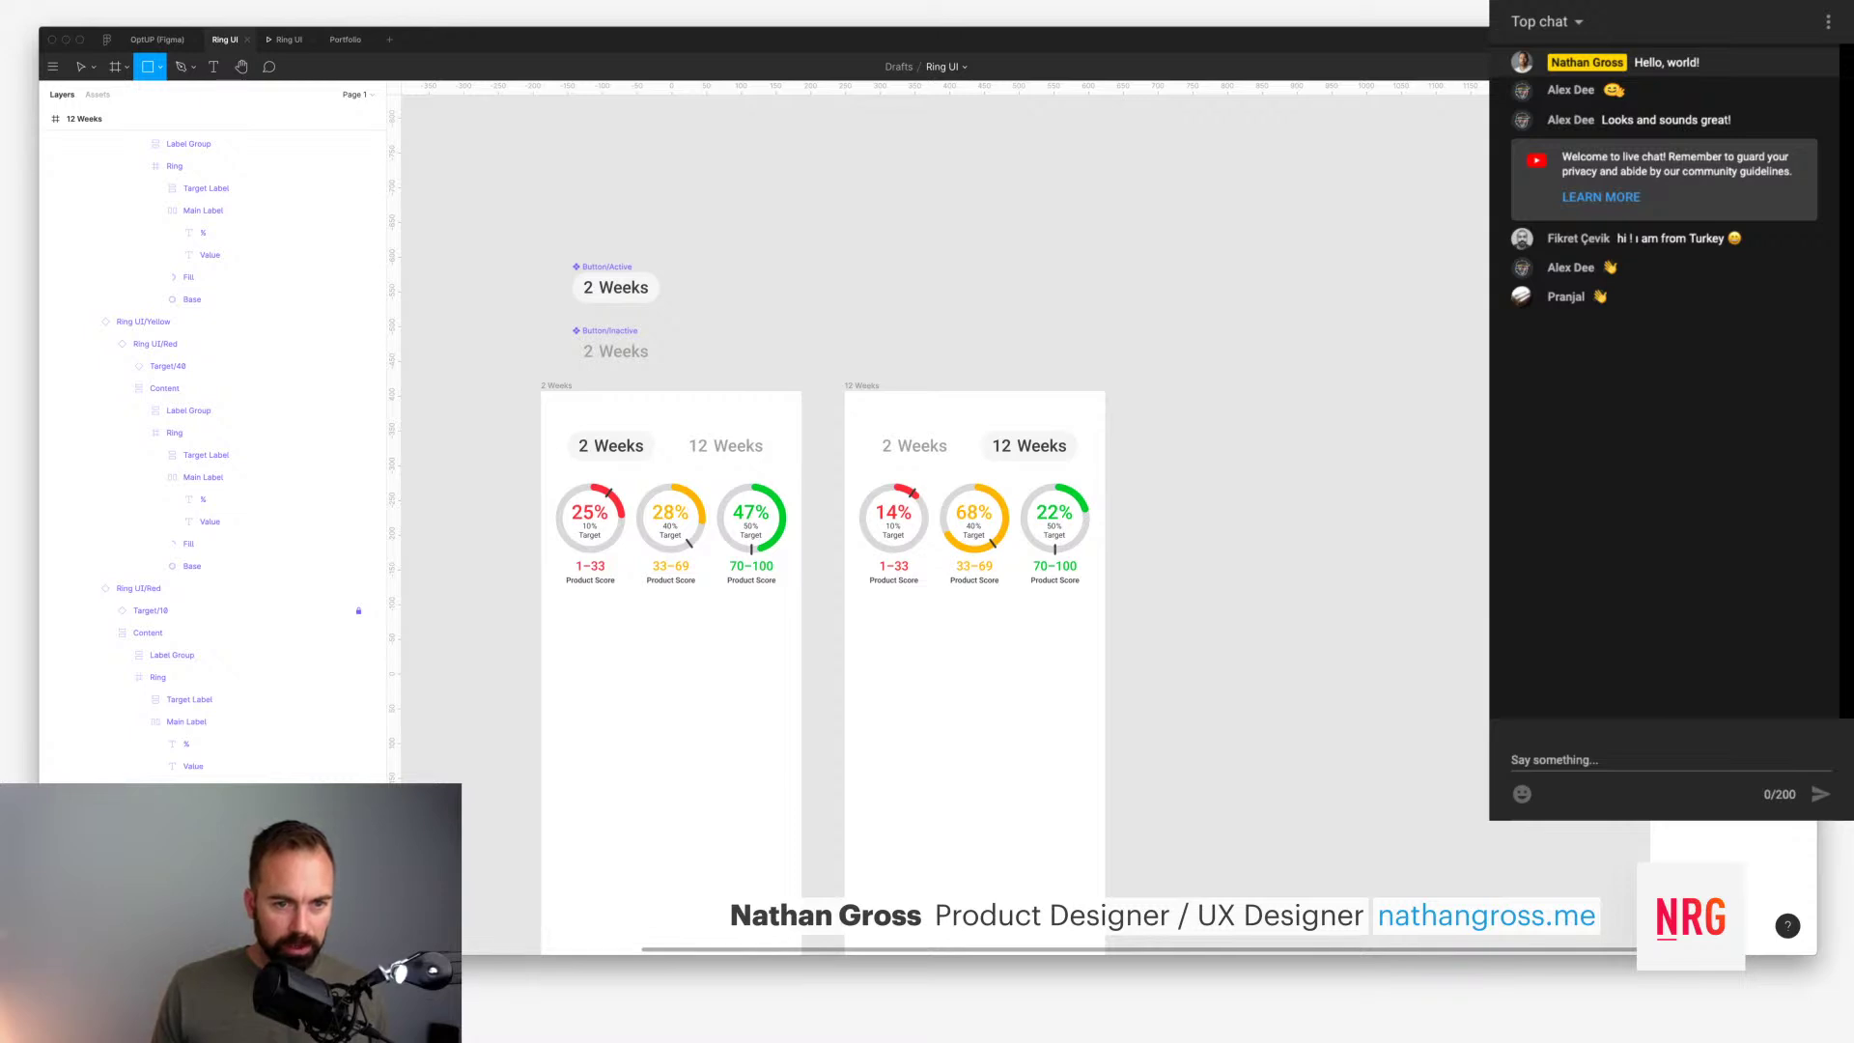
left_click_drag(524, 430, 589, 453)
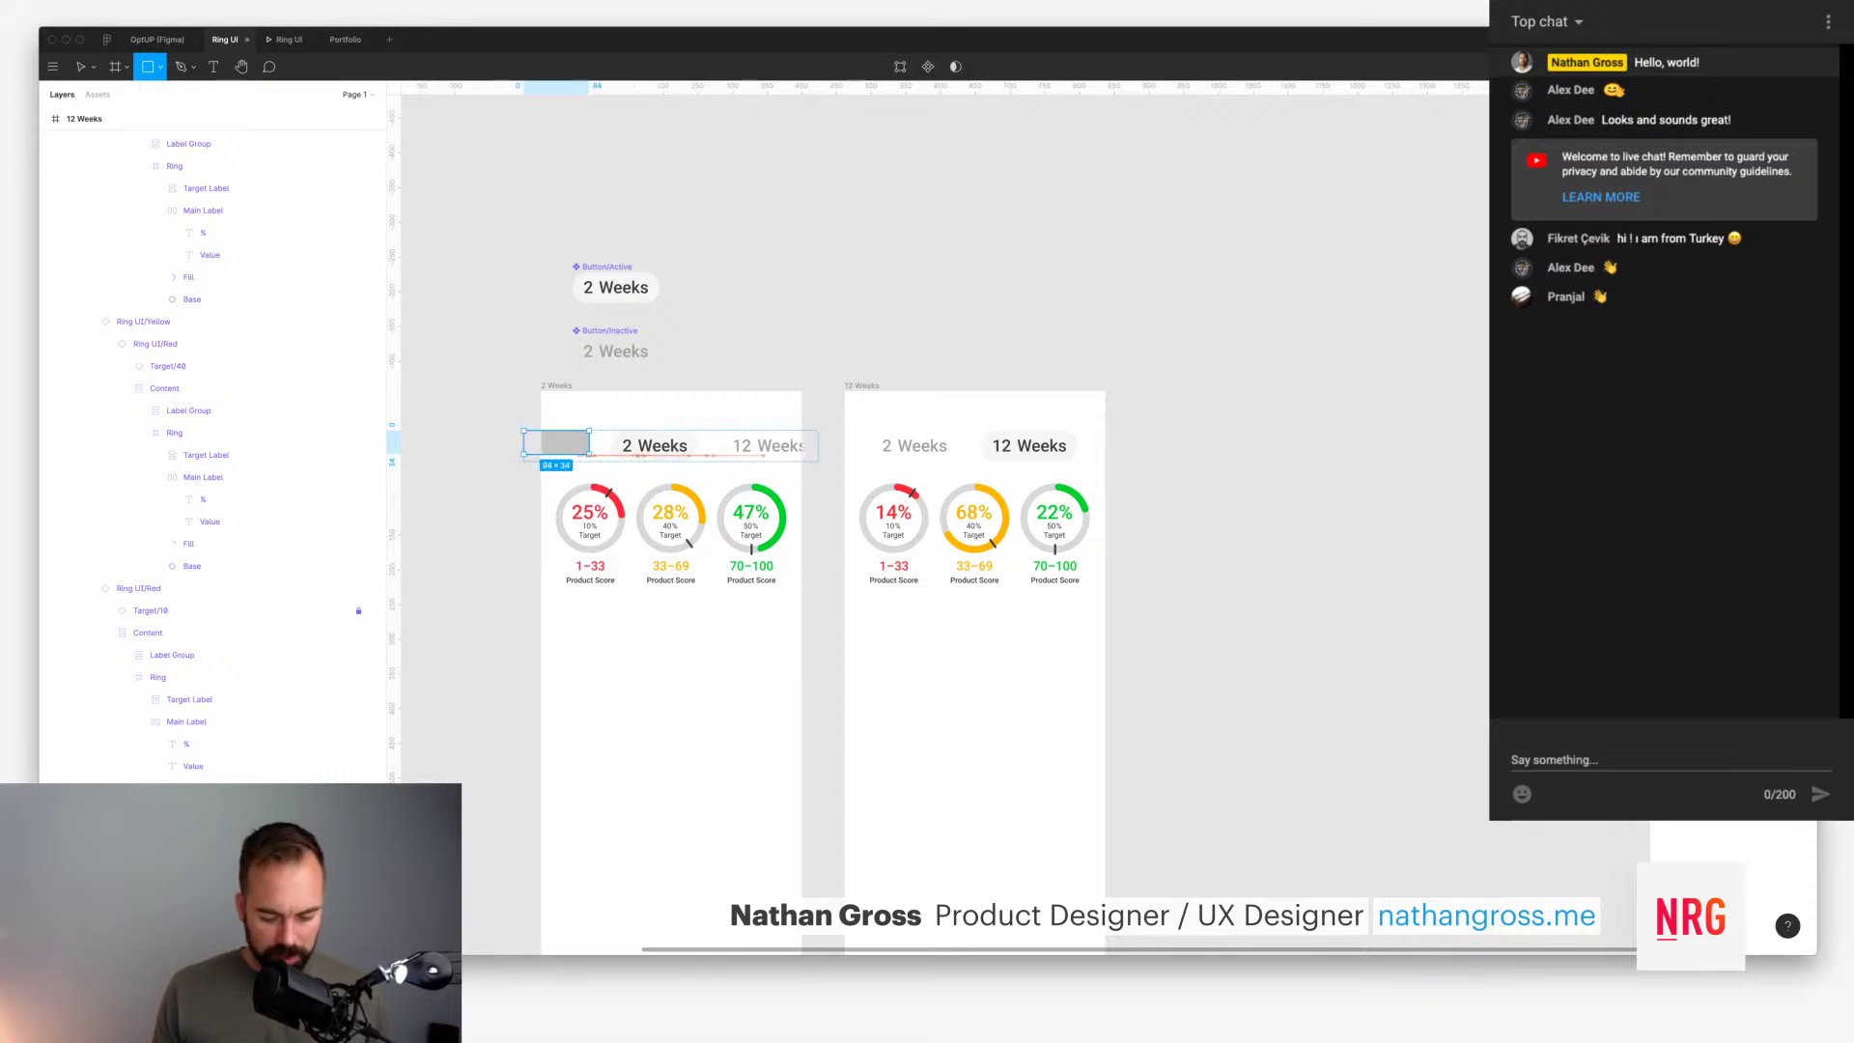
key("super+z")
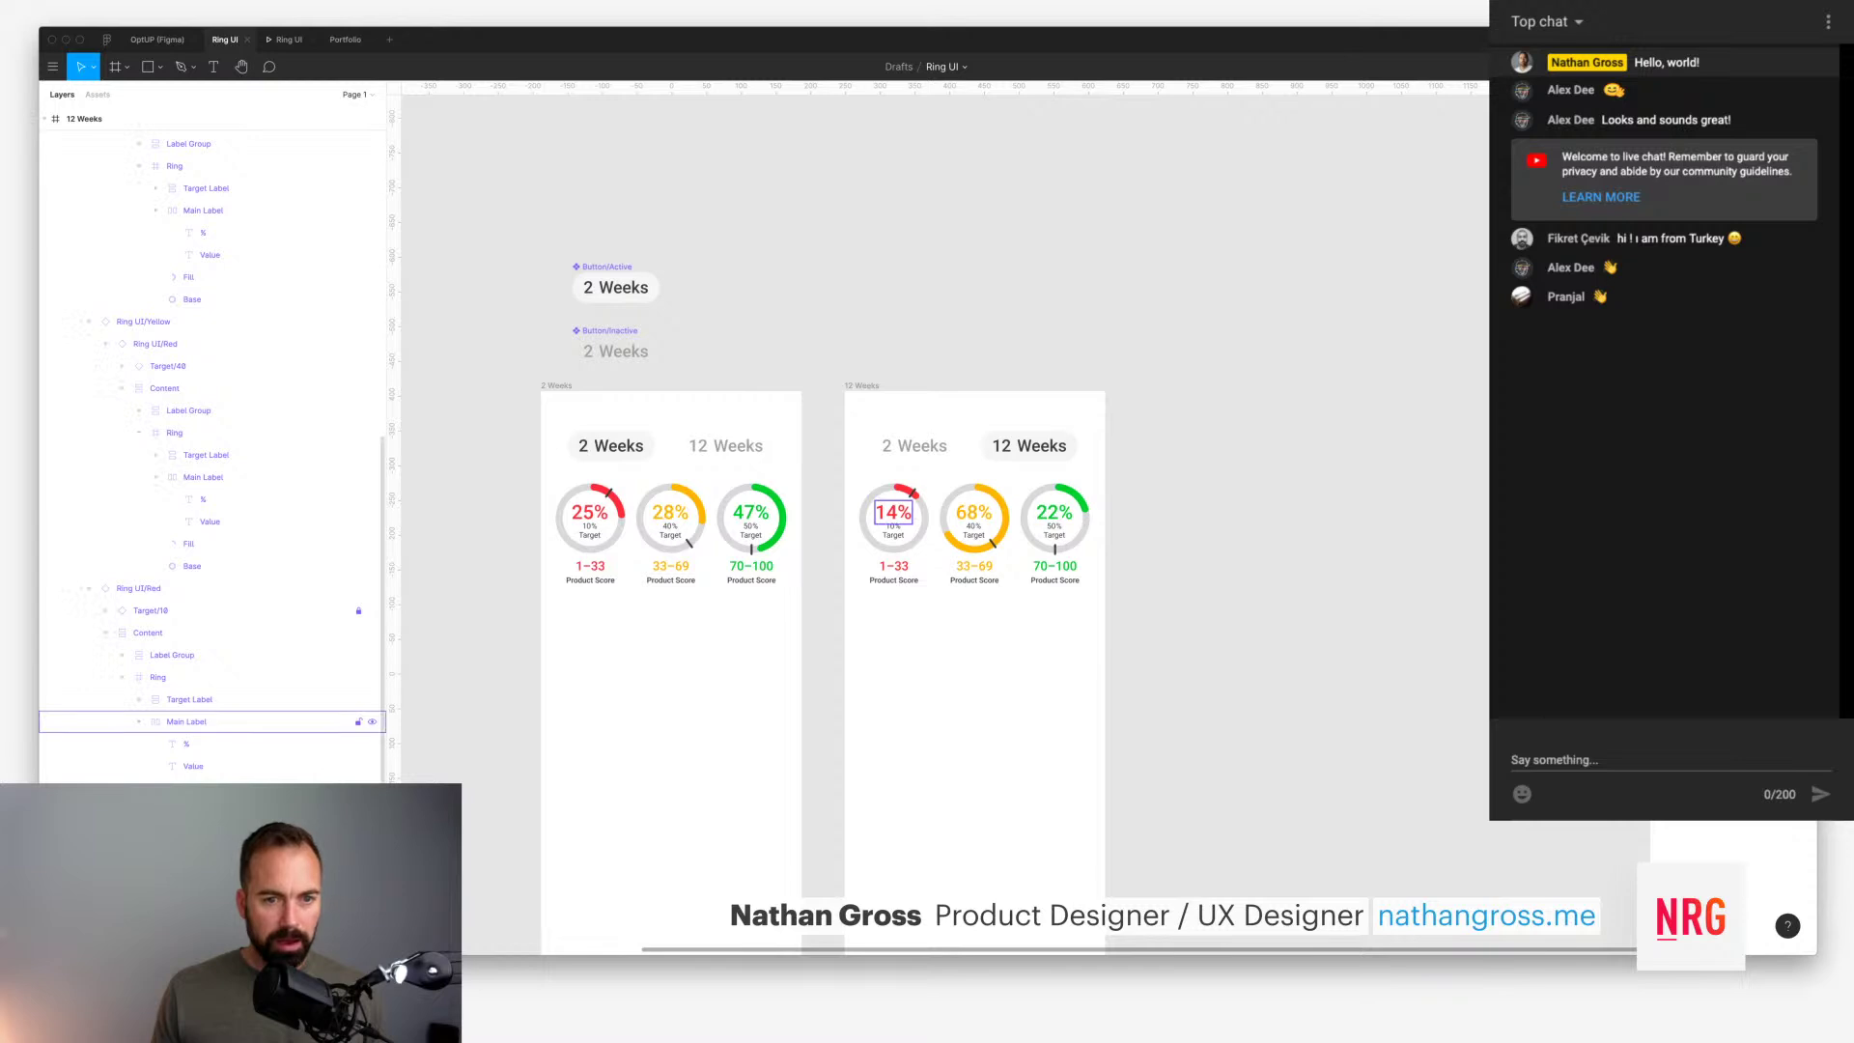
Step: Ungroup the auto layout frames holding the toggle buttons on the 2 Weeks and 12 Weeks artboards
double_click(670, 445)
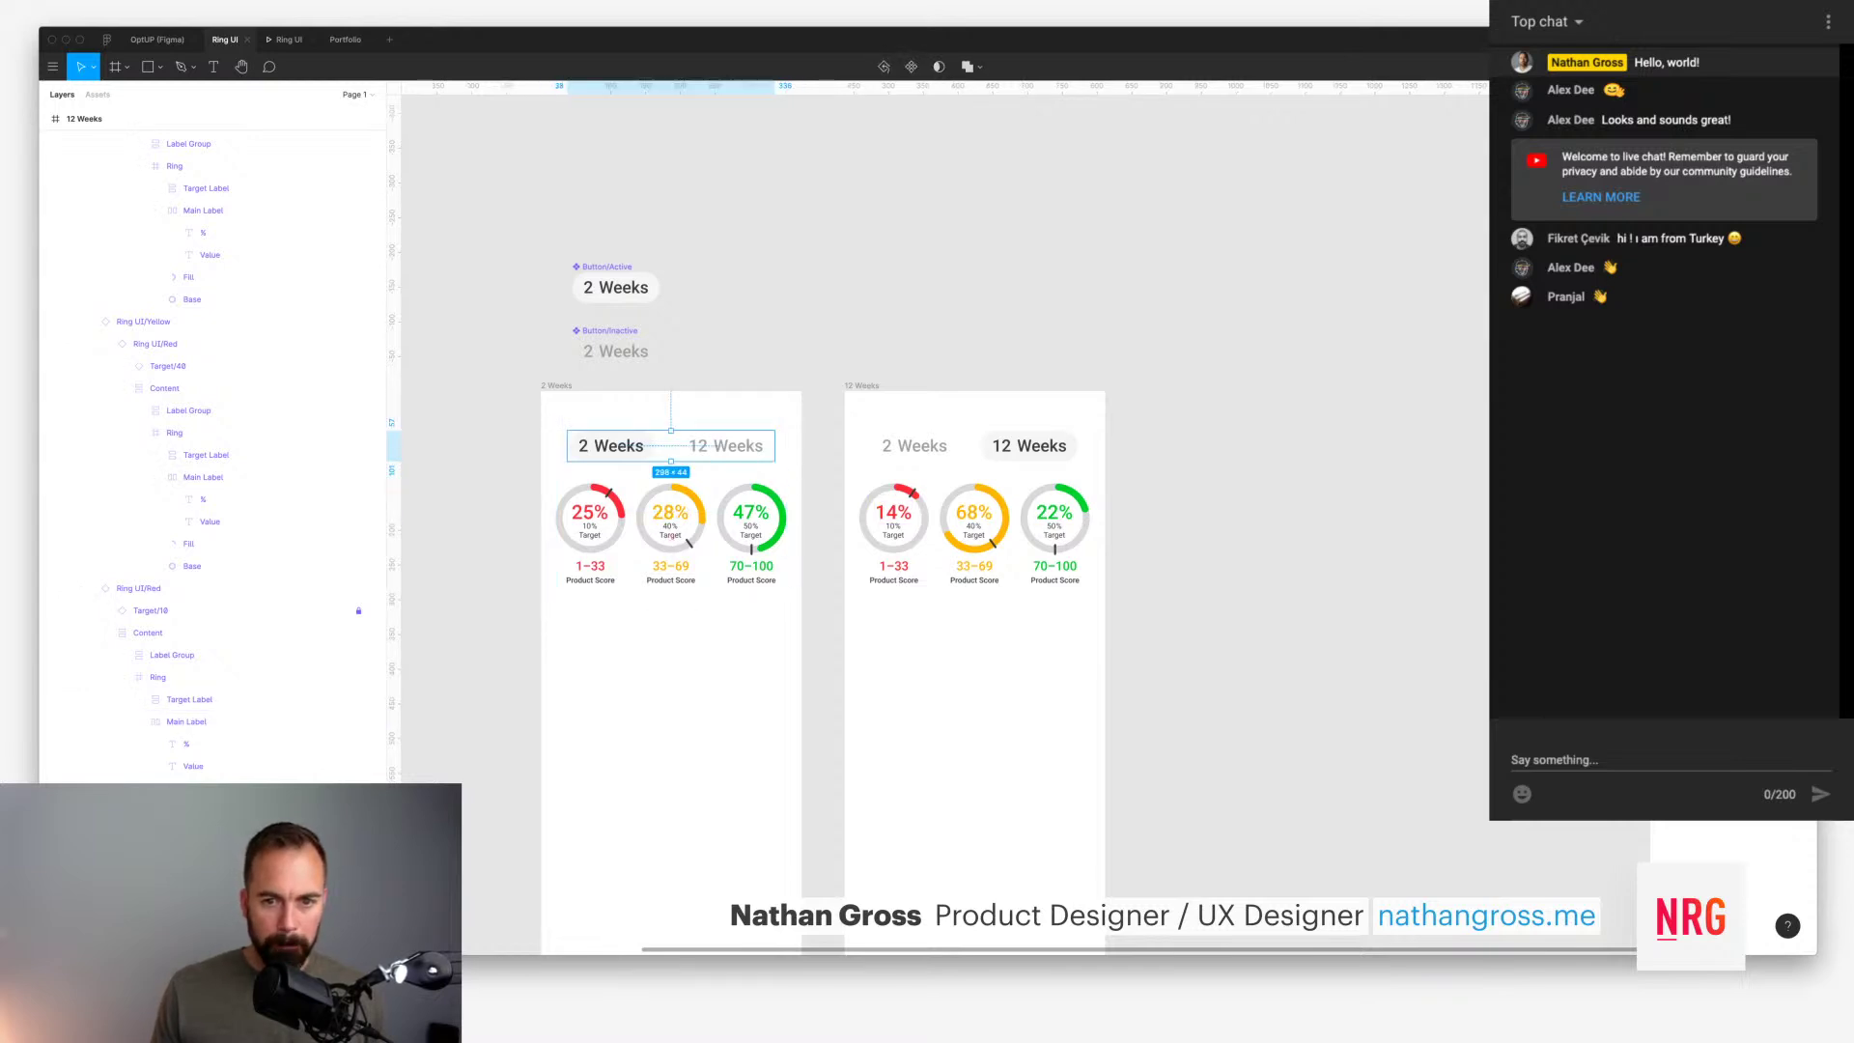
double_click(970, 446)
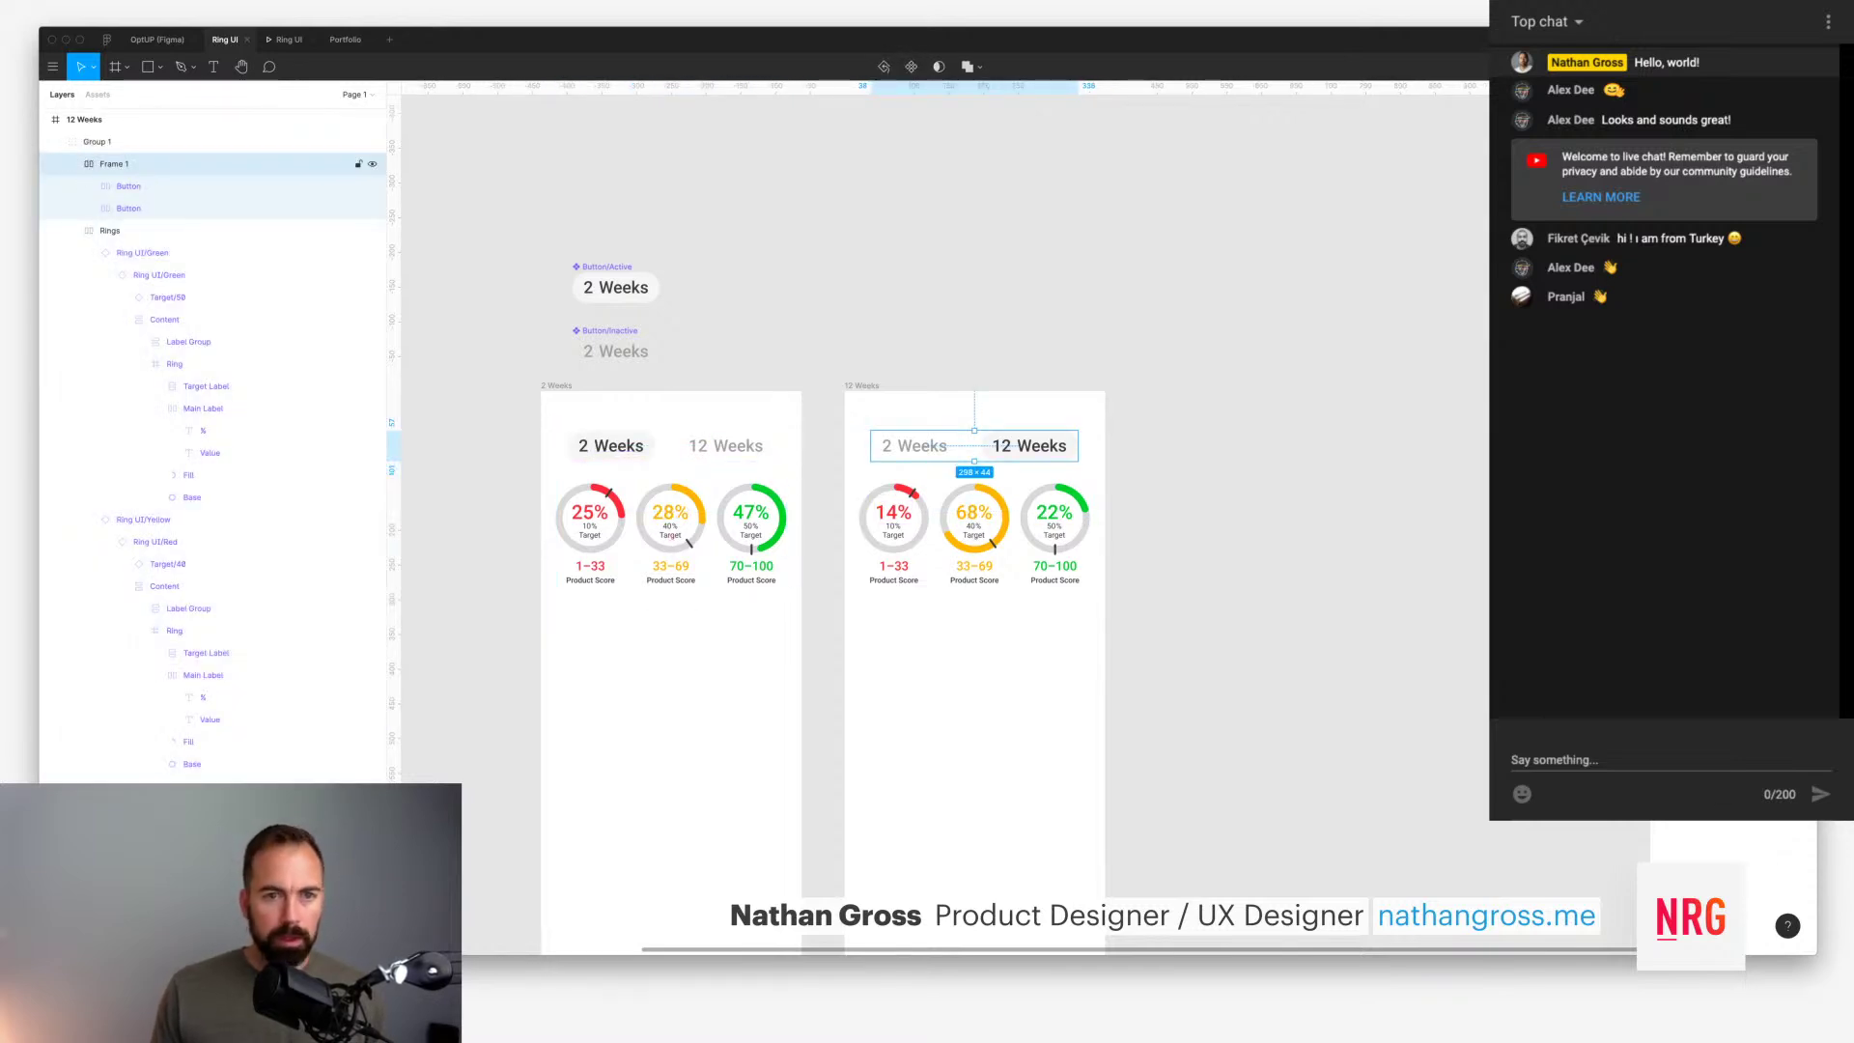
key("super+shift+g")
key("Escape")
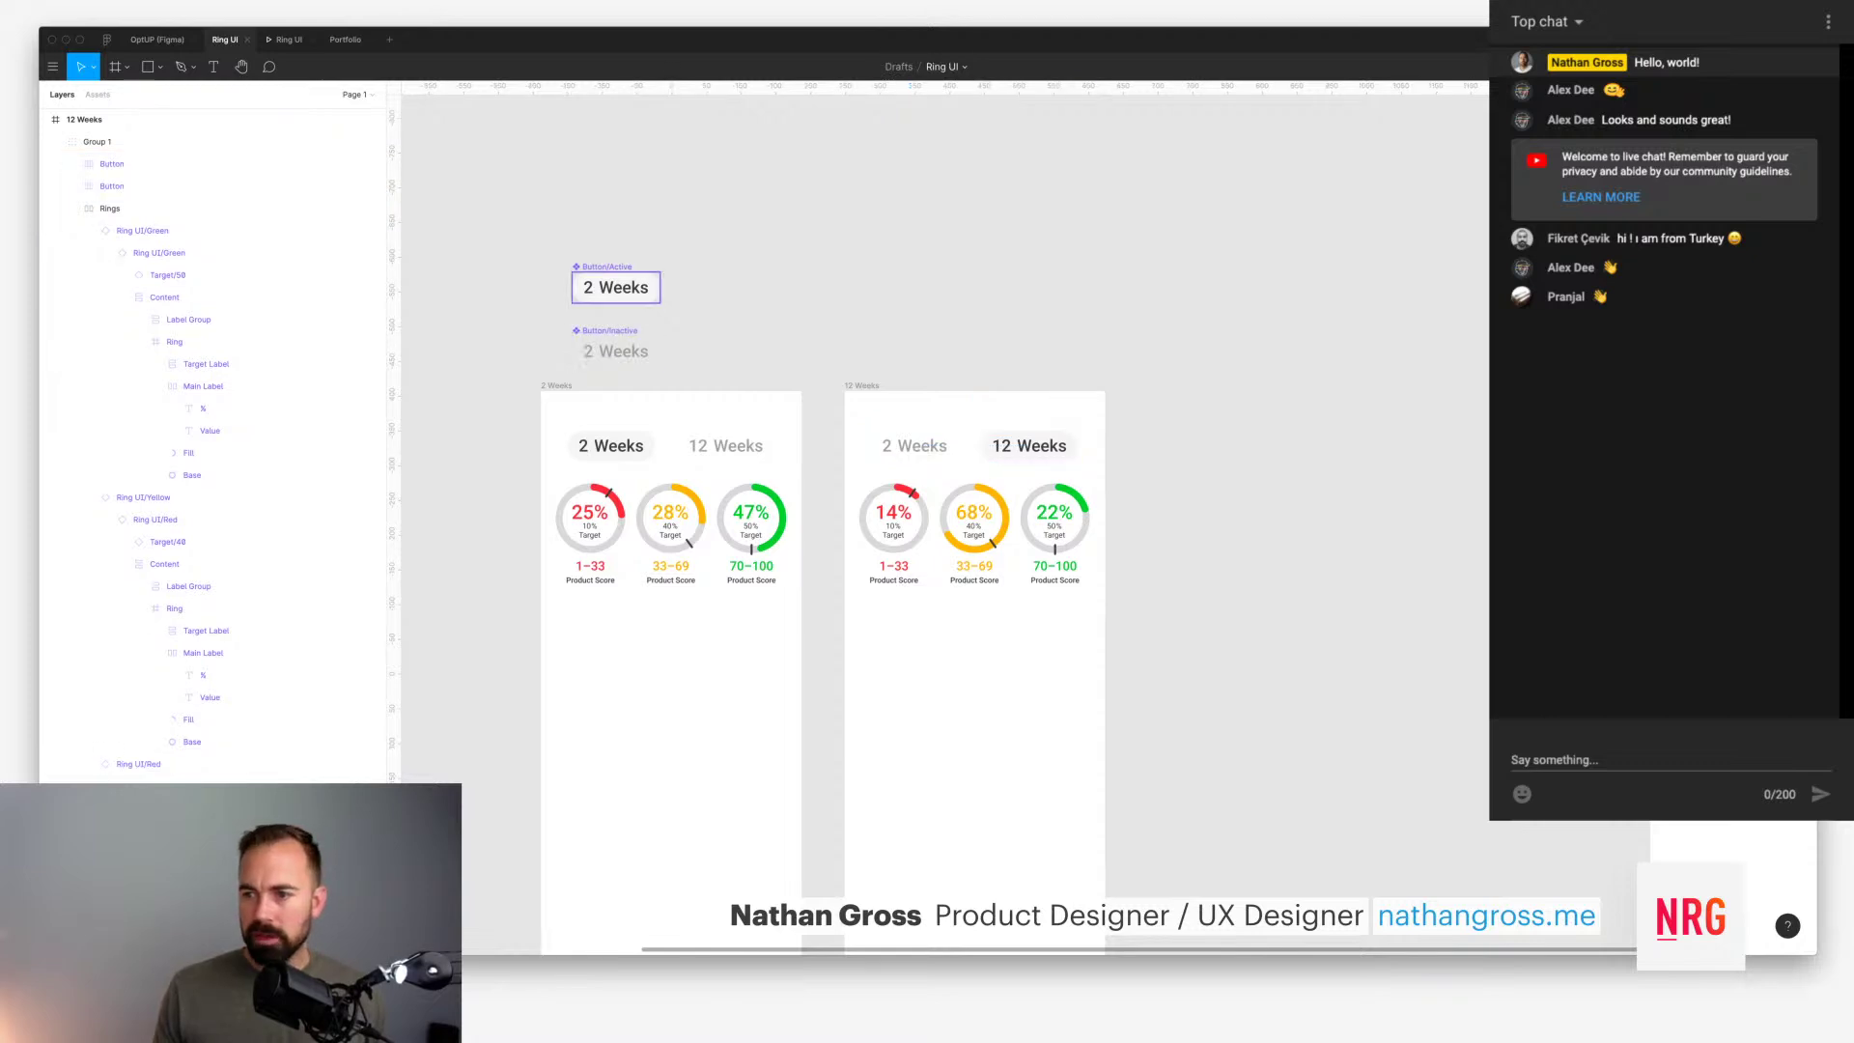
Step: Remove the Button/Active component's background fill and draw a rectangle about 126 × 40 with corner radius 20 over the 2 Weeks artboard's active button
left_click(615, 287)
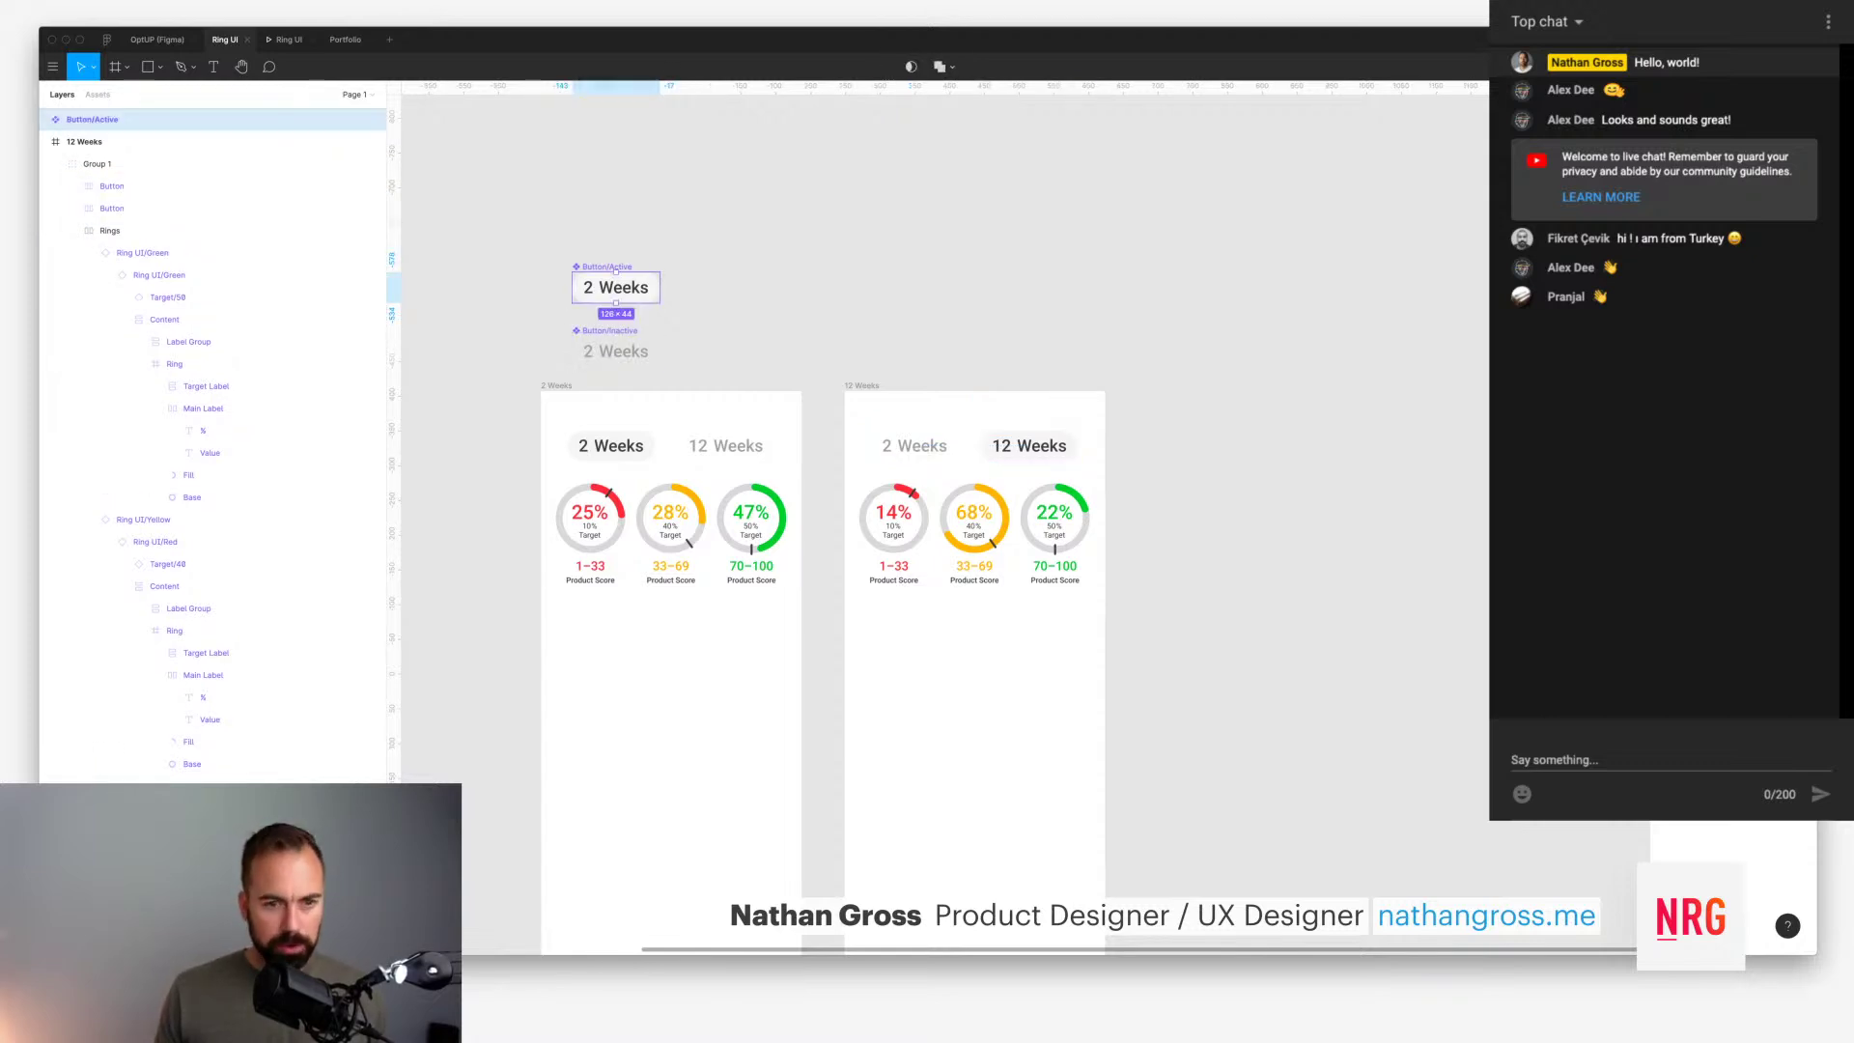
key("Escape")
key("r")
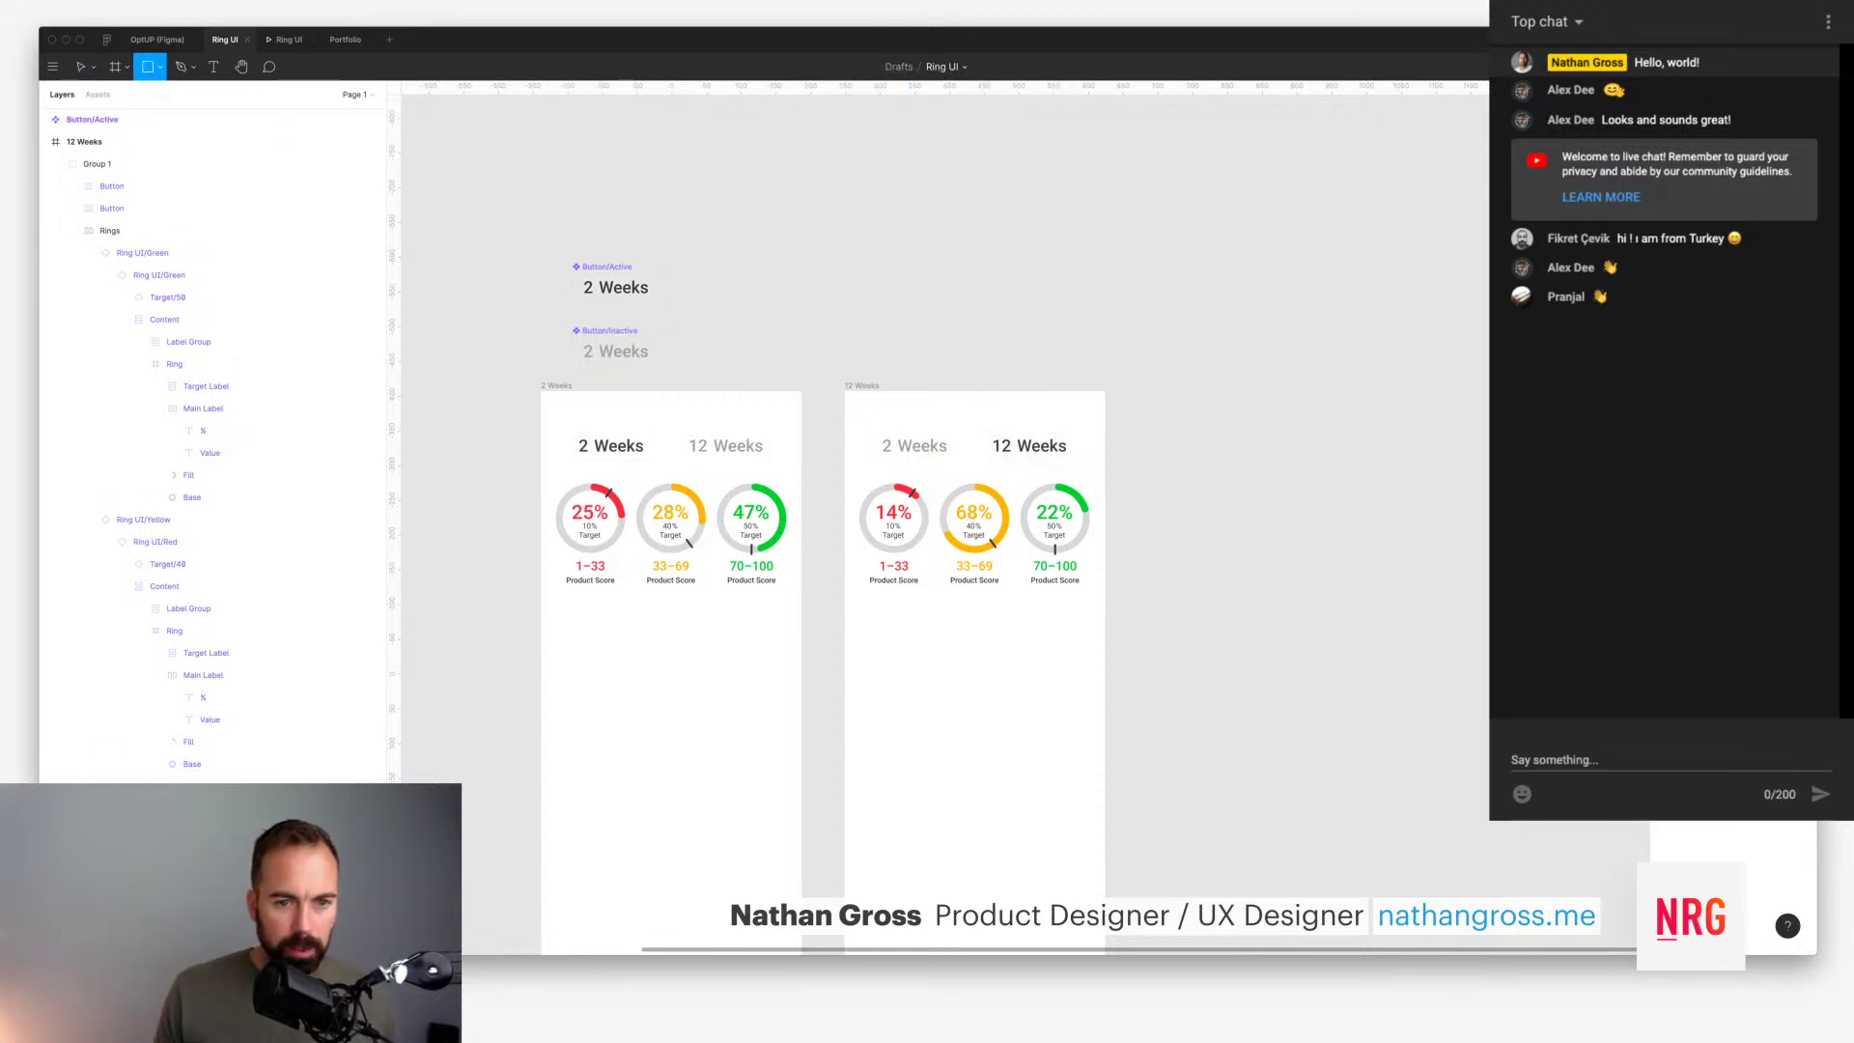
left_click_drag(564, 434, 653, 461)
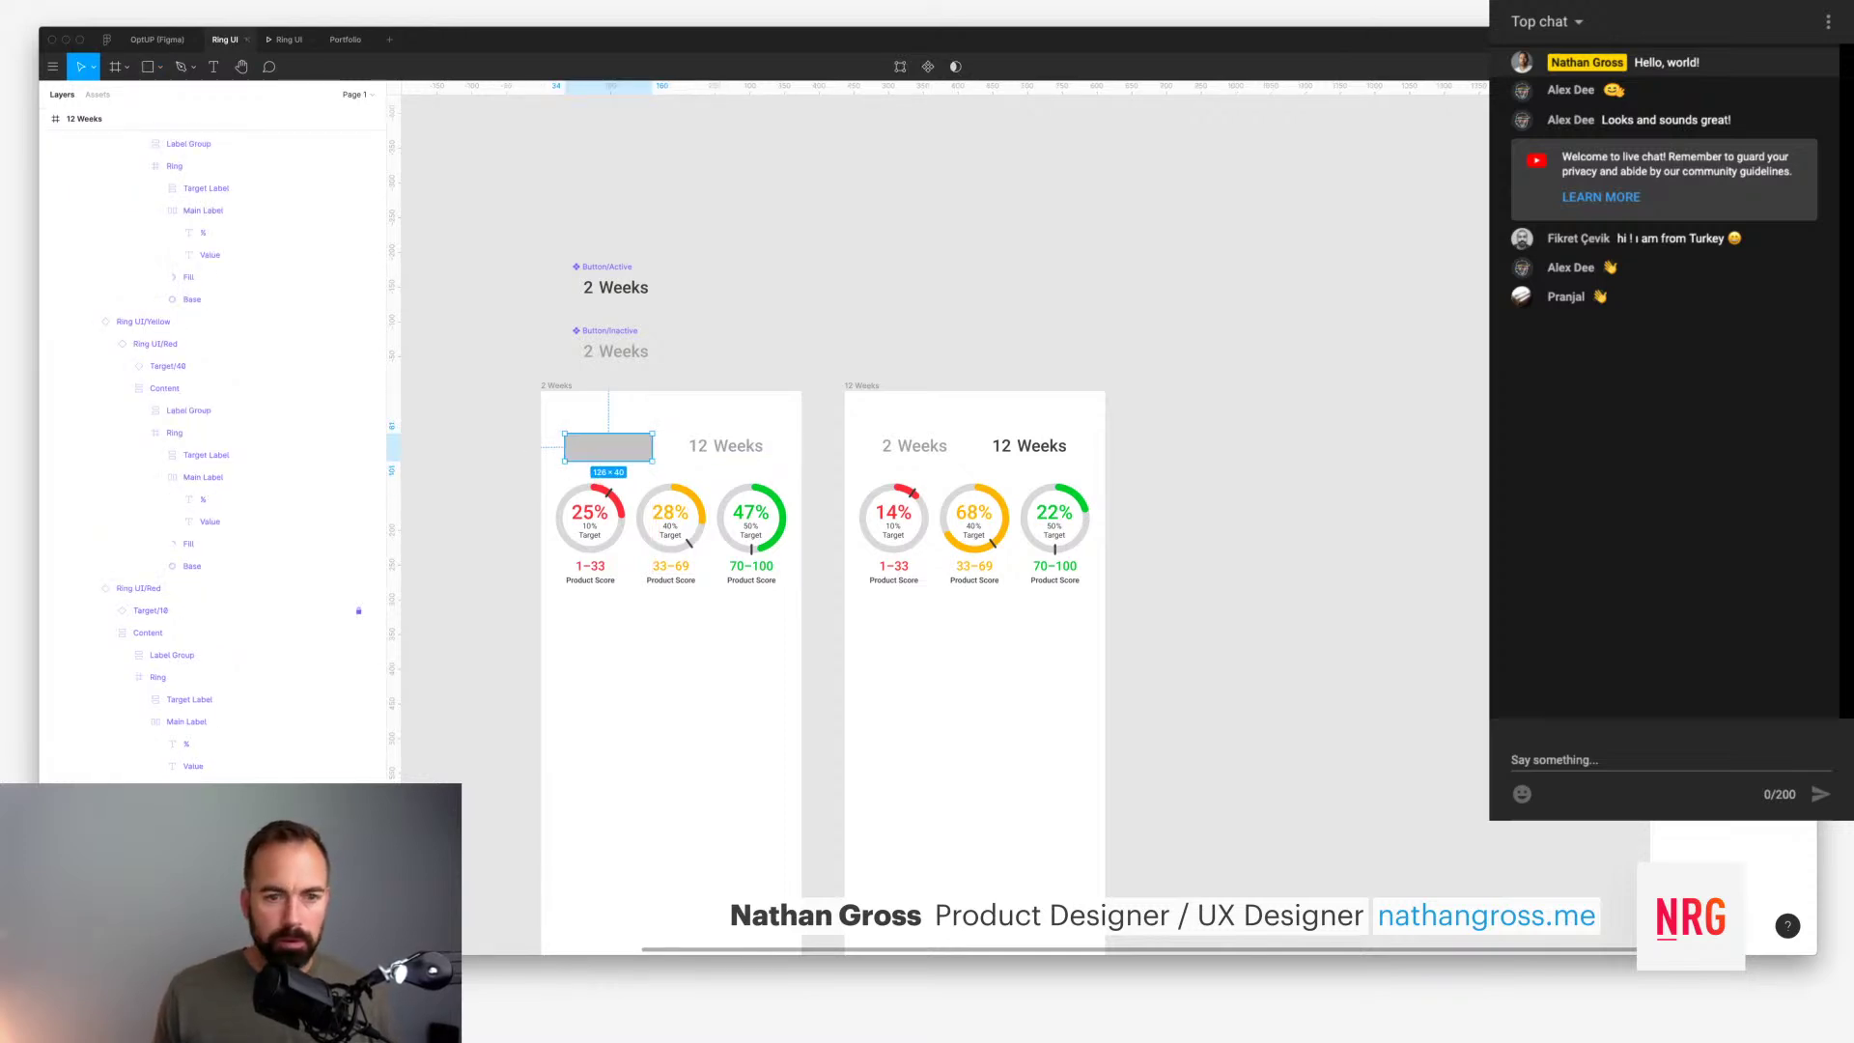
type("20")
key("Return")
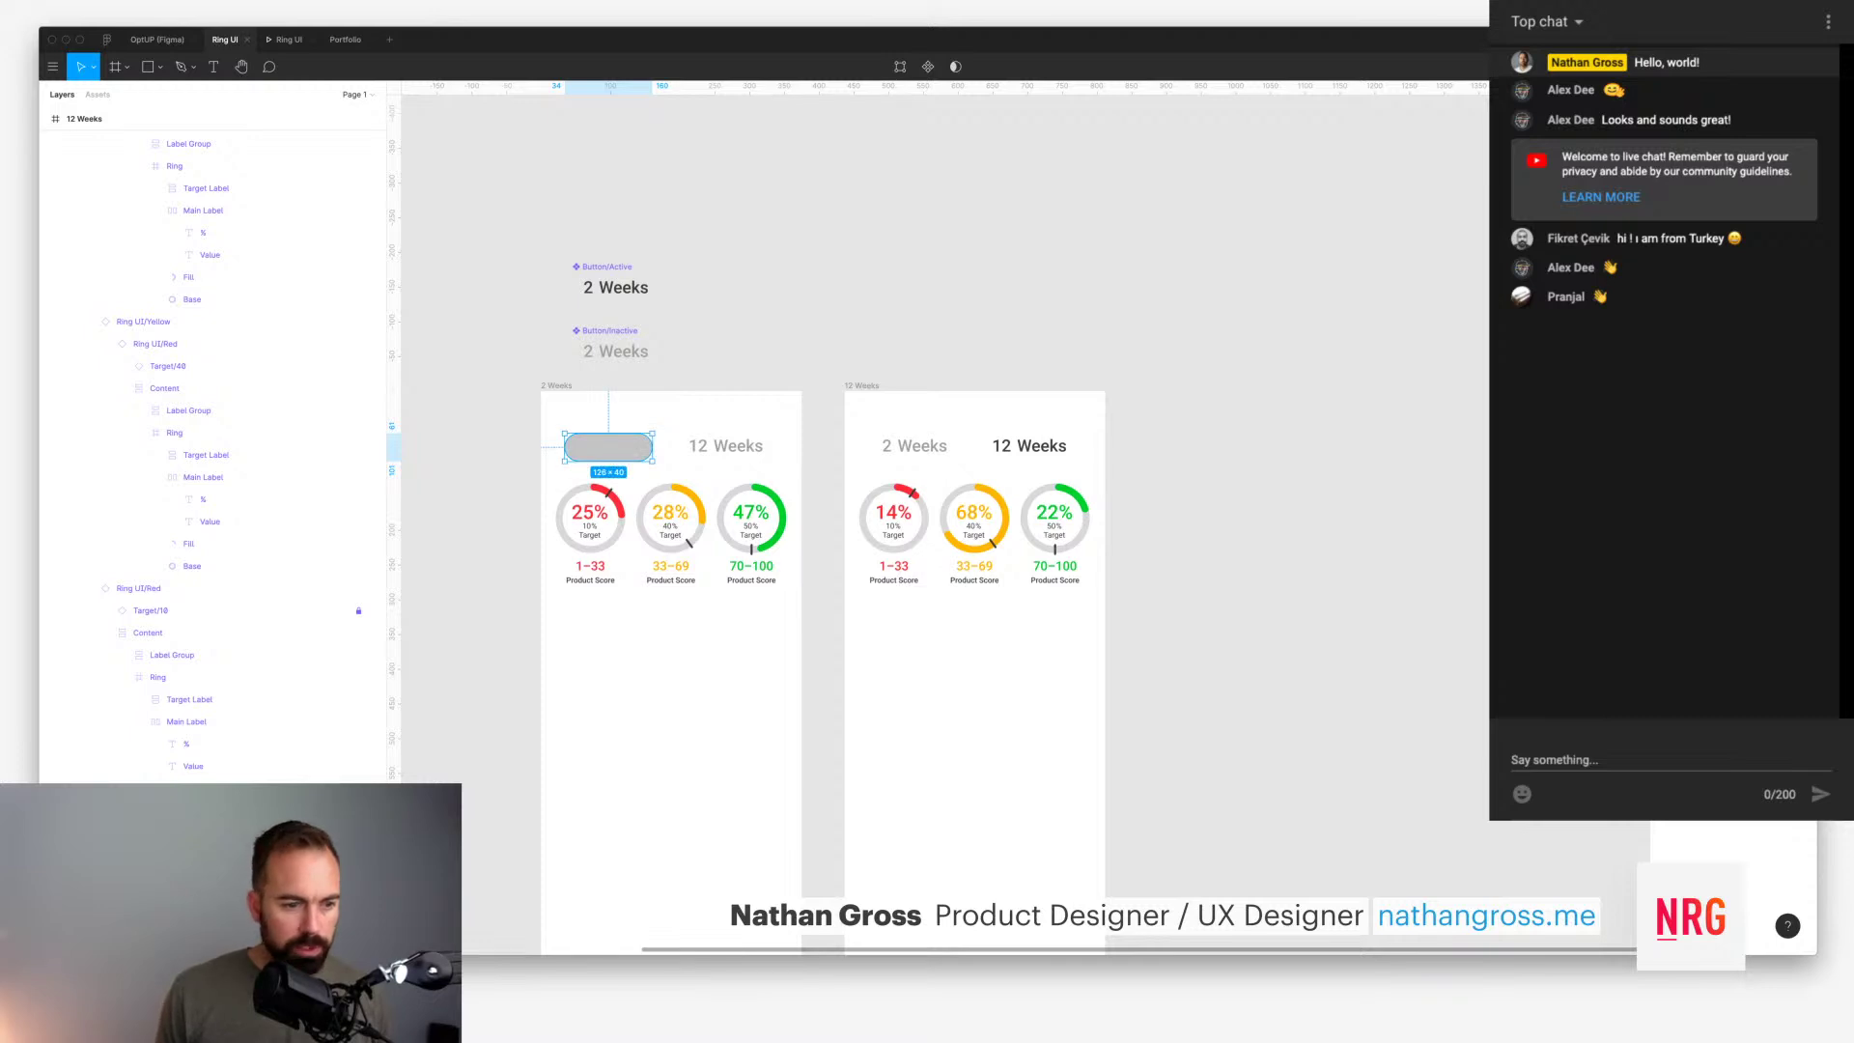
Step: Send the rounded rectangle behind the 2 Weeks label and select that button to check its size
key("ctrl+bracketleft")
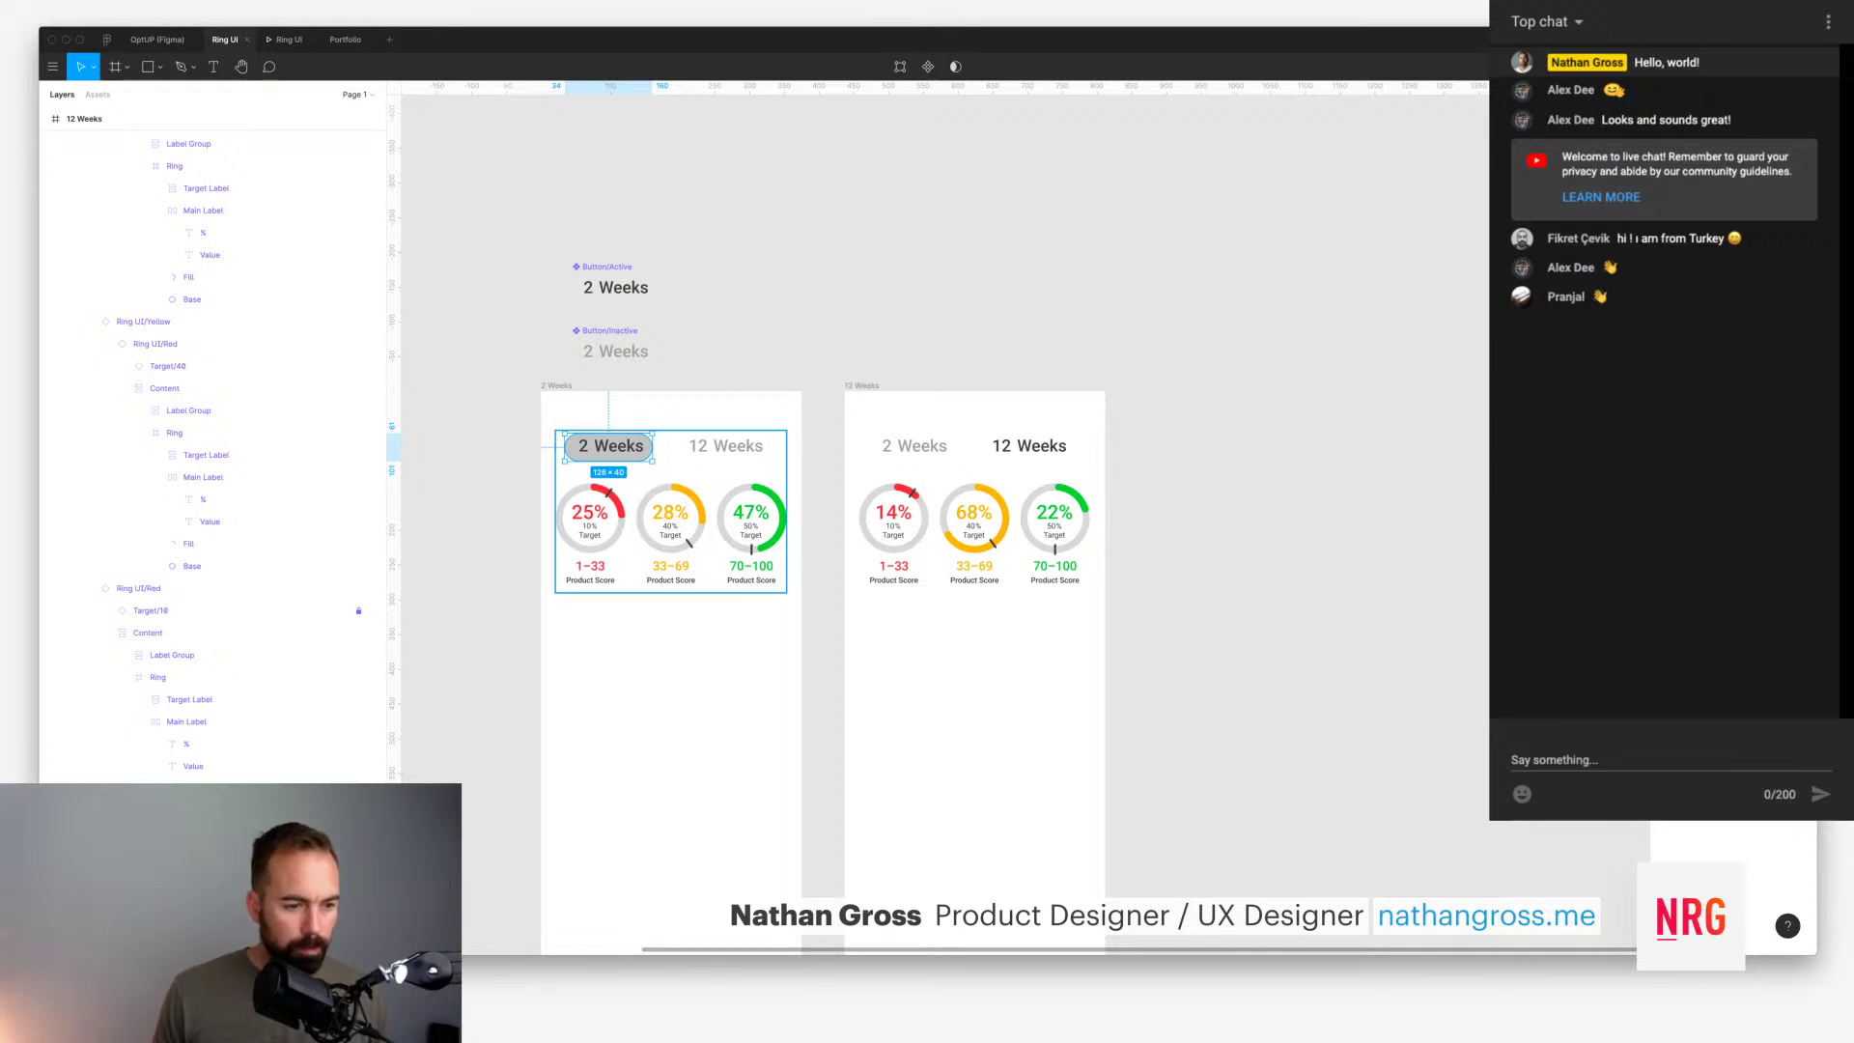
key("Escape")
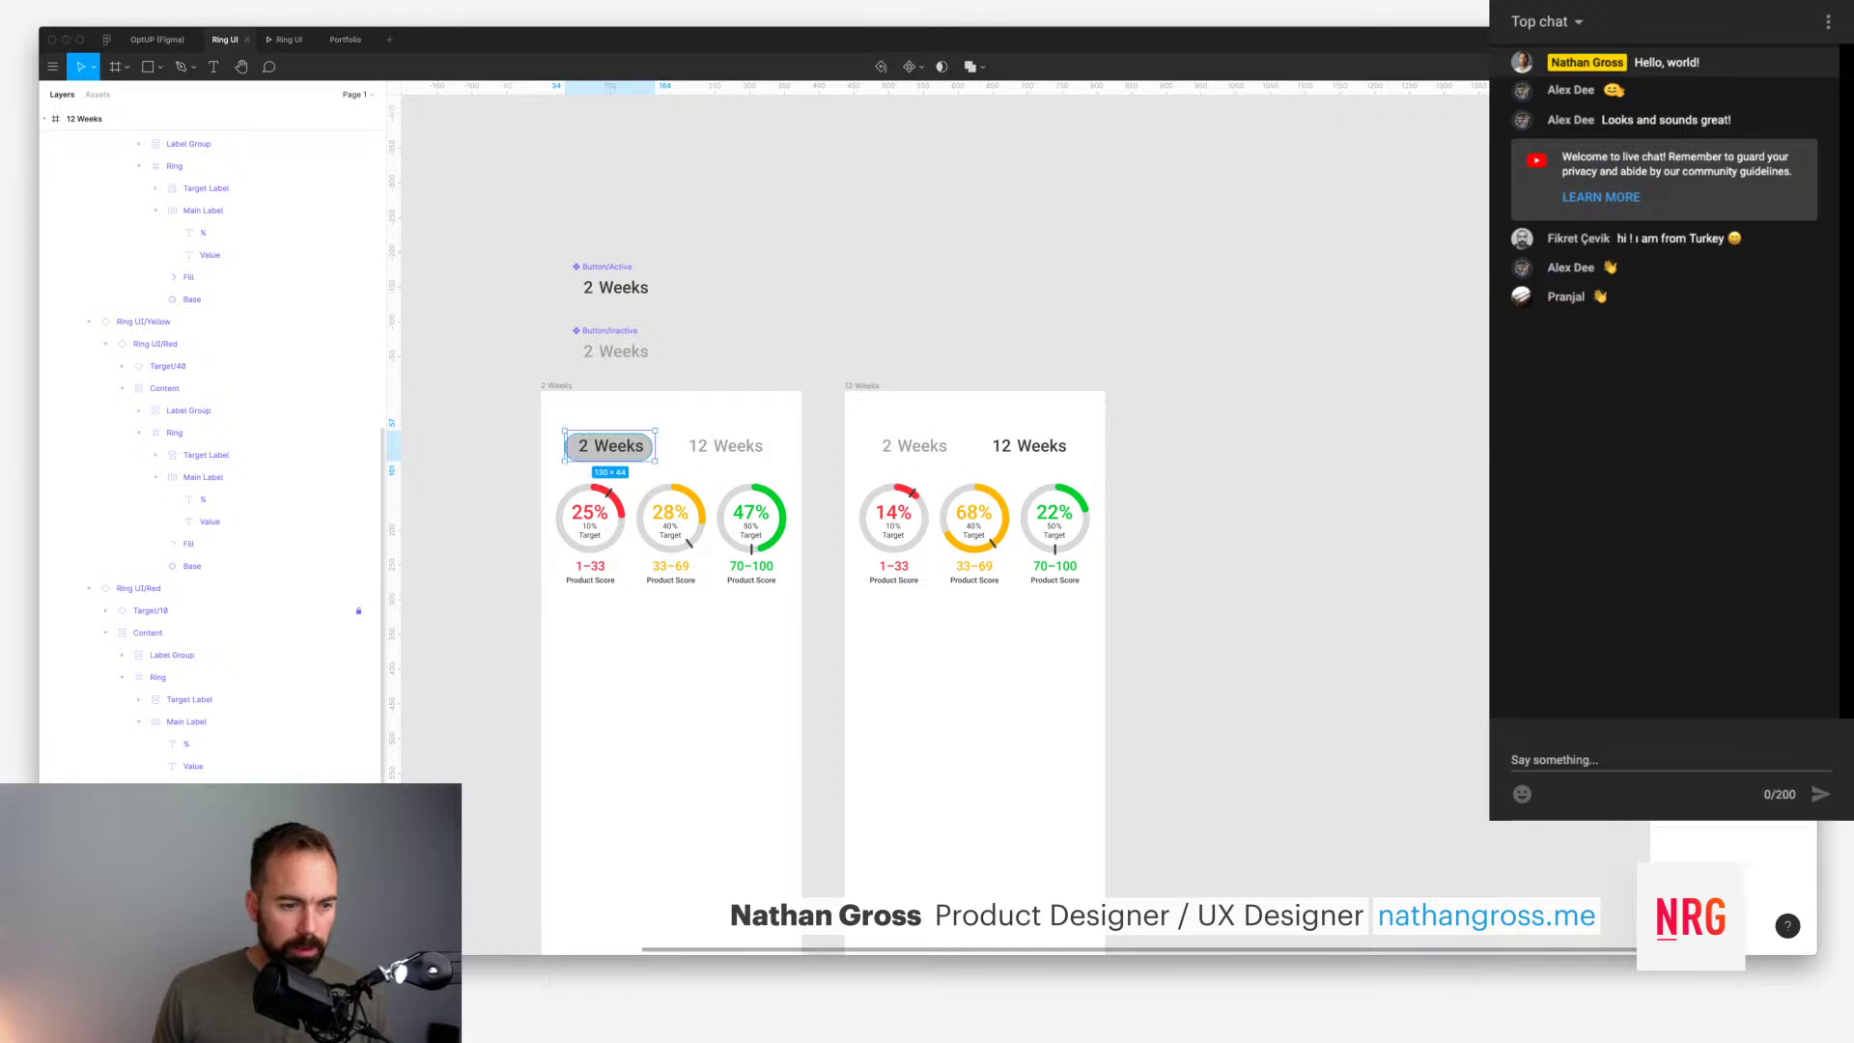
left_click(726, 446)
left_click(610, 446)
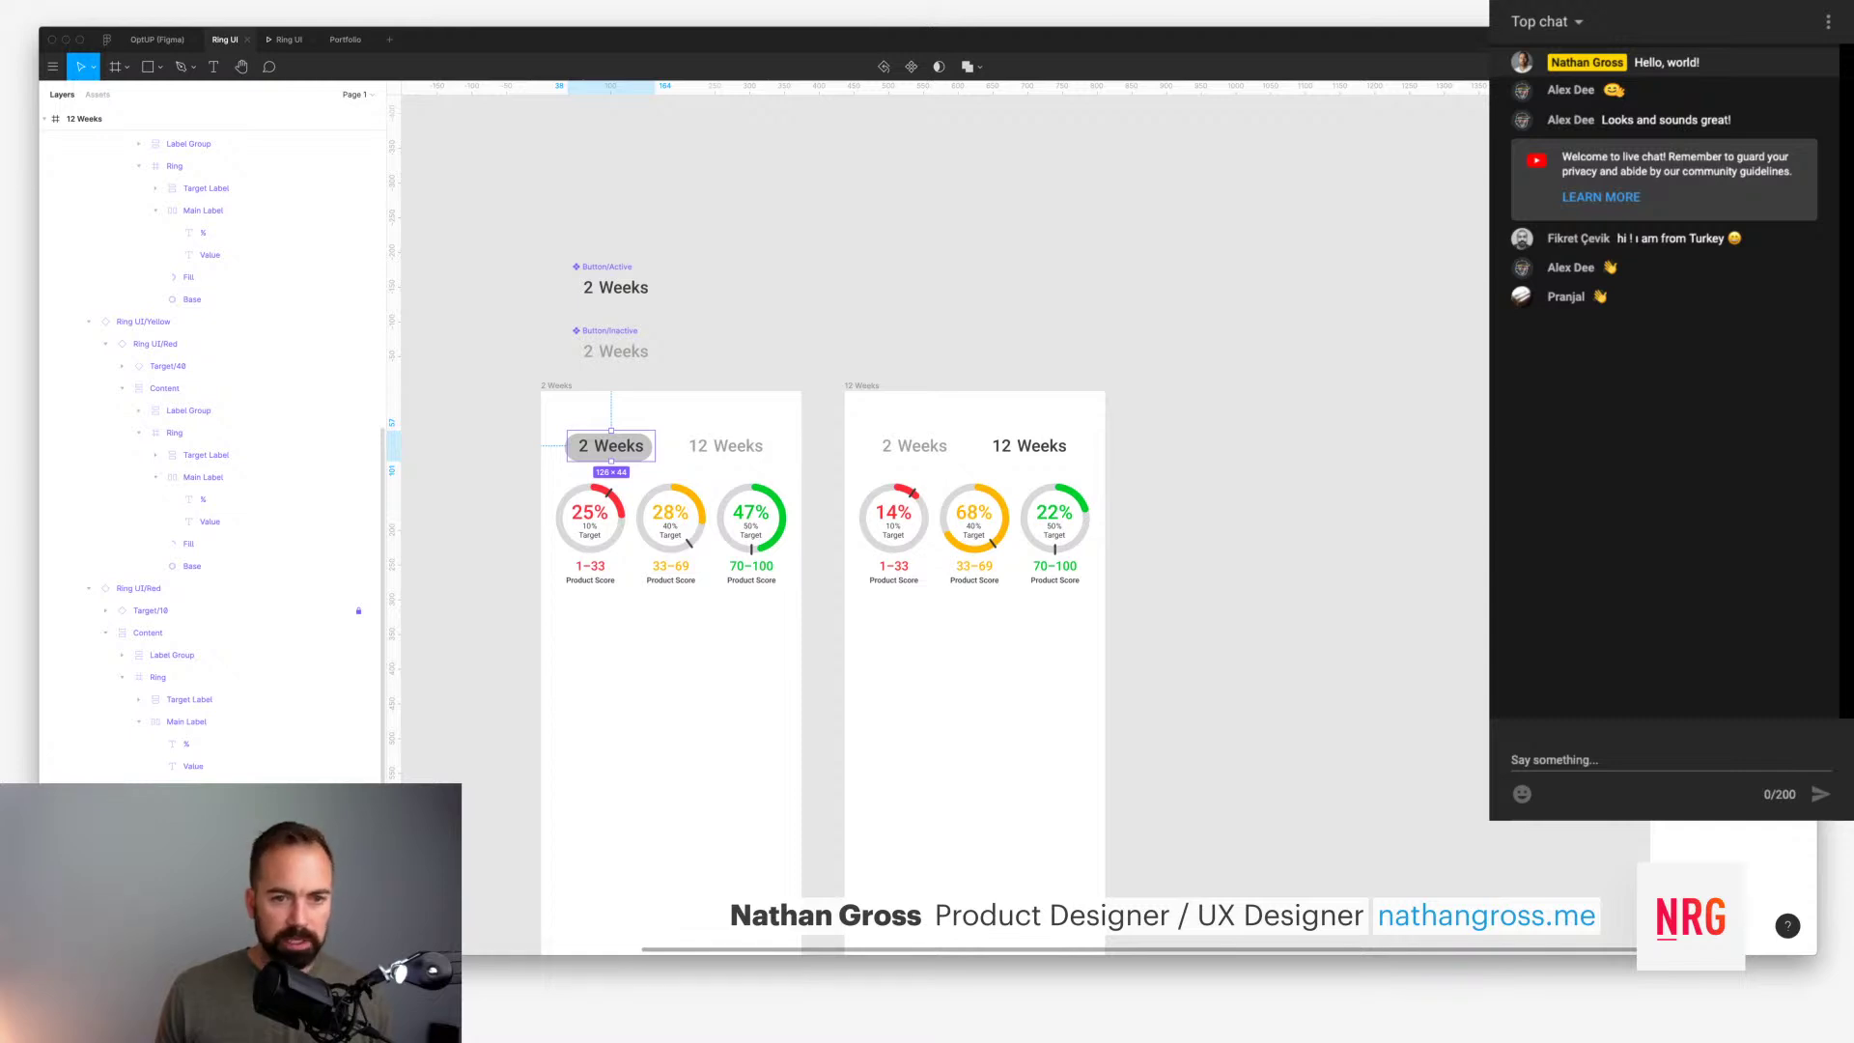
Step: Increase the rounded rectangle's height to 44 and nudge it up 3 px behind the 2 Weeks label
left_click(571, 447)
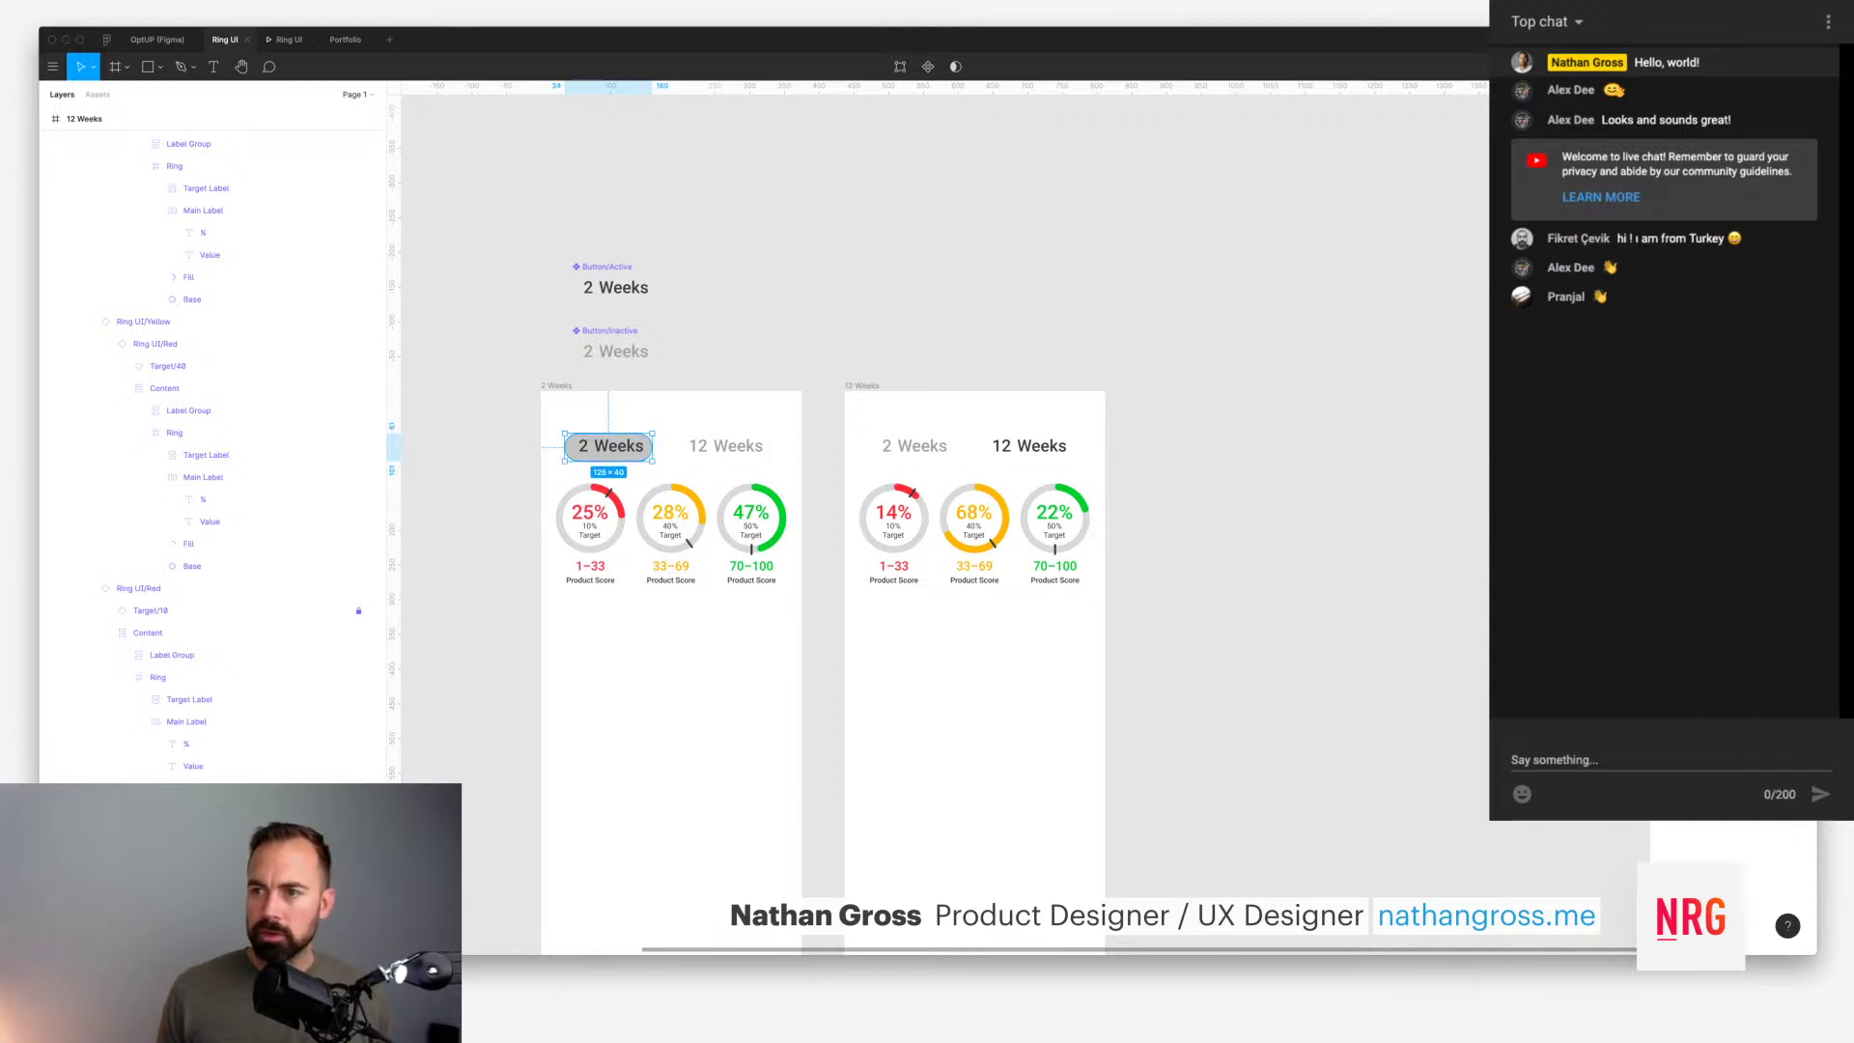
key("super+Down")
key("super+Down")
key("super+Down")
key("super+Down")
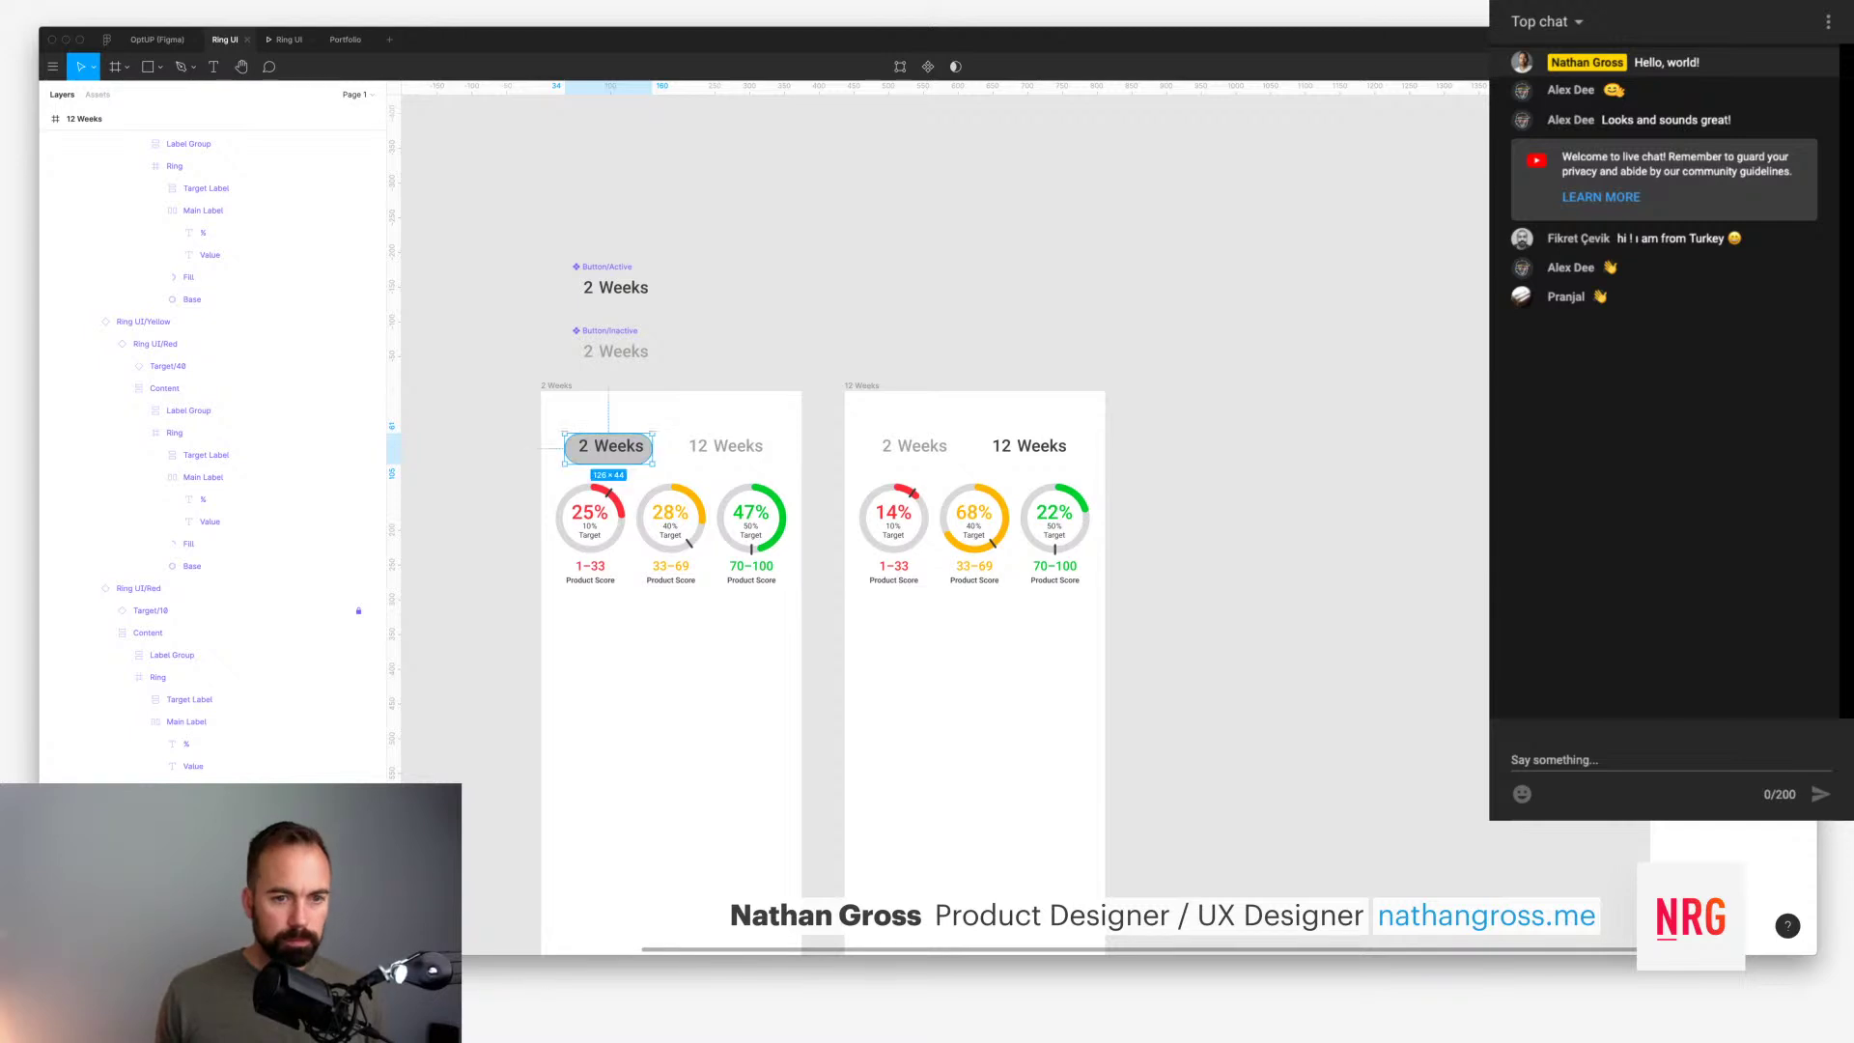
key("Up")
key("Up")
key("Up")
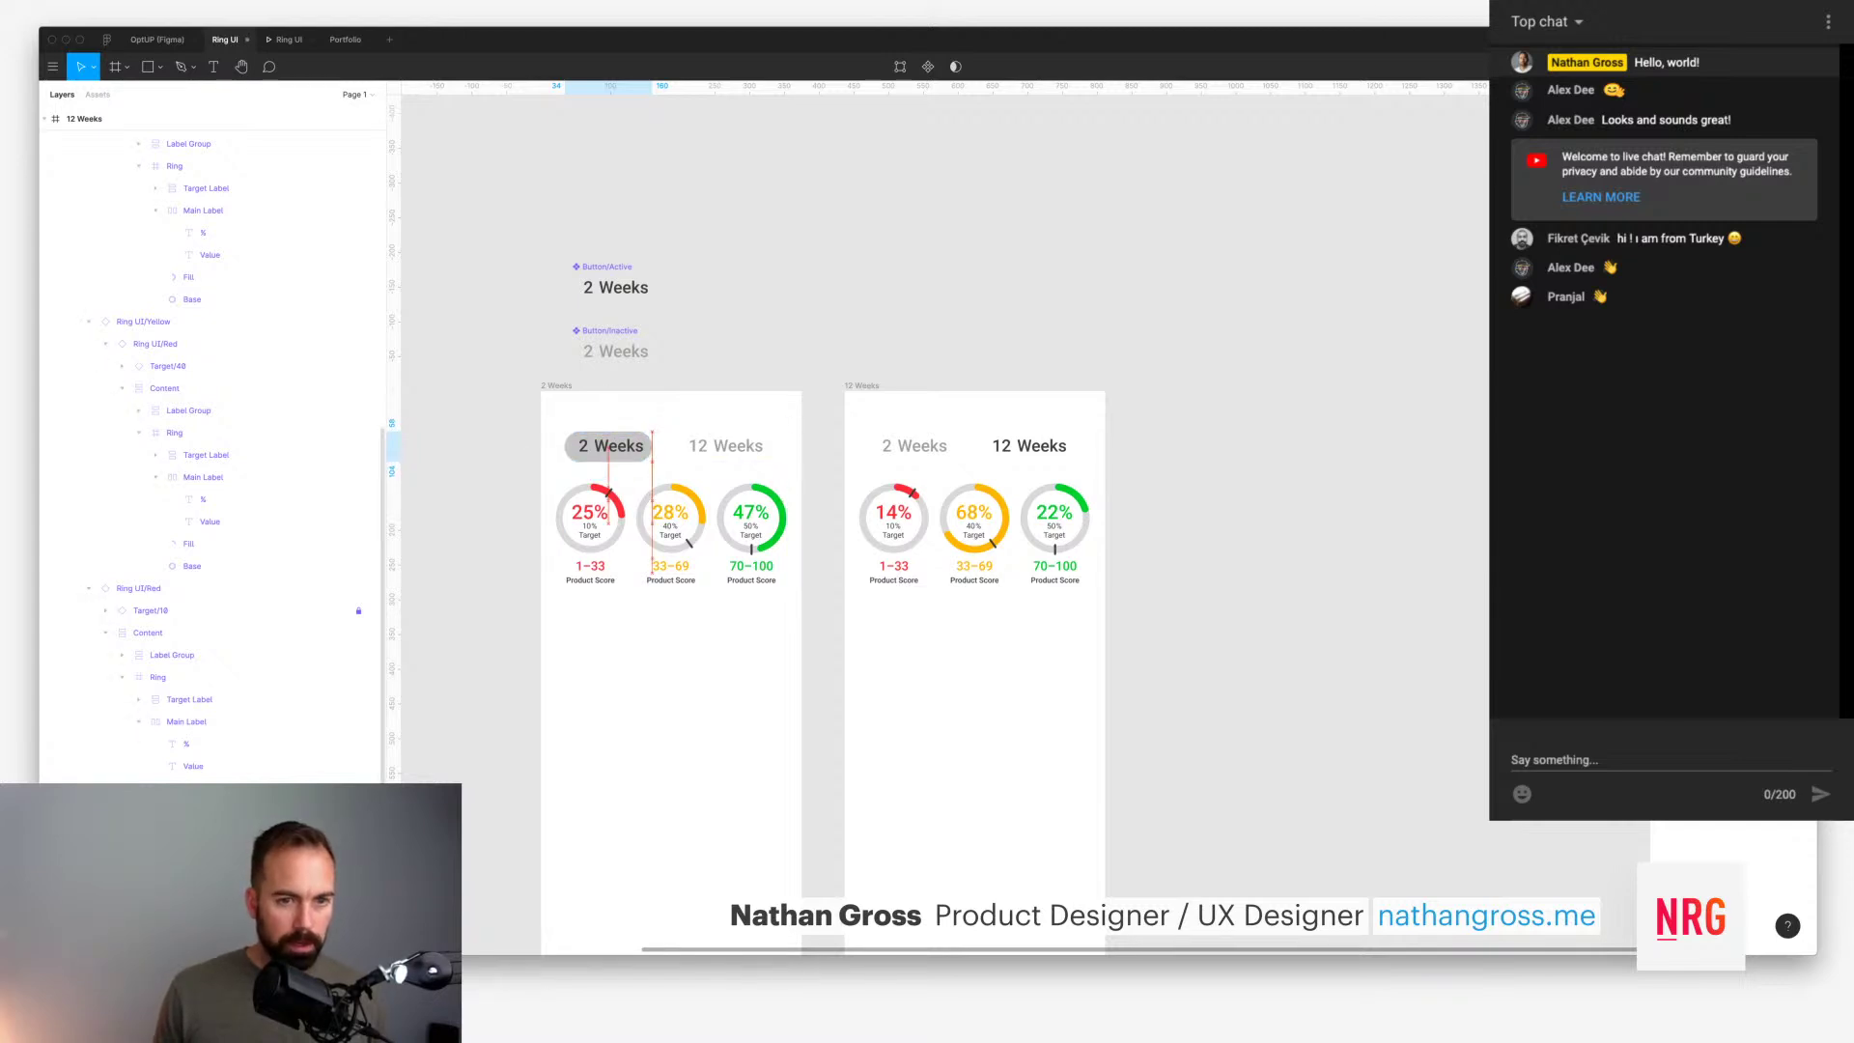
Step: Align the horizontal and vertical centres of the rounded rectangle and the 2 Weeks button
left_click(610, 446, "shift")
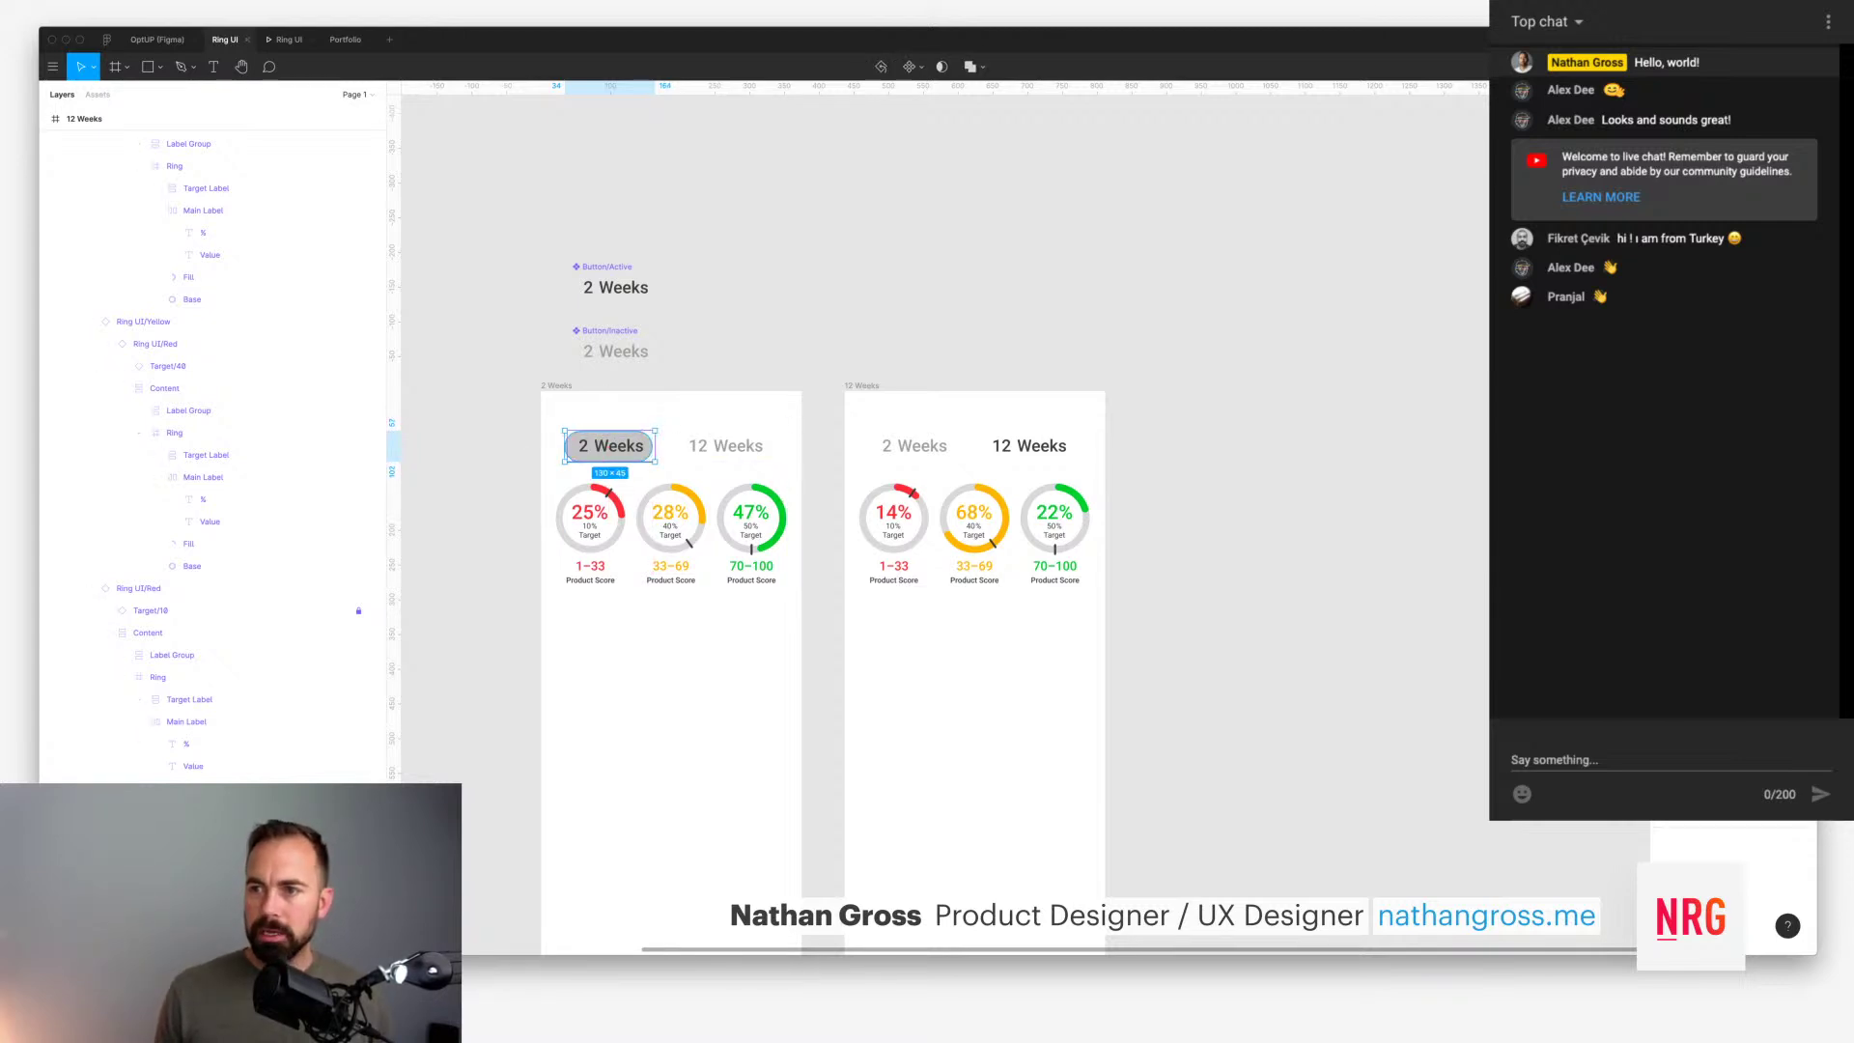
key("alt+h")
key("alt+v")
key("Escape")
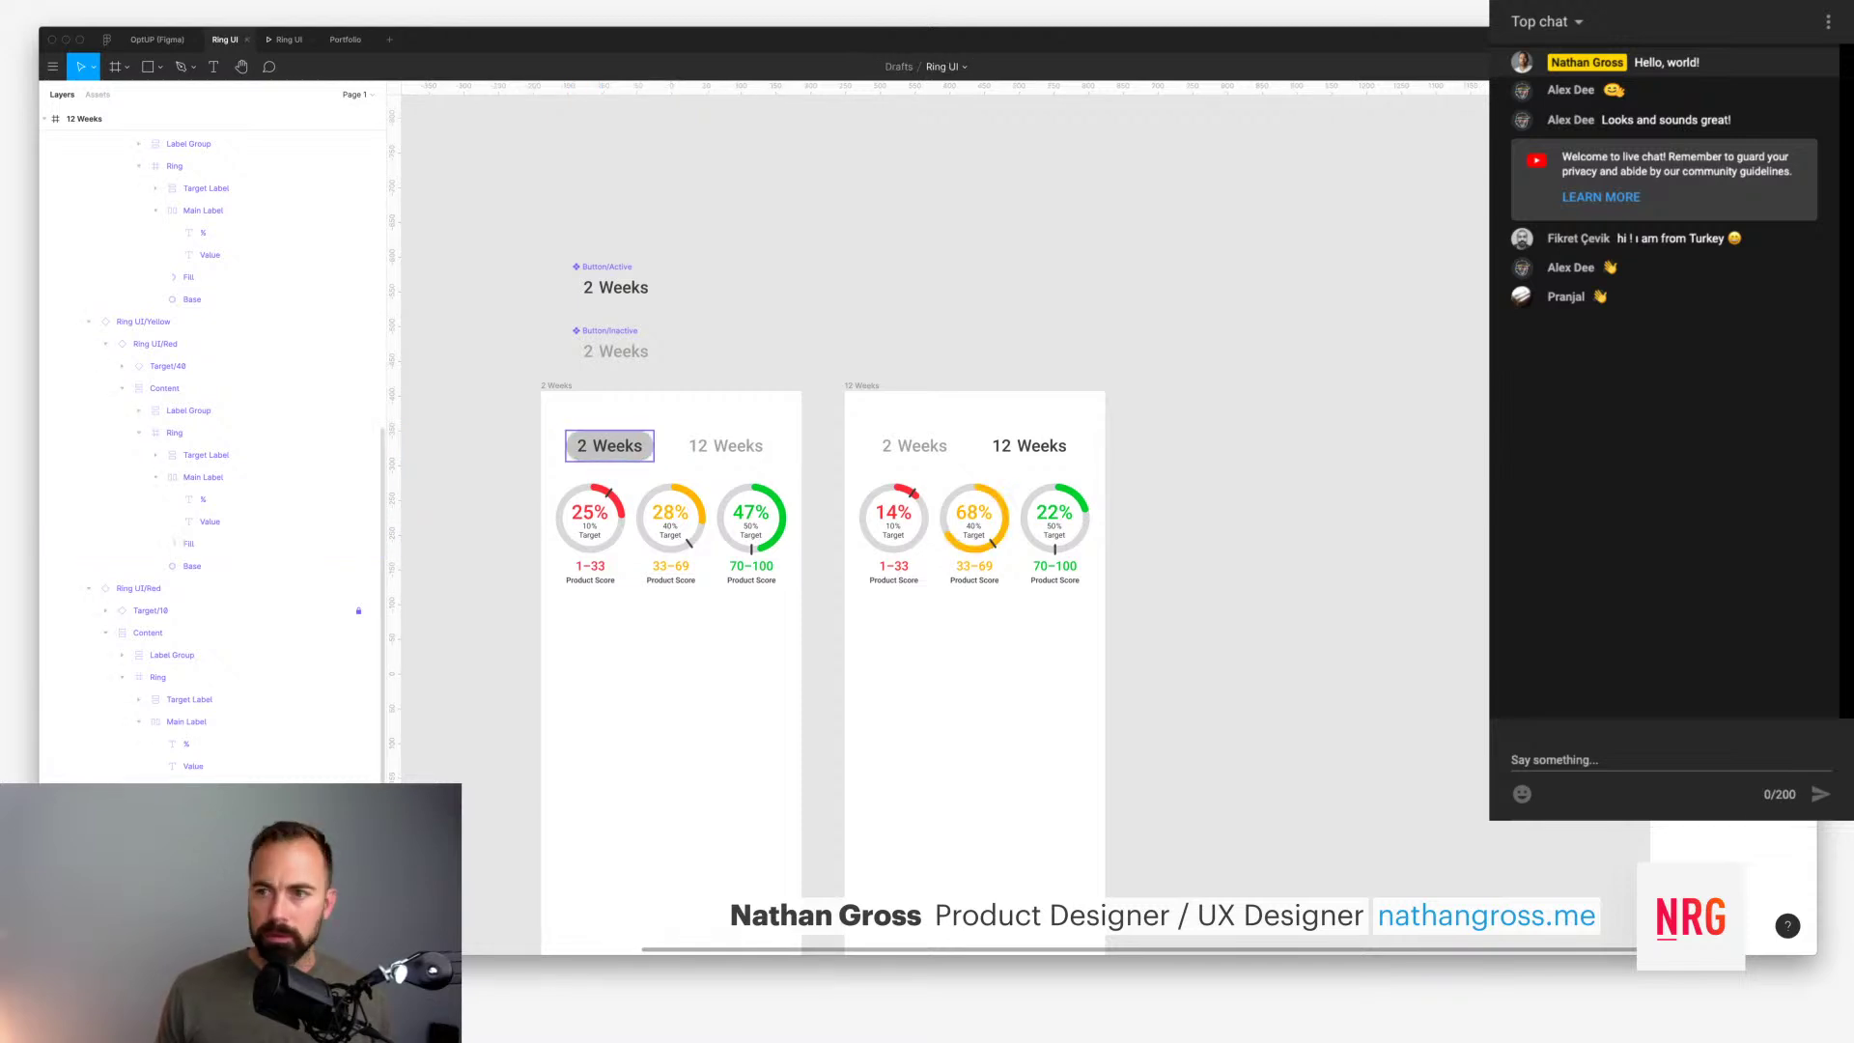
Step: Expand the Button/Active and Button/Inactive component layers and remove auto layout from Button/Active
left_click(609, 446)
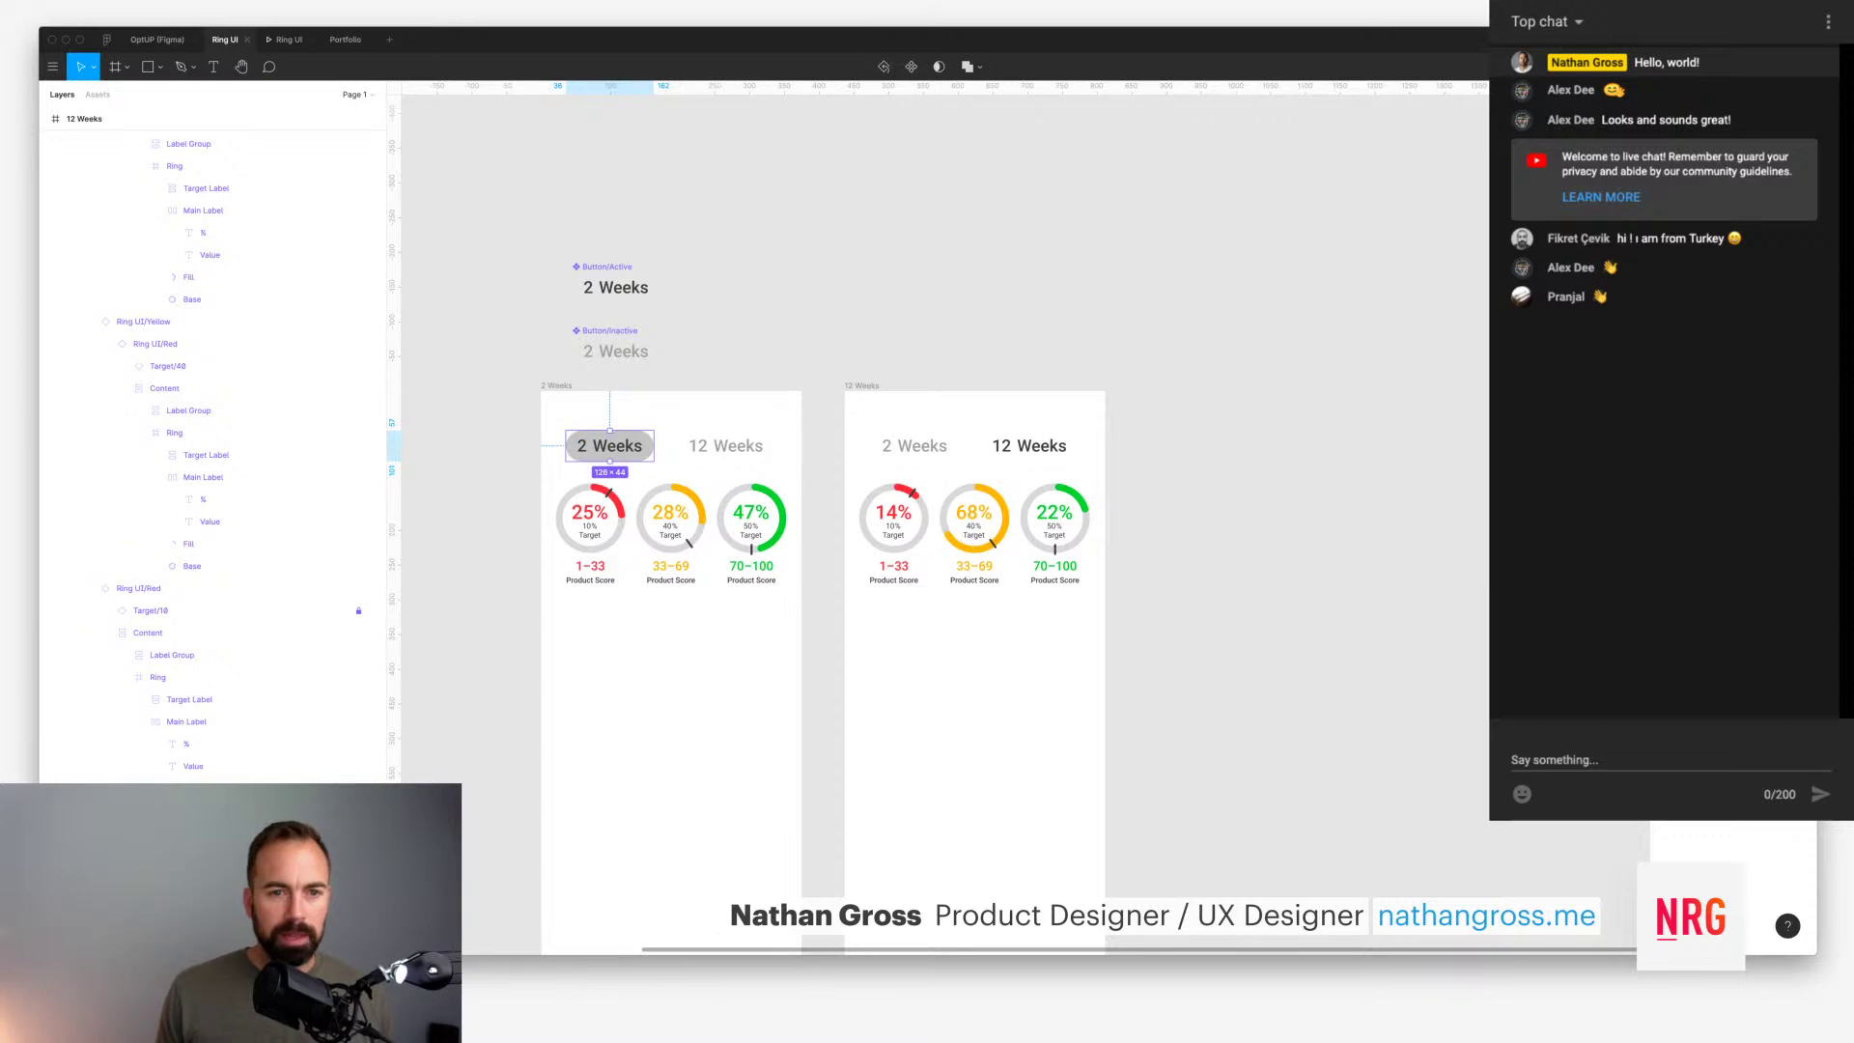
left_click(616, 287)
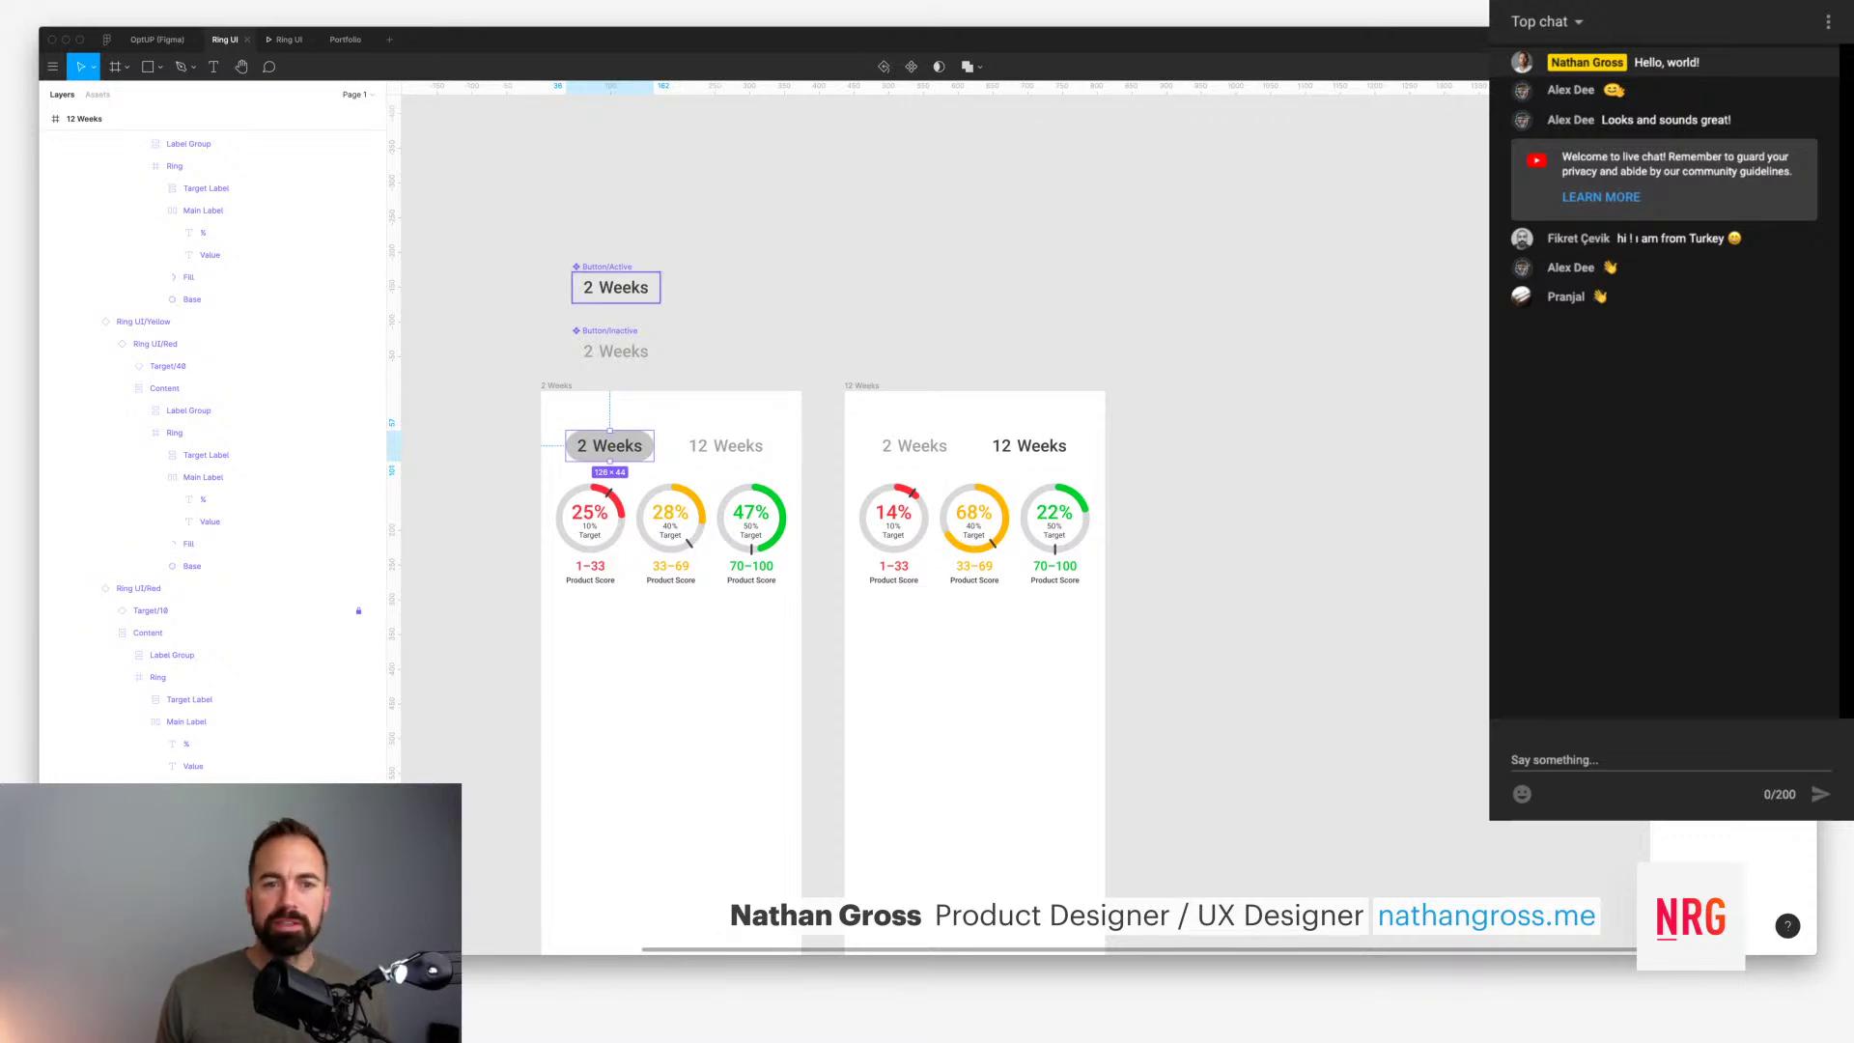
left_click(616, 350, "shift")
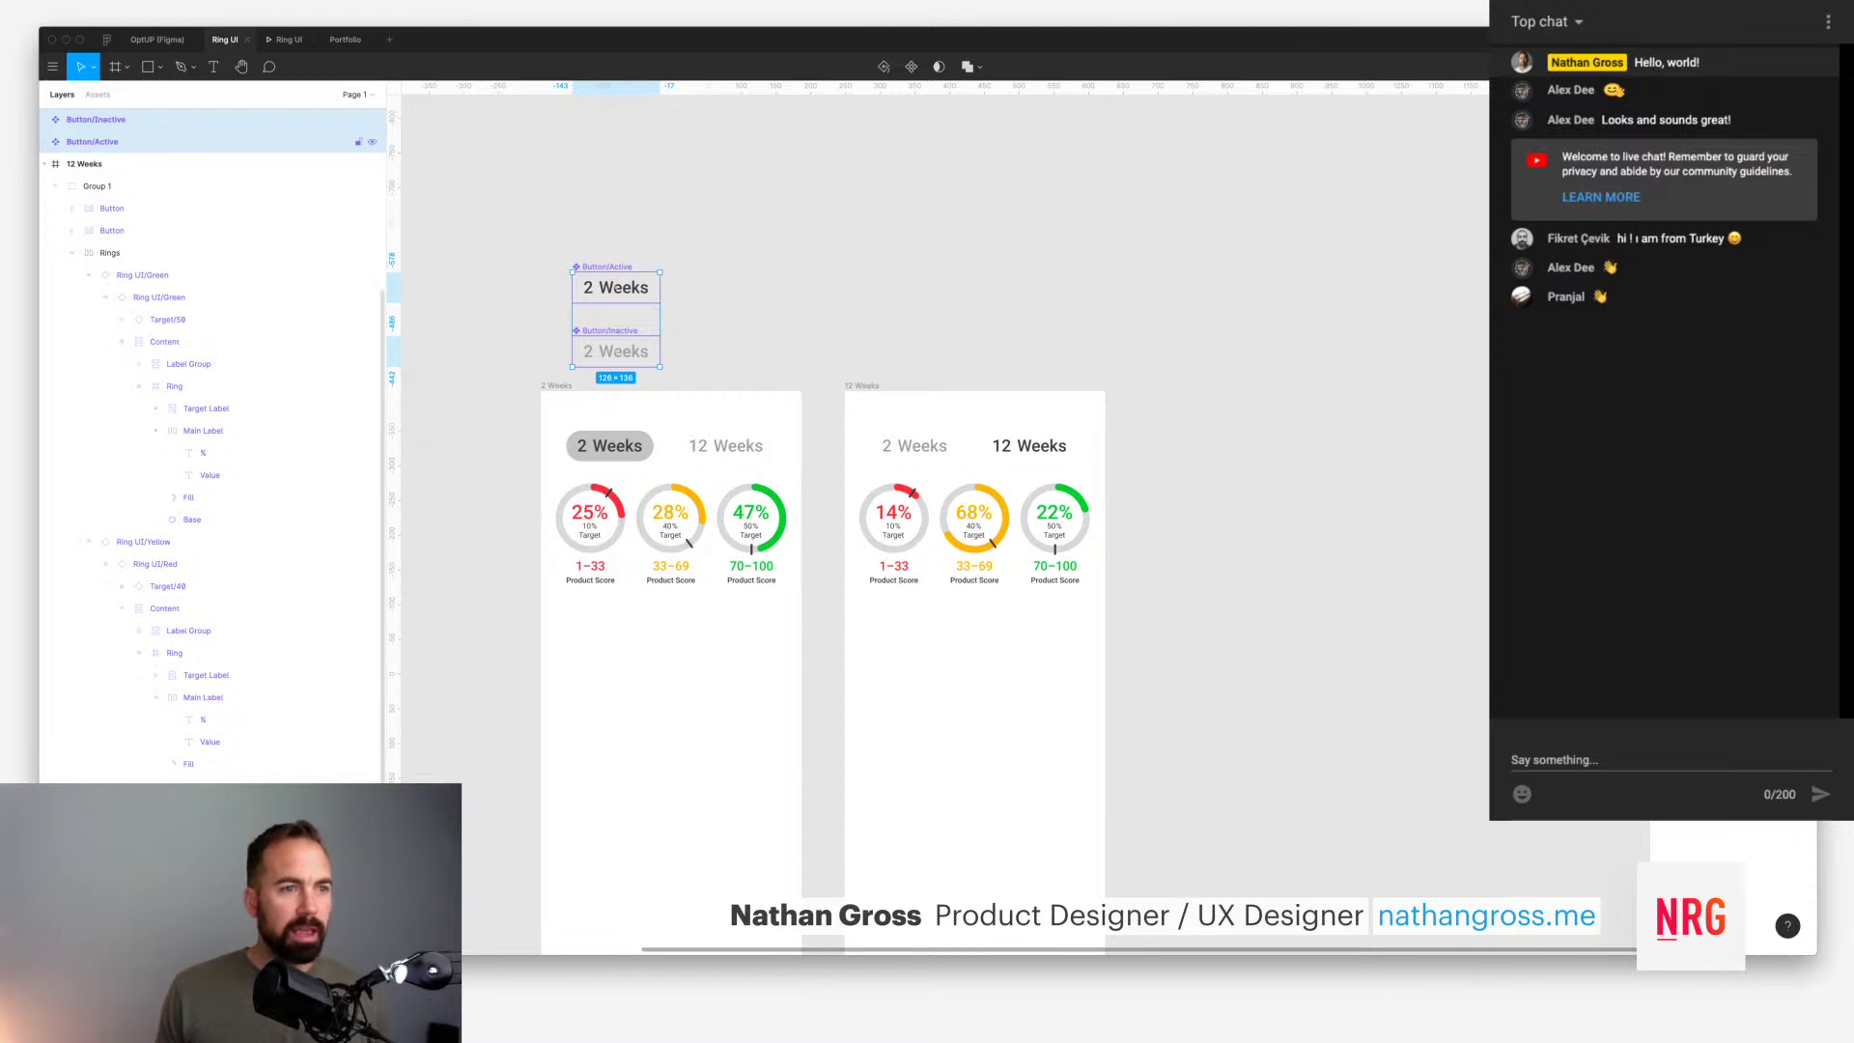
left_click(45, 141)
left_click(45, 119)
left_click(92, 163)
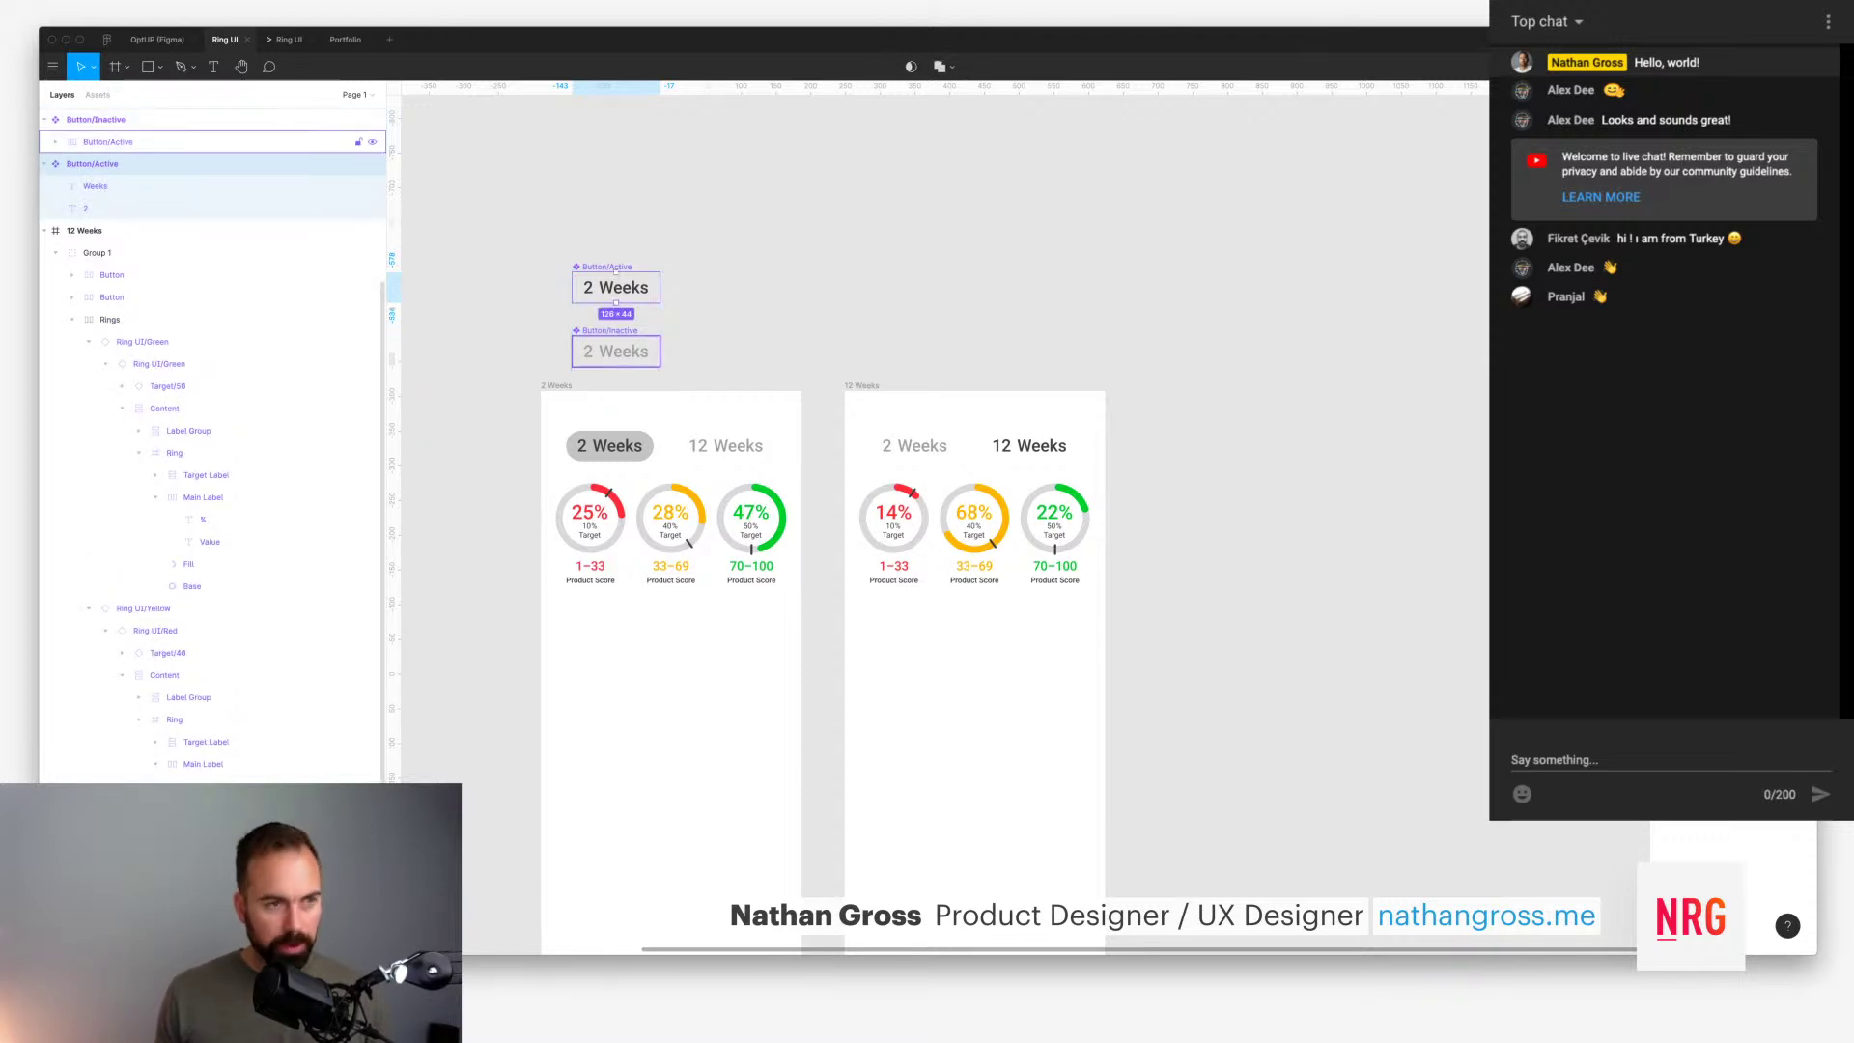
left_click(108, 141)
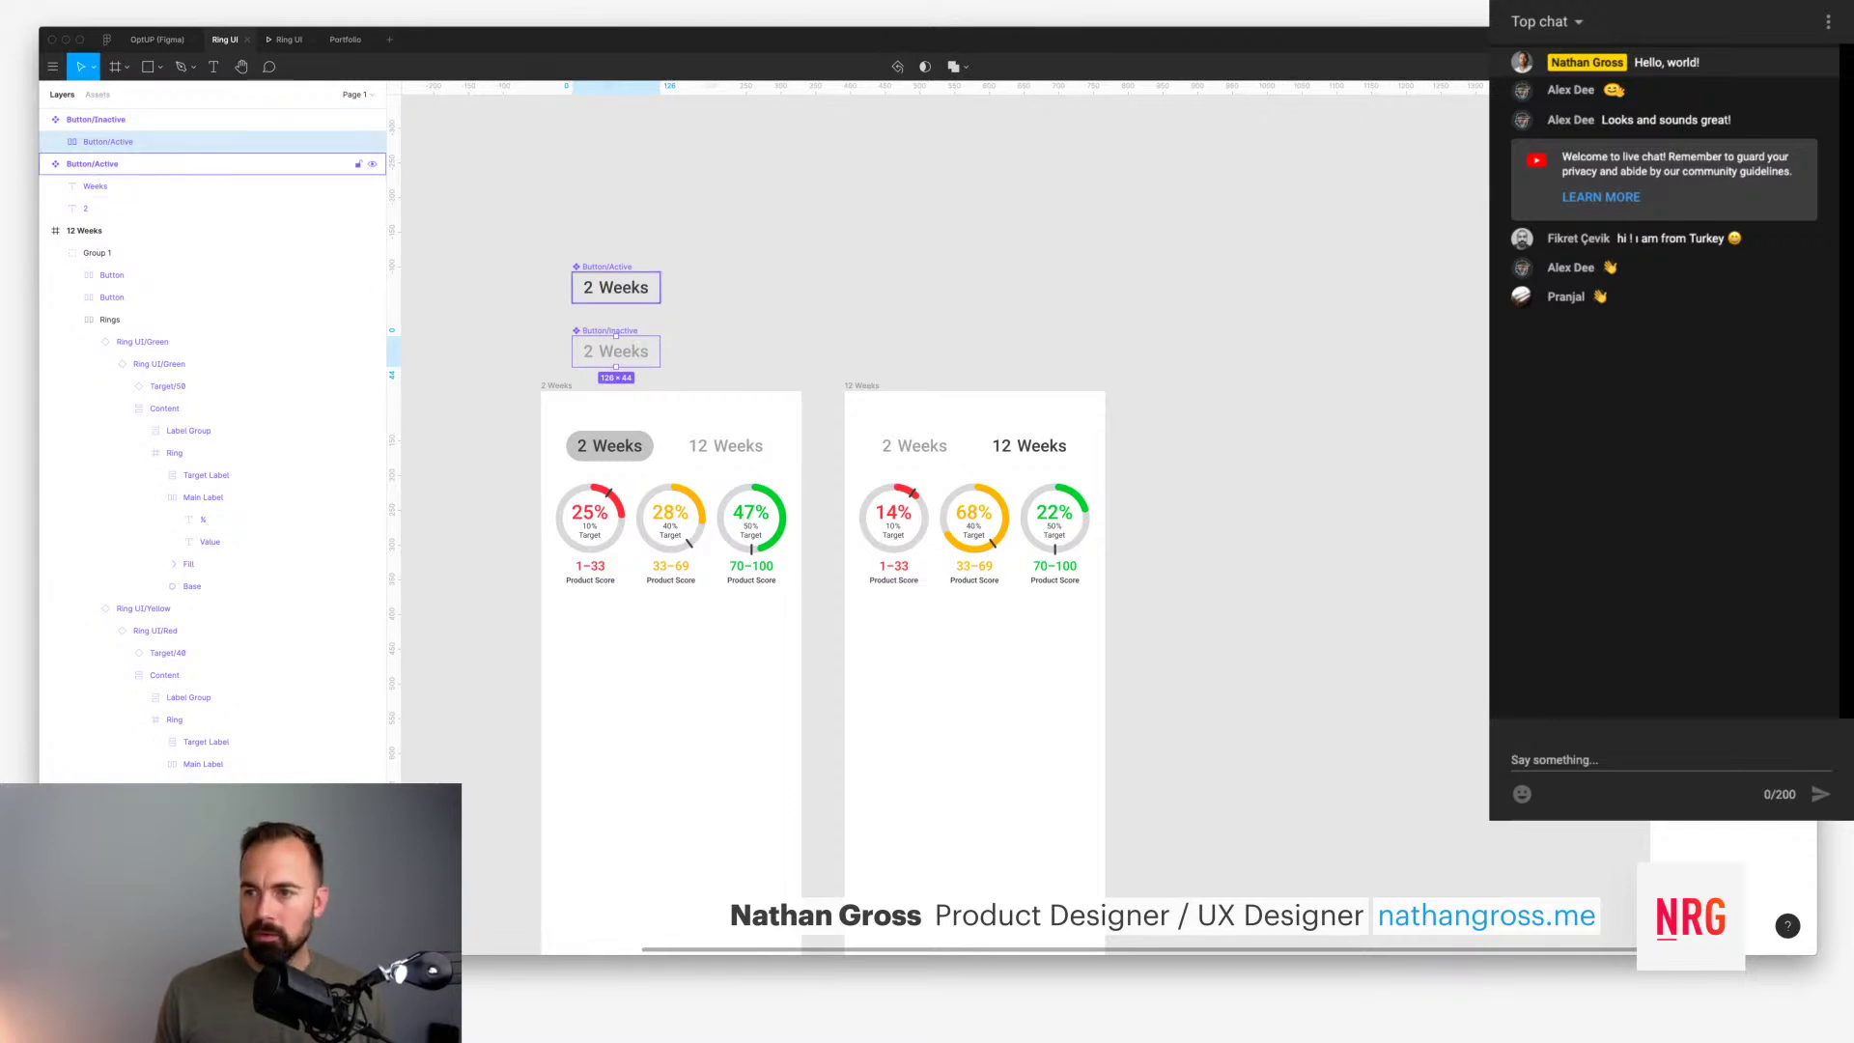
left_click(607, 266)
key("shift+alt+a")
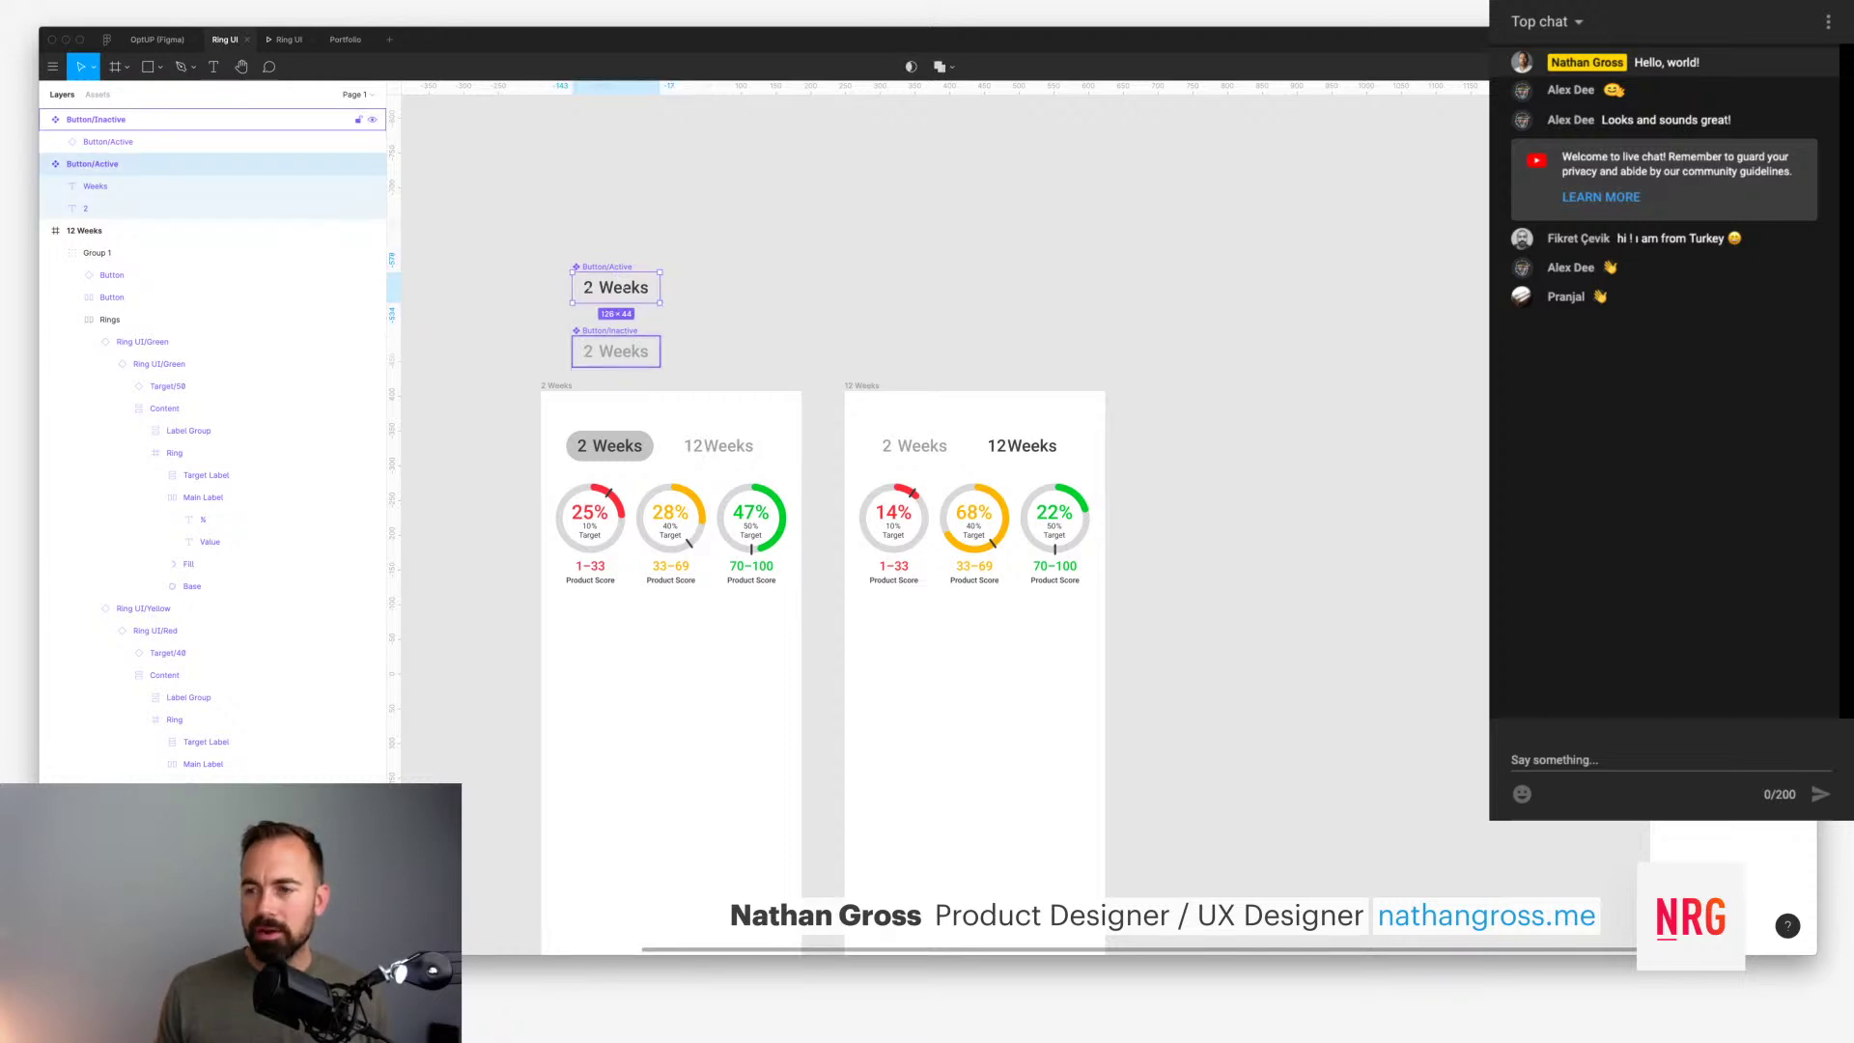
Step: Set the width of both the Button/Active and Button/Inactive components to 150
left_click(616, 352, "shift")
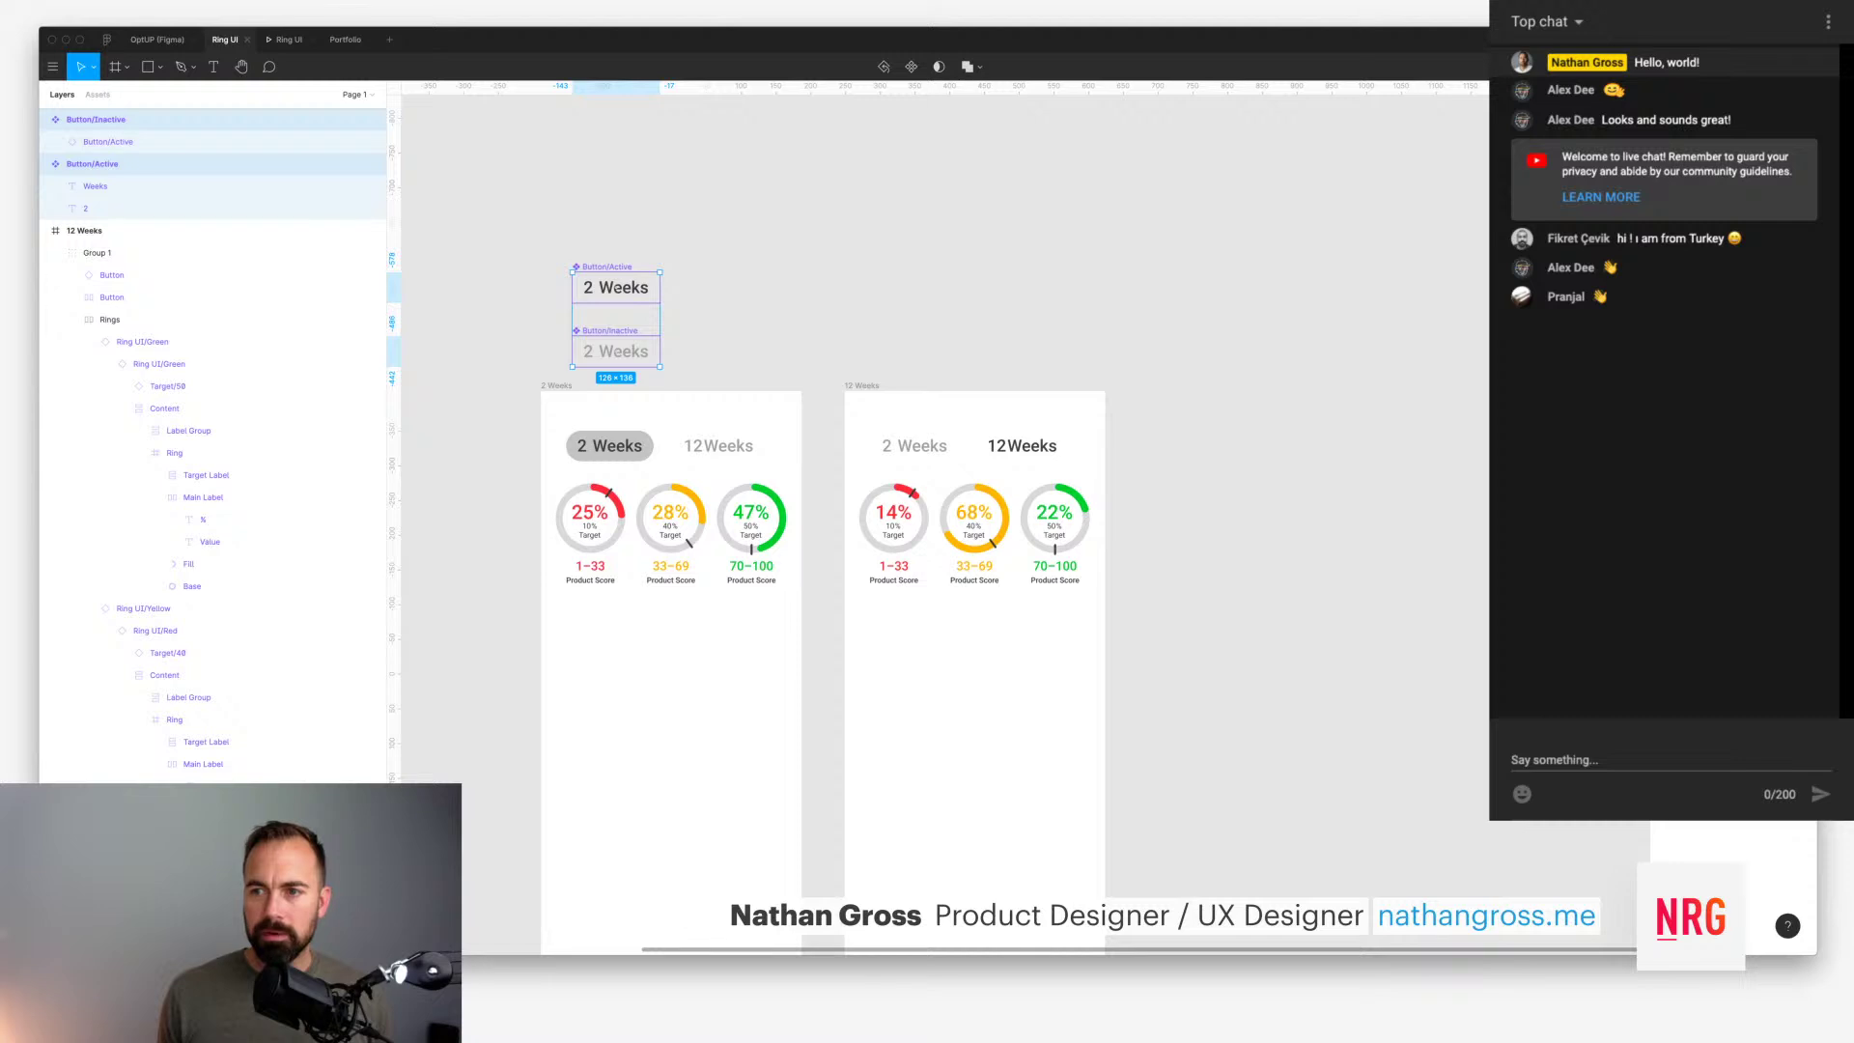
type("150")
key("Return")
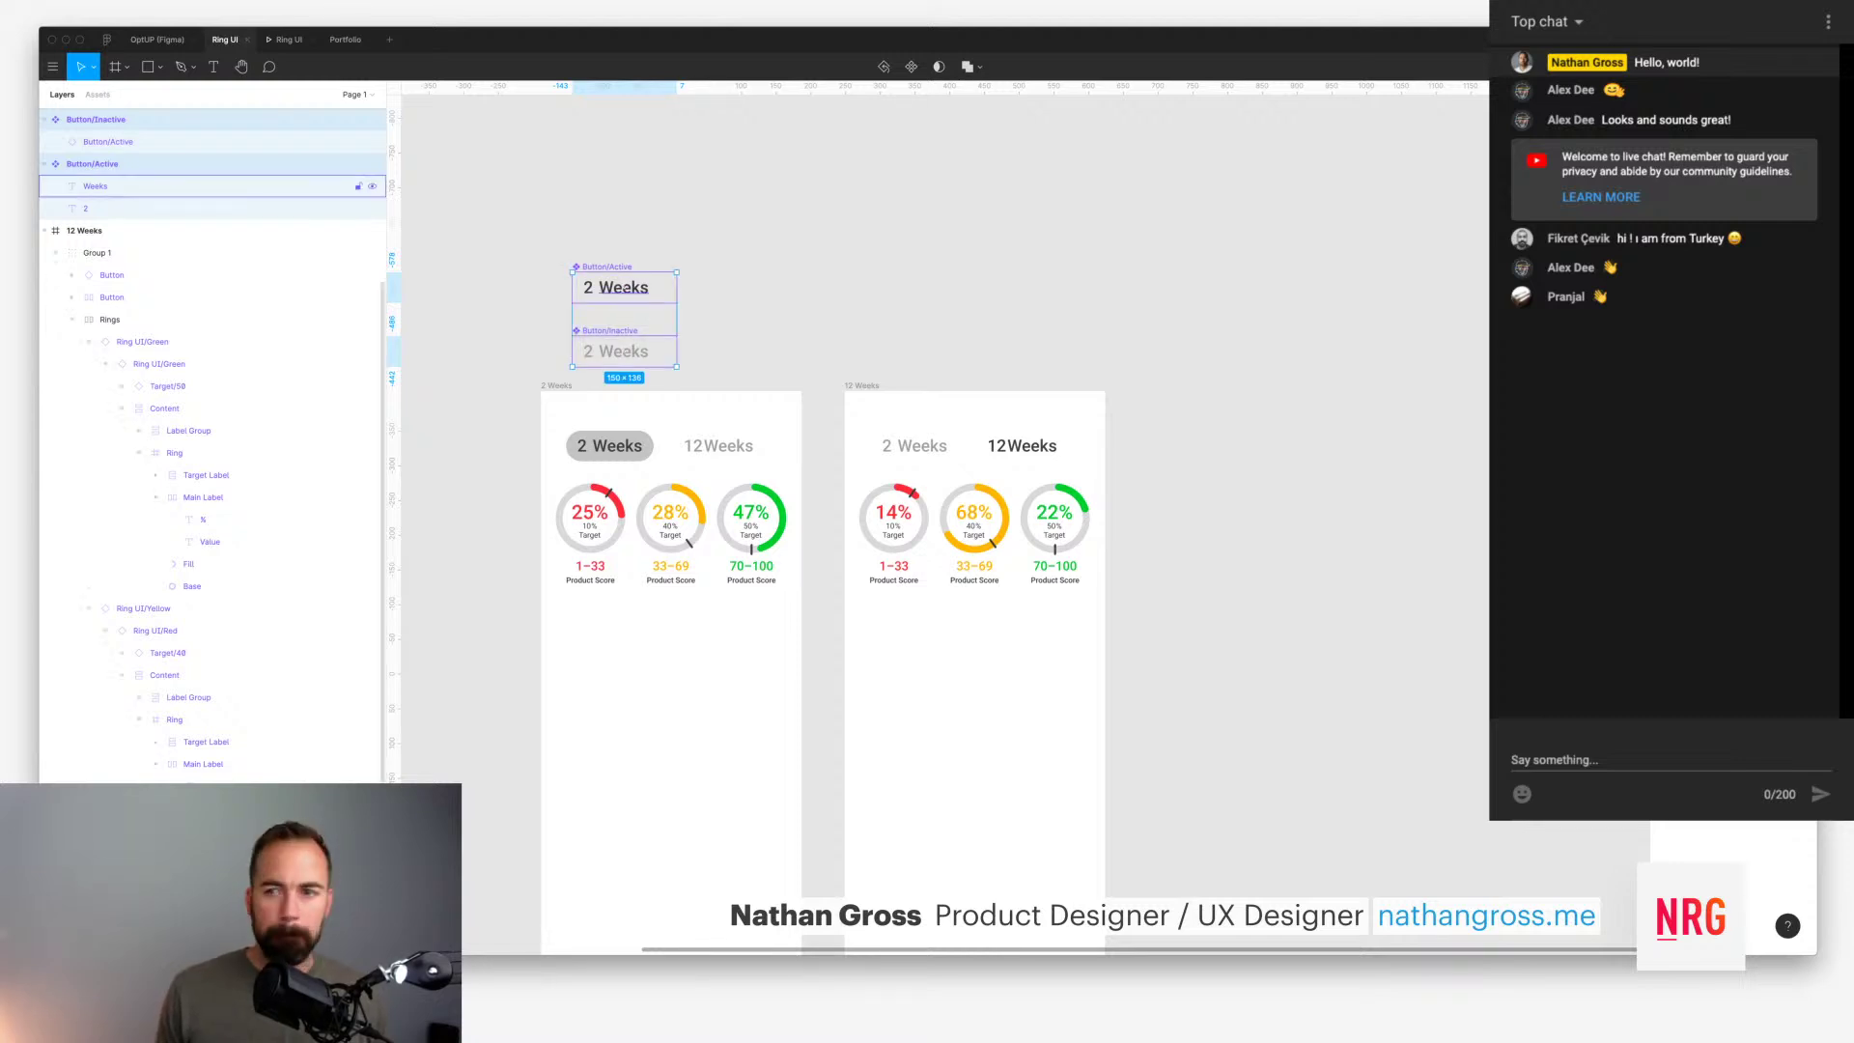
Step: Try to centre the 2 and Weeks text layers in Button/Active and wrap them in an auto layout frame
left_click(95, 185)
left_click(85, 208, "shift")
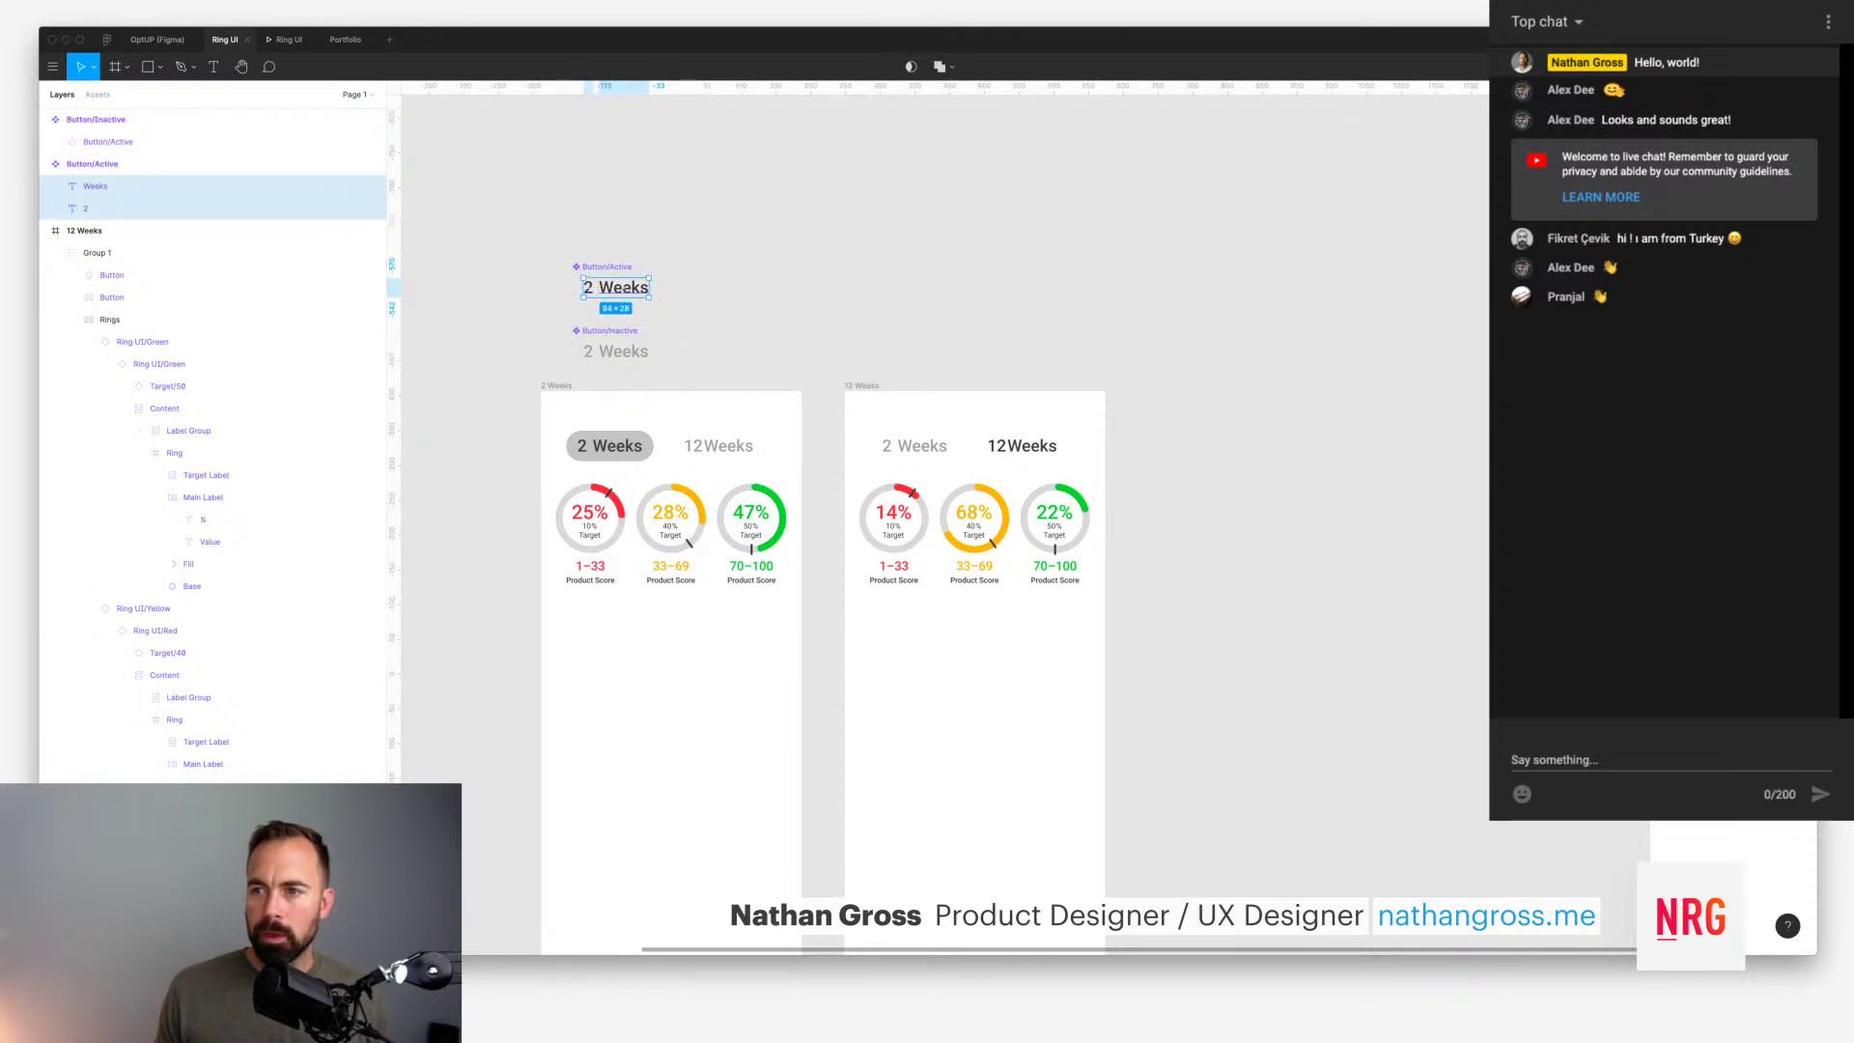
key("alt+h")
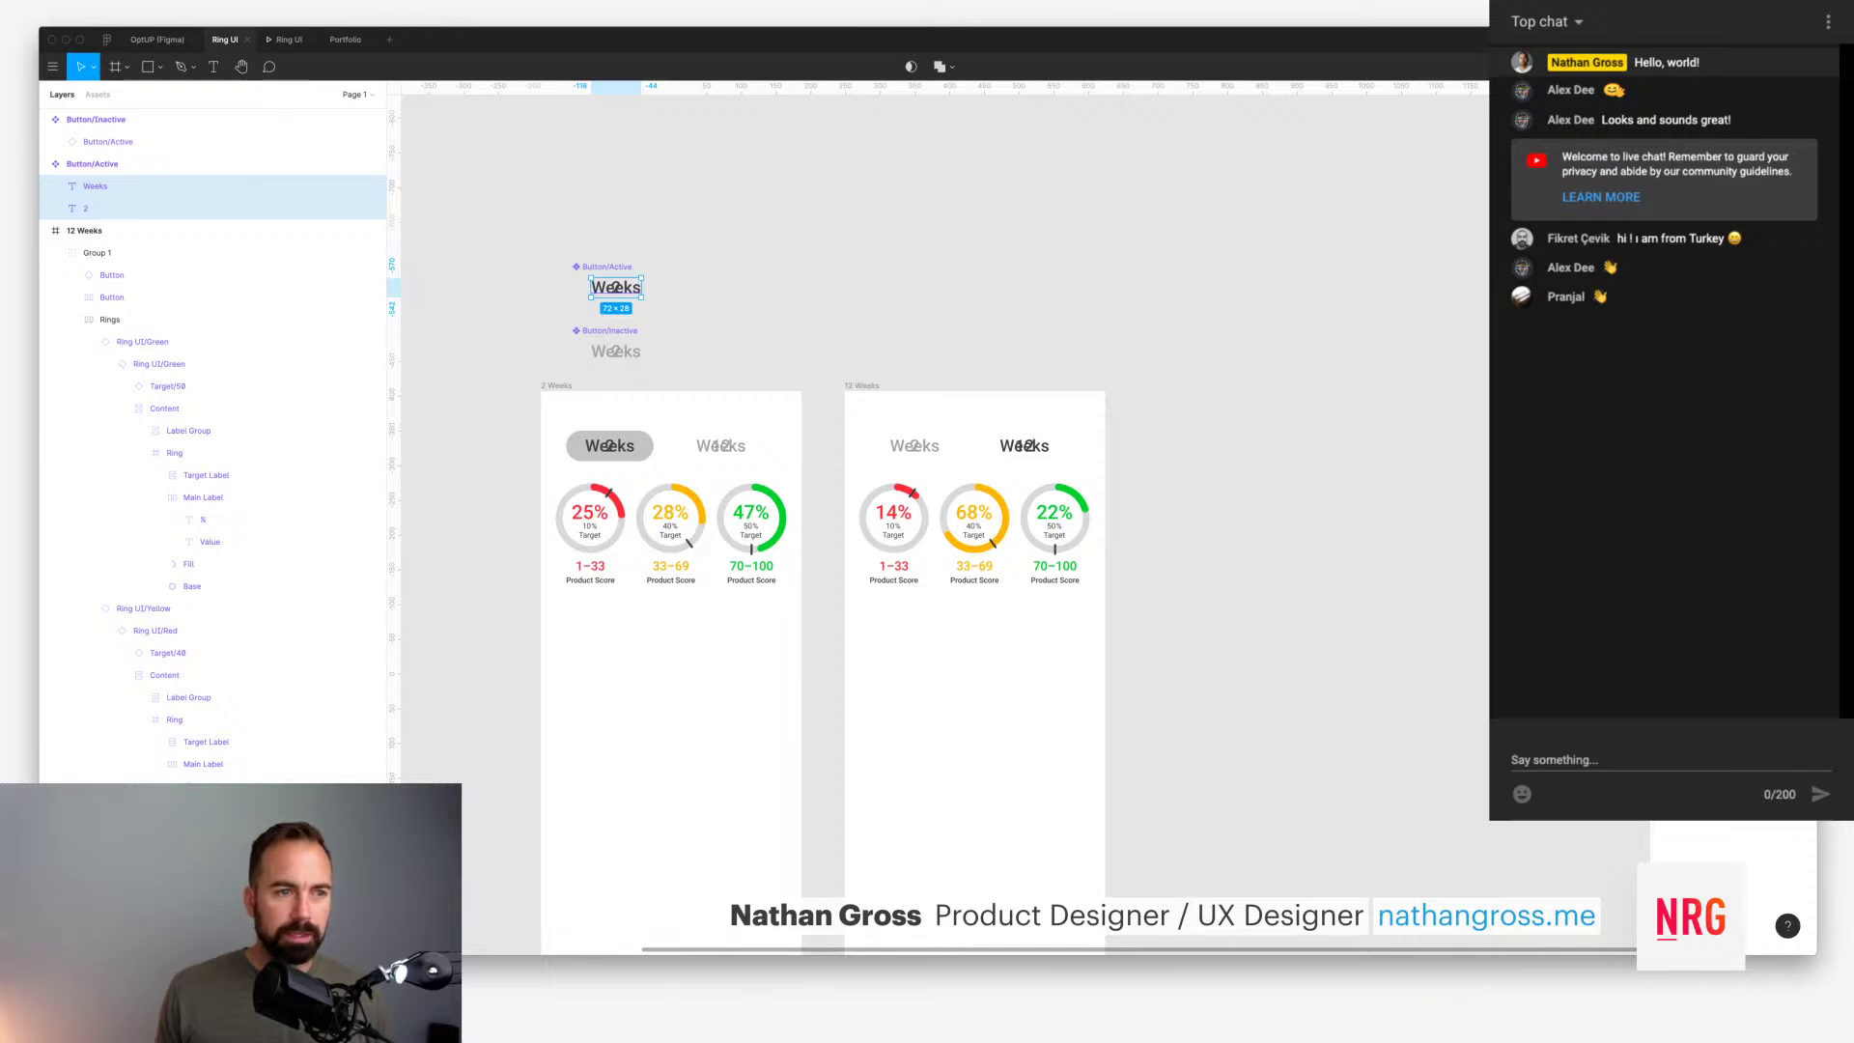
key("shift+a")
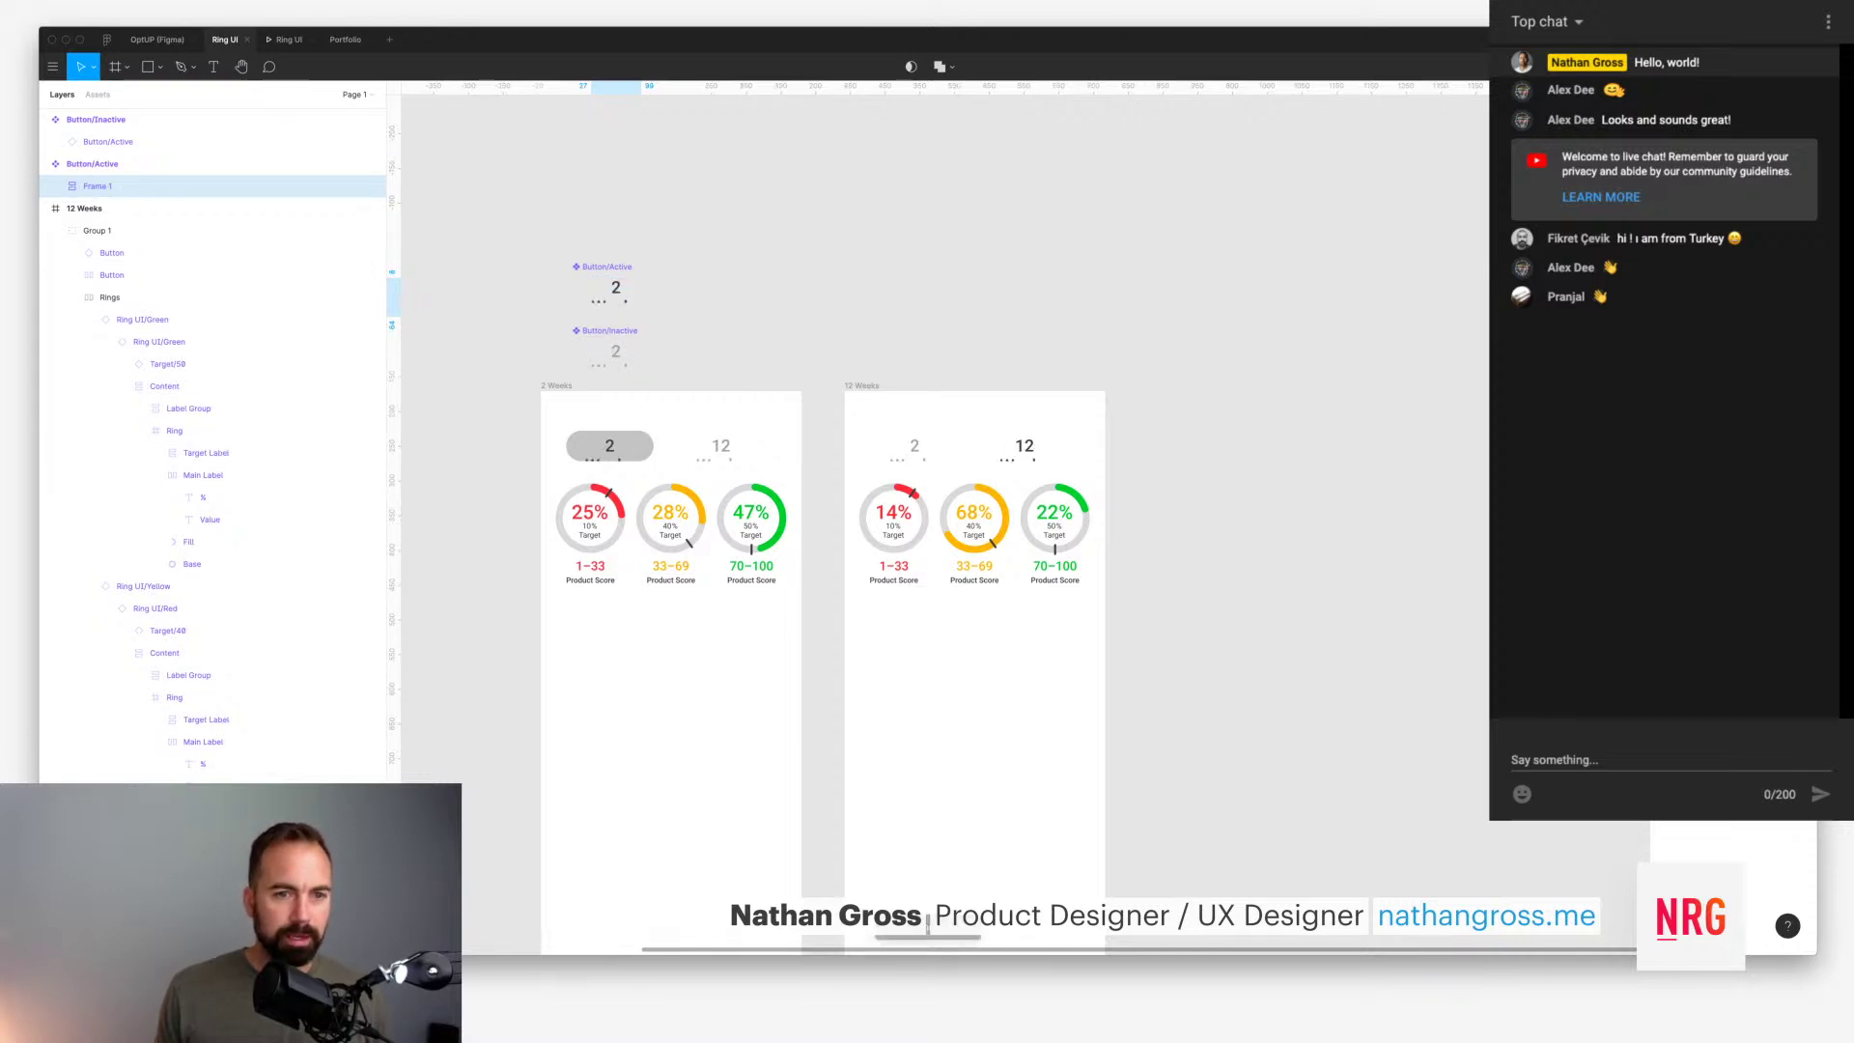
key("ctrl+z")
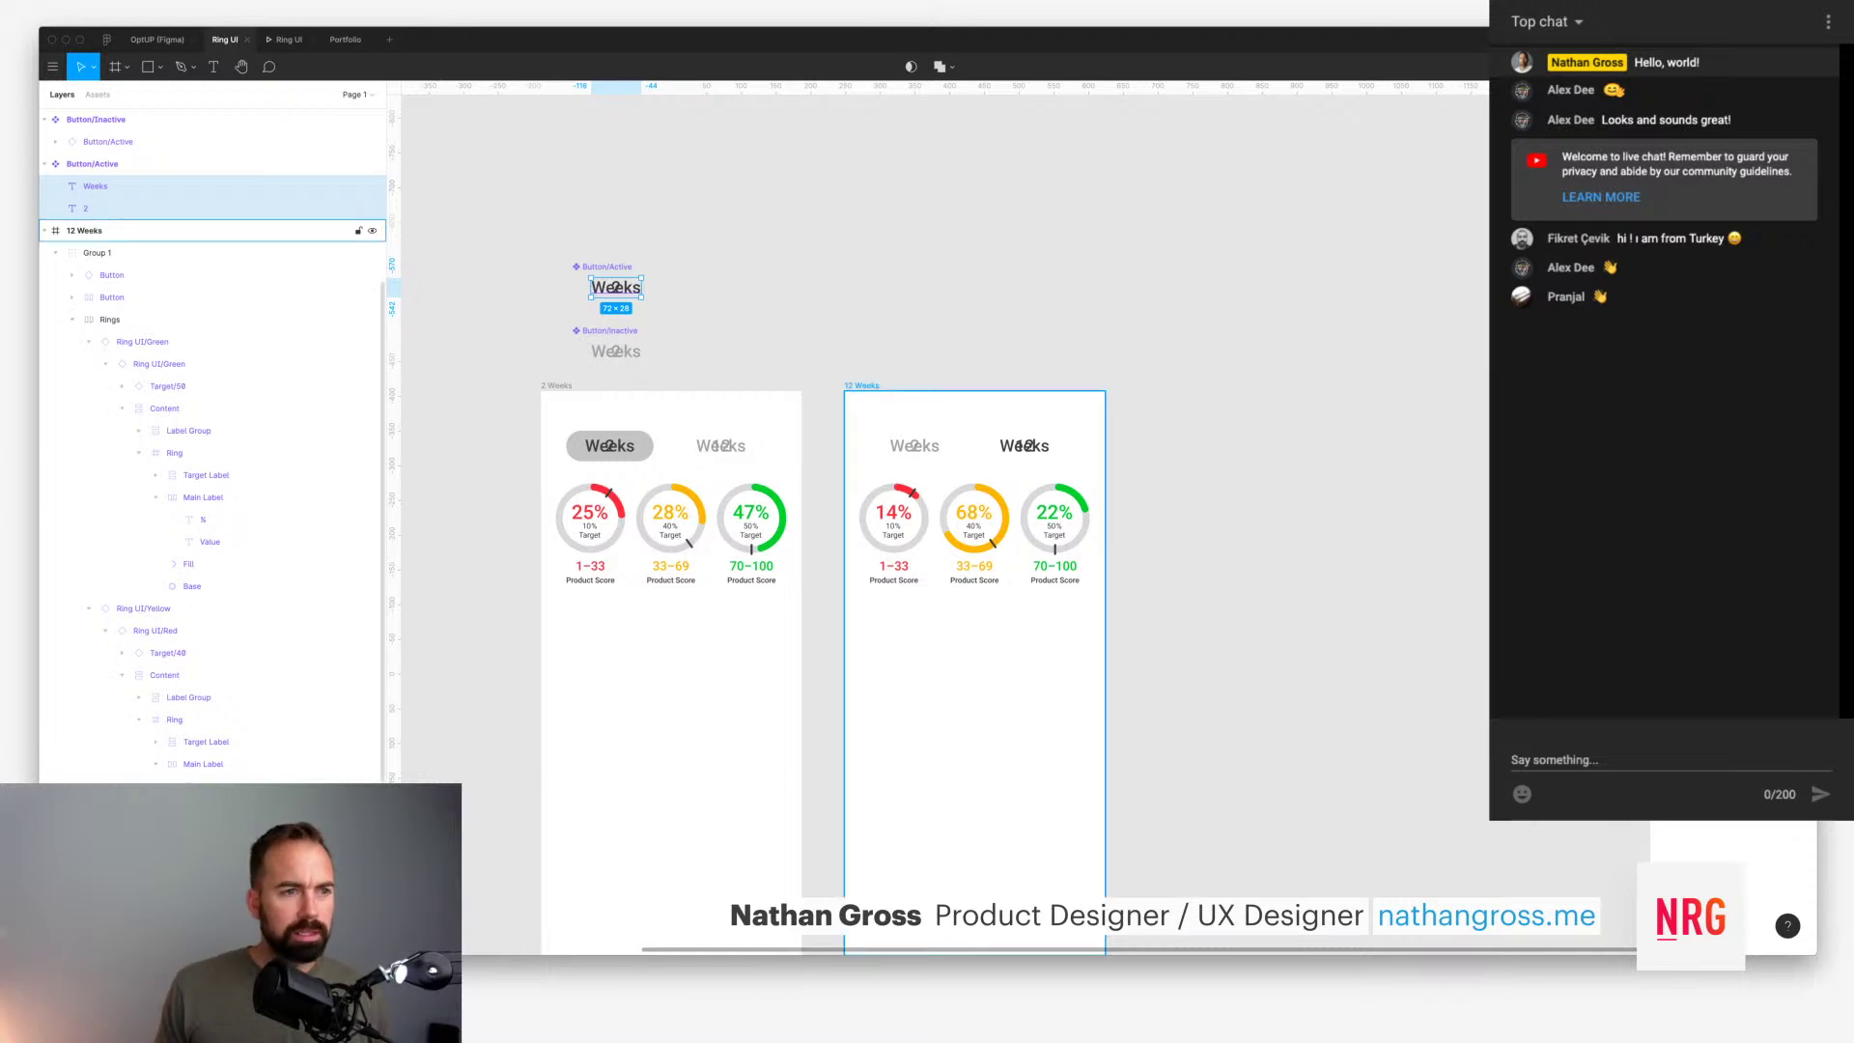
Step: Delete the separate 2 text layer in Button/Active and change the Weeks text to "2 Weeks"
double_click(73, 187)
left_click(96, 208)
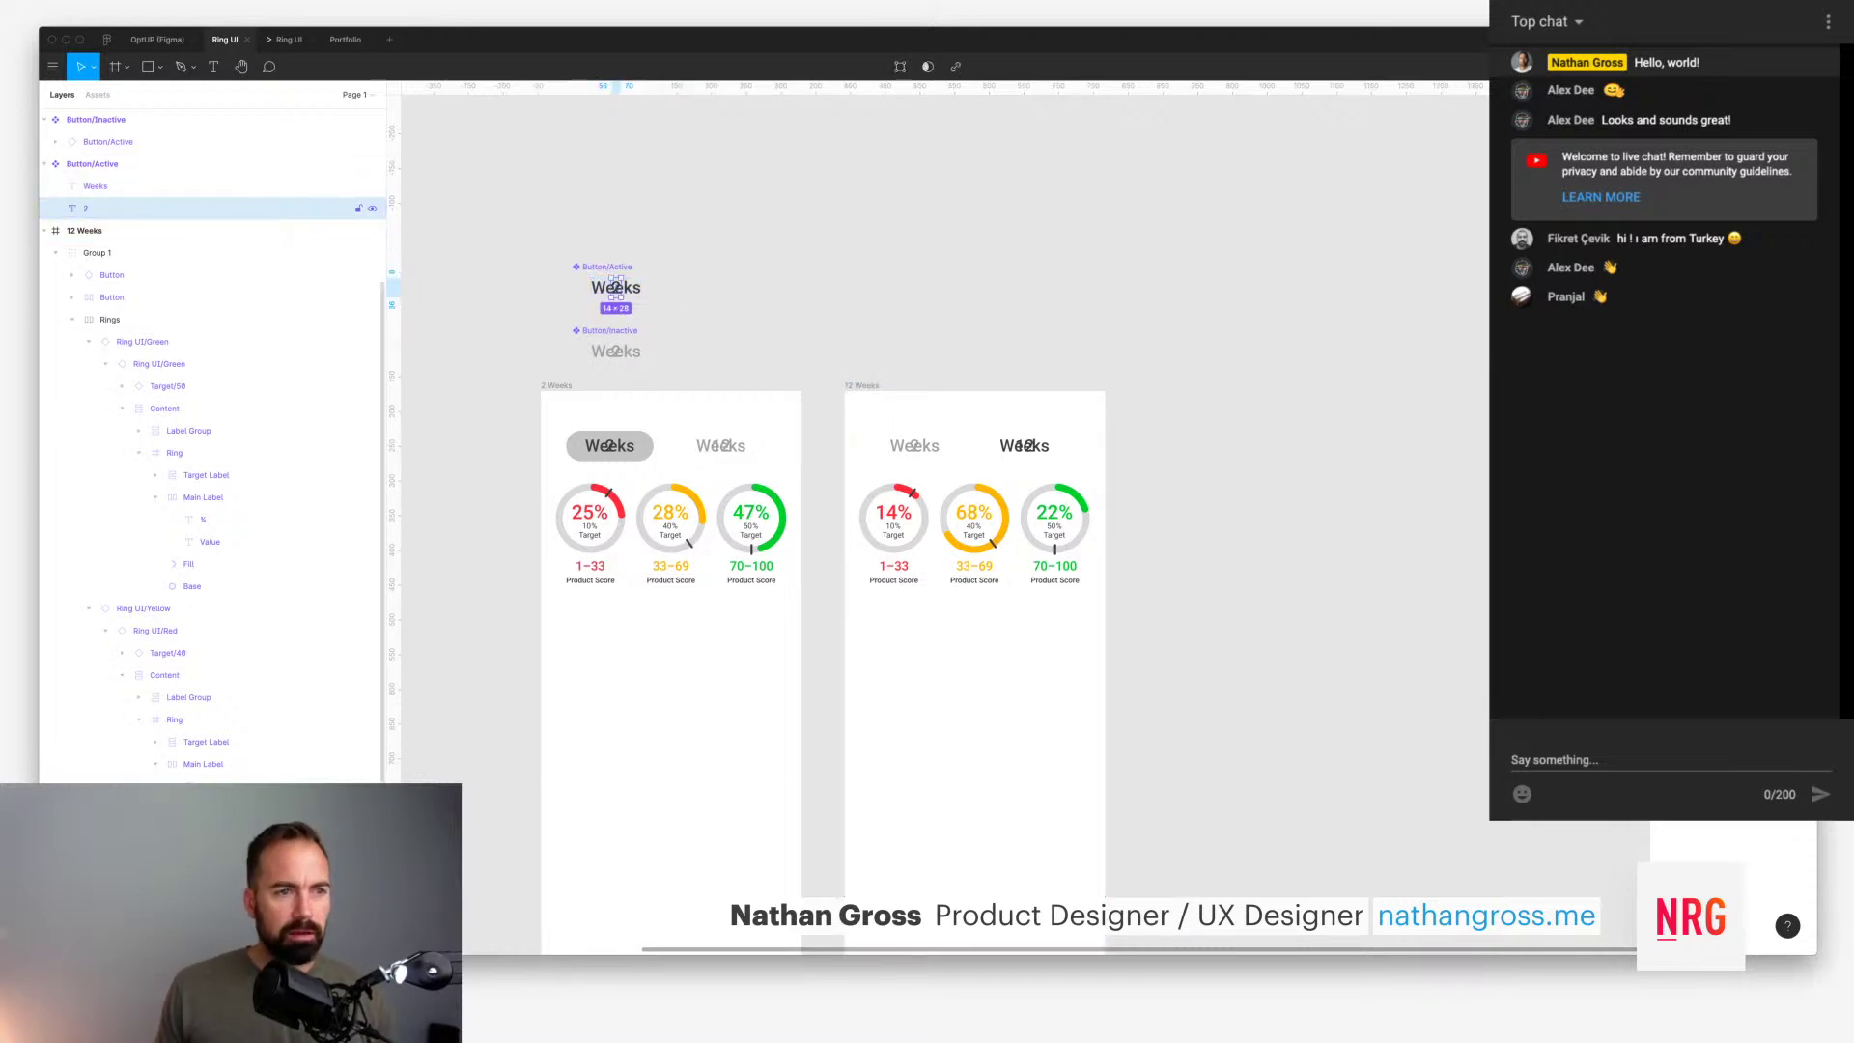
key("Delete")
double_click(616, 288)
double_click(616, 288)
key("Escape")
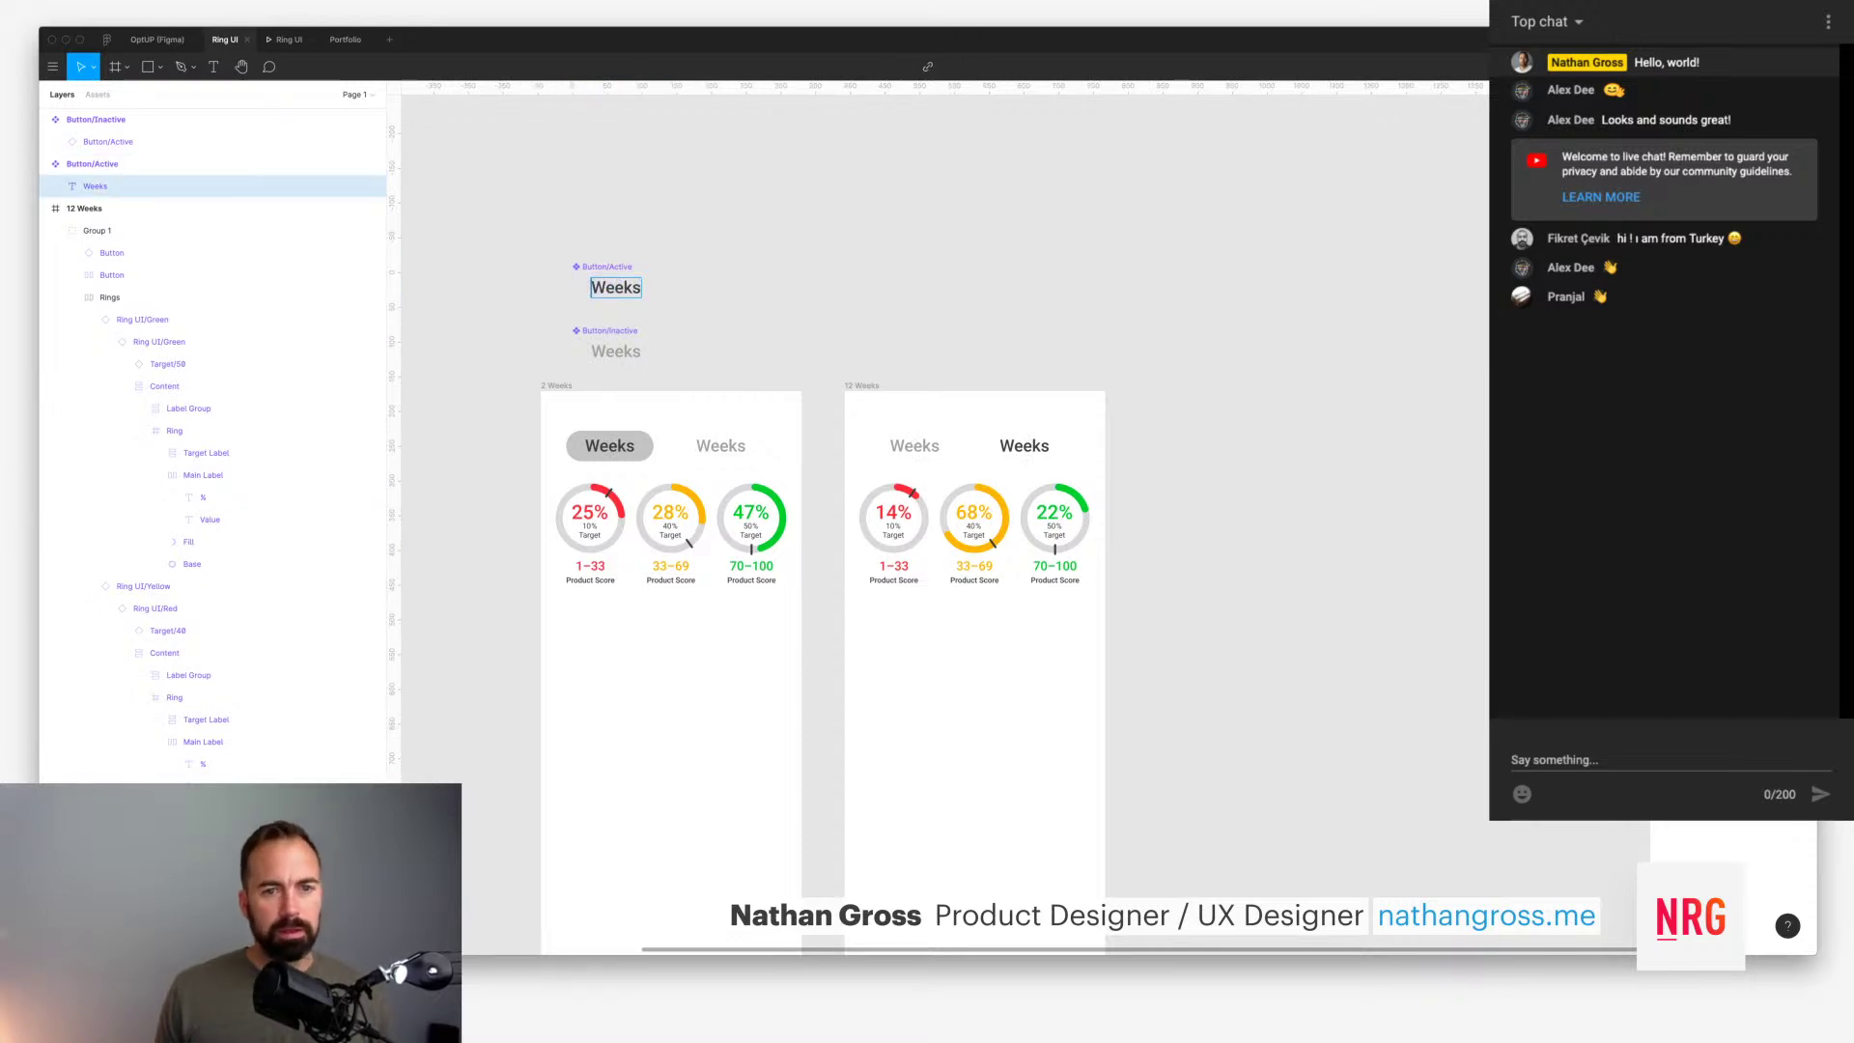
type("2")
key("Escape")
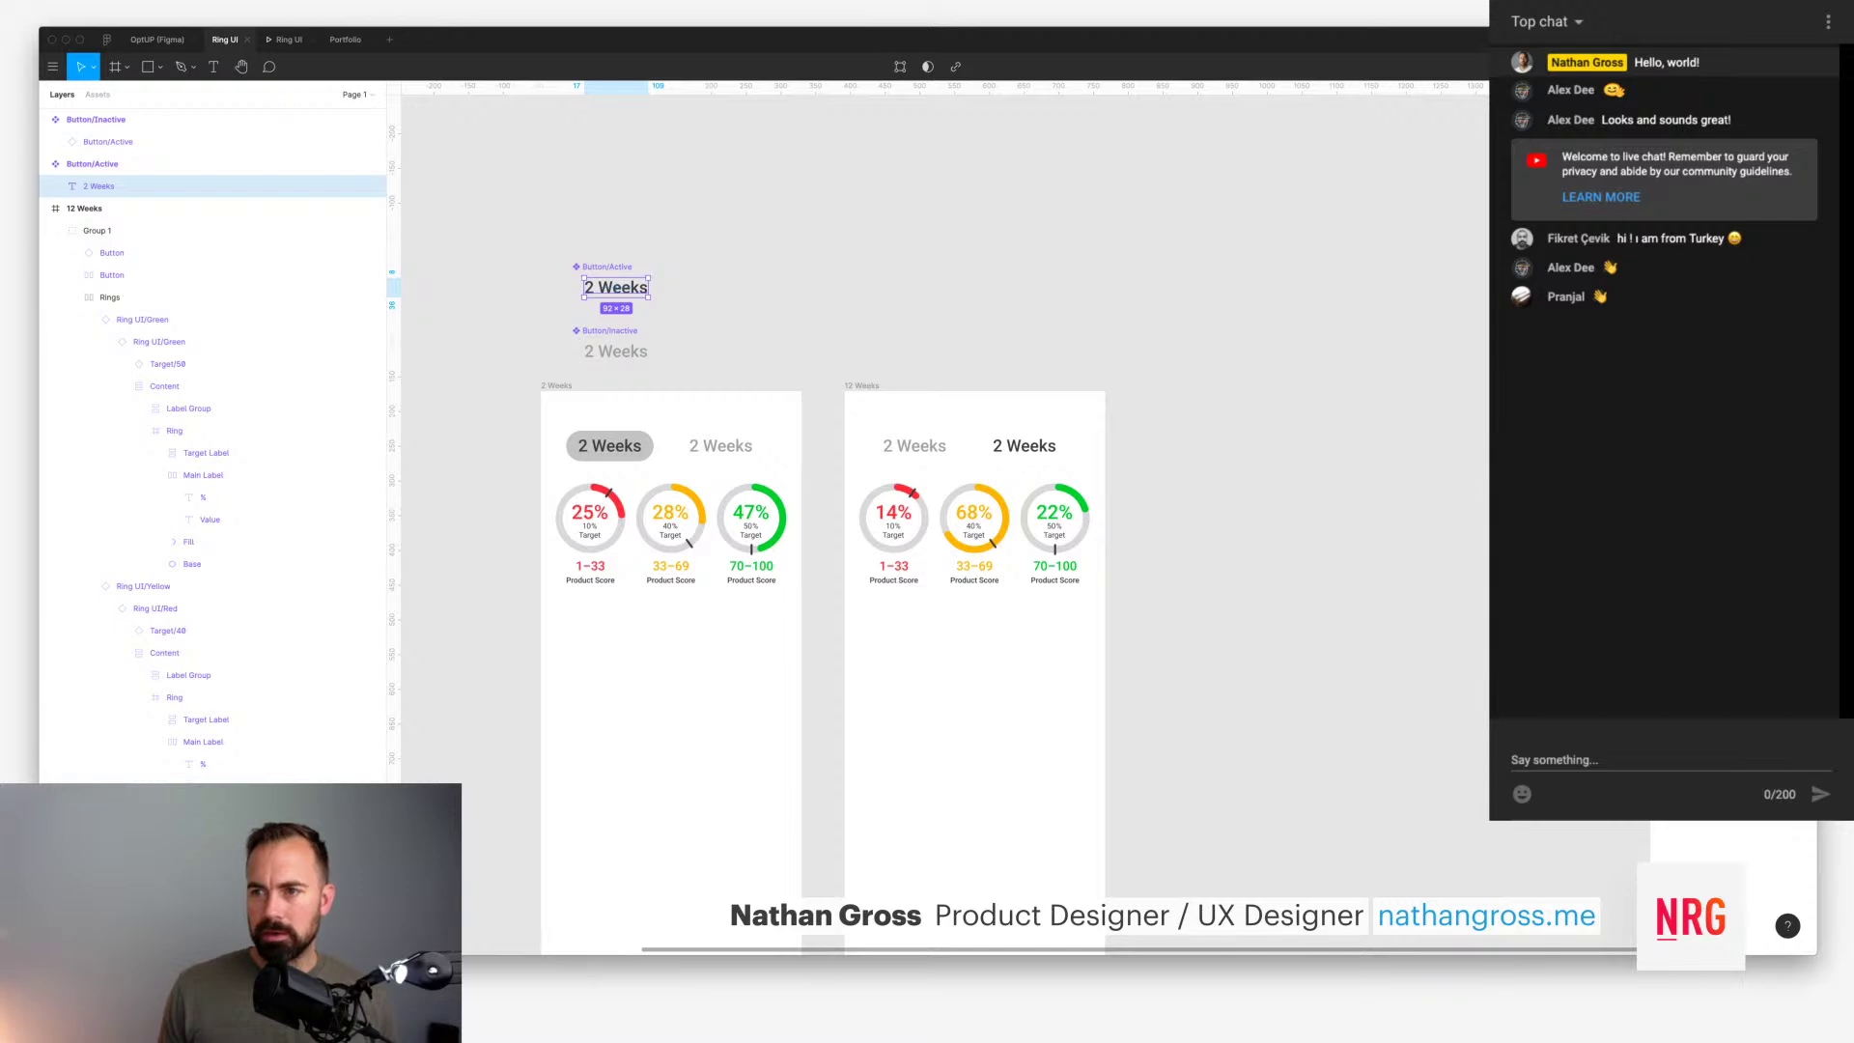
Step: Centre the 2 Weeks text horizontally in Button/Active and select the nested Button/Active instance inside Button/Inactive
key("shift+Right")
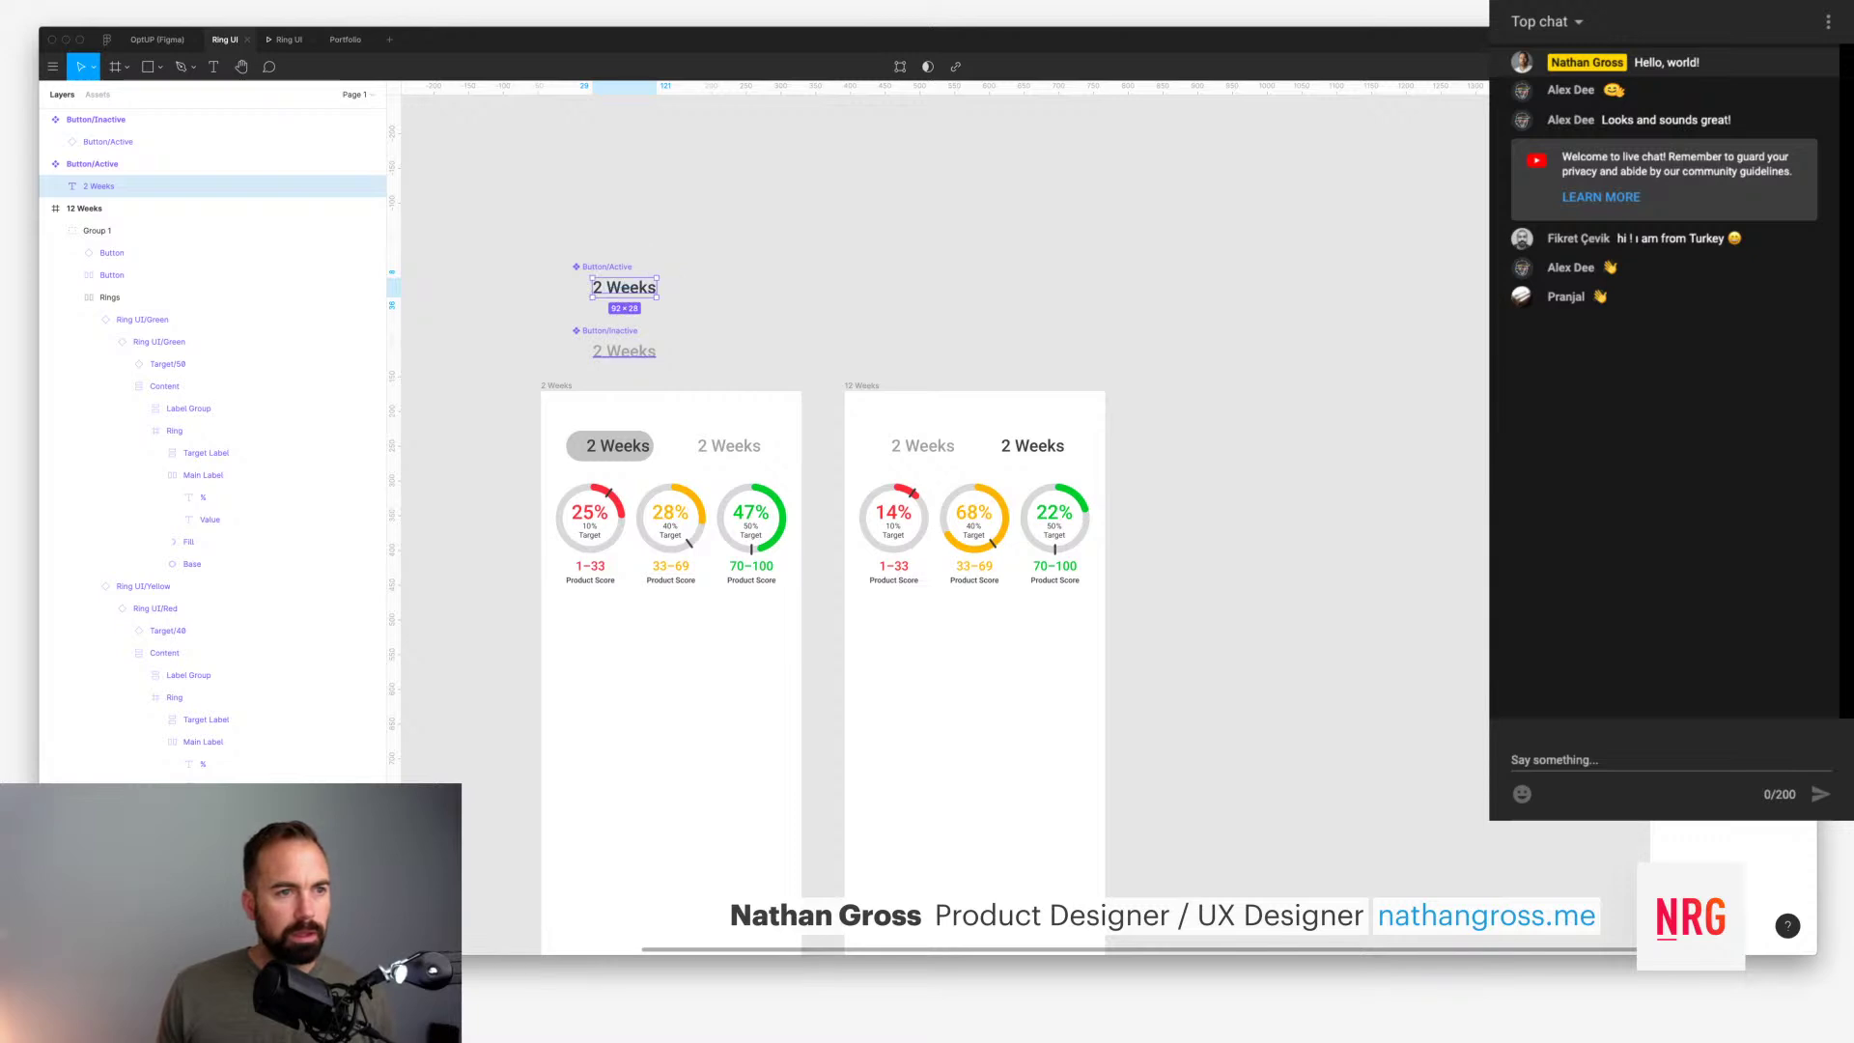
left_click(108, 141)
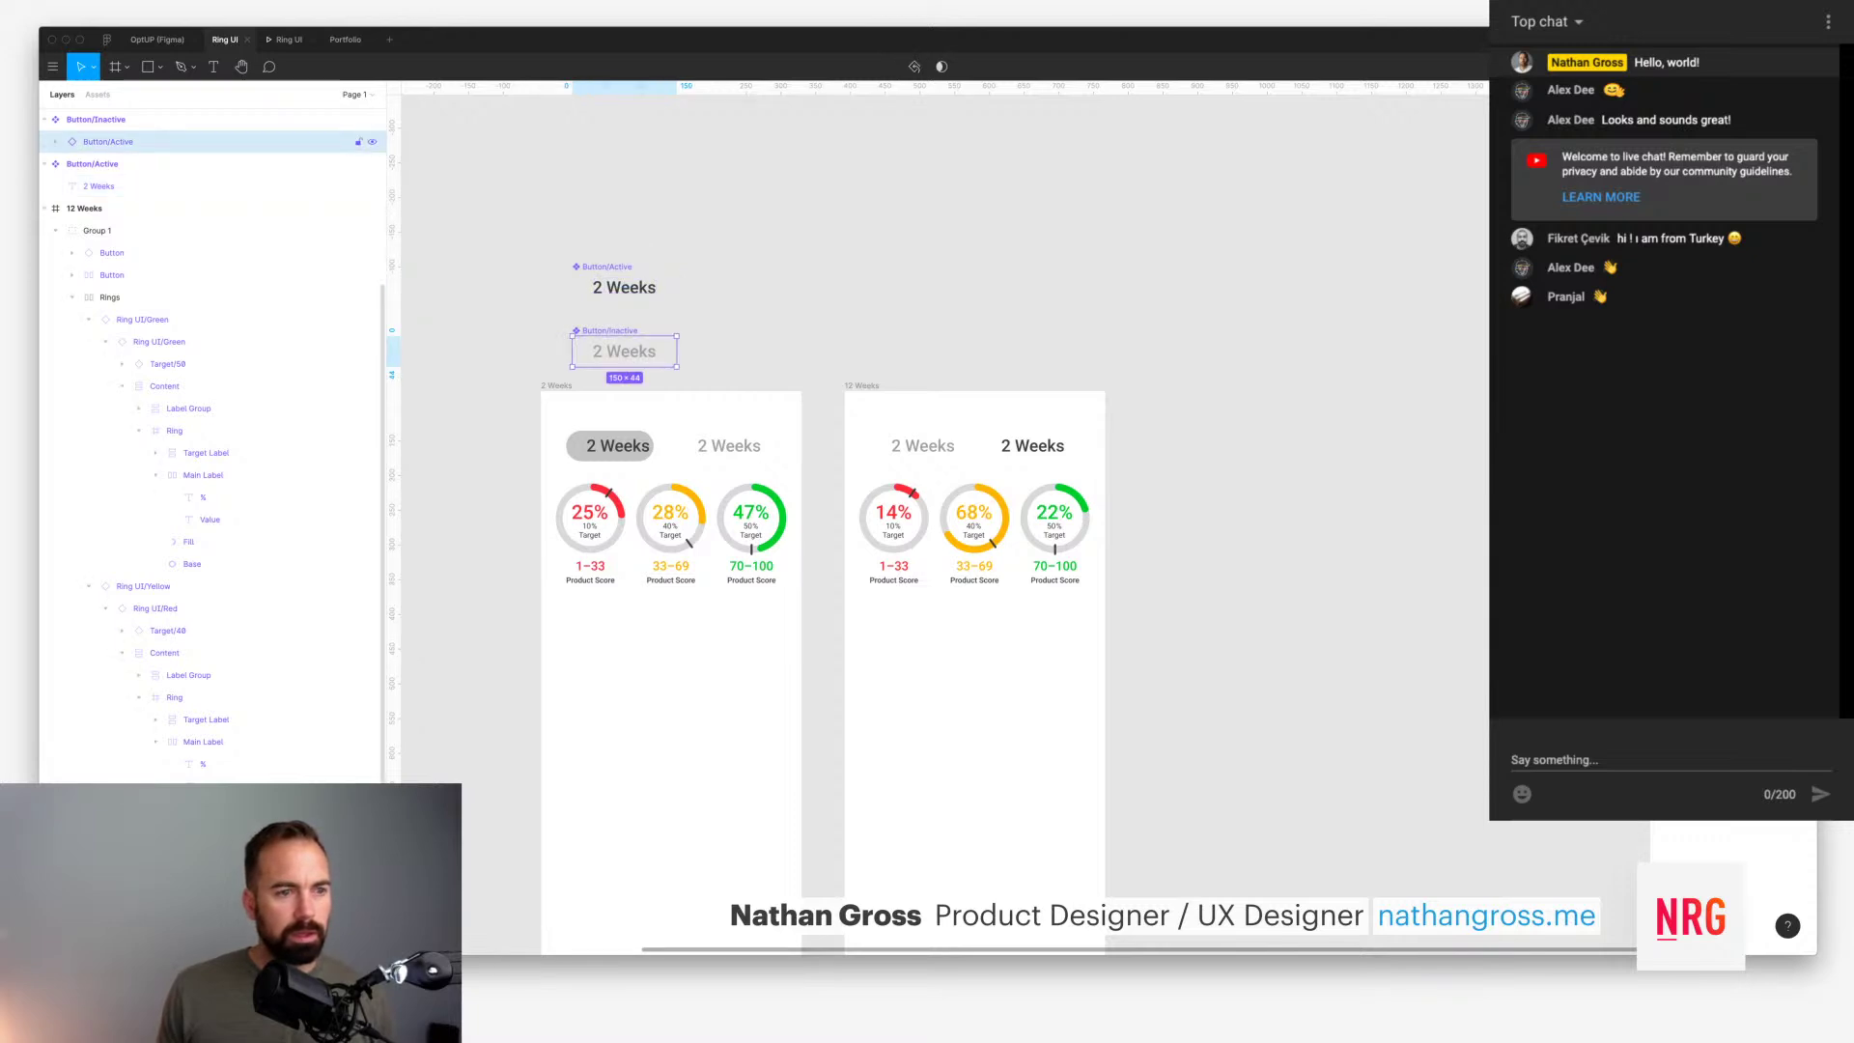
Step: Detach the nested Button/Active instance inside Button/Inactive and change its text to "12 Weeks"
right_click(108, 142)
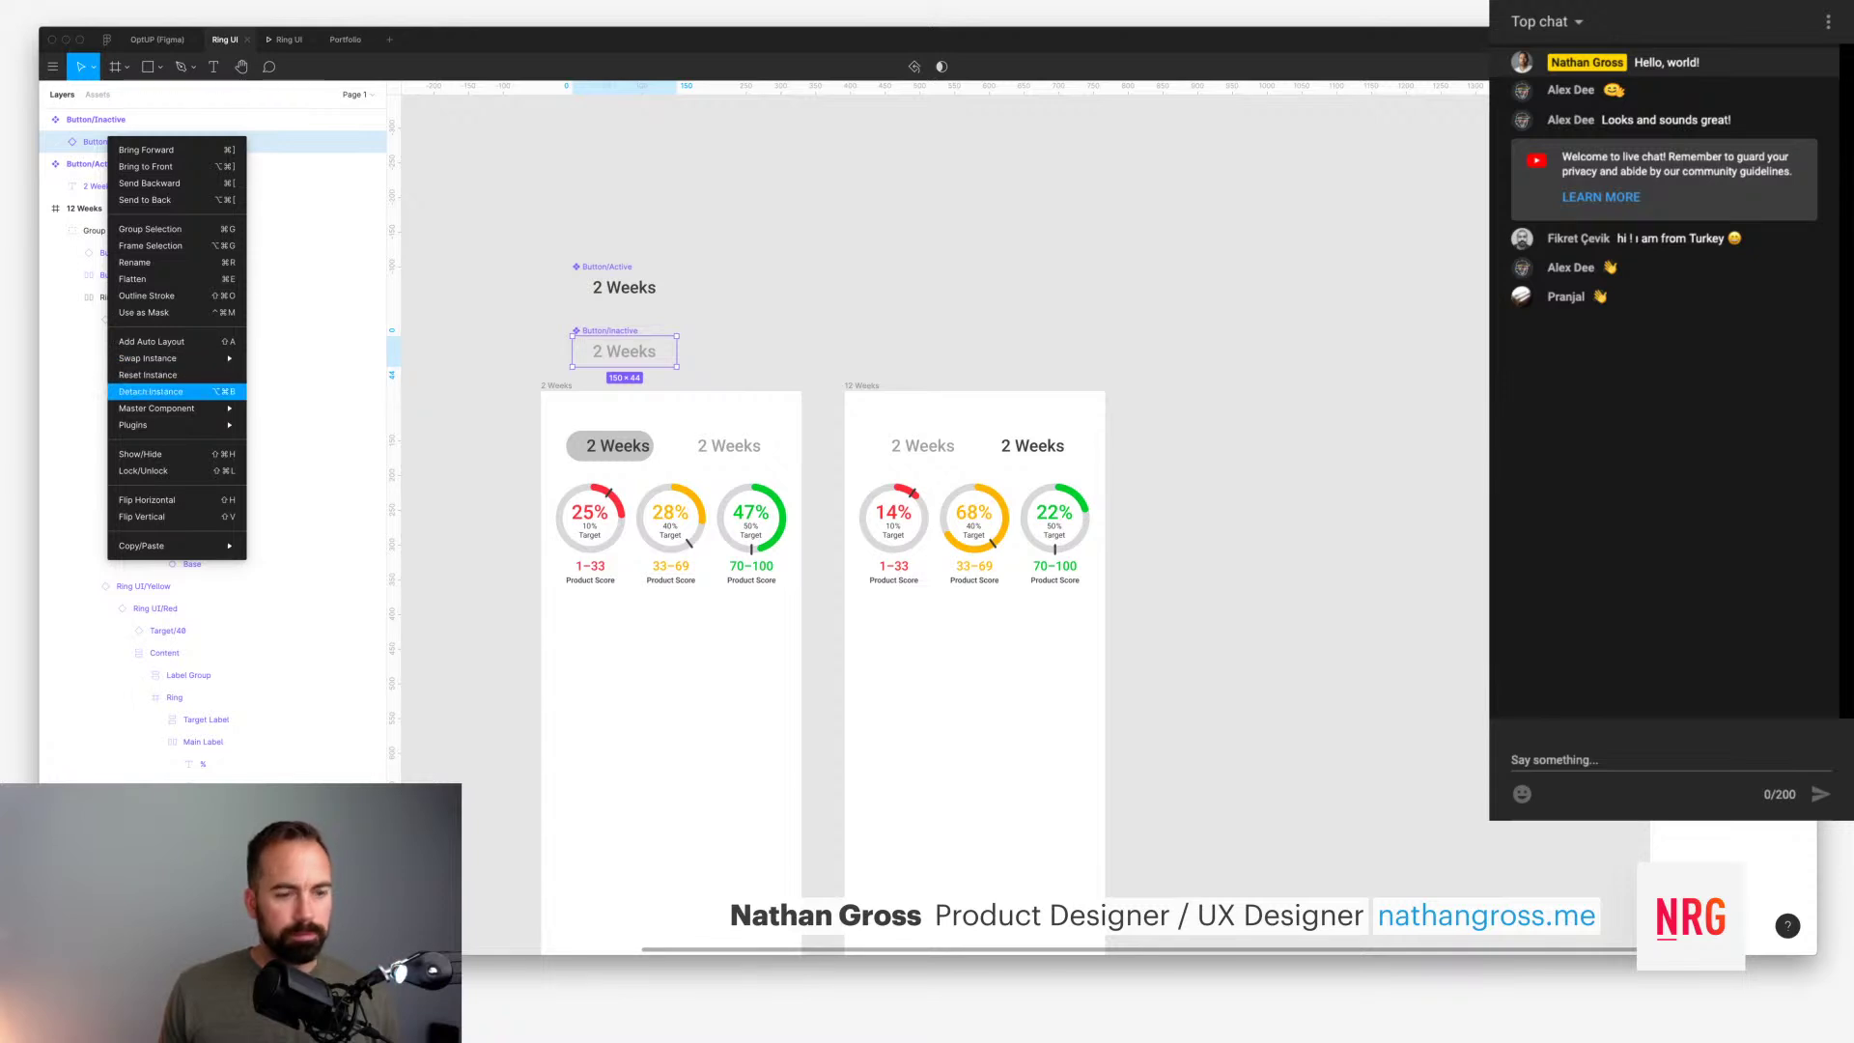
left_click(150, 391)
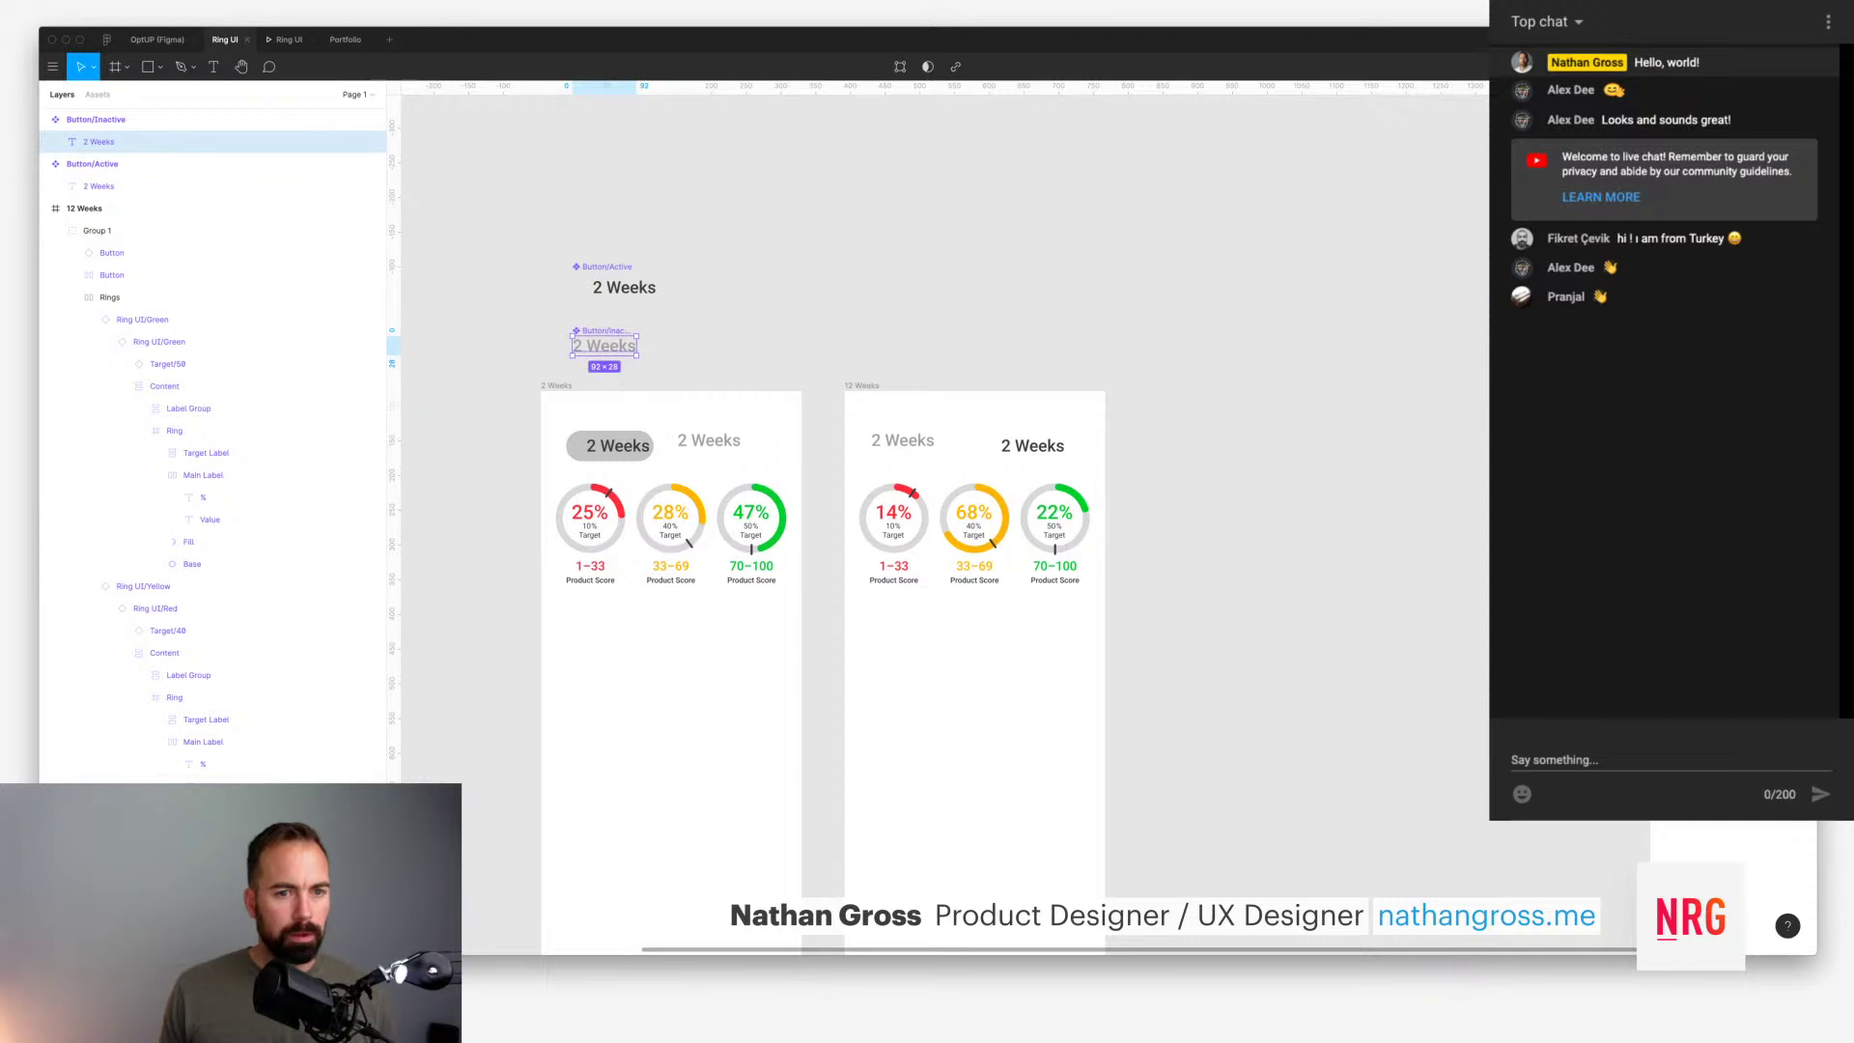
double_click(604, 346)
double_click(577, 346)
type("12")
key("Escape")
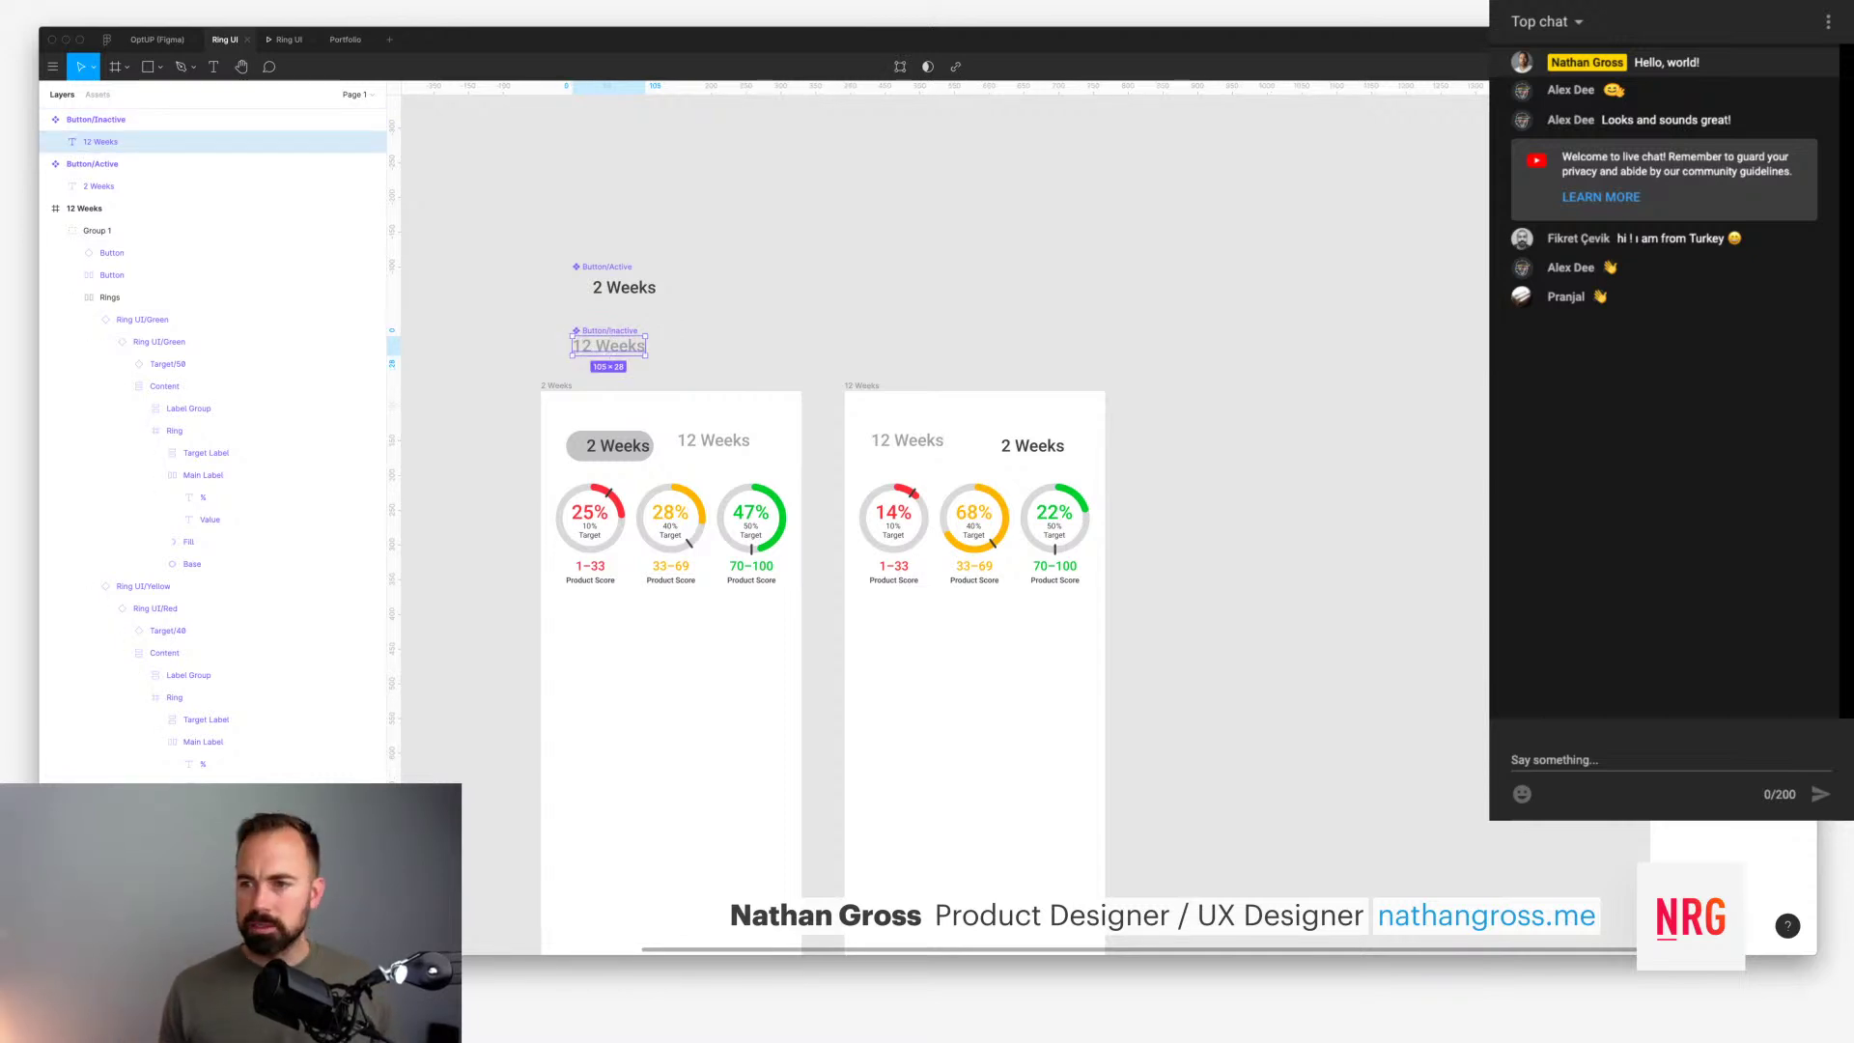
Step: Ungroup the group holding the buttons and rings in both the 2 Weeks and 12 Weeks frames
left_click(609, 331)
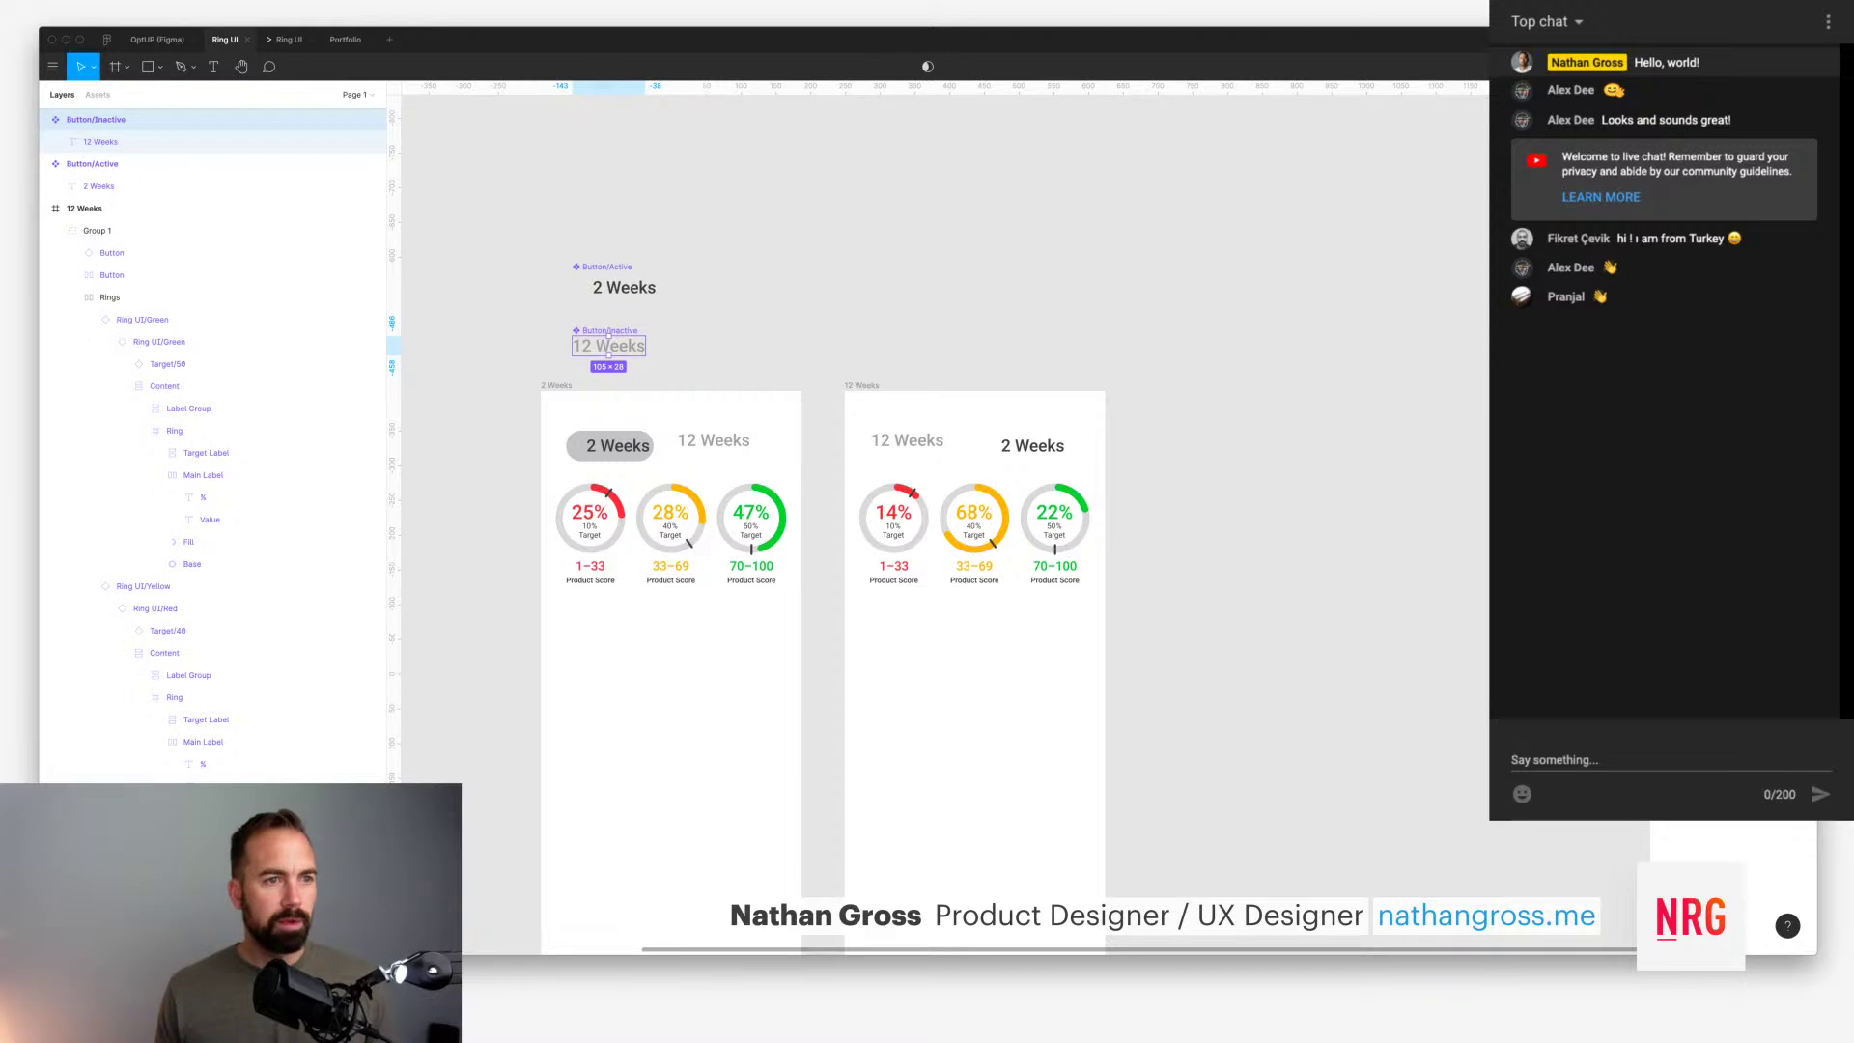
key("Return")
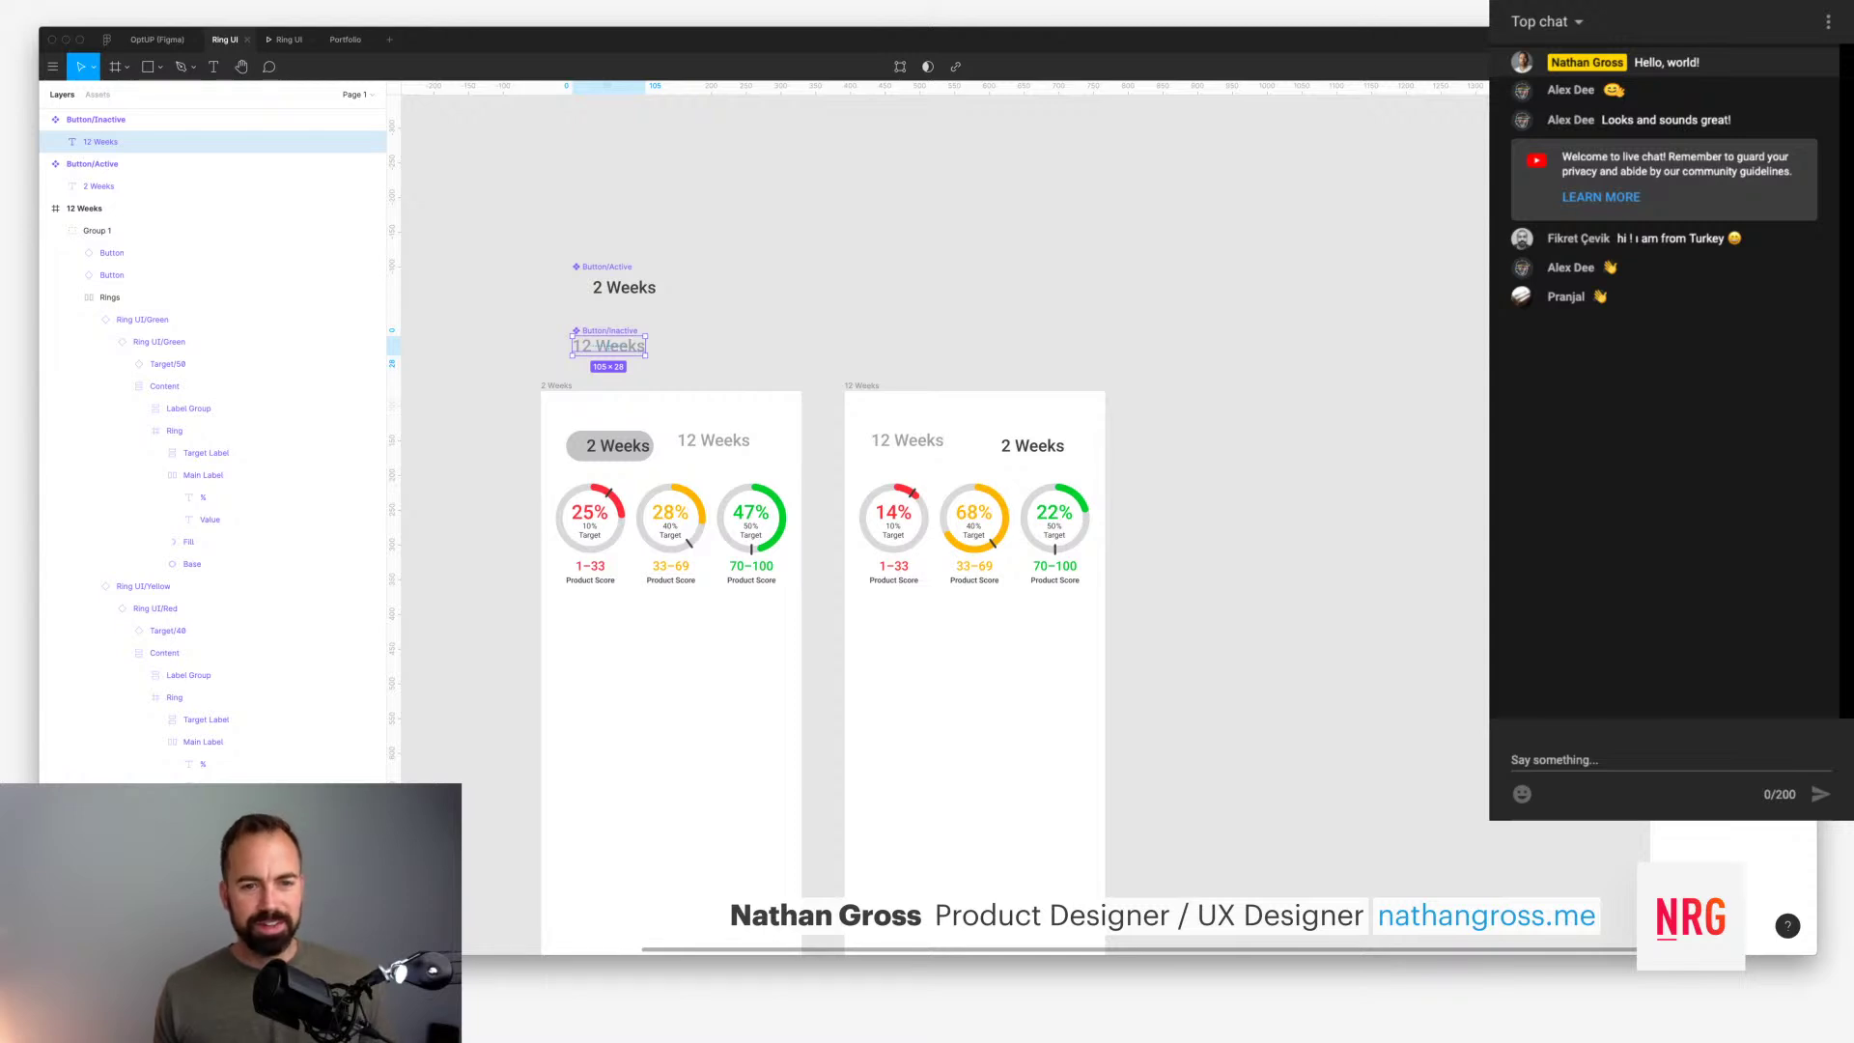
left_click(908, 441)
left_click(714, 440)
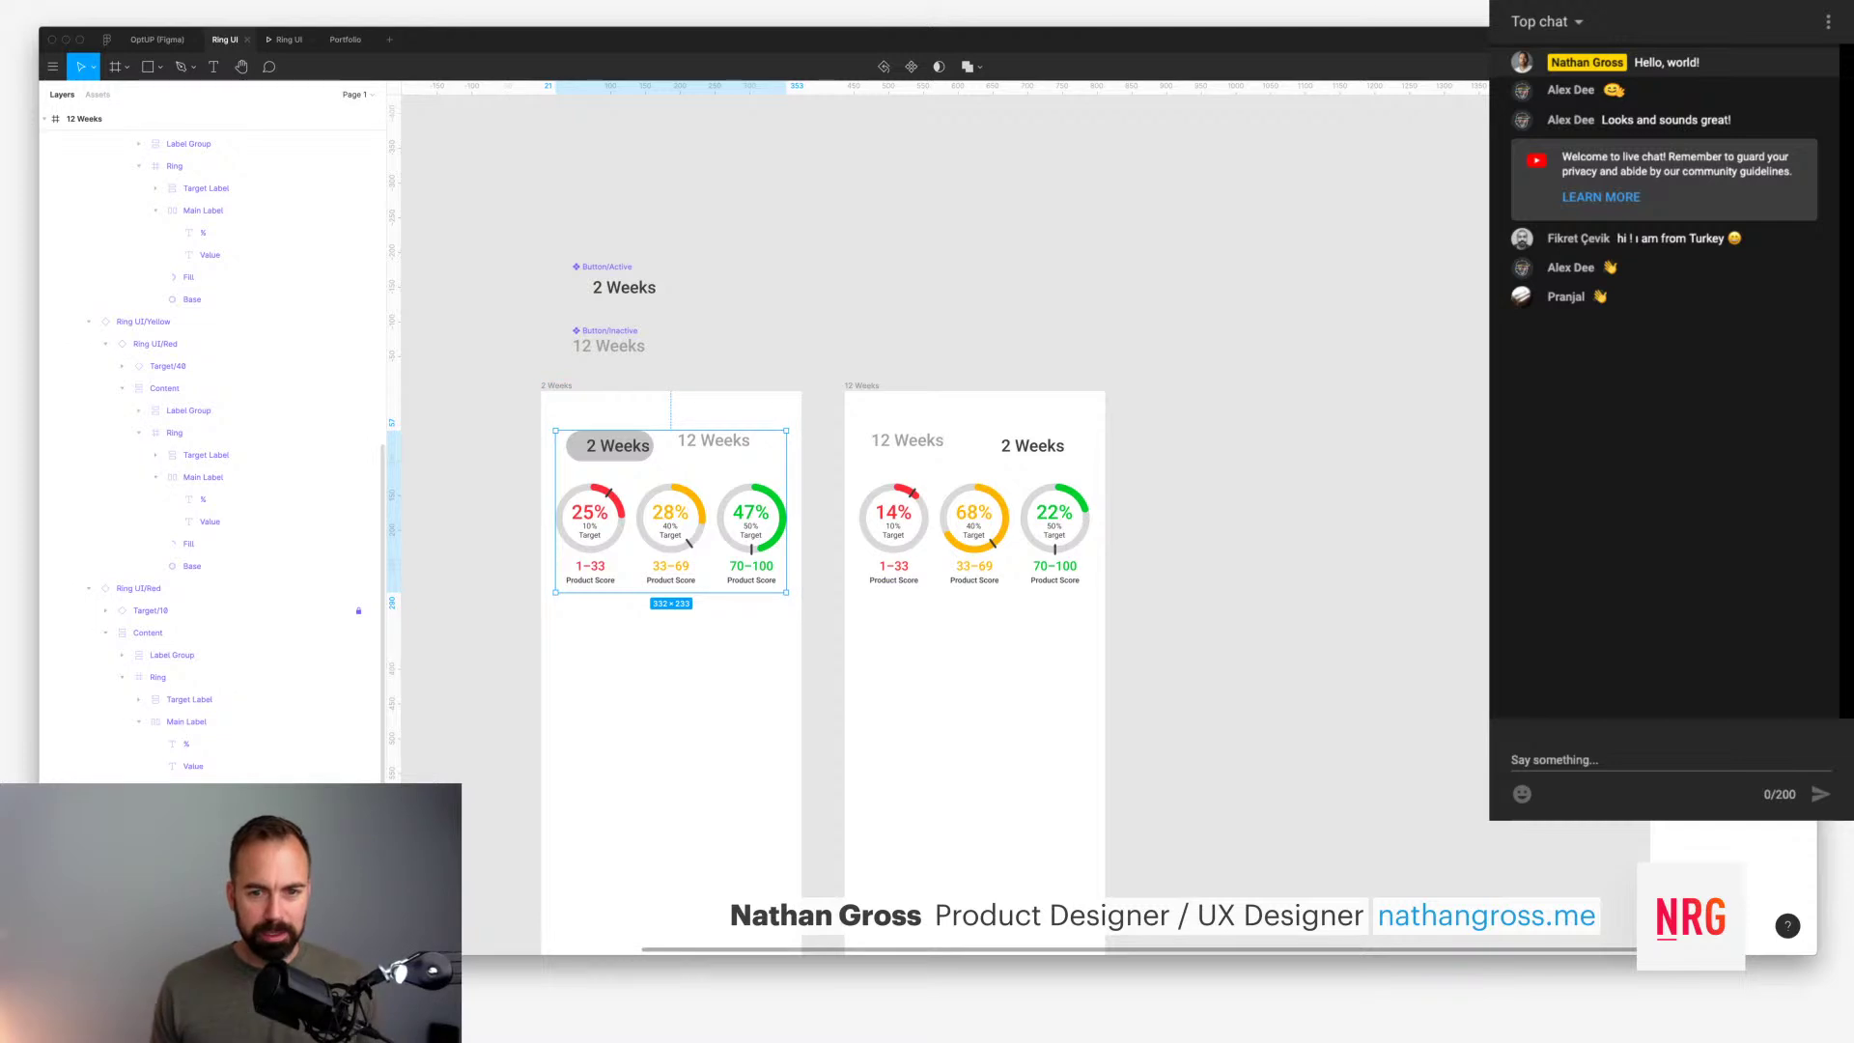
key("super+shift+g")
left_click(907, 440)
key("super+shift+g")
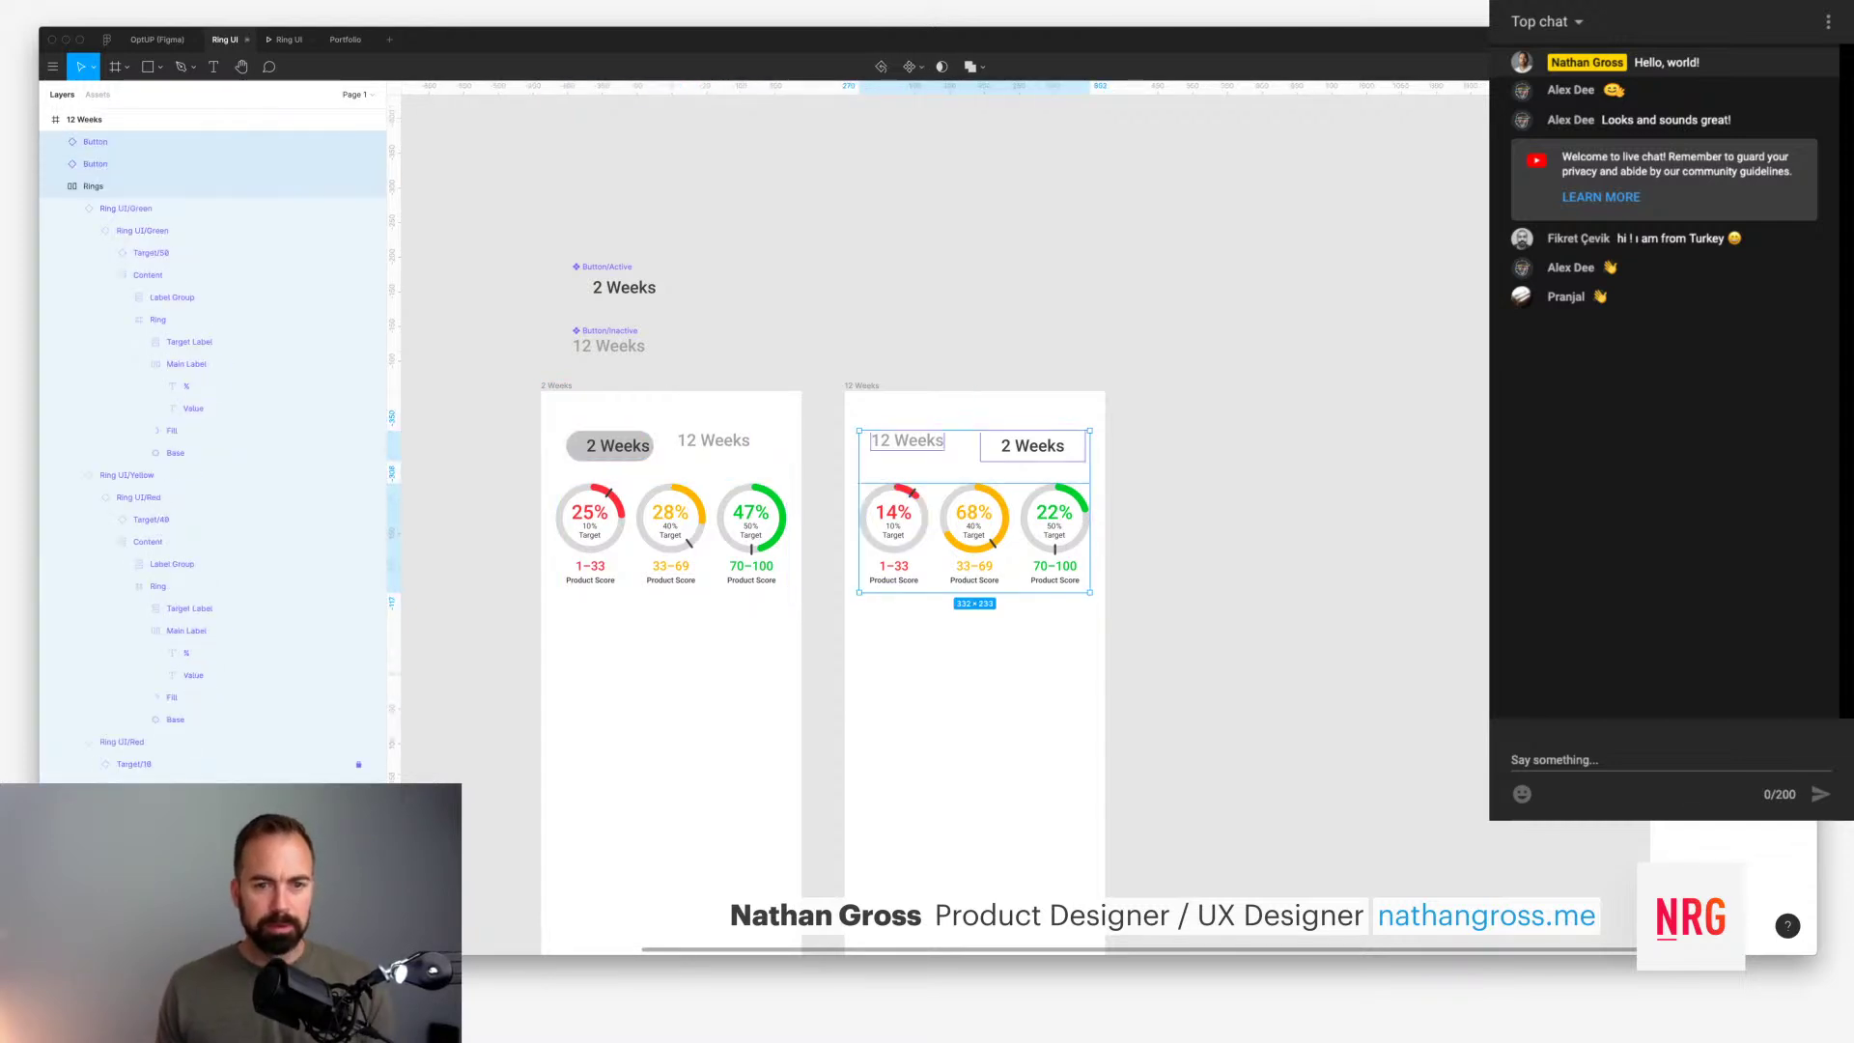
key("Escape")
Step: Resize the Button/Inactive component to 150 × 44 so it matches Button/Active
left_click(714, 440)
left_click(617, 445)
left_click(713, 440)
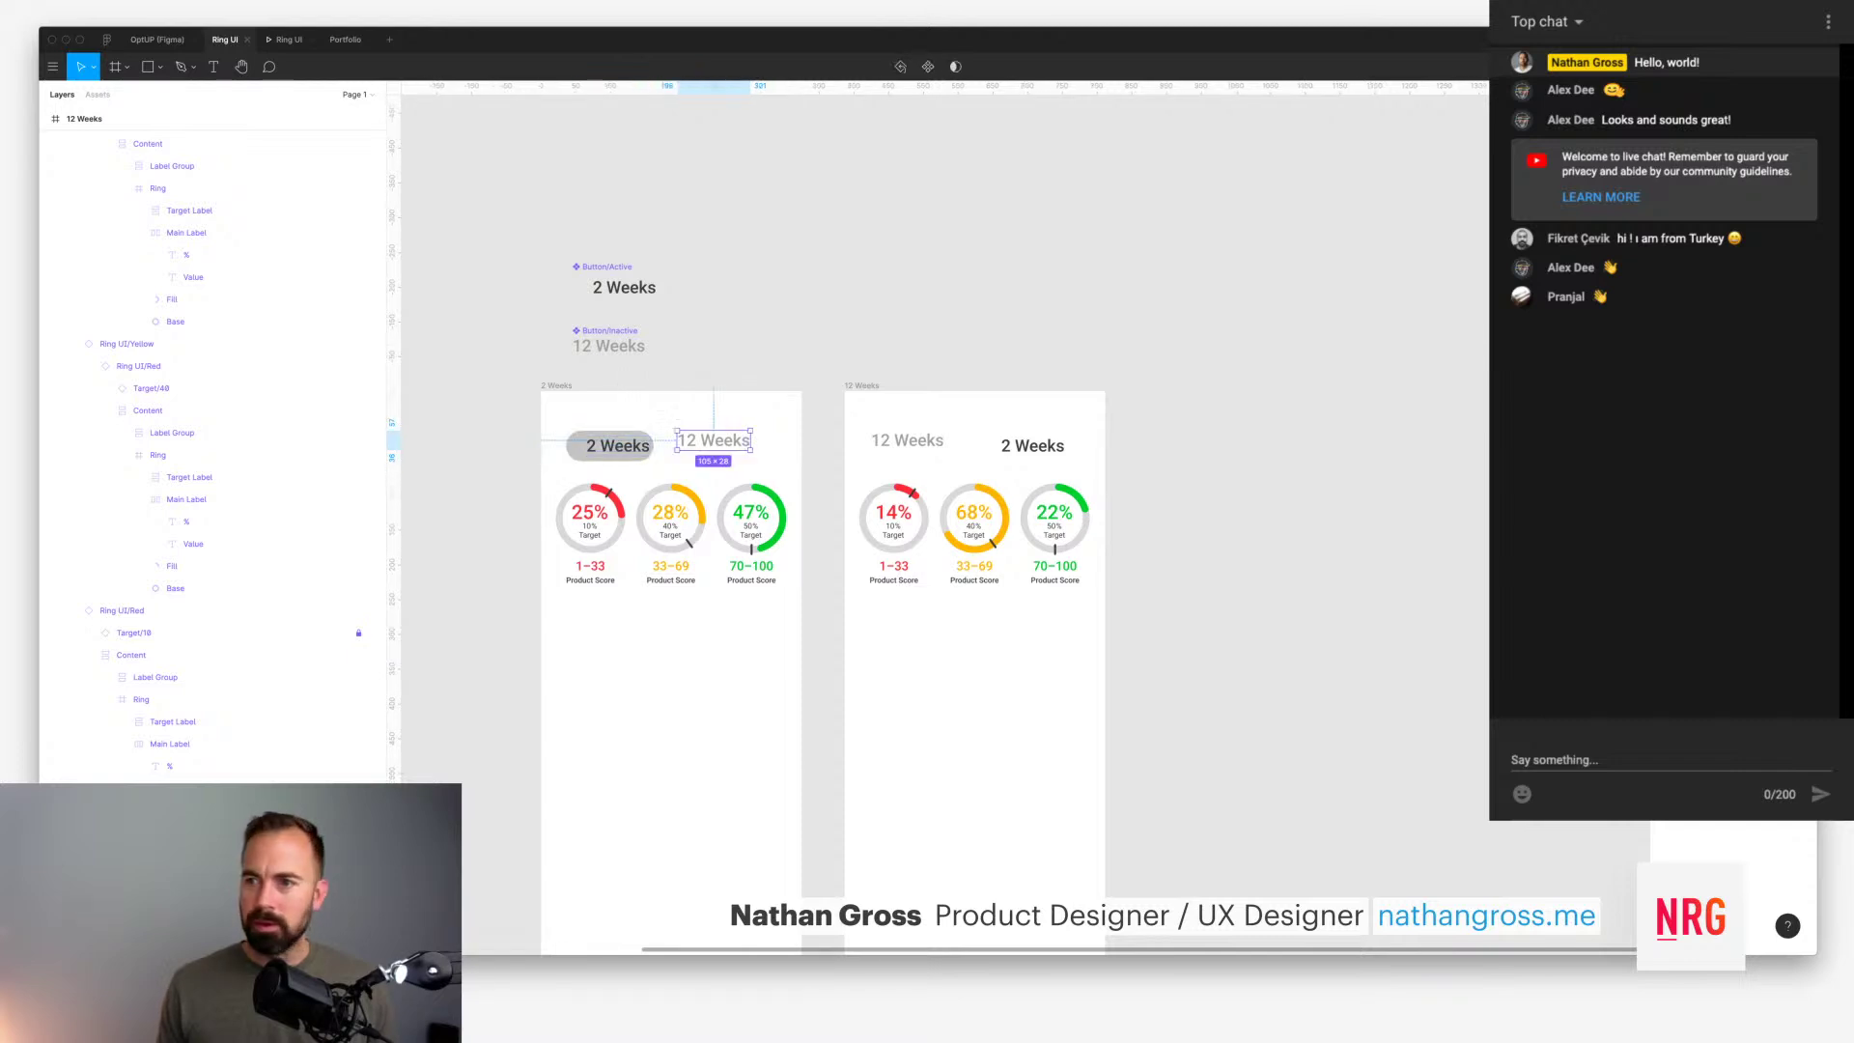
left_click(609, 345)
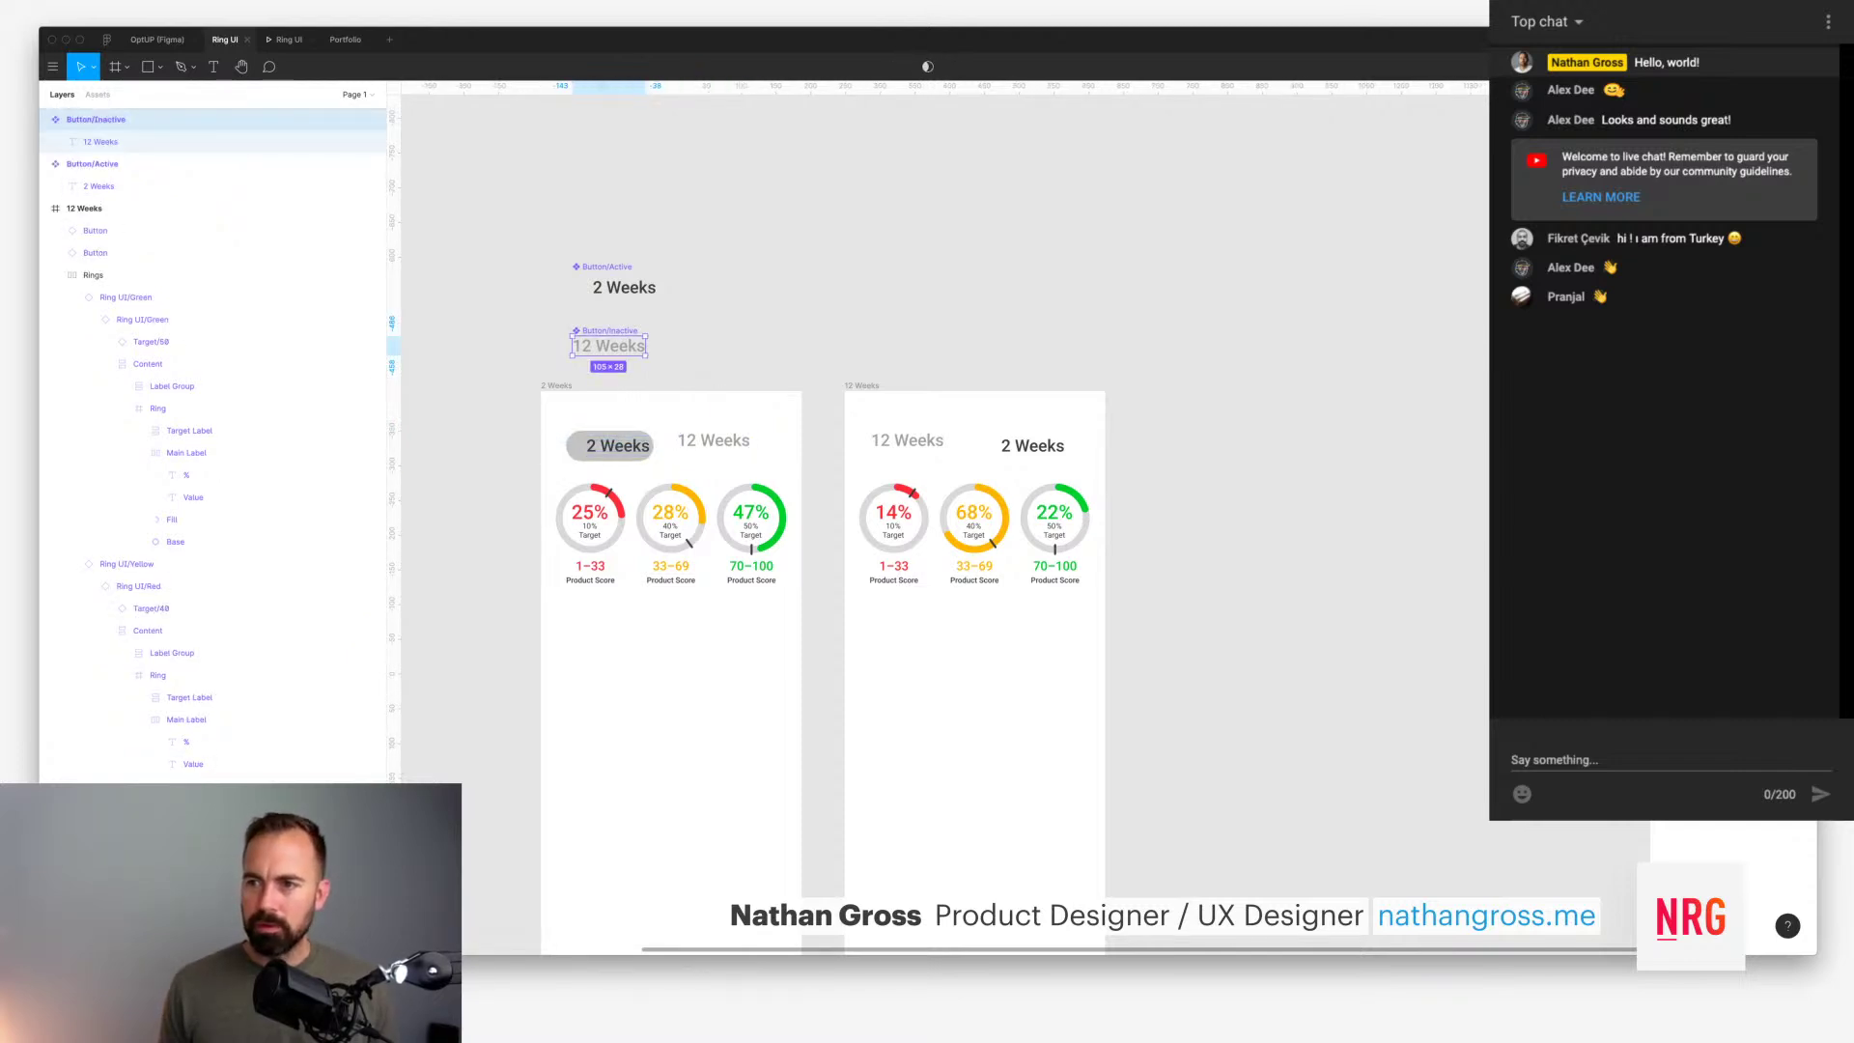
key("Return")
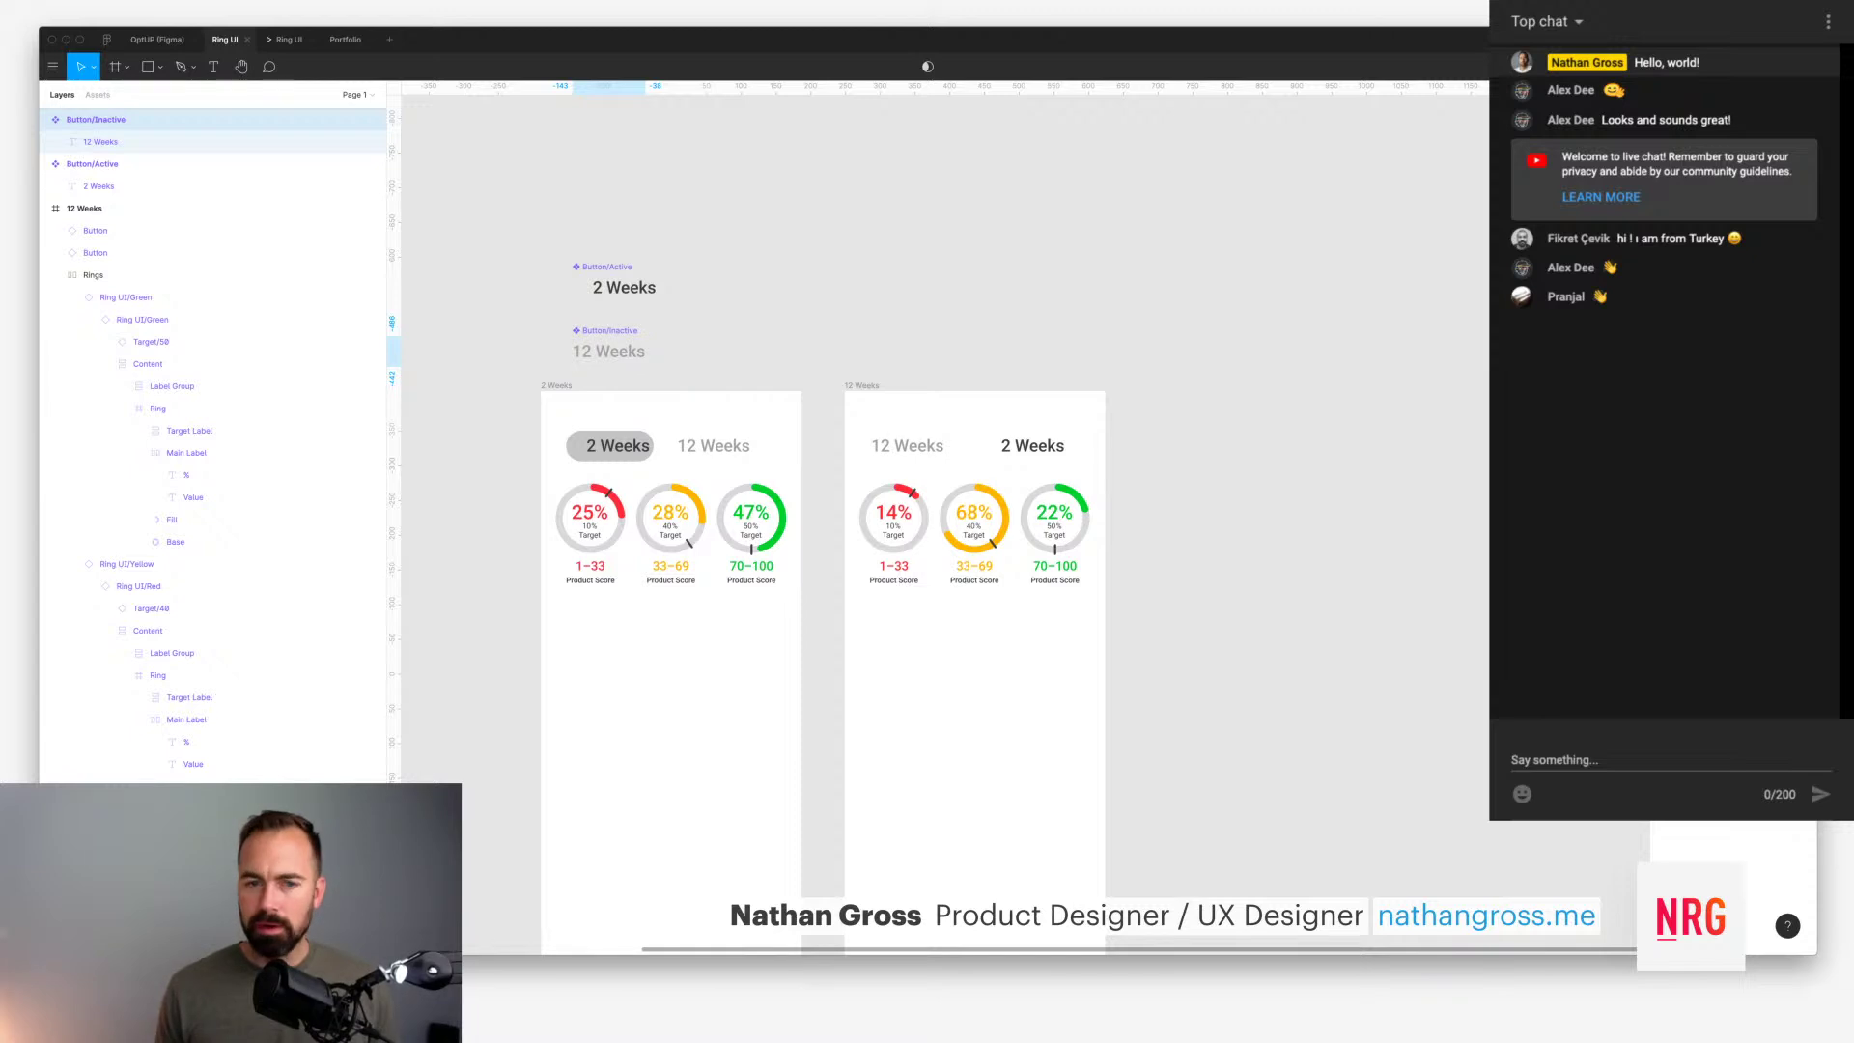
key("Return")
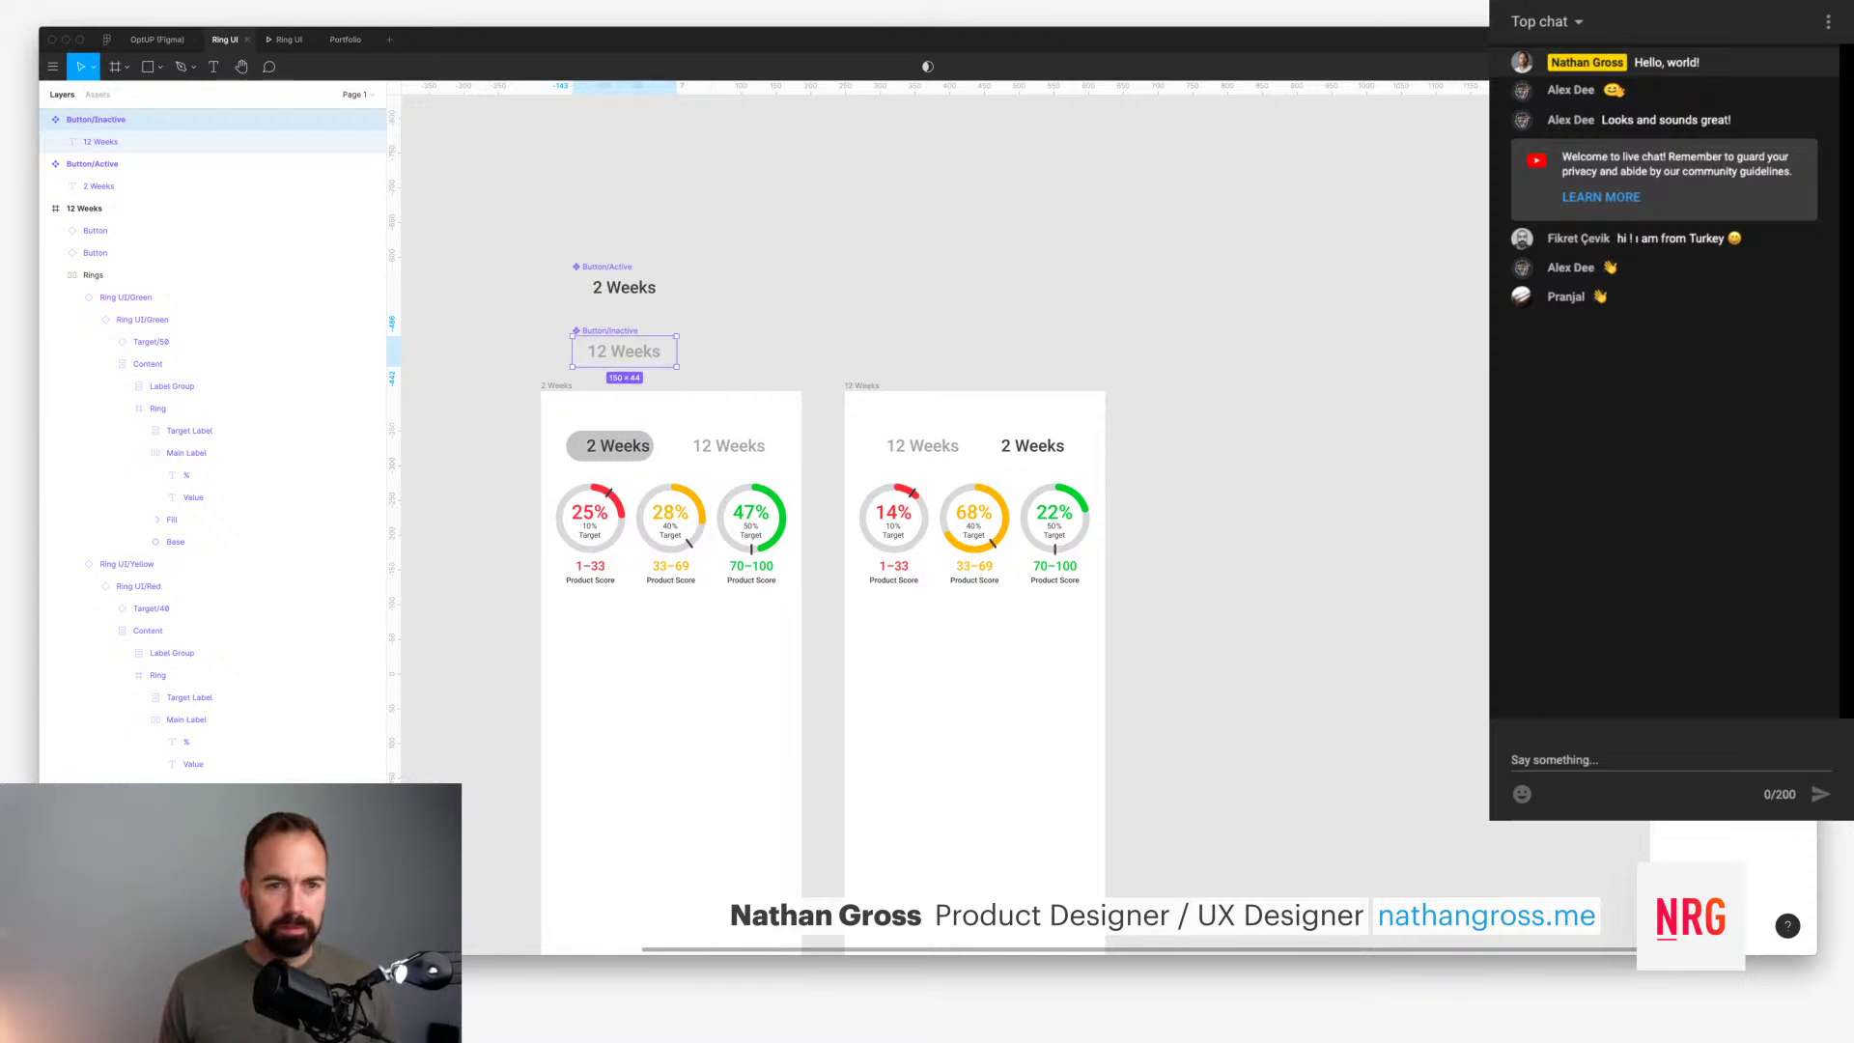
left_click_drag(521, 247, 744, 372)
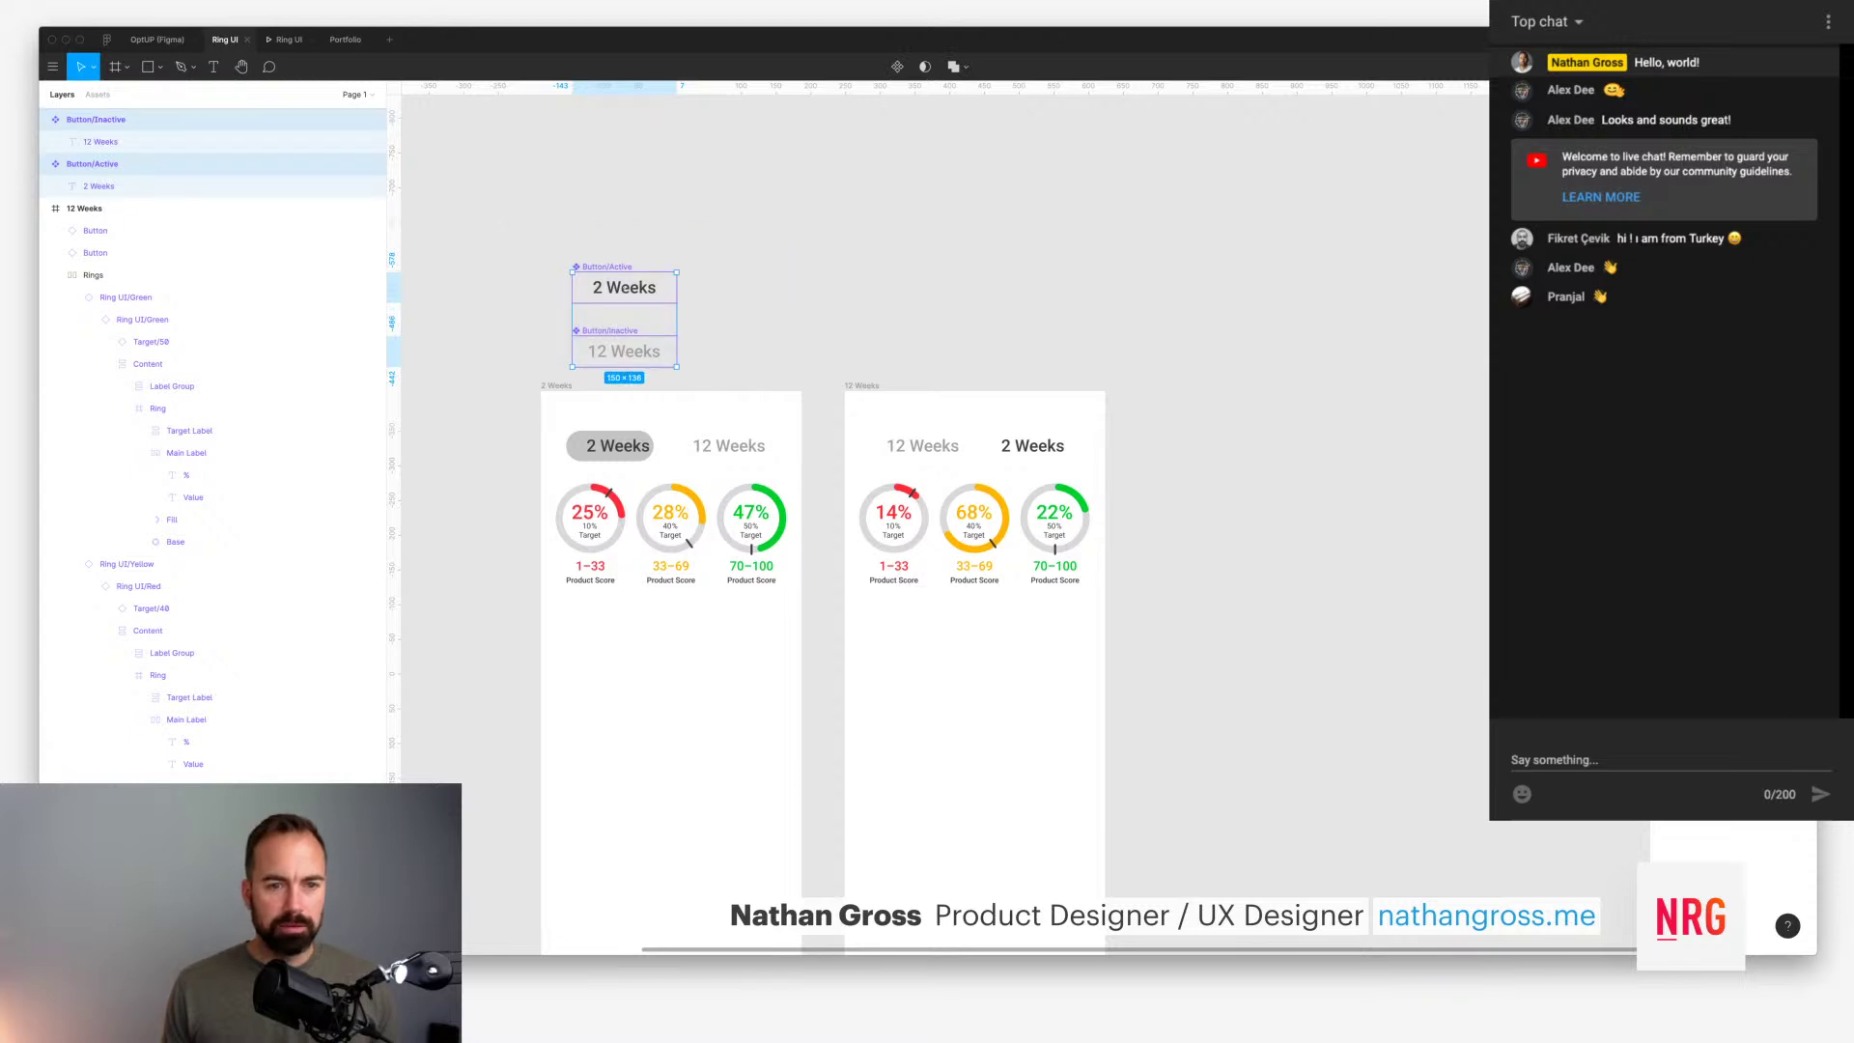
key("Escape")
Step: Set the width of the grey pill background in the 2 Weeks frame to 150
left_click(579, 446)
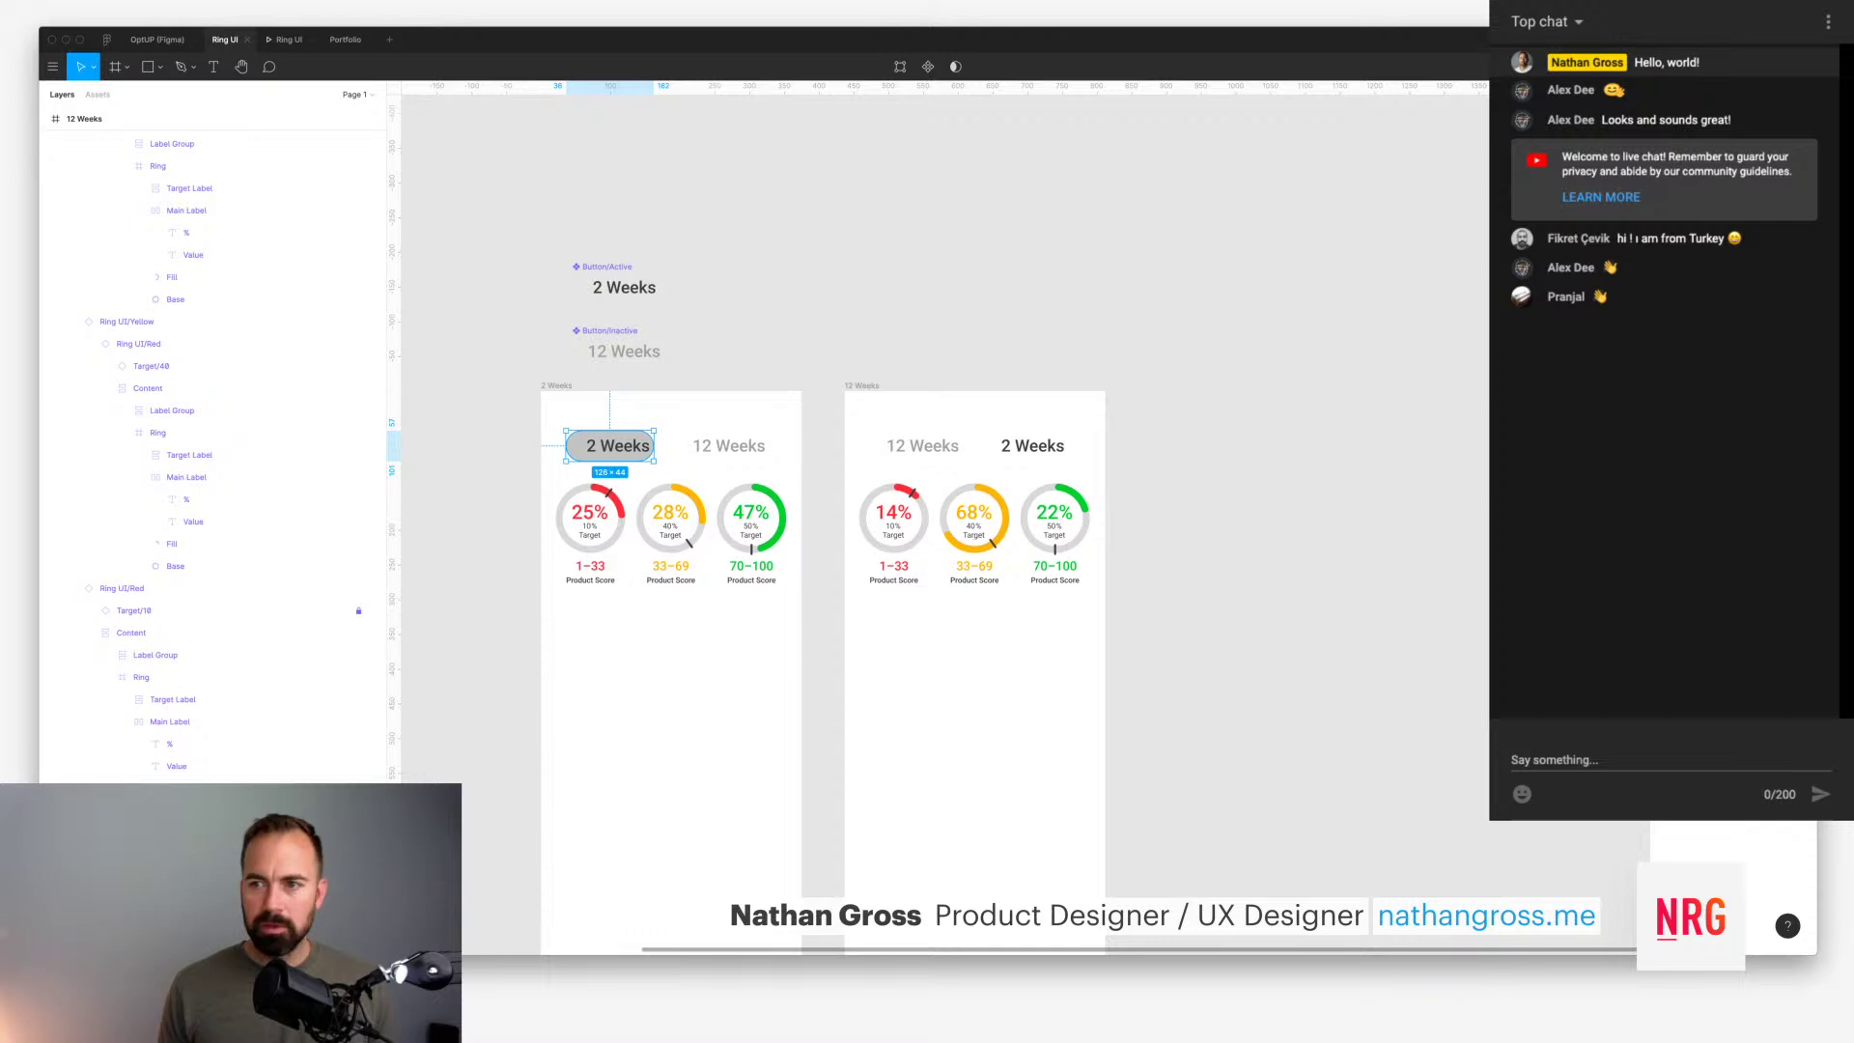
type("150")
key("Return")
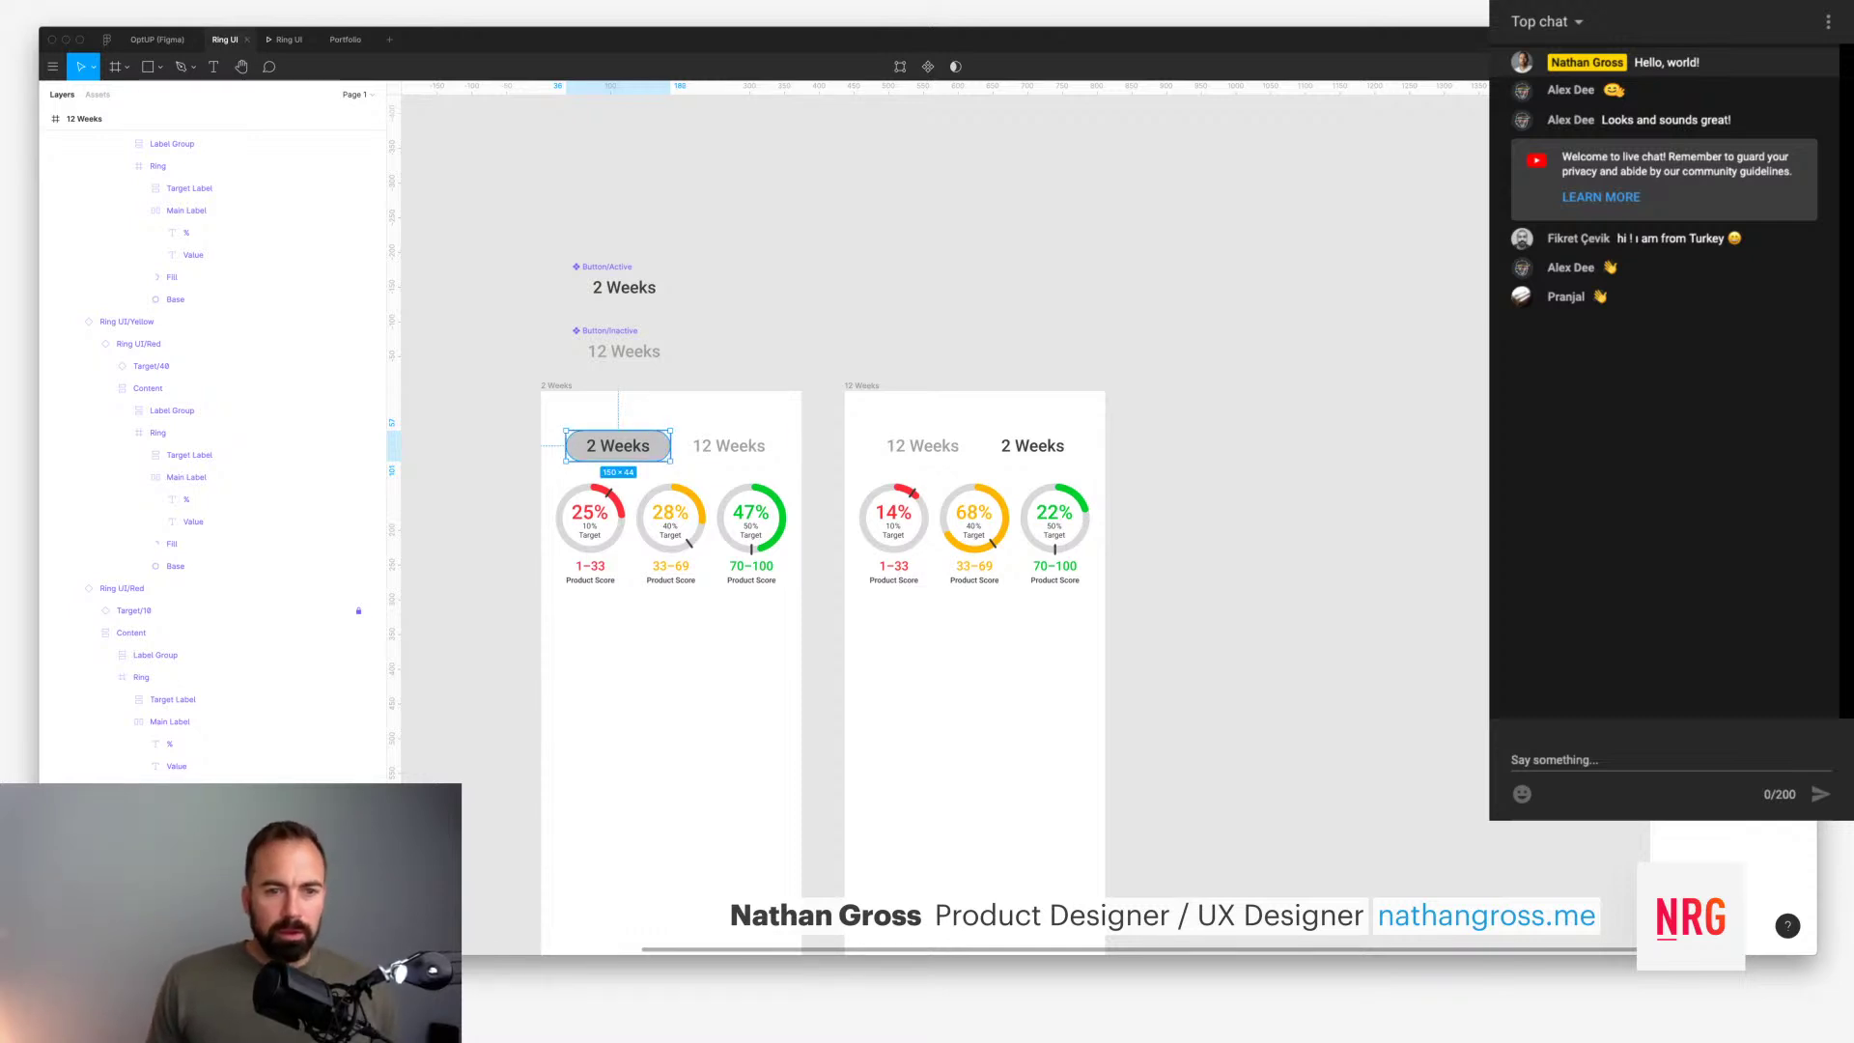
scroll(811, 579, "down", 2)
scroll(811, 580, "right", 1)
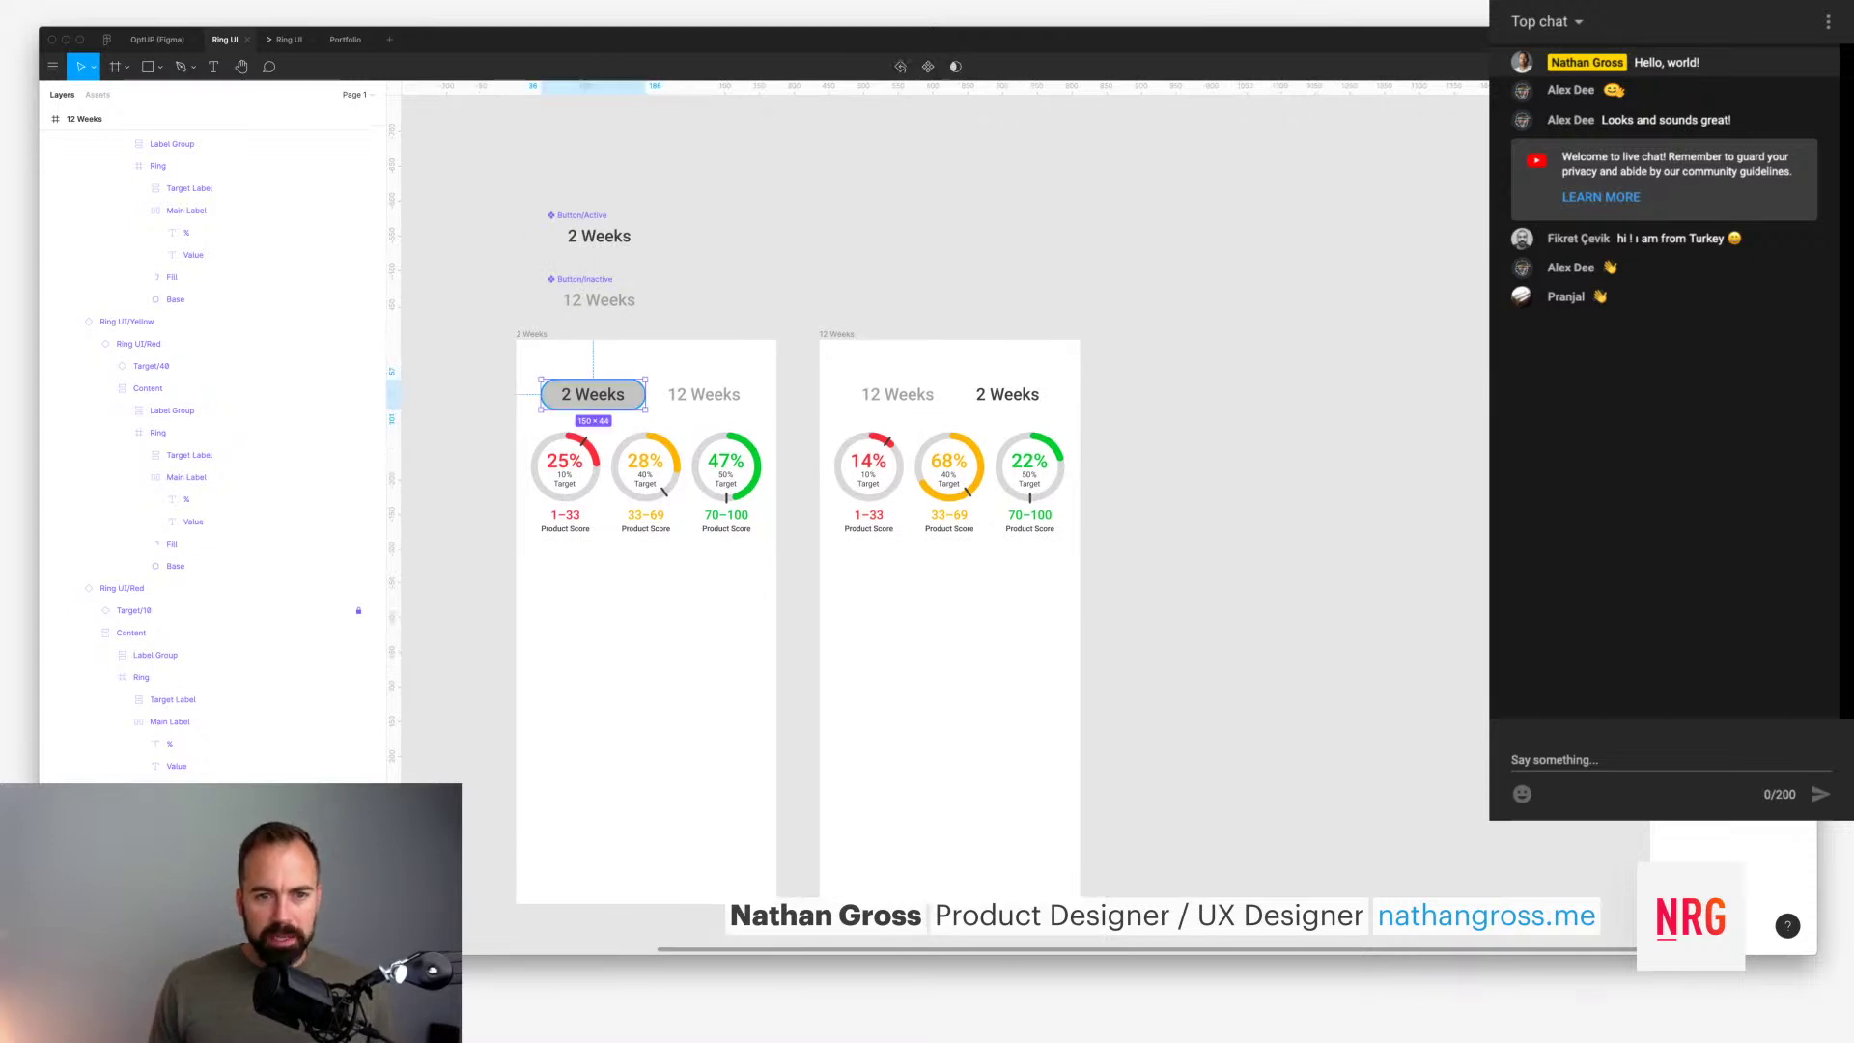
left_click(836, 335)
key("super+v")
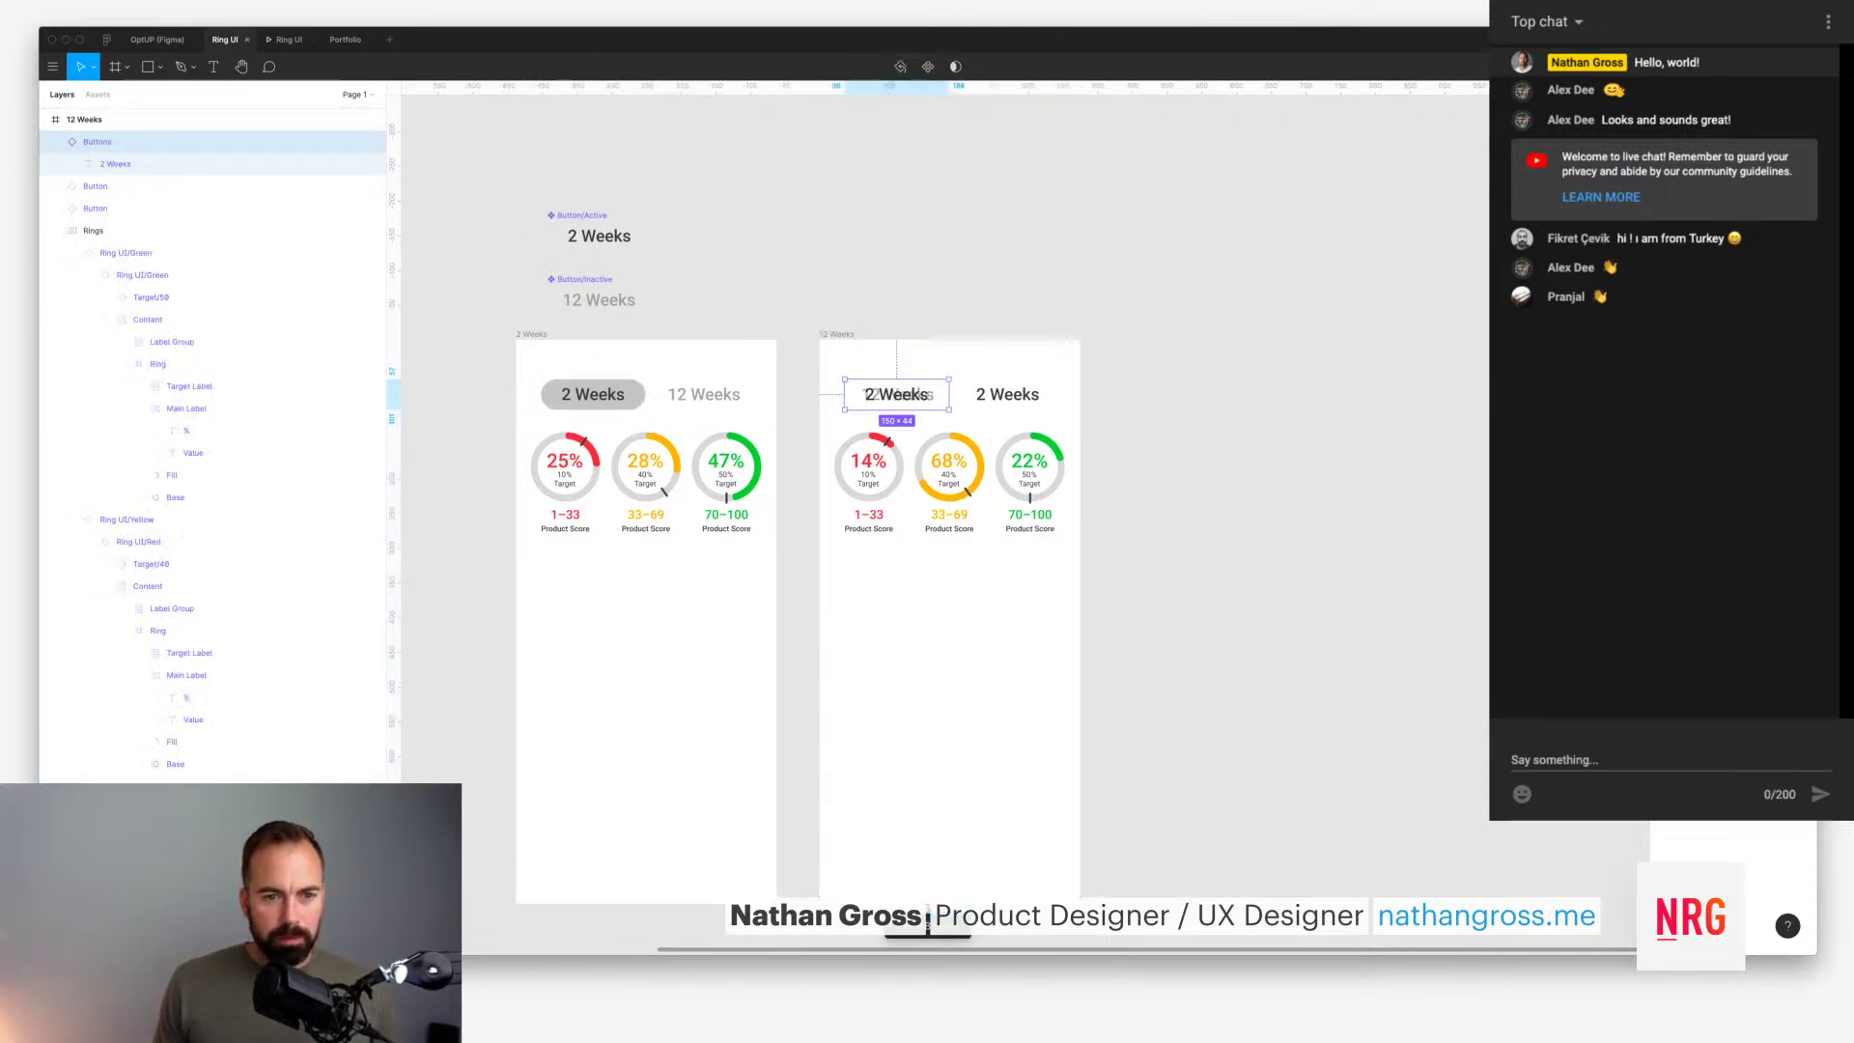
key("super+z")
Step: Copy the pill background into the 12 Weeks frame and move it below both buttons in the layer order
left_click(556, 394)
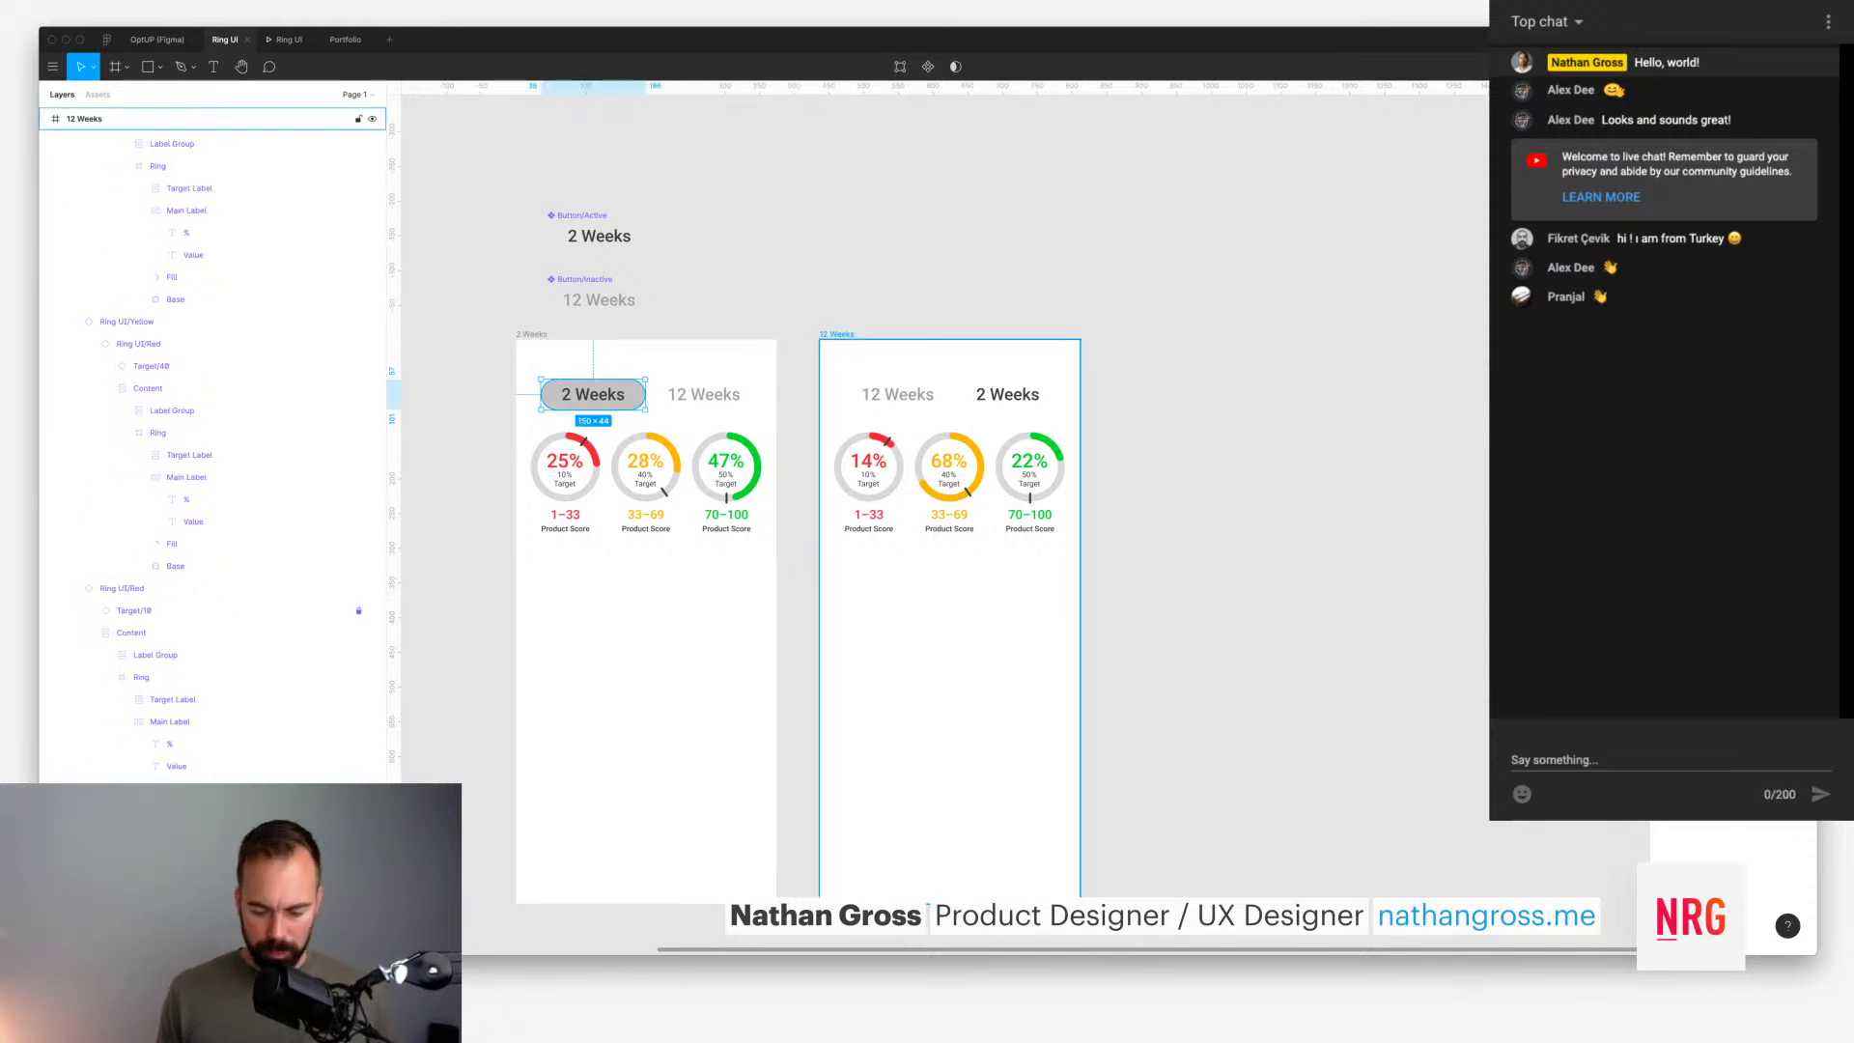
left_click(821, 332)
key("super+v")
key("ctrl+bracketleft")
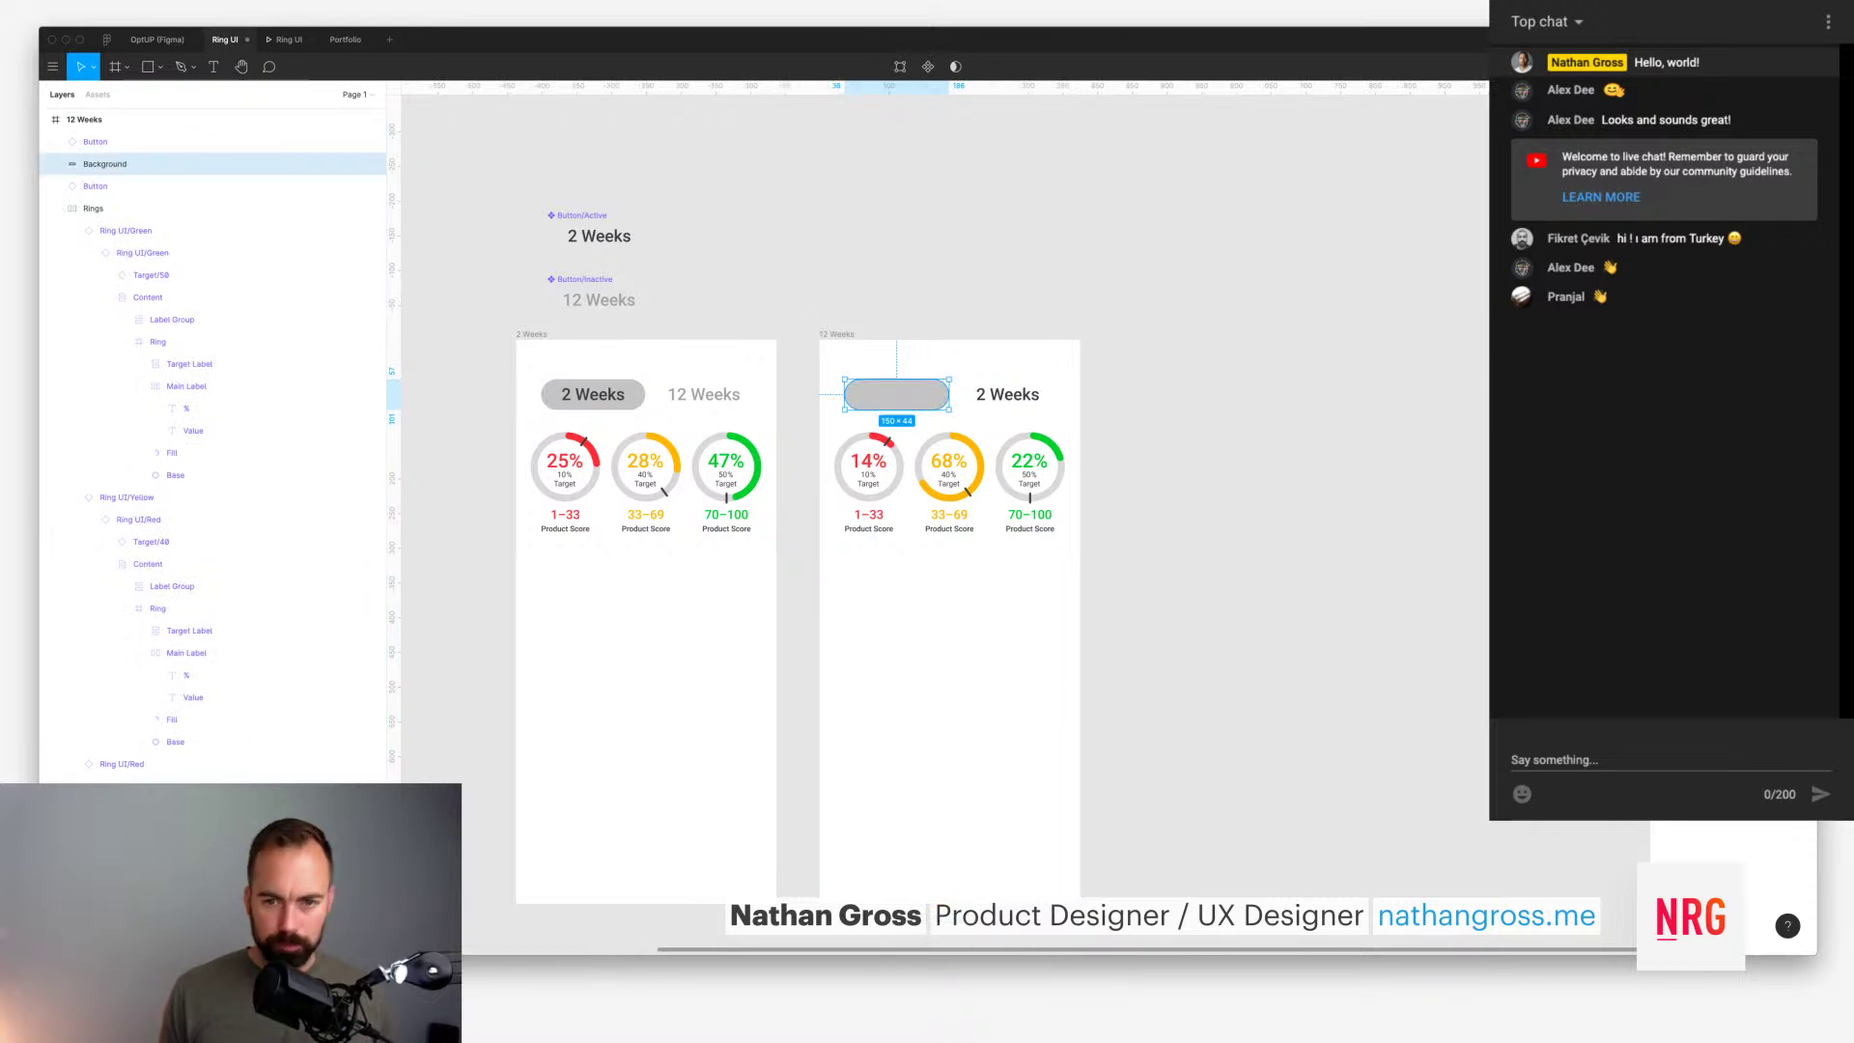
key("ctrl+bracketleft")
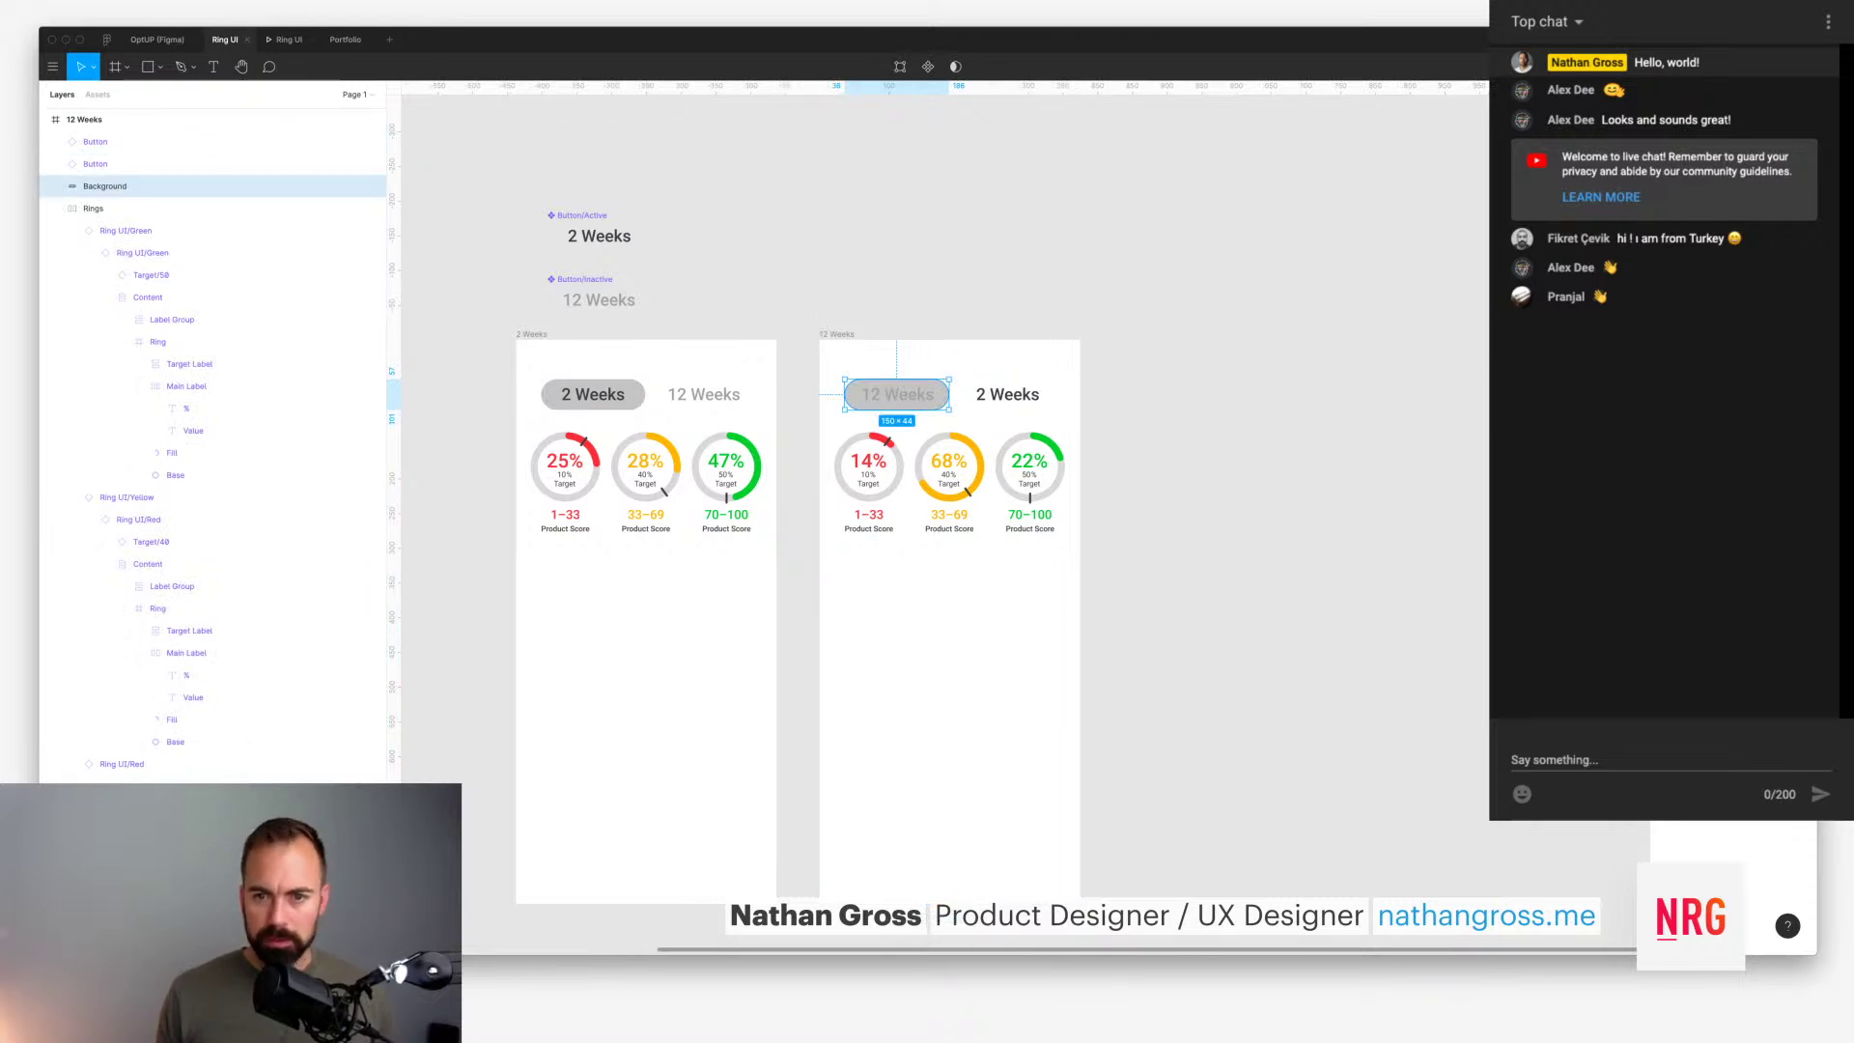
Step: Align the pill background in the 12 Weeks frame to the right edge of the active button
left_click(96, 142, "shift")
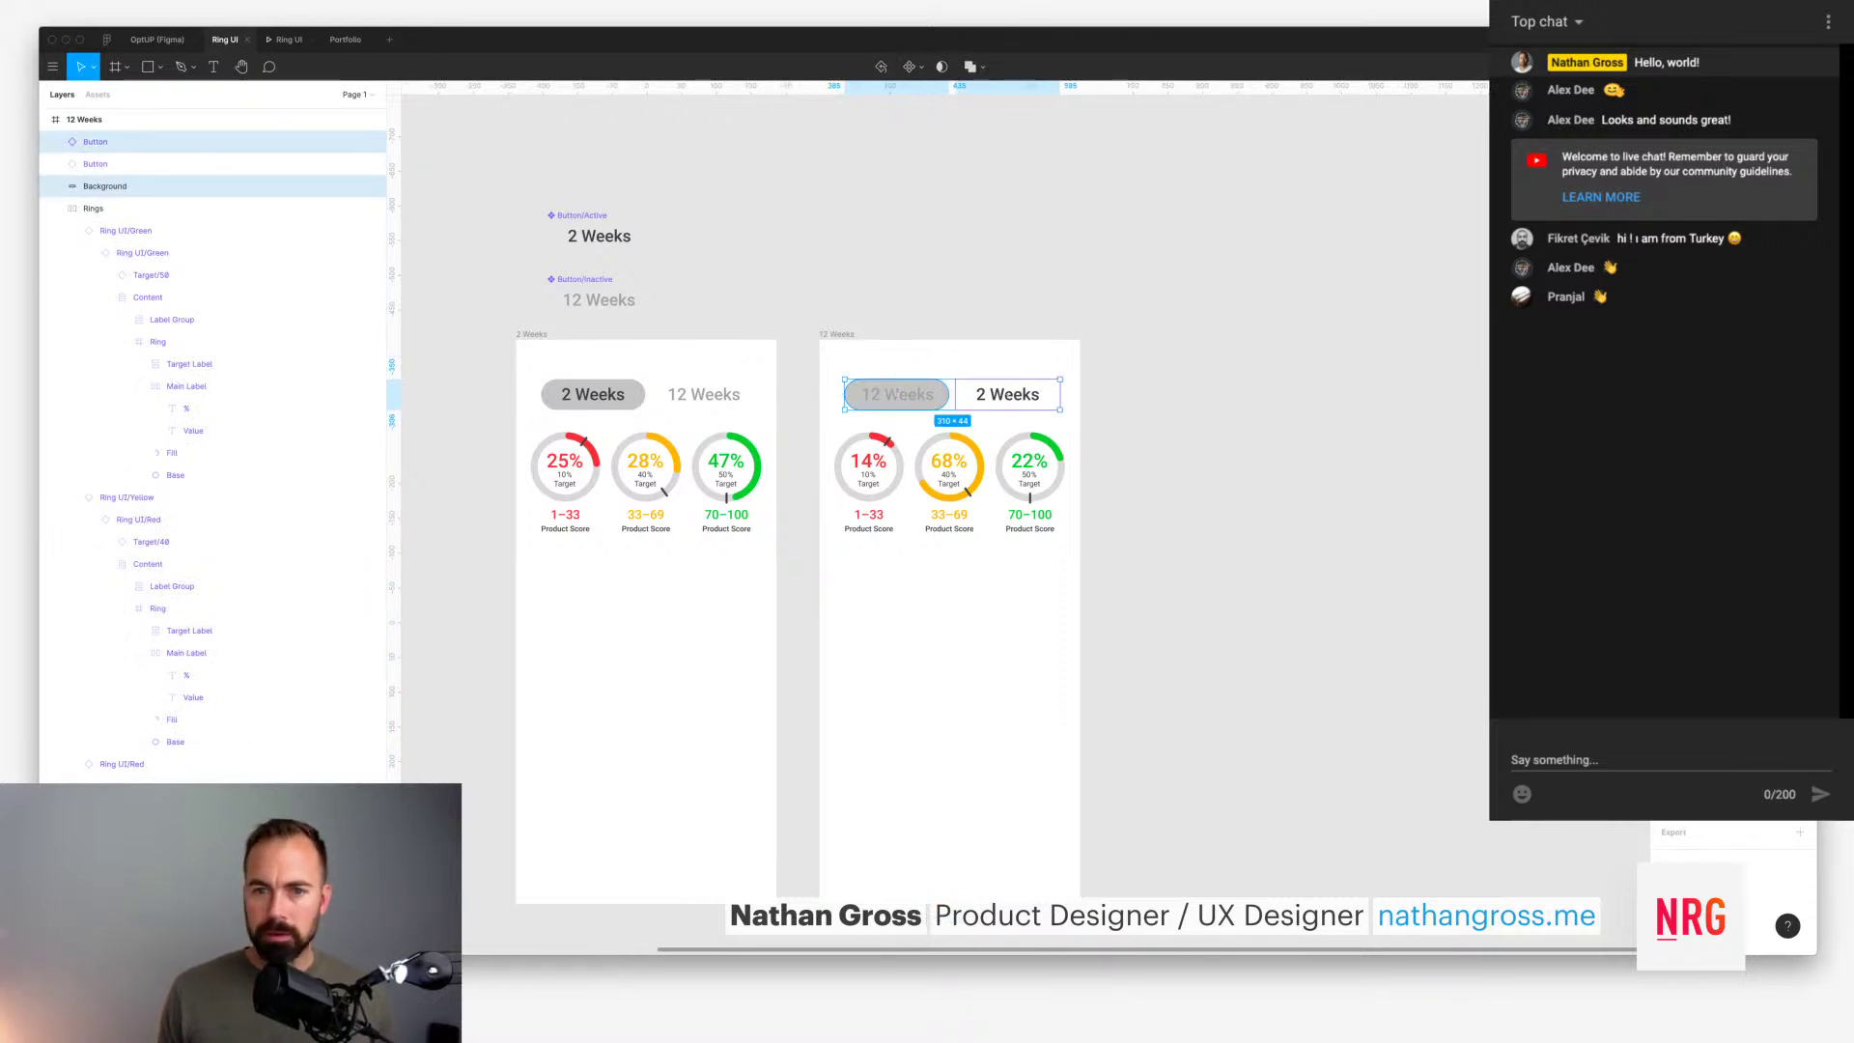
key("alt+d")
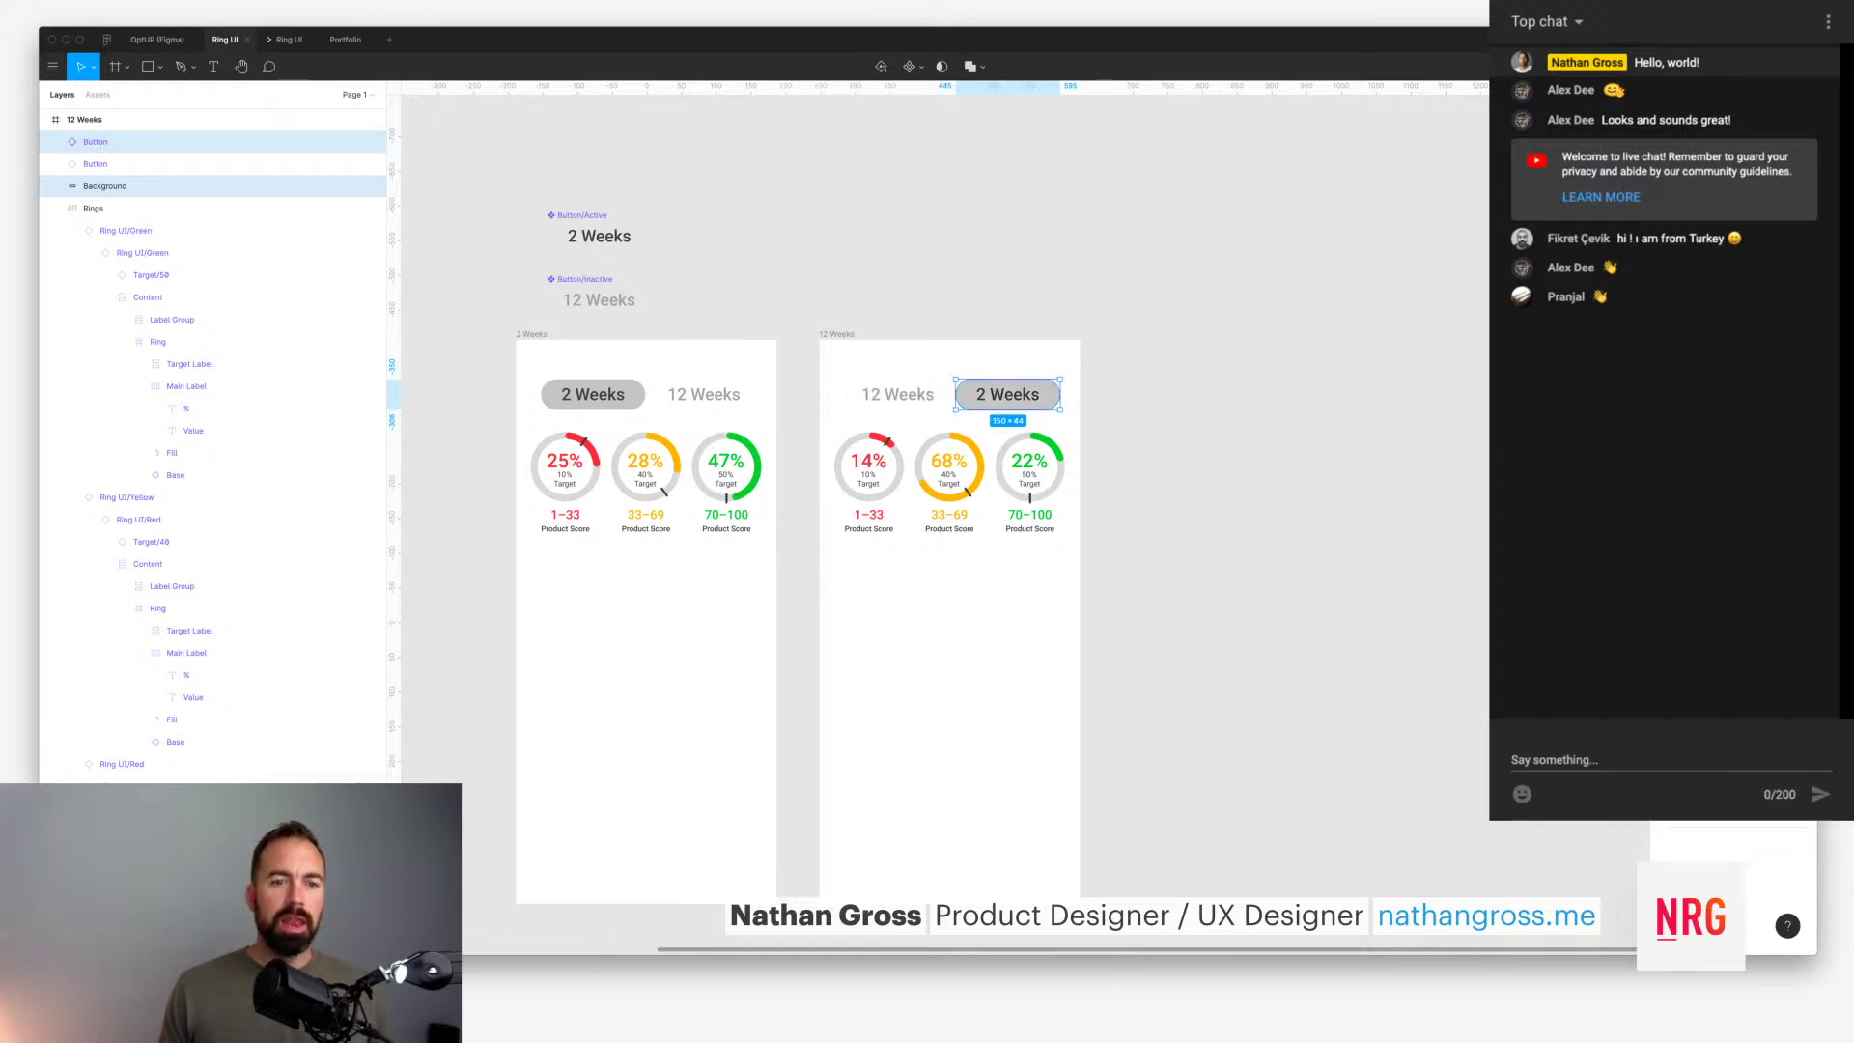
key("Escape")
Step: Preview the transition from the 12 Weeks screen back to the 2 Weeks screen in the prototype
left_click(531, 334)
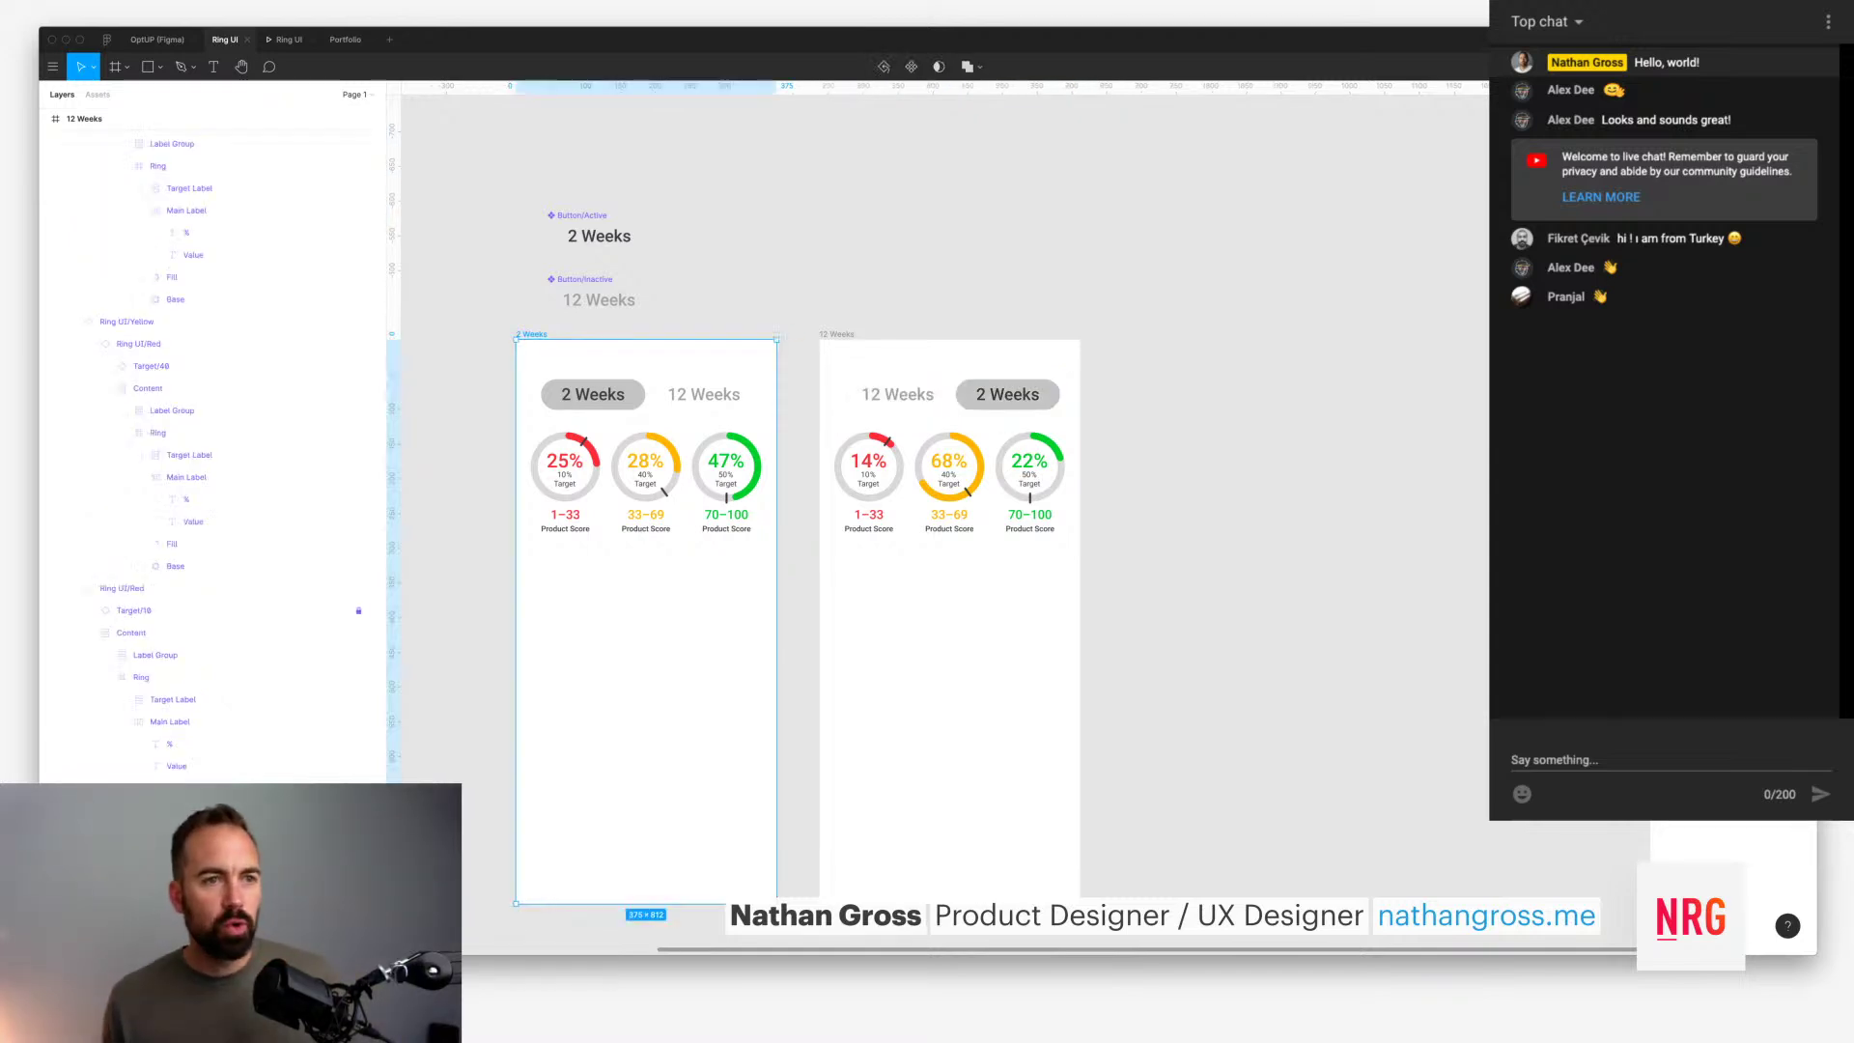
key("ctrl+Tab")
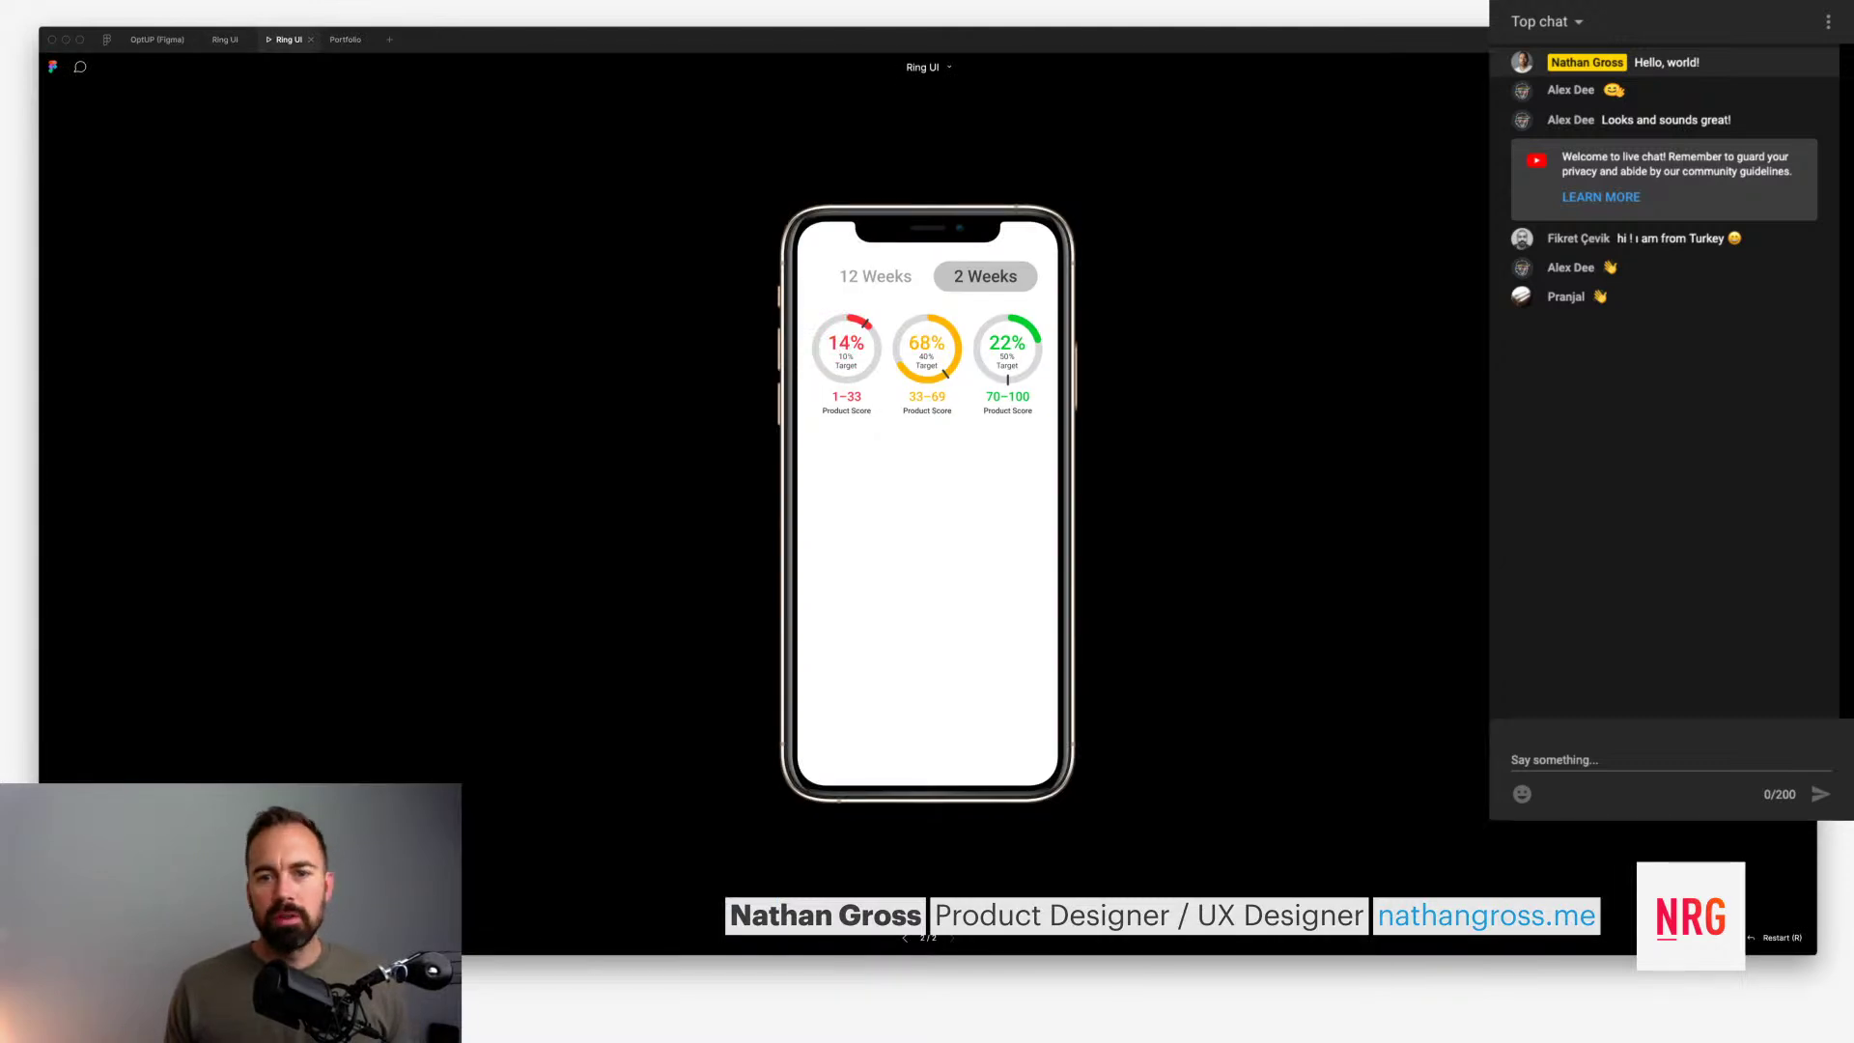
key("Left")
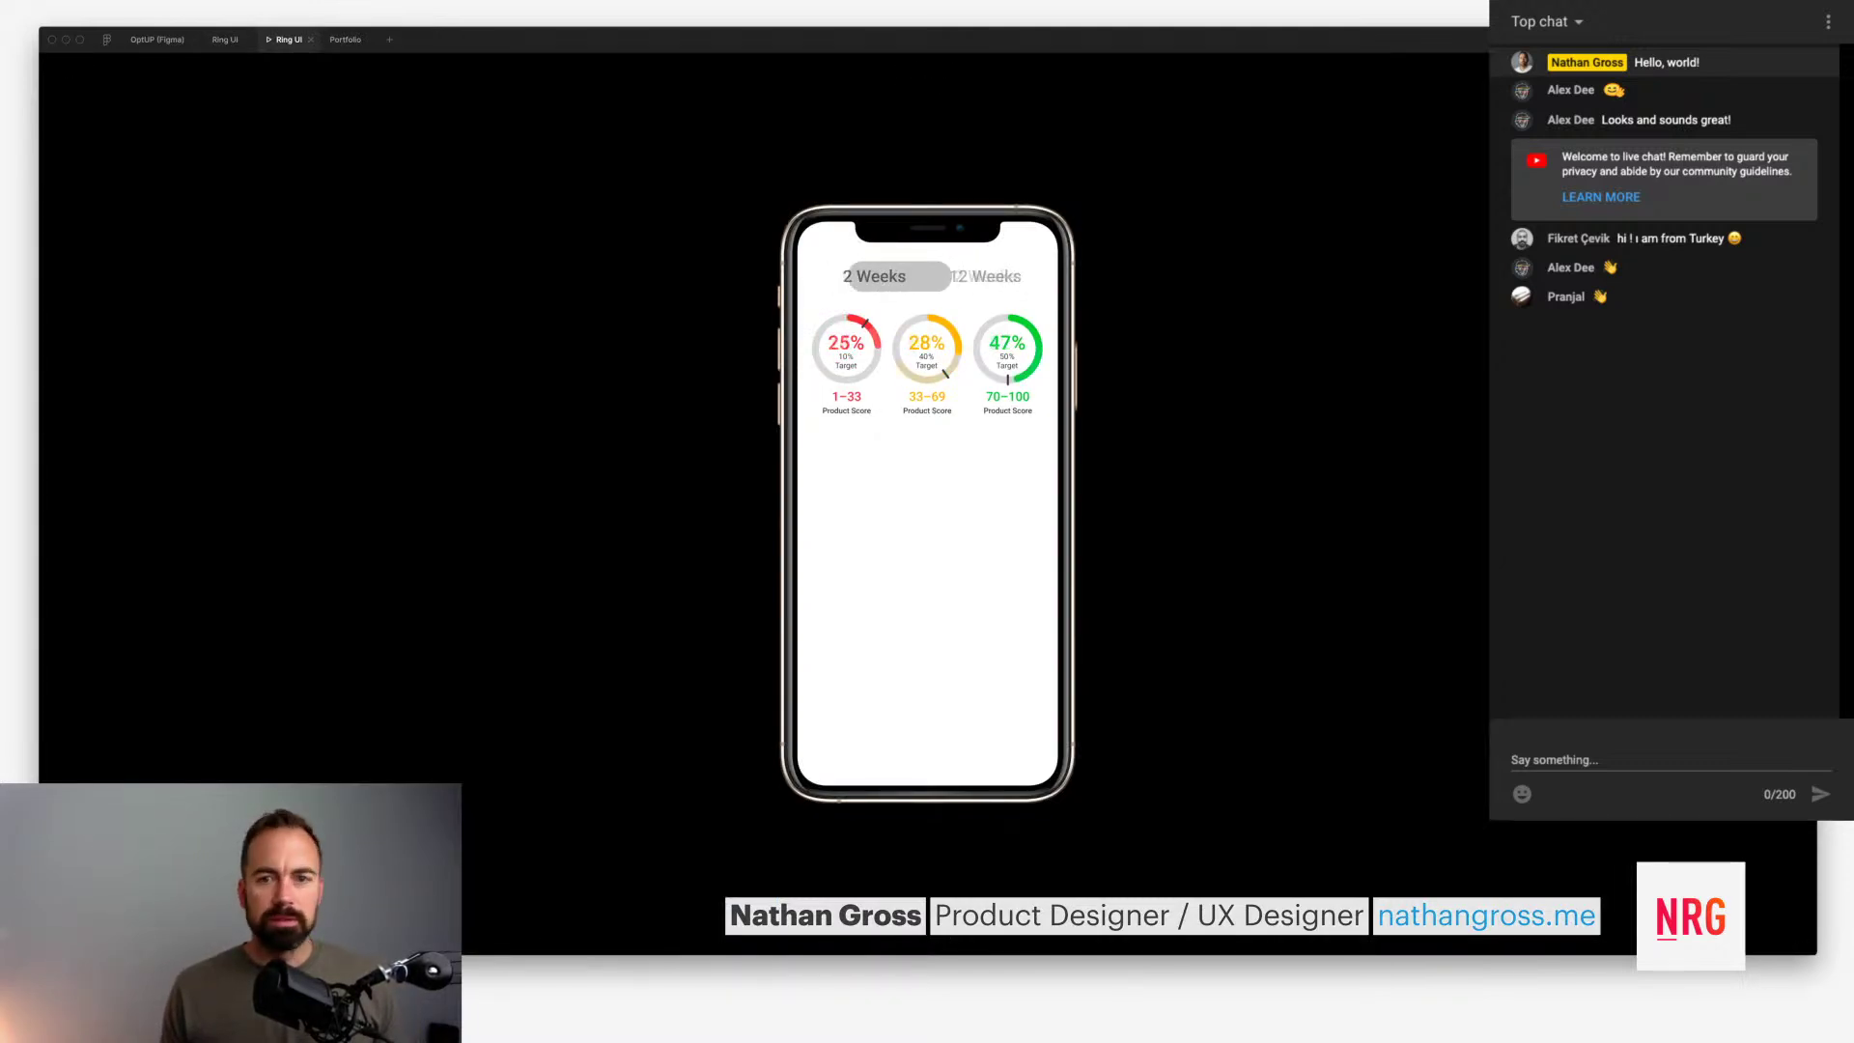
Step: Change the inactive button's text in the 12 Weeks frame to "2 Weeks"
left_click(225, 39)
left_click(1007, 394)
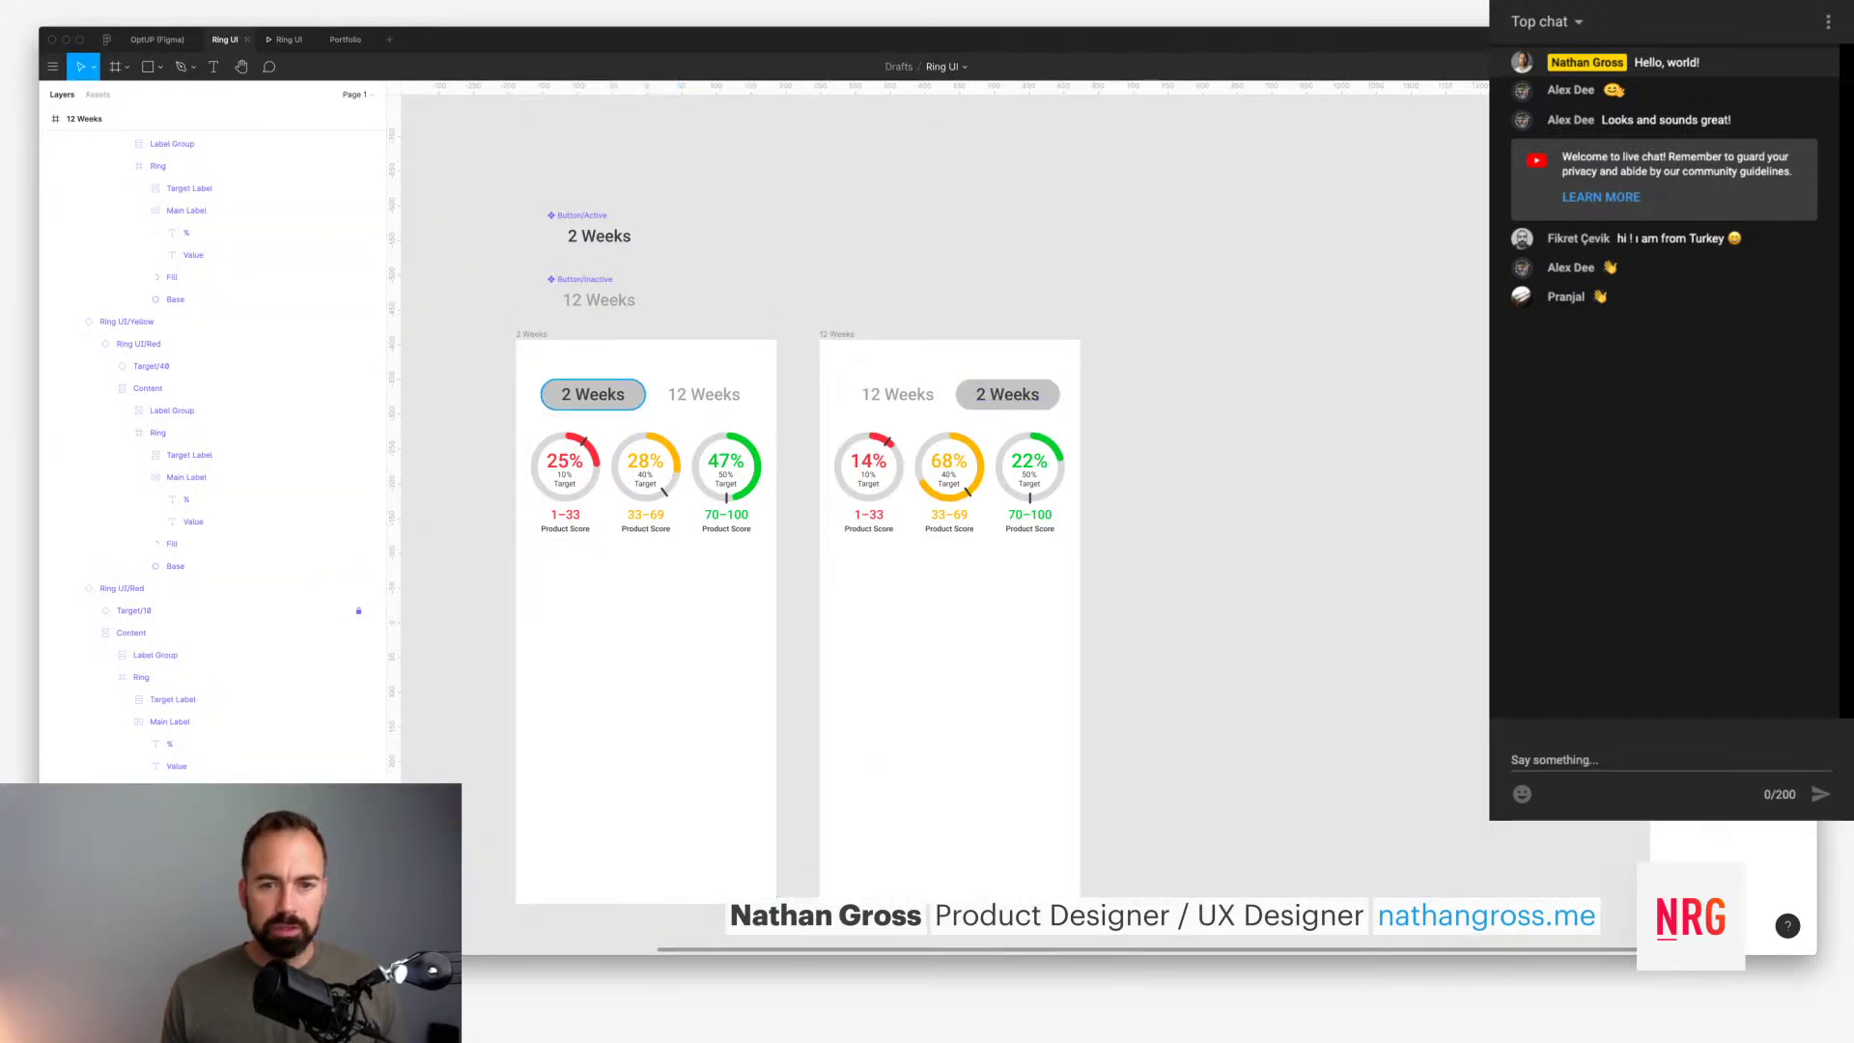
double_click(871, 393)
double_click(871, 394)
left_click(870, 394)
key("Delete")
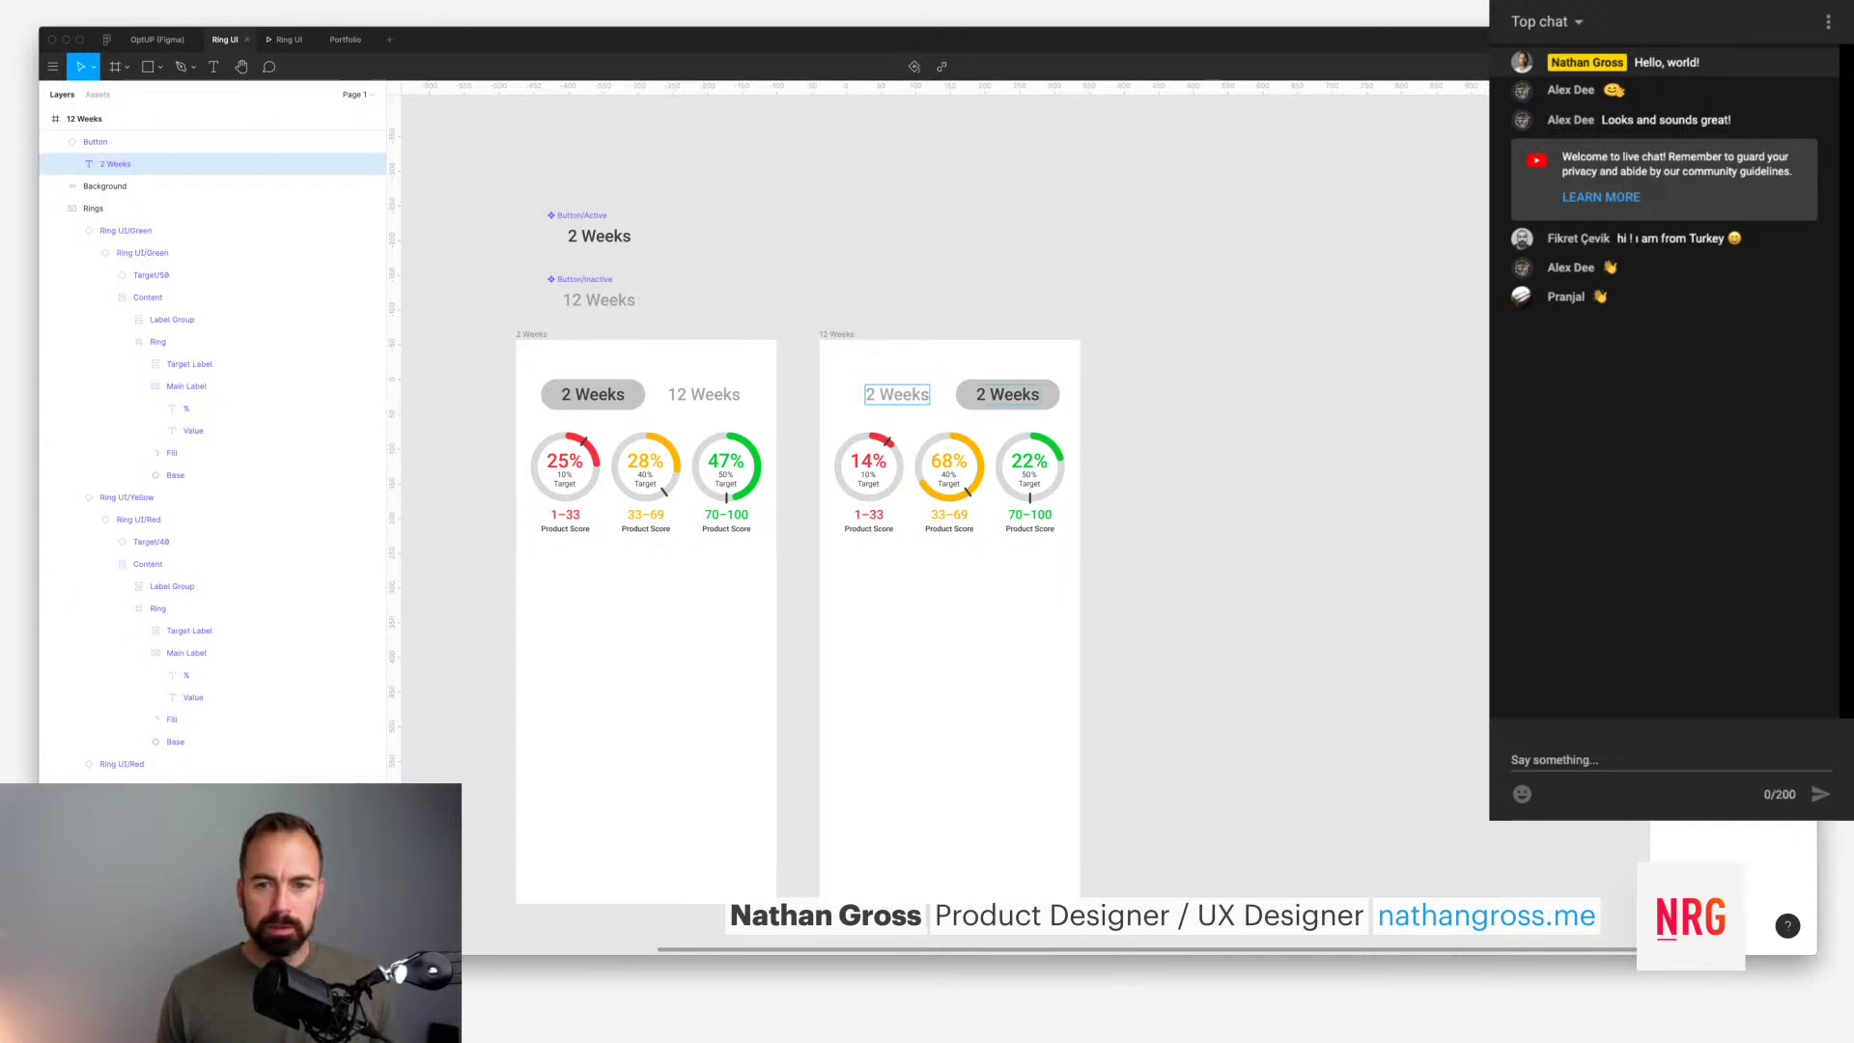
Step: Change the active button's text in the 12 Weeks frame to "12 Weeks"
double_click(1006, 394)
key("Left")
type("1")
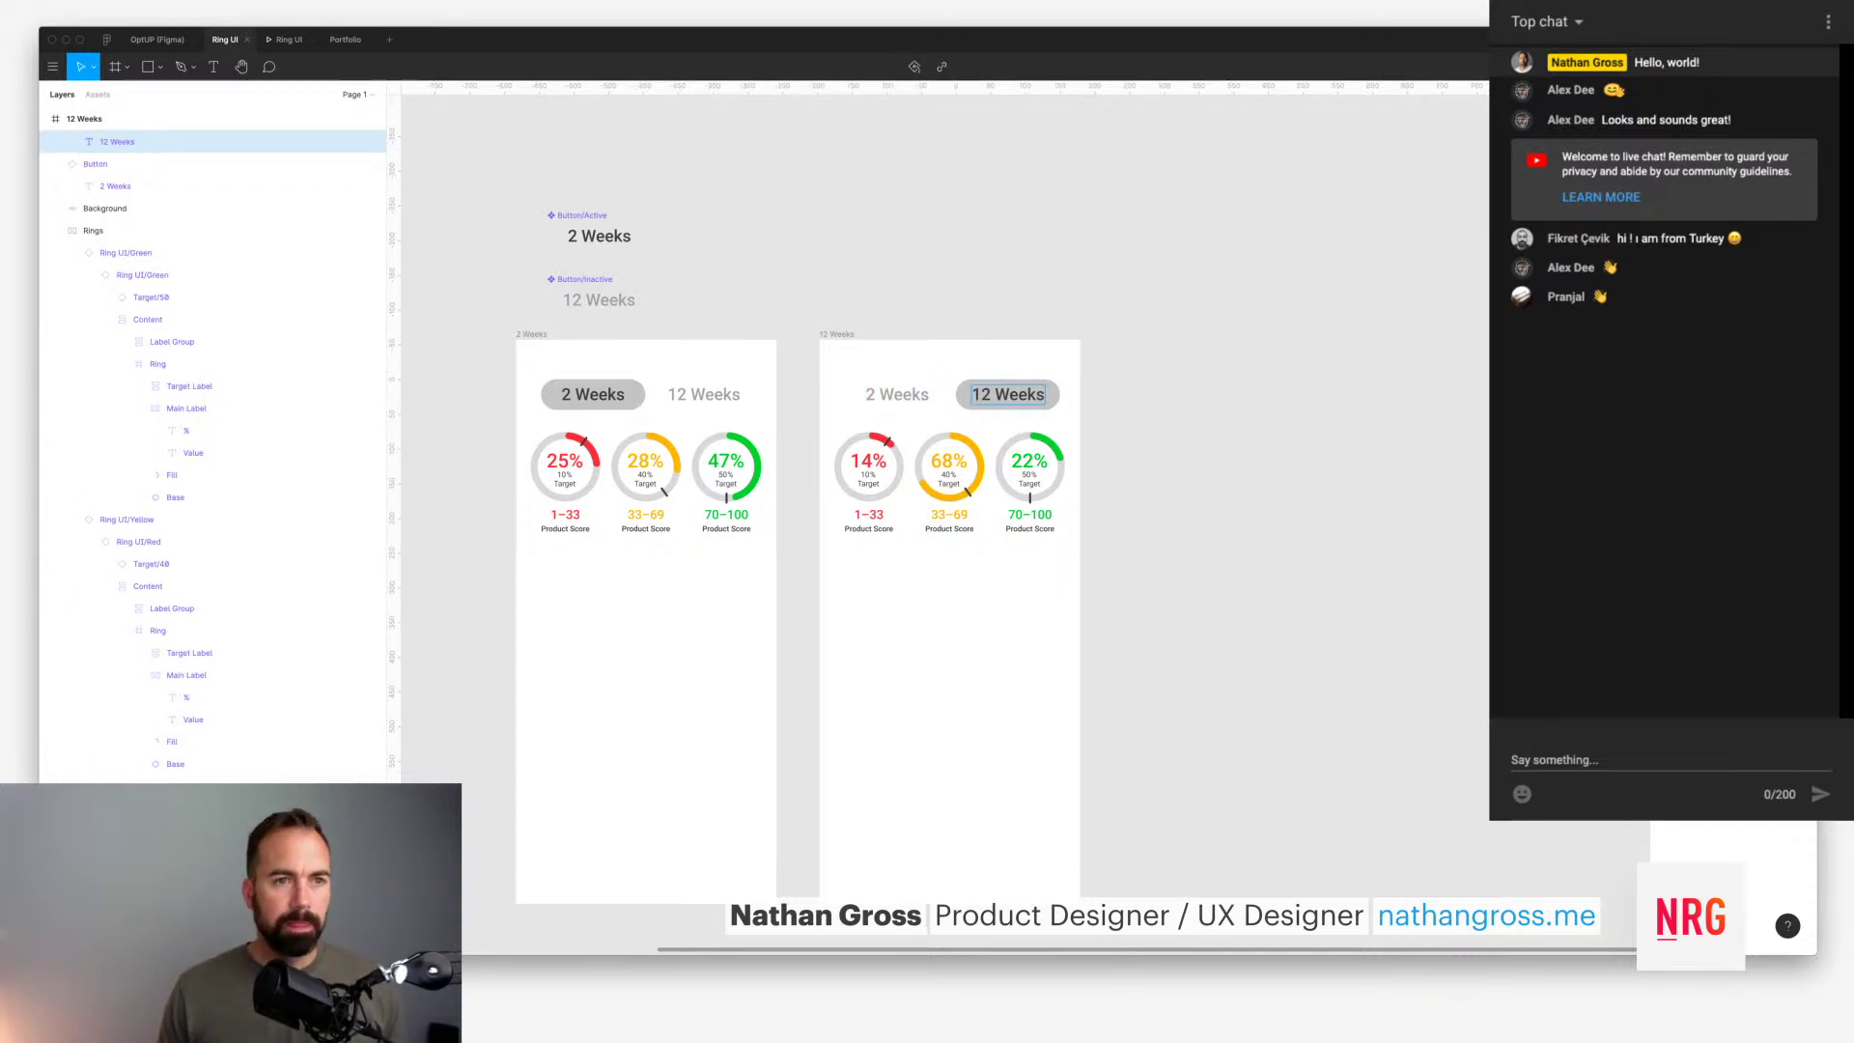
Step: Check the toggle labels in the prototype preview and return to the Ring UI design file
key("ctrl+Tab")
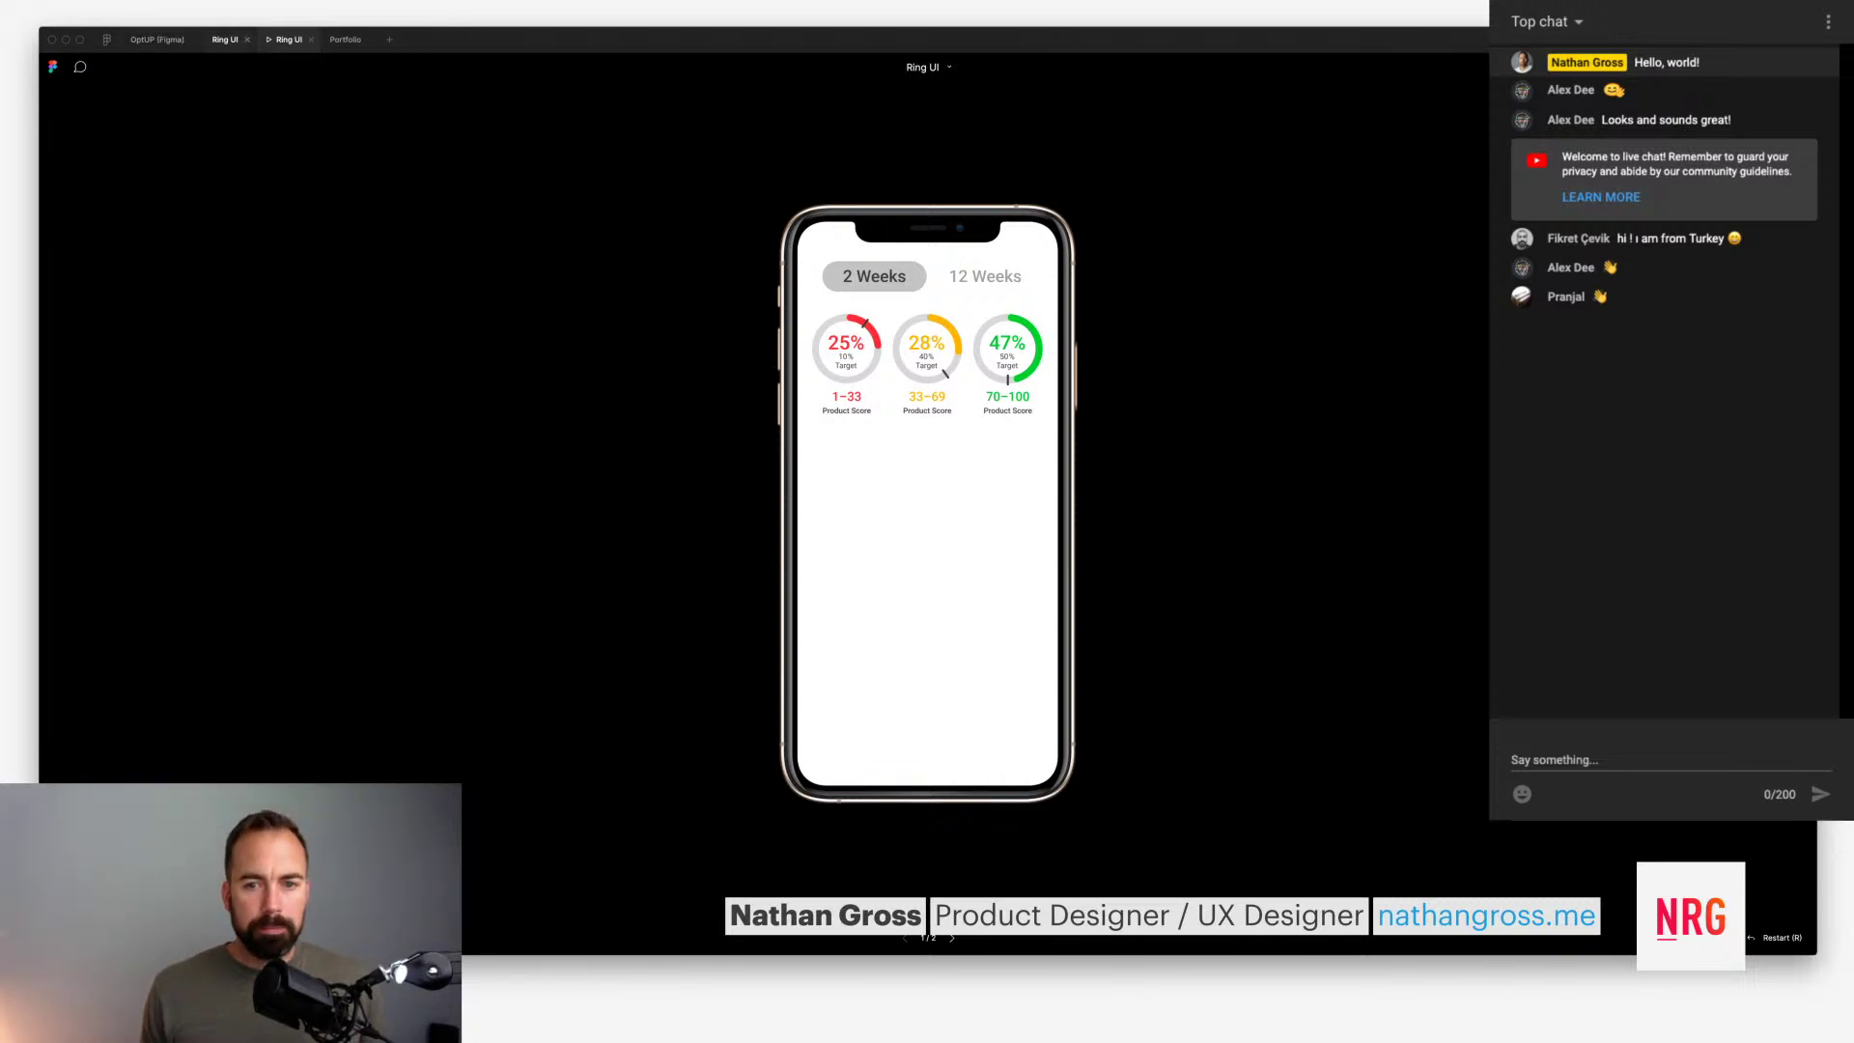
left_click(225, 39)
key("Escape")
scroll(615, 304, "left", 1)
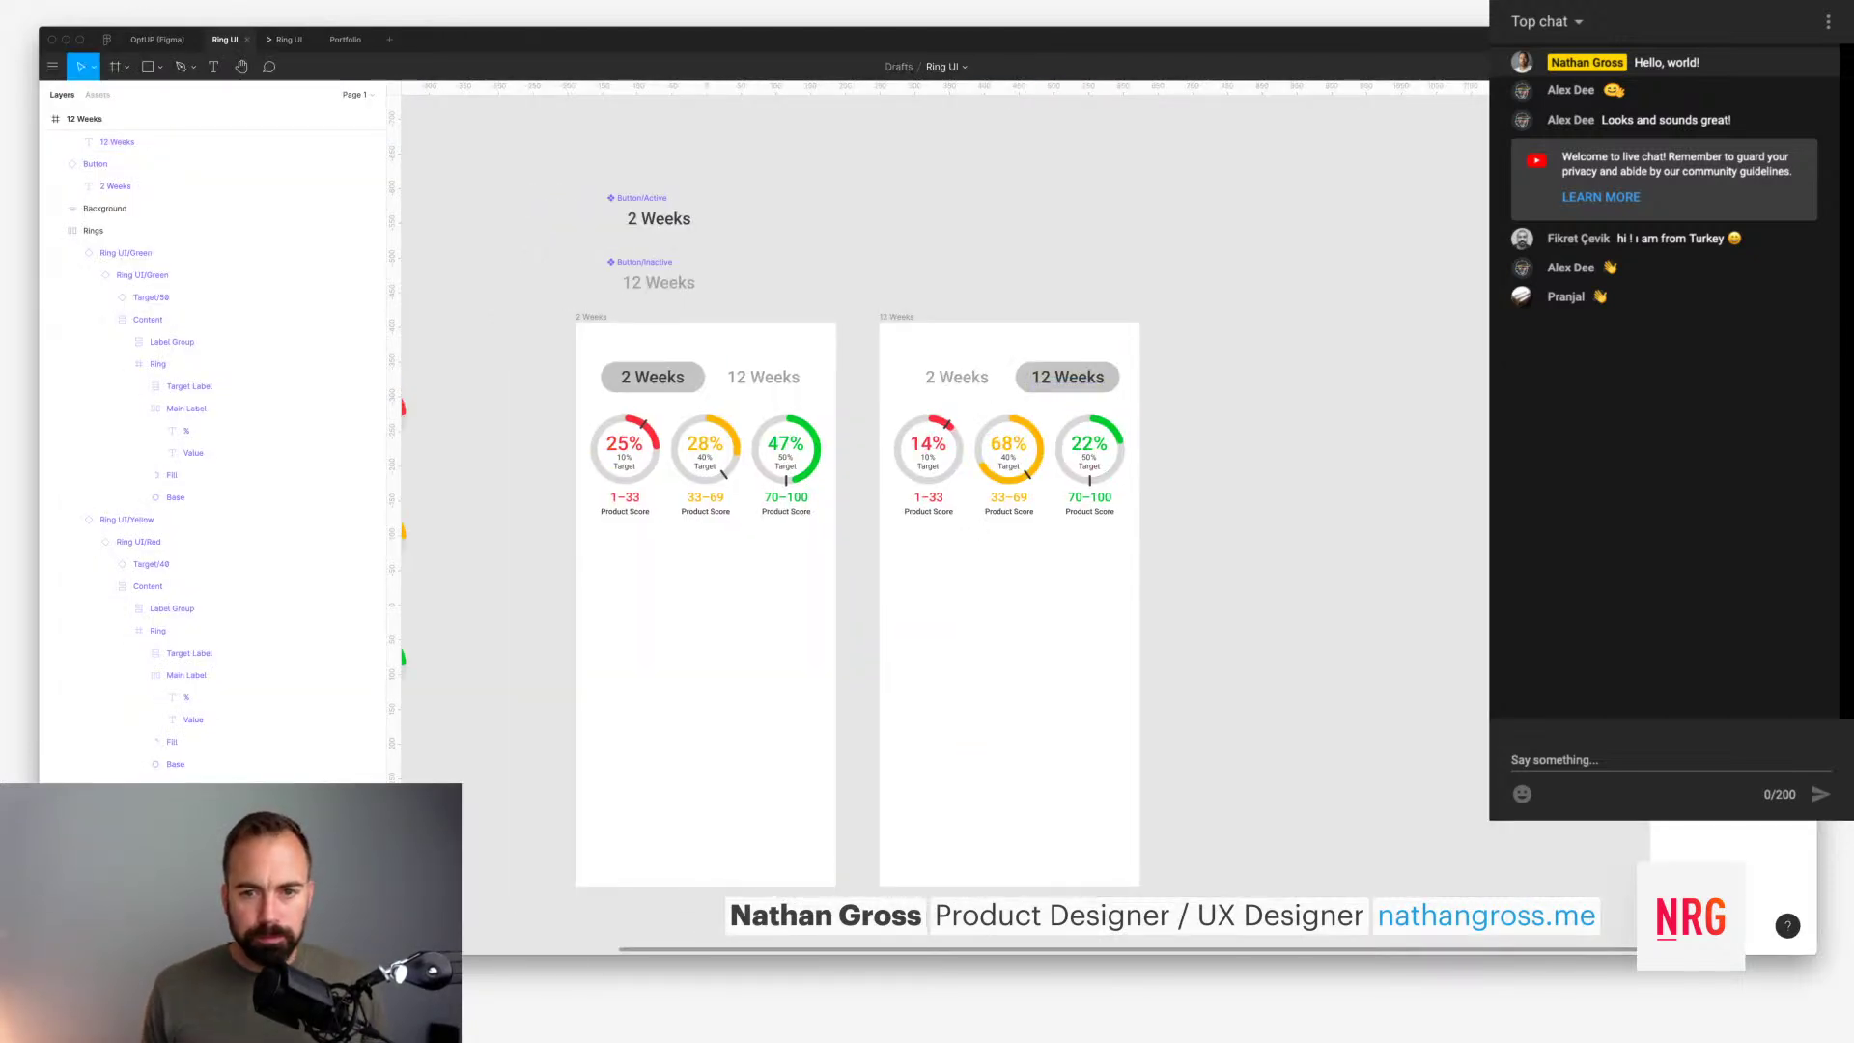
Step: Nudge the 2 Weeks button in the 2 Weeks frame two steps right and compare the button positions across both frames
left_click(616, 304)
scroll(616, 304, "down", 1)
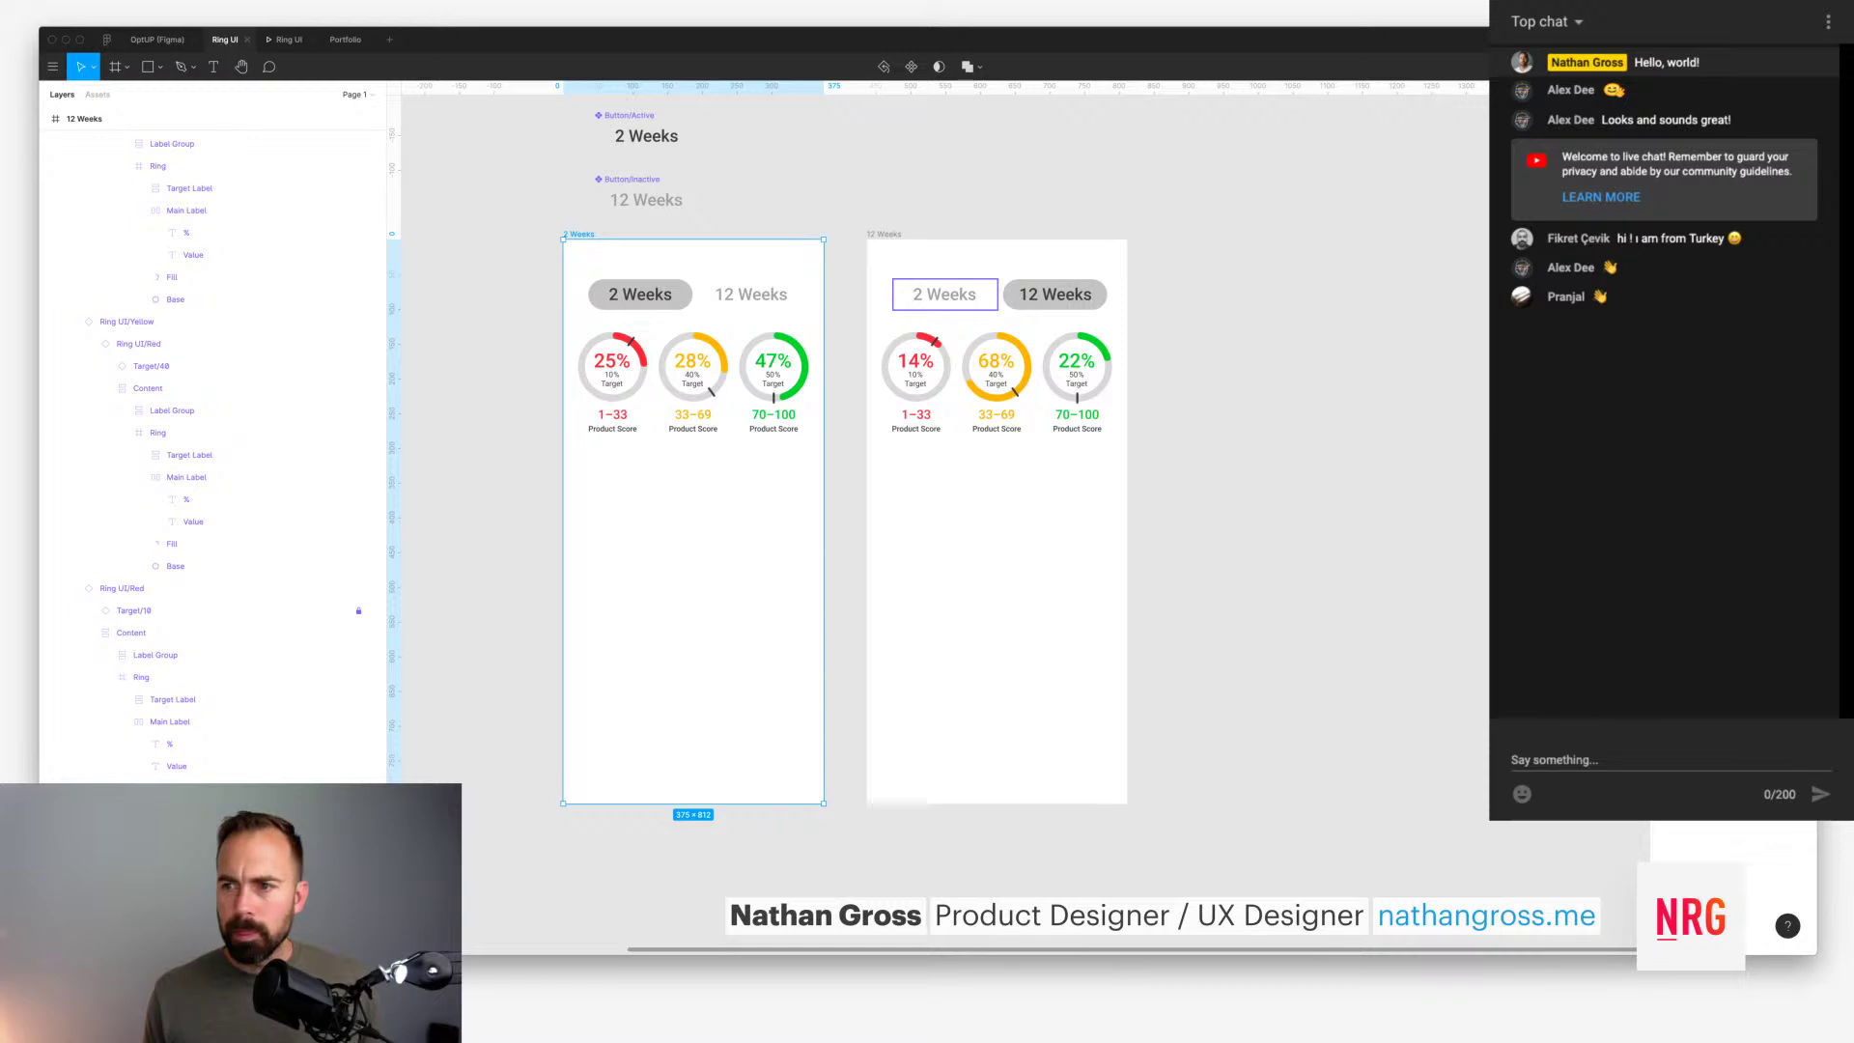
left_click(944, 294)
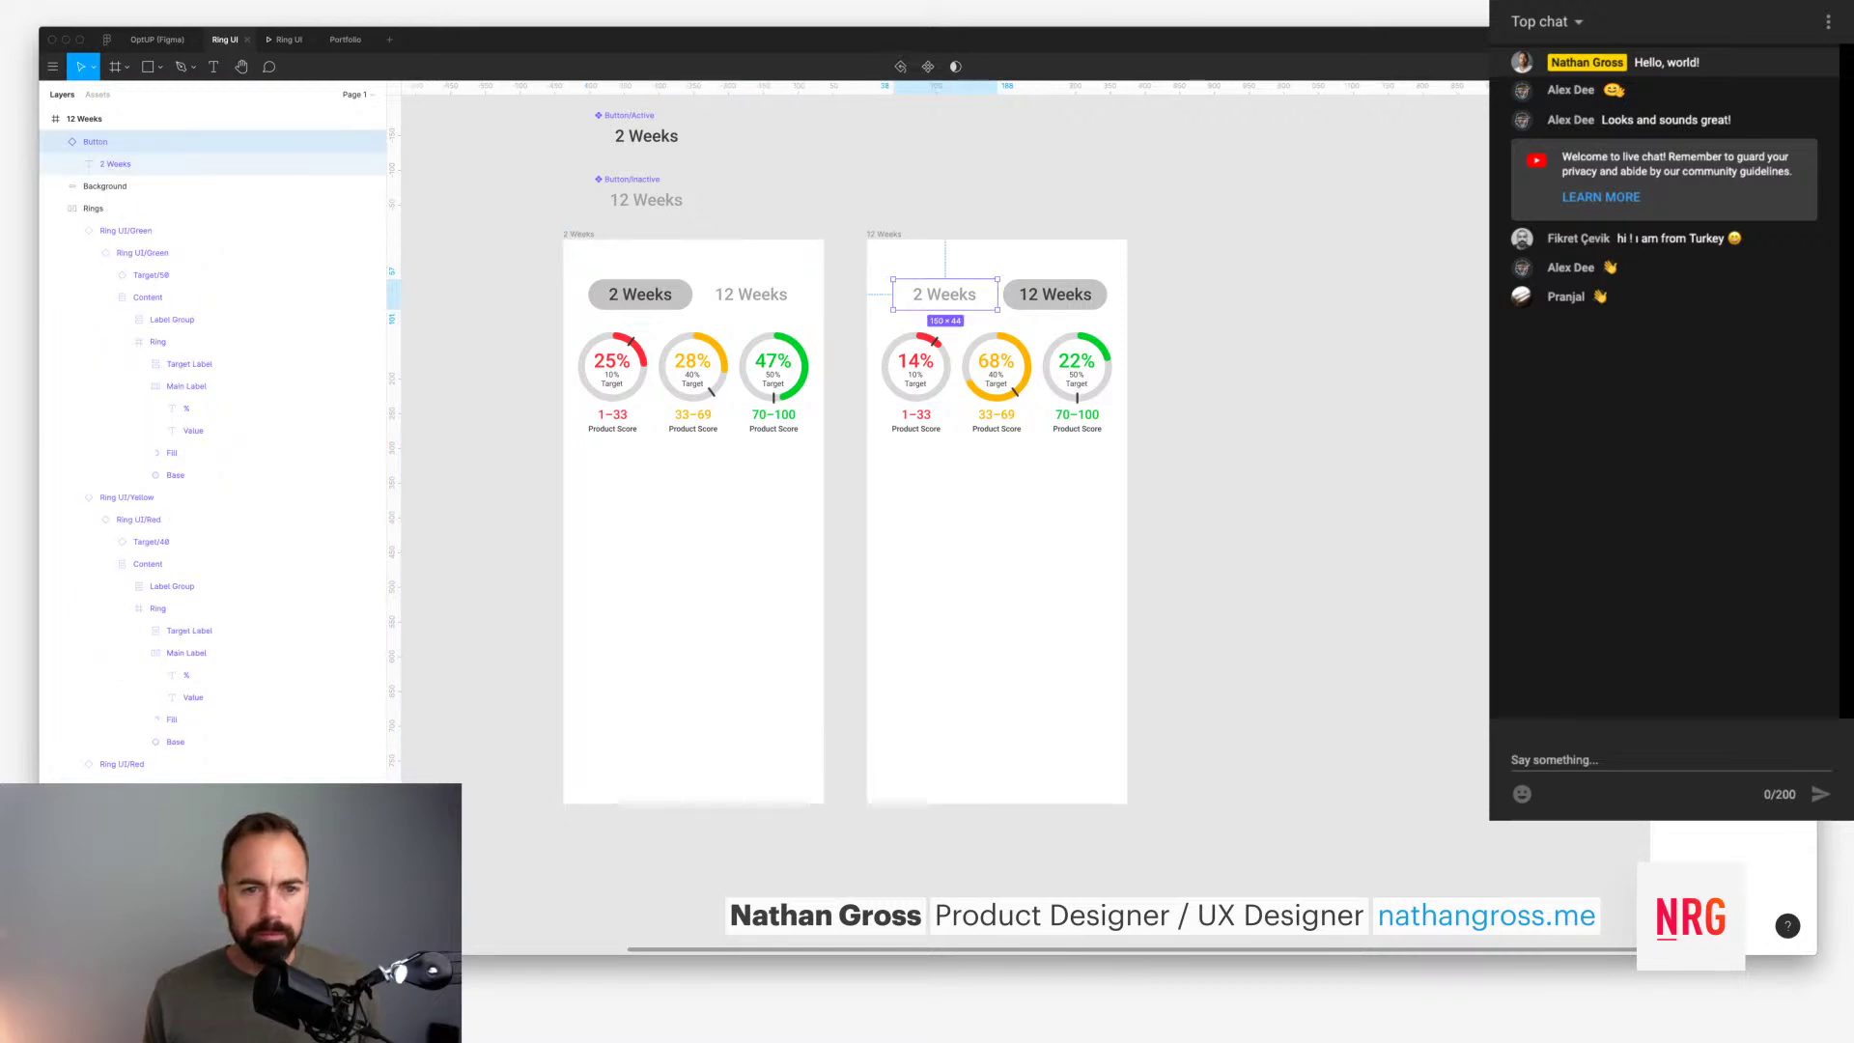
left_click(640, 294)
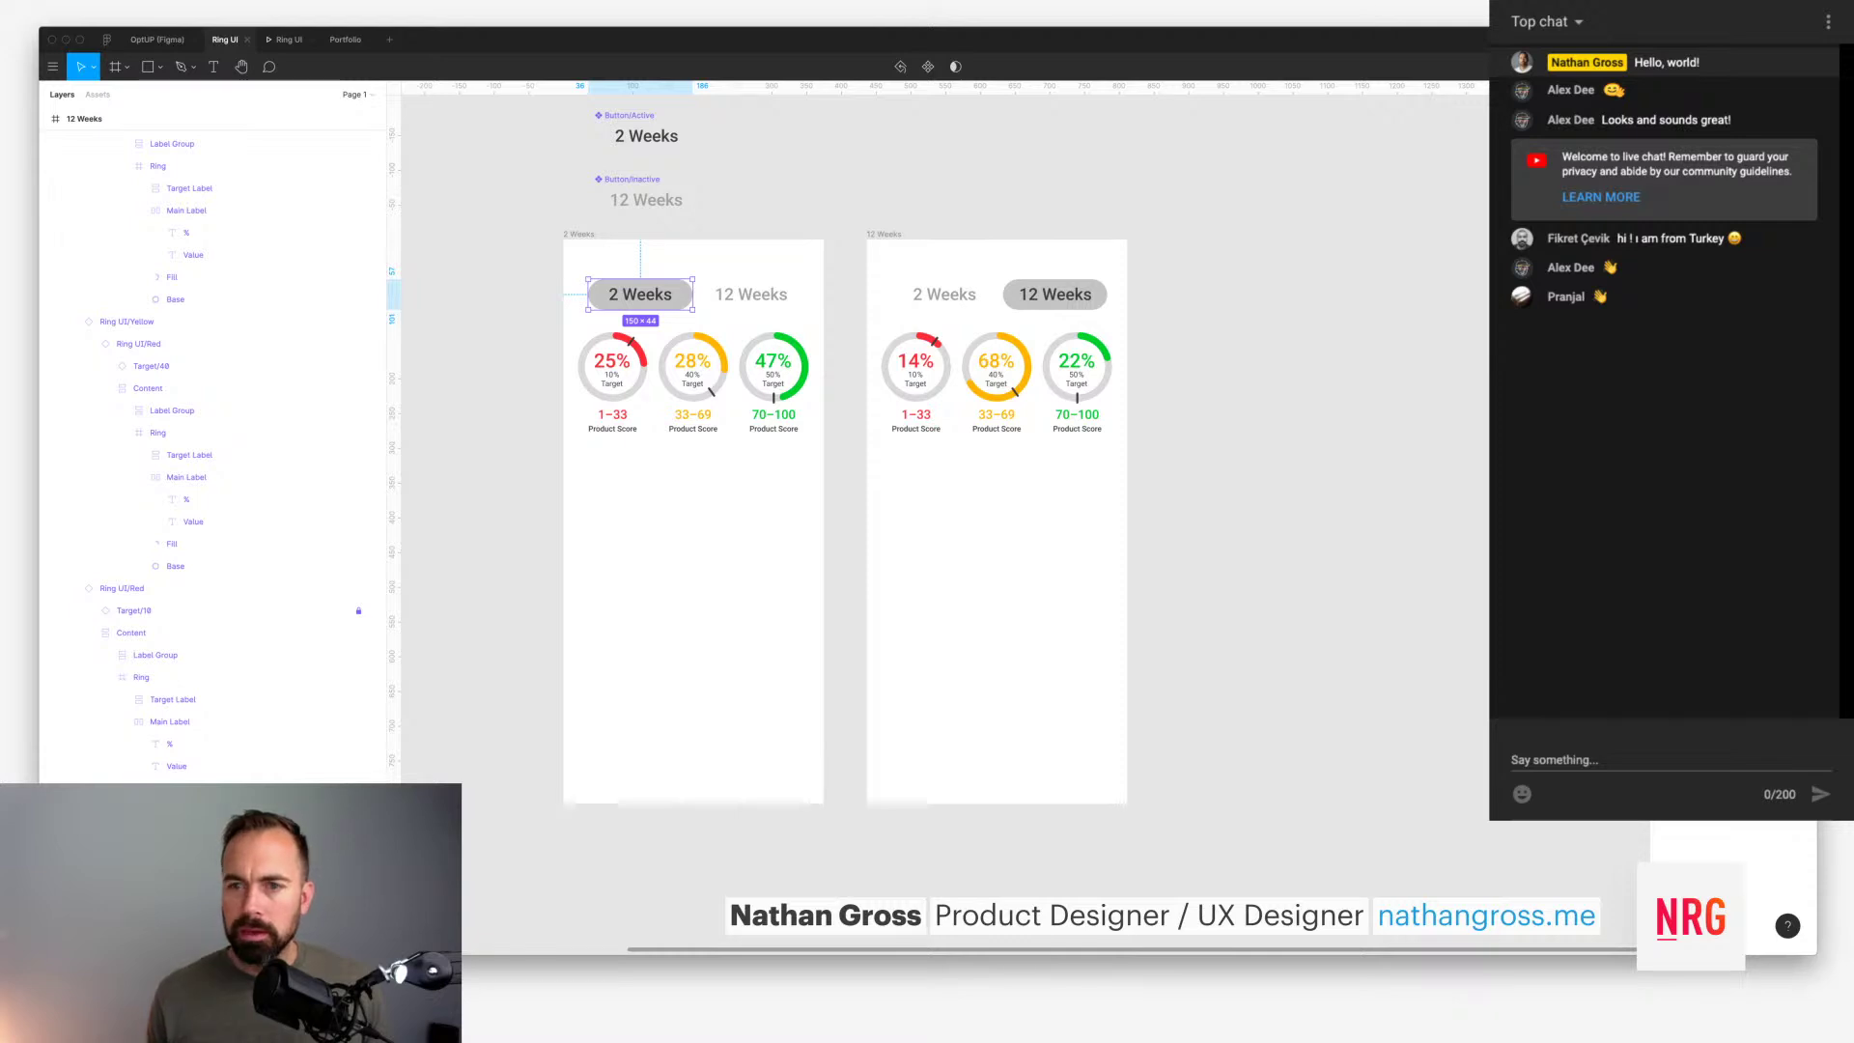
key("Right")
key("Right")
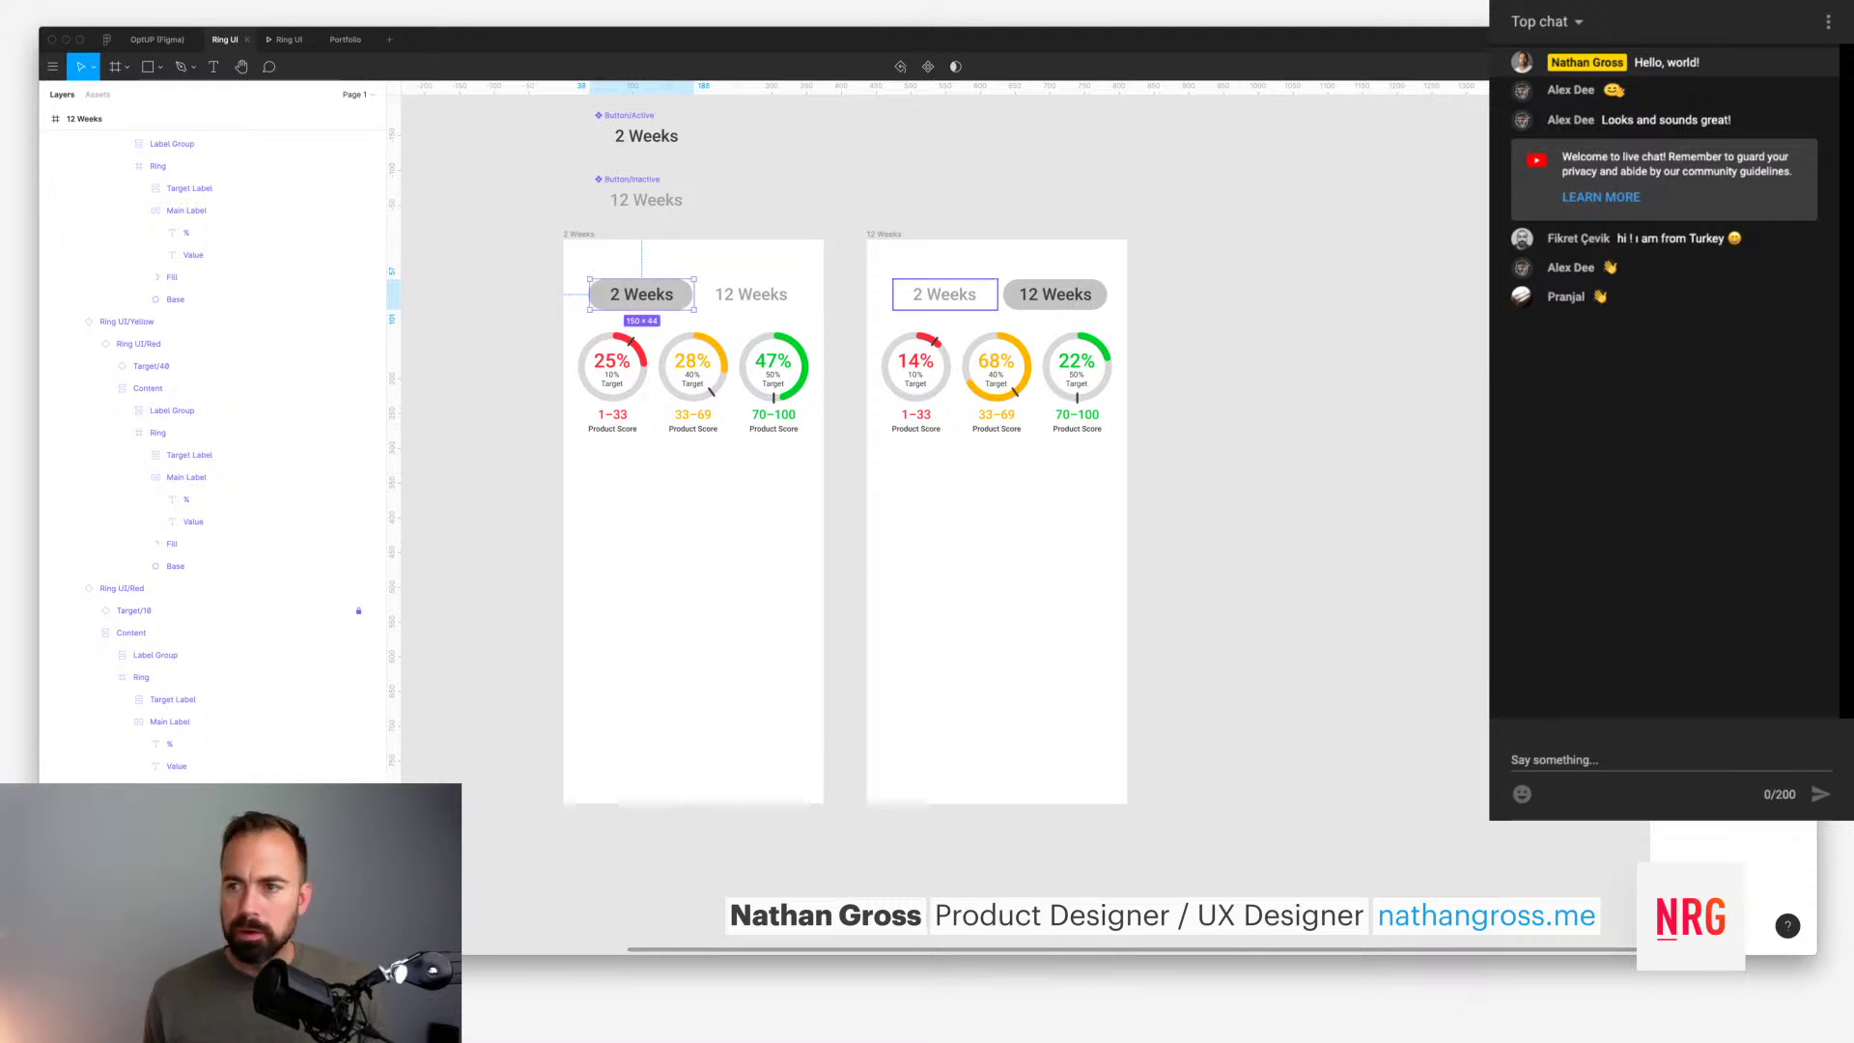
left_click(751, 294)
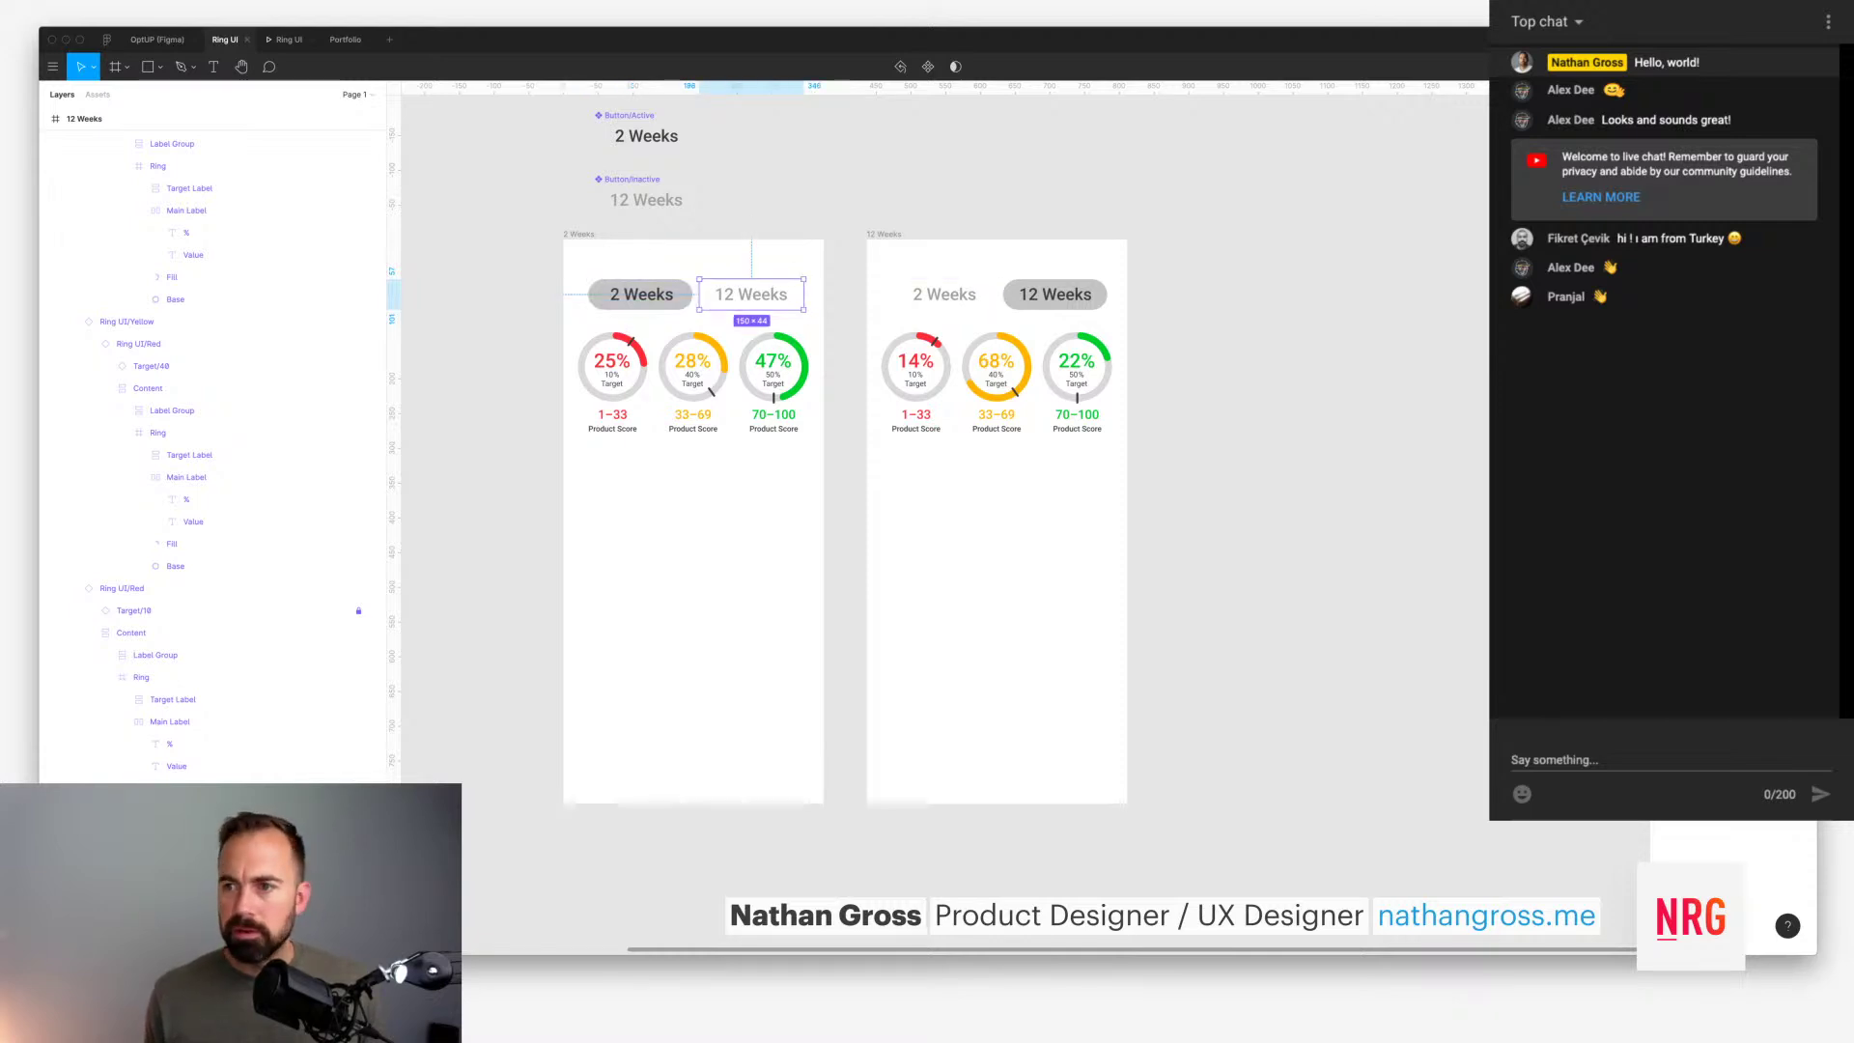
left_click(1055, 294)
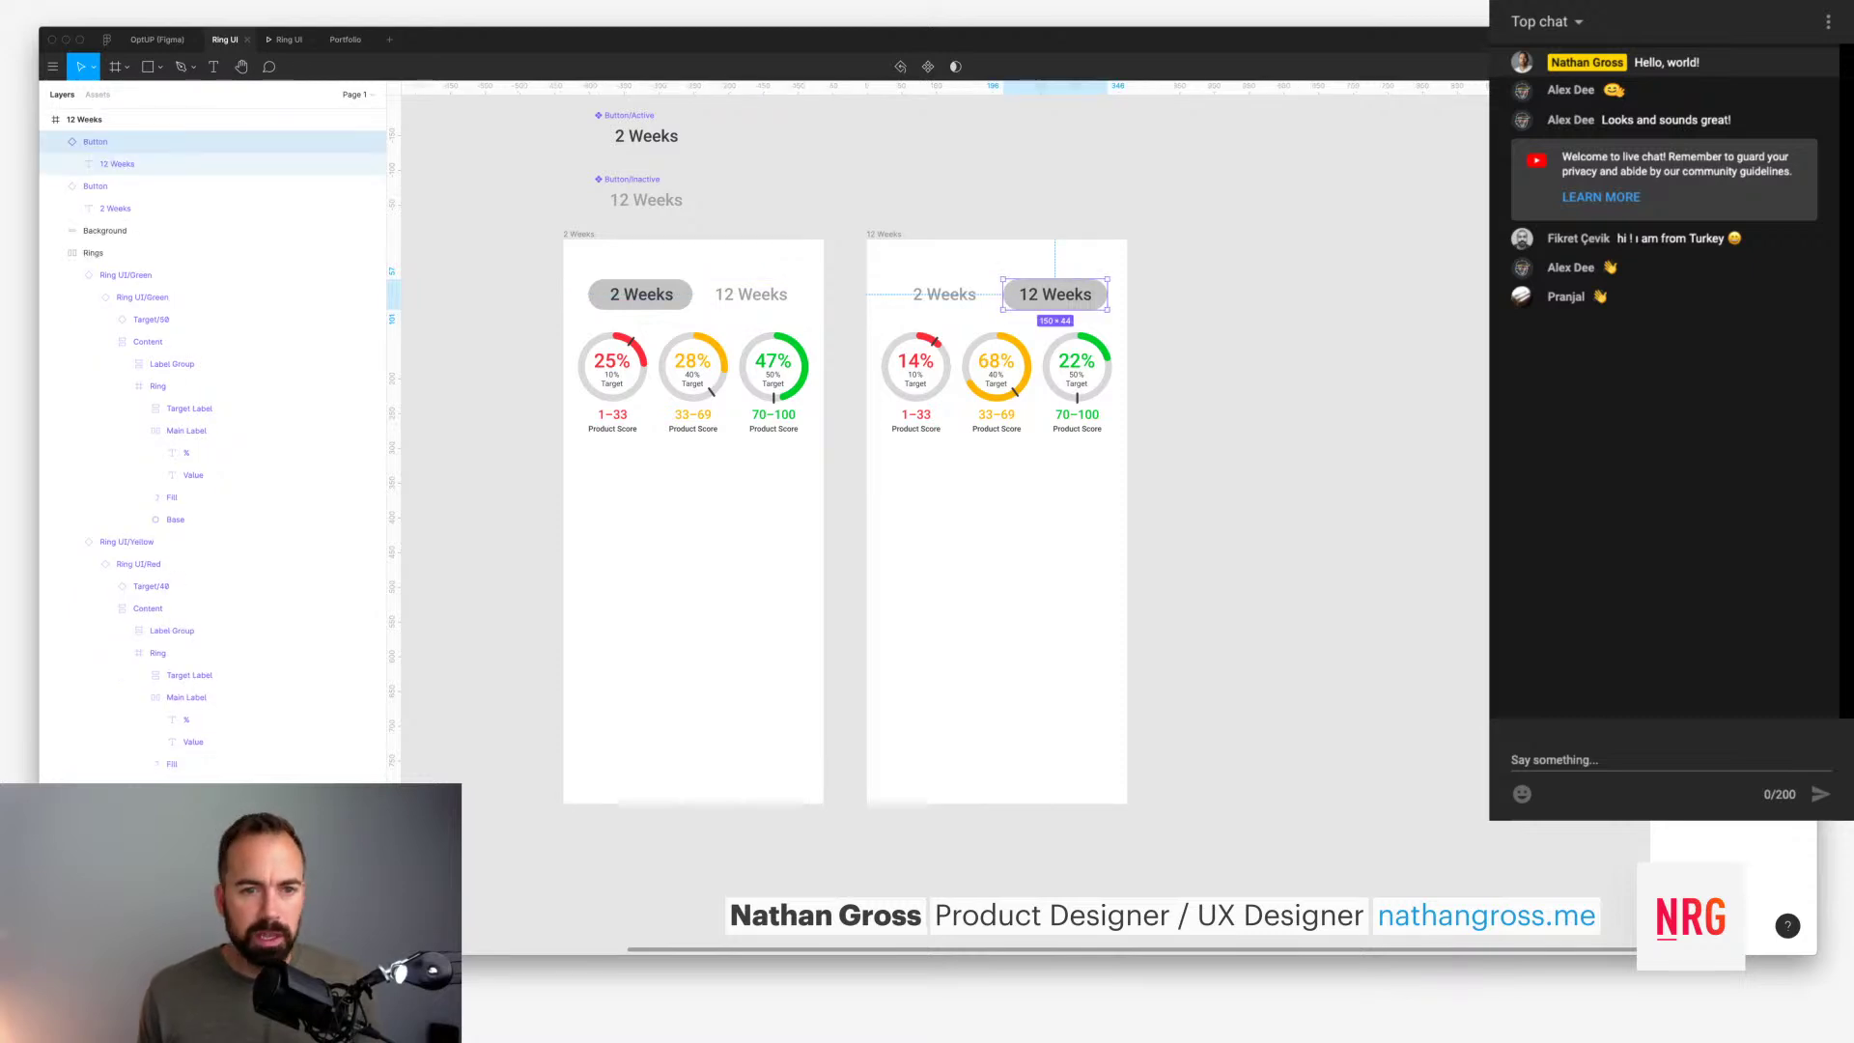
Step: Open the Figmotion plugin on the 2 Weeks frame, dismiss its welcome message and move its window clear of the rings
key("Escape")
key("Escape")
scroll(869, 435, "down", 1)
scroll(869, 434, "down", 2)
scroll(869, 435, "left", 2)
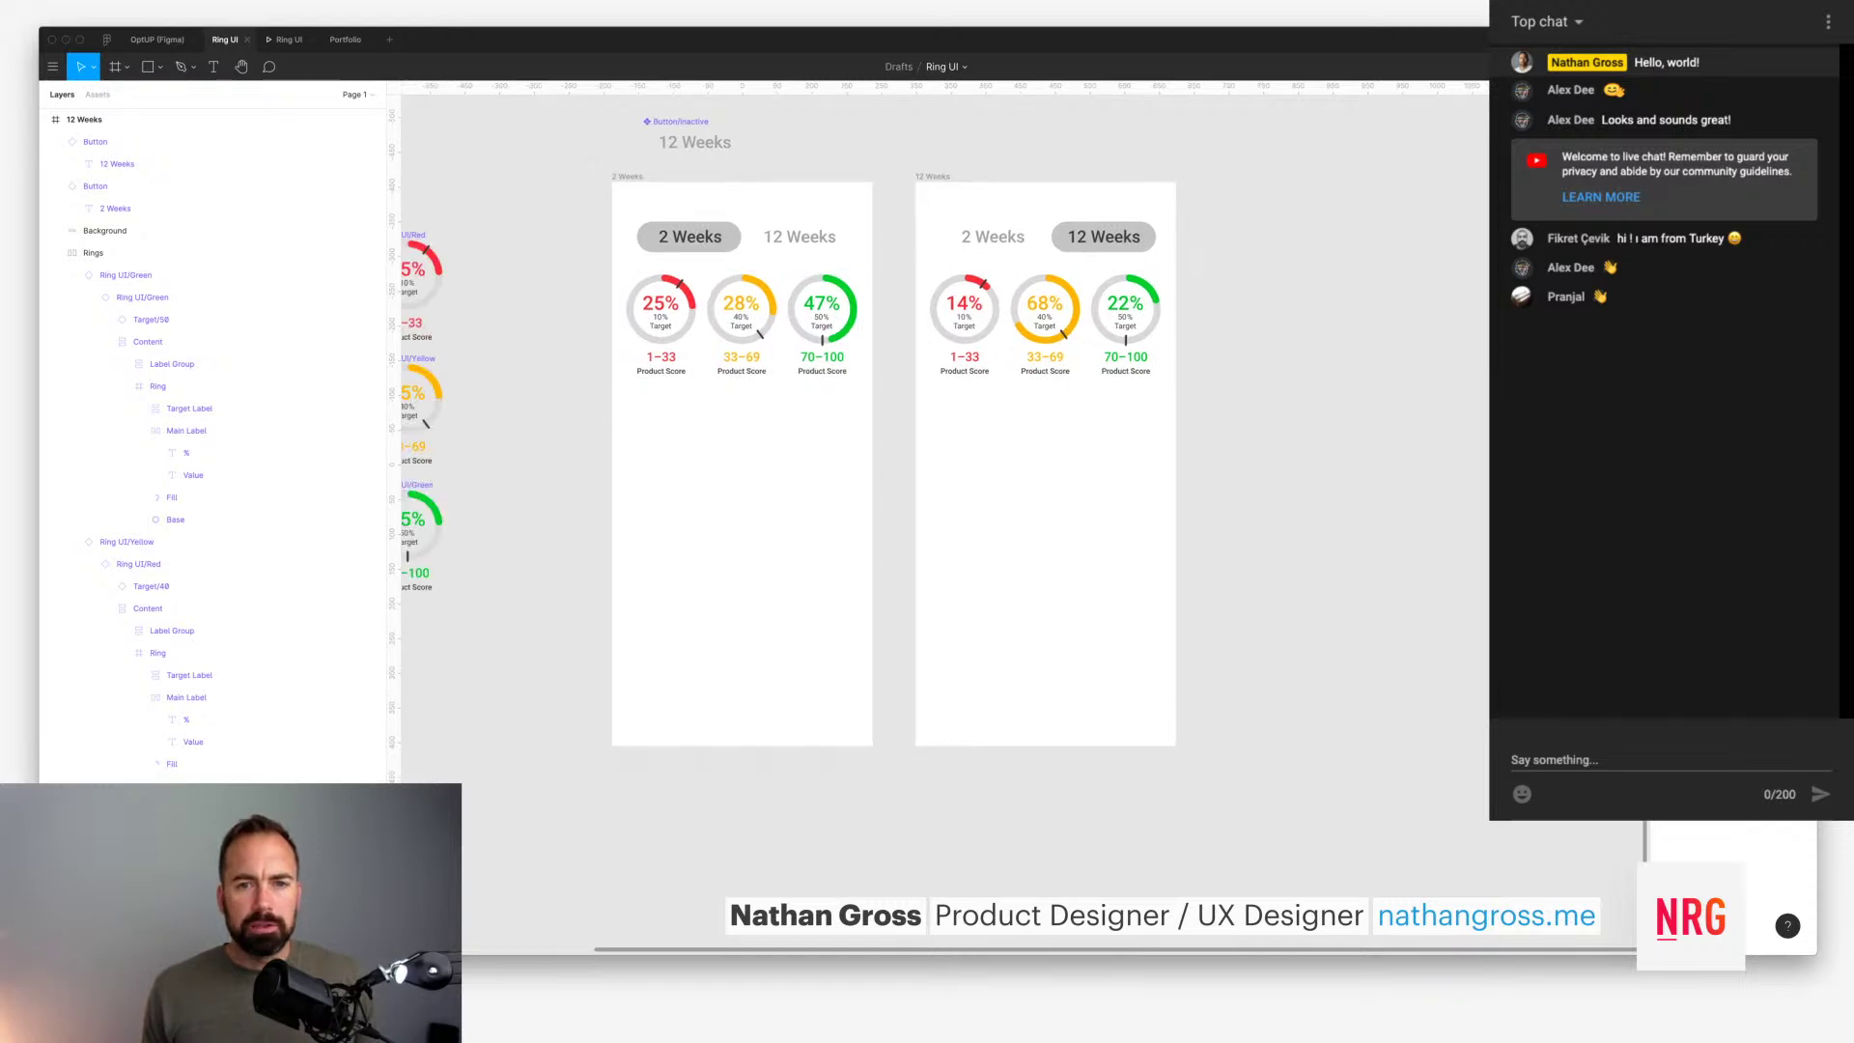
scroll(869, 434, "left", 4)
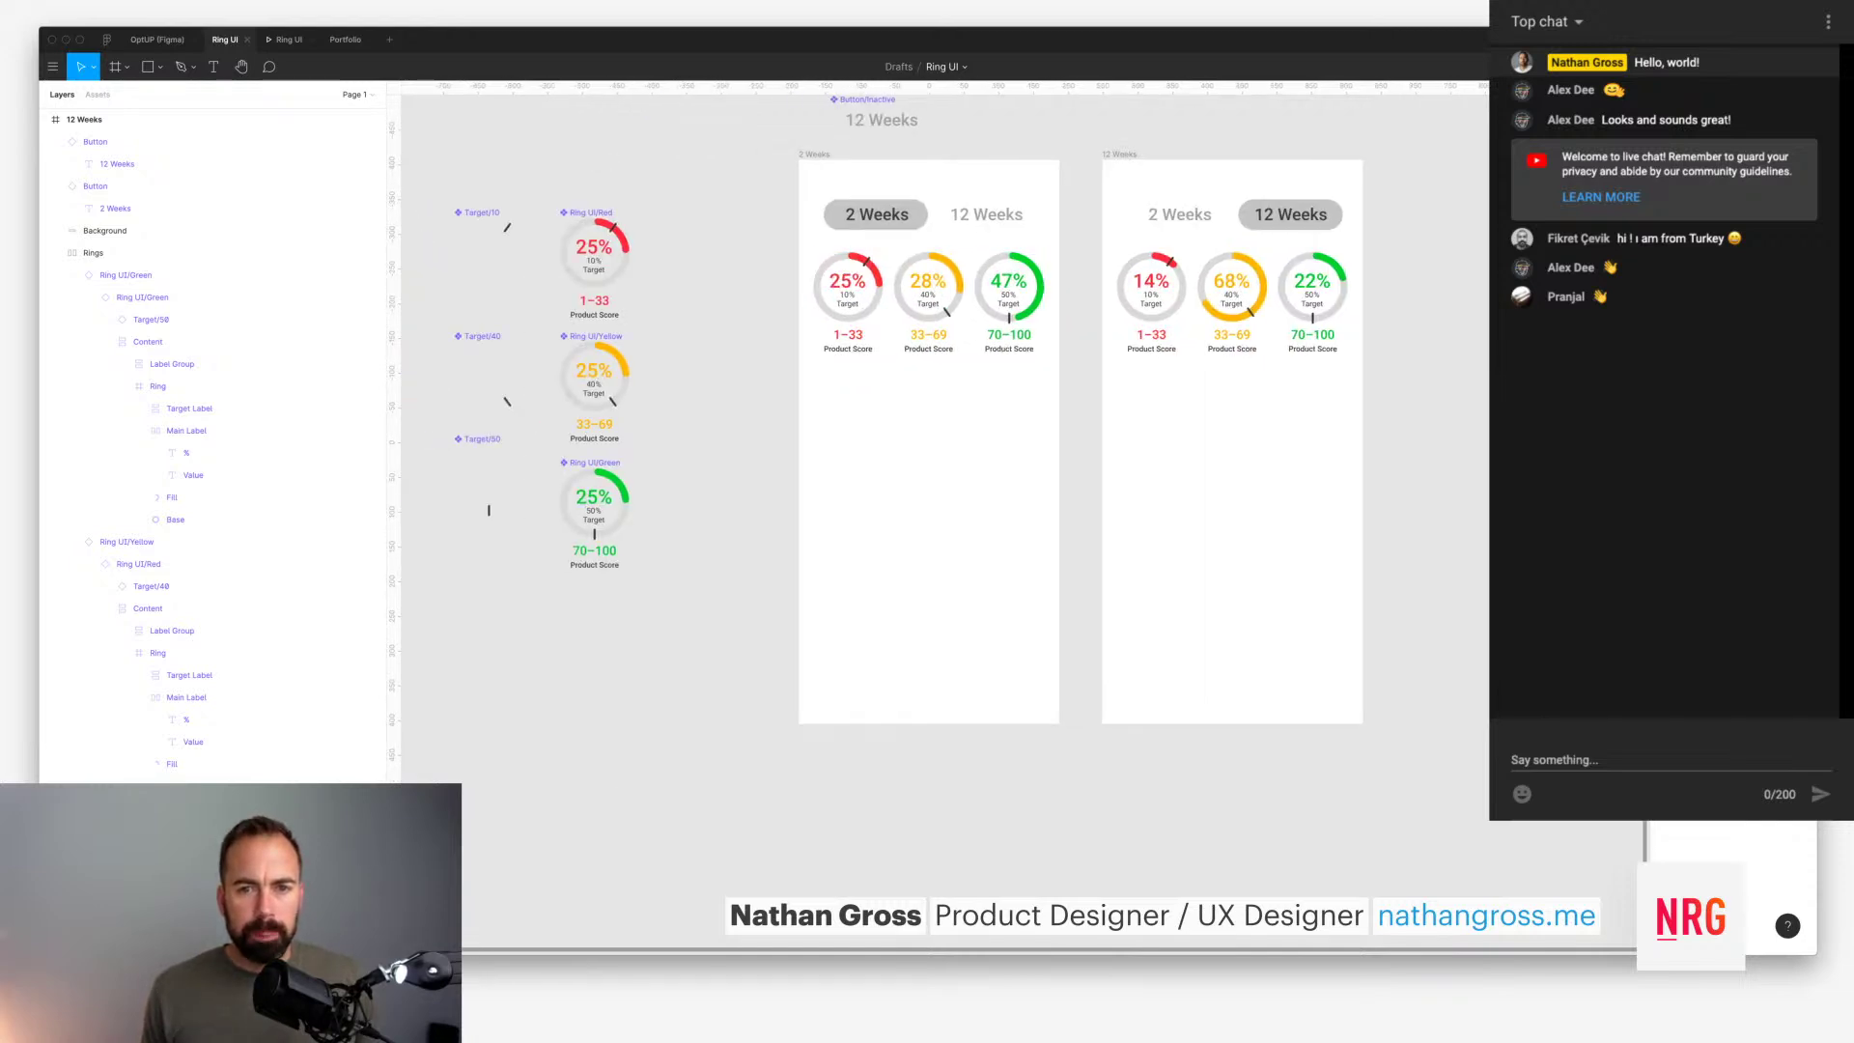
left_click(801, 154)
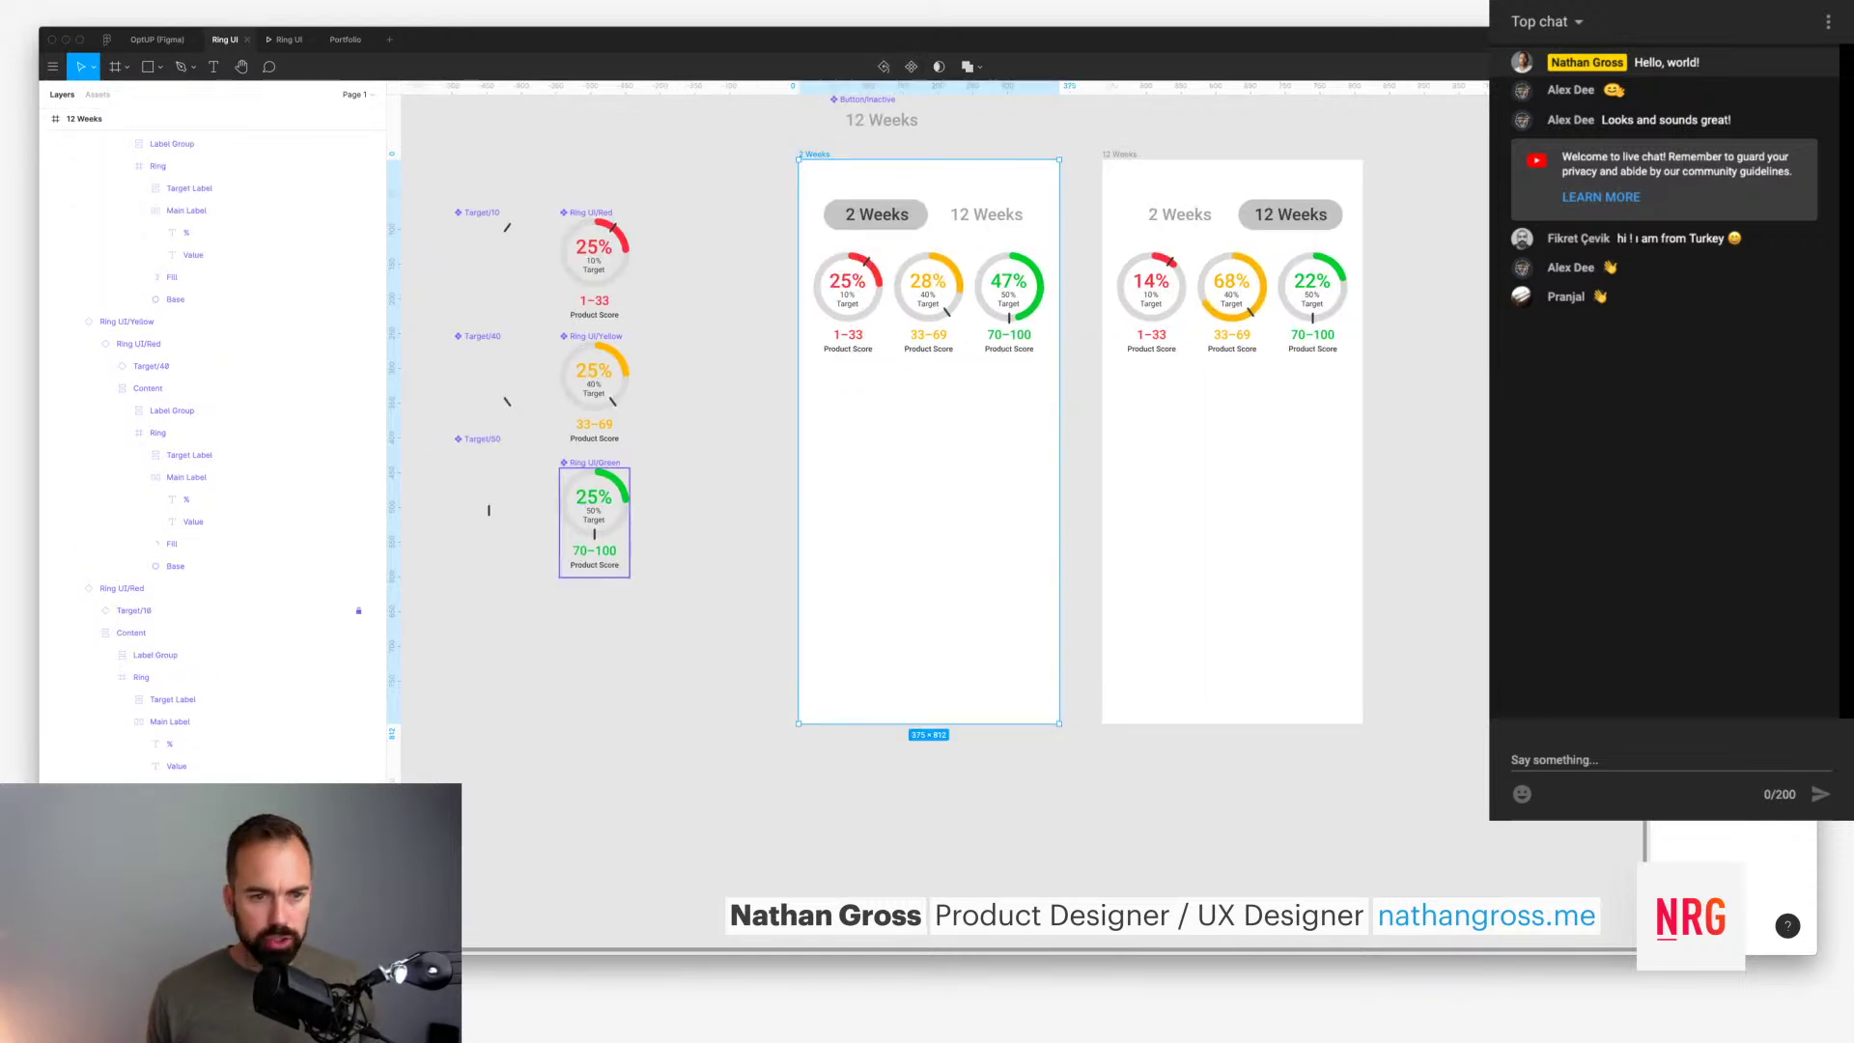
key("super+/")
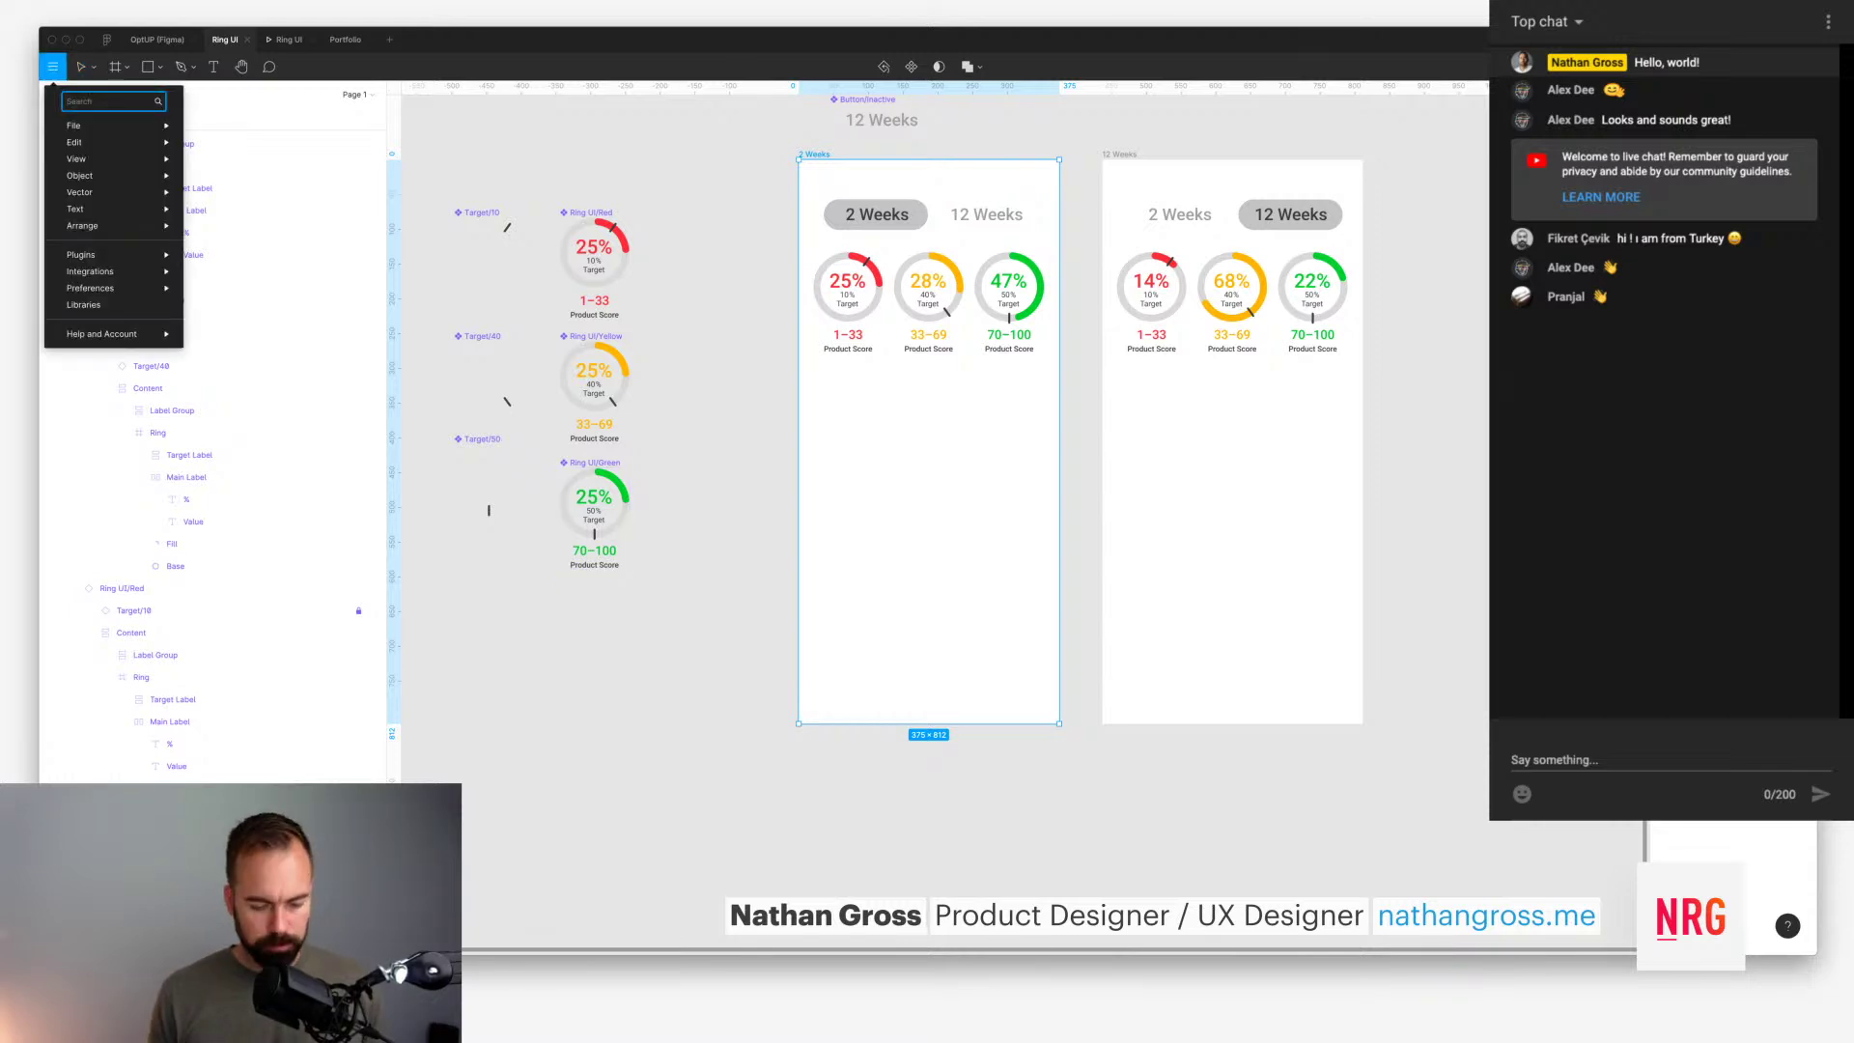
mouse_move(114, 255)
type("fig")
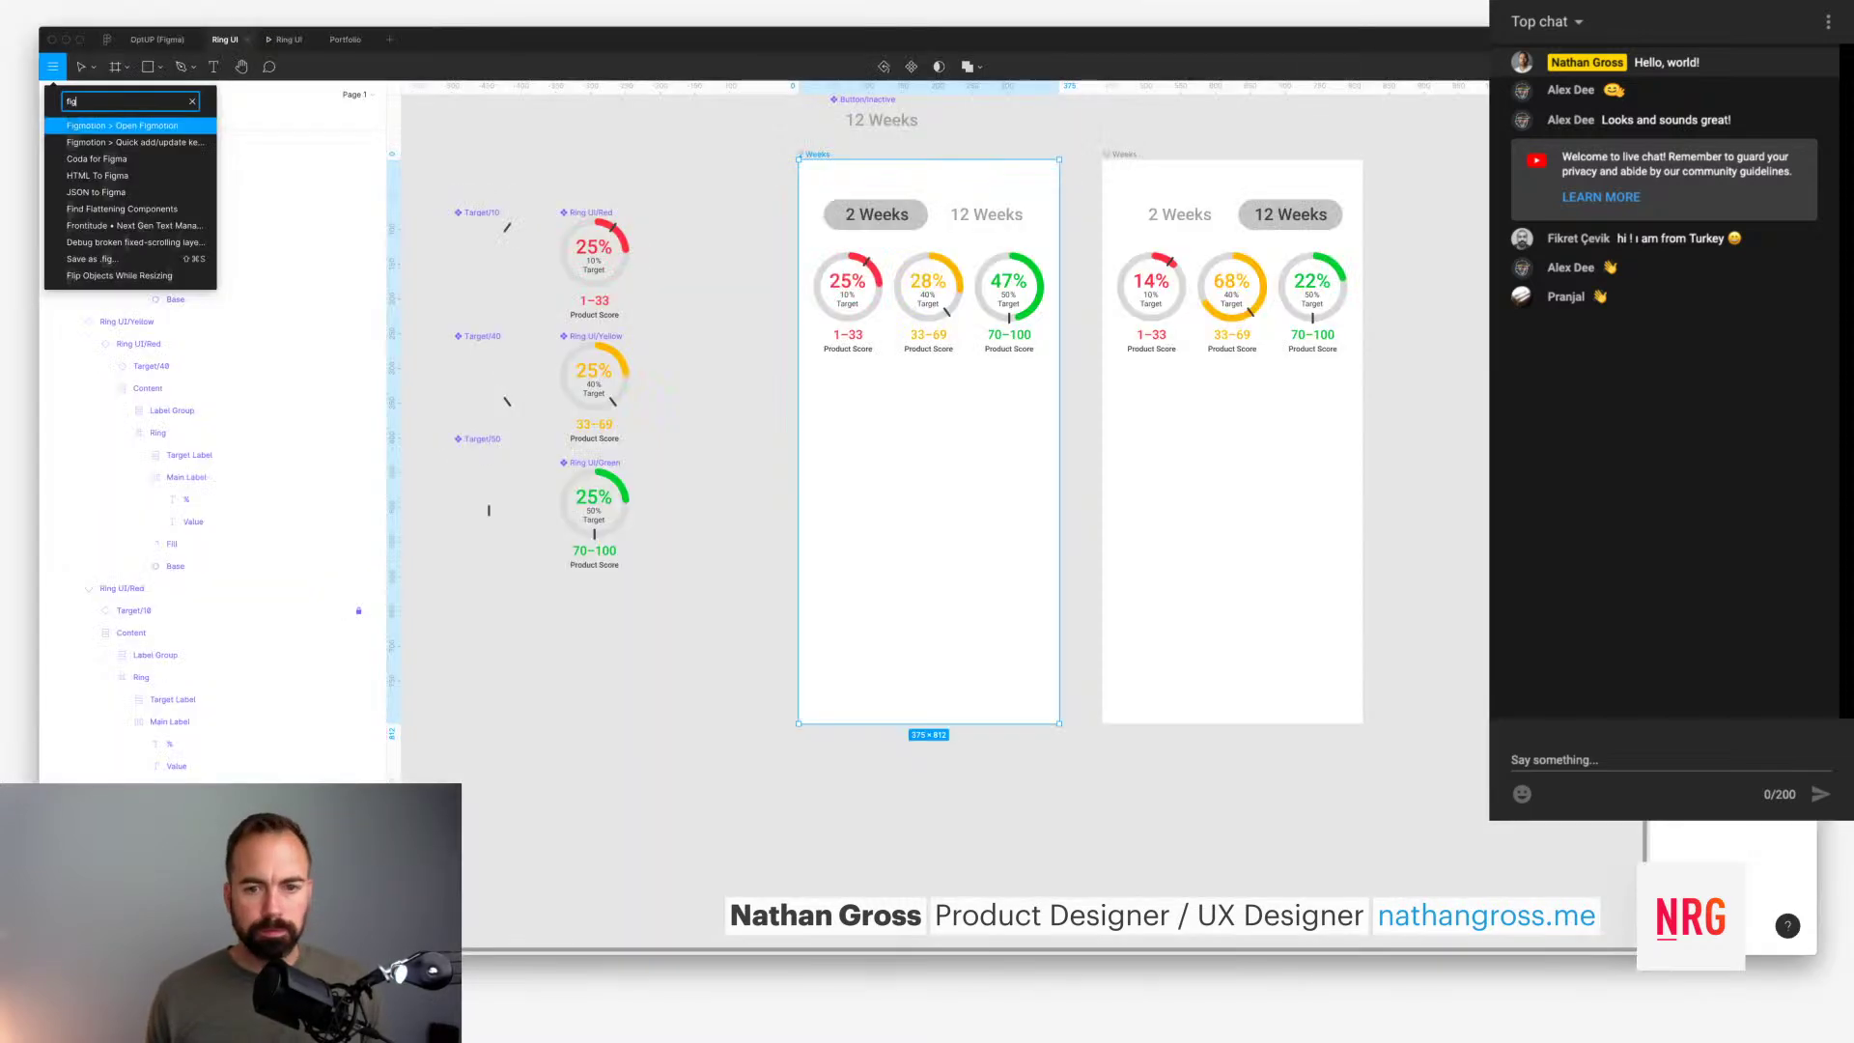
key("Escape")
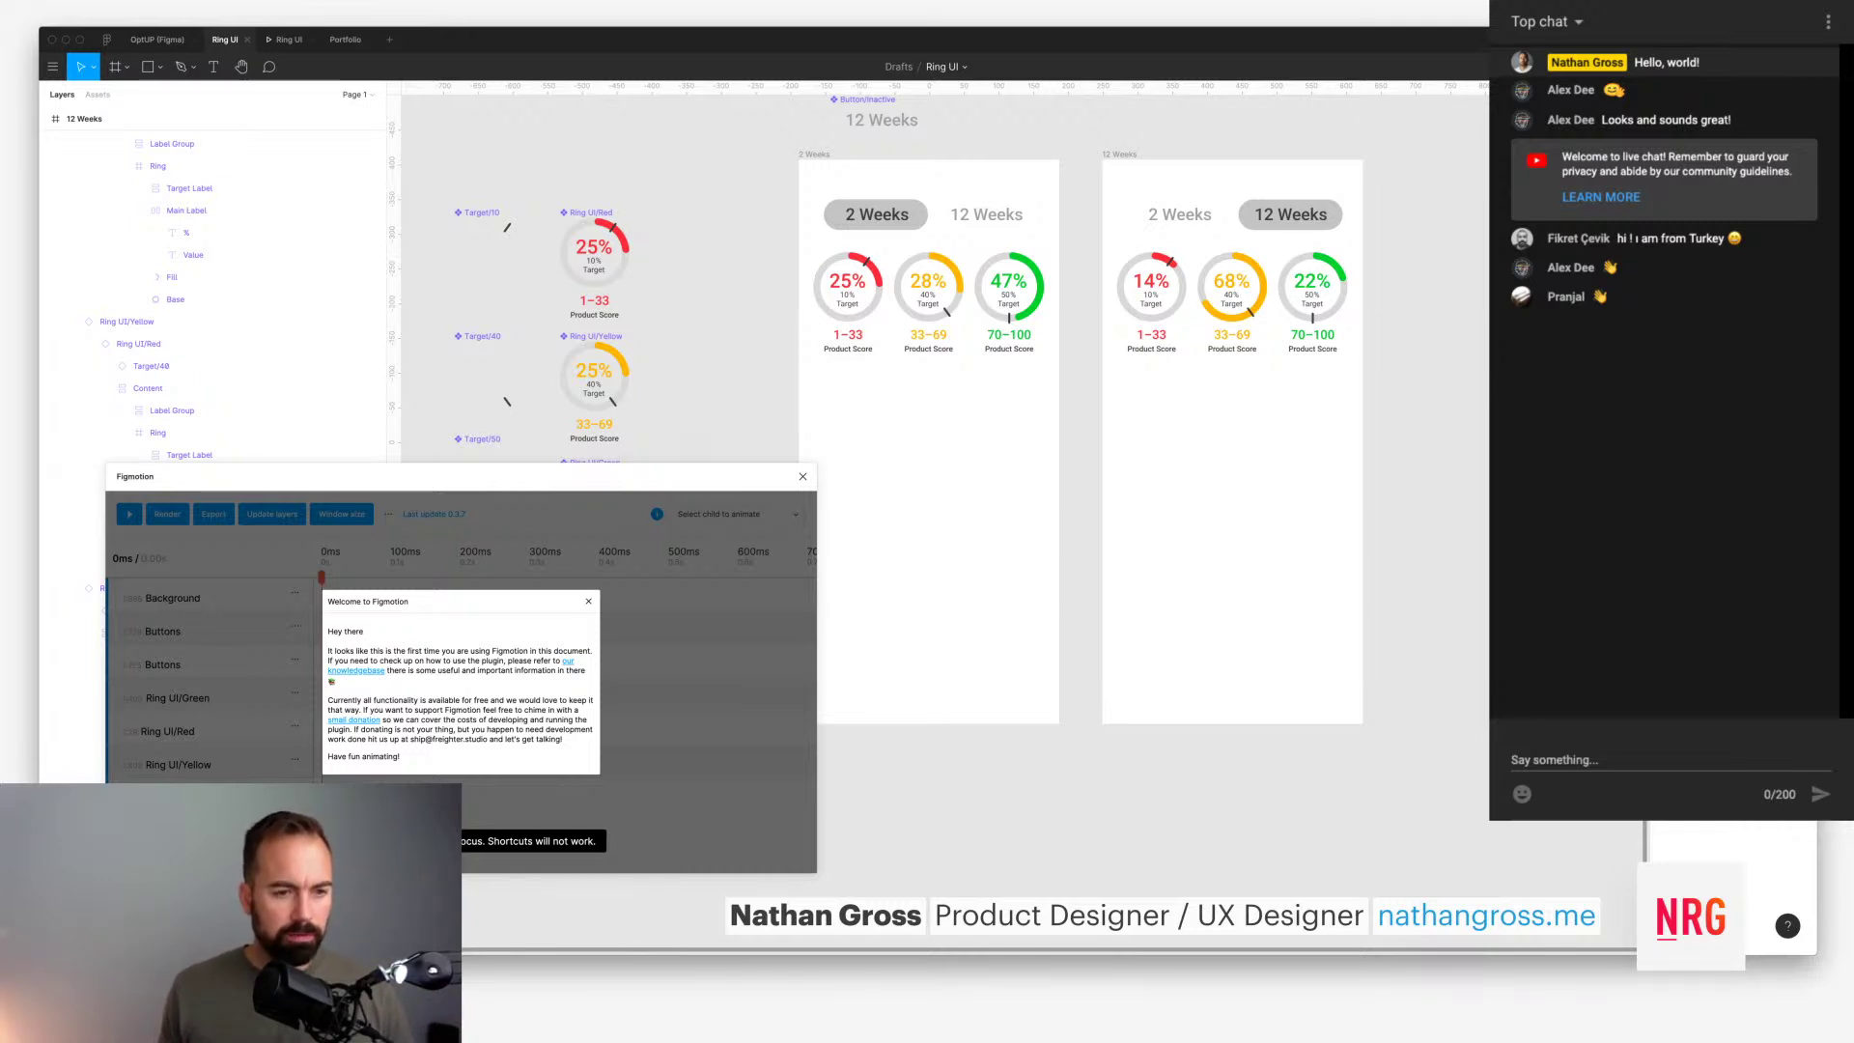
left_click(588, 601)
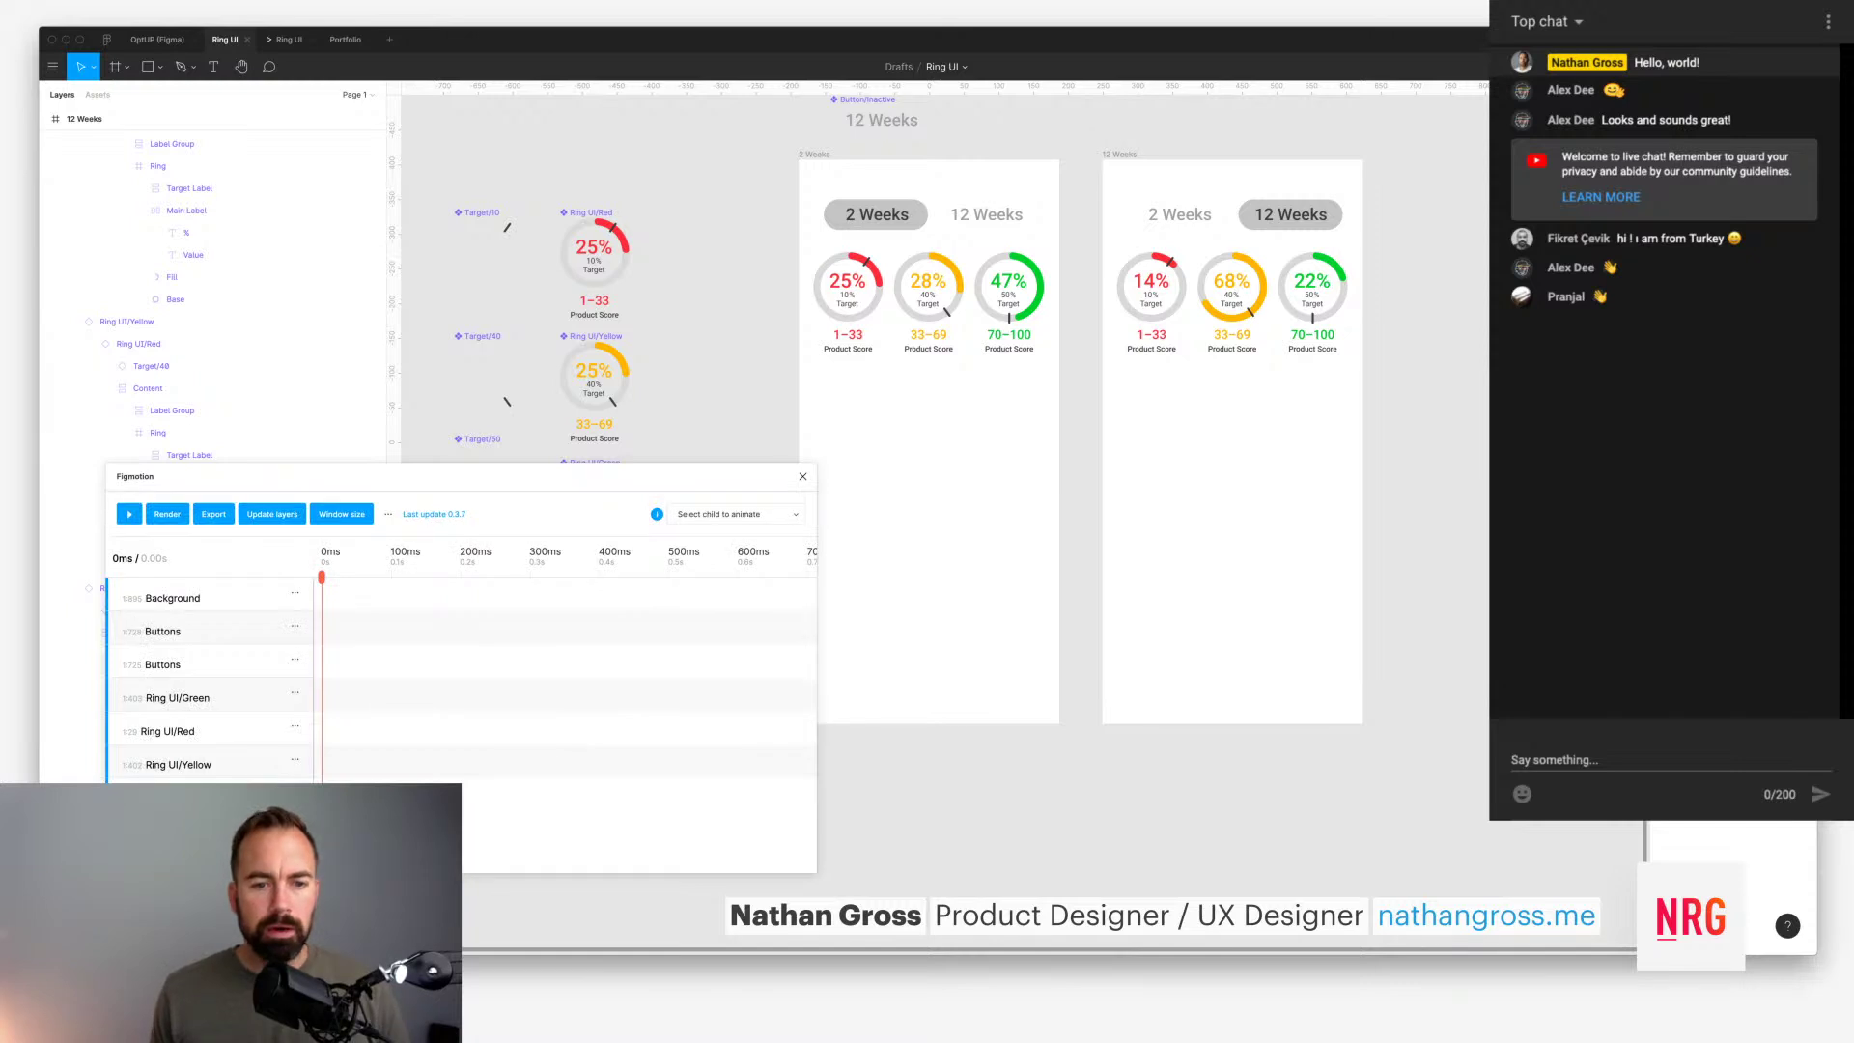
left_click_drag(309, 476, 621, 520)
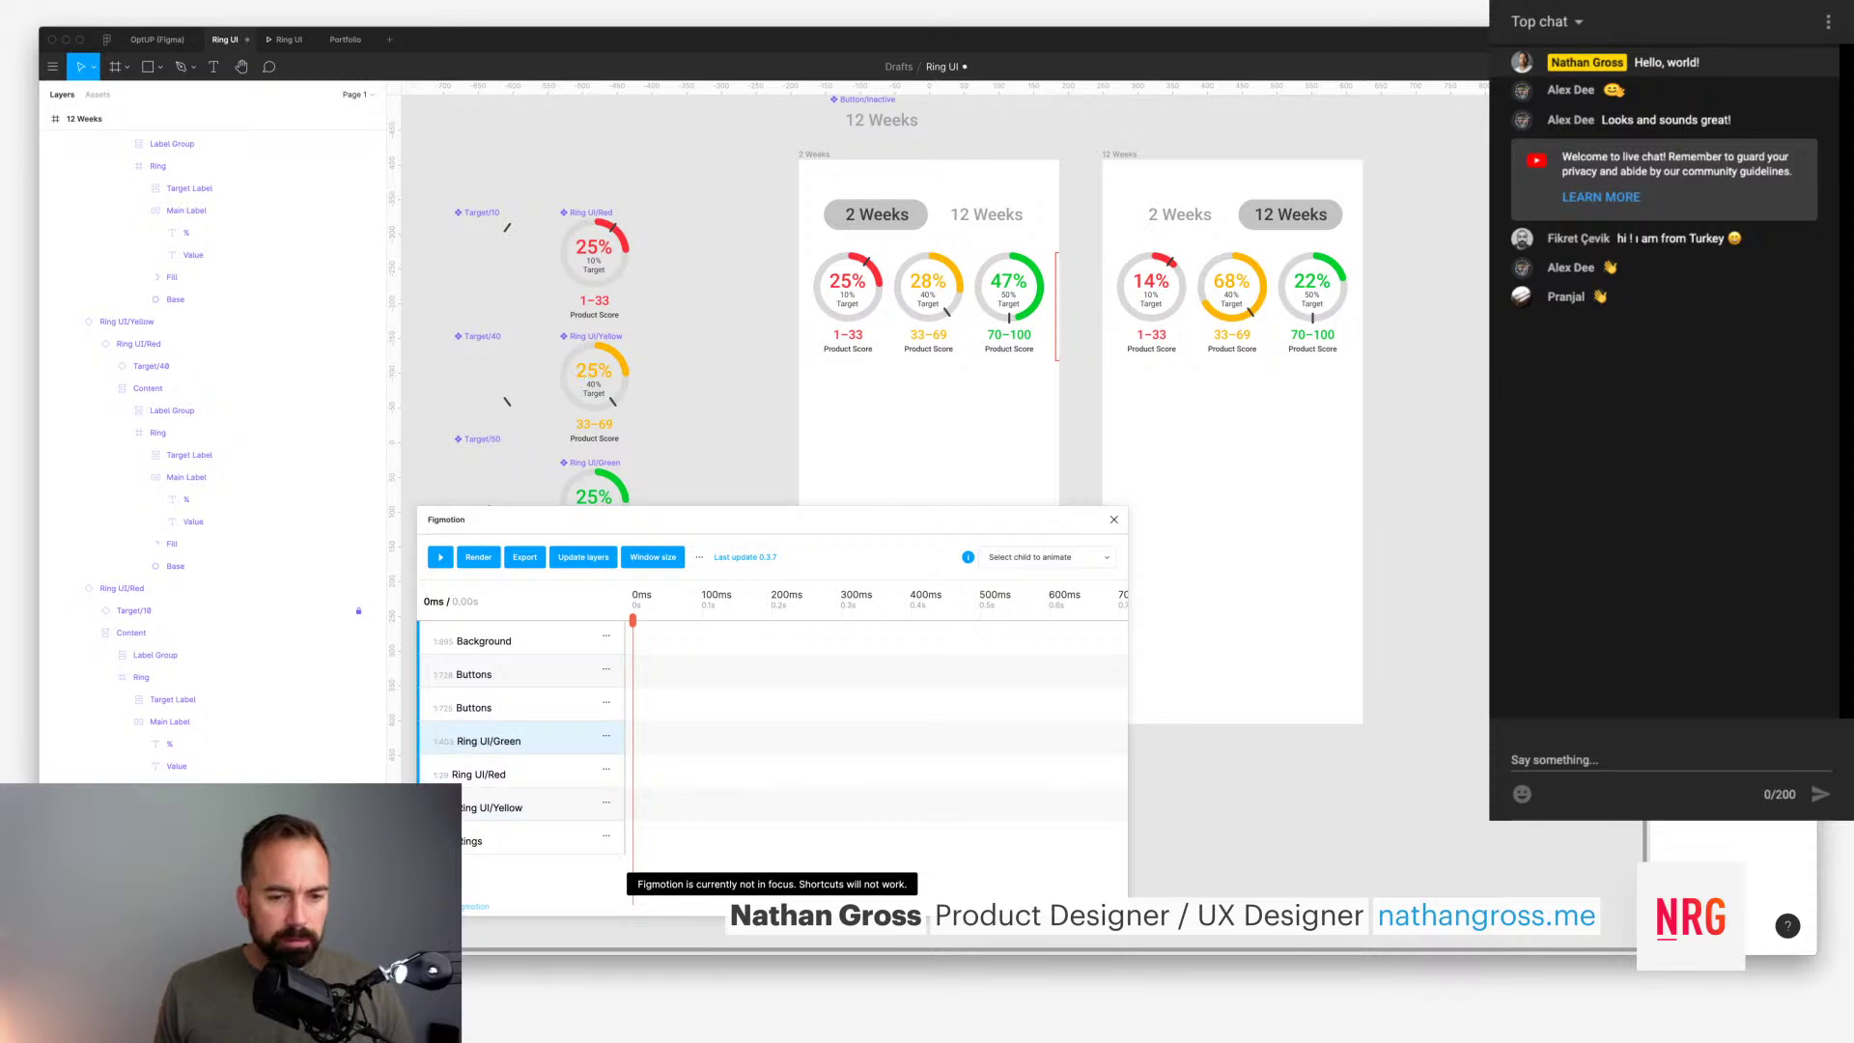
Step: Look through the animatable properties of the yellow ring layer and check the green ring layer in the Figmotion timeline
left_click(522, 807)
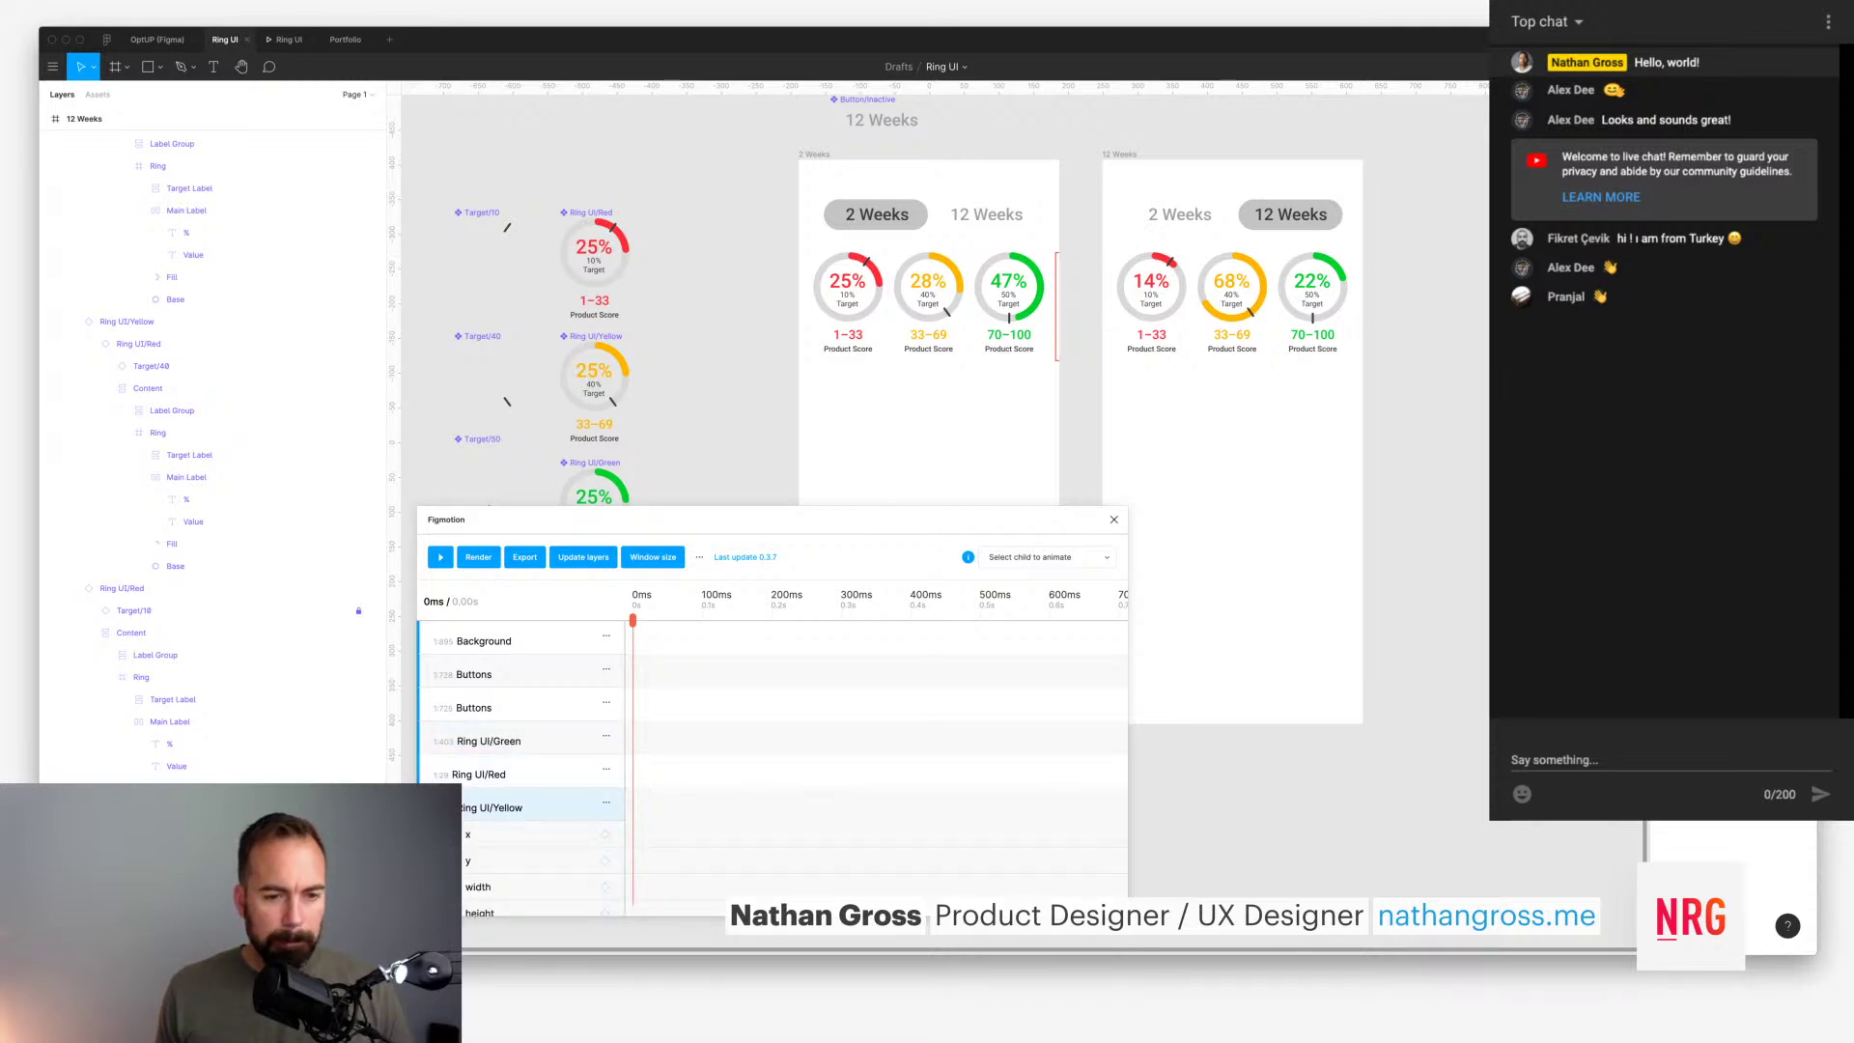
scroll(521, 807, "down", 1)
left_click(521, 749)
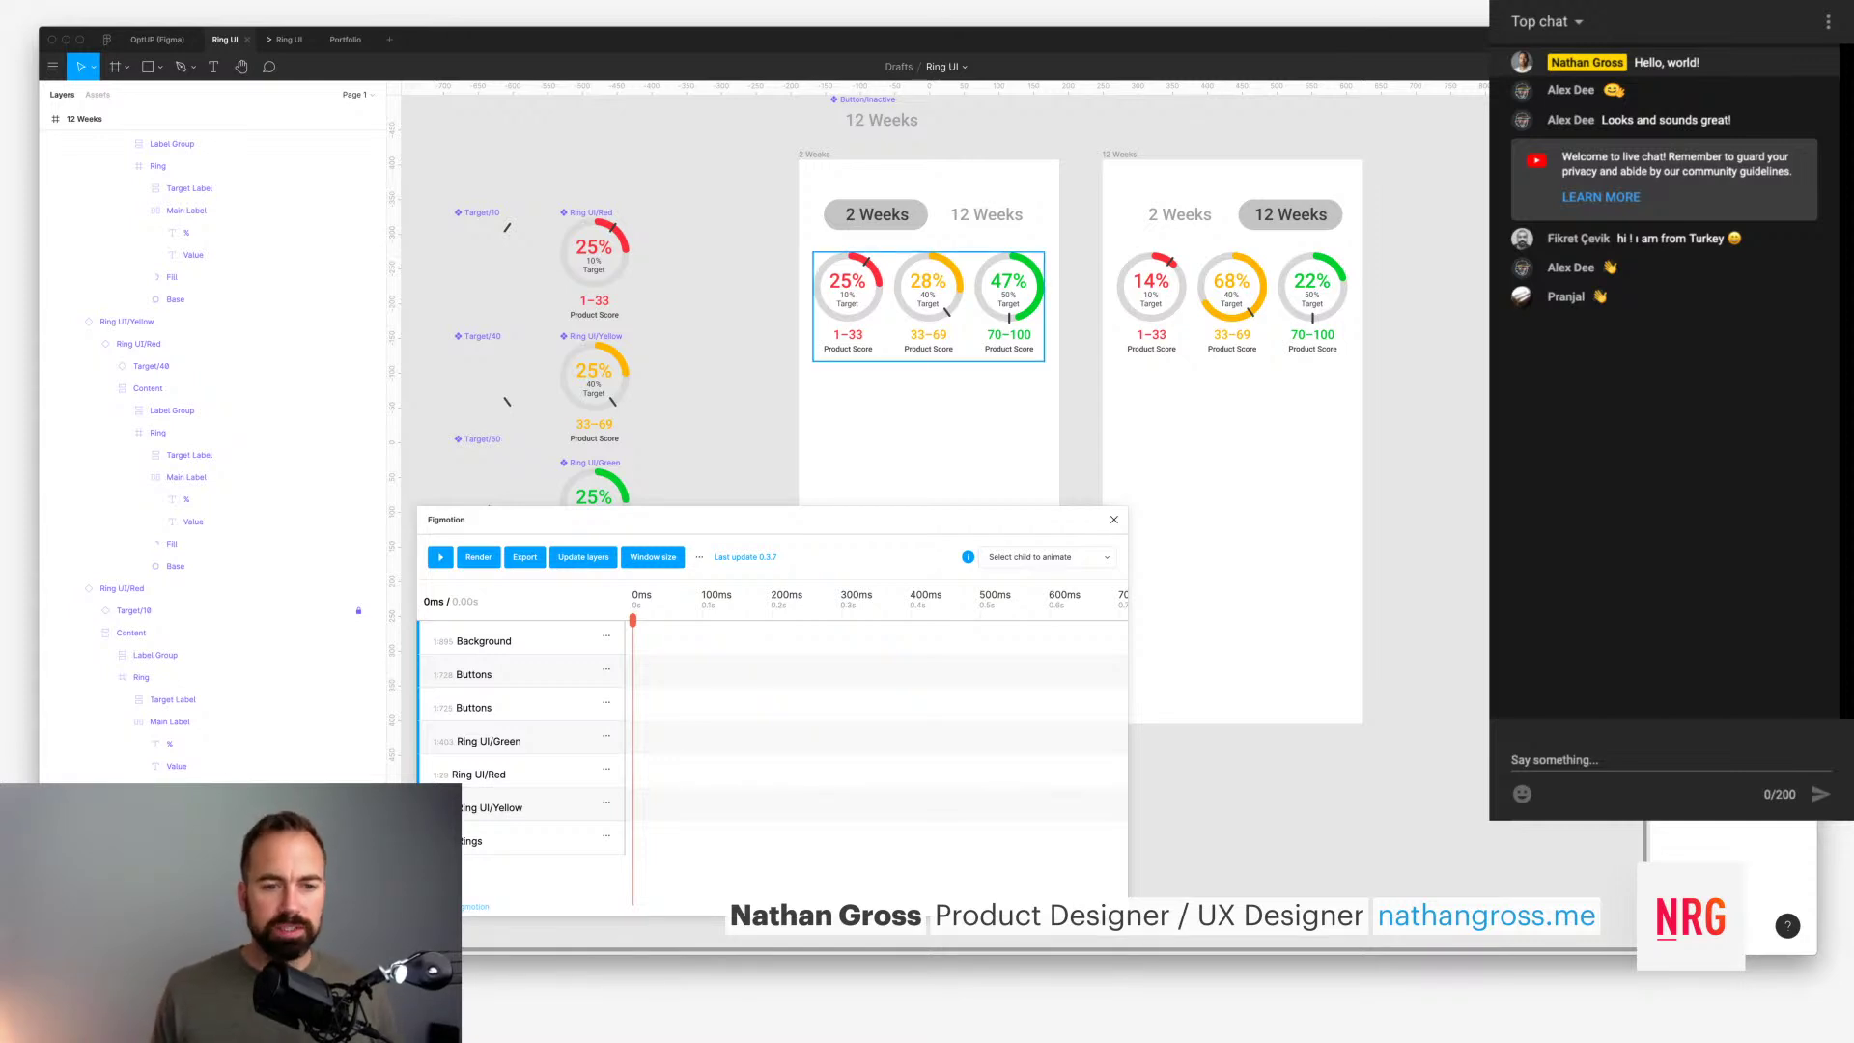
left_click(490, 740)
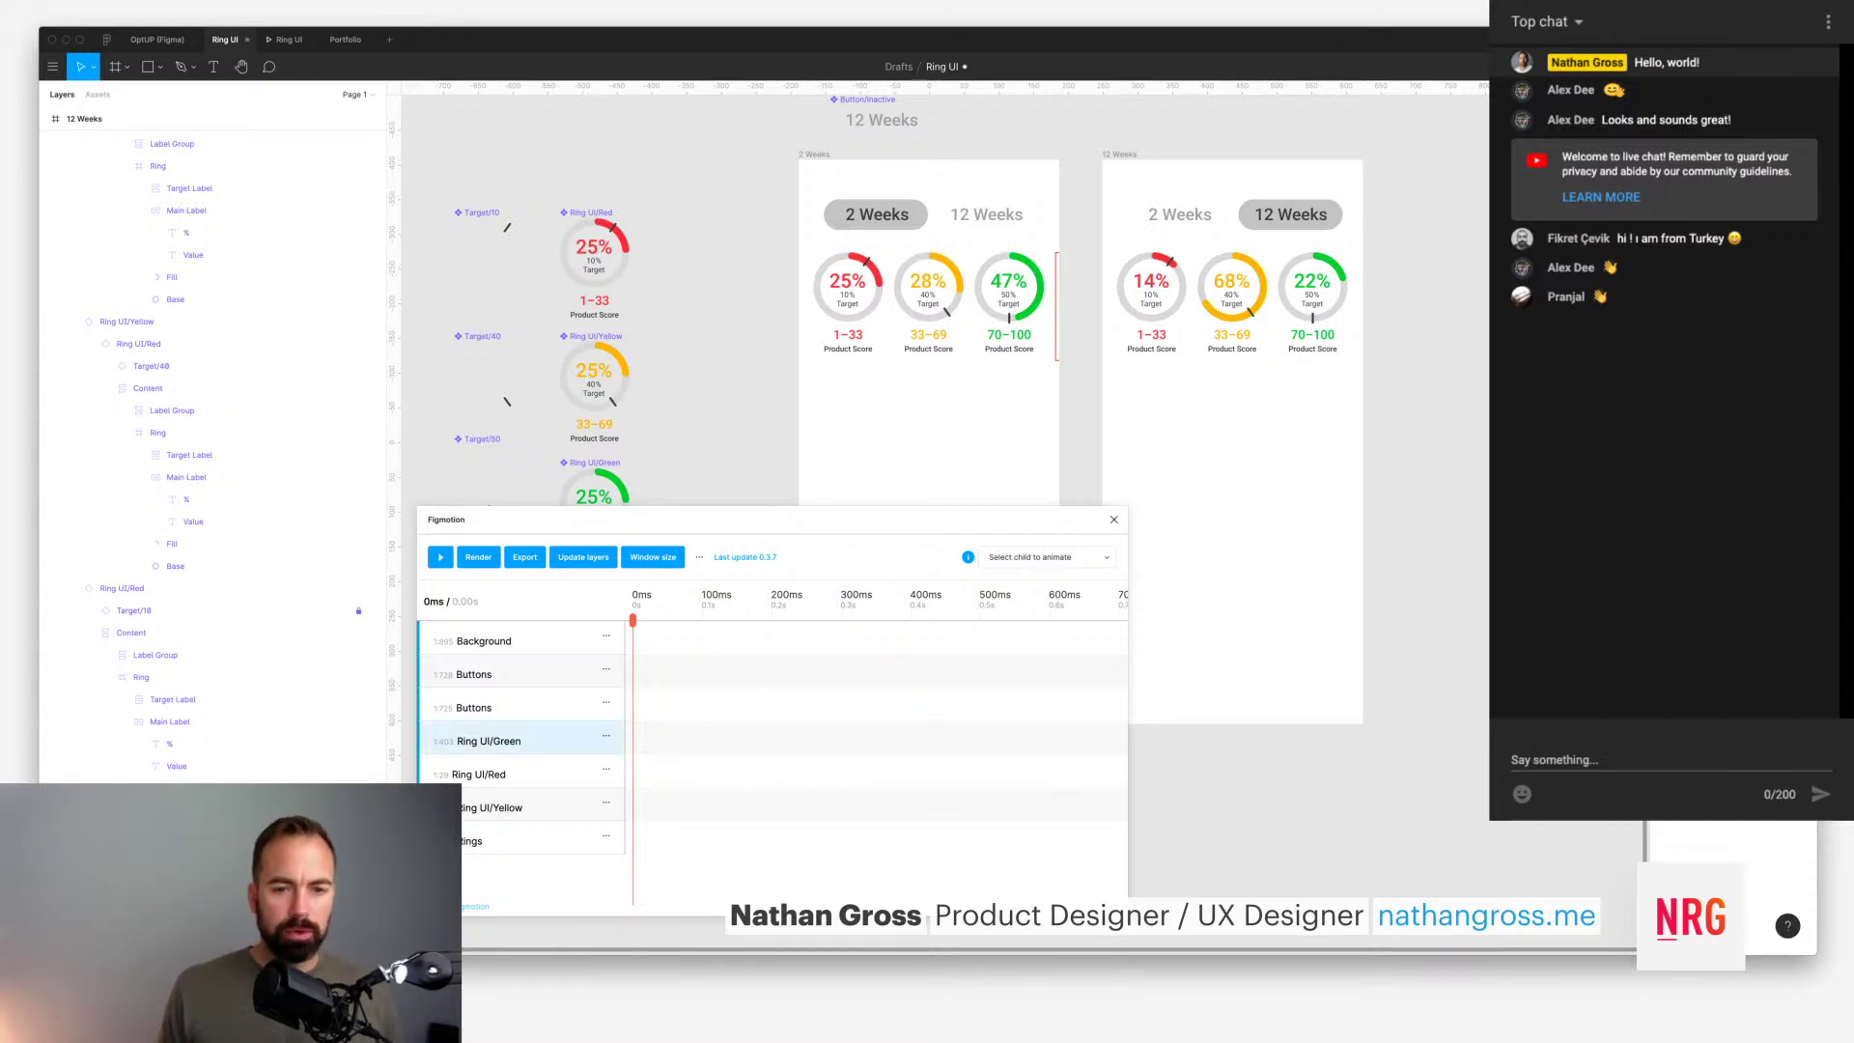
Step: Move the Figmotion playhead to 400 ms and expand the animatable properties of the Ring UI/Red layer
left_click(770, 601)
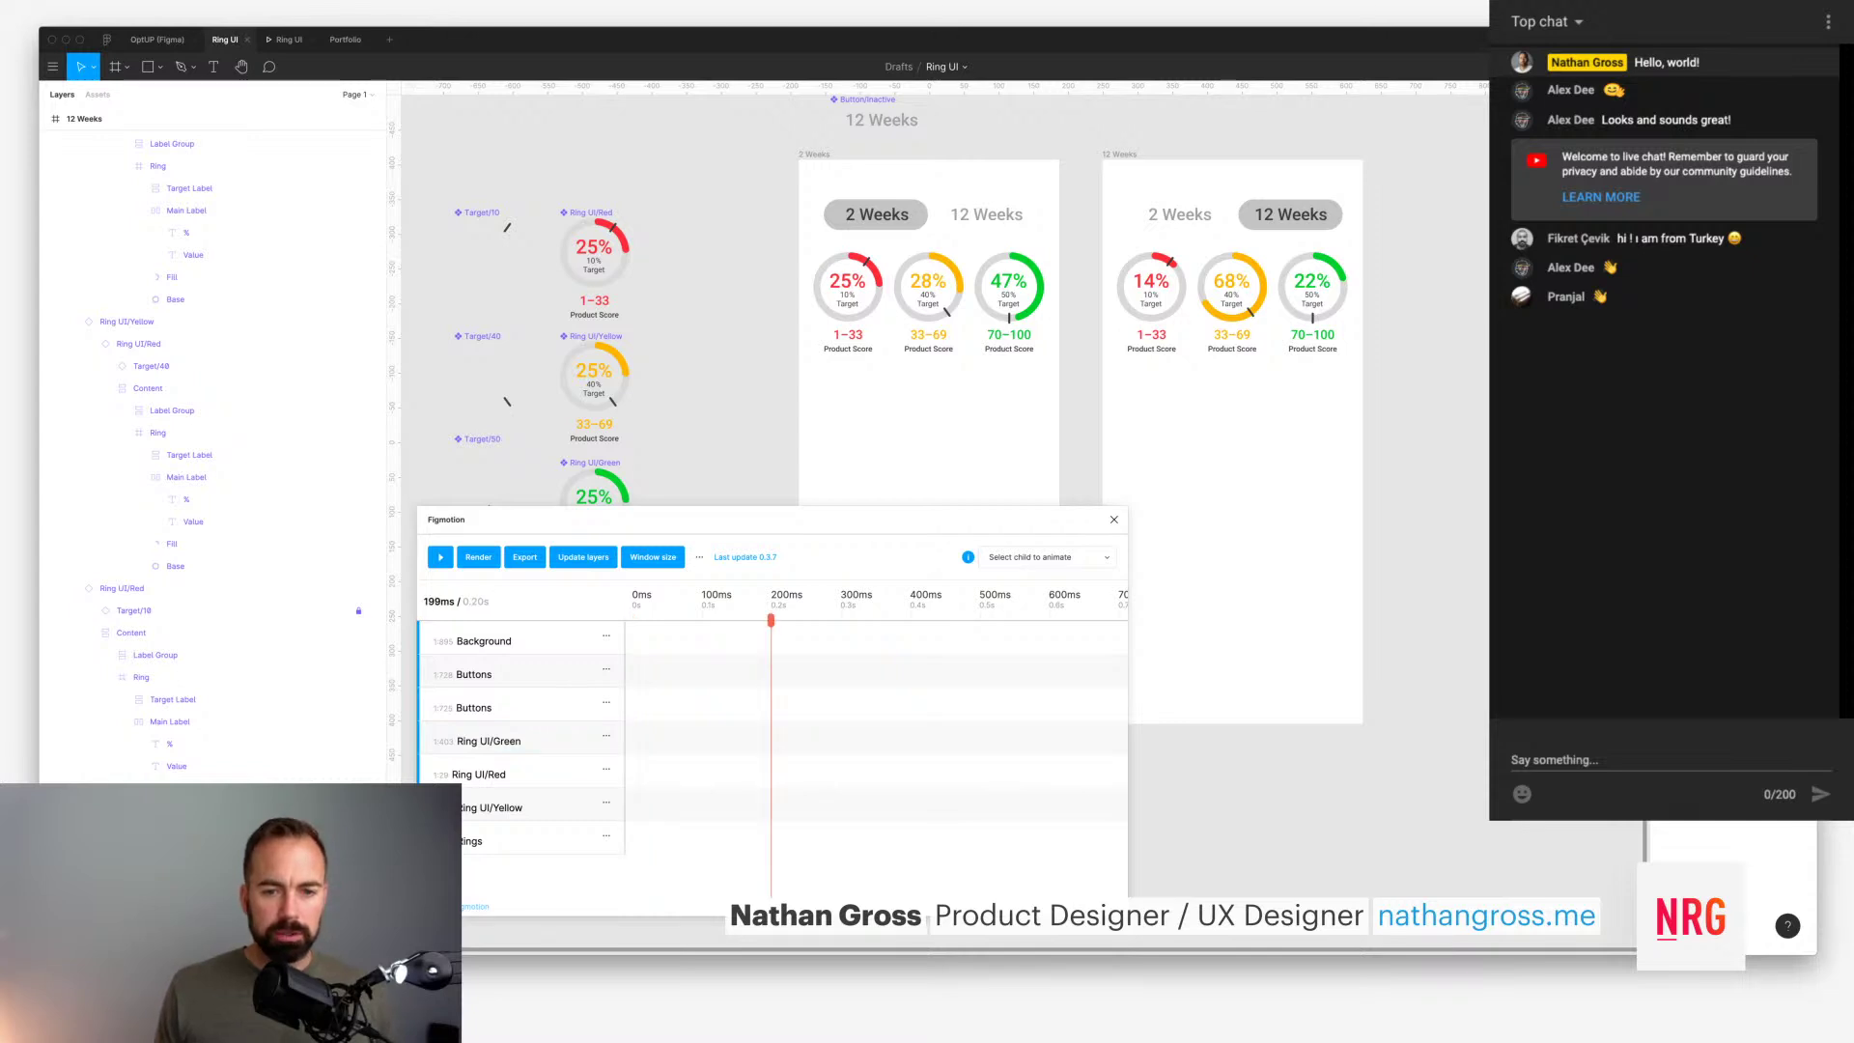
left_click_drag(771, 620, 911, 620)
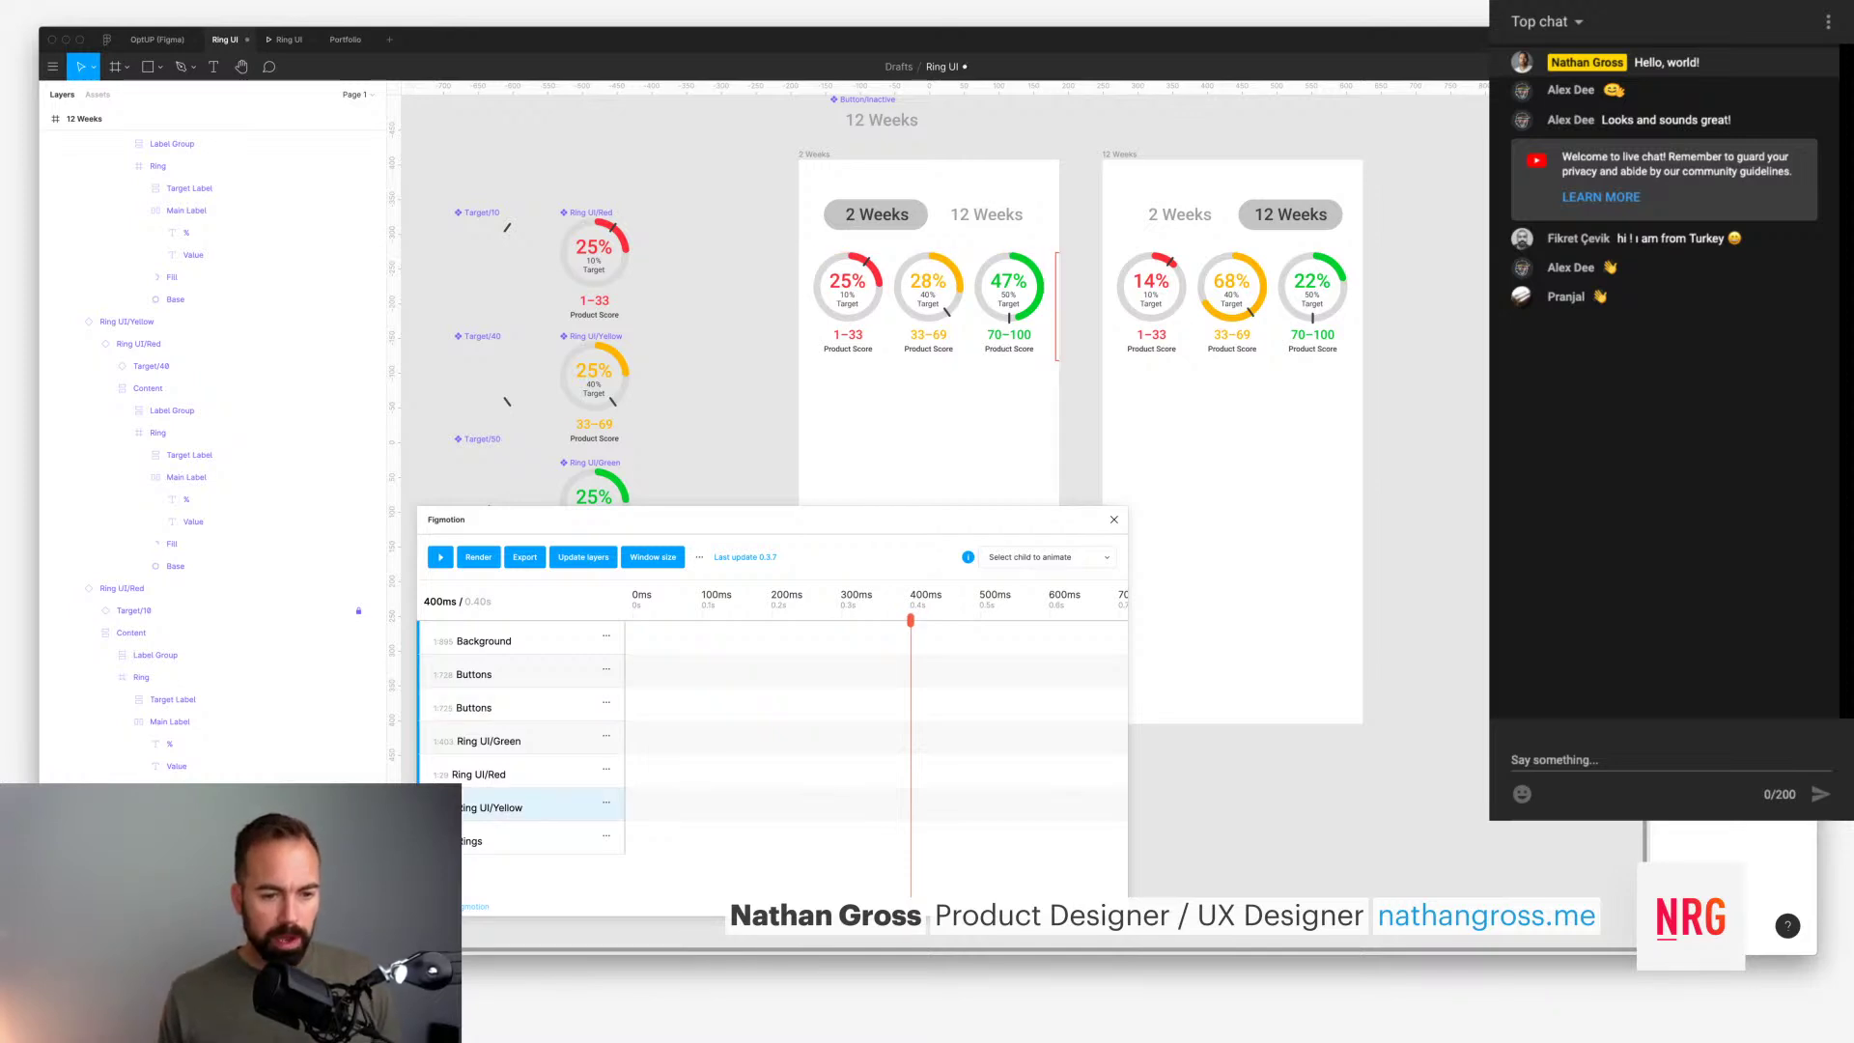
left_click(502, 773)
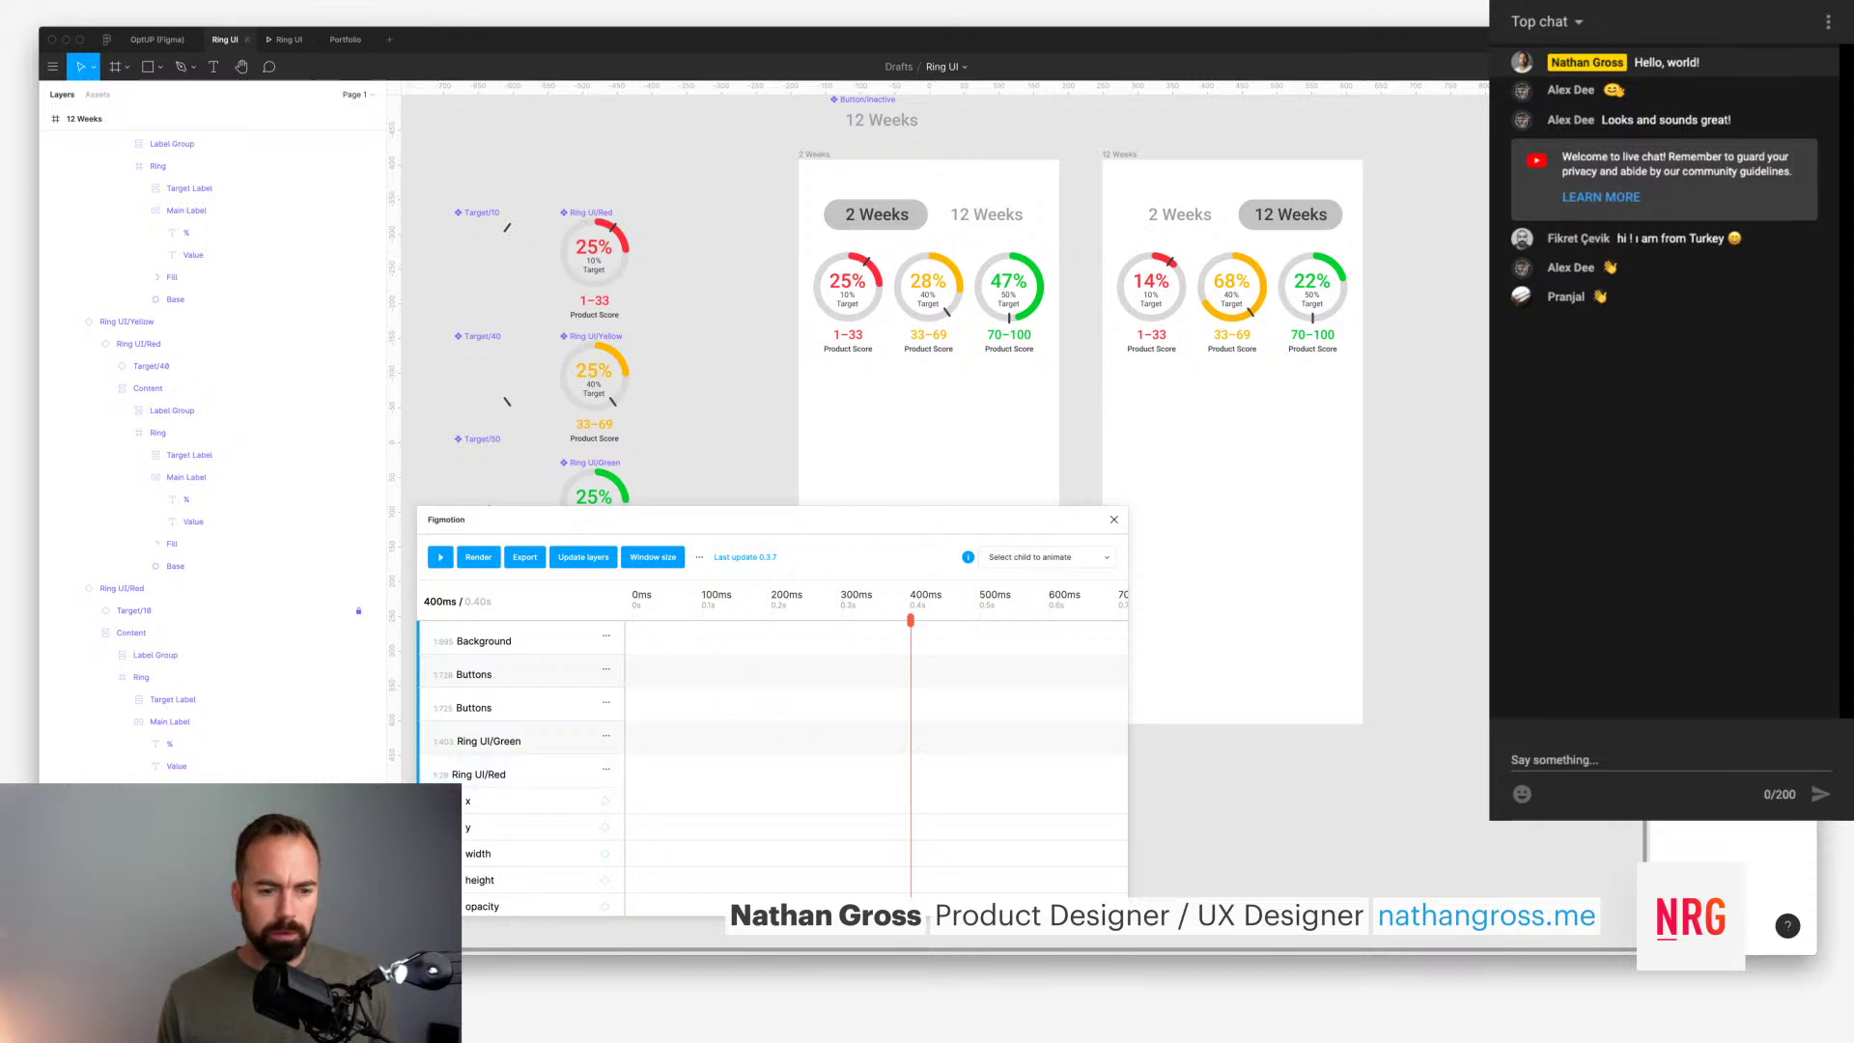
Step: Select the green, yellow and red rings in the 2 Weeks frame in turn to compare them with the Figmotion layers
left_click(927, 307)
scroll(772, 753, "down", 1)
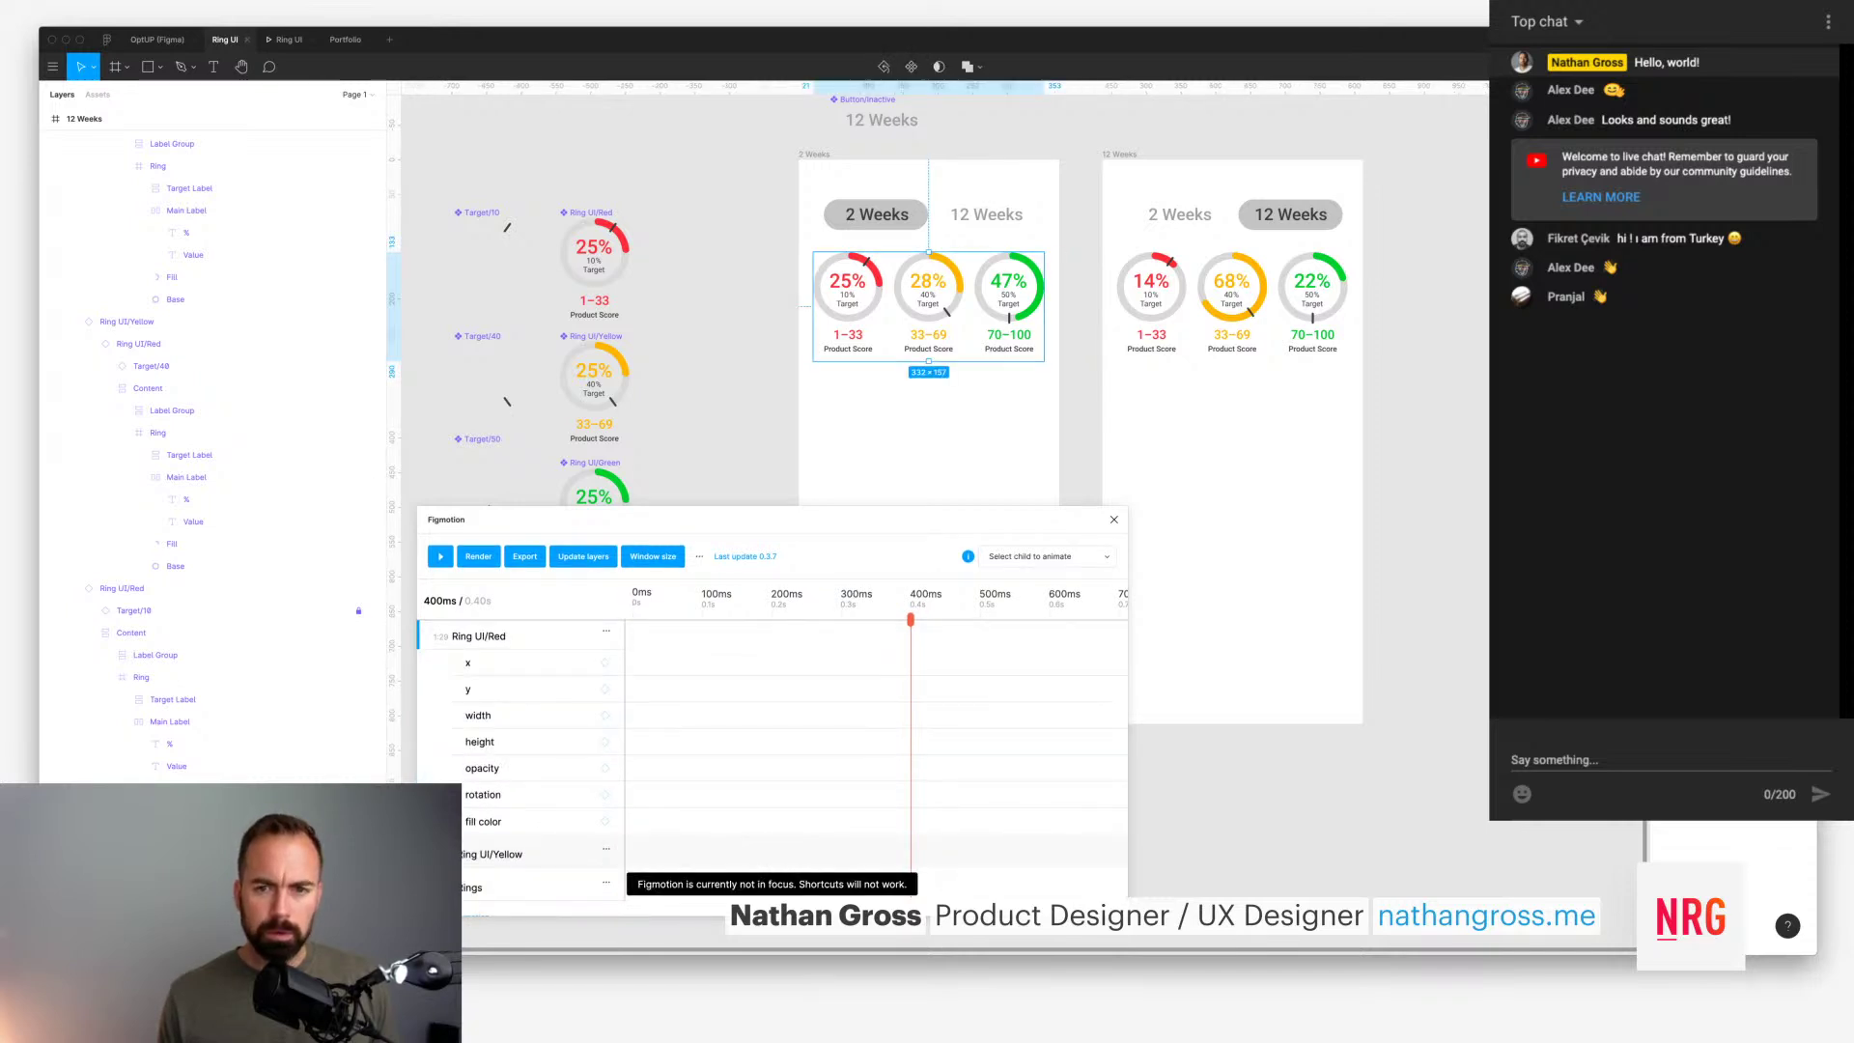
double_click(1008, 306)
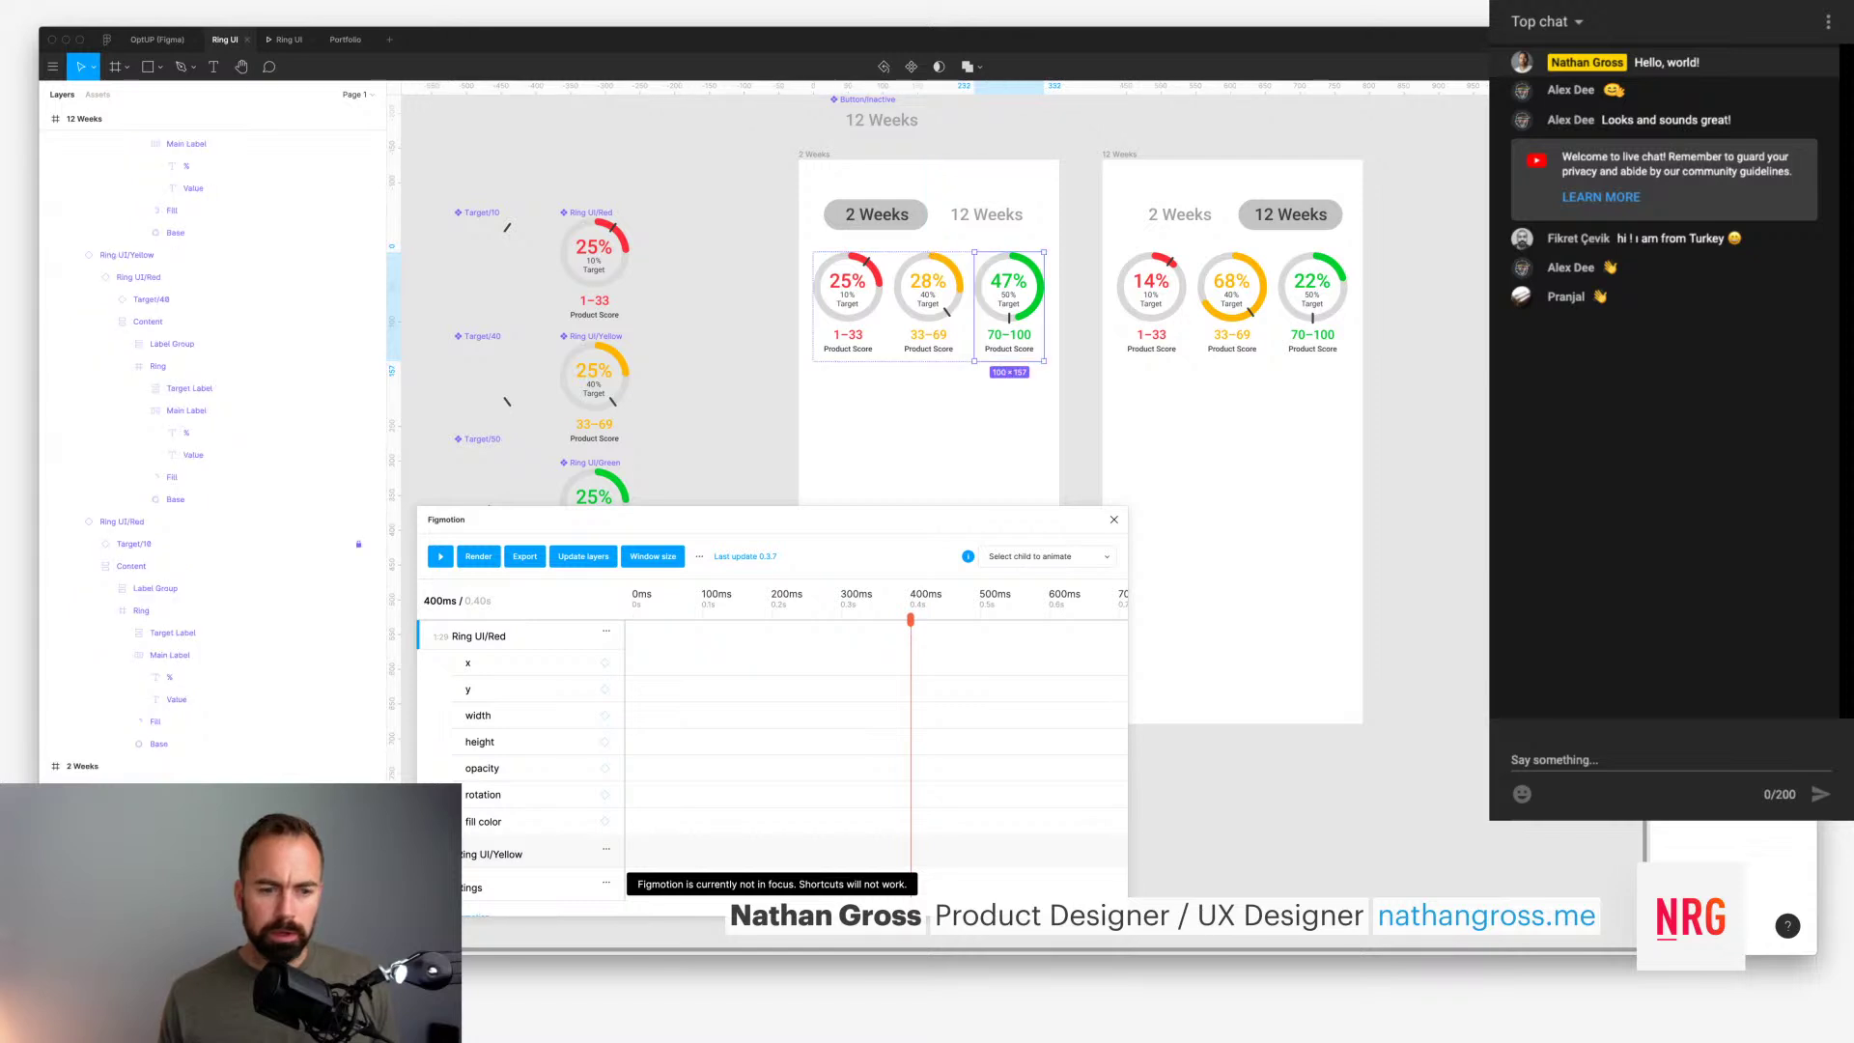
left_click(928, 306)
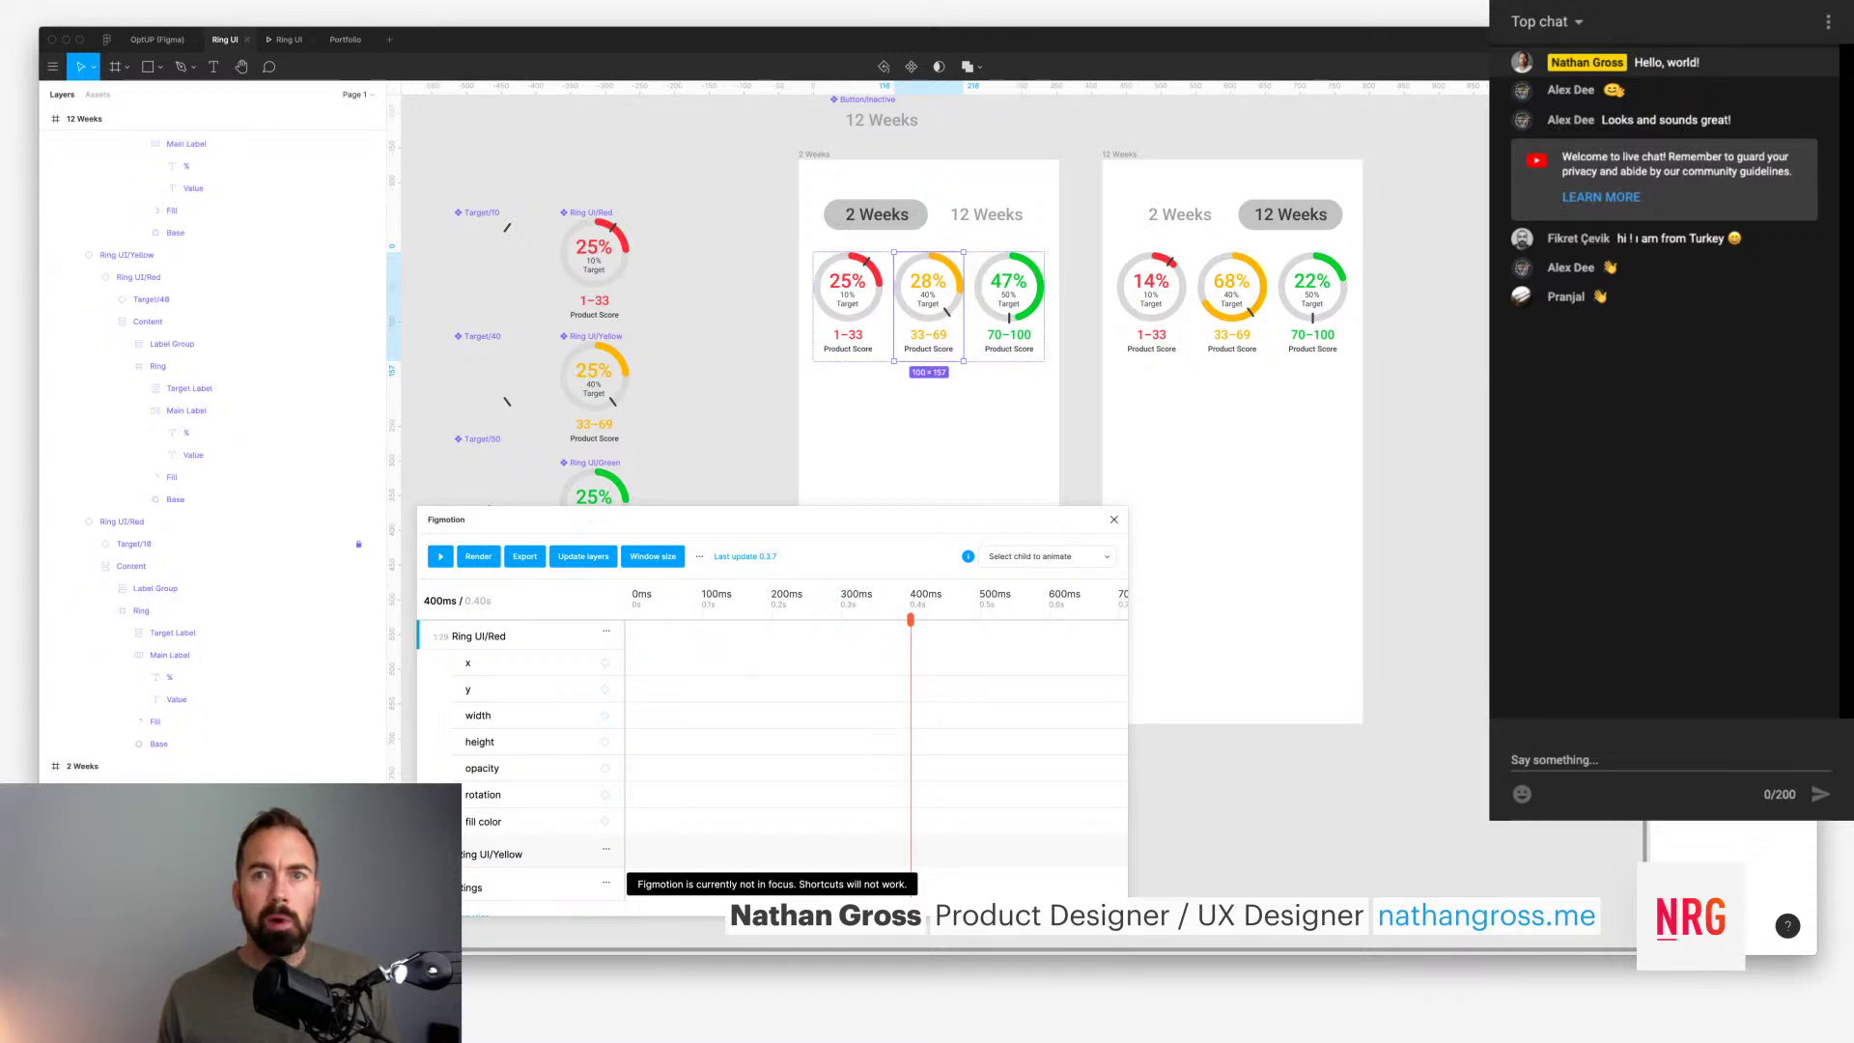
left_click(848, 290)
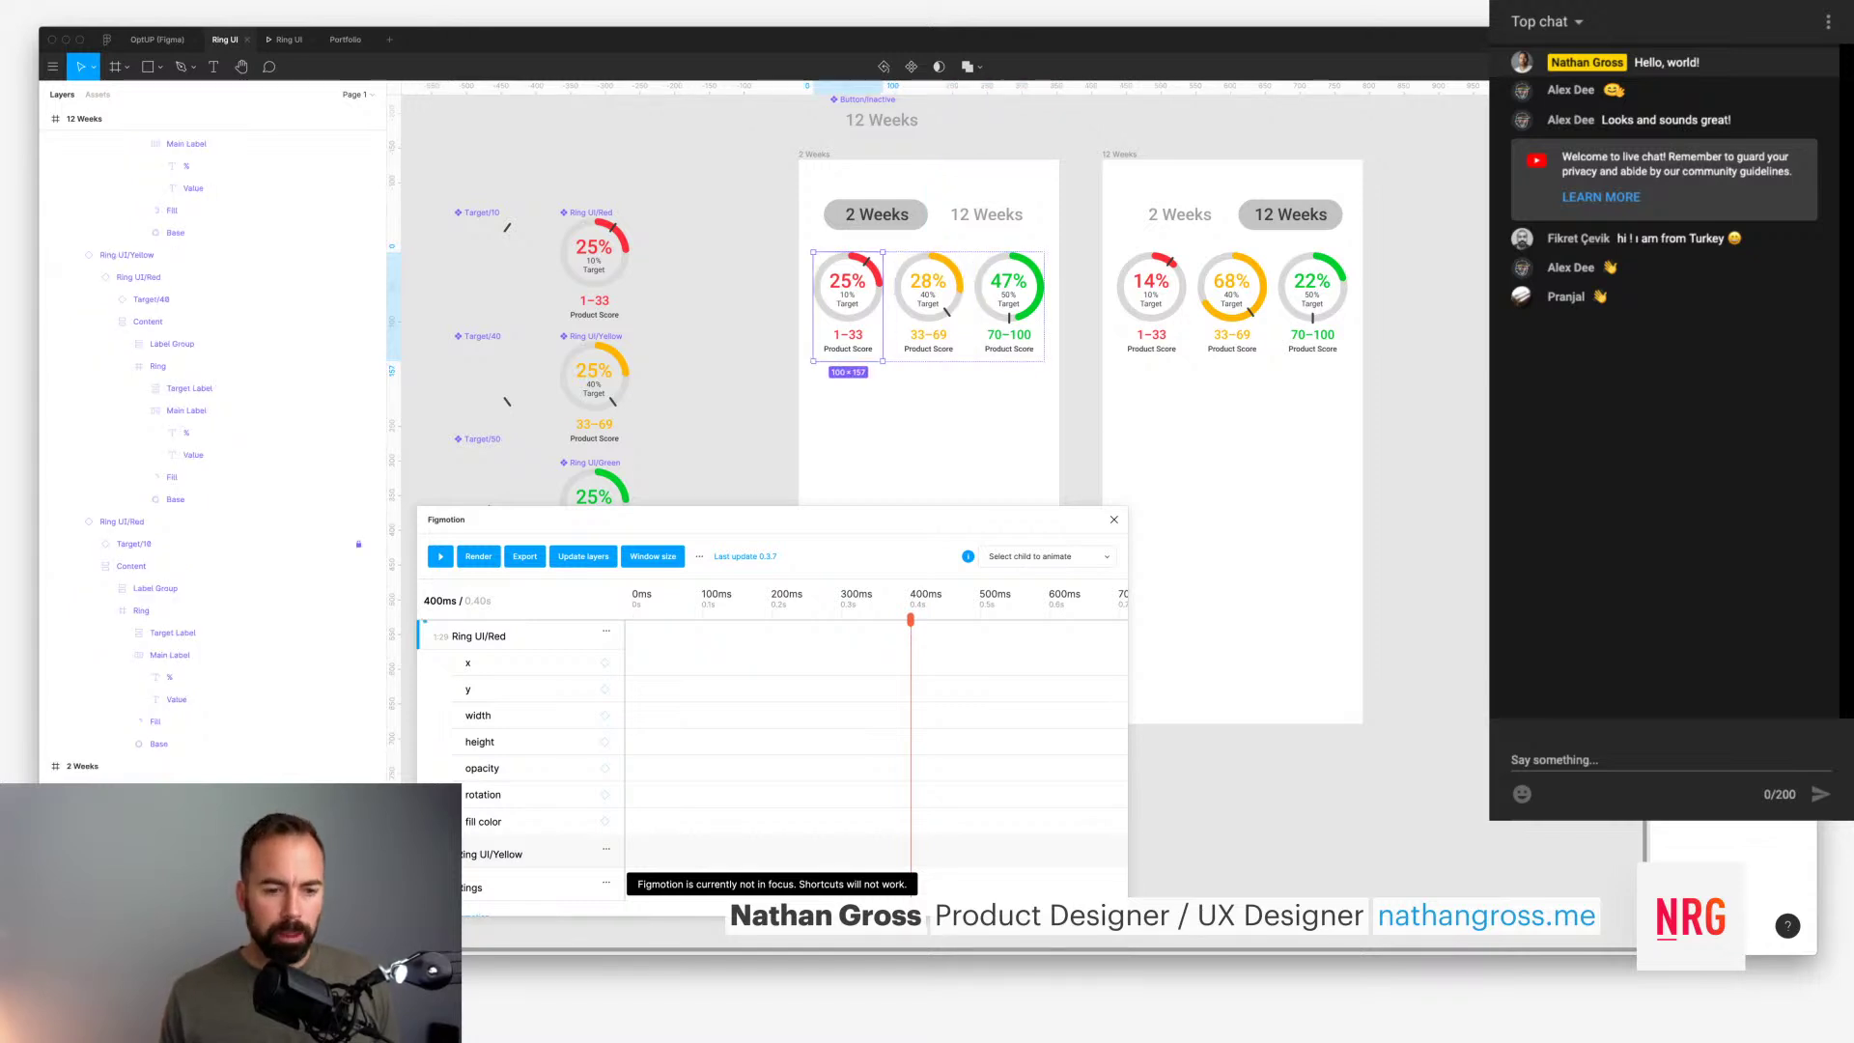
Step: Collapse and reopen the Ring UI/Red layer in the Figmotion timeline and review which properties can be animated
left_click(521, 853)
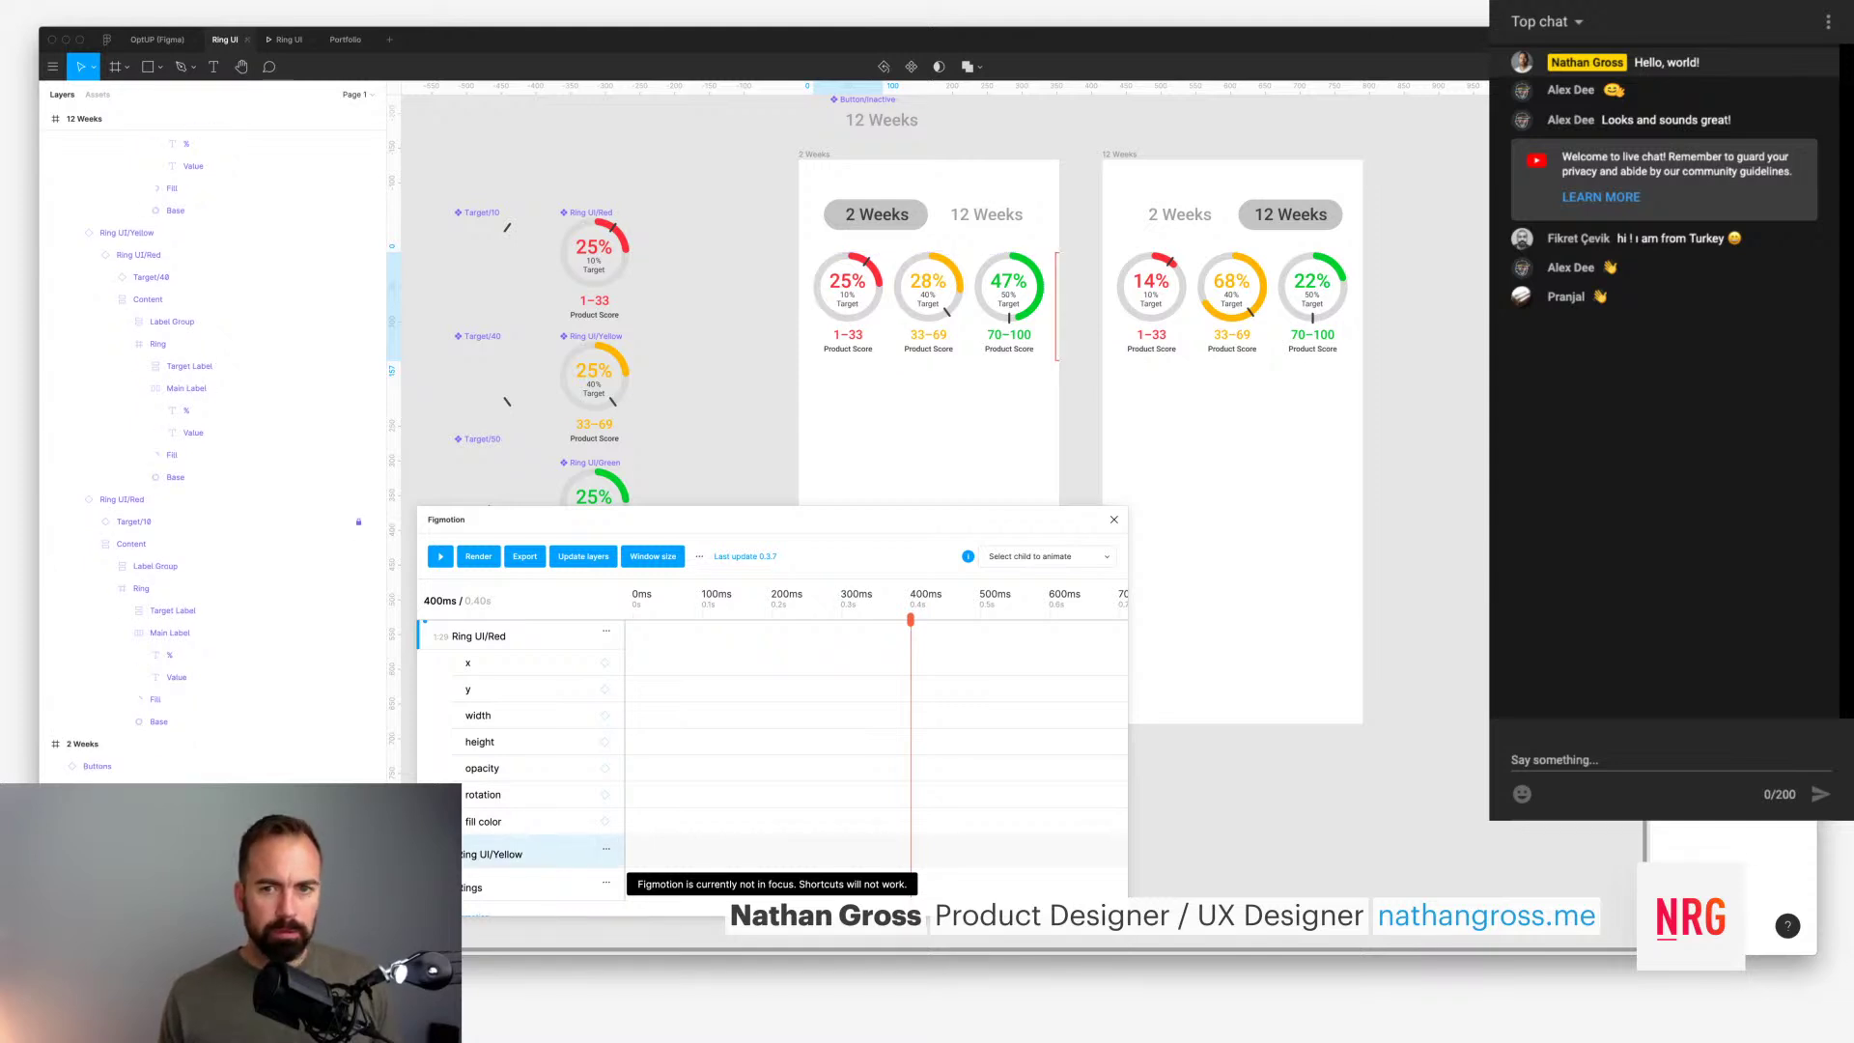
left_click(521, 636)
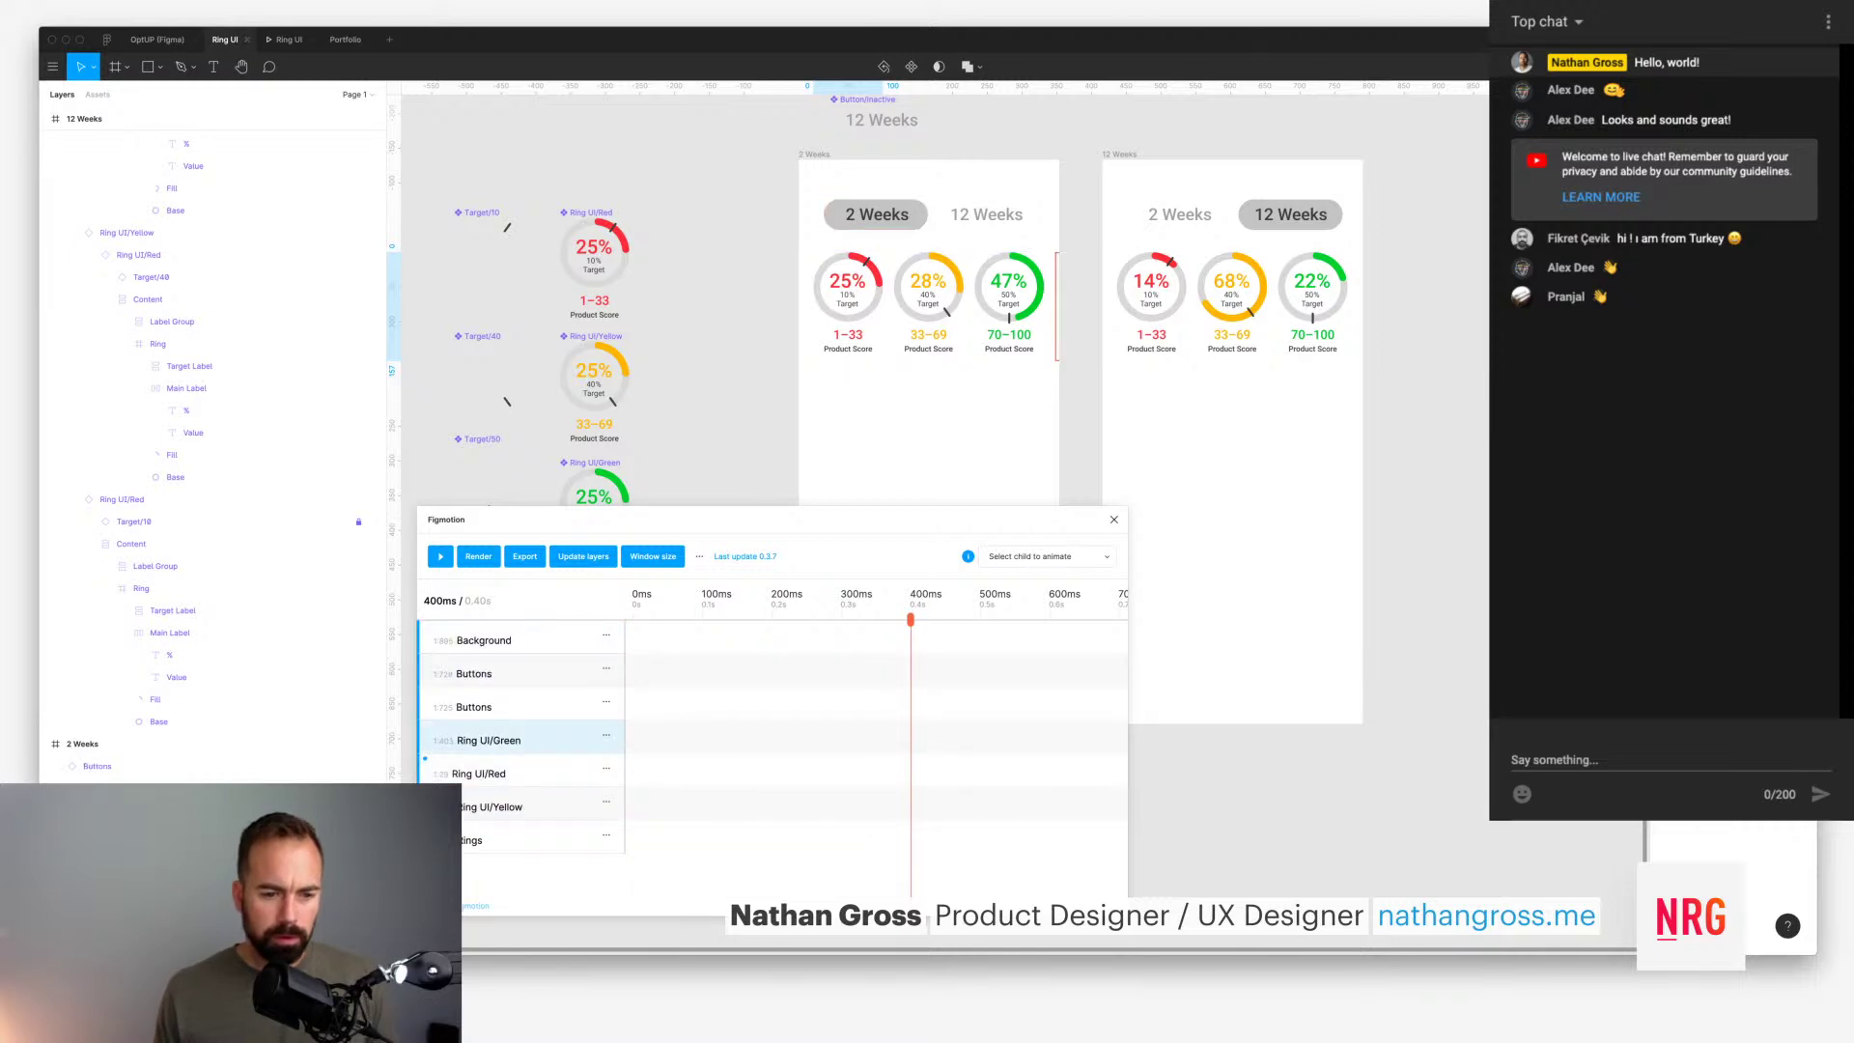
left_click(521, 772)
scroll(521, 753, "down", 3)
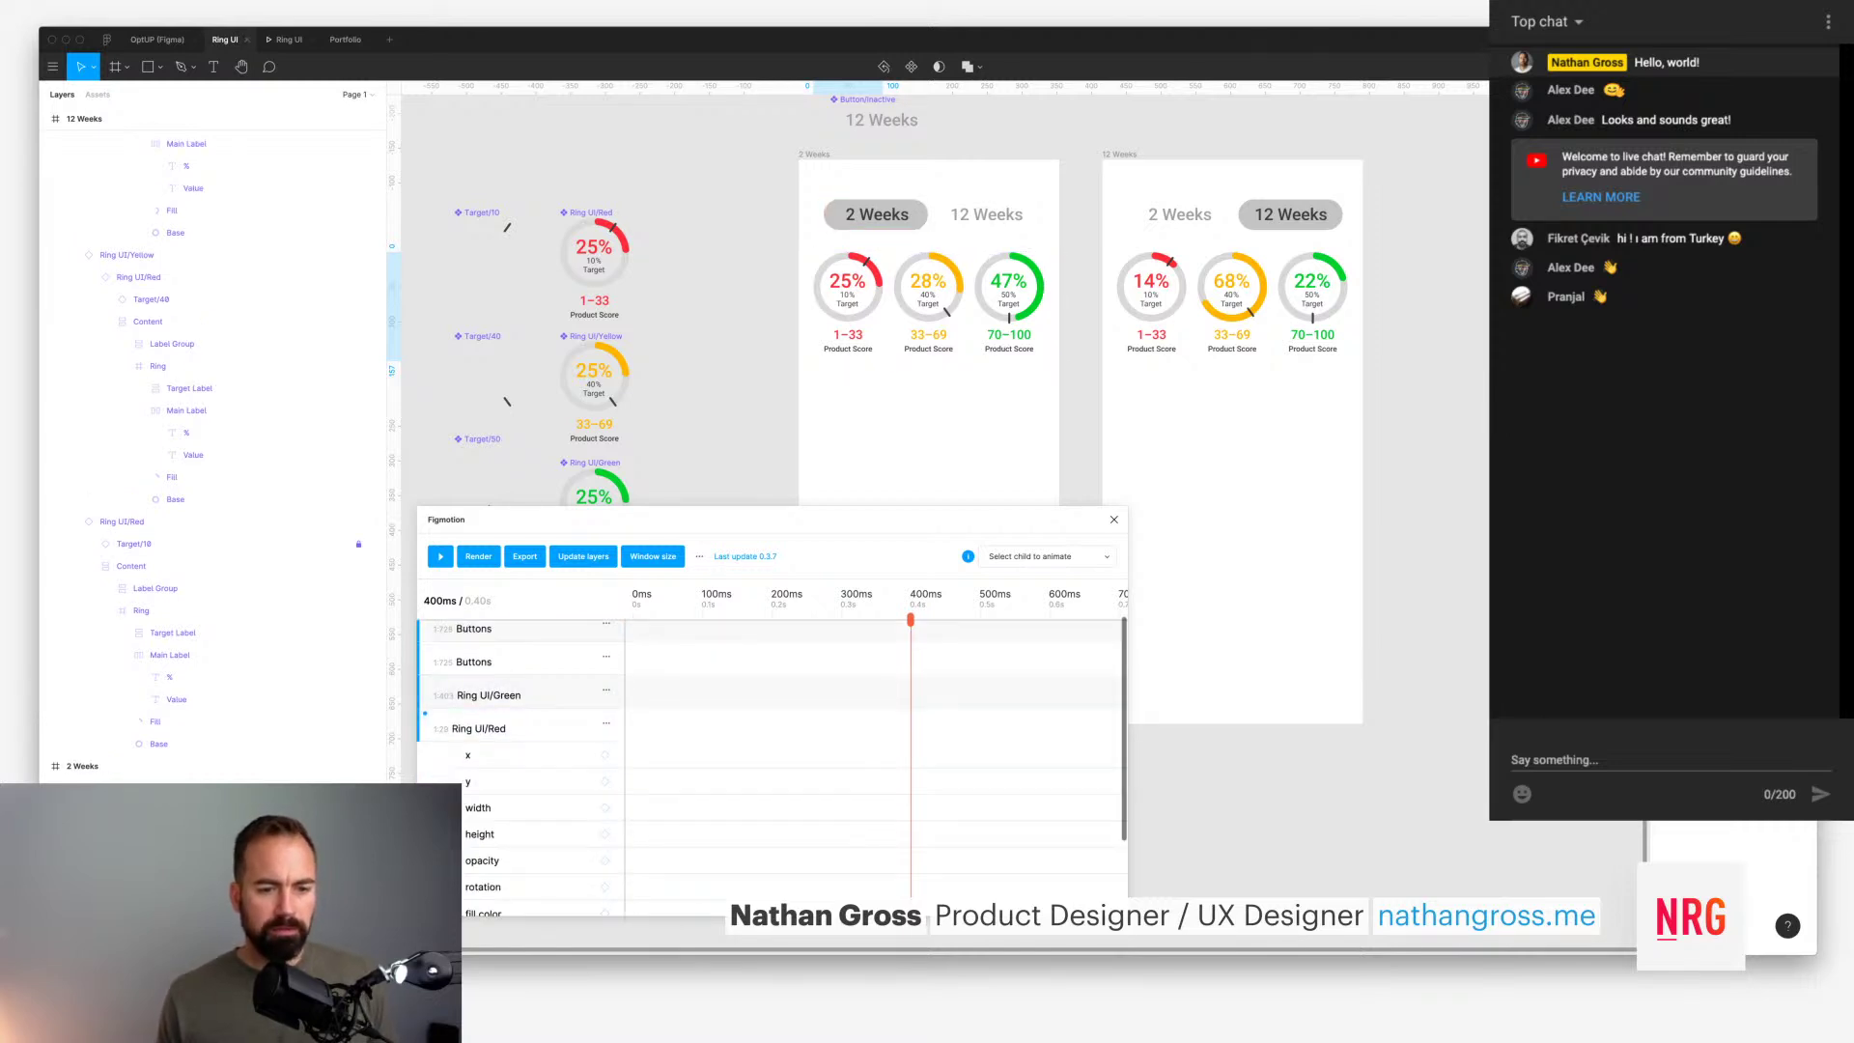
scroll(522, 753, "down", 1)
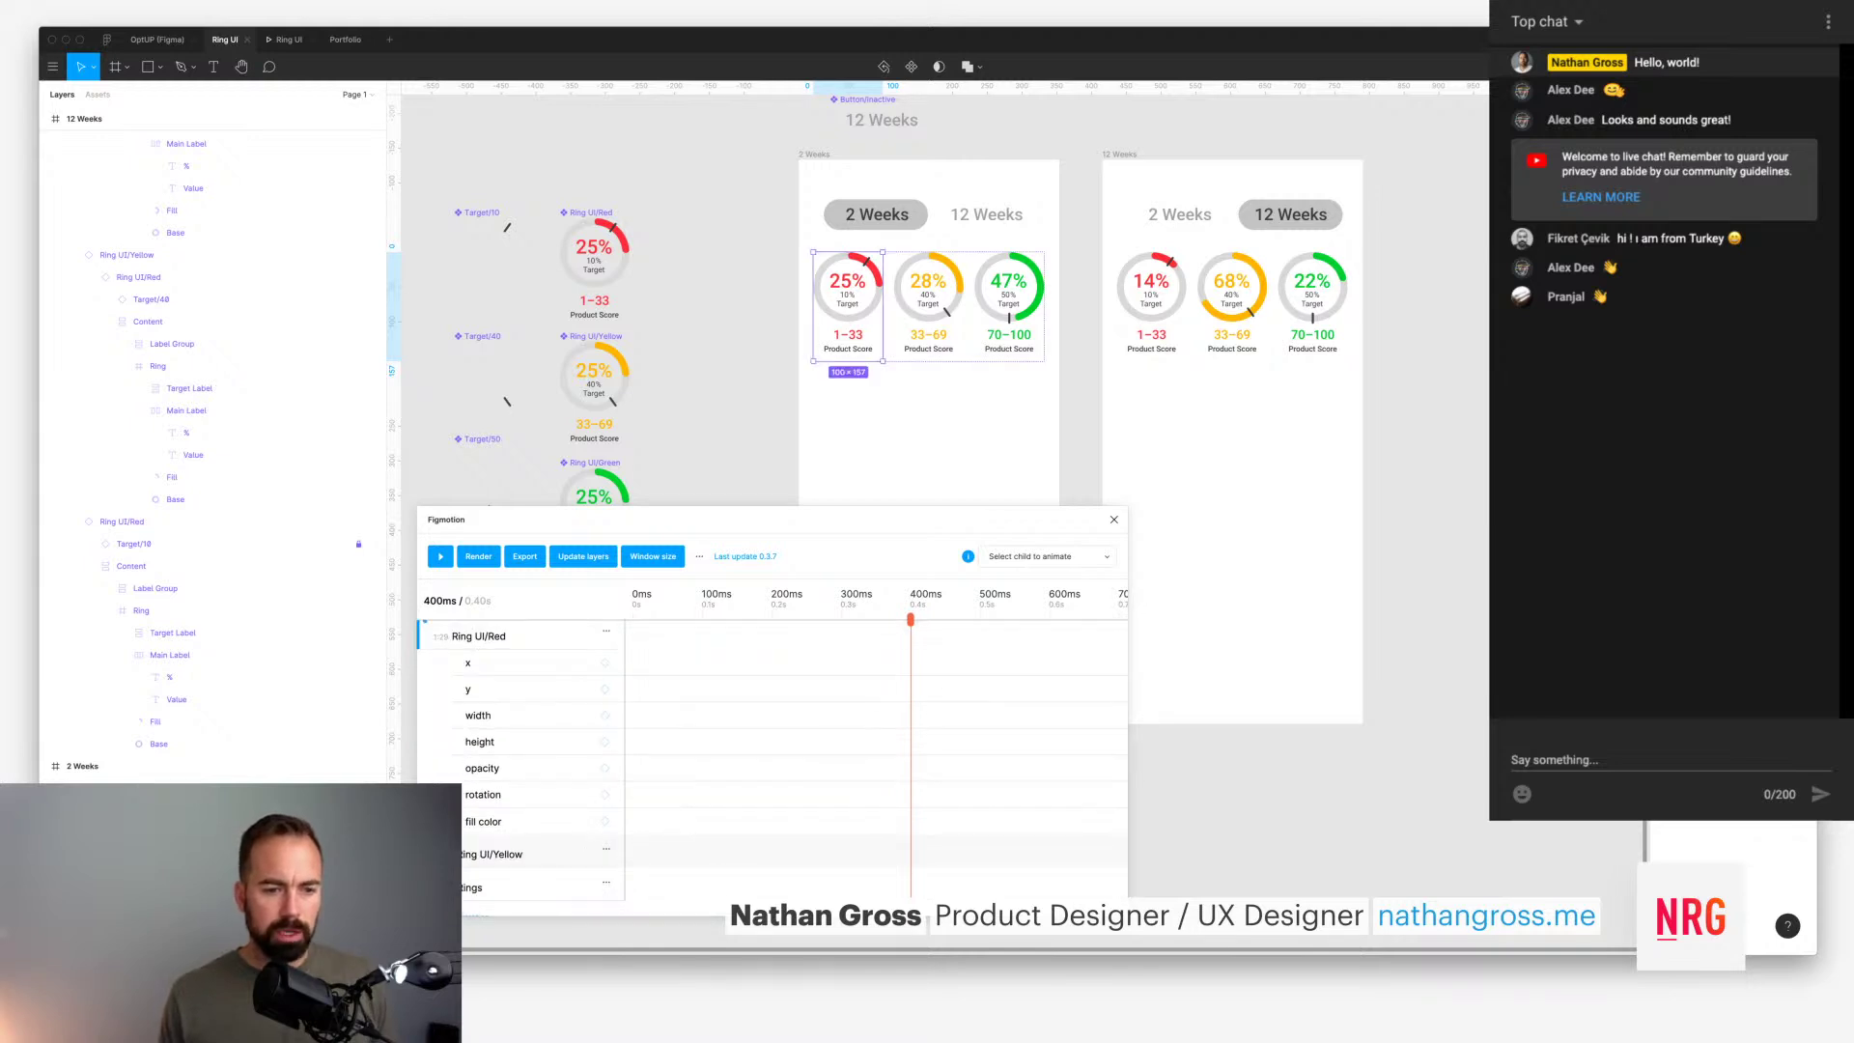
Step: Select the fill arc nested inside the red ring of the 2 Weeks frame
key("Escape")
left_click(848, 305)
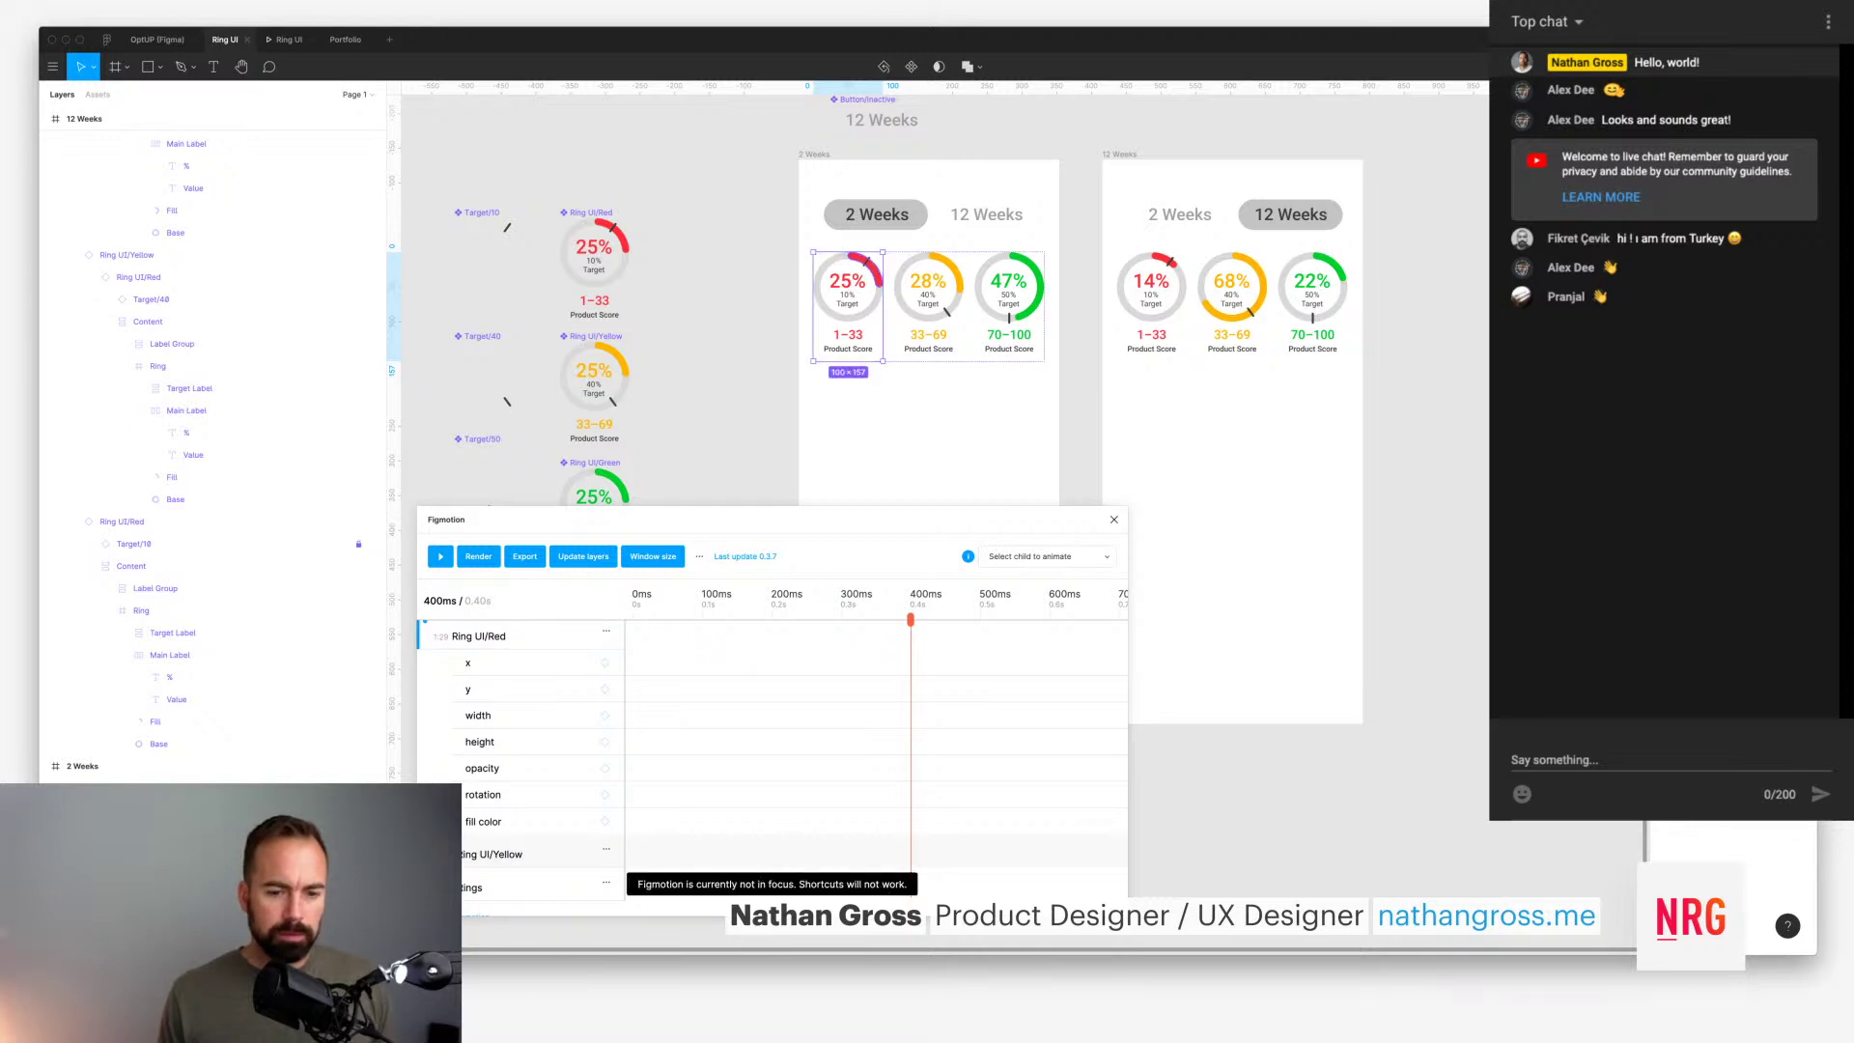
left_click(873, 271, "super")
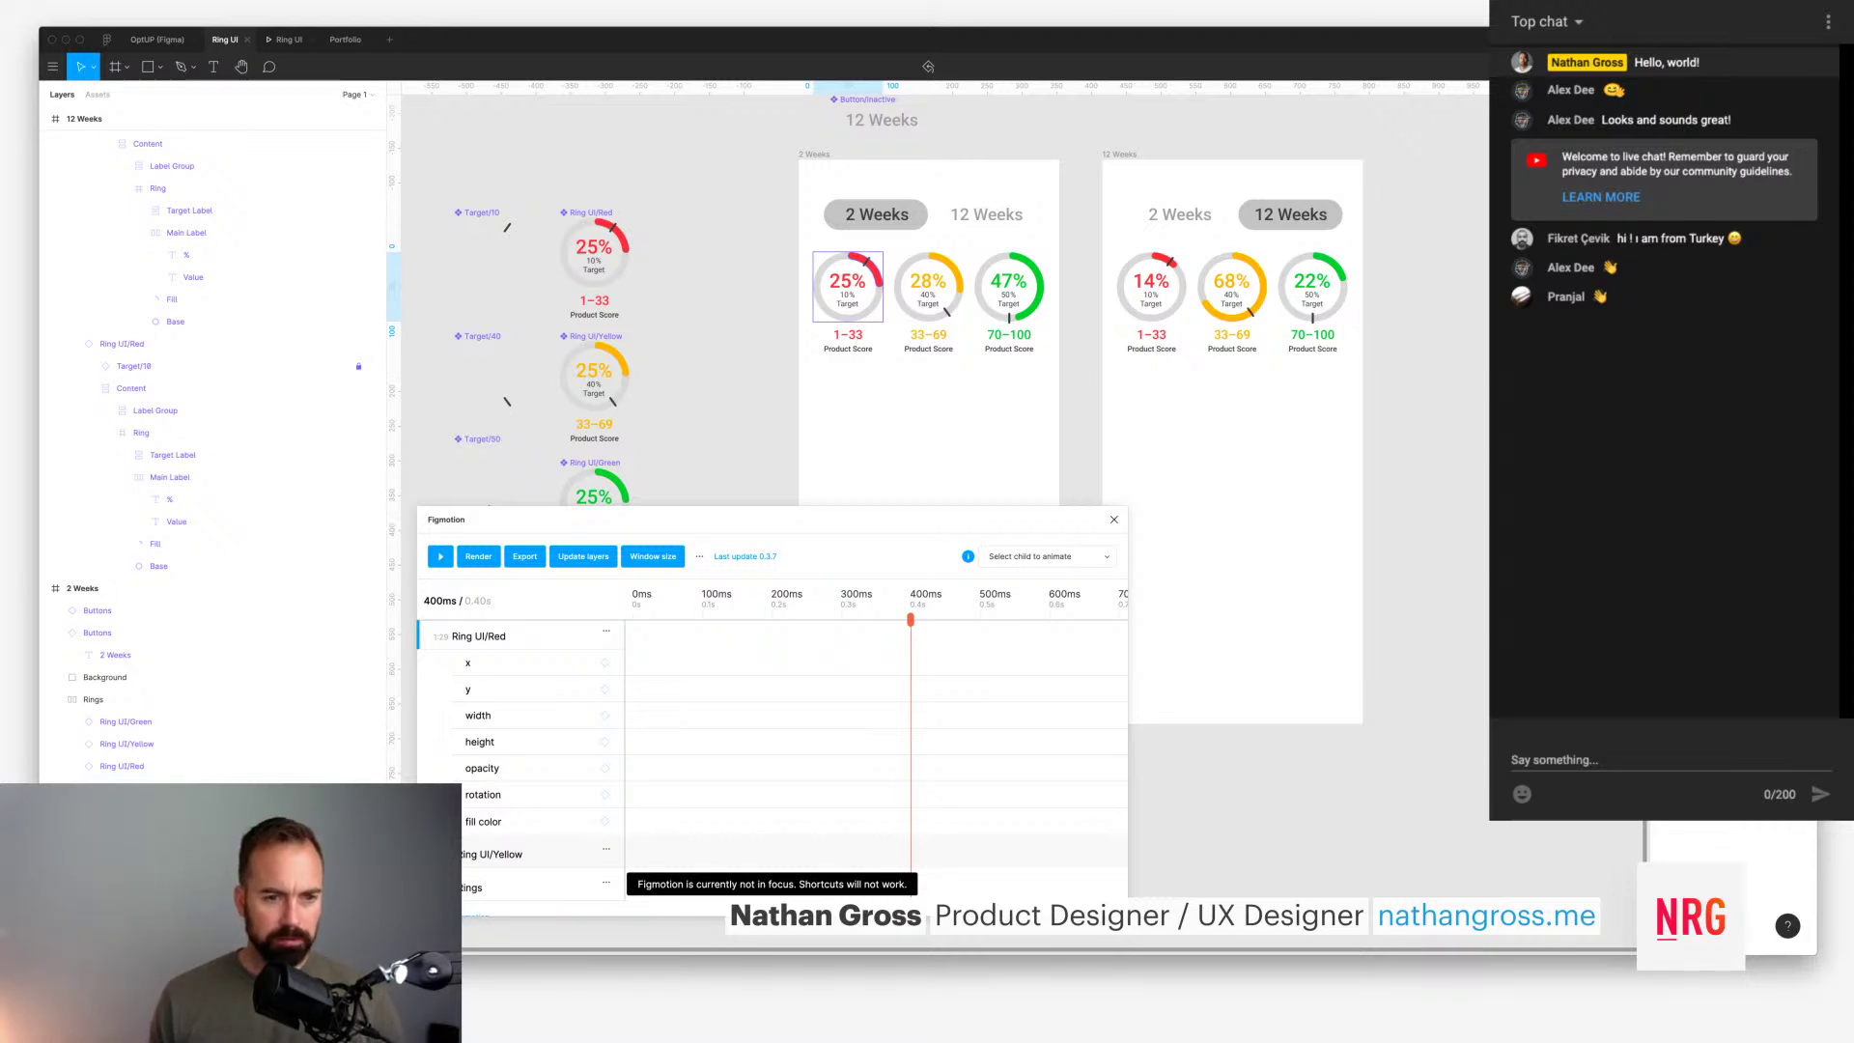
Step: Move the Figmotion window higher and open the keyframe options of the Ring UI/Red layer
left_click_drag(579, 519, 585, 226)
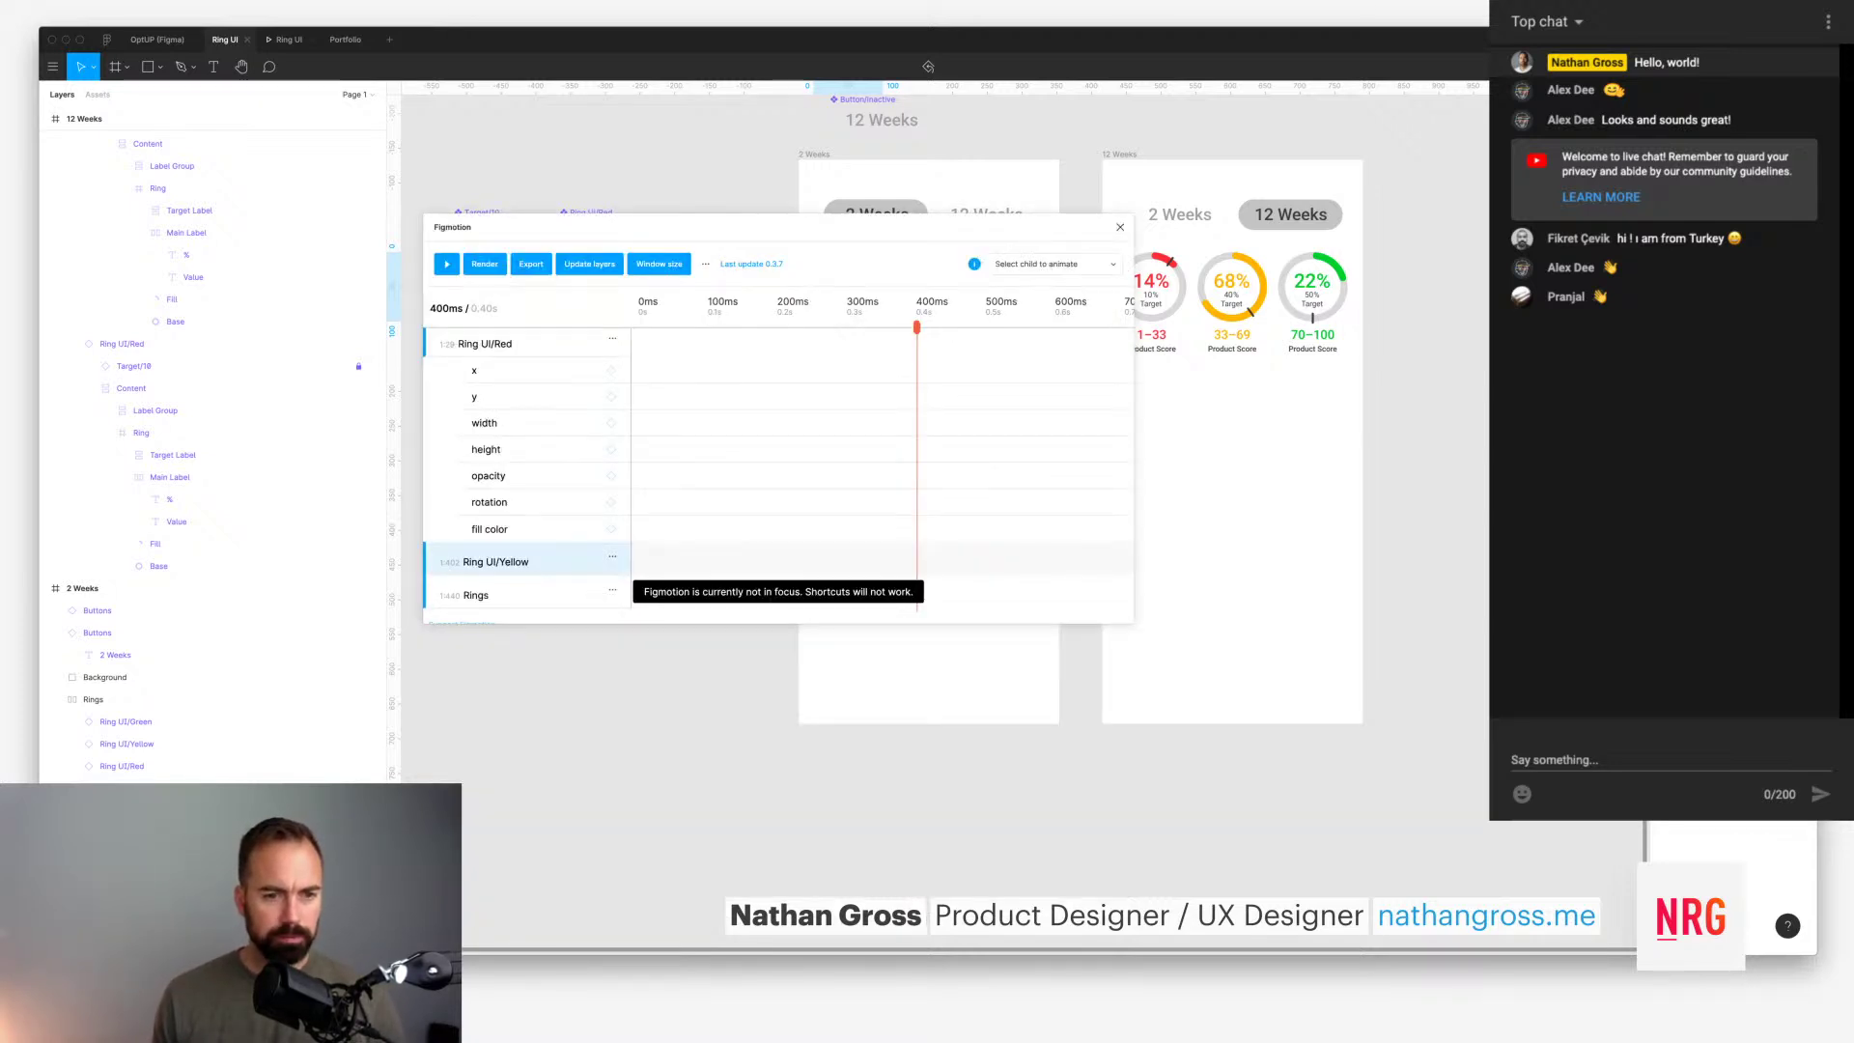
scroll(608, 406, "up", 3)
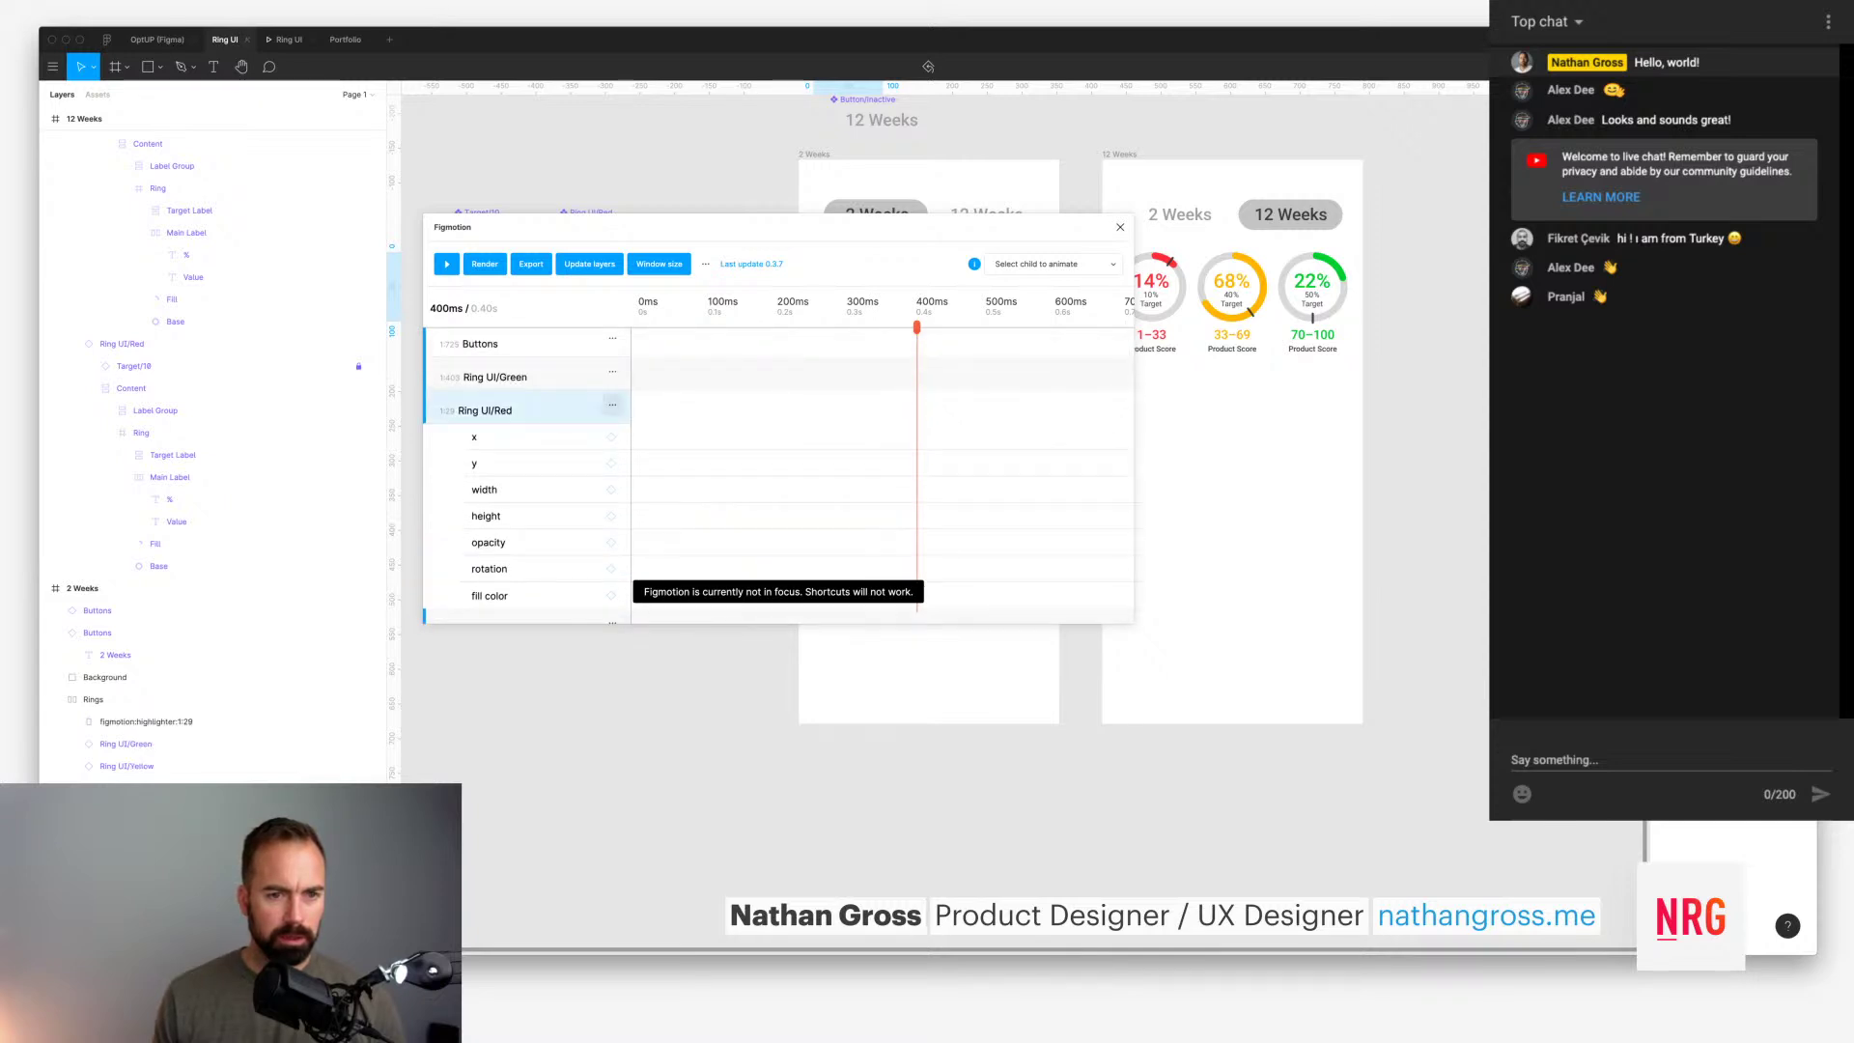
left_click(612, 404)
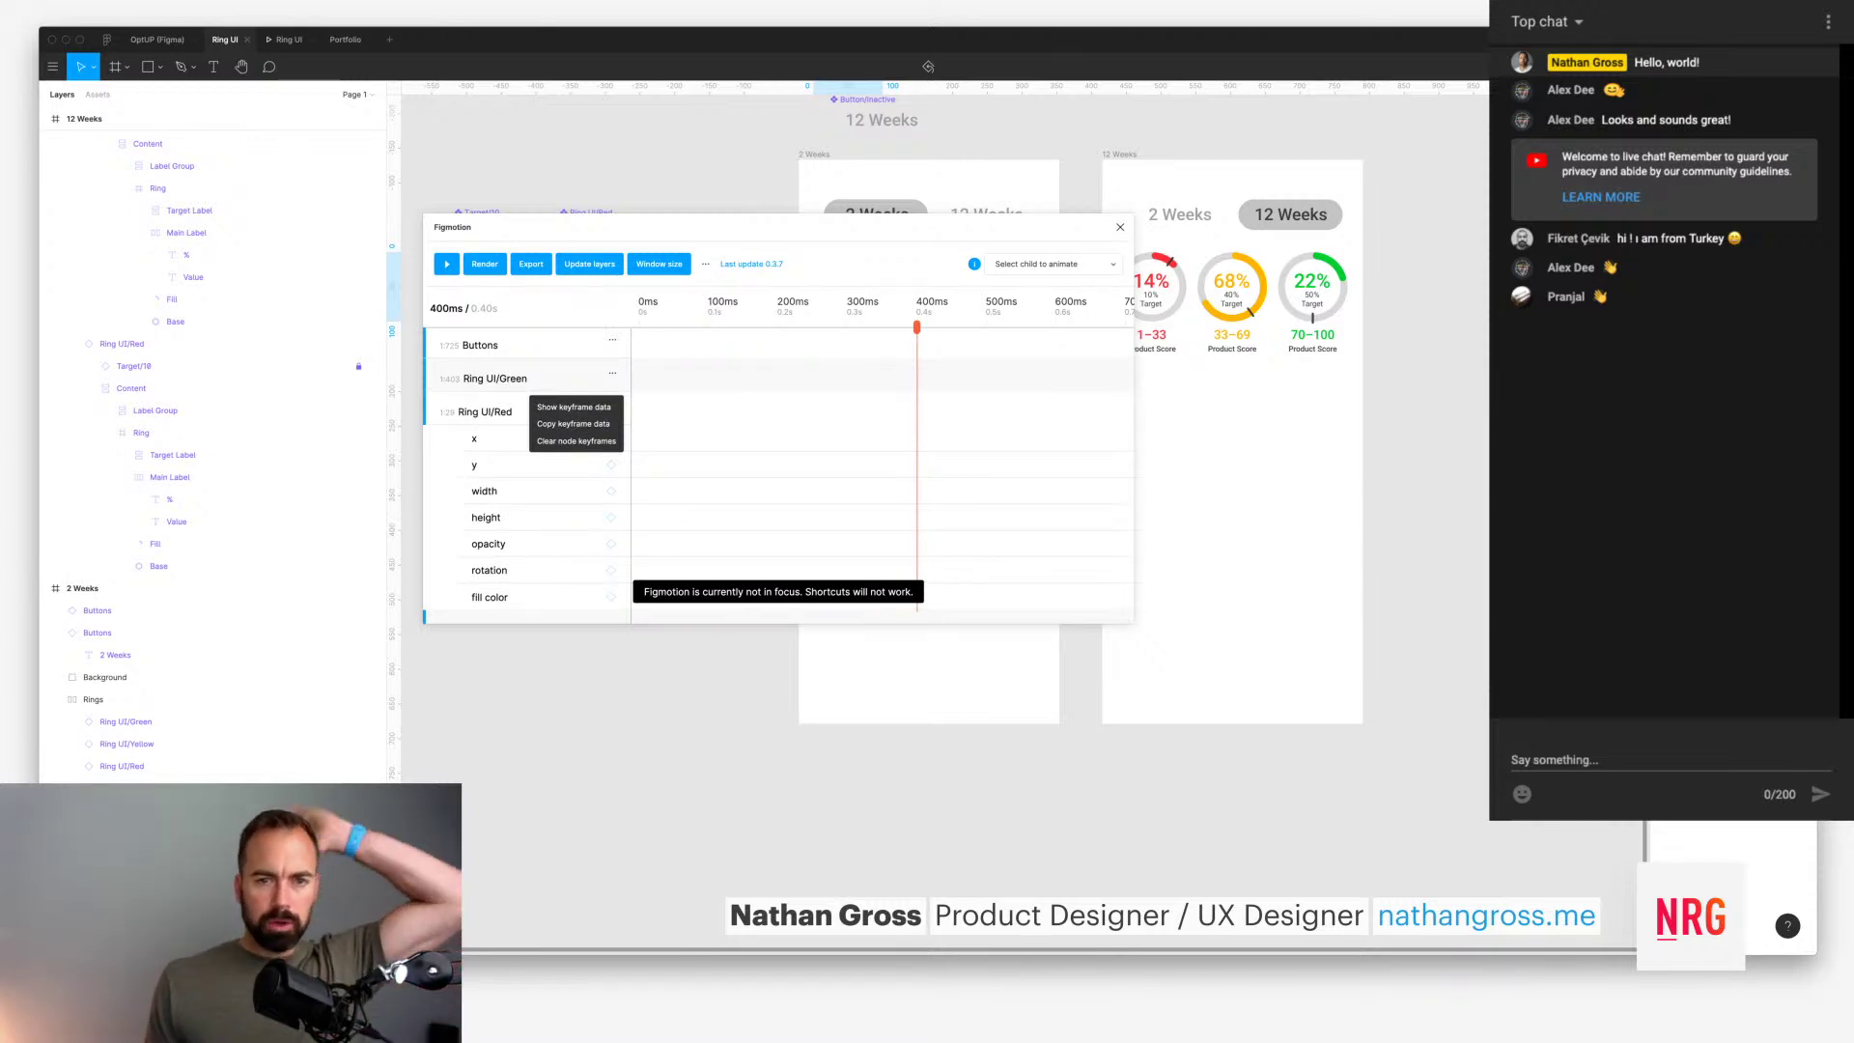
Step: Move the Figmotion window off the two screen frames and close the plugin
left_click_drag(695, 227, 867, 441)
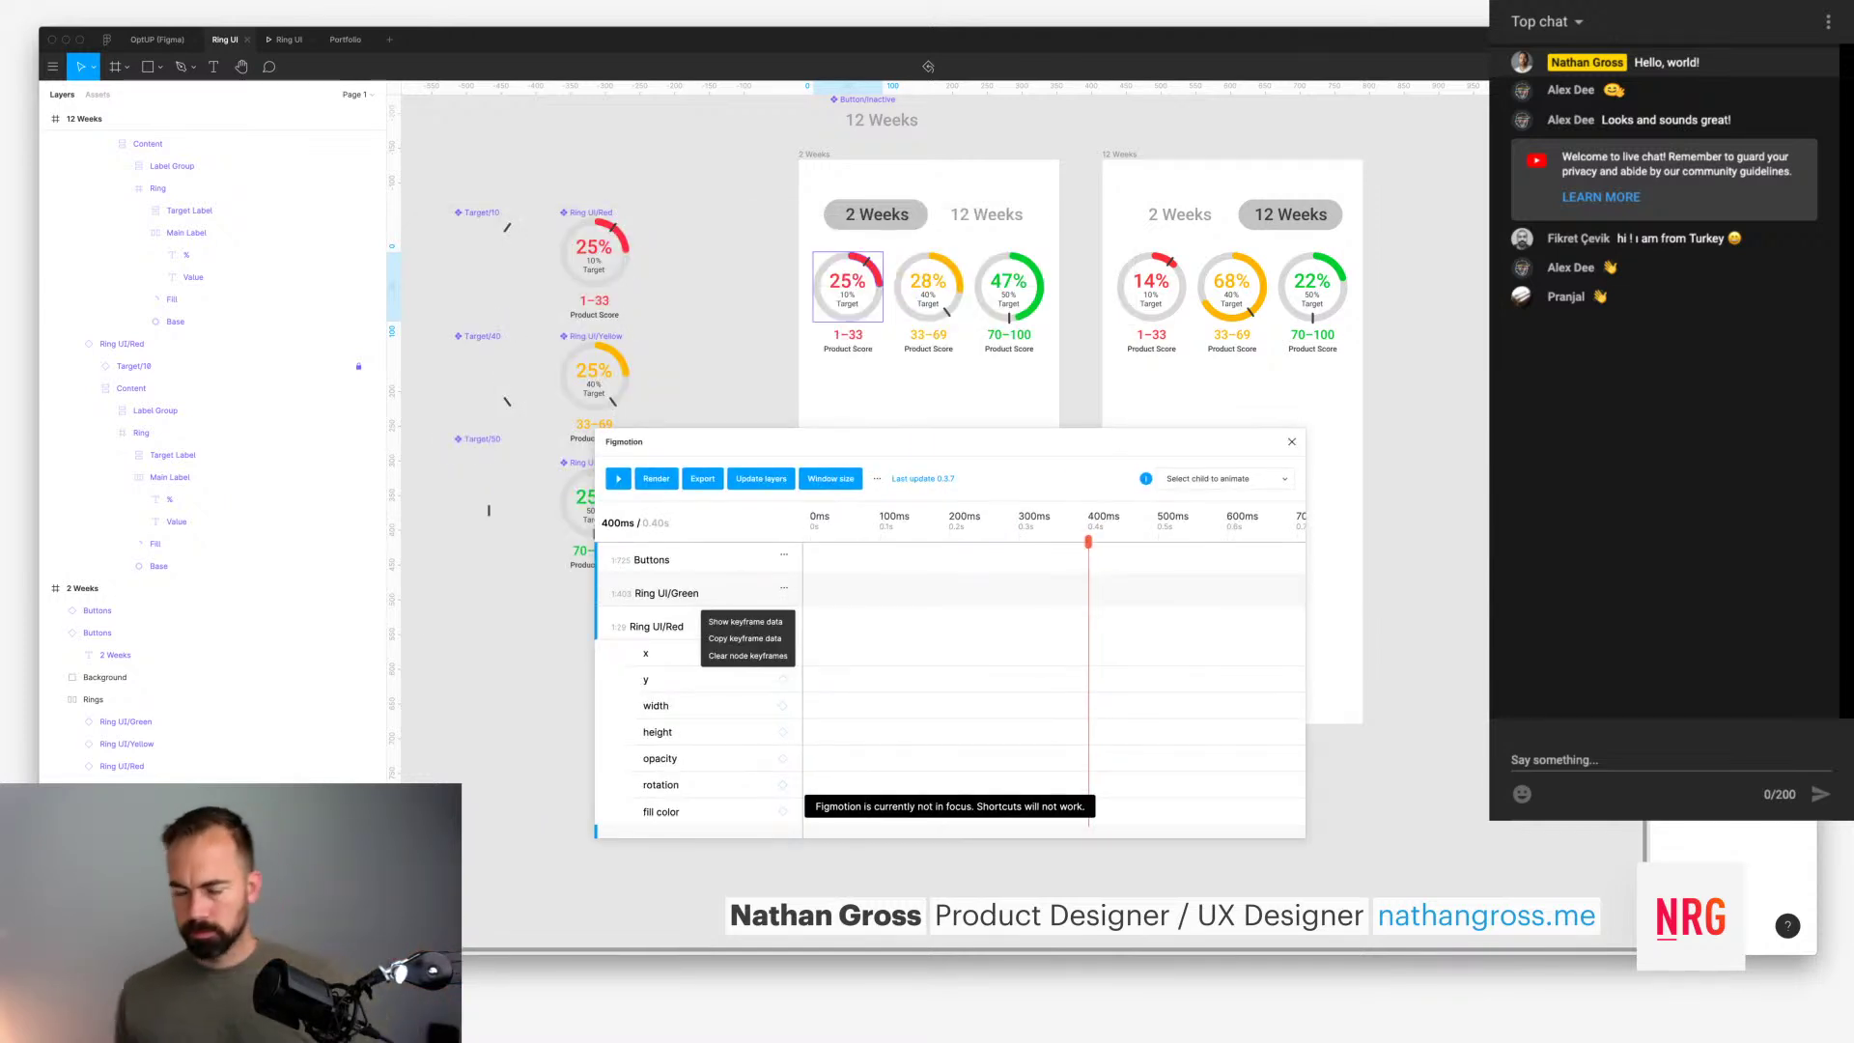
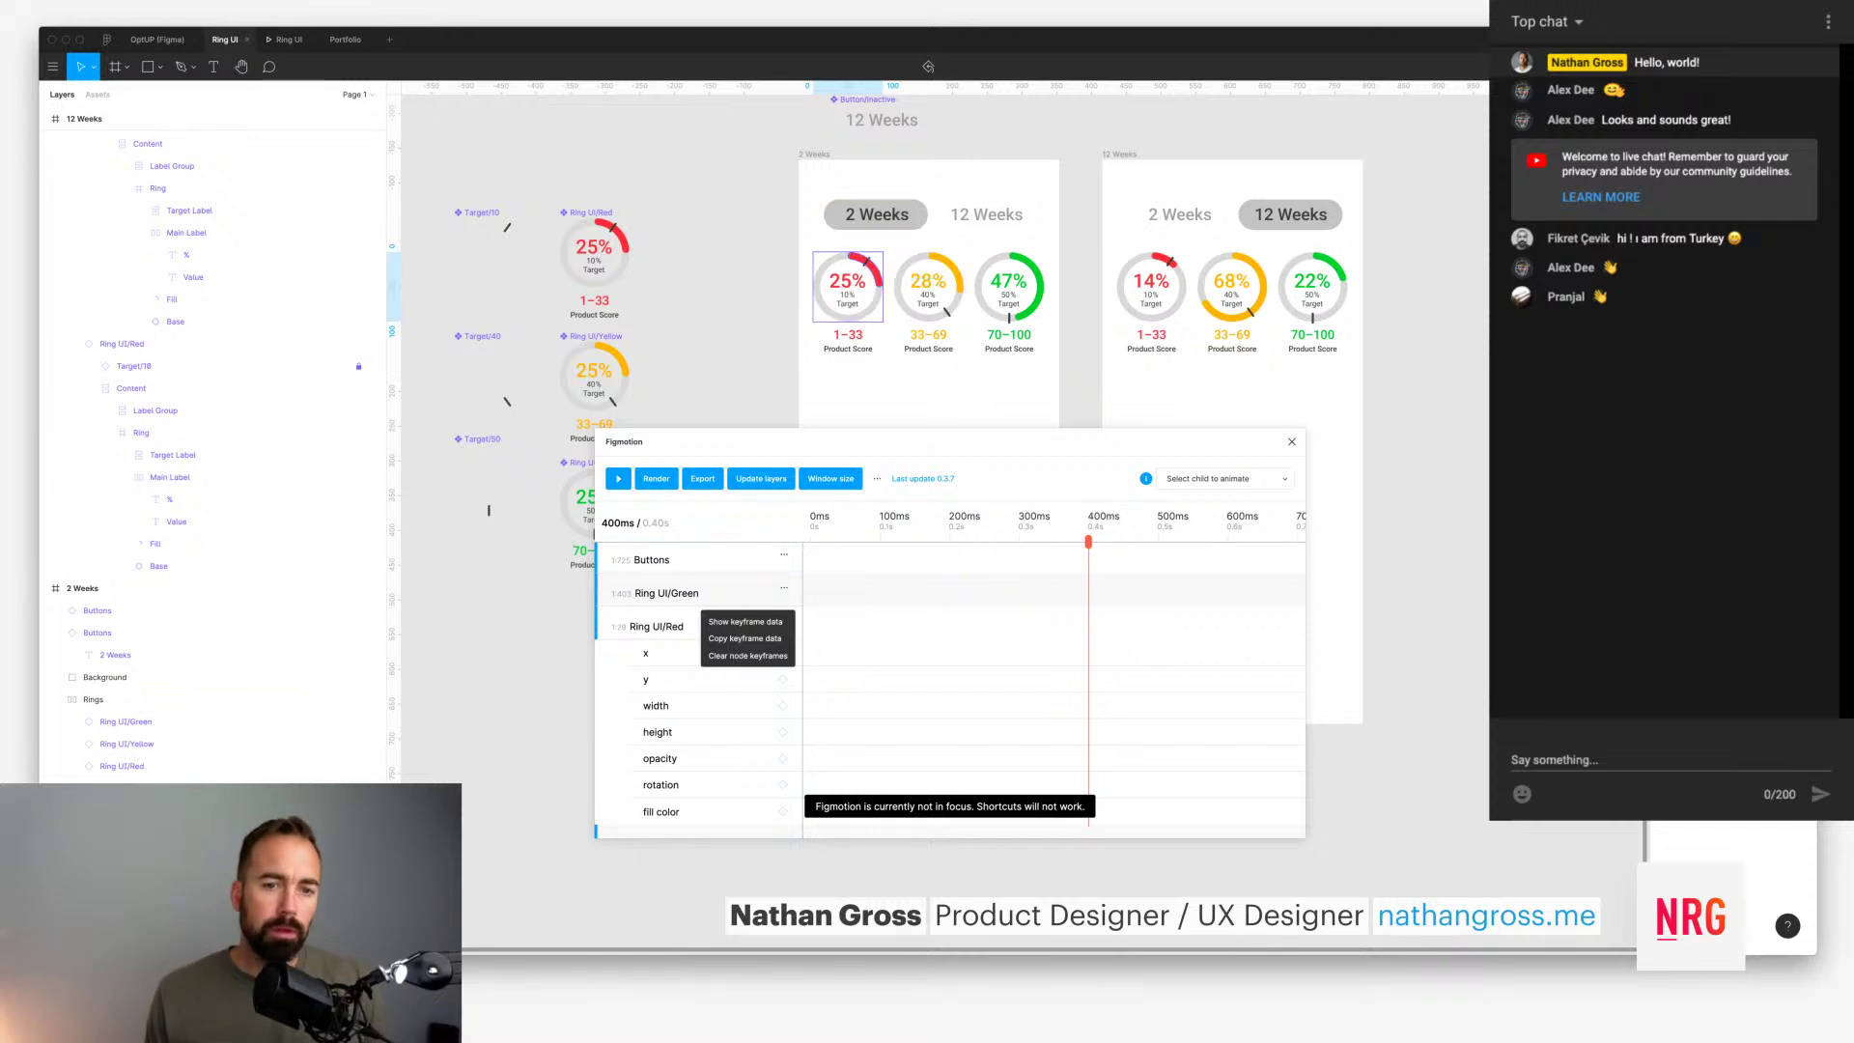
key("Escape")
left_click_drag(676, 441, 120, 375)
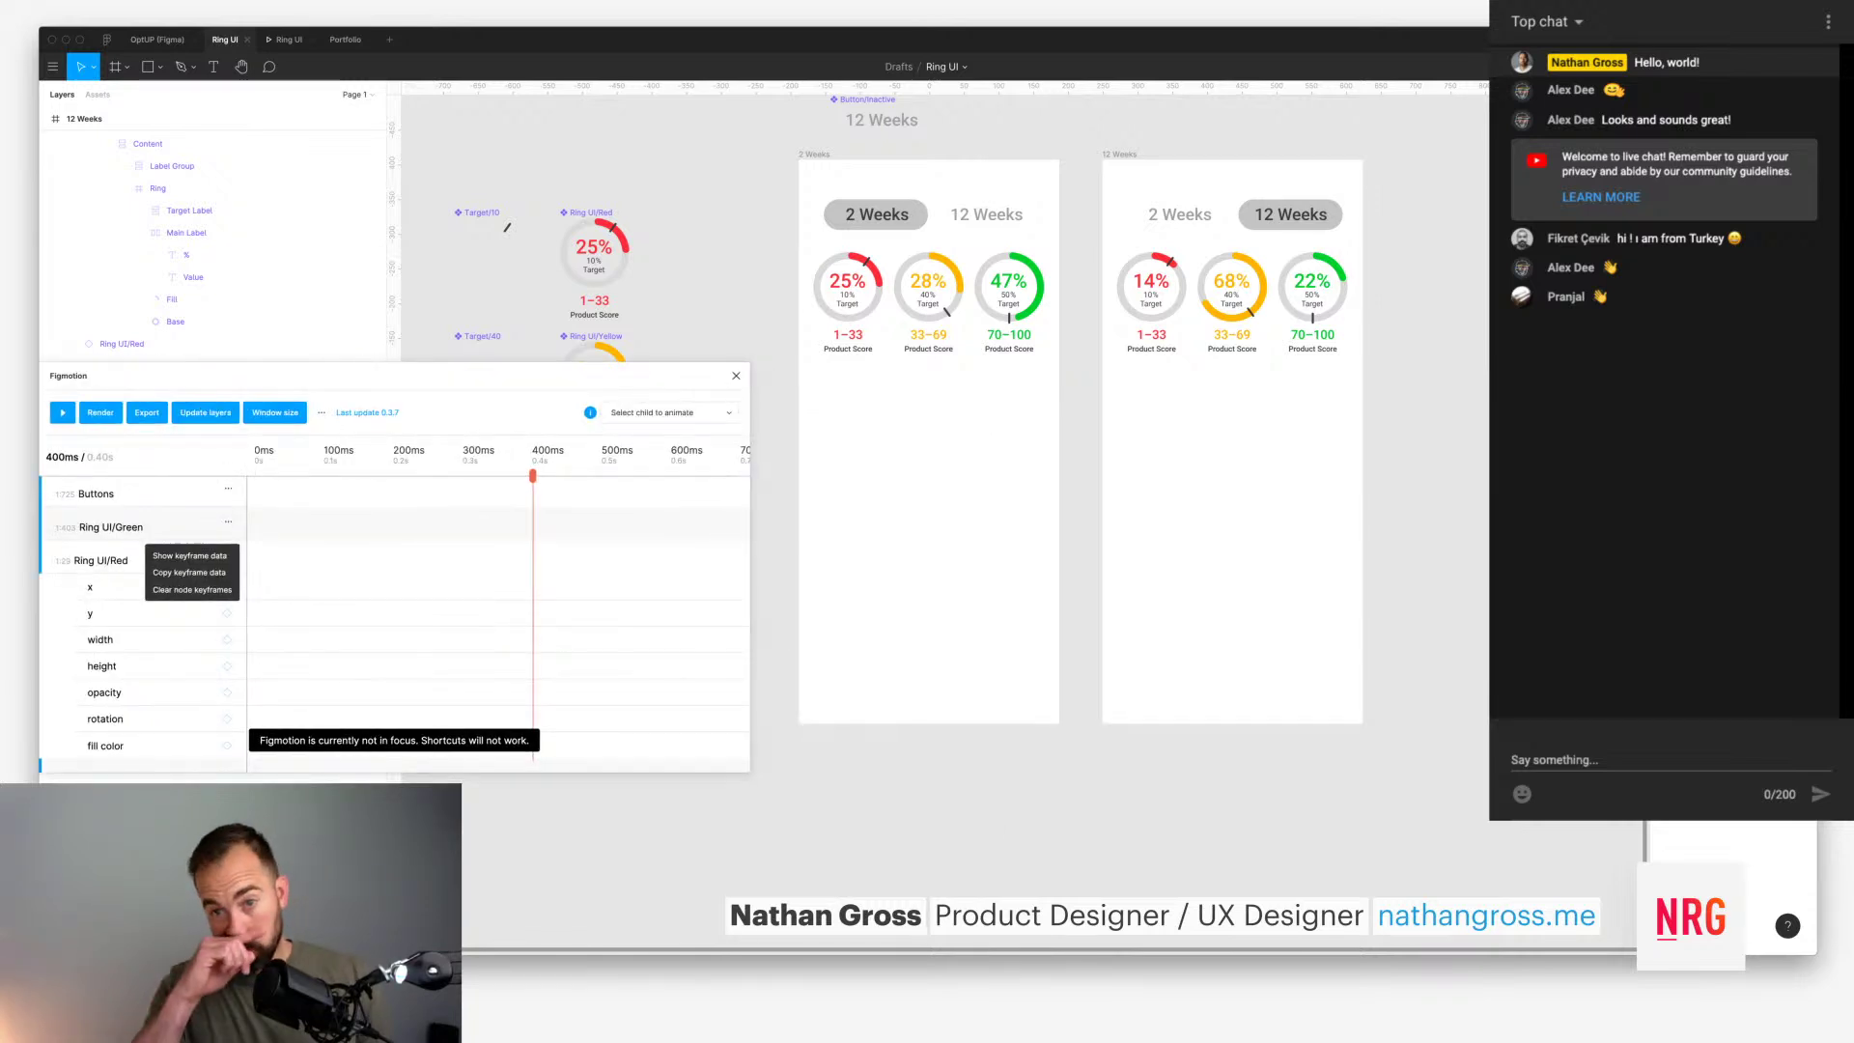
left_click(736, 375)
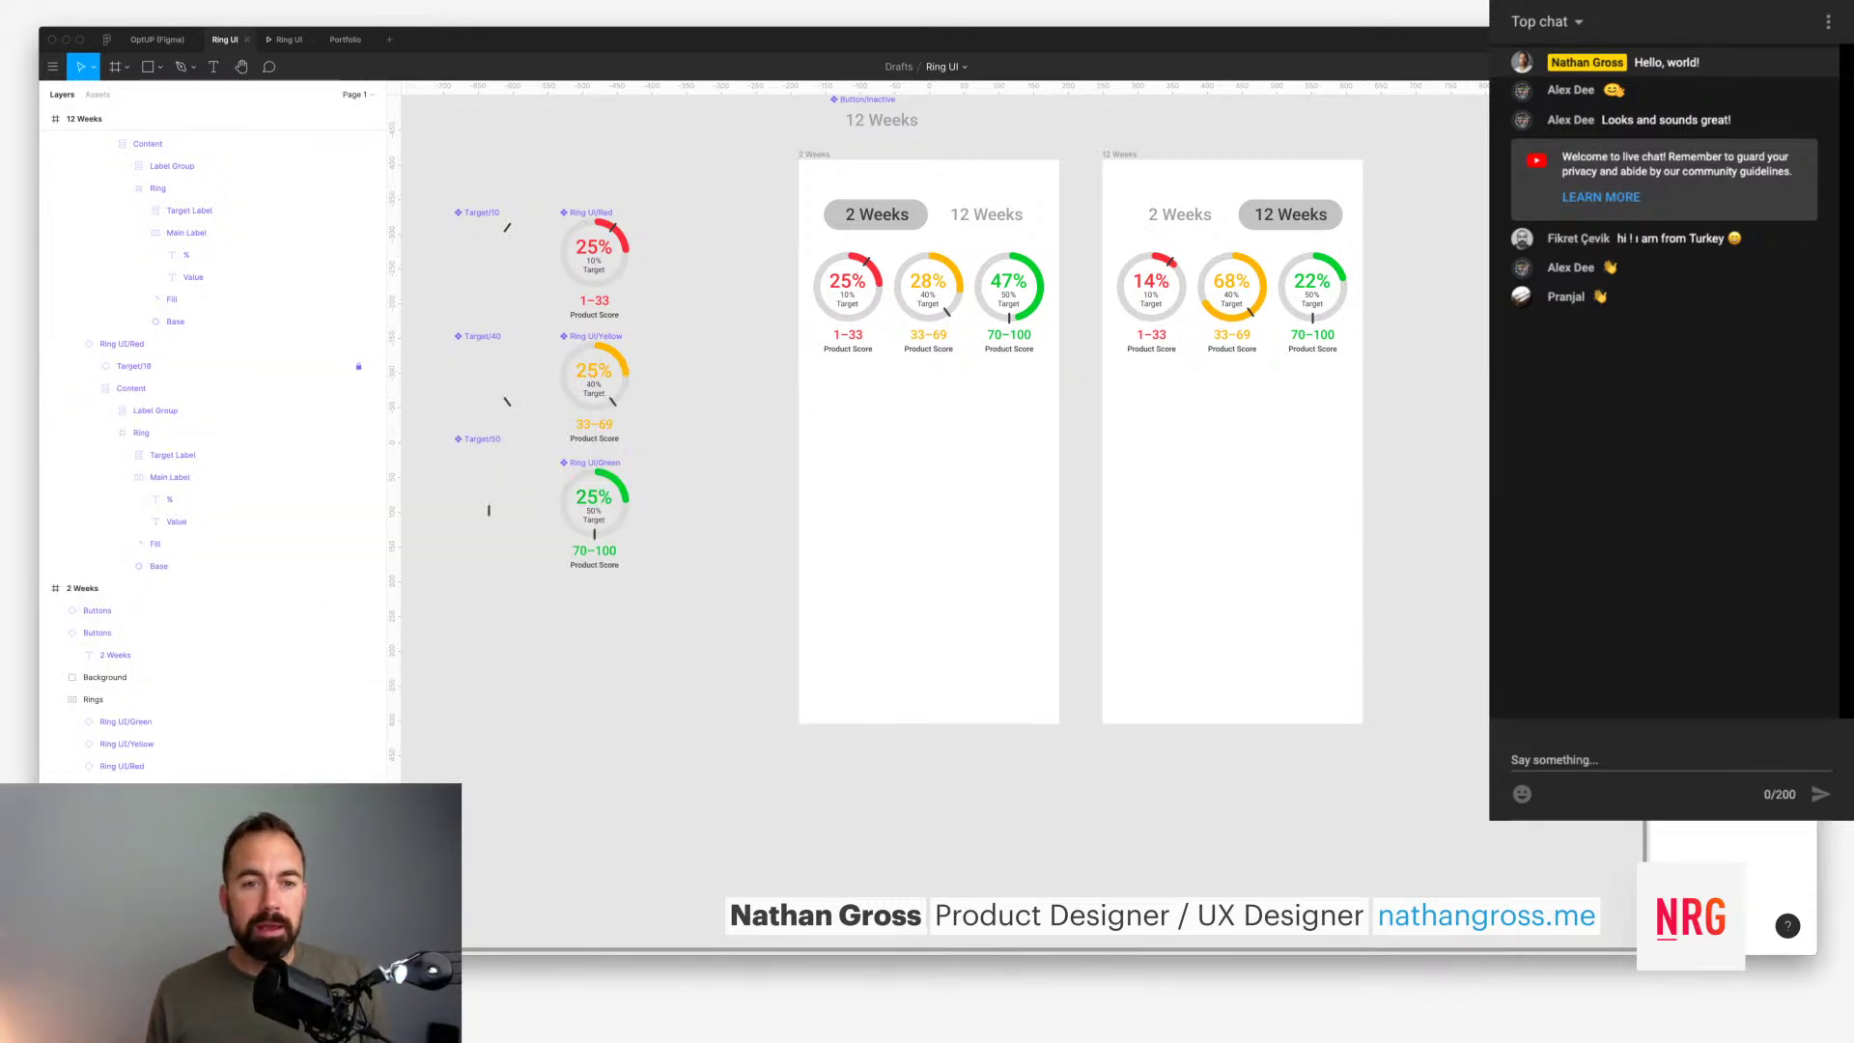
scroll(944, 483, "right", 2)
scroll(944, 483, "up", 1)
left_click_drag(649, 199, 1303, 848)
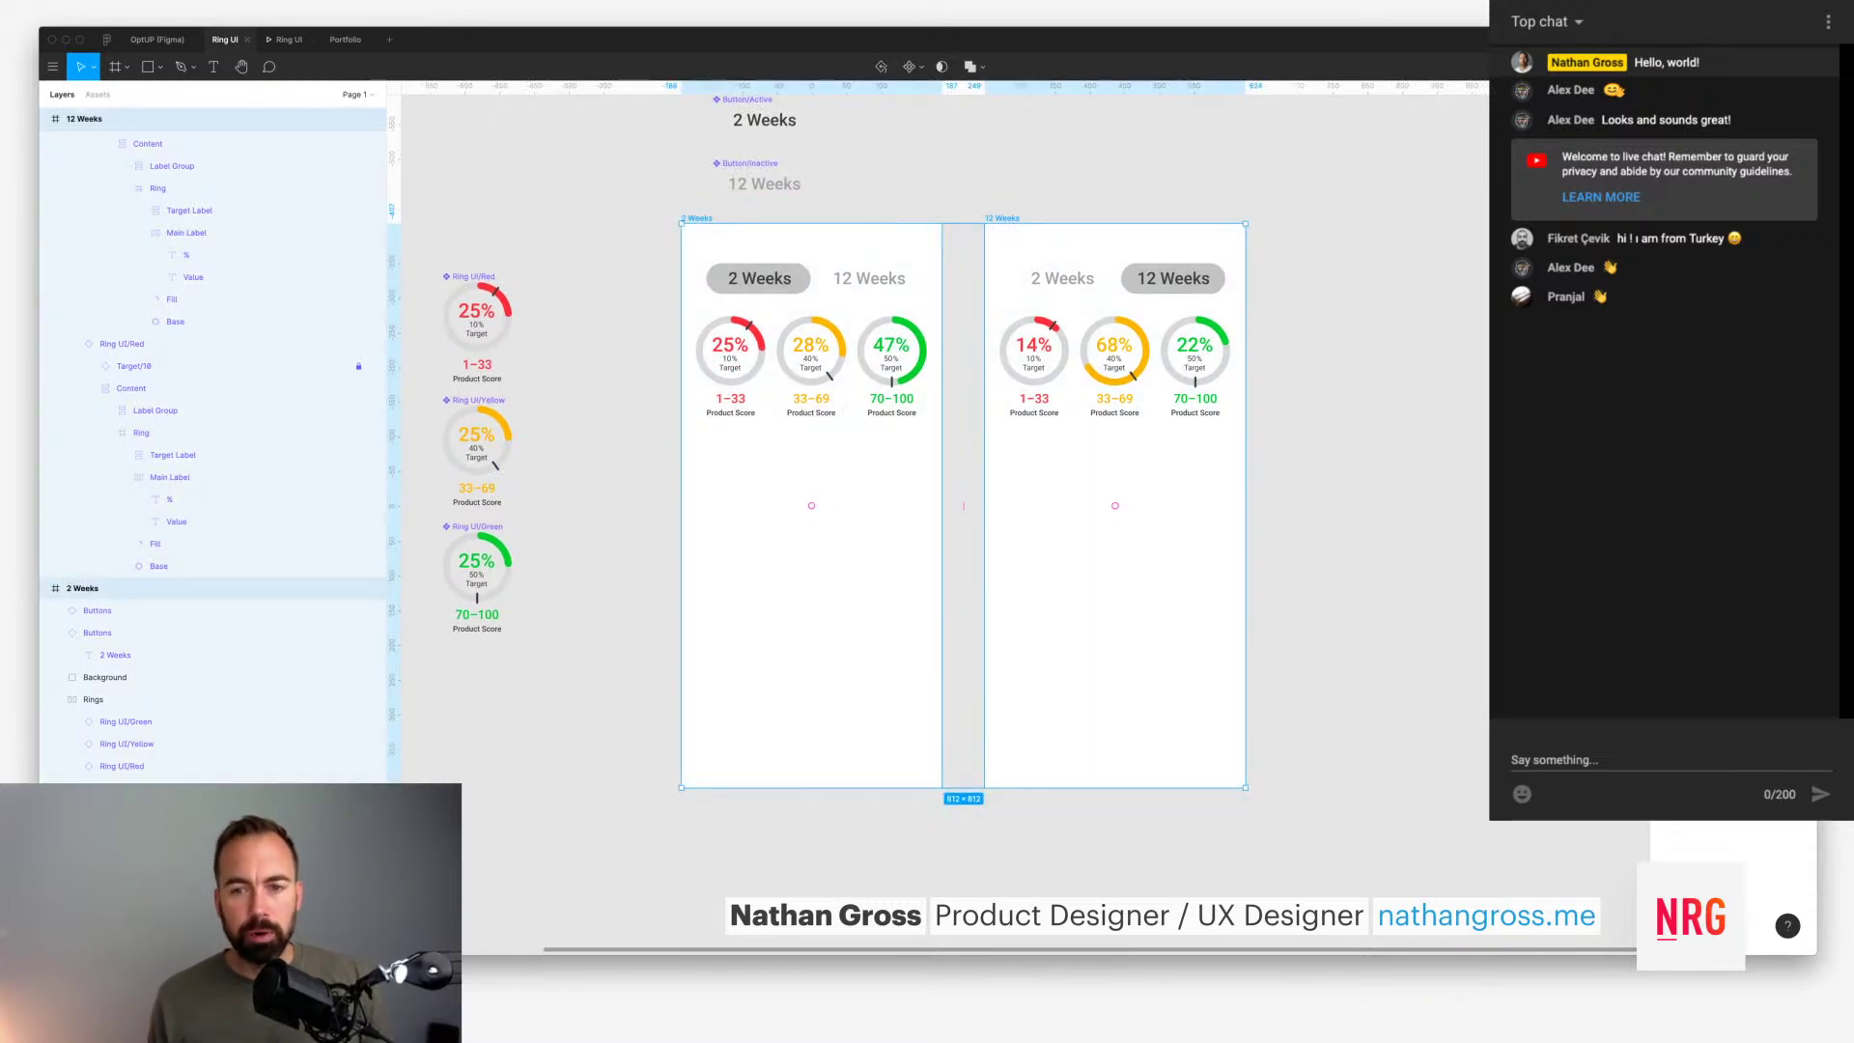
scroll(966, 435, "down", 5)
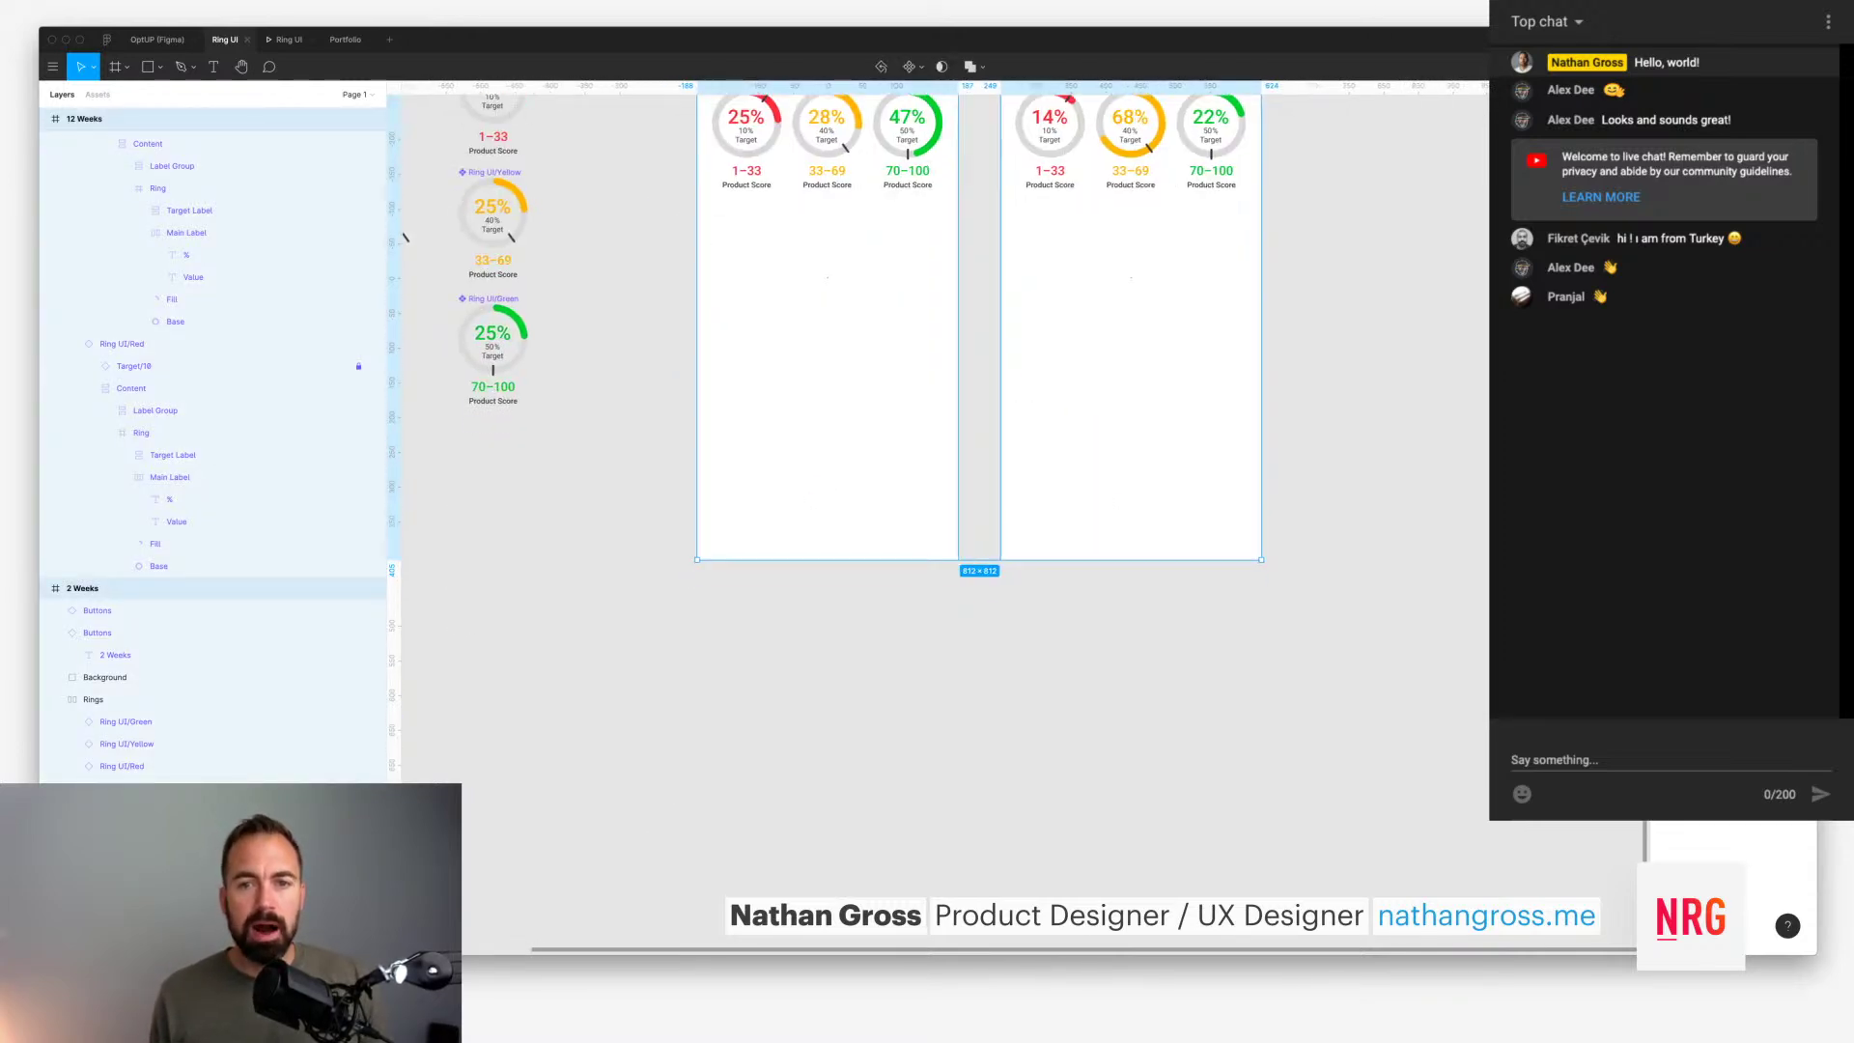
scroll(1062, 425, "up", 3)
scroll(1062, 425, "left", 3)
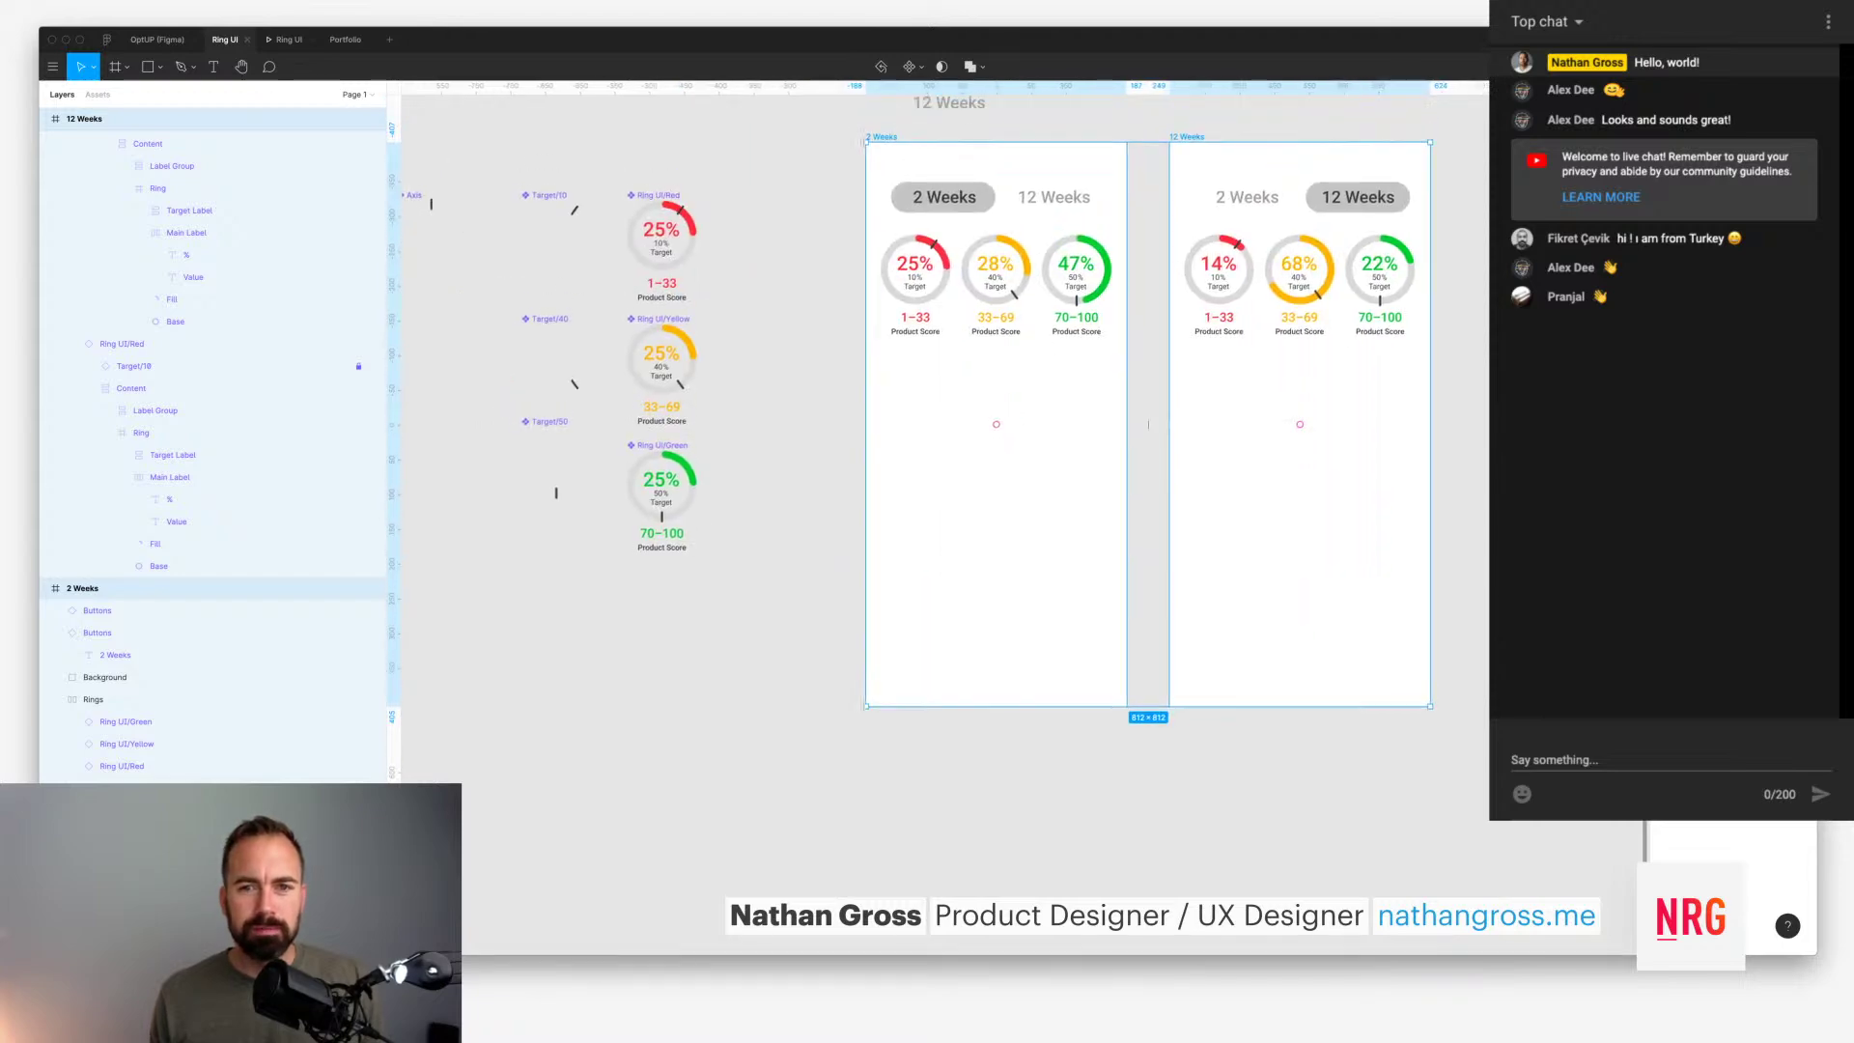
key("Escape")
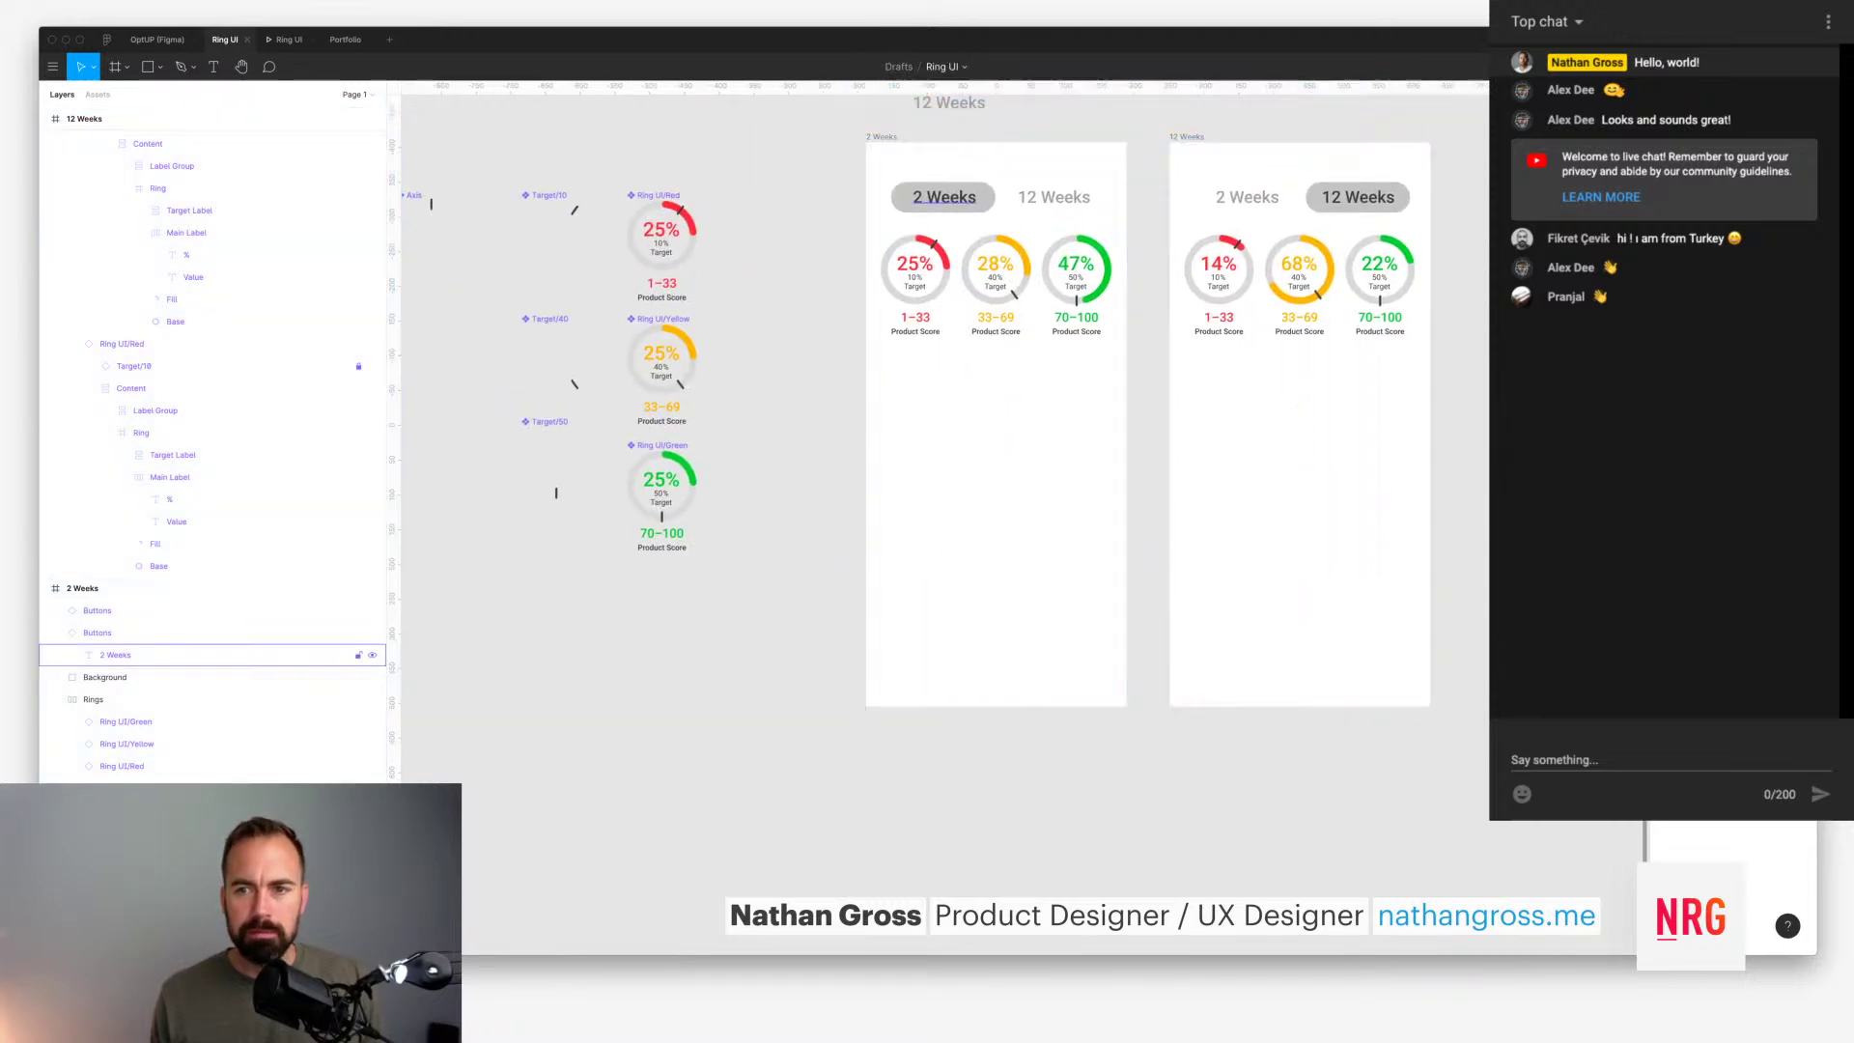
Step: Lighten the grey fill of the toggle backgrounds behind the active buttons in the 2 Weeks and 12 Weeks frames
left_click(907, 197, "super")
left_click(1318, 197, "shift+super")
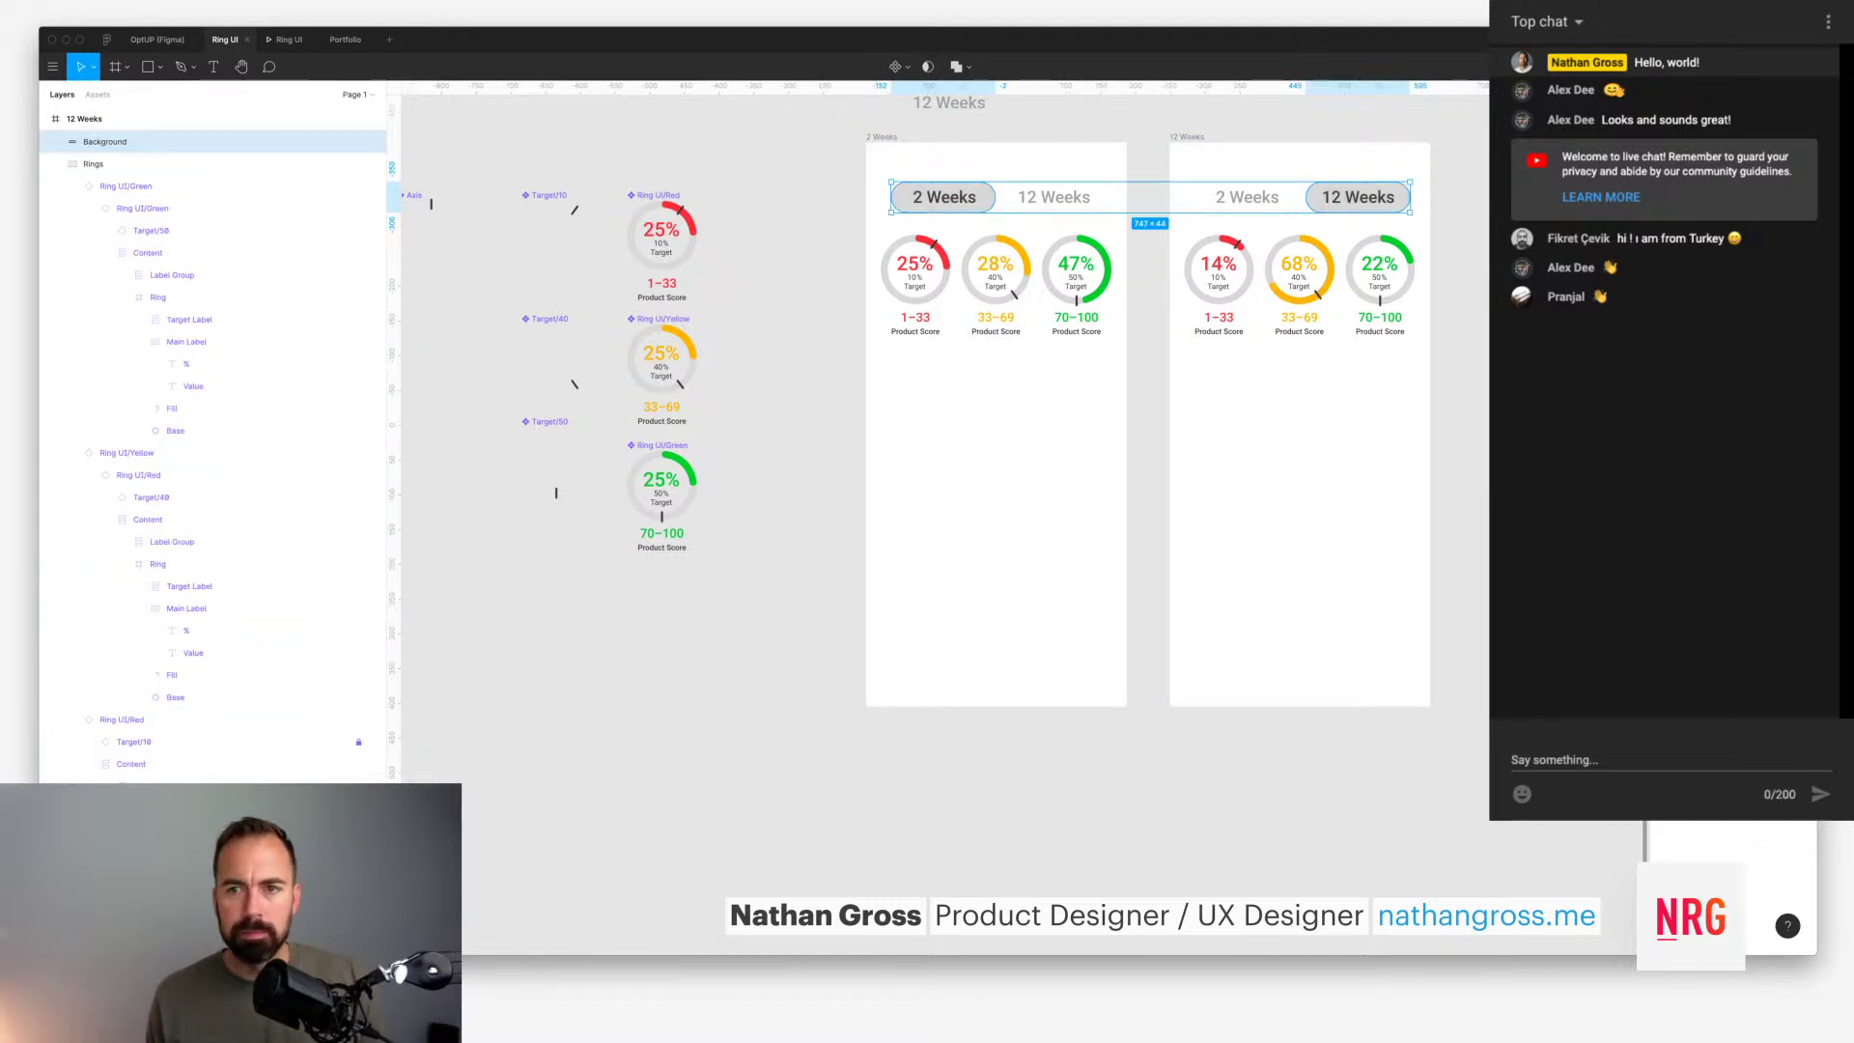
key("Return")
key("Escape")
scroll(965, 435, "up", 4)
scroll(966, 434, "right", 2)
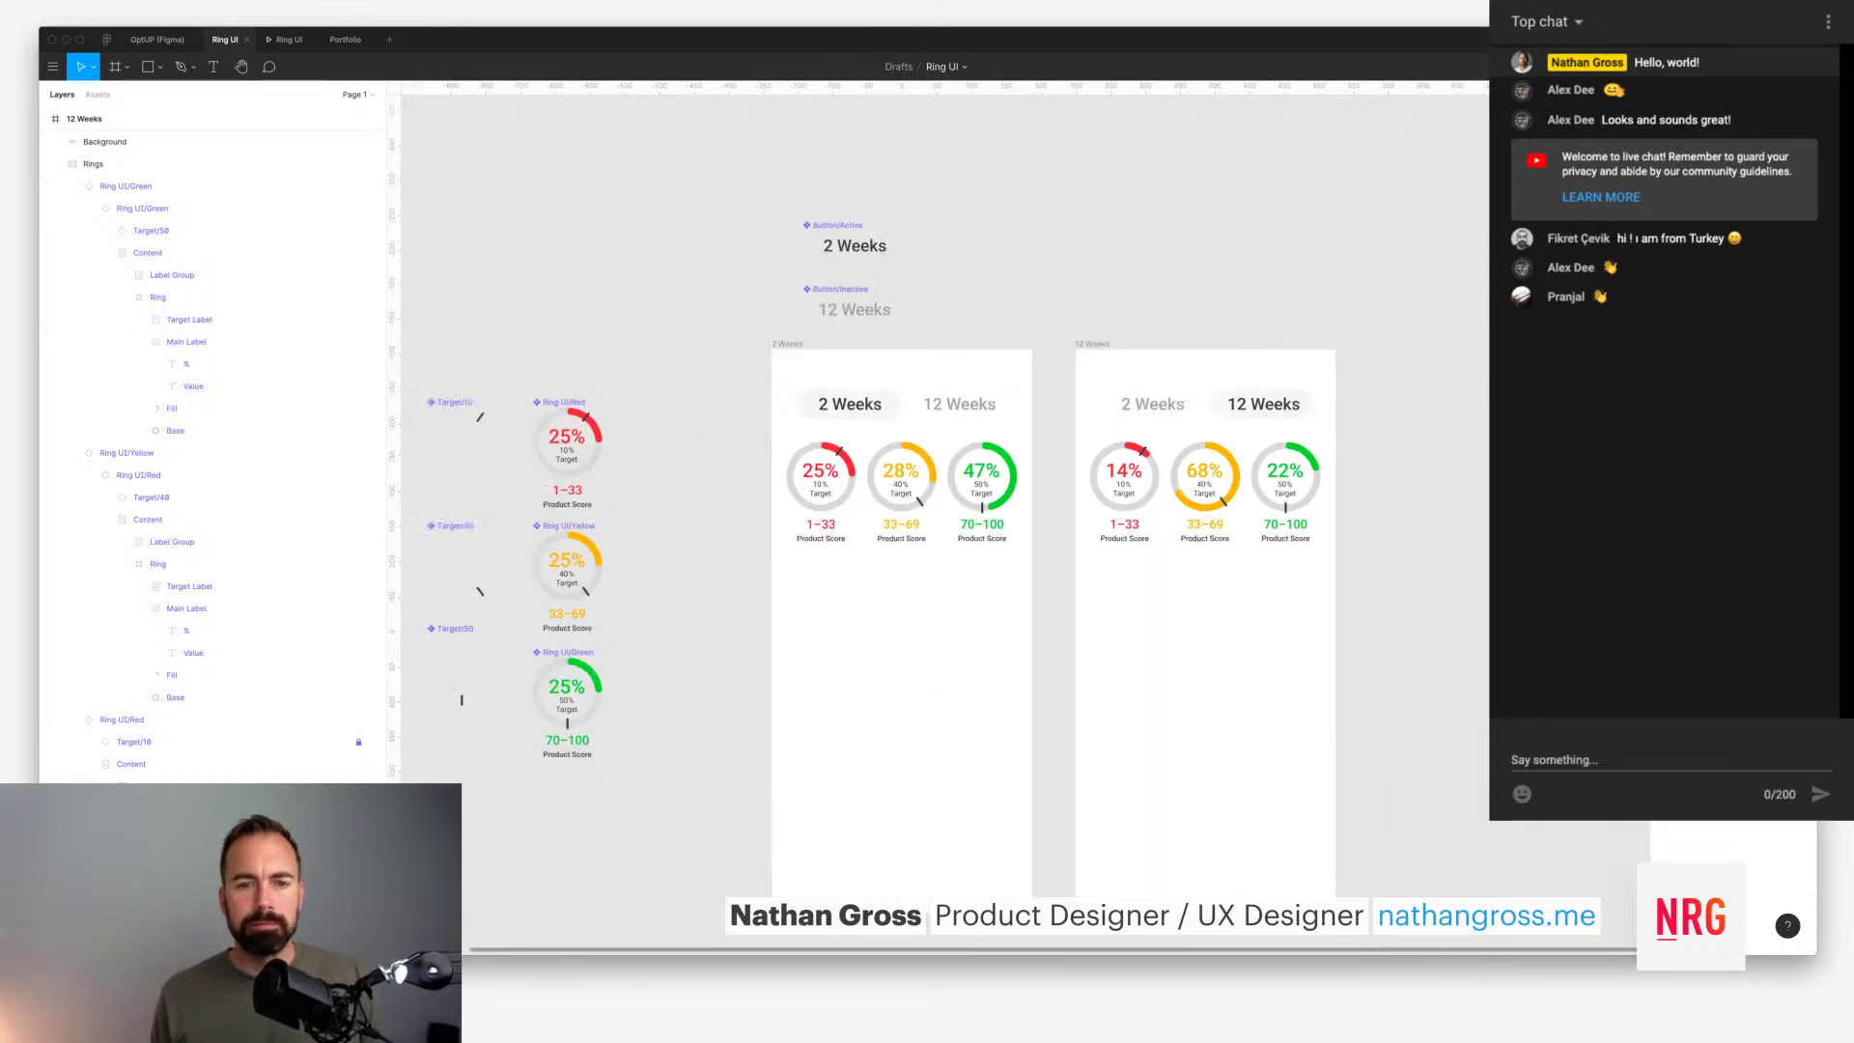
Step: Move the toggle buttons and rings in both the 2 Weeks and 12 Weeks frames farther down within their frames
scroll(966, 531, "down", 2)
scroll(966, 531, "right", 2)
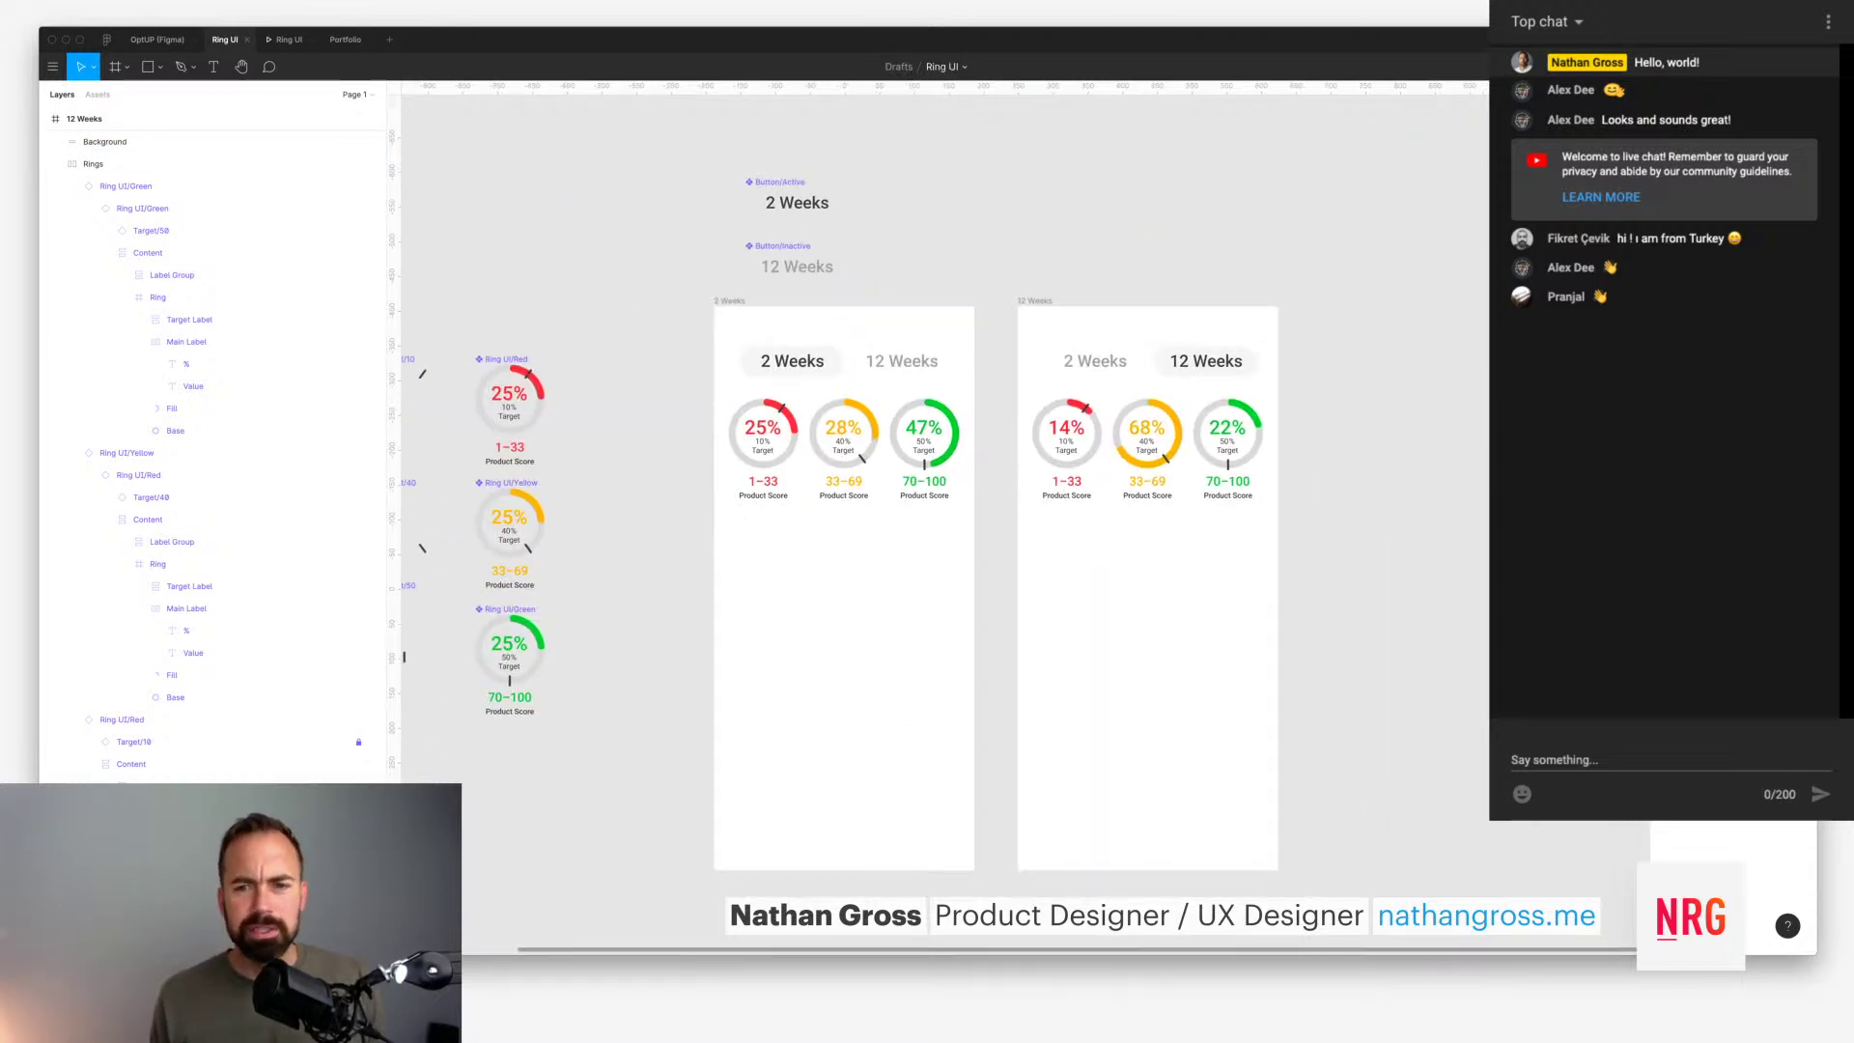
scroll(966, 531, "down", 2)
left_click_drag(663, 266, 1390, 539)
key("shift+Down")
key("Escape")
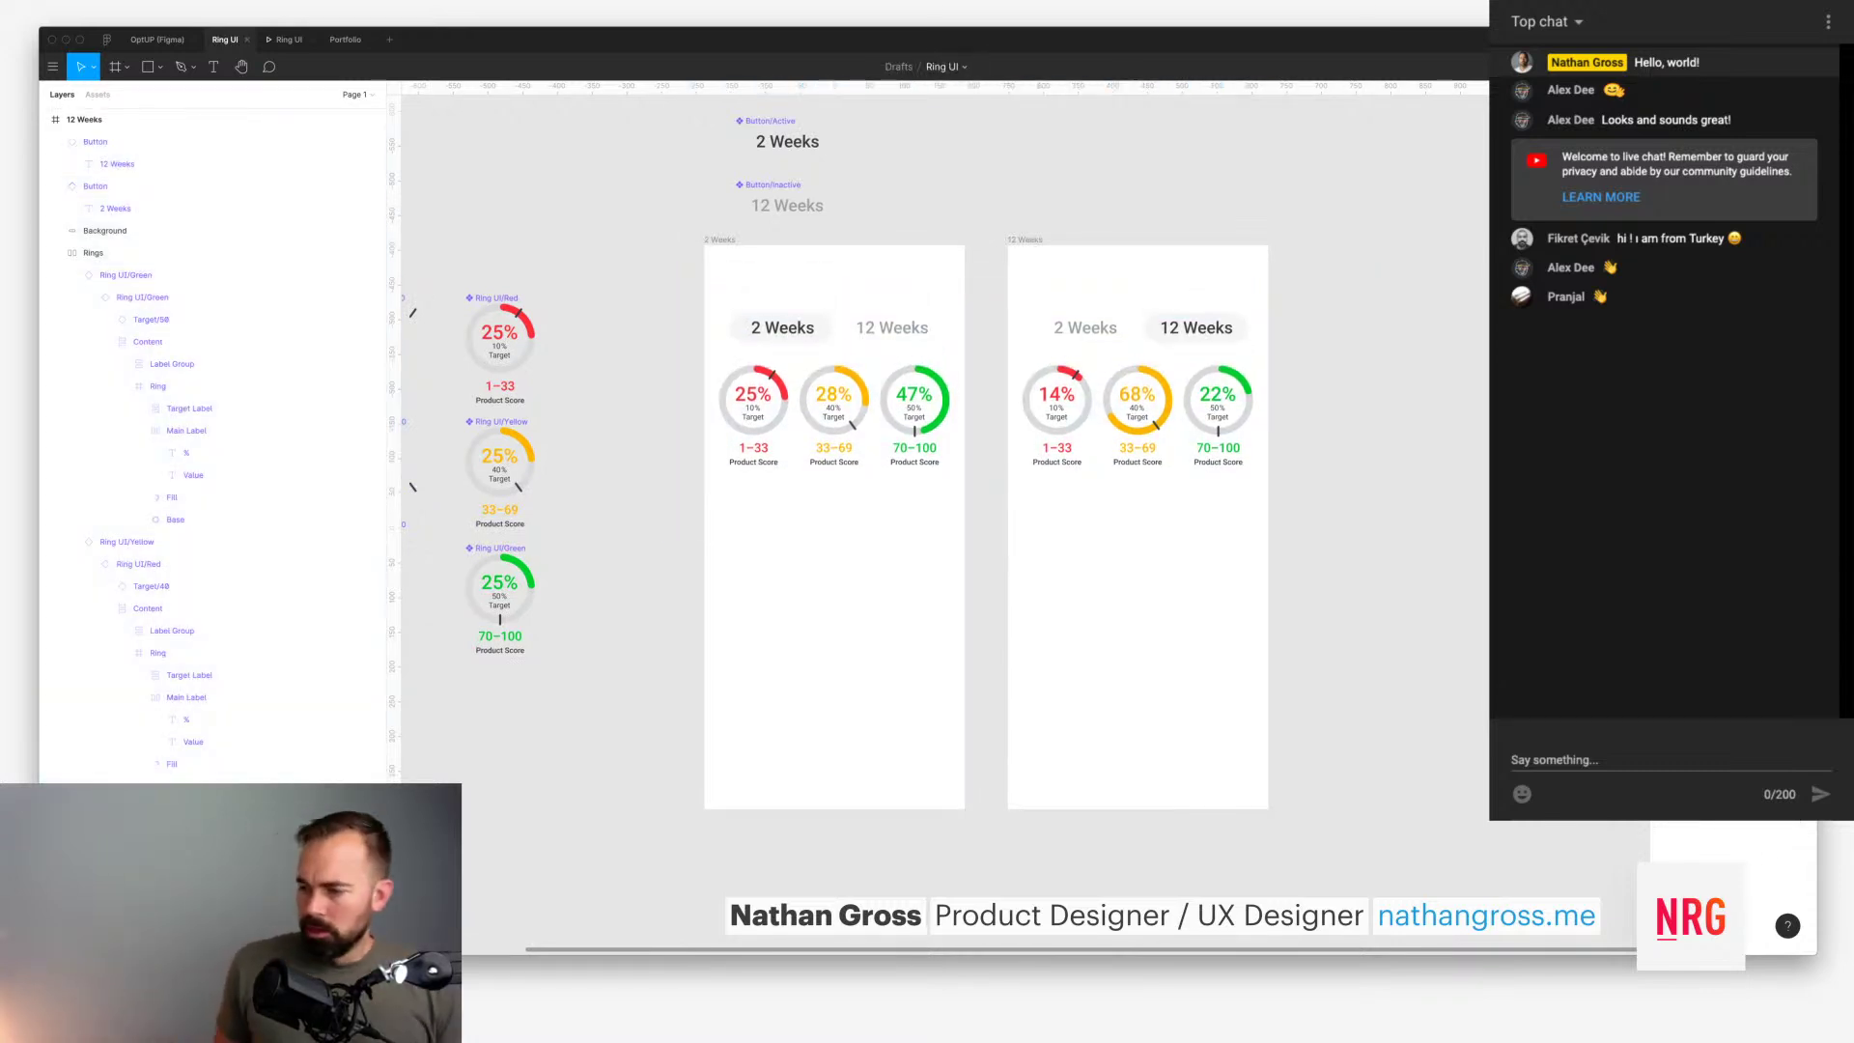
scroll(966, 531, "down", 1)
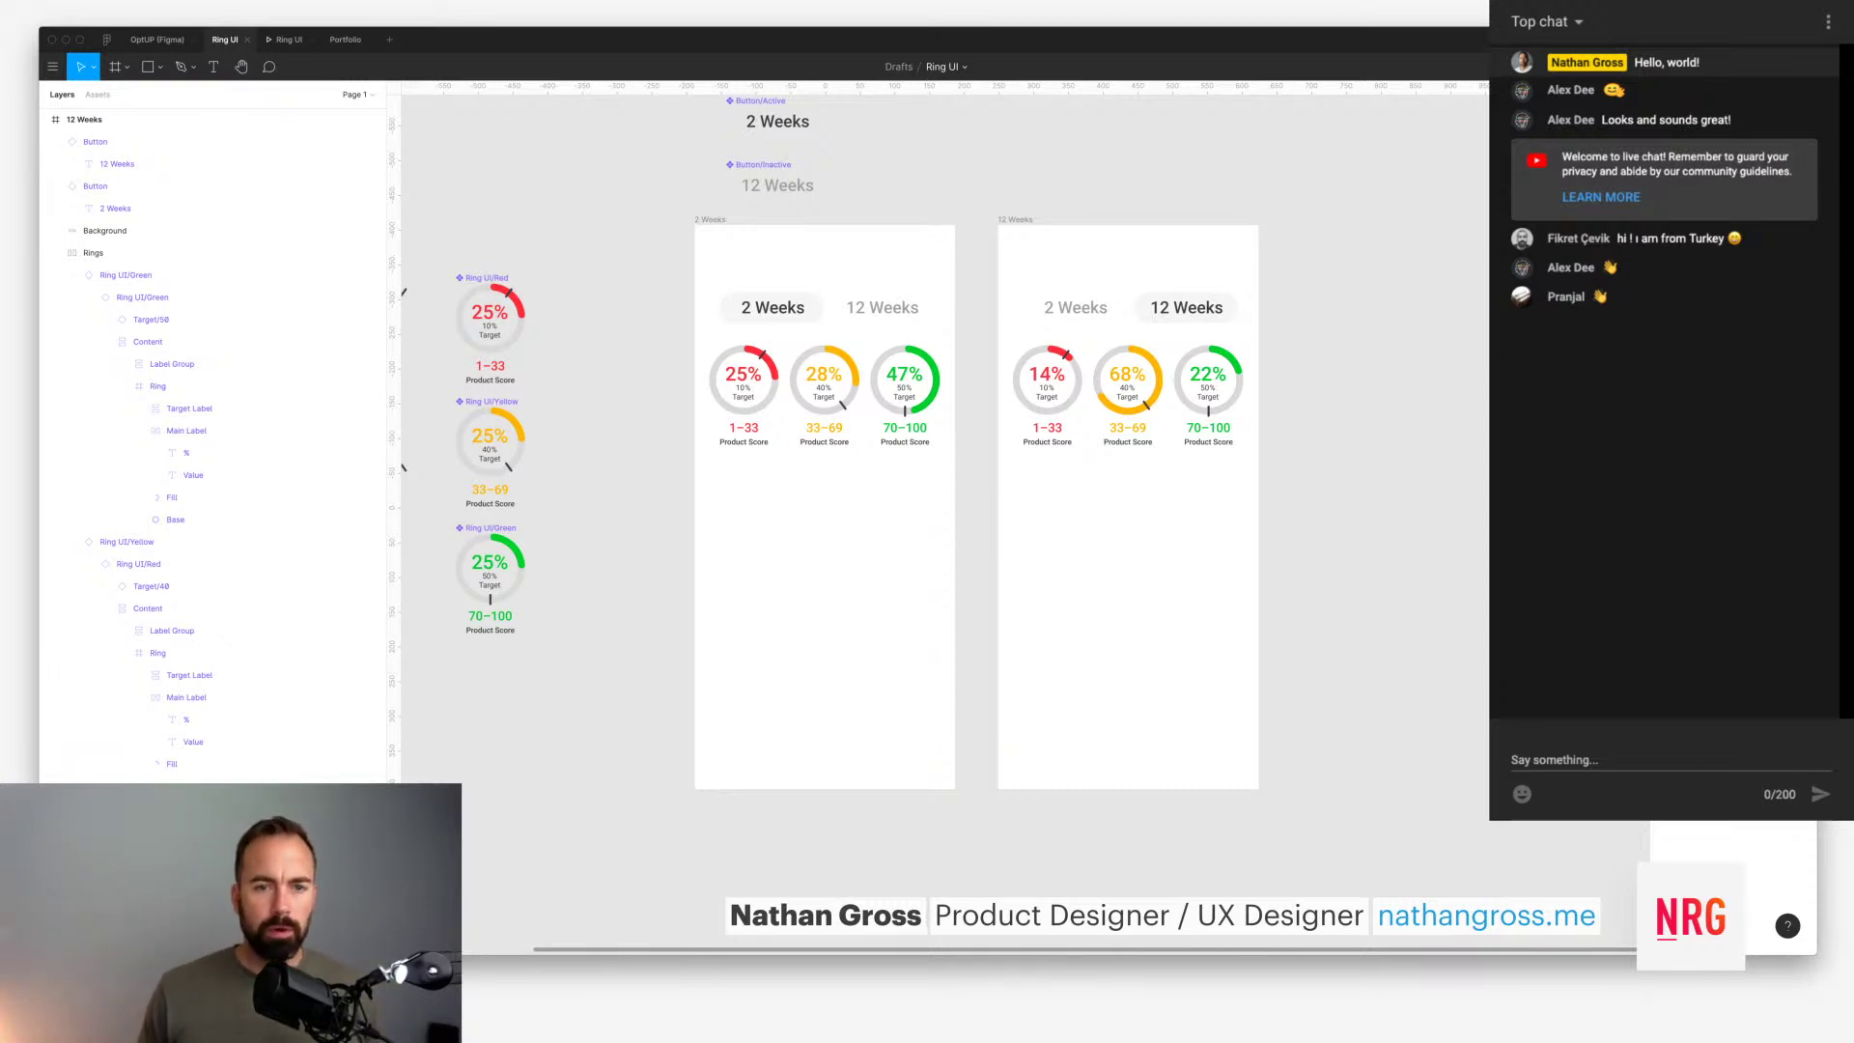
Step: Duplicate the 2 Weeks frame straight below the original, leaving a gap between the two frames
scroll(965, 483, "down", 2)
left_click_drag(734, 110, 734, 765, "alt")
scroll(848, 522, "down", 4)
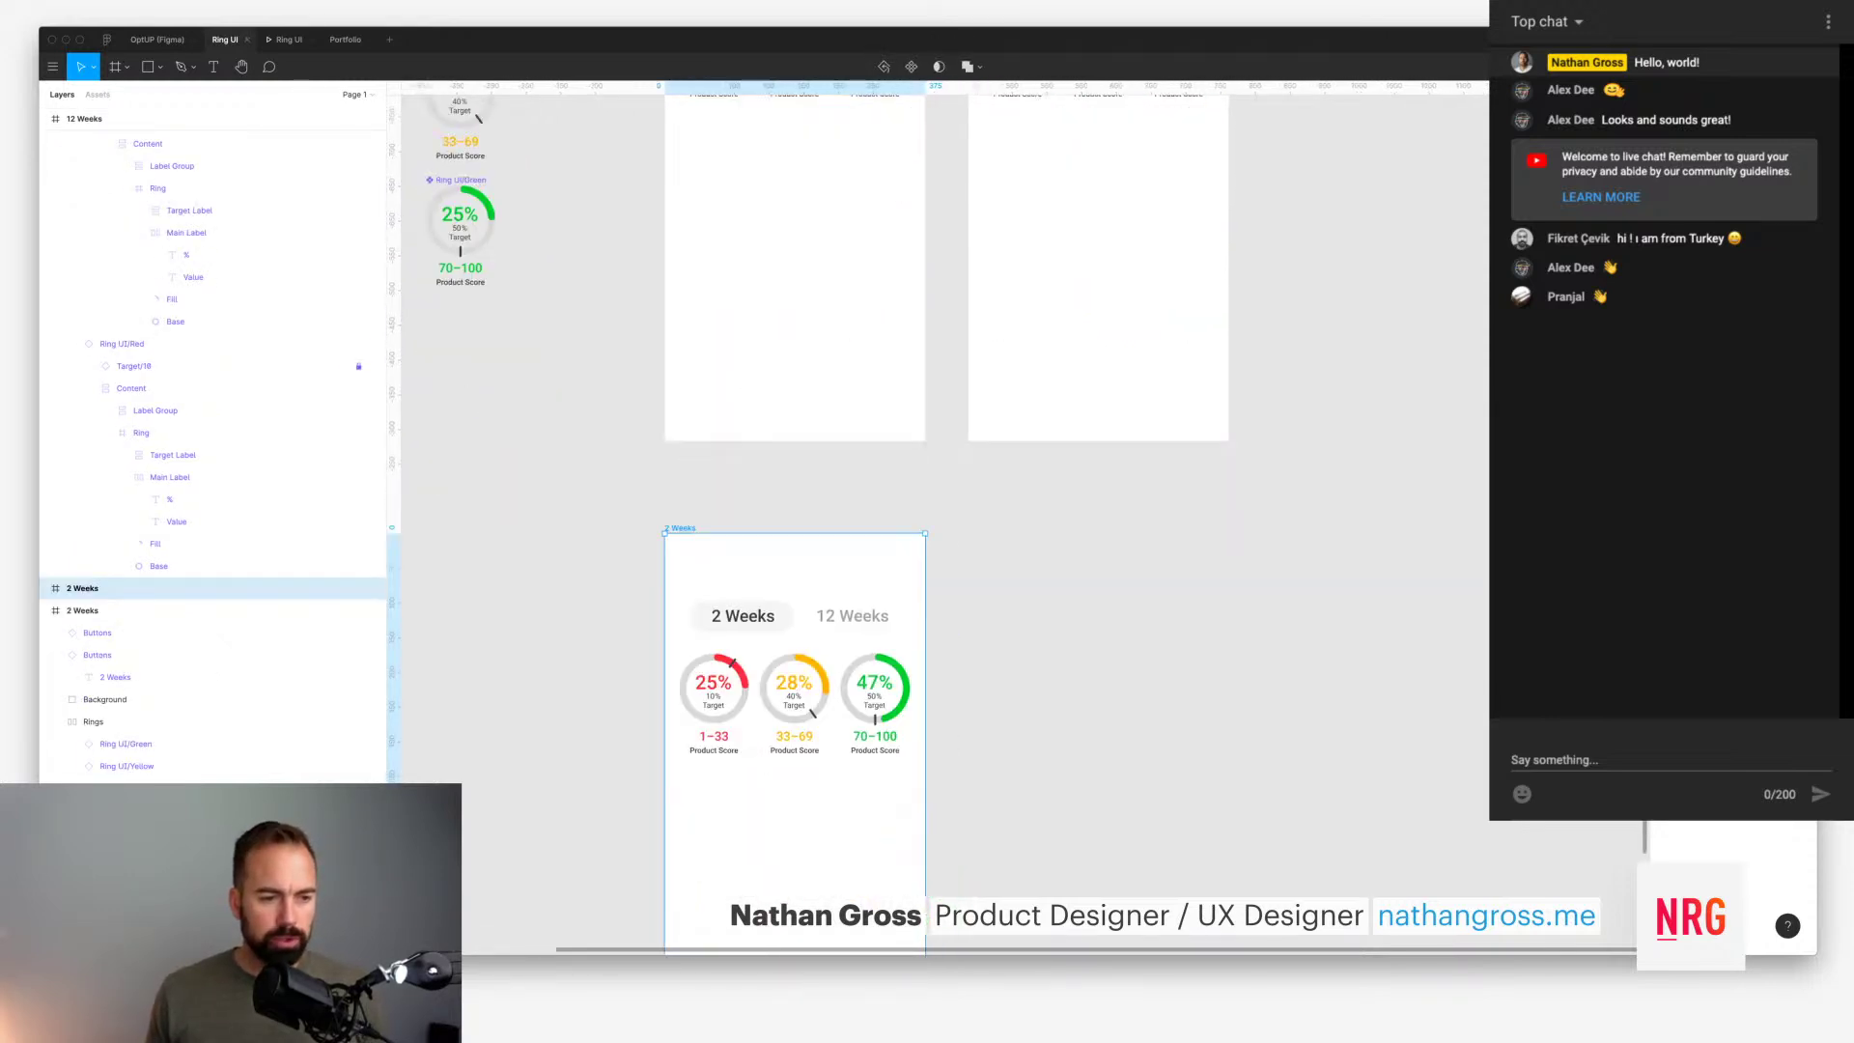
left_click(793, 708)
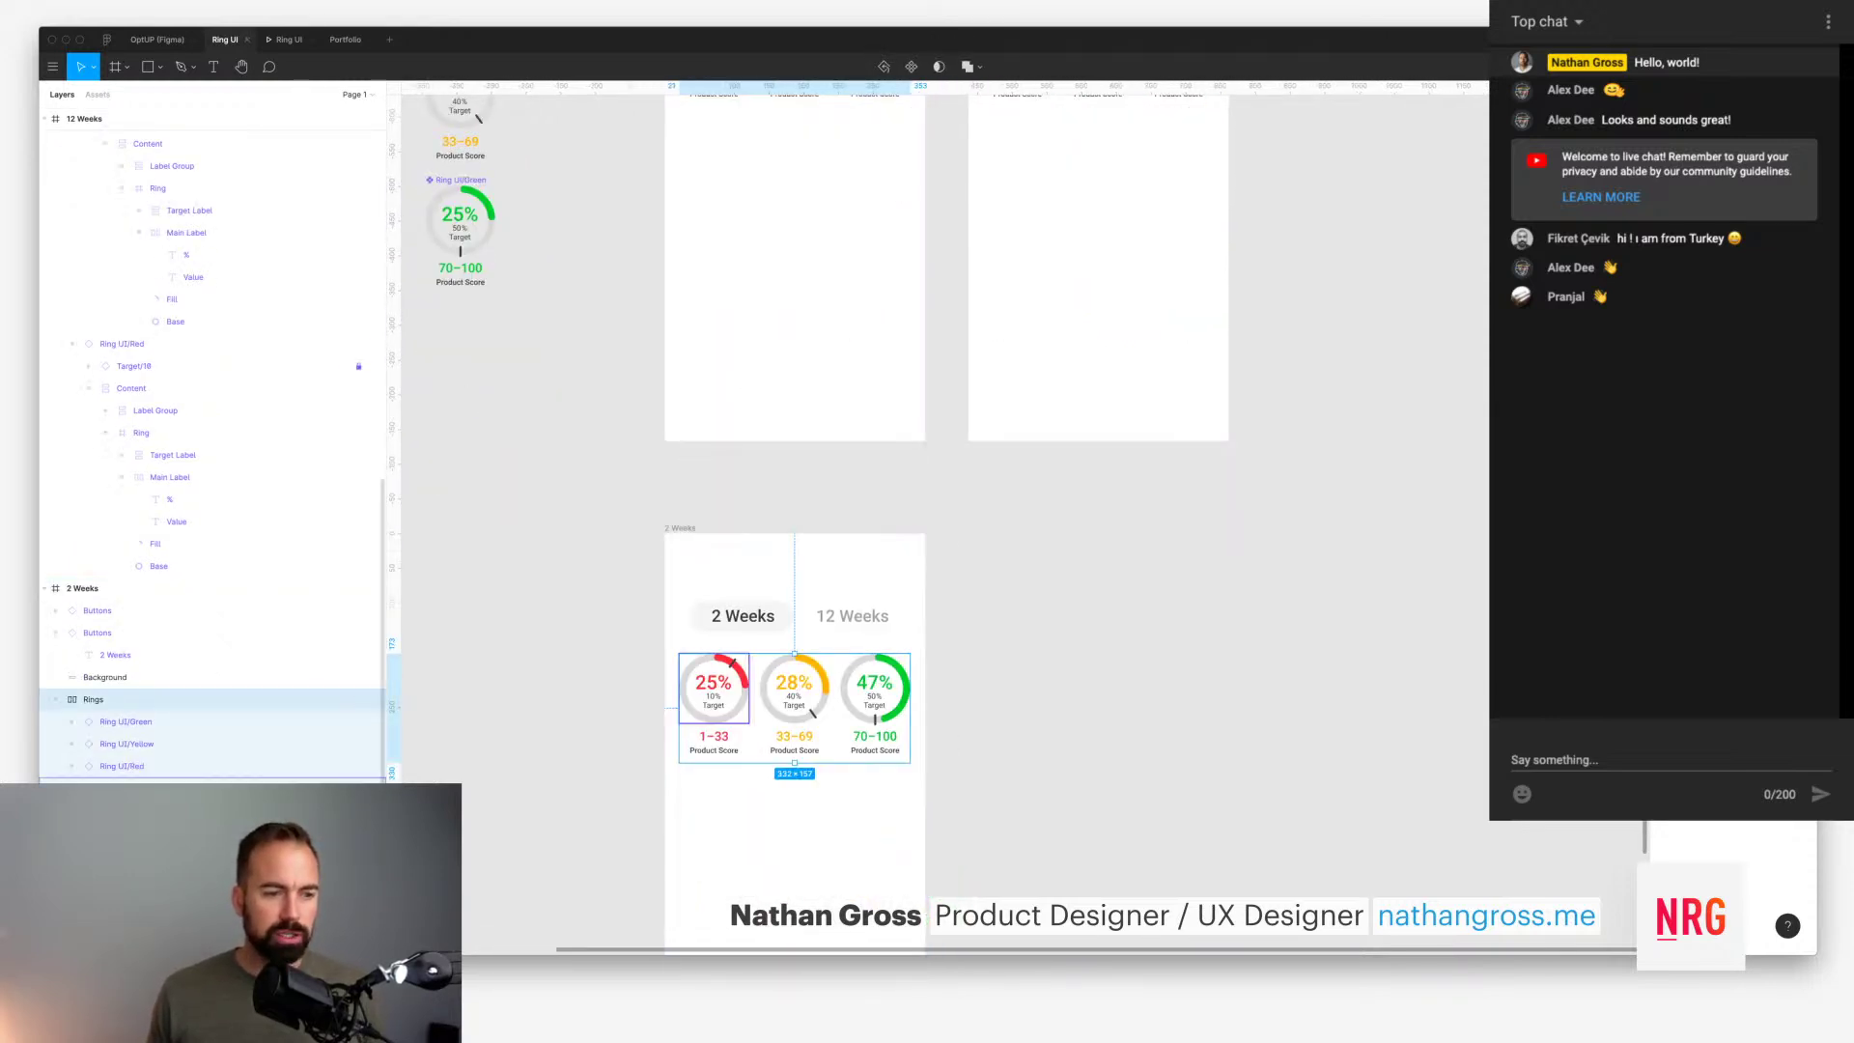
right_click(129, 733)
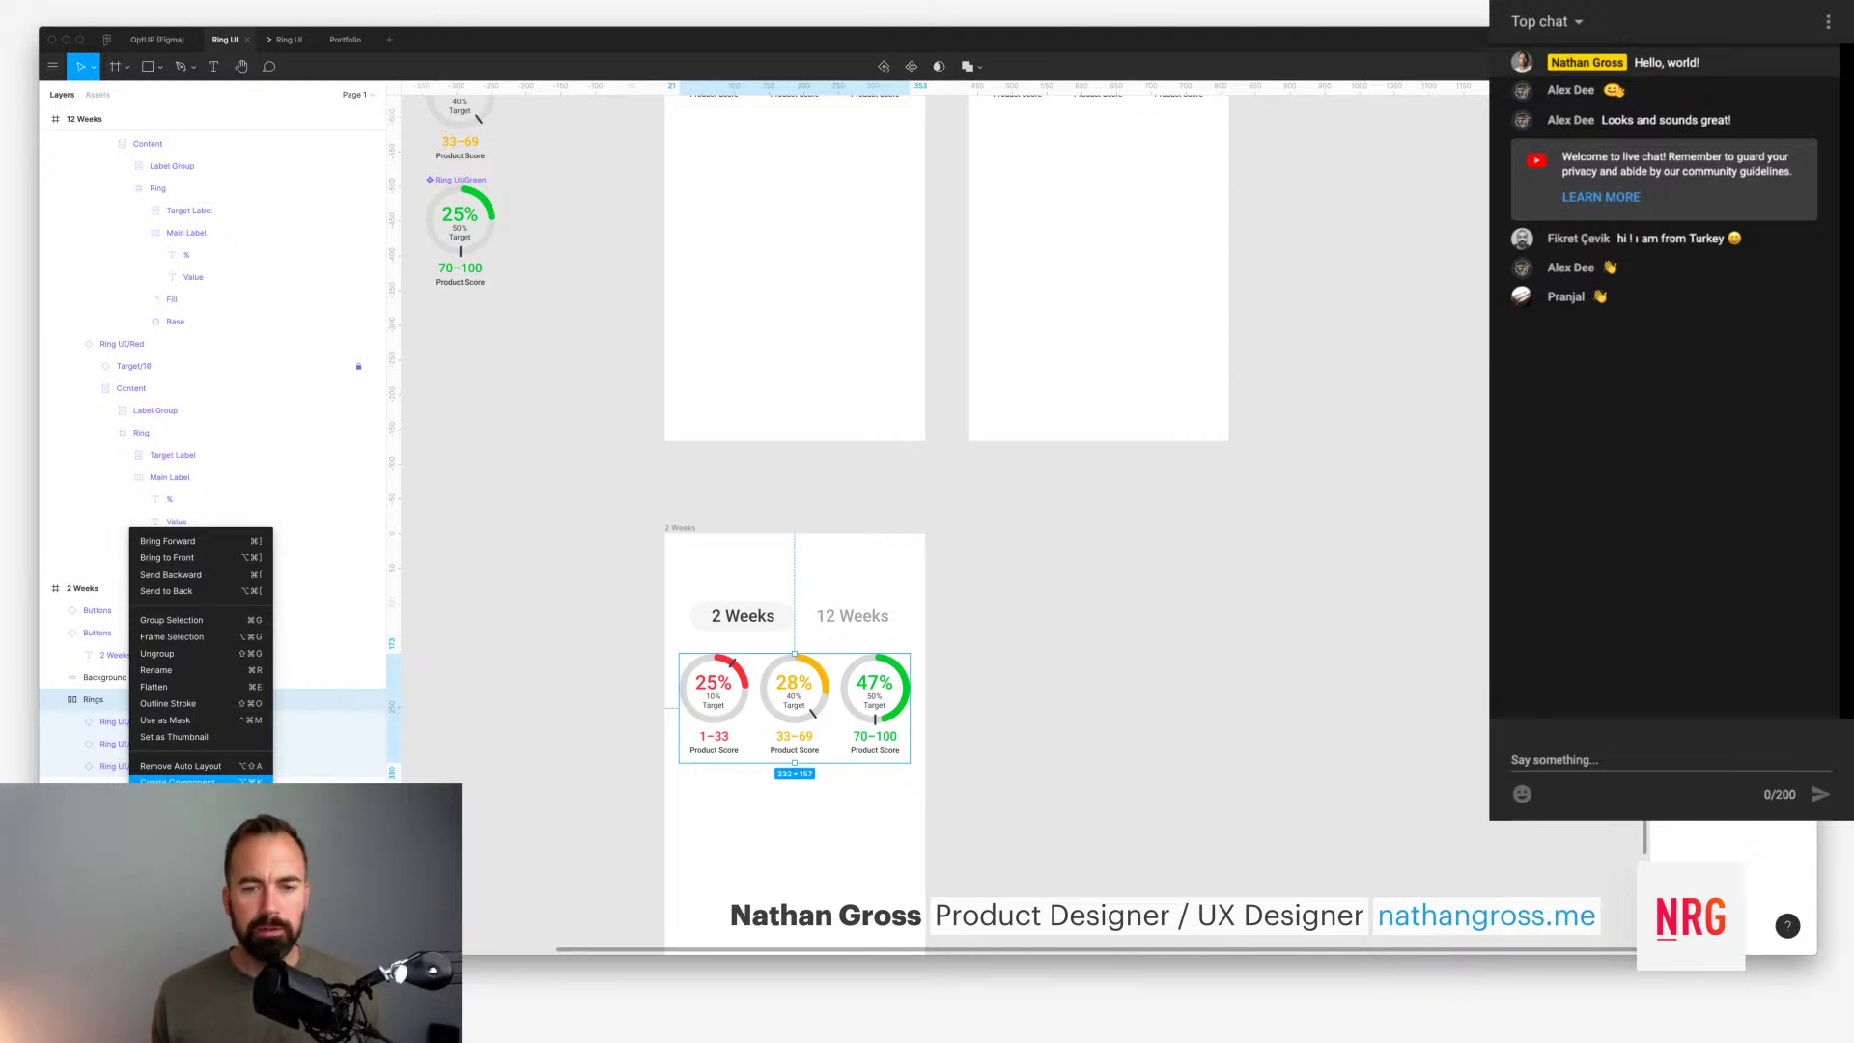
key("Up")
left_click(579, 579)
scroll(579, 579, "up", 3)
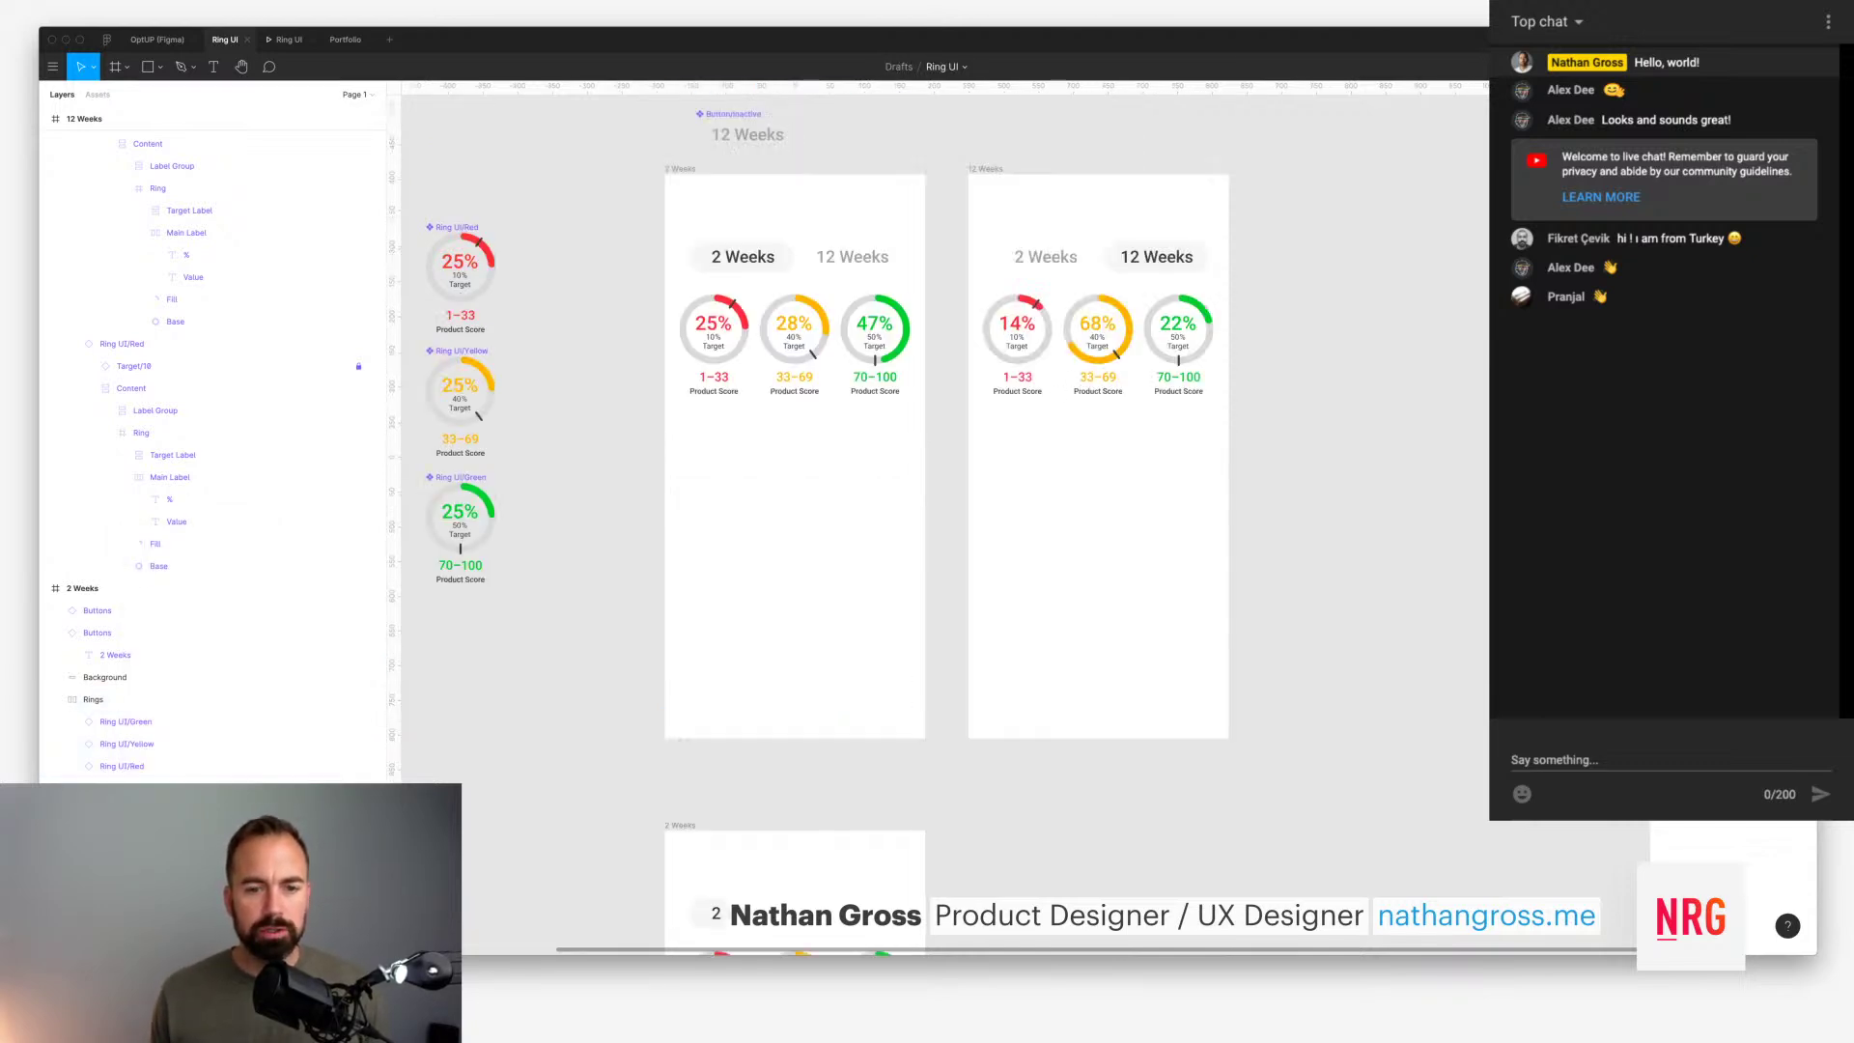
scroll(772, 521, "down", 4)
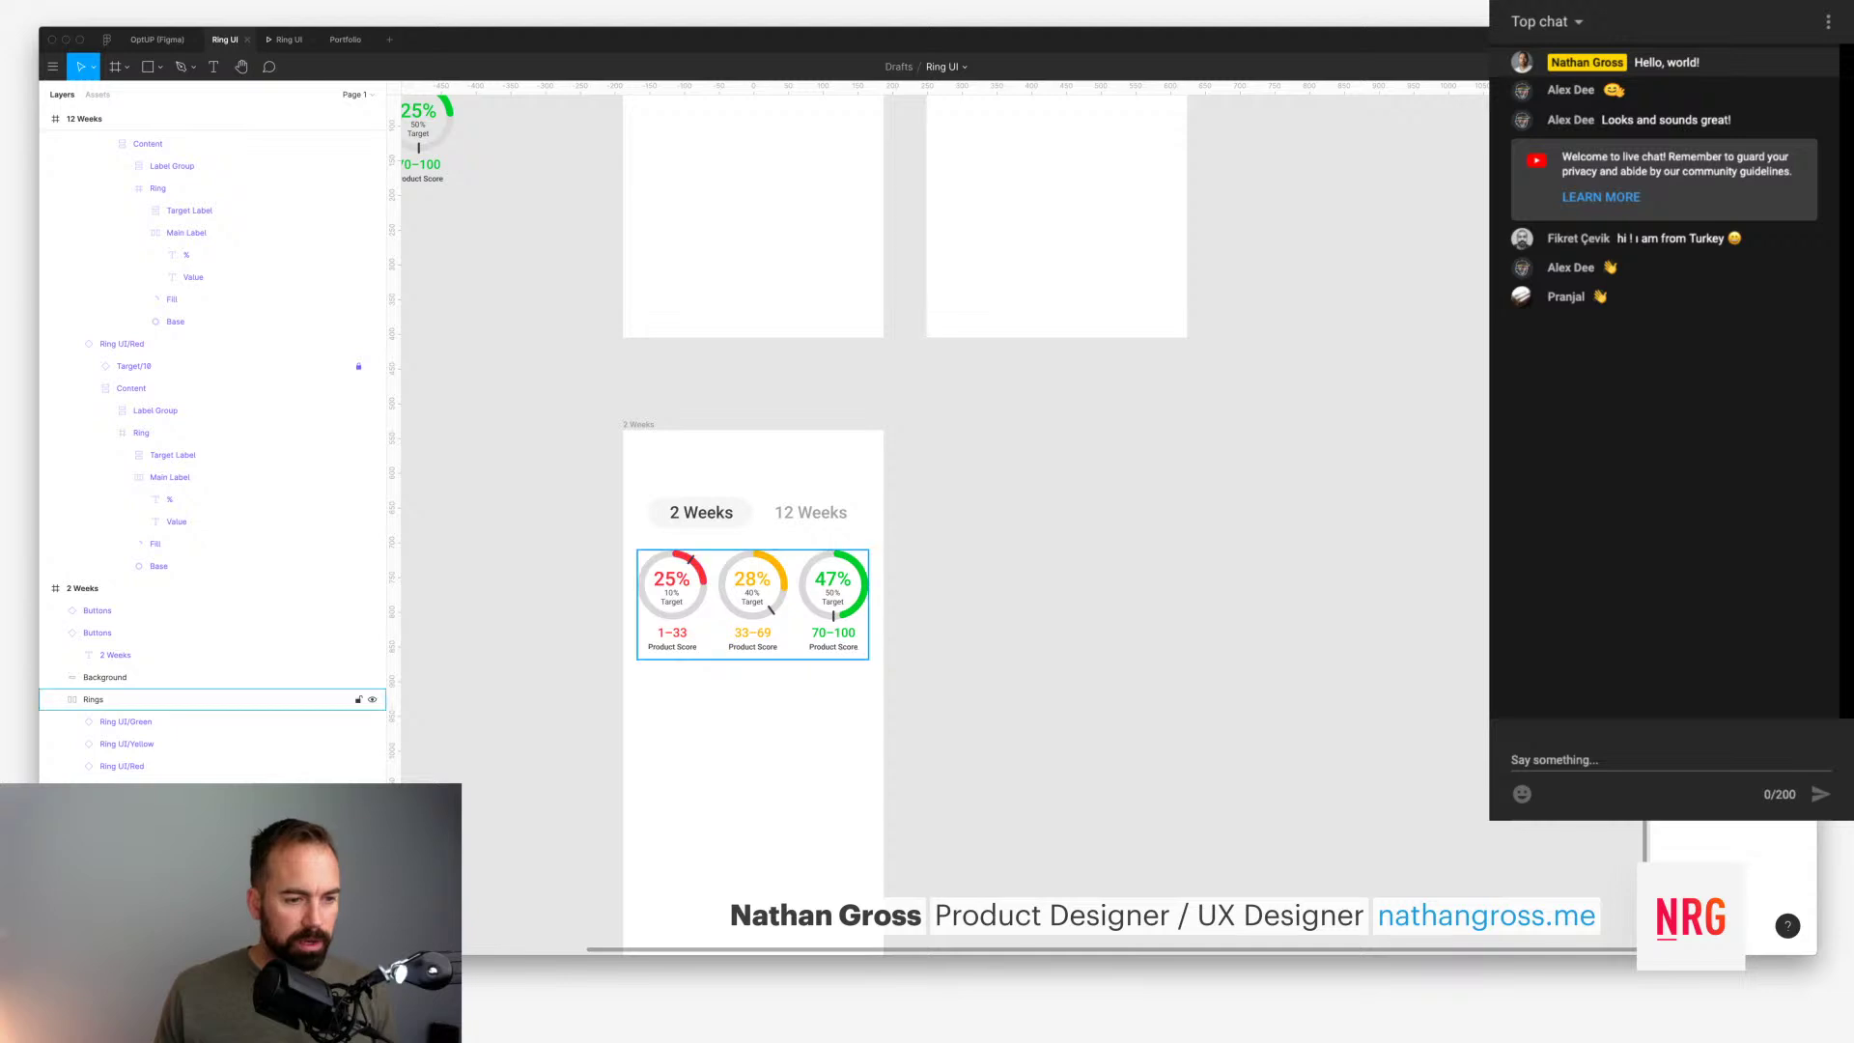
Step: Detach the green, yellow and red Ring UI instances in the duplicated 2 Weeks frame from their components
left_click(752, 604)
left_click(132, 721)
left_click(132, 765, "shift")
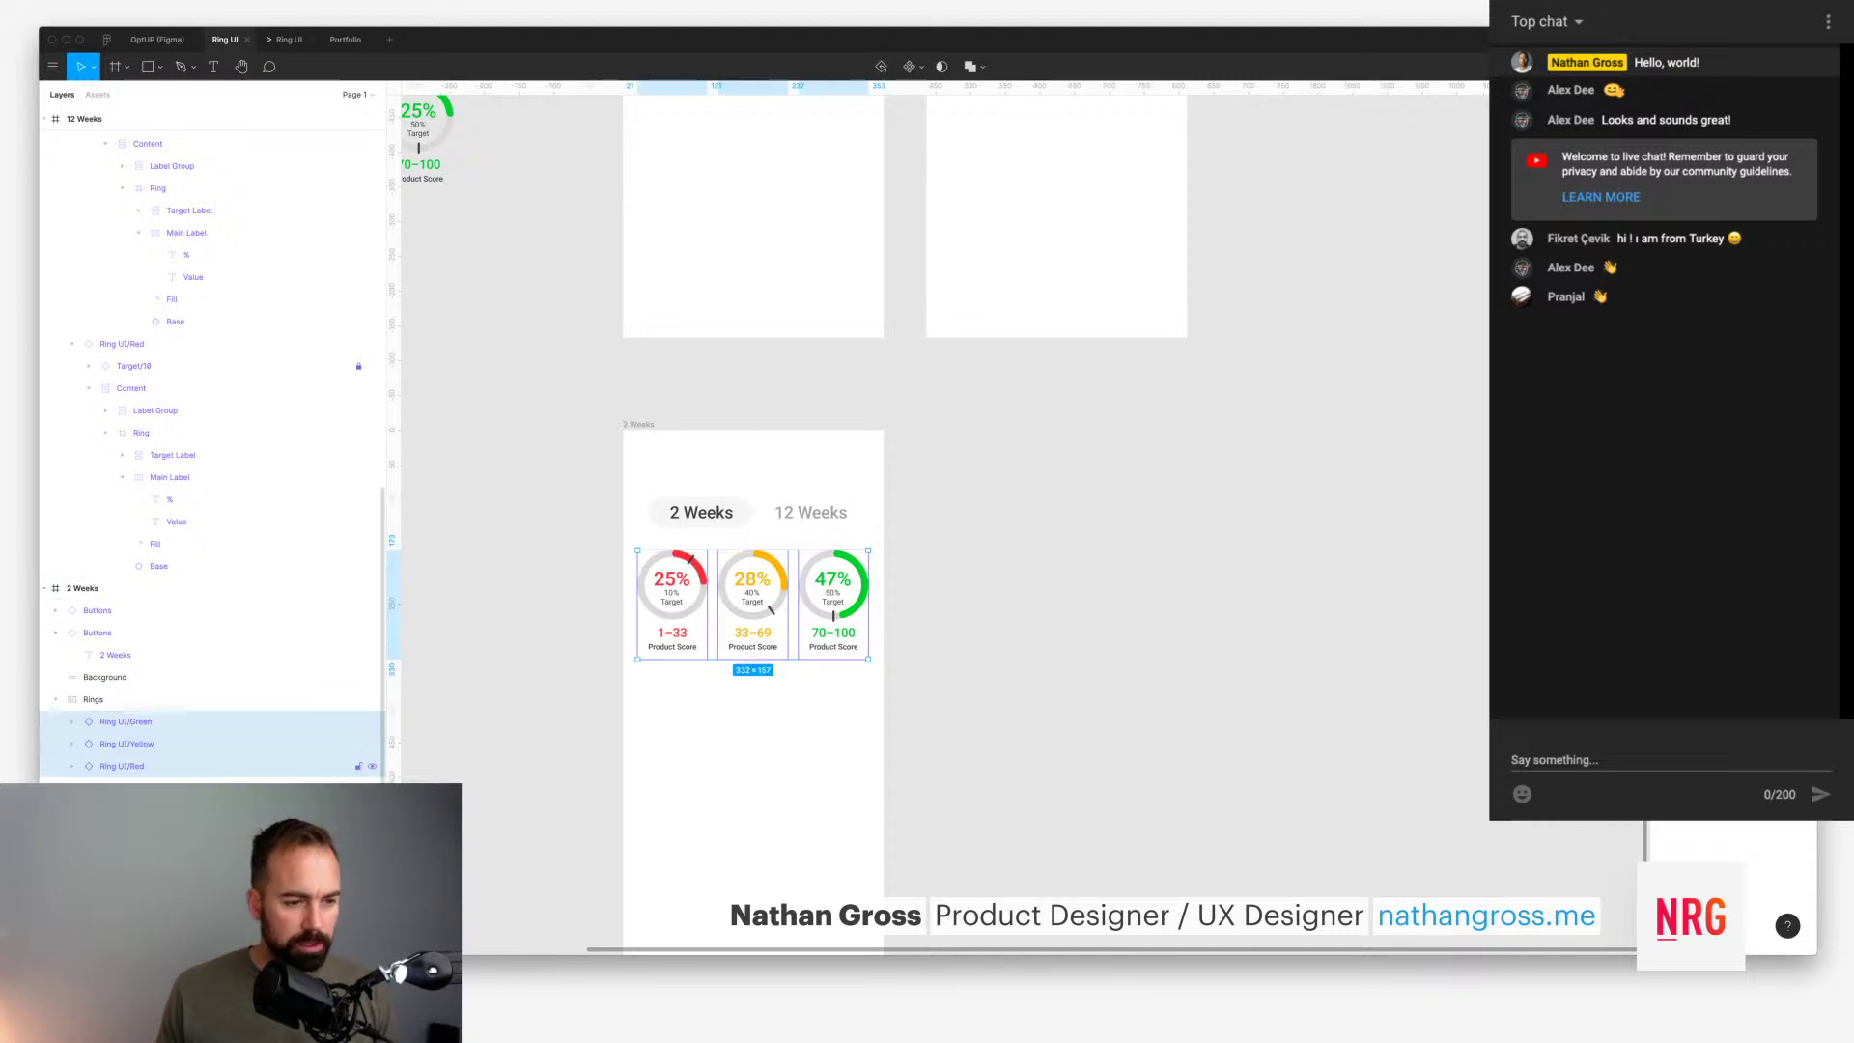
right_click(132, 766)
left_click(174, 798)
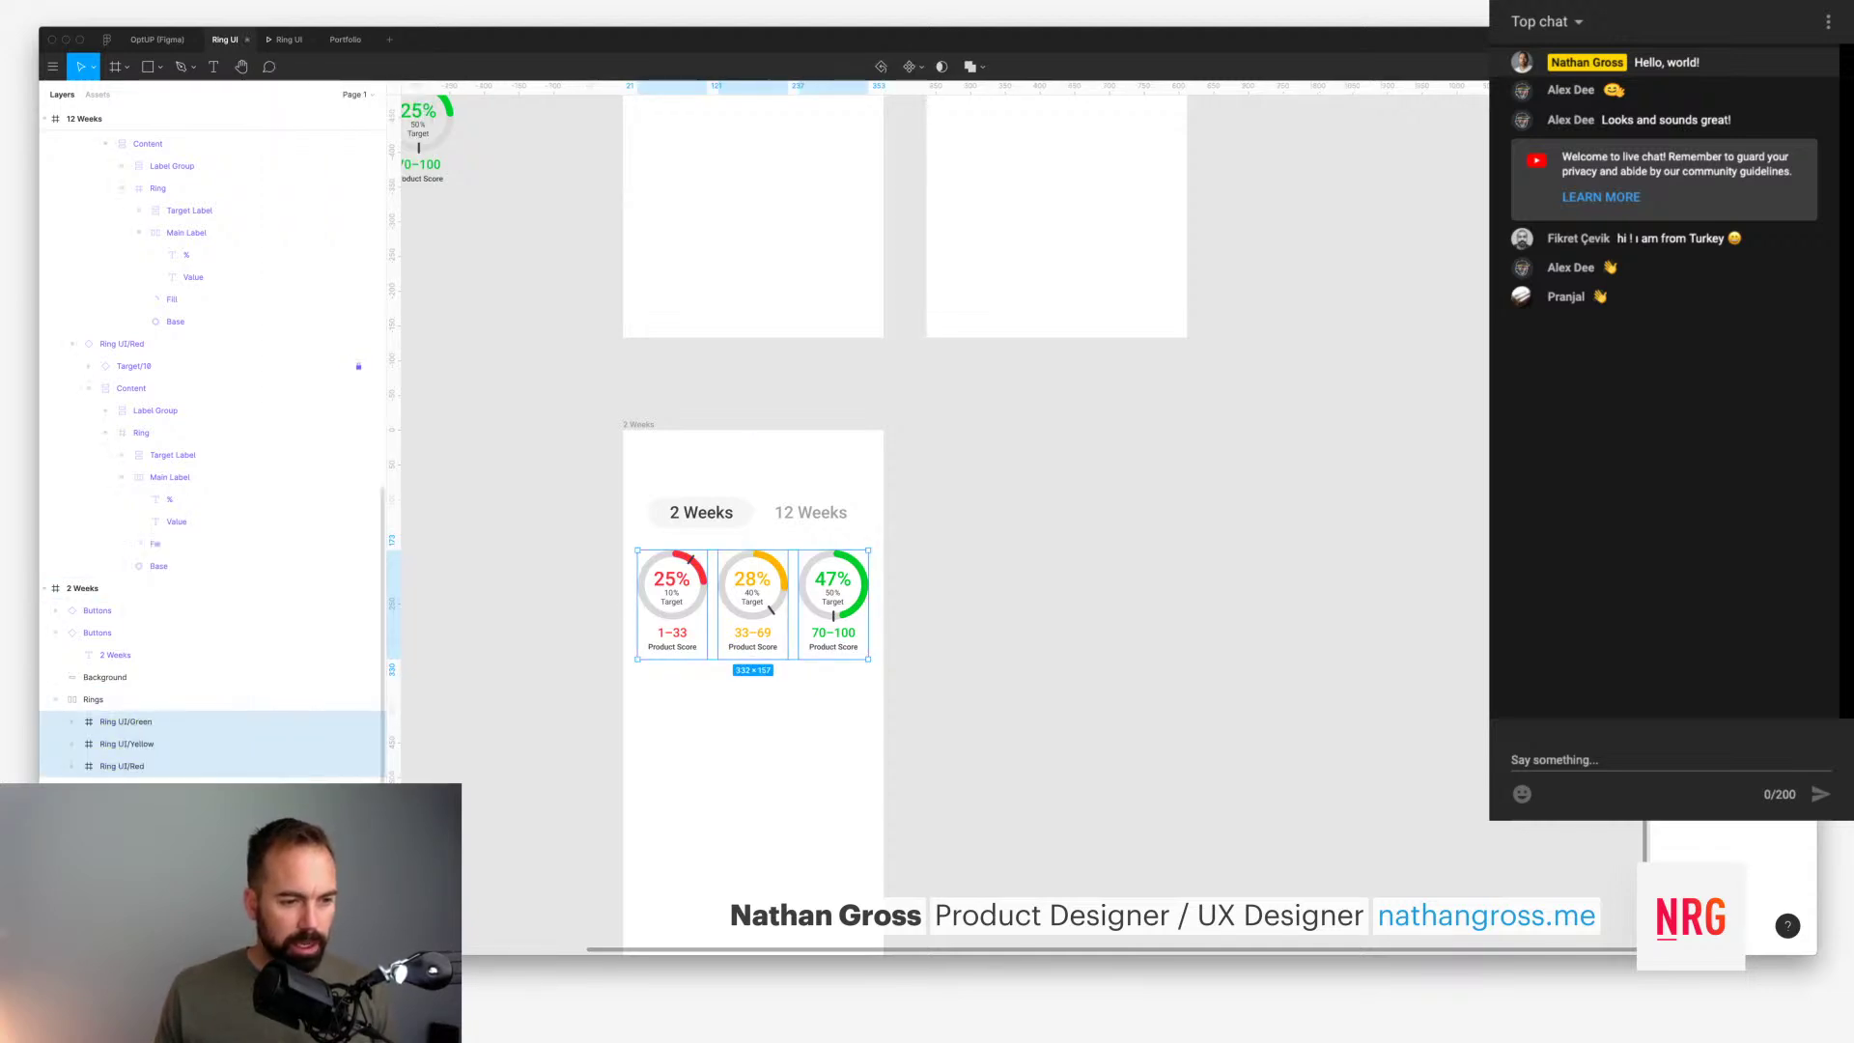
Step: Expand the three detached ring layers and inspect the instances nested inside them
left_click(72, 766)
left_click(71, 743)
left_click(71, 721)
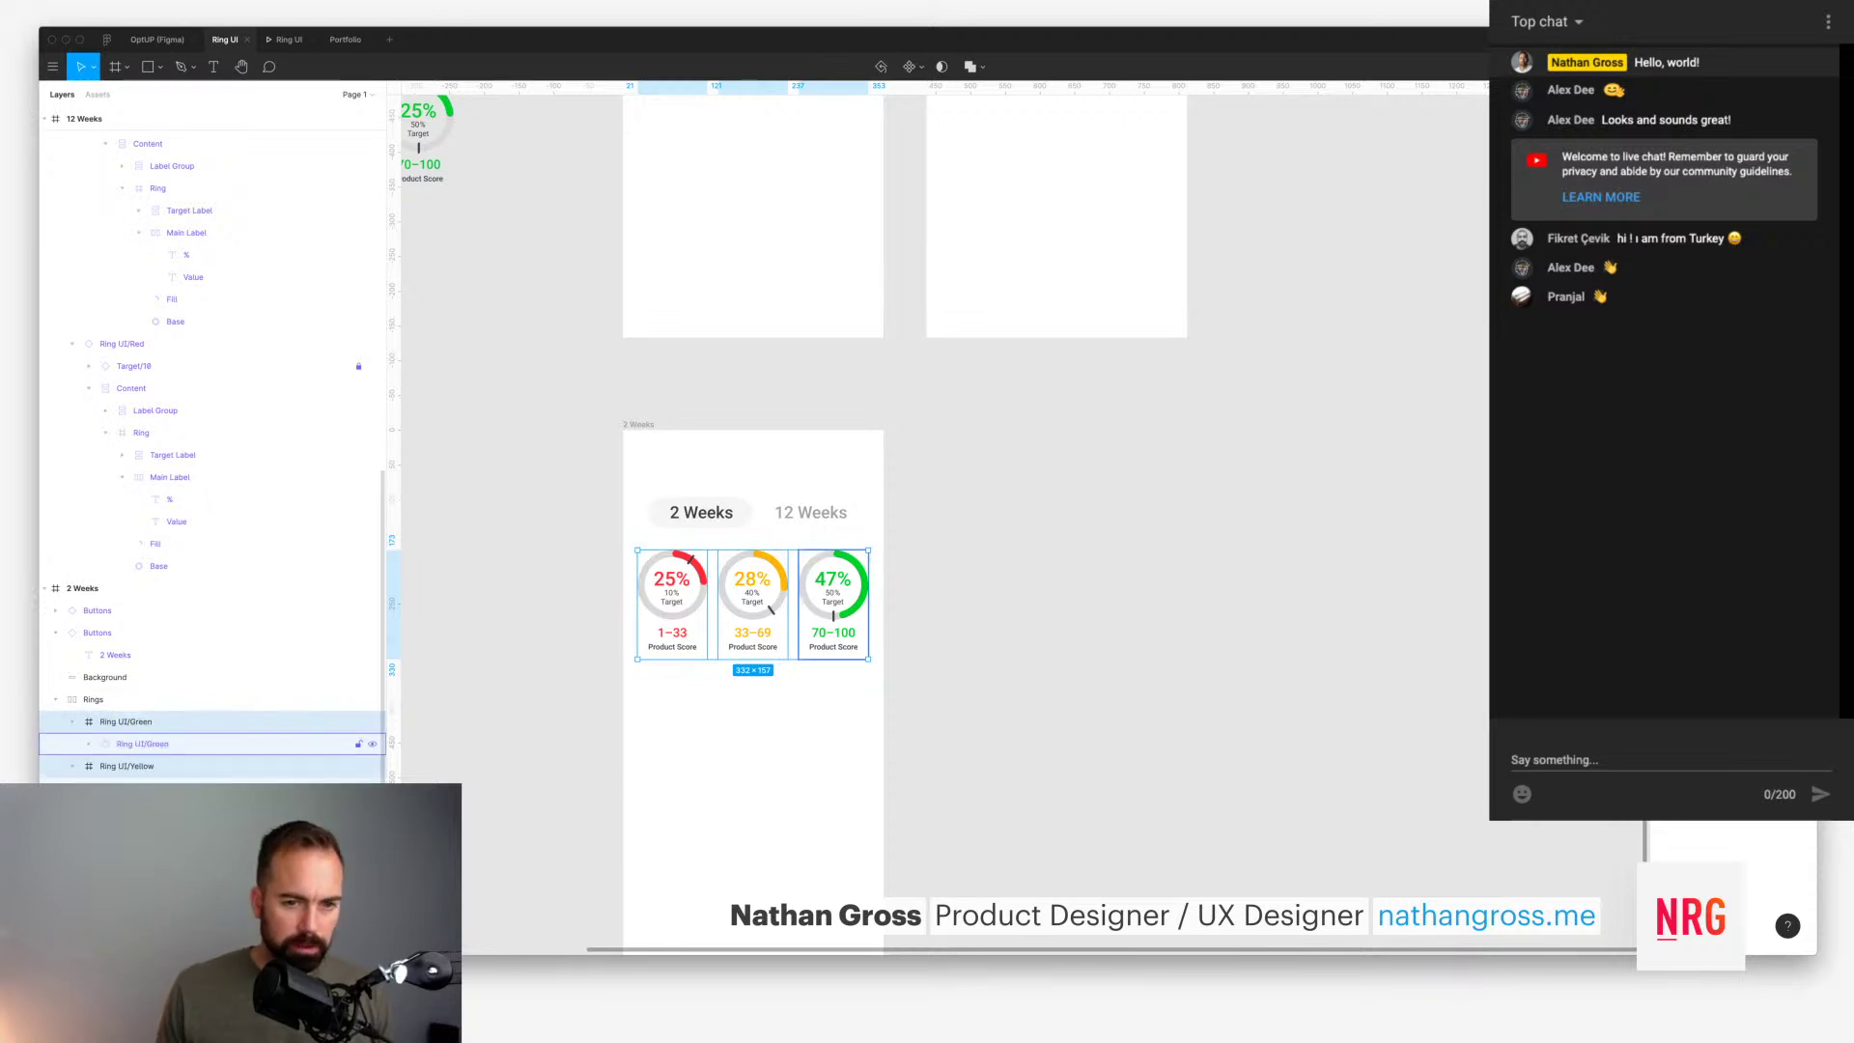
left_click(142, 743)
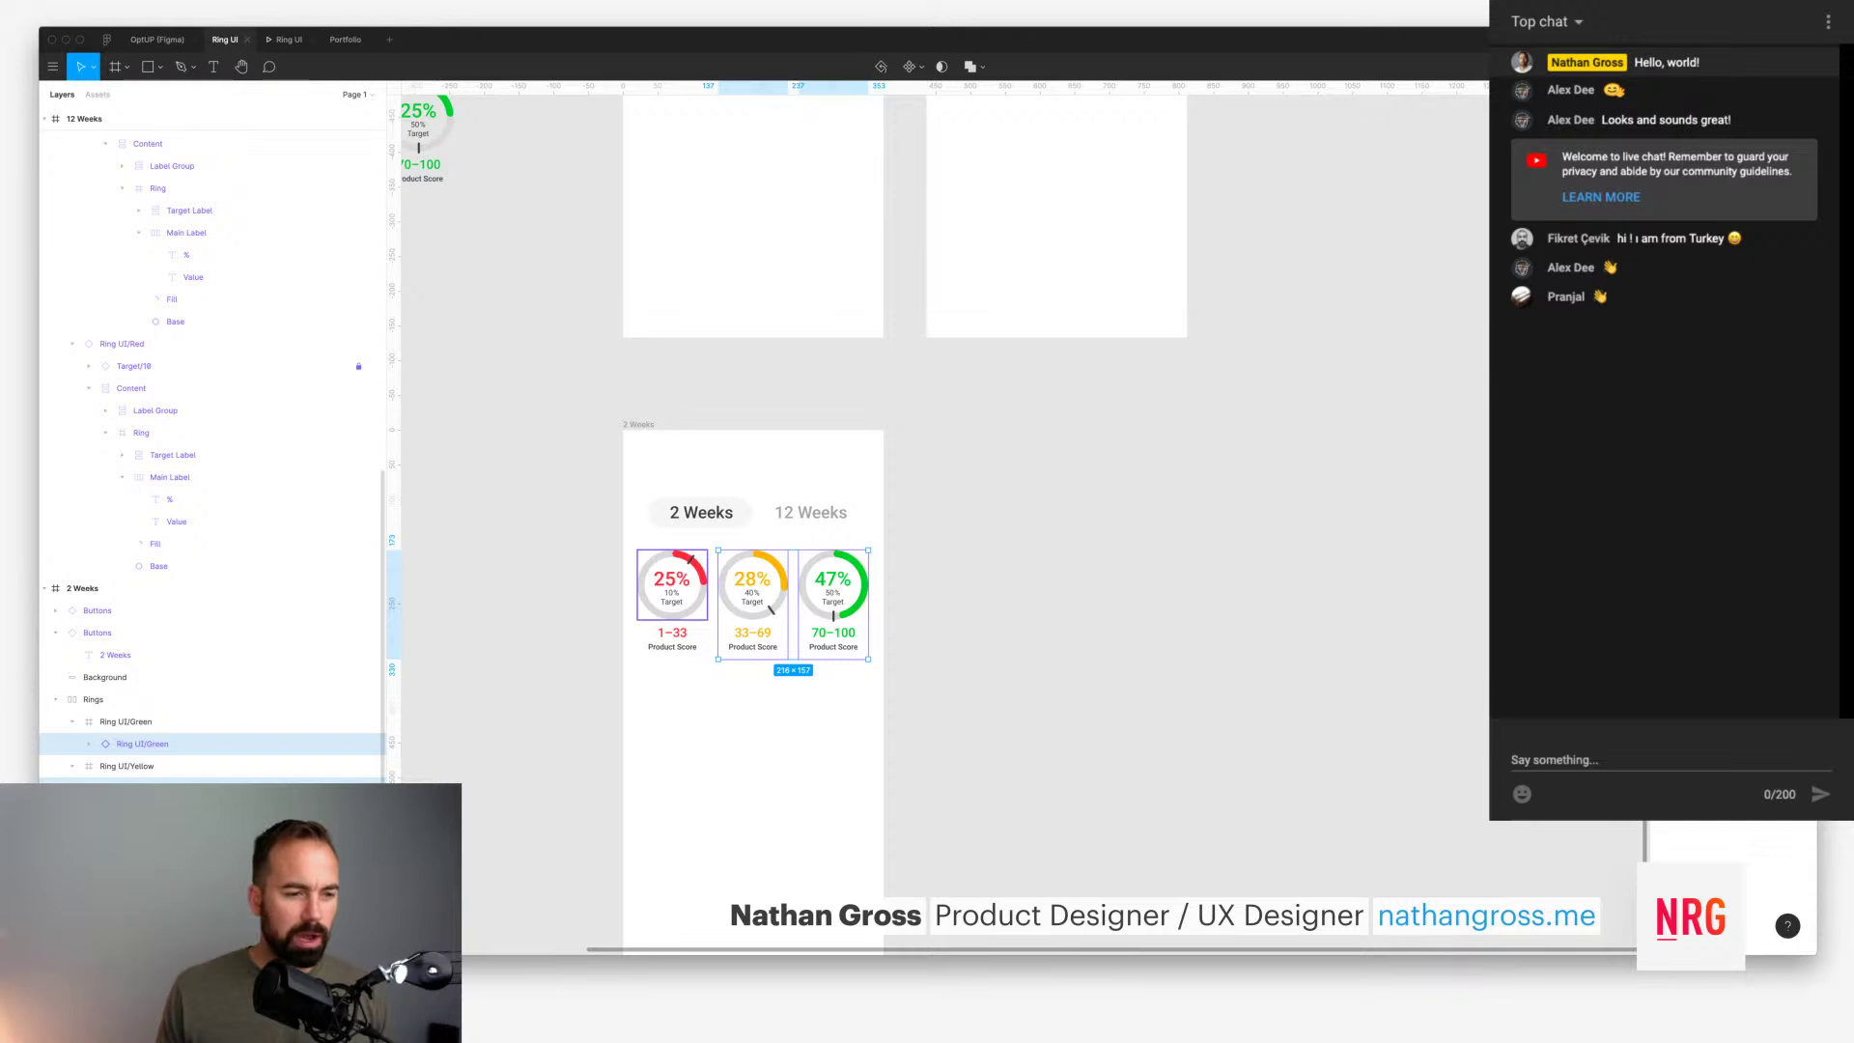
key("Escape")
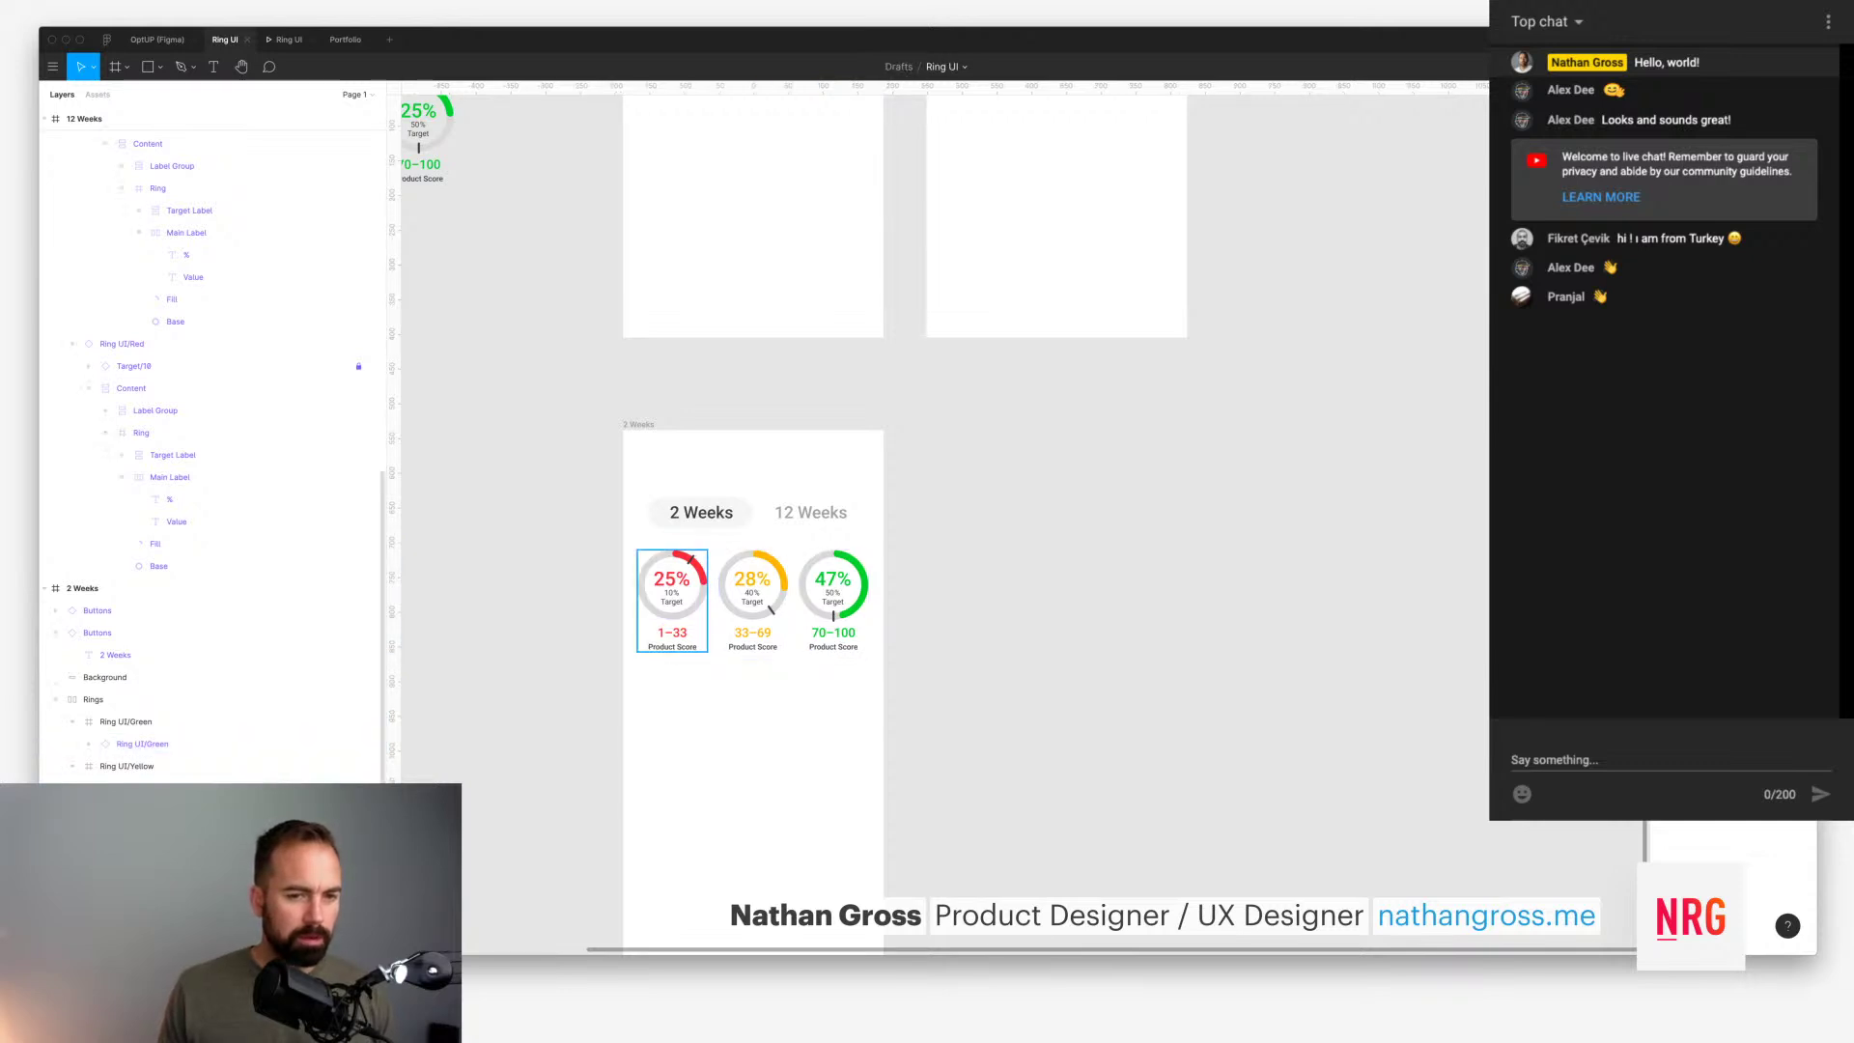
left_click(672, 593)
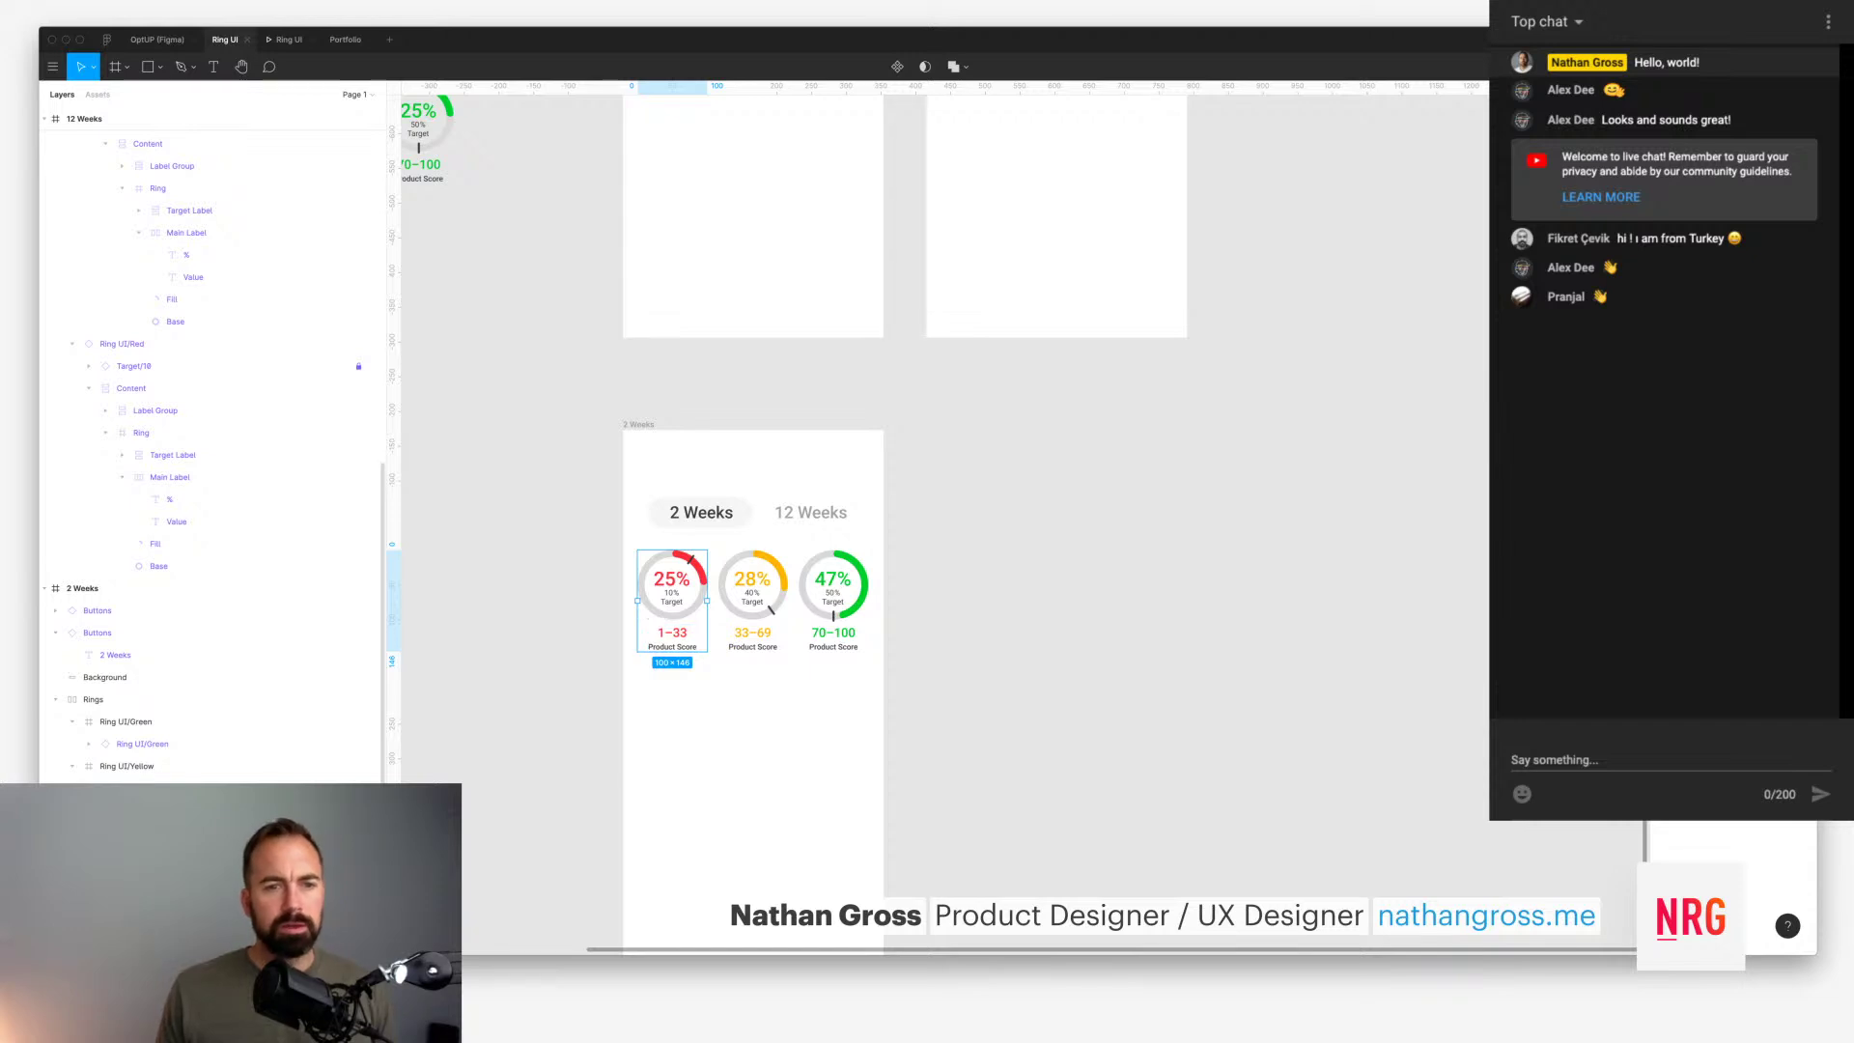
key("Escape")
Step: Run the Figmotion plugin on the duplicated 2 Weeks frame and place its window beside the frame
scroll(773, 482, "down", 3)
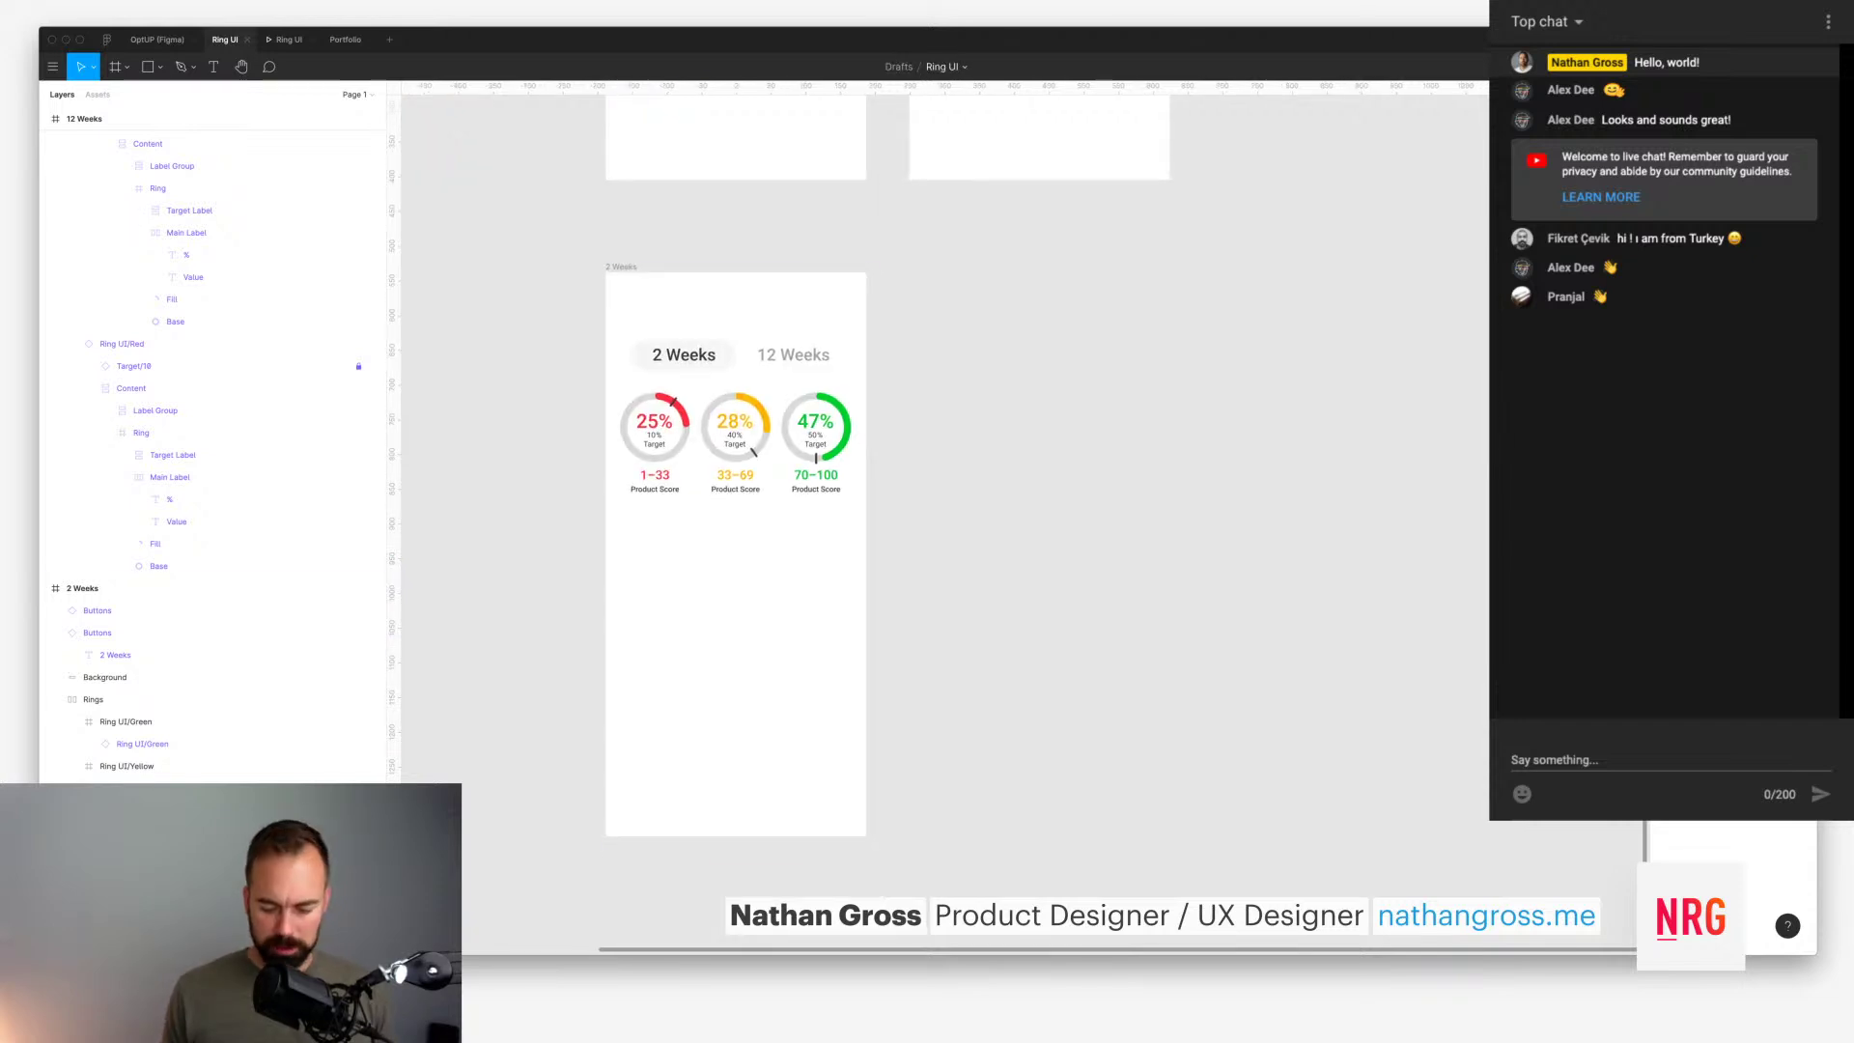
left_click(620, 267)
left_click(52, 67)
type("fing")
key("BackSpace")
key("BackSpace")
type("g")
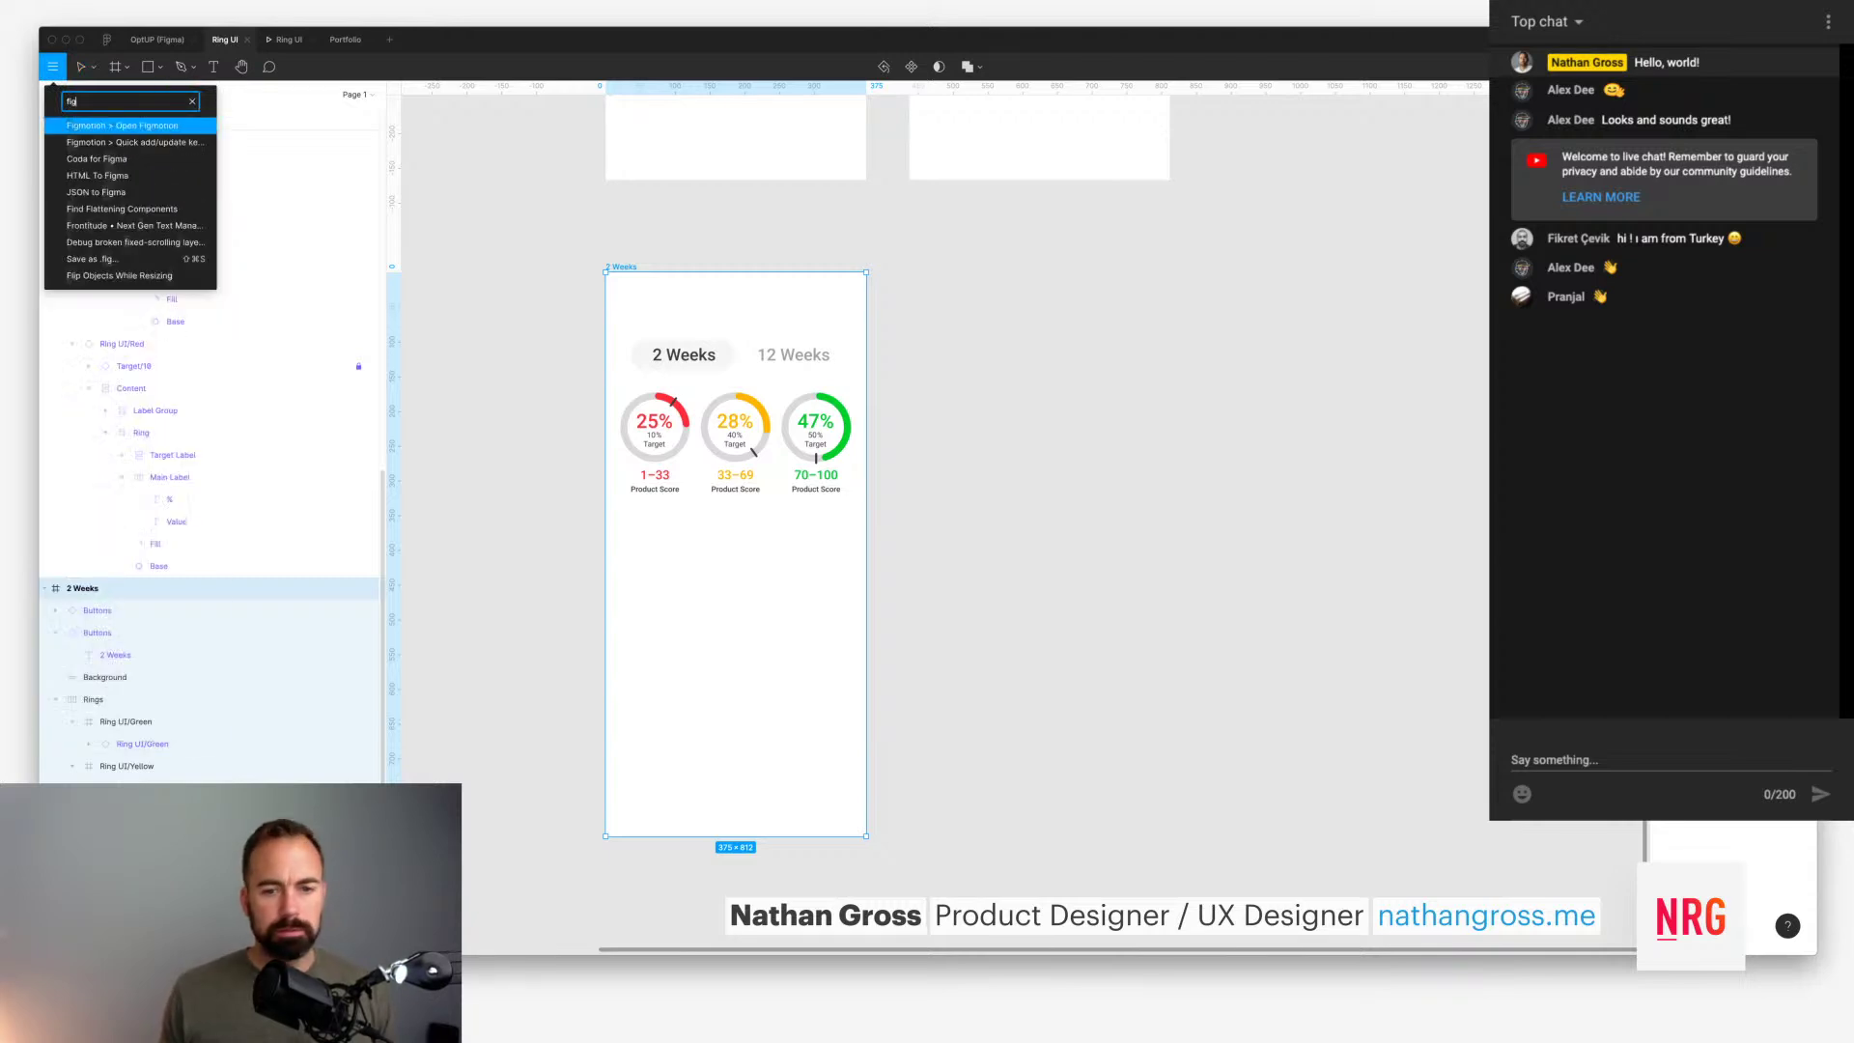
key("Return")
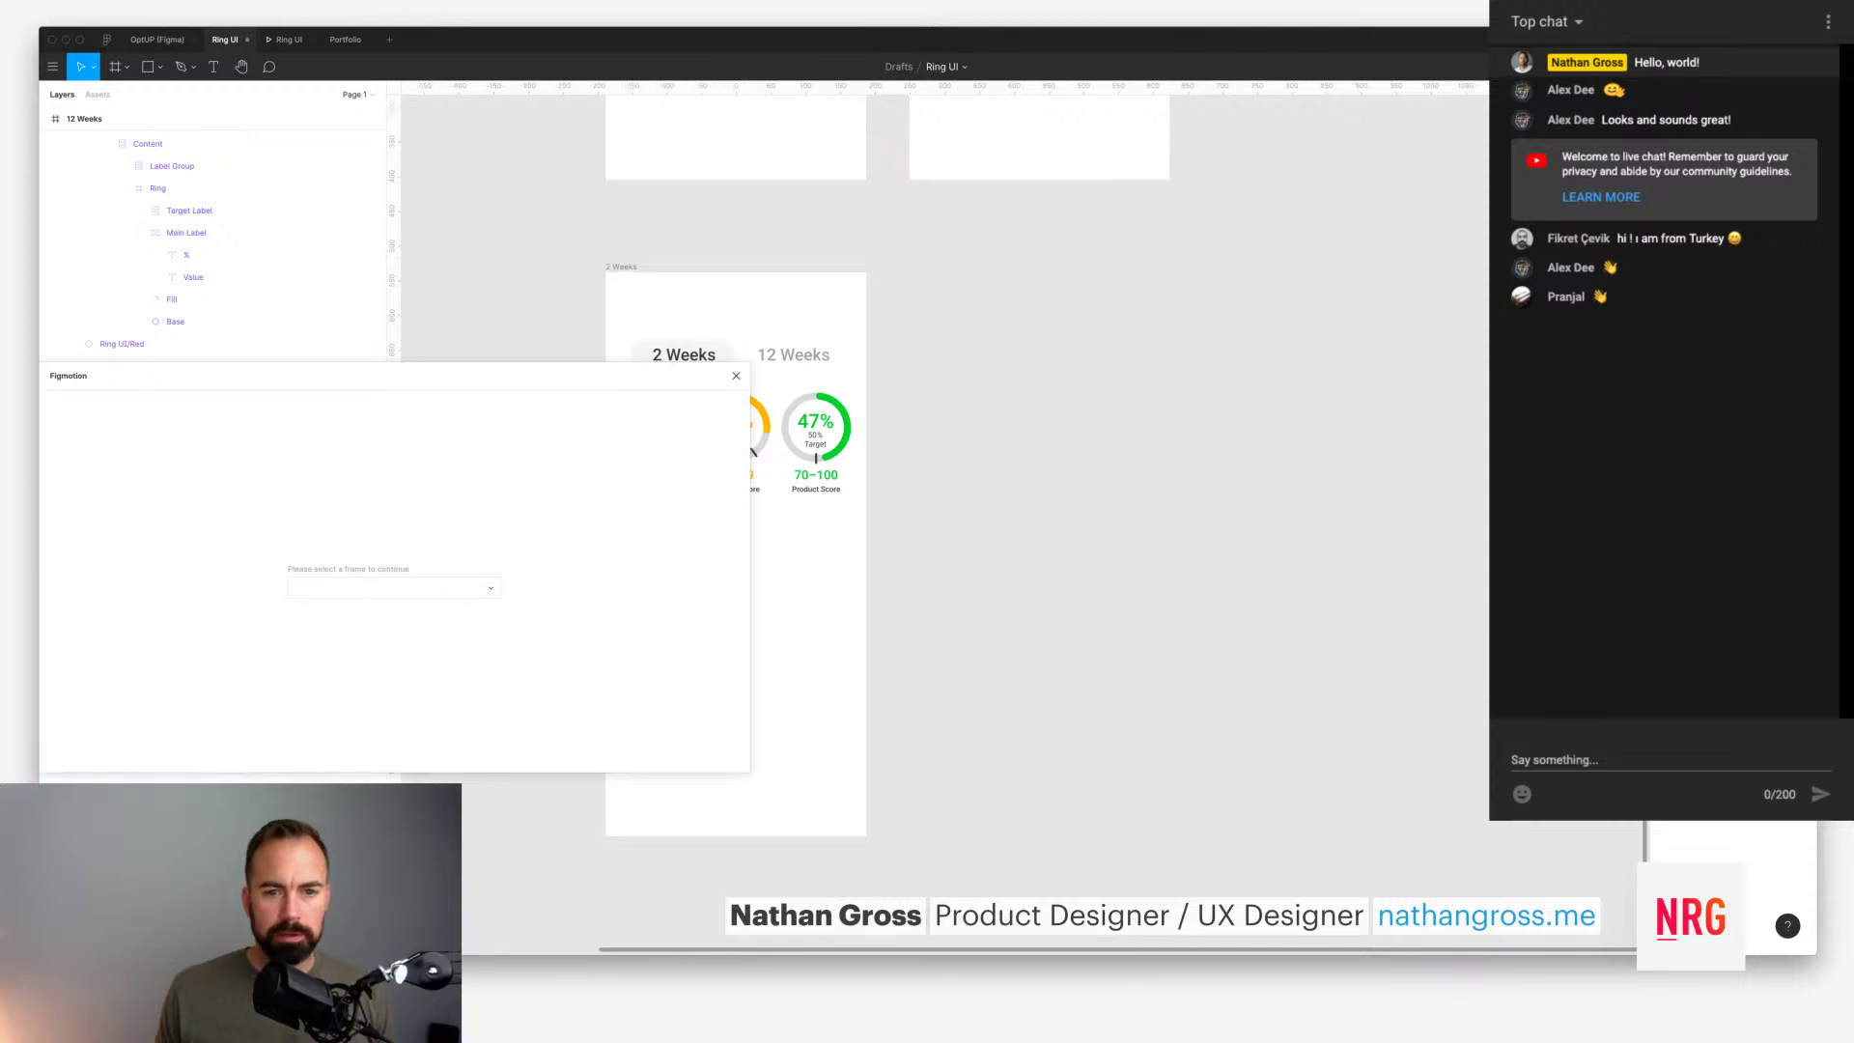
left_click_drag(645, 375, 1277, 358)
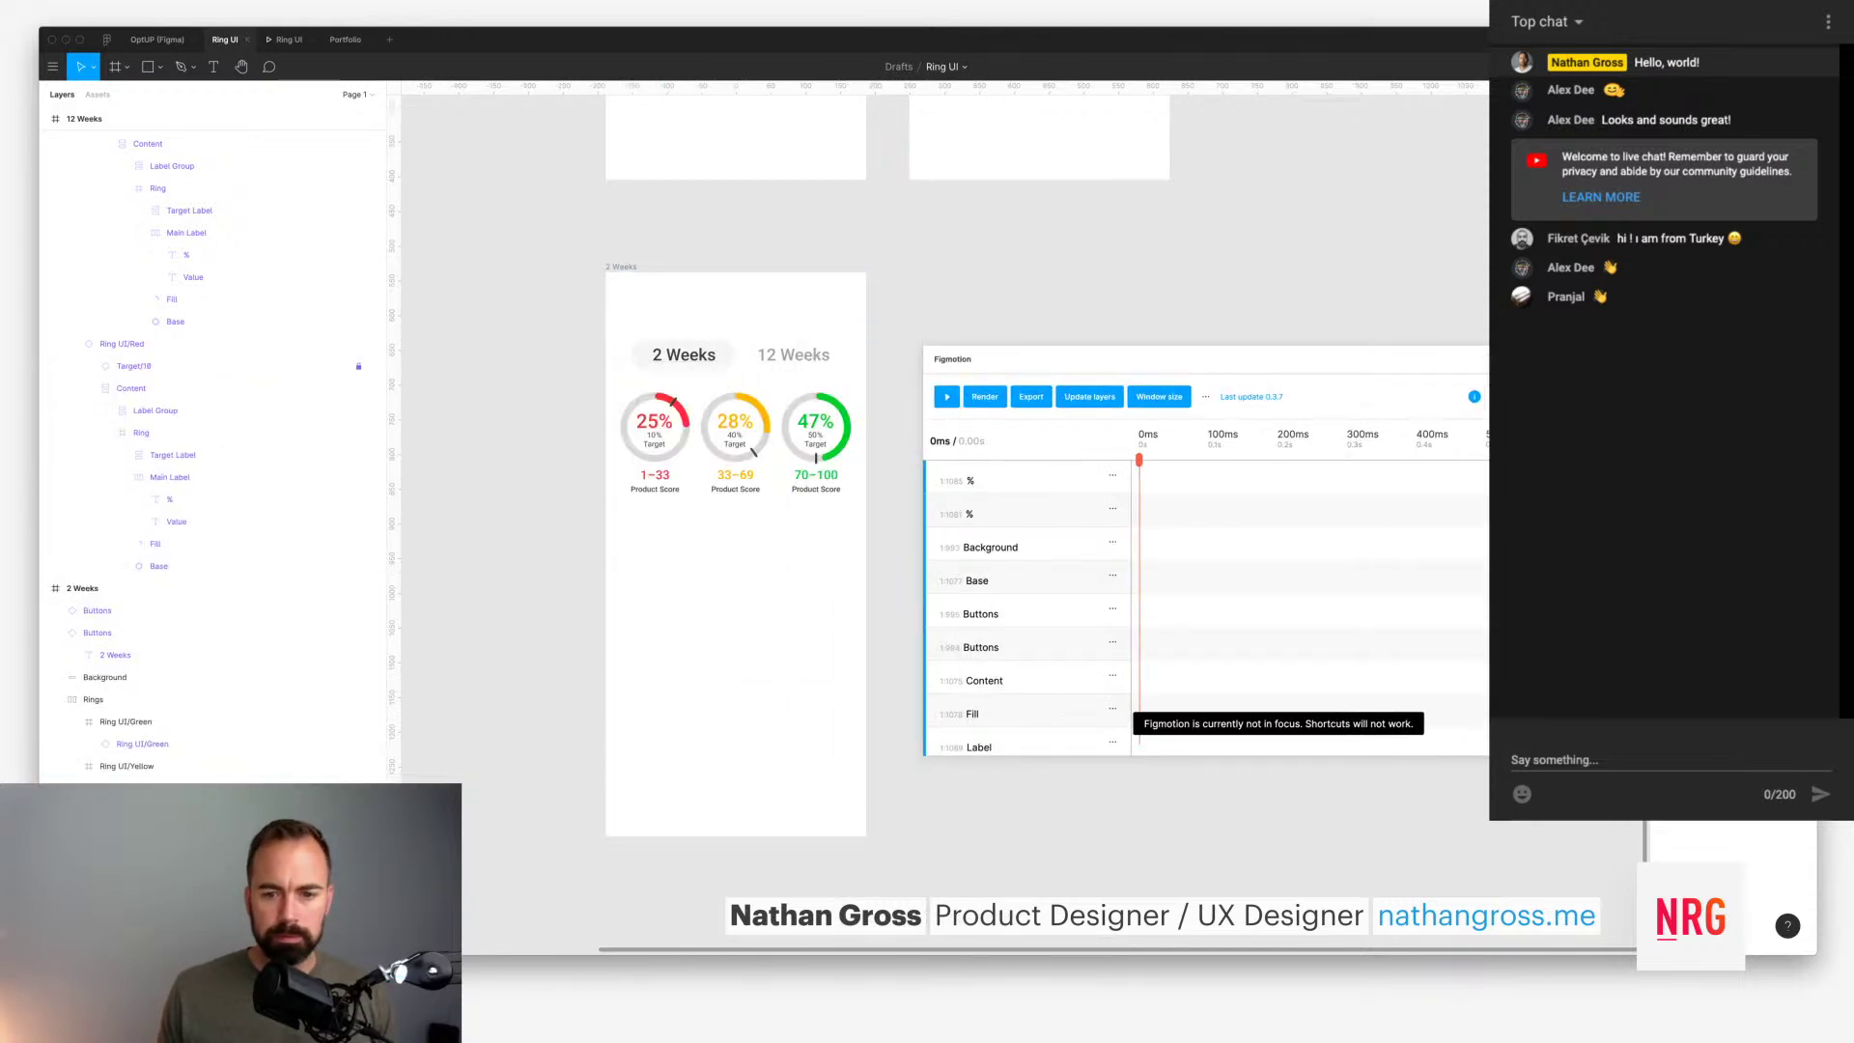
Step: Select the red ring's fill arc, set the Figmotion playhead to 300 ms, and reposition the plugin window beside the rings
left_click(674, 401, "super")
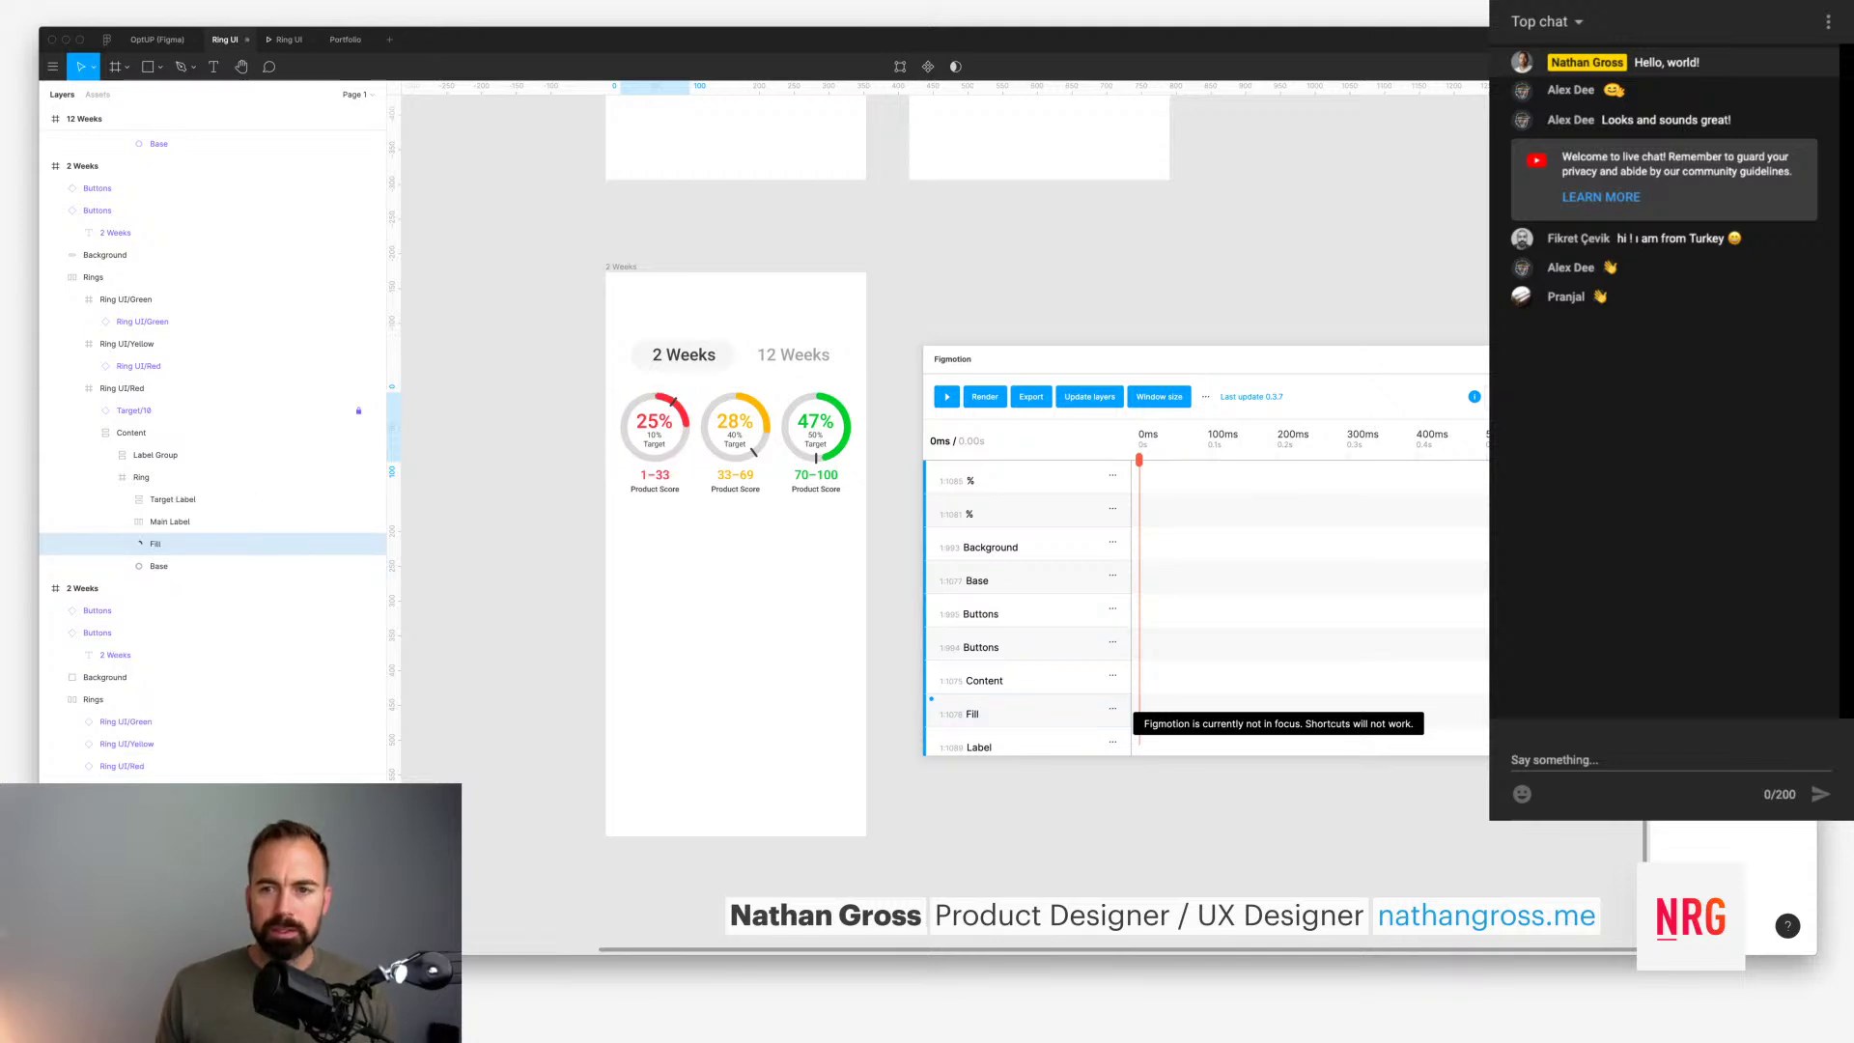
left_click_drag(1177, 358, 1147, 246)
left_click_drag(1302, 329, 1315, 328)
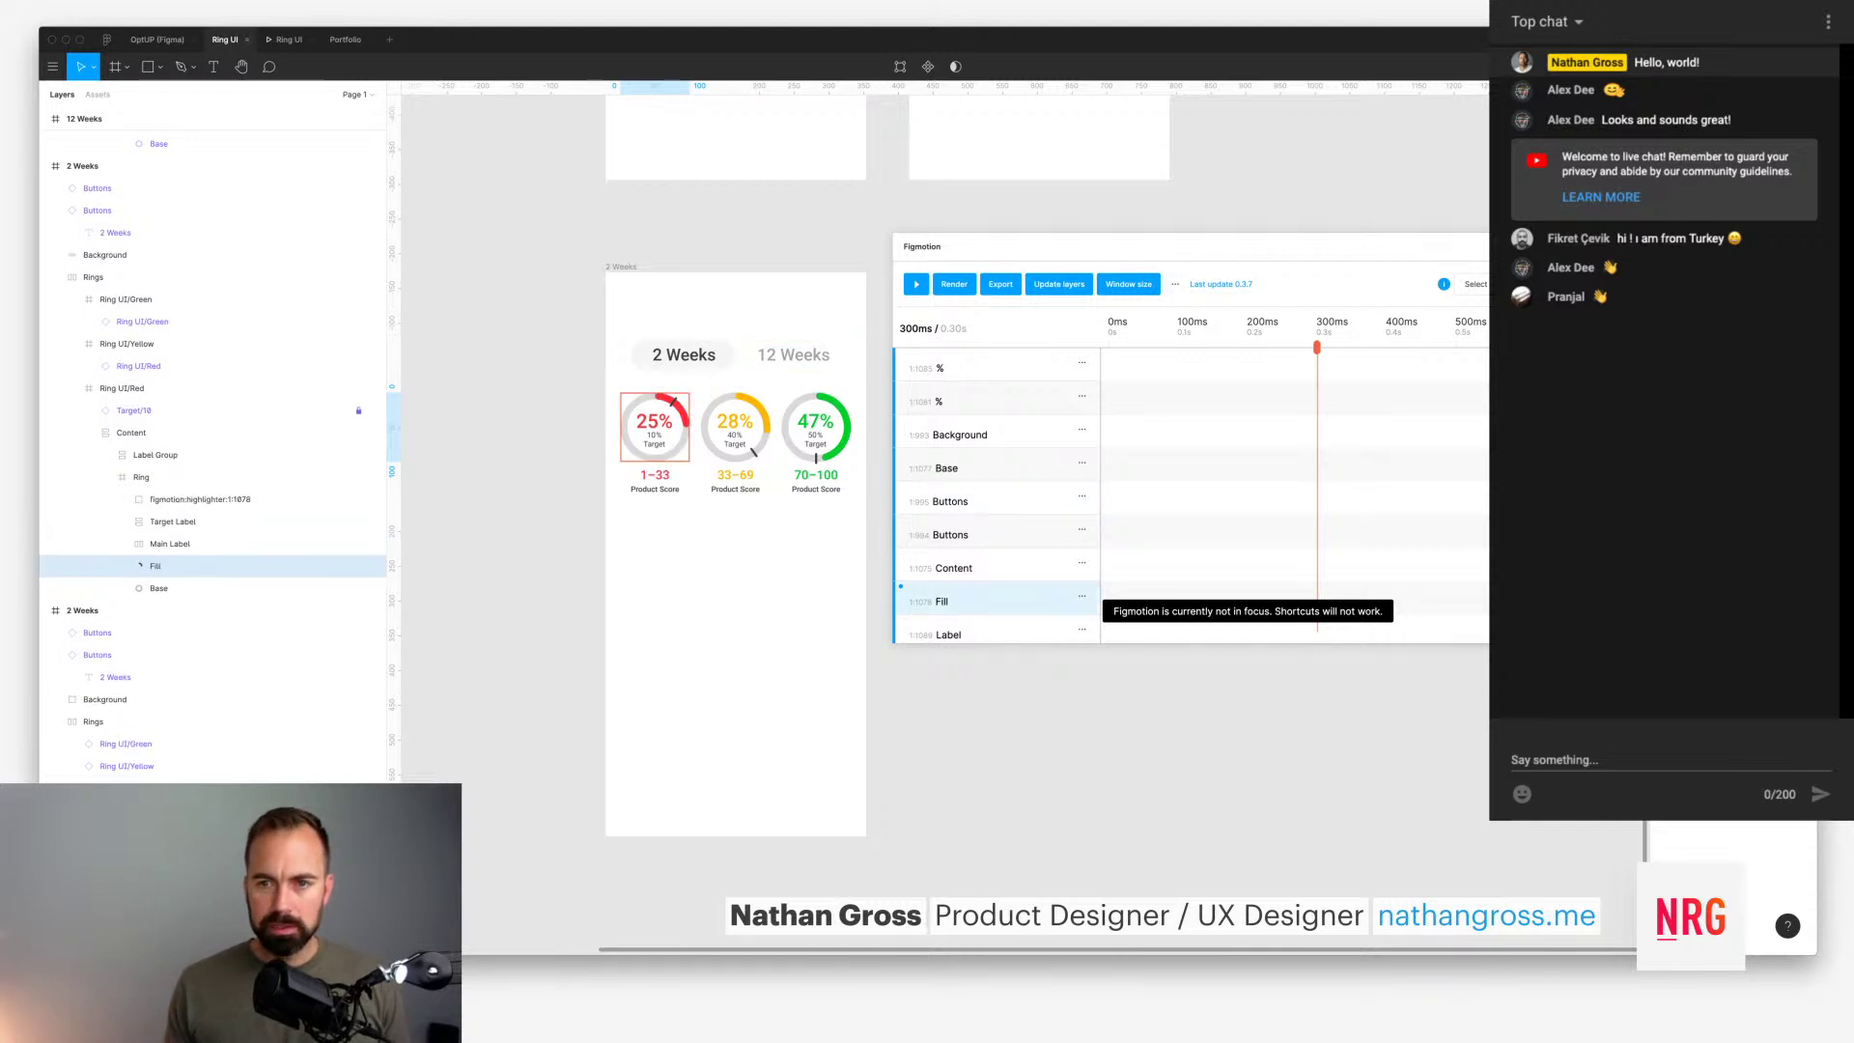
left_click_drag(1189, 246, 1158, 337)
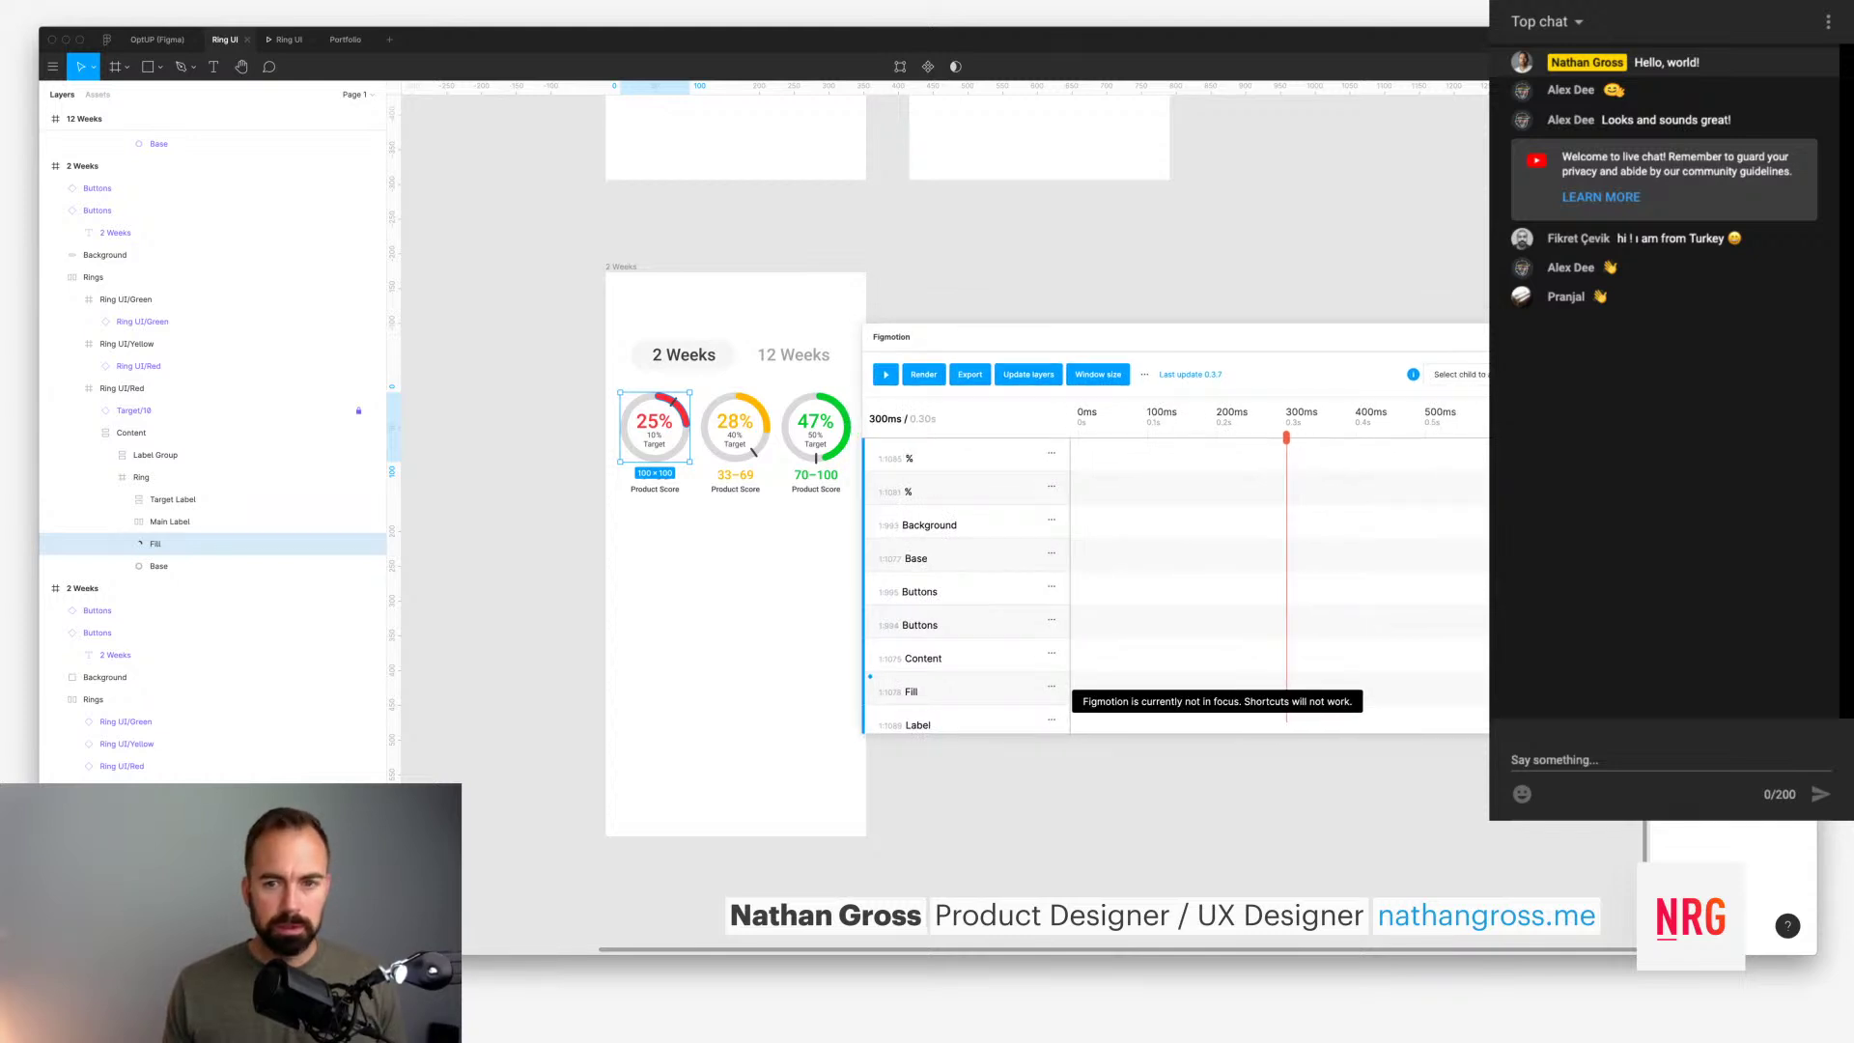
key("Escape")
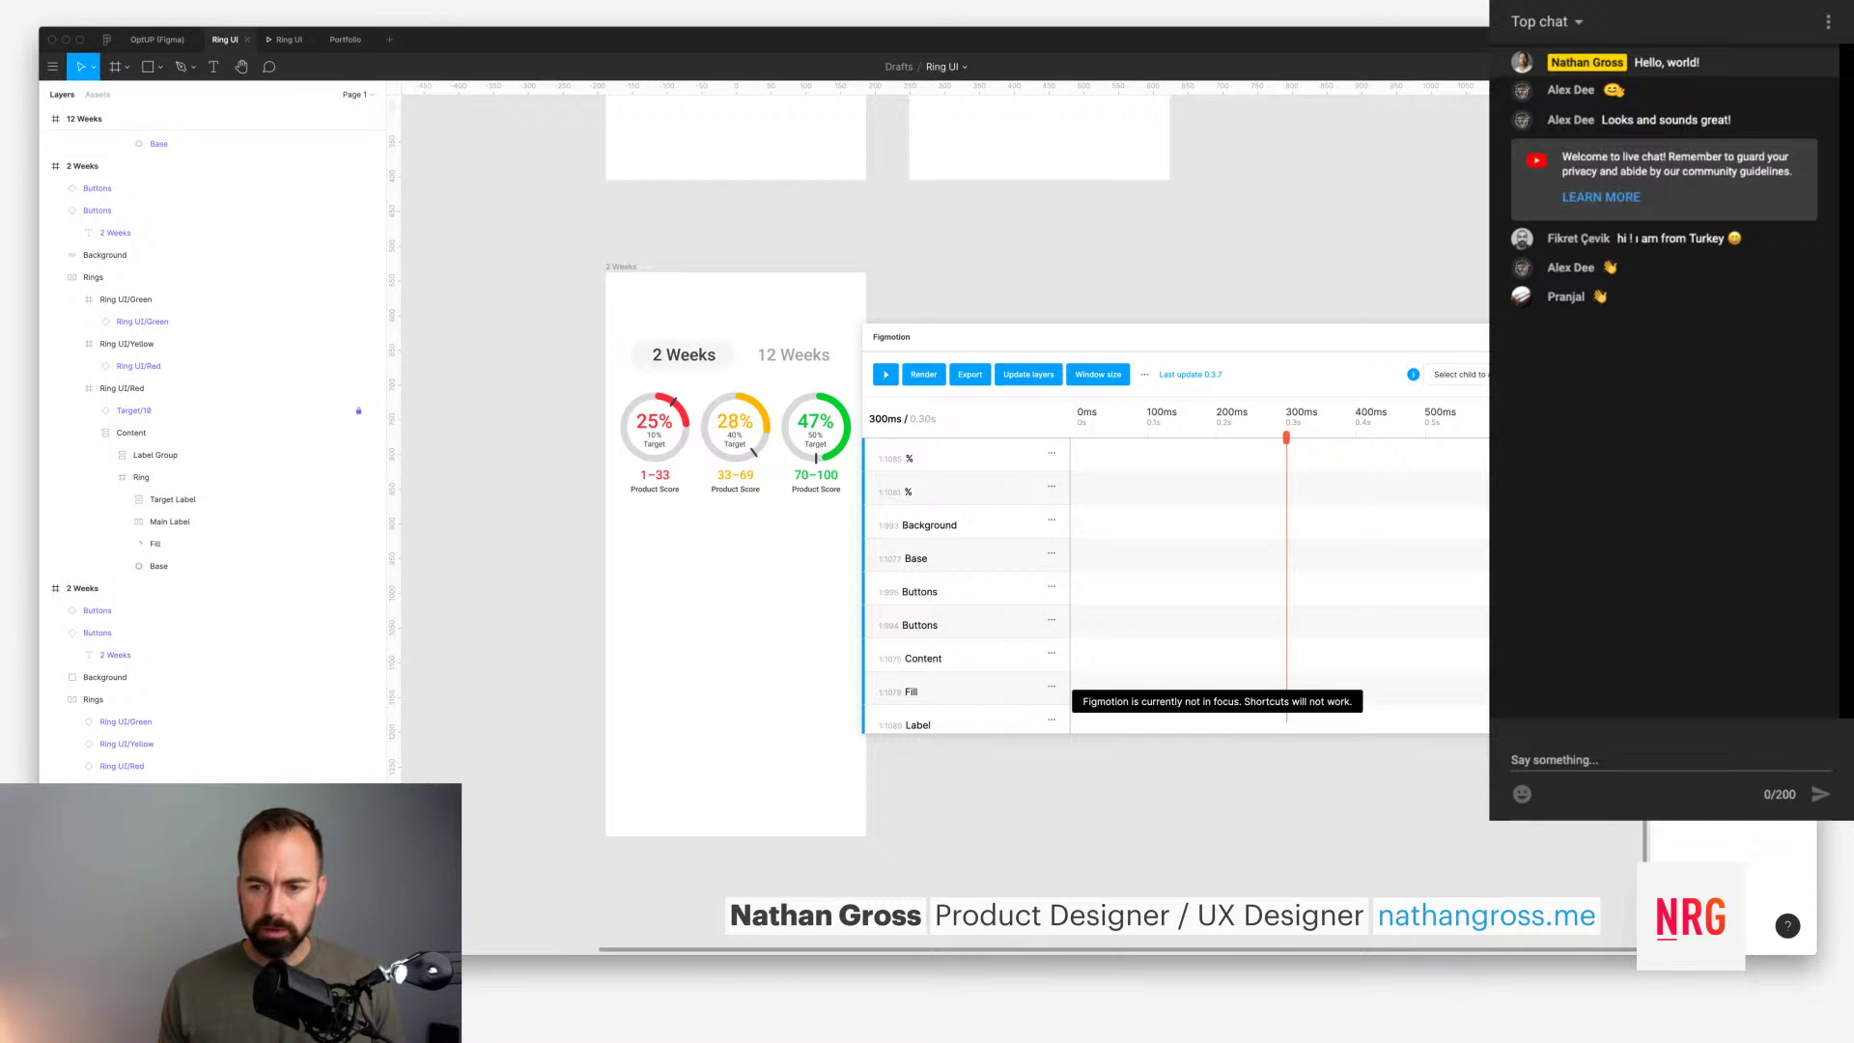
Step: Expand the Fill layer's properties in the Figmotion timeline and add a circle arc keyframe at 300 ms
scroll(967, 585, "down", 1)
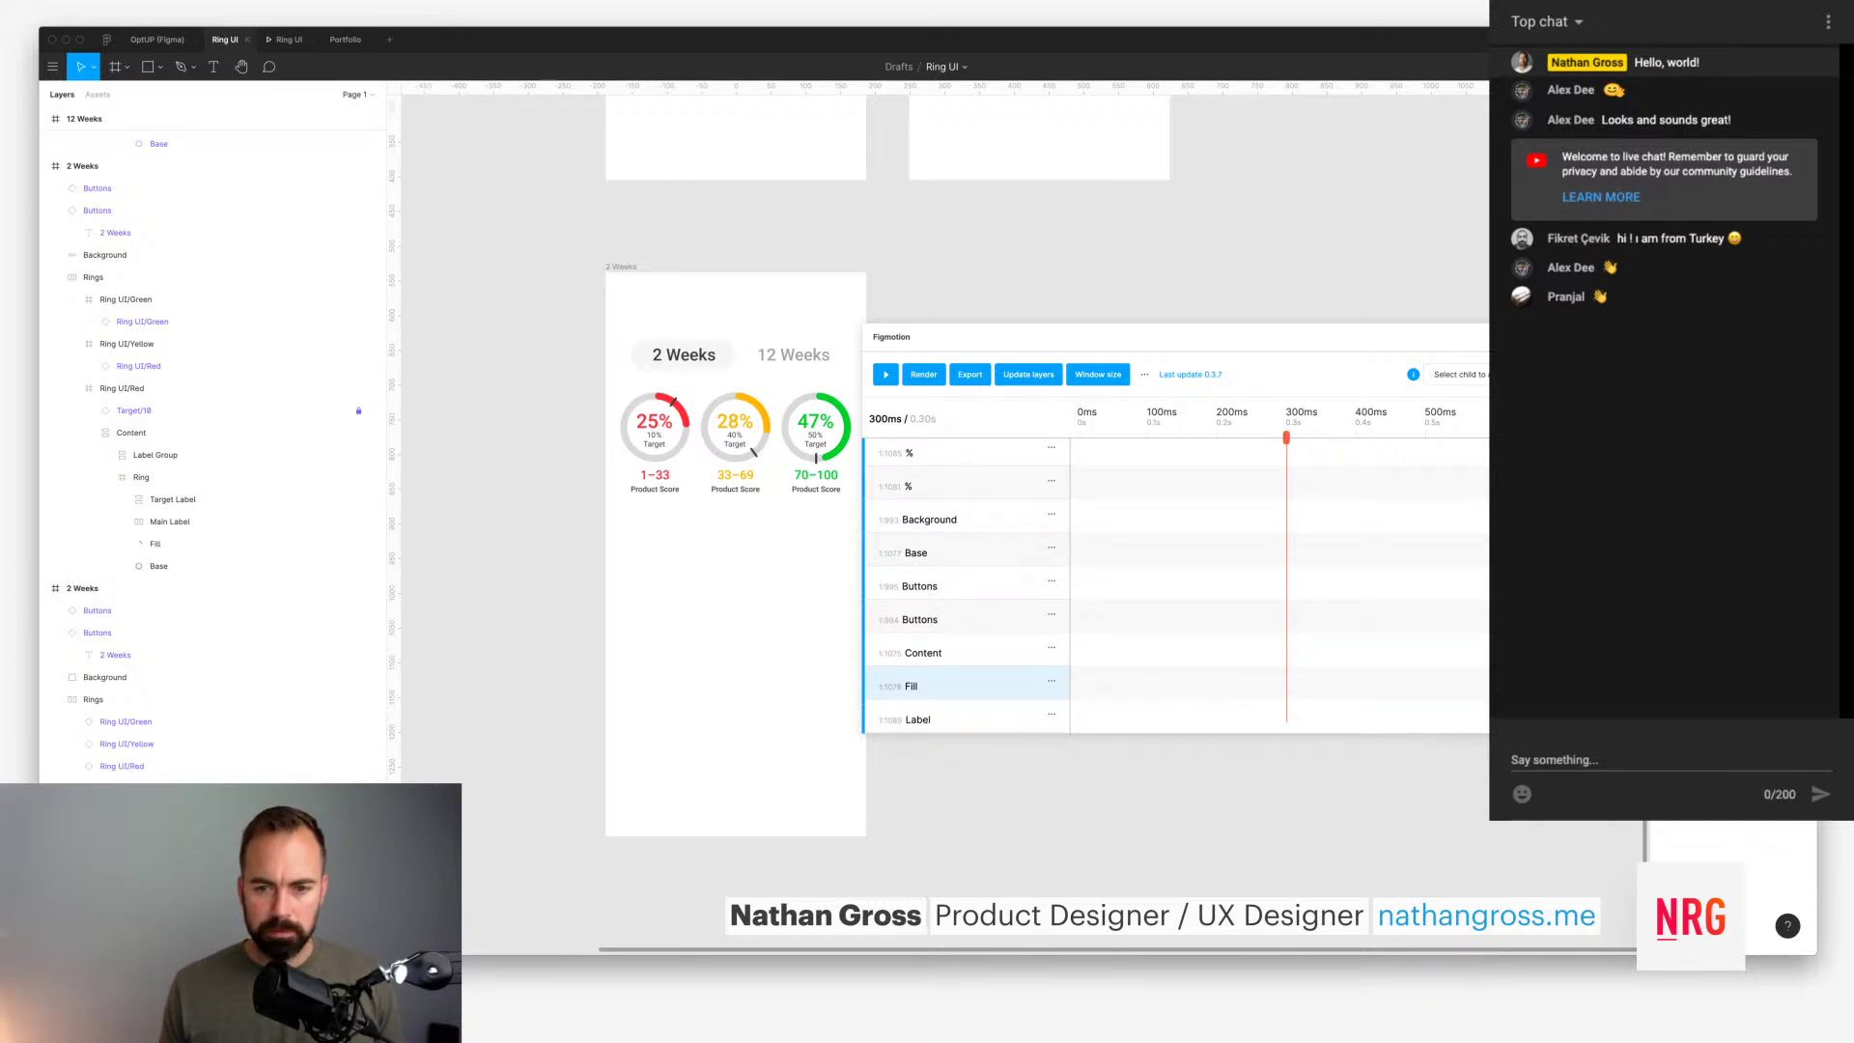
left_click(965, 684)
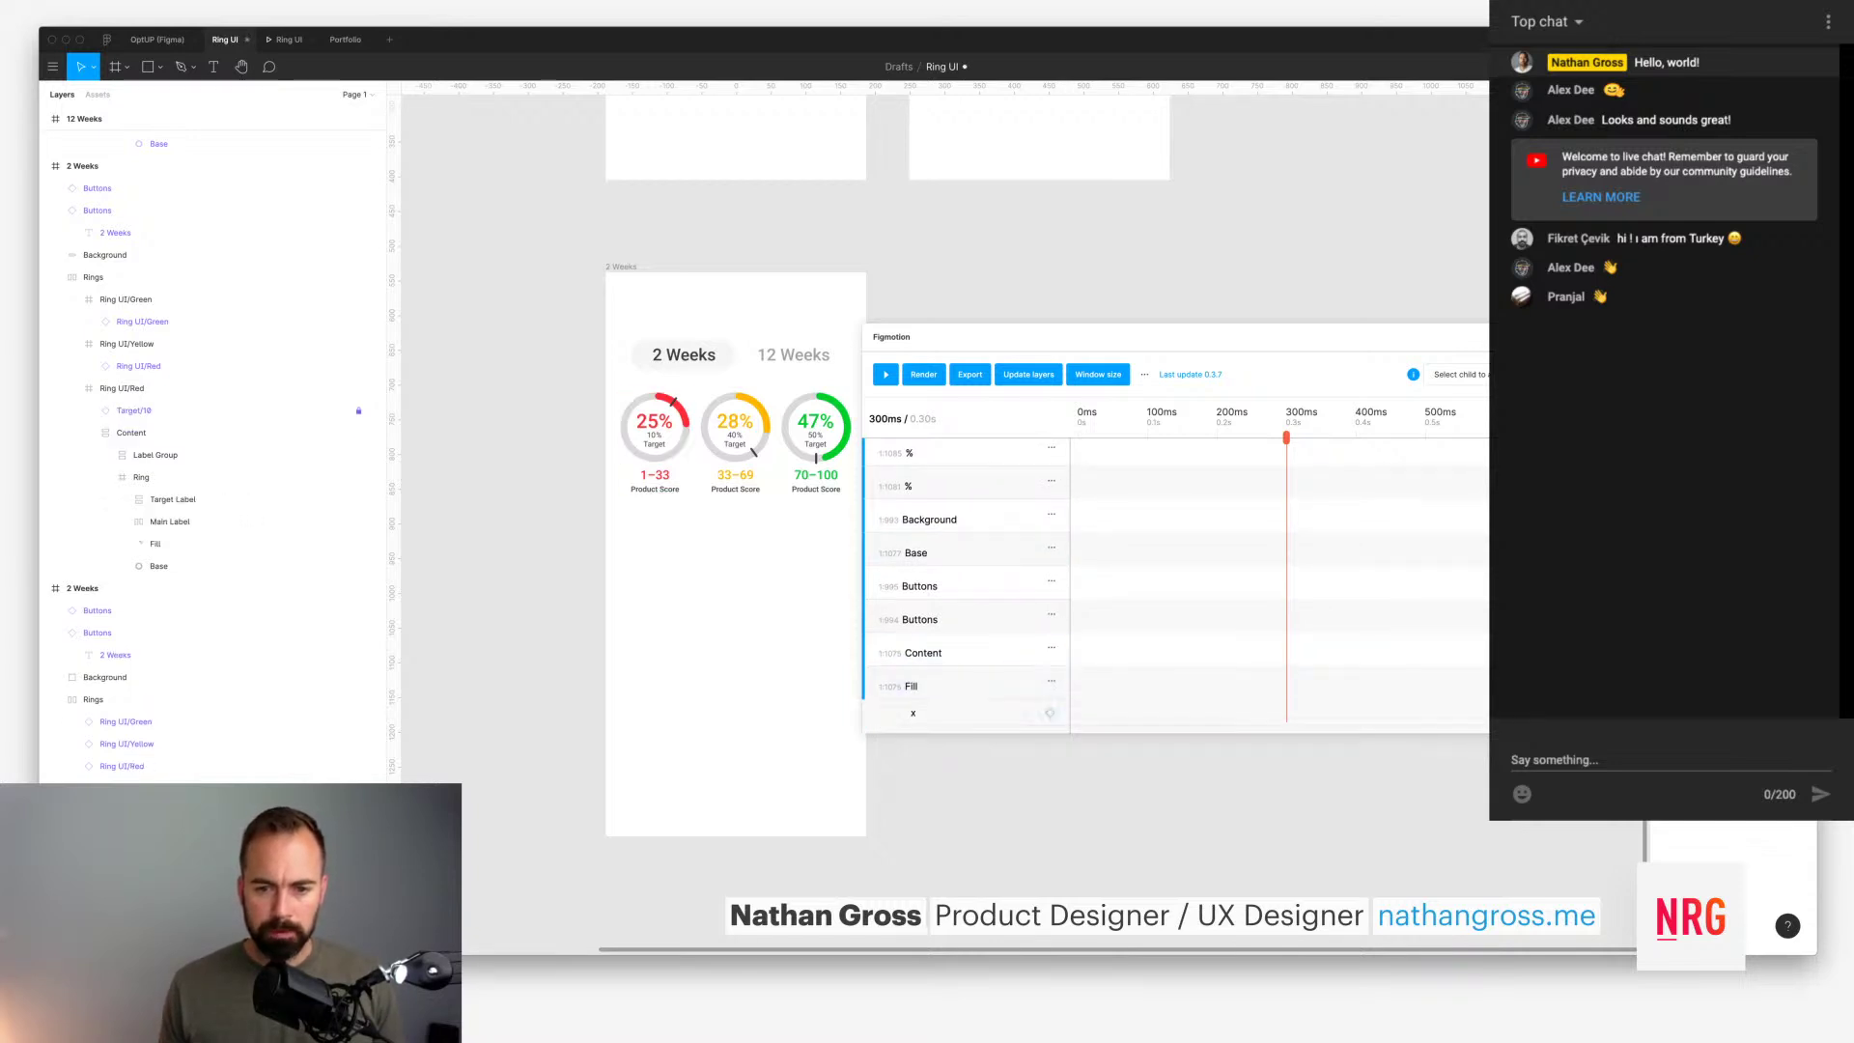
scroll(965, 579, "down", 5)
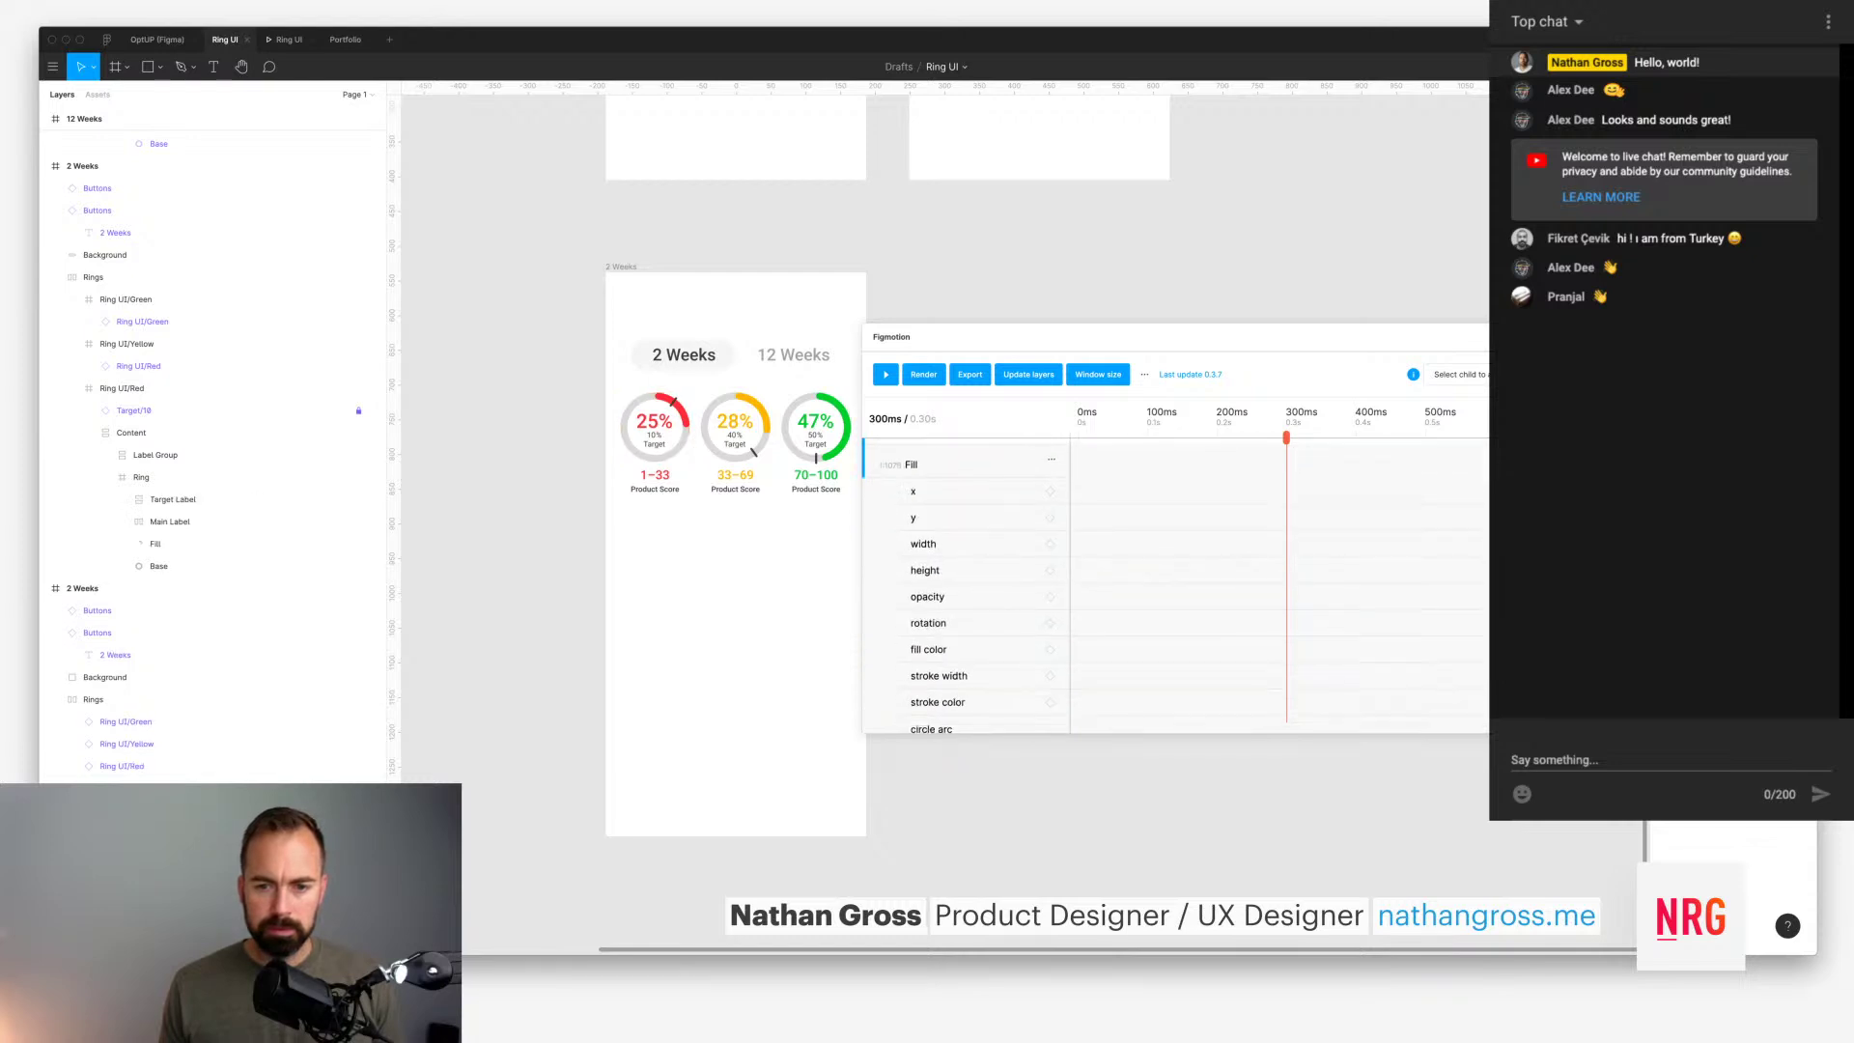
scroll(965, 580, "down", 1)
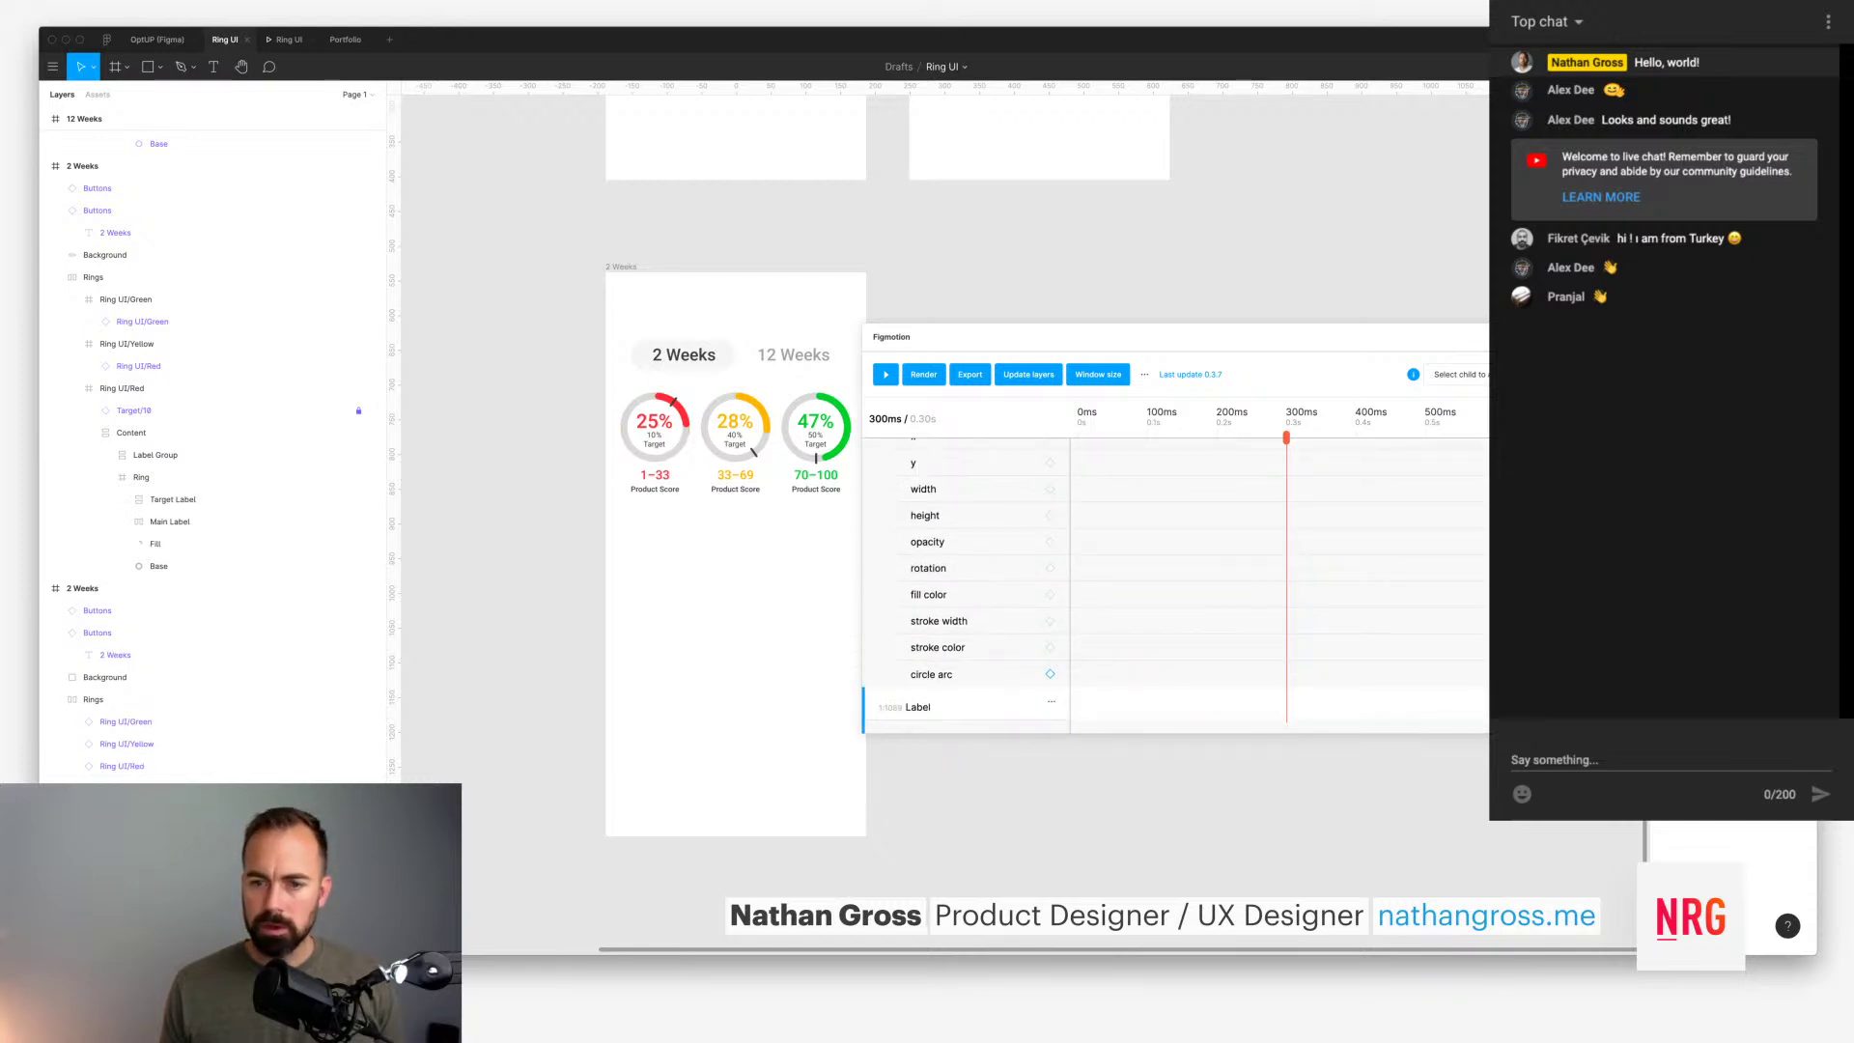
left_click(1050, 674)
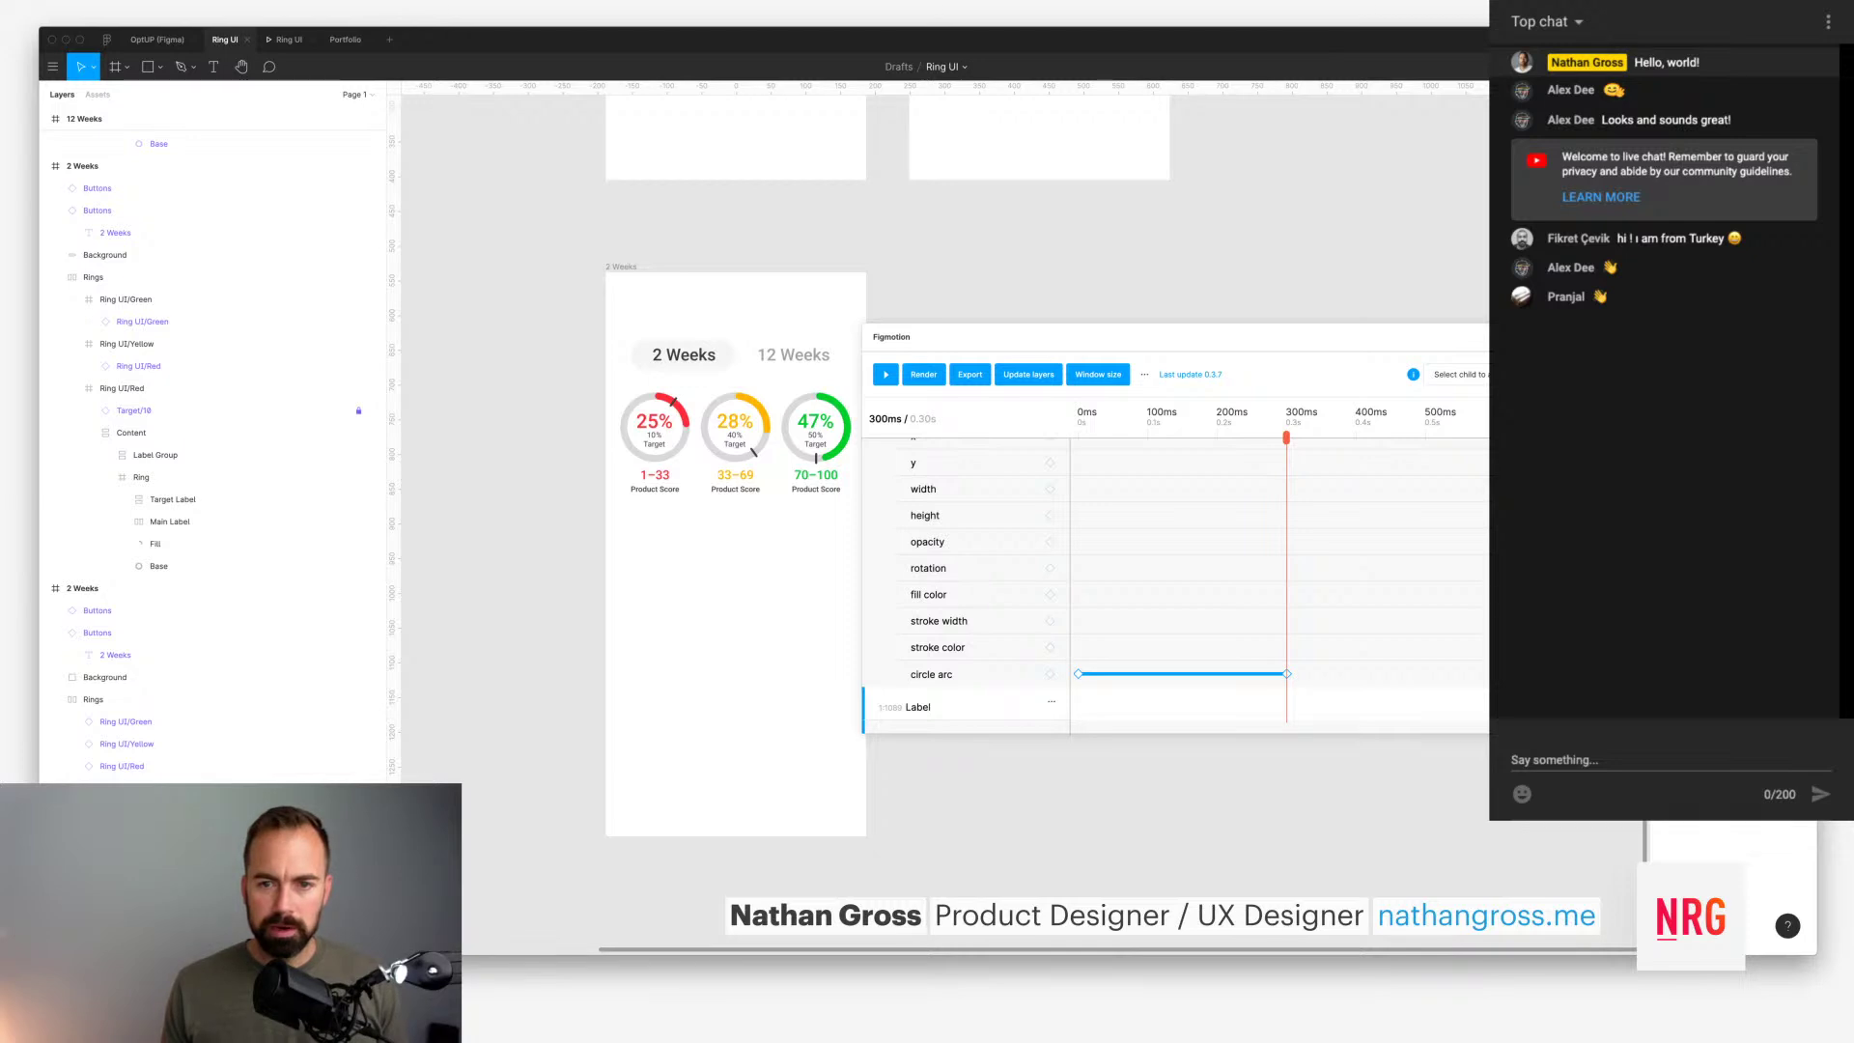
Step: Check the circle arc animation of the red ring's Fill layer between 0 and 301 ms, and close Figmotion
left_click_drag(1286, 437, 1077, 438)
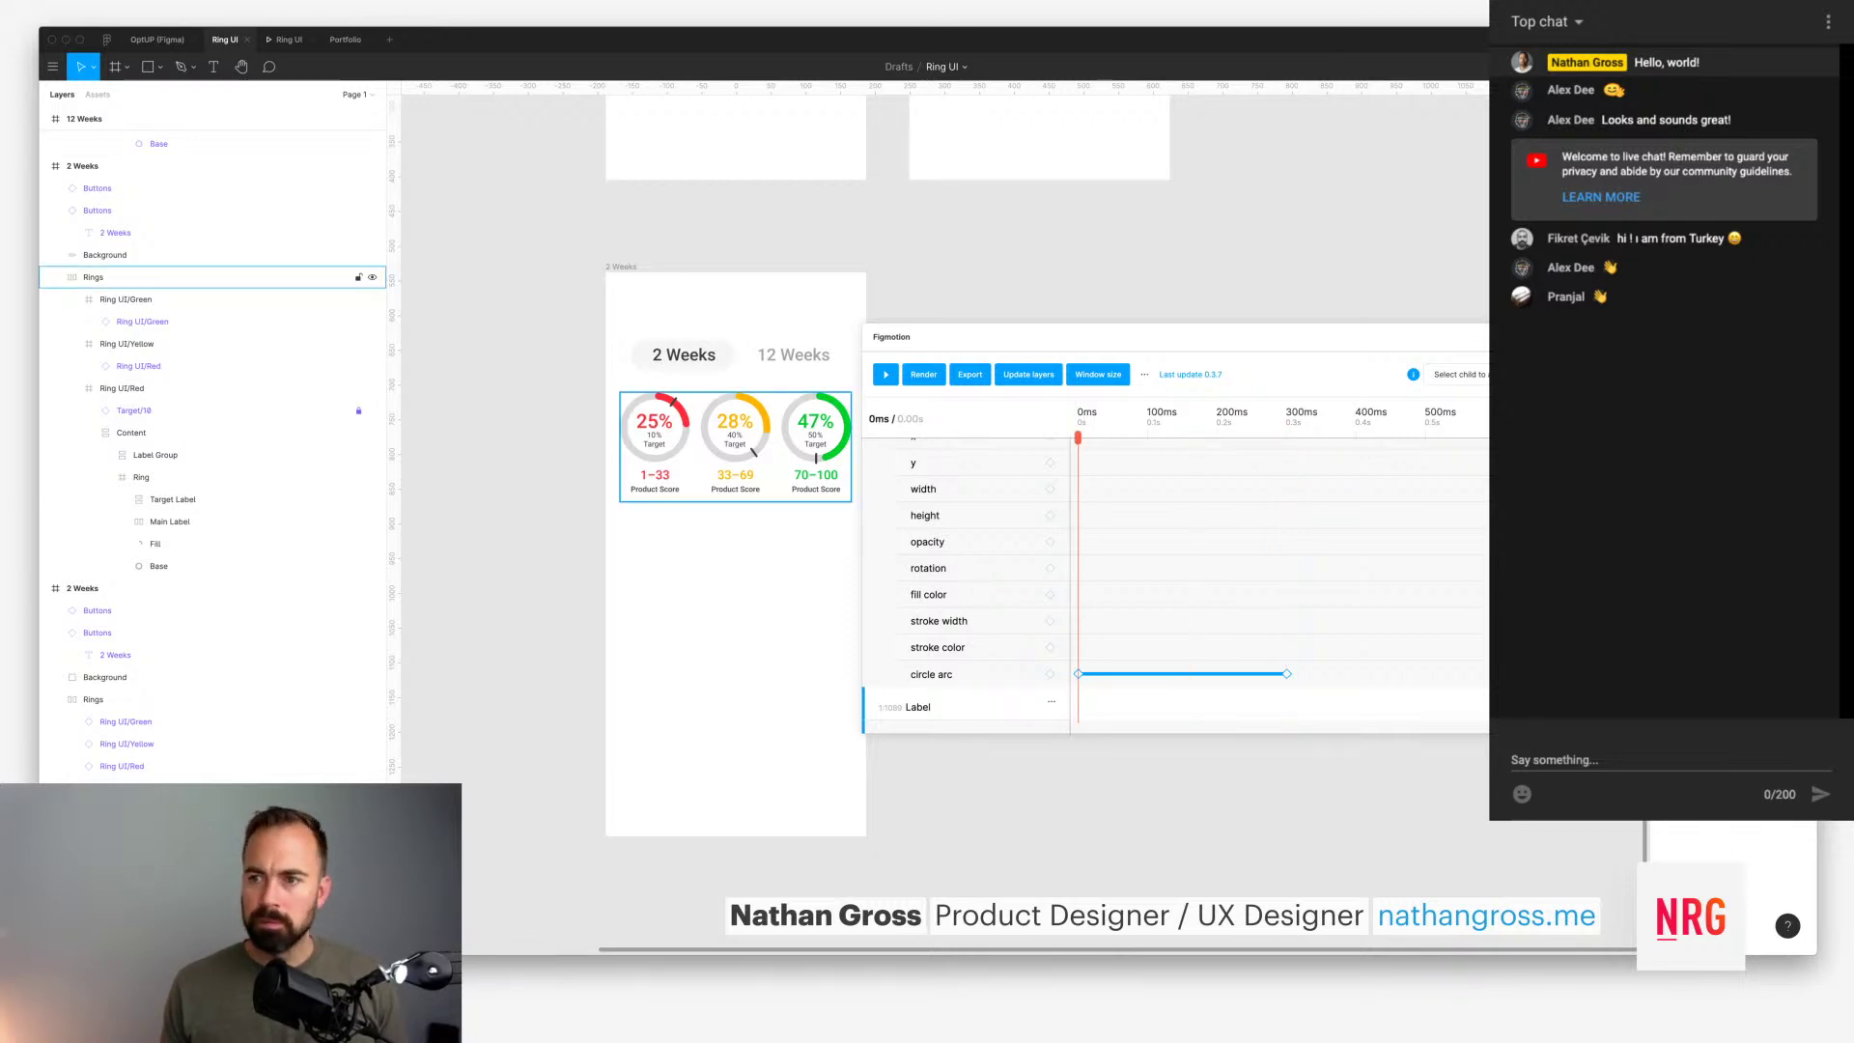
left_click(155, 544)
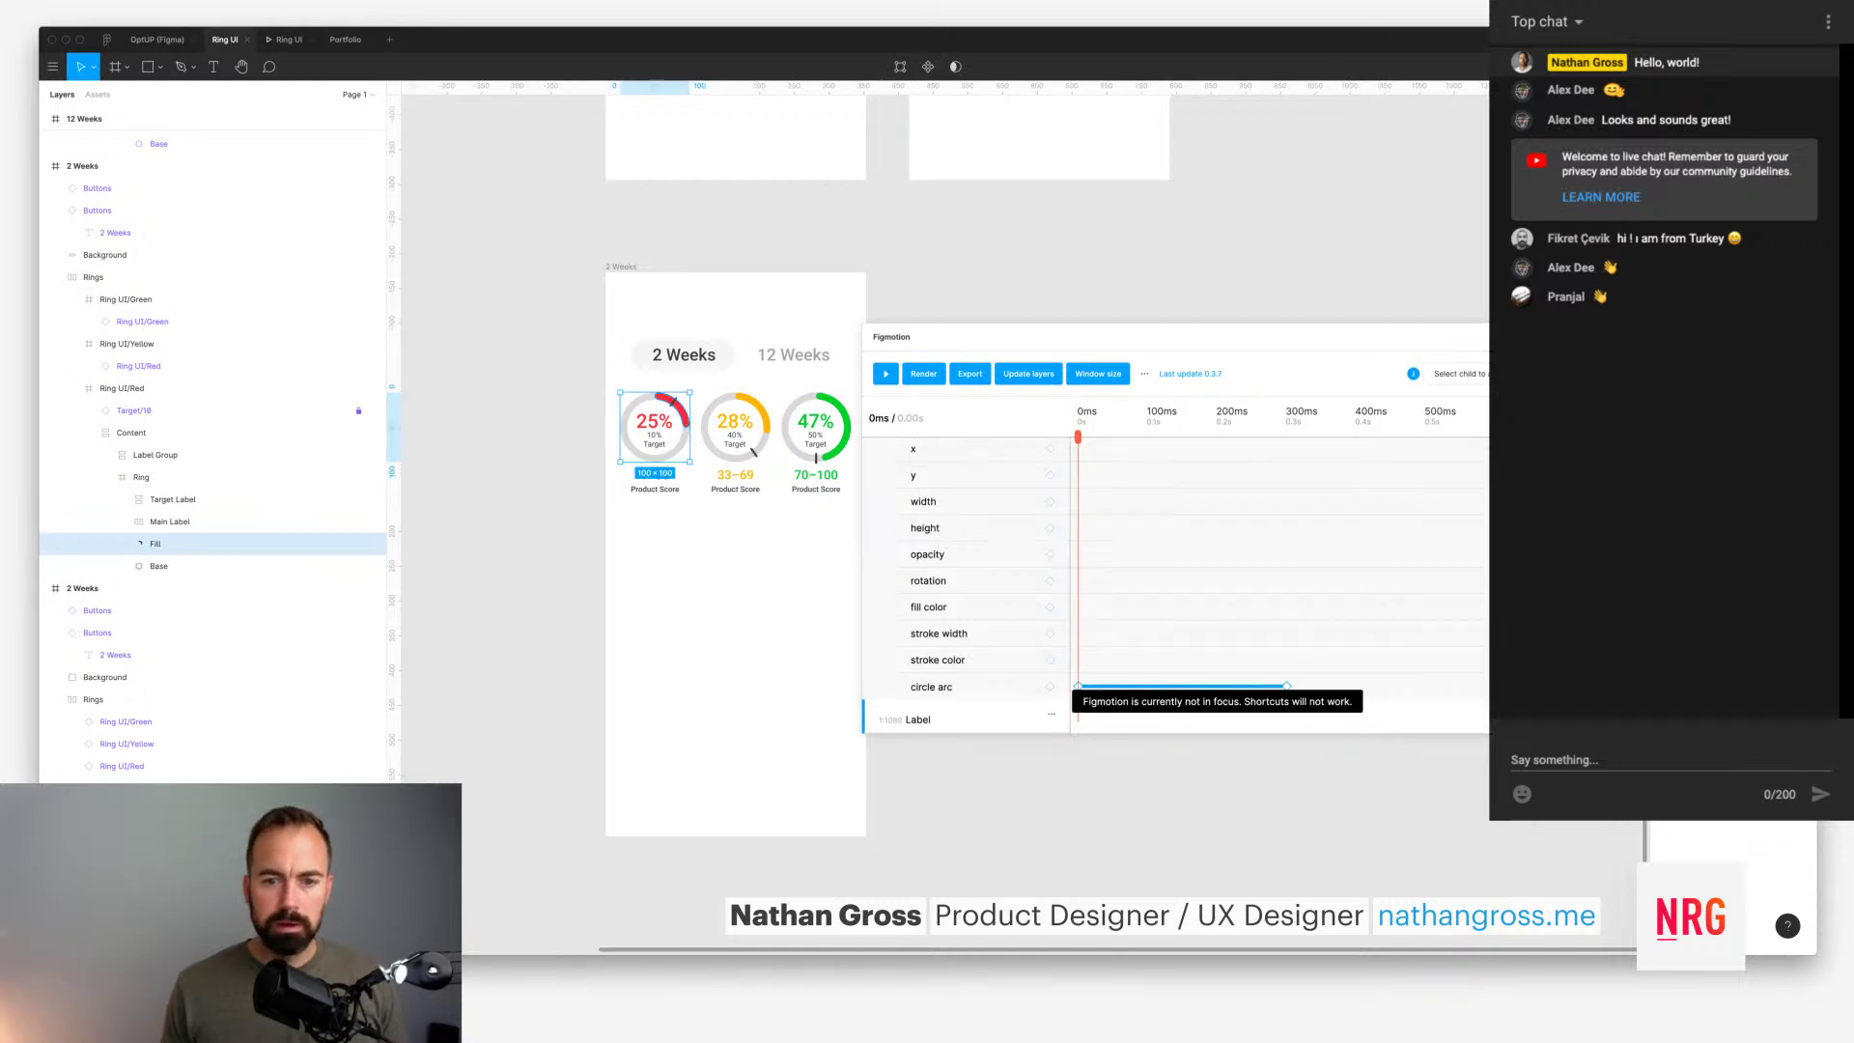
key("Return")
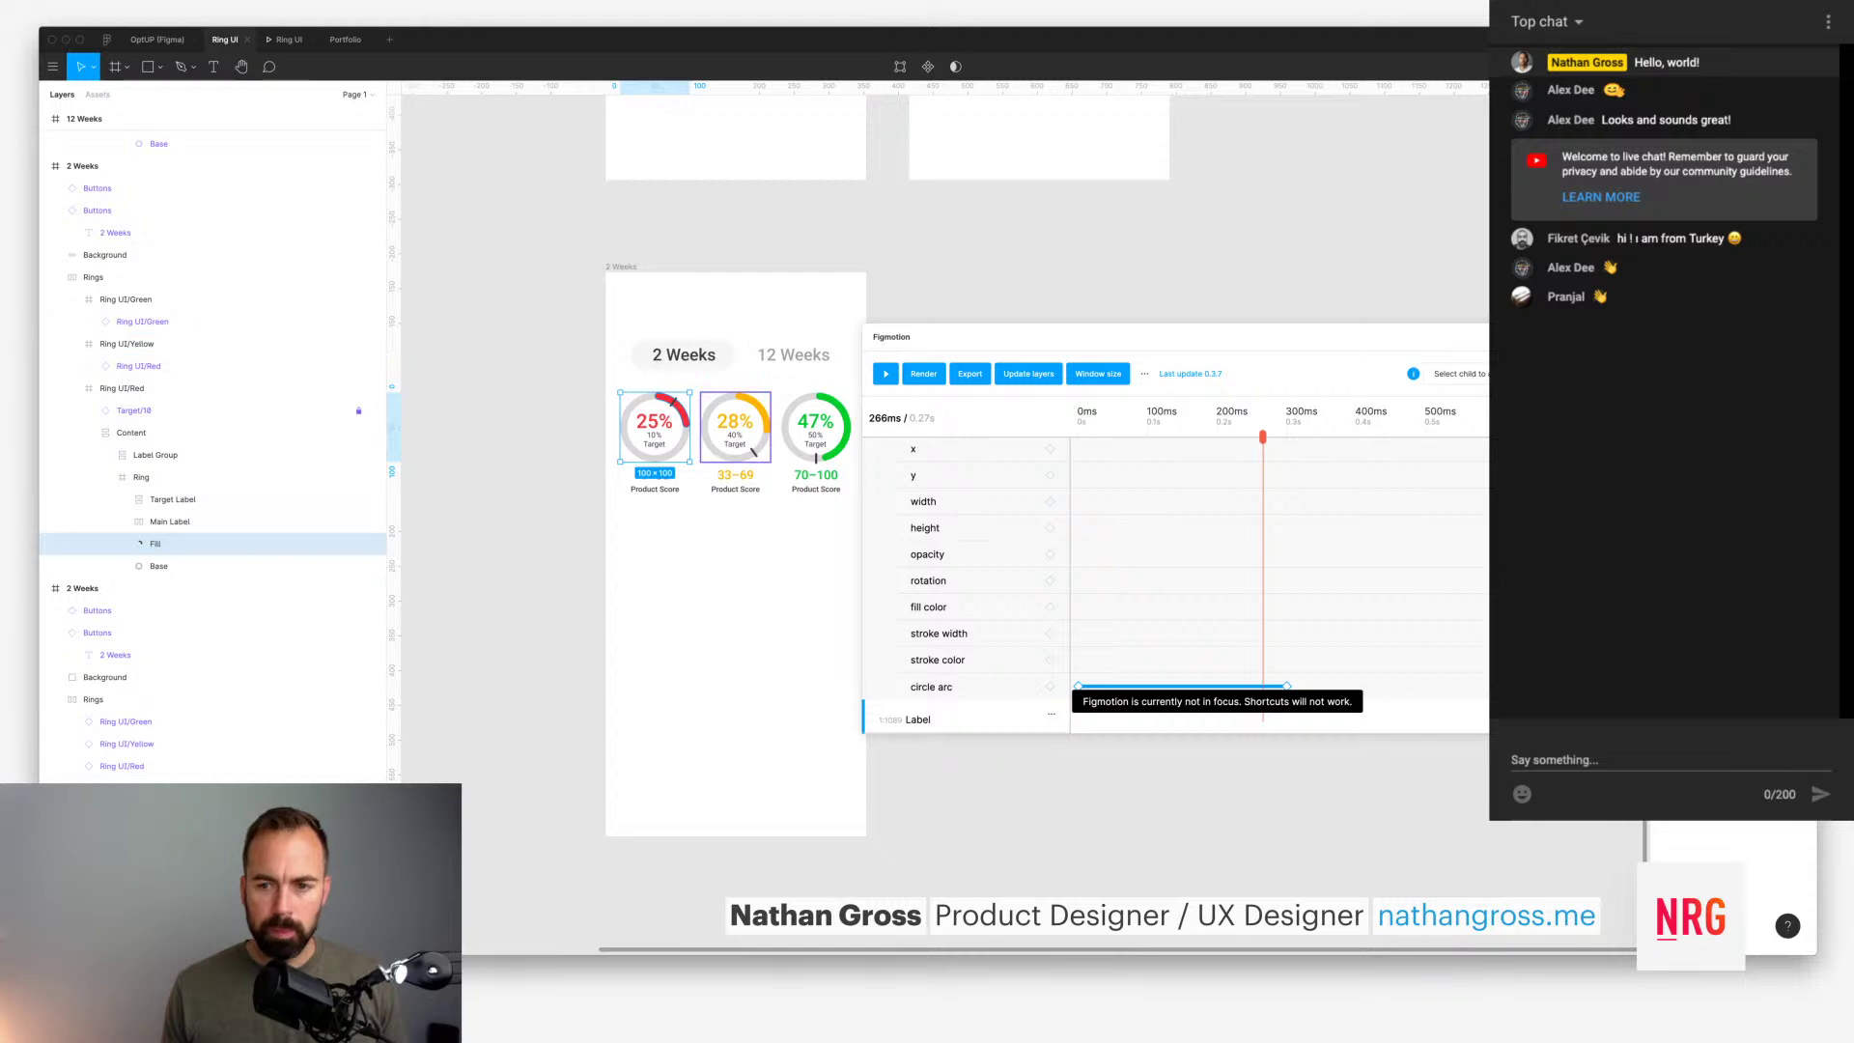
left_click_drag(1262, 437, 1286, 437)
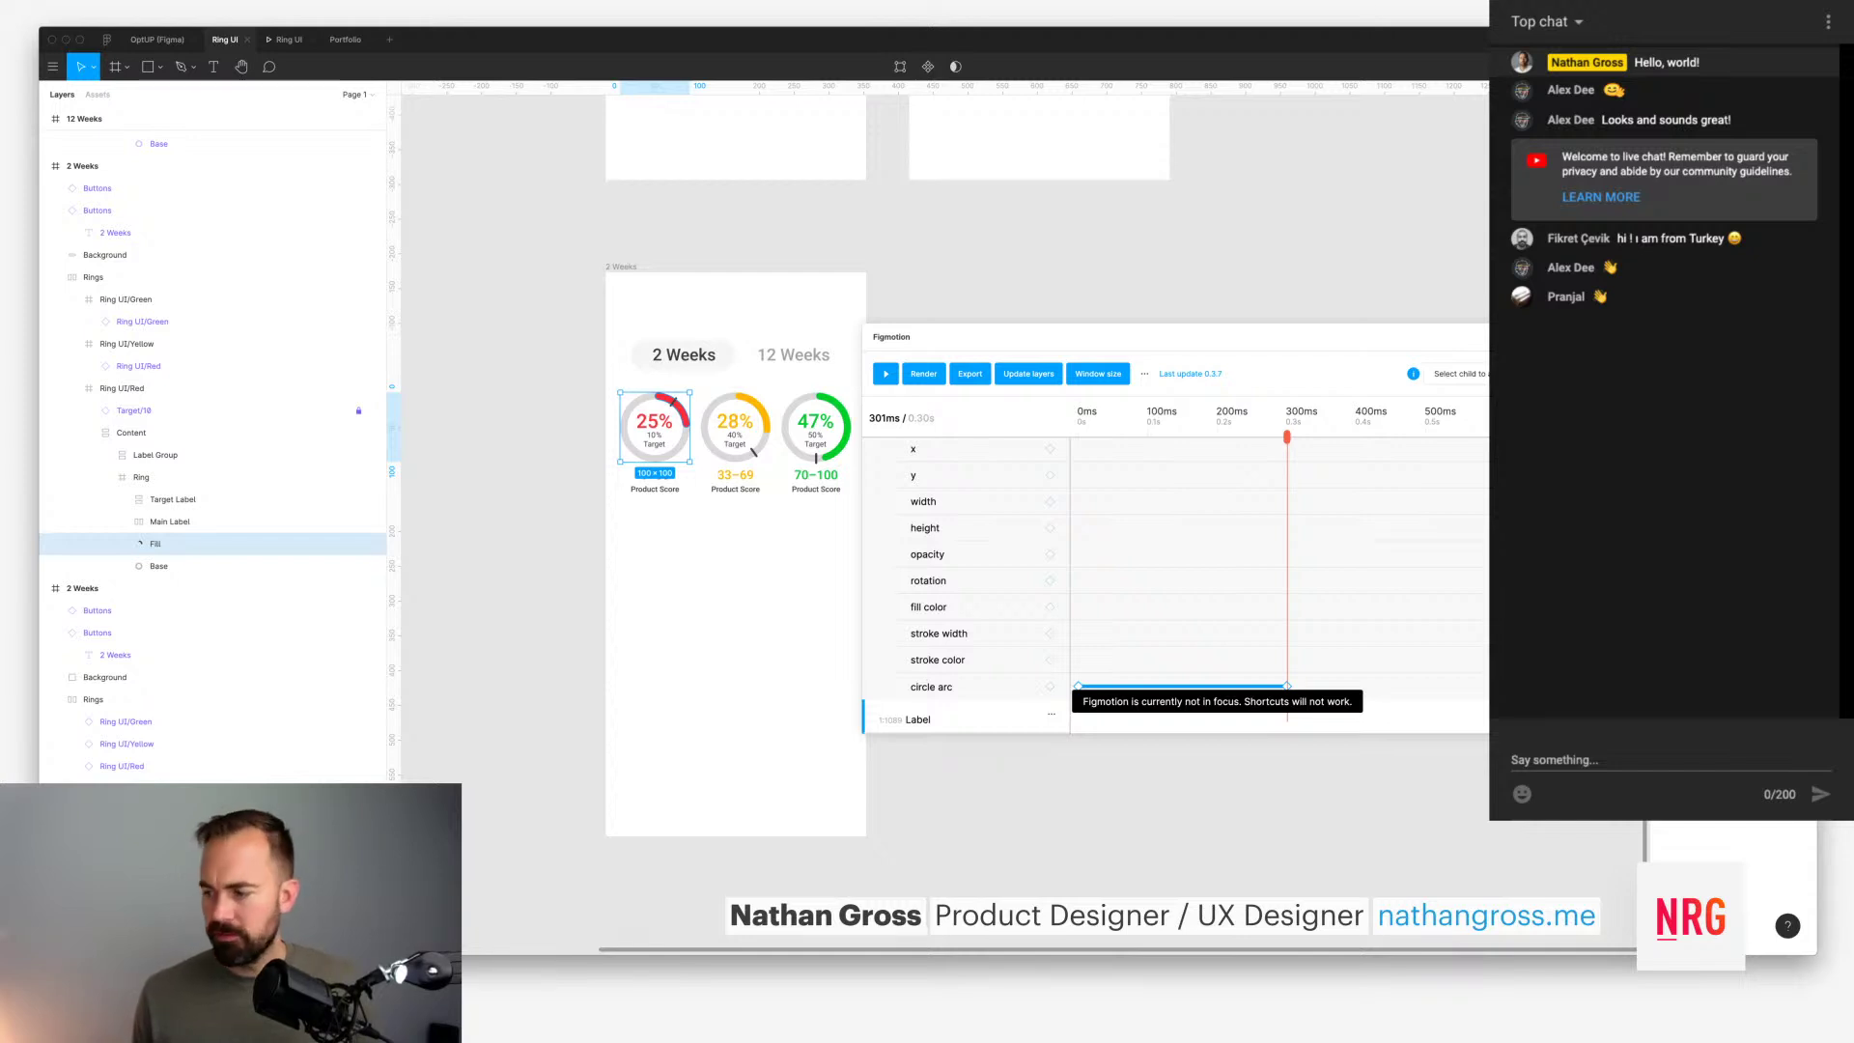
key("Escape")
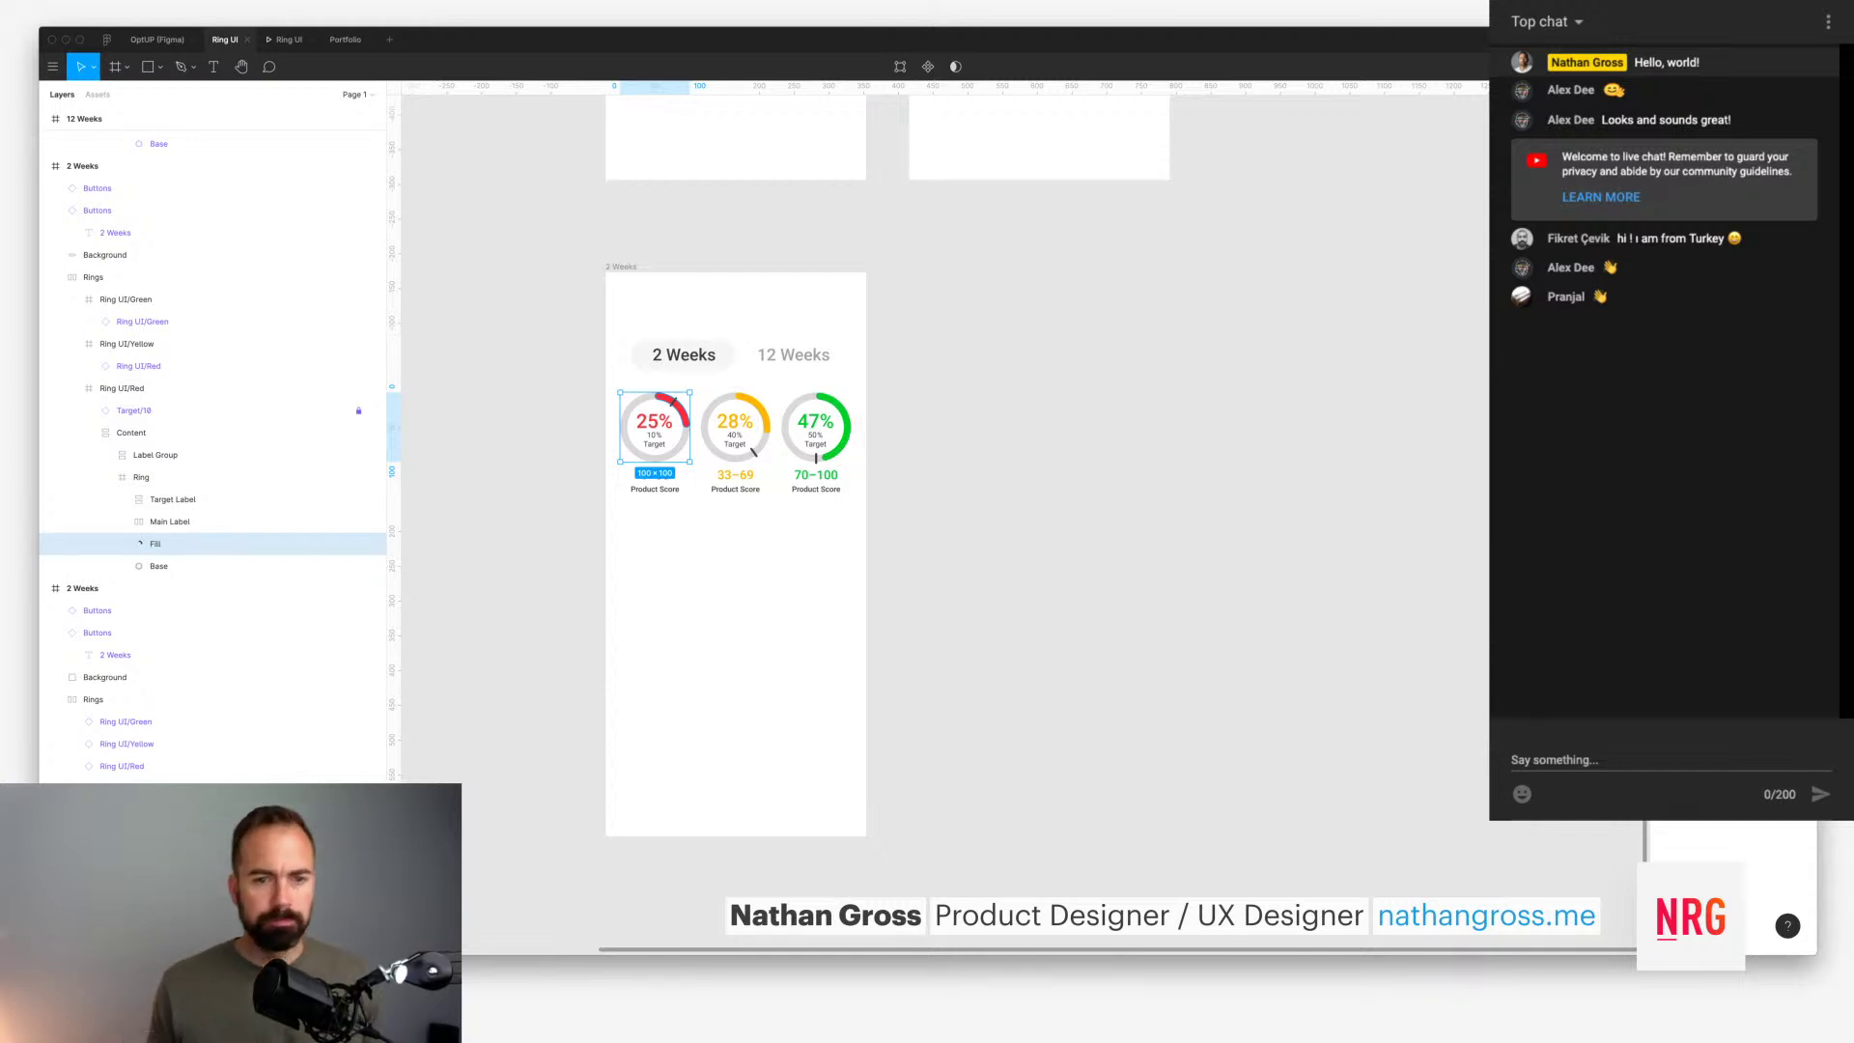
key("Escape")
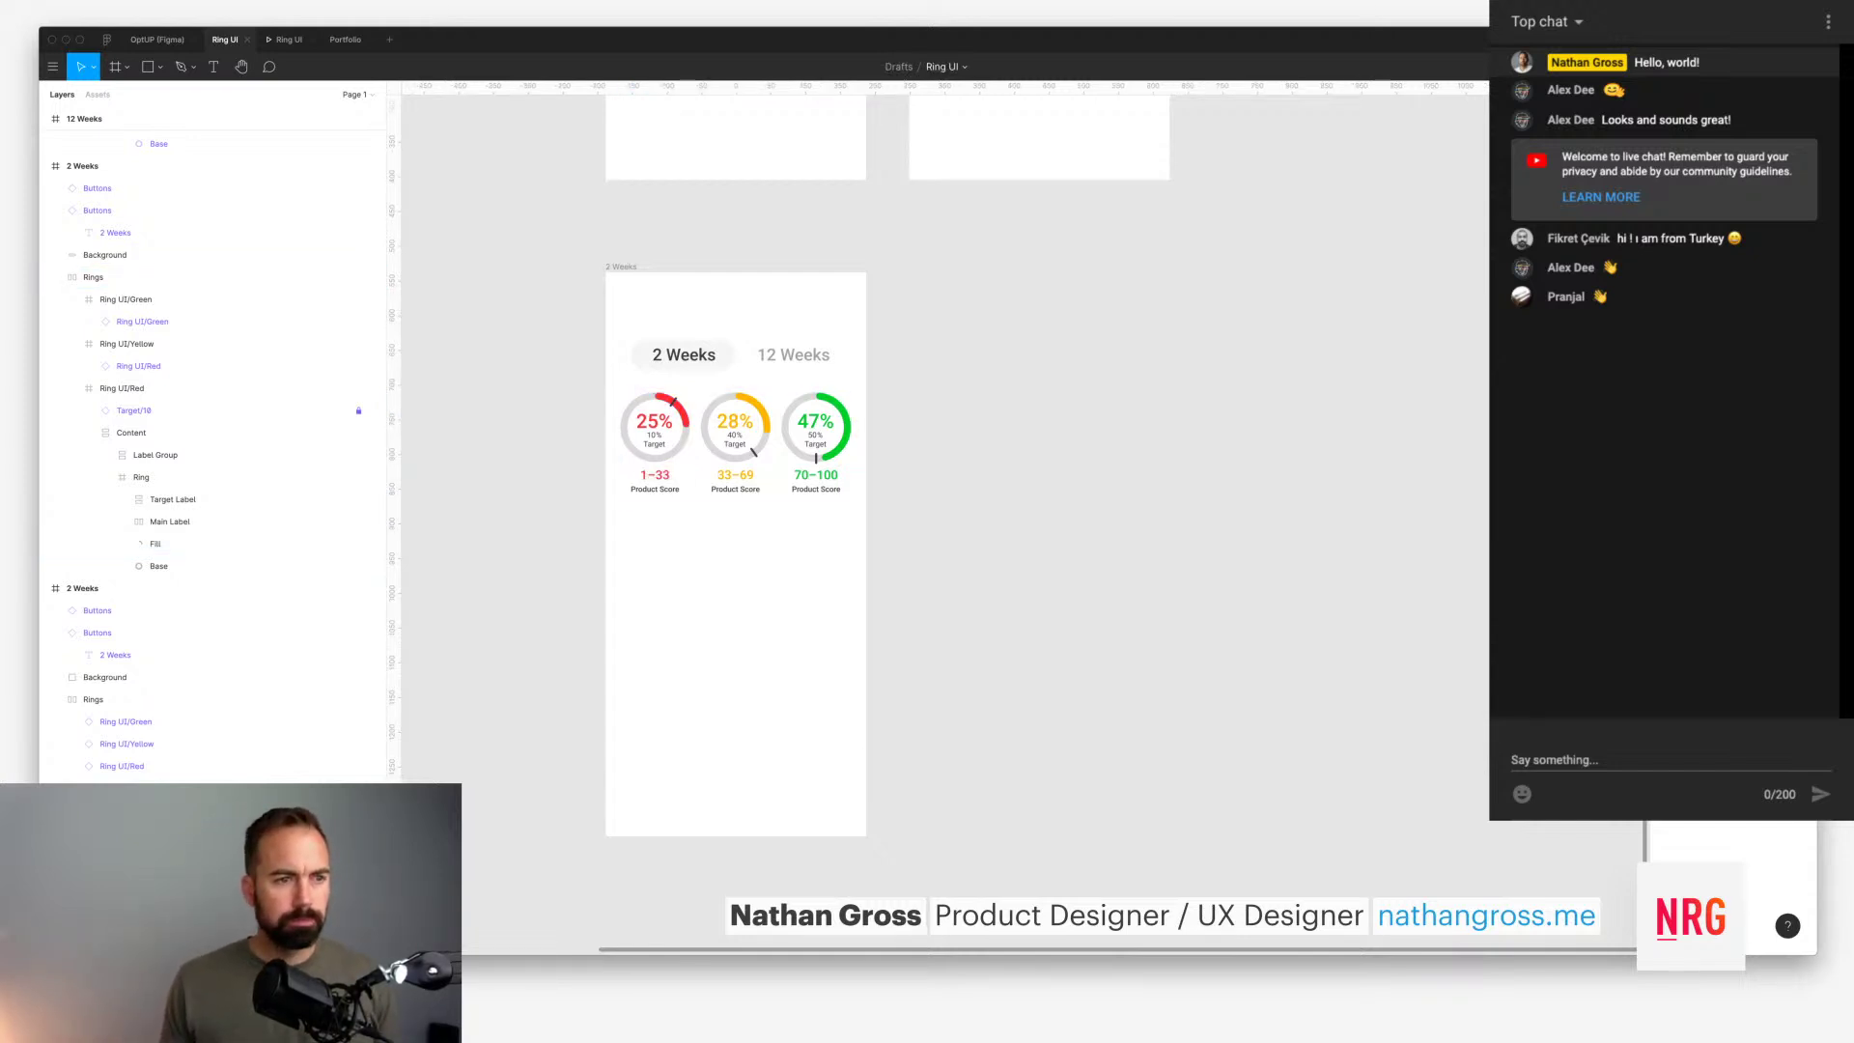
Step: Ungroup the Rings group in the duplicated 2 Weeks frame and collapse the red ring's layers
left_click(735, 446)
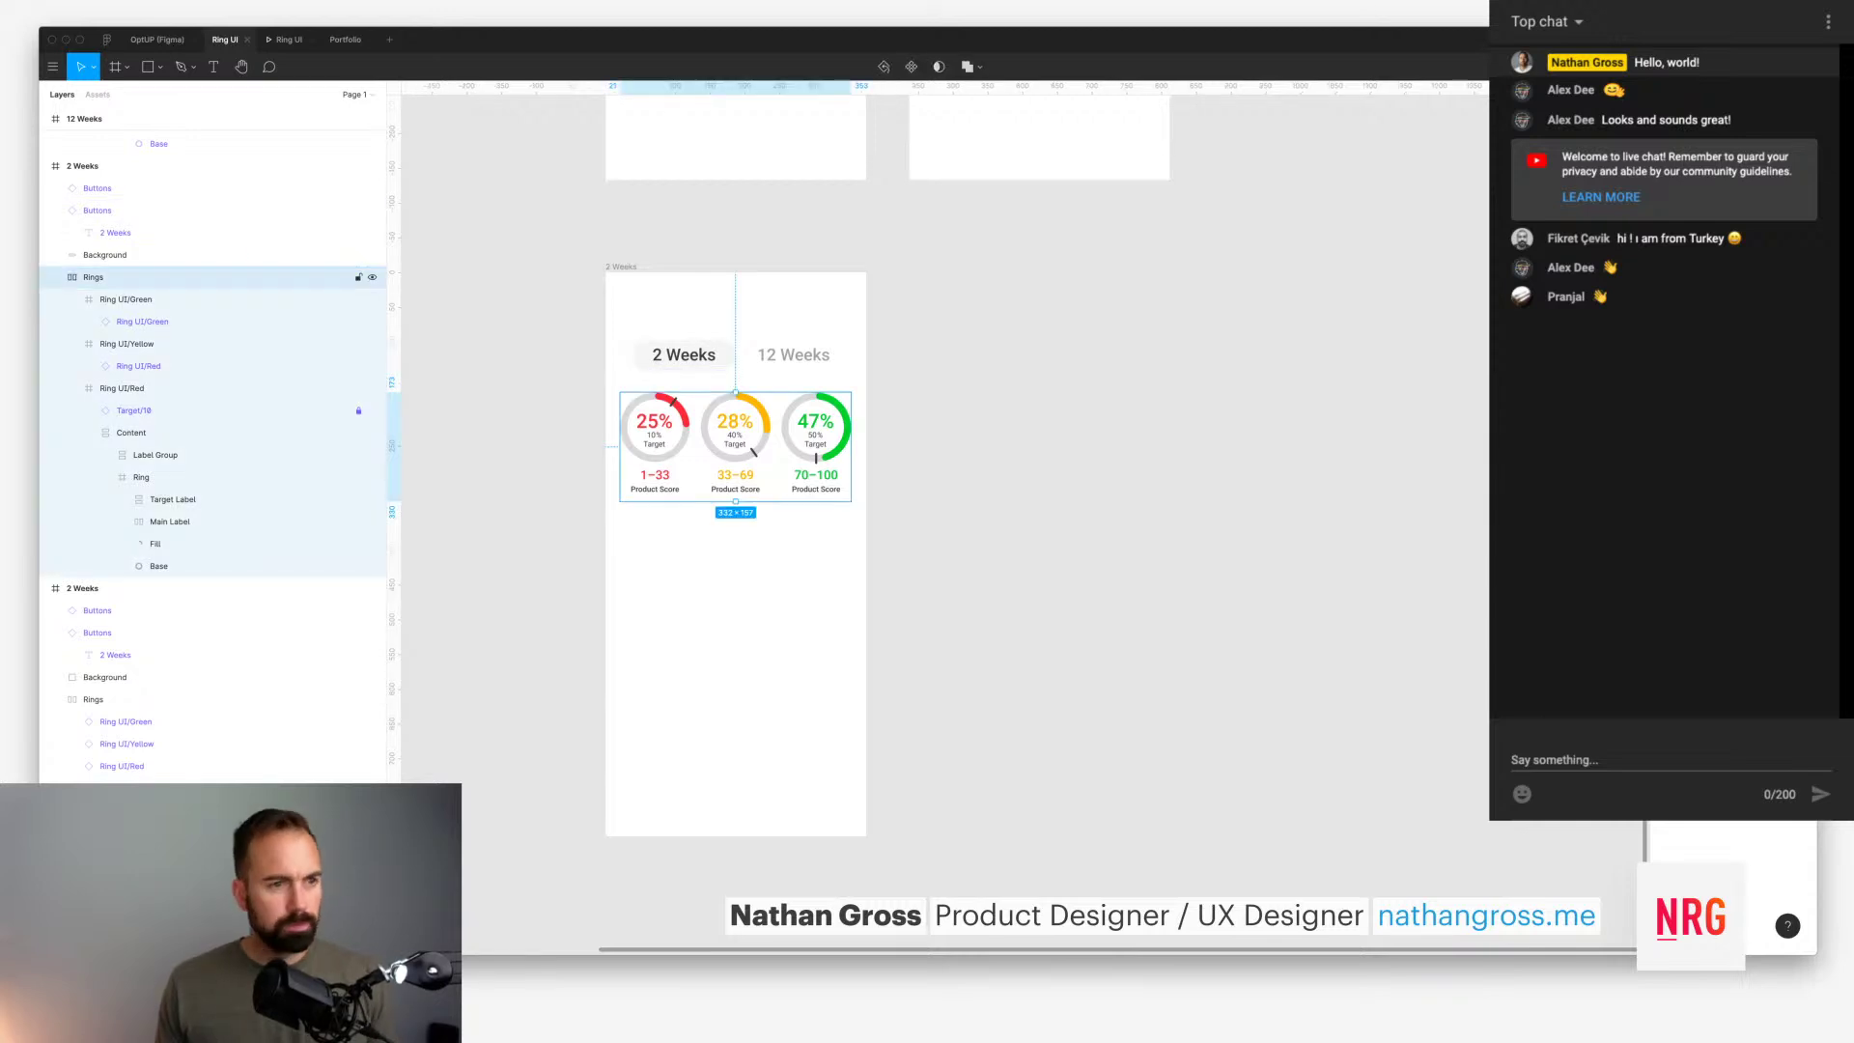
key("super+shift+g")
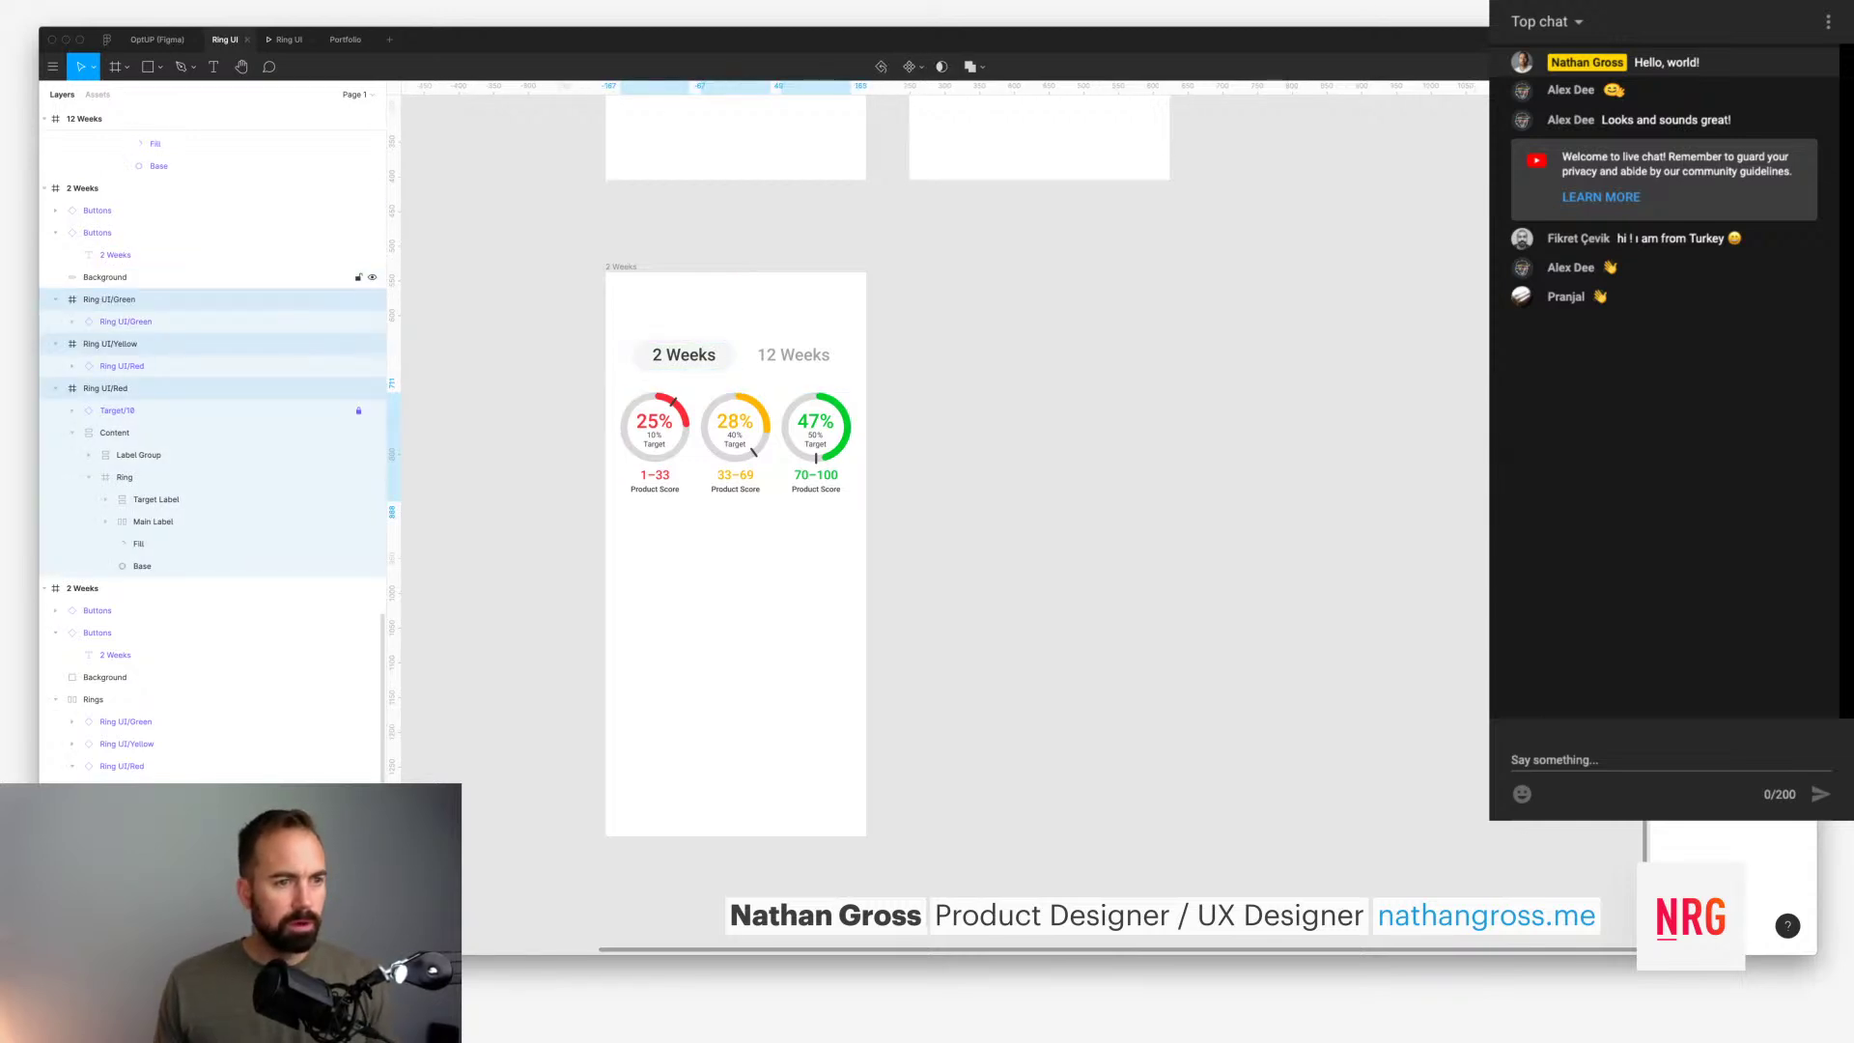
left_click(55, 388)
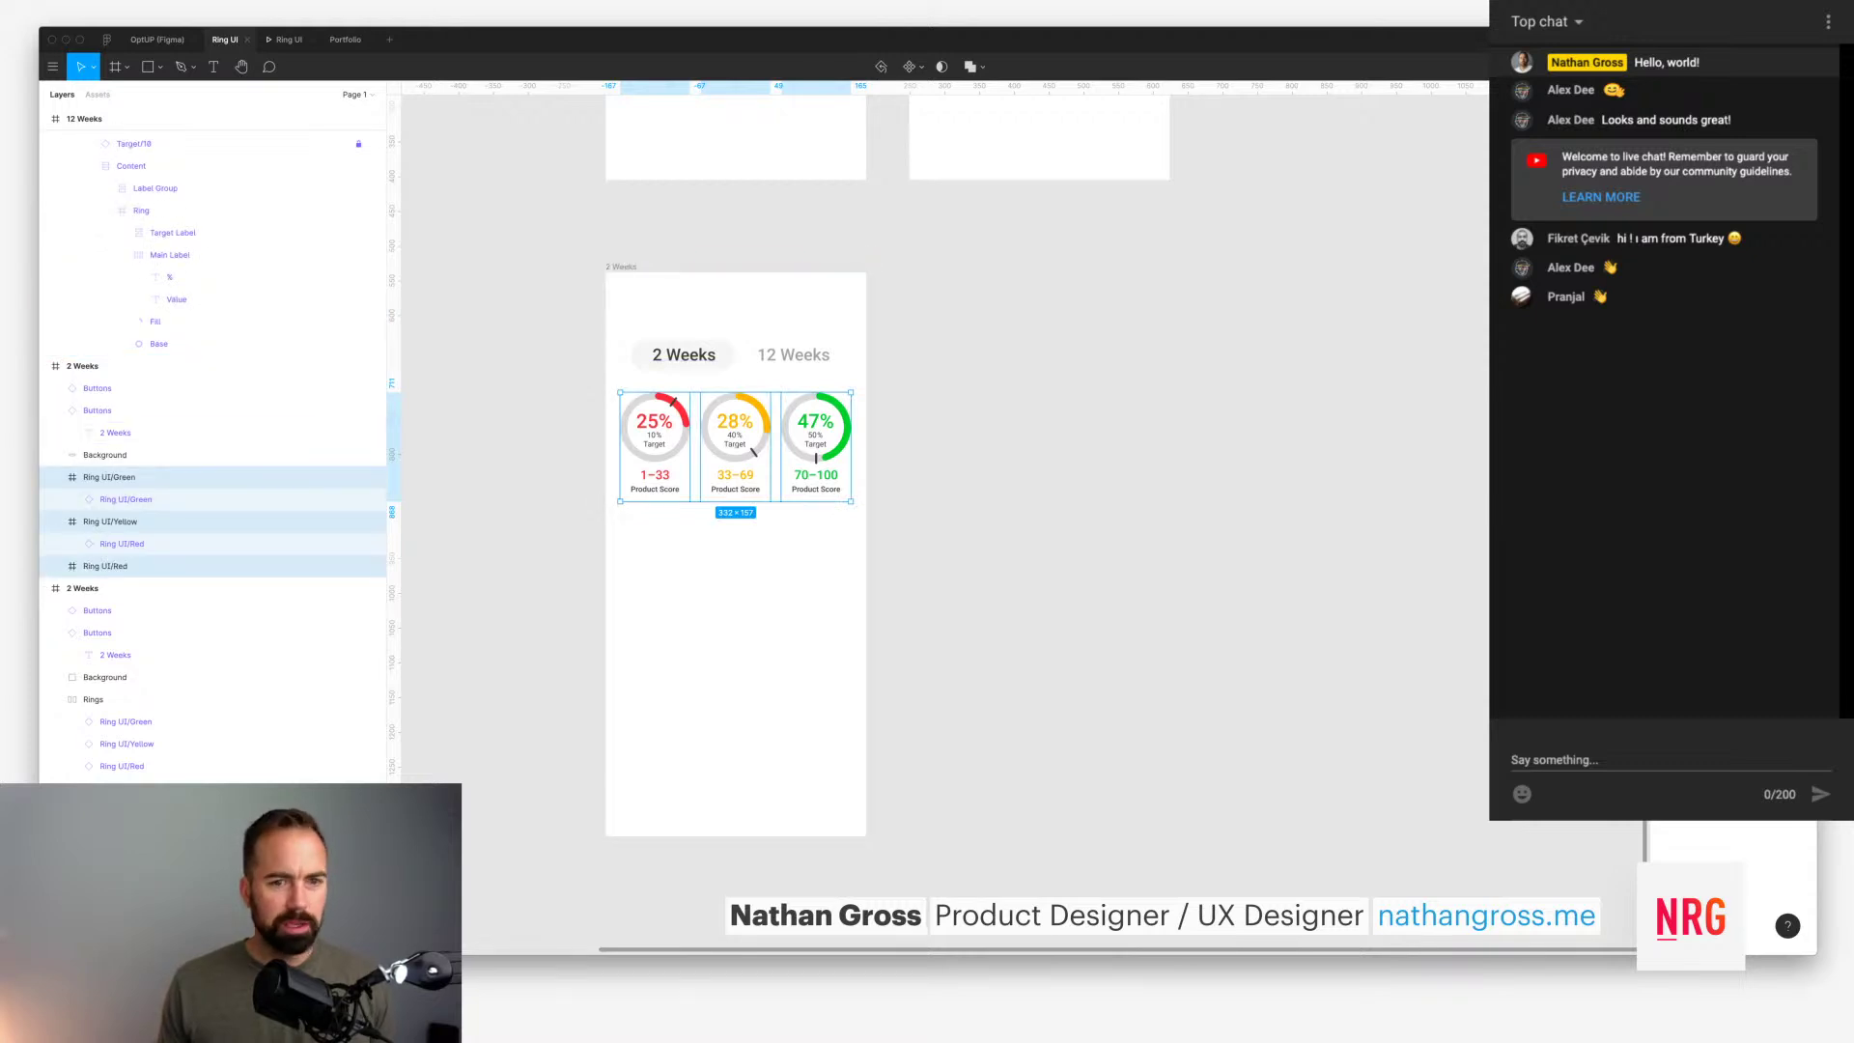
key("Escape")
left_click(82, 365)
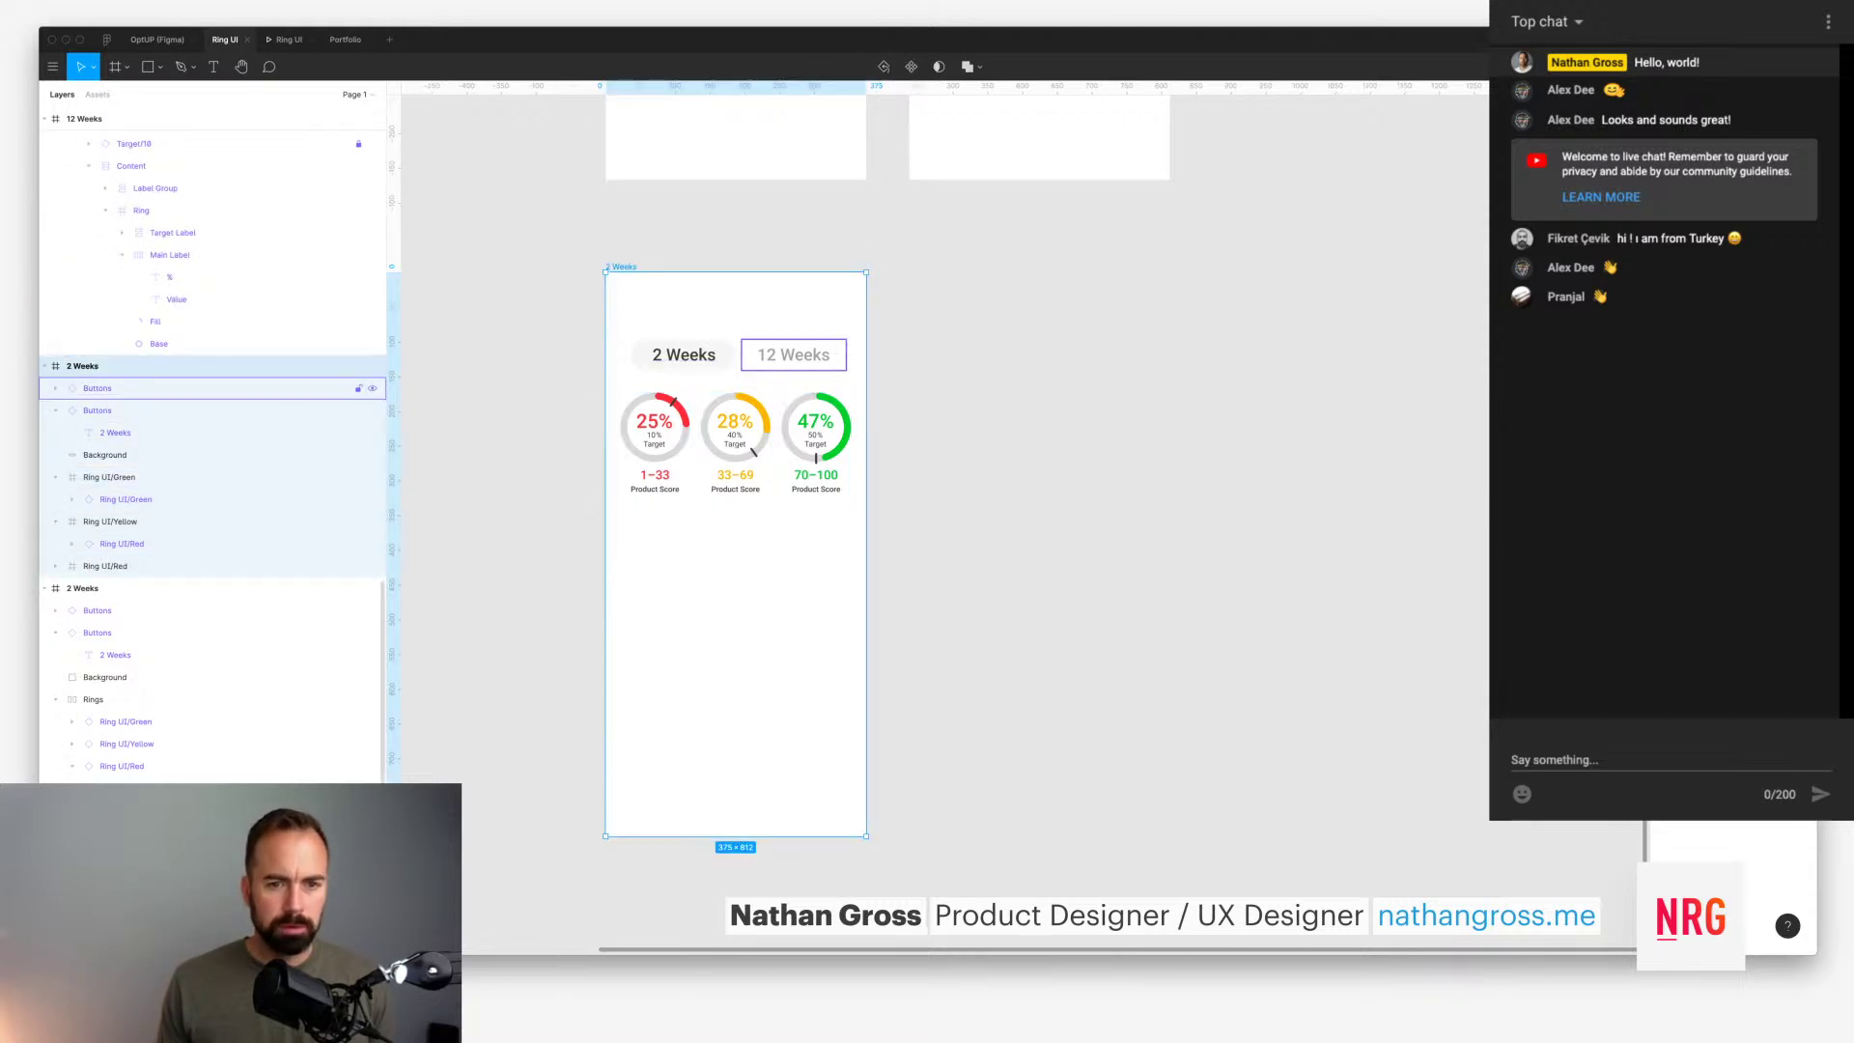
key("Escape")
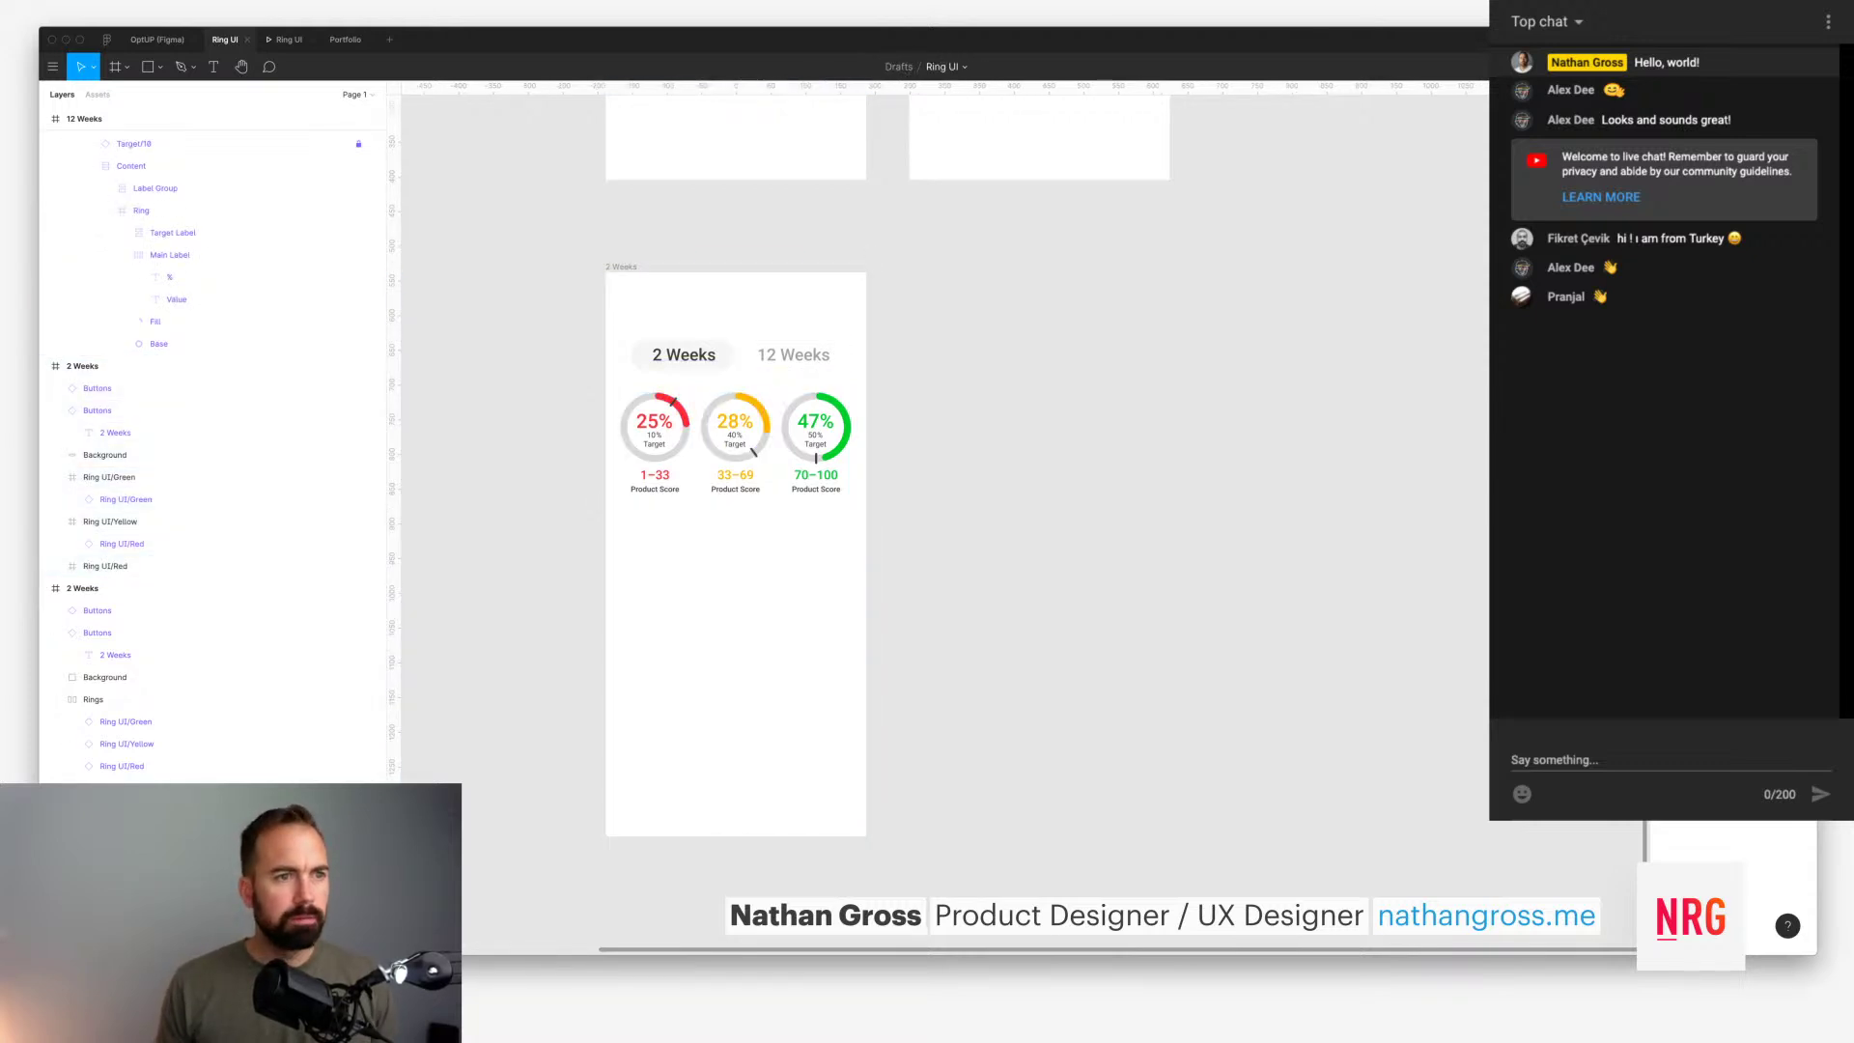
left_click(53, 66)
type("cle")
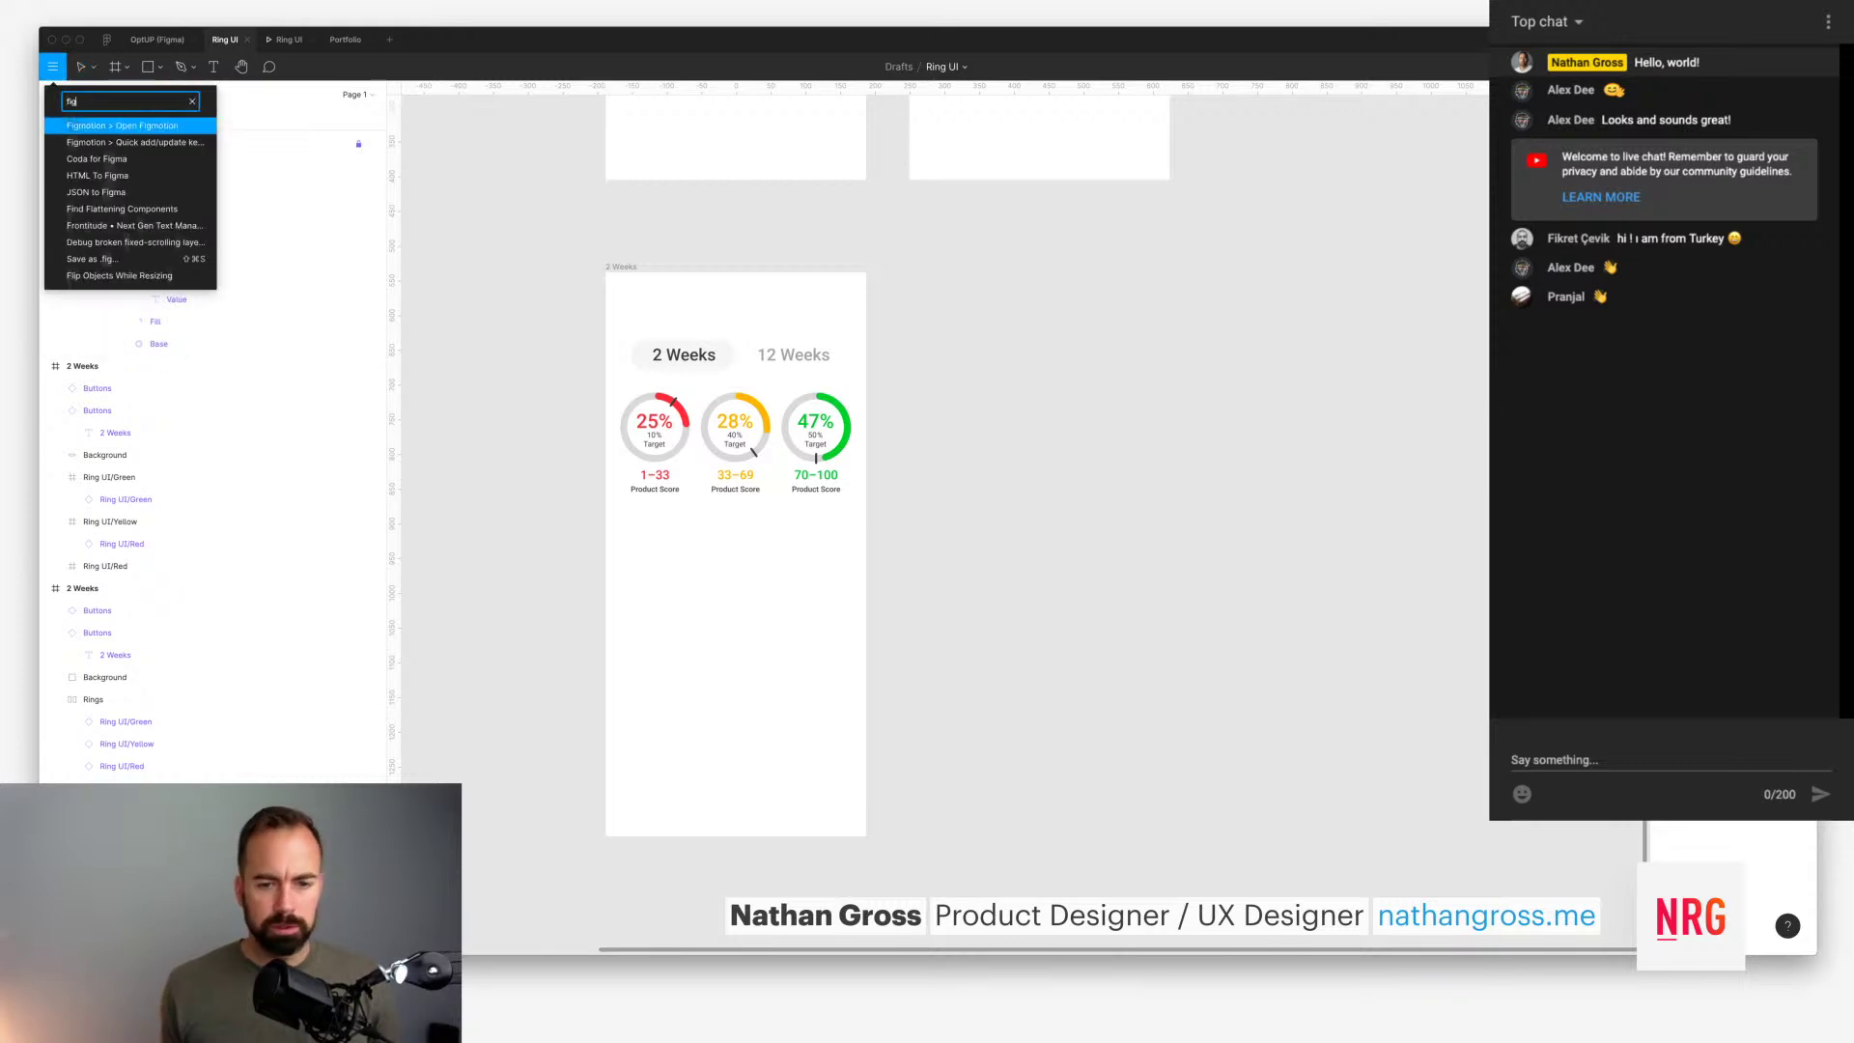
key("Return")
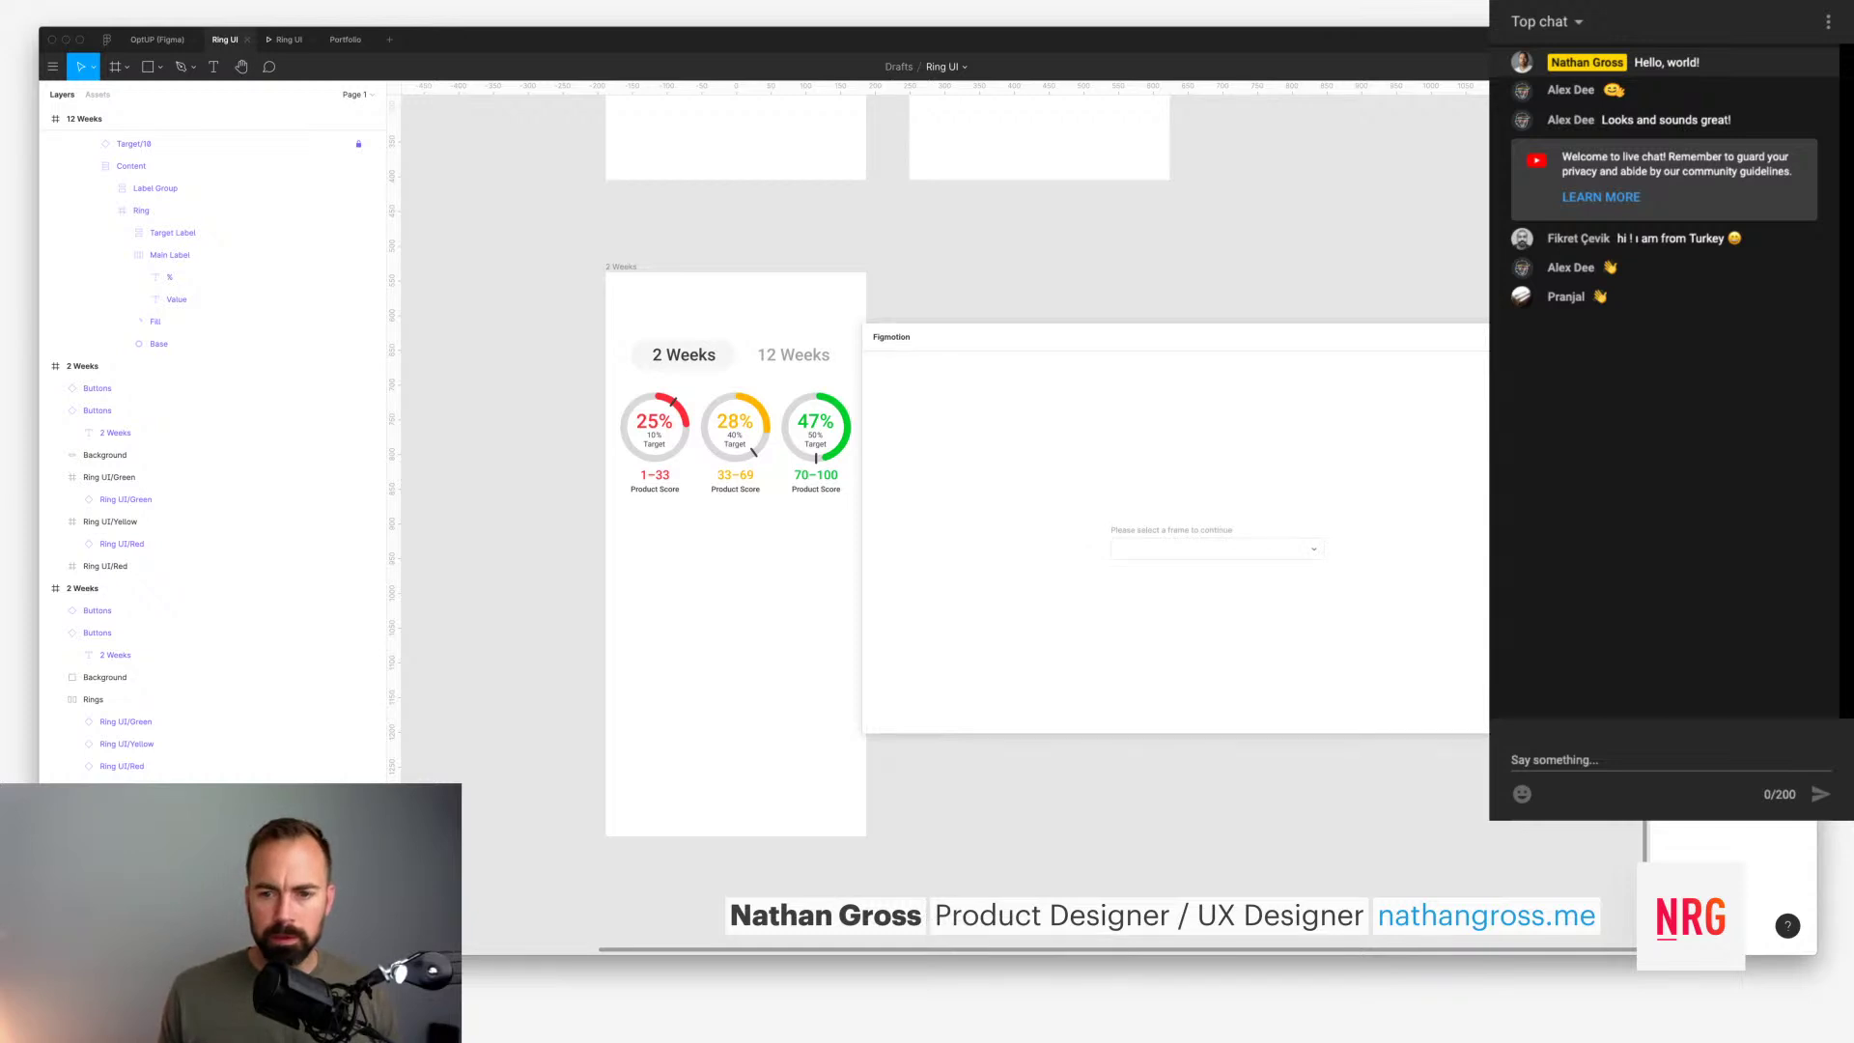
left_click(1215, 549)
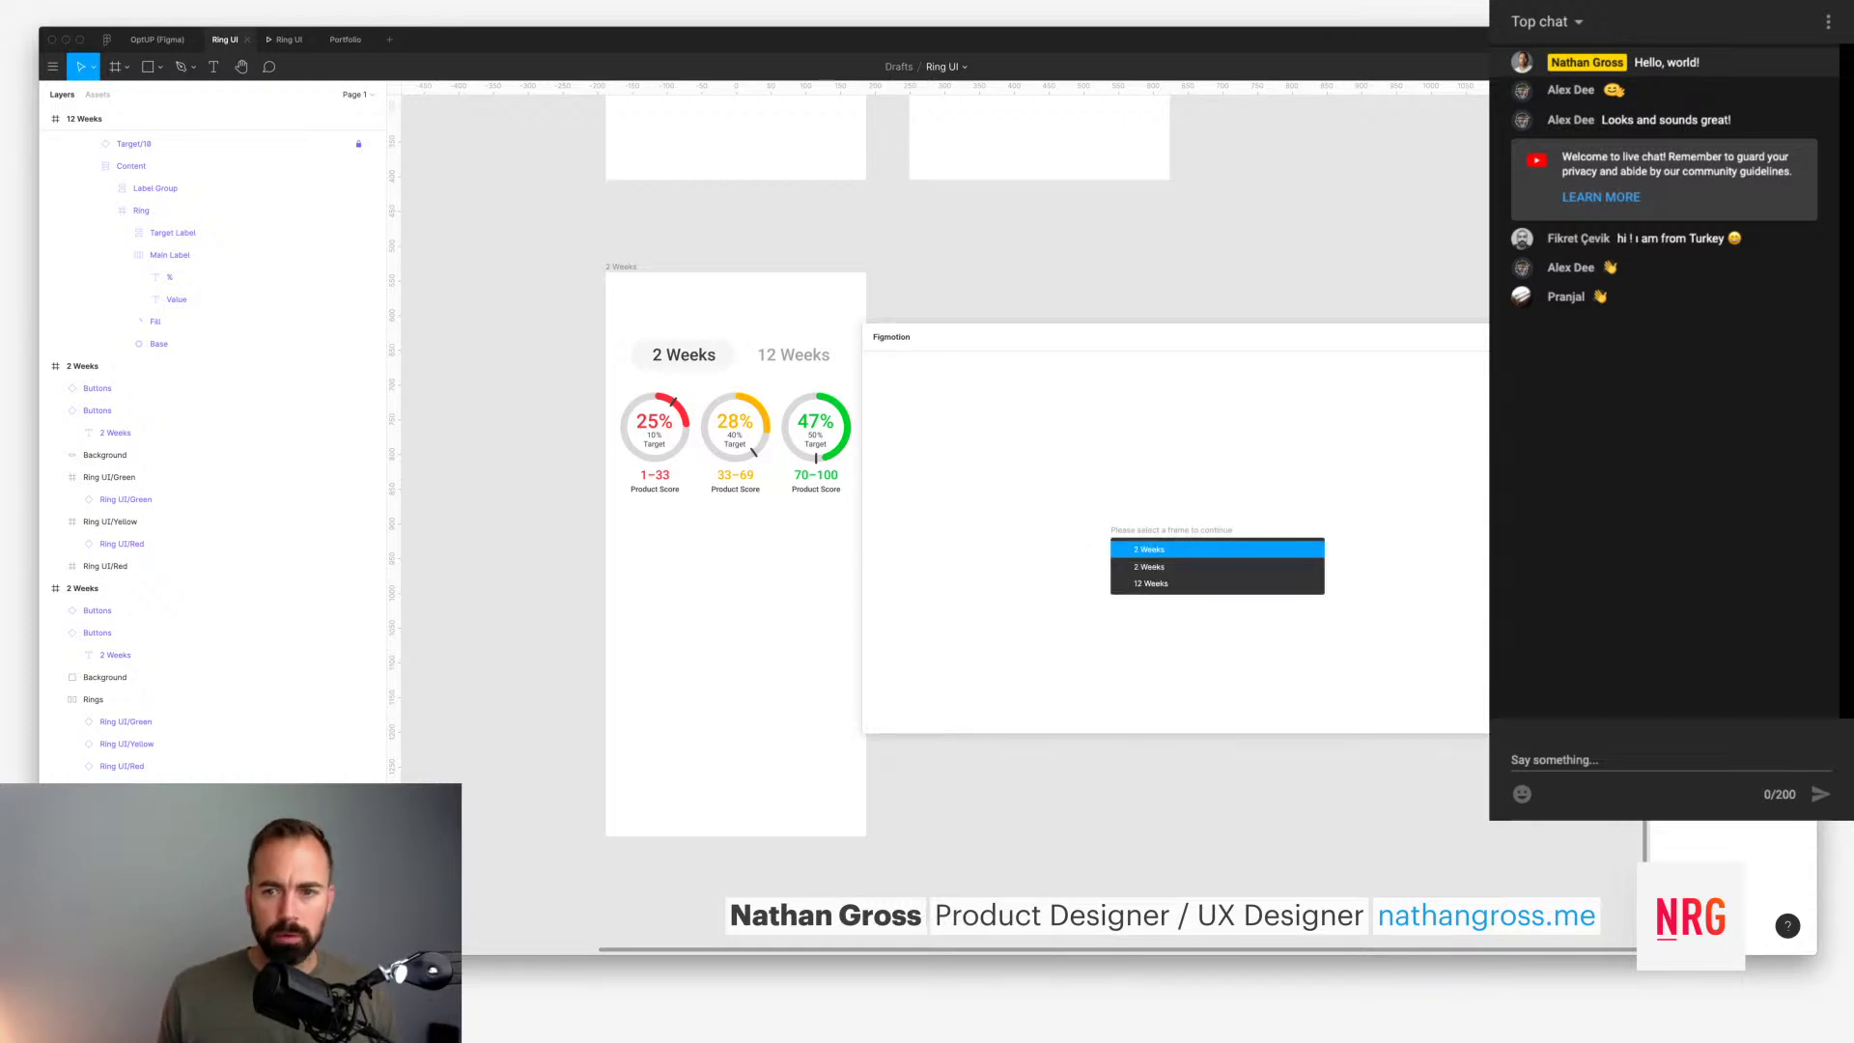
left_click(1216, 548)
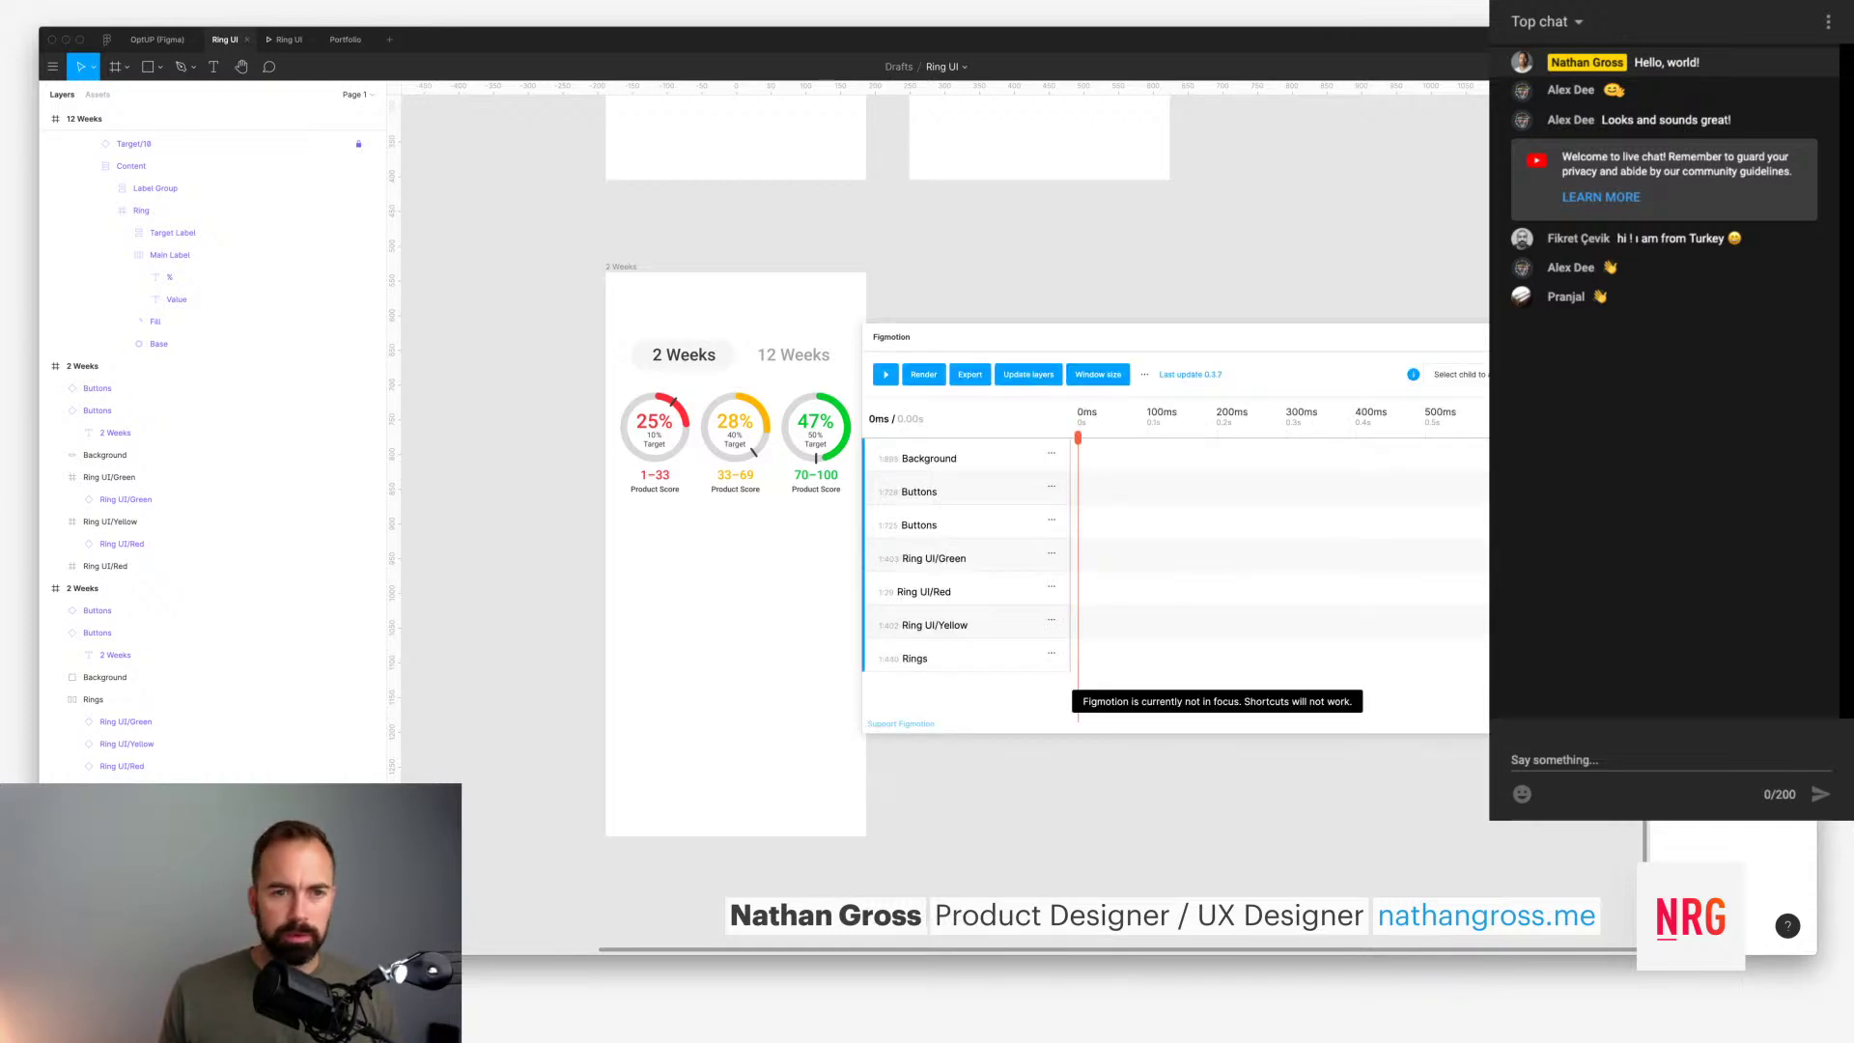
key("Escape")
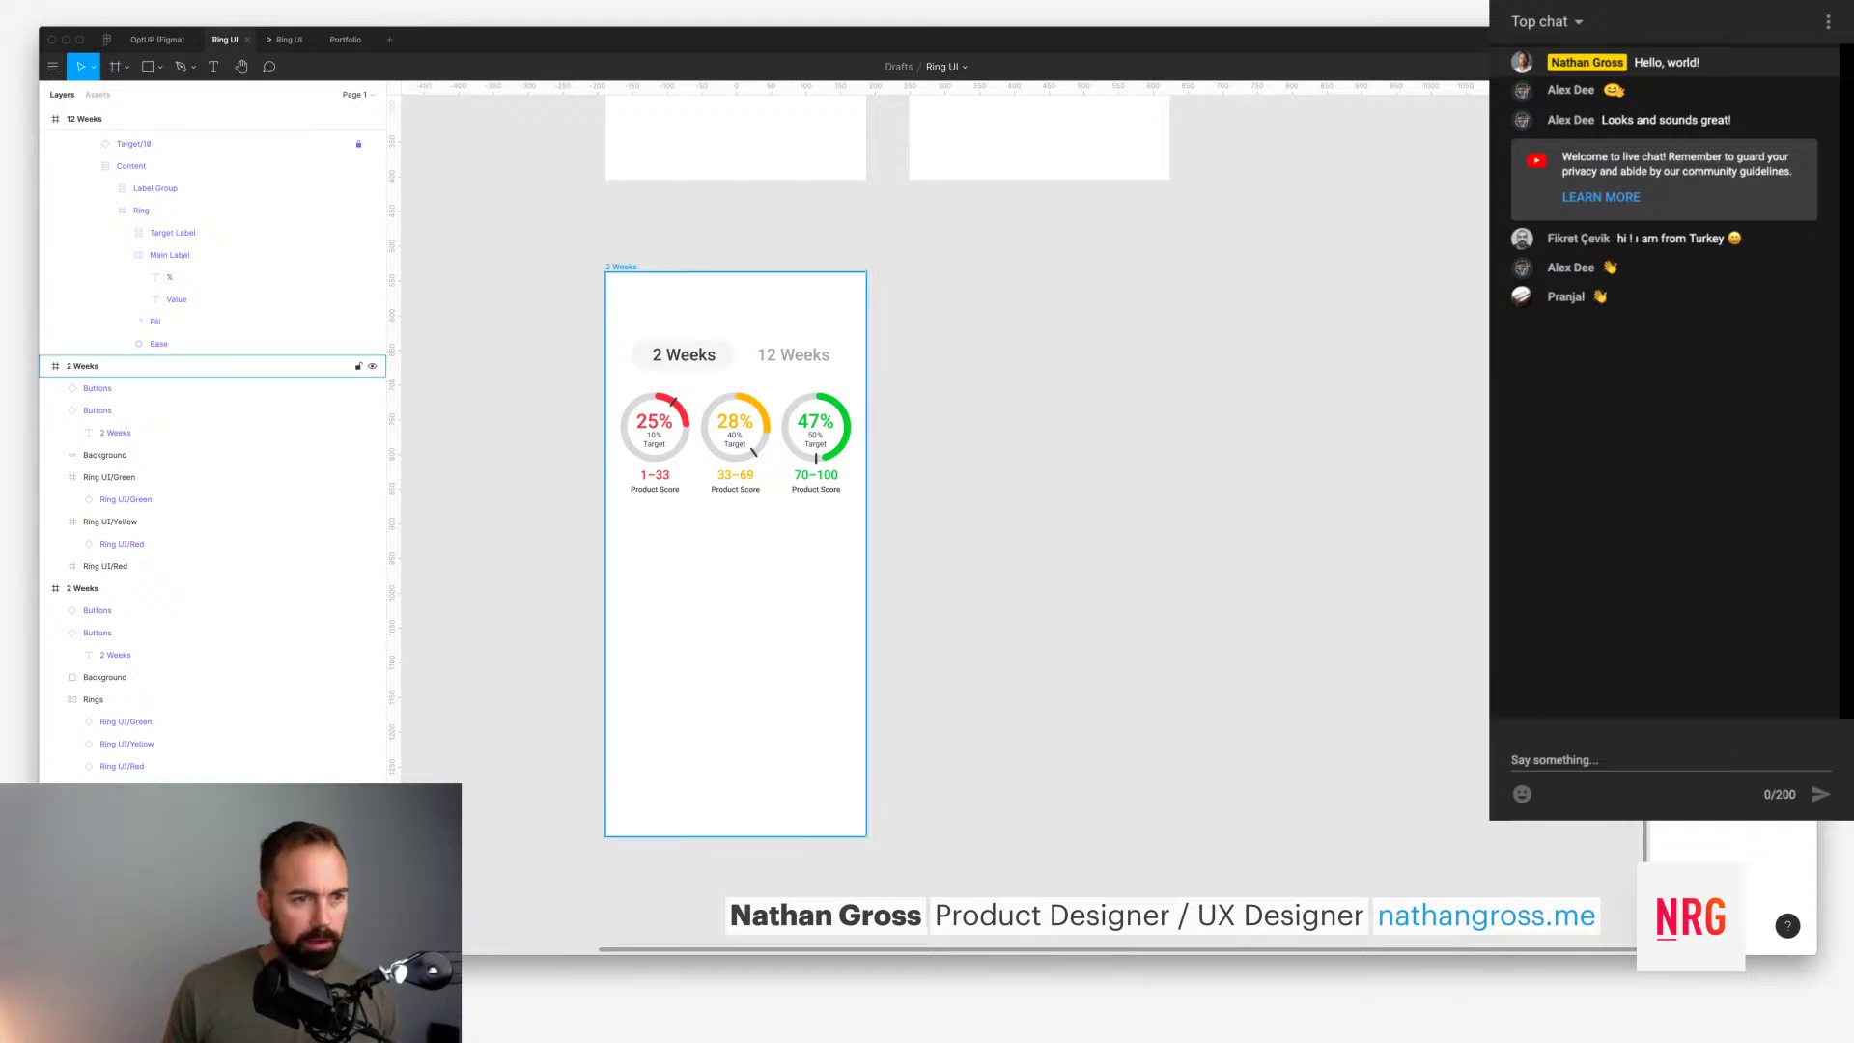
Step: Rename the duplicated 2 Weeks frame as "Ring UI - Animation"
double_click(82, 366)
key("Right")
type("Weeks")
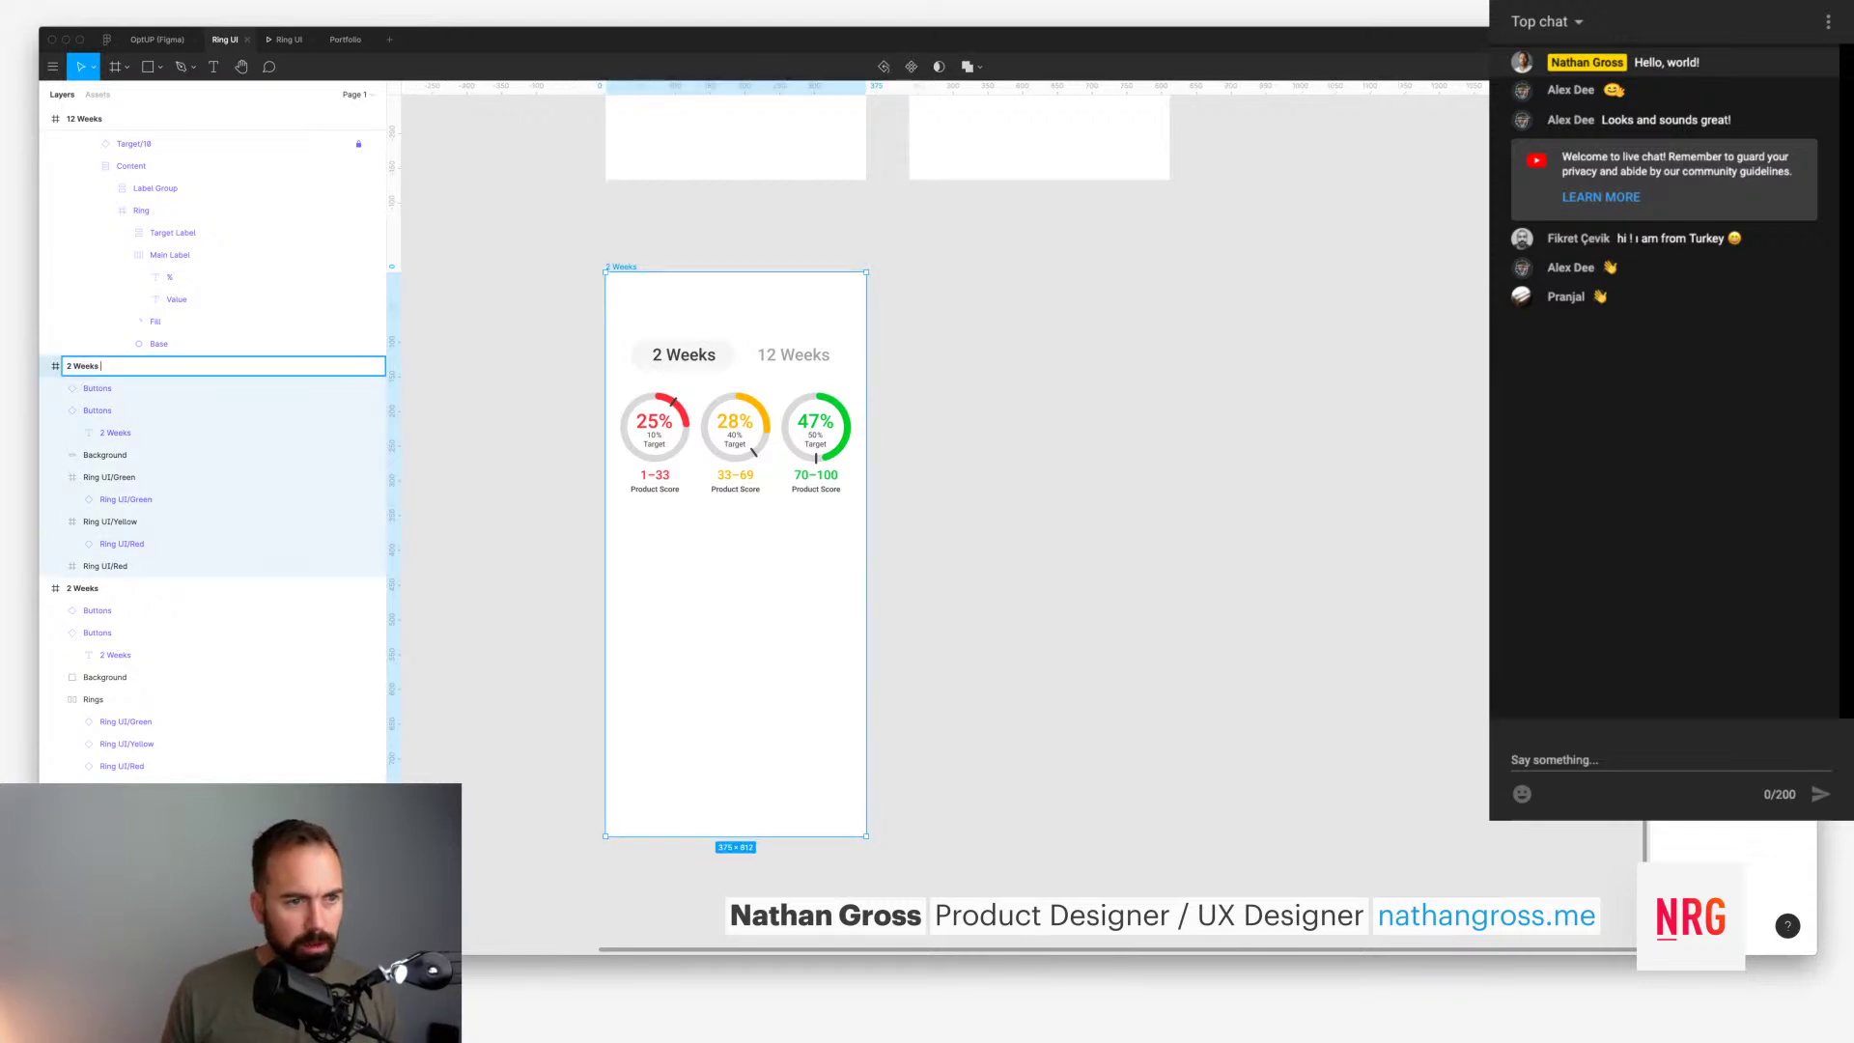
type(" - Animation")
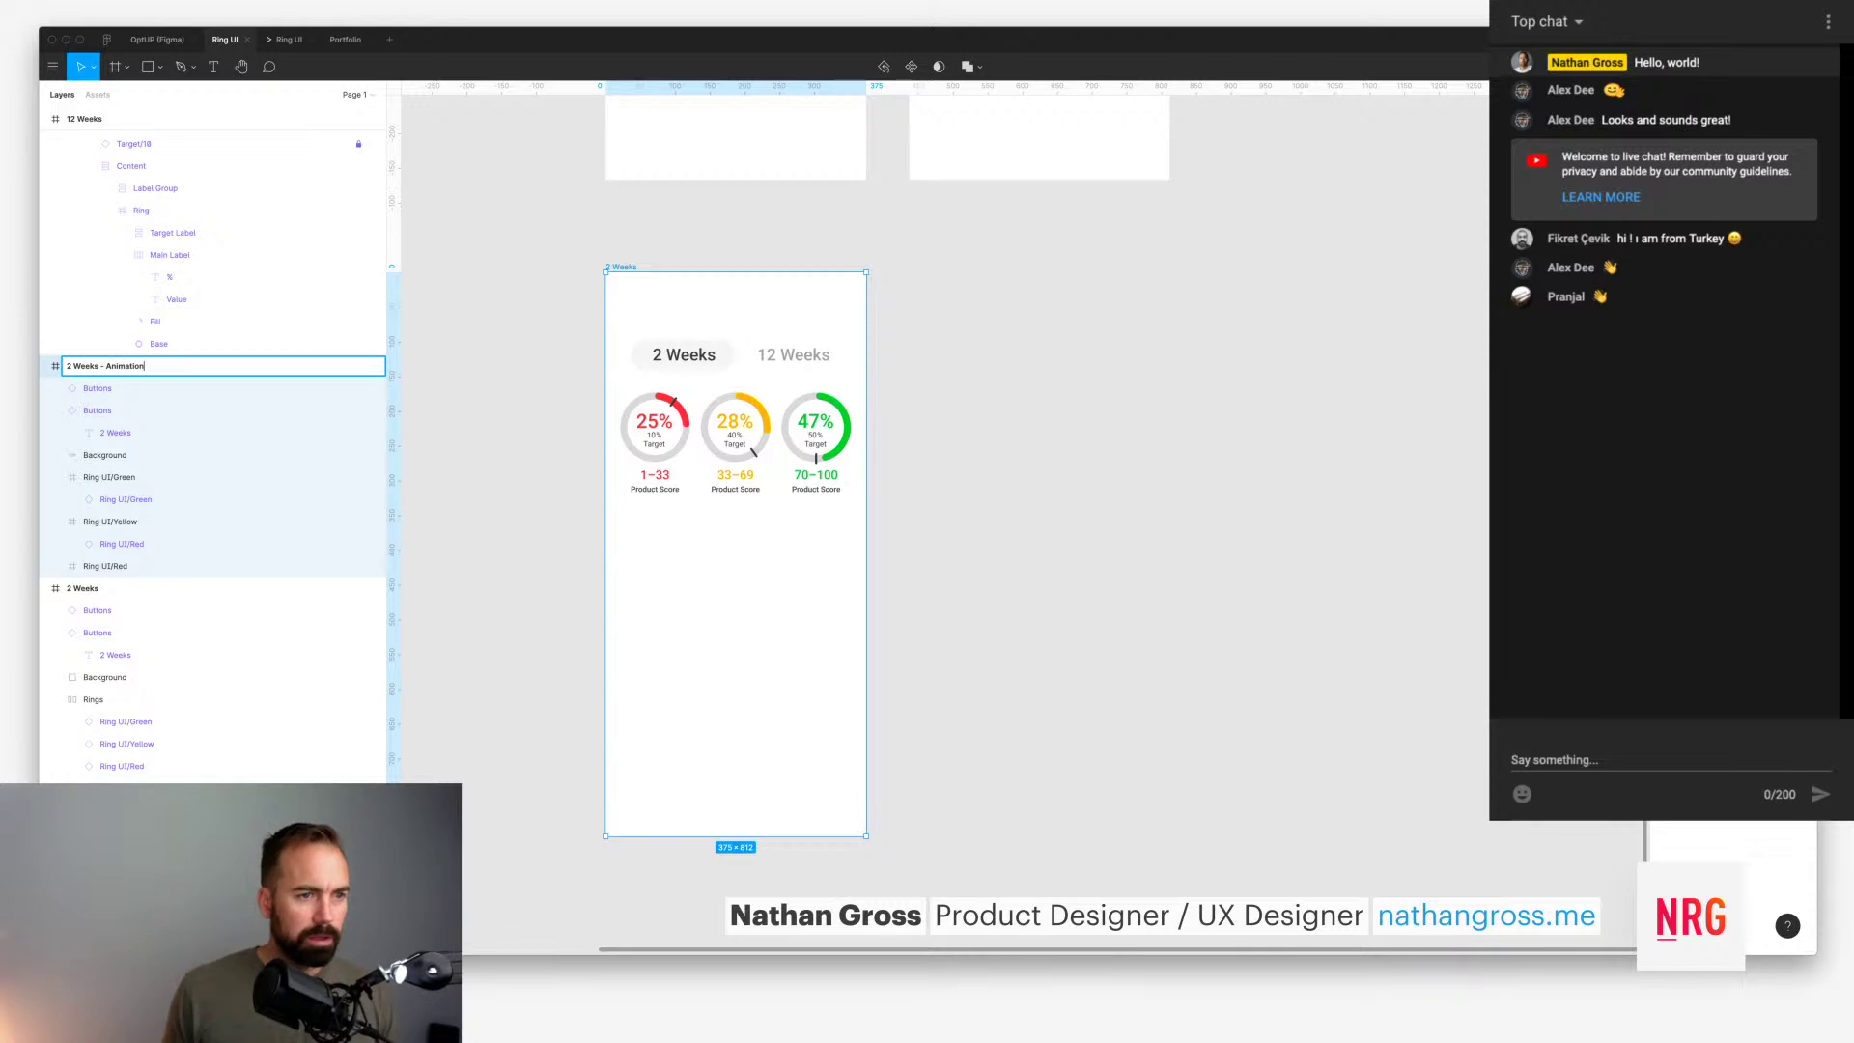
key("alt+shift+Right")
key("alt+shift+Right")
key("alt+shift+Left")
key("alt+shift+Left")
key("alt+shift+Right")
type("Ring UI")
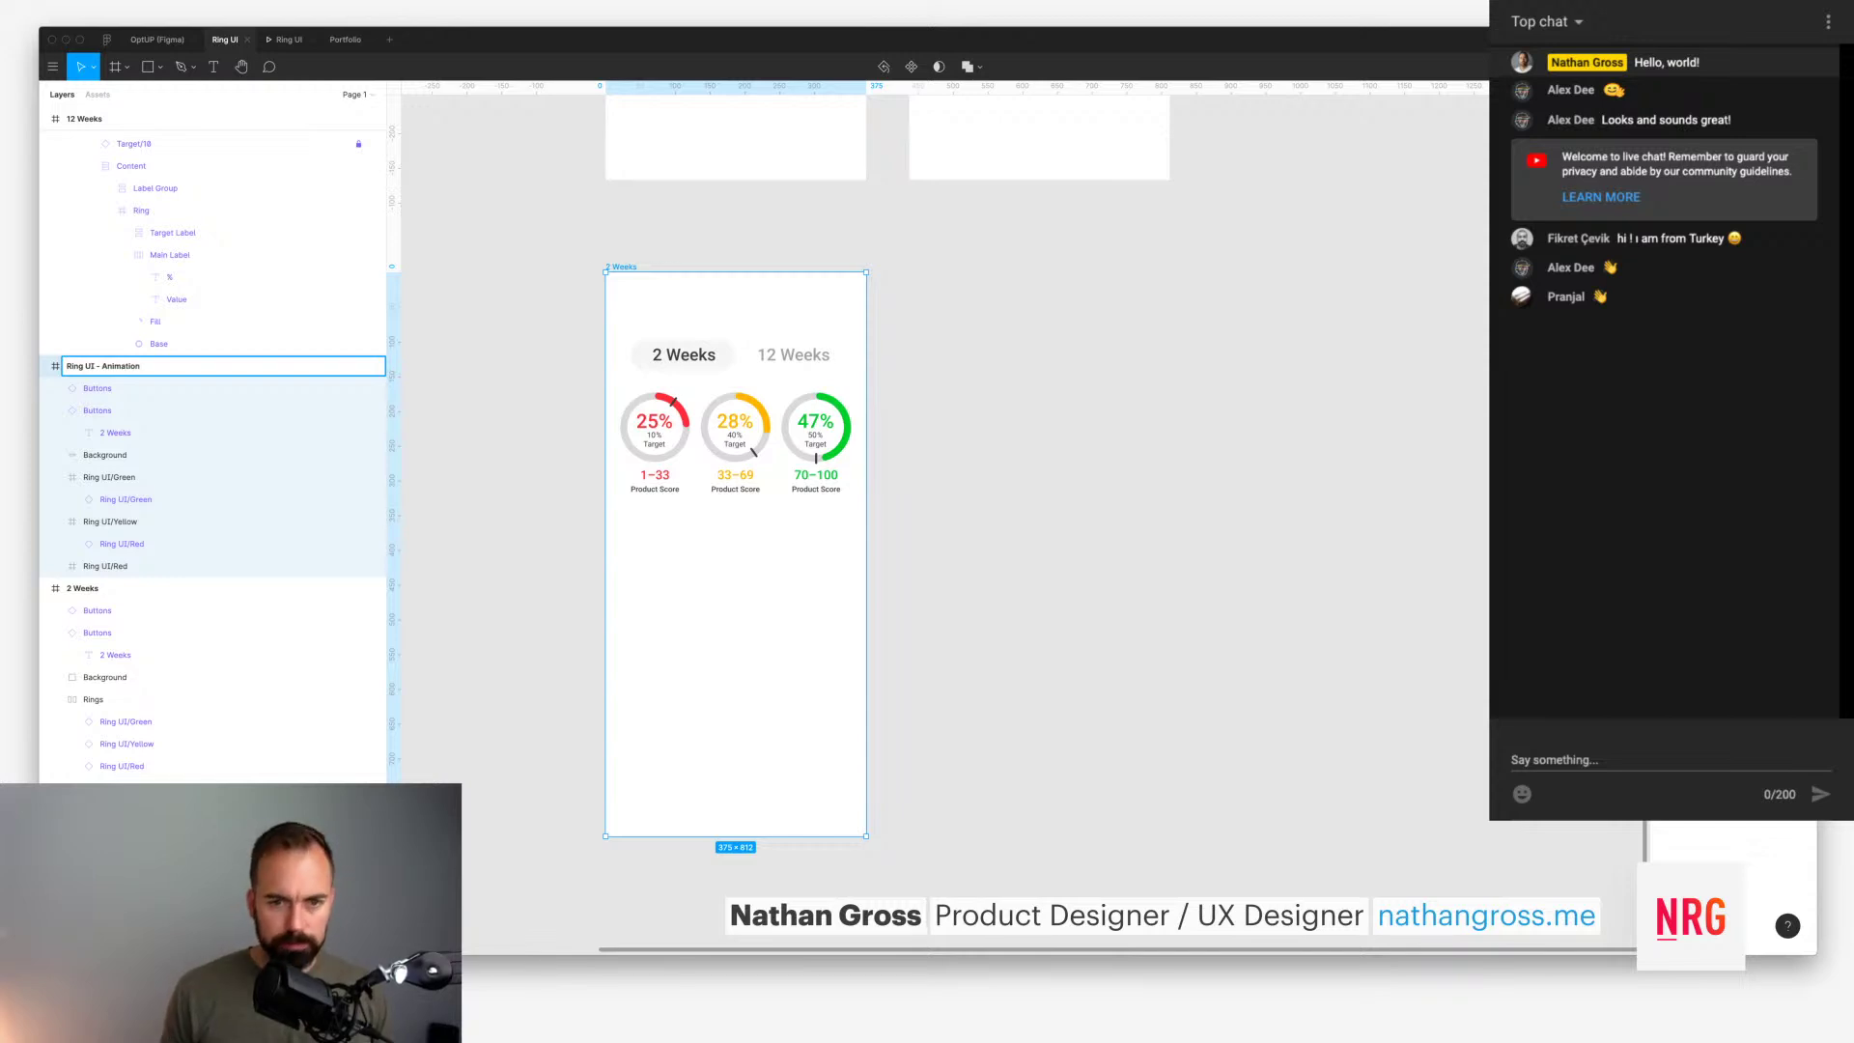
key("Return")
Step: Run the Figmotion plugin on the Ring UI - Animation frame and place its window beside the rings
left_click(52, 66)
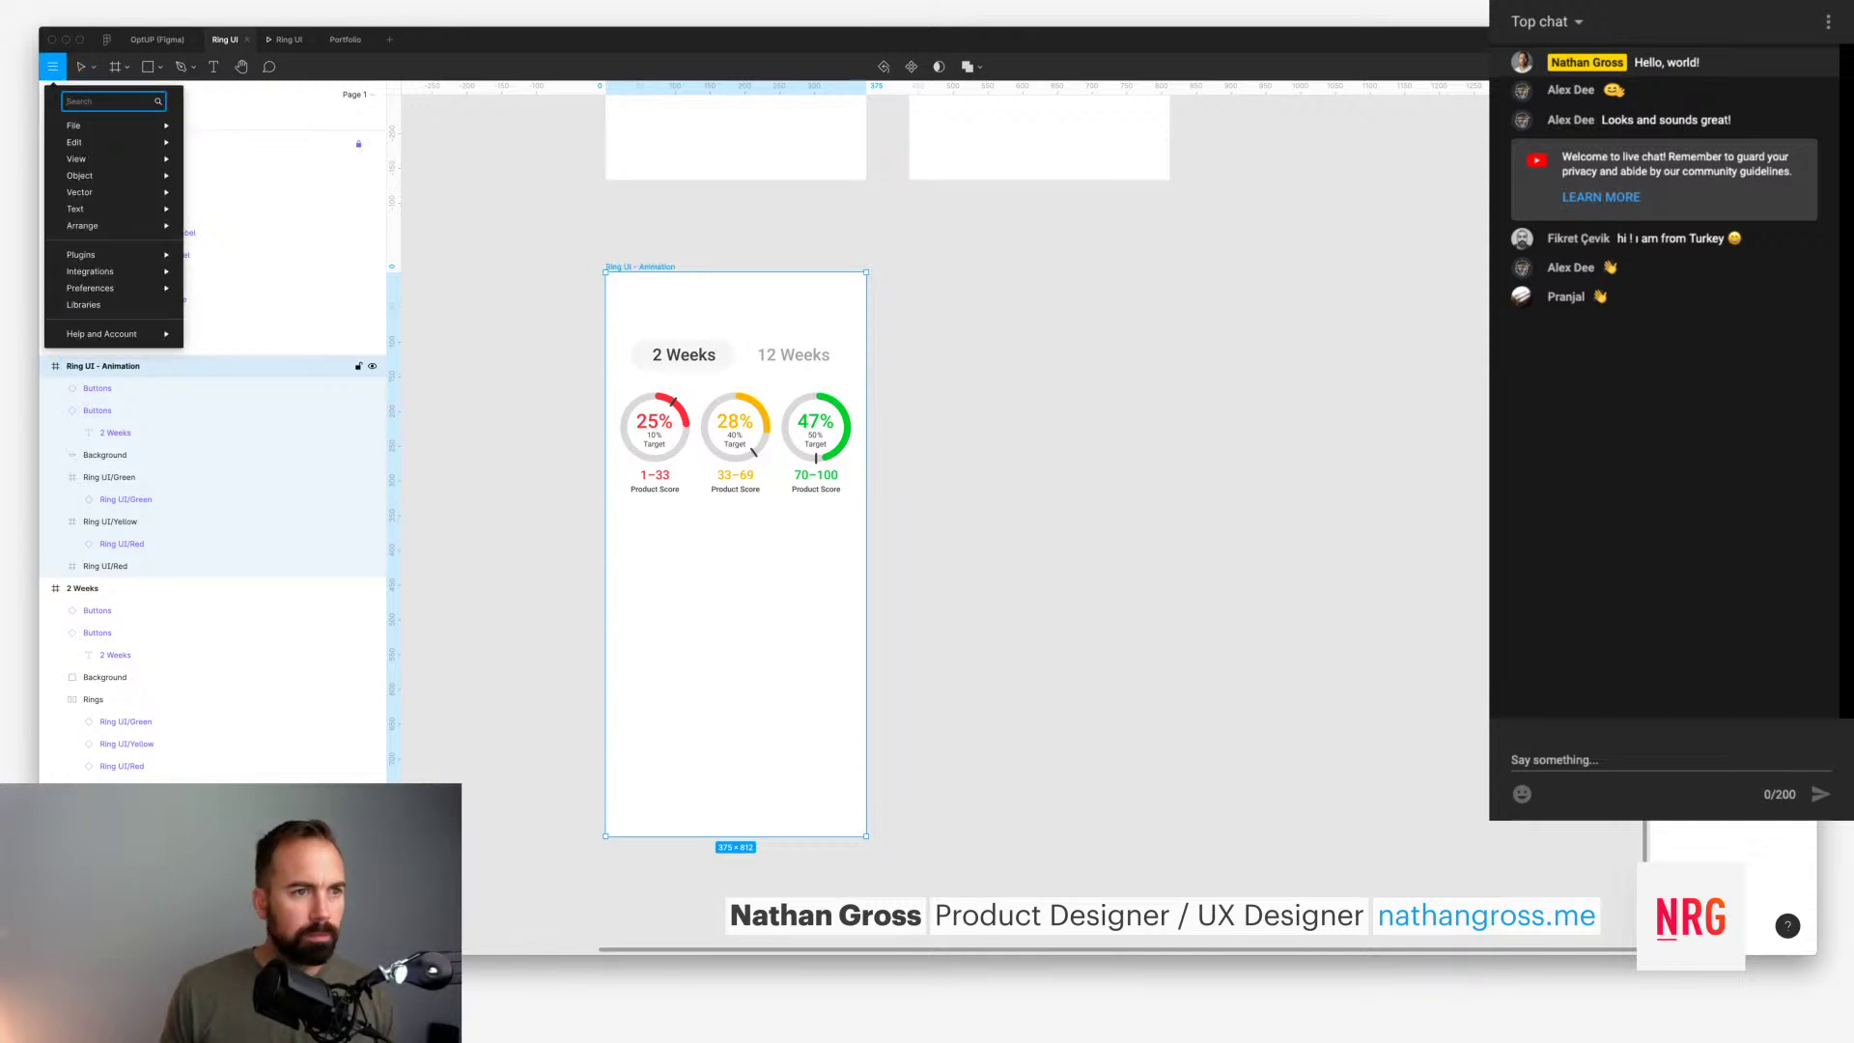
type("fig")
key("Return")
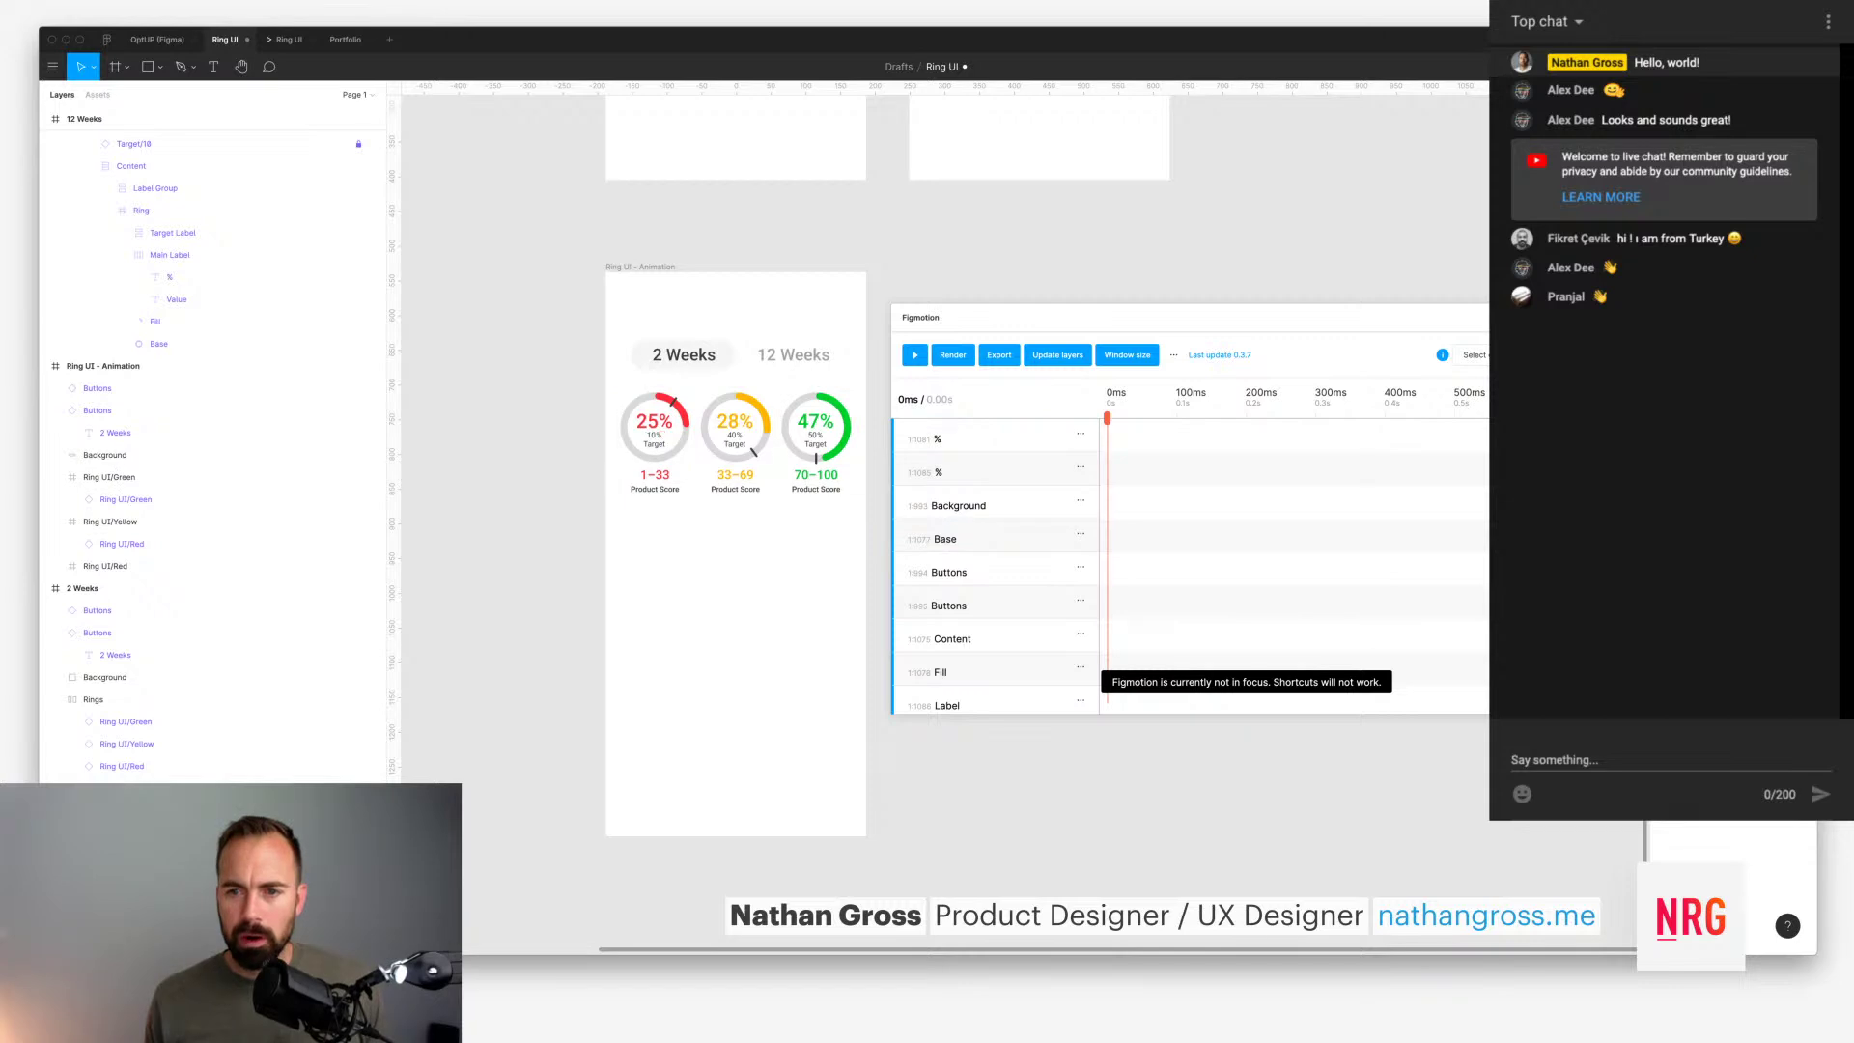
left_click_drag(1187, 317, 1185, 286)
scroll(995, 609, "down", 2)
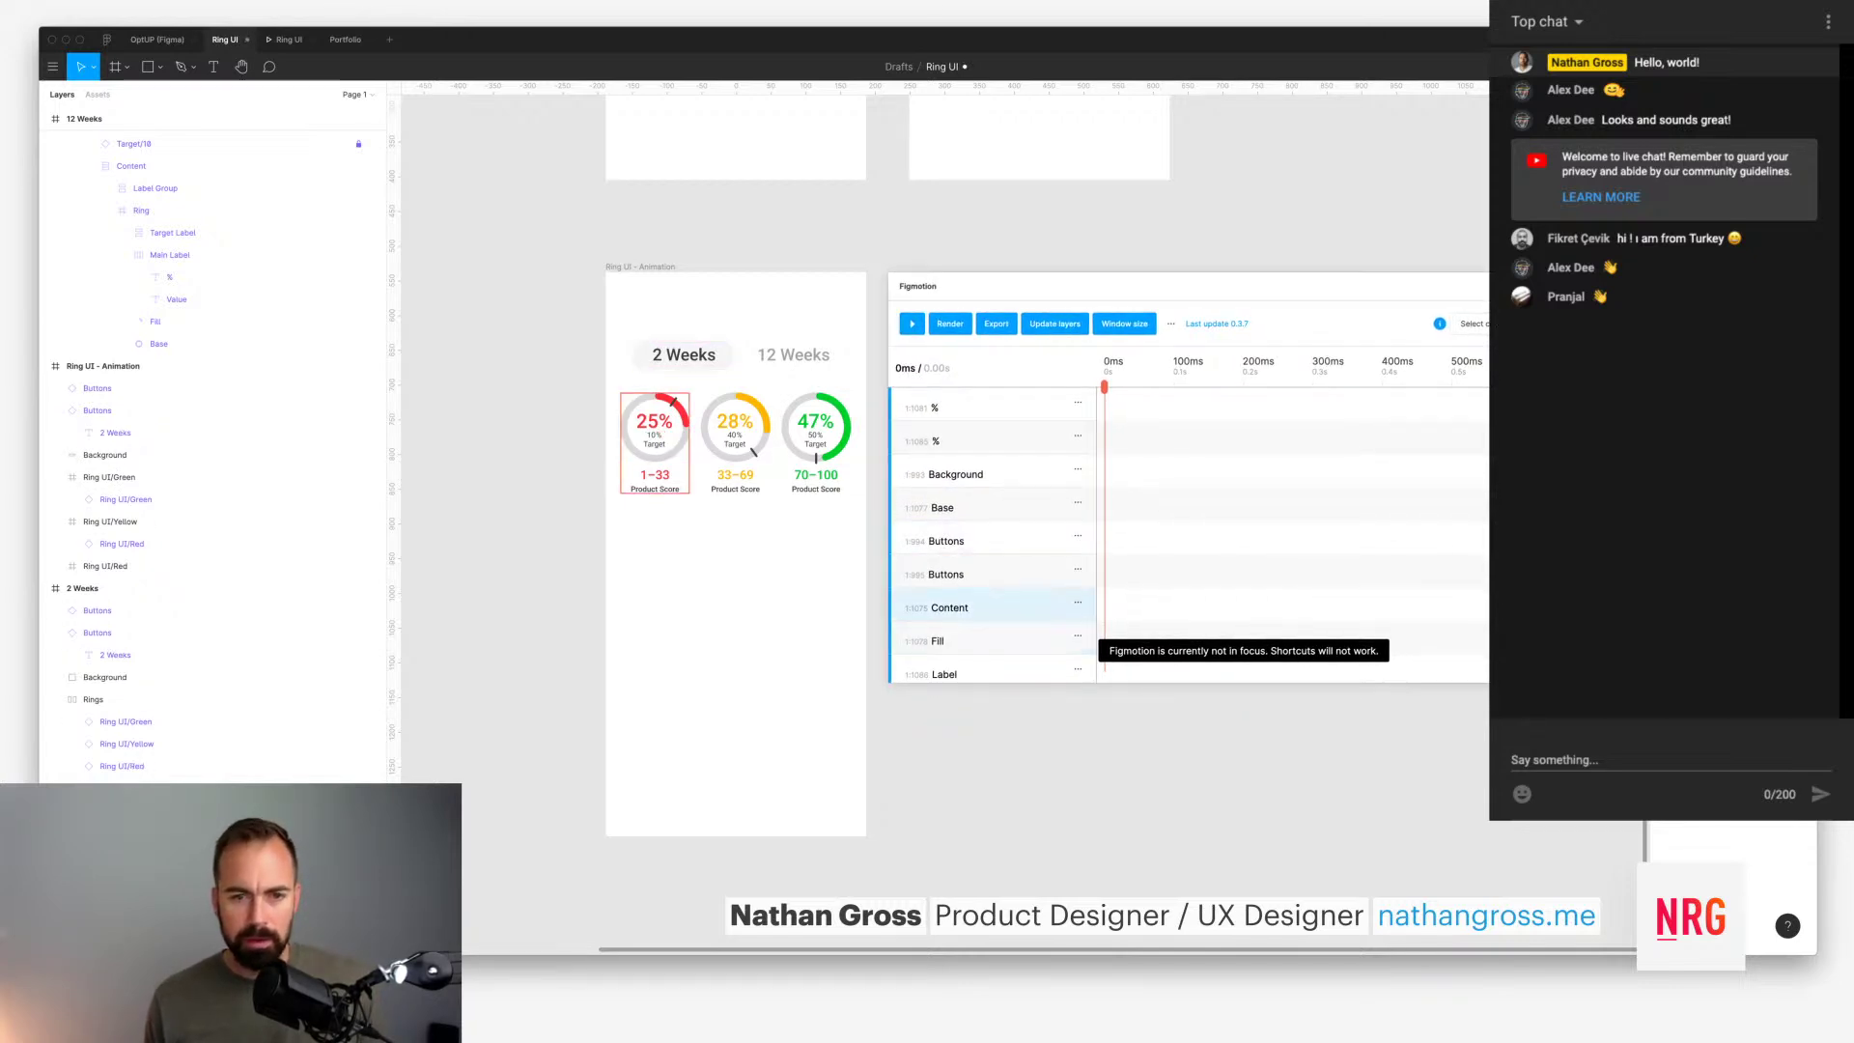
scroll(994, 540, "up", 2)
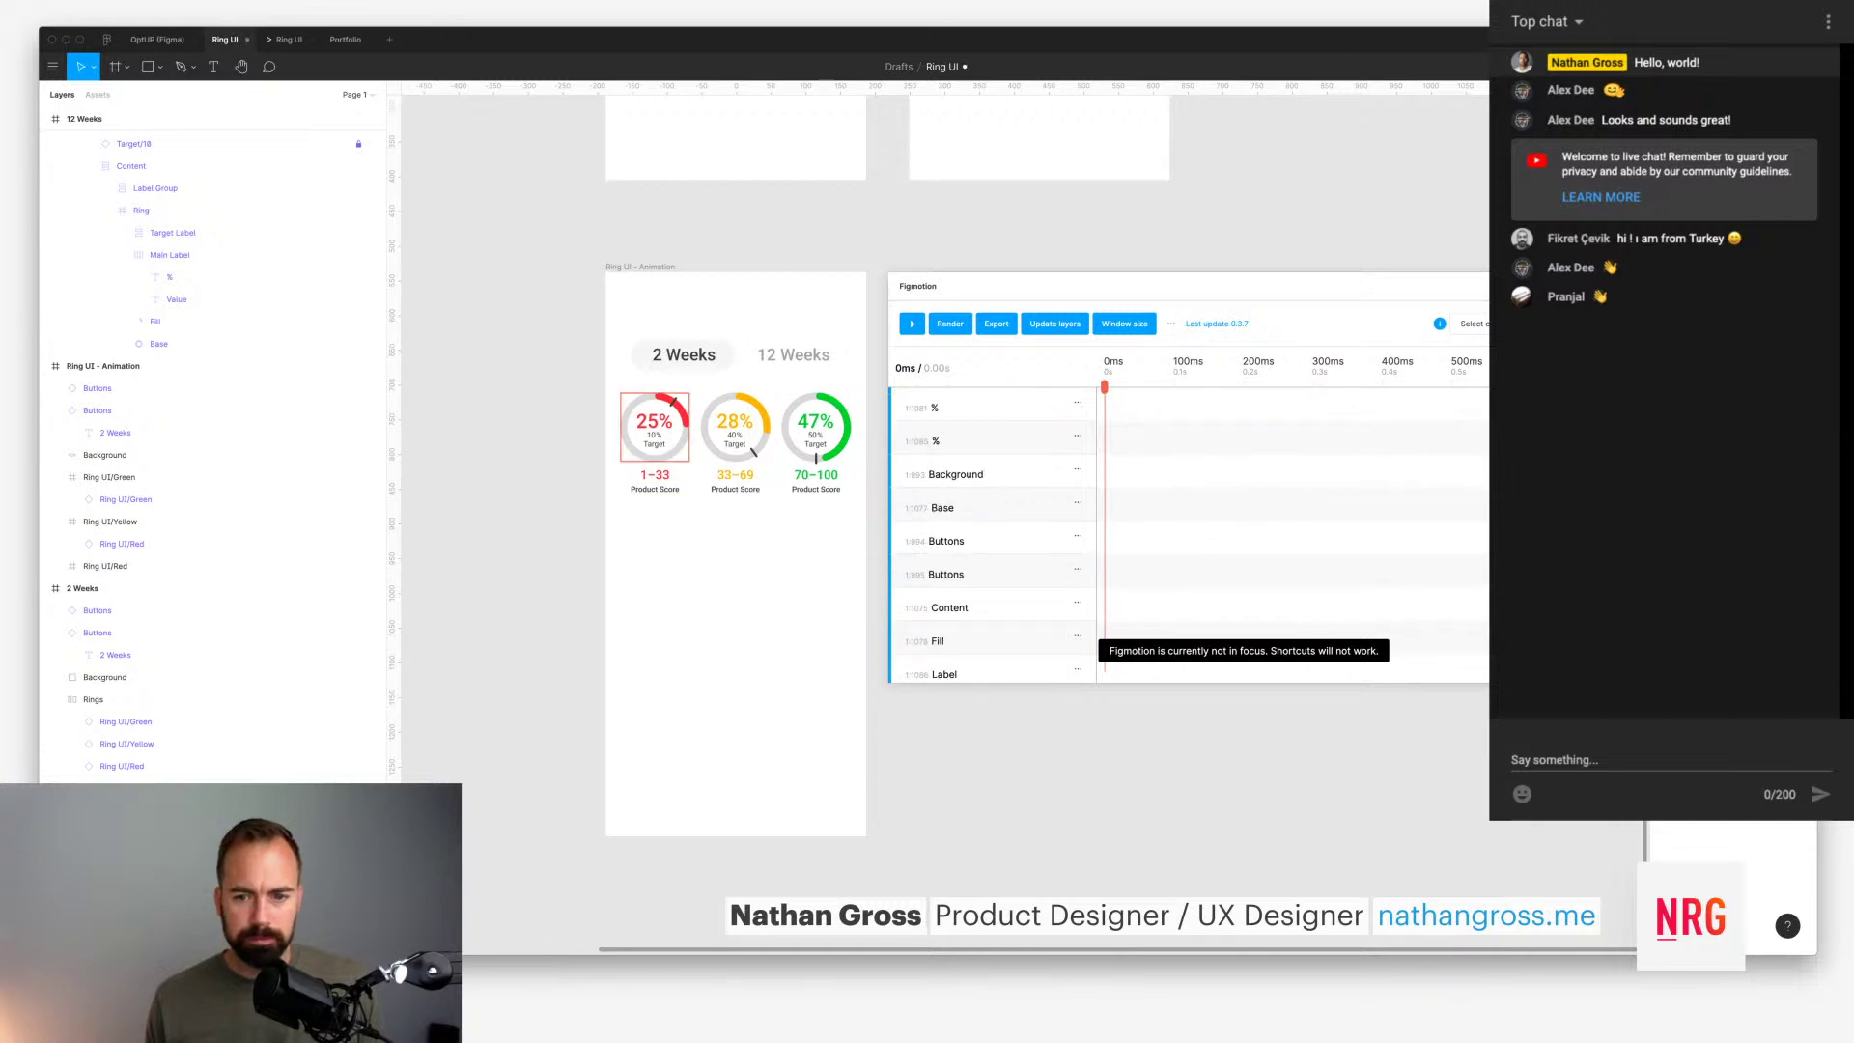
Step: Select the red ring's Fill arc and expand the Fill layer's animatable properties in the Figmotion timeline
left_click(679, 409, "super")
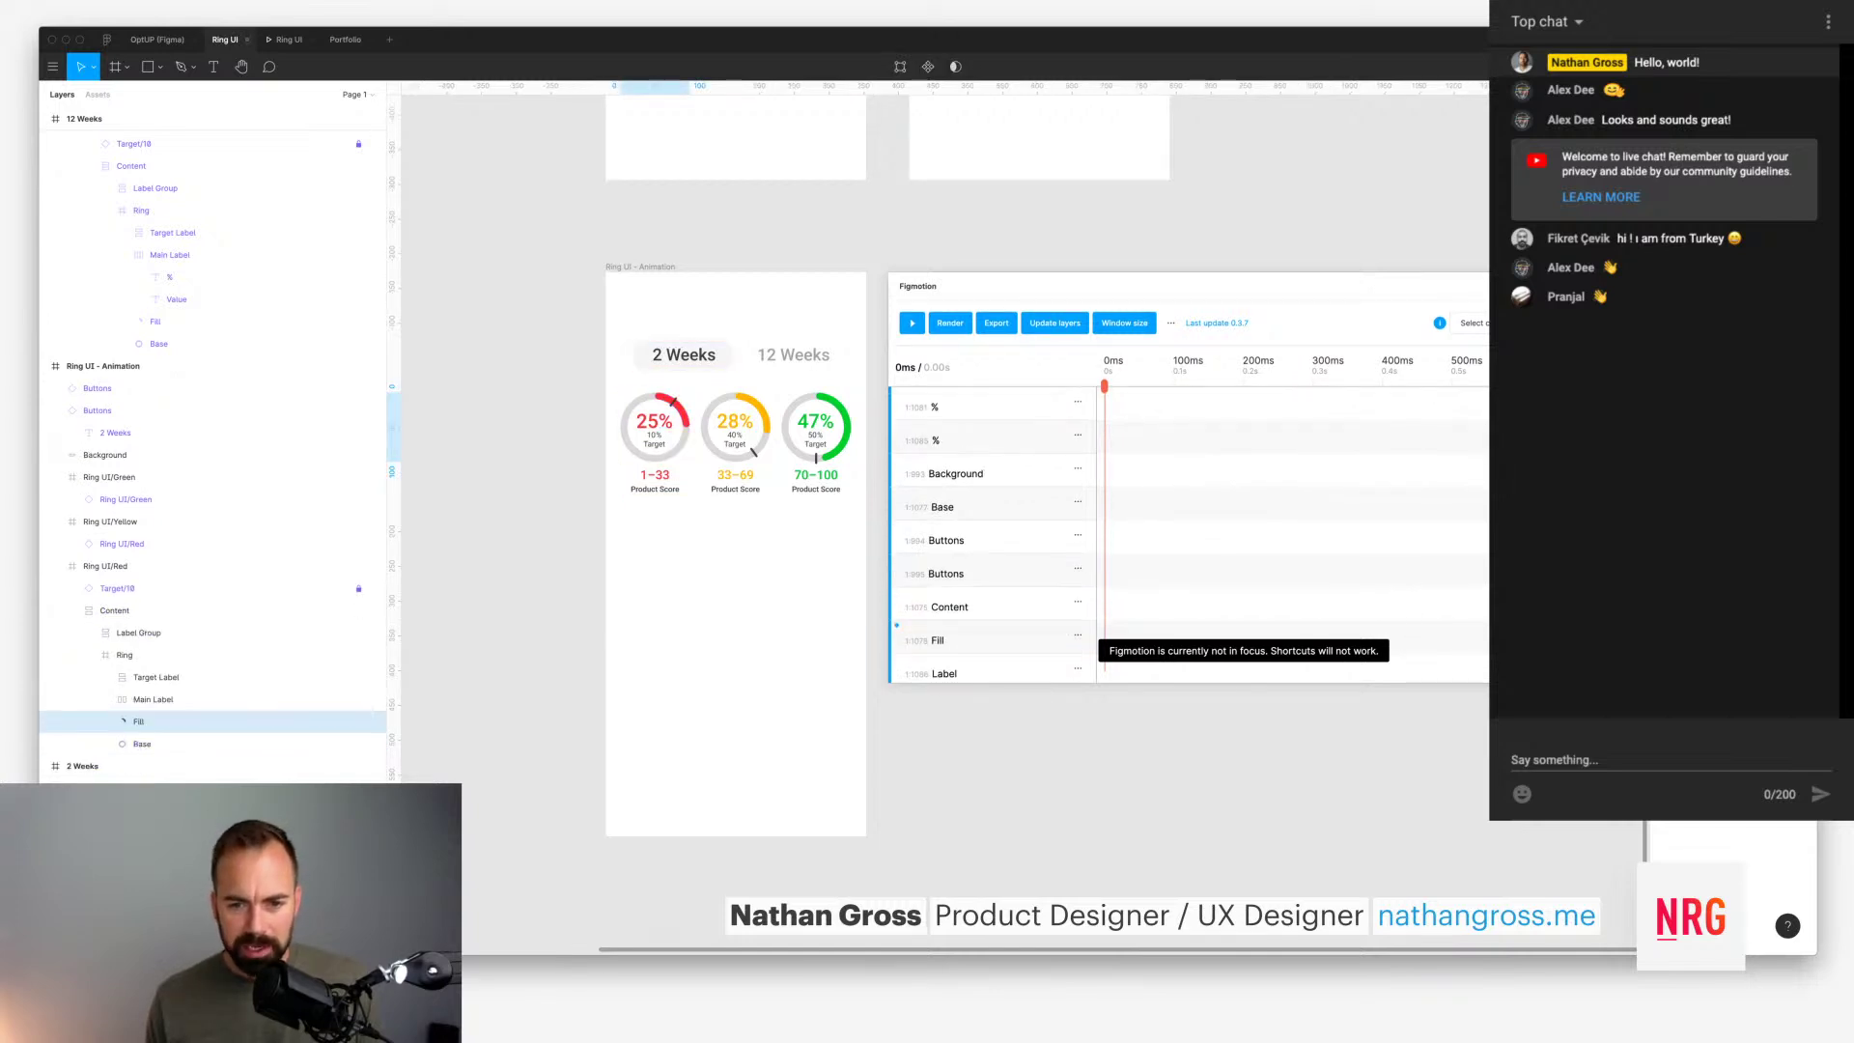
scroll(994, 593, "down", 2)
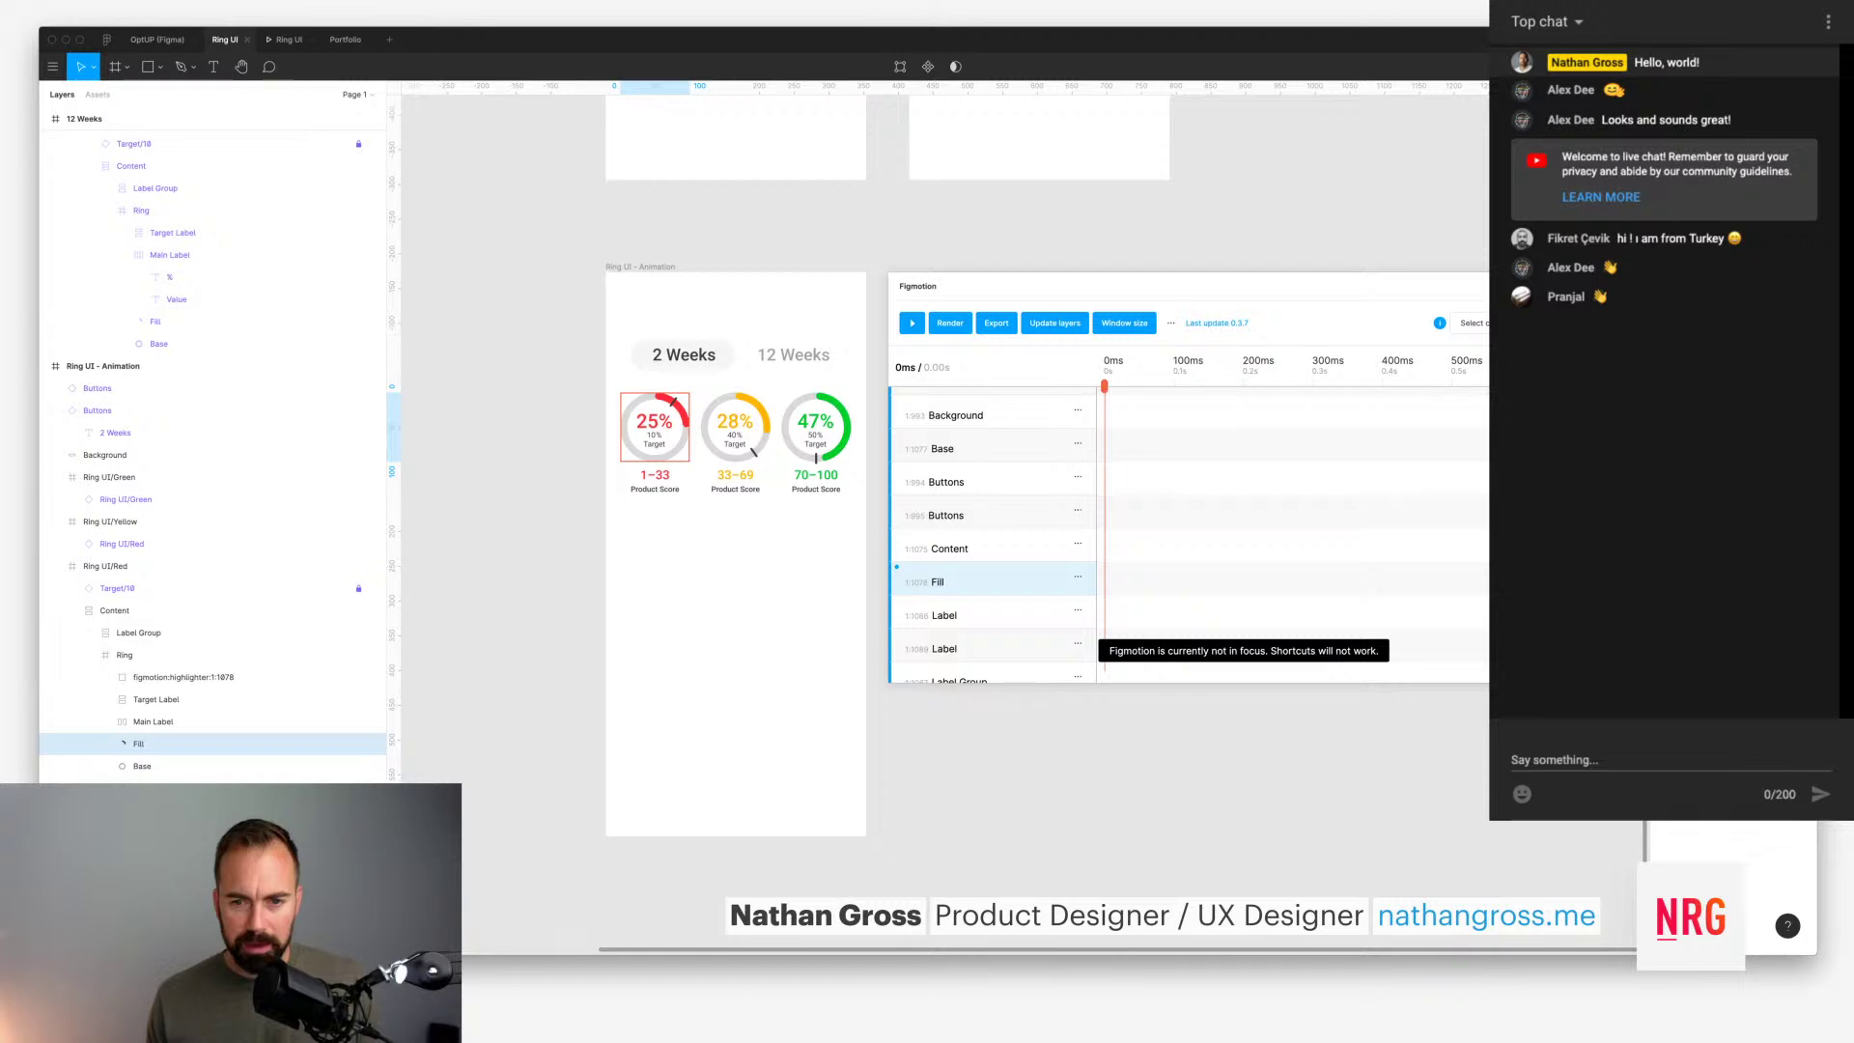
left_click(1078, 577)
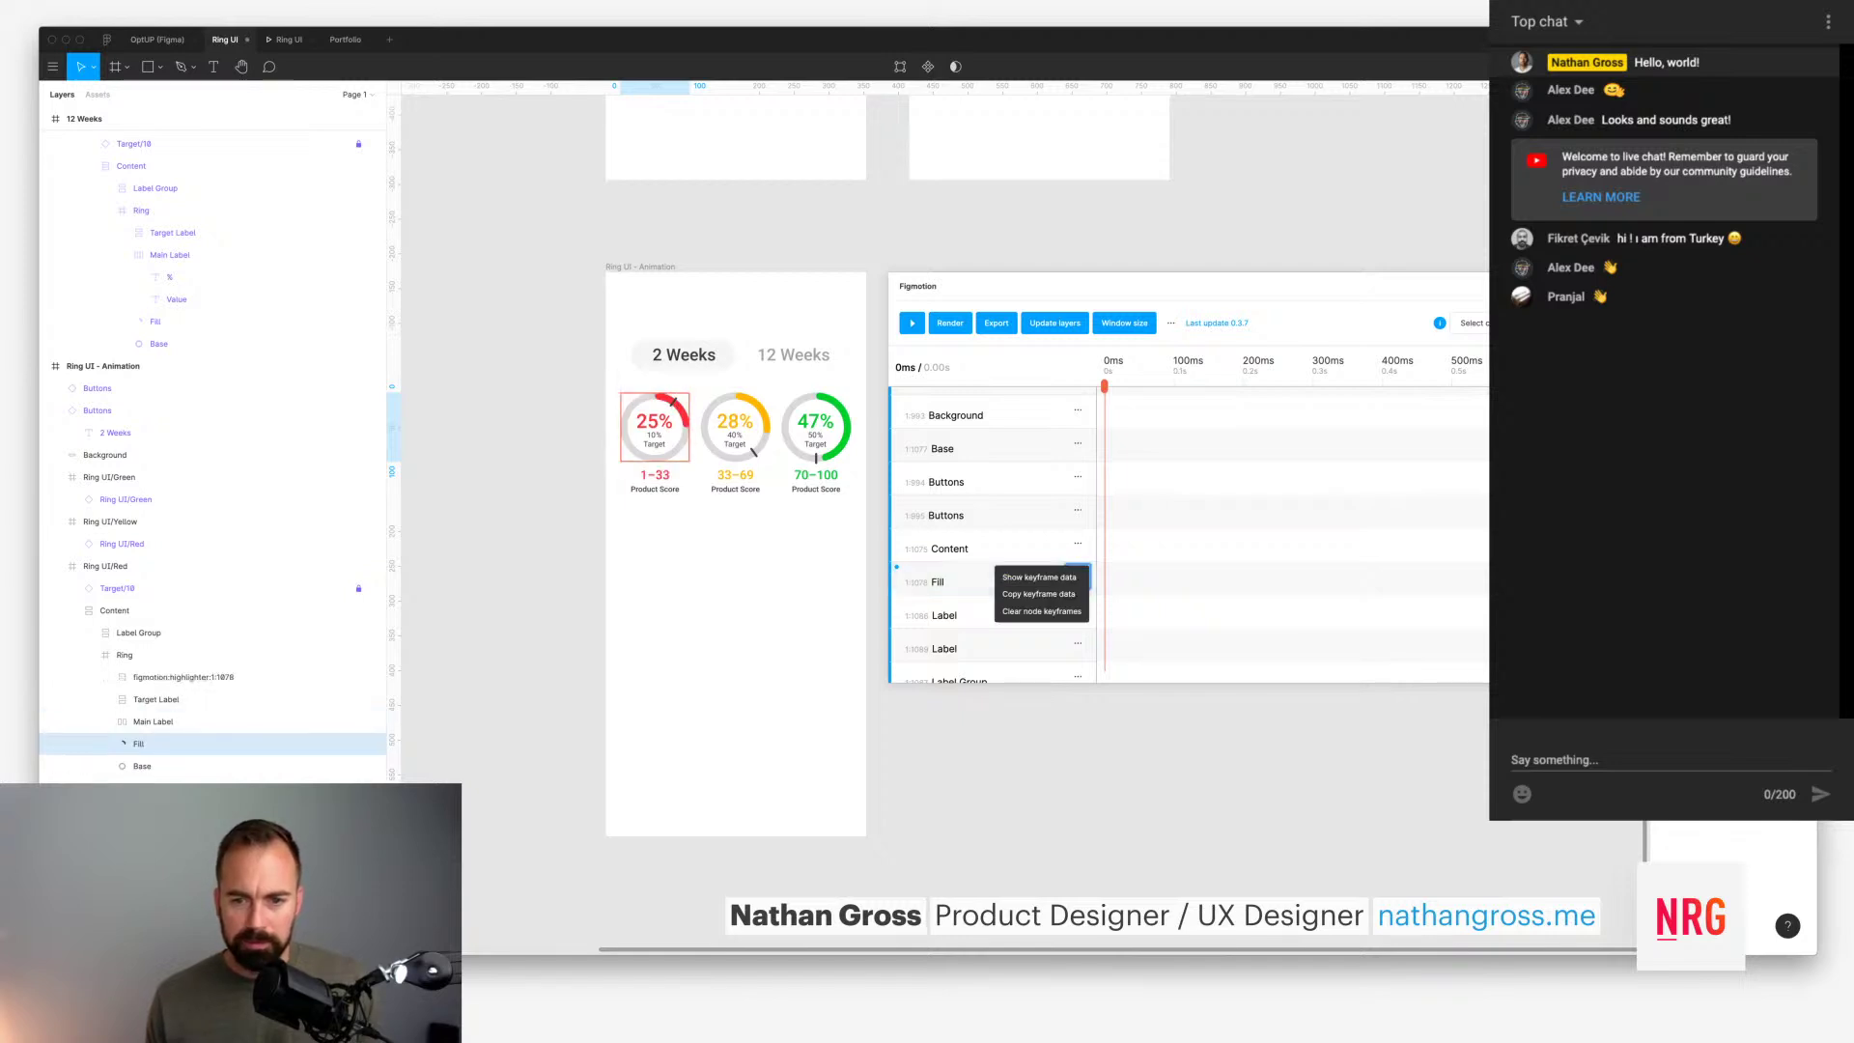
left_click(1039, 576)
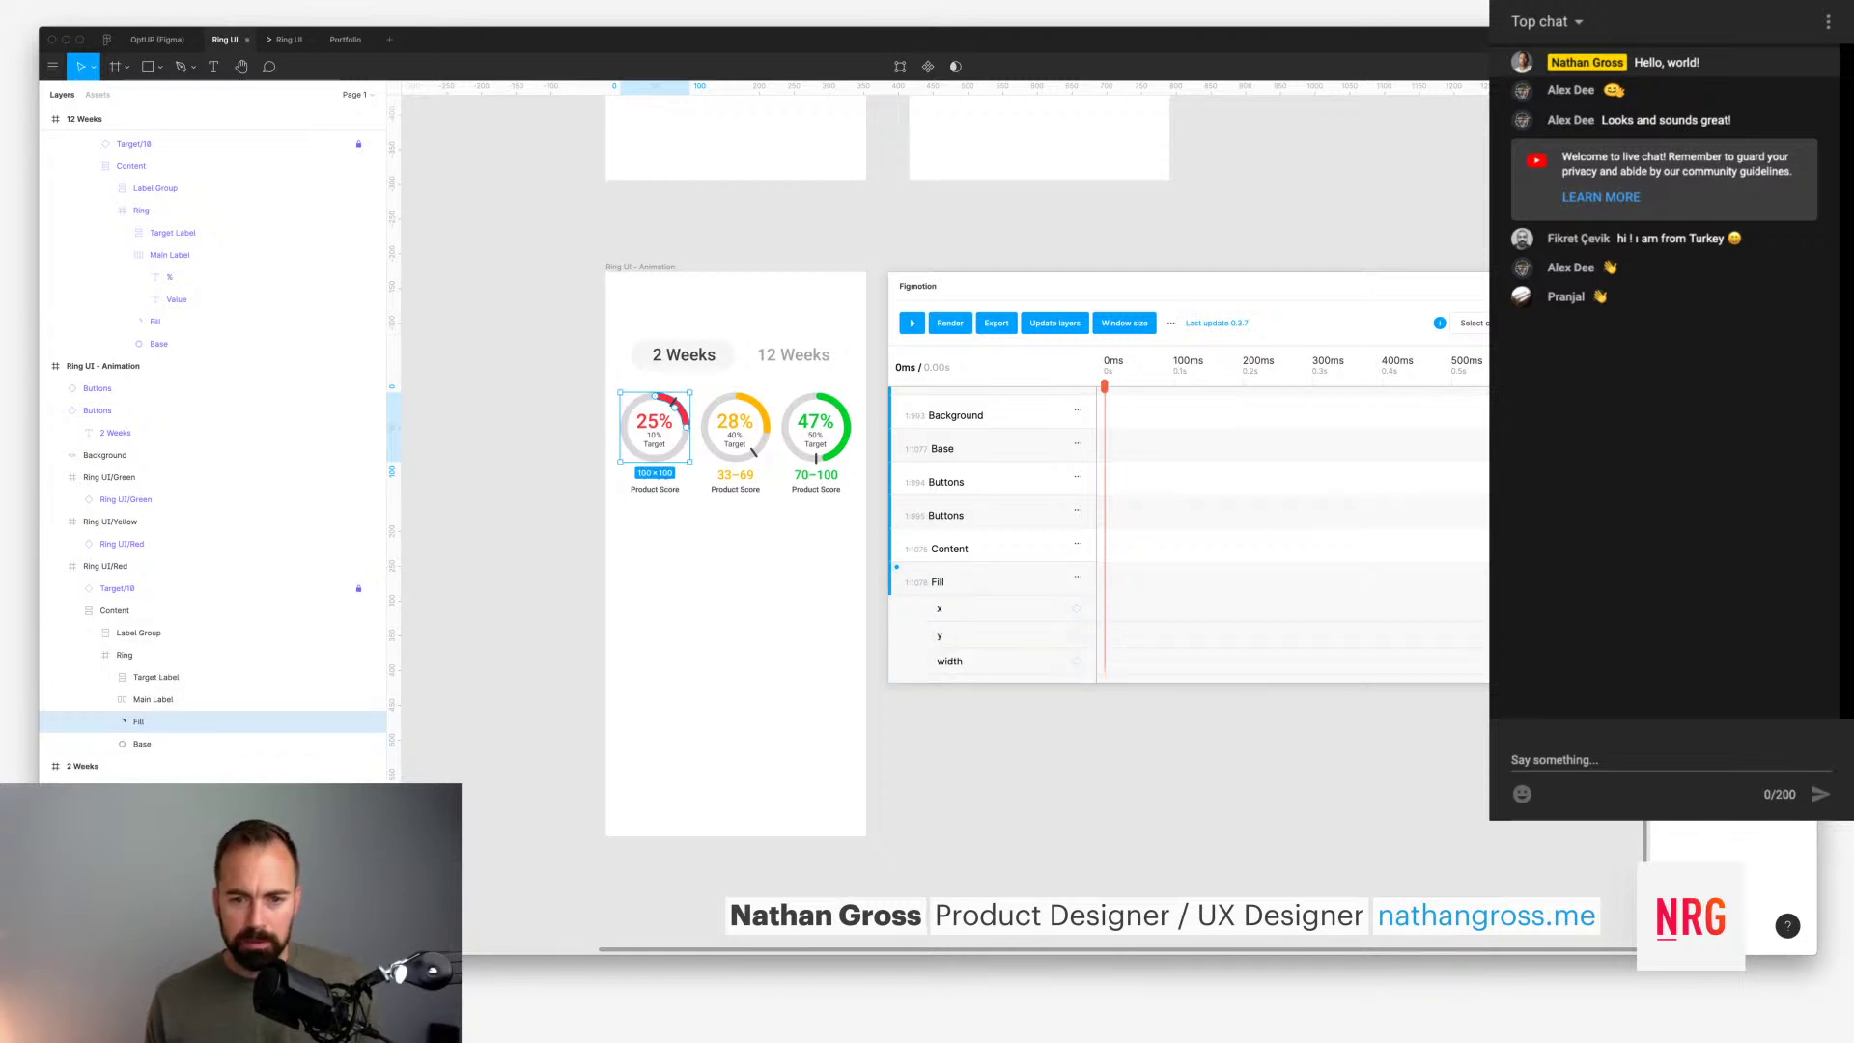
scroll(995, 531, "down", 4)
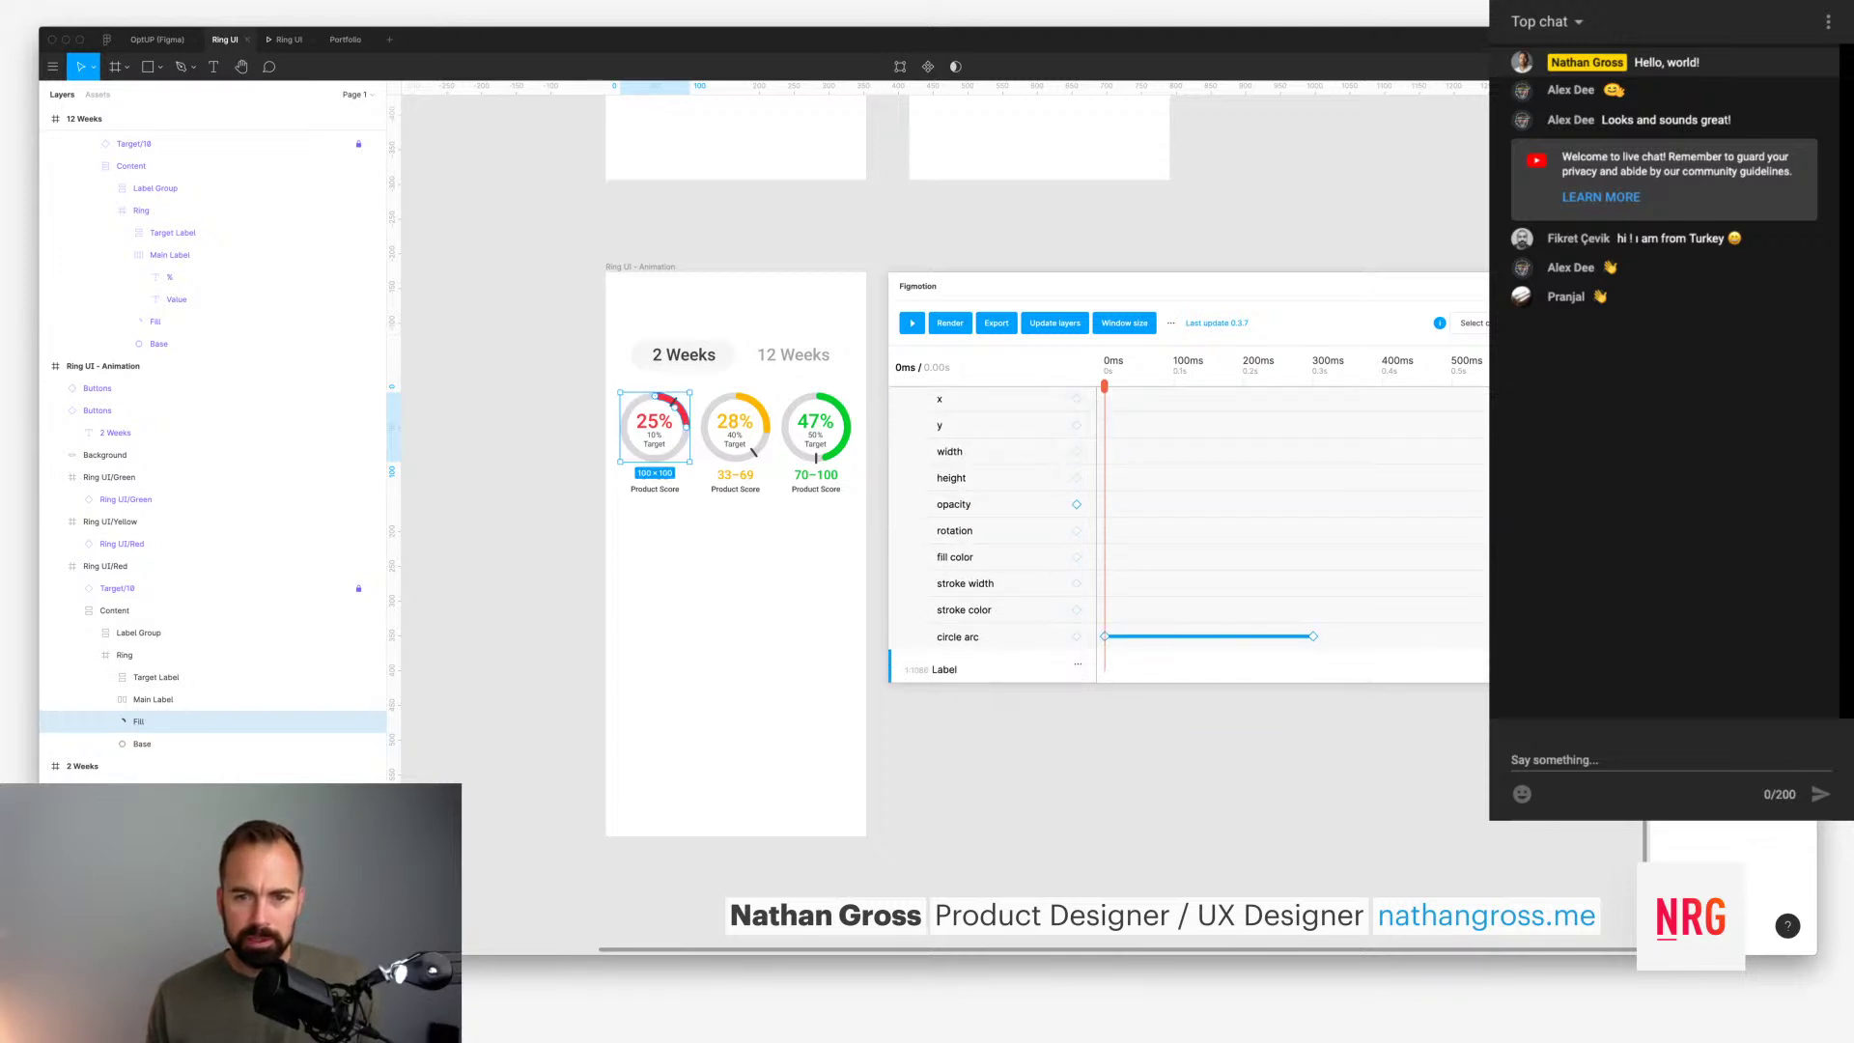
scroll(1071, 522, "up", 1)
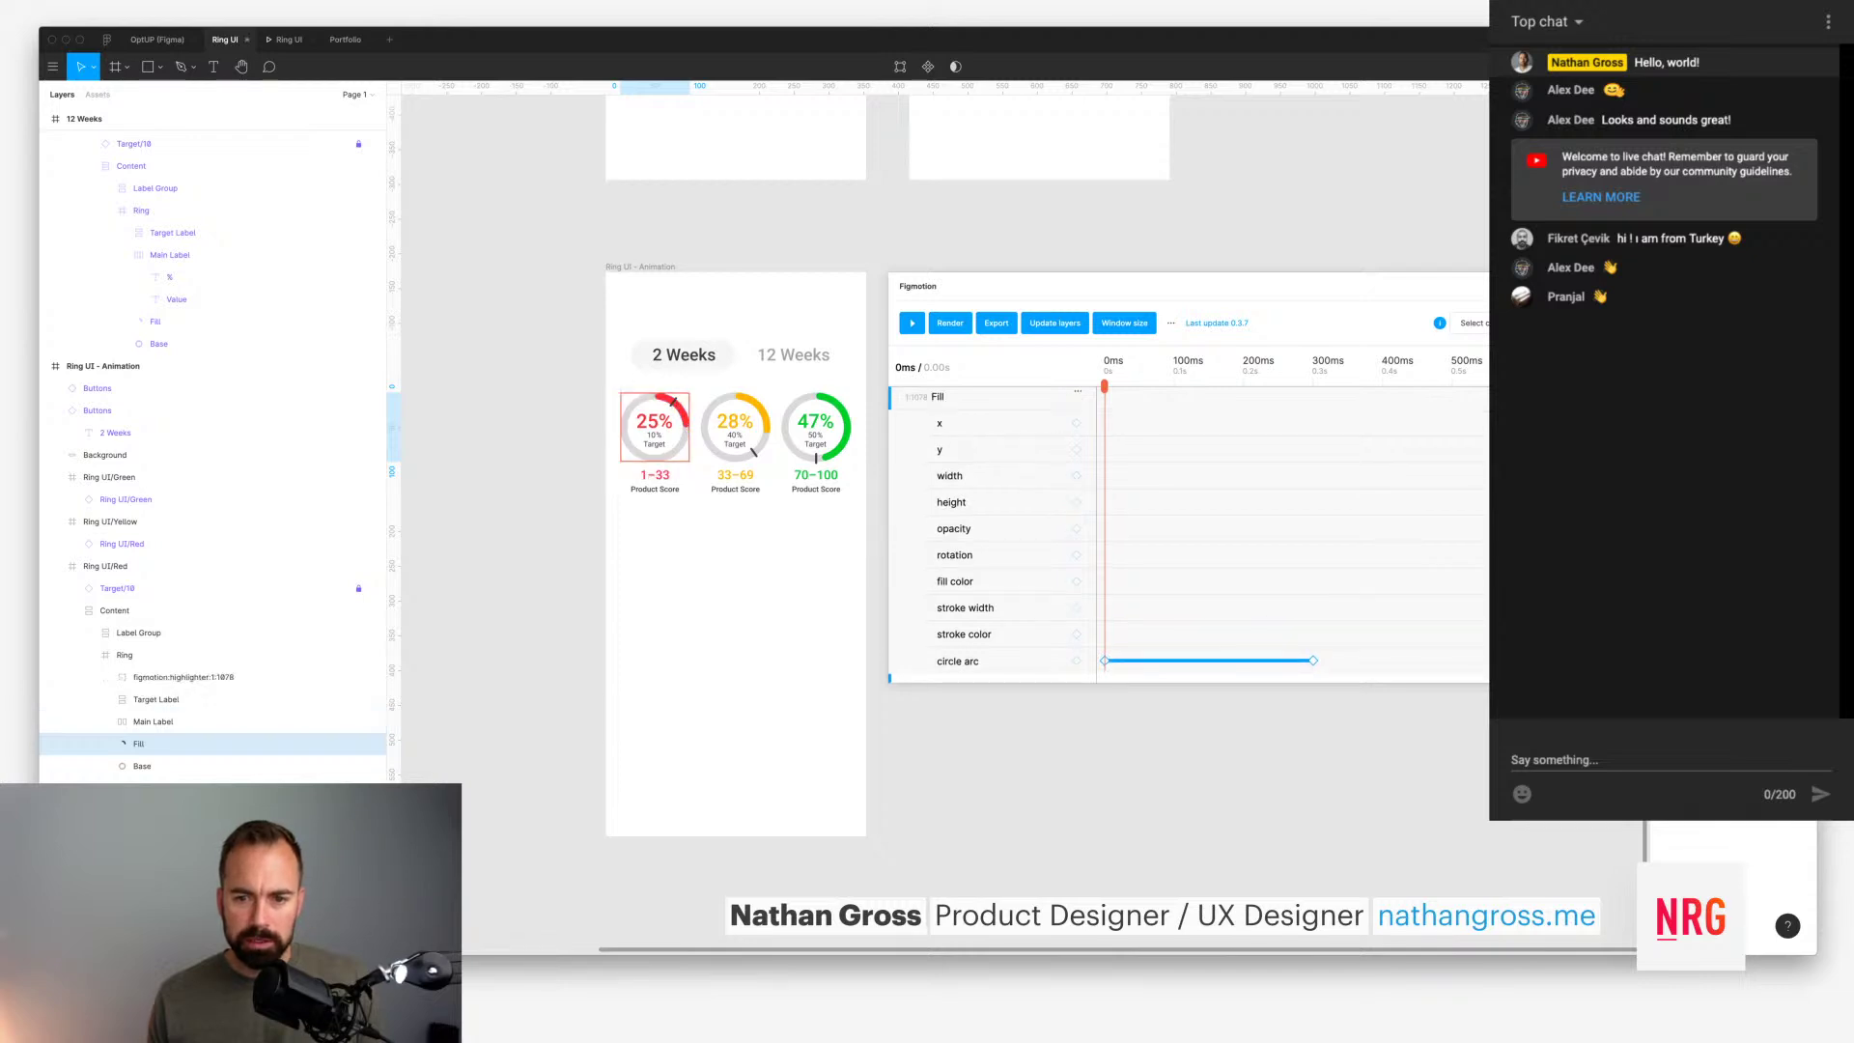
scroll(1077, 579, "down", 1)
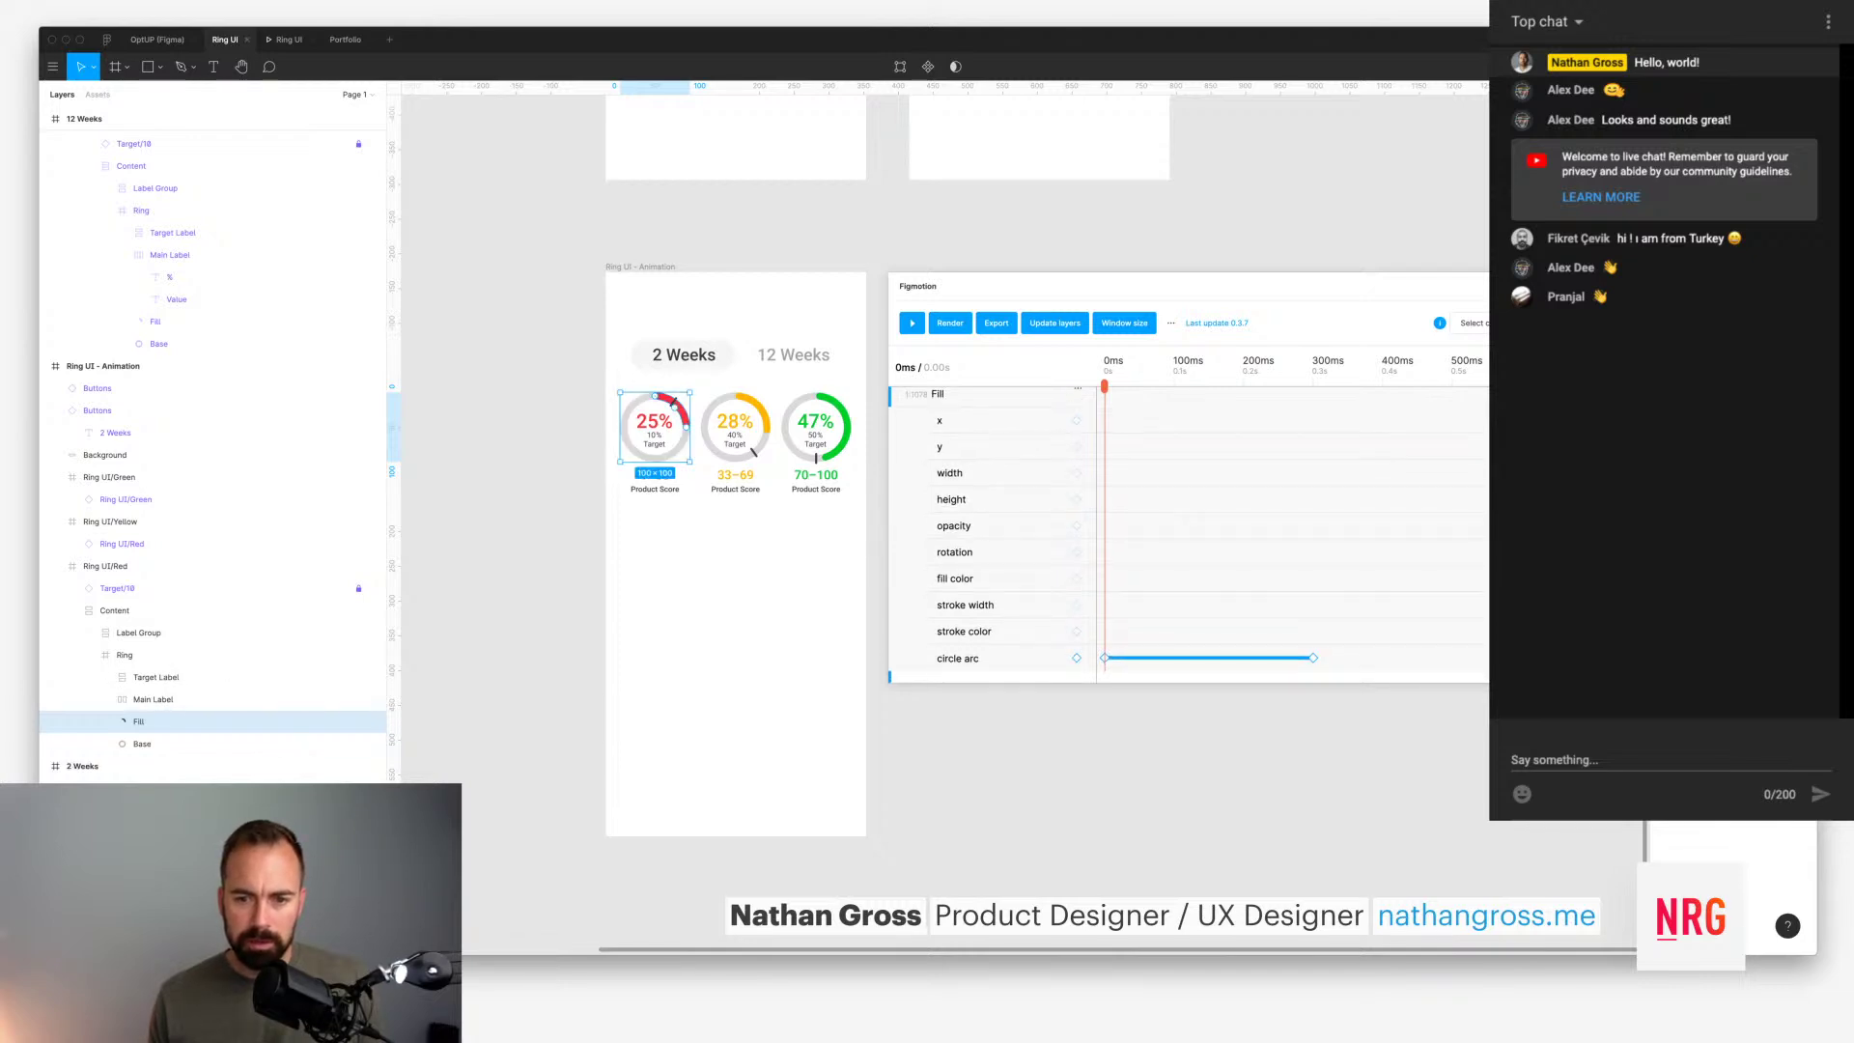
Step: Add Fill keyframes at 0 ms for x, y, width, height, opacity, rotation, fill color, stroke width and stroke color
left_click(1077, 630)
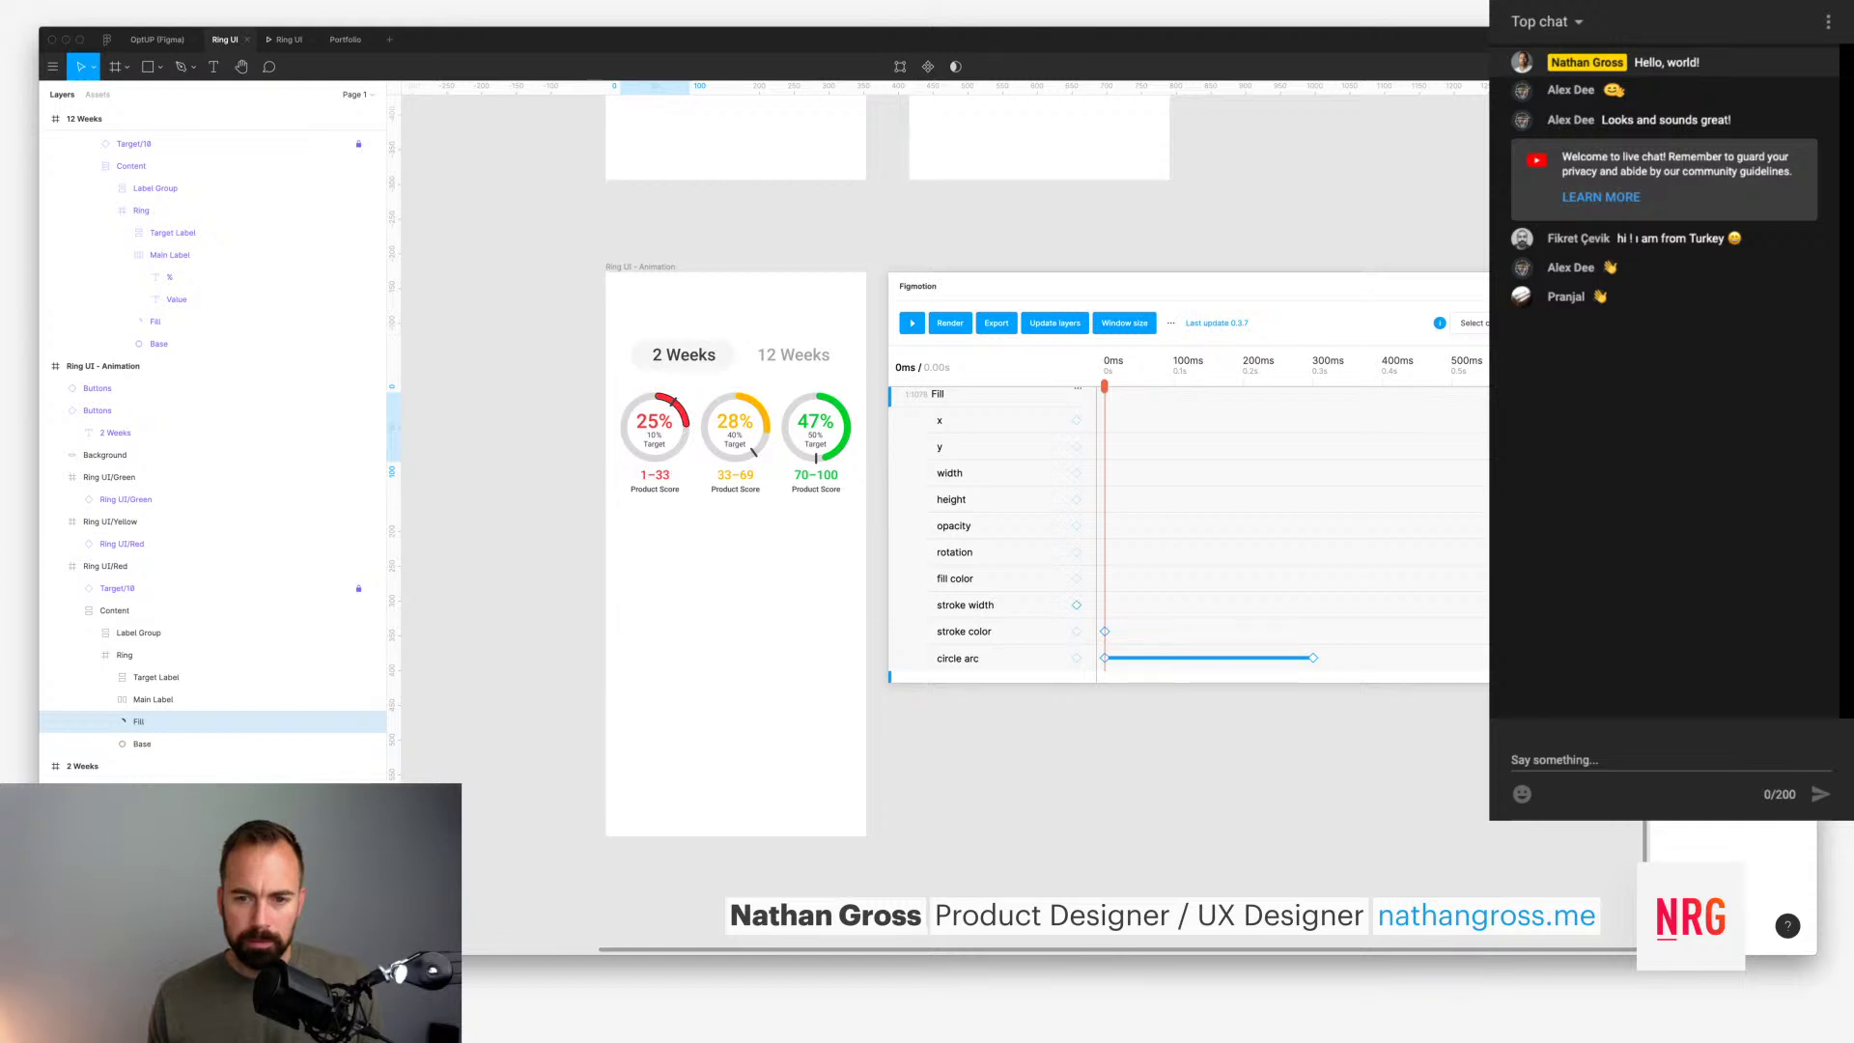
left_click(1077, 578)
left_click(1076, 553)
left_click(1077, 525)
left_click(1076, 499)
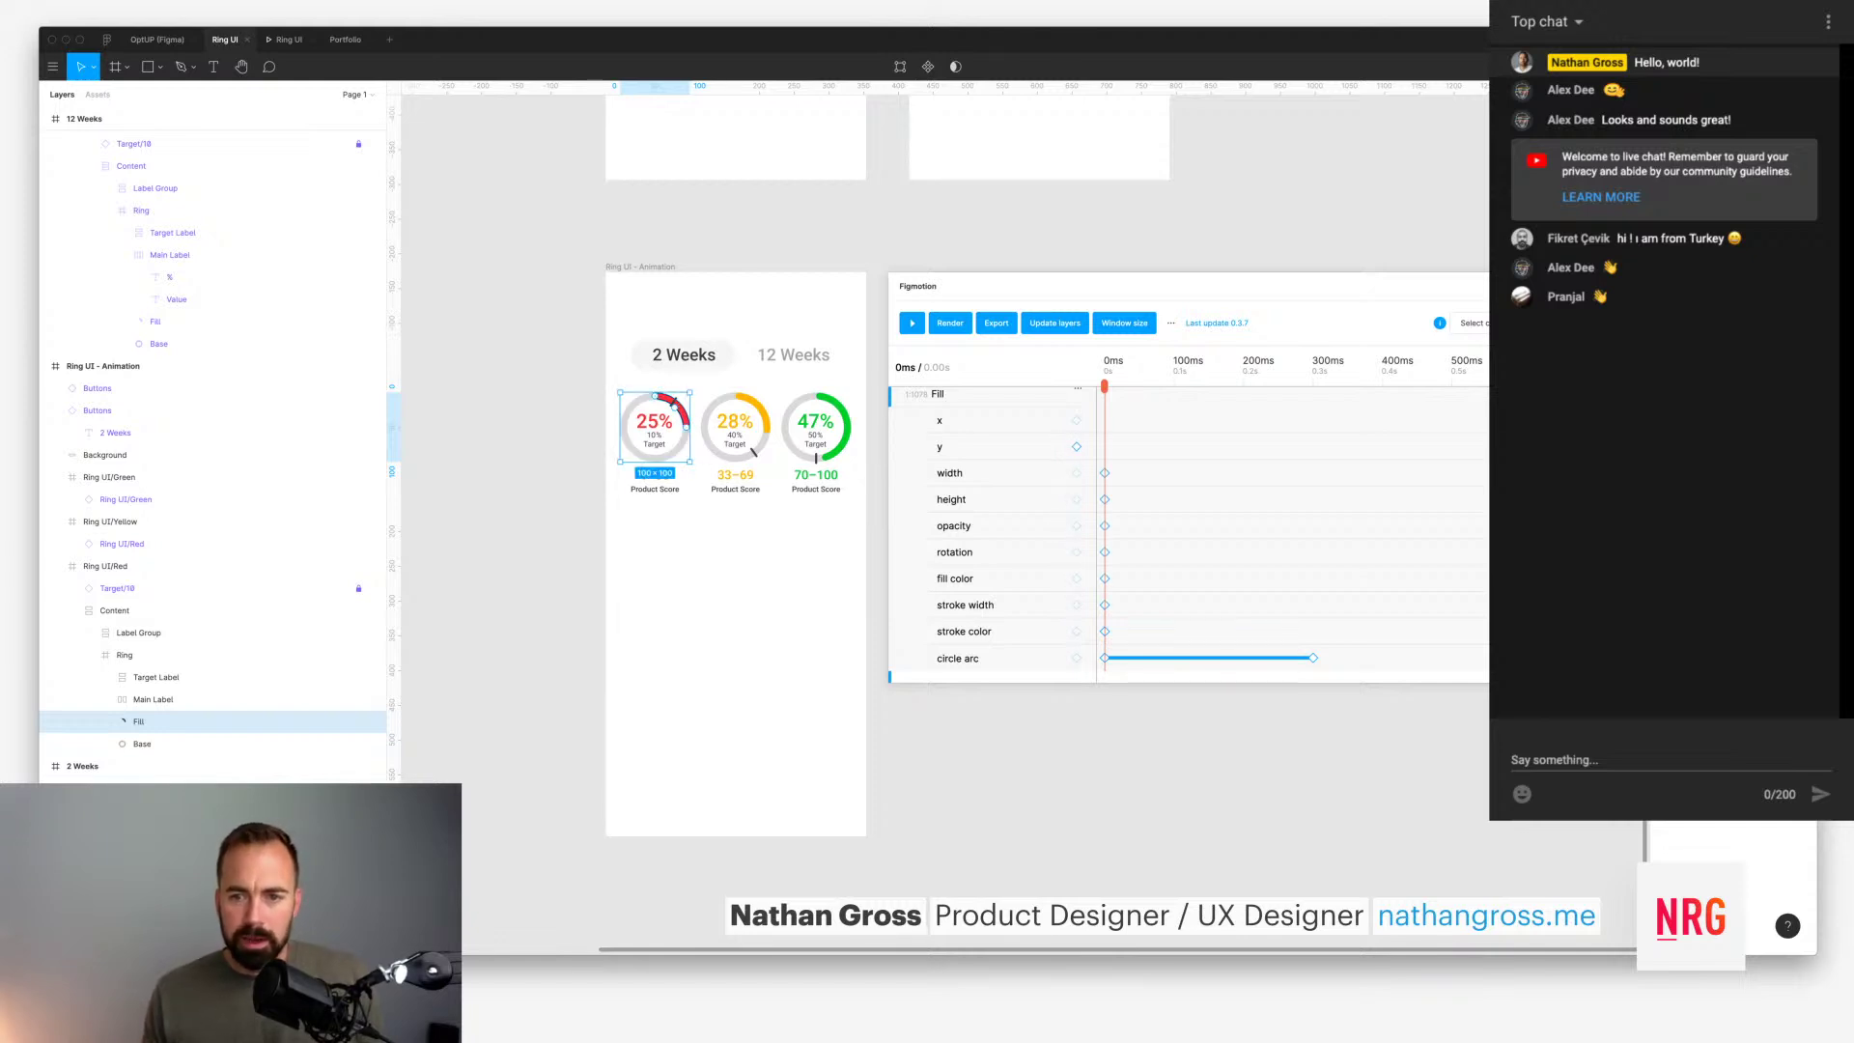
Step: Move the playhead to 299 ms and add matching end keyframes for every Fill property from x through stroke color
left_click_drag(1110, 361, 1311, 363)
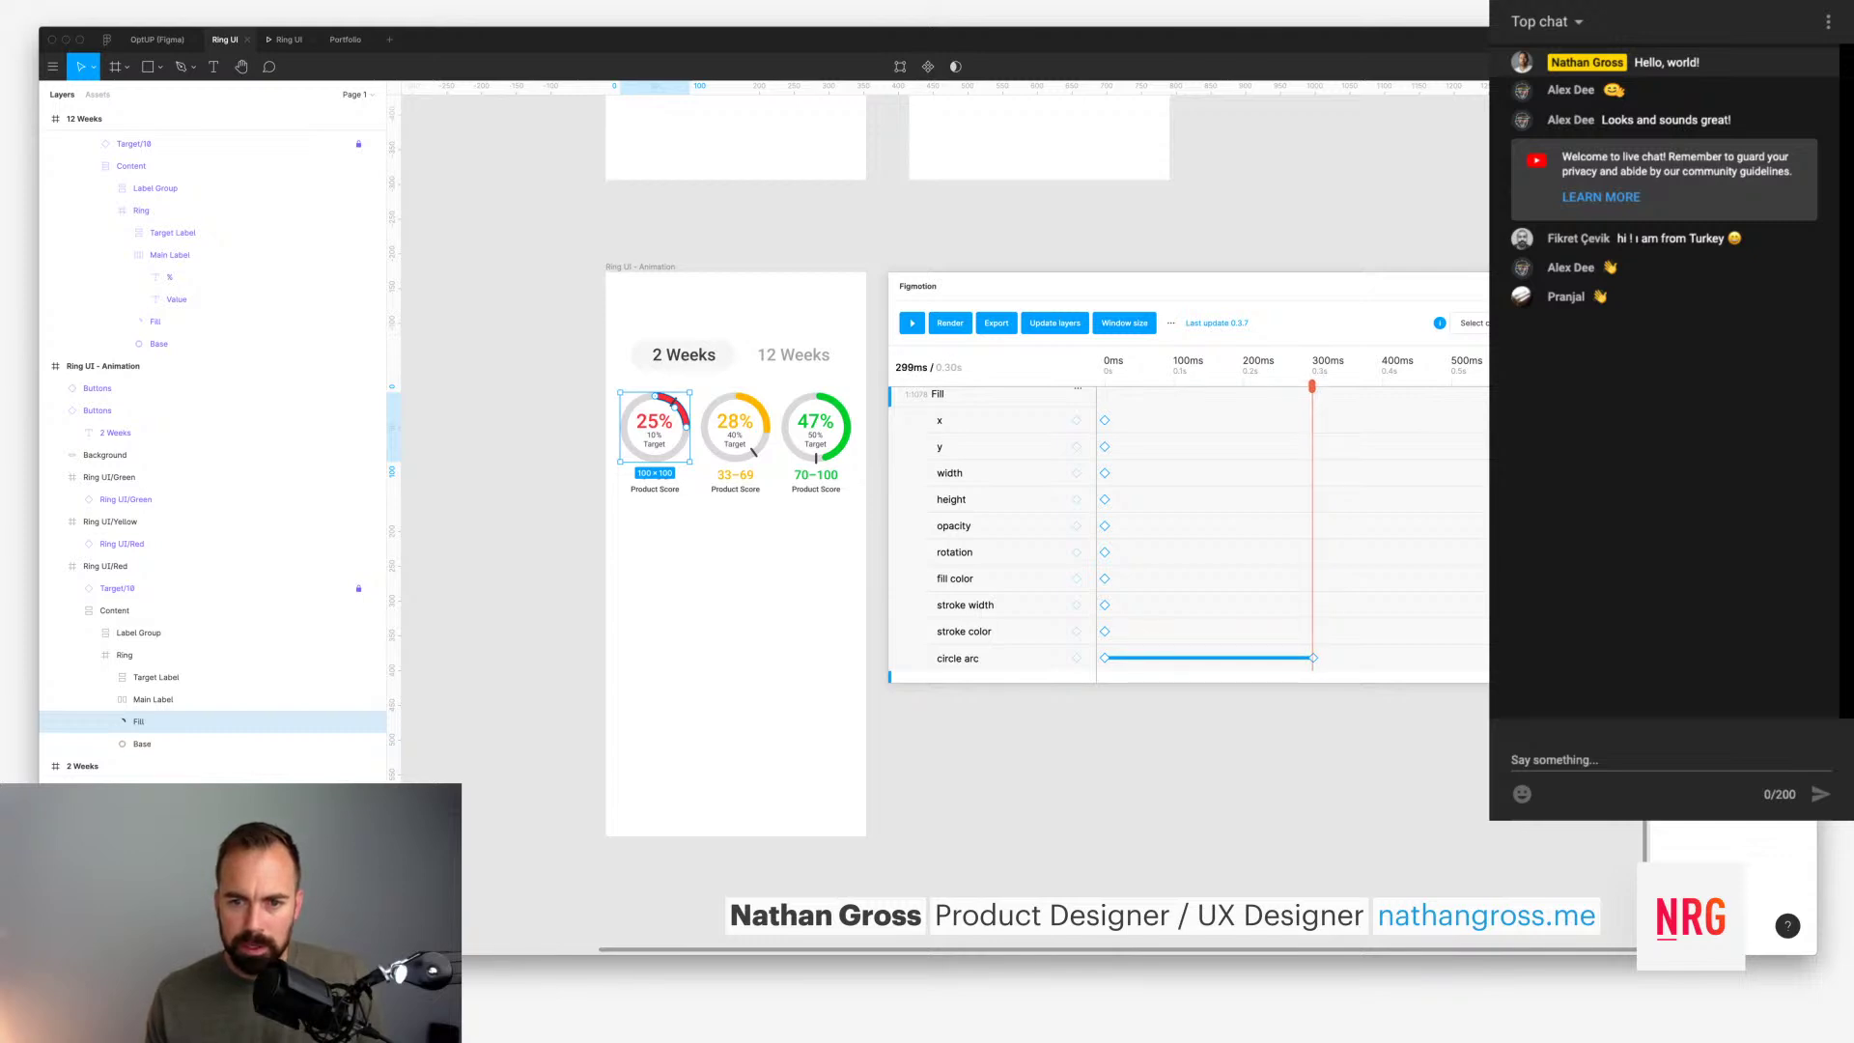
left_click(1076, 420)
left_click(1076, 446)
left_click(1076, 472)
left_click(1077, 499)
left_click(1076, 525)
left_click(1076, 551)
left_click(1076, 578)
left_click(1076, 605)
left_click(1076, 630)
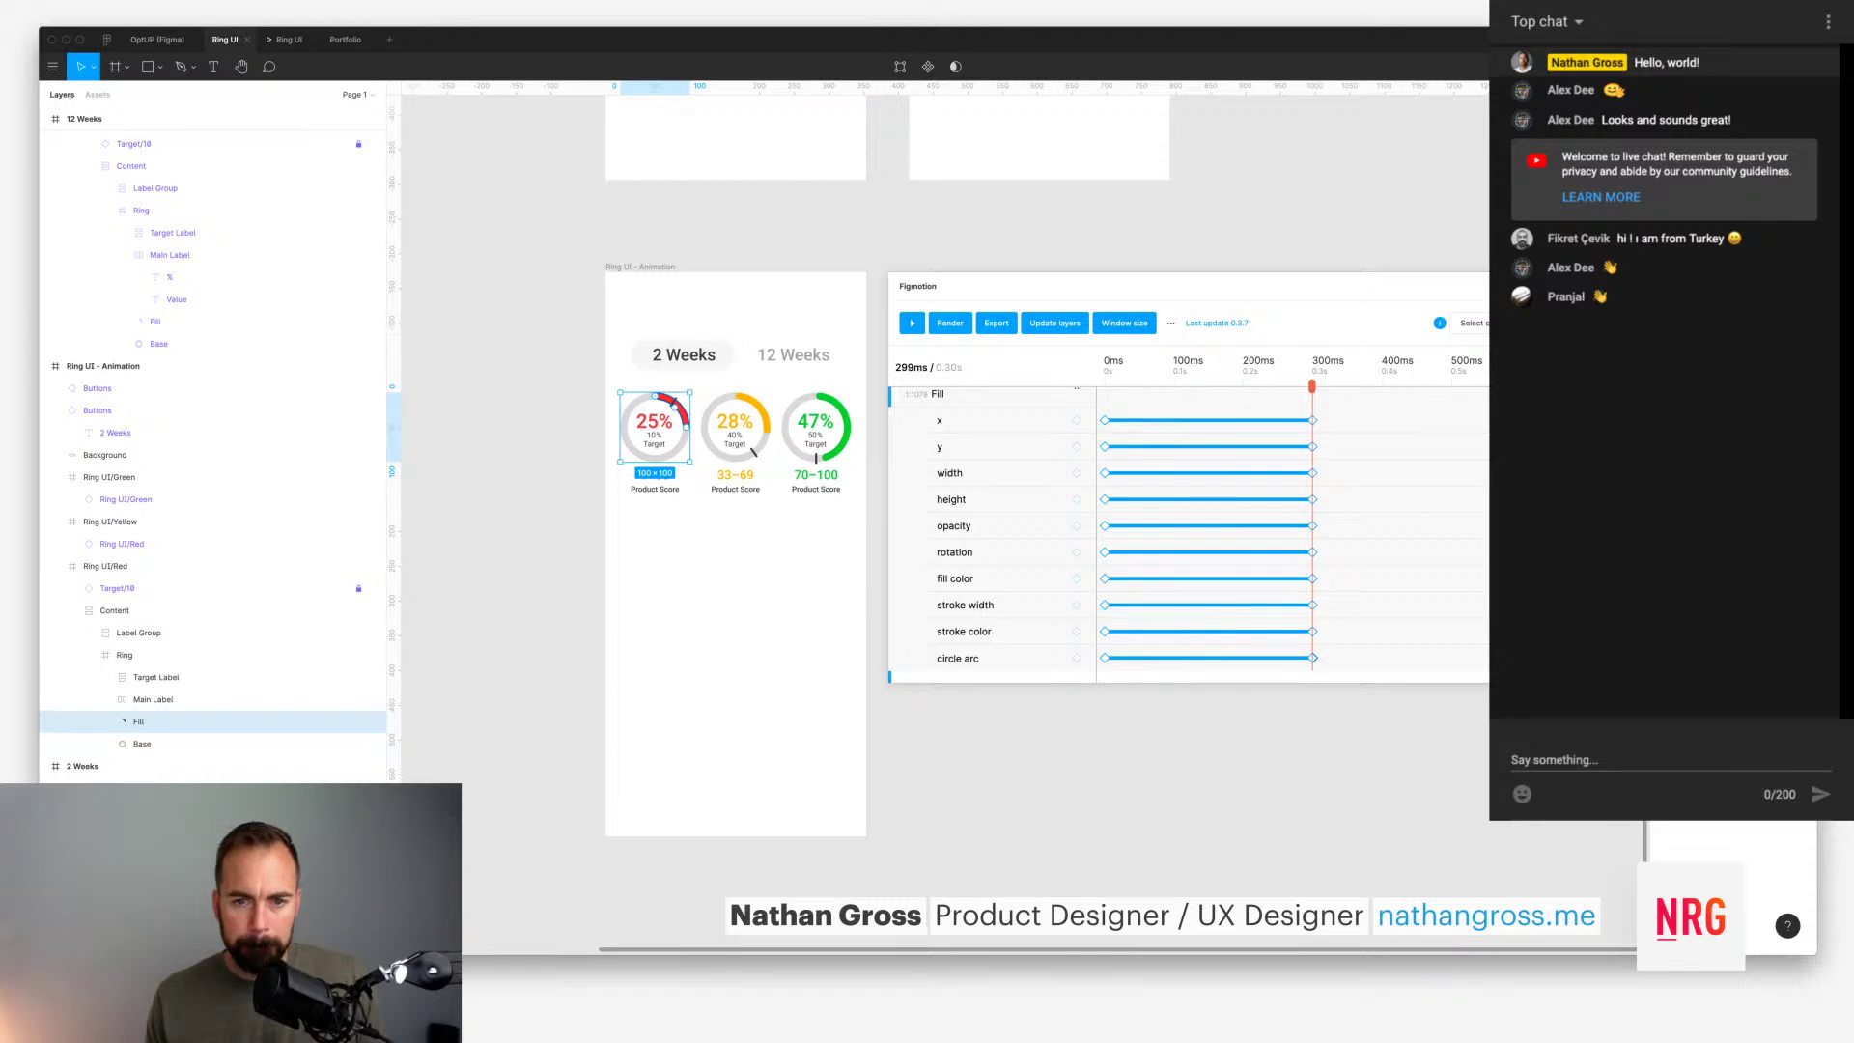
Step: Return the playhead to 0 ms and try shortening the red ring's fill arc for the start of the animation
left_click_drag(1312, 386, 1104, 386)
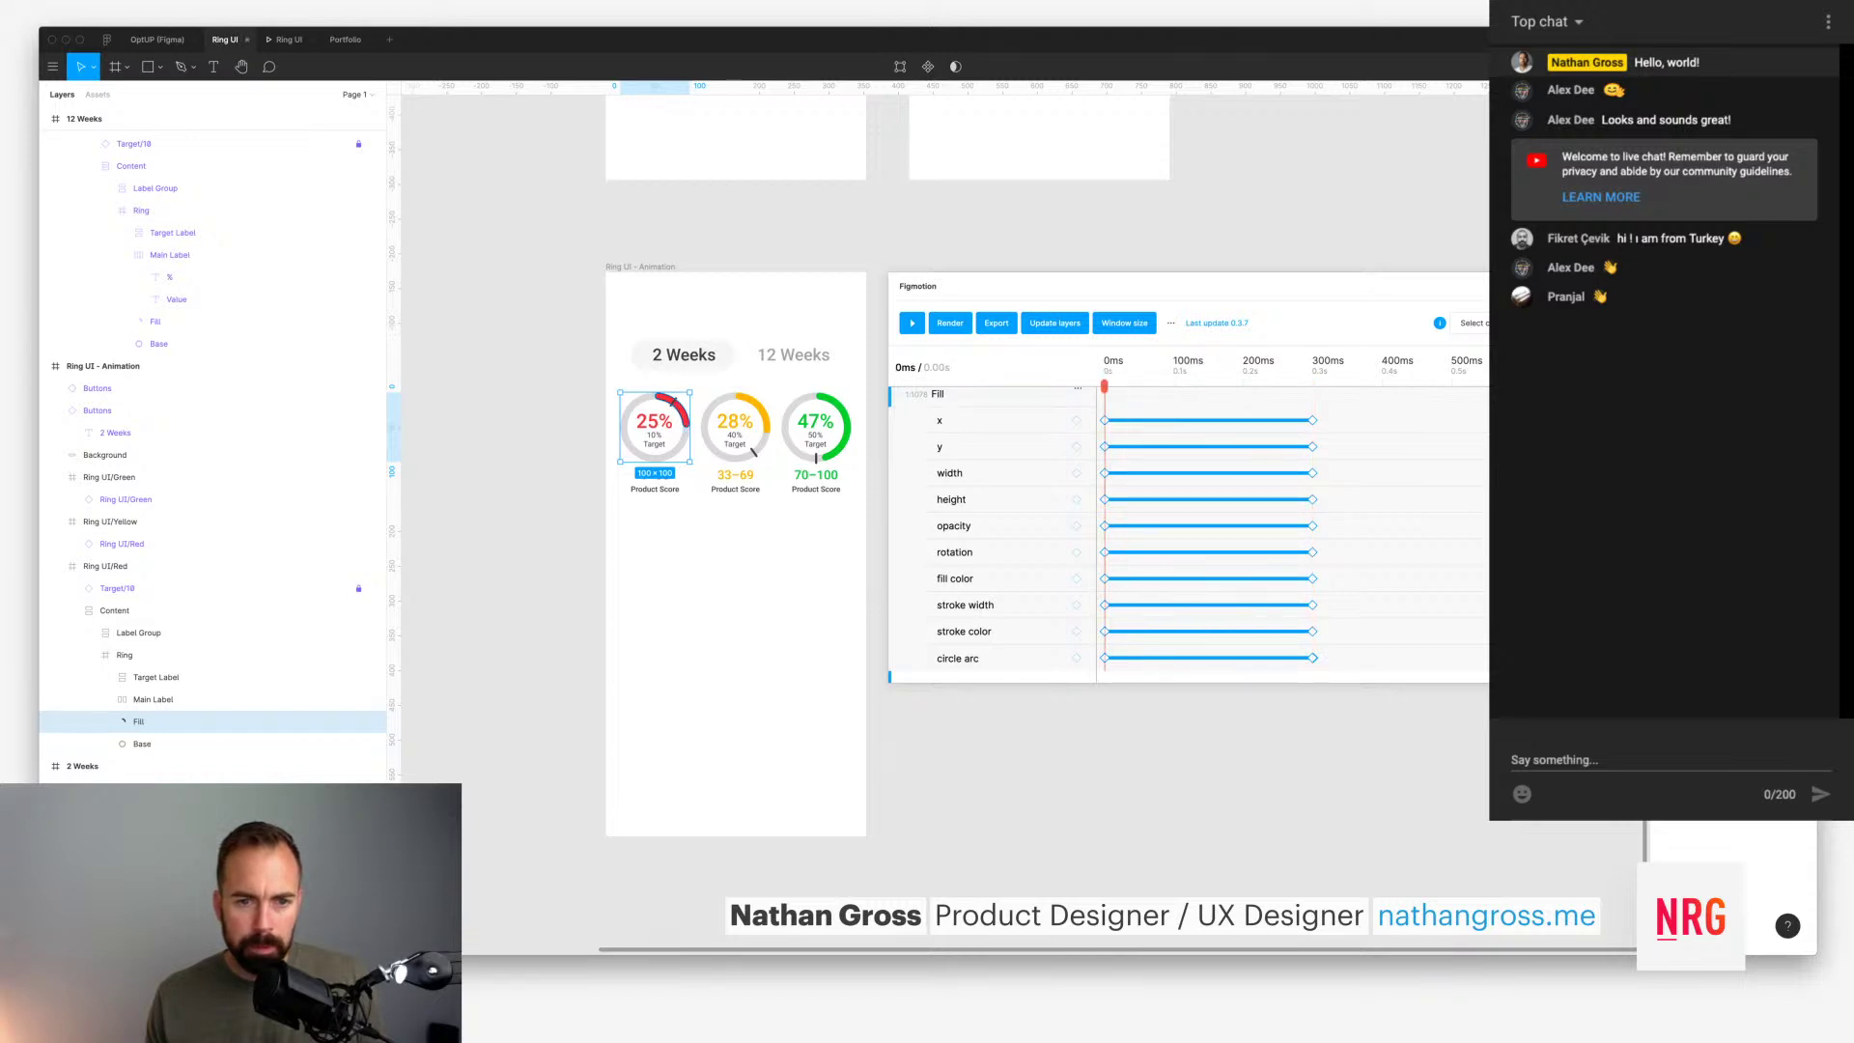
left_click_drag(688, 417, 661, 396)
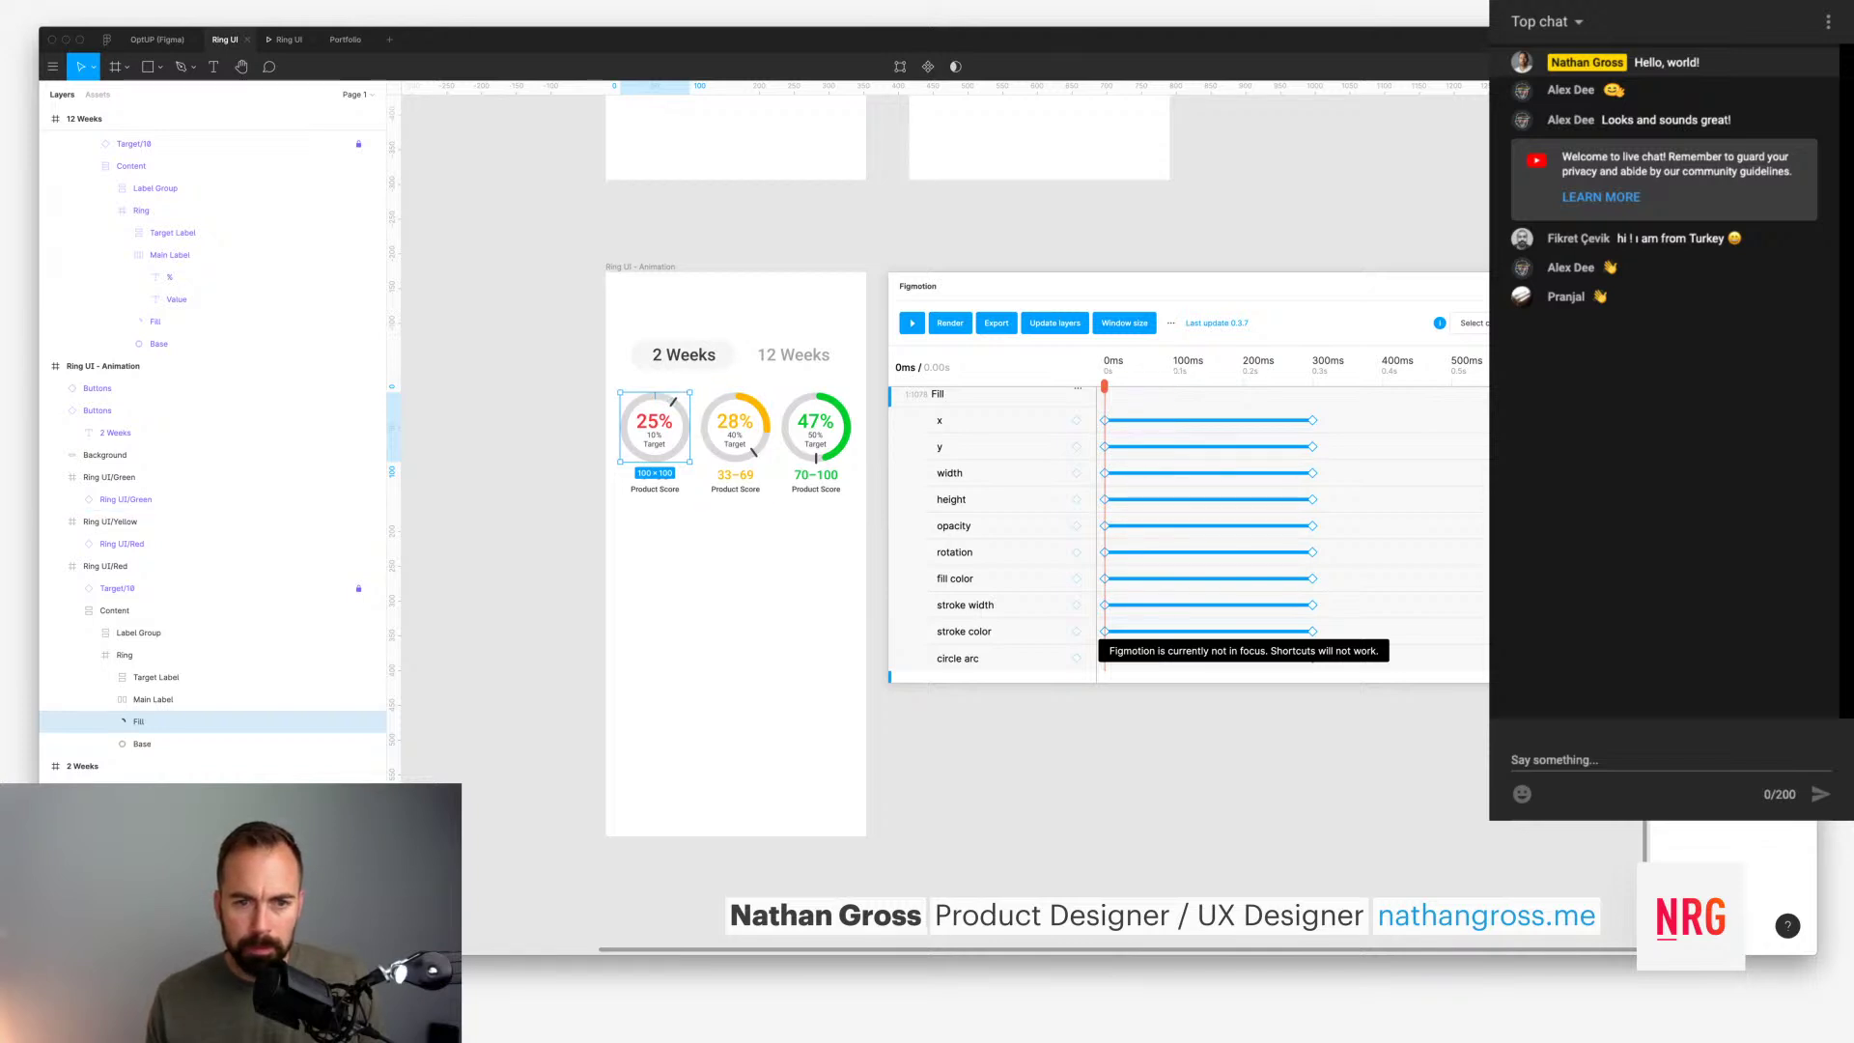
mouse_move(1104, 386)
left_mouse_down()
mouse_move(1155, 385)
mouse_move(1104, 386)
left_mouse_up()
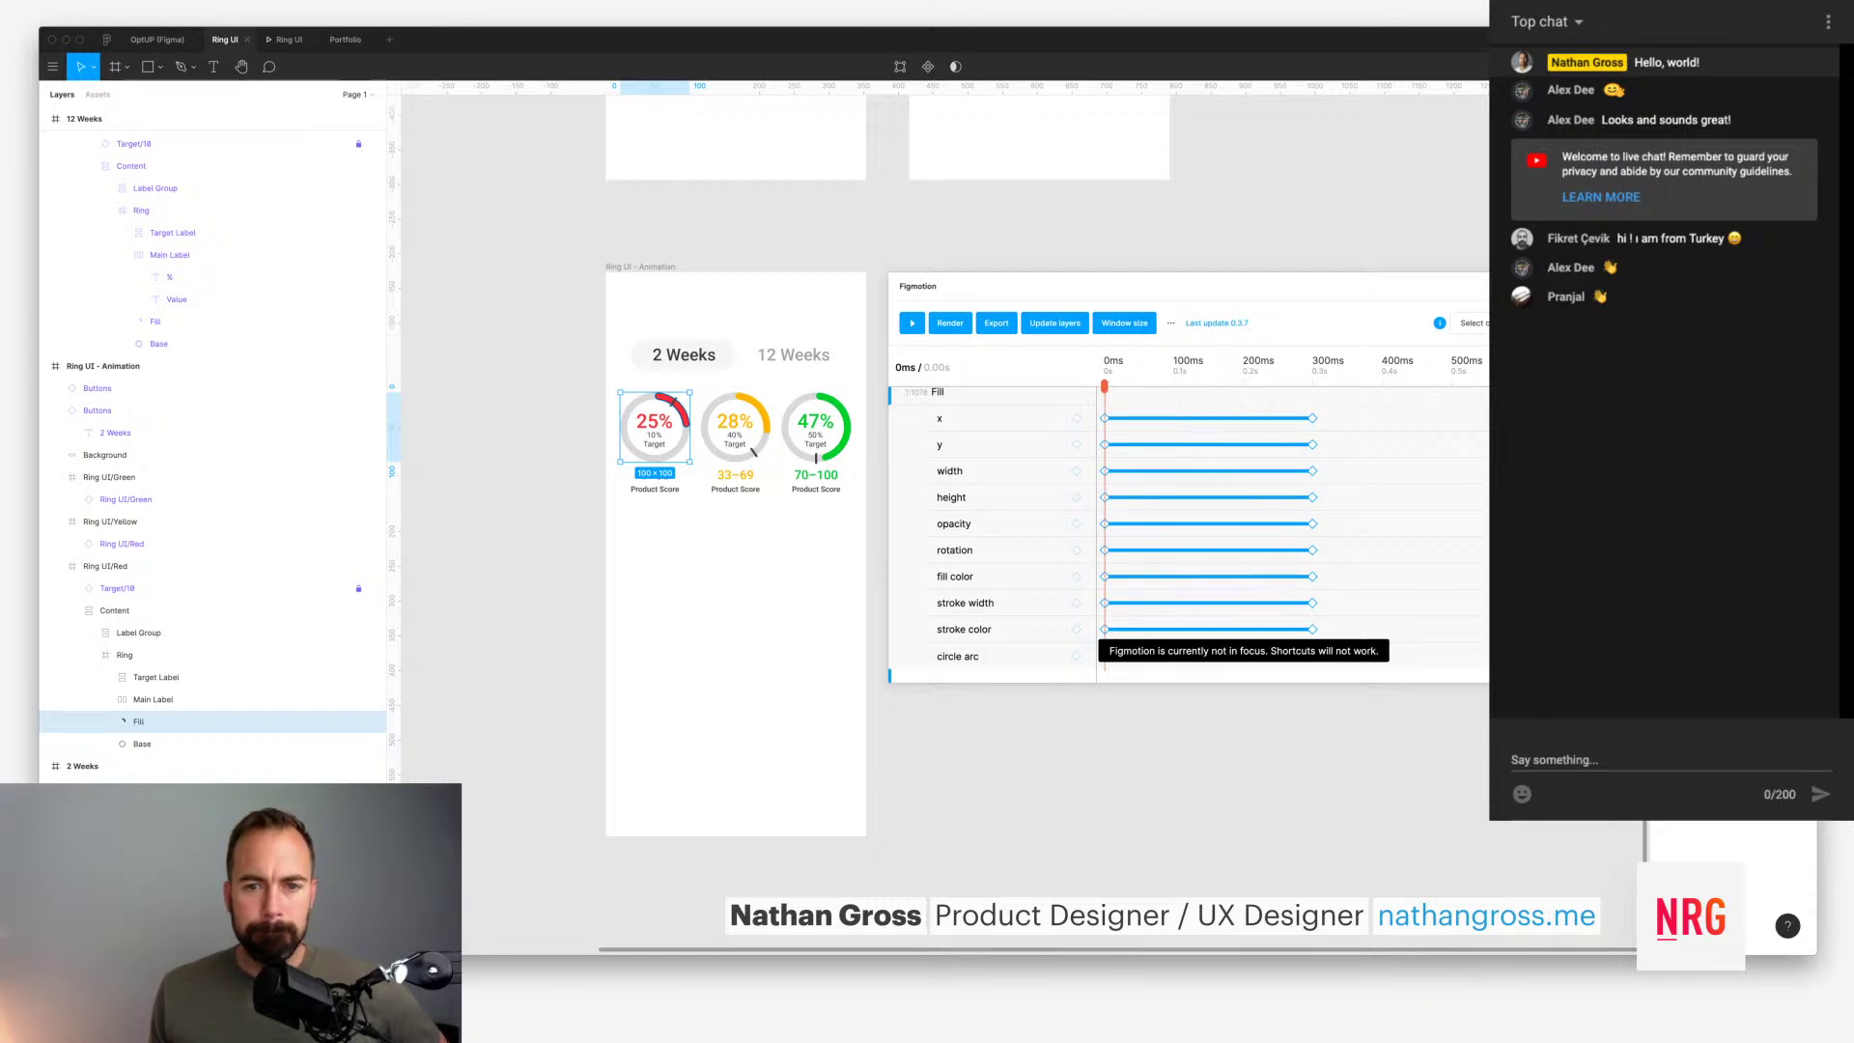
key("space")
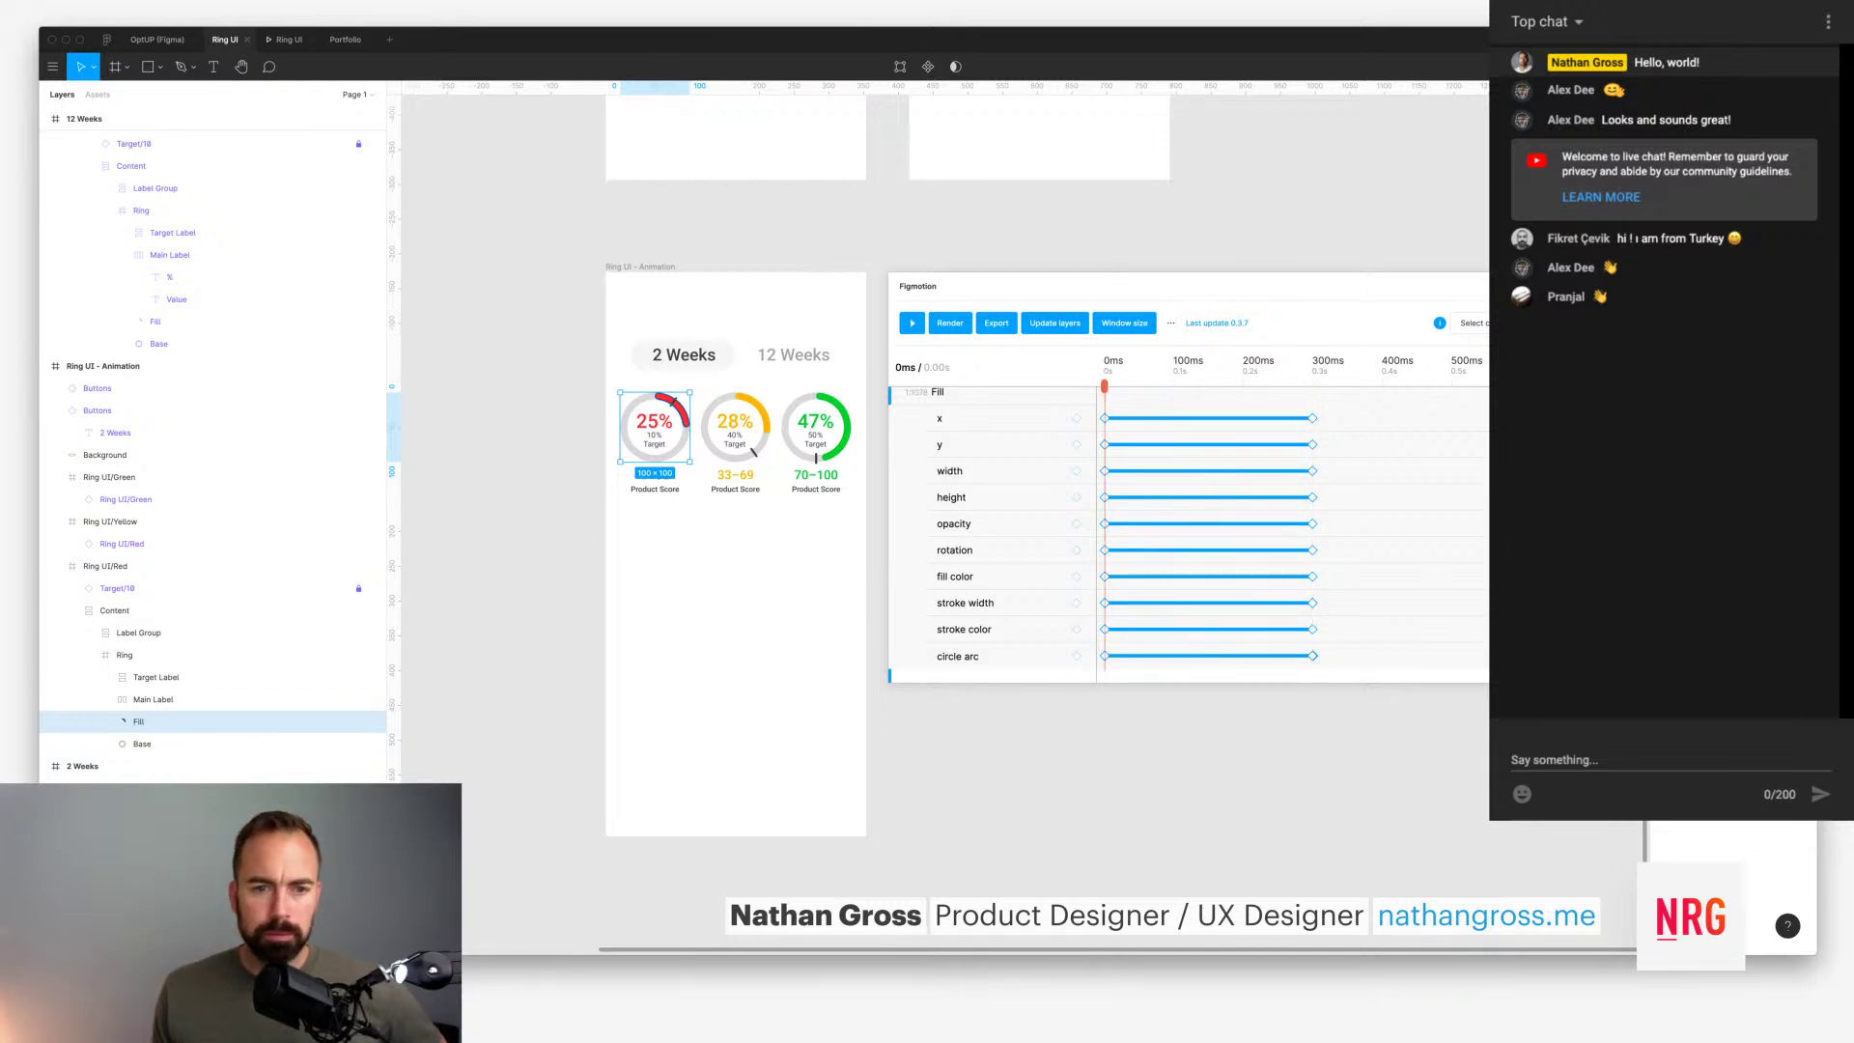
left_click_drag(686, 425, 685, 412)
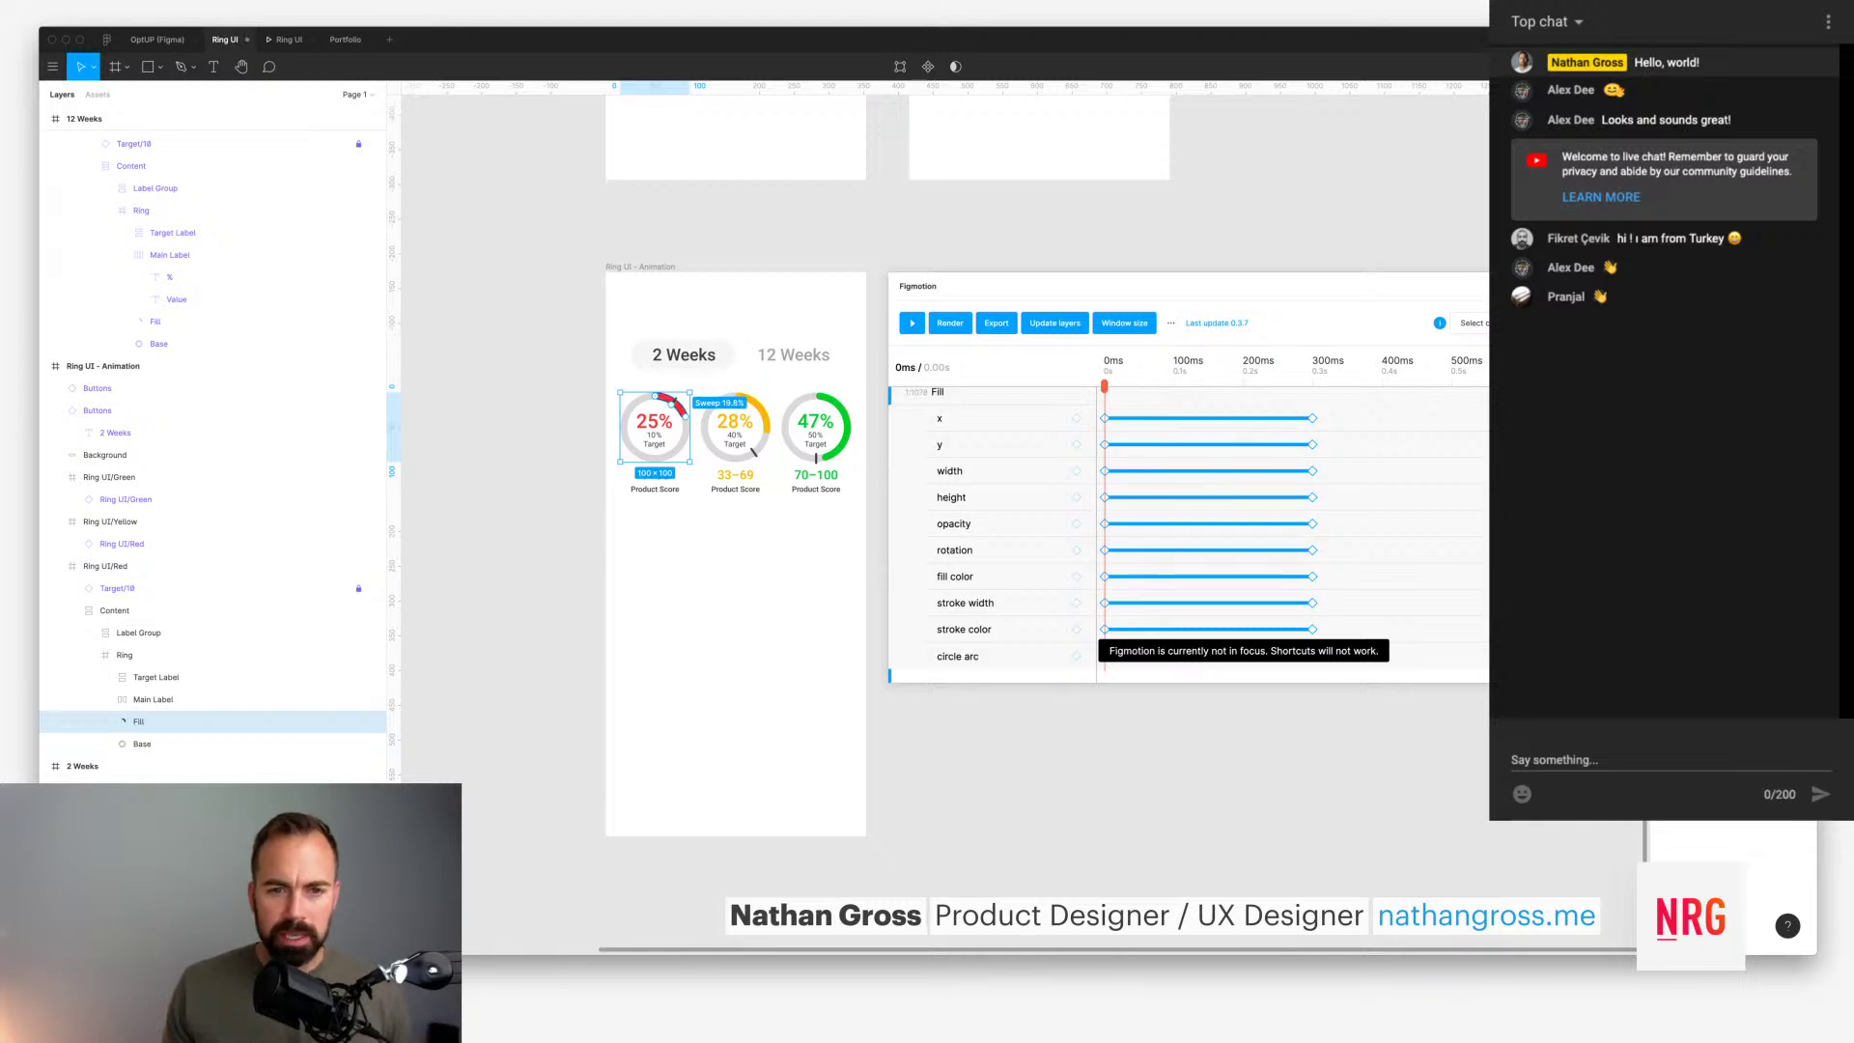
Step: Delete the red ring's Fill layer and play the Figmotion animation
key("Delete")
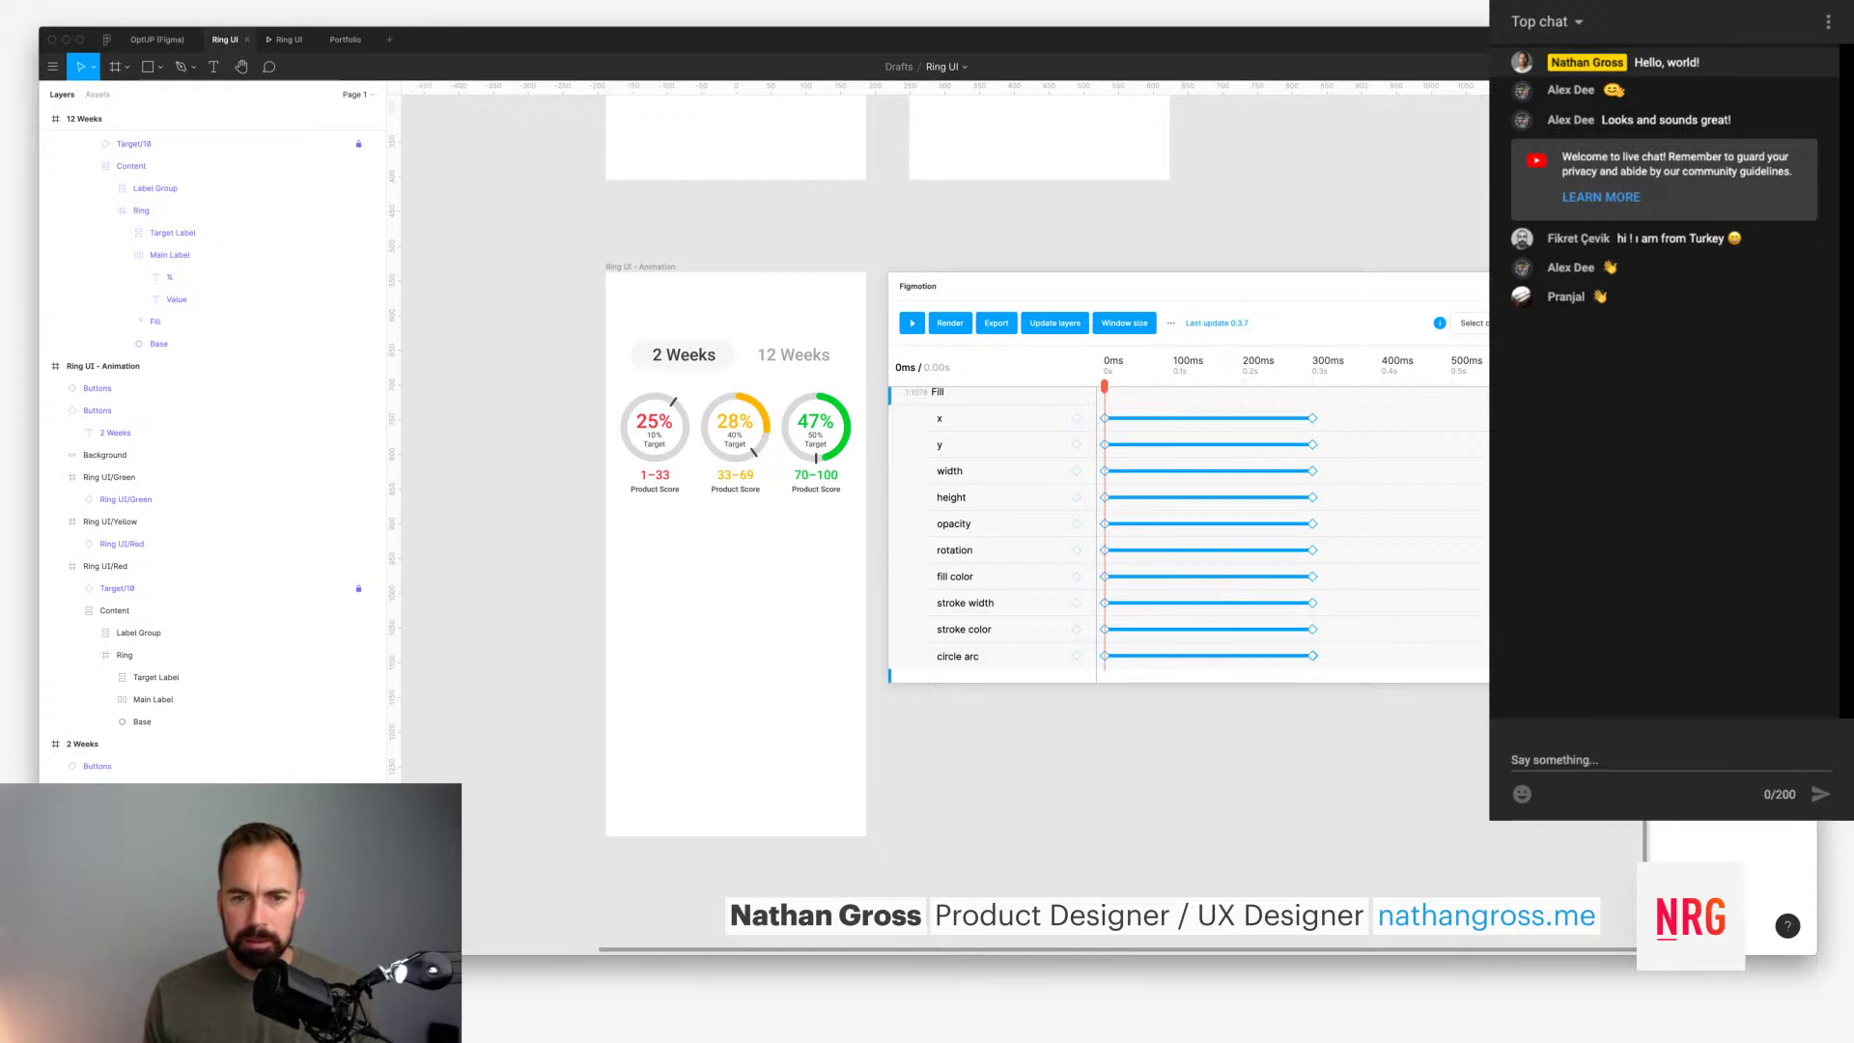
key("space")
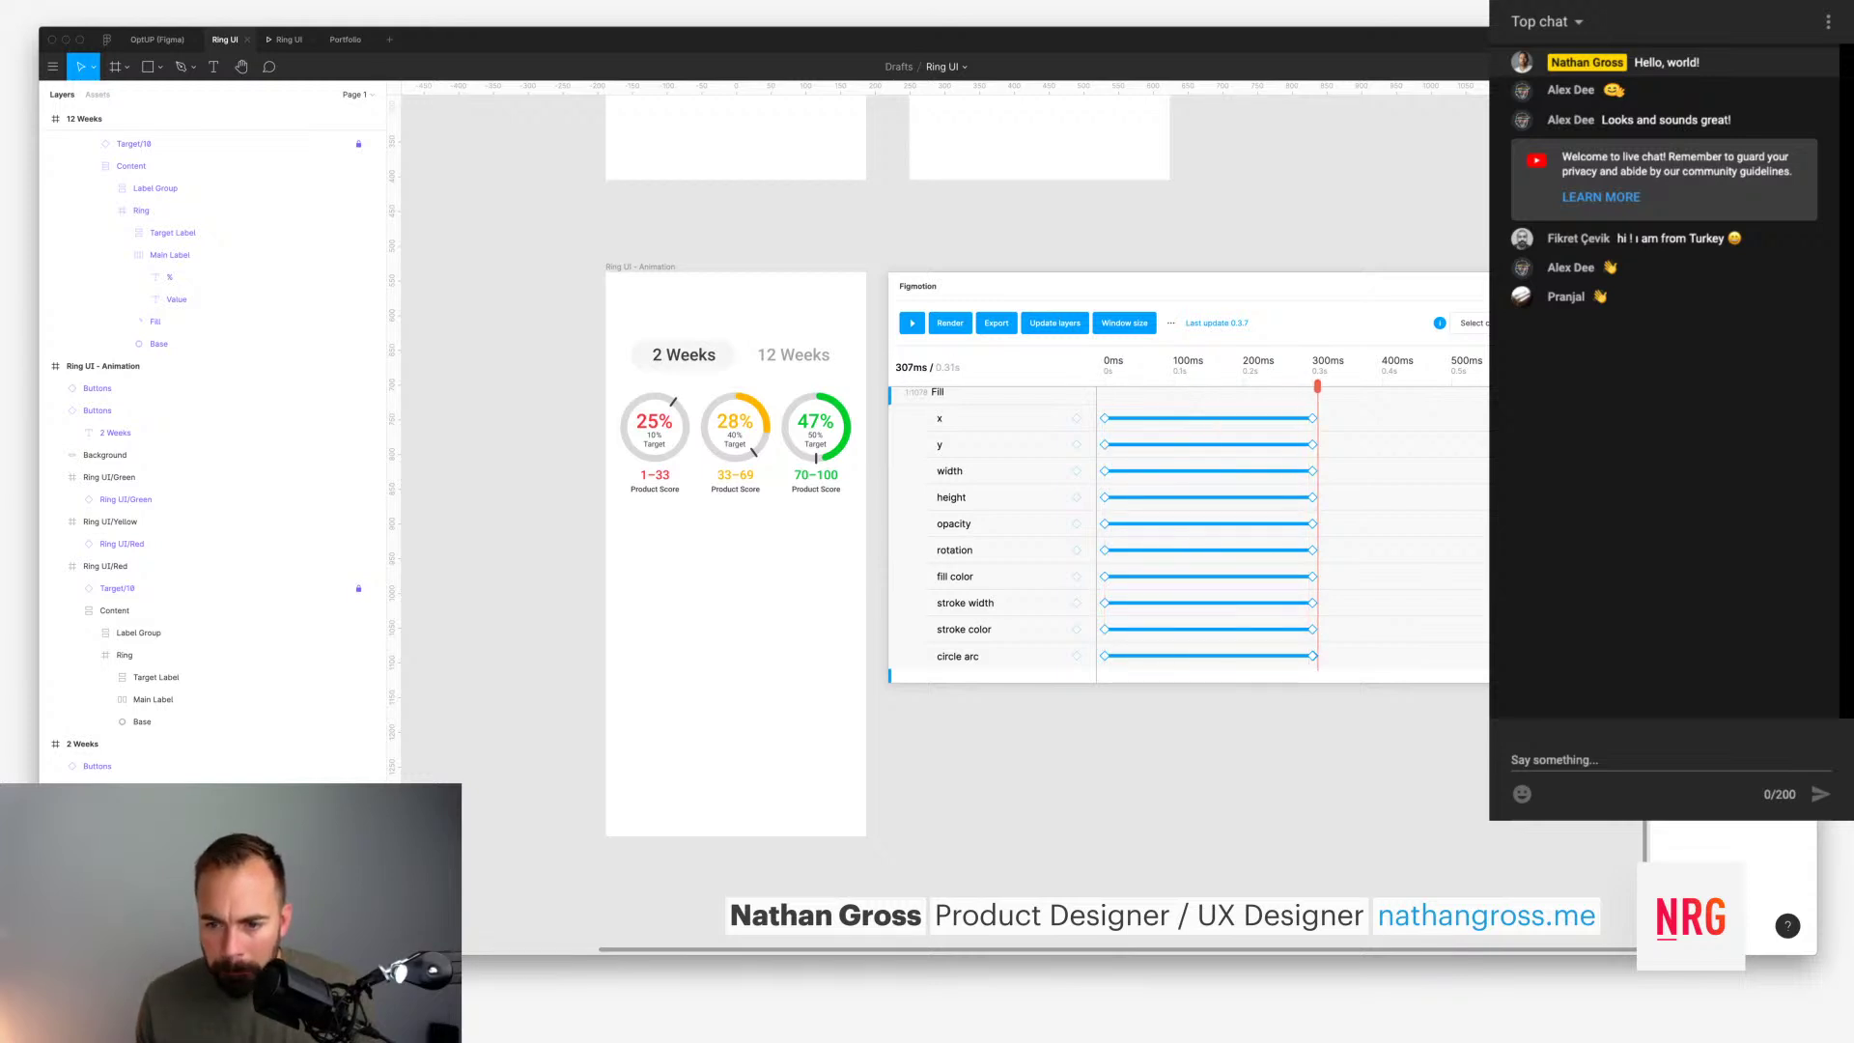
Step: Examine the Fill layer's property tracks and its keyframe options in Figmotion, and return the playhead to 0 ms
scroll(1188, 531, "down", 2)
left_click_drag(1312, 612, 1357, 612)
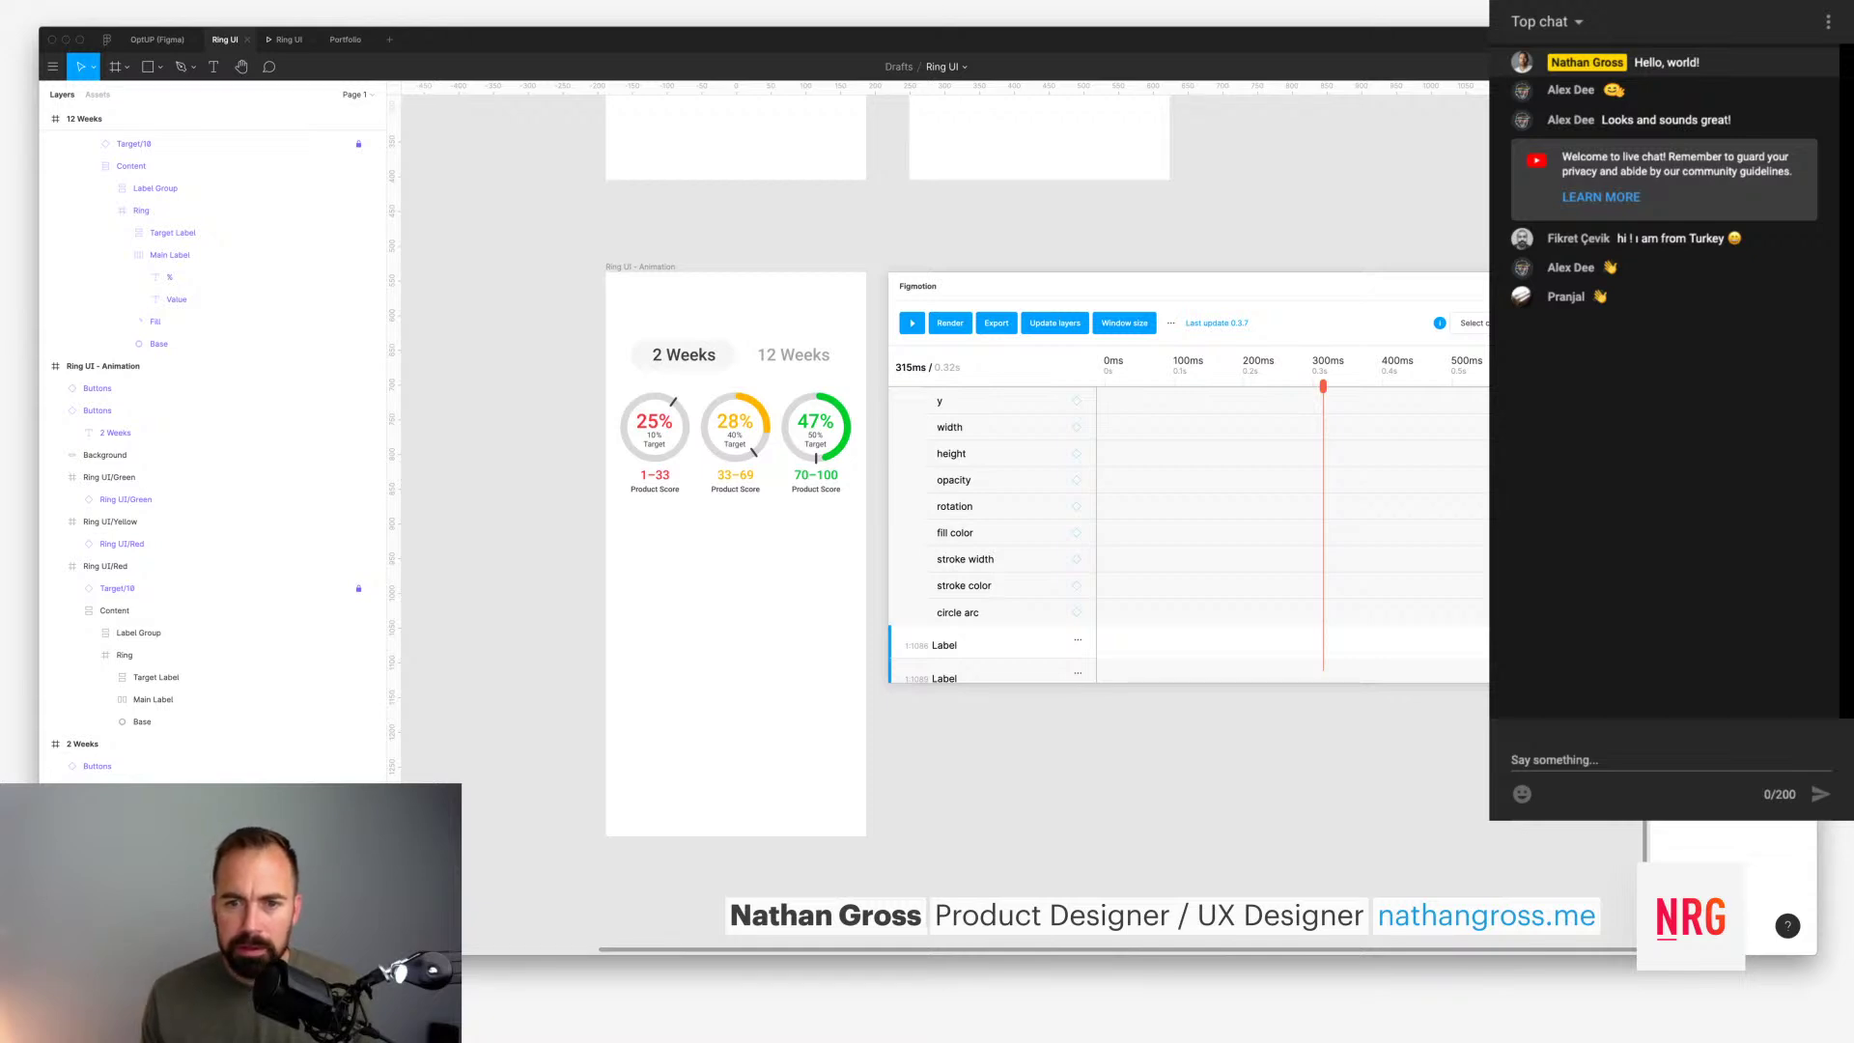
scroll(1188, 534, "up", 2)
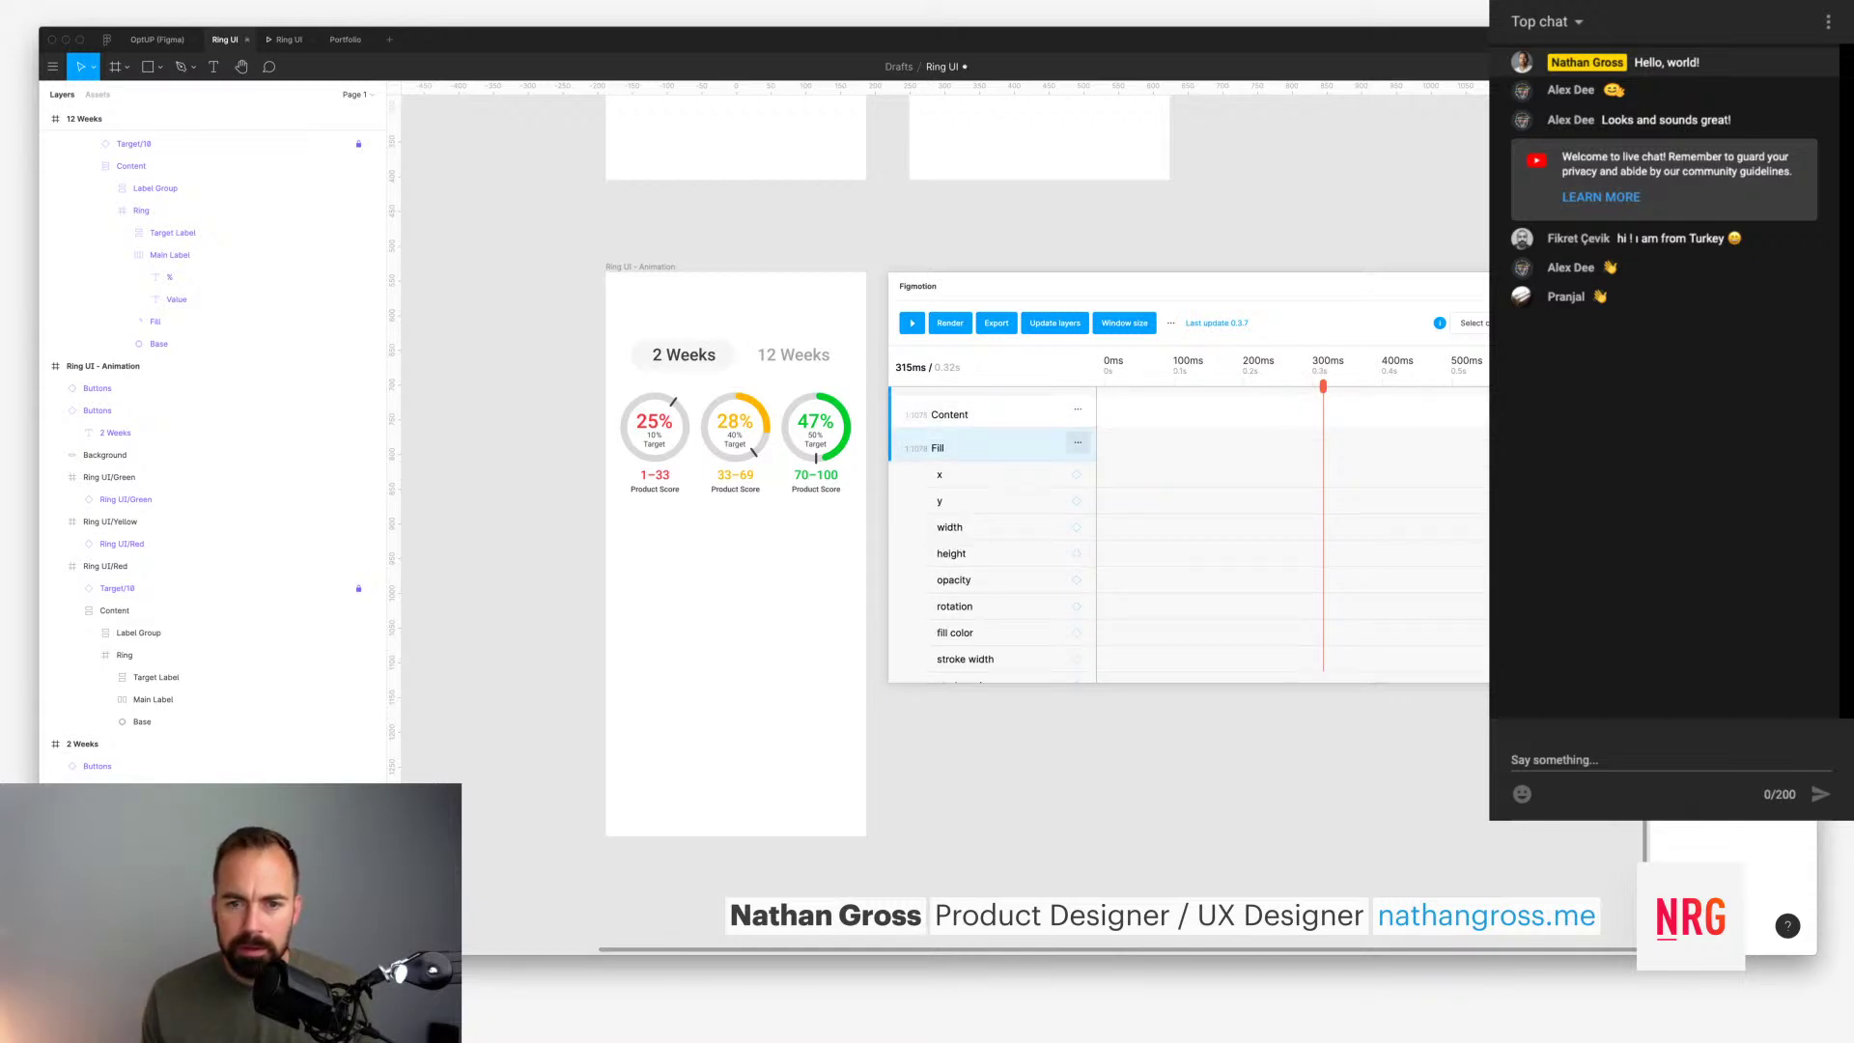
left_click(1077, 442)
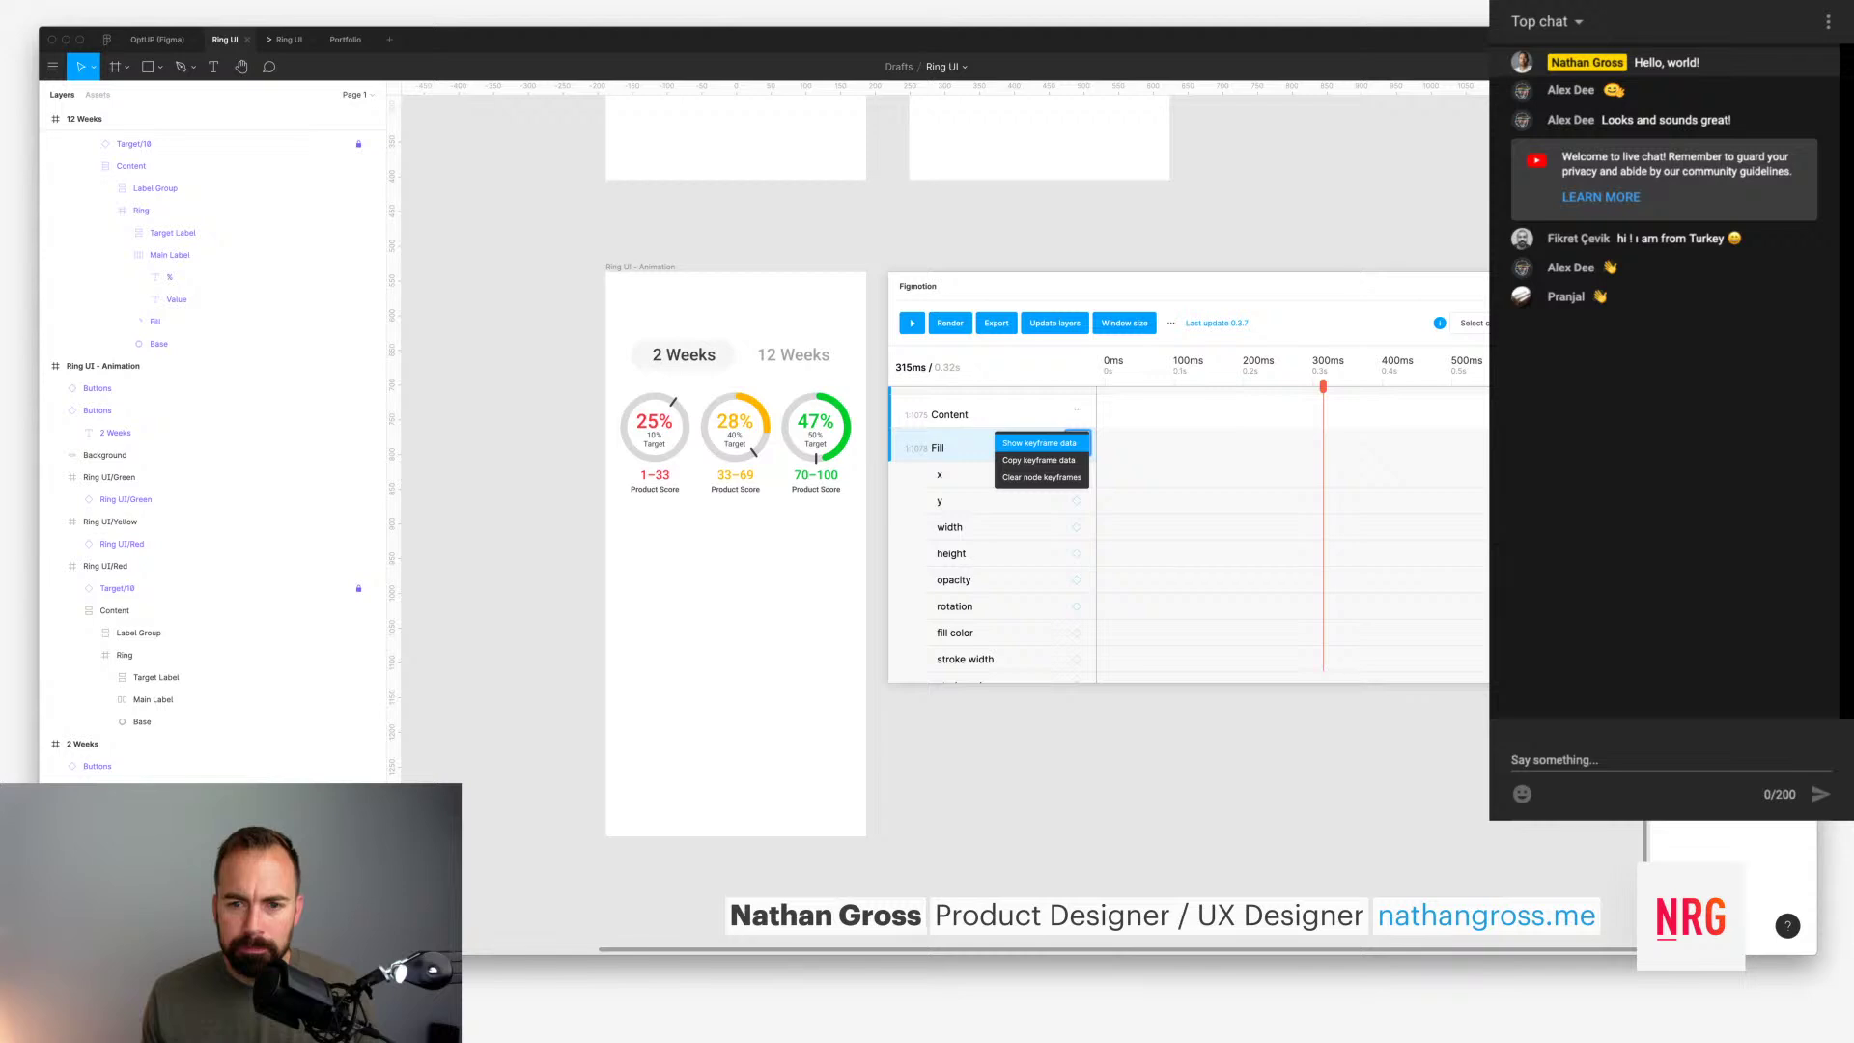
key("Escape")
left_click(1103, 385)
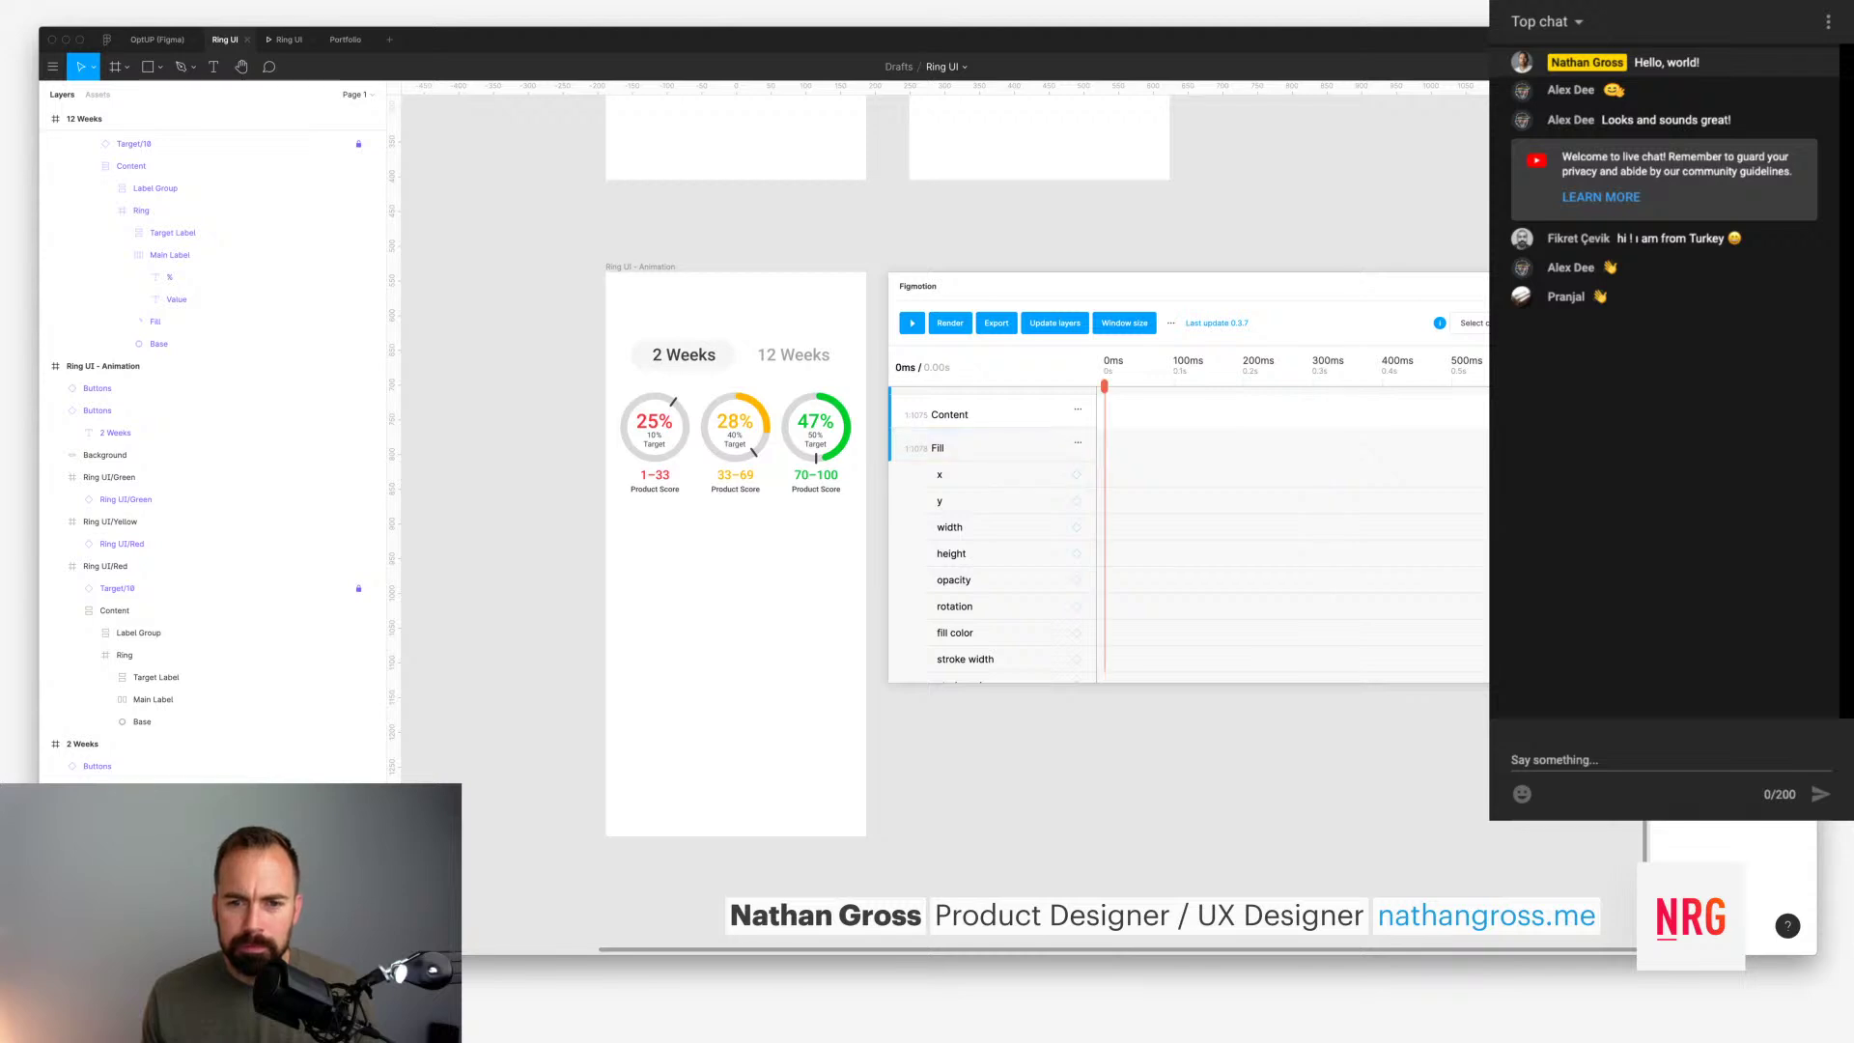
scroll(995, 531, "down", 5)
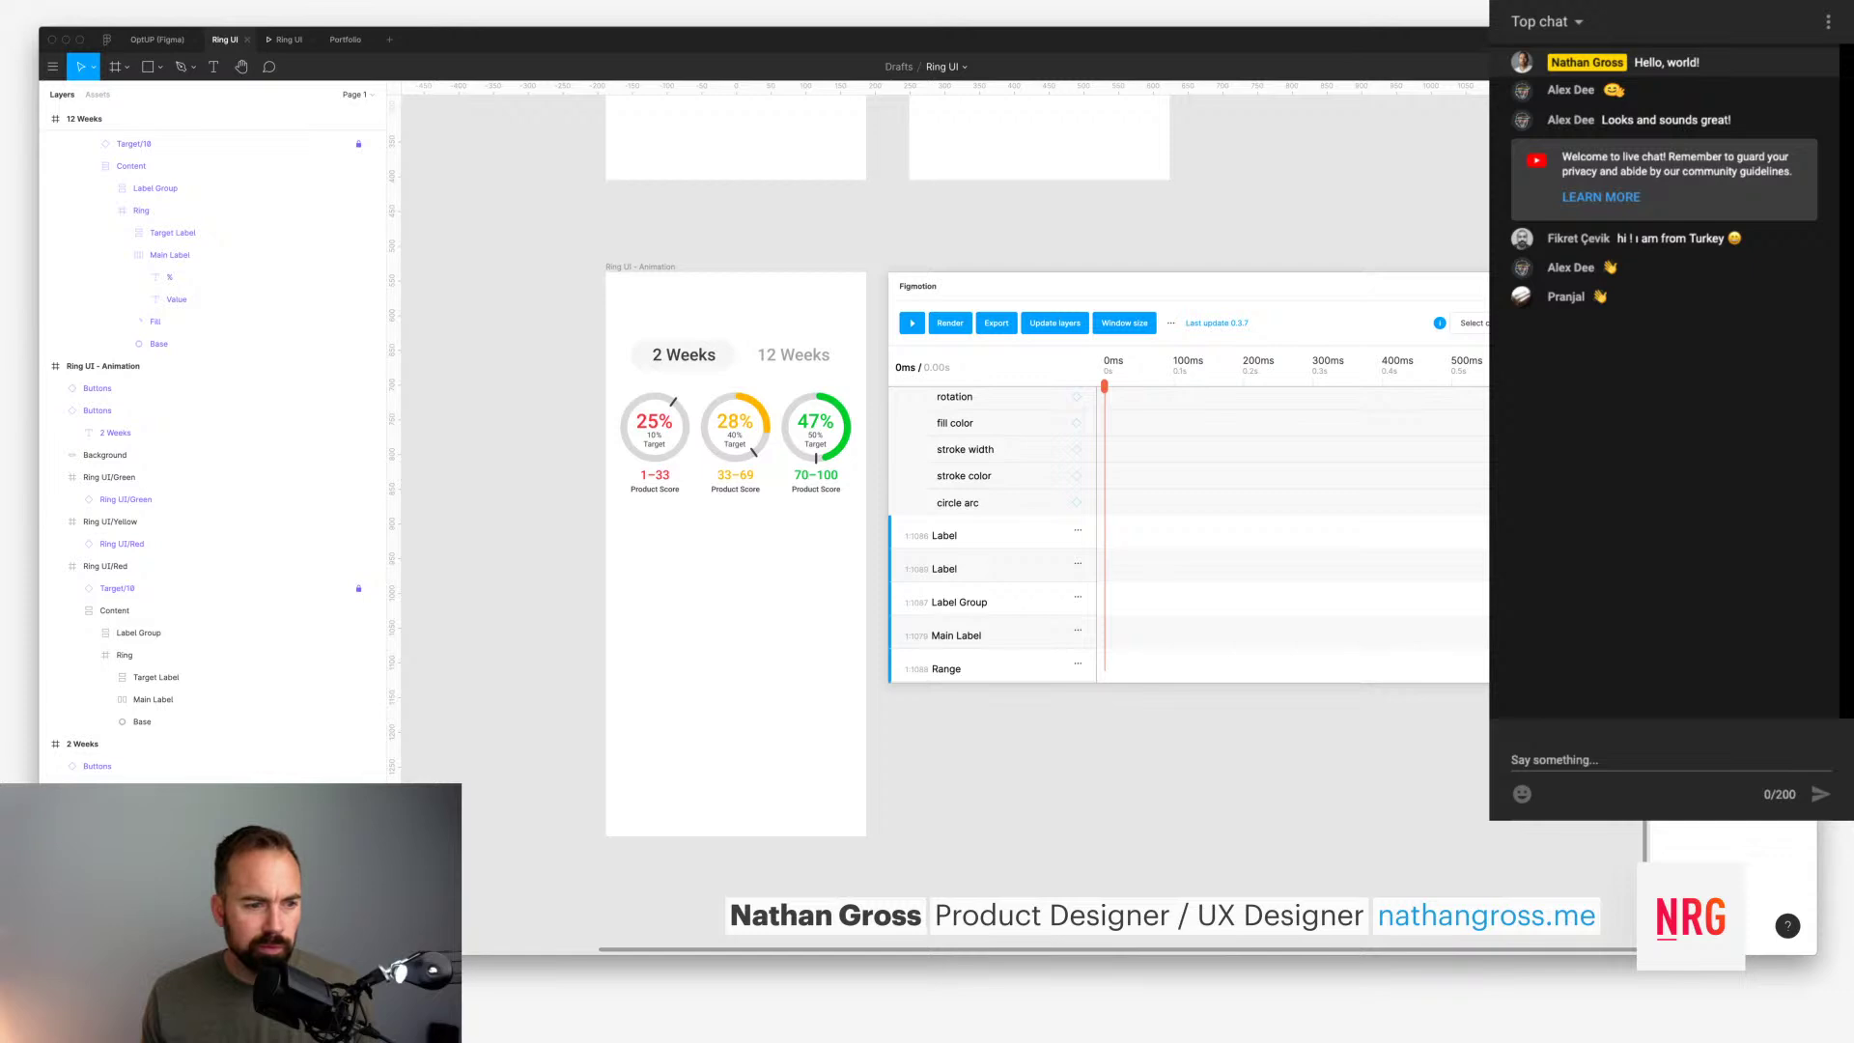
Step: Close Figmotion and undo the deletion and arc shortening of the red ring's Fill layer
key("Escape")
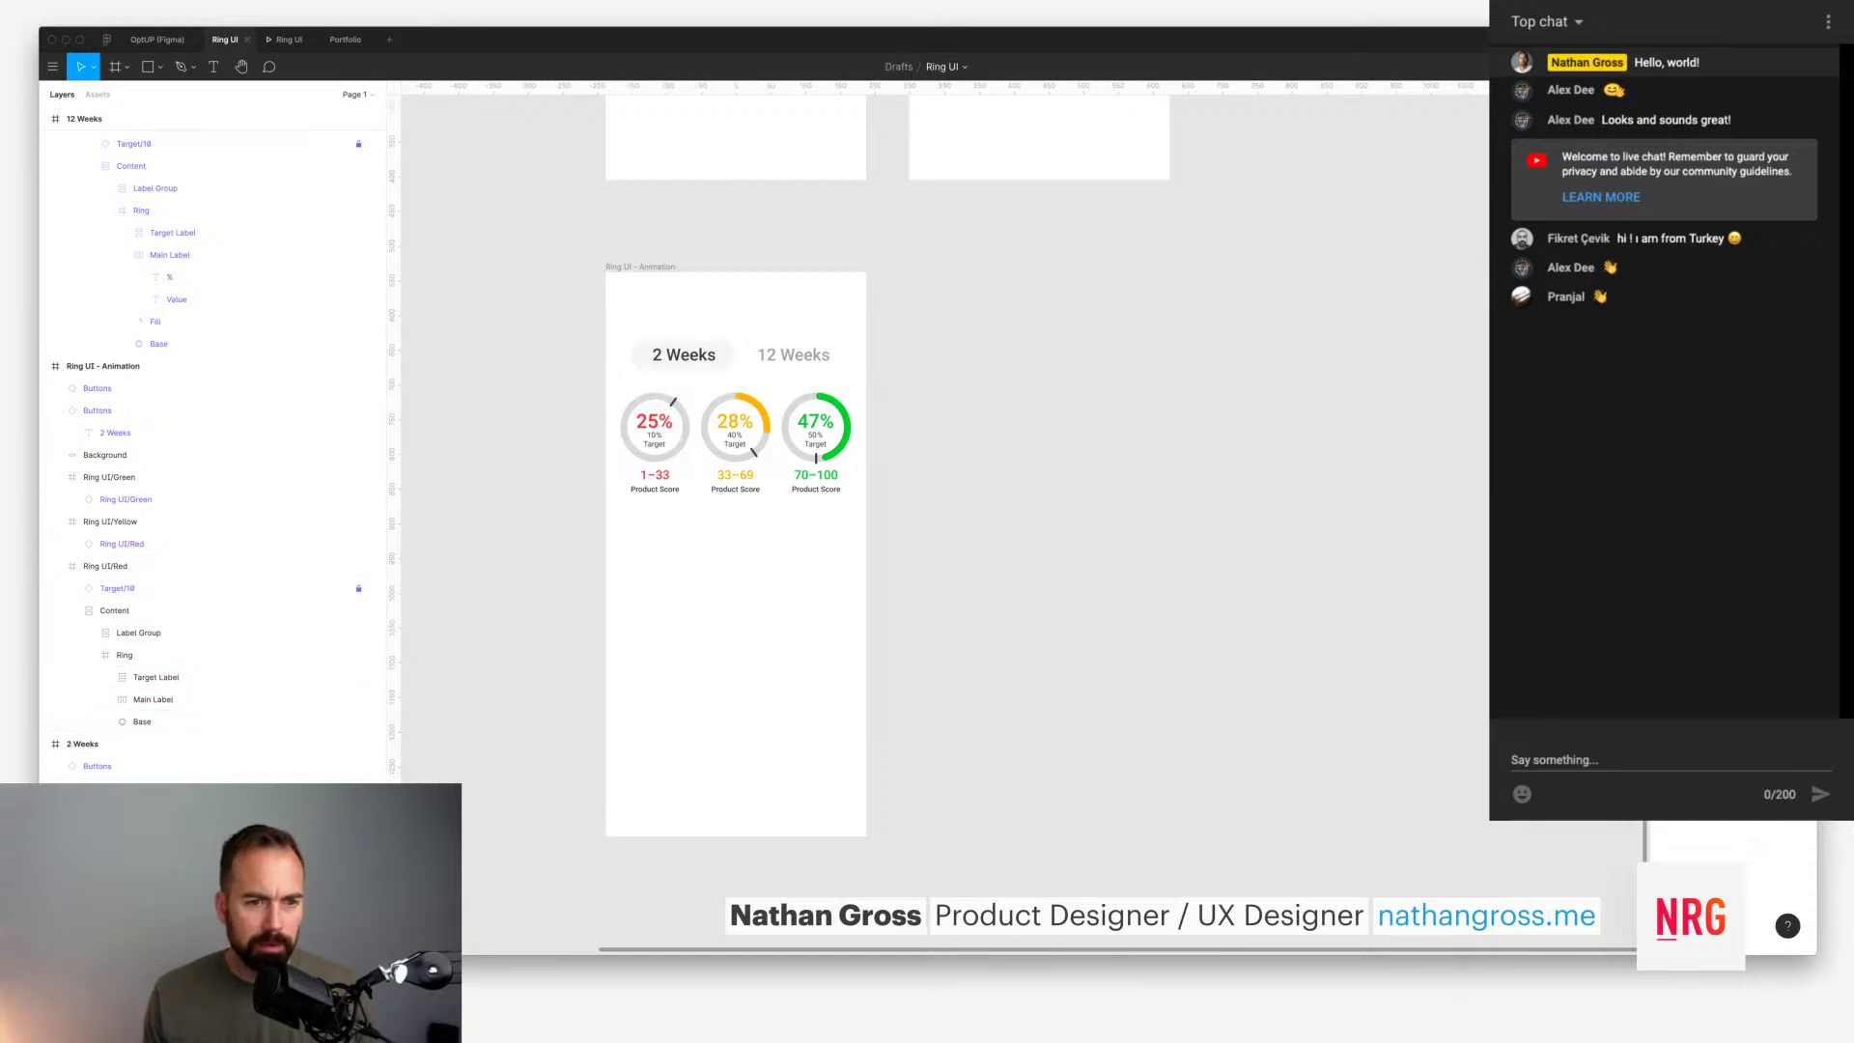
key("super+z")
key("super+z")
key("super+shift+z")
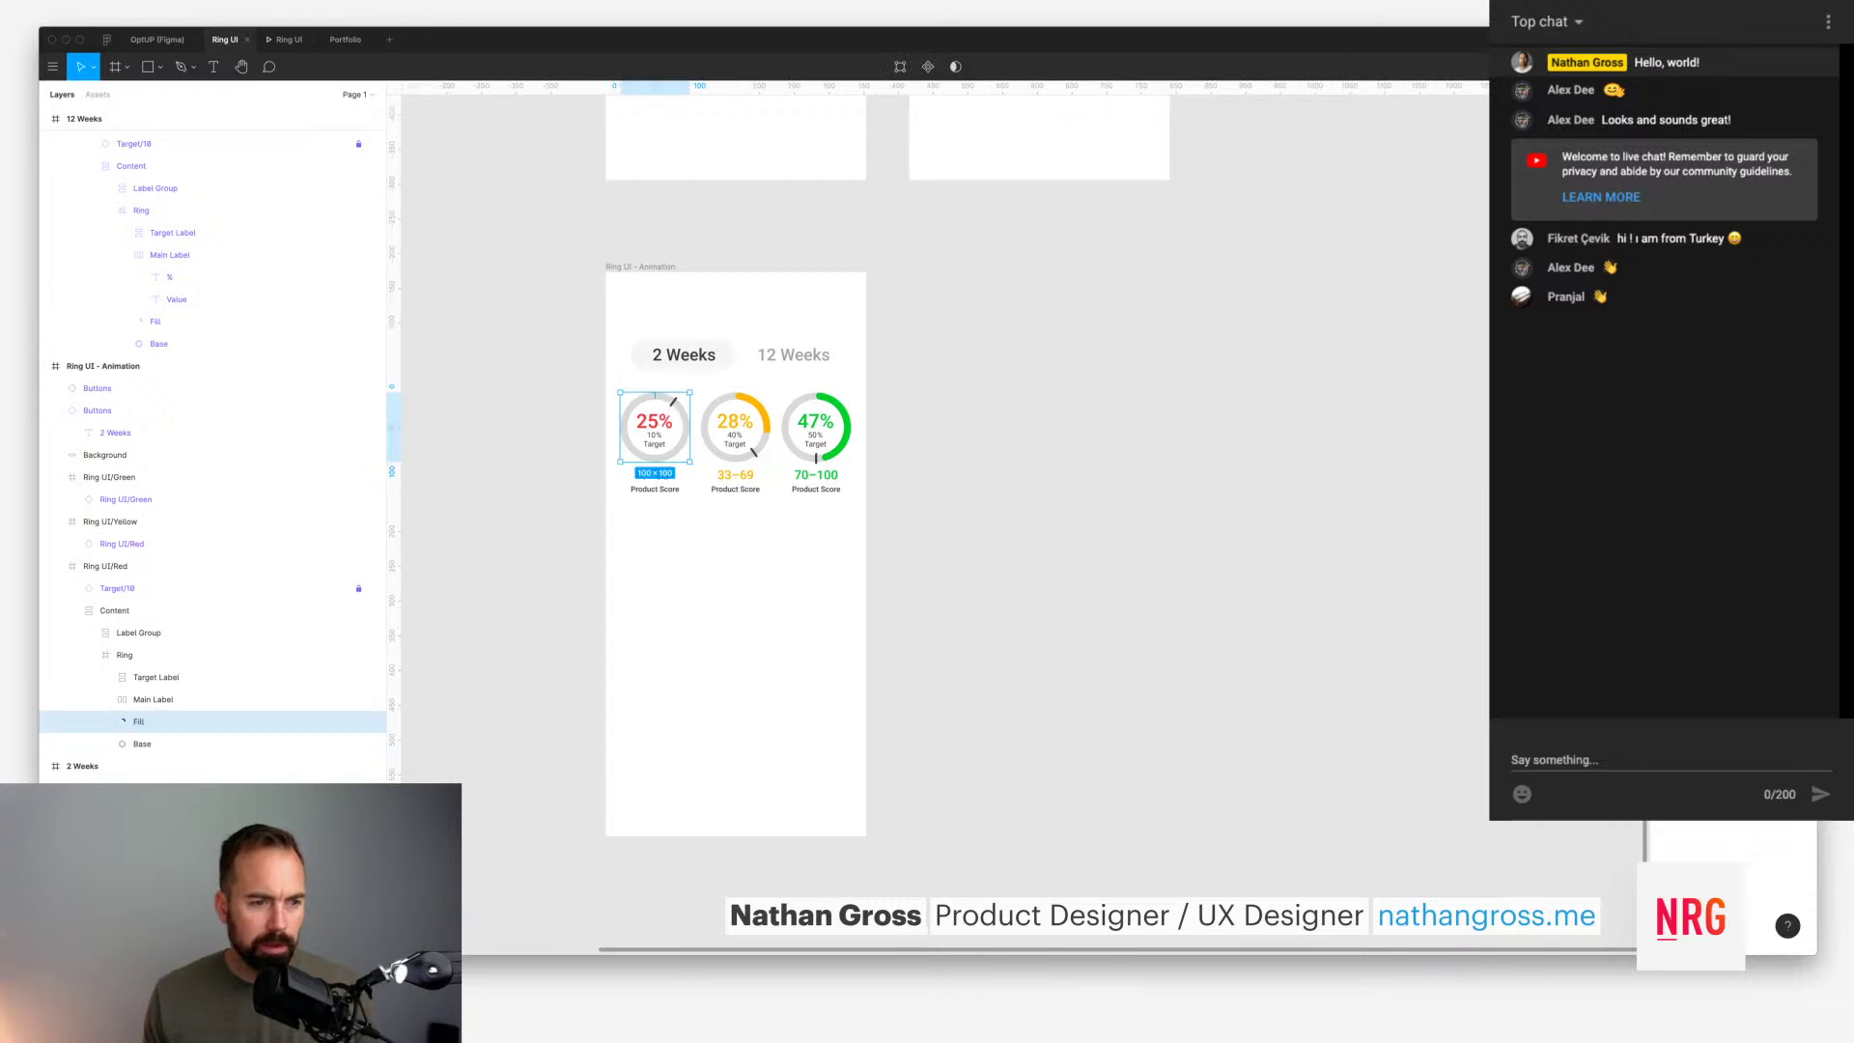
key("super+z")
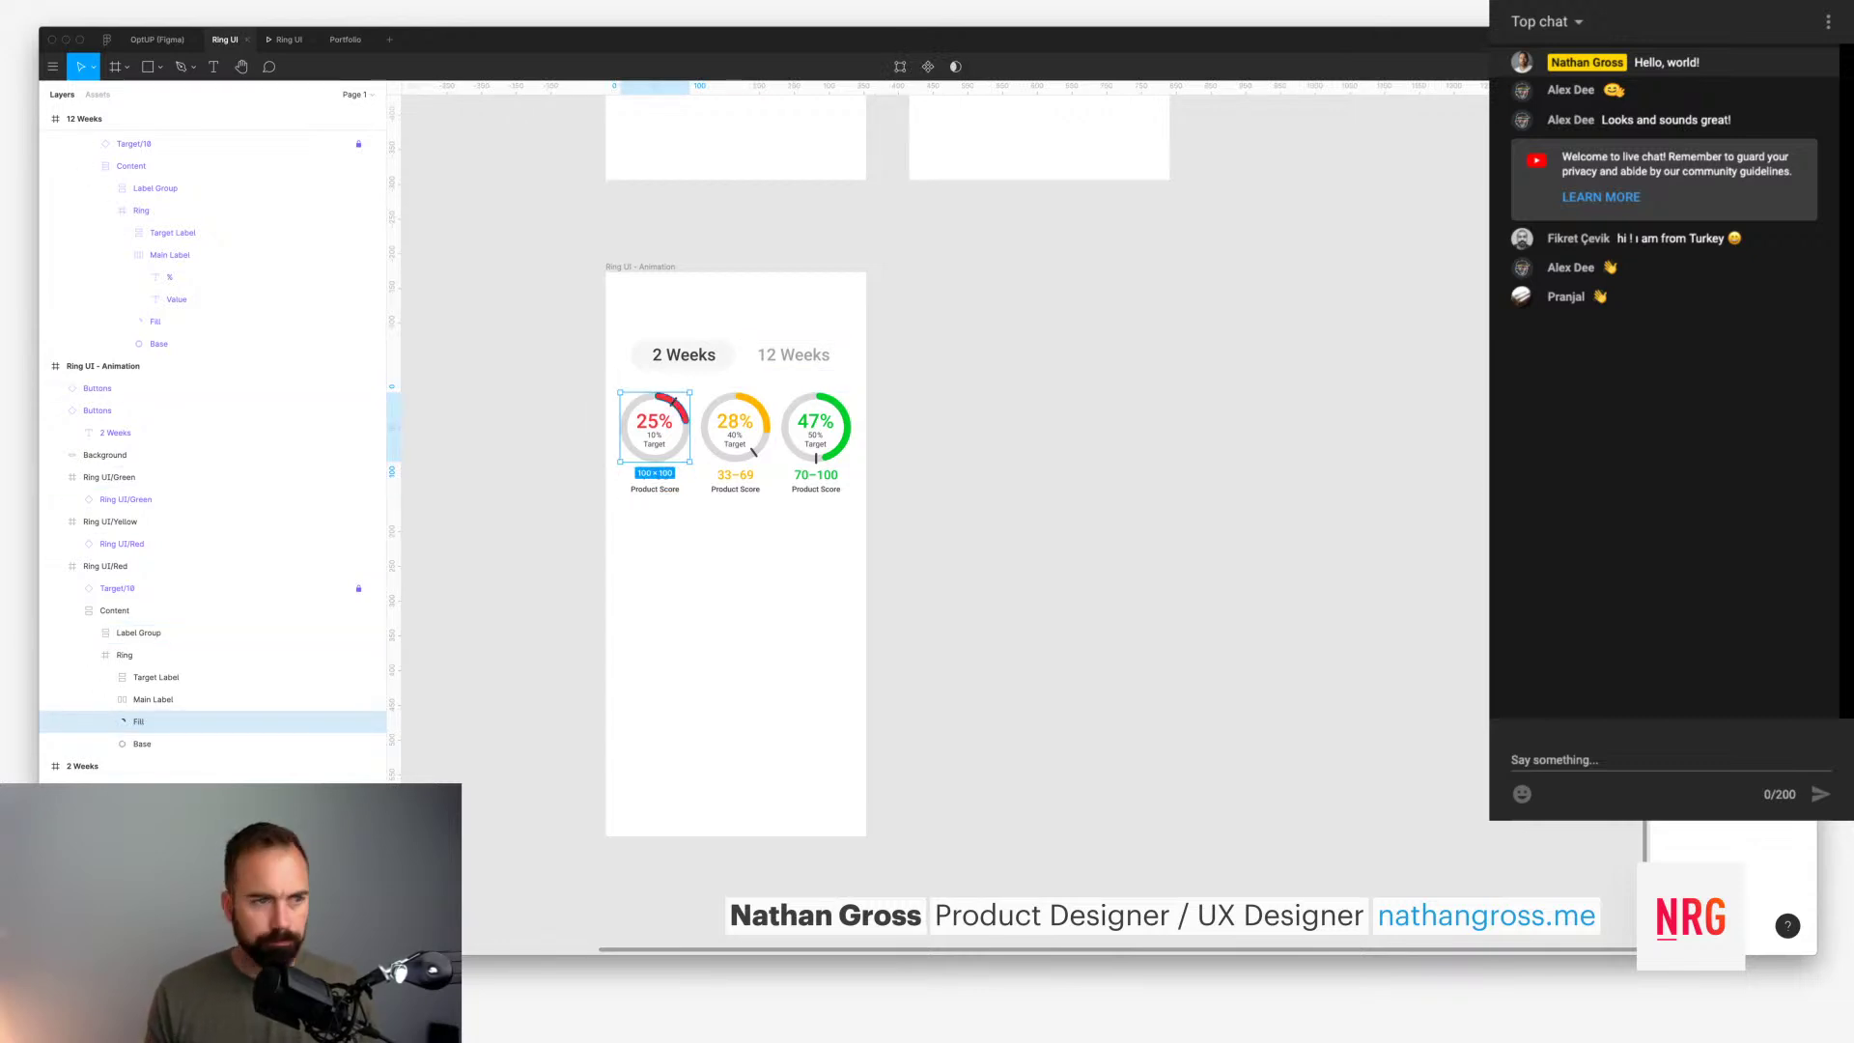
Step: Reopen the Figmotion plugin and load the Ring UI - Animation frame
left_click(52, 66)
type("fig")
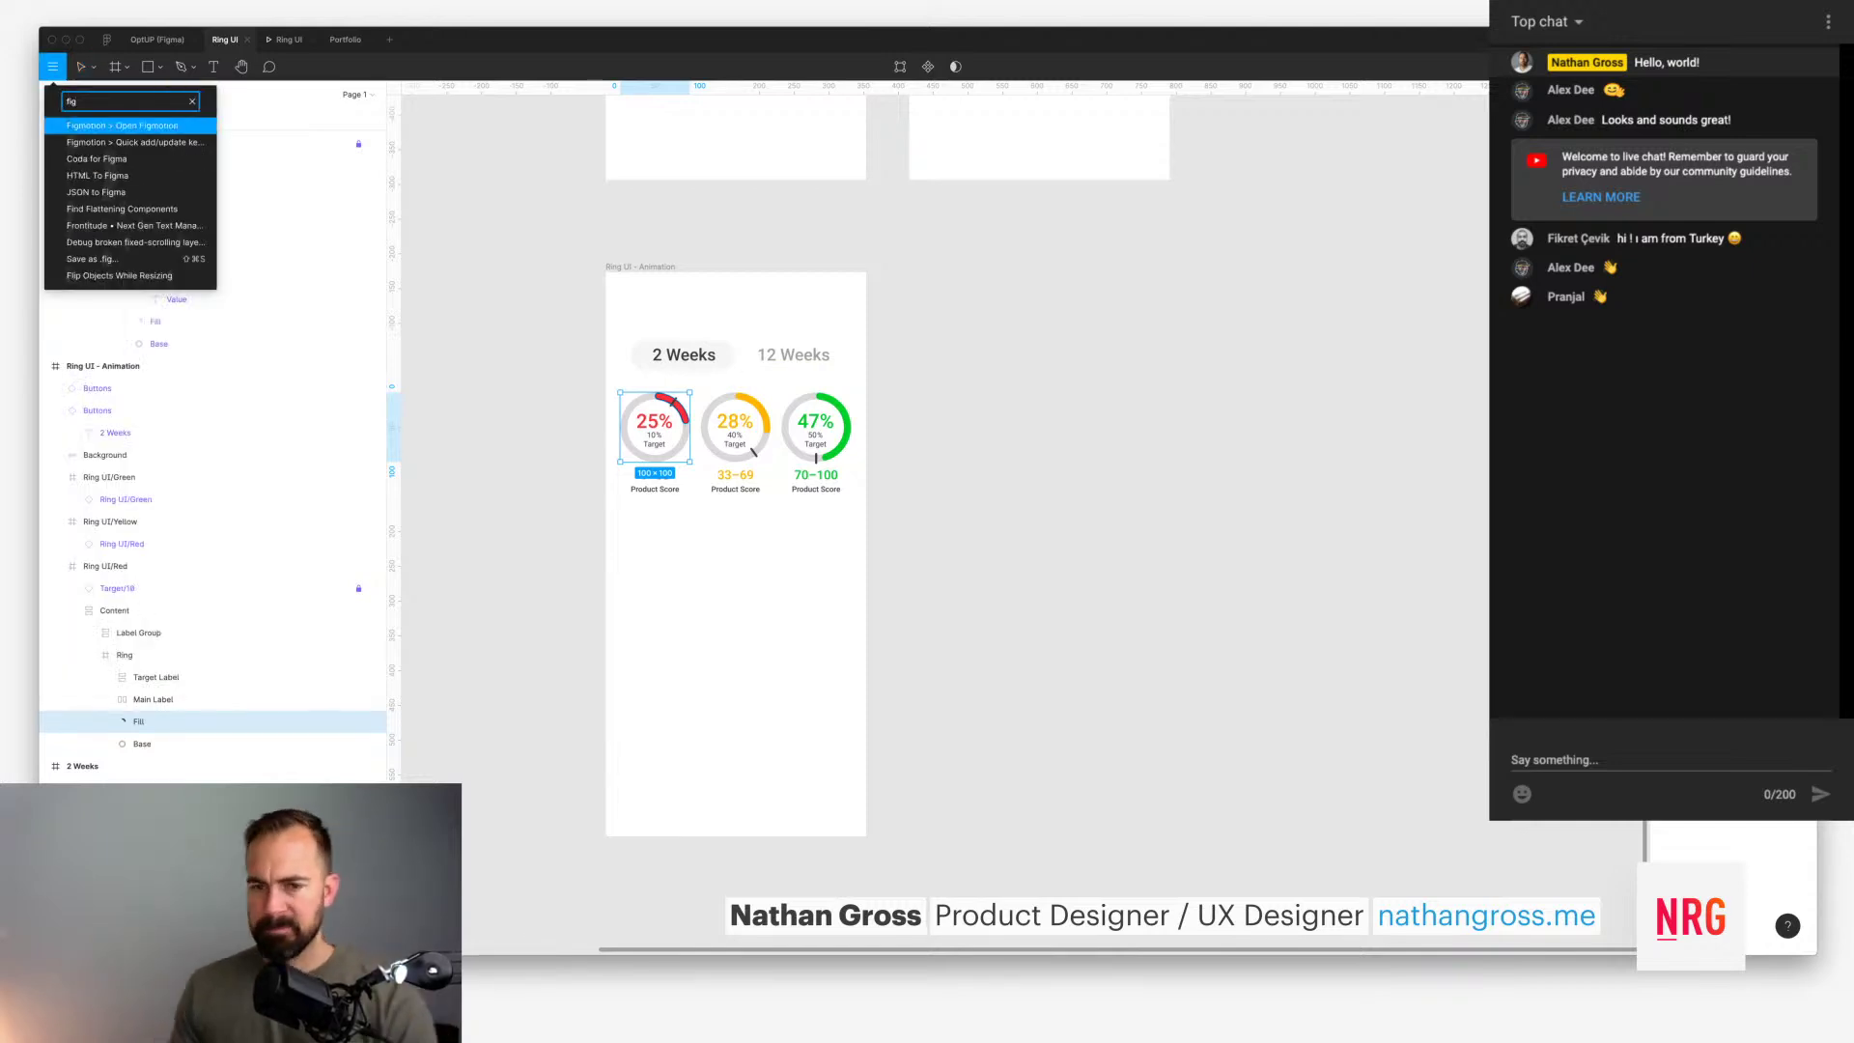
key("Escape")
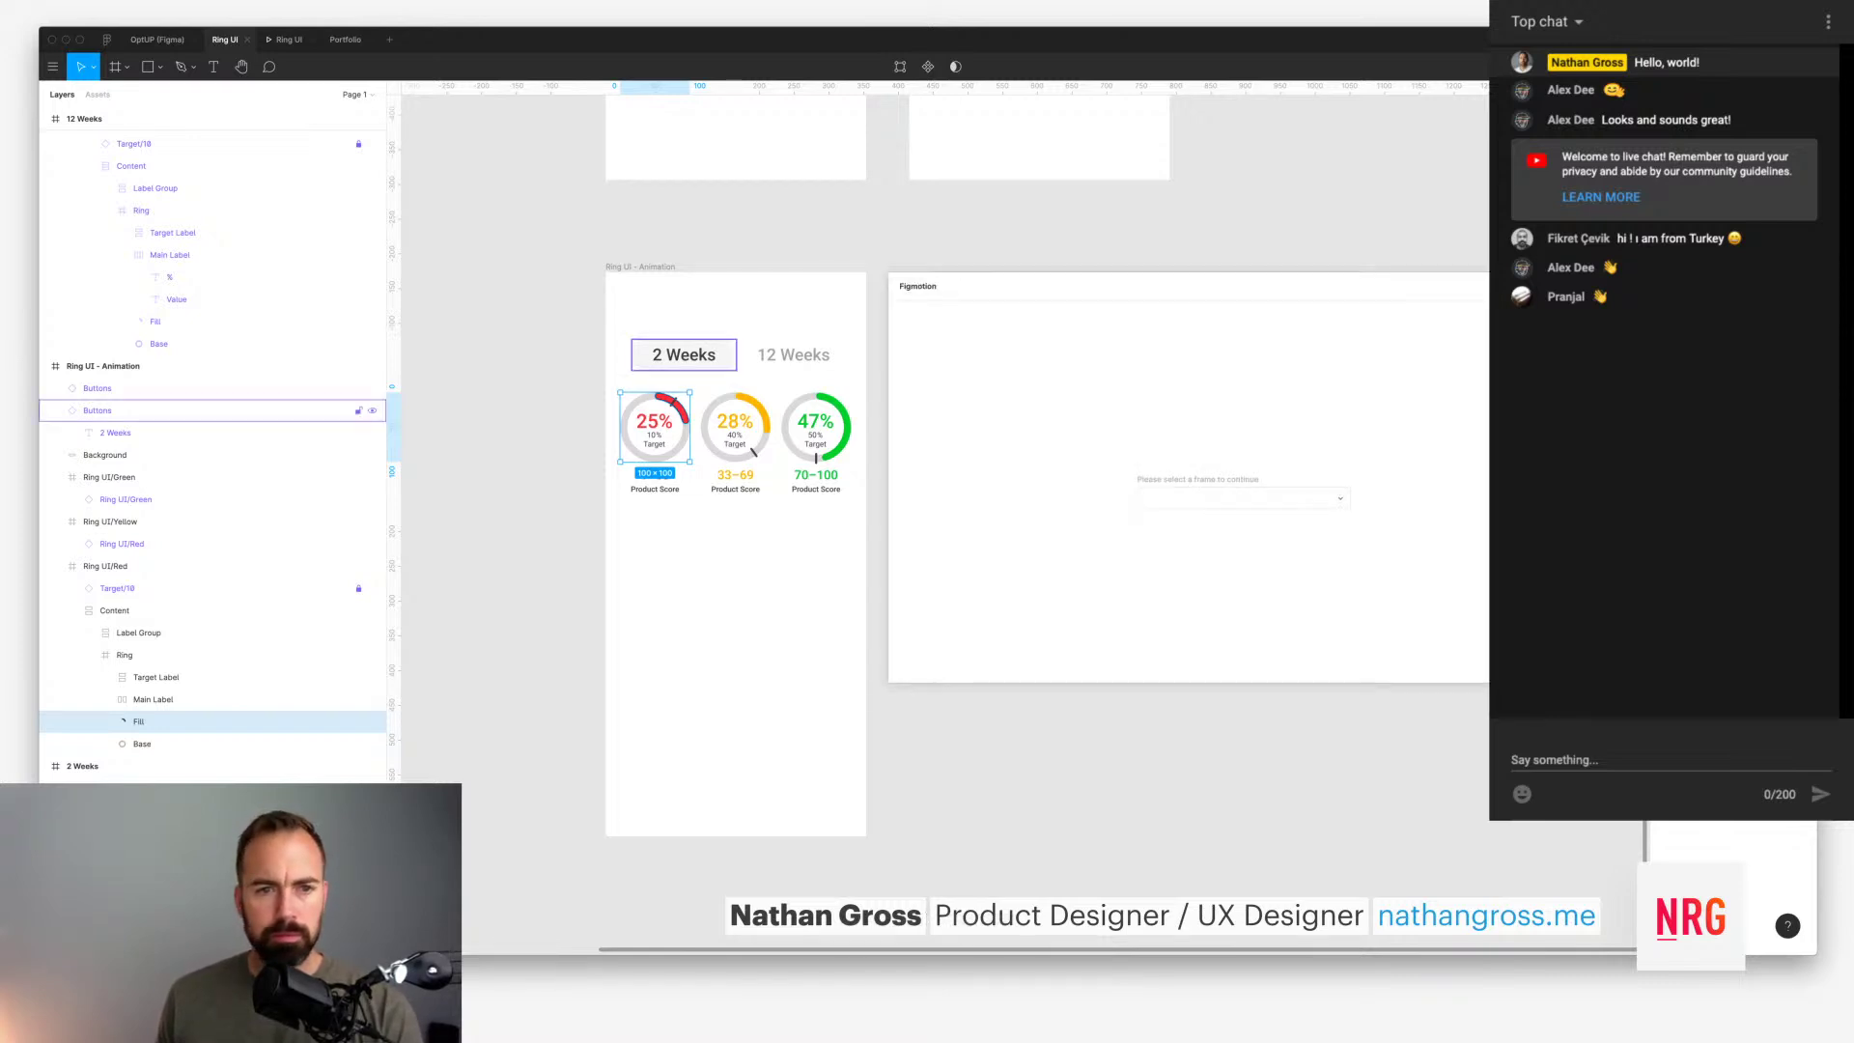
left_click(1243, 499)
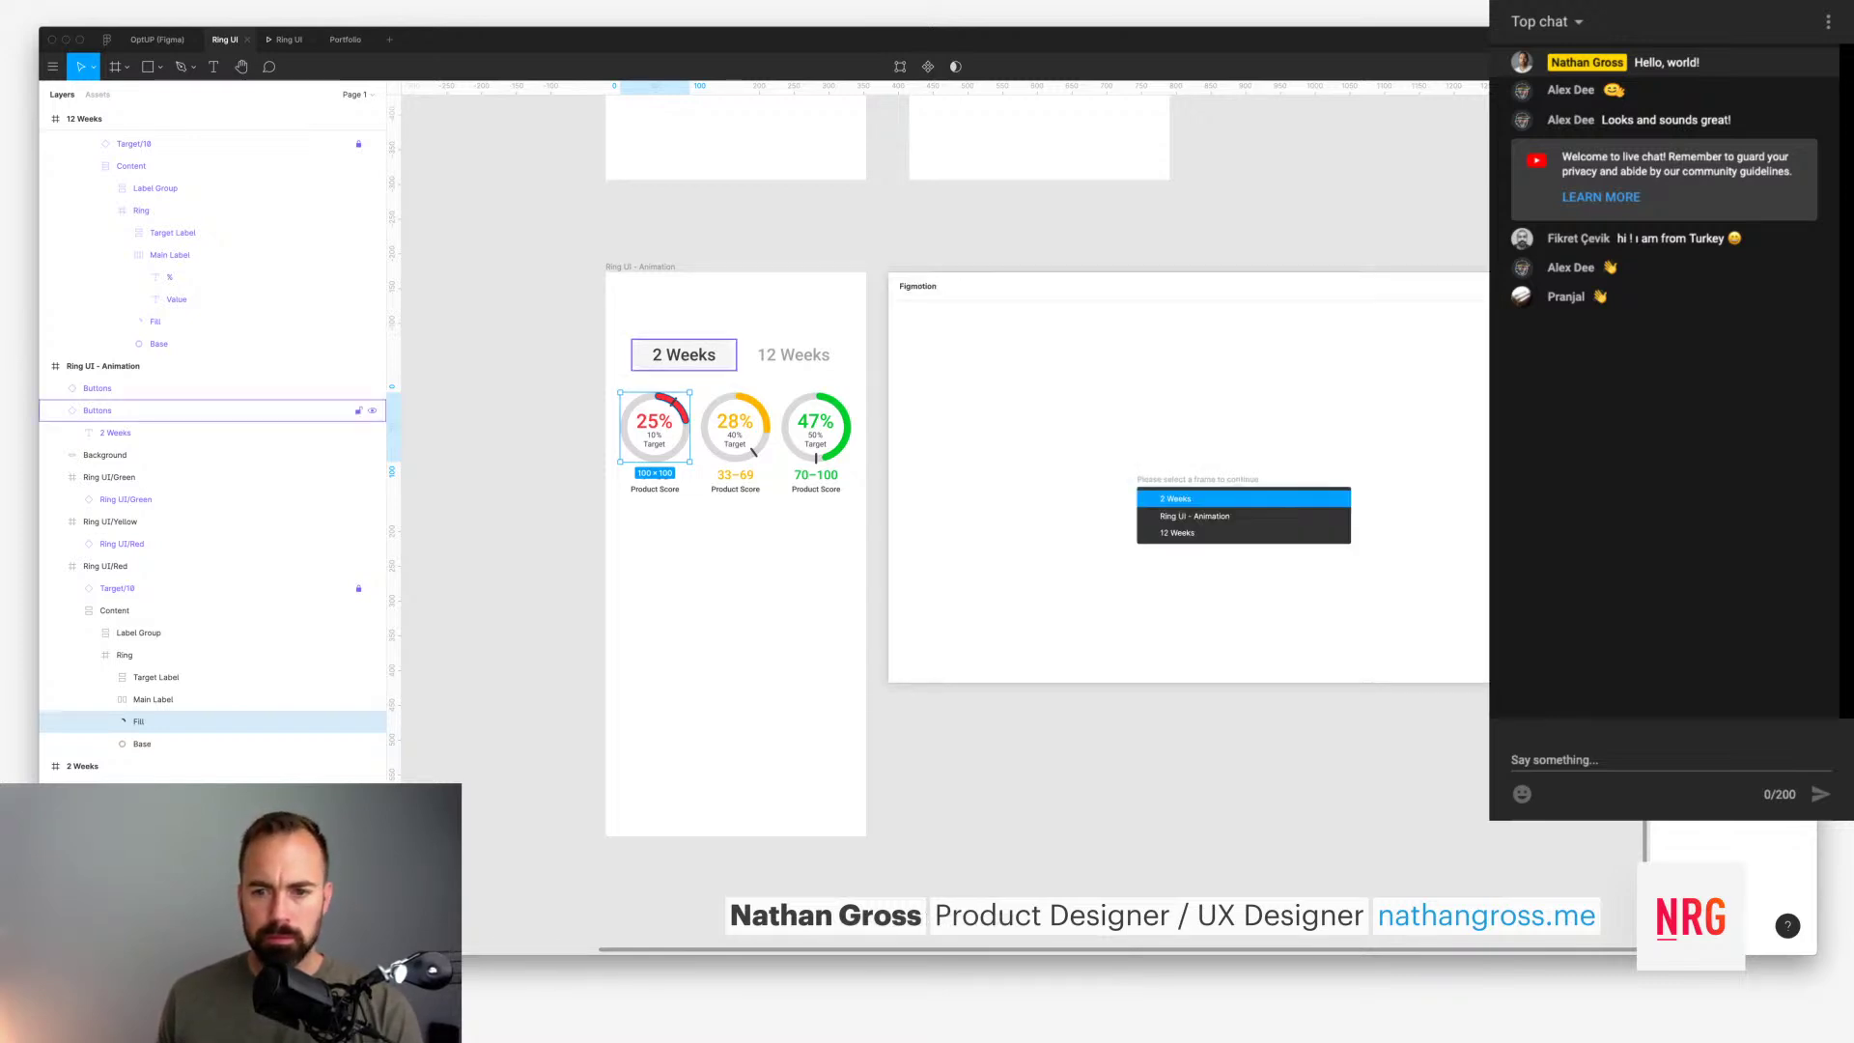
left_click(1243, 515)
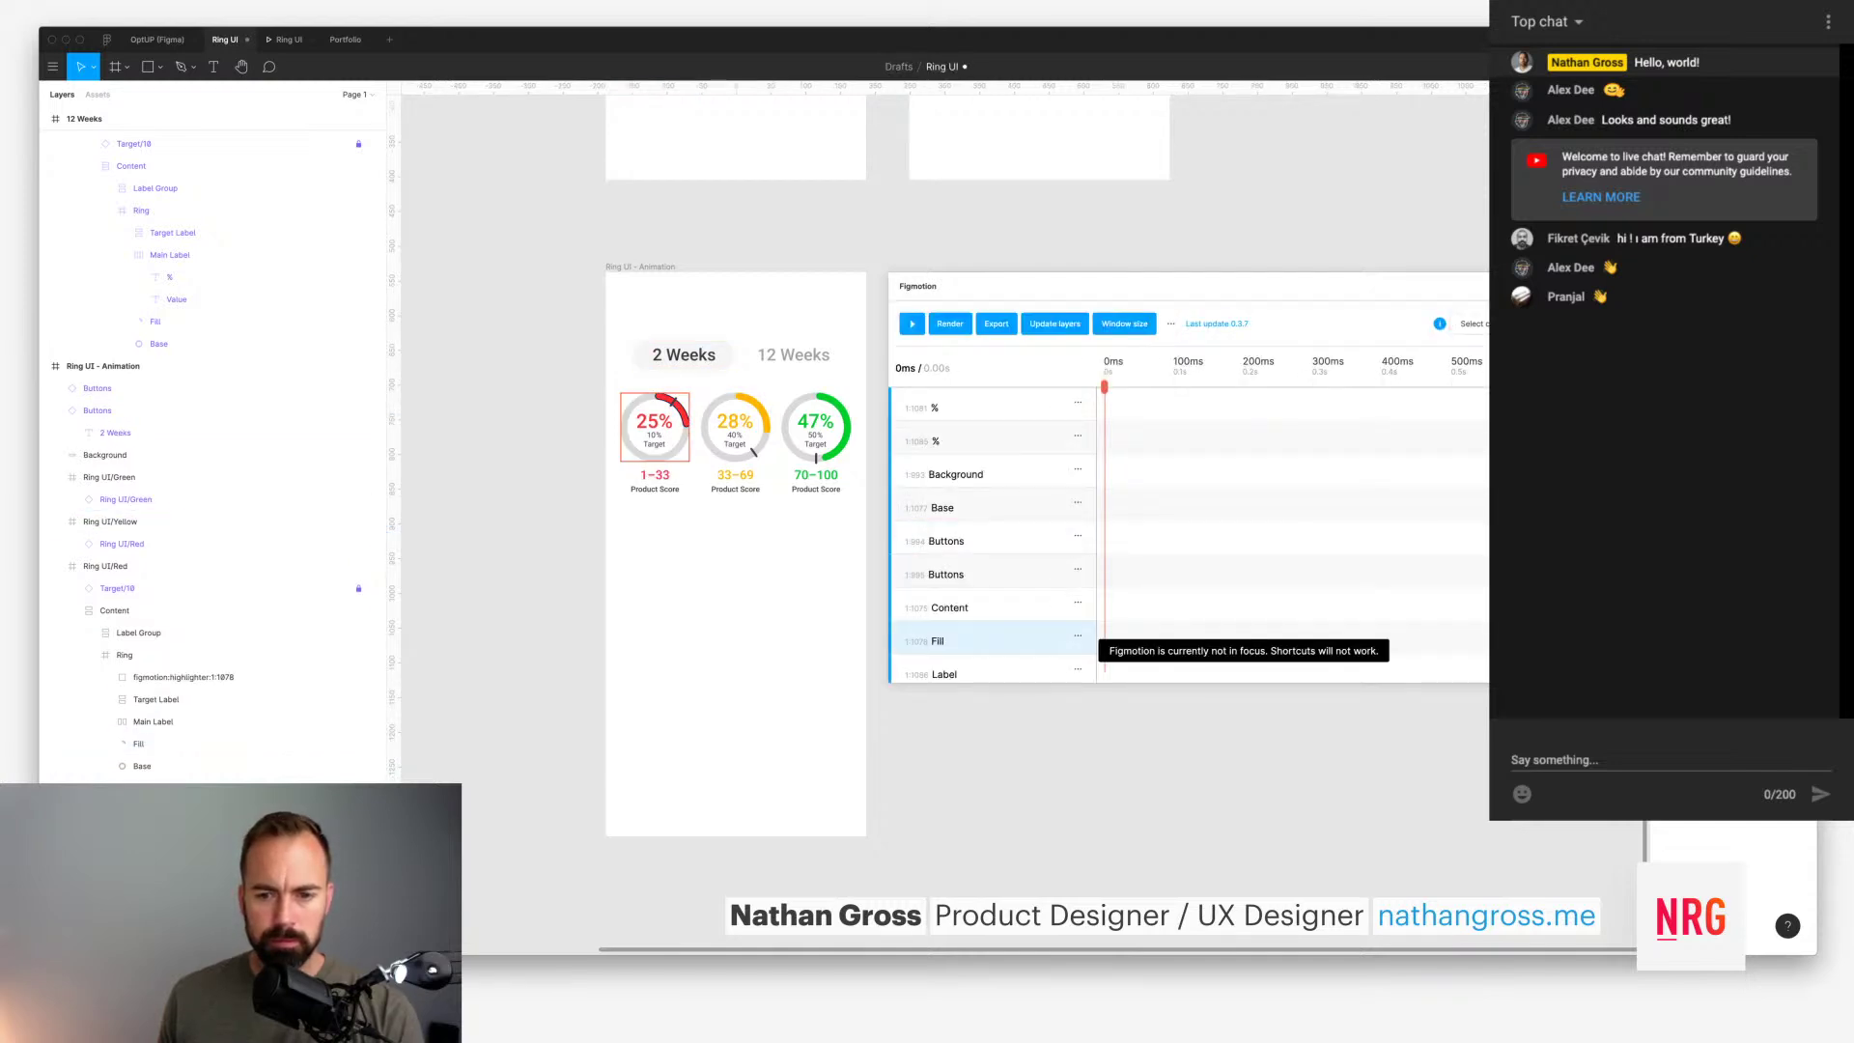
Step: Select the red ring's Fill layer and show its keyframe data in the Figmotion timeline
scroll(995, 637, "down", 1)
scroll(995, 541, "down", 5)
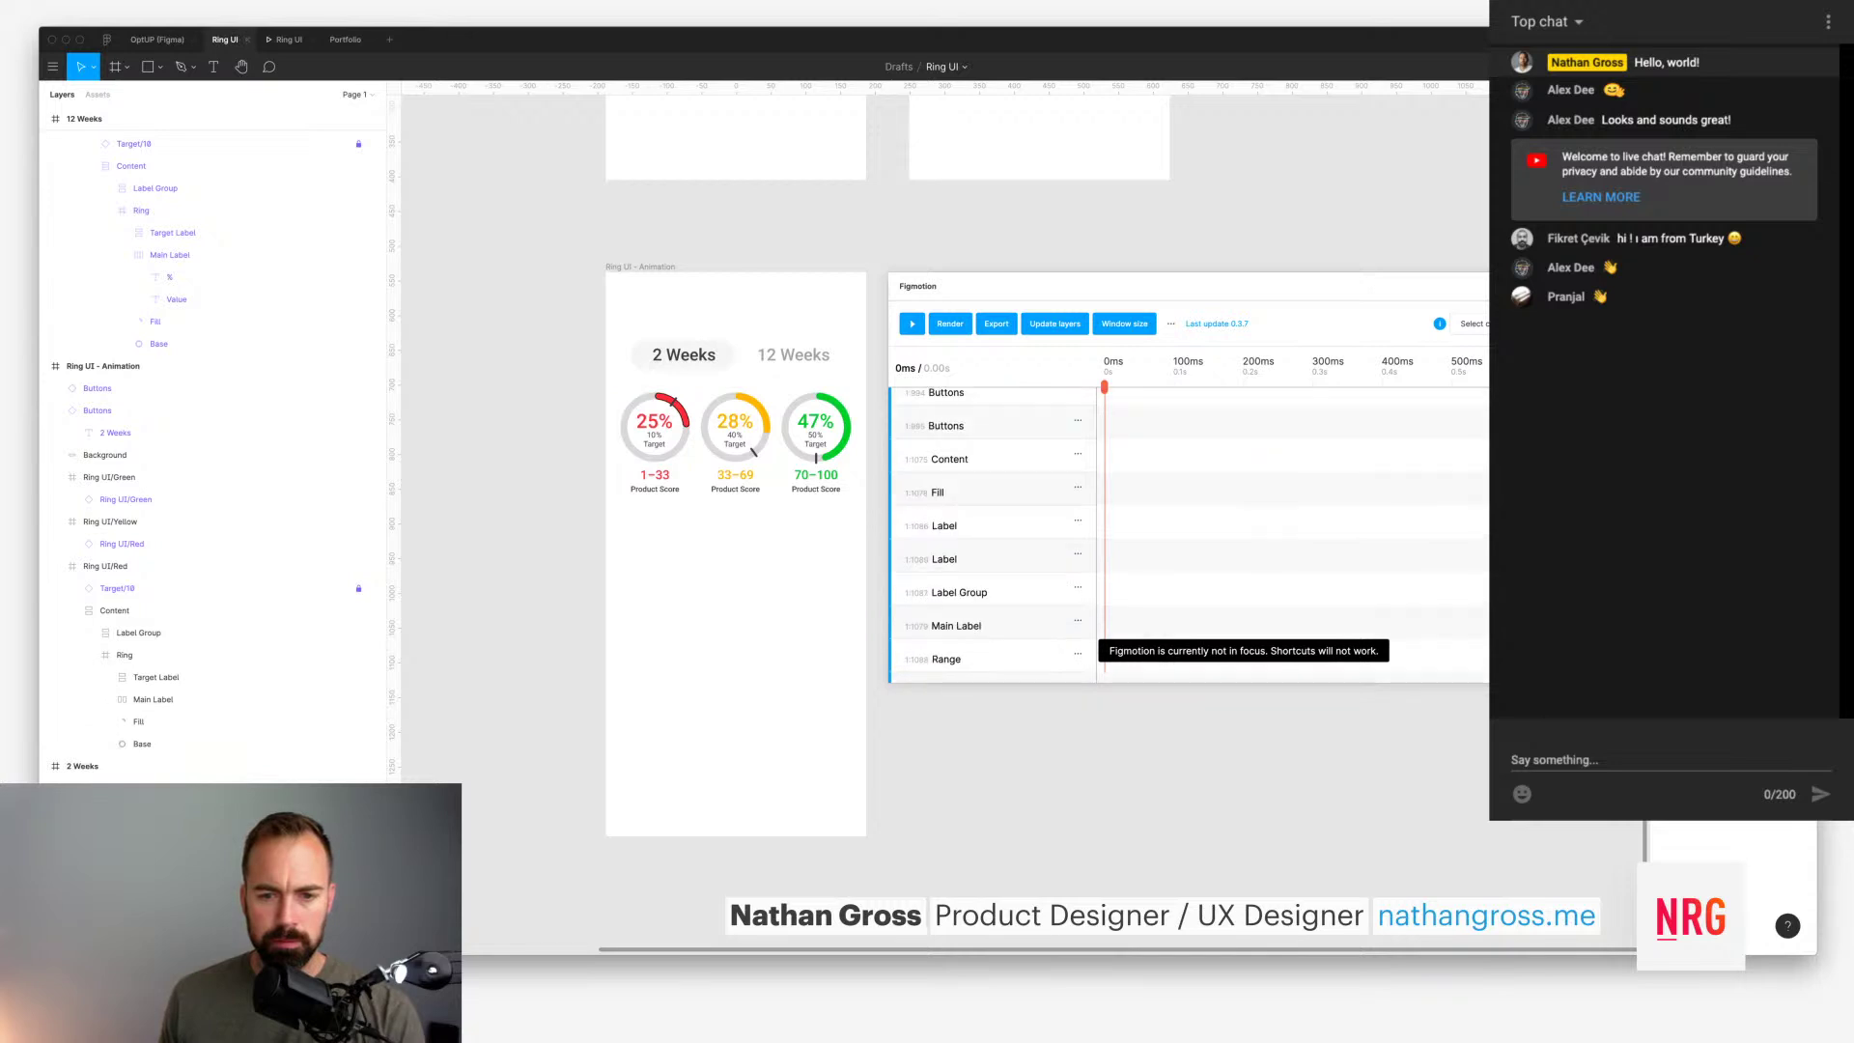
scroll(994, 531, "down", 1)
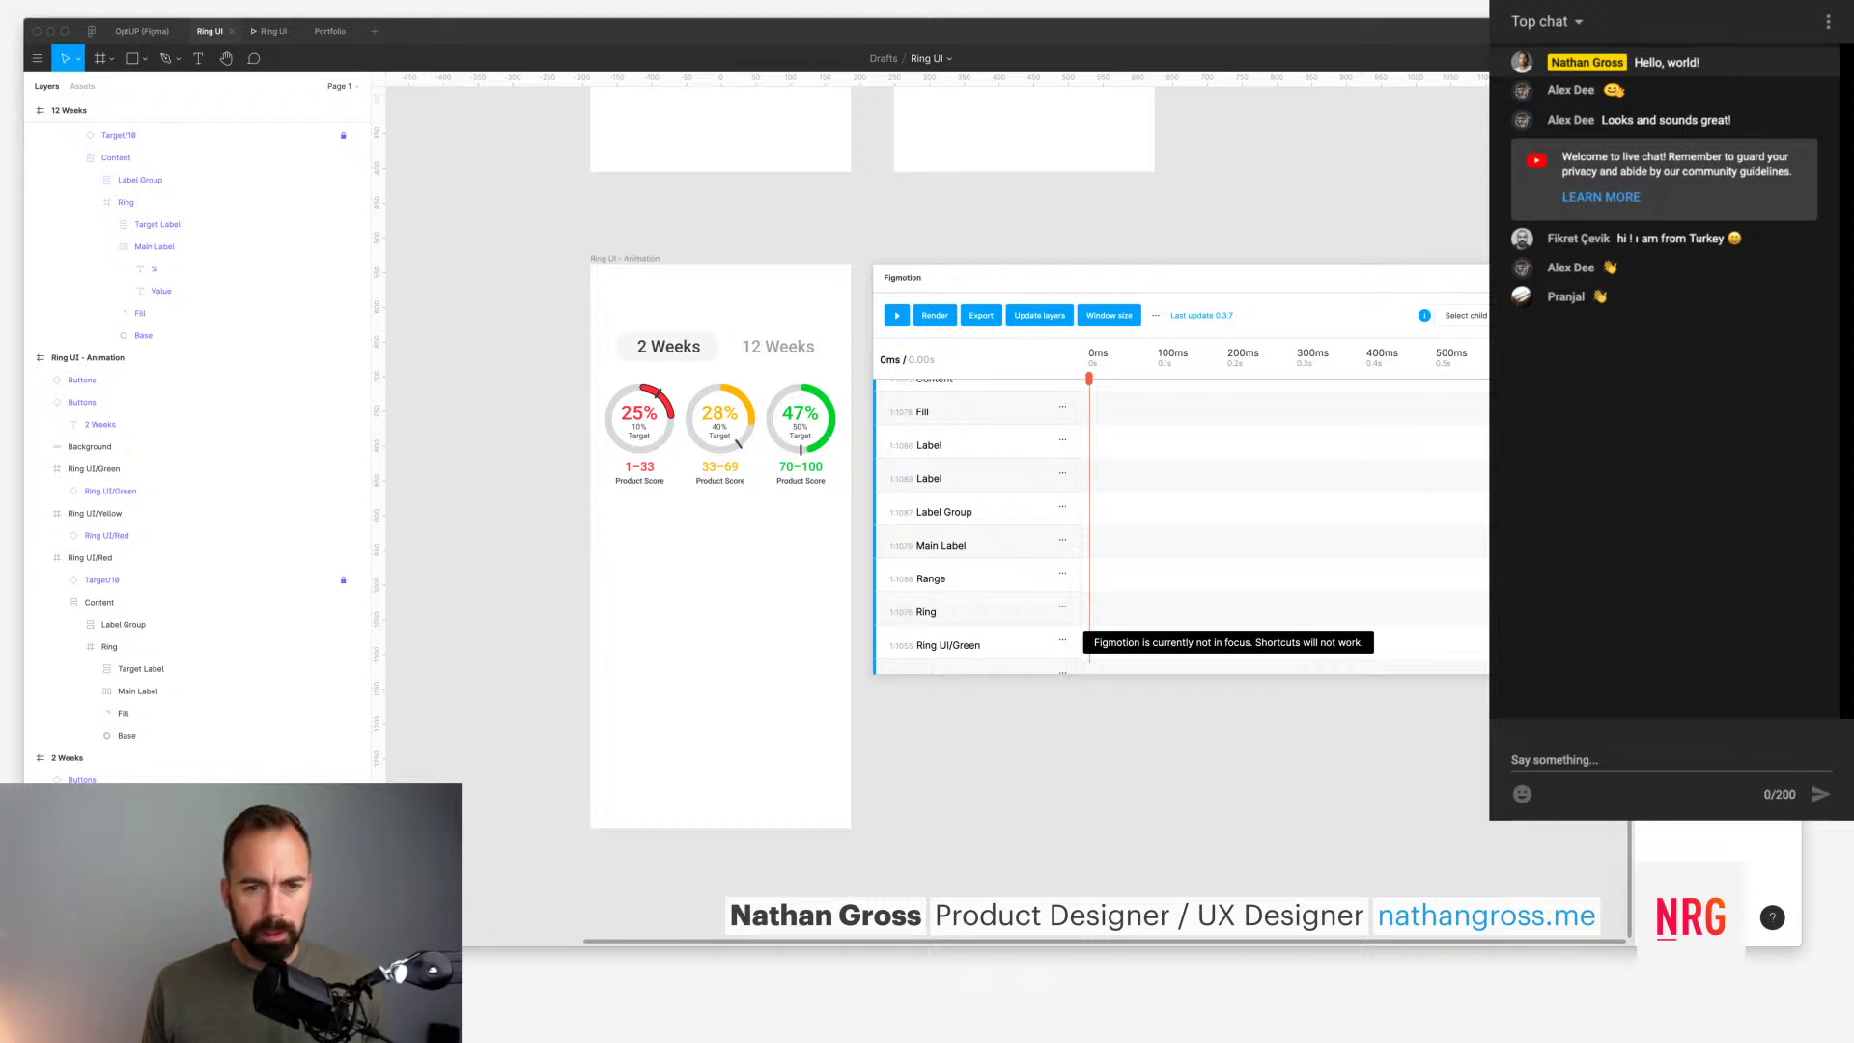
left_click(662, 398, "super")
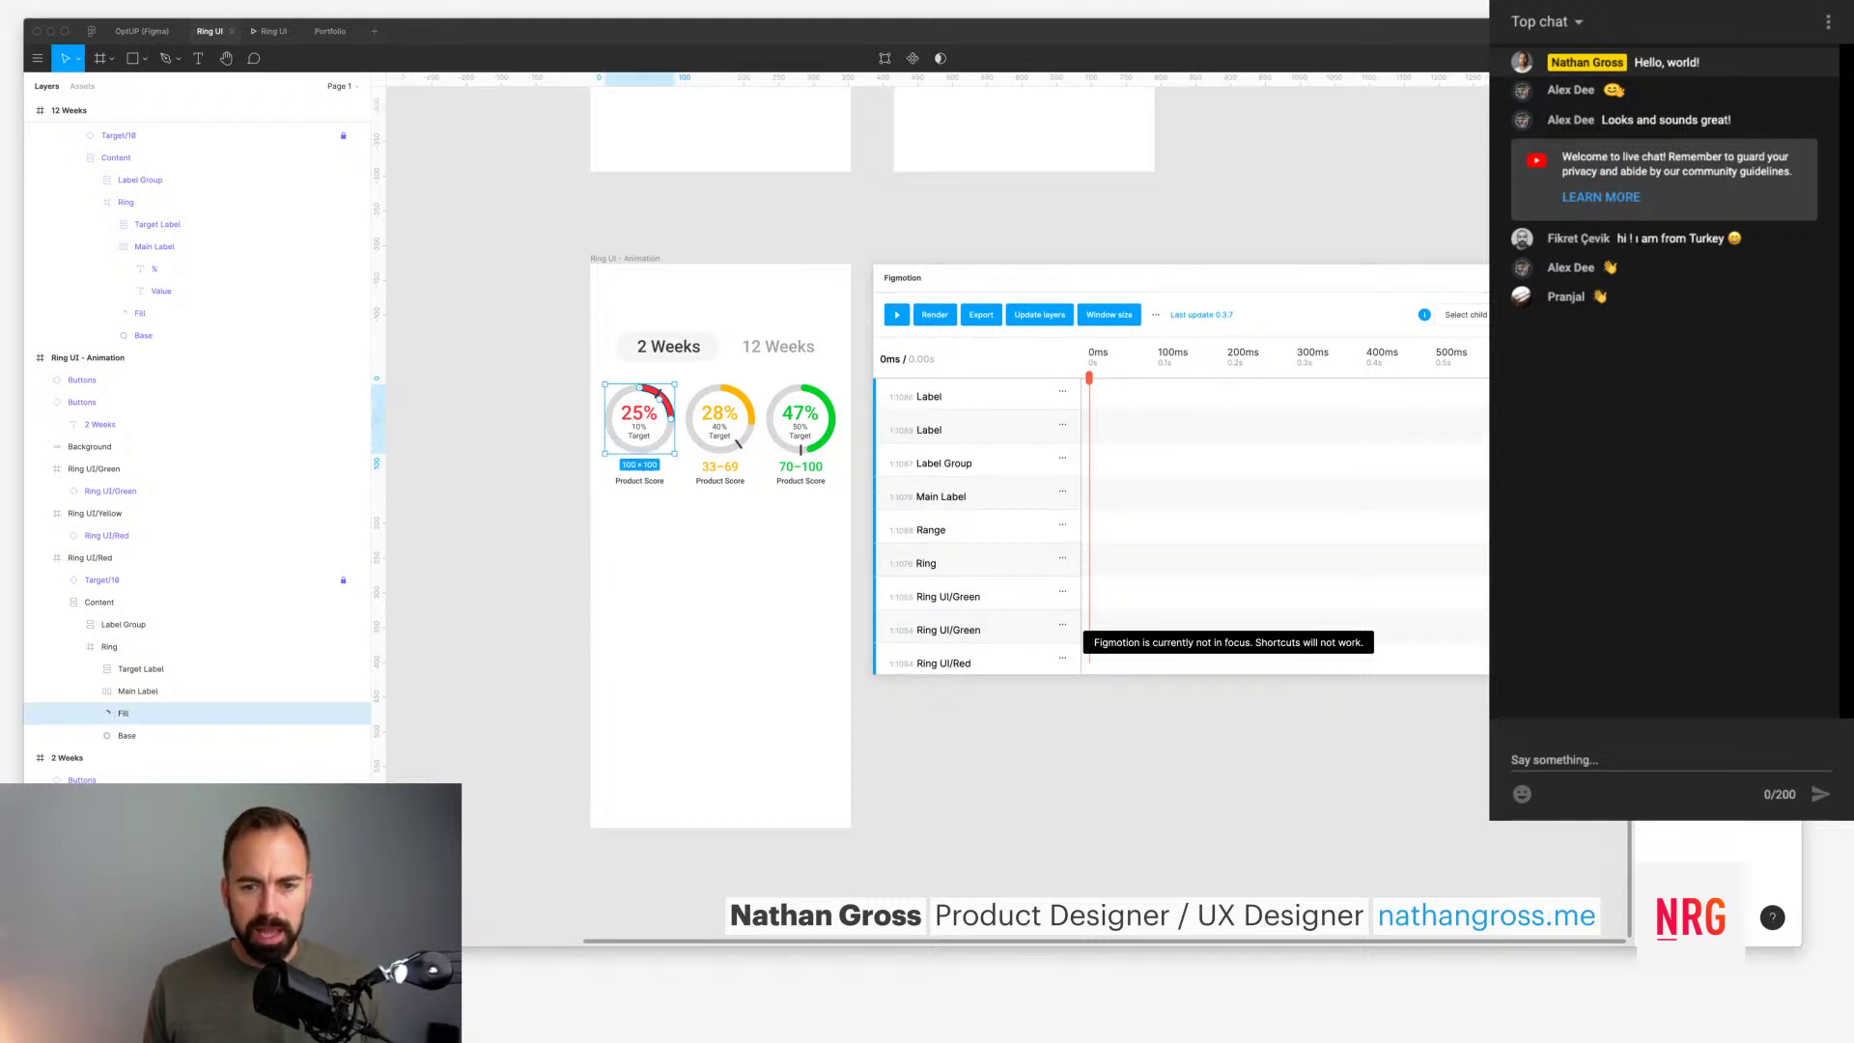
scroll(977, 526, "down", 5)
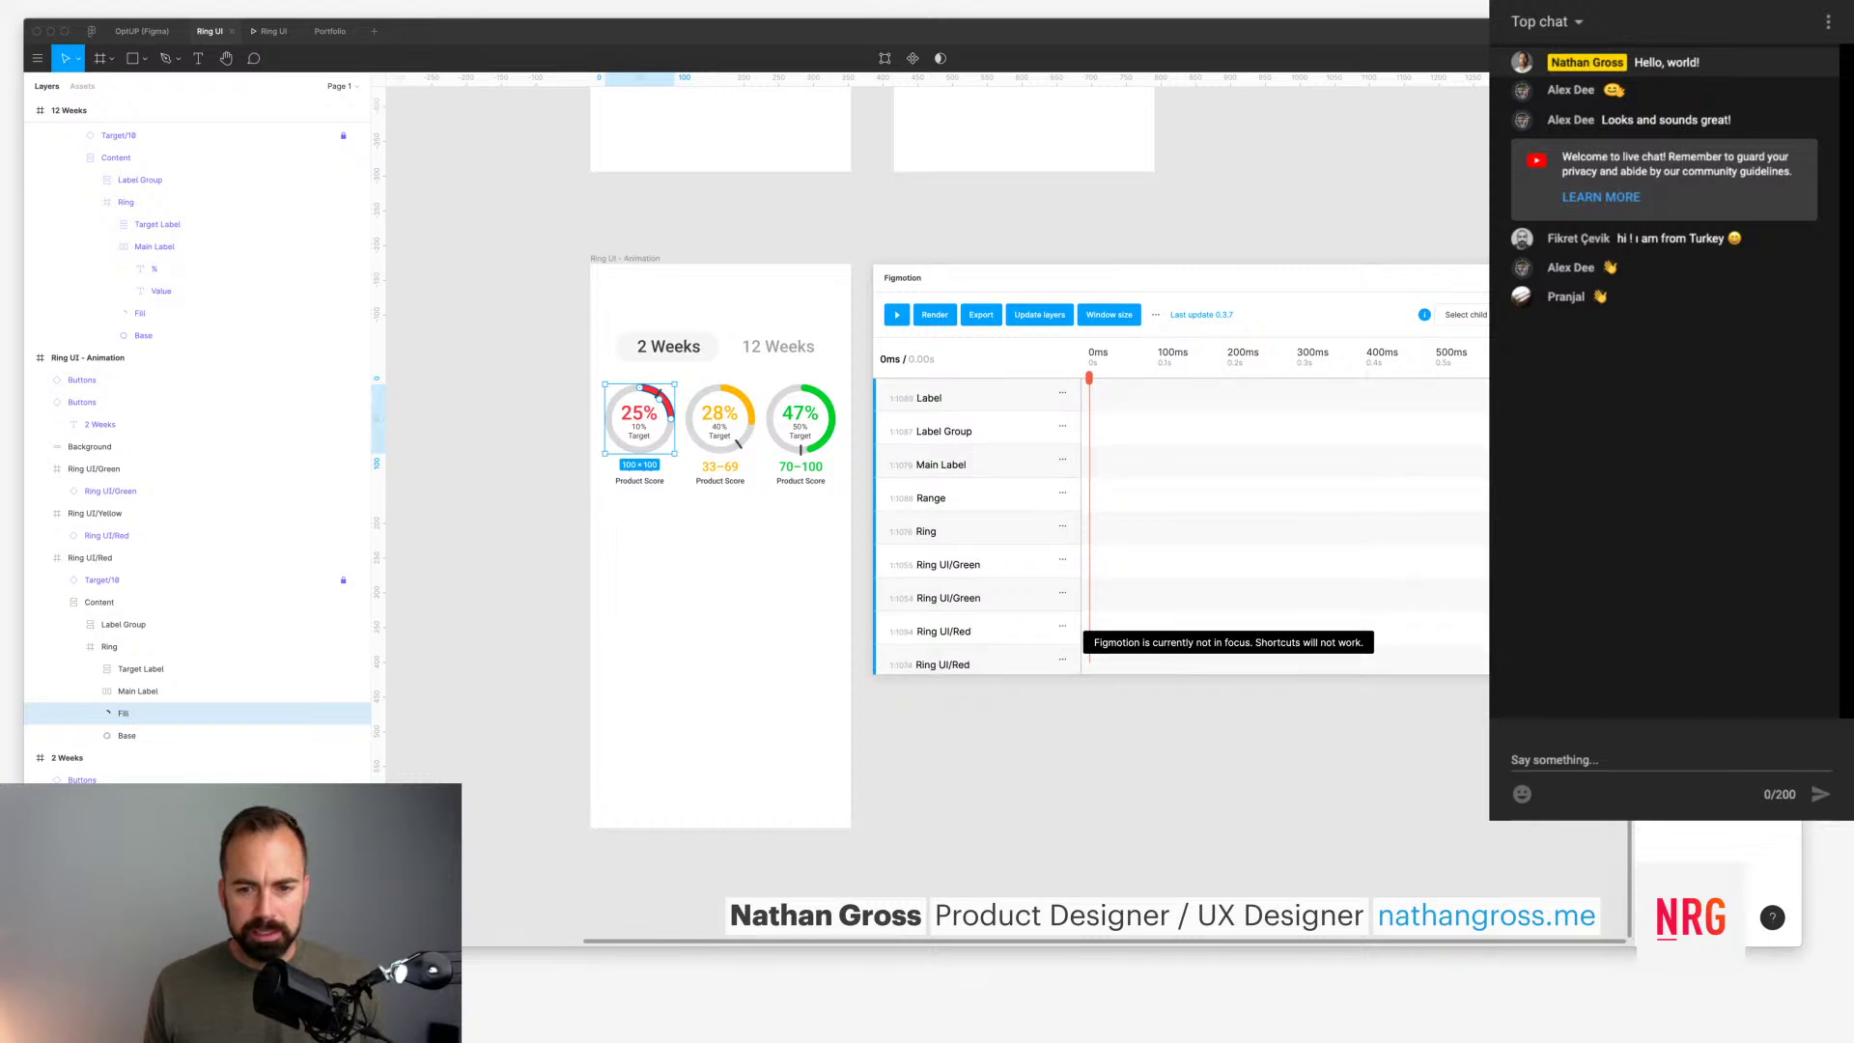
scroll(975, 521, "up", 5)
scroll(975, 522, "down", 2)
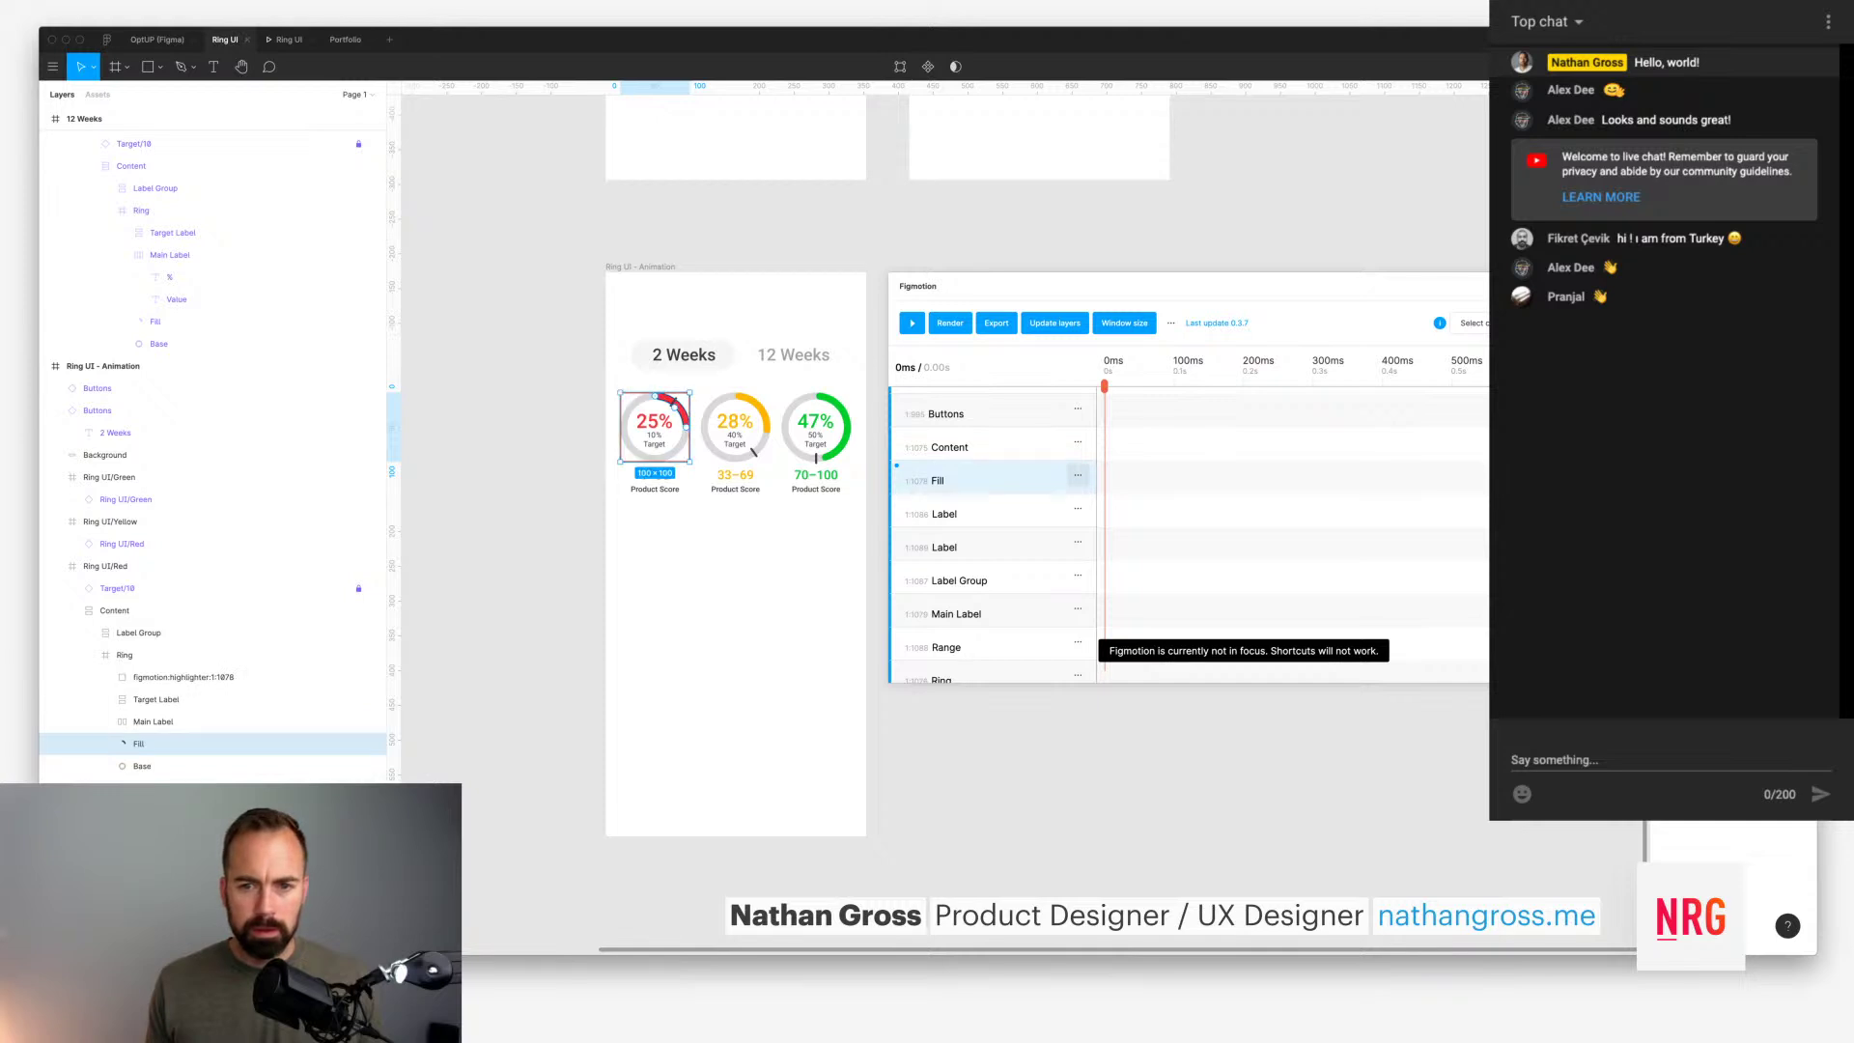
left_click(1078, 474)
left_click(1039, 475)
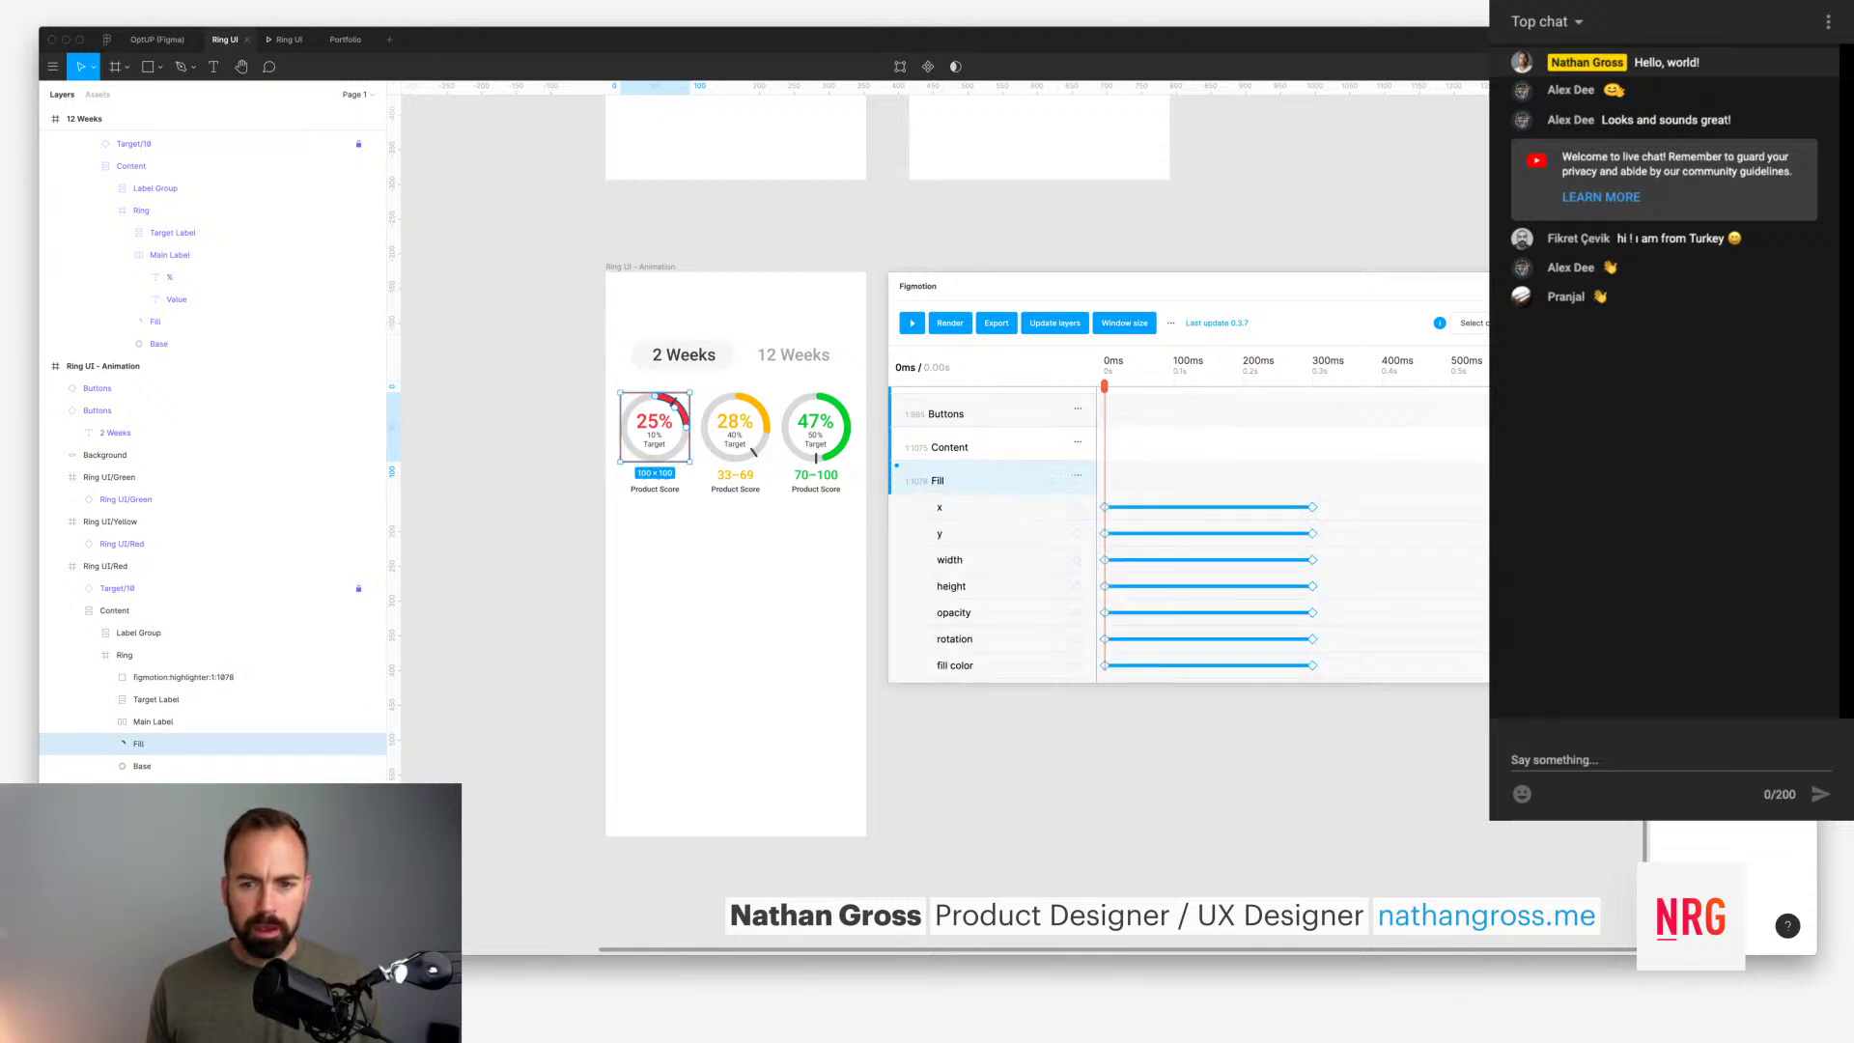
Step: Move the extra circle arc keyframe out to 367 ms and delete it
scroll(994, 453, "down", 2)
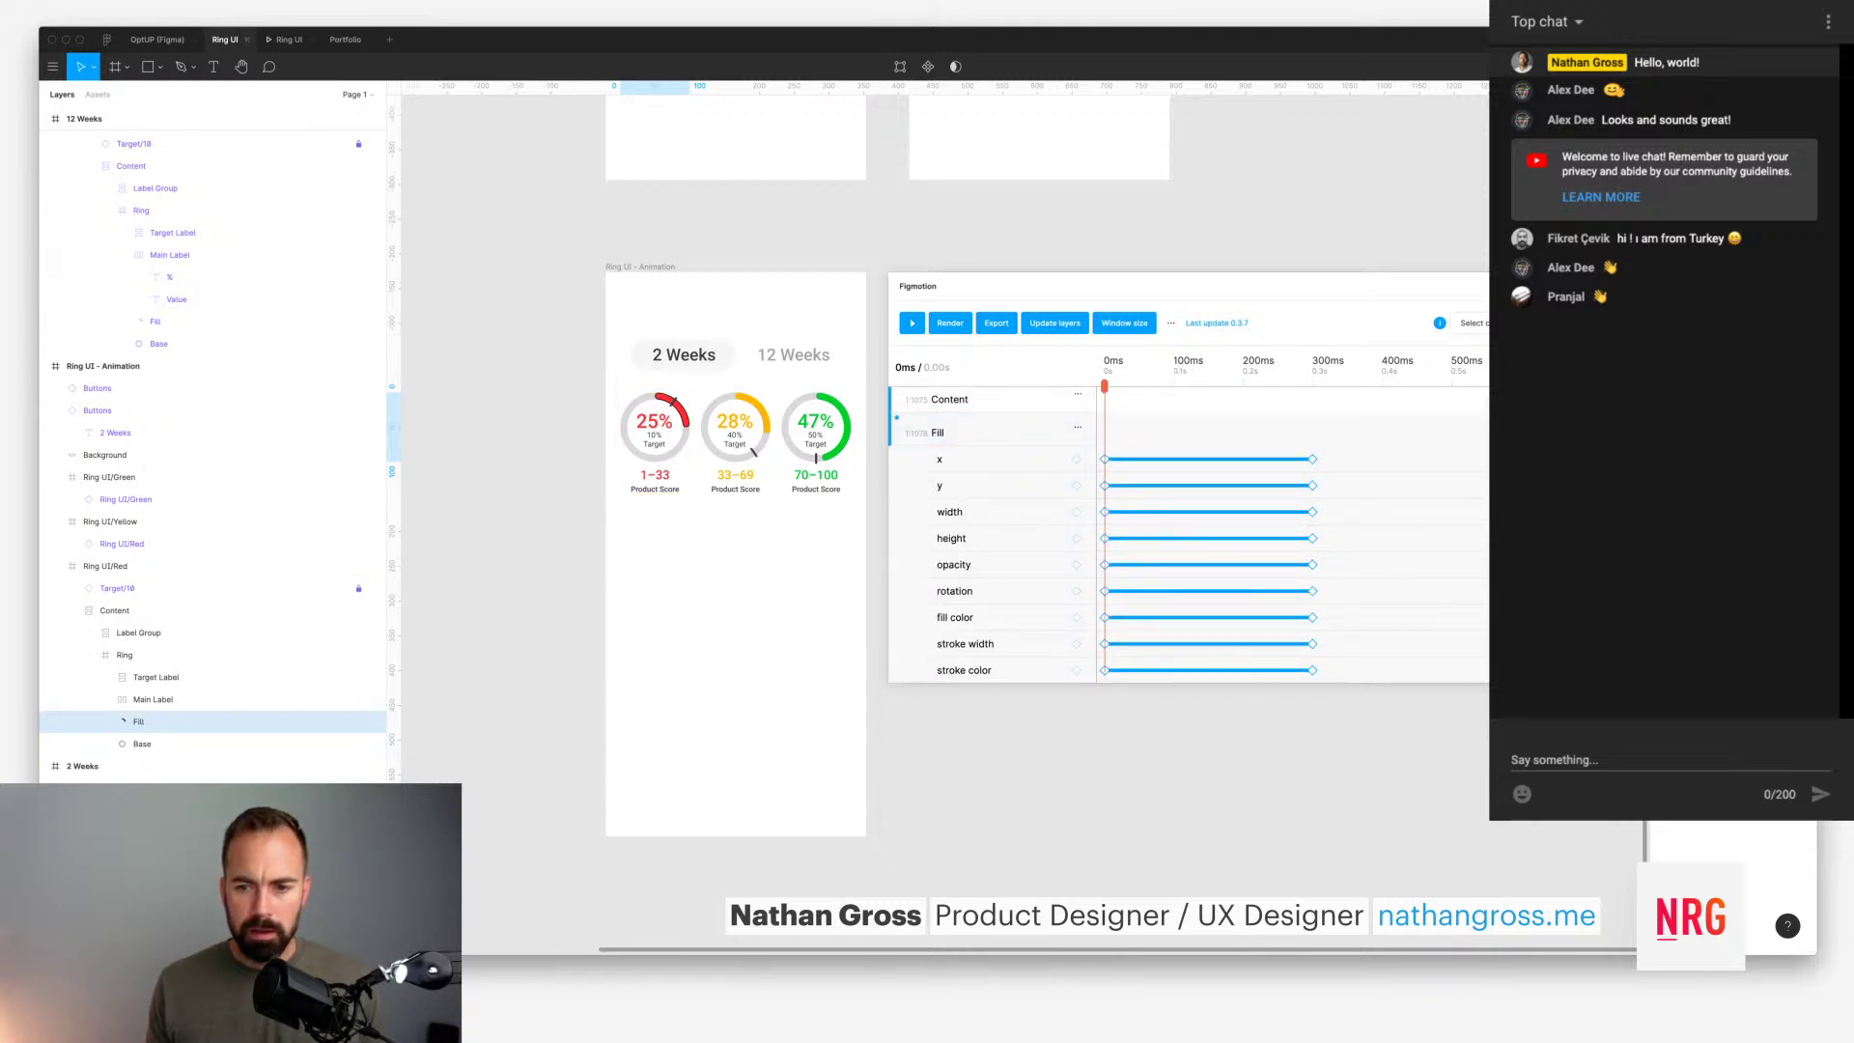
scroll(1188, 531, "down", 1)
scroll(1187, 531, "down", 1)
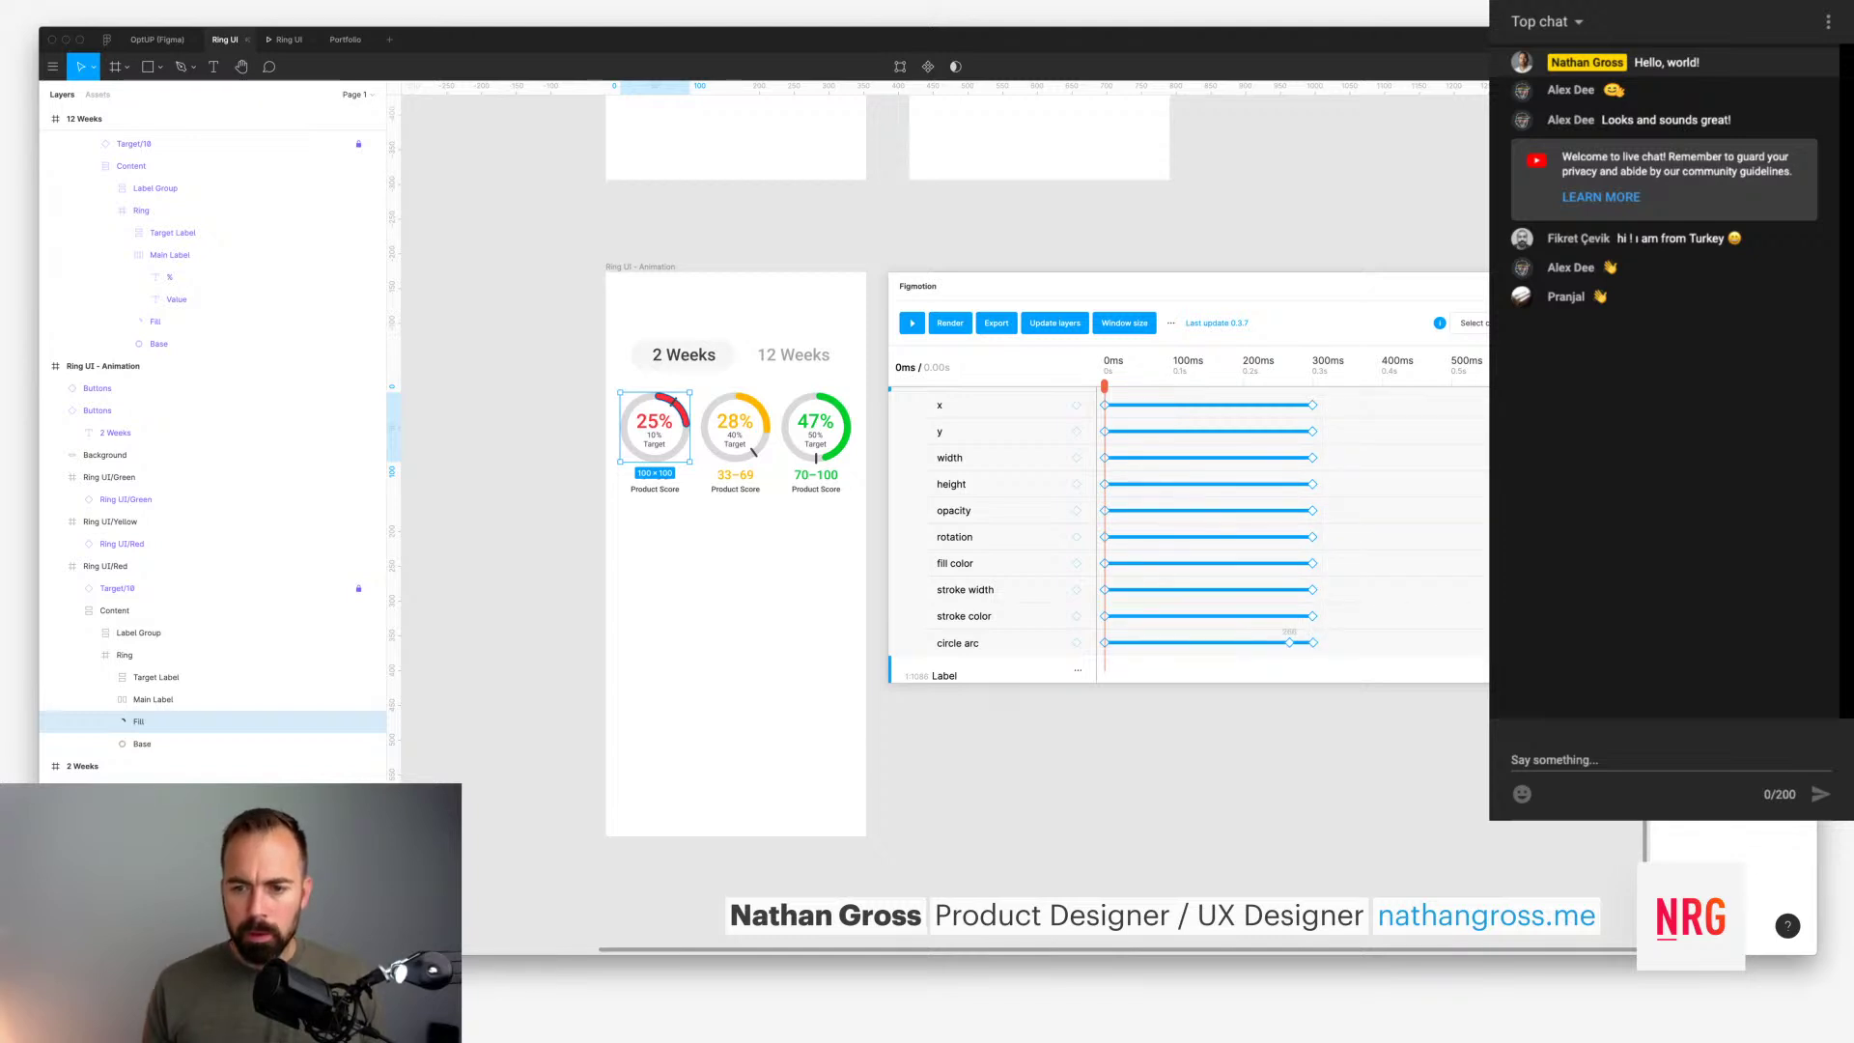
left_click(1468, 642)
left_click_drag(1468, 642, 1359, 642)
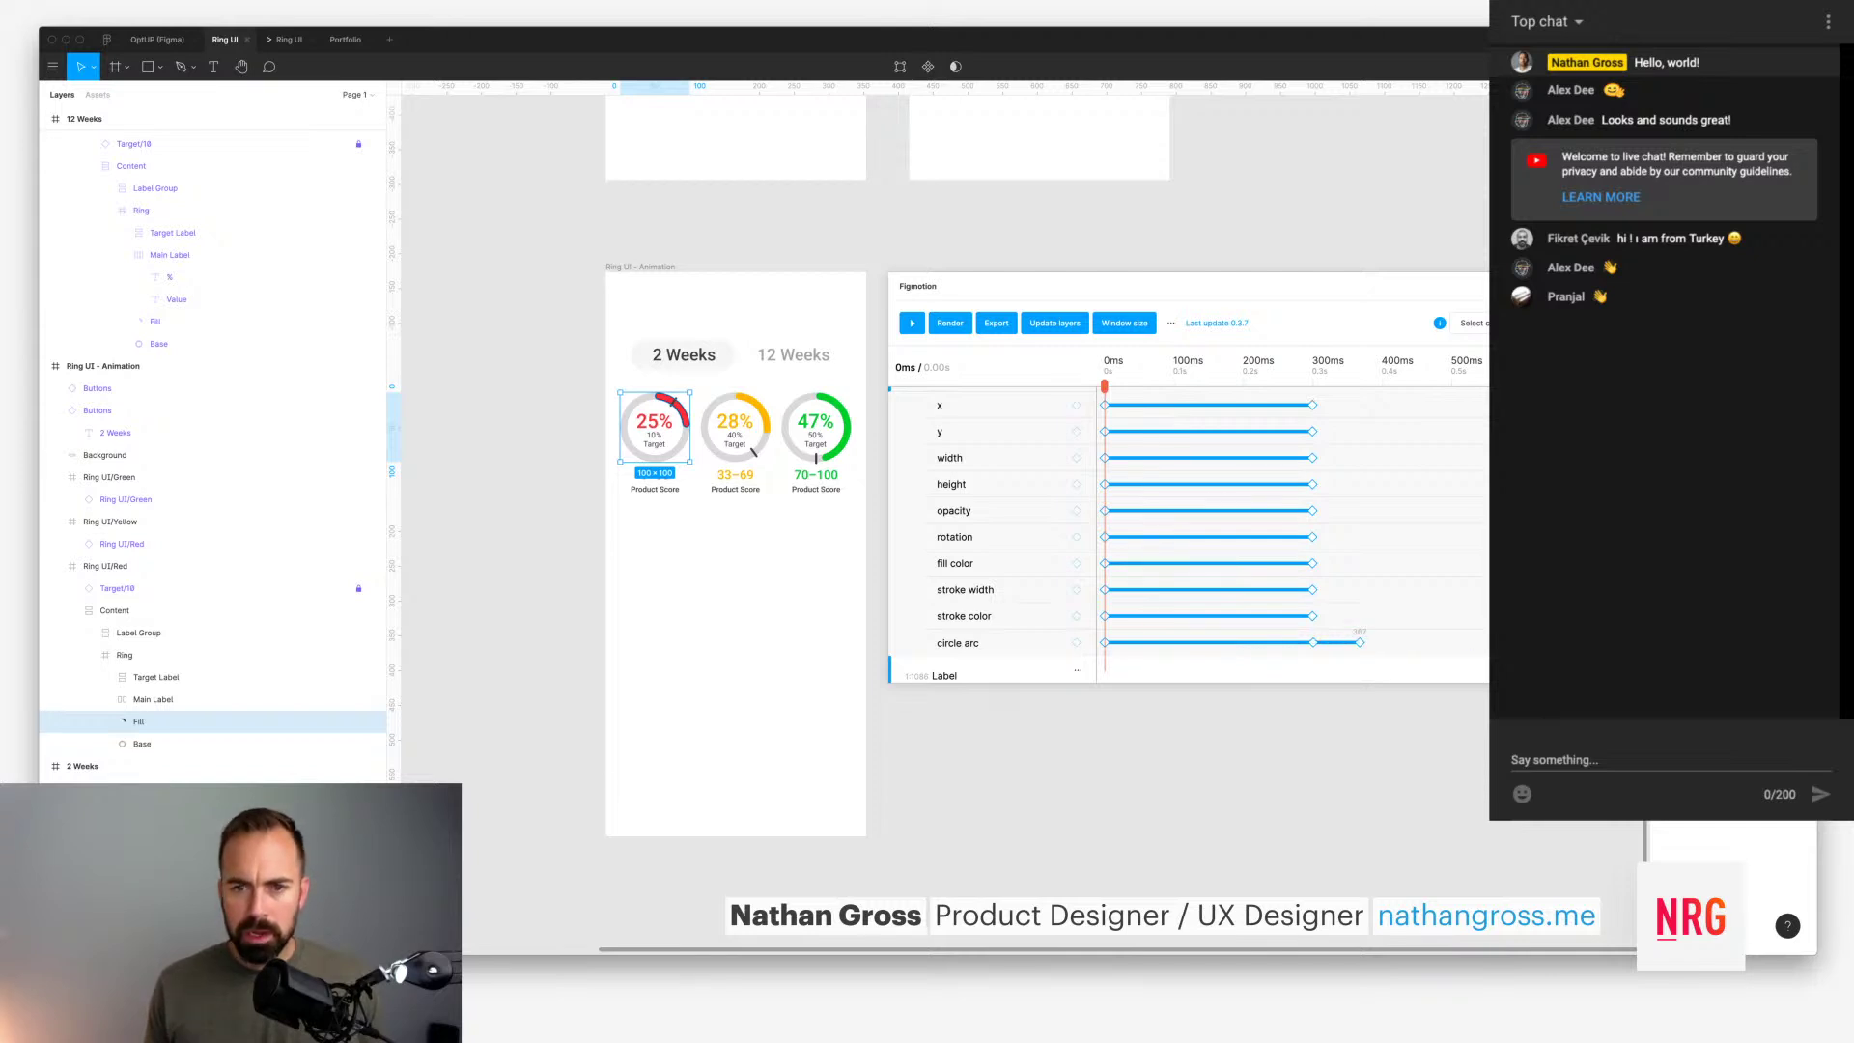
left_click(1359, 642)
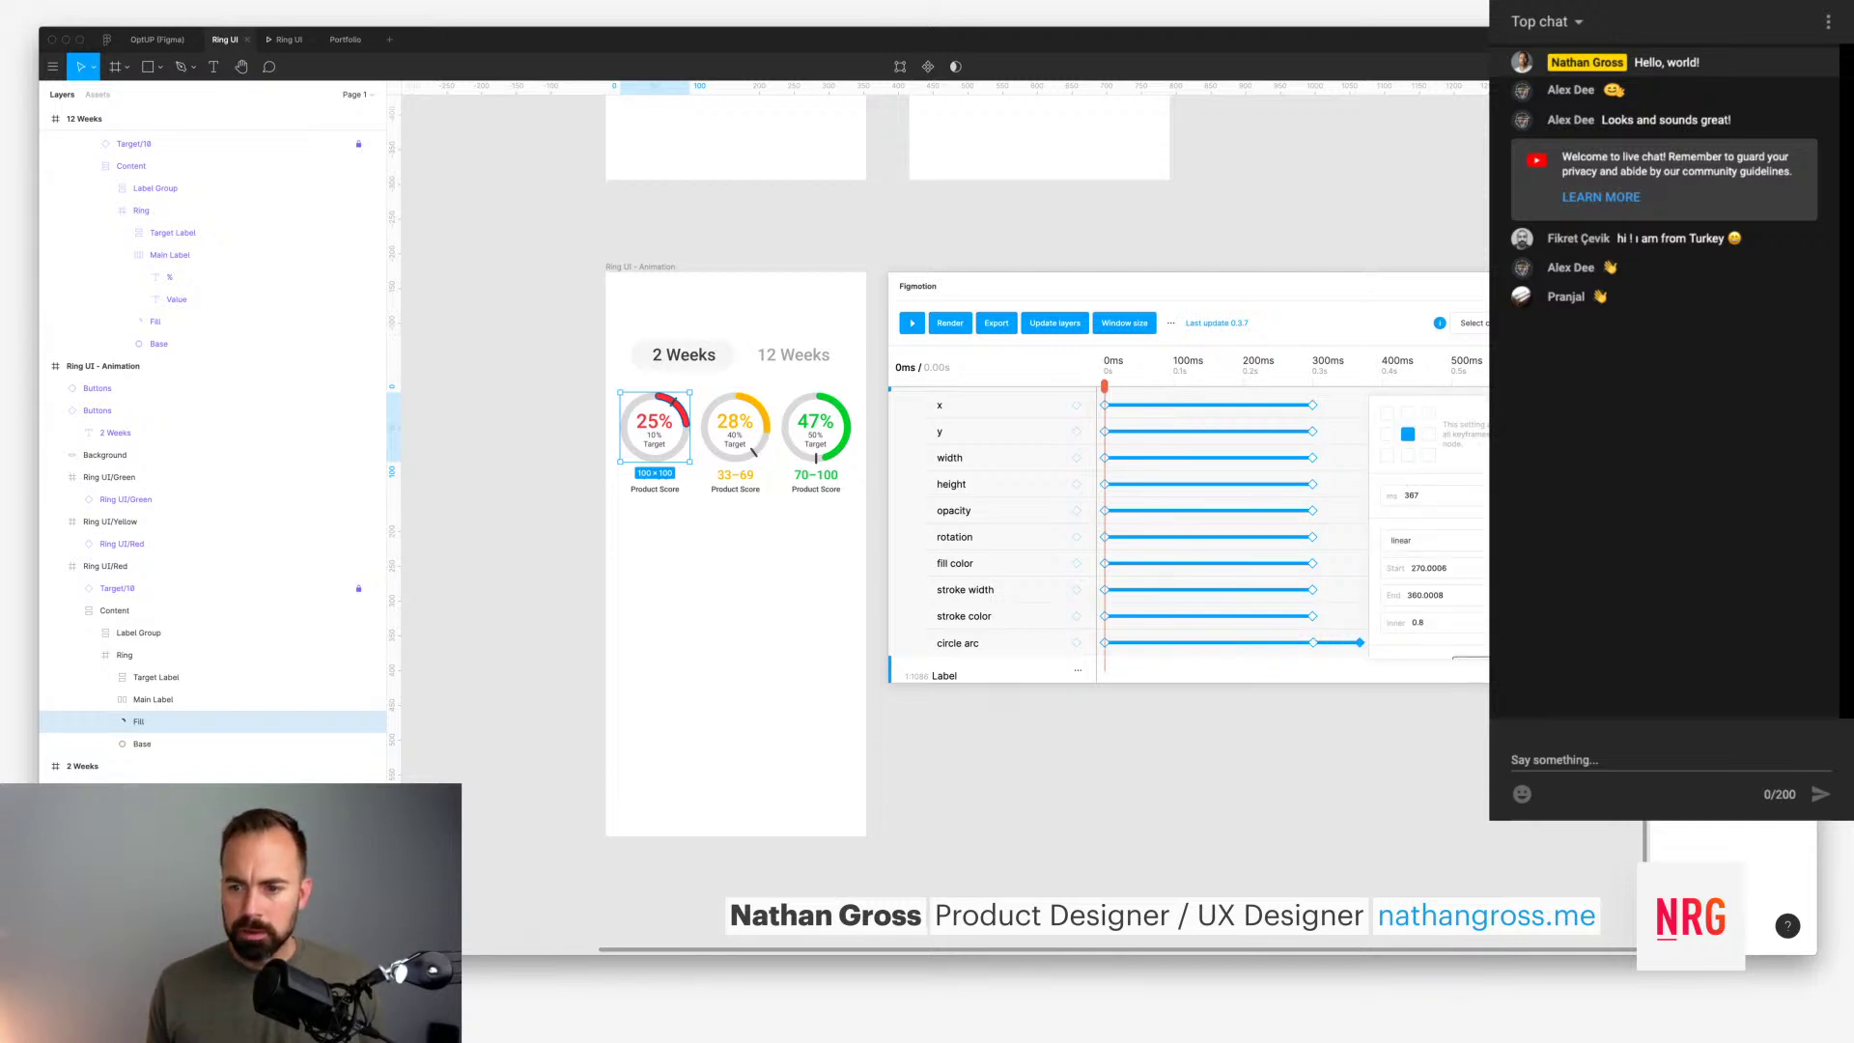
key("Delete")
Step: Review the easing and the start, end and inner arc settings of the circle arc keyframe at 300 ms
left_click(1312, 642)
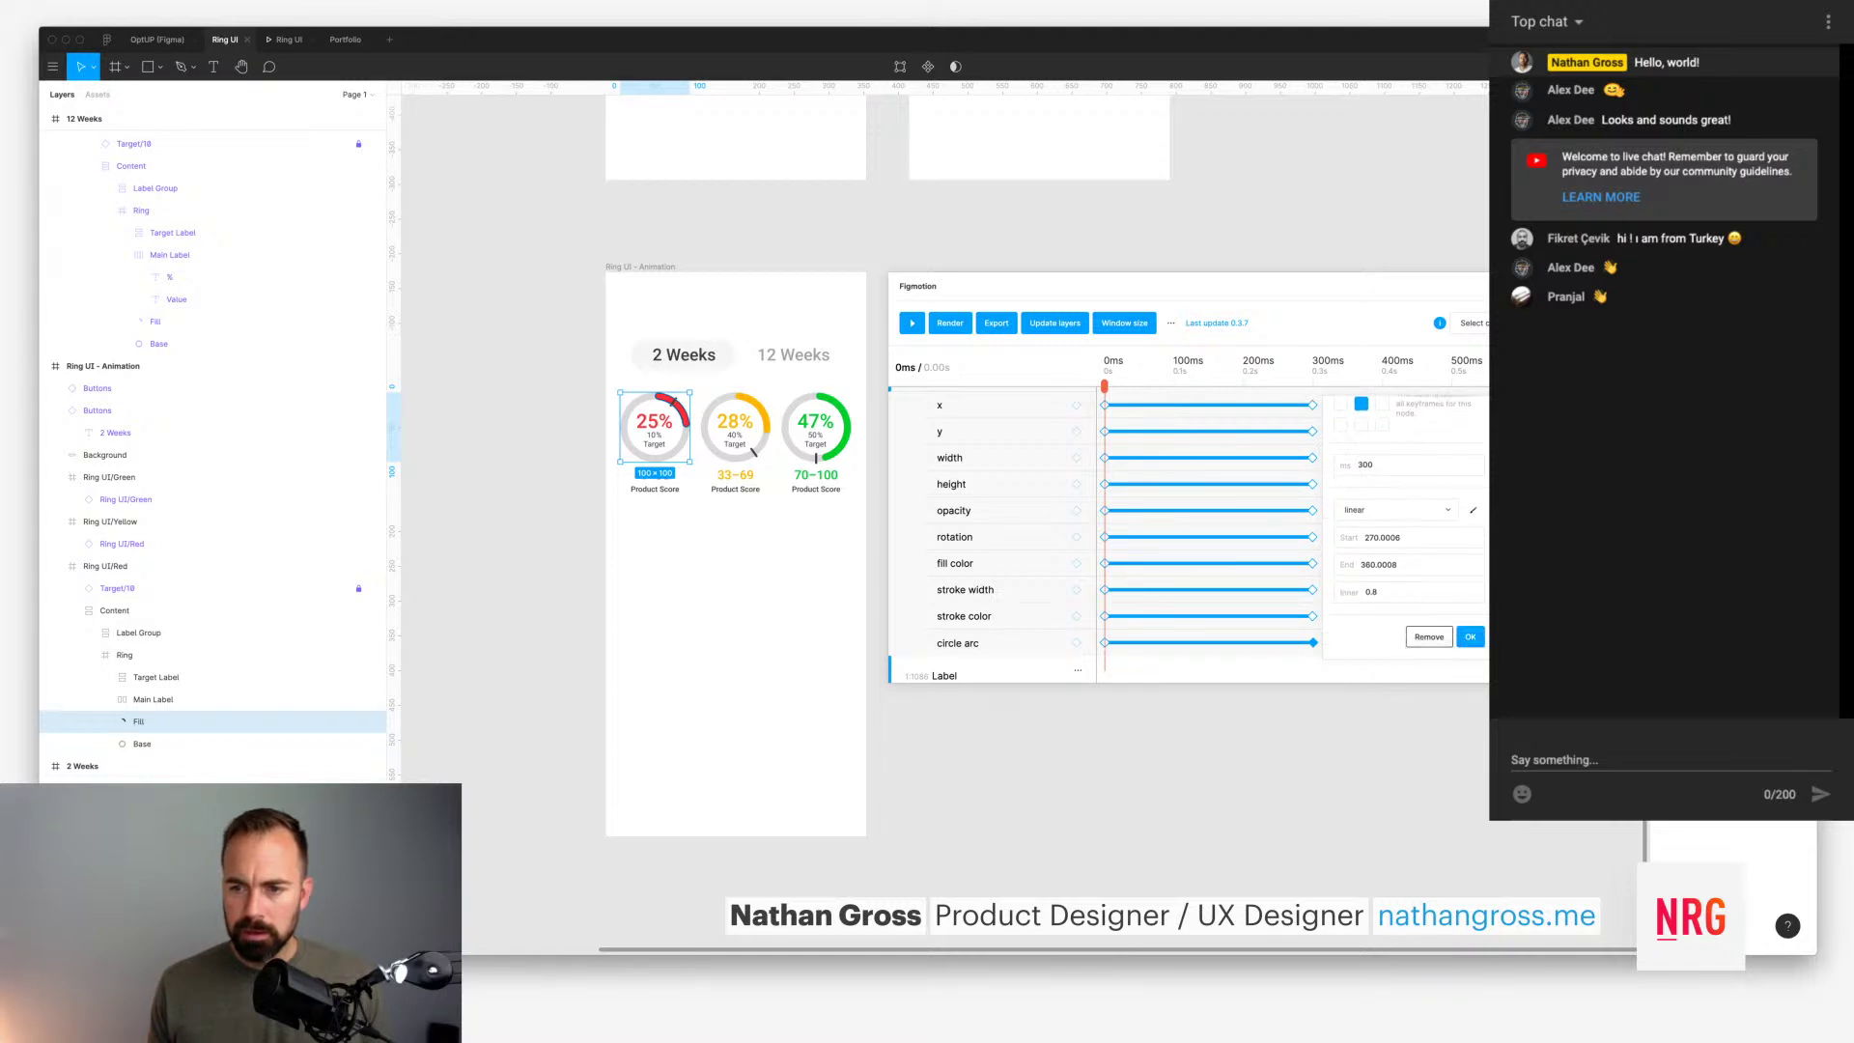
scroll(1185, 534, "down", 1)
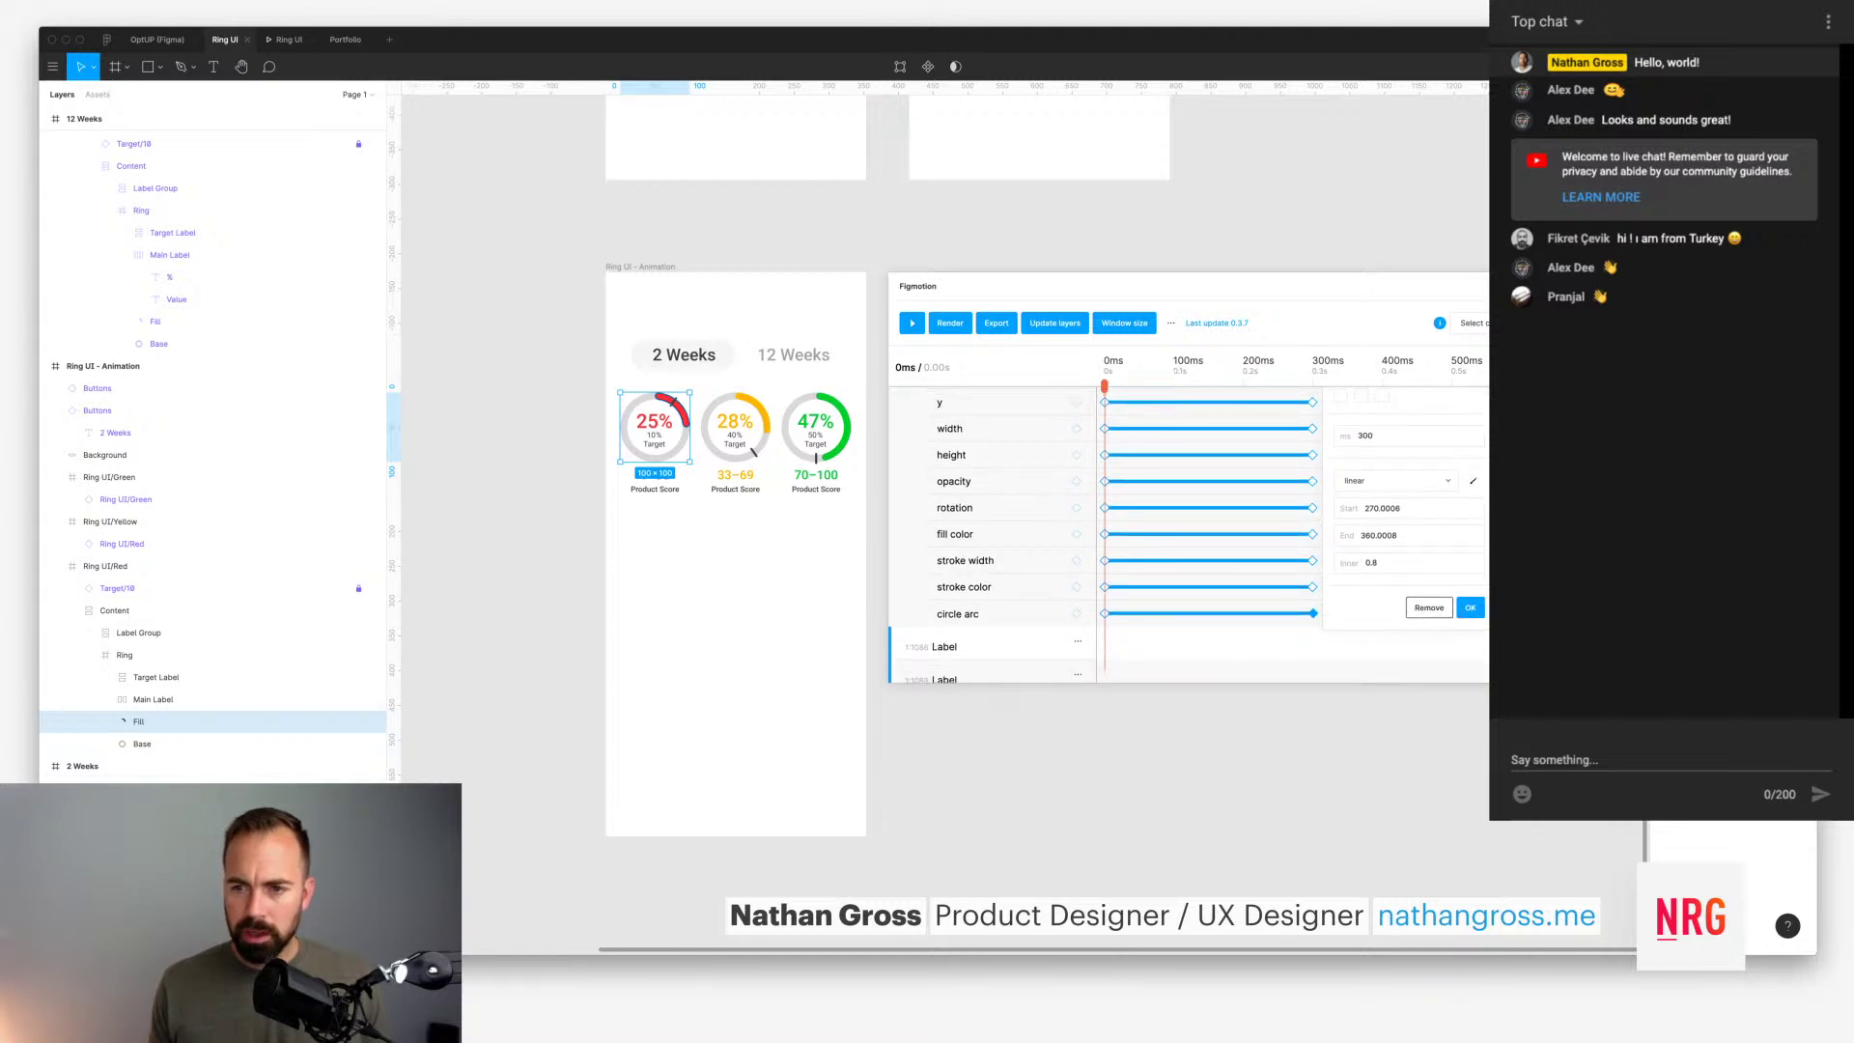
scroll(1468, 577, "up", 2)
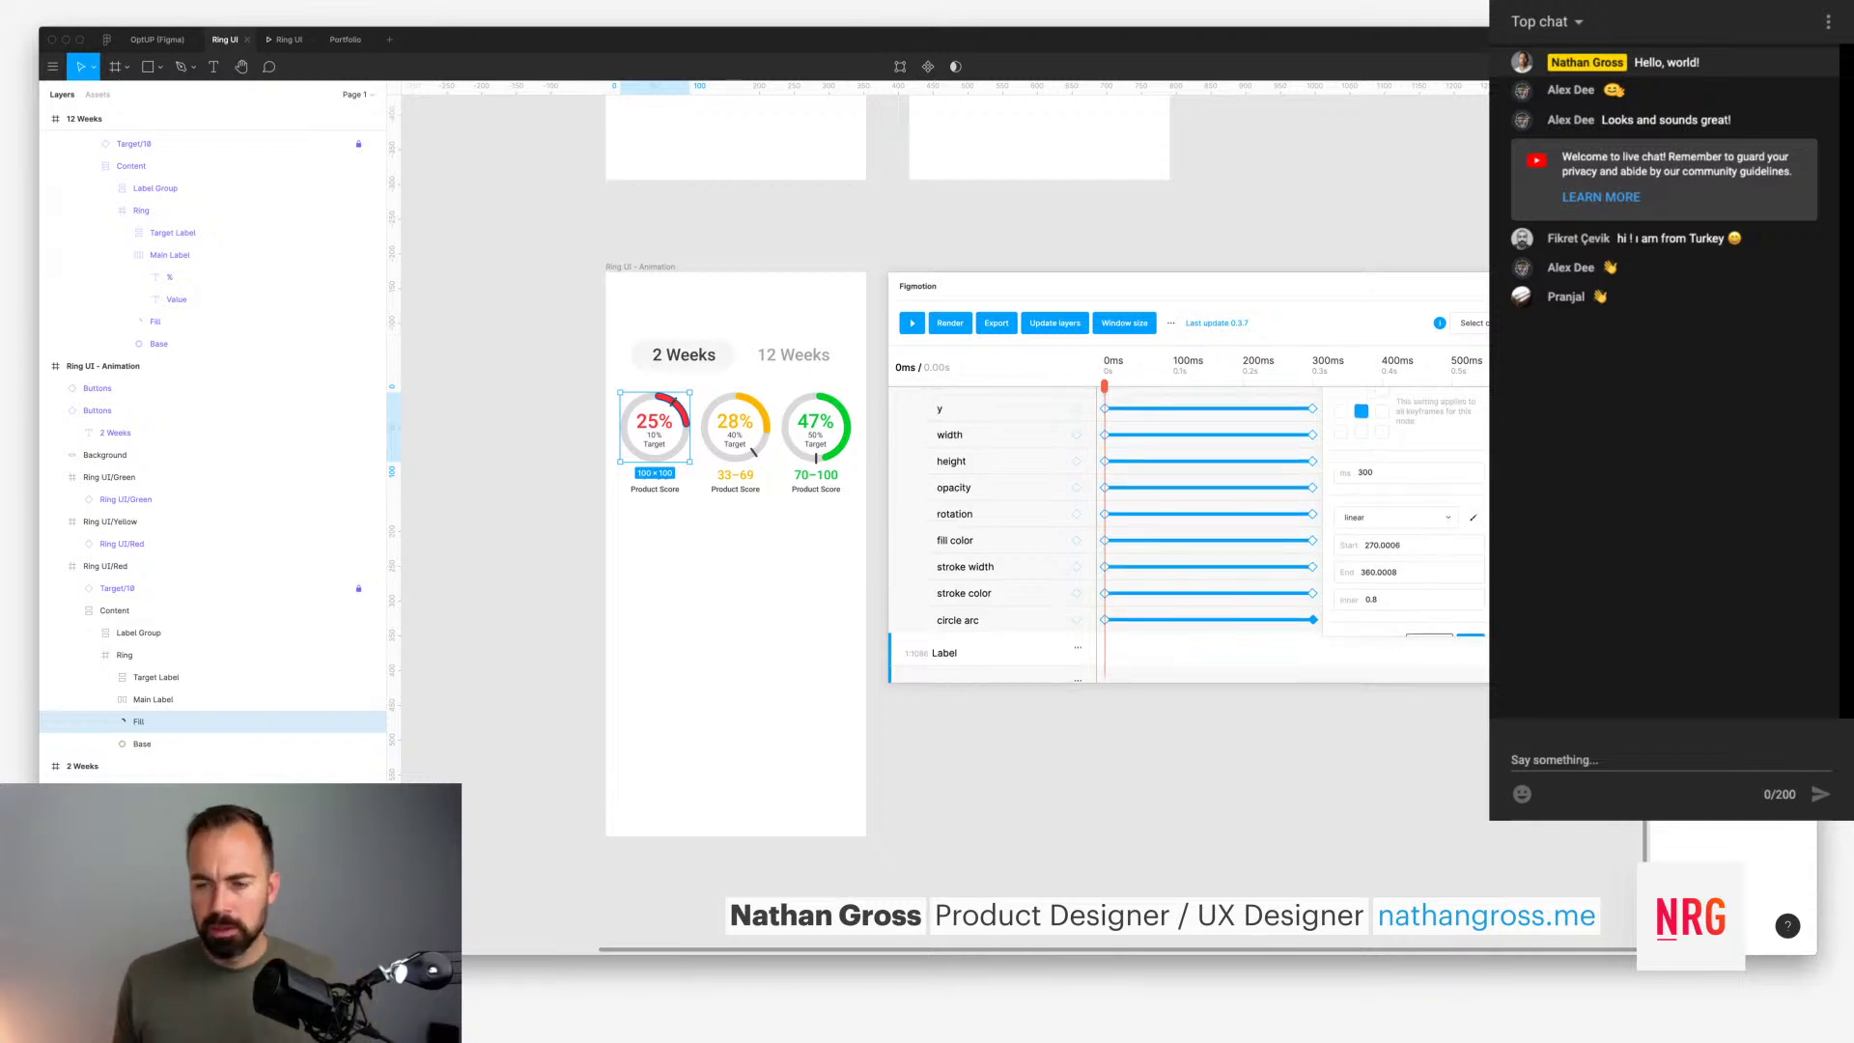
scroll(1185, 531, "up", 1)
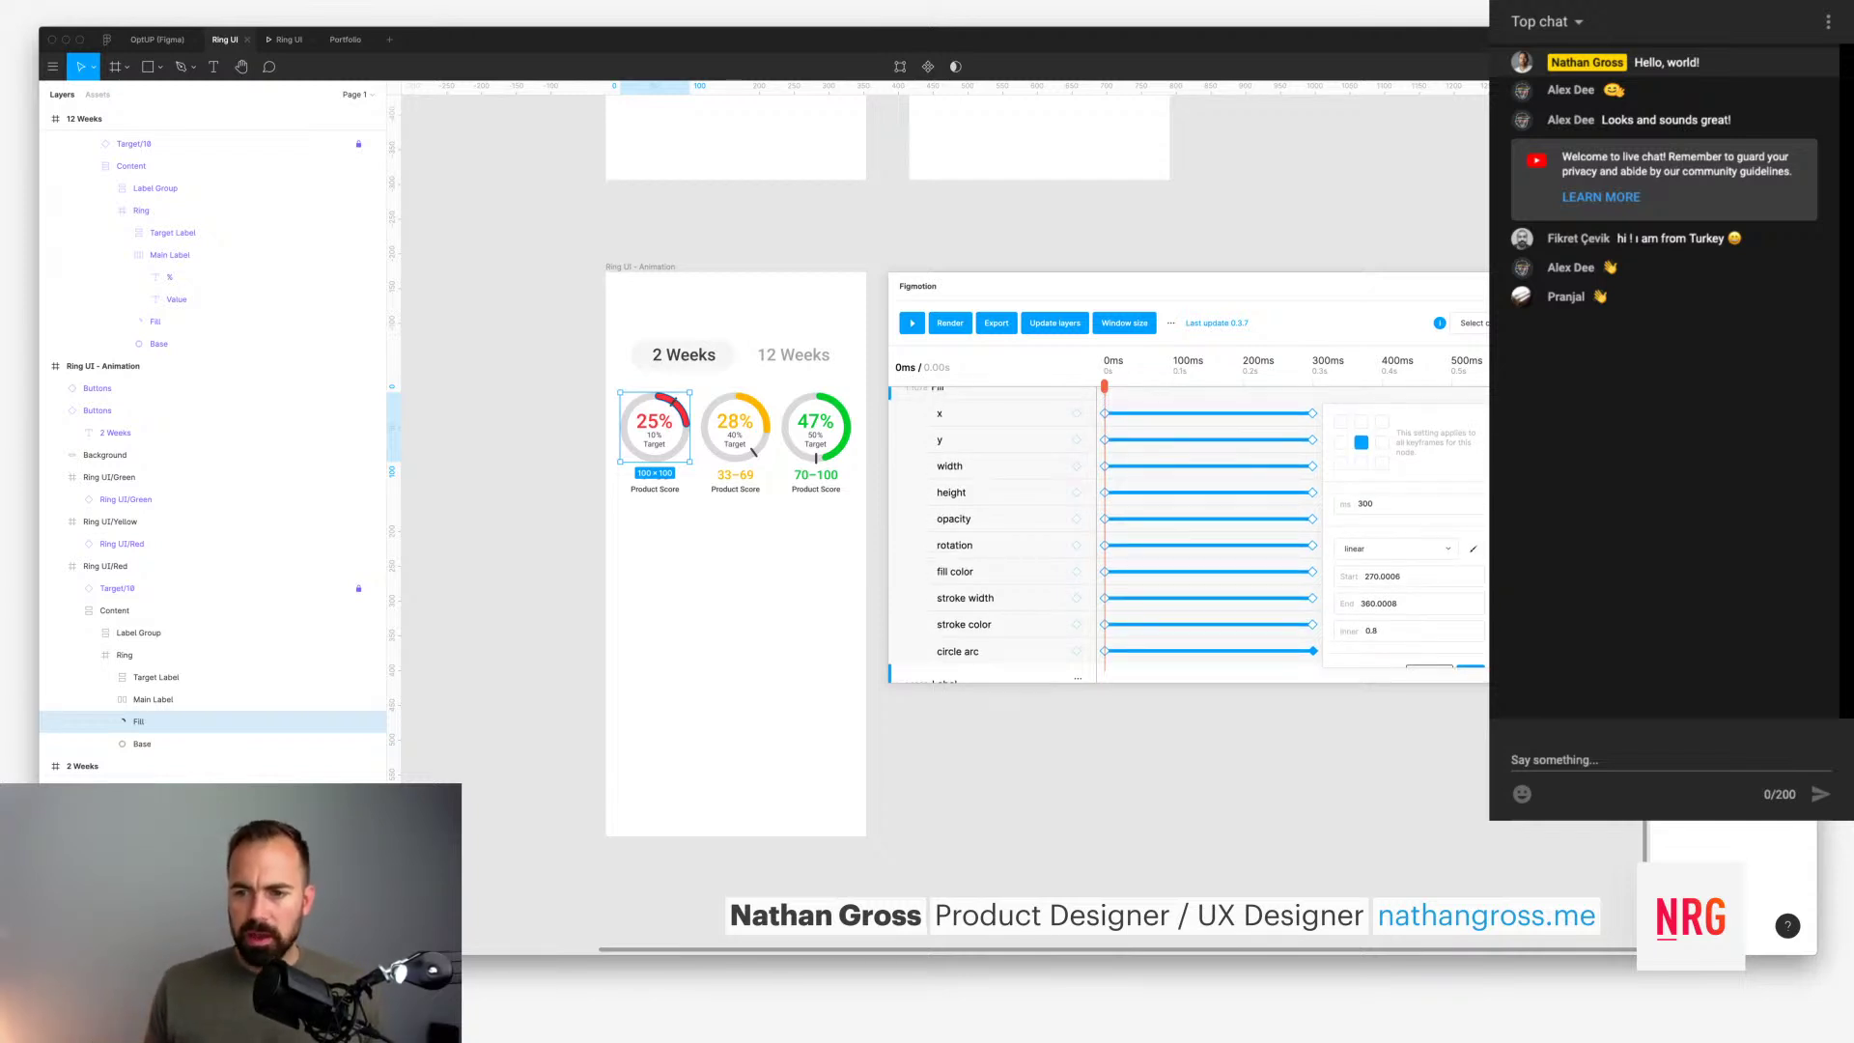
left_click(1395, 548)
key("Escape")
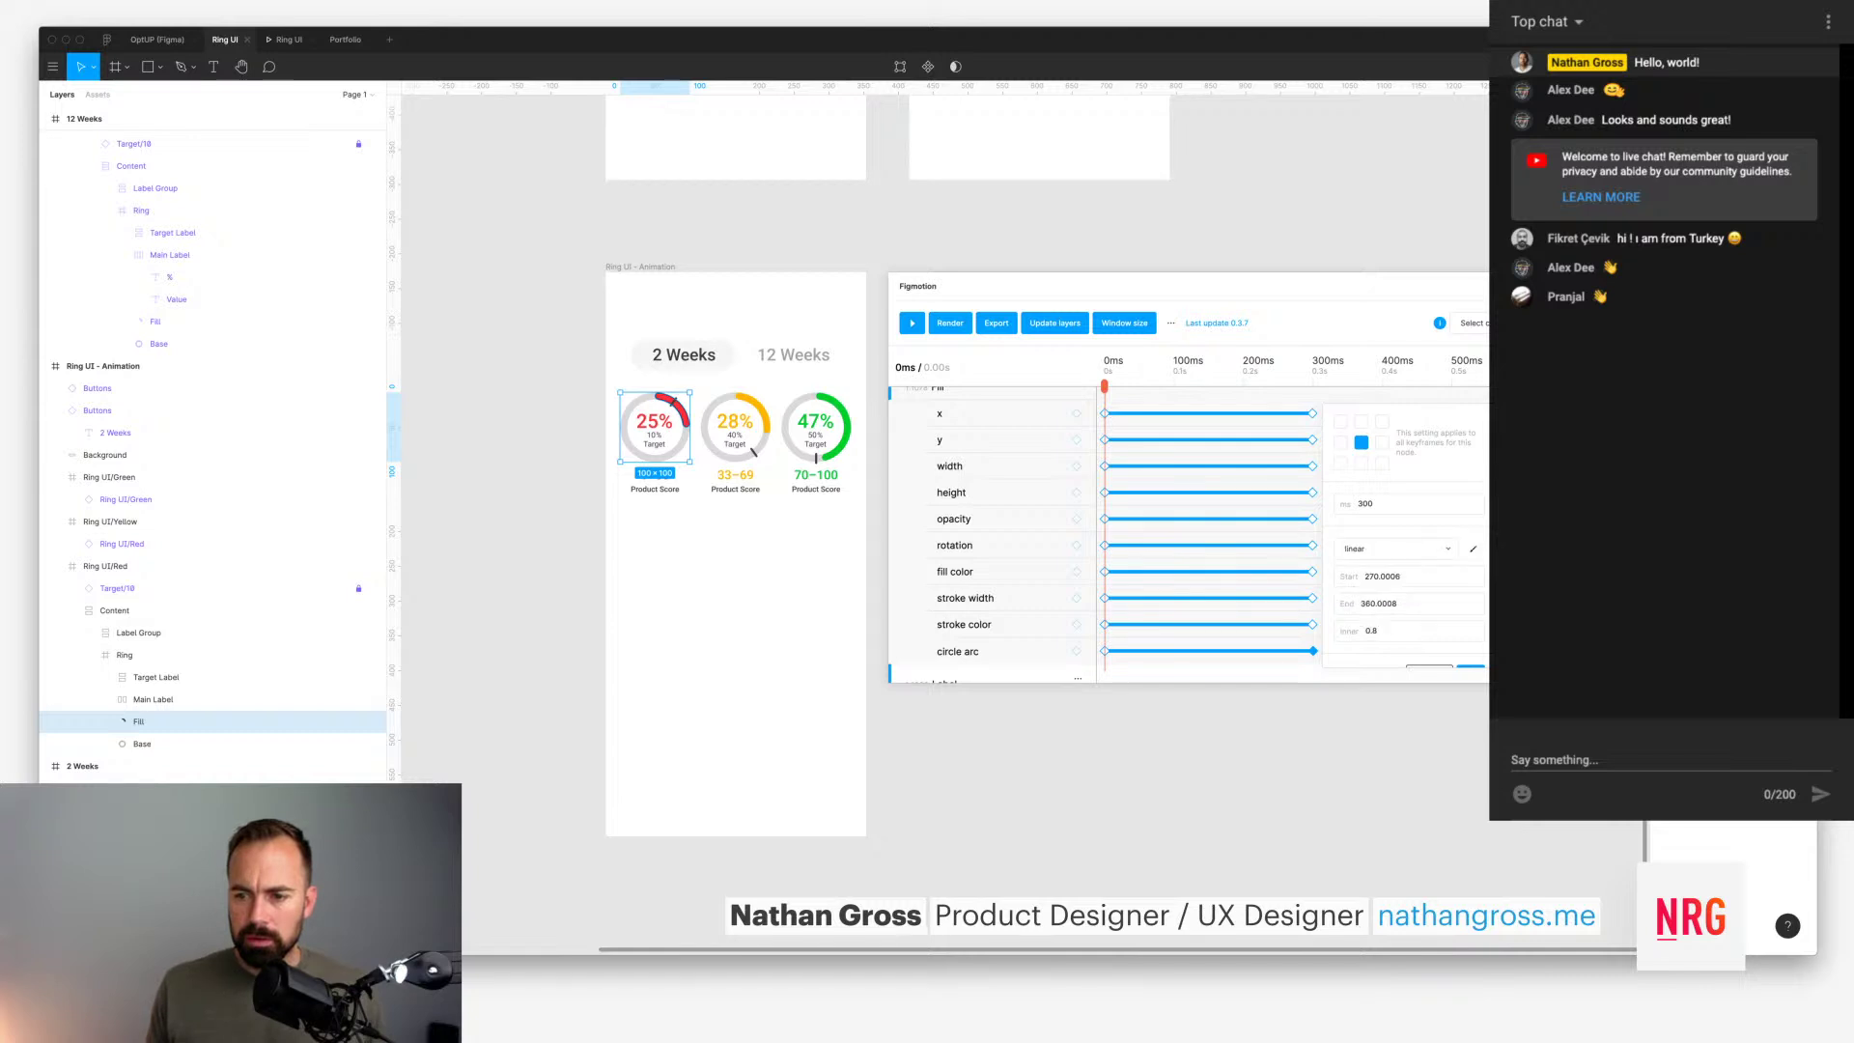
scroll(1405, 541, "down", 1)
left_click(1470, 645)
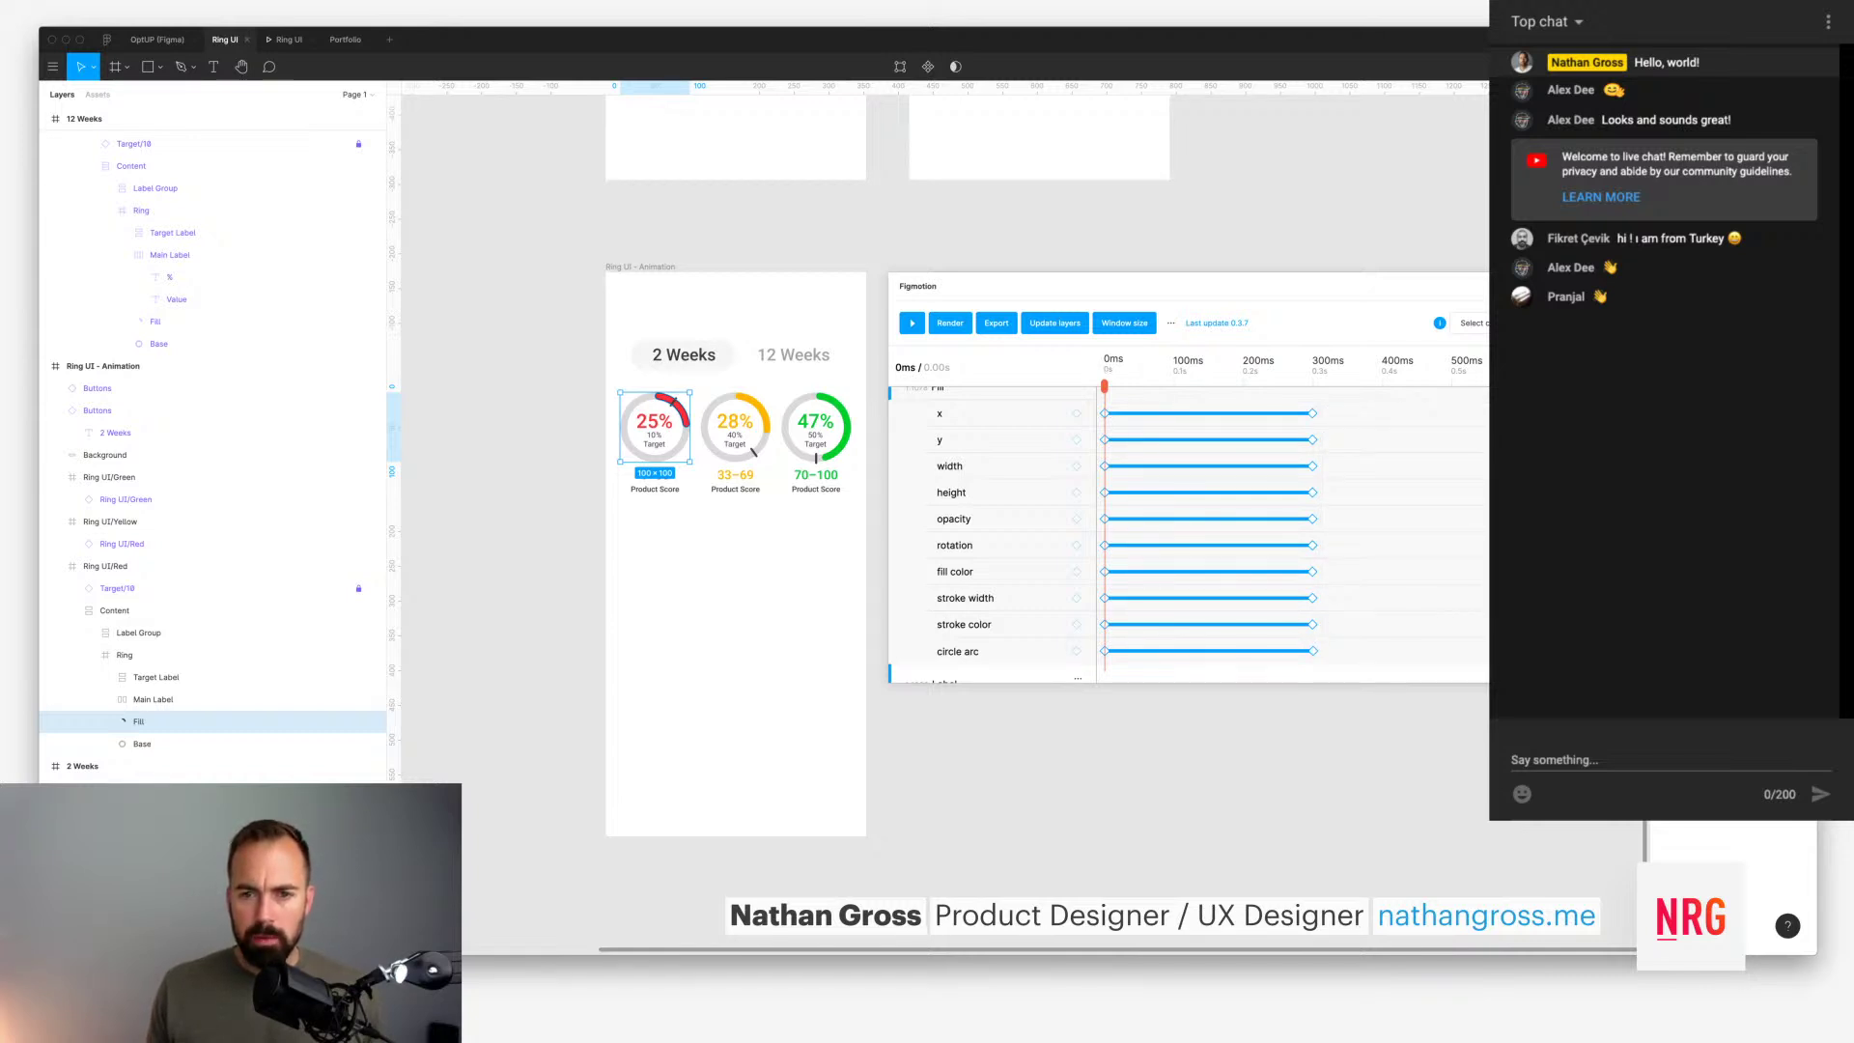
Step: Try shortening the red ring's fill arc at 0 ms, undo it, and check the starting circle arc keyframe's settings
mouse_move(1105, 386)
left_mouse_down()
mouse_move(1187, 387)
mouse_move(1105, 386)
left_mouse_up()
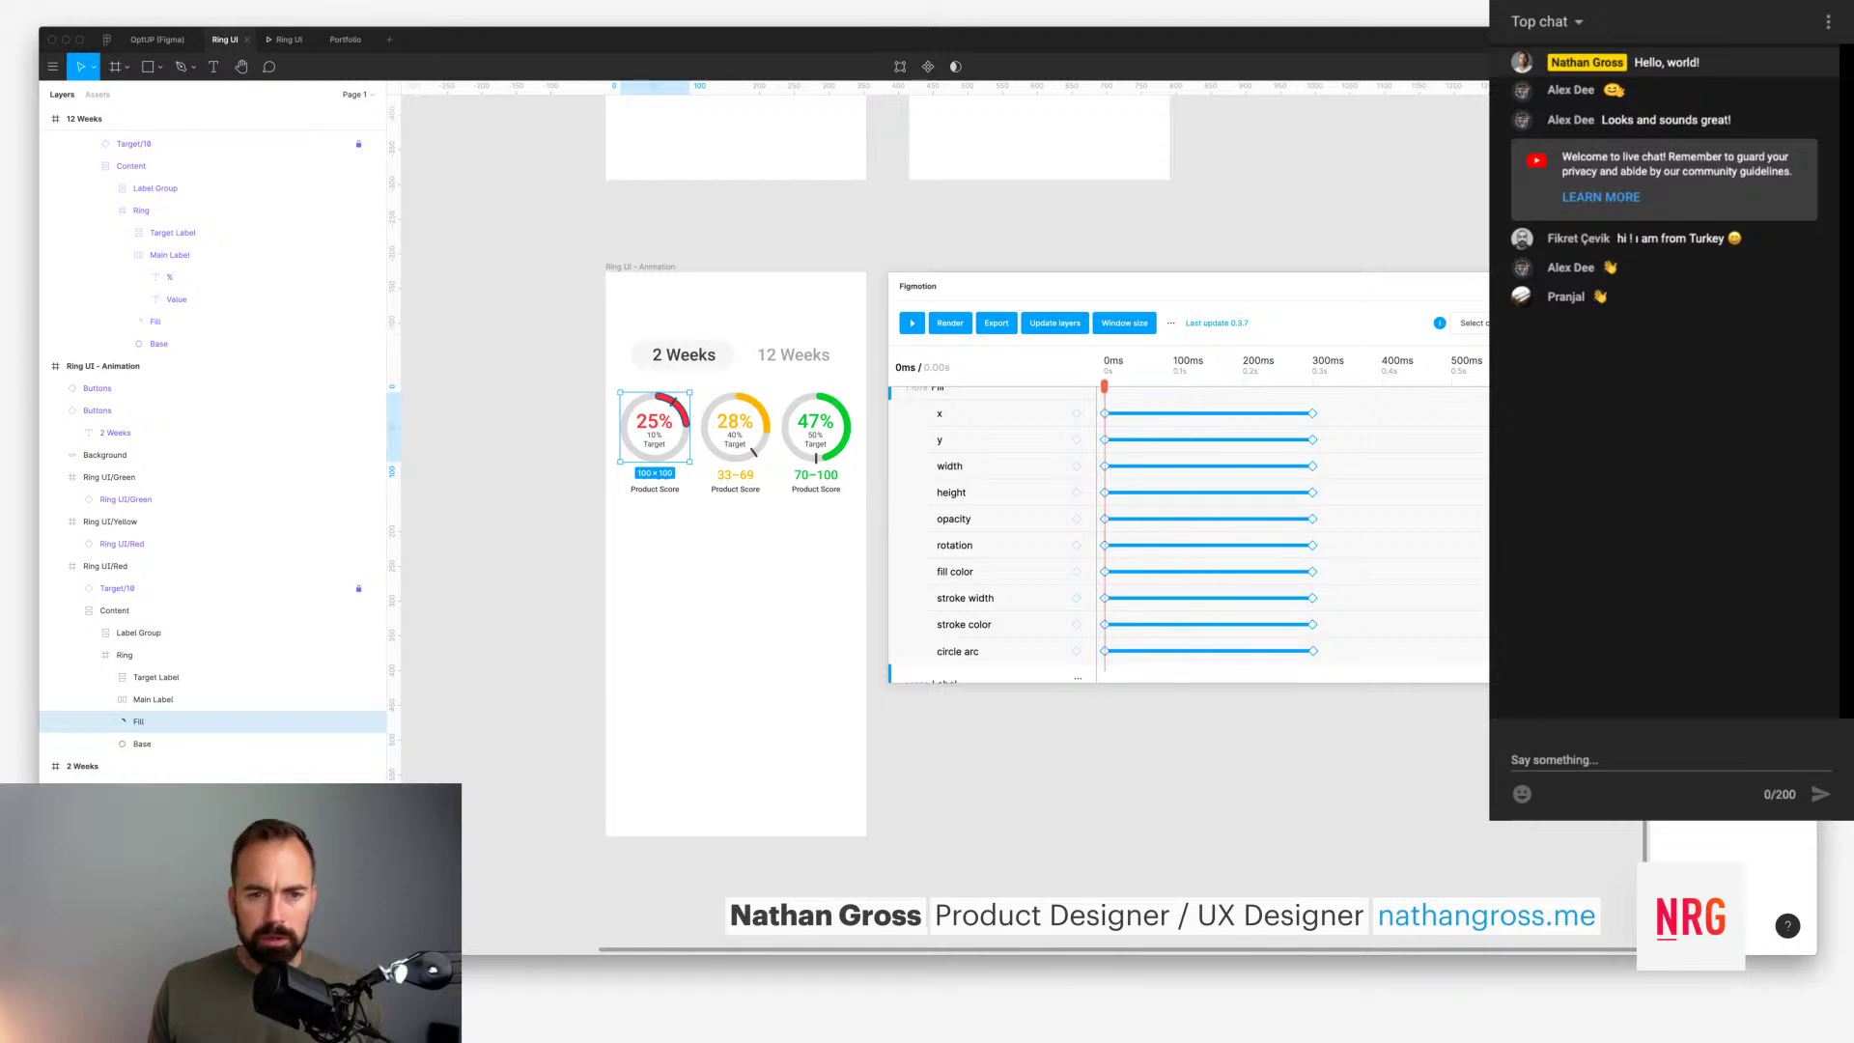
left_click_drag(686, 425, 681, 407)
key("super+z")
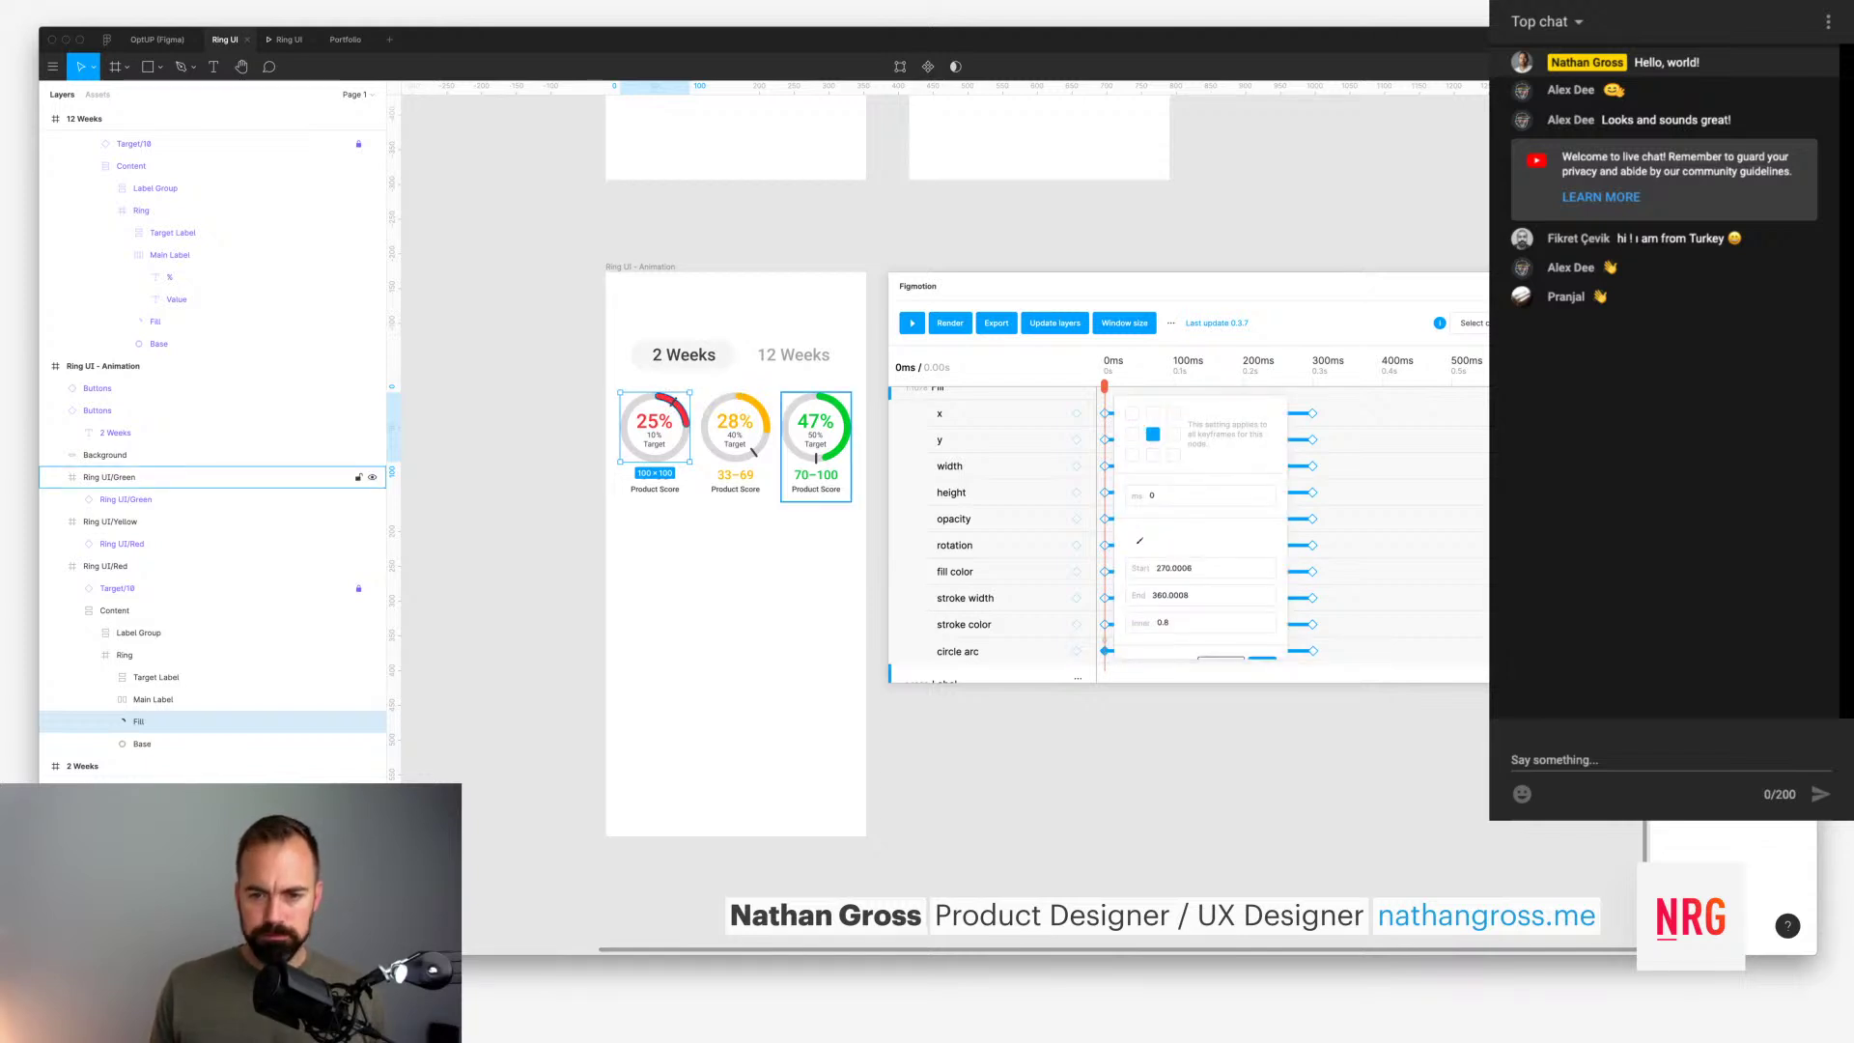
key("Return")
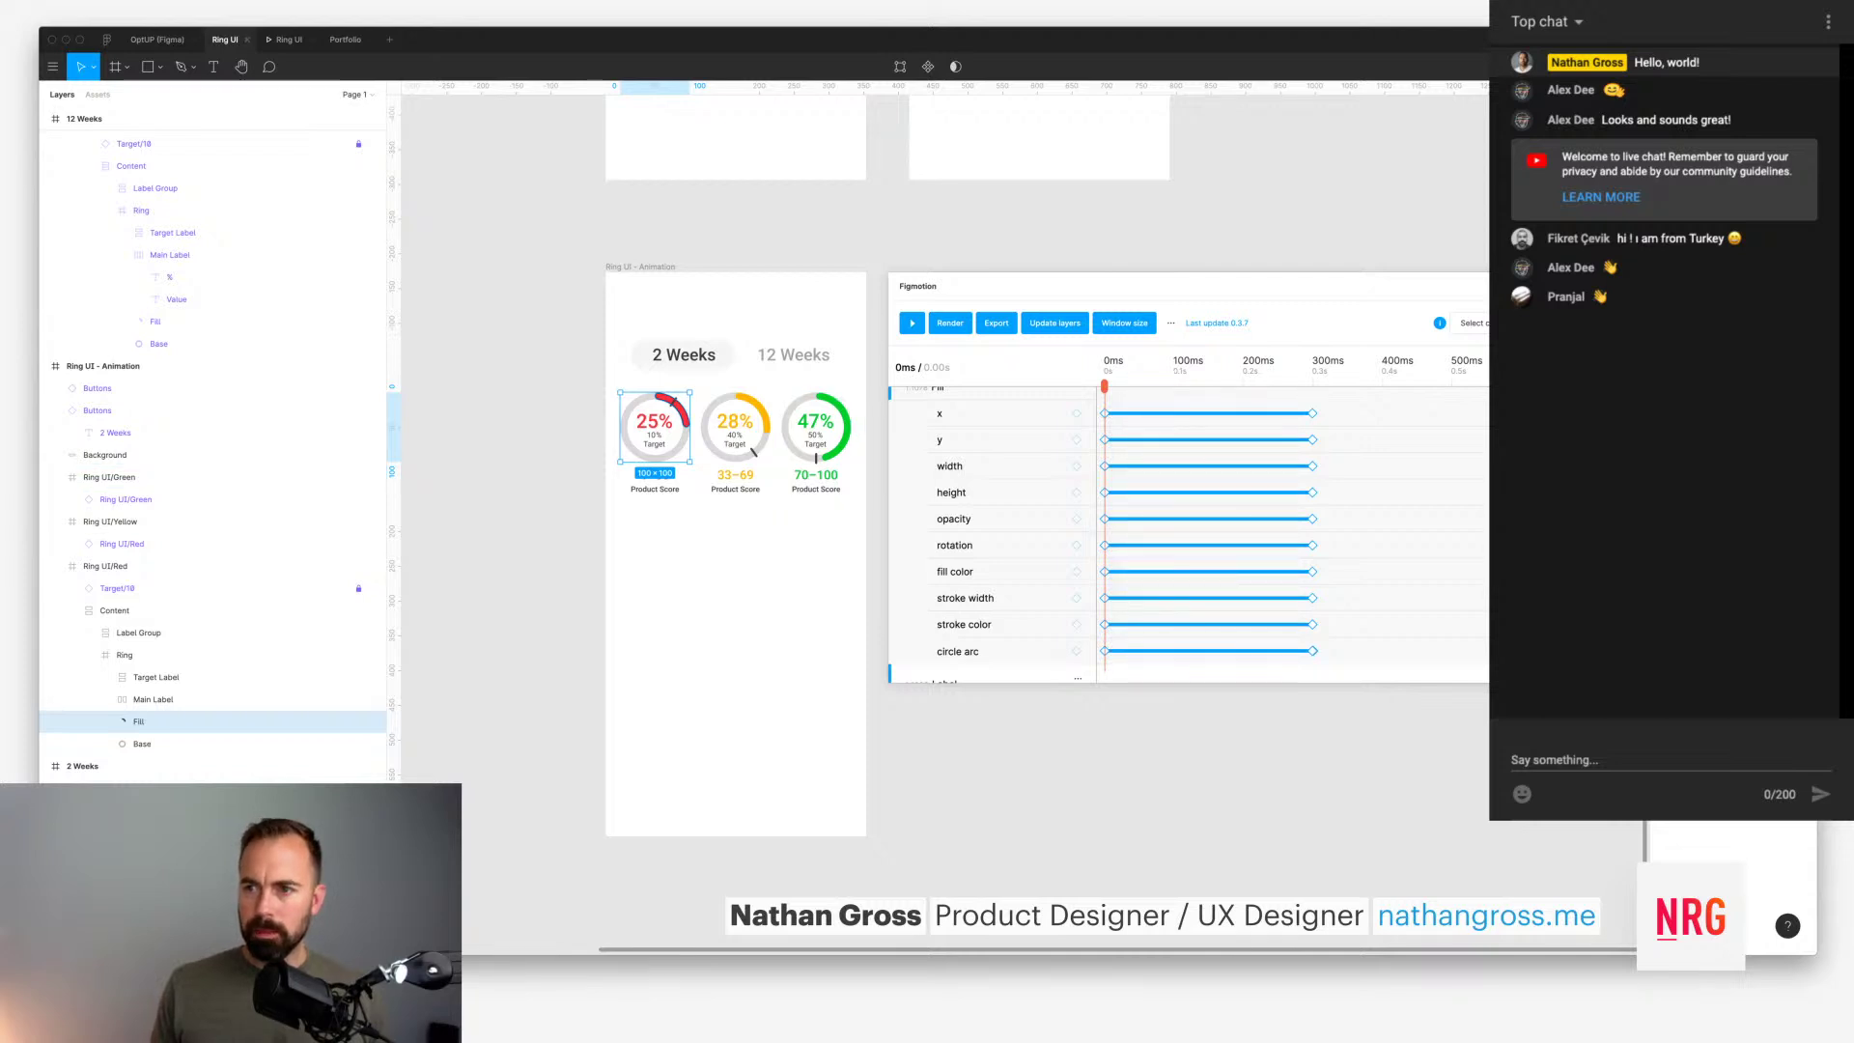